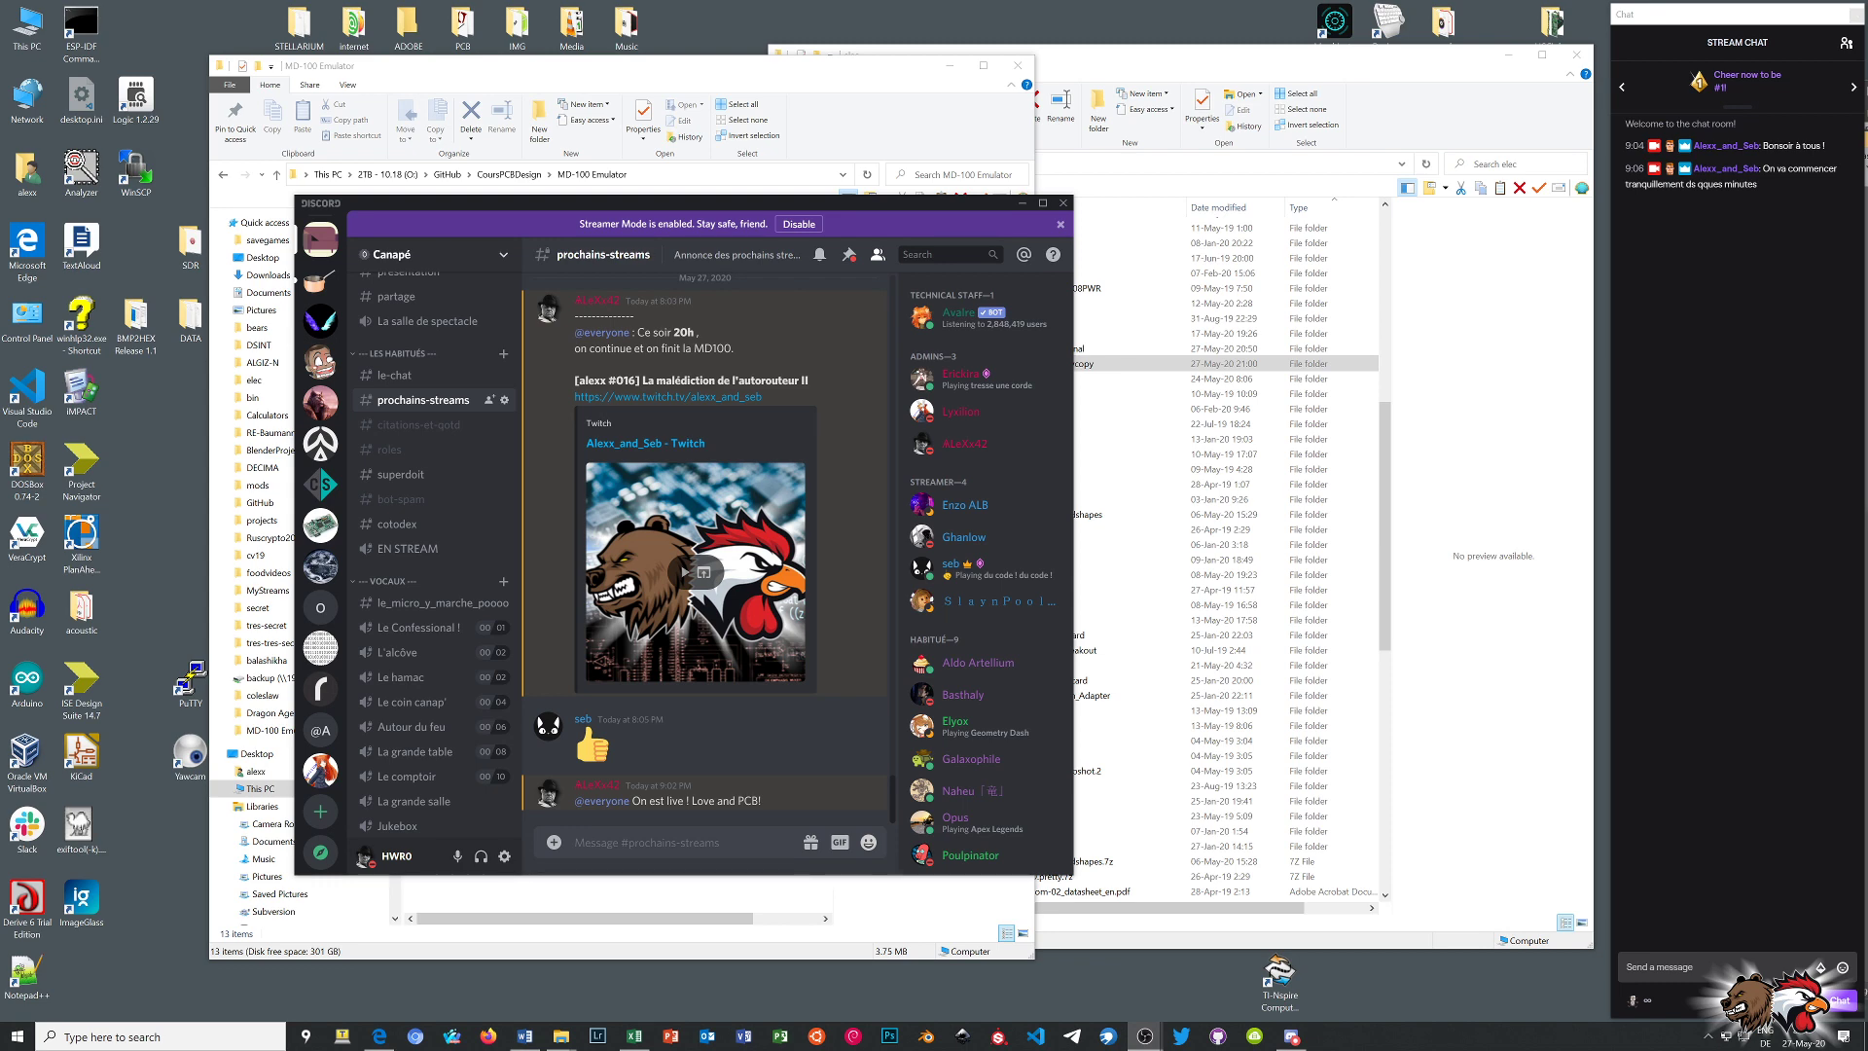
# Close the Discord window and open the MD-100 Emulator.pro project in KiCad
pyautogui.click(1064, 203)
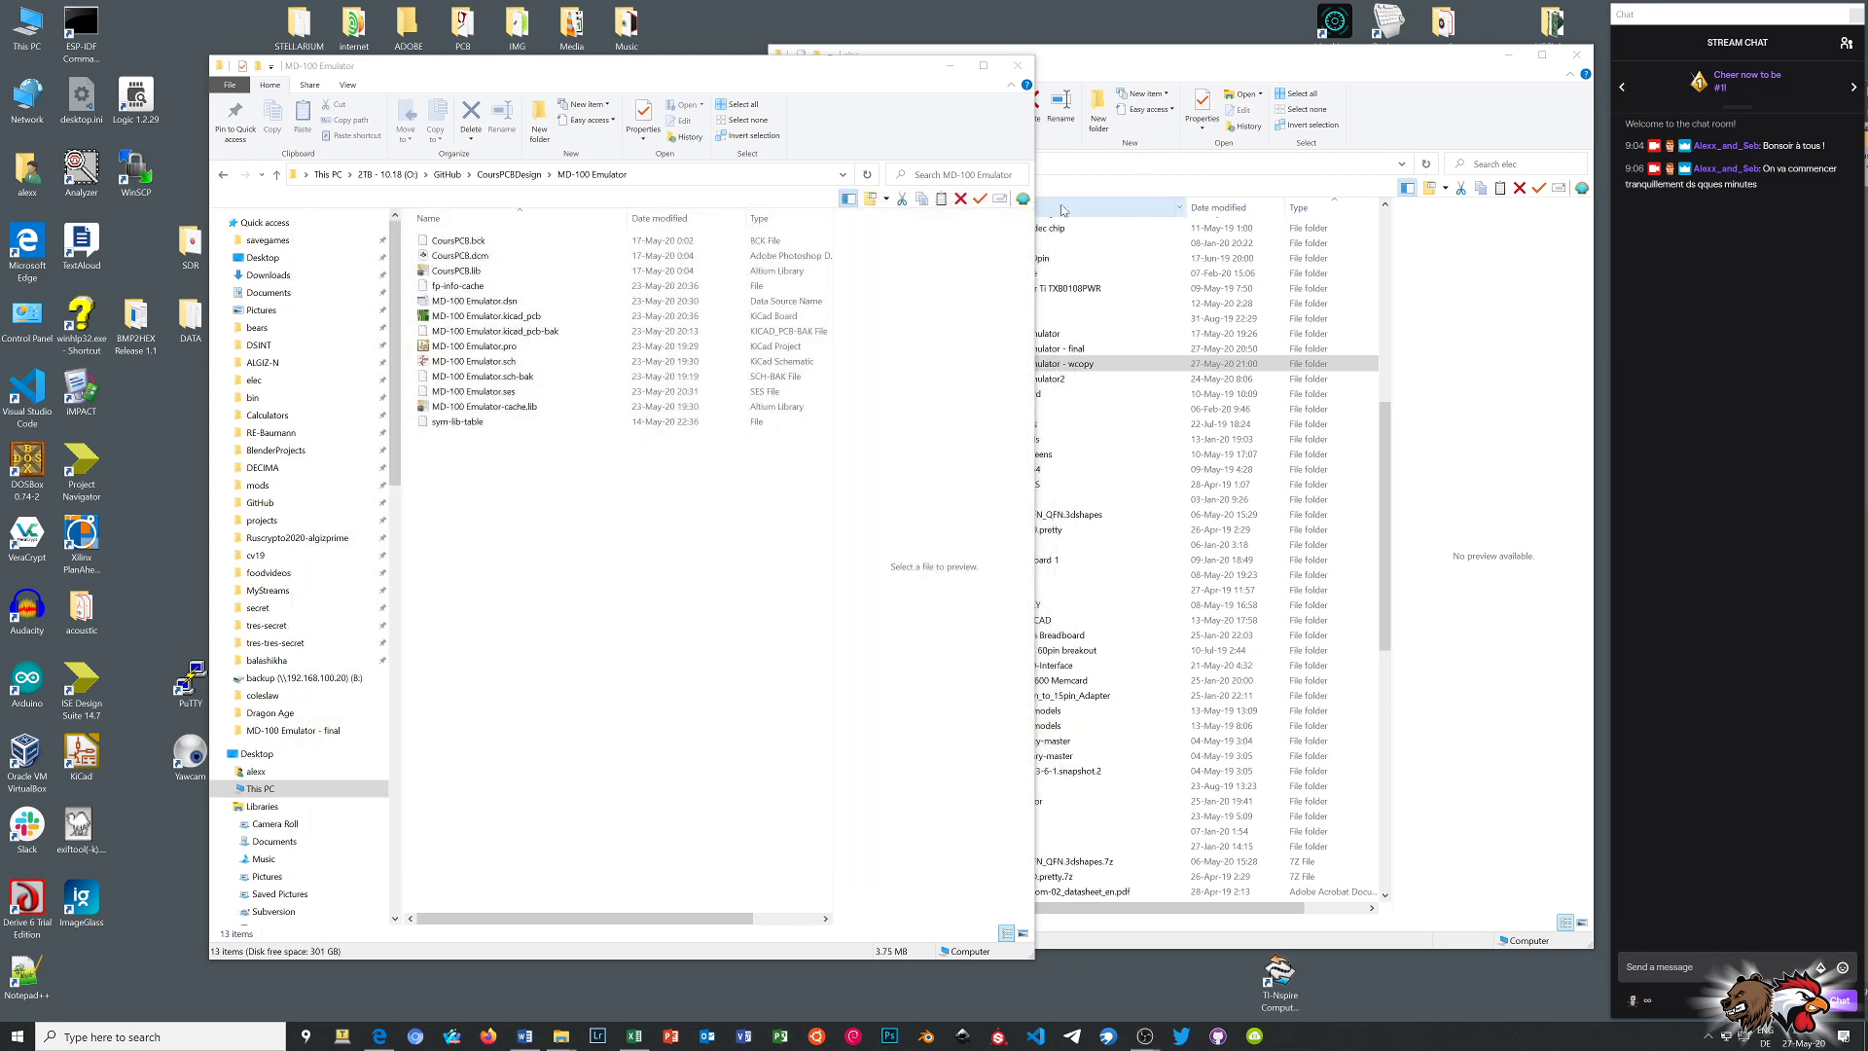
pyautogui.click(644, 537)
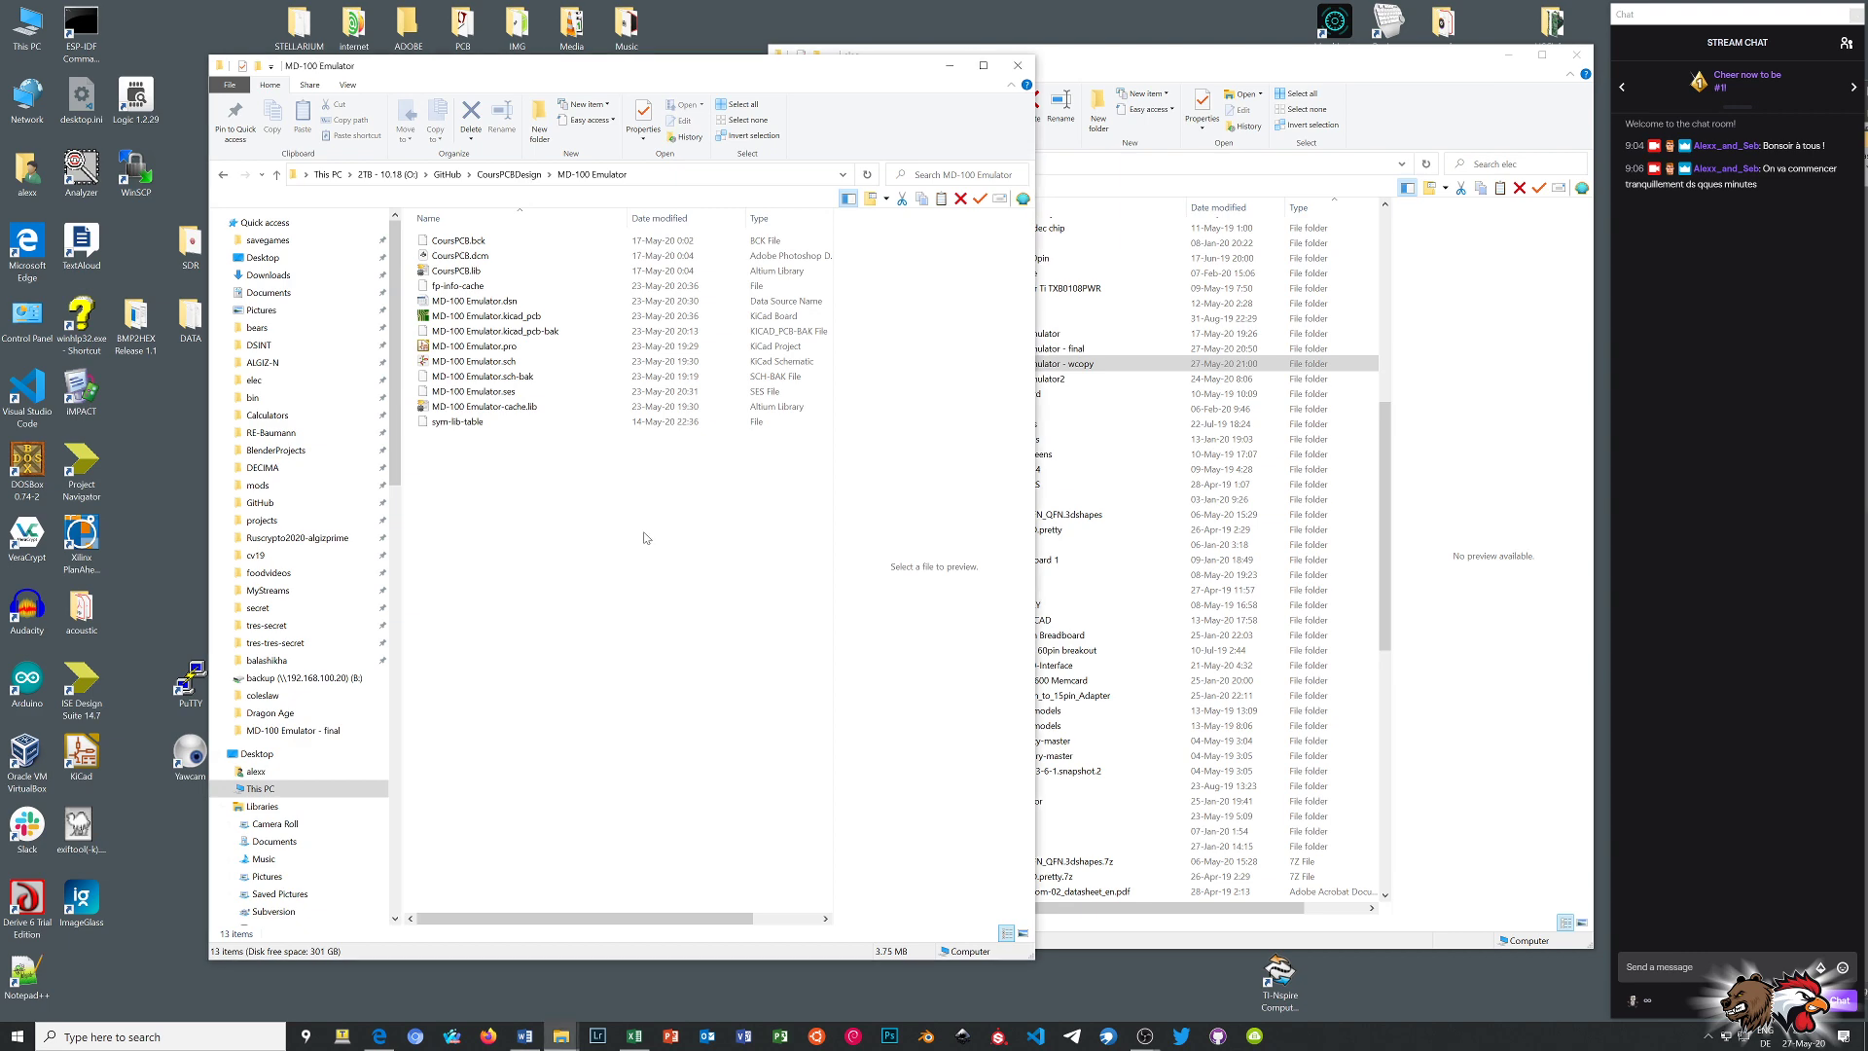
pyautogui.doubleClick(444, 348)
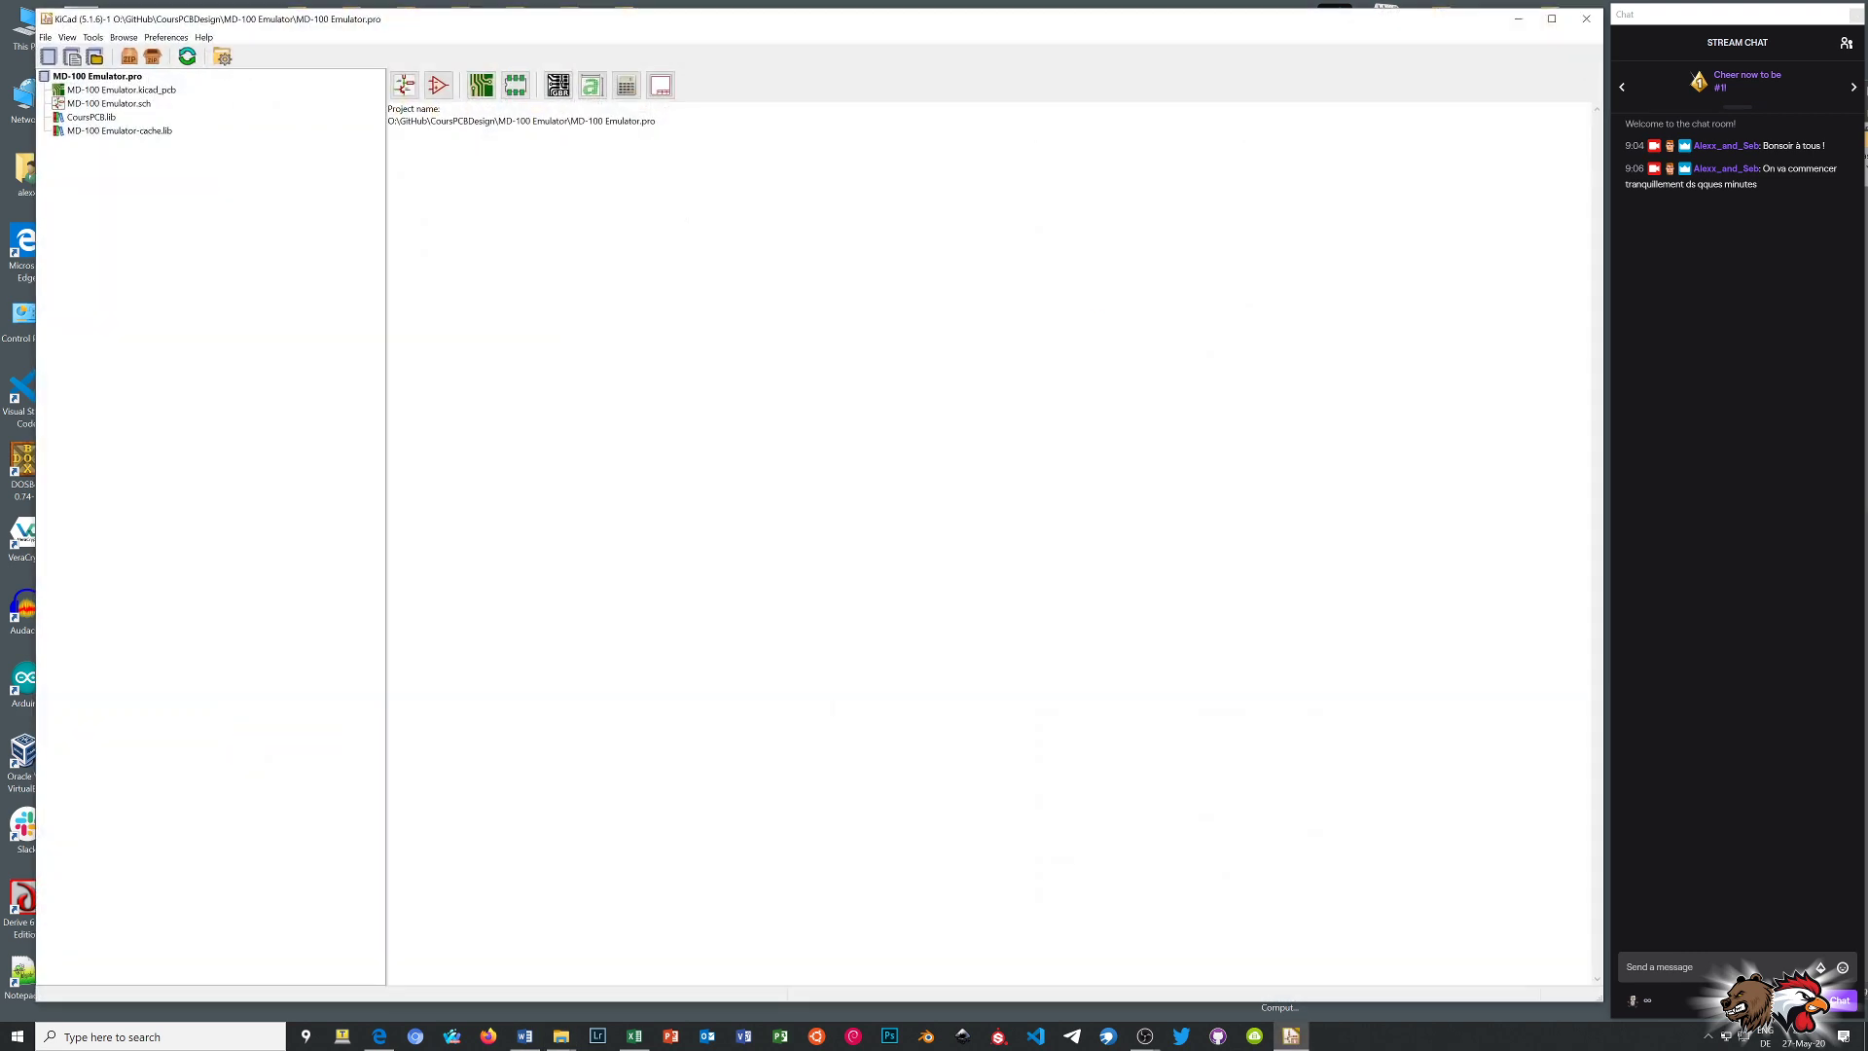
# Open the MD-100 Emulator schematic, and from it open the project's PCB layout
pyautogui.click(115, 103)
pyautogui.doubleClick(115, 103)
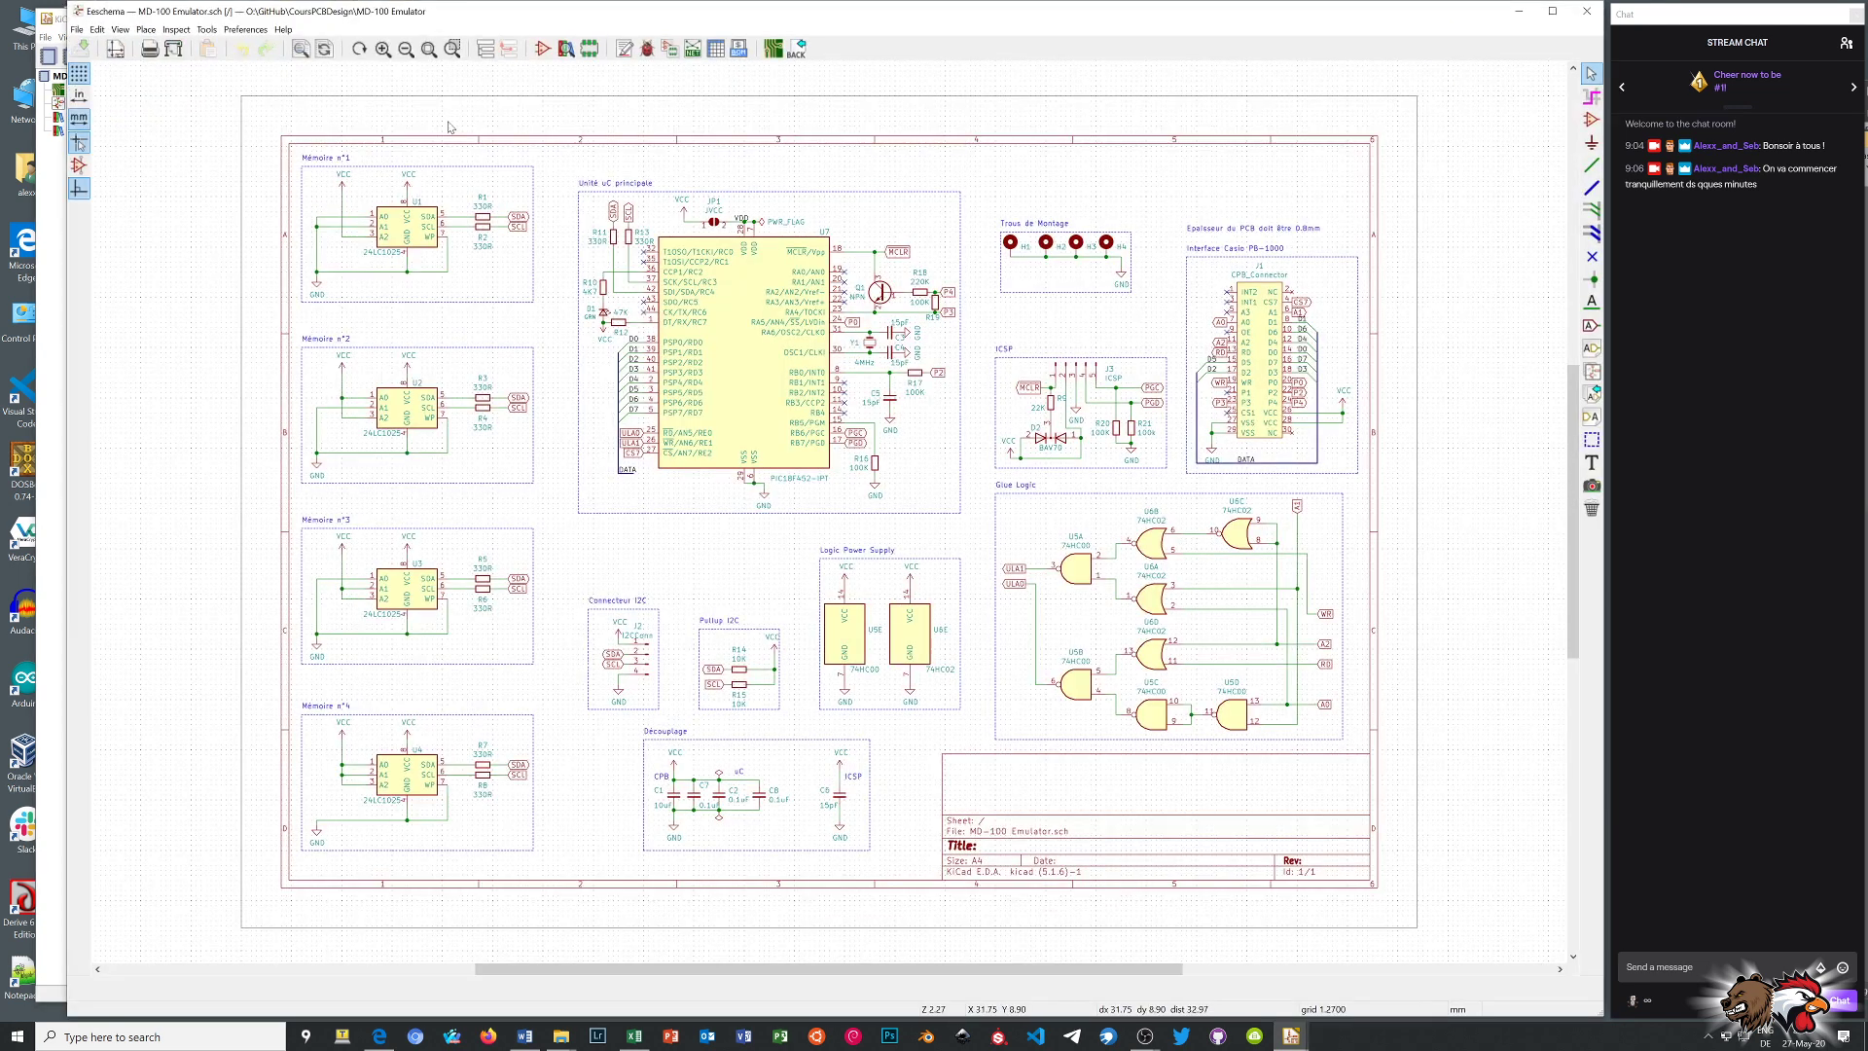
pyautogui.click(772, 50)
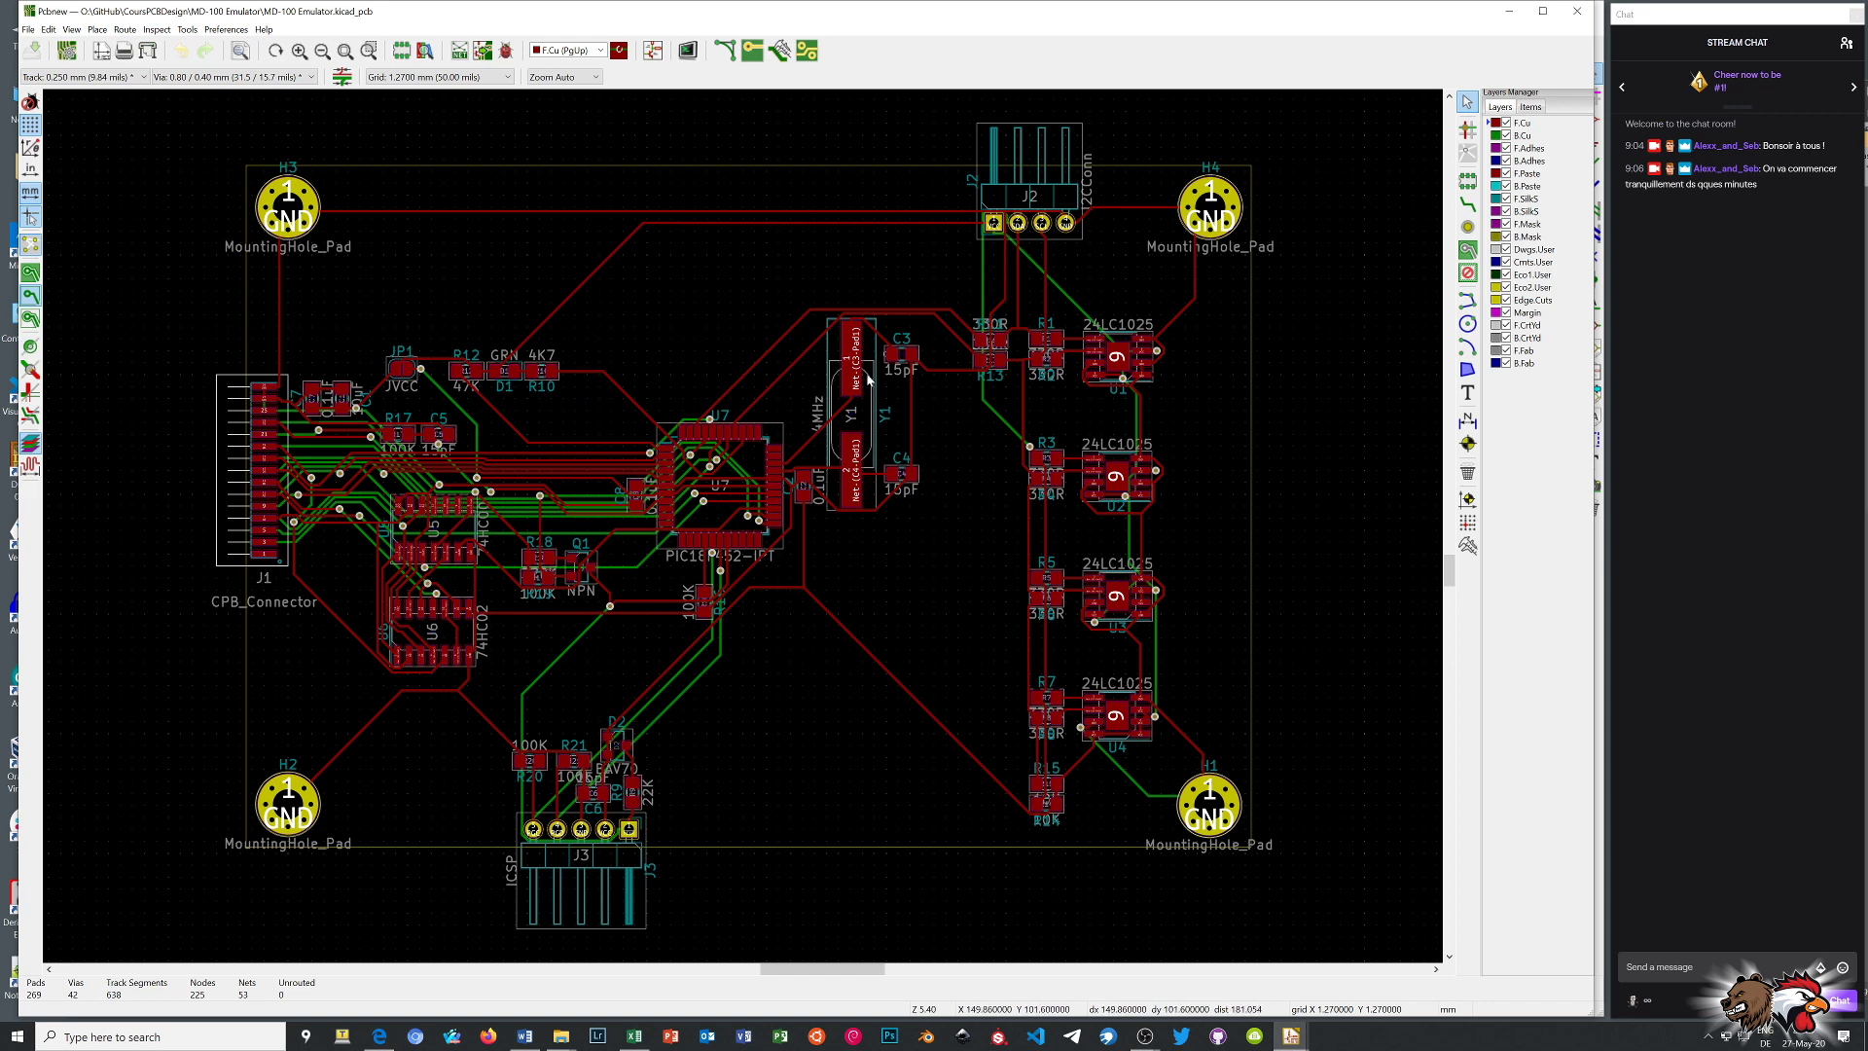
# Open the board in the 3D viewer and examine the overall component placement from tilted and closer angles
pyautogui.hotkey('alt', '3')
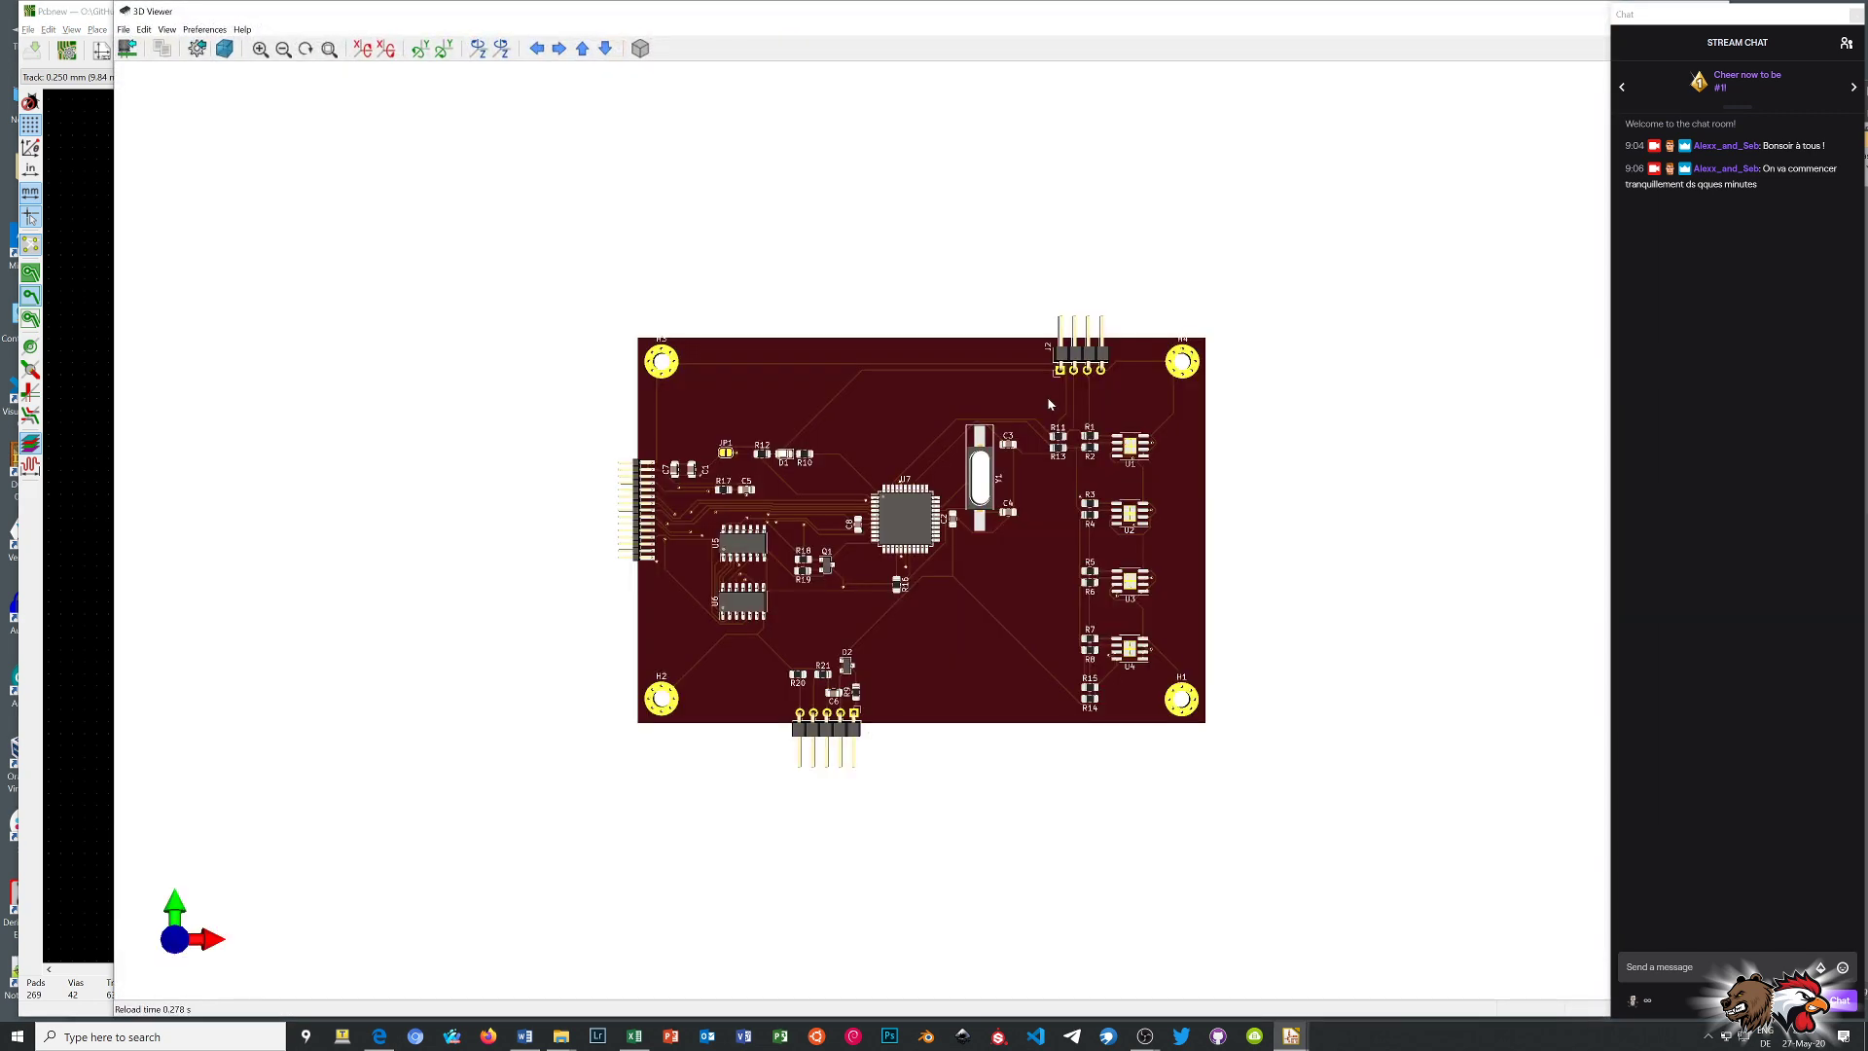
pyautogui.moveTo(932, 730); pyautogui.dragTo(963, 392)
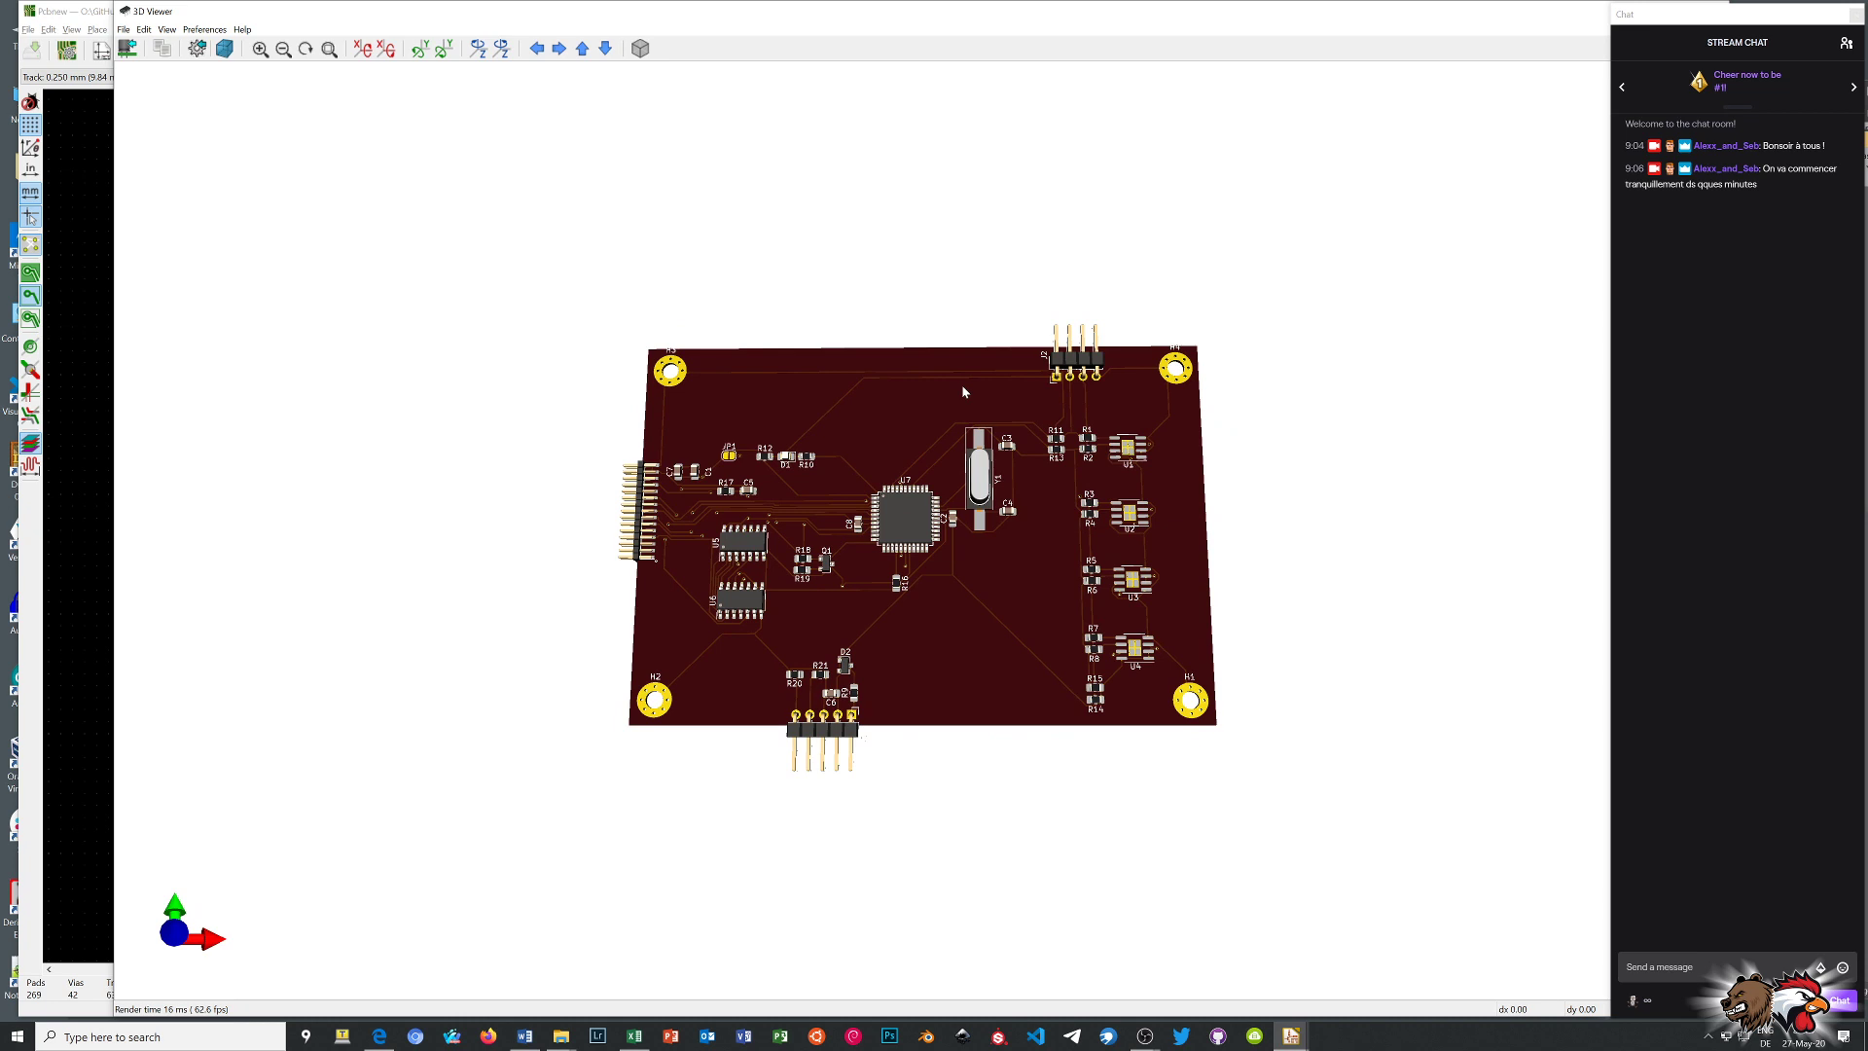
pyautogui.scroll(4, 968, 457)
pyautogui.scroll(-1, 975, 539)
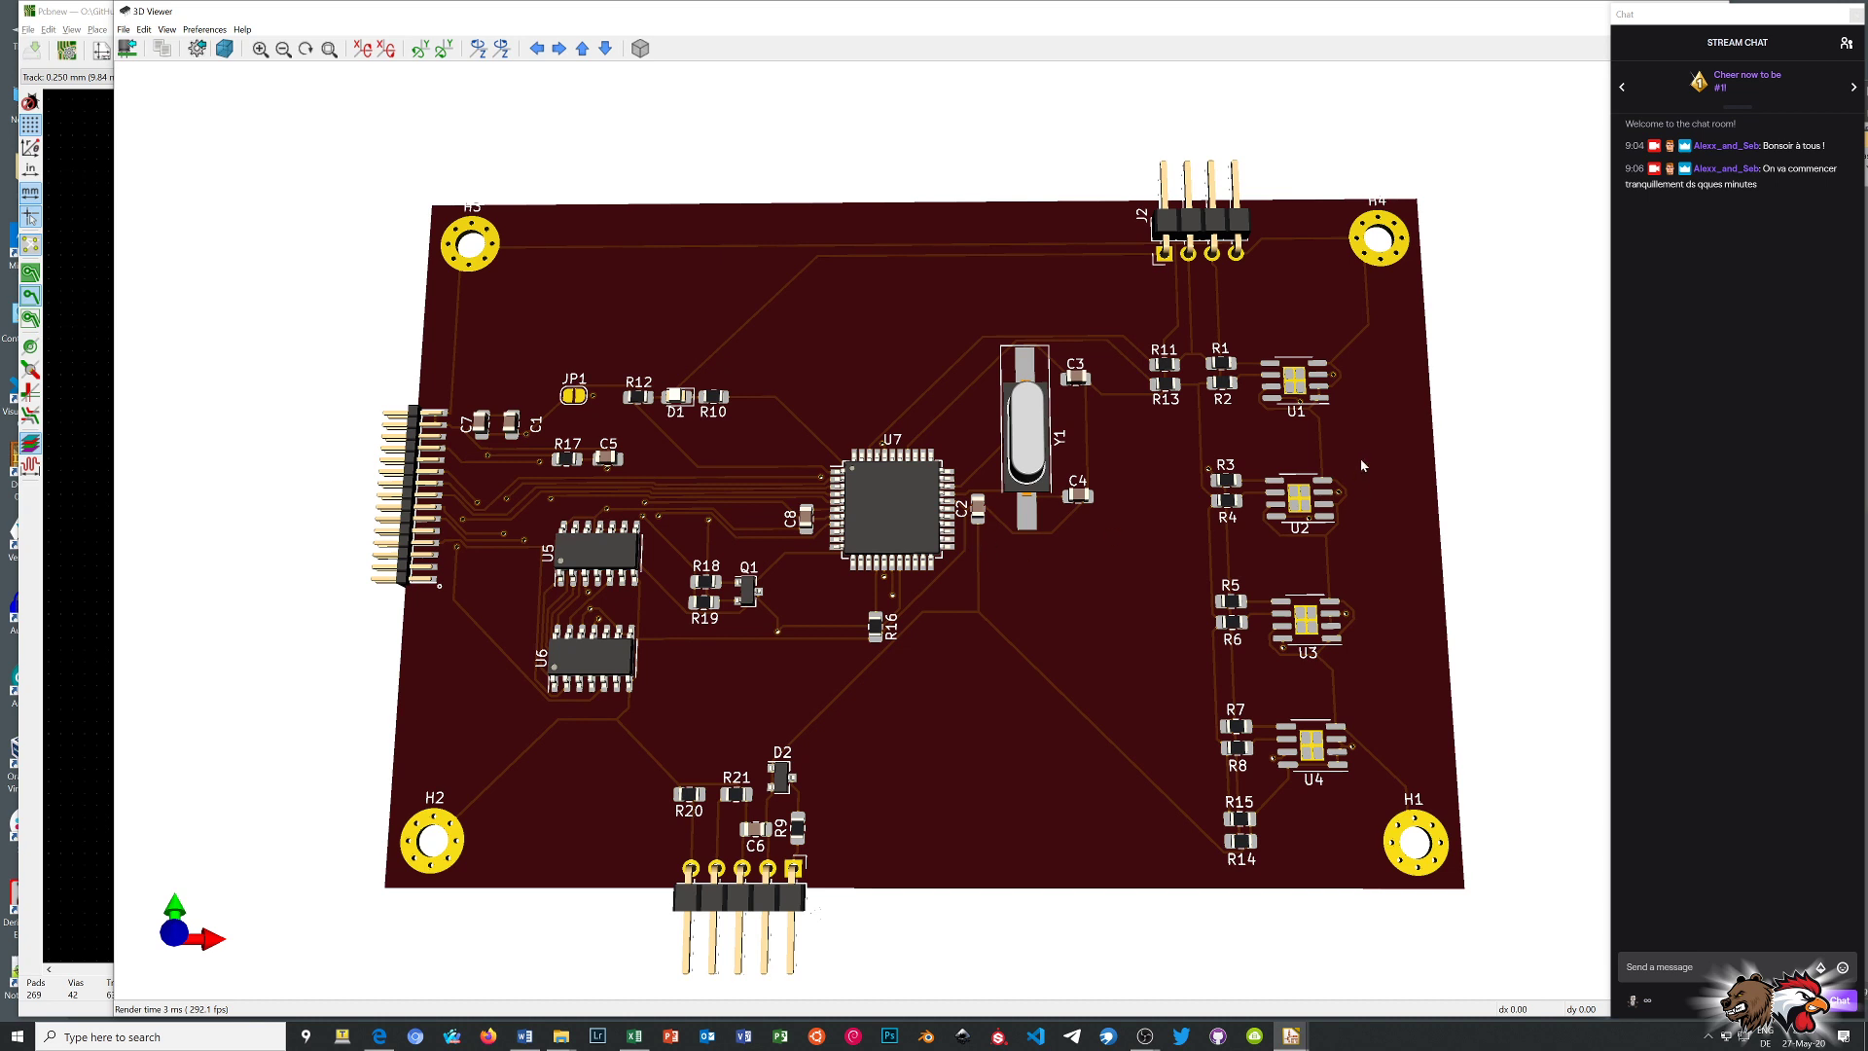
pyautogui.moveTo(1004, 733); pyautogui.dragTo(971, 806)
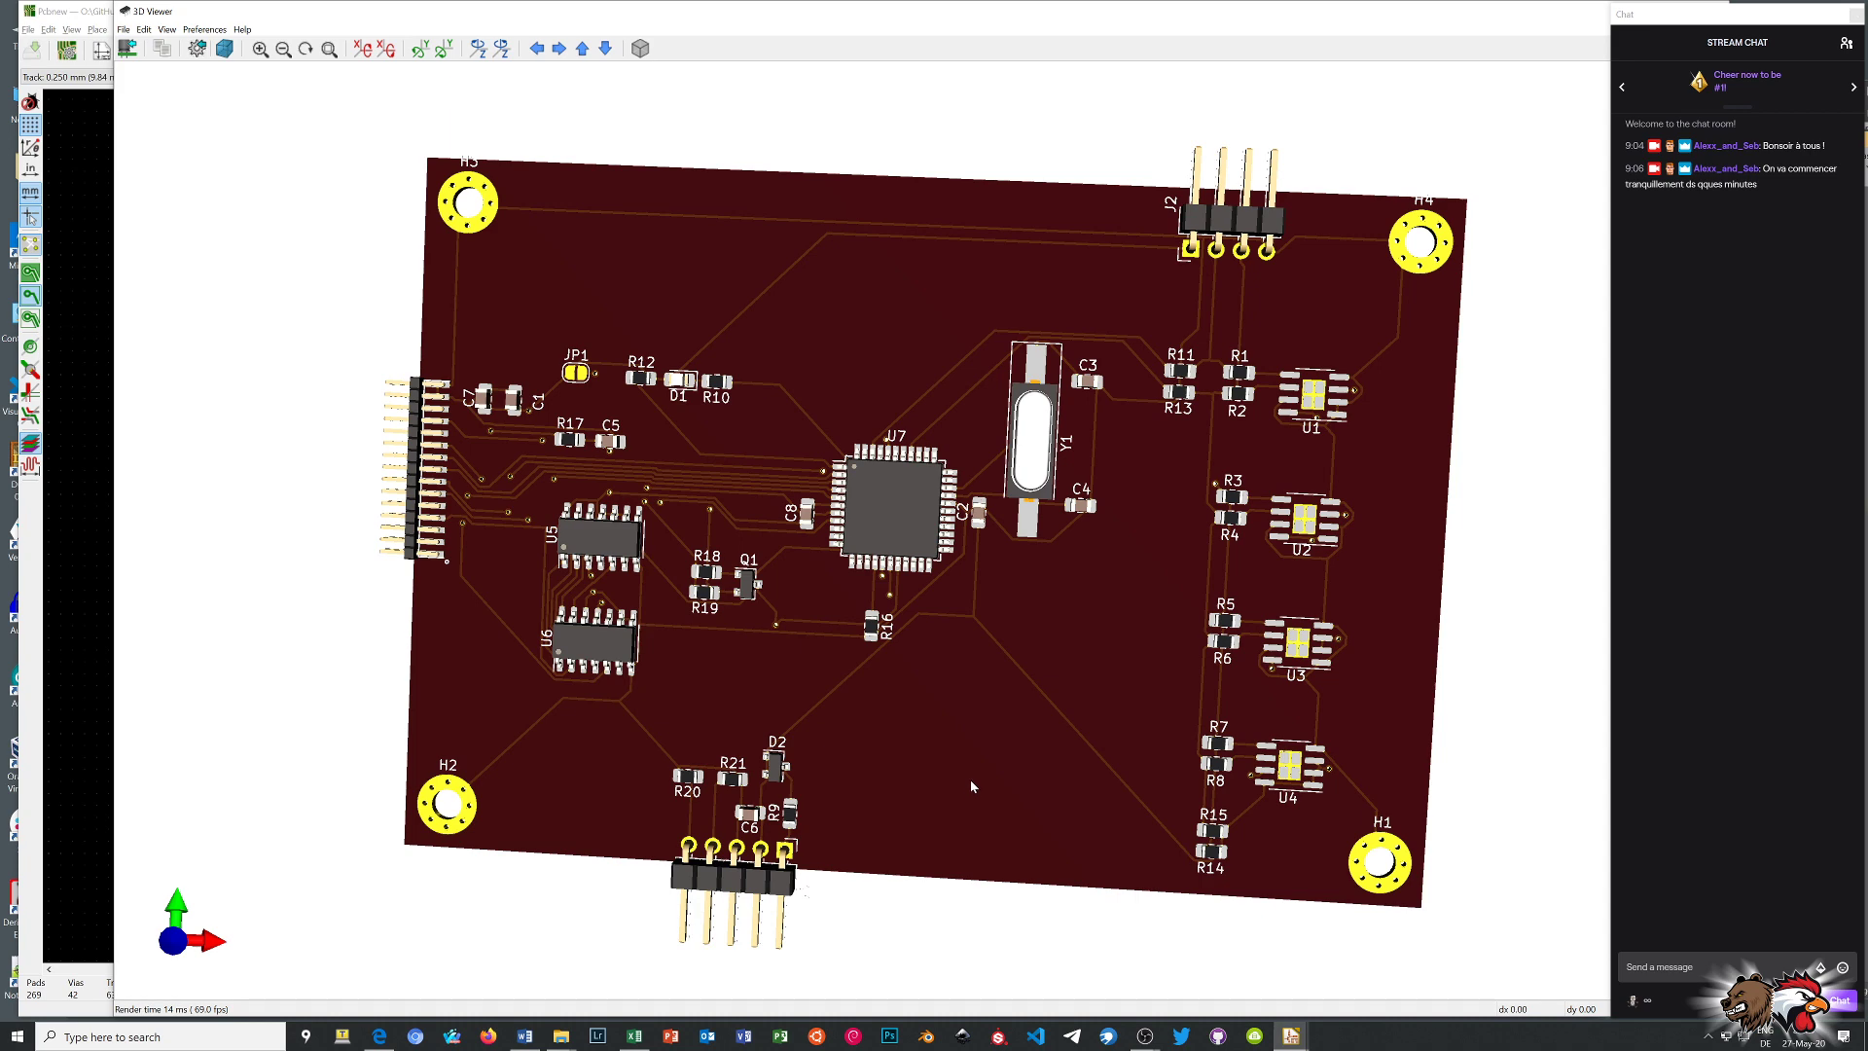
pyautogui.moveTo(971, 781); pyautogui.dragTo(1167, 745)
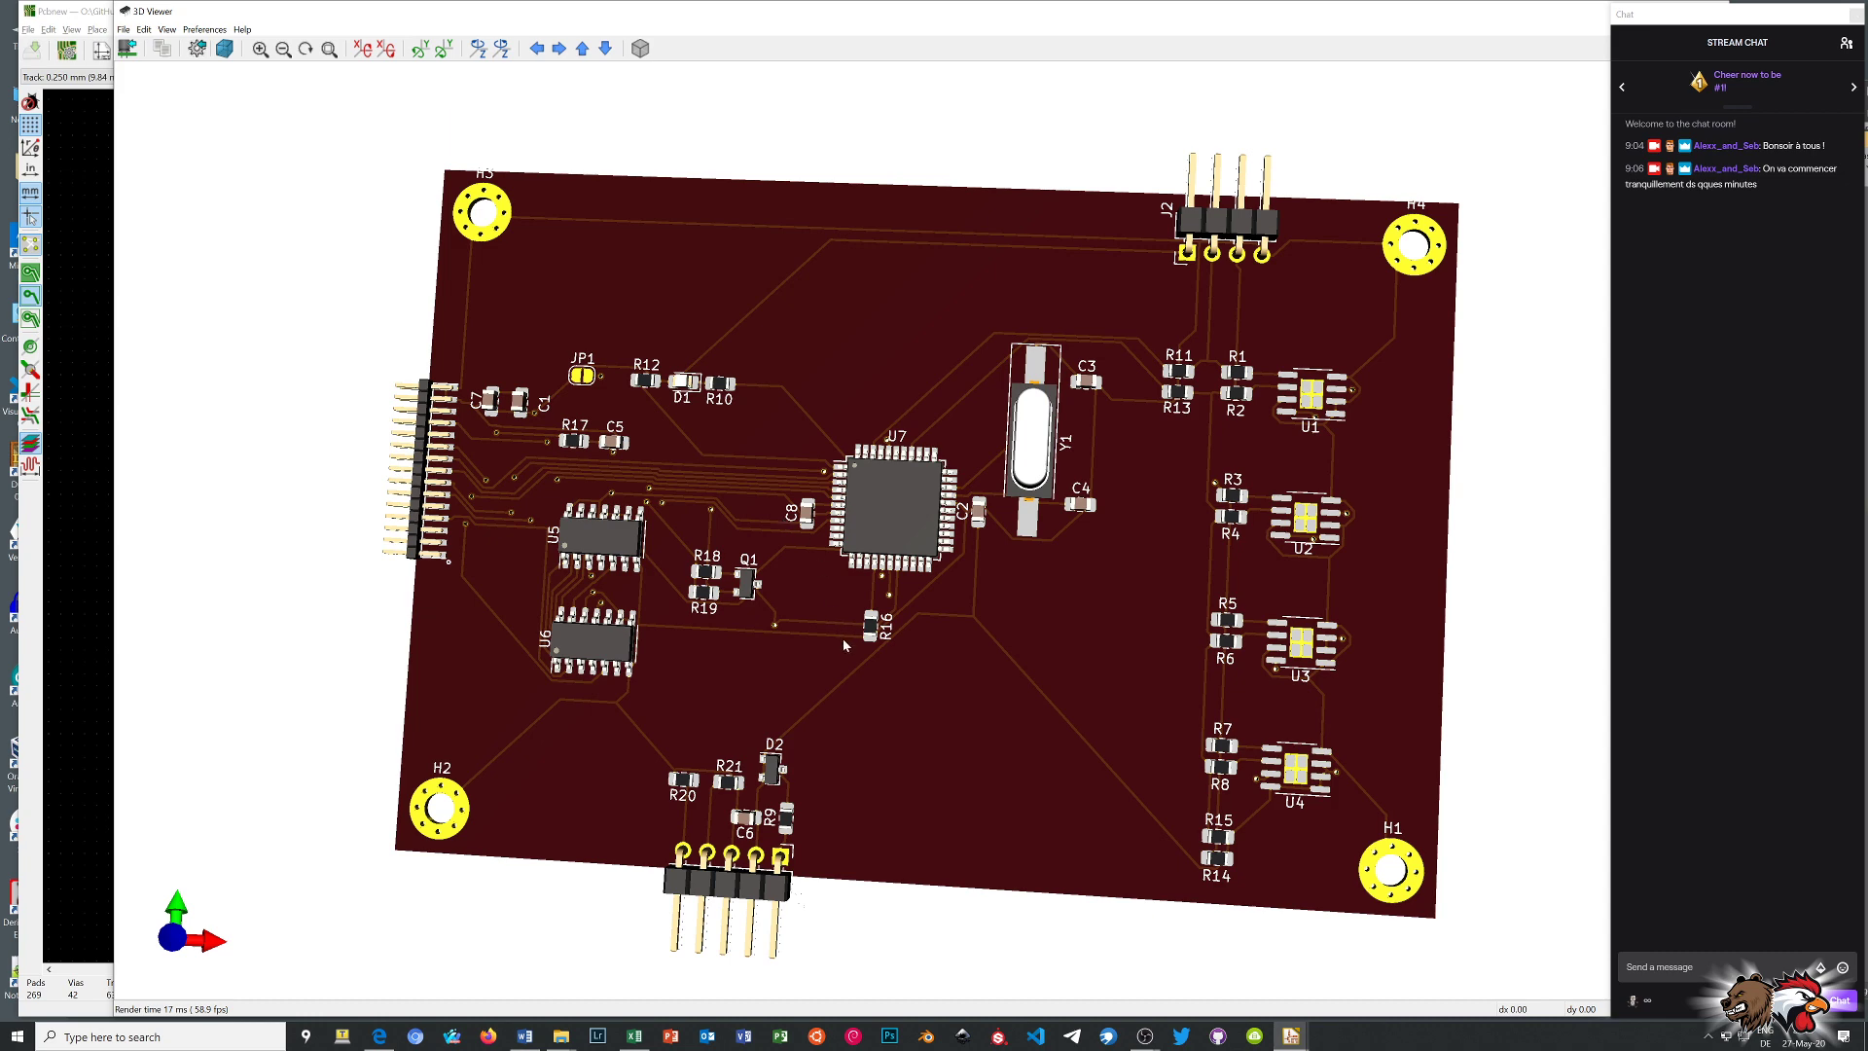
pyautogui.scroll(2, 842, 638)
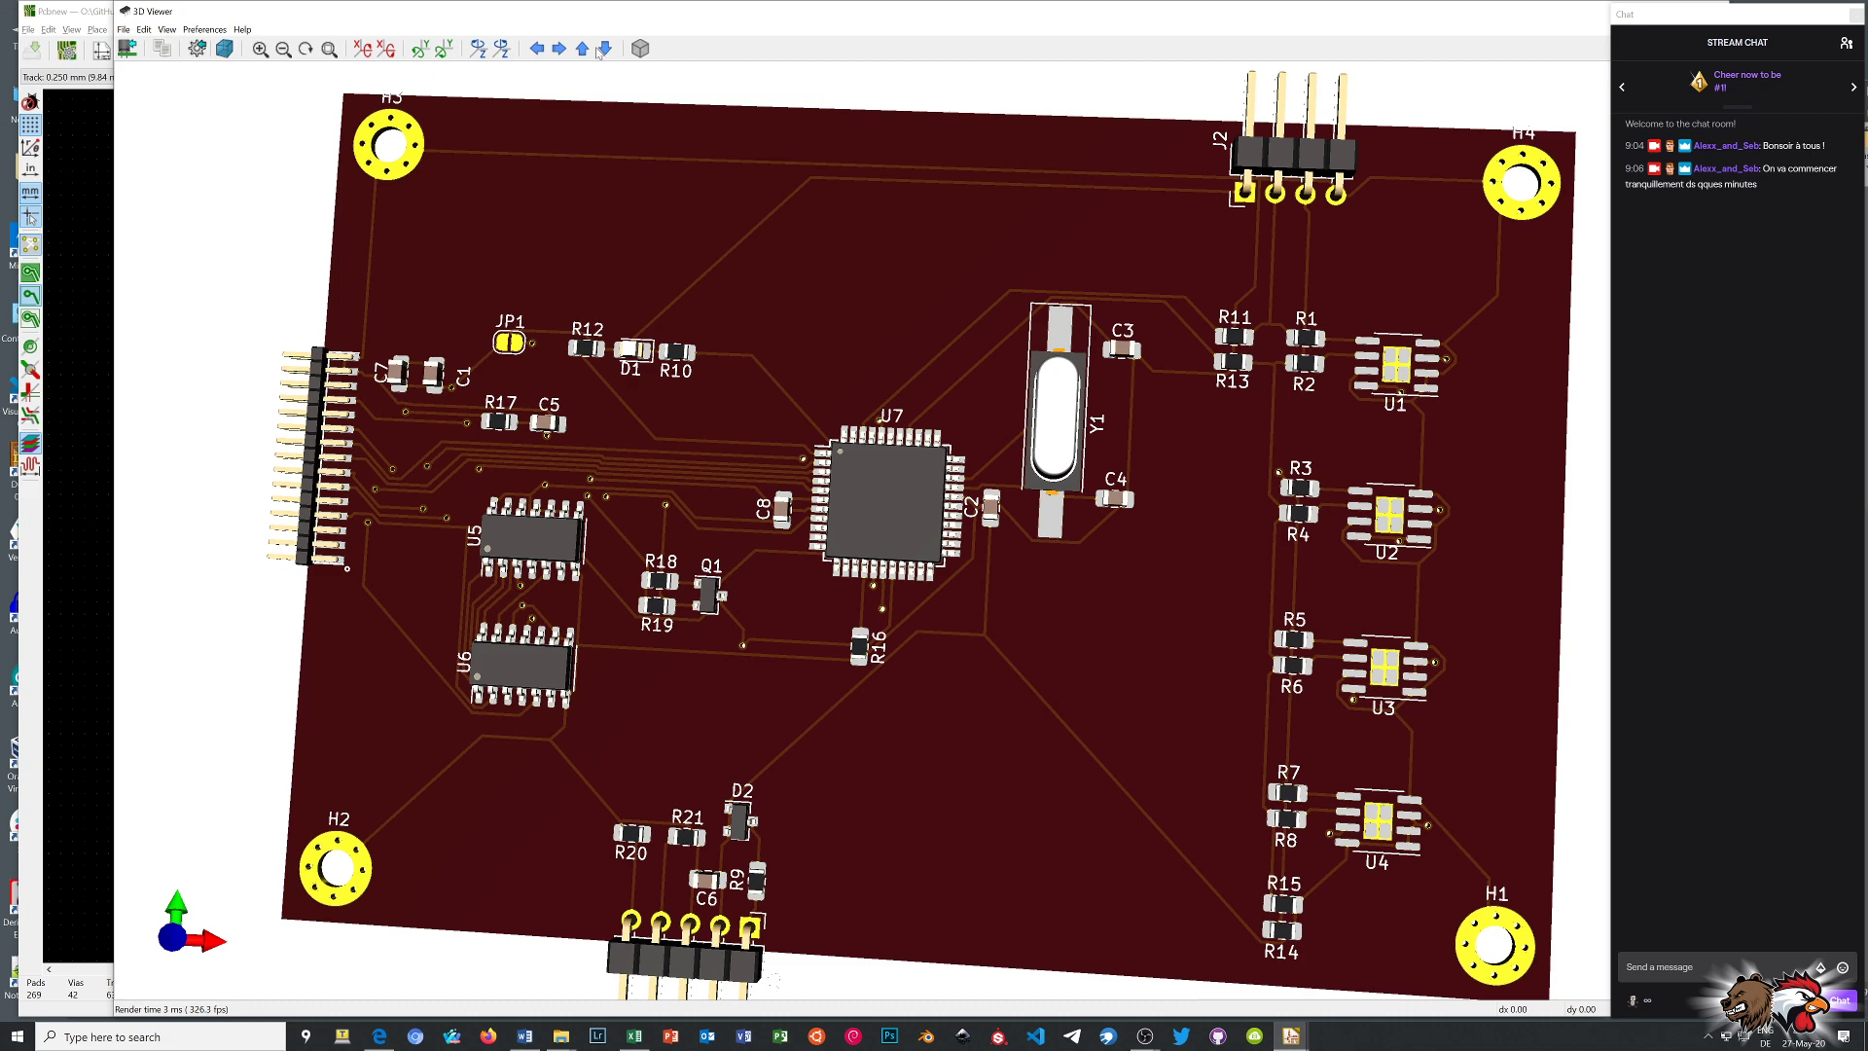
pyautogui.moveTo(1204, 540); pyautogui.dragTo(1167, 506)
pyautogui.scroll(3, 1416, 532)
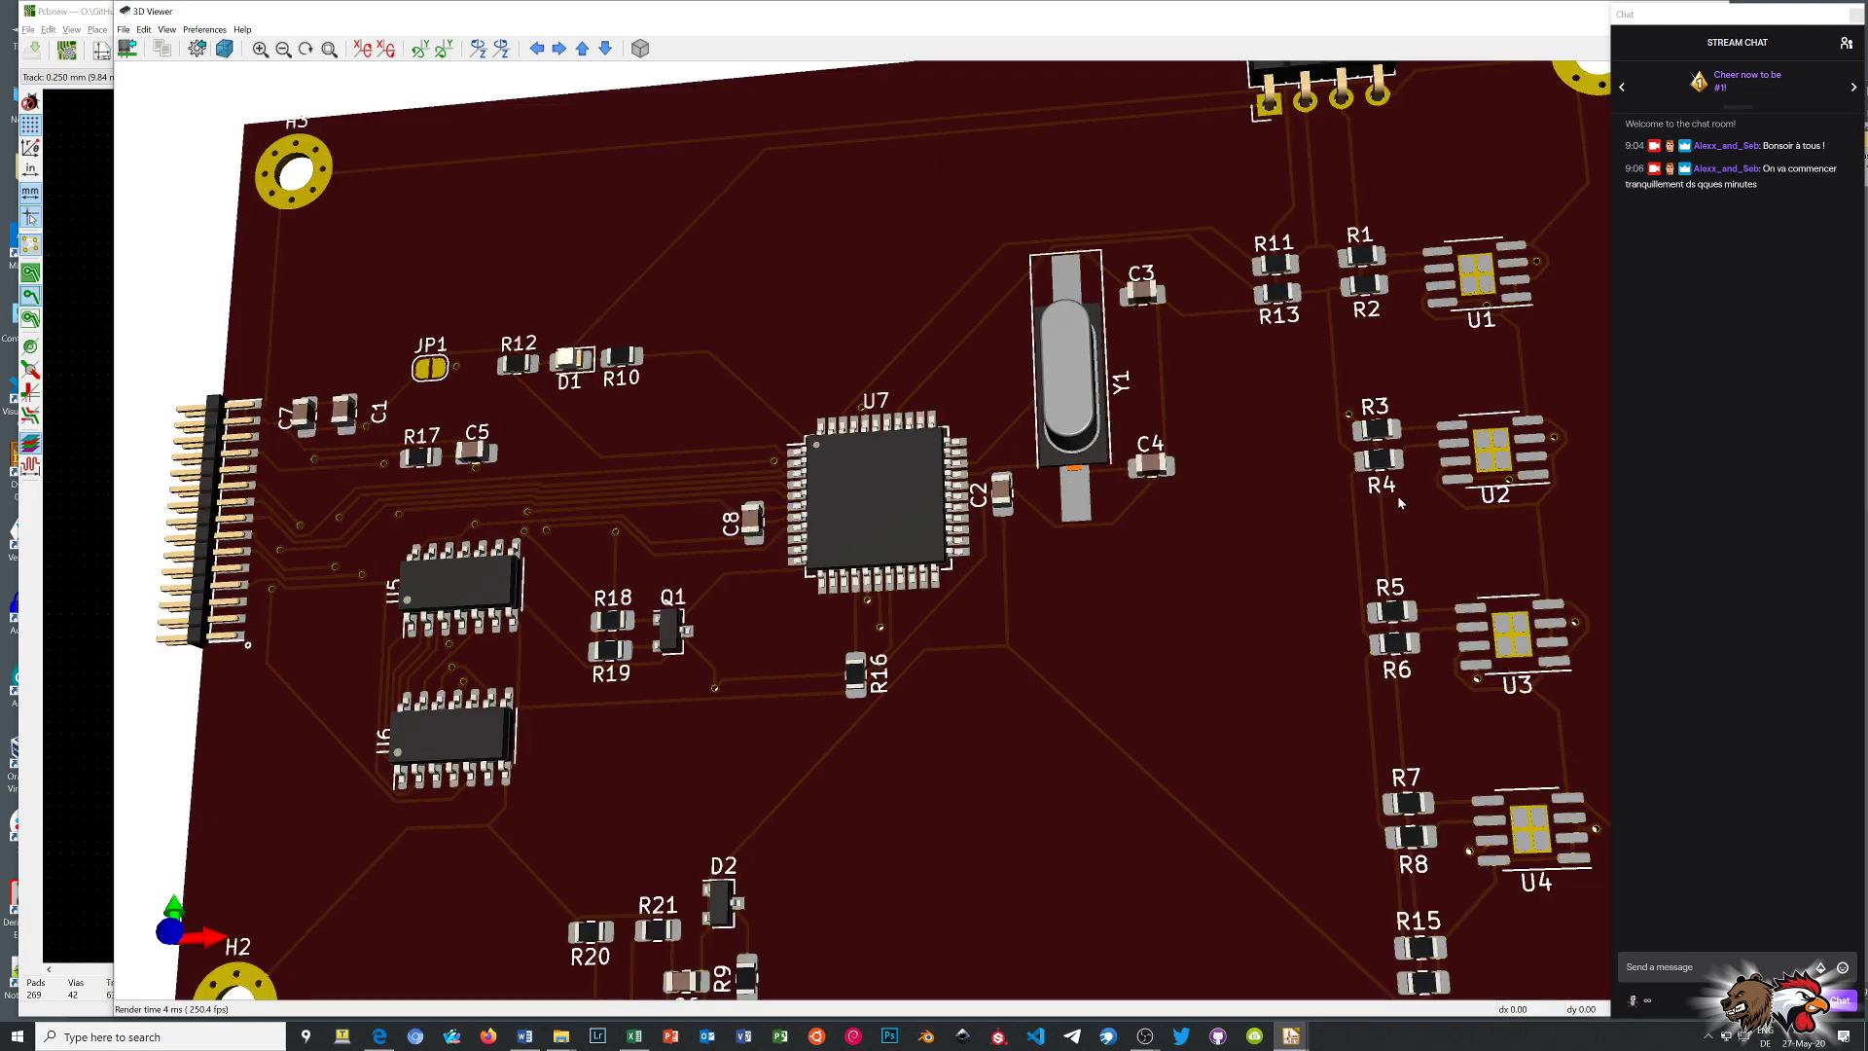
pyautogui.moveTo(1445, 534); pyautogui.dragTo(1381, 464)
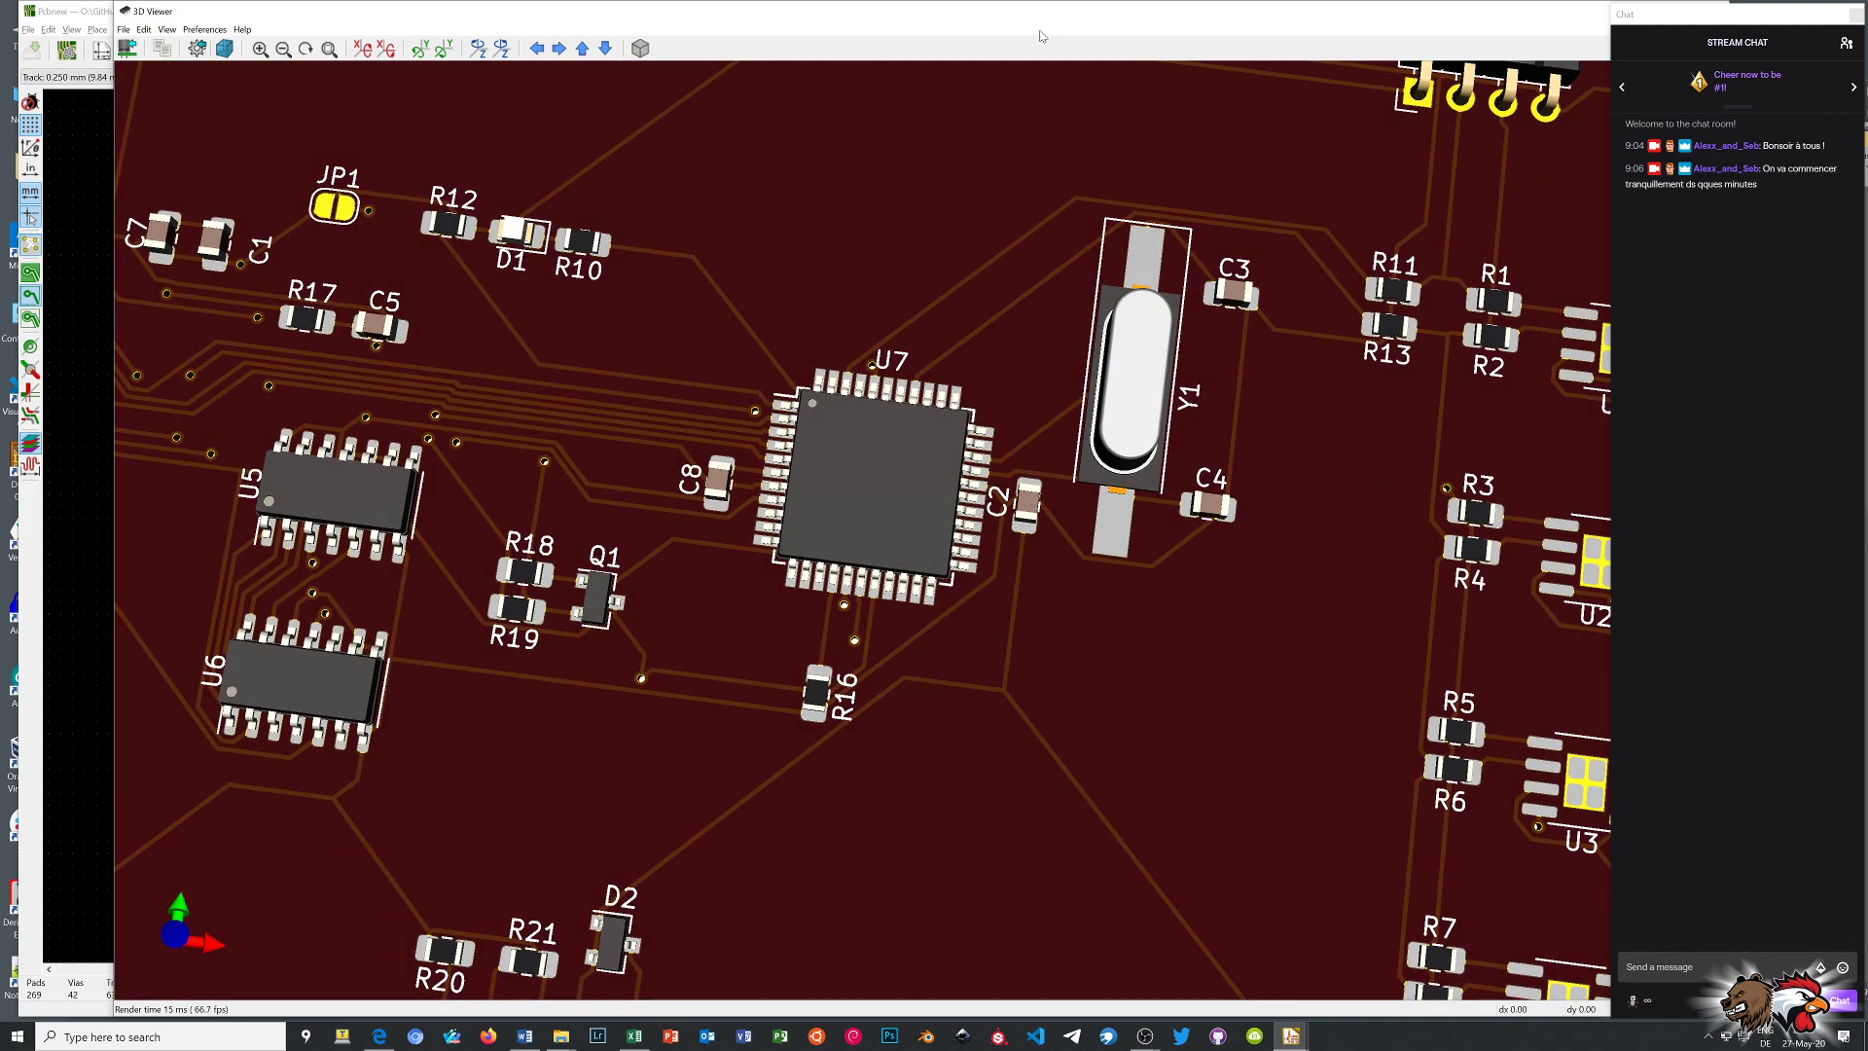
# Examine the crystal Y1 and memory chips U1 to U3 up close in 3D, and close the 3D viewer
pyautogui.moveTo(1002, 9); pyautogui.dragTo(645, 38)
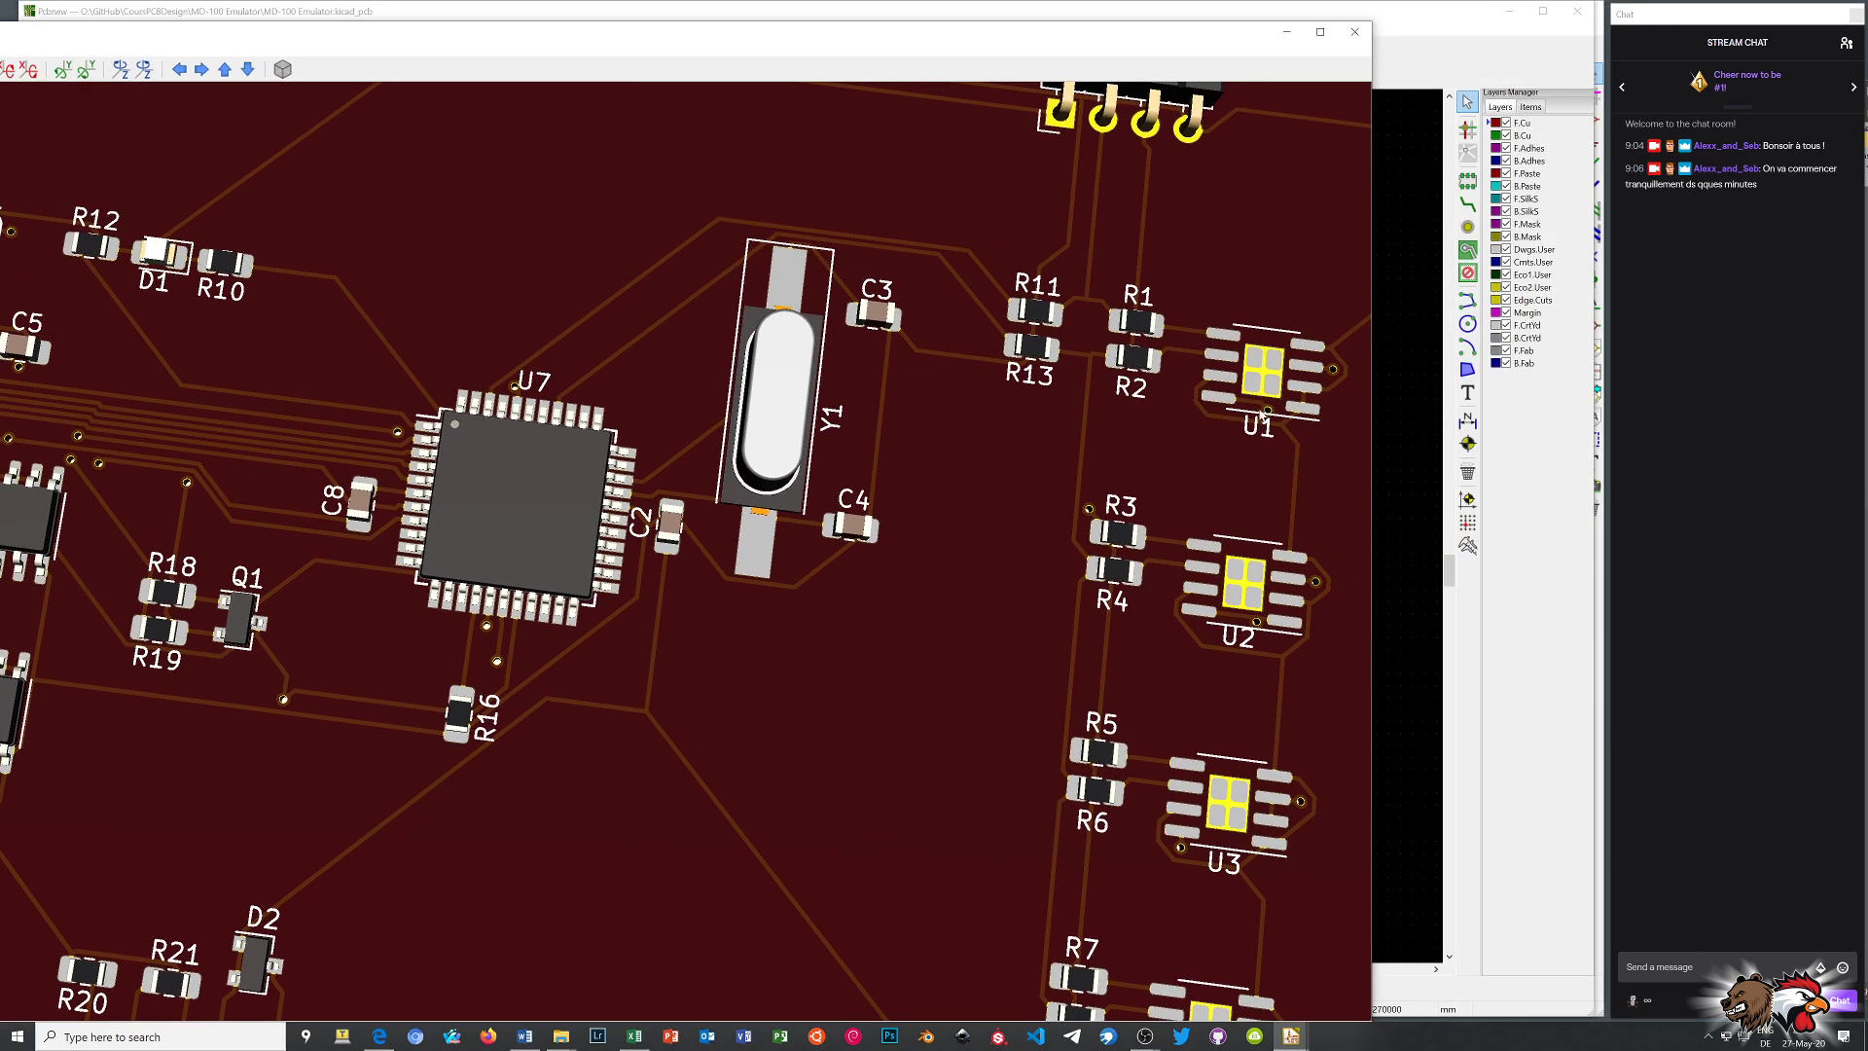
pyautogui.scroll(2, 1274, 467)
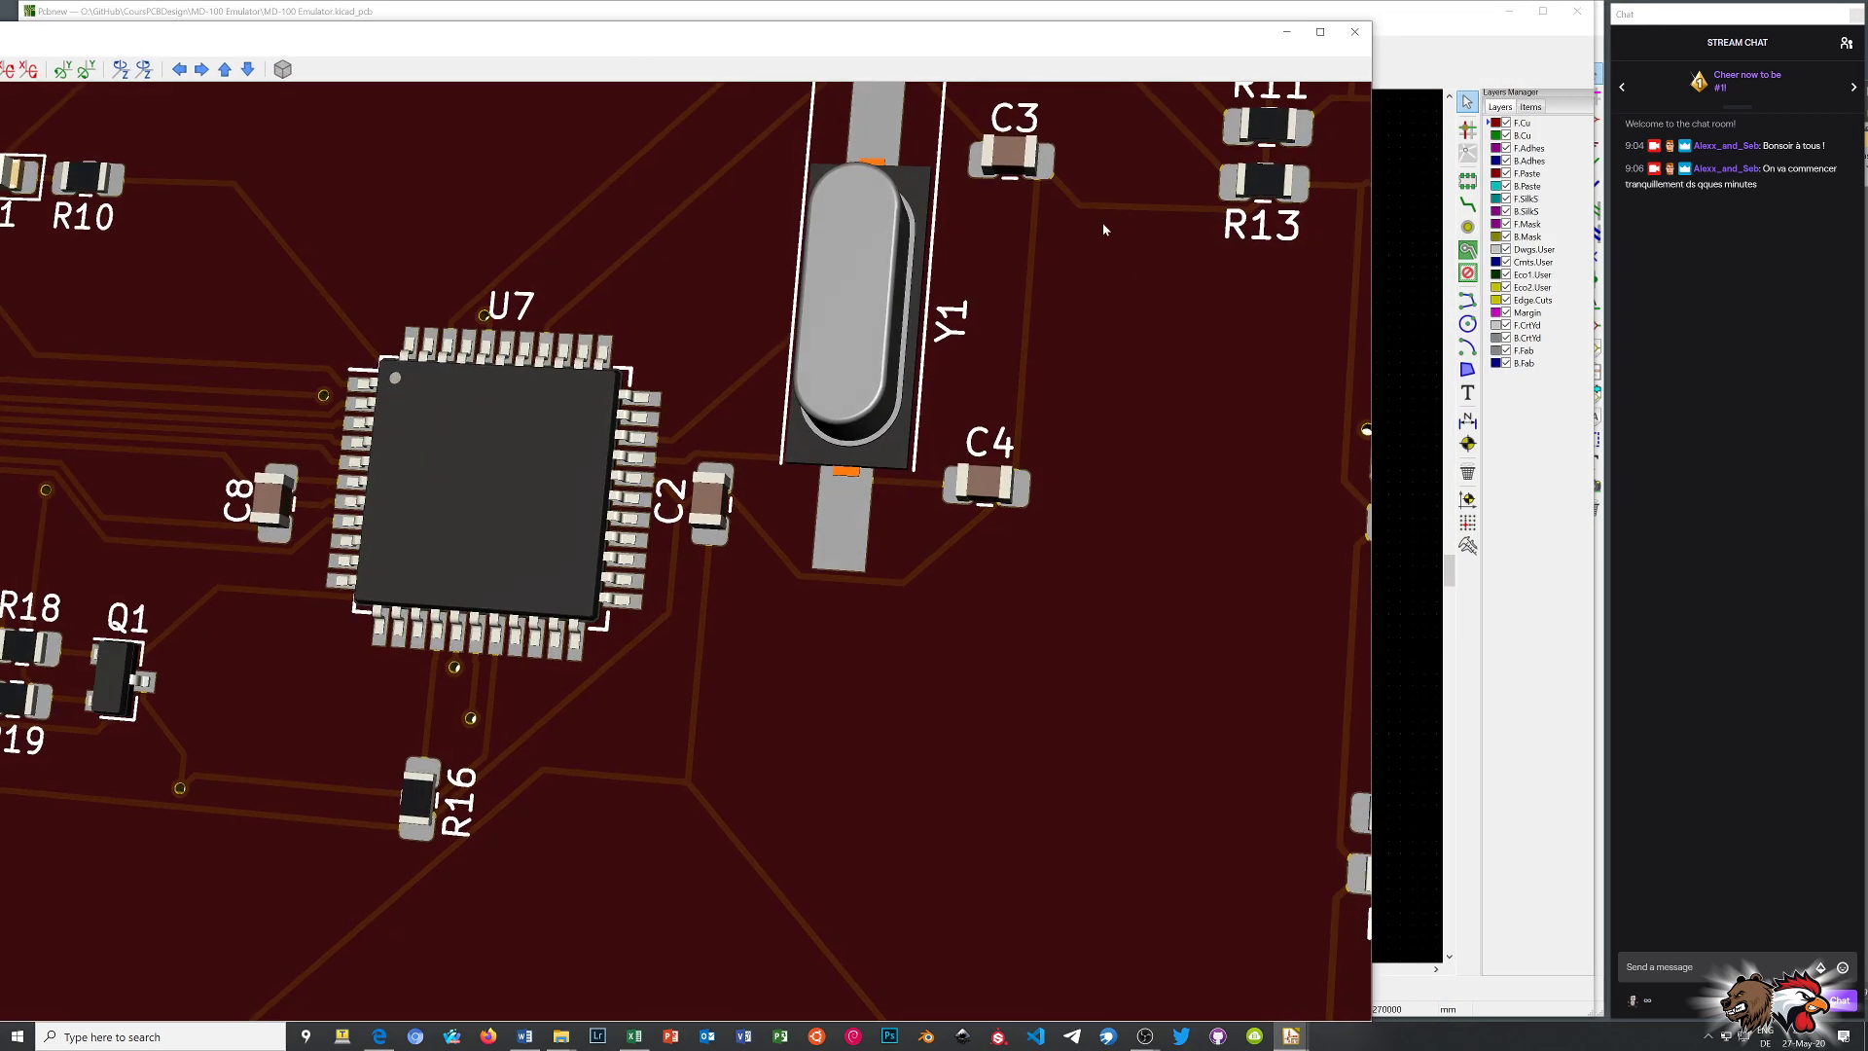
pyautogui.moveTo(1371, 486); pyautogui.dragTo(1517, 559)
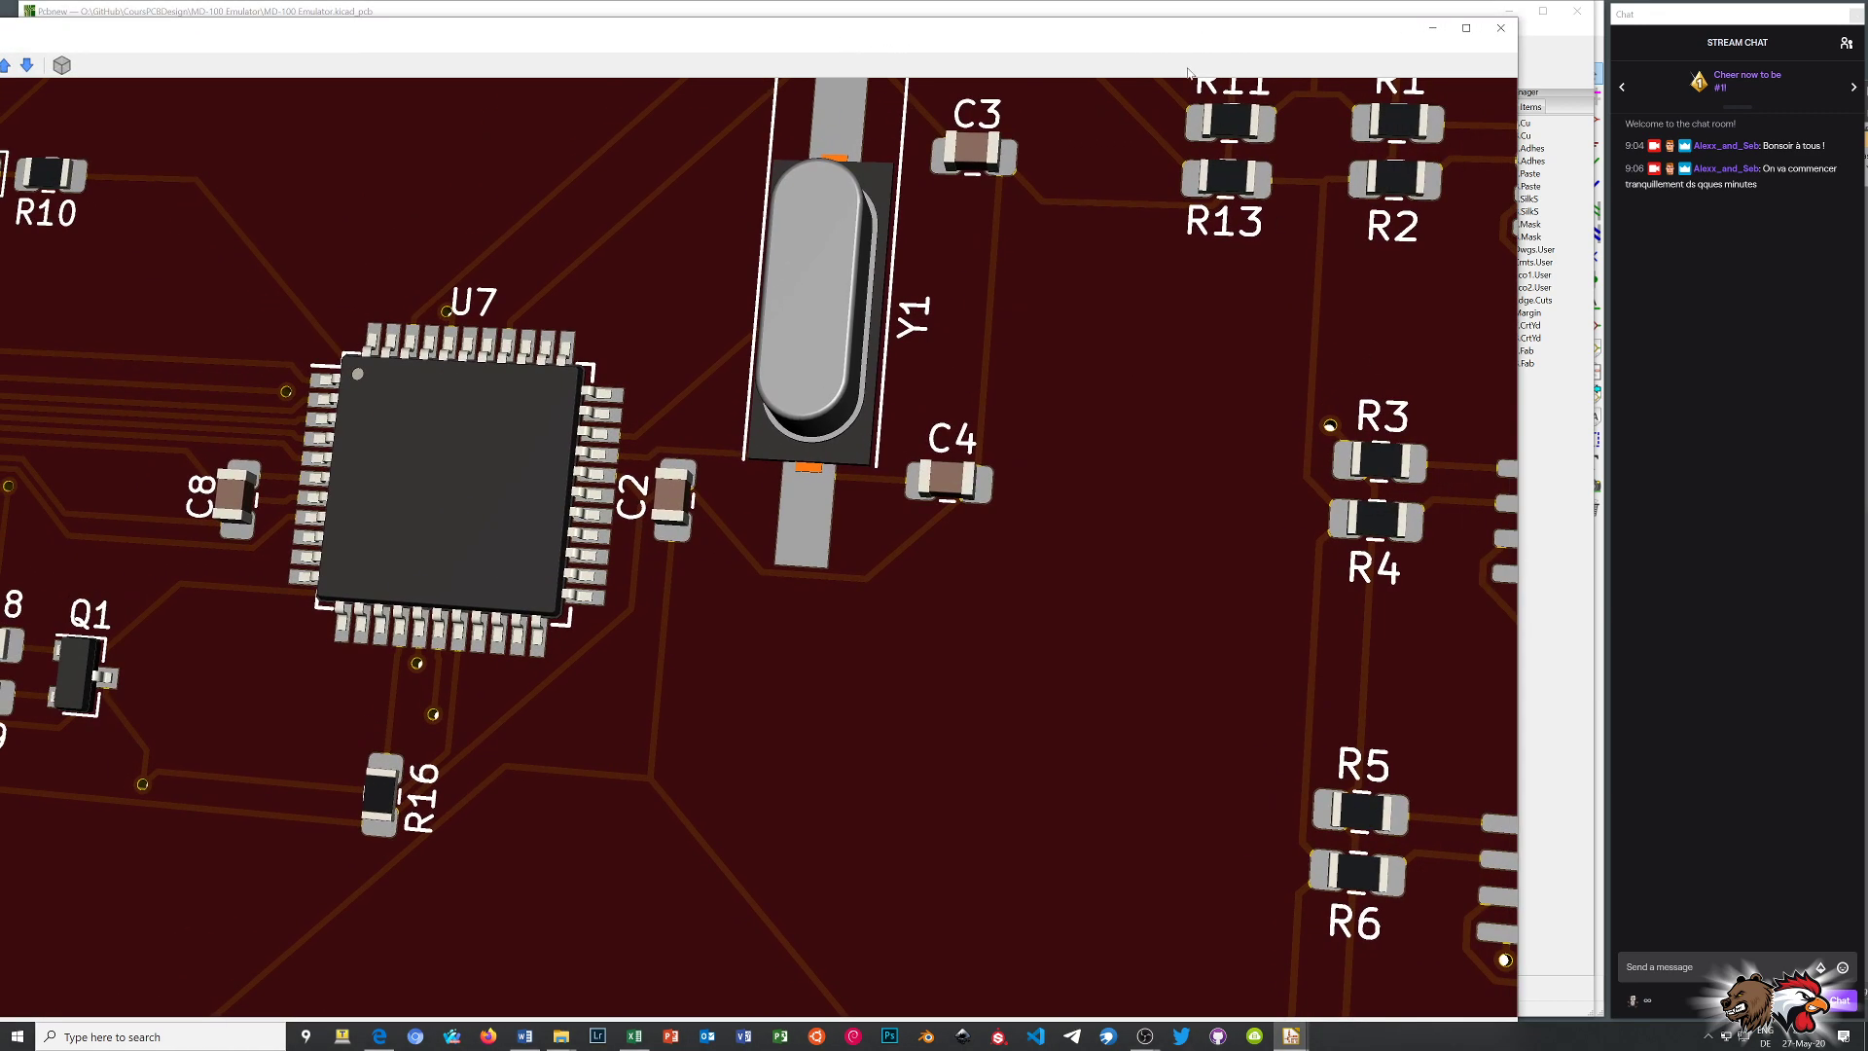
pyautogui.scroll(-2, 1182, 525)
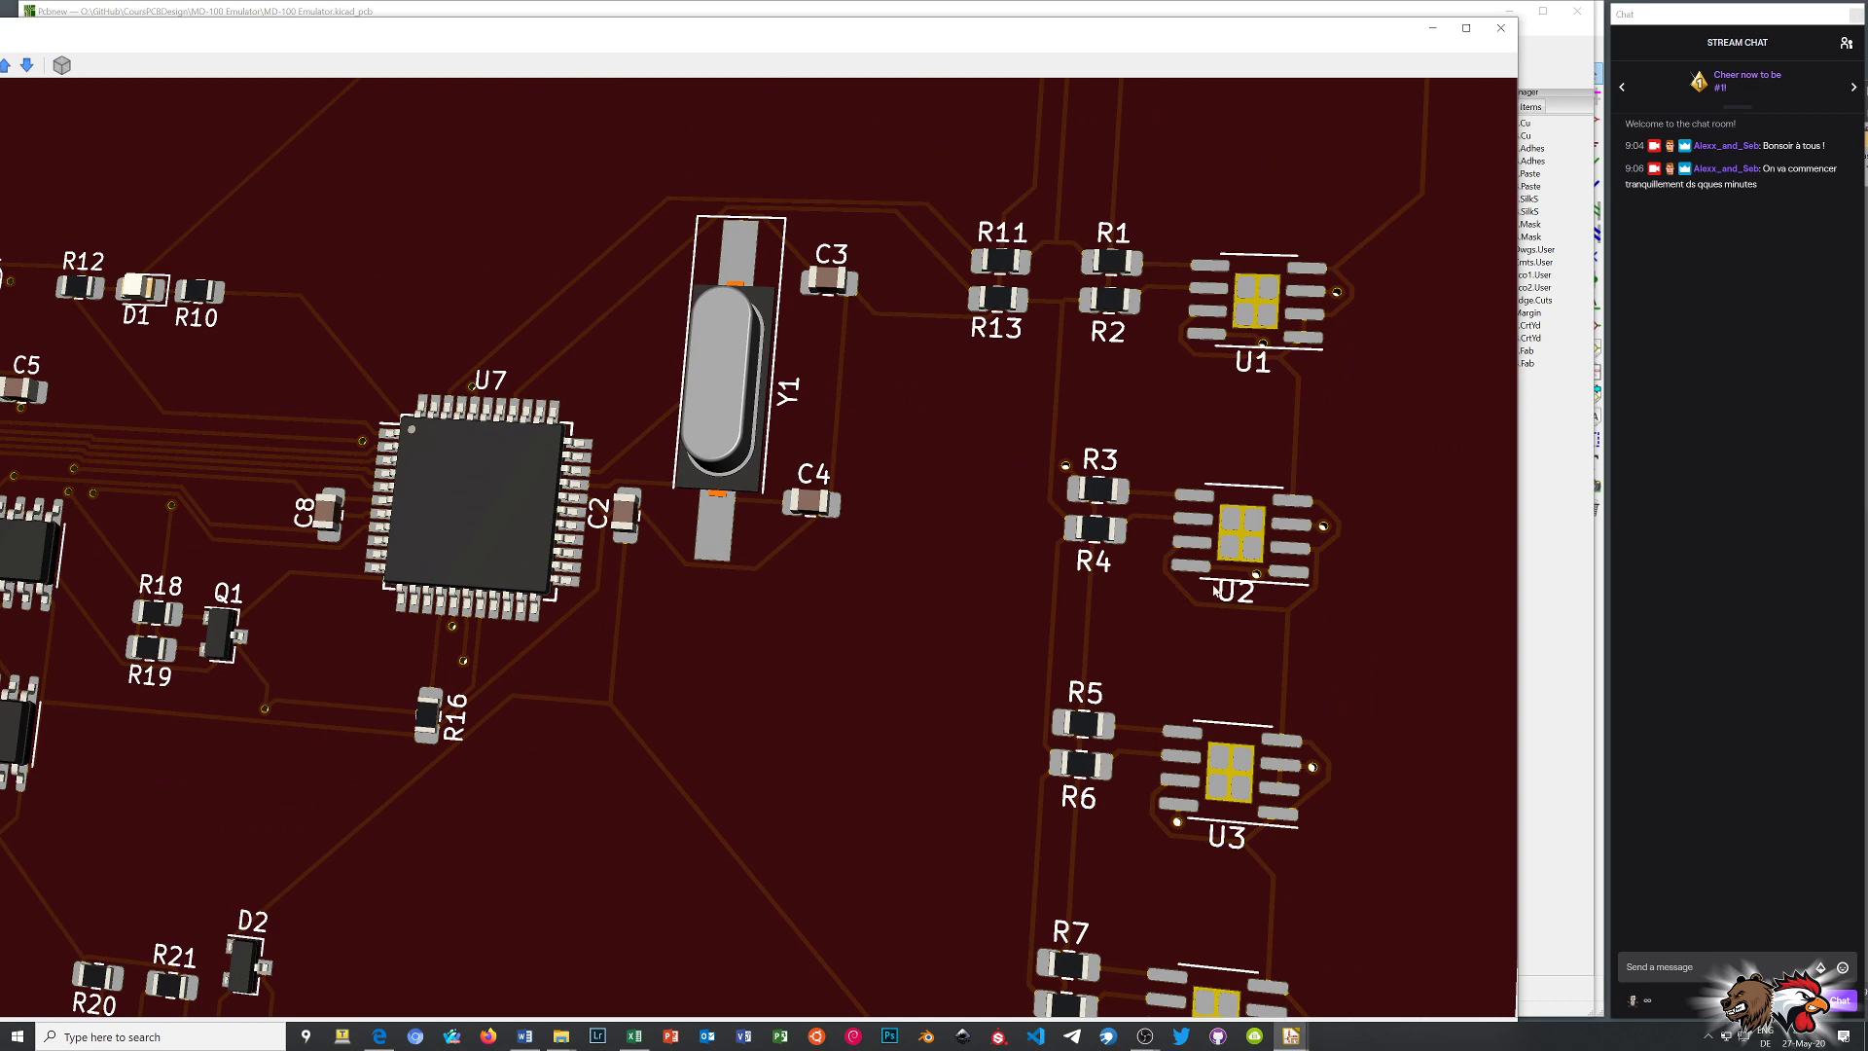
pyautogui.moveTo(1317, 602); pyautogui.dragTo(932, 616, button='middle')
pyautogui.scroll(4, 878, 568)
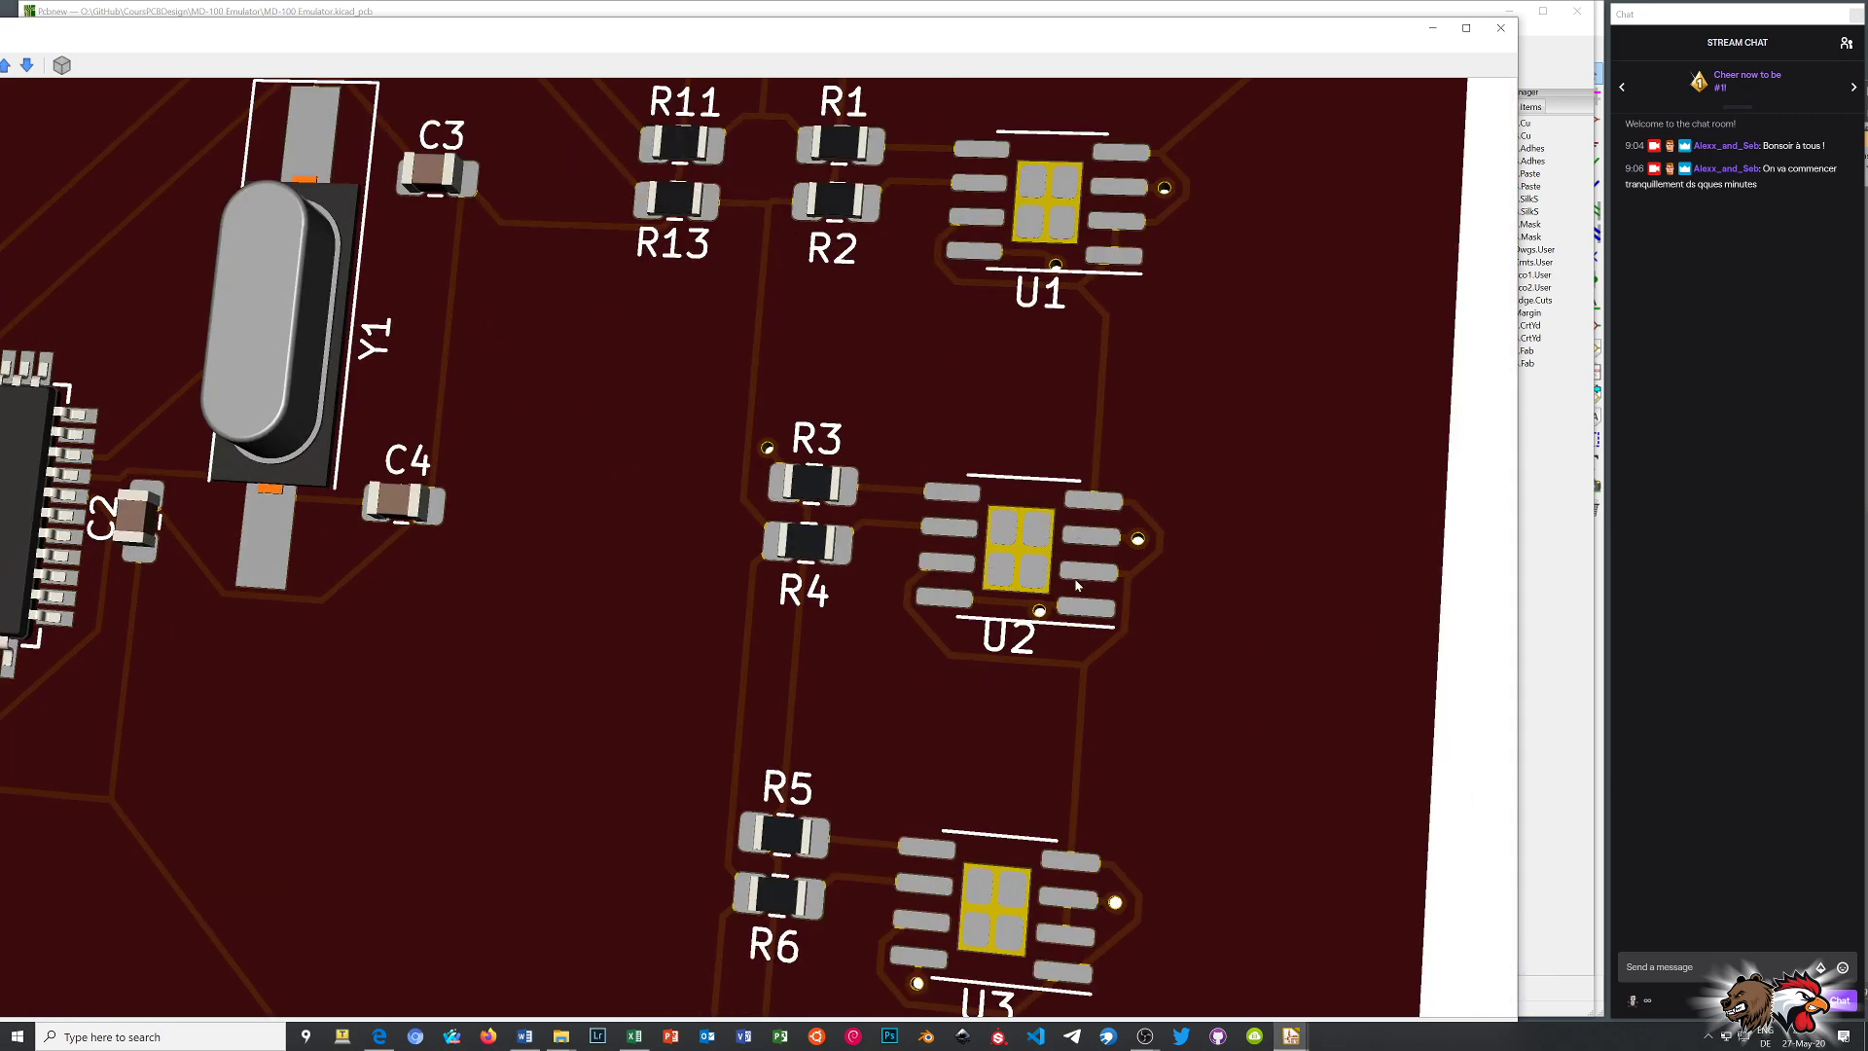
pyautogui.scroll(-6, 988, 545)
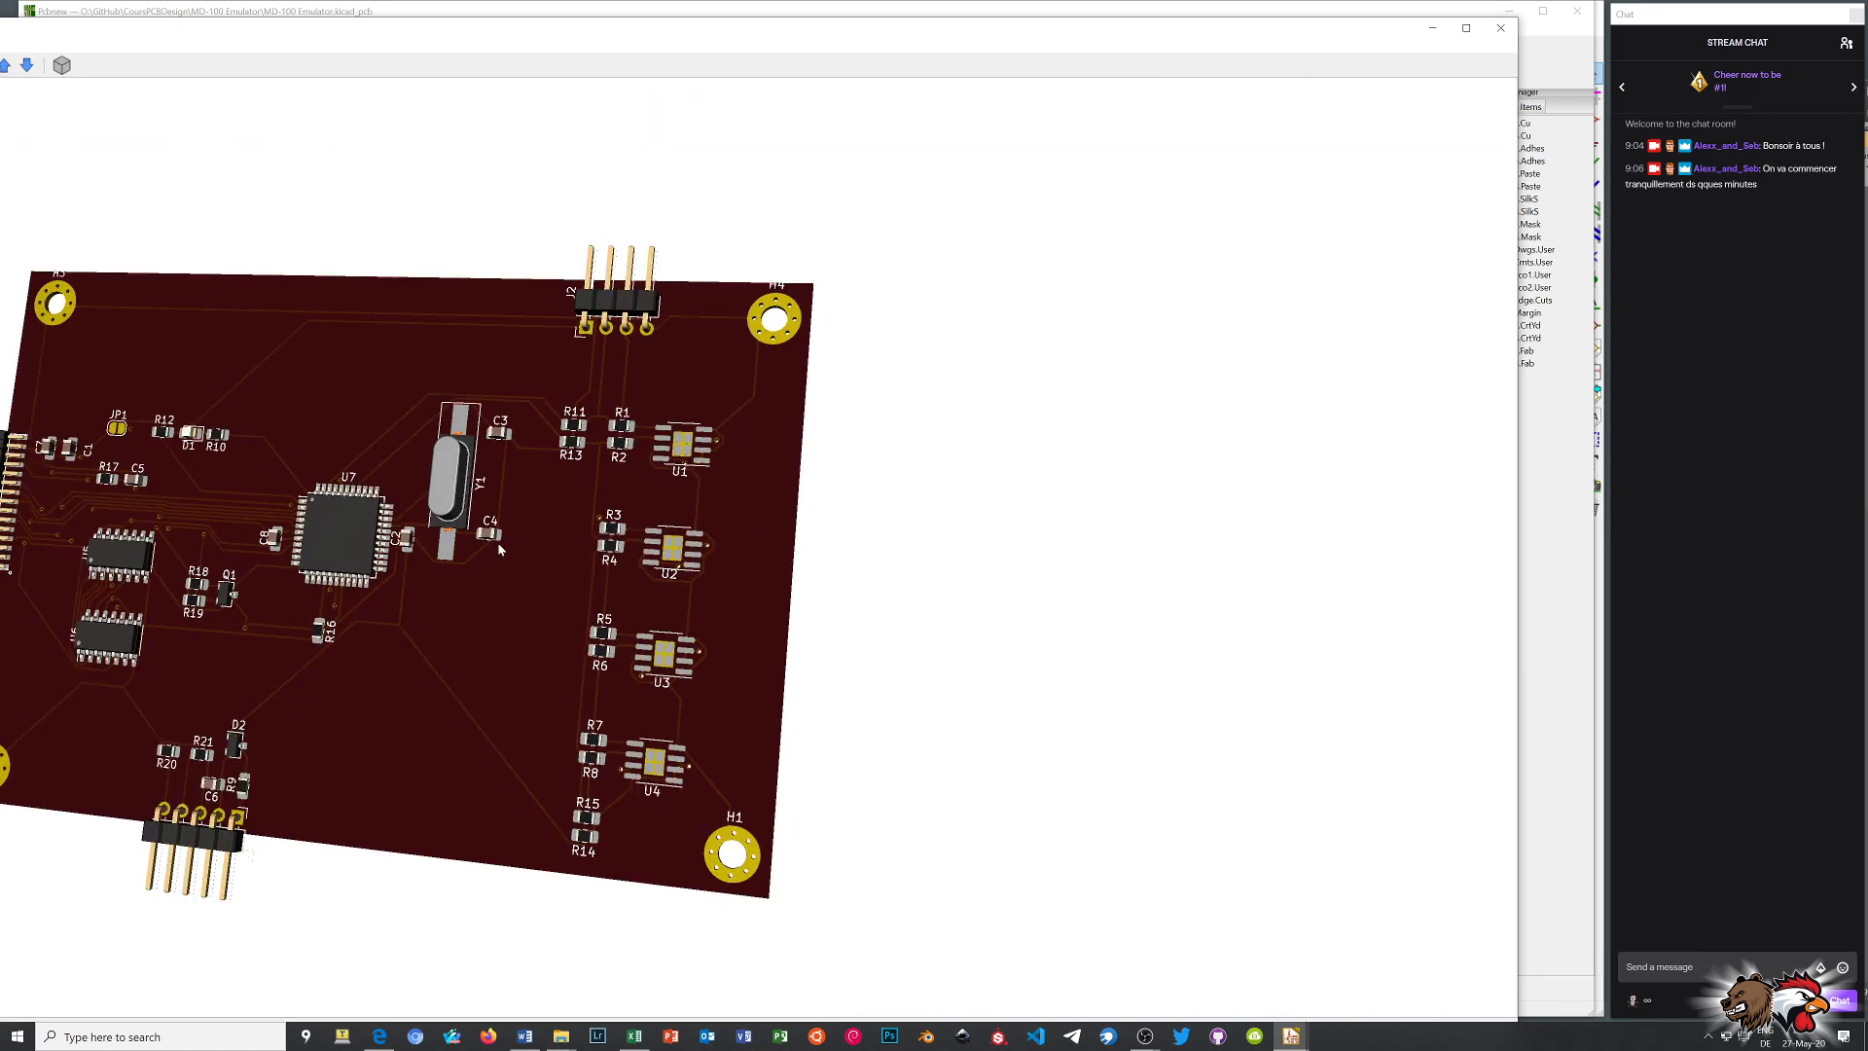
pyautogui.middleClick(498, 551)
pyautogui.click(1503, 30)
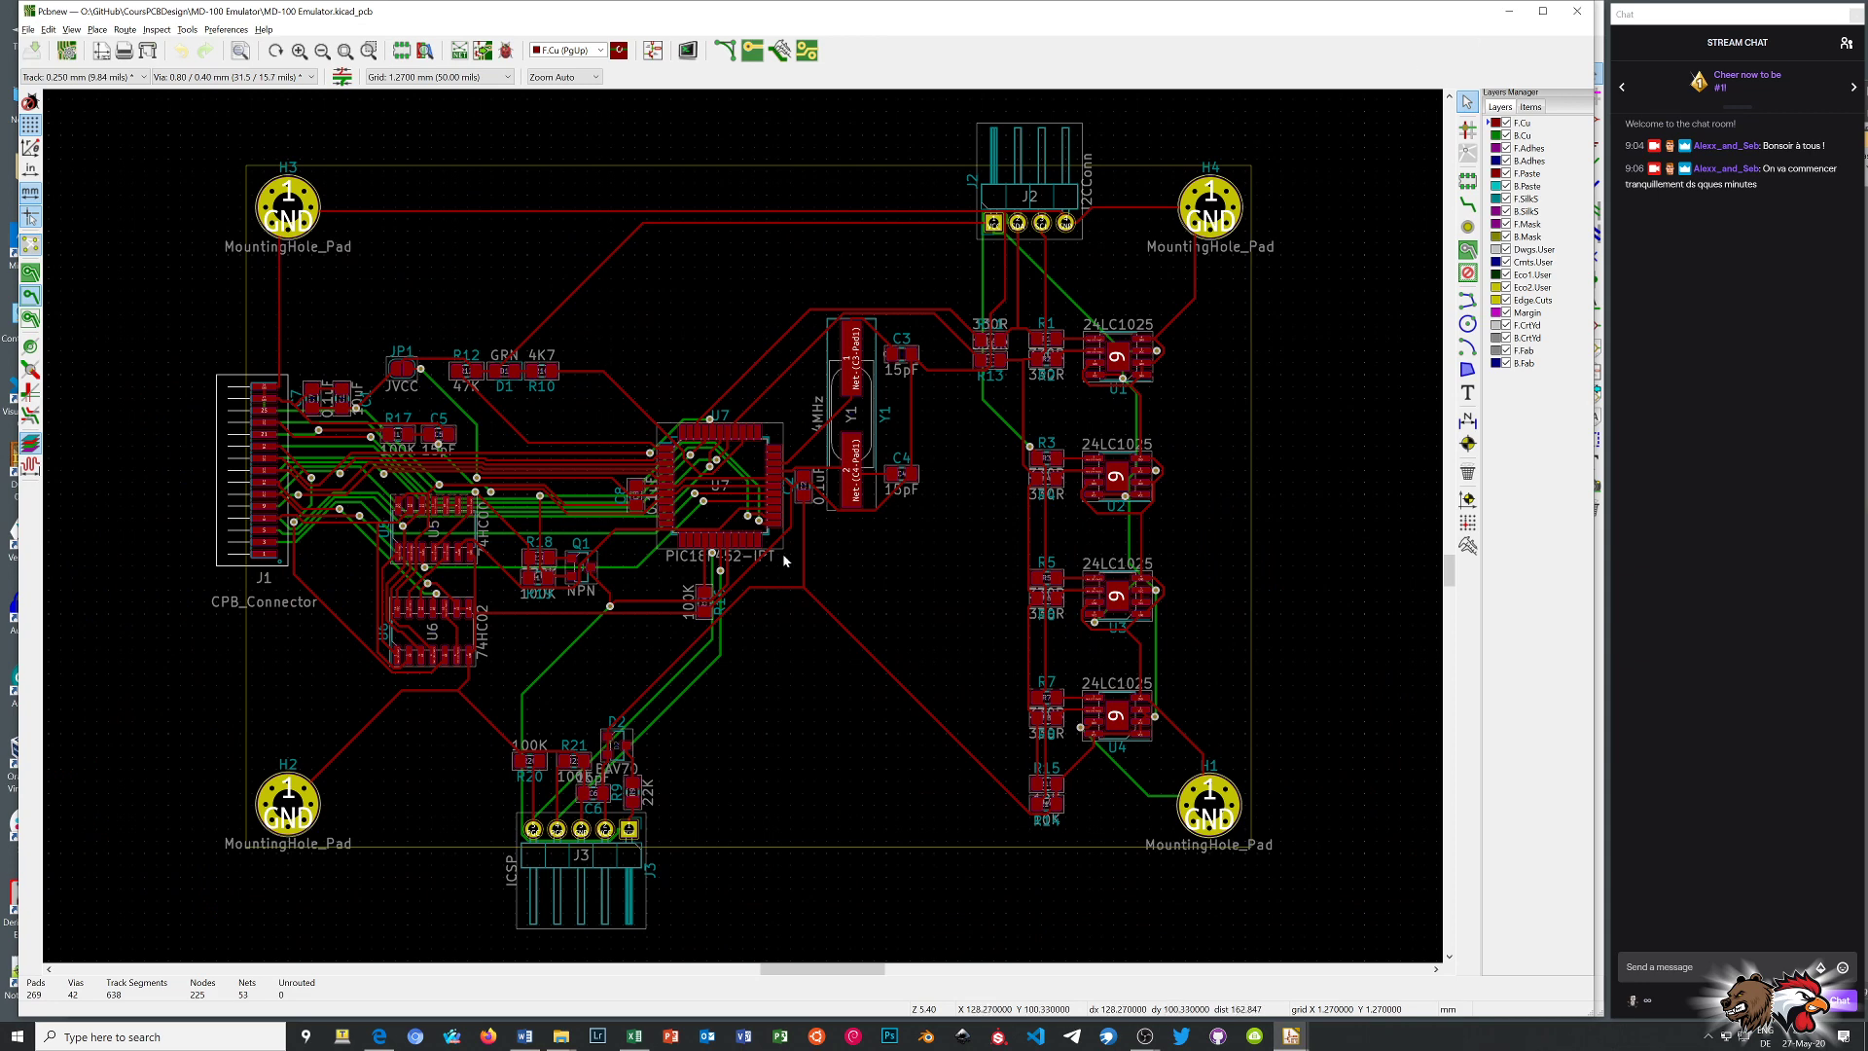
# Examine the power and ground routing between microcontroller U7 and its decoupling capacitors C2 and C8 in the layout
pyautogui.scroll(6, 705, 482)
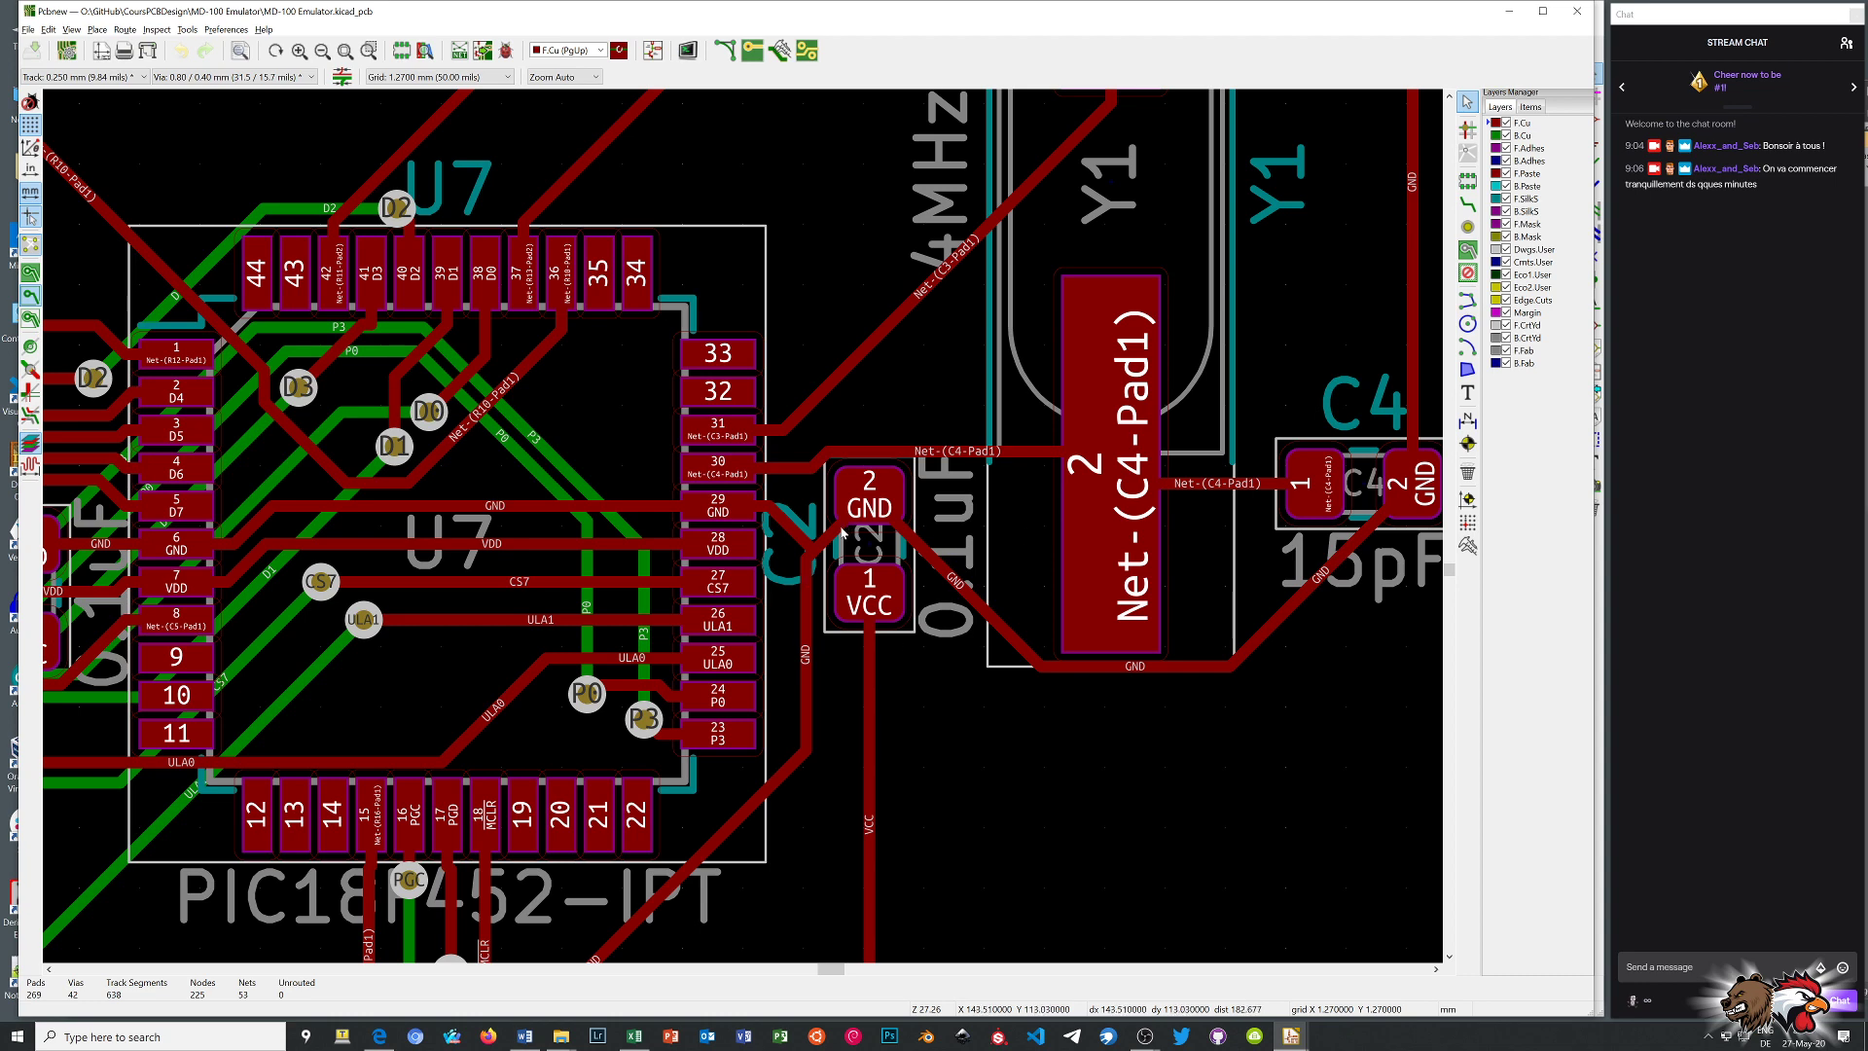
pyautogui.scroll(-2, 842, 533)
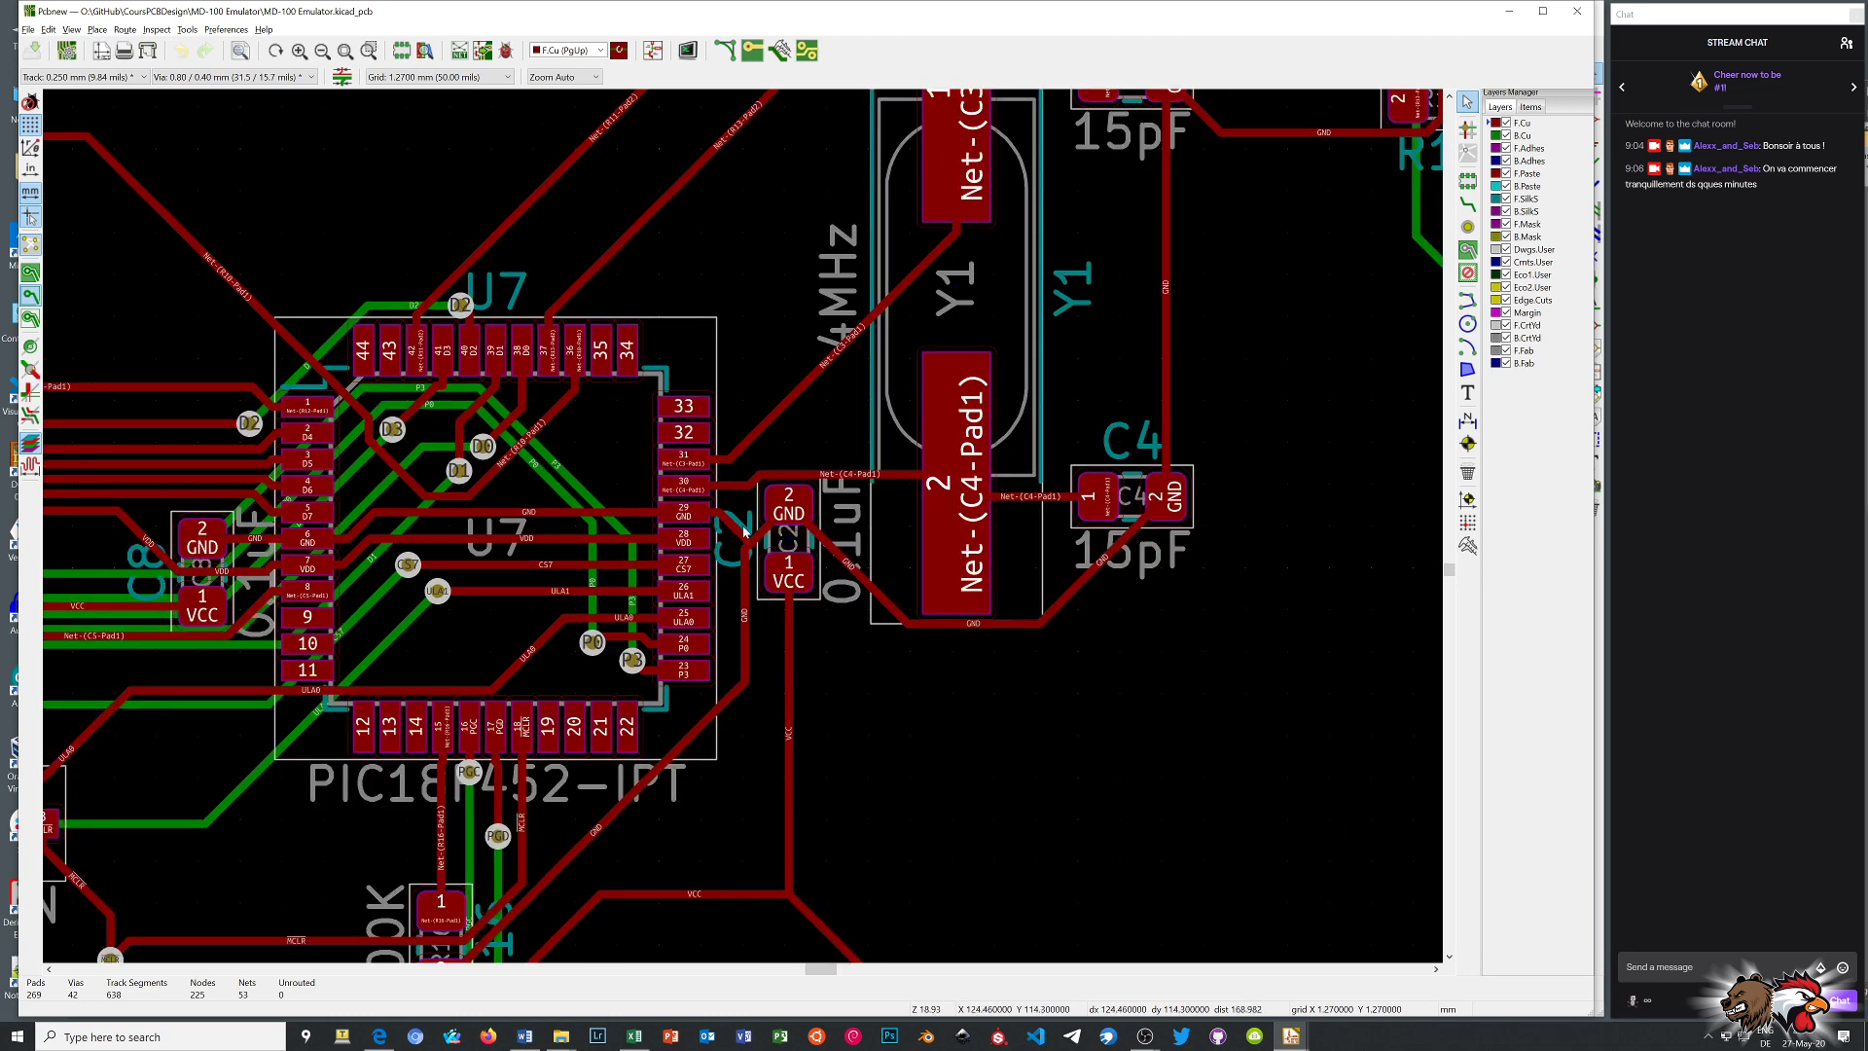
pyautogui.scroll(5, 158, 581)
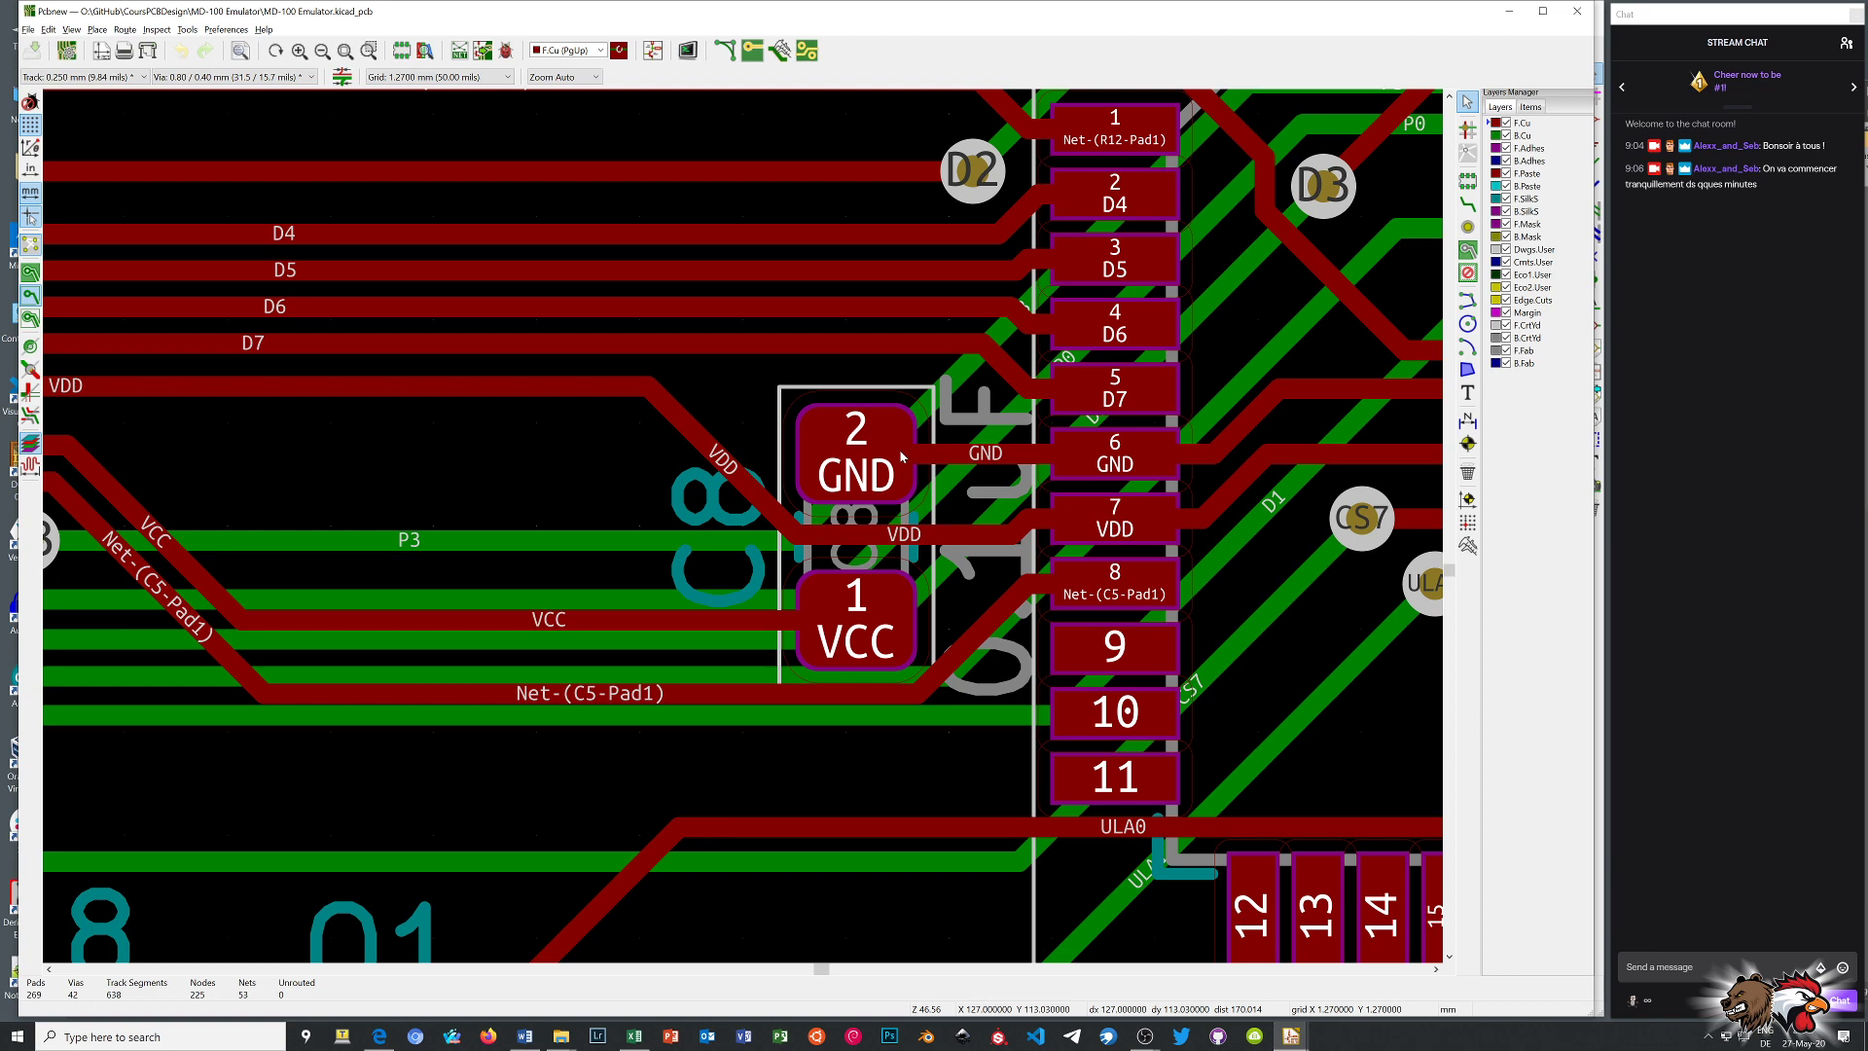
pyautogui.scroll(-1, 901, 456)
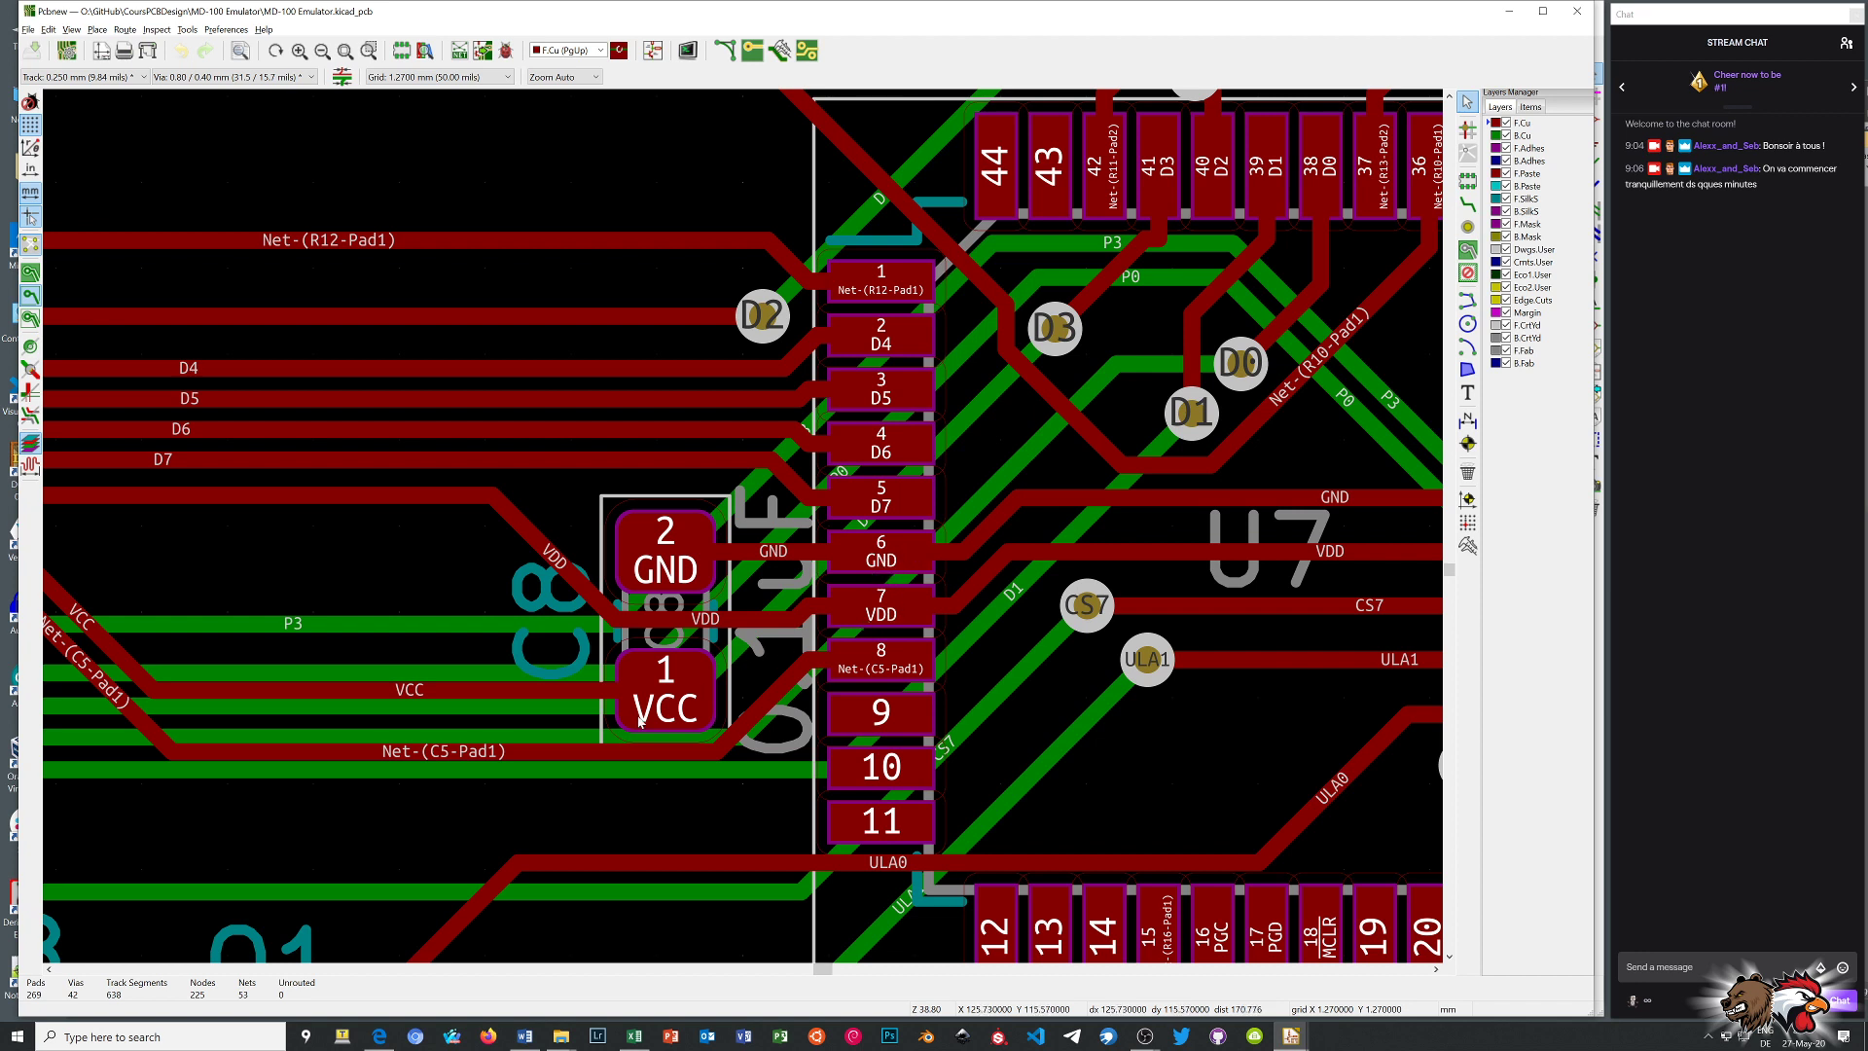
pyautogui.scroll(-1, 639, 720)
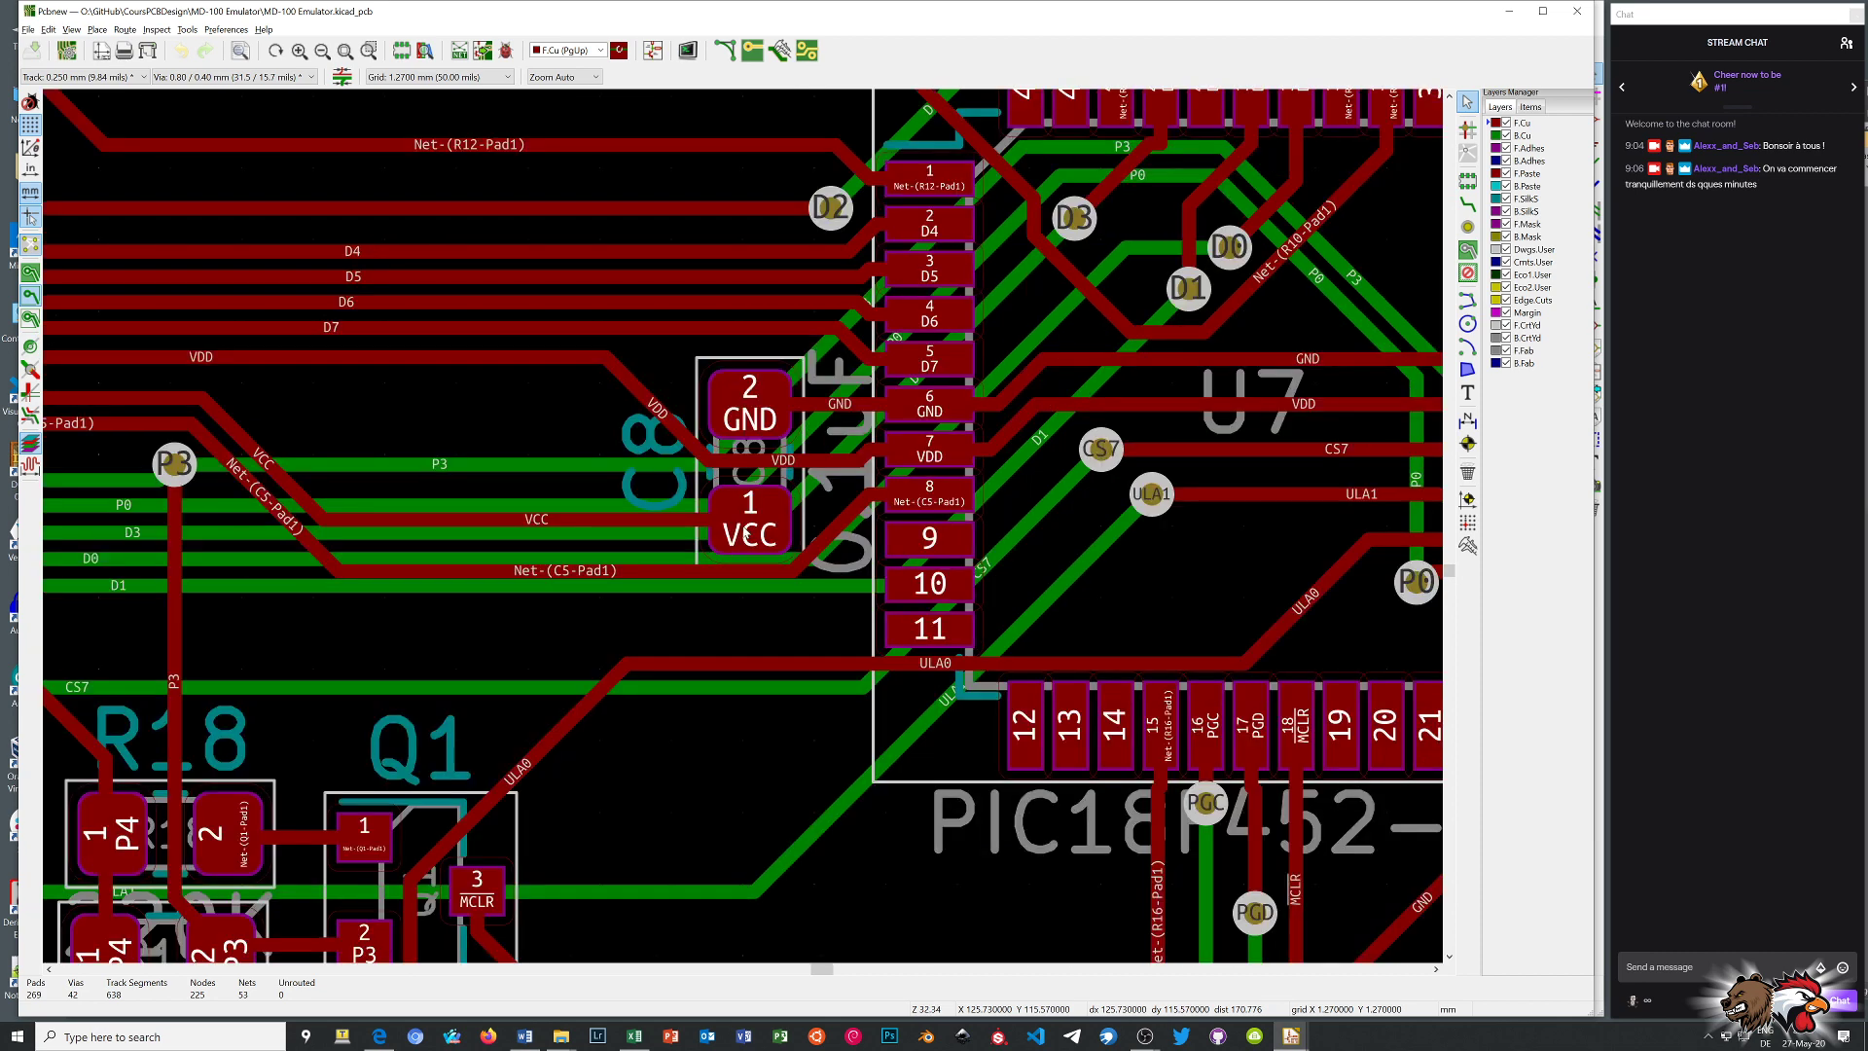
pyautogui.scroll(-5, 746, 531)
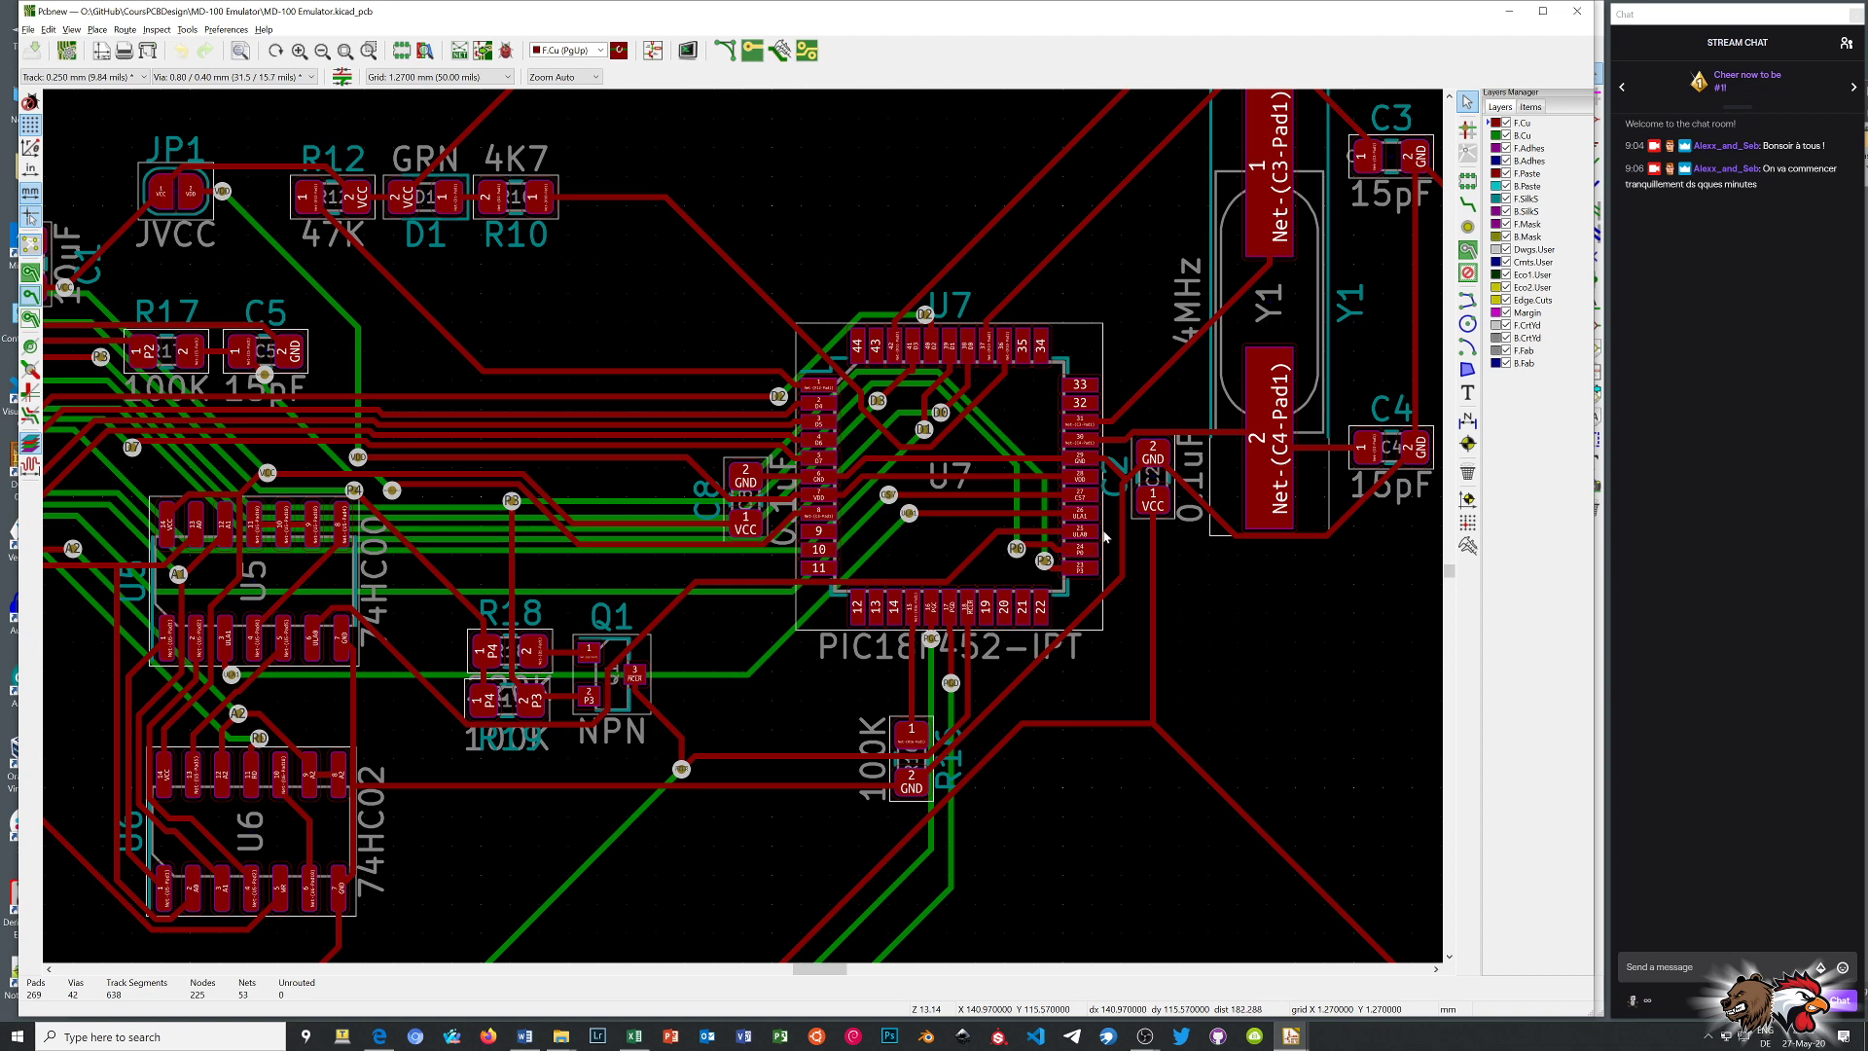
pyautogui.scroll(3, 1102, 540)
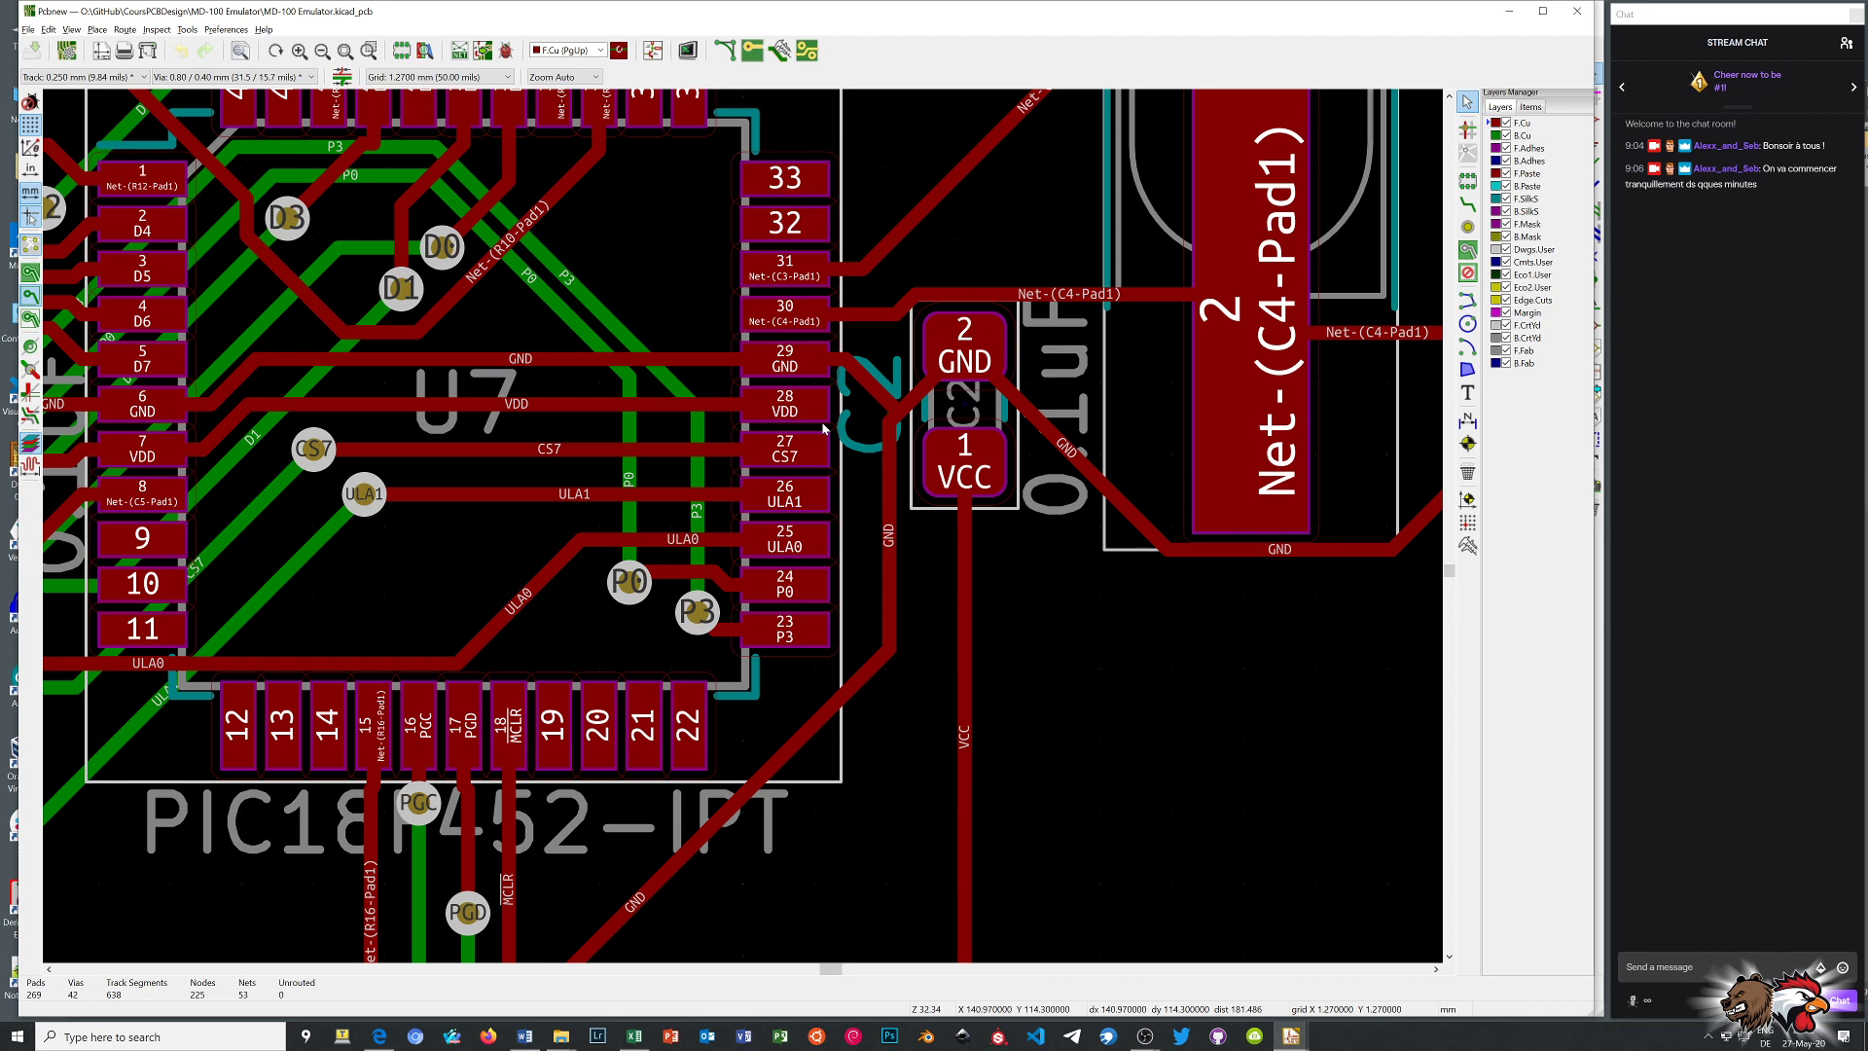
pyautogui.scroll(5, 744, 525)
pyautogui.scroll(-4, 744, 526)
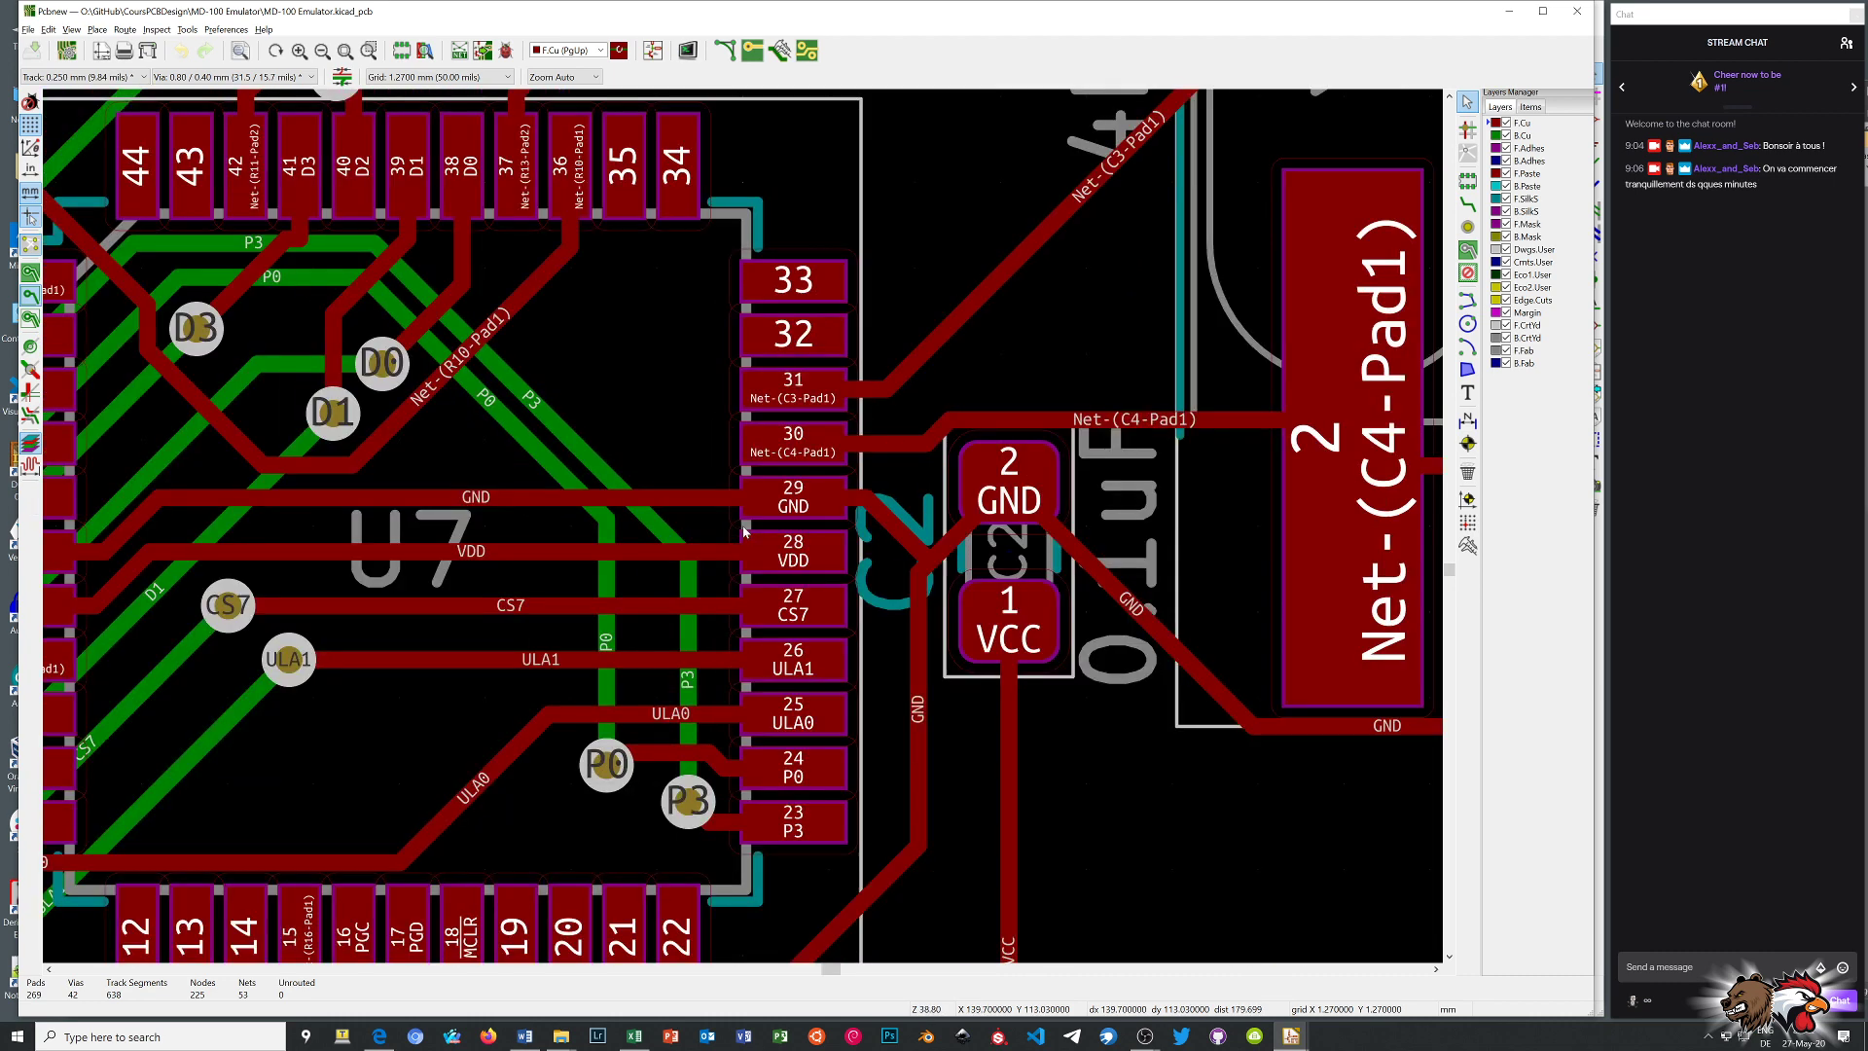
pyautogui.scroll(-4, 743, 530)
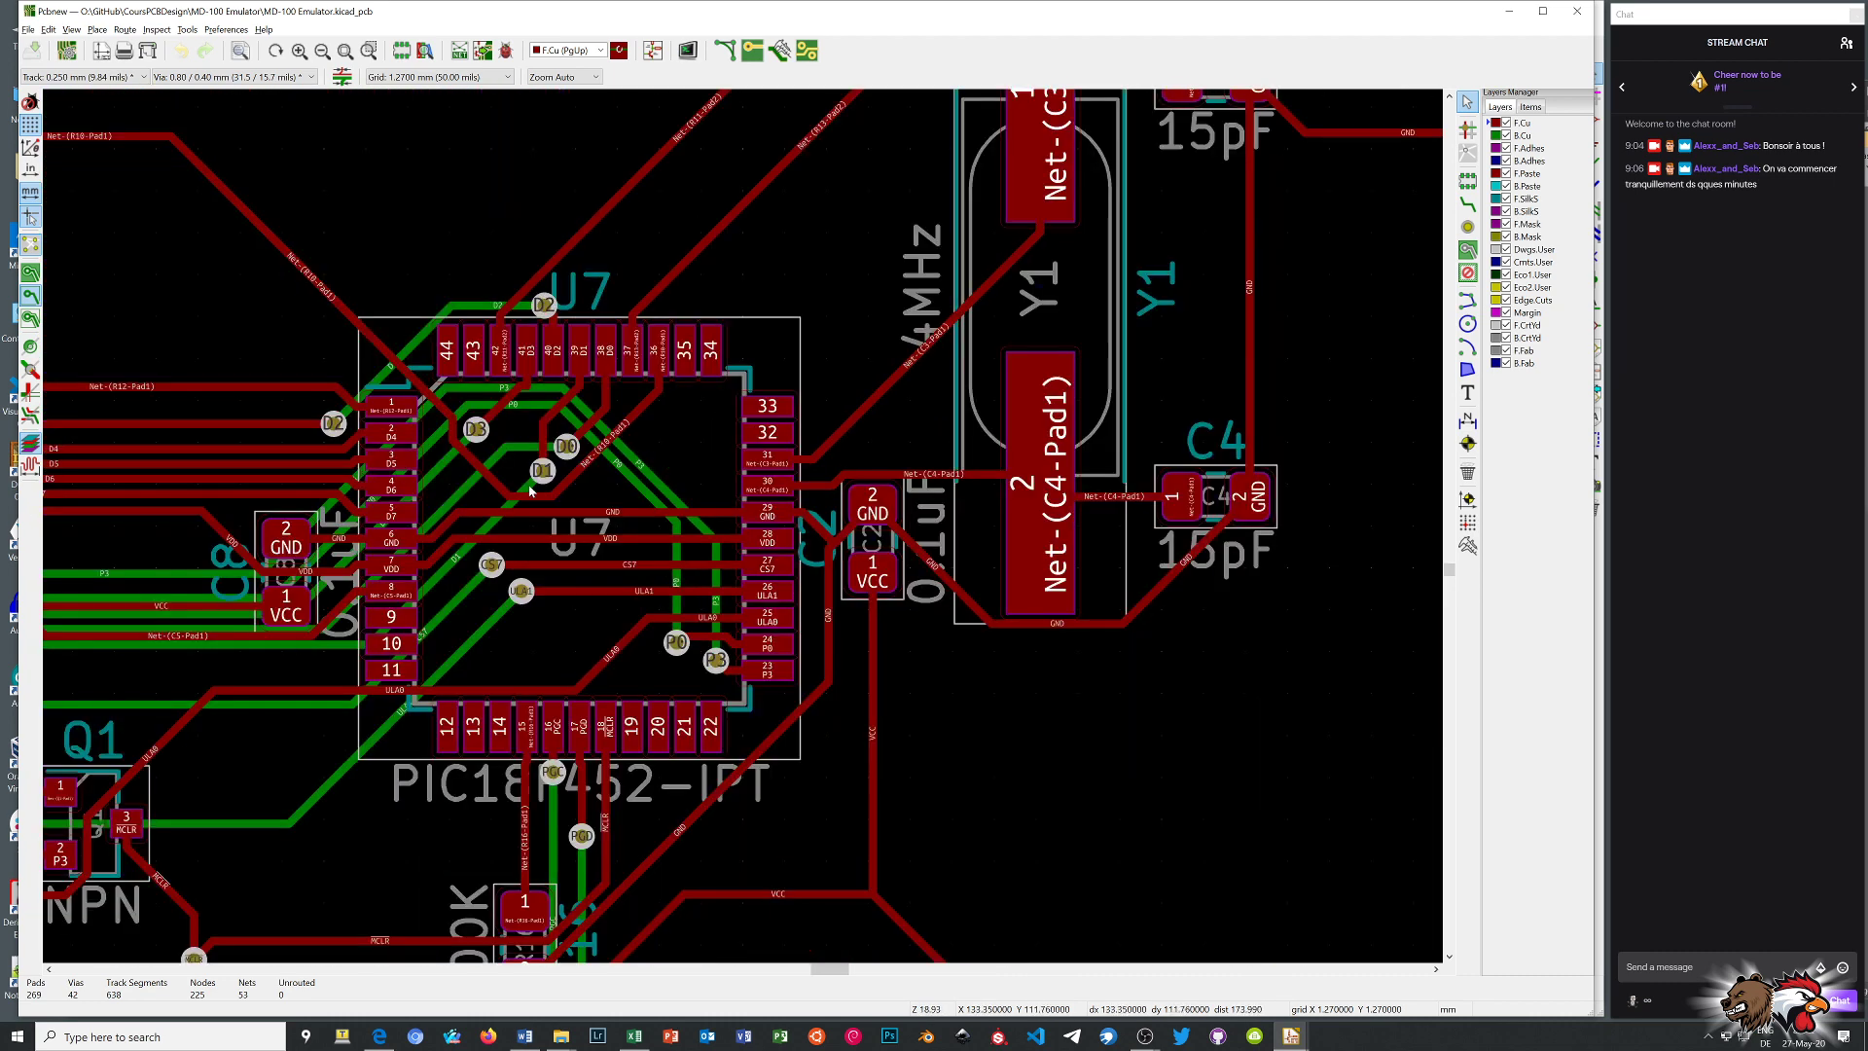
# Examine the track routing across the whole board, around memory chips U1 to U4 and at jumper JP1
pyautogui.scroll(-1, 744, 530)
pyautogui.scroll(-1, 744, 530)
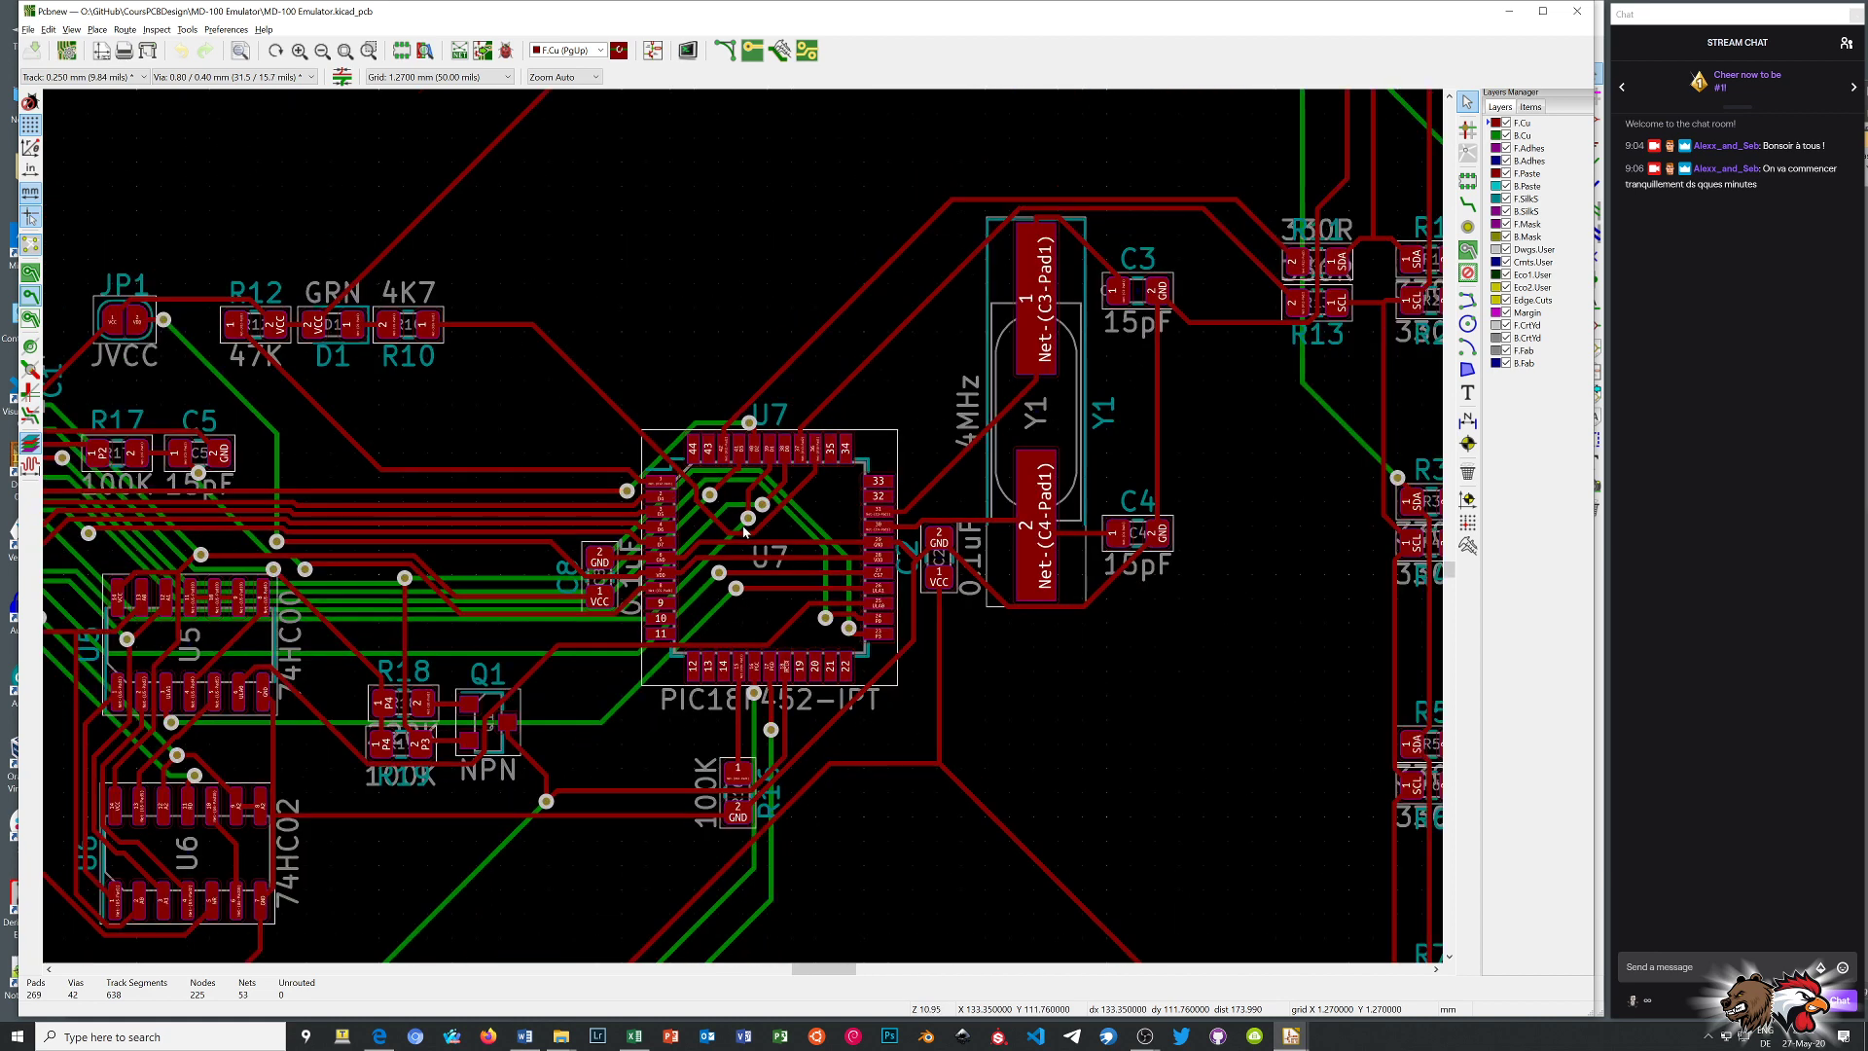
pyautogui.scroll(-2, 744, 530)
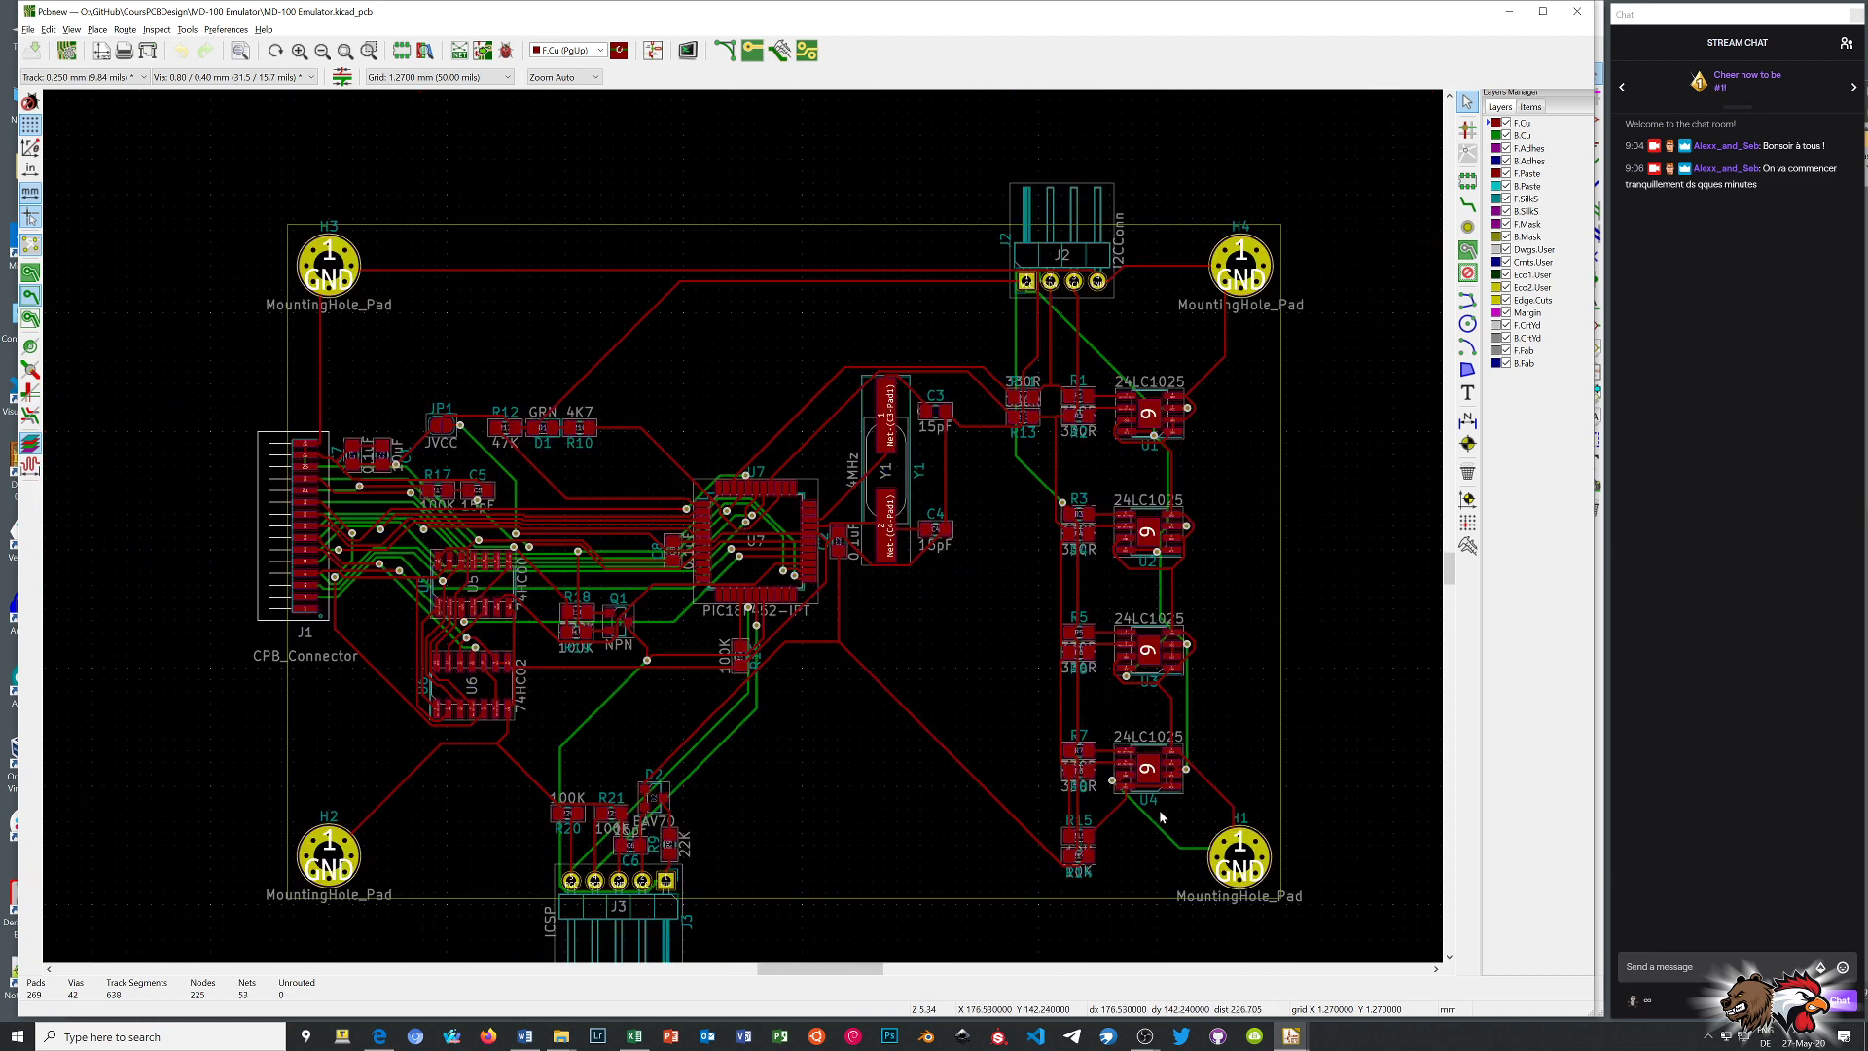
pyautogui.scroll(1, 1138, 821)
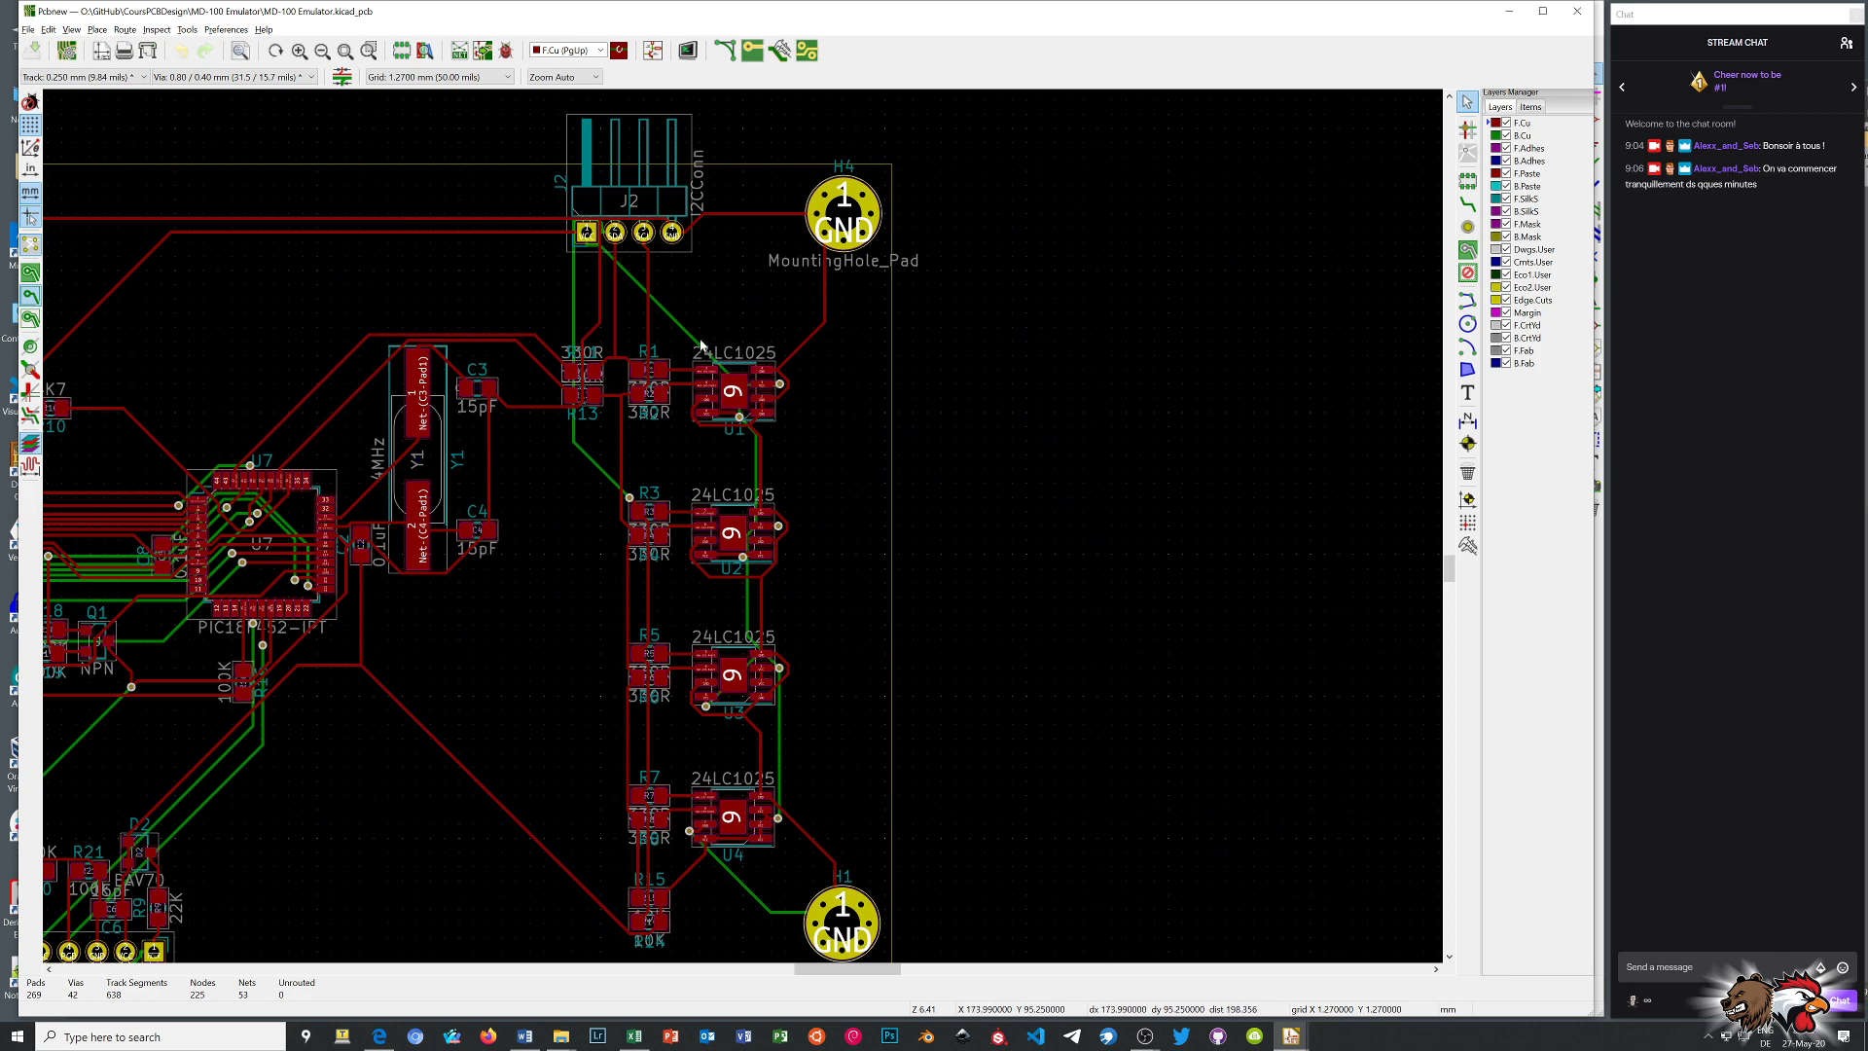
pyautogui.scroll(-1, 742, 534)
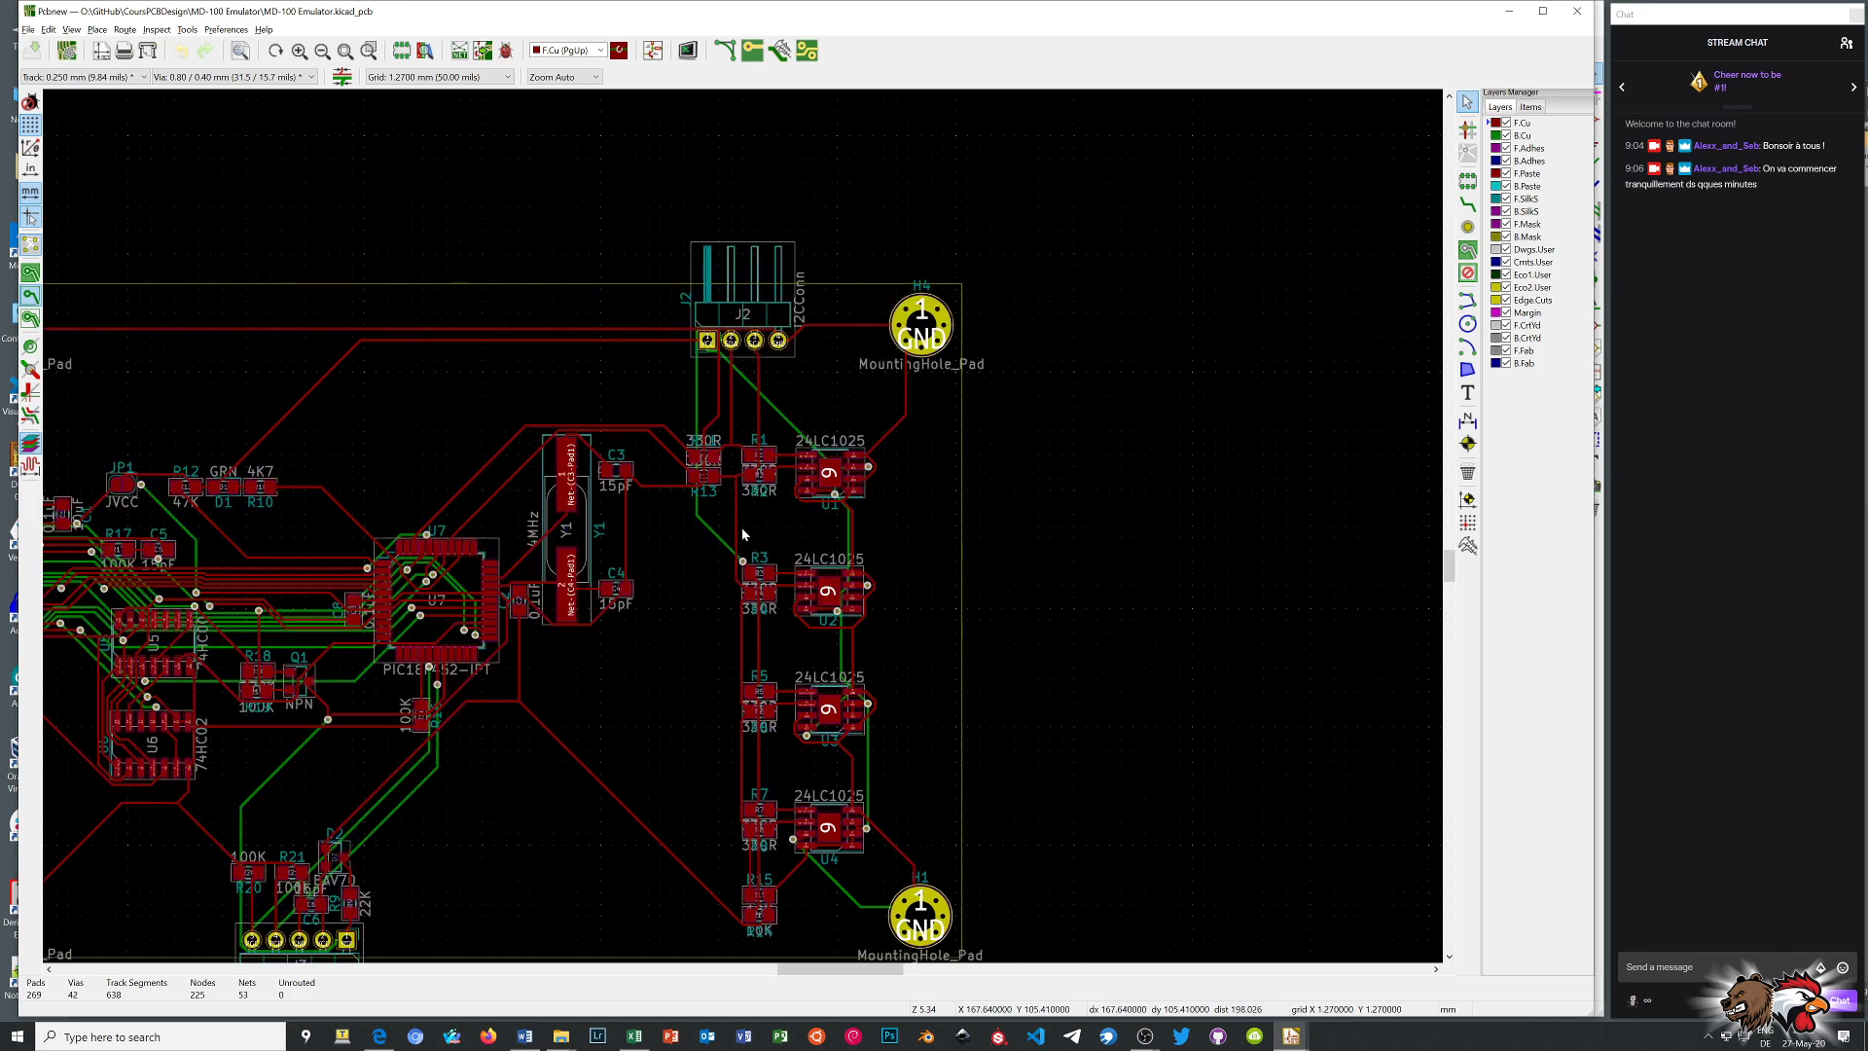
pyautogui.scroll(-1, 743, 531)
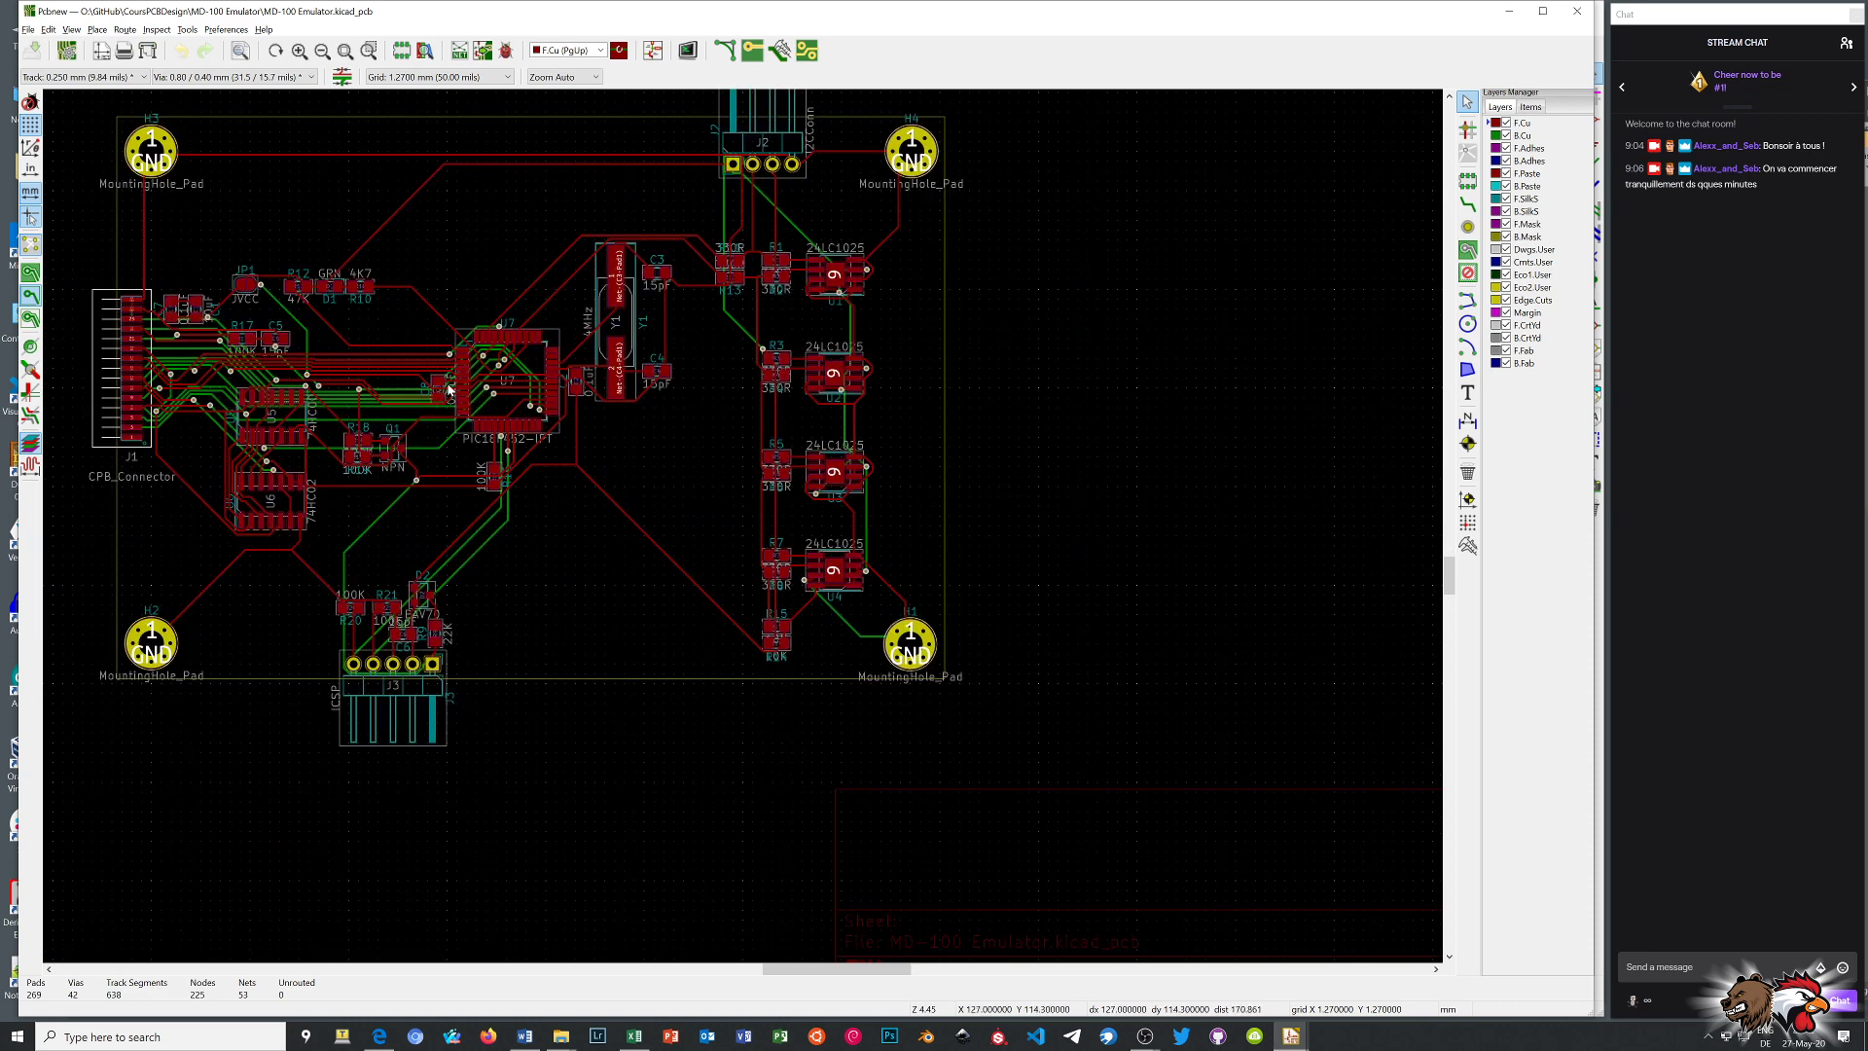
pyautogui.scroll(10, 450, 390)
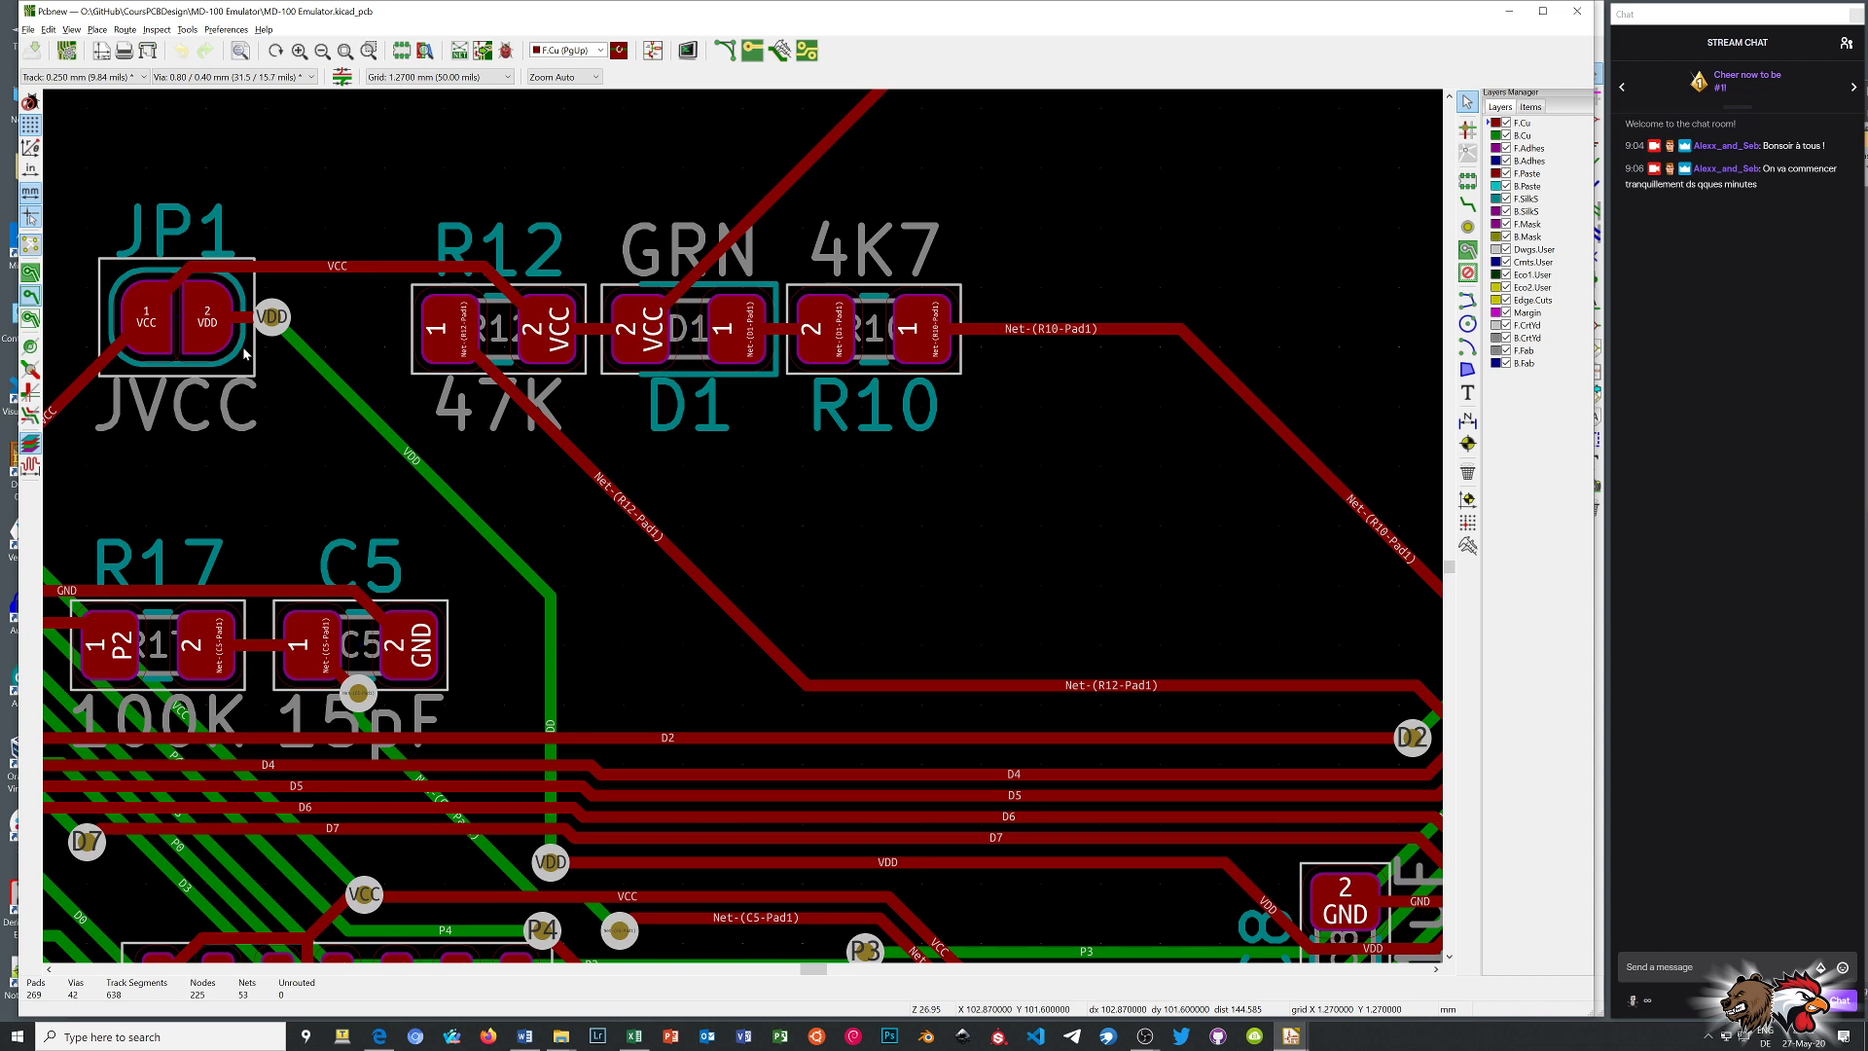
# Examine the track routing around microcontroller U7, its decoupling capacitors C8 and C2, and the neighbouring parts
pyautogui.scroll(-6, 157, 295)
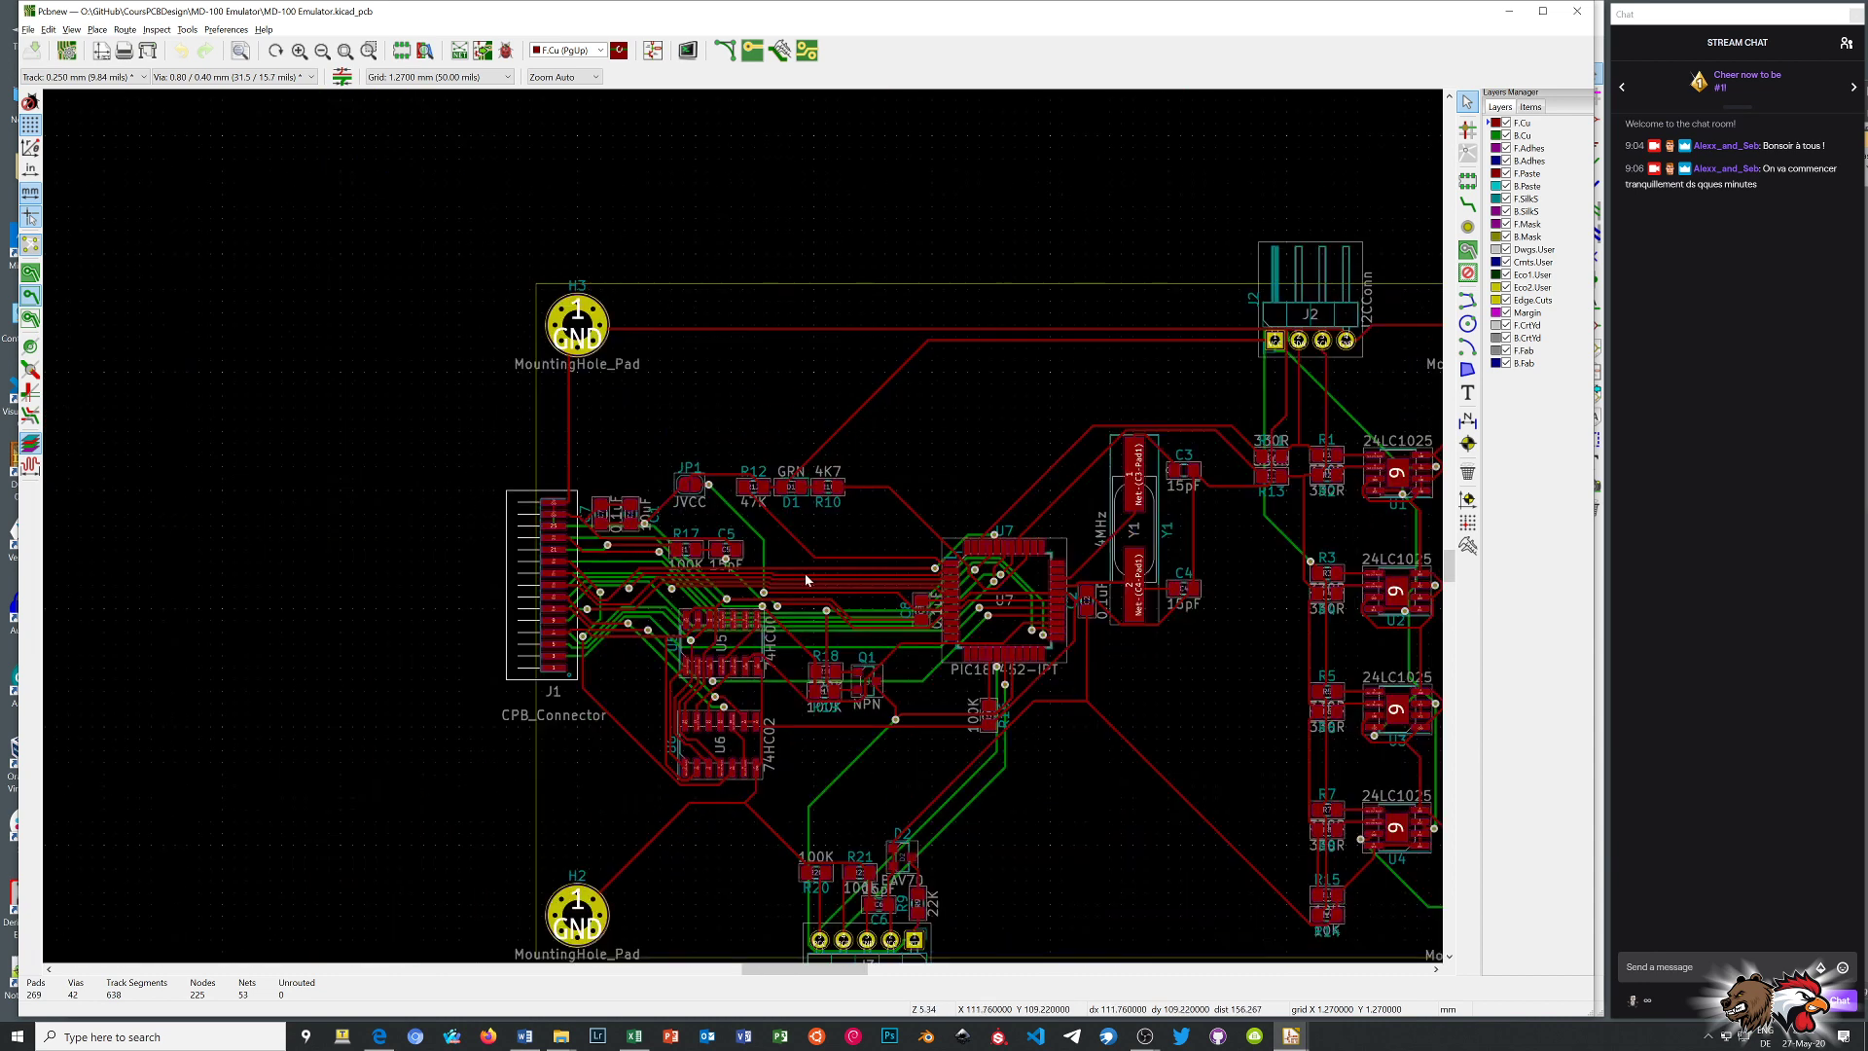
pyautogui.scroll(3, 966, 634)
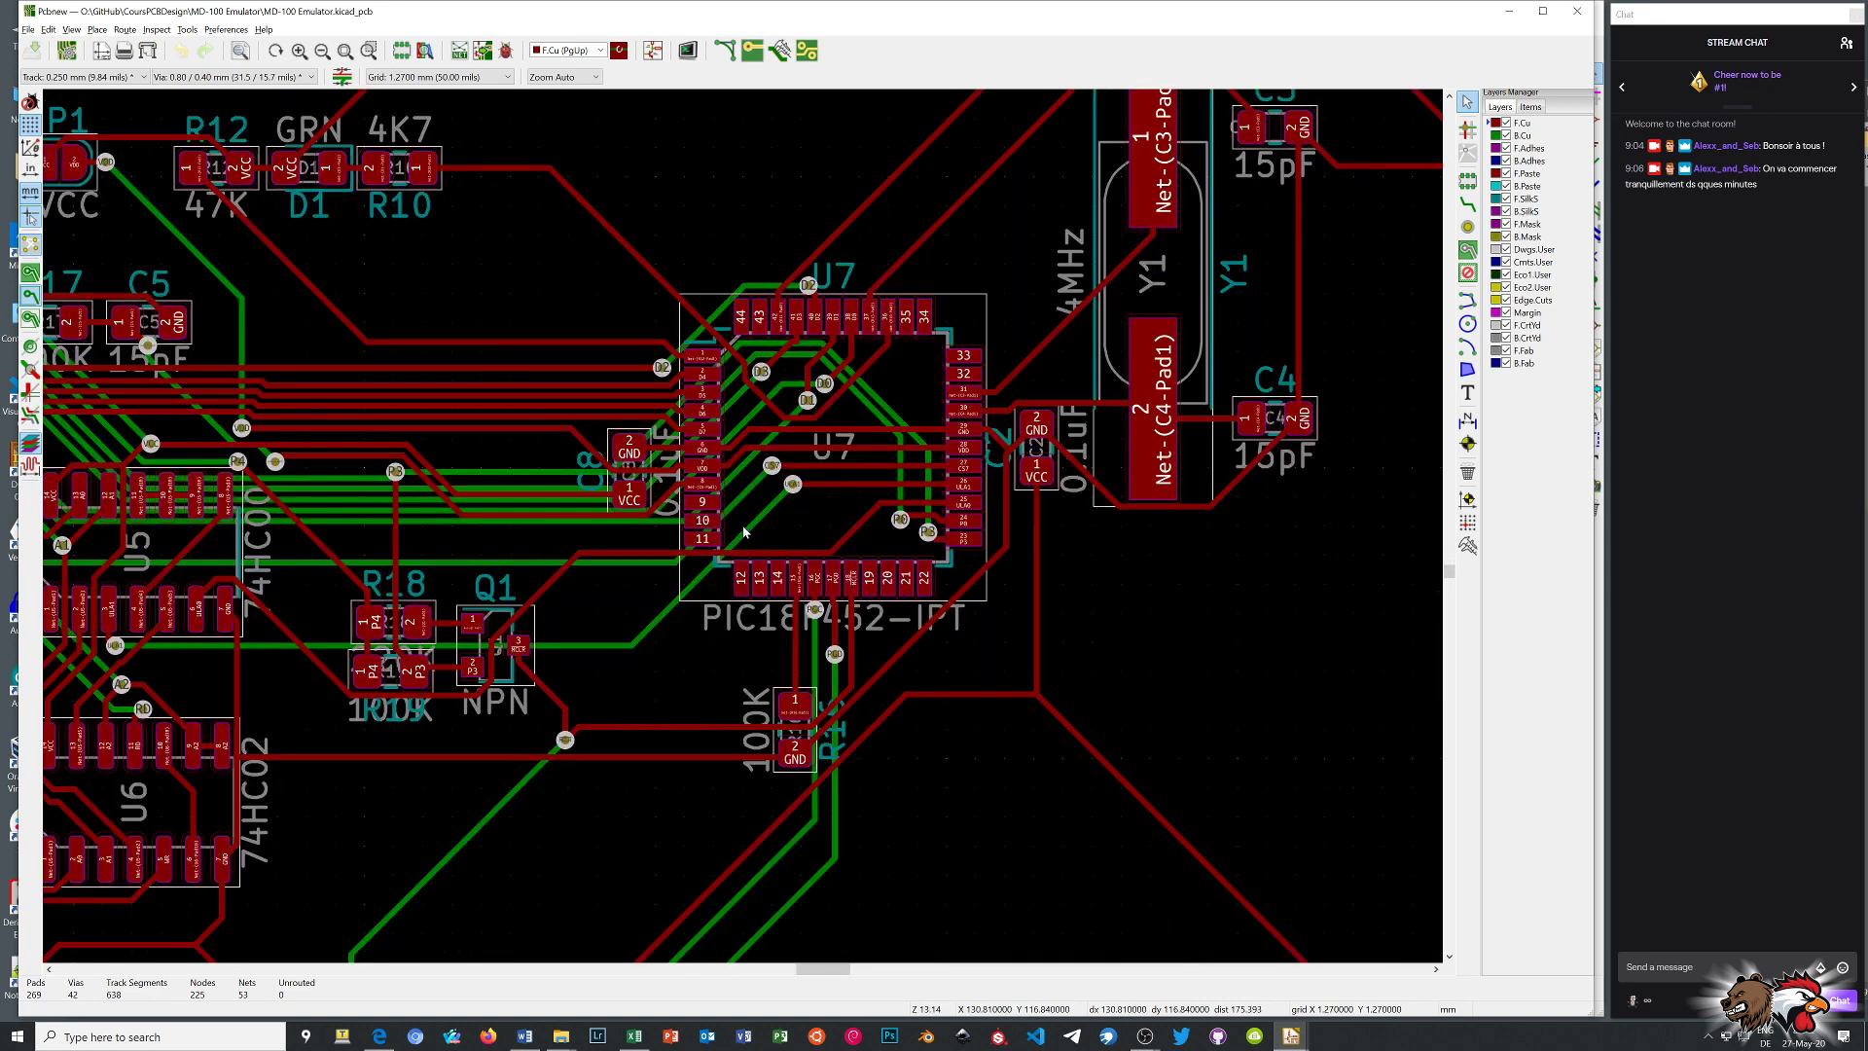
pyautogui.scroll(2, 745, 532)
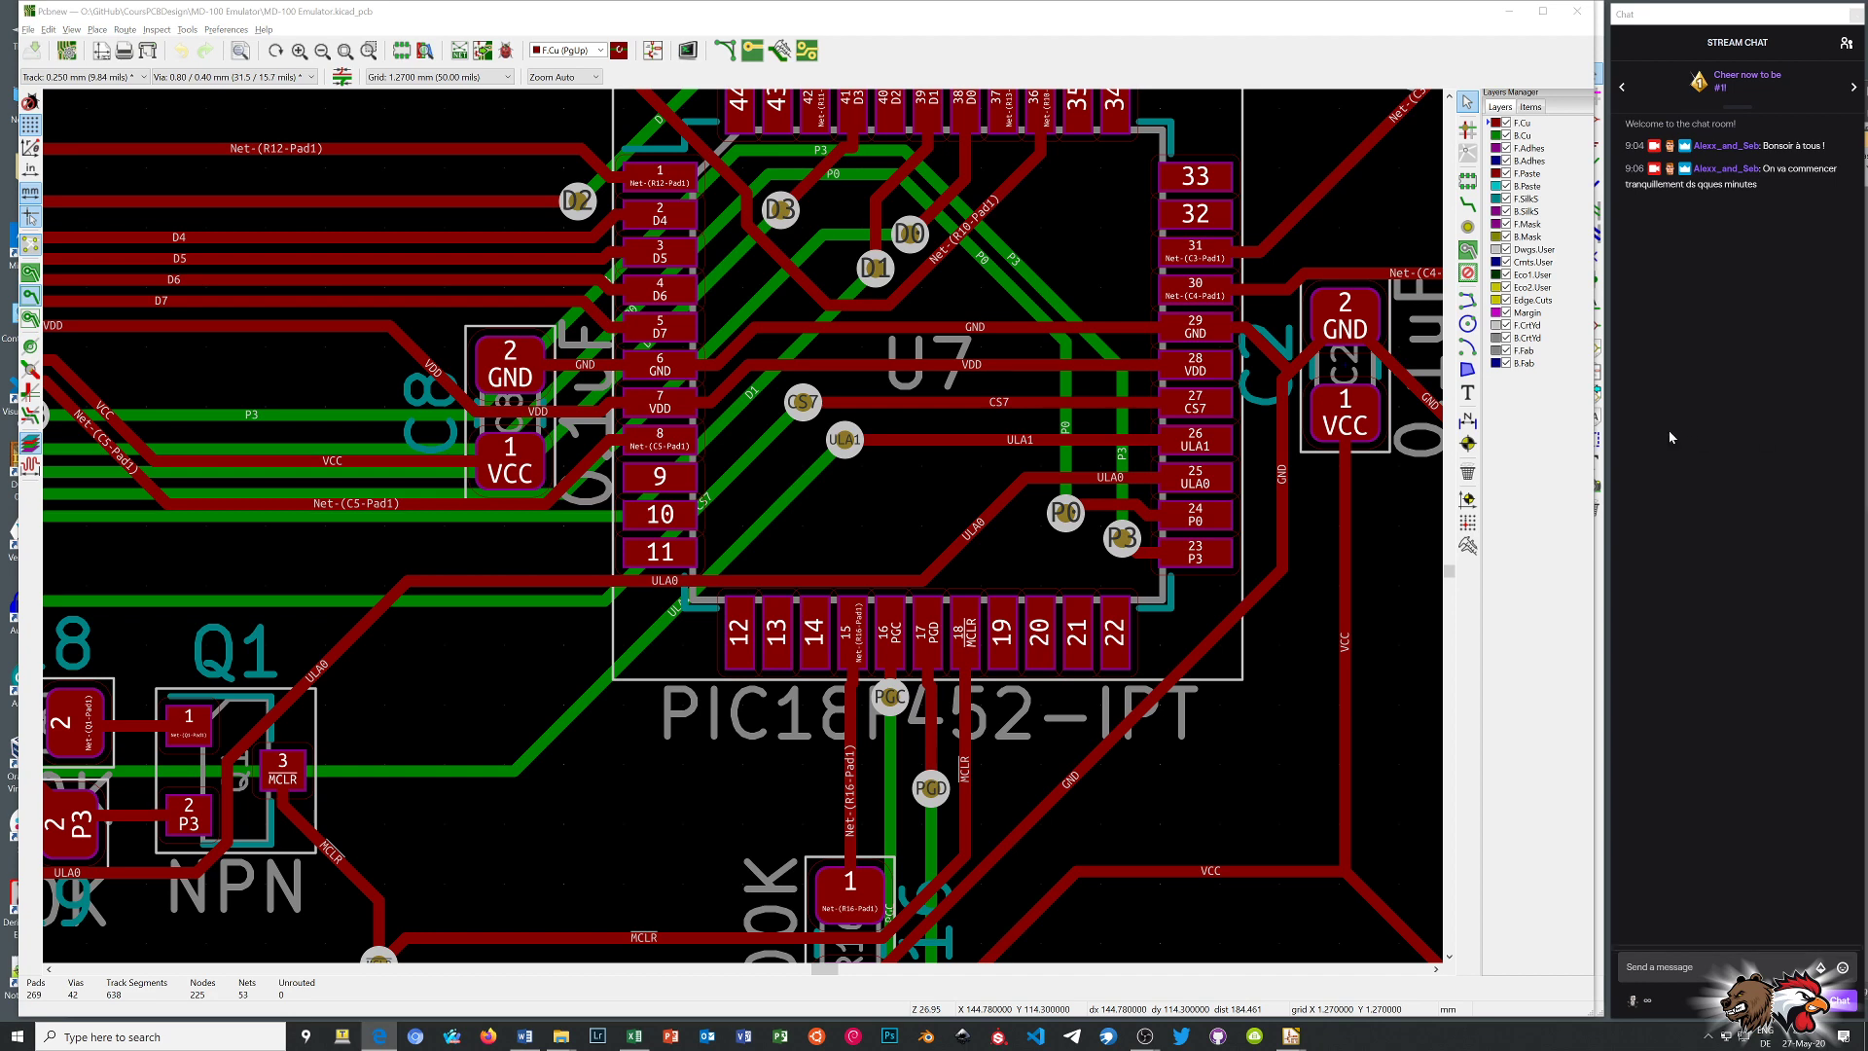
pyautogui.scroll(-1, 1310, 575)
pyautogui.scroll(-5, 742, 531)
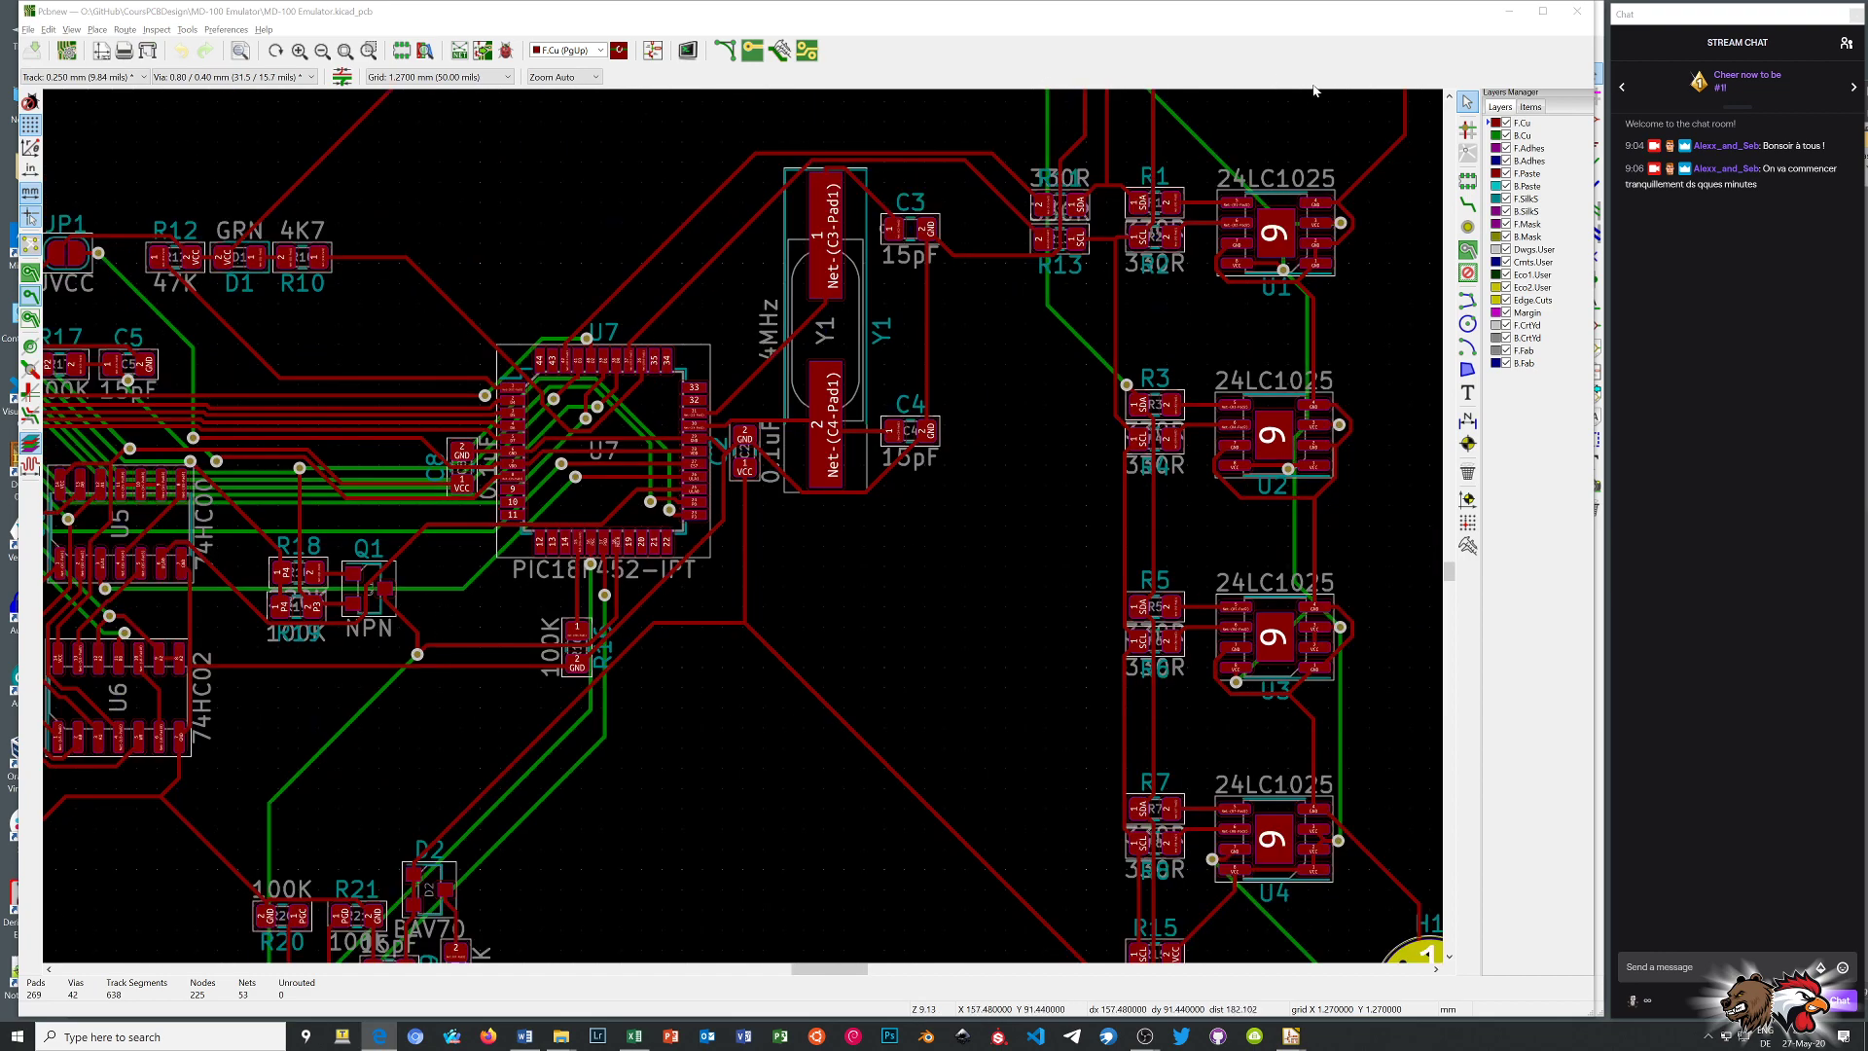
# Close the PCB layout to return to the schematic, and examine the Découplage block and the overall sheet
pyautogui.click(1579, 12)
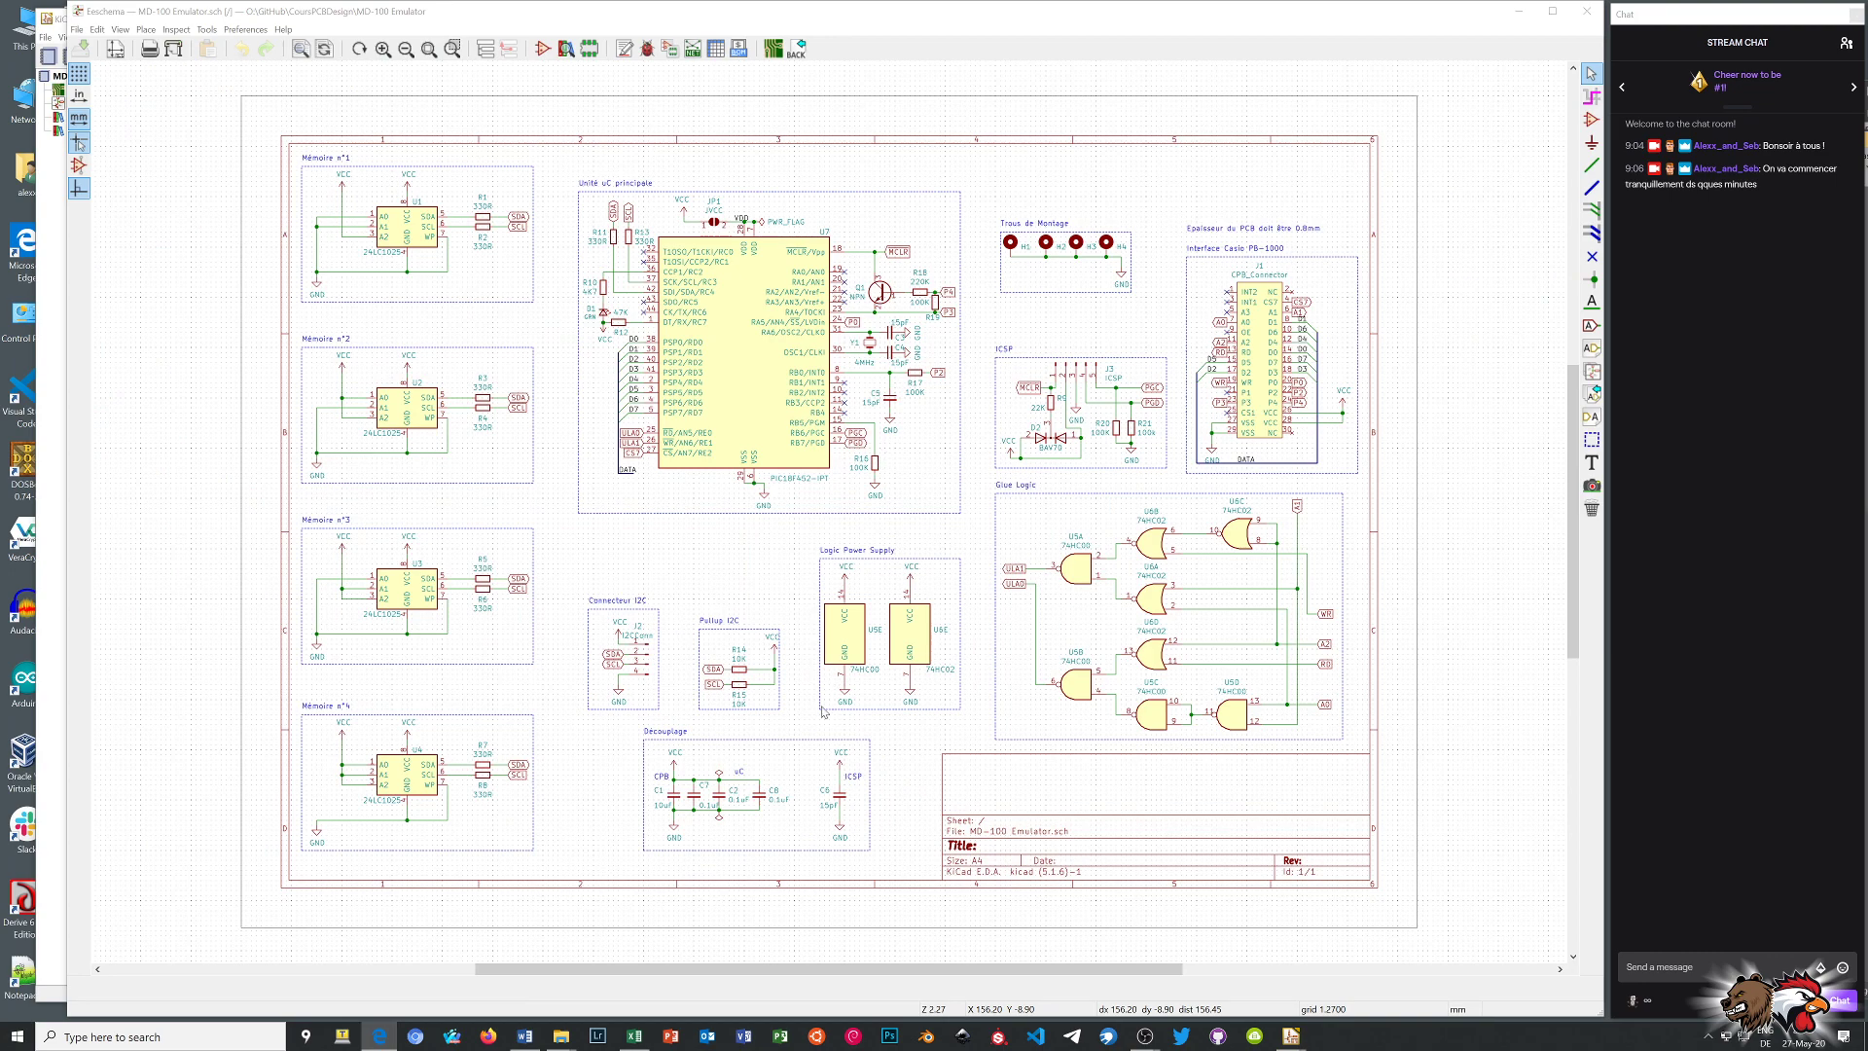
pyautogui.scroll(4, 769, 784)
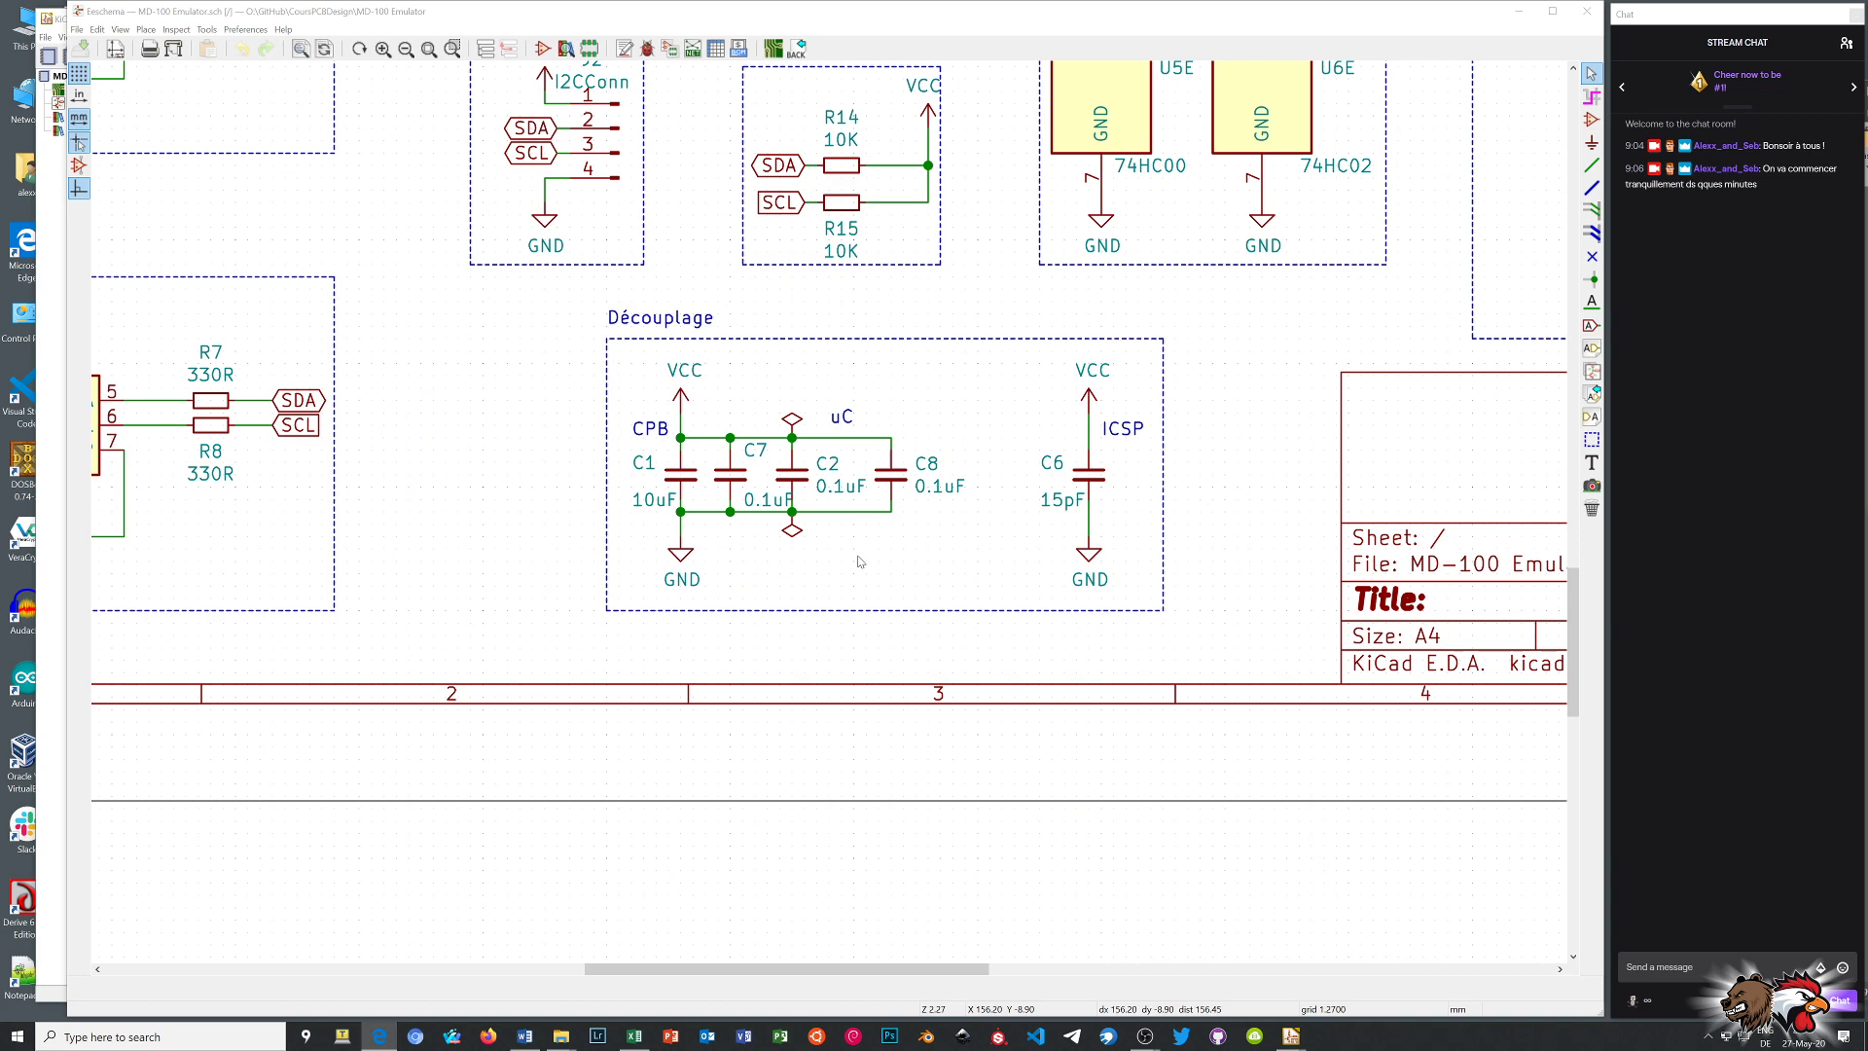
pyautogui.scroll(-6, 859, 561)
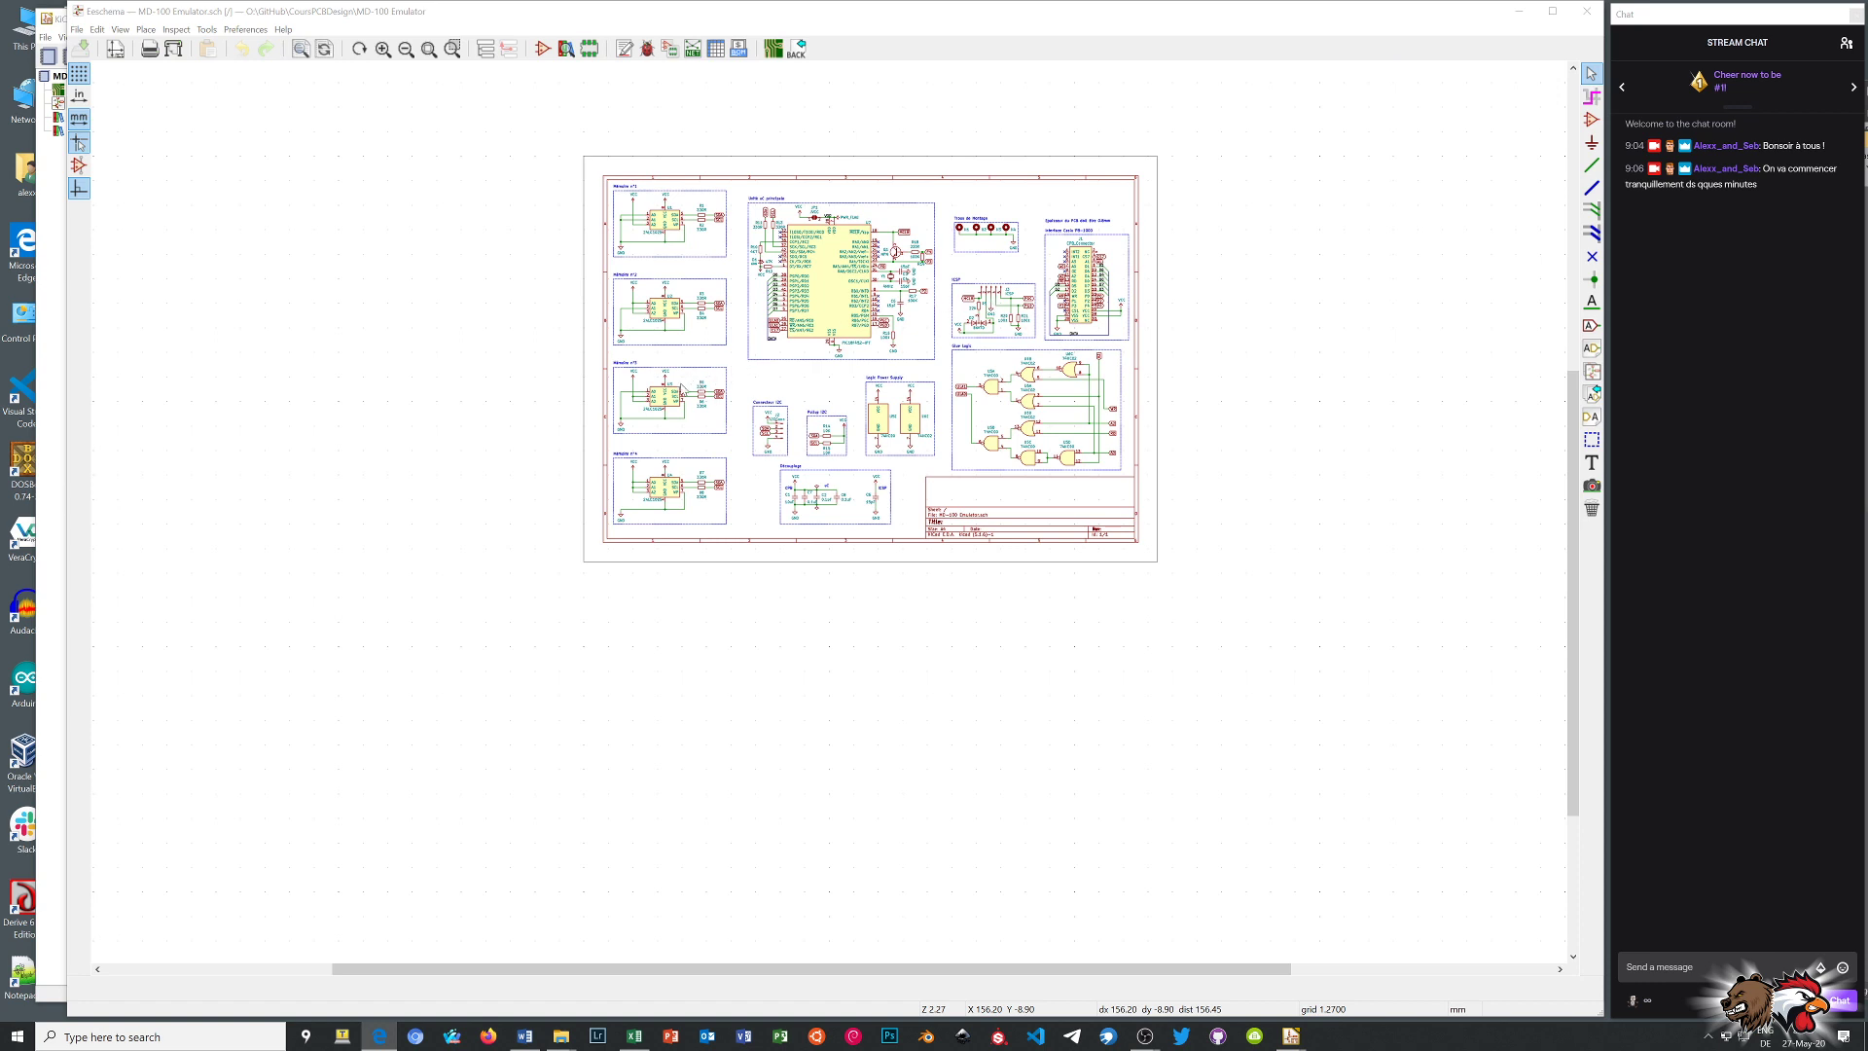
pyautogui.scroll(1, 683, 406)
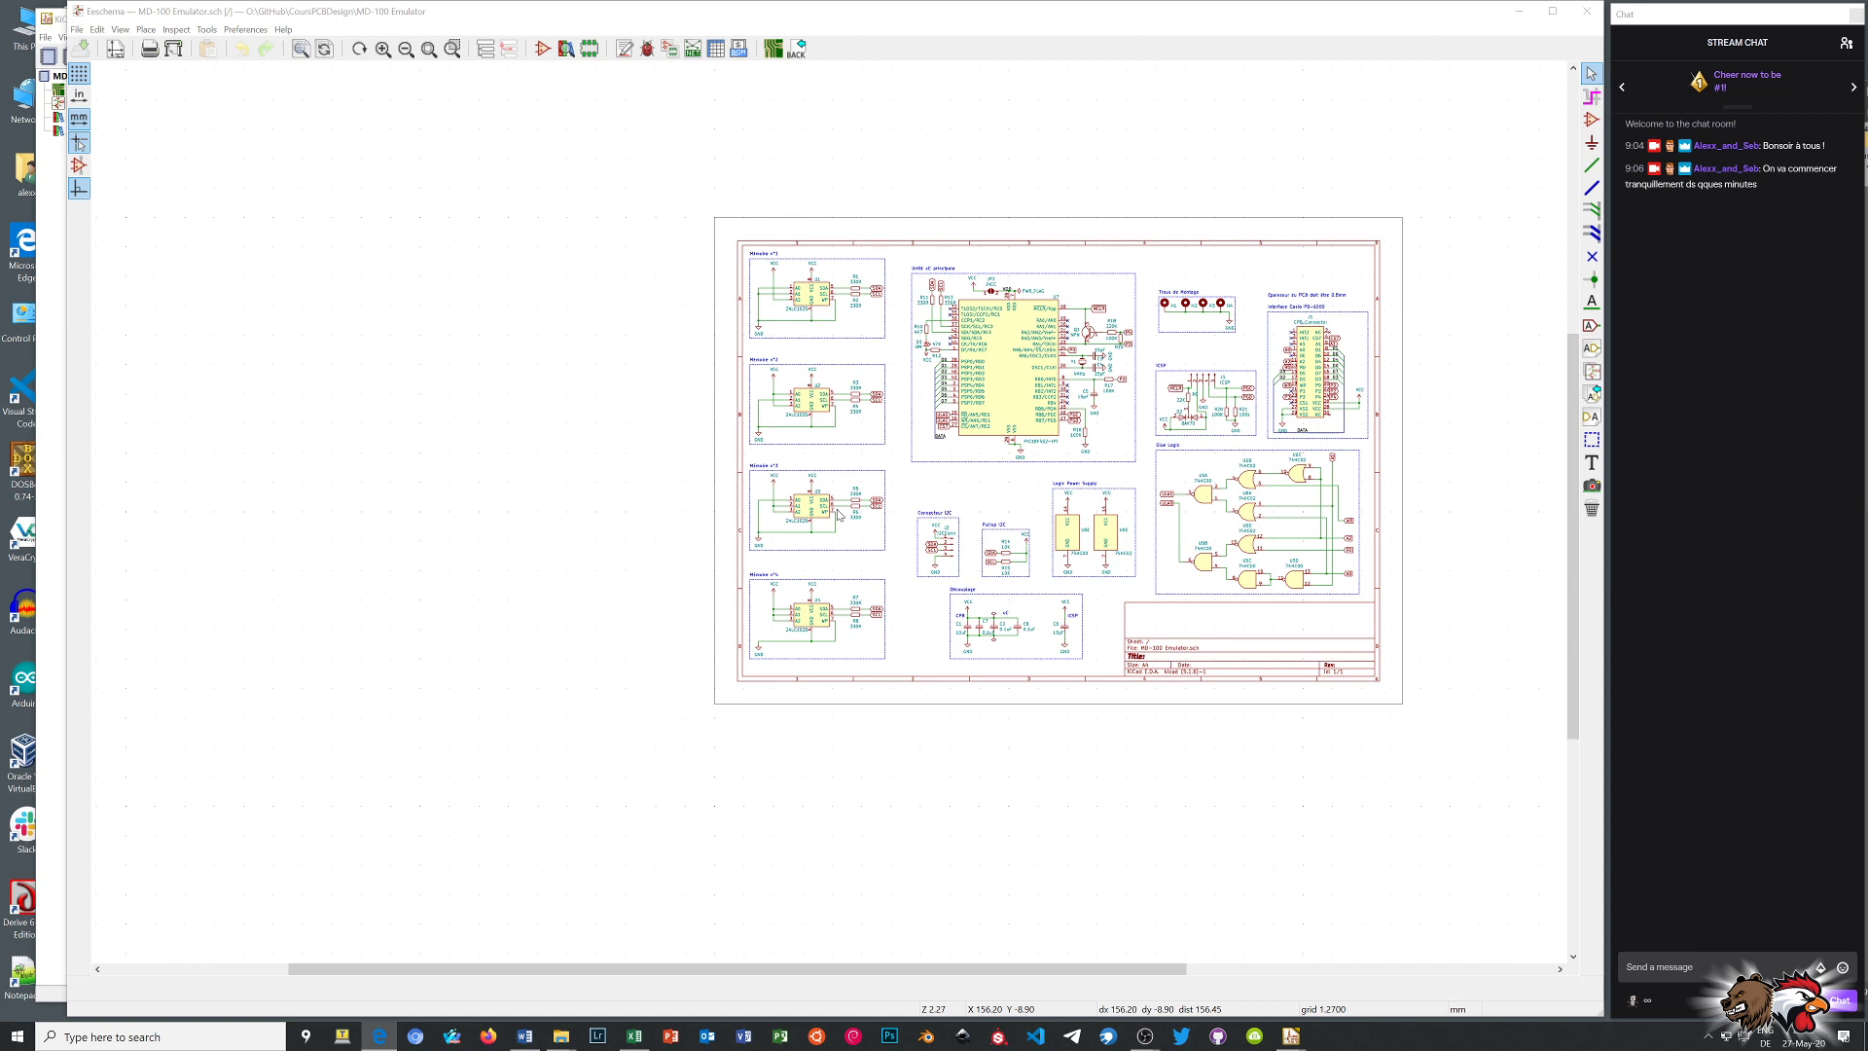
# Open the symbol properties of memory chip U3 in Mémoire n°3 and view its assigned footprint in the footprint library
pyautogui.scroll(6, 839, 516)
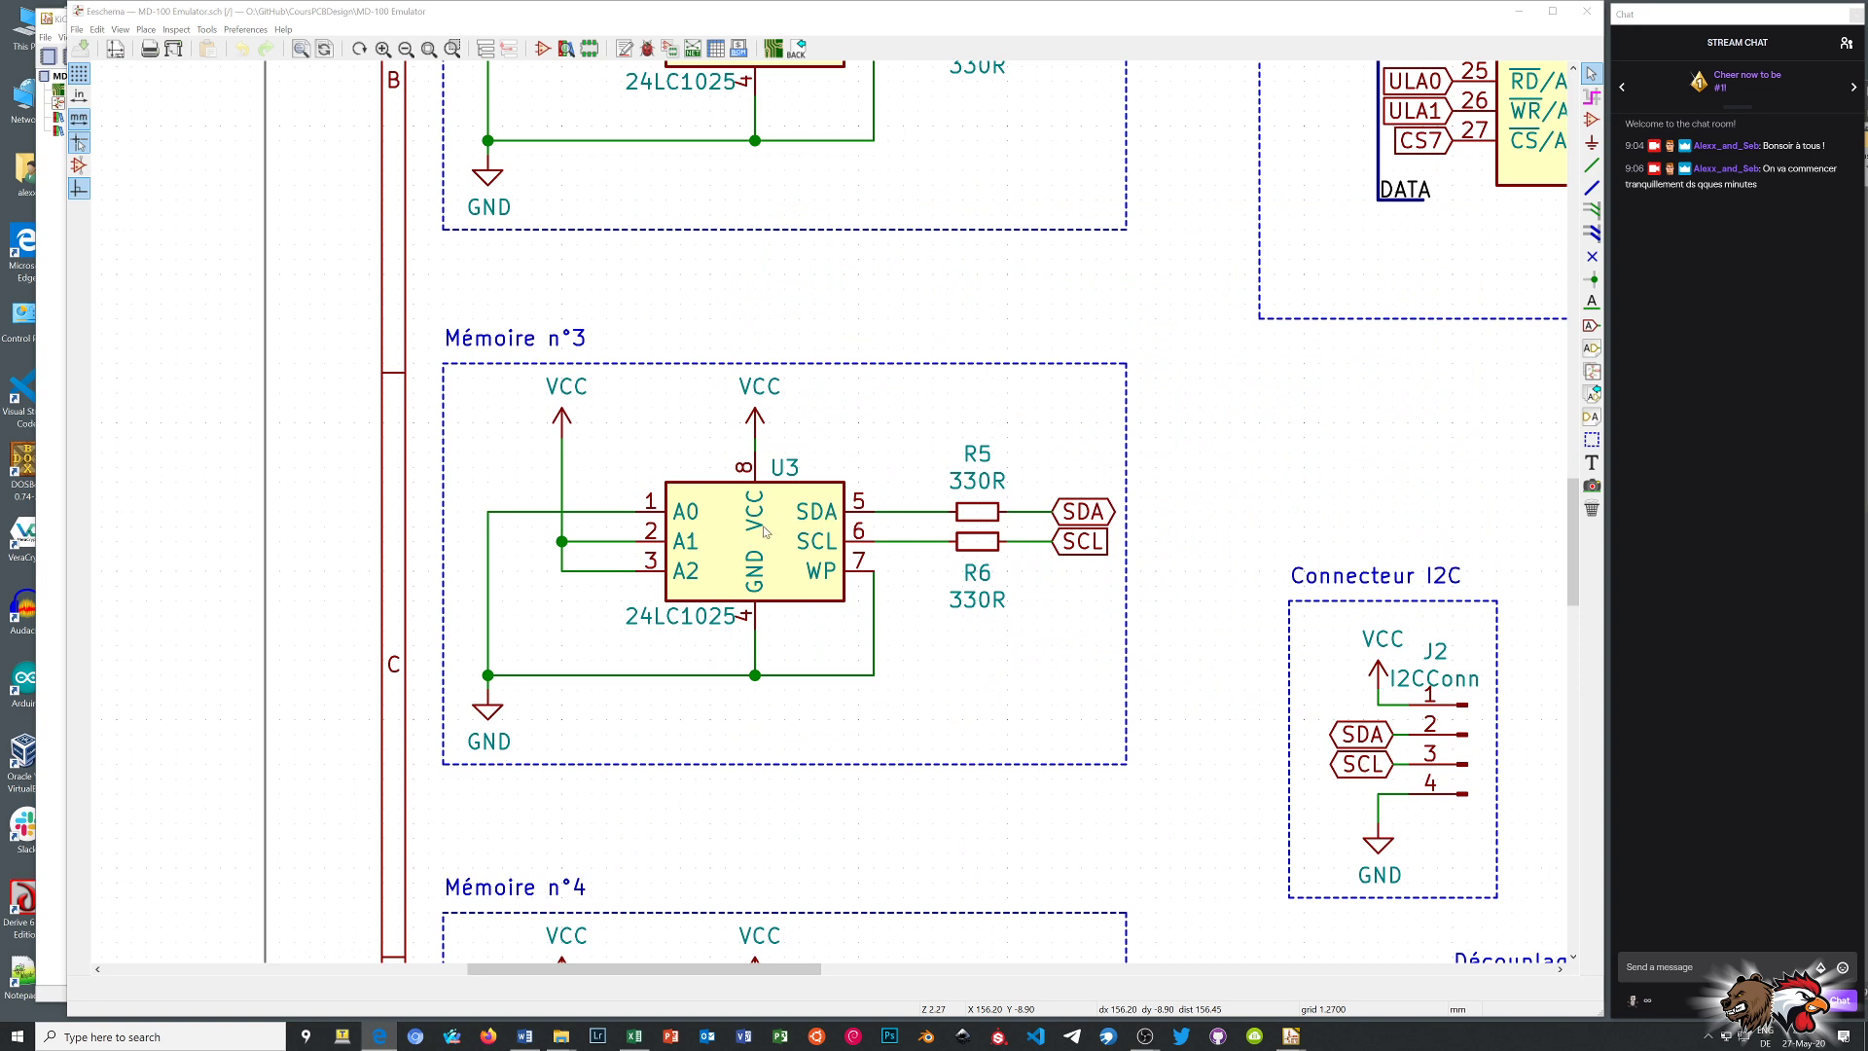
pyautogui.doubleClick(723, 543)
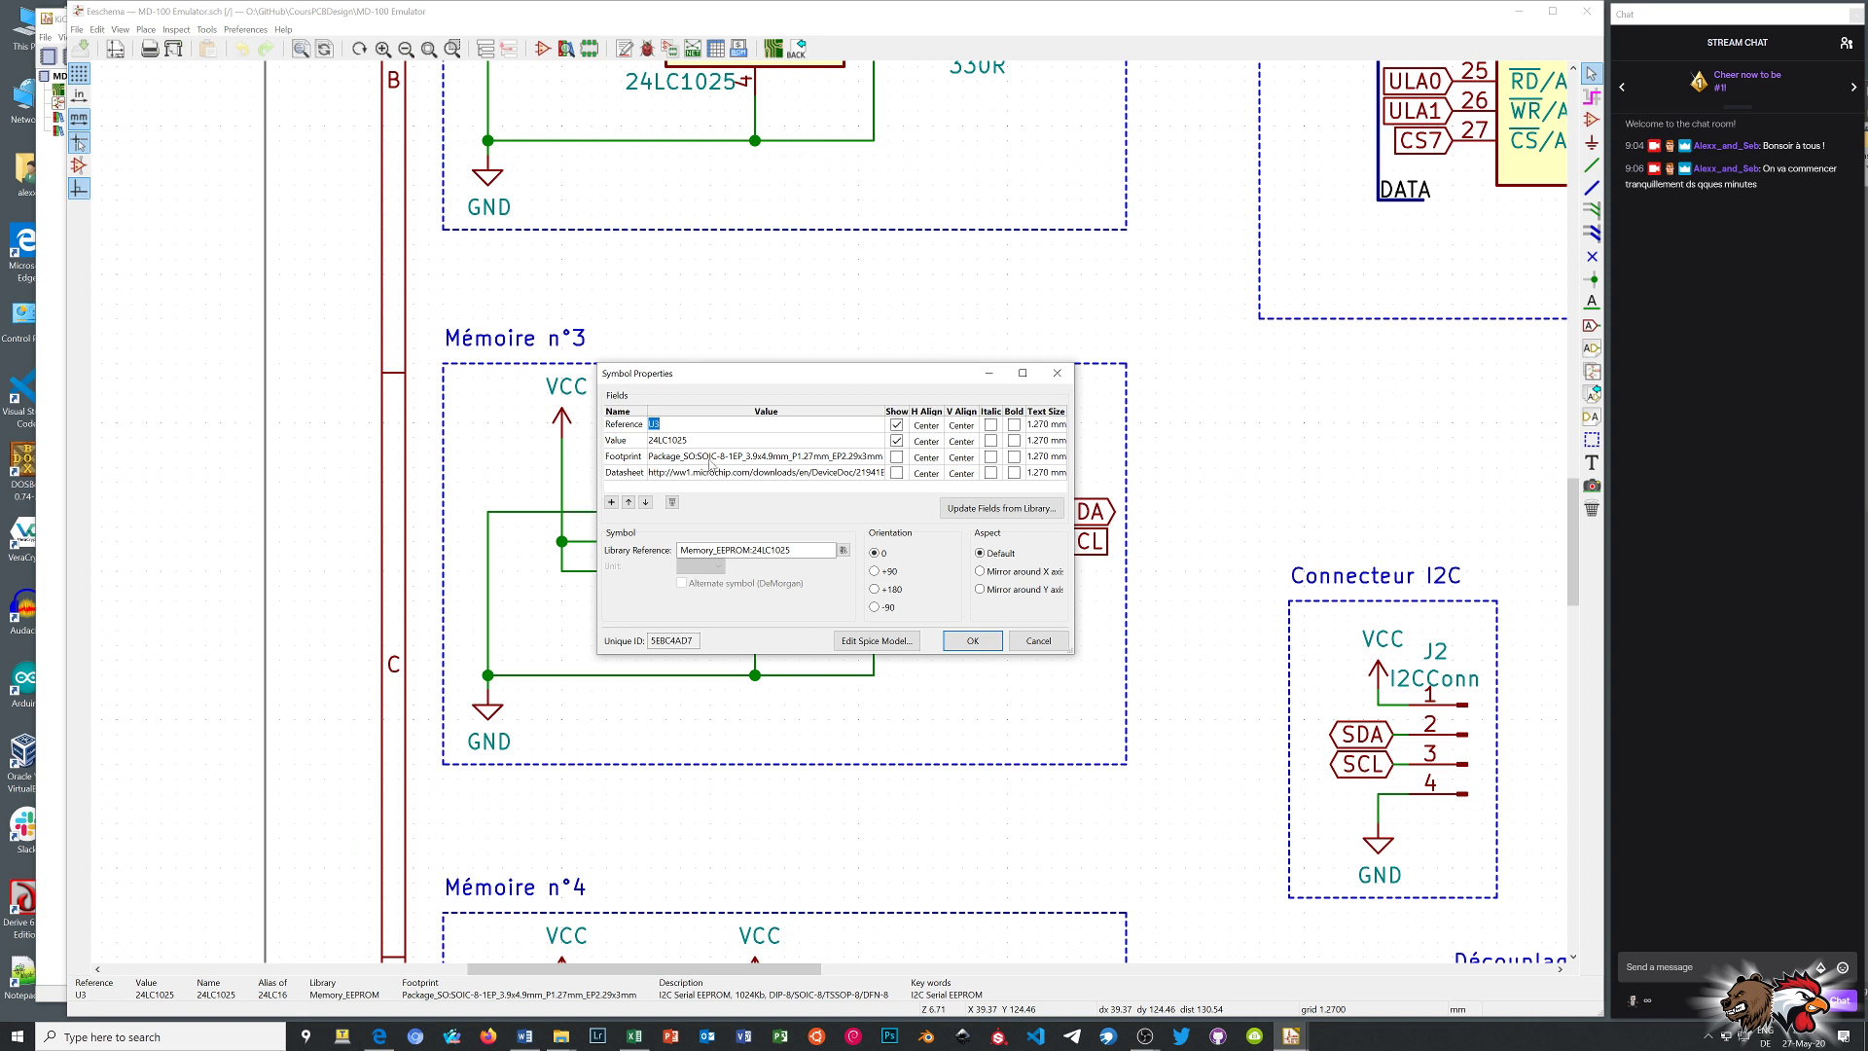
pyautogui.click(768, 457)
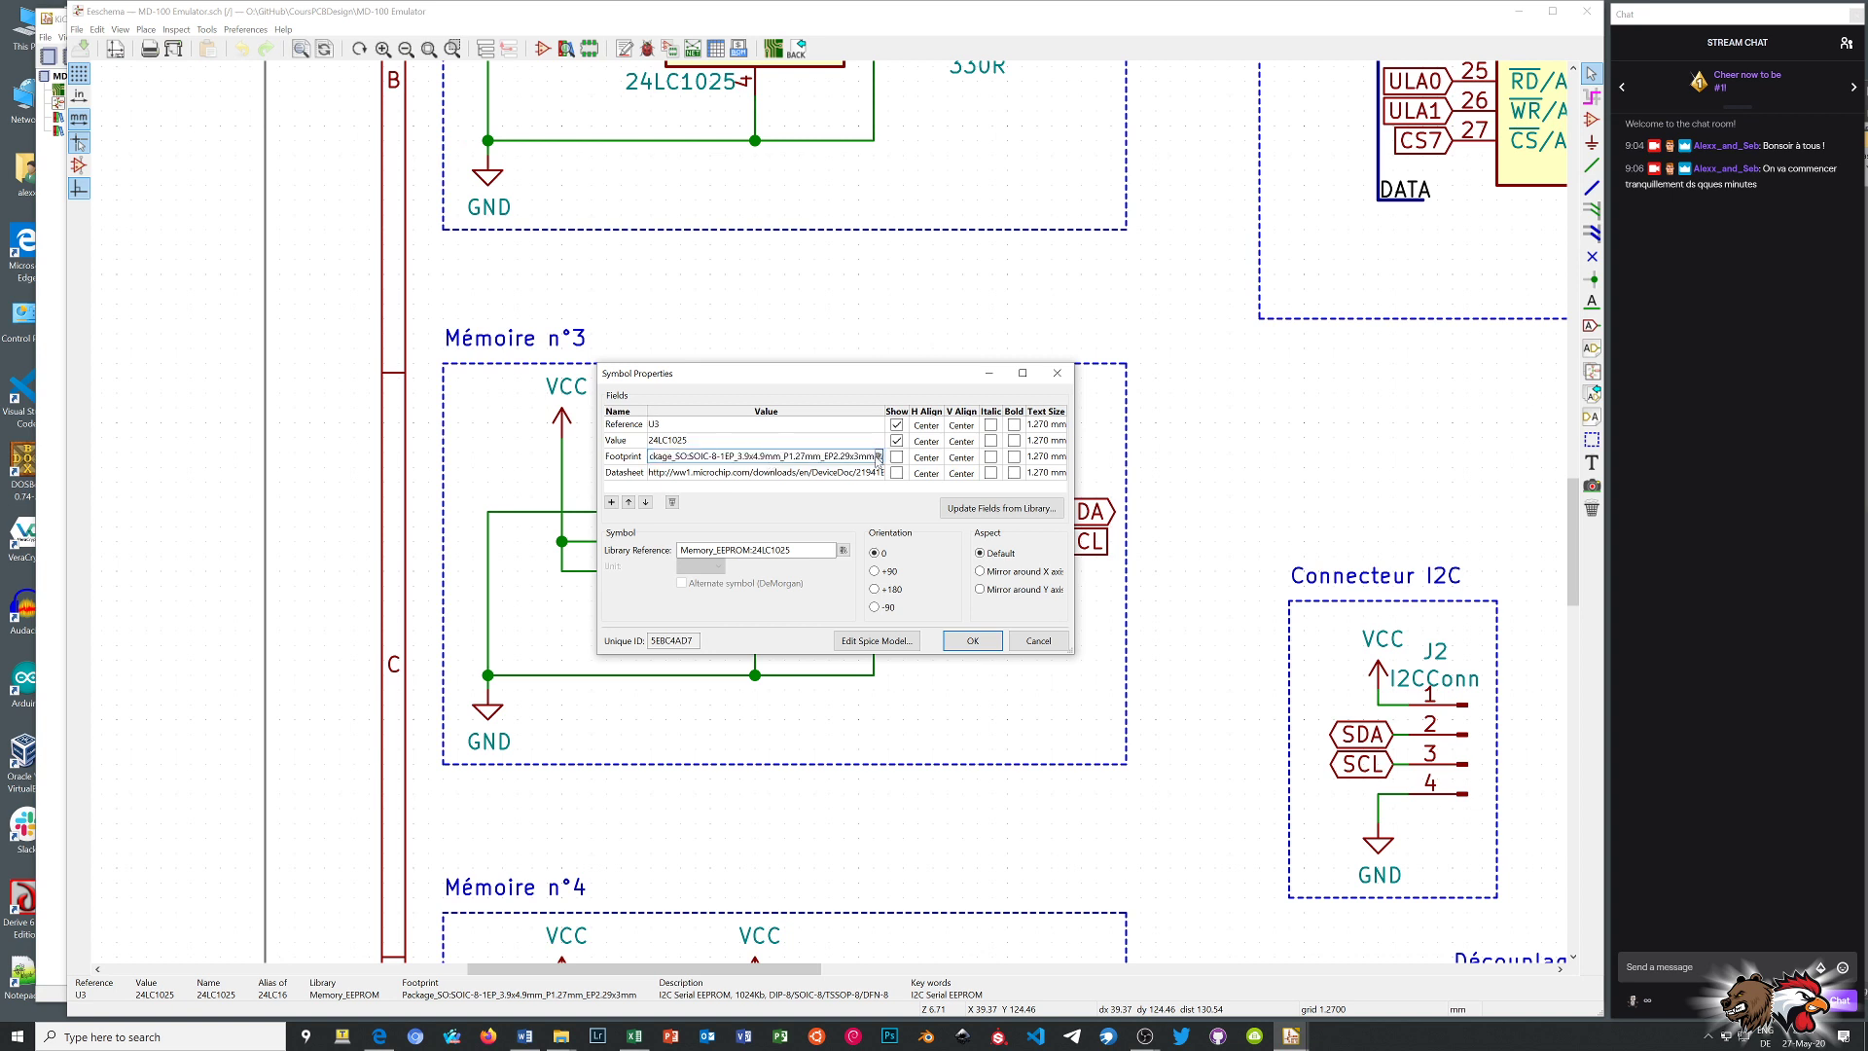
pyautogui.click(878, 456)
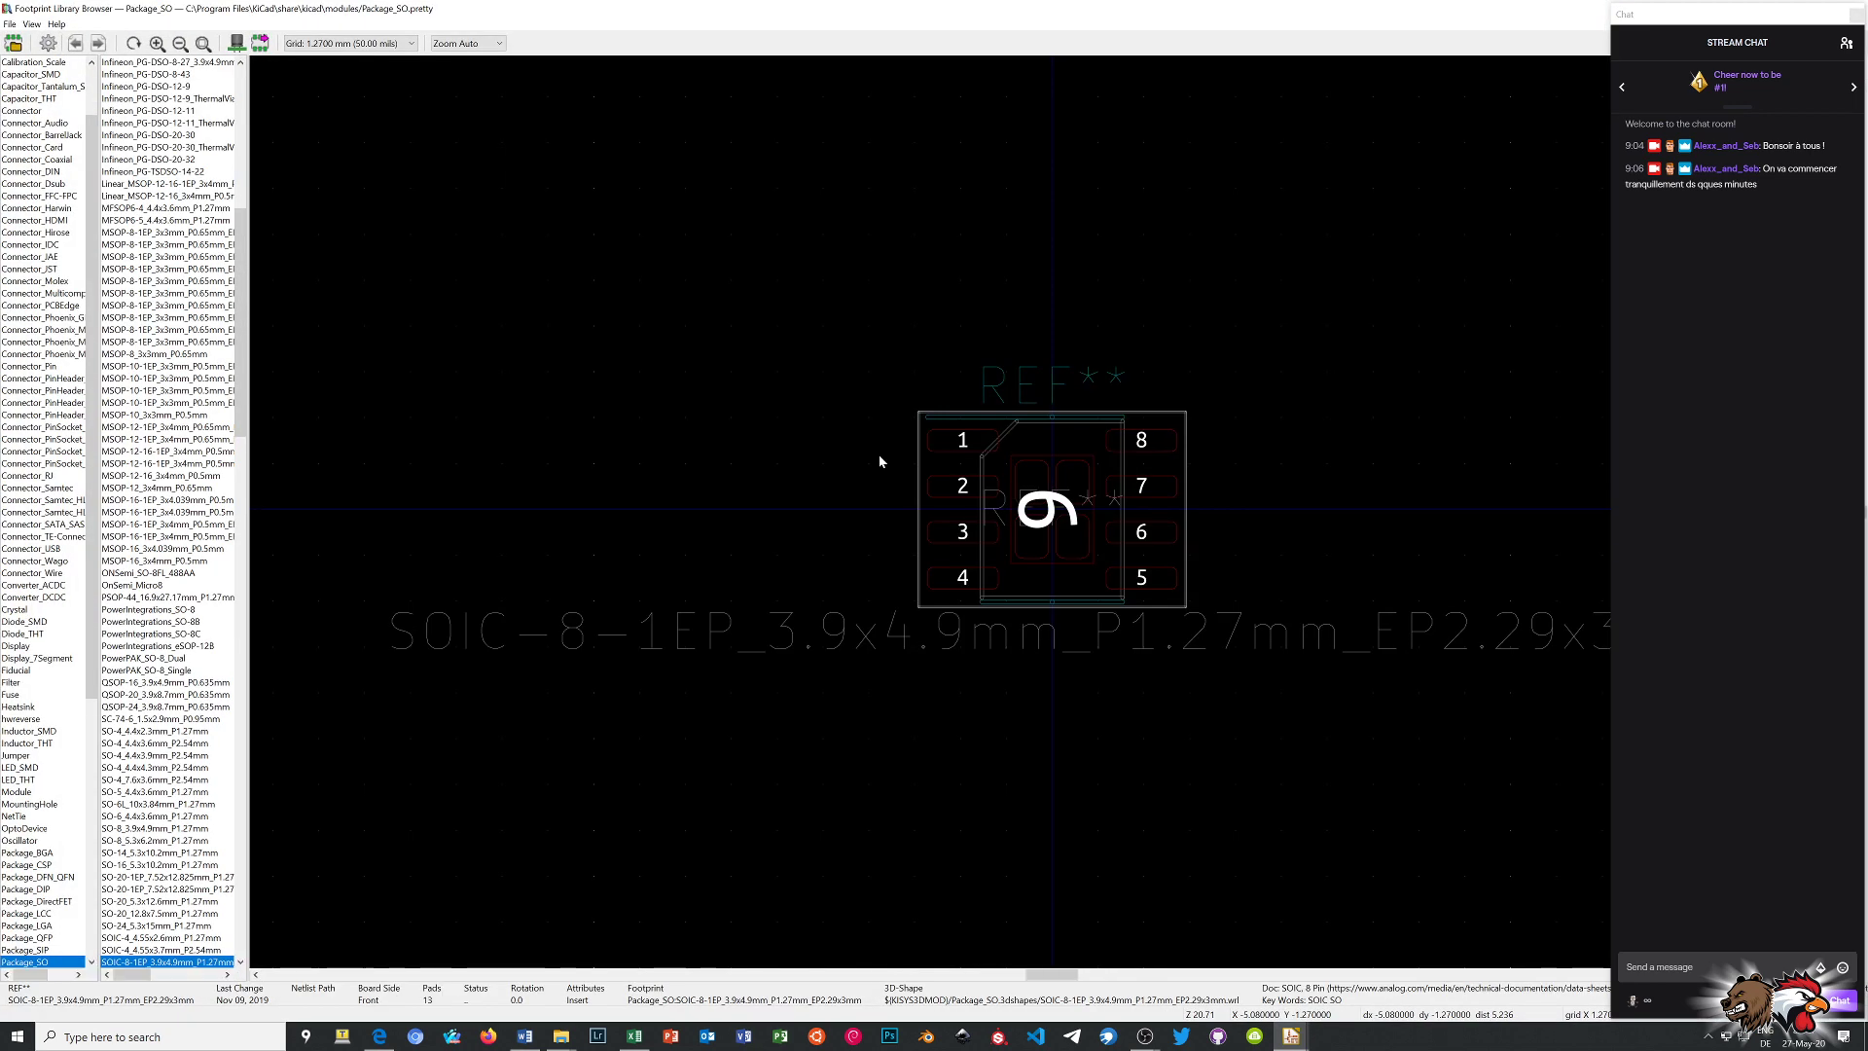
# Examine the SOIC-8-1EP footprint's pads, including central pad 9, and close the footprint browser and U3's properties without changes
pyautogui.scroll(3, 1053, 517)
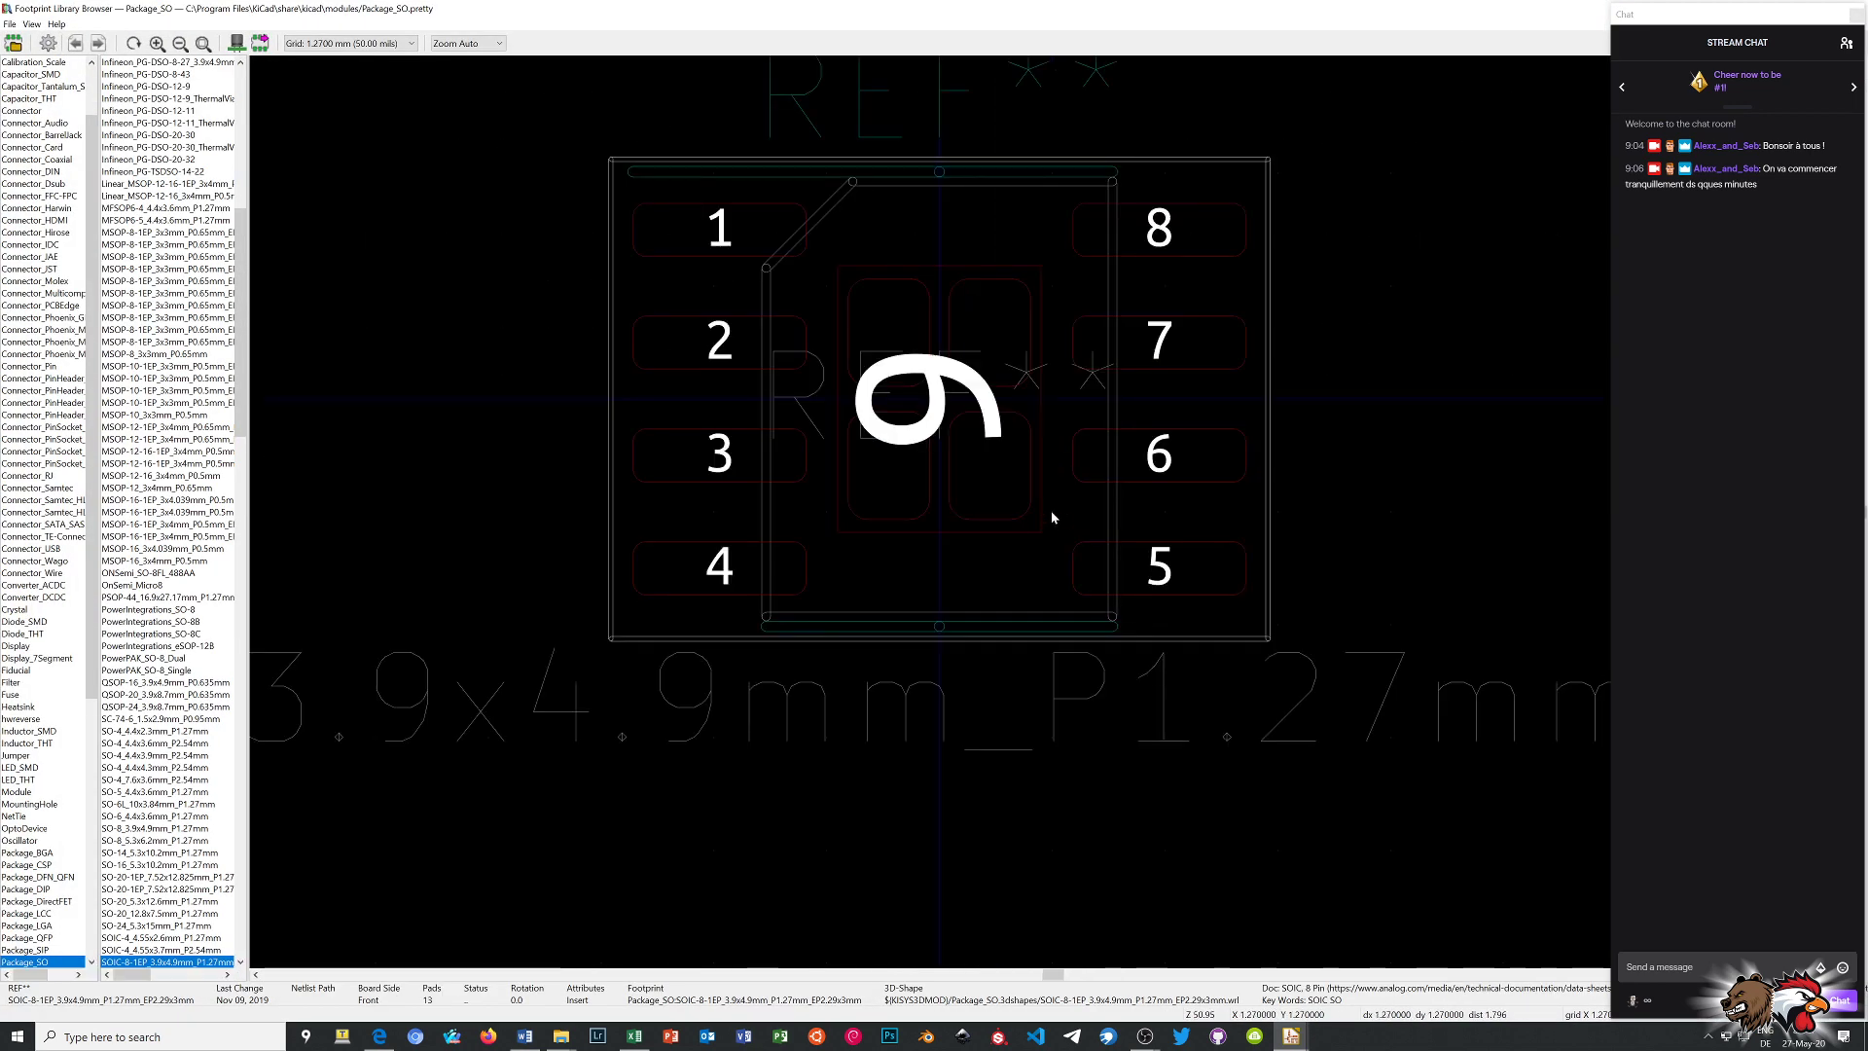
pyautogui.scroll(-2, 1050, 509)
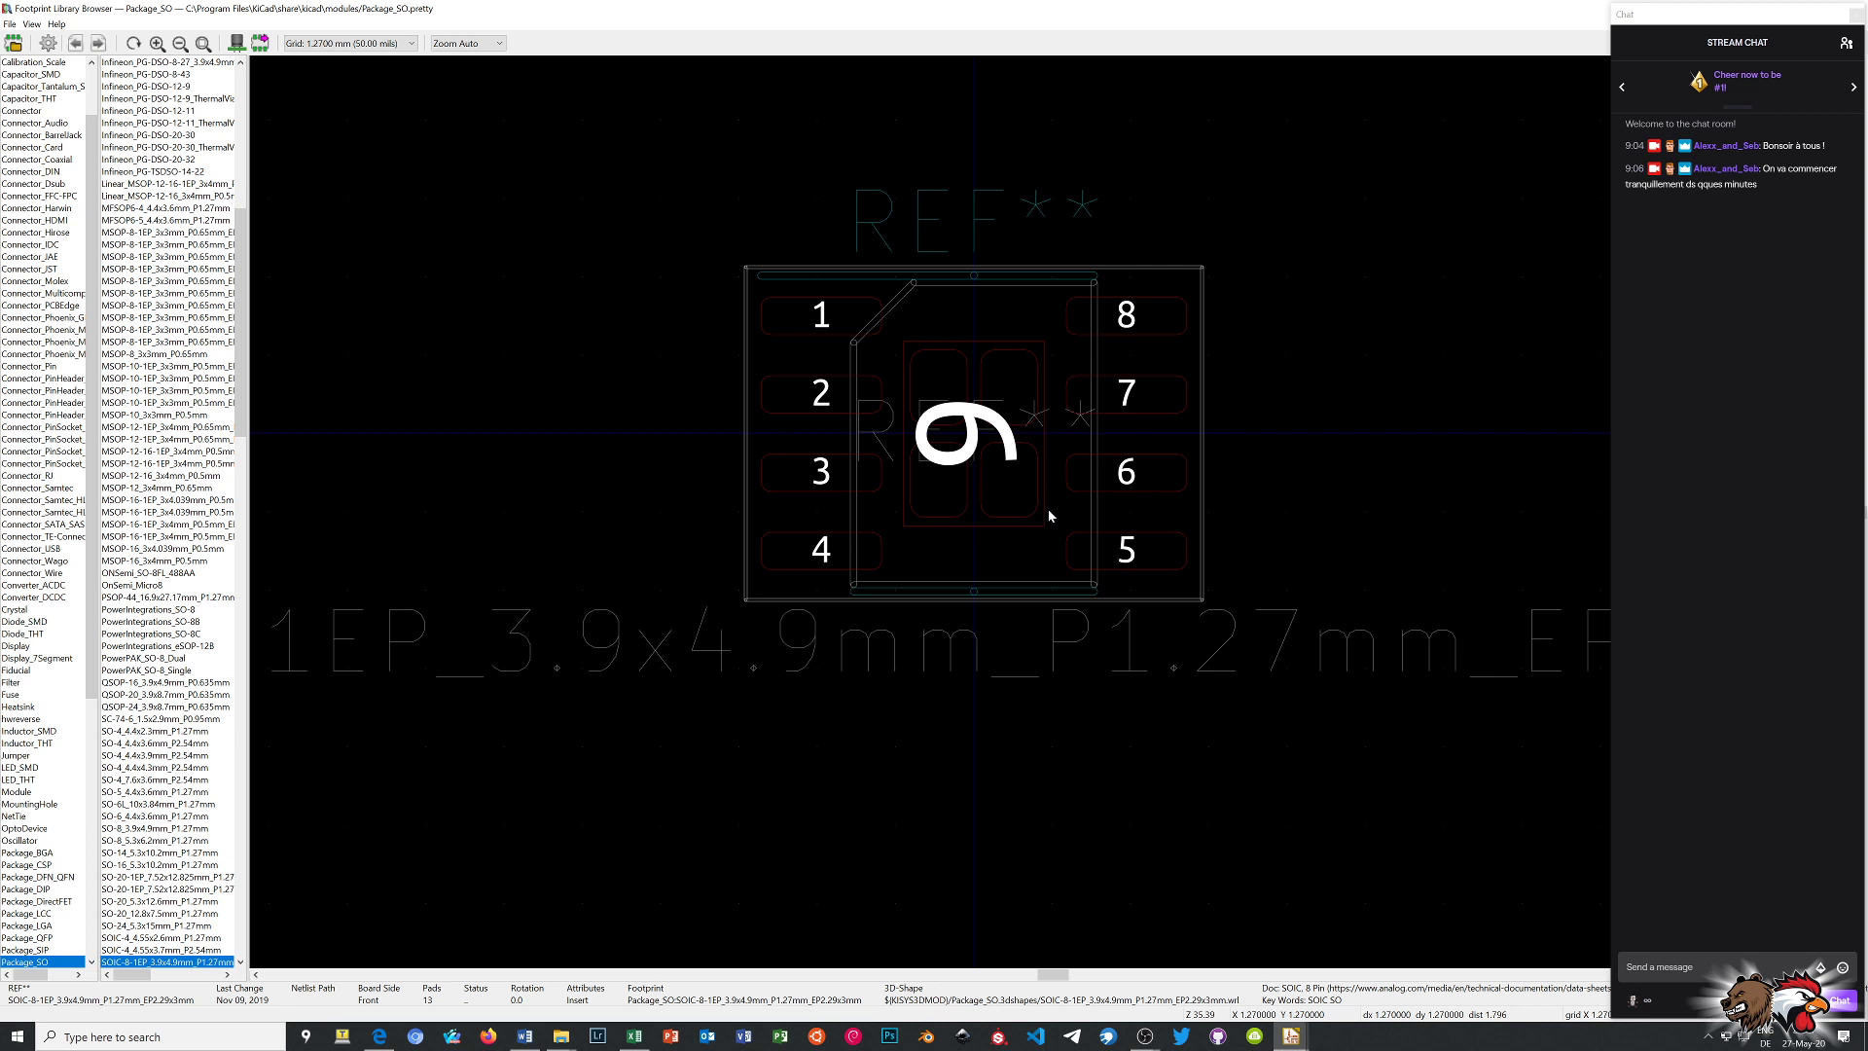
pyautogui.scroll(-1, 1052, 518)
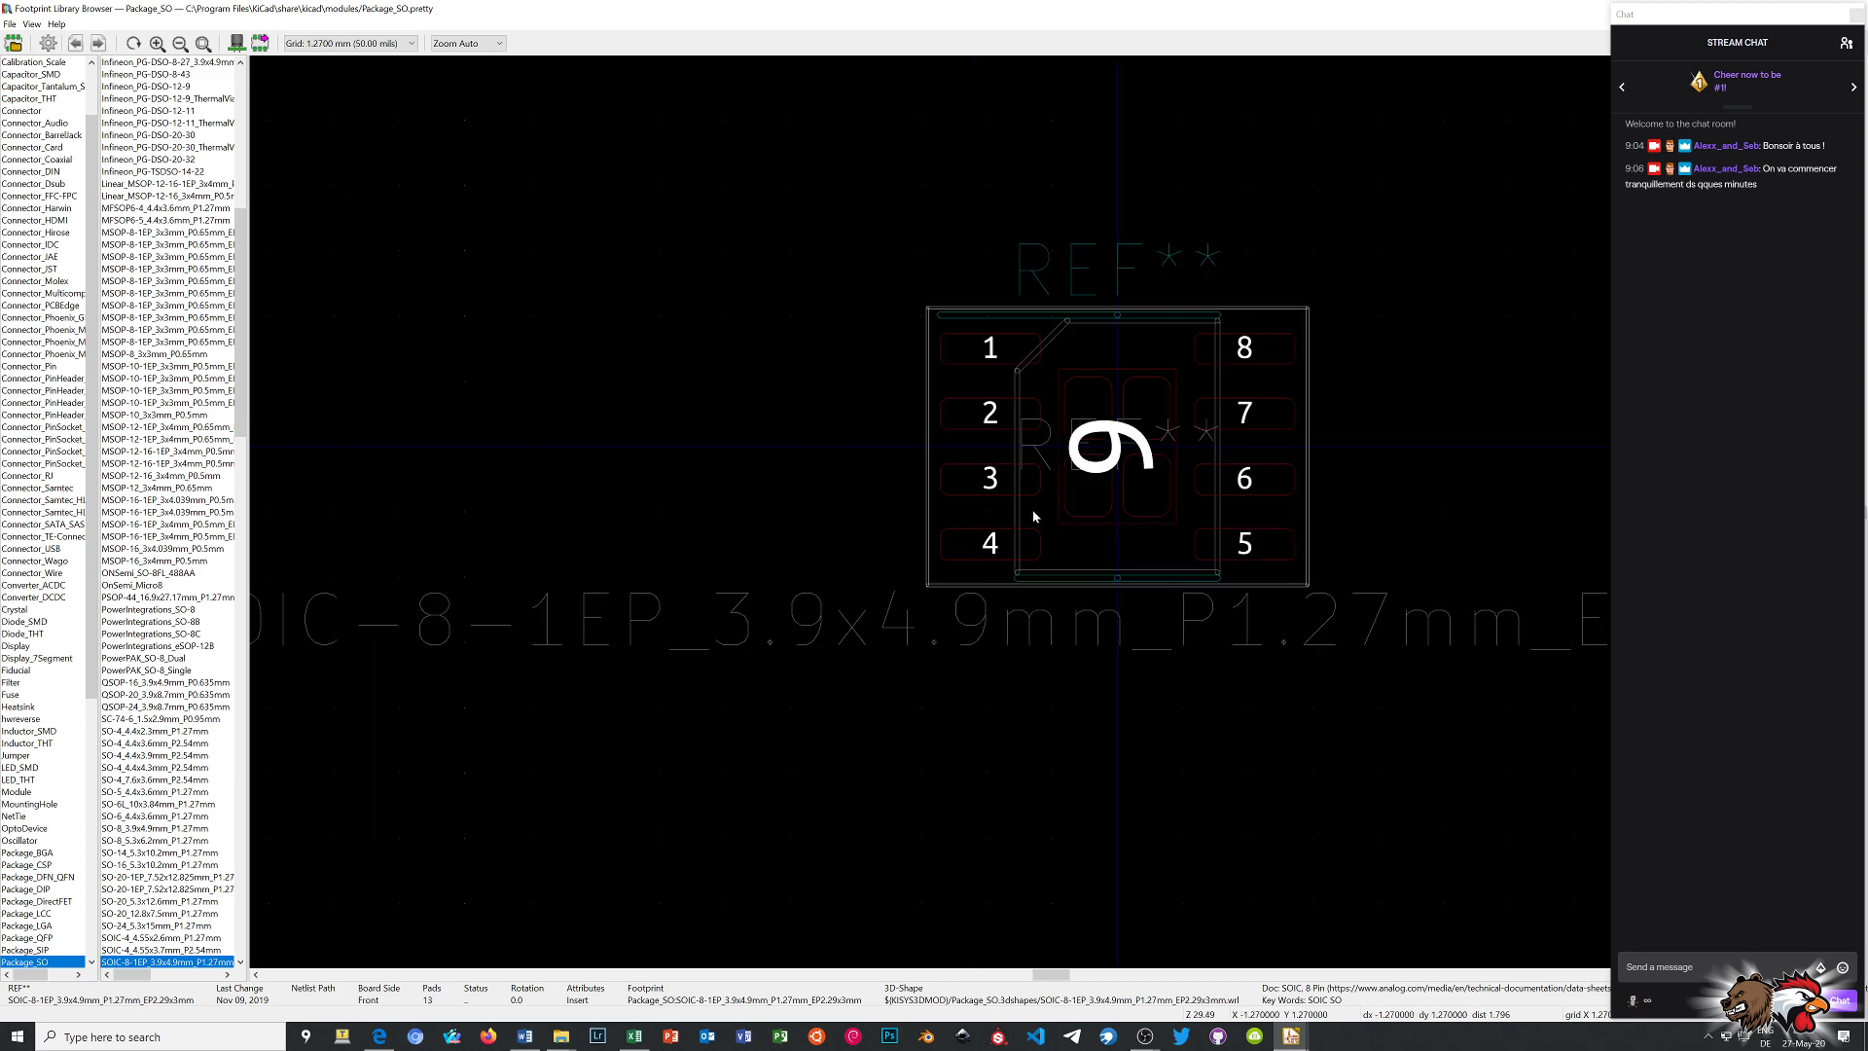
pyautogui.moveTo(1413, 8); pyautogui.dragTo(981, 121)
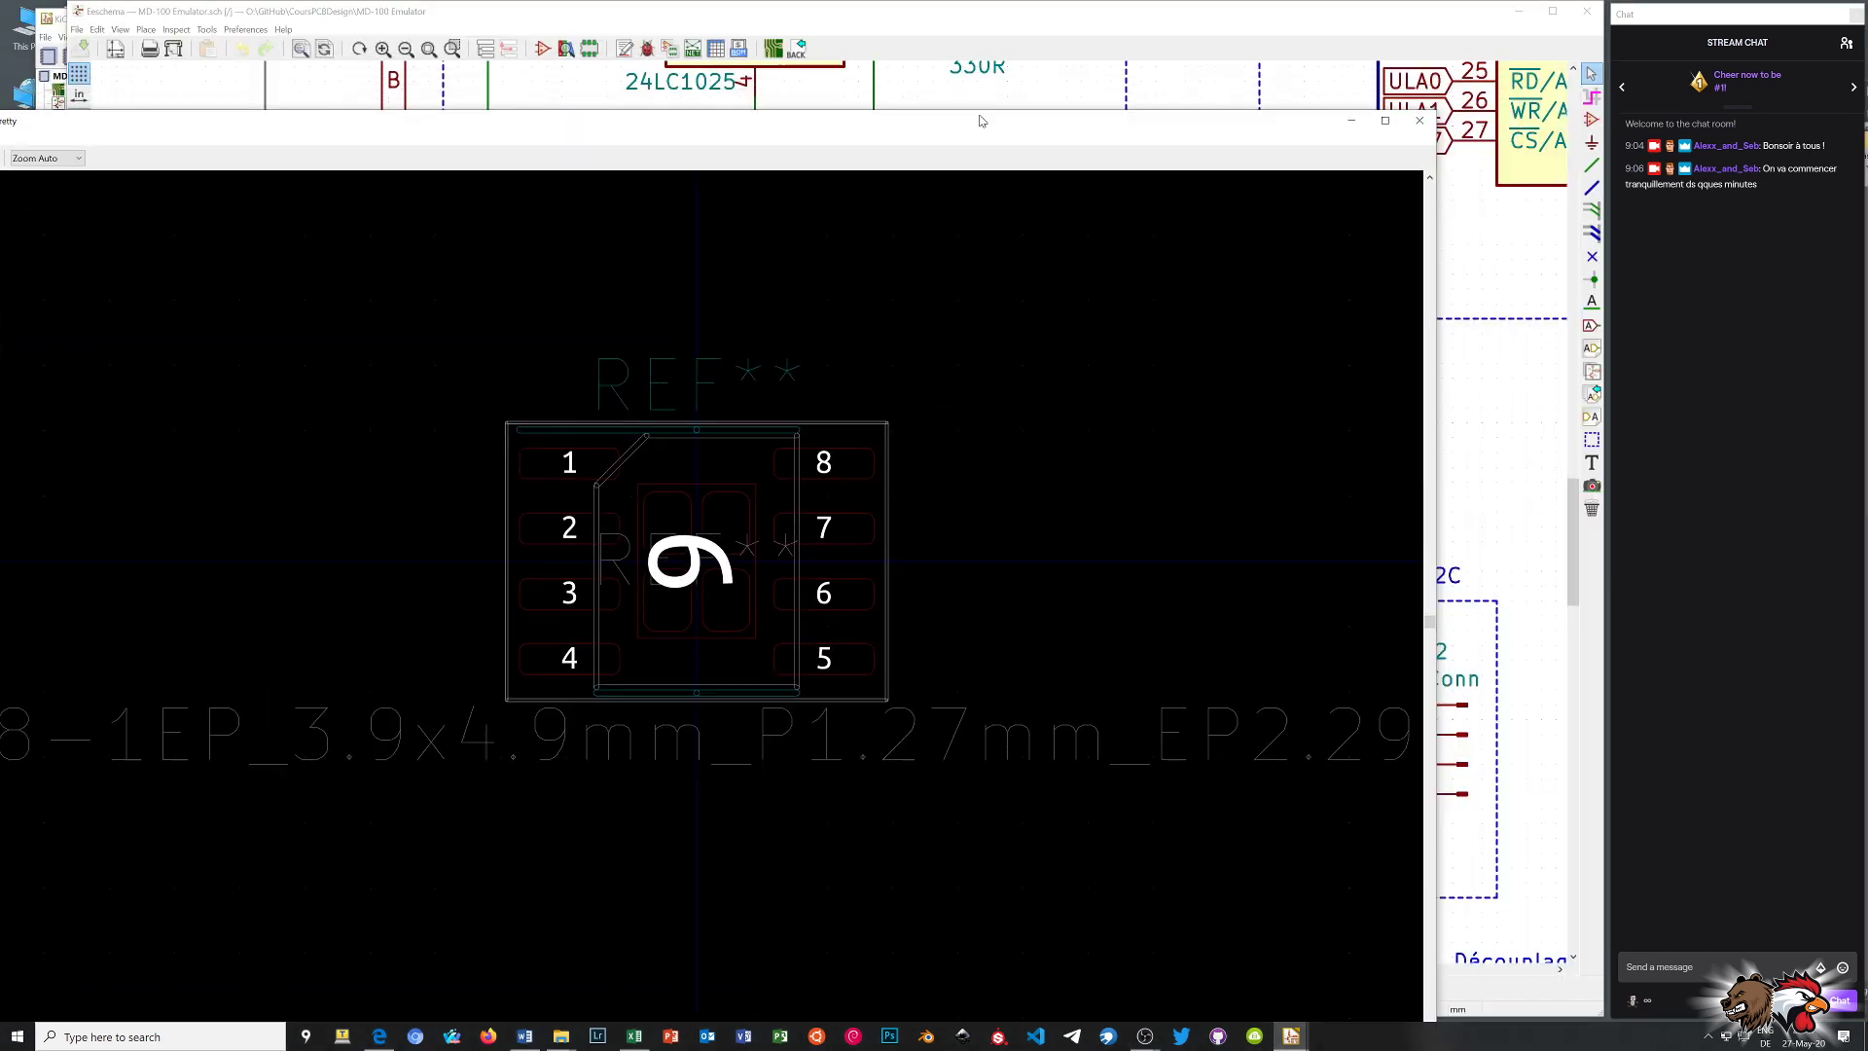
pyautogui.click(1420, 121)
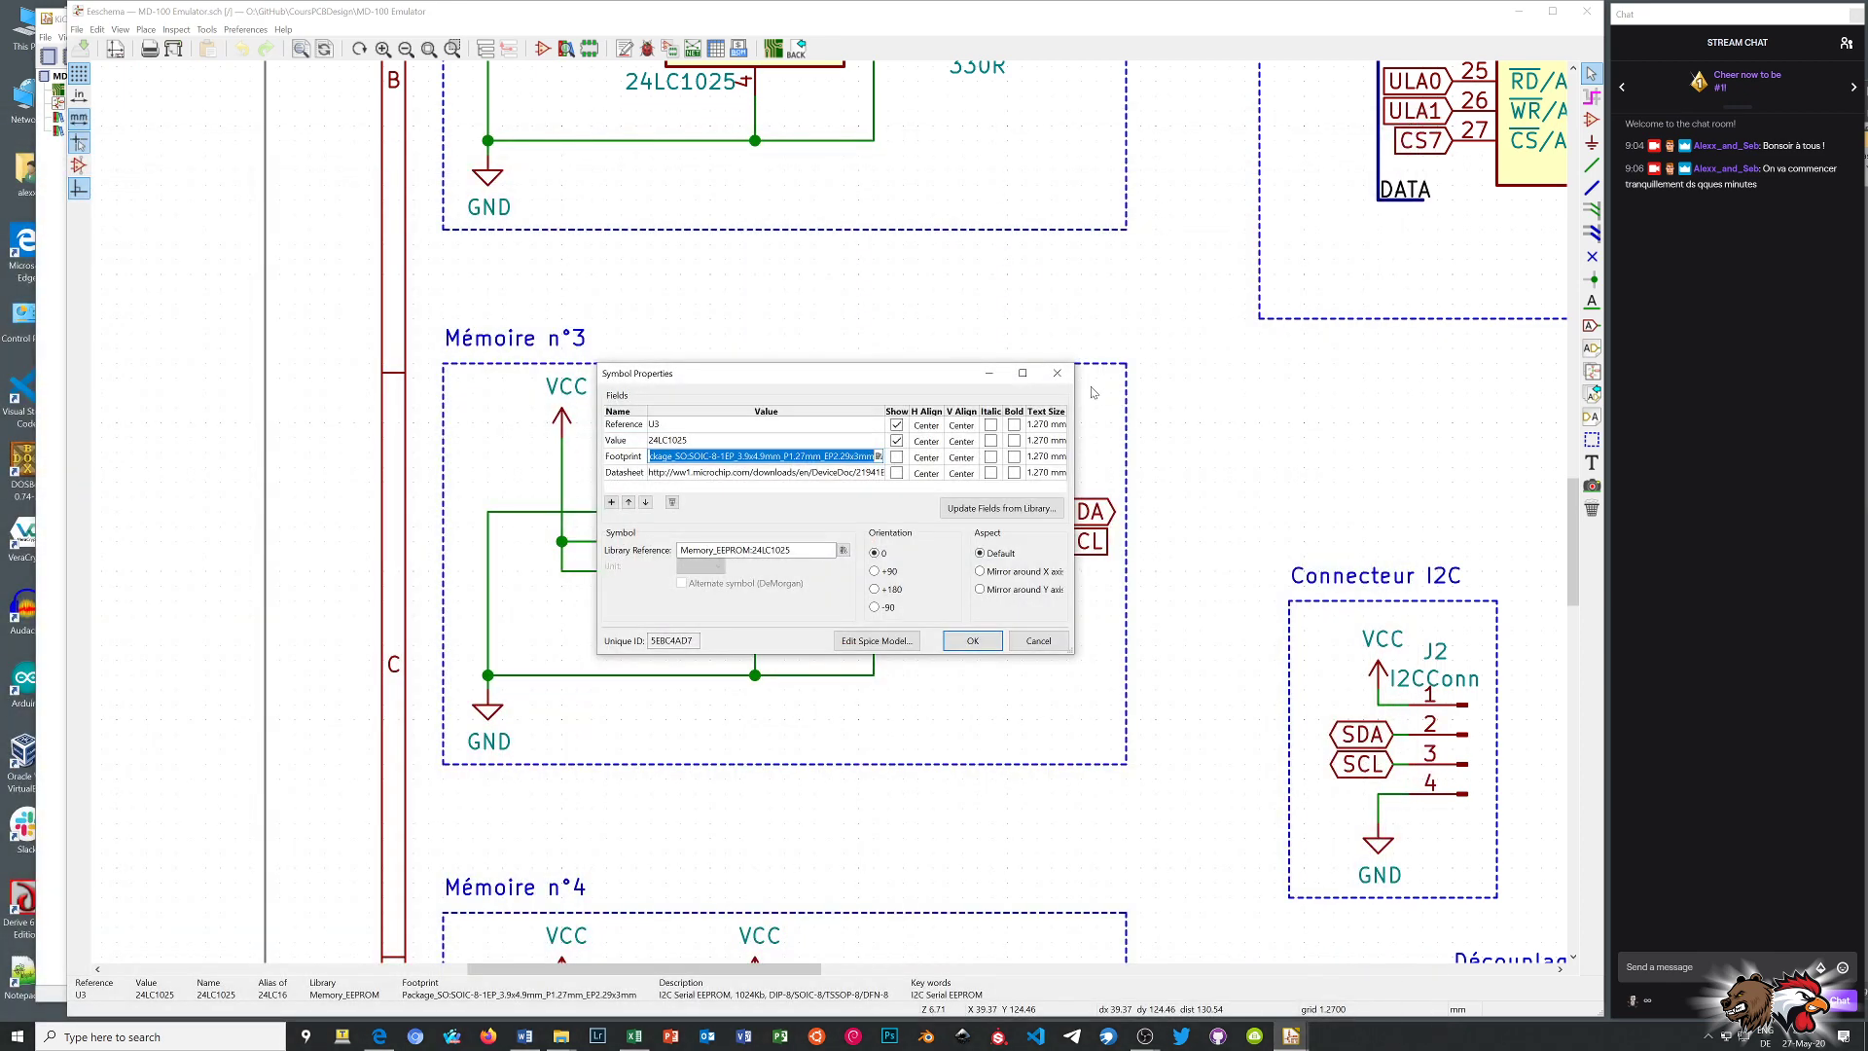
pyautogui.click(1057, 373)
# Switch from the schematic back to the PCB layout and examine the placement of memory chips U1 to U4
pyautogui.scroll(-3, 832, 518)
pyautogui.scroll(-2, 832, 519)
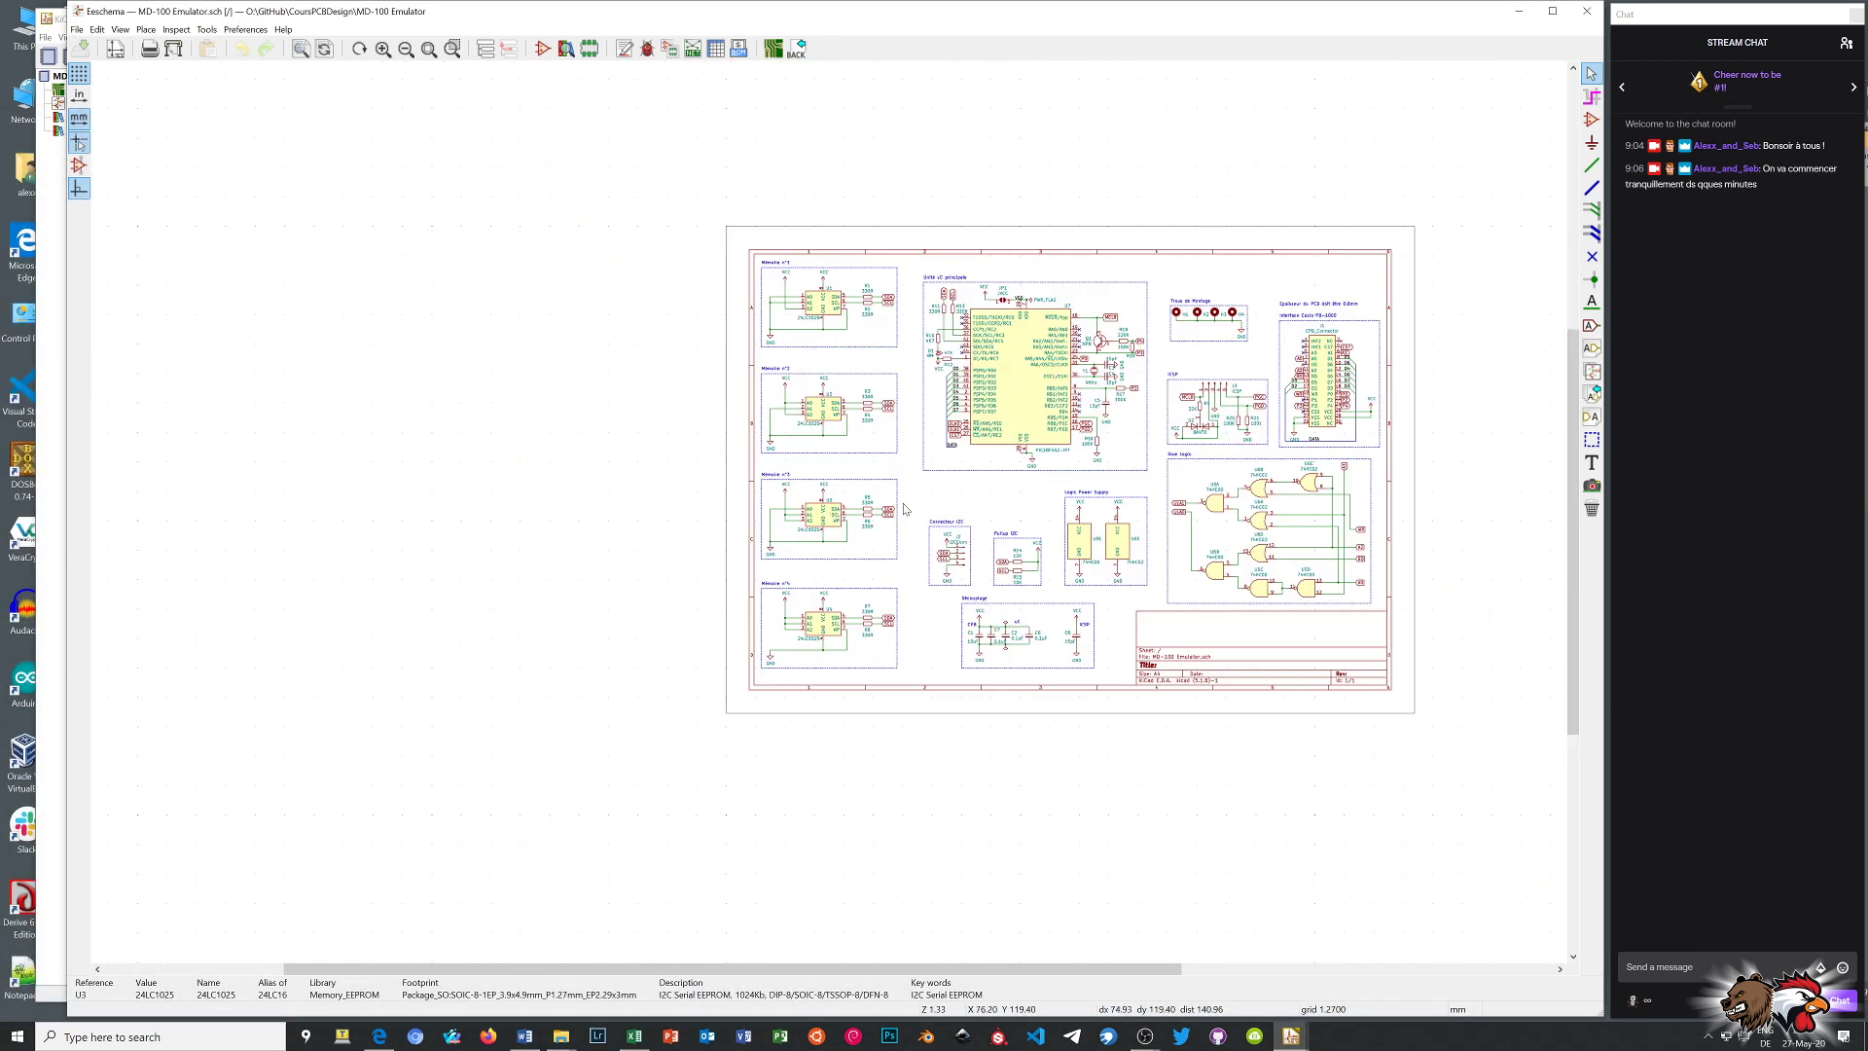
pyautogui.keyDown('ctrl'); pyautogui.hscroll(3, 739, 528); pyautogui.keyUp('ctrl')
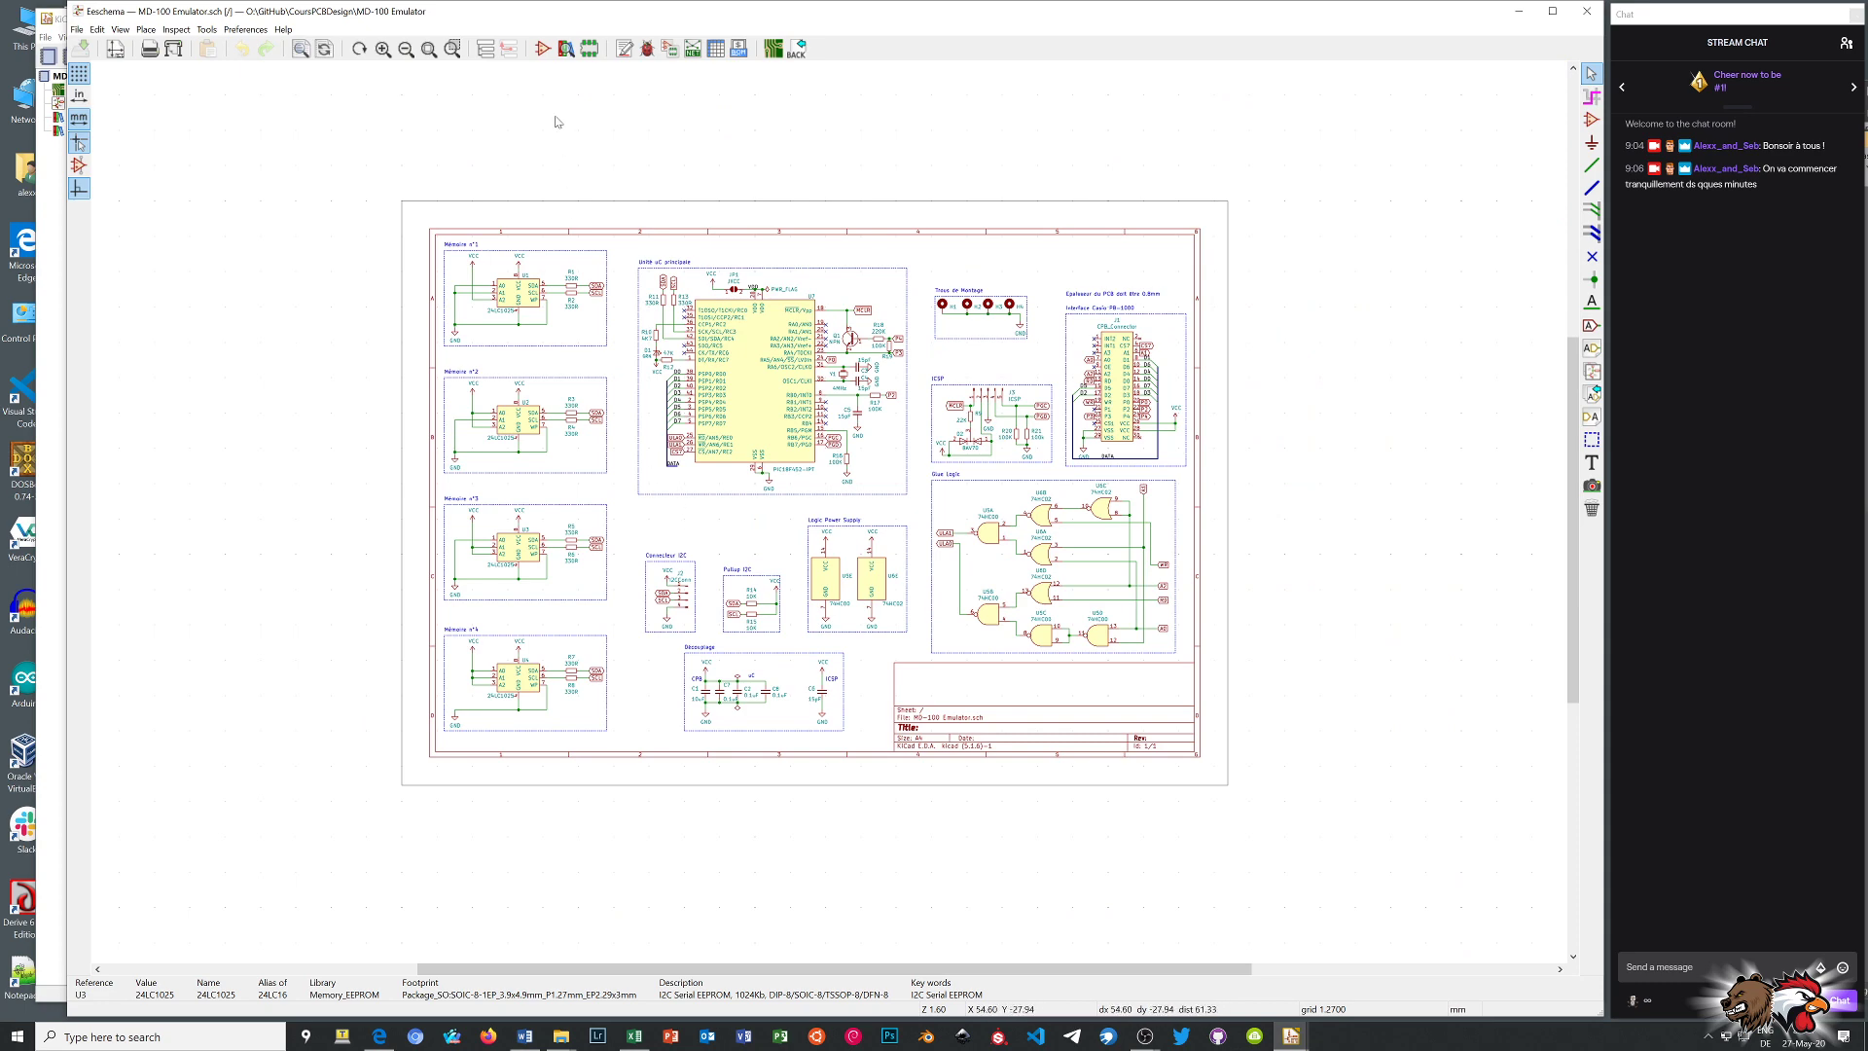
pyautogui.click(771, 57)
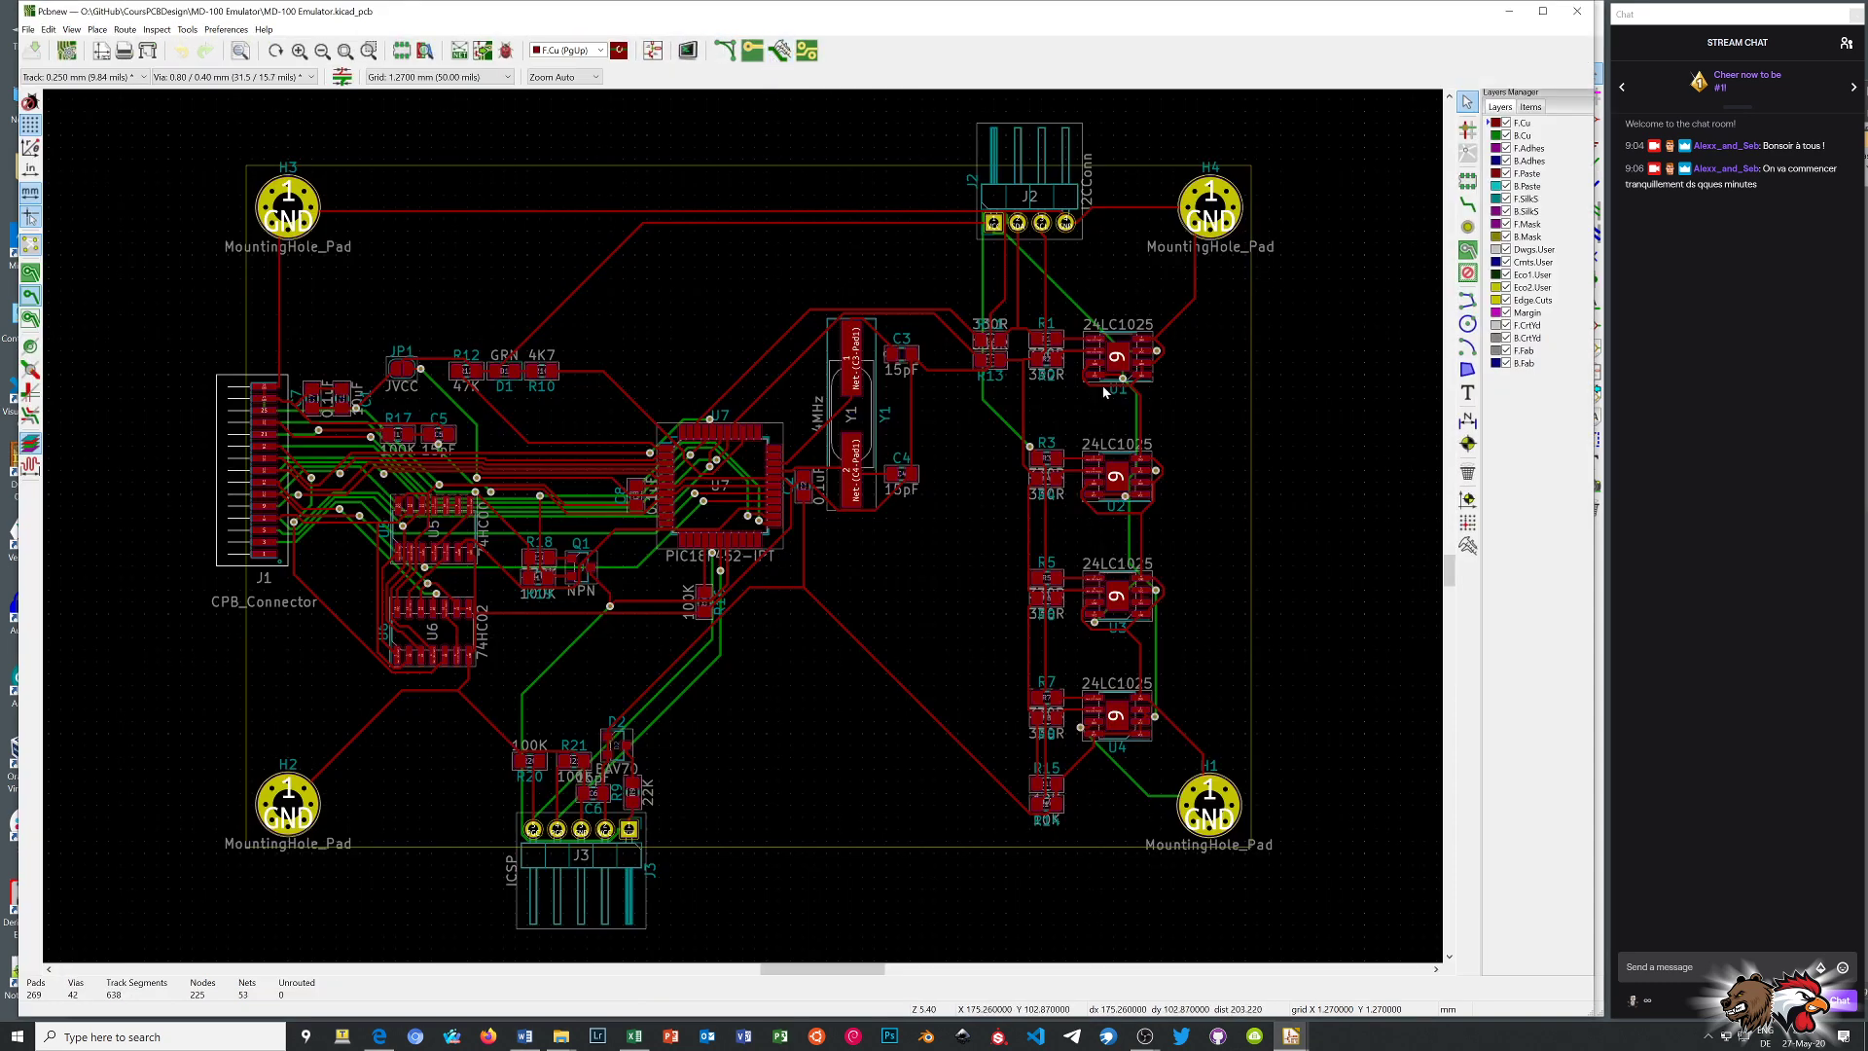
pyautogui.scroll(1, 1122, 404)
pyautogui.moveTo(526, 626); pyautogui.dragTo(808, 508, button='middle')
pyautogui.scroll(-1, 707, 465)
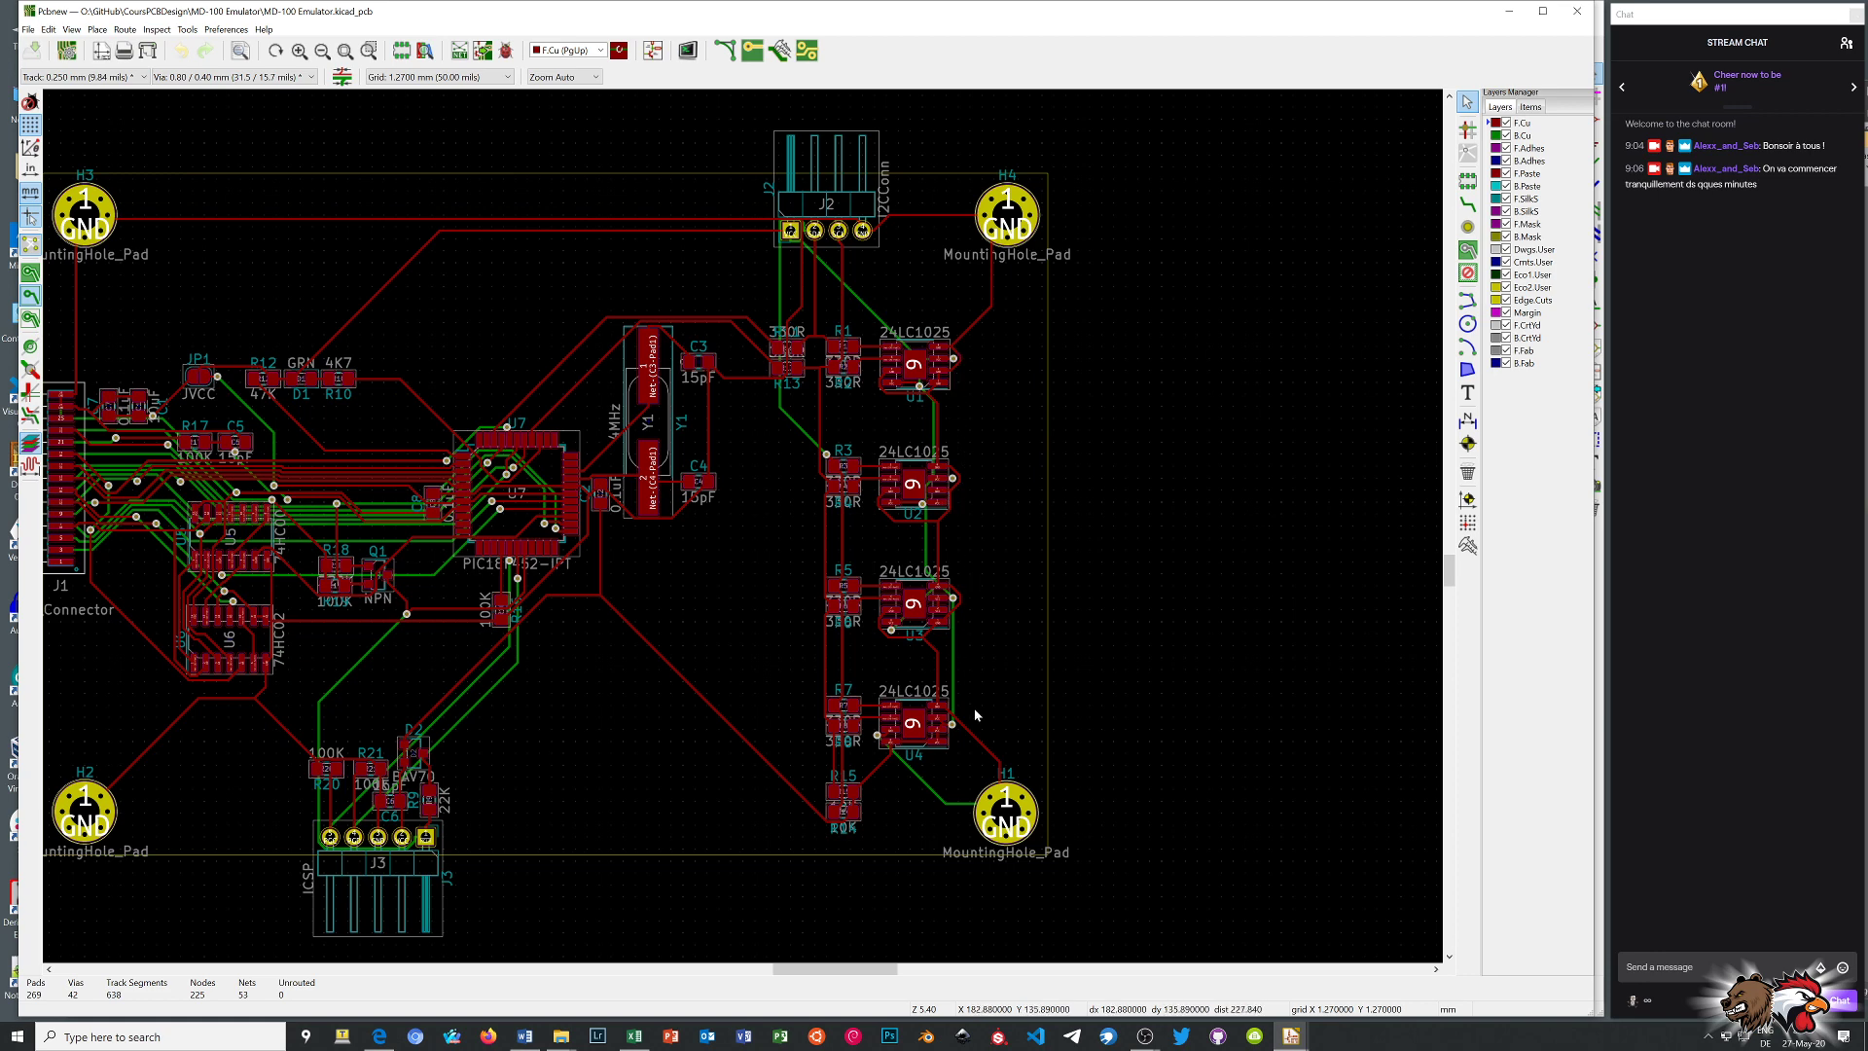
# Examine the VCC and GND tracks and vias around memory chips U3 and U4 in the layout
pyautogui.scroll(3, 947, 783)
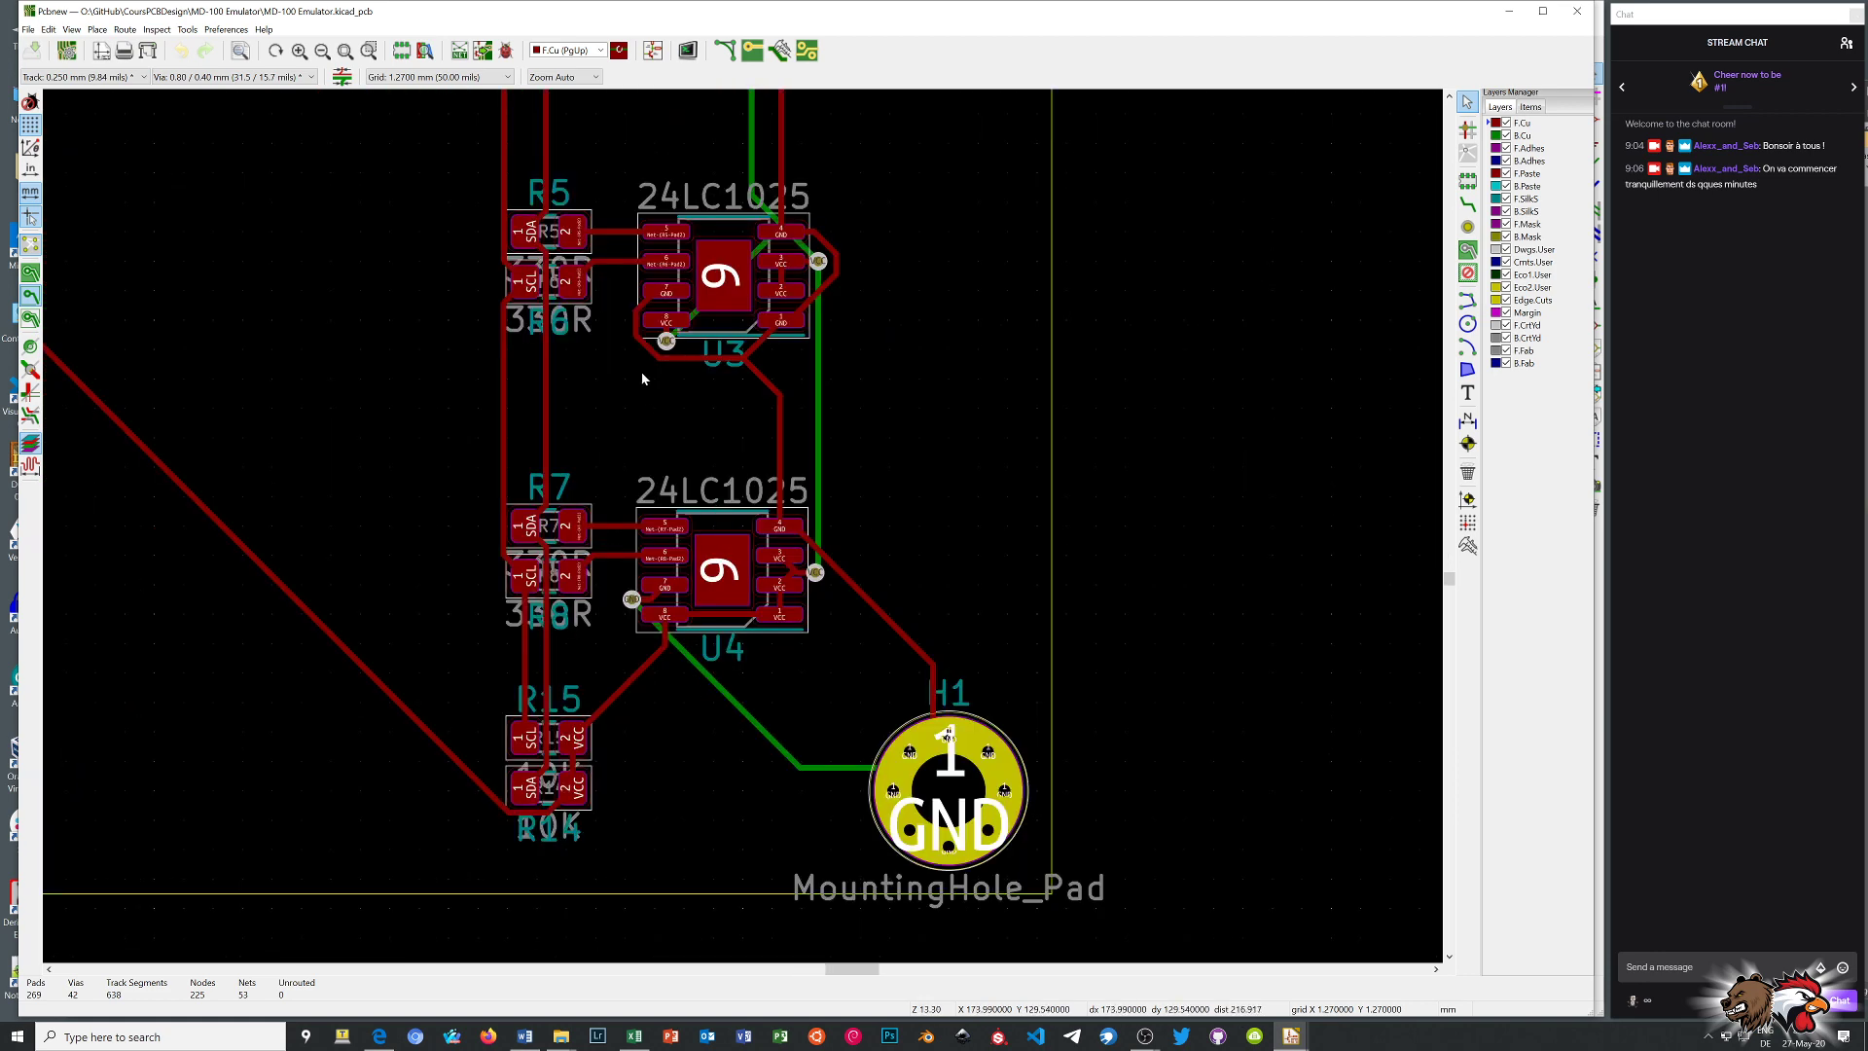
pyautogui.scroll(1, 743, 531)
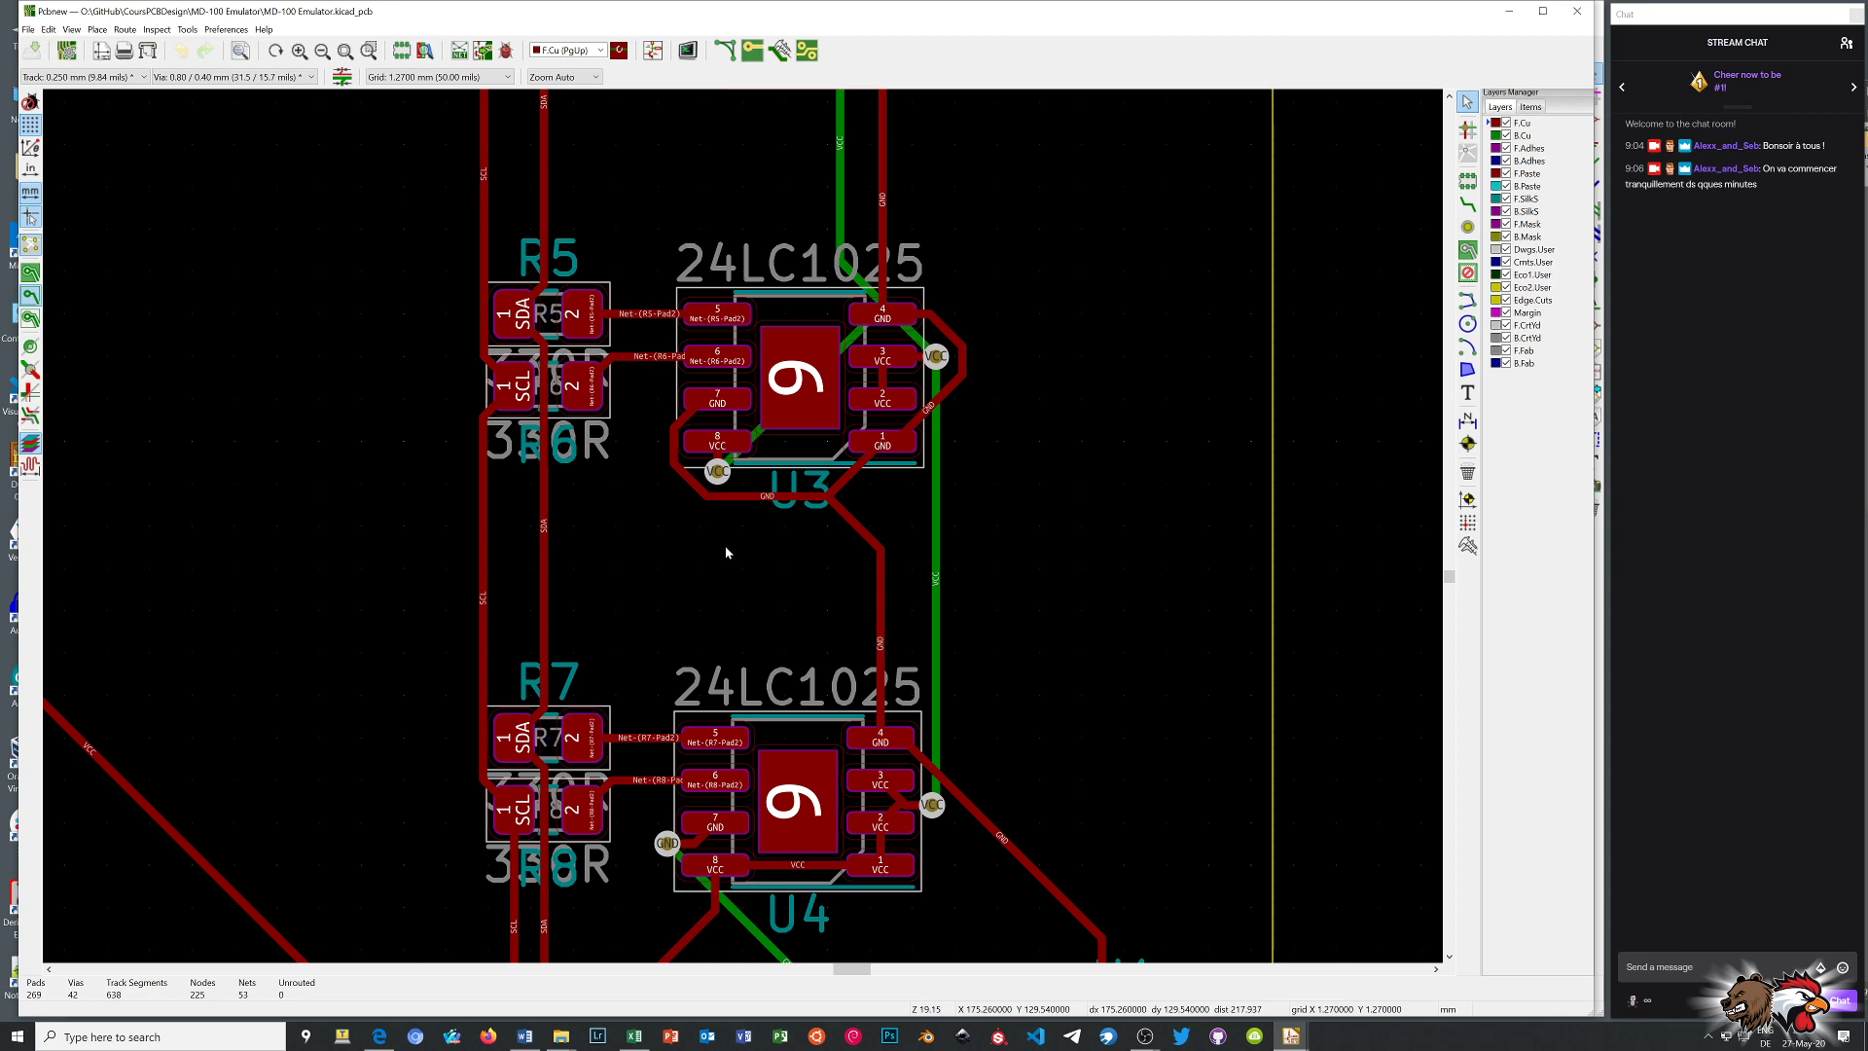
pyautogui.scroll(-2, 740, 536)
pyautogui.scroll(5, 744, 533)
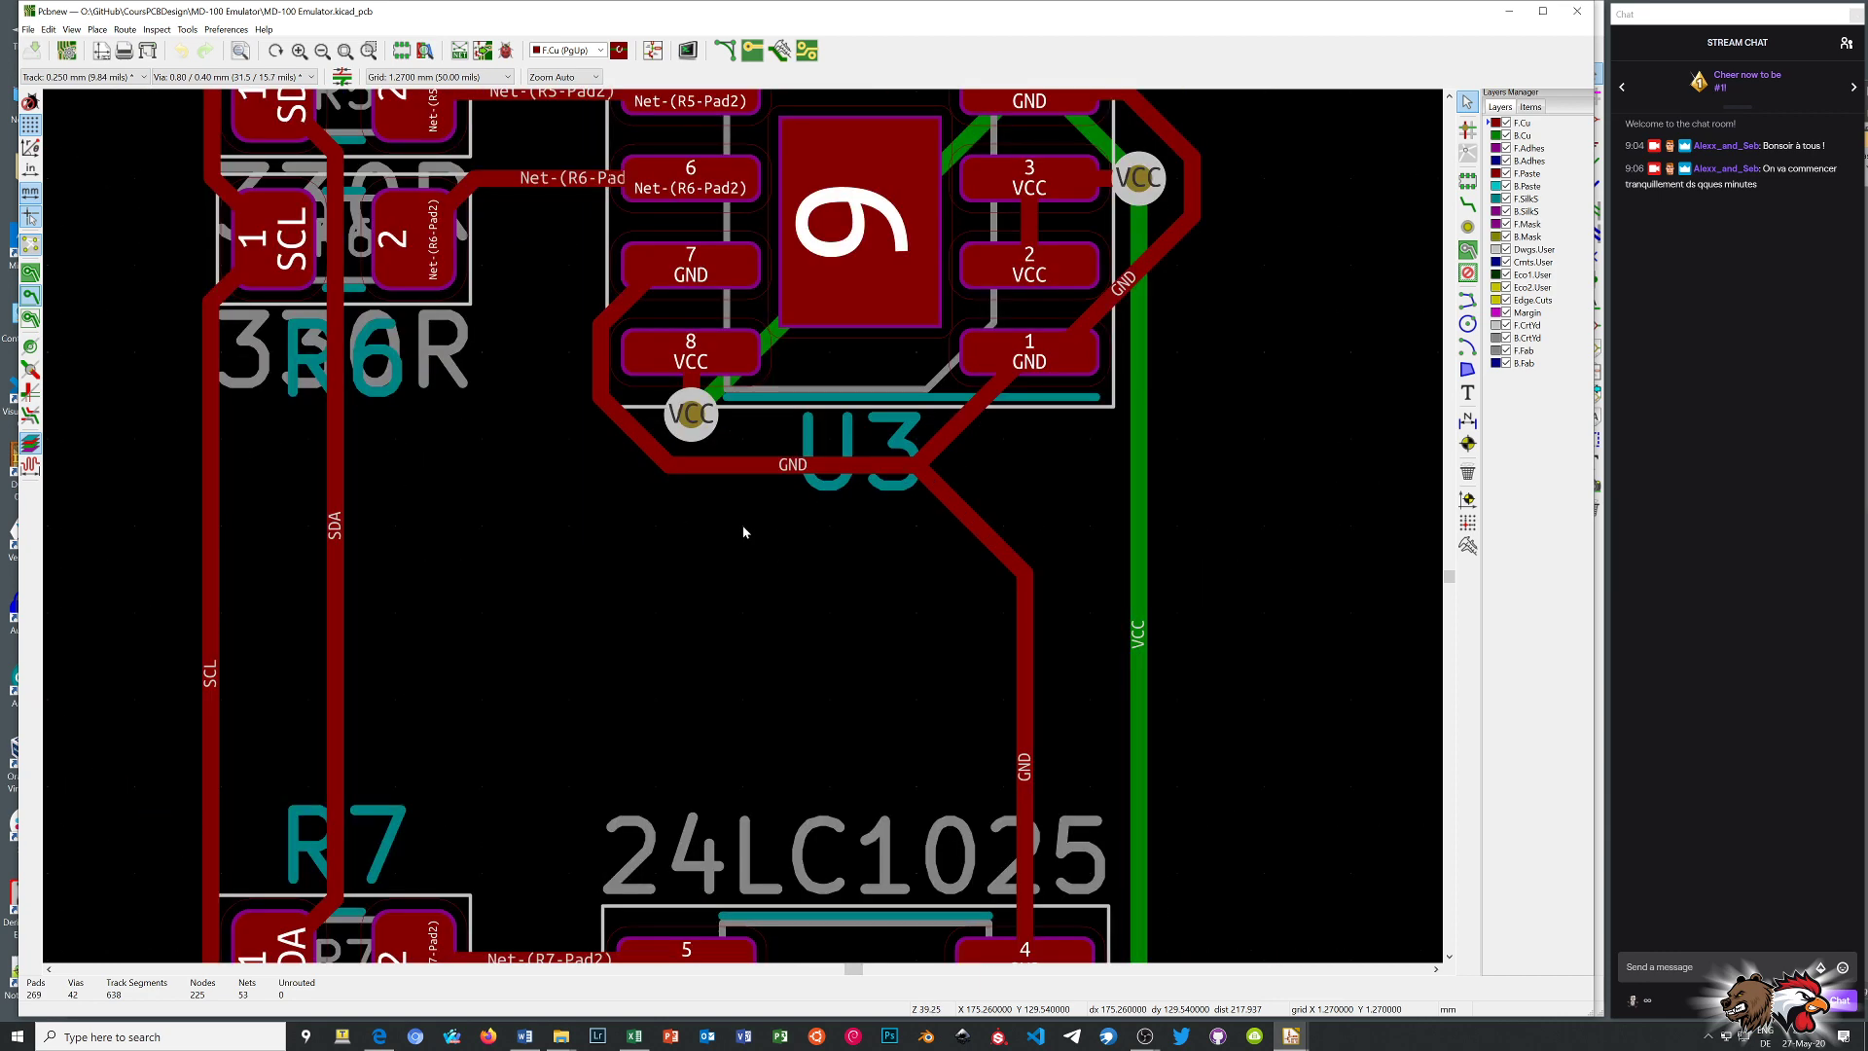
pyautogui.scroll(-1, 743, 532)
pyautogui.scroll(-2, 743, 532)
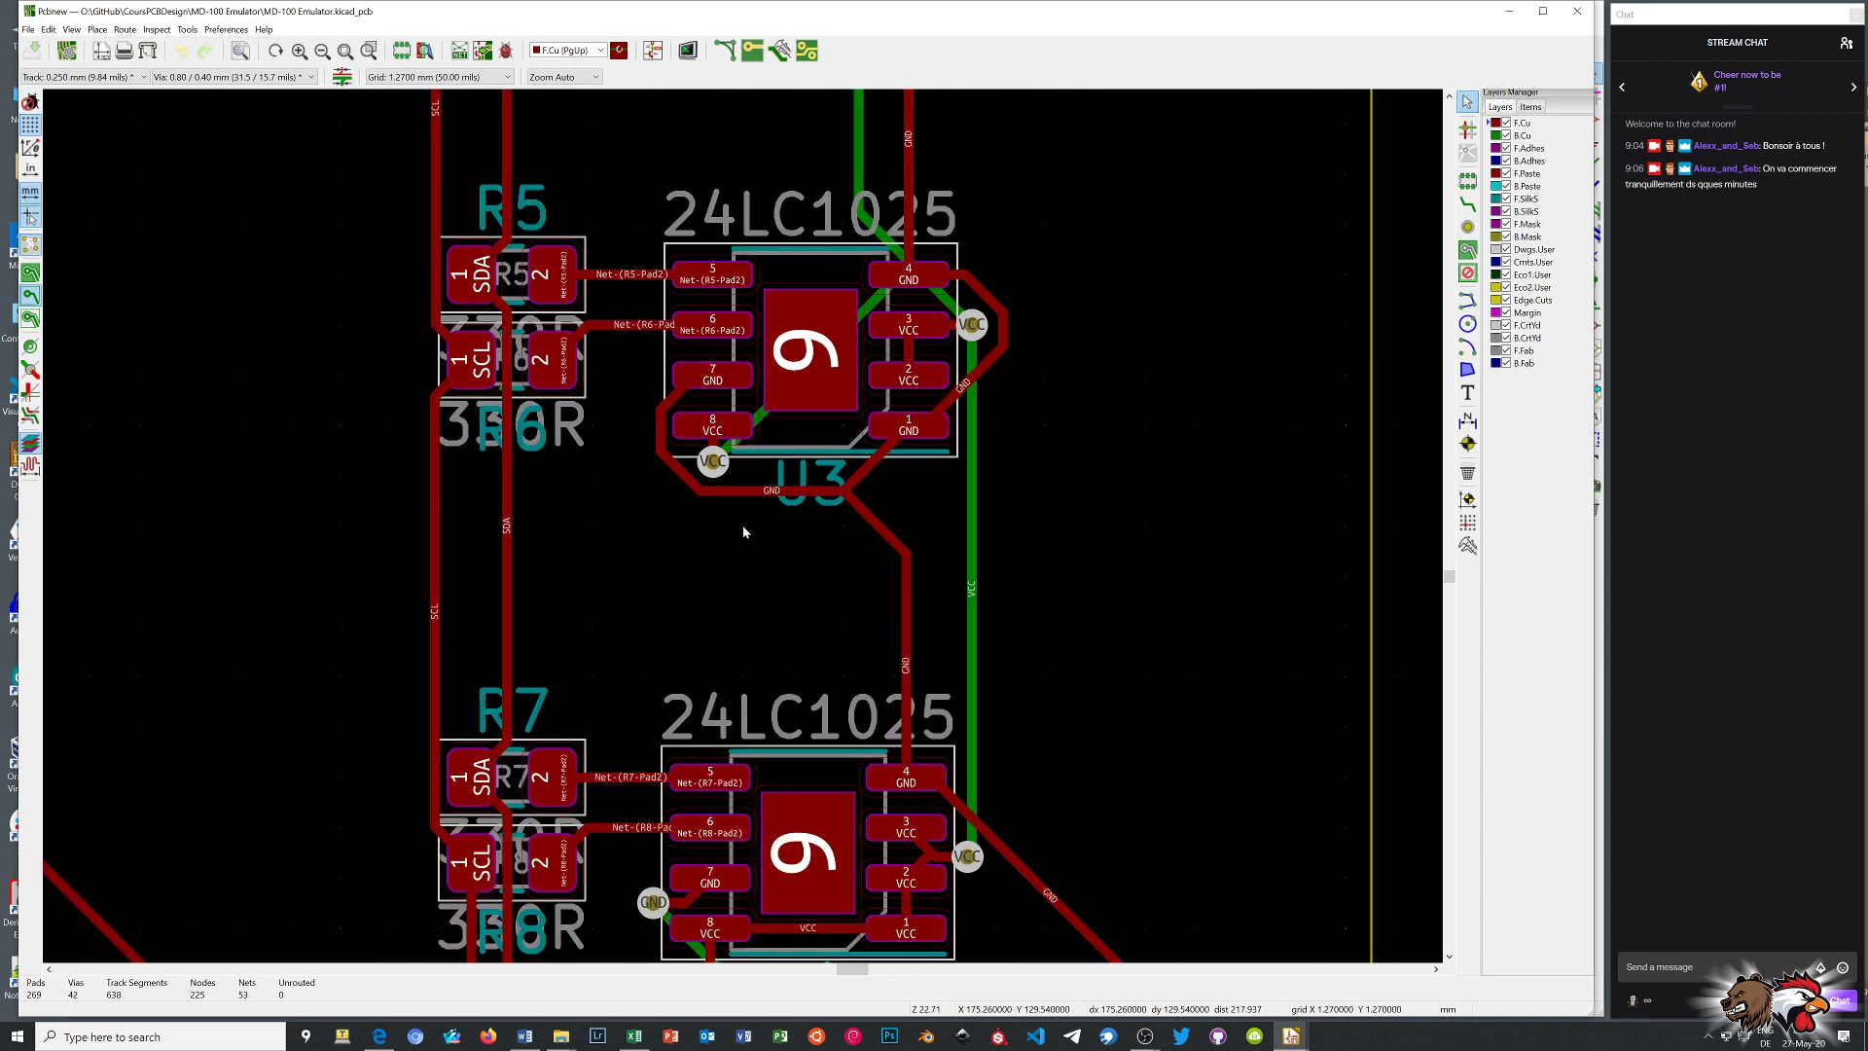
pyautogui.scroll(-12, 743, 532)
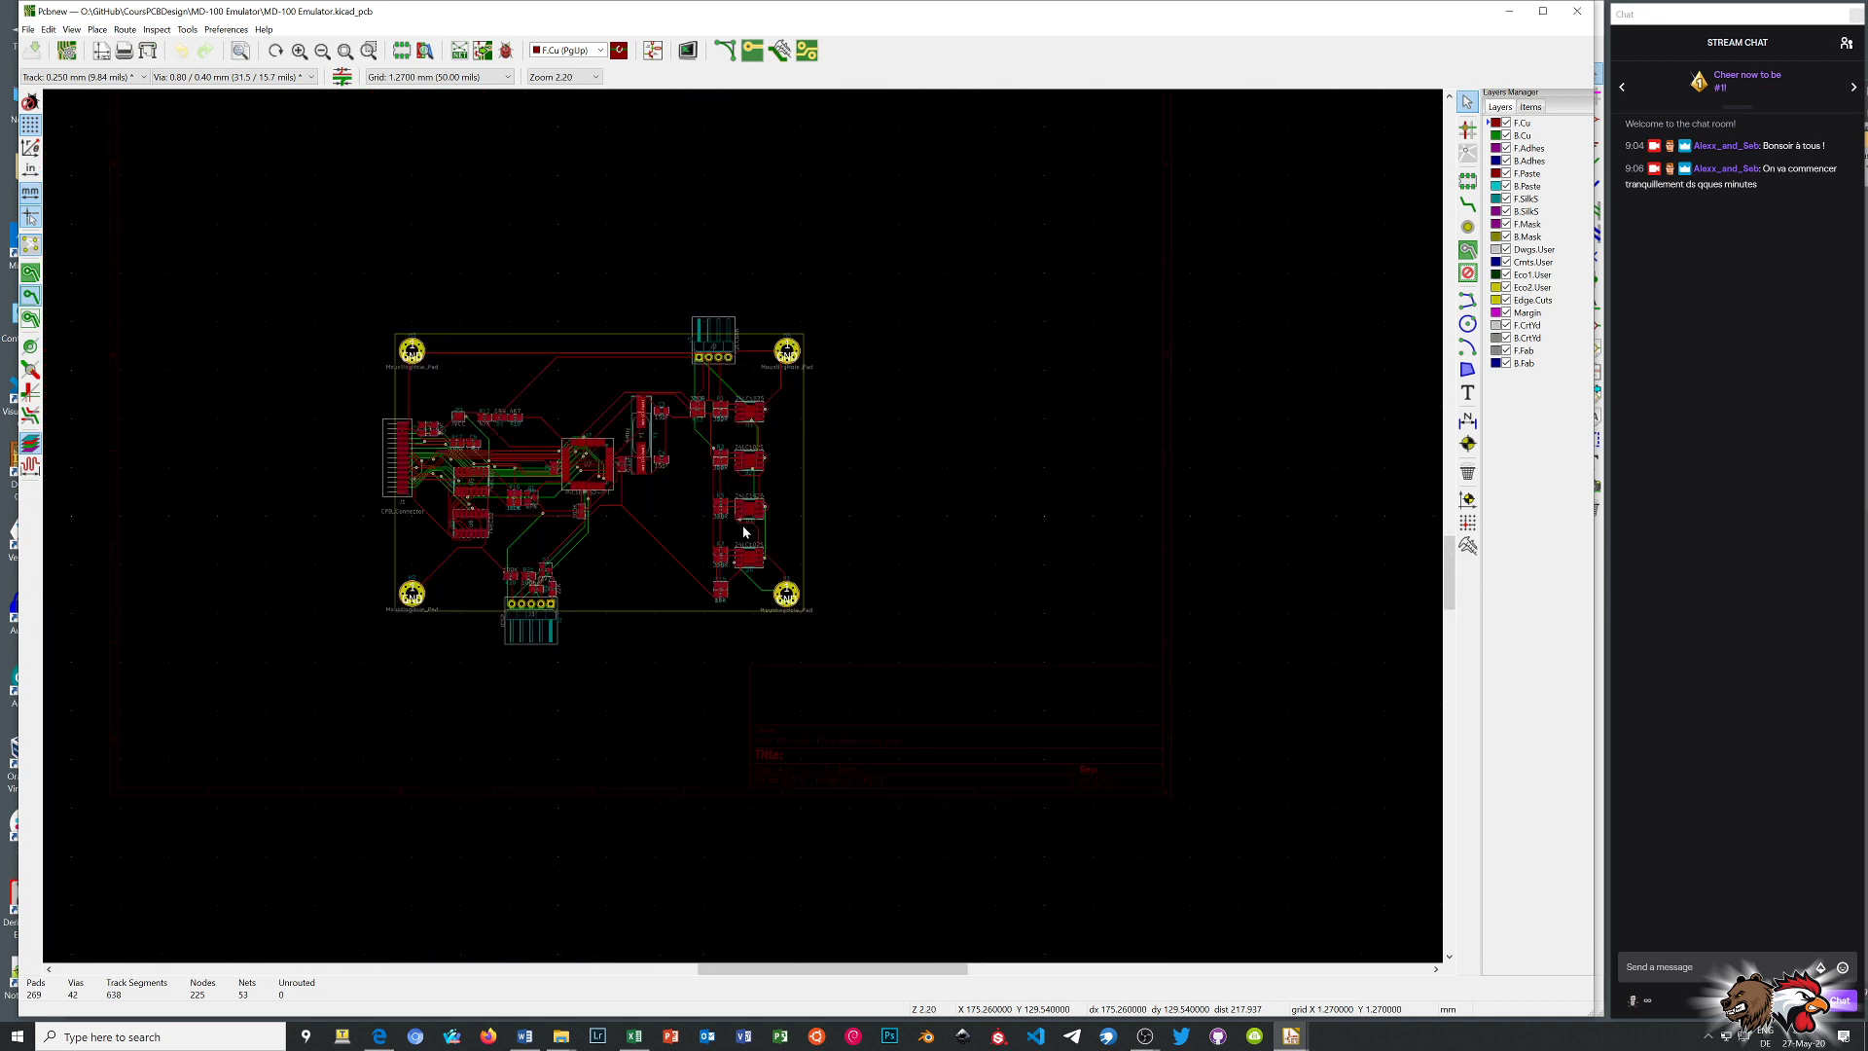
pyautogui.scroll(4, 433, 448)
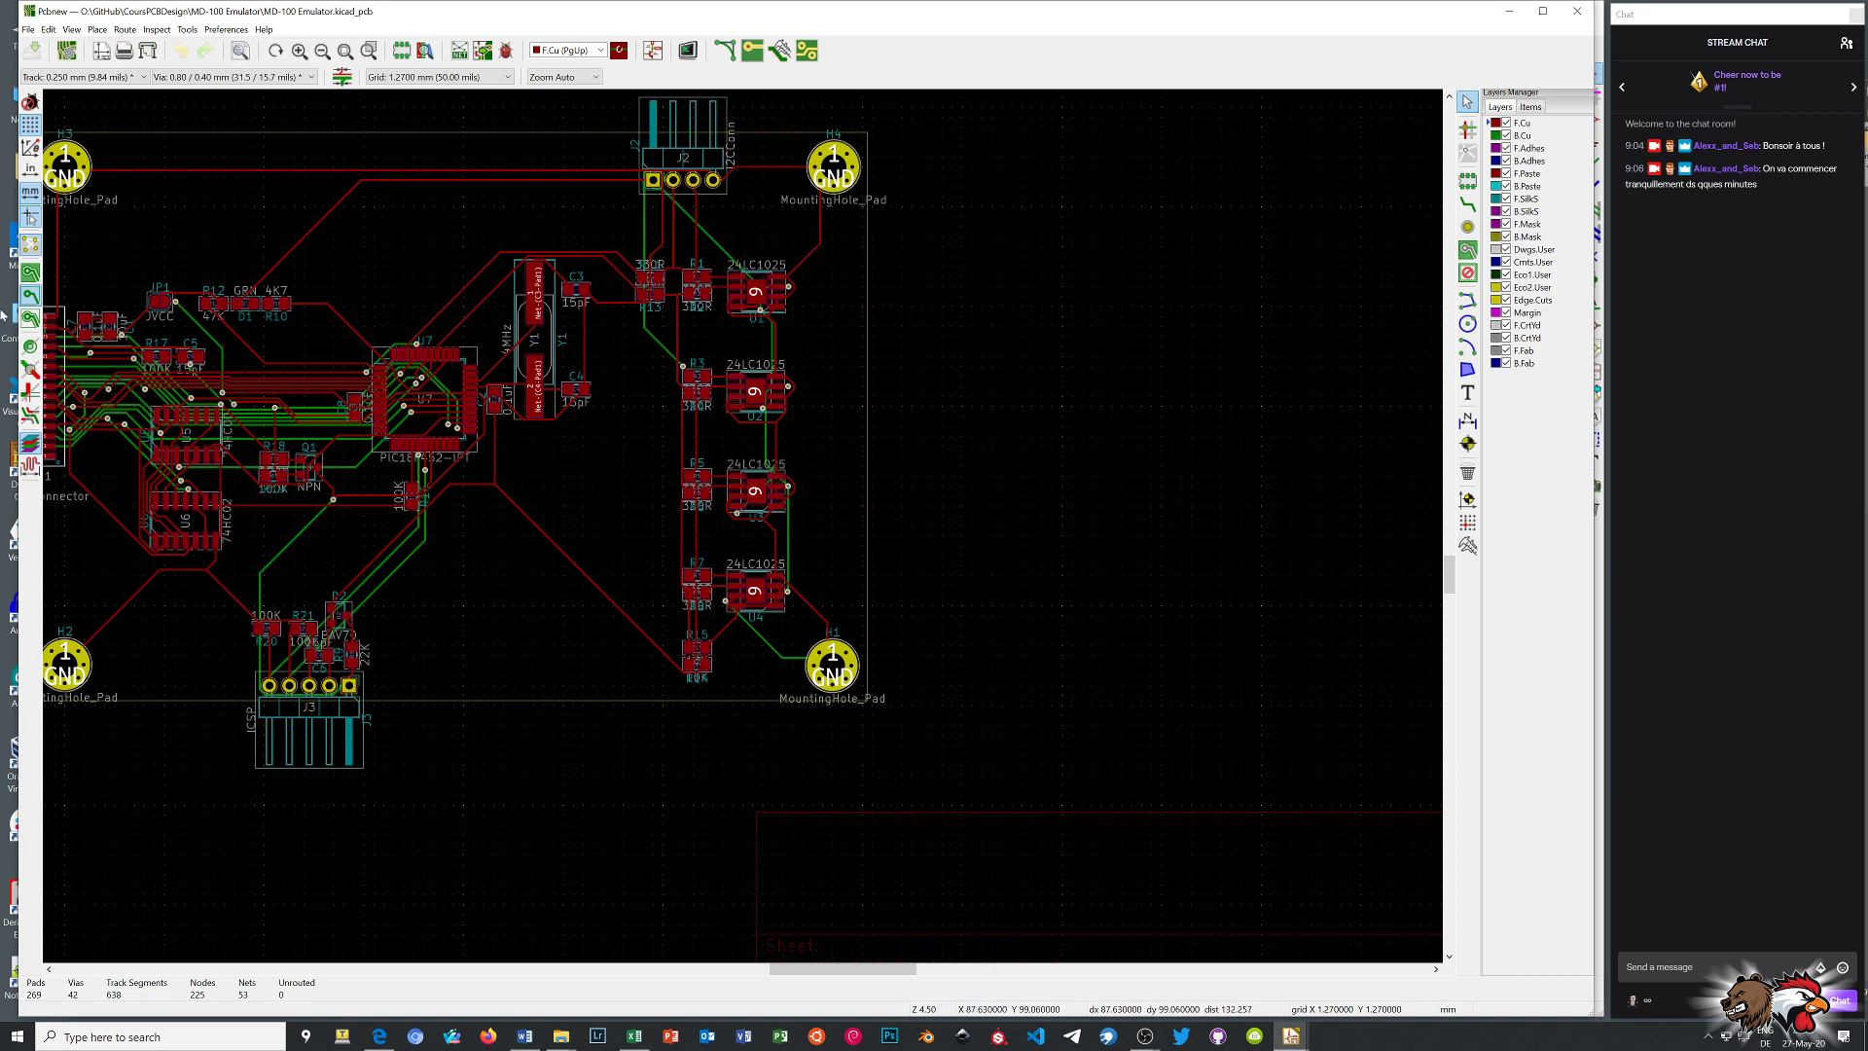
# Examine central pad 9 of memory chip U2 and the VCC and GND tracks and vias around it
pyautogui.scroll(3, 718, 475)
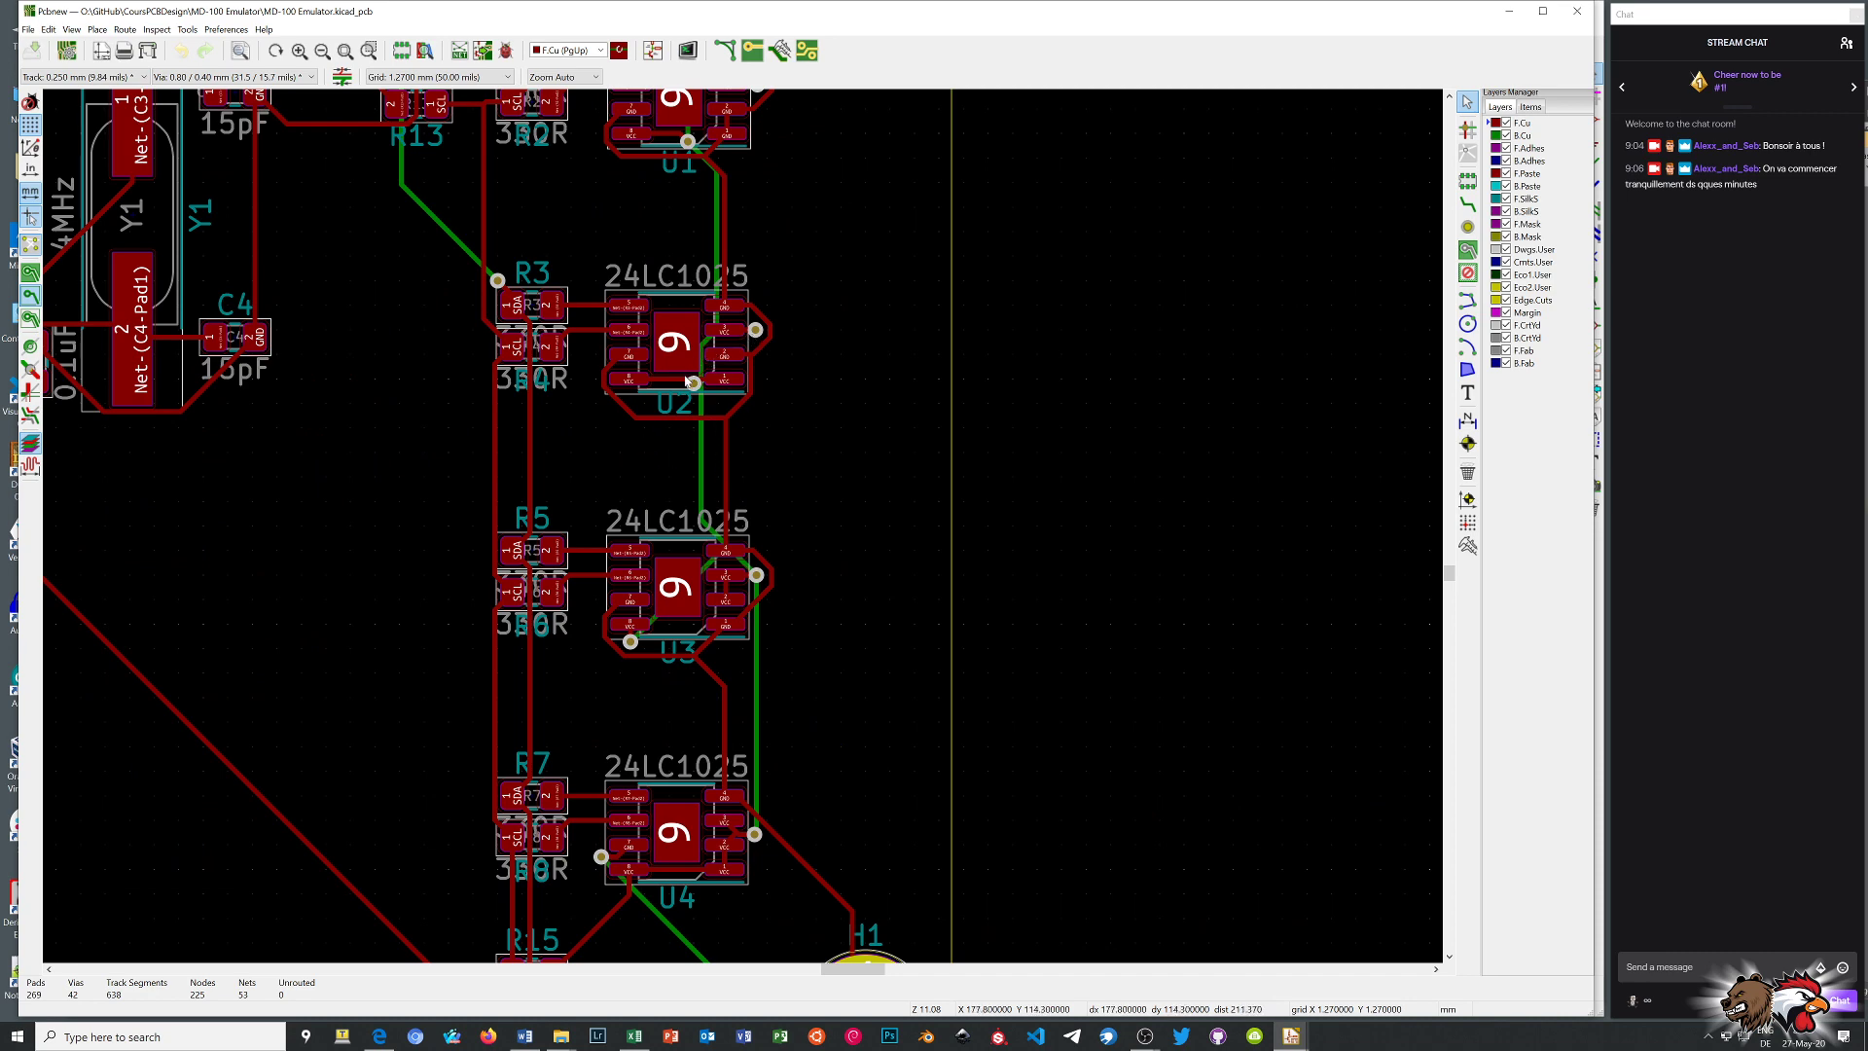
pyautogui.scroll(4, 749, 422)
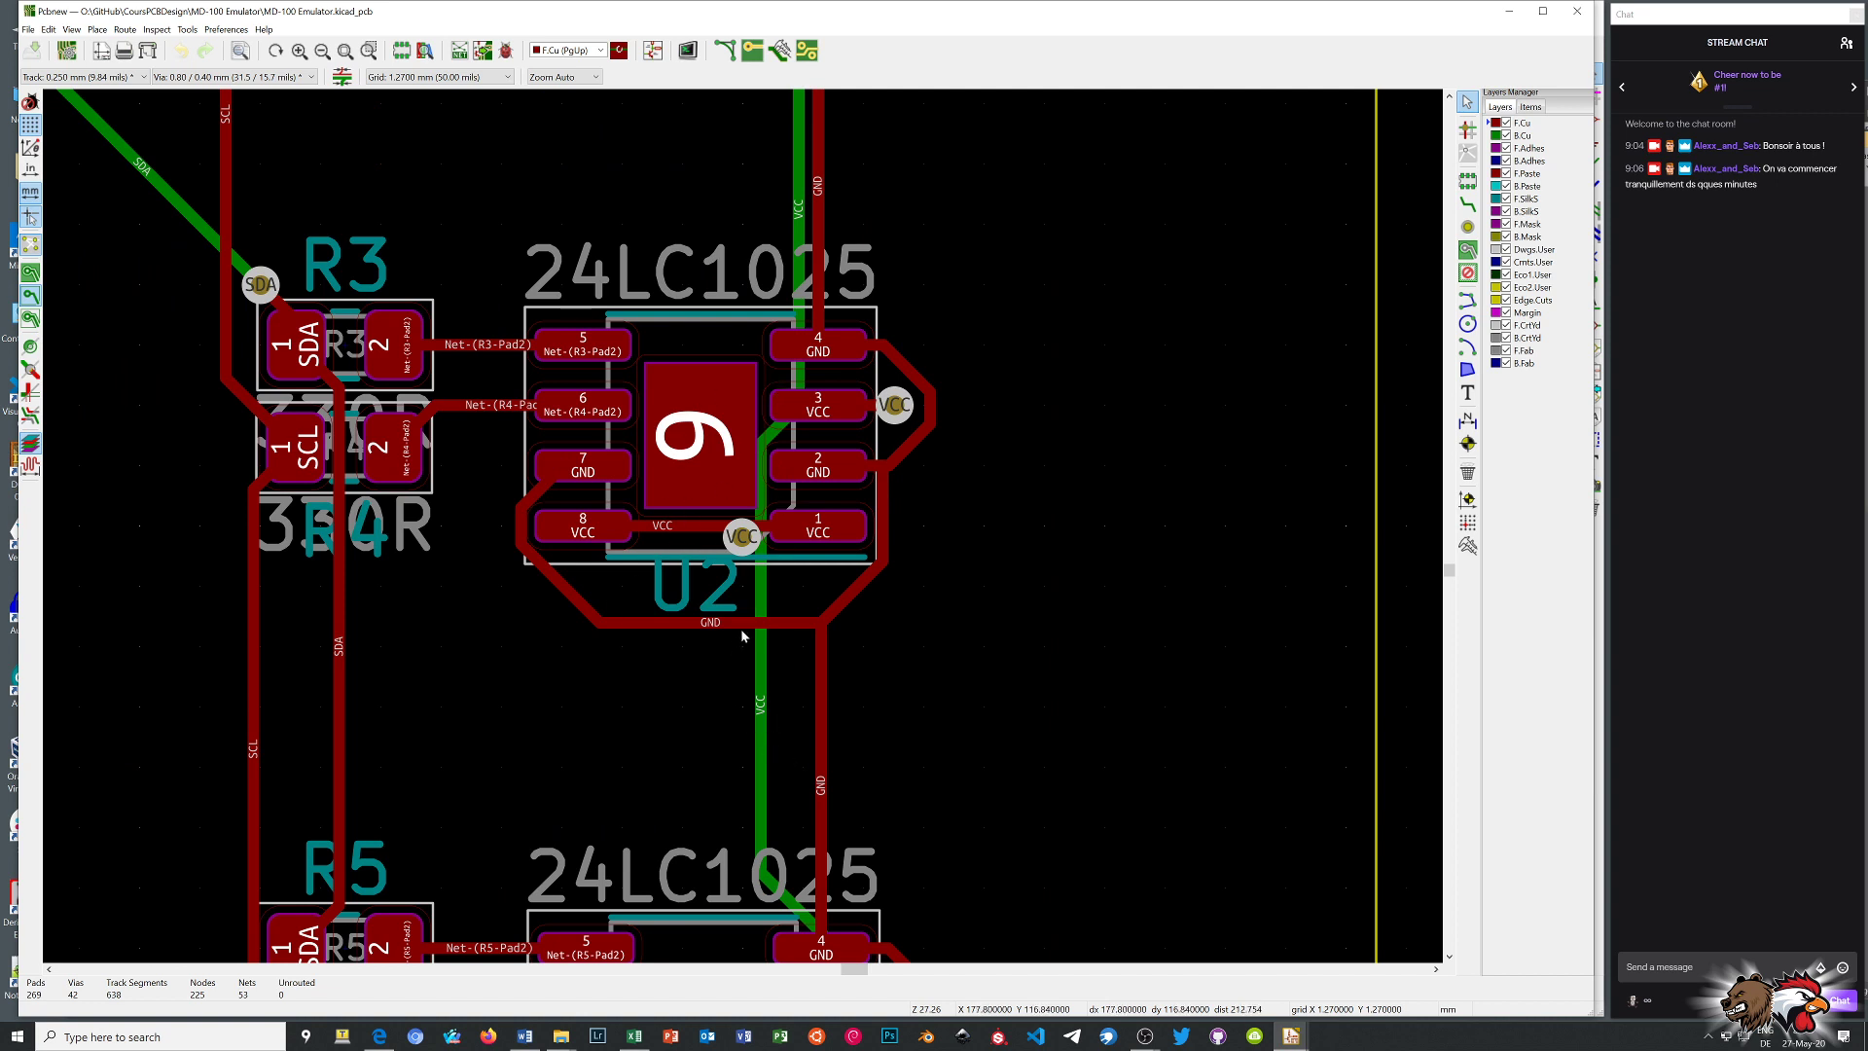
pyautogui.click(704, 425)
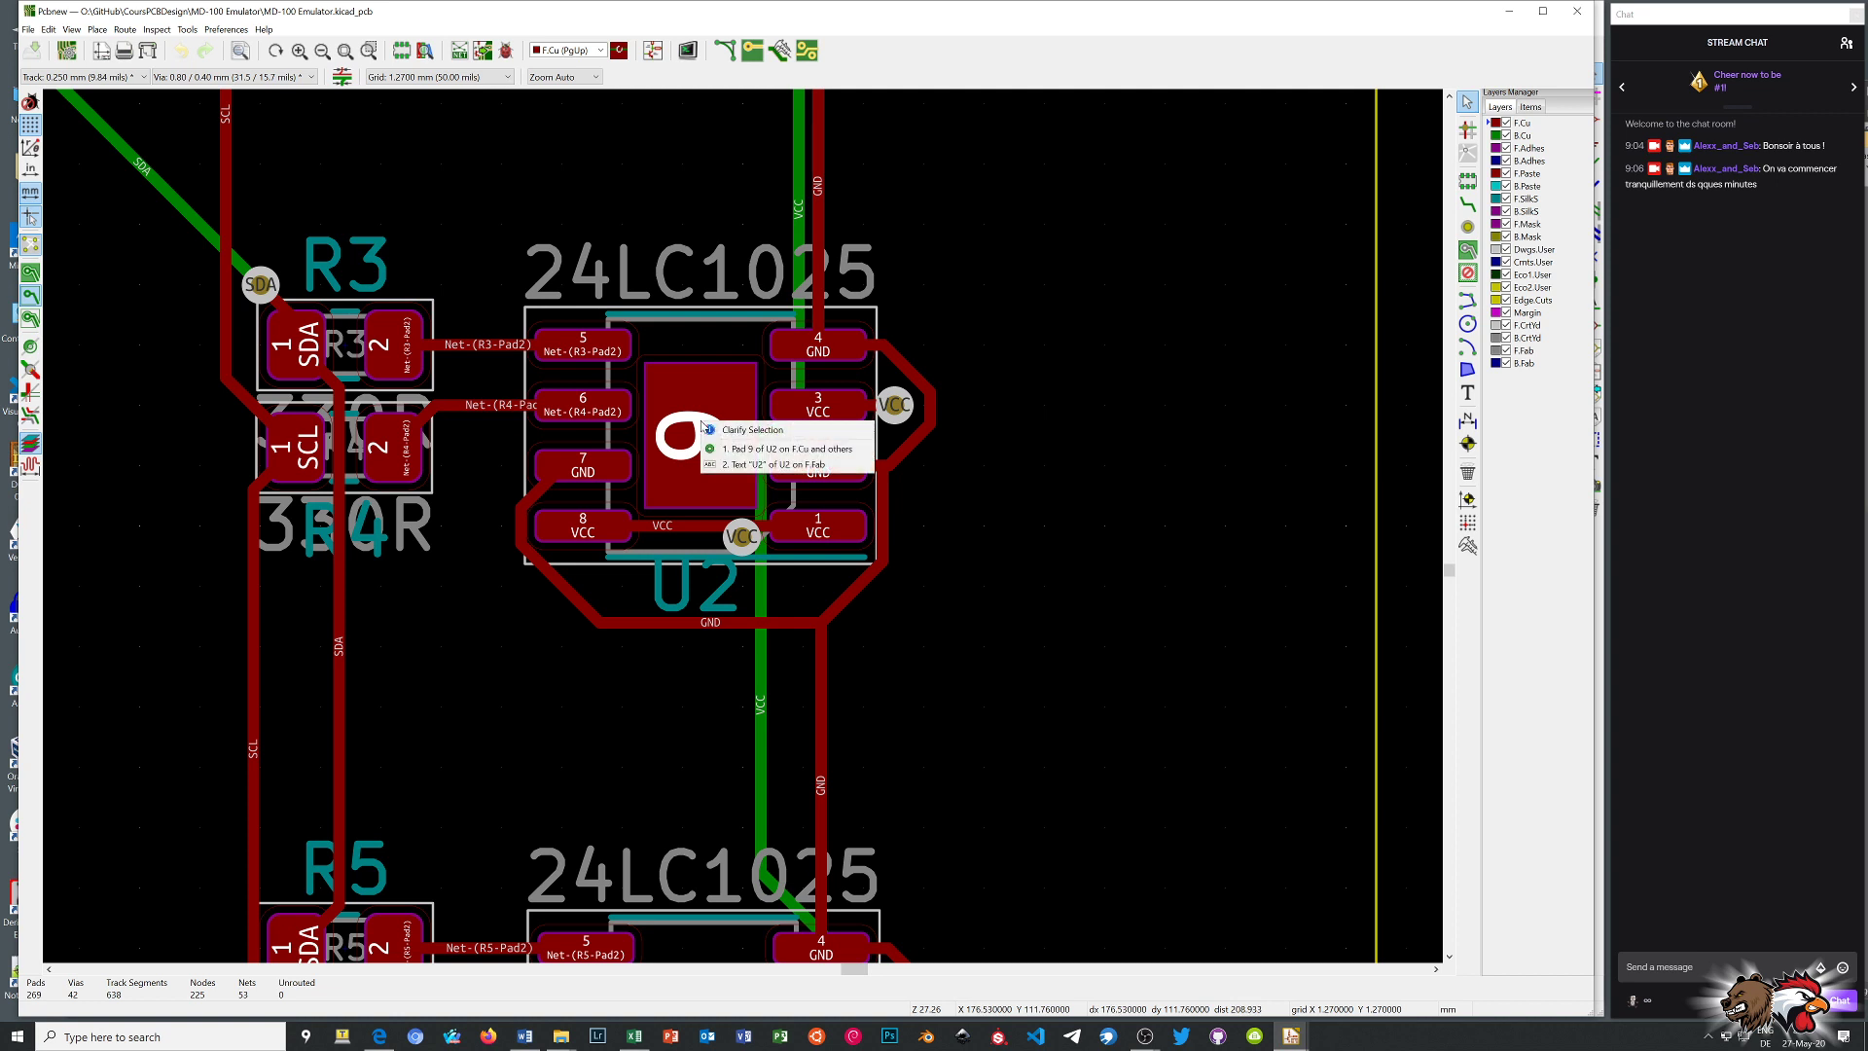
pyautogui.click(1022, 618)
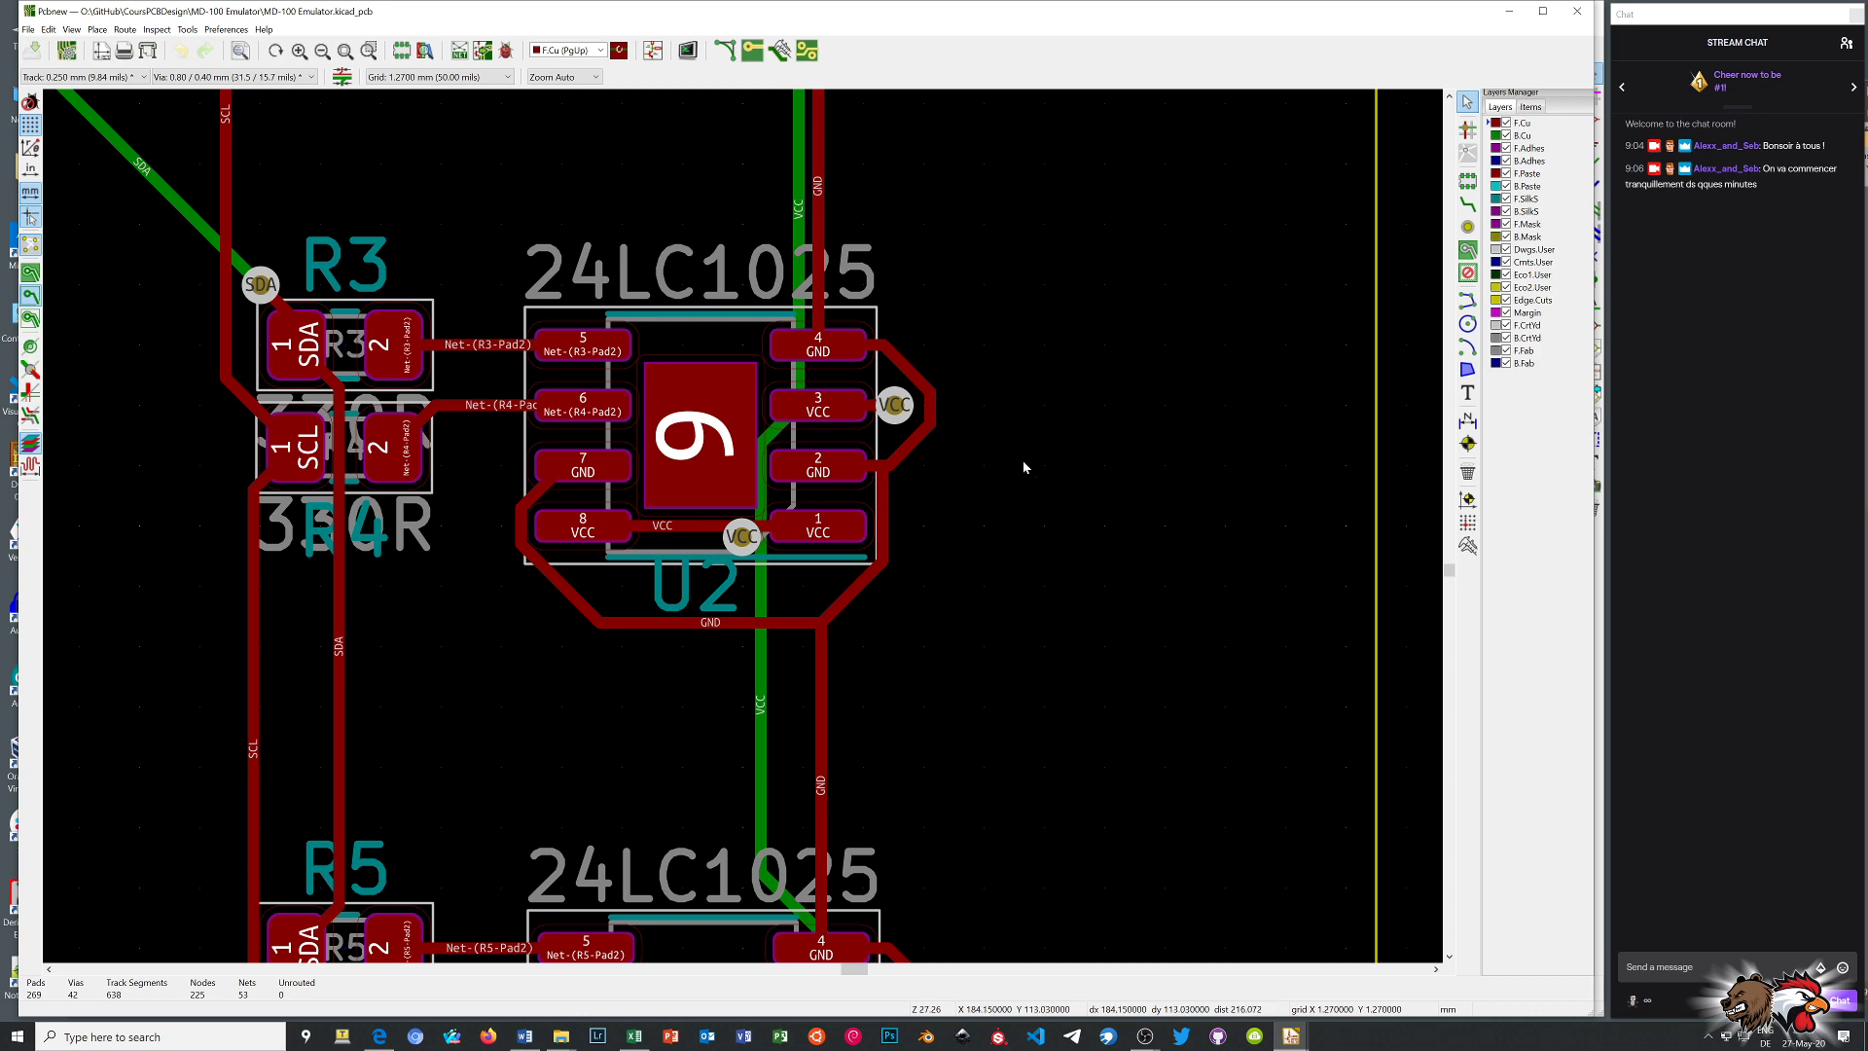
pyautogui.scroll(6, 742, 526)
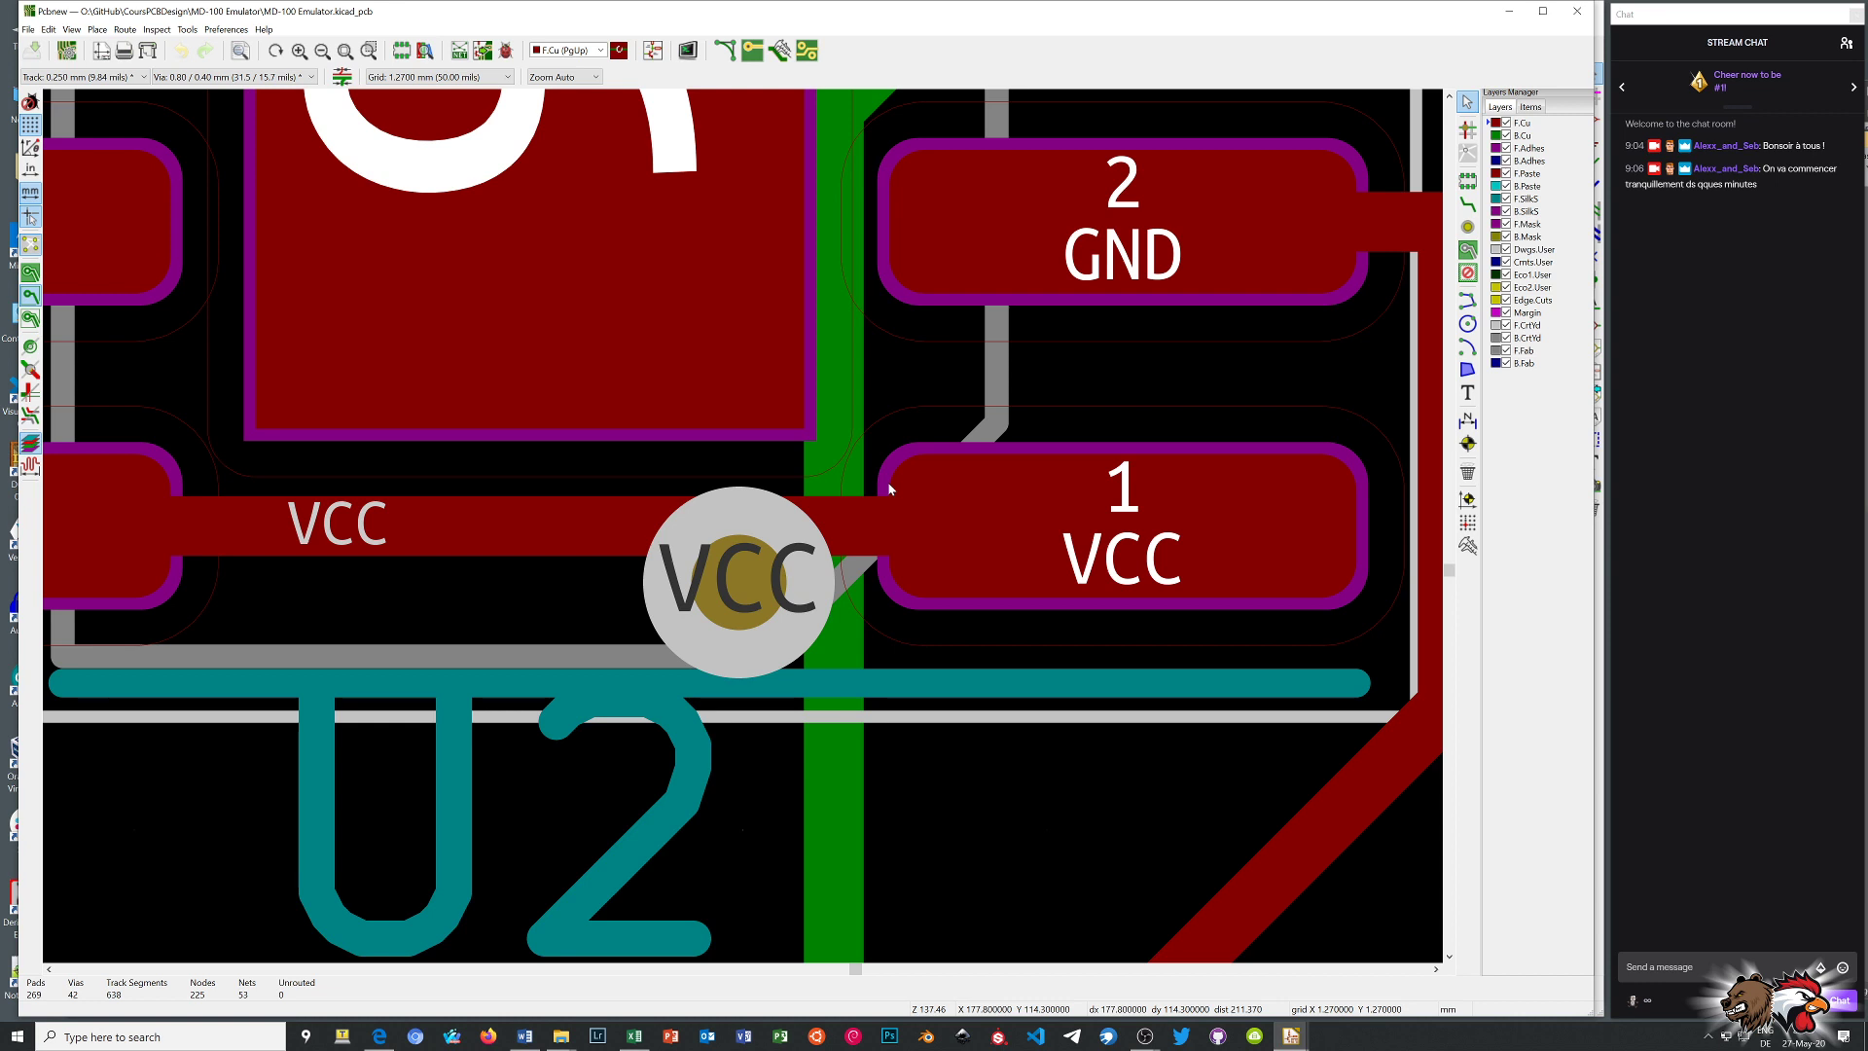
pyautogui.scroll(-3, 888, 482)
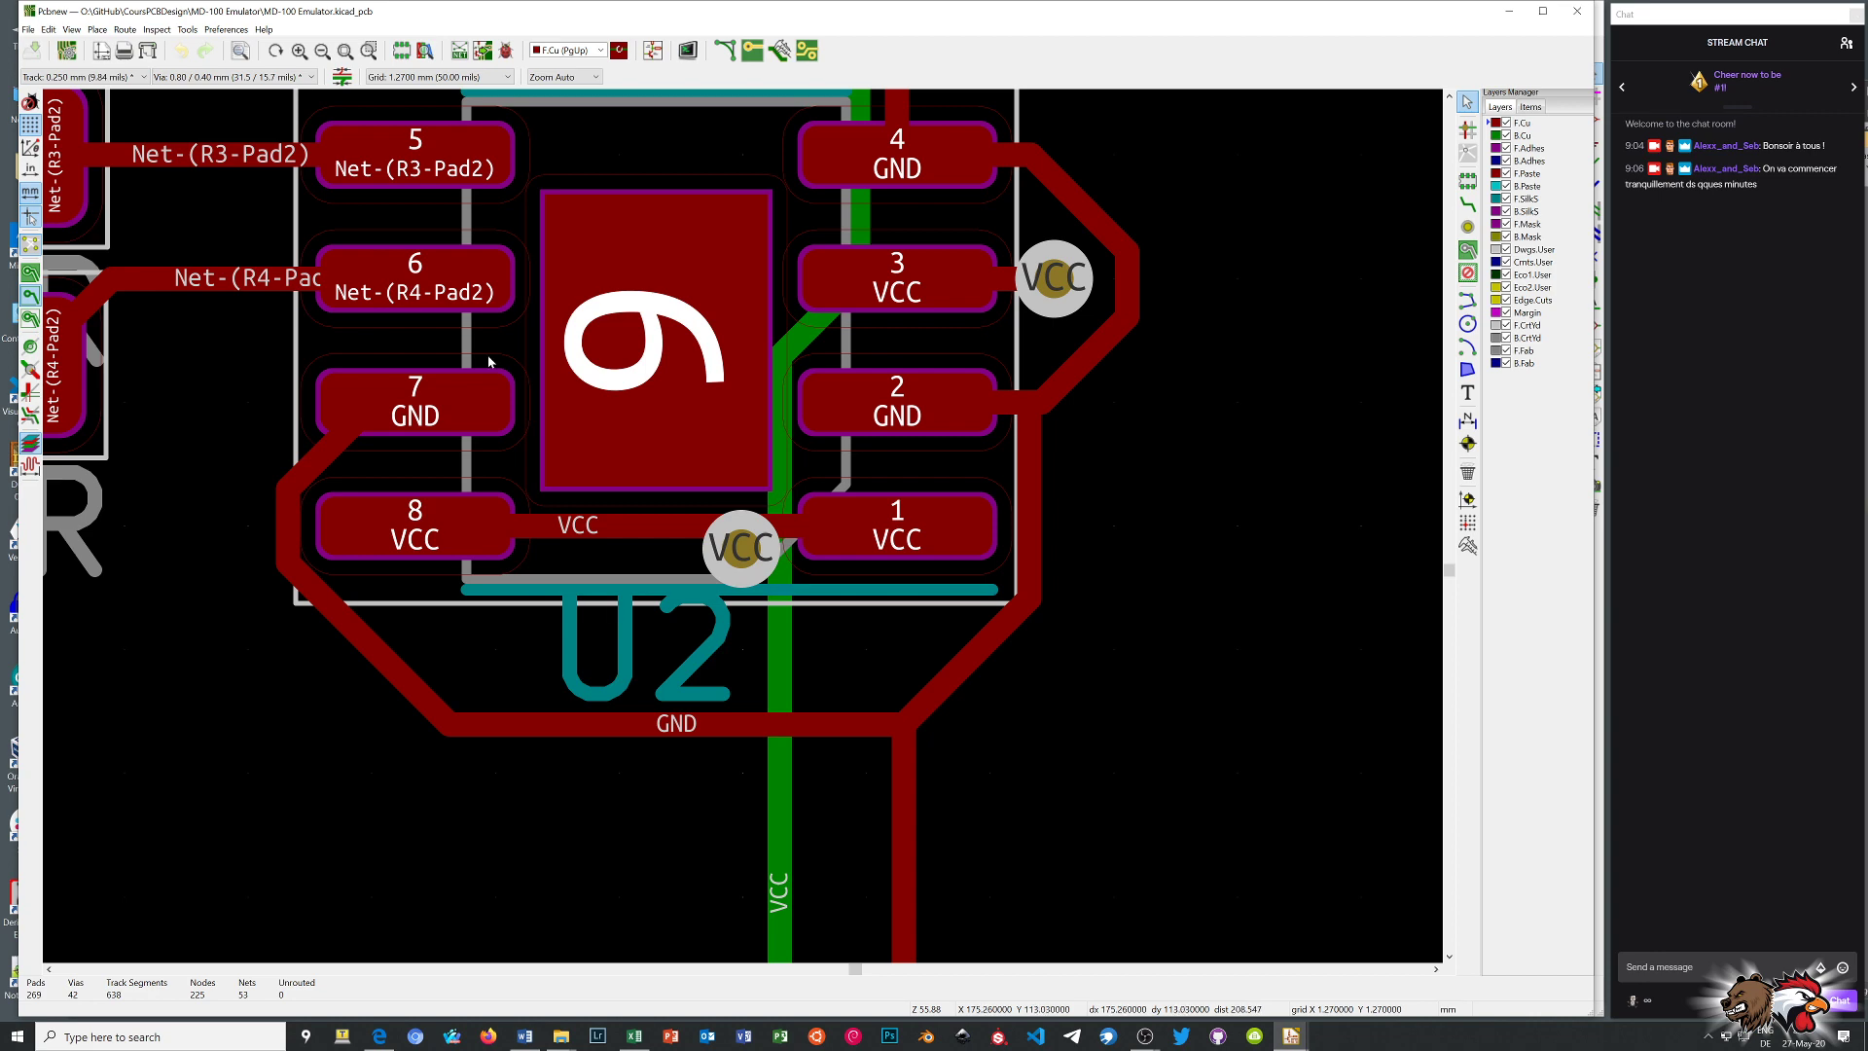
pyautogui.scroll(-4, 538, 457)
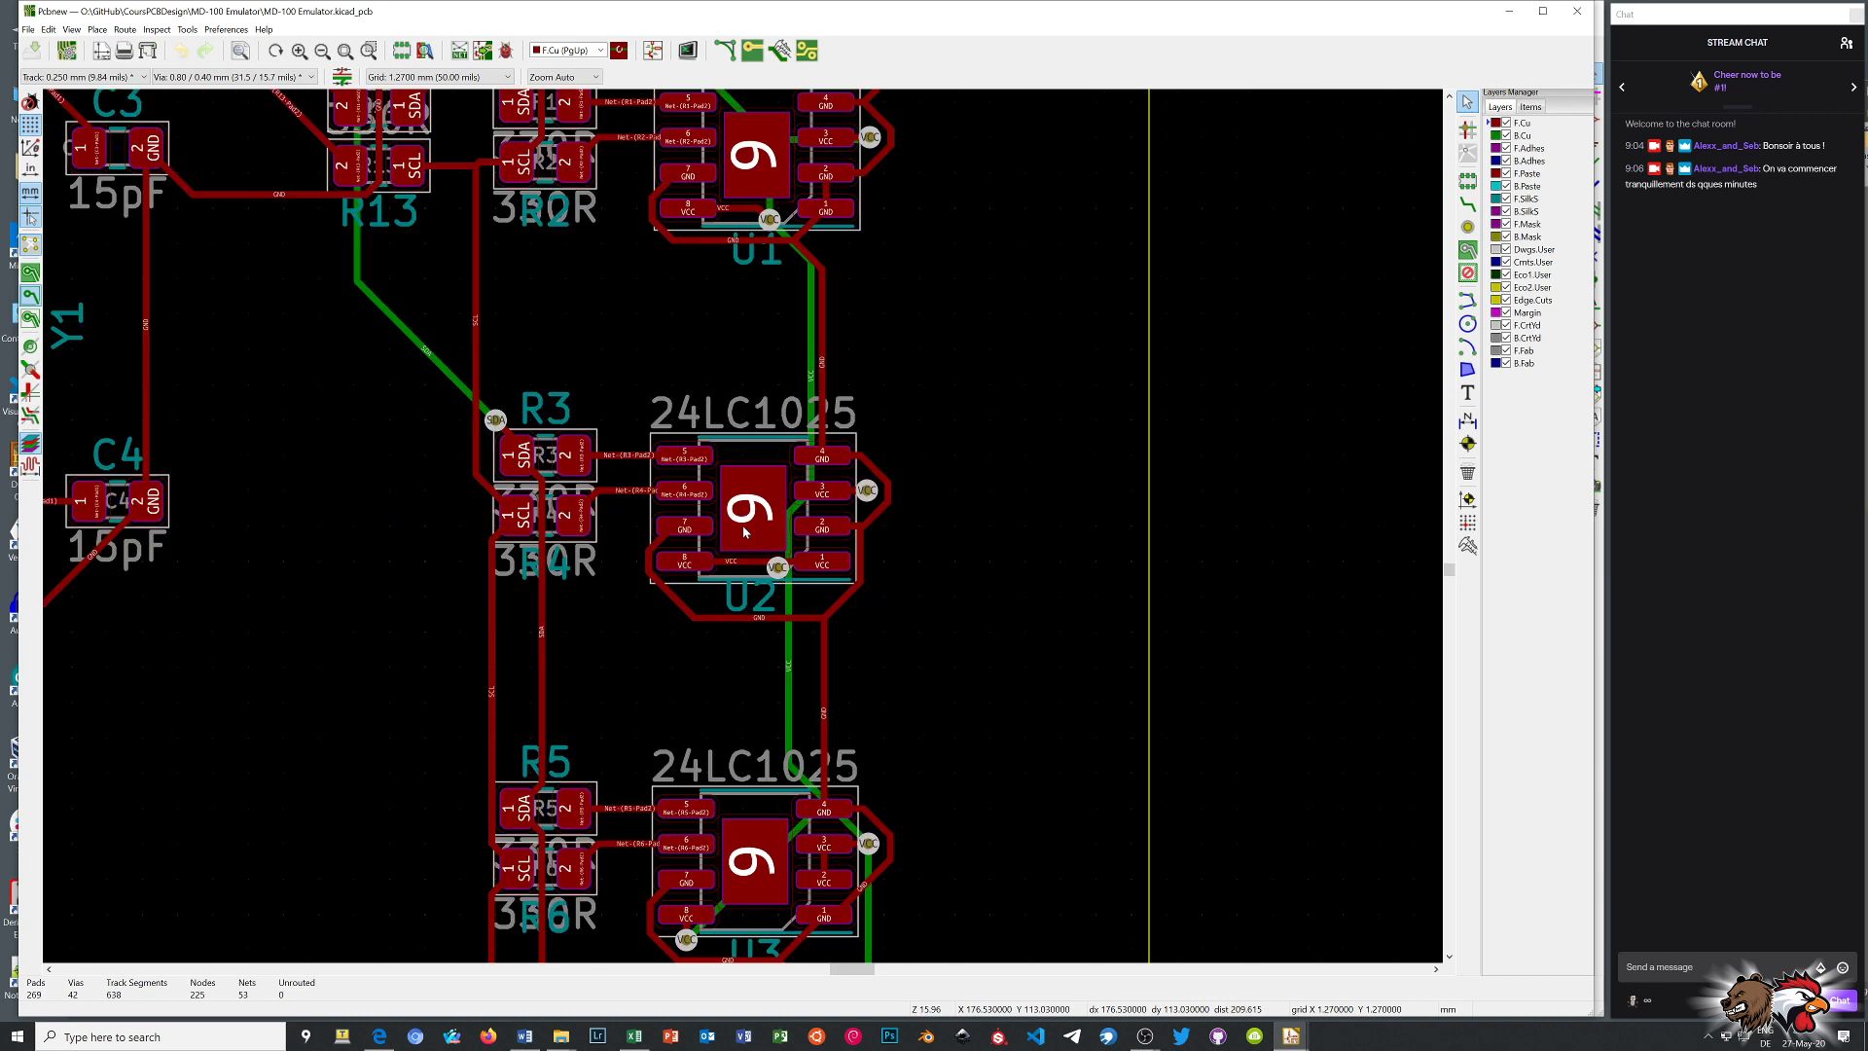
pyautogui.scroll(3, 743, 532)
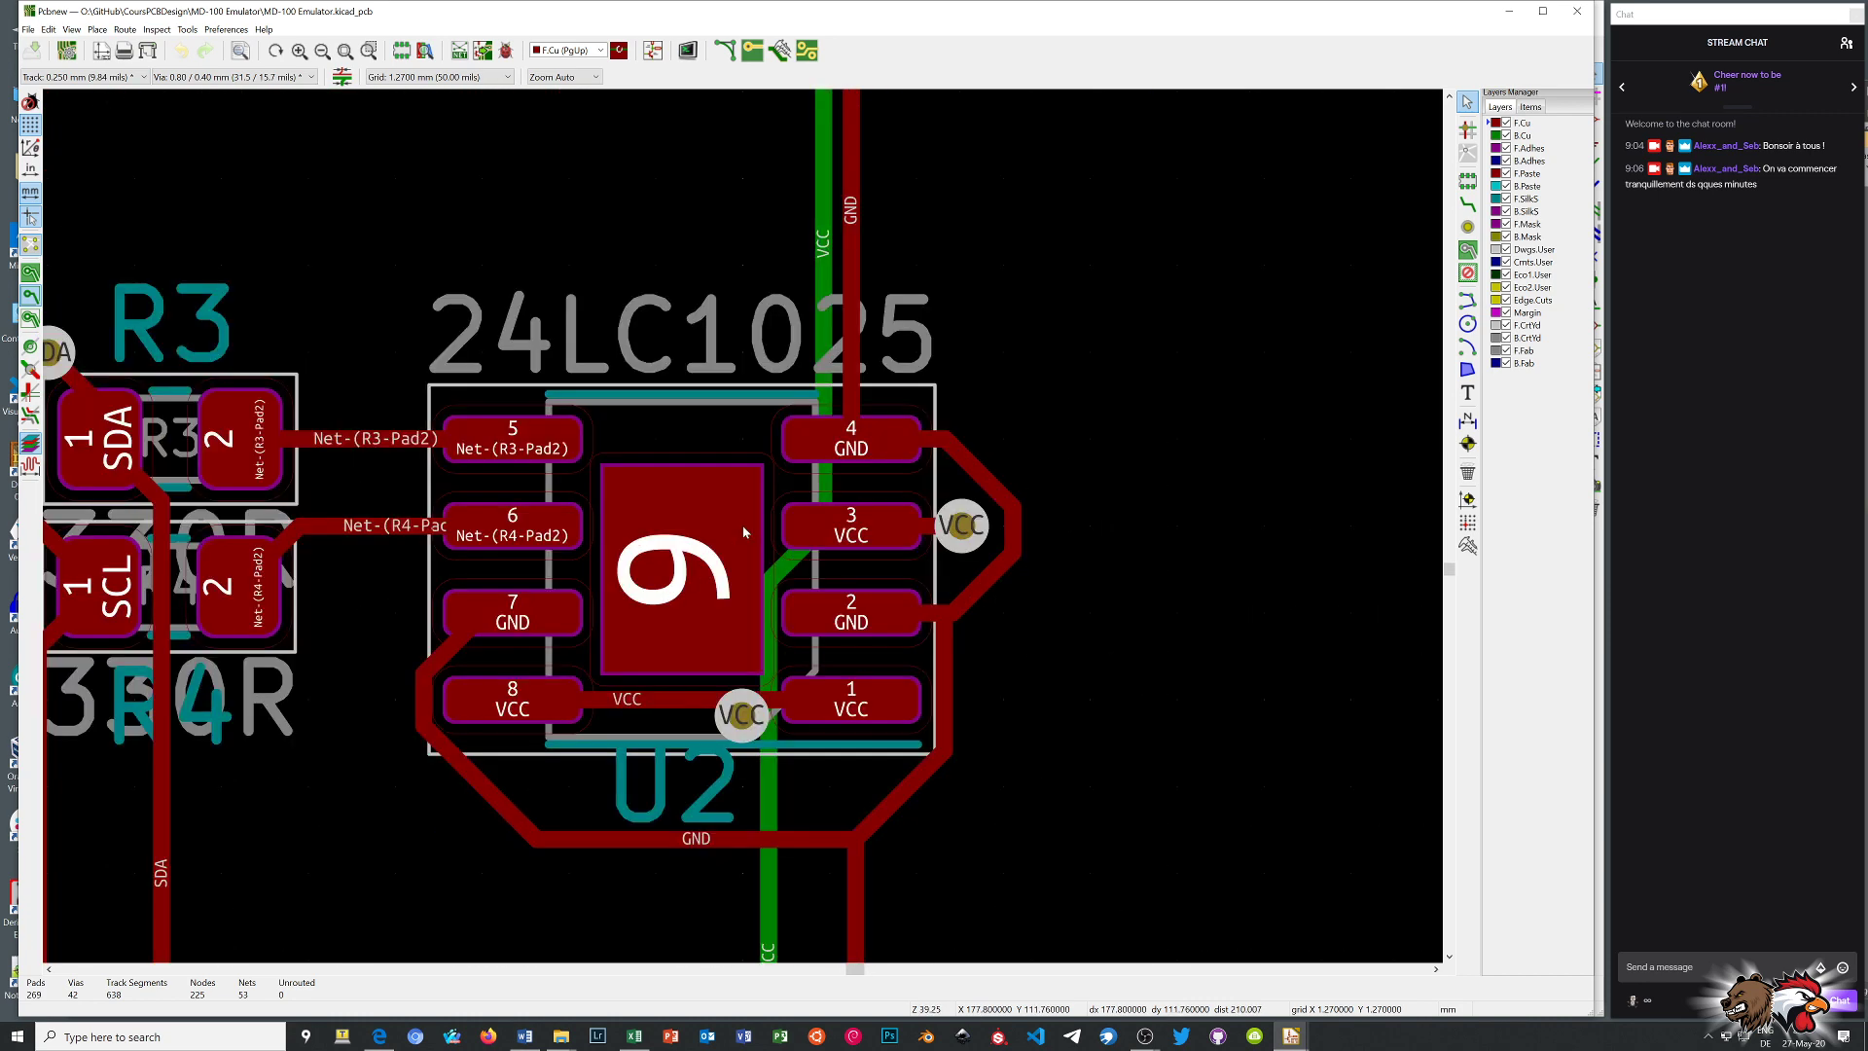
# Close the PCB layout, move the schematic window aside and open the Footprint Editor from the project manager
pyautogui.scroll(-4, 744, 532)
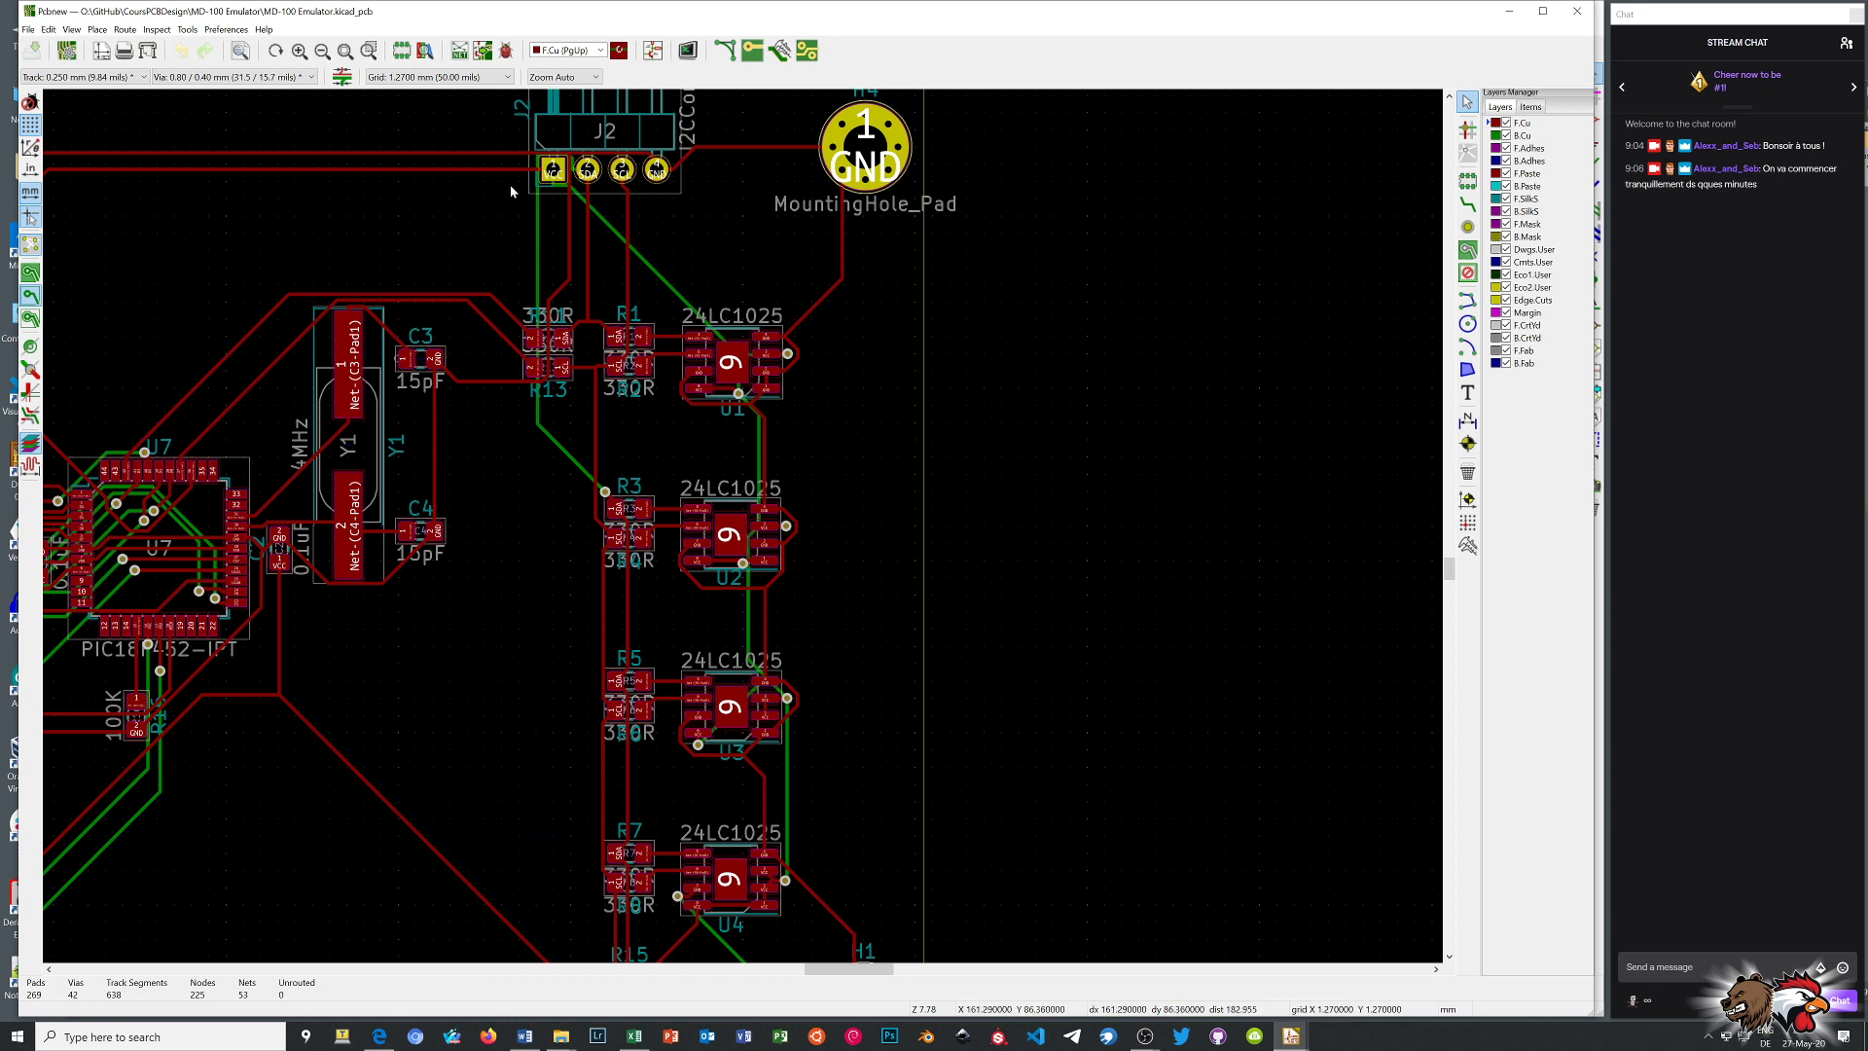
pyautogui.click(1578, 13)
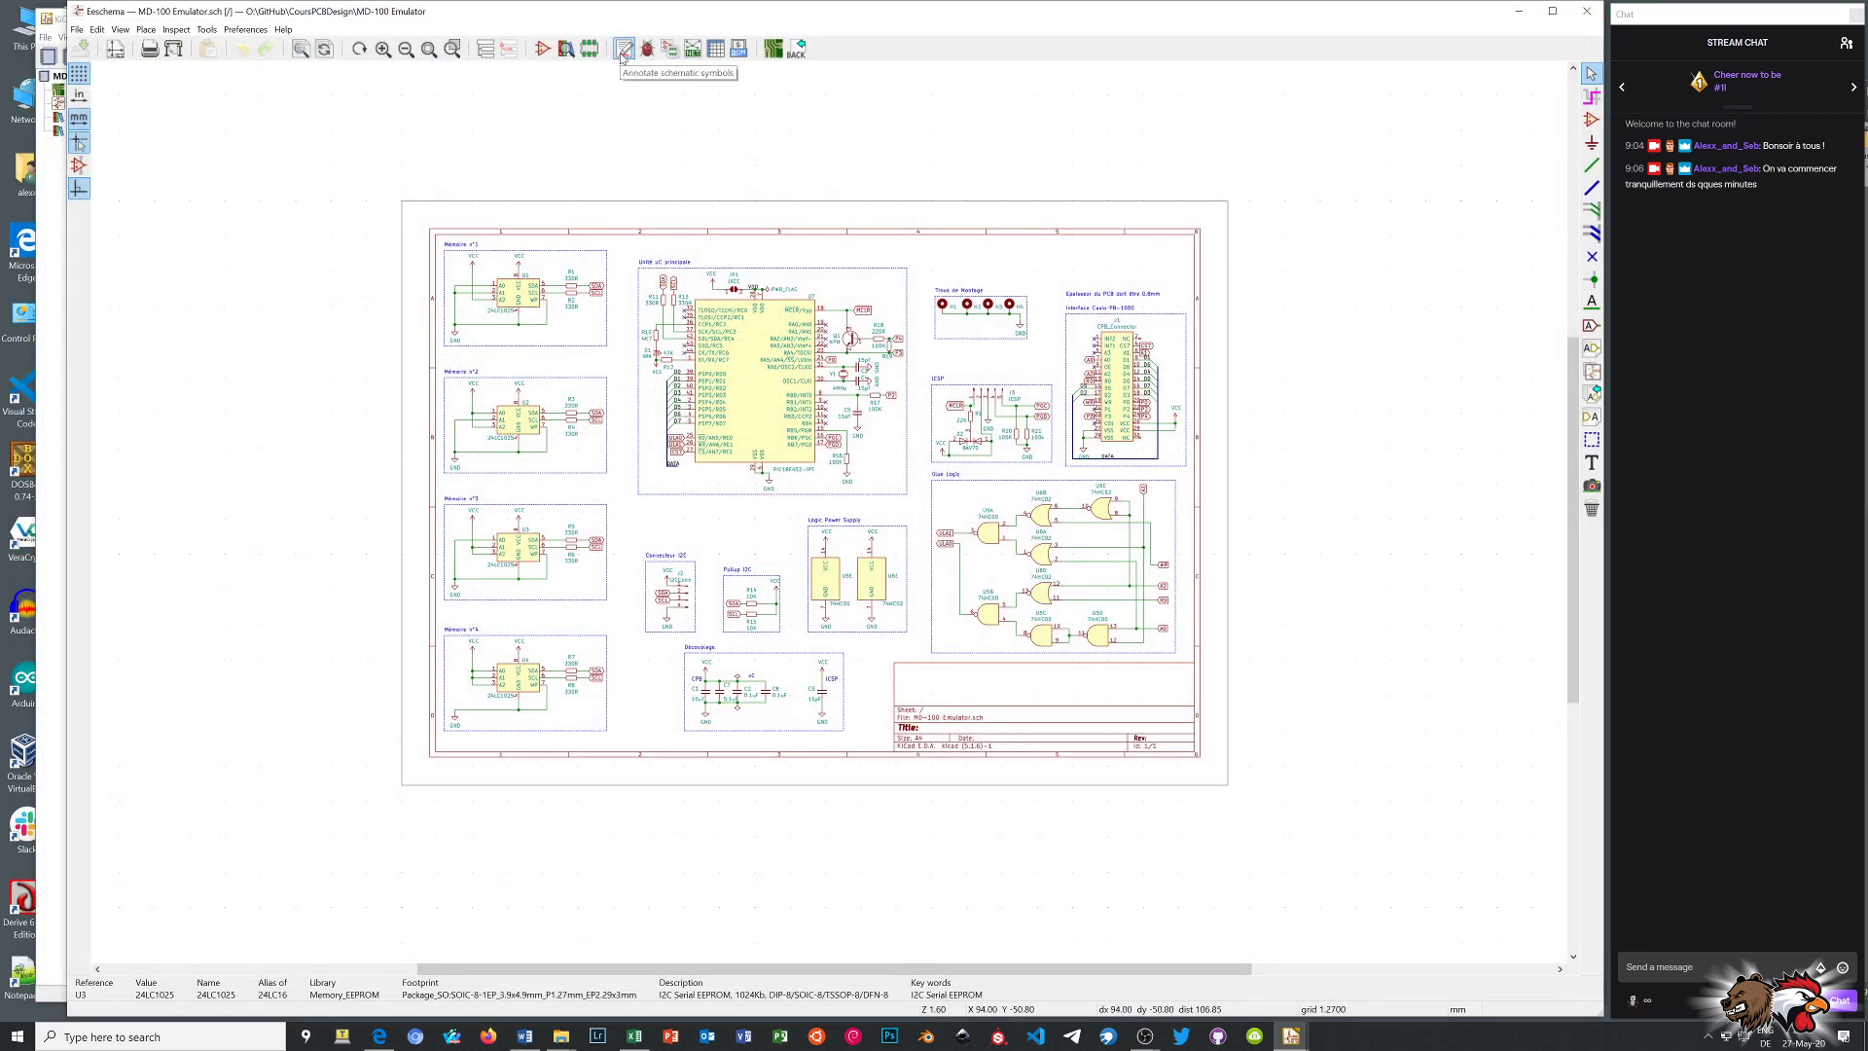
pyautogui.moveTo(643, 26); pyautogui.dragTo(633, 355)
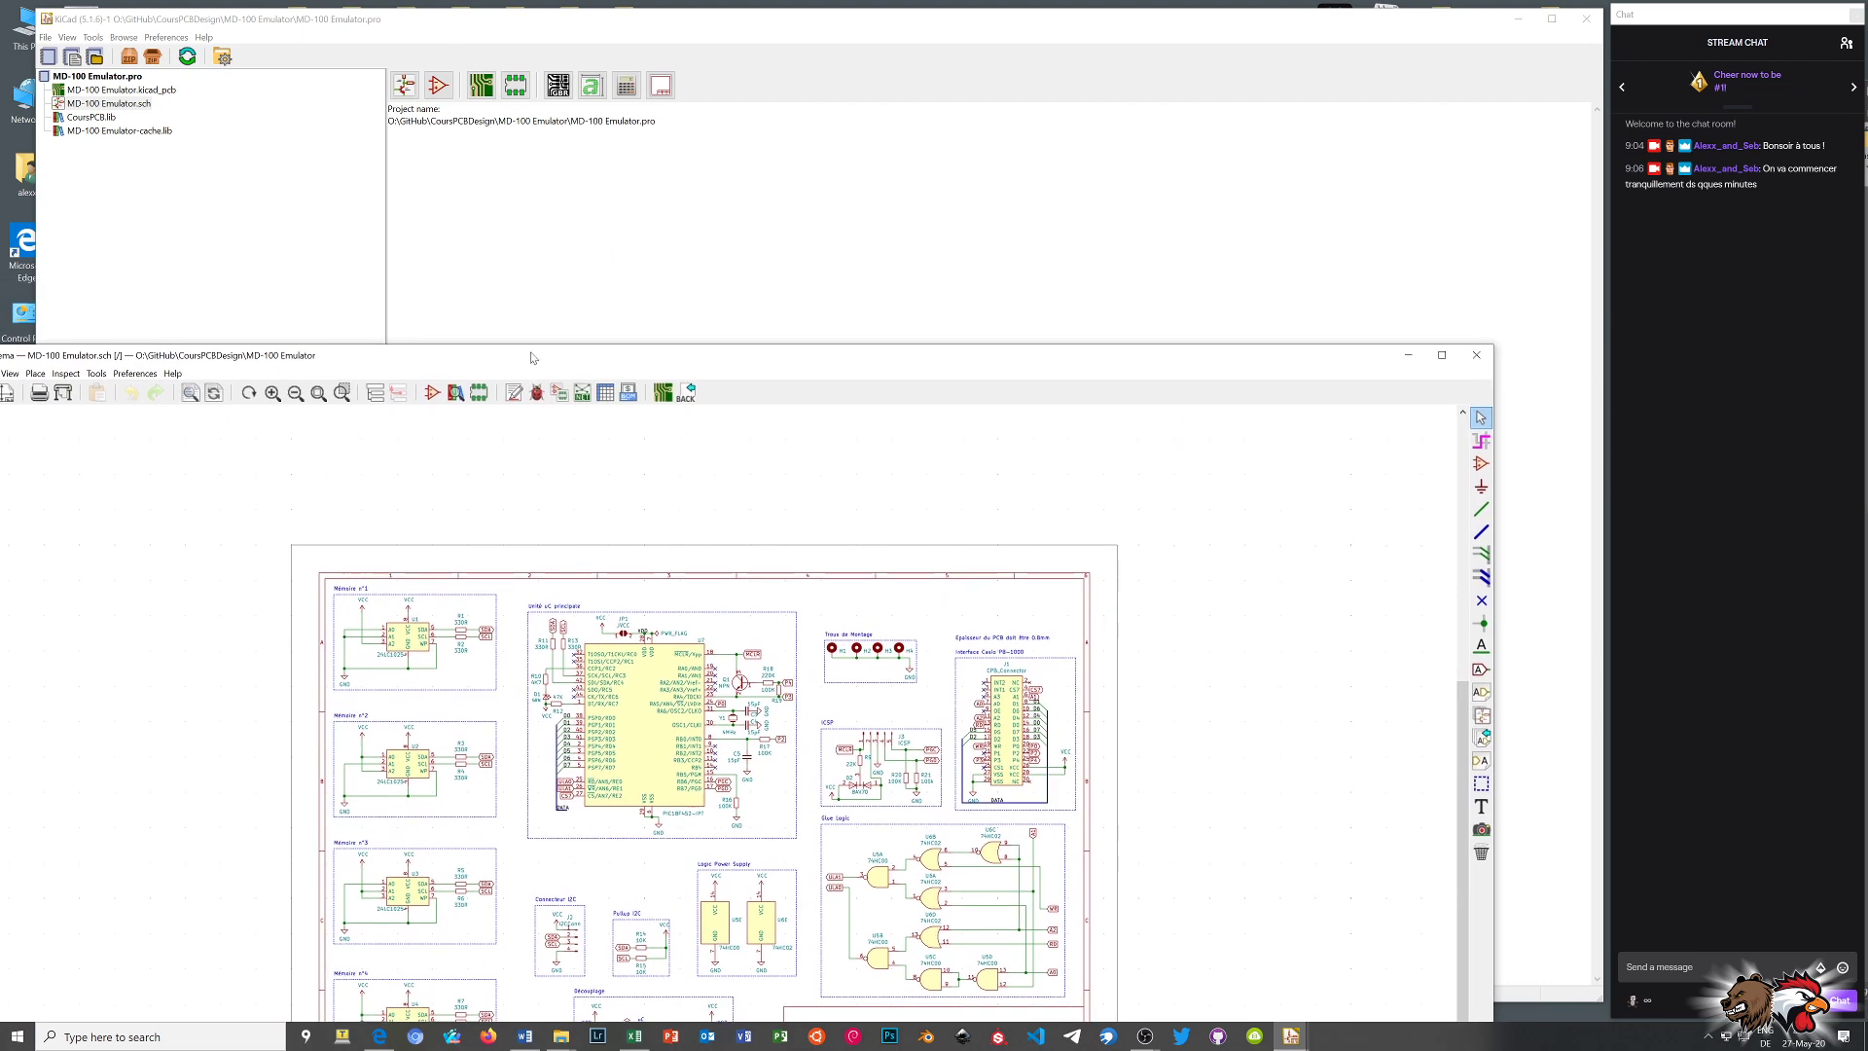
pyautogui.click(523, 95)
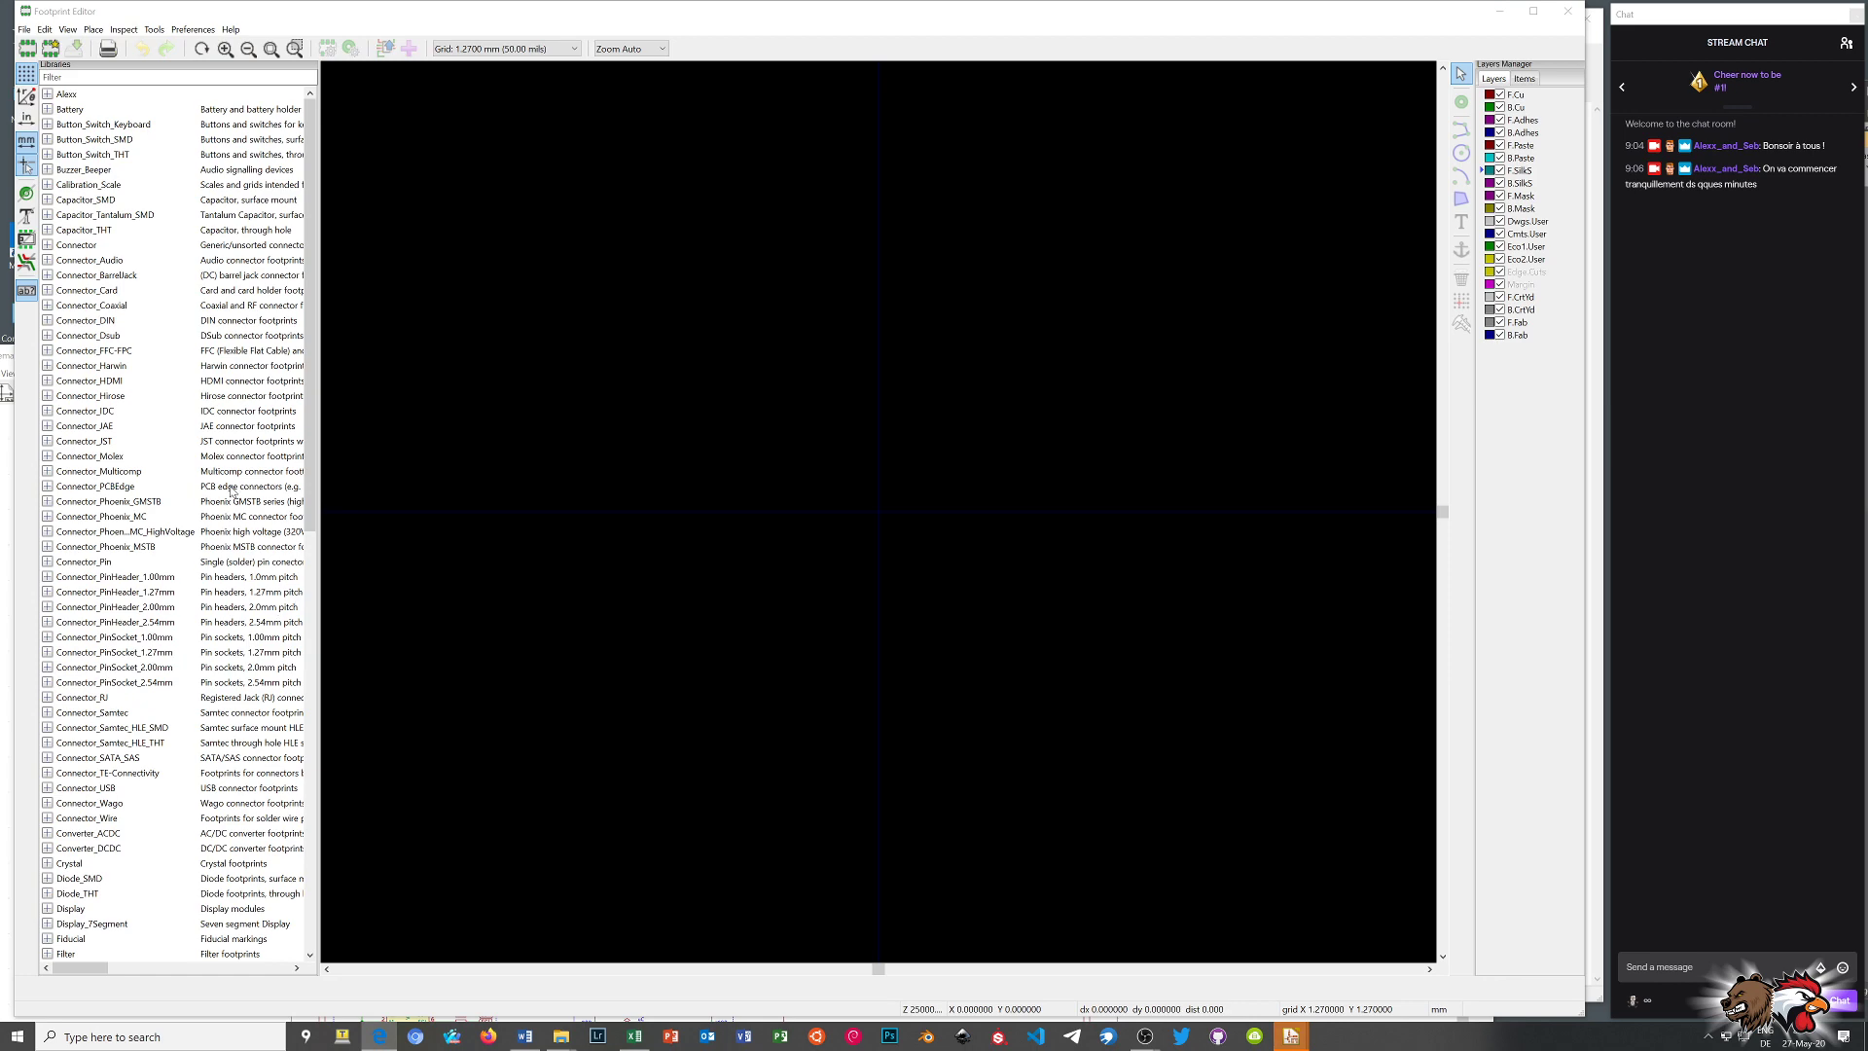
# Browse the footprint libraries to Package_SO and find its SOIC-8 footprints
pyautogui.scroll(-6, 225, 539)
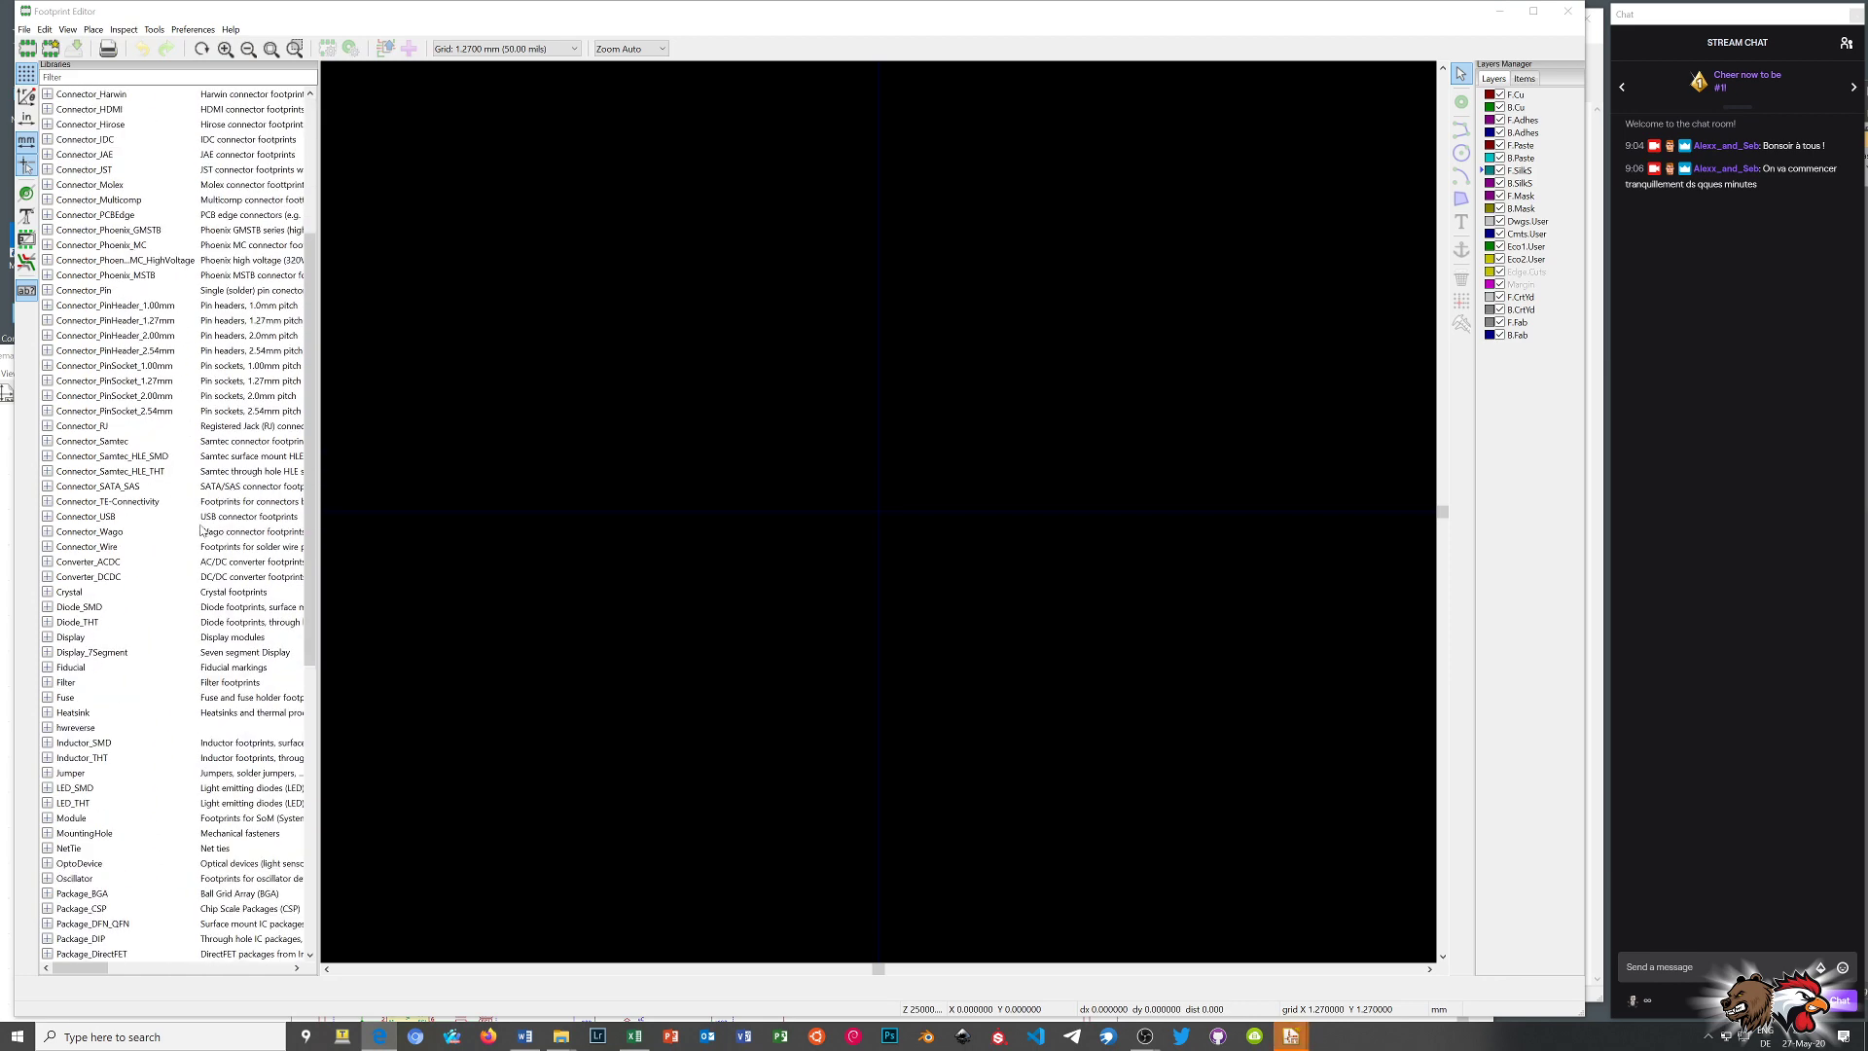
pyautogui.scroll(2, 201, 530)
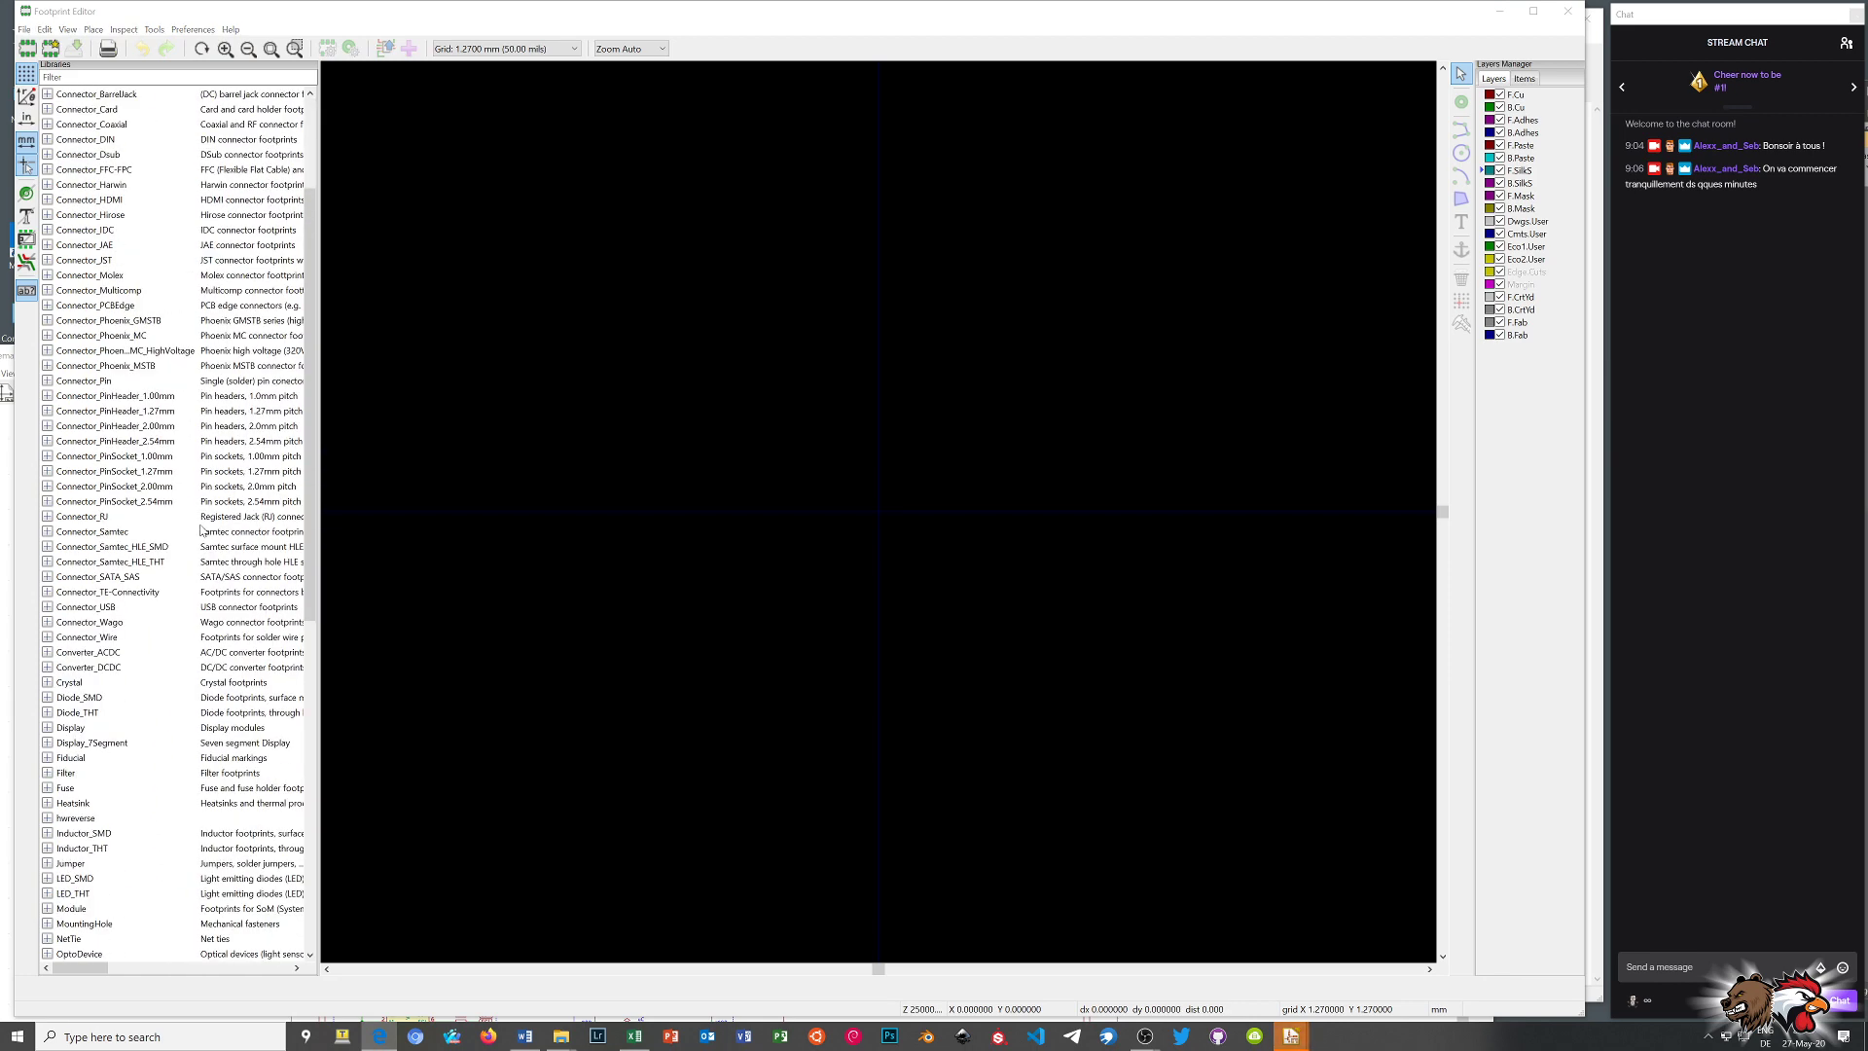
pyautogui.scroll(-11, 157, 493)
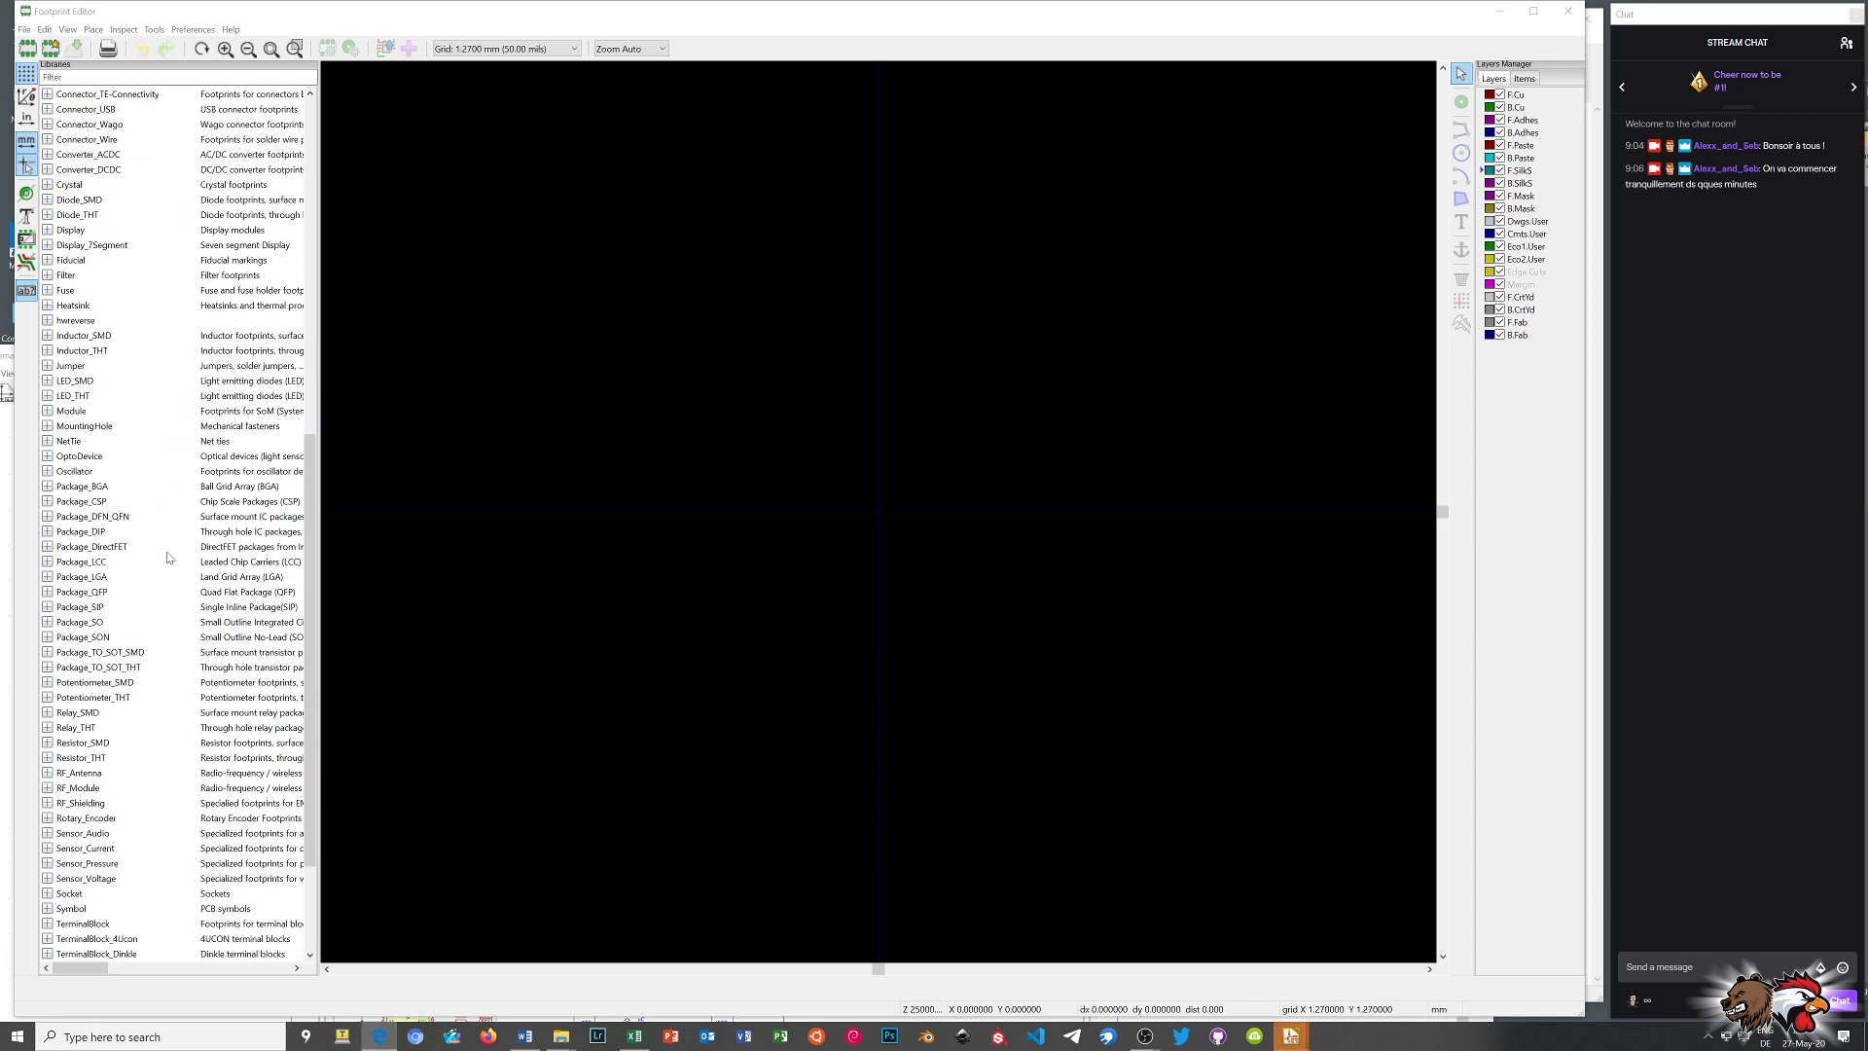
pyautogui.click(48, 622)
pyautogui.click(68, 623)
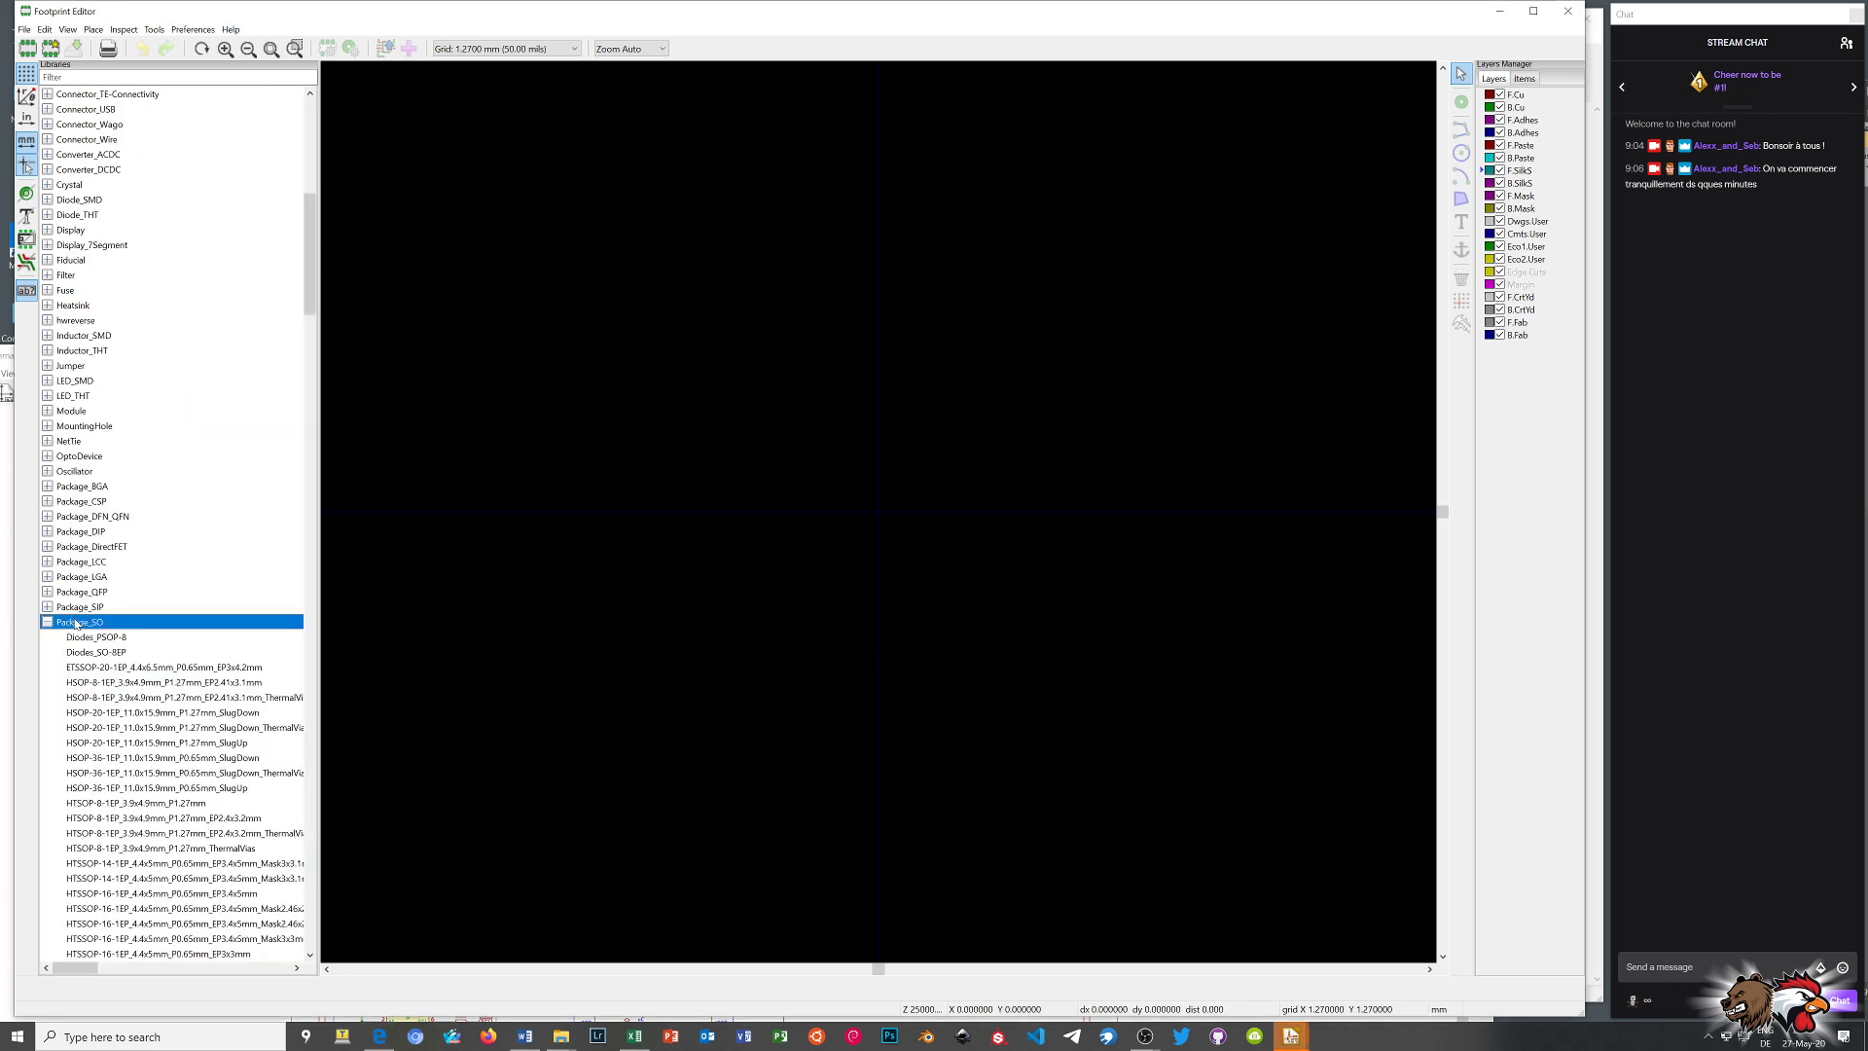
pyautogui.scroll(-20, 71, 626)
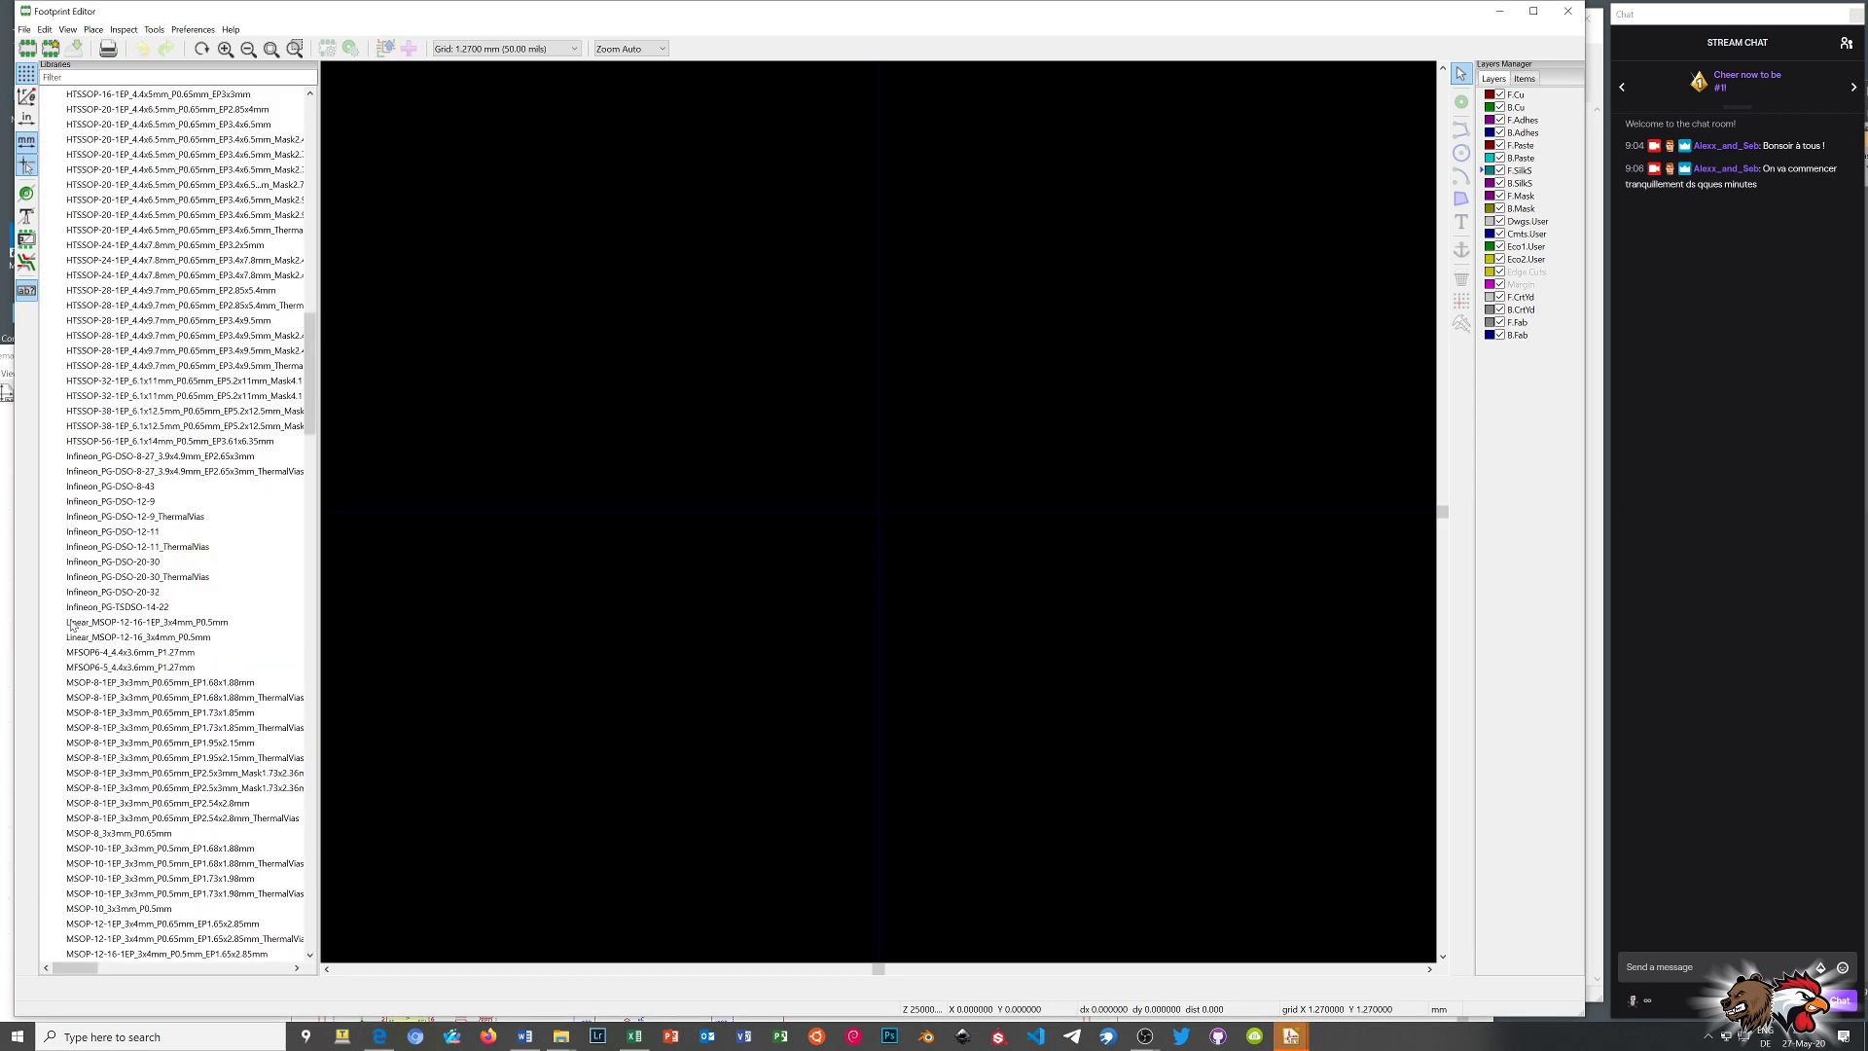
pyautogui.scroll(-12, 71, 625)
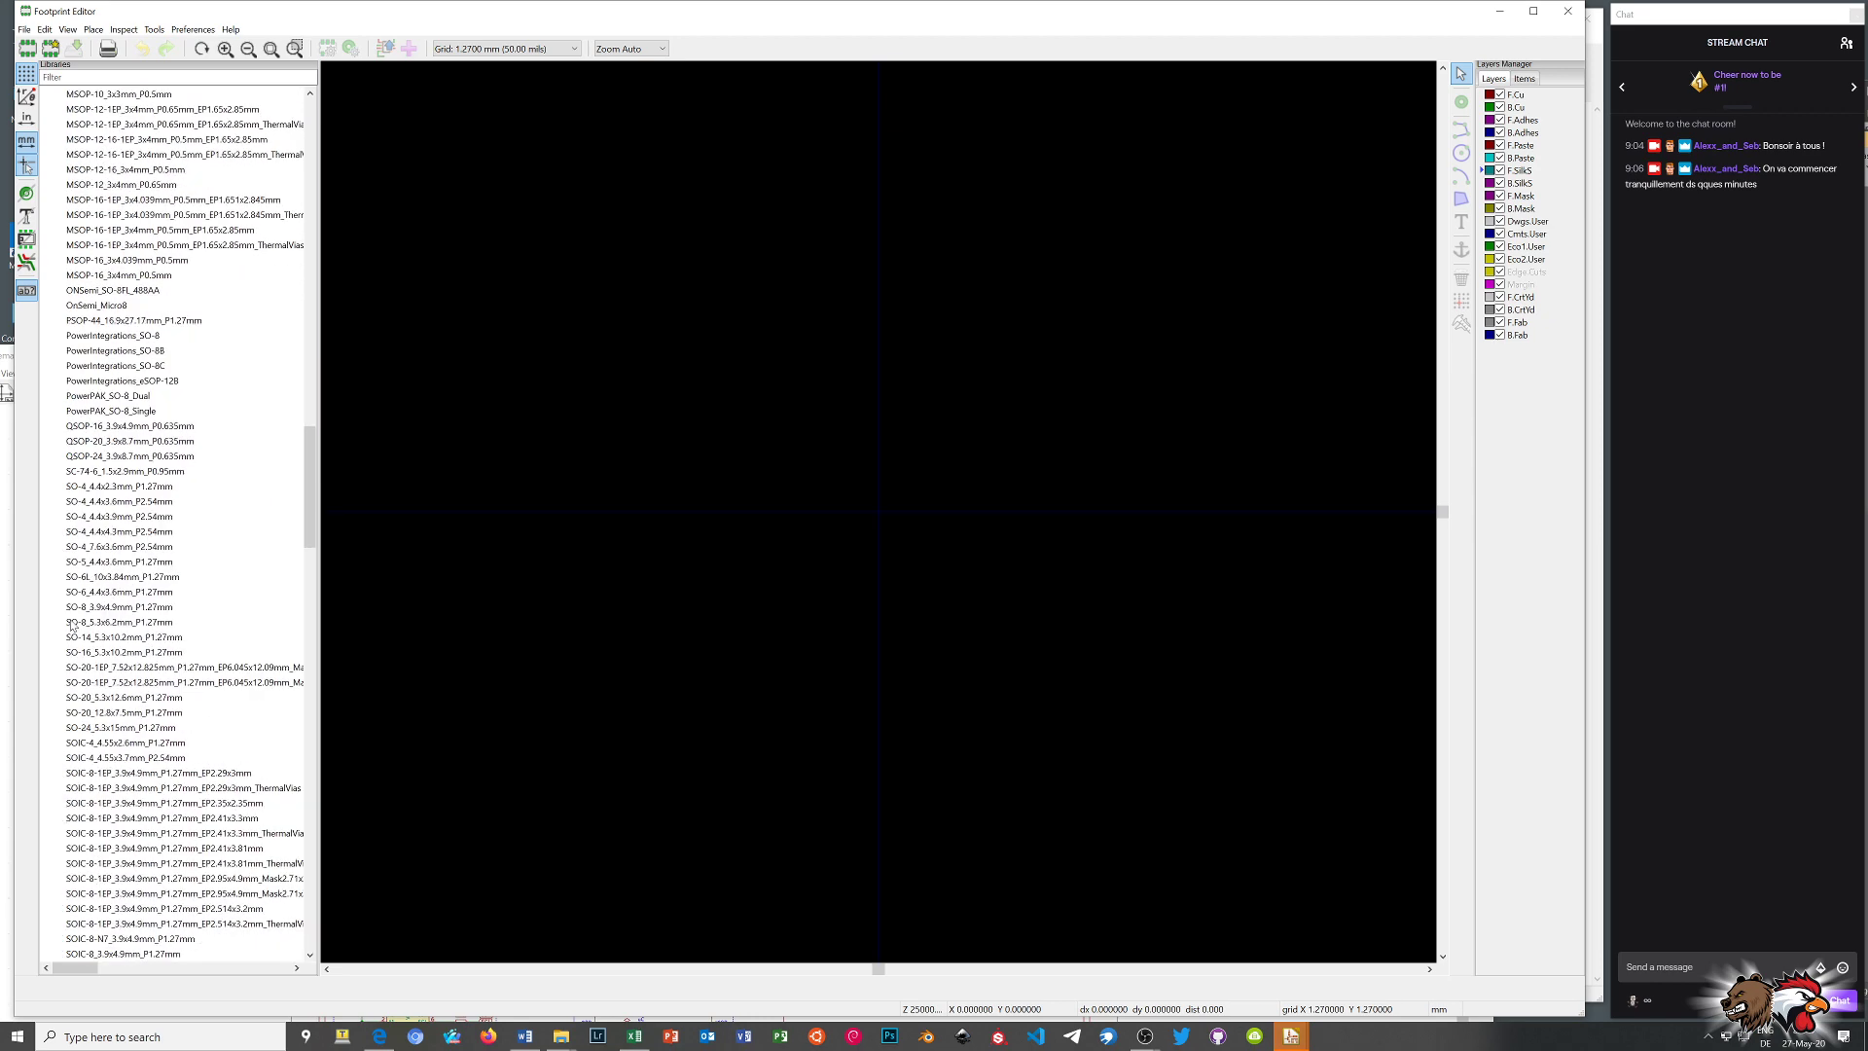
pyautogui.scroll(-5, 70, 626)
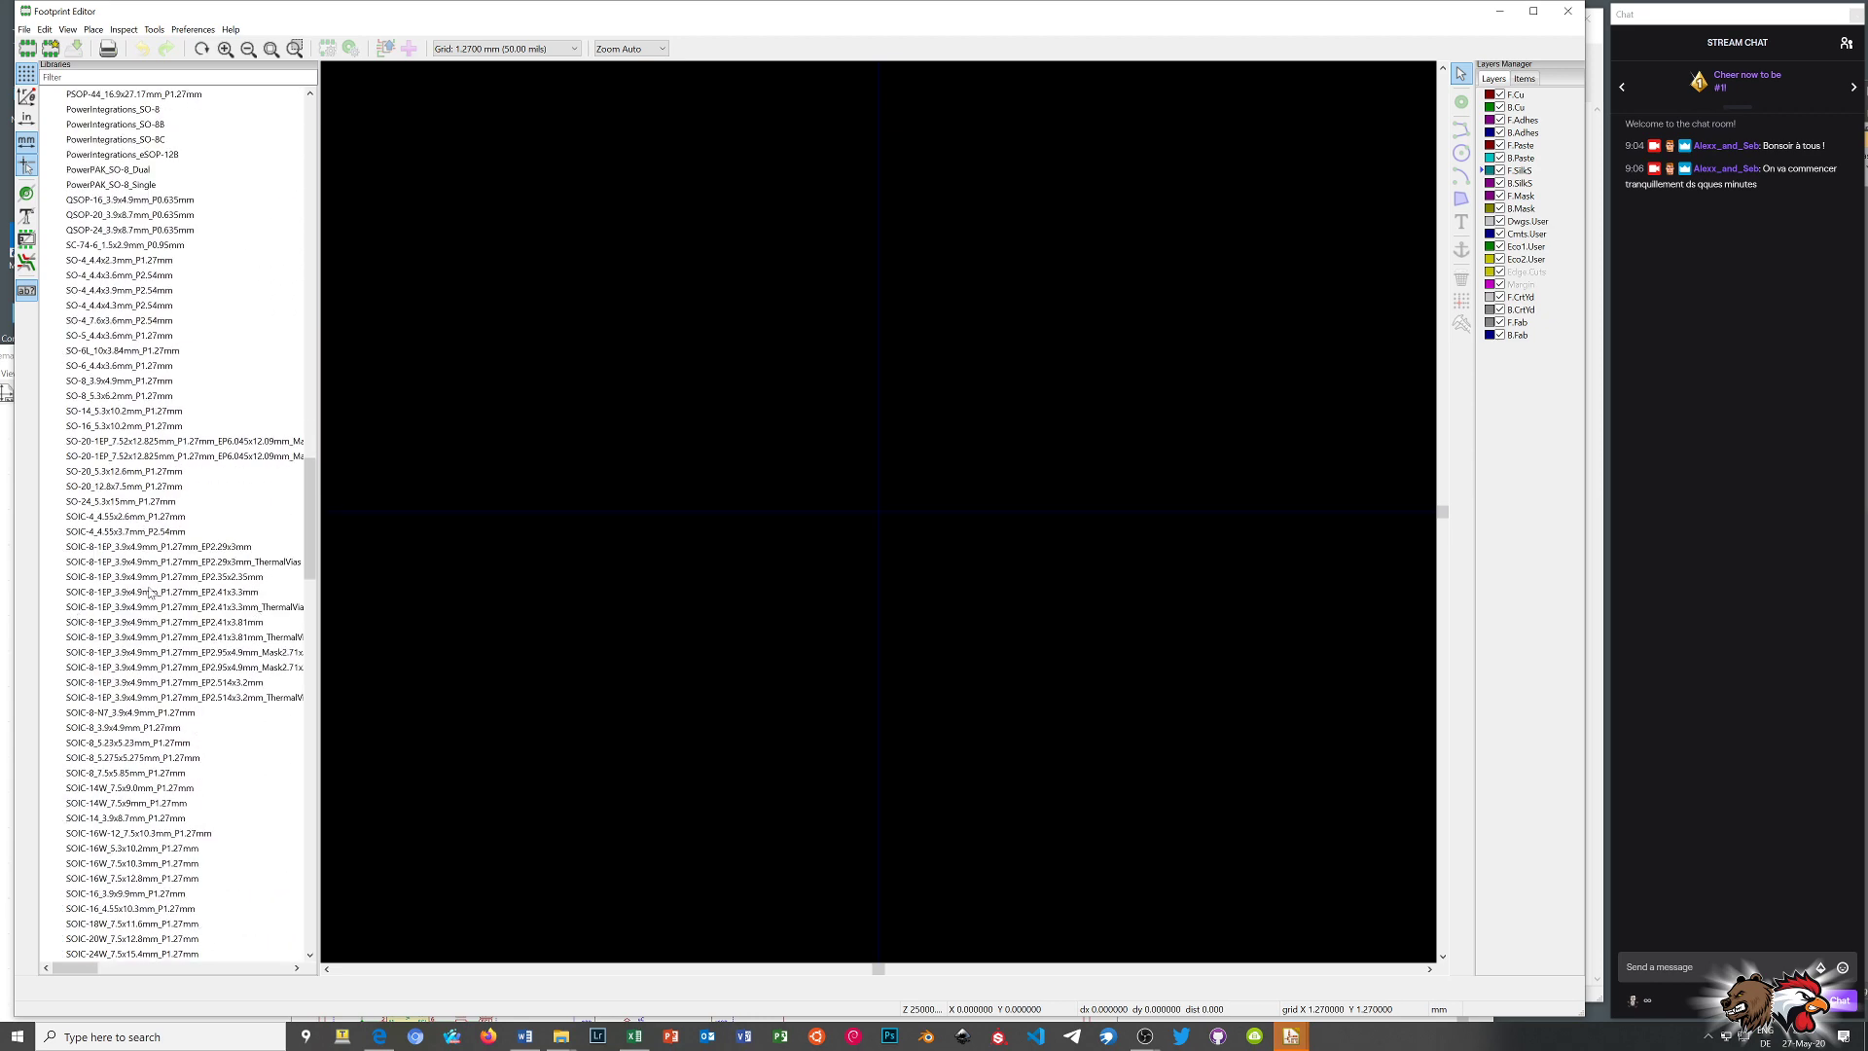
# Examine the SOIC-8-1EP 3.9x4.9mm footprints EP2.29x3mm_ThermalVias and EP2.35x2.35mm, with their central pad 9
pyautogui.click(202, 548)
pyautogui.doubleClick(199, 561)
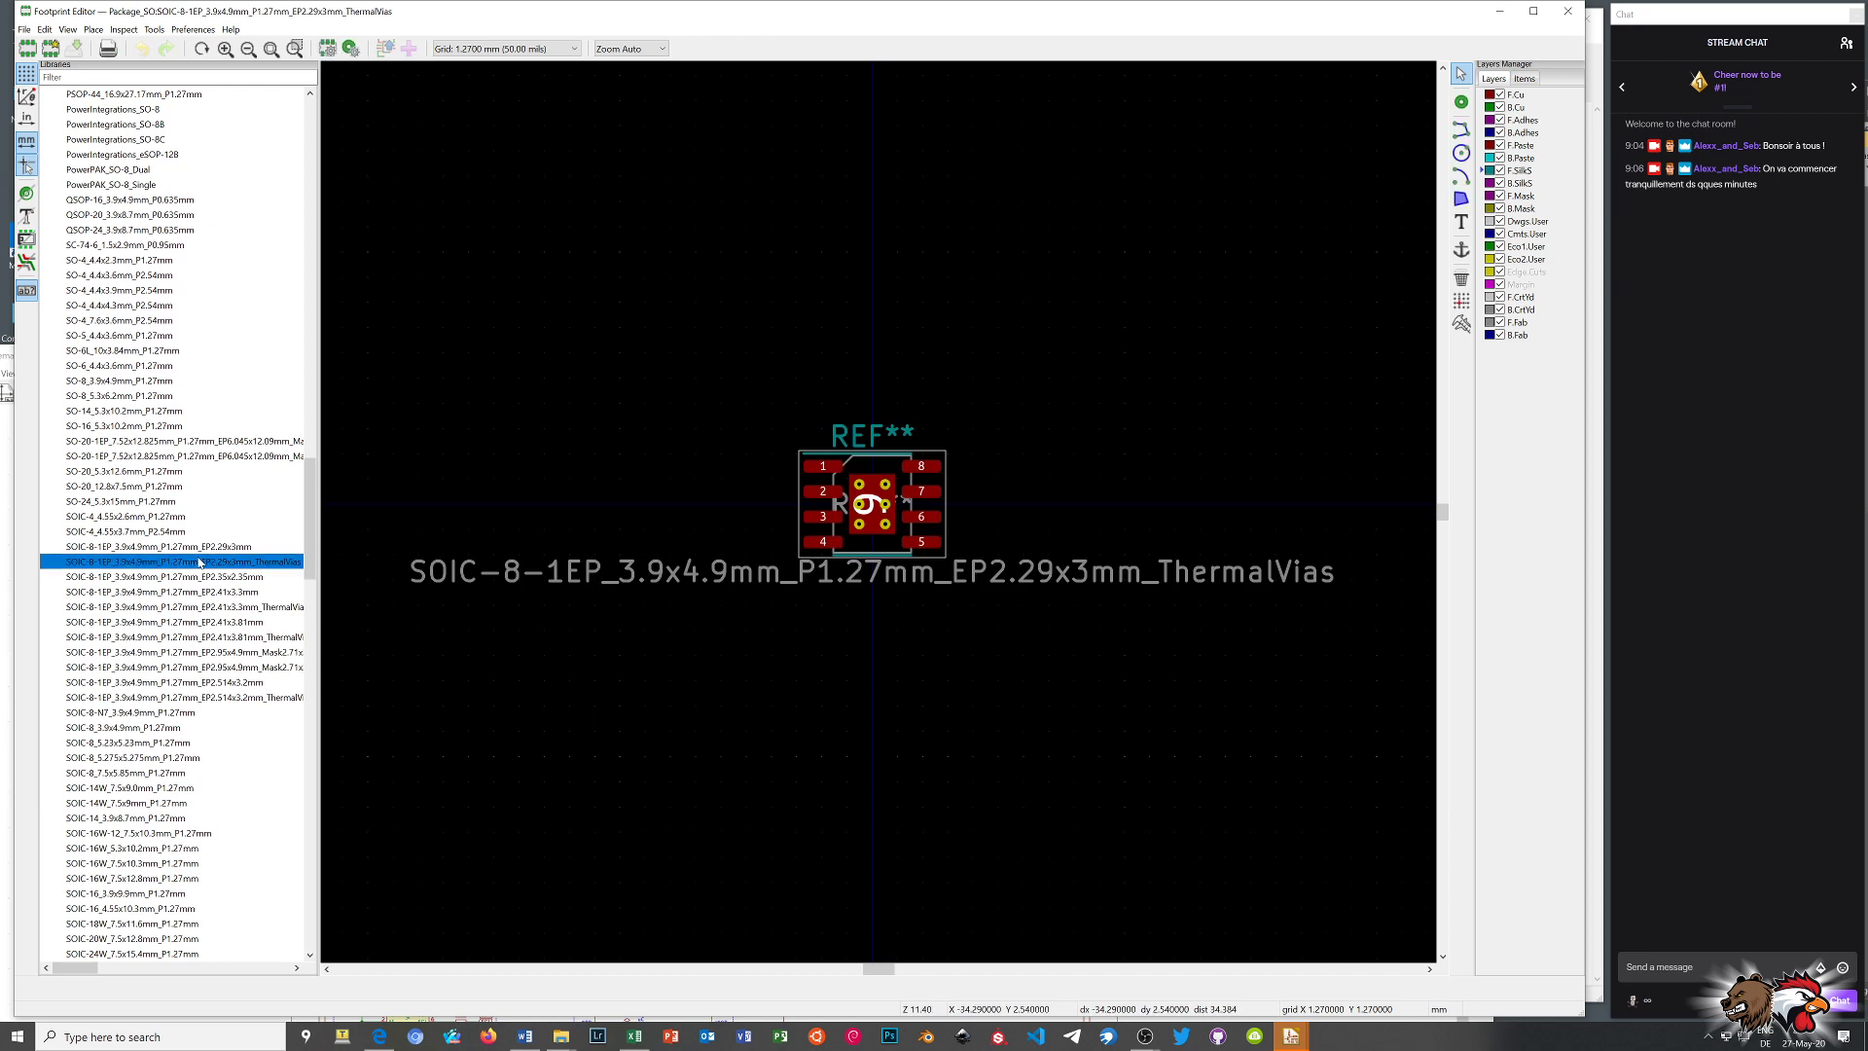
pyautogui.doubleClick(197, 576)
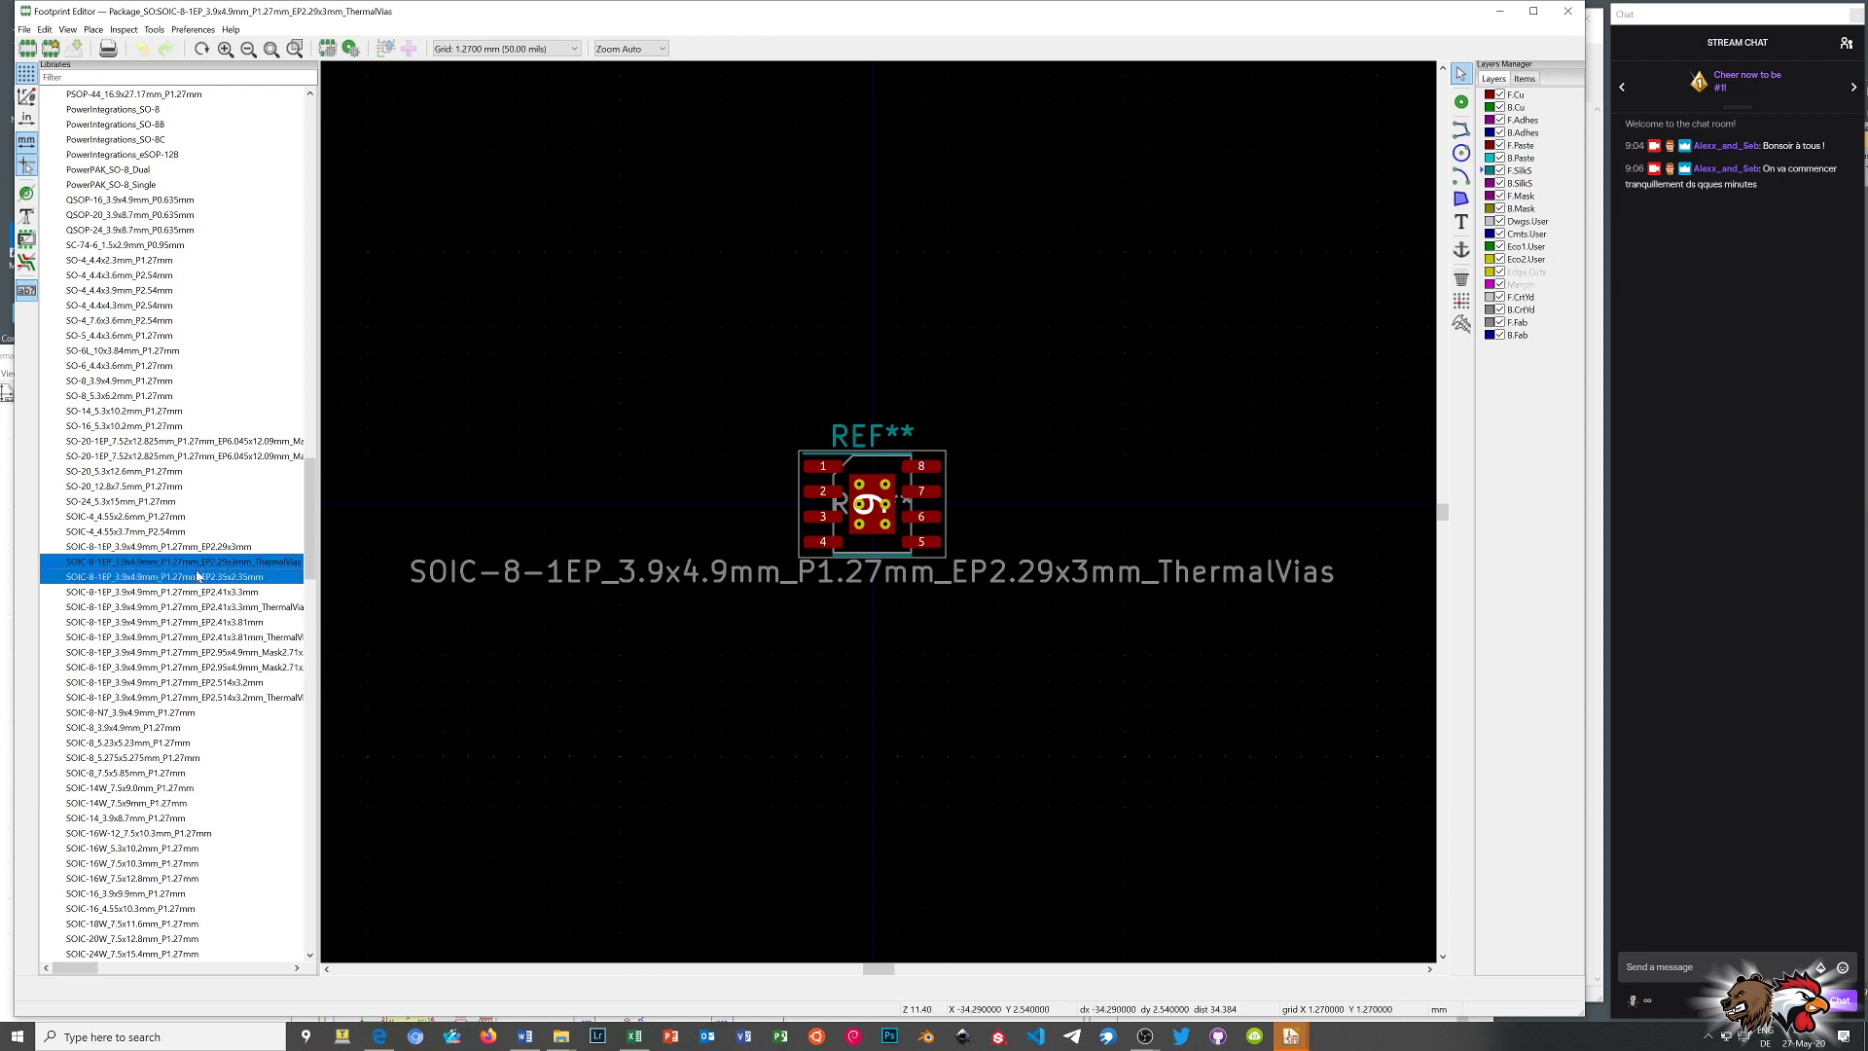
pyautogui.scroll(-3, 197, 576)
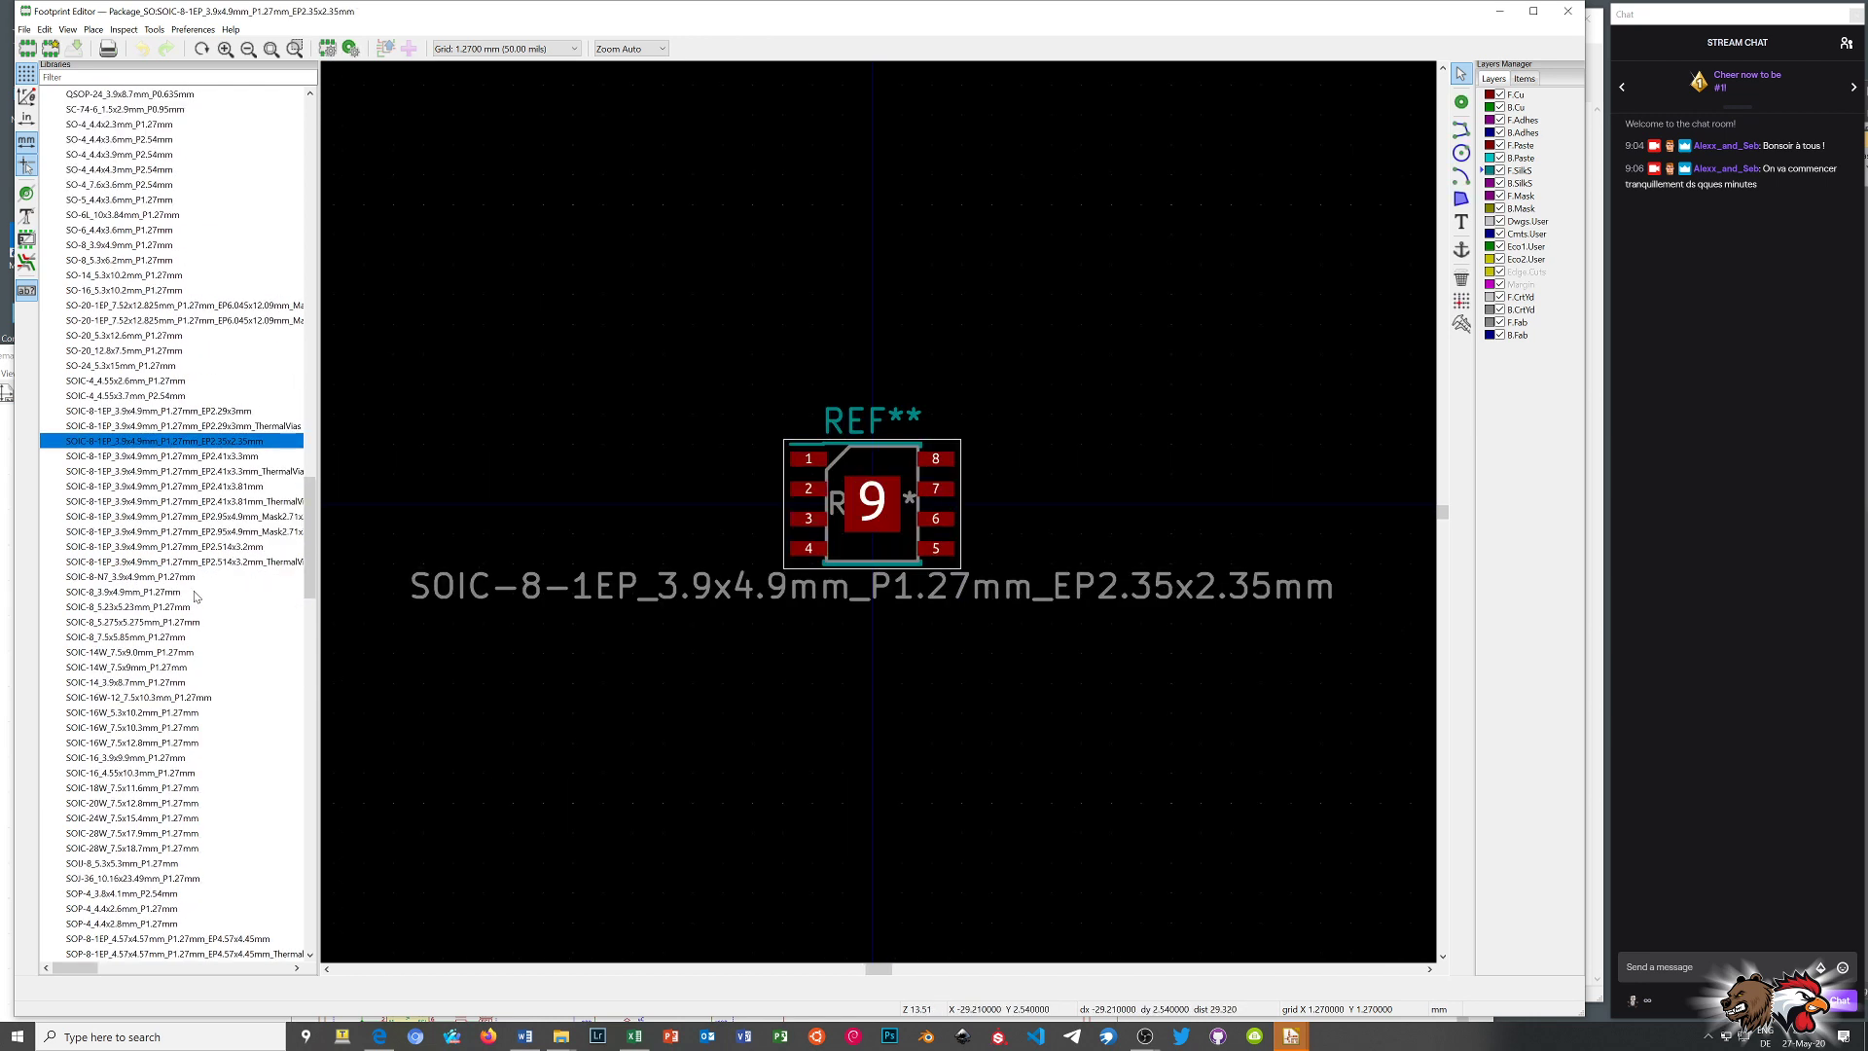
# Compare the pads of SOIC-8-N7_3.9x4.9mm, SOIC-8_3.9x4.9mm and SOIC-8_5.23x5.23mm, all with 1.27 mm pitch
pyautogui.click(165, 578)
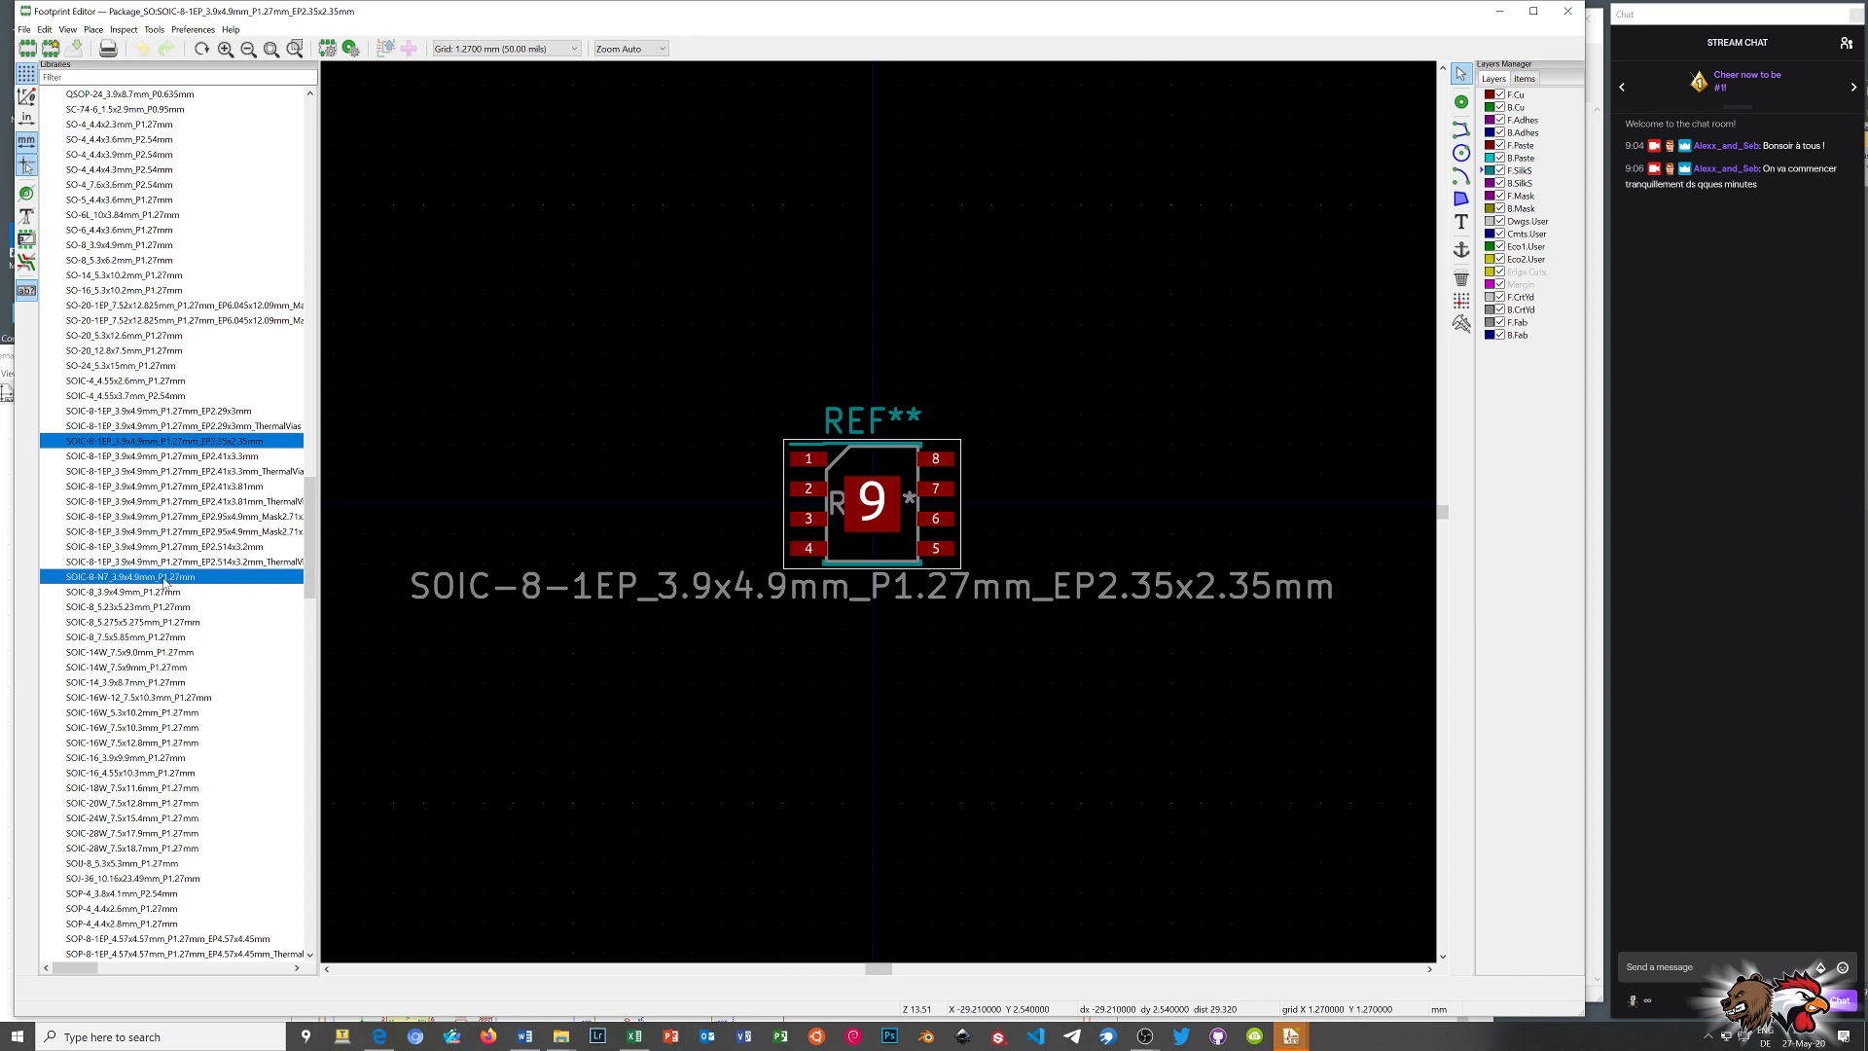
pyautogui.doubleClick(166, 578)
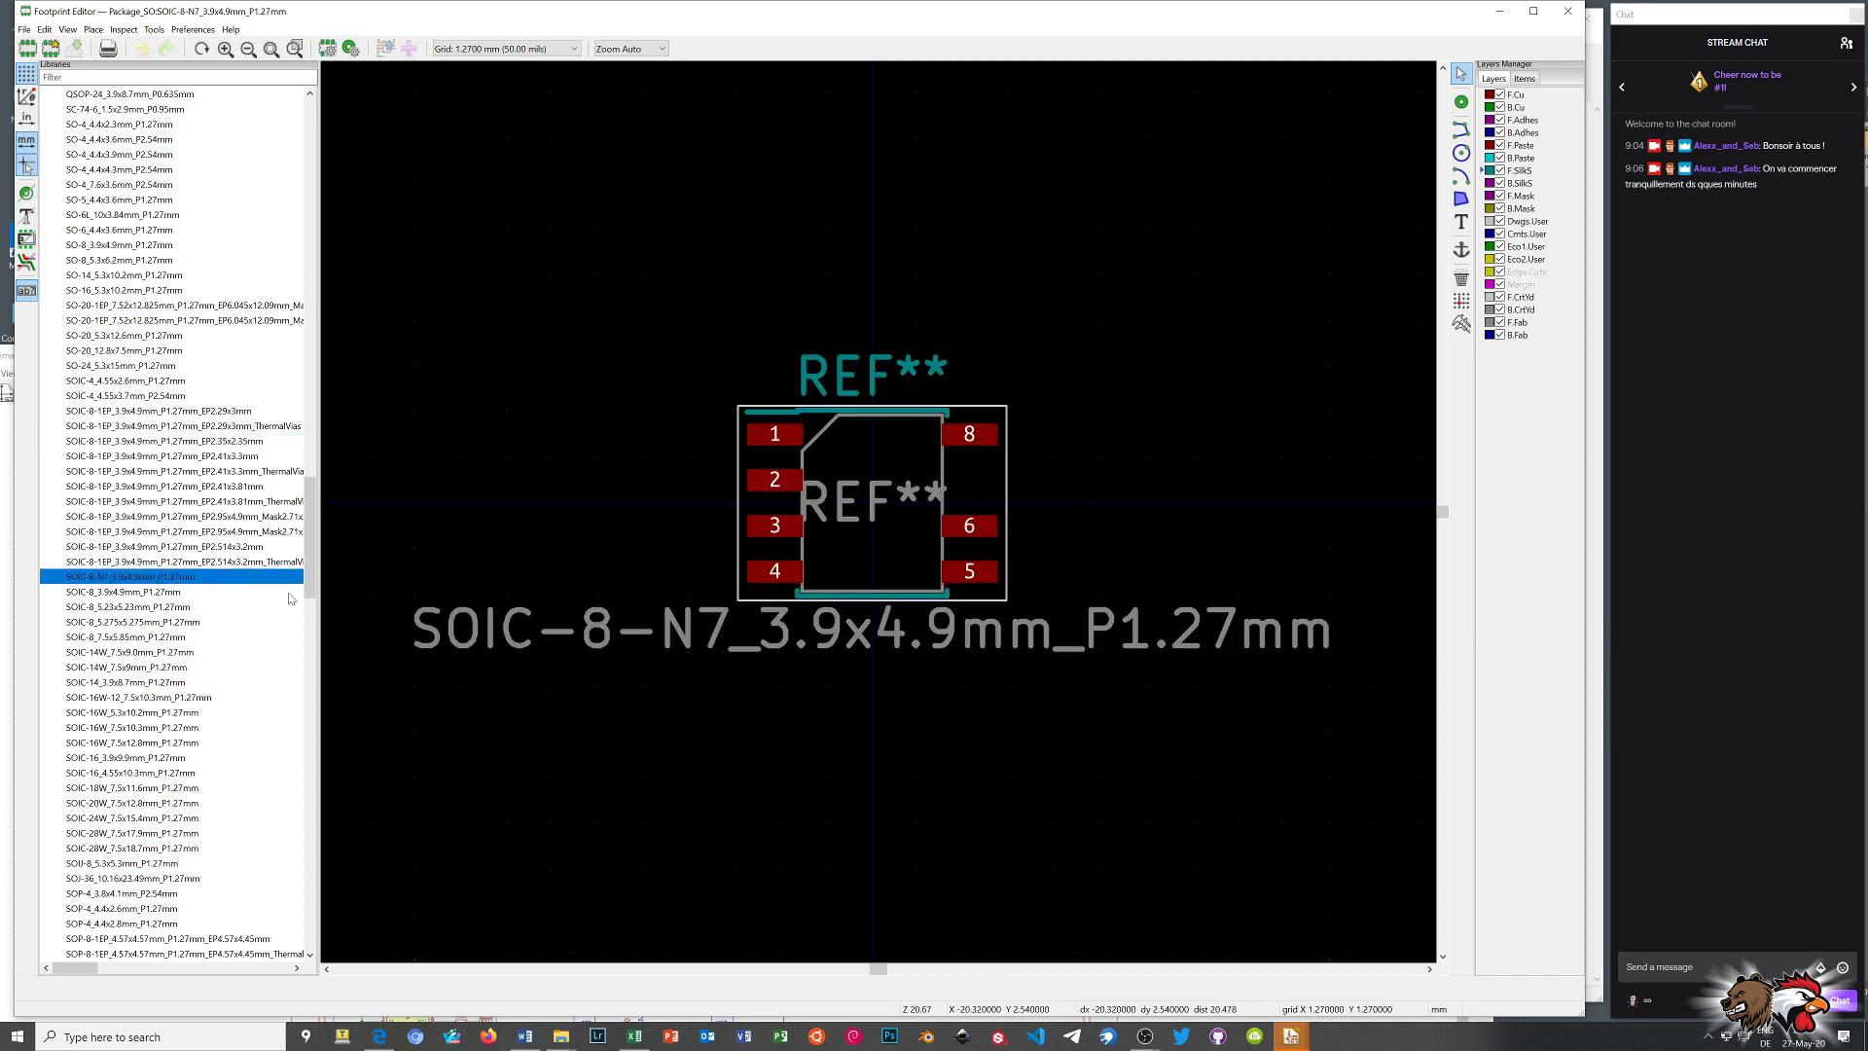
pyautogui.doubleClick(159, 596)
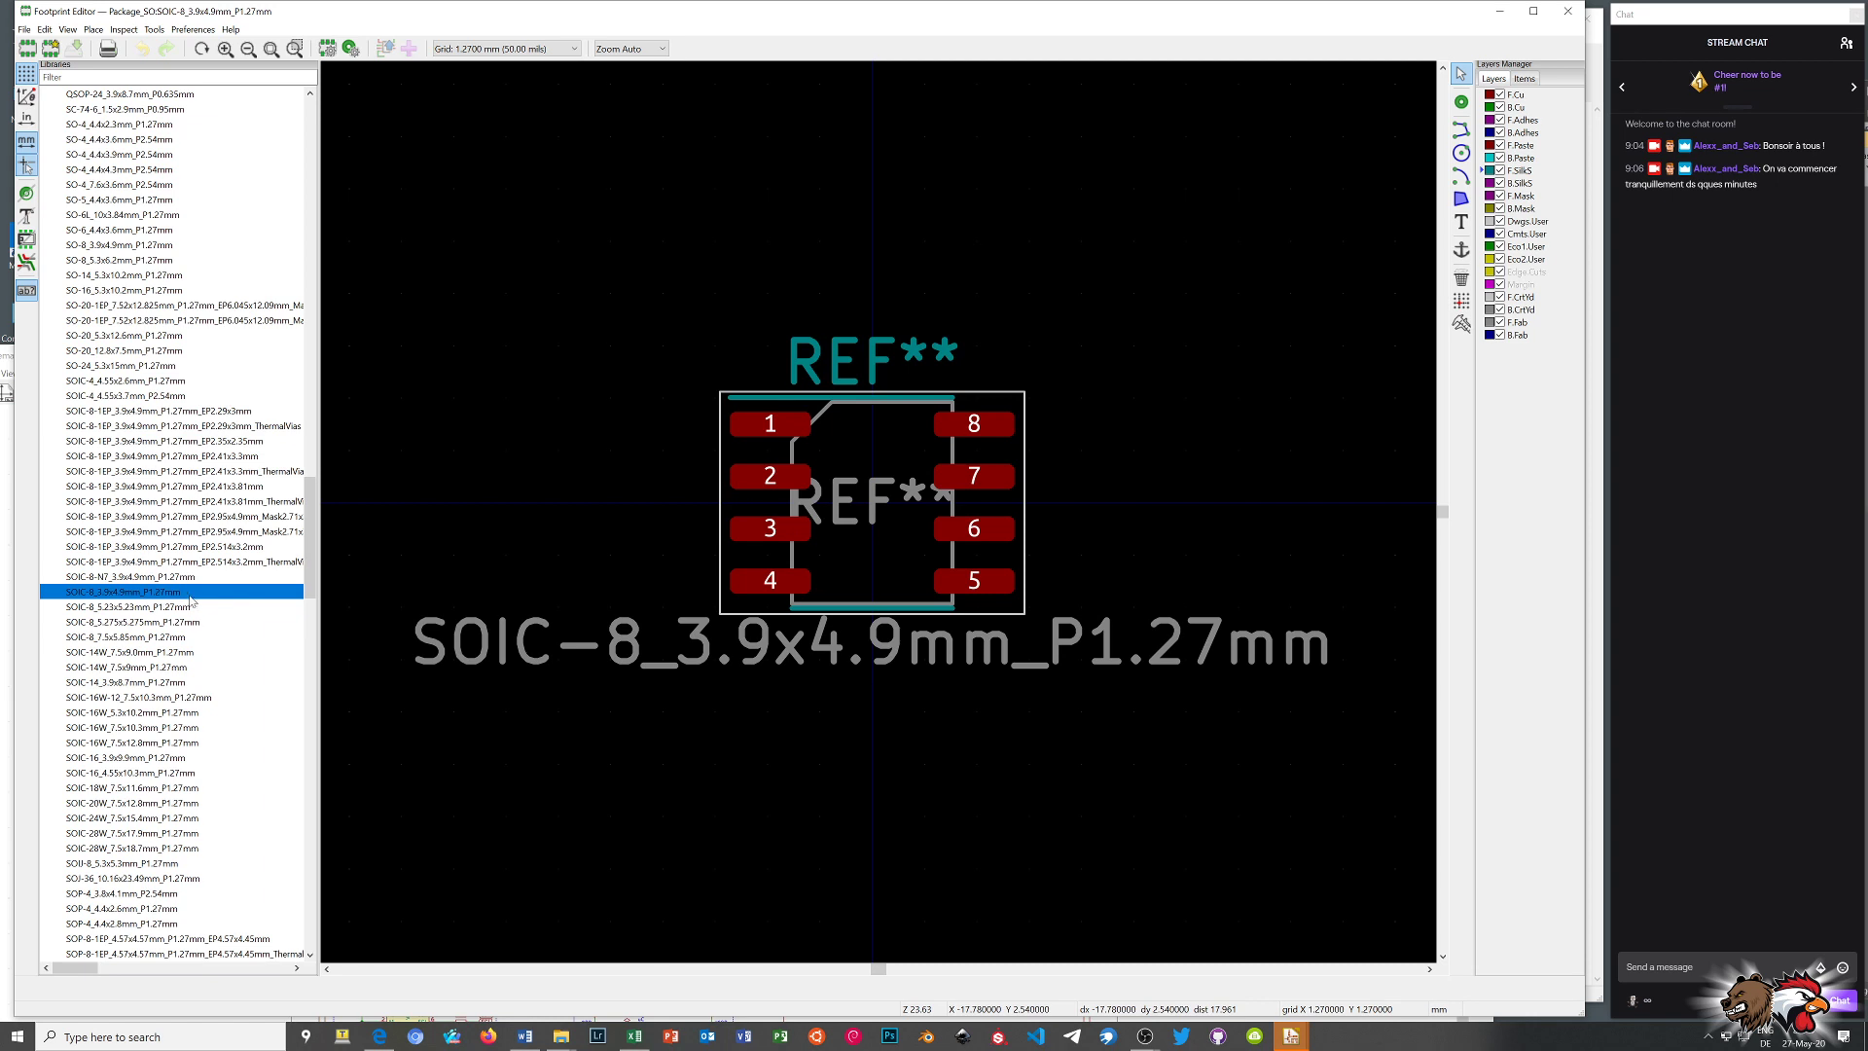
pyautogui.doubleClick(156, 608)
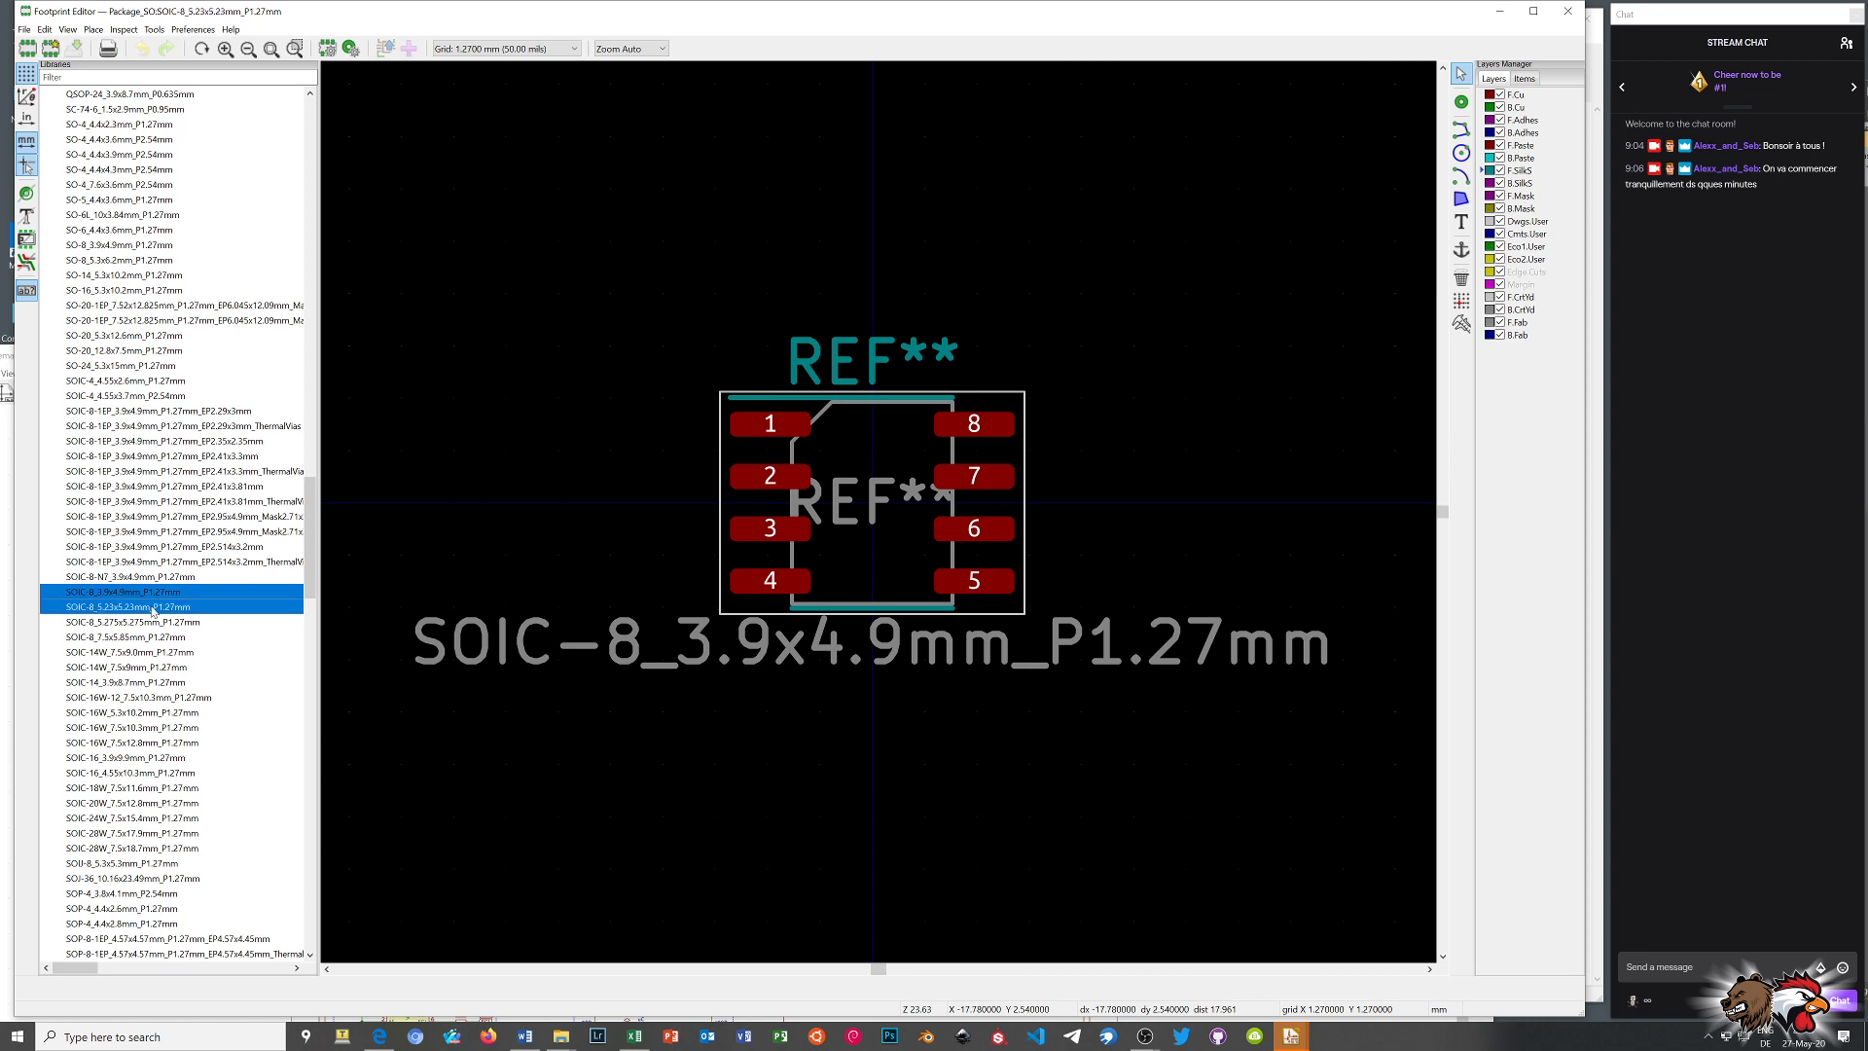
pyautogui.doubleClick(153, 594)
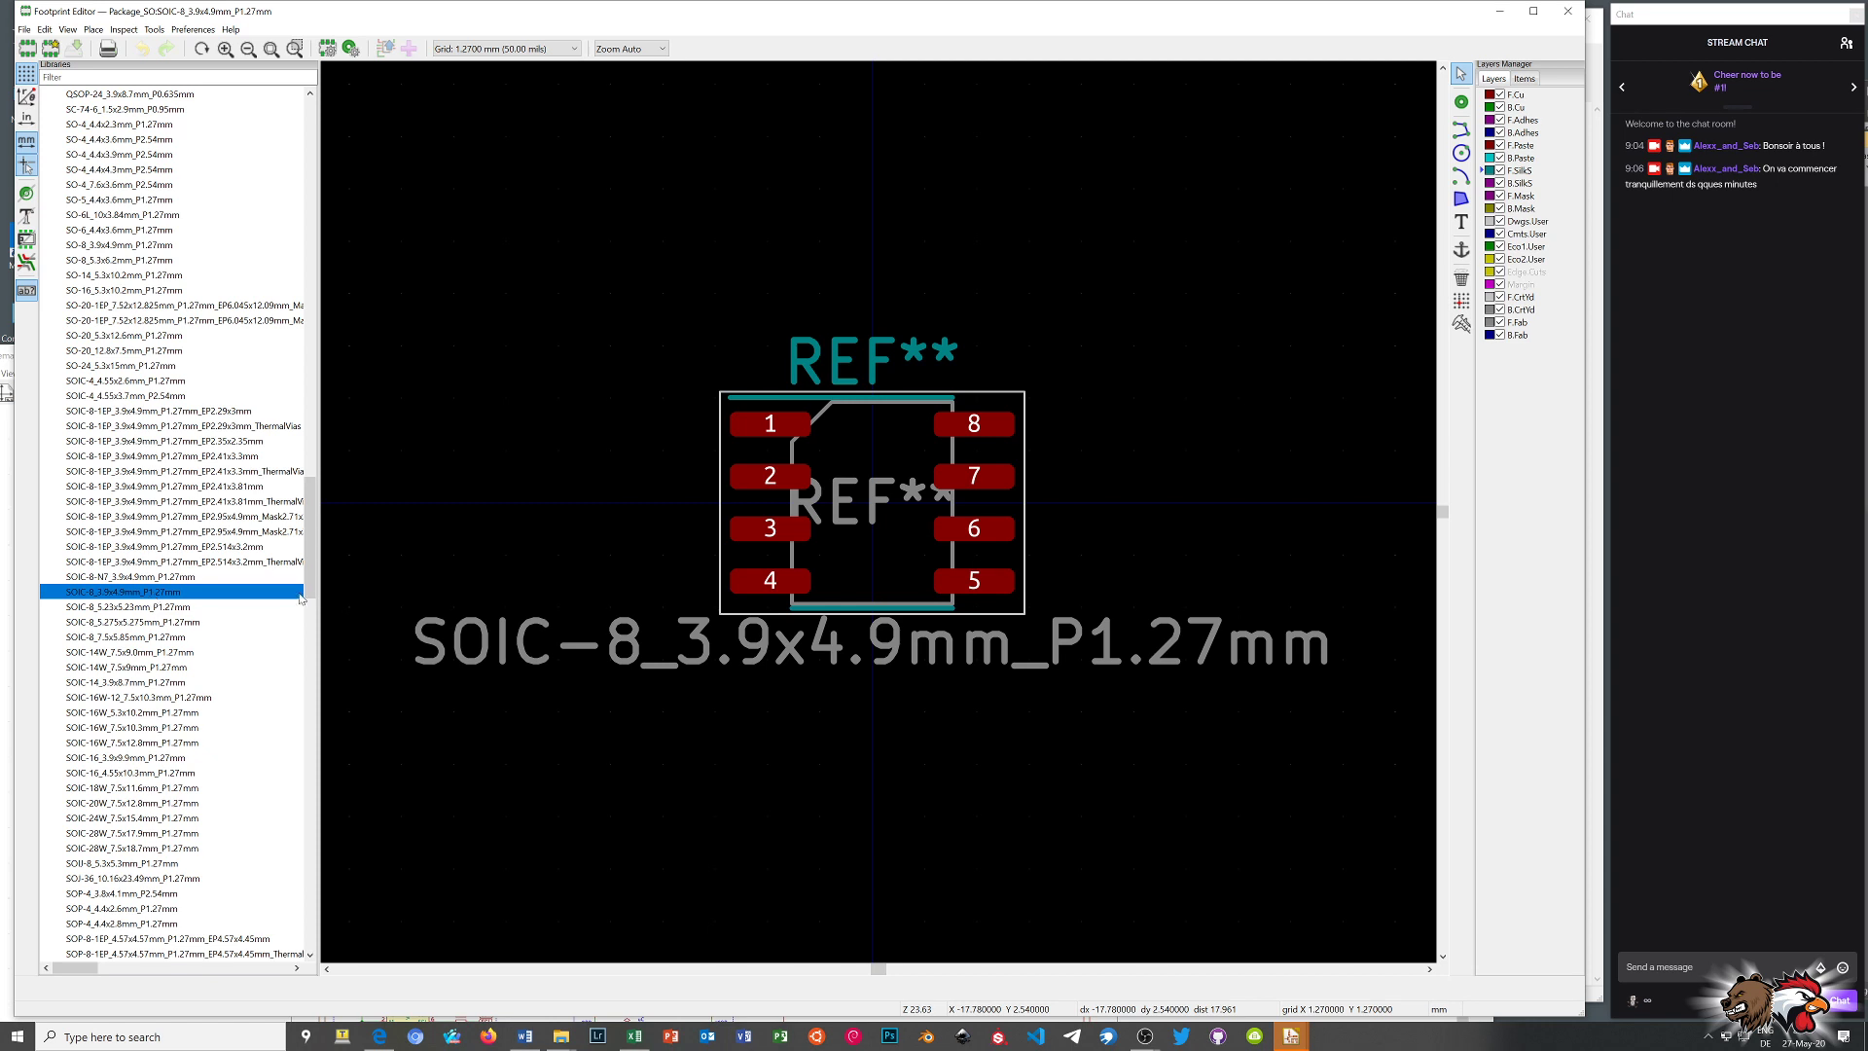
pyautogui.click(168, 609)
pyautogui.scroll(-6, 226, 660)
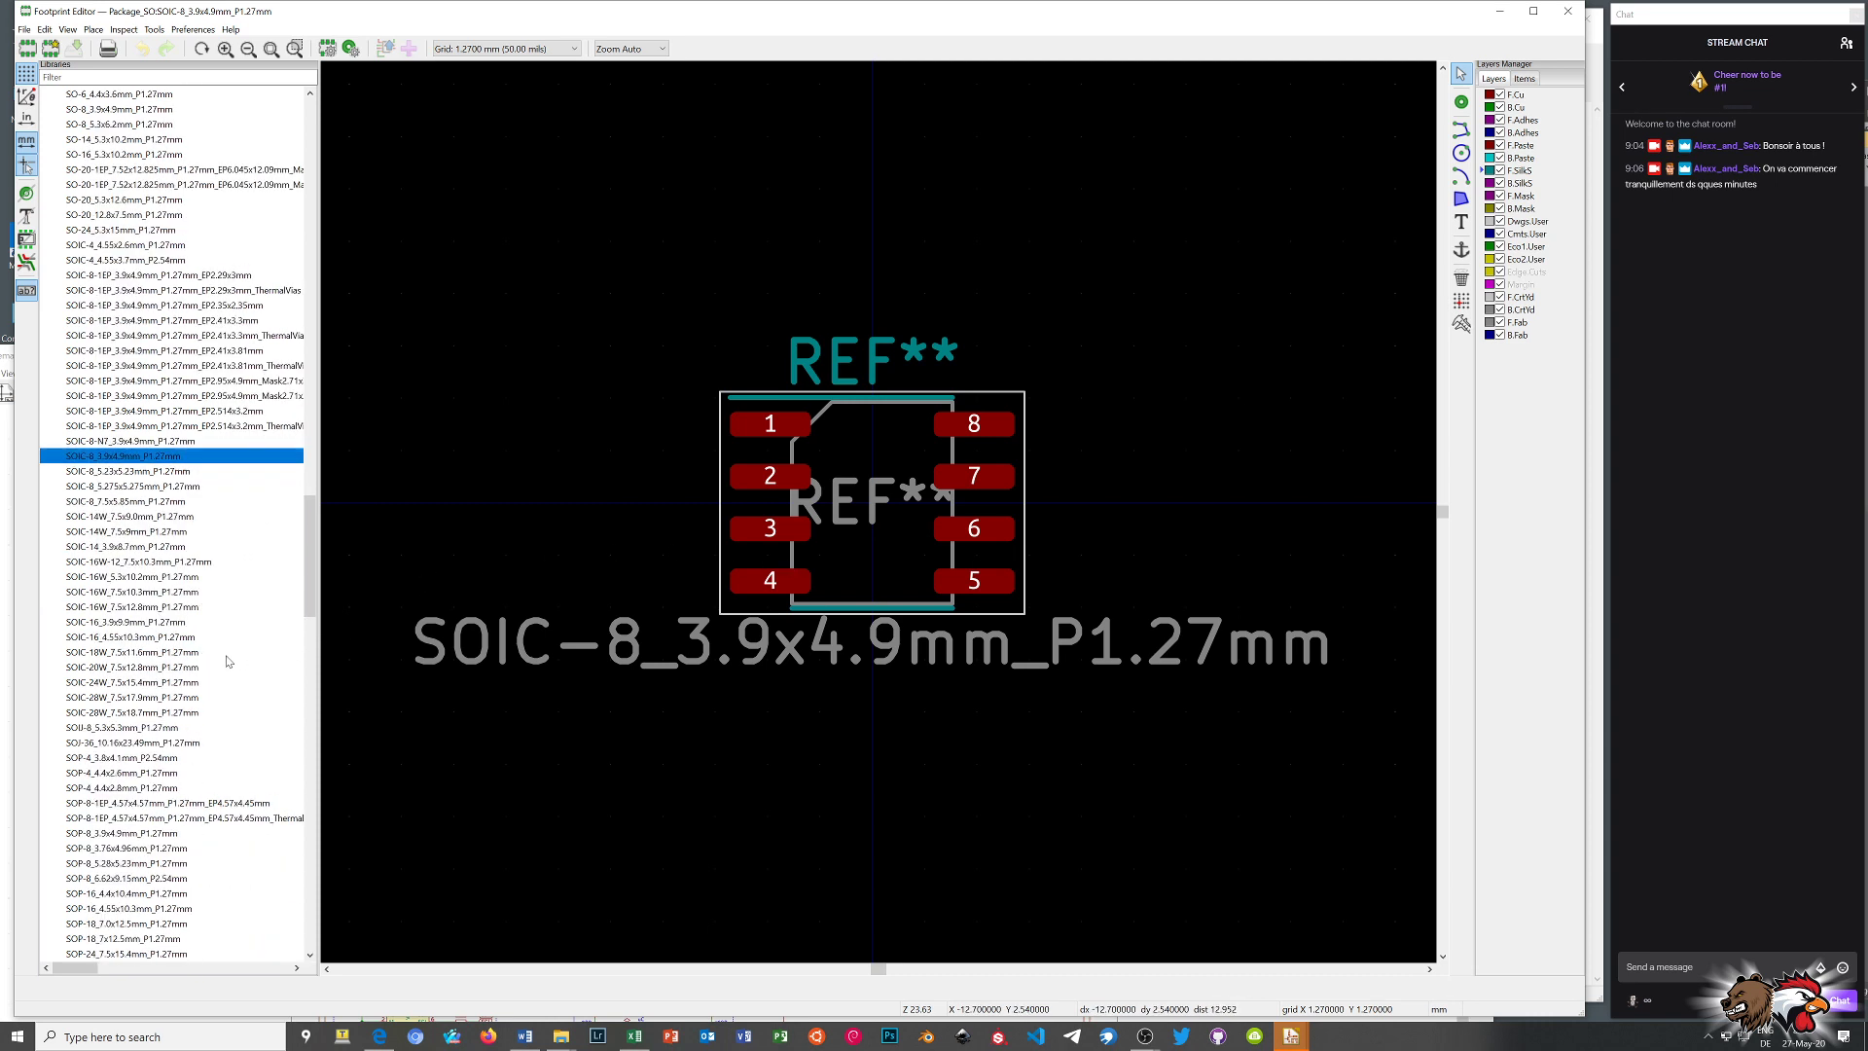
pyautogui.scroll(7, 226, 660)
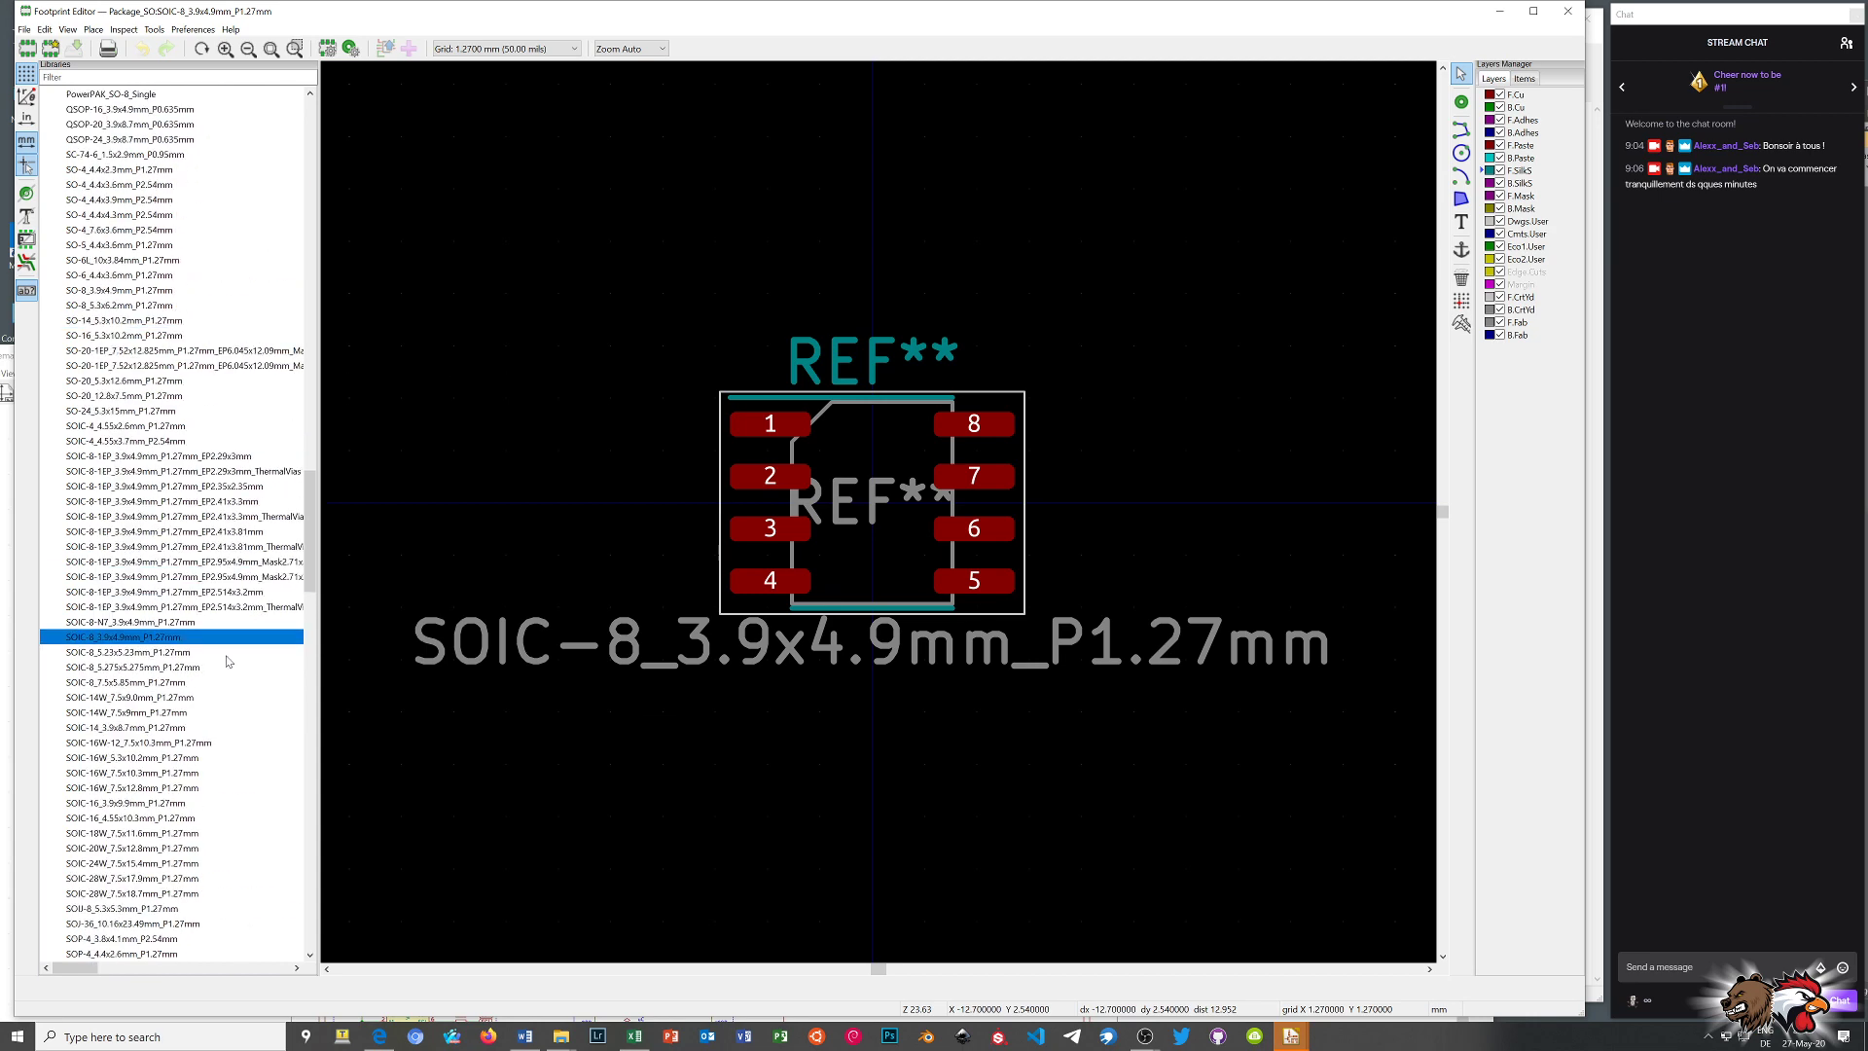
# Close the Footprint Editor, return to the MD-100 Emulator schematic and open its footprint assignments
pyautogui.click(1567, 11)
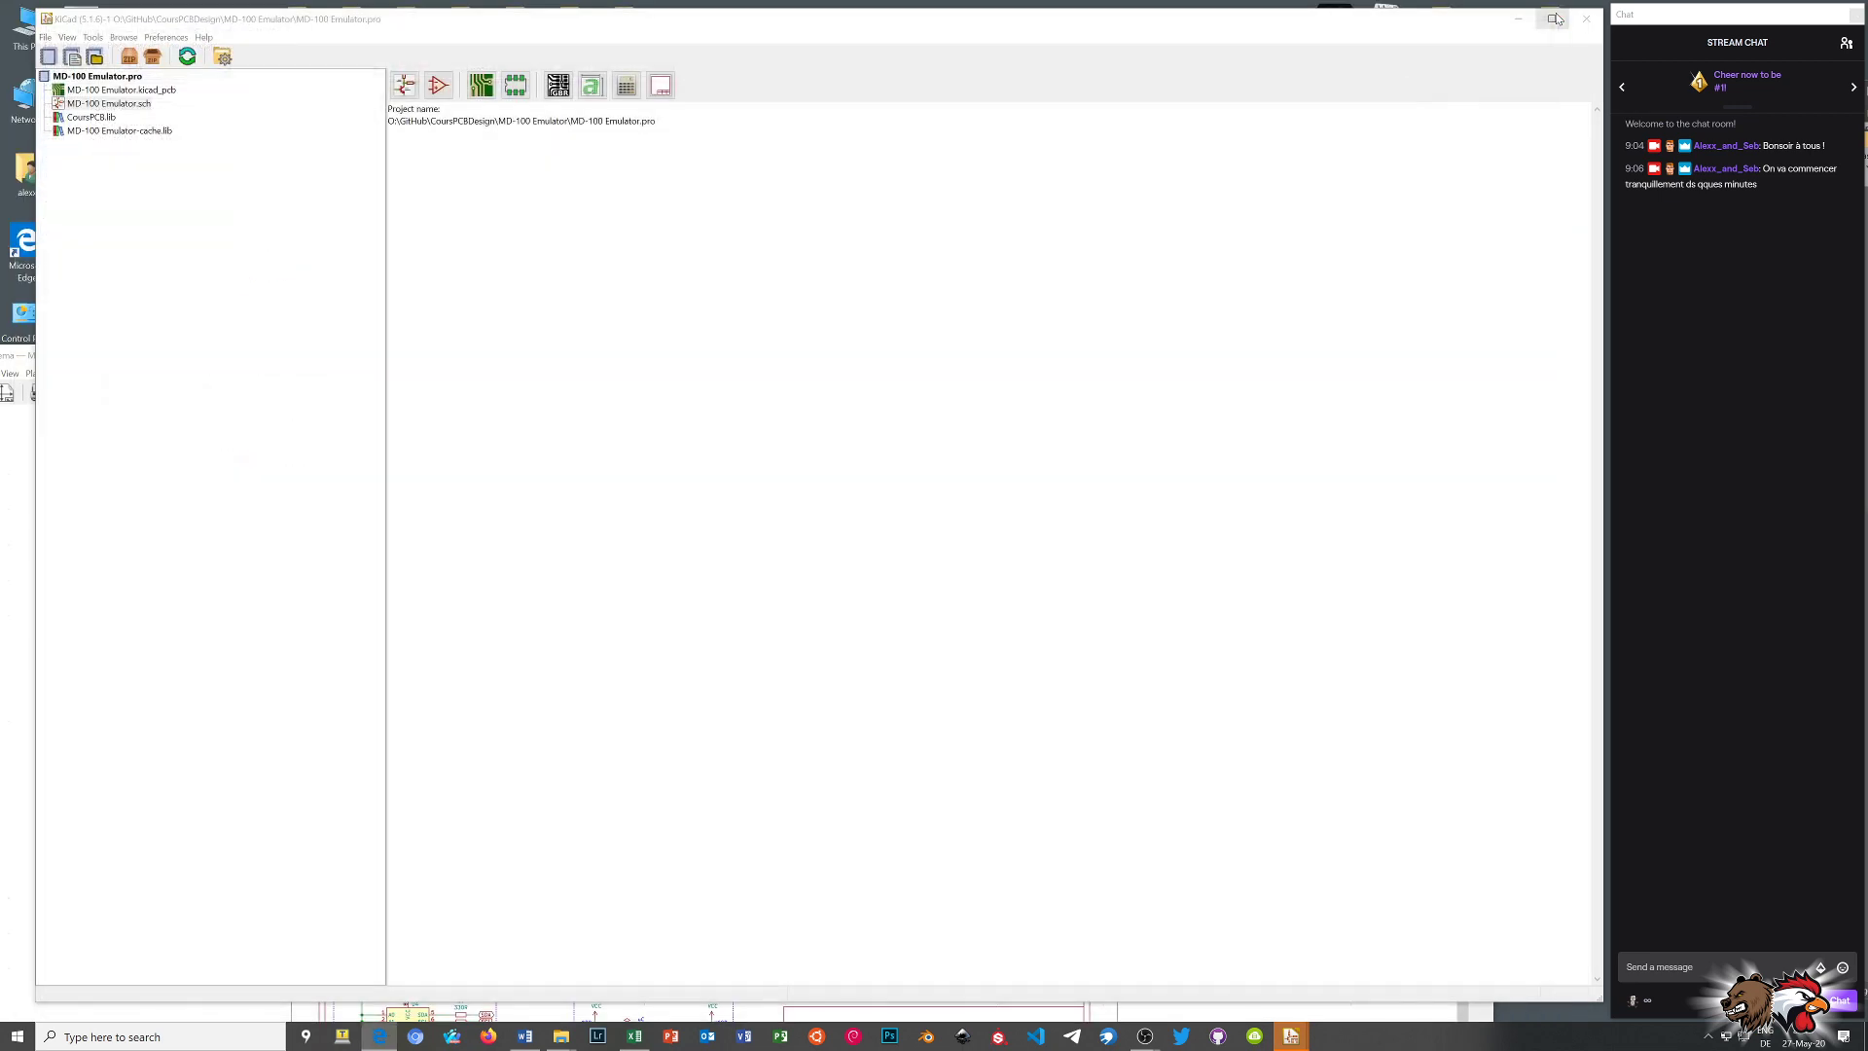
pyautogui.doubleClick(115, 105)
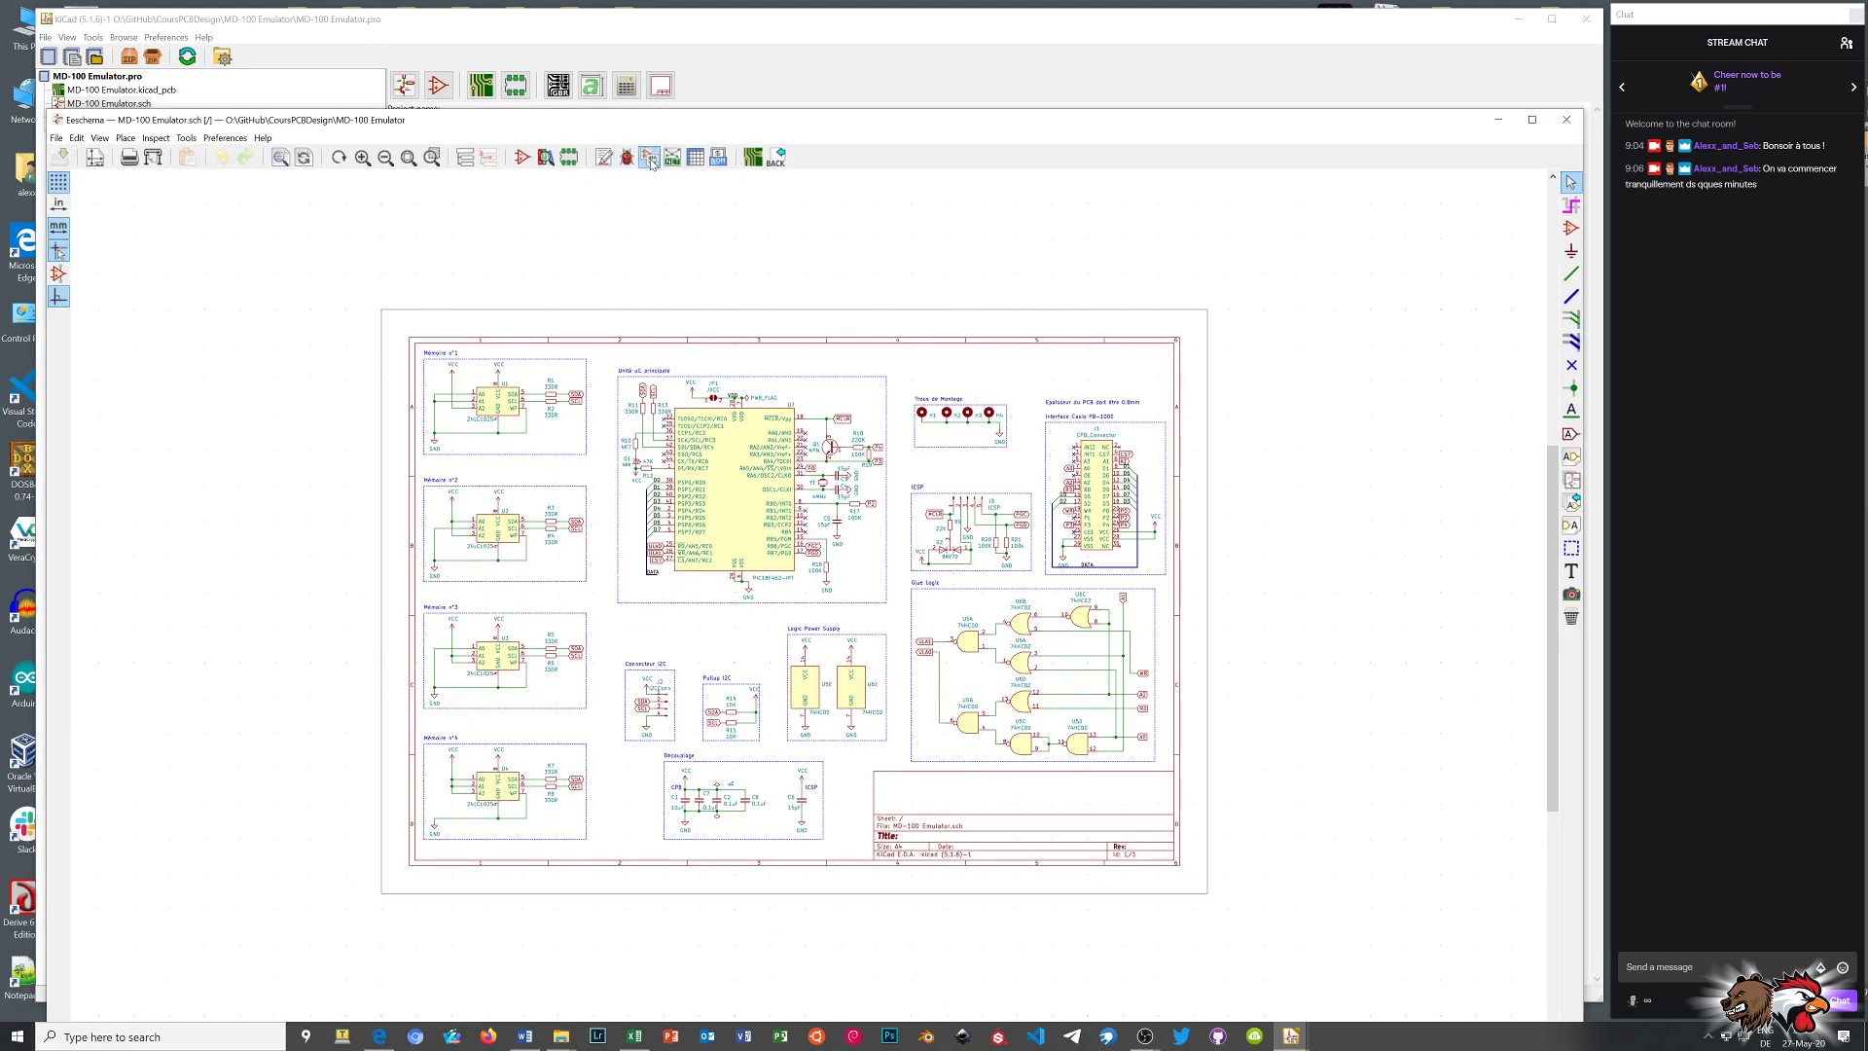
pyautogui.click(649, 157)
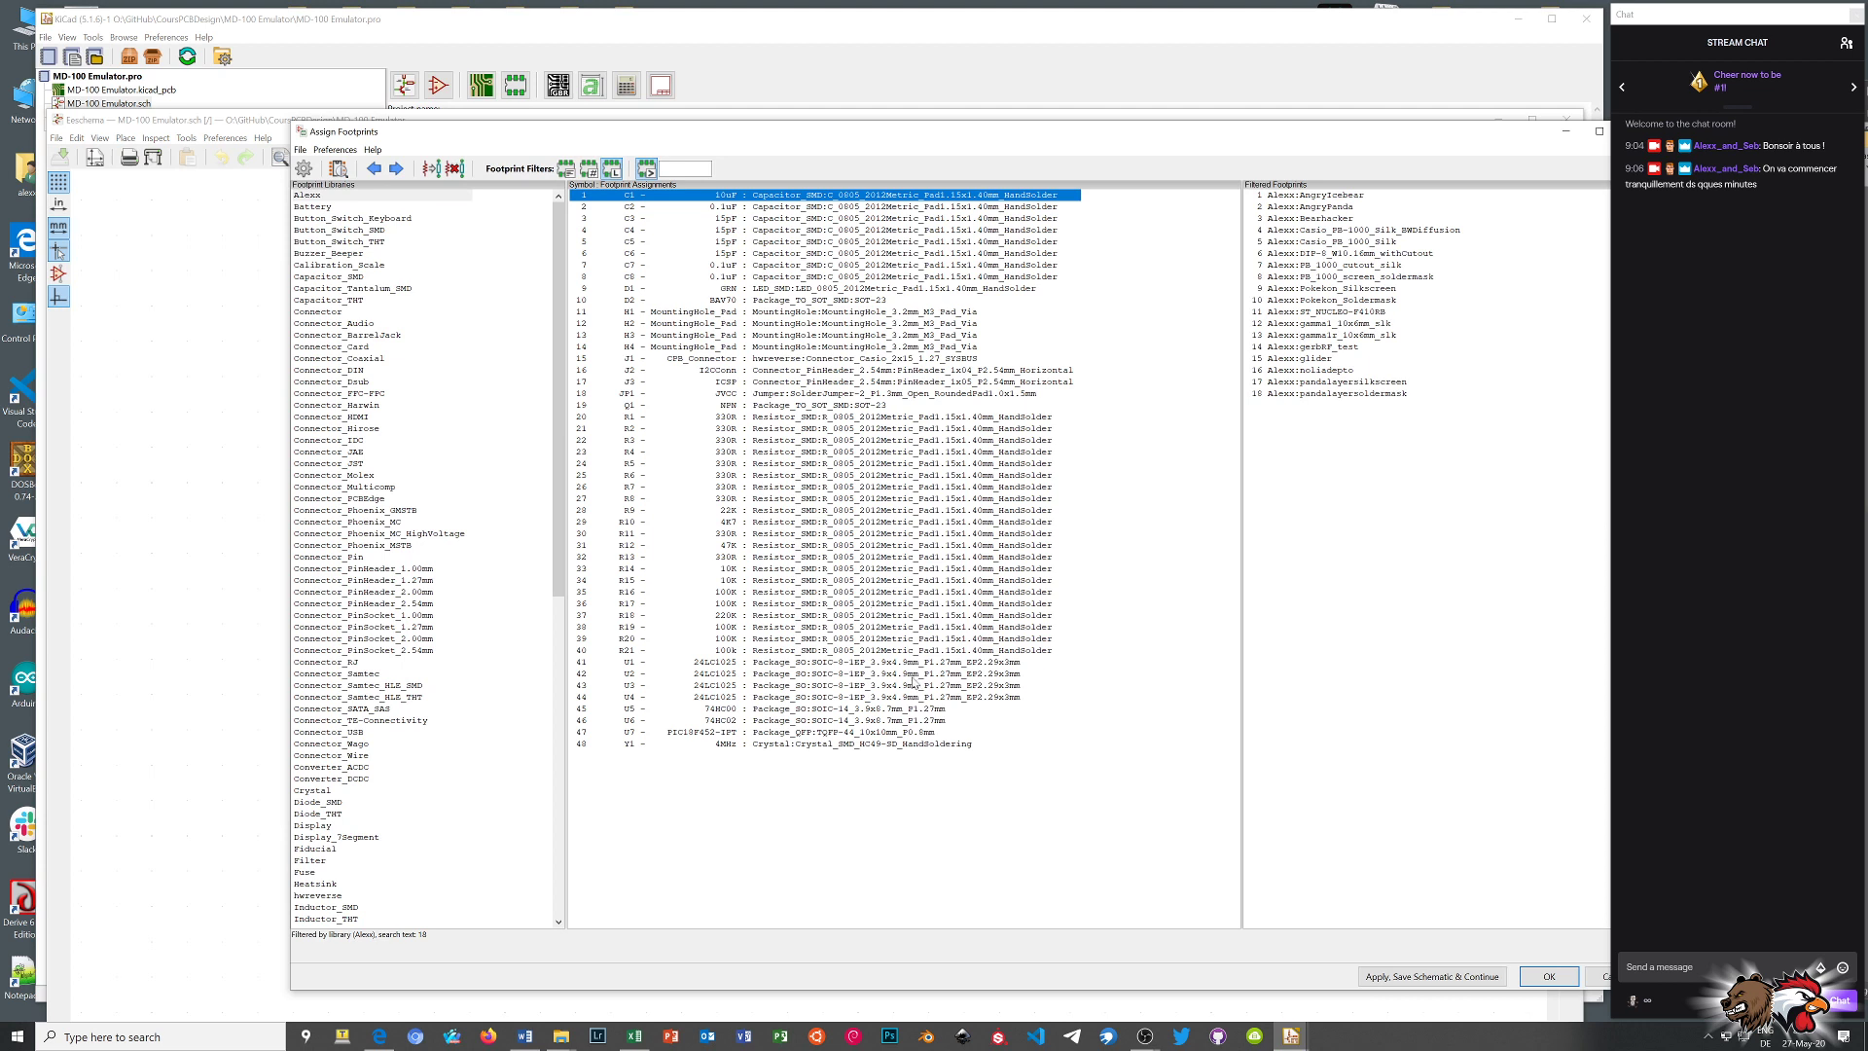
# Assign Package_SO:SOIC-8_3.9x4.9mm_P1.27mm to memory chips U1 to U4, save the schematic and close the footprint assignments
pyautogui.click(889, 662)
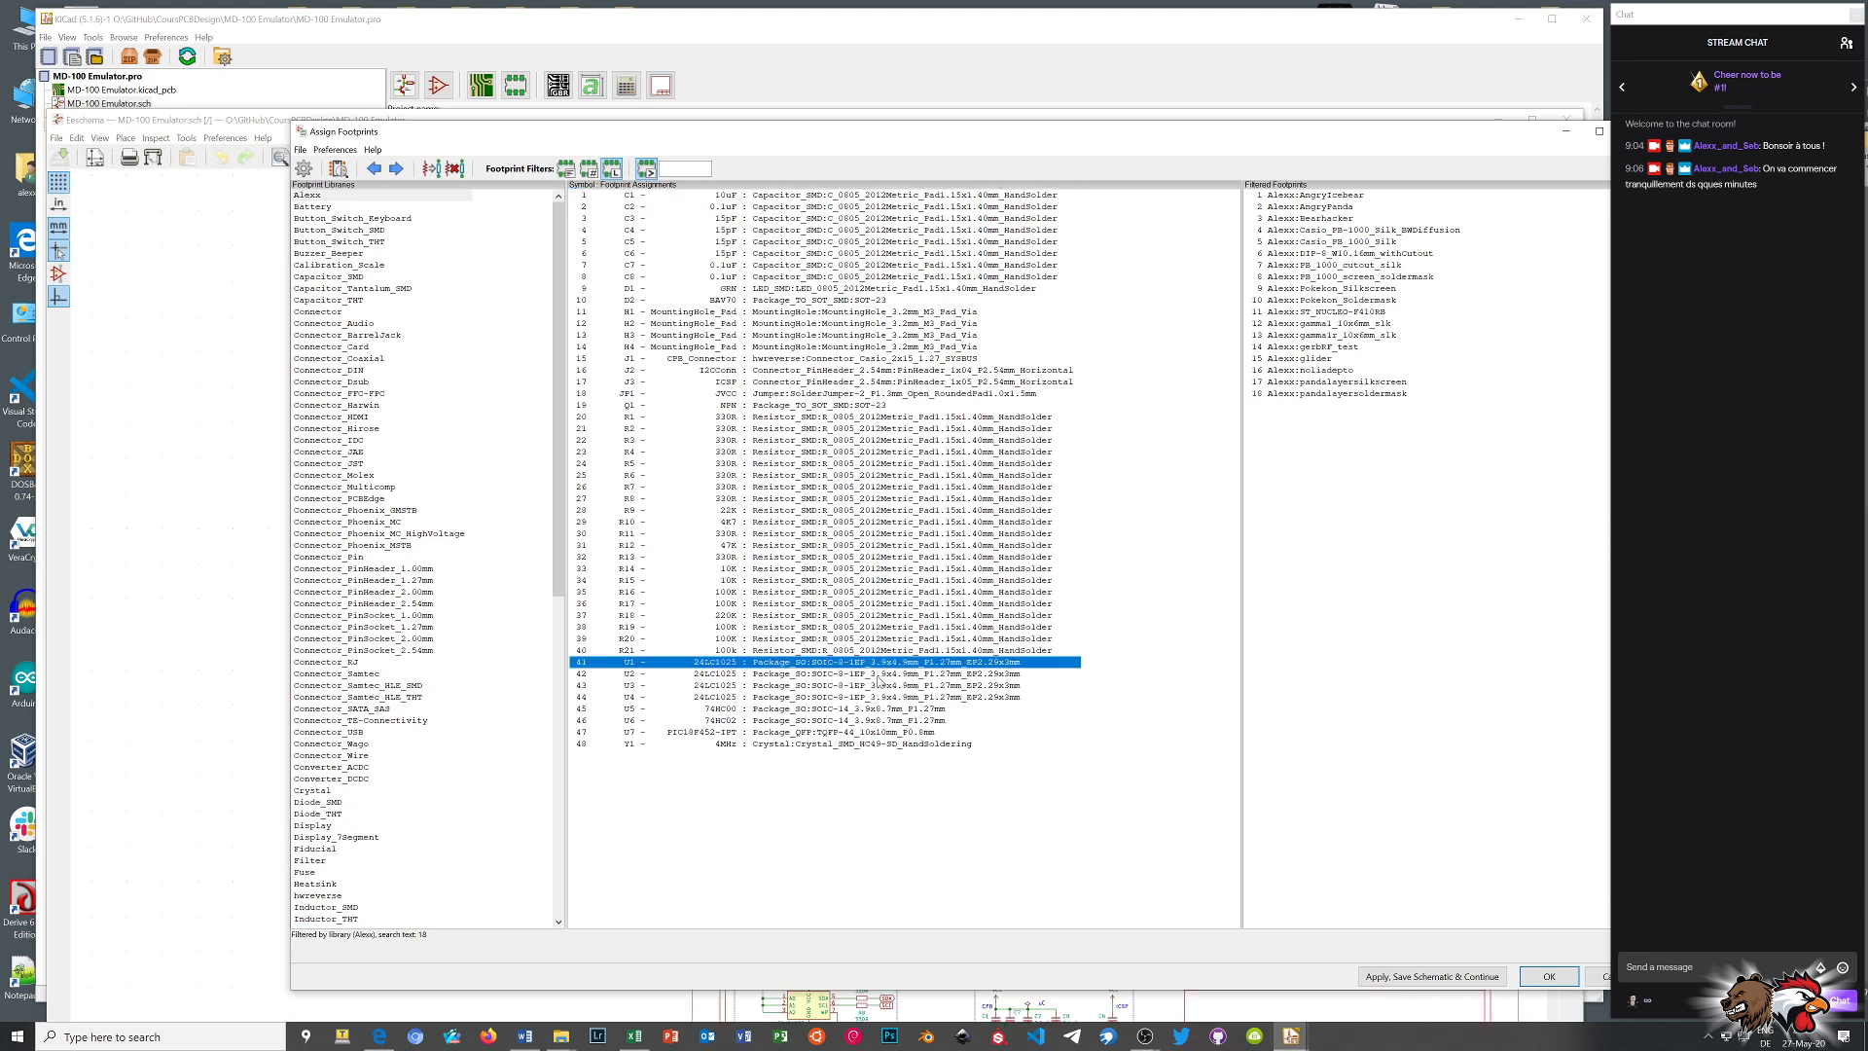
pyautogui.scroll(-11, 445, 611)
pyautogui.scroll(-1, 446, 611)
pyautogui.click(323, 709)
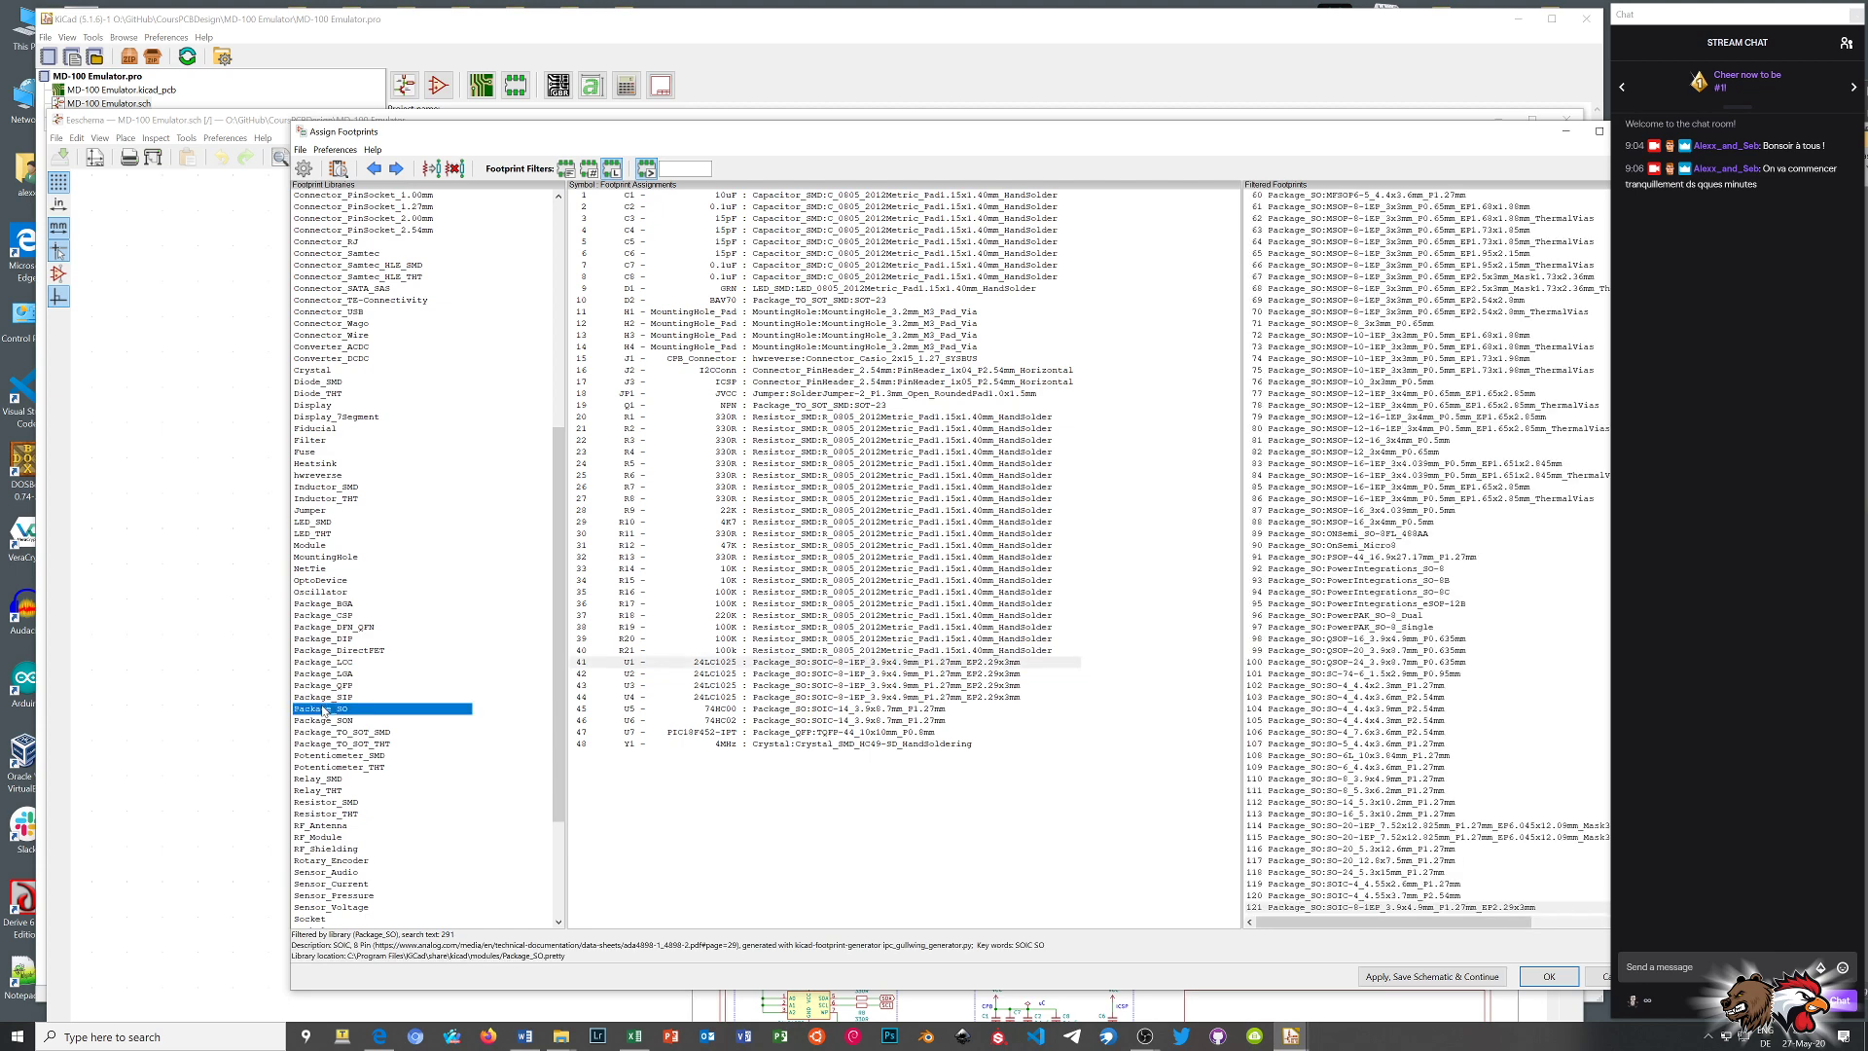
pyautogui.scroll(-10, 1346, 424)
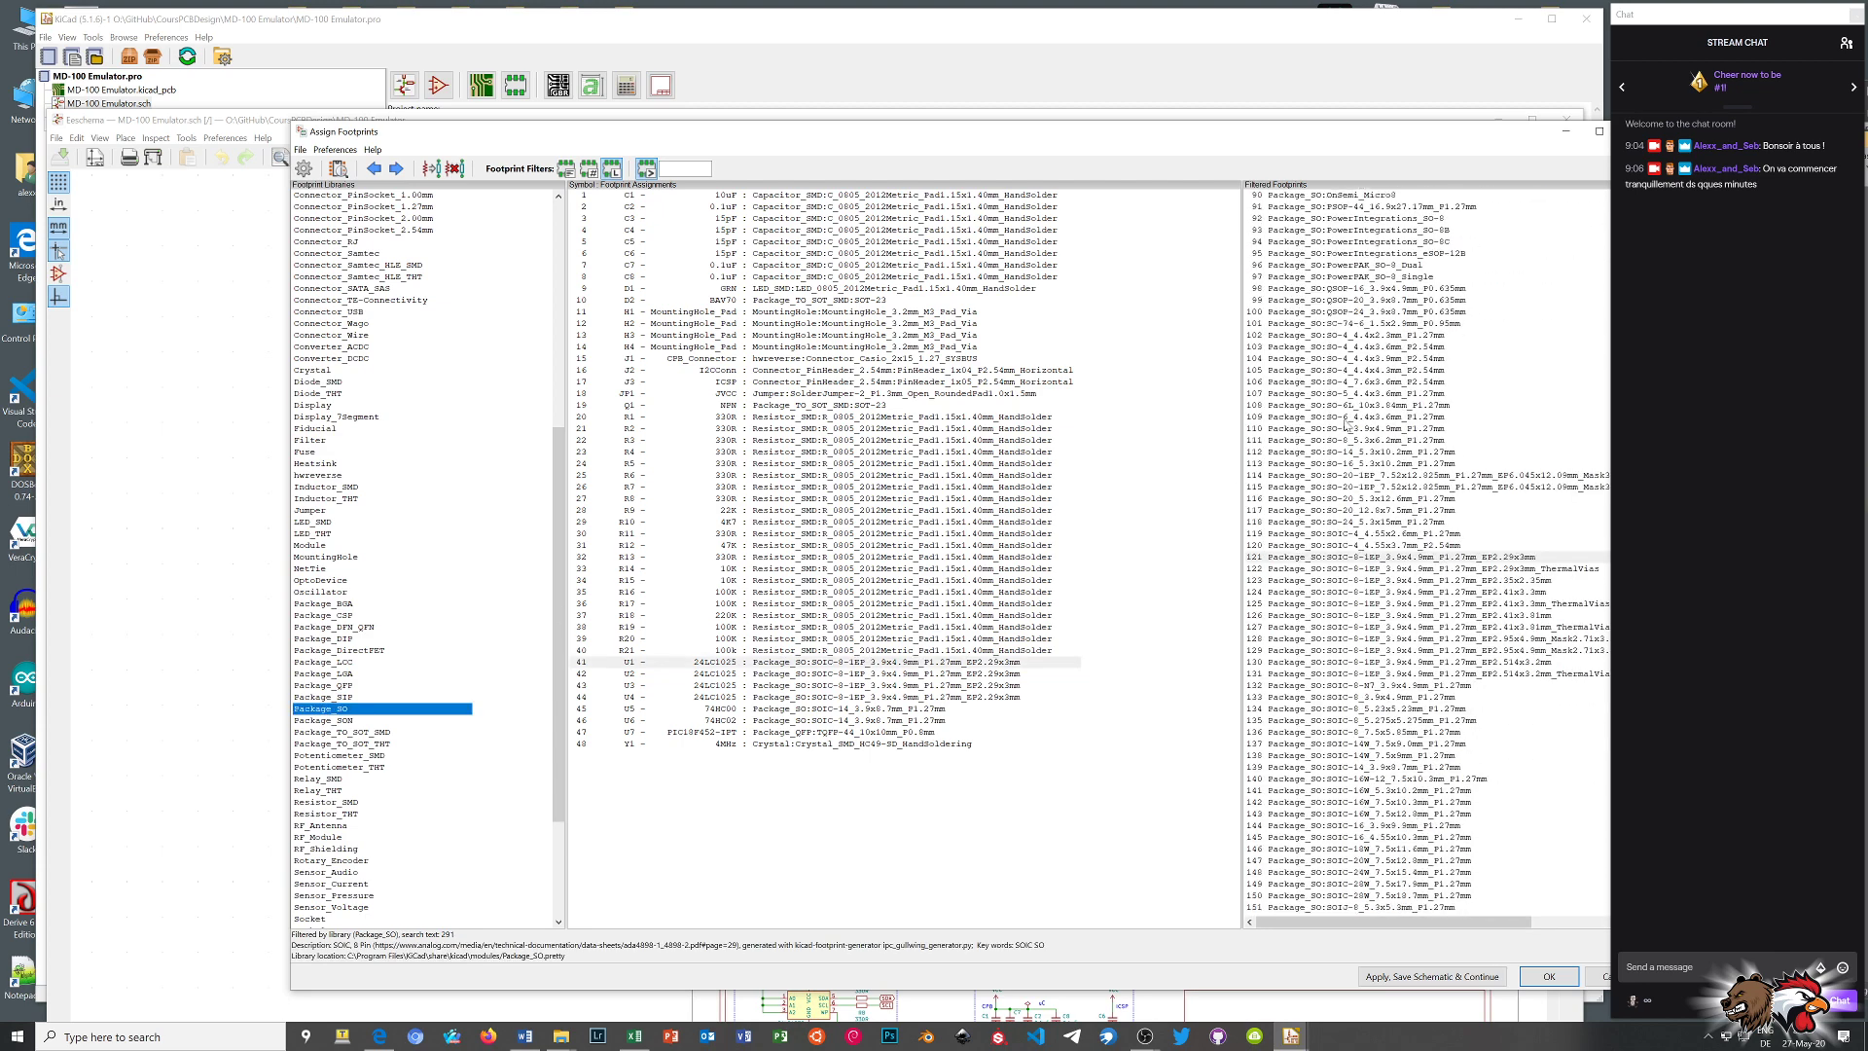
pyautogui.scroll(-3, 1345, 423)
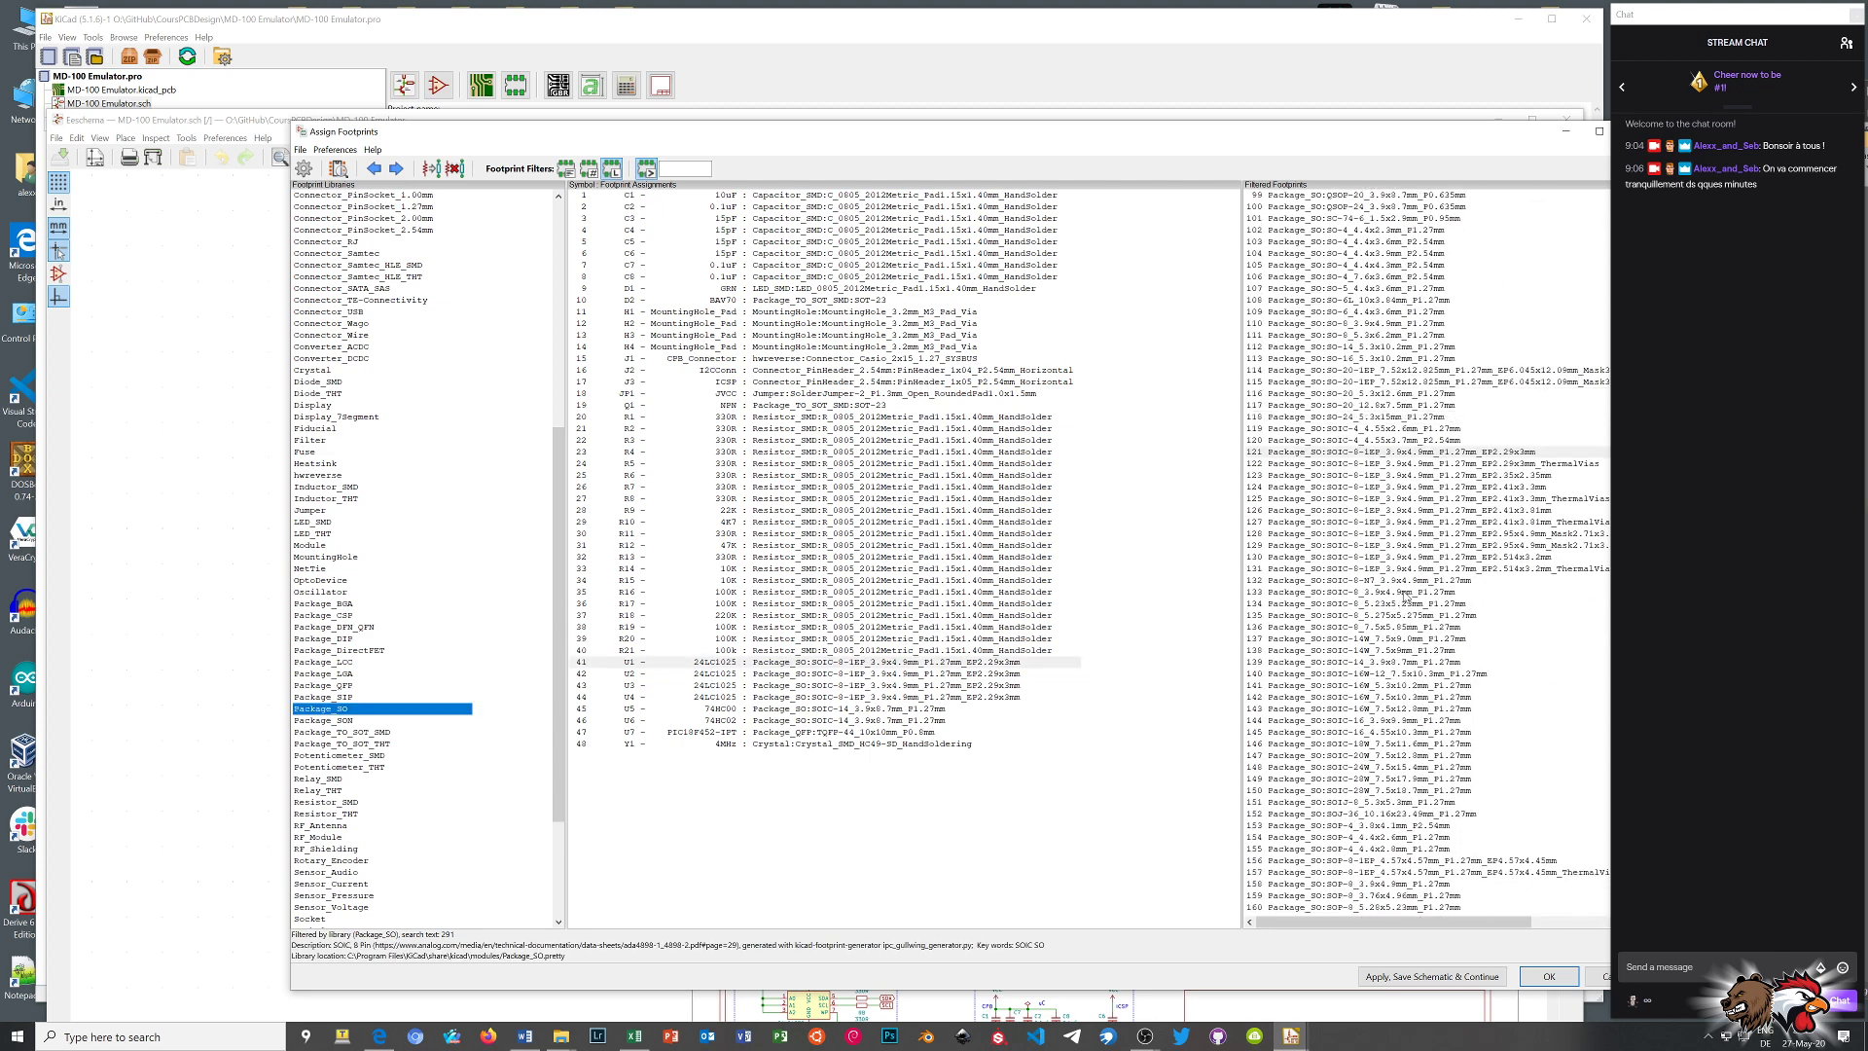
pyautogui.click(1405, 592)
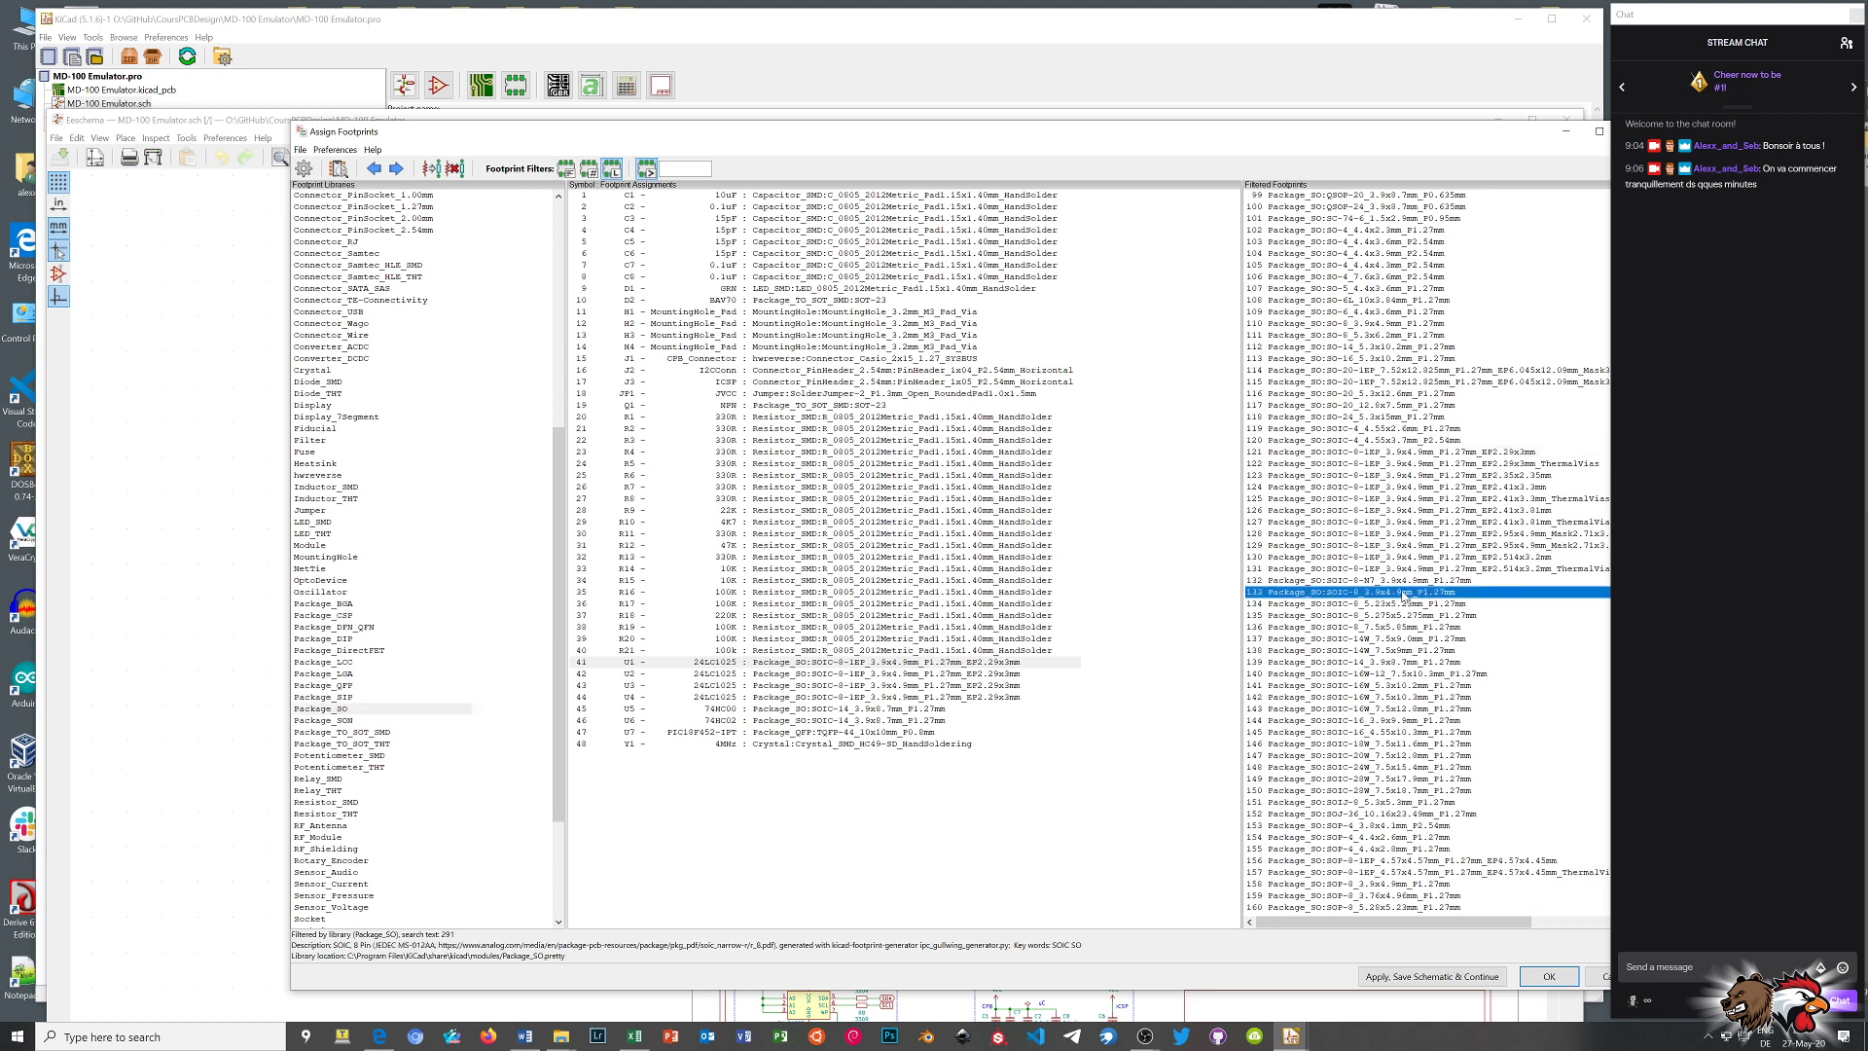
pyautogui.doubleClick(1405, 592)
pyautogui.doubleClick(1405, 592)
pyautogui.doubleClick(1405, 592)
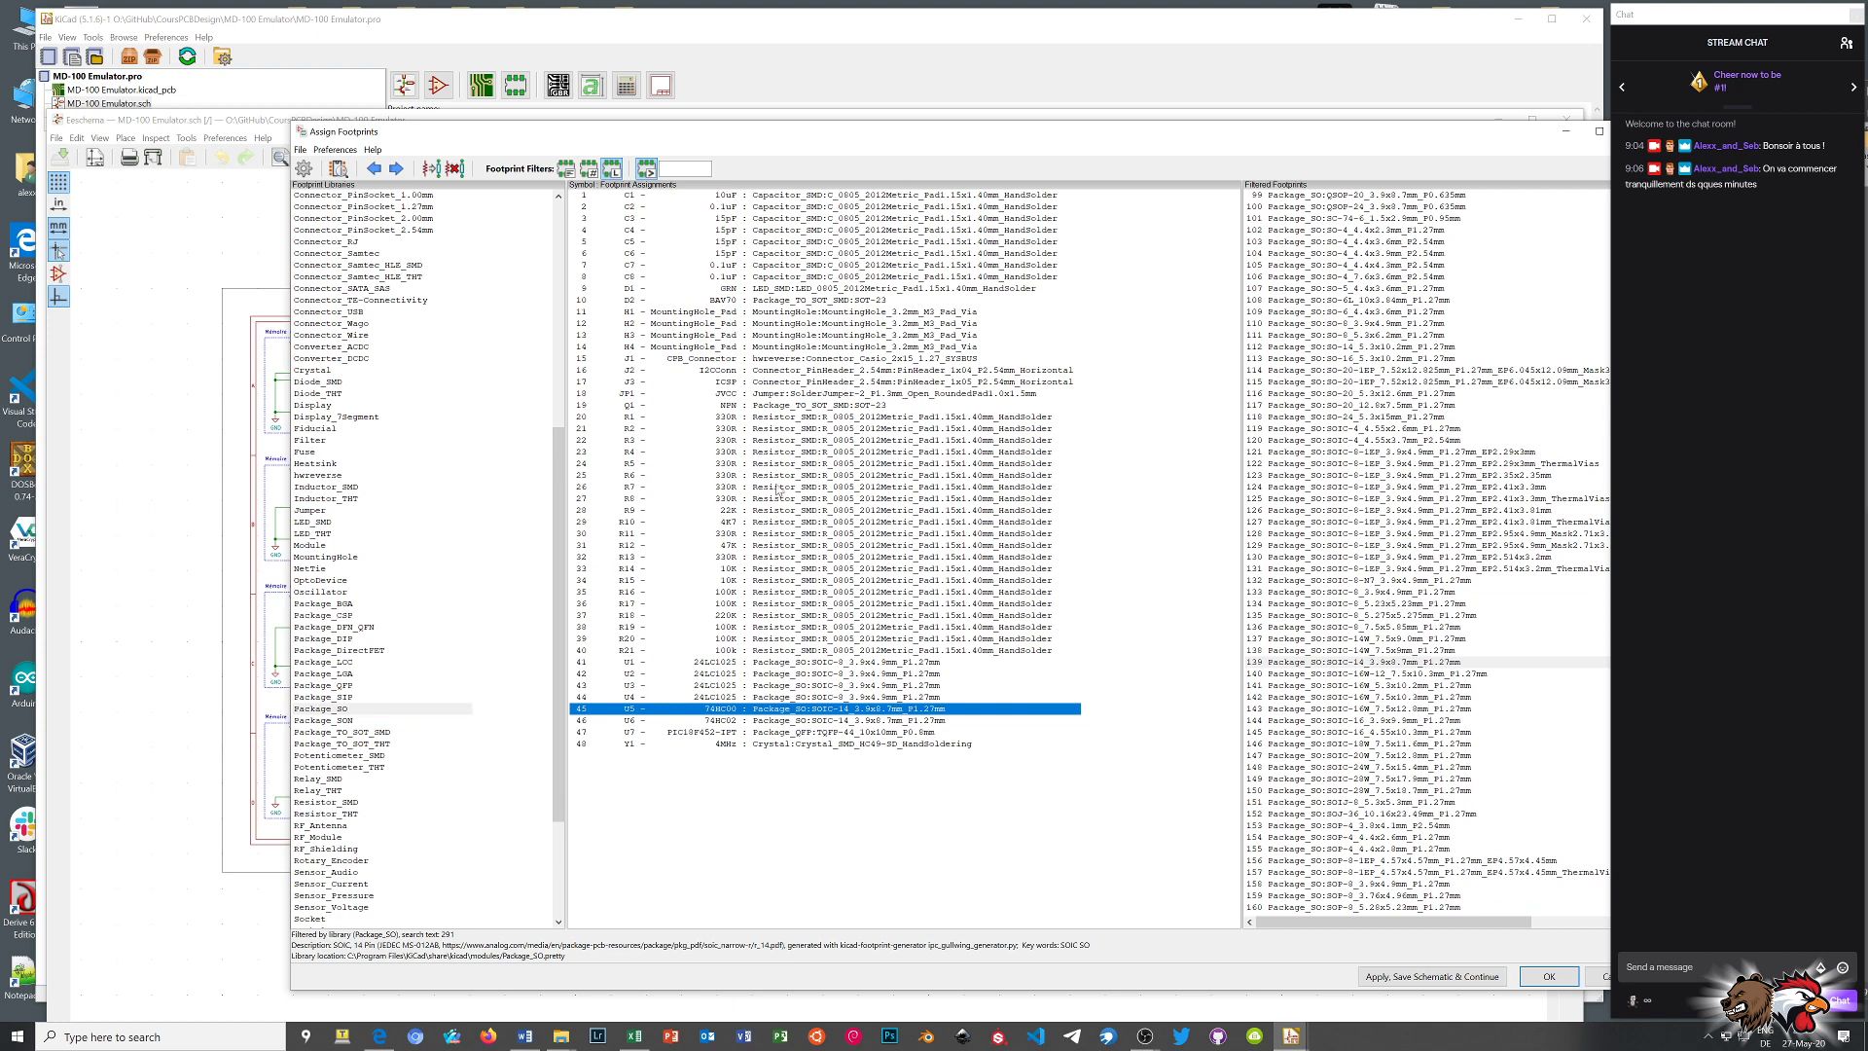
pyautogui.click(1433, 978)
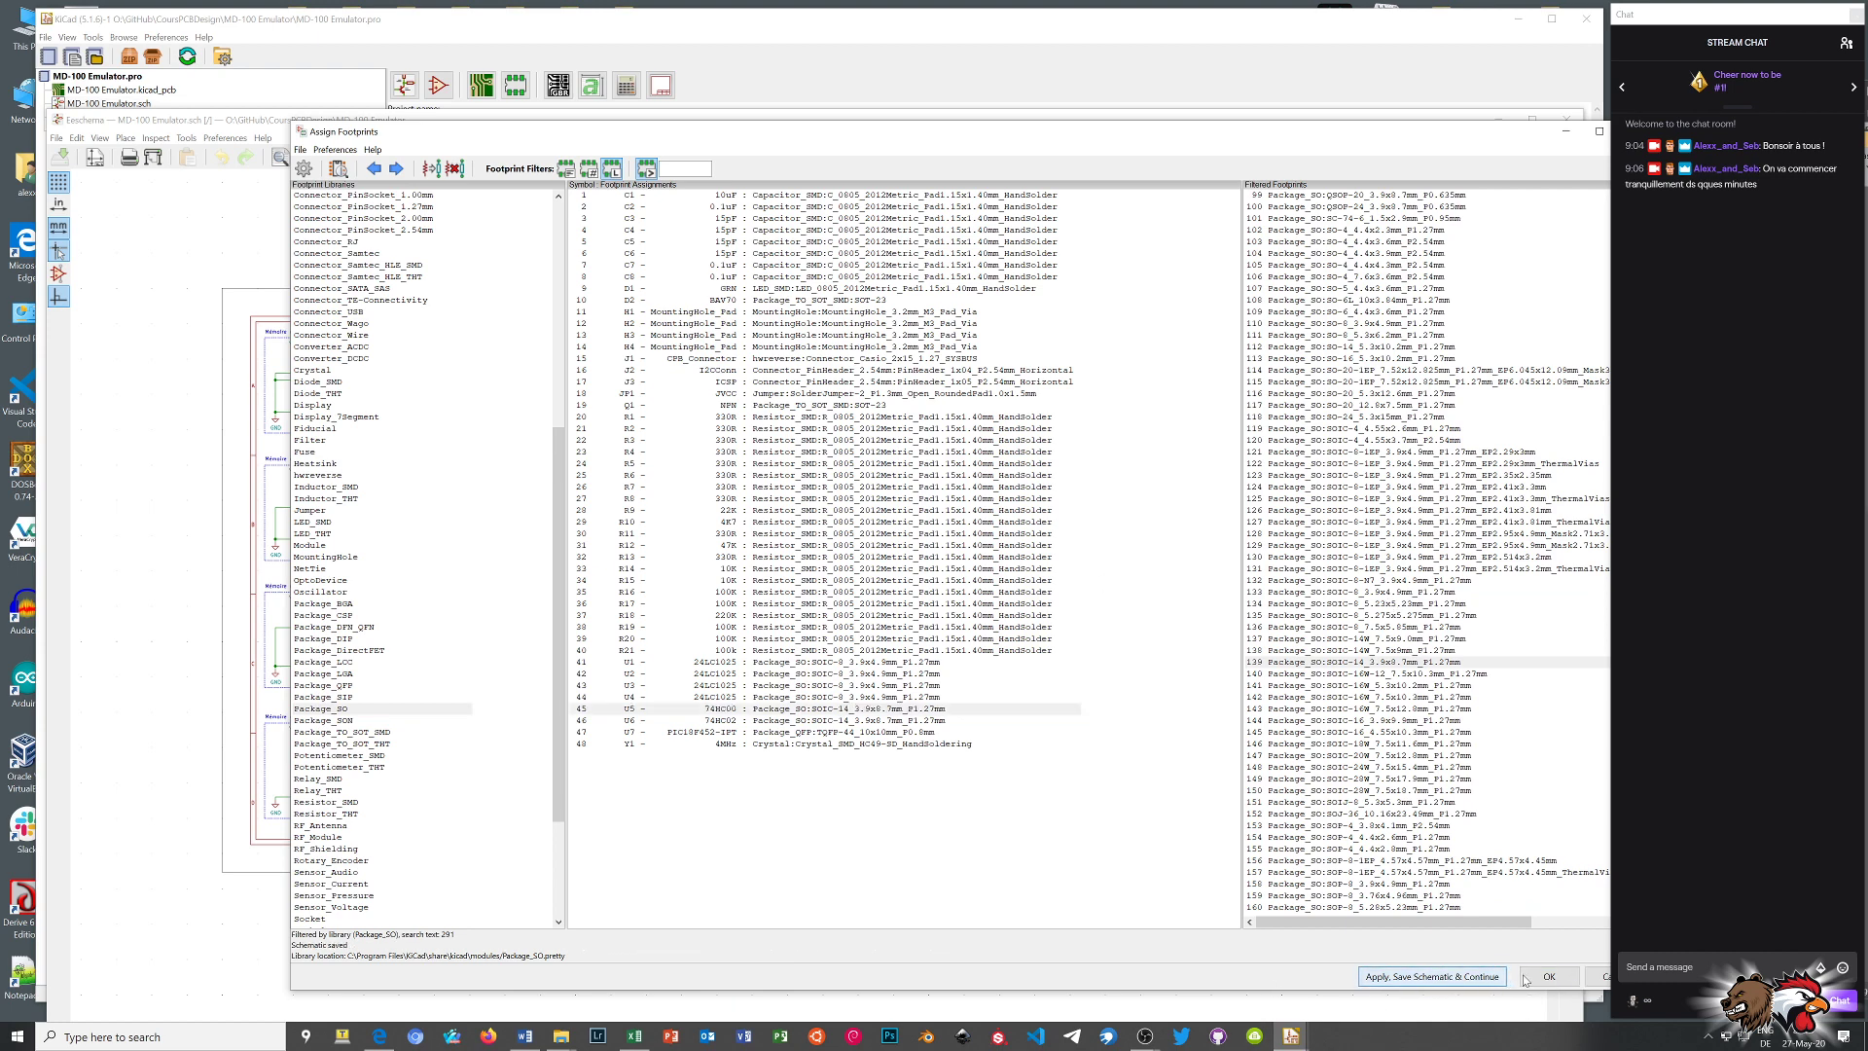
pyautogui.click(1549, 977)
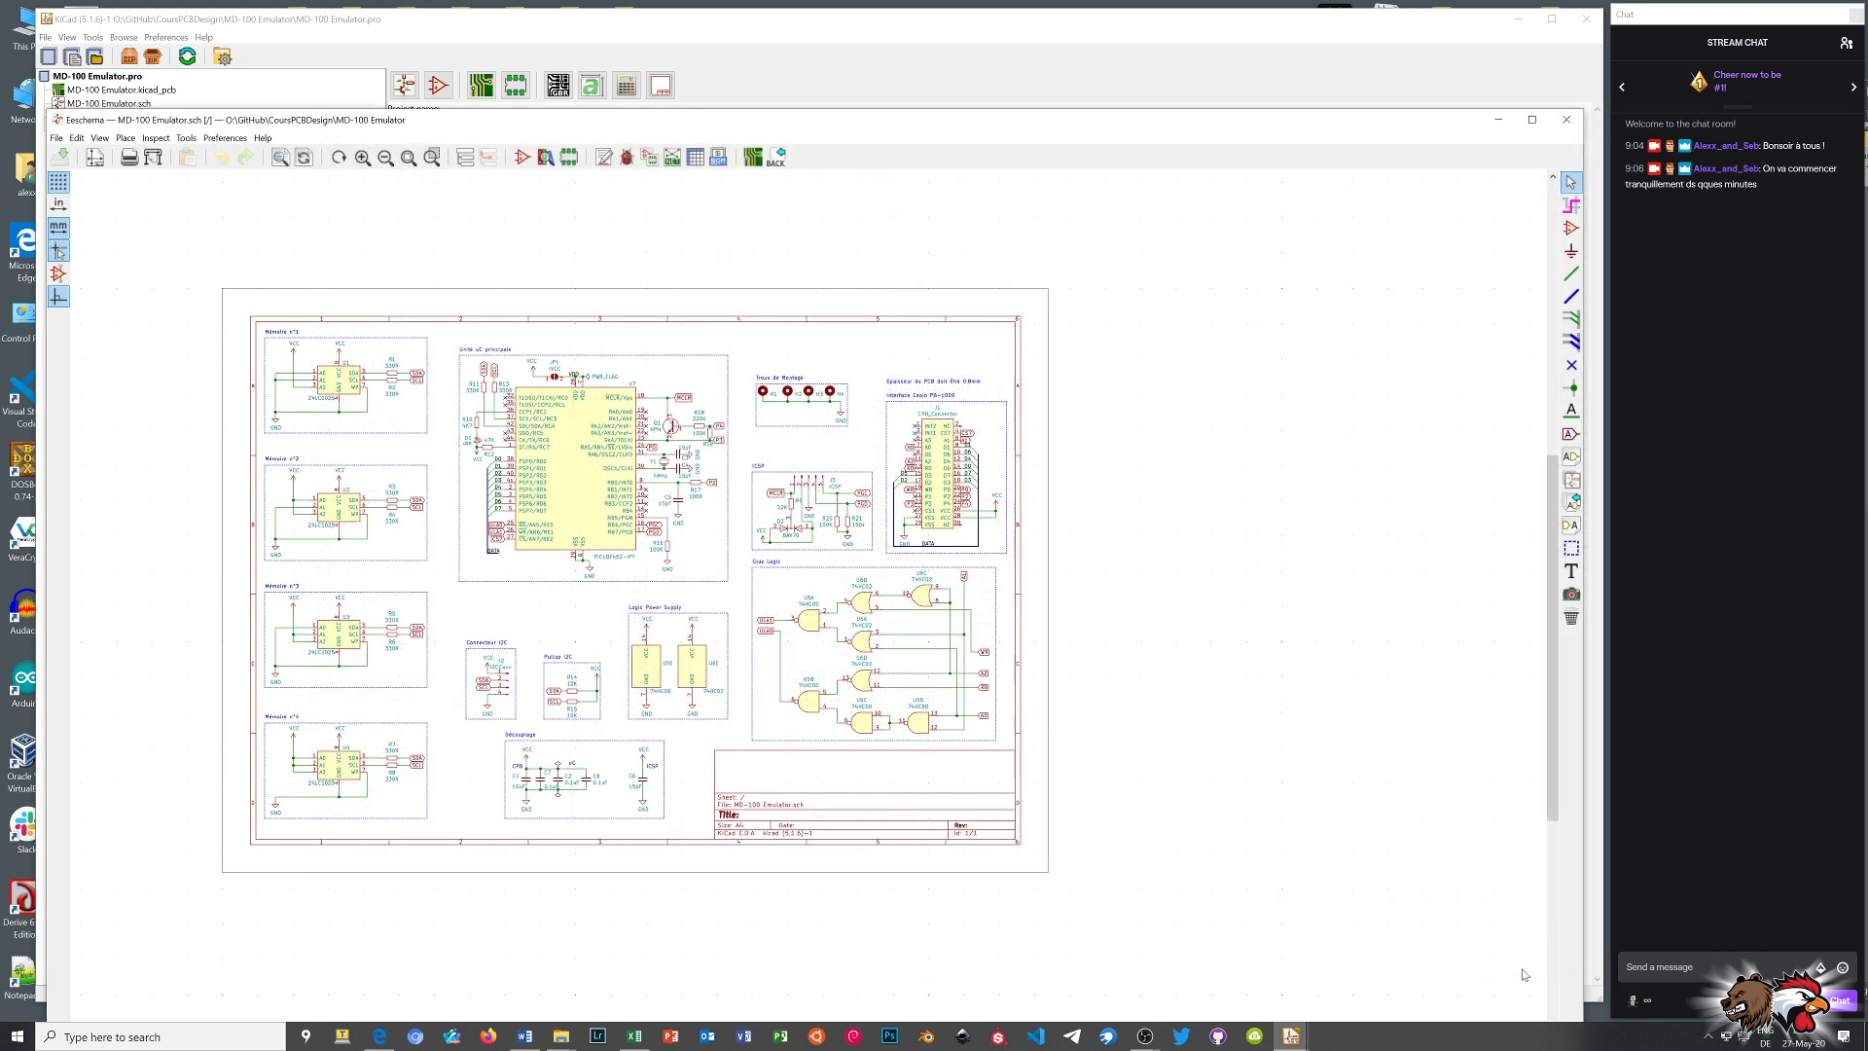
# Update the PCB from the schematic with footprints re-associated by reference
pyautogui.click(753, 157)
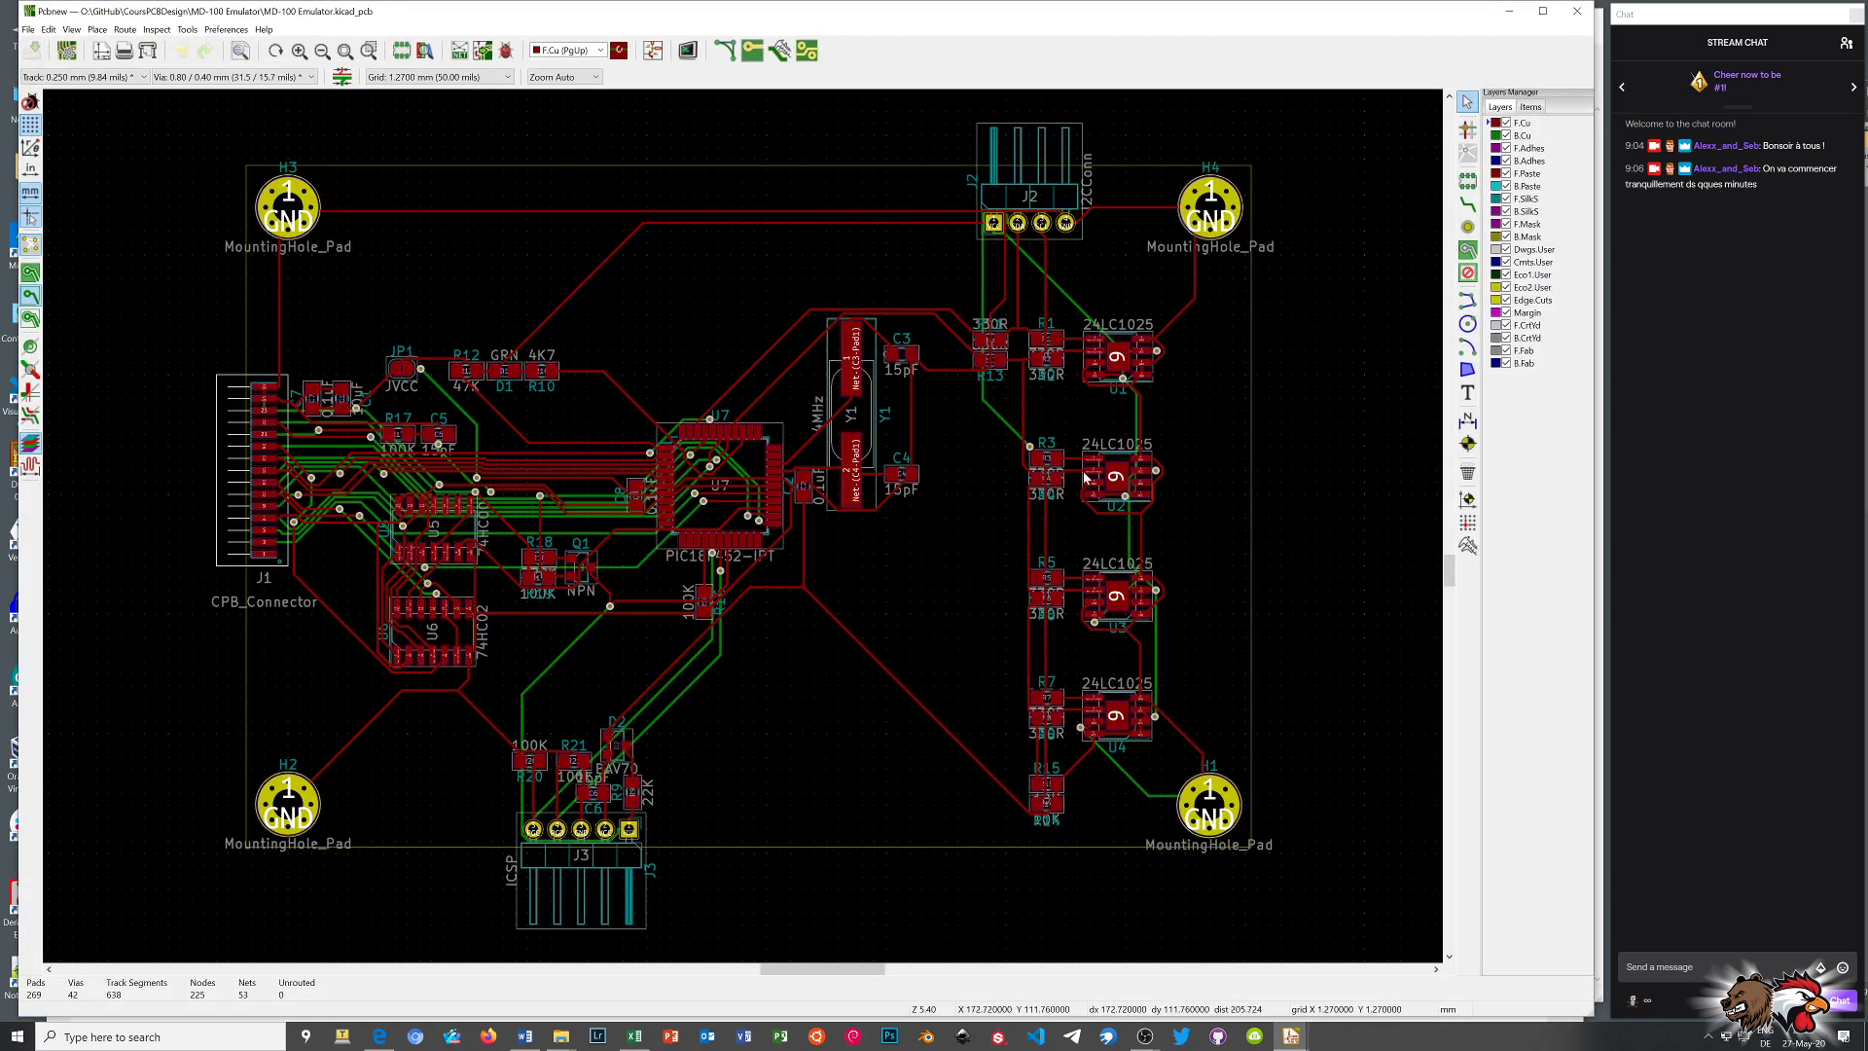
pyautogui.click(482, 52)
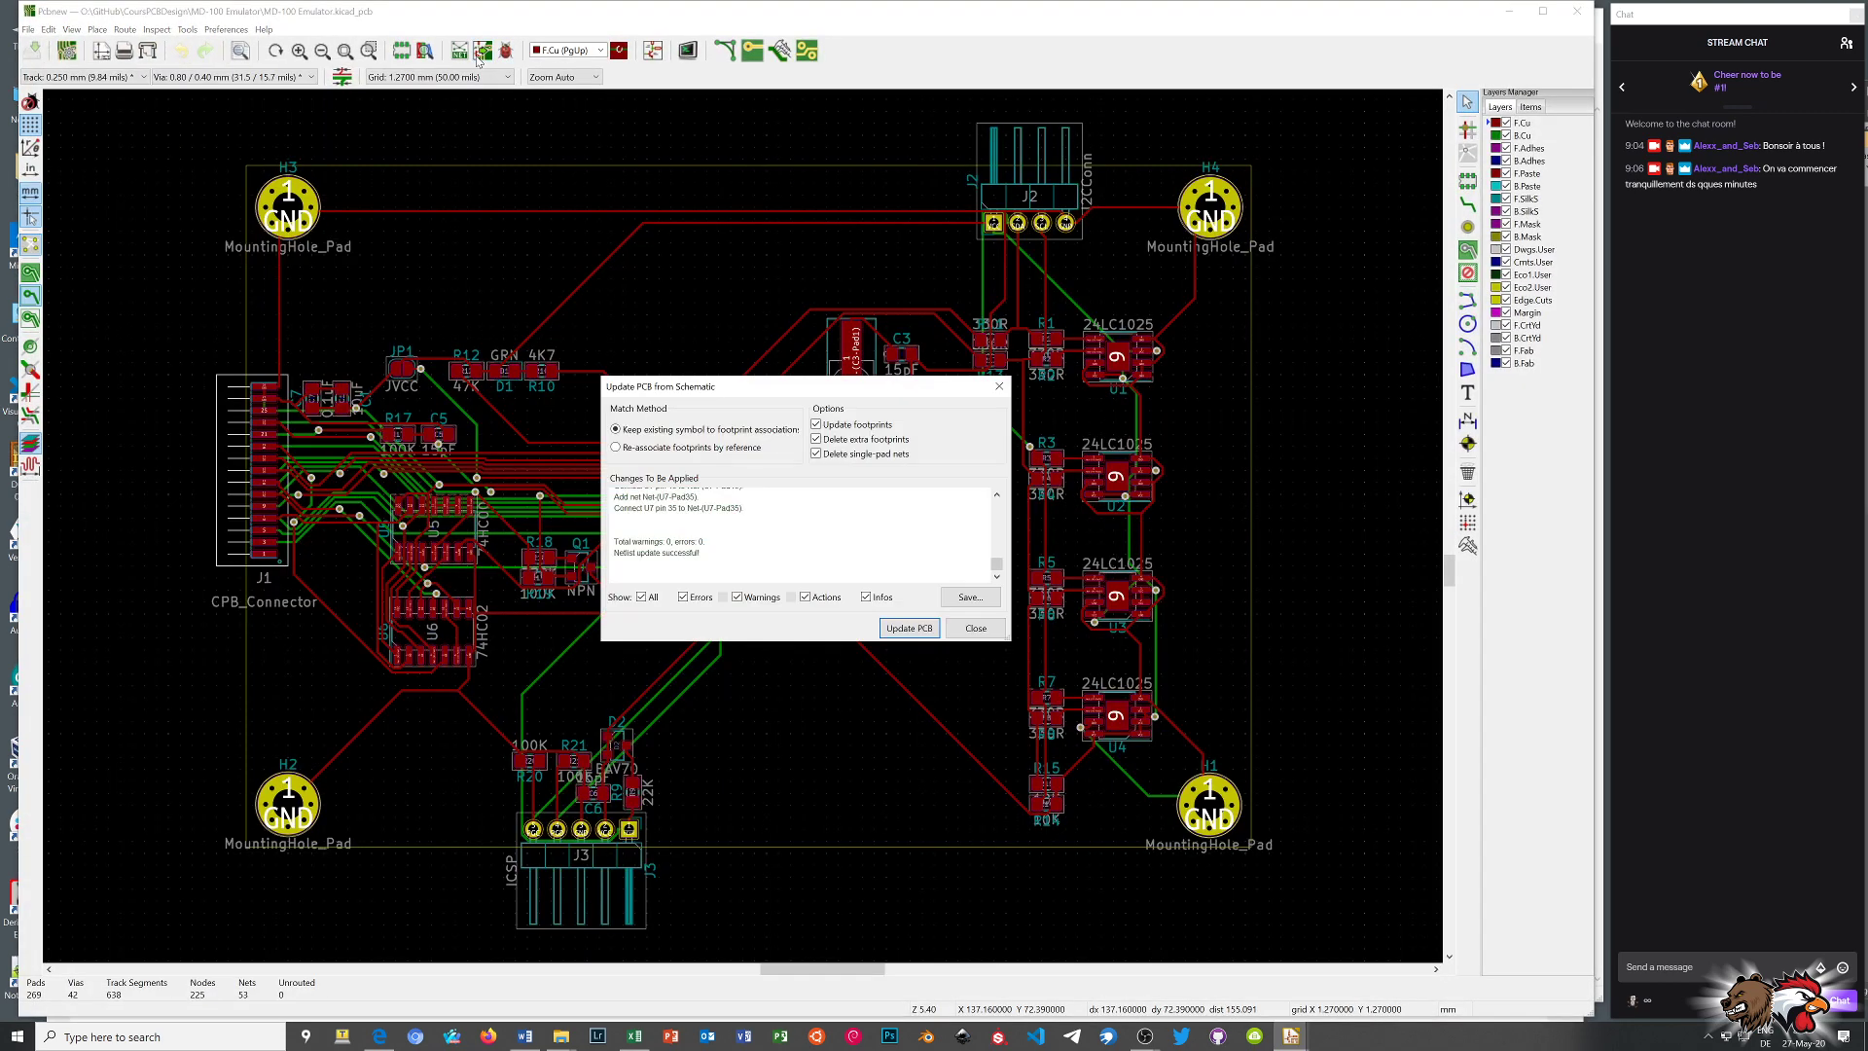
pyautogui.click(718, 447)
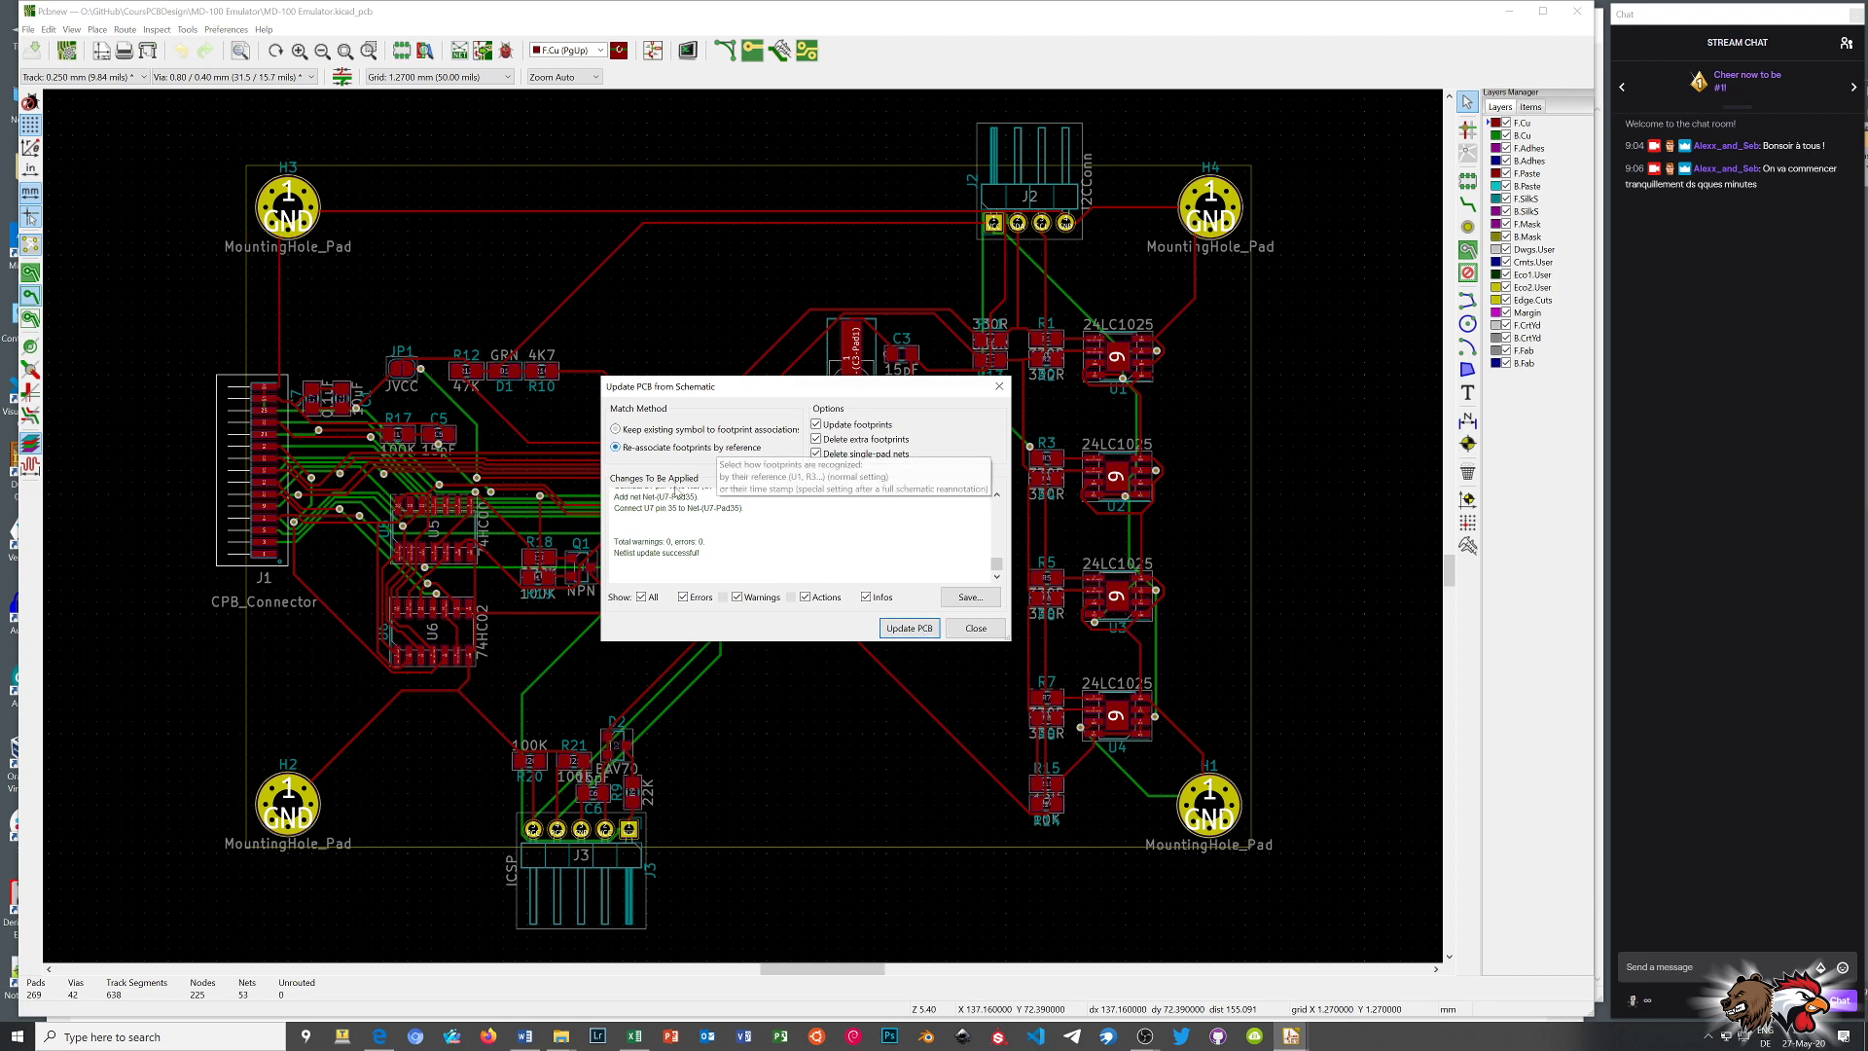
pyautogui.click(908, 629)
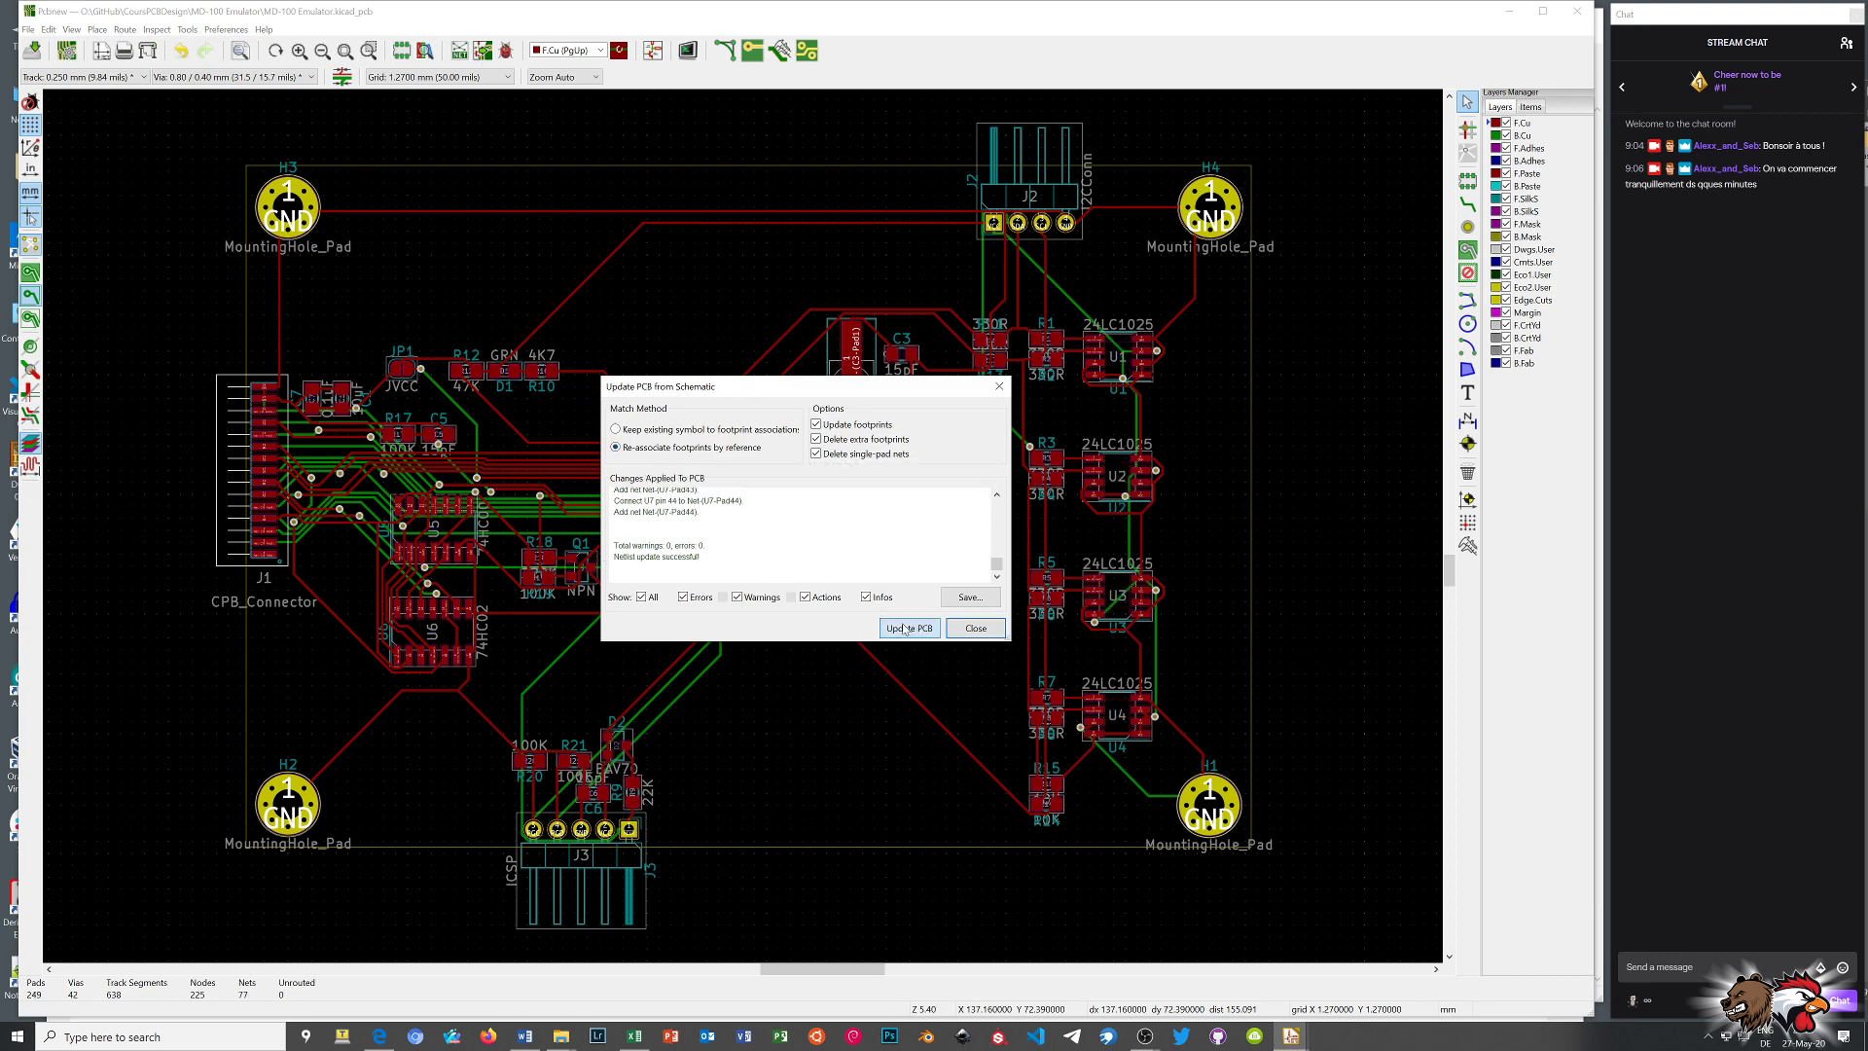
pyautogui.click(976, 628)
# Inspect the pads and tracks of the replaced memory chip footprints on the board layout
pyautogui.scroll(1, 1090, 635)
pyautogui.scroll(4, 744, 532)
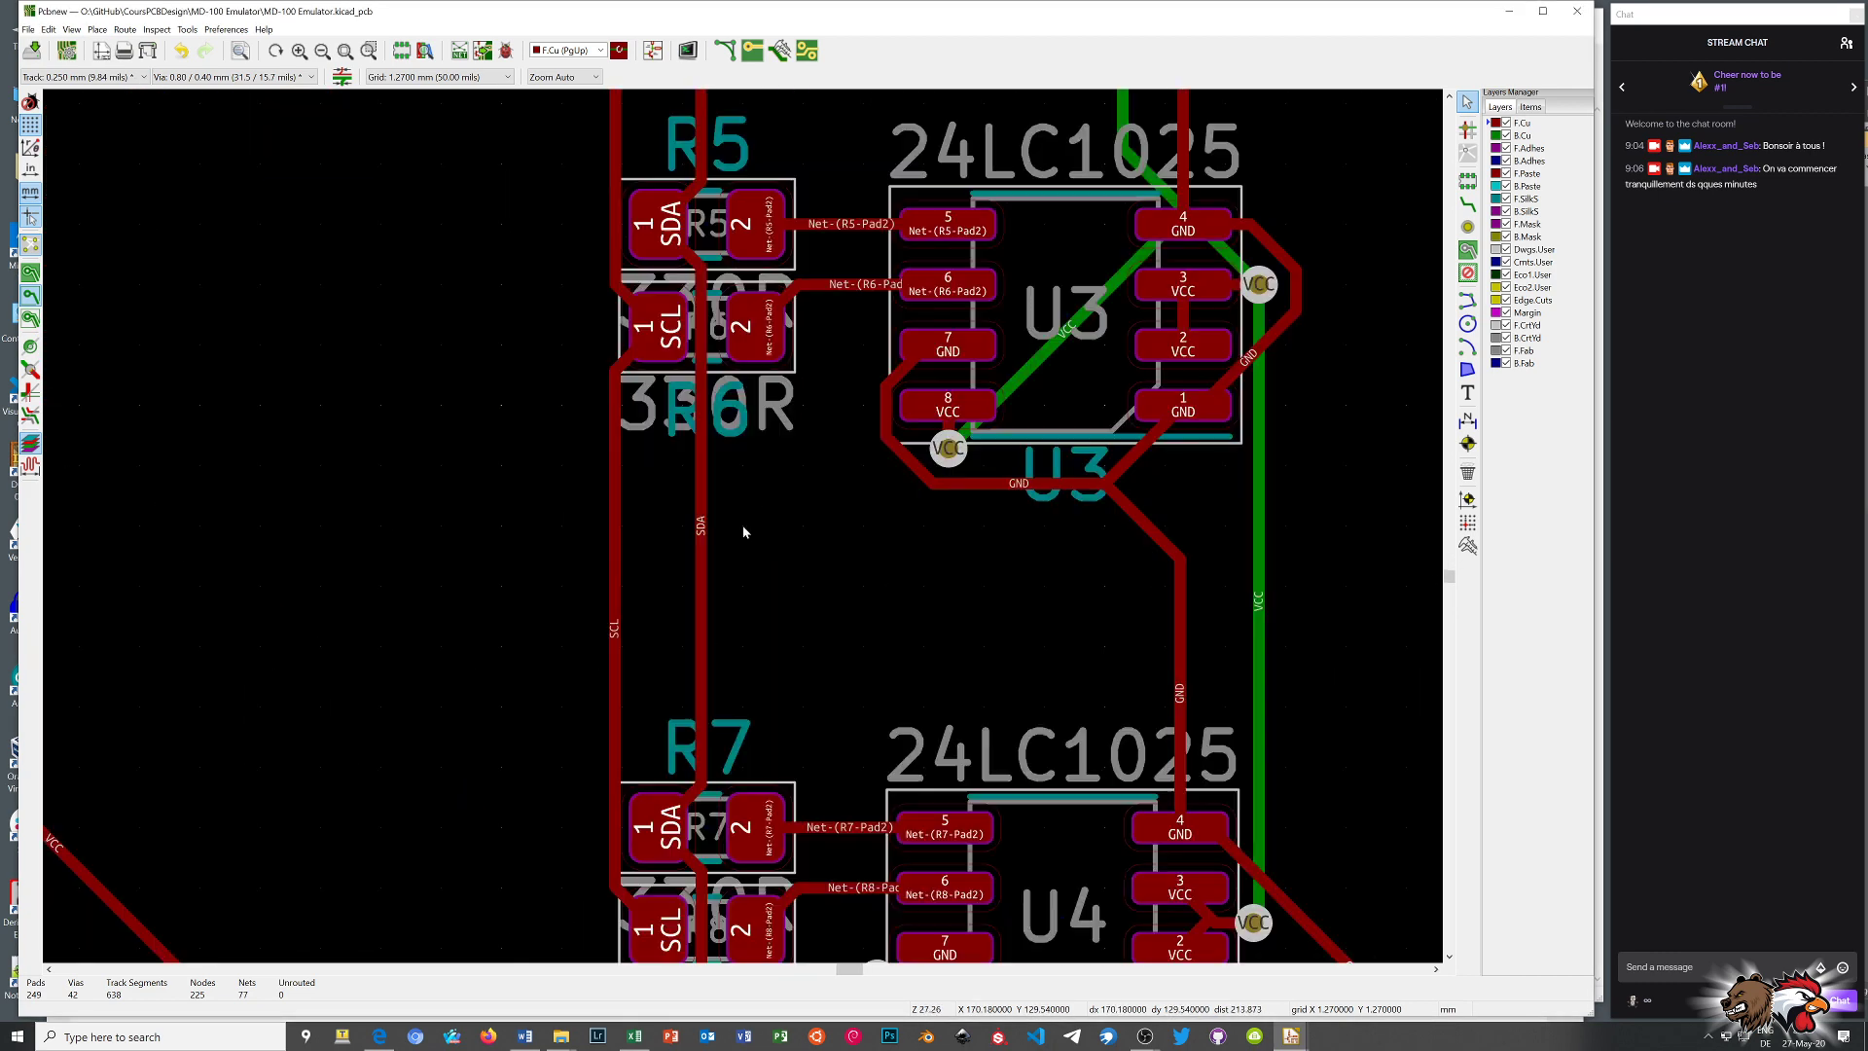
pyautogui.scroll(-3, 743, 531)
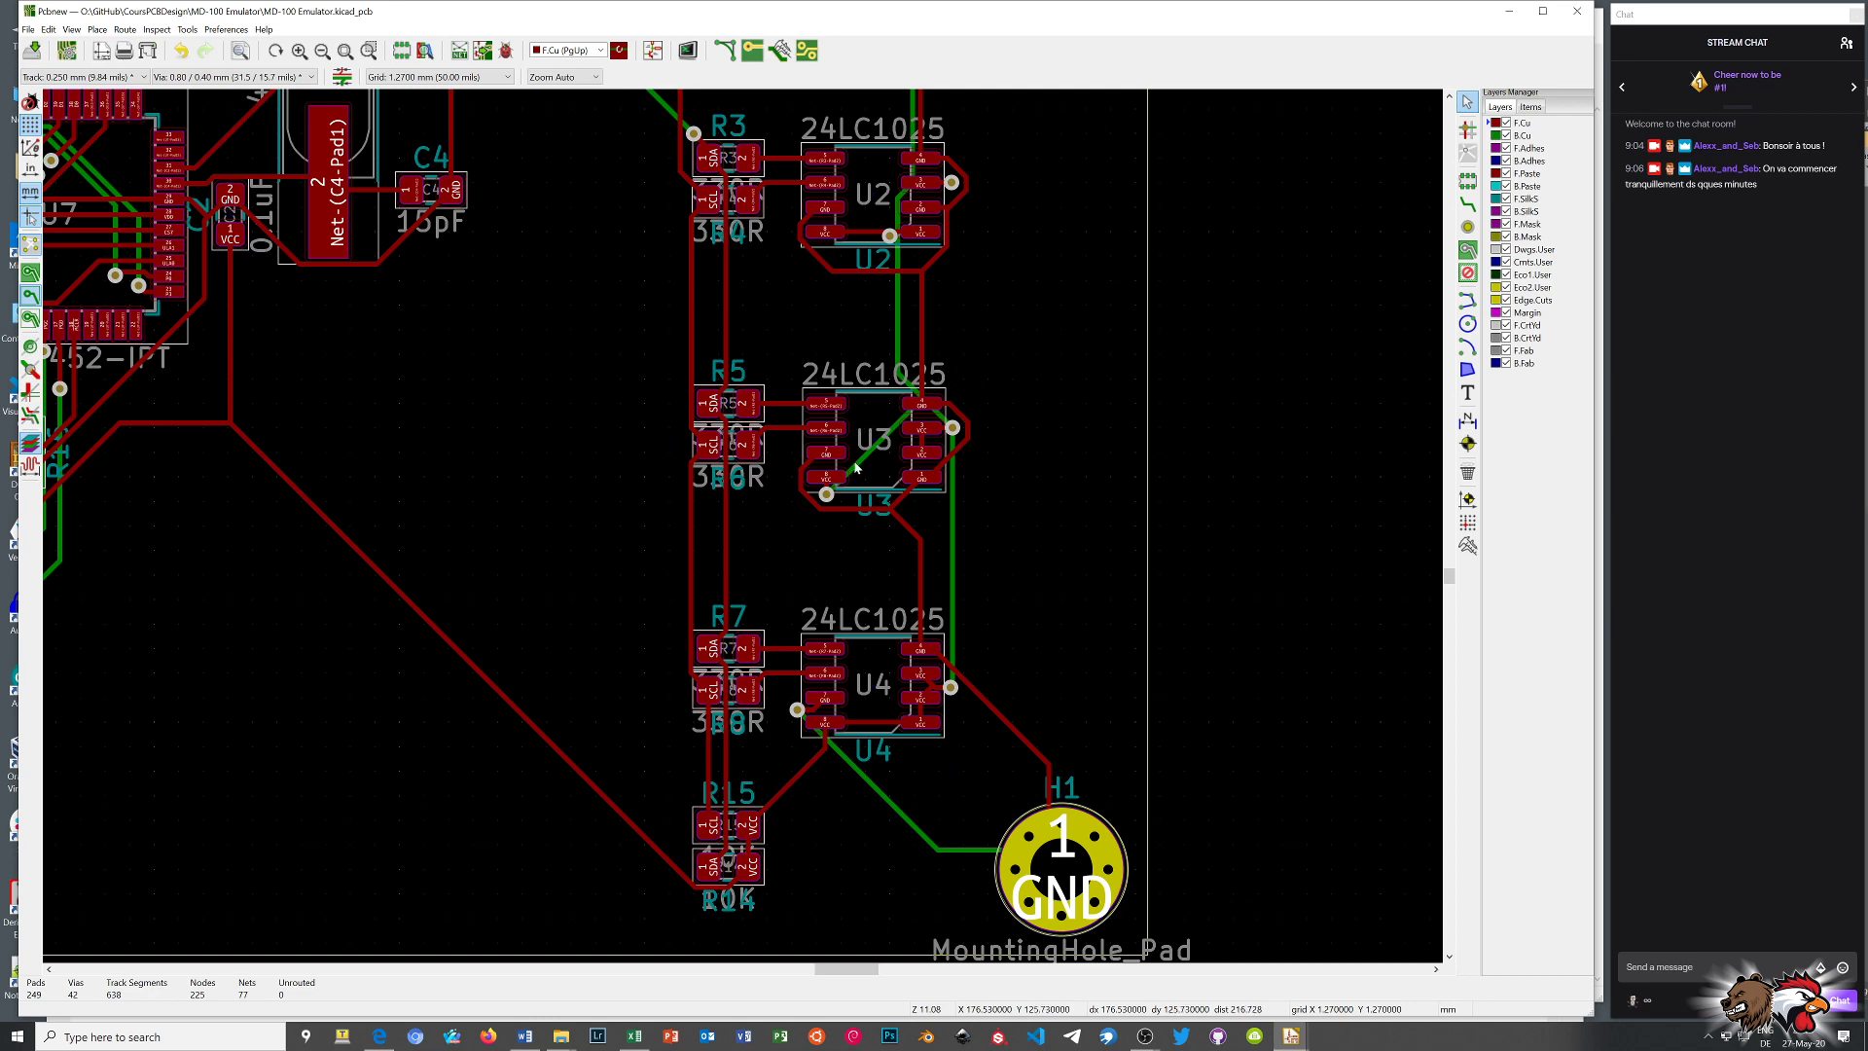
pyautogui.scroll(-3, 879, 493)
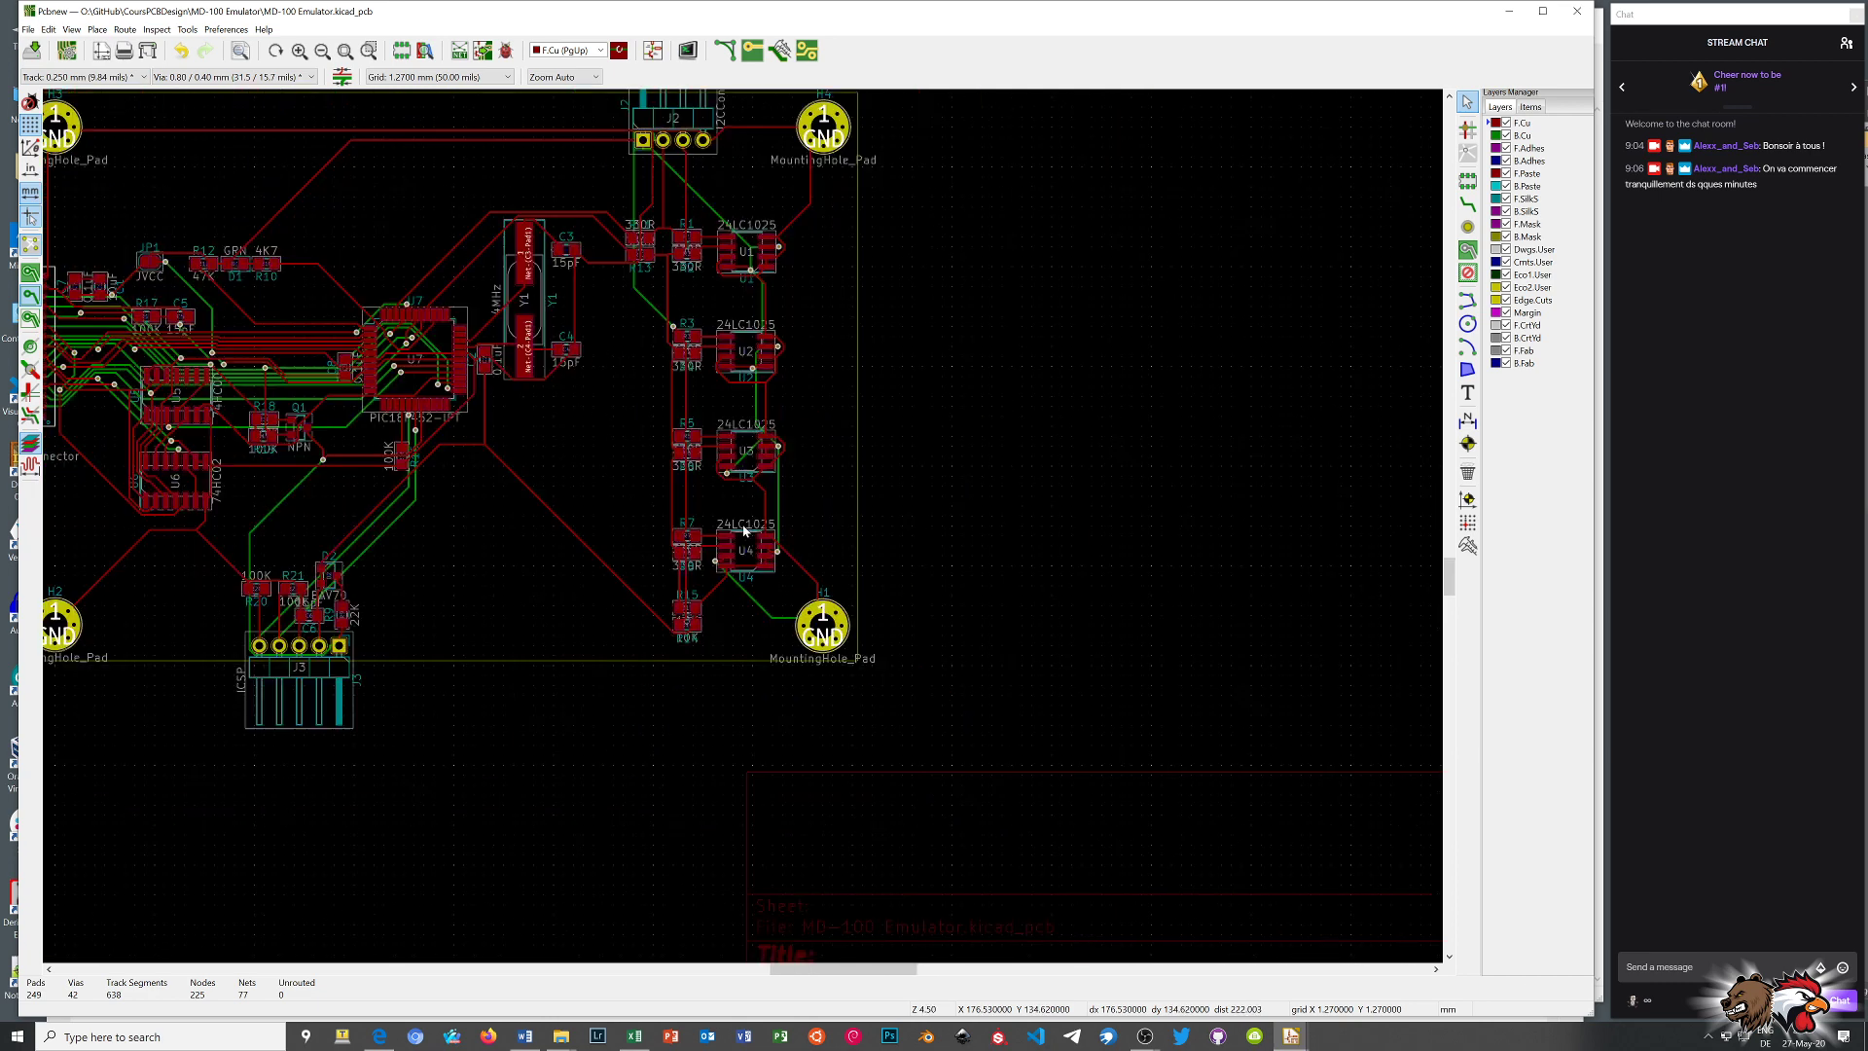
pyautogui.scroll(-1, 692, 450)
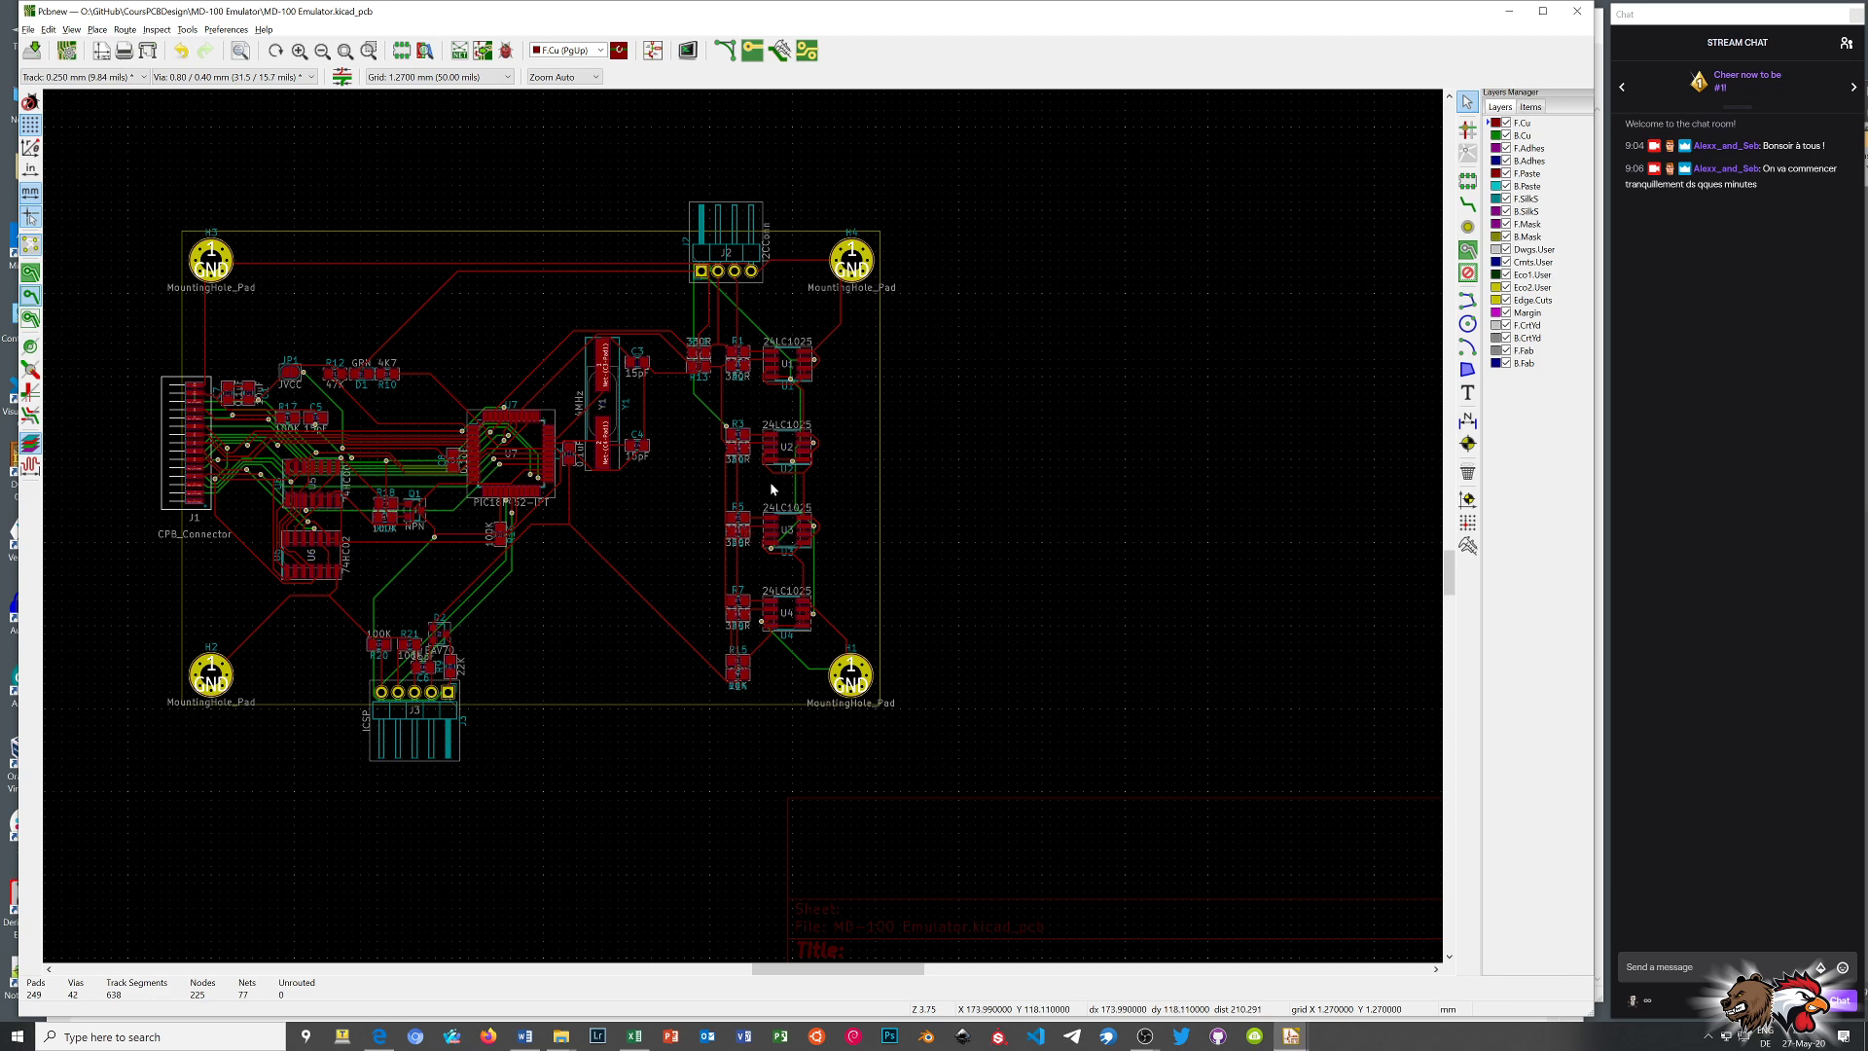
# Examine the board and its memory chips U1 to U4 in the 3D viewer, and close the viewer
pyautogui.hotkey('alt', '3')
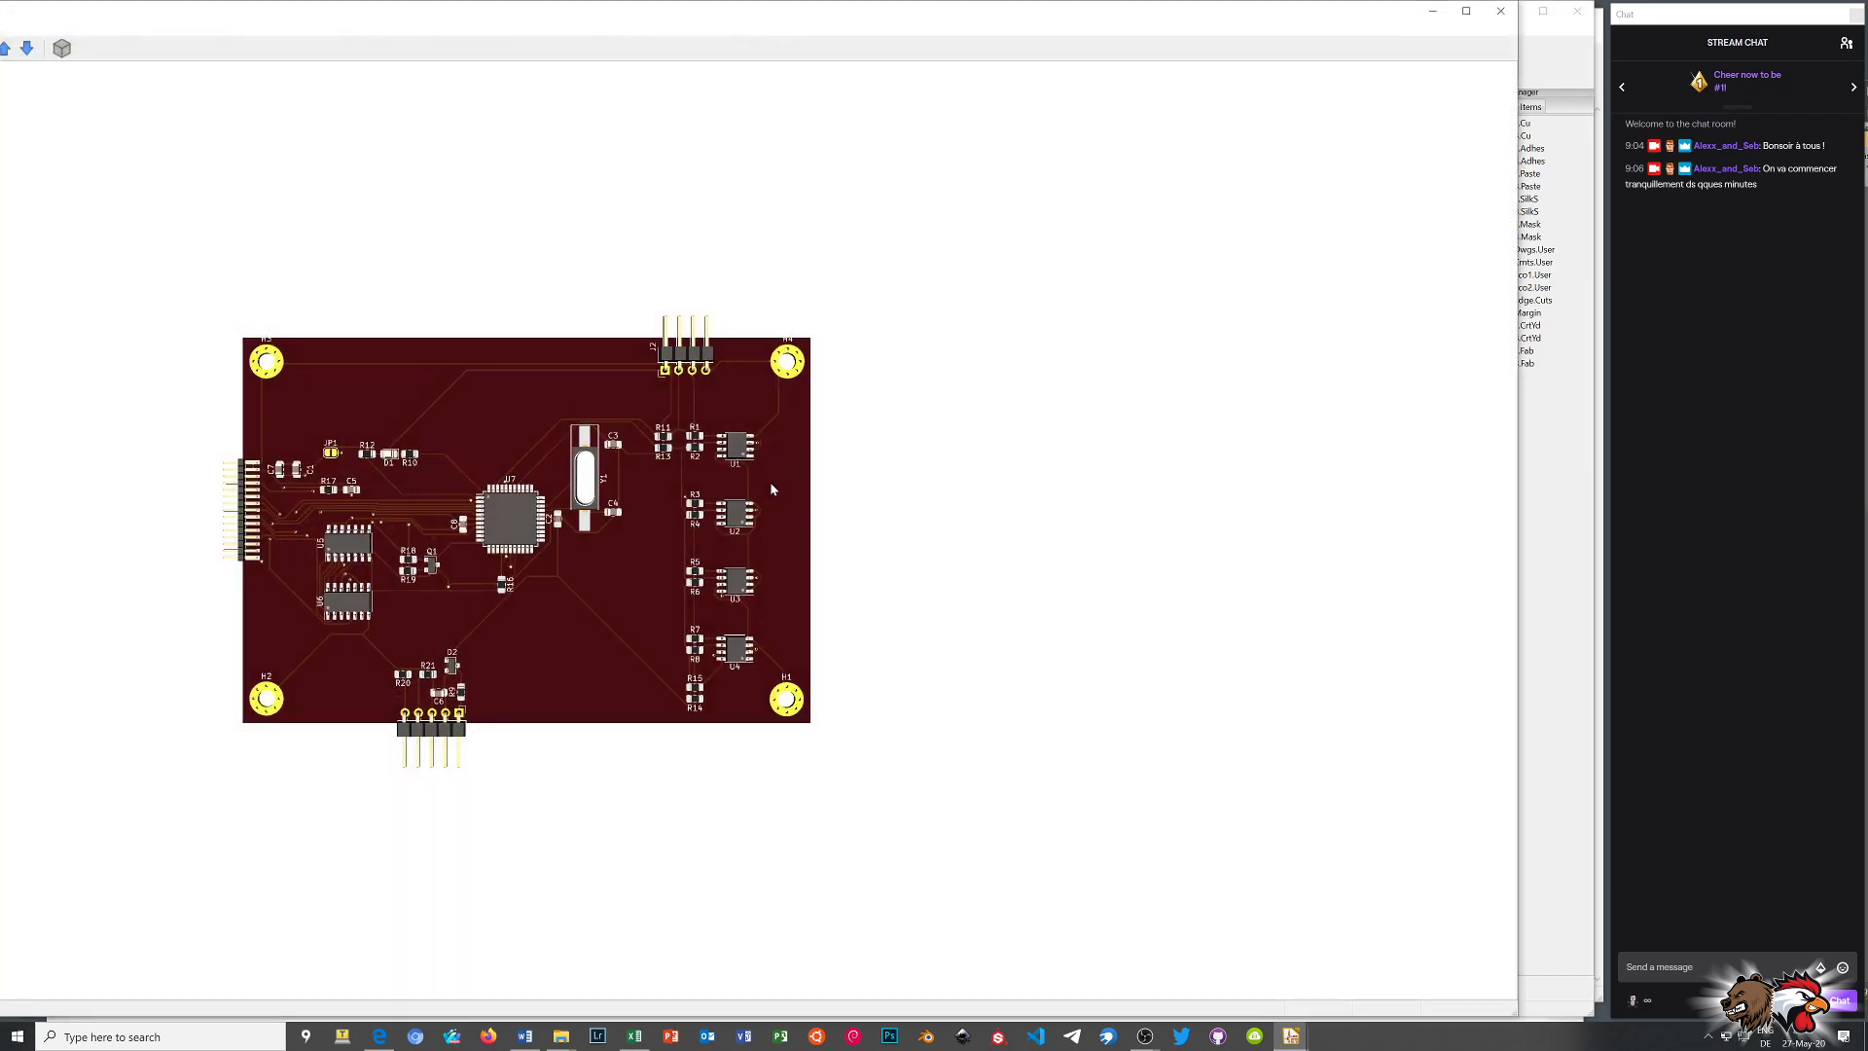
pyautogui.moveTo(568, 626); pyautogui.dragTo(689, 578)
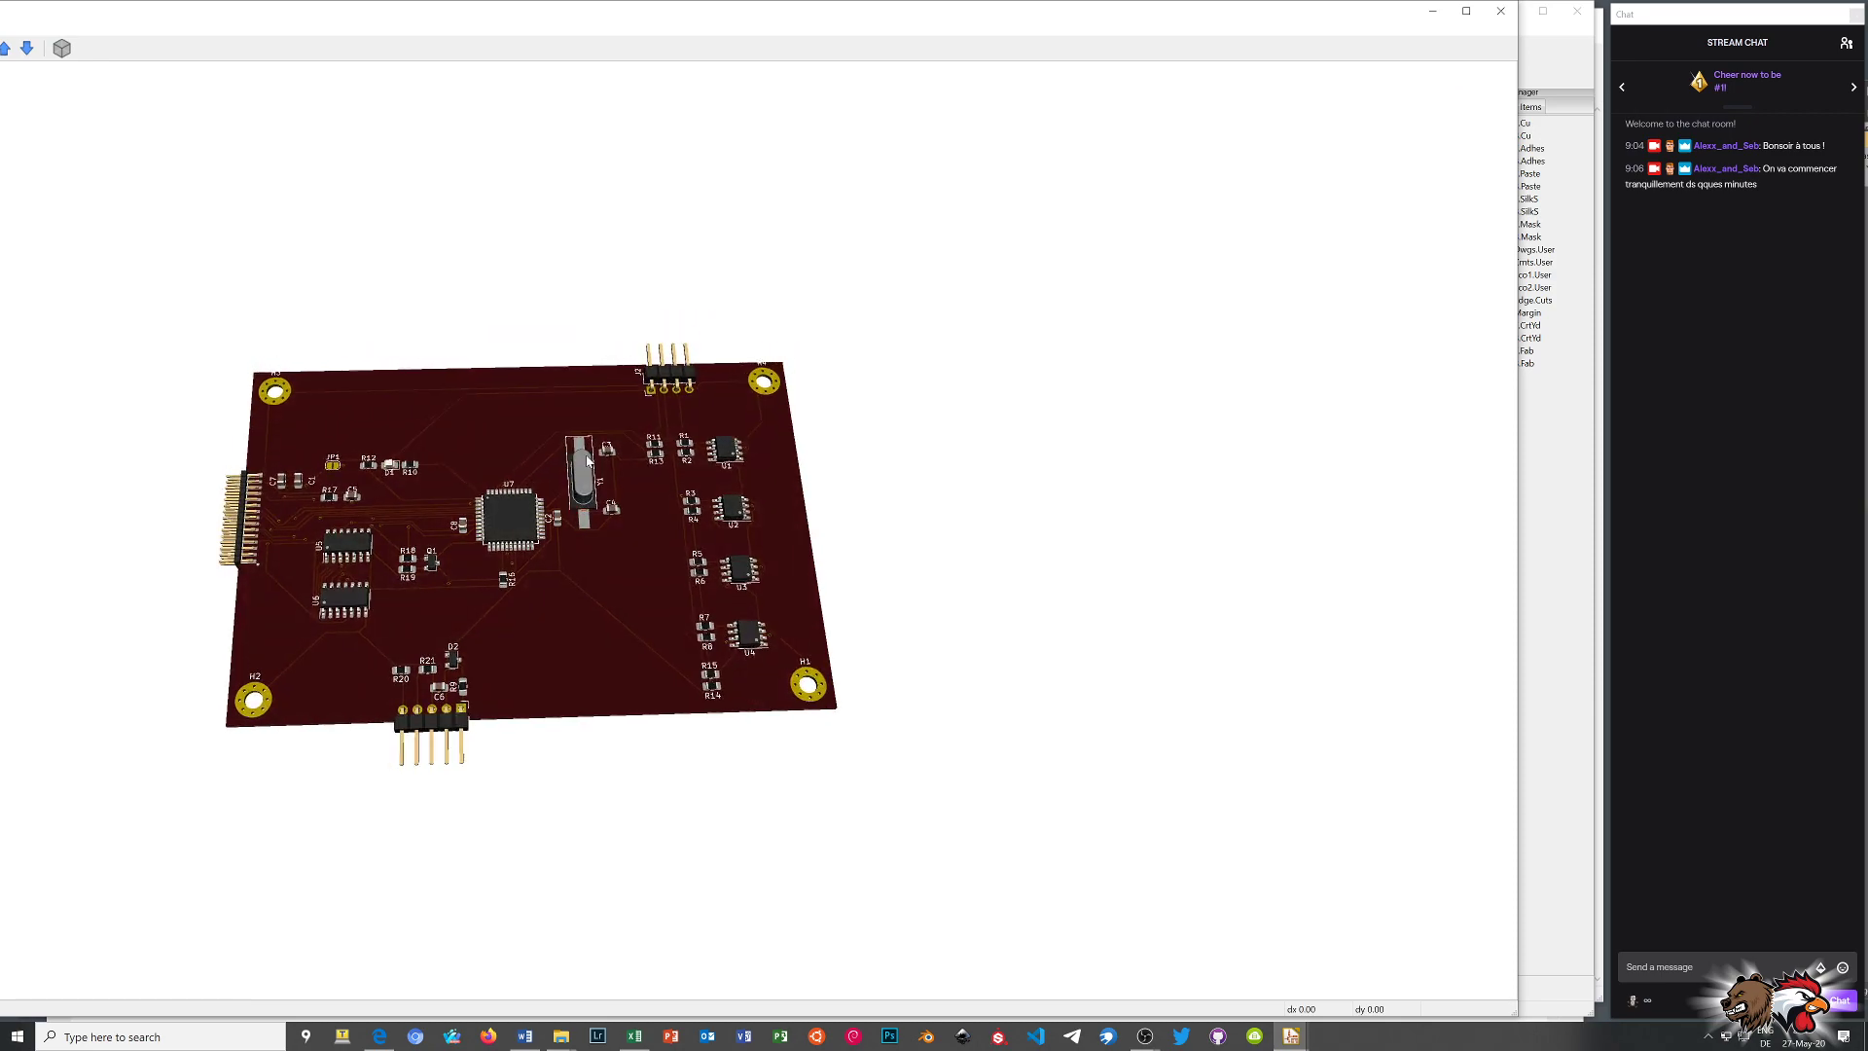
pyautogui.scroll(4, 689, 578)
pyautogui.scroll(2, 691, 585)
pyautogui.moveTo(476, 656); pyautogui.dragTo(919, 585)
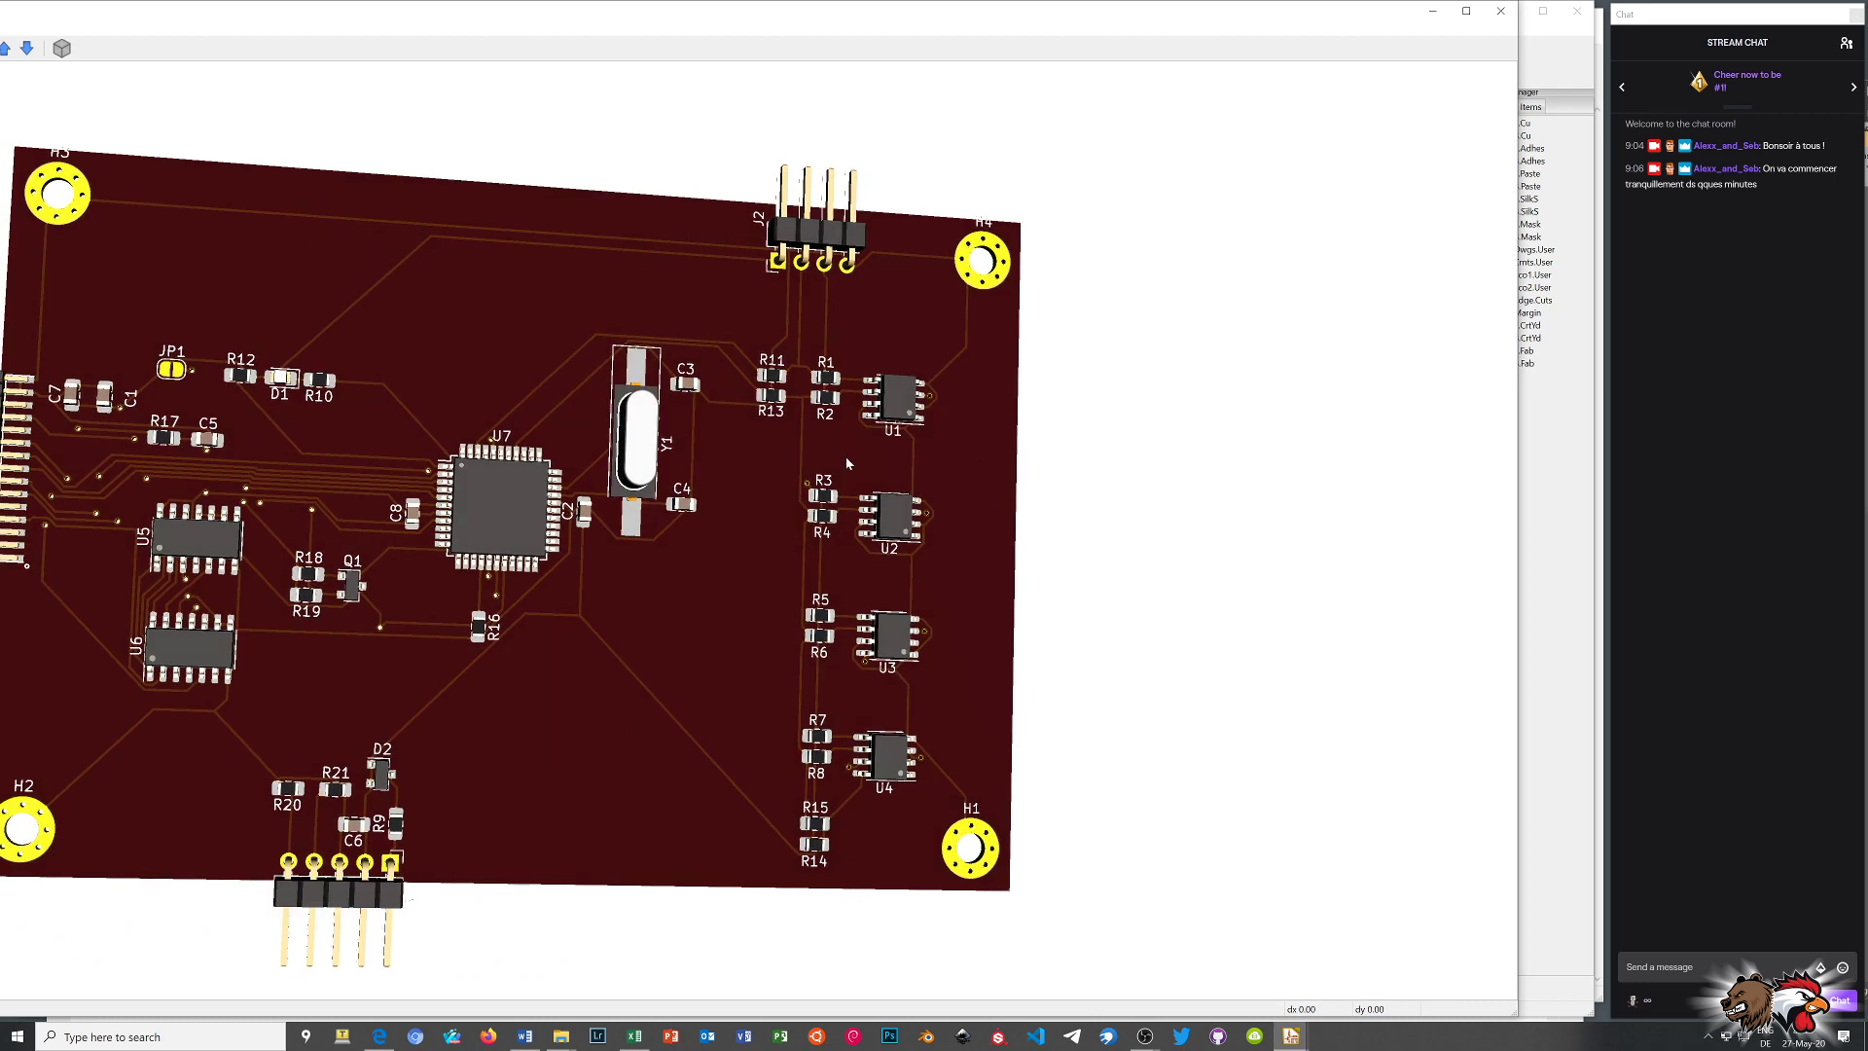
pyautogui.scroll(-4, 729, 579)
pyautogui.scroll(4, 422, 560)
pyautogui.click(1501, 11)
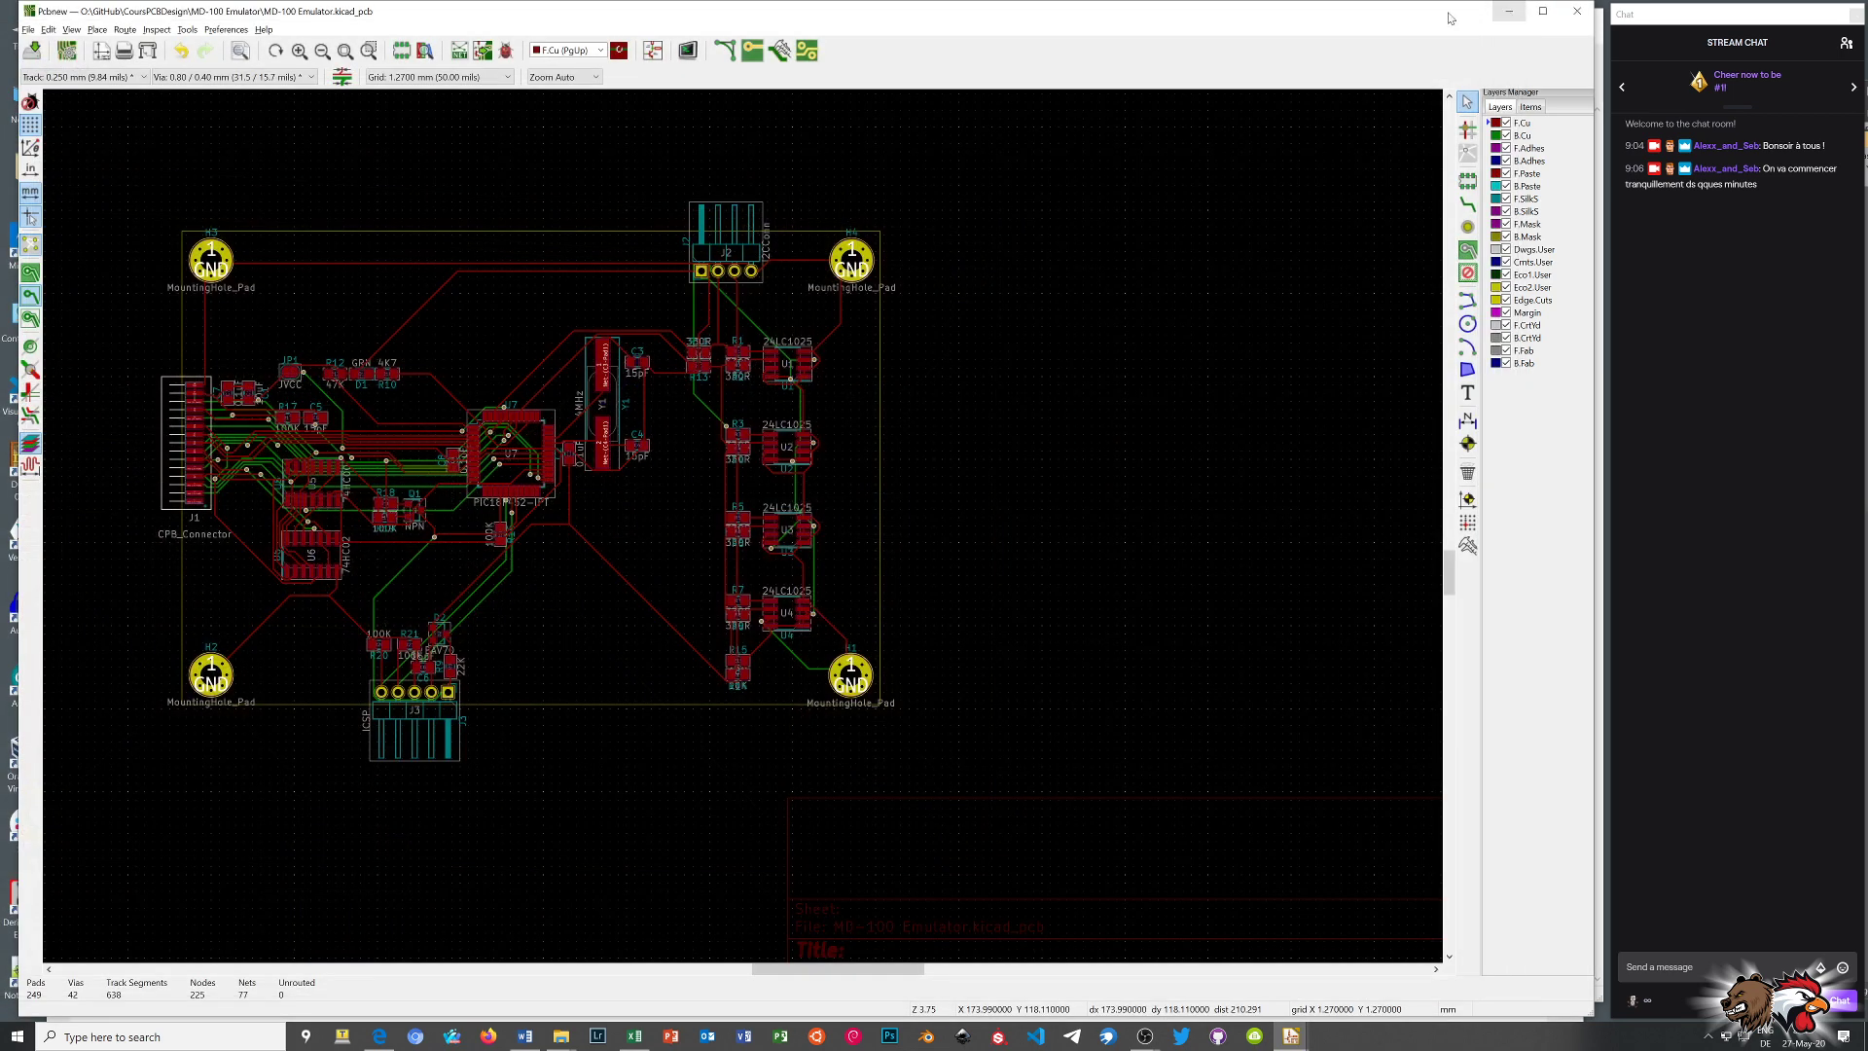
# Save the board and close the MD-100 Emulator project's editors, its project manager and its folder window
pyautogui.click(45, 54)
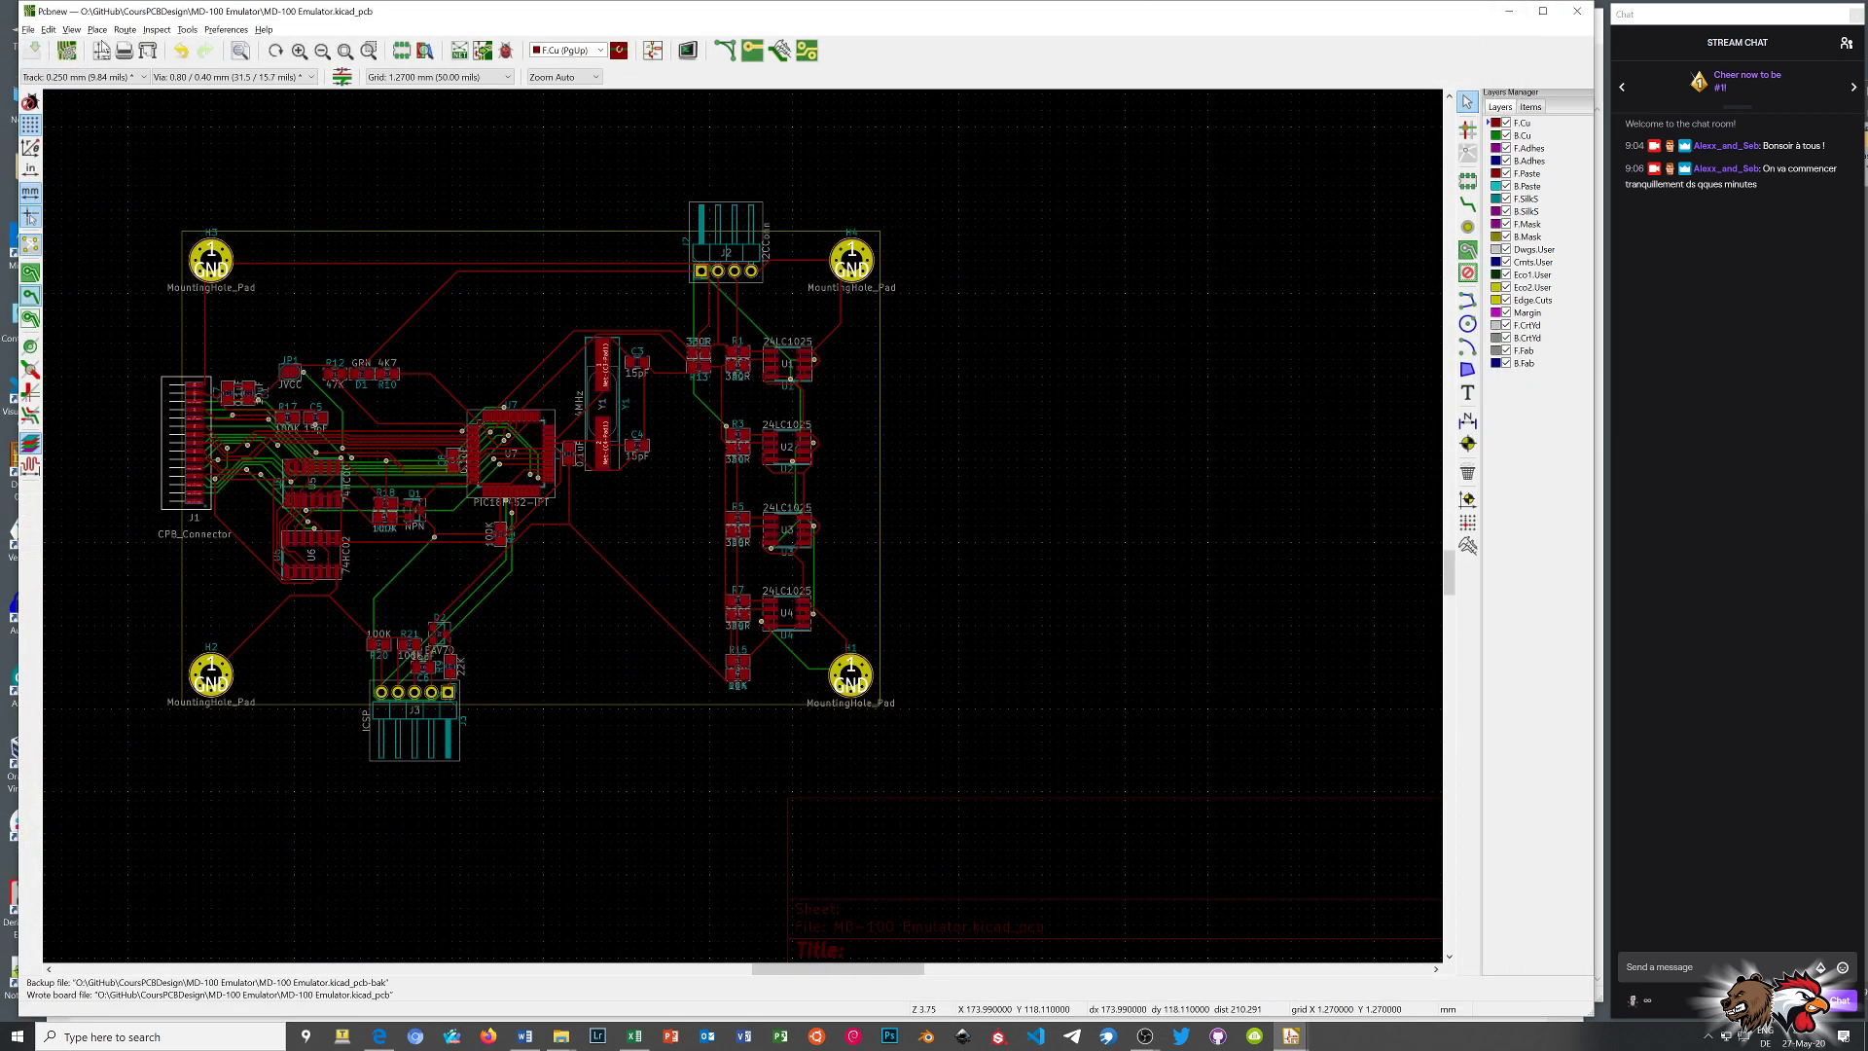
pyautogui.click(1577, 11)
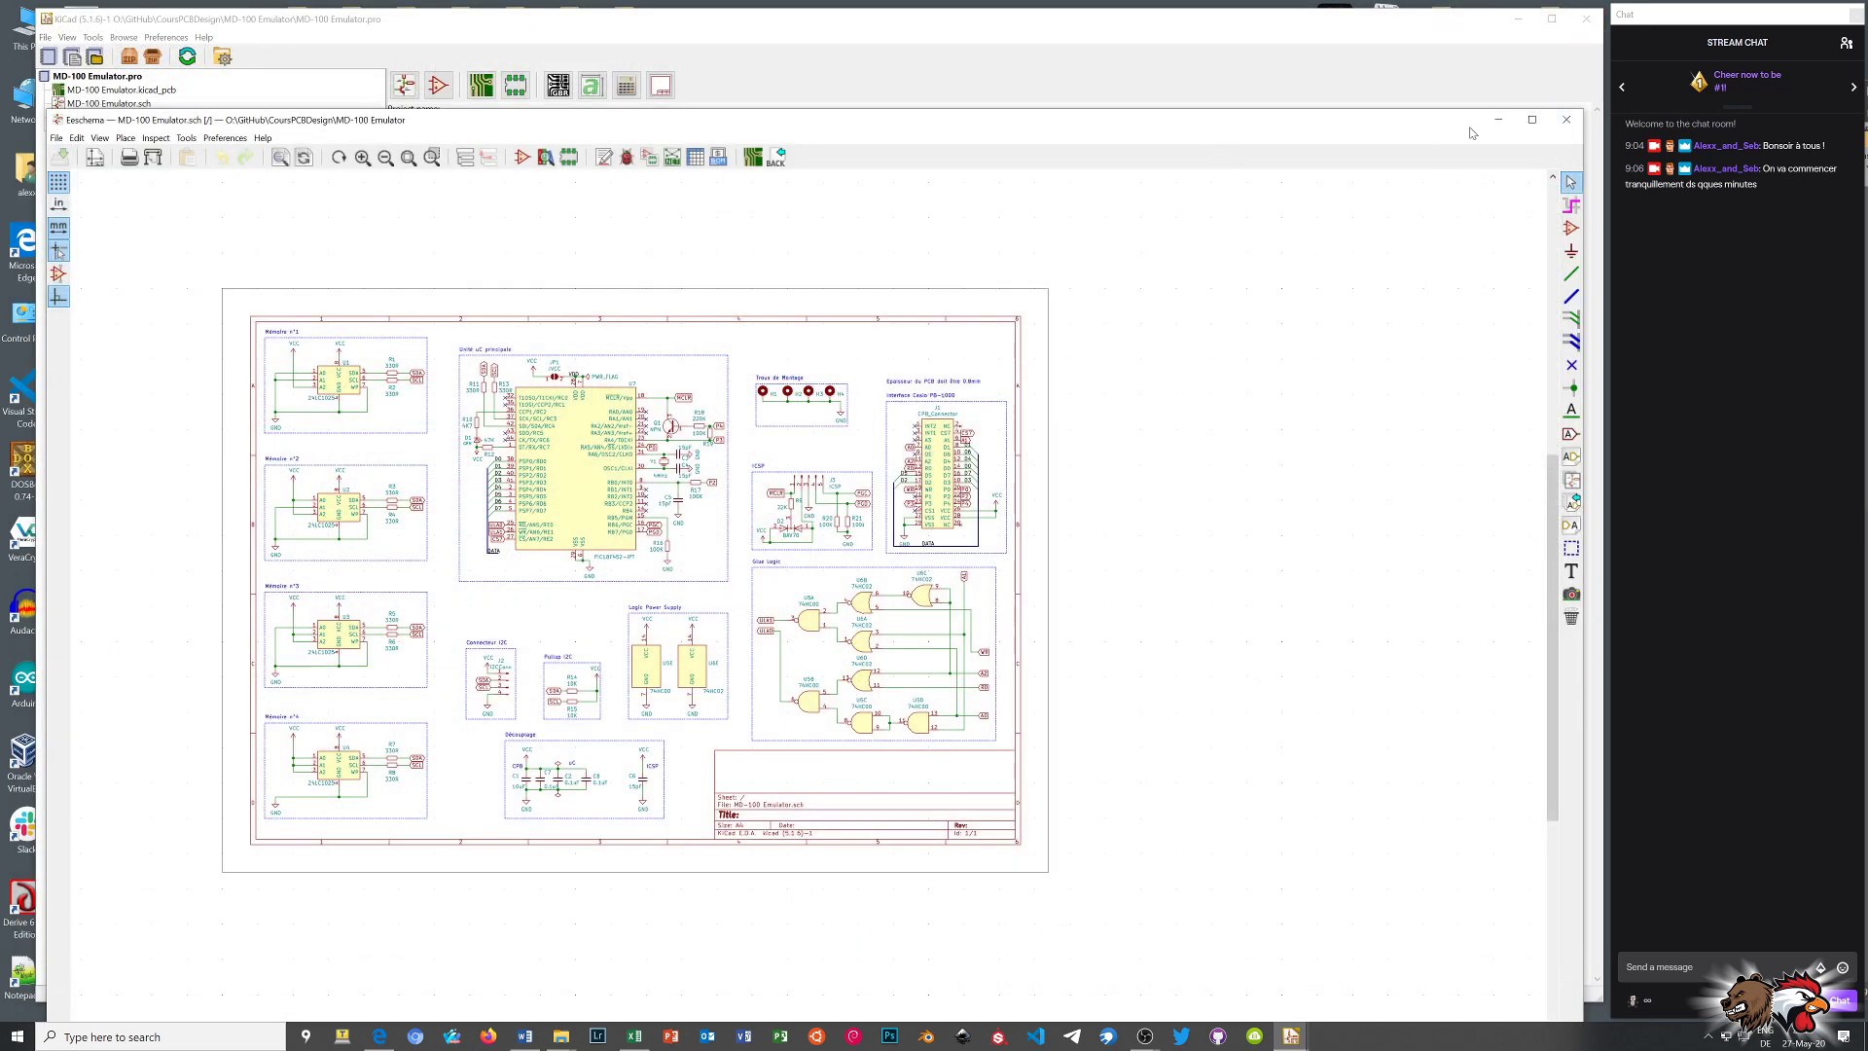
pyautogui.click(1566, 119)
pyautogui.click(1587, 19)
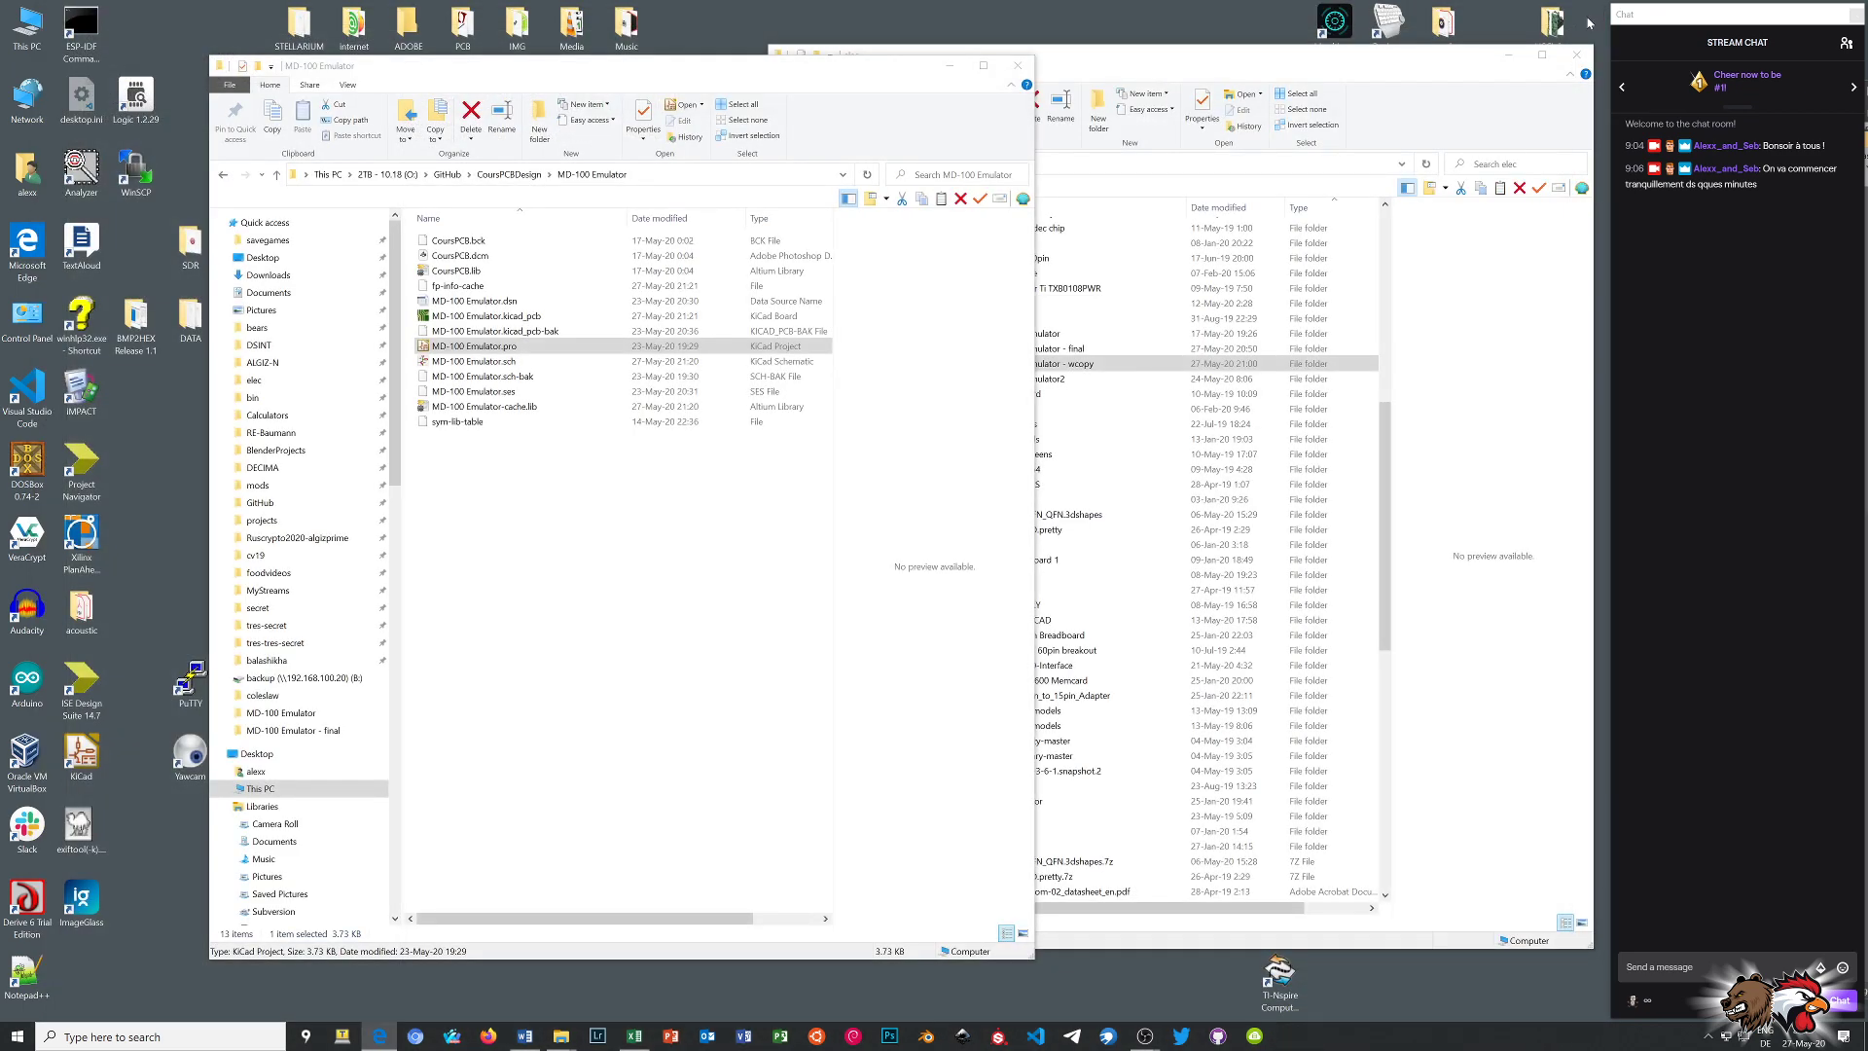
pyautogui.click(1026, 68)
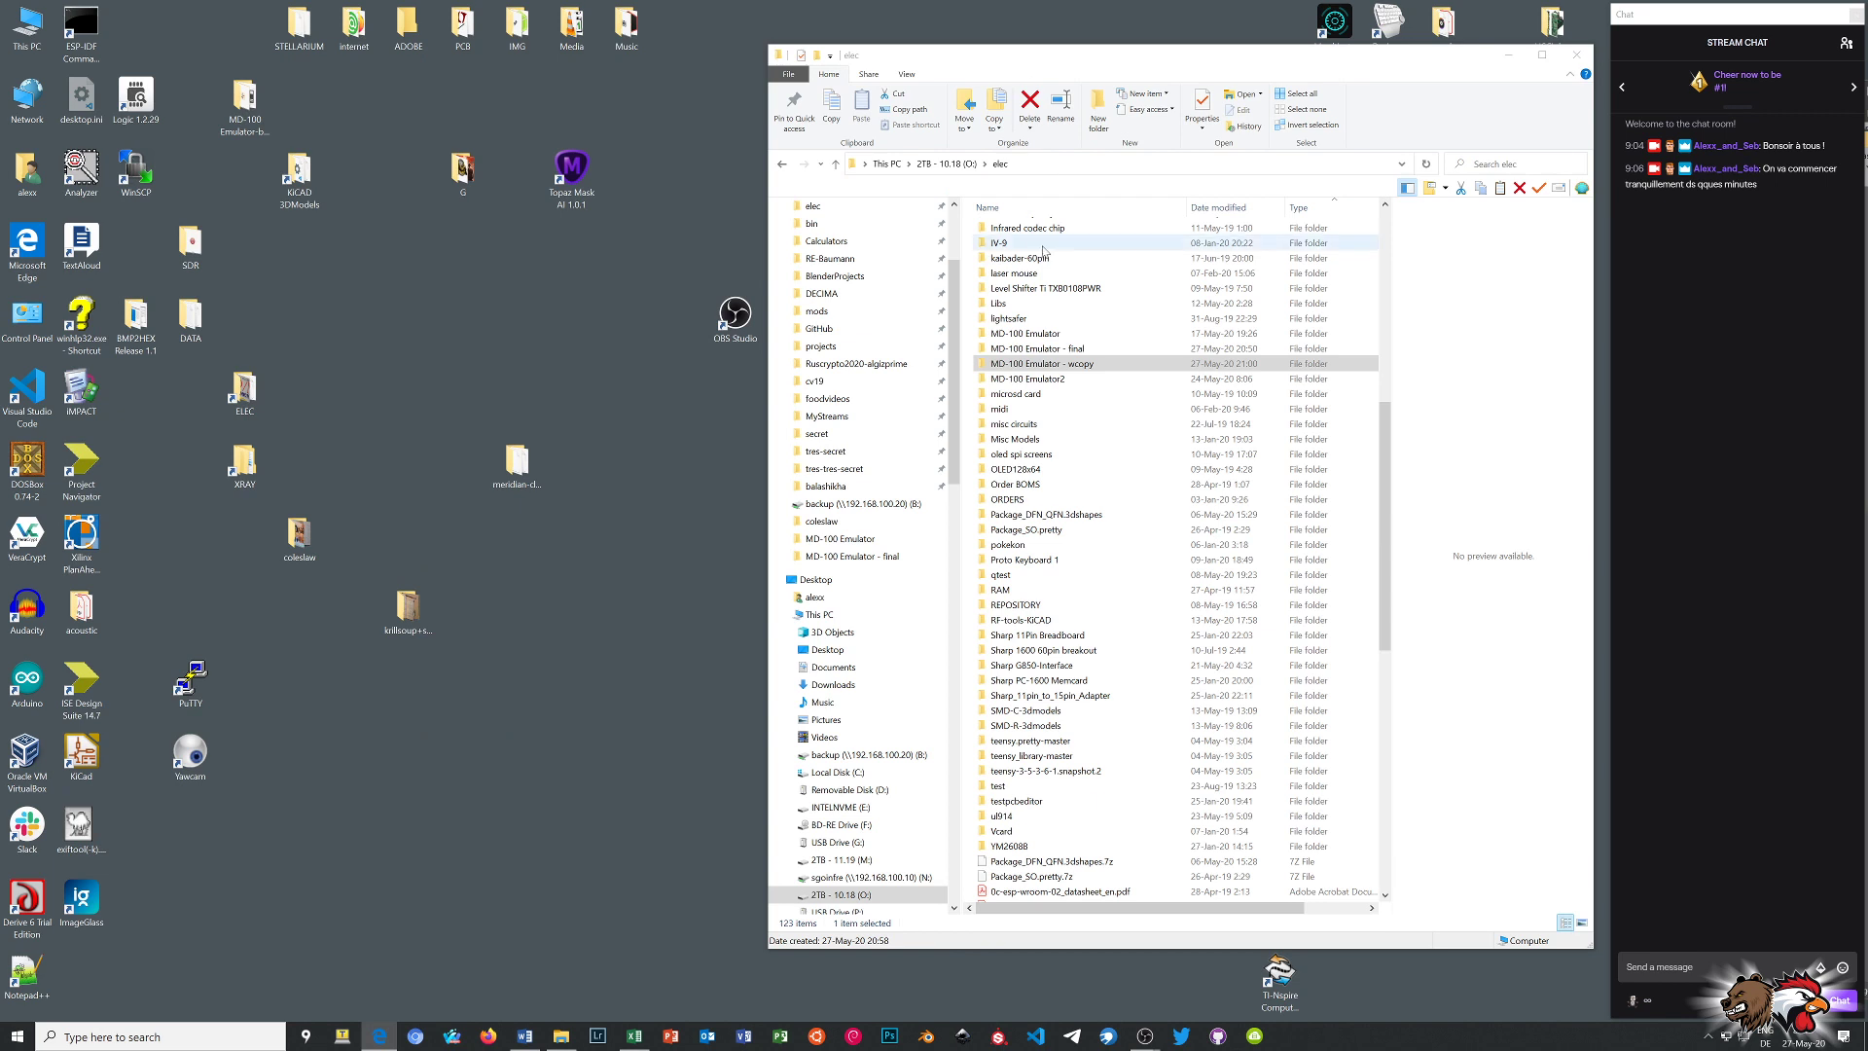
pyautogui.doubleClick(1009, 364)
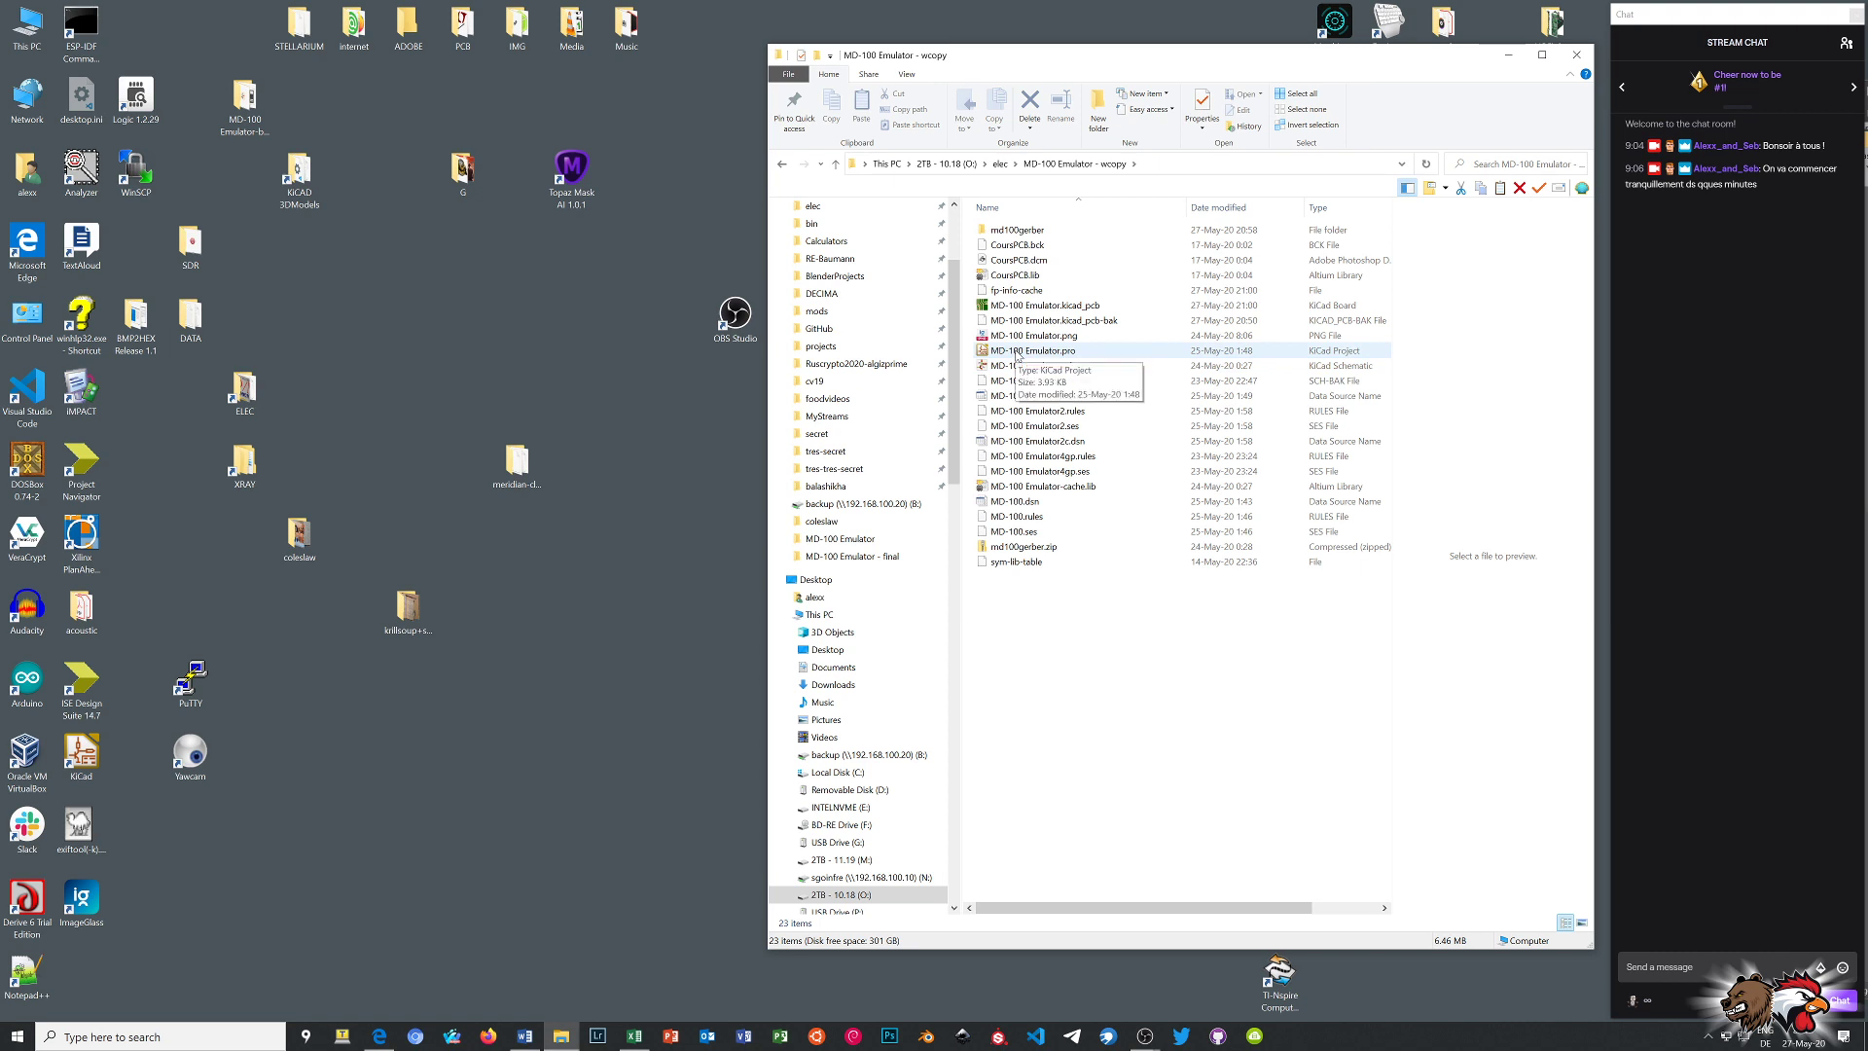
pyautogui.click(783, 164)
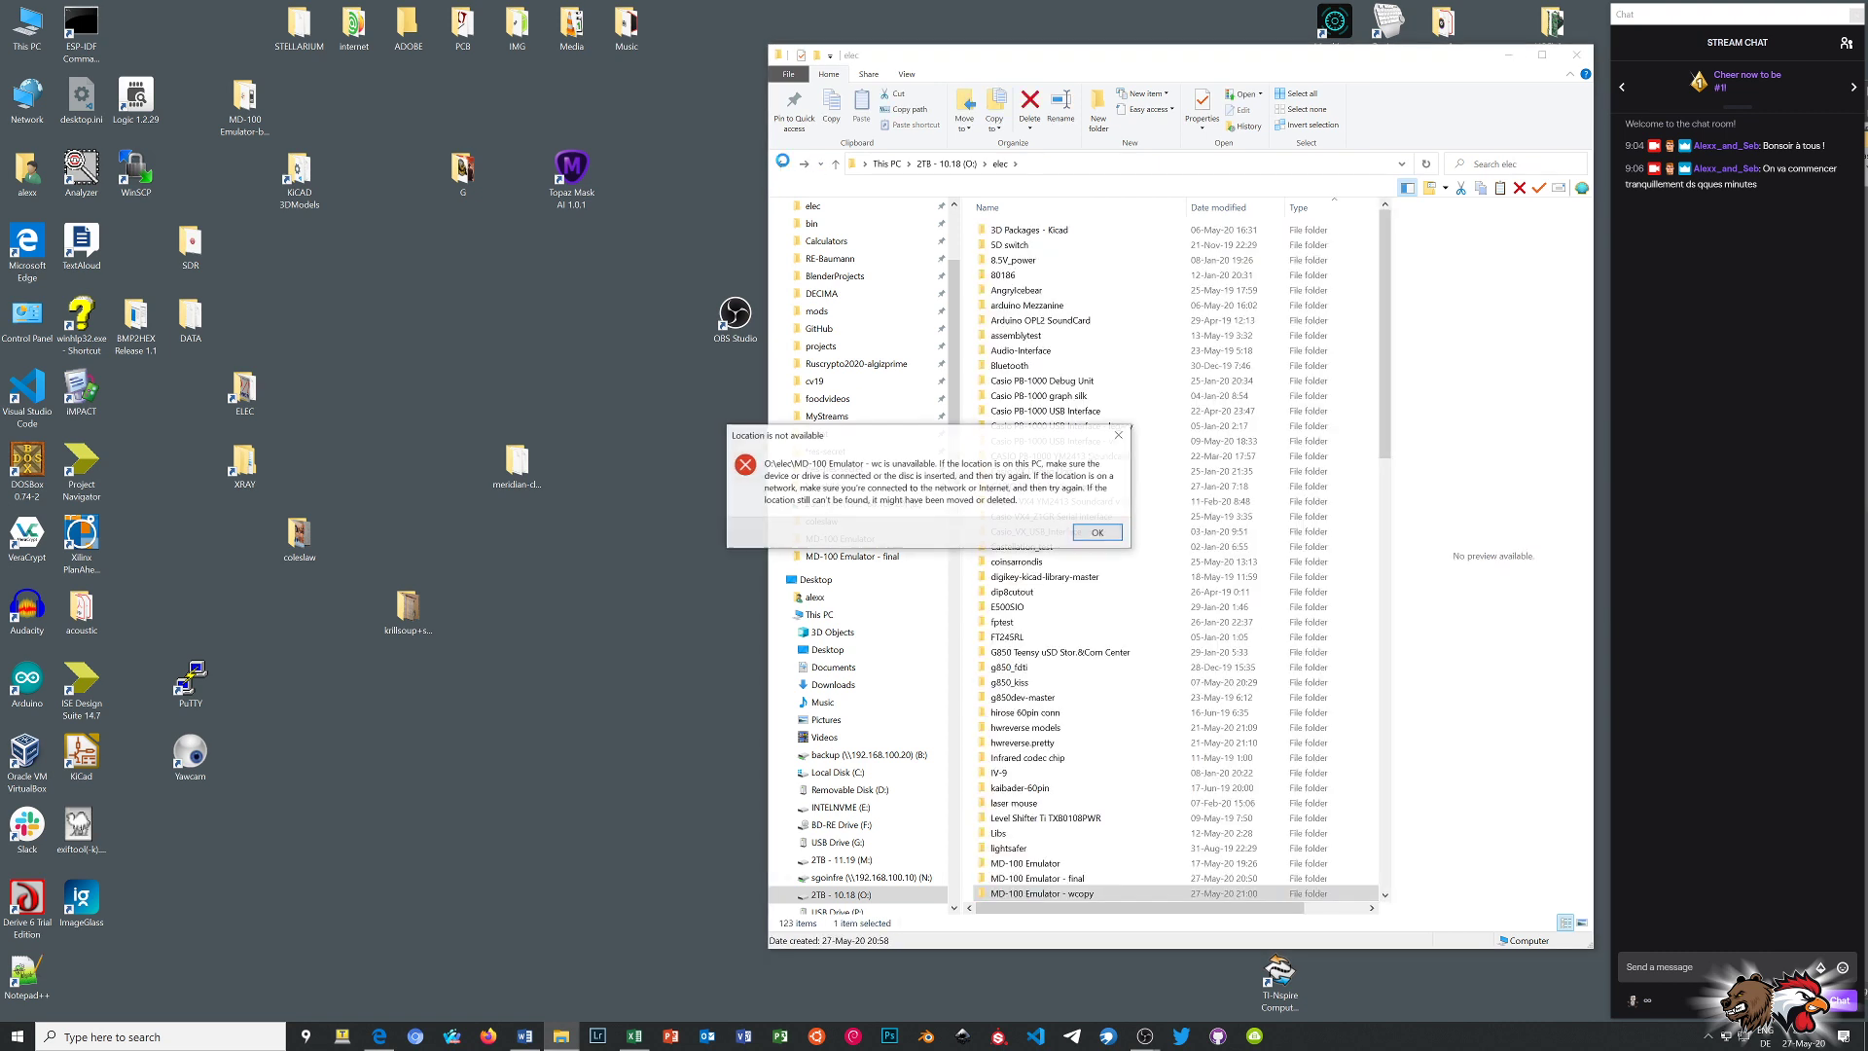
pyautogui.click(1098, 533)
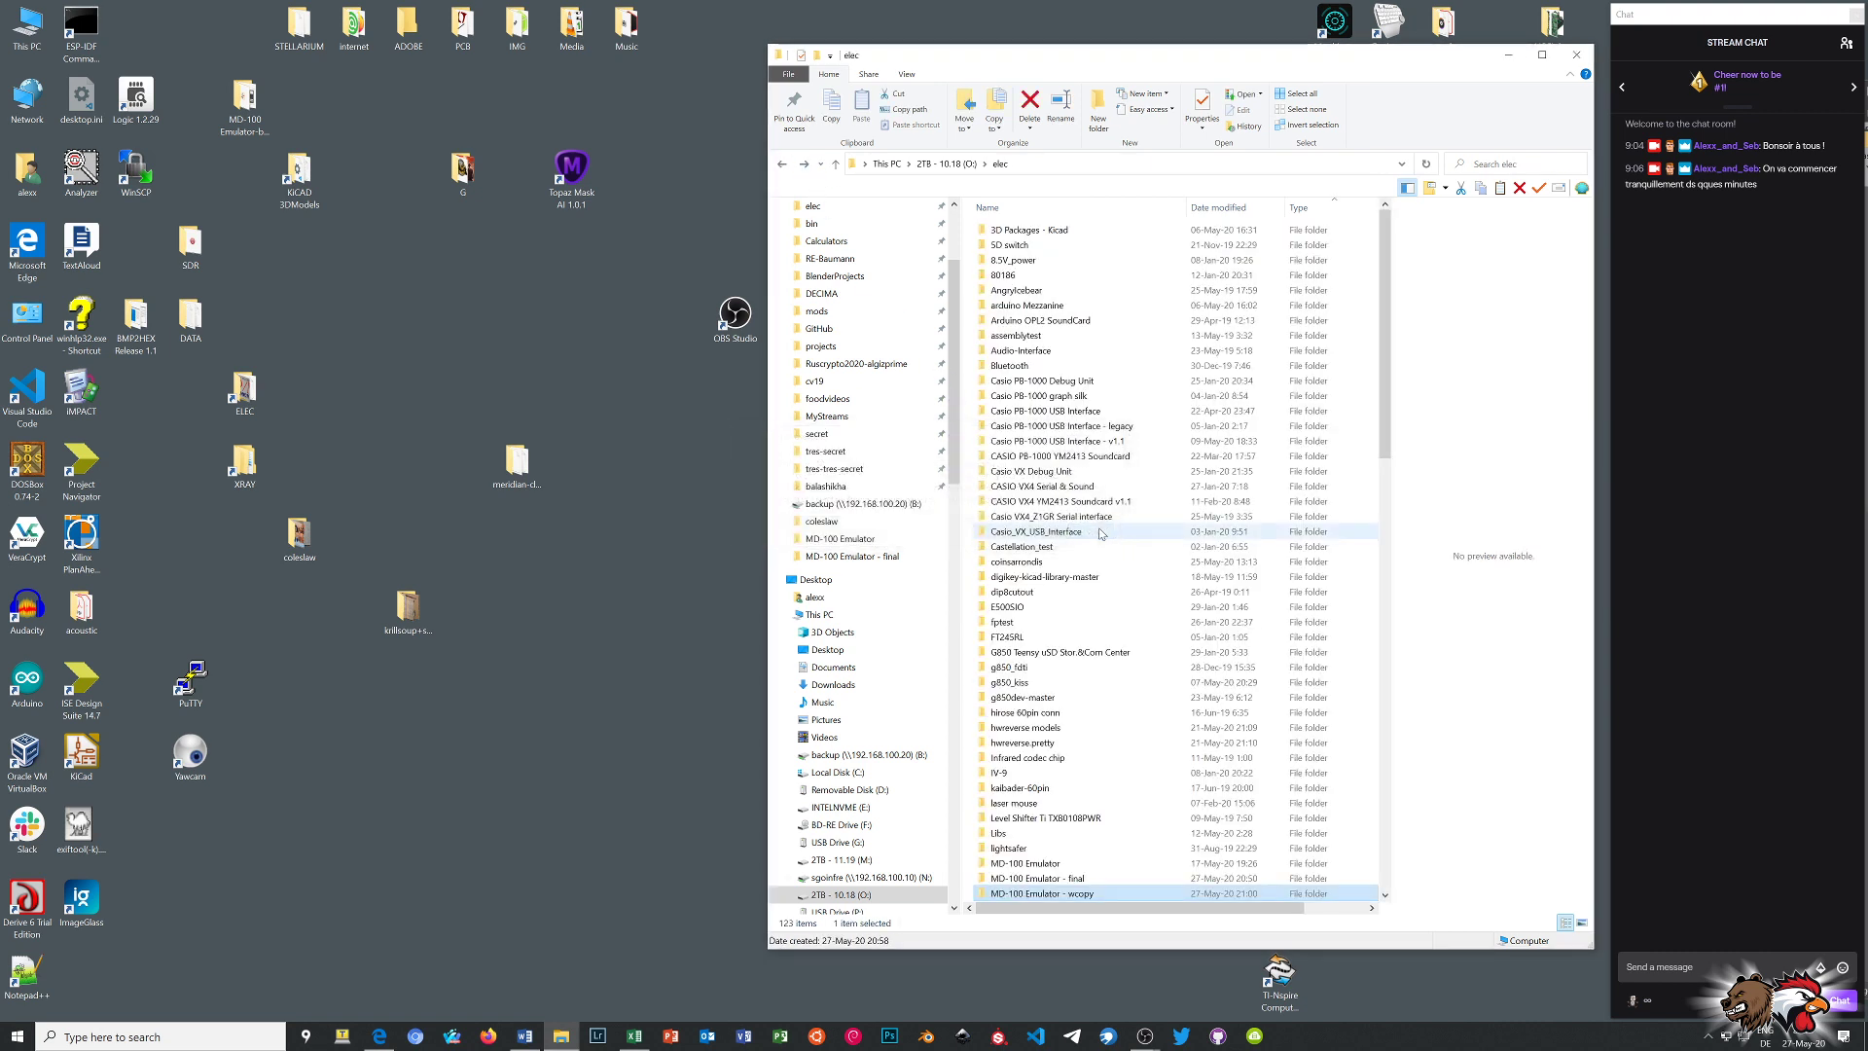
# View the board render MD-100 Emulator.png from the "MD-100 Emulator - final" folder and close the image viewer
pyautogui.scroll(-5, 1053, 652)
pyautogui.doubleClick(1043, 653)
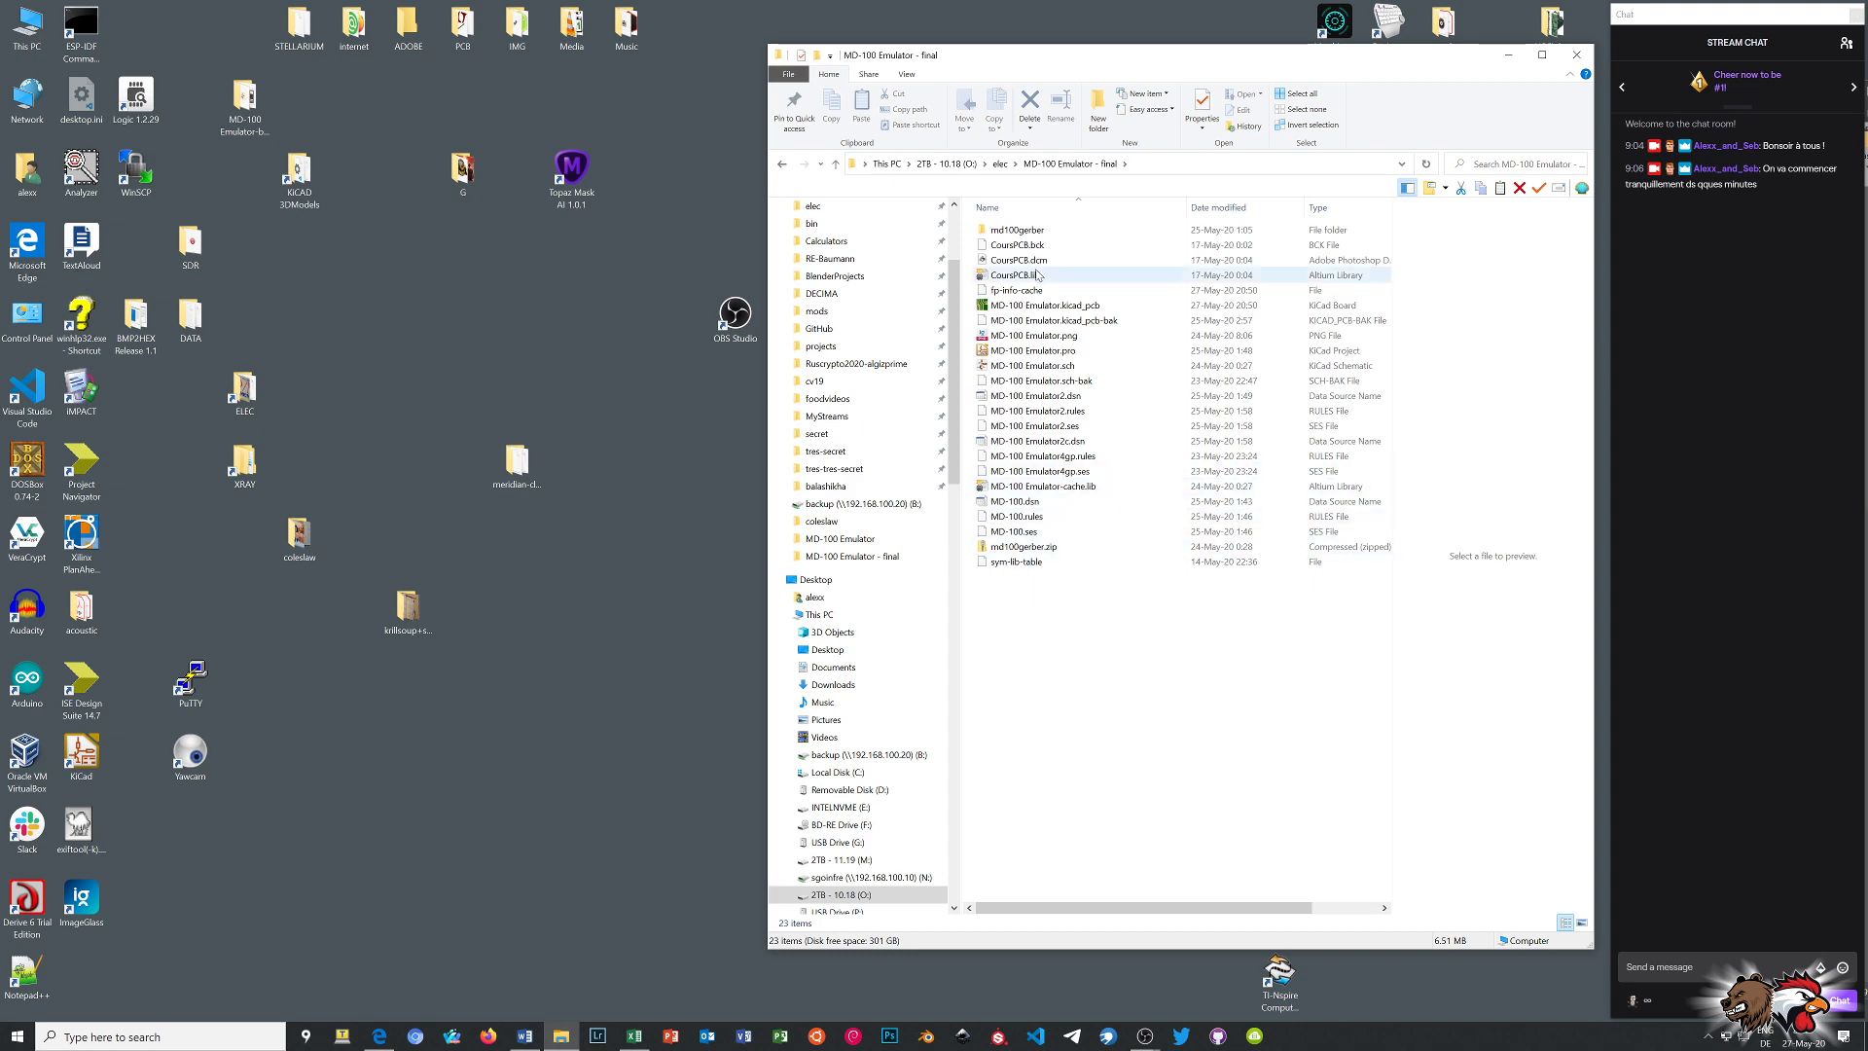
pyautogui.doubleClick(1024, 337)
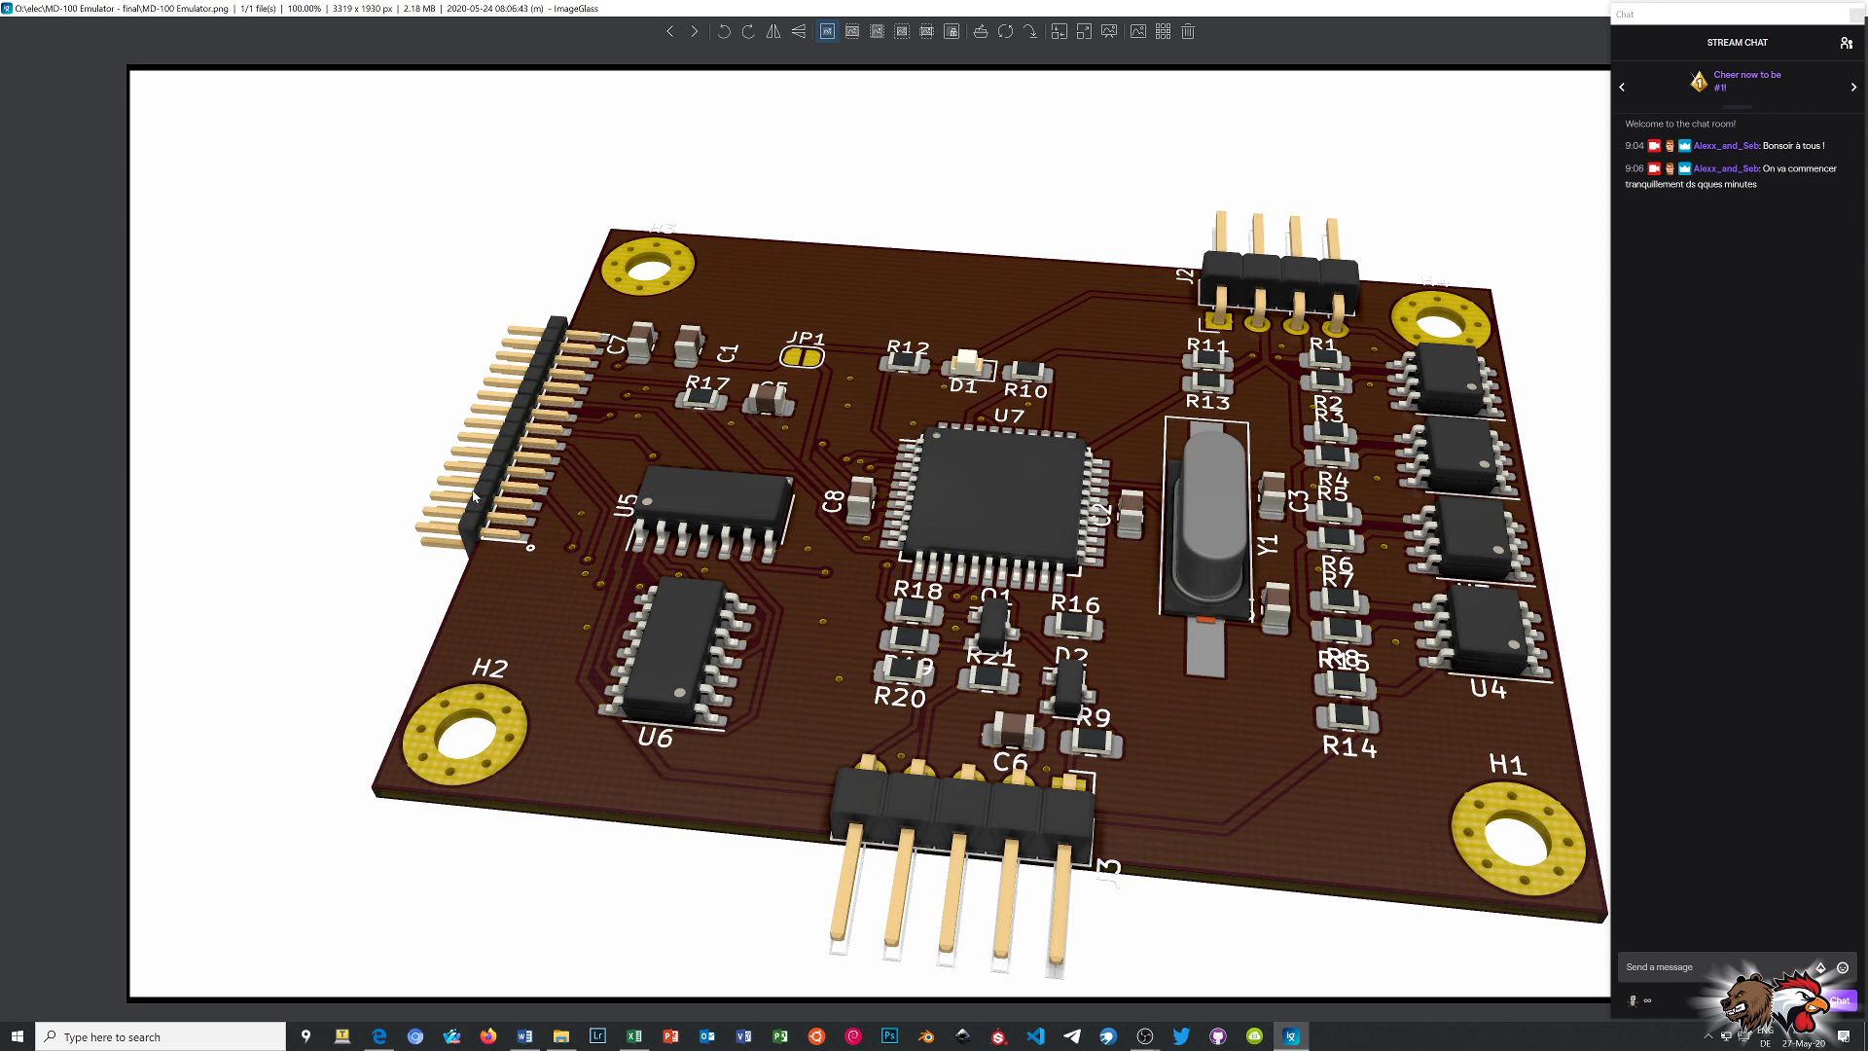
pyautogui.scroll(-2, 671, 495)
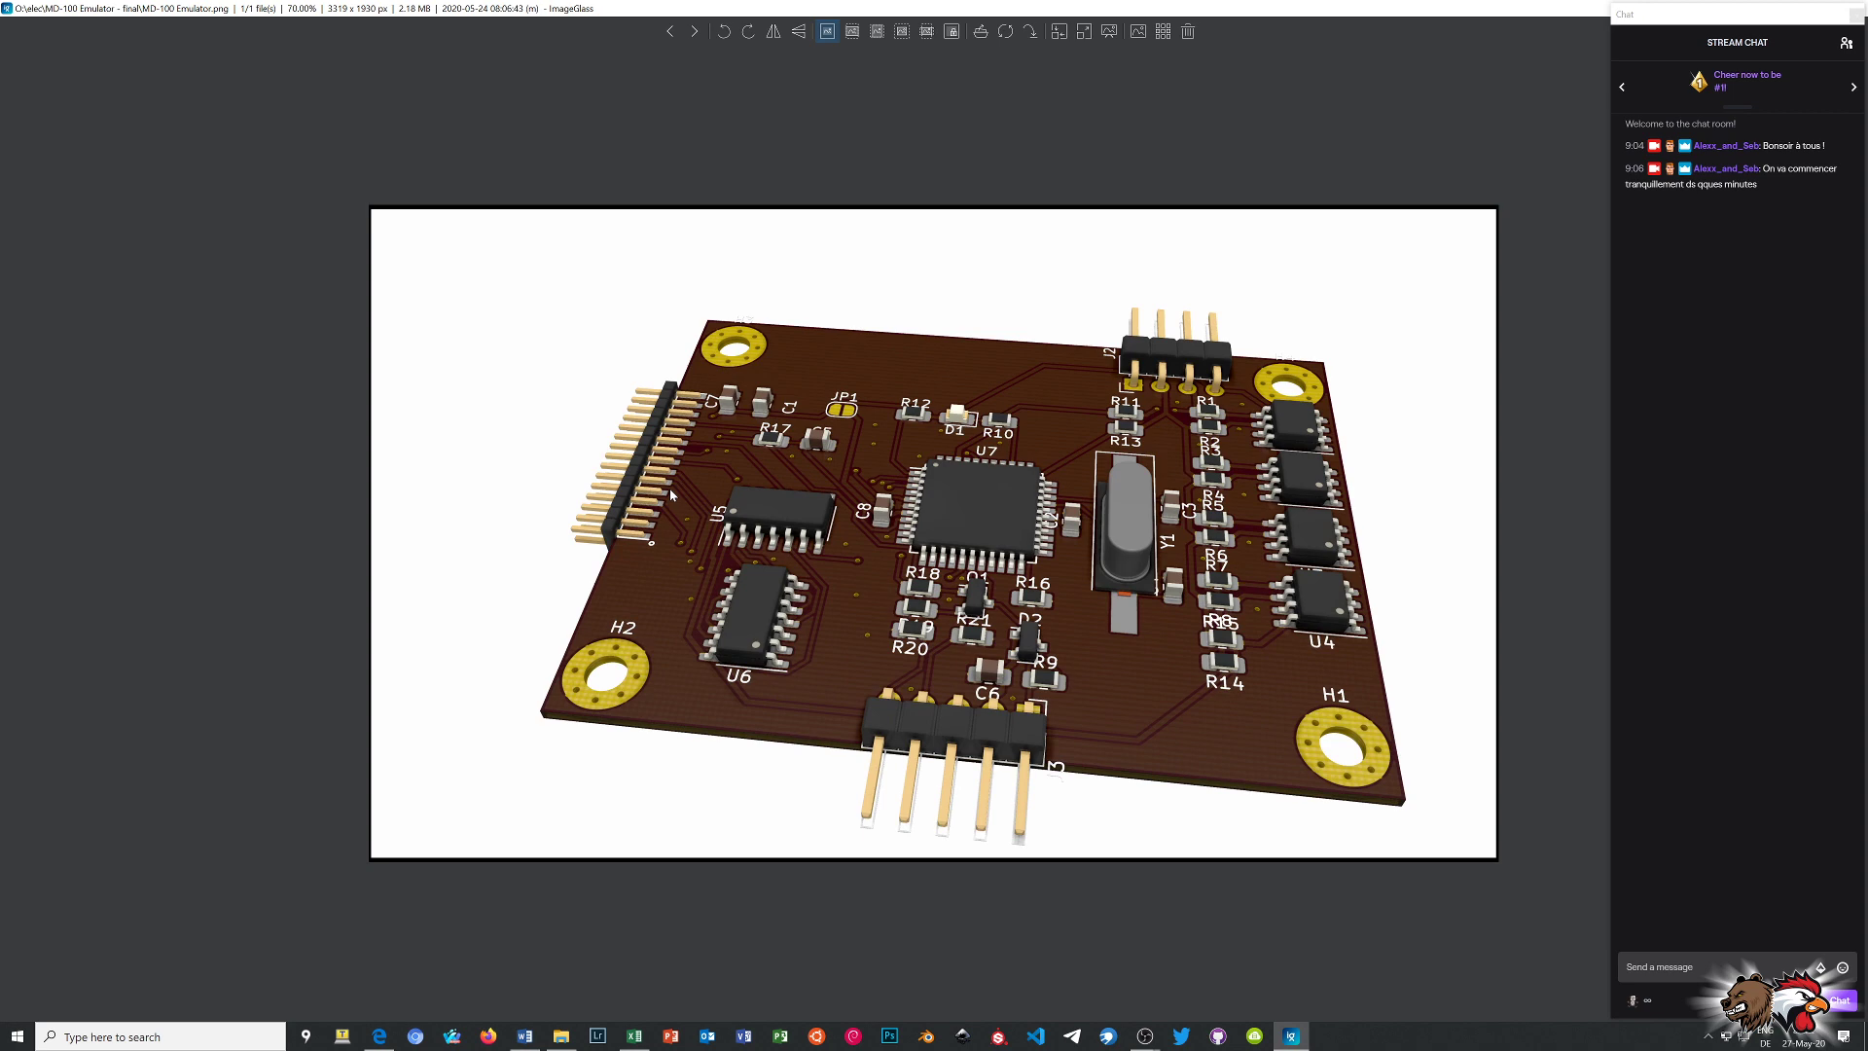
pyautogui.scroll(4, 660, 538)
pyautogui.scroll(-2, 678, 518)
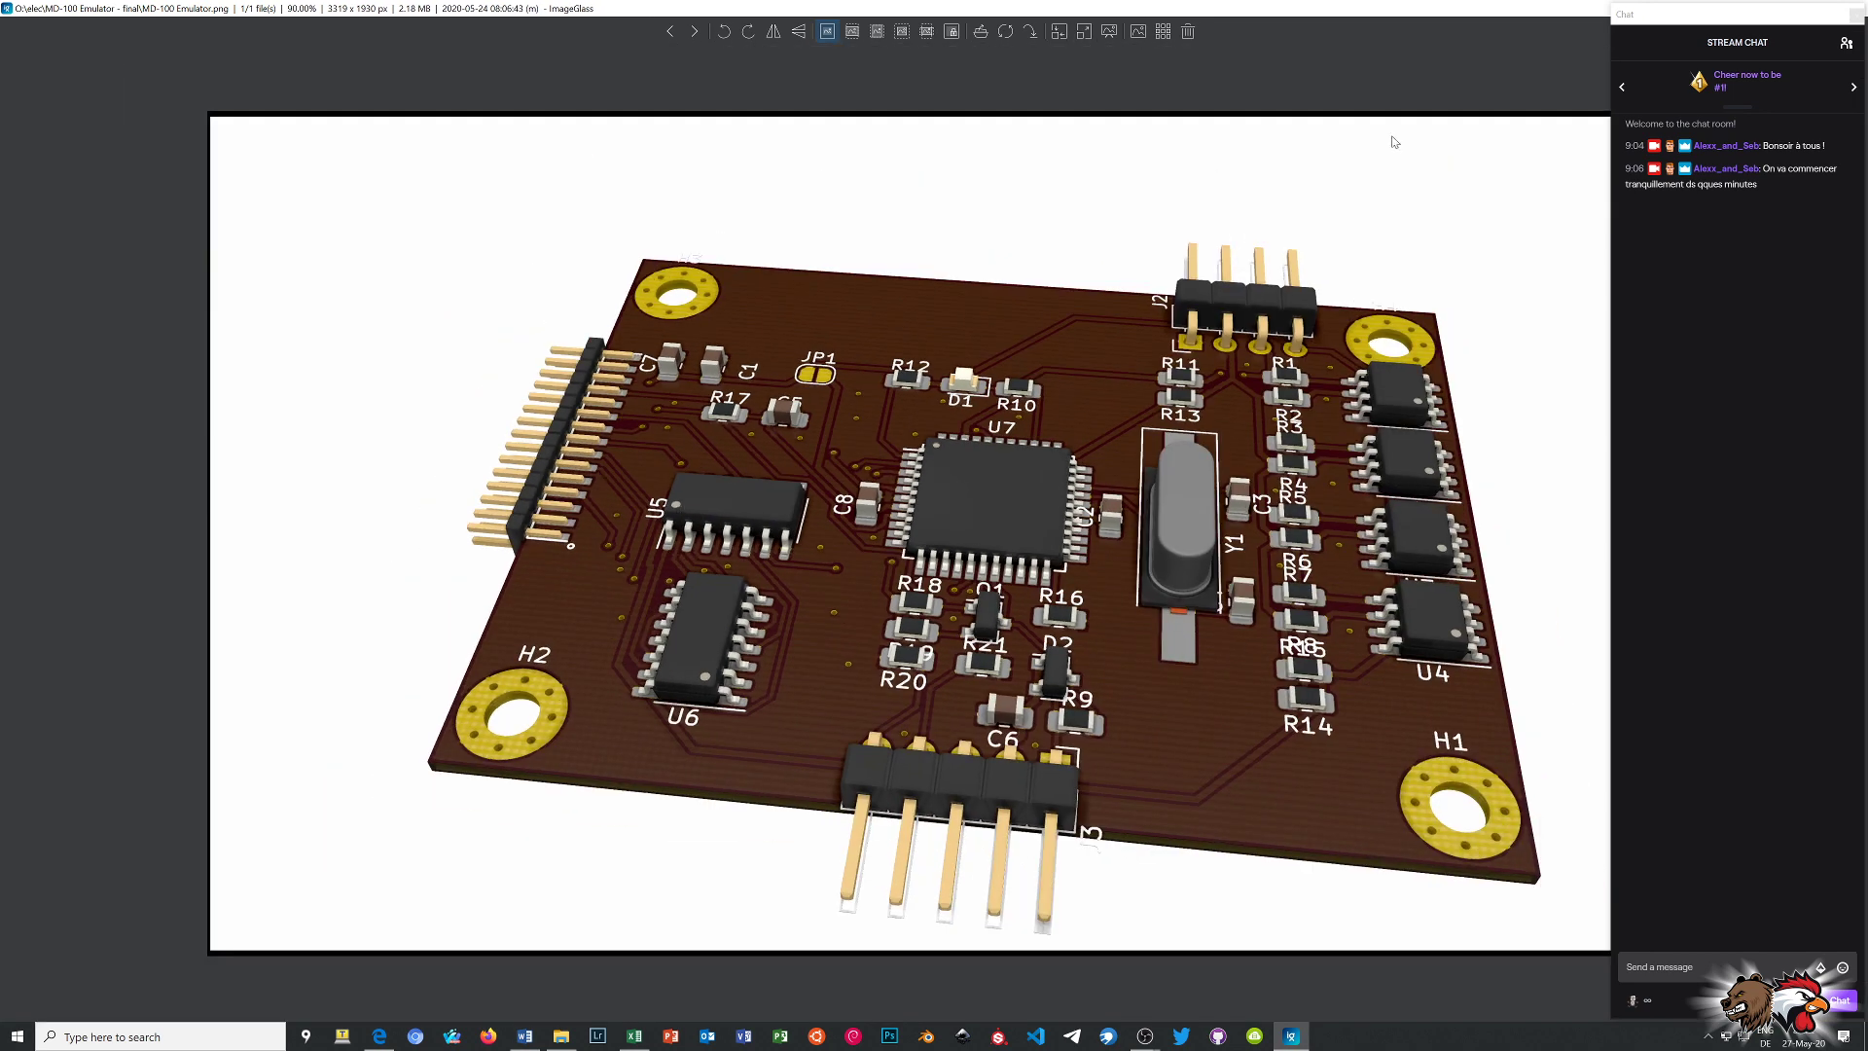
pyautogui.doubleClick(1433, 12)
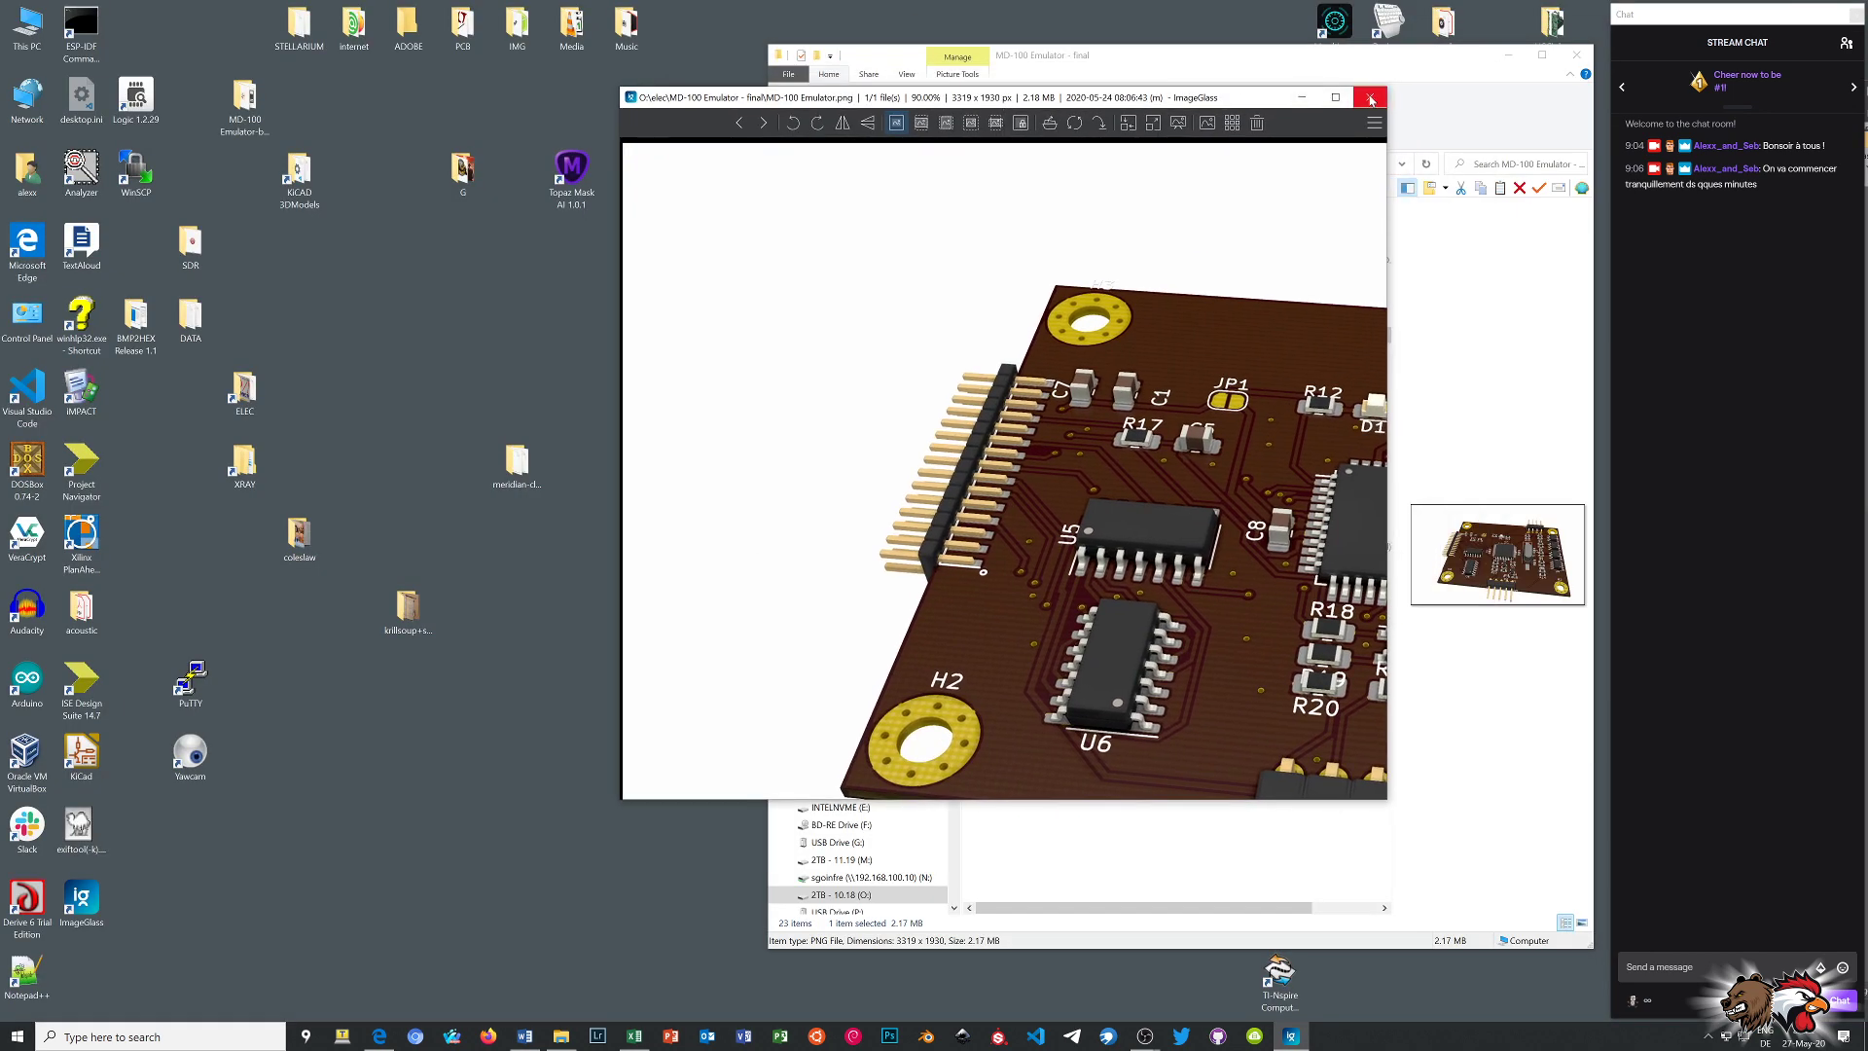
pyautogui.click(1369, 101)
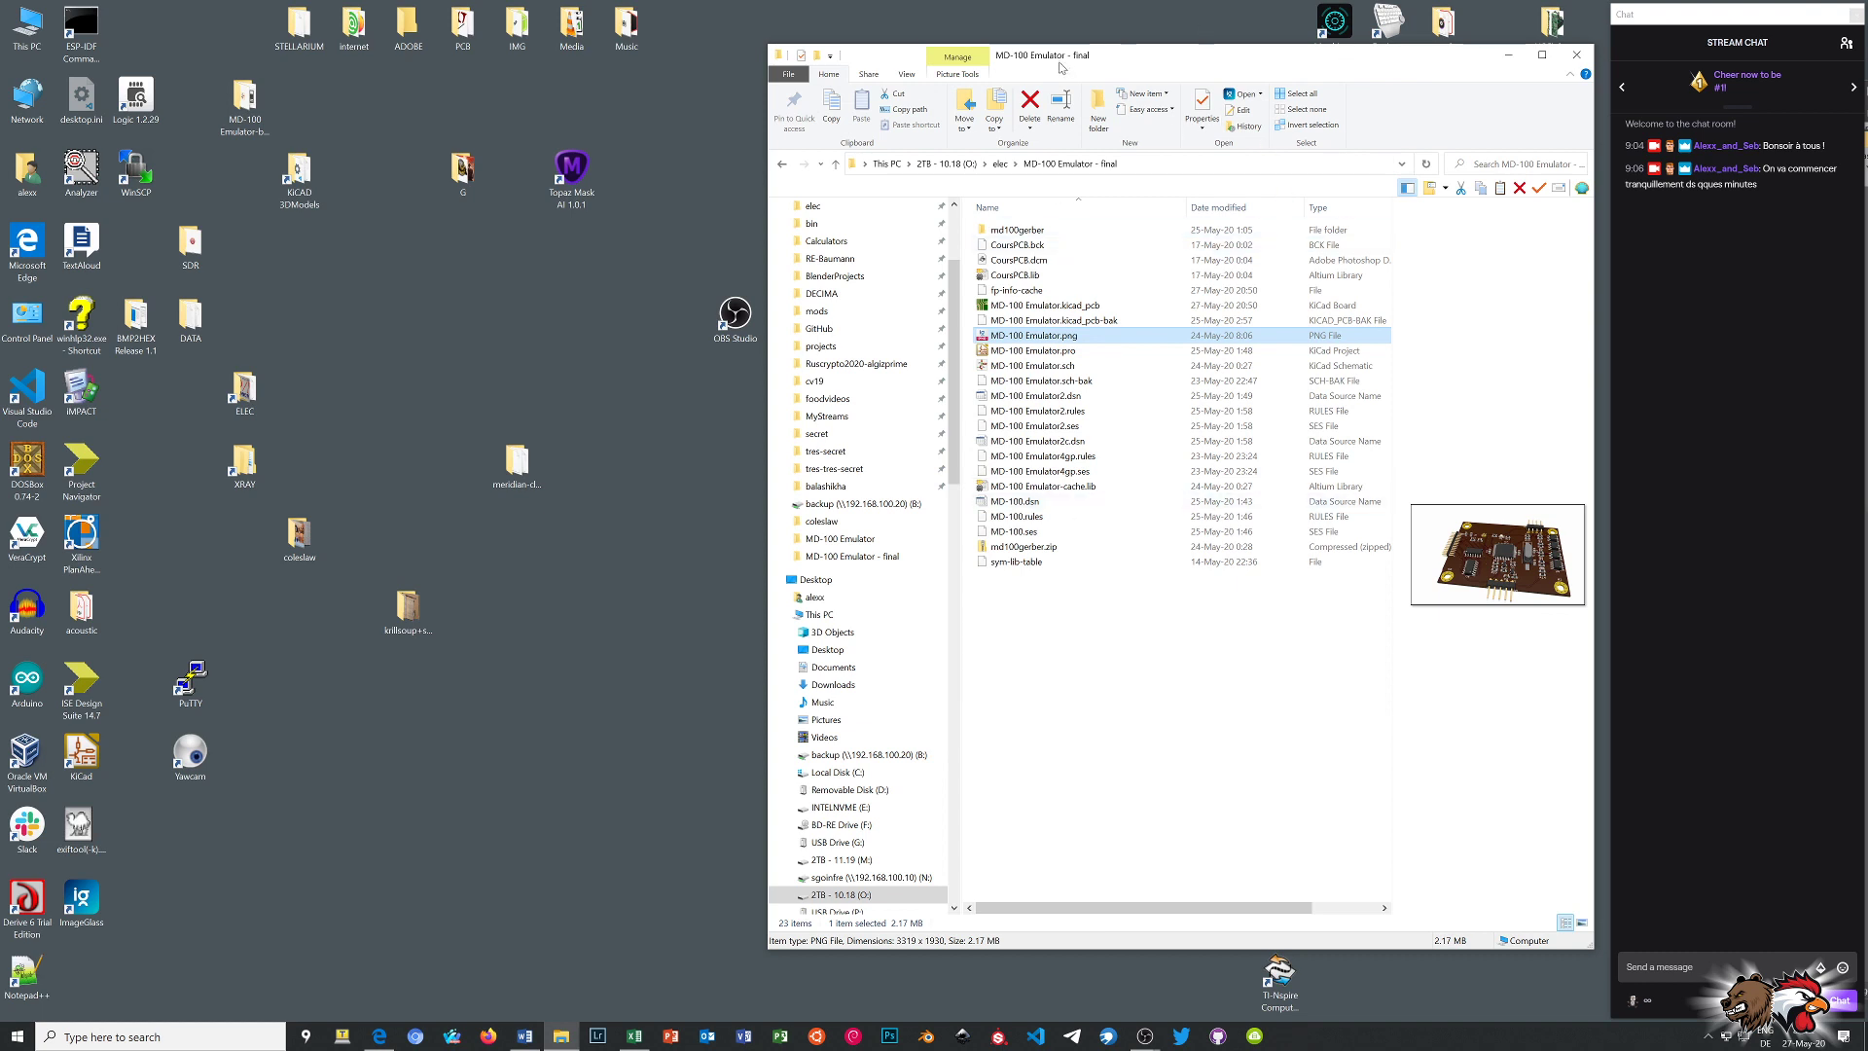
# Open the MD-100 Emulator.pro project from the "MD-100 Emulator - wcopy" folder in KiCad and display its schematic
pyautogui.click(1000, 164)
pyautogui.scroll(-11, 1164, 347)
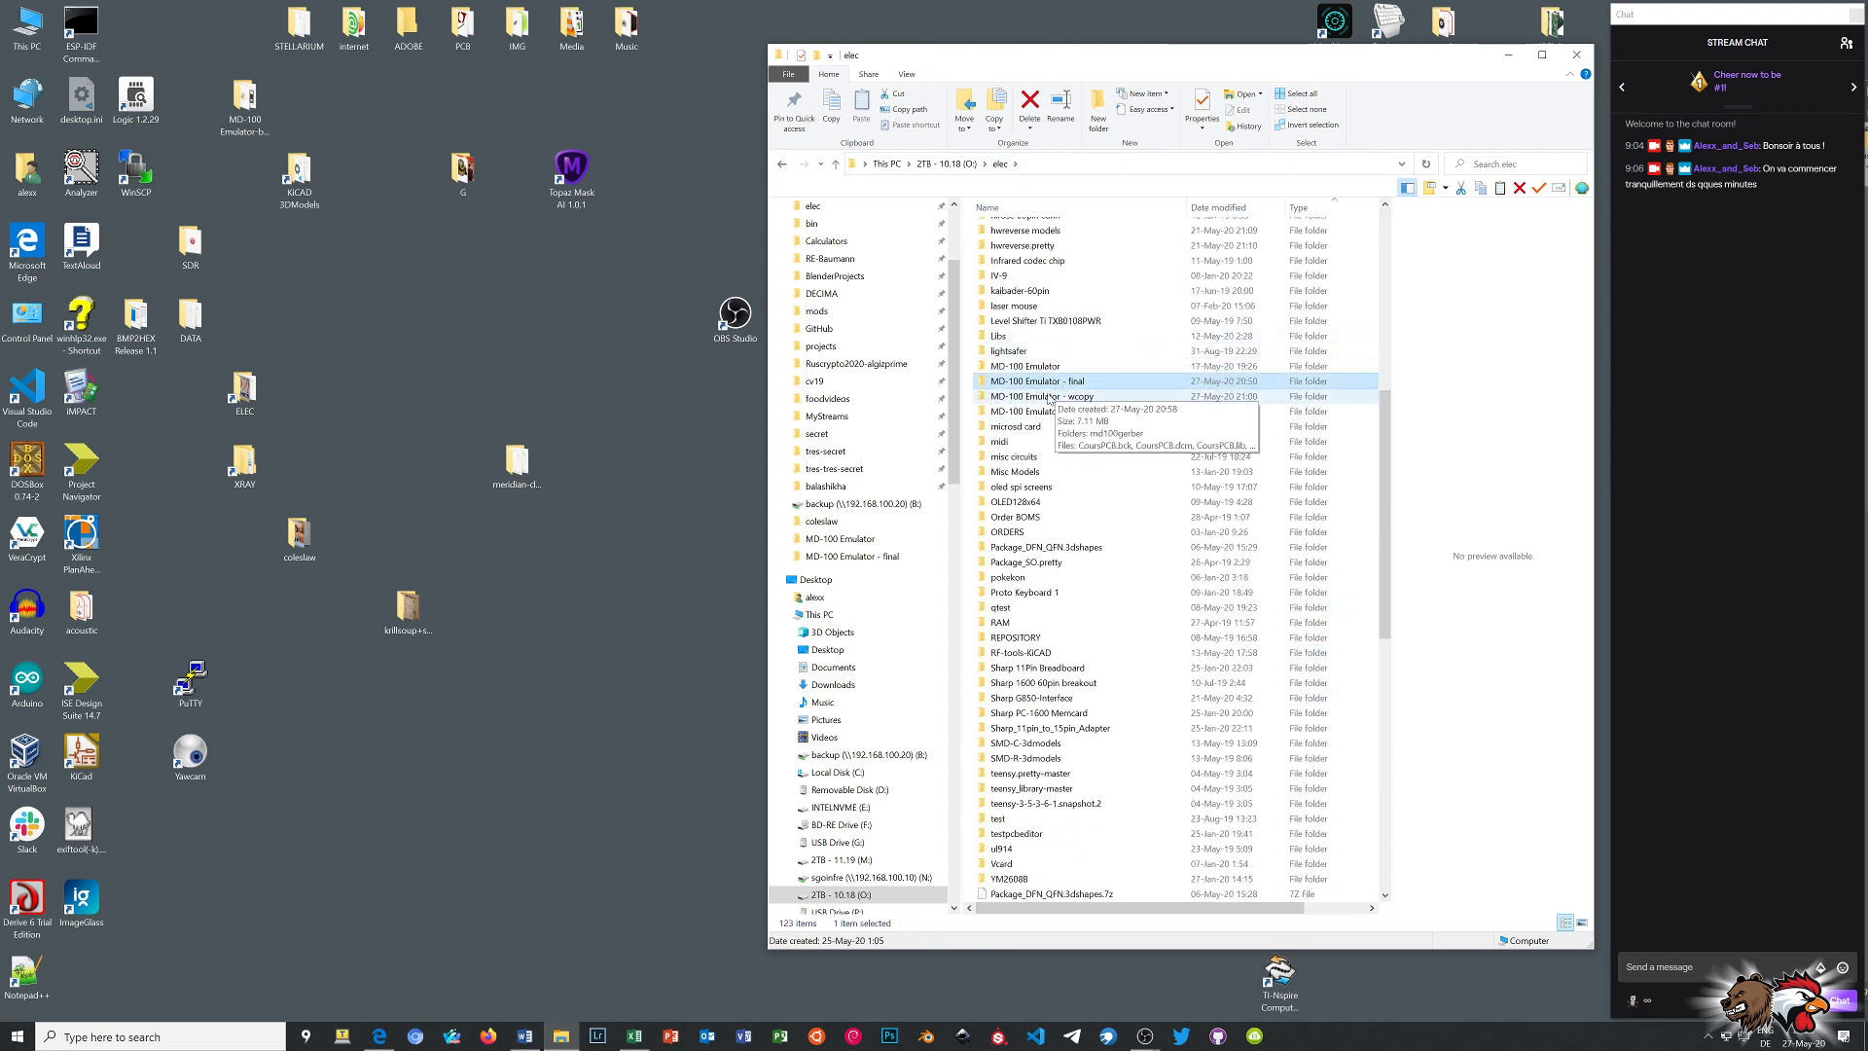
pyautogui.doubleClick(1049, 397)
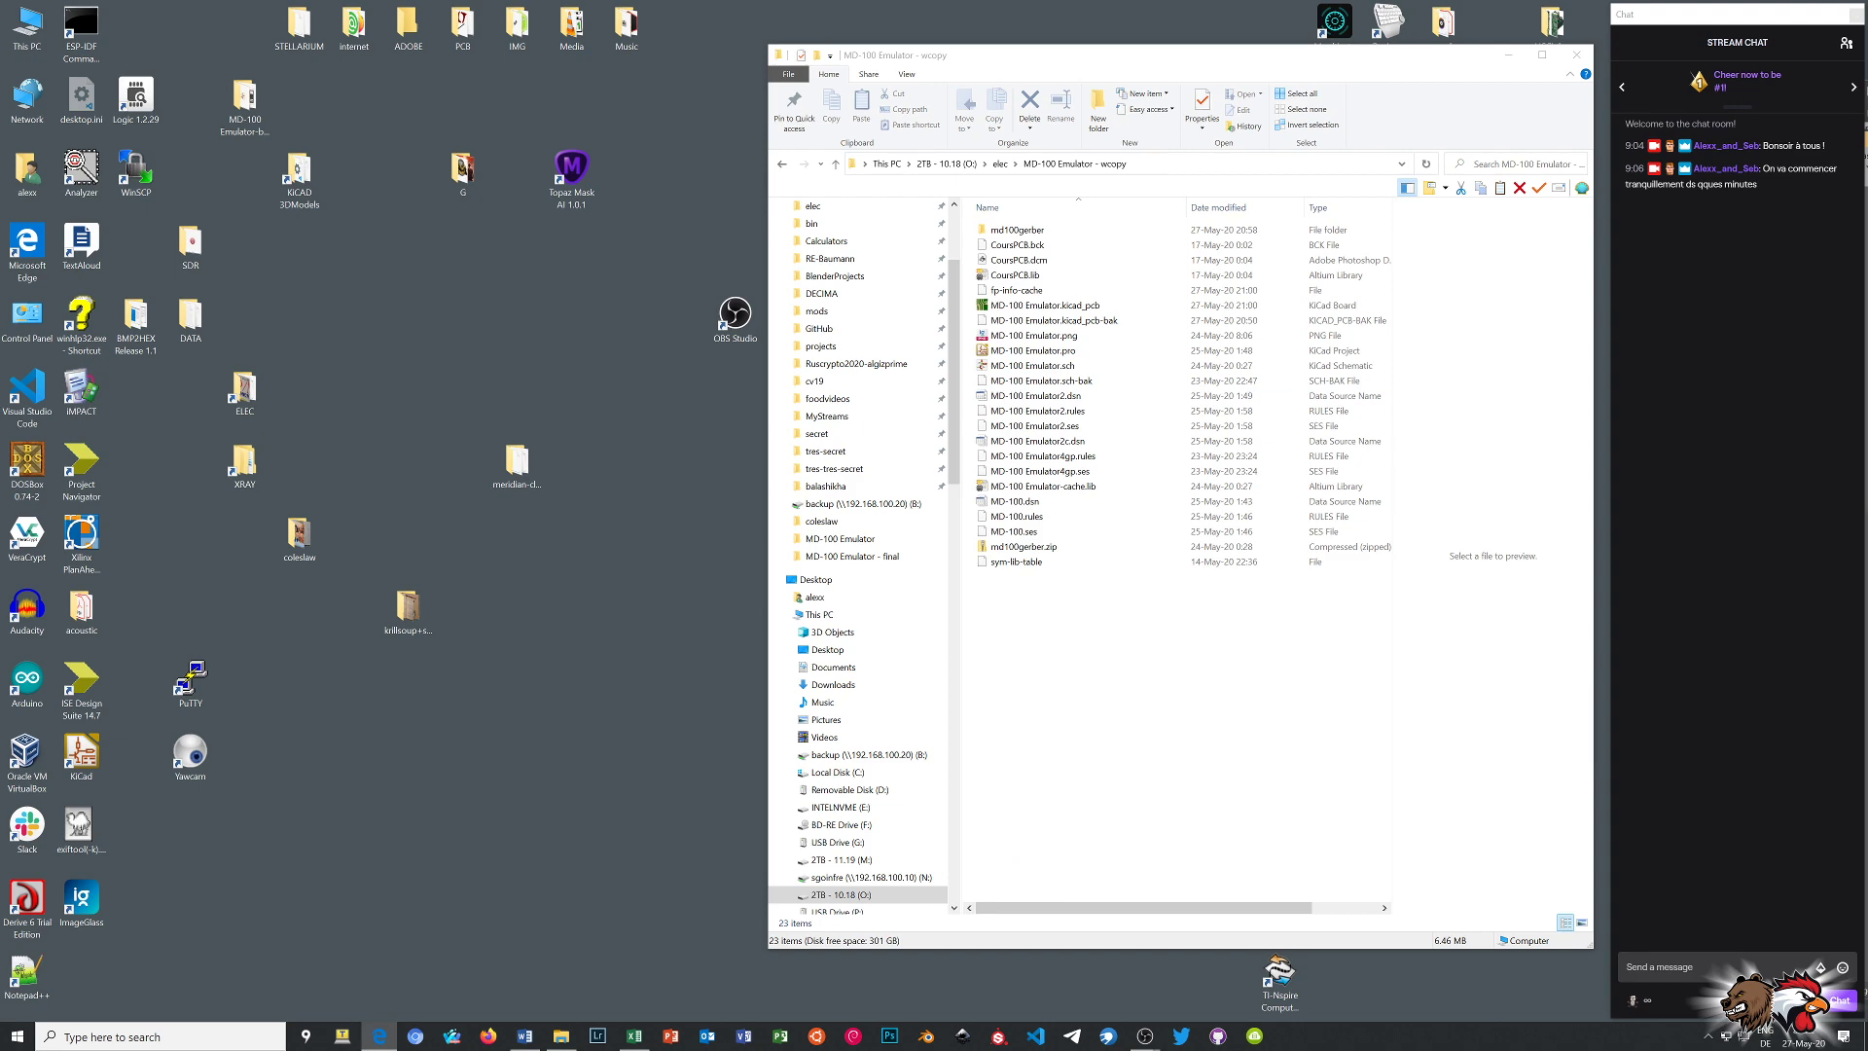
pyautogui.moveTo(1314, 58); pyautogui.dragTo(934, 65)
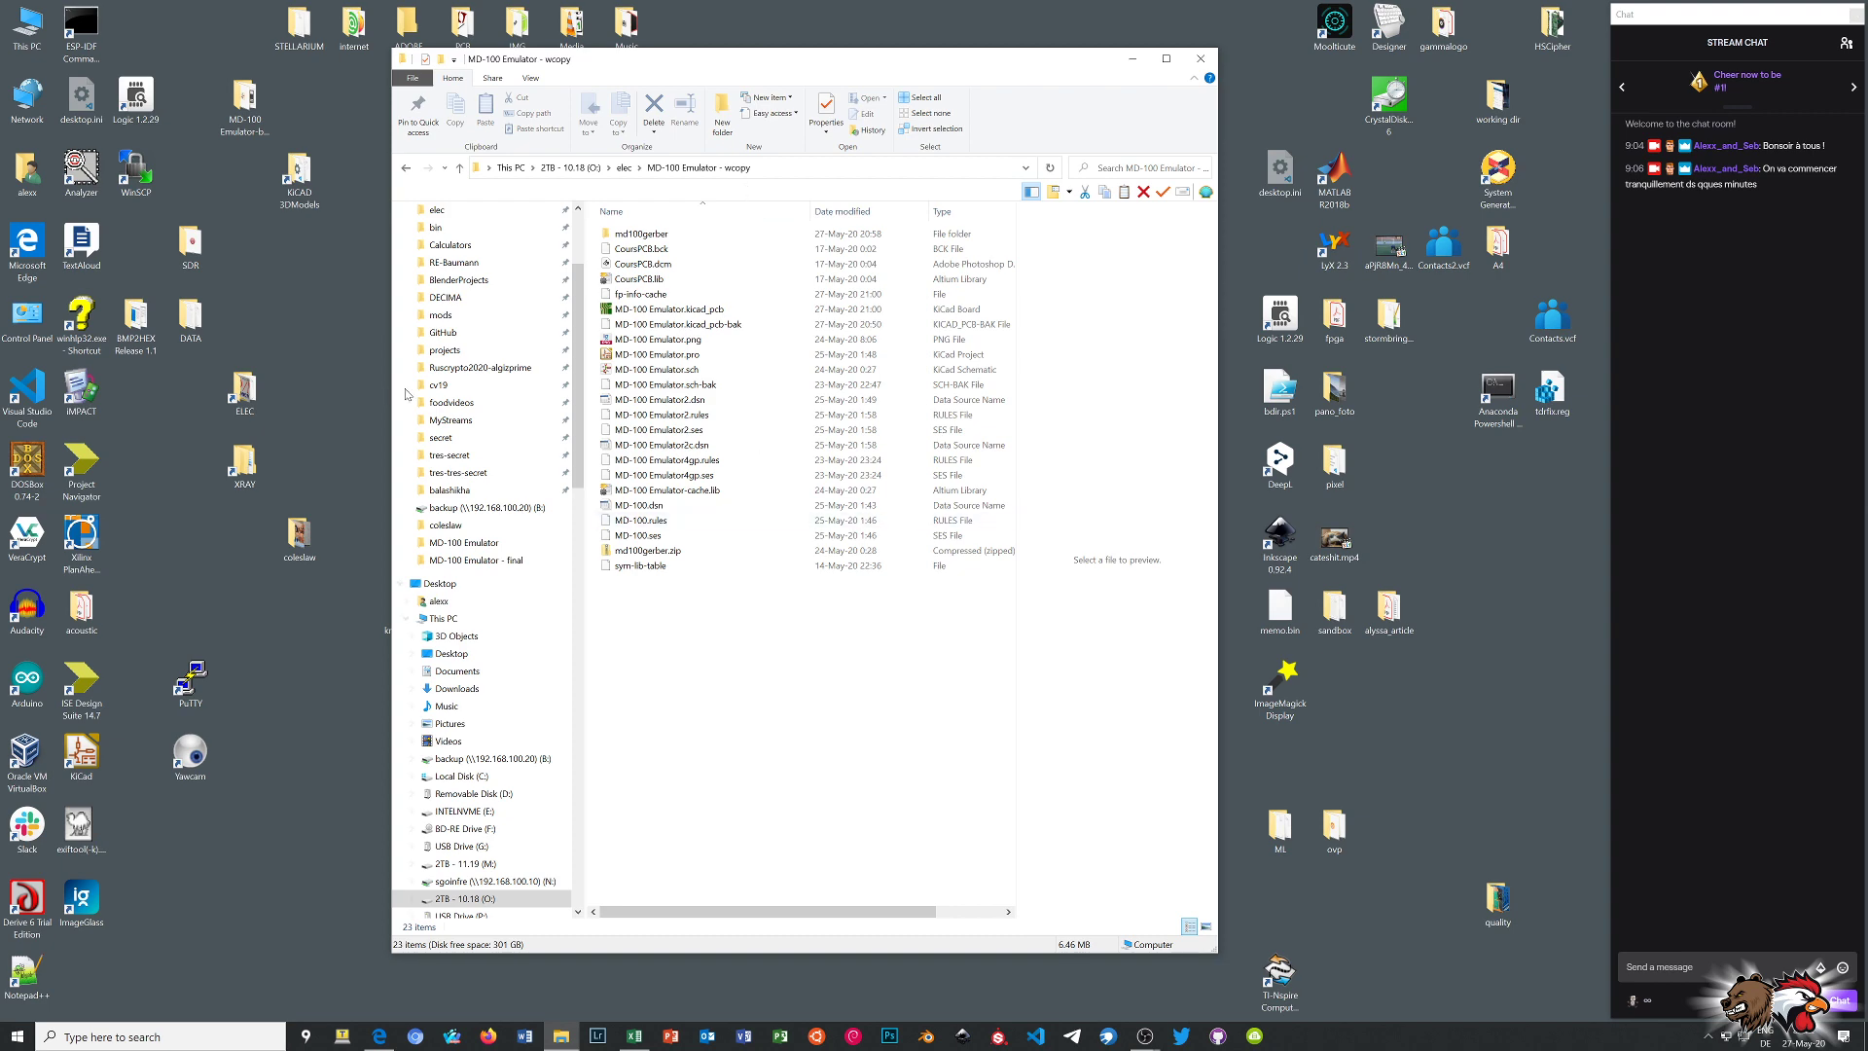
pyautogui.doubleClick(646, 356)
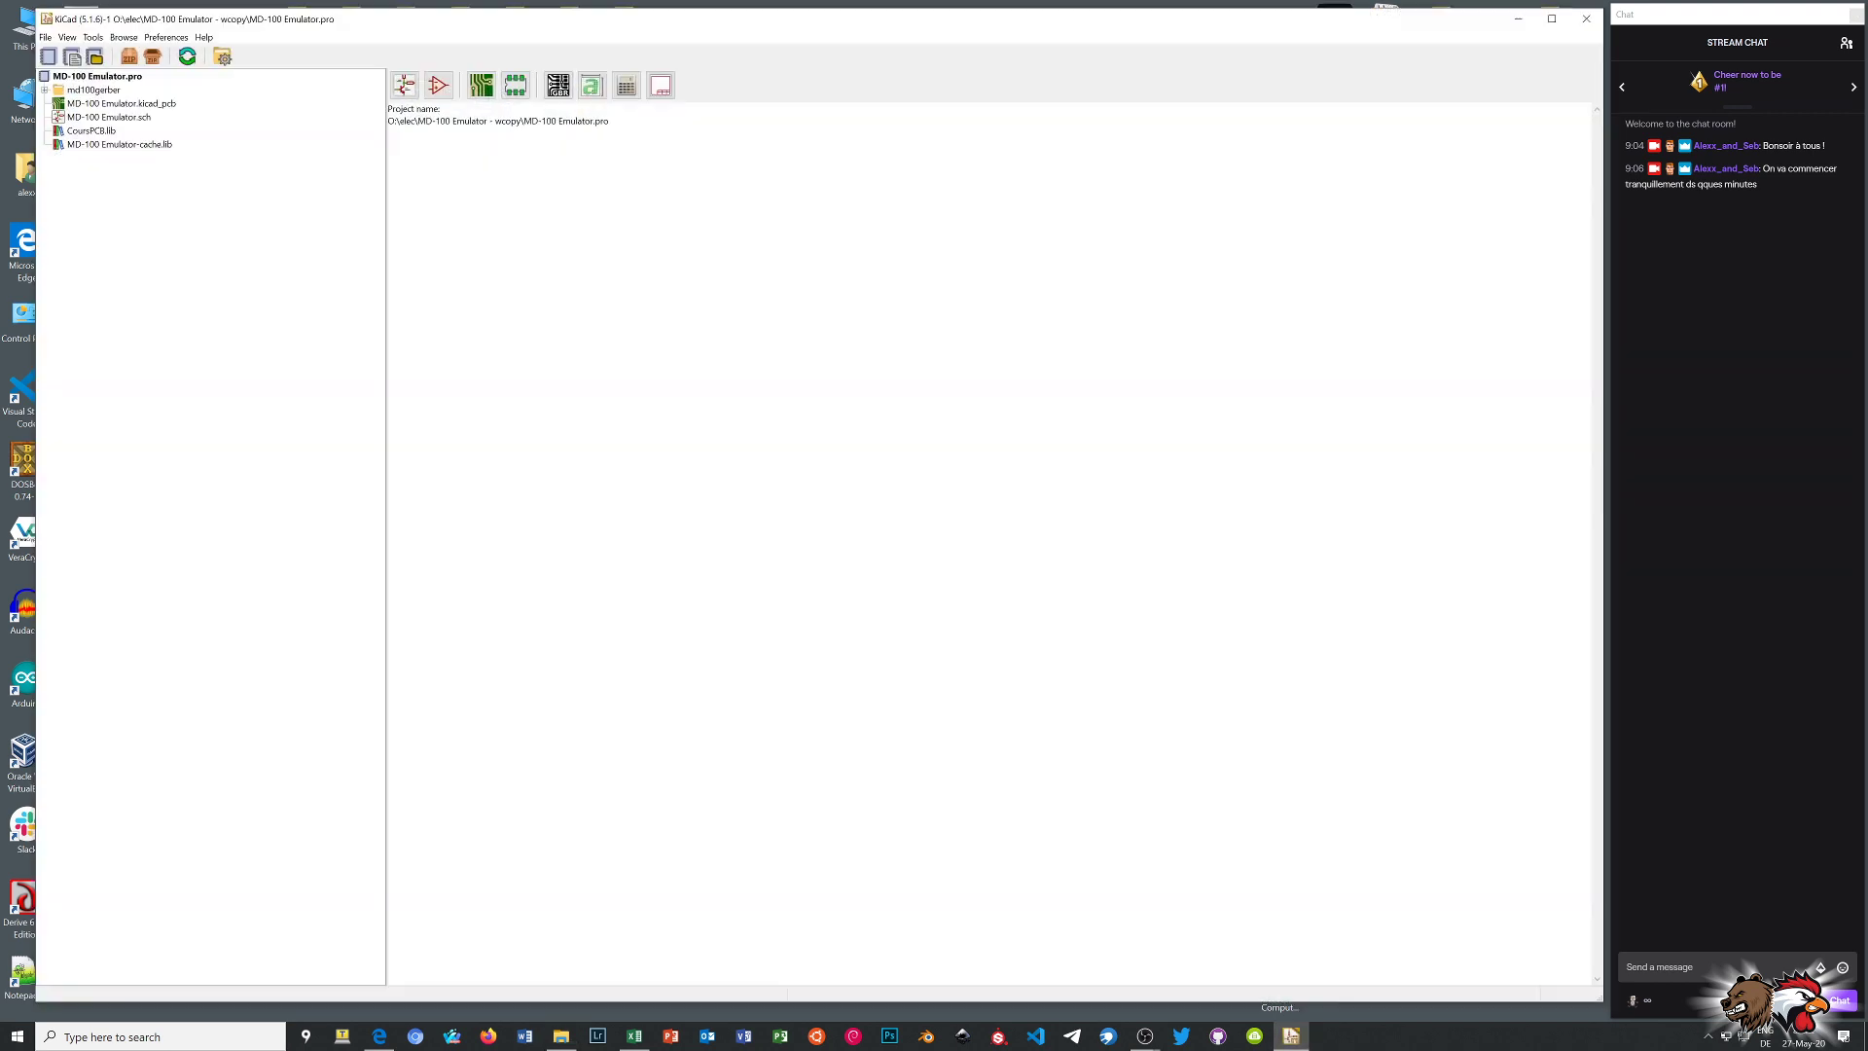
pyautogui.doubleClick(109, 117)
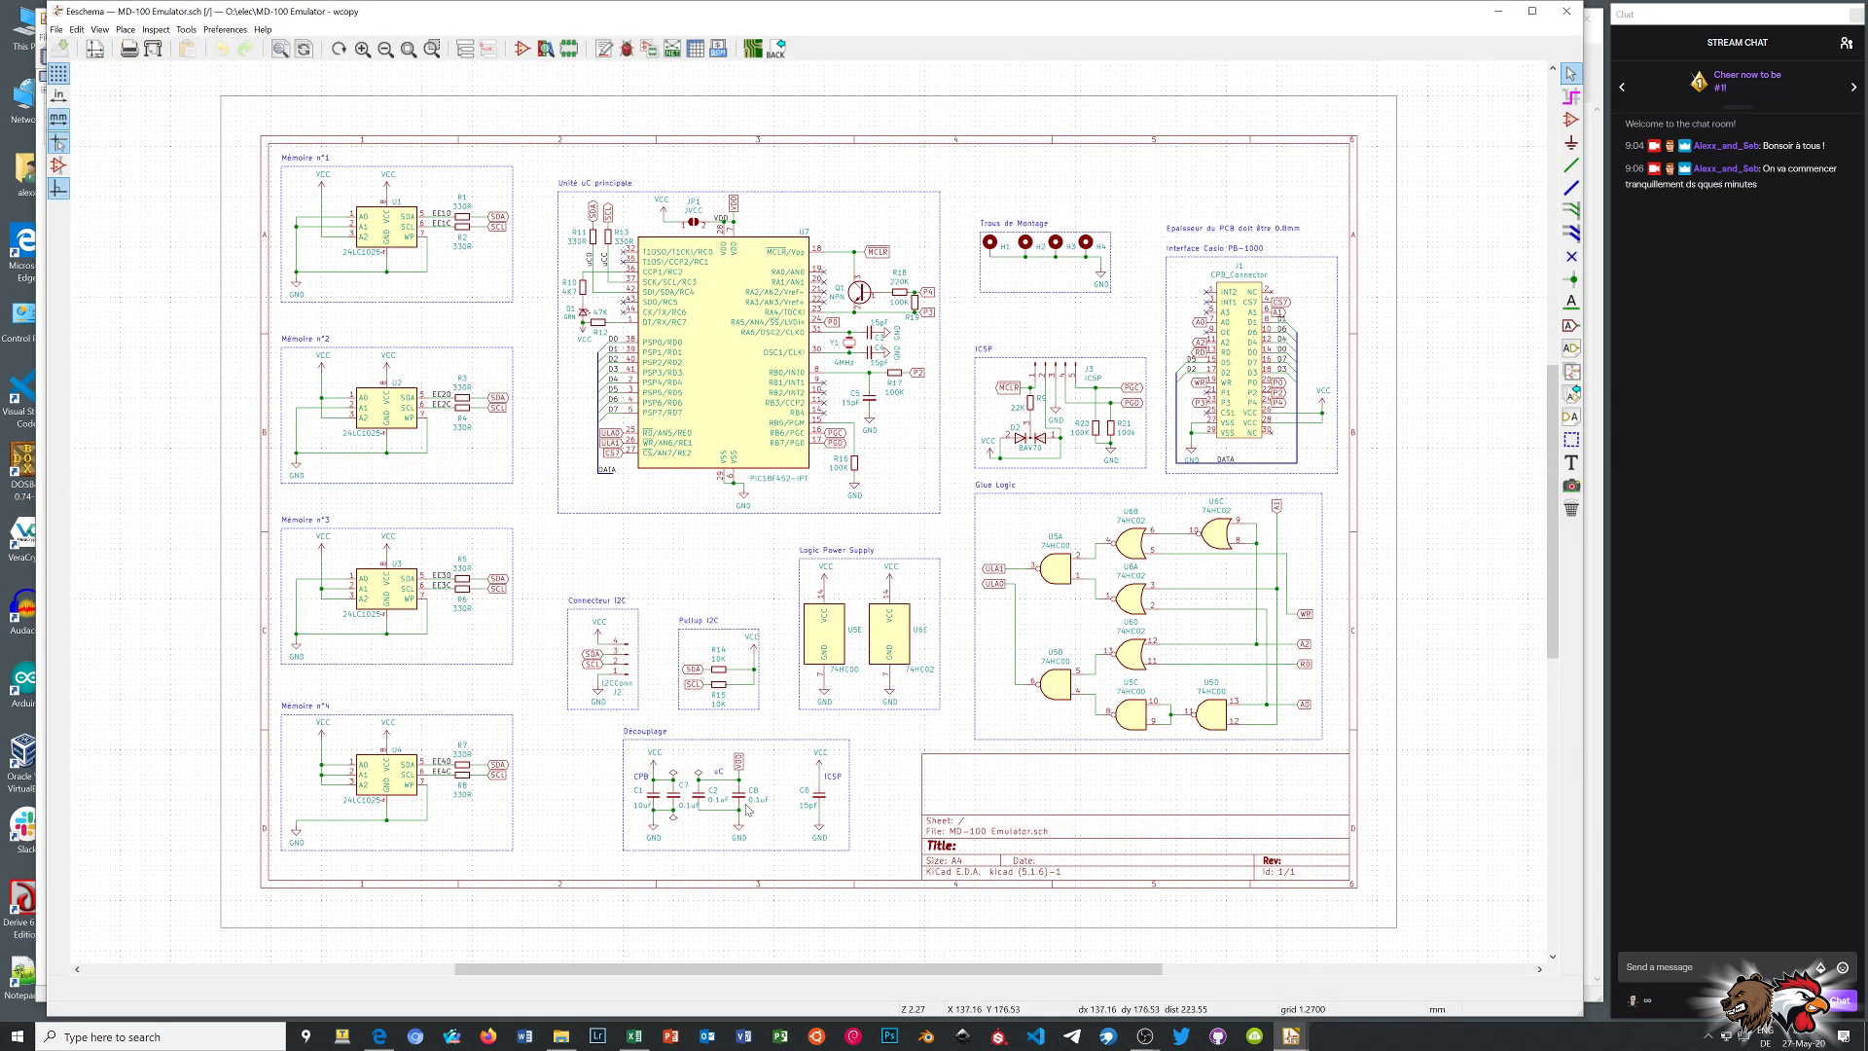
# Examine the decoupling capacitors in the schematic's Découplage block and the surrounding circuit blocks
pyautogui.scroll(4, 814, 518)
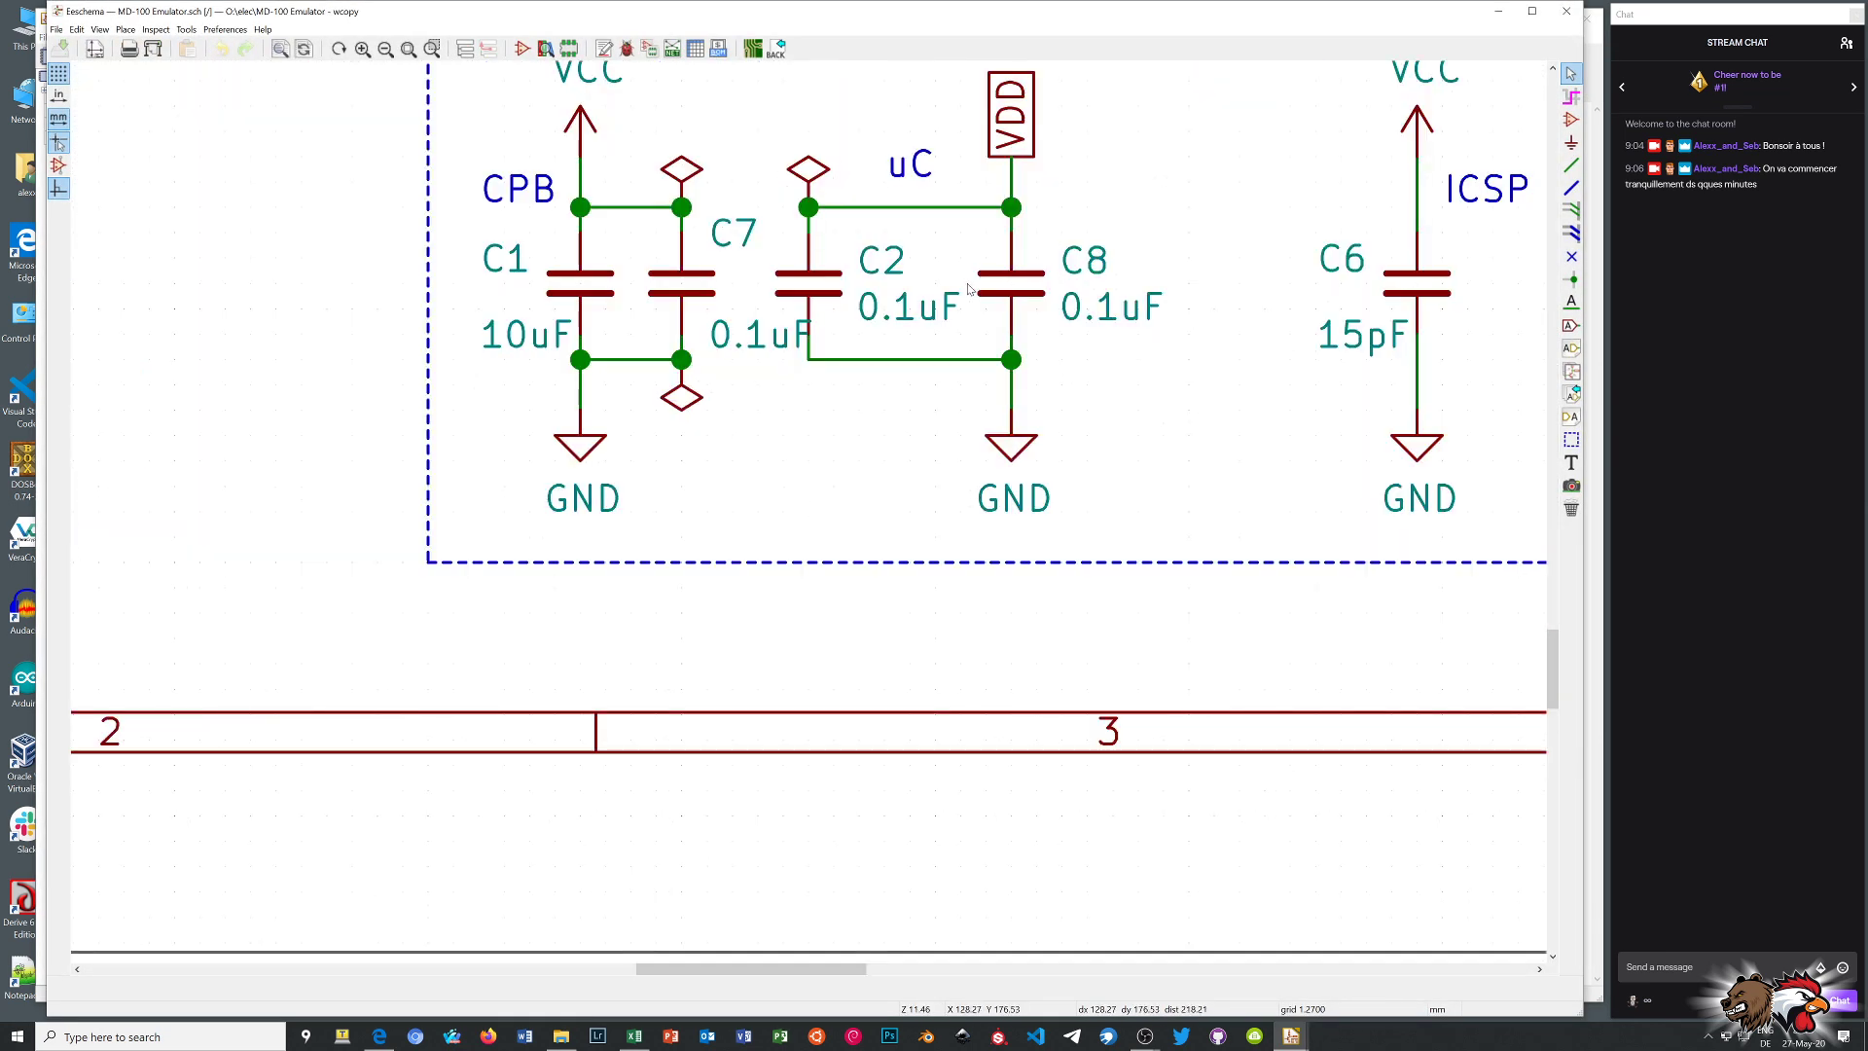
pyautogui.scroll(-1, 705, 548)
pyautogui.moveTo(705, 548); pyautogui.dragTo(711, 631, button='middle')
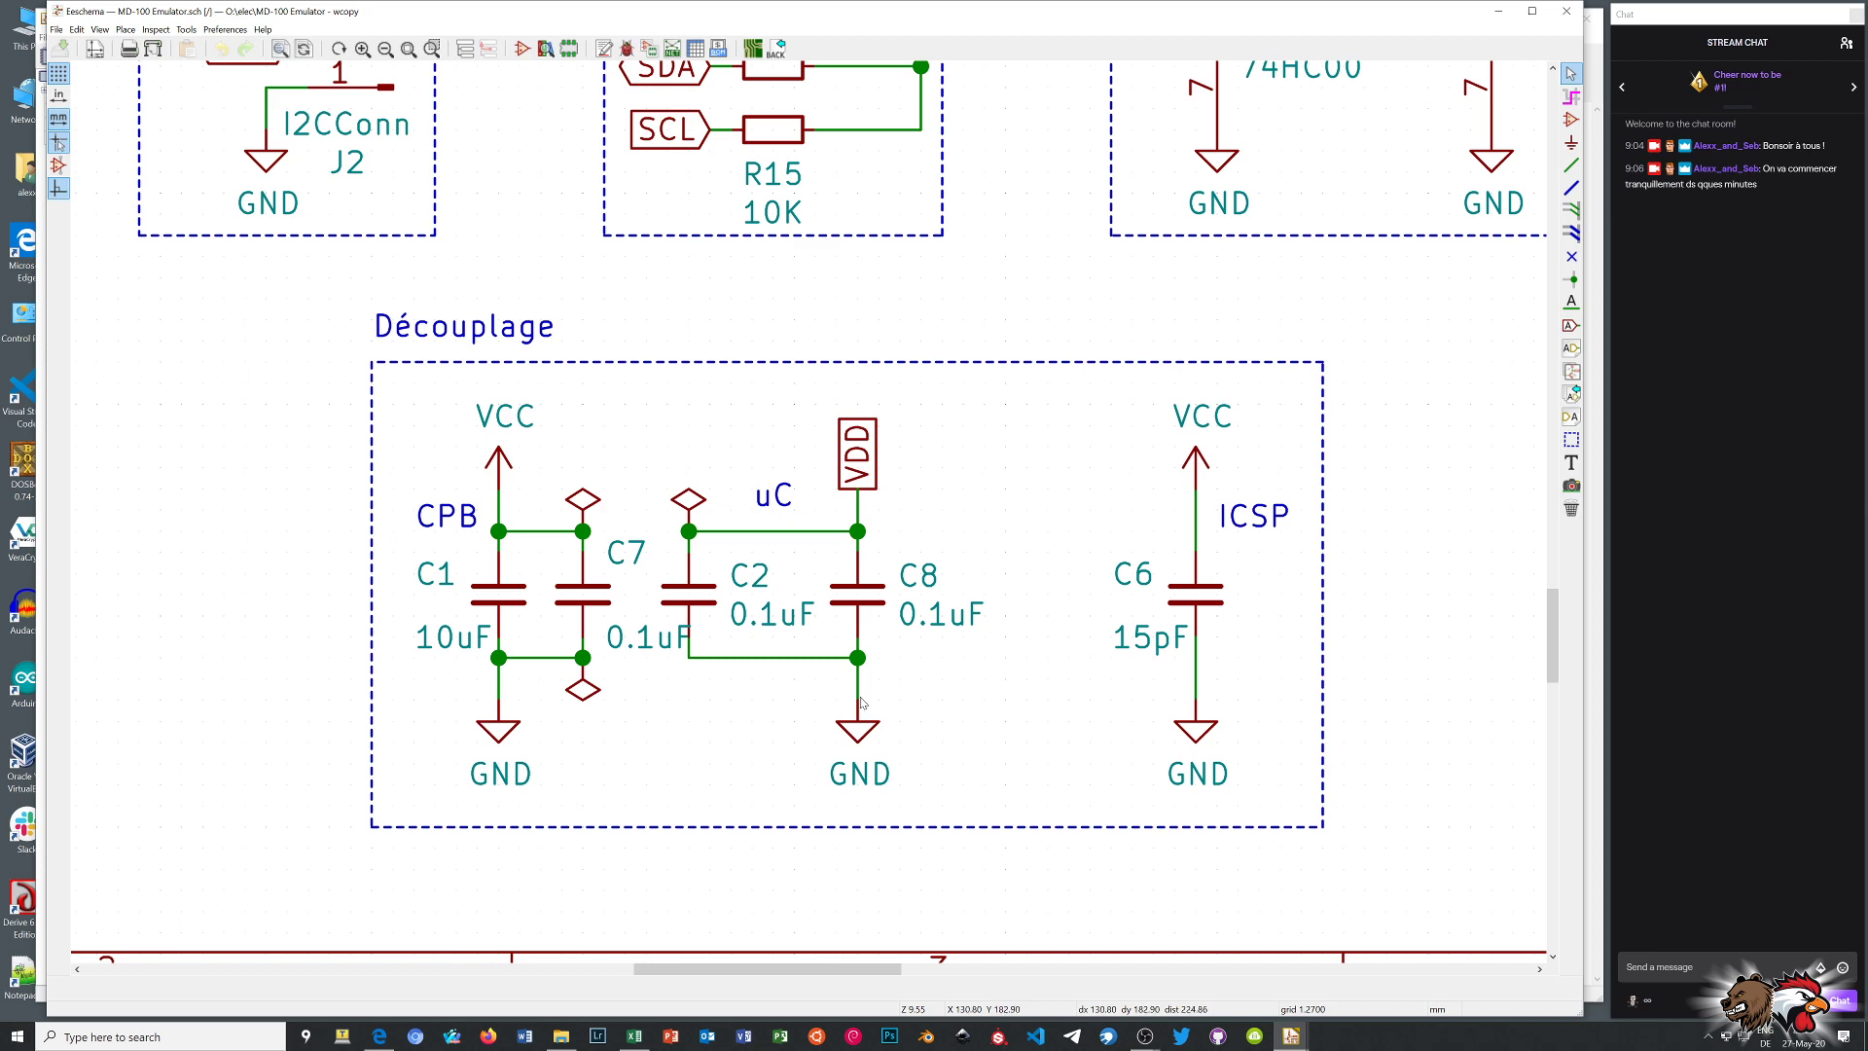
pyautogui.scroll(-4, 860, 701)
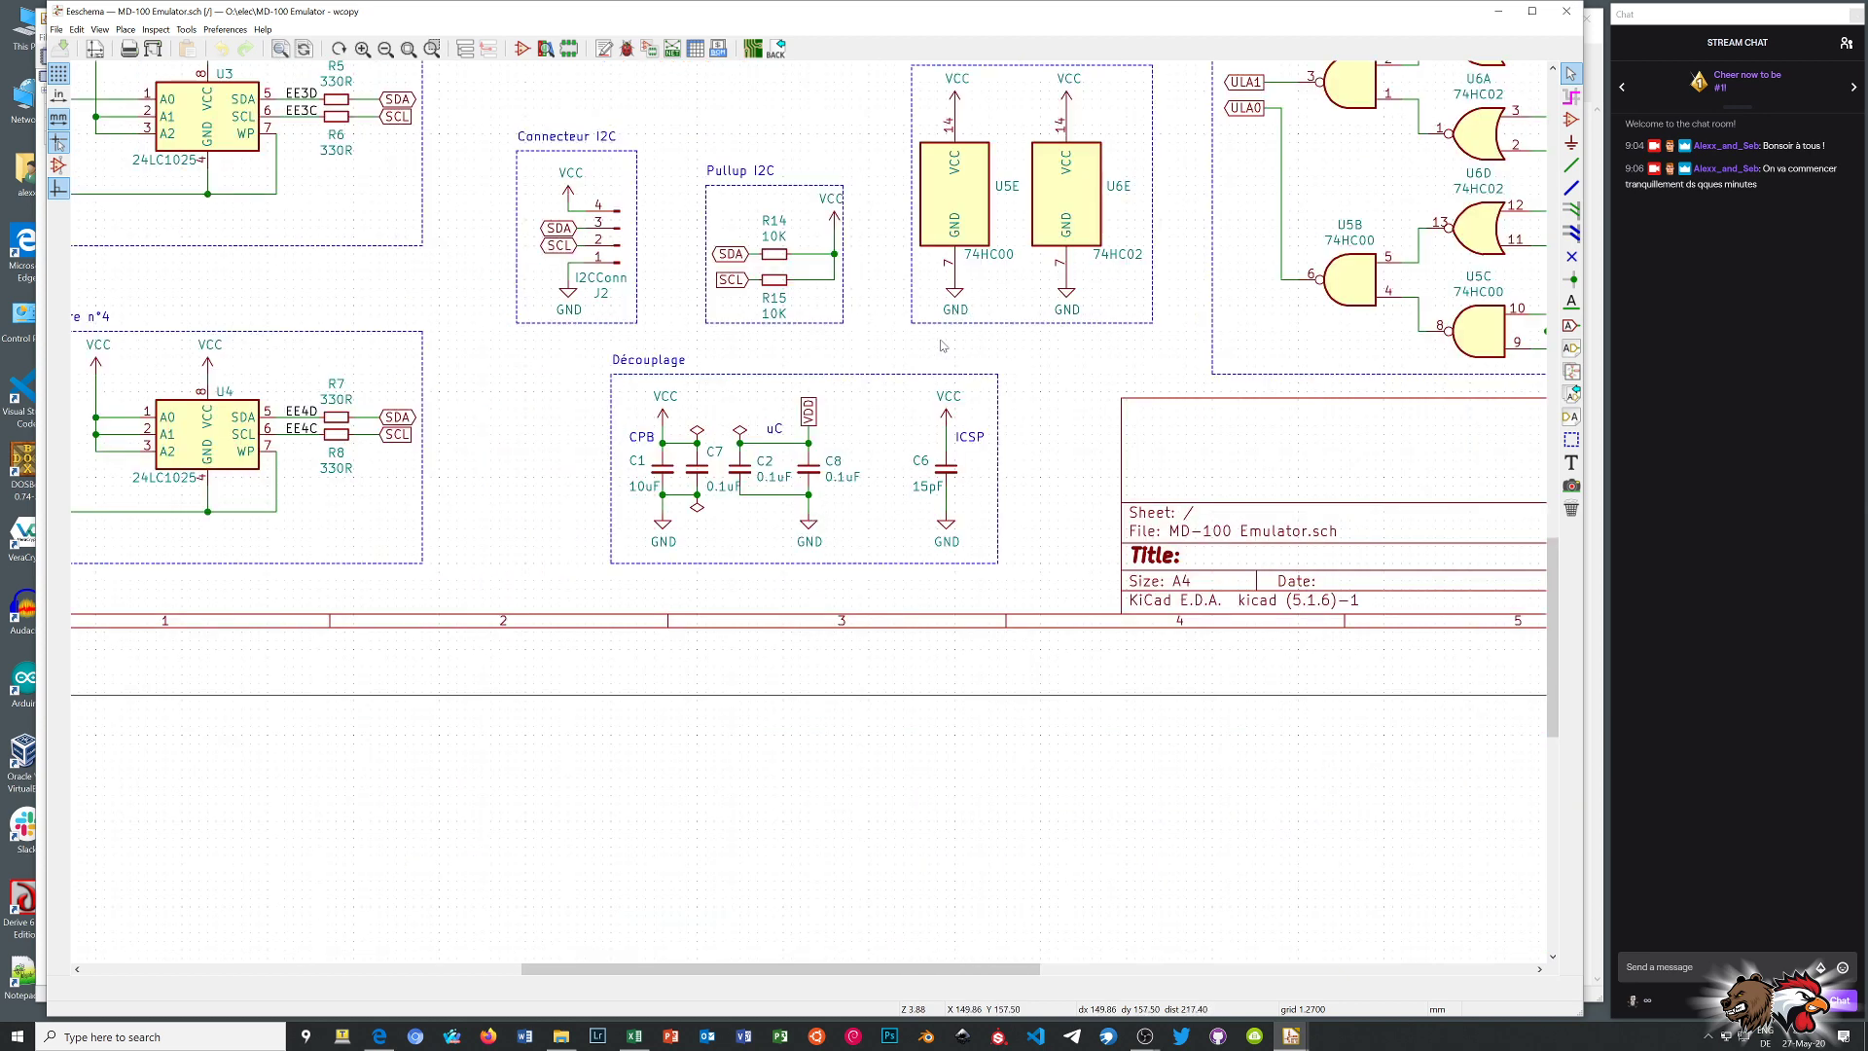
pyautogui.scroll(-1, 942, 347)
pyautogui.scroll(-1, 862, 506)
pyautogui.moveTo(822, 475); pyautogui.dragTo(803, 664, button='middle')
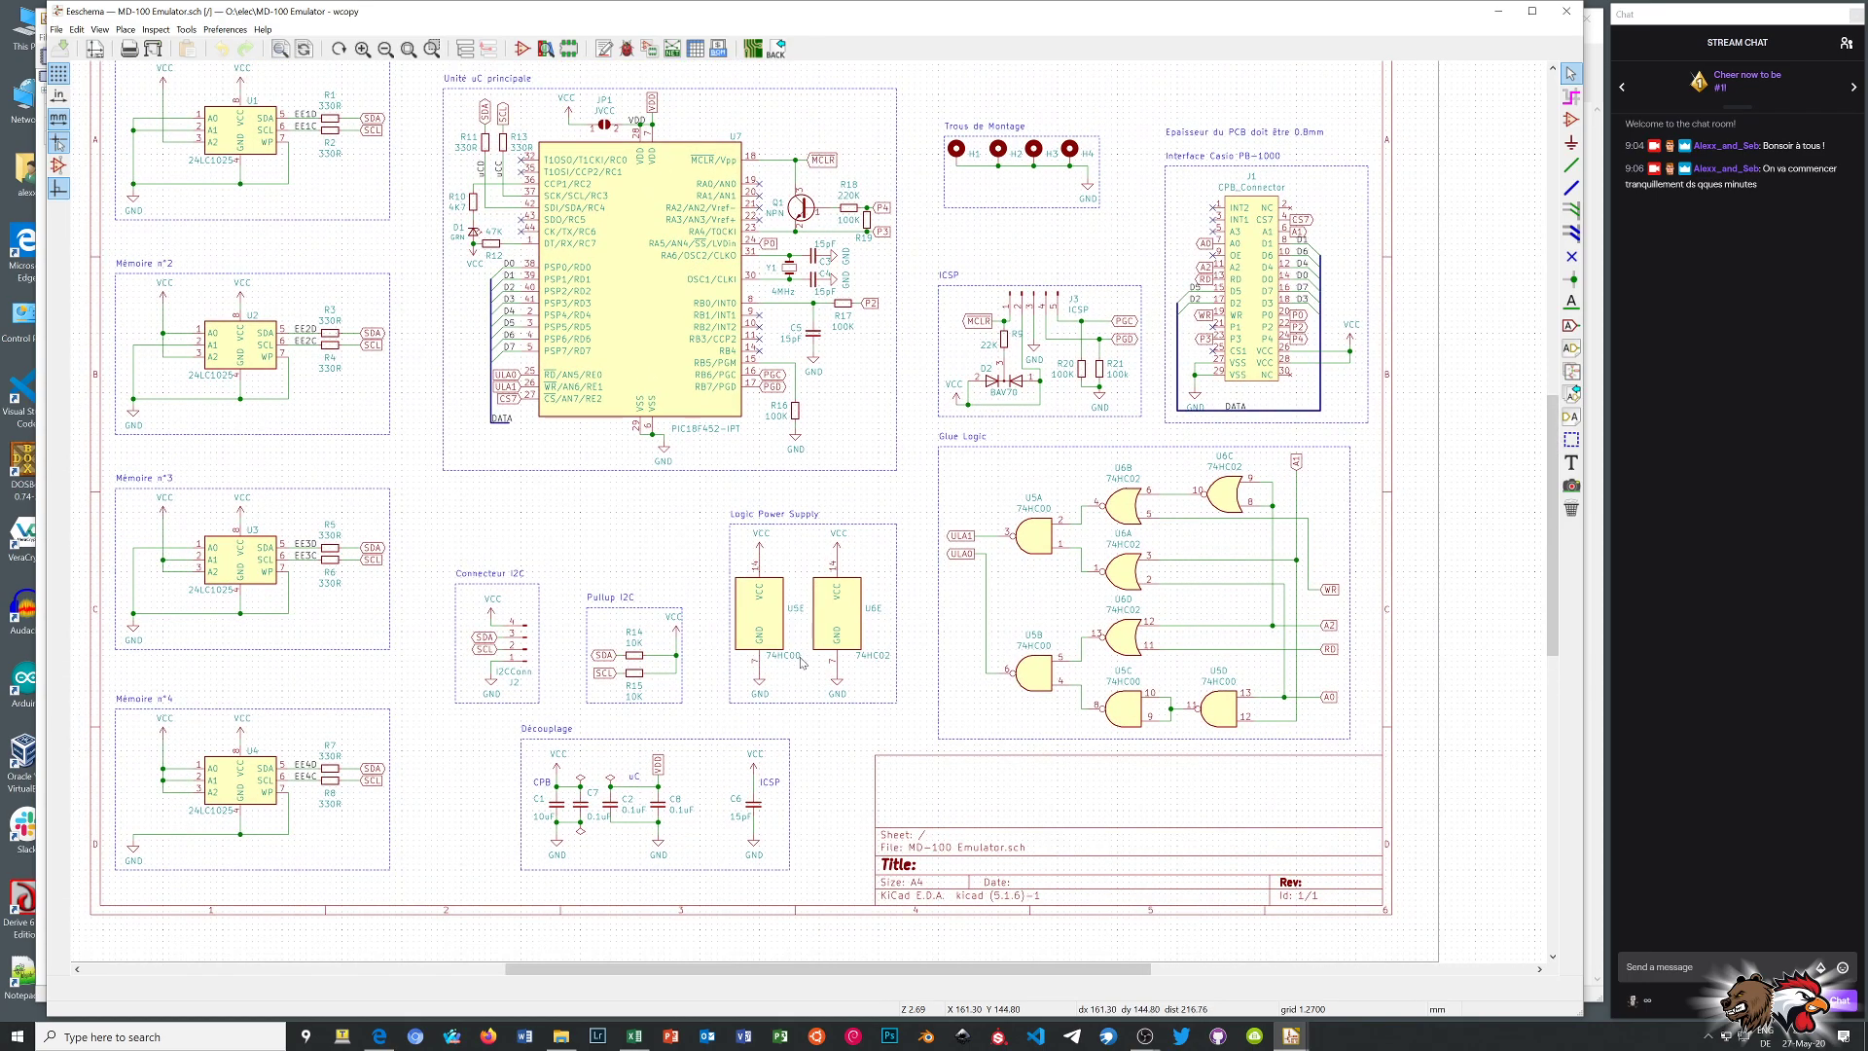
# Check the footprint in memory chip U3's symbol properties, close them unchanged, and open the project's board layout
pyautogui.doubleClick(229, 560)
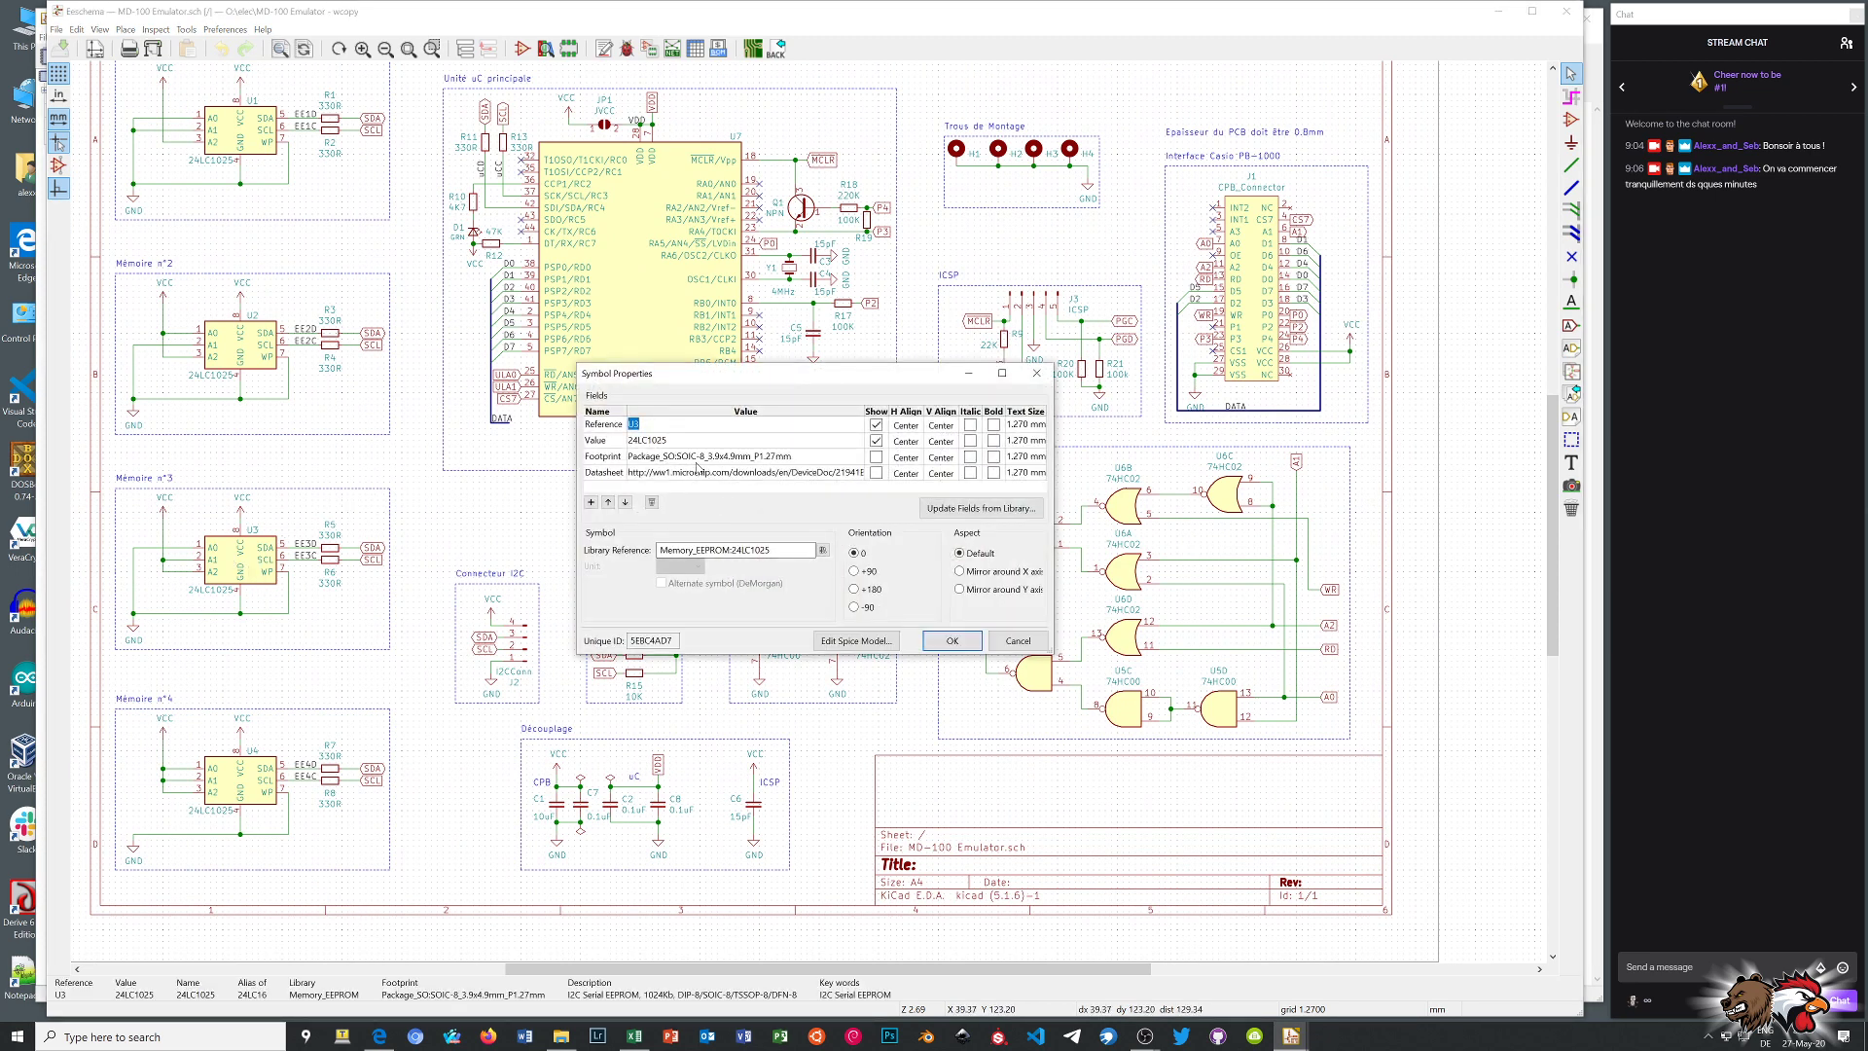
pyautogui.click(1007, 642)
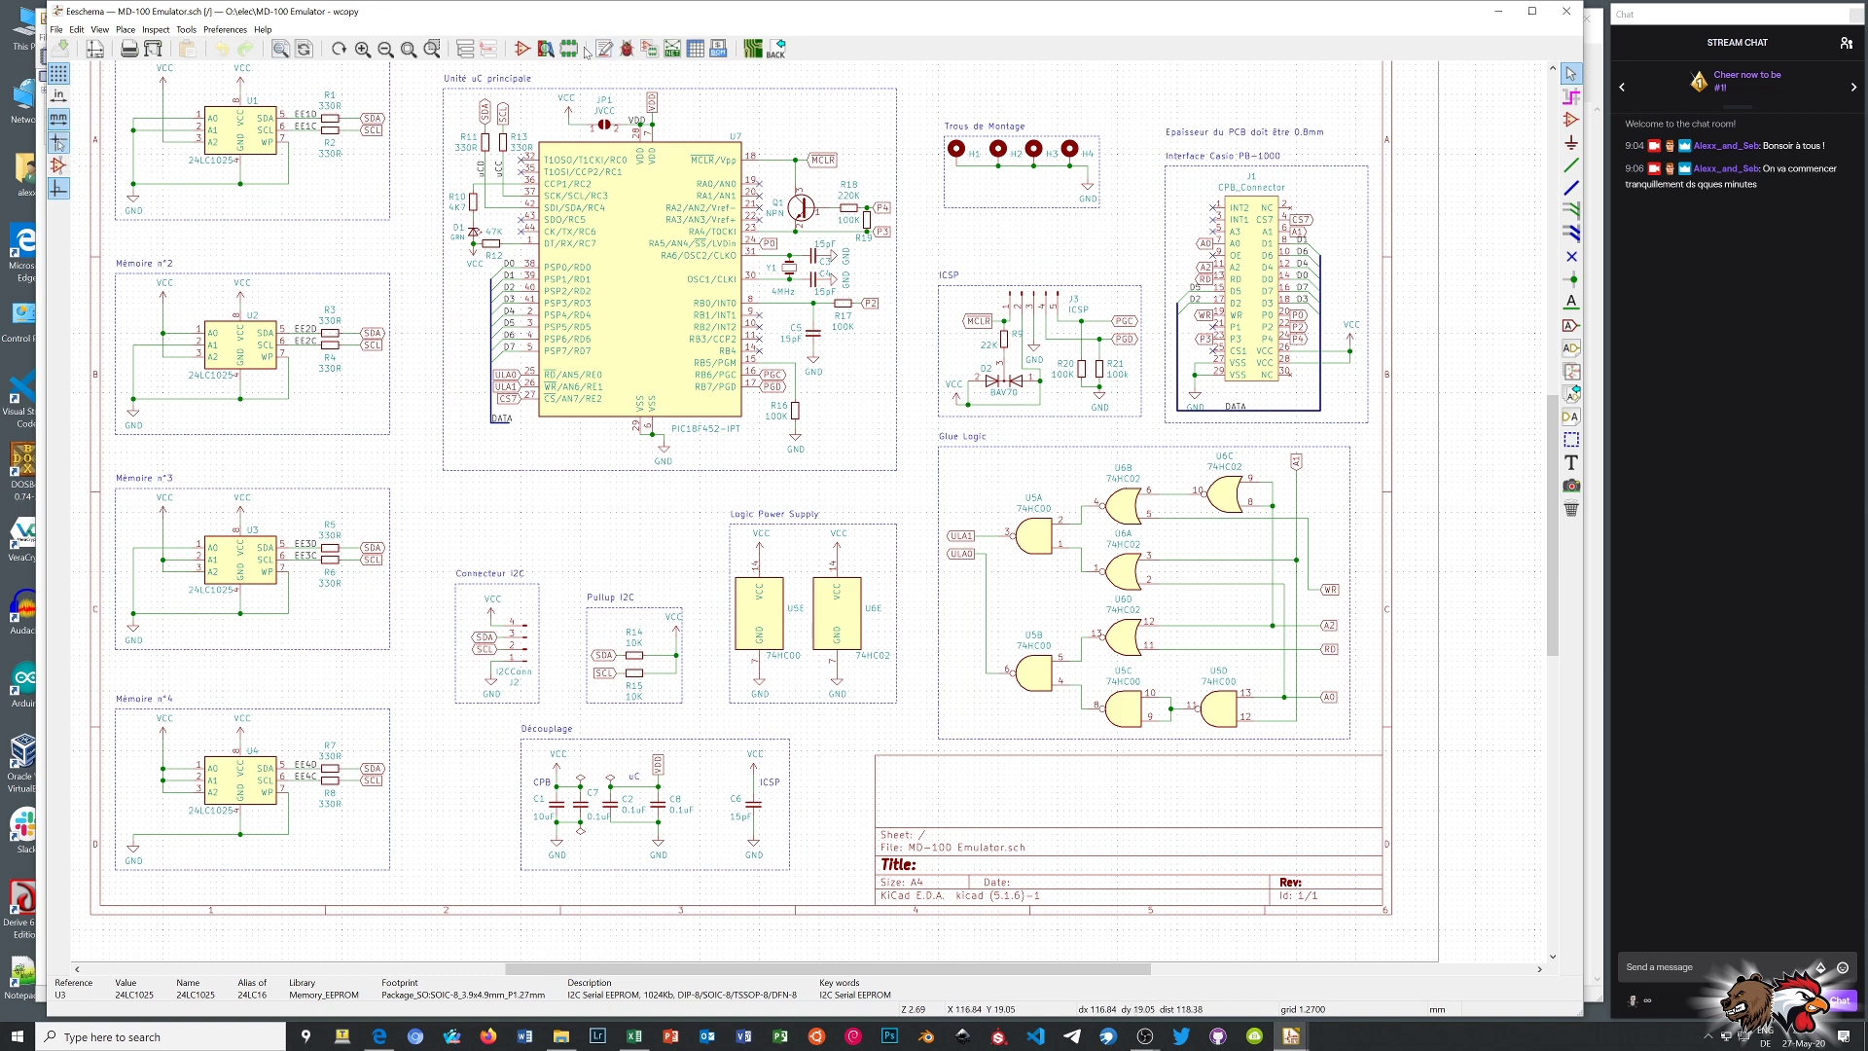
pyautogui.click(758, 54)
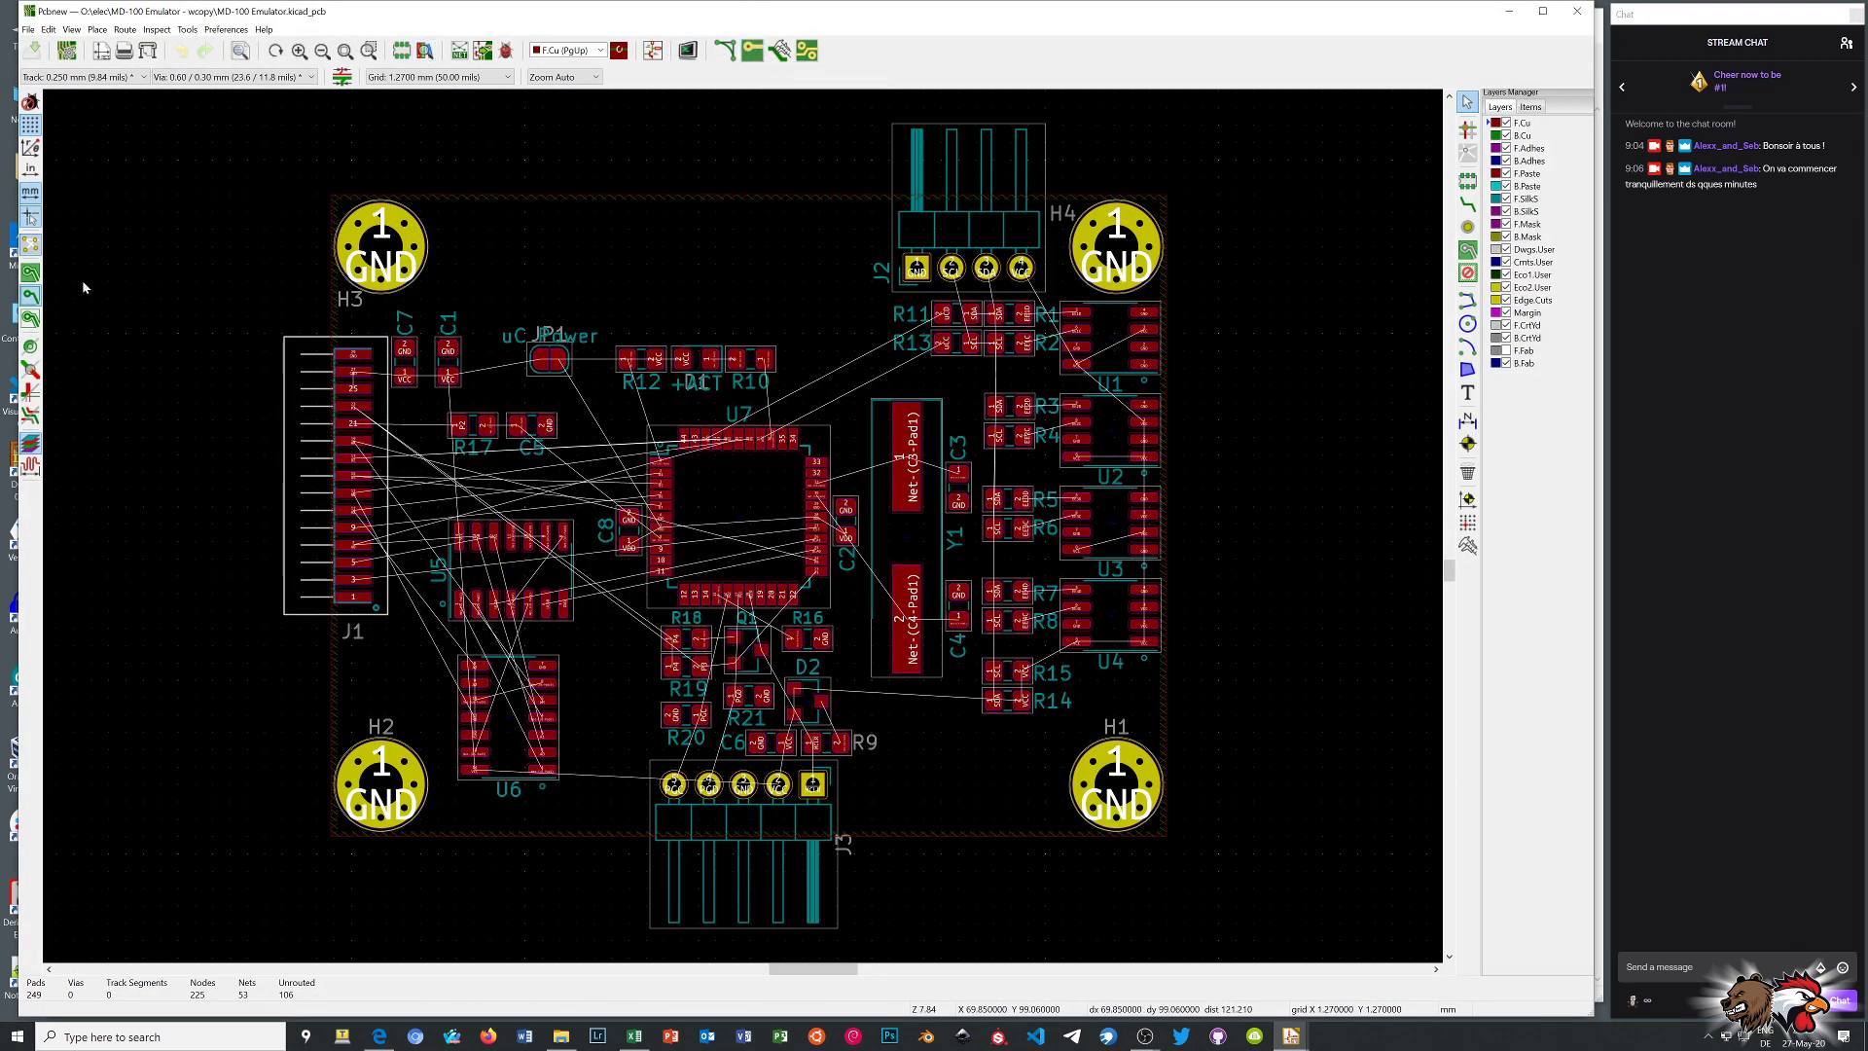
# View the board's filled copper zones on the B.Cu and F.Cu layers, and hide the zone fills again
pyautogui.click(32, 275)
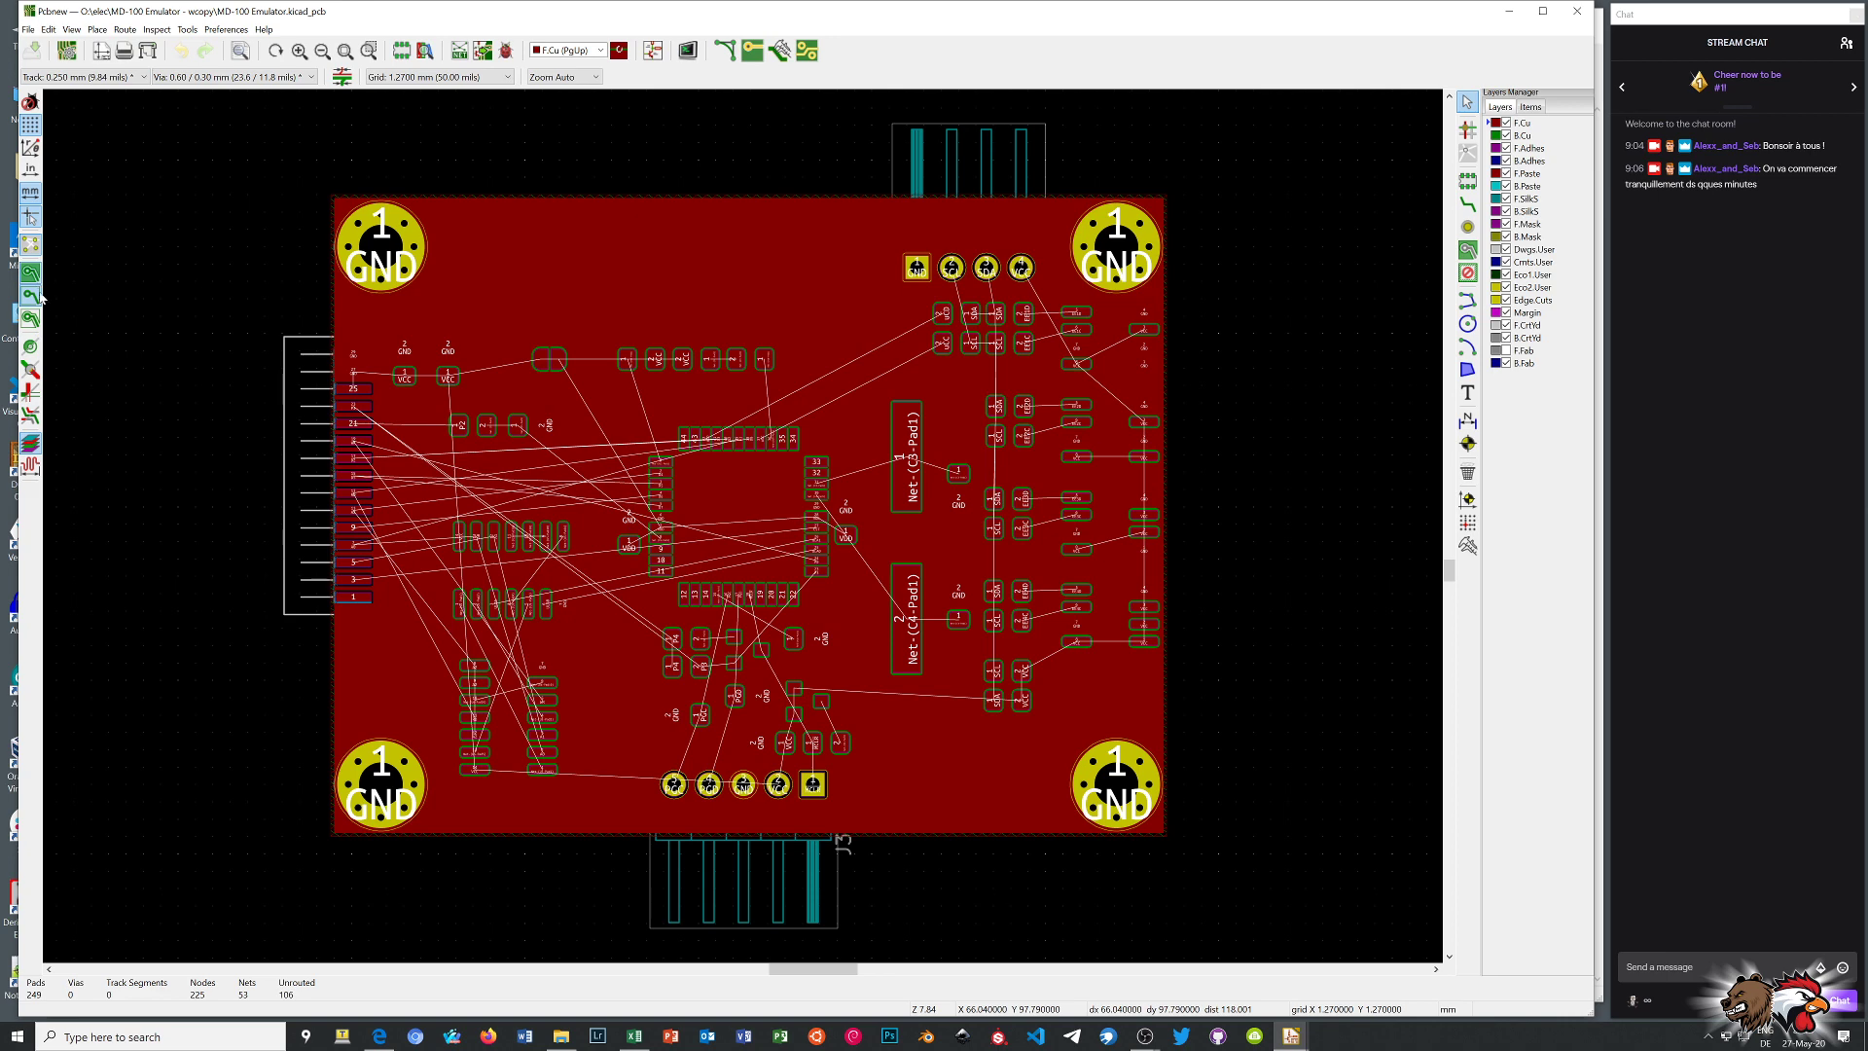
pyautogui.click(1494, 136)
pyautogui.click(1493, 123)
pyautogui.click(33, 296)
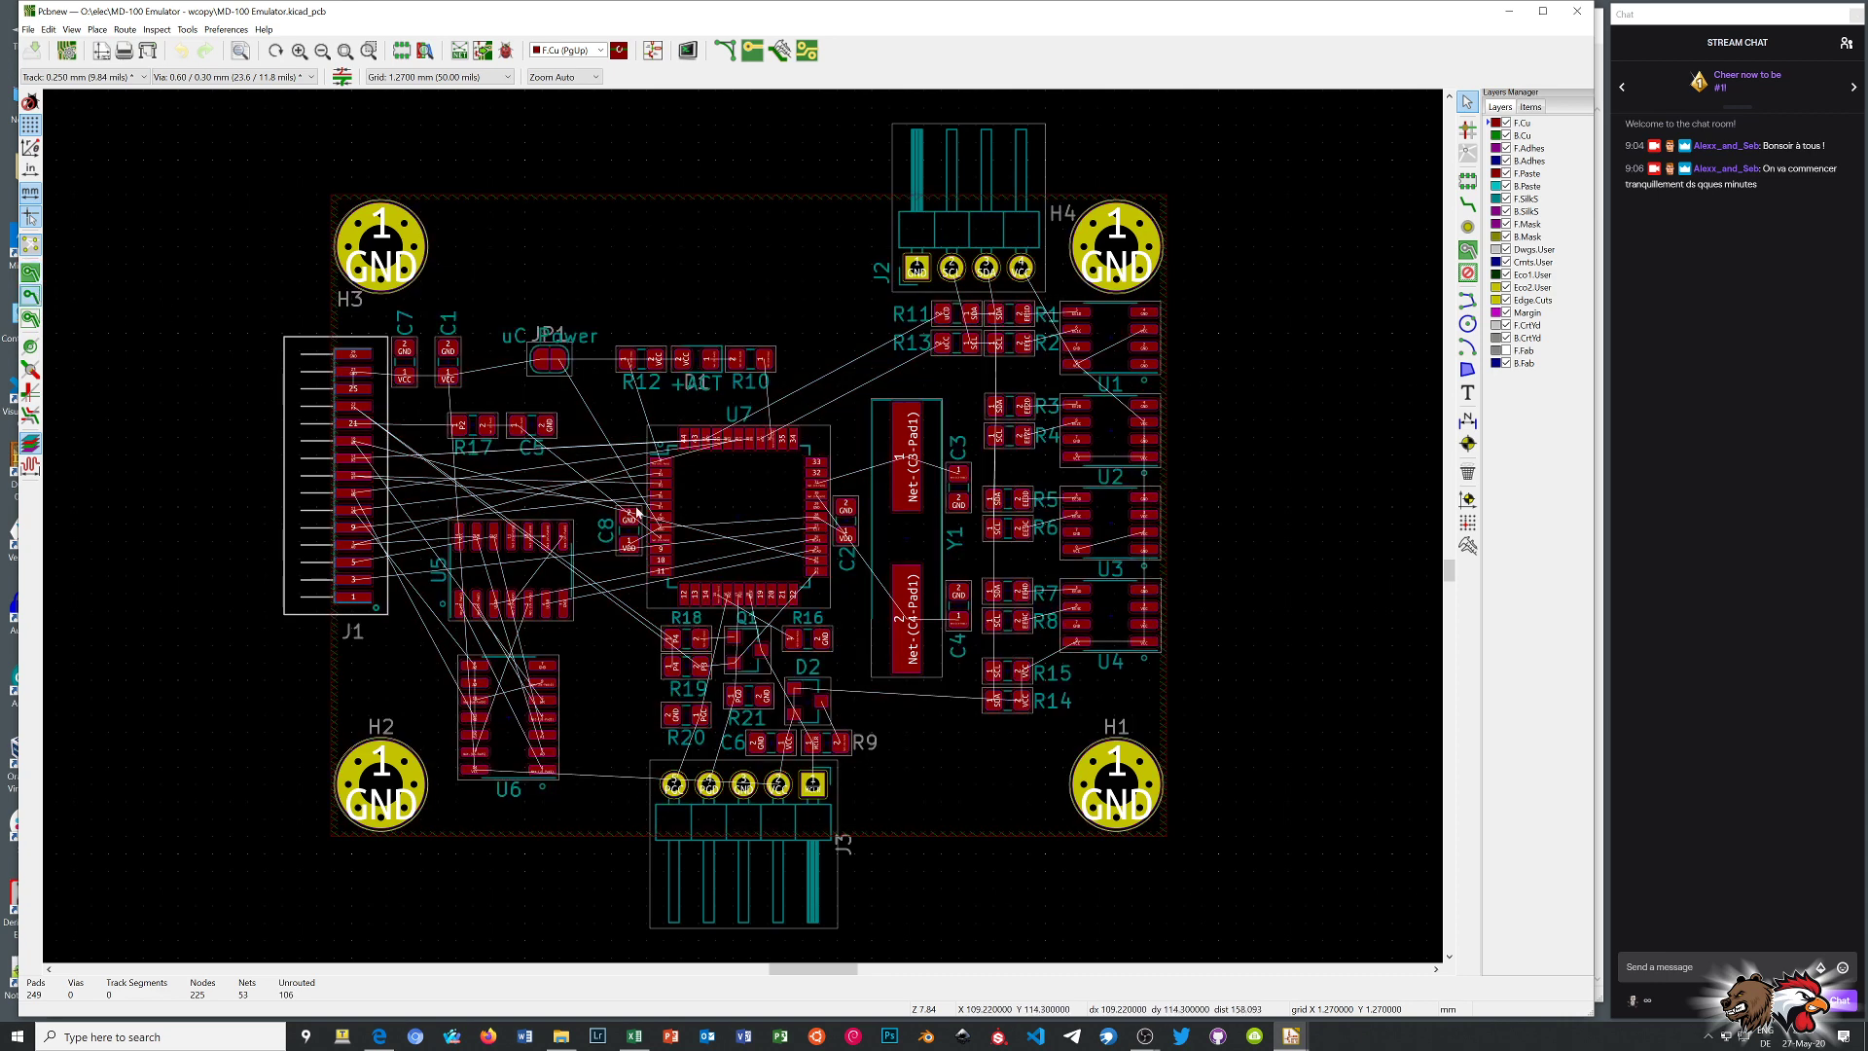
pyautogui.scroll(1, 638, 513)
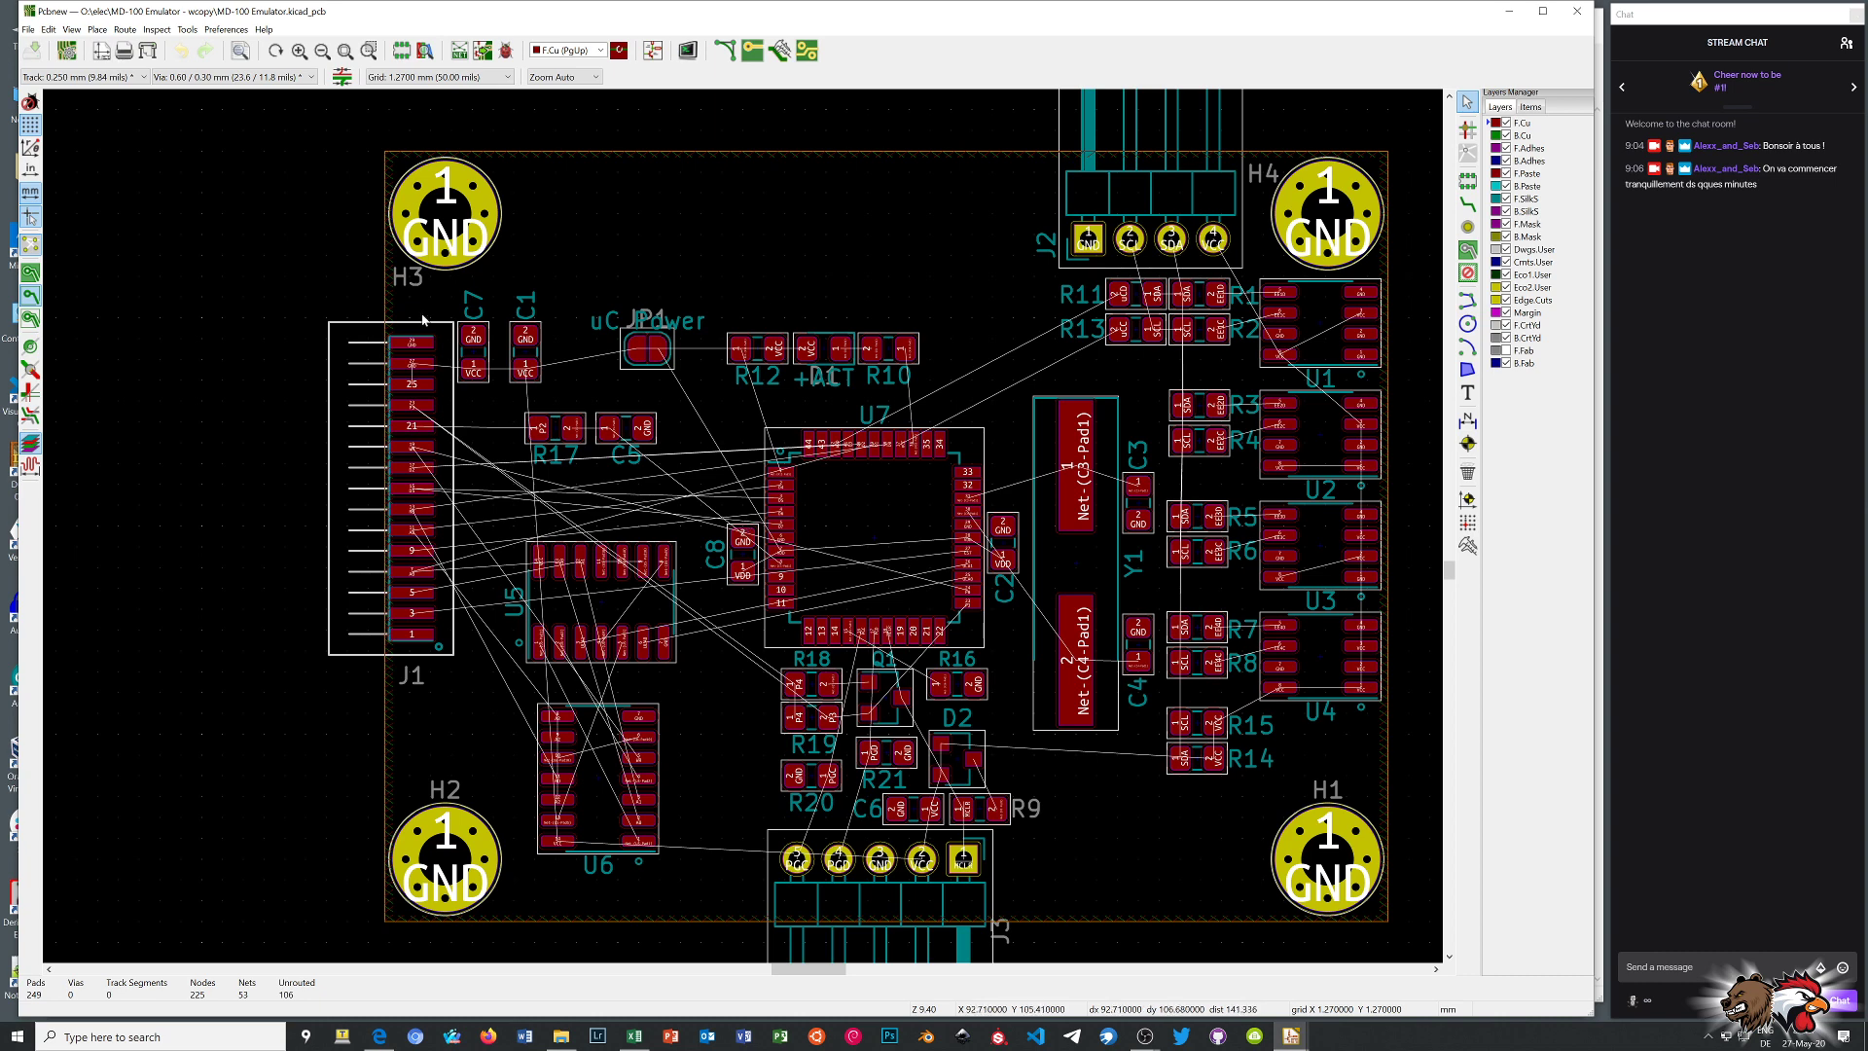
# Review the available track width and via size choices for the board, leaving the selections unchanged
pyautogui.click(83, 77)
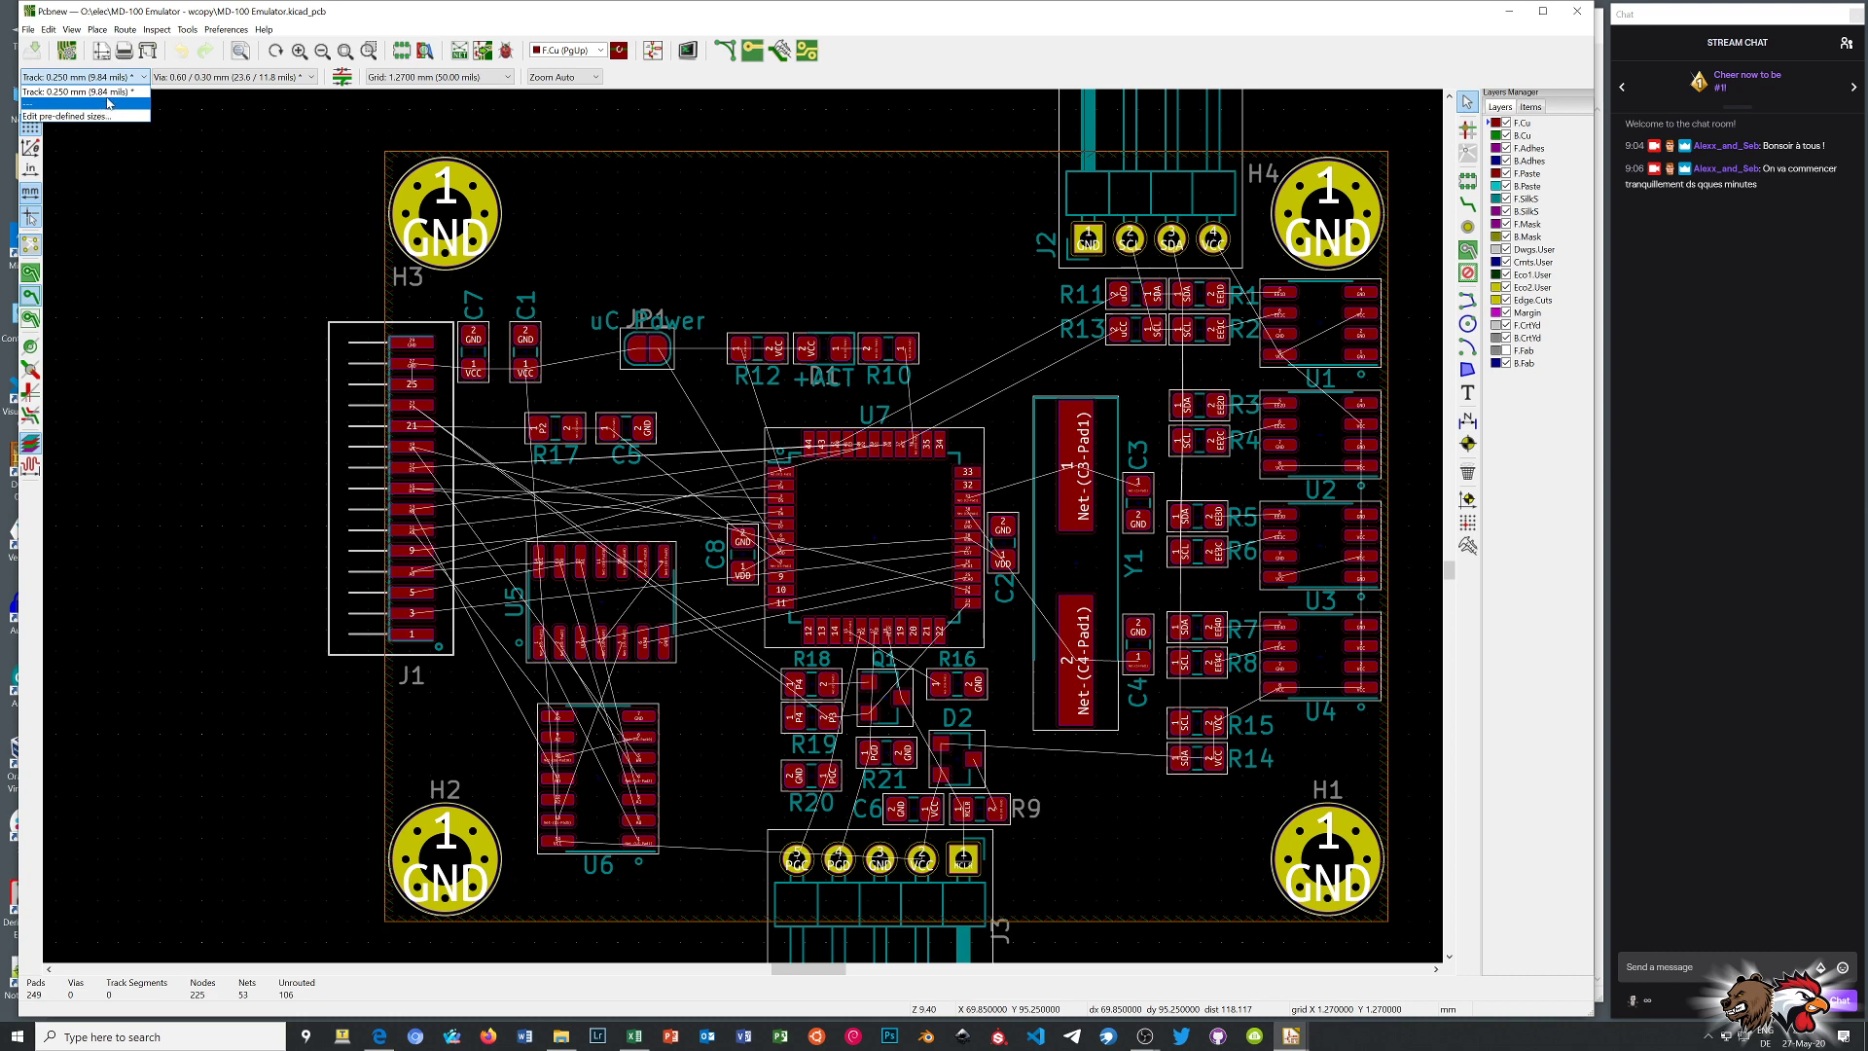
pyautogui.click(216, 78)
pyautogui.click(216, 78)
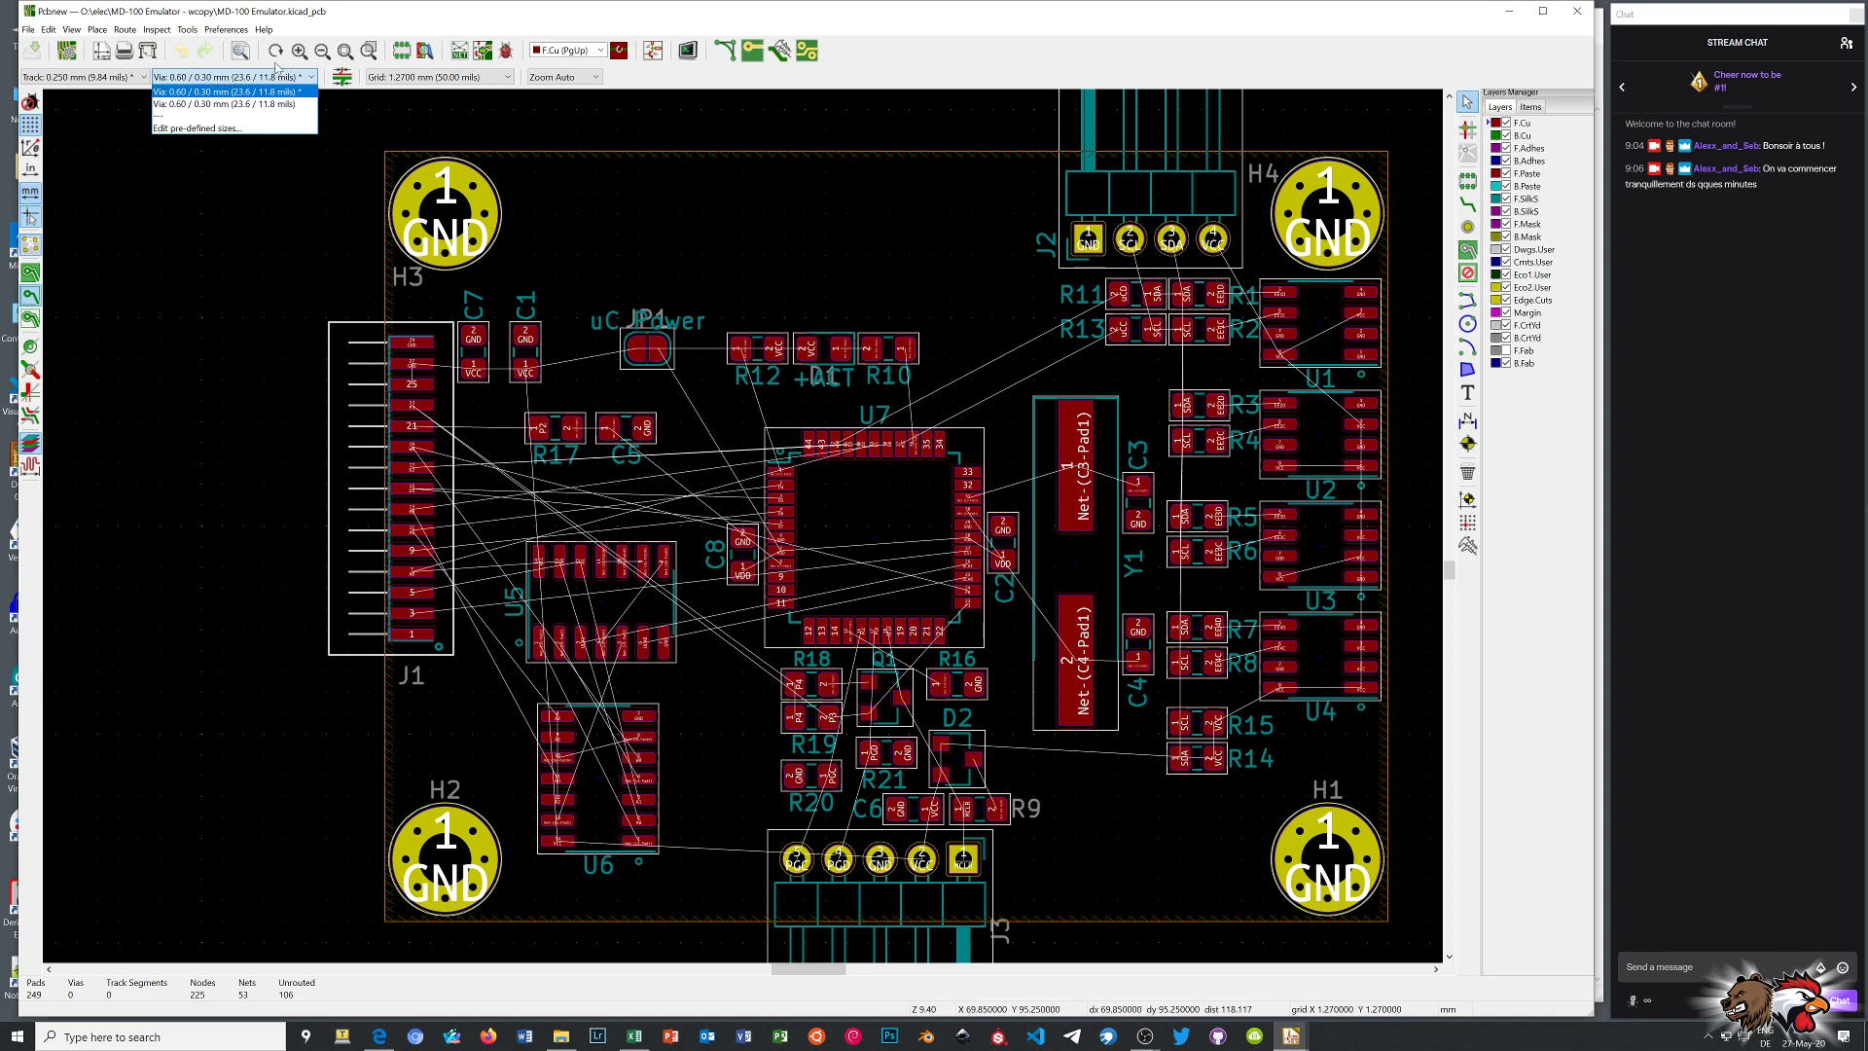
pyautogui.click(116, 76)
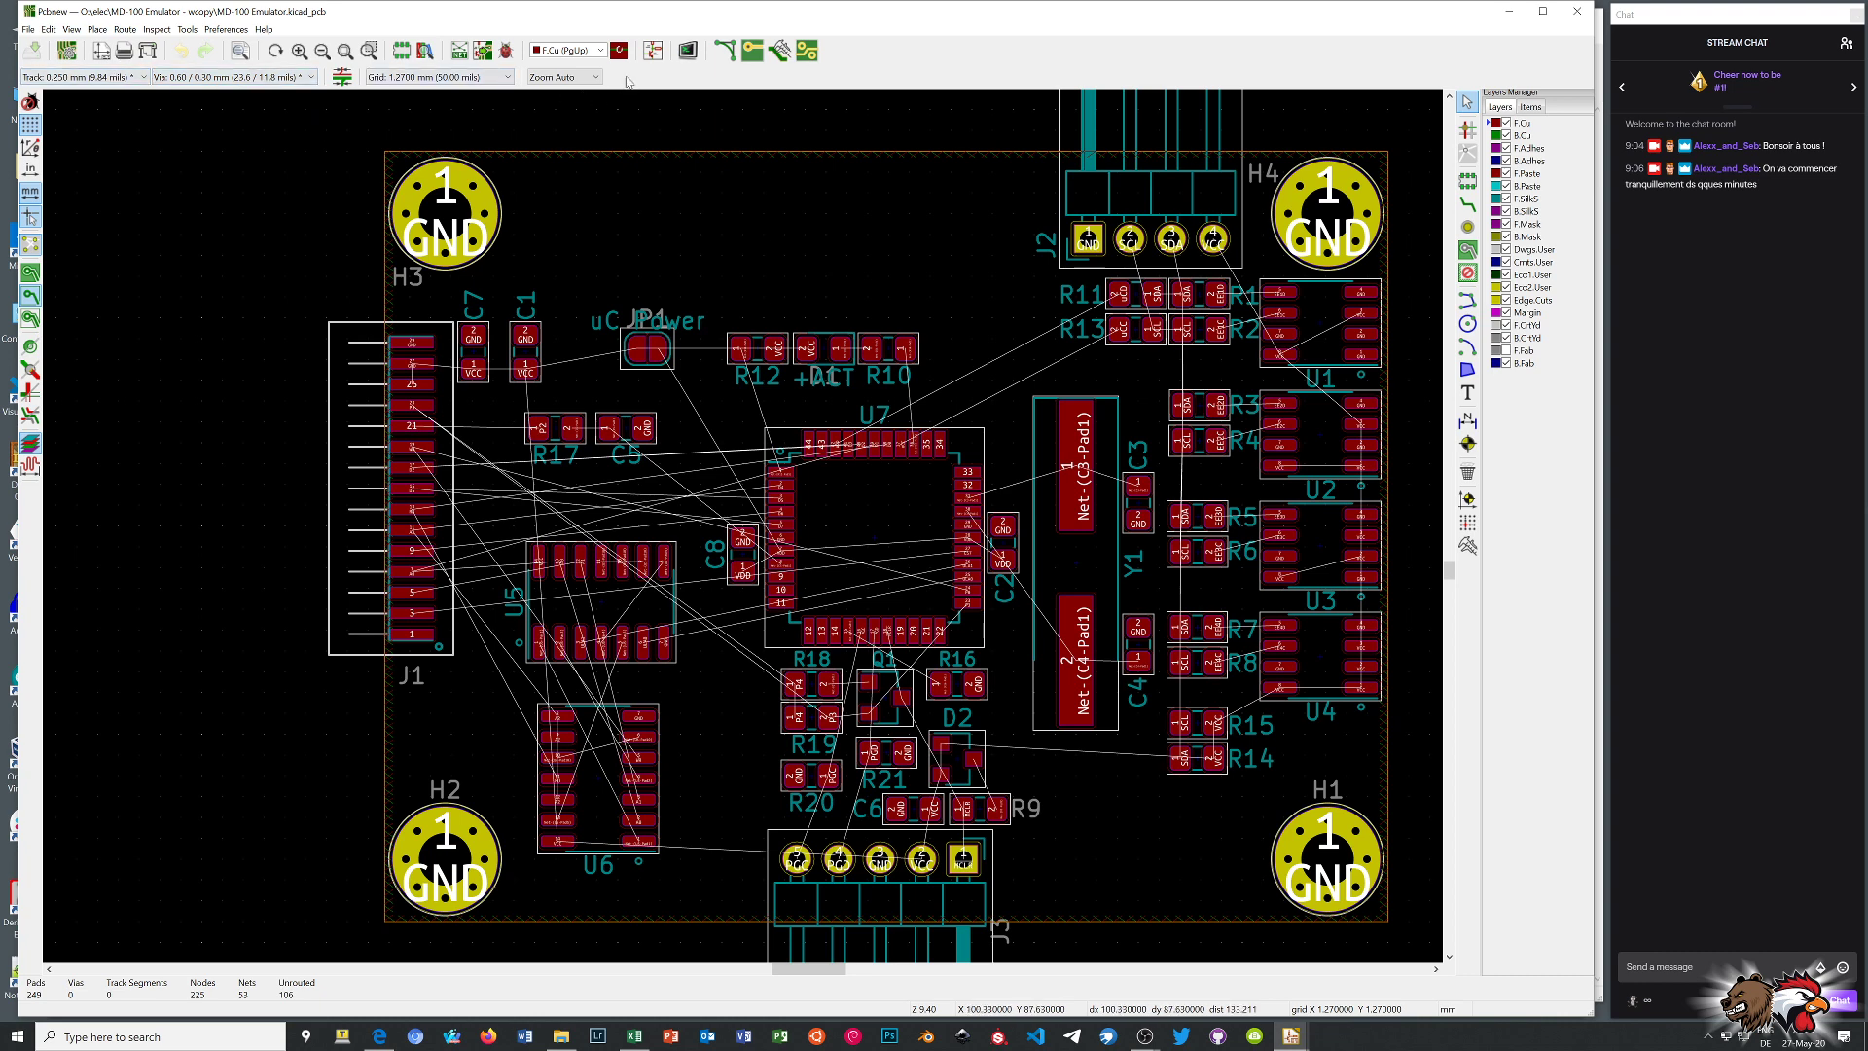
pyautogui.click(102, 78)
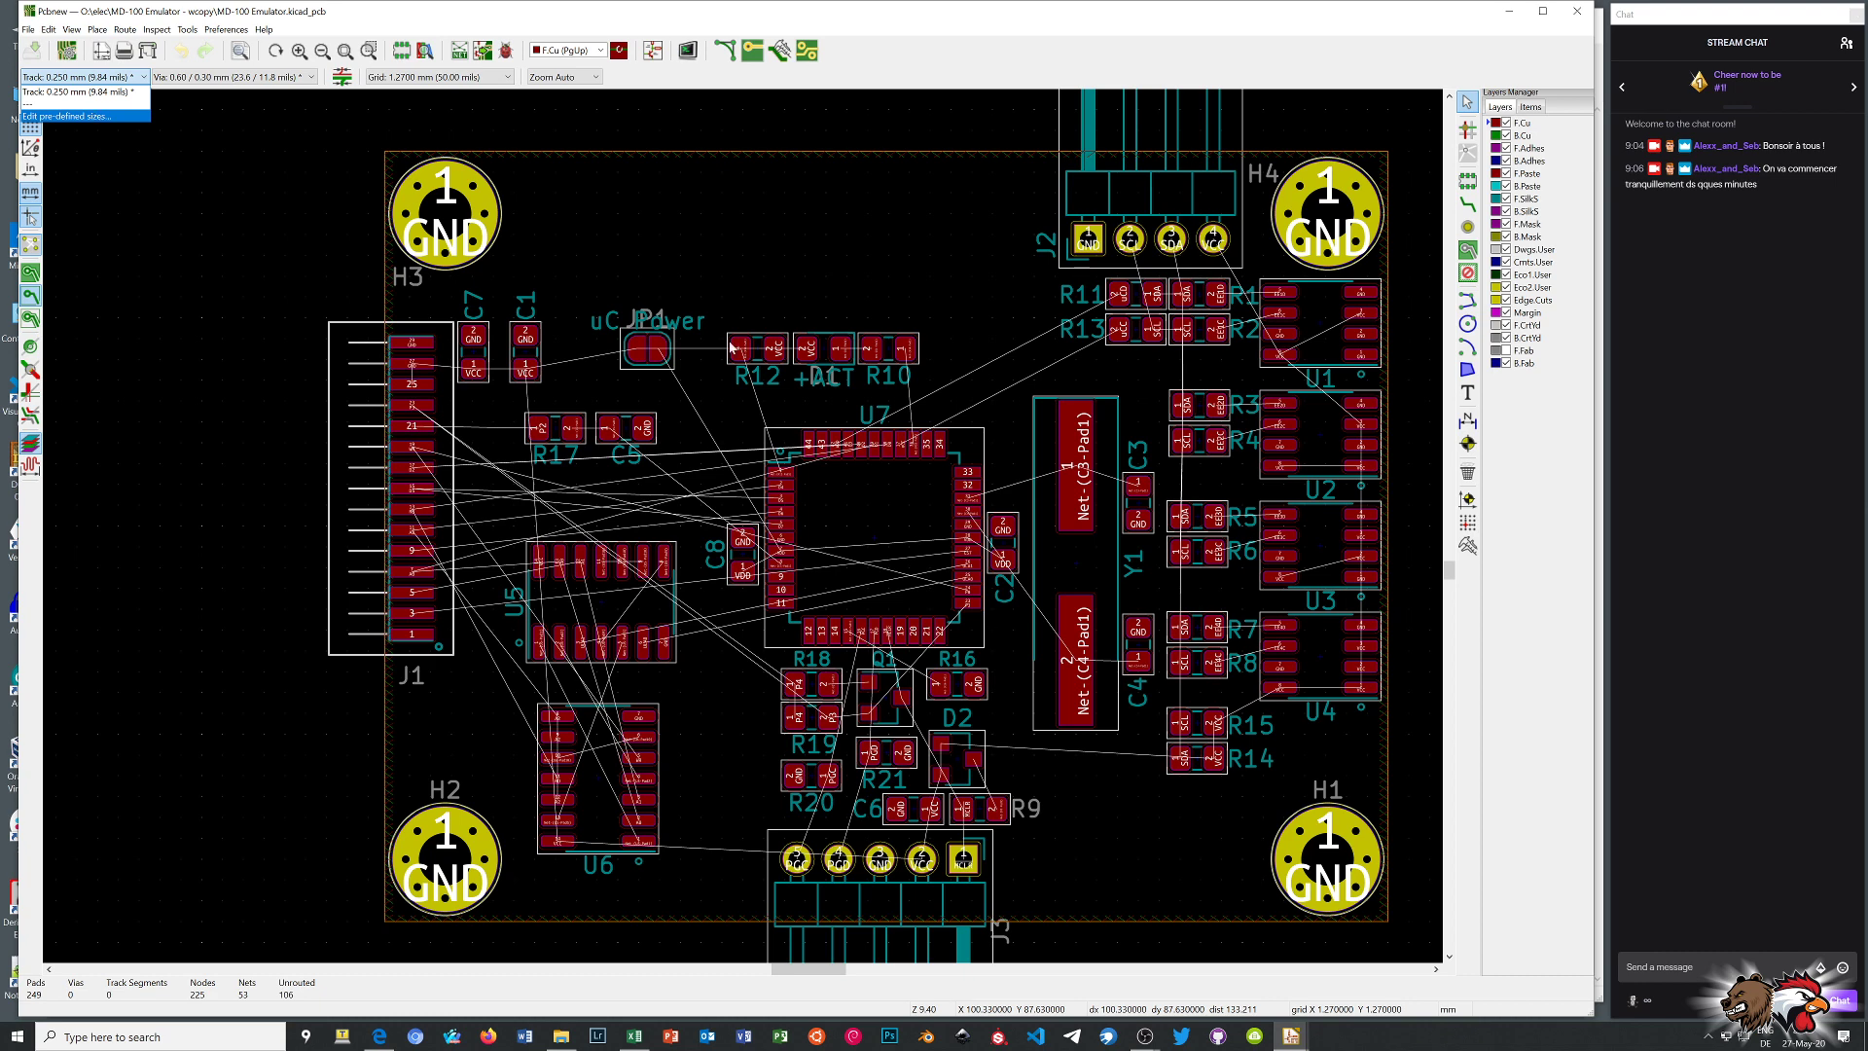
# Start routing tracks around U7 and set the board grid to 0.0254 mm (1.00 mils)
pyautogui.scroll(5, 609, 529)
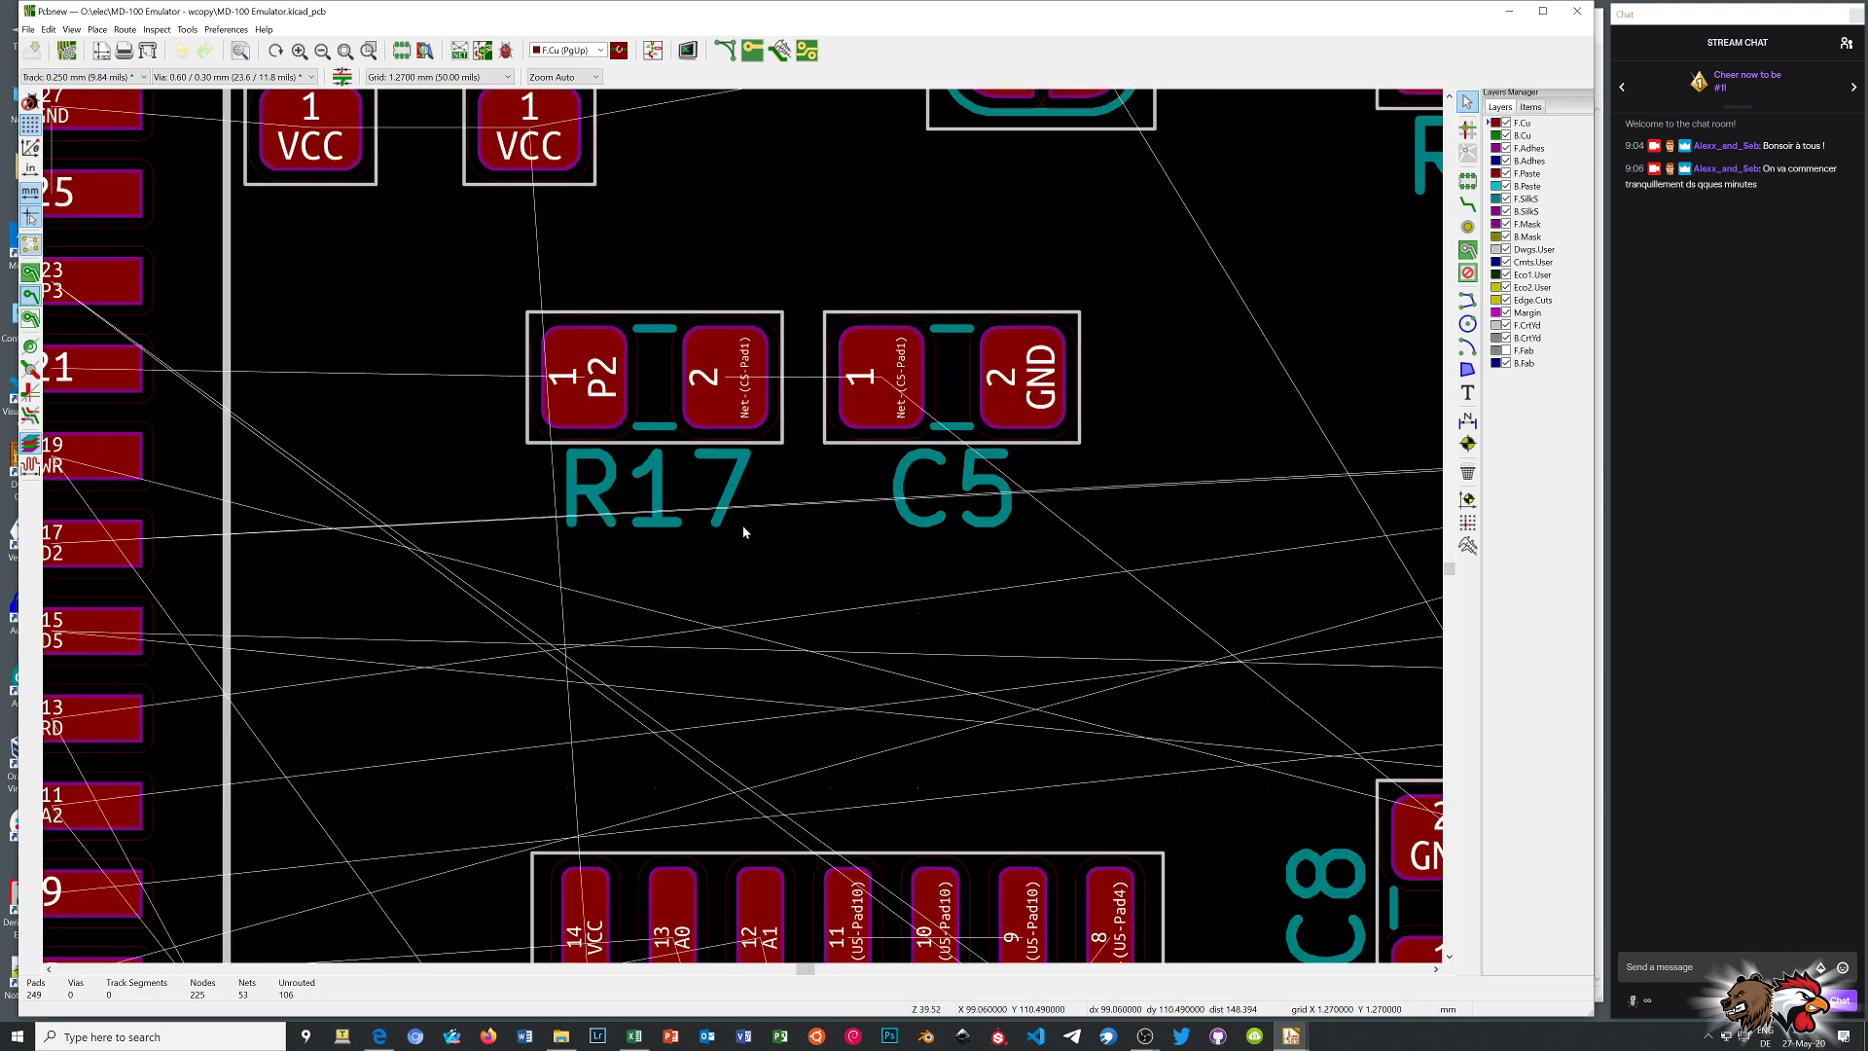
pyautogui.scroll(-1, 743, 531)
pyautogui.scroll(-1, 743, 531)
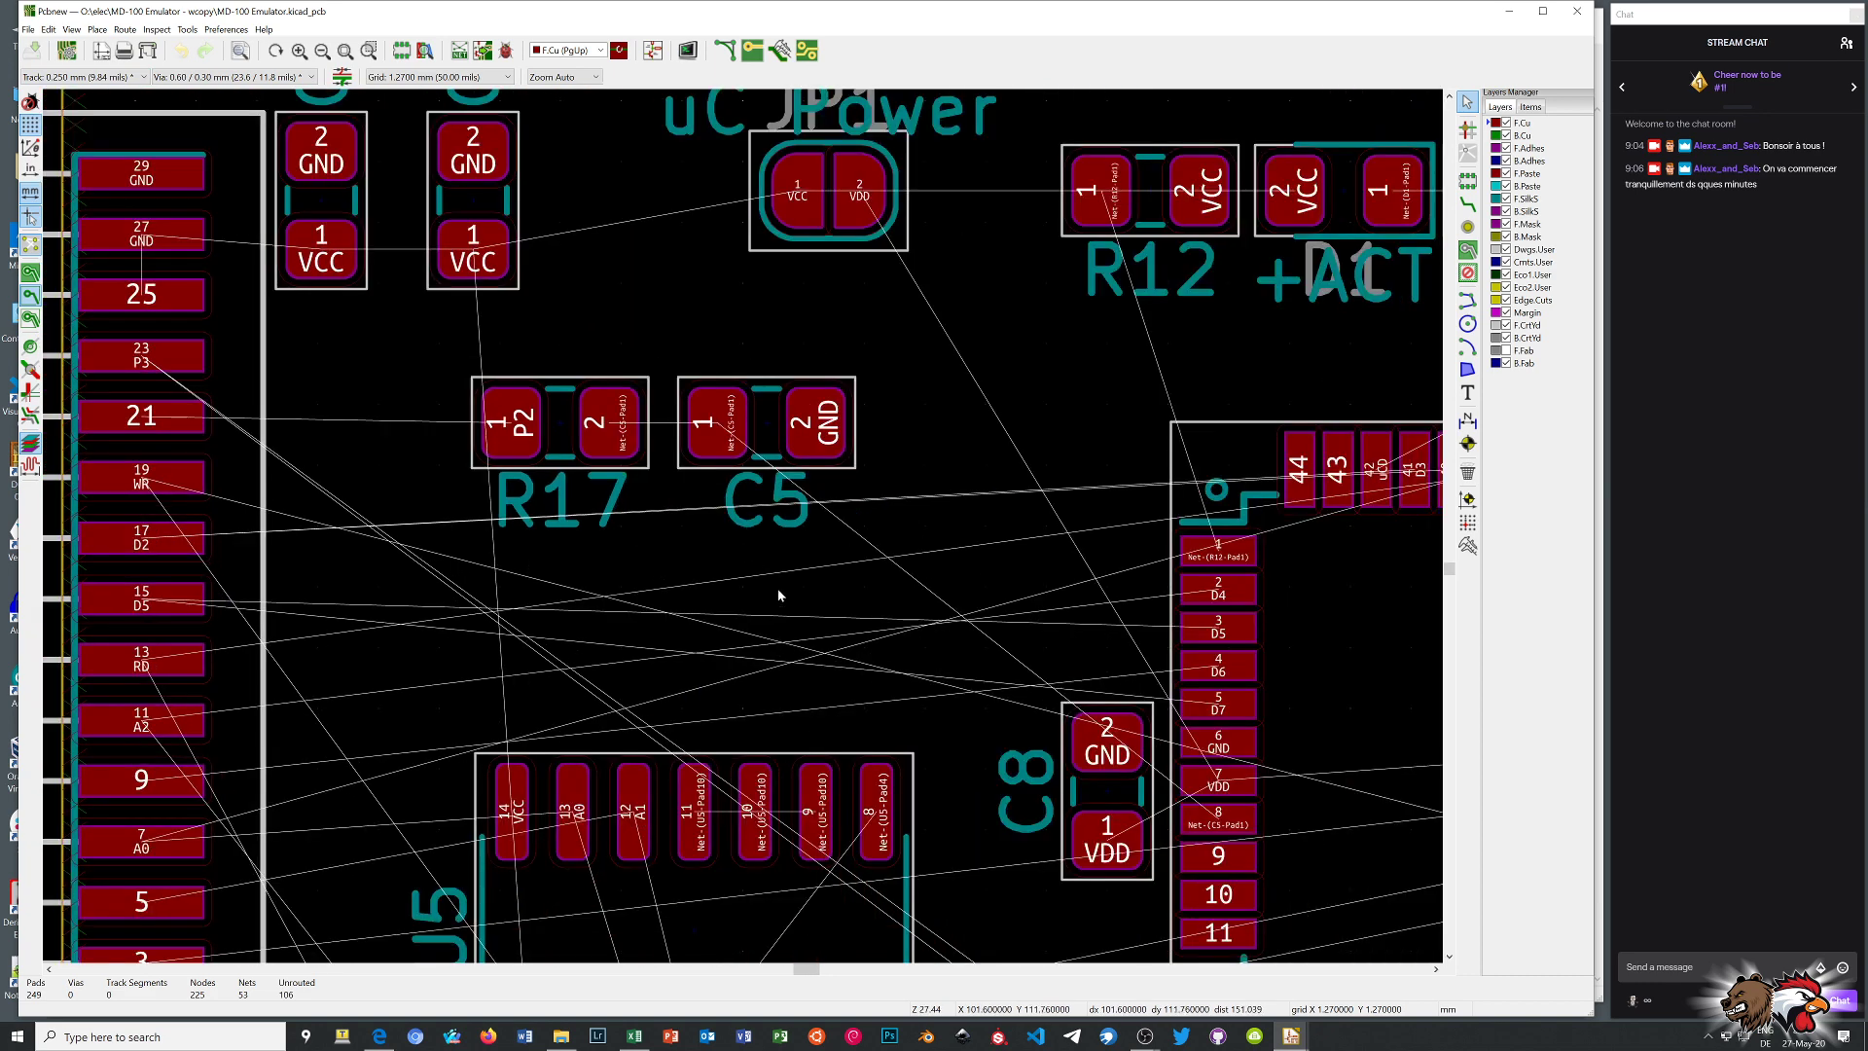
pyautogui.scroll(1, 760, 577)
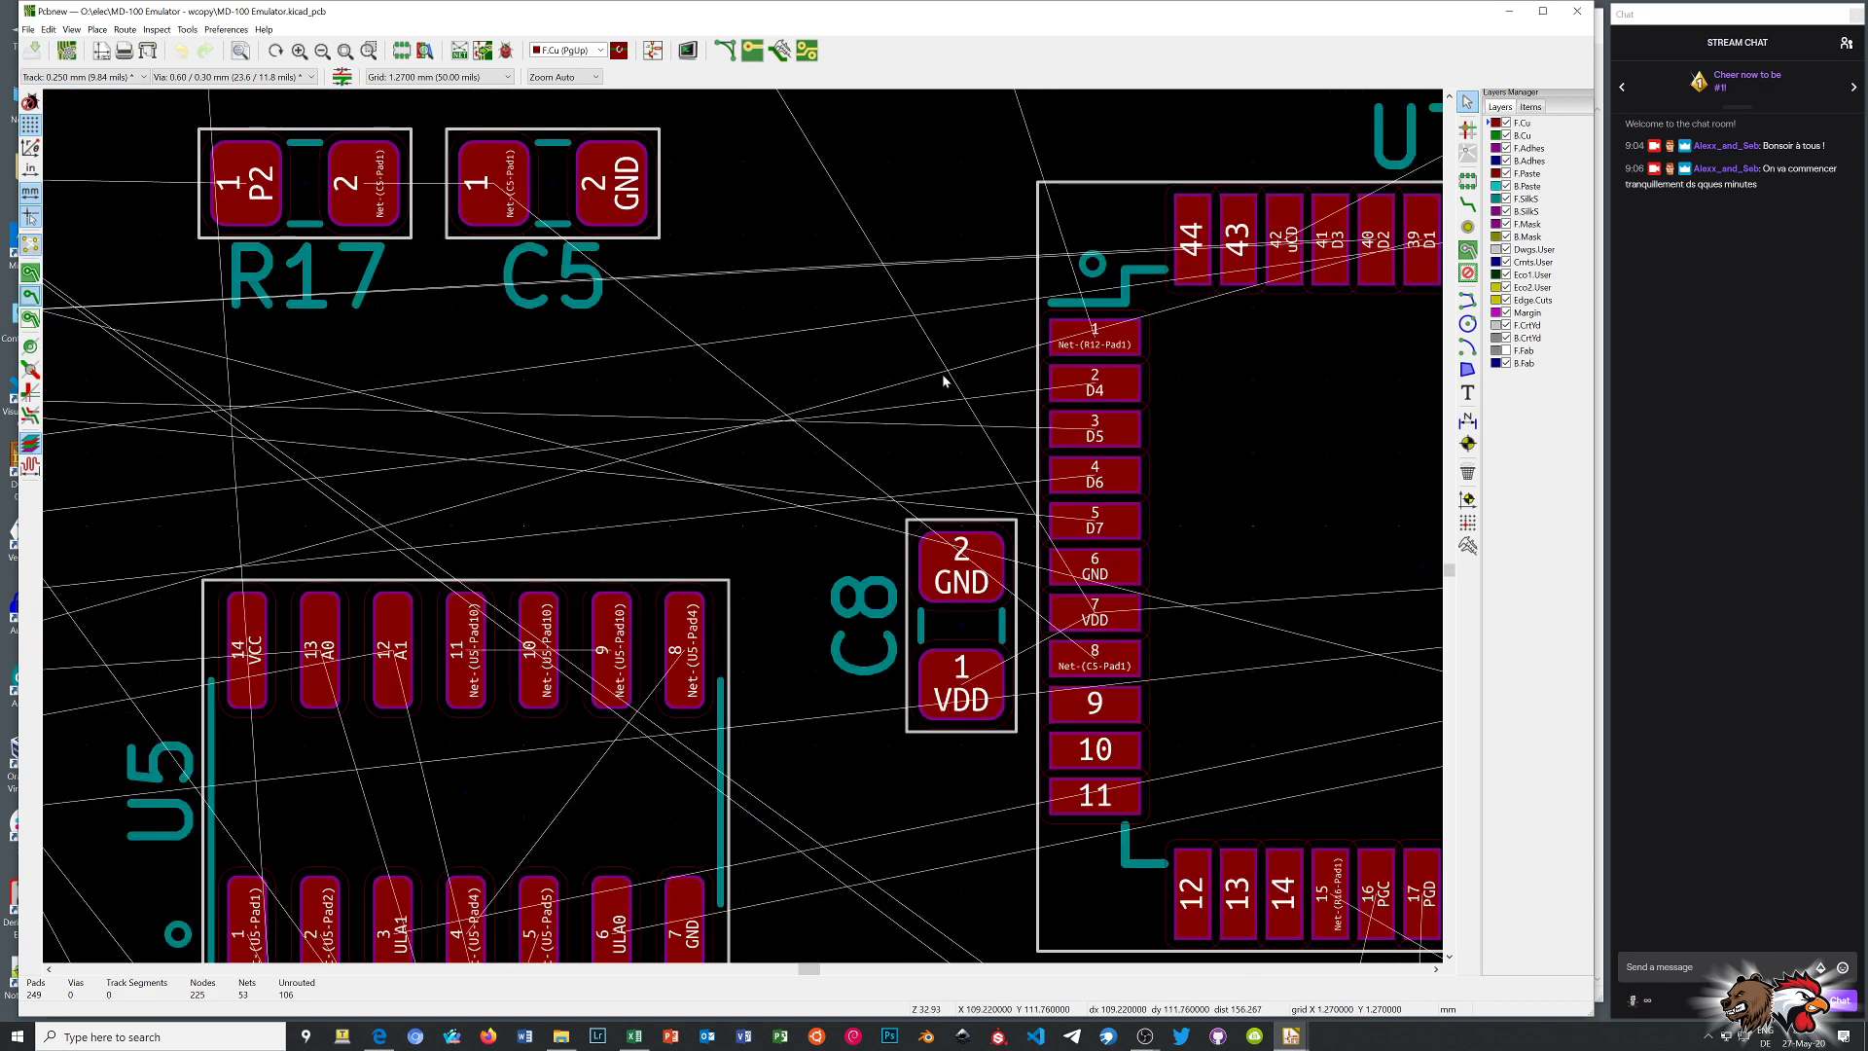
pyautogui.click(1471, 204)
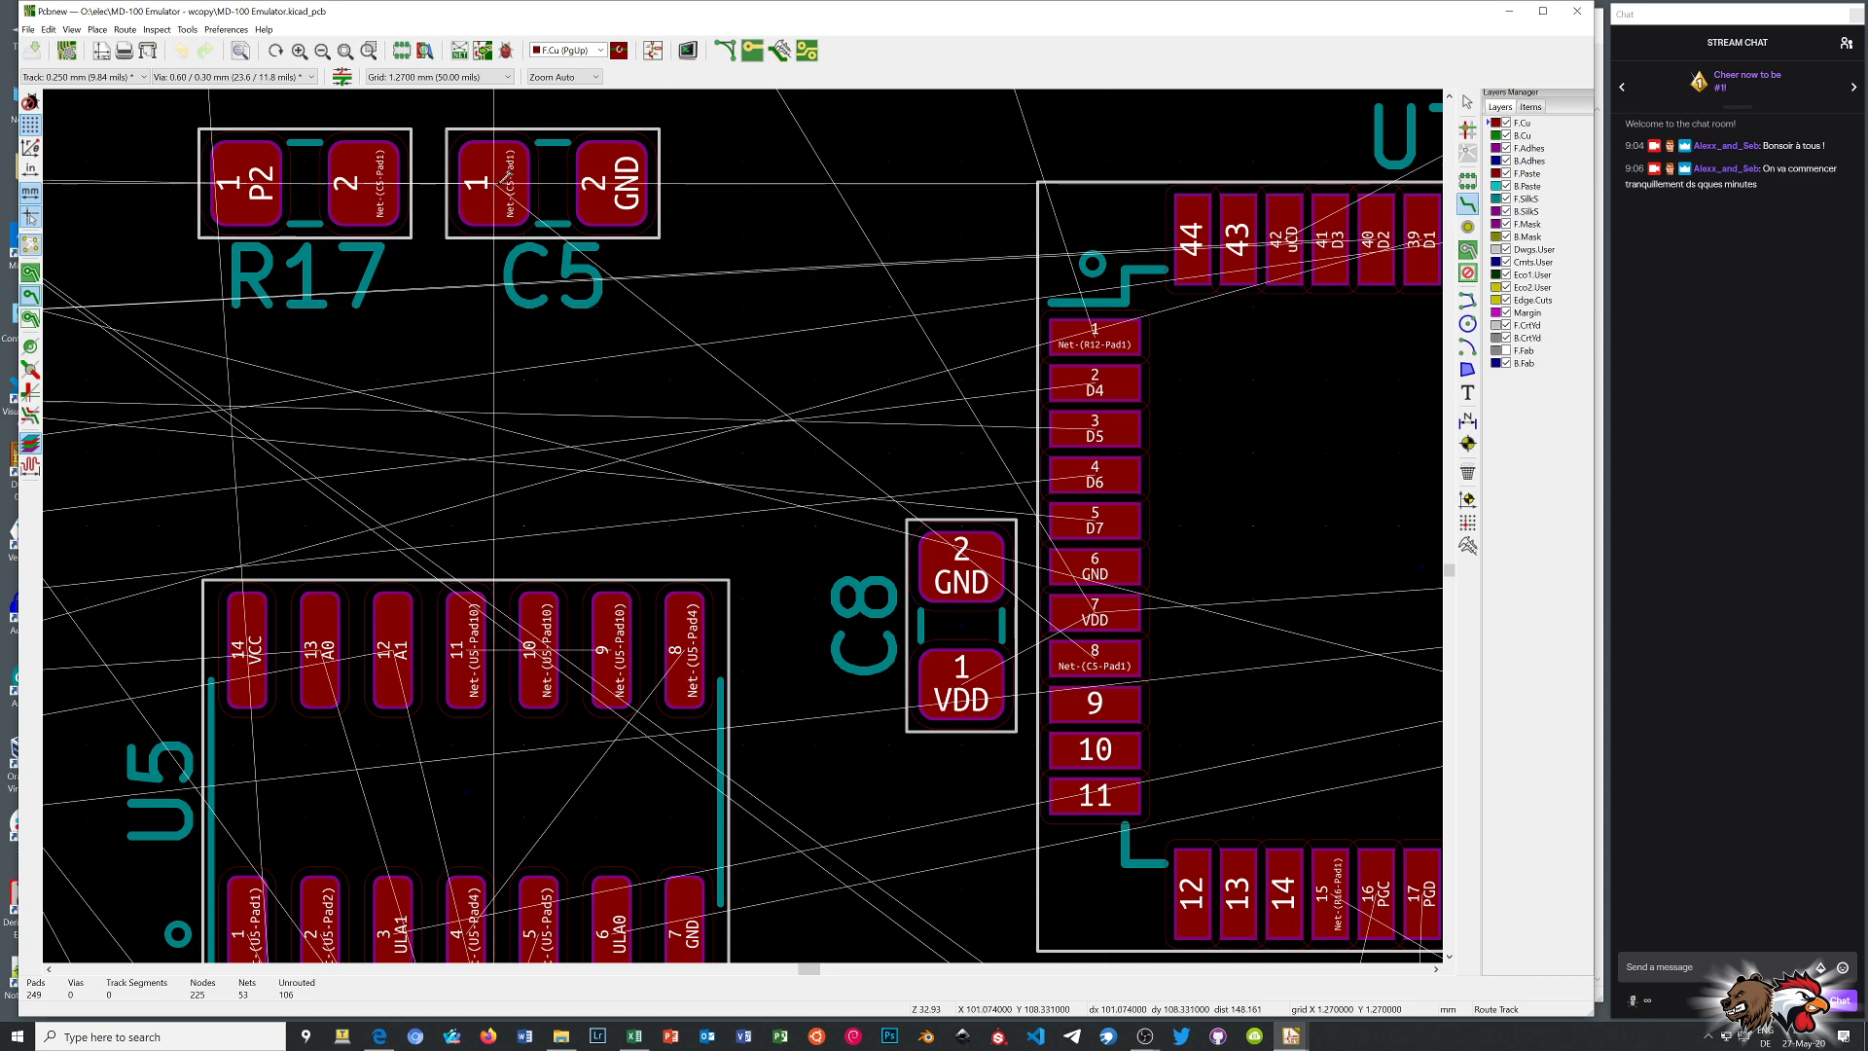
pyautogui.click(438, 76)
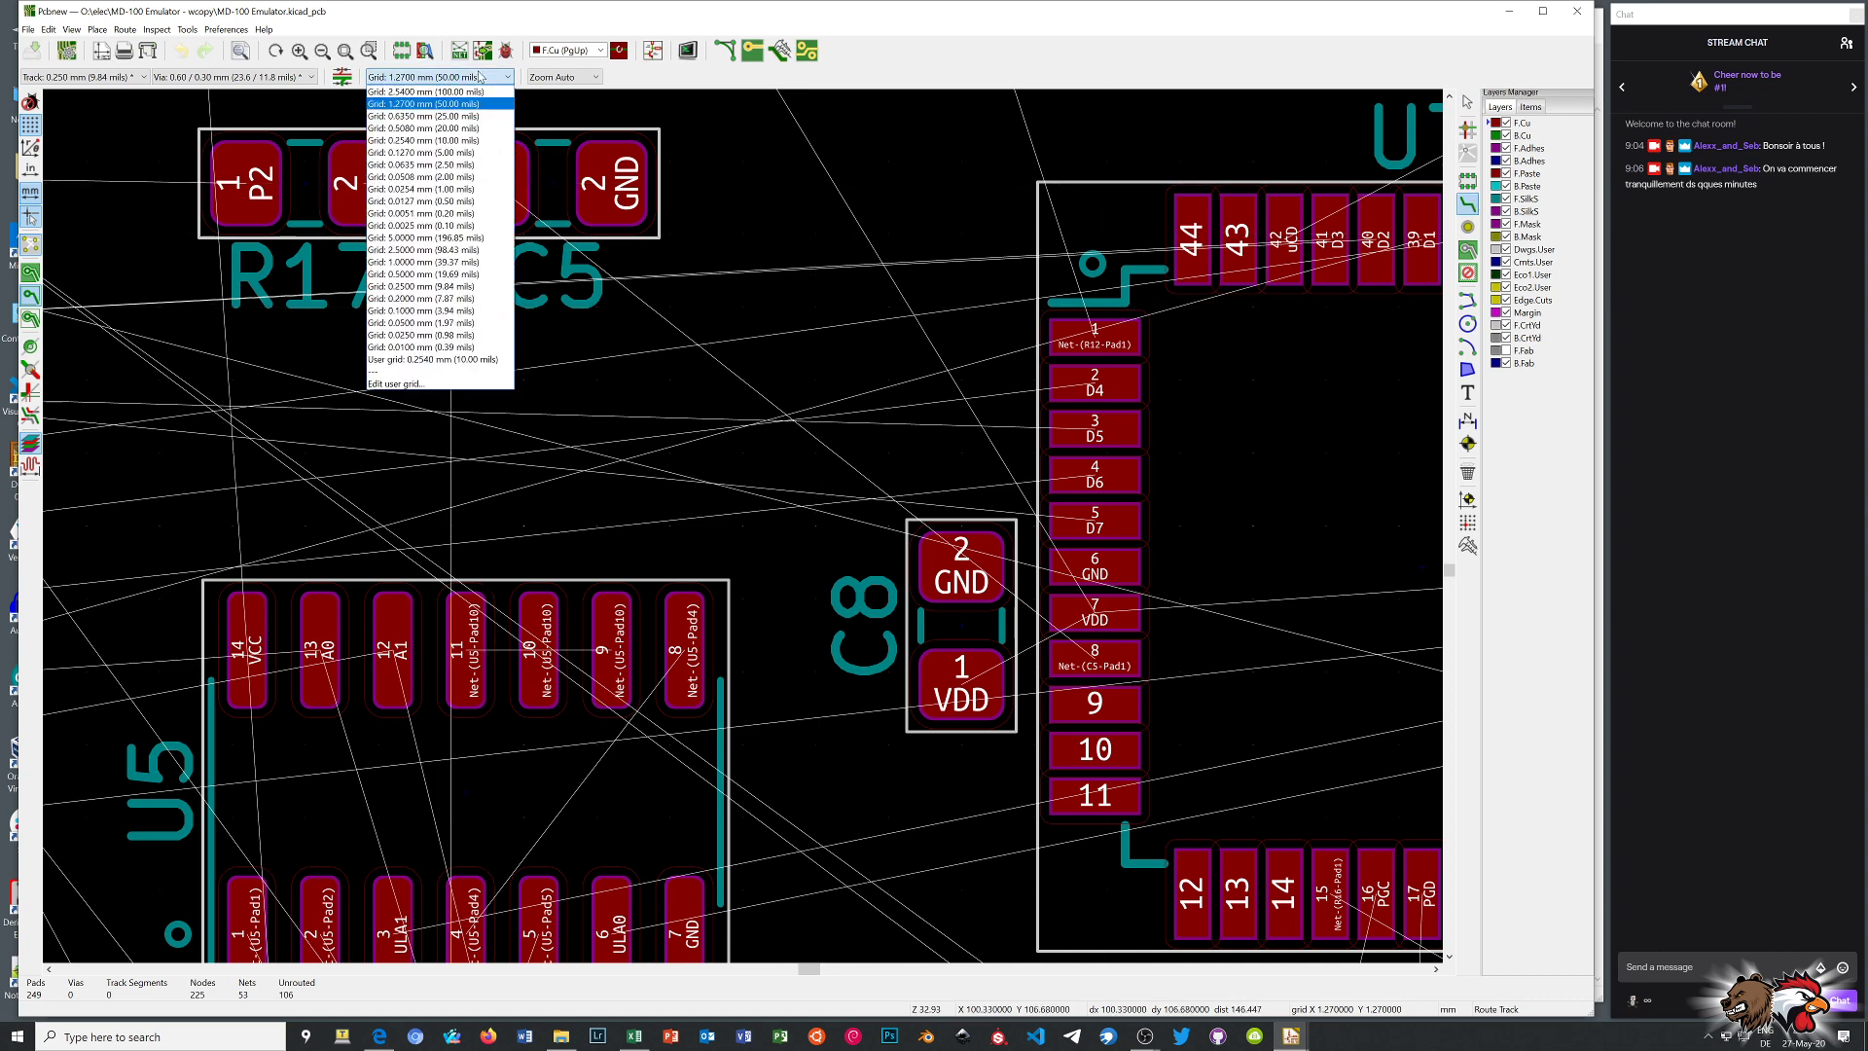
pyautogui.click(438, 189)
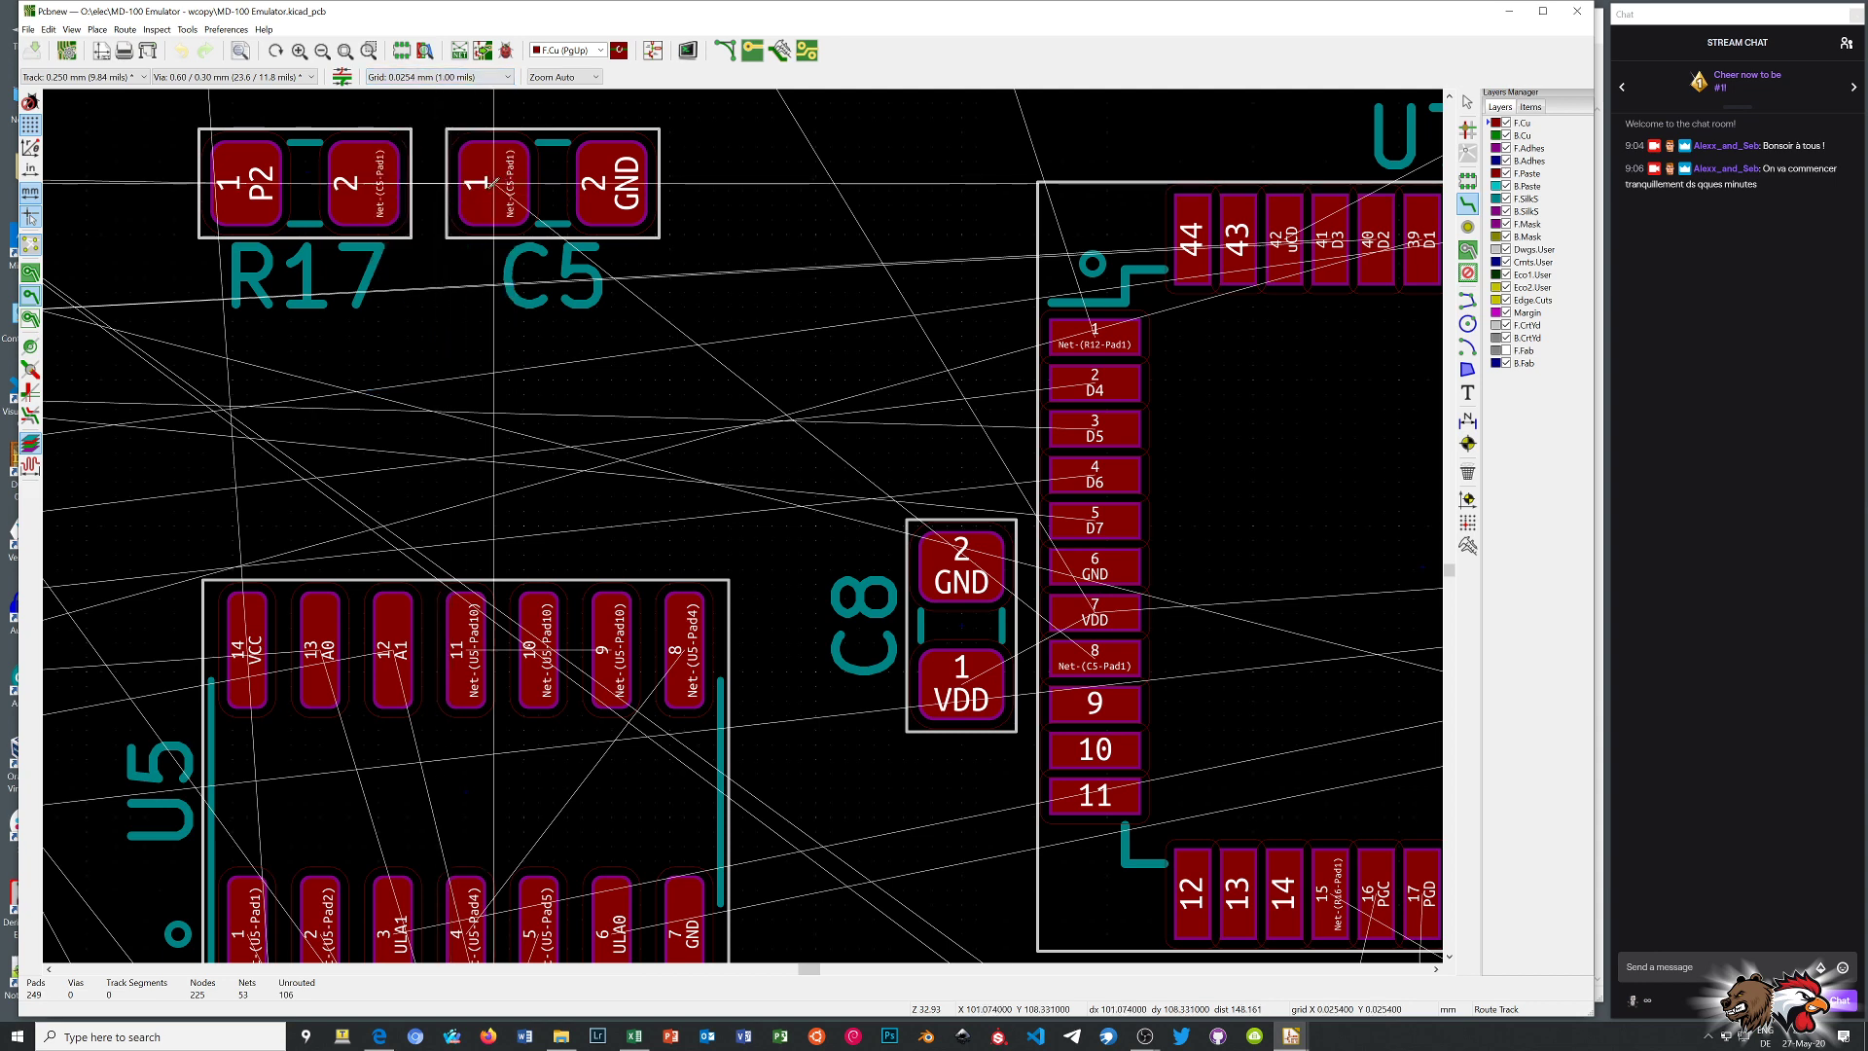
# Route a front-copper track from C5 pad 1 to U7 pad 8 and select its long diagonal segment to check its width
pyautogui.click(495, 227)
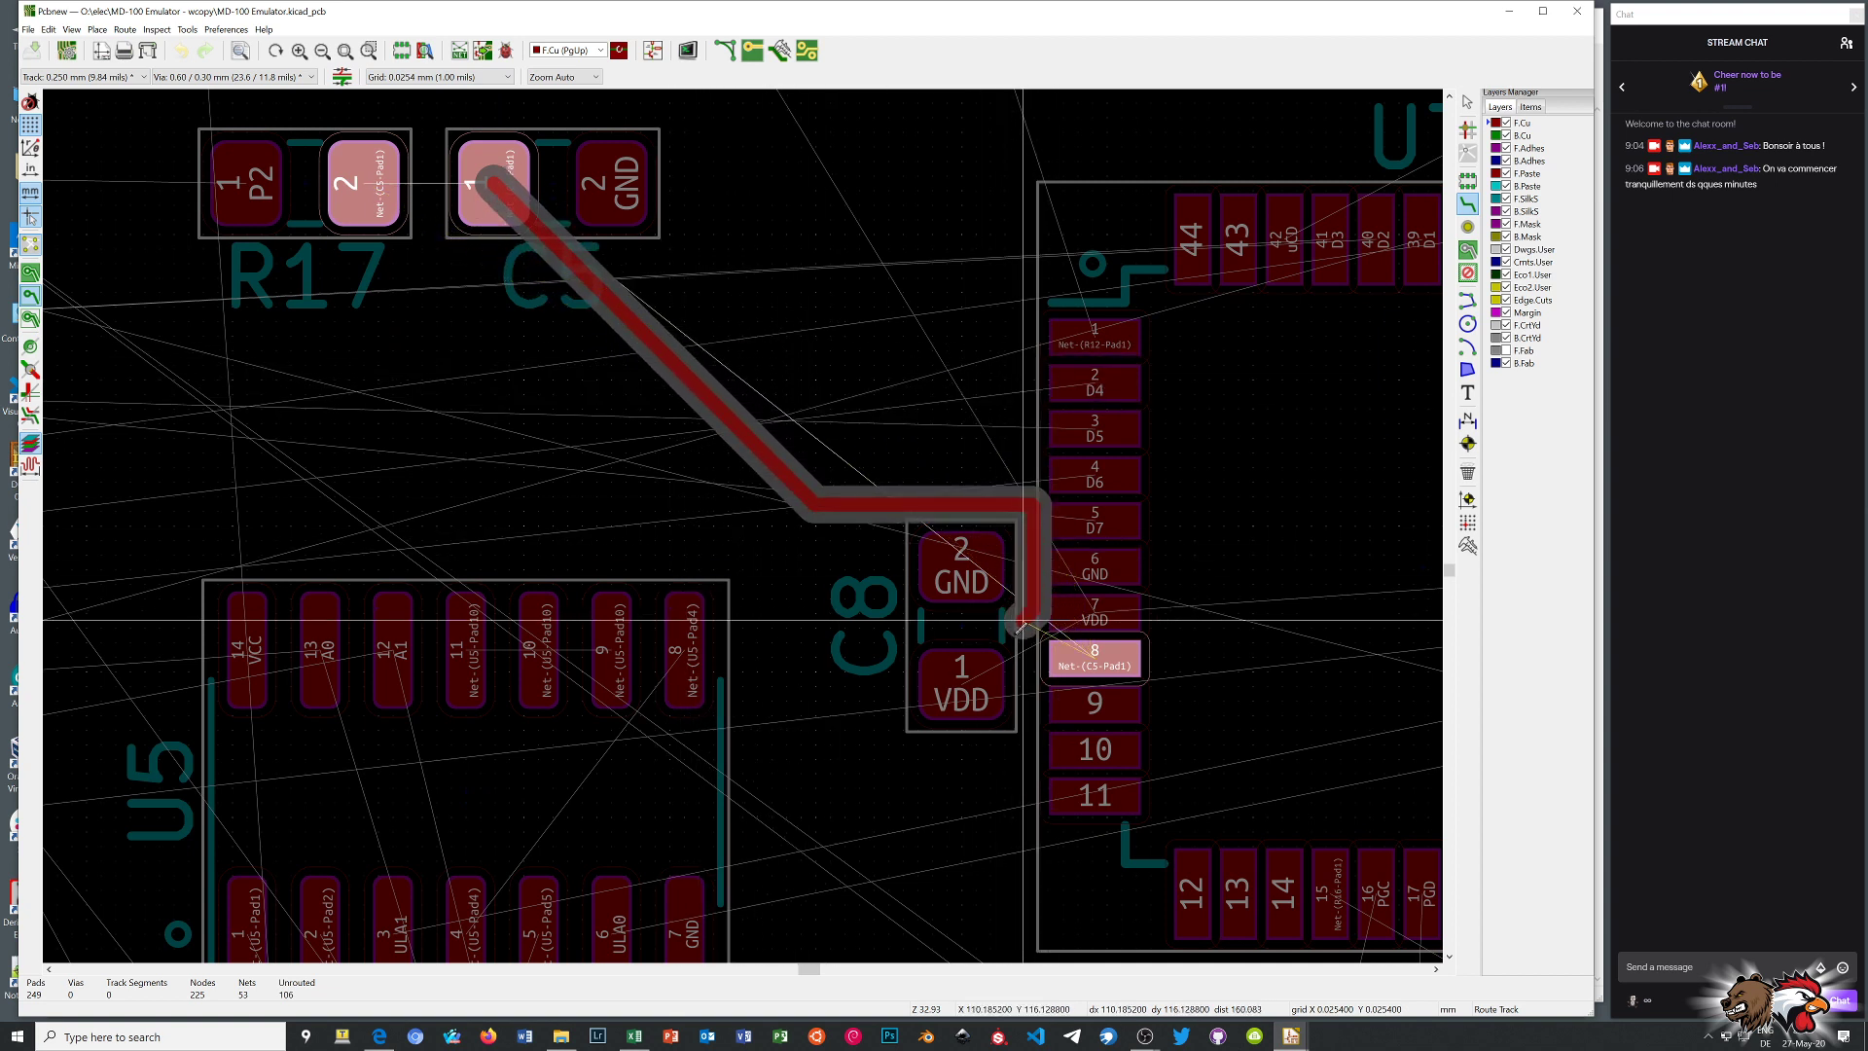
pyautogui.click(1070, 662)
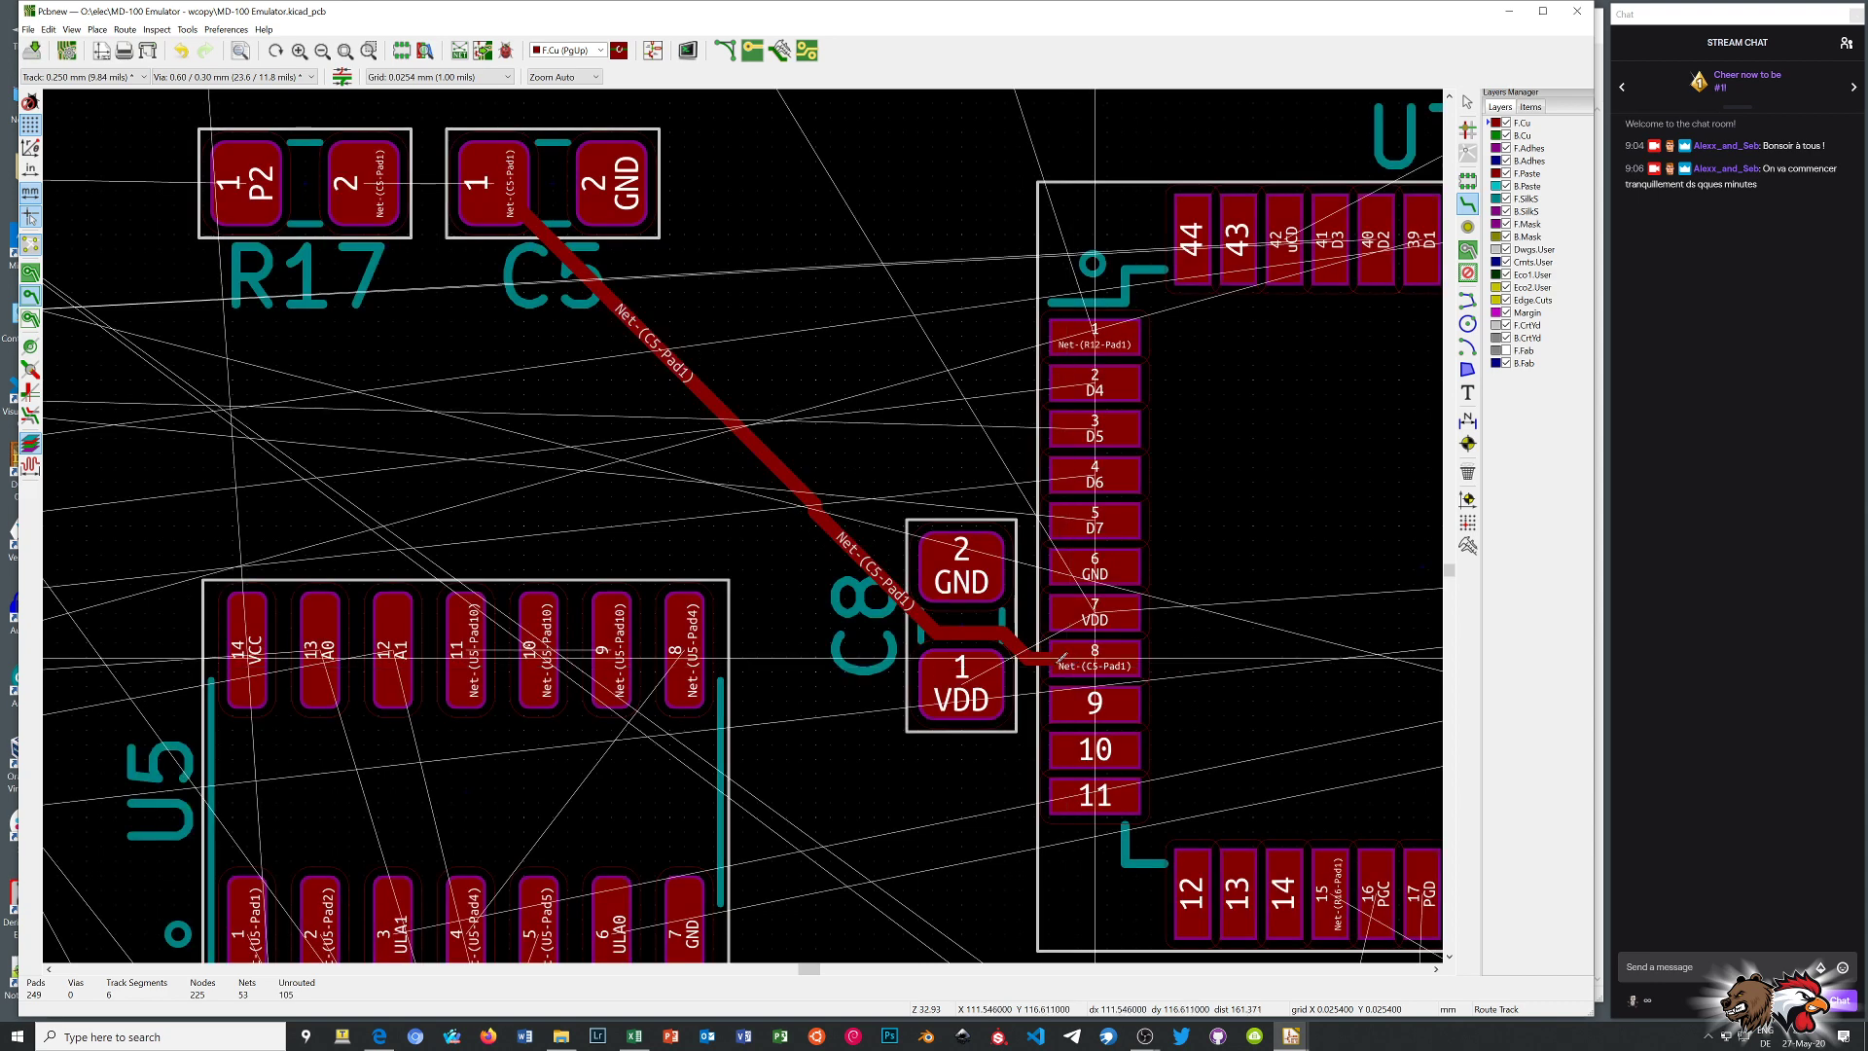
pyautogui.rightClick(804, 366)
pyautogui.press('Escape')
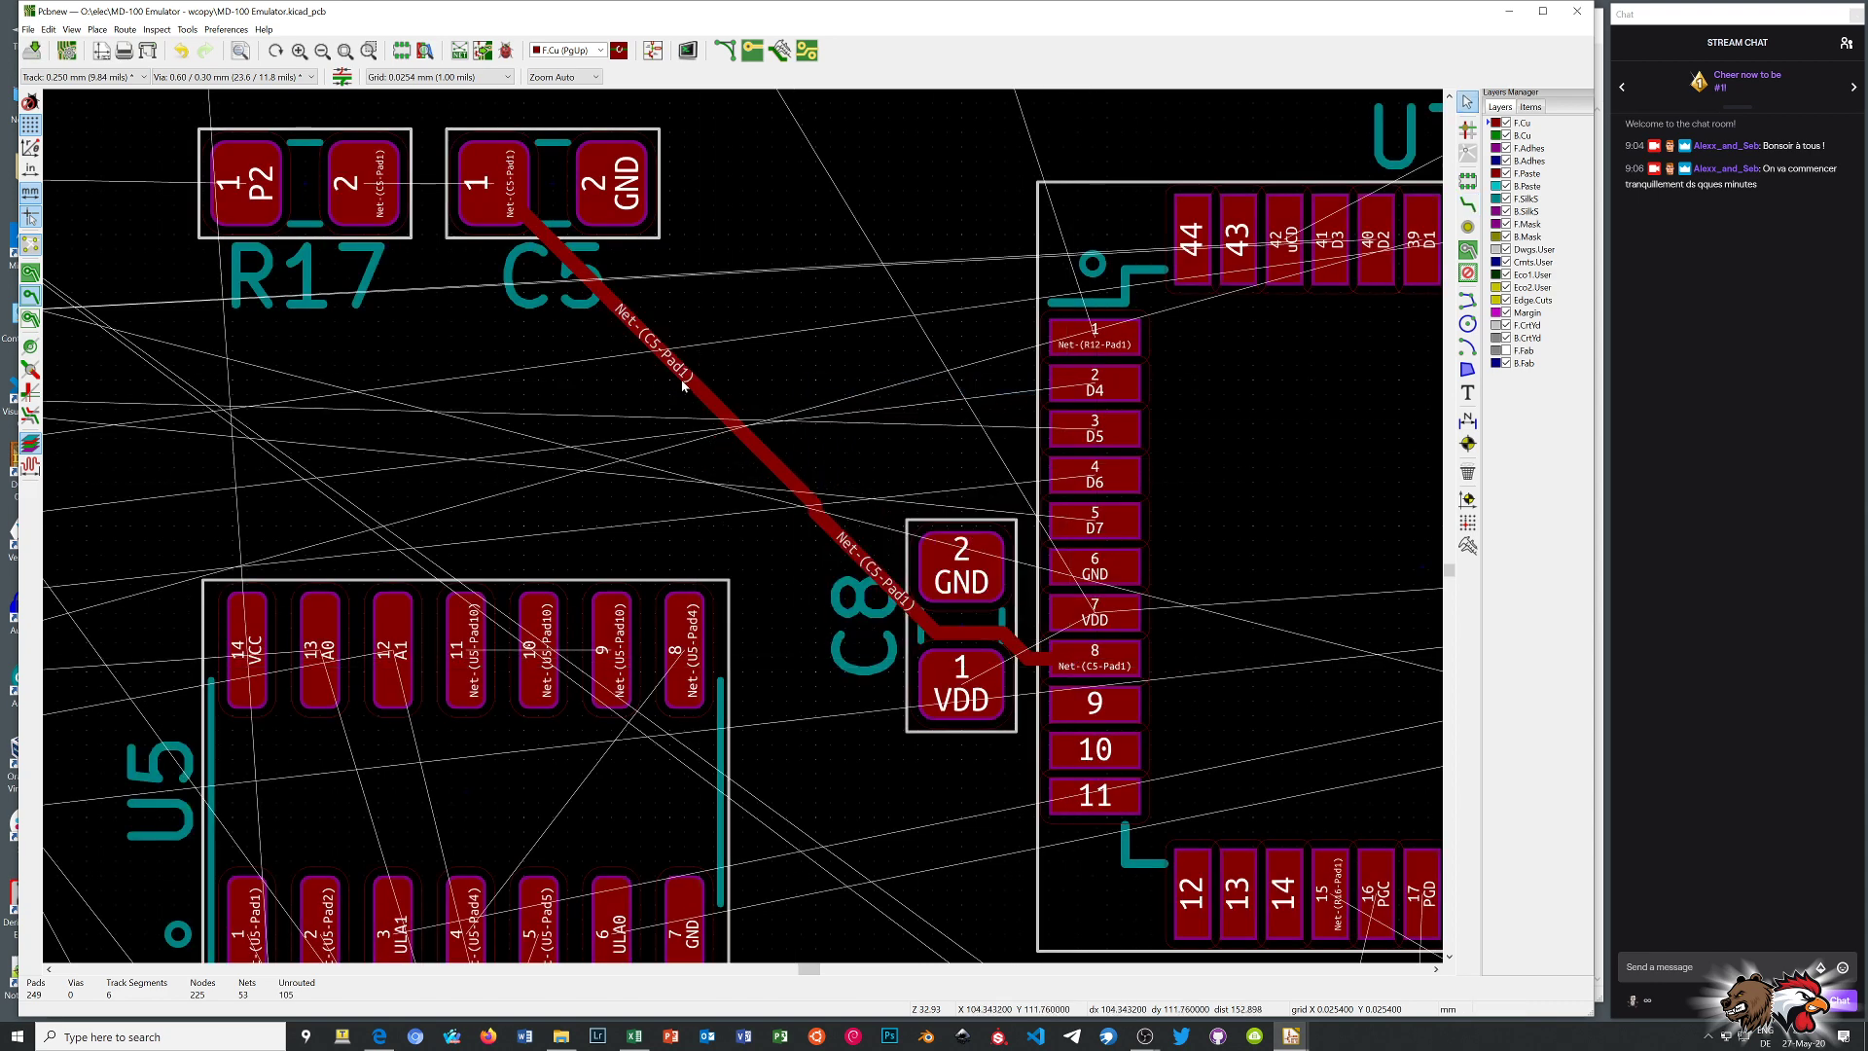
pyautogui.click(689, 383)
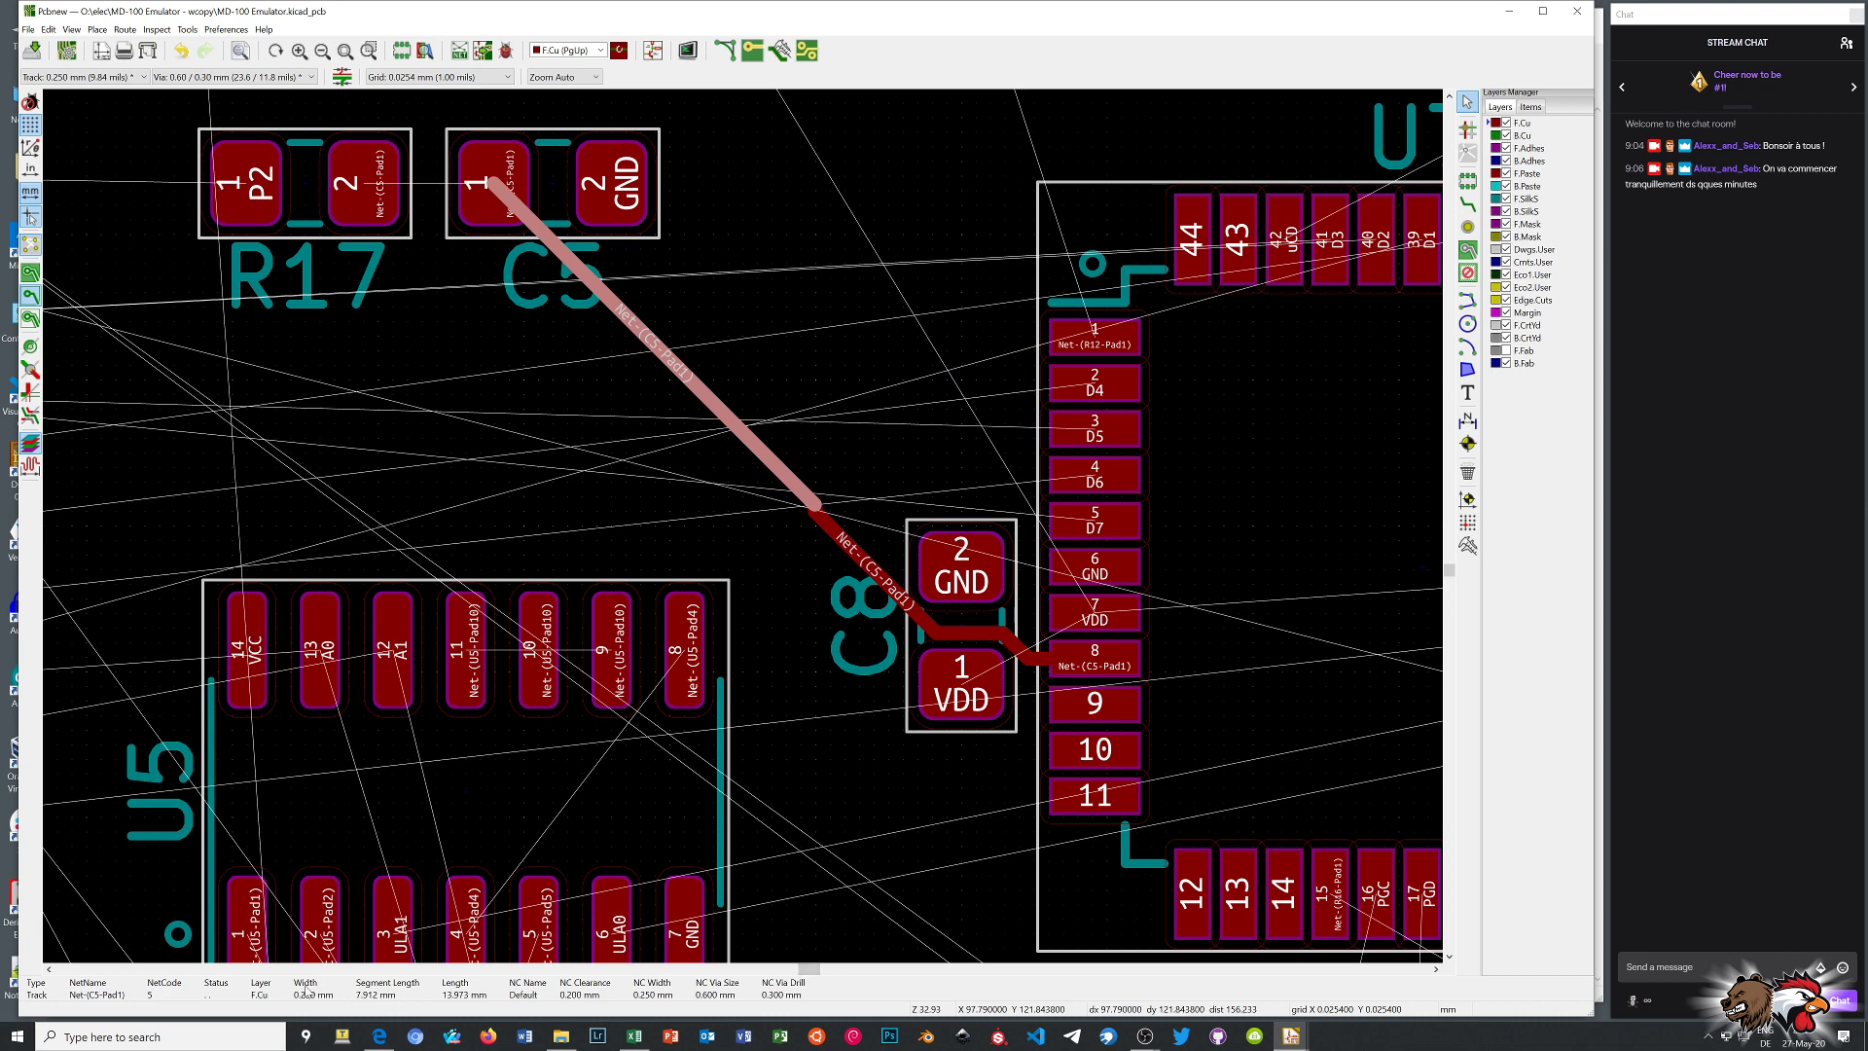
# Try to route a front-copper track from J2's SDA pad towards R1's SDA pad
pyautogui.scroll(-2, 750, 667)
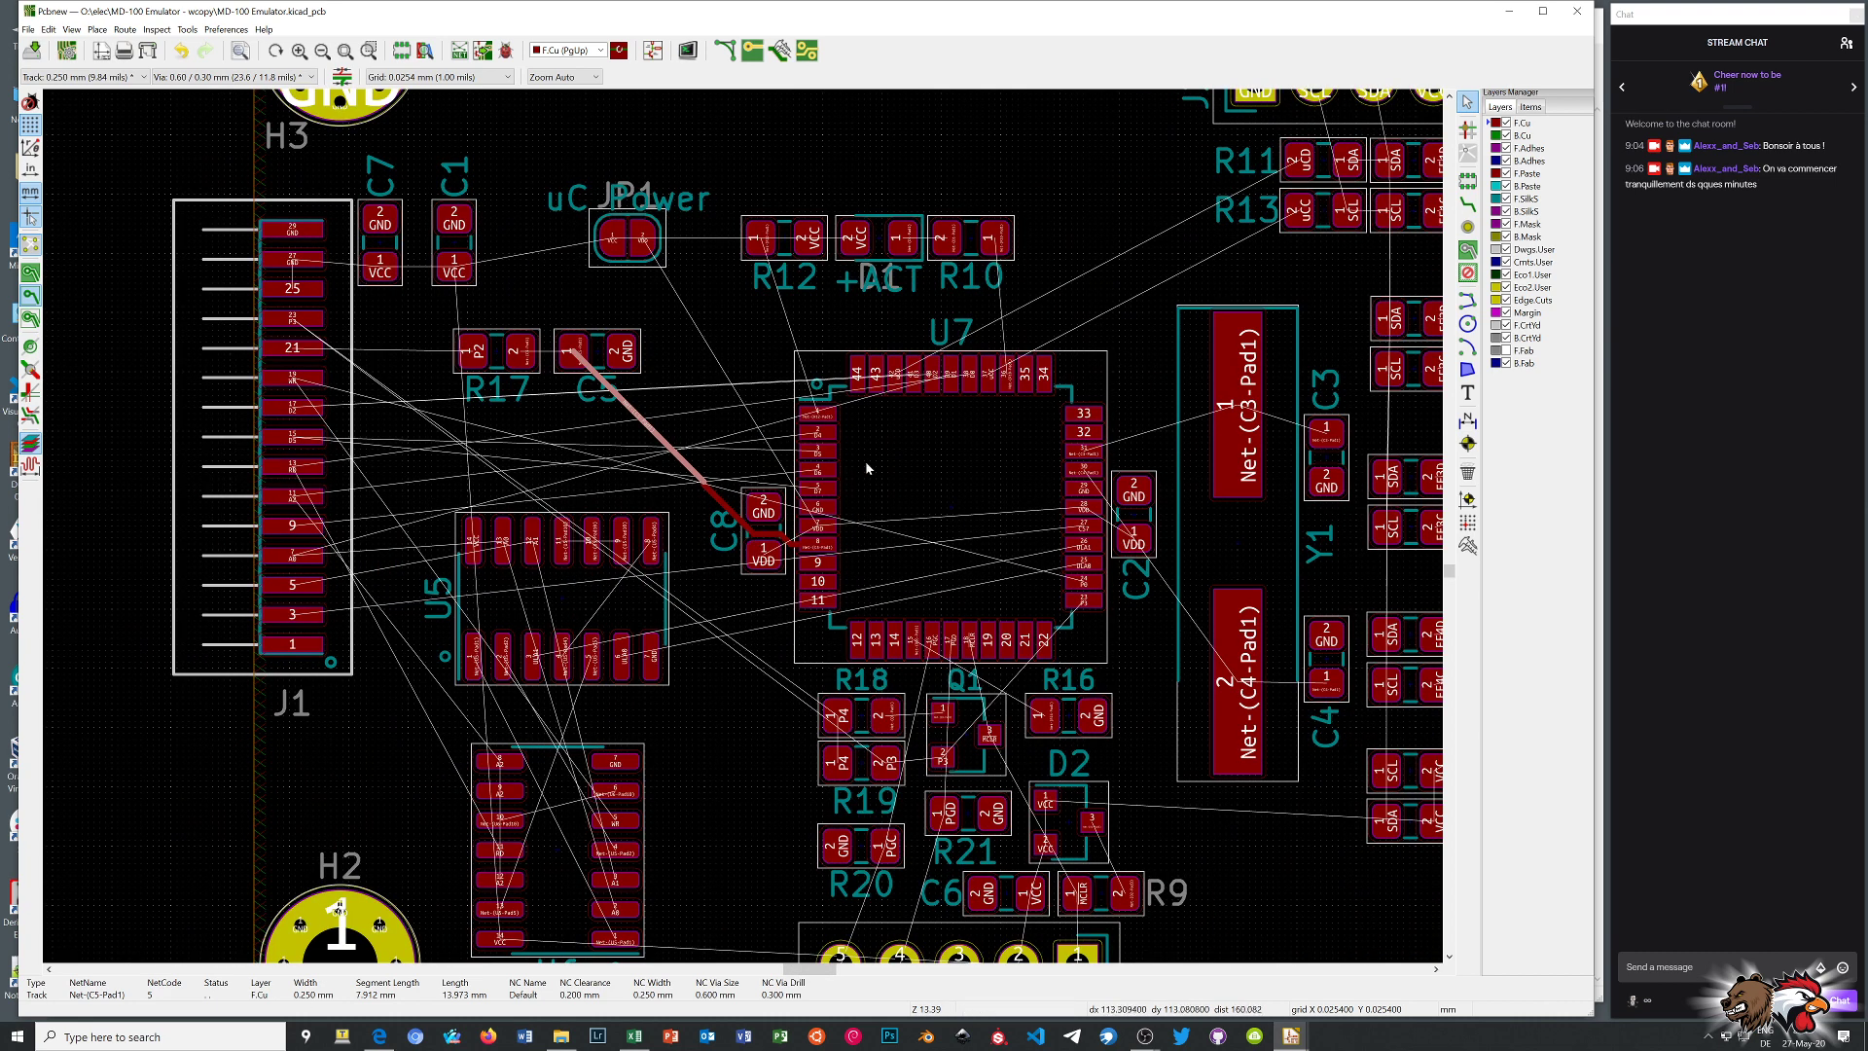
pyautogui.scroll(3, 855, 467)
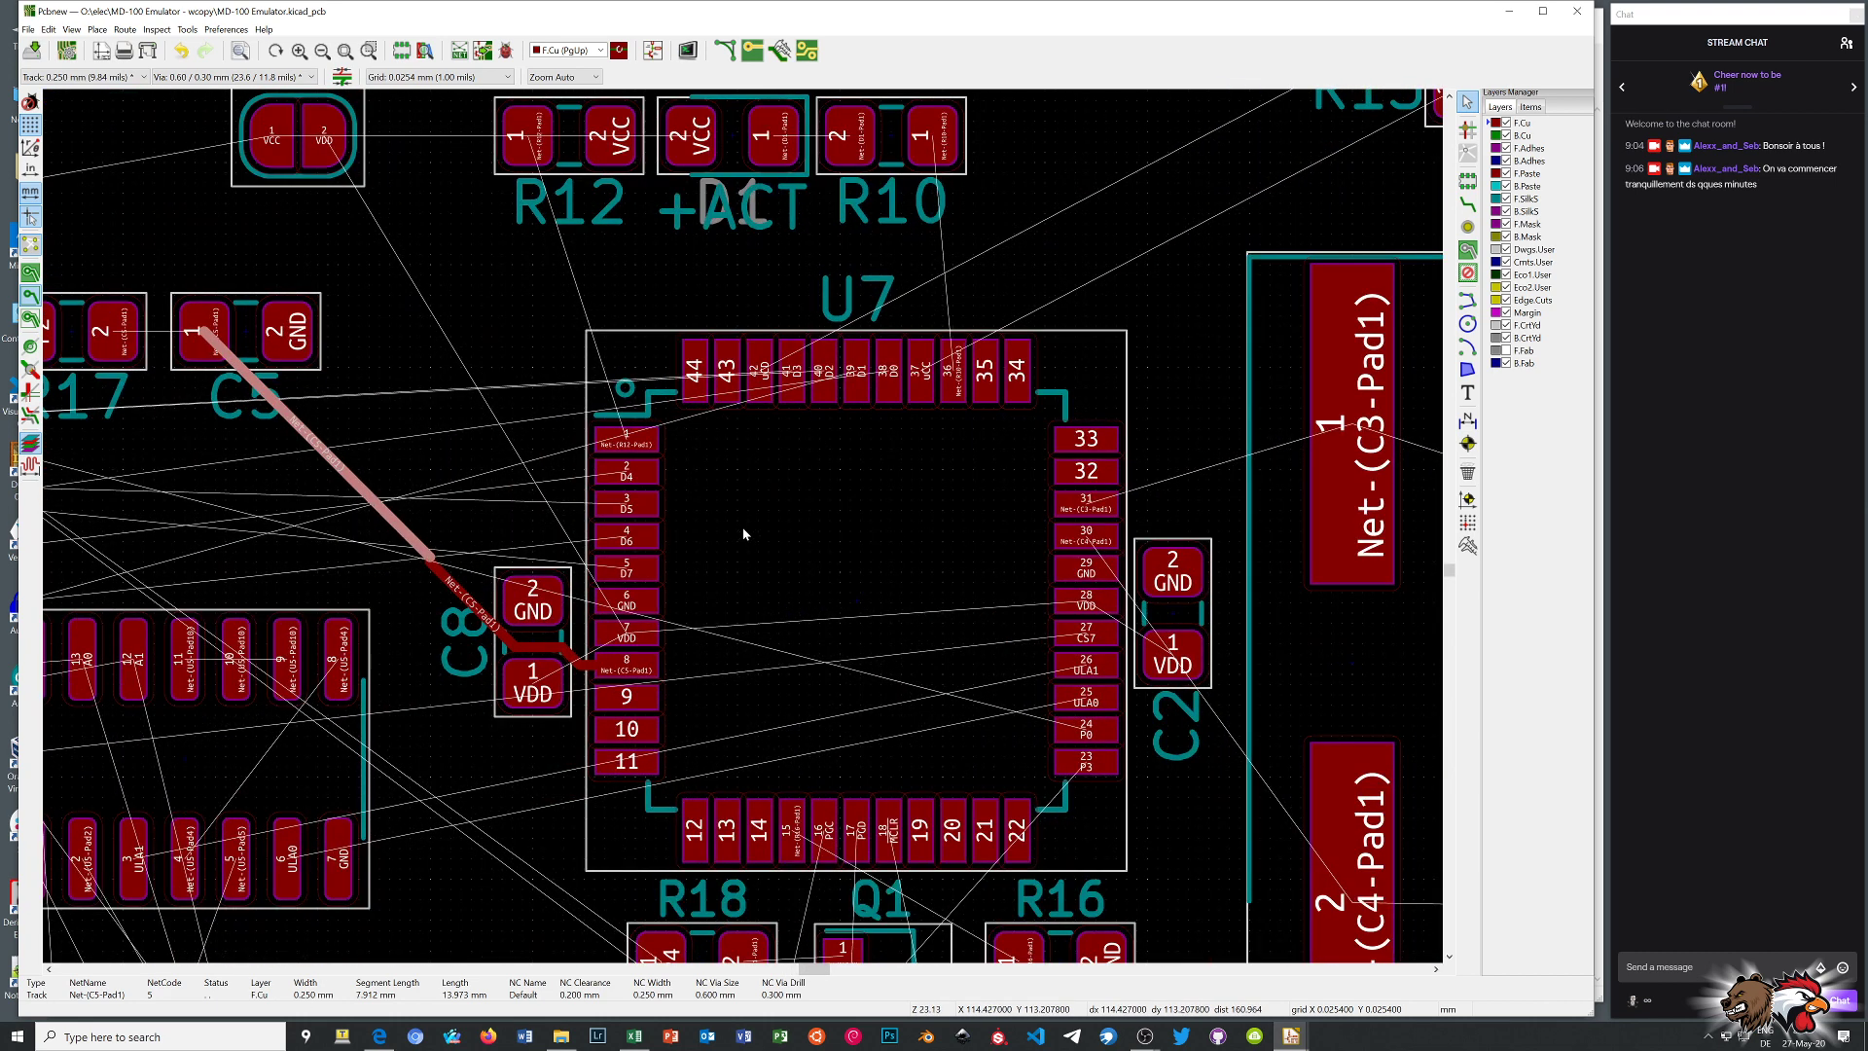
pyautogui.scroll(-2, 743, 533)
pyautogui.scroll(1, 968, 355)
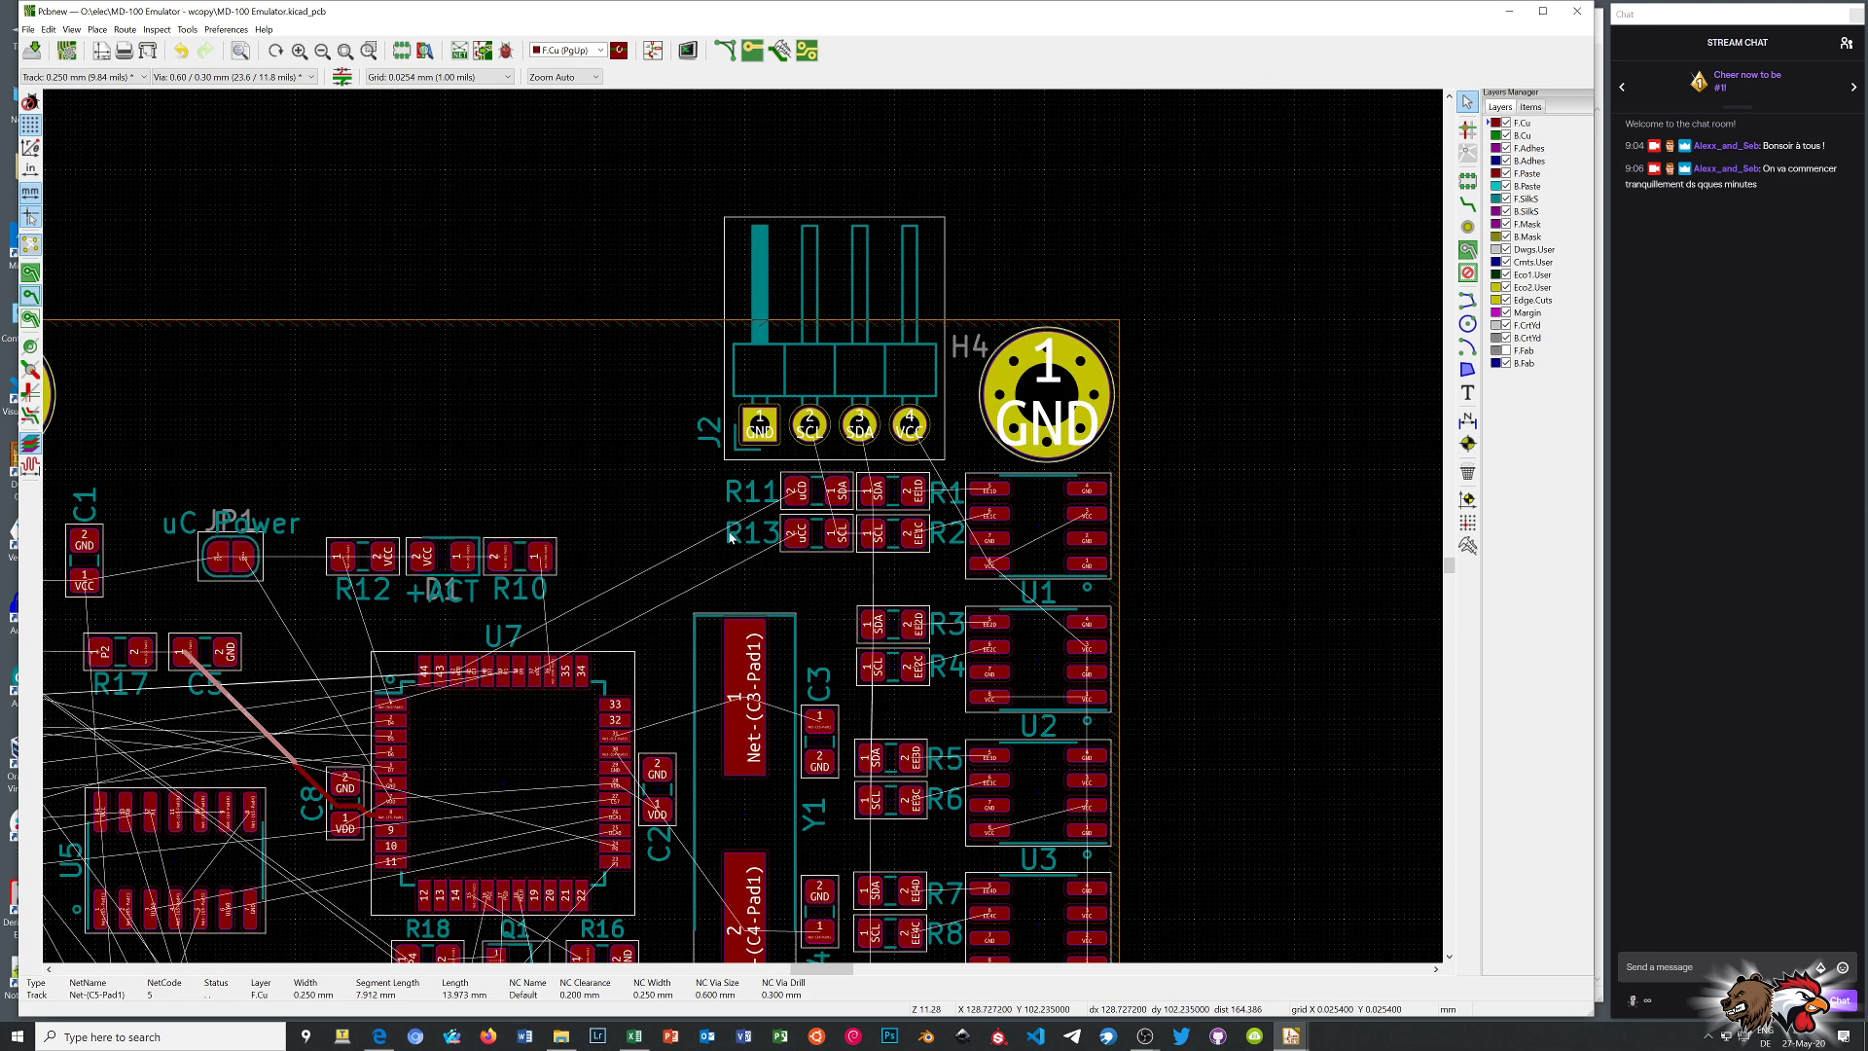
pyautogui.scroll(1, 668, 564)
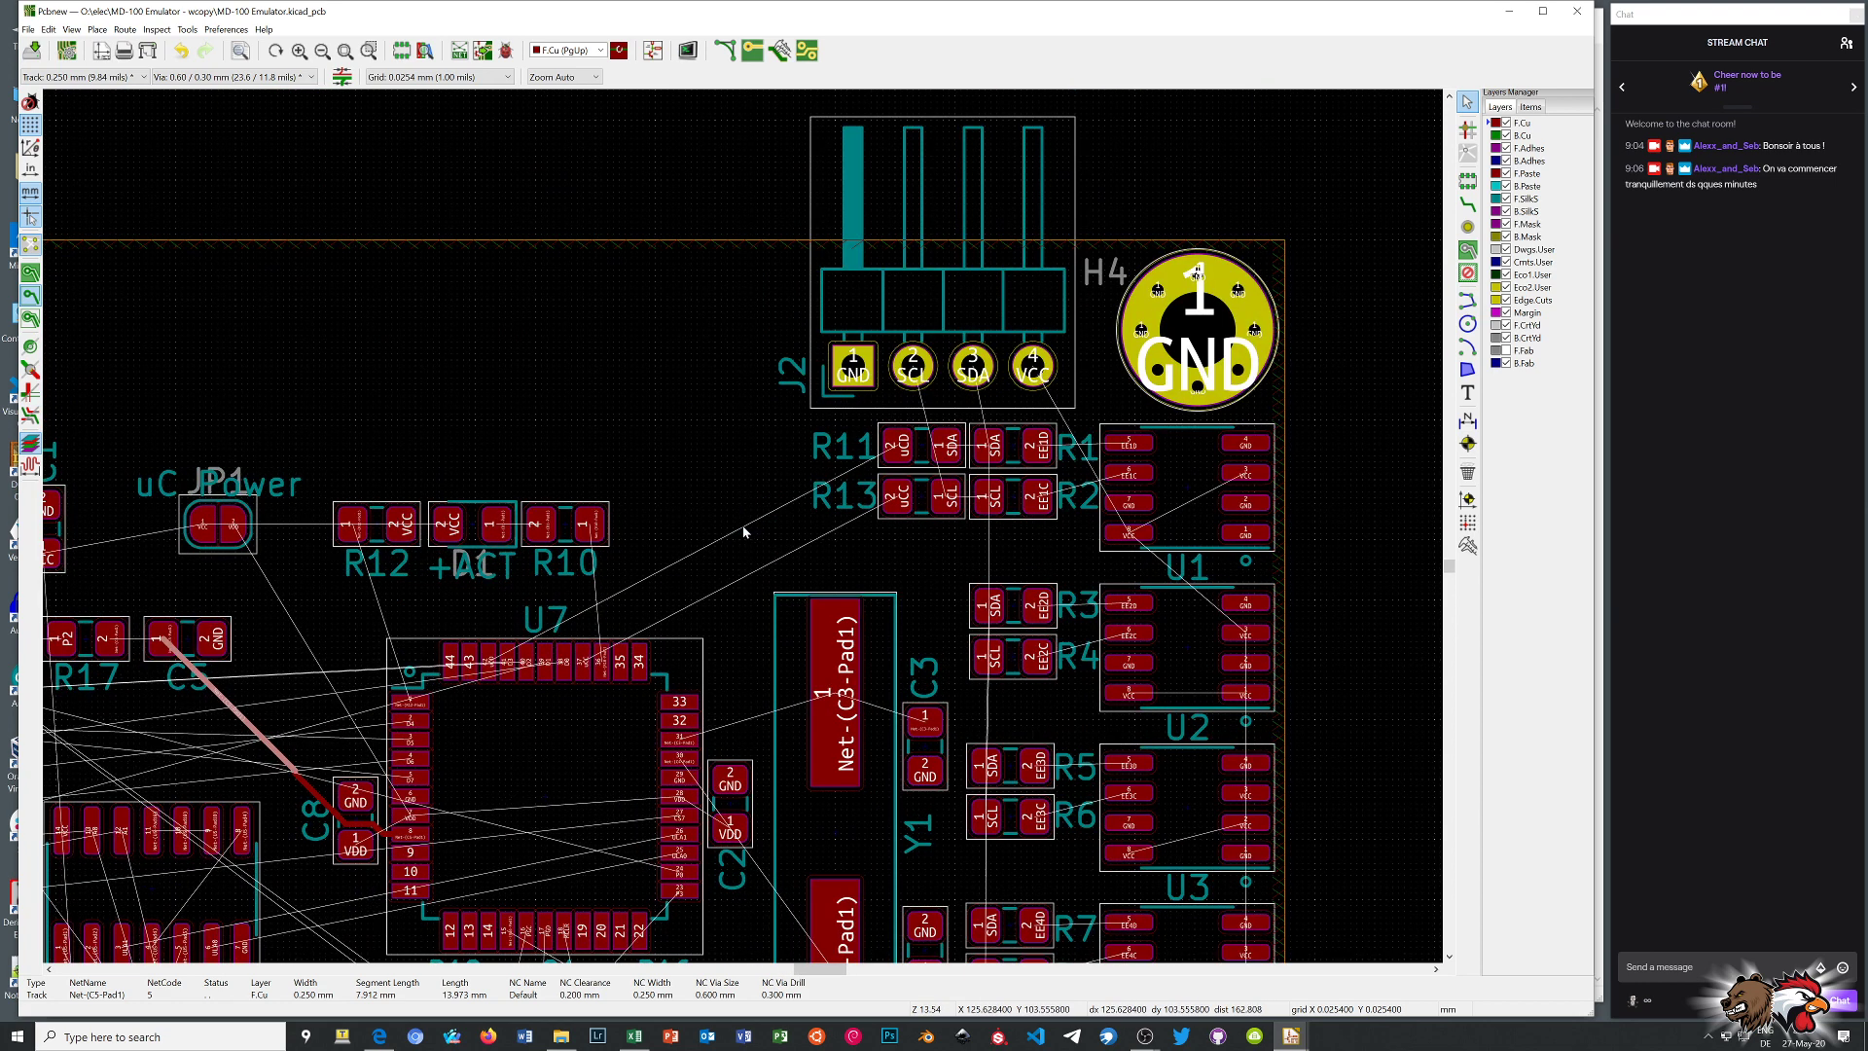
pyautogui.click(1468, 205)
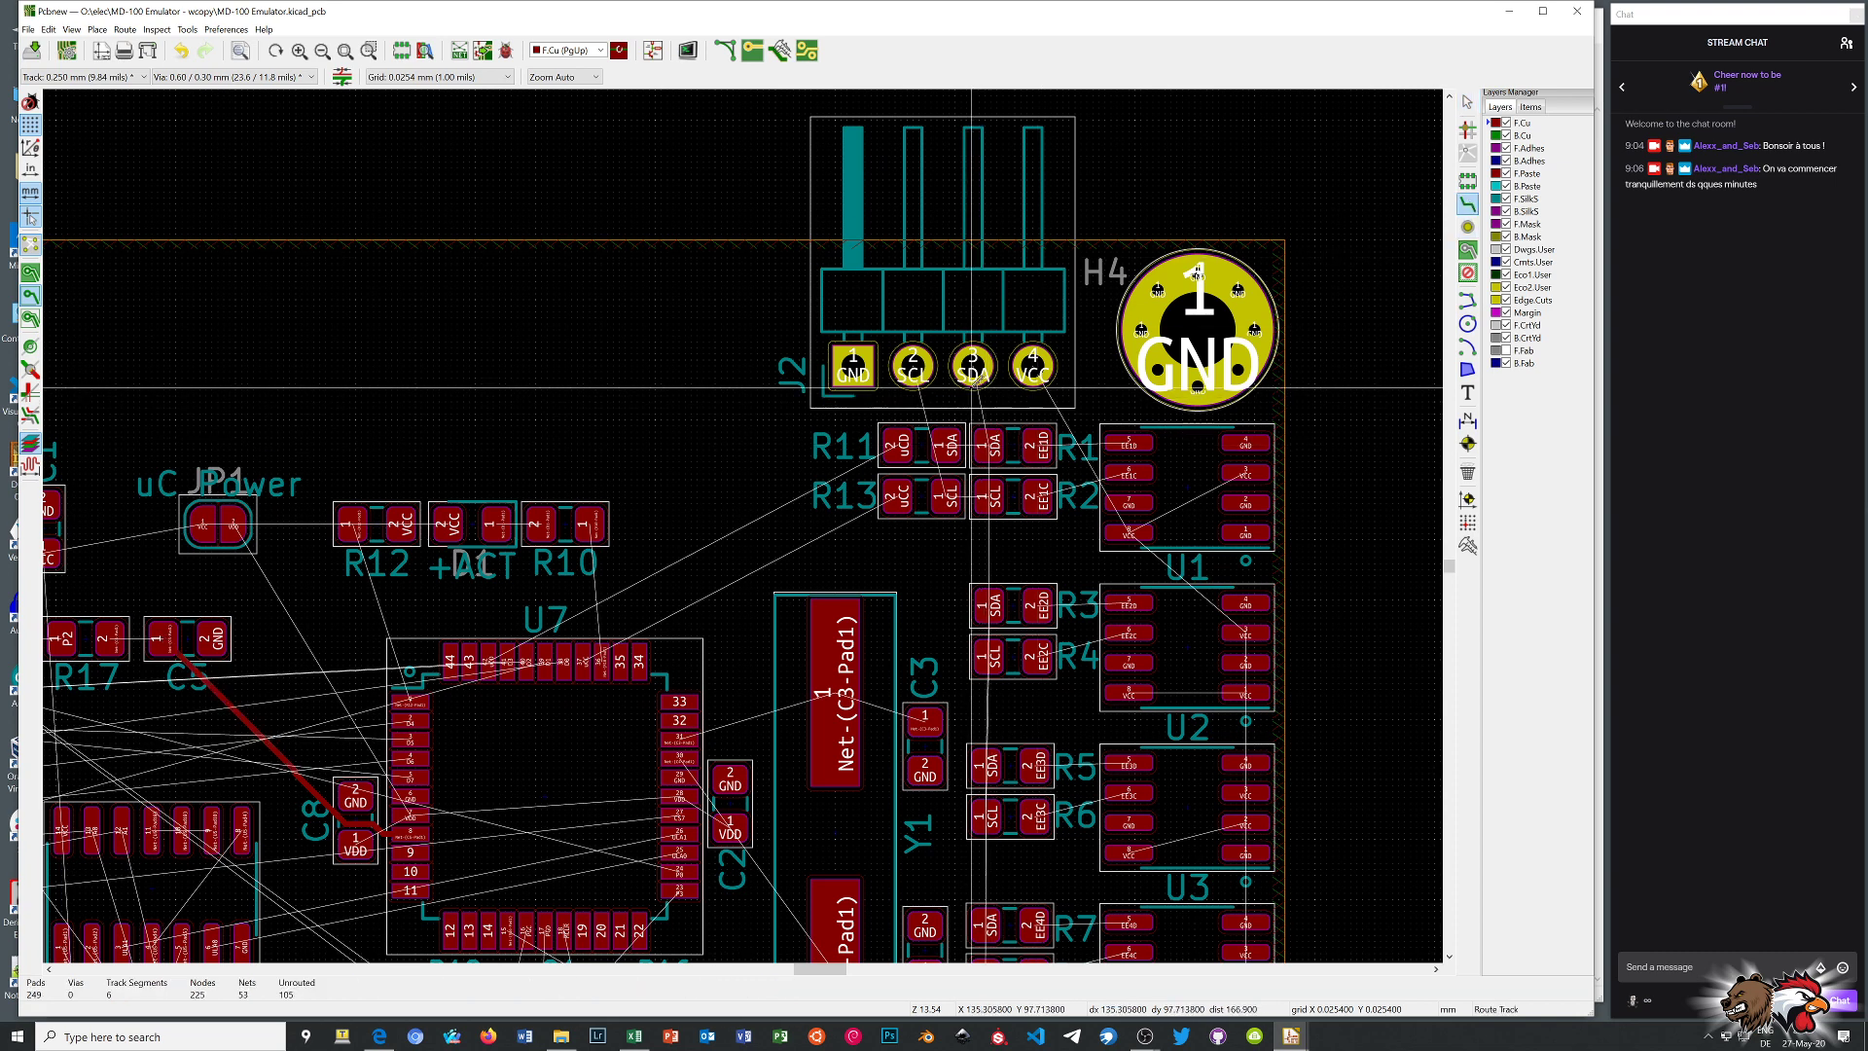
pyautogui.click(974, 369)
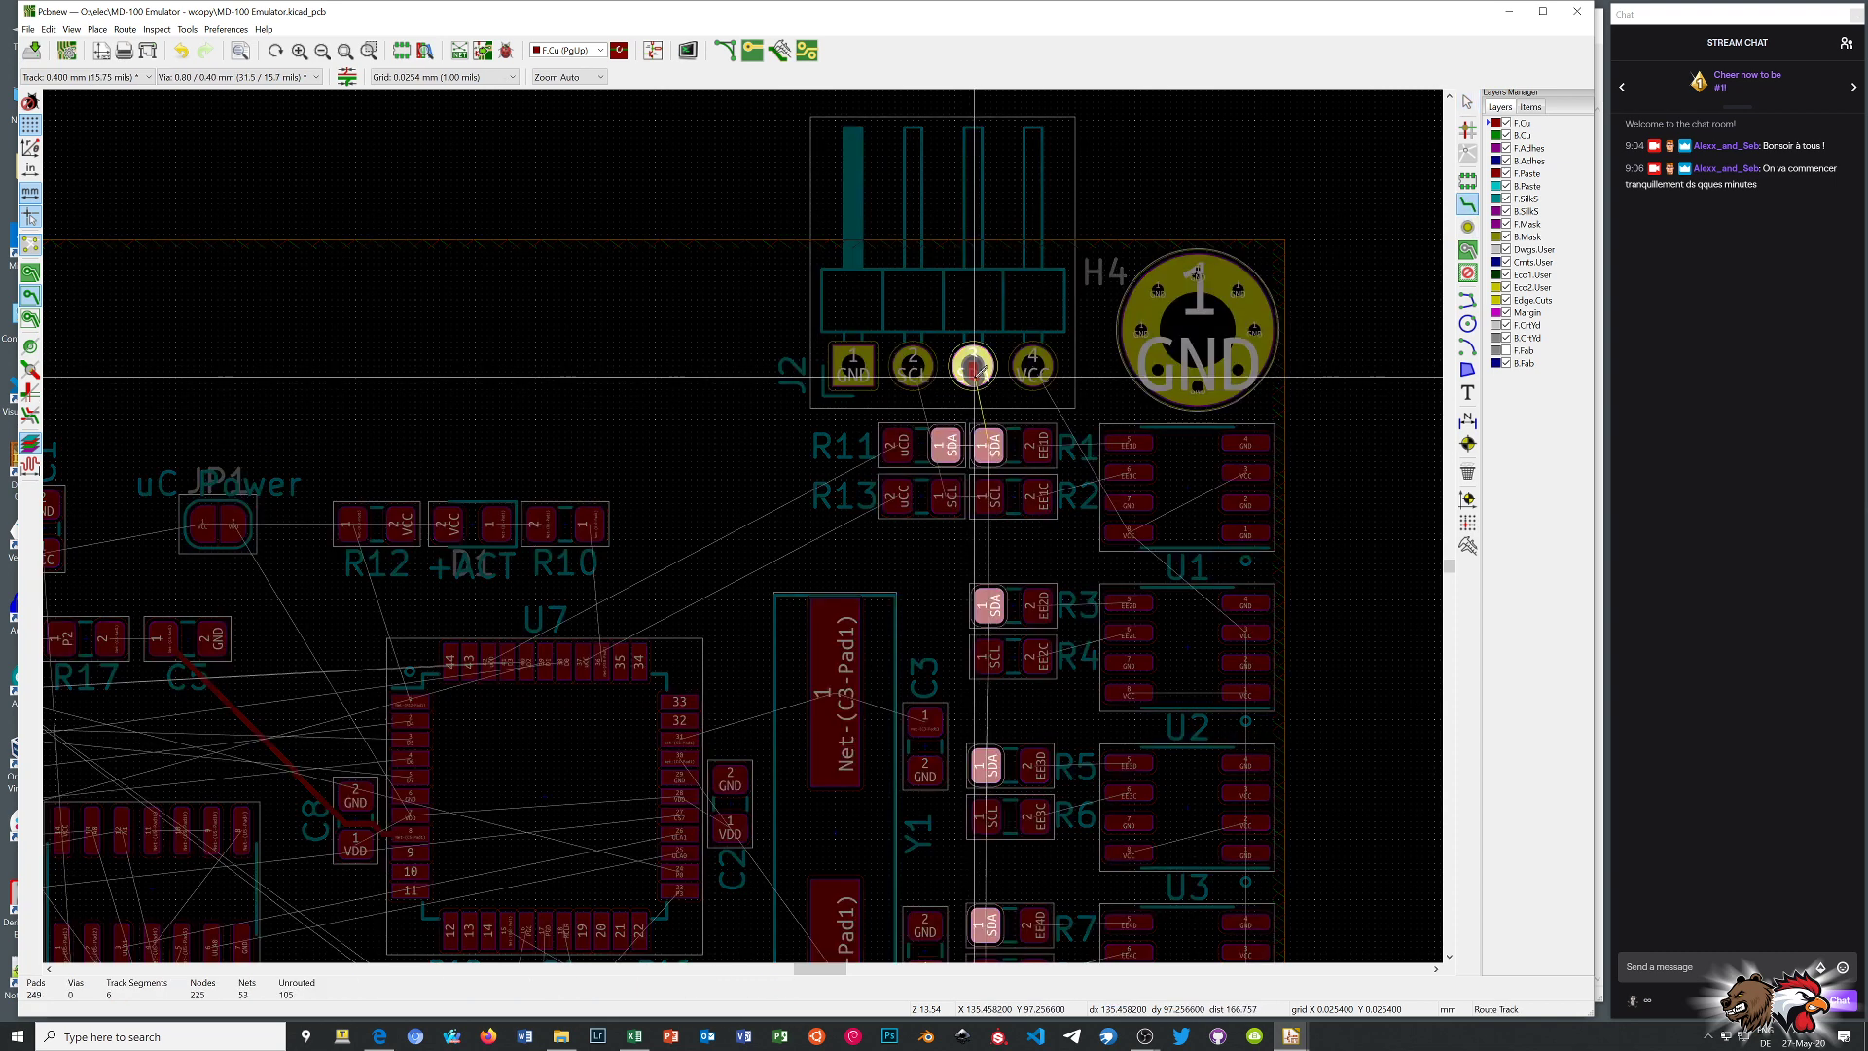
pyautogui.rightClick(988, 444)
pyautogui.click(1022, 450)
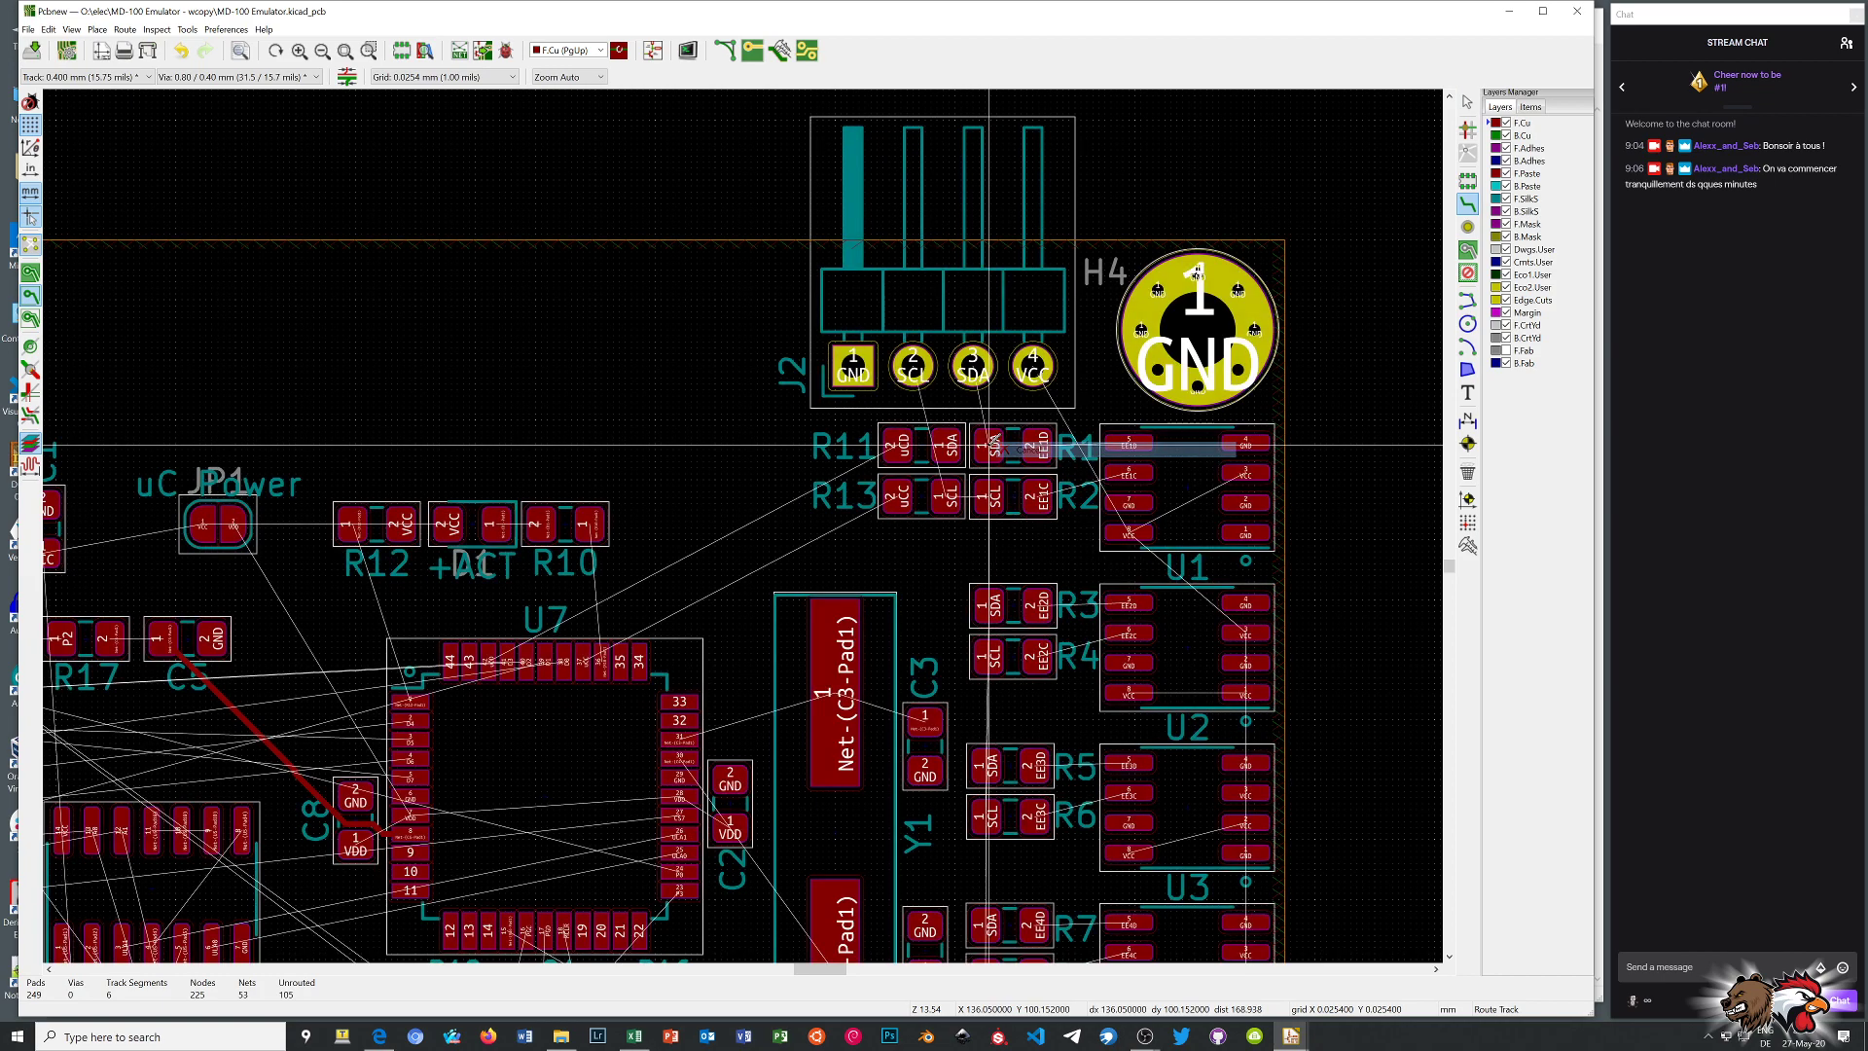
# Route front-copper tracks from R2 pad 2 to U1 pad 6 (EE1C) and from R1 pad 2 to U1 pad 5 (EE1D)
pyautogui.scroll(3, 1054, 495)
pyautogui.scroll(-1, 876, 467)
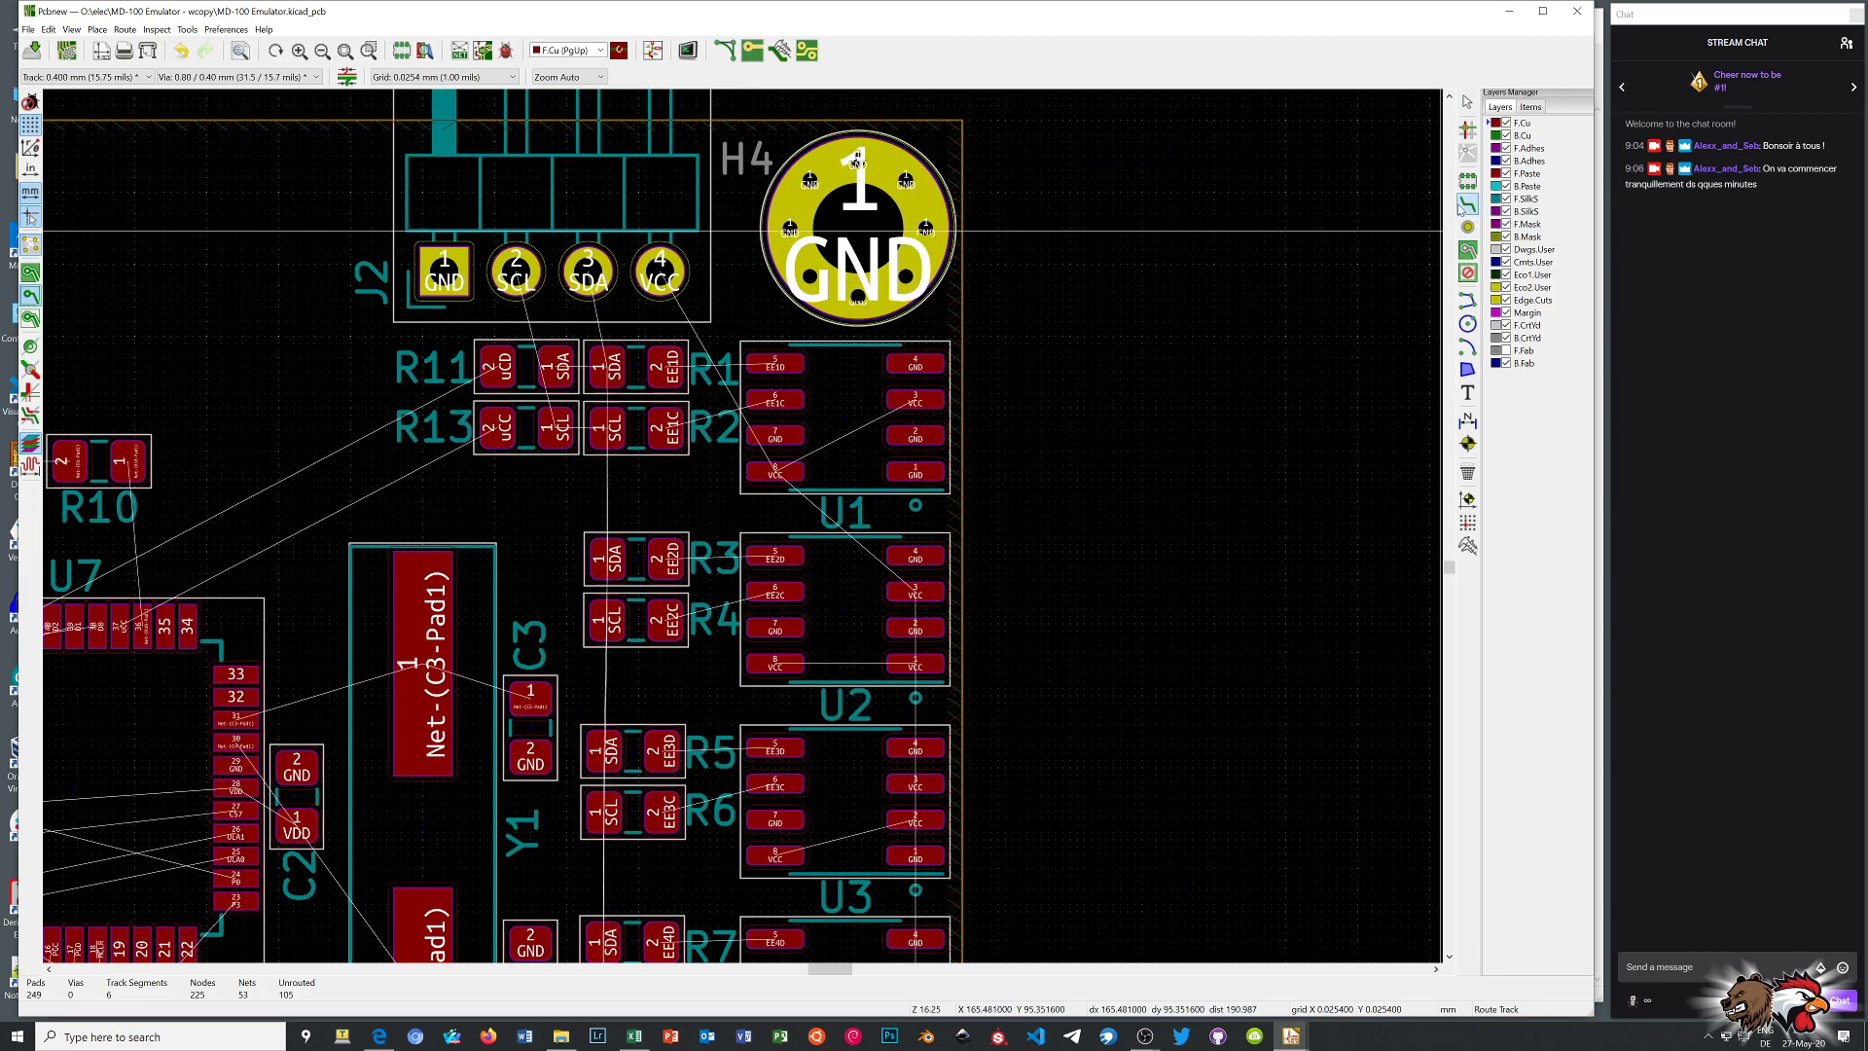
pyautogui.click(671, 428)
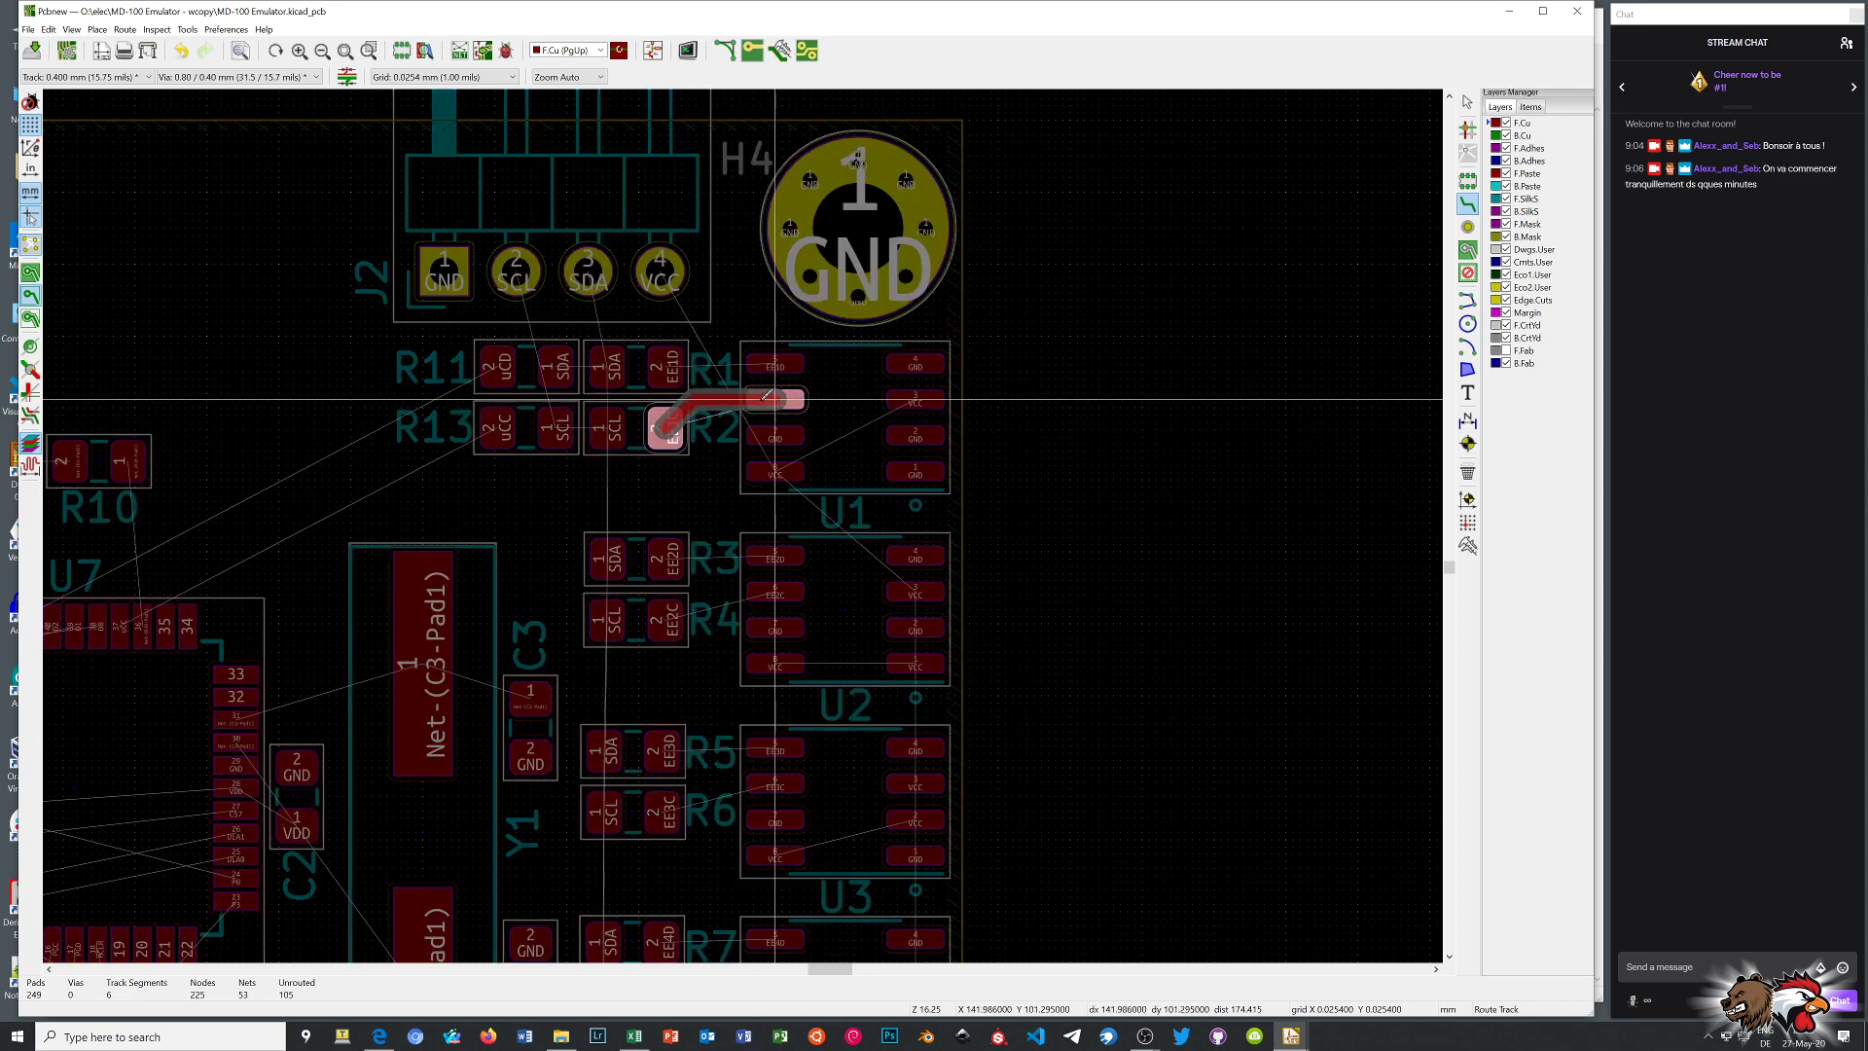
pyautogui.click(770, 397)
pyautogui.scroll(4, 642, 477)
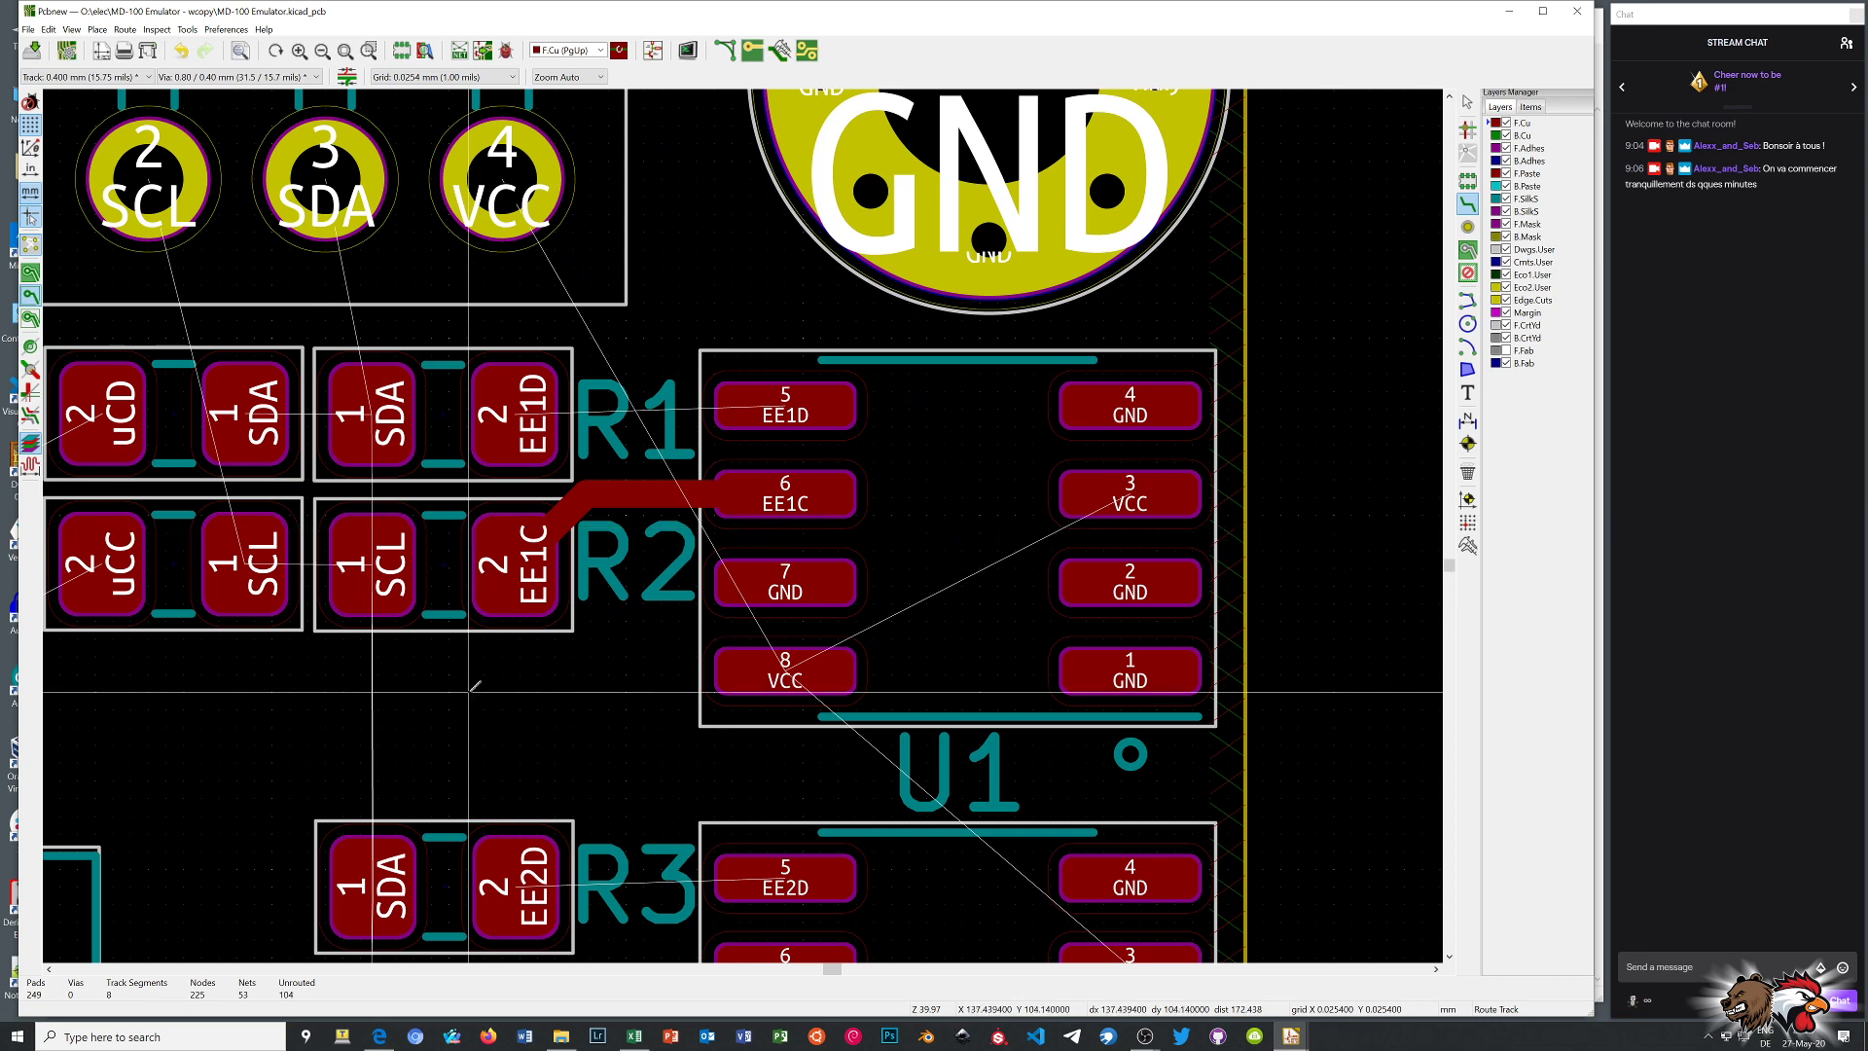
pyautogui.click(535, 416)
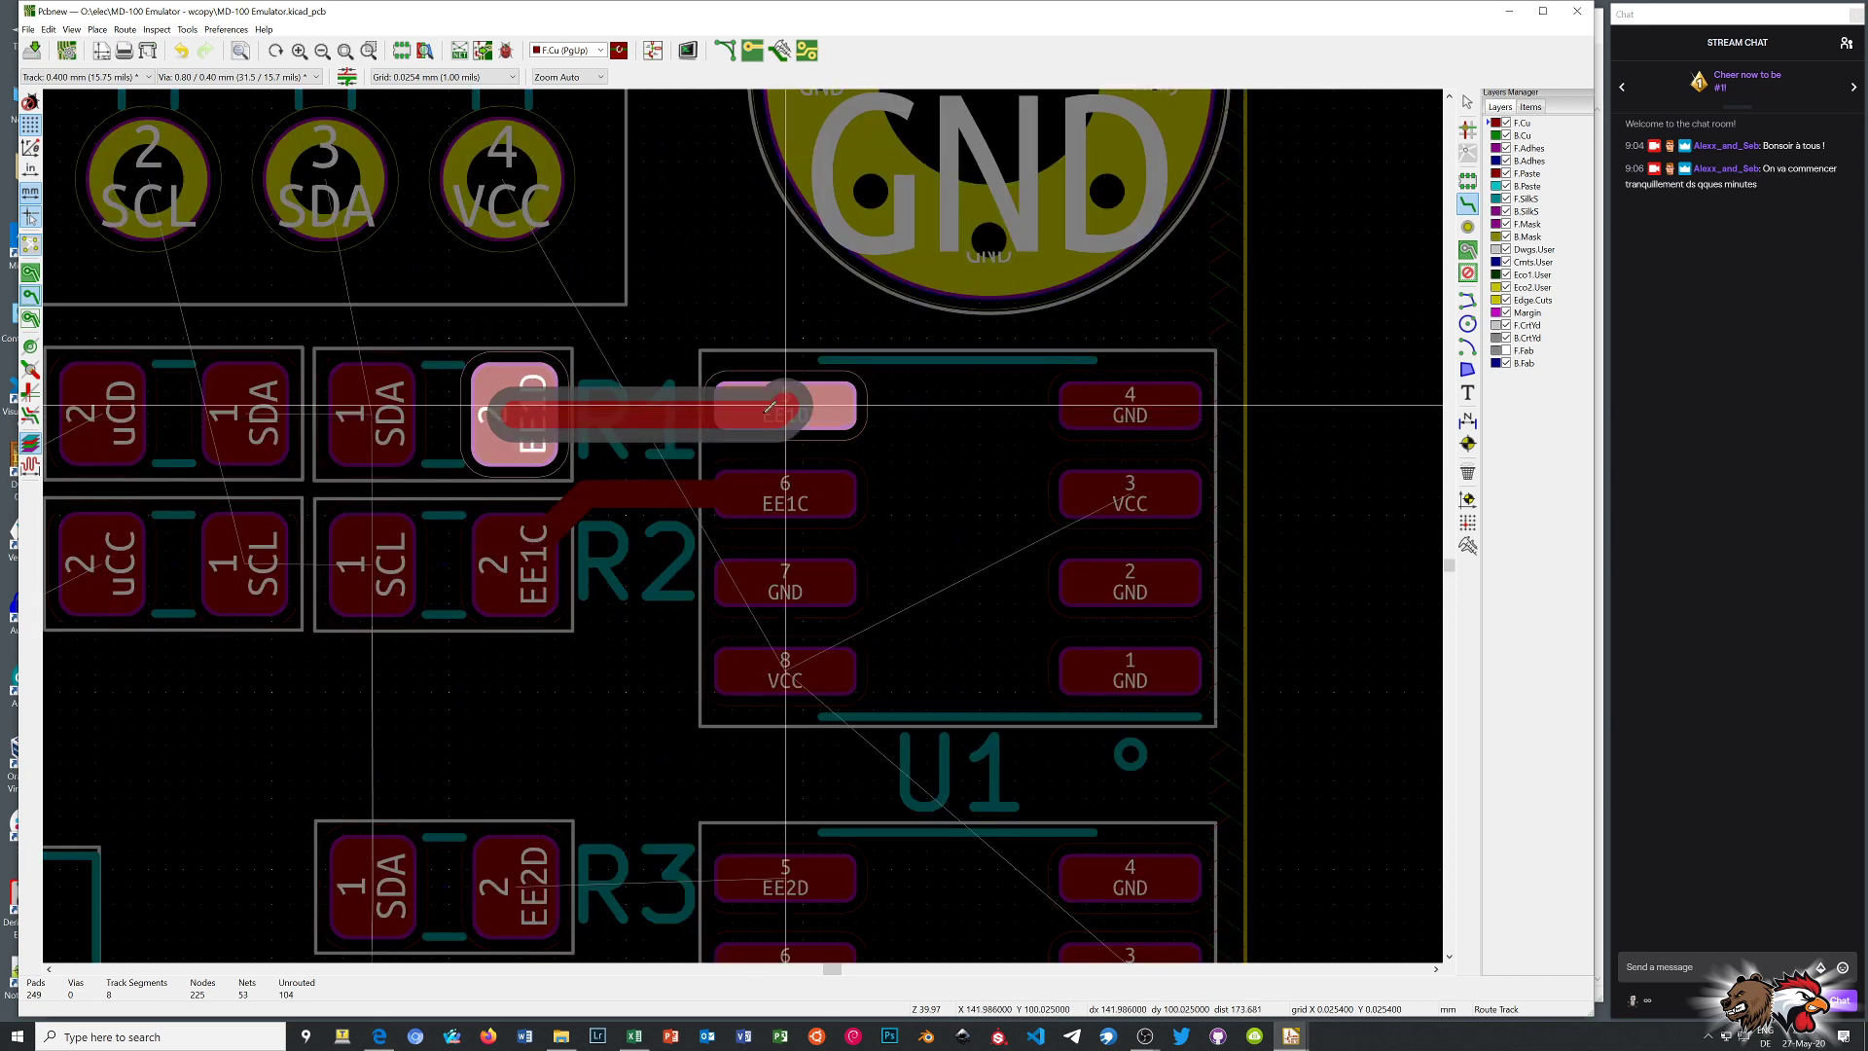
pyautogui.click(771, 406)
pyautogui.scroll(-1, 771, 407)
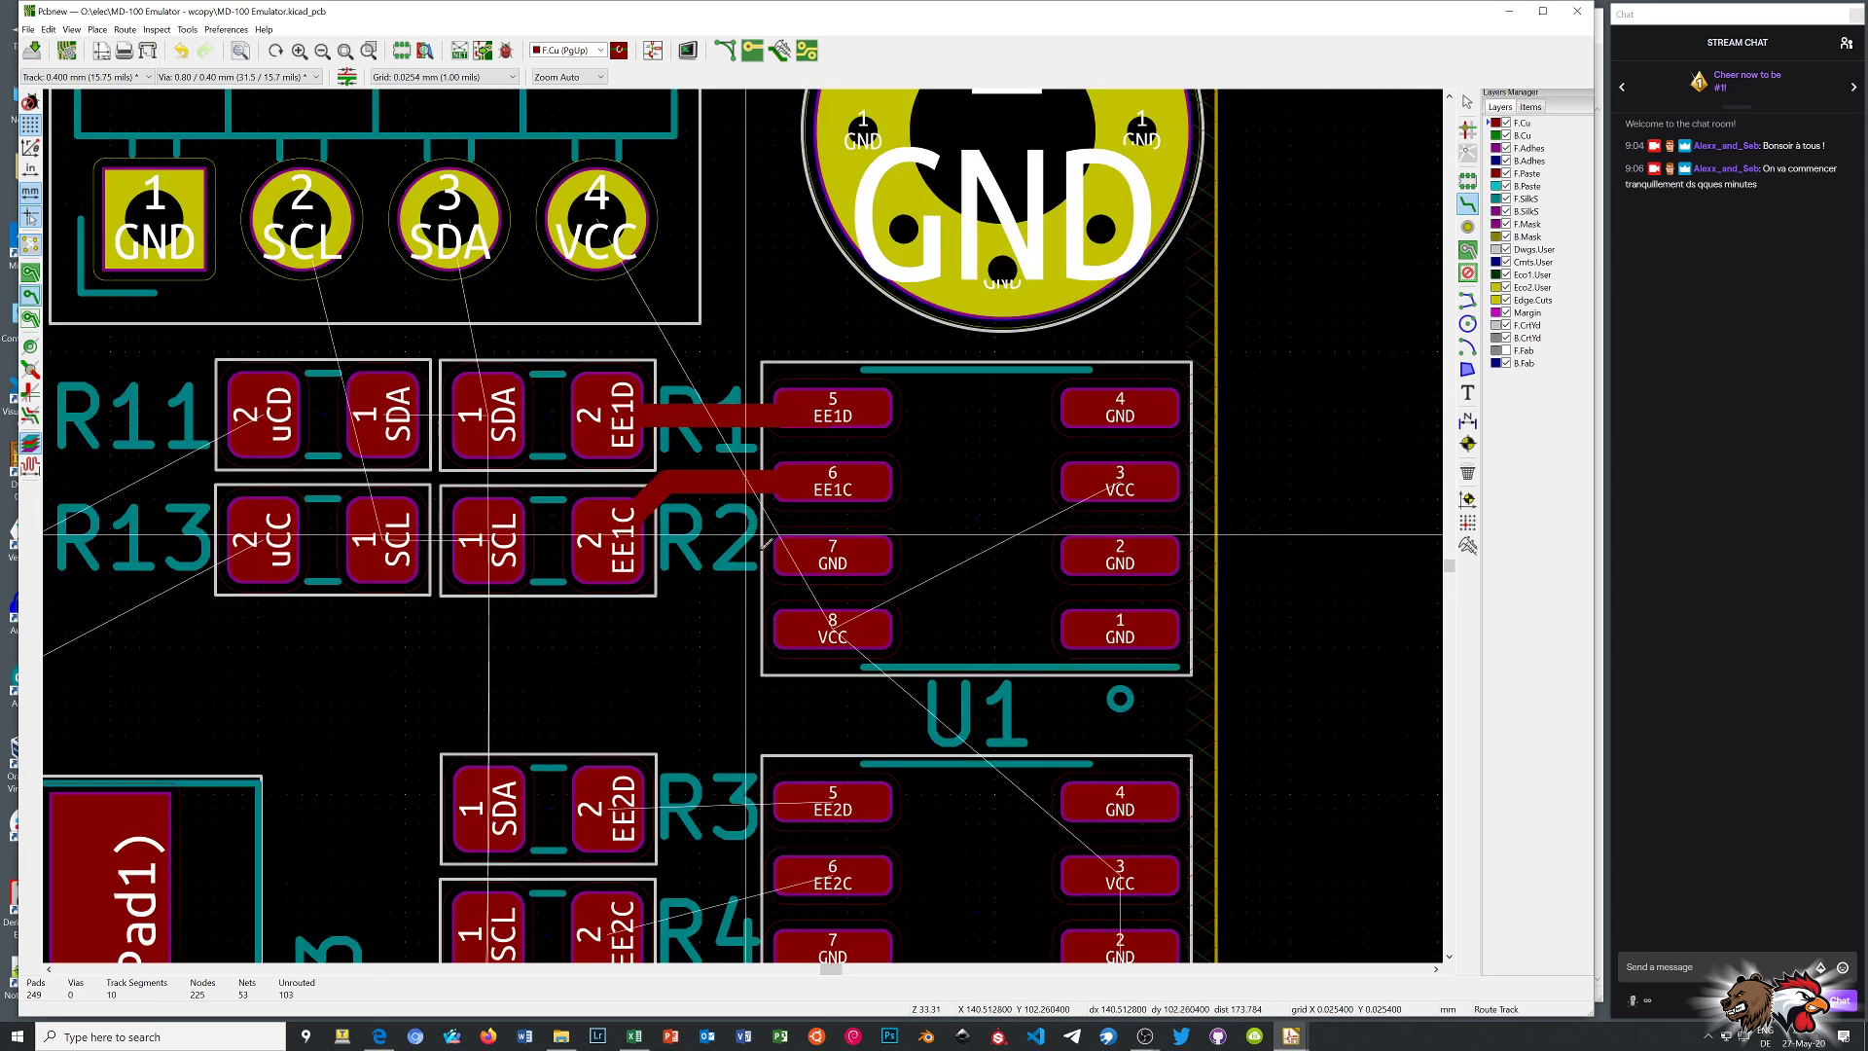
# Route front-copper VCC tracks joining pads 8 and 3 of U1 and pads 8 and 1 of U2
pyautogui.click(834, 628)
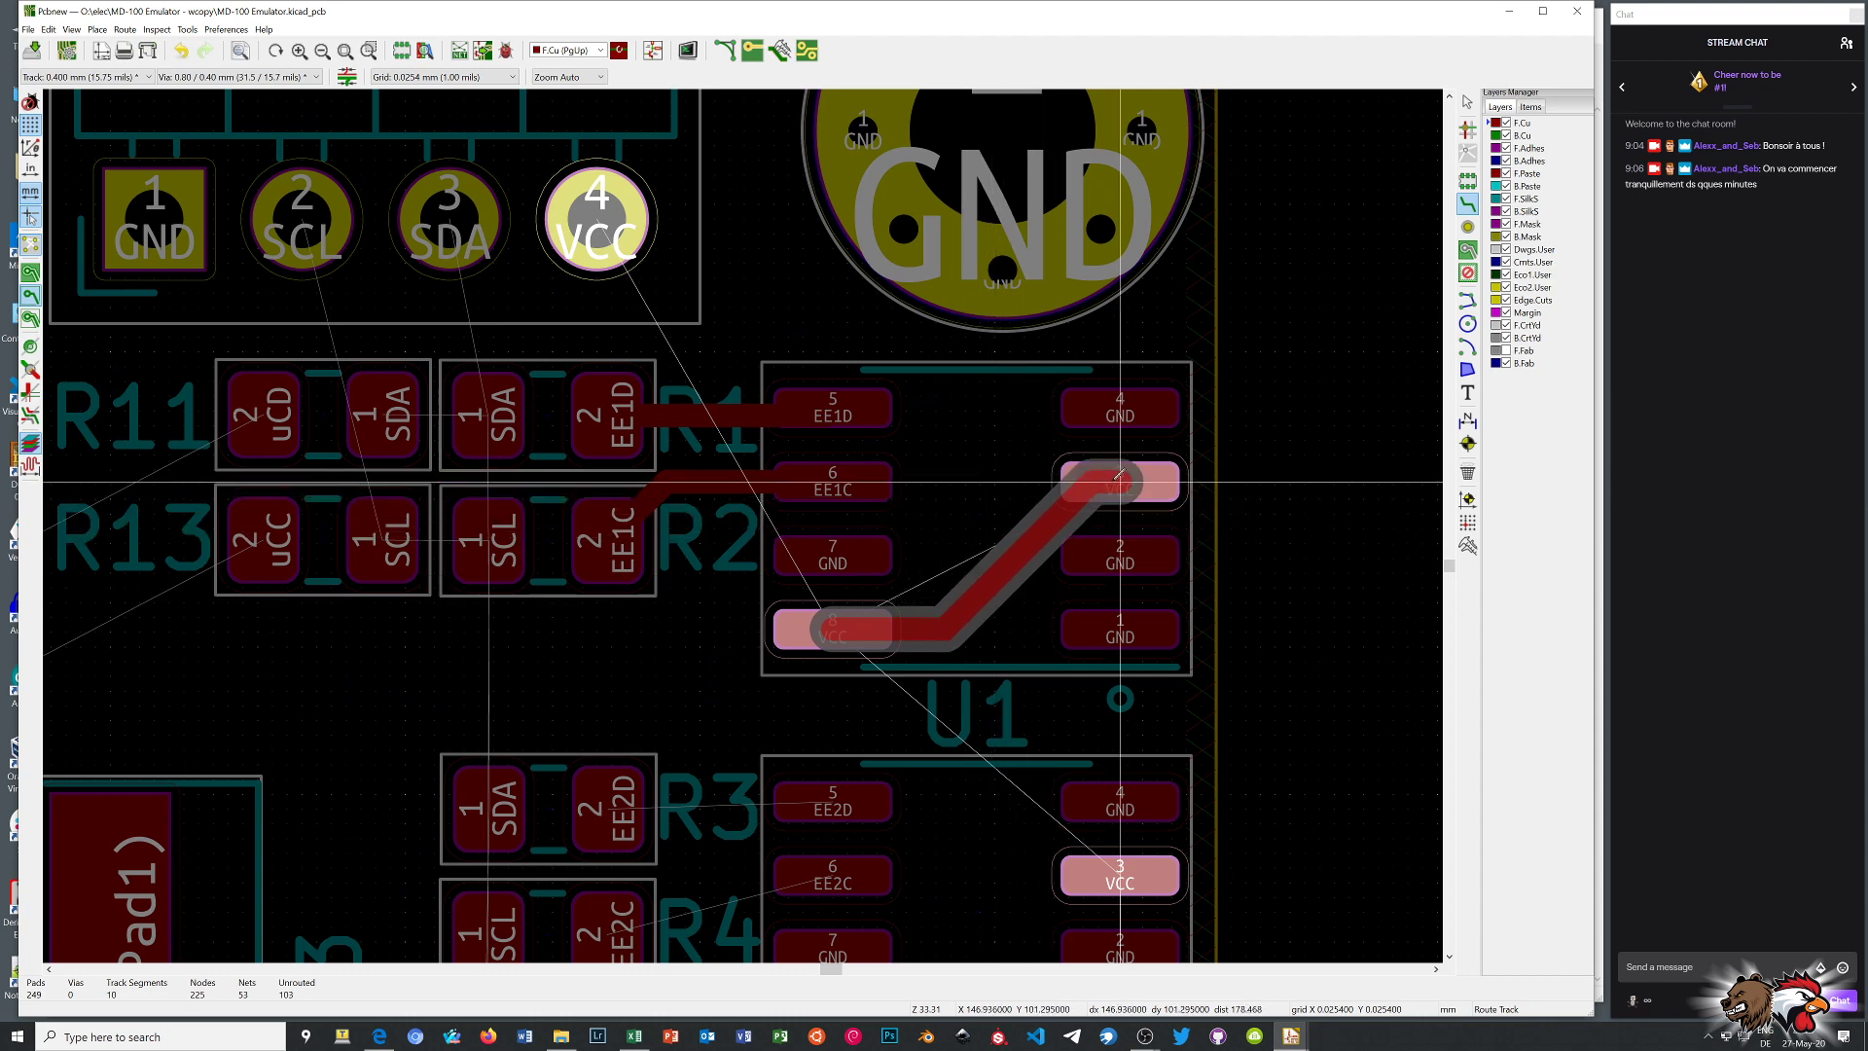
pyautogui.click(1119, 477)
pyautogui.scroll(-1, 681, 725)
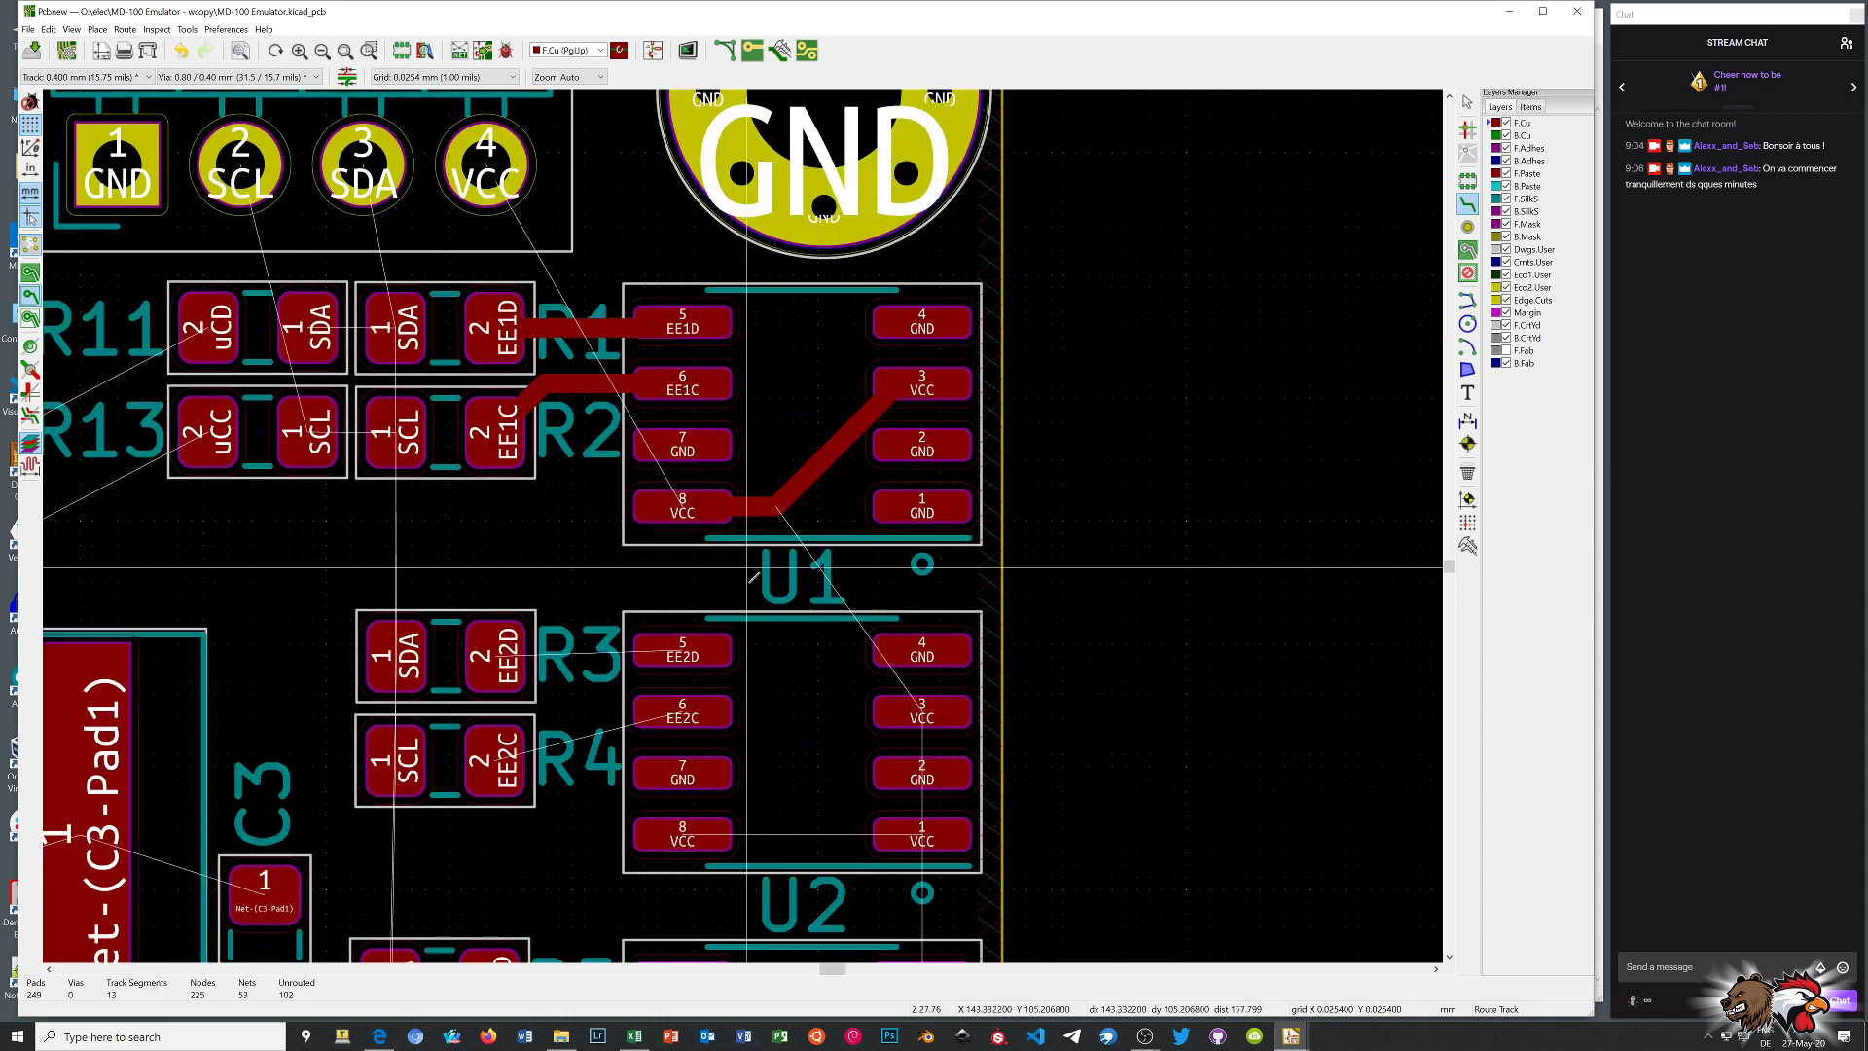
pyautogui.click(684, 834)
pyautogui.click(846, 834)
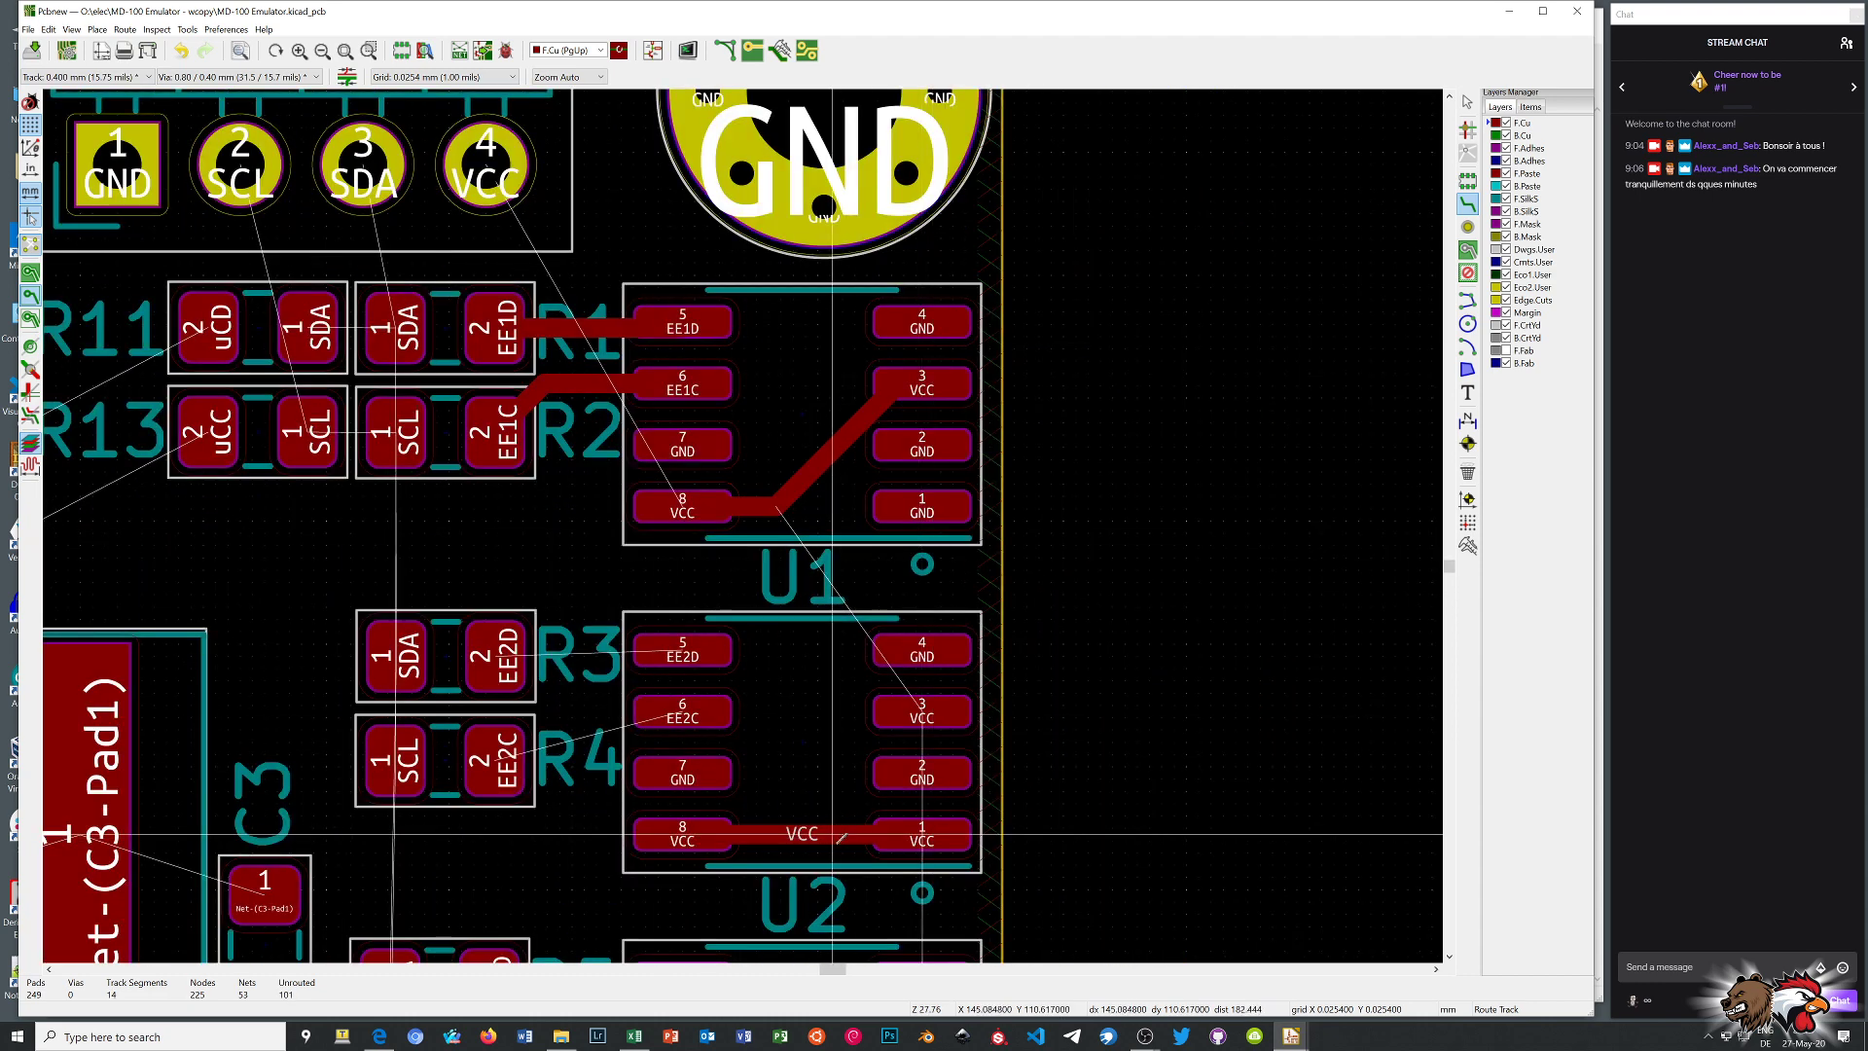
# Delete the front-copper VCC track between pads 8 and 1 of U2
pyautogui.scroll(3, 846, 834)
pyautogui.scroll(-1, 748, 522)
pyautogui.scroll(-1, 748, 522)
pyautogui.rightClick(748, 523)
pyautogui.press('Escape')
pyautogui.click(722, 605)
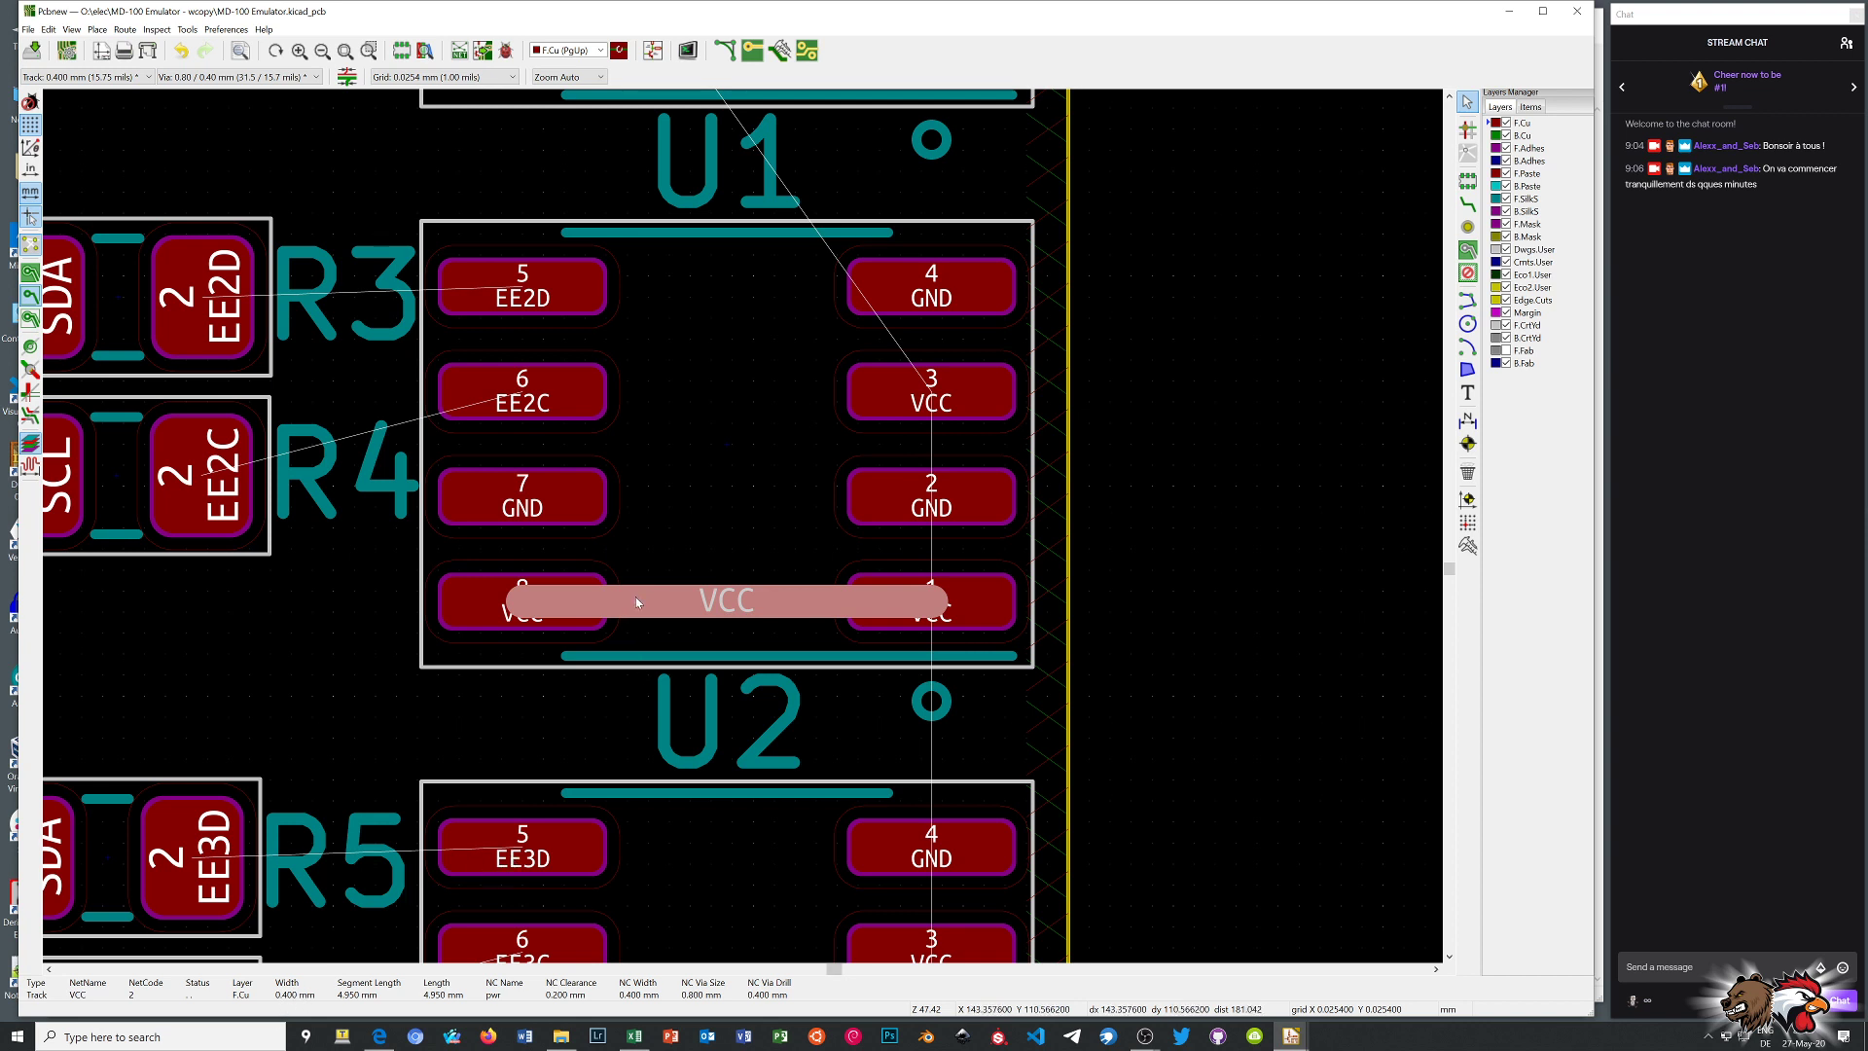
pyautogui.press('Delete')
# Delete the horizontal and diagonal VCC track segments between pads 8 and 3 of U1
pyautogui.scroll(-4, 635, 598)
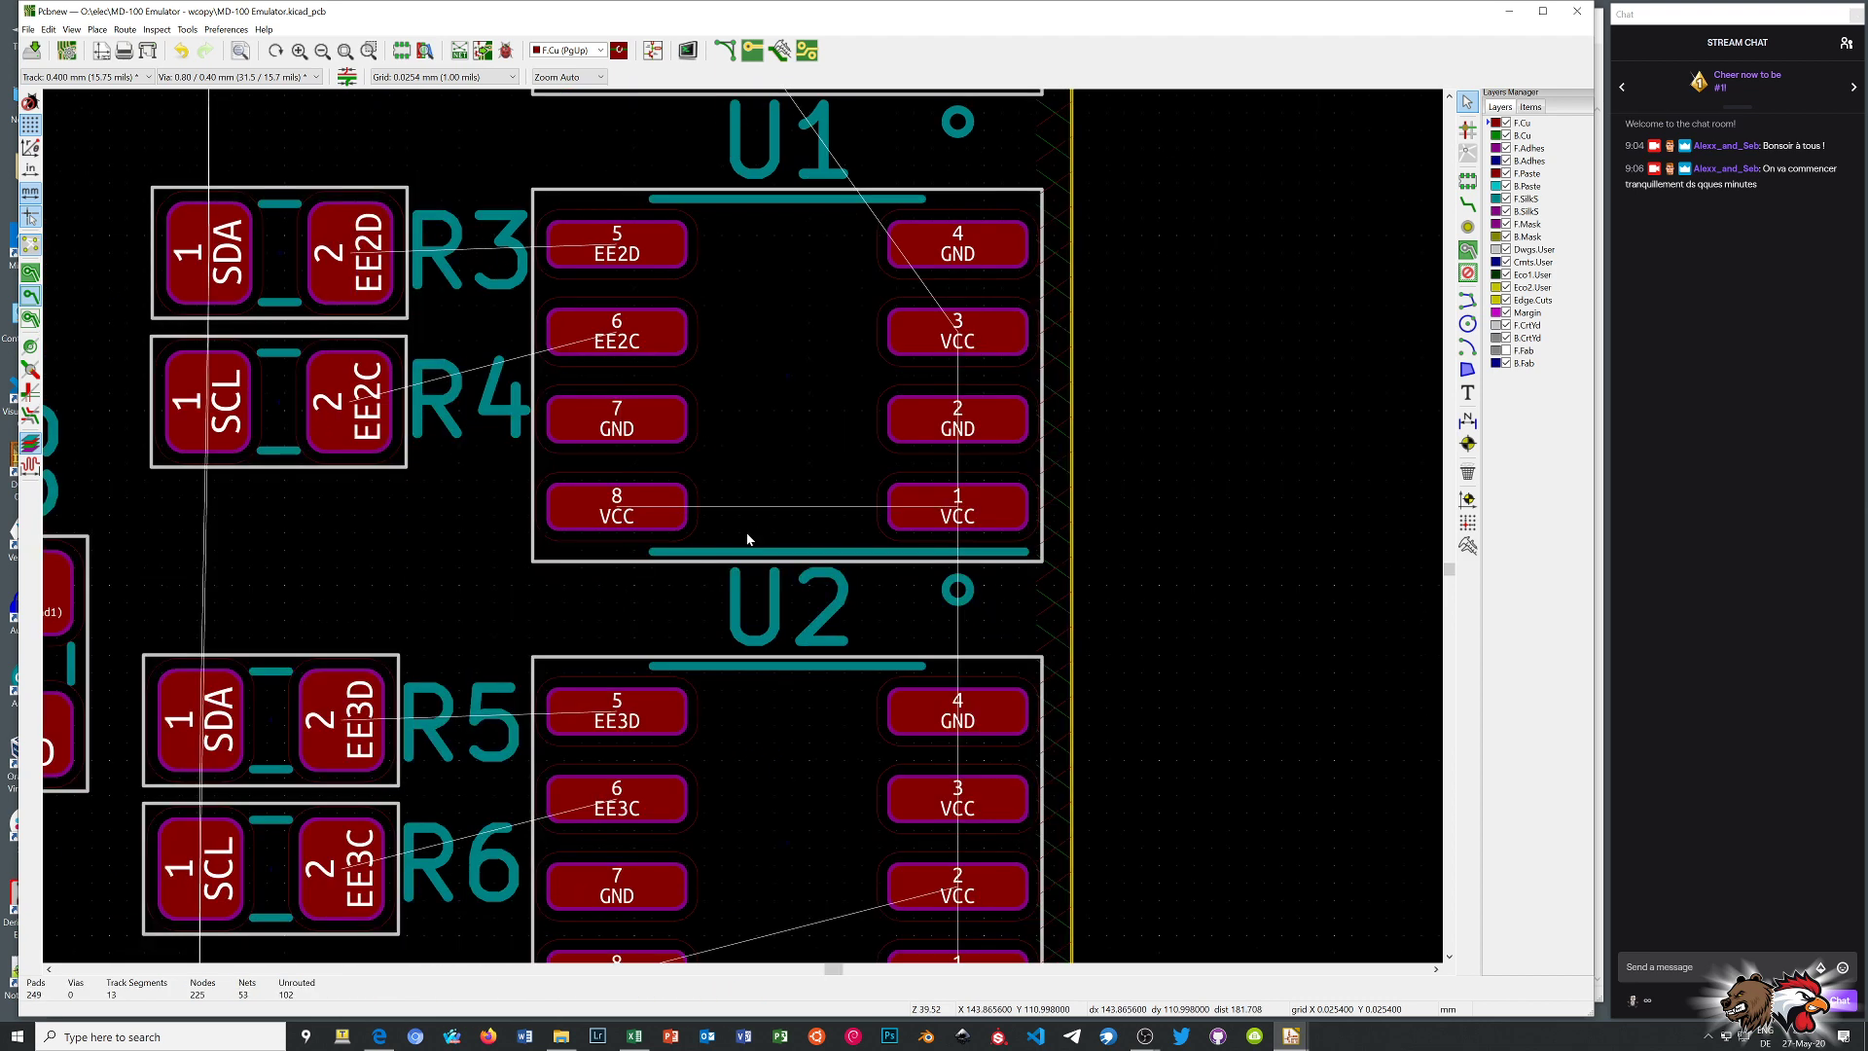
pyautogui.scroll(1, 538, 198)
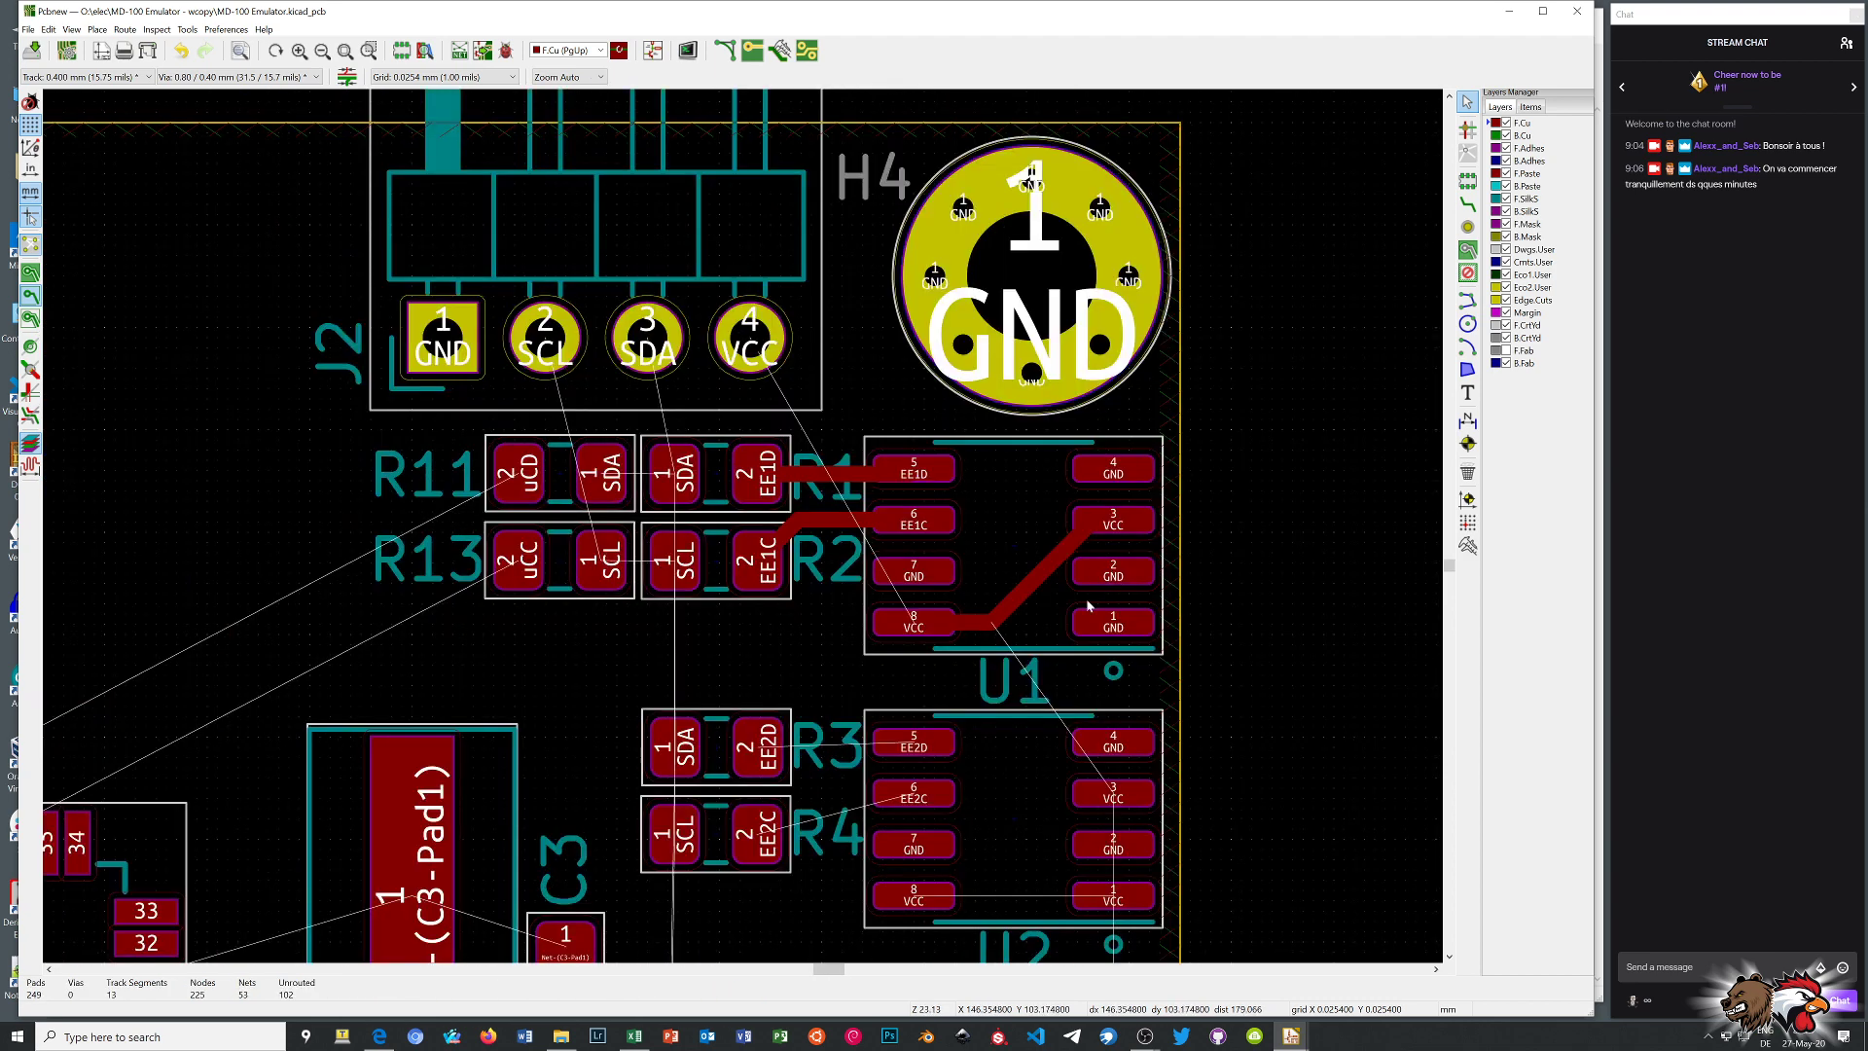
pyautogui.click(981, 632)
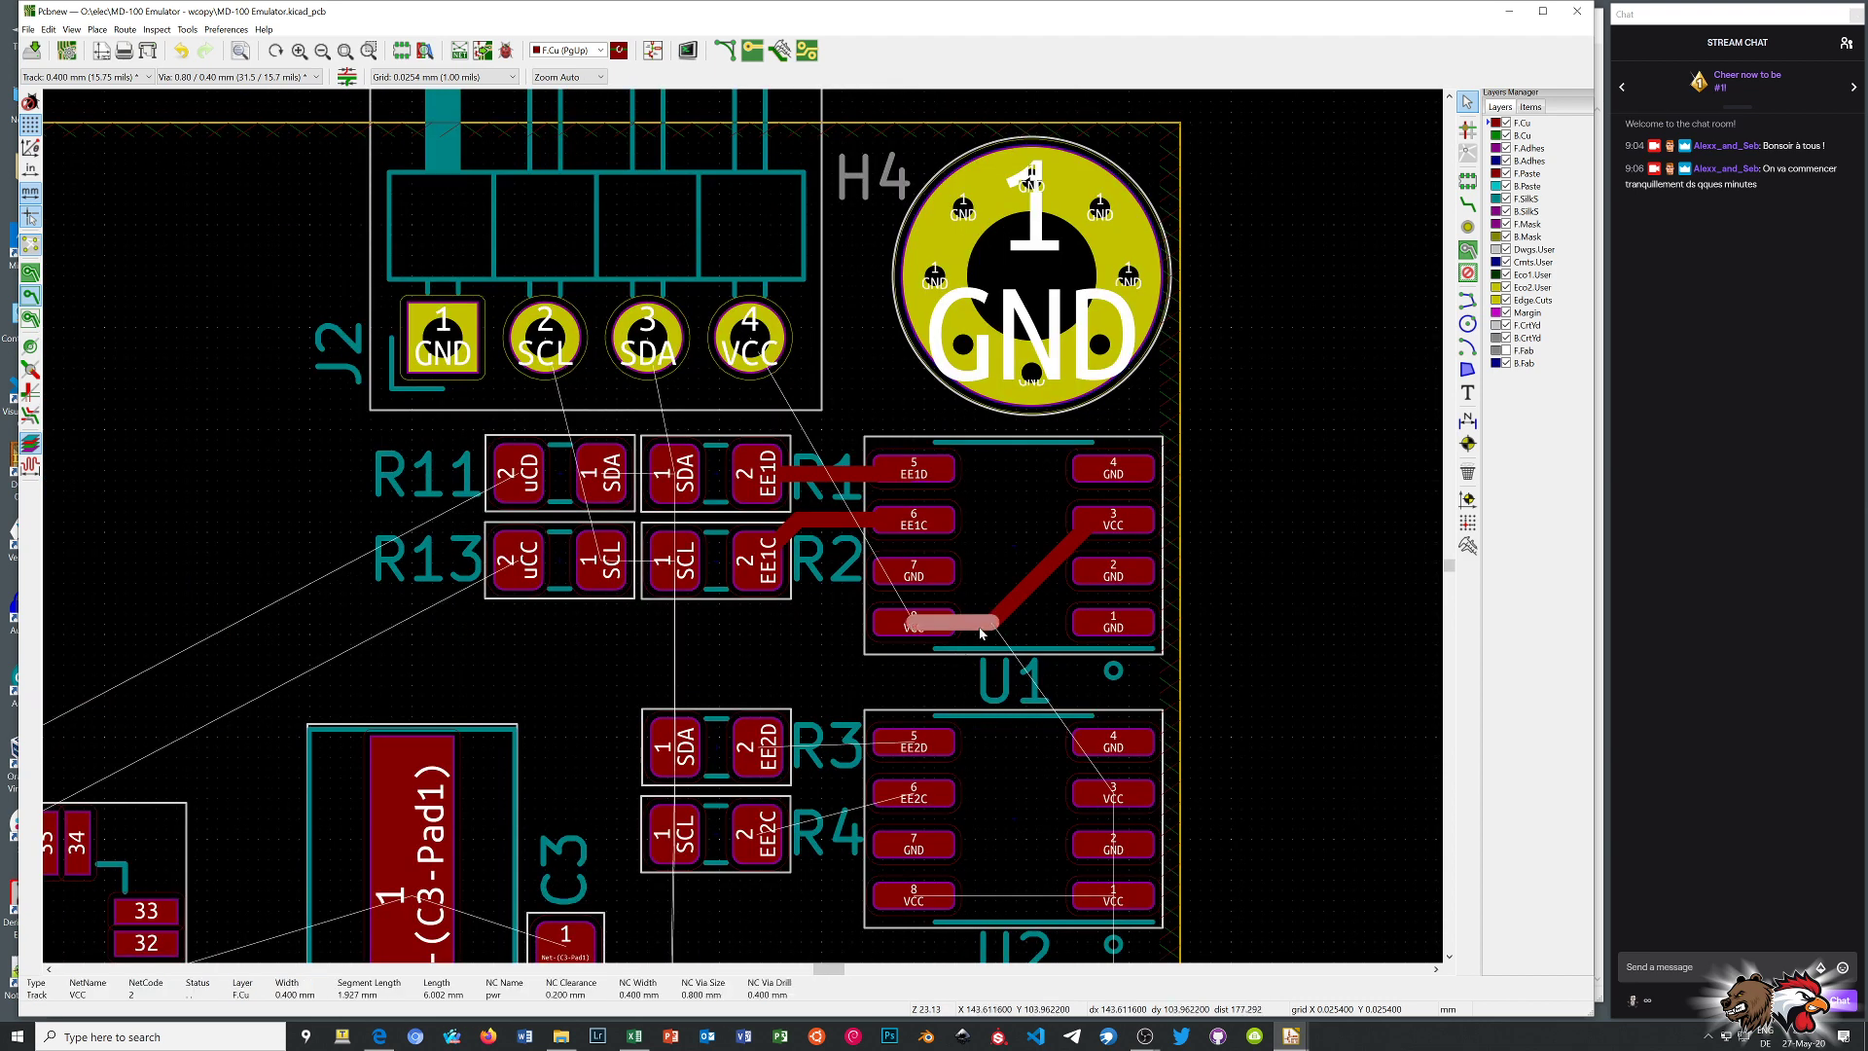
pyautogui.press('Delete')
pyautogui.click(1027, 602)
pyautogui.press('Delete')
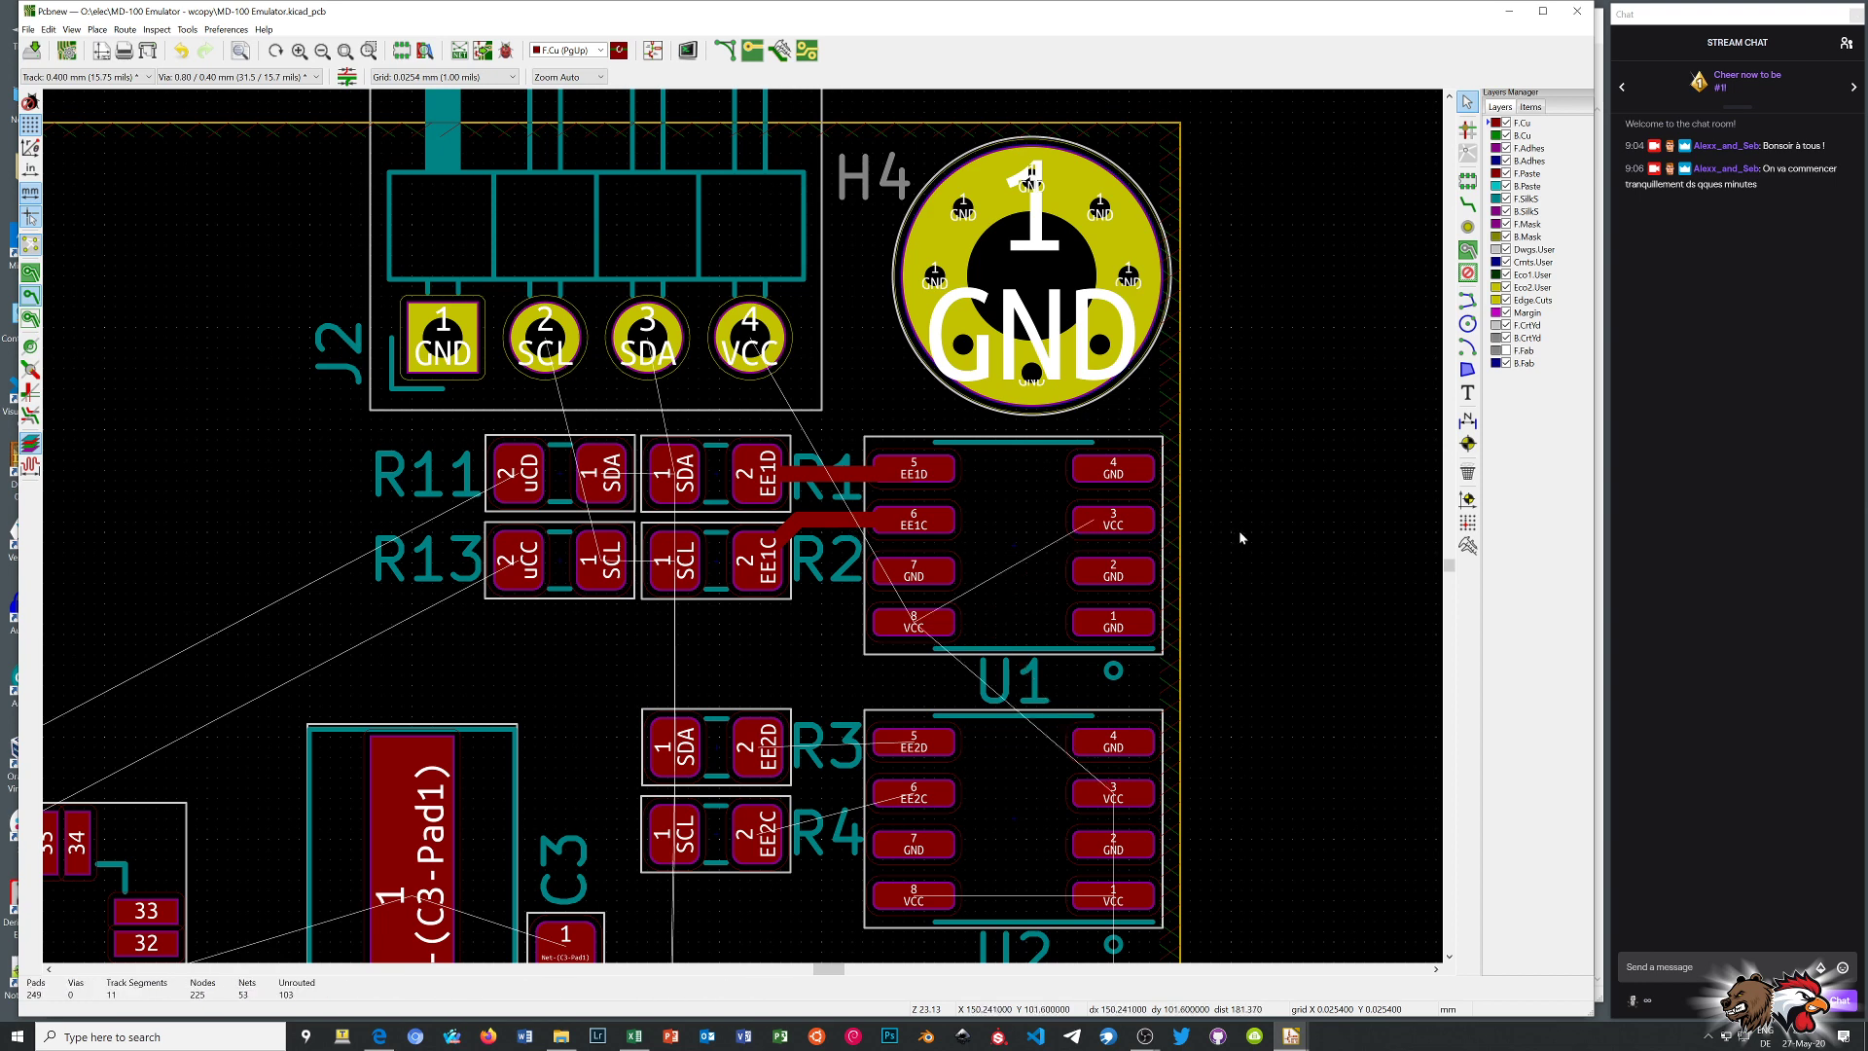
# Delete the leftover short VCC track segment lying on pad 3 of U1
pyautogui.click(1113, 525)
pyautogui.click(1072, 561)
pyautogui.scroll(3, 1048, 559)
pyautogui.scroll(2, 744, 532)
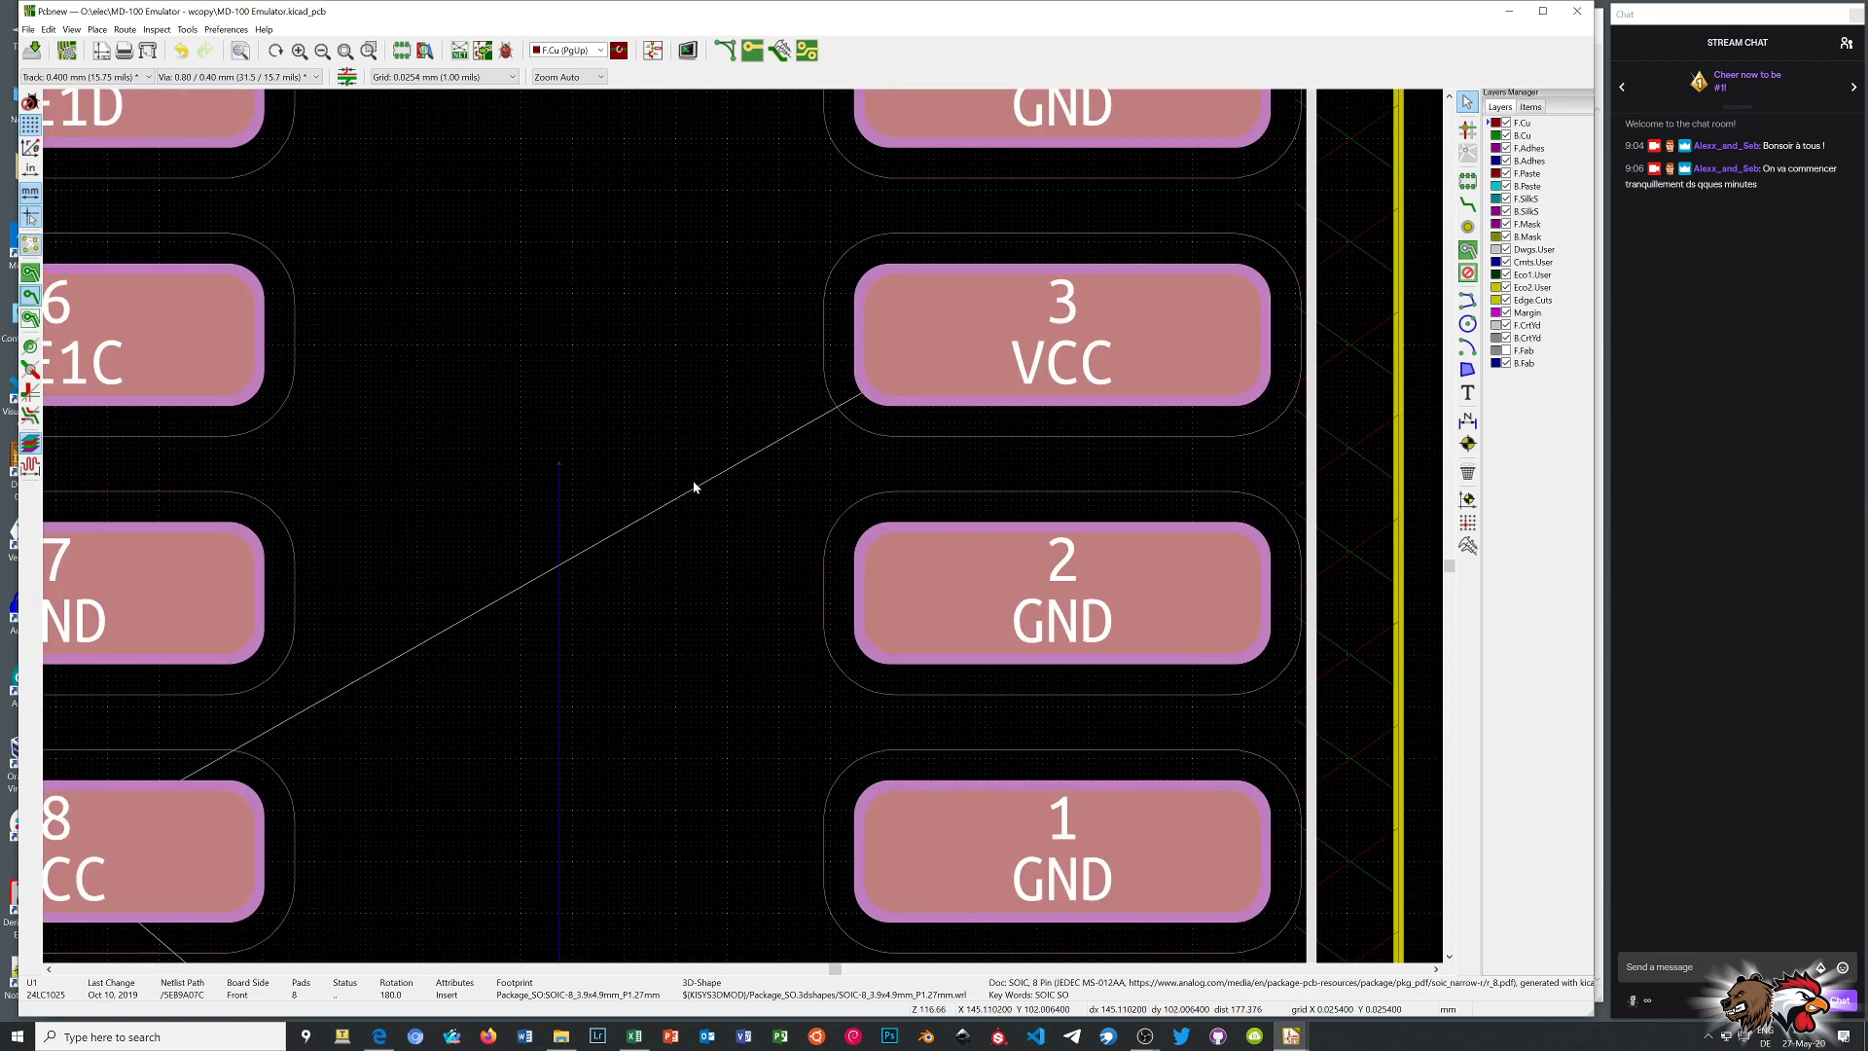
pyautogui.click(1042, 342)
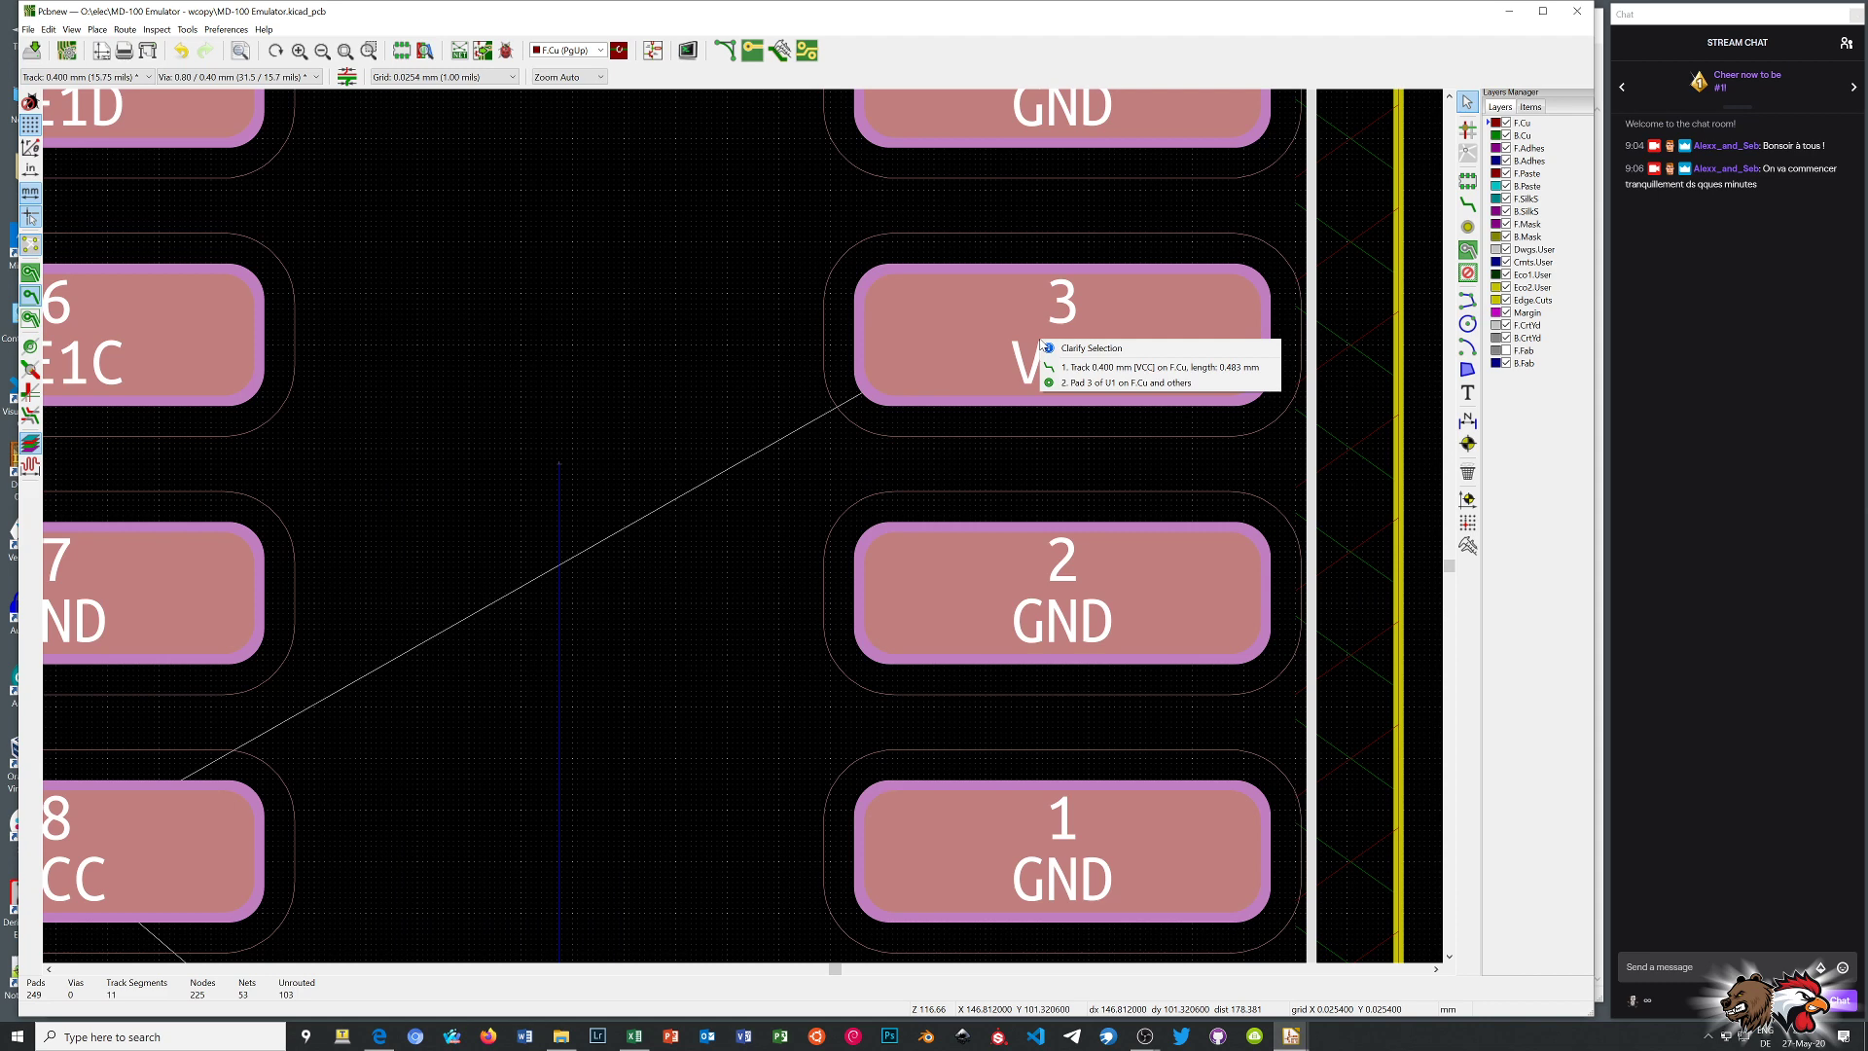
pyautogui.click(1091, 370)
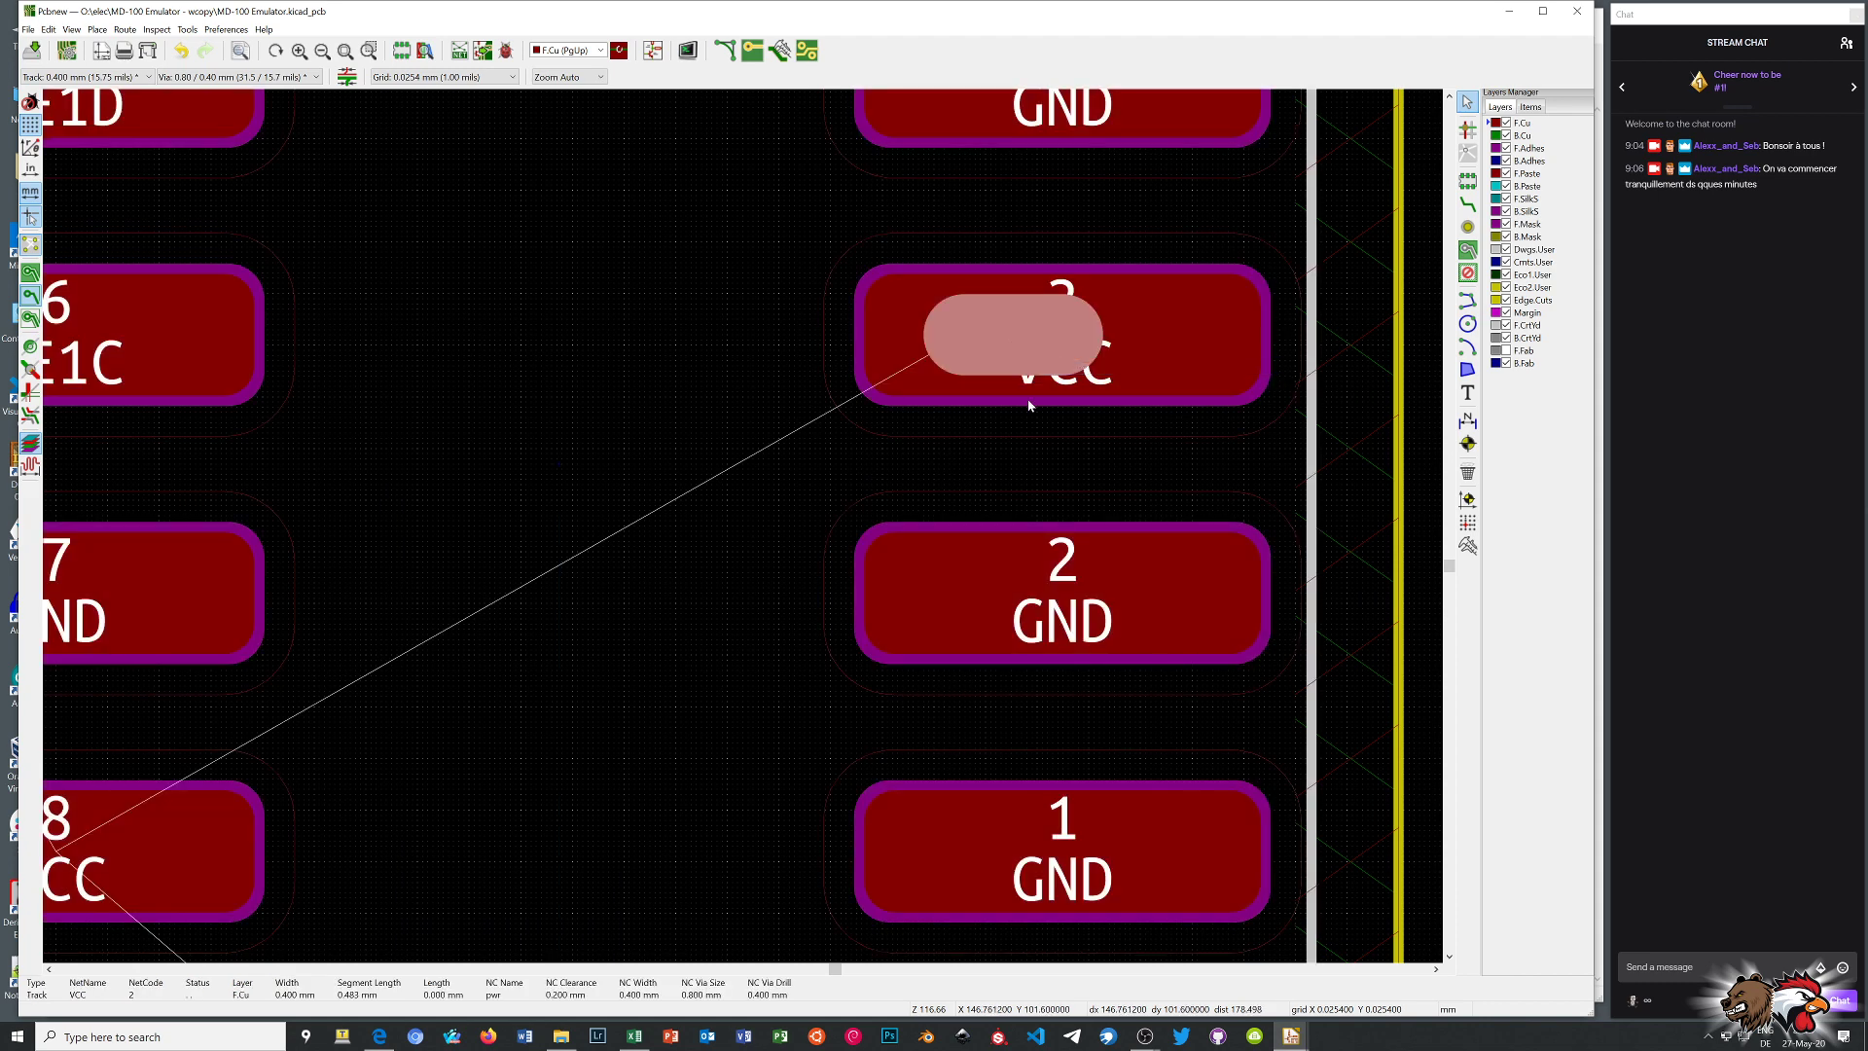
pyautogui.press('Delete')
# Delete the EE1D track from R1 to U1 and the EE1C track segments from R2 to U1
pyautogui.scroll(-7, 742, 534)
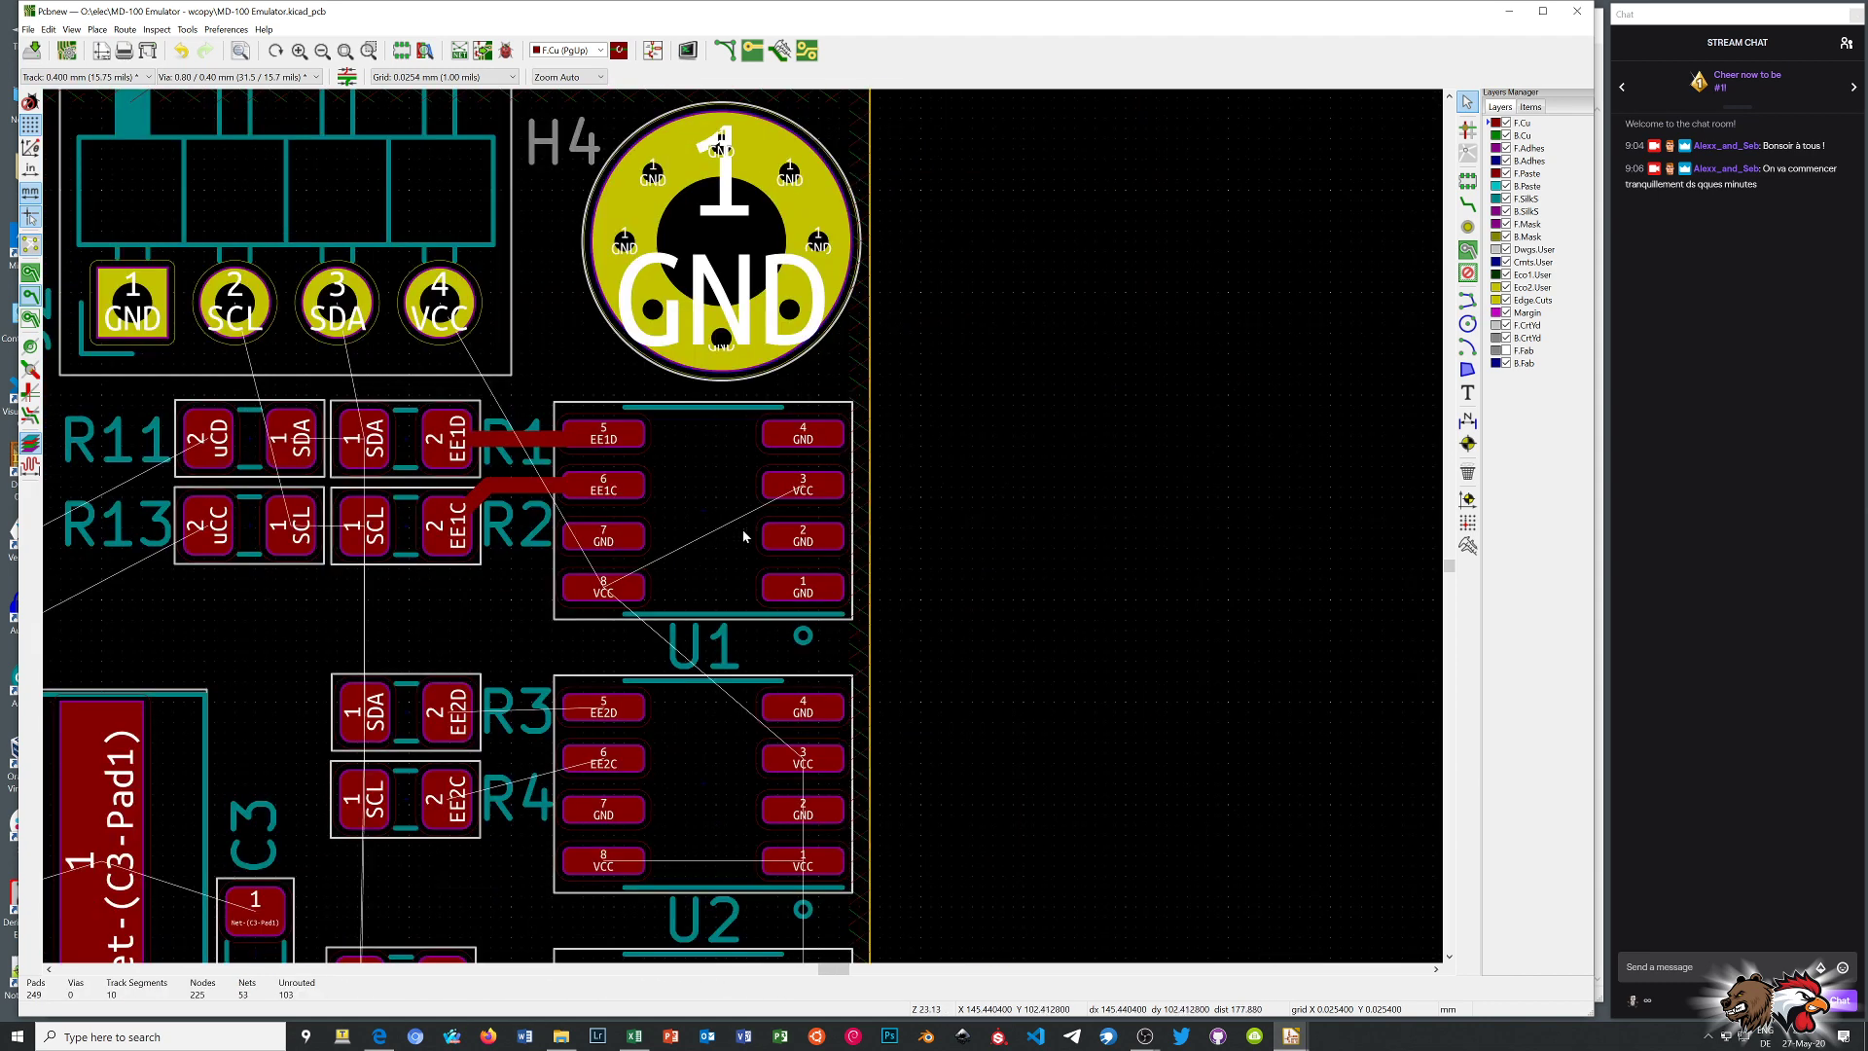
pyautogui.scroll(-1, 732, 576)
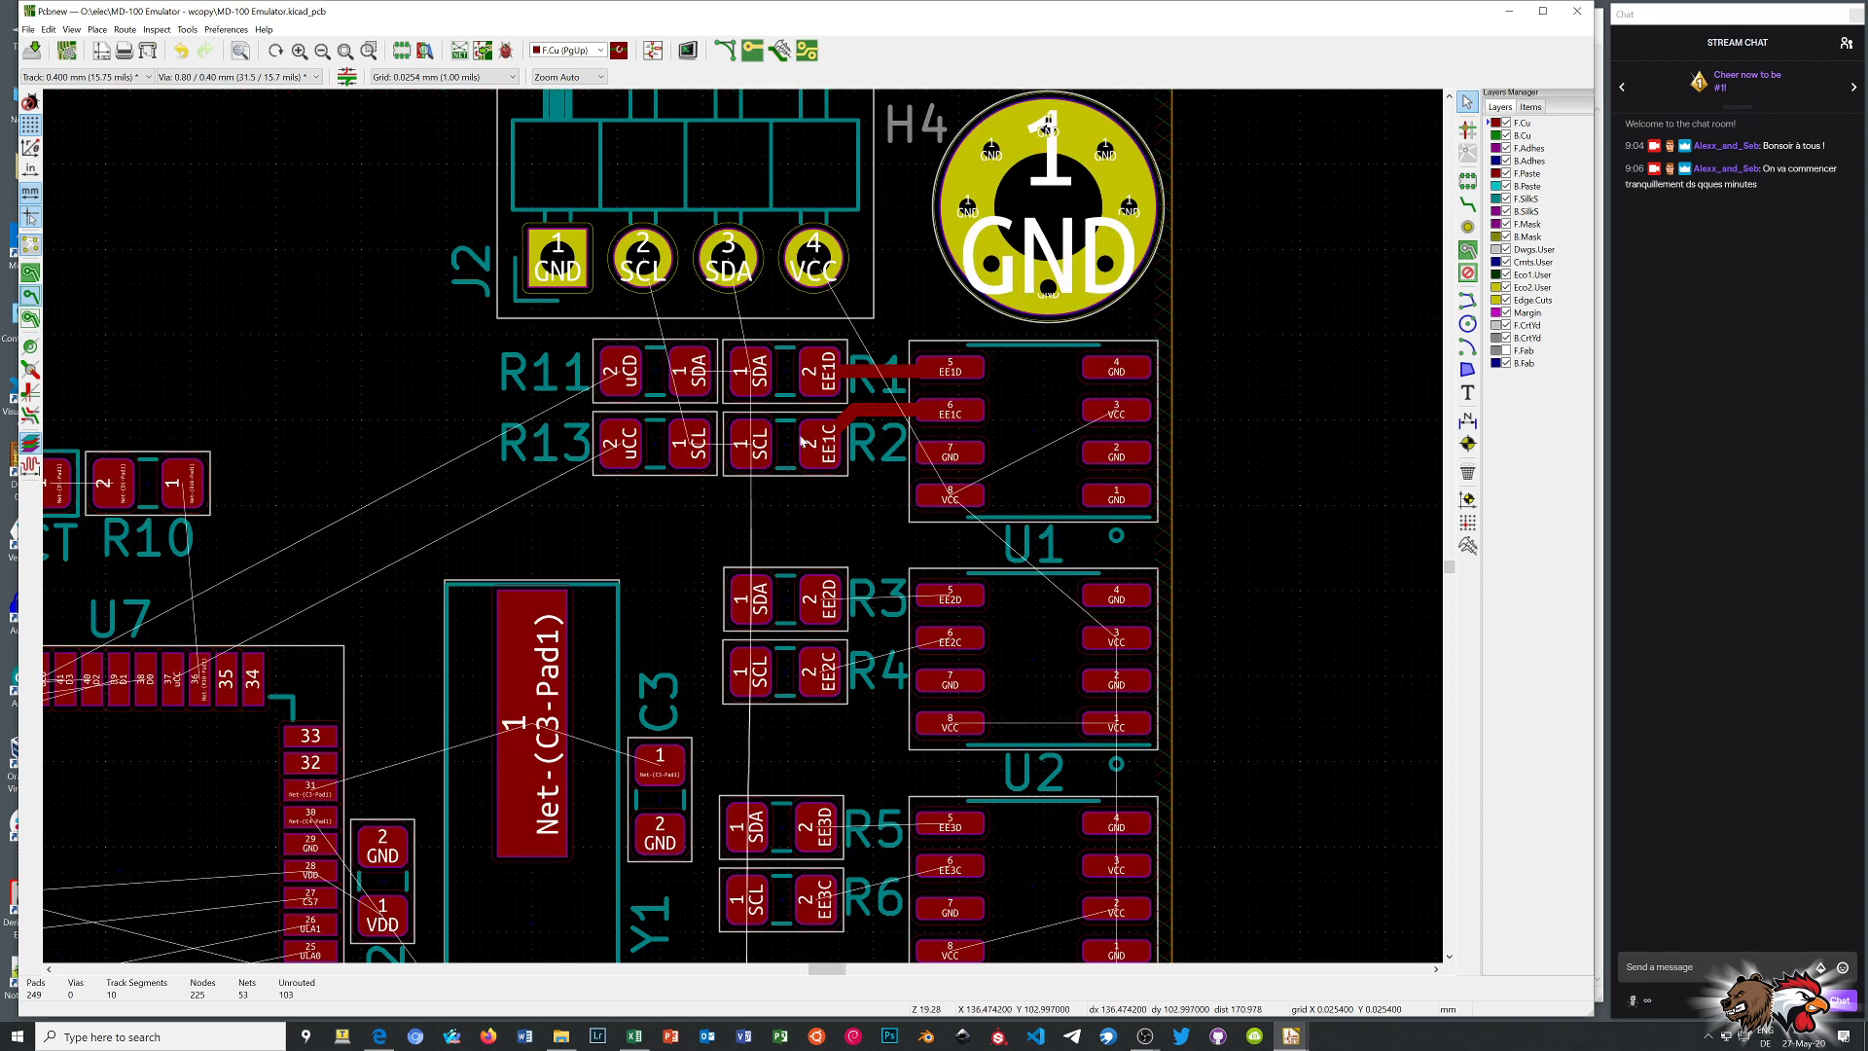
pyautogui.click(884, 375)
pyautogui.press('Delete')
pyautogui.click(850, 414)
pyautogui.press('Delete')
pyautogui.click(849, 416)
pyautogui.press('Delete')
# Delete all segments of the front-copper track from C5 pad 1 to U7 pad 8
pyautogui.scroll(-4, 703, 545)
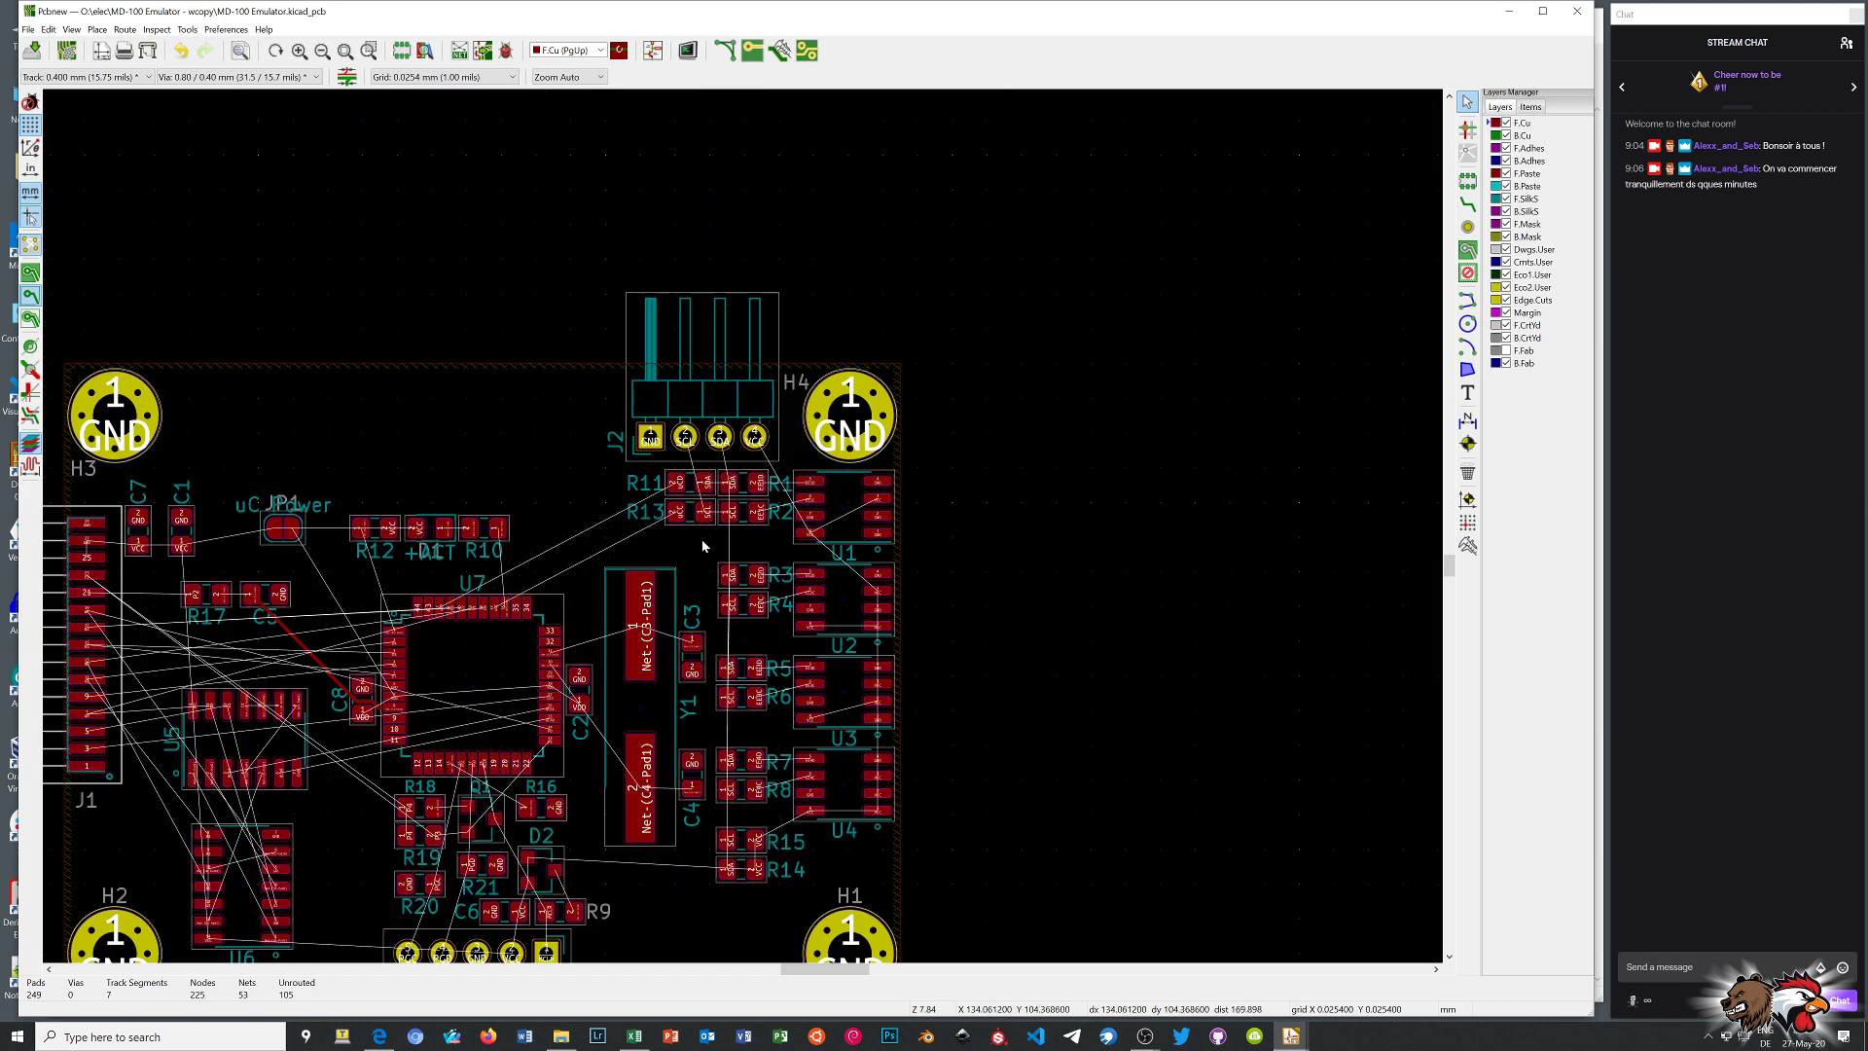
pyautogui.scroll(4, 407, 652)
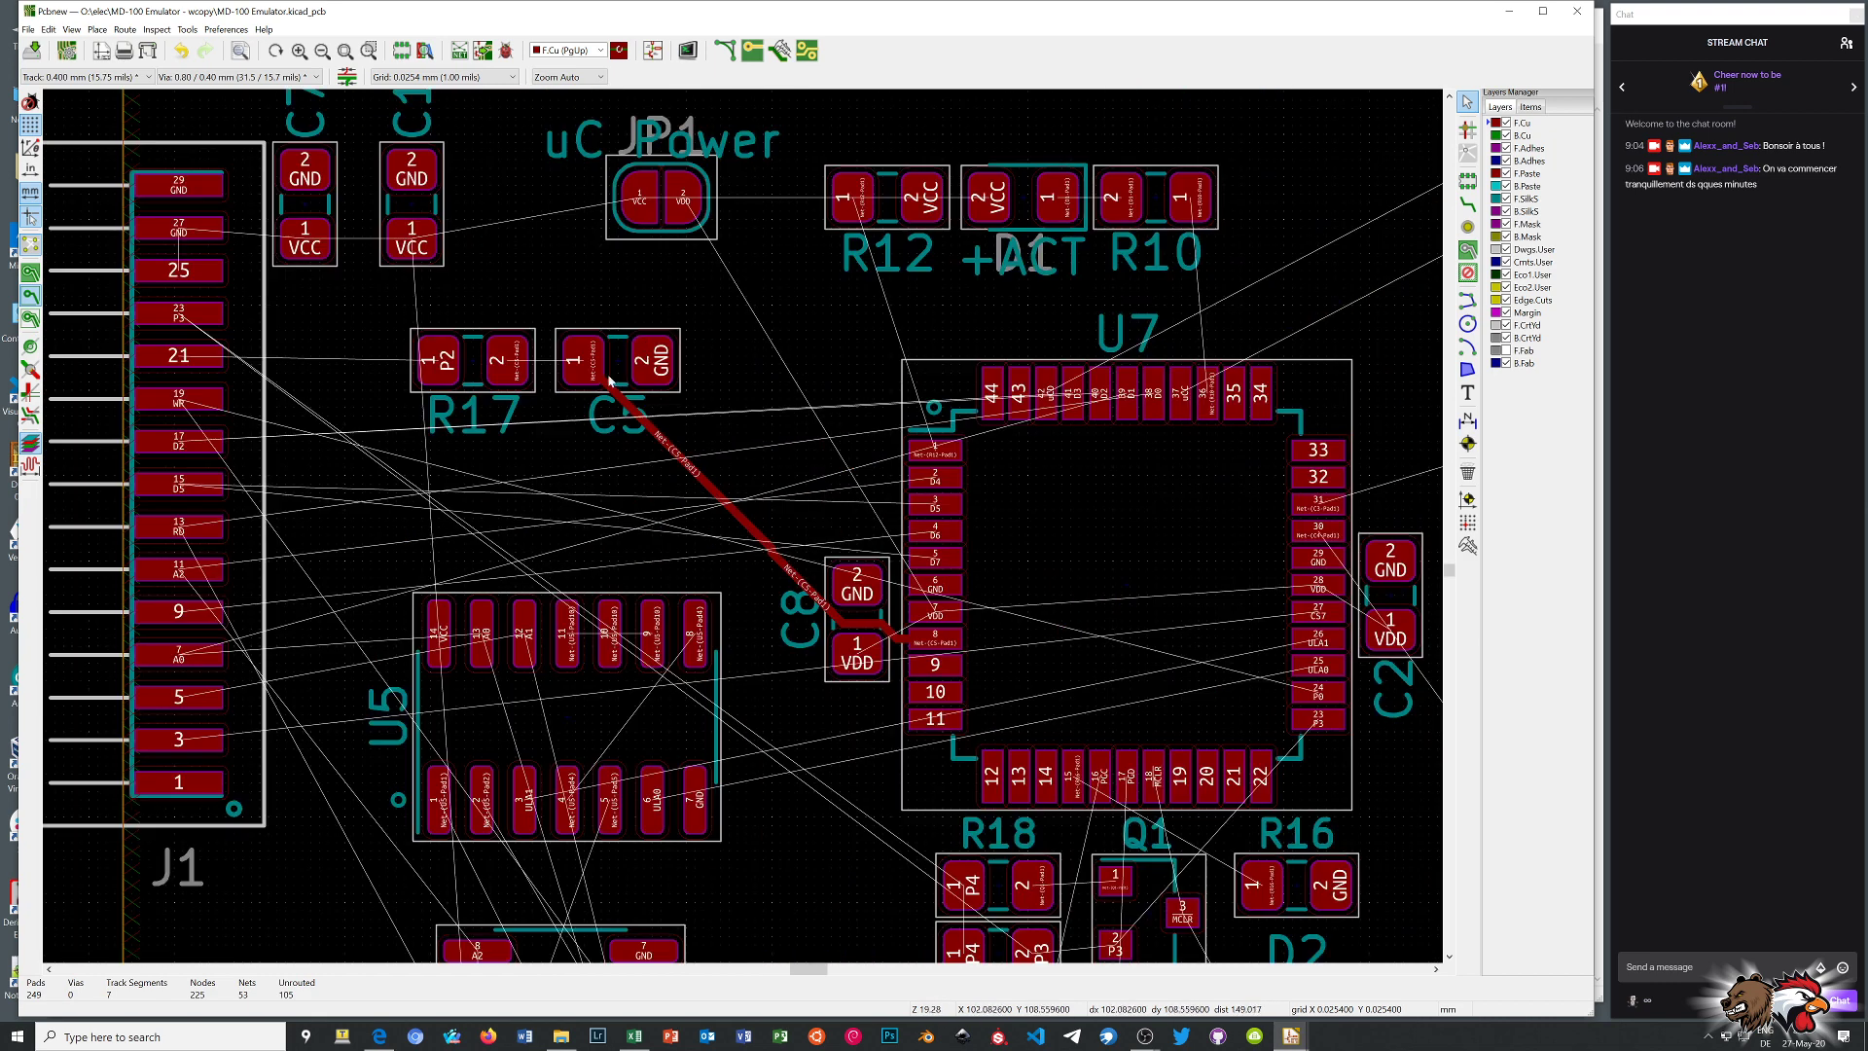
pyautogui.click(681, 458)
pyautogui.press('Delete')
pyautogui.click(780, 576)
pyautogui.press('Delete')
pyautogui.click(876, 625)
pyautogui.press('Delete')
pyautogui.click(888, 634)
pyautogui.press('Delete')
pyautogui.click(895, 643)
pyautogui.press('Delete')
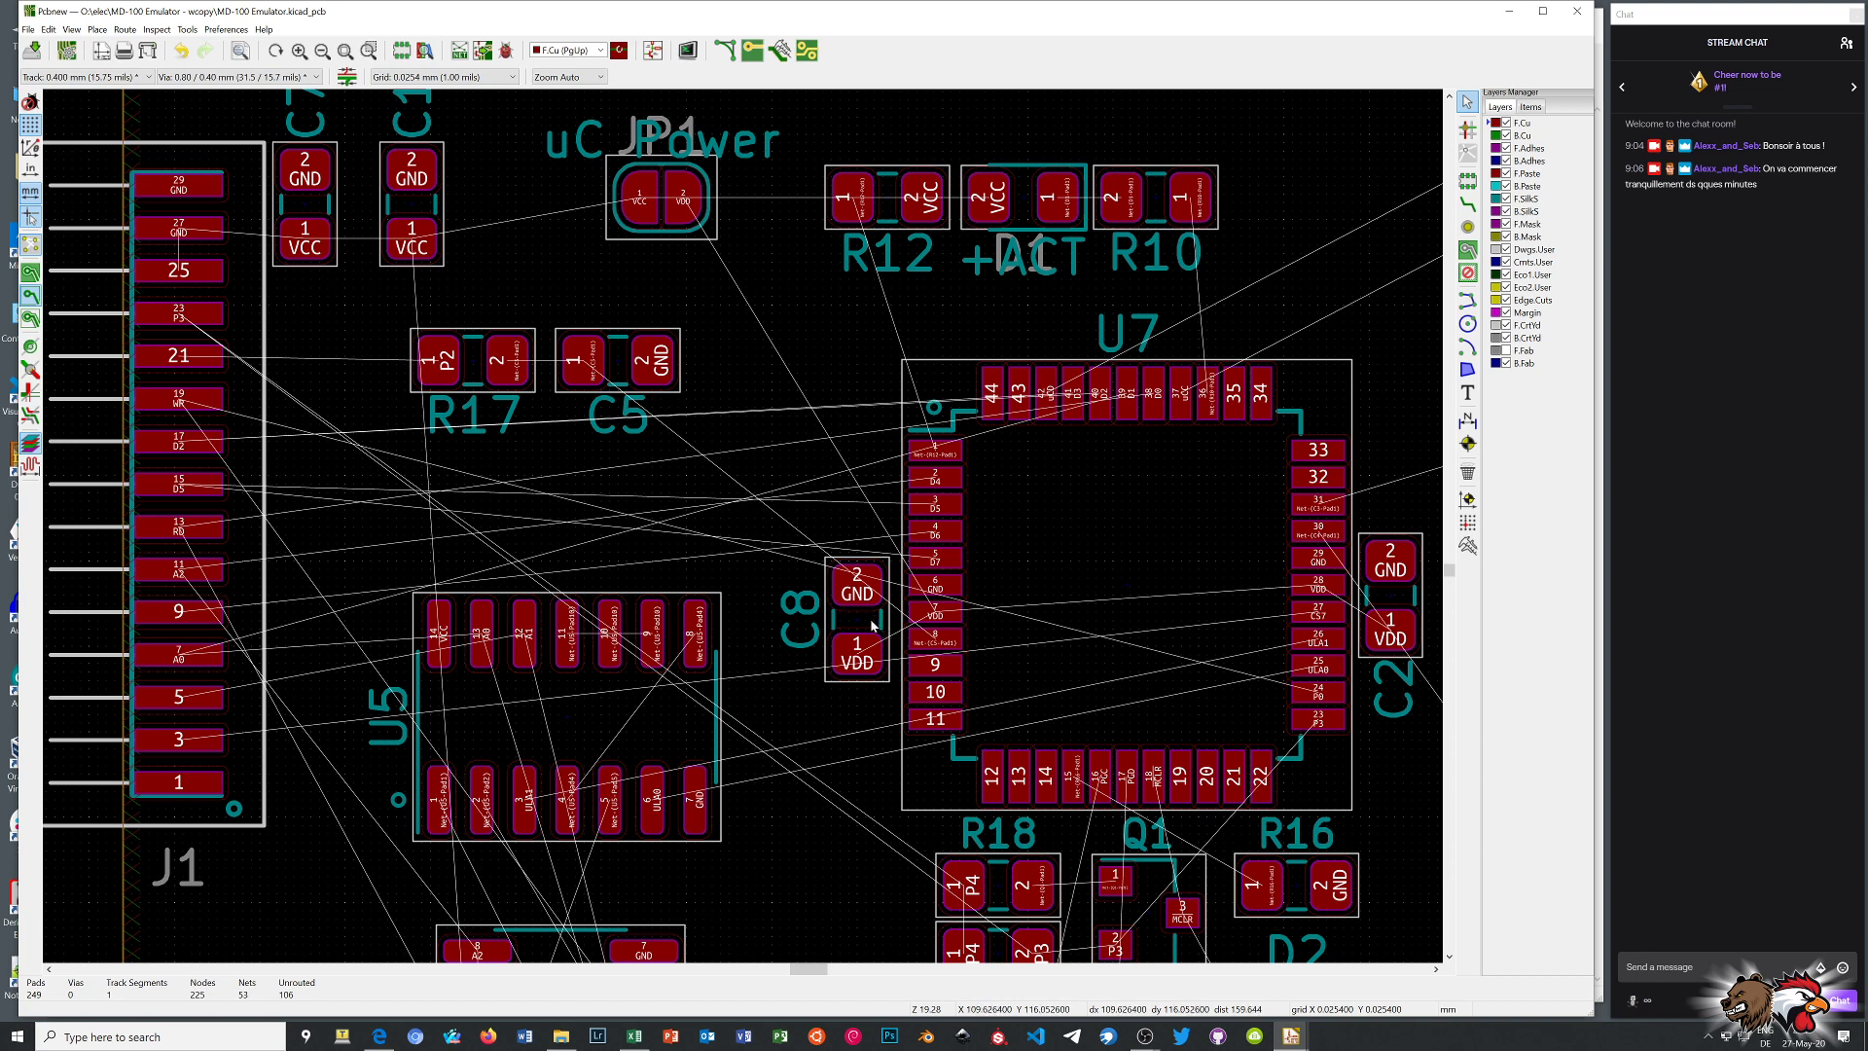
# Open the board setup from the predefined track sizes and examine the Default and pwr net classes' dimensions
pyautogui.click(110, 78)
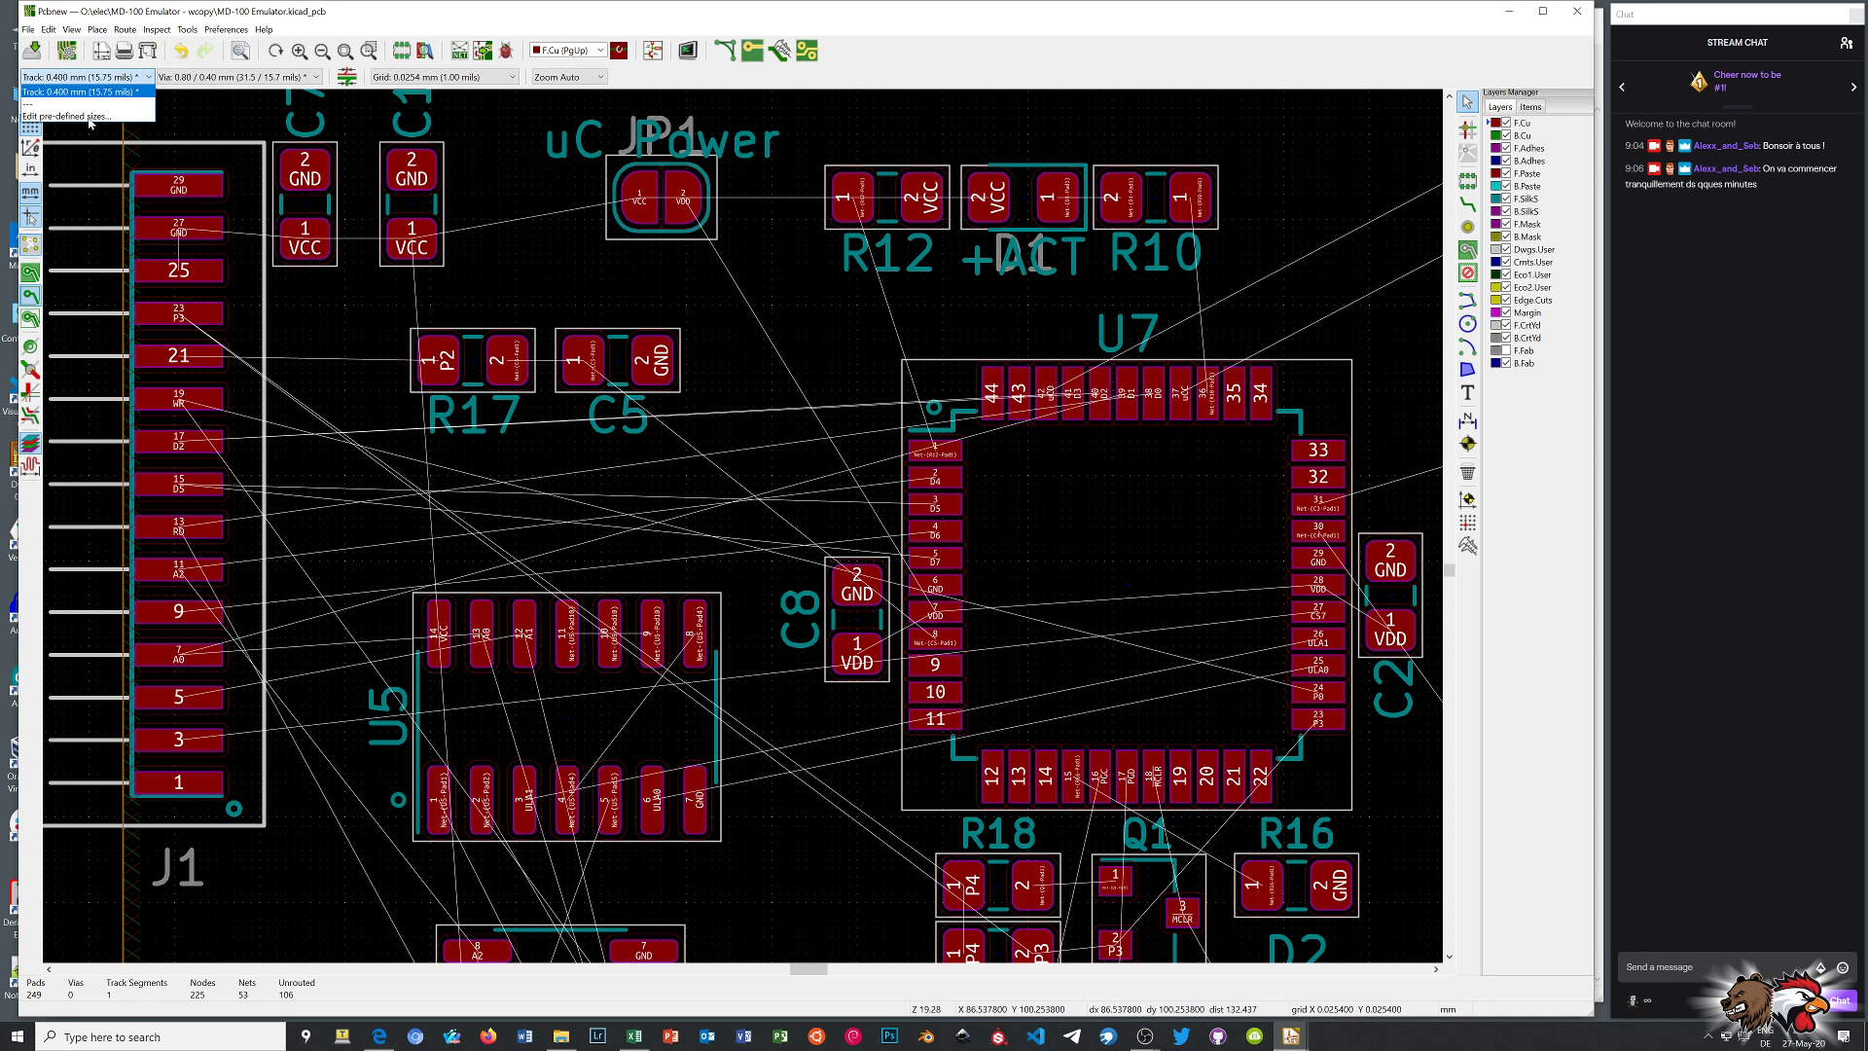
pyautogui.click(90, 117)
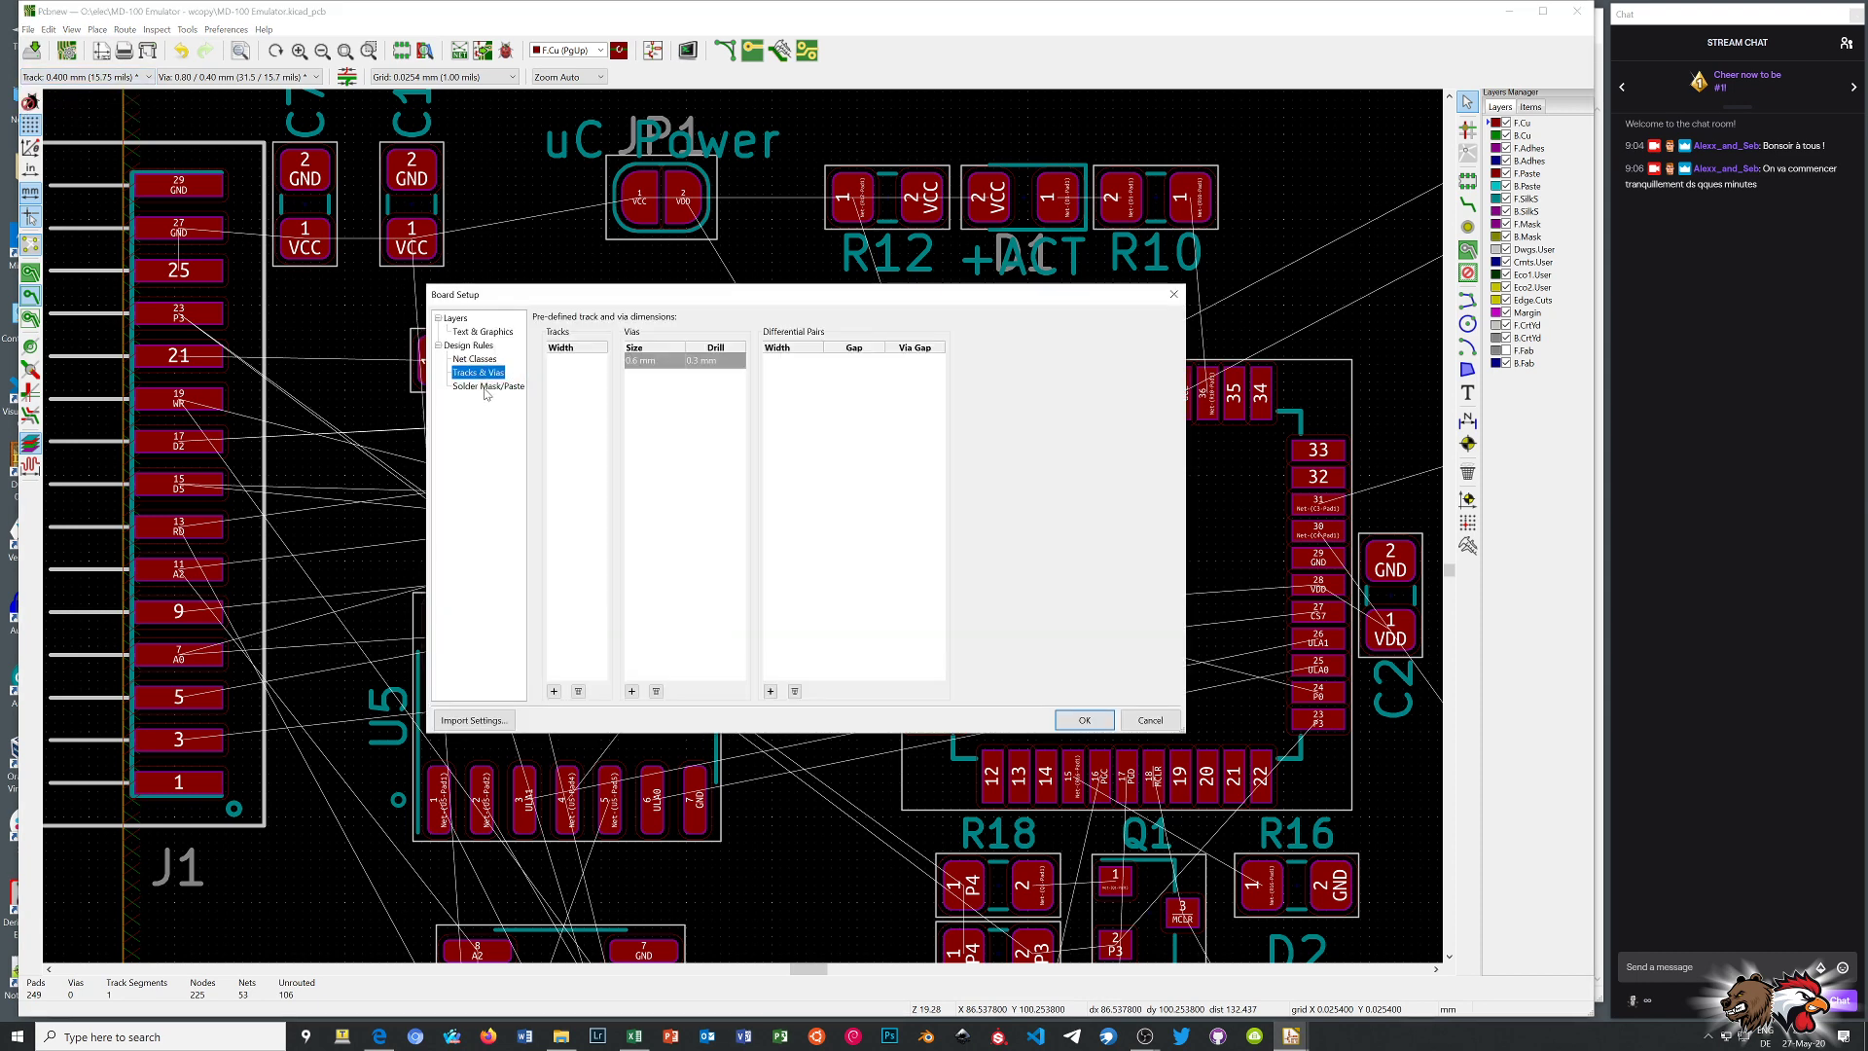
pyautogui.click(485, 387)
pyautogui.click(477, 359)
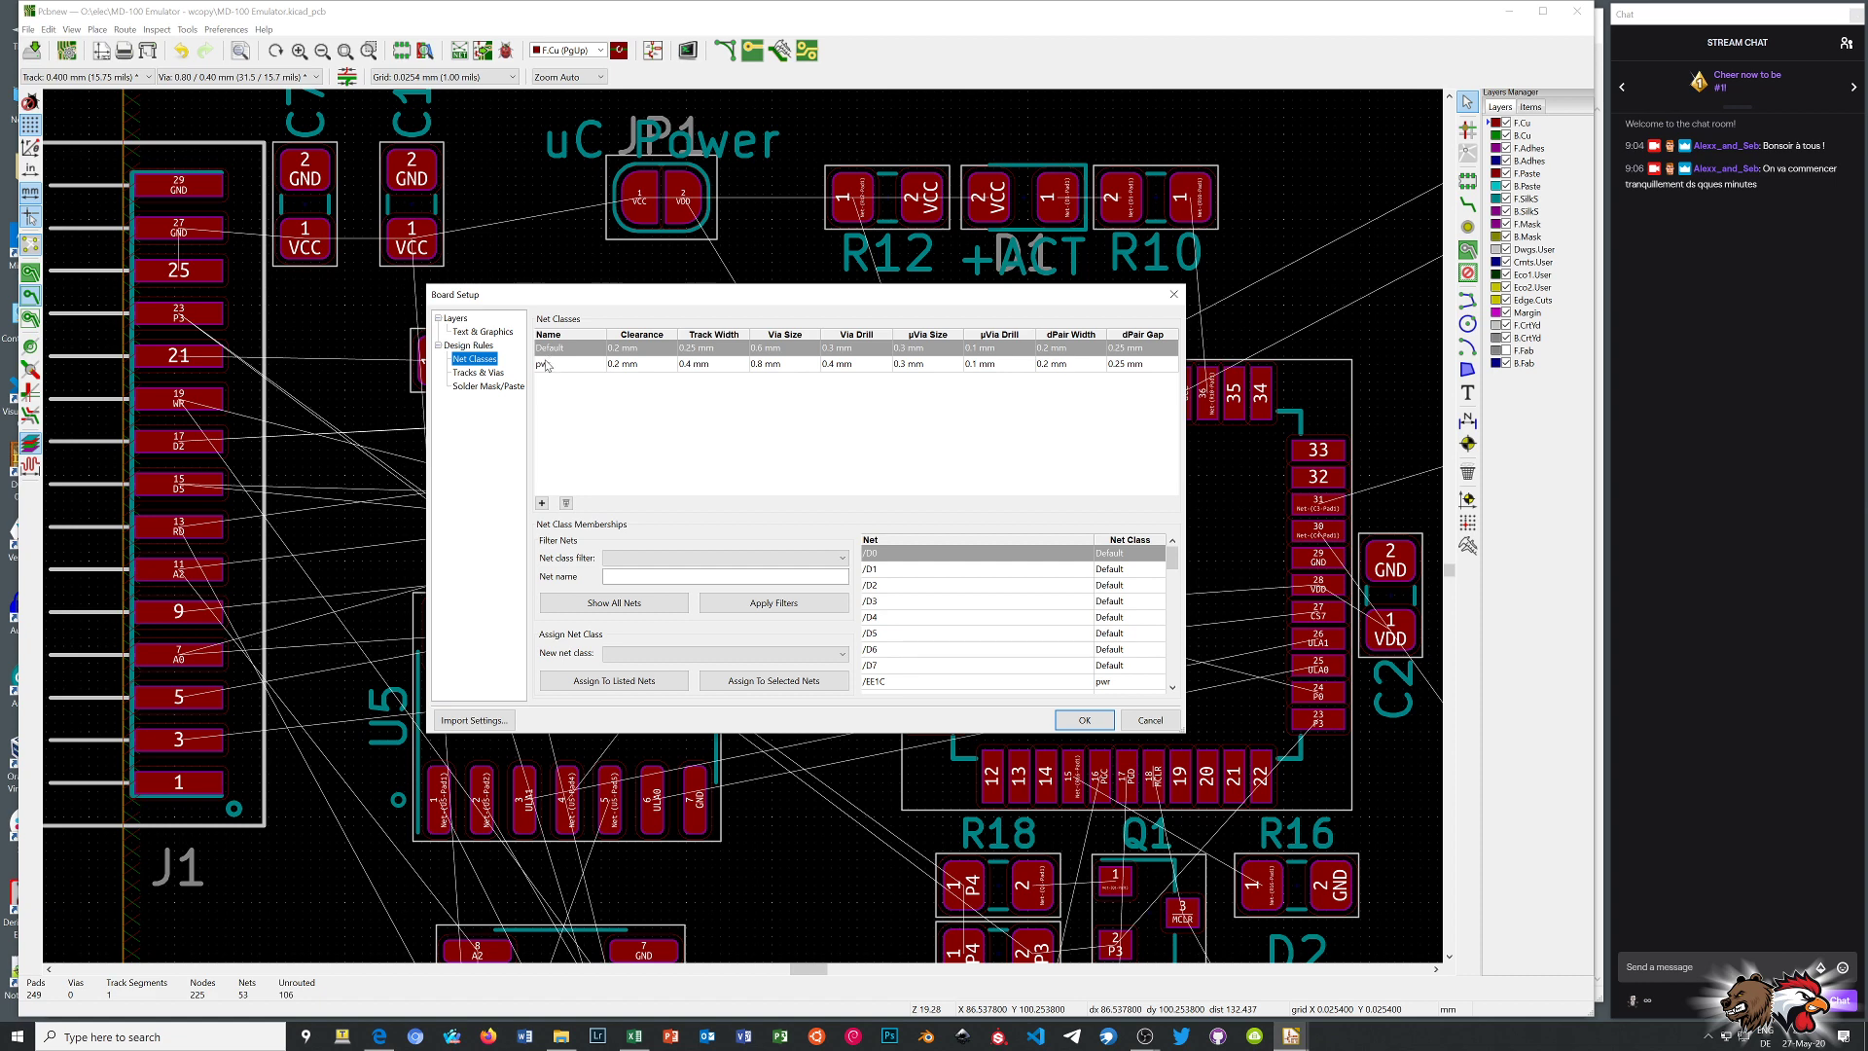
pyautogui.doubleClick(596, 368)
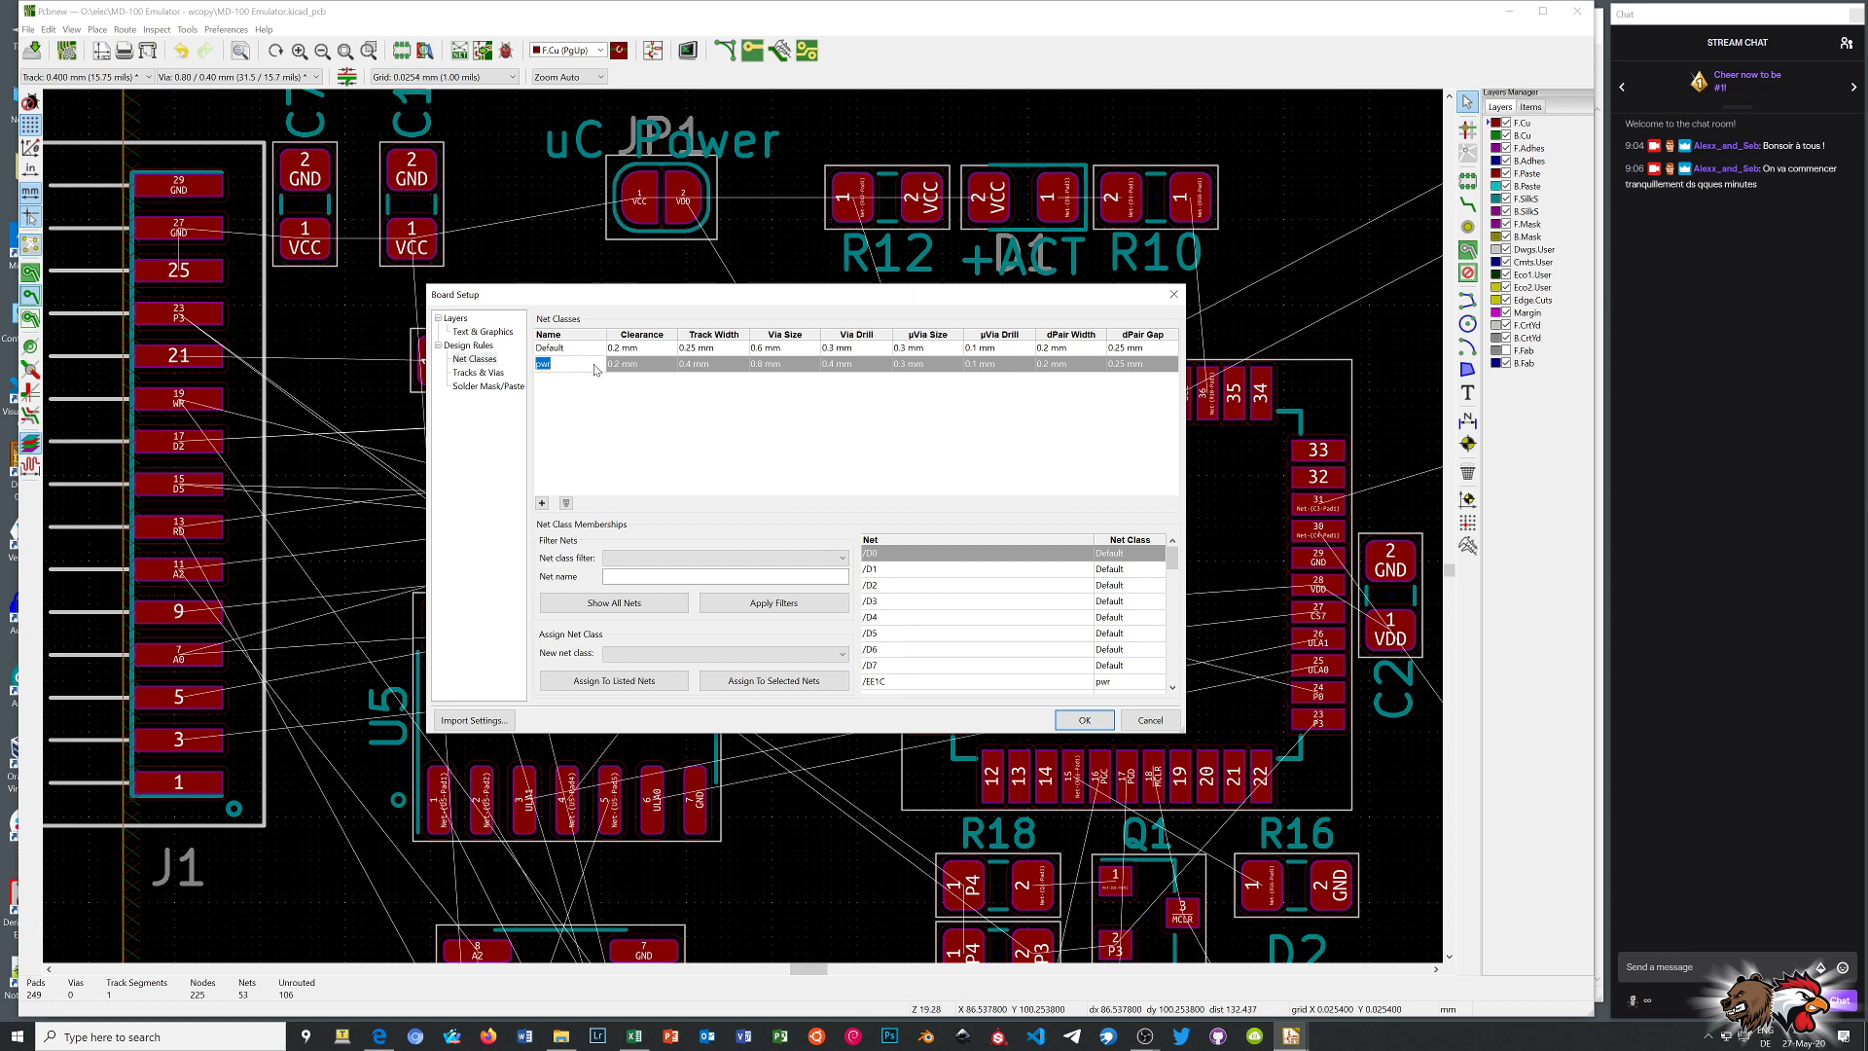
# Review which nets belong to the pwr and Default net classes, and close the board setup without changes
pyautogui.scroll(-3, 992, 592)
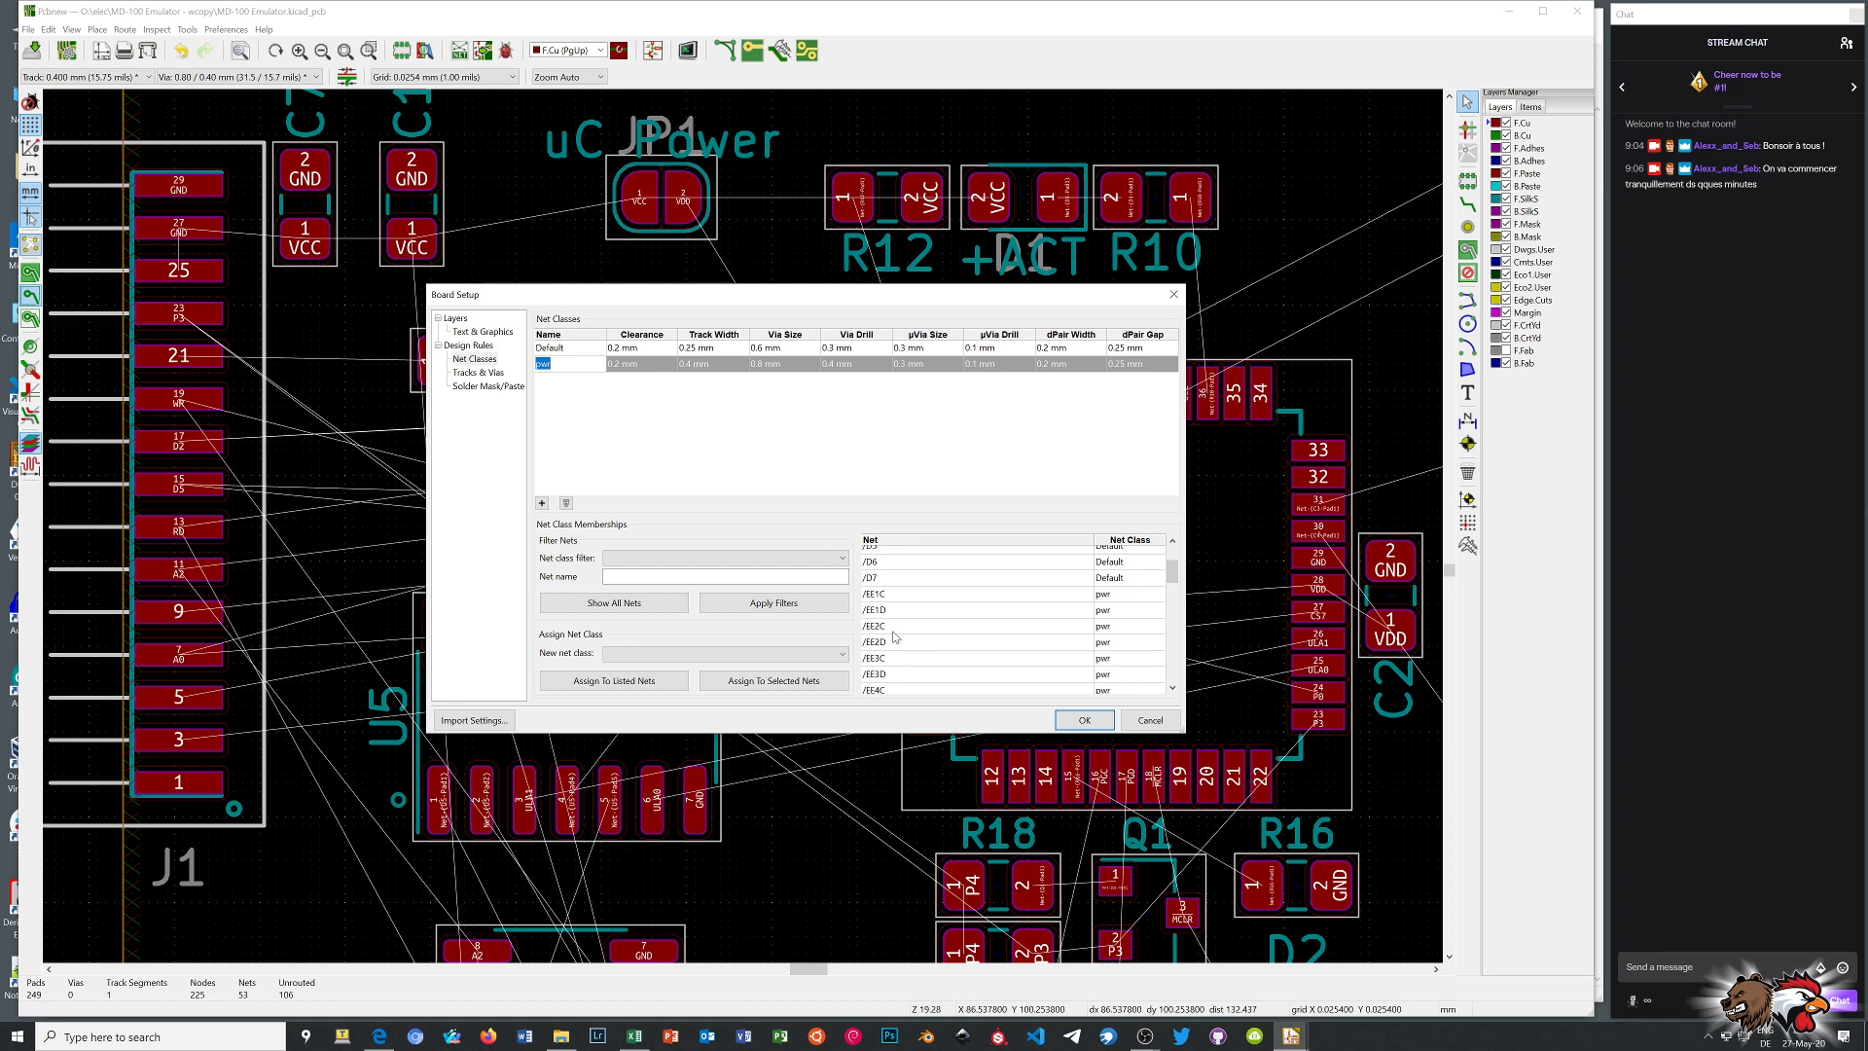
pyautogui.scroll(-1, 896, 648)
pyautogui.scroll(-2, 896, 648)
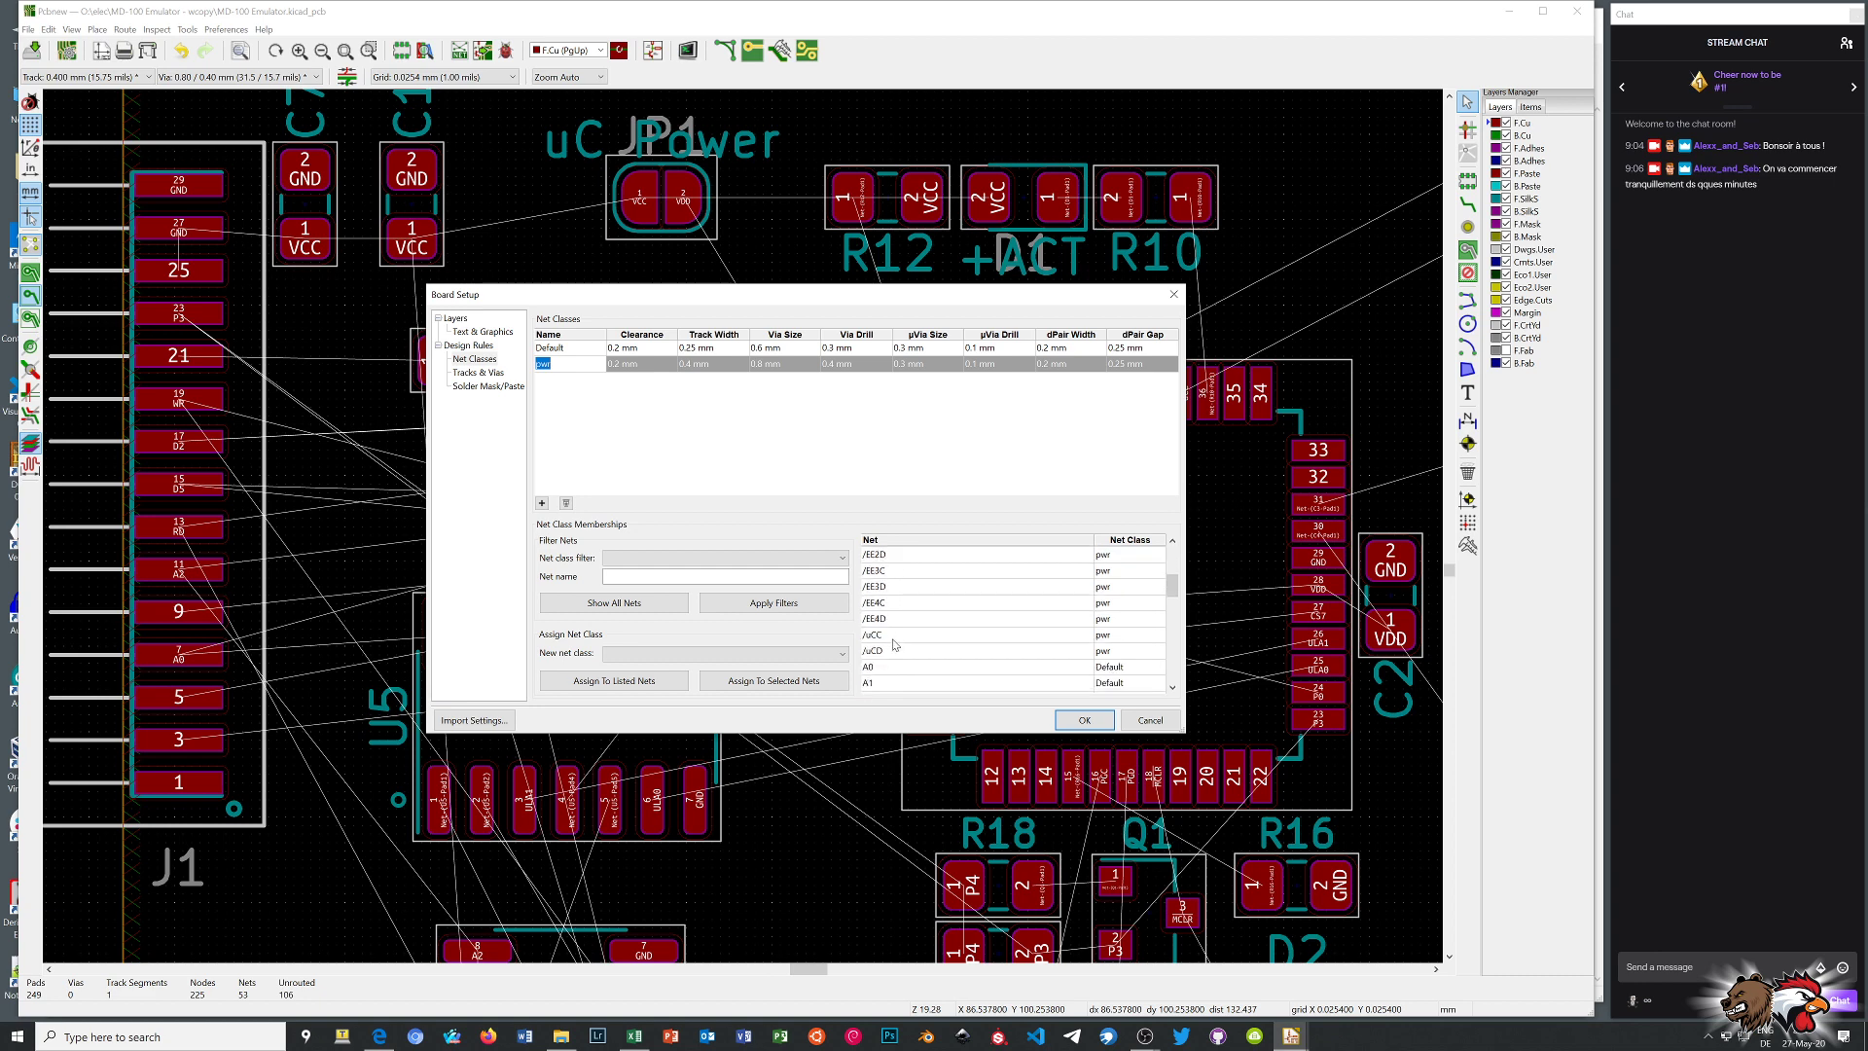
pyautogui.scroll(-1, 897, 645)
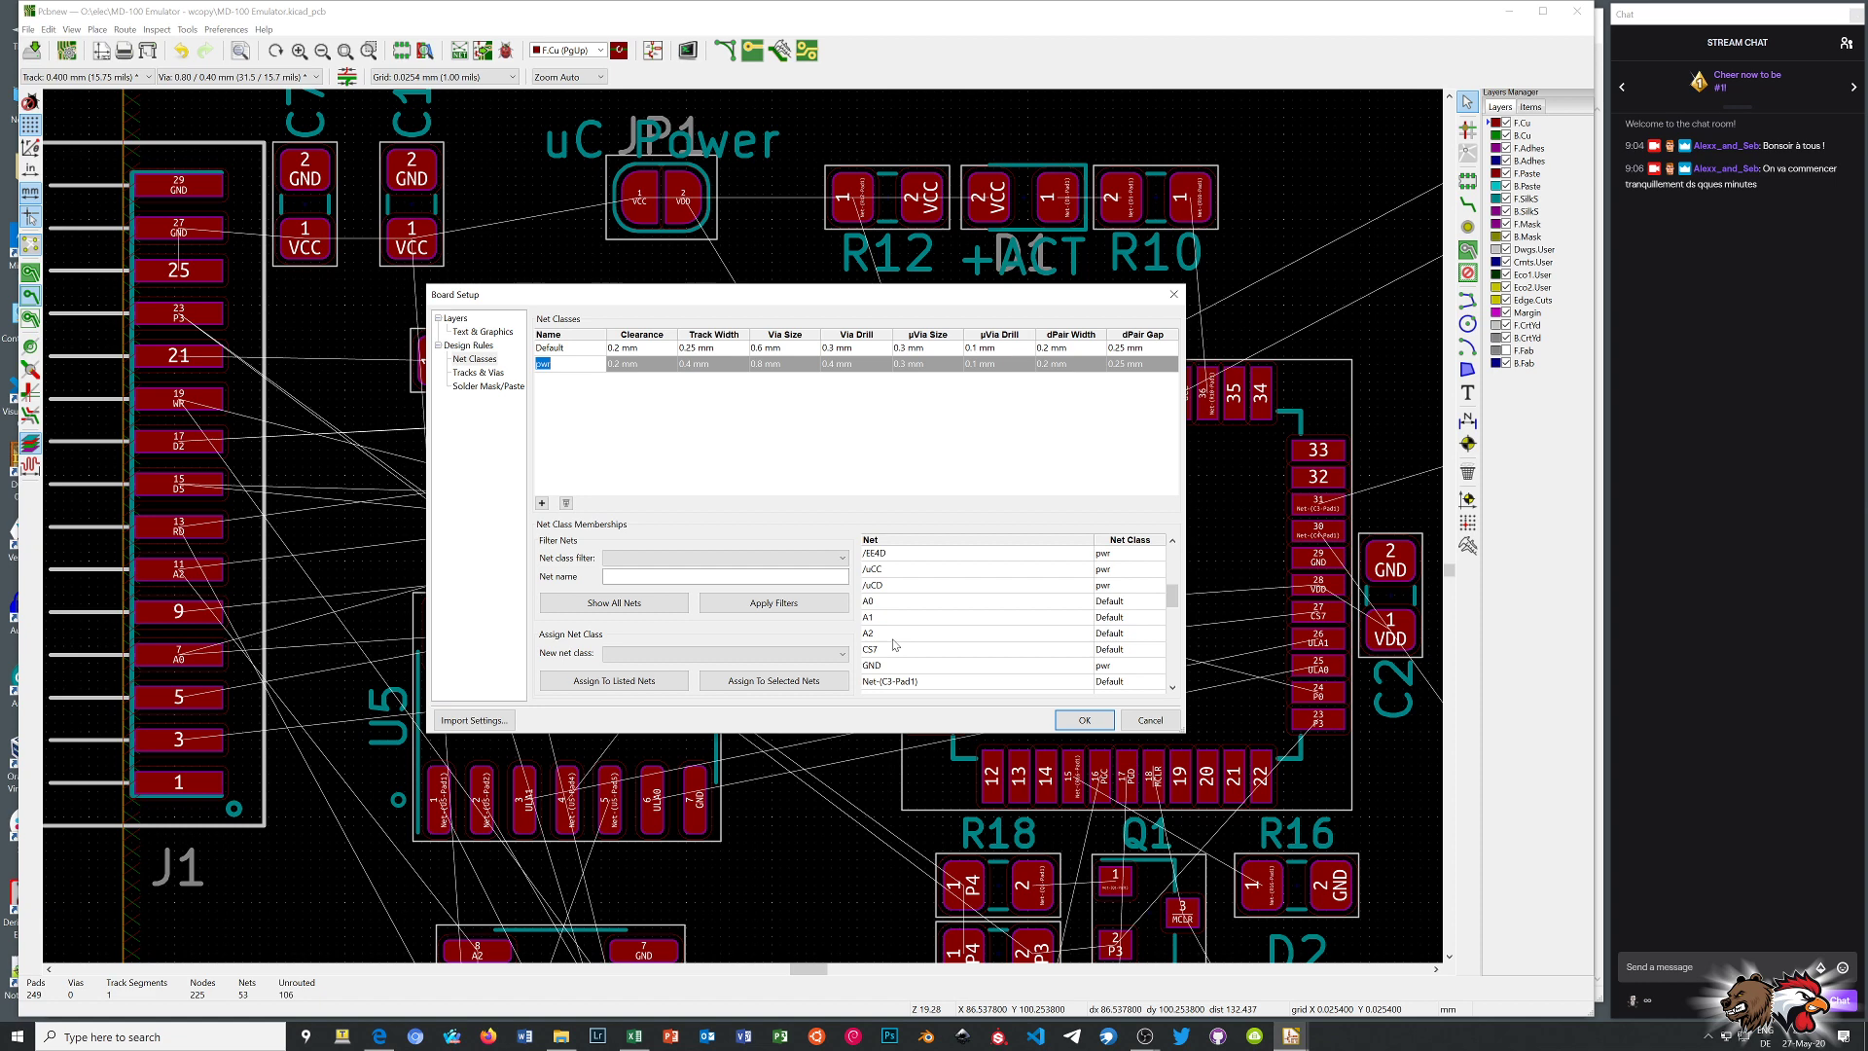
pyautogui.scroll(1, 896, 644)
pyautogui.scroll(-1, 1043, 585)
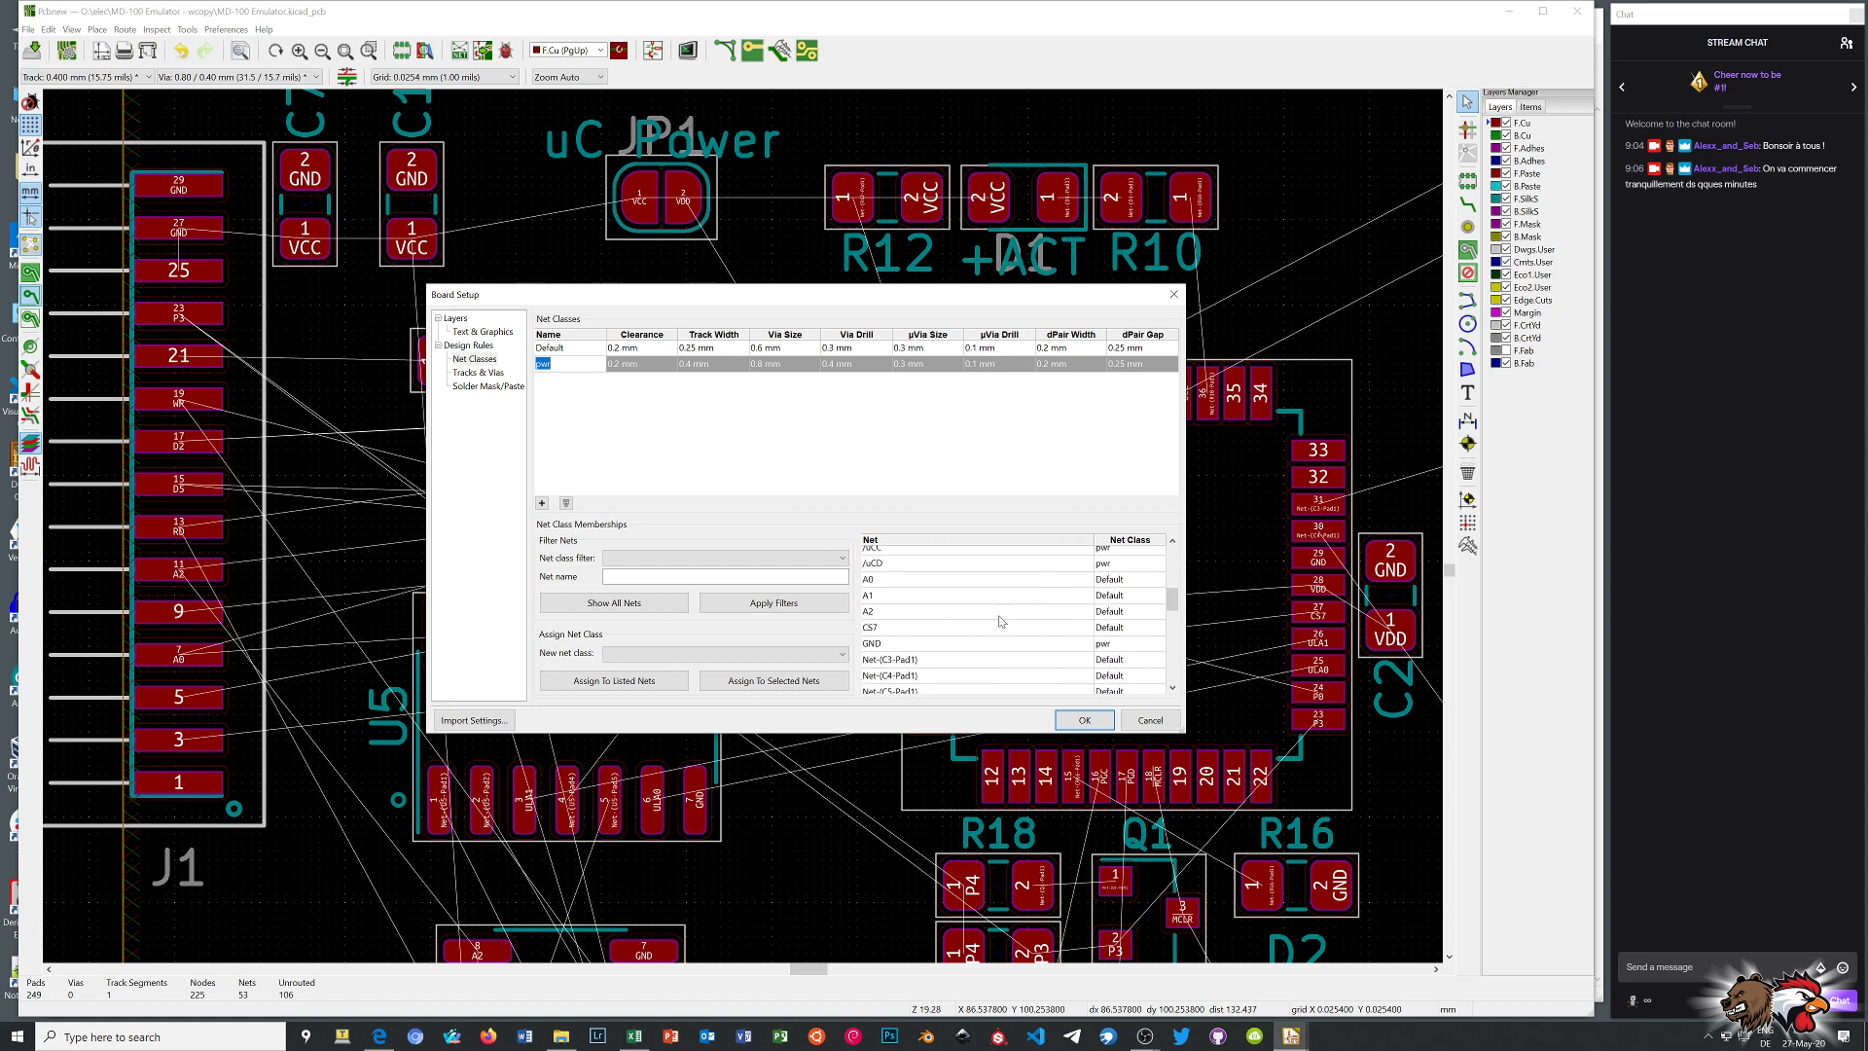
pyautogui.scroll(1, 976, 638)
pyautogui.scroll(-1, 993, 629)
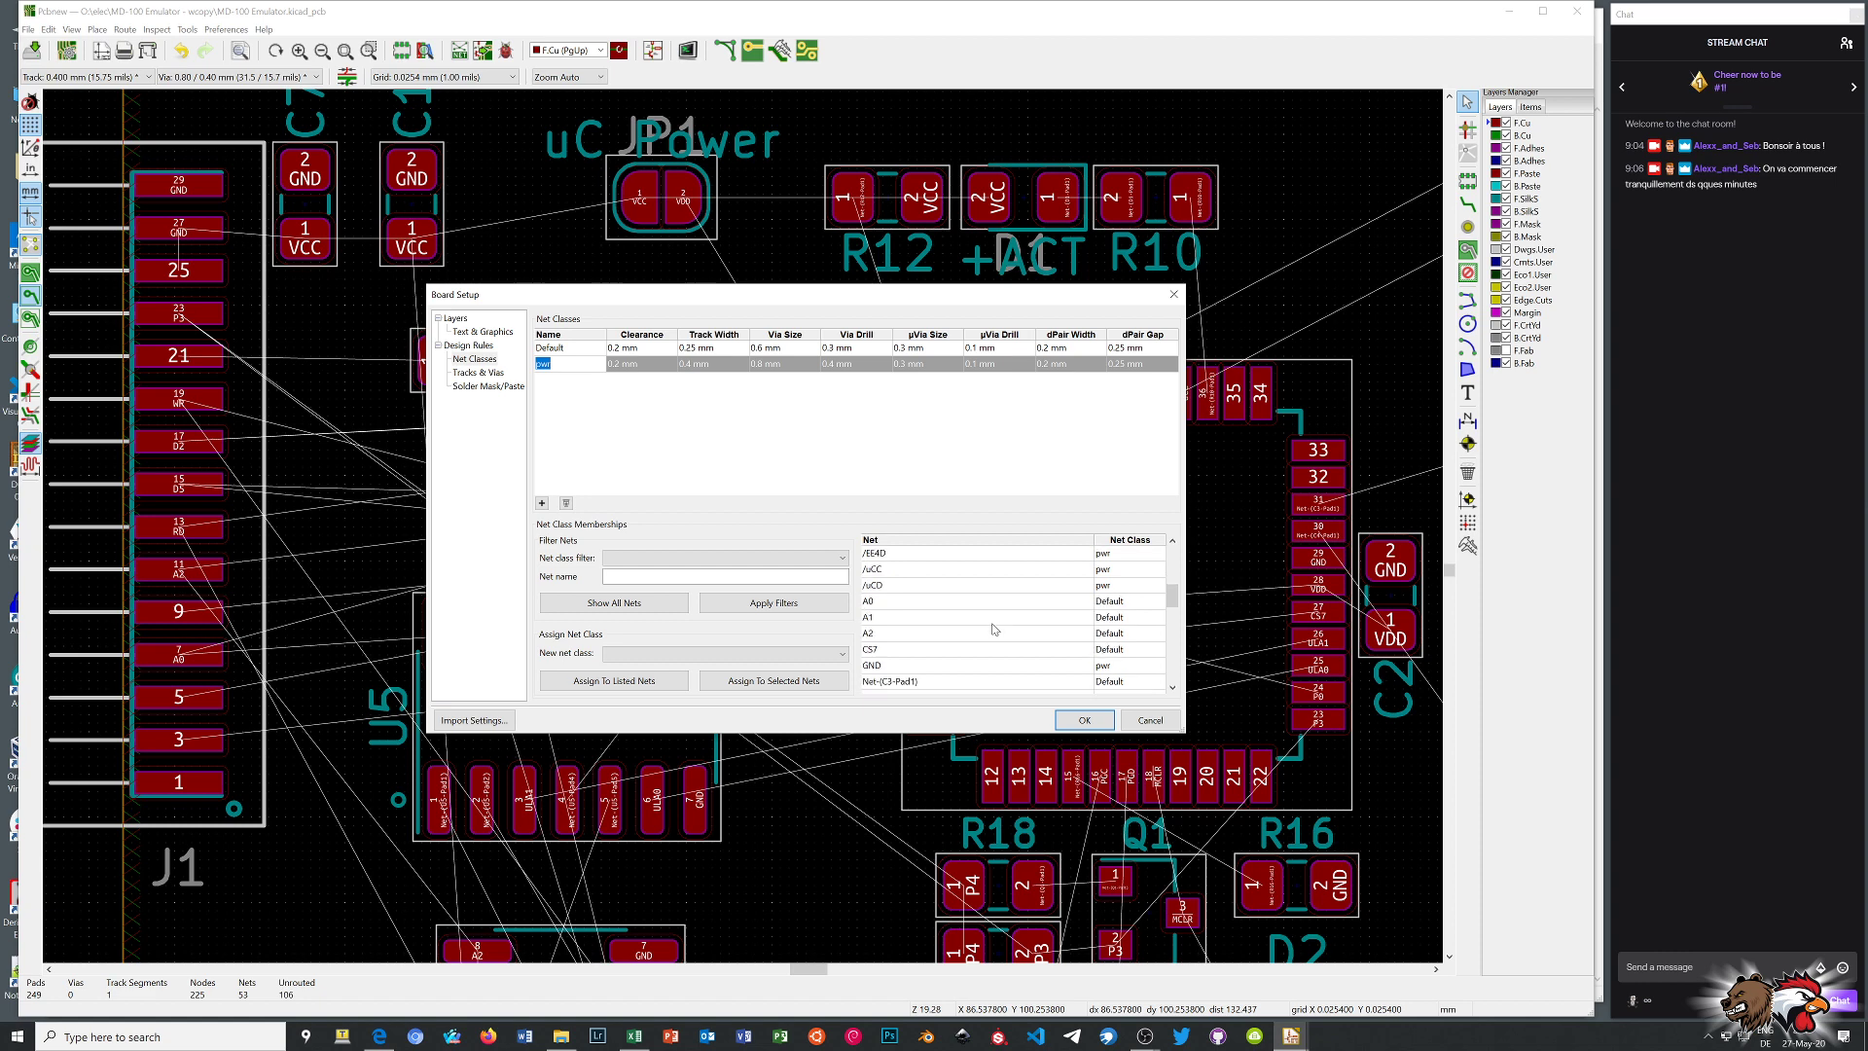
pyautogui.scroll(-6, 994, 629)
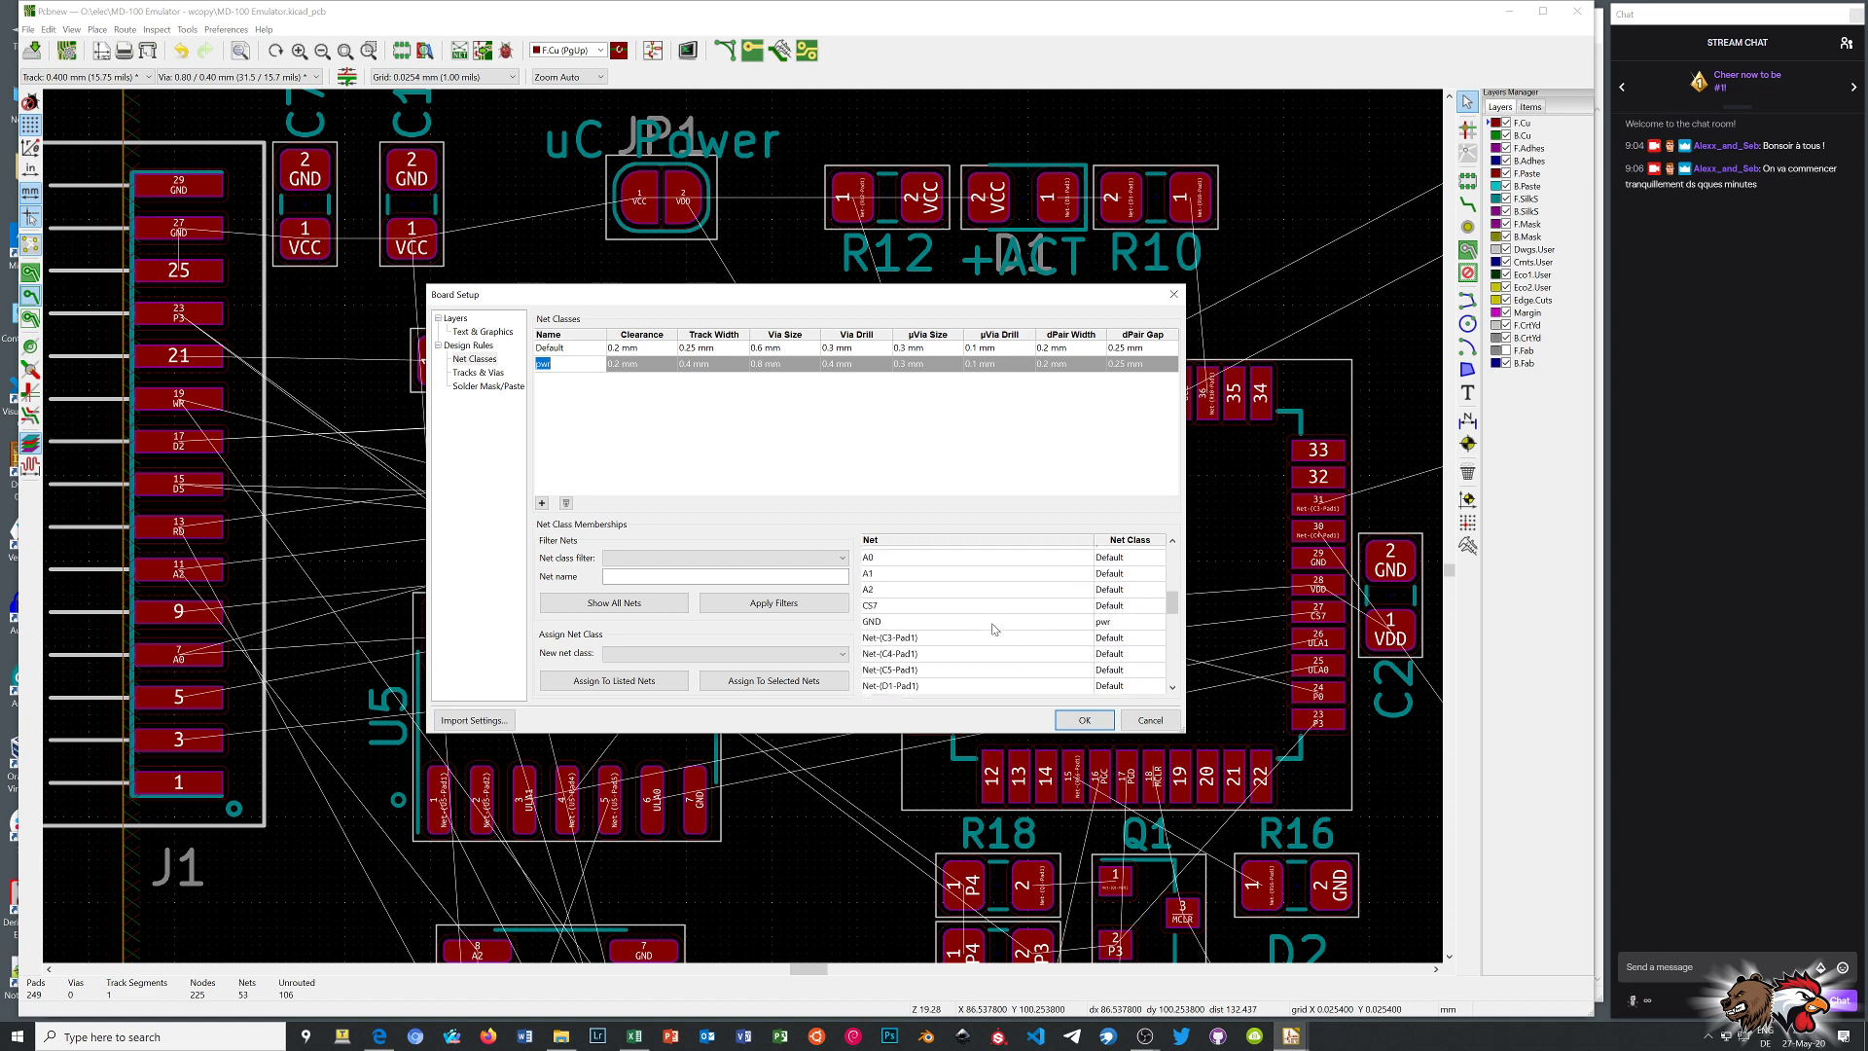
pyautogui.scroll(-1, 994, 628)
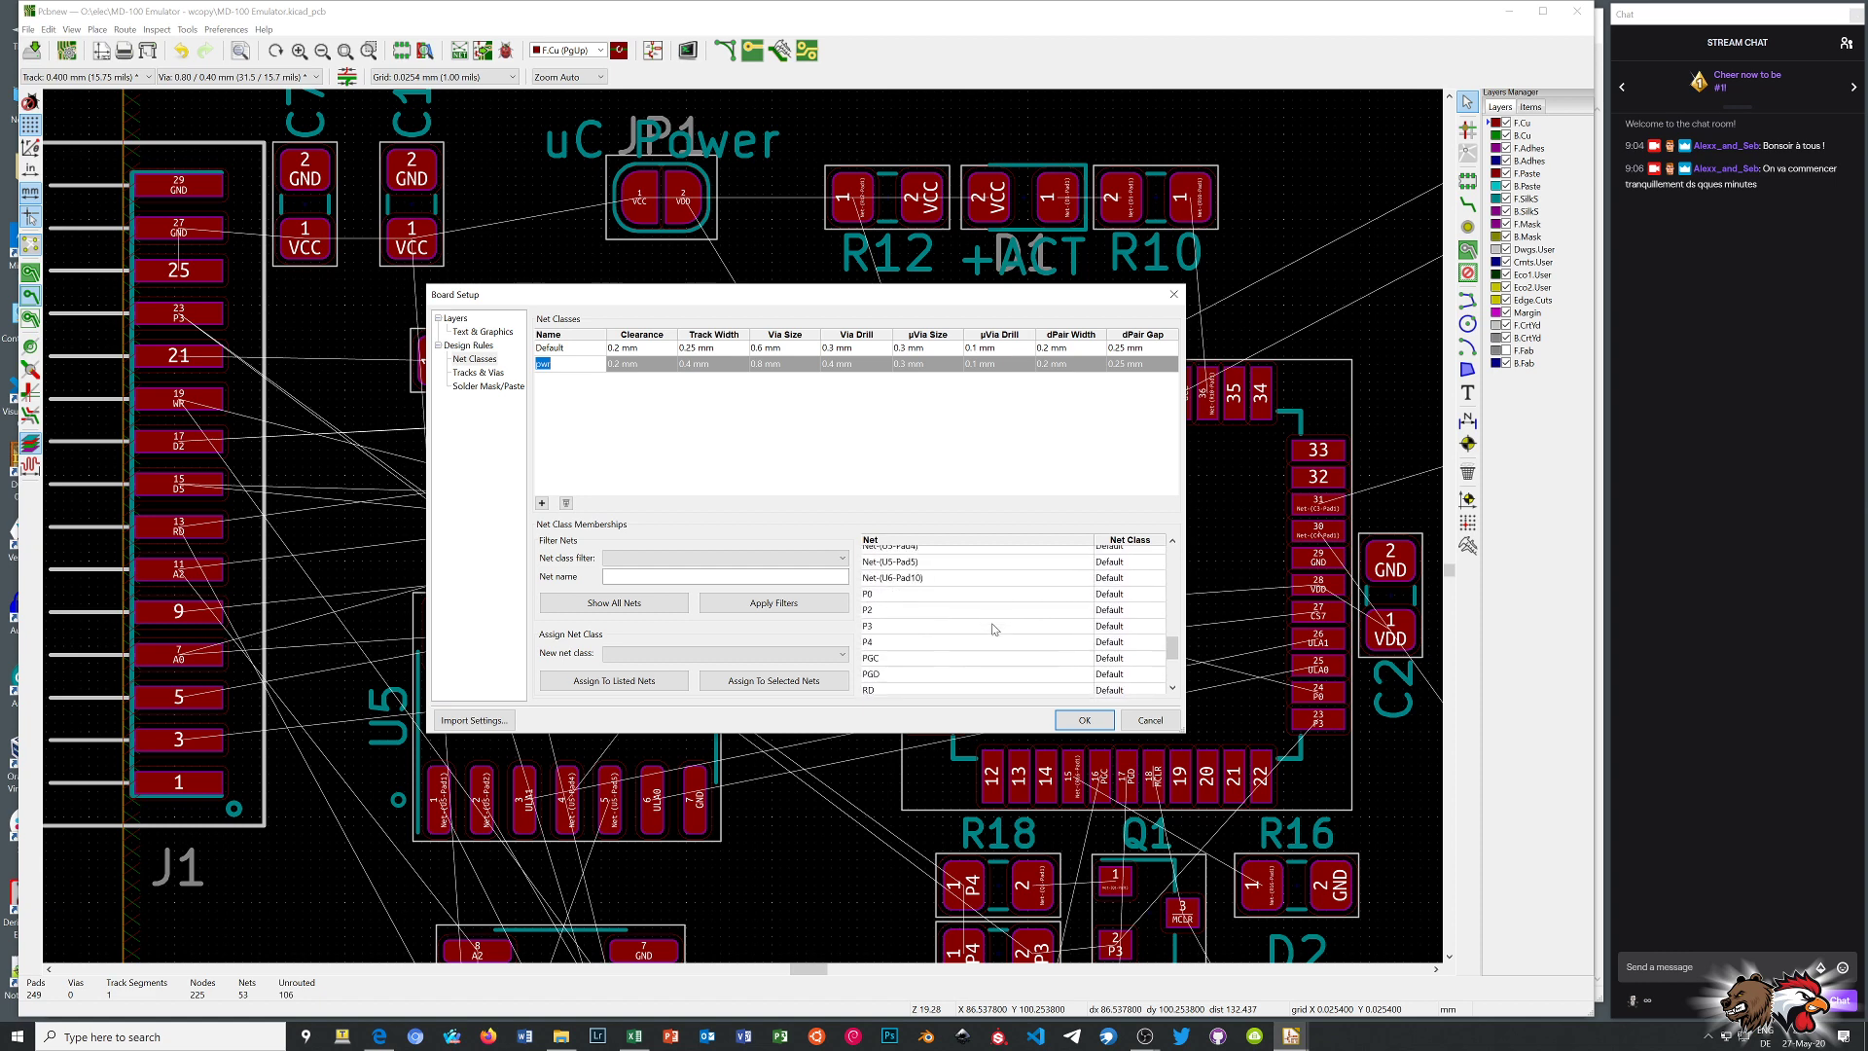
pyautogui.scroll(-2, 993, 629)
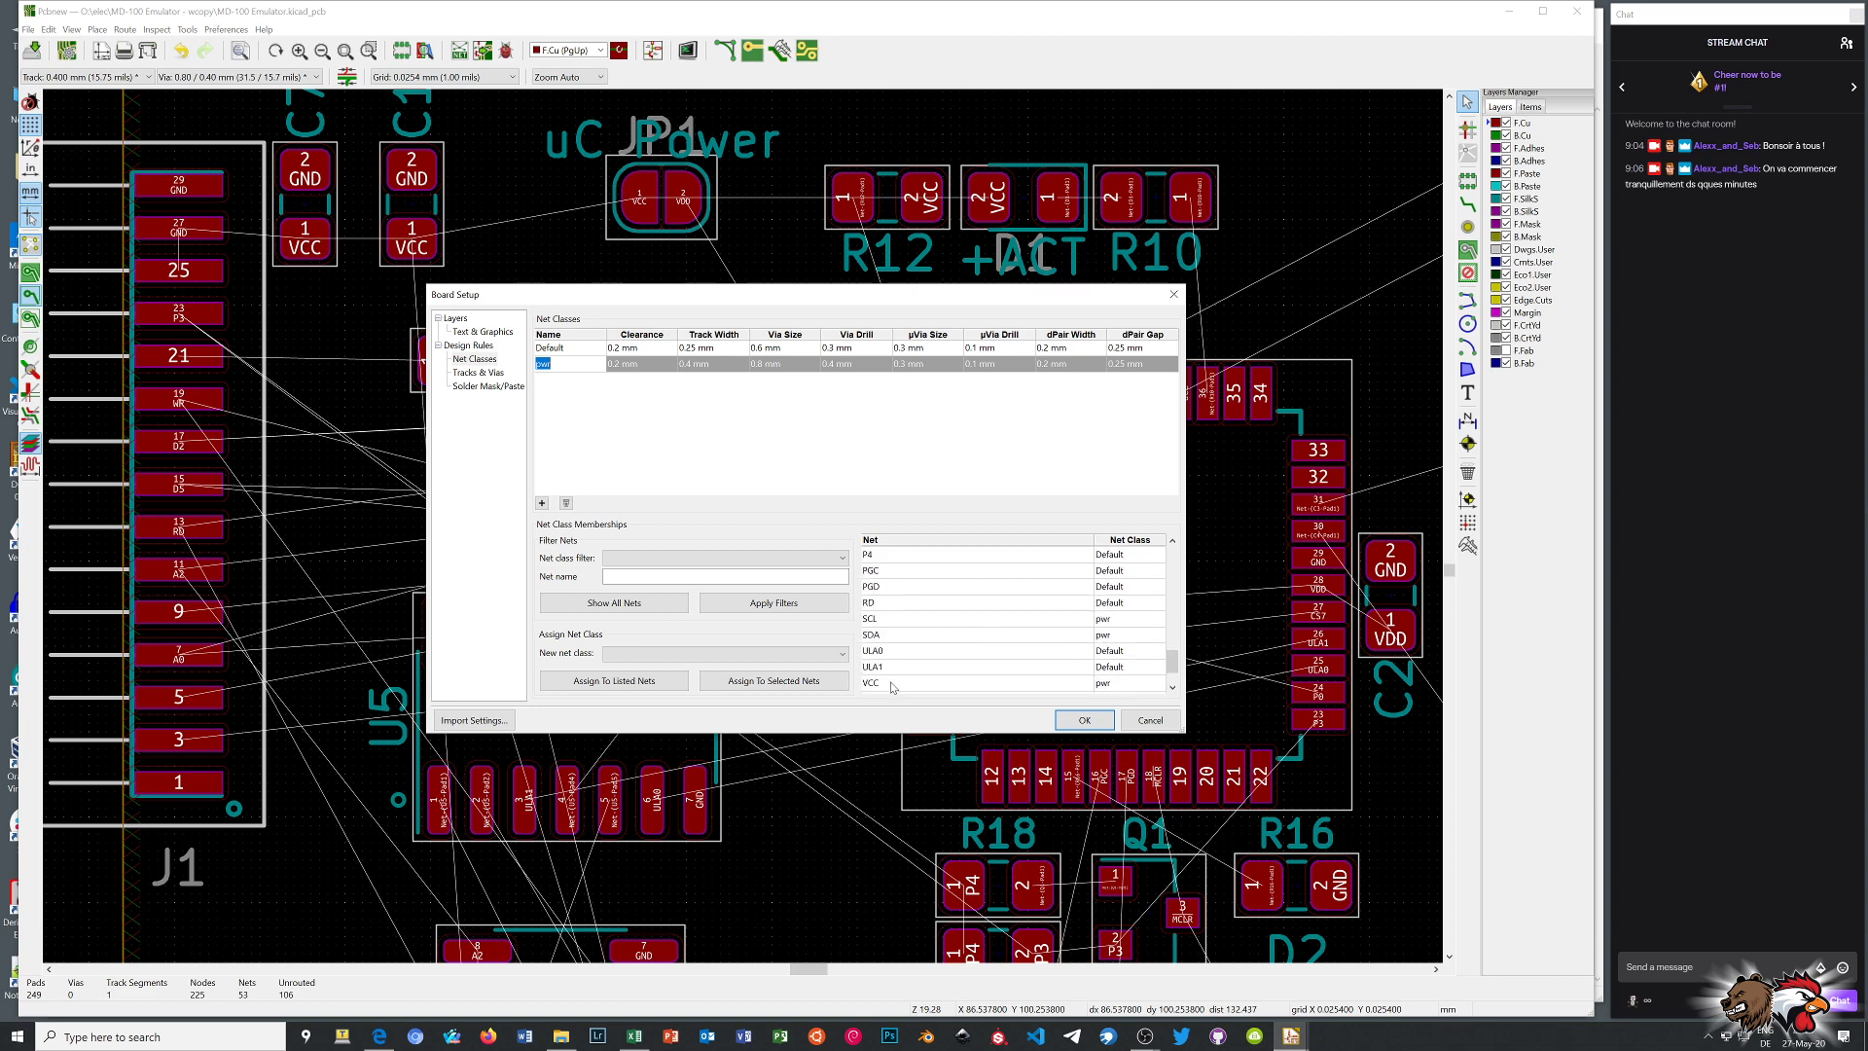
pyautogui.scroll(-1, 891, 687)
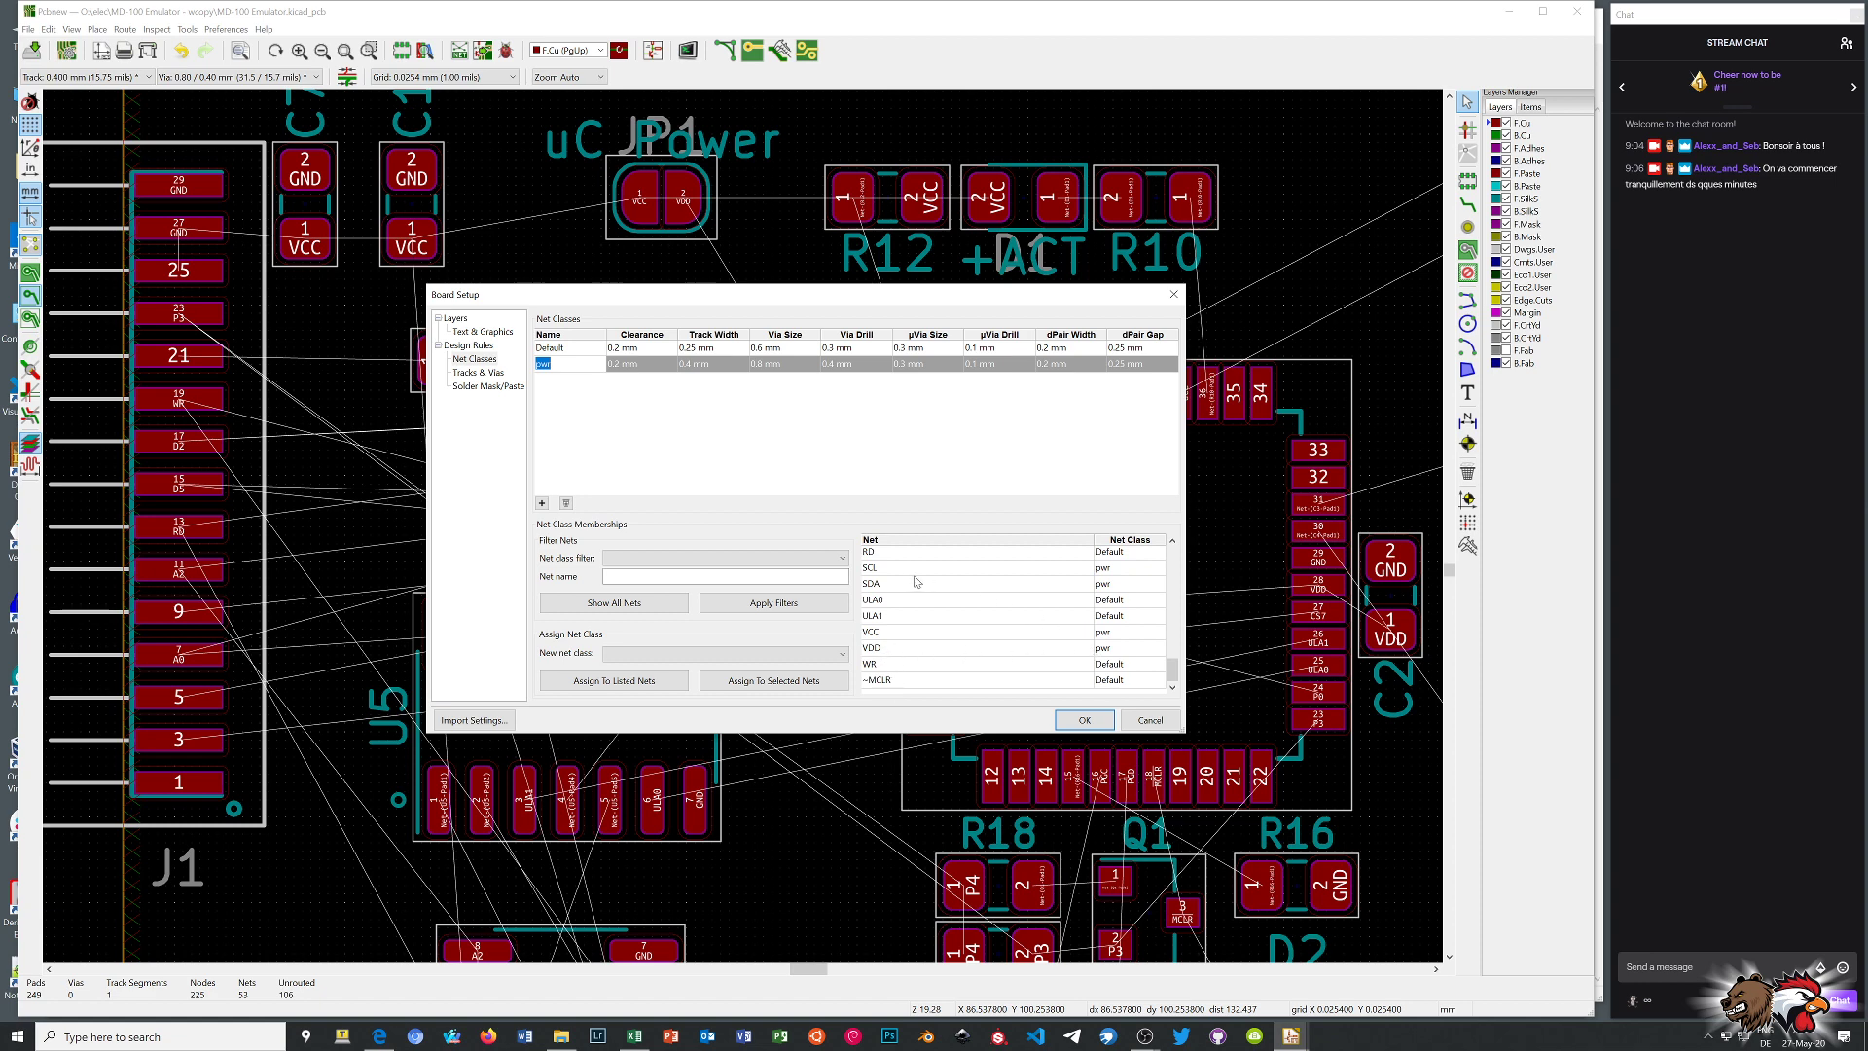
pyautogui.scroll(5, 910, 602)
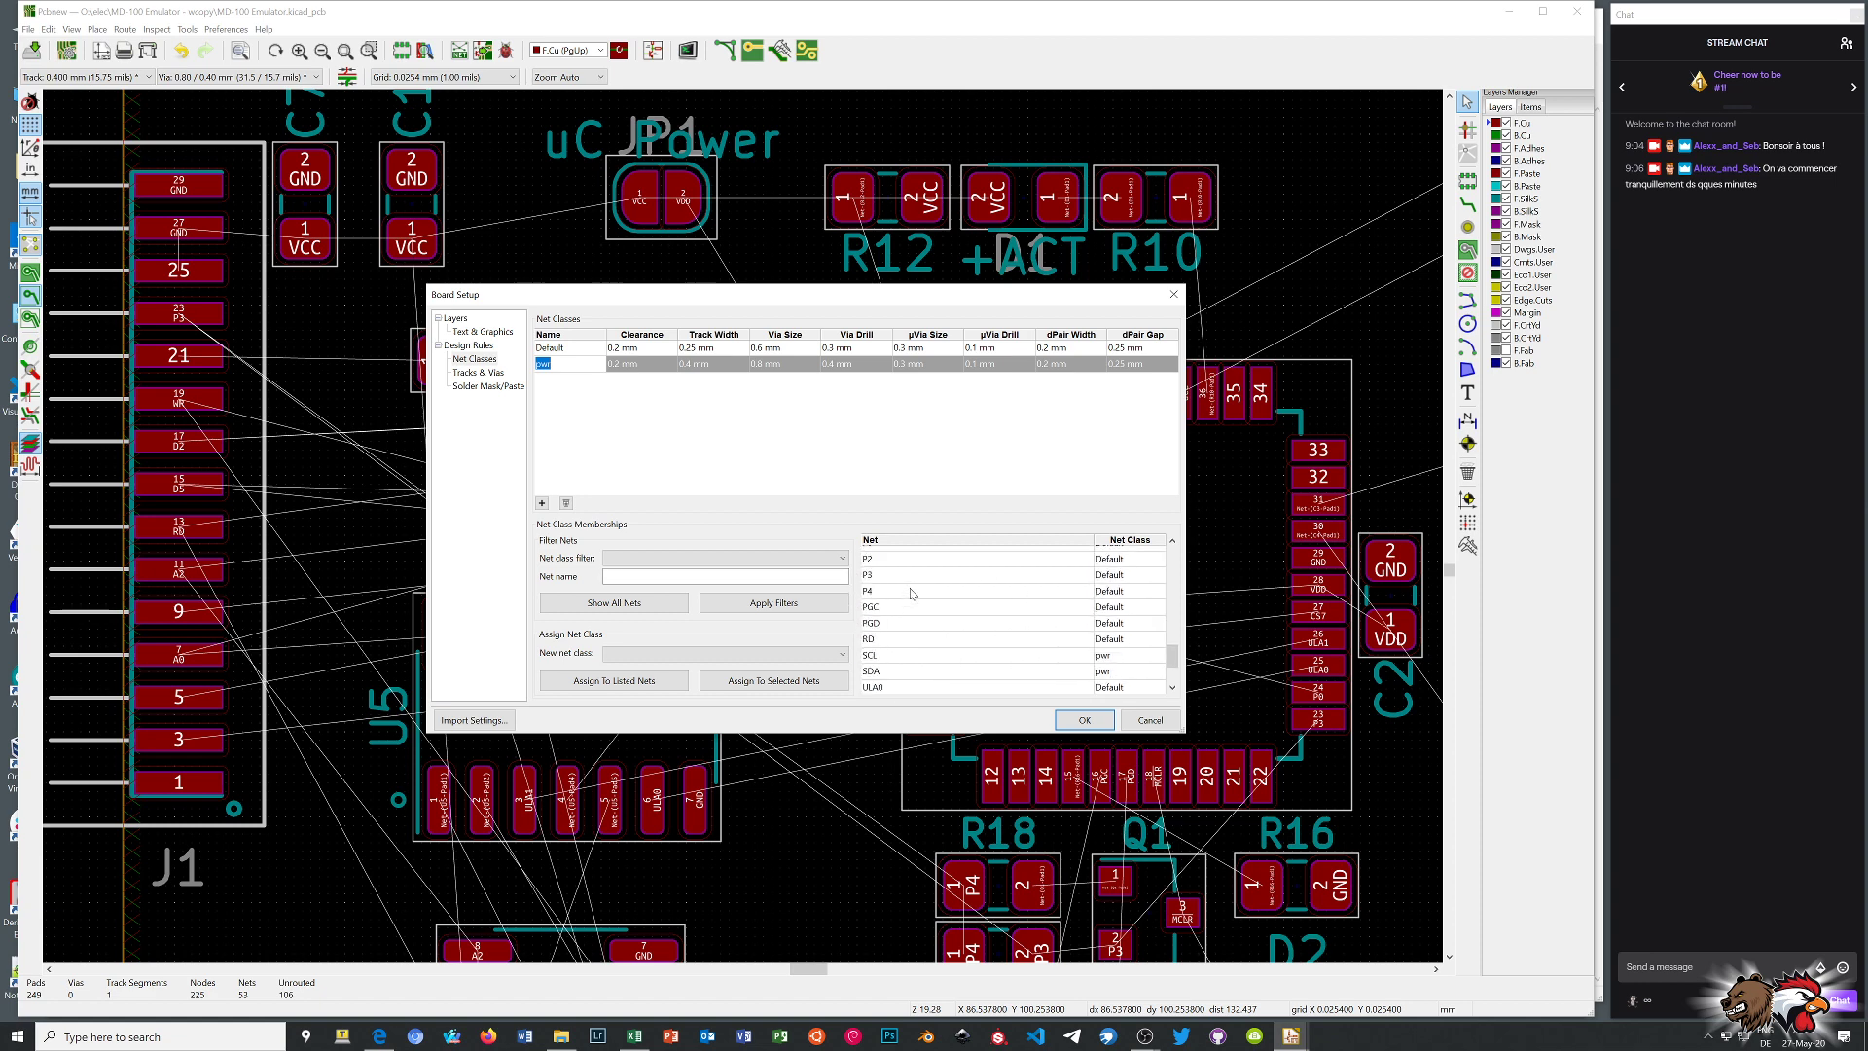
pyautogui.scroll(10, 909, 602)
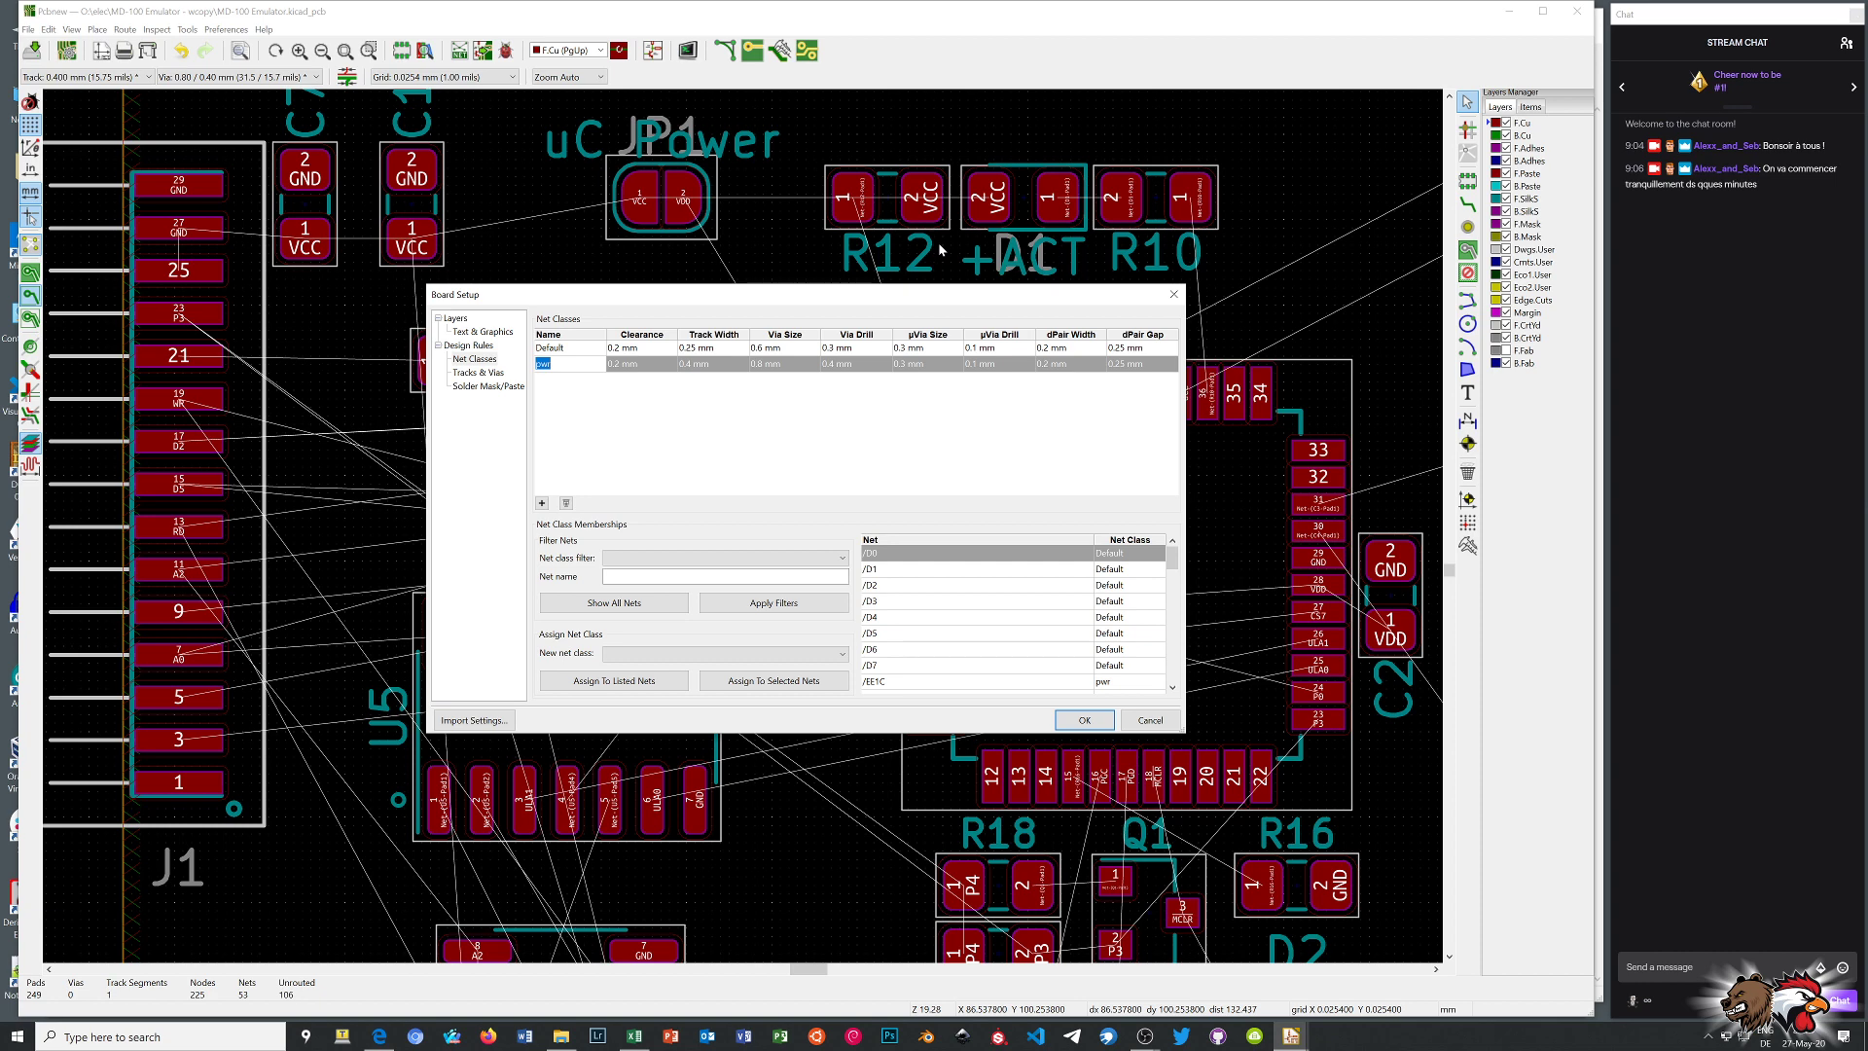
pyautogui.click(1173, 293)
# Examine the board's component placement and unrouted connections, especially around J2, the SDA/SCL resistors and memory chips U1 to U4
pyautogui.scroll(-3, 1184, 301)
pyautogui.scroll(1, 750, 533)
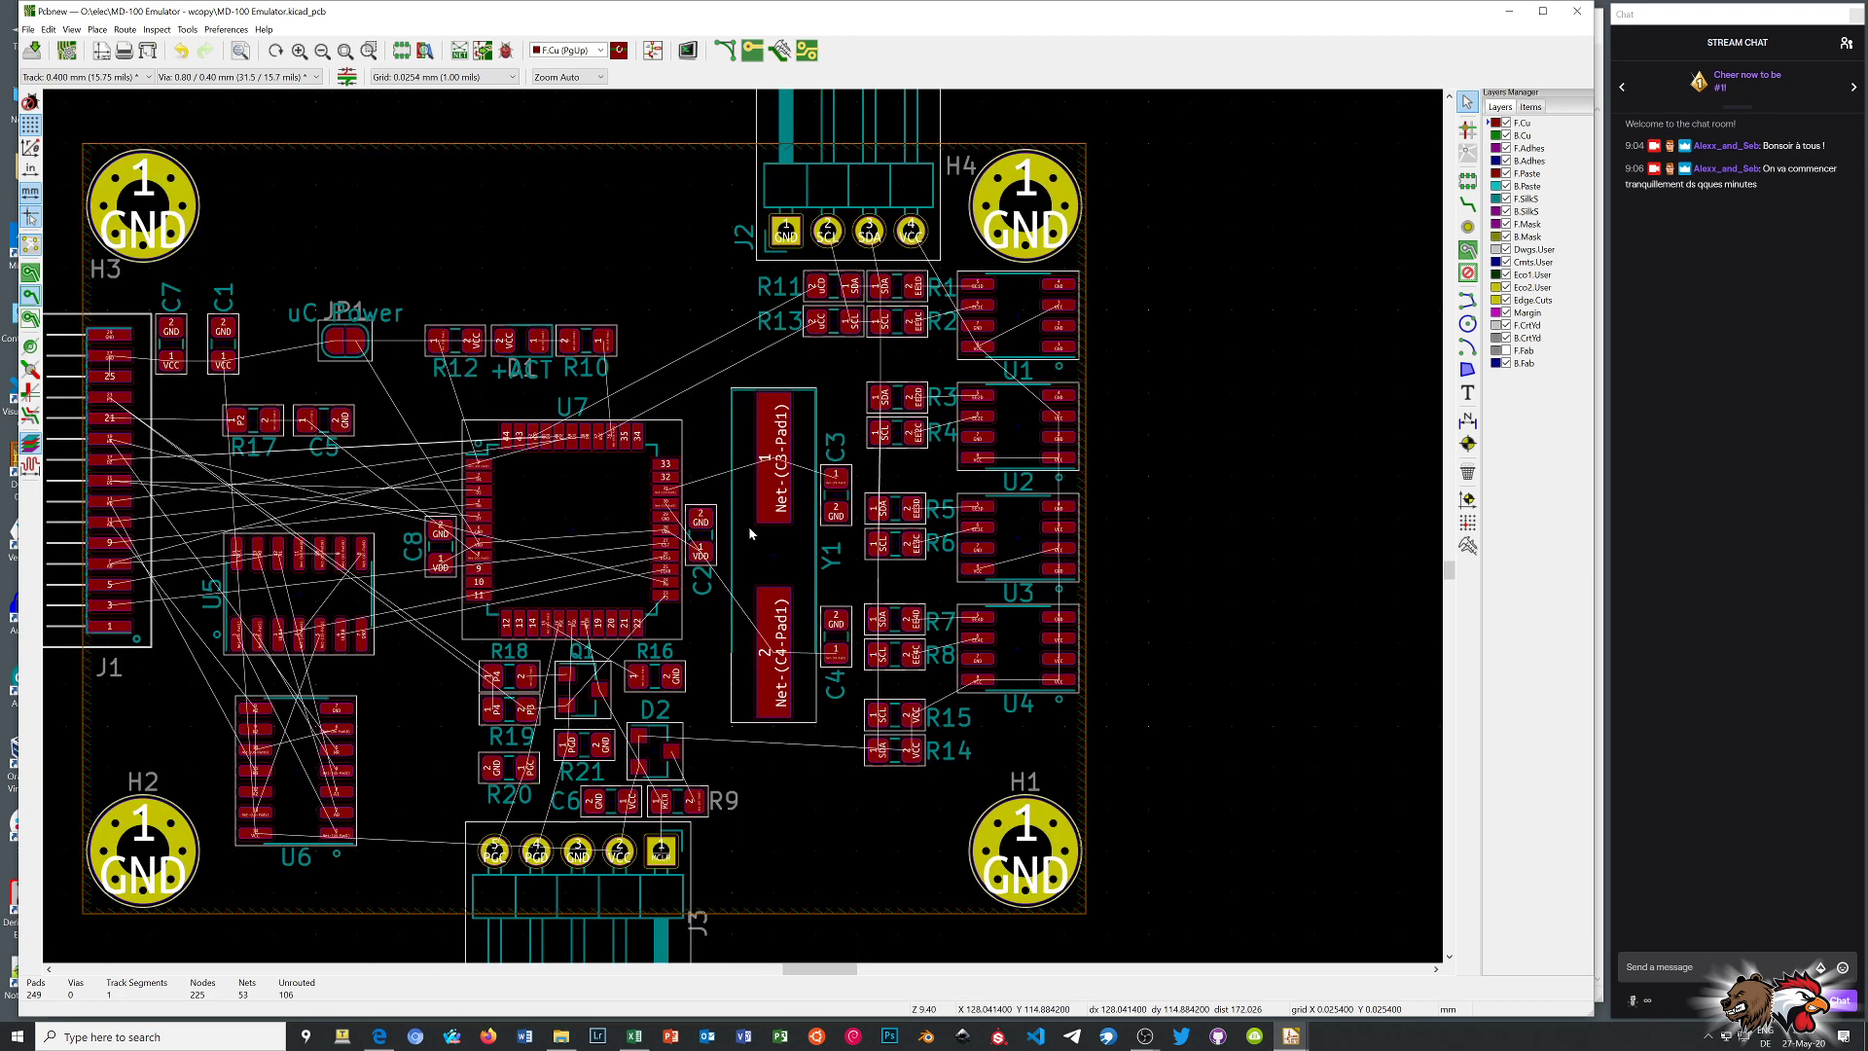
pyautogui.scroll(1, 750, 533)
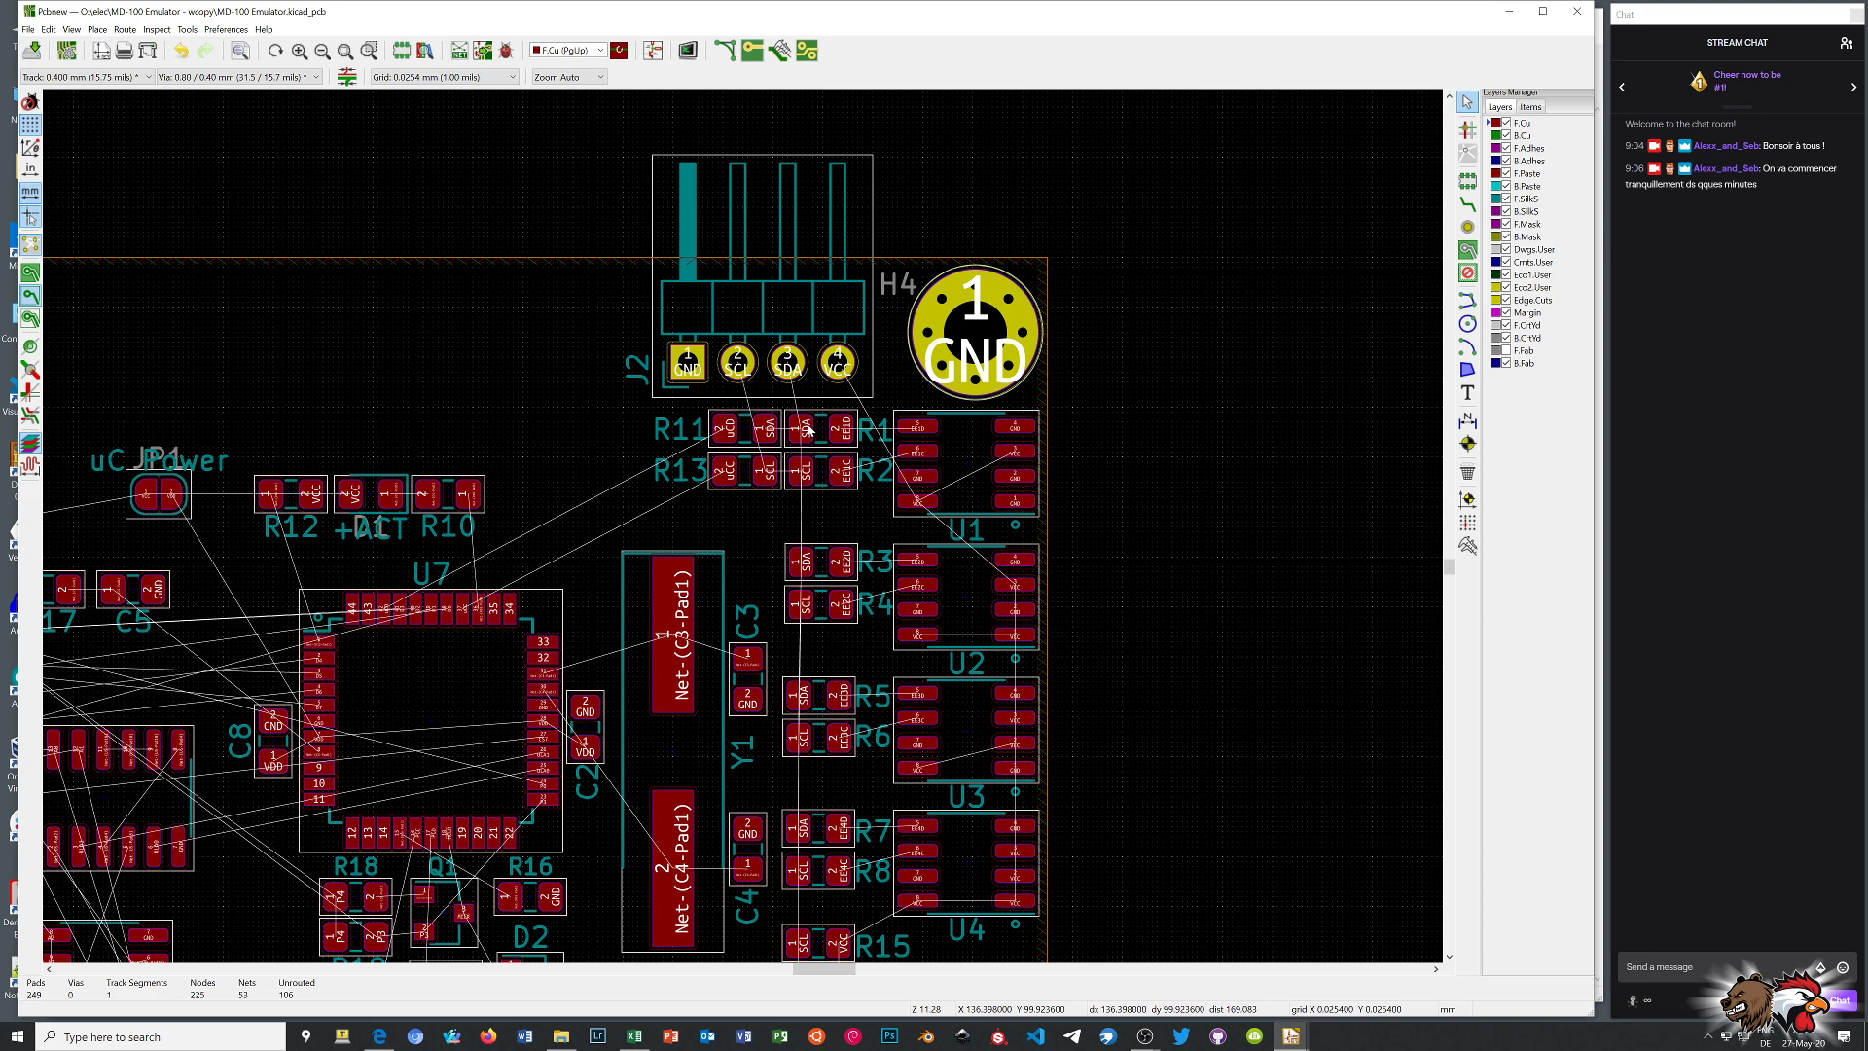
pyautogui.scroll(-1, 808, 429)
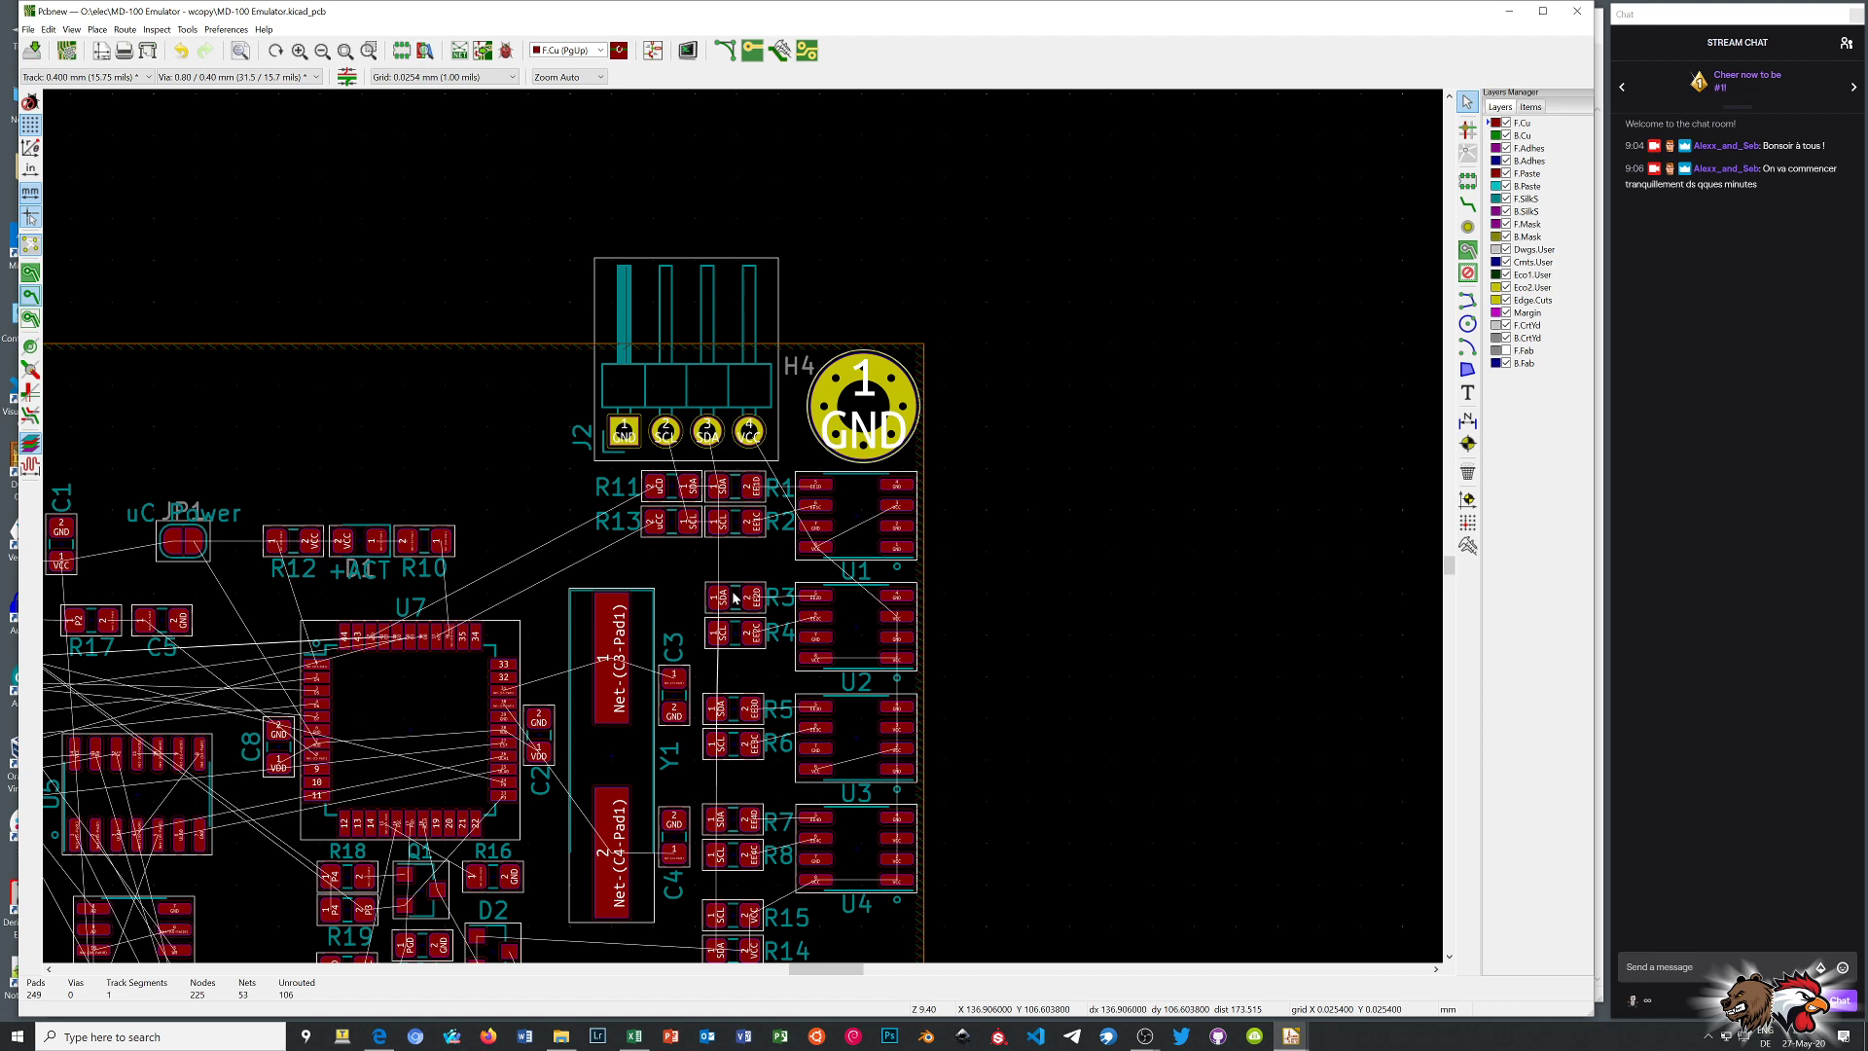
pyautogui.scroll(-1, 722, 508)
pyautogui.scroll(-1, 745, 532)
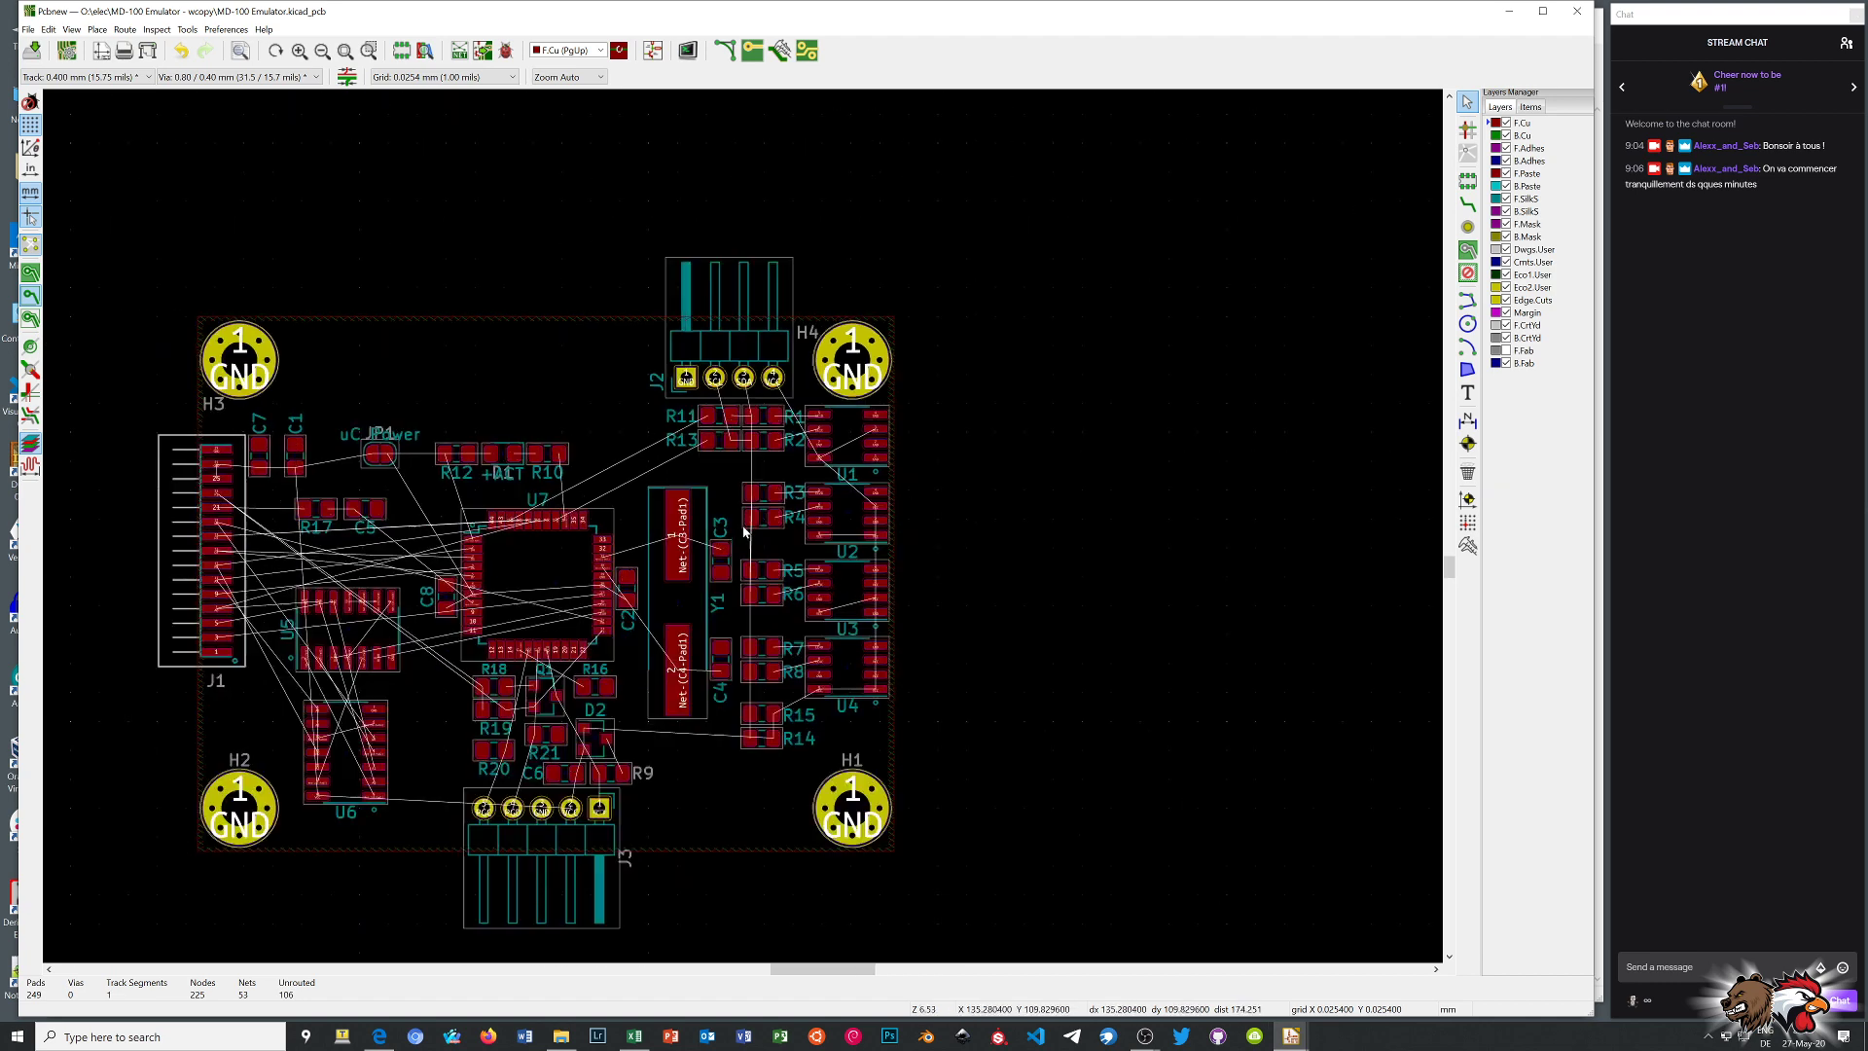
pyautogui.scroll(5, 744, 532)
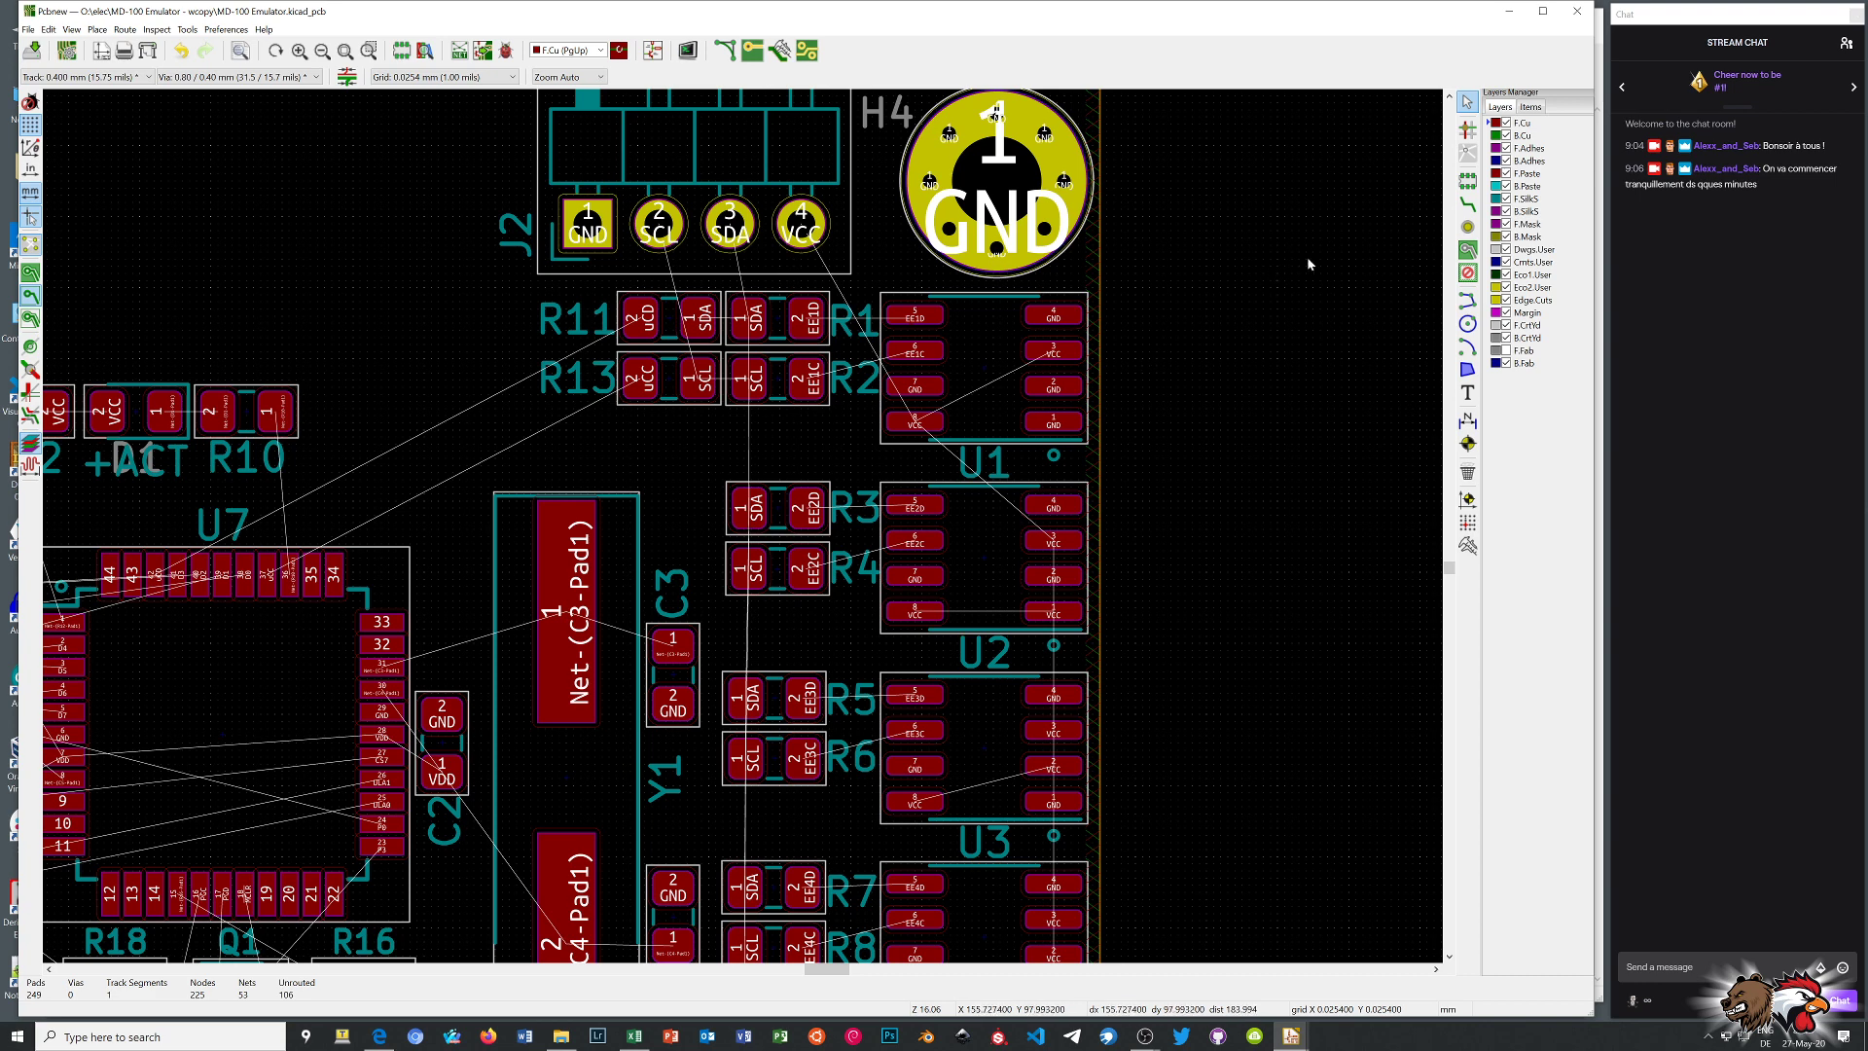
pyautogui.scroll(1, 883, 526)
pyautogui.scroll(-1, 744, 531)
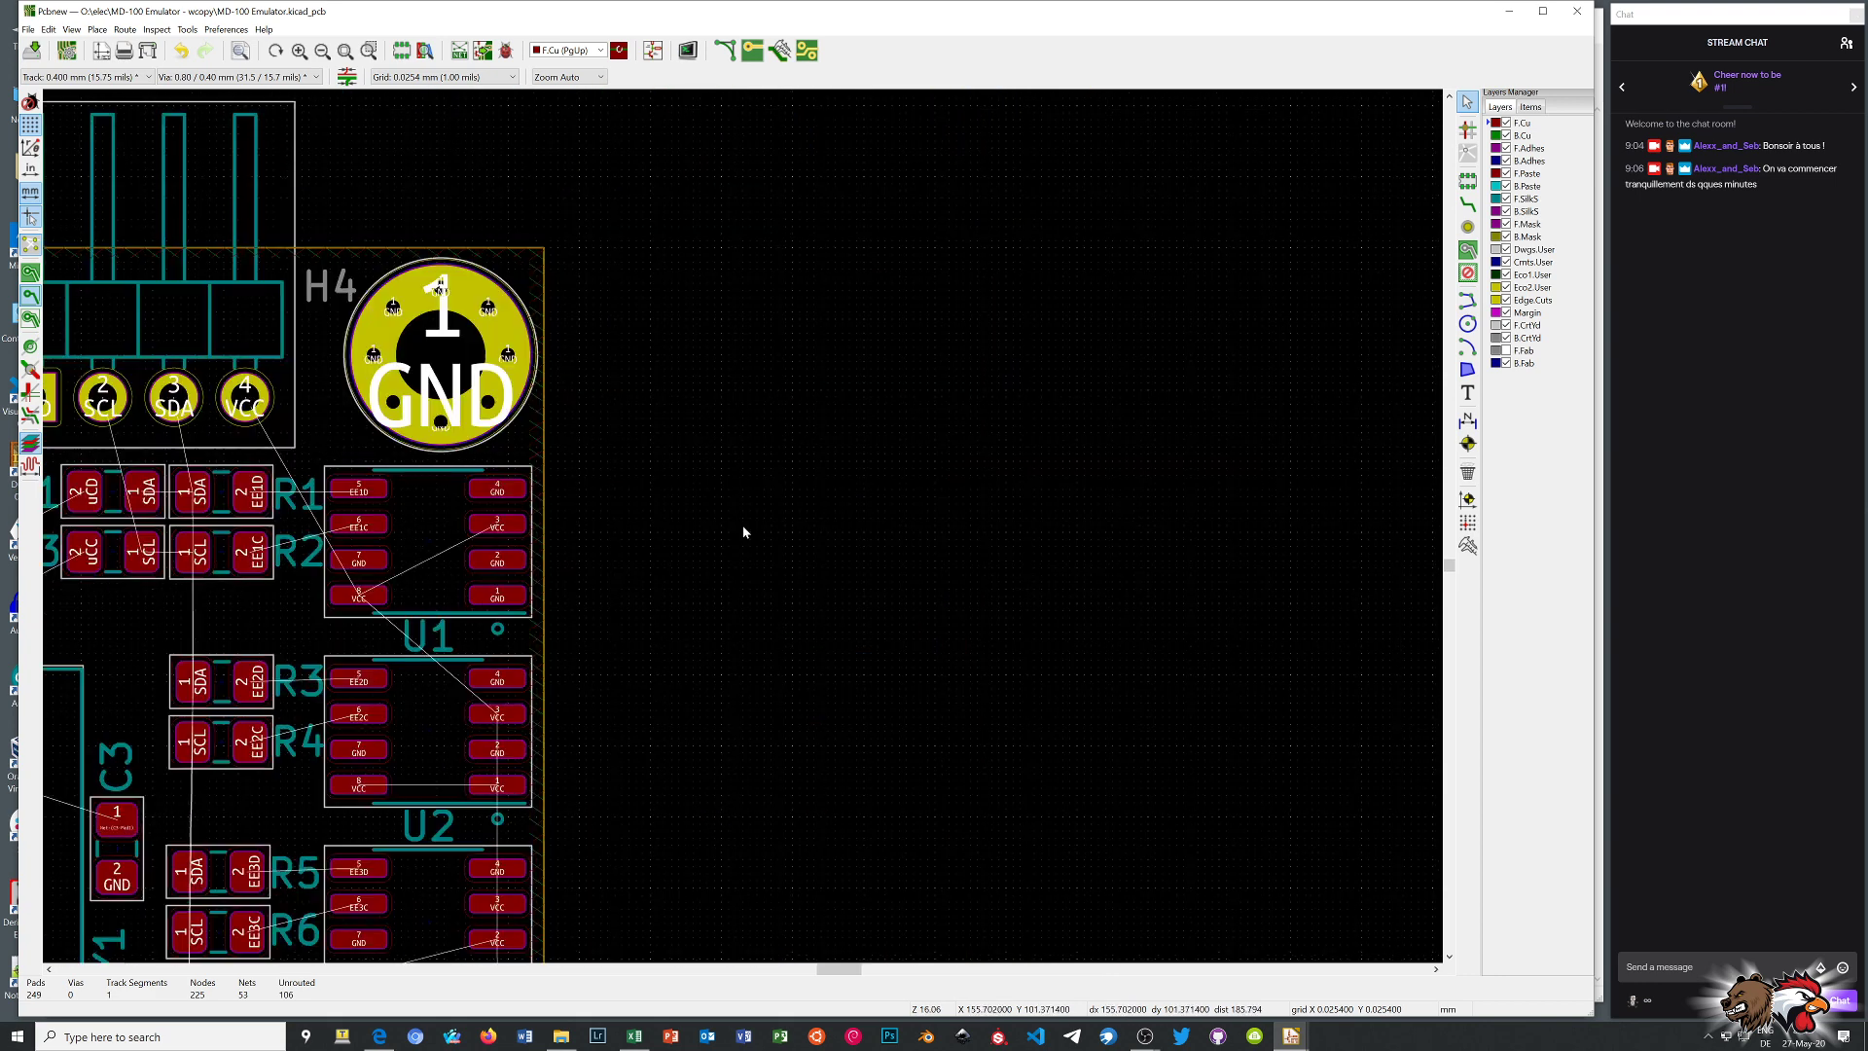
pyautogui.scroll(-1, 269, 598)
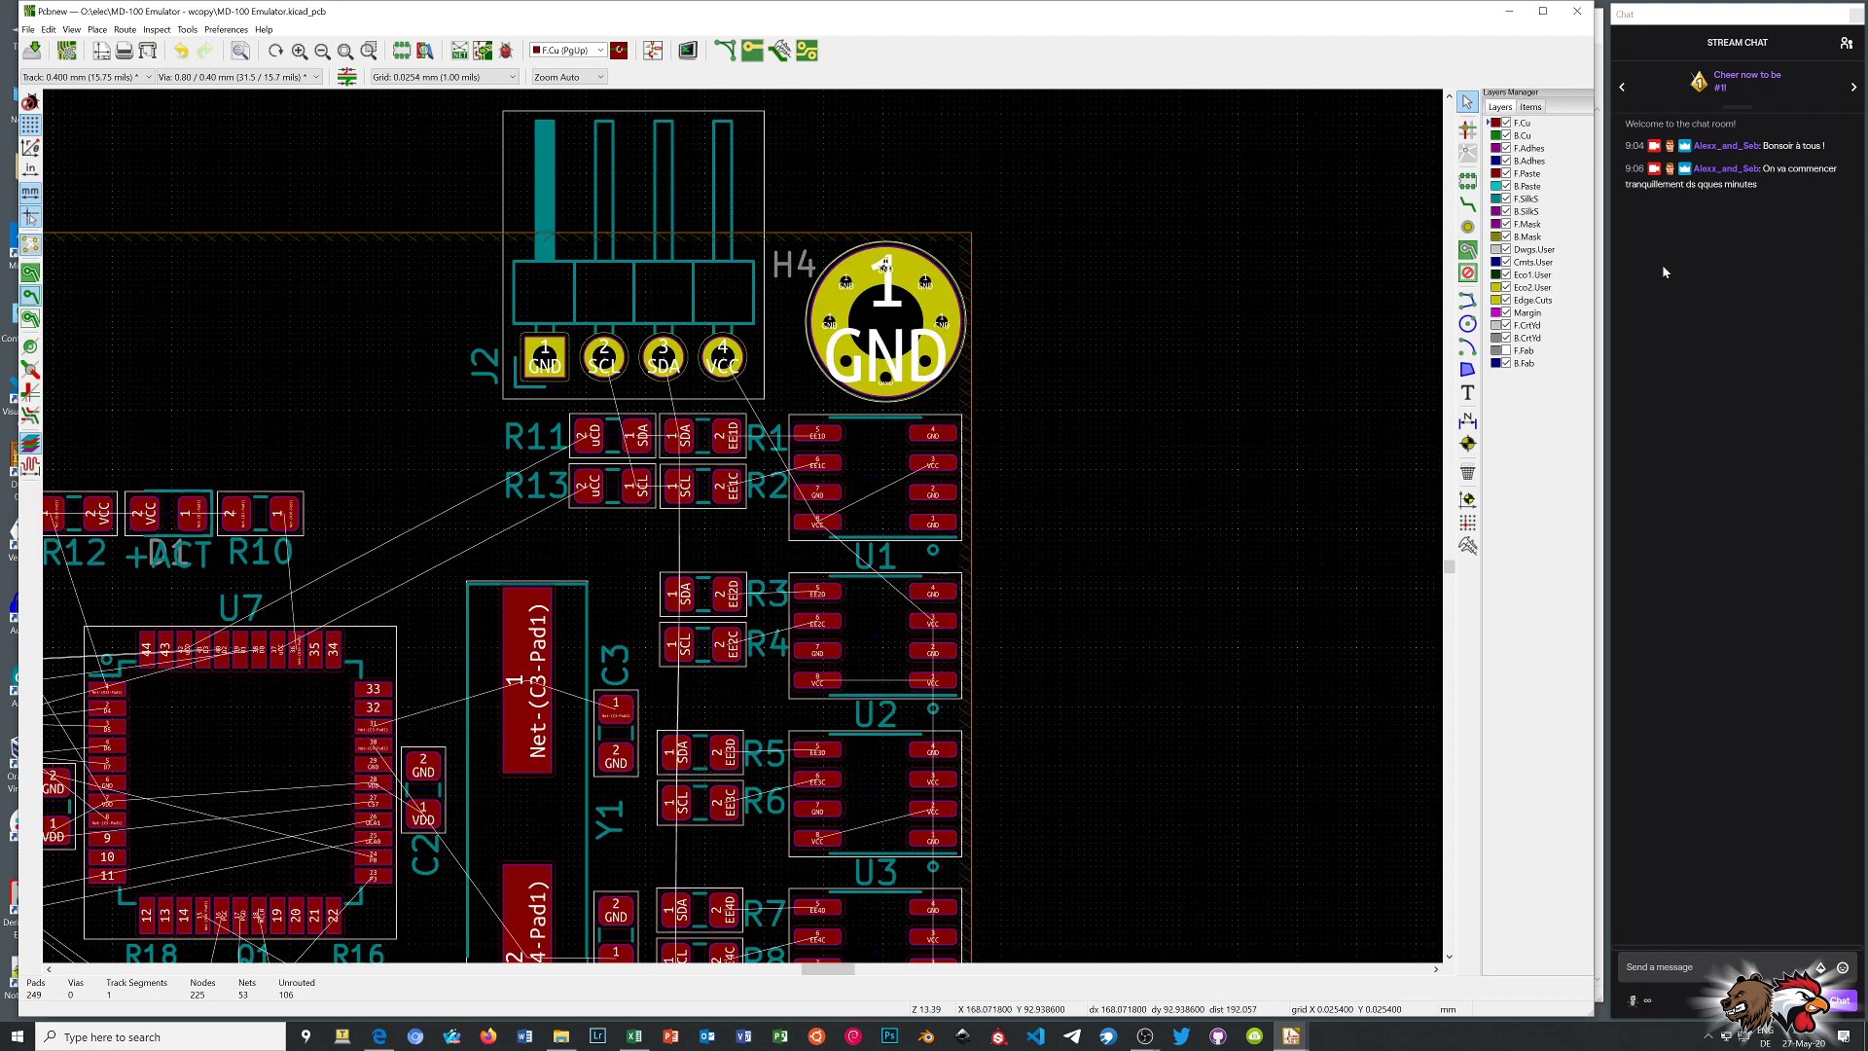
# Route a front-copper VCC track from C7 pad 1 through C1 pad 1 to JP1 pad 1
pyautogui.click(1467, 205)
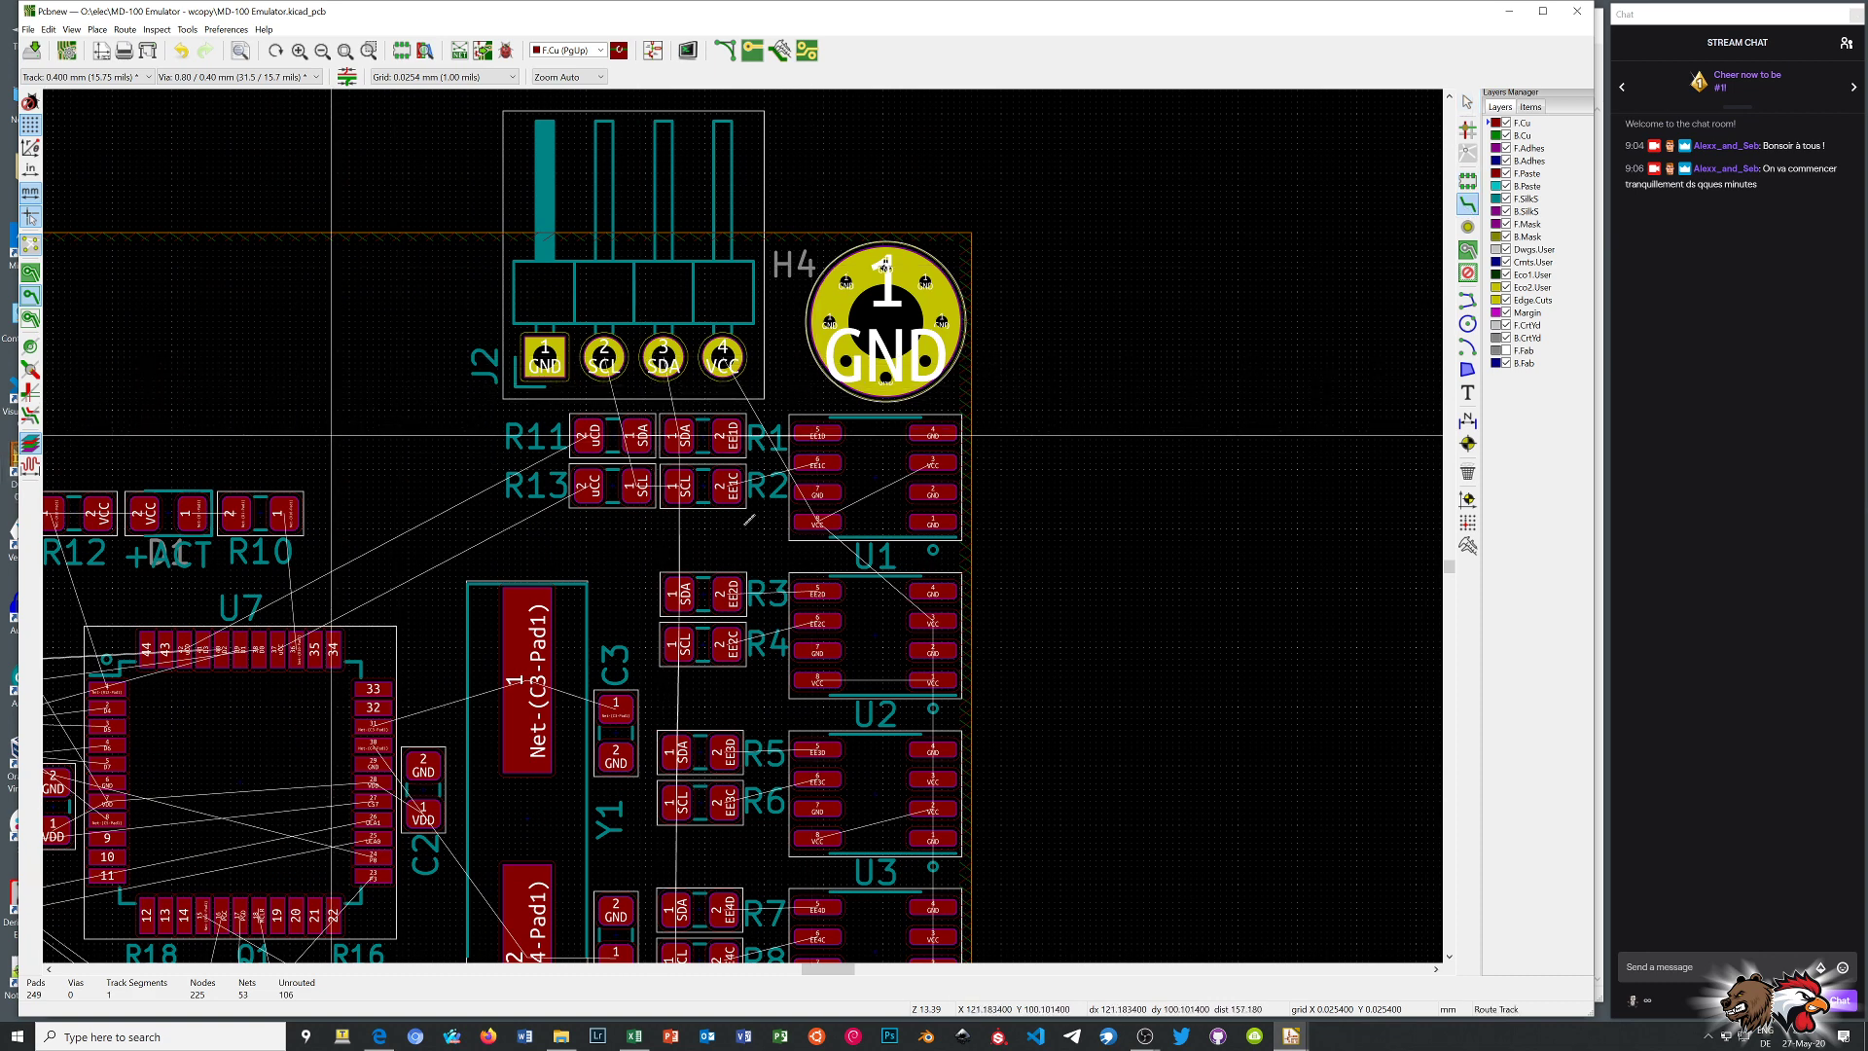
pyautogui.scroll(-3, 338, 429)
pyautogui.scroll(5, 292, 667)
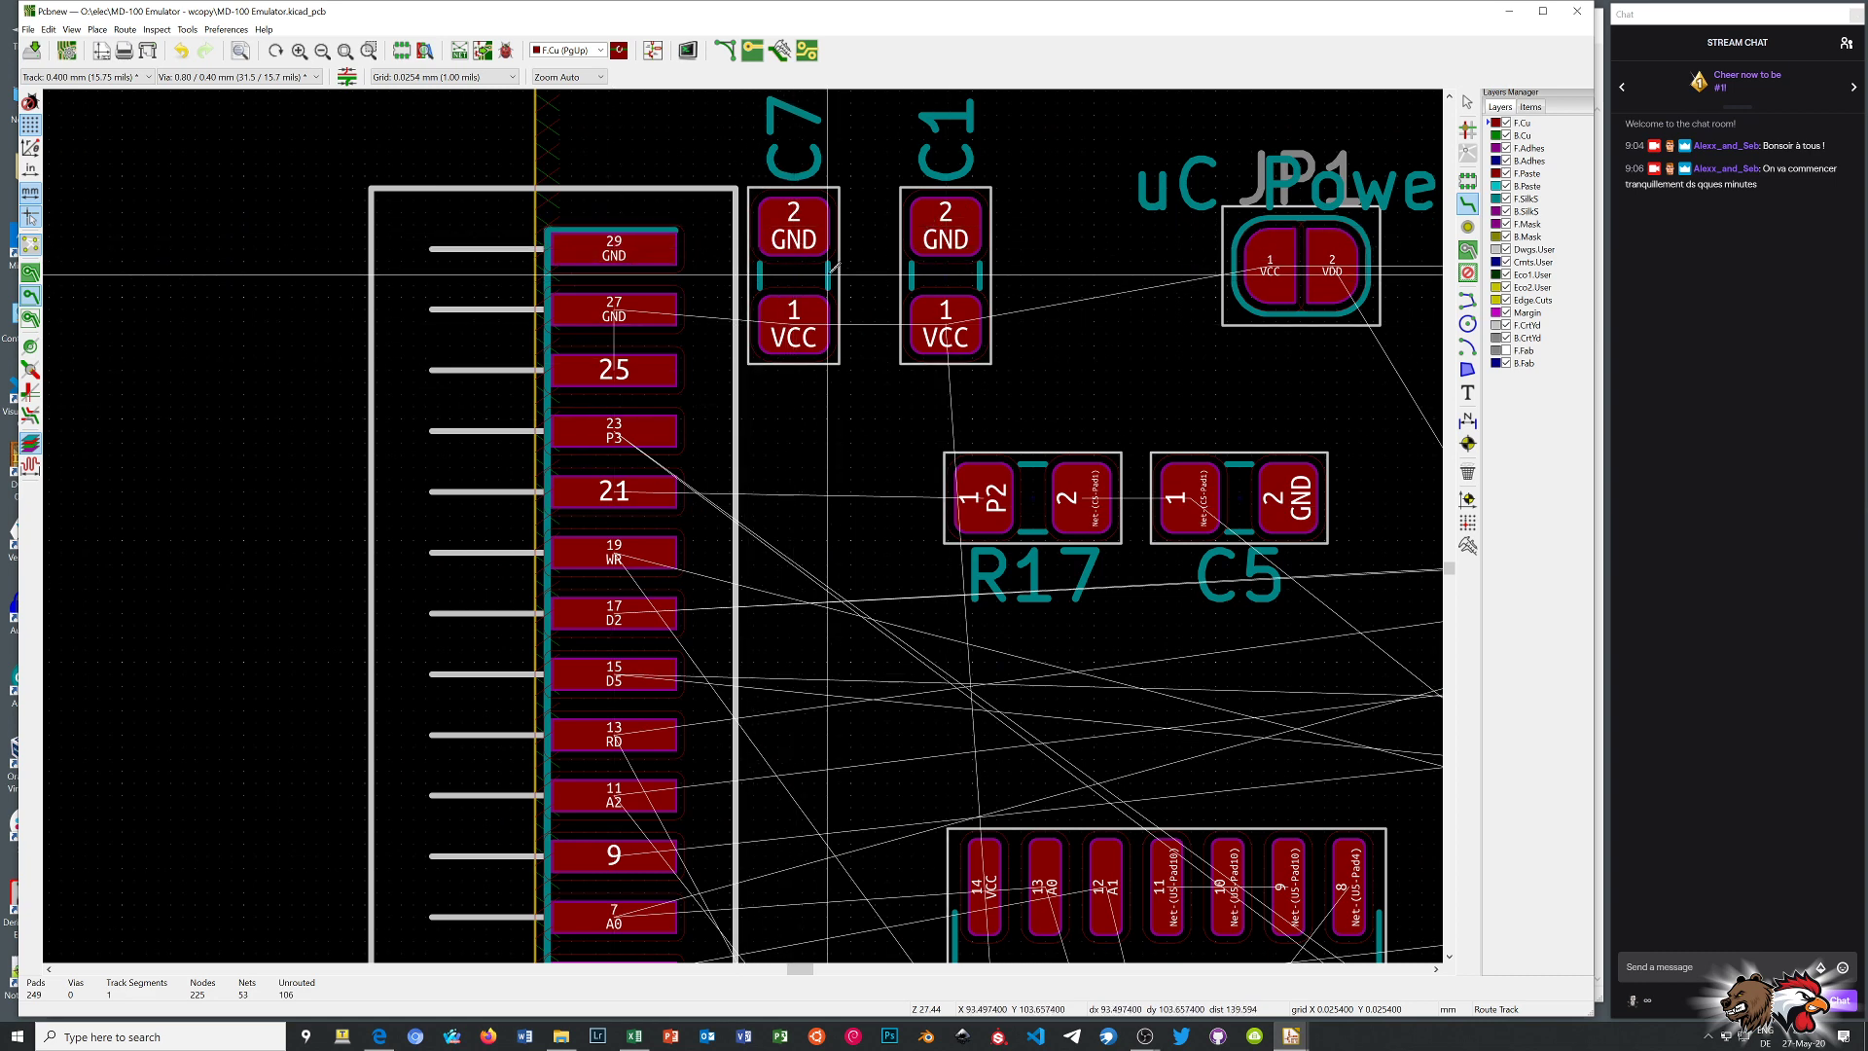
pyautogui.click(794, 324)
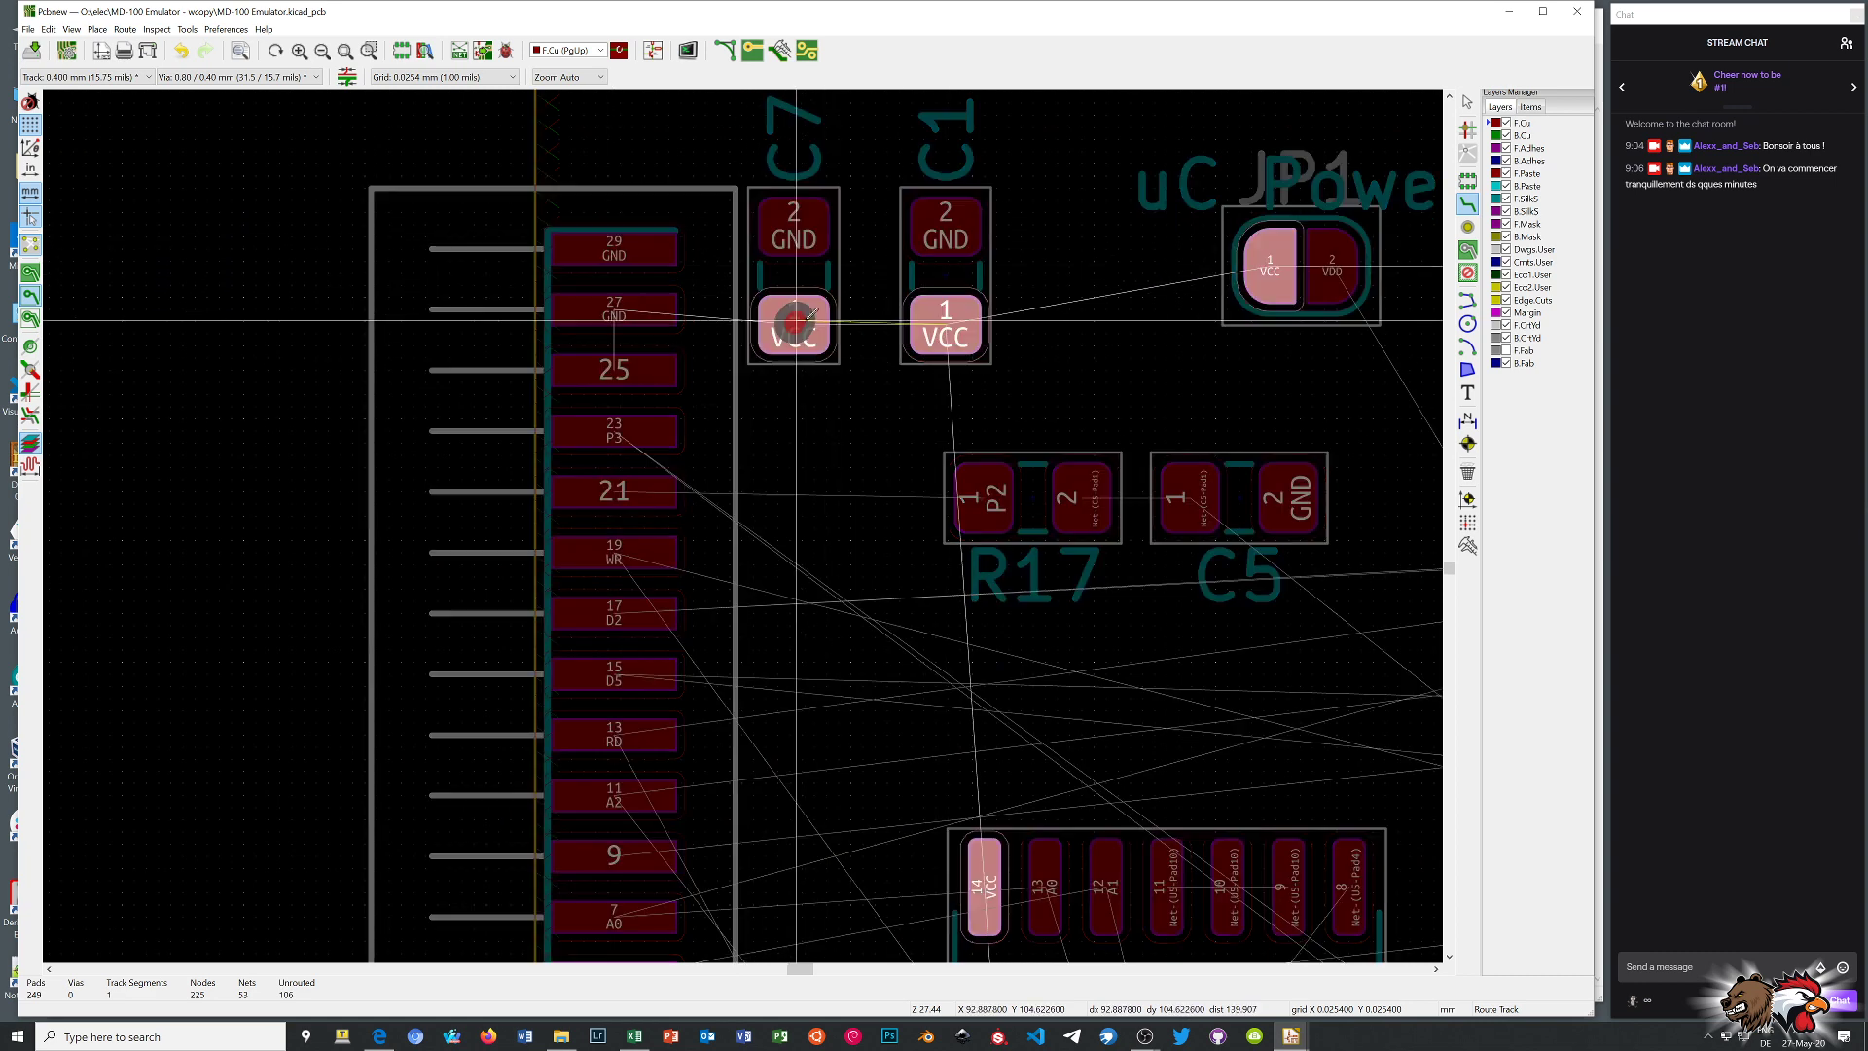
pyautogui.click(972, 314)
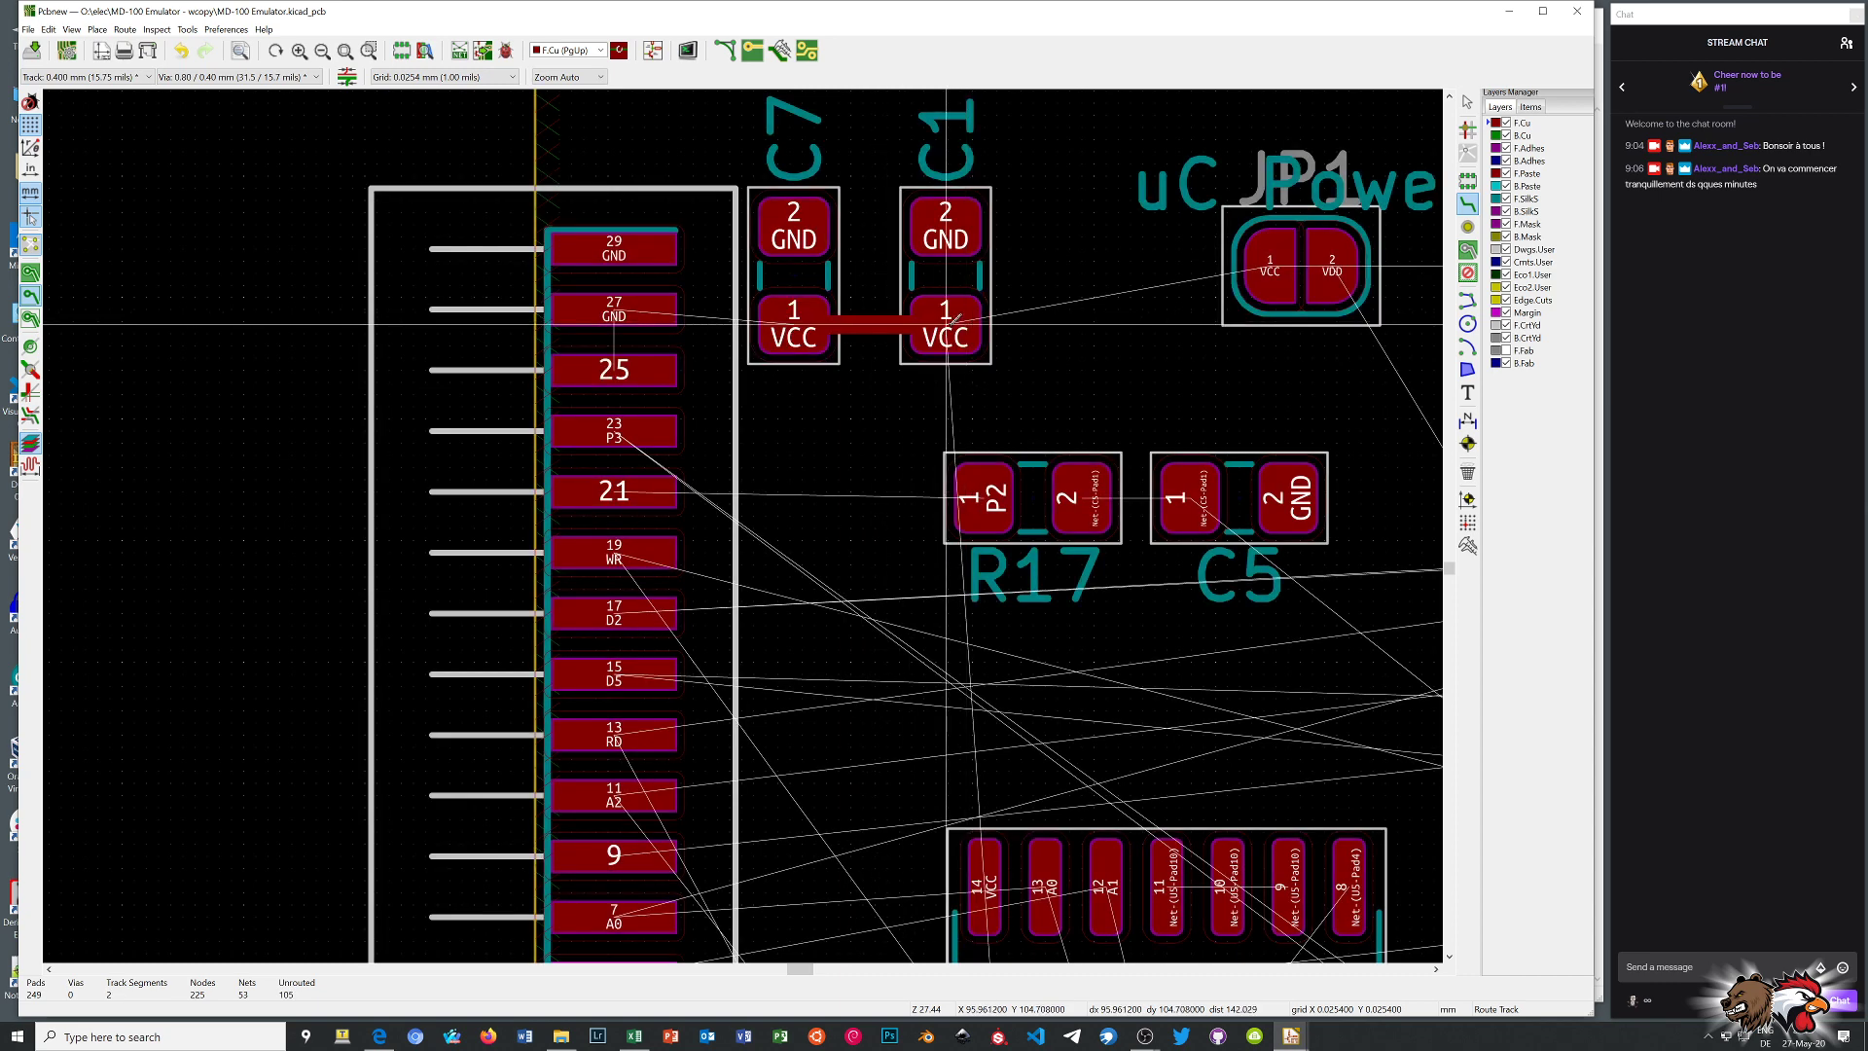
pyautogui.click(956, 318)
pyautogui.click(1275, 268)
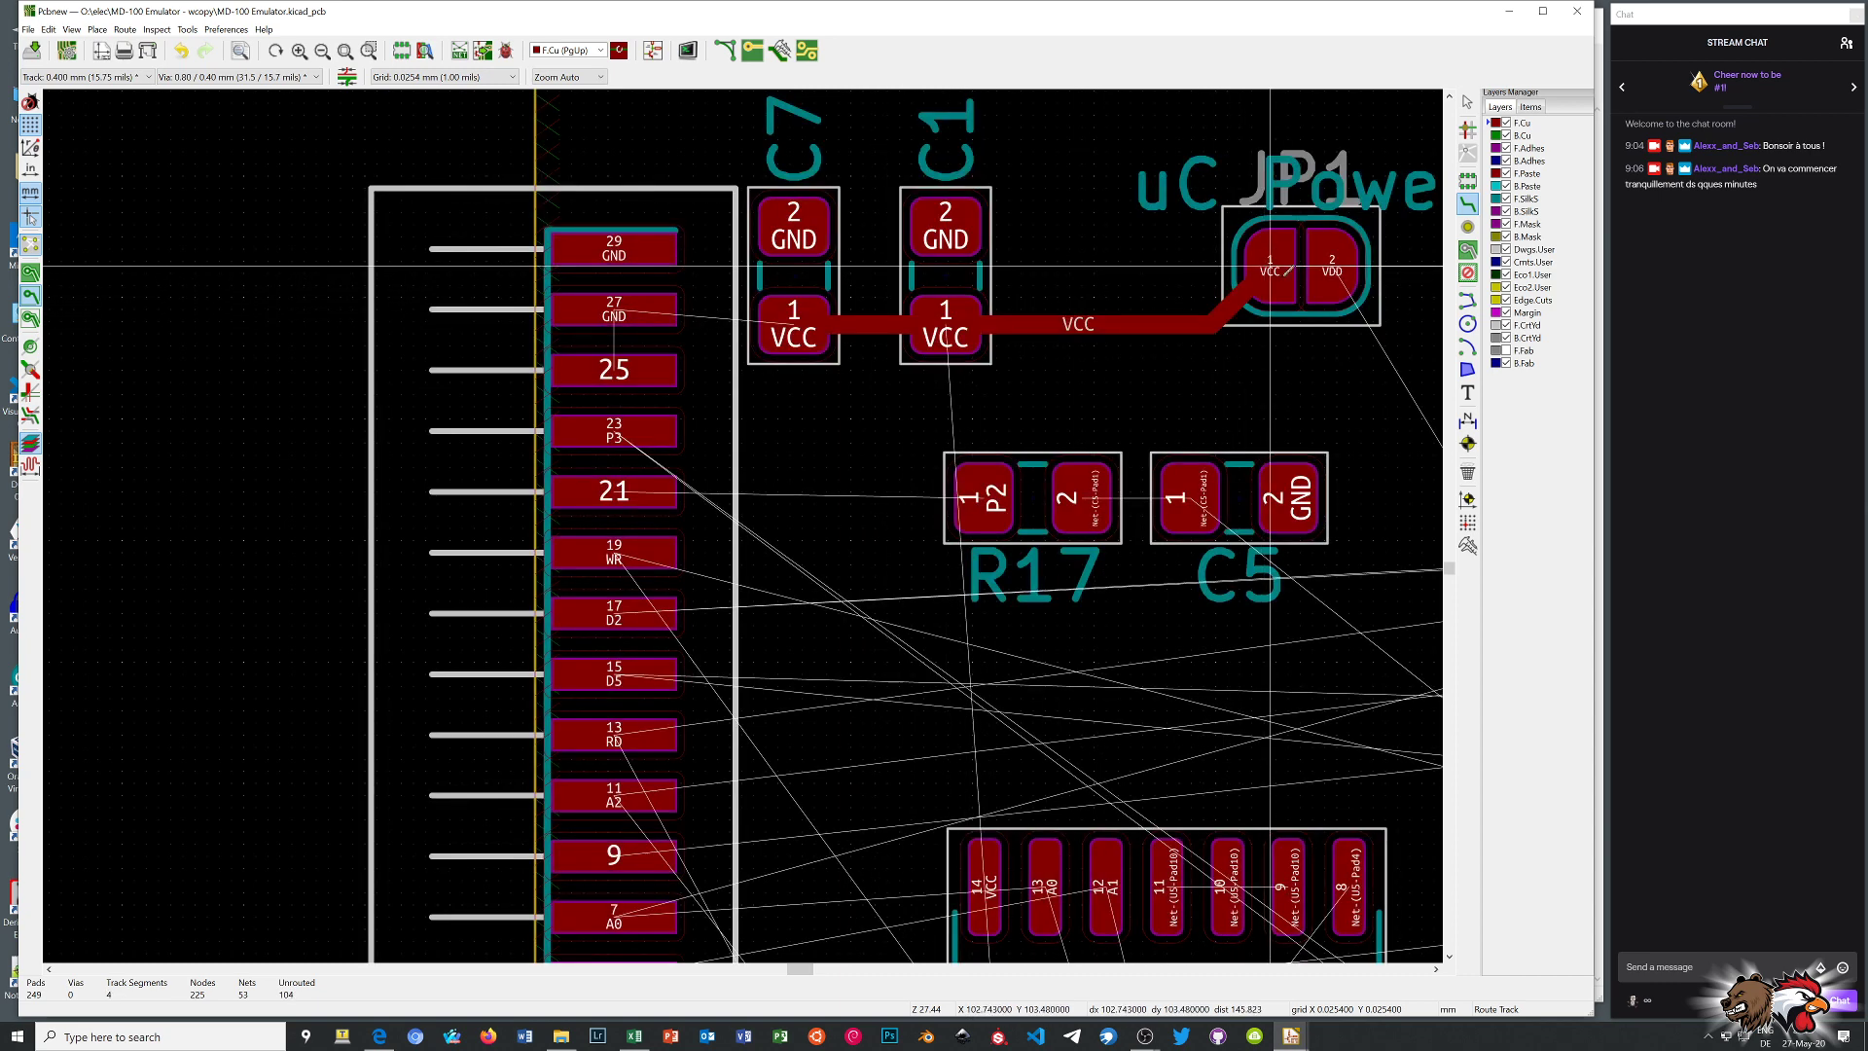
# Route front-copper tracks from R12 pad 2 to D1 pad 2 and from D1 pad 1 to R10 pad 2
pyautogui.scroll(-3, 1269, 264)
pyautogui.scroll(1, 818, 635)
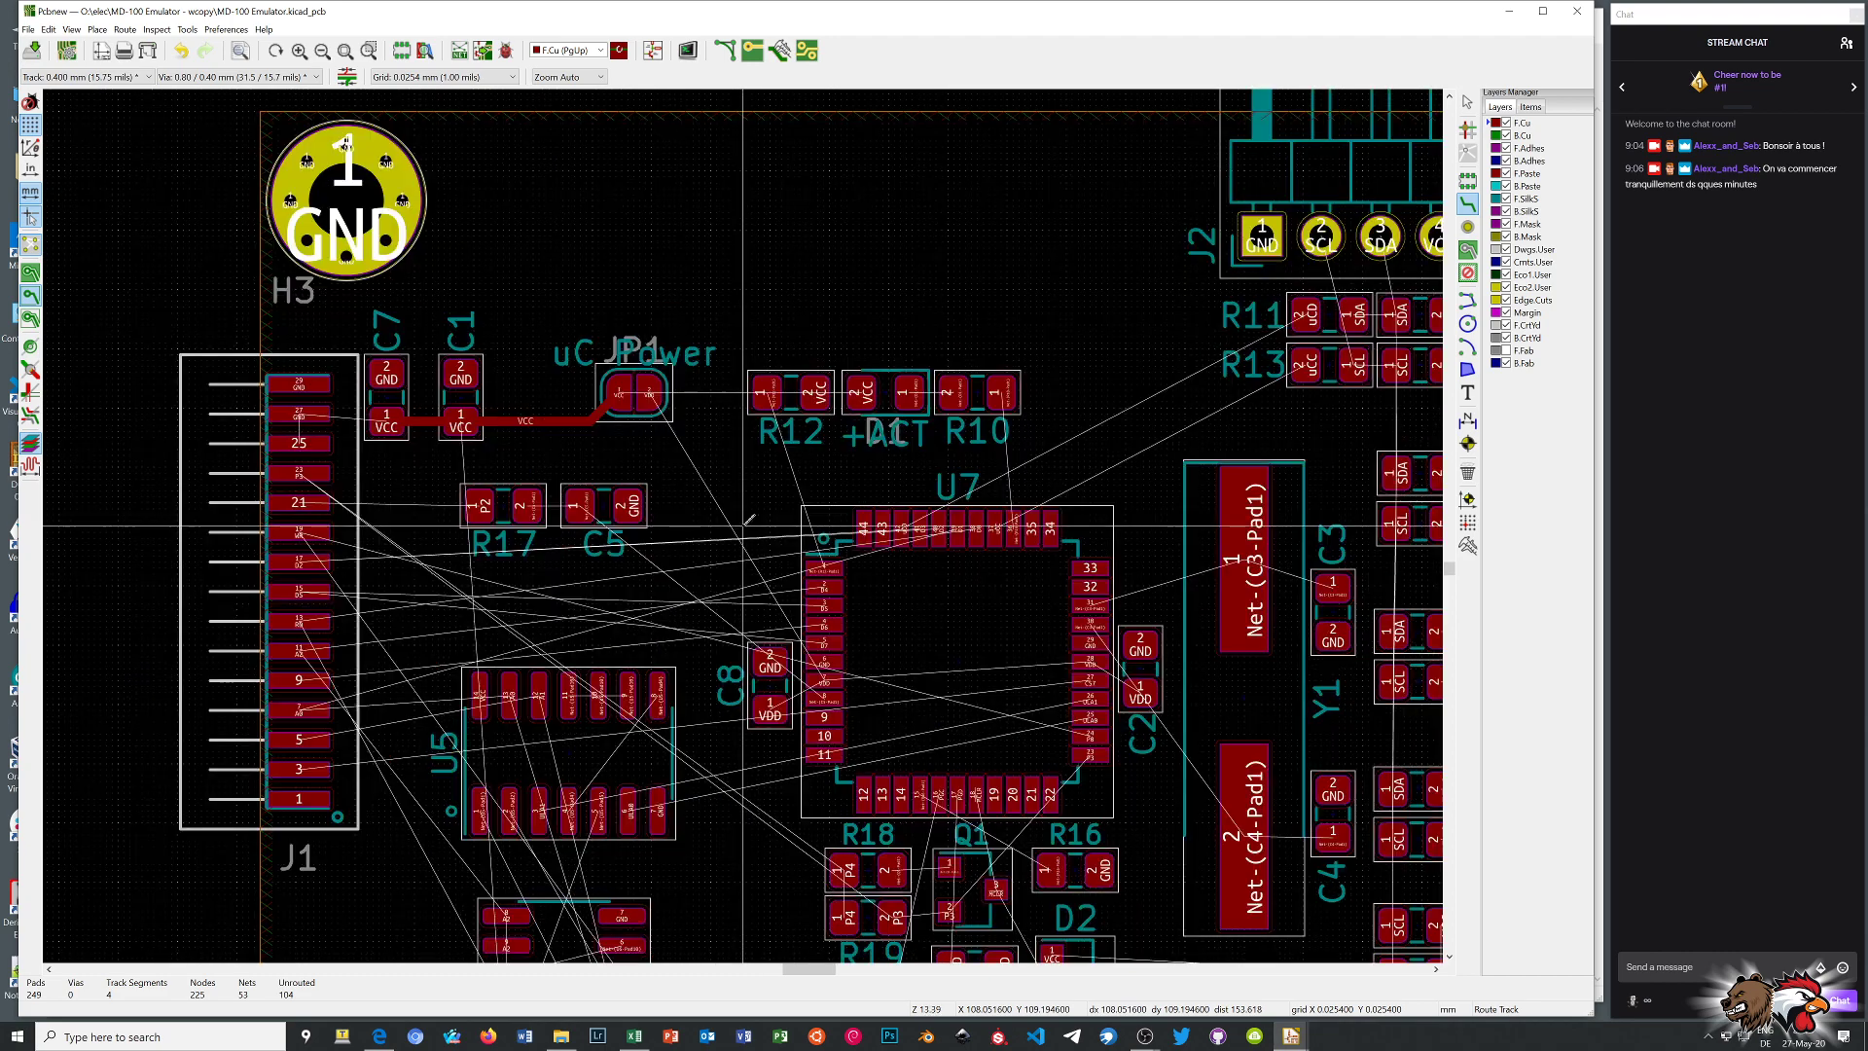
pyautogui.scroll(3, 746, 521)
pyautogui.click(890, 253)
pyautogui.click(986, 253)
pyautogui.click(1084, 253)
pyautogui.click(1160, 253)
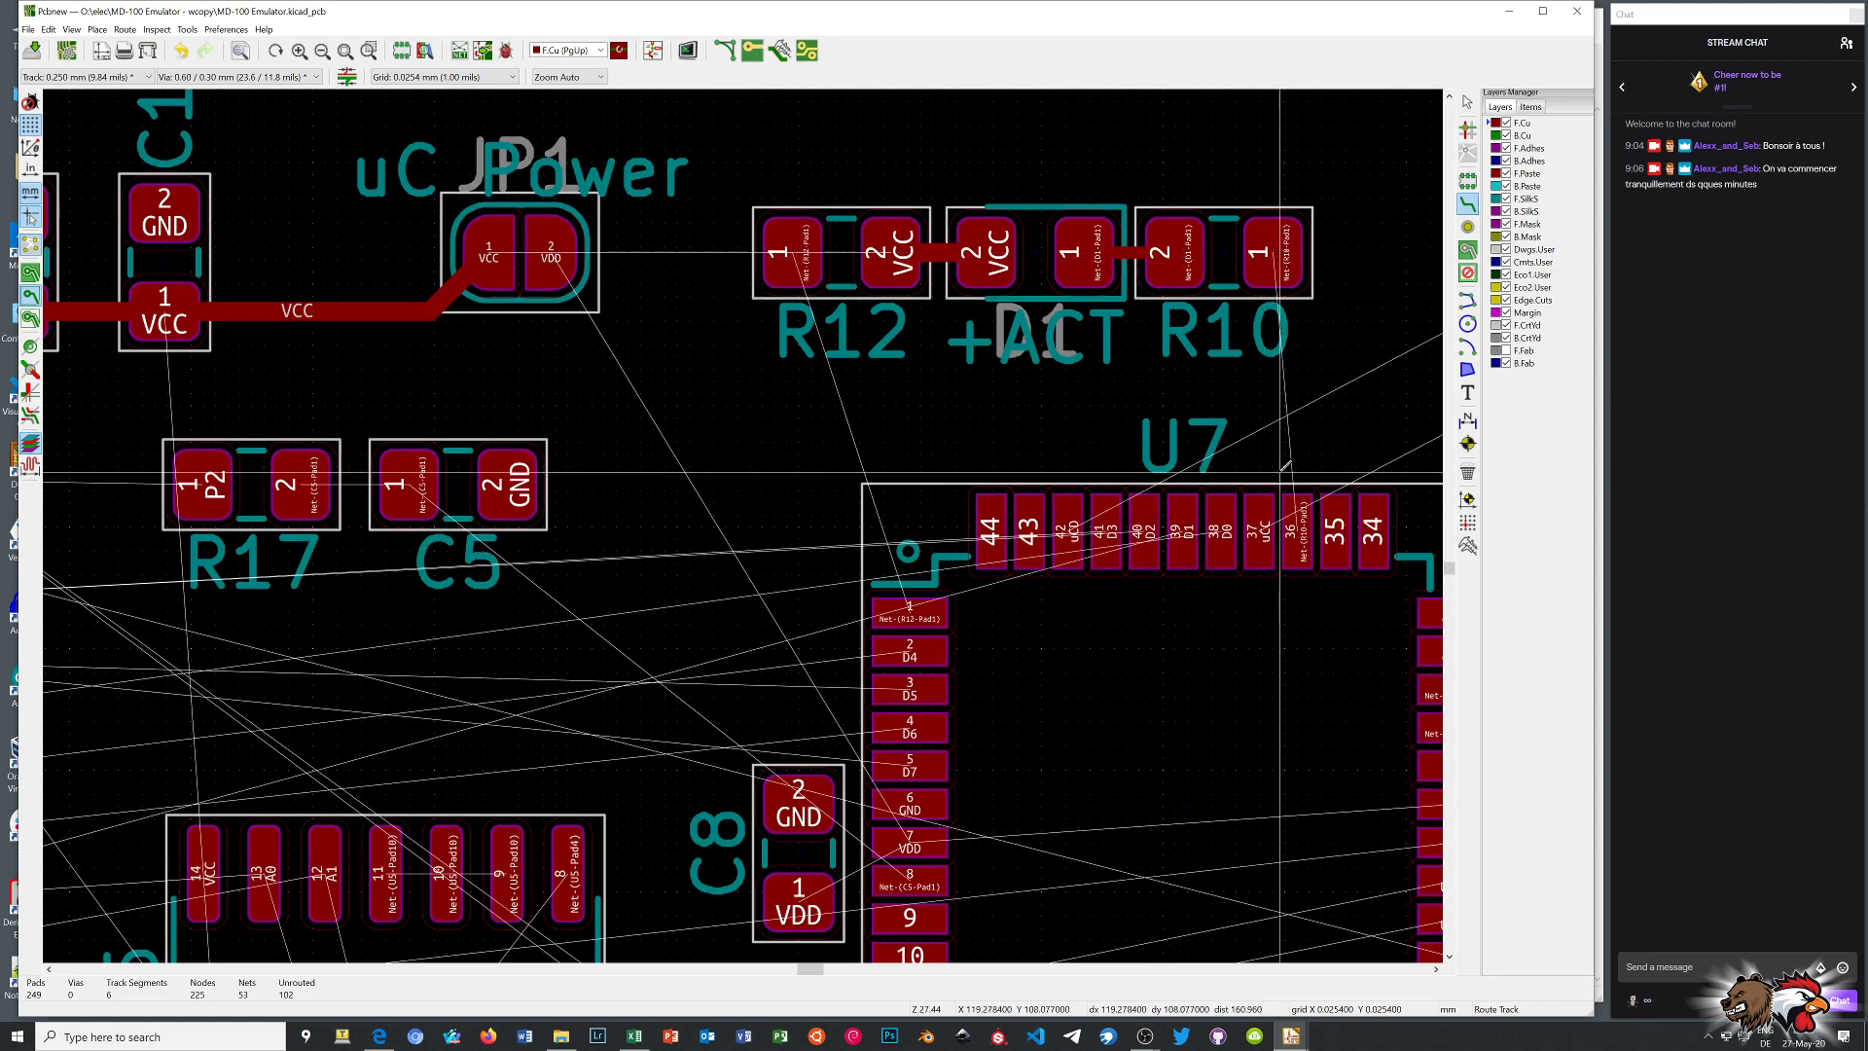
# Route the SDA track from J2 pin 3 to R11 pad 1, and branch it to R1 pad 1
pyautogui.scroll(-1, 1273, 292)
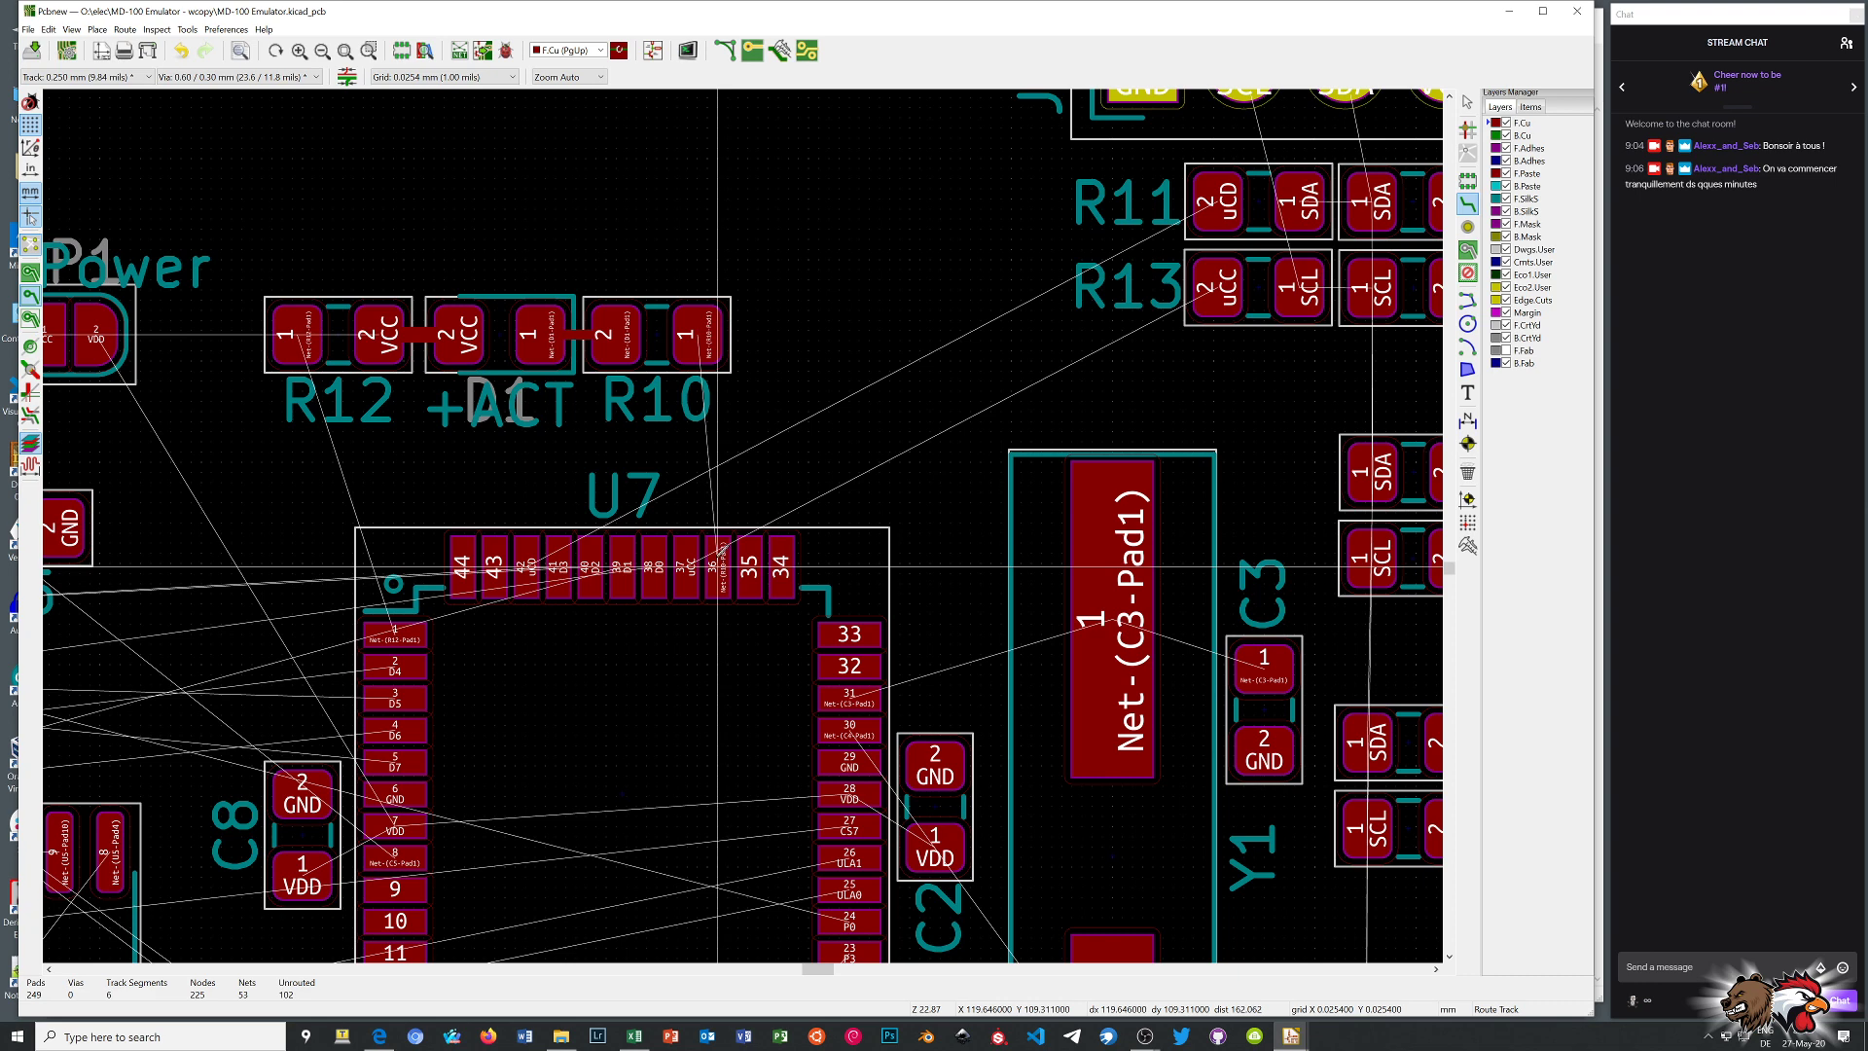
pyautogui.scroll(-6, 717, 564)
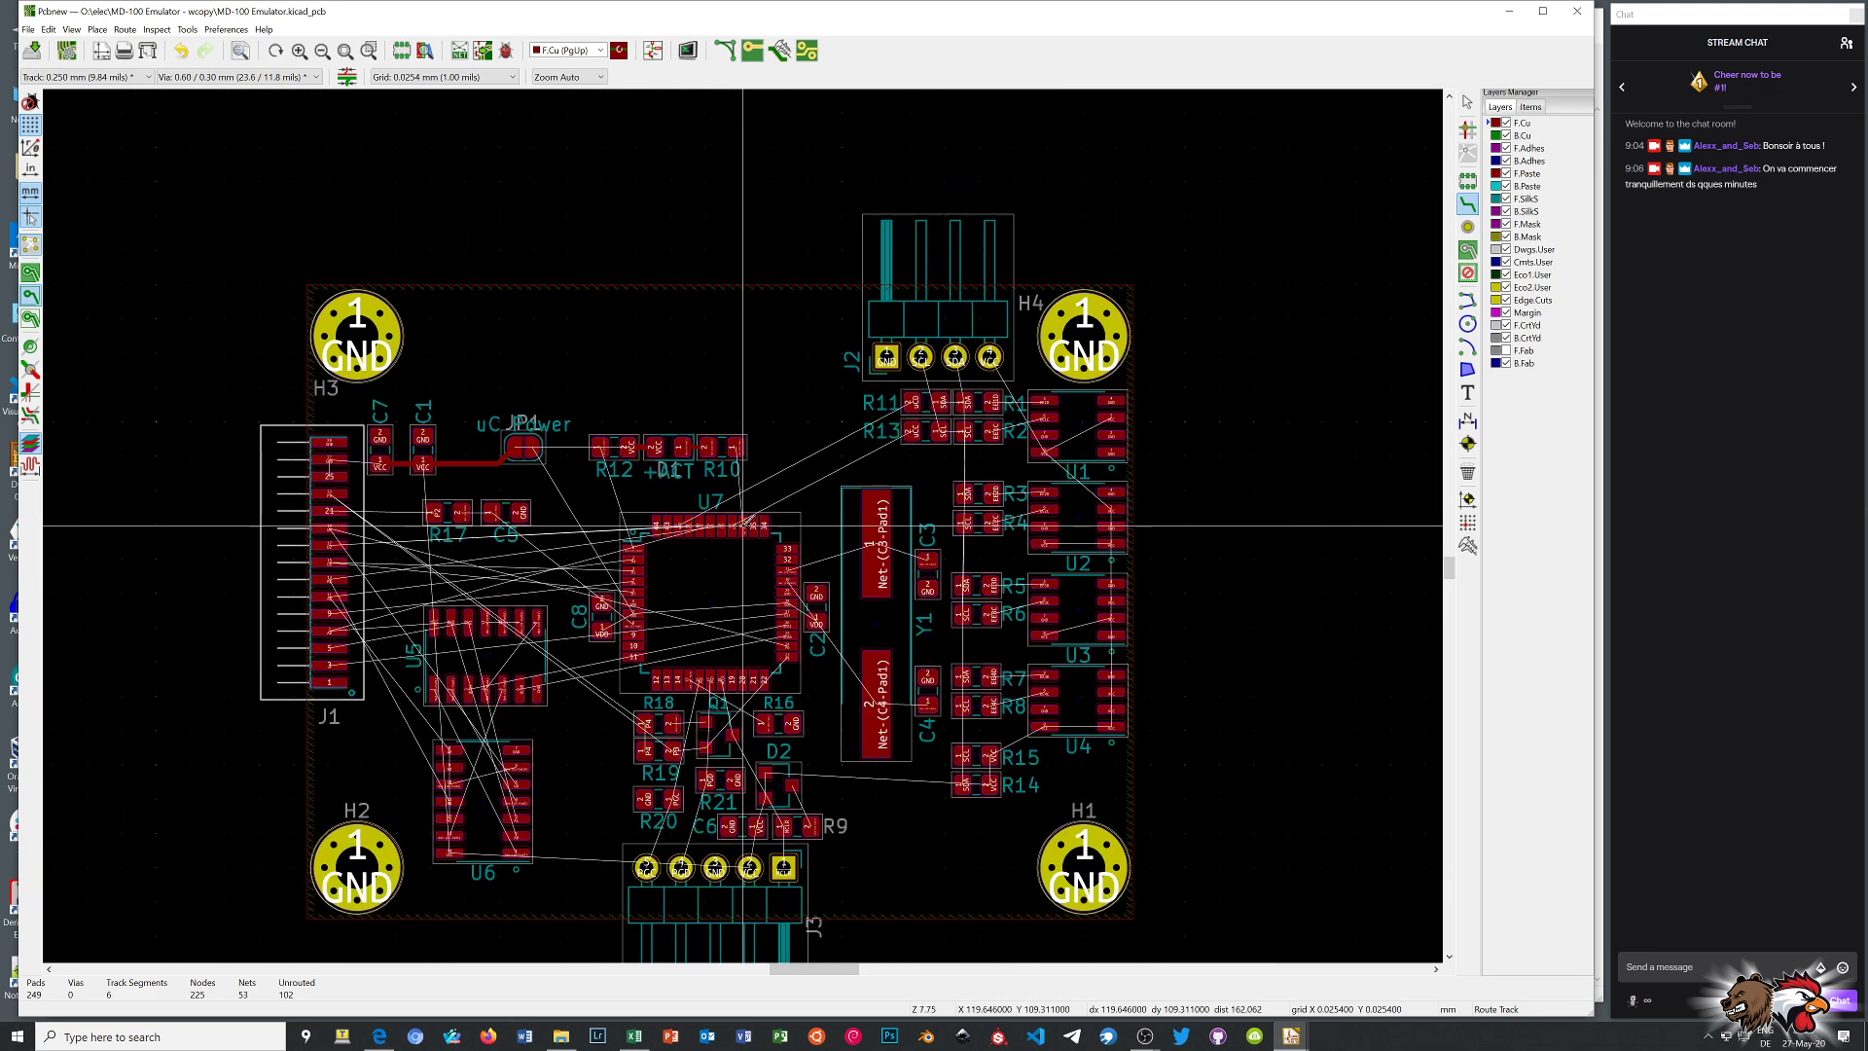
pyautogui.scroll(5, 939, 509)
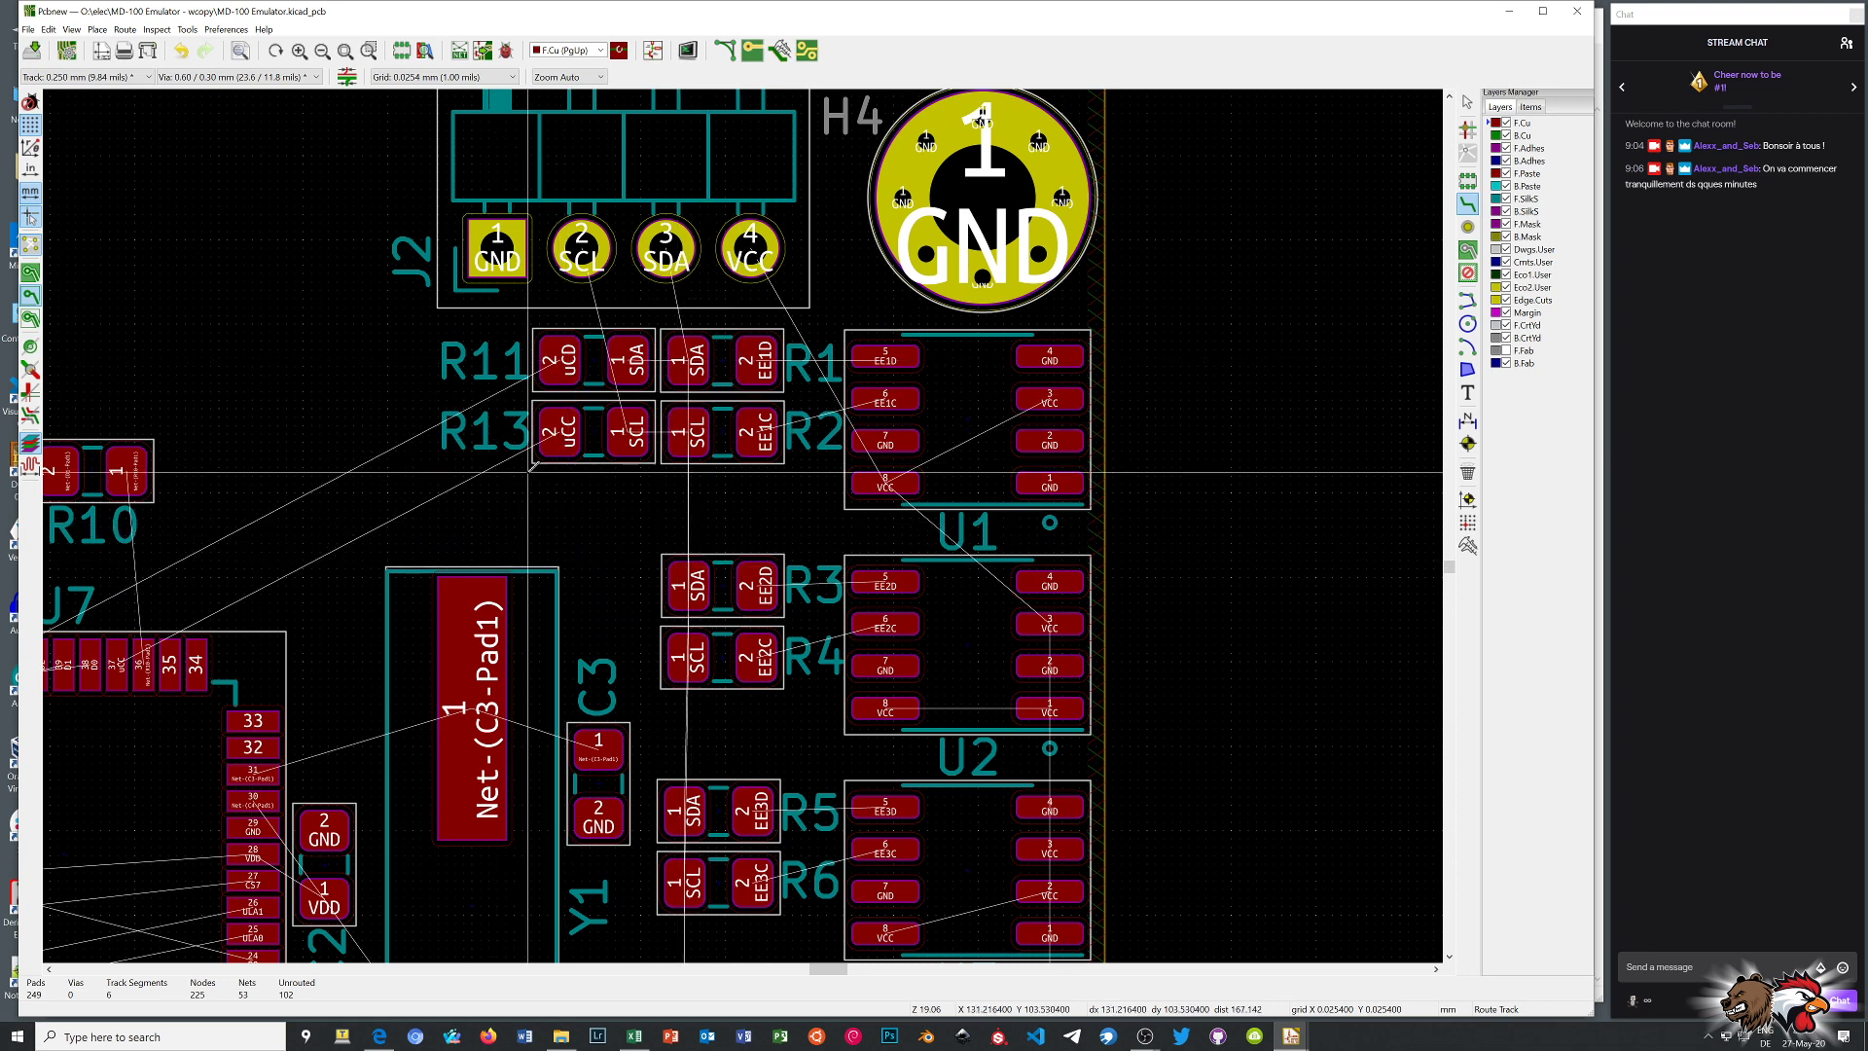
pyautogui.click(665, 248)
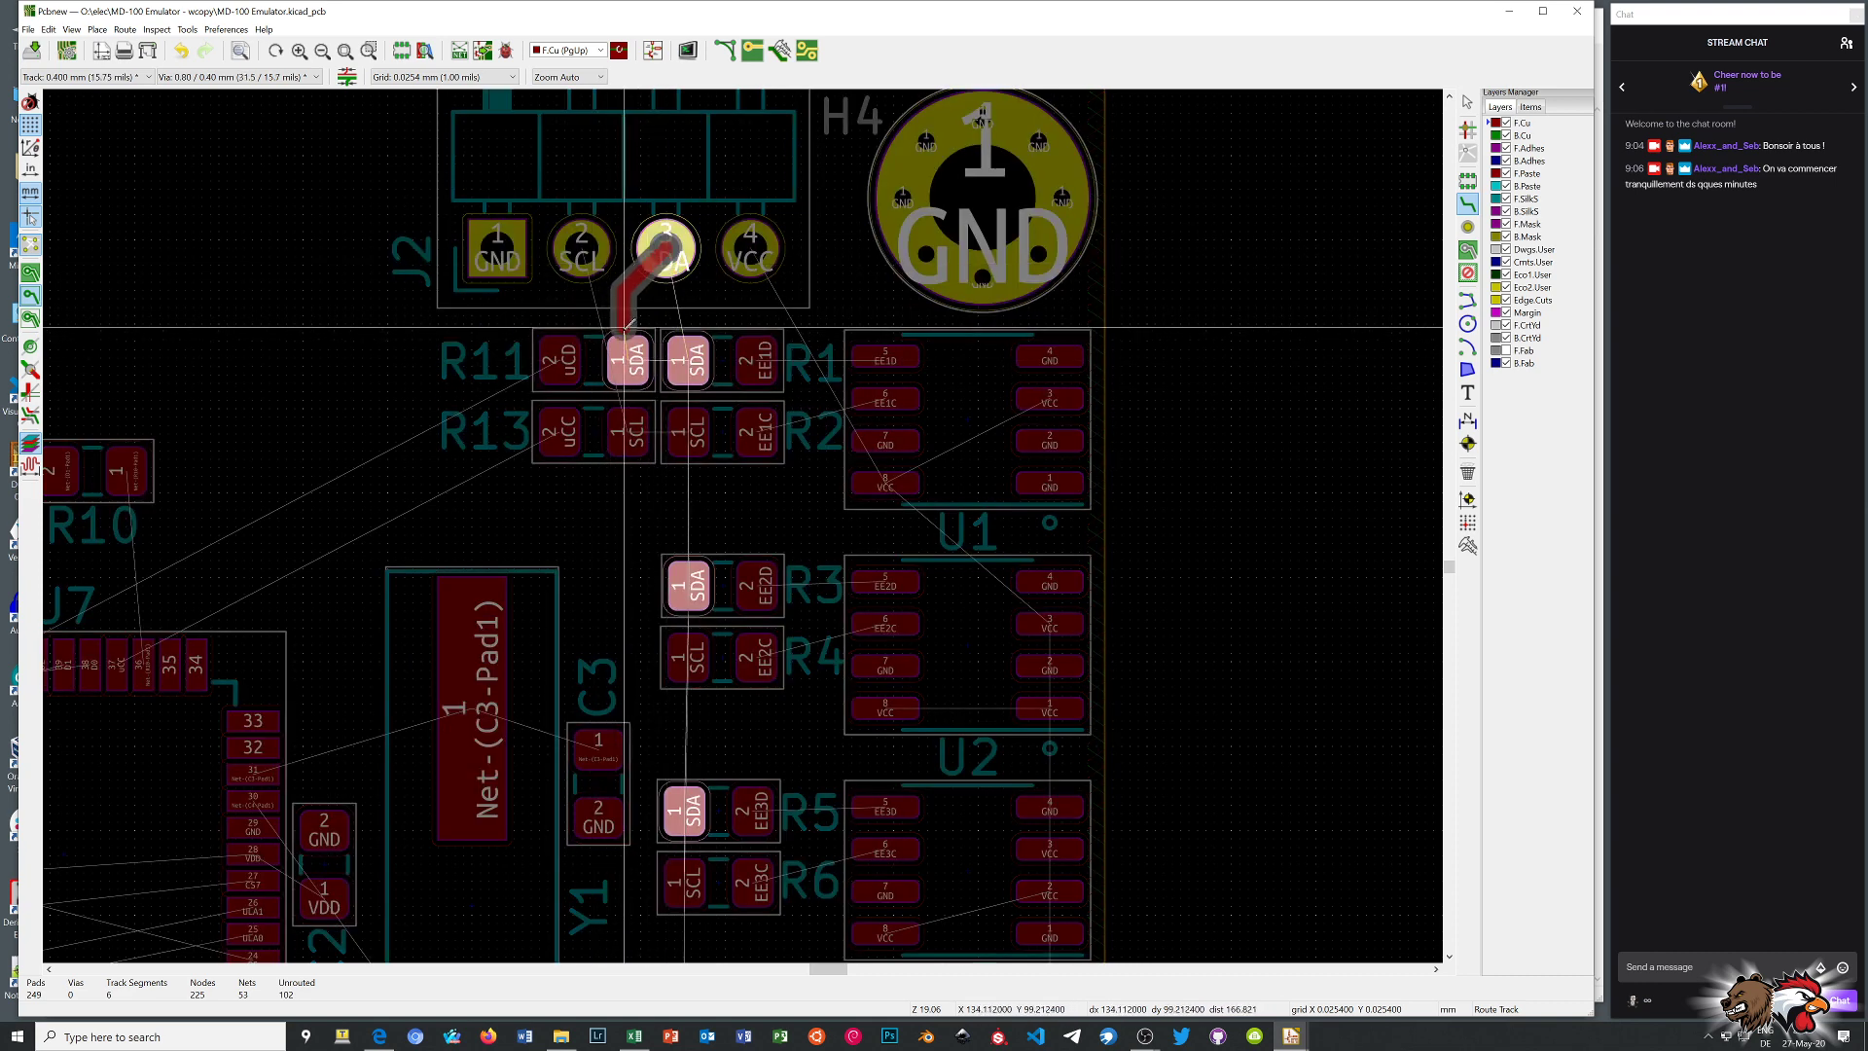
pyautogui.click(628, 360)
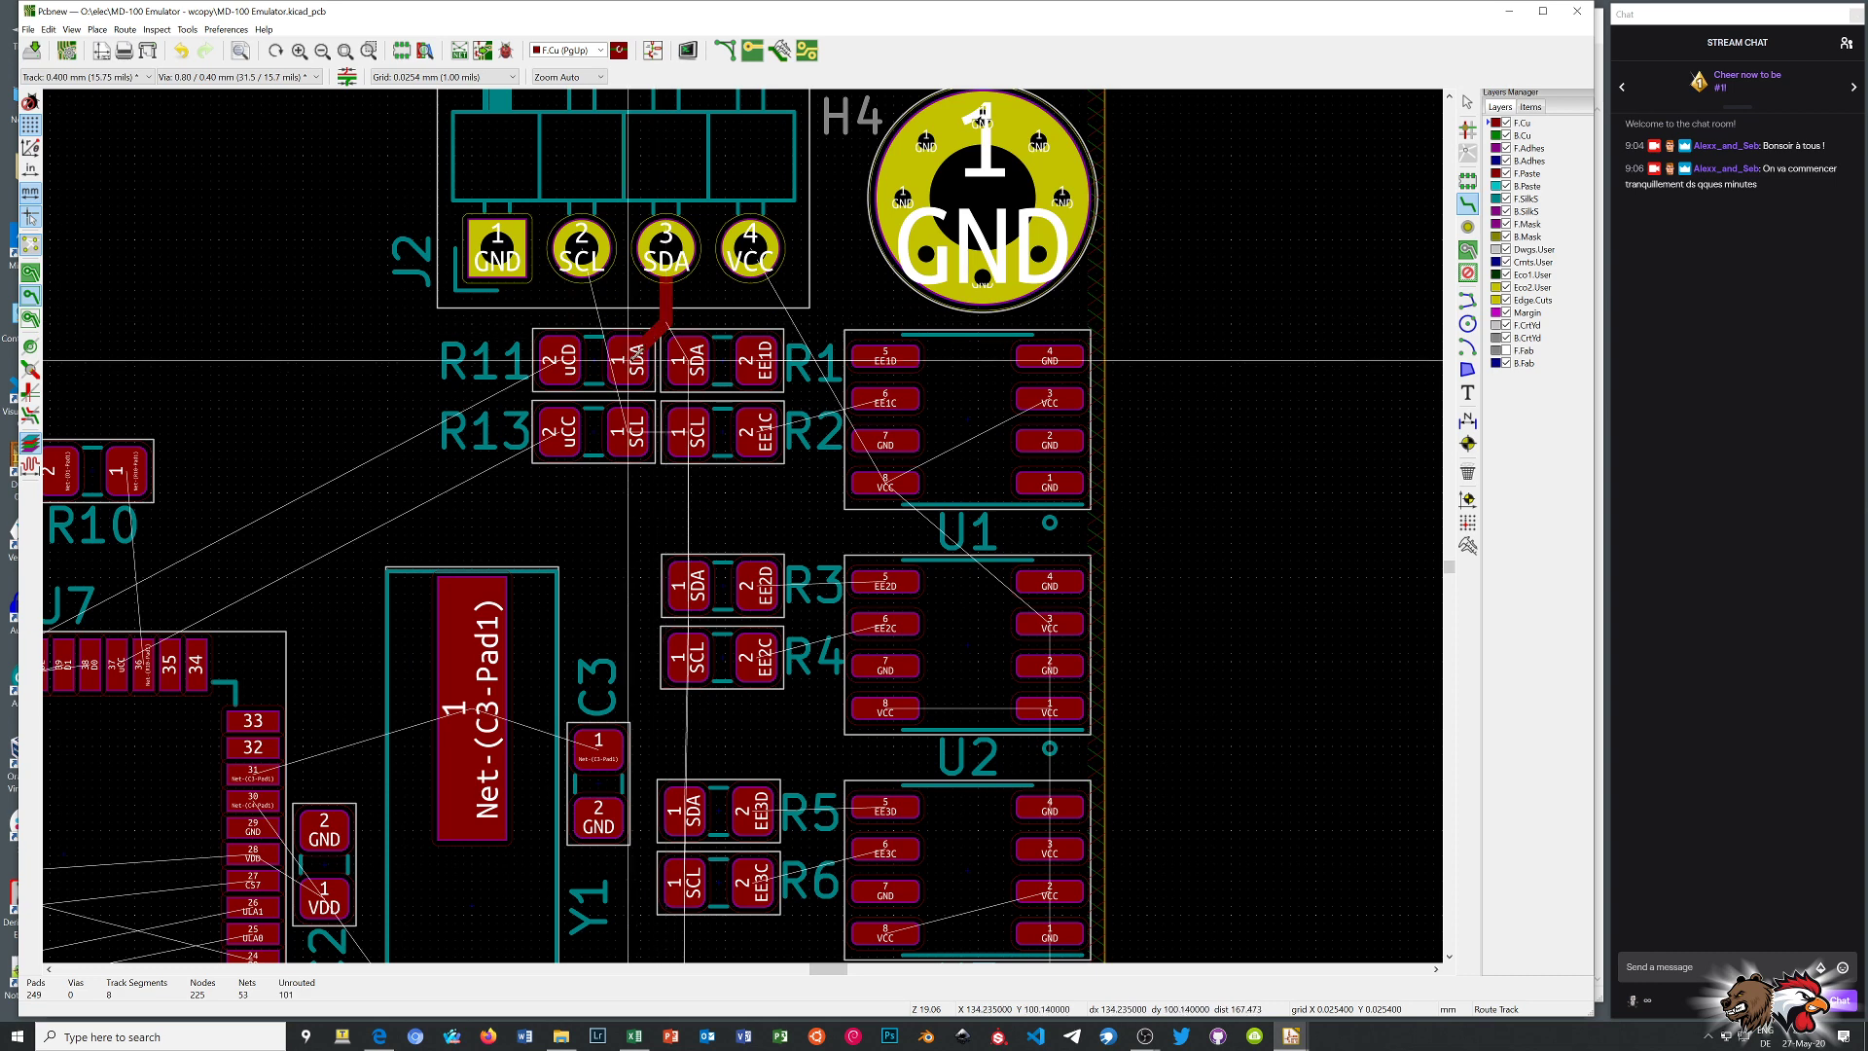
pyautogui.click(670, 320)
pyautogui.click(687, 360)
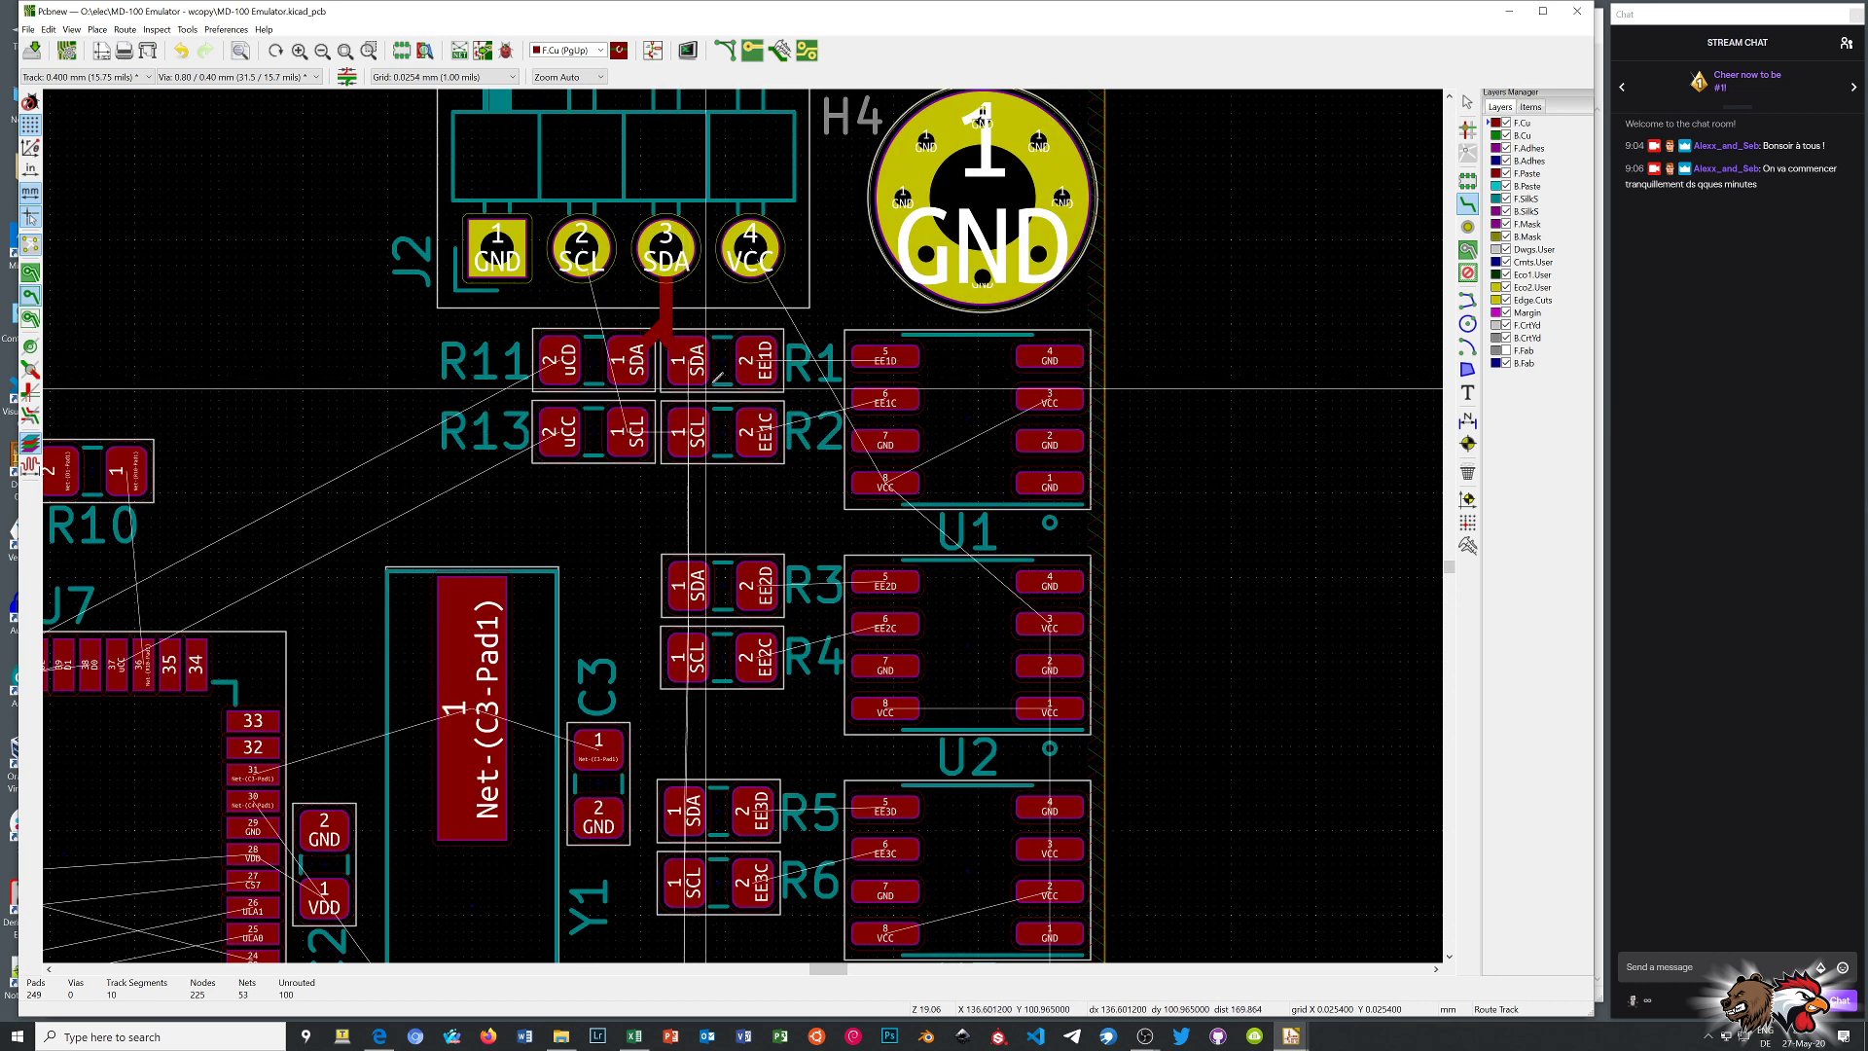
# Route front-copper tracks from R1 pad 2 to U1 pin 5 and from R2 pad 2 to U1 pin 6
pyautogui.click(765, 360)
pyautogui.click(887, 360)
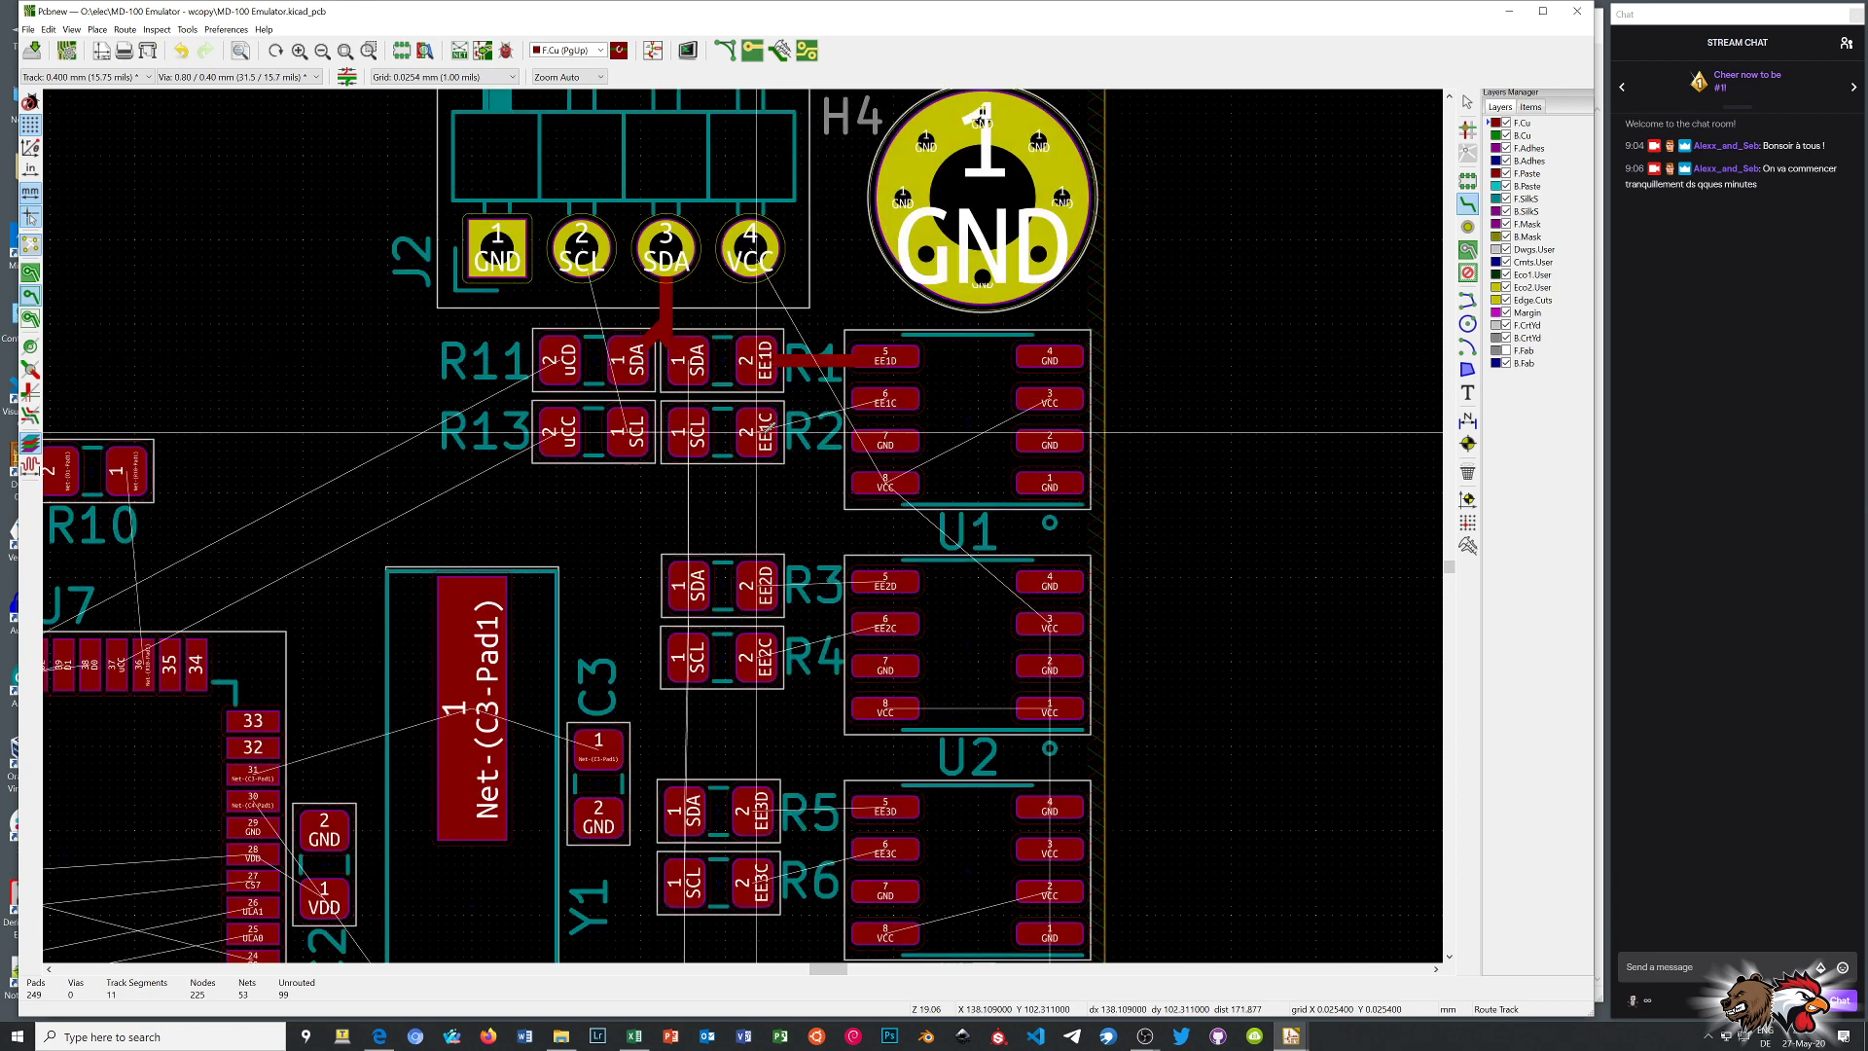
pyautogui.click(765, 432)
pyautogui.click(885, 401)
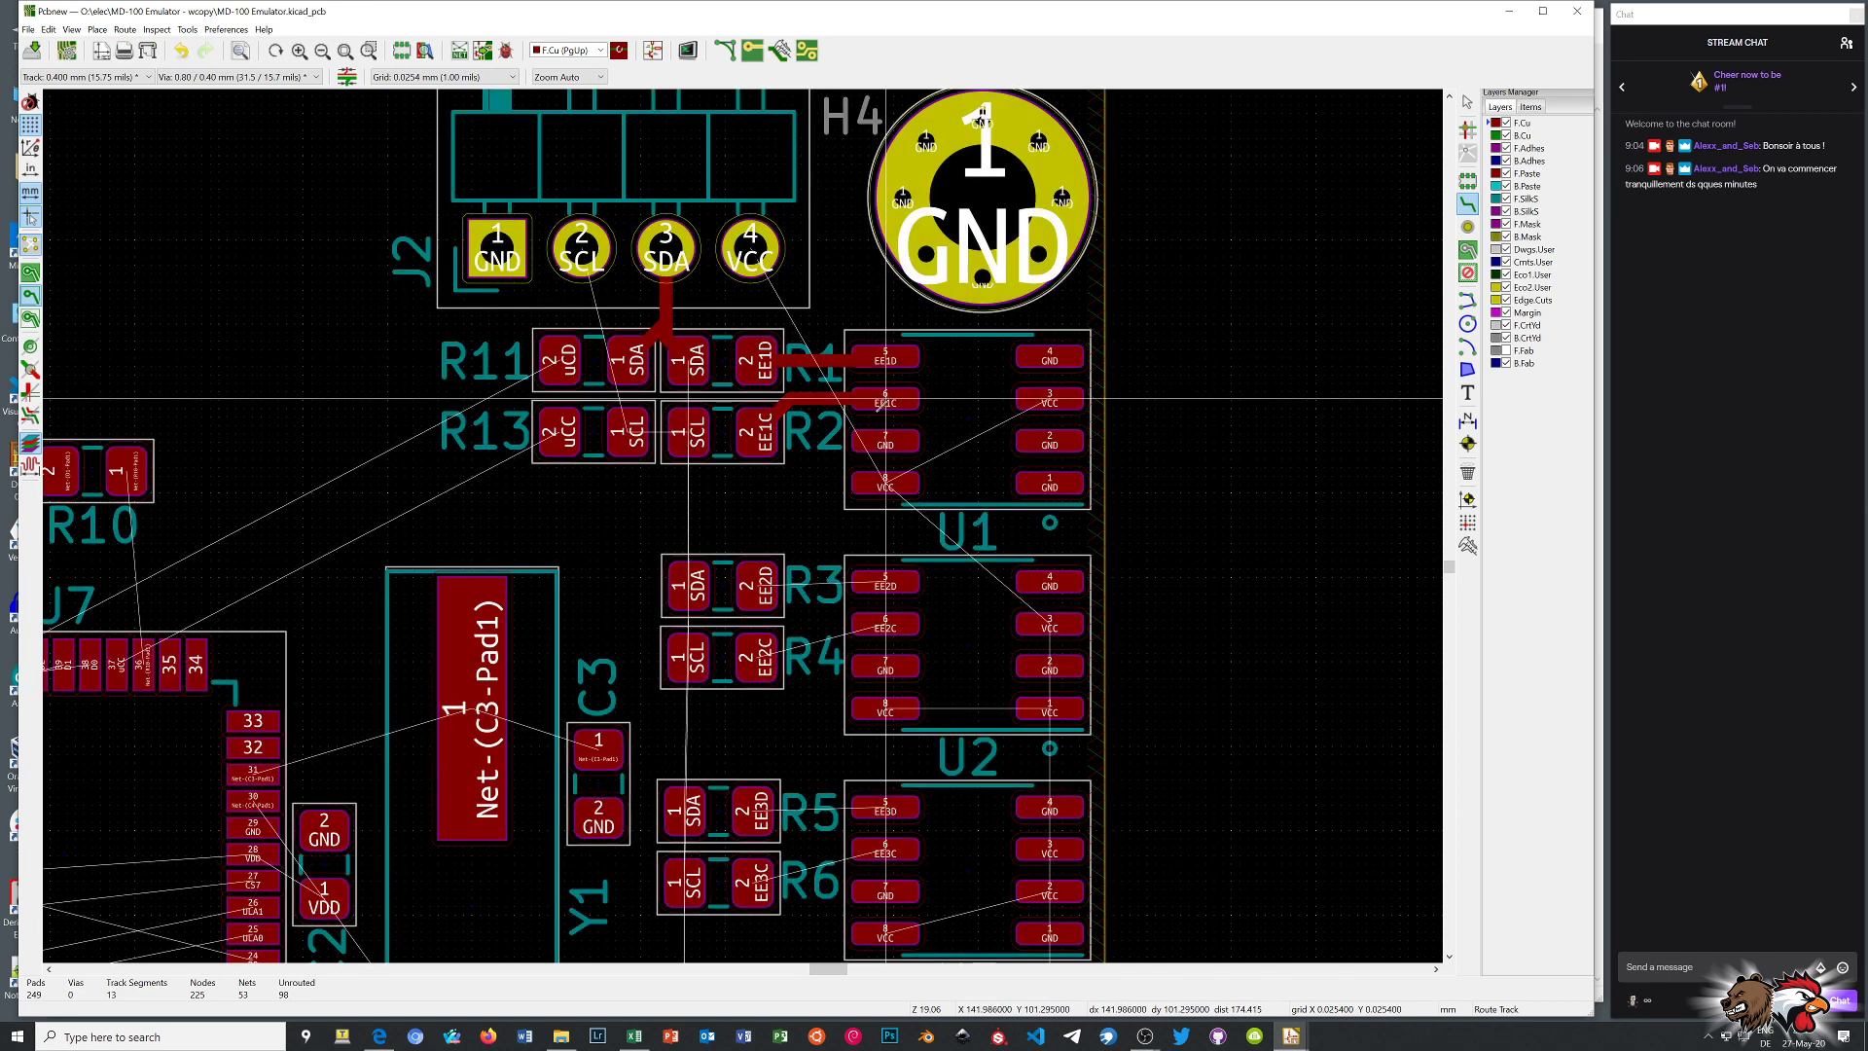
# Route front-copper tracks from R3 pad 2 to U2 pin 5 and from R4 pad 2 to U2 pin 6
pyautogui.click(765, 584)
pyautogui.click(886, 583)
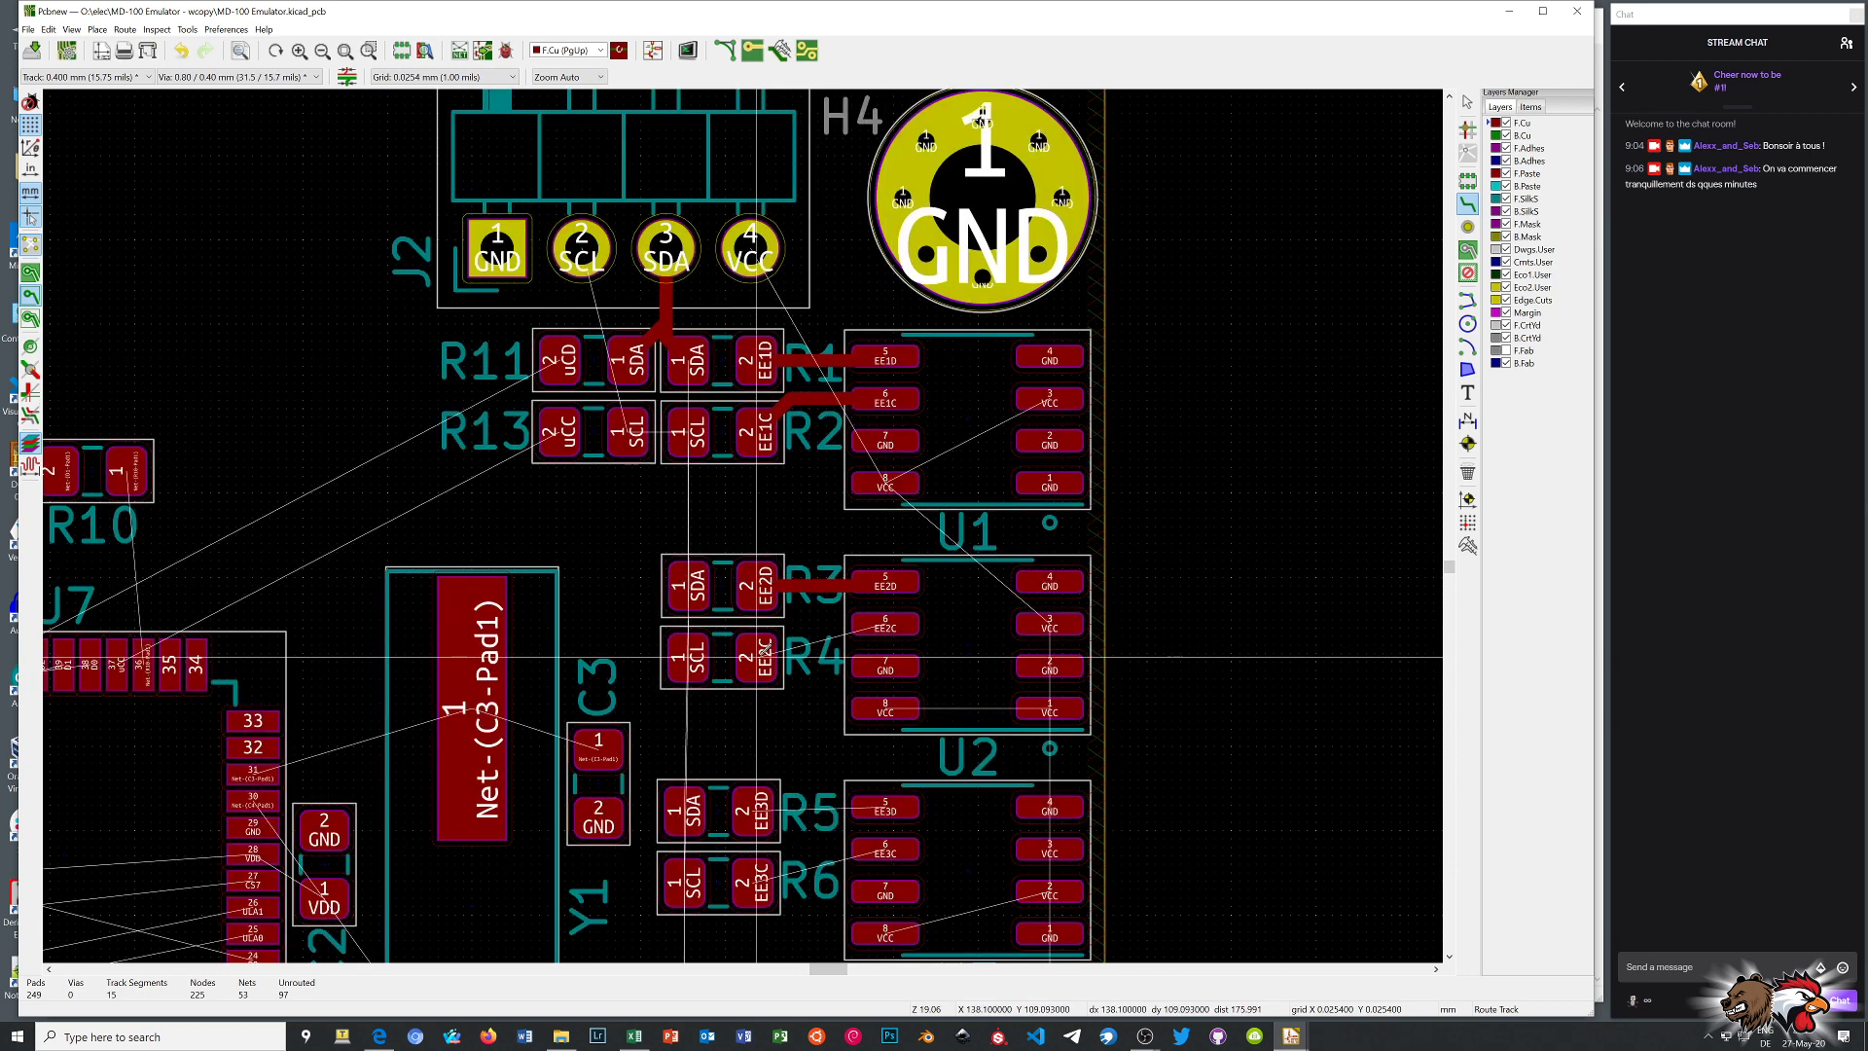
pyautogui.click(765, 656)
pyautogui.click(885, 626)
# Route front-copper tracks from R7 pad 2 to U4 pin 5 and from R8 pad 2 to U4 pin 6
pyautogui.scroll(-1, 837, 691)
pyautogui.scroll(-8, 748, 521)
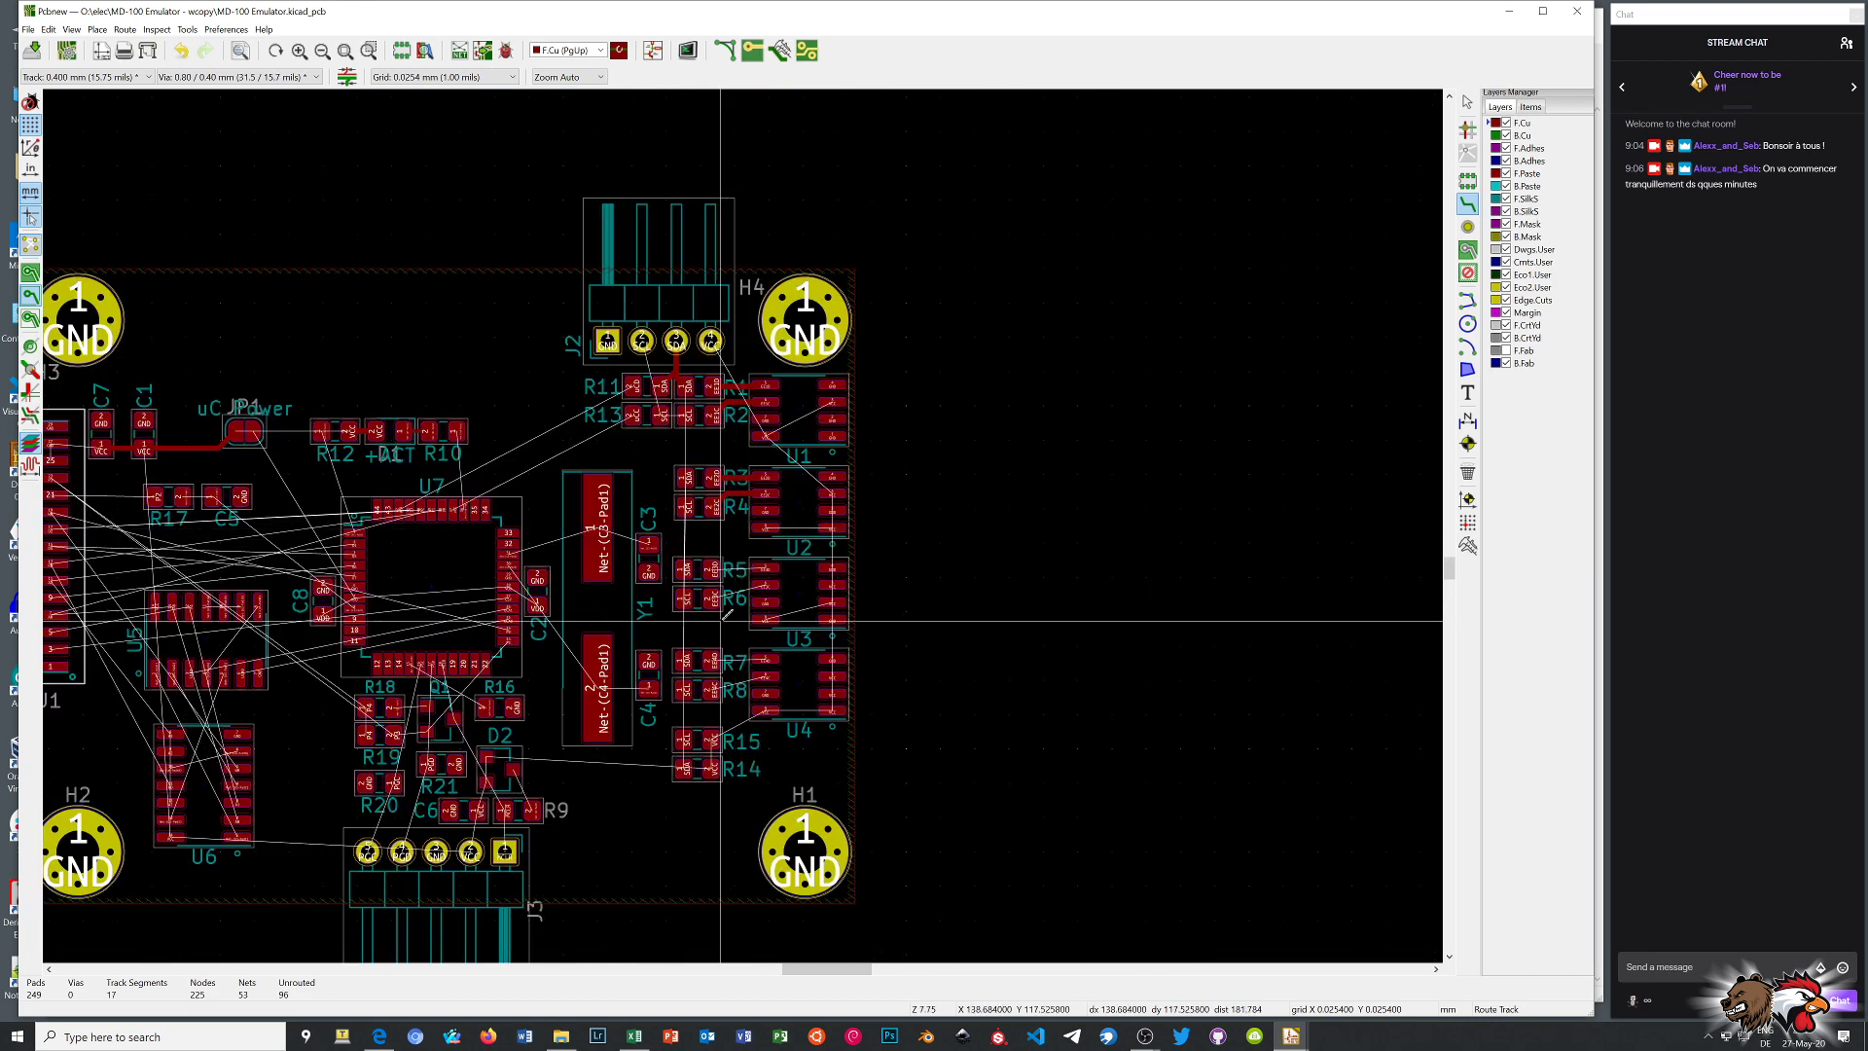
pyautogui.scroll(9, 775, 474)
pyautogui.click(778, 496)
pyautogui.click(891, 497)
pyautogui.click(778, 564)
pyautogui.click(887, 535)
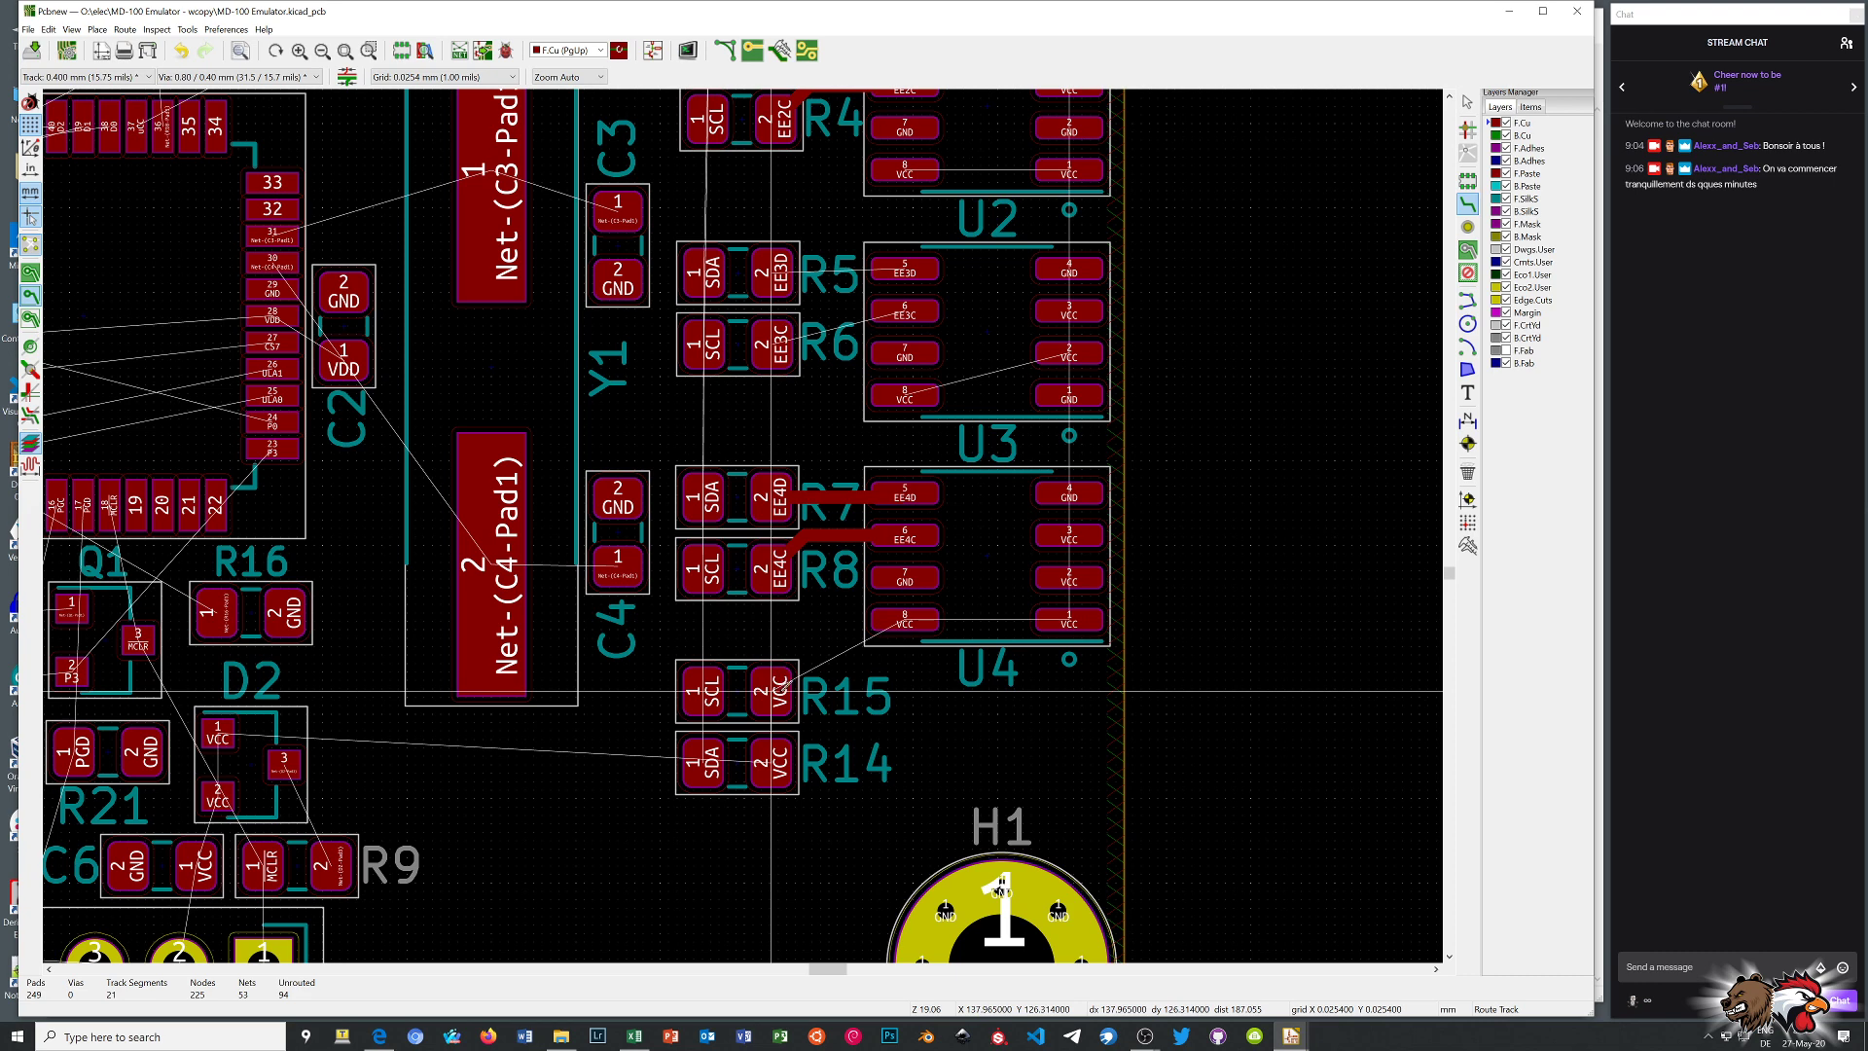
# Route the SDA track from R1 pad 1 down between the resistor pads to R3 pad 1 and R5 pad 1
pyautogui.scroll(-4, 772, 691)
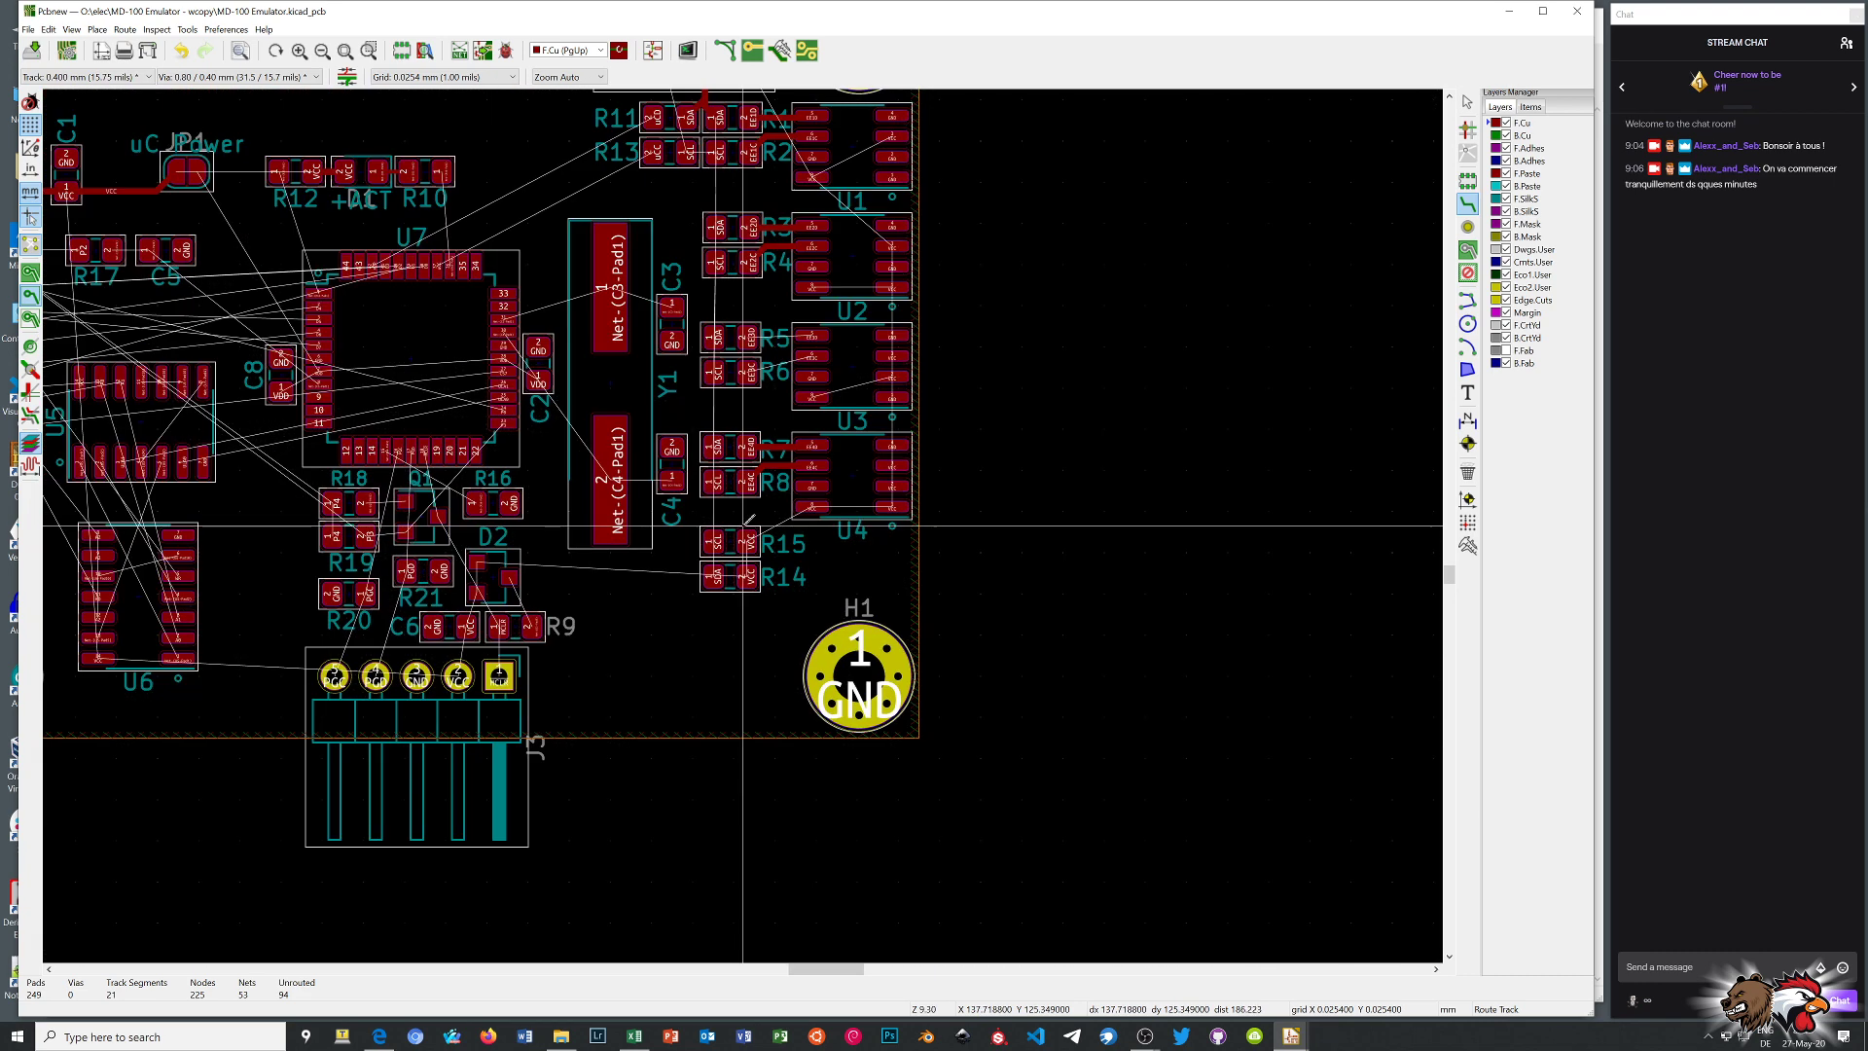
pyautogui.scroll(4, 748, 398)
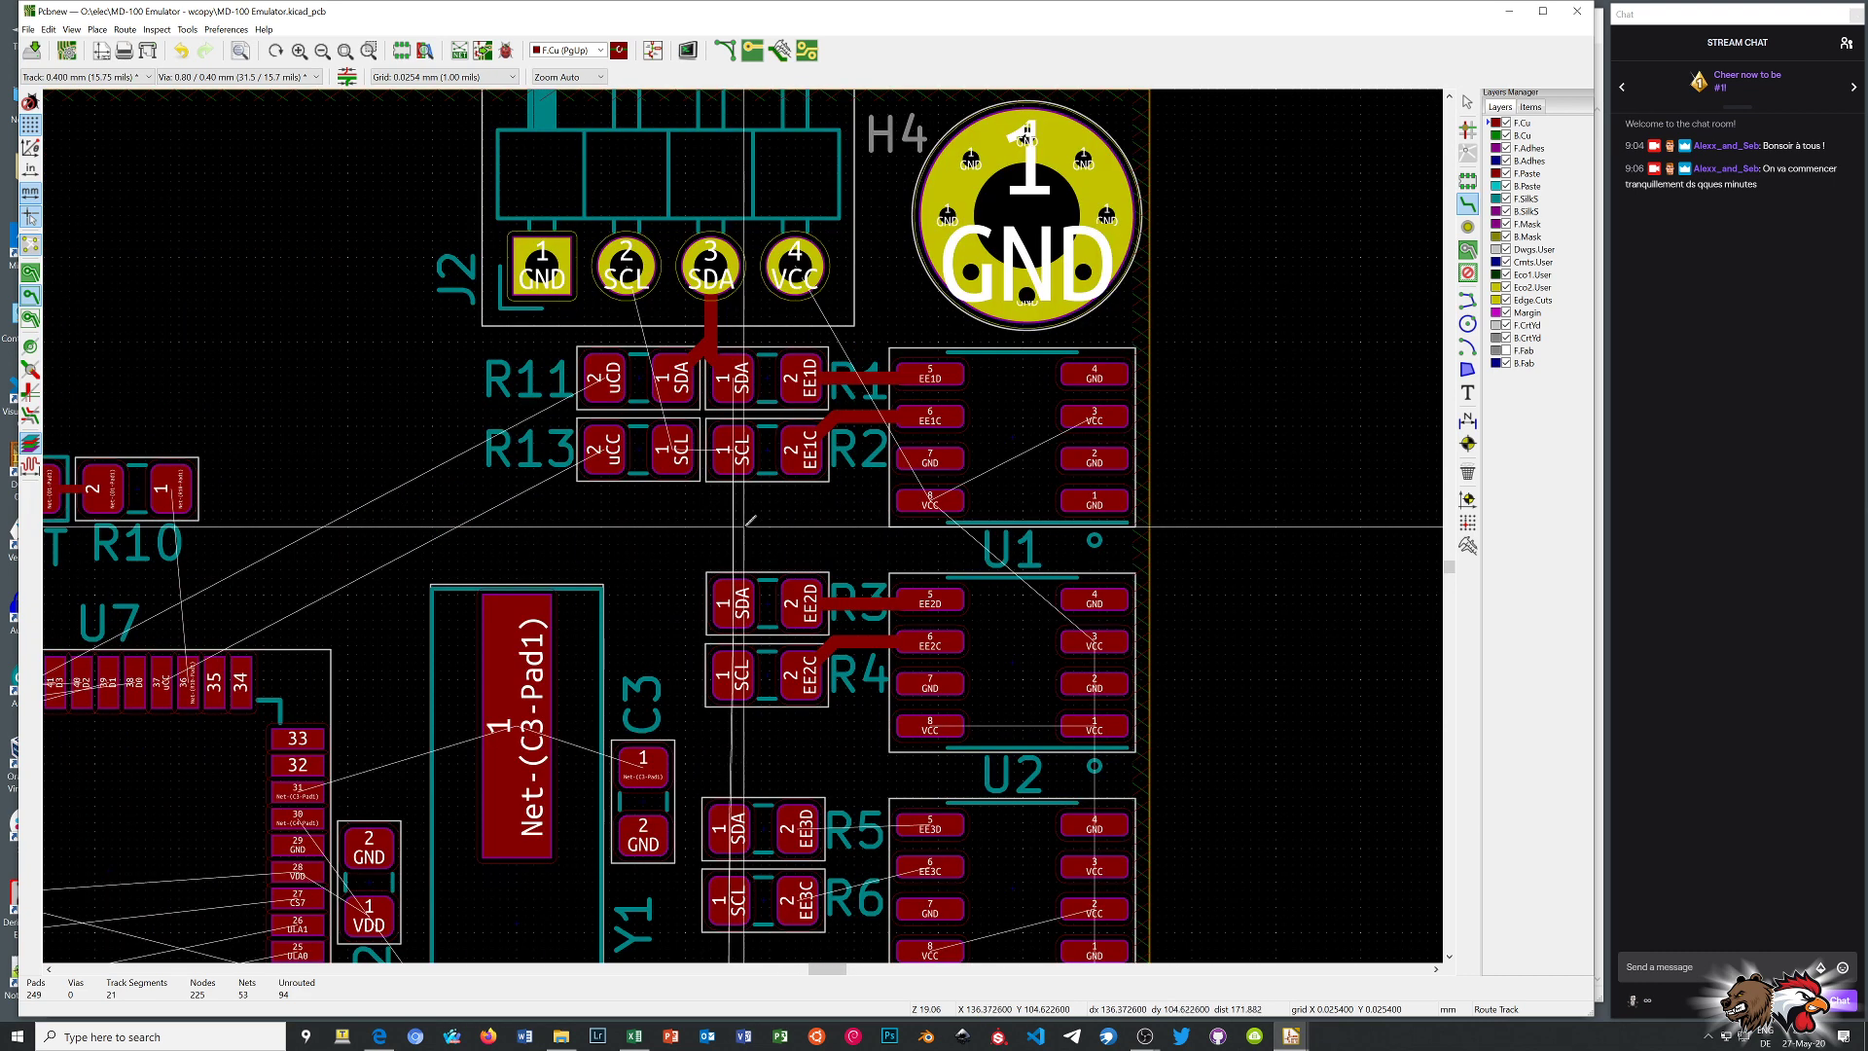
pyautogui.click(745, 375)
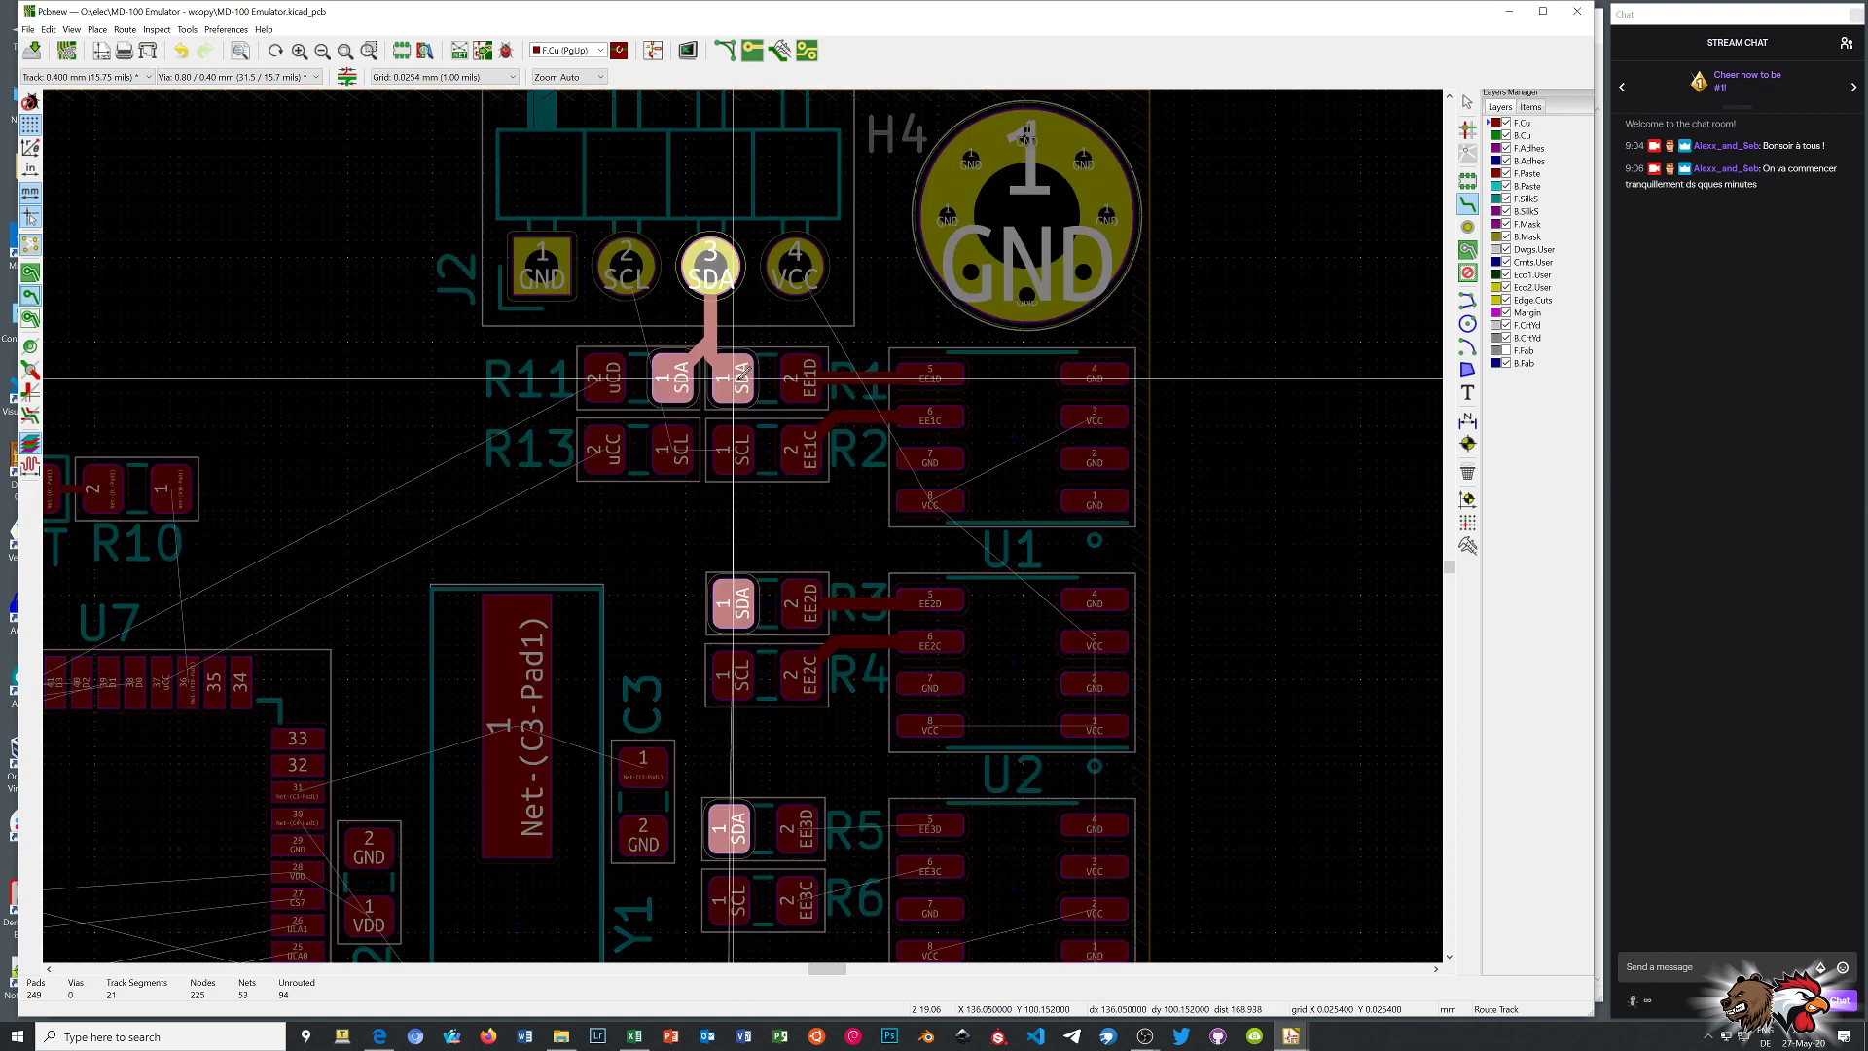
pyautogui.click(769, 564)
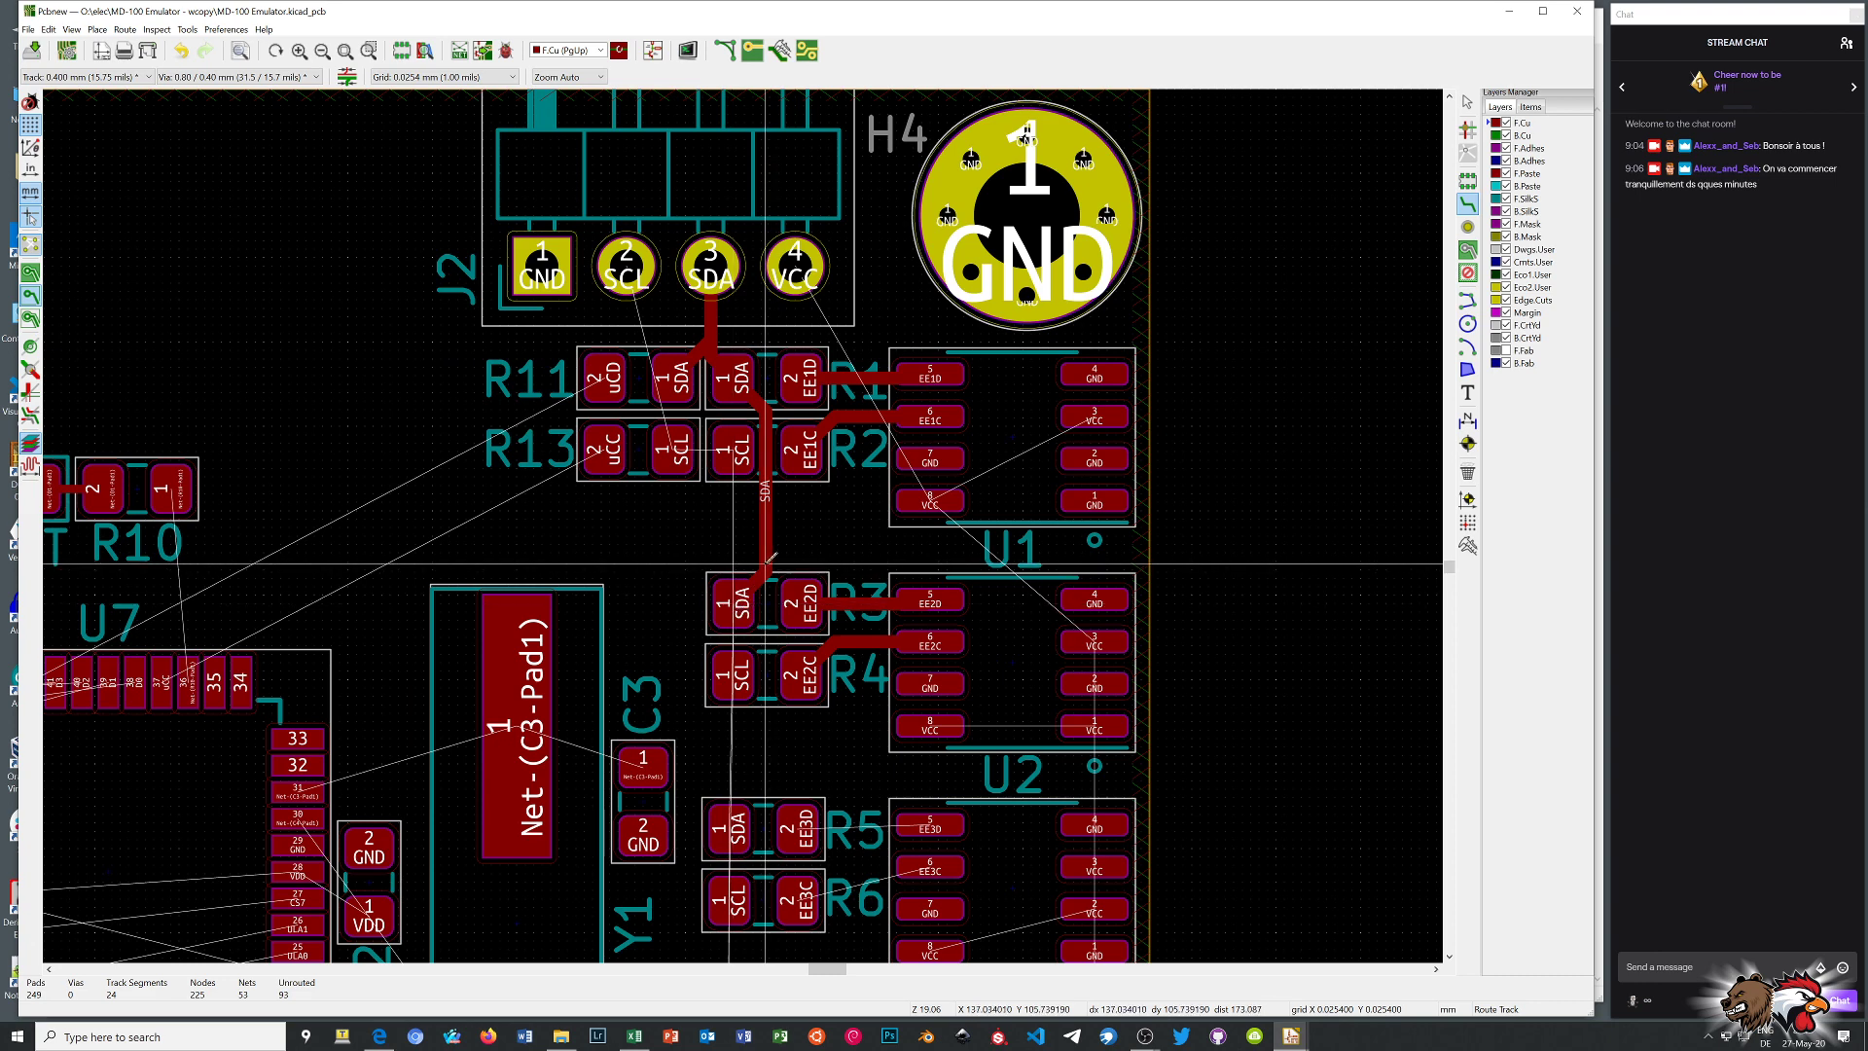
pyautogui.click(742, 604)
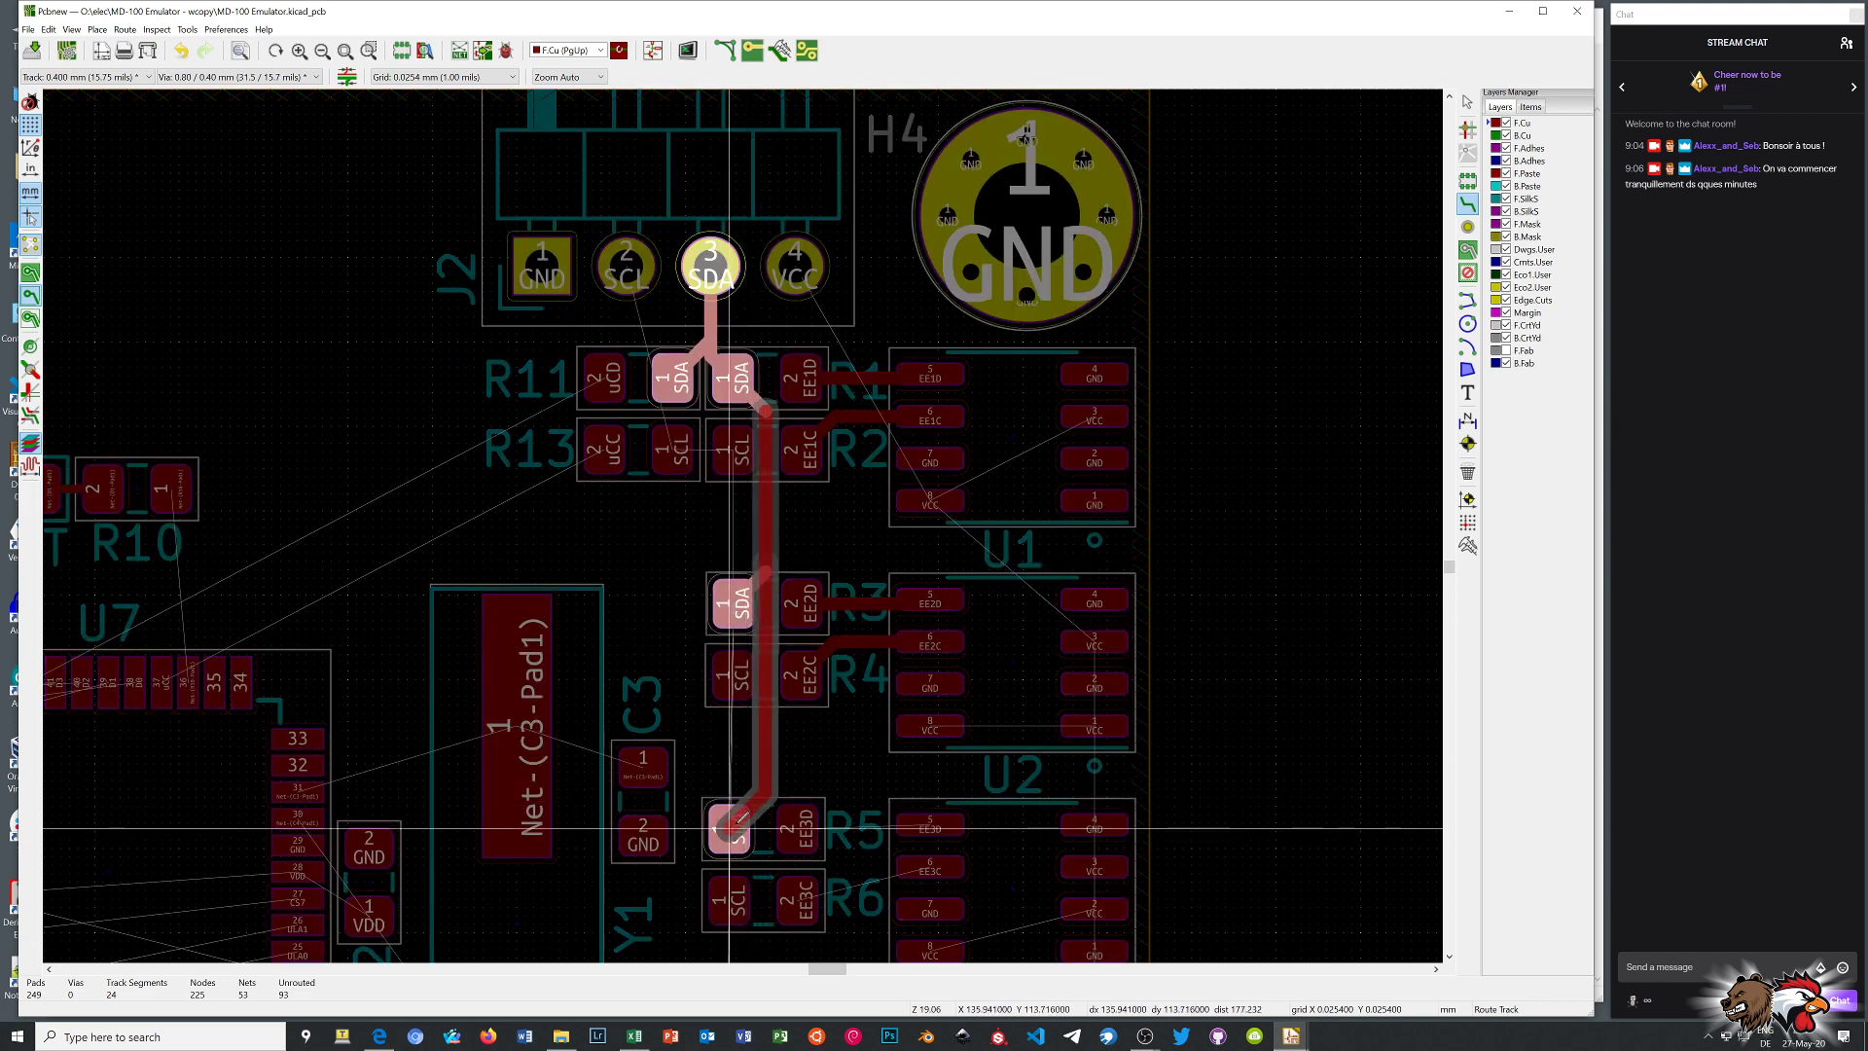
pyautogui.click(736, 829)
# Extend the SDA track from beside R5 down between the resistor pads to R7 pad 1 and R14 pad 1
pyautogui.scroll(-1, 736, 829)
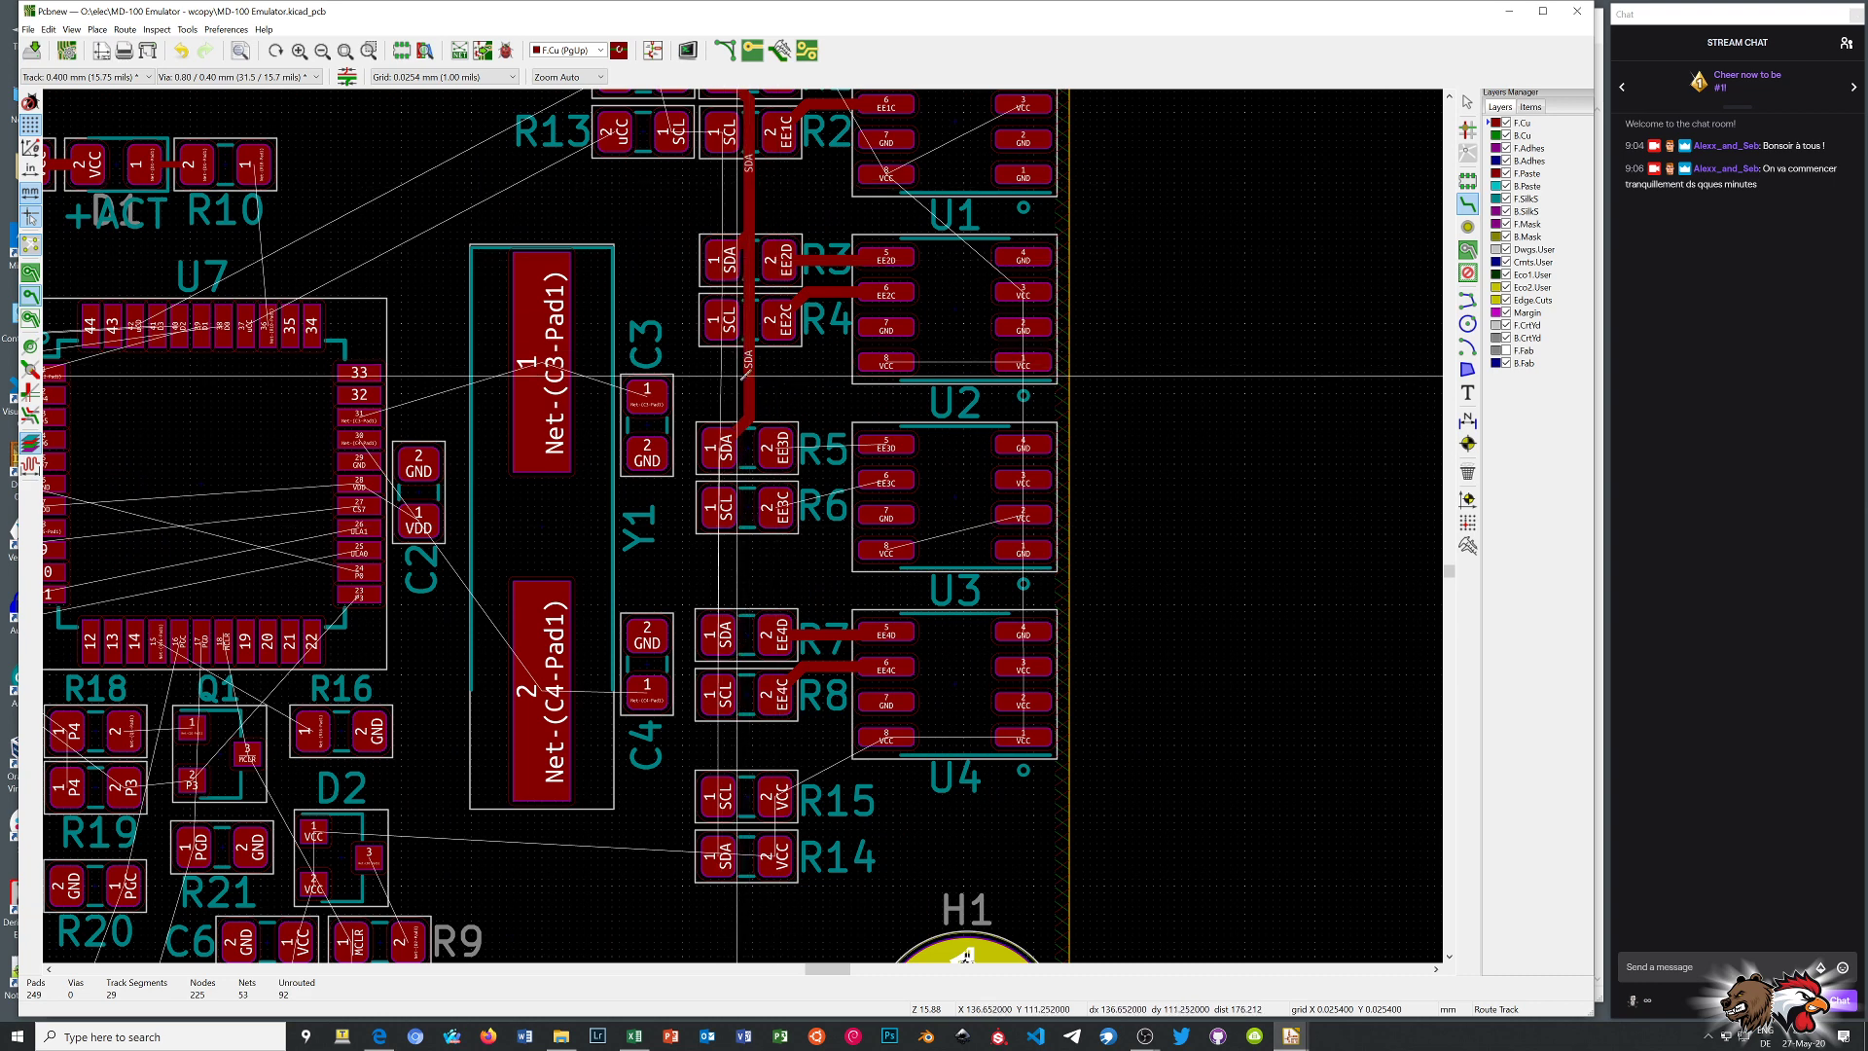
pyautogui.click(750, 417)
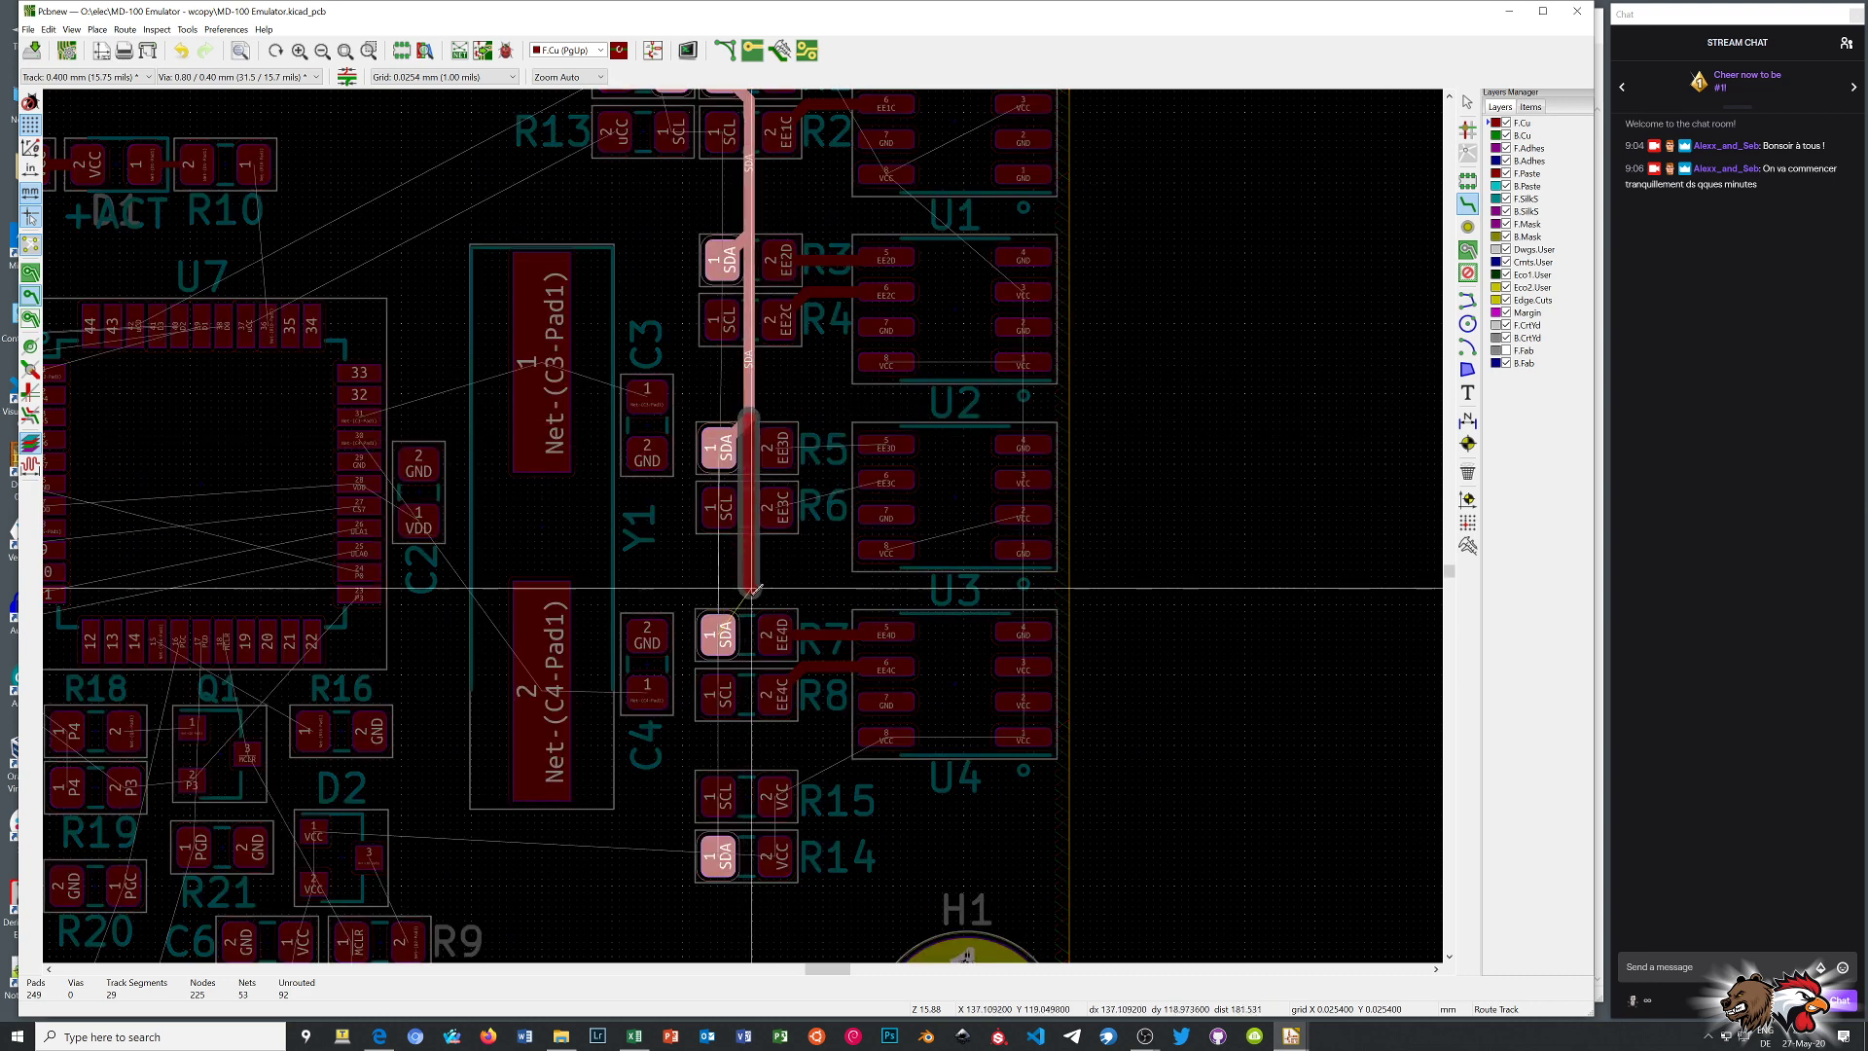
pyautogui.click(748, 606)
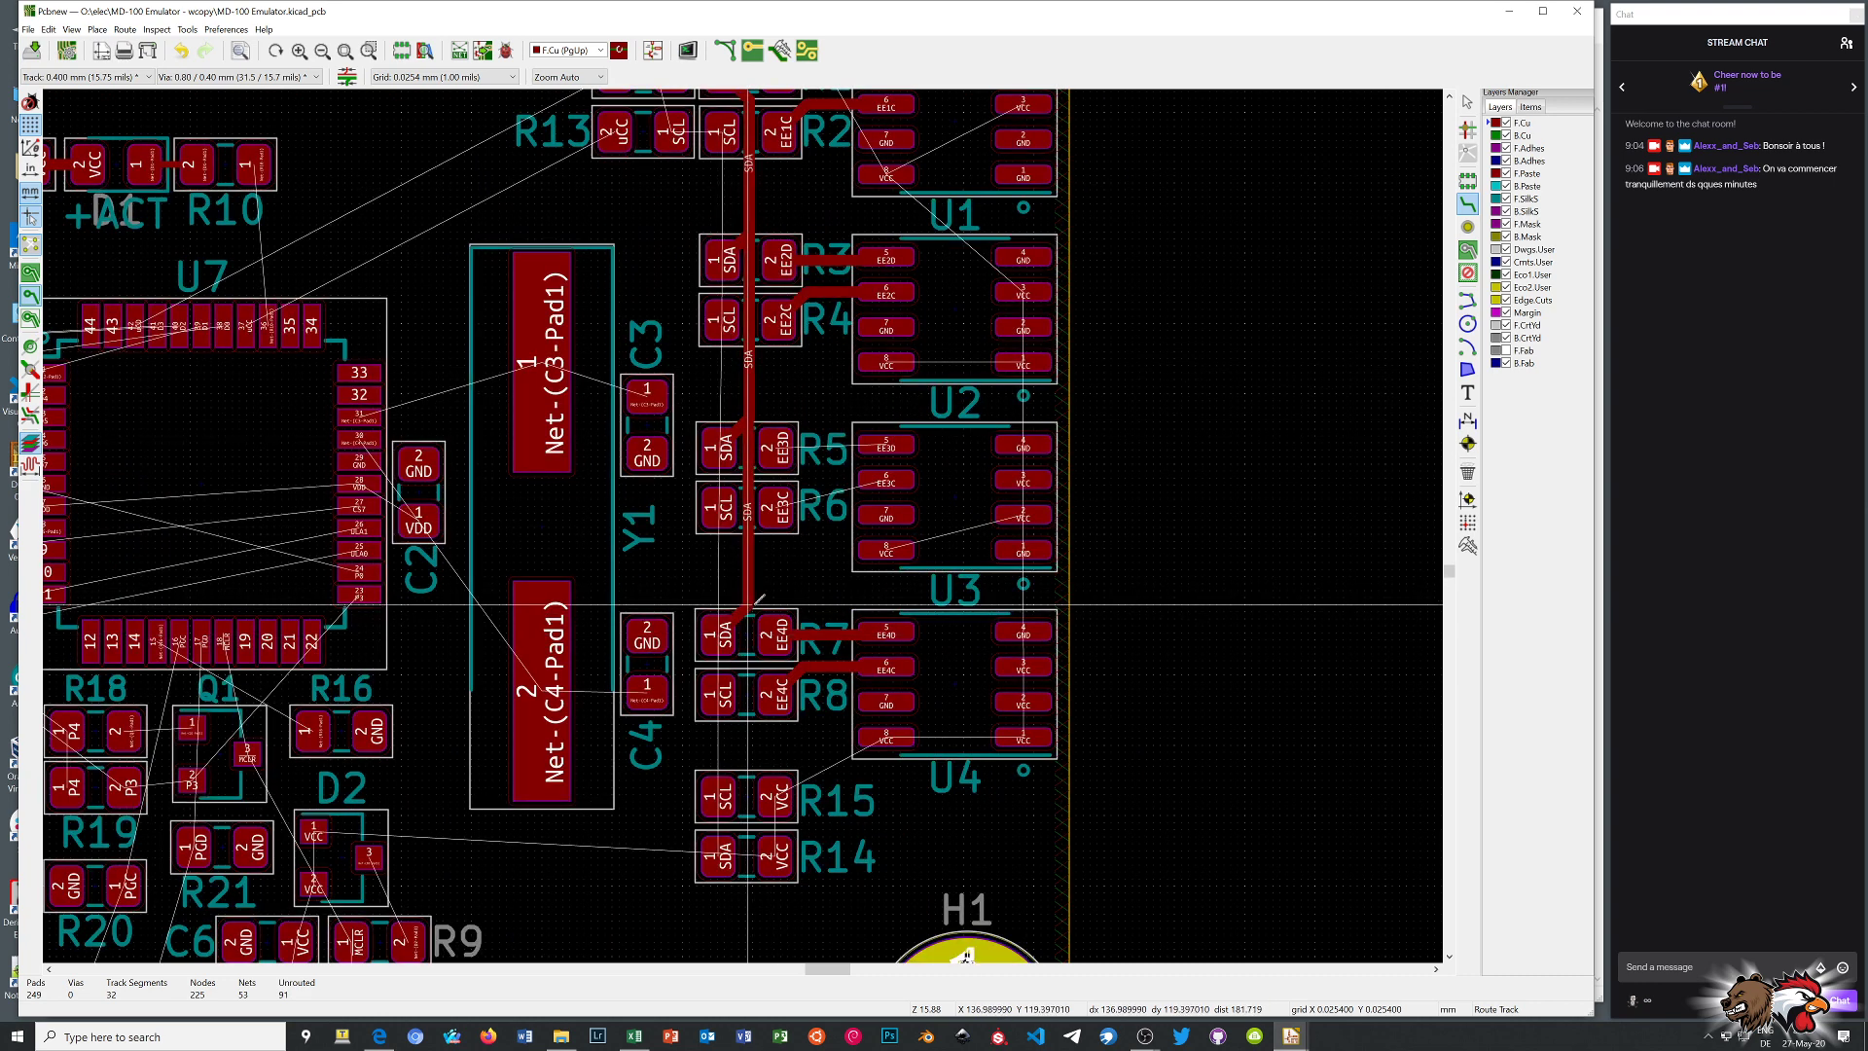
pyautogui.click(748, 604)
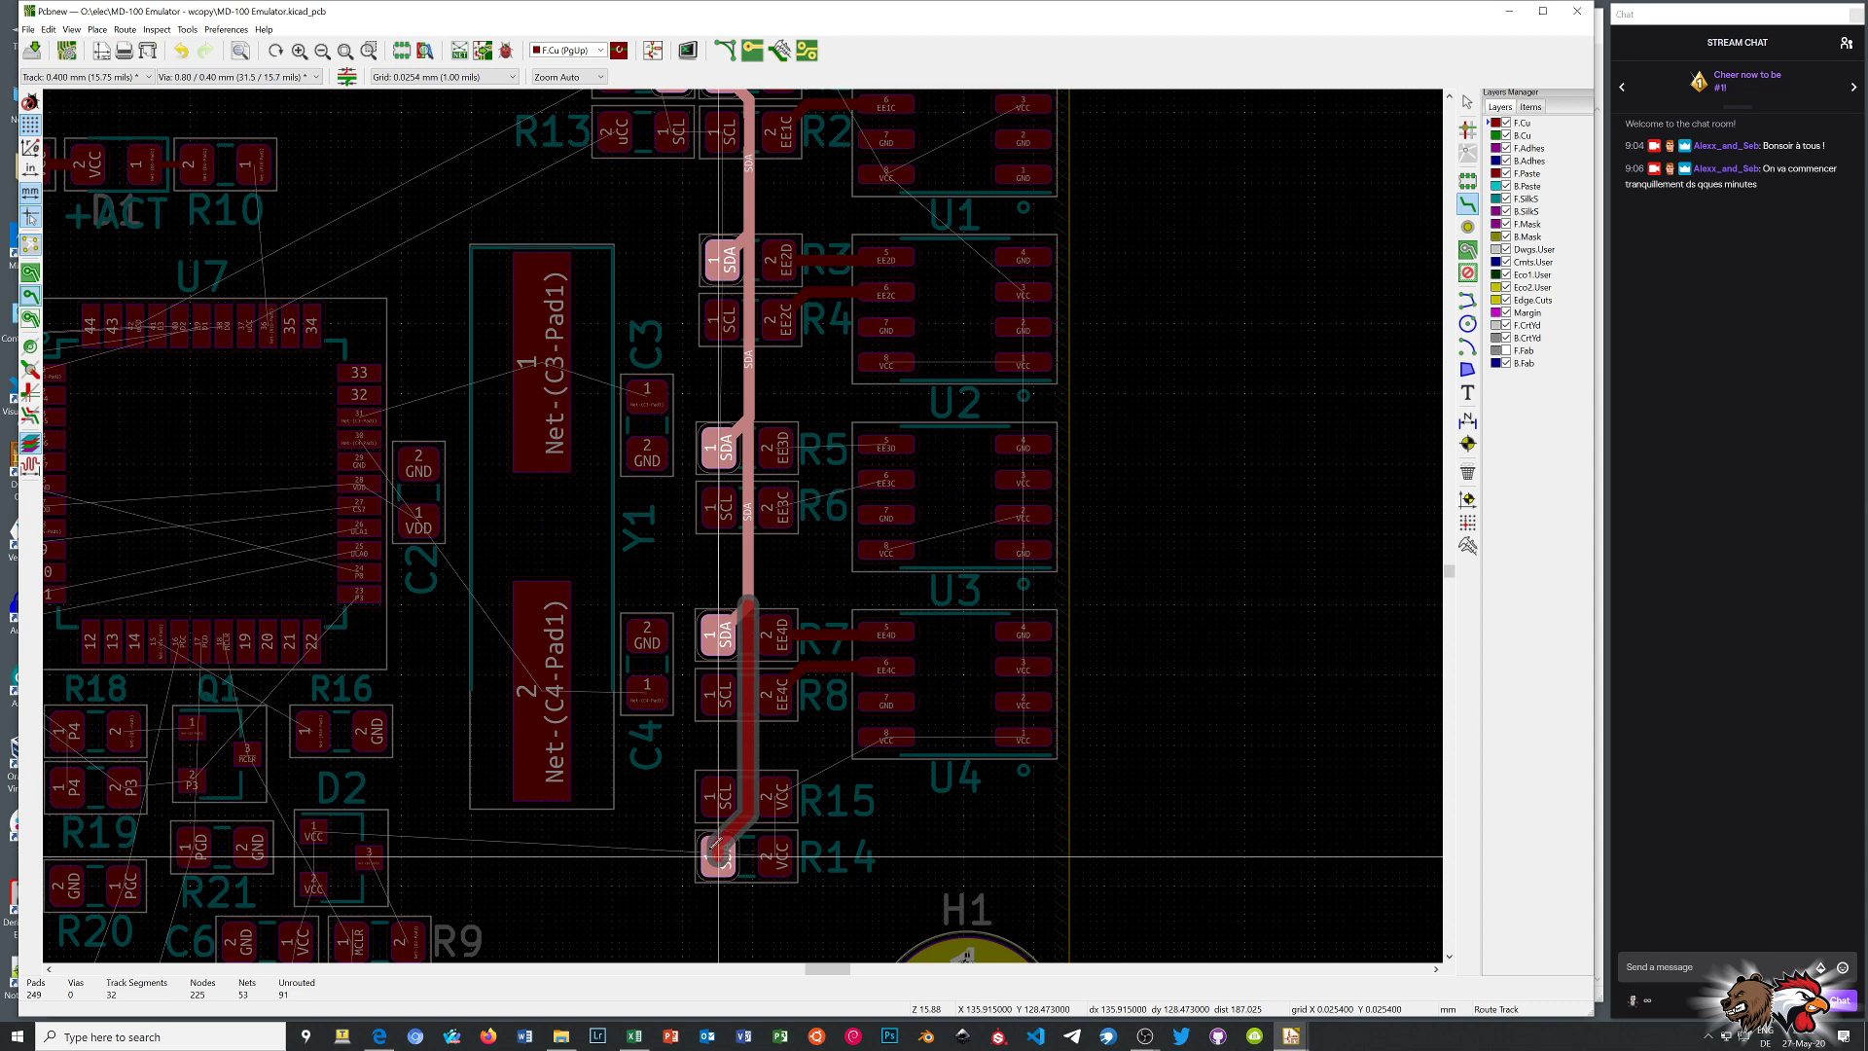
pyautogui.click(713, 852)
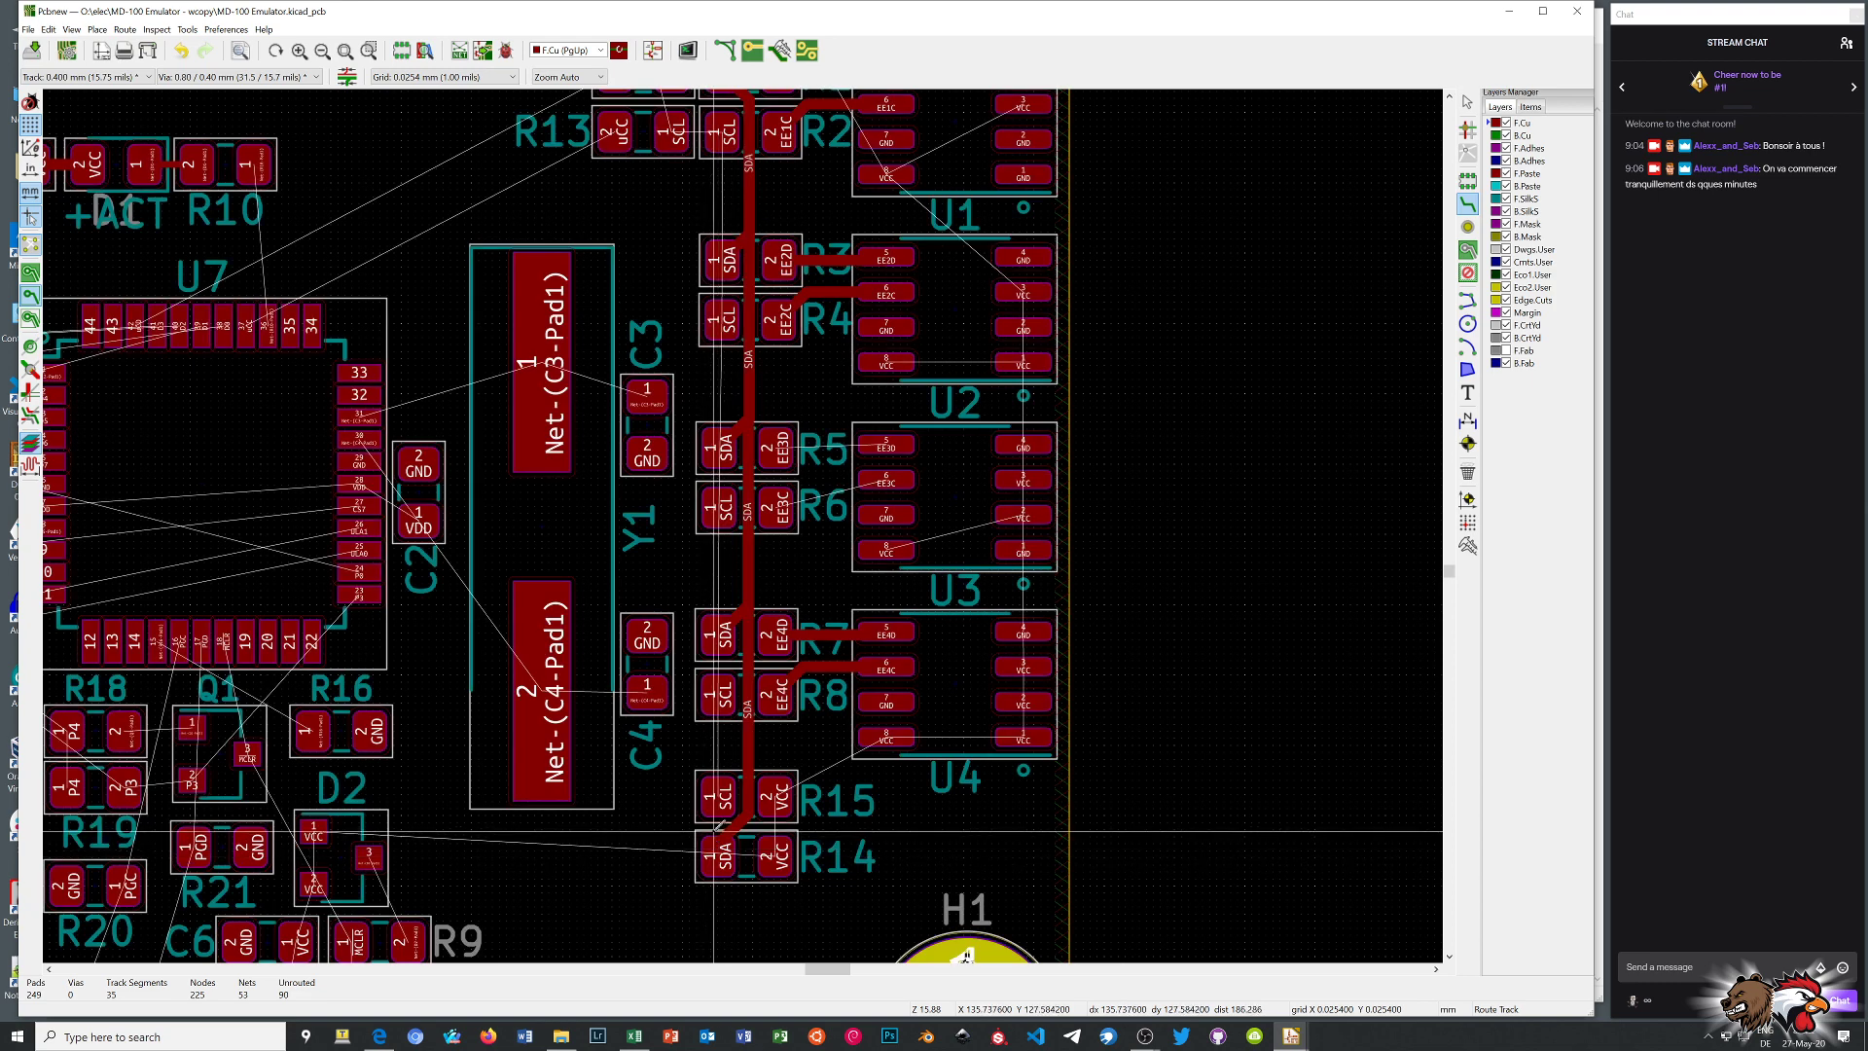
# Route a short front-copper SCL track from R13 pad 1 to R2 pad 1
pyautogui.scroll(-3, 714, 832)
pyautogui.scroll(1, 742, 525)
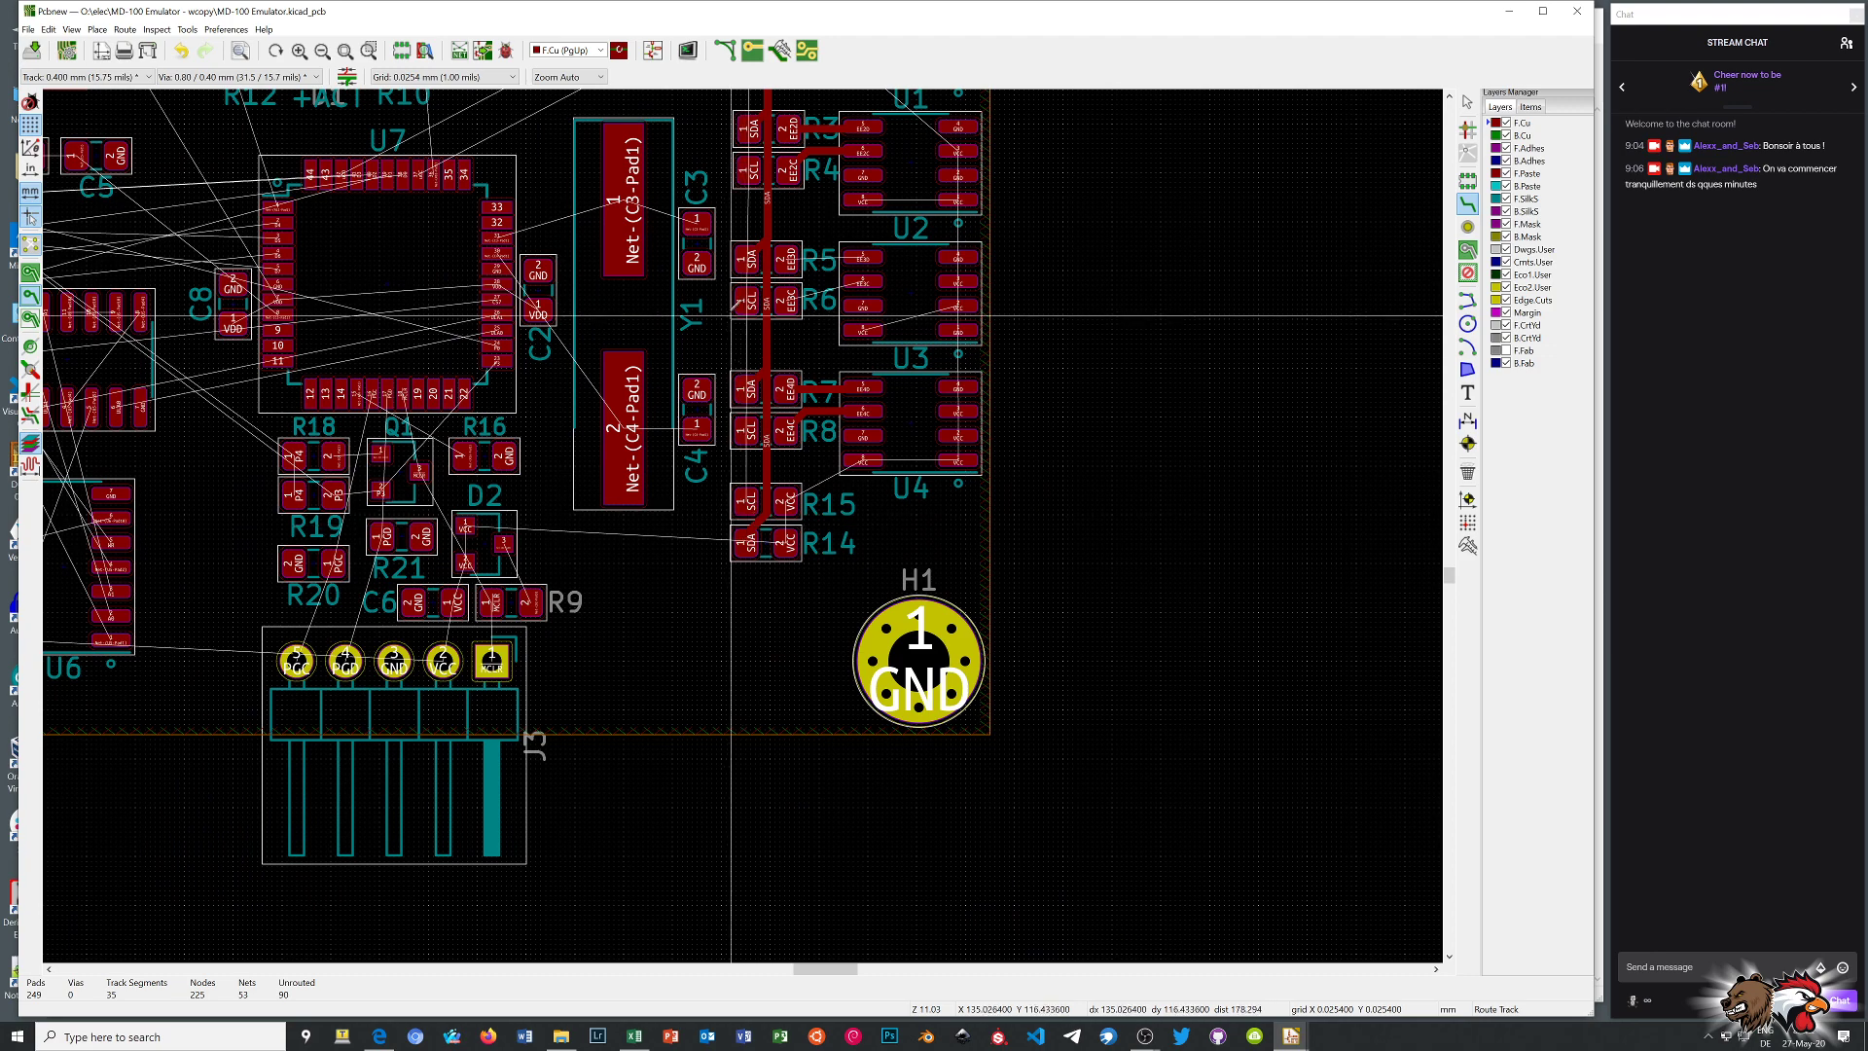
pyautogui.scroll(2, 743, 525)
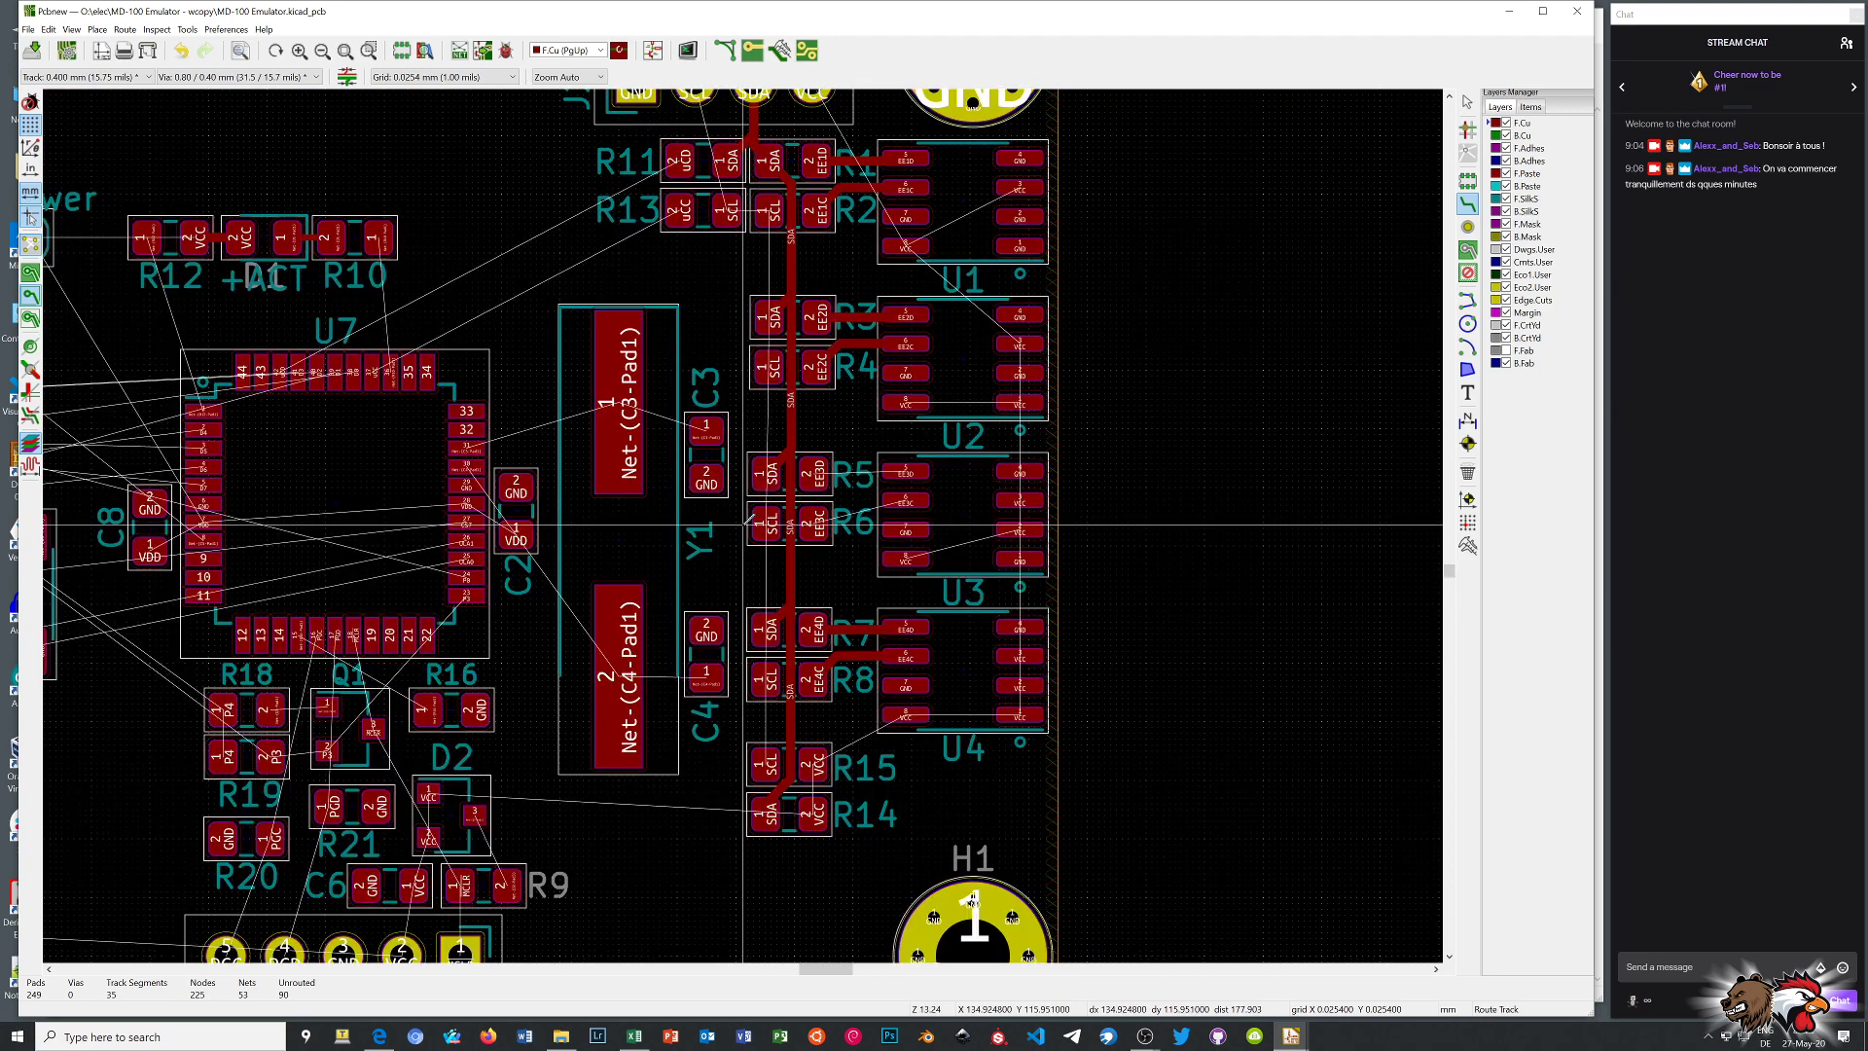
pyautogui.click(727, 209)
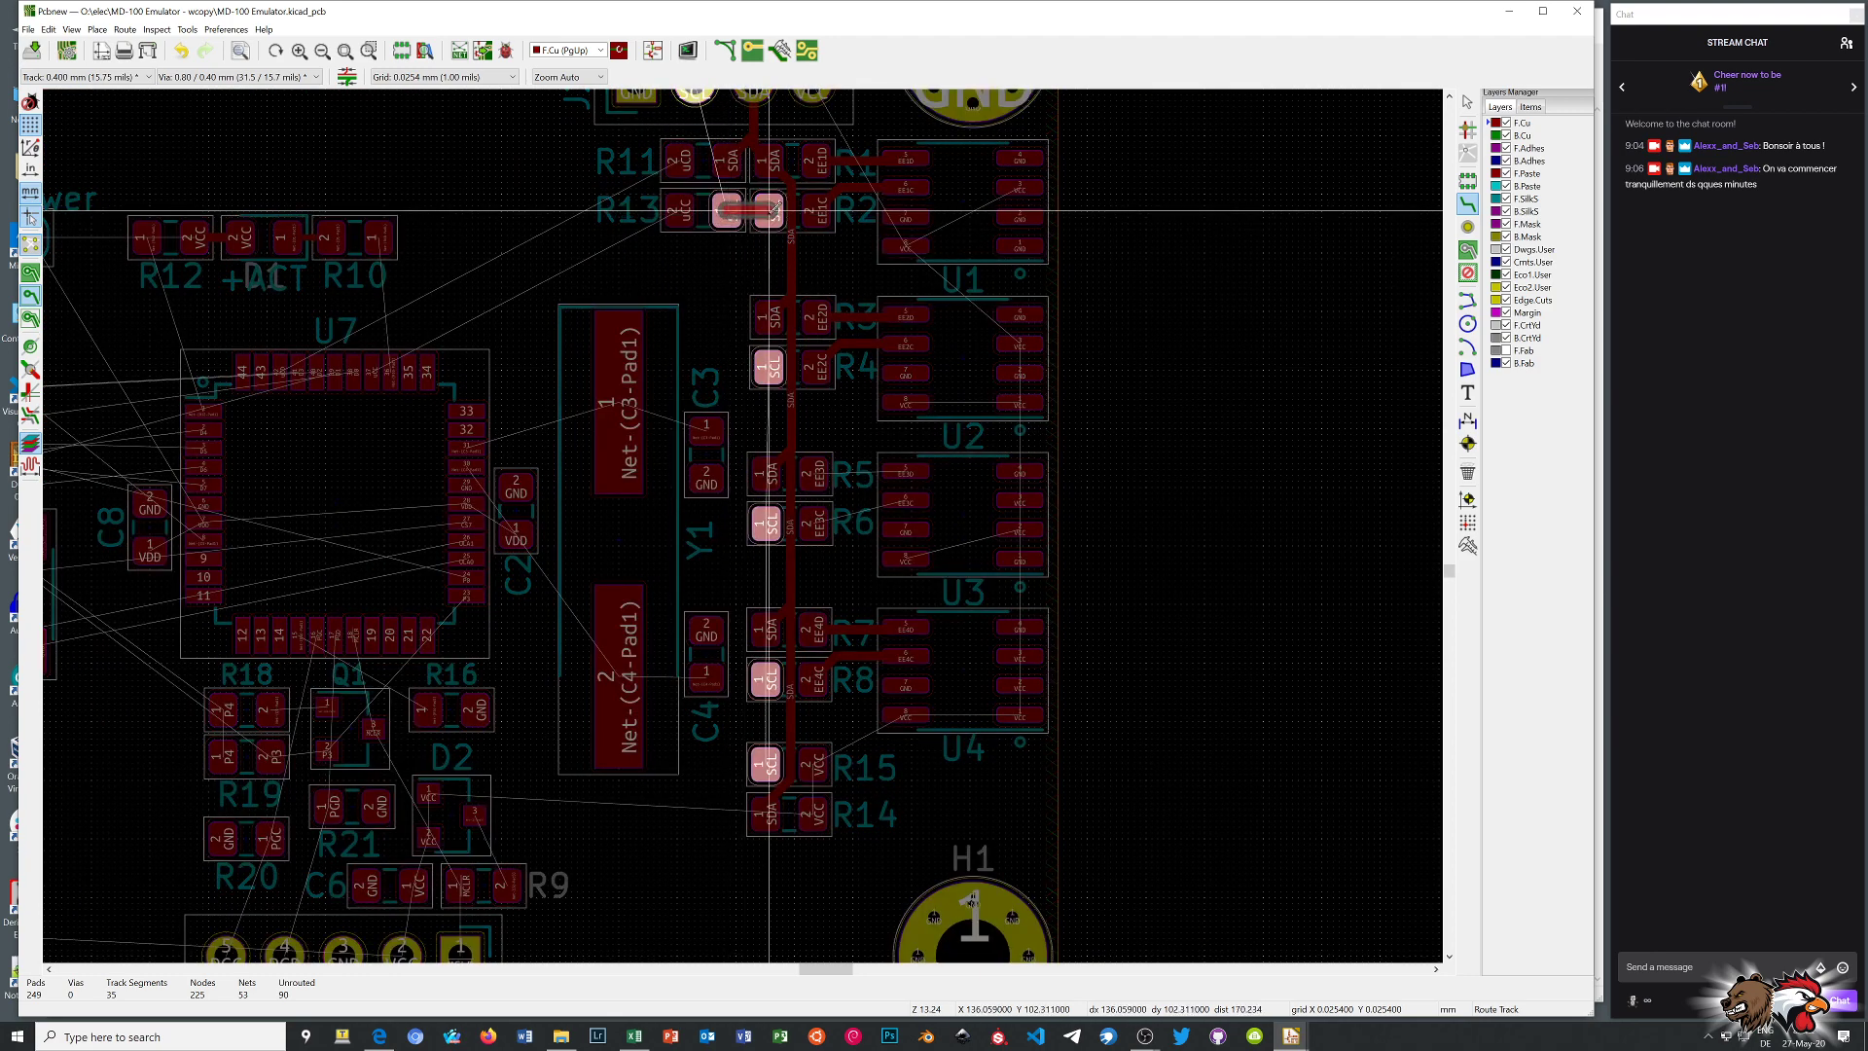
pyautogui.click(759, 358)
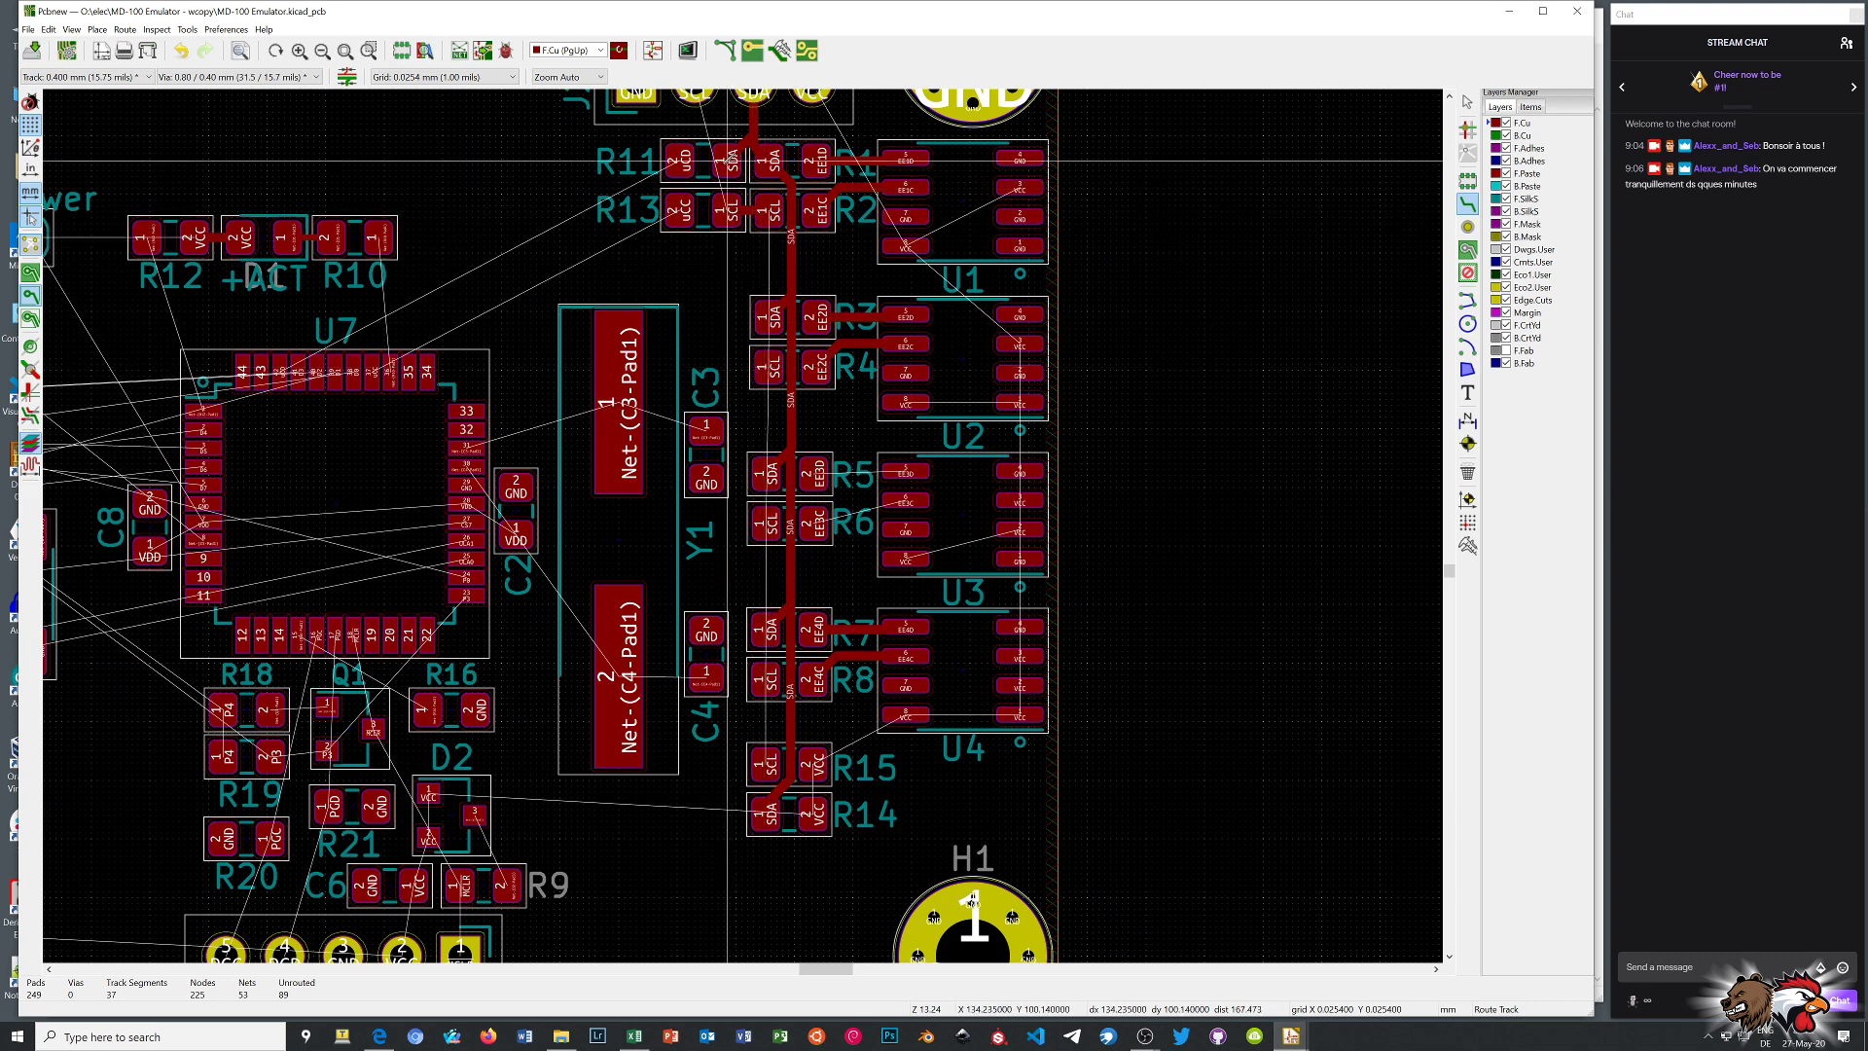
# Add a straight SDA track directly between R11 pad 1 and R1 pad 1
pyautogui.scroll(4, 728, 161)
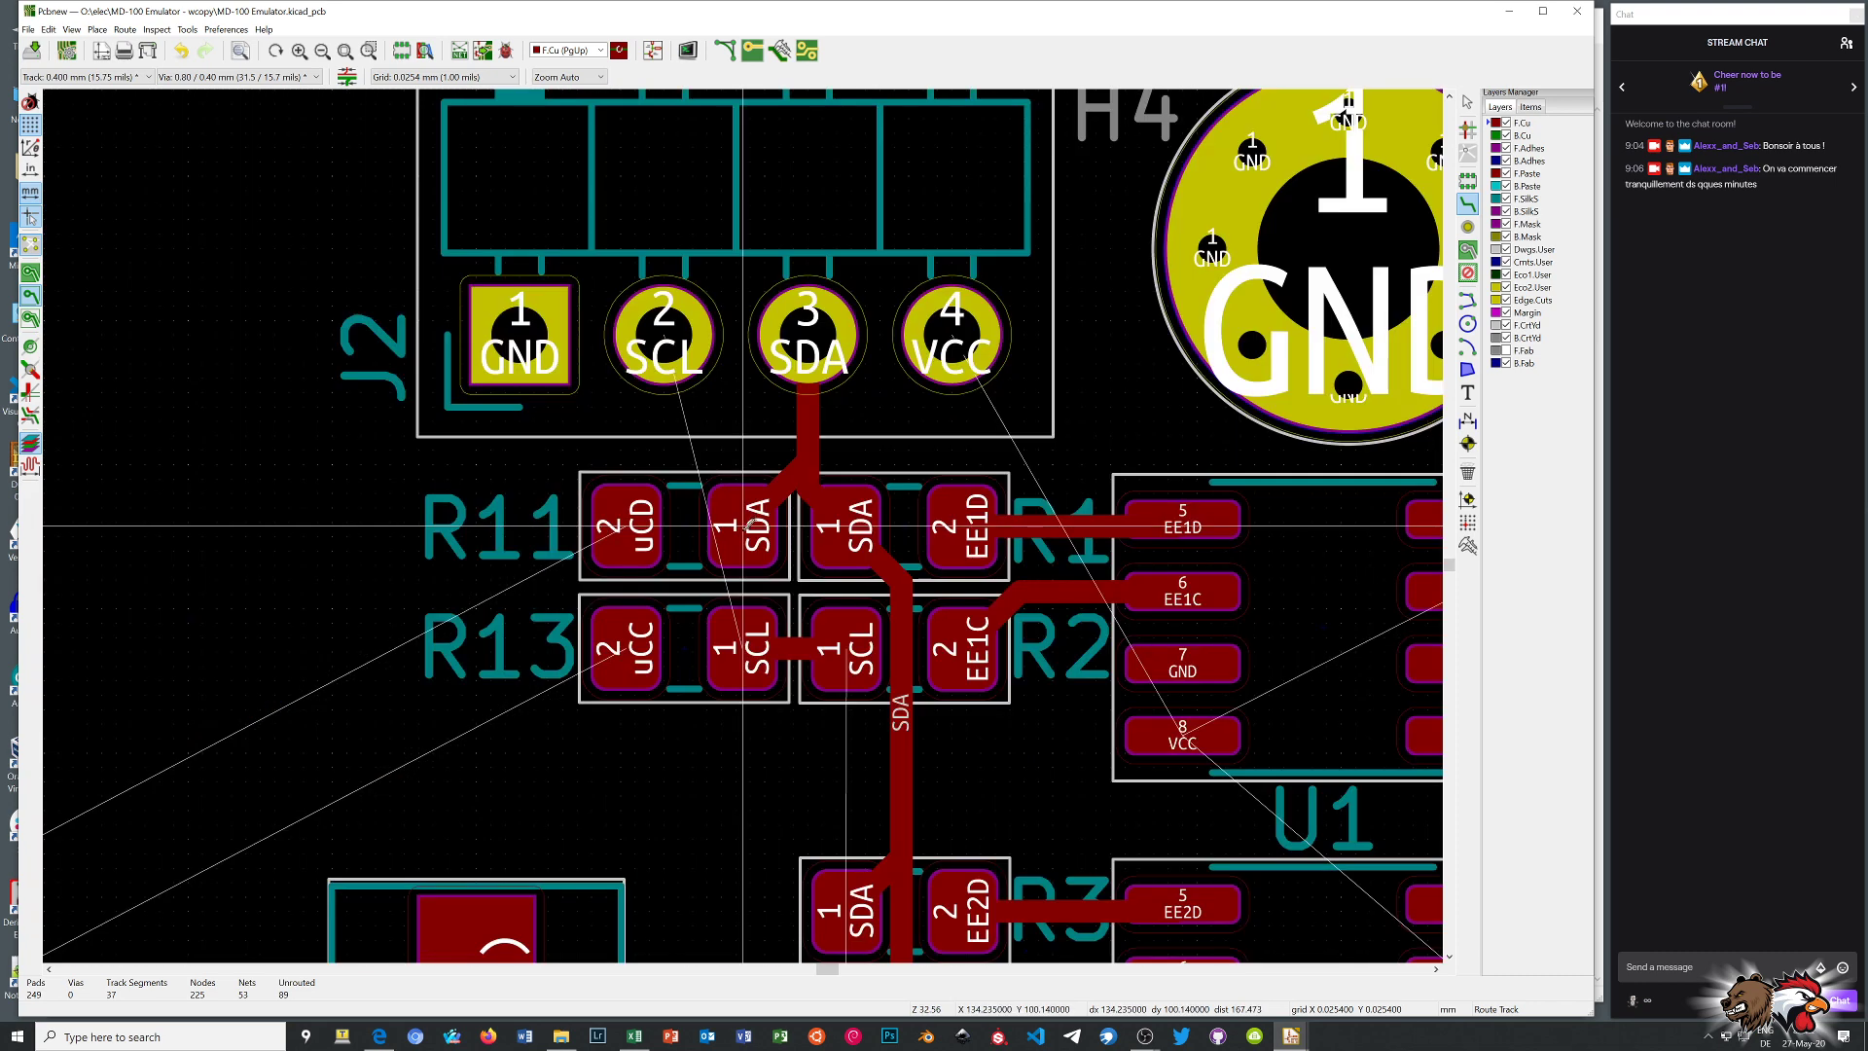
pyautogui.click(744, 525)
pyautogui.click(864, 527)
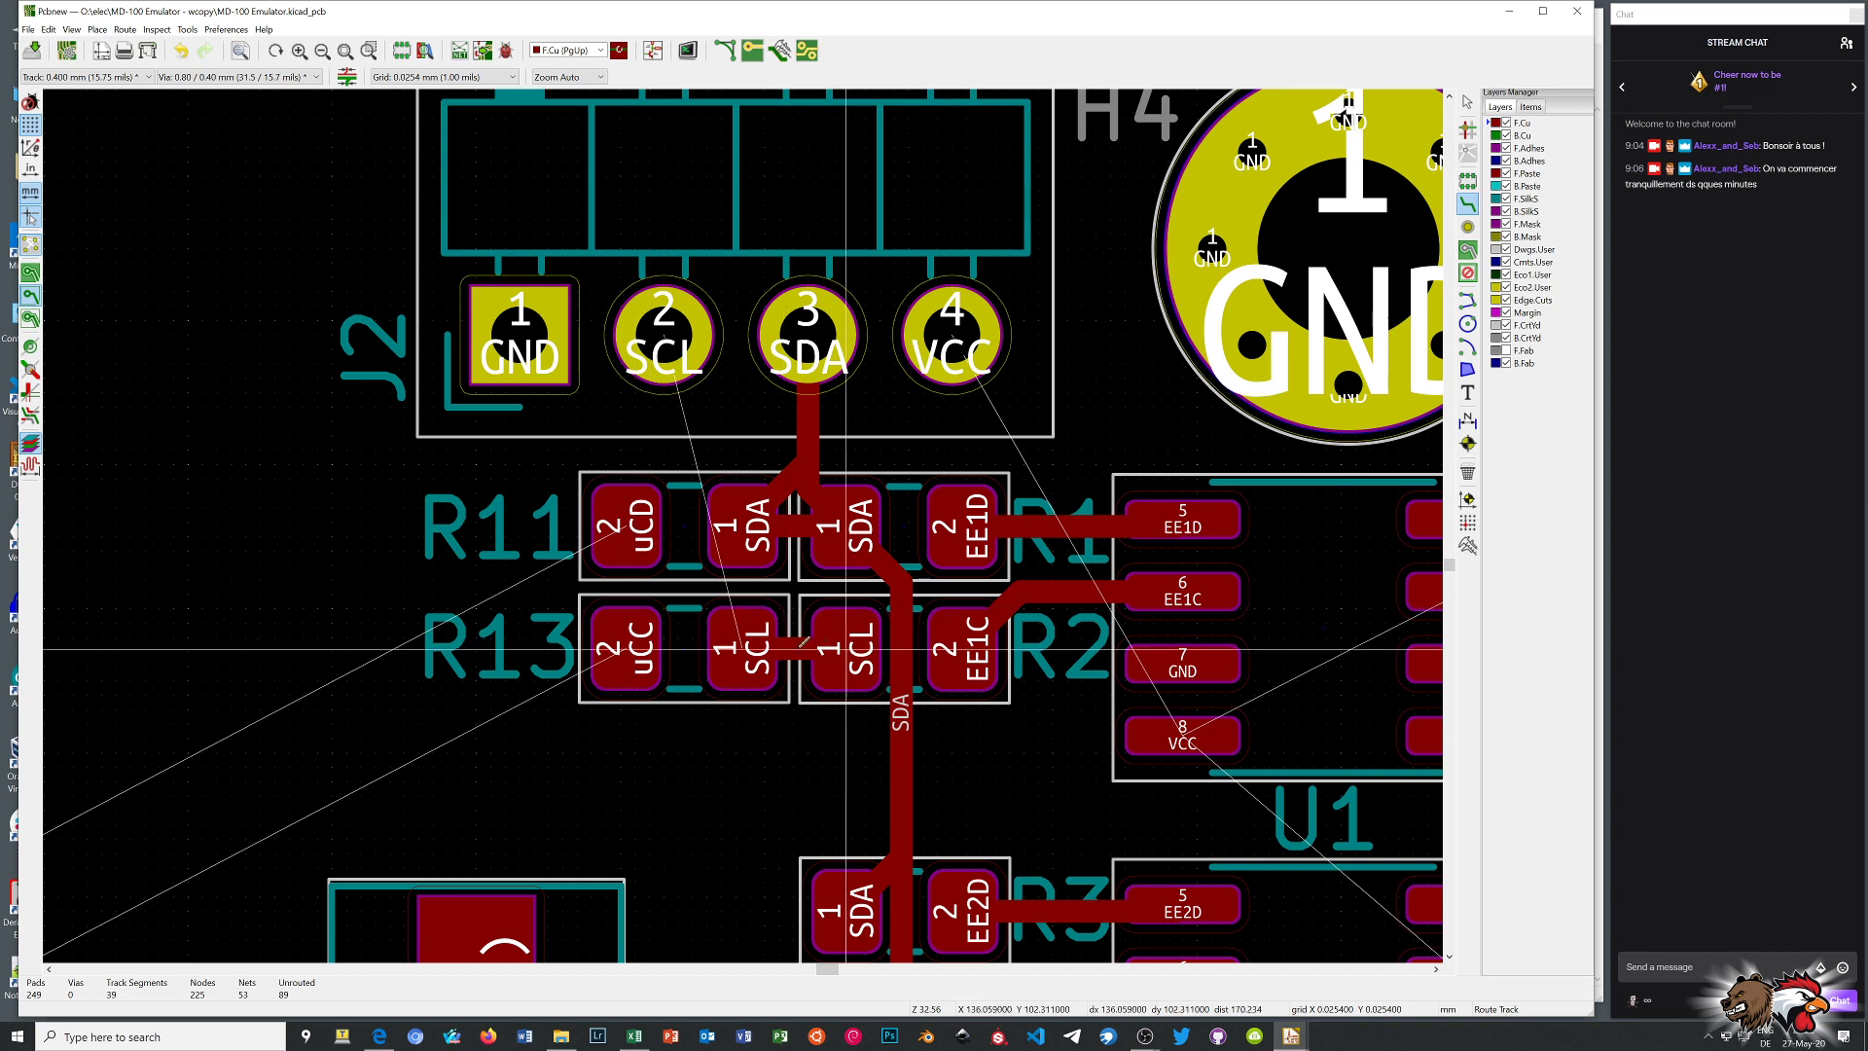
pyautogui.hotkey('alt', 'Tab')
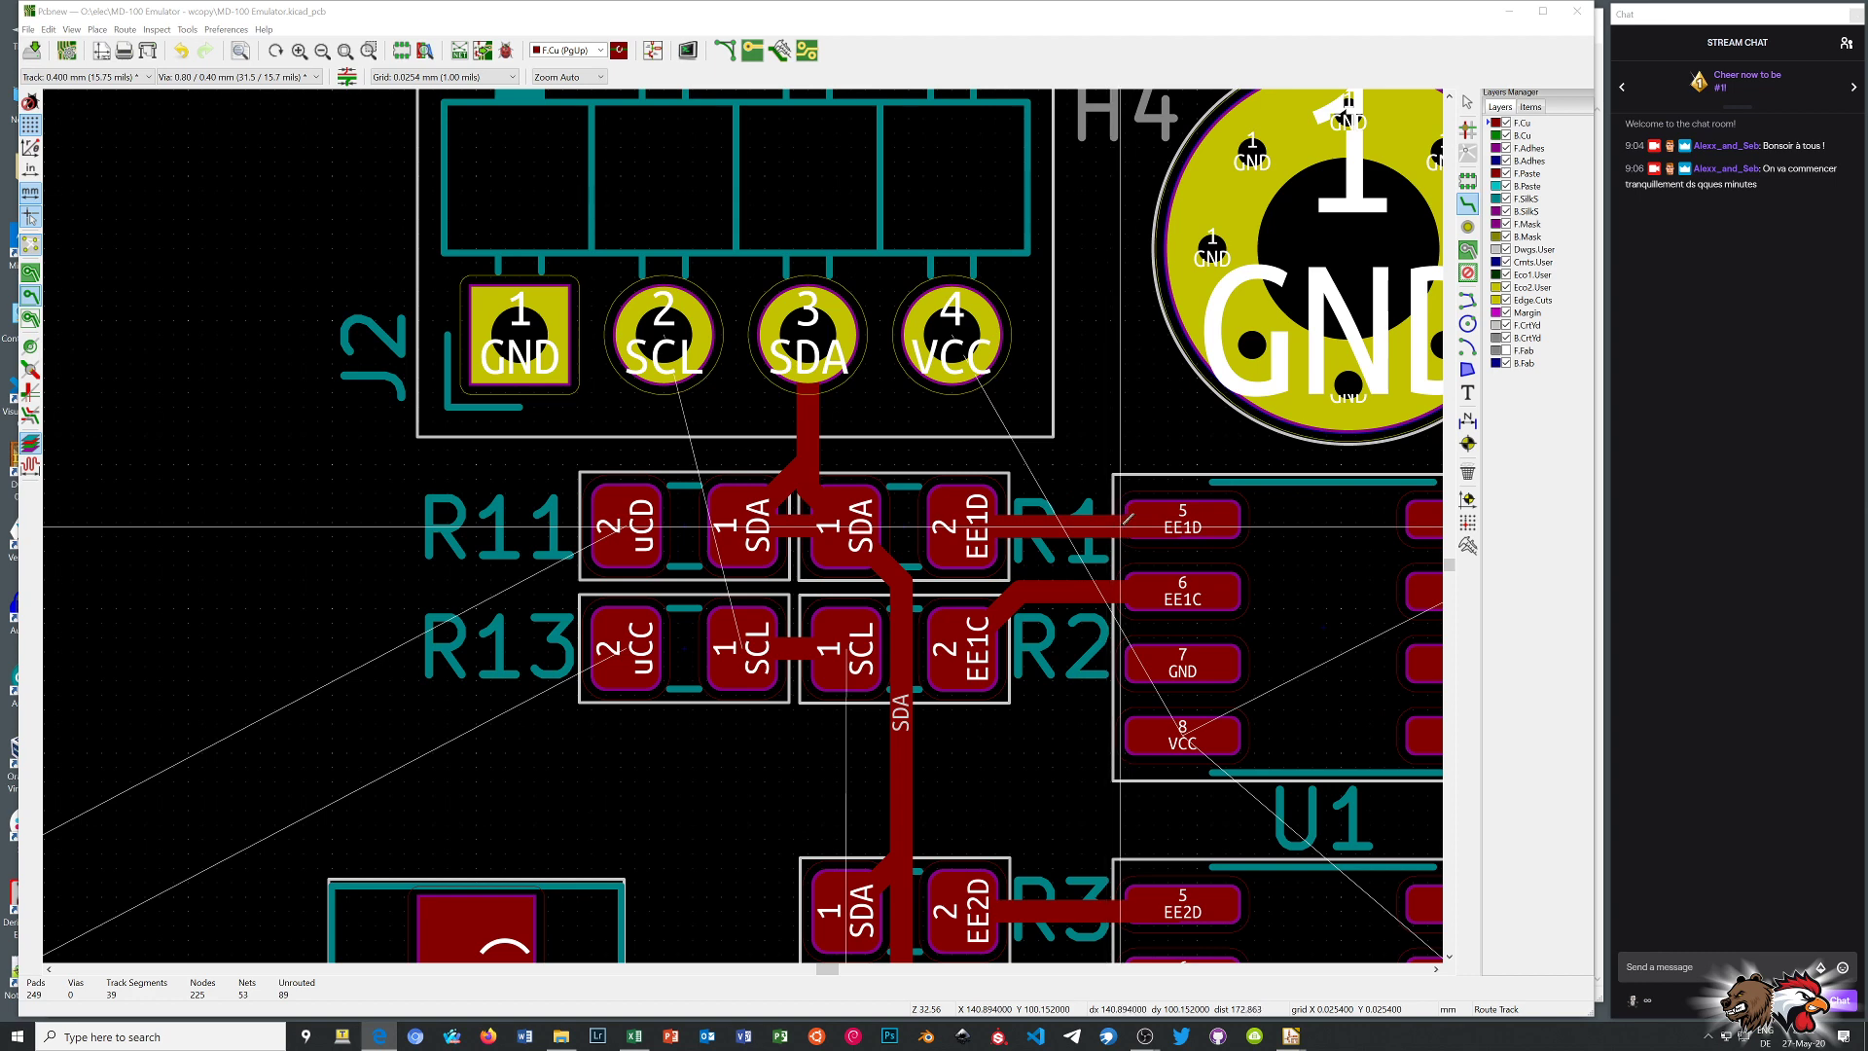
# Delete the redundant diagonal SDA track segment running from below J2 pad 3 toward R11 pad 1
pyautogui.scroll(-1, 1128, 518)
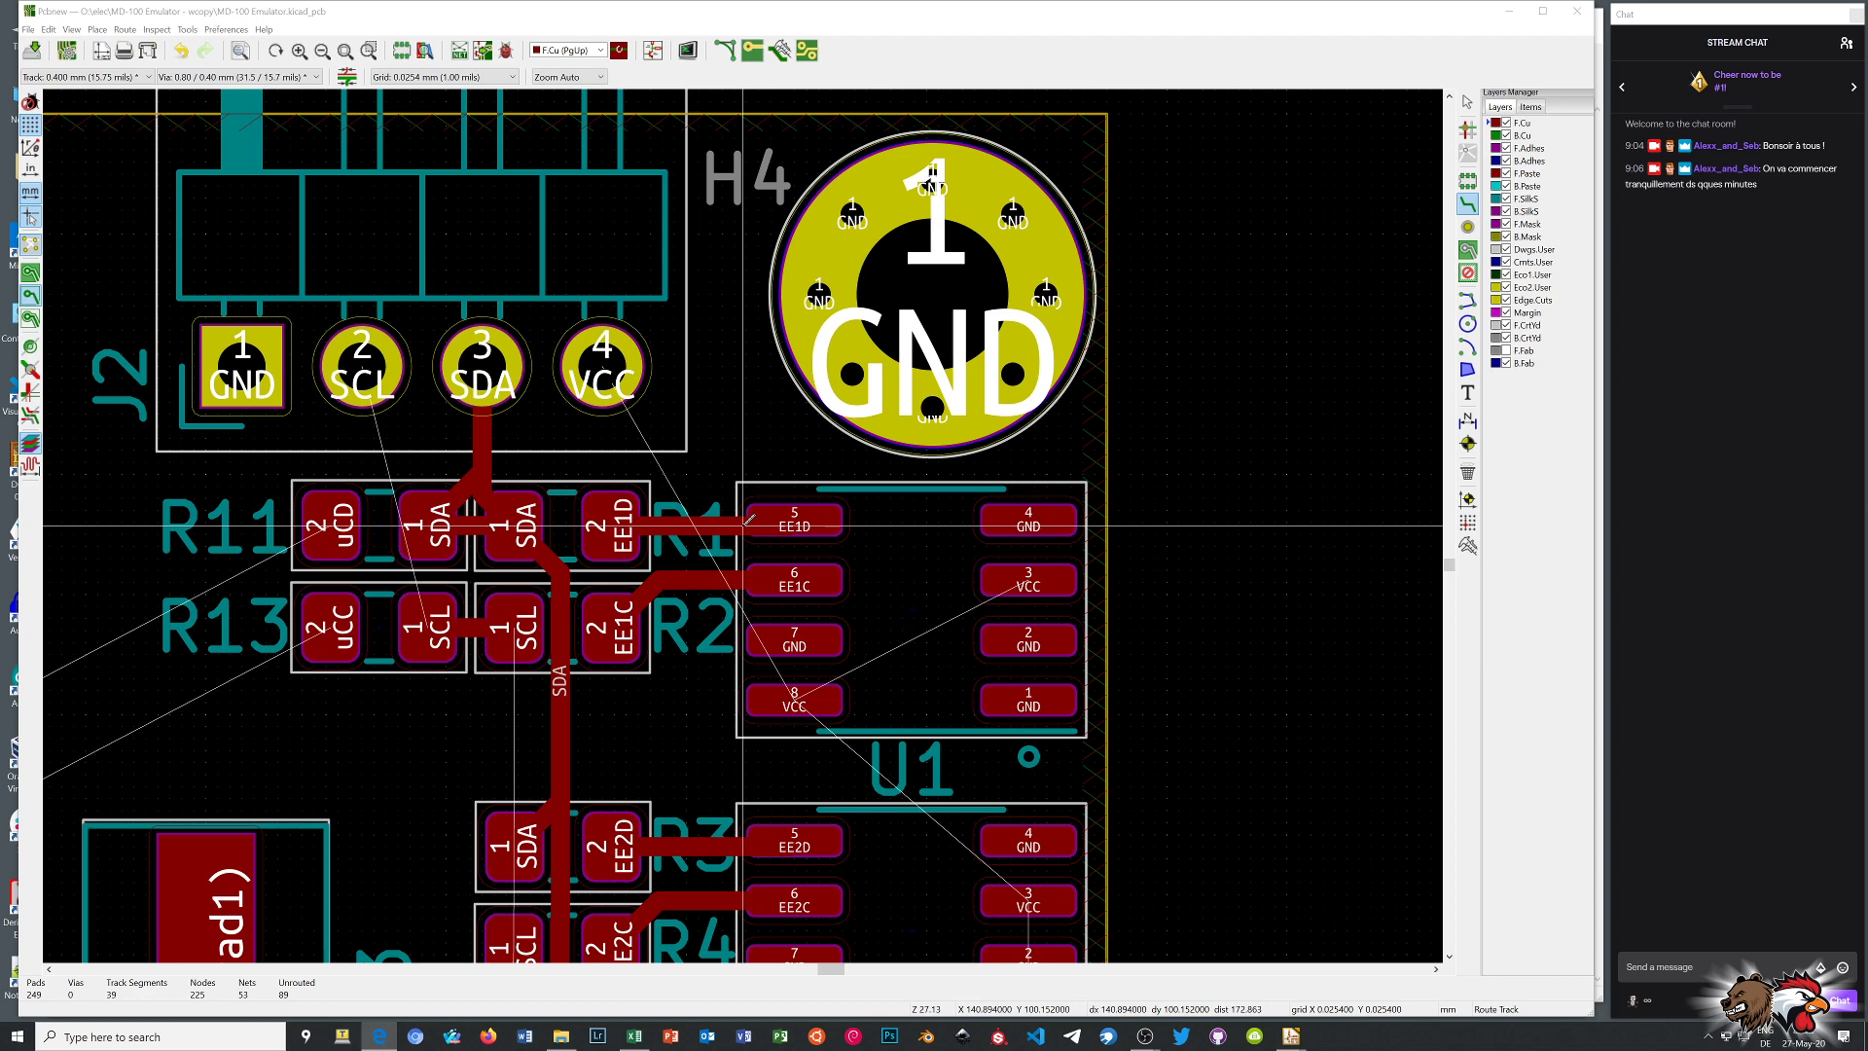
pyautogui.scroll(-1, 745, 523)
pyautogui.scroll(-1, 611, 727)
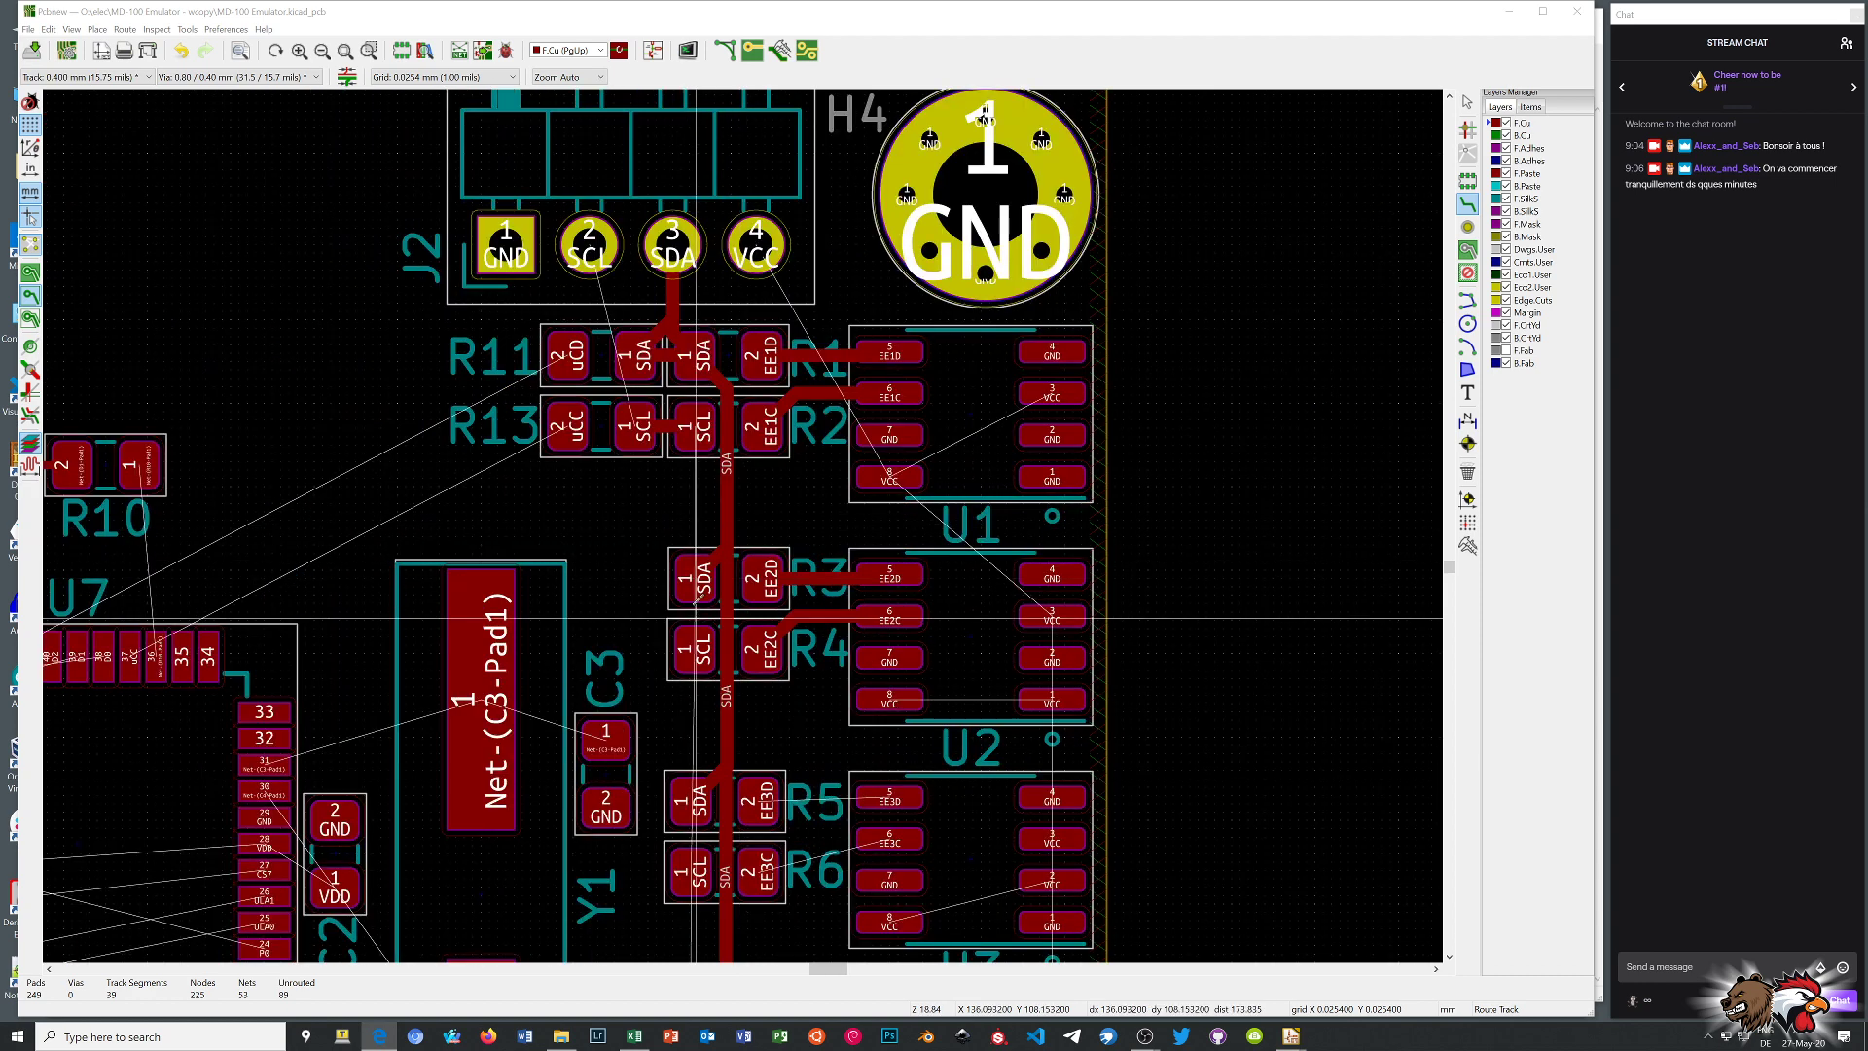
pyautogui.scroll(1, 686, 607)
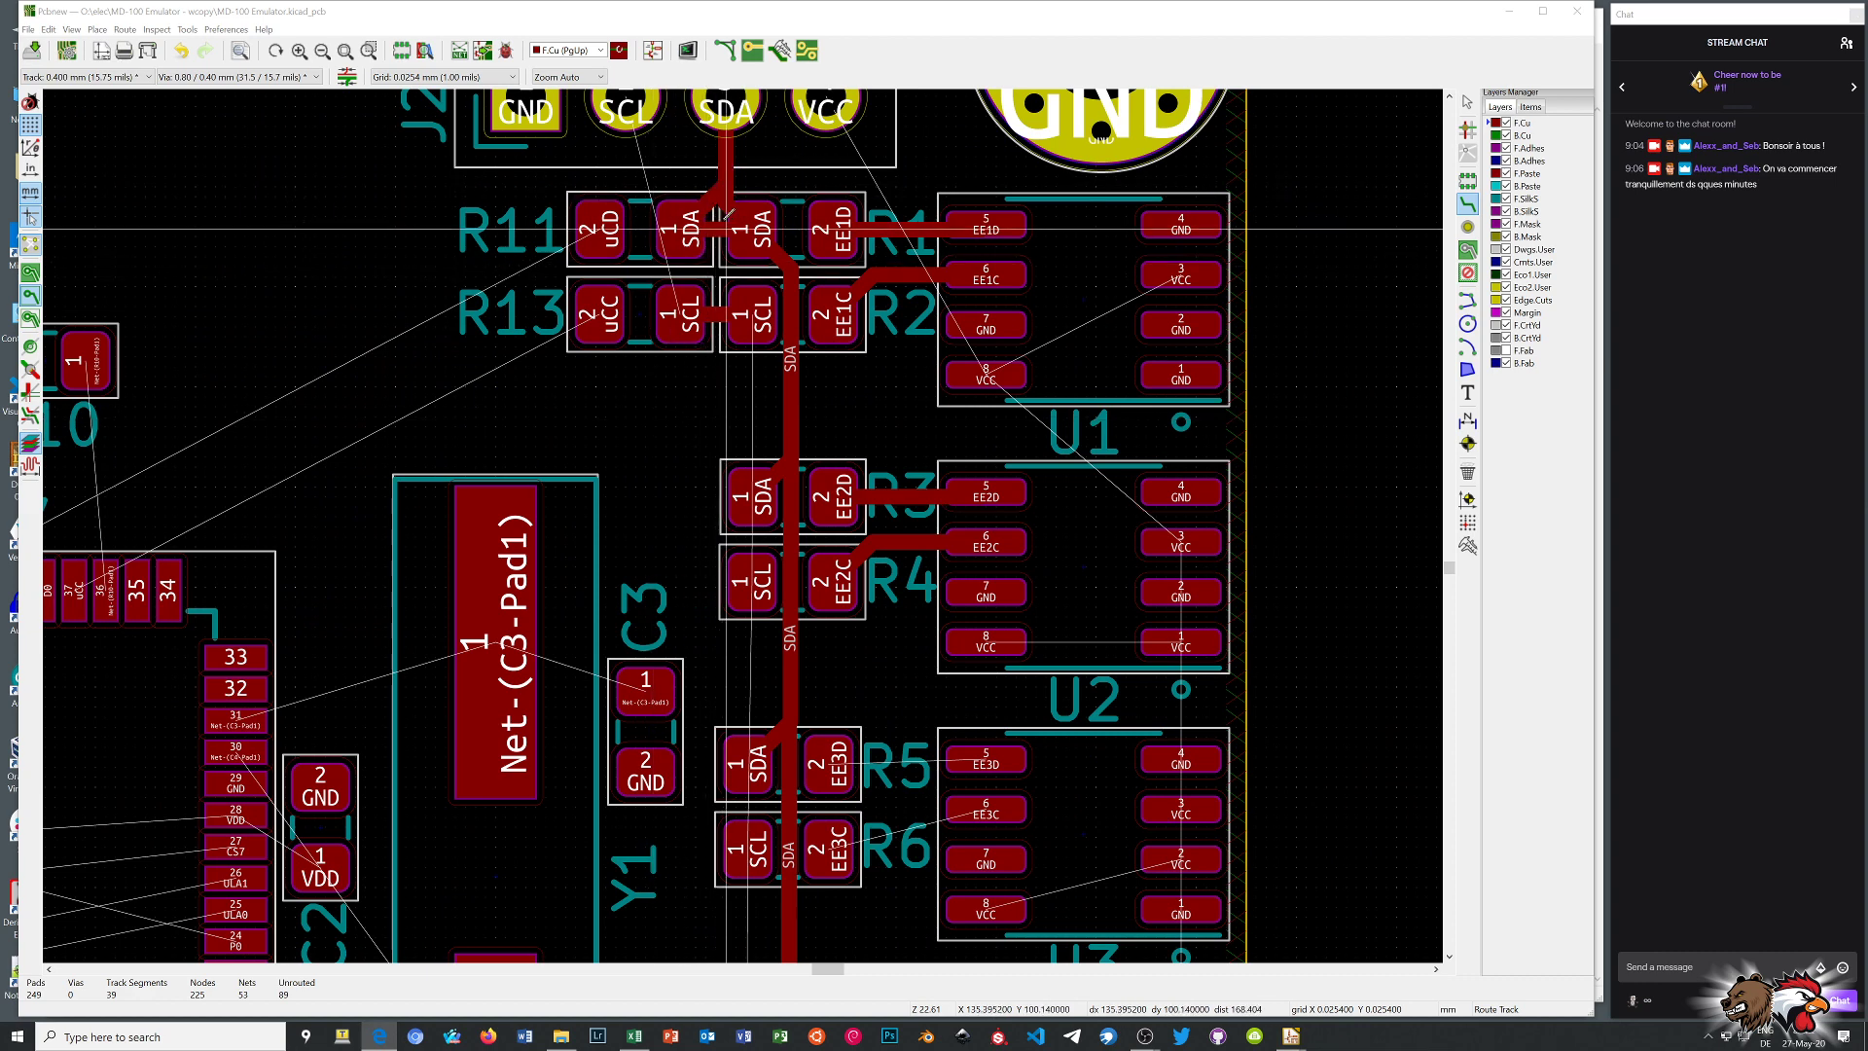
pyautogui.rightClick(668, 167)
pyautogui.click(701, 175)
pyautogui.press('Escape')
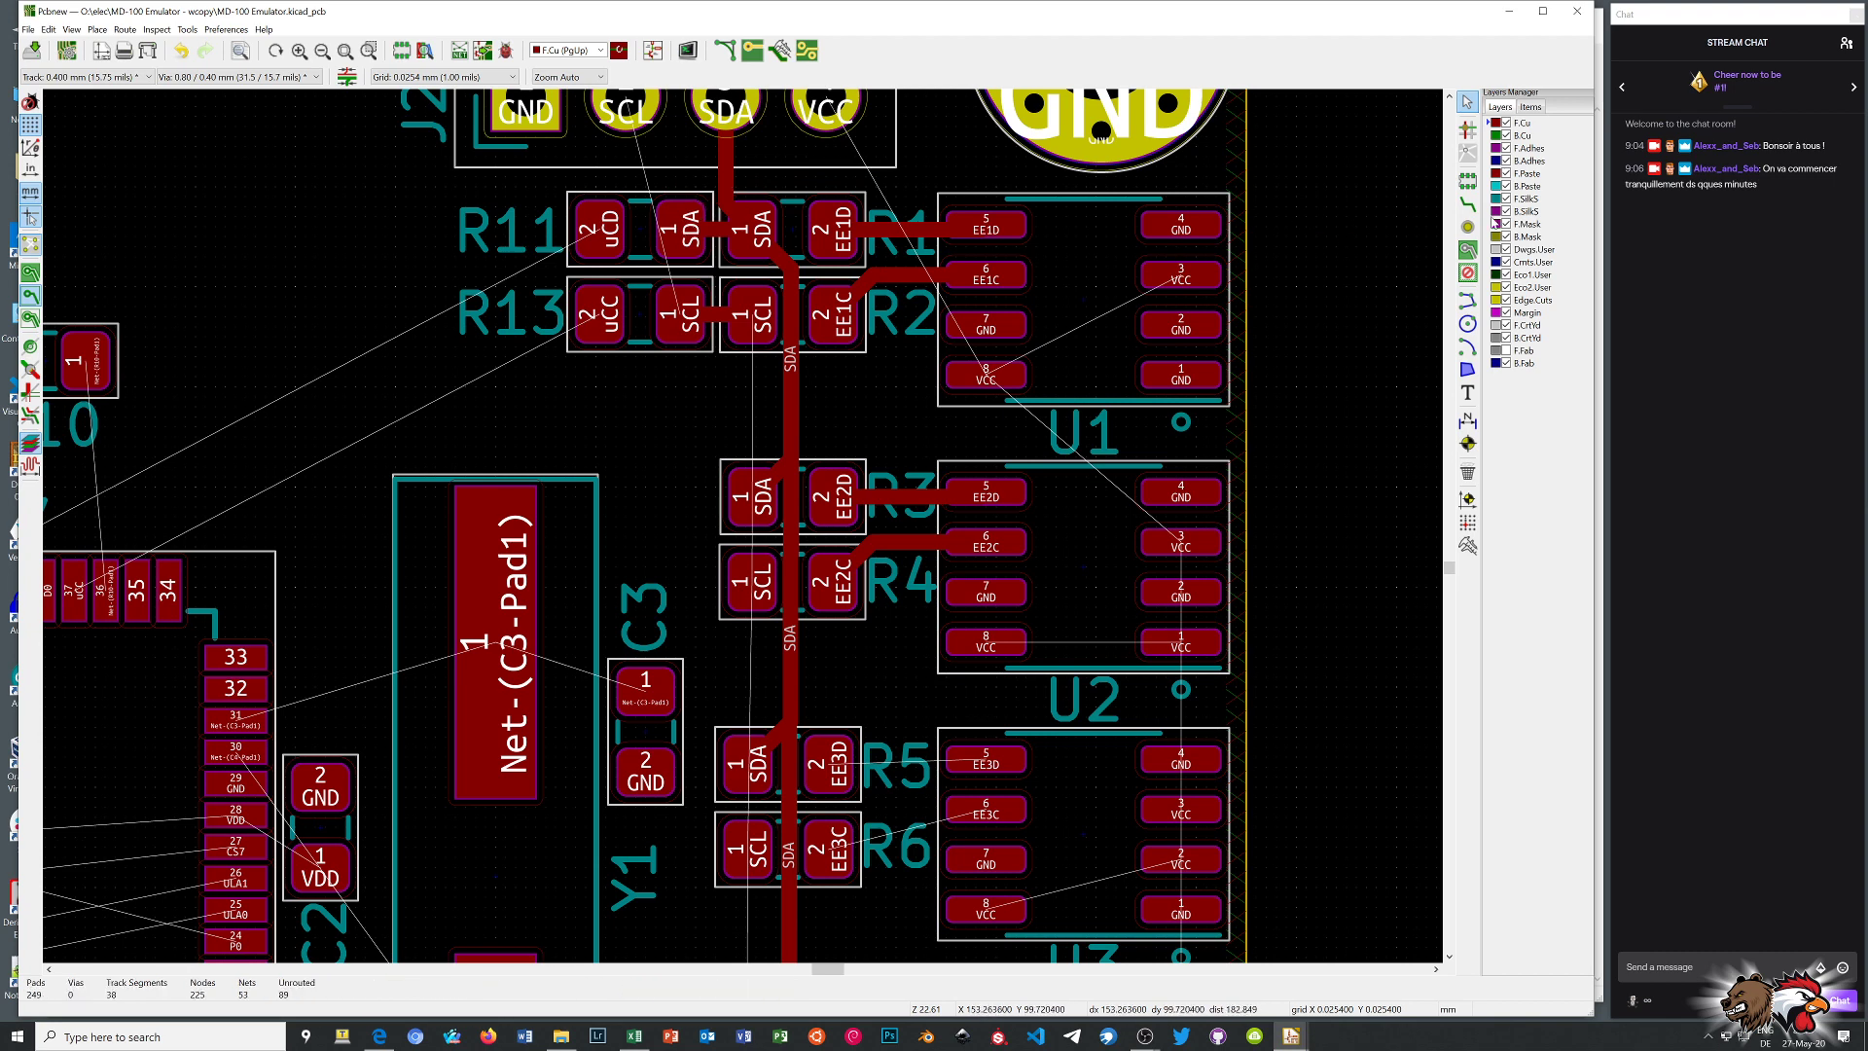
# Route the front-copper SCL track from J2 pad 2 down to R13 pad 1 and on to R4 pad 1
pyautogui.click(1468, 205)
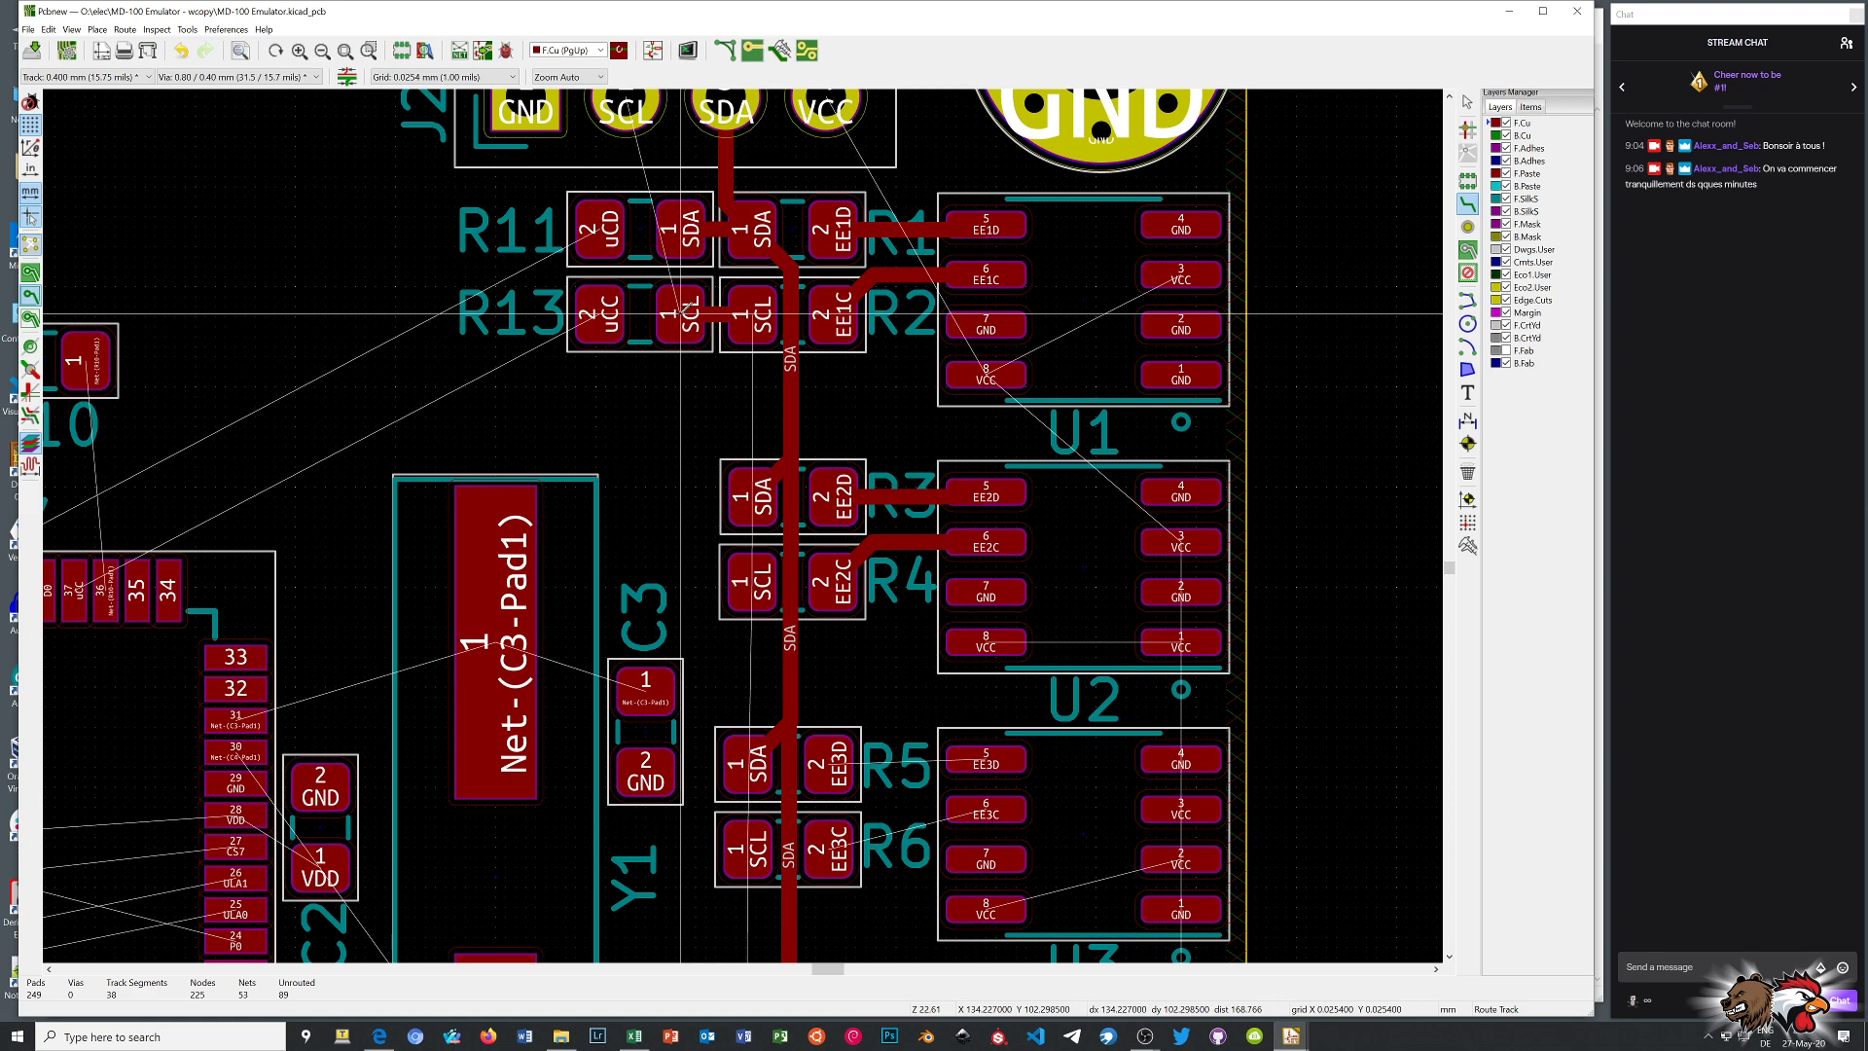
pyautogui.click(627, 109)
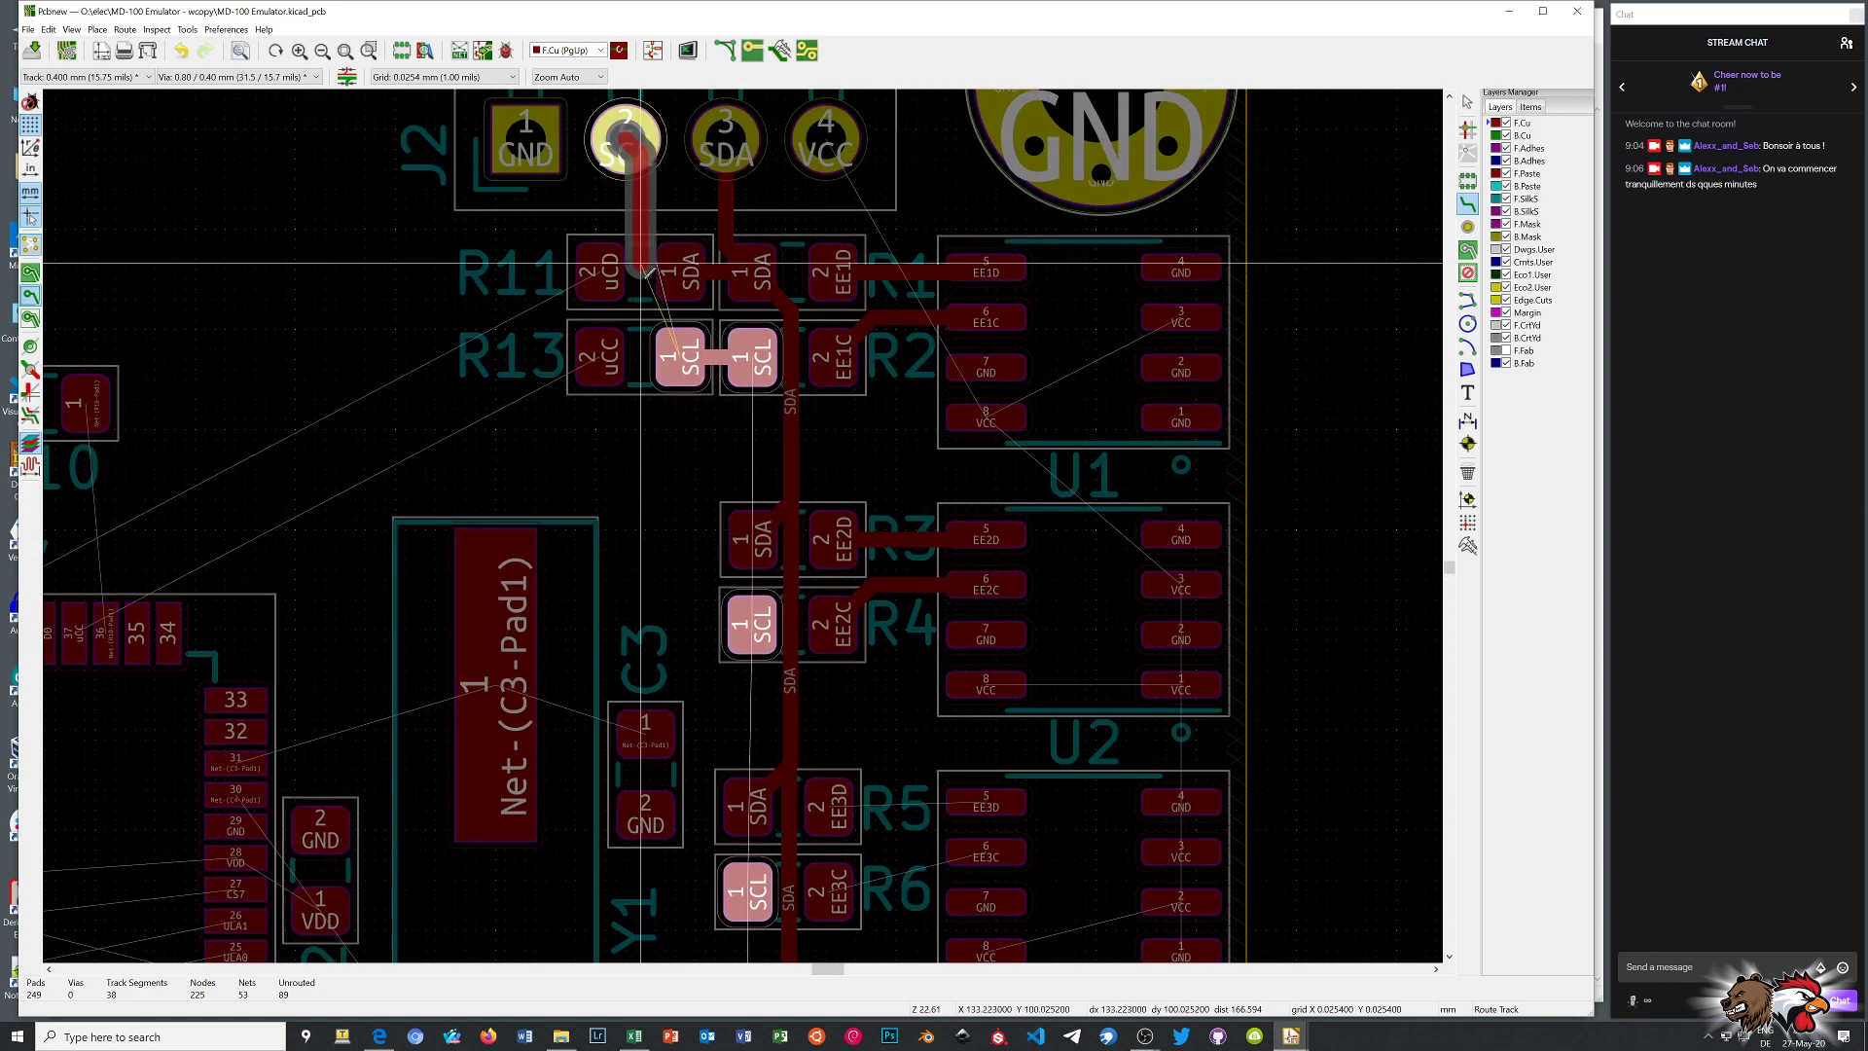
pyautogui.click(668, 358)
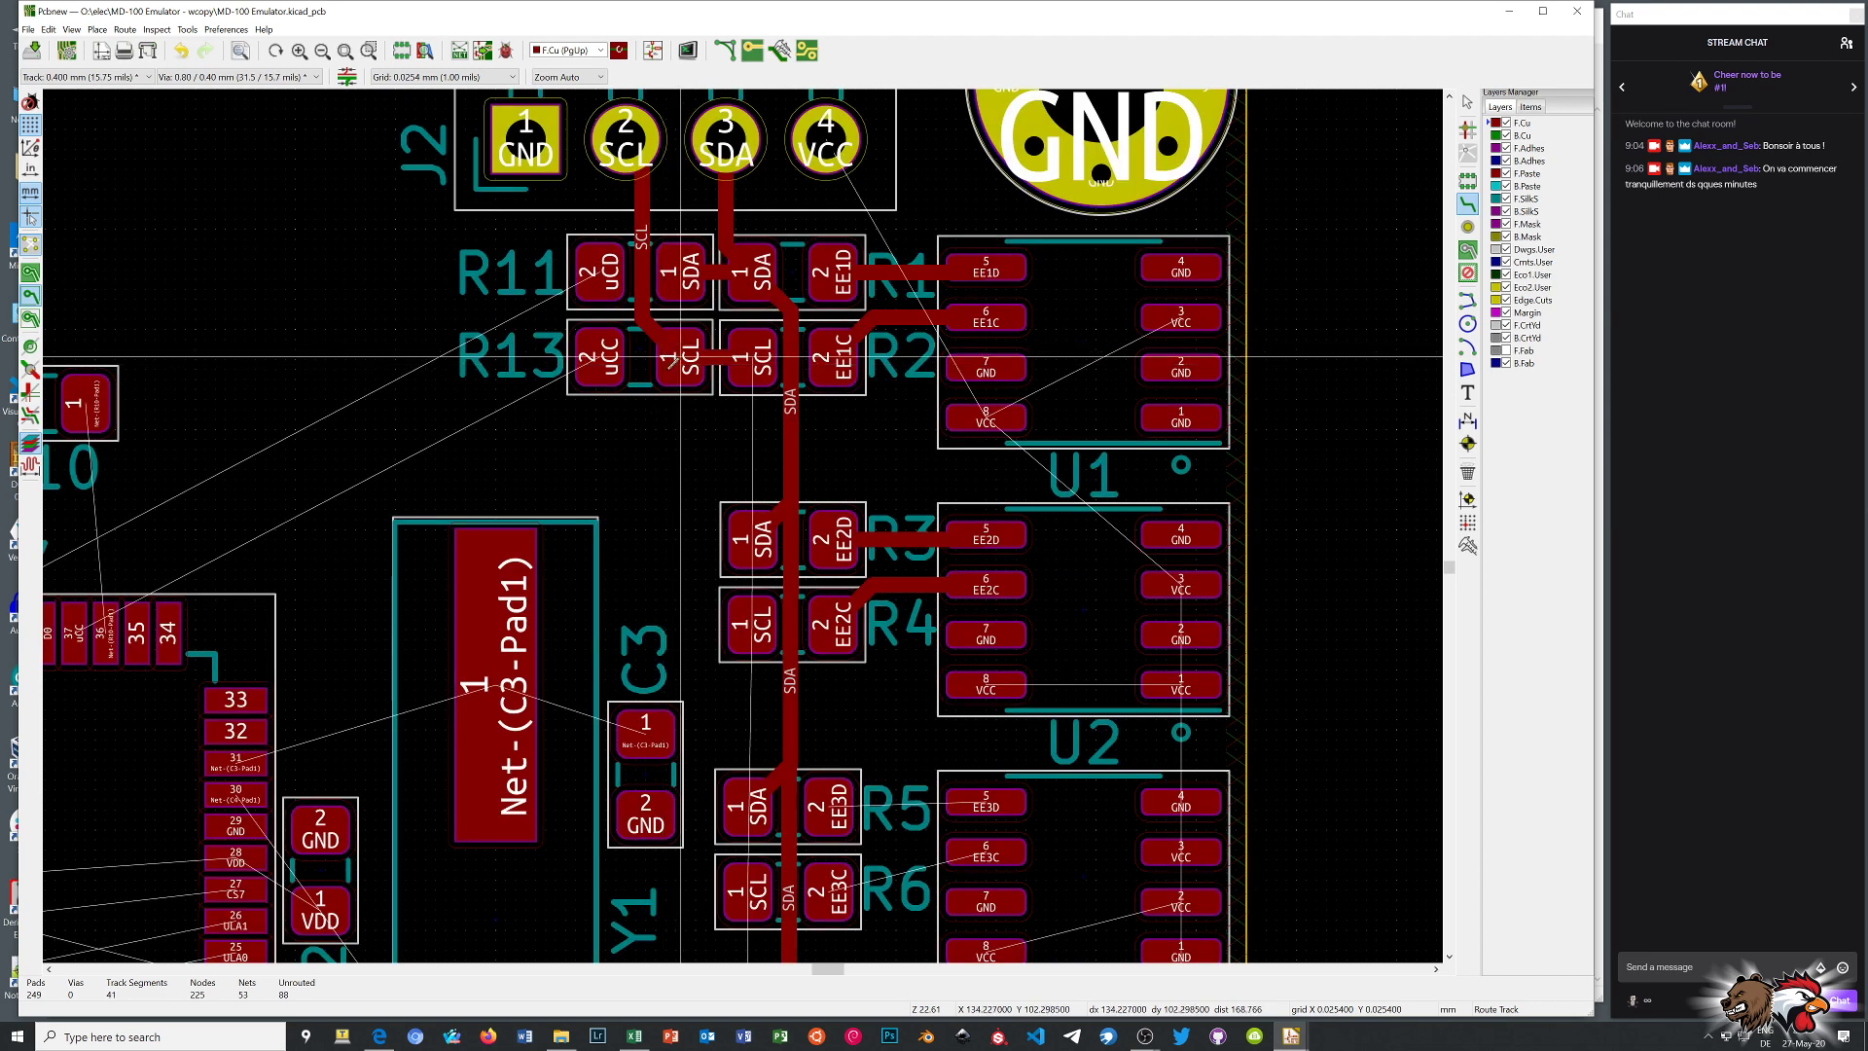
pyautogui.click(680, 356)
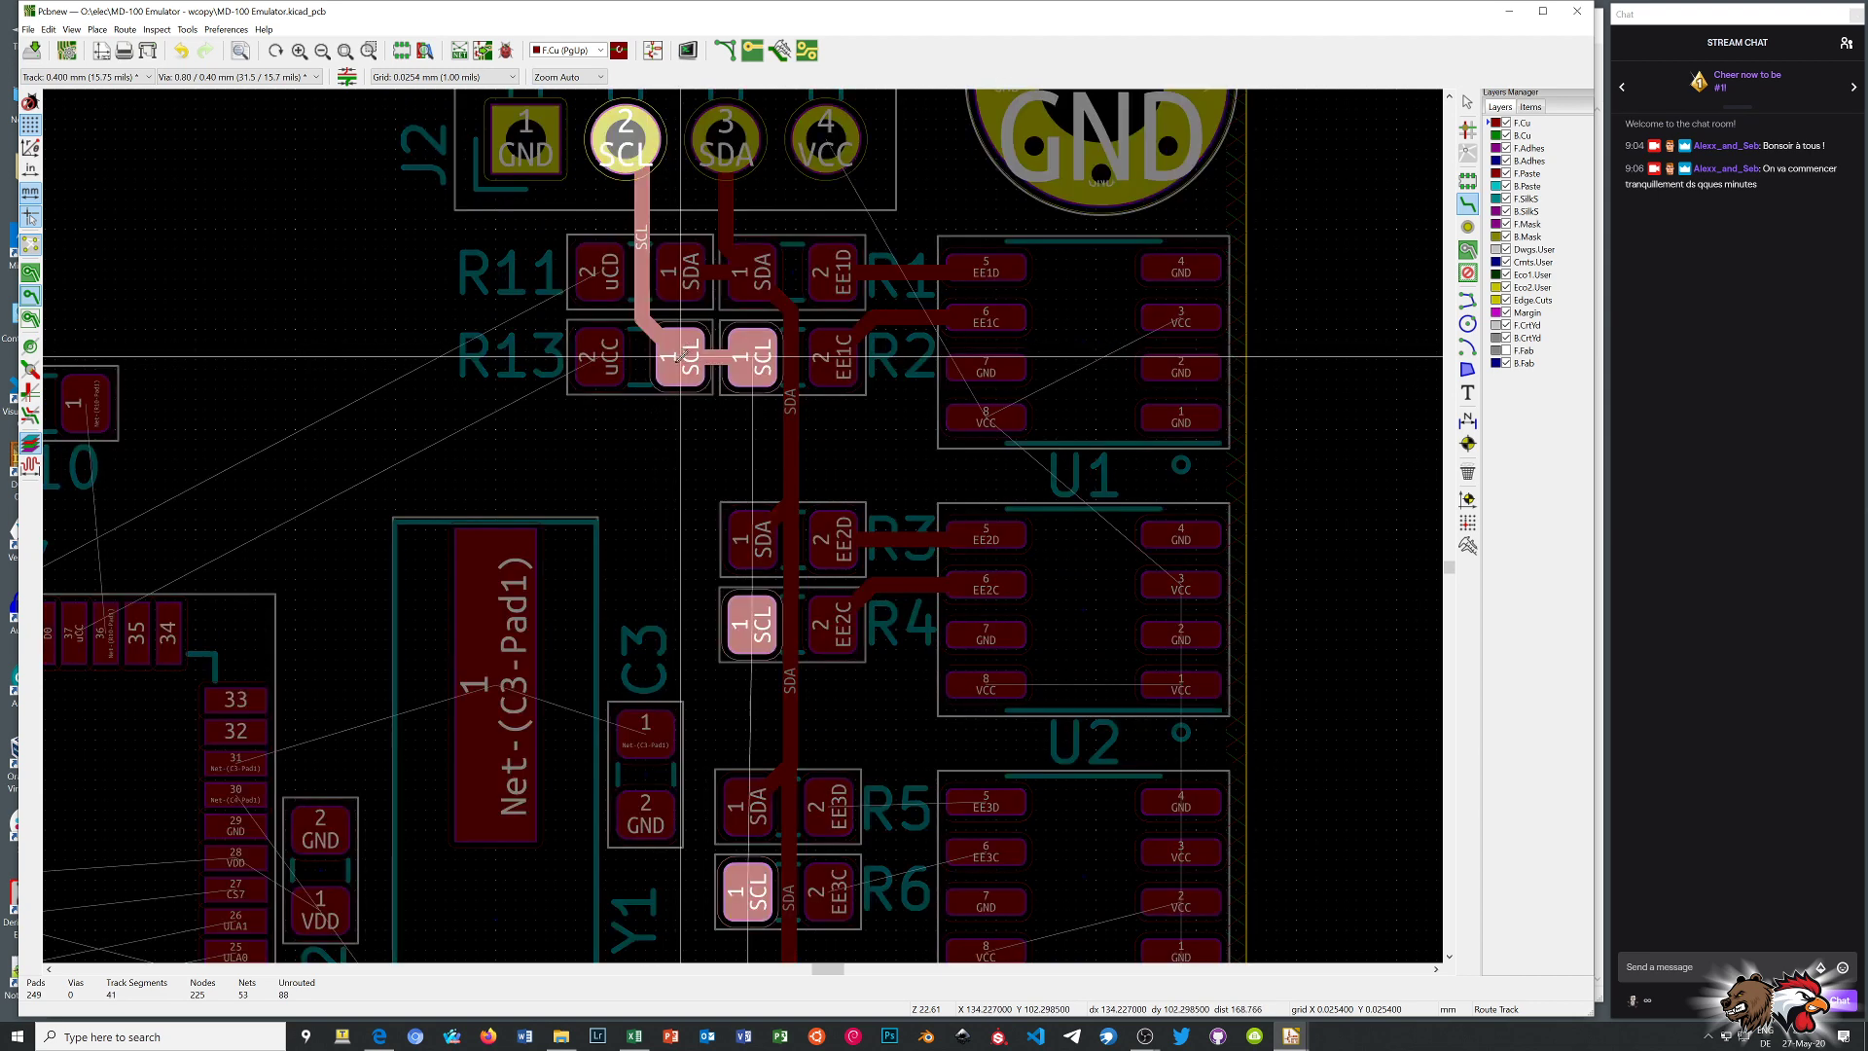
pyautogui.click(747, 621)
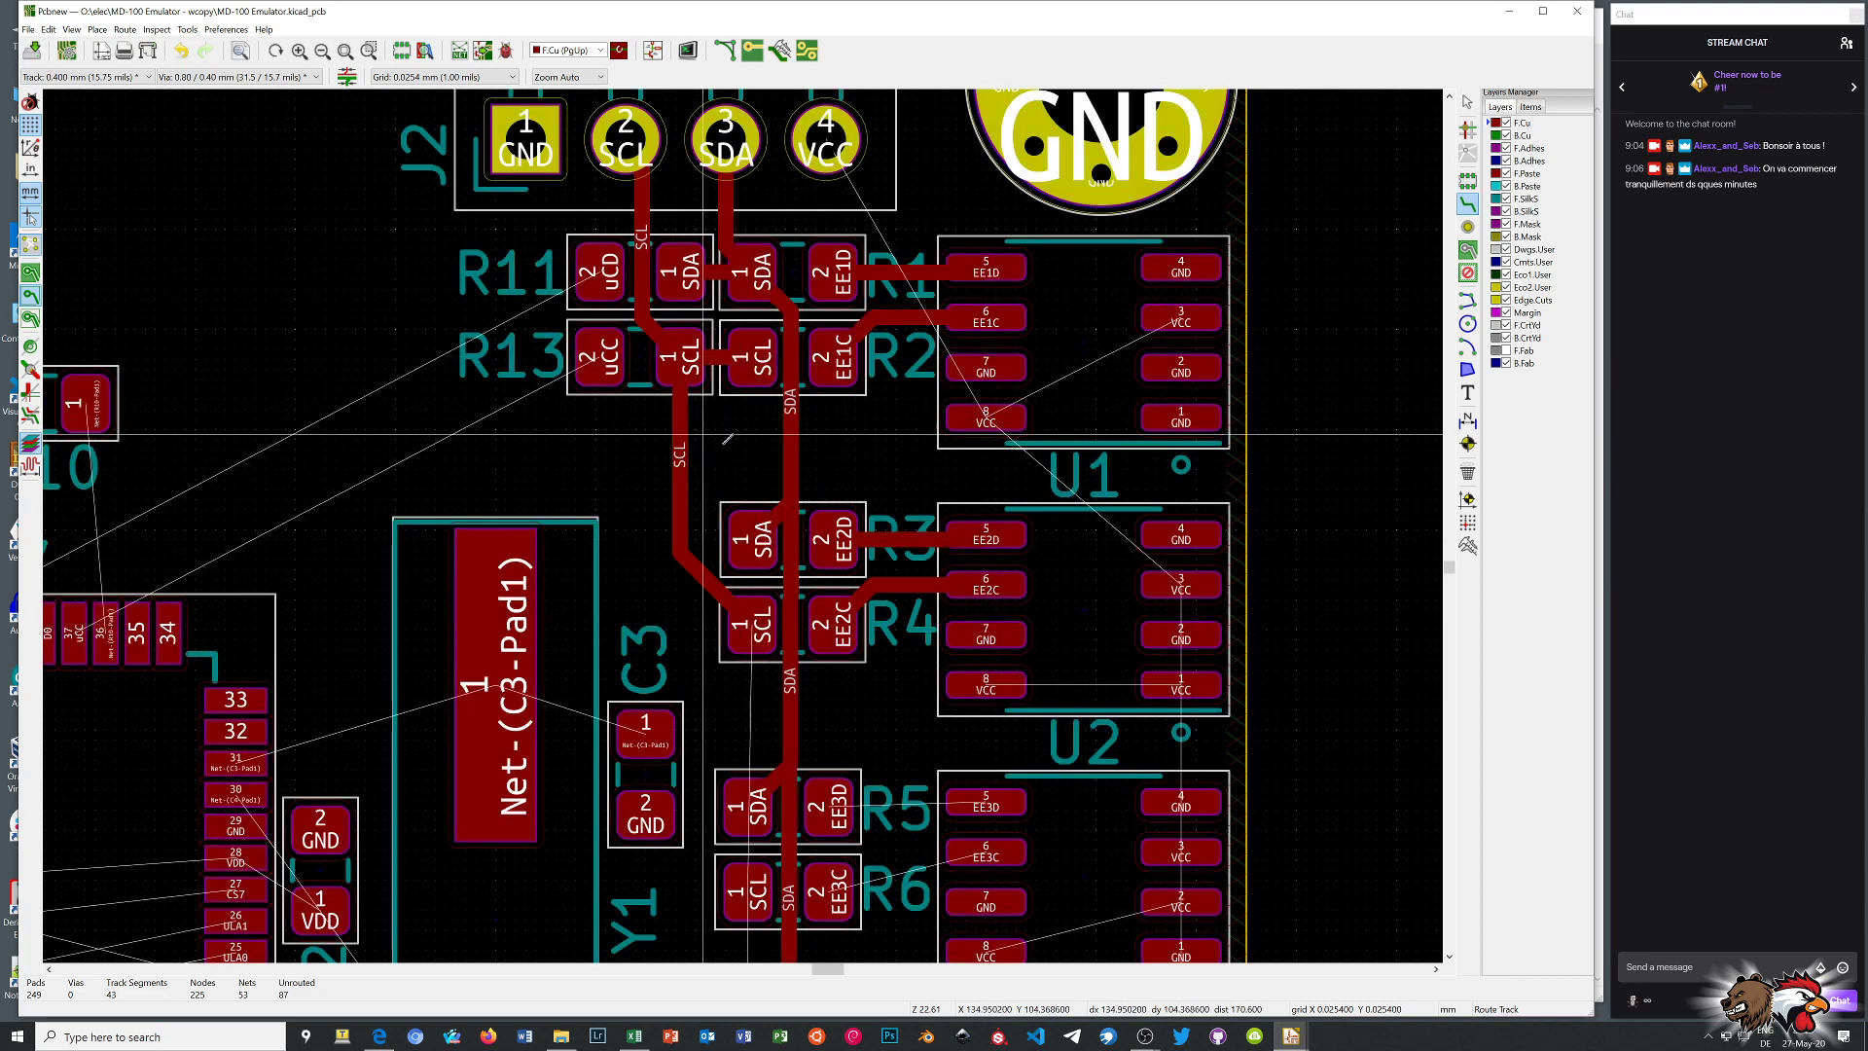
# Extend the SCL track from R4 pad 1 down to R6 pad 1, R8 pad 1 and R15 pad 1
pyautogui.scroll(-5, 788, 440)
pyautogui.scroll(3, 744, 521)
pyautogui.scroll(1, 750, 521)
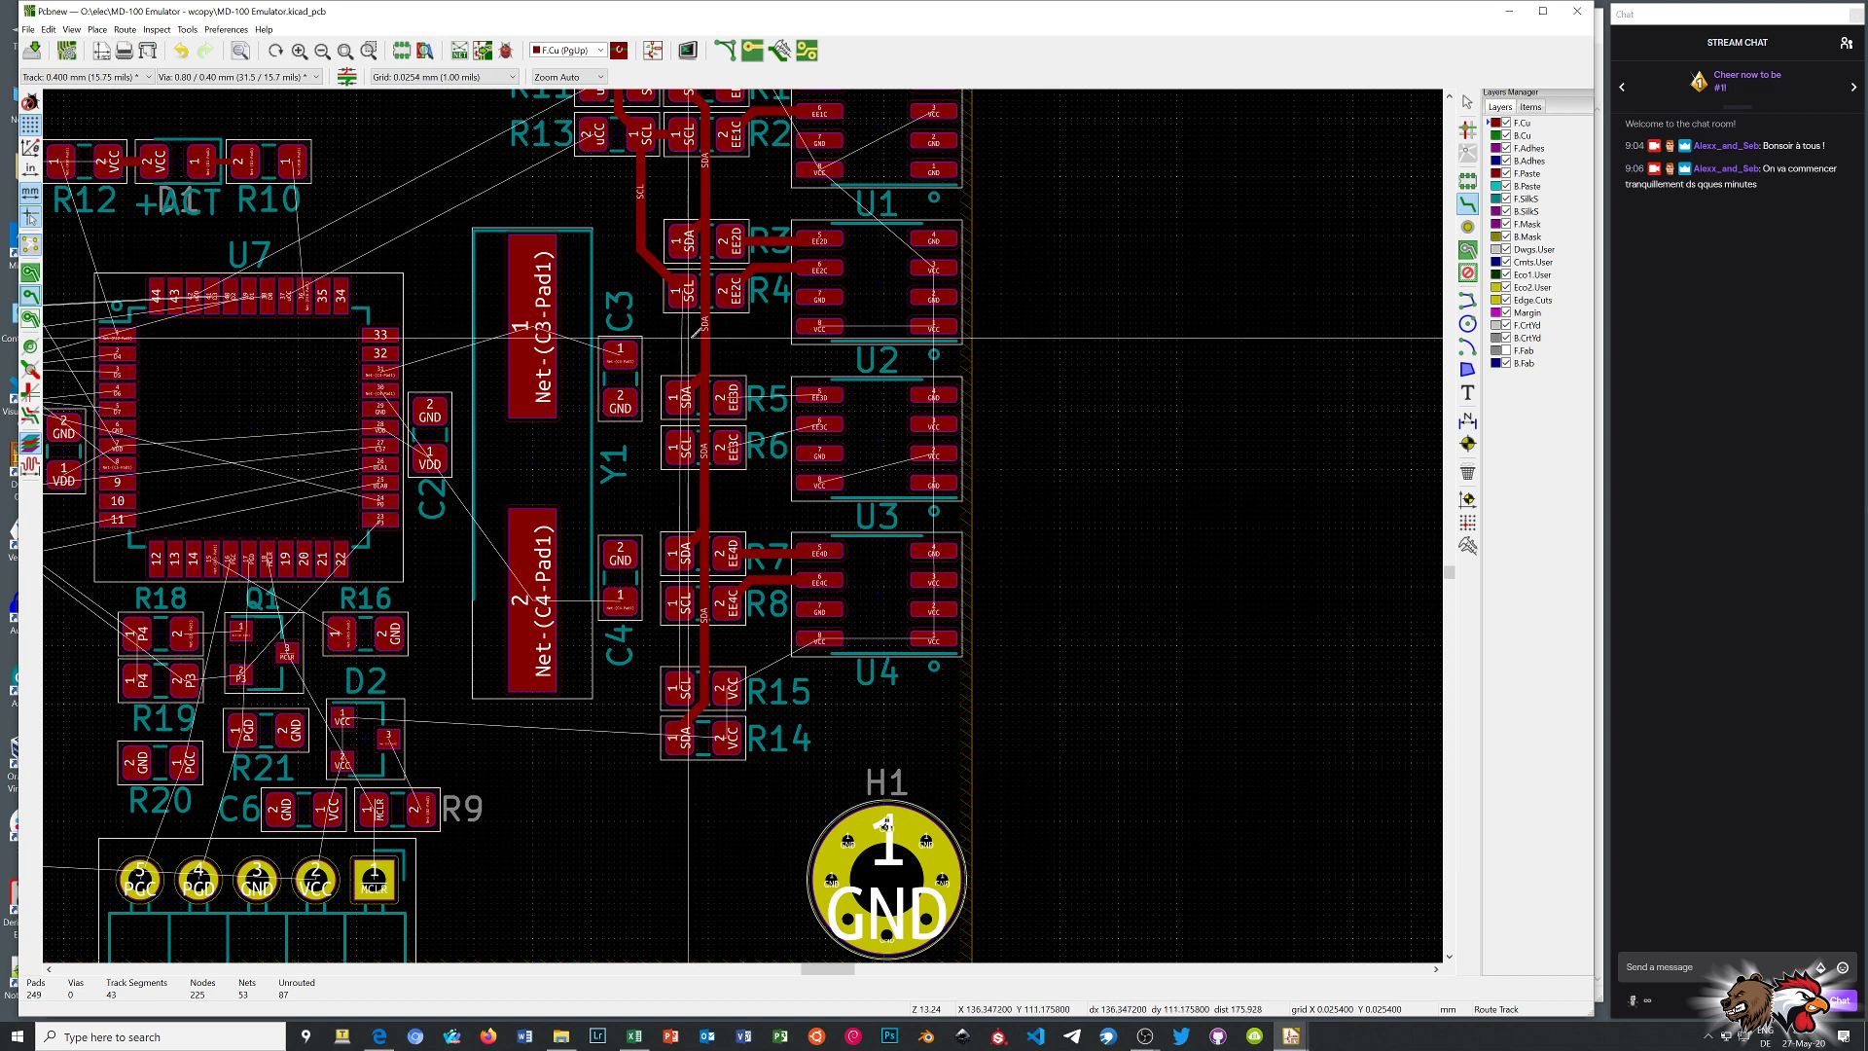
pyautogui.click(683, 289)
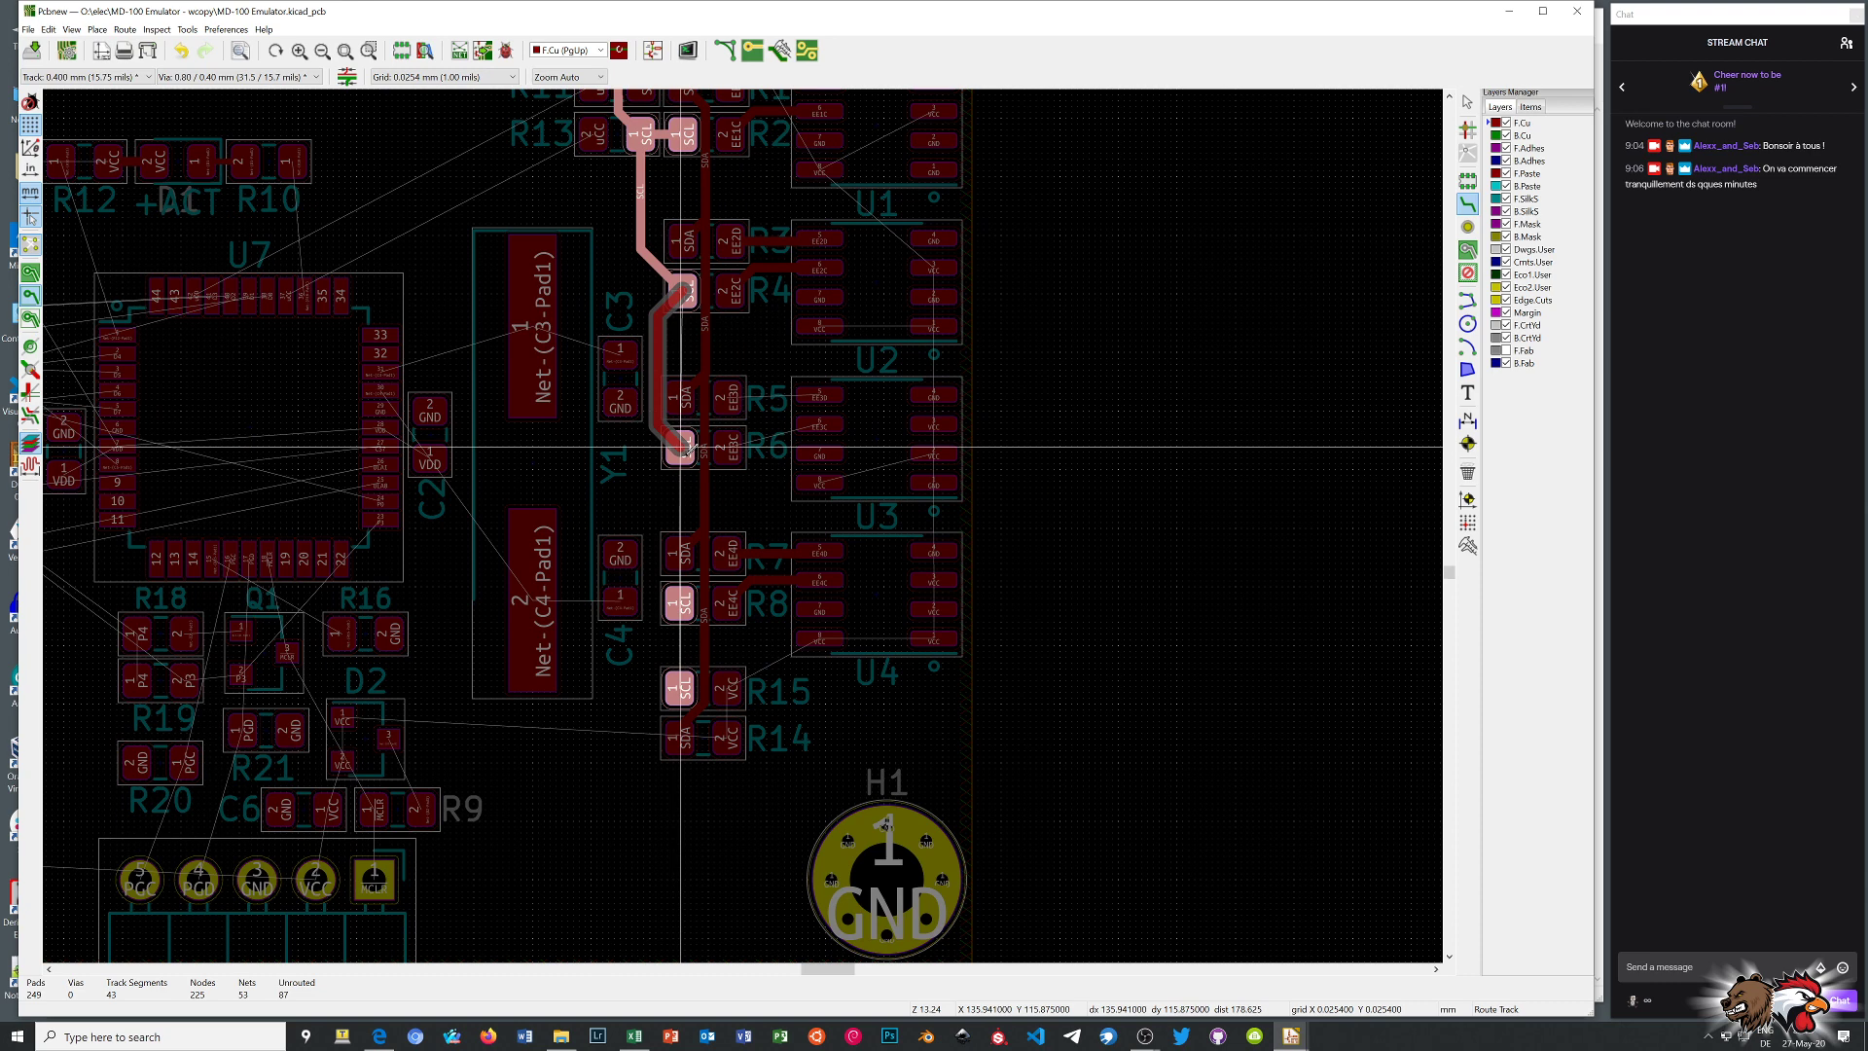
pyautogui.click(686, 446)
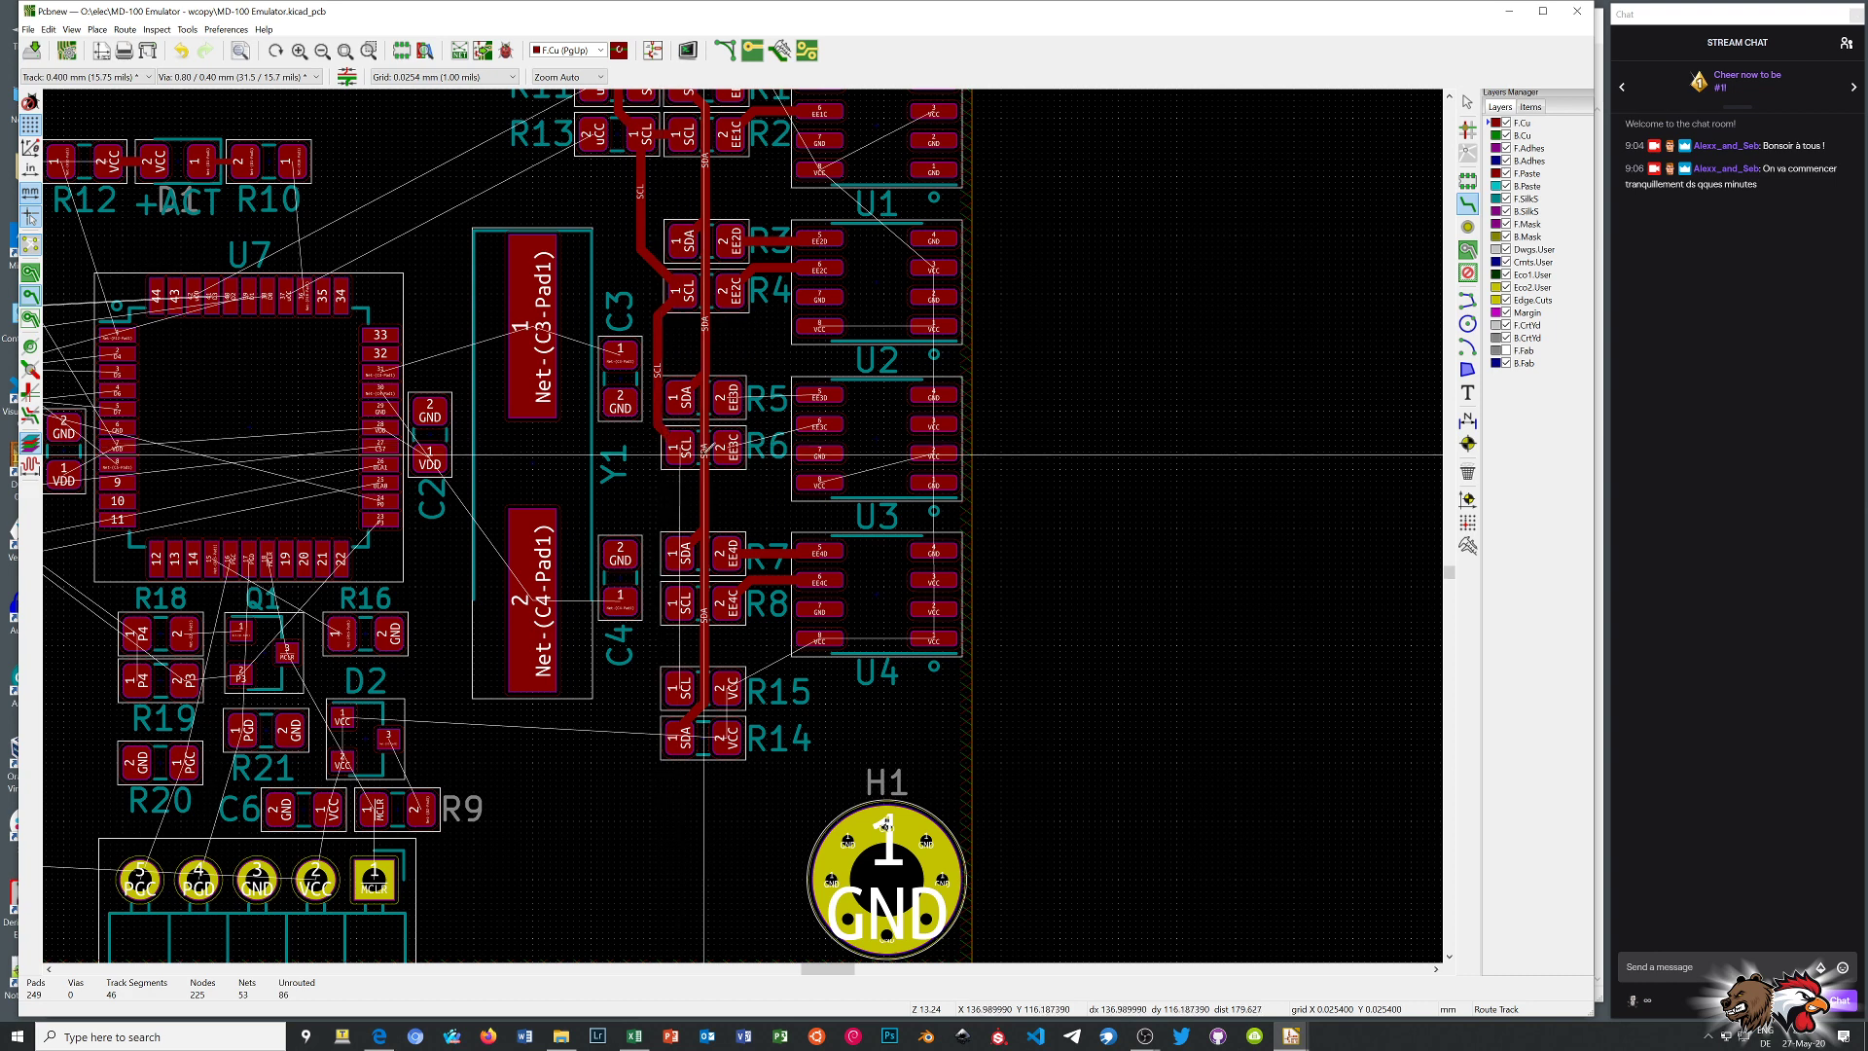
pyautogui.click(681, 447)
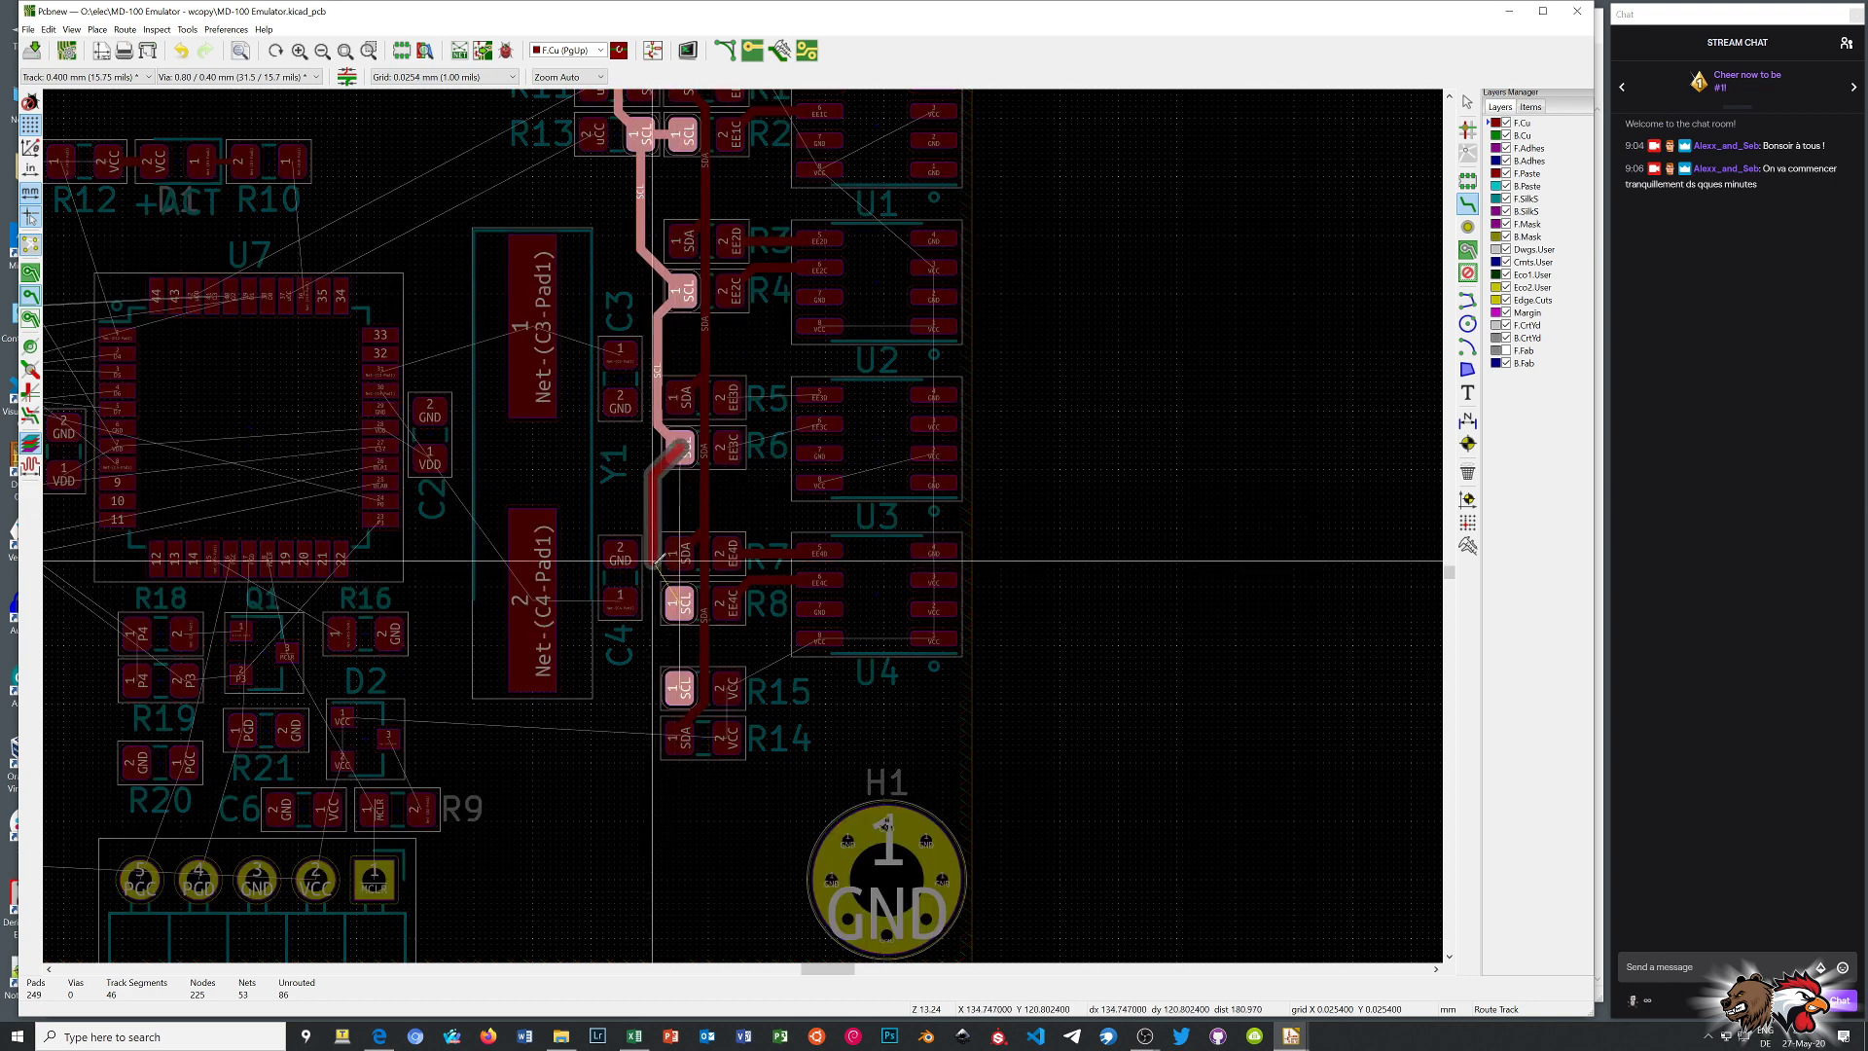
pyautogui.click(685, 608)
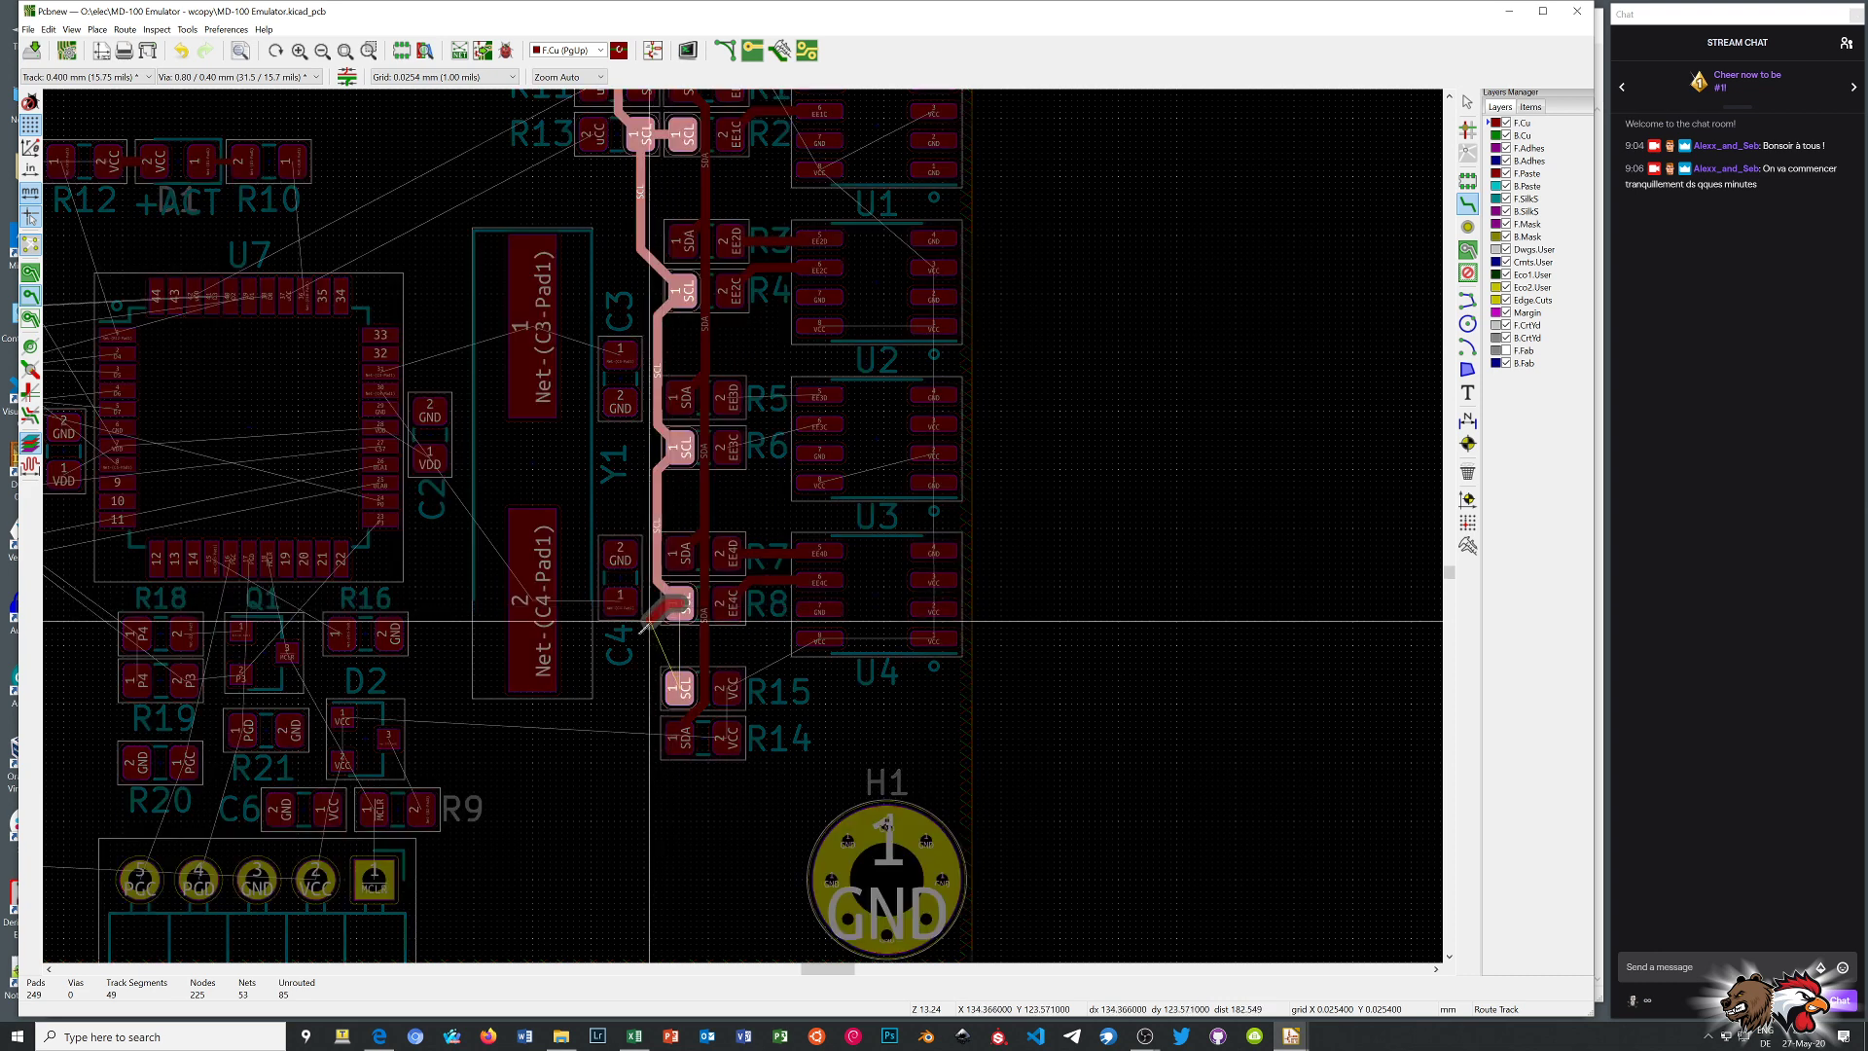
pyautogui.click(680, 688)
# Route a VCC trunk track from J2 pad 4 down the middle of U1 to U4, ending between U4 pads 8 and 1
pyautogui.scroll(-1, 500, 670)
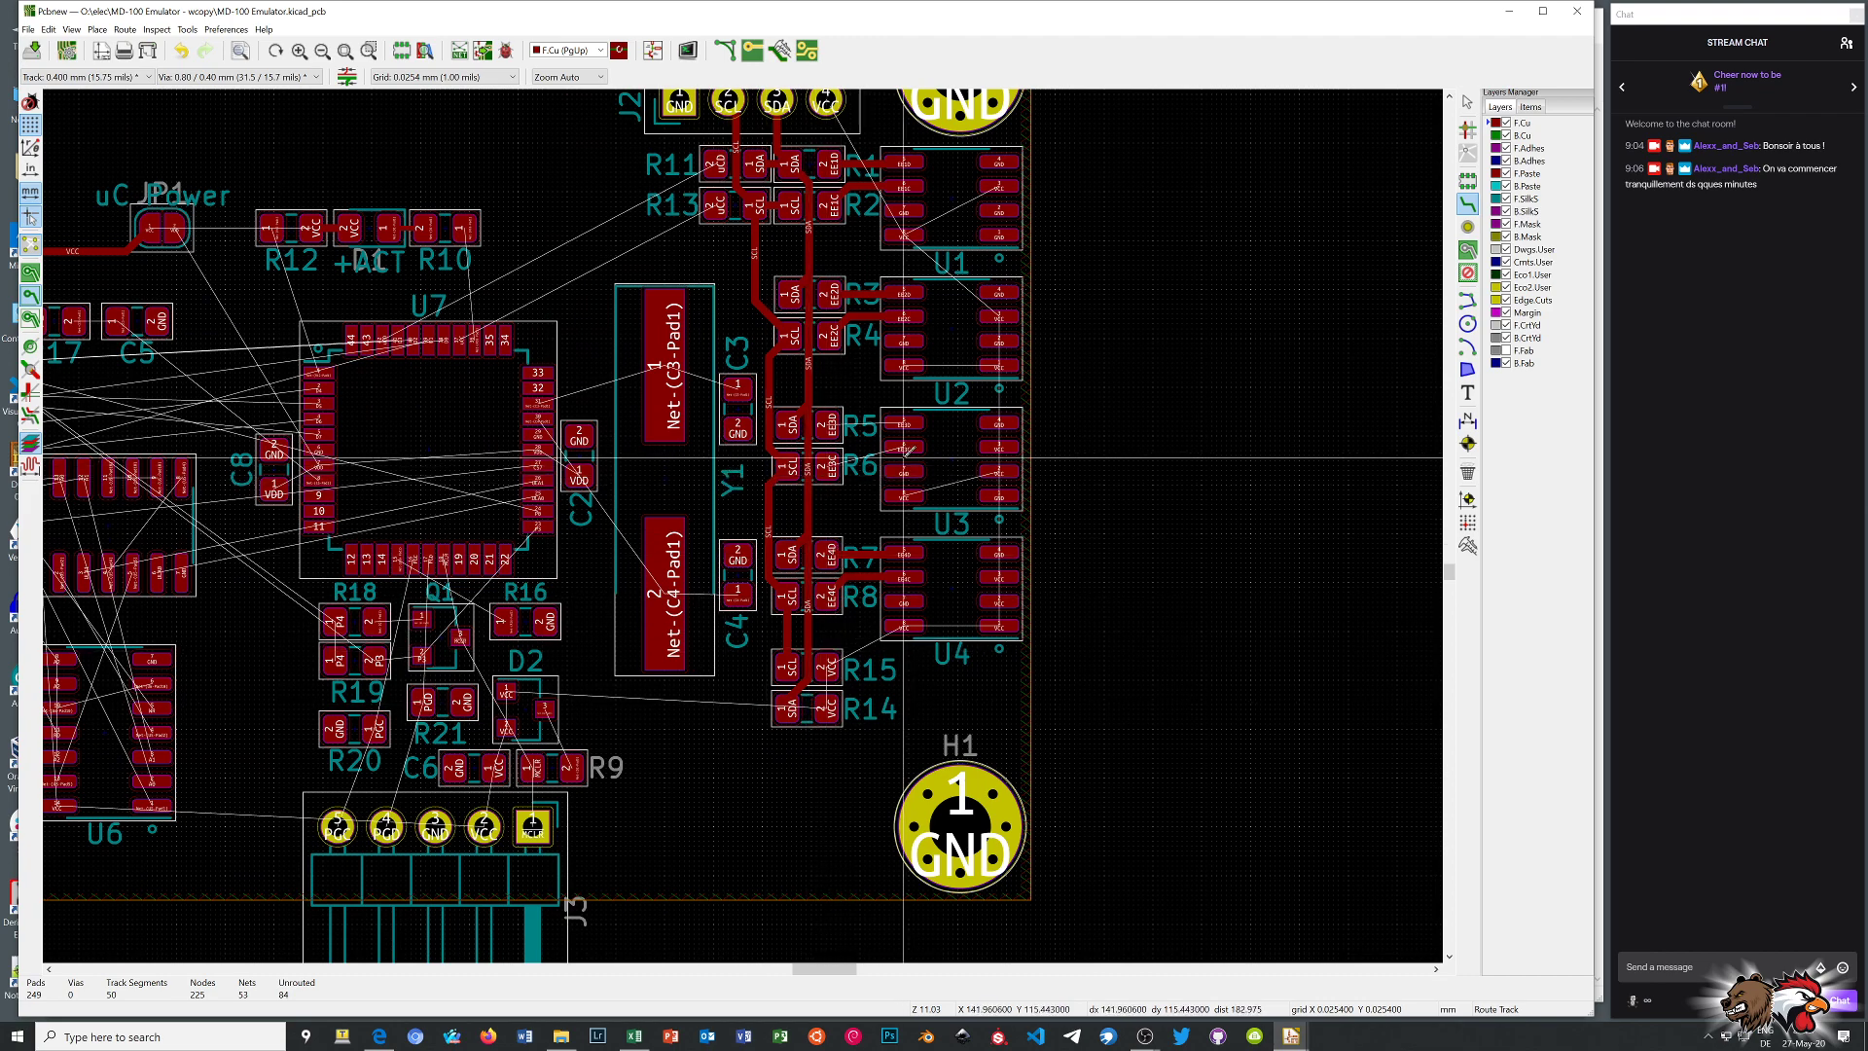
pyautogui.scroll(2, 724, 476)
pyautogui.scroll(-2, 742, 525)
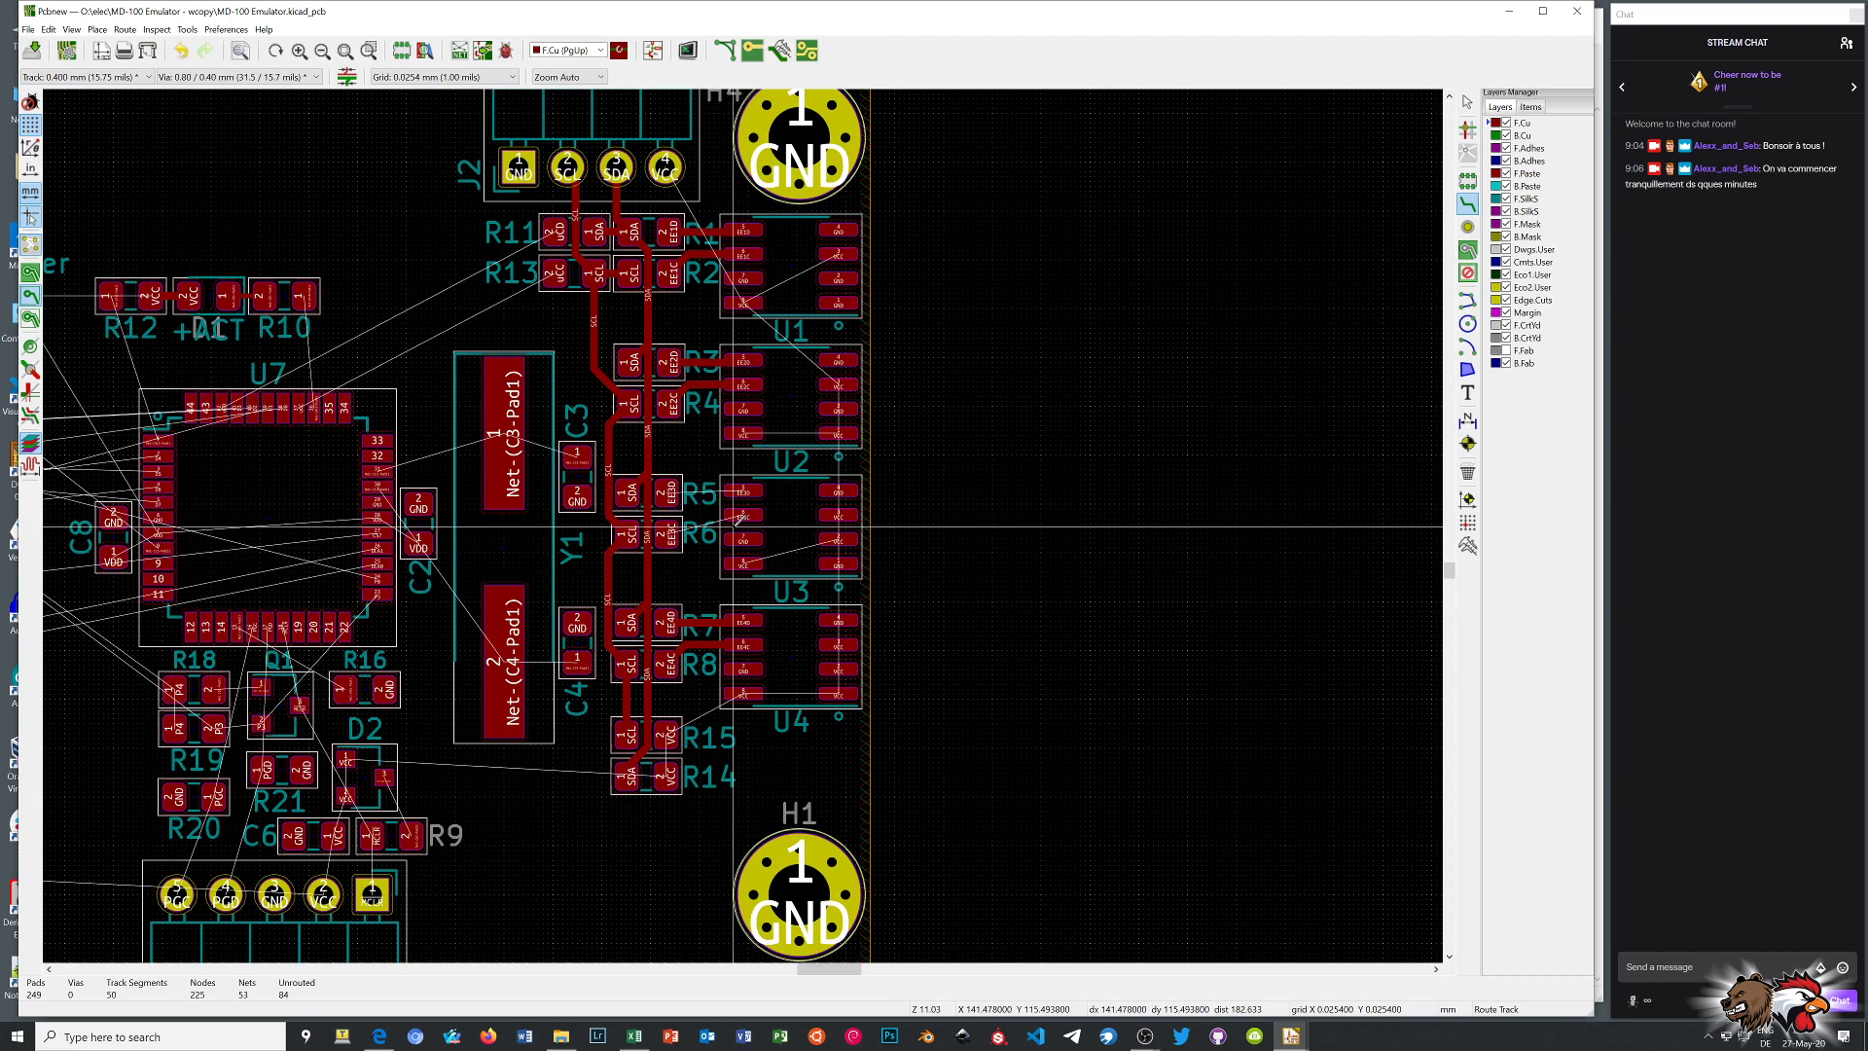
pyautogui.scroll(1, 666, 171)
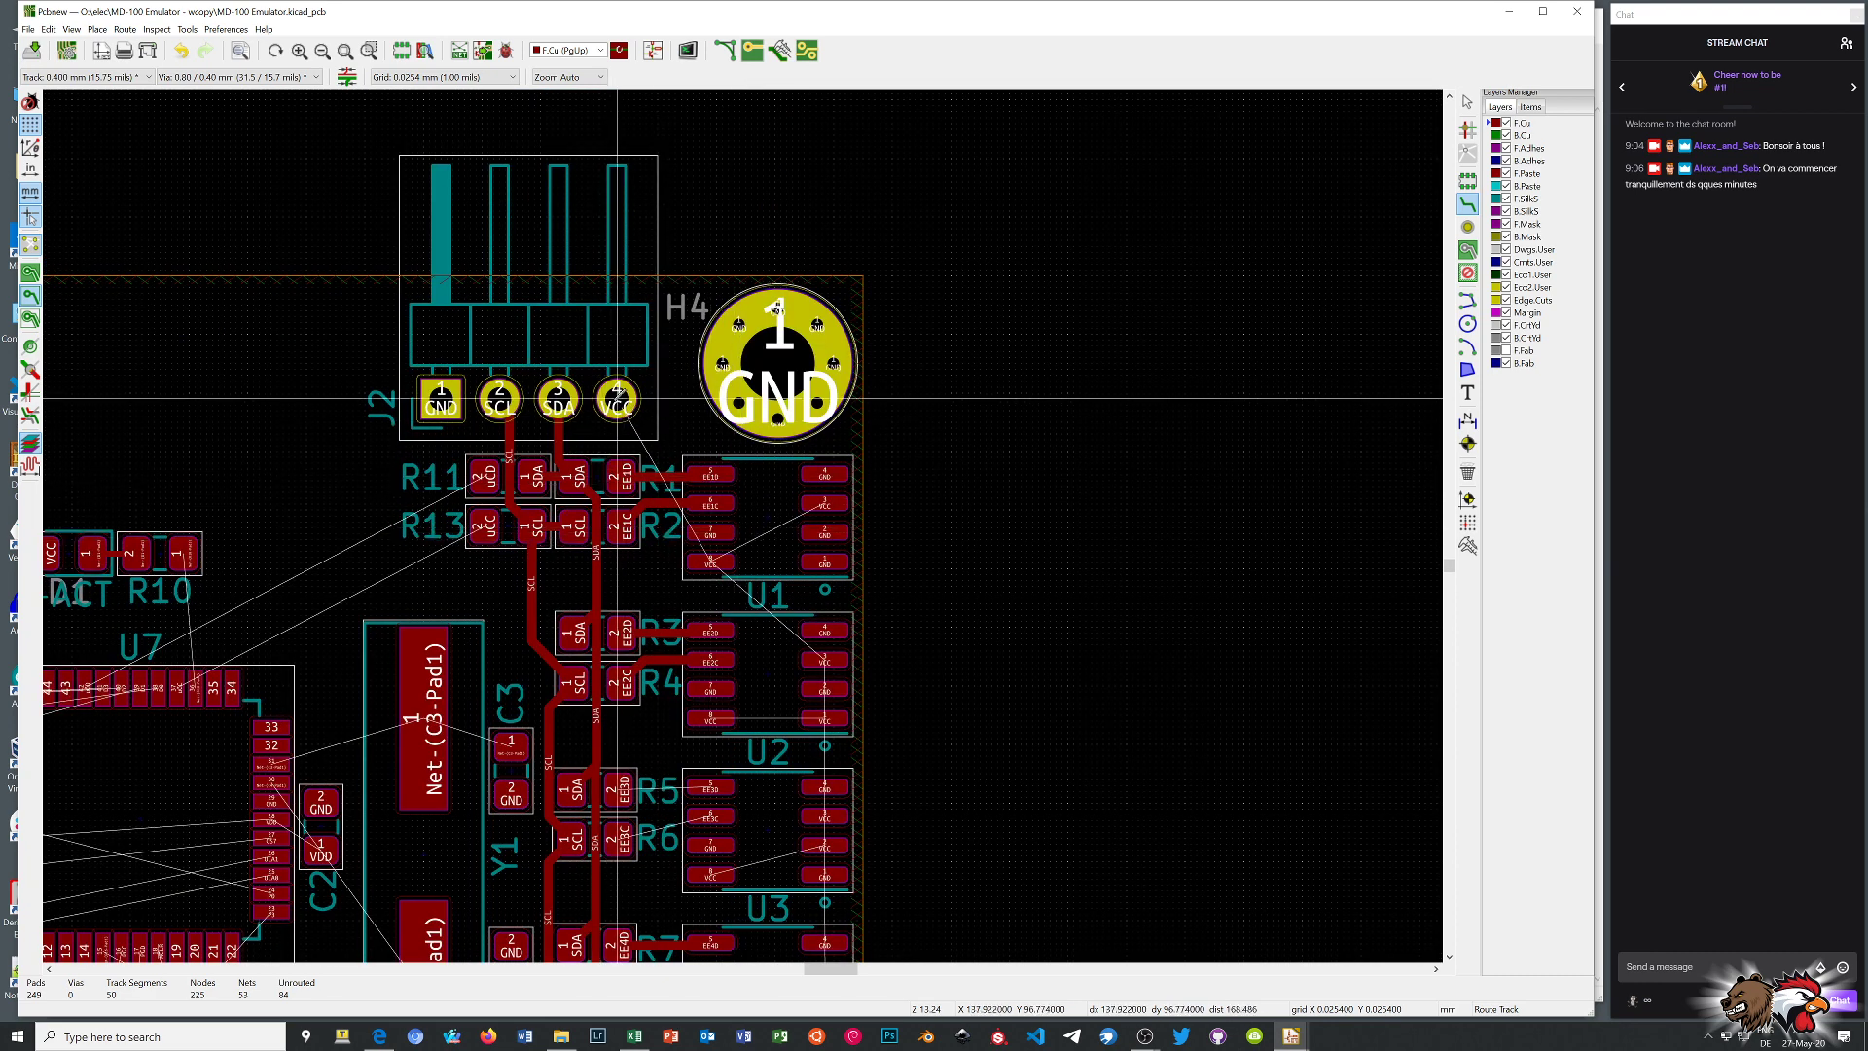
pyautogui.click(624, 417)
pyautogui.keyDown('shift'); pyautogui.scroll(-5, 763, 796); pyautogui.keyUp('shift')
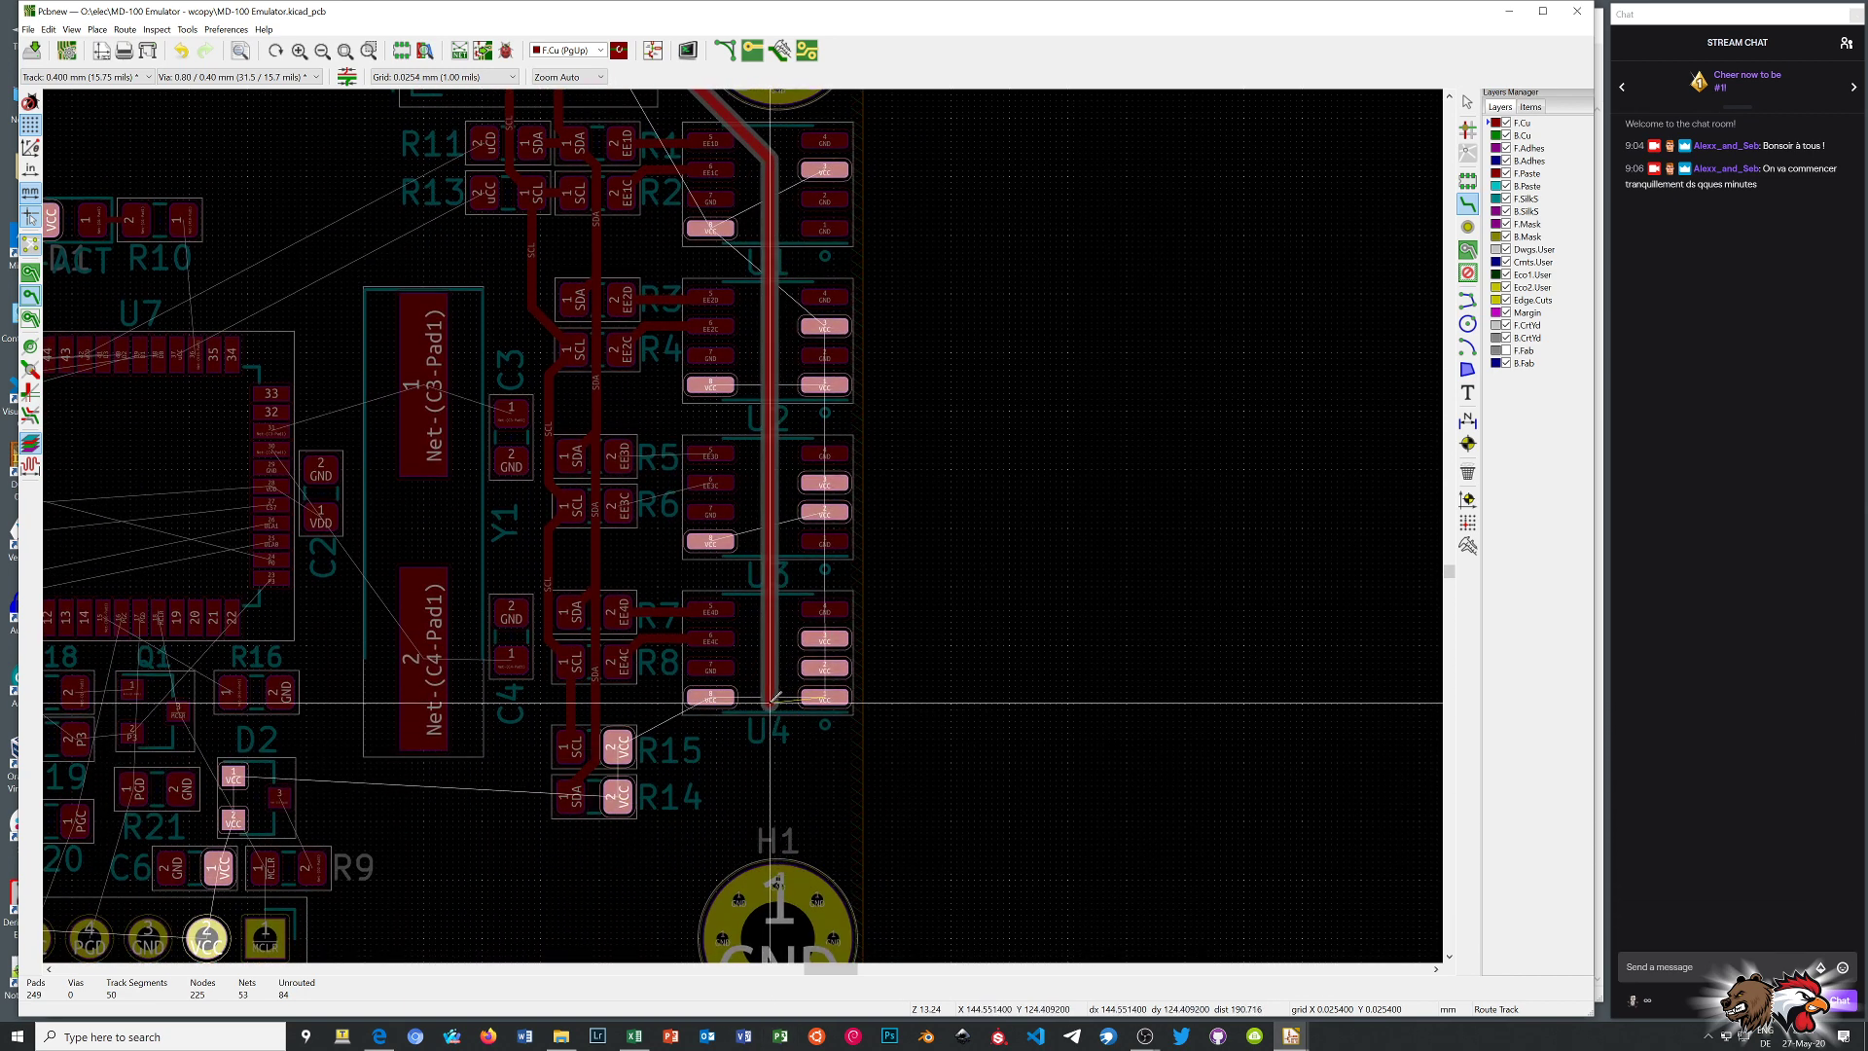
pyautogui.click(775, 698)
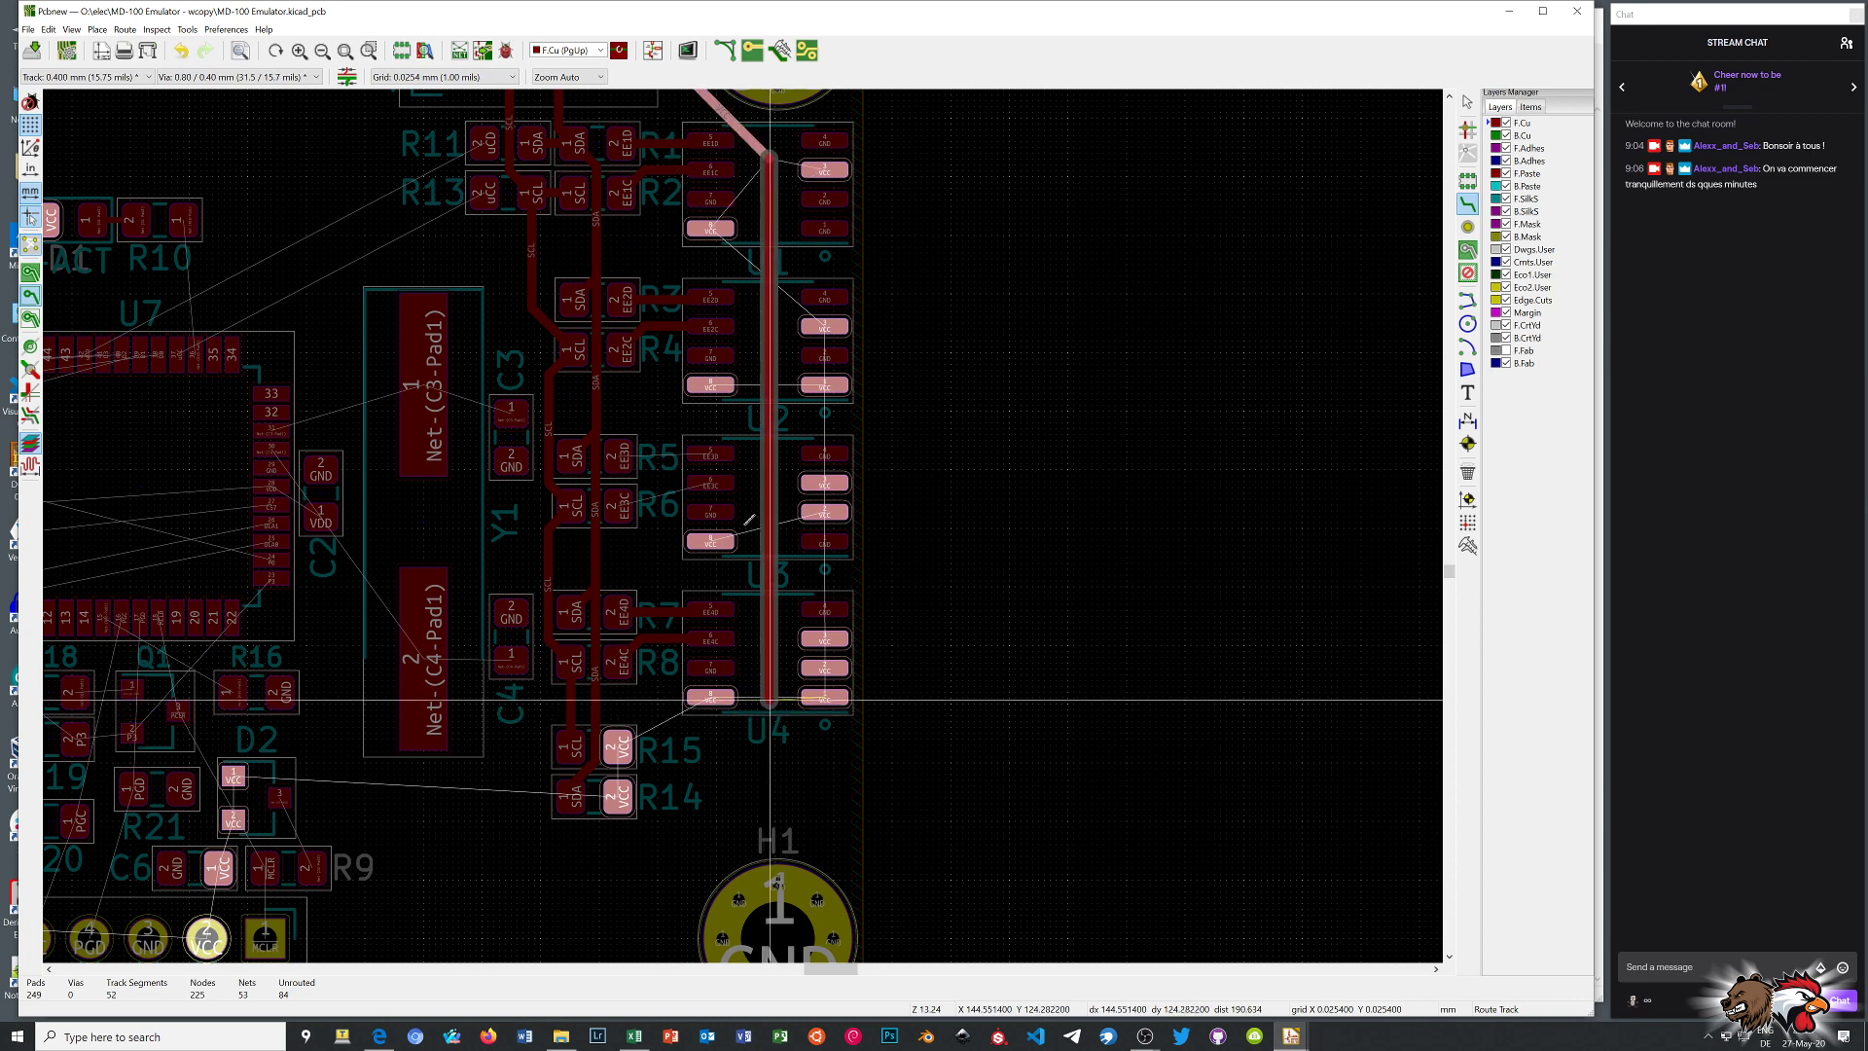
pyautogui.scroll(3, 774, 697)
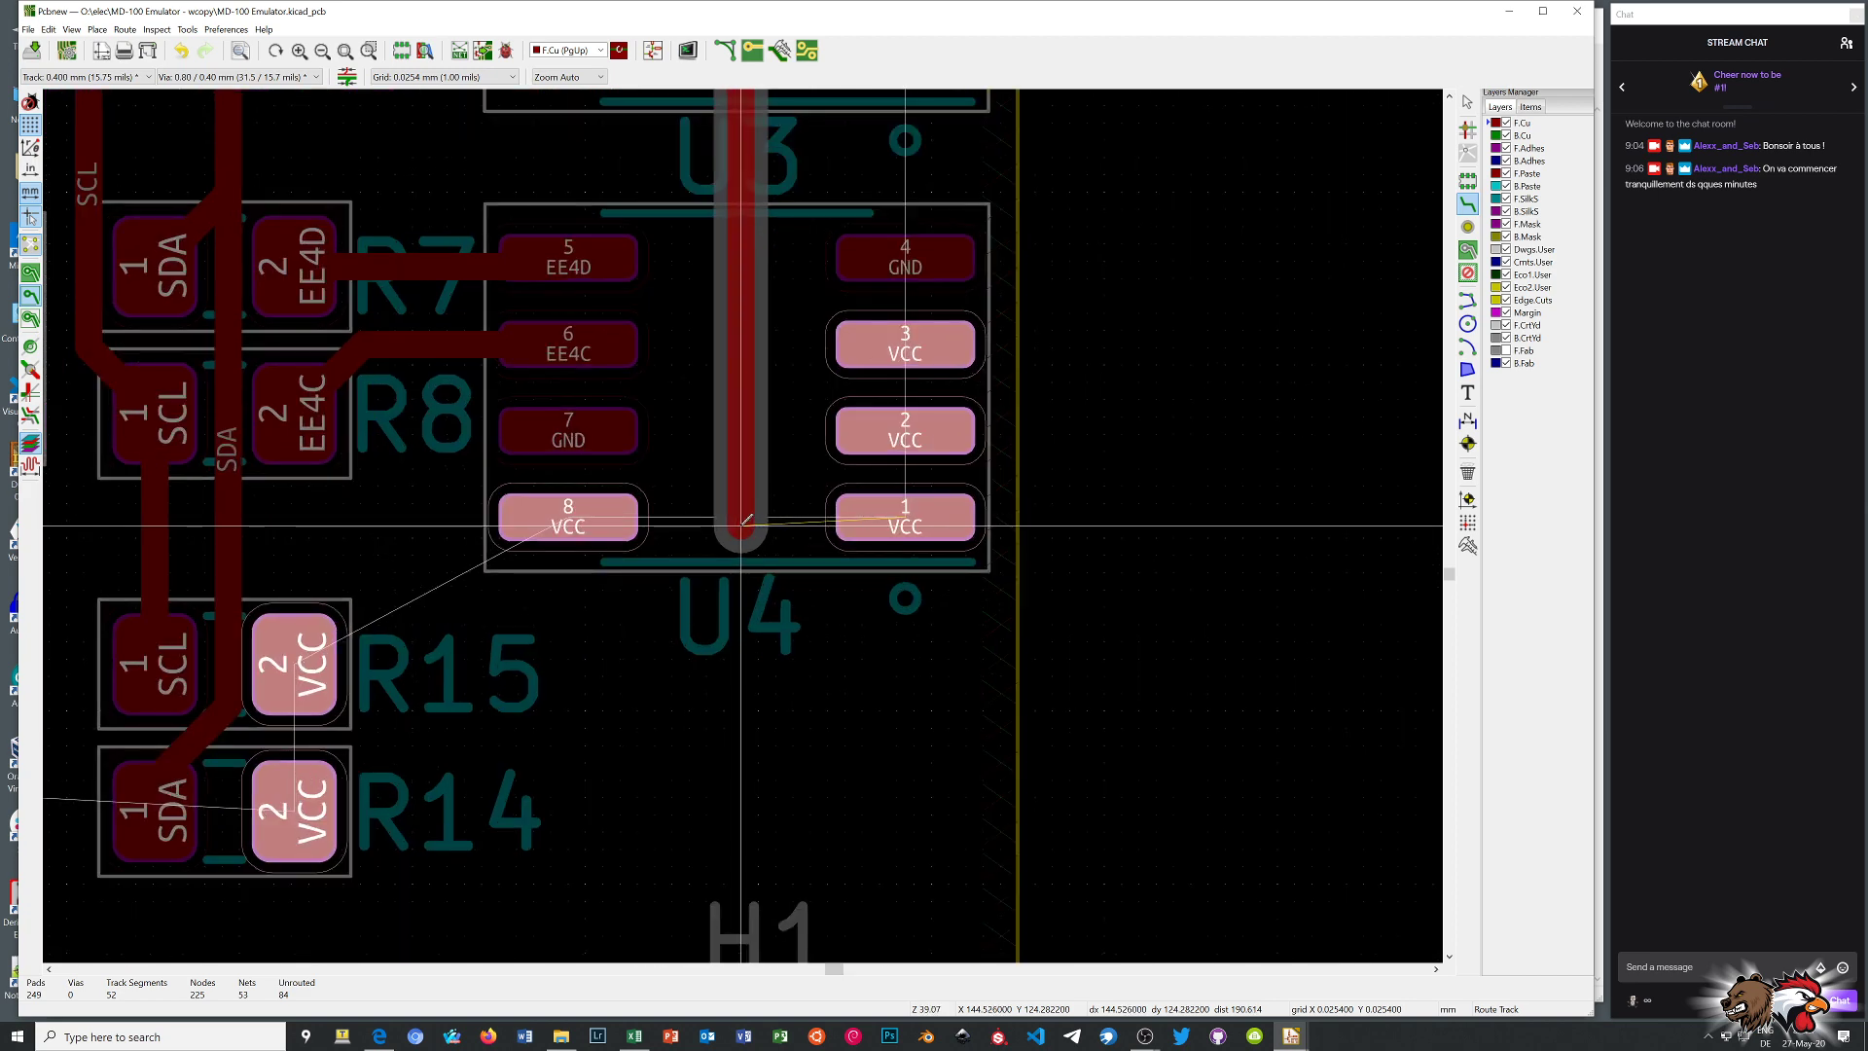
pyautogui.click(746, 518)
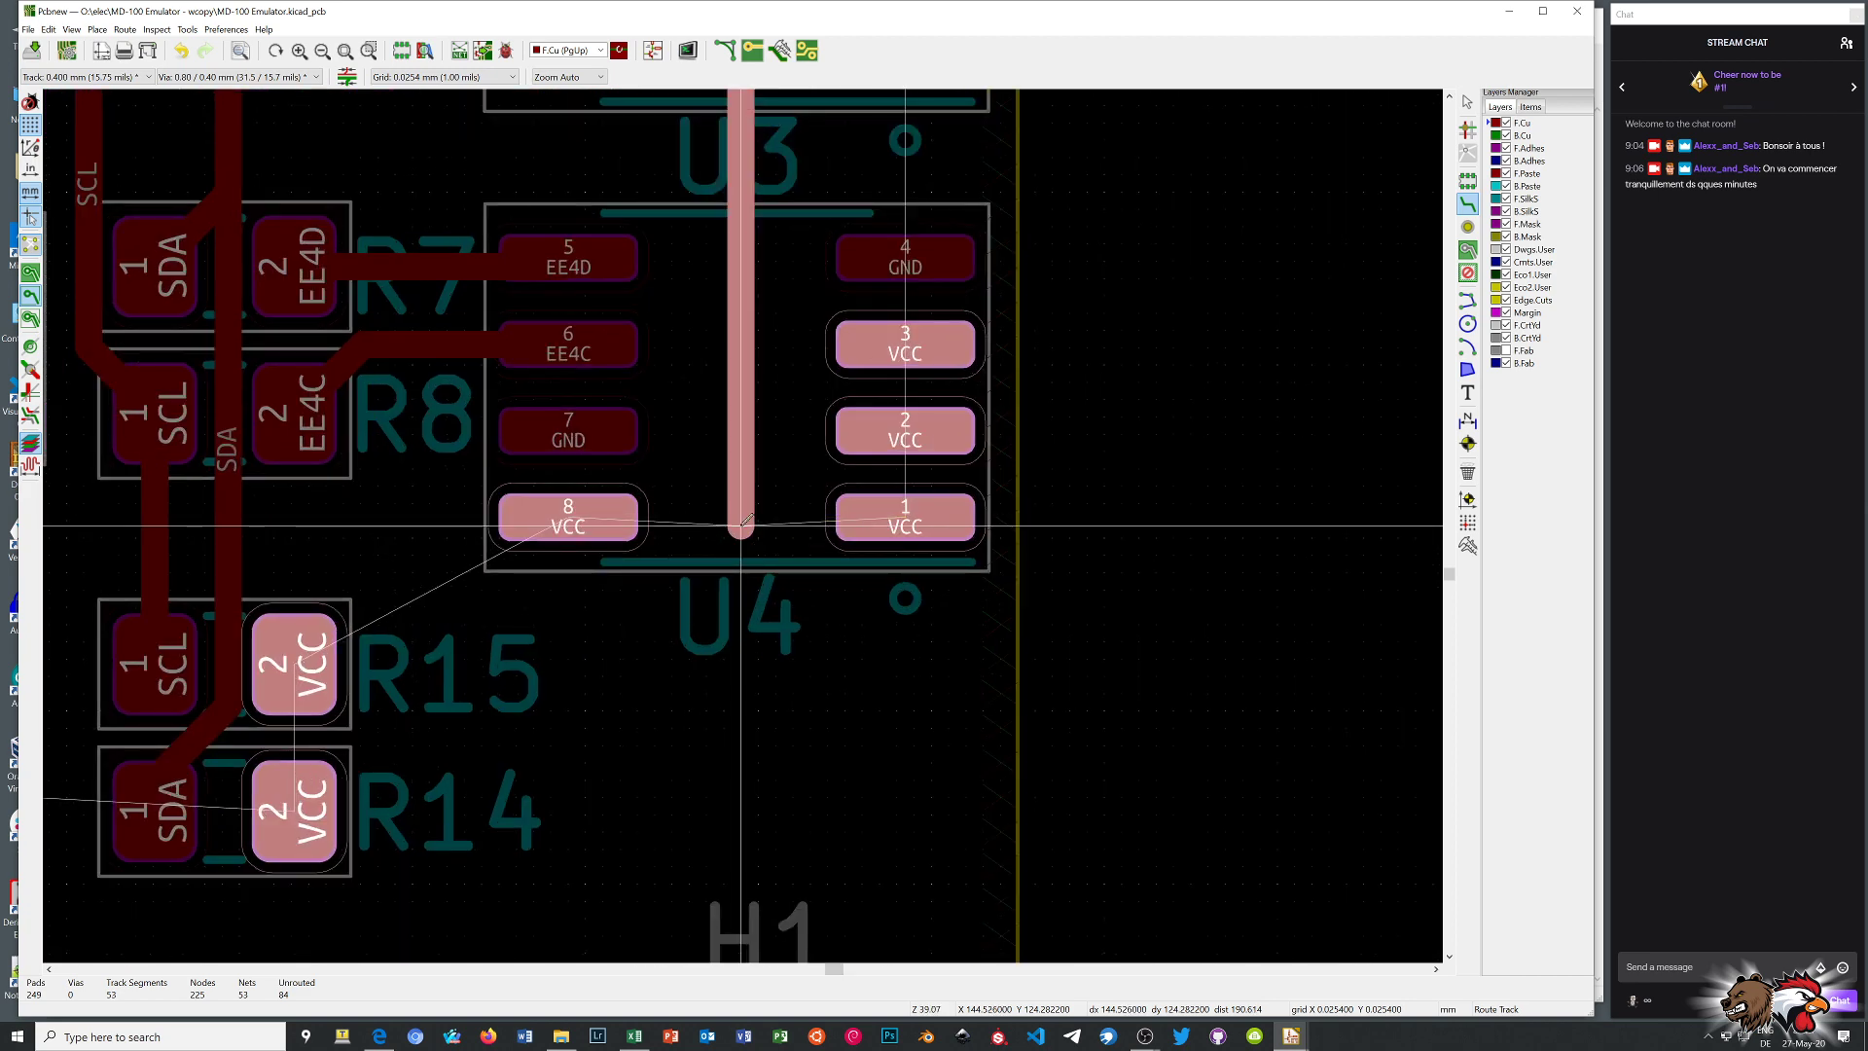
pyautogui.rightClick(774, 536)
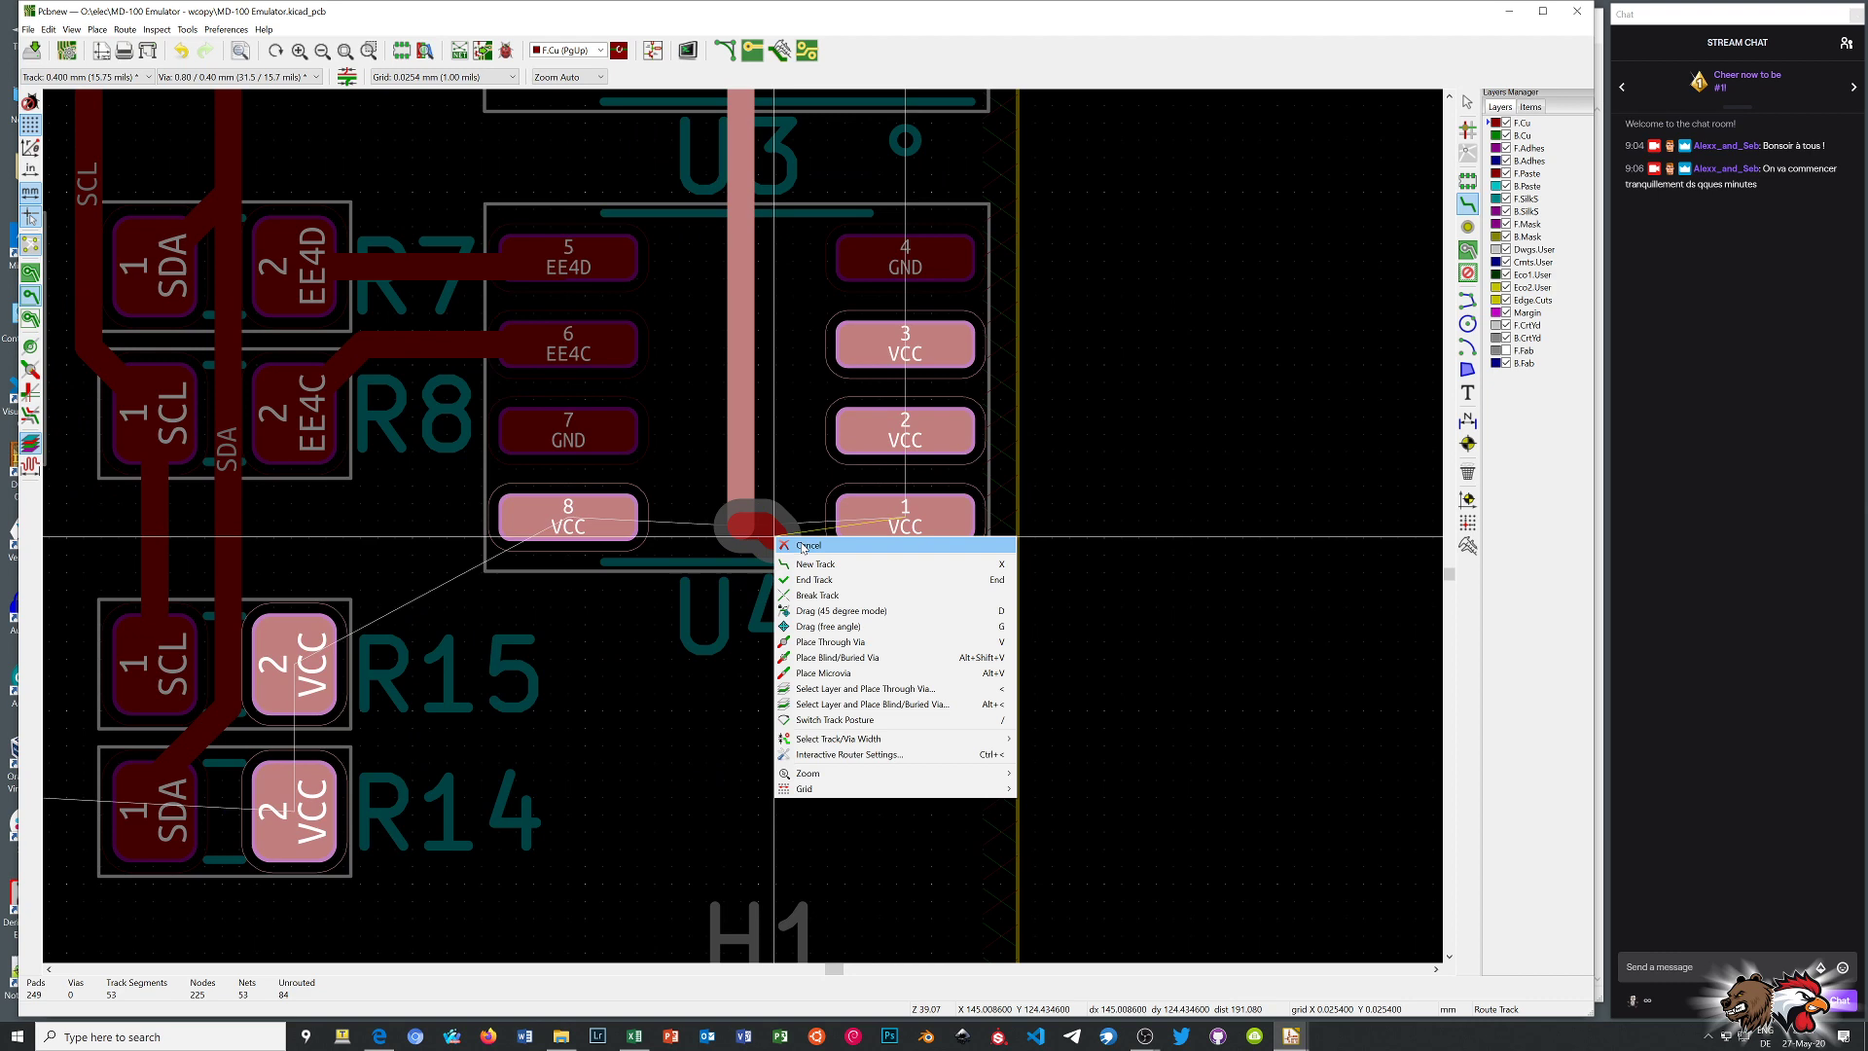
pyautogui.click(804, 546)
# Connect U1 pads 3 and 8 to the central VCC trunk with straight horizontal tracks
pyautogui.scroll(-4, 746, 506)
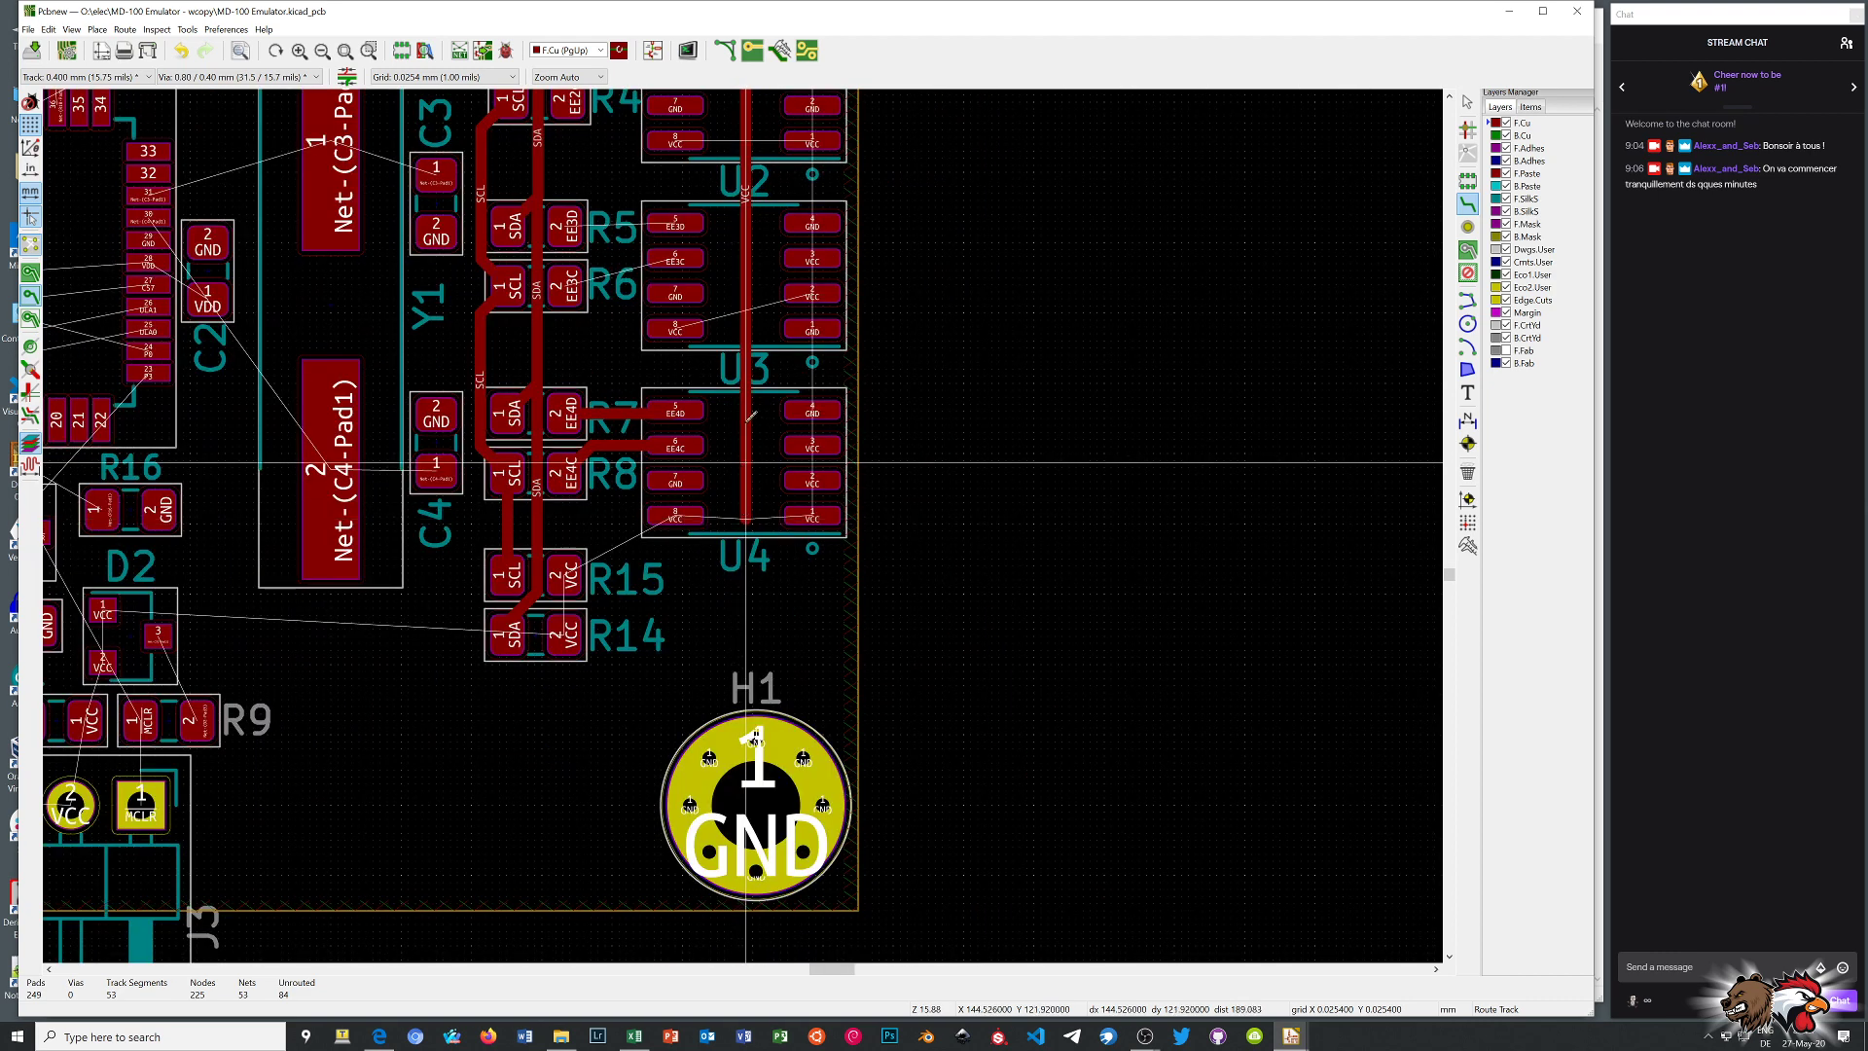
pyautogui.scroll(-3, 750, 453)
pyautogui.scroll(5, 750, 325)
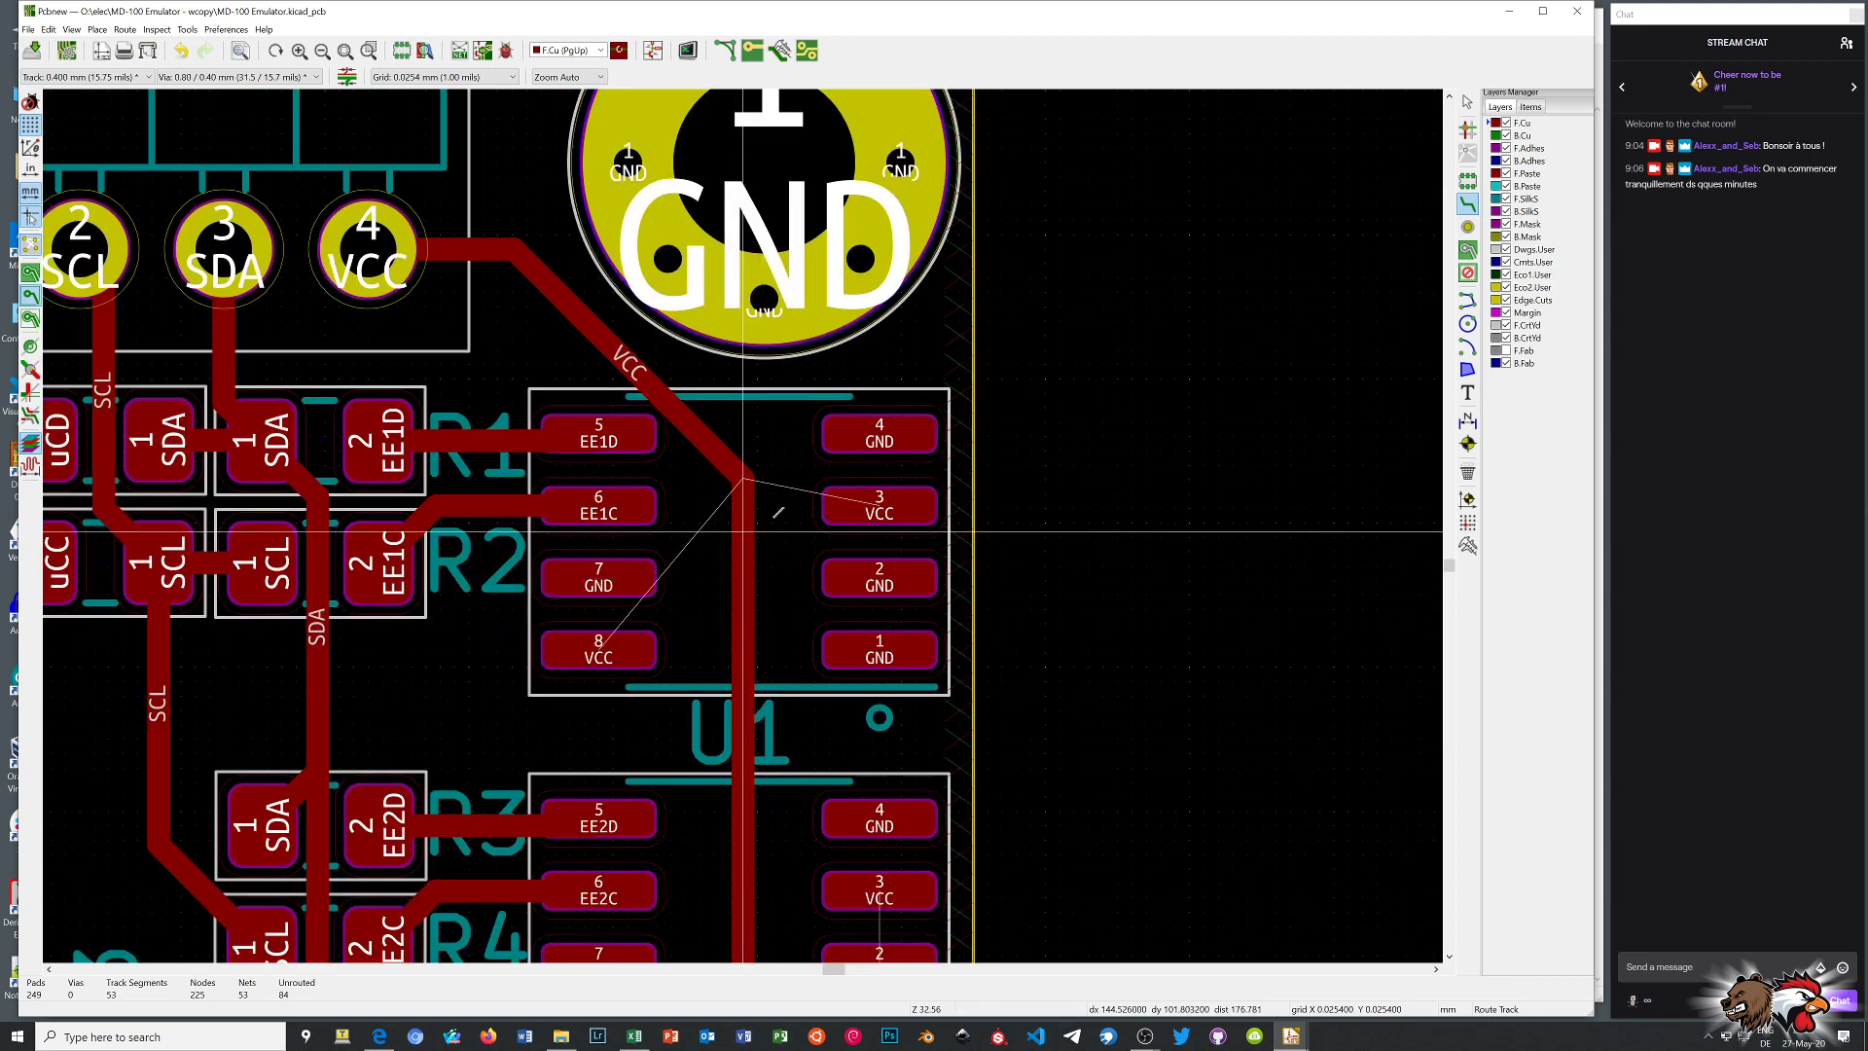
pyautogui.click(749, 514)
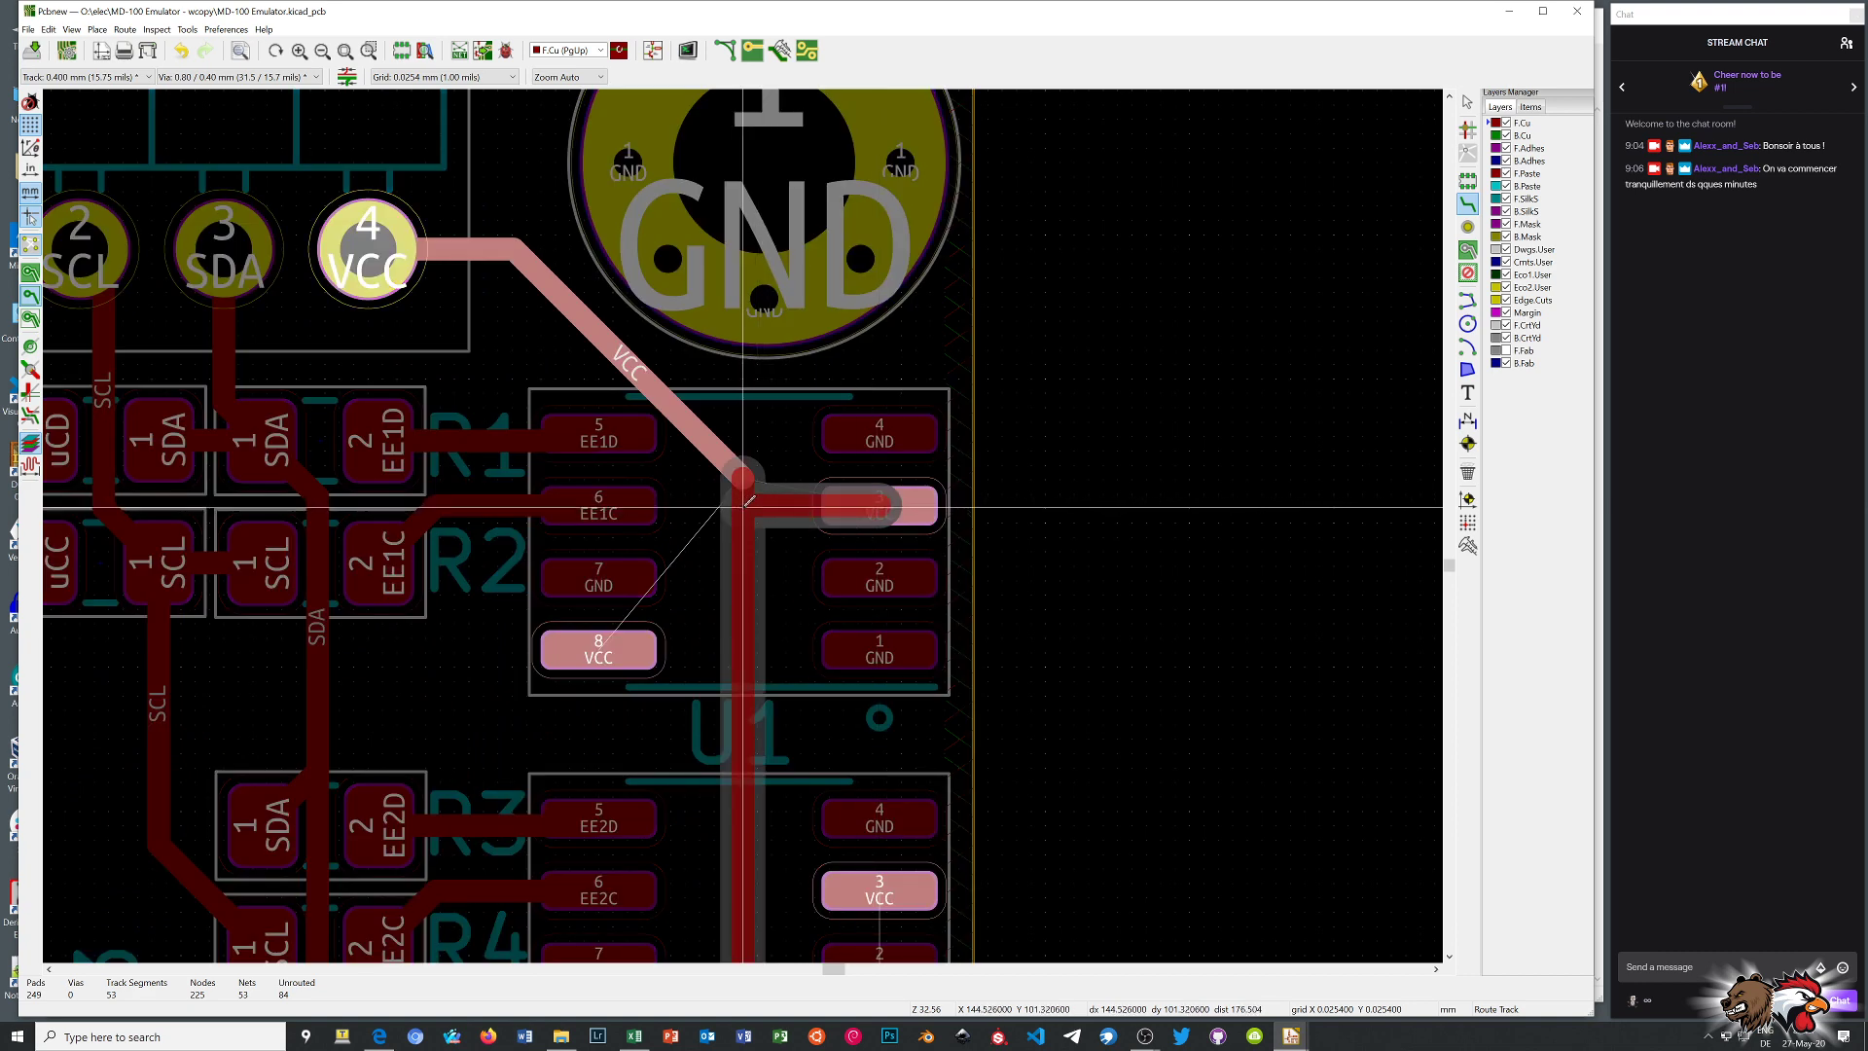
pyautogui.click(749, 500)
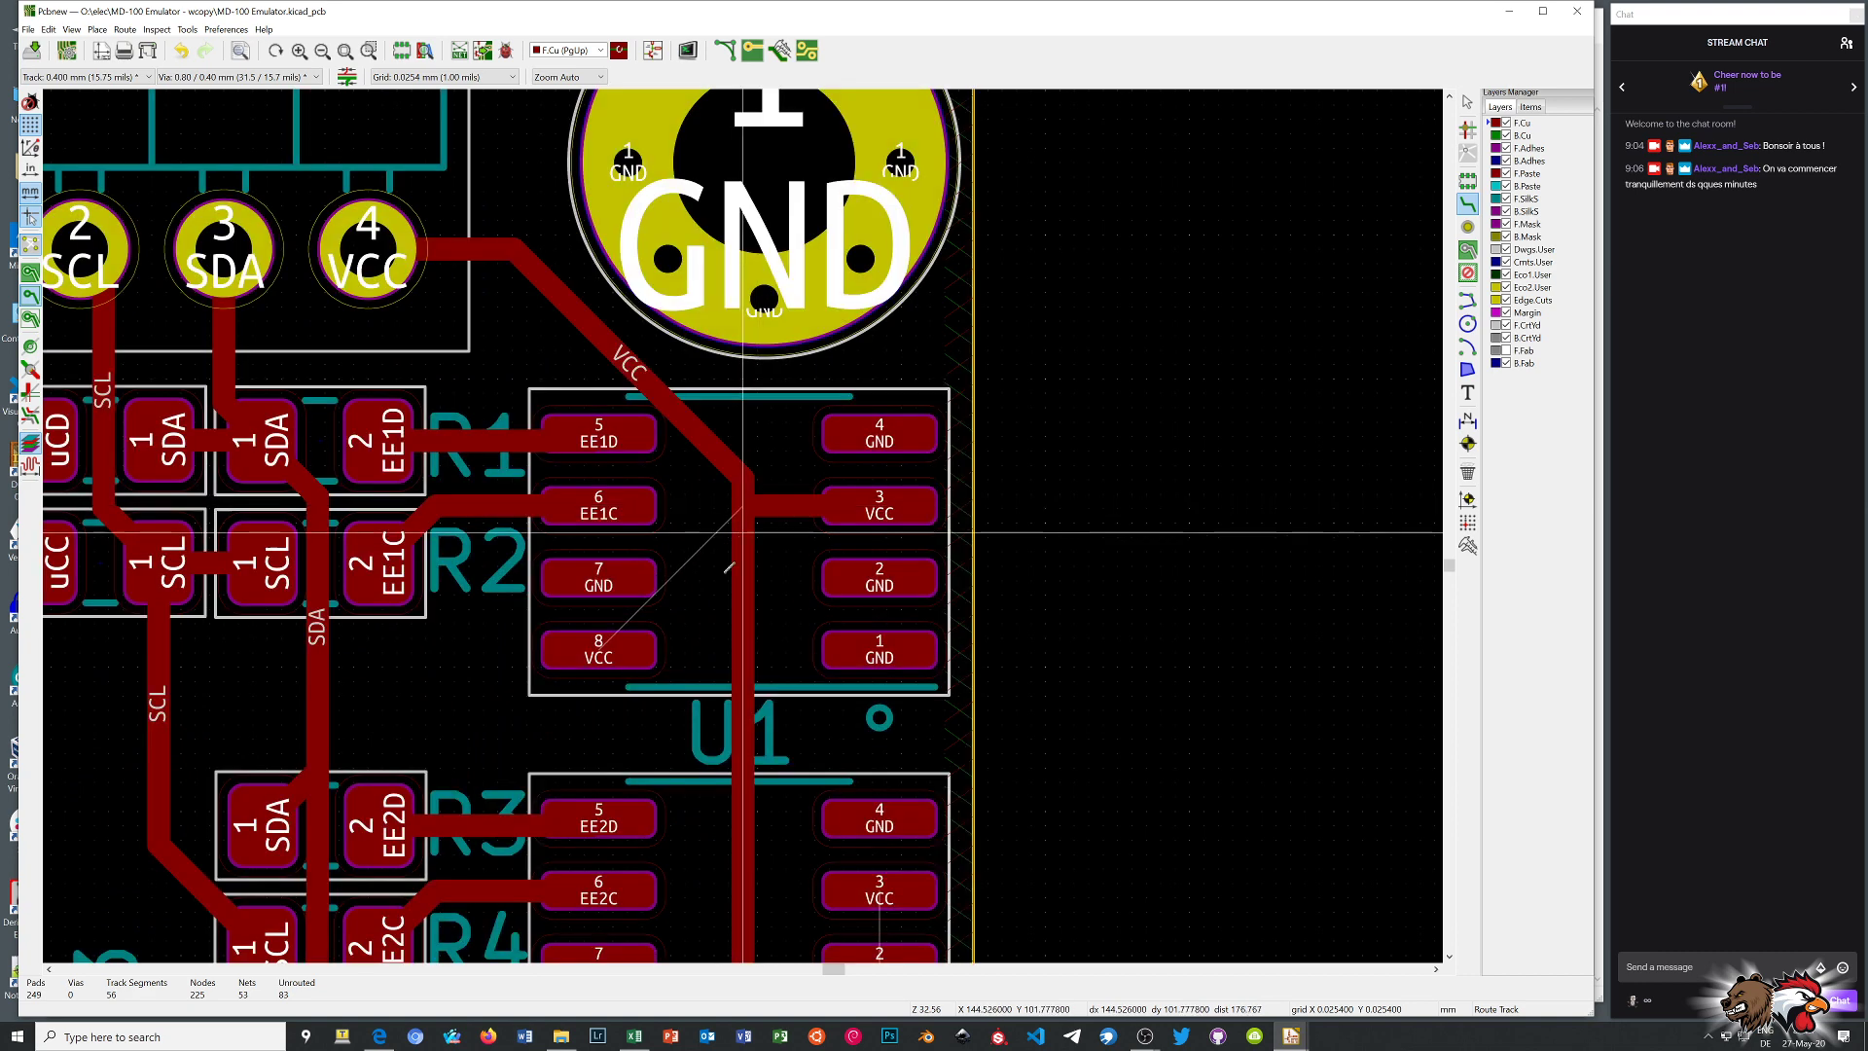
pyautogui.click(599, 644)
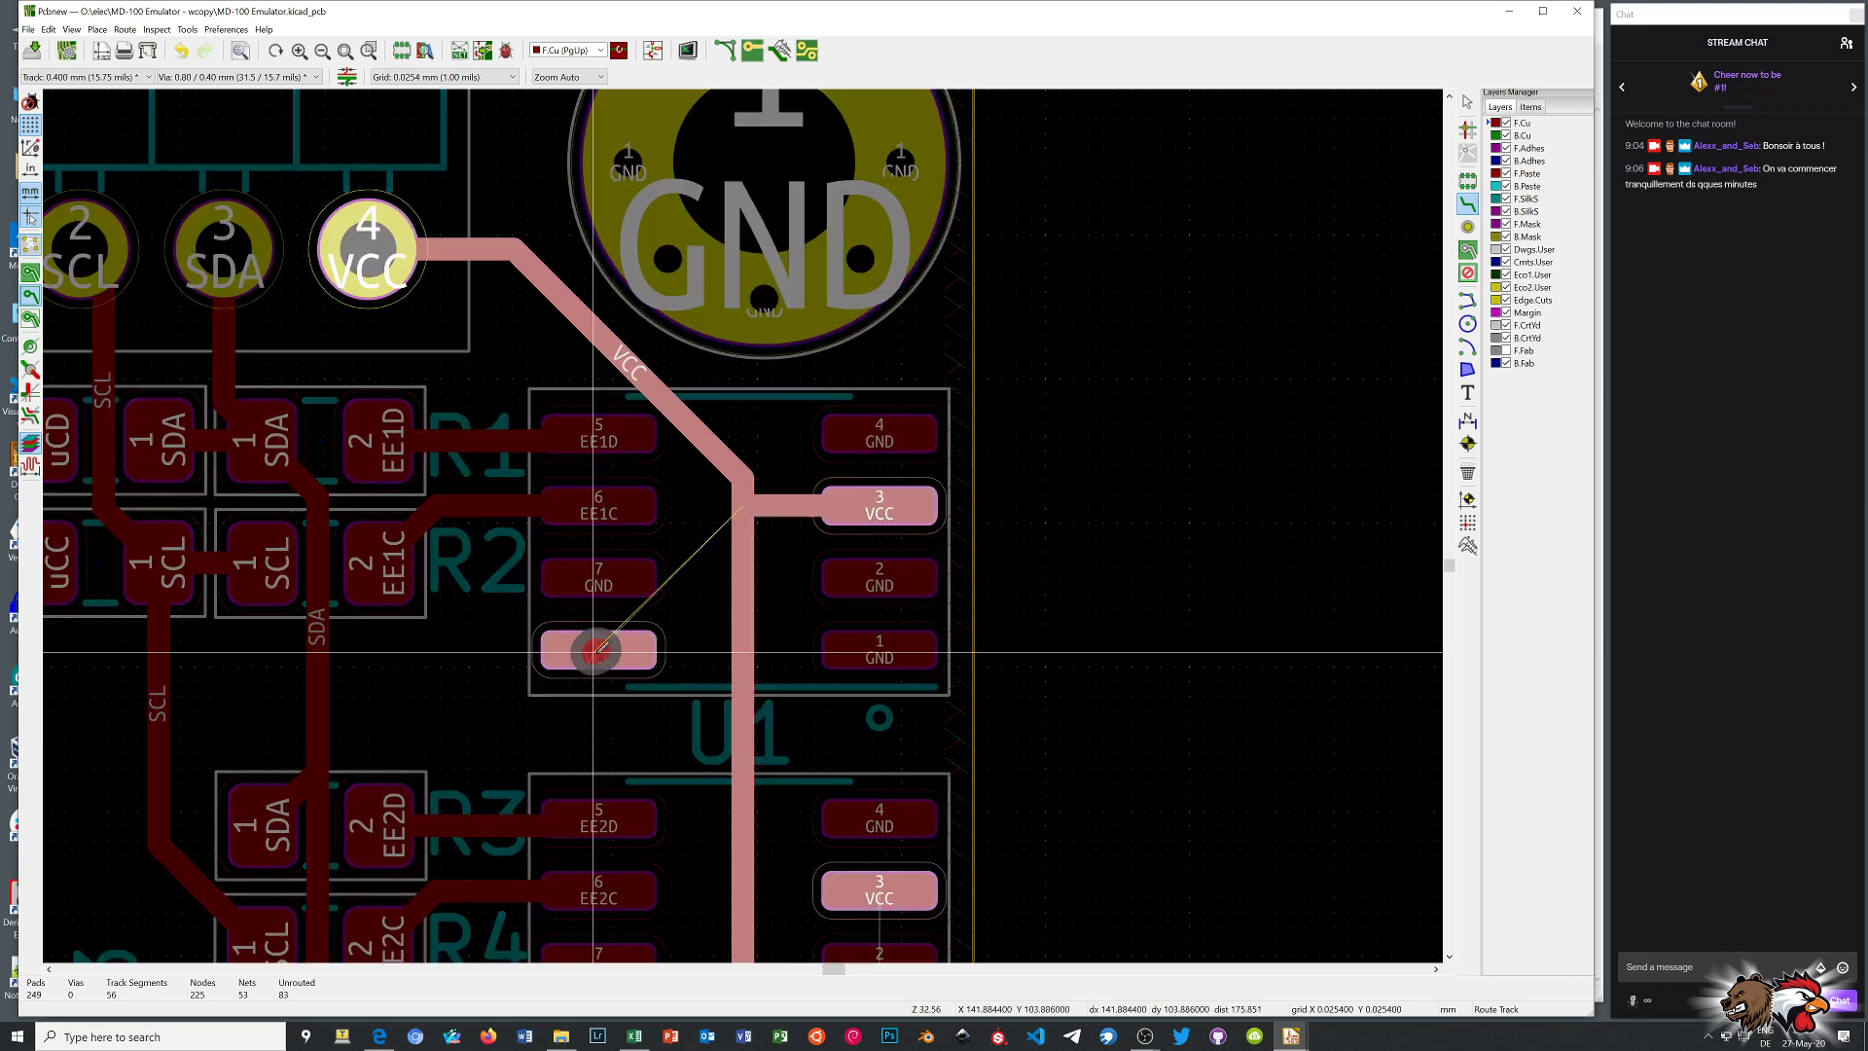
pyautogui.click(748, 646)
# Connect U2 pads 3, 8 and 1 to the central VCC trunk with straight horizontal tracks
pyautogui.scroll(-3, 749, 584)
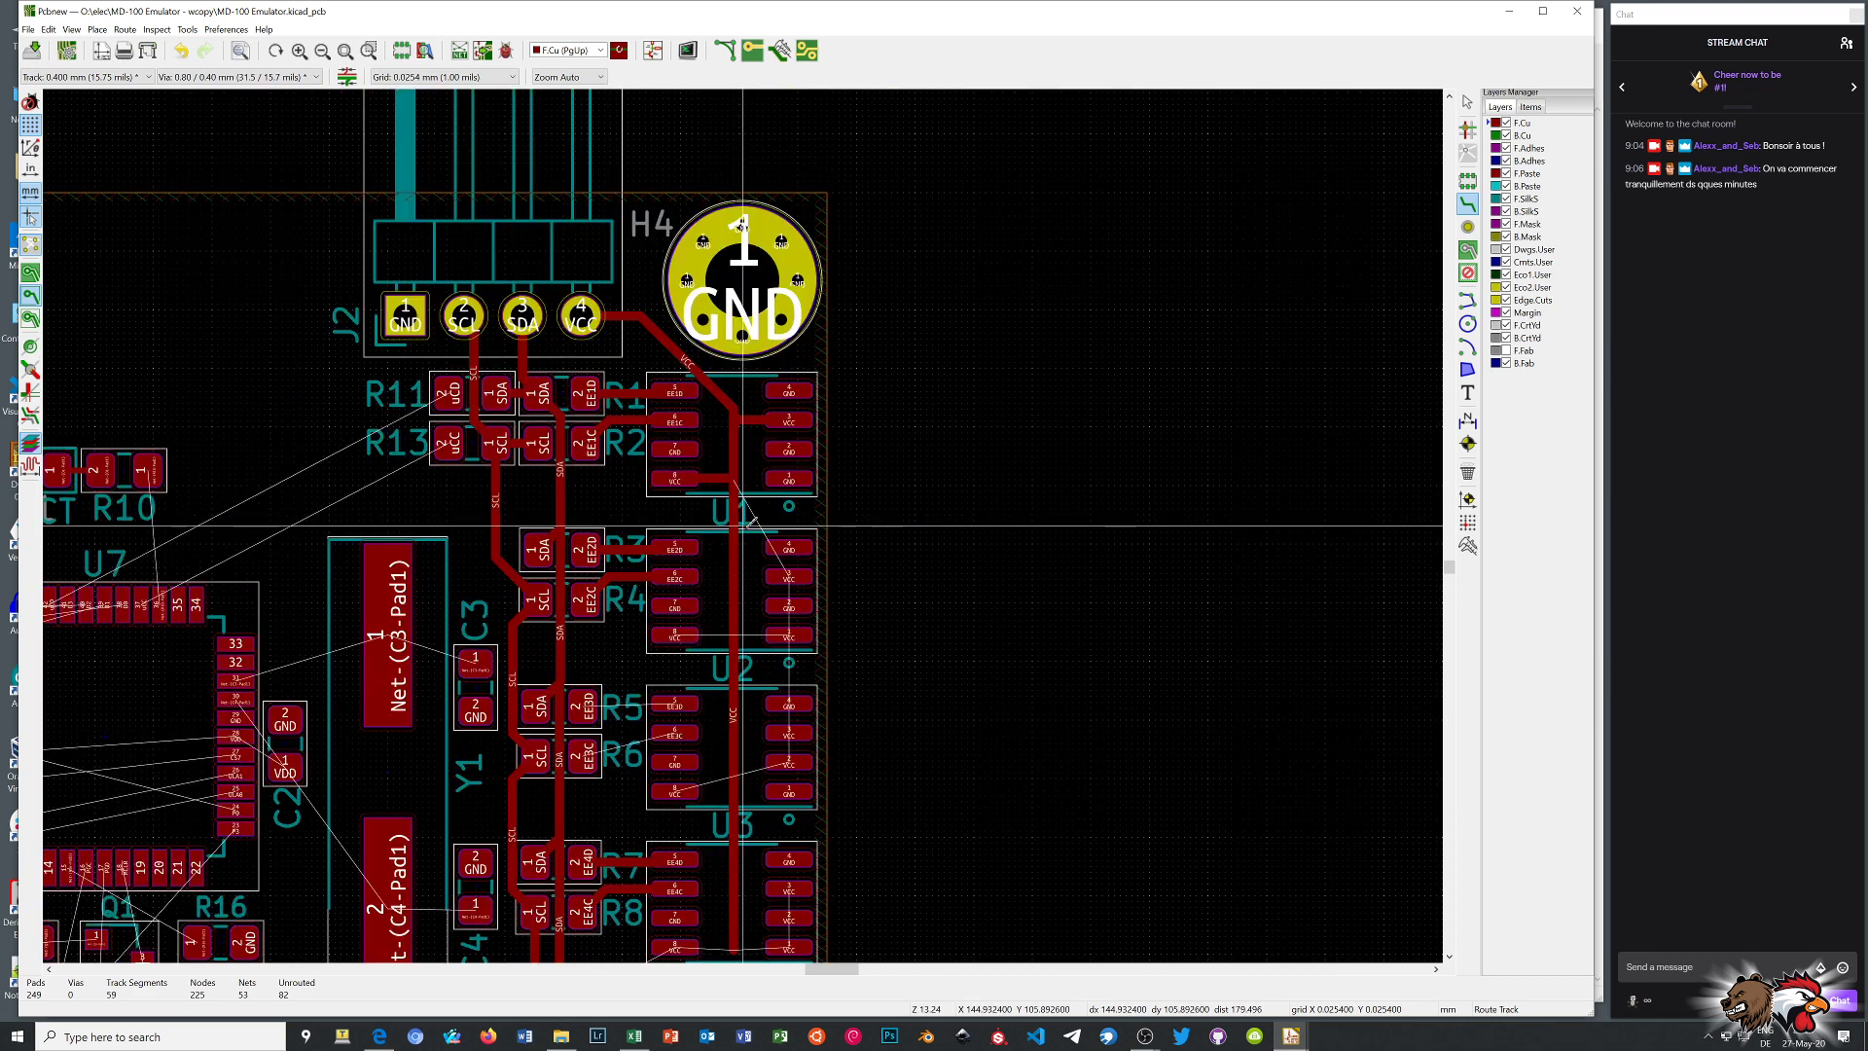
pyautogui.scroll(3, 749, 519)
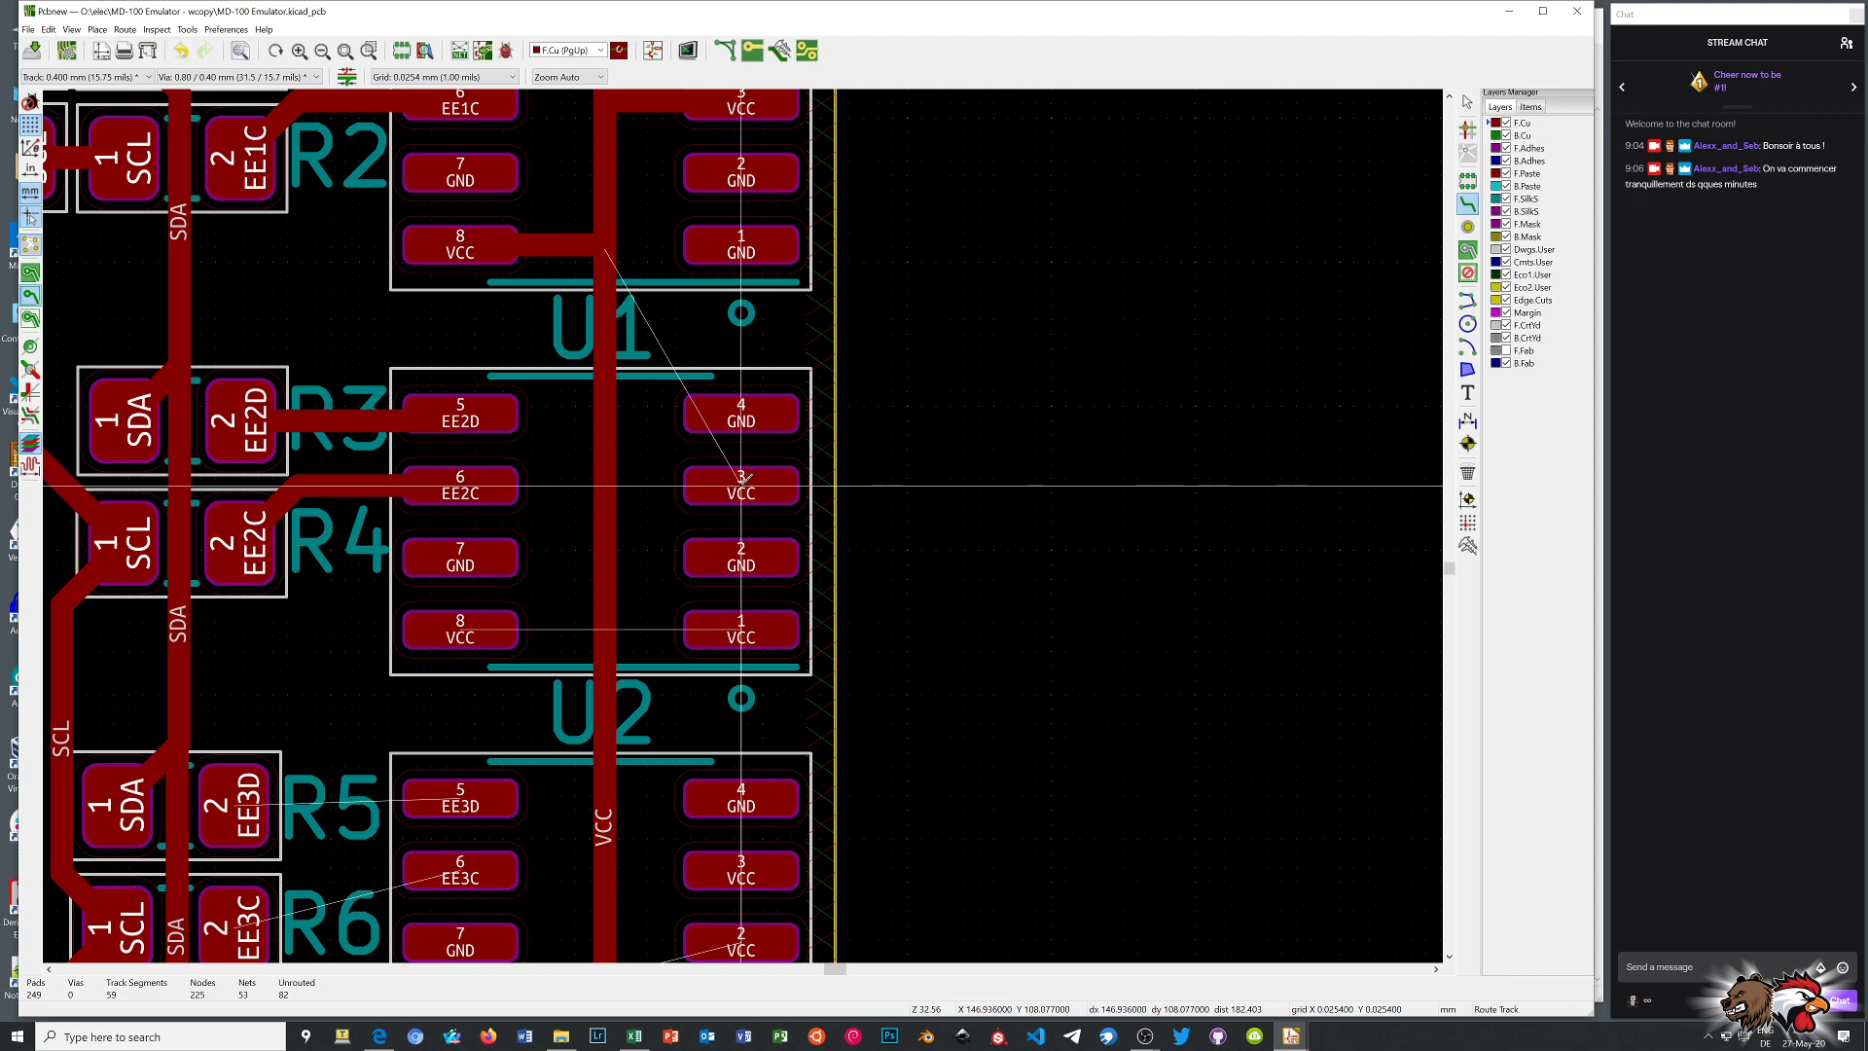
pyautogui.click(741, 486)
pyautogui.click(607, 483)
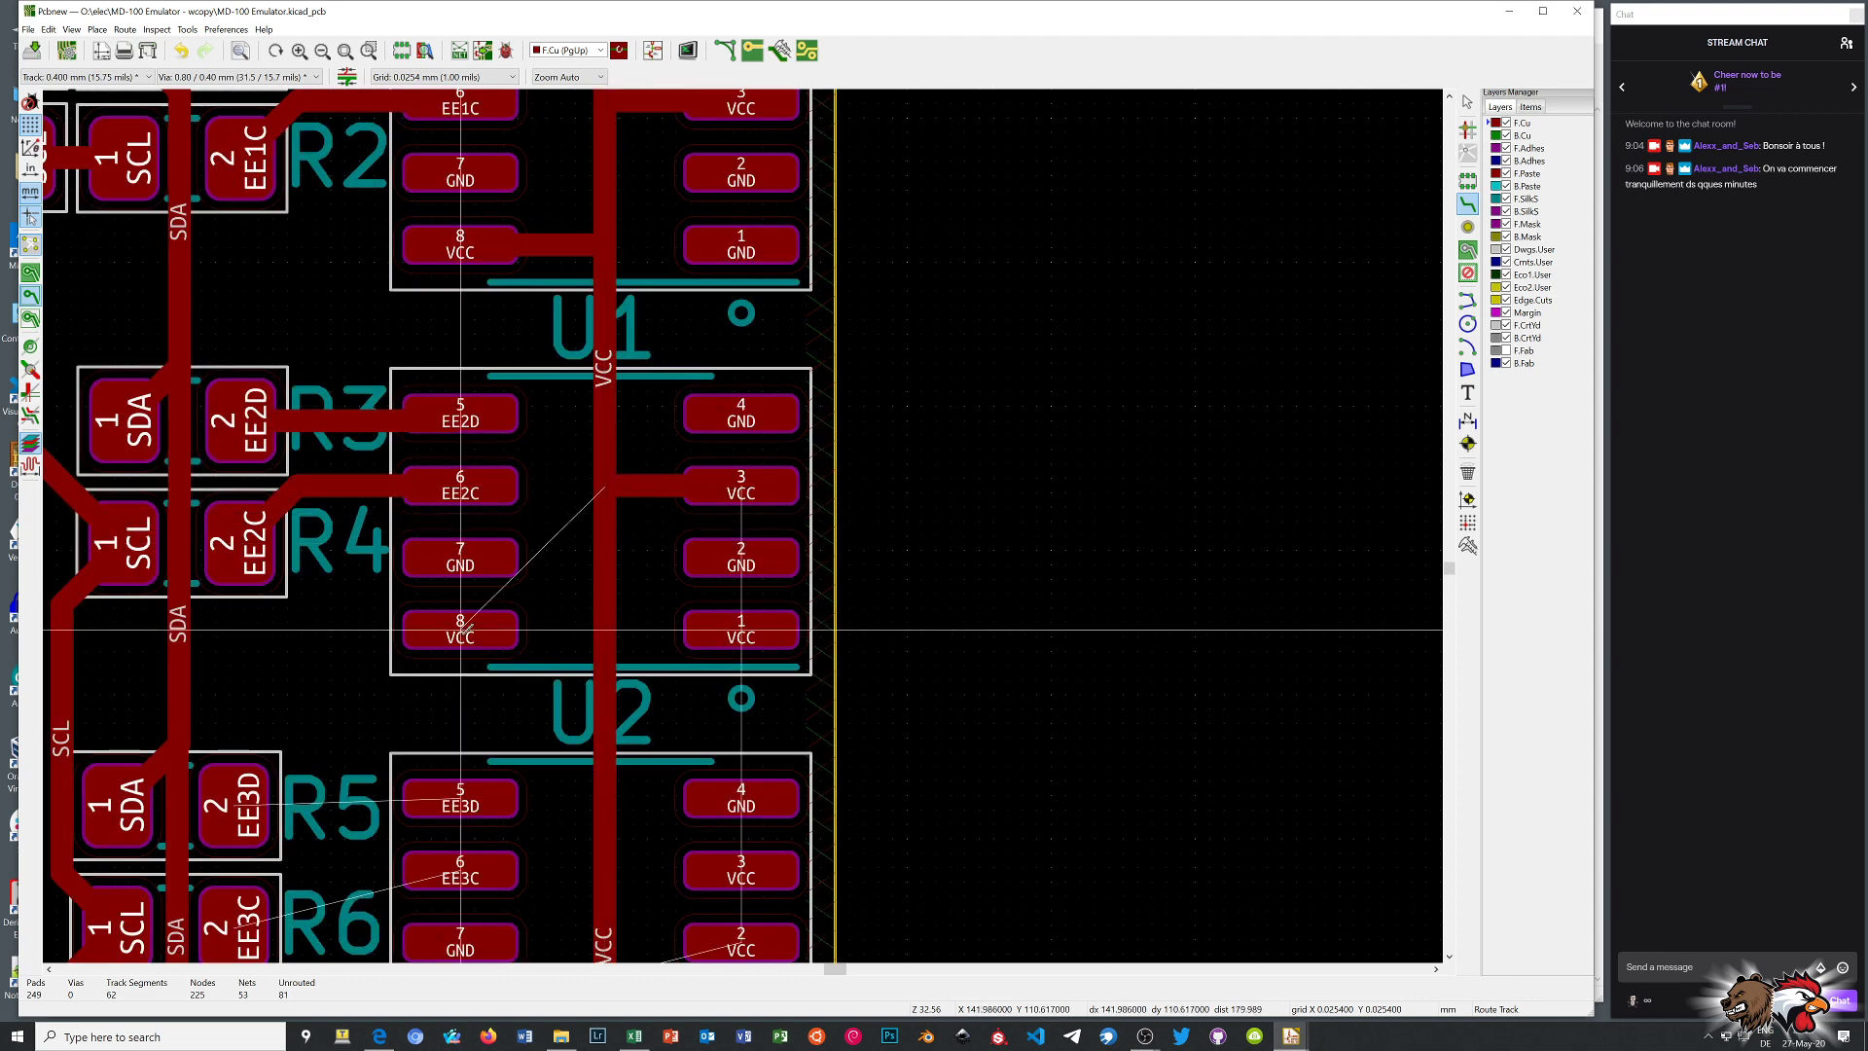
pyautogui.click(467, 623)
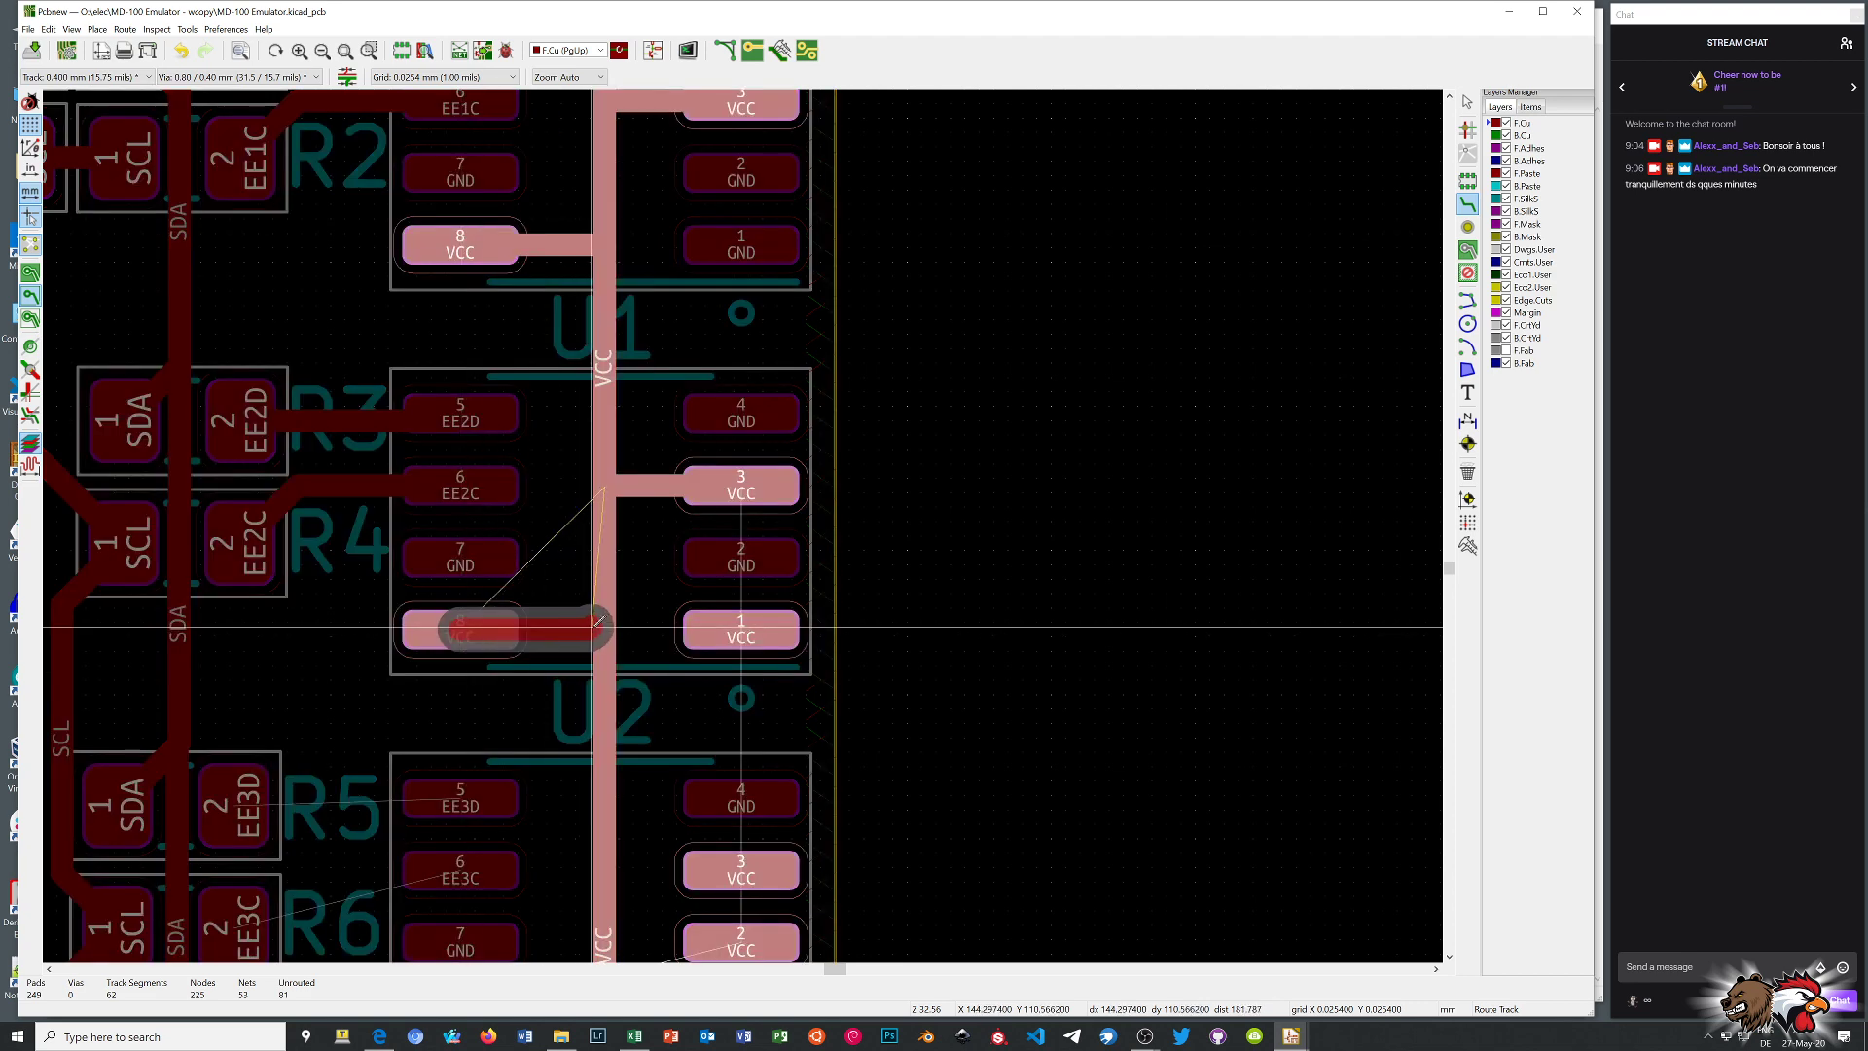
pyautogui.click(609, 624)
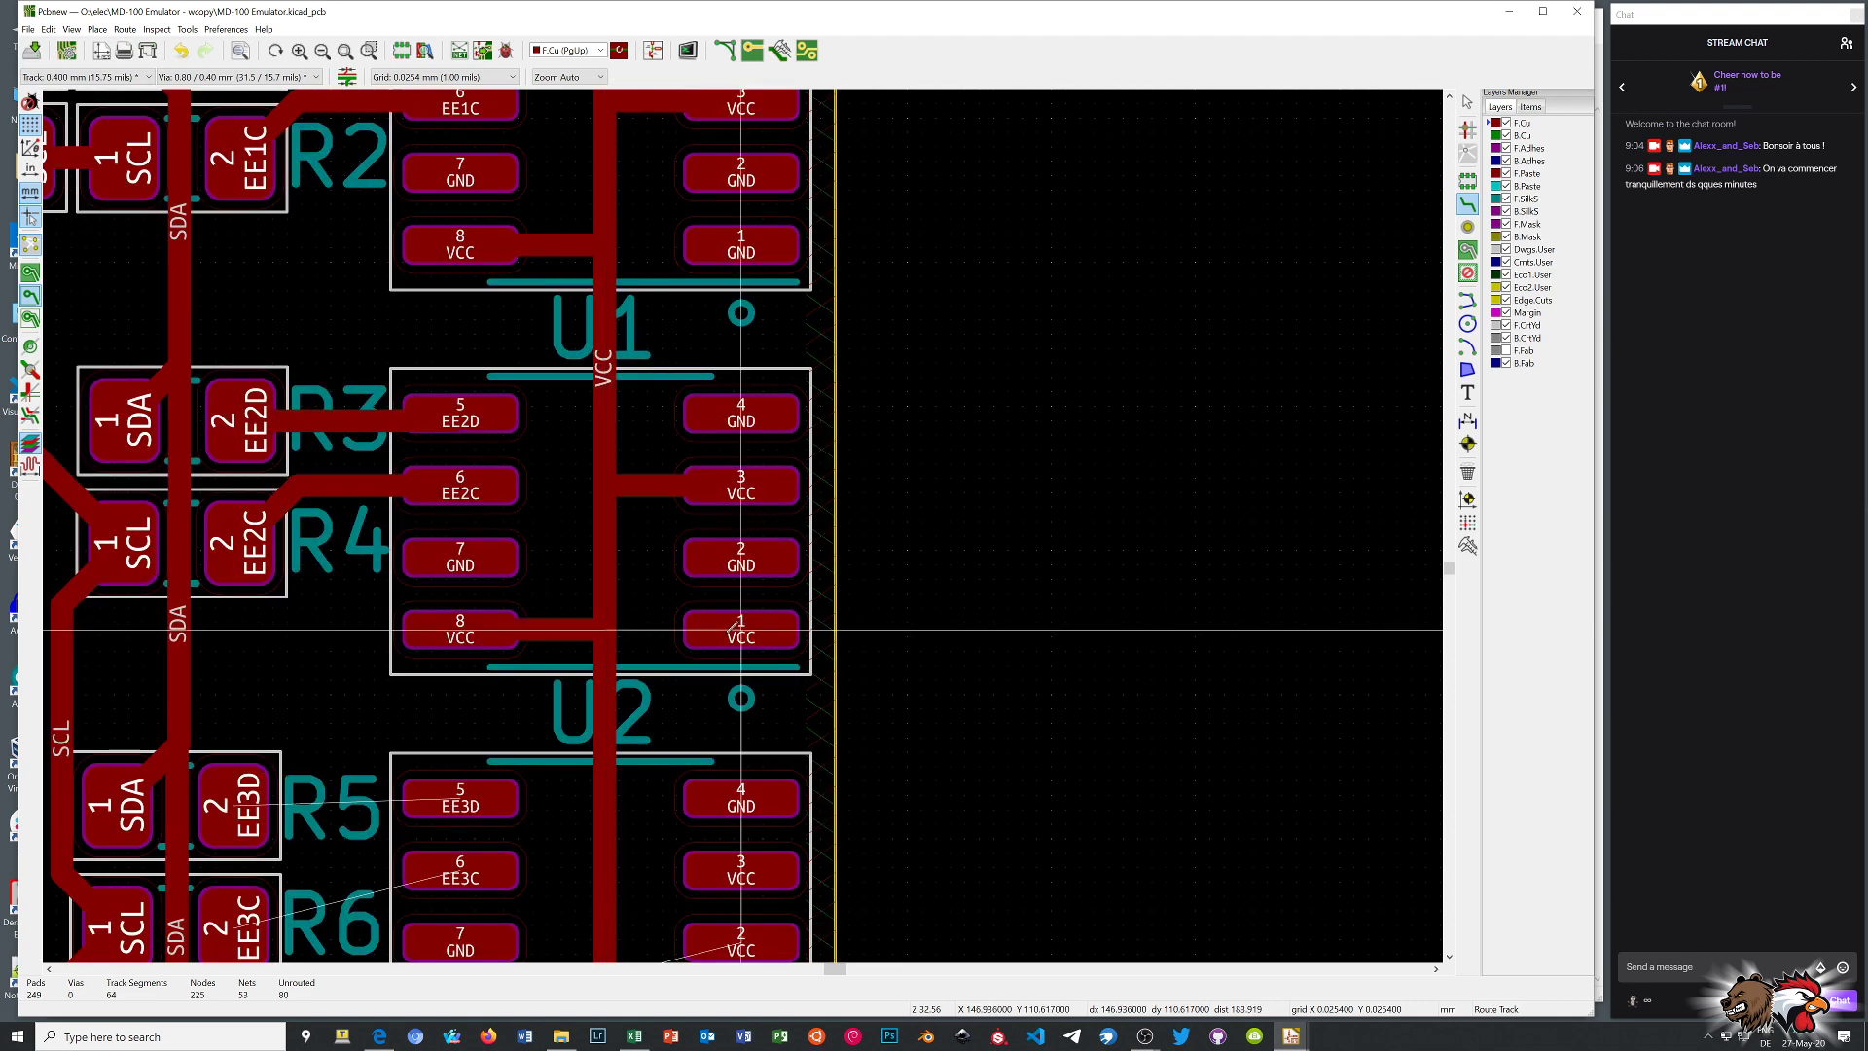
pyautogui.click(745, 627)
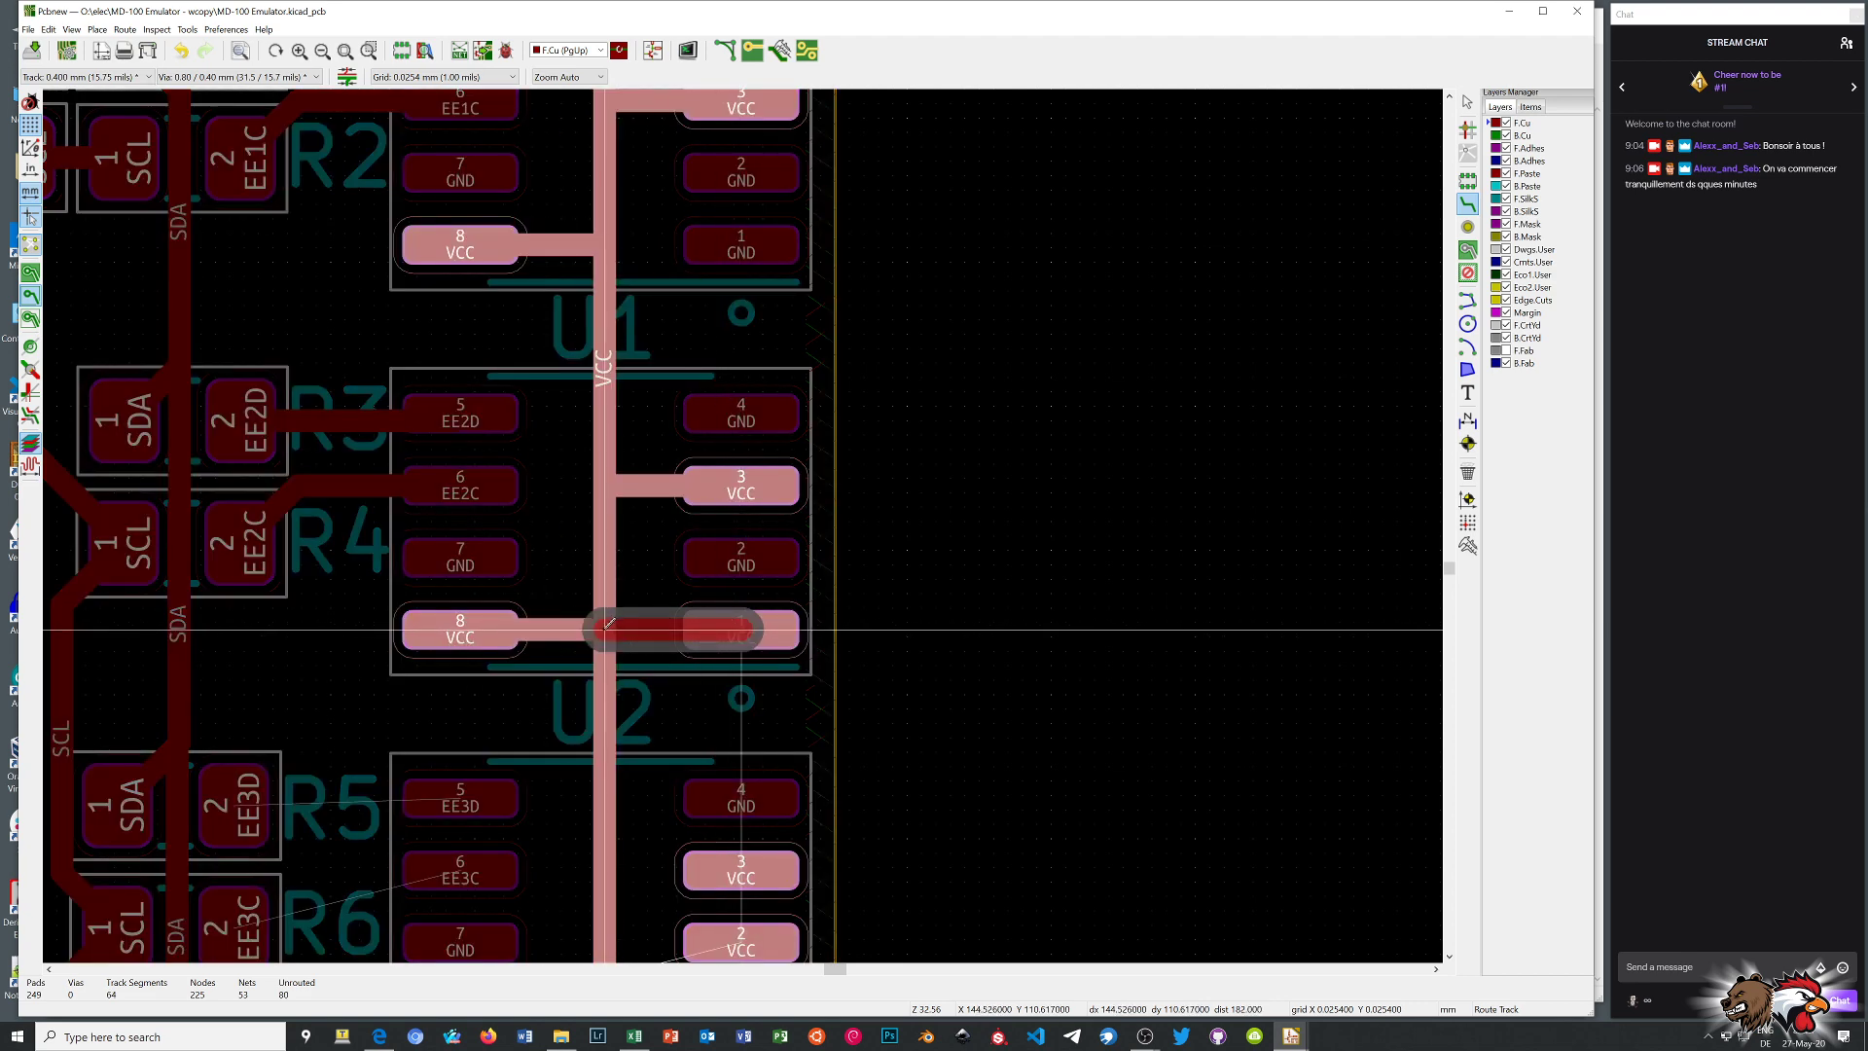
pyautogui.click(609, 623)
pyautogui.scroll(-4, 609, 624)
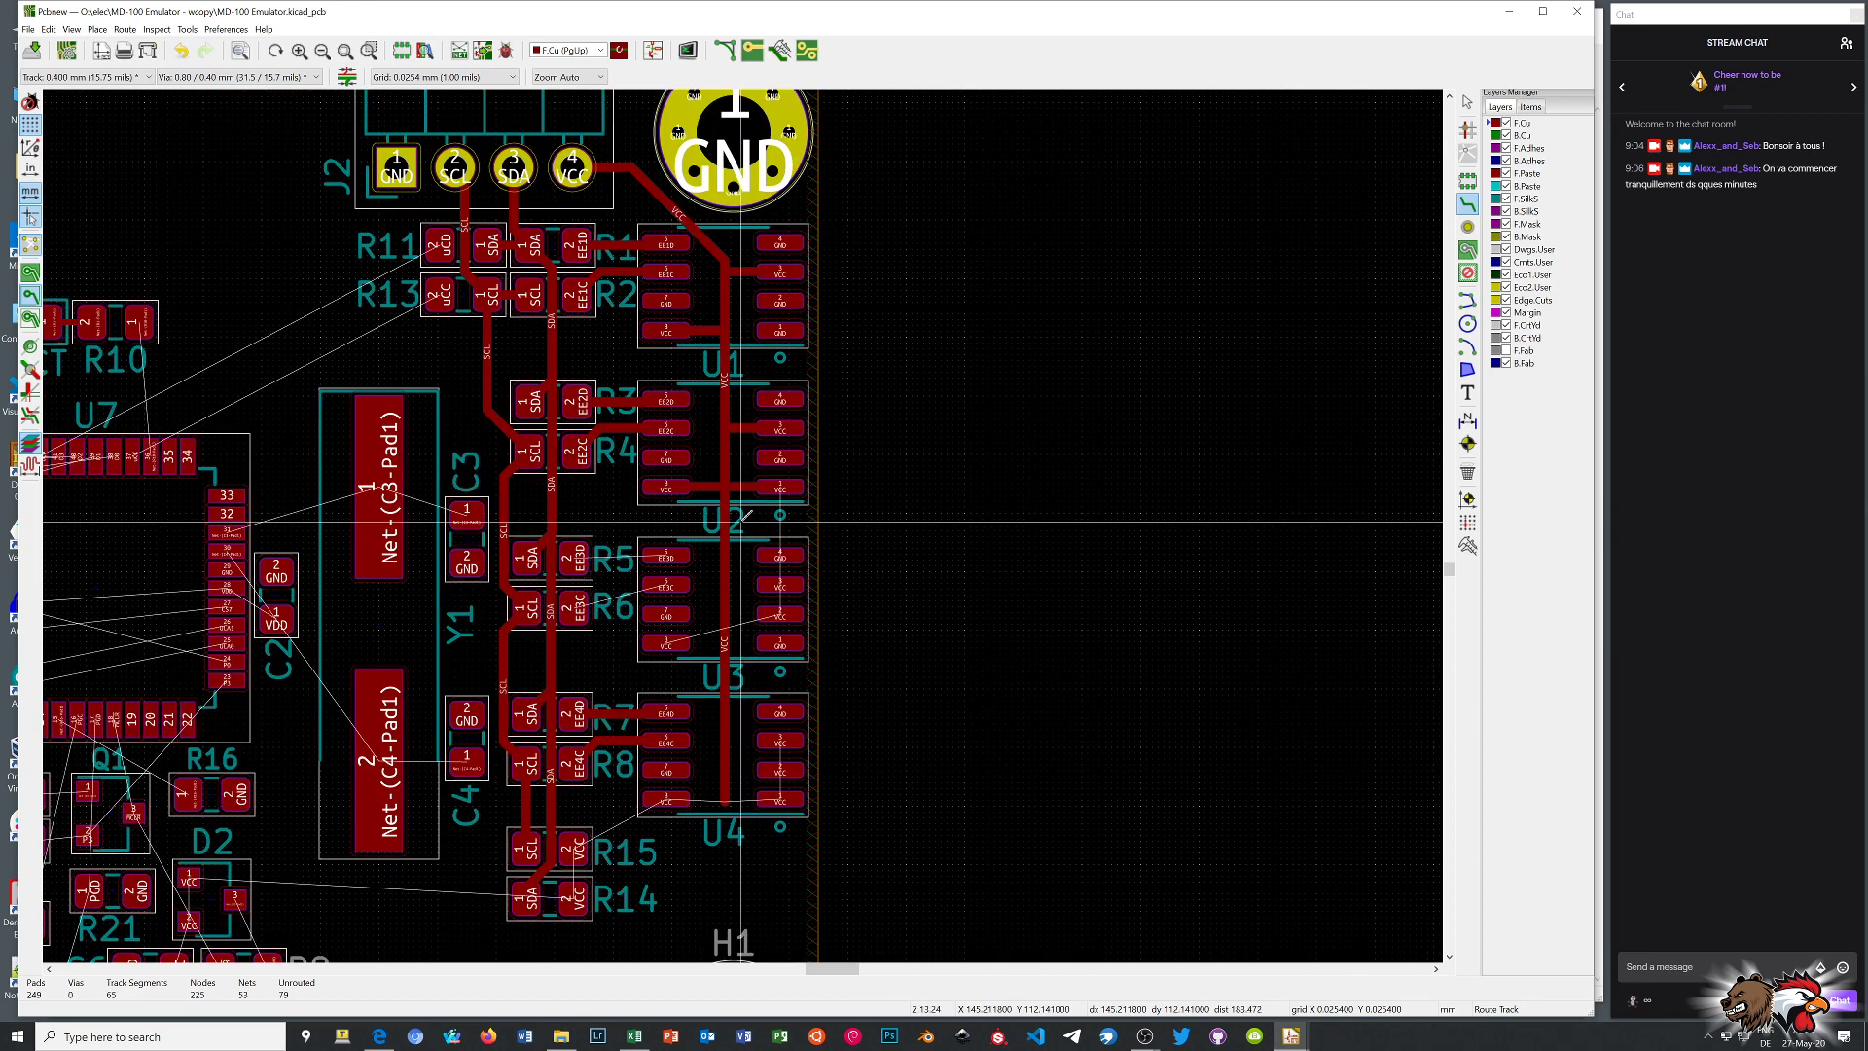
pyautogui.scroll(4, 747, 587)
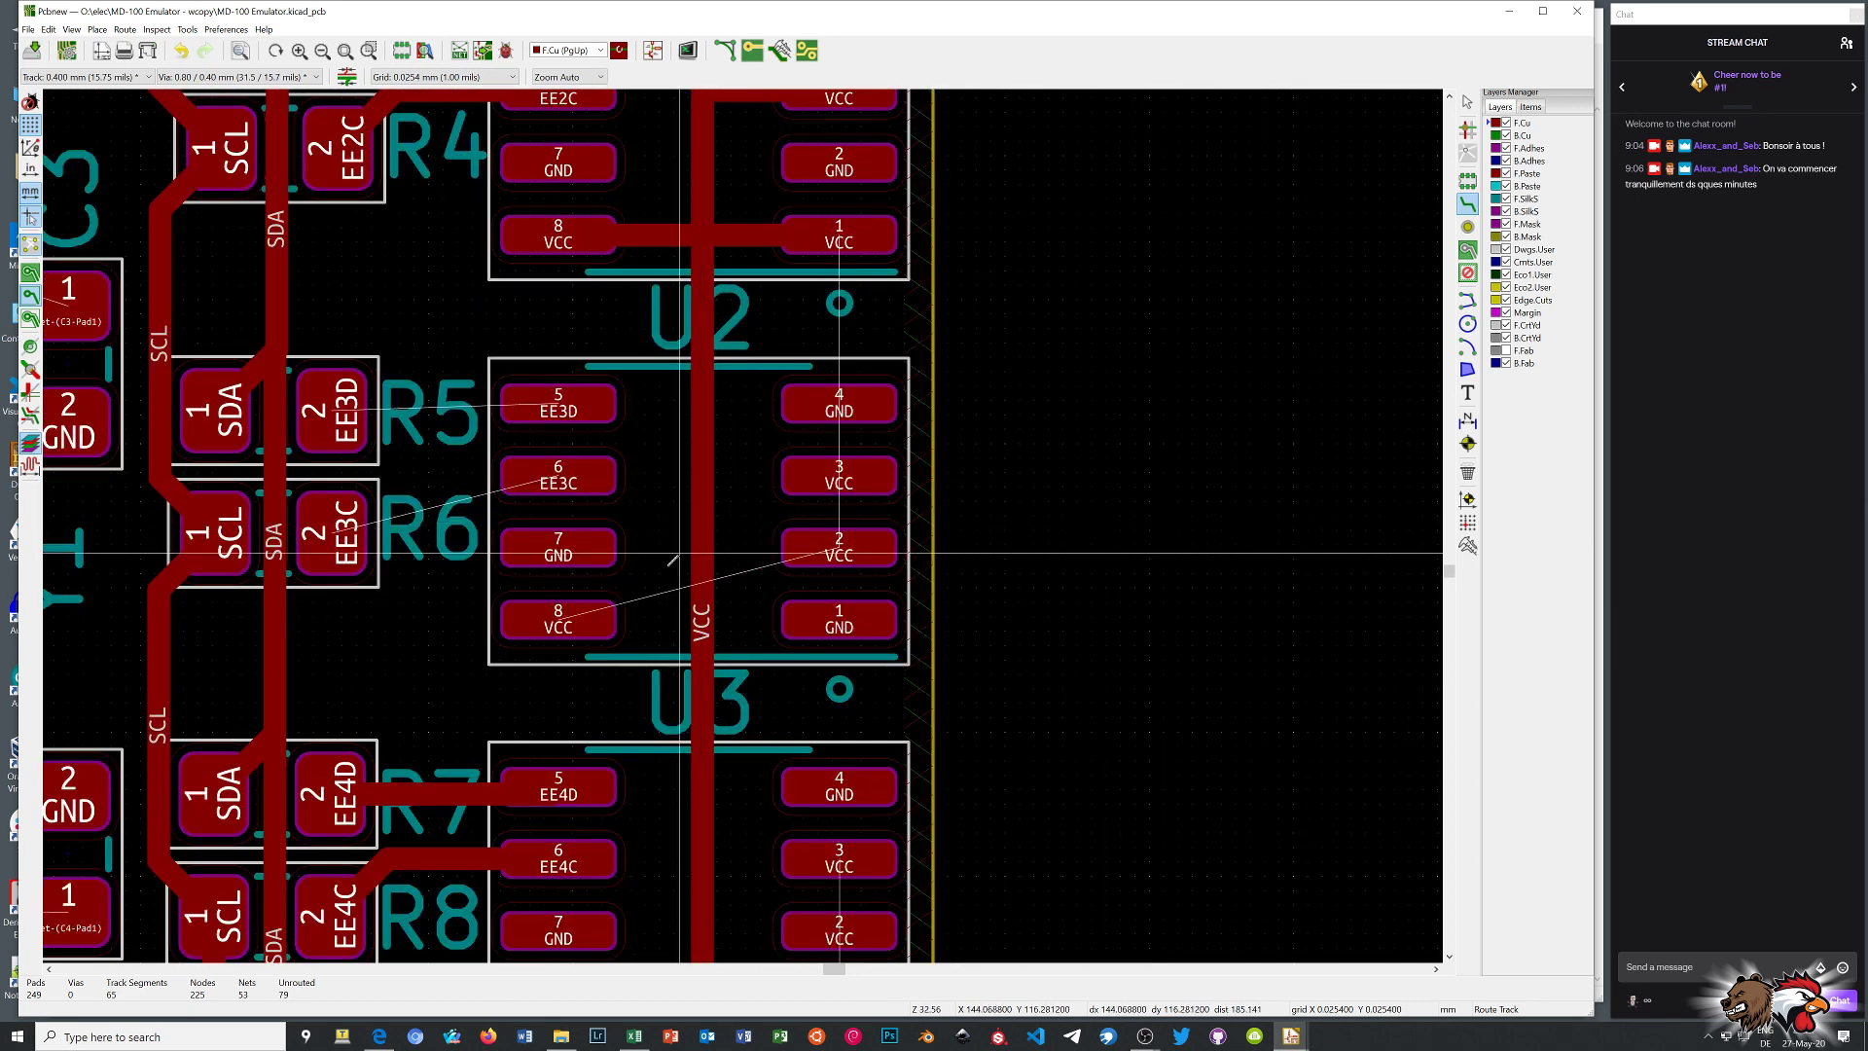
# Connect U3 pads 8, 2 and 3 to the central VCC trunk with straight horizontal tracks
pyautogui.click(577, 613)
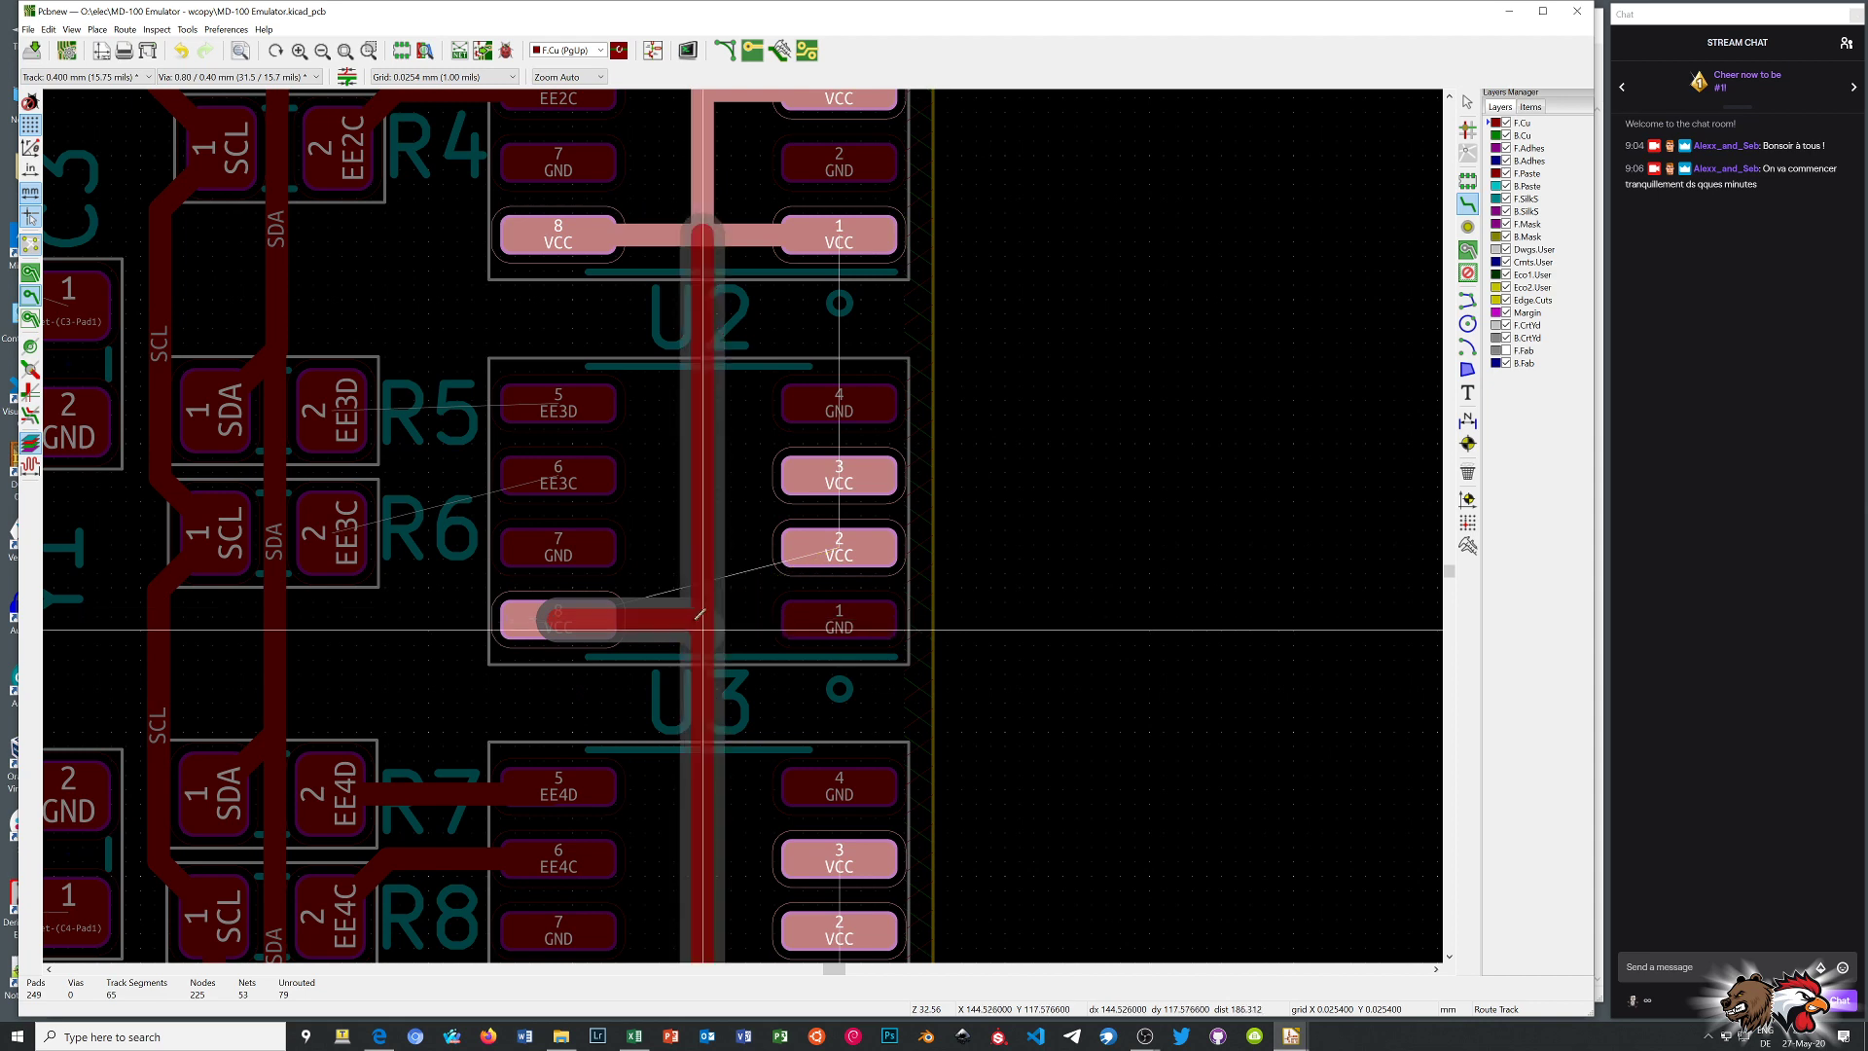
pyautogui.click(705, 614)
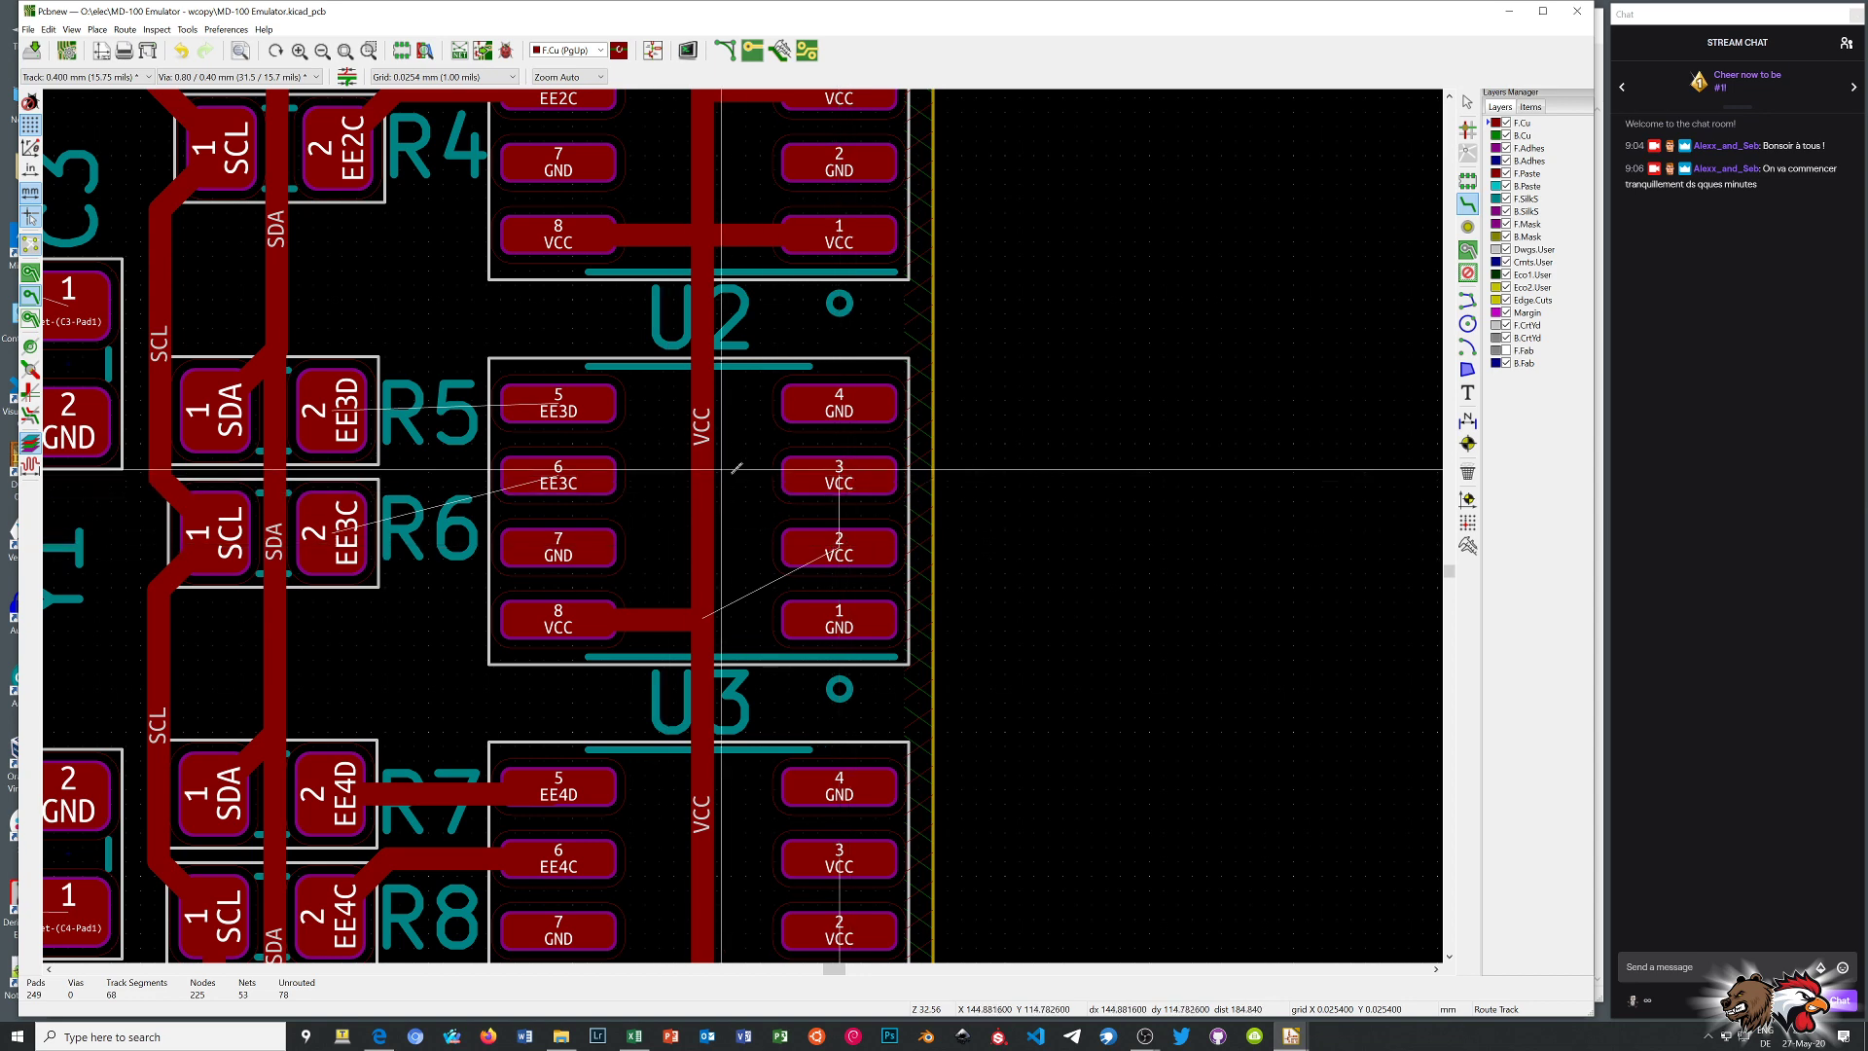
pyautogui.click(839, 548)
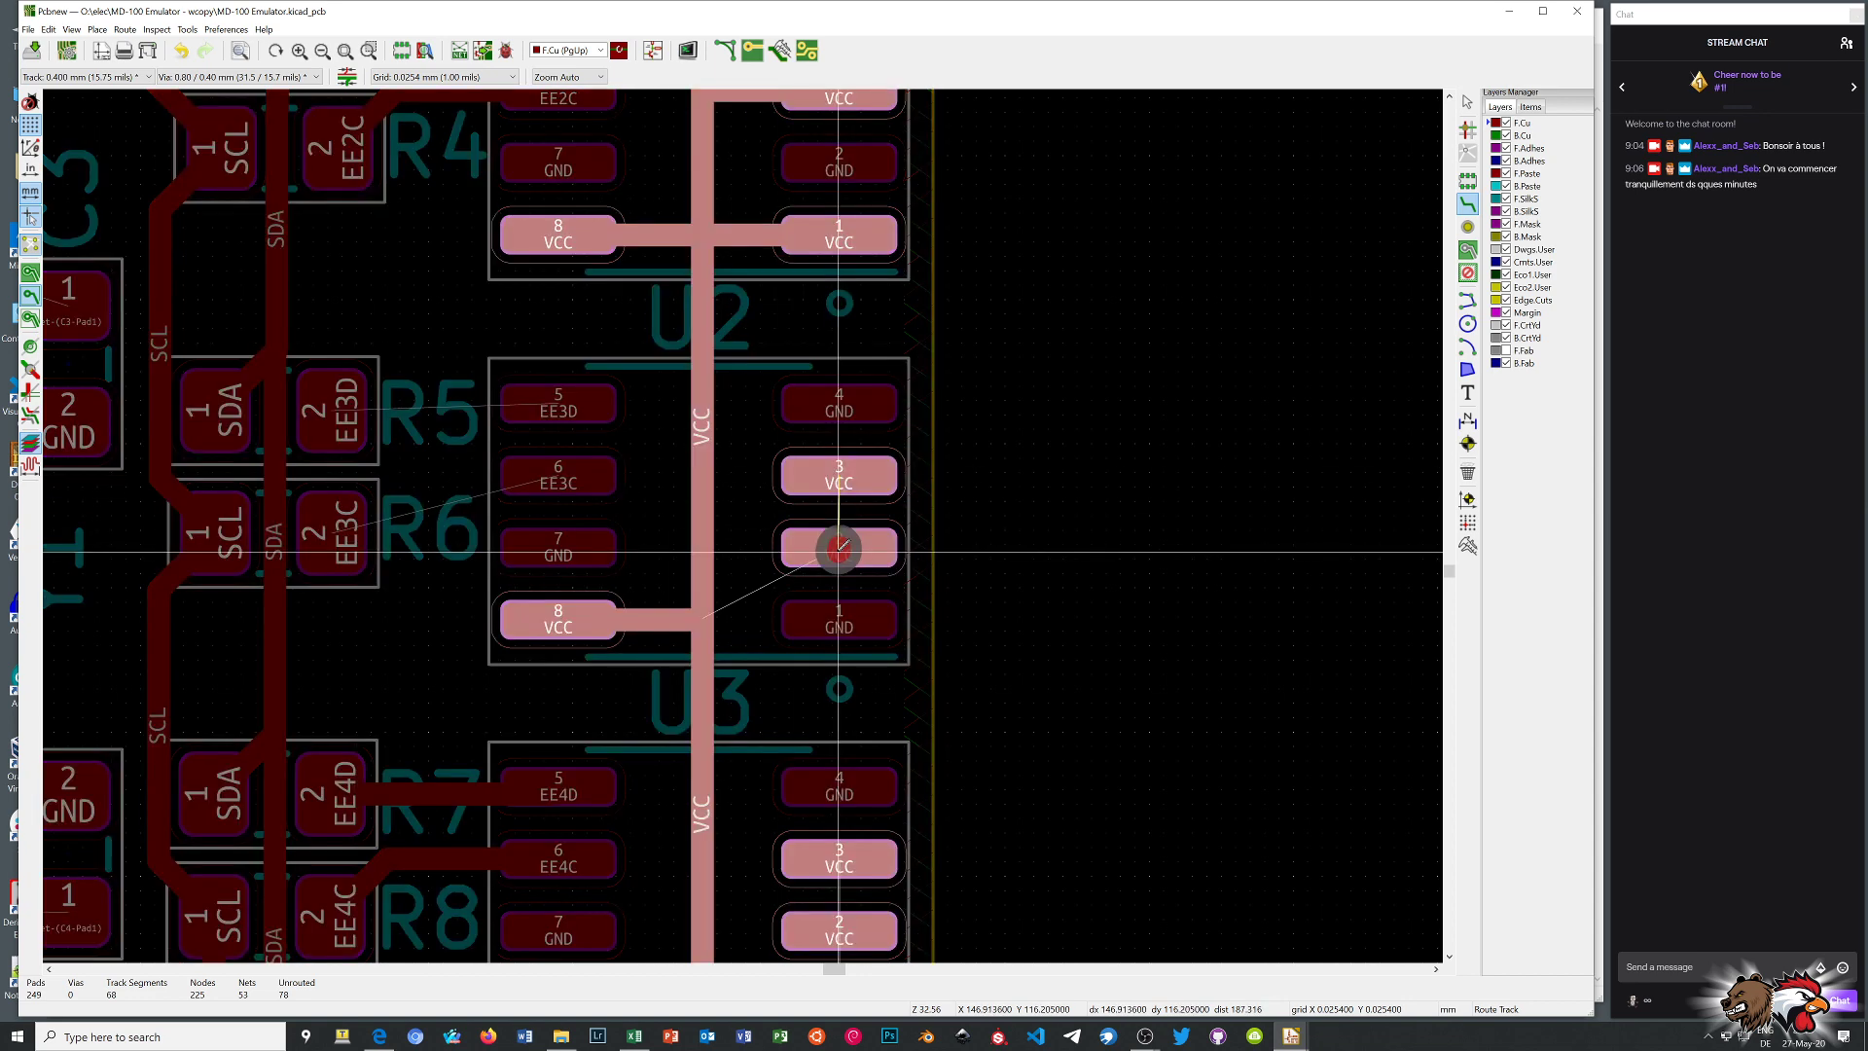
pyautogui.click(707, 545)
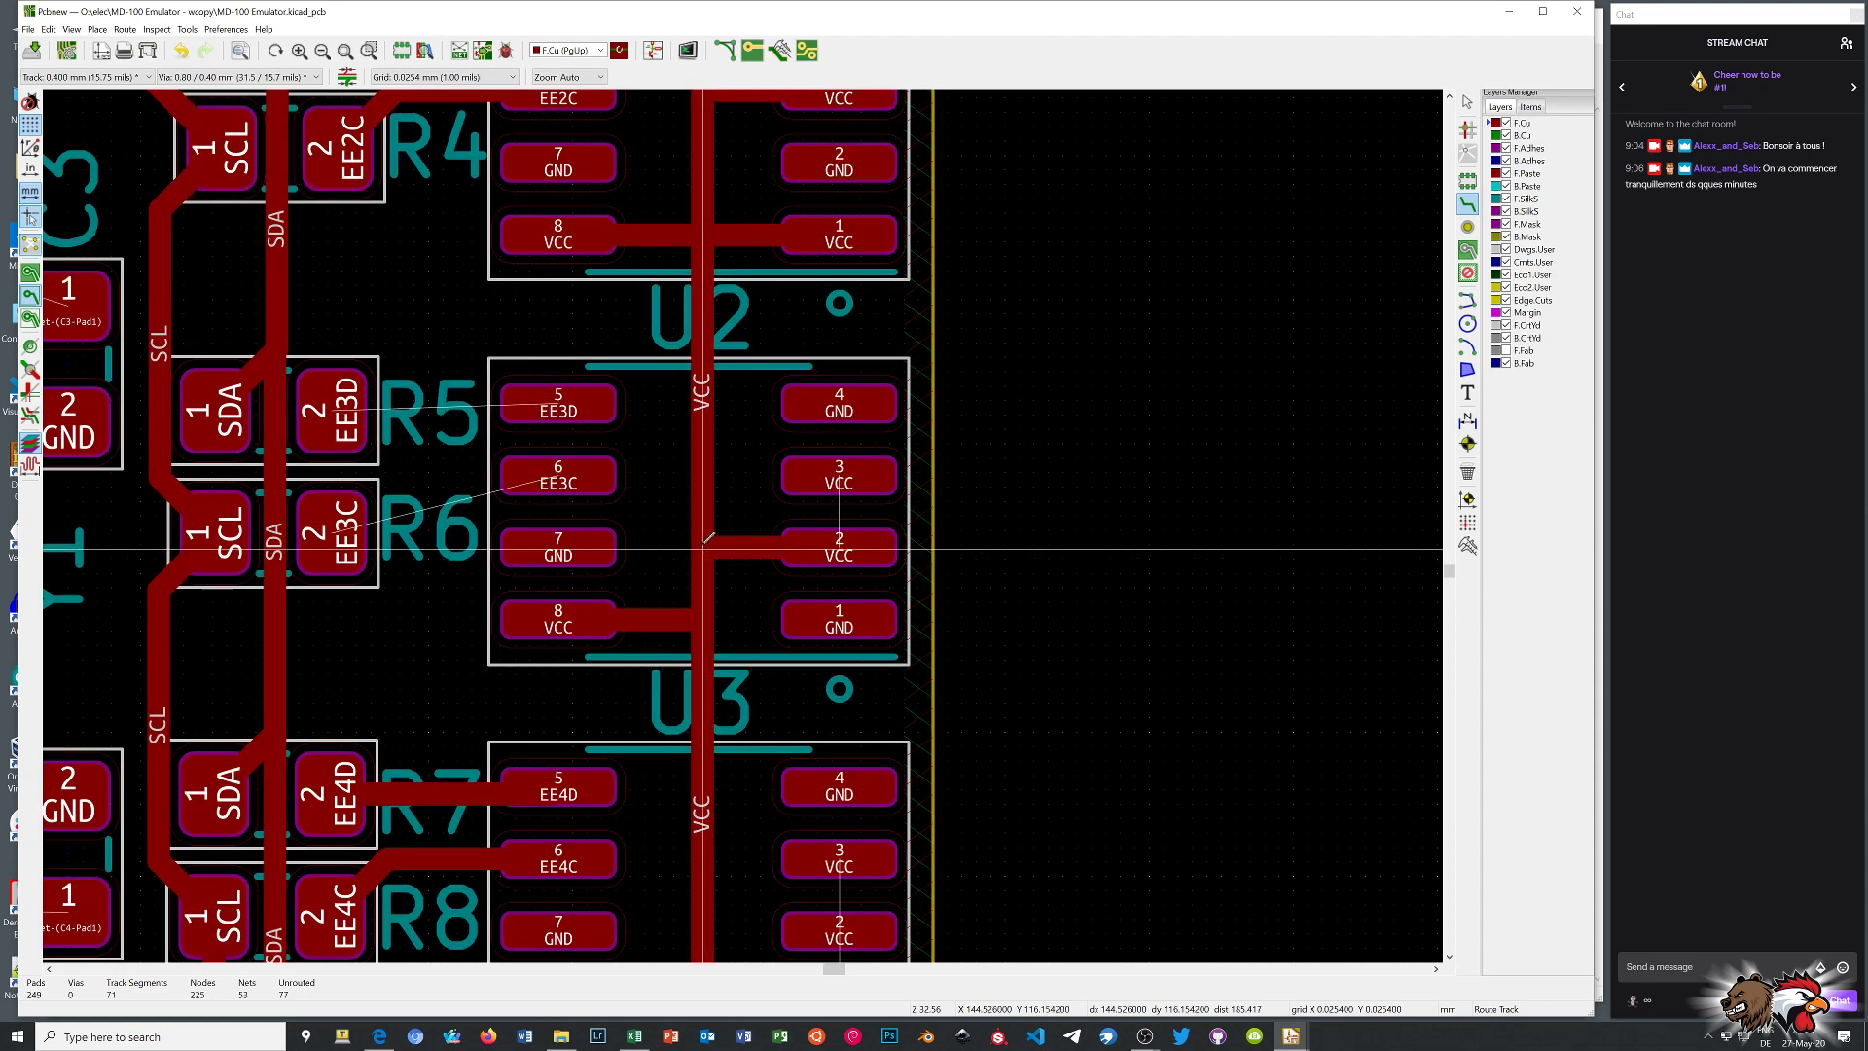
pyautogui.click(843, 469)
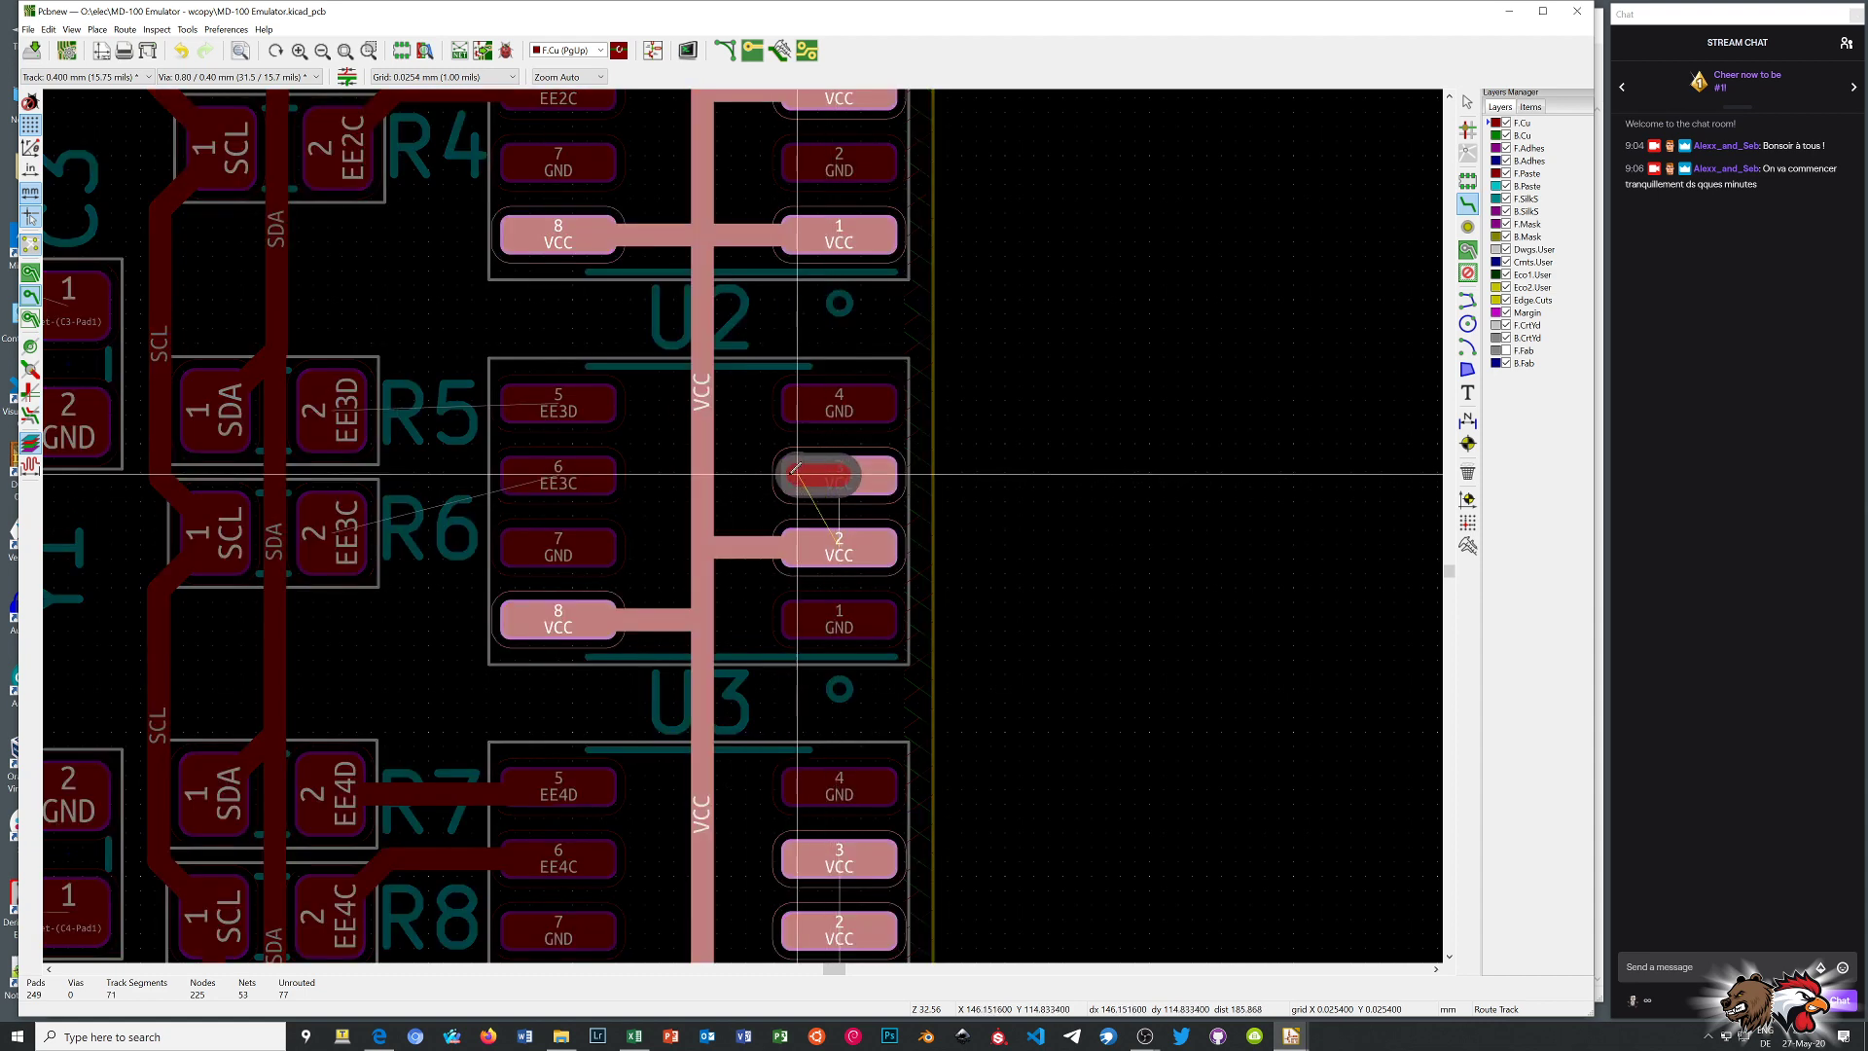
pyautogui.click(711, 467)
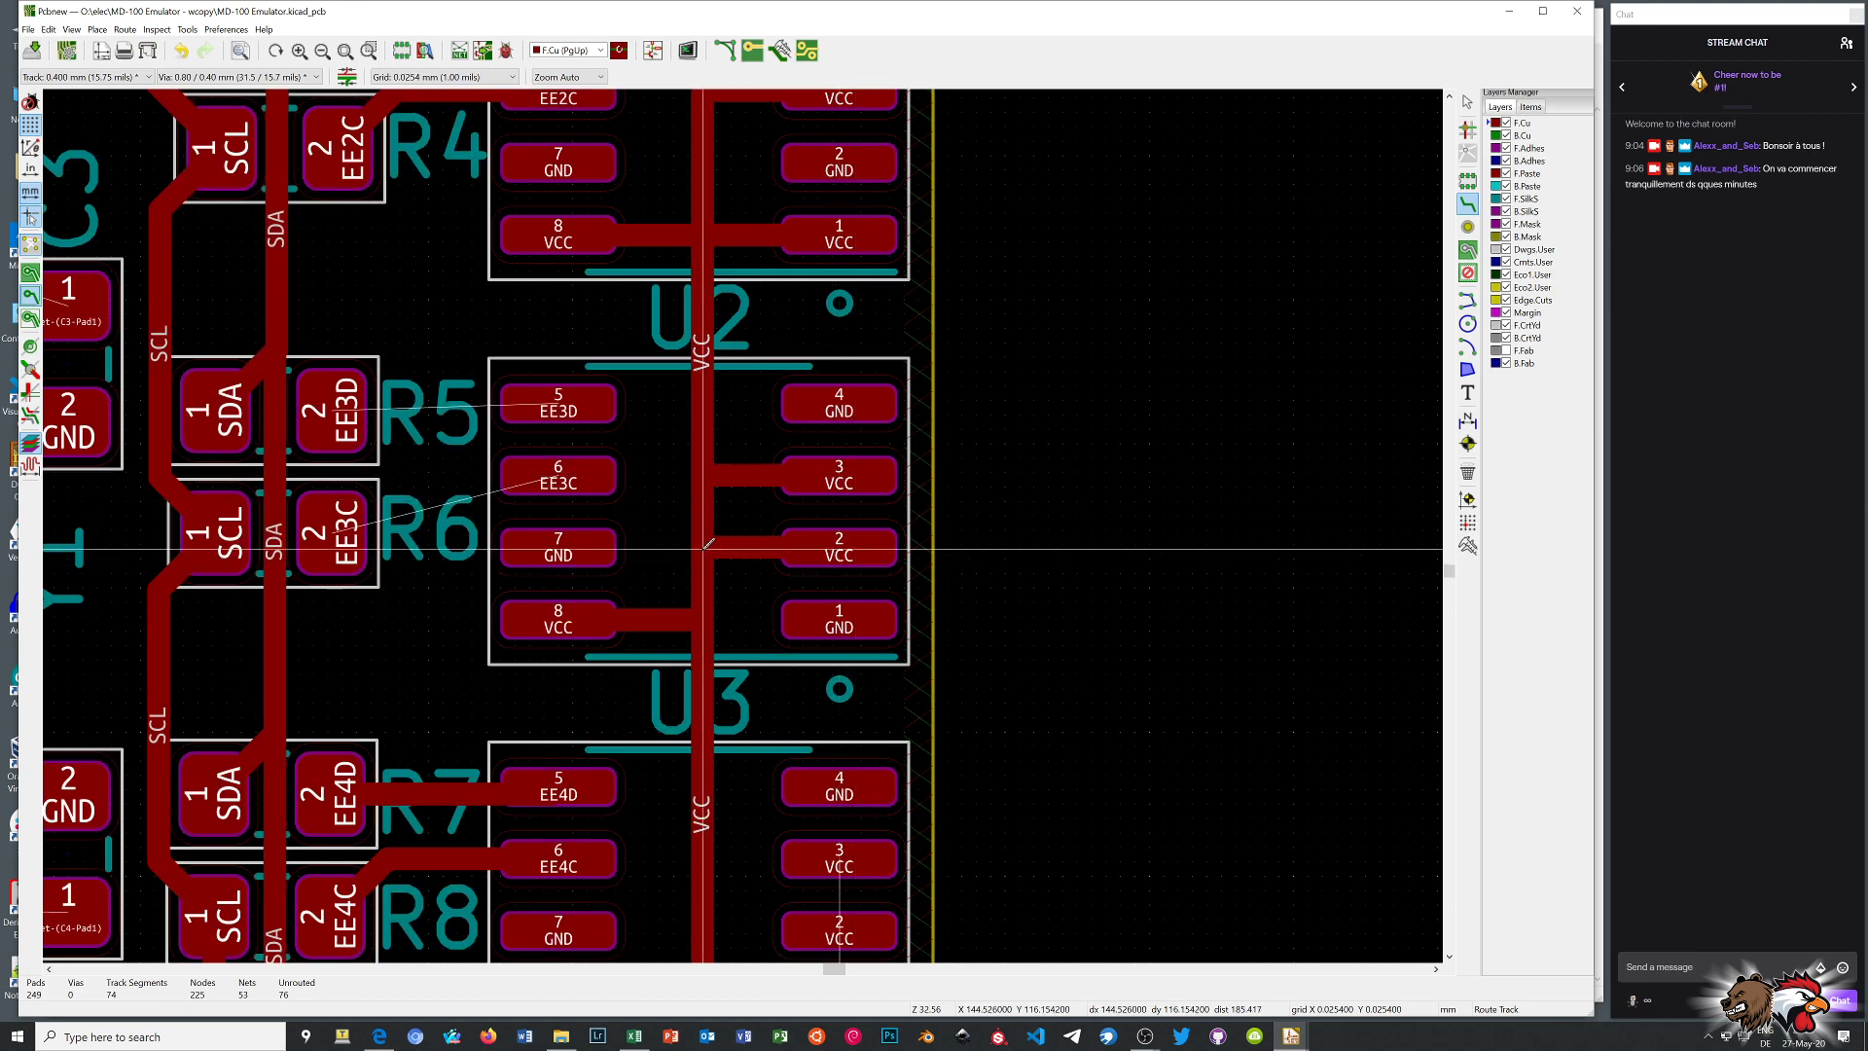
# Connect U4 pads 8 and 1 to the lower end of the central VCC trunk with horizontal tracks
pyautogui.scroll(-1, 707, 535)
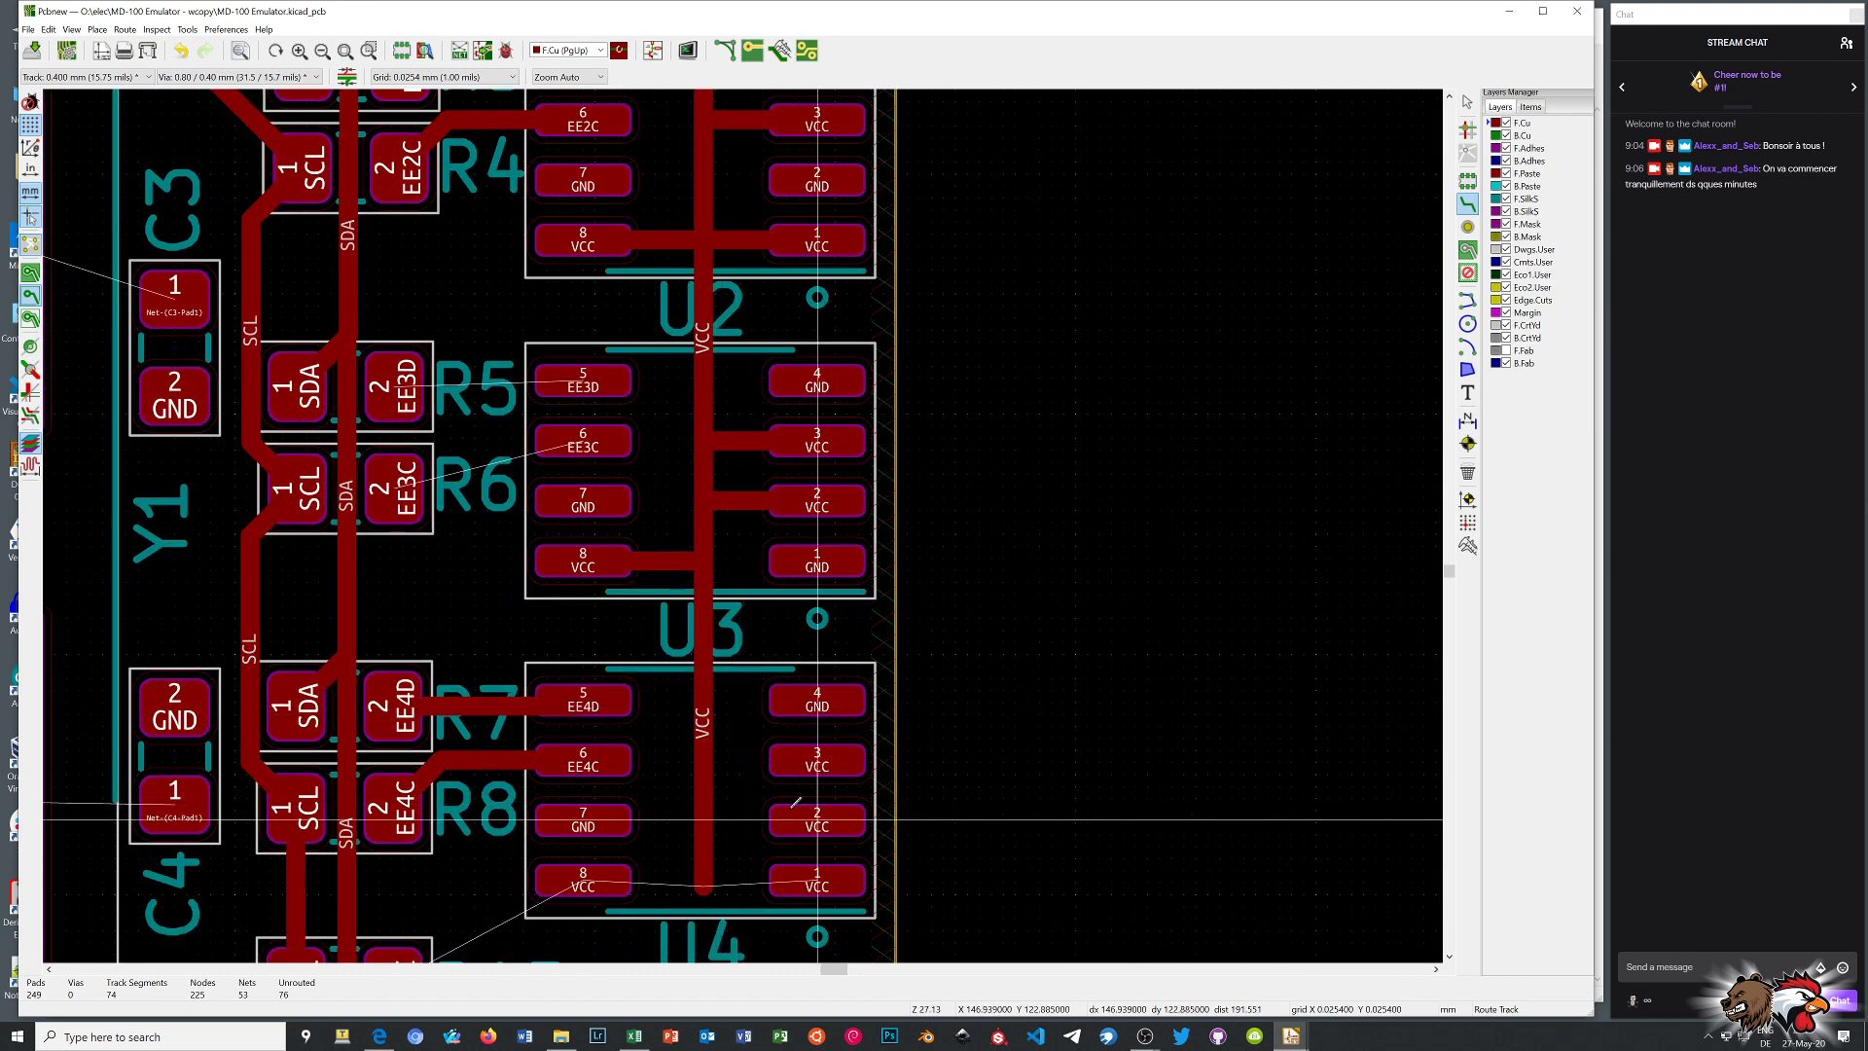
pyautogui.scroll(2, 796, 801)
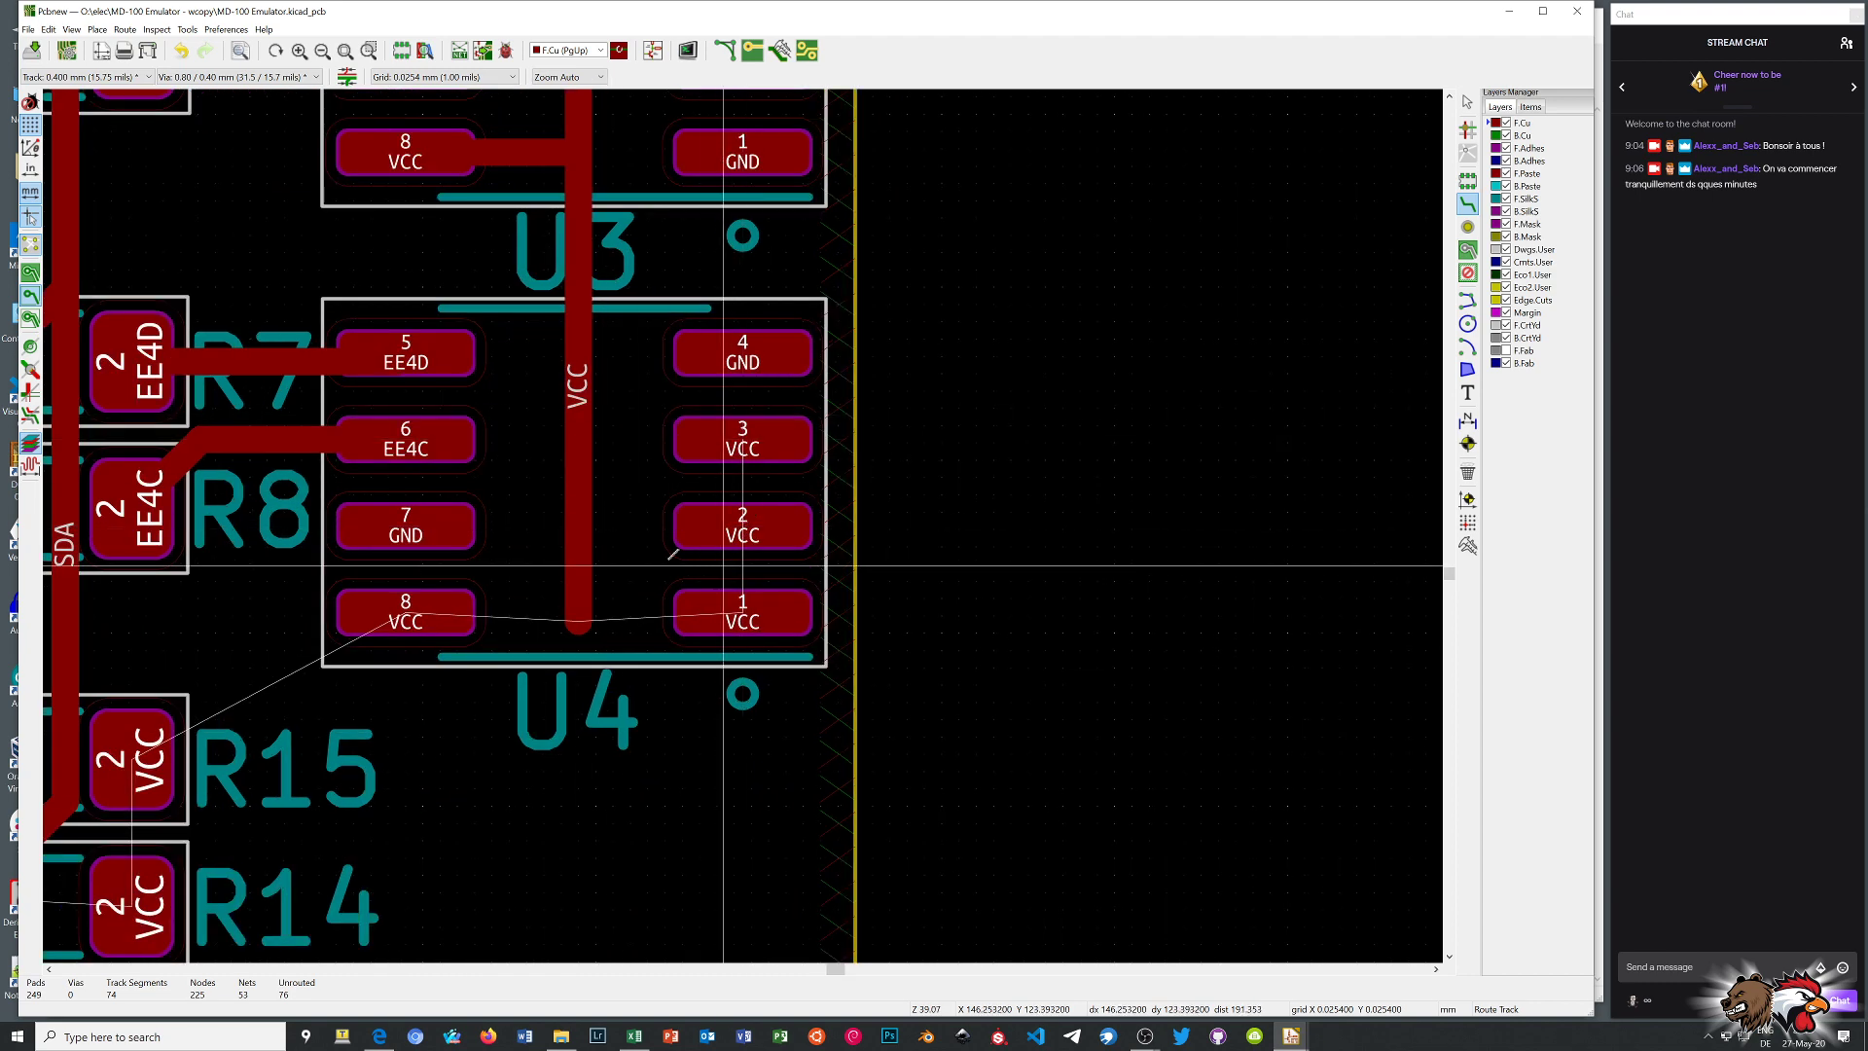
pyautogui.click(407, 603)
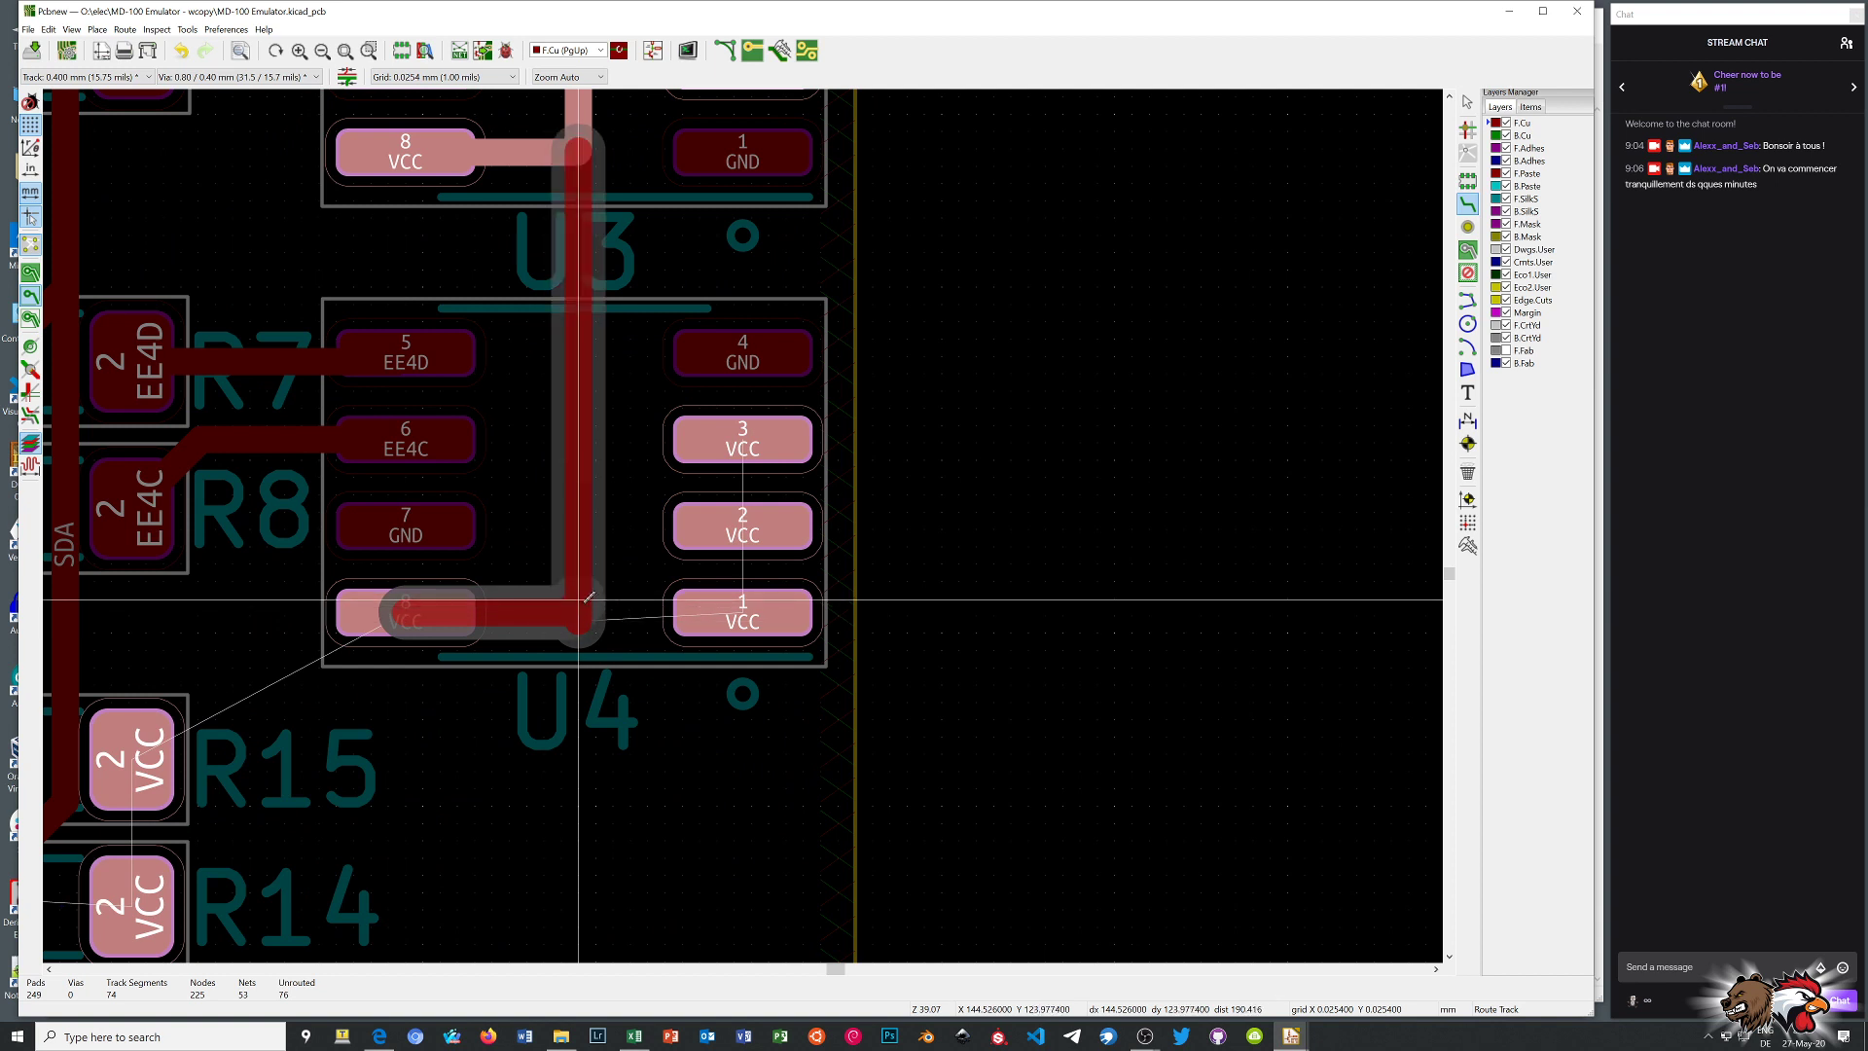
pyautogui.click(588, 595)
pyautogui.click(748, 610)
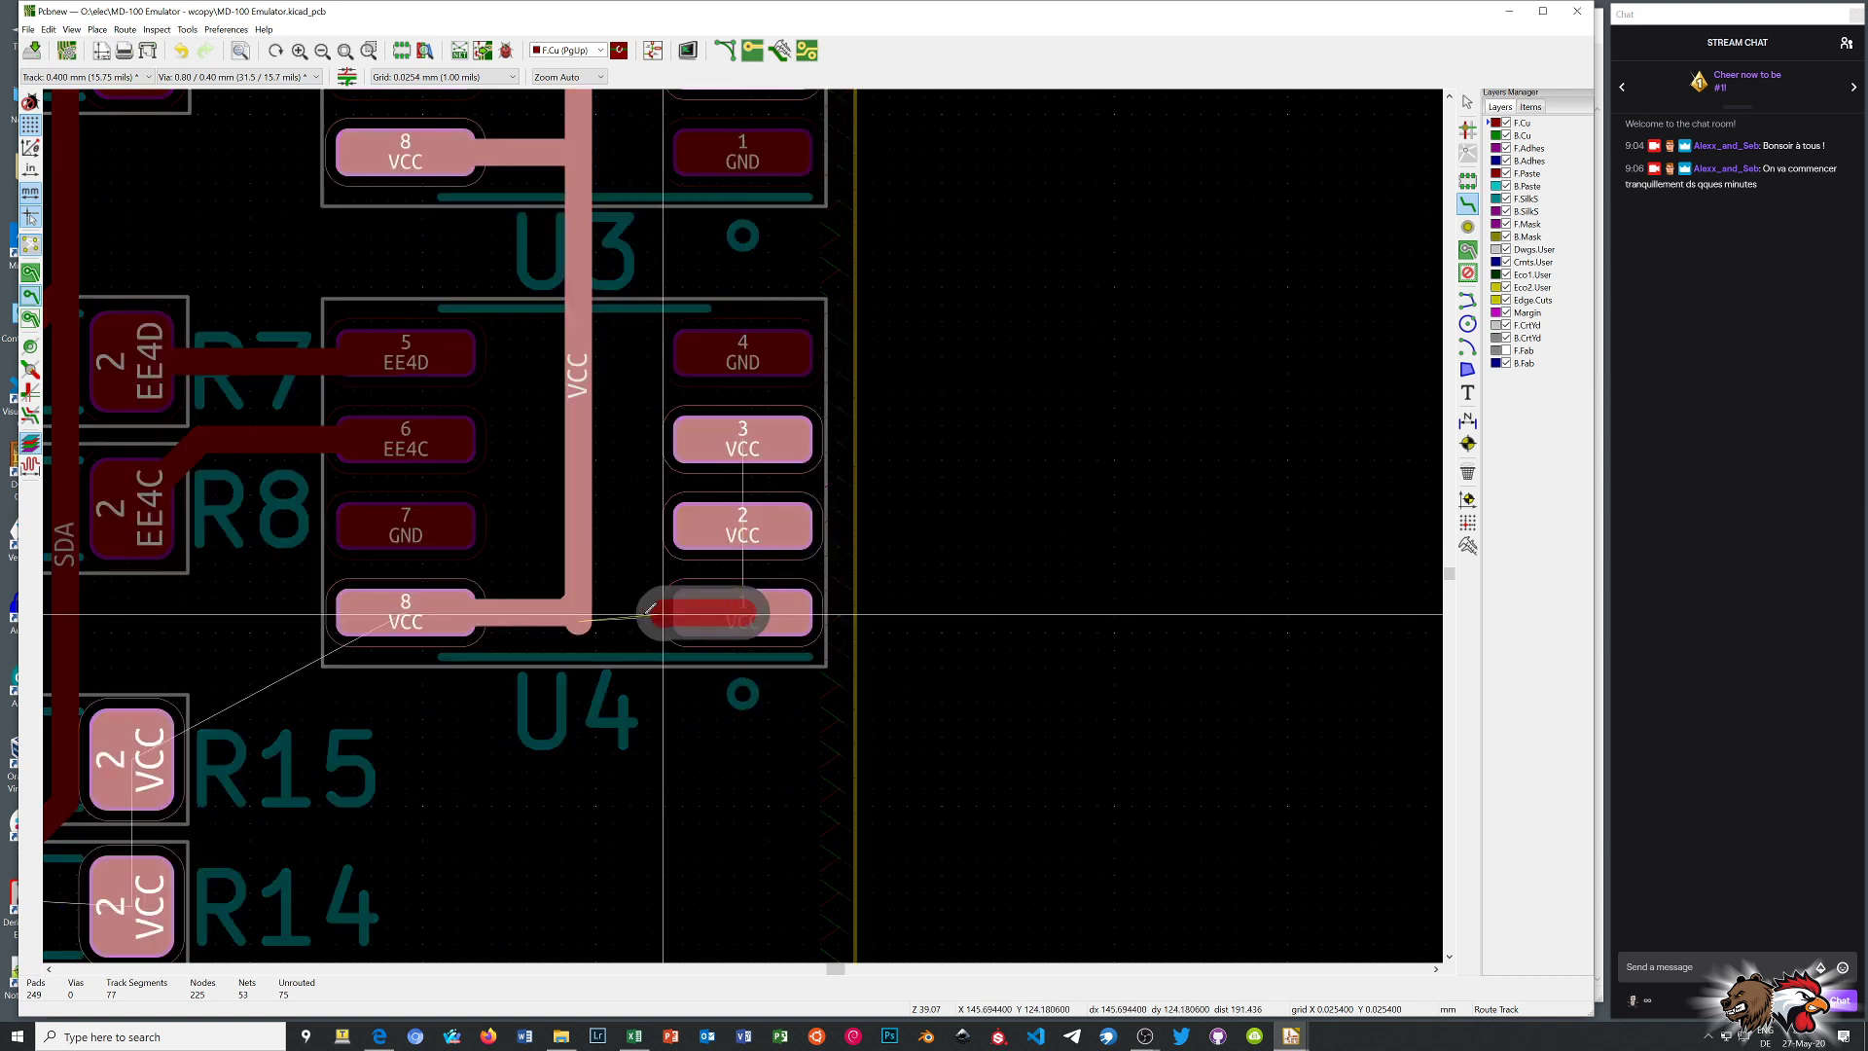
pyautogui.click(578, 604)
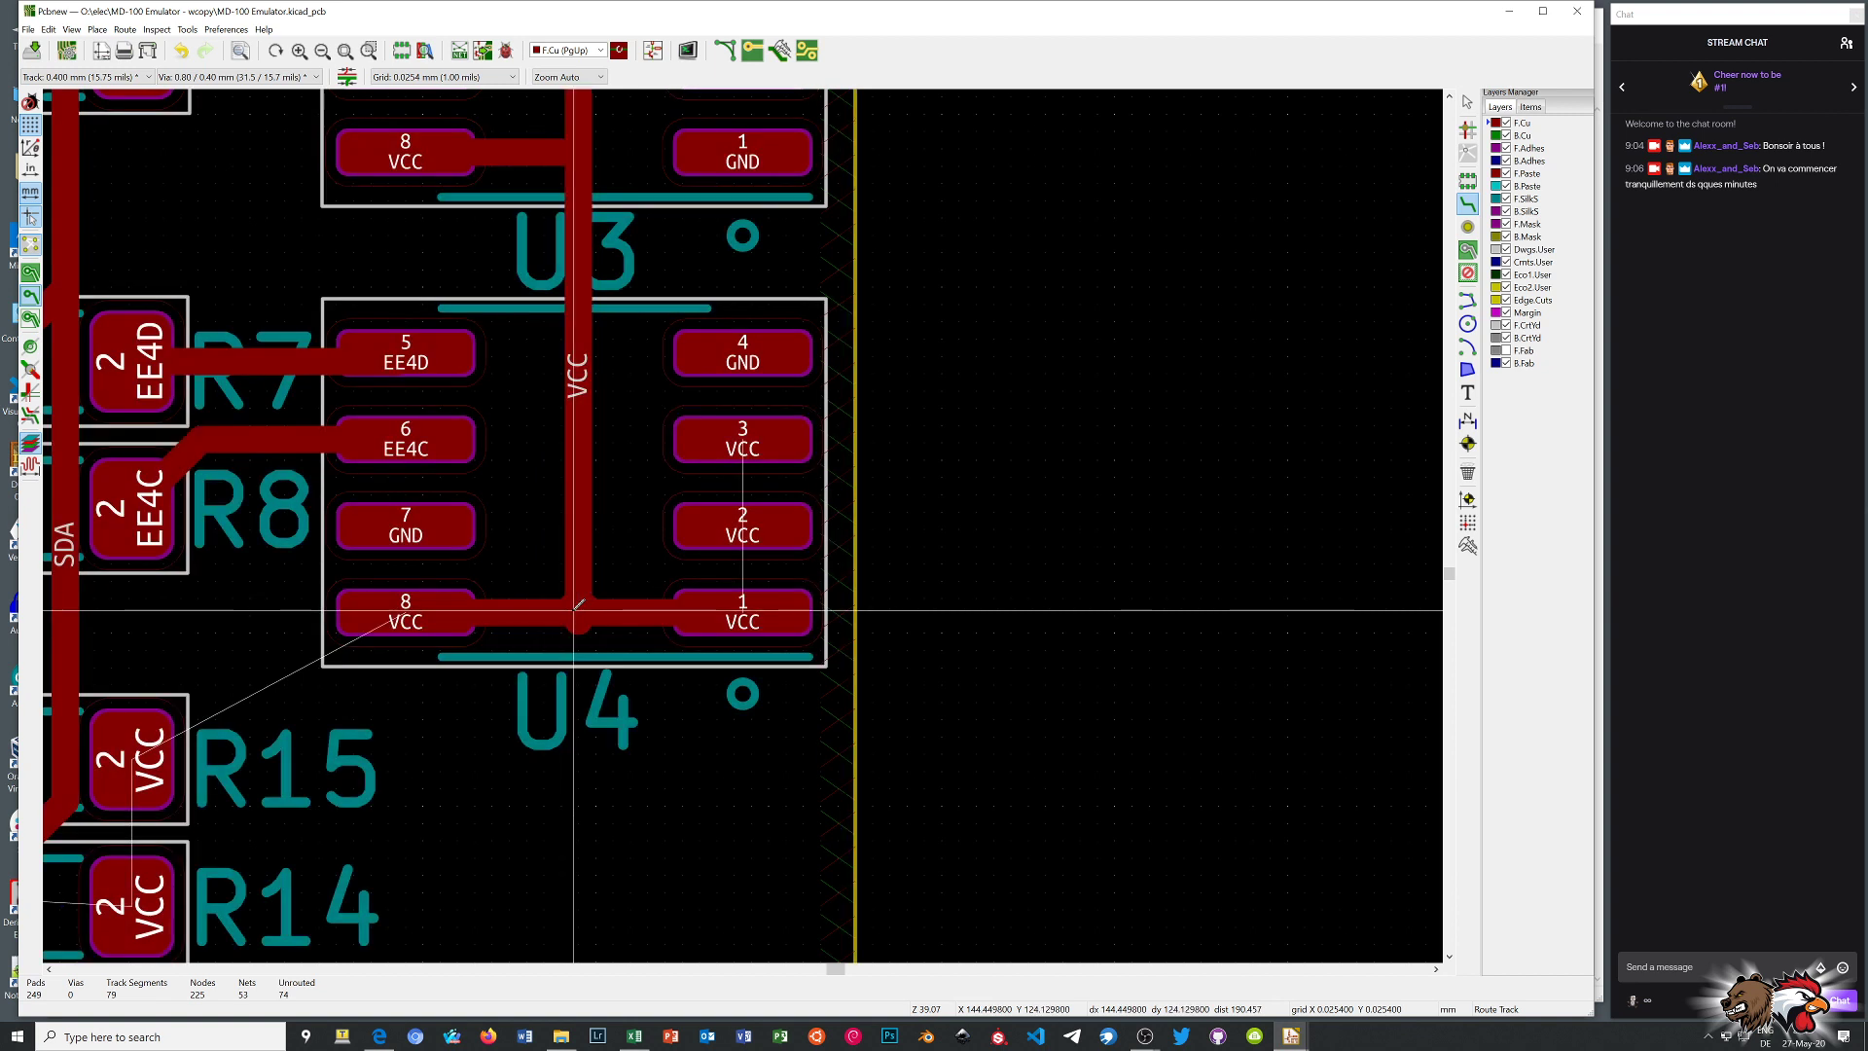
# Connect U4 pads 2 and 3 to the central VCC trunk with straight horizontal tracks and end track routing
pyautogui.click(743, 525)
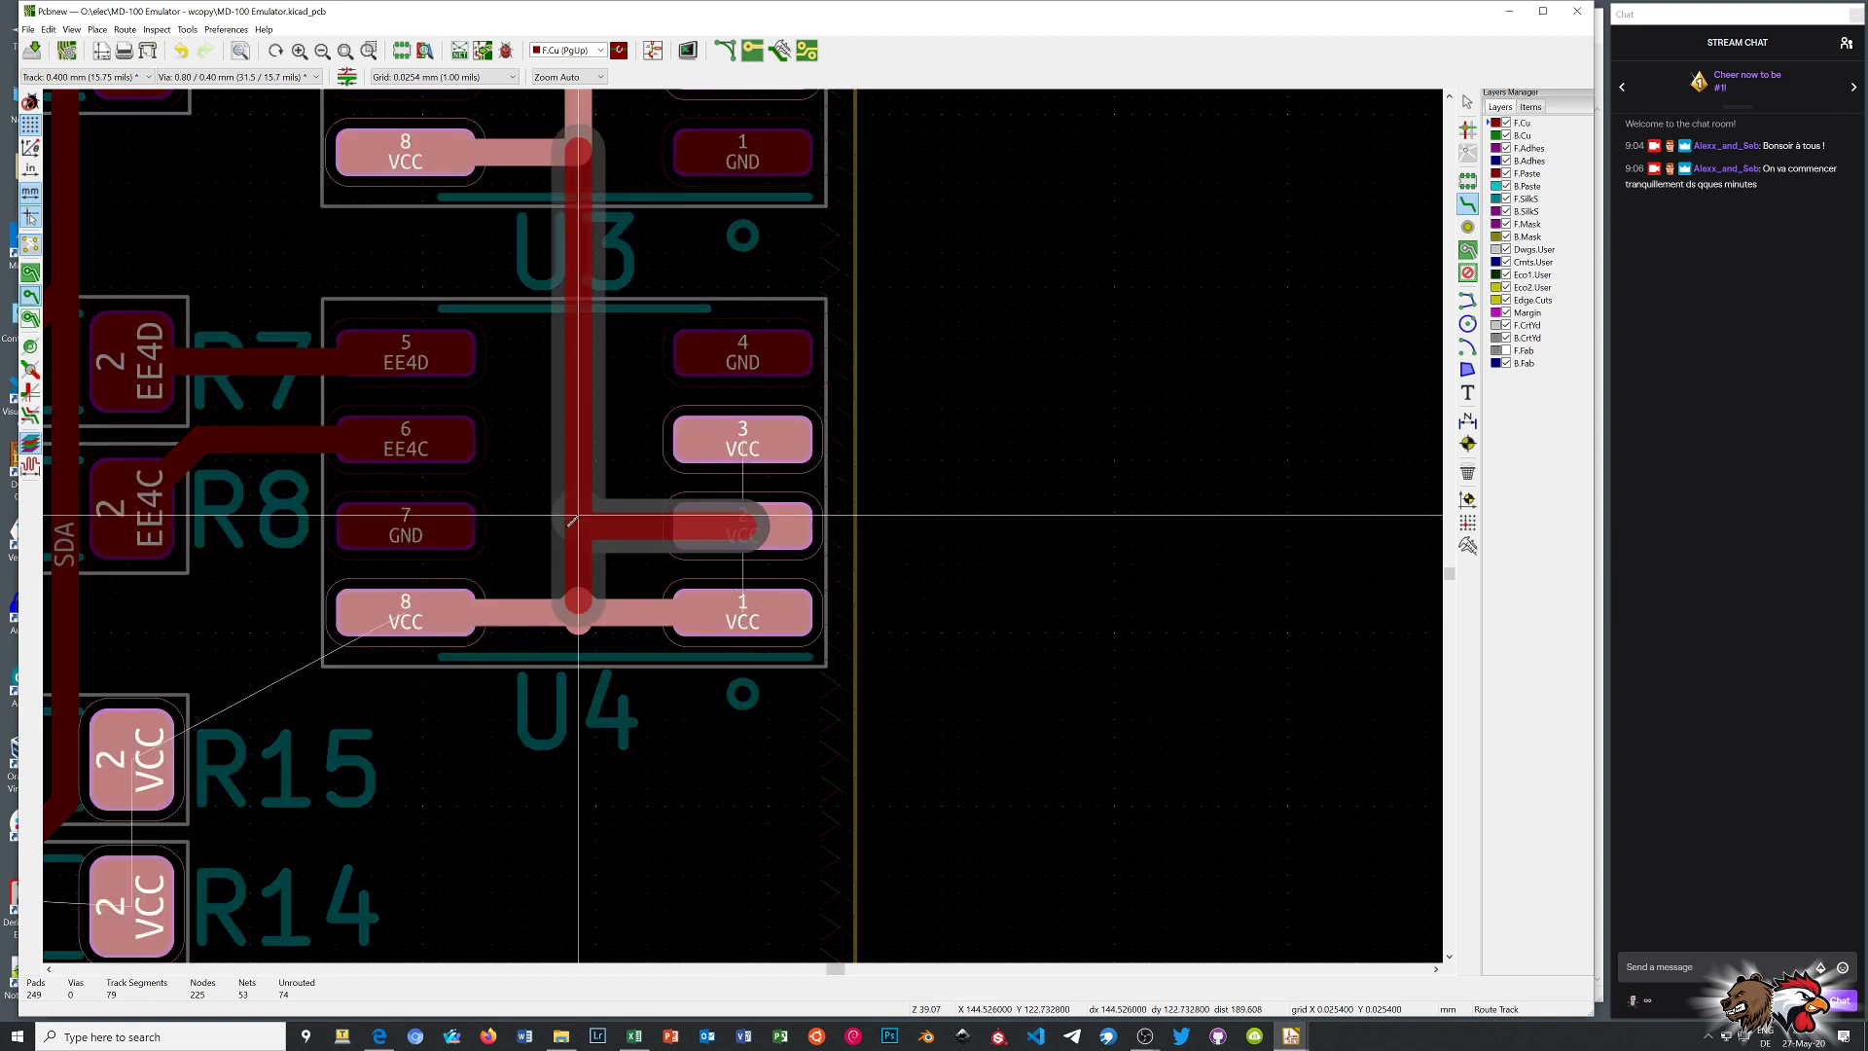
pyautogui.click(573, 521)
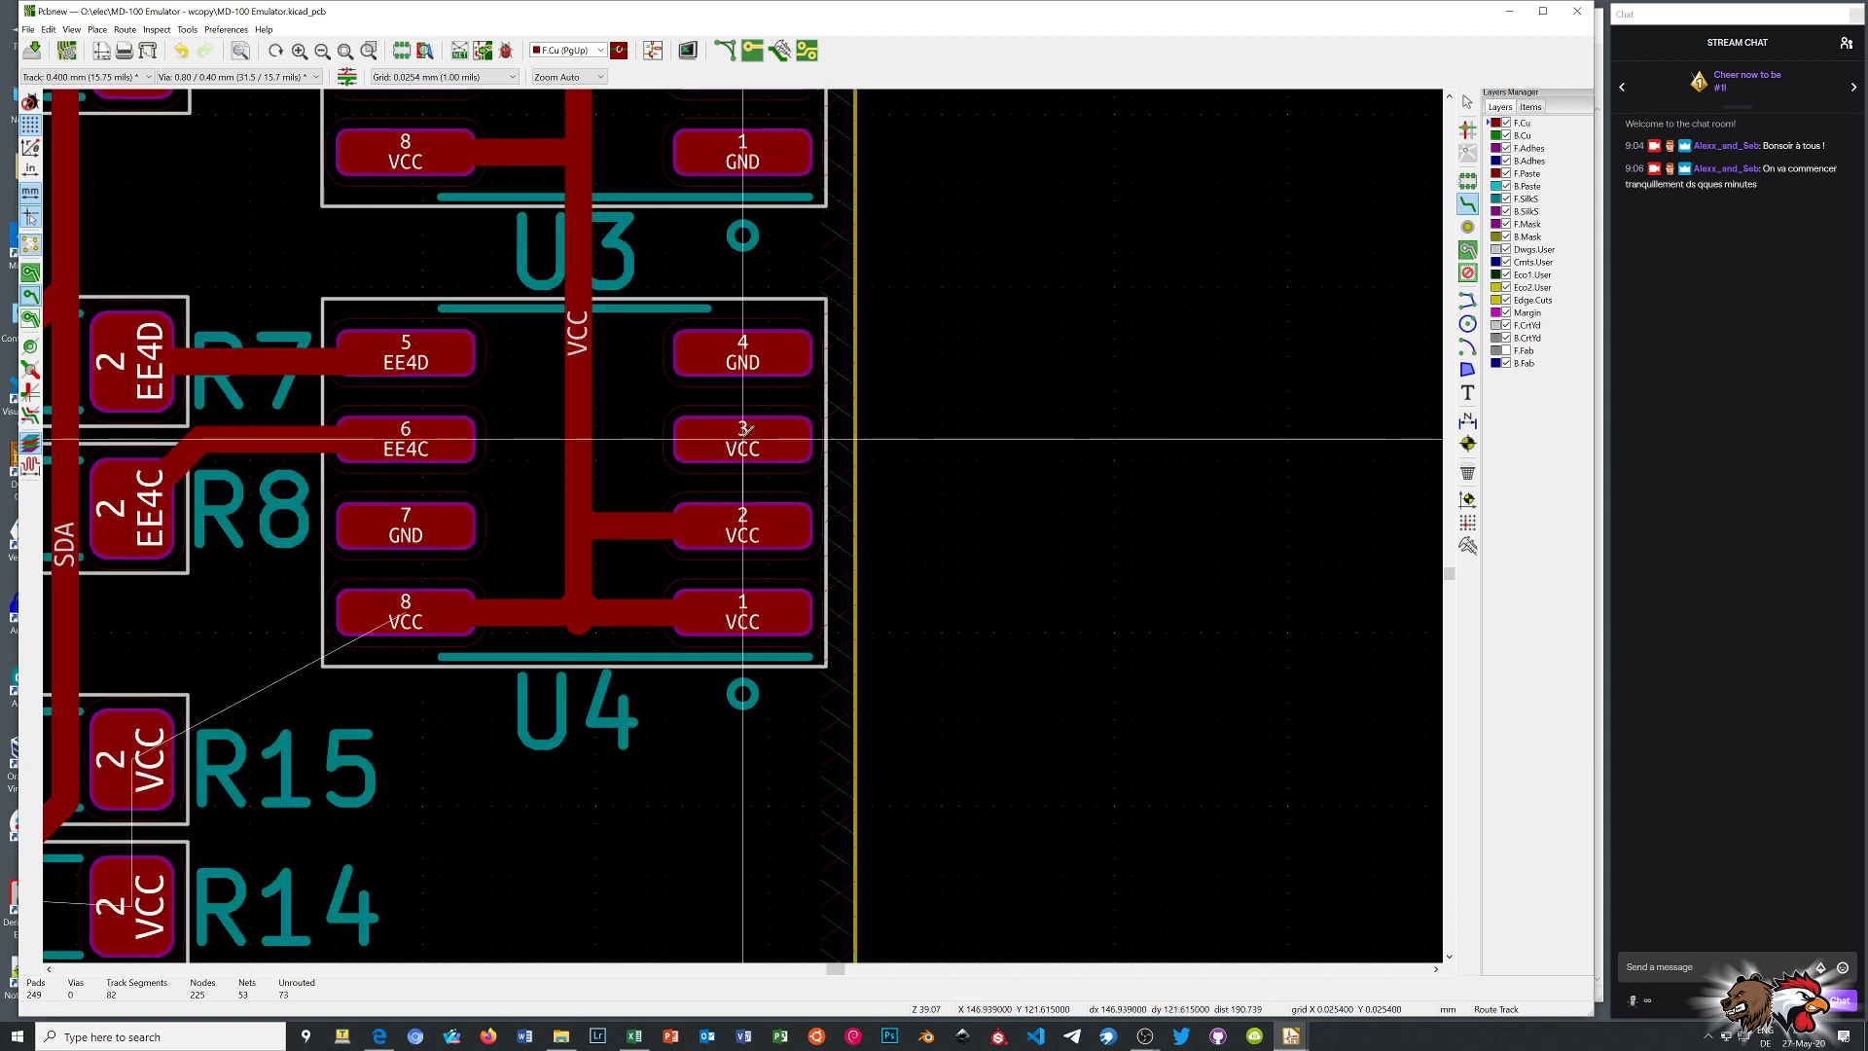
pyautogui.click(742, 438)
pyautogui.click(559, 430)
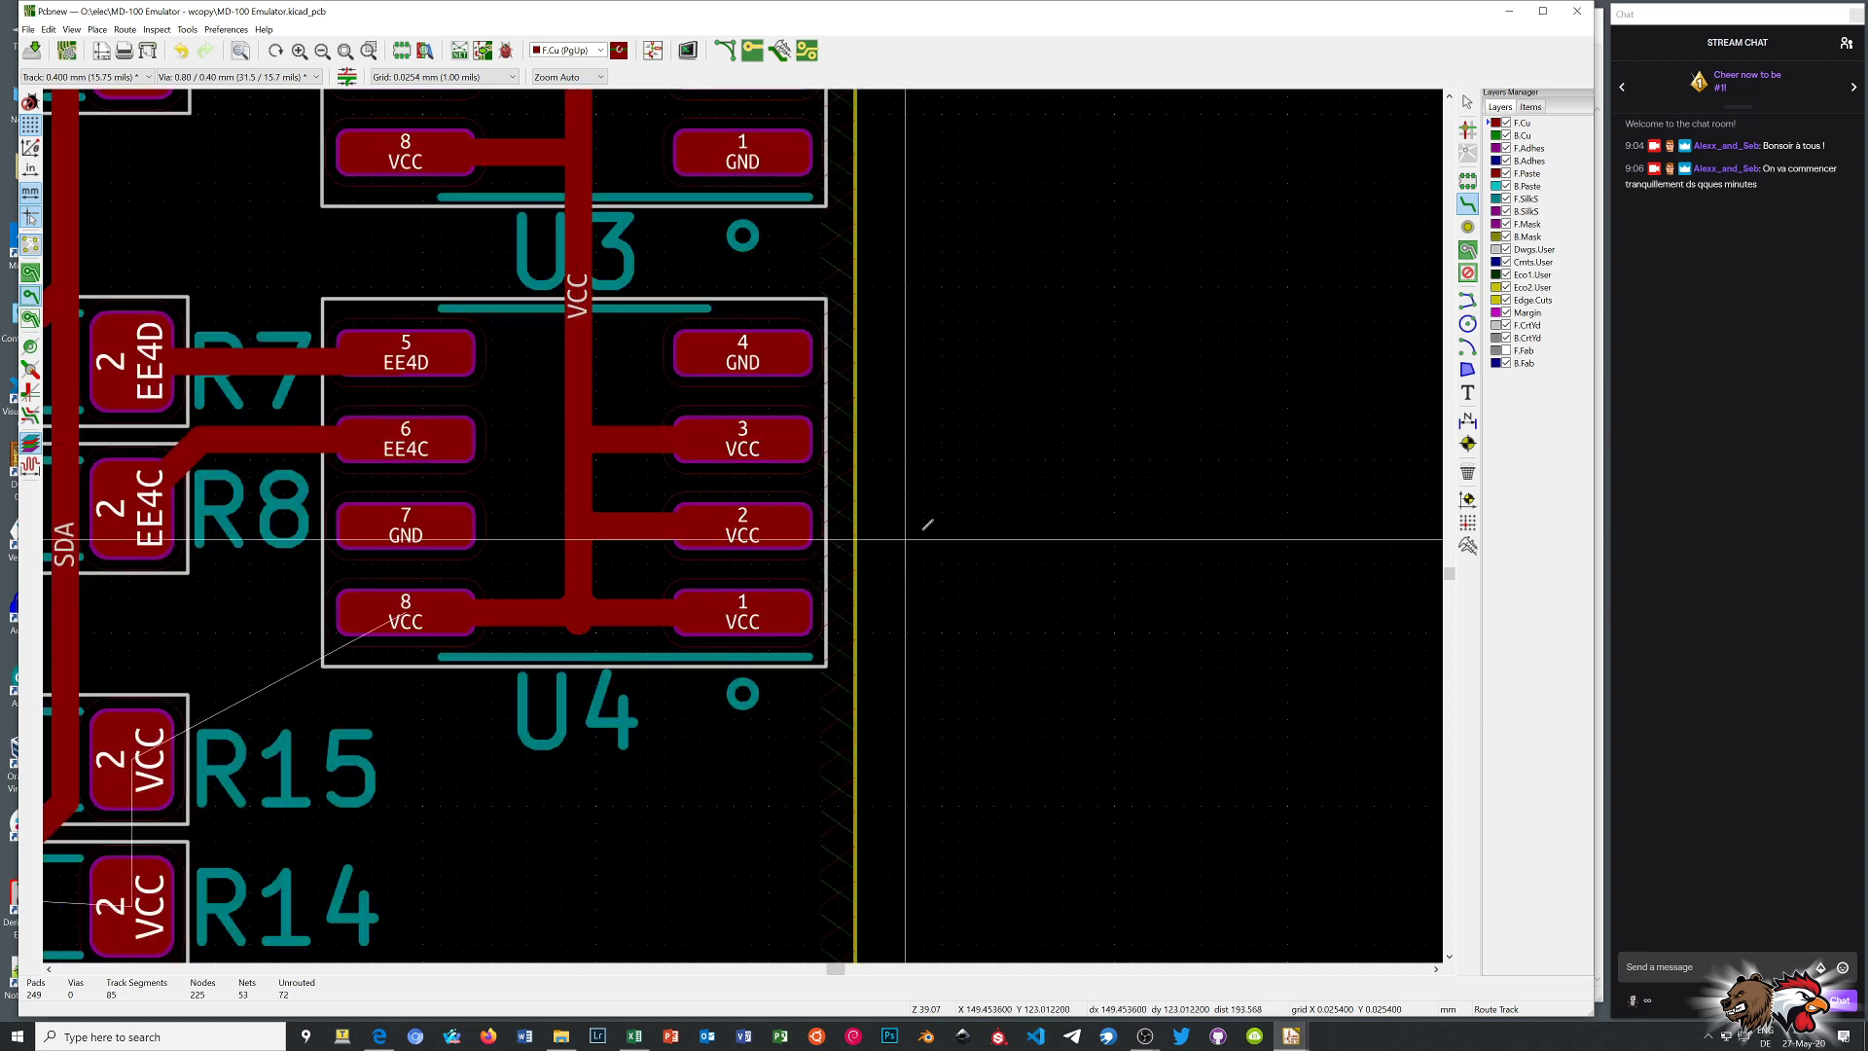
pyautogui.rightClick(937, 513)
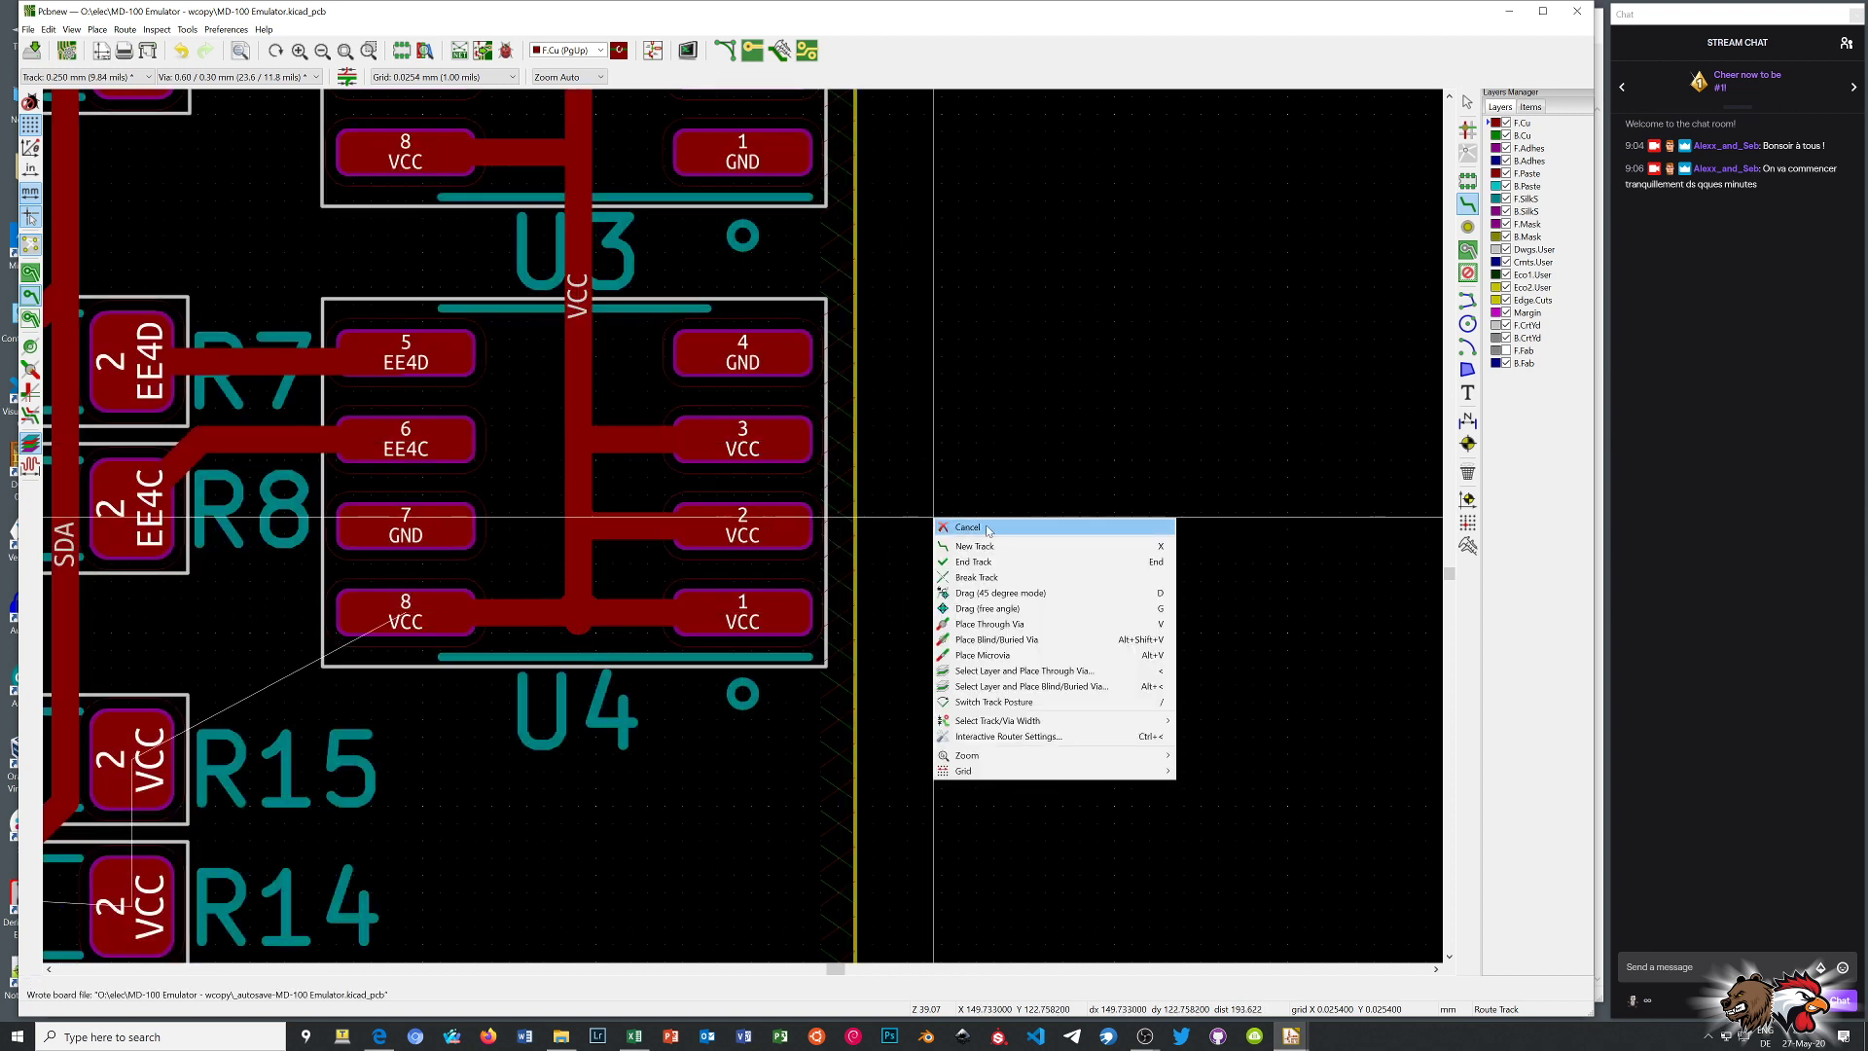
pyautogui.click(958, 526)
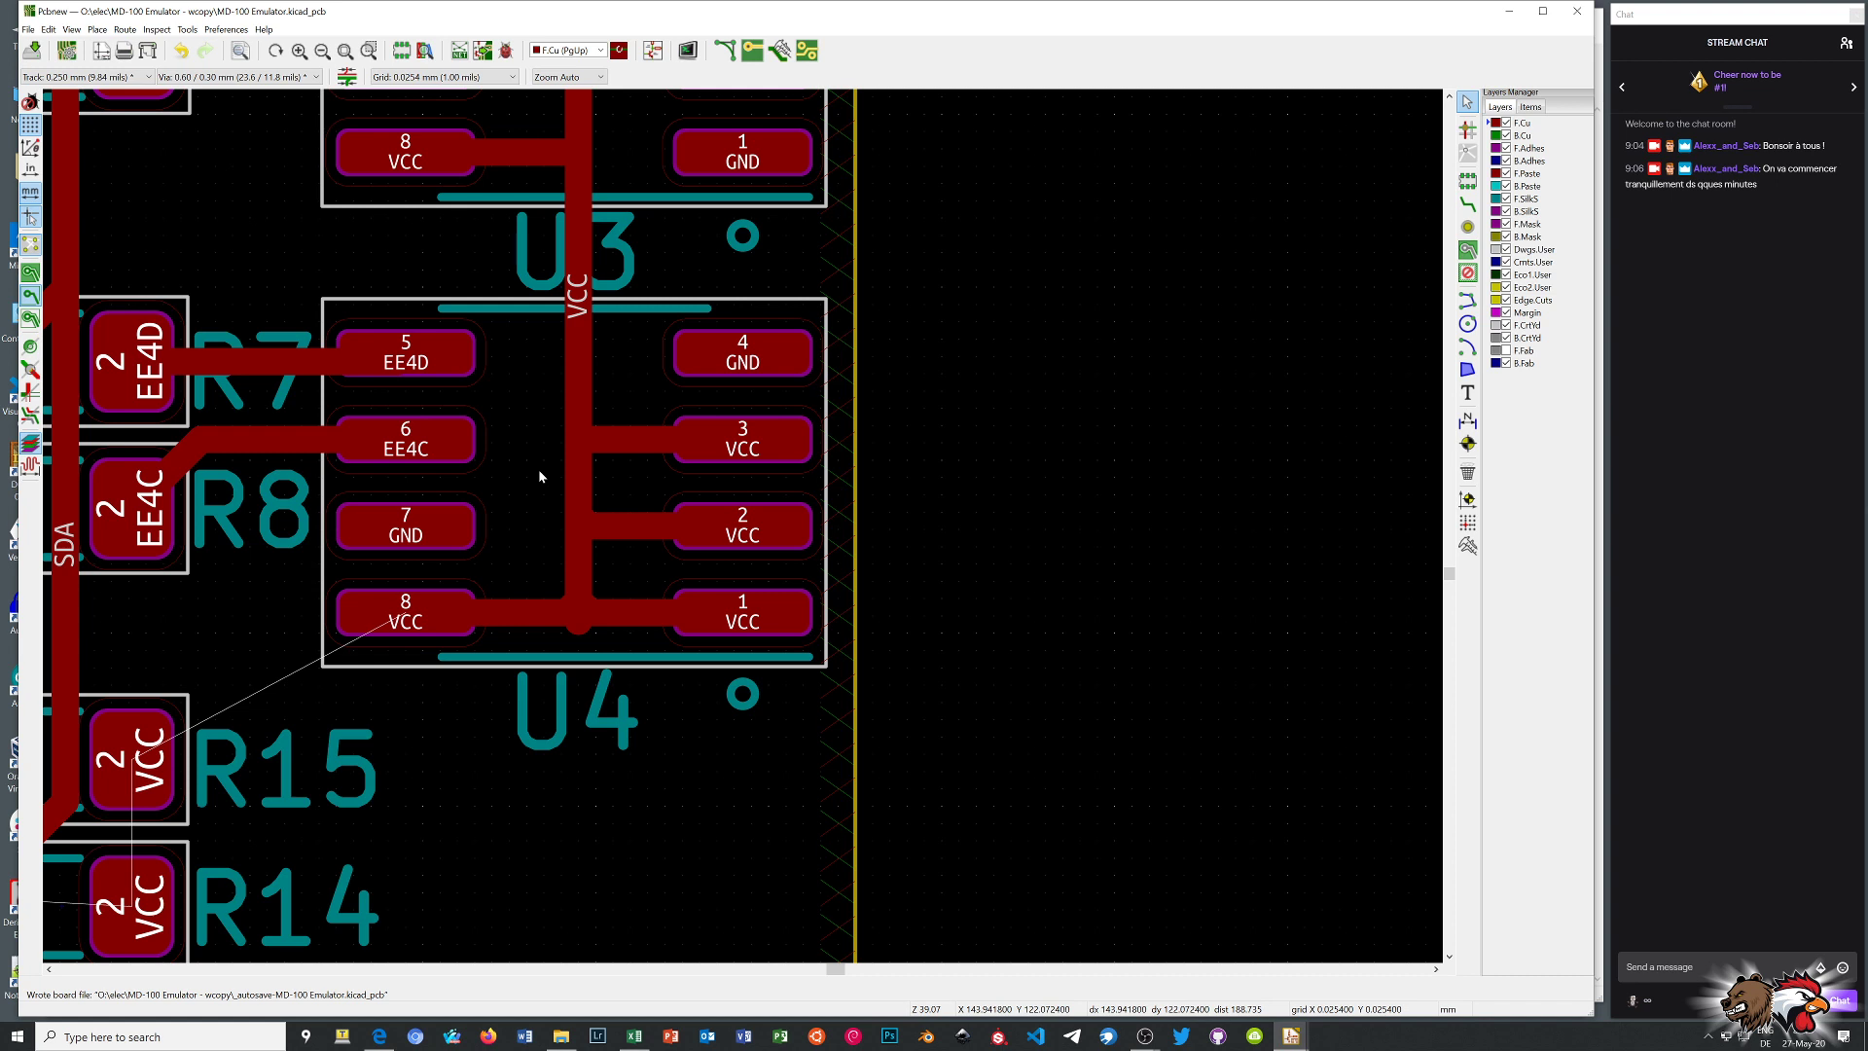
# Examine U7's VDD and GND pads next to C2, the whole board, and the tracks around U2, U3 and U4
pyautogui.scroll(-6, 519, 596)
pyautogui.scroll(6, 713, 550)
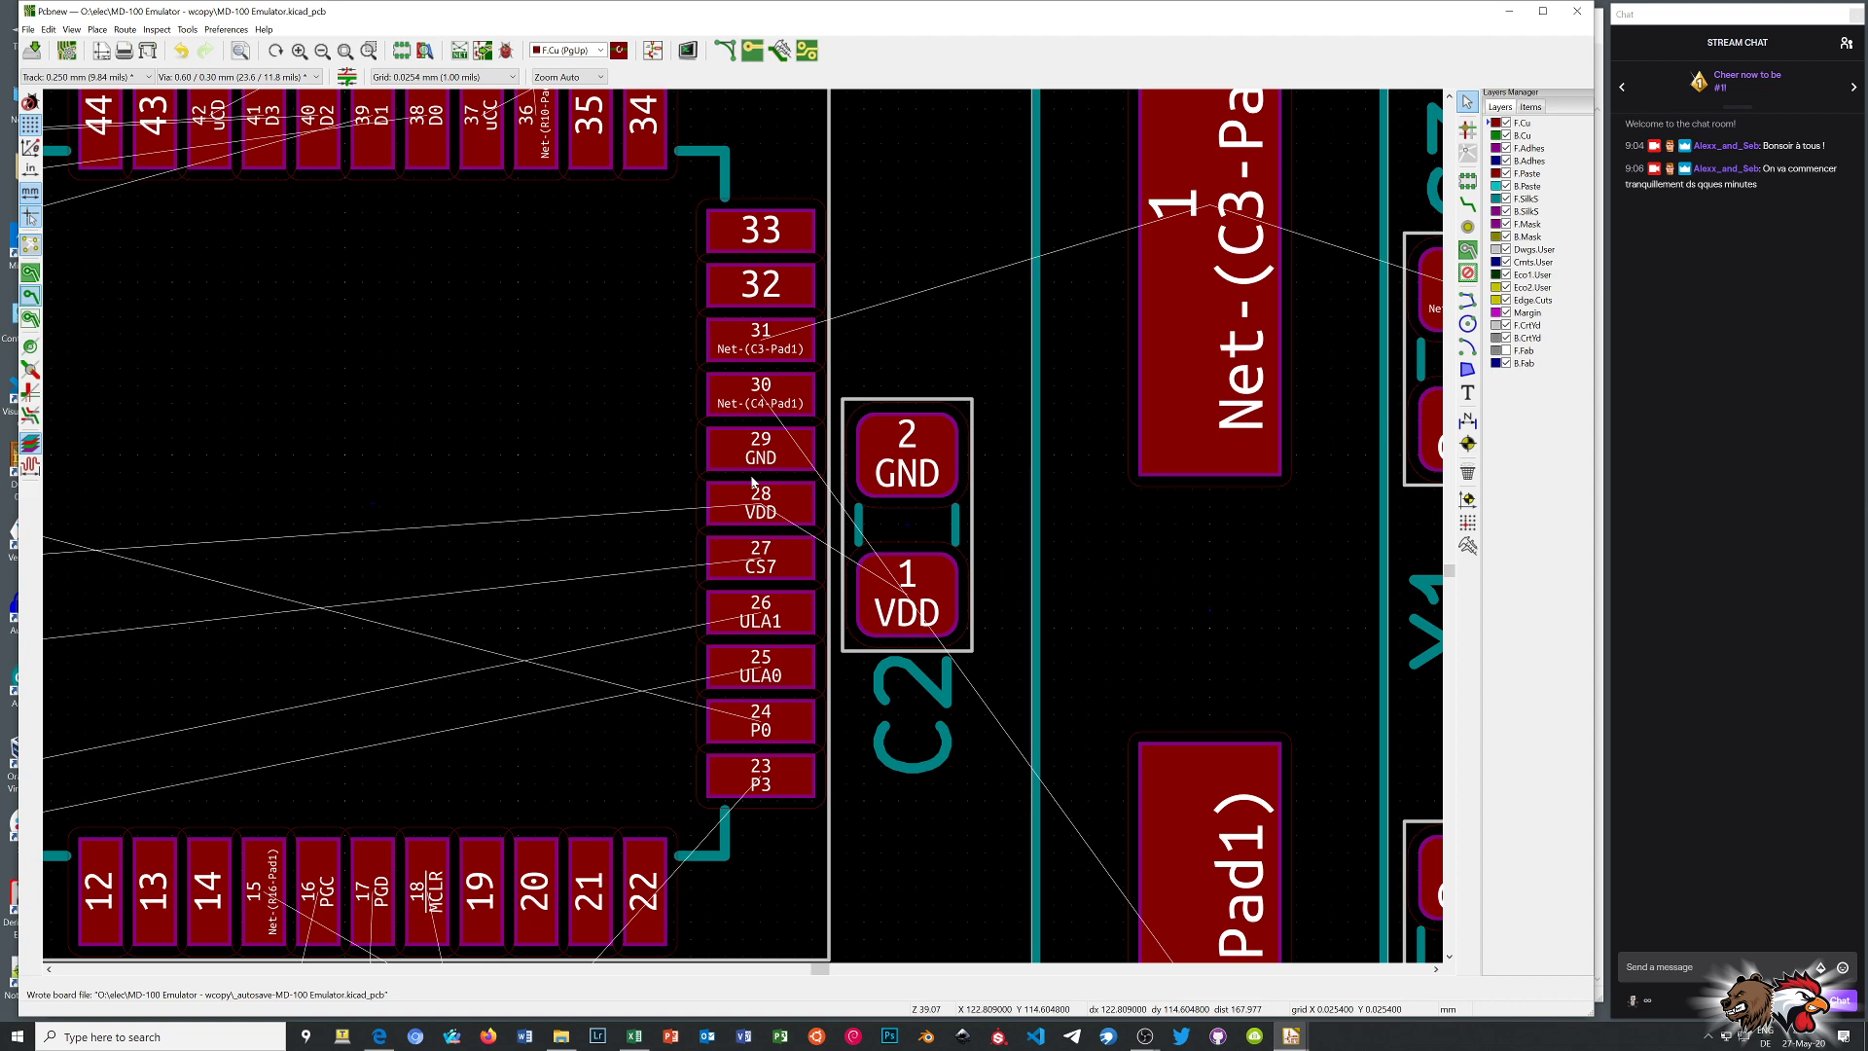
pyautogui.scroll(6, 758, 483)
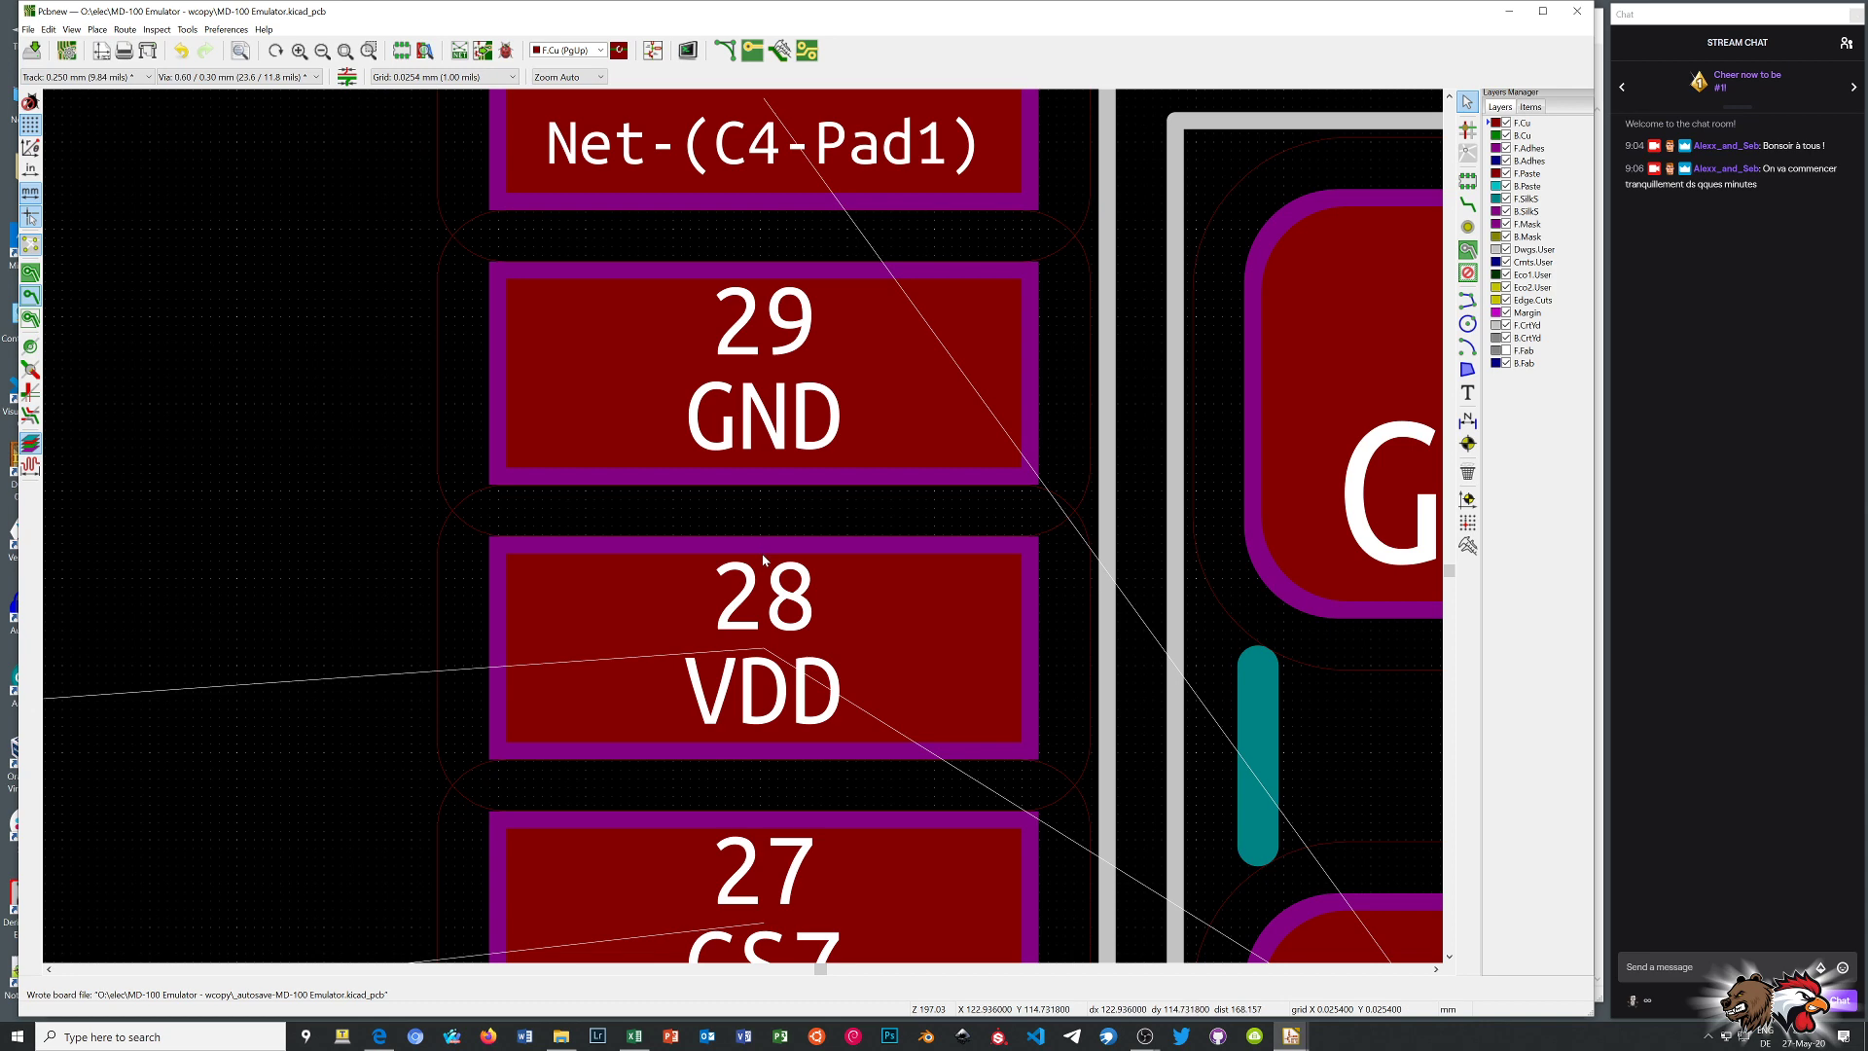
pyautogui.scroll(-6, 763, 560)
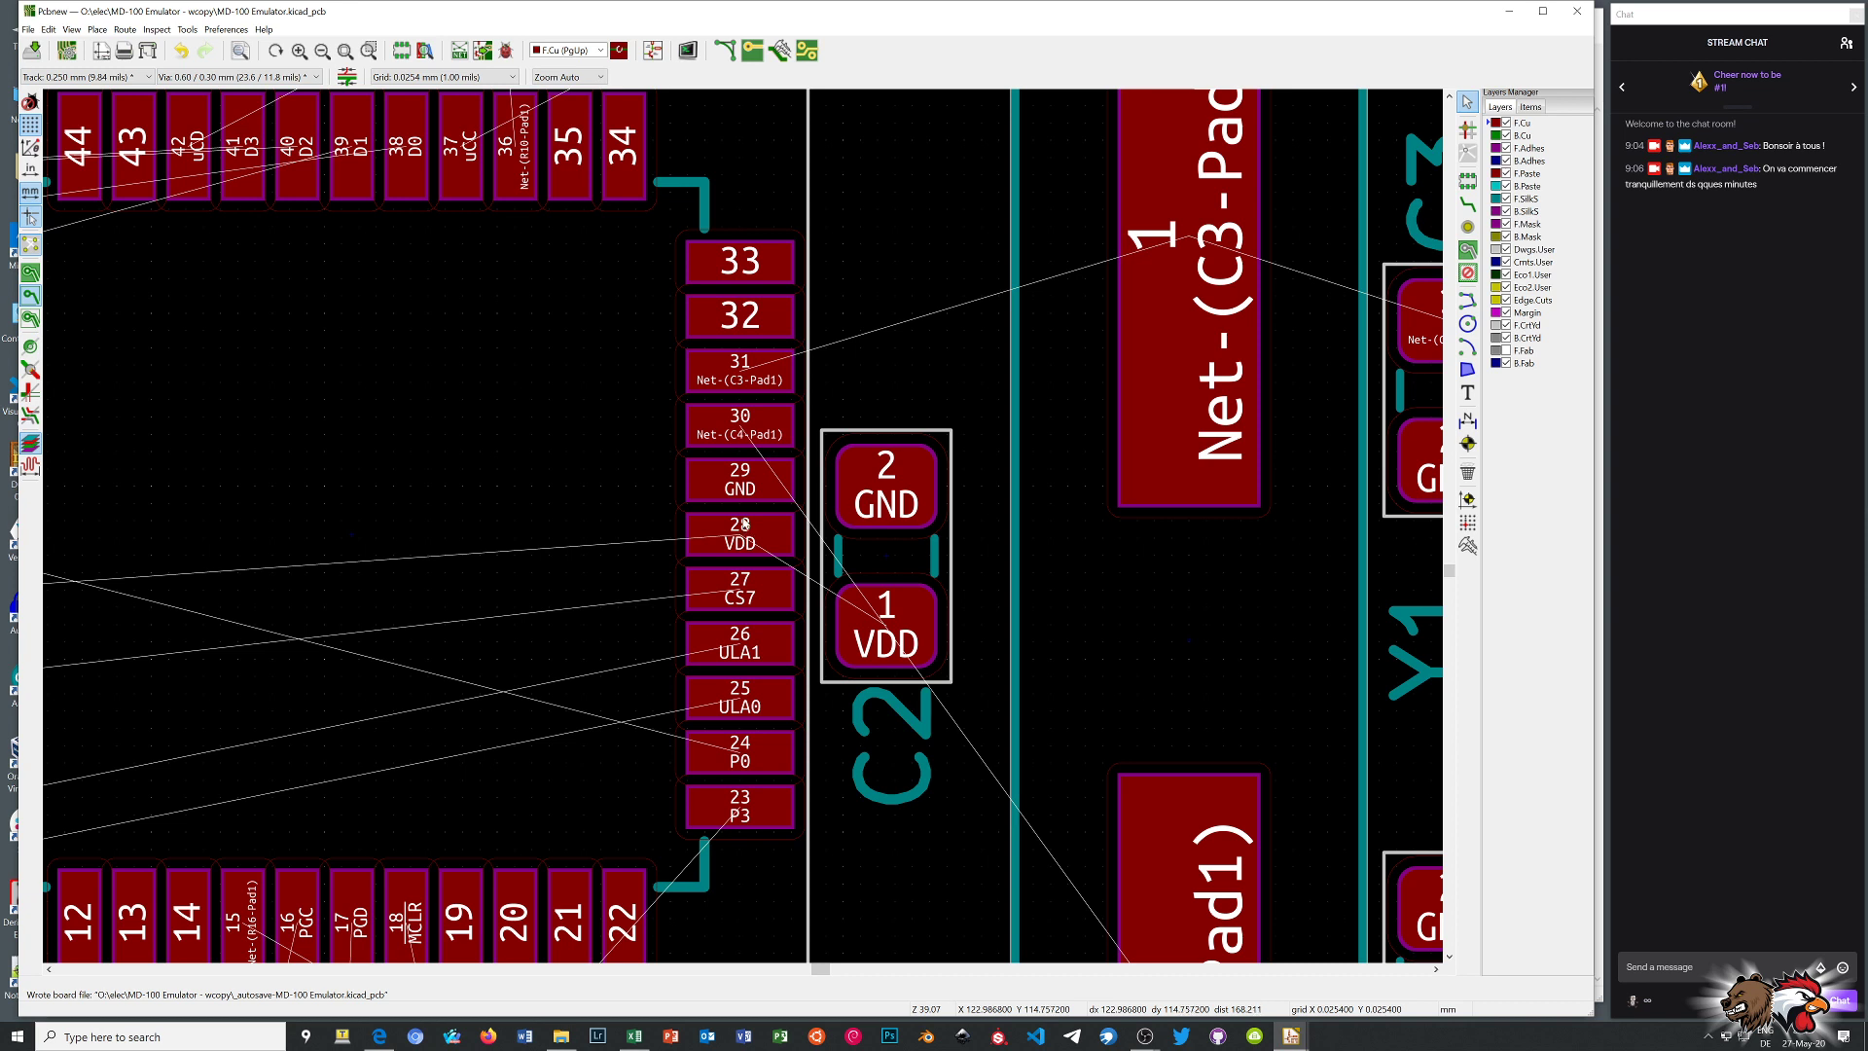
pyautogui.scroll(-1, 744, 523)
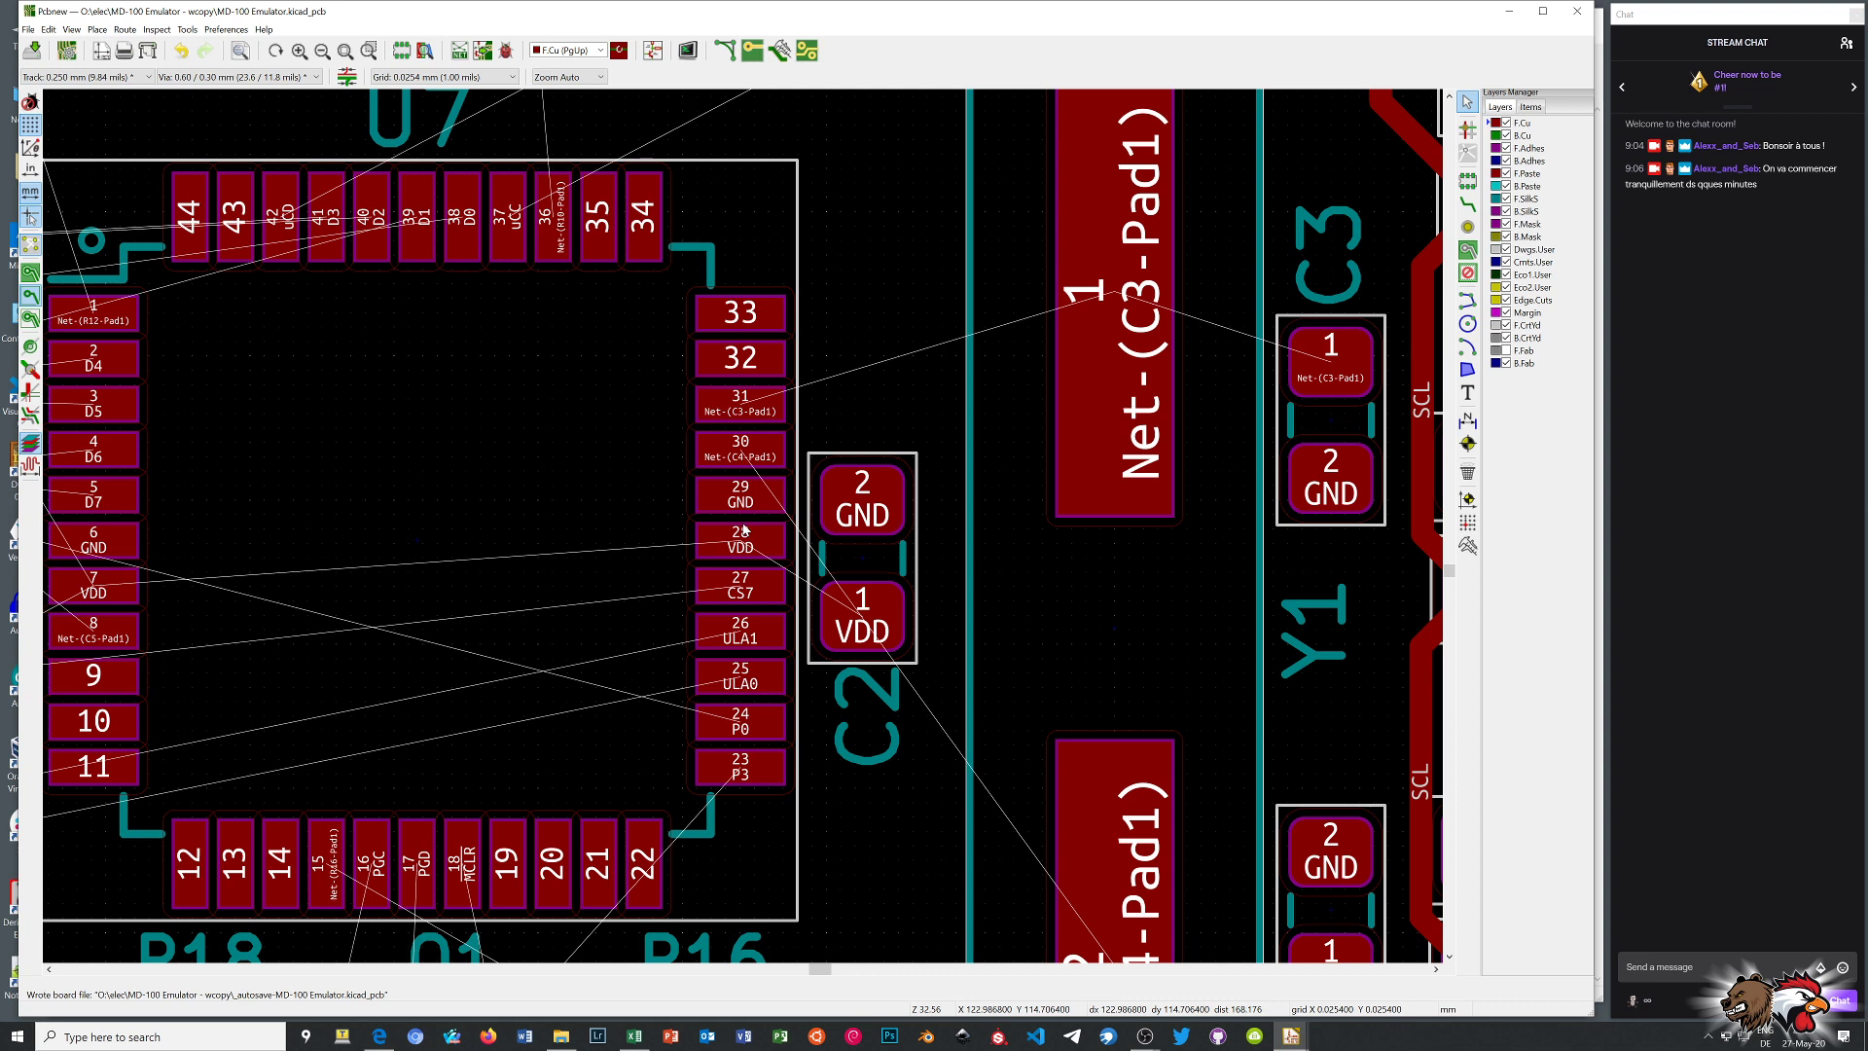
pyautogui.scroll(-5, 745, 528)
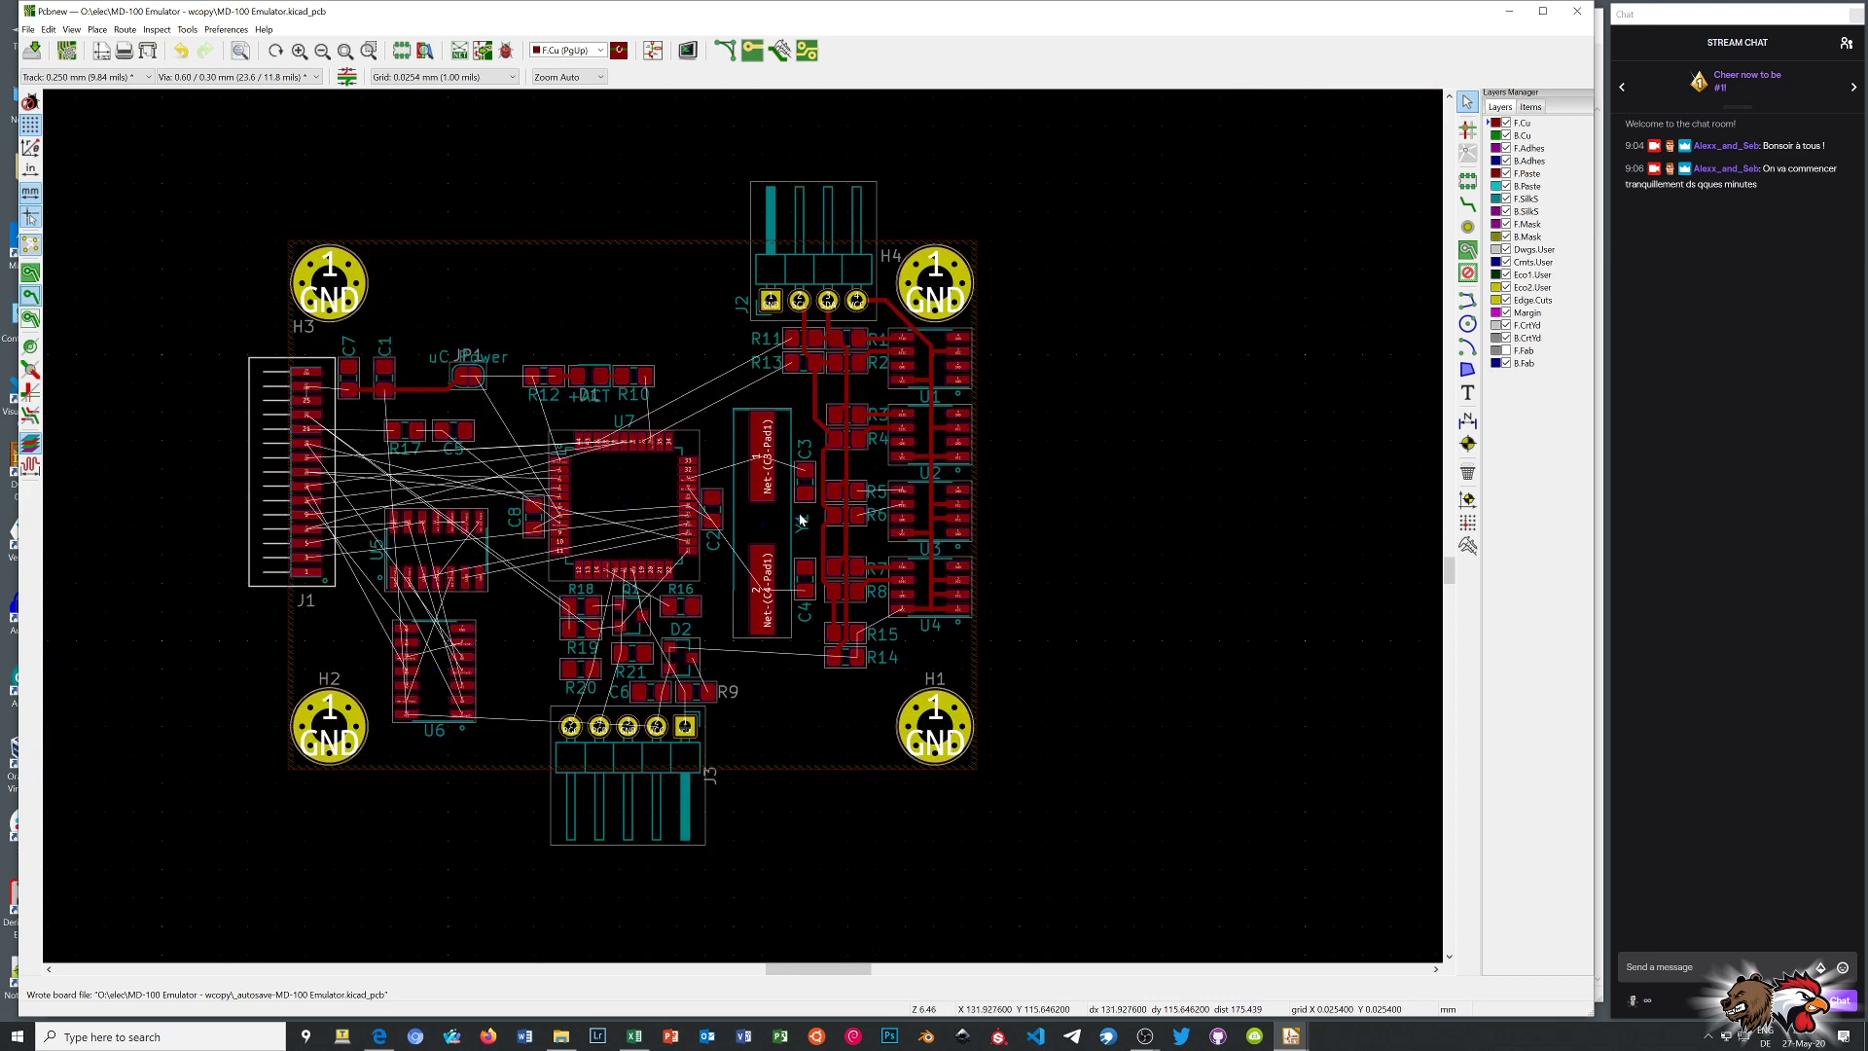
pyautogui.scroll(6, 815, 536)
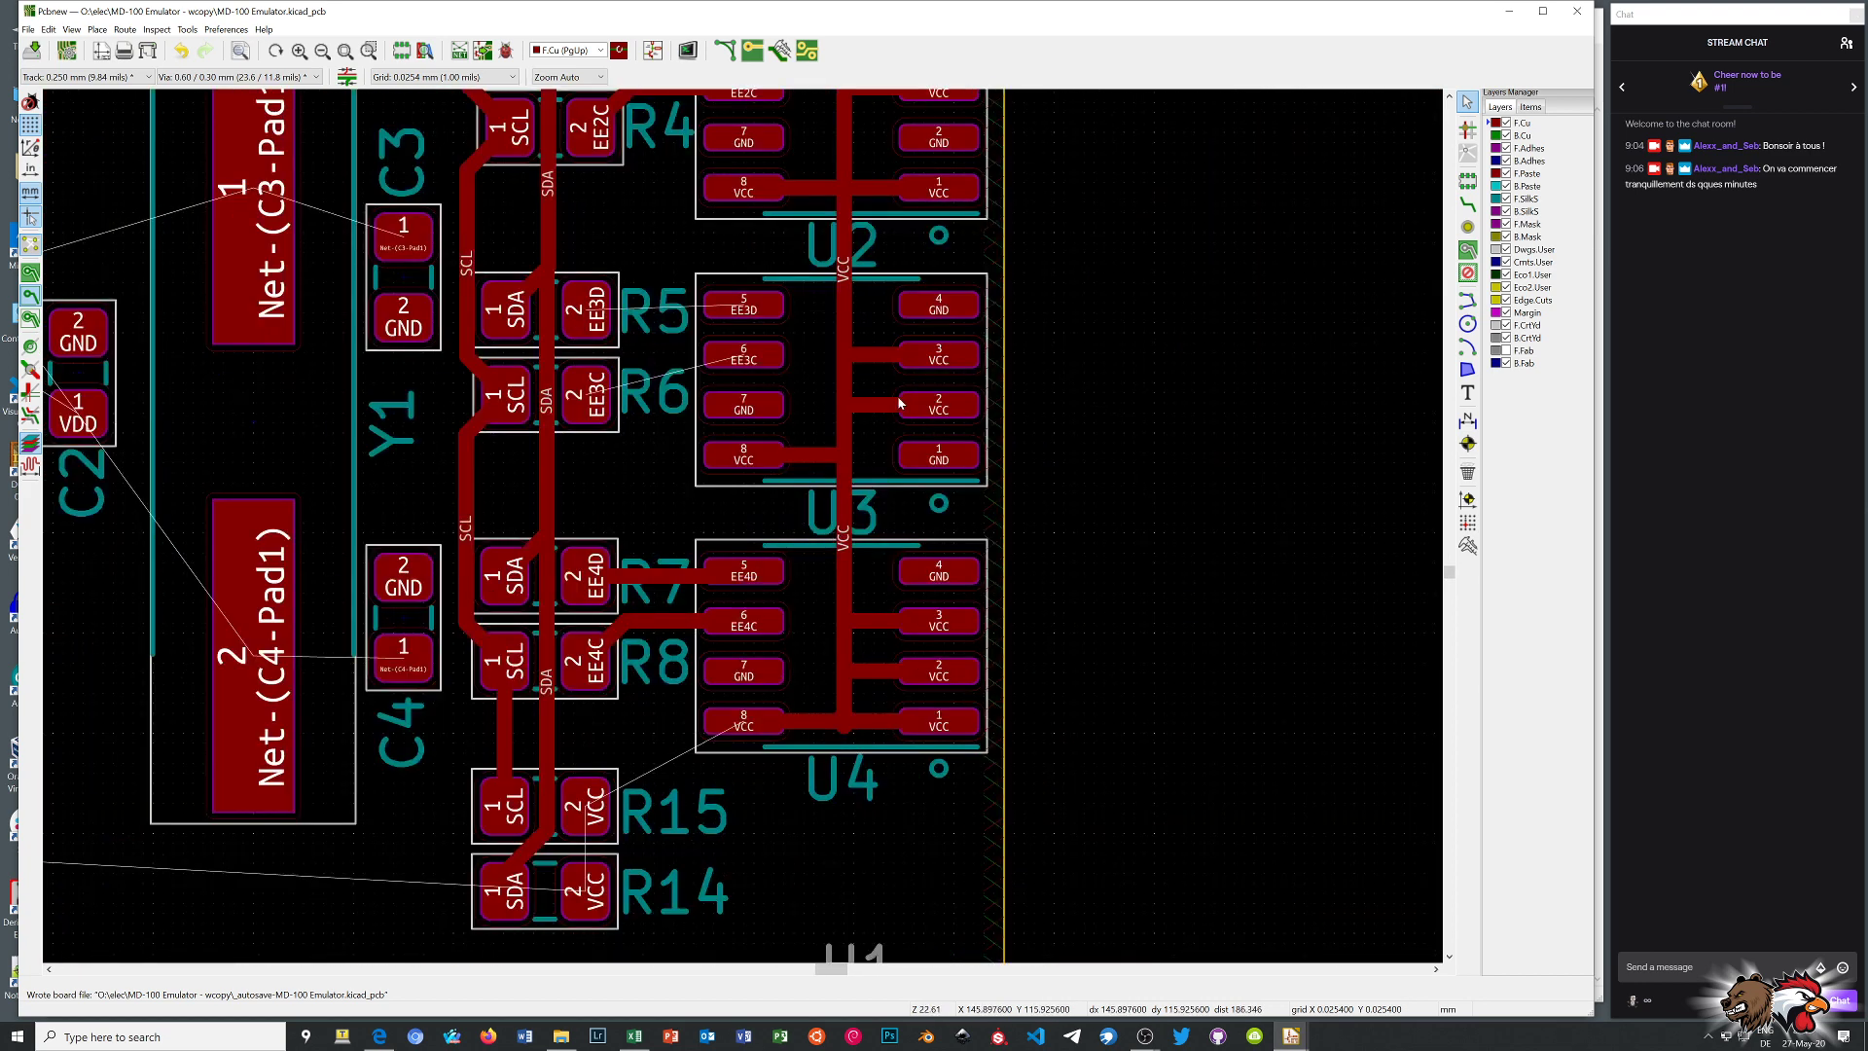
pyautogui.scroll(1, 900, 403)
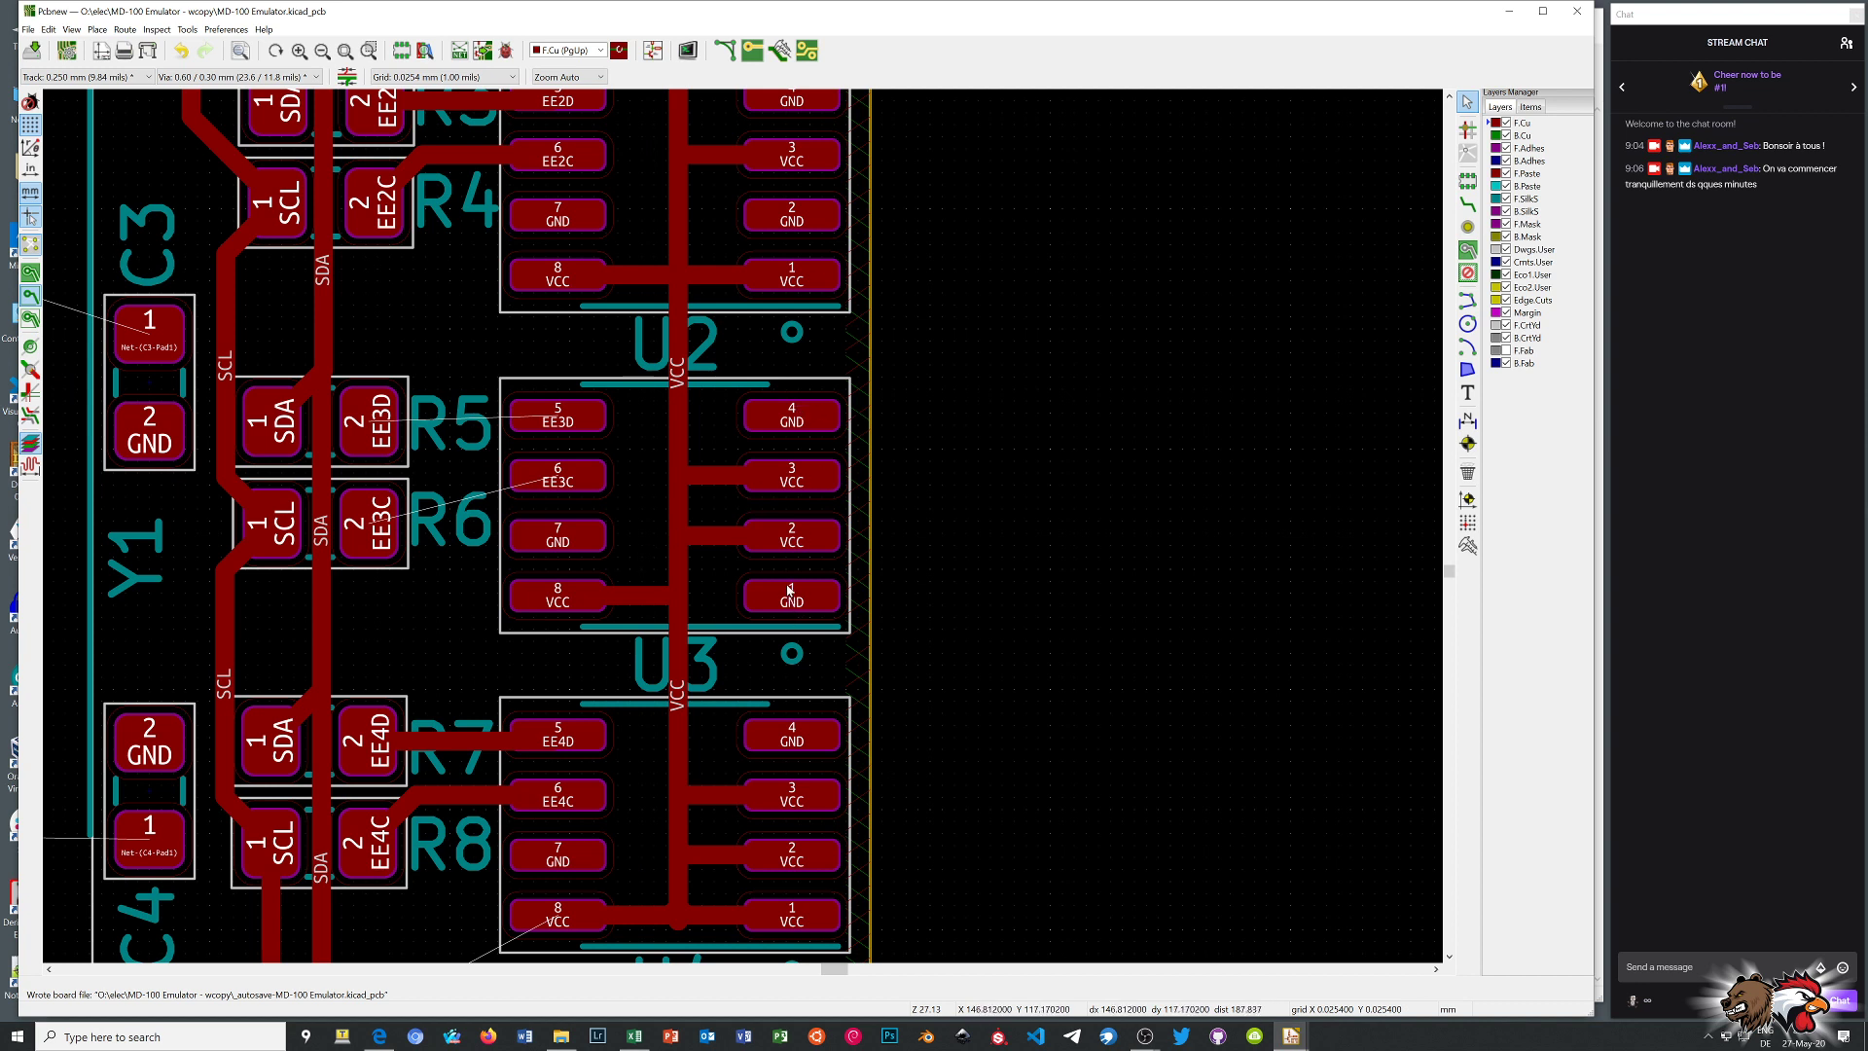
pyautogui.scroll(-1, 624, 547)
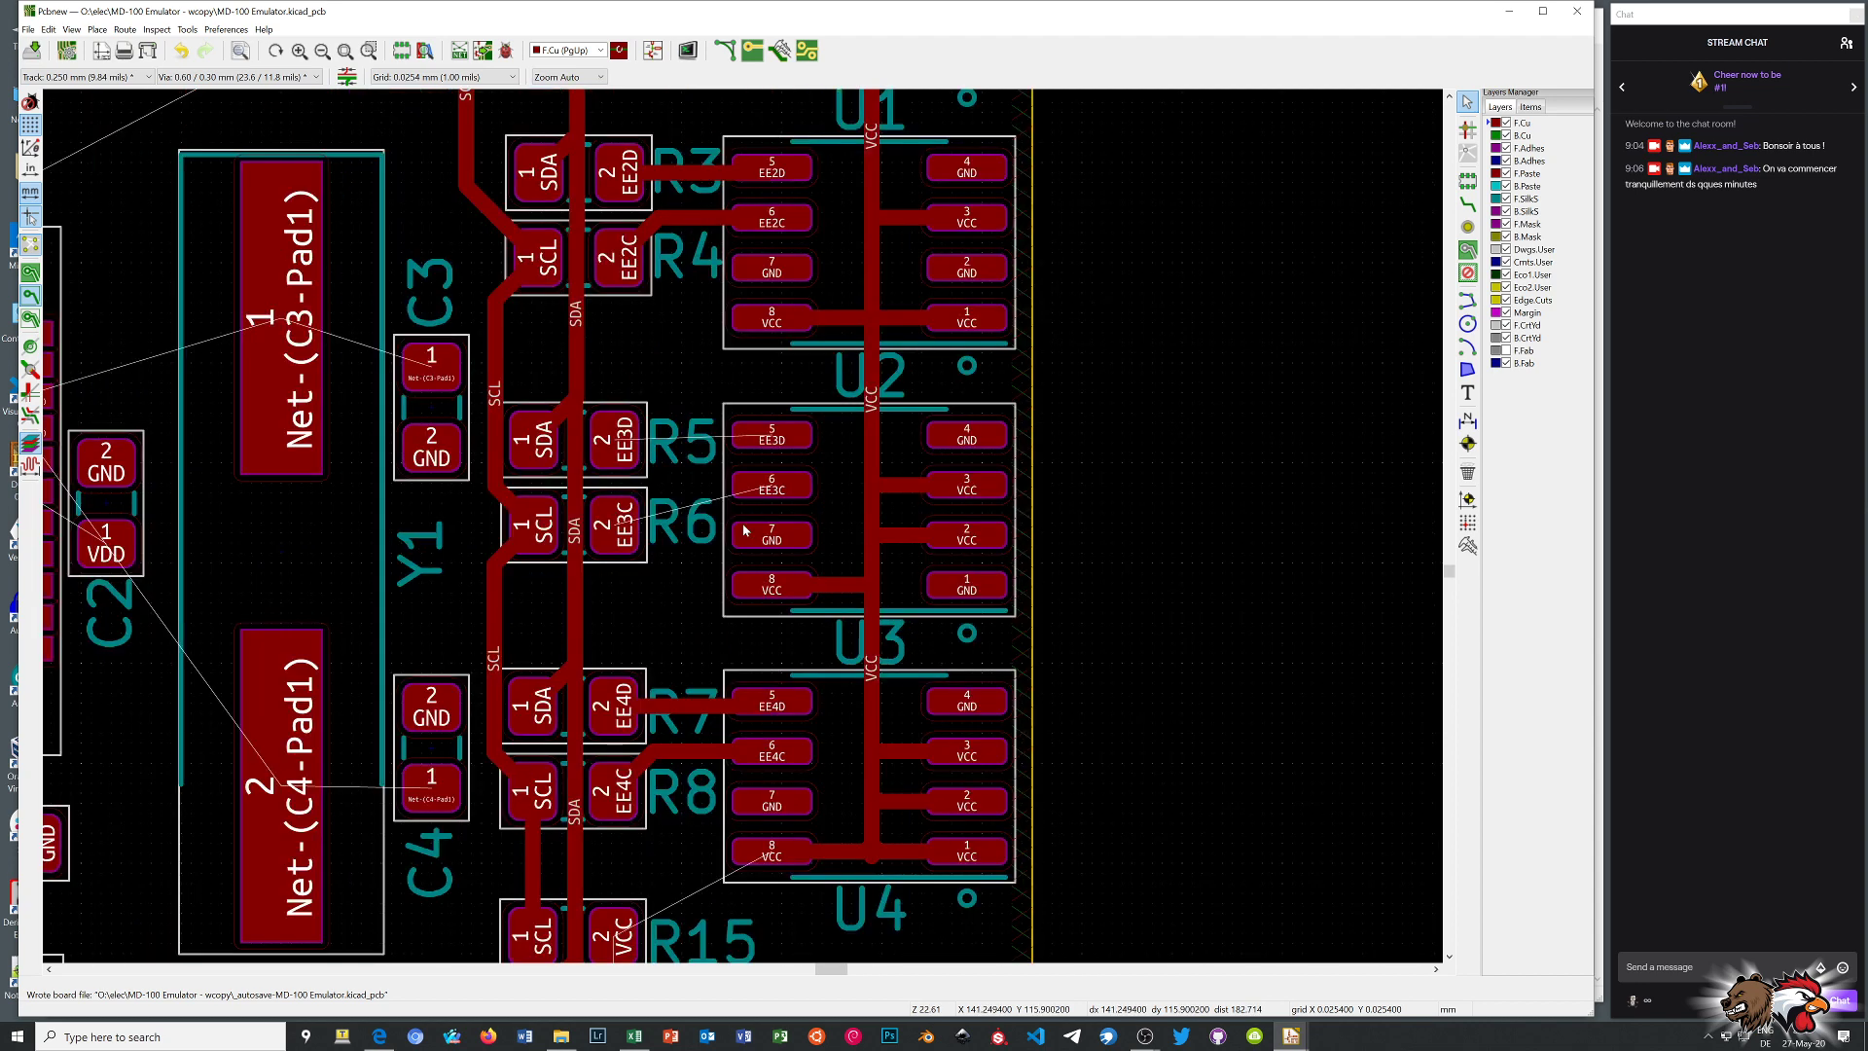
# Route the EE3D track from R5 pad 2 to U3 pad 5 and the EE3C track from R6 pad 2 to U3 pad 6
pyautogui.press('x')
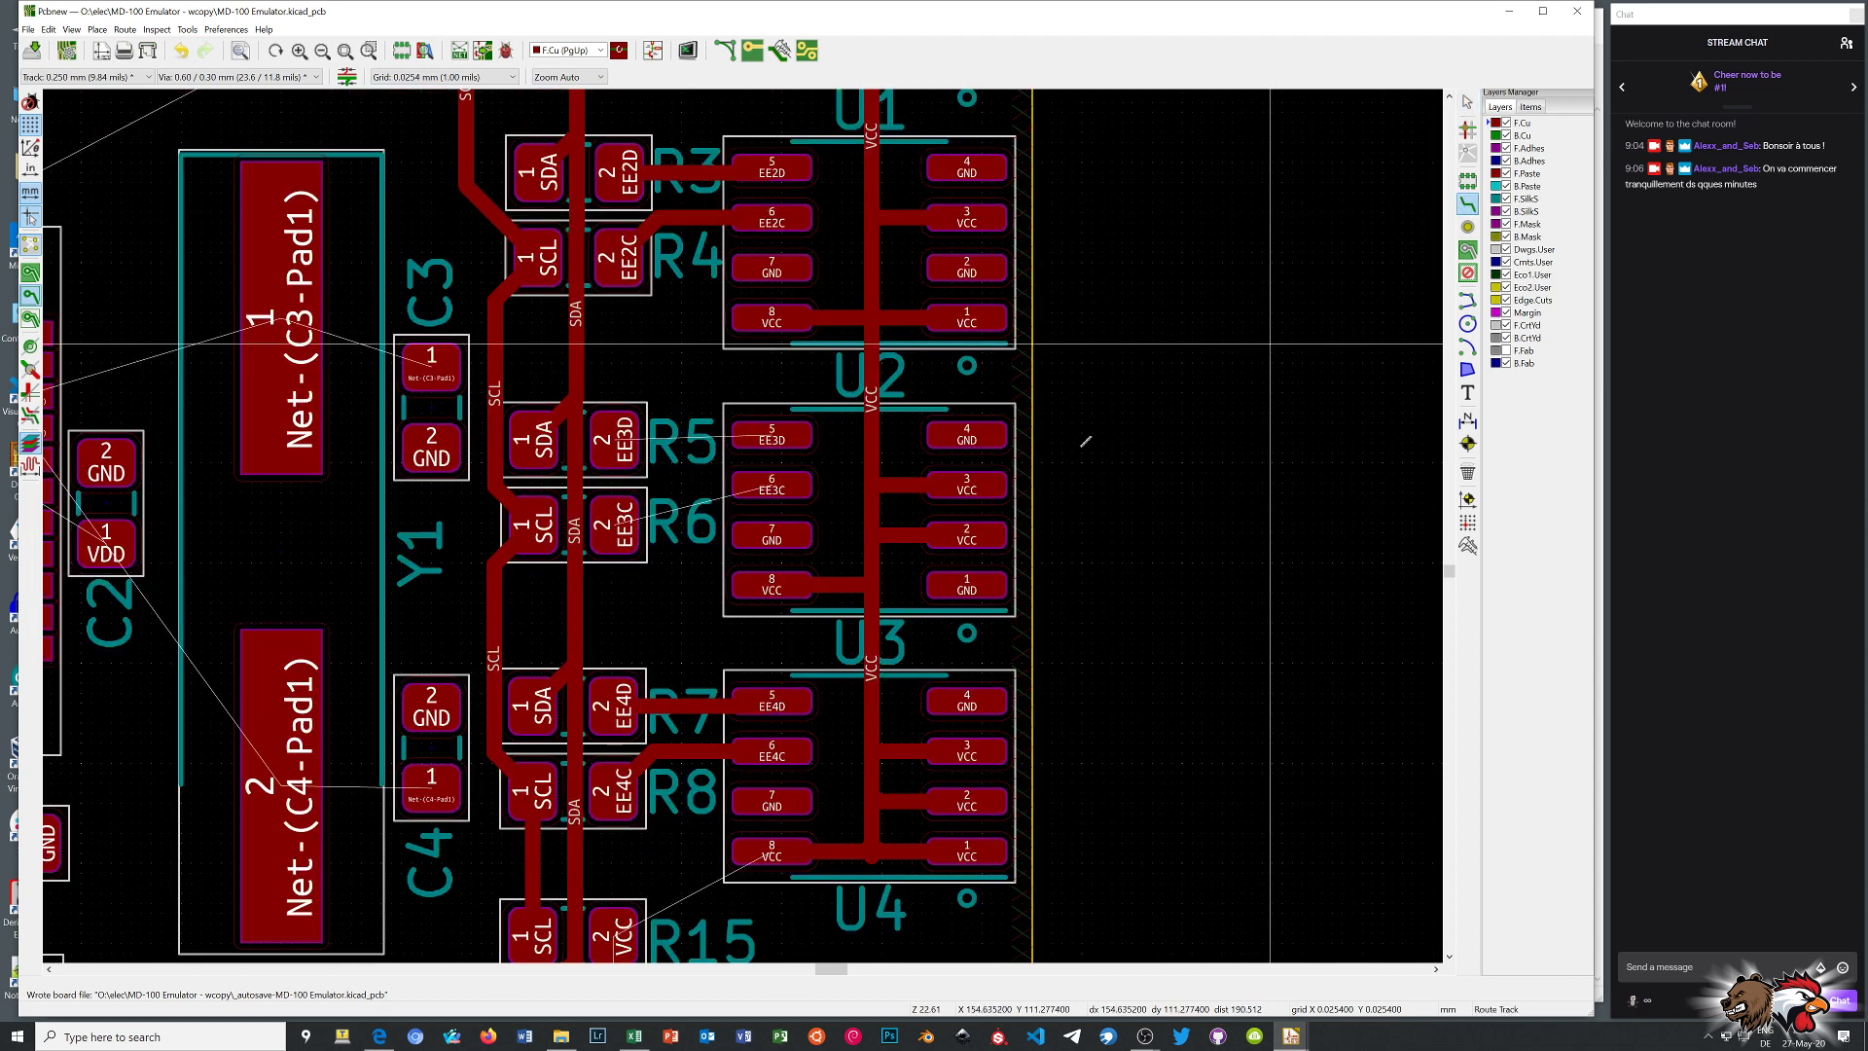
pyautogui.click(615, 441)
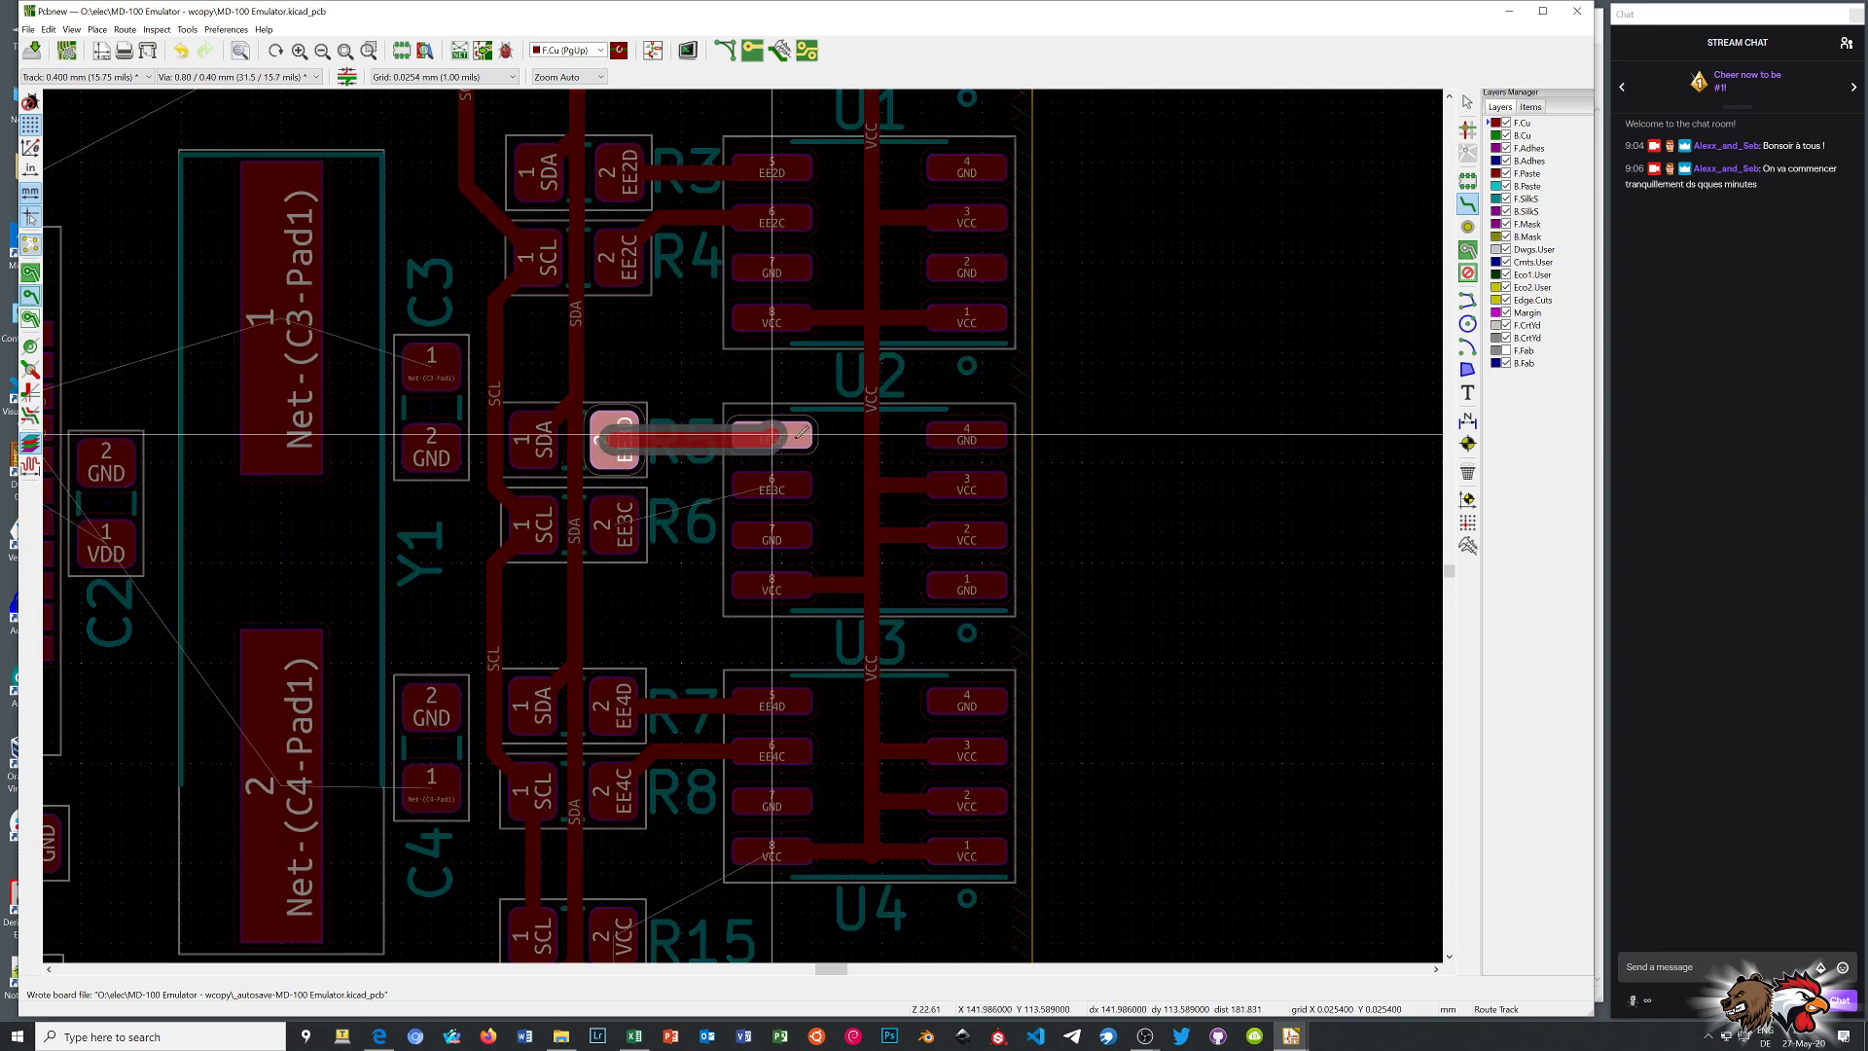
pyautogui.click(773, 431)
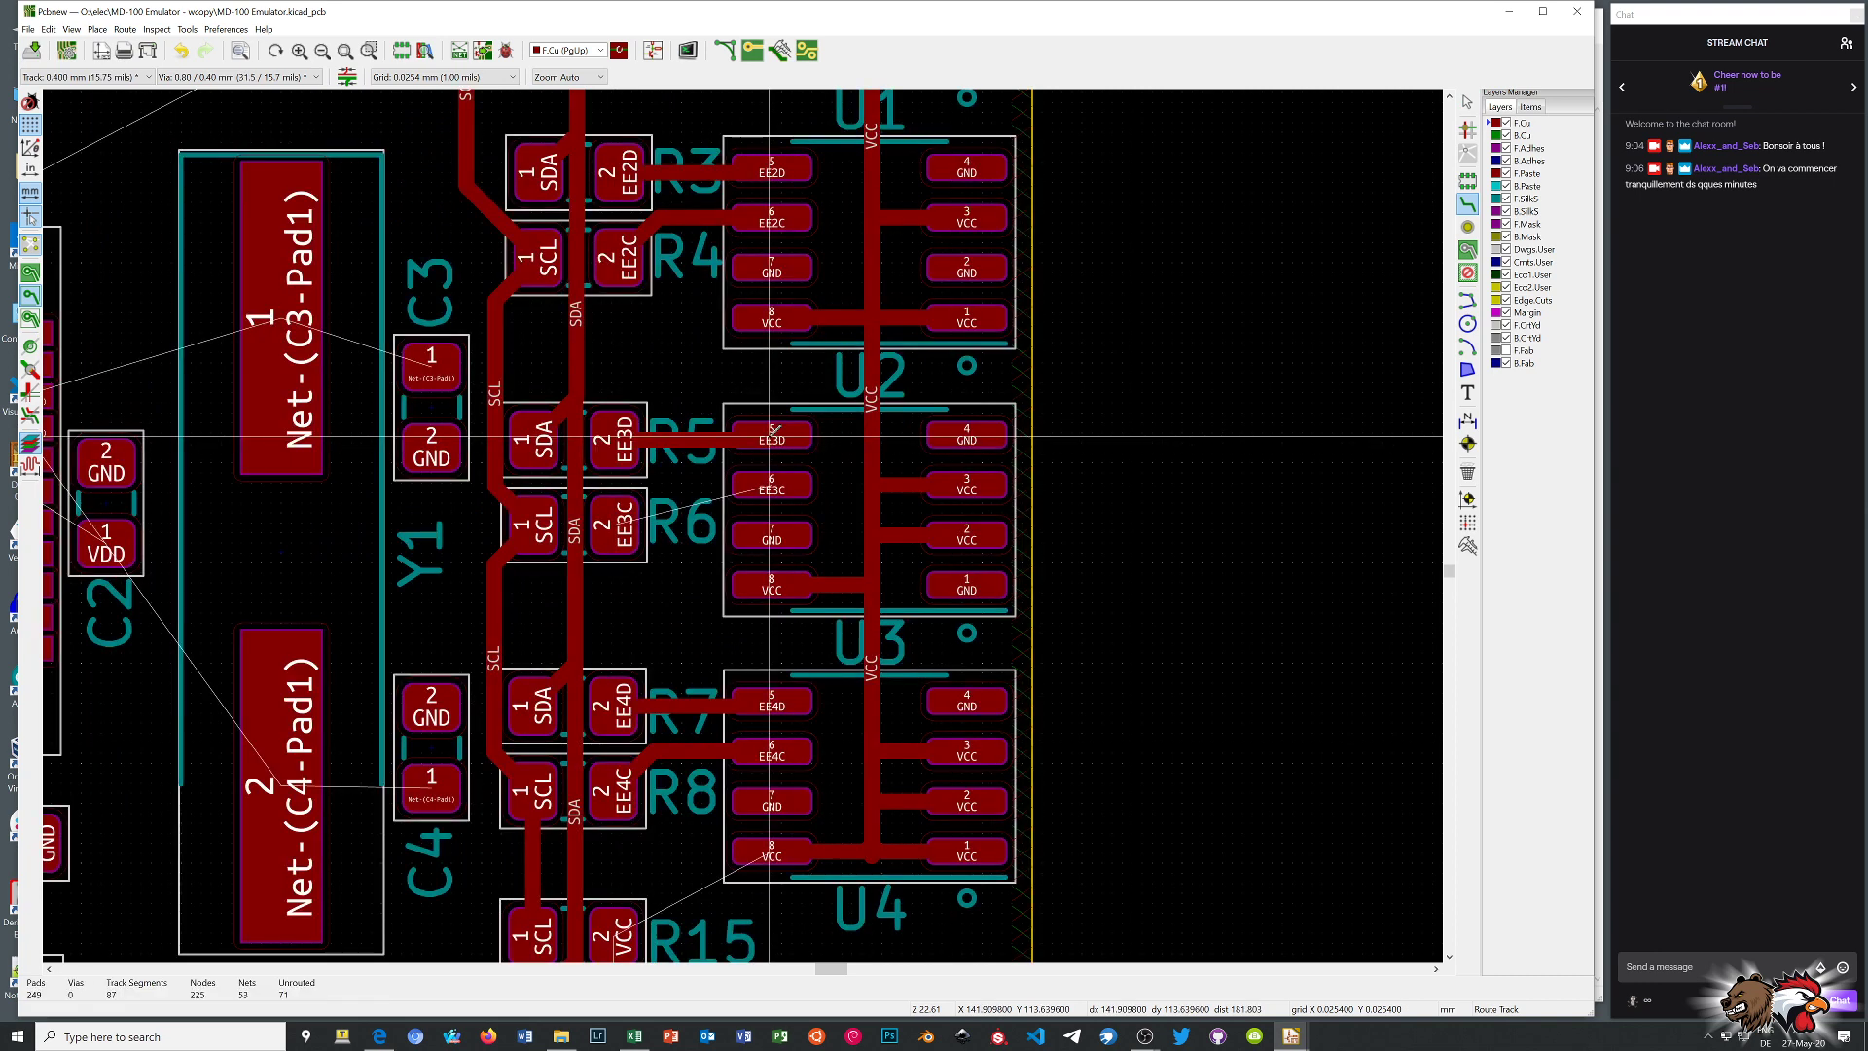
pyautogui.click(615, 526)
pyautogui.click(779, 476)
pyautogui.scroll(4, 764, 492)
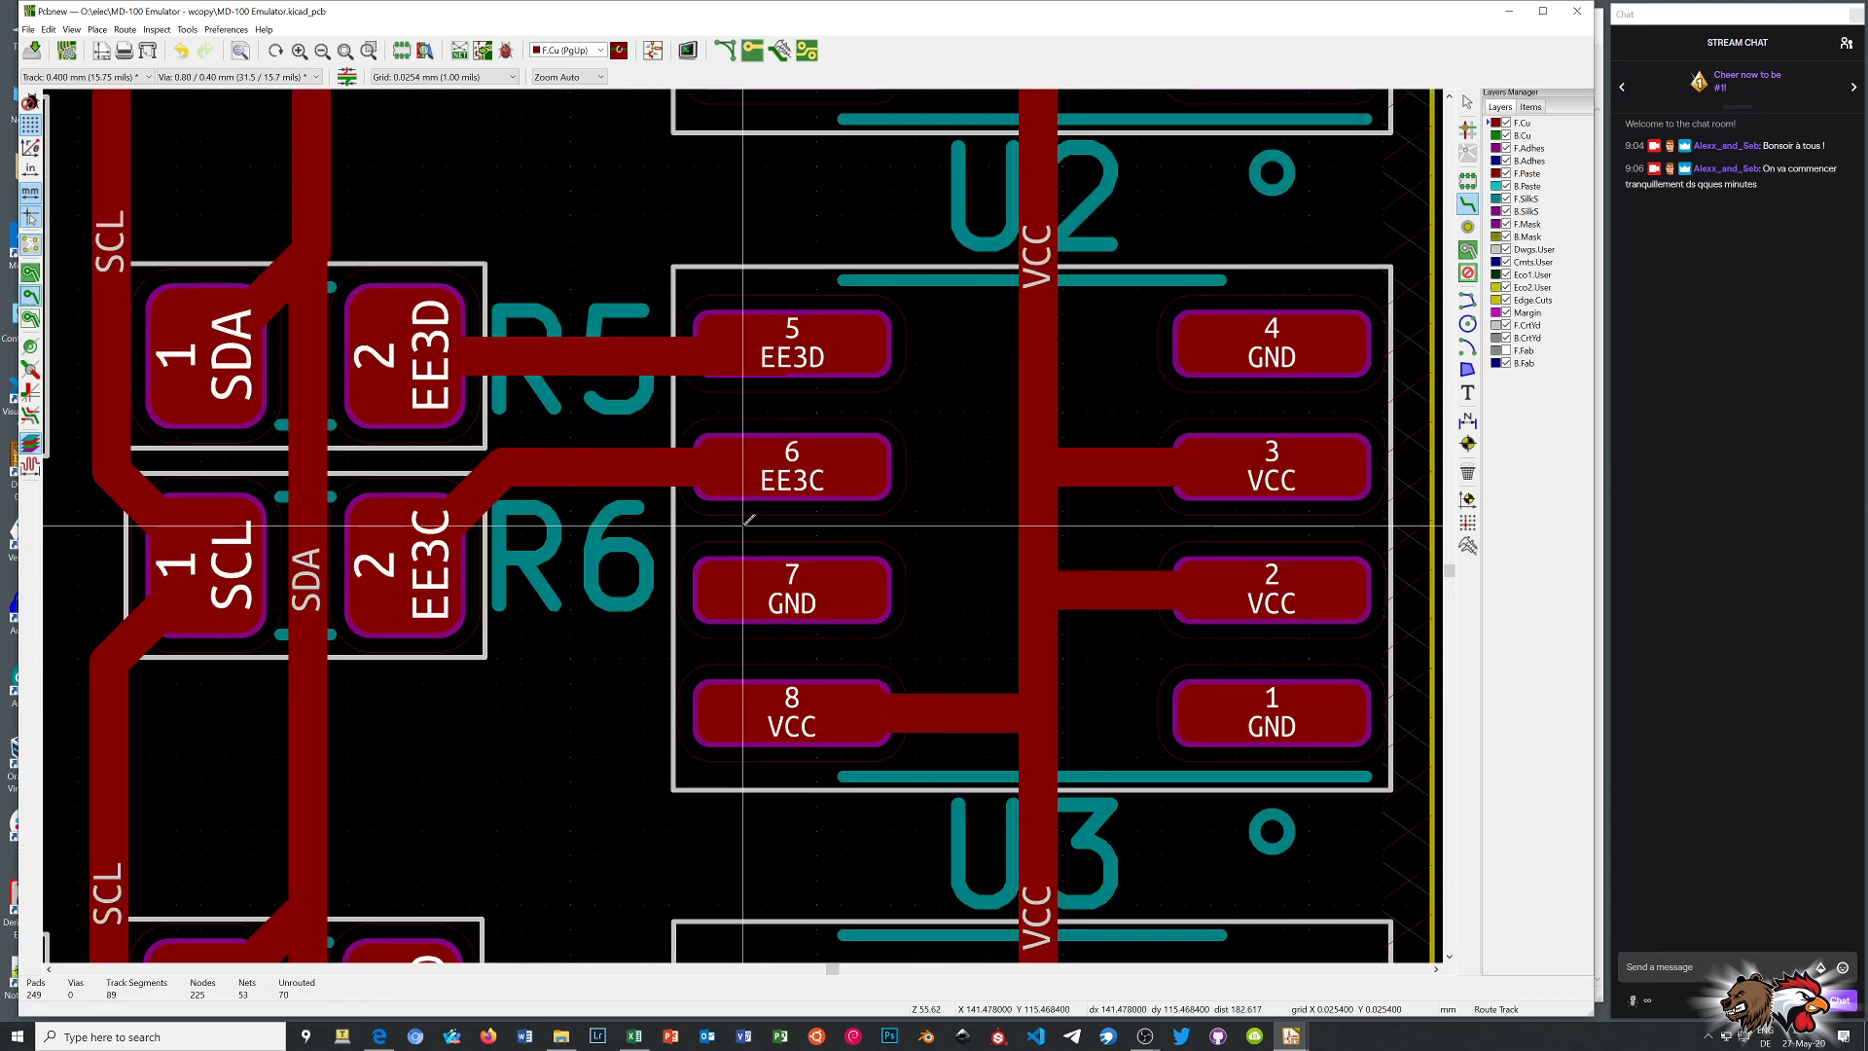
pyautogui.rightClick(658, 575)
pyautogui.click(654, 580)
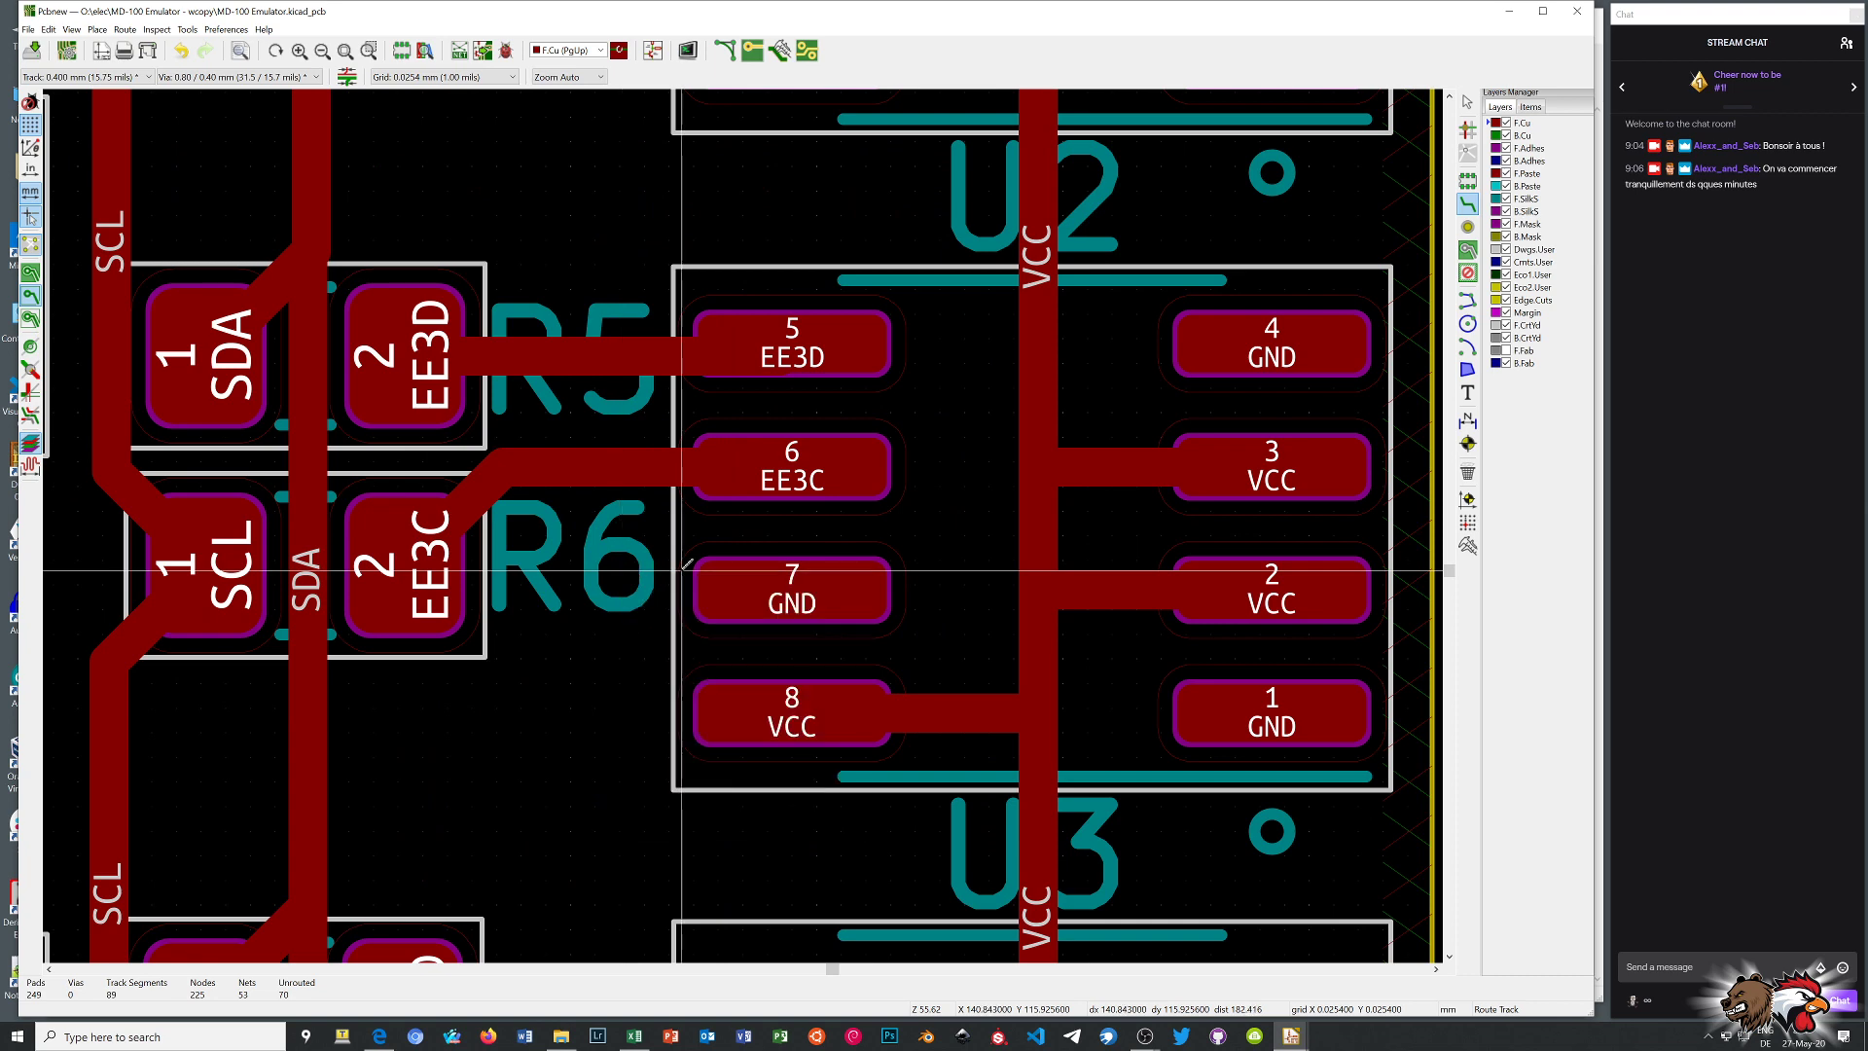
pyautogui.rightClick(598, 356)
pyautogui.click(619, 374)
pyautogui.click(584, 353)
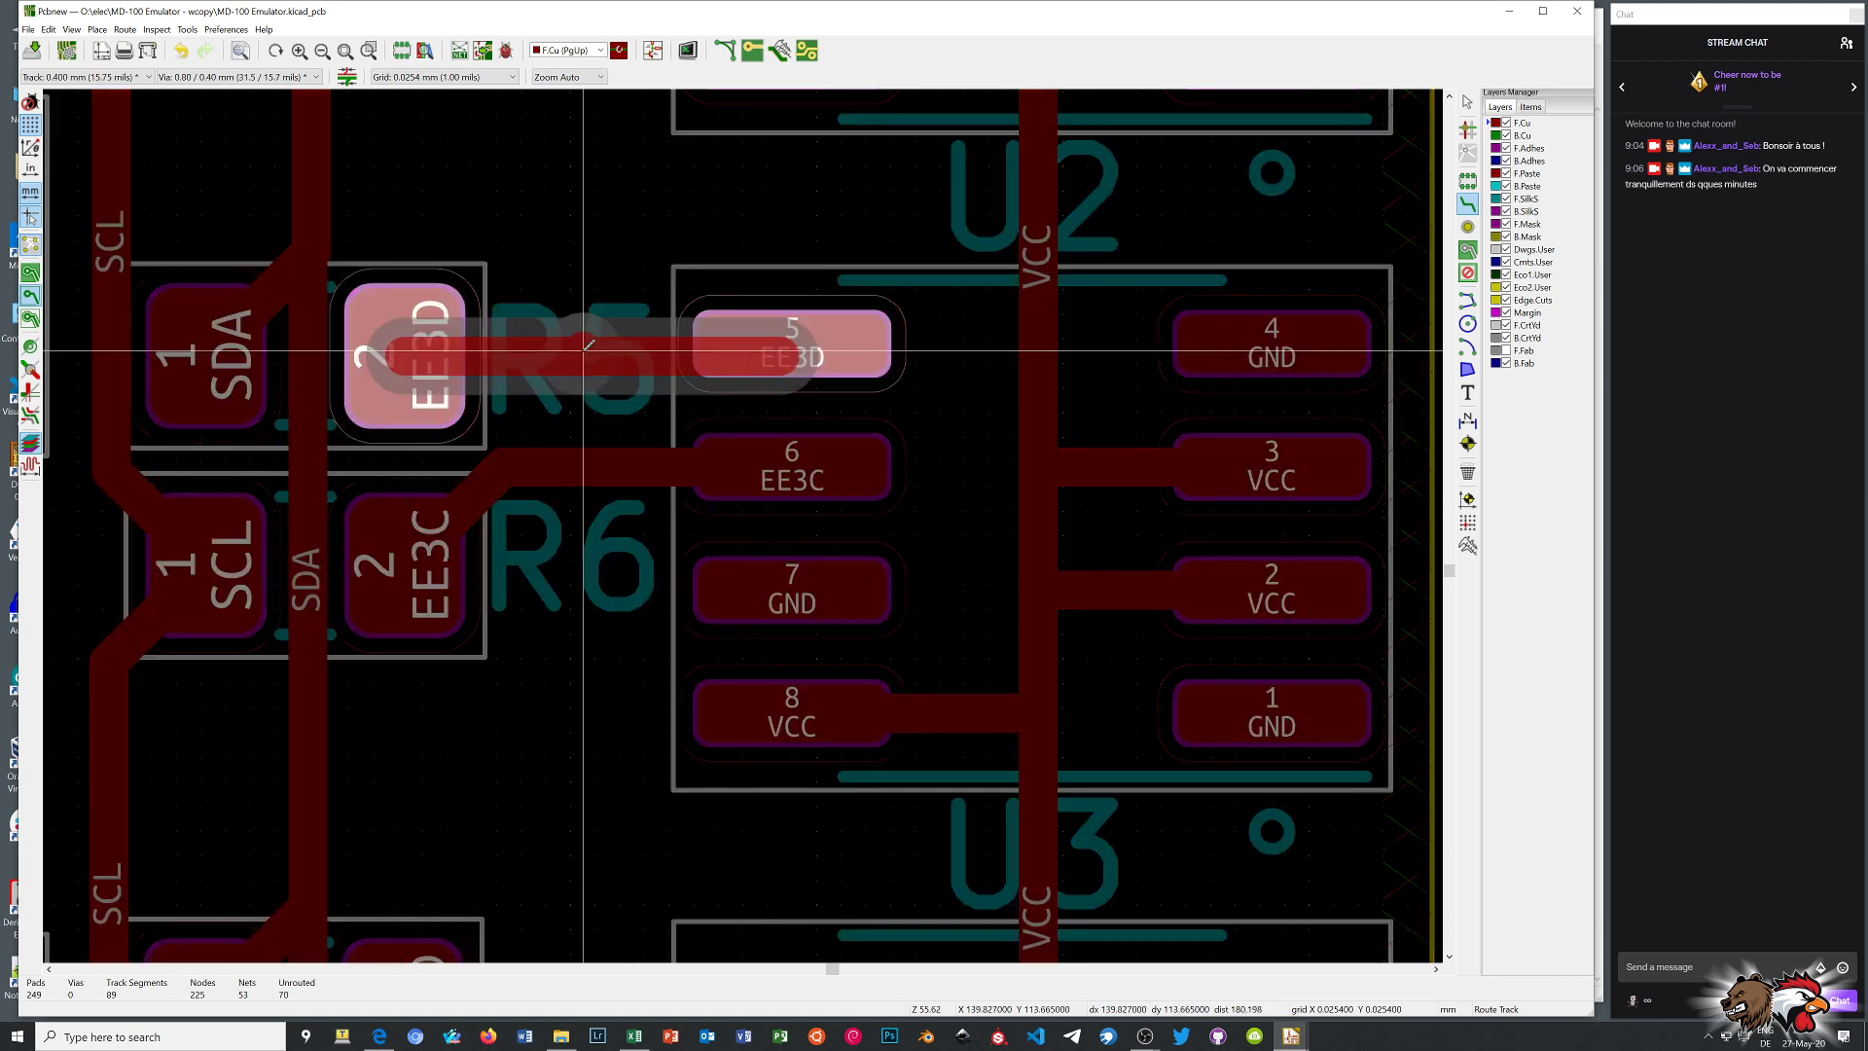
pyautogui.rightClick(584, 352)
pyautogui.click(610, 361)
pyautogui.rightClick(539, 266)
pyautogui.click(566, 276)
# Delete the EE3D track between R5 pad 2 and U3 pad 5, including the short segment inside the U3 pad
pyautogui.click(563, 362)
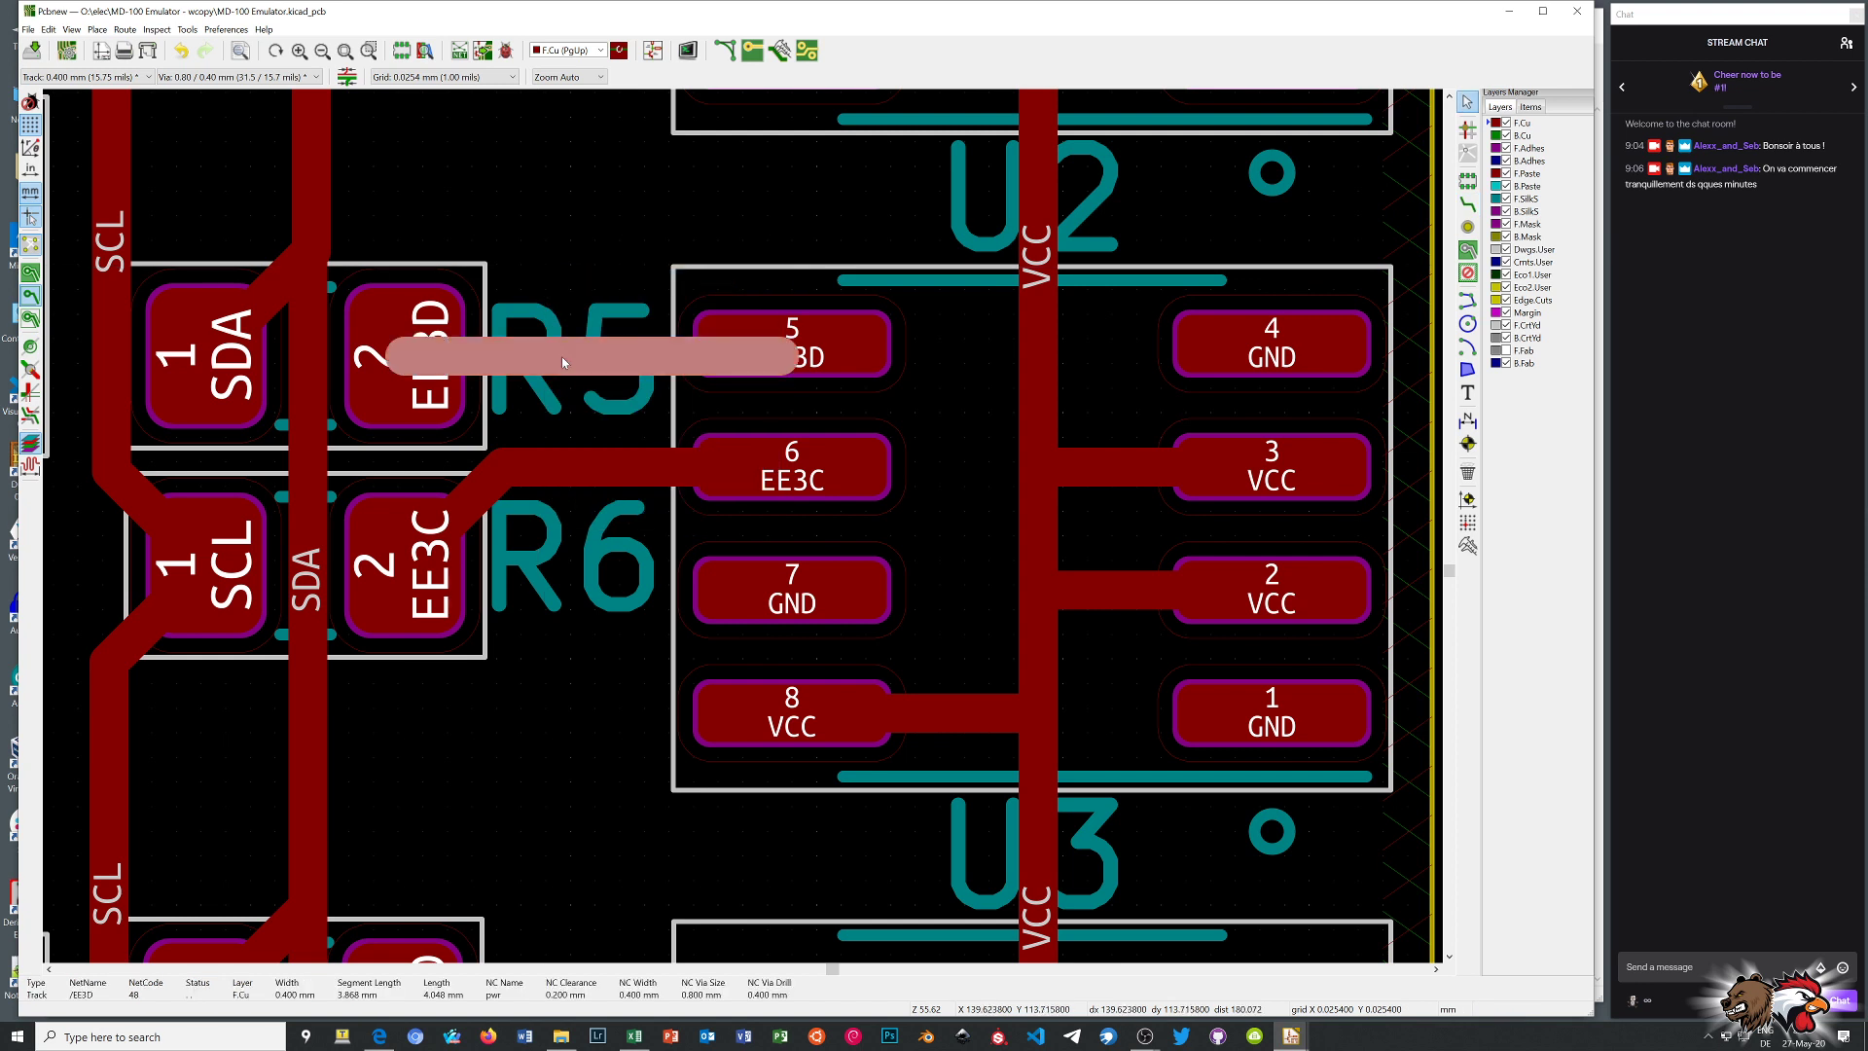
pyautogui.press('Delete')
pyautogui.click(795, 346)
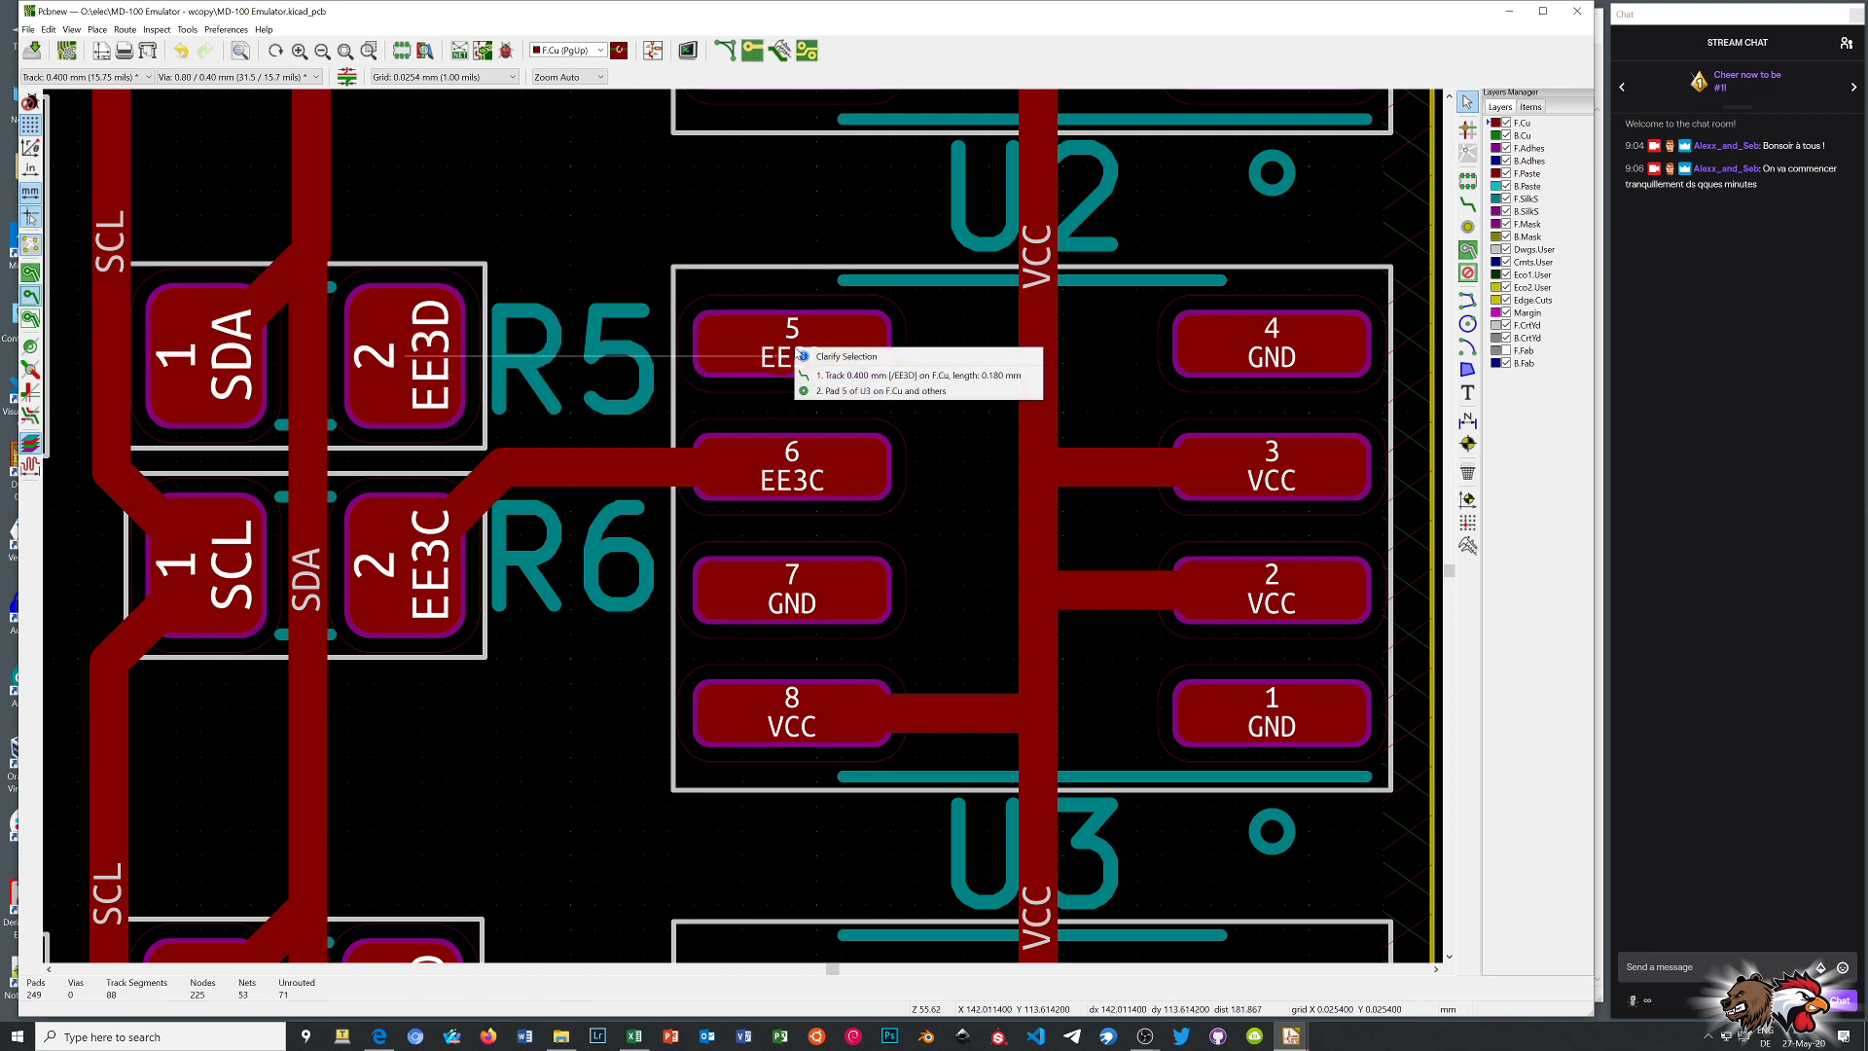
pyautogui.click(811, 376)
pyautogui.press('Delete')
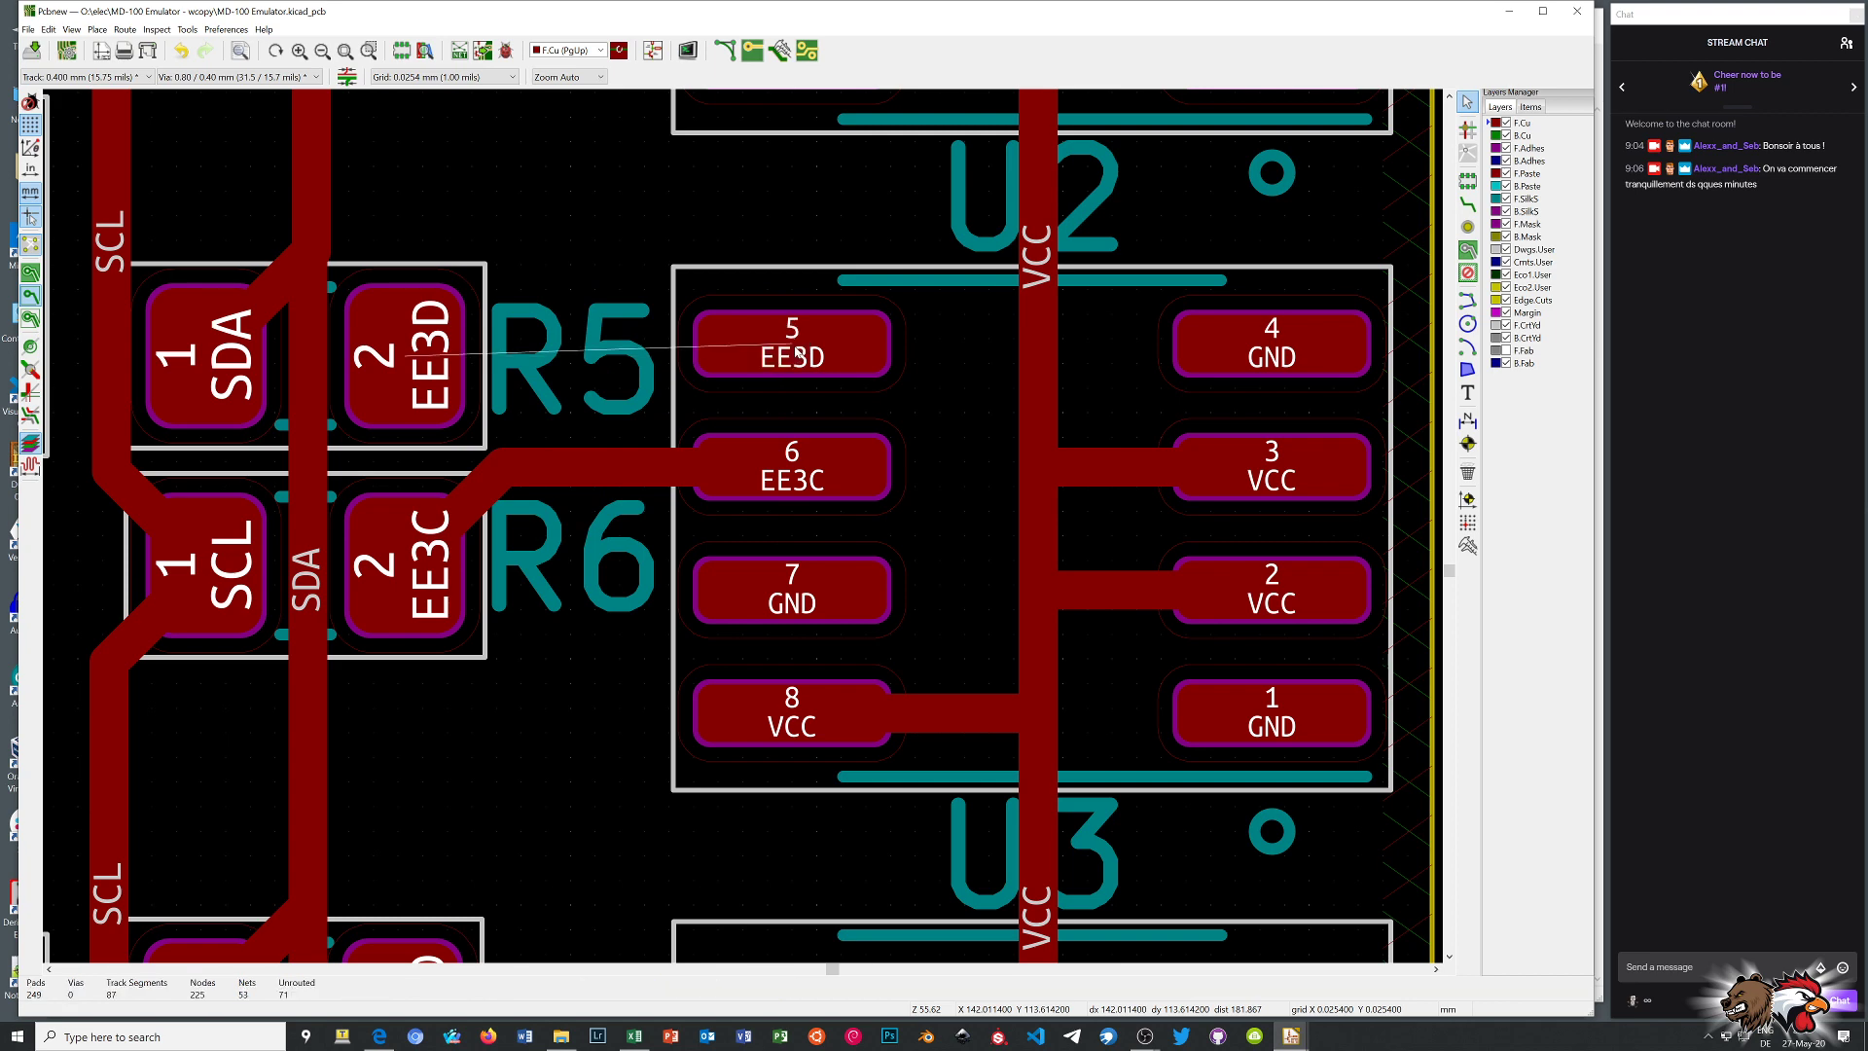
# Route the EE3D track on front copper from U3 pad 5 to R5 pad 2
pyautogui.click(1467, 204)
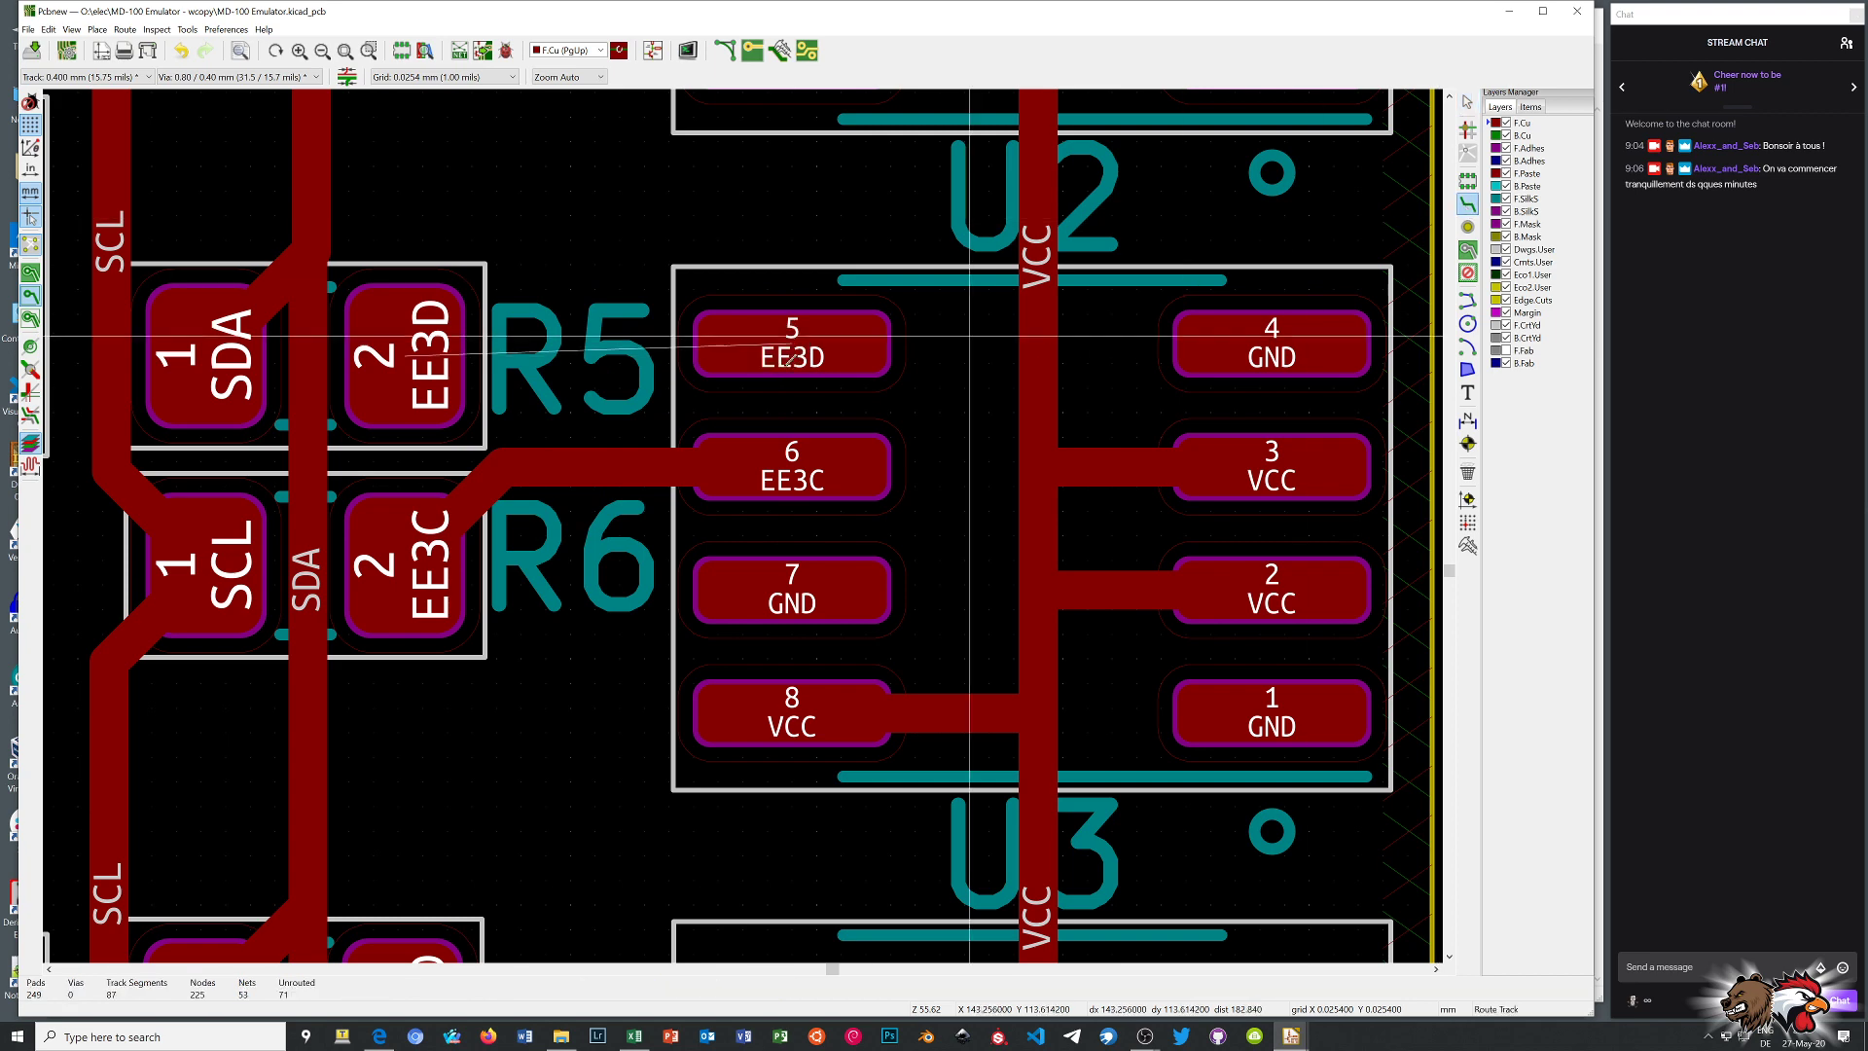
pyautogui.click(790, 340)
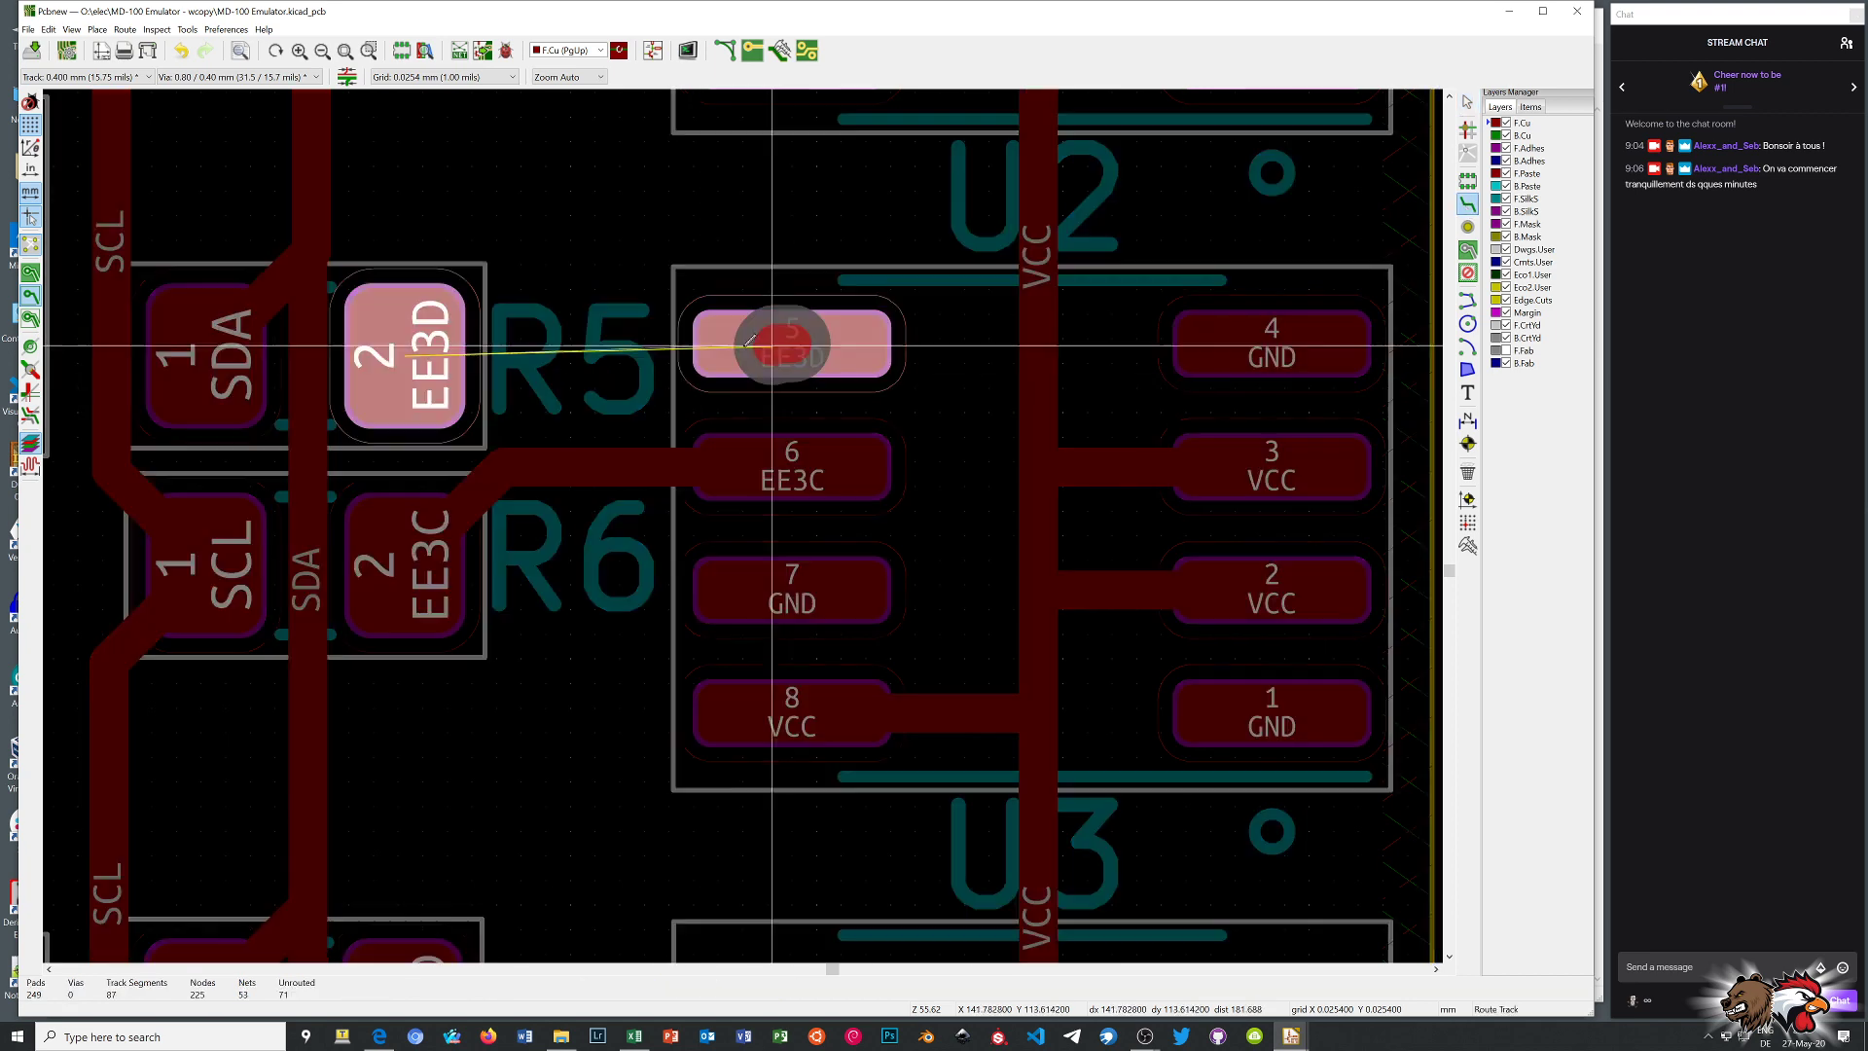
pyautogui.click(416, 360)
# Route the VCC track from U4 pad 8 to R15 pad 2 and continue it straight to R14 pad 2
pyautogui.scroll(-4, 416, 360)
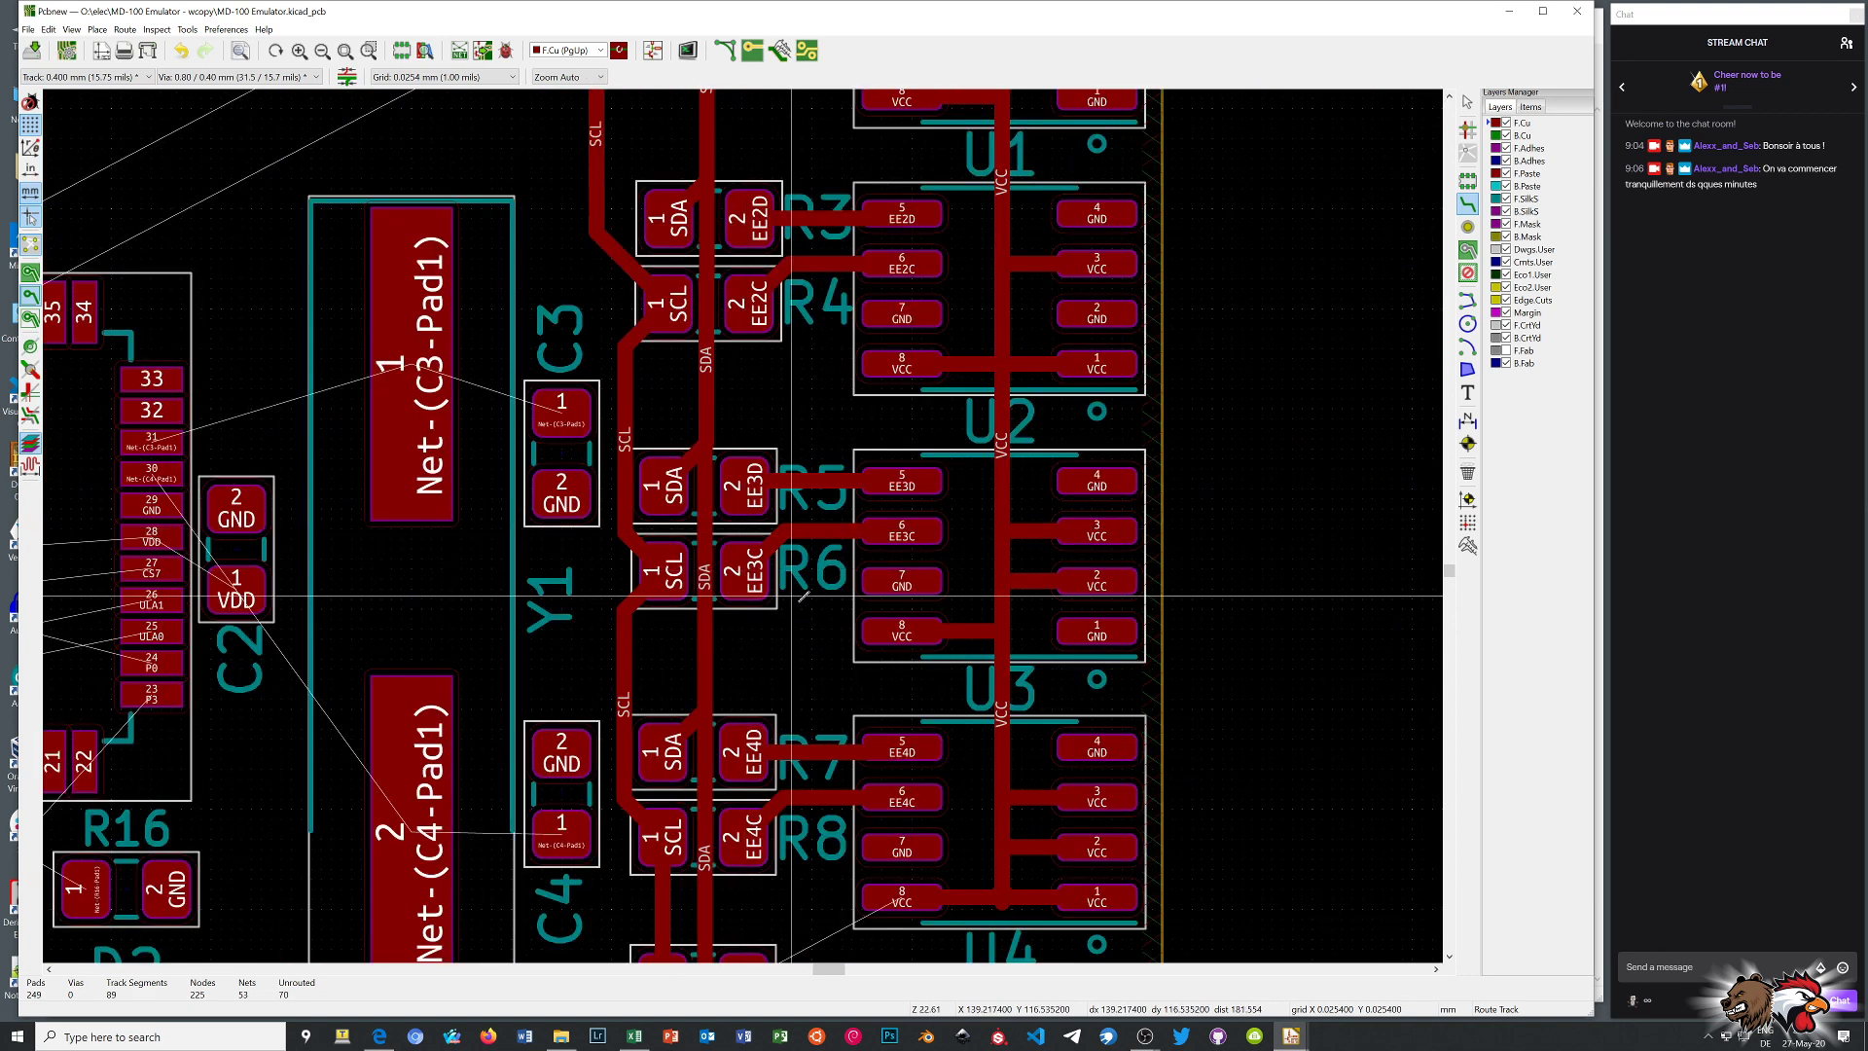
pyautogui.scroll(-4, 824, 607)
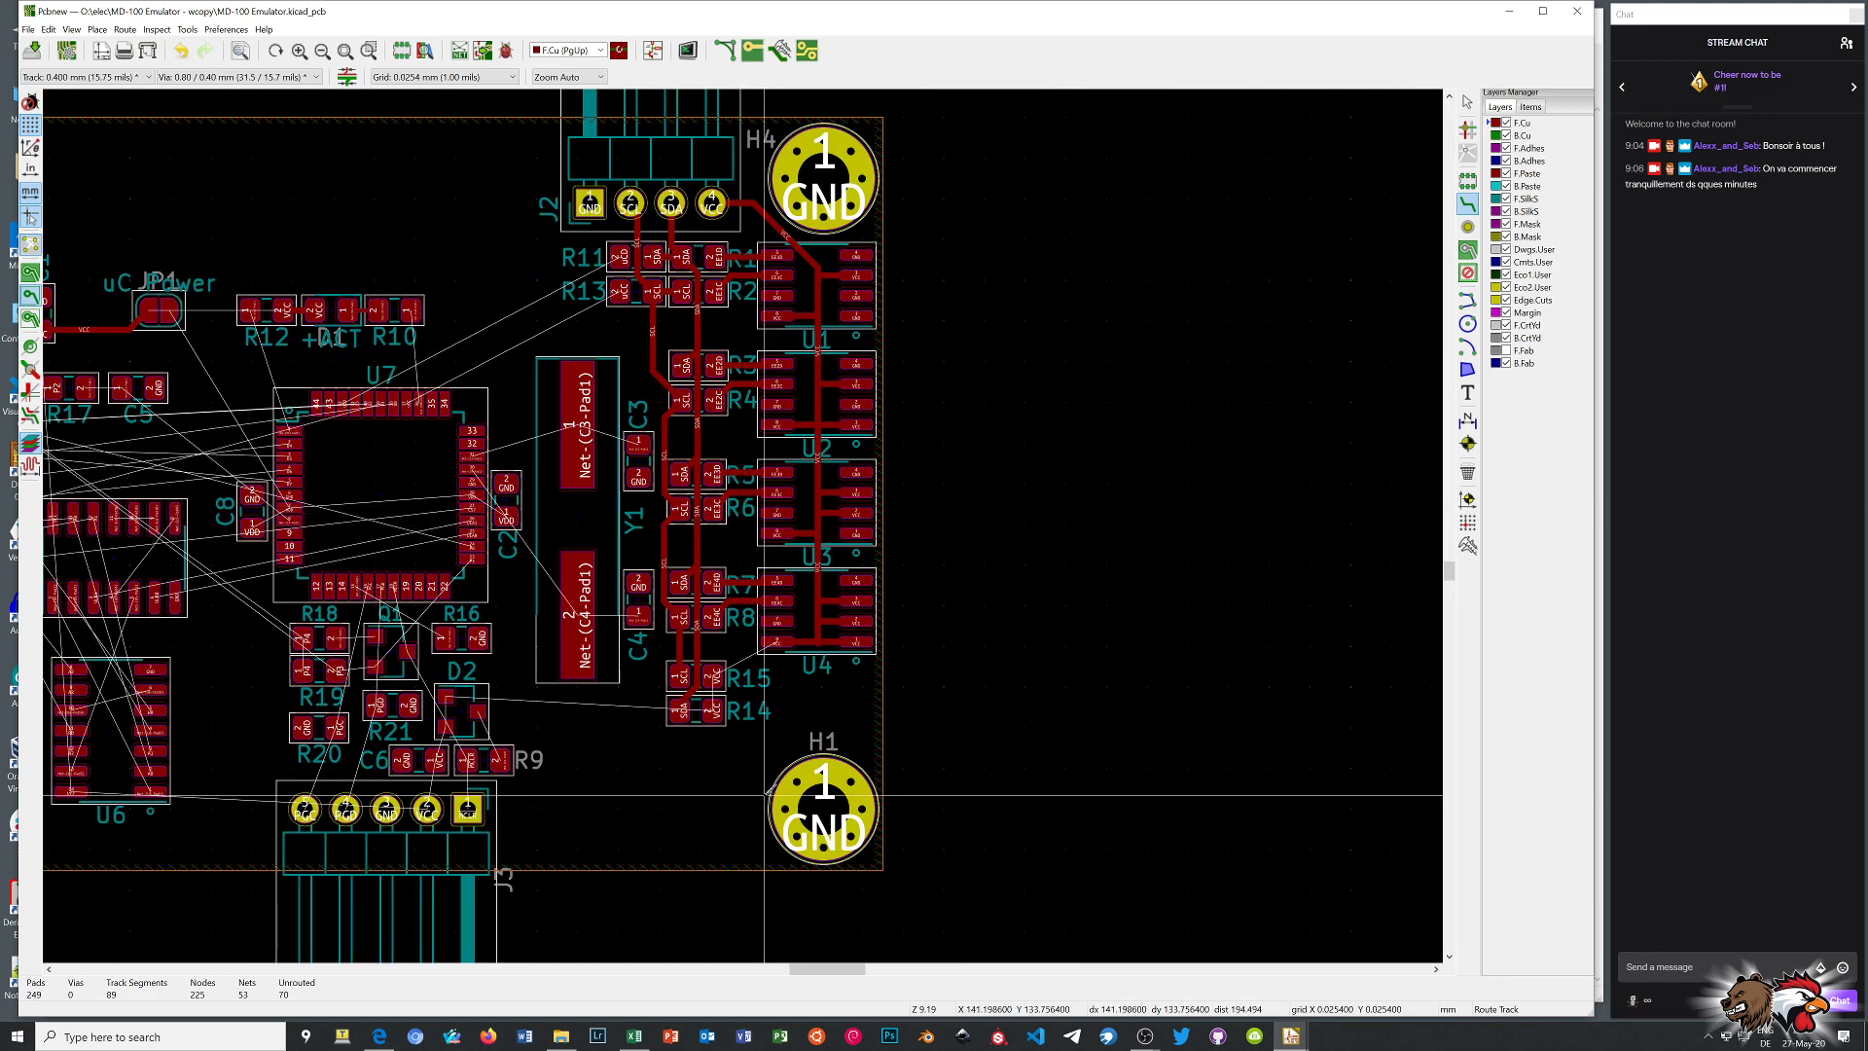
pyautogui.scroll(4, 747, 520)
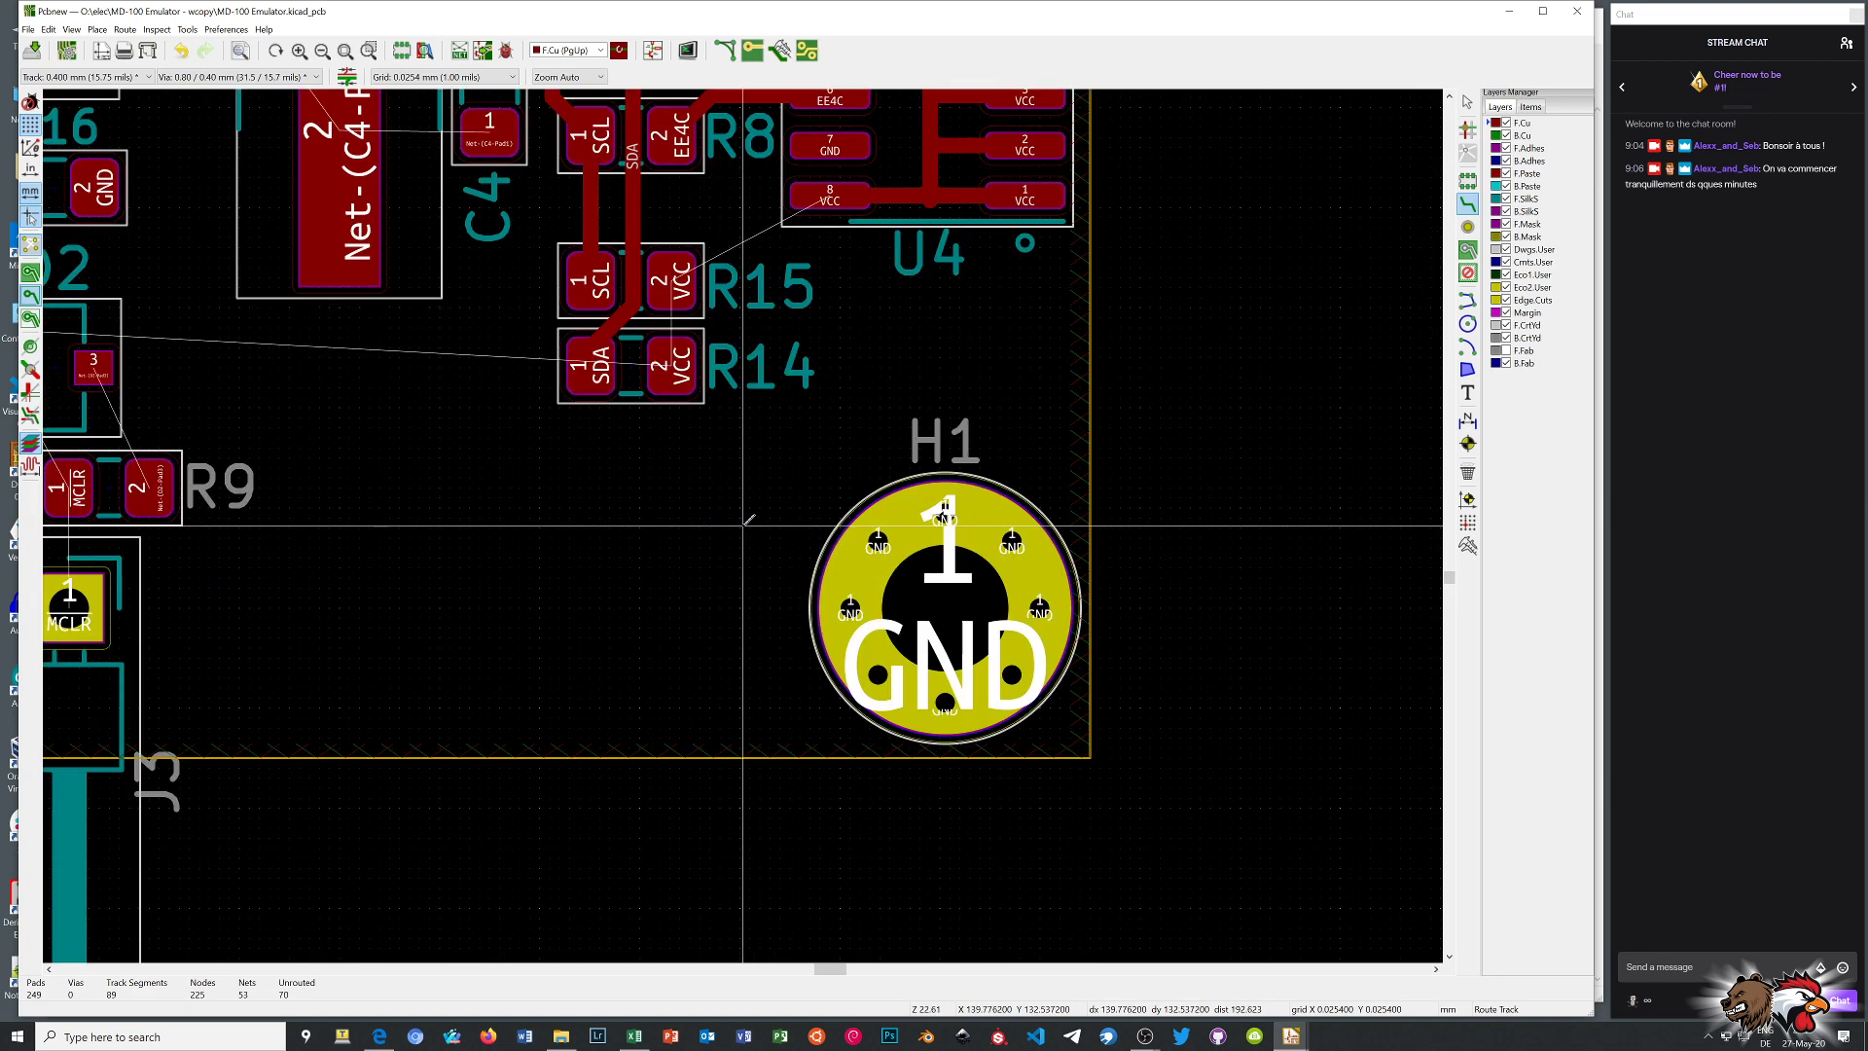
pyautogui.click(830, 198)
pyautogui.click(668, 276)
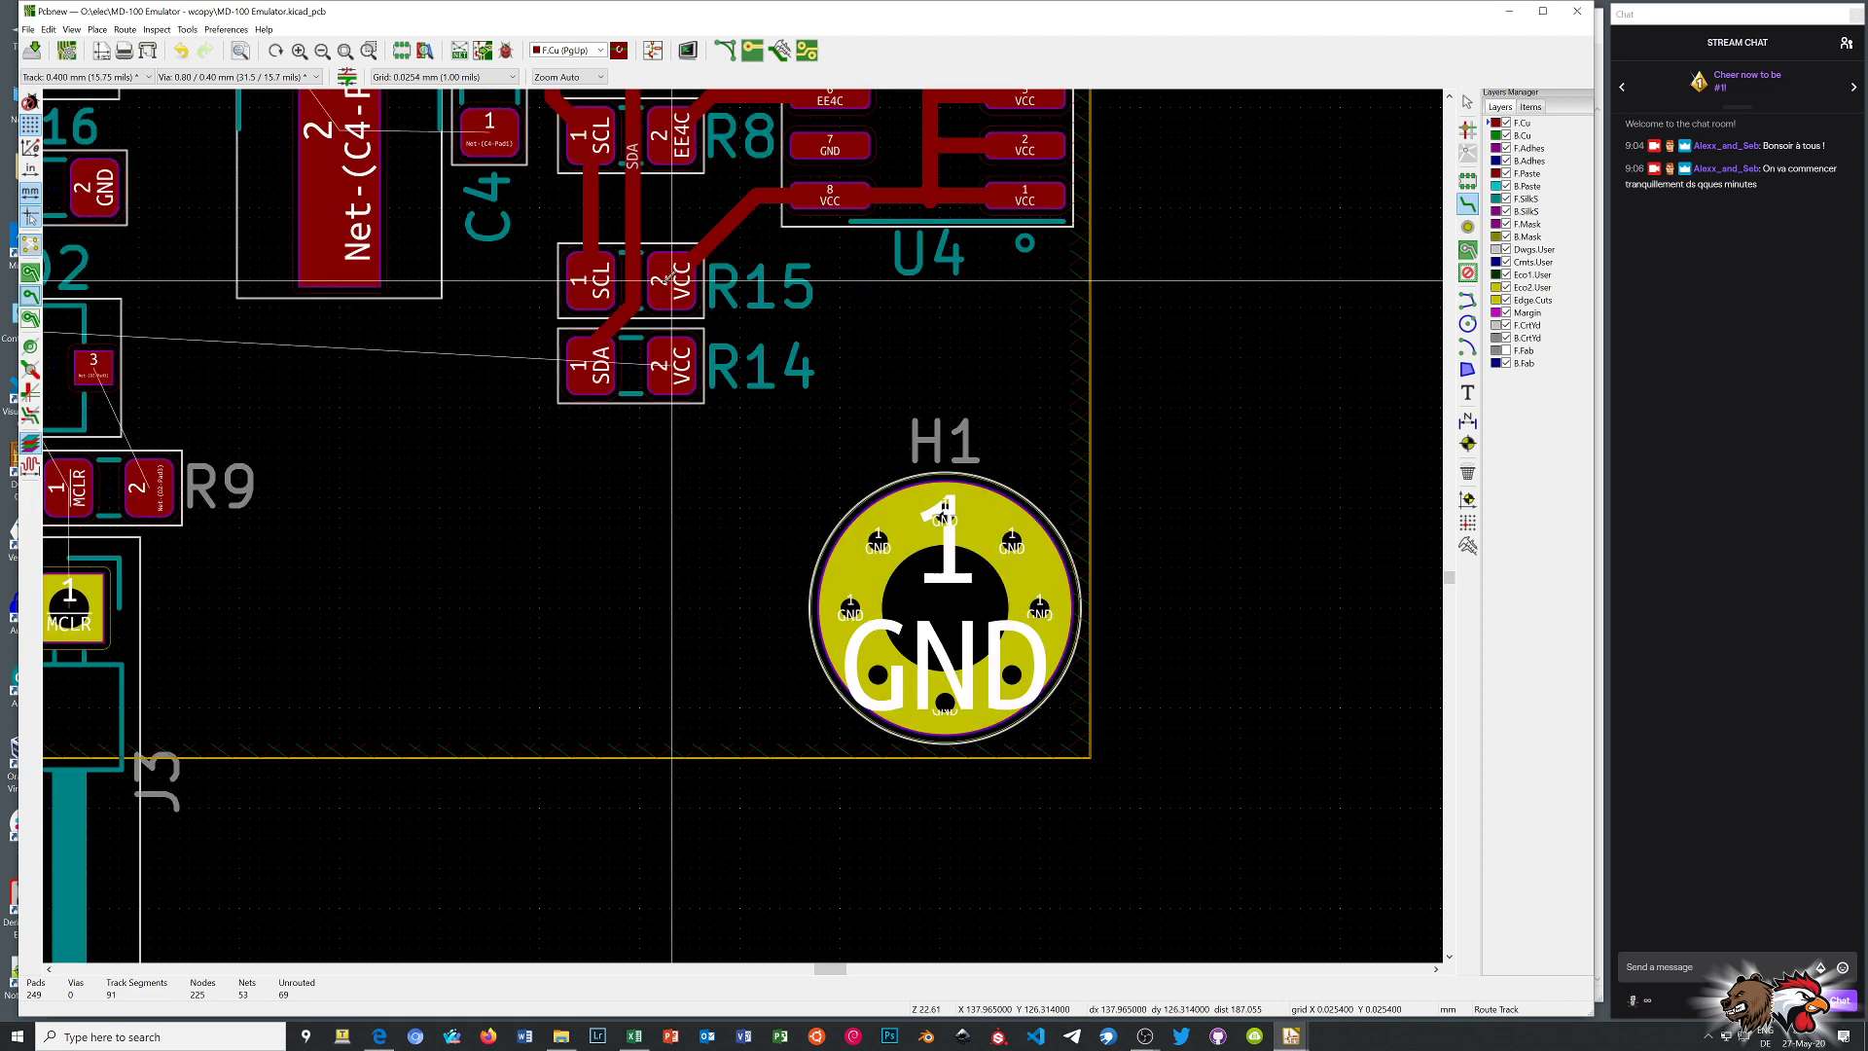
pyautogui.click(671, 280)
pyautogui.click(668, 360)
# Route a track from C3 pad 1 towards pad 1 of crystal Y1 on front copper
pyautogui.scroll(-3, 668, 360)
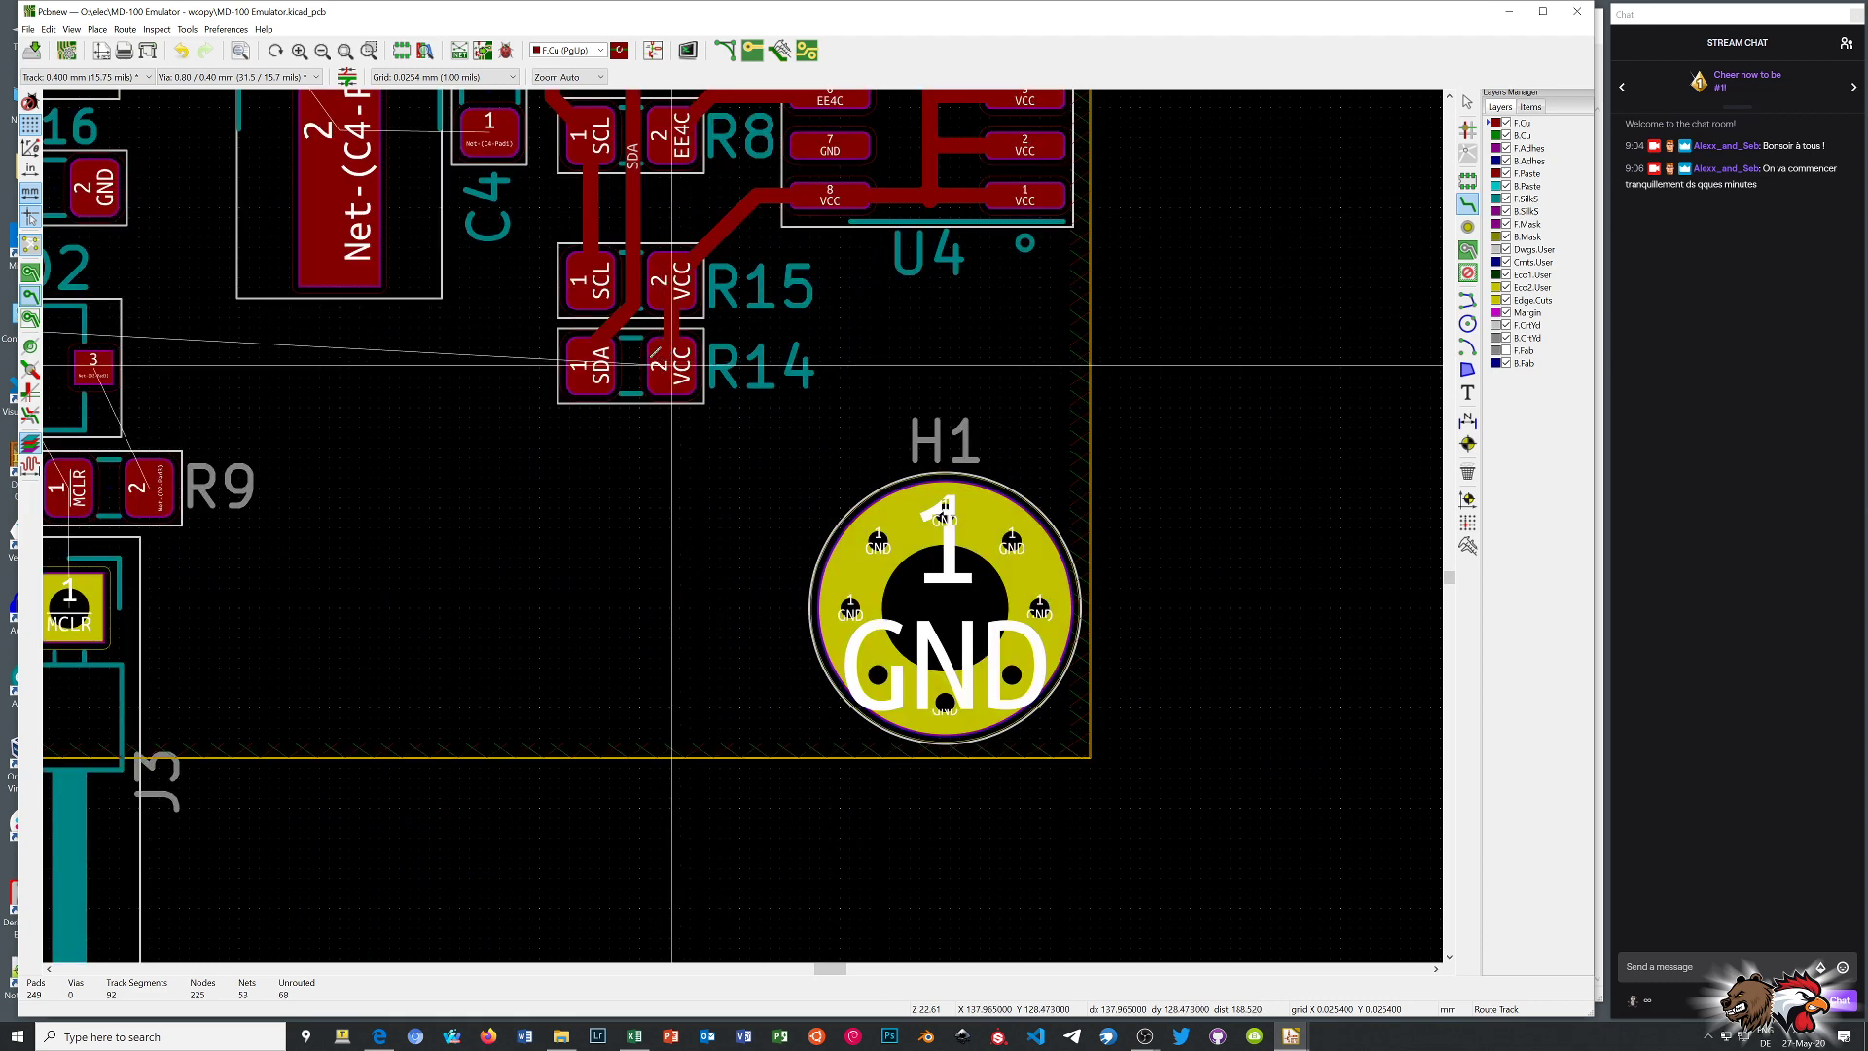
pyautogui.scroll(1, 632, 292)
pyautogui.scroll(-2, 604, 234)
pyautogui.scroll(6, 604, 234)
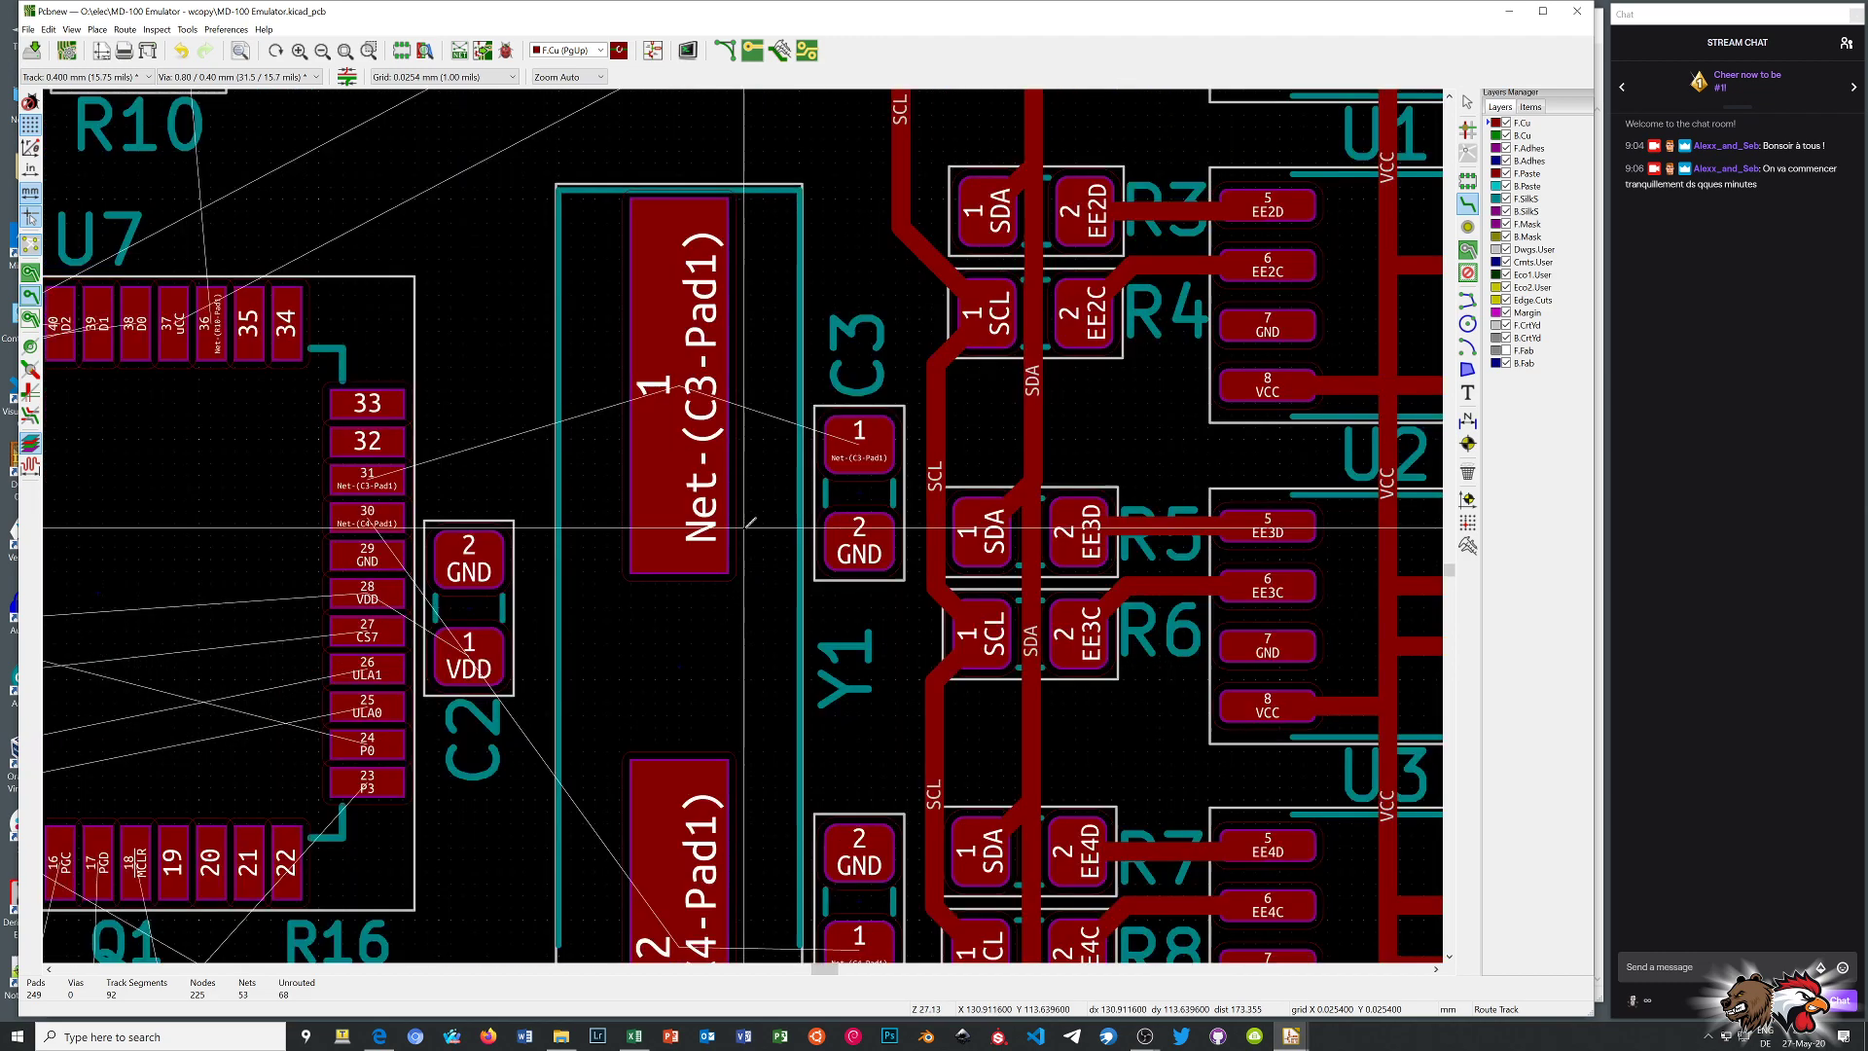
pyautogui.click(988, 342)
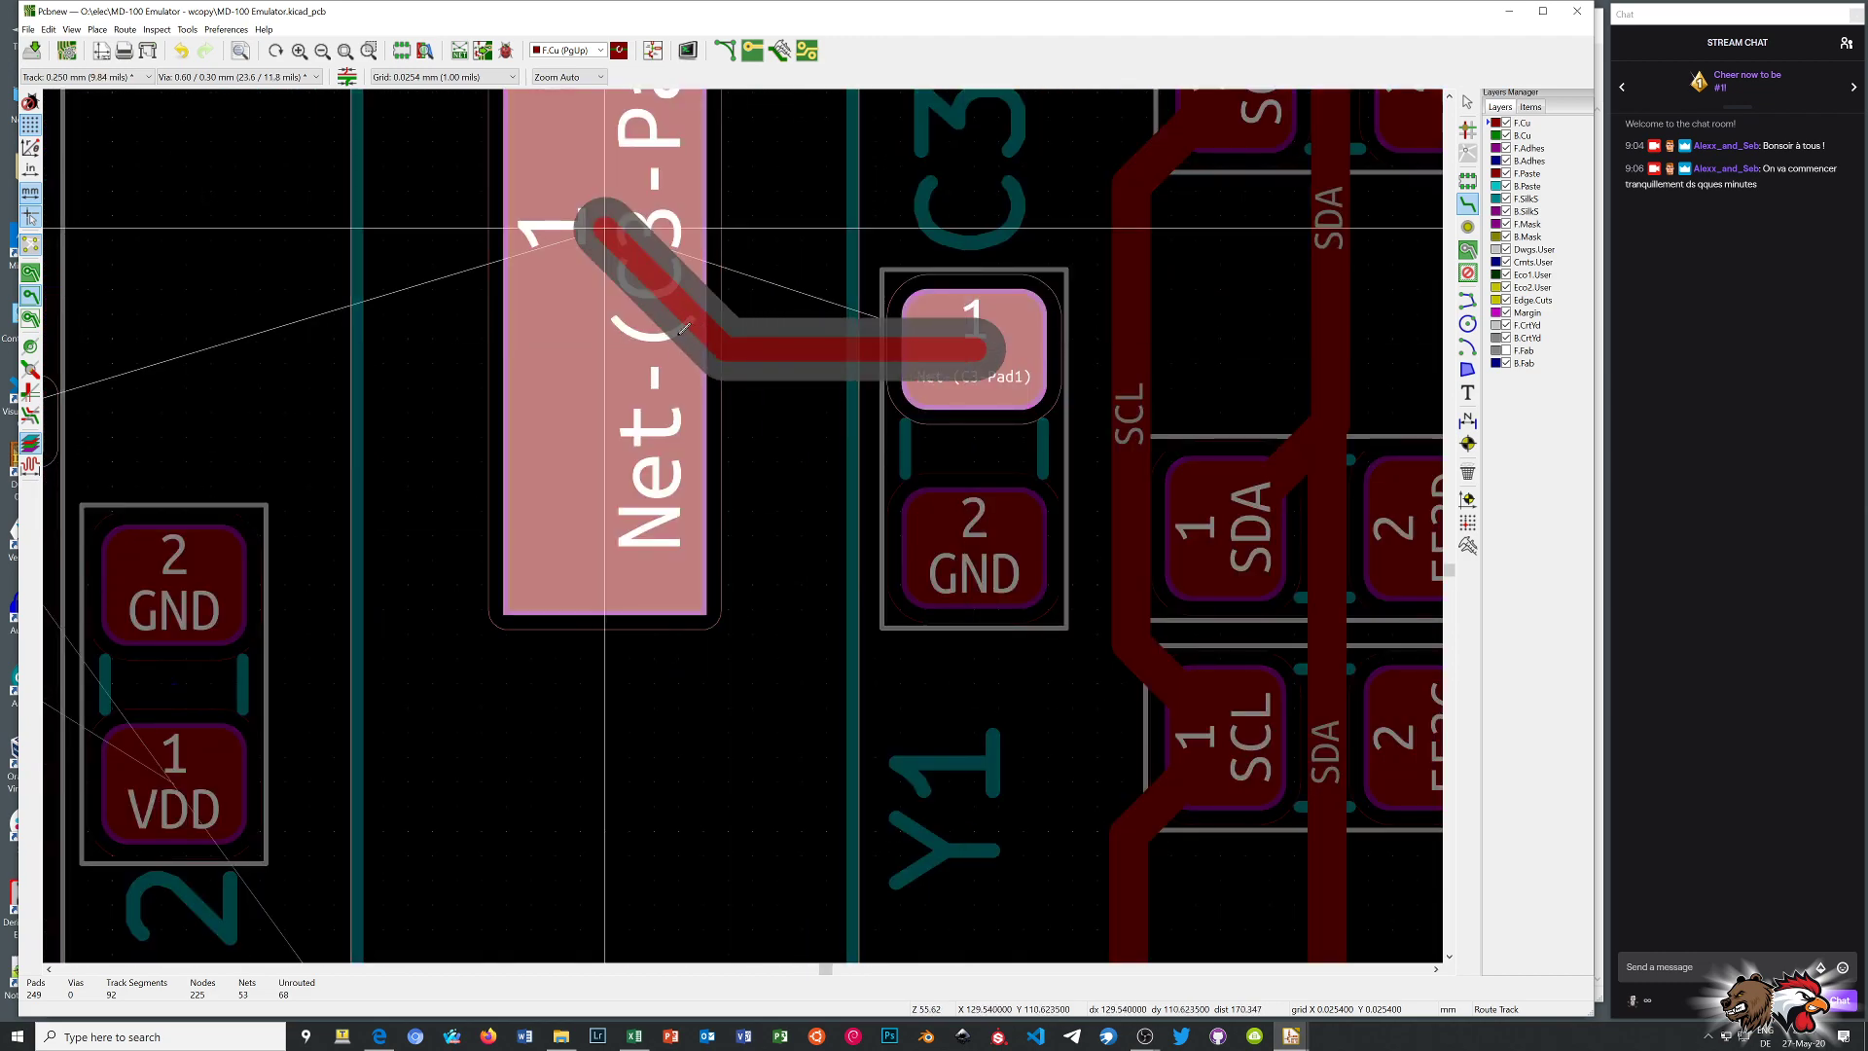
# Finish the front-copper track from C3 pad 1 to crystal Y1 pad 1, and route Y1 pad 2 to C4 pad 1
pyautogui.click(684, 329)
pyautogui.scroll(-6, 684, 329)
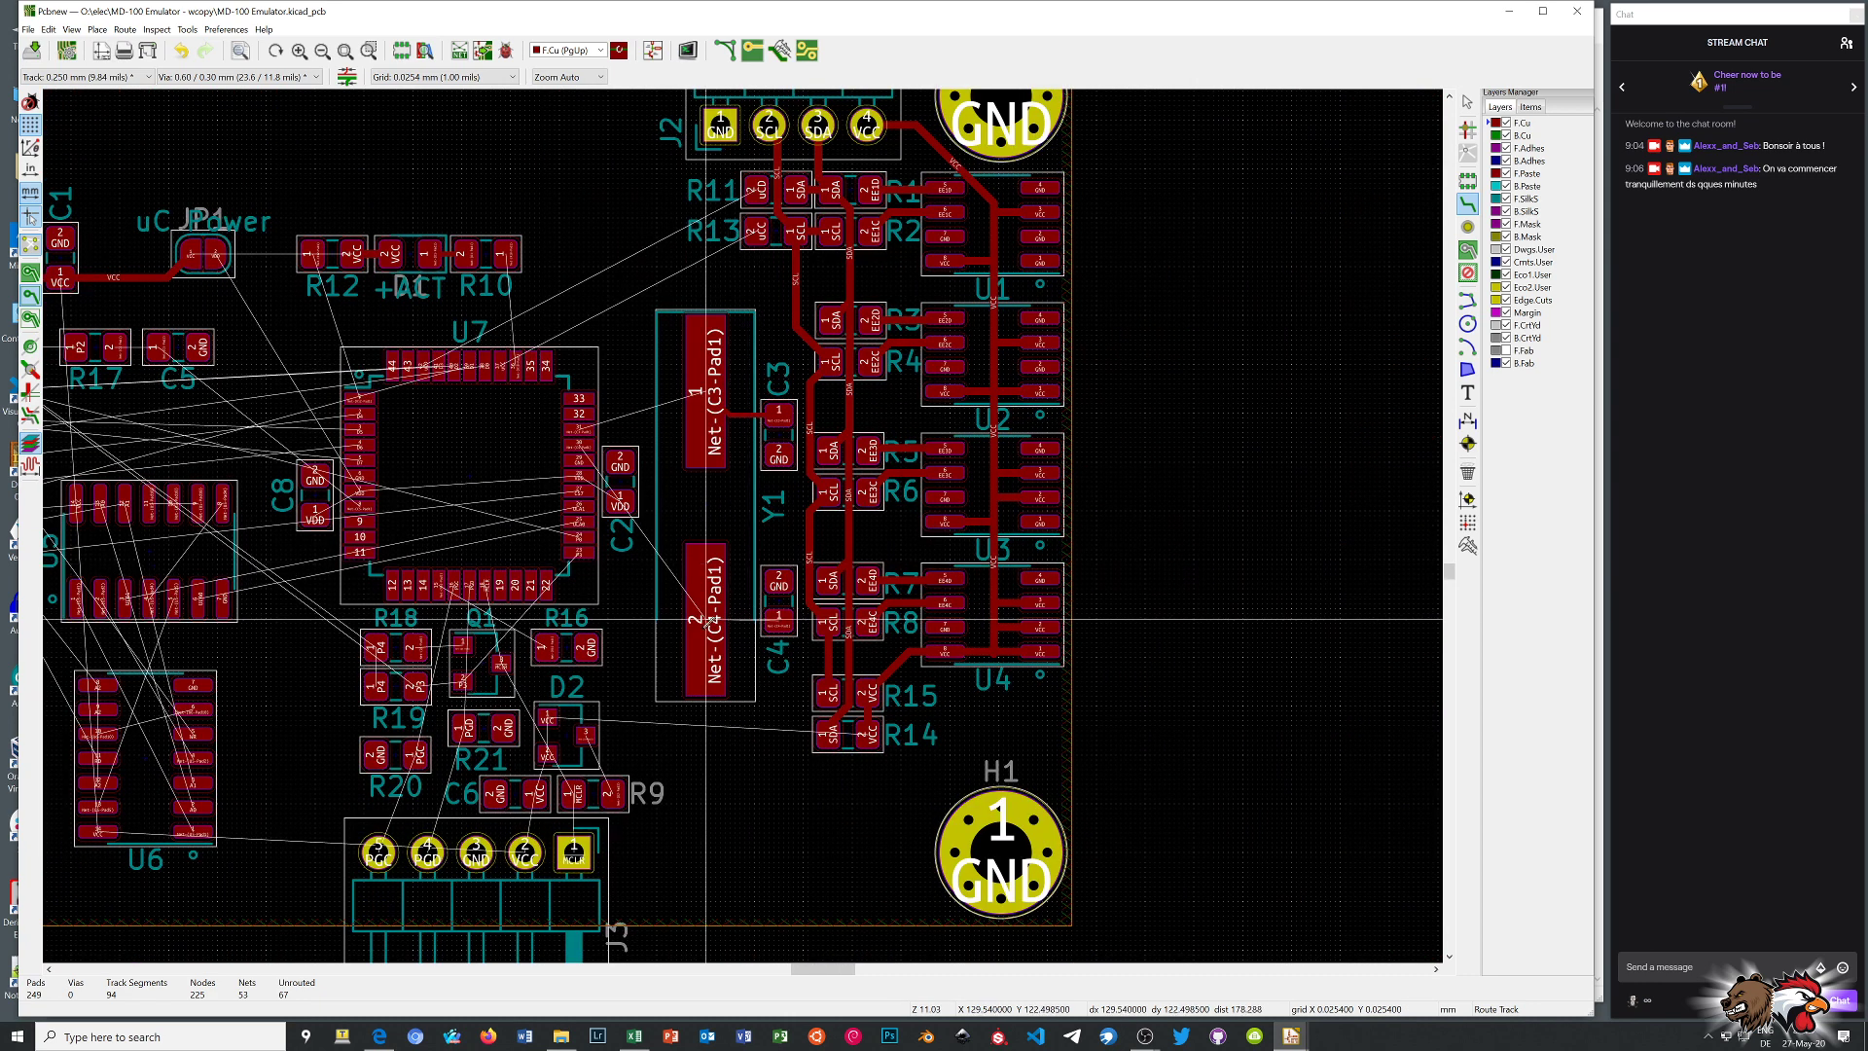
pyautogui.click(710, 619)
pyautogui.click(779, 617)
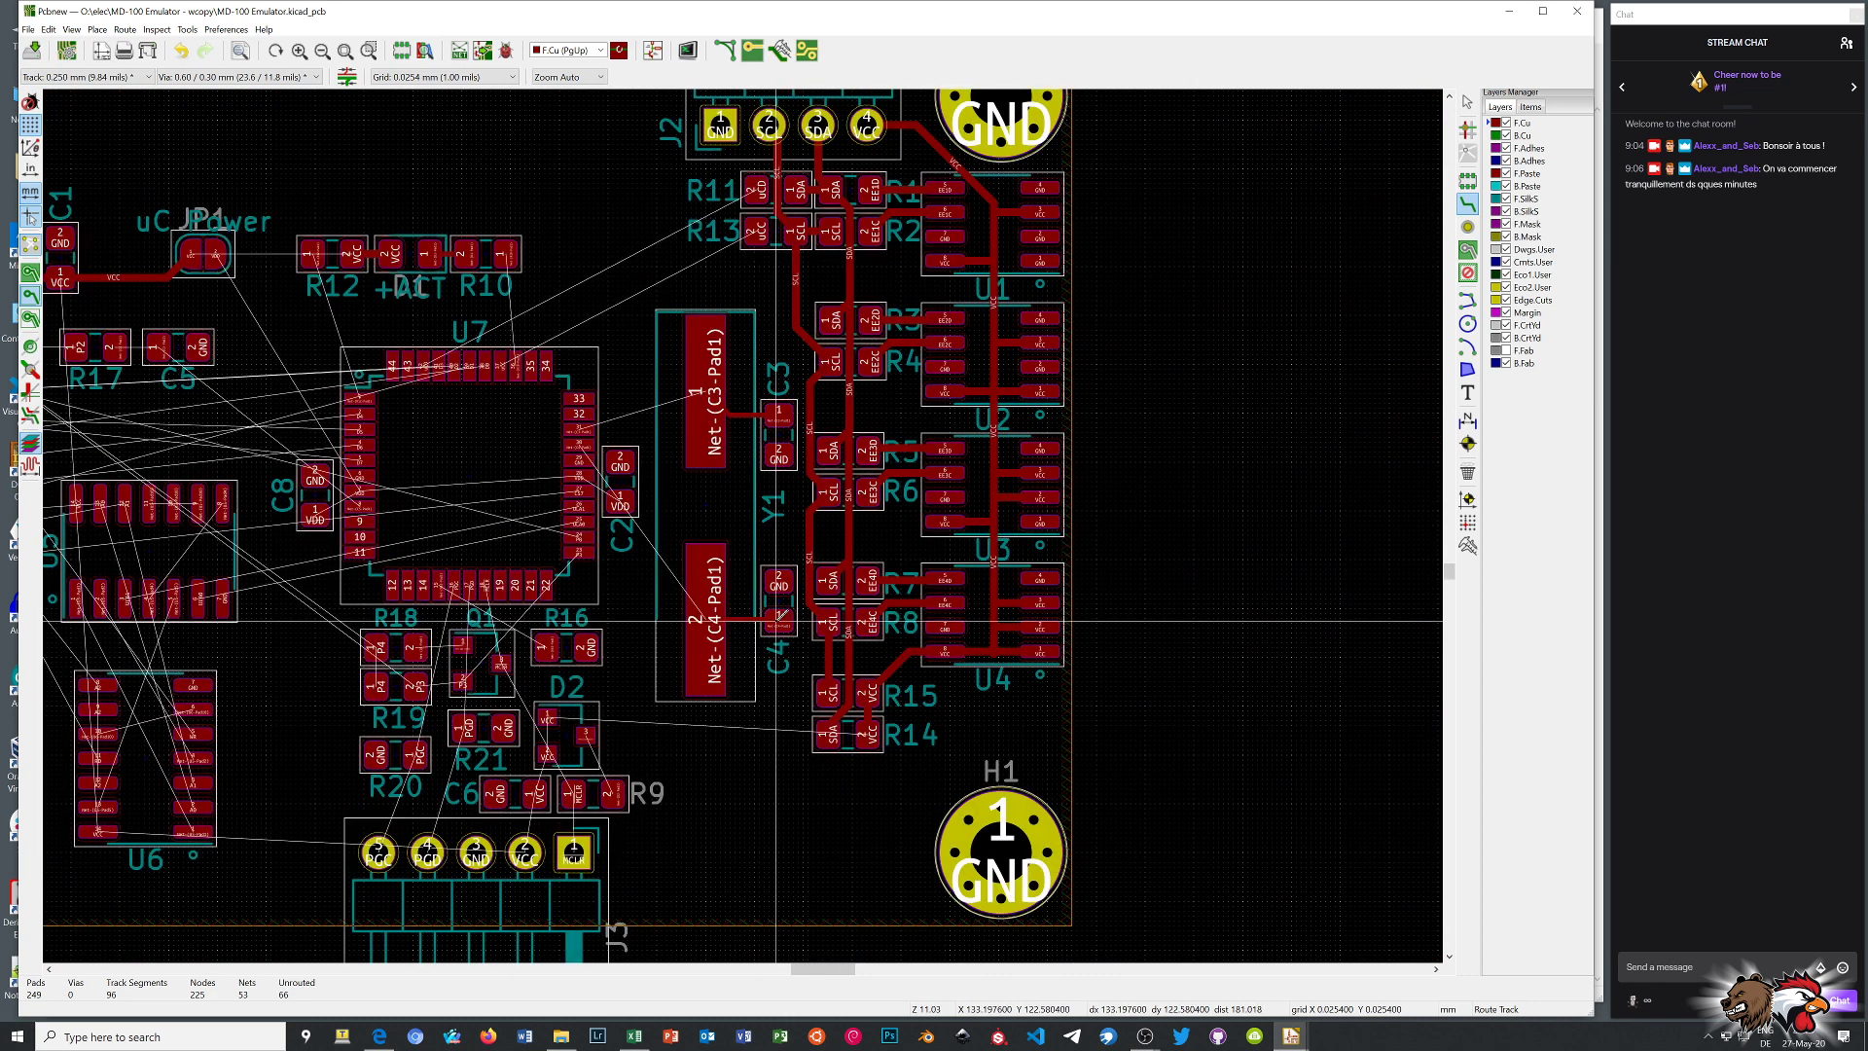
pyautogui.scroll(-1, 755, 533)
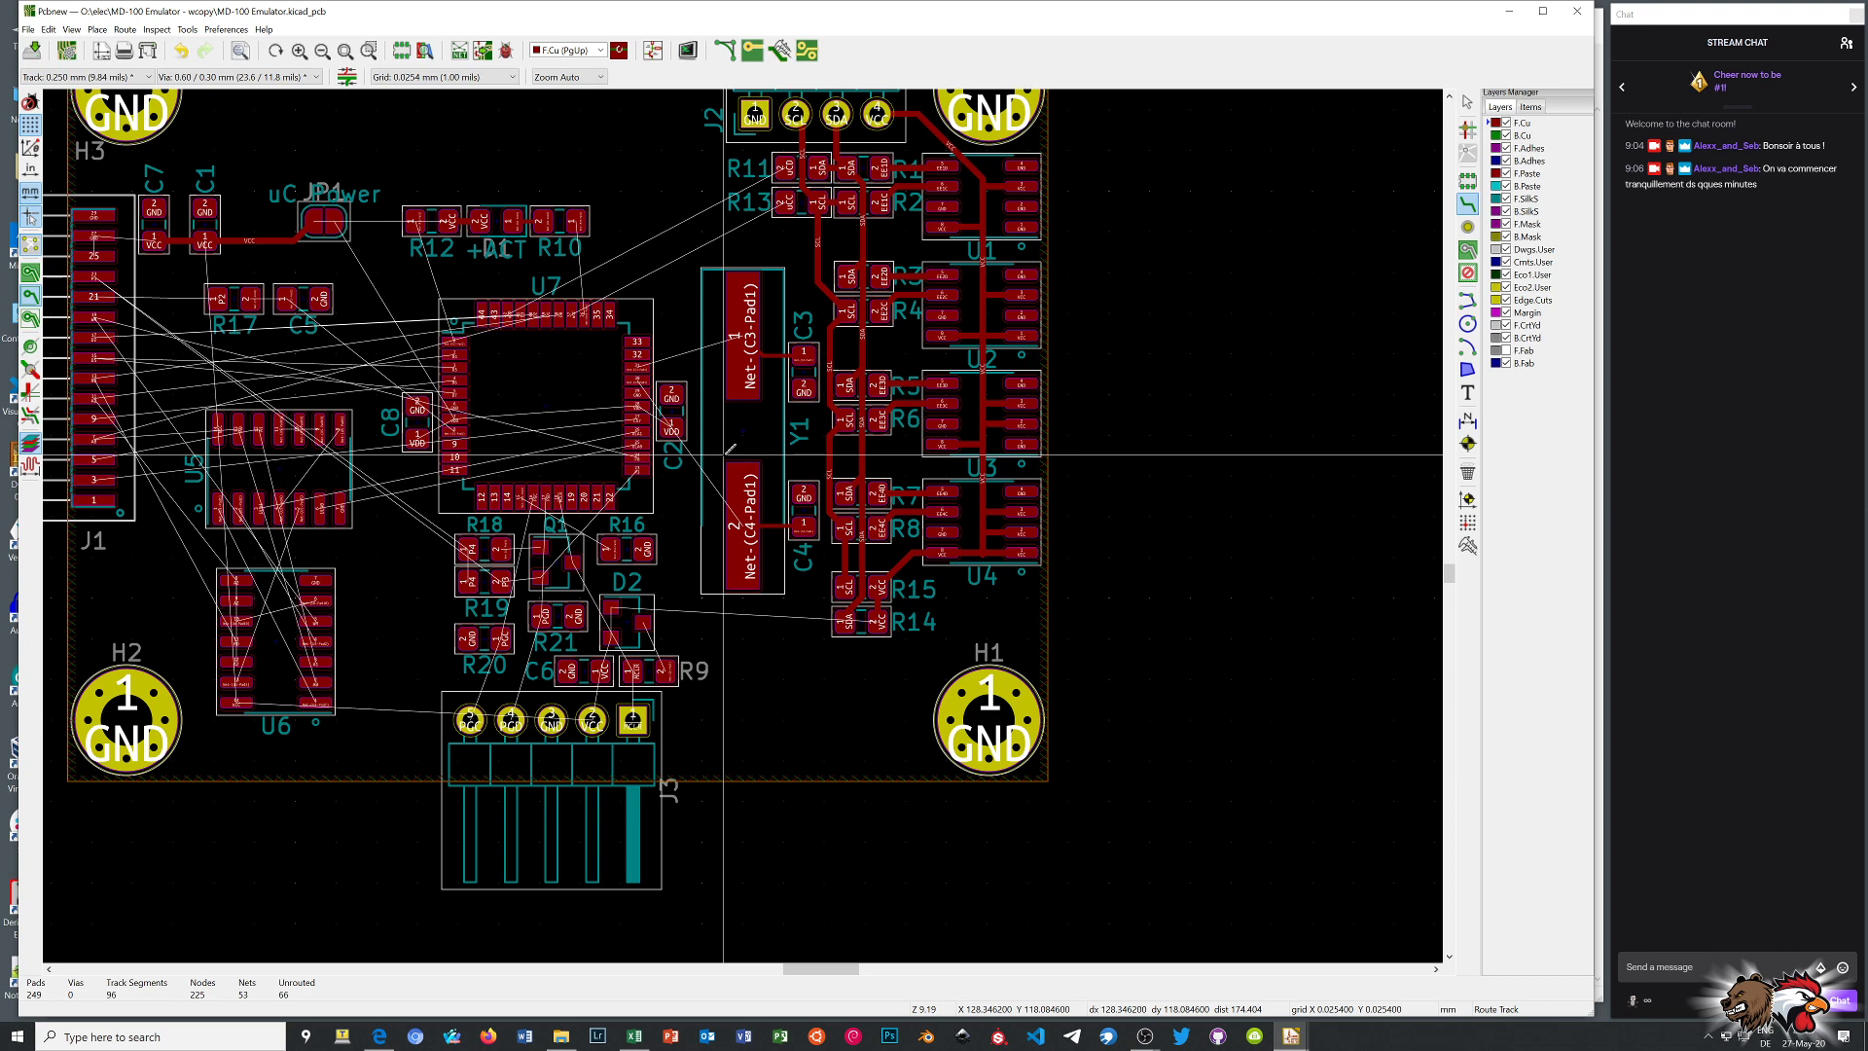
# Route a VDD track on the front copper from U7 pin 28 to pad 1 of capacitor C2
pyautogui.scroll(9, 637, 405)
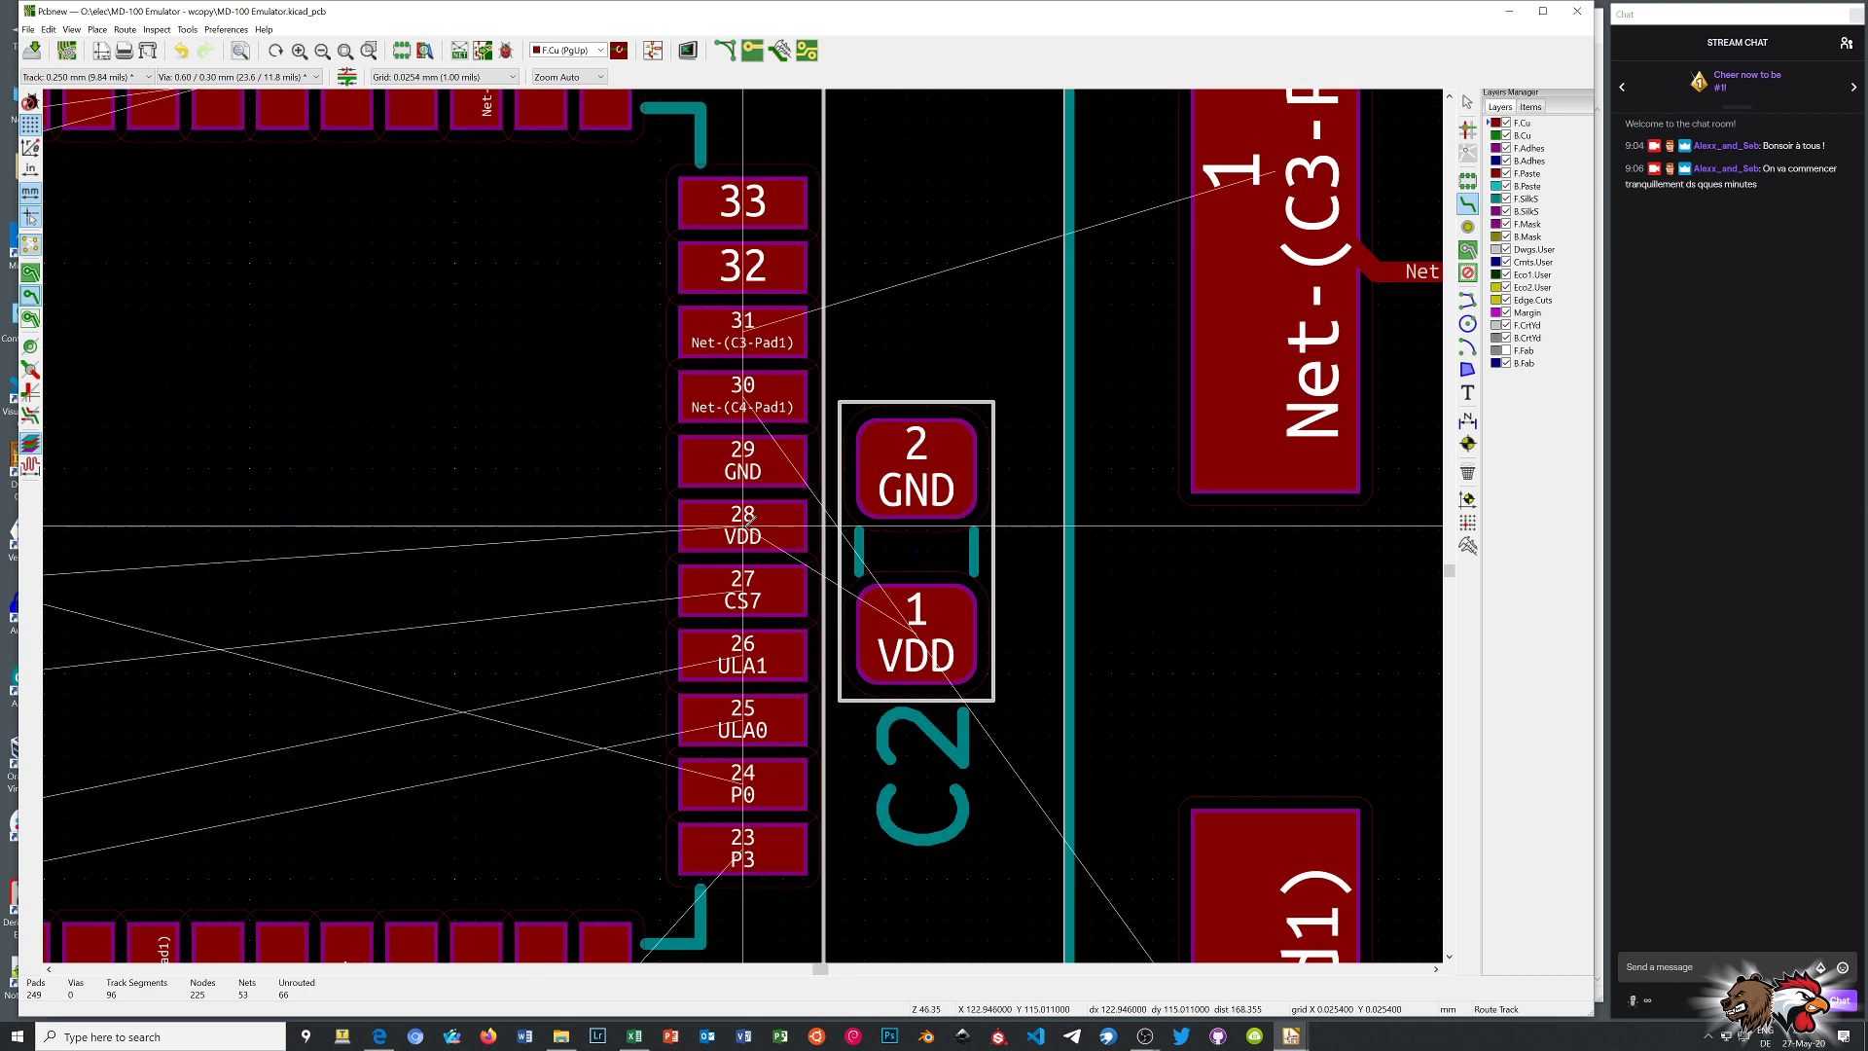
pyautogui.scroll(4, 744, 522)
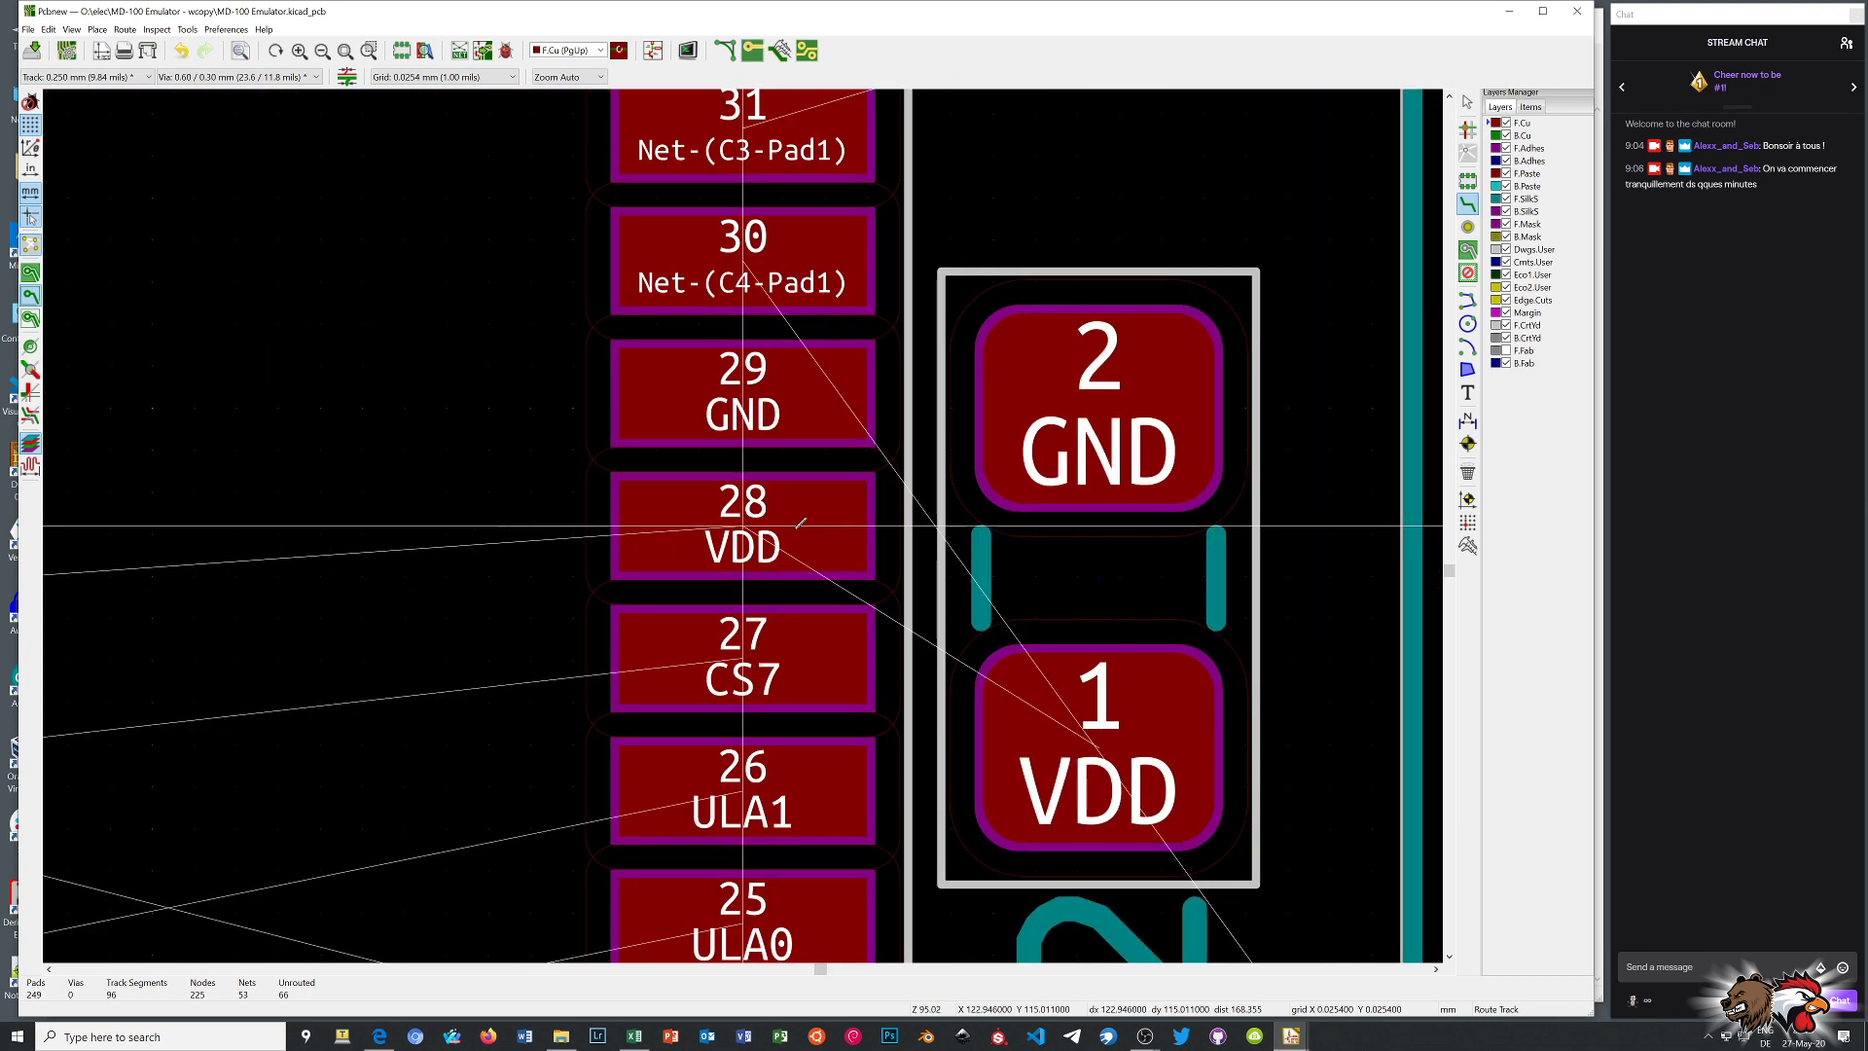
pyautogui.click(800, 523)
pyautogui.click(1046, 708)
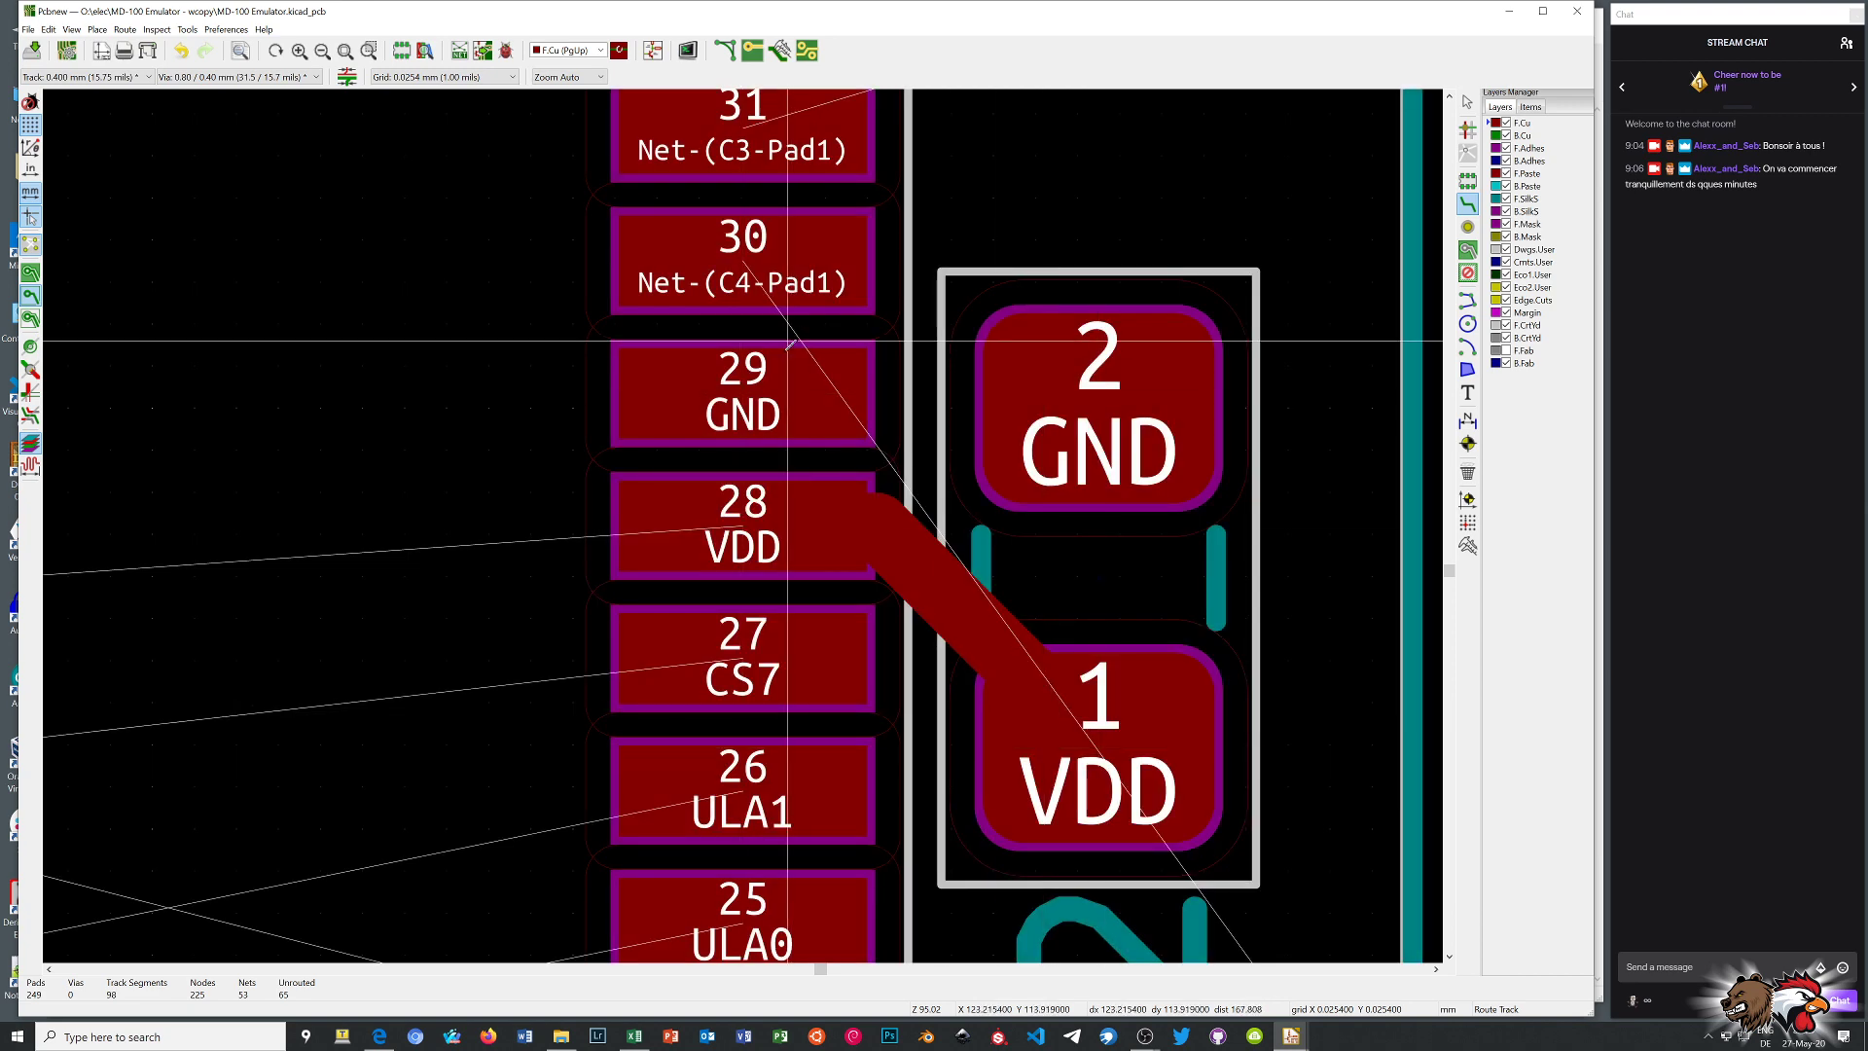
pyautogui.click(776, 388)
pyautogui.rightClick(772, 392)
pyautogui.click(798, 402)
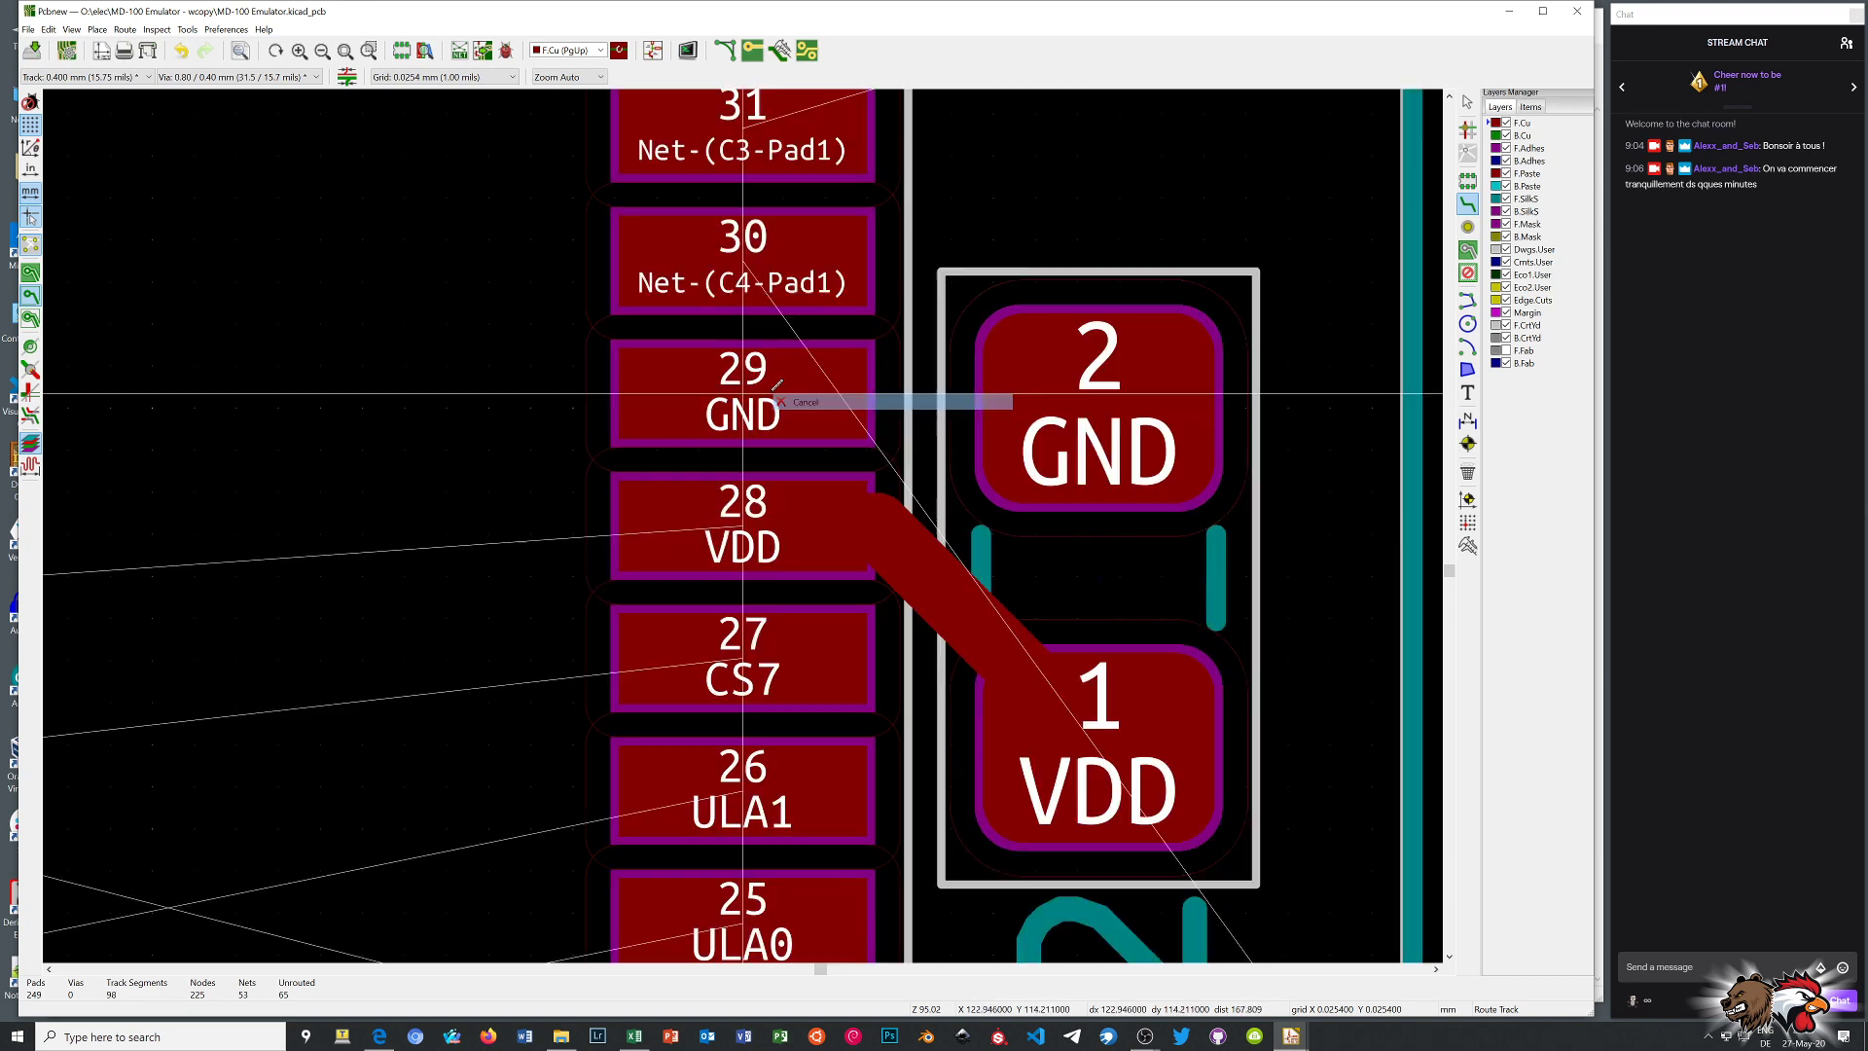
# Route a VDD track on the front copper from U7 pin 7 to pad 1 of capacitor C8
pyautogui.scroll(-5, 776, 395)
pyautogui.scroll(-3, 742, 525)
pyautogui.scroll(8, 743, 526)
pyautogui.scroll(1, 745, 519)
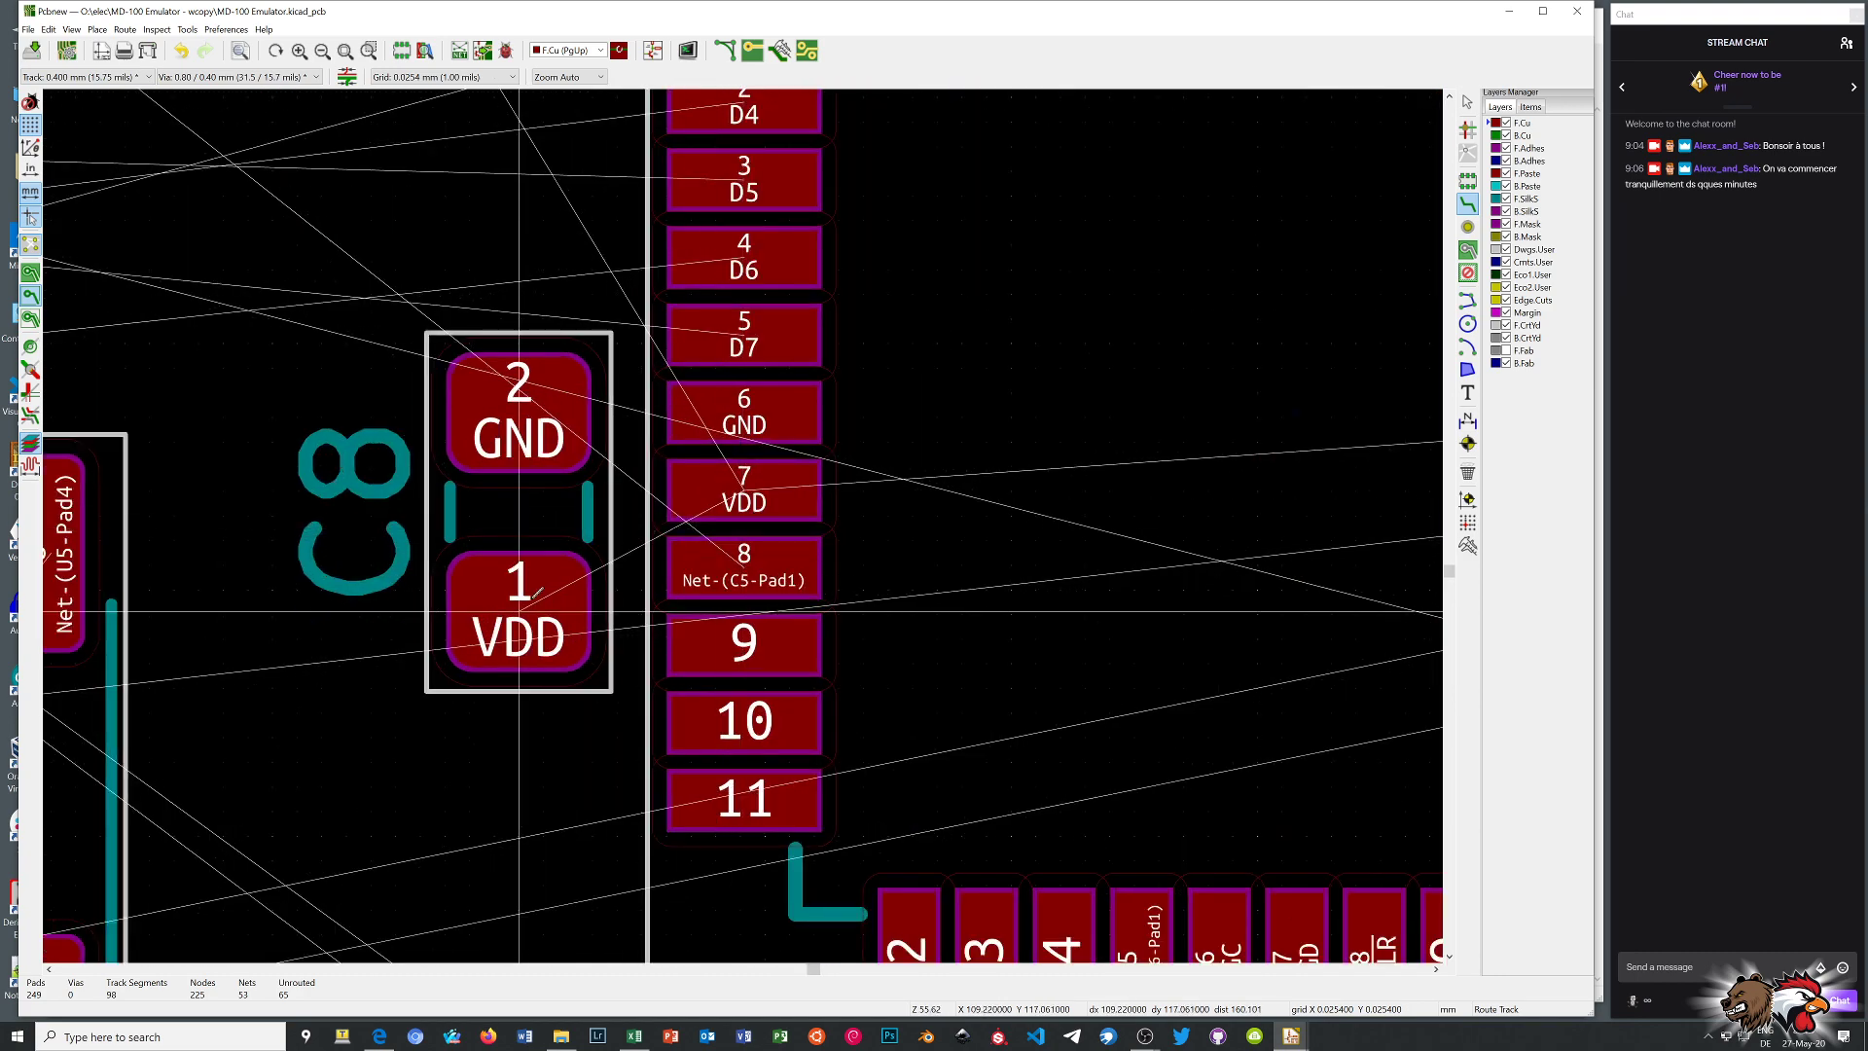
pyautogui.click(725, 499)
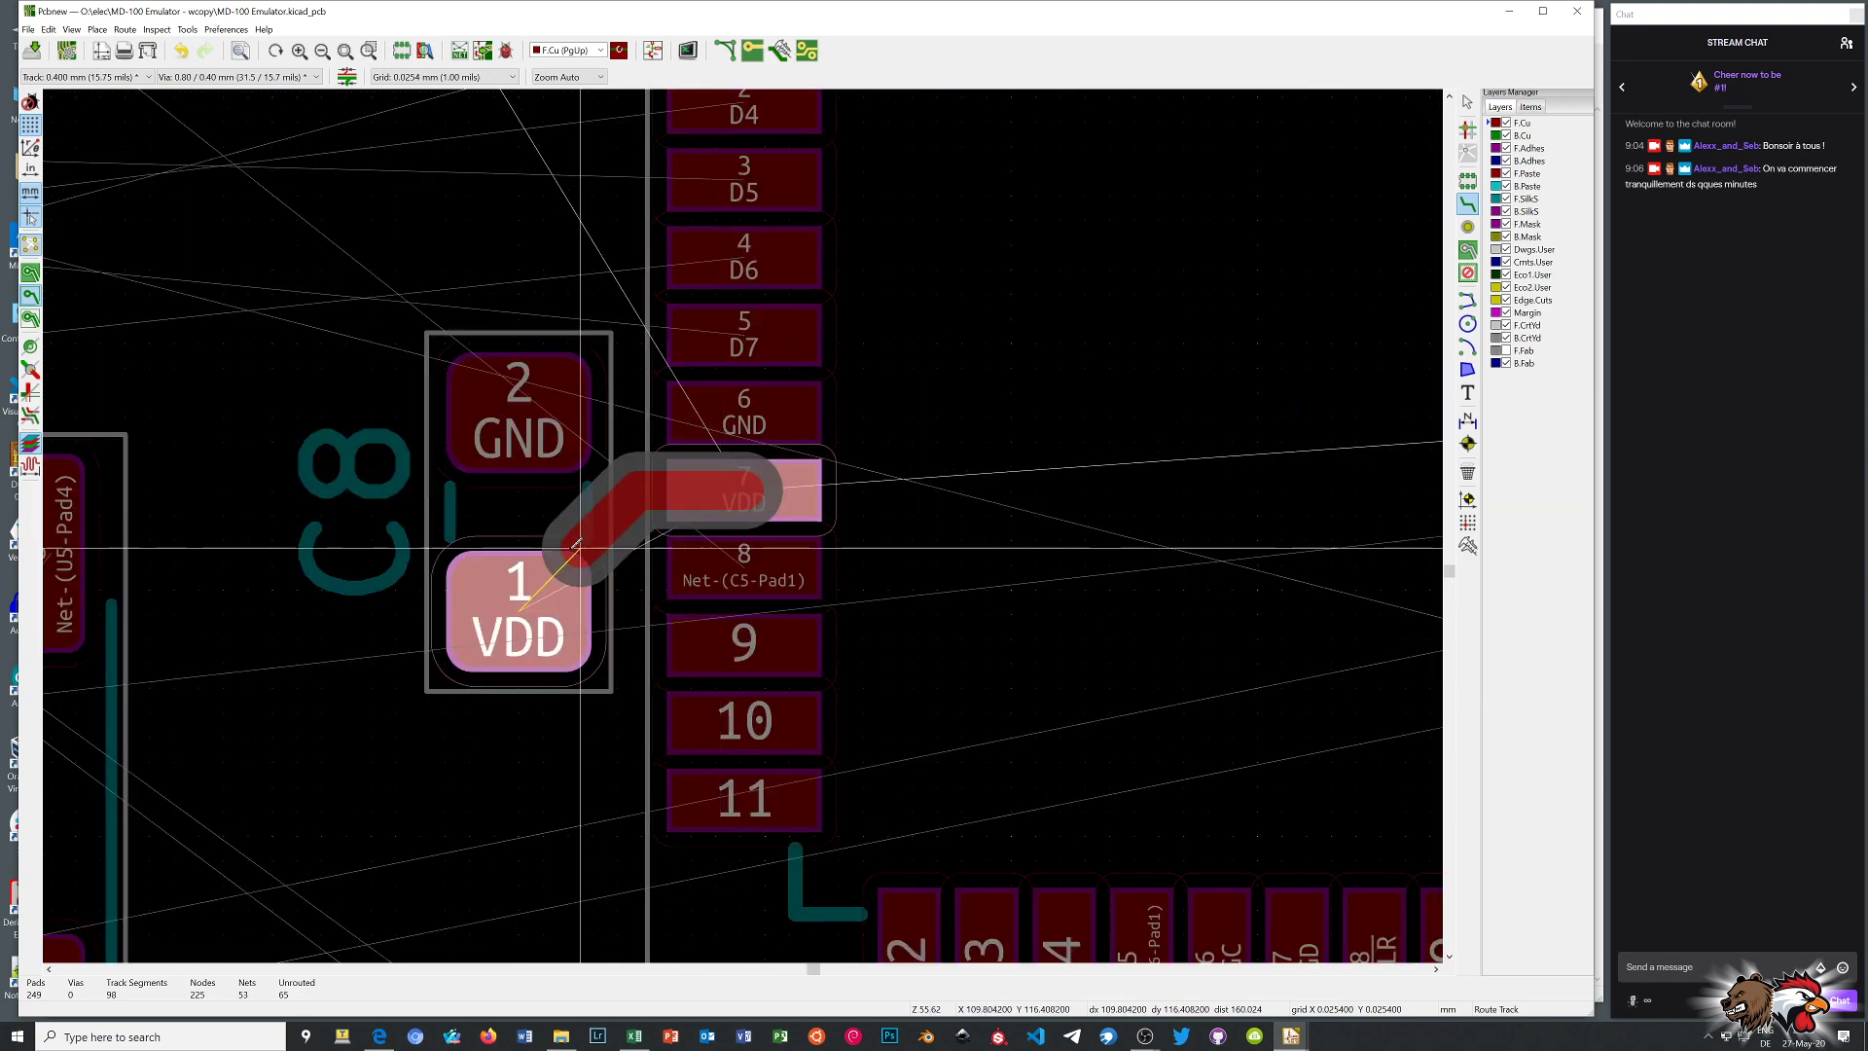
pyautogui.click(496, 594)
pyautogui.scroll(-6, 496, 594)
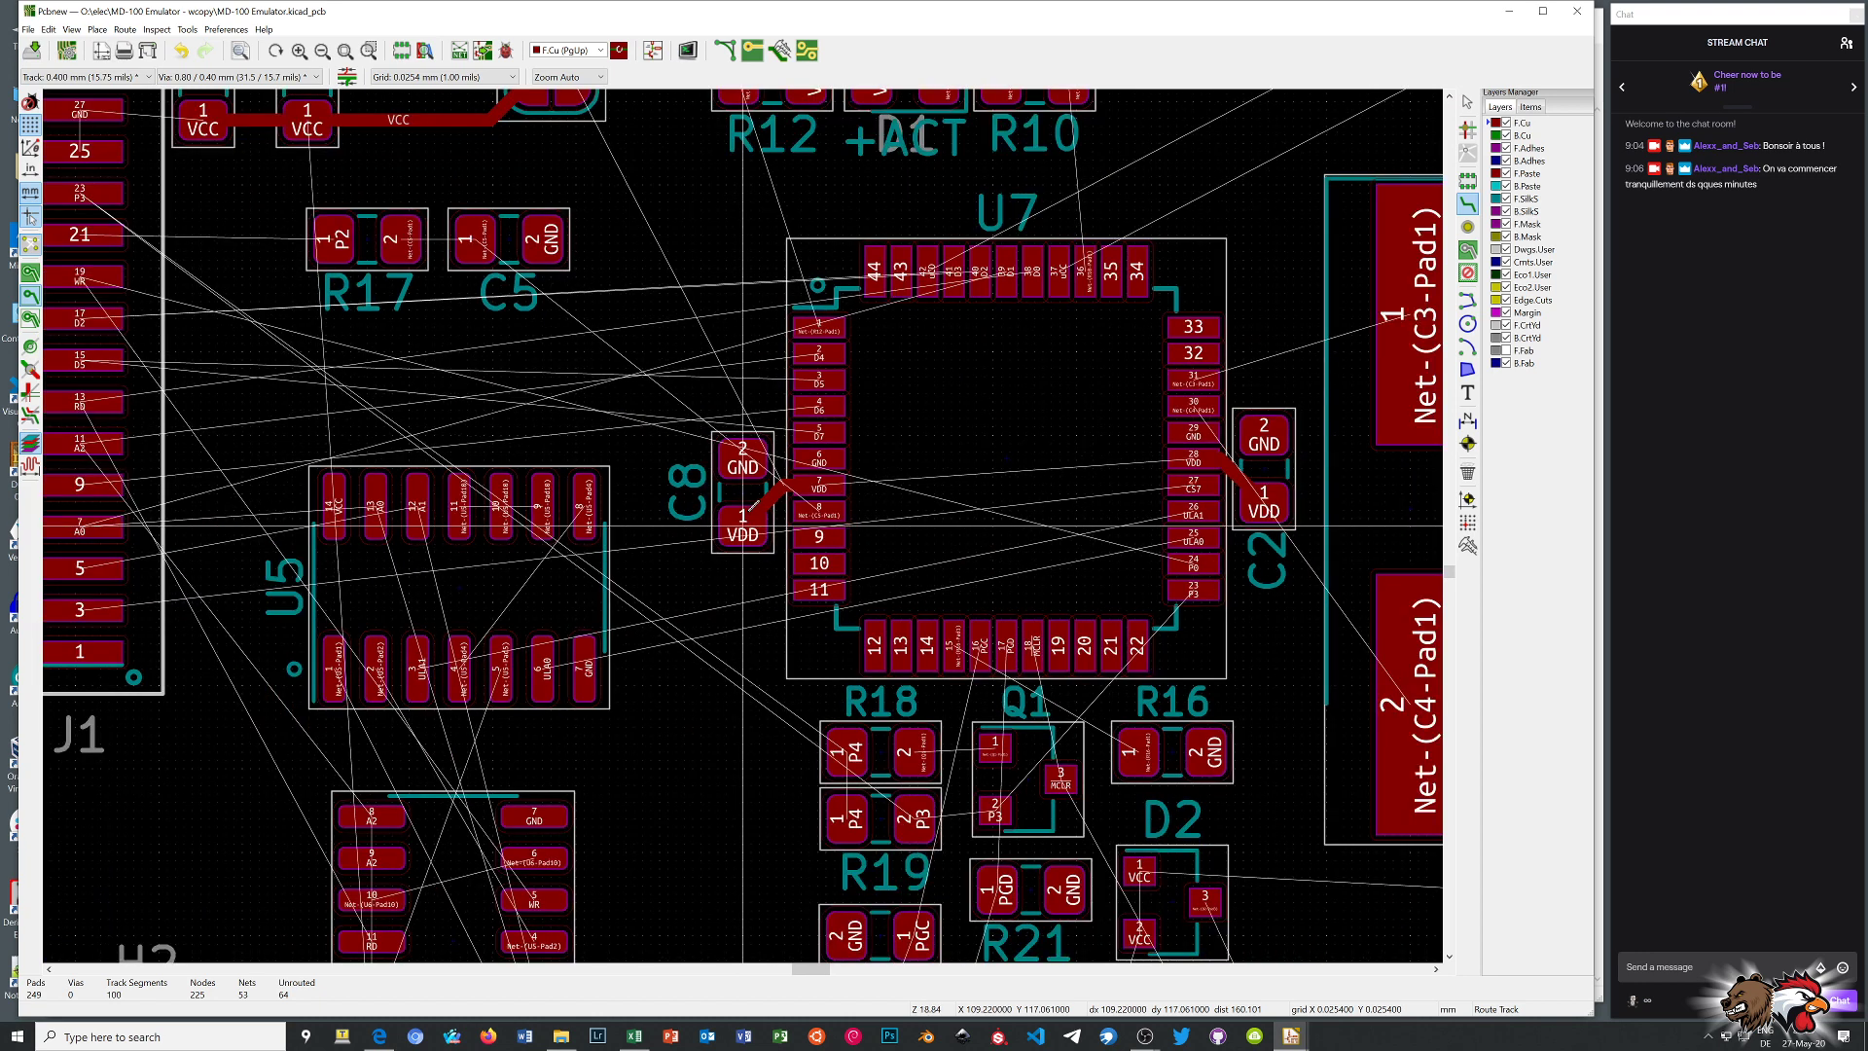
# Examine the remaining unrouted connections around connector J1, including its pads on the B.Cu layer
pyautogui.scroll(-1, 744, 526)
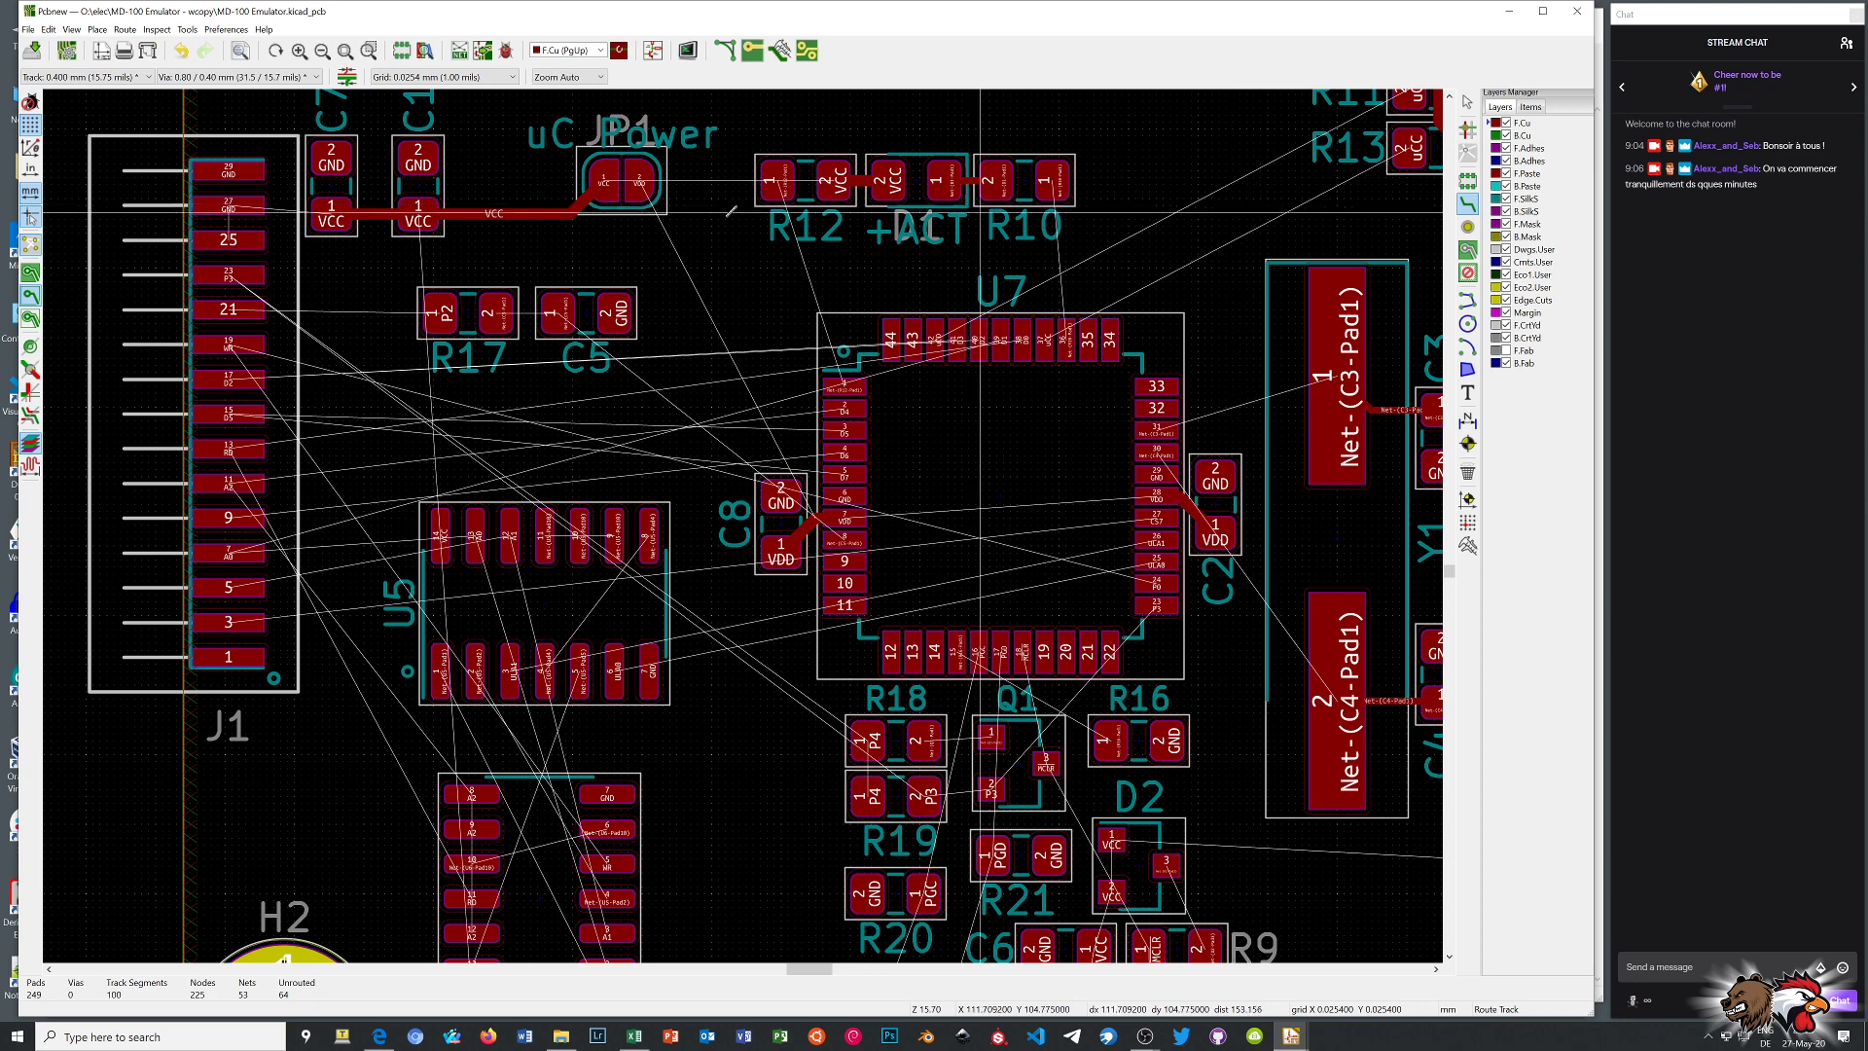
pyautogui.scroll(5, 272, 239)
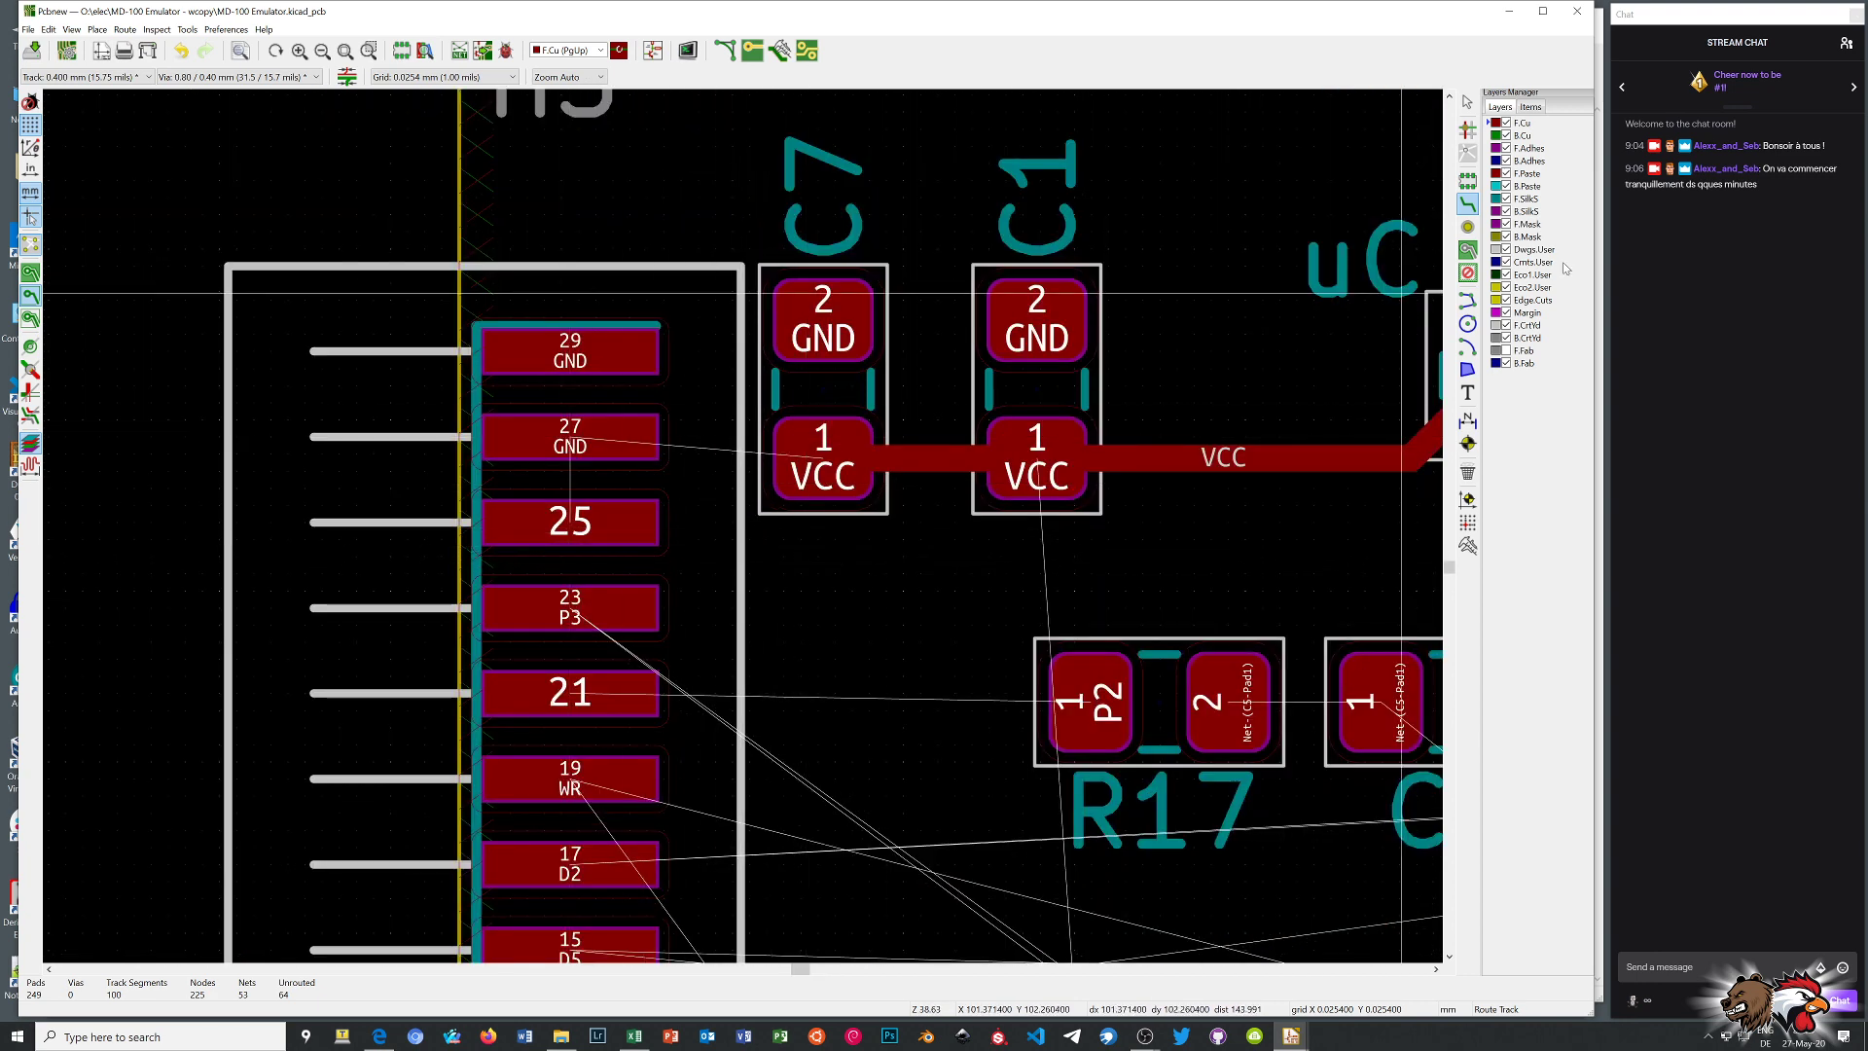
pyautogui.press('pagedown')
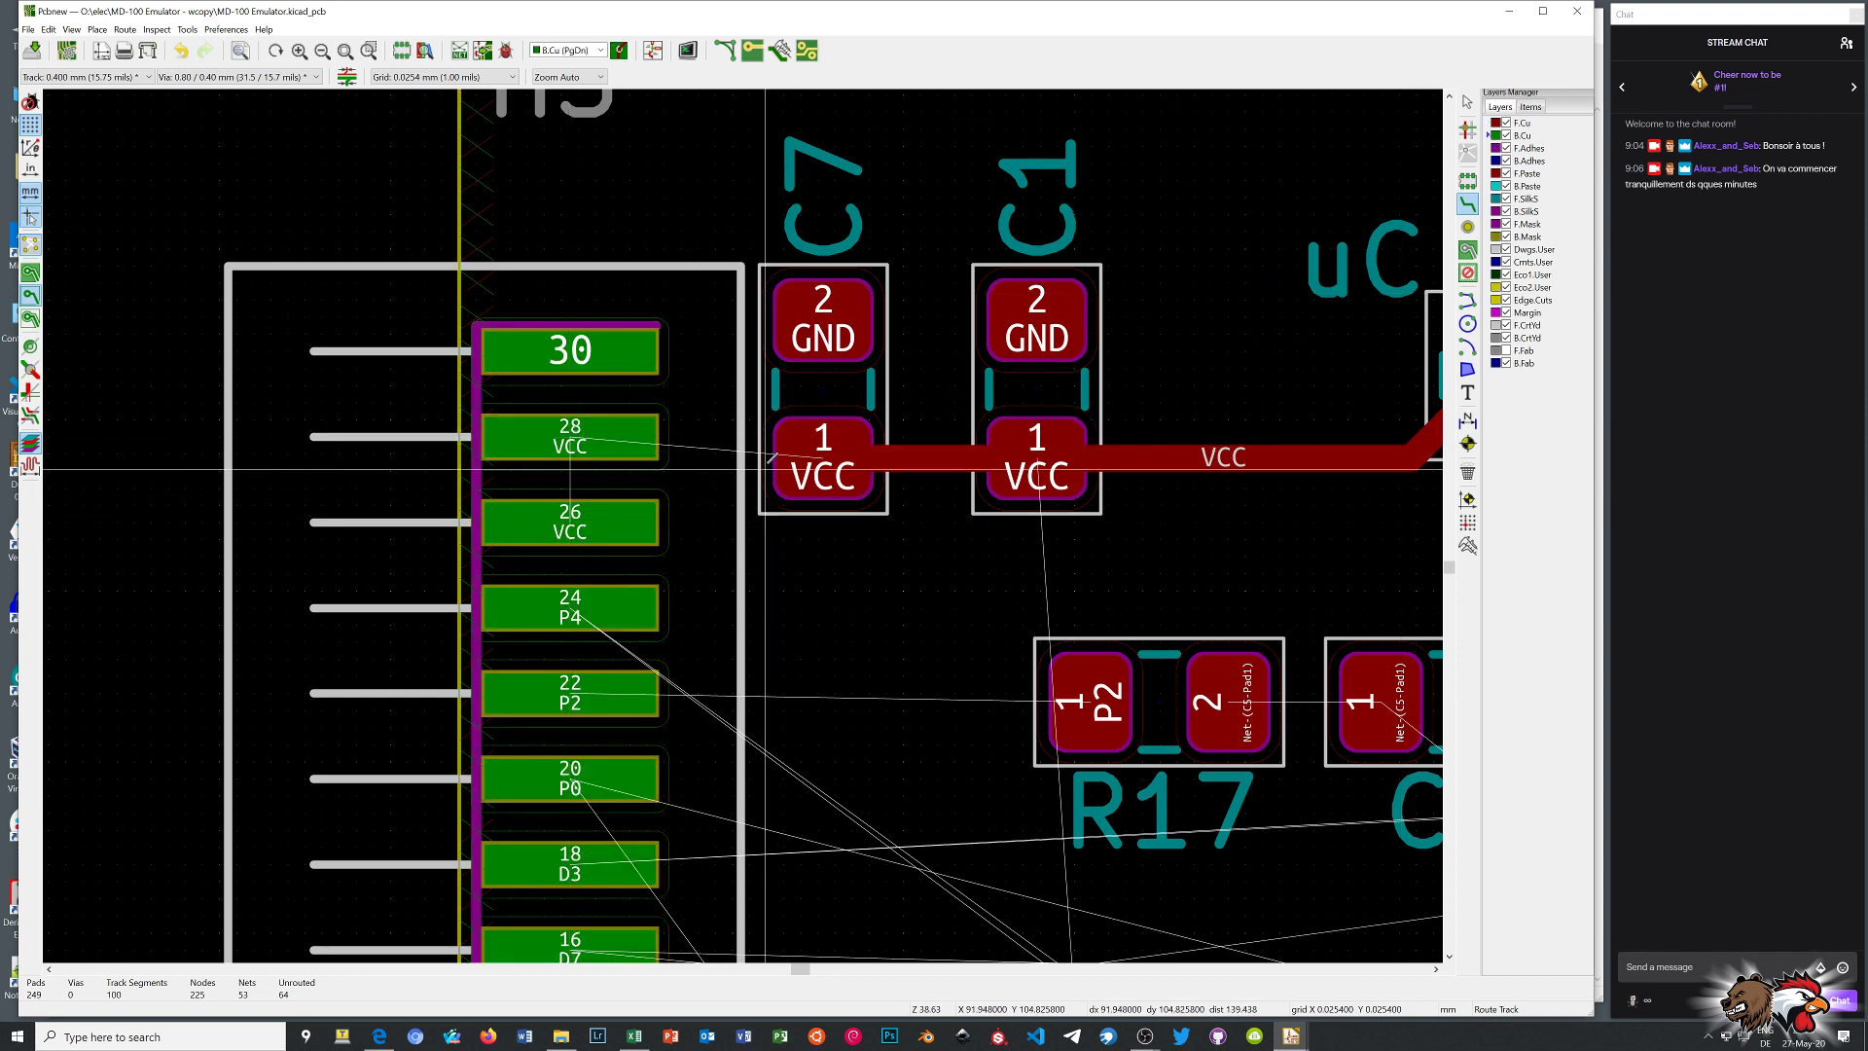
pyautogui.scroll(-5, 821, 531)
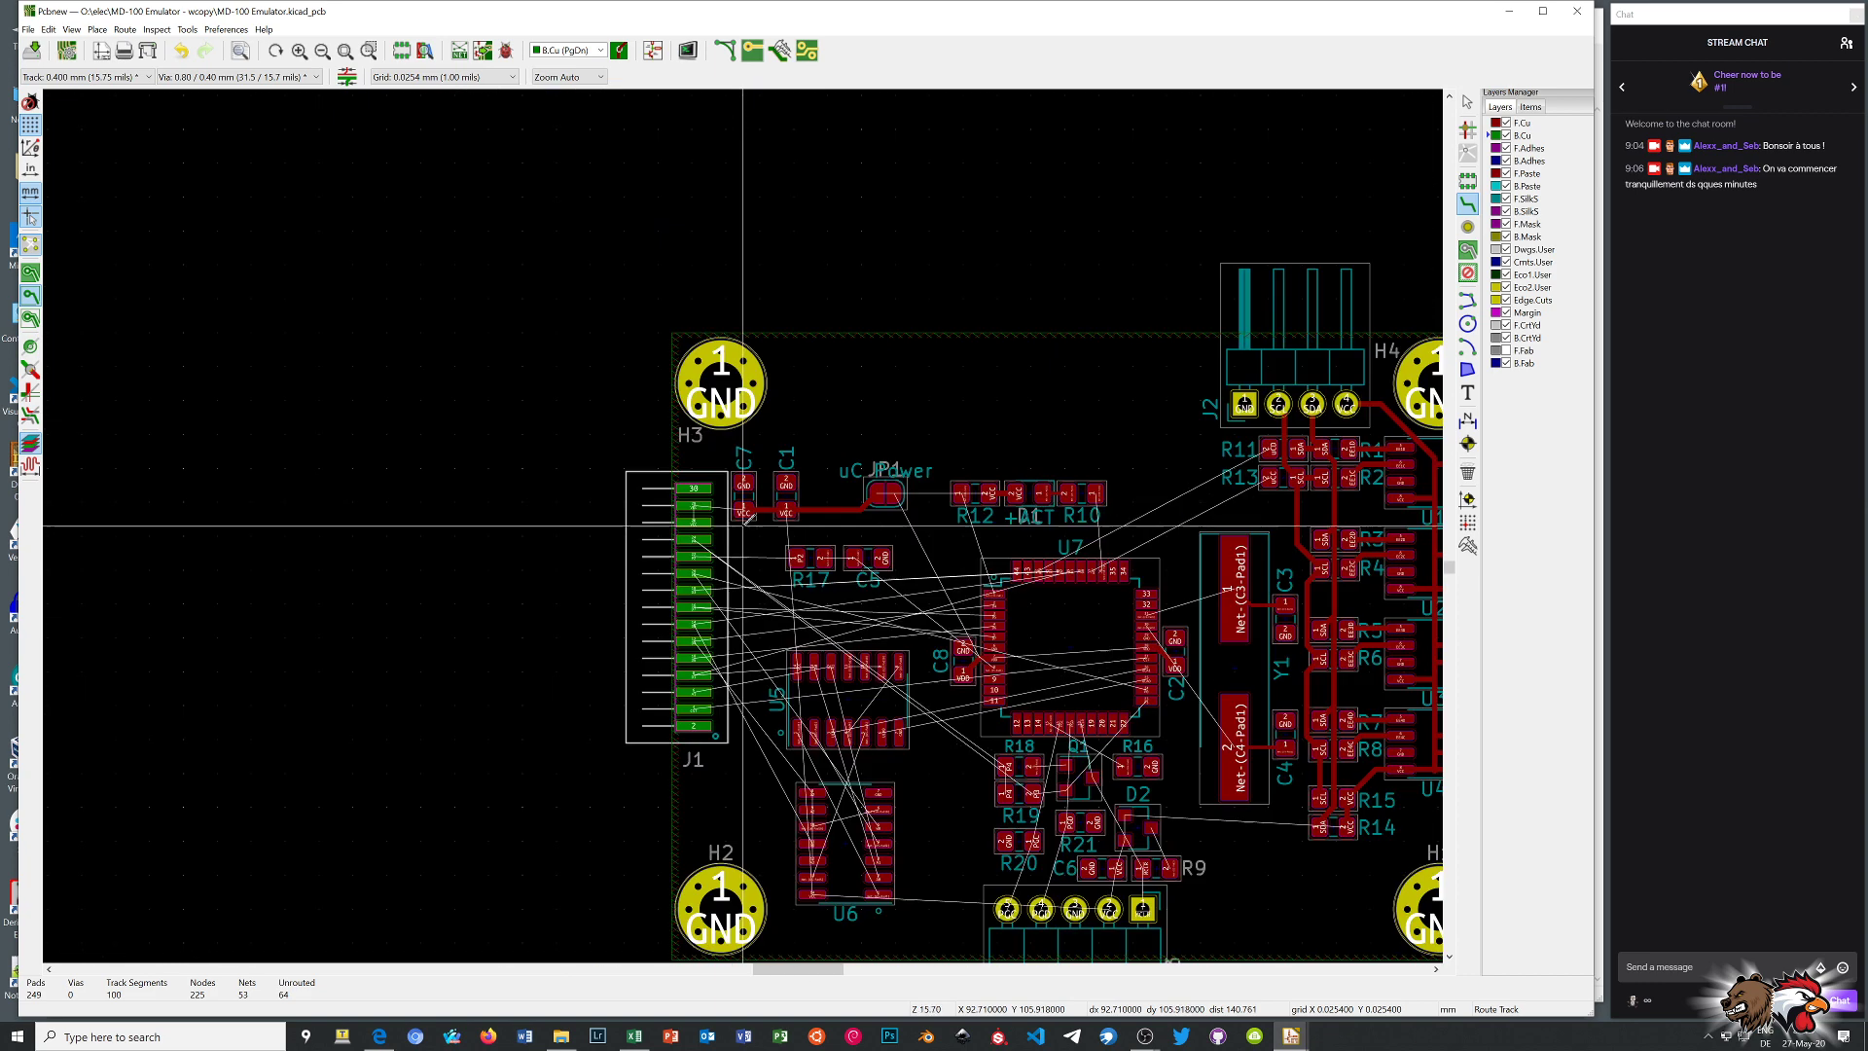
pyautogui.scroll(-1, 743, 525)
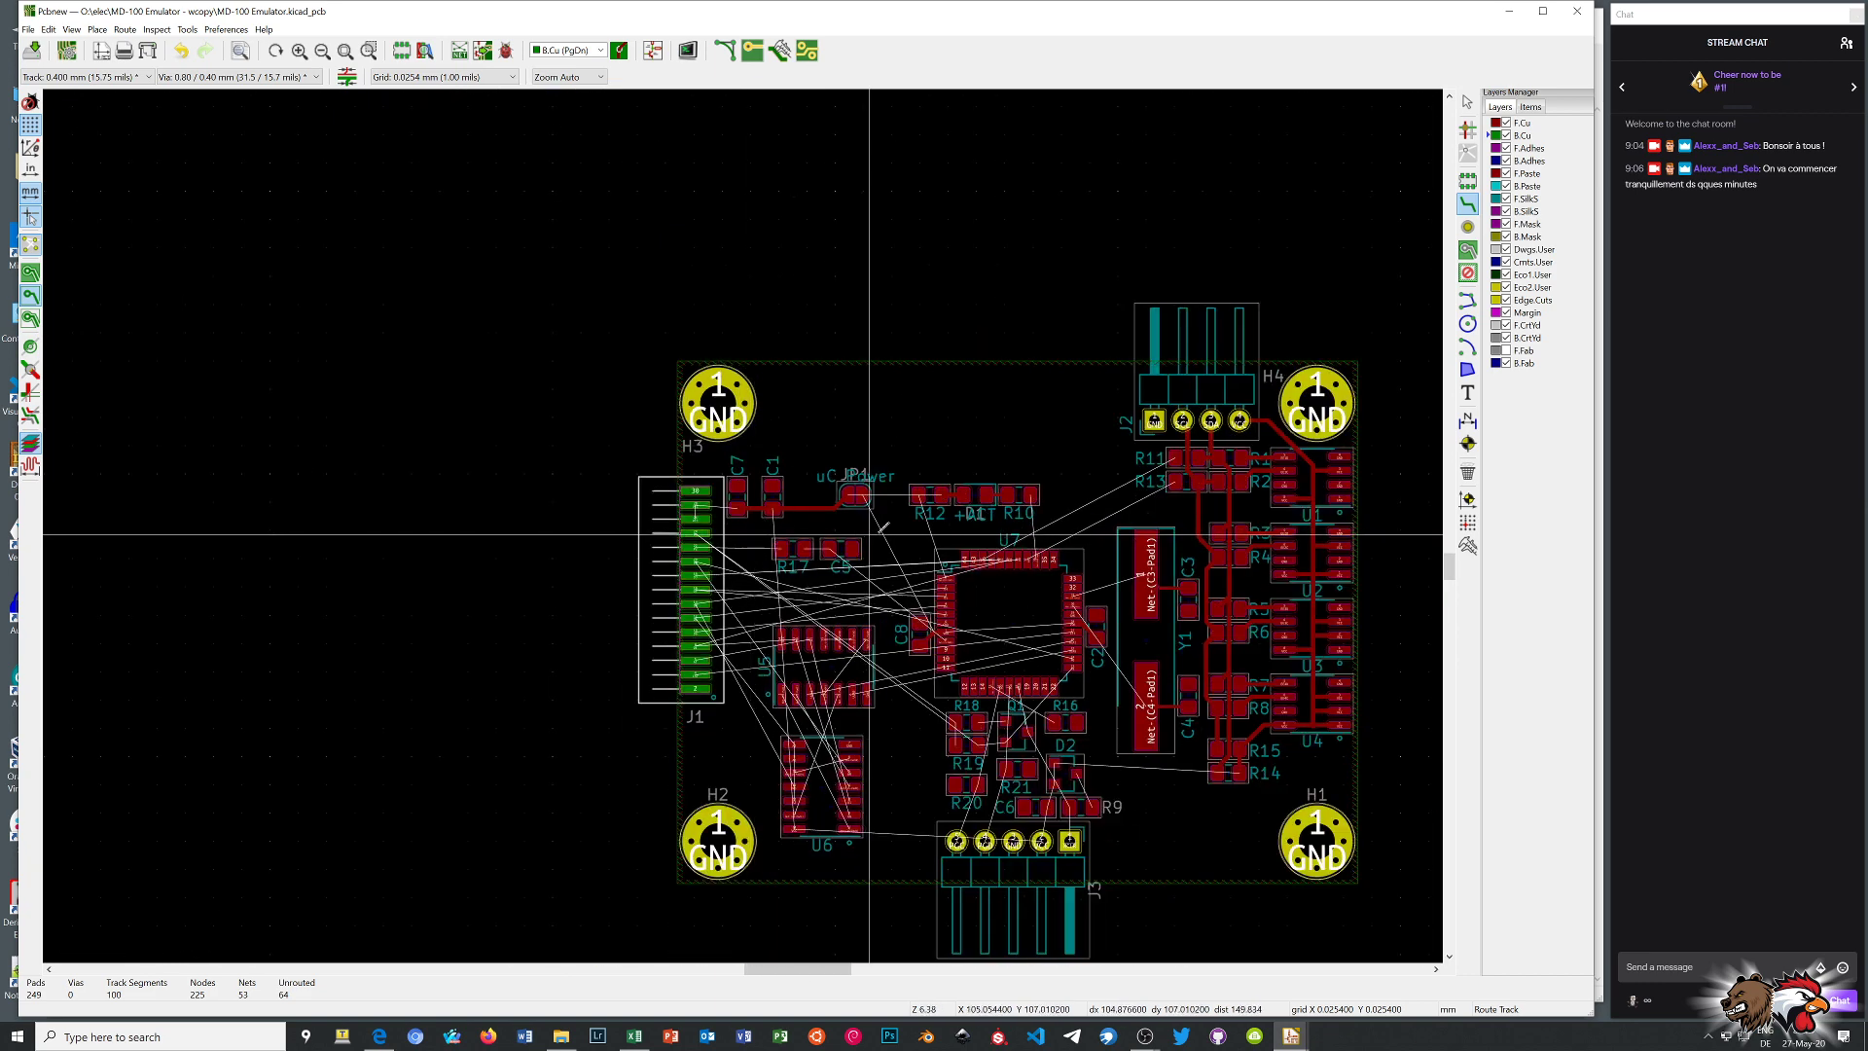
pyautogui.scroll(3, 864, 538)
pyautogui.scroll(-3, 749, 519)
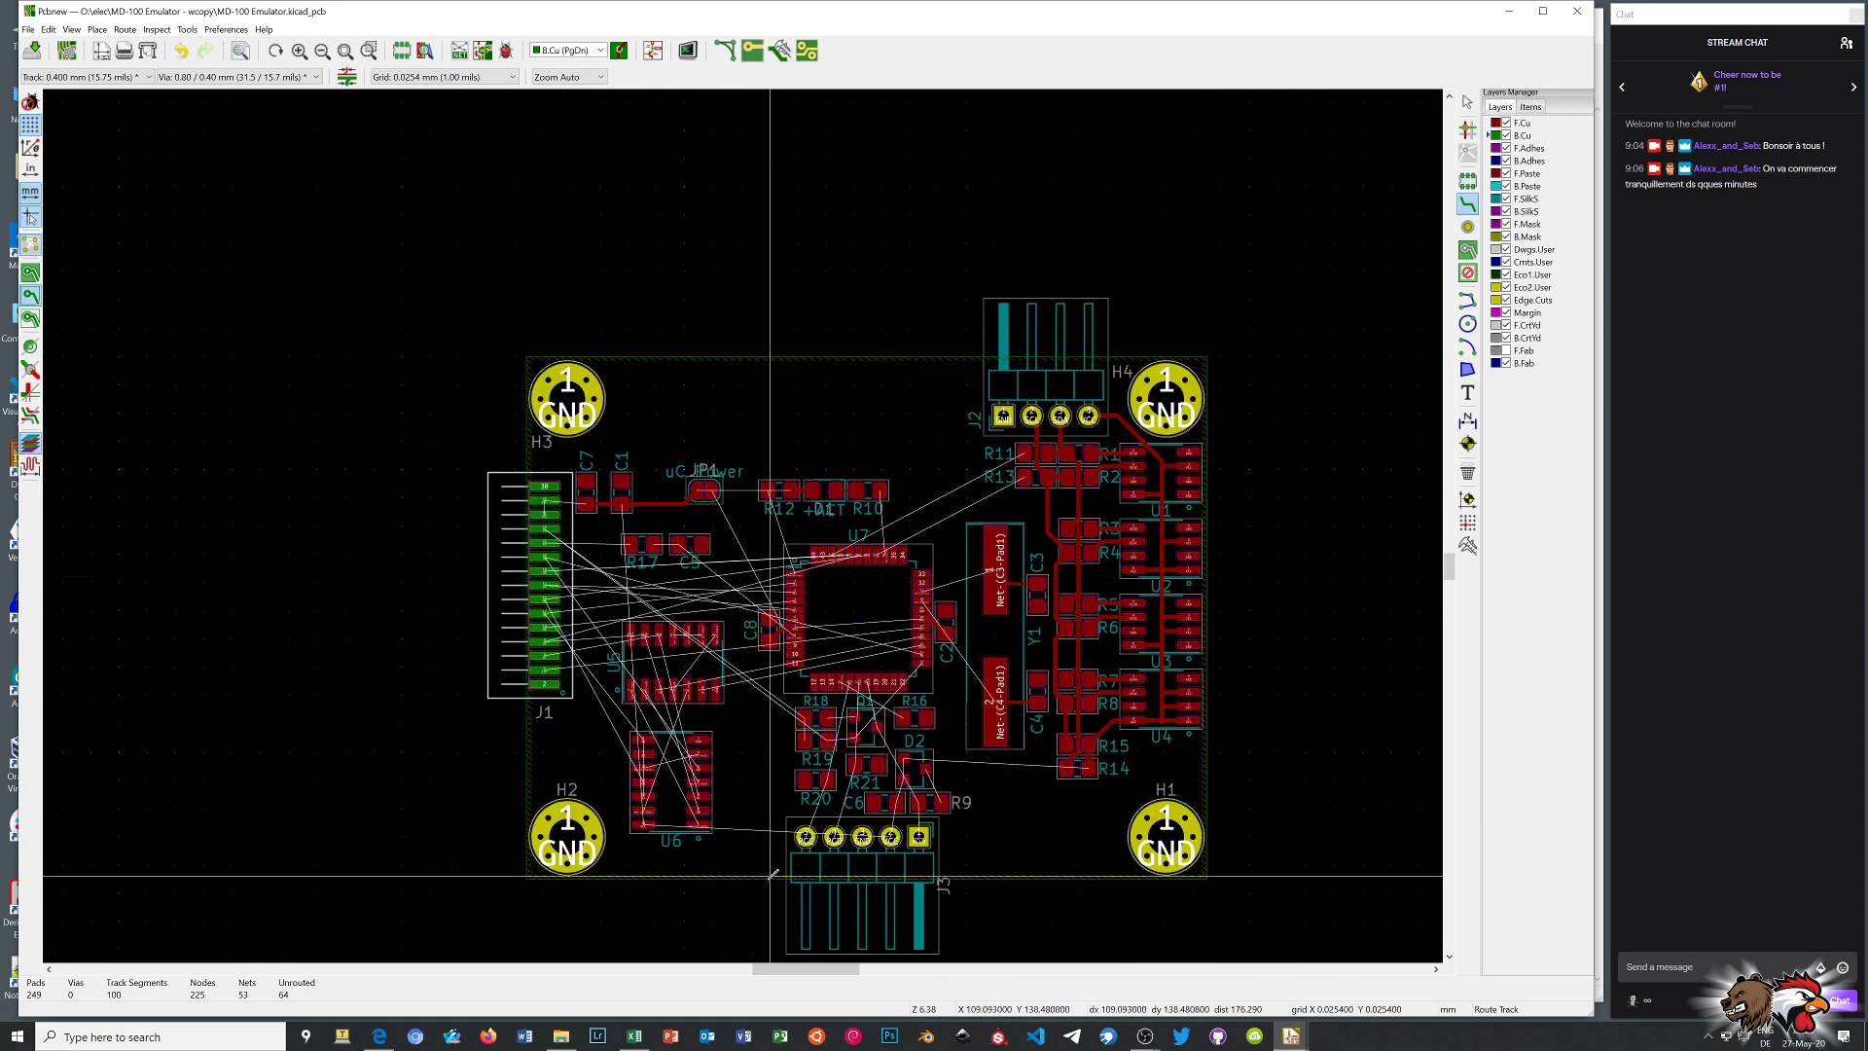
# Route R9 pad 1 to the MCLR pin 1 of connector J3, and C6 pad 1 to the VCC pin 2 of J3
pyautogui.scroll(3, 850, 837)
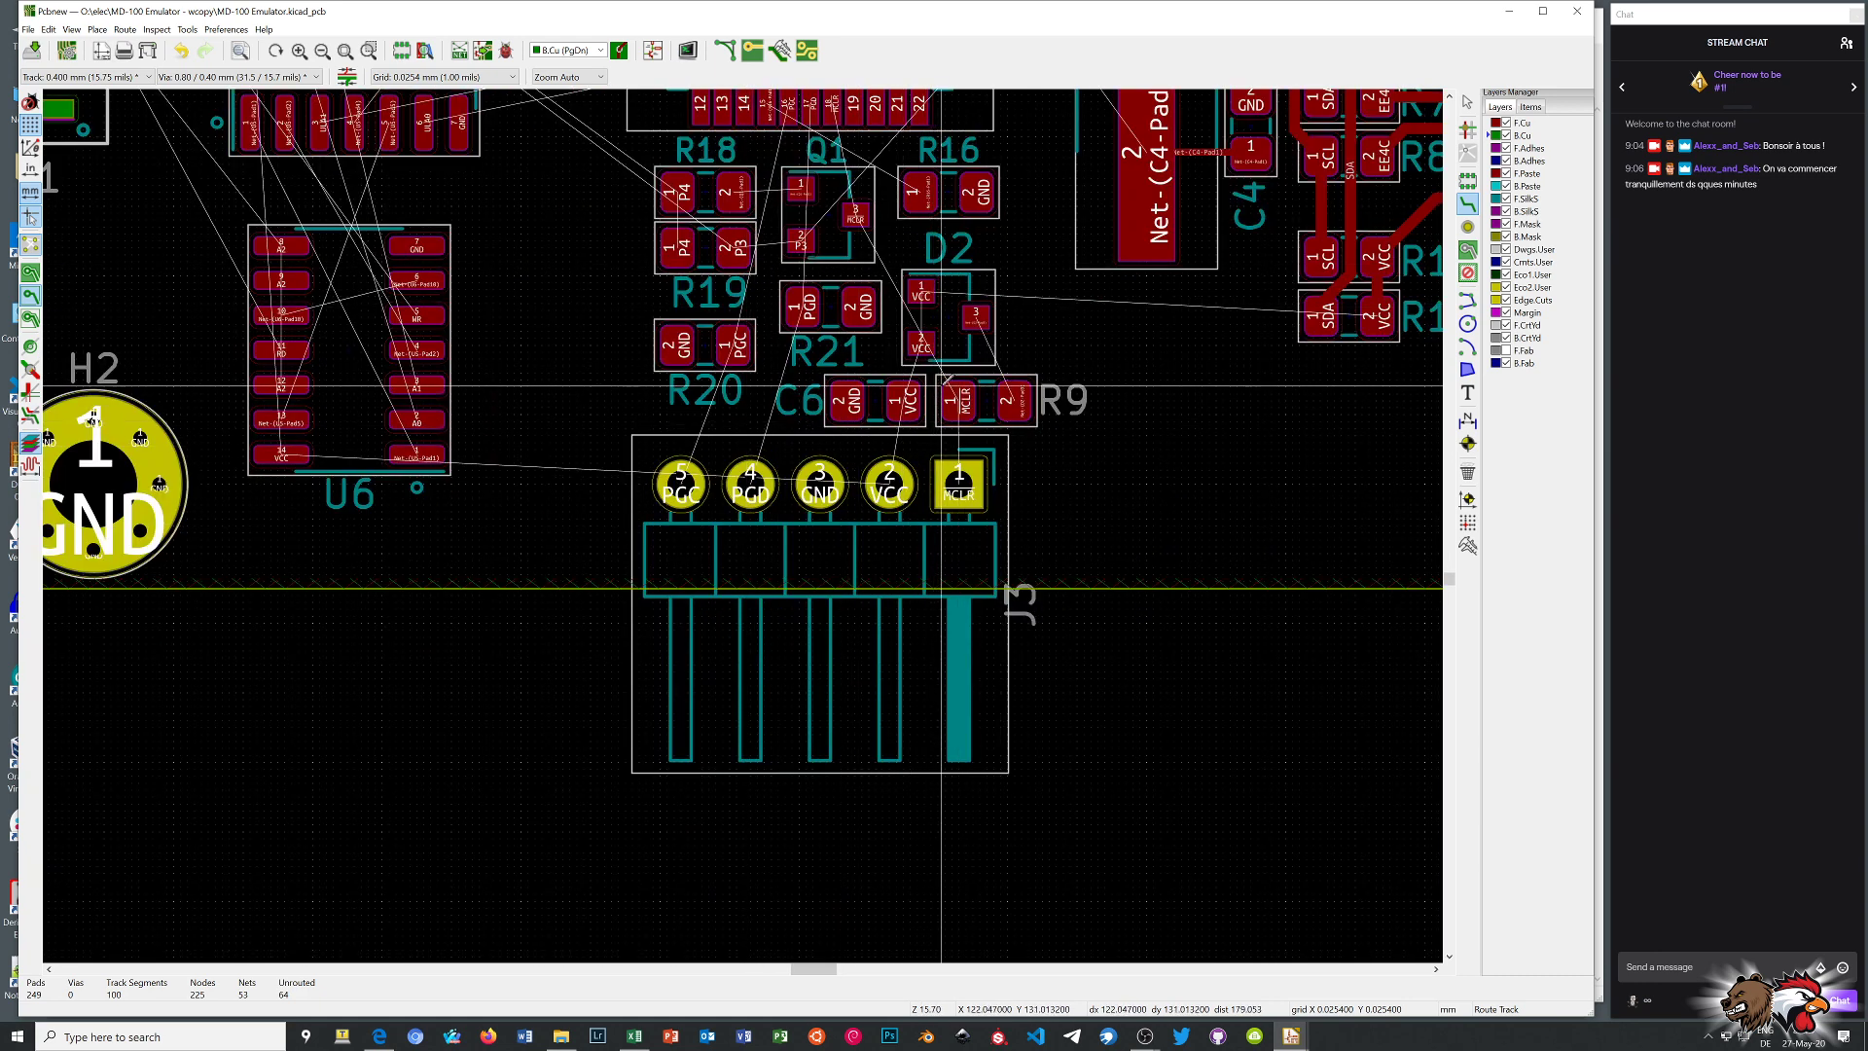
pyautogui.scroll(3, 953, 445)
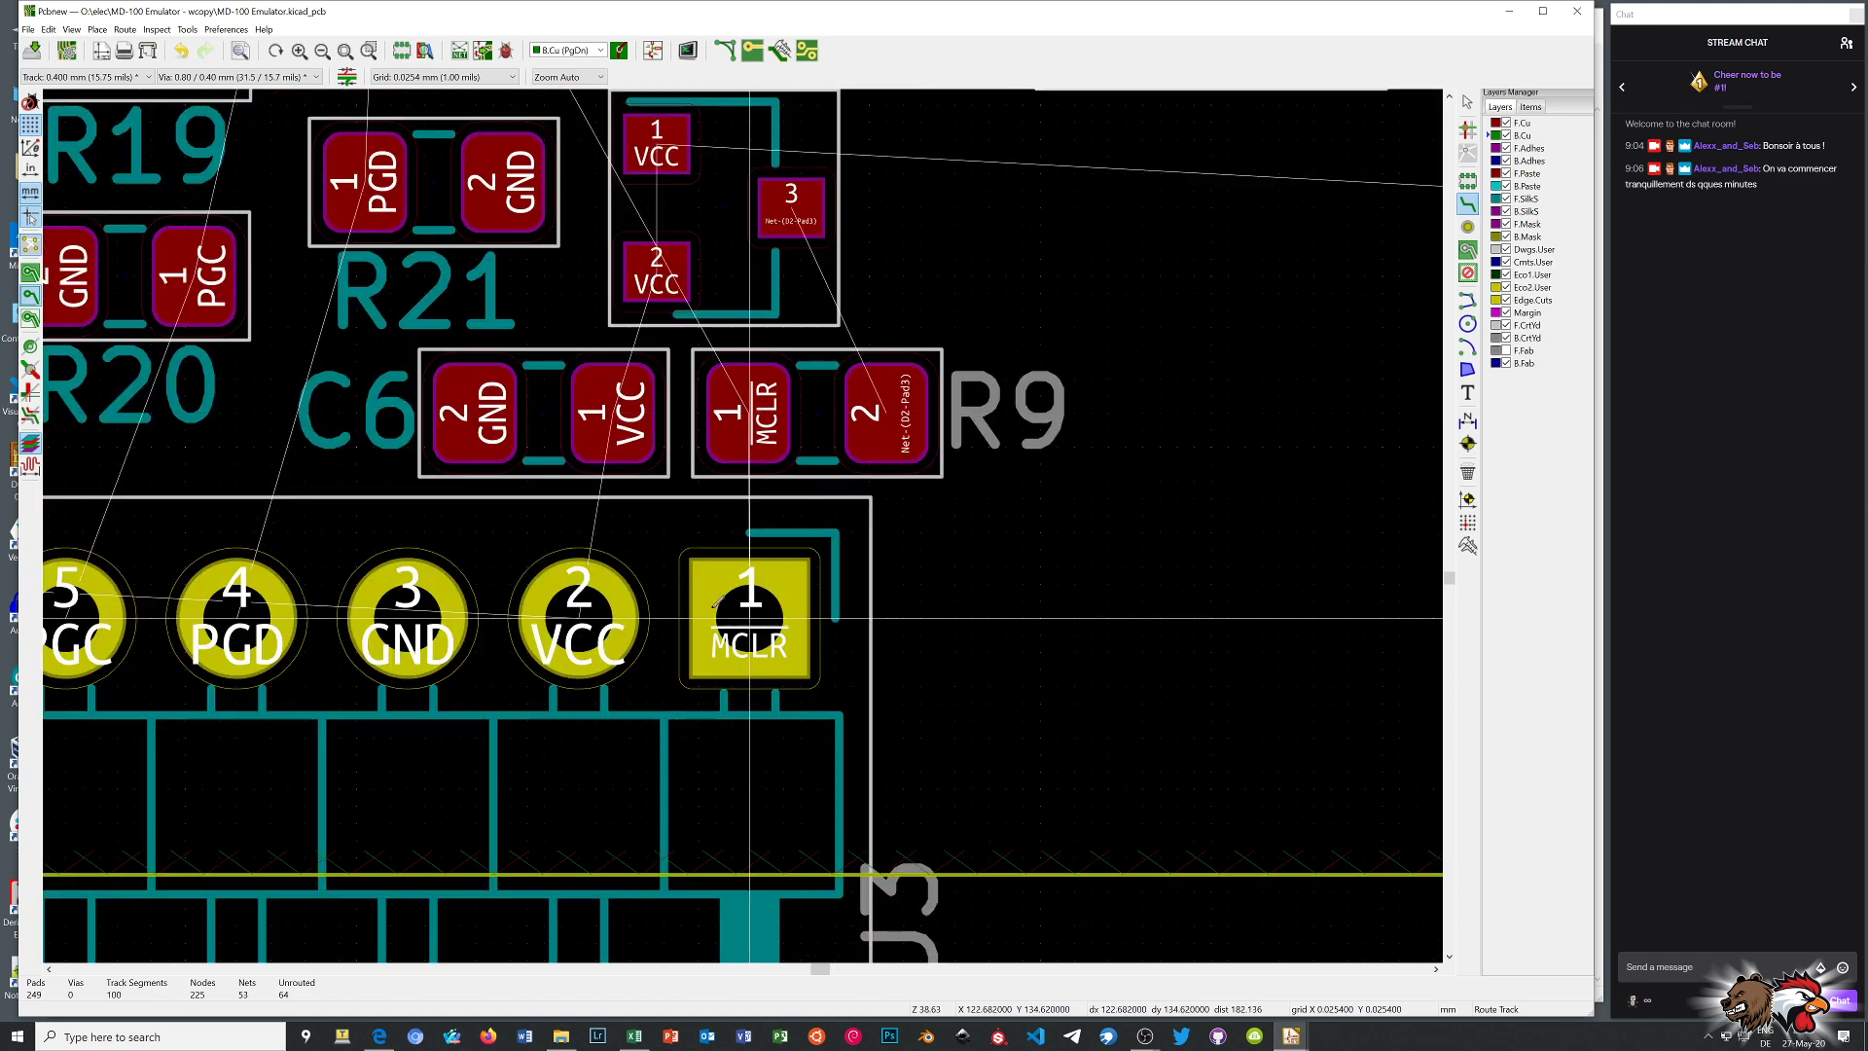
pyautogui.click(760, 429)
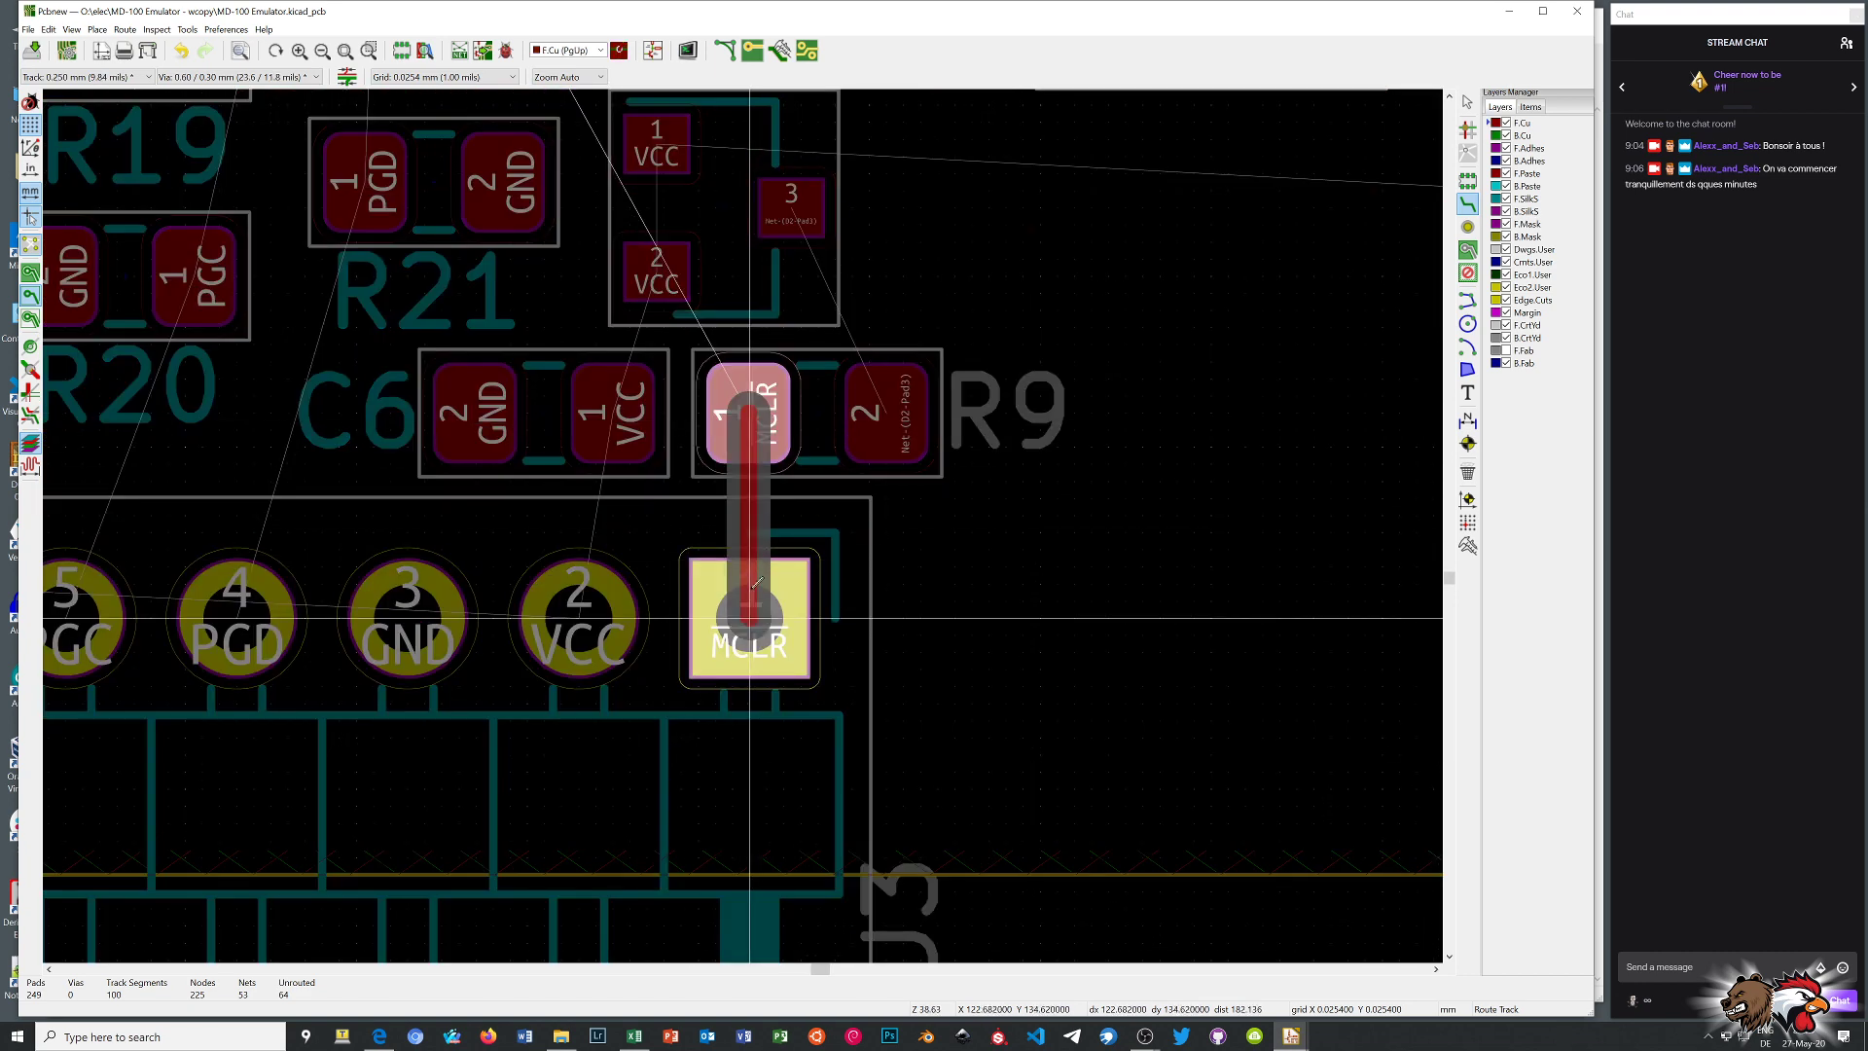
pyautogui.click(757, 601)
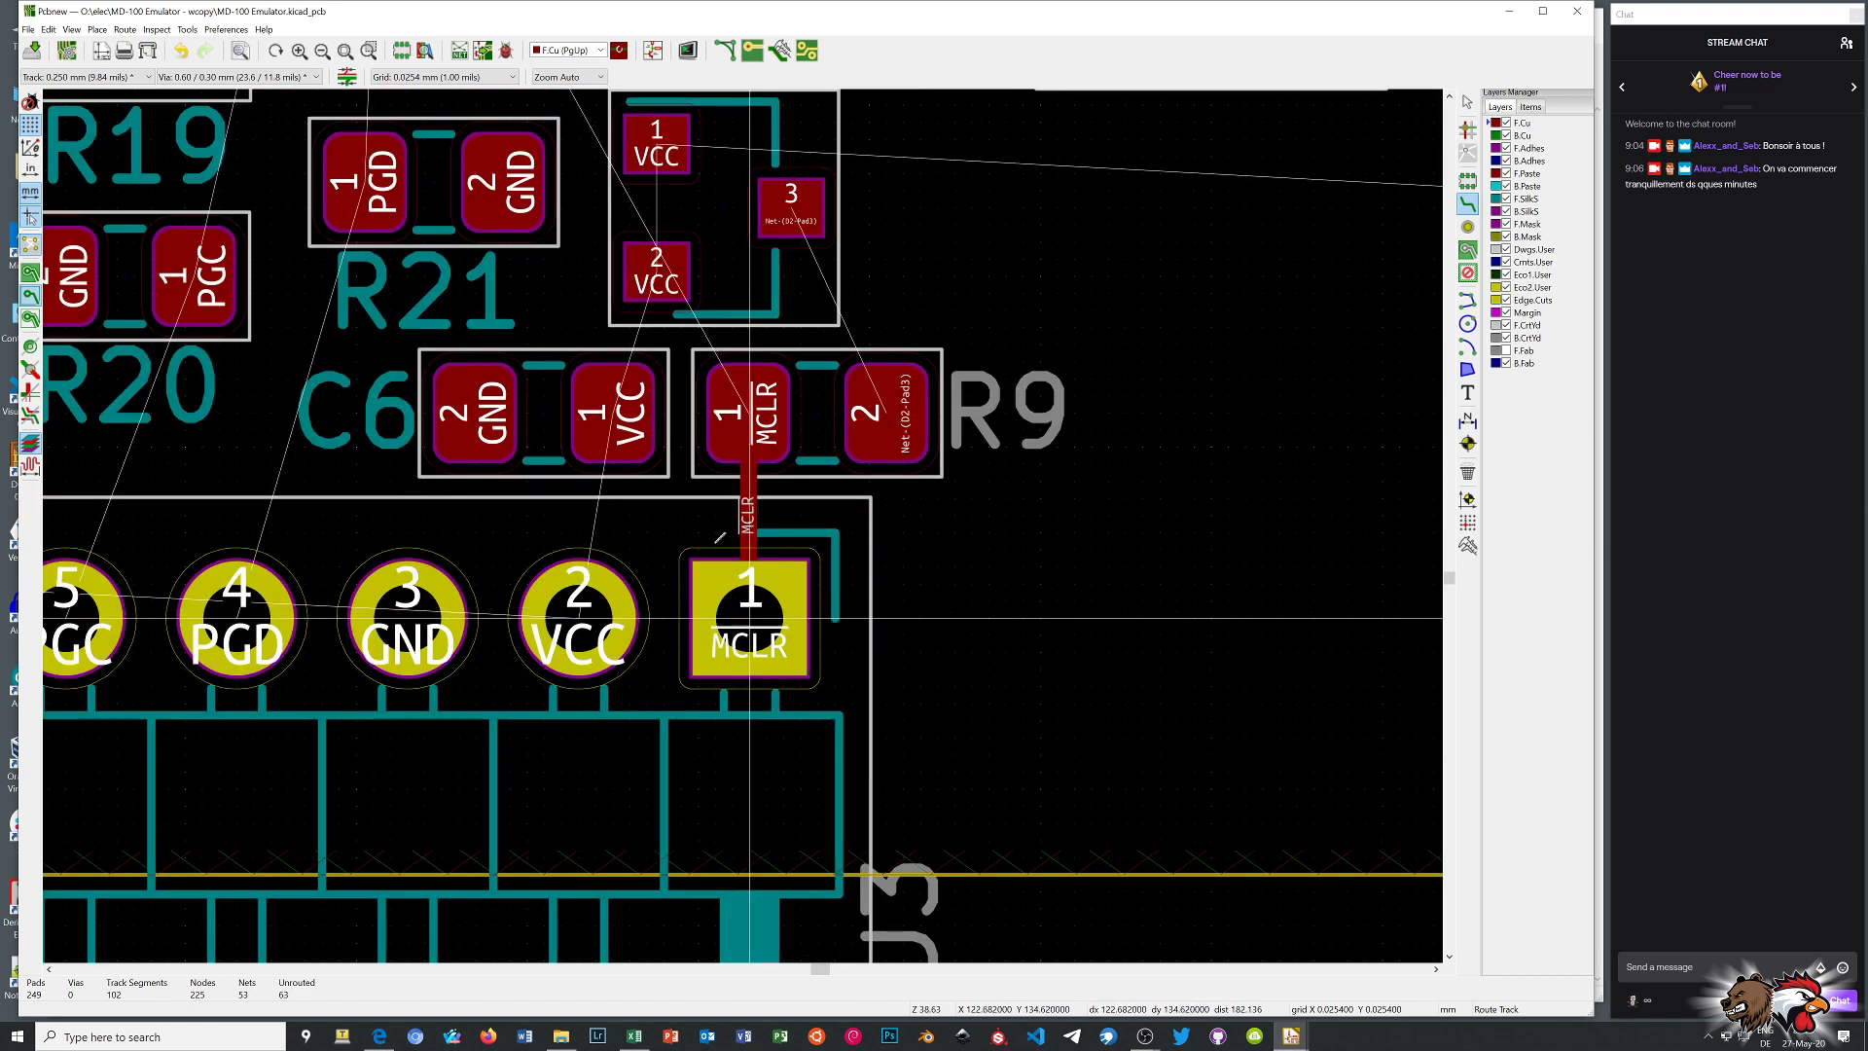
pyautogui.click(611, 413)
pyautogui.click(578, 615)
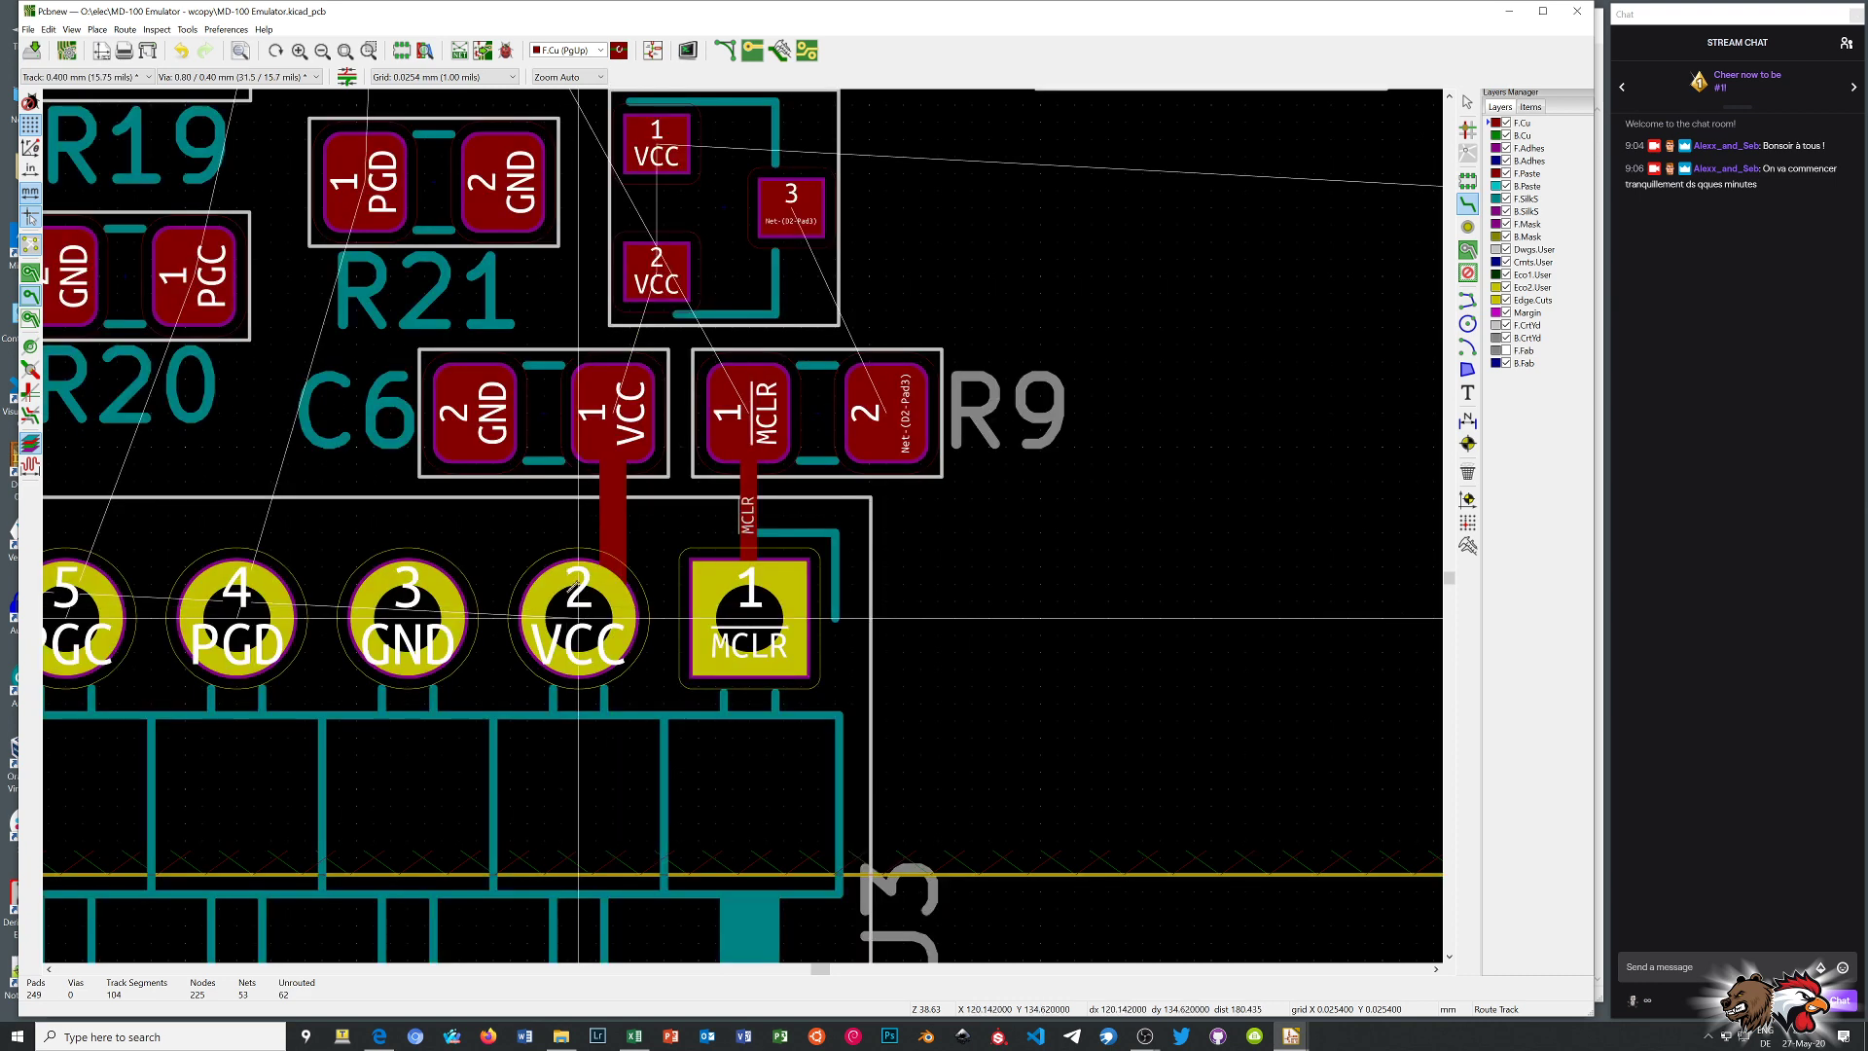
# Route the VCC track from D2 pad 1 through D2 pad 2 to pad 1 of capacitor C6
pyautogui.scroll(-2, 578, 618)
pyautogui.scroll(-1, 742, 531)
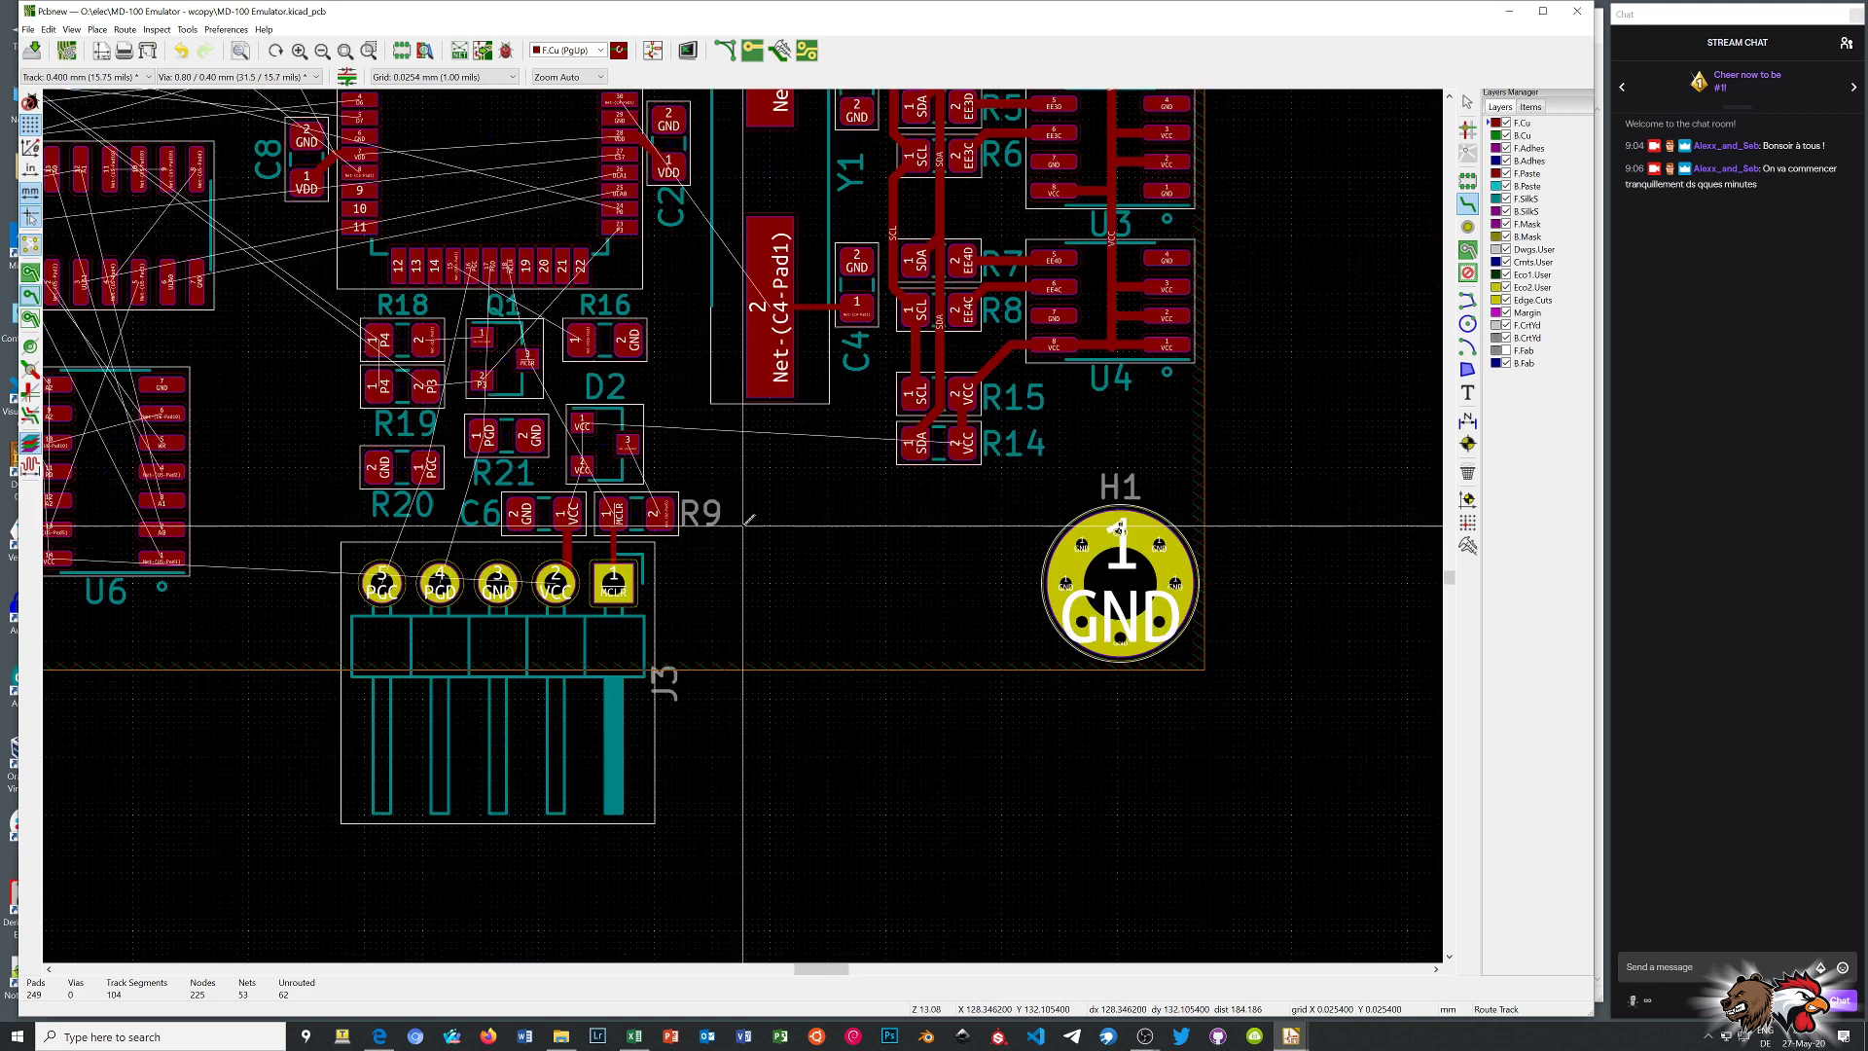
pyautogui.scroll(3, 742, 531)
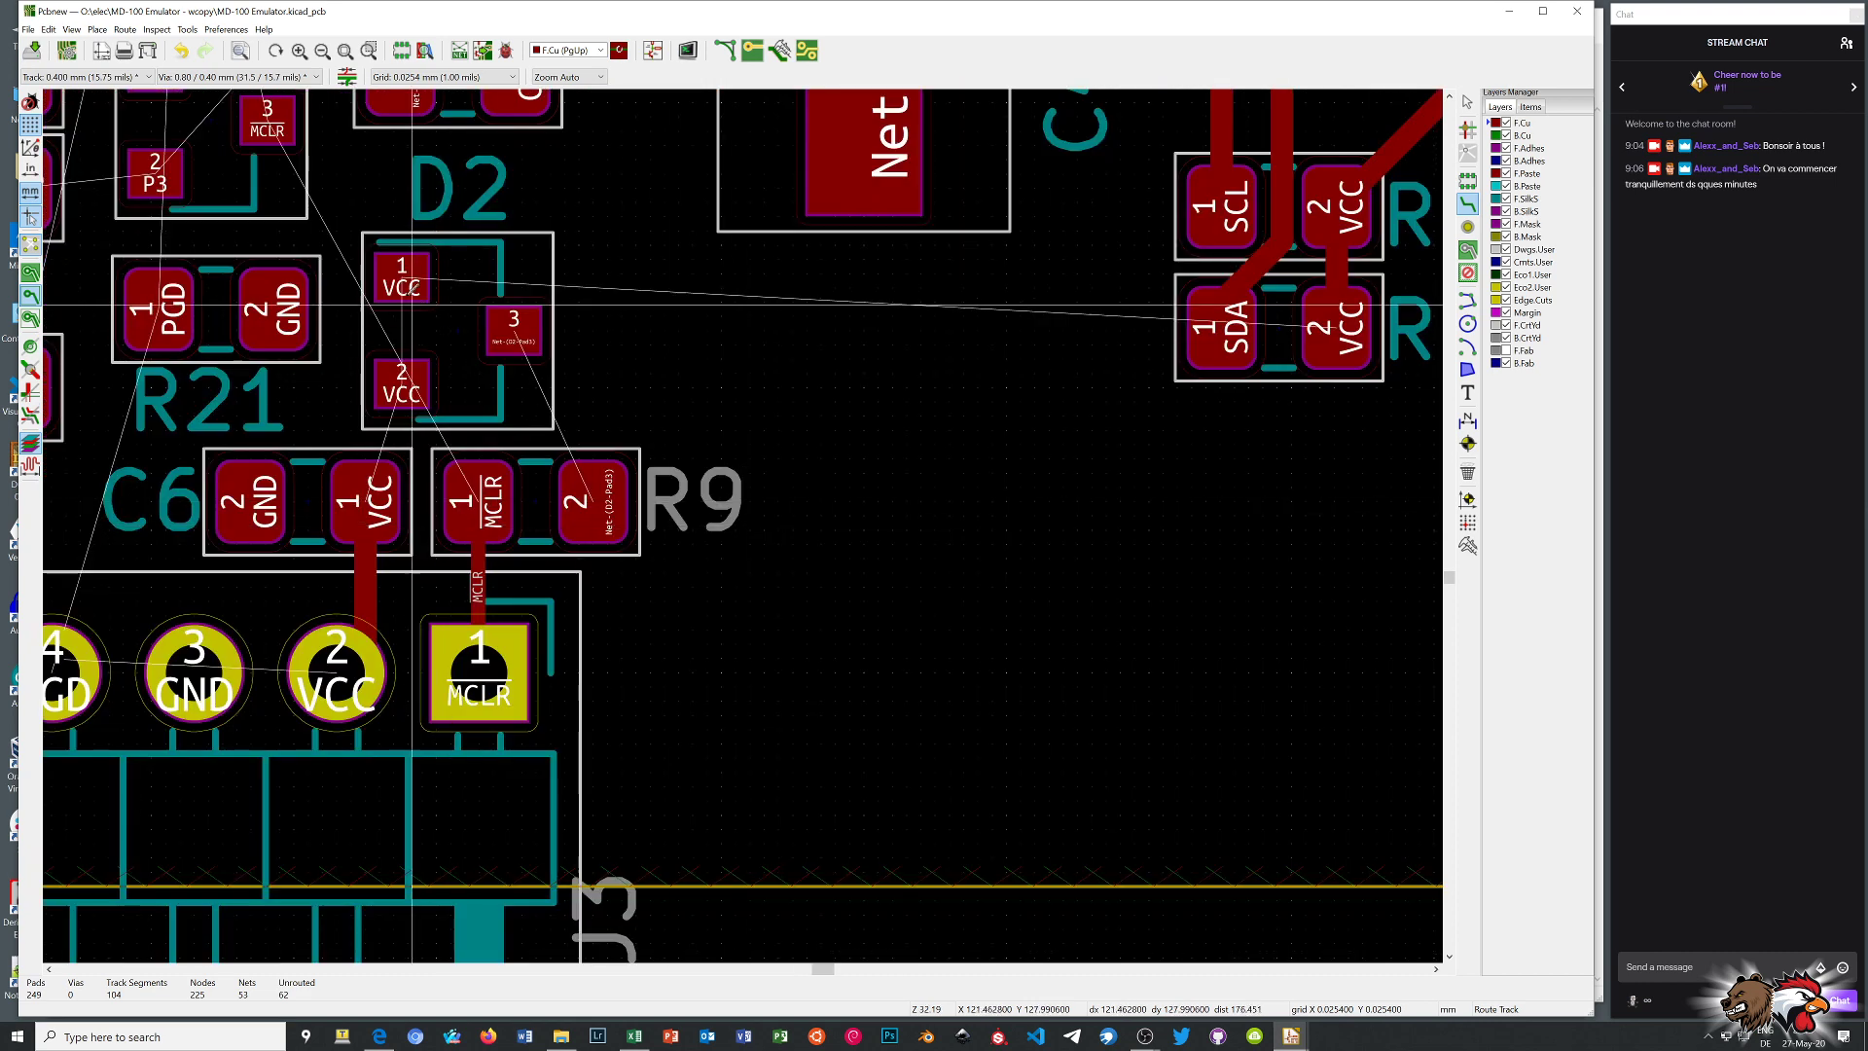
pyautogui.click(401, 277)
pyautogui.click(401, 382)
pyautogui.click(400, 382)
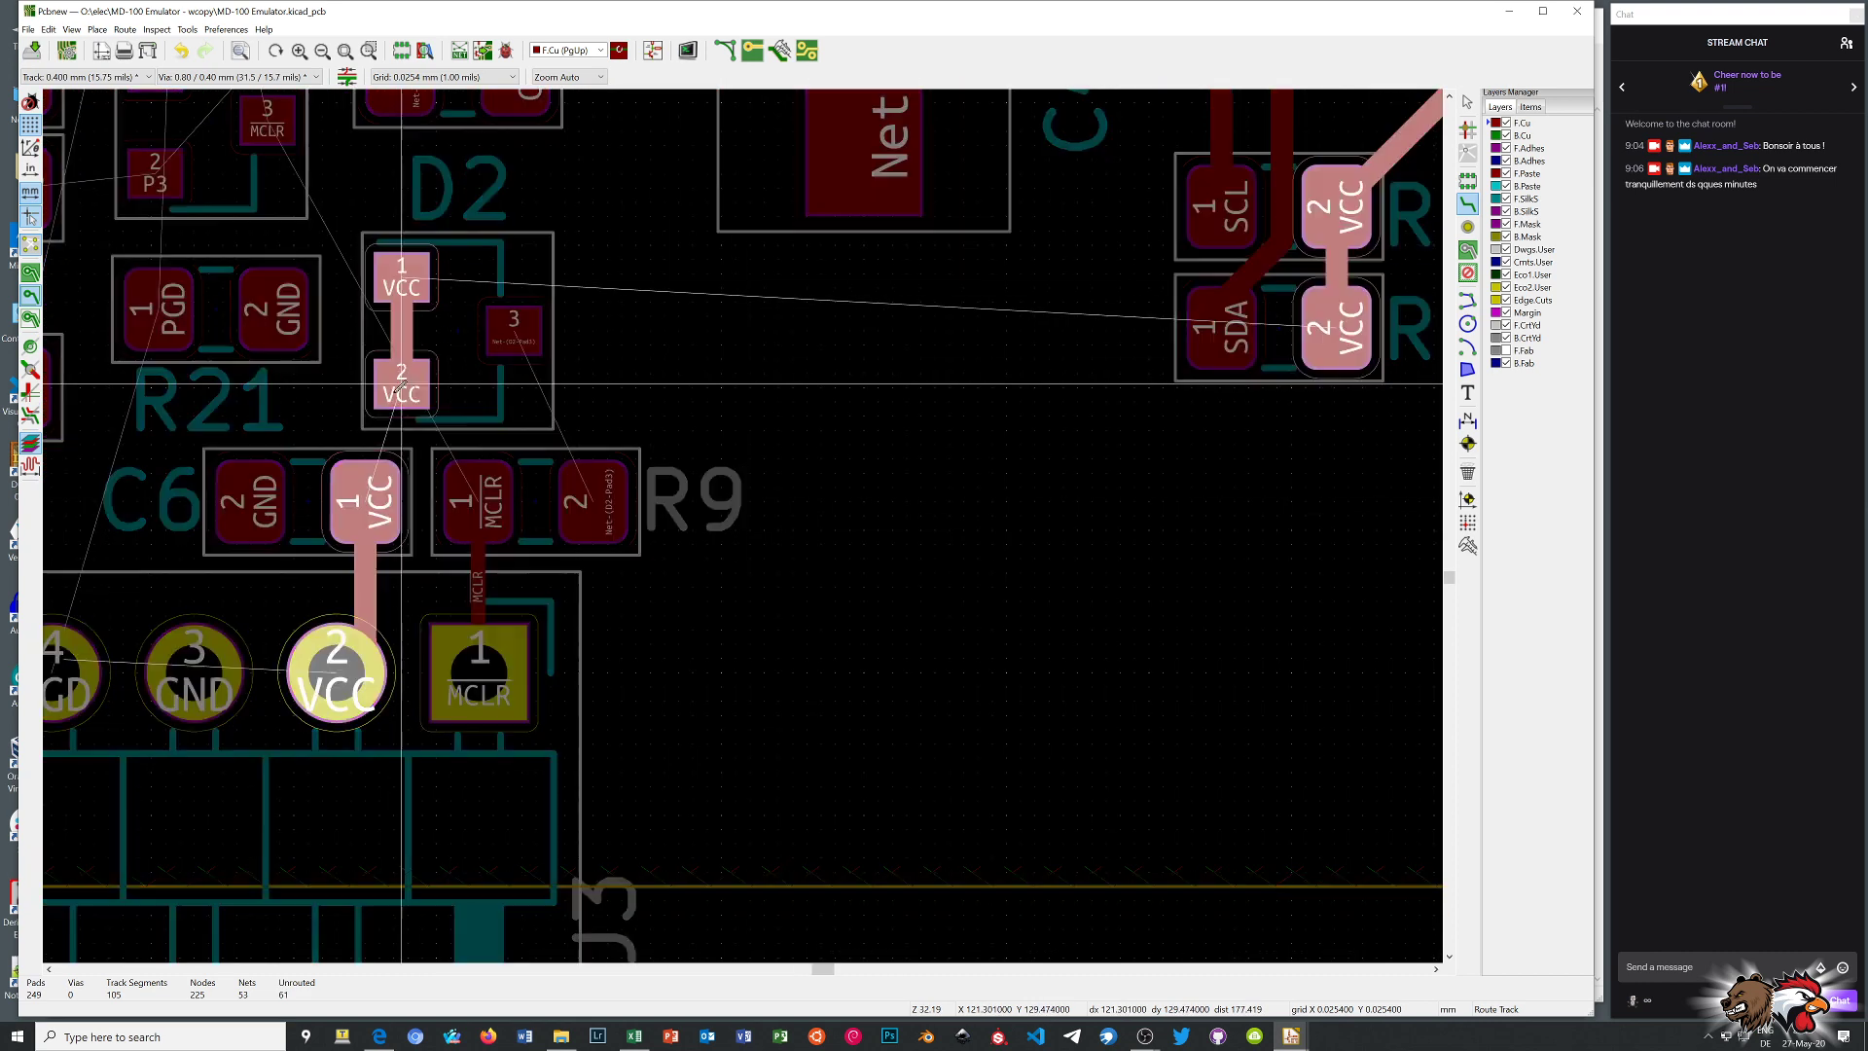
pyautogui.press('Escape')
pyautogui.click(401, 381)
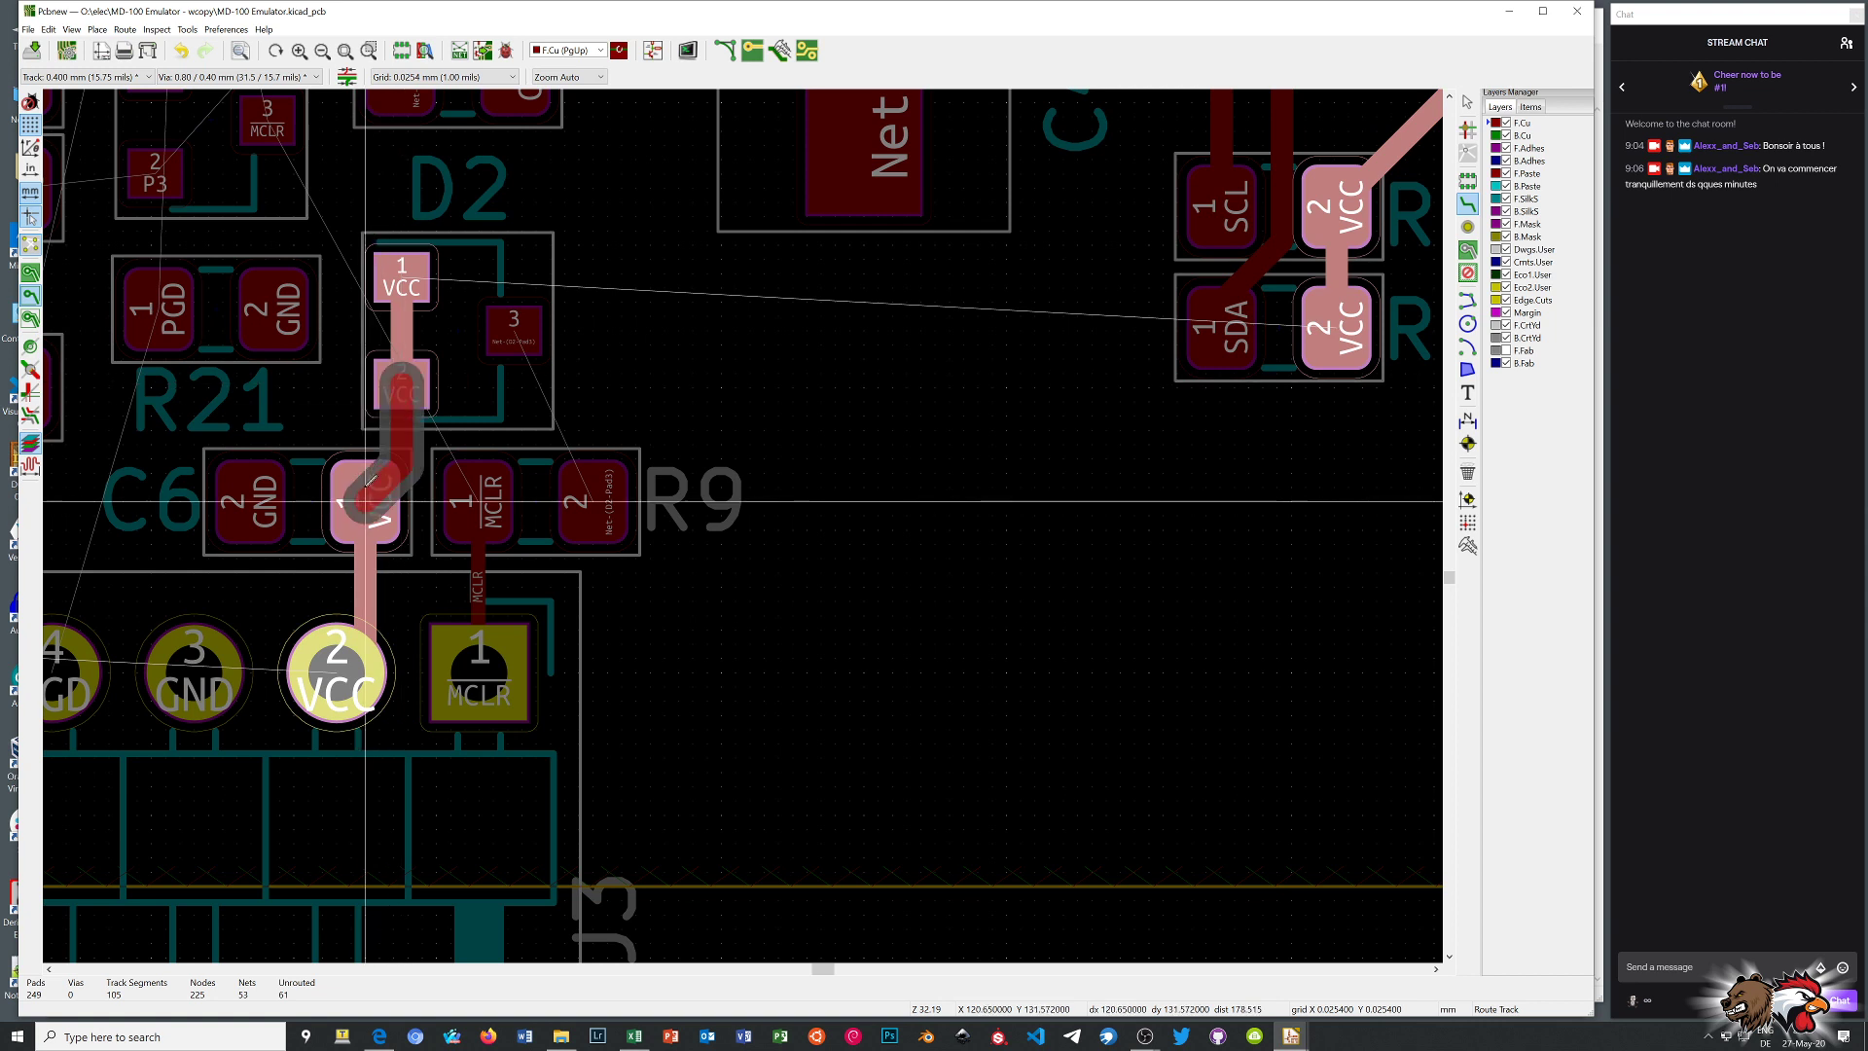
pyautogui.click(370, 479)
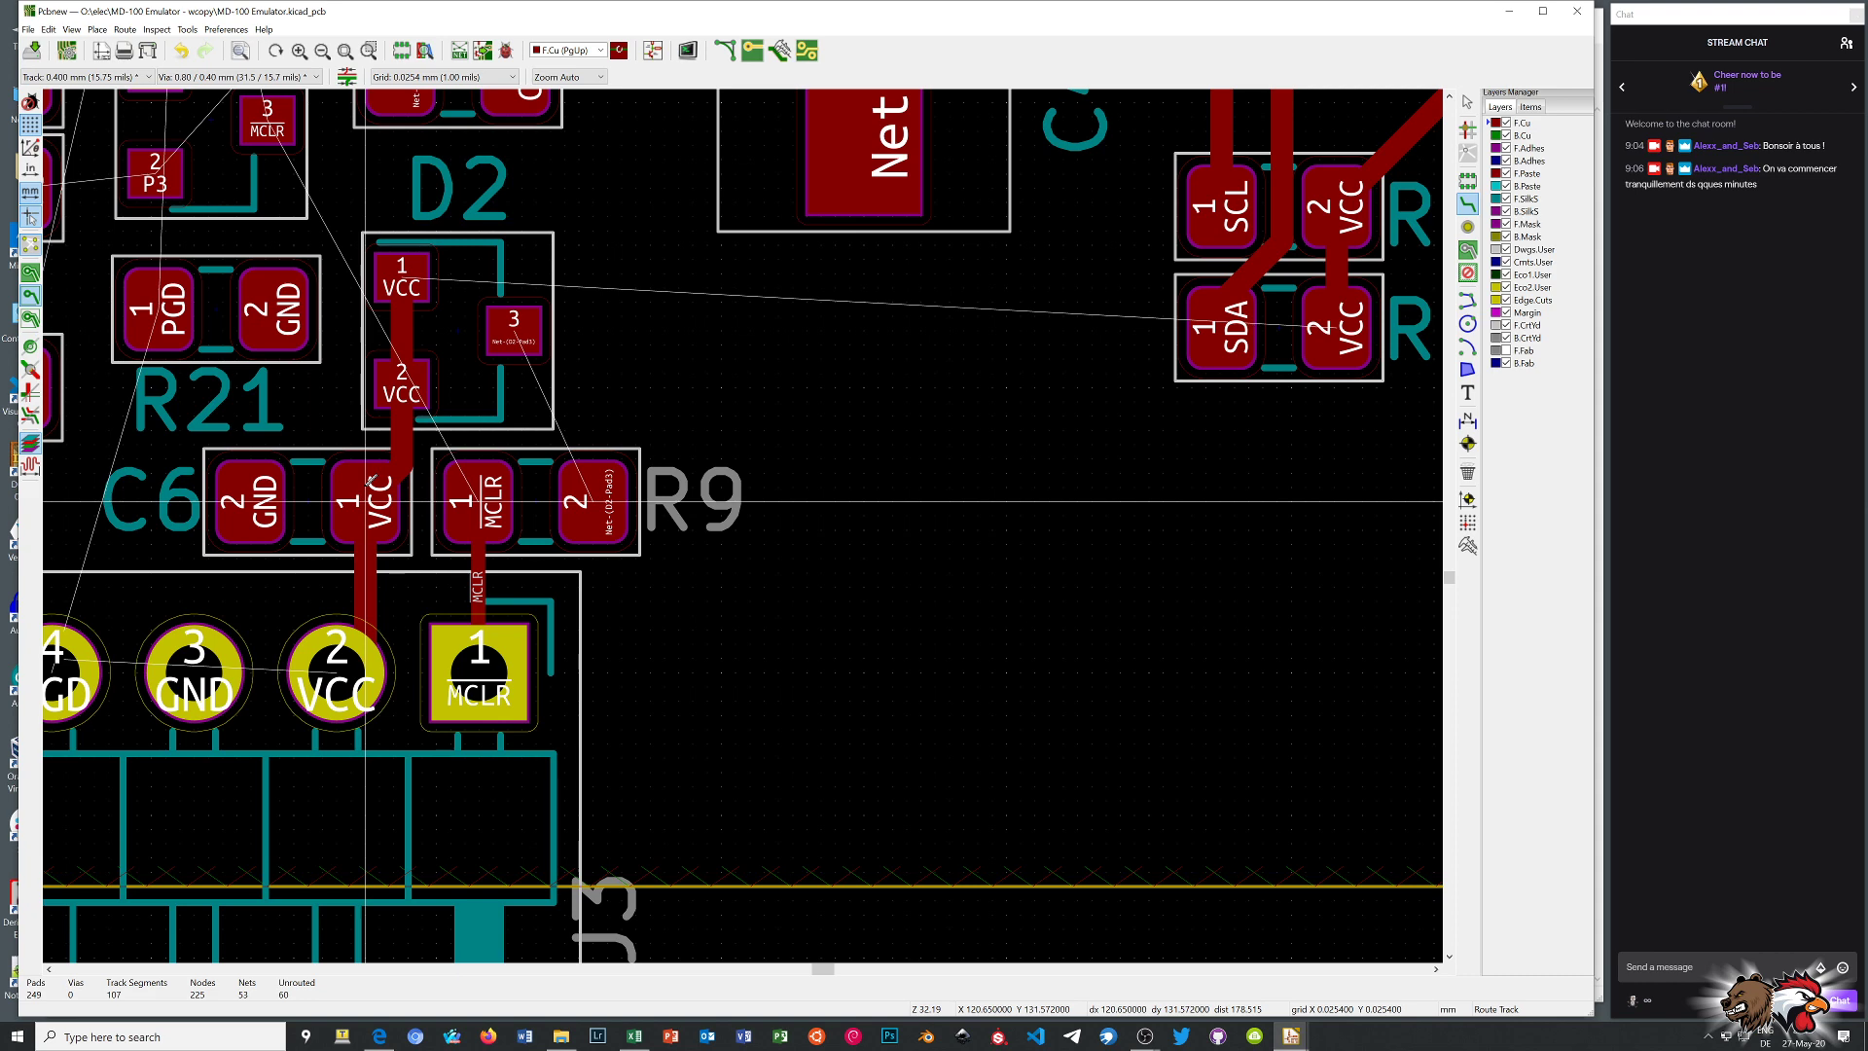
# Route R9 pad 2 to D2 pad 3, join the P4 pads of R18 and R19, and leave track routing
pyautogui.click(590, 428)
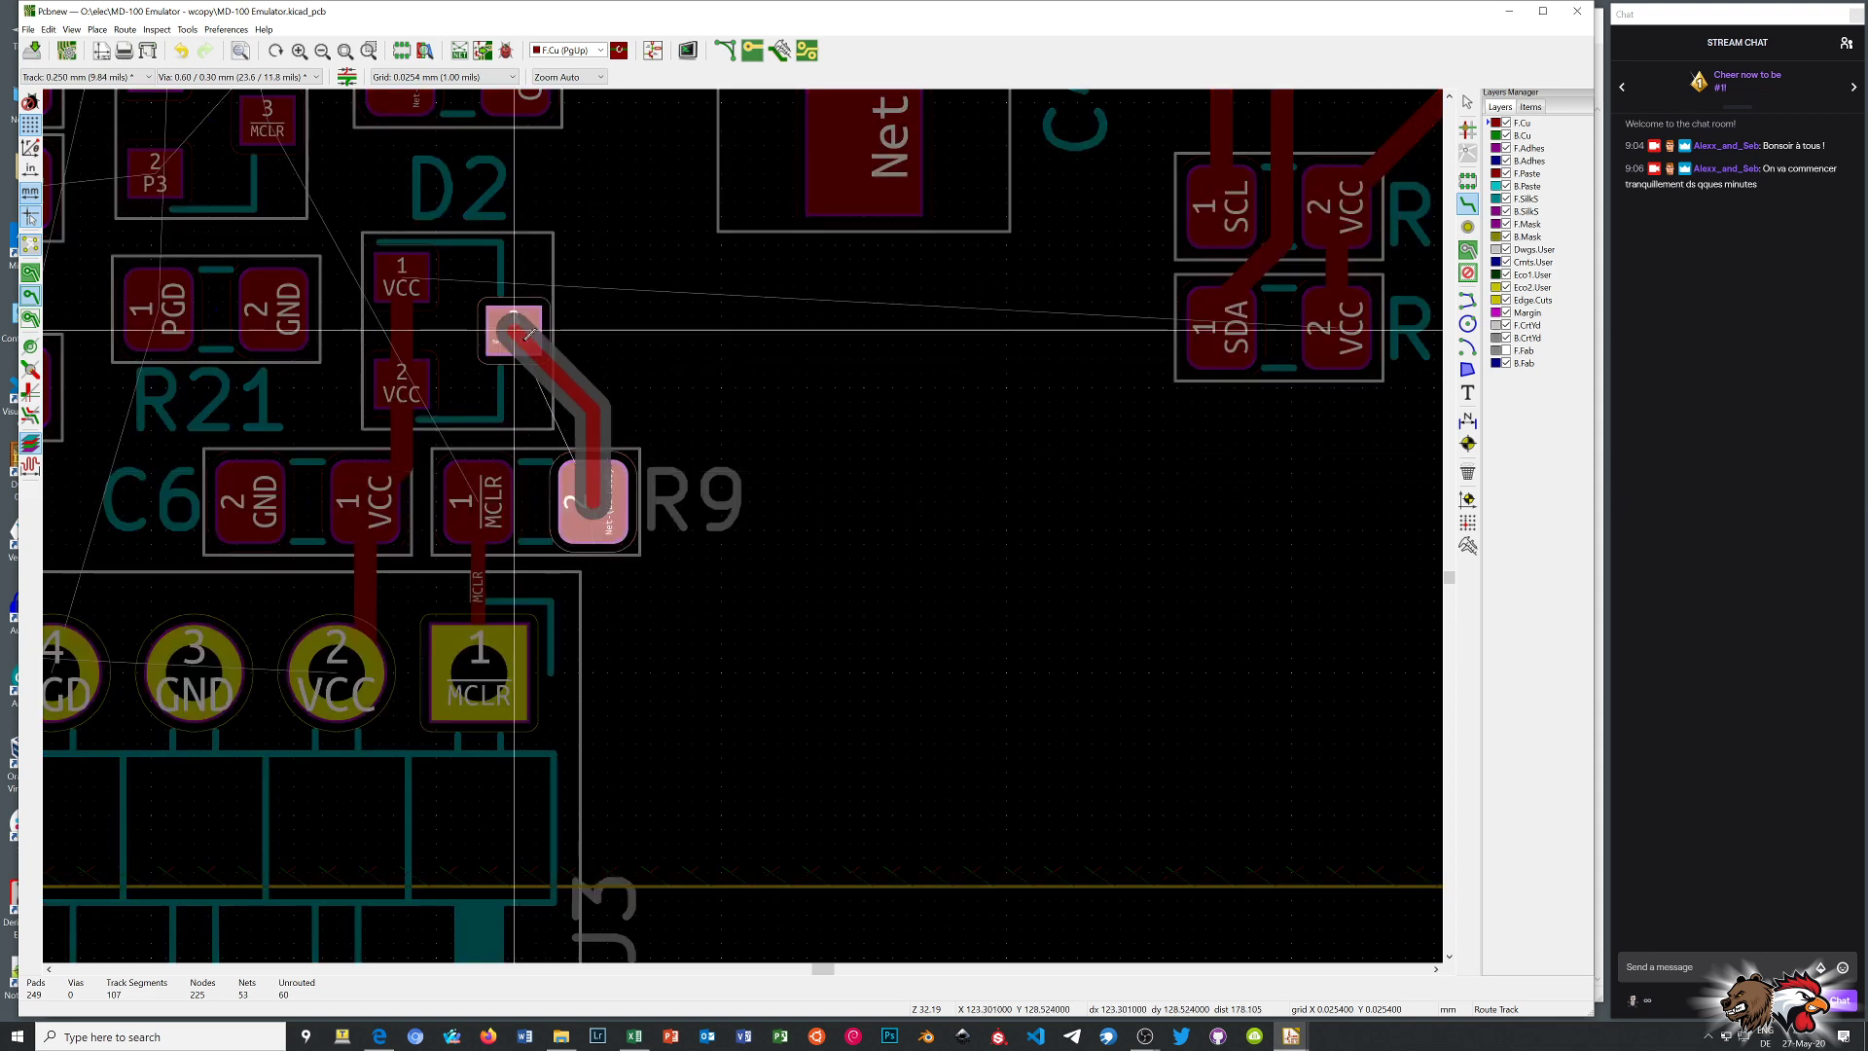
pyautogui.click(514, 326)
pyautogui.scroll(-4, 749, 519)
pyautogui.scroll(4, 743, 526)
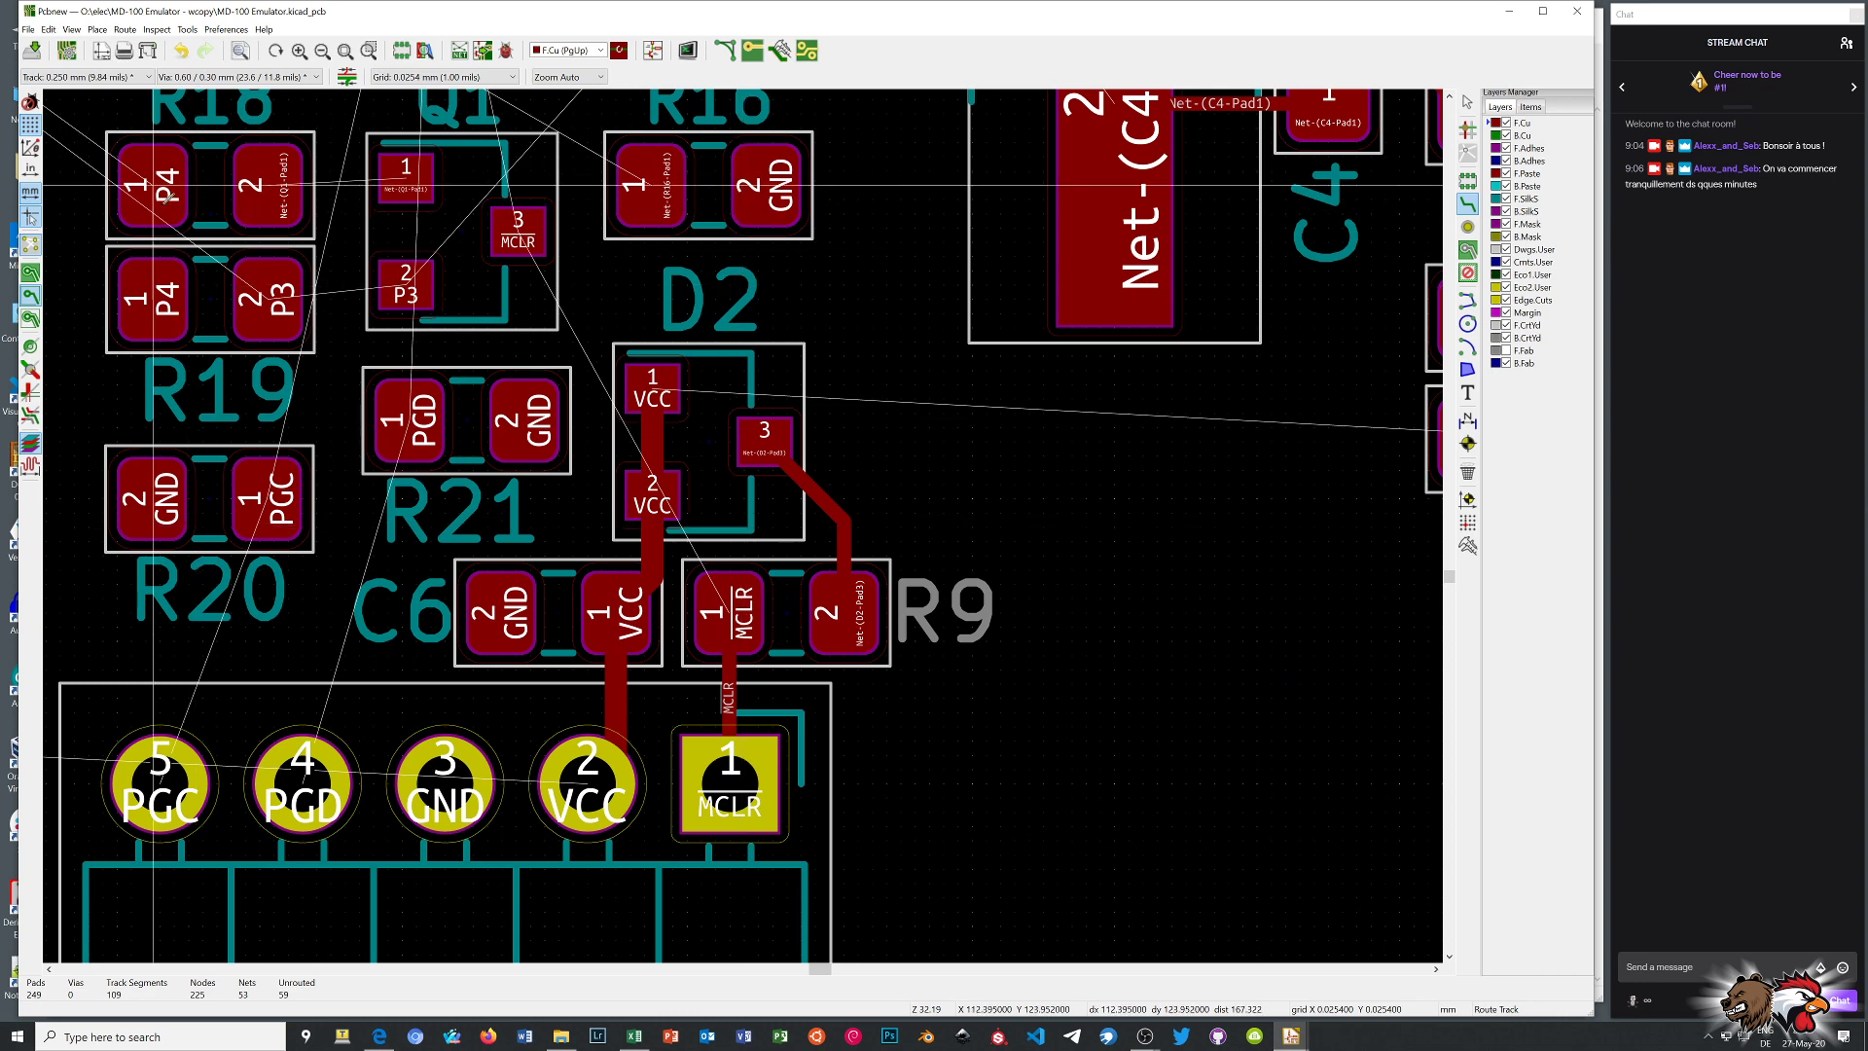
pyautogui.click(164, 195)
pyautogui.click(148, 290)
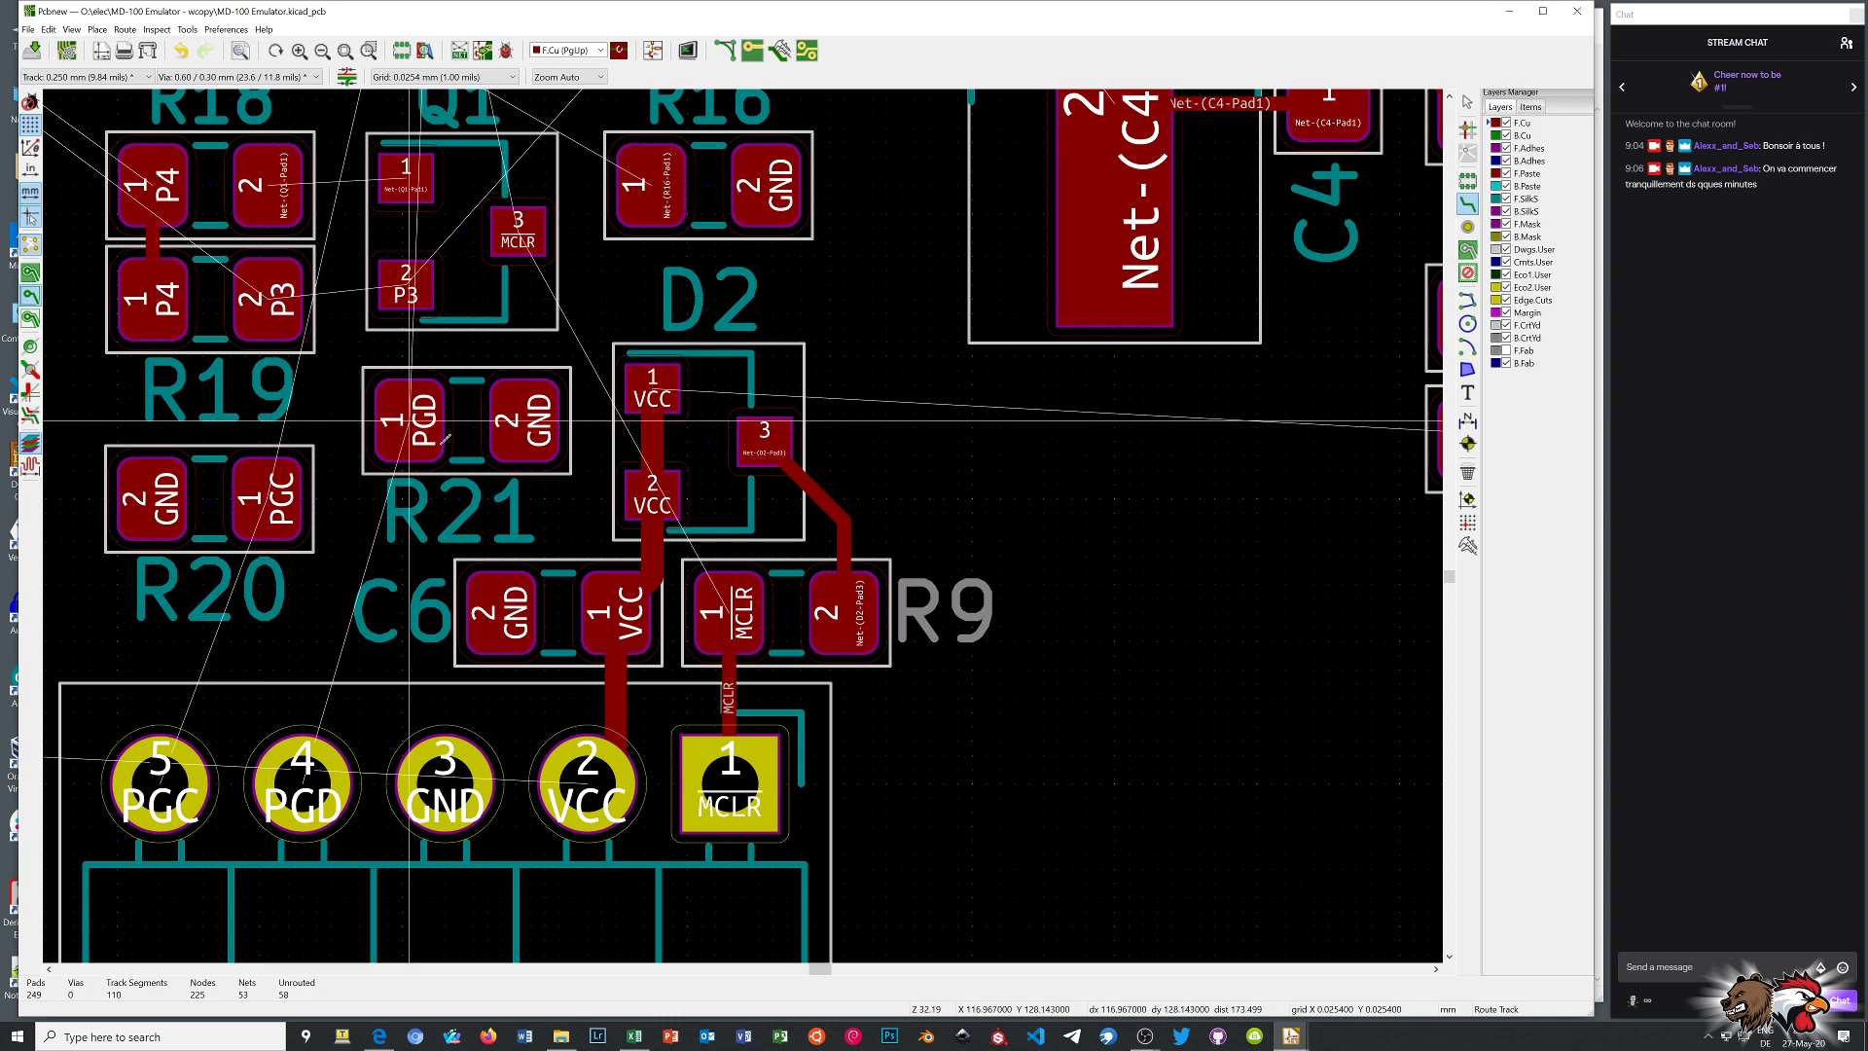
pyautogui.scroll(-1, 267, 299)
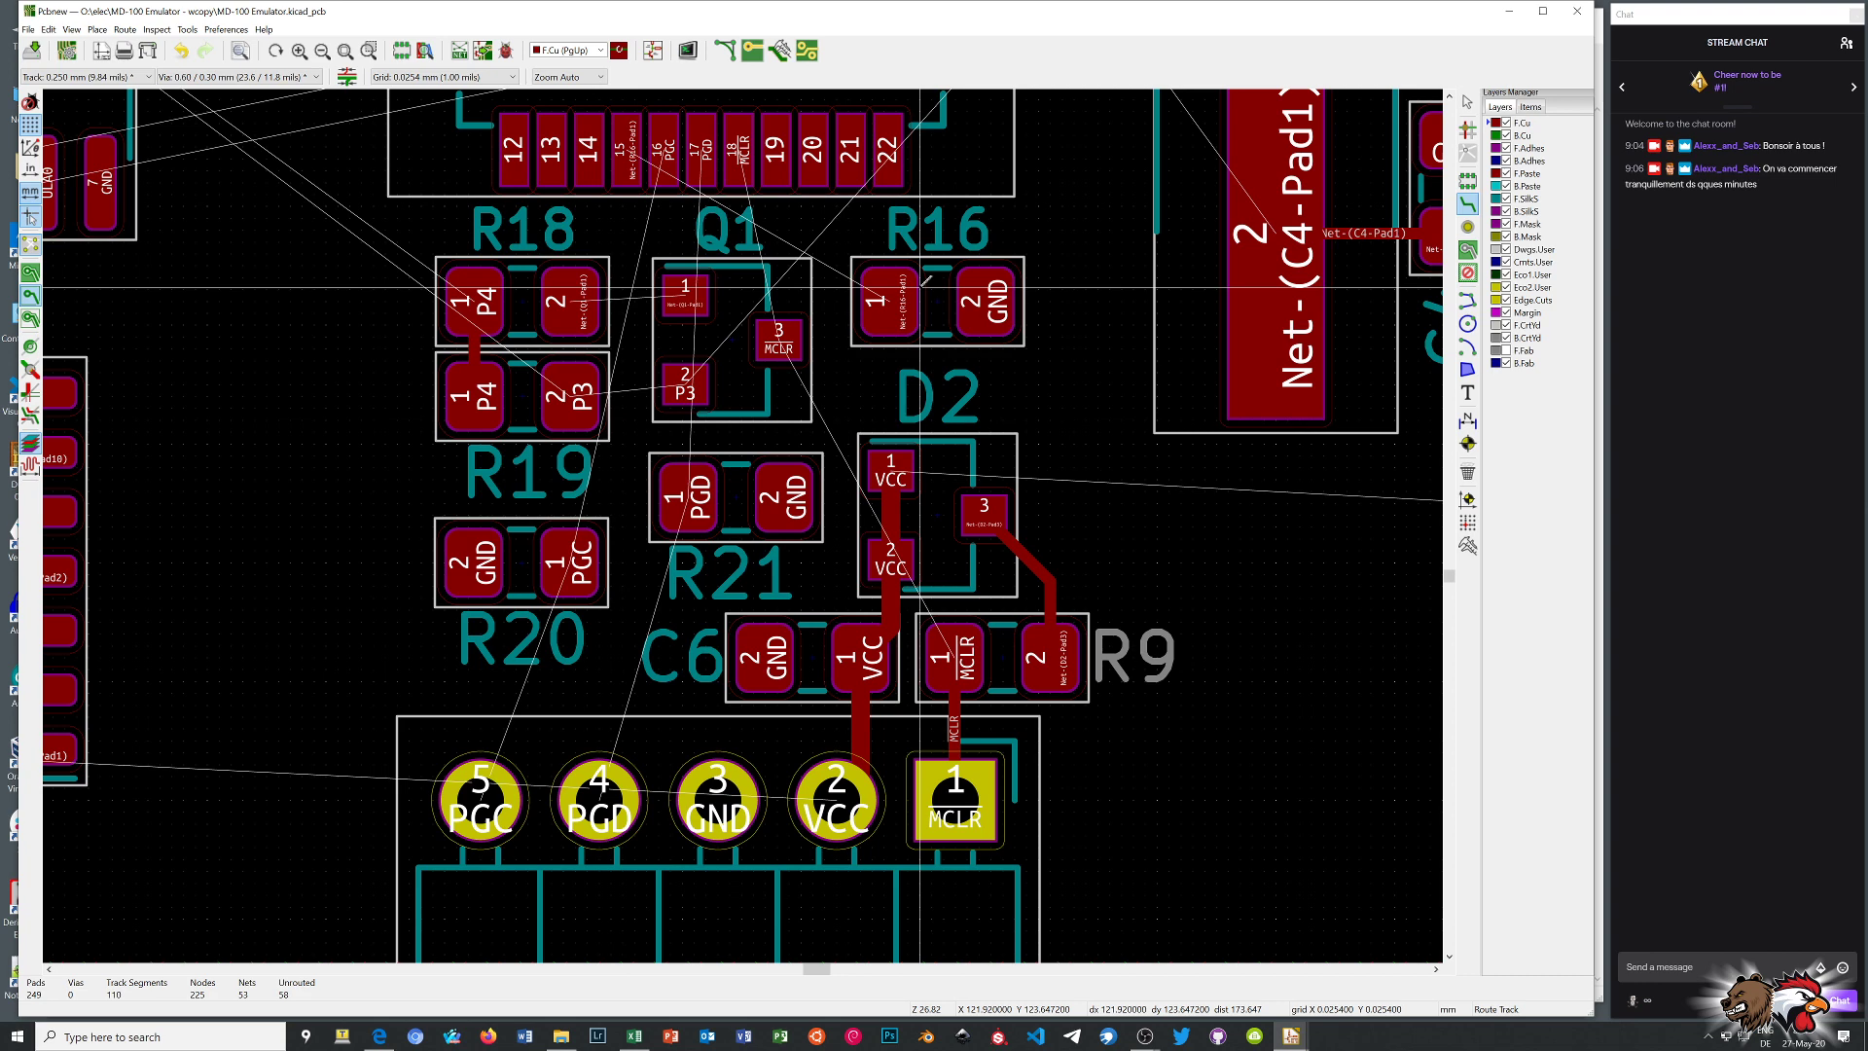
pyautogui.rightClick(278, 196)
pyautogui.click(298, 205)
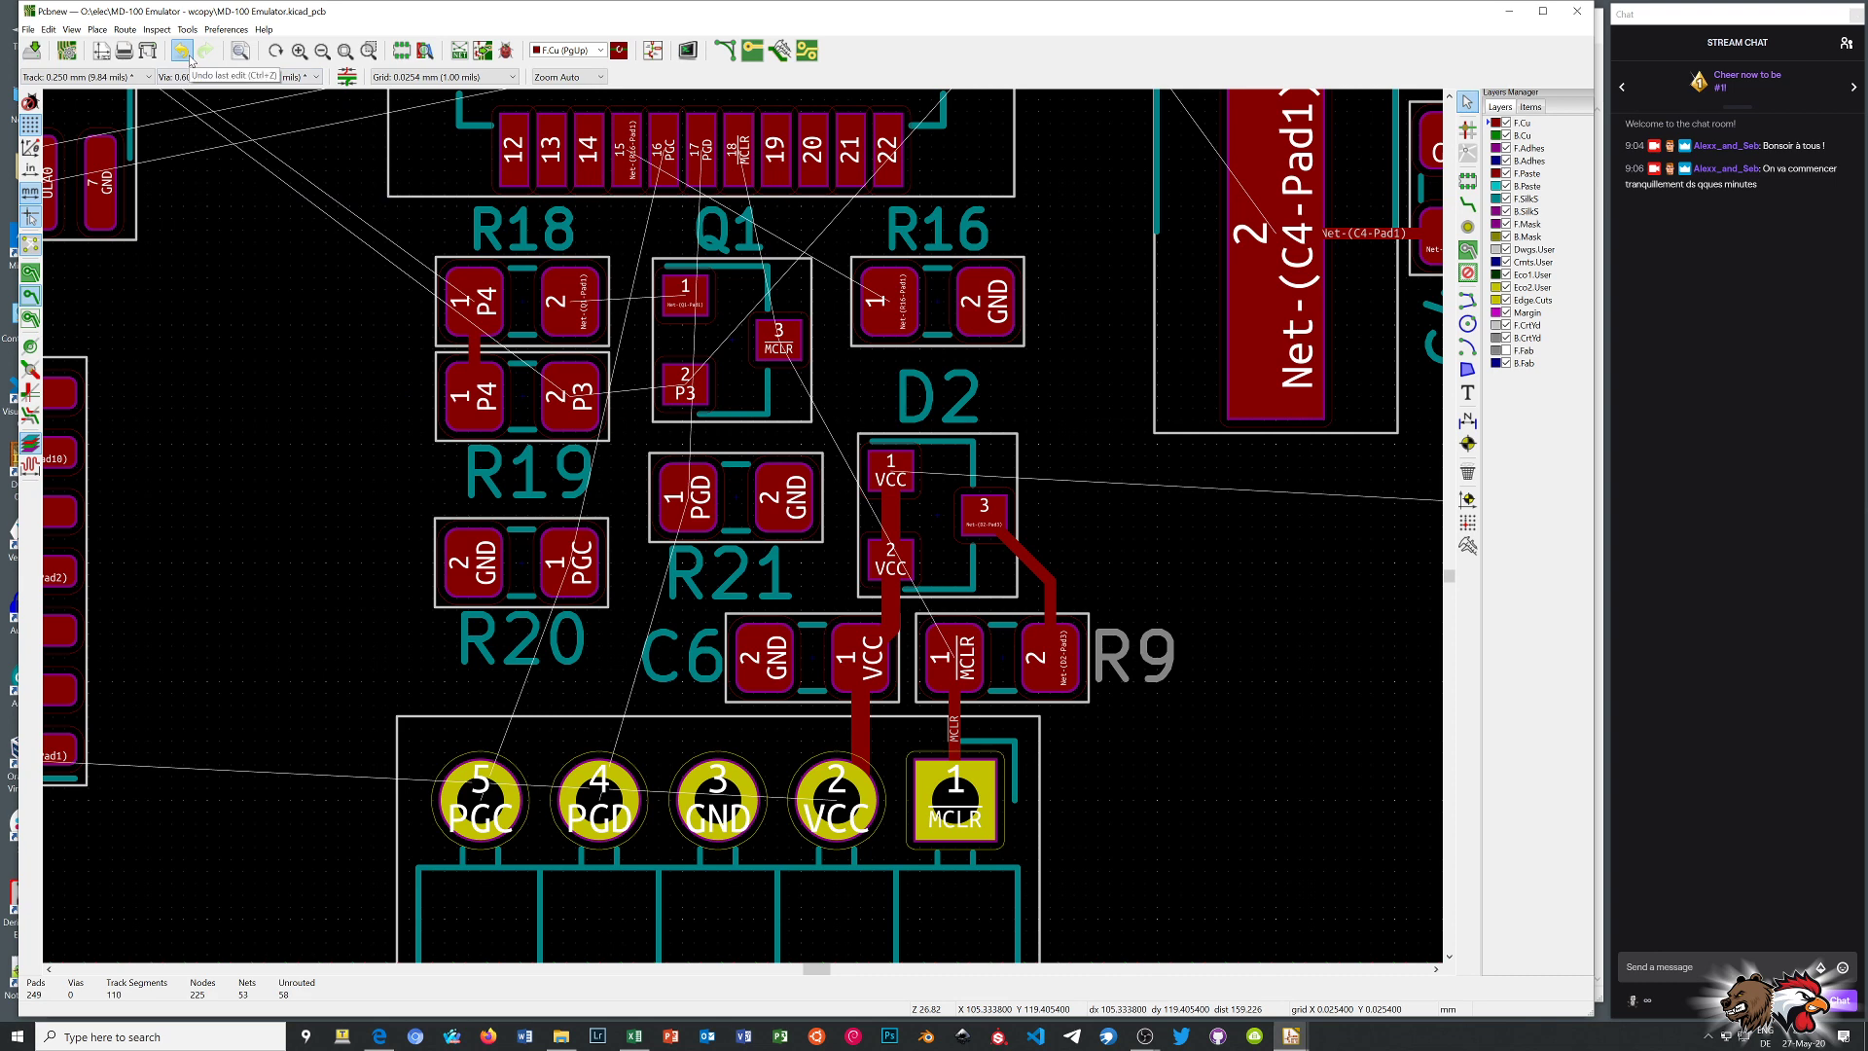
# Save the board and export it as a Specctra DSN file named MD-100 Emulator-wcopy.dsn
pyautogui.click(34, 55)
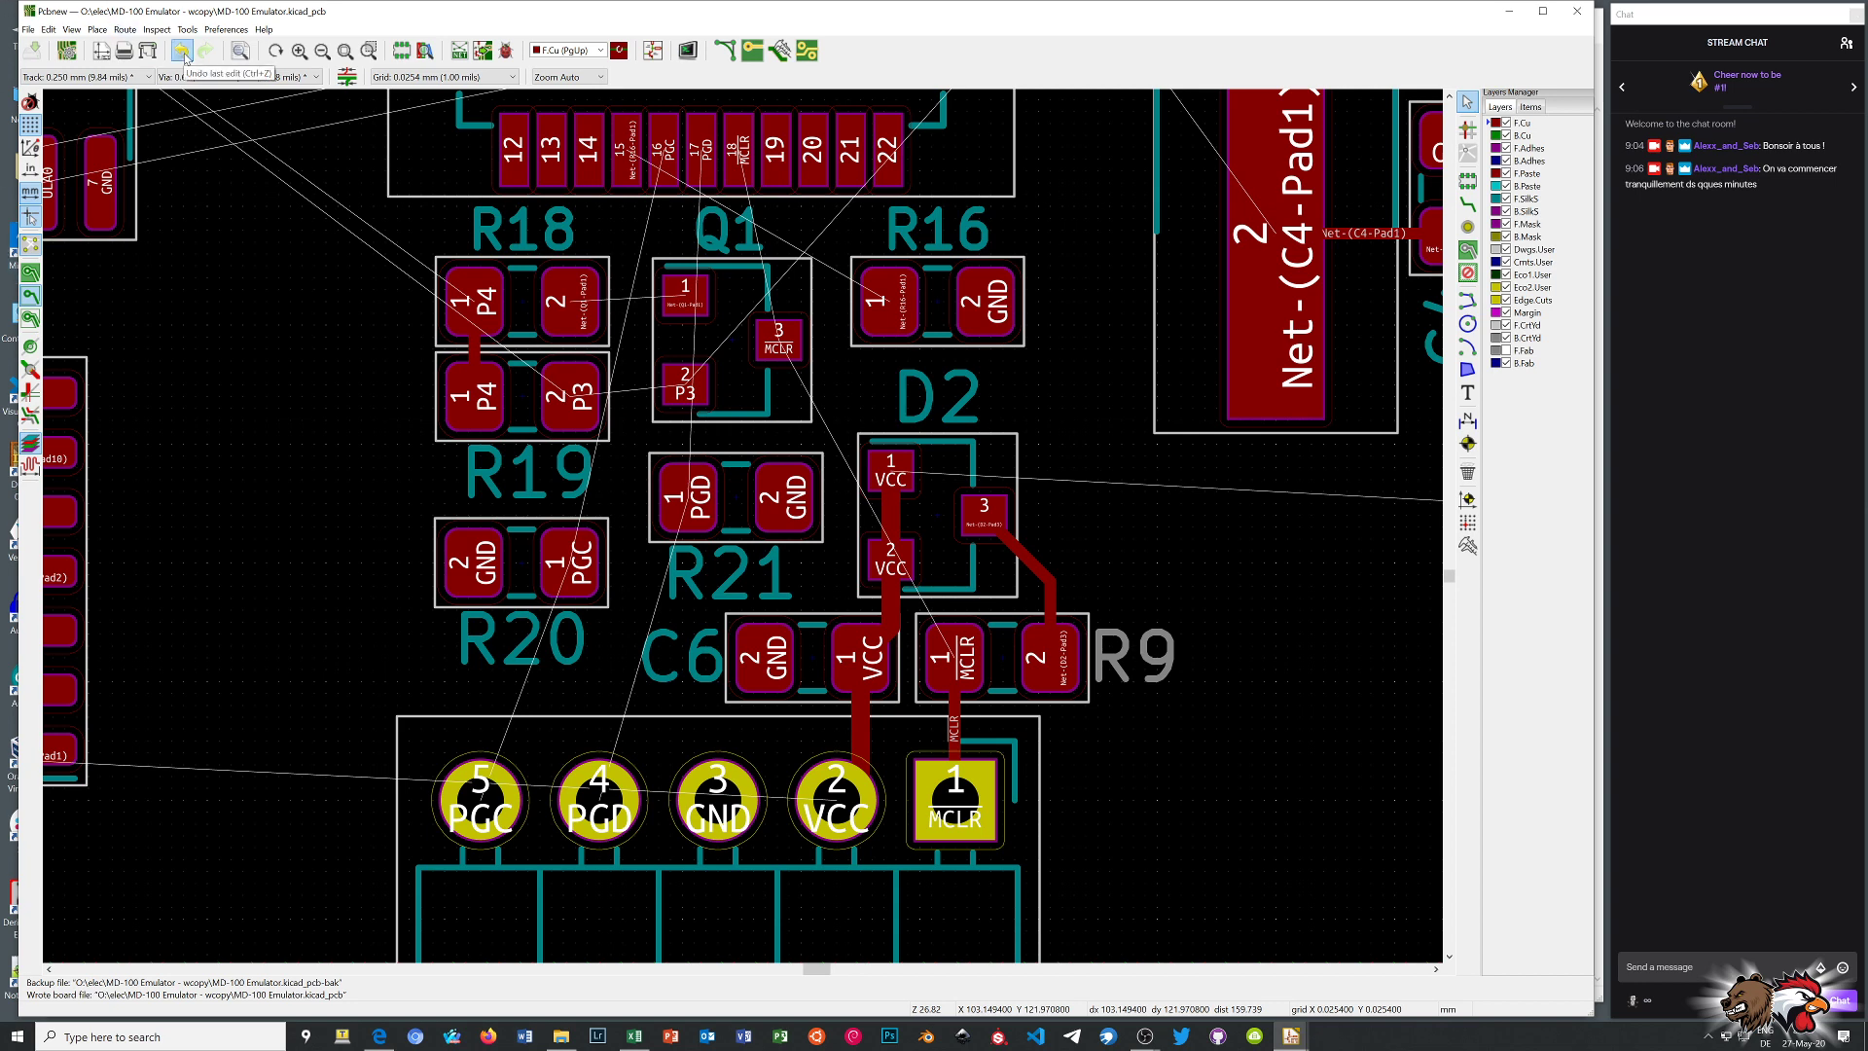
pyautogui.click(30, 29)
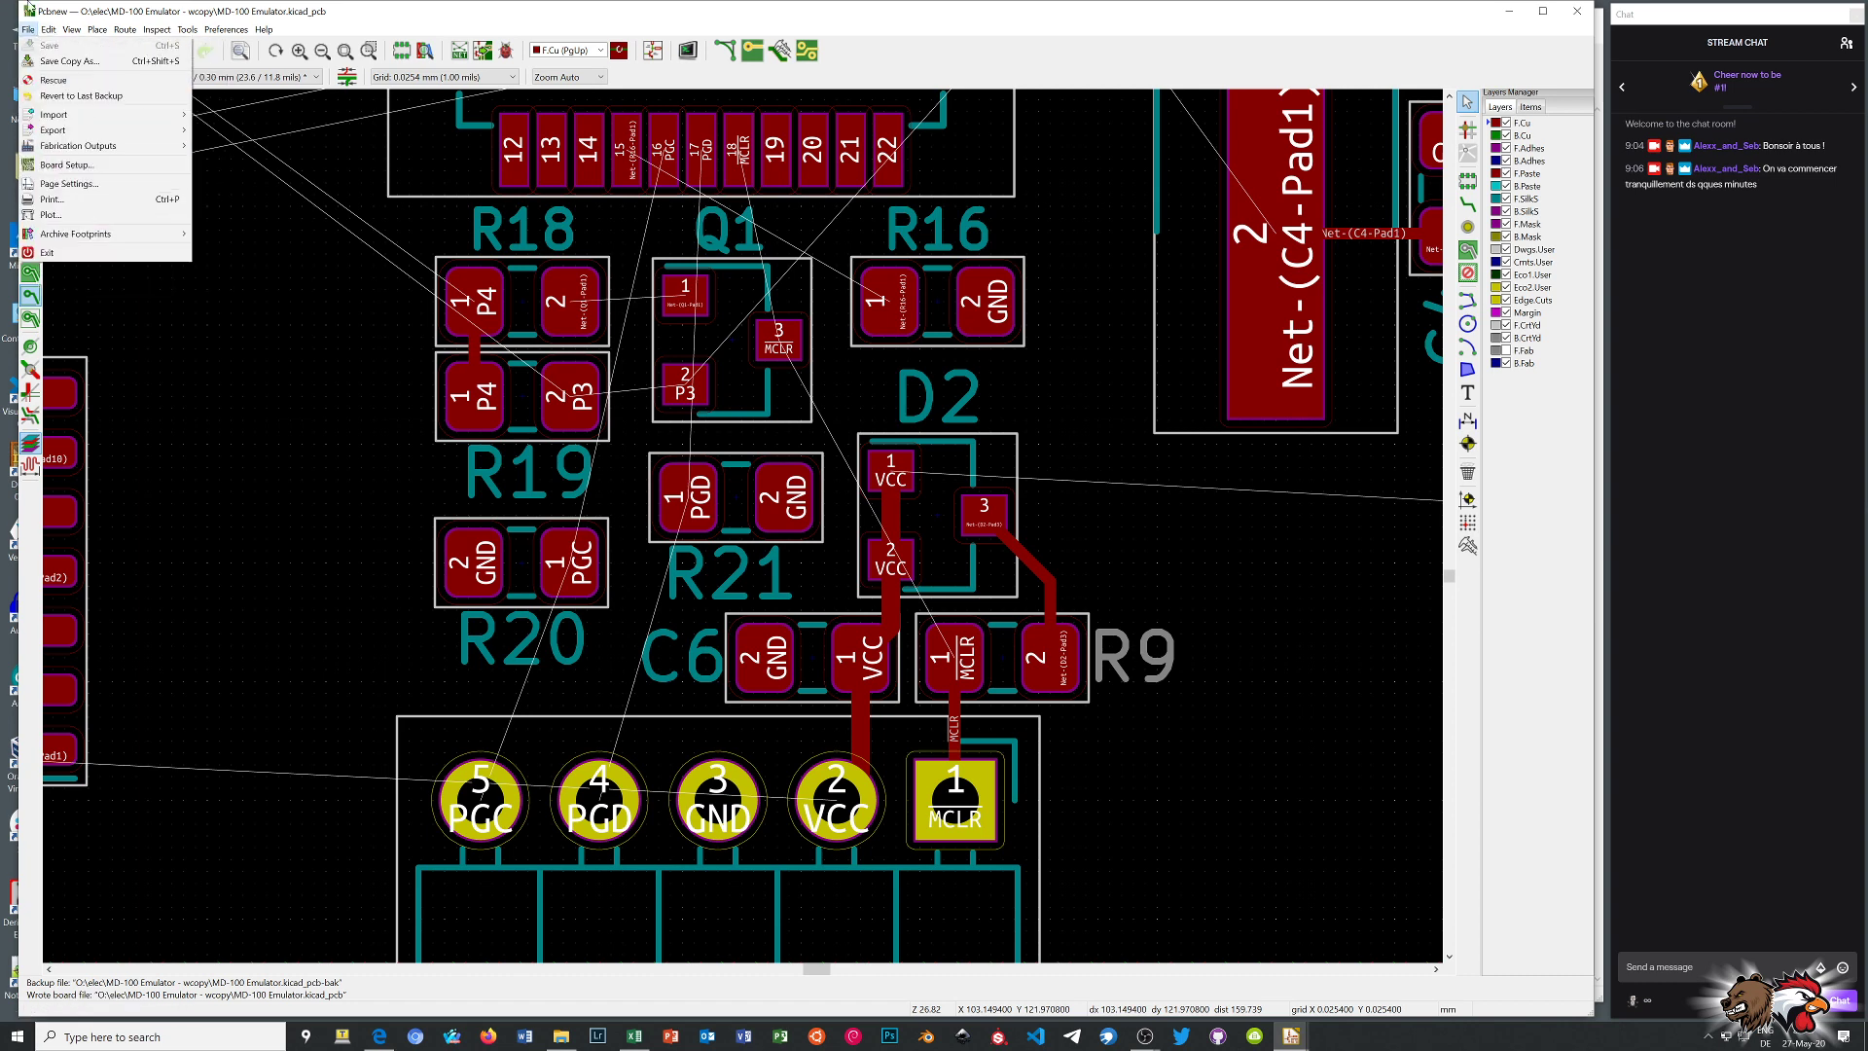
pyautogui.moveTo(78, 137)
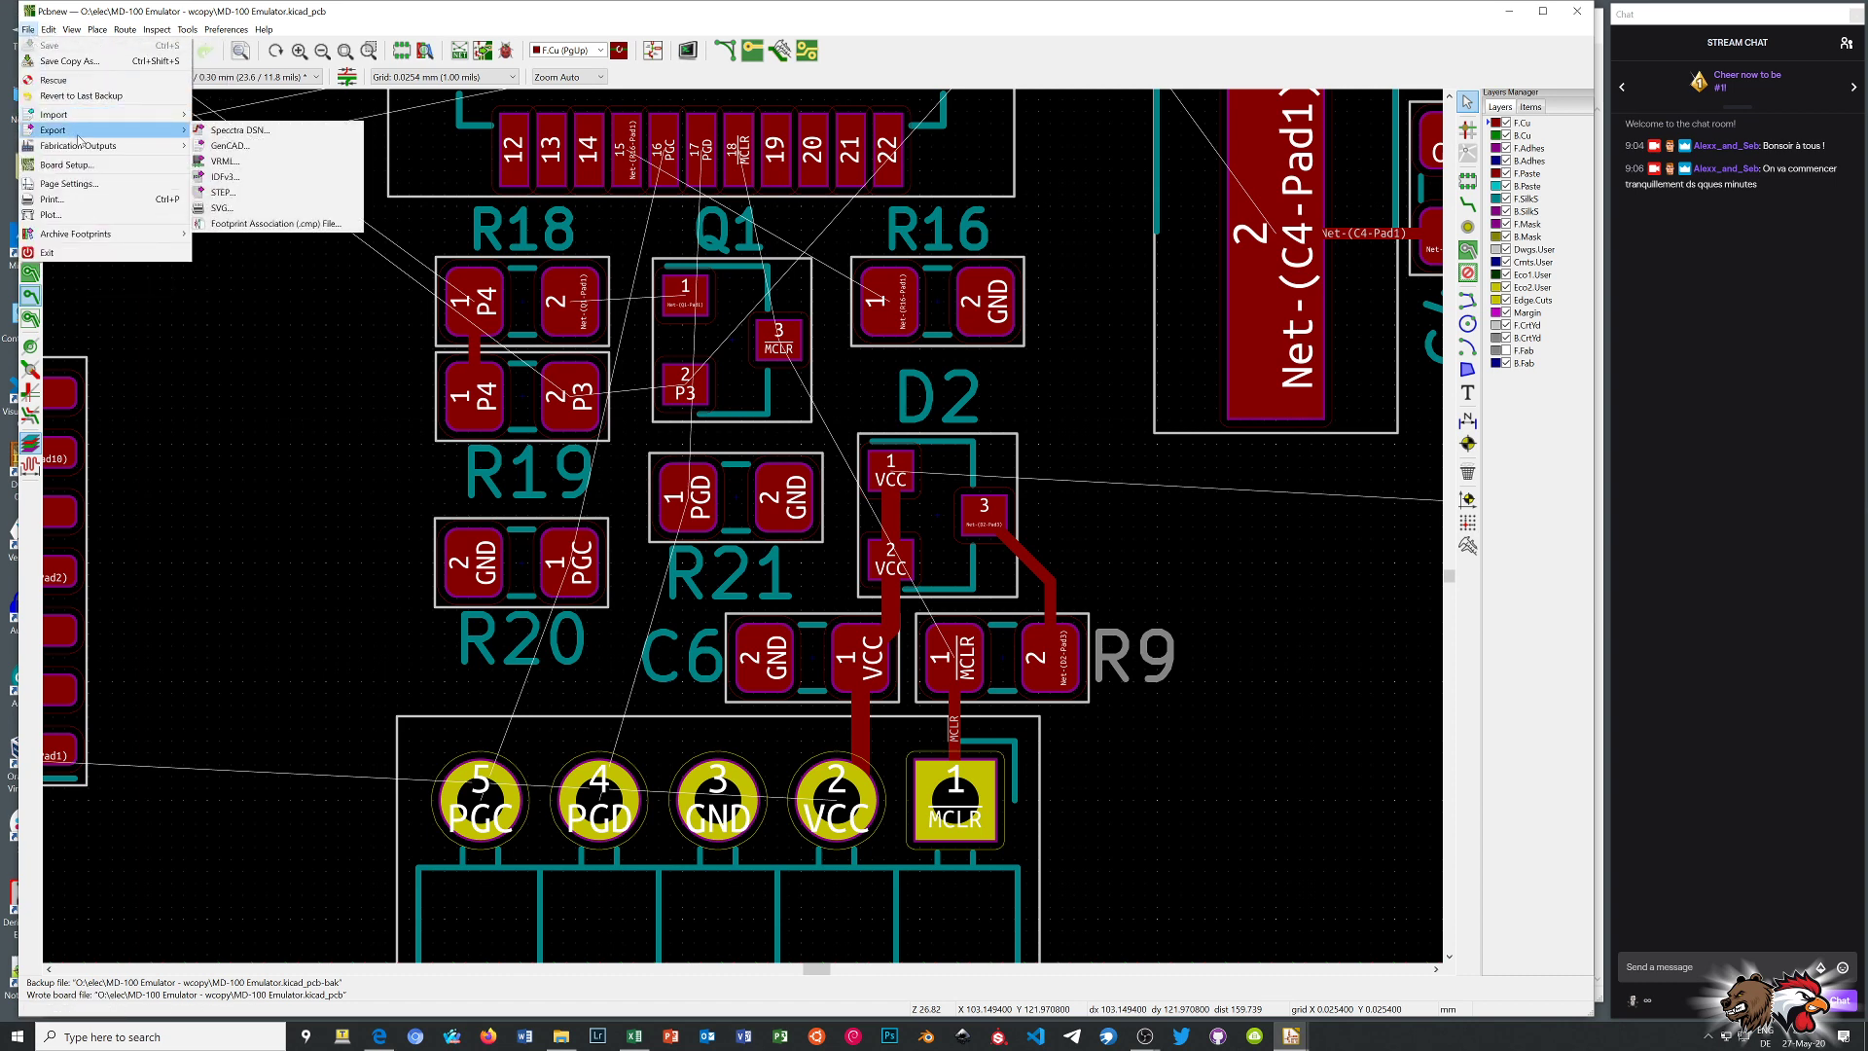
pyautogui.click(278, 132)
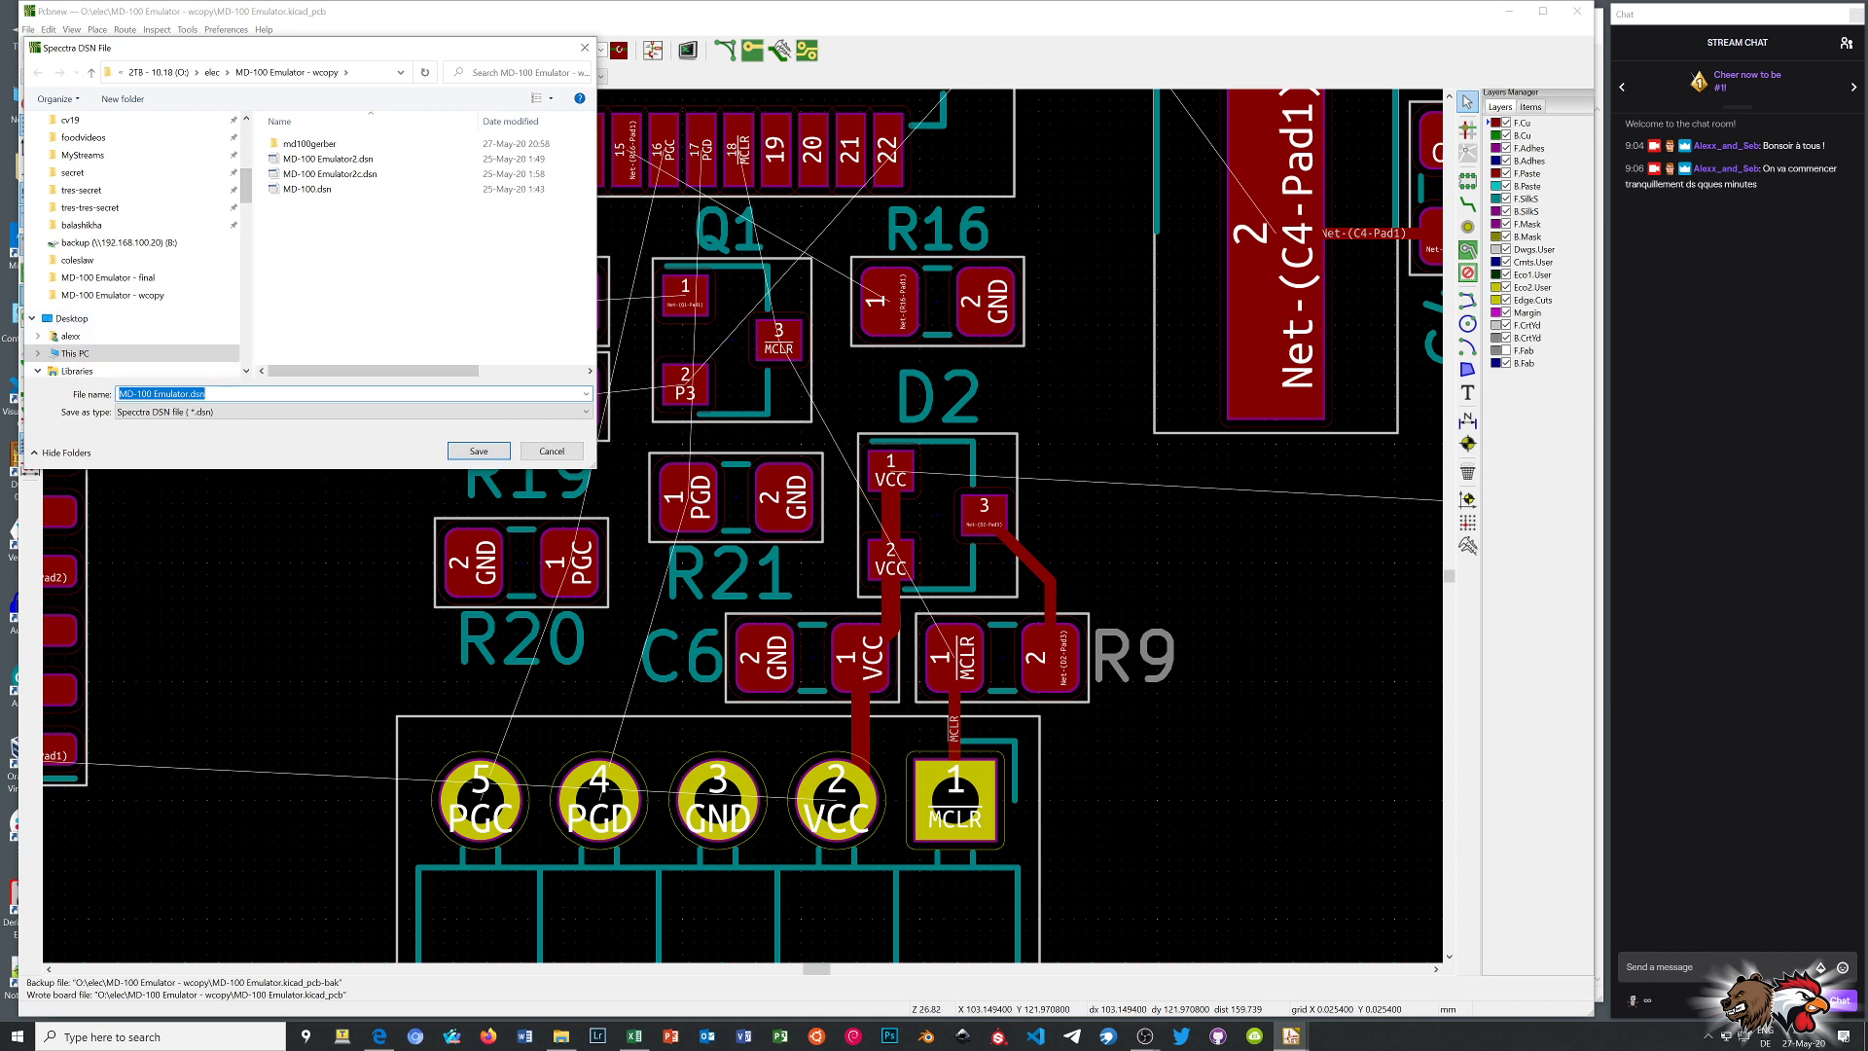
pyautogui.click(181, 393)
pyautogui.write('wcopy')
pyautogui.write('-')
pyautogui.press('Return')
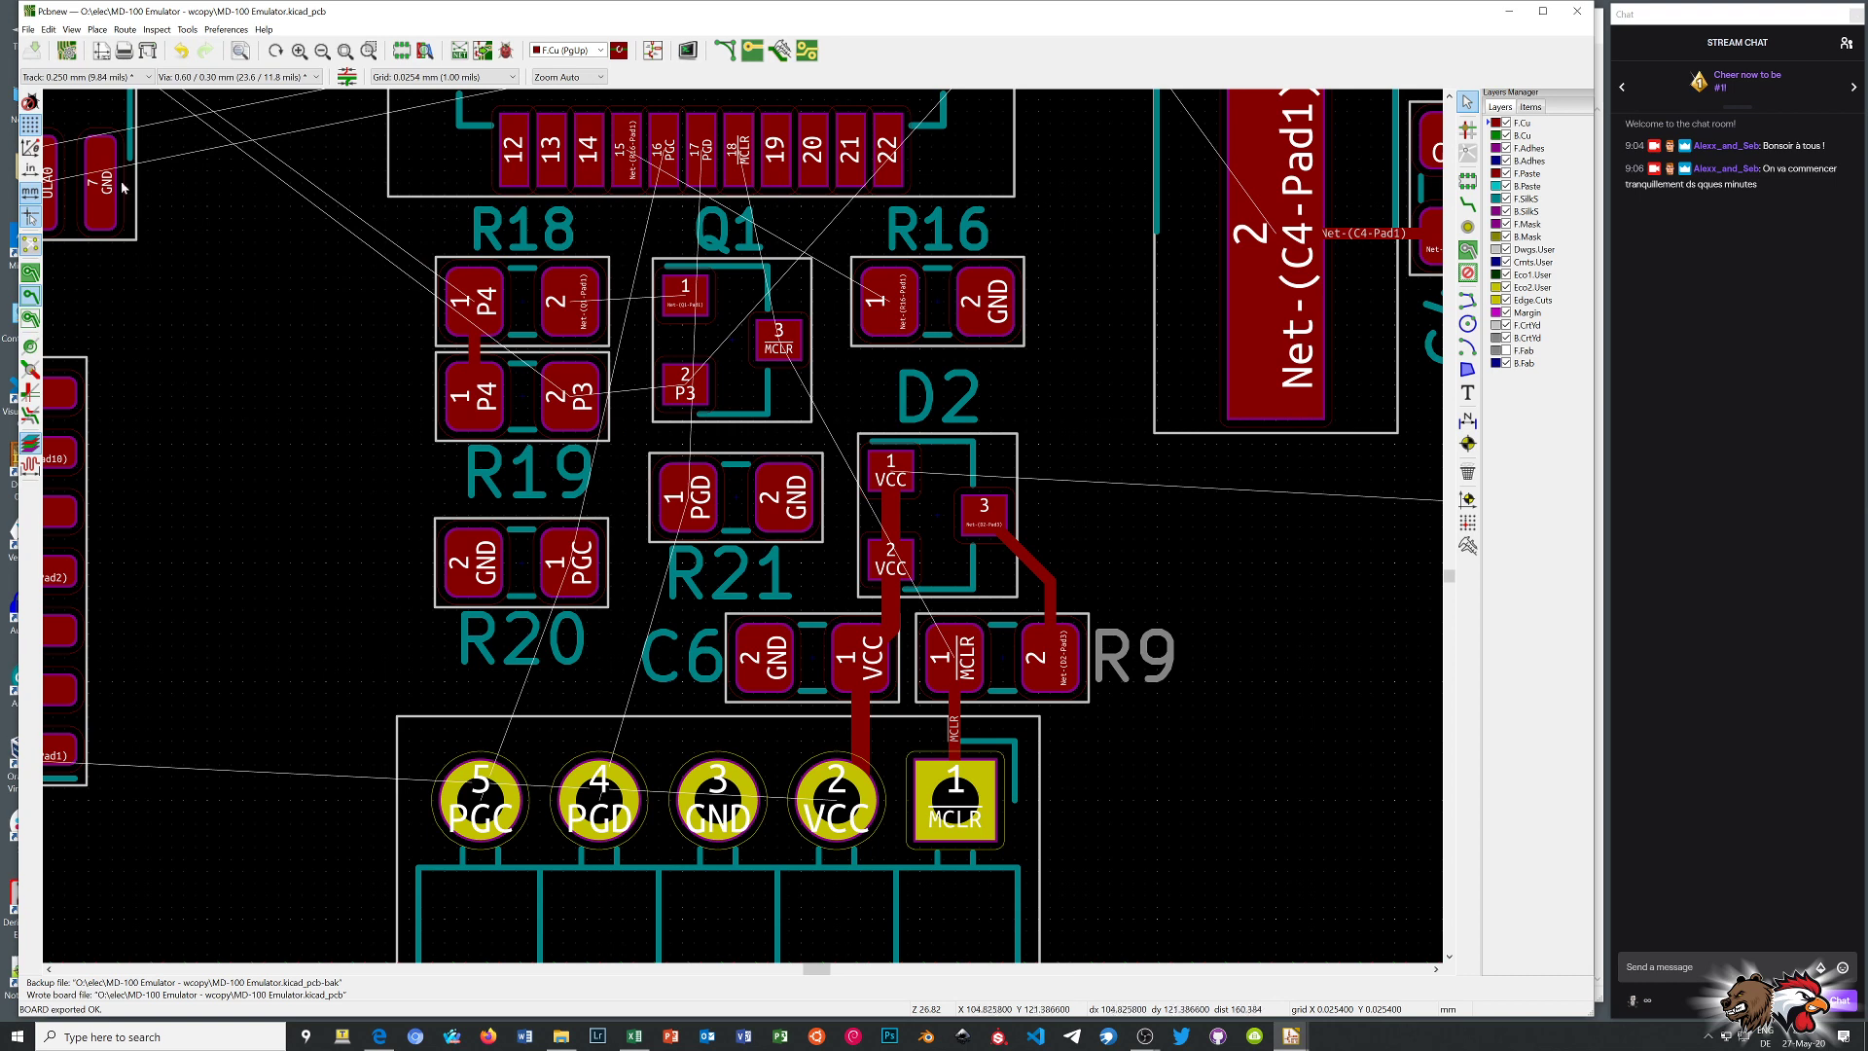
# Switch to File Explorer and launch freerouting.jar from the LayoutEditor bin folder
pyautogui.moveTo(142, 12); pyautogui.dragTo(166, 12)
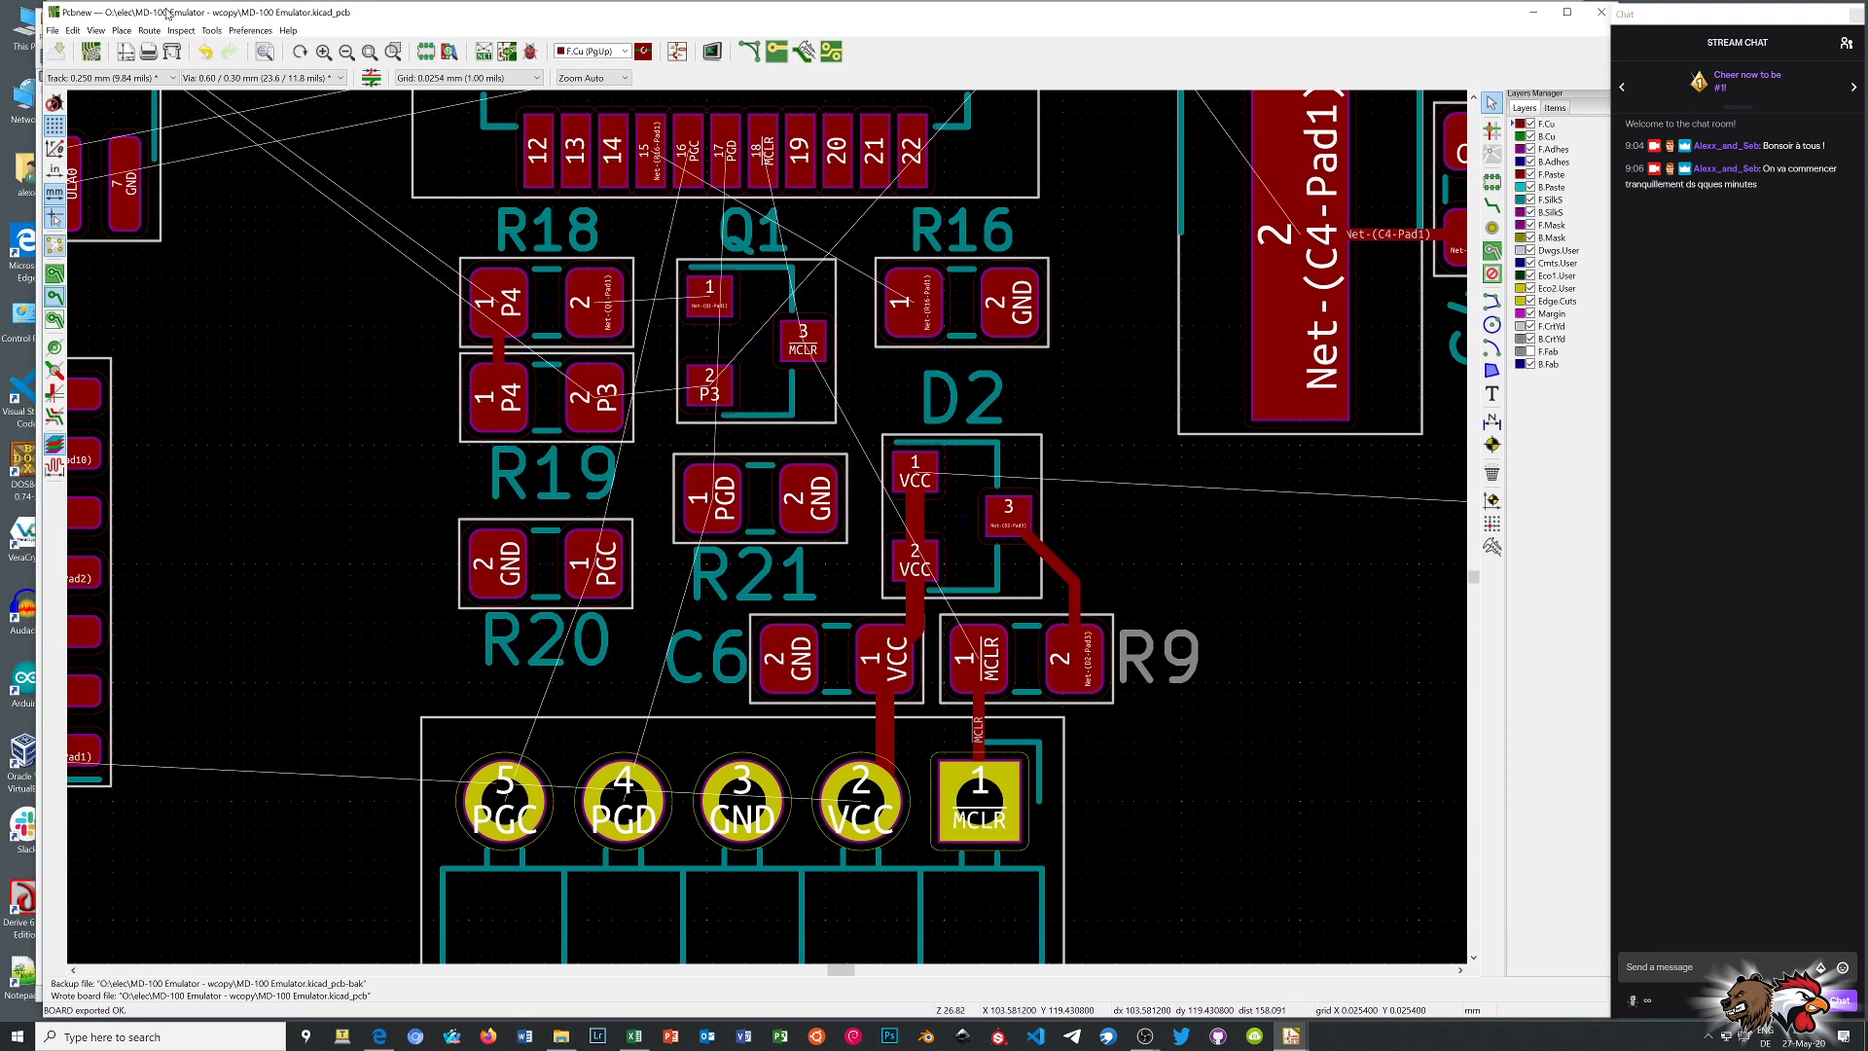
pyautogui.click(22, 175)
pyautogui.doubleClick(21, 175)
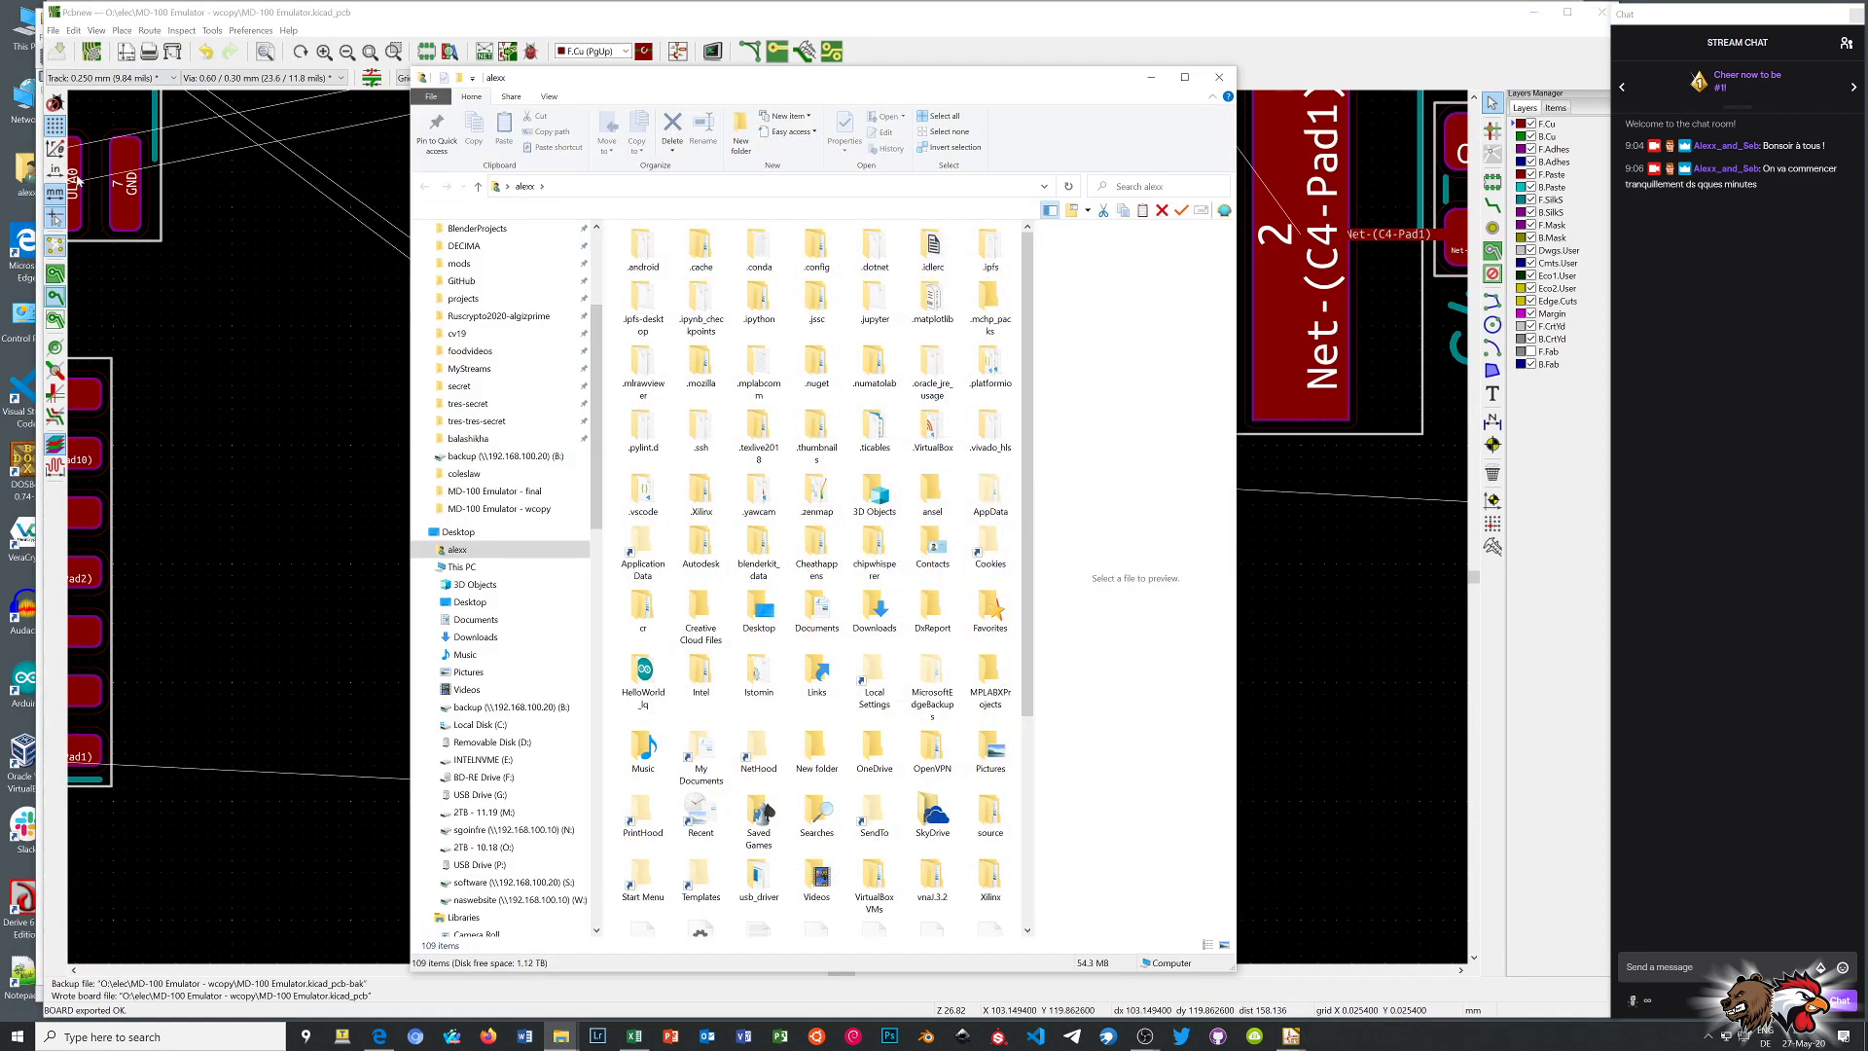
pyautogui.scroll(3, 523, 394)
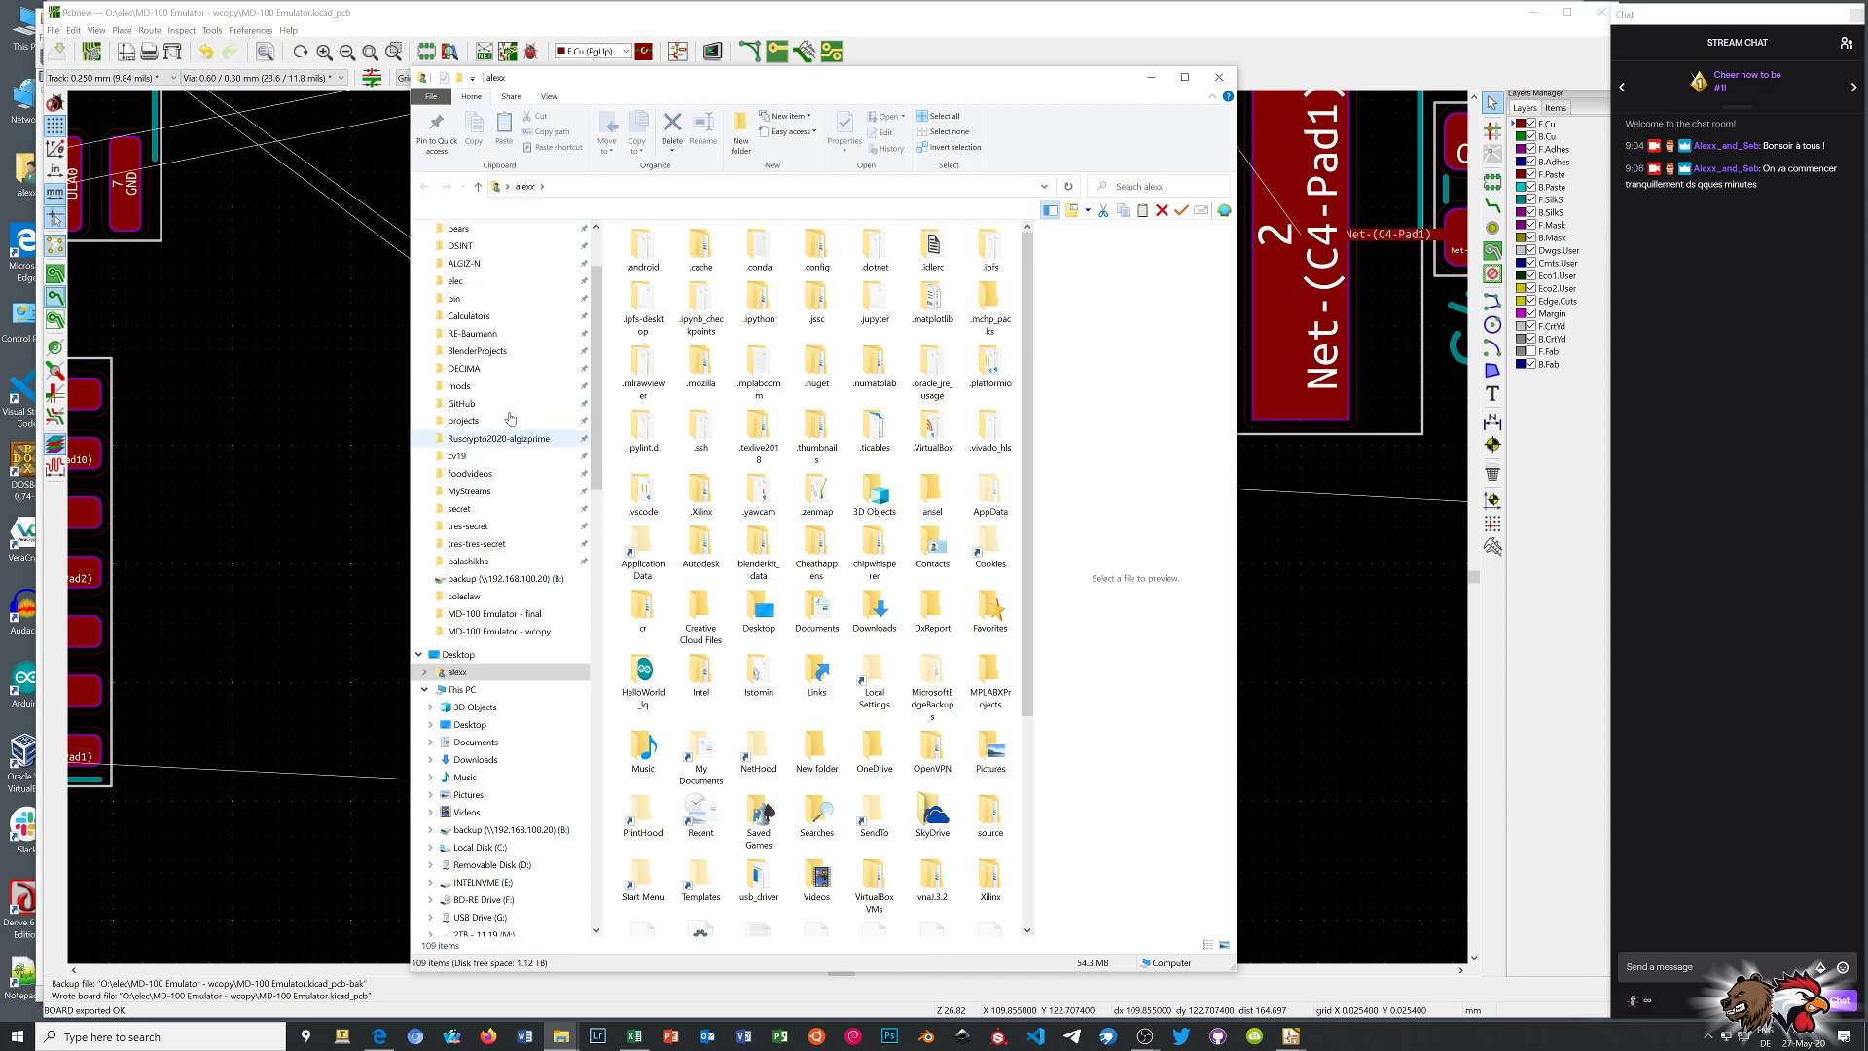
pyautogui.click(473, 300)
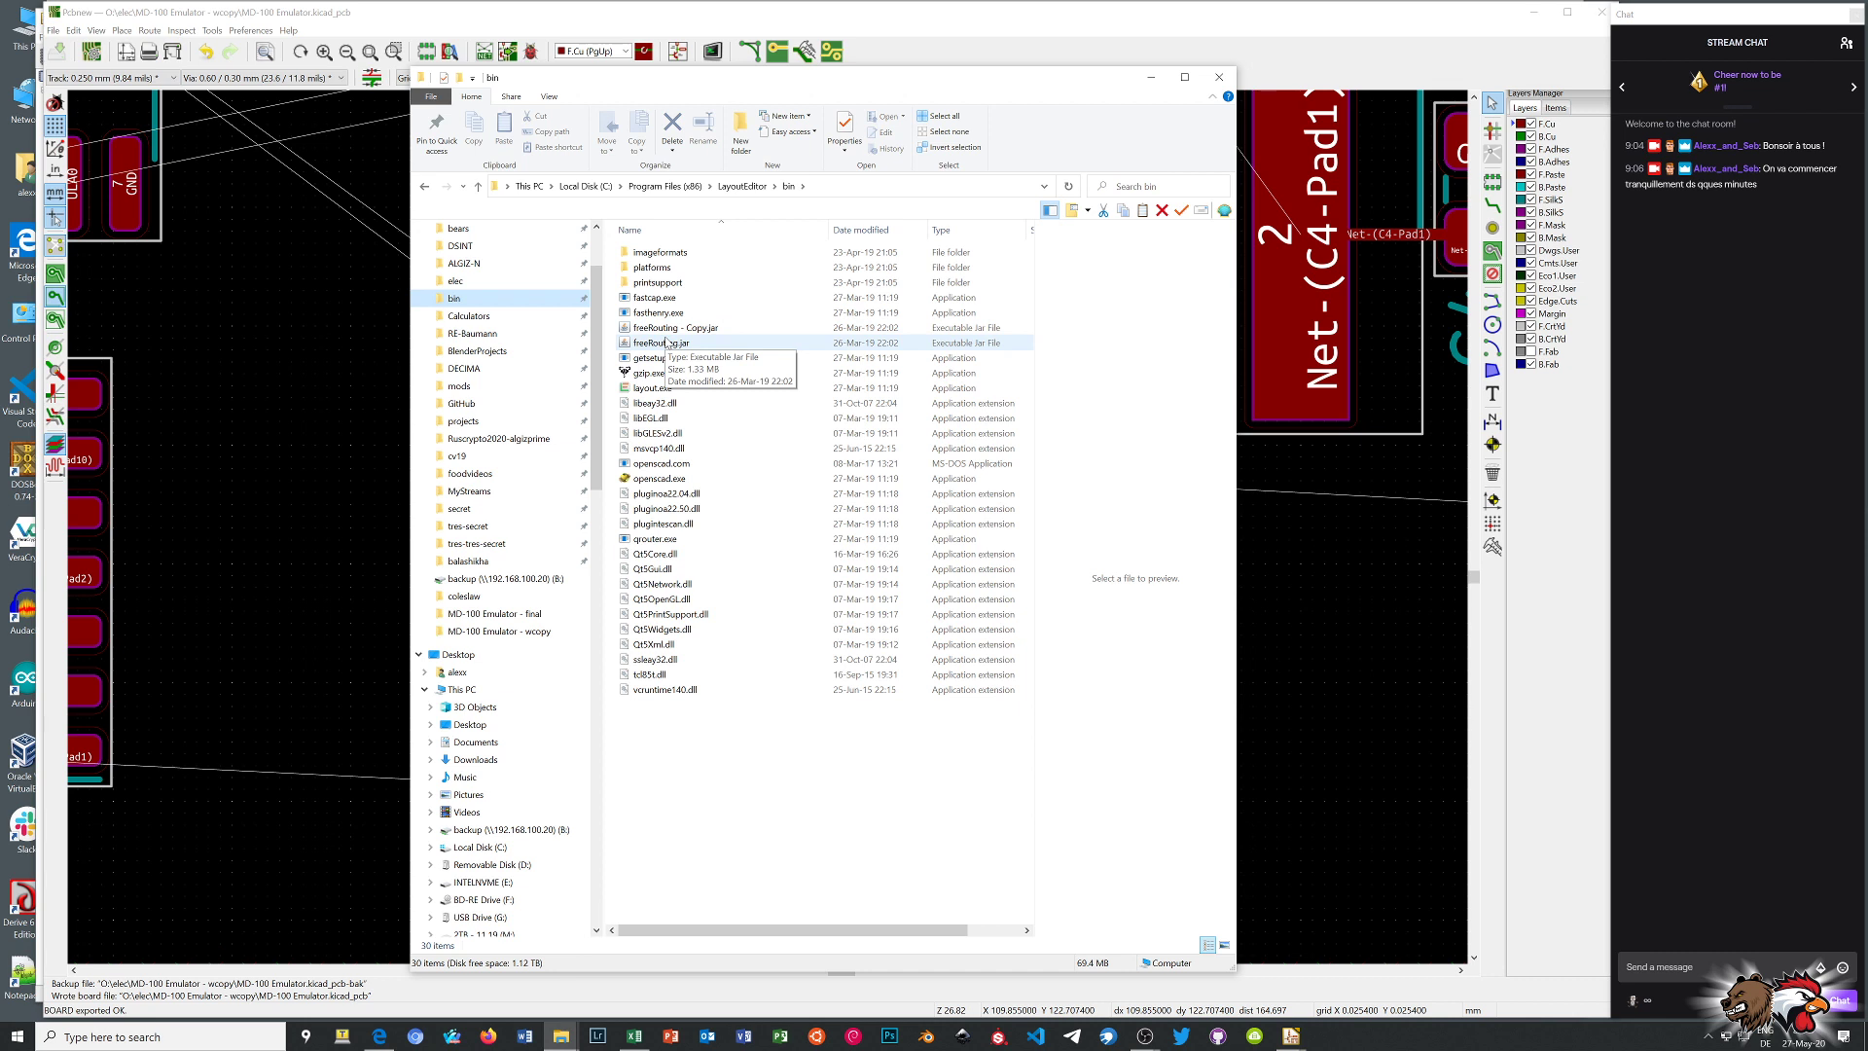
pyautogui.doubleClick(667, 342)
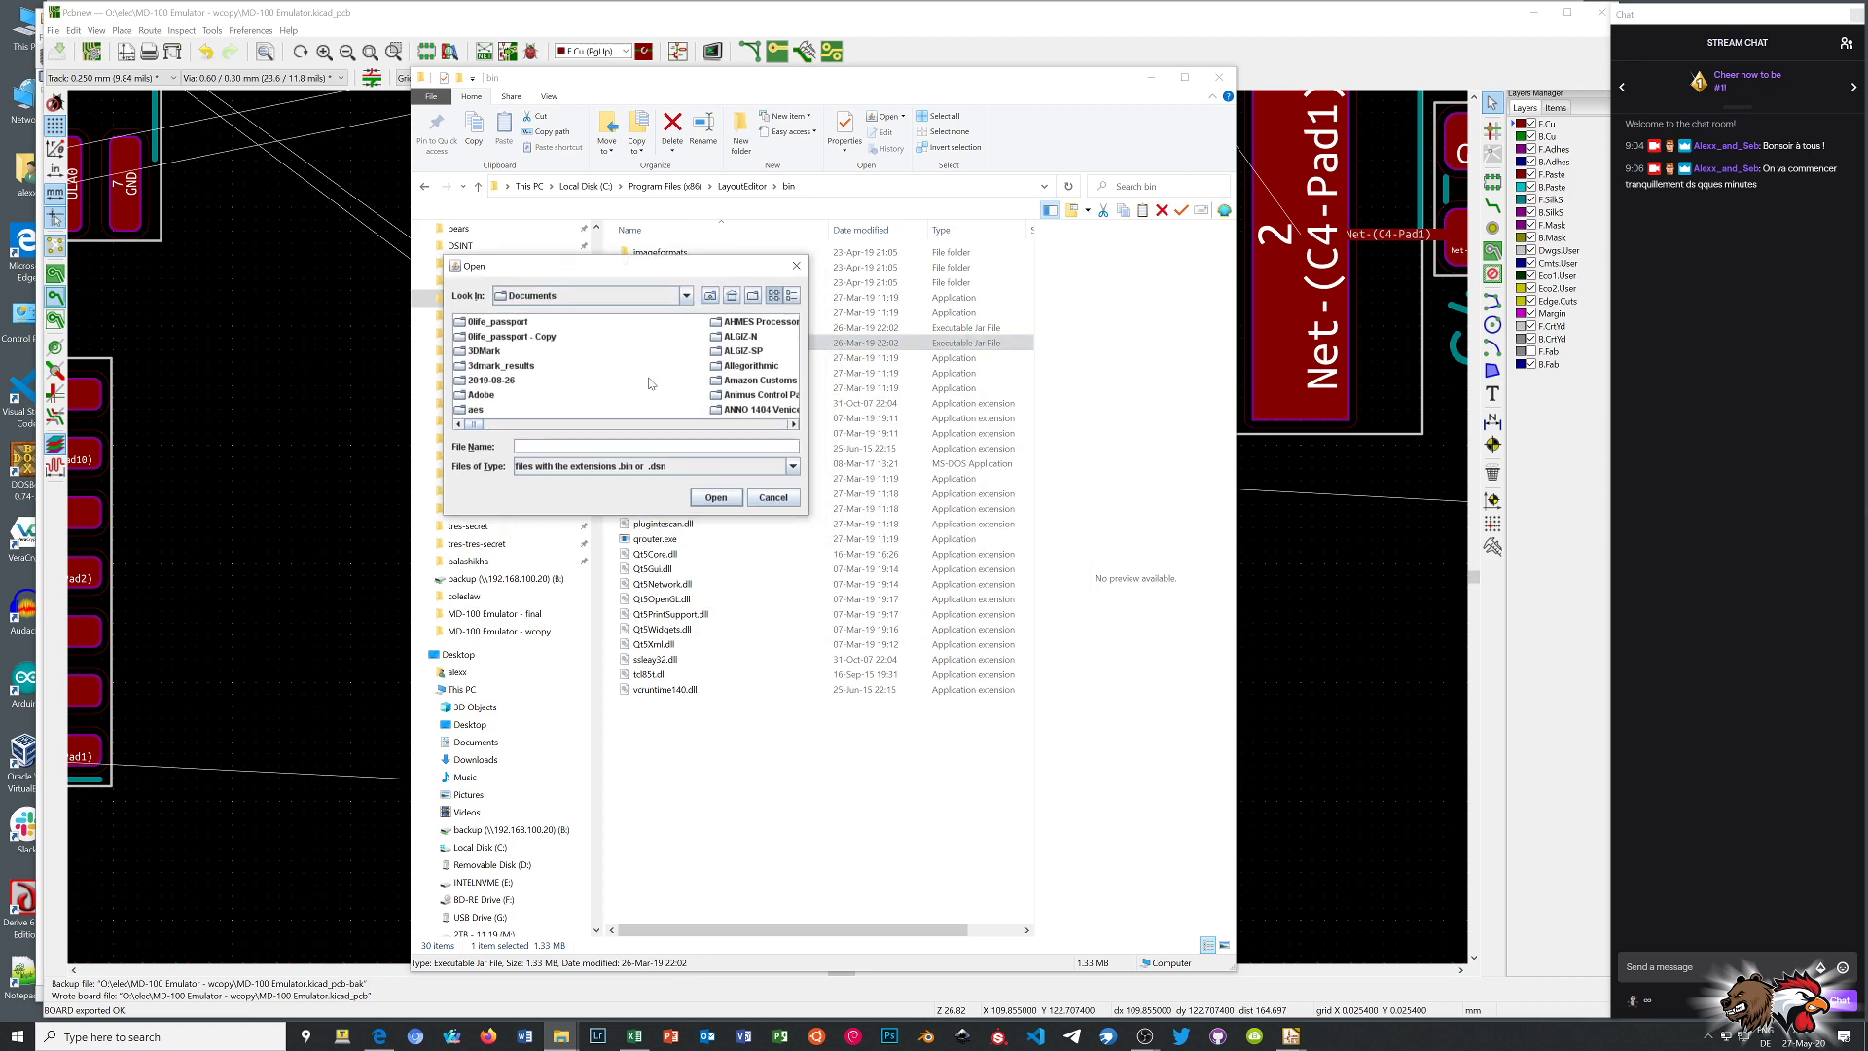
# Load MD-100 Emulator-wcopy.dsn from the recent folder MD-100 Emulator - wcopy into the autorouter
pyautogui.click(685, 295)
pyautogui.click(613, 314)
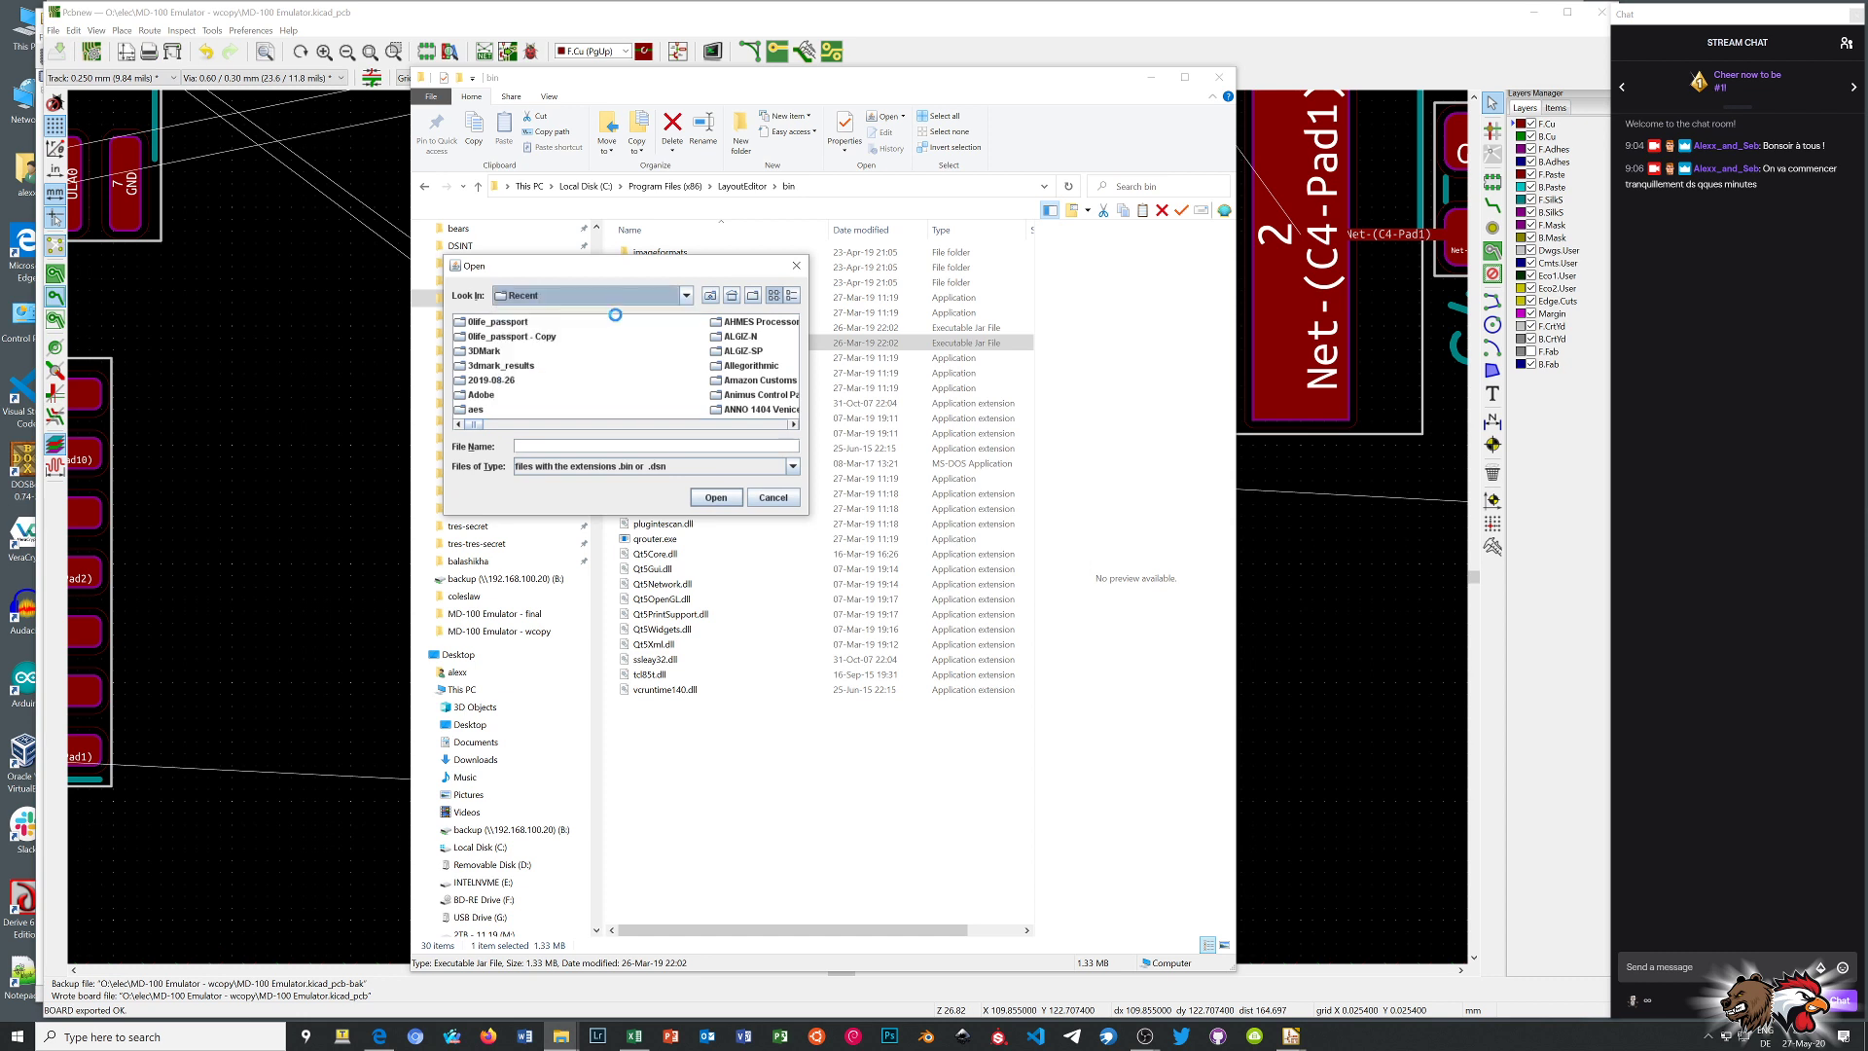
pyautogui.click(794, 425)
pyautogui.click(794, 425)
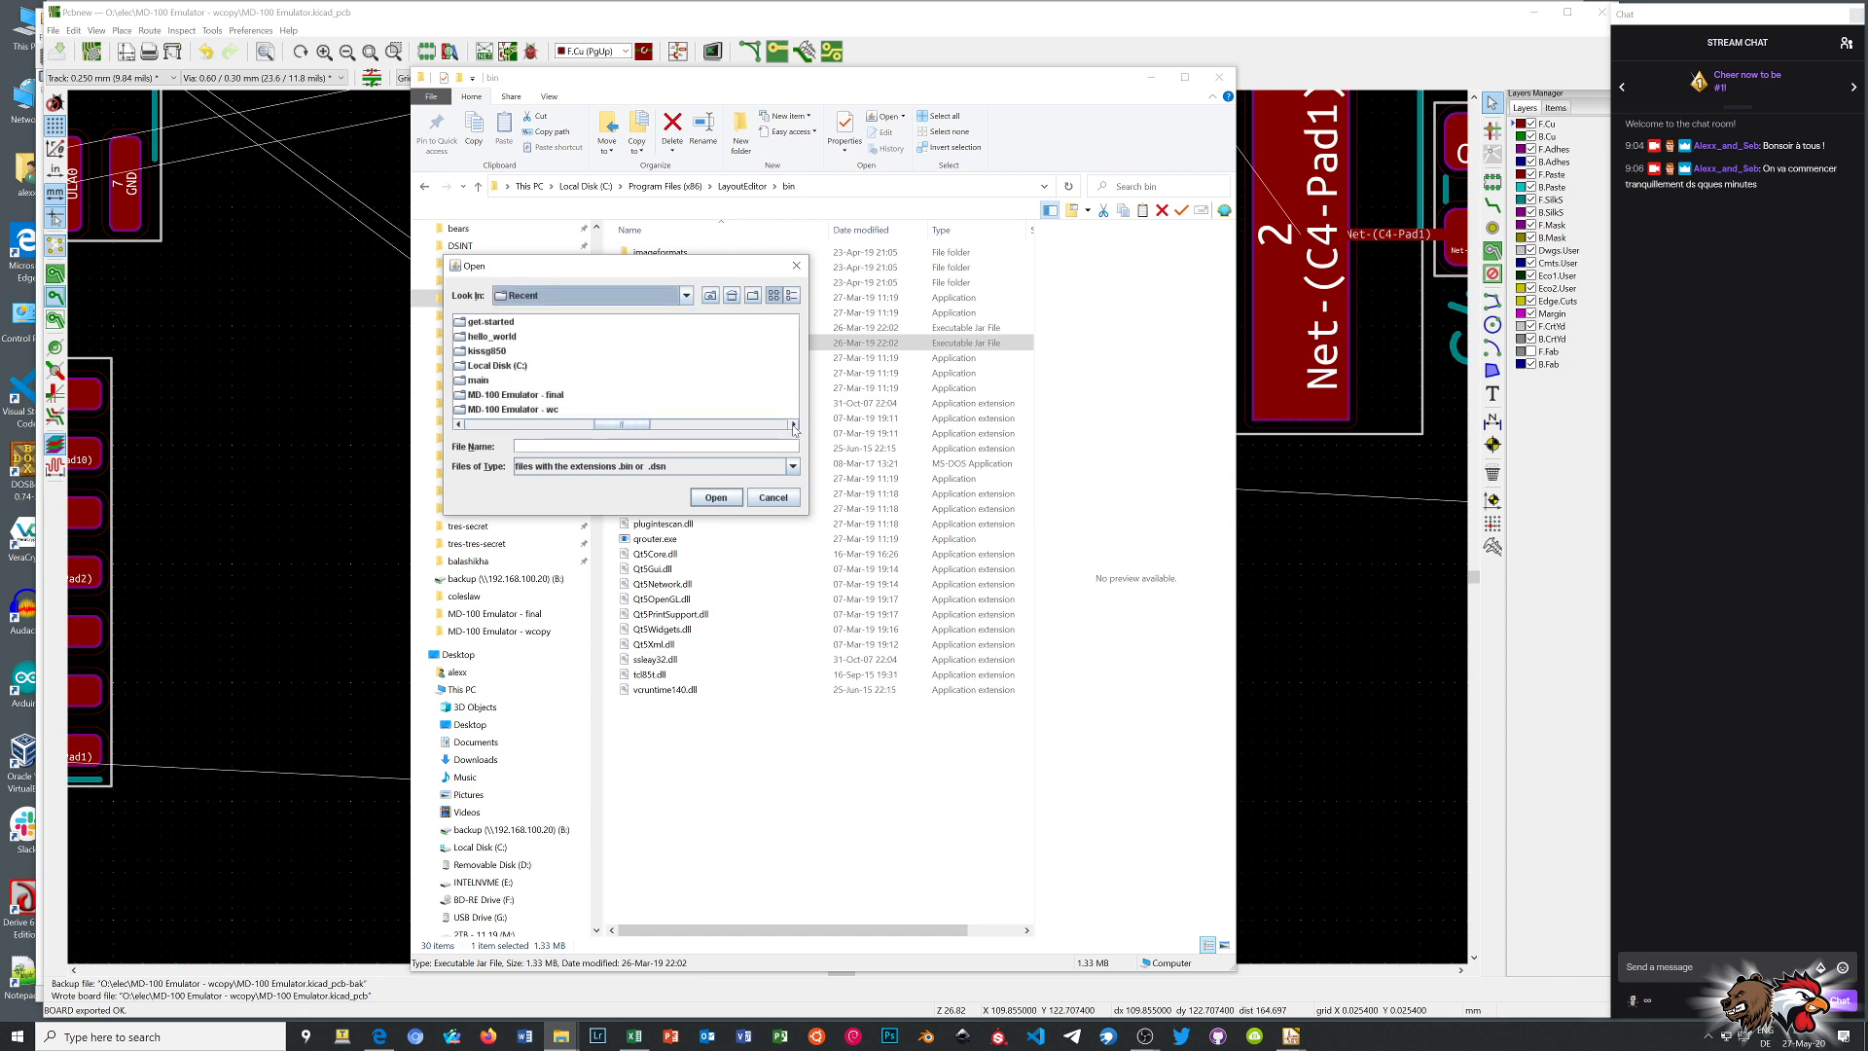
pyautogui.click(794, 426)
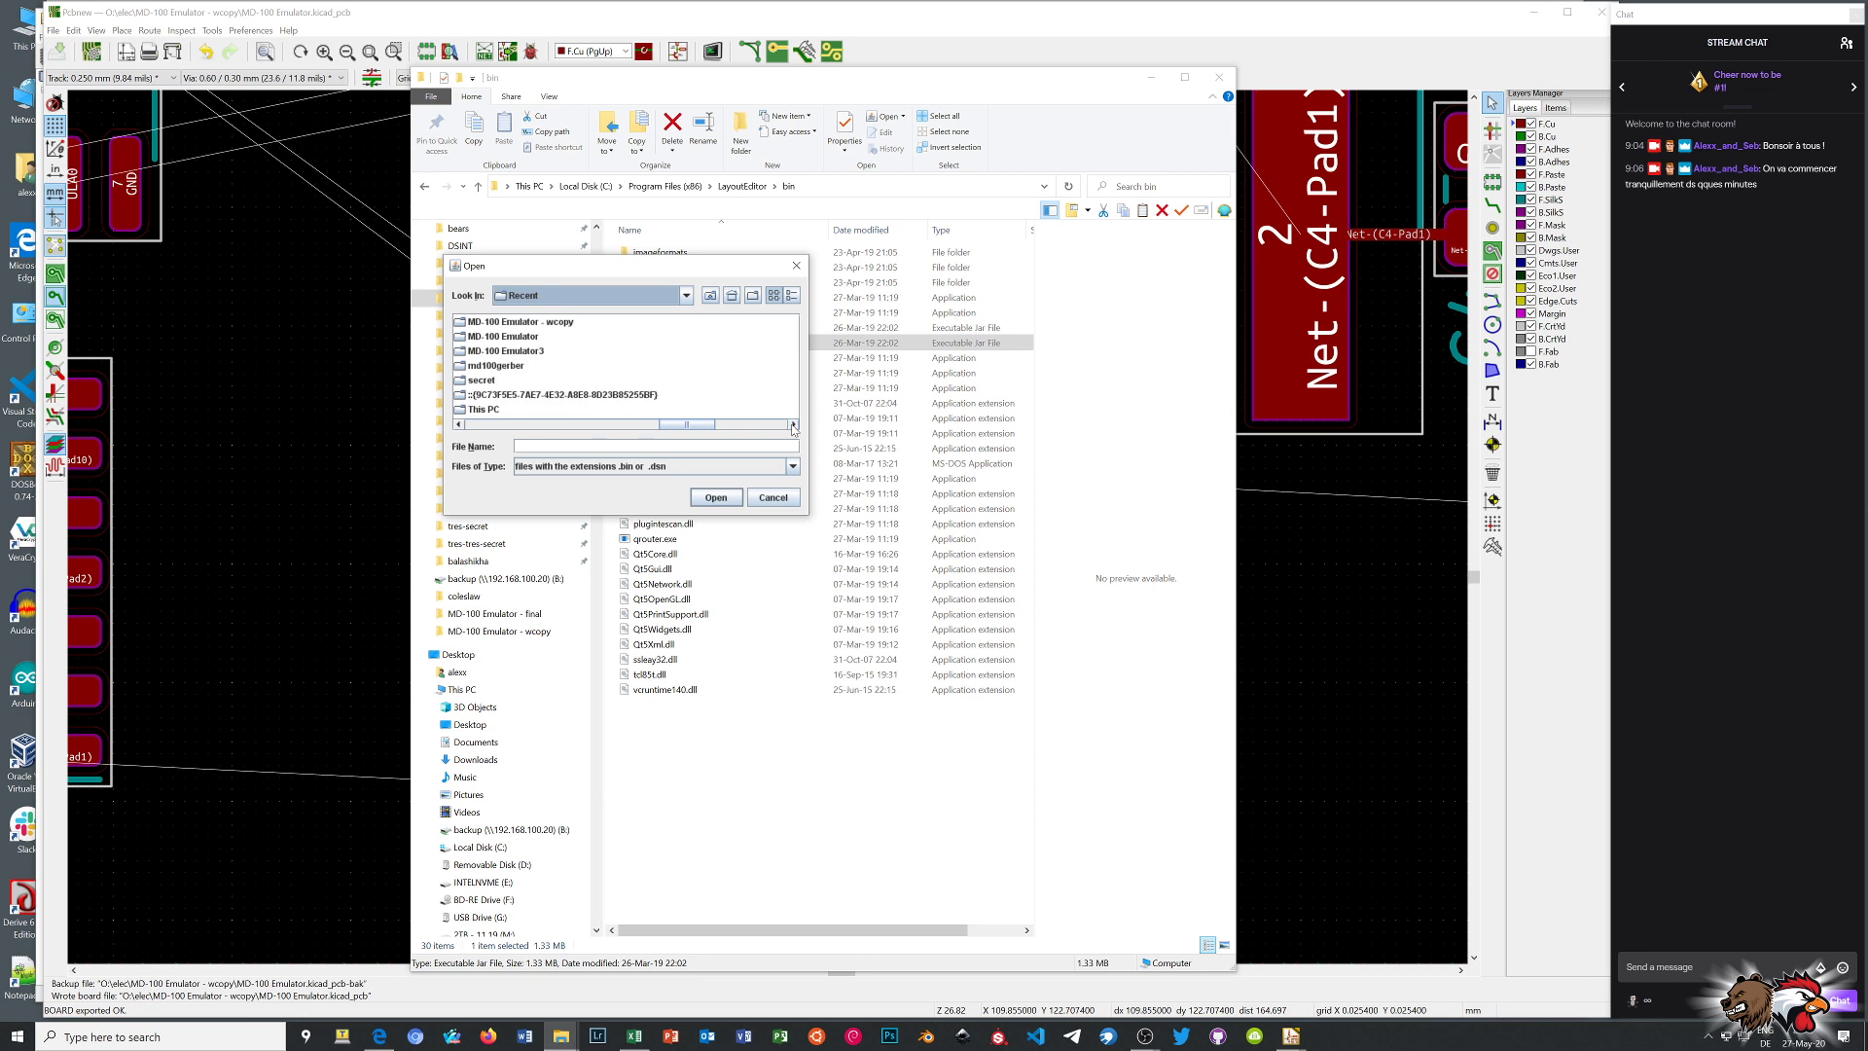
pyautogui.moveTo(688, 426); pyautogui.dragTo(680, 428)
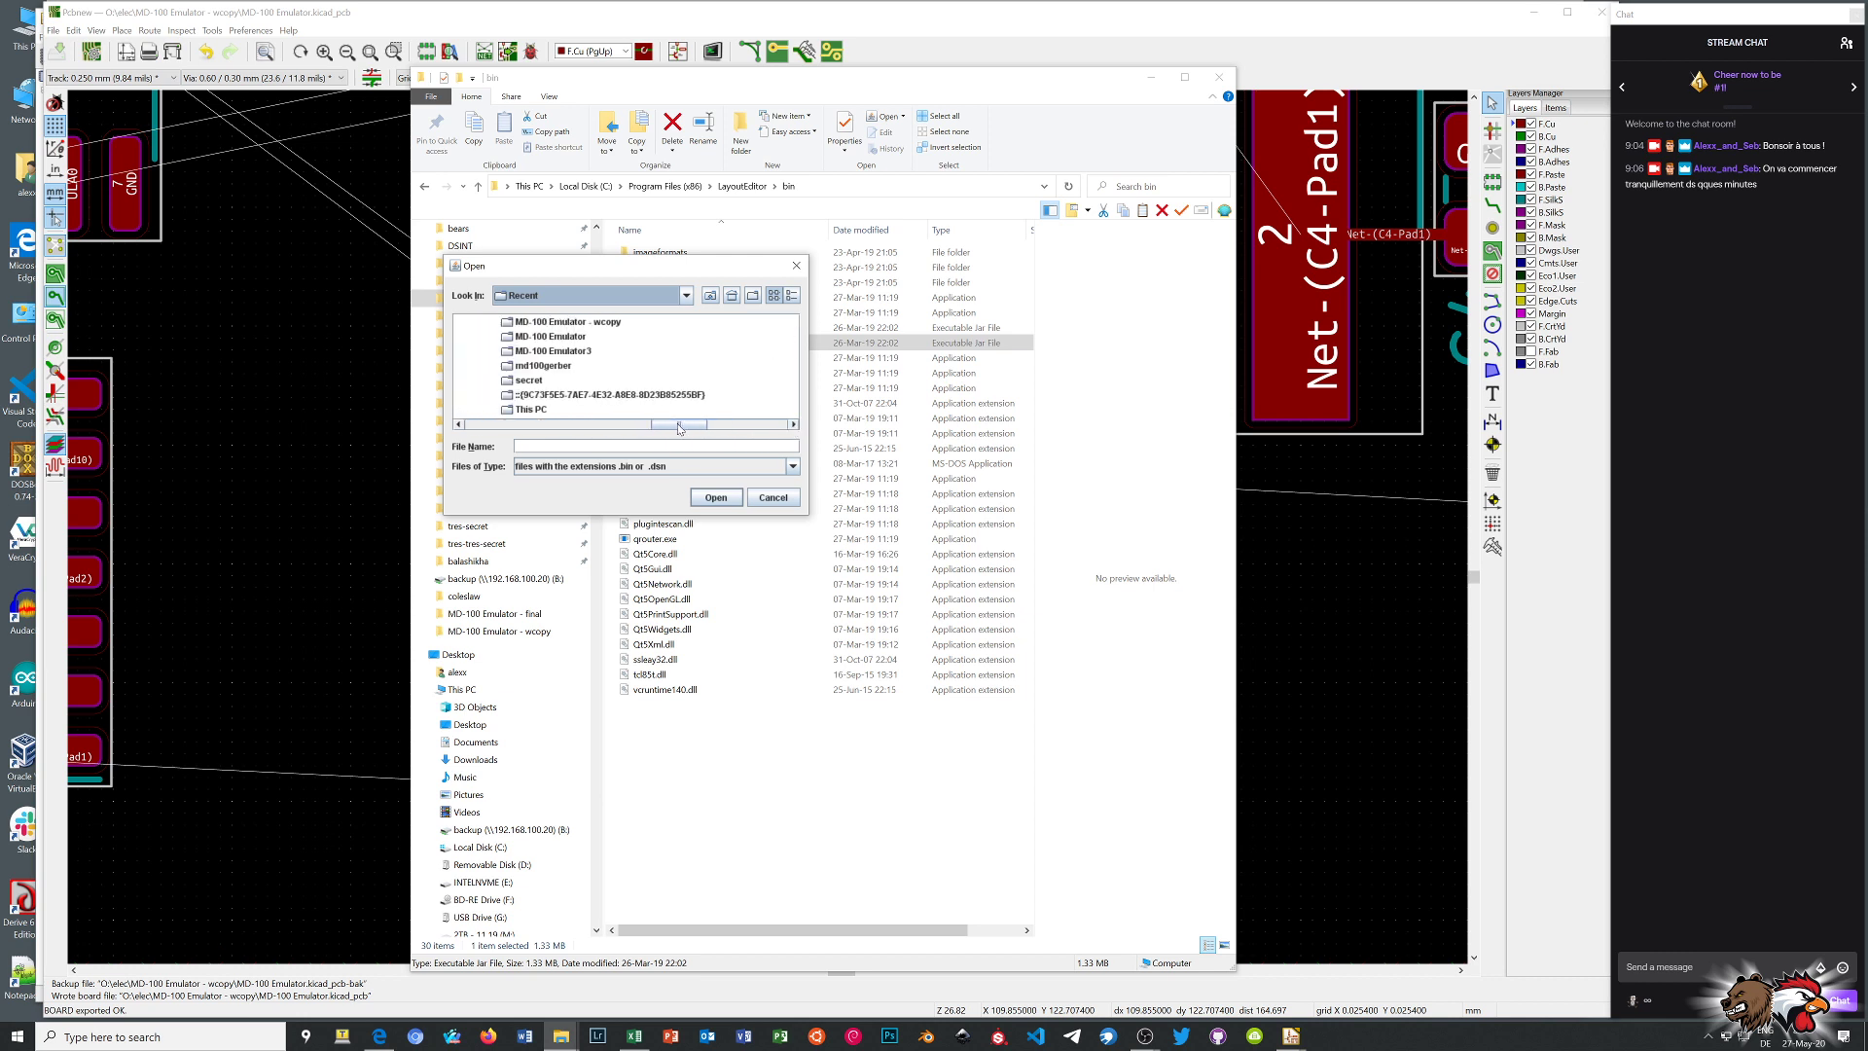
pyautogui.doubleClick(603, 322)
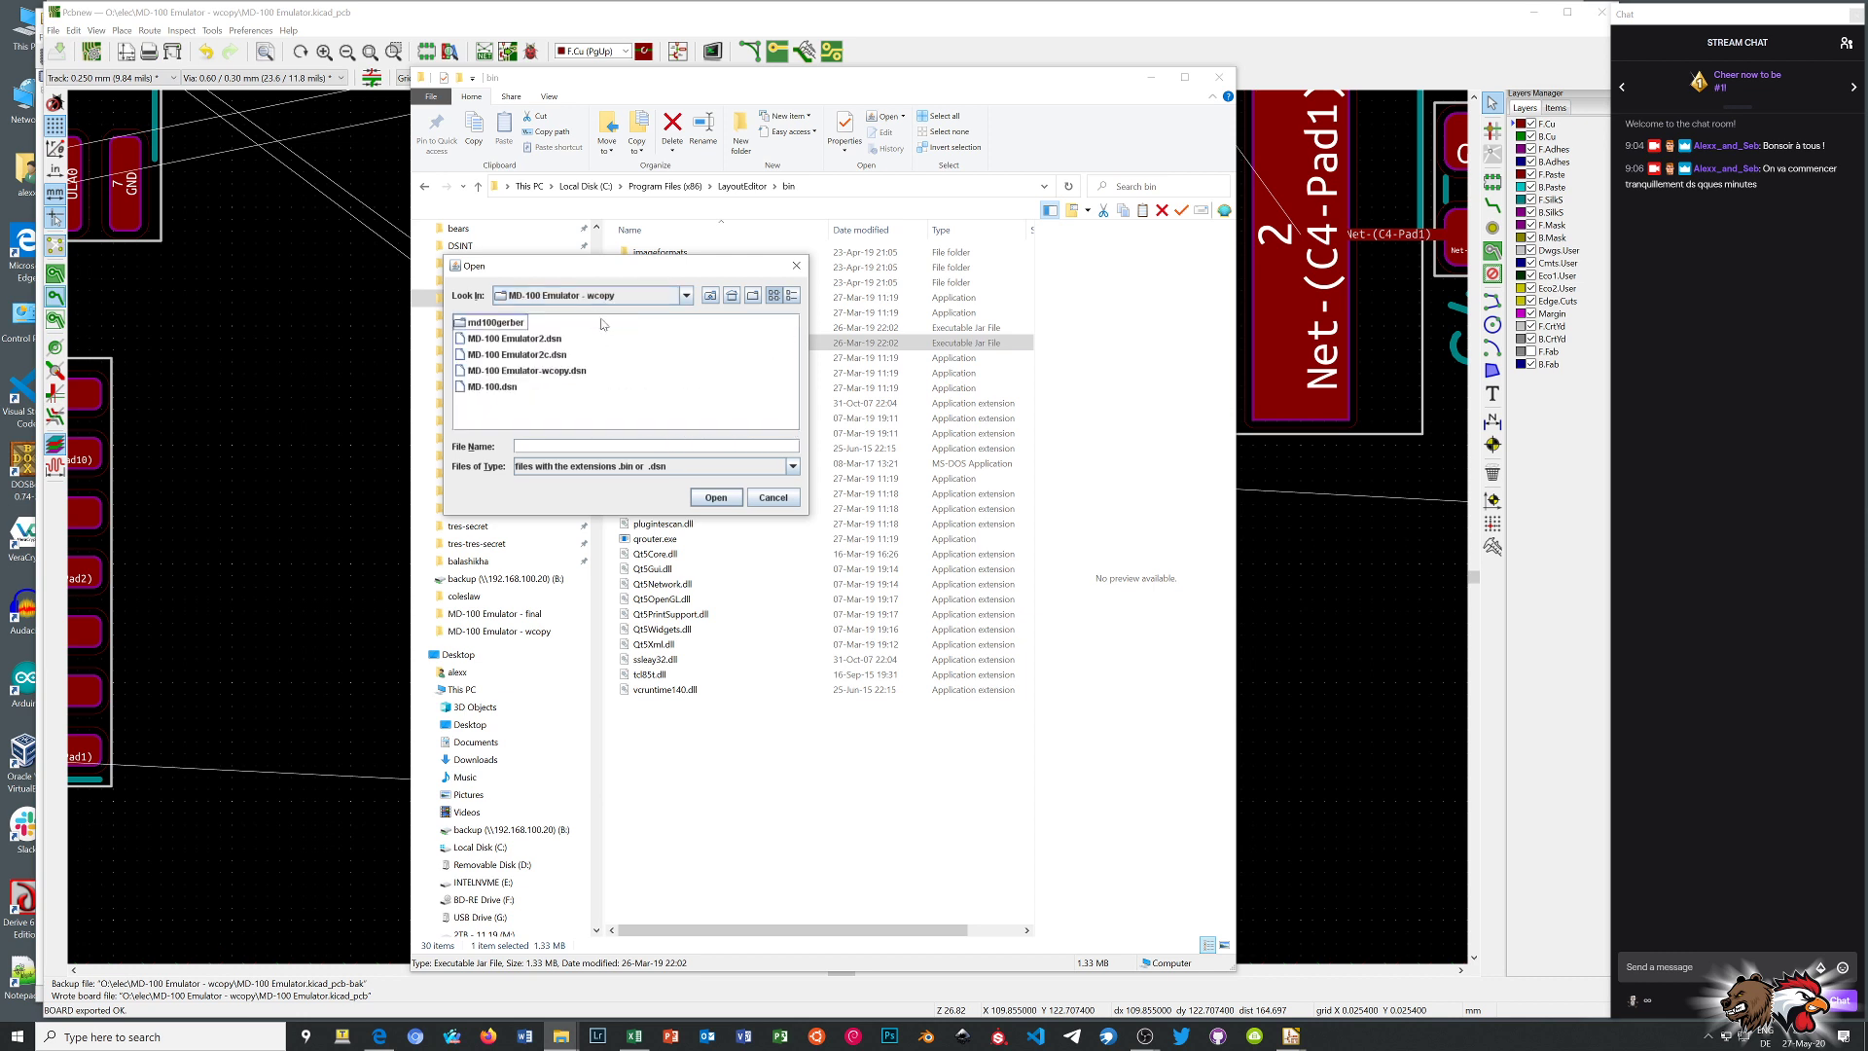
pyautogui.doubleClick(573, 373)
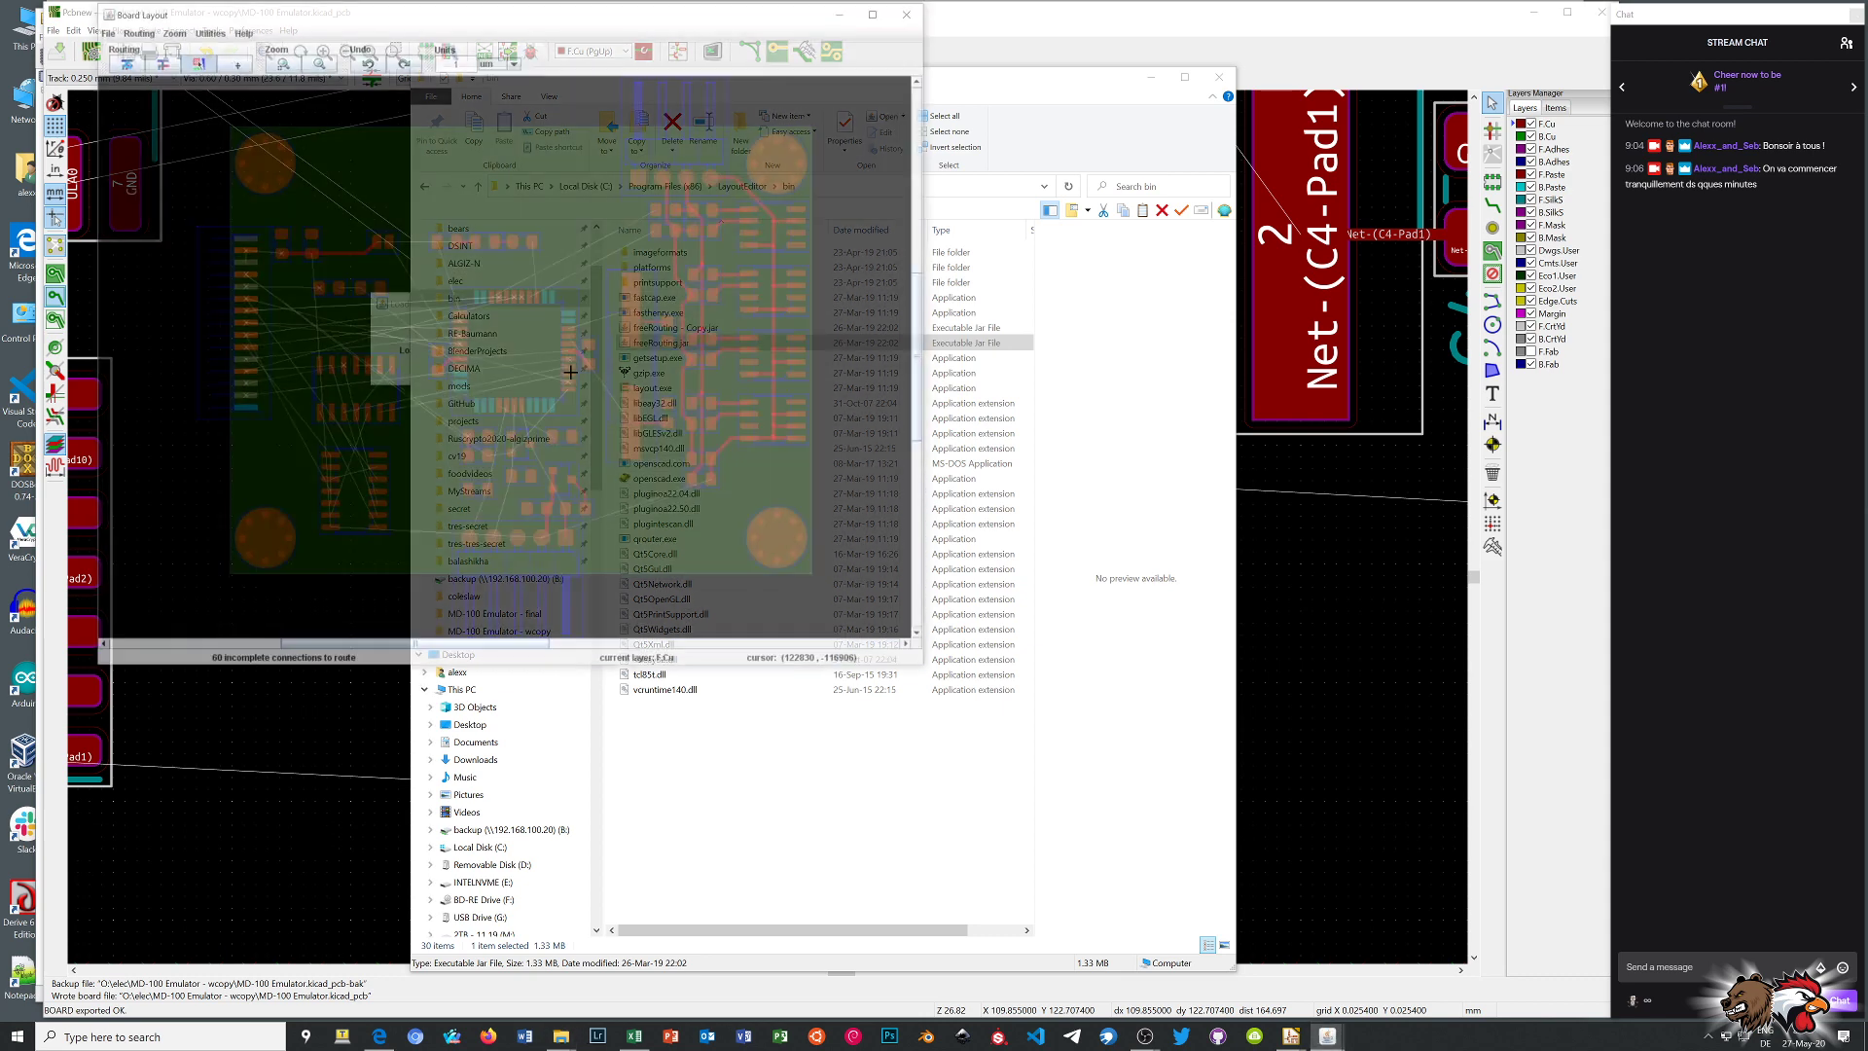
# Examine the imported board in the Board Layout window, checking the hand-routed tracks and the remaining incomplete connections
pyautogui.moveTo(446, 27); pyautogui.dragTo(652, 246)
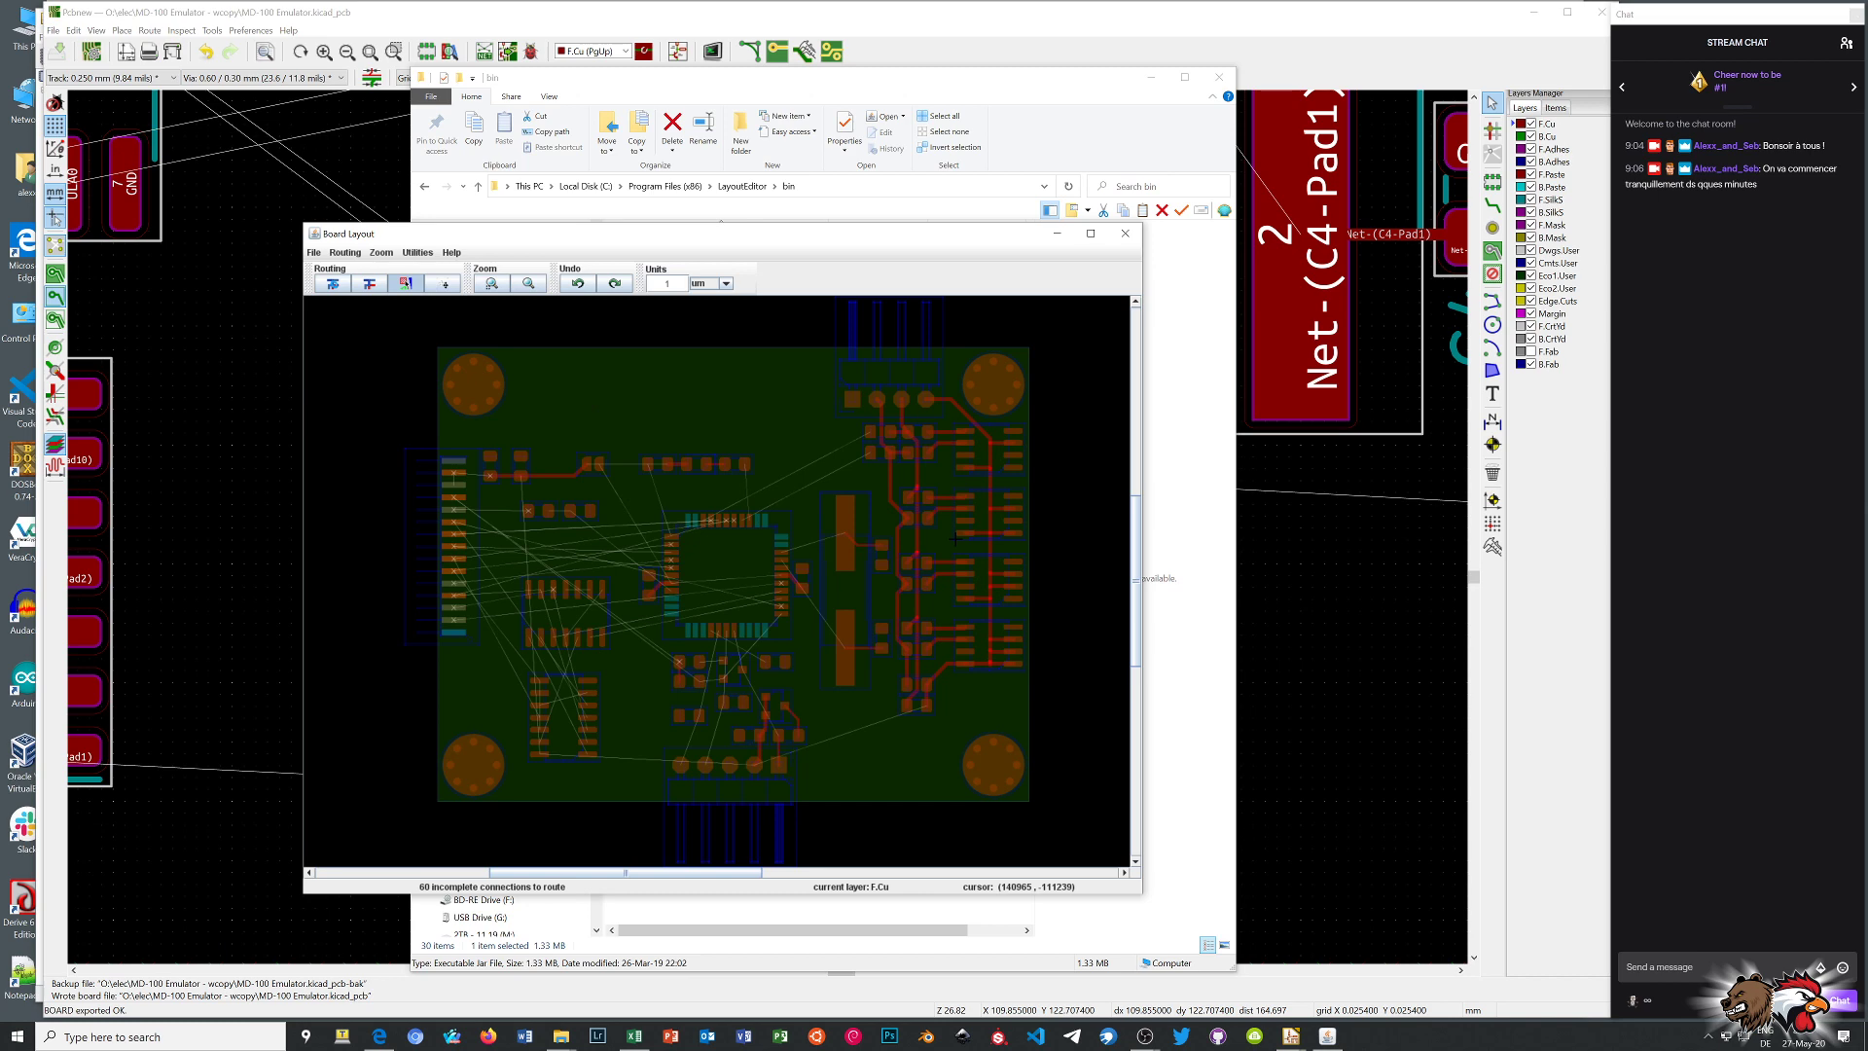
pyautogui.scroll(6, 956, 536)
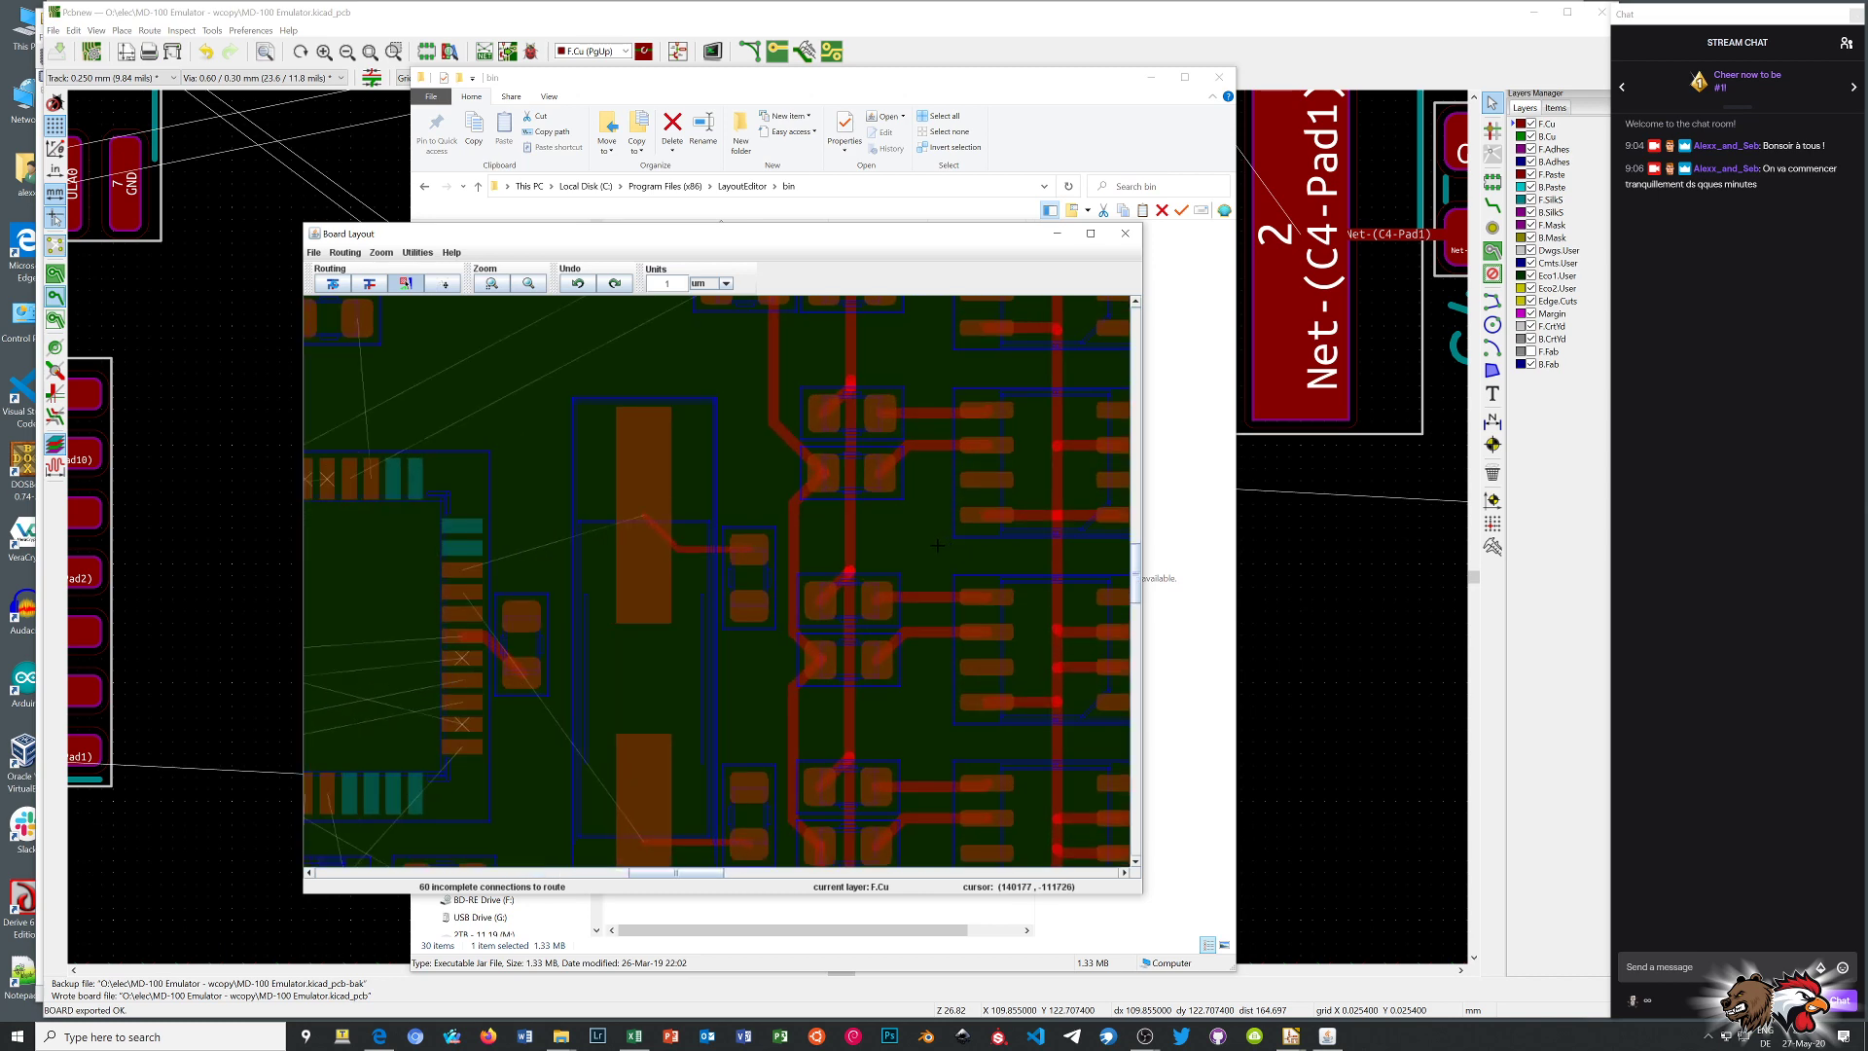
pyautogui.scroll(2, 938, 544)
pyautogui.scroll(-5, 845, 554)
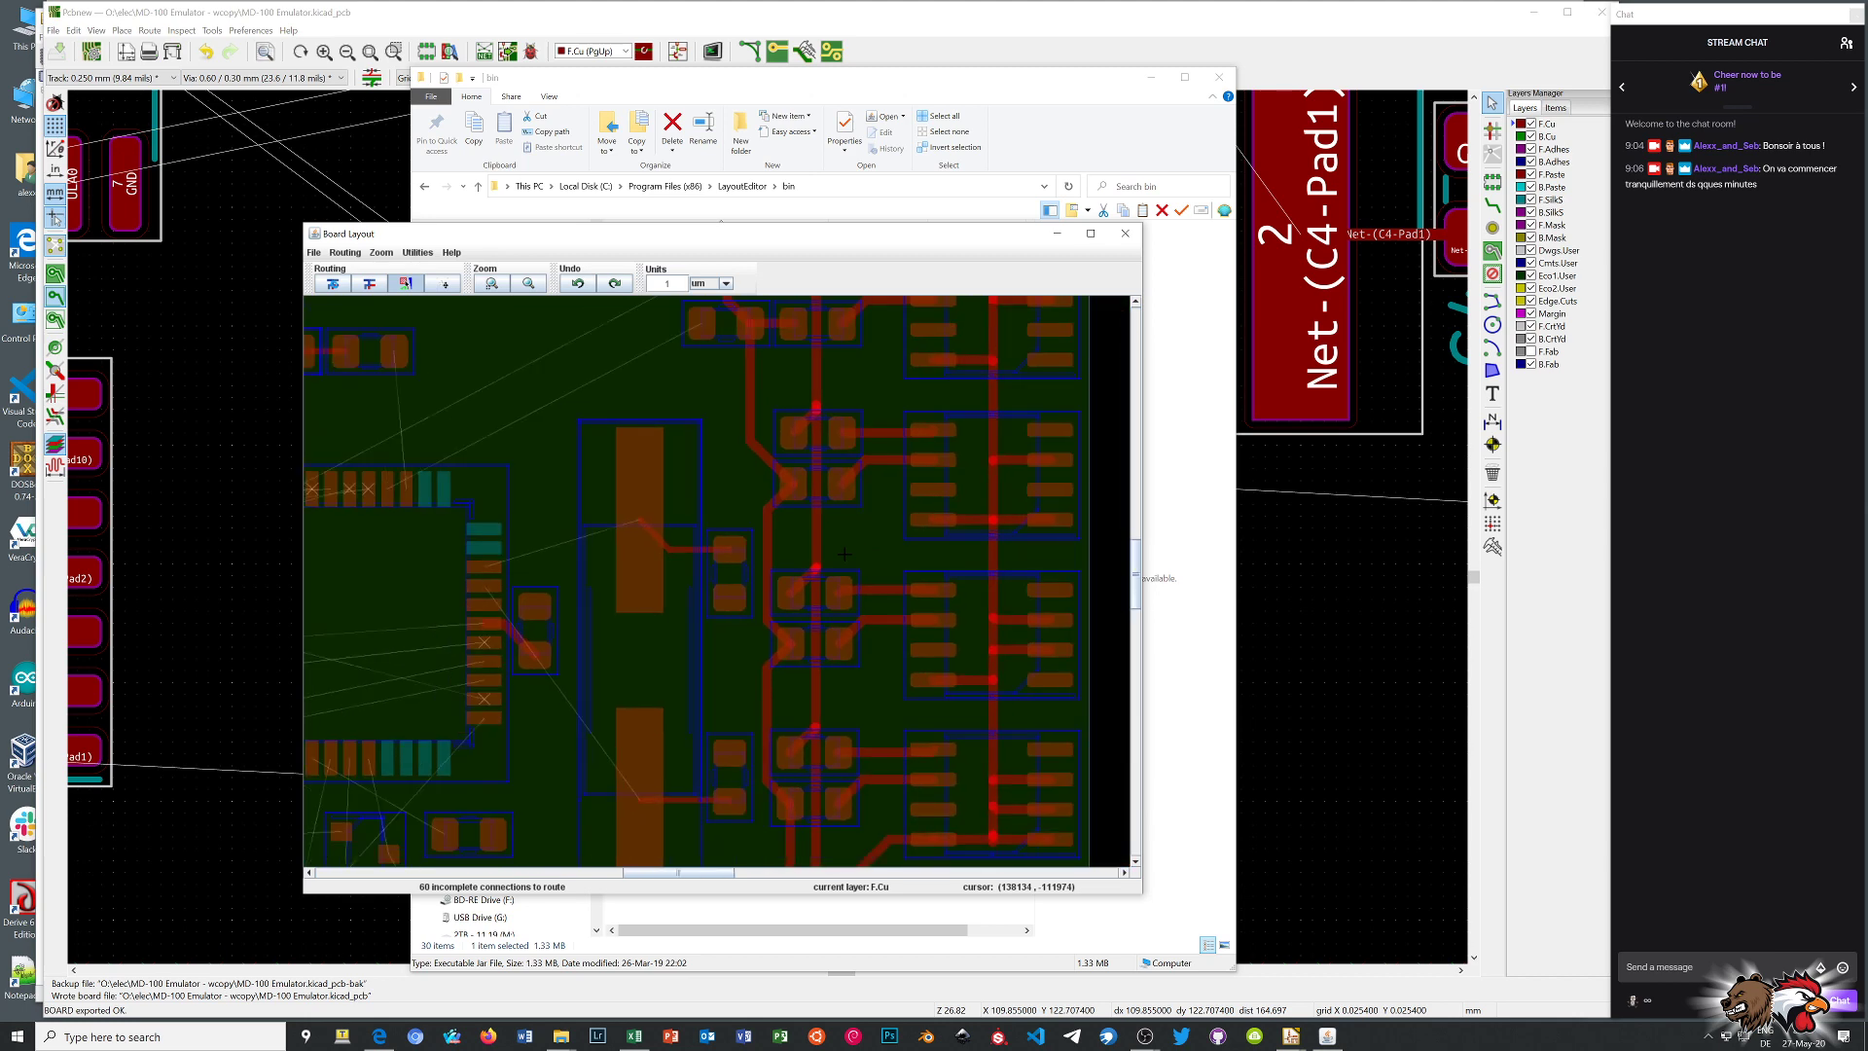
pyautogui.scroll(7, 843, 556)
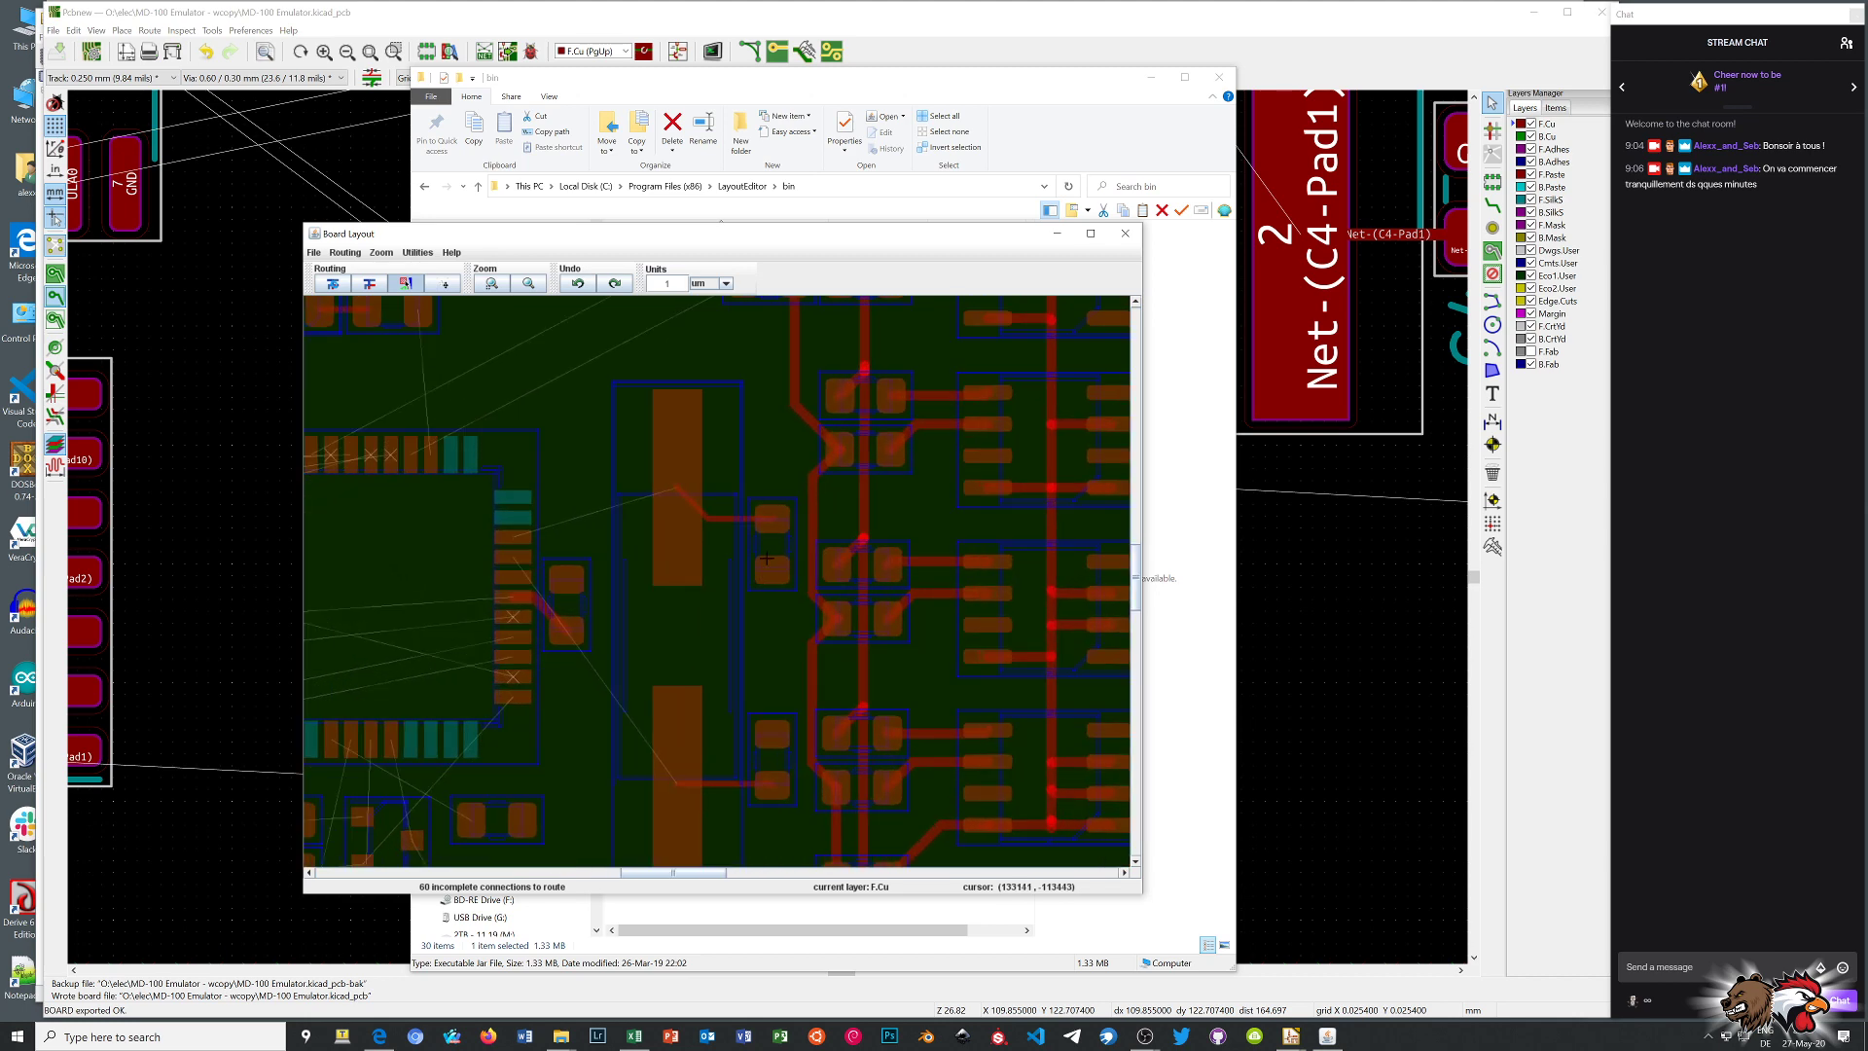
pyautogui.scroll(1, 768, 561)
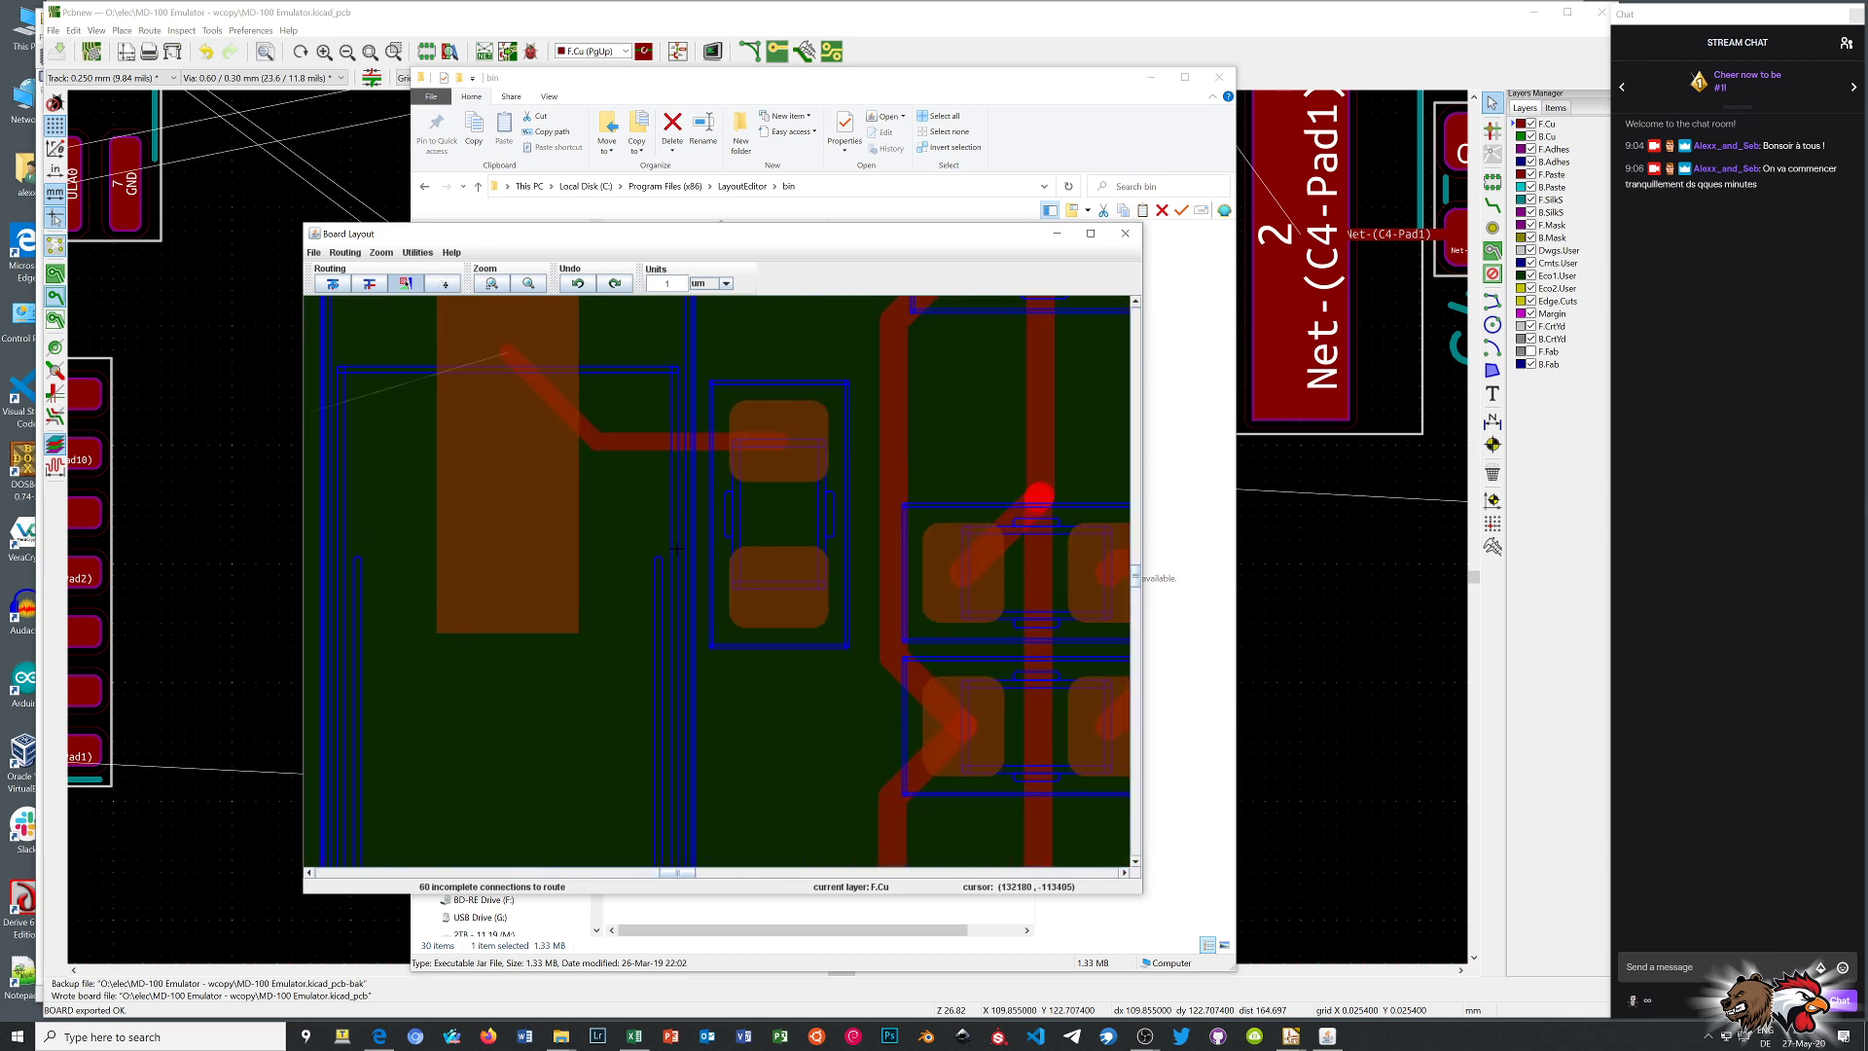
pyautogui.scroll(-3, 883, 562)
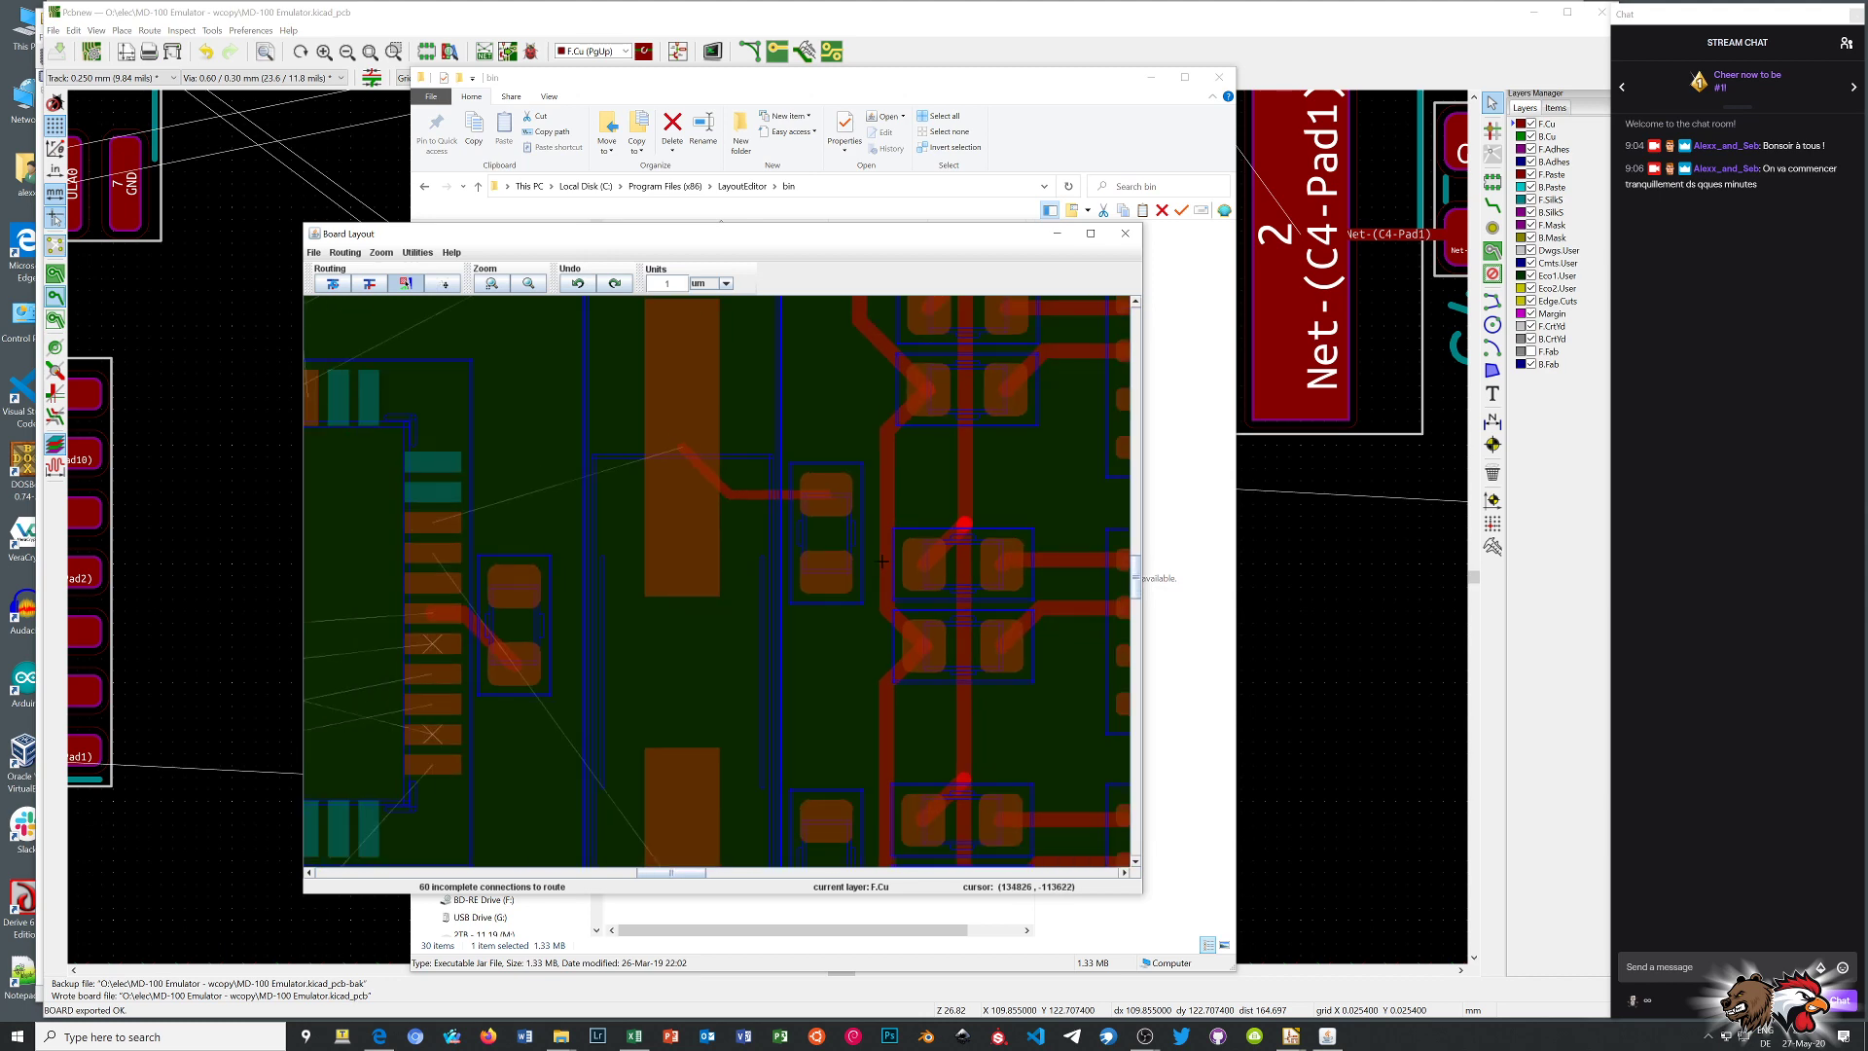
pyautogui.scroll(-6, 883, 561)
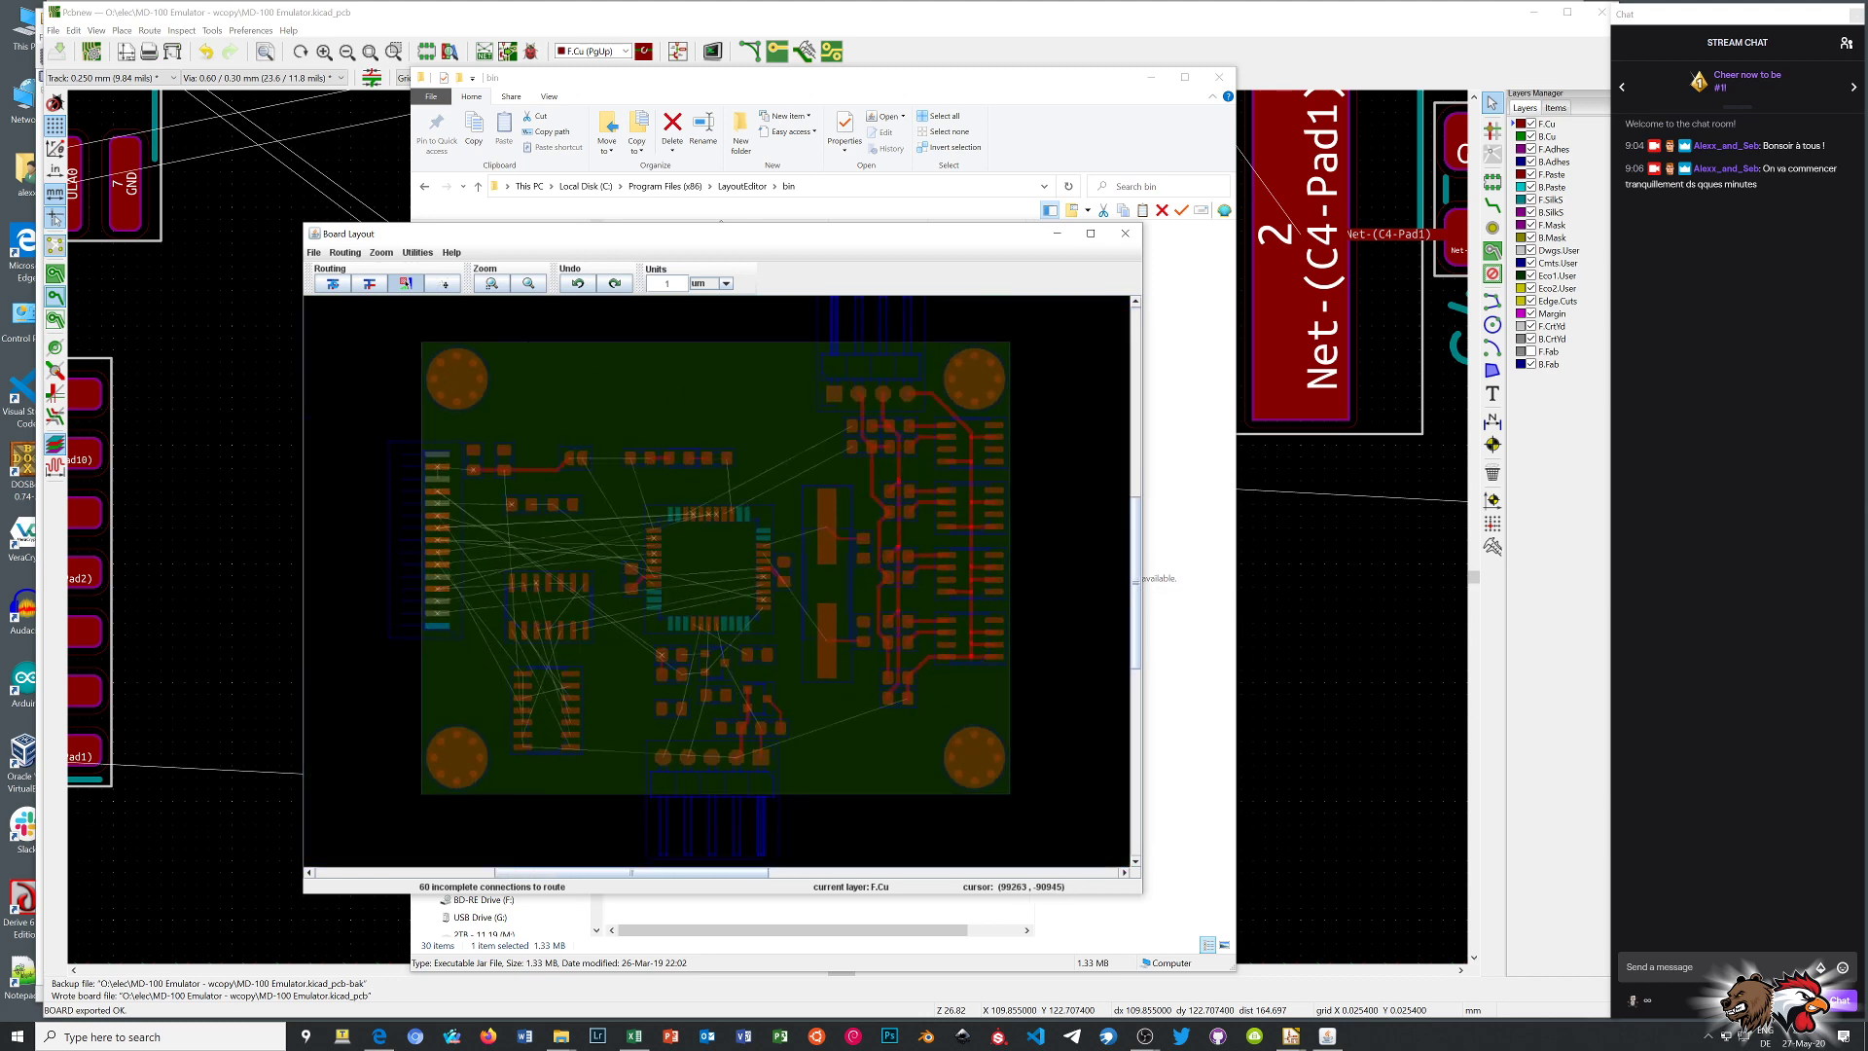
# Set the visibility of all board object types to maximum and close the Object Visibility settings
pyautogui.click(315, 254)
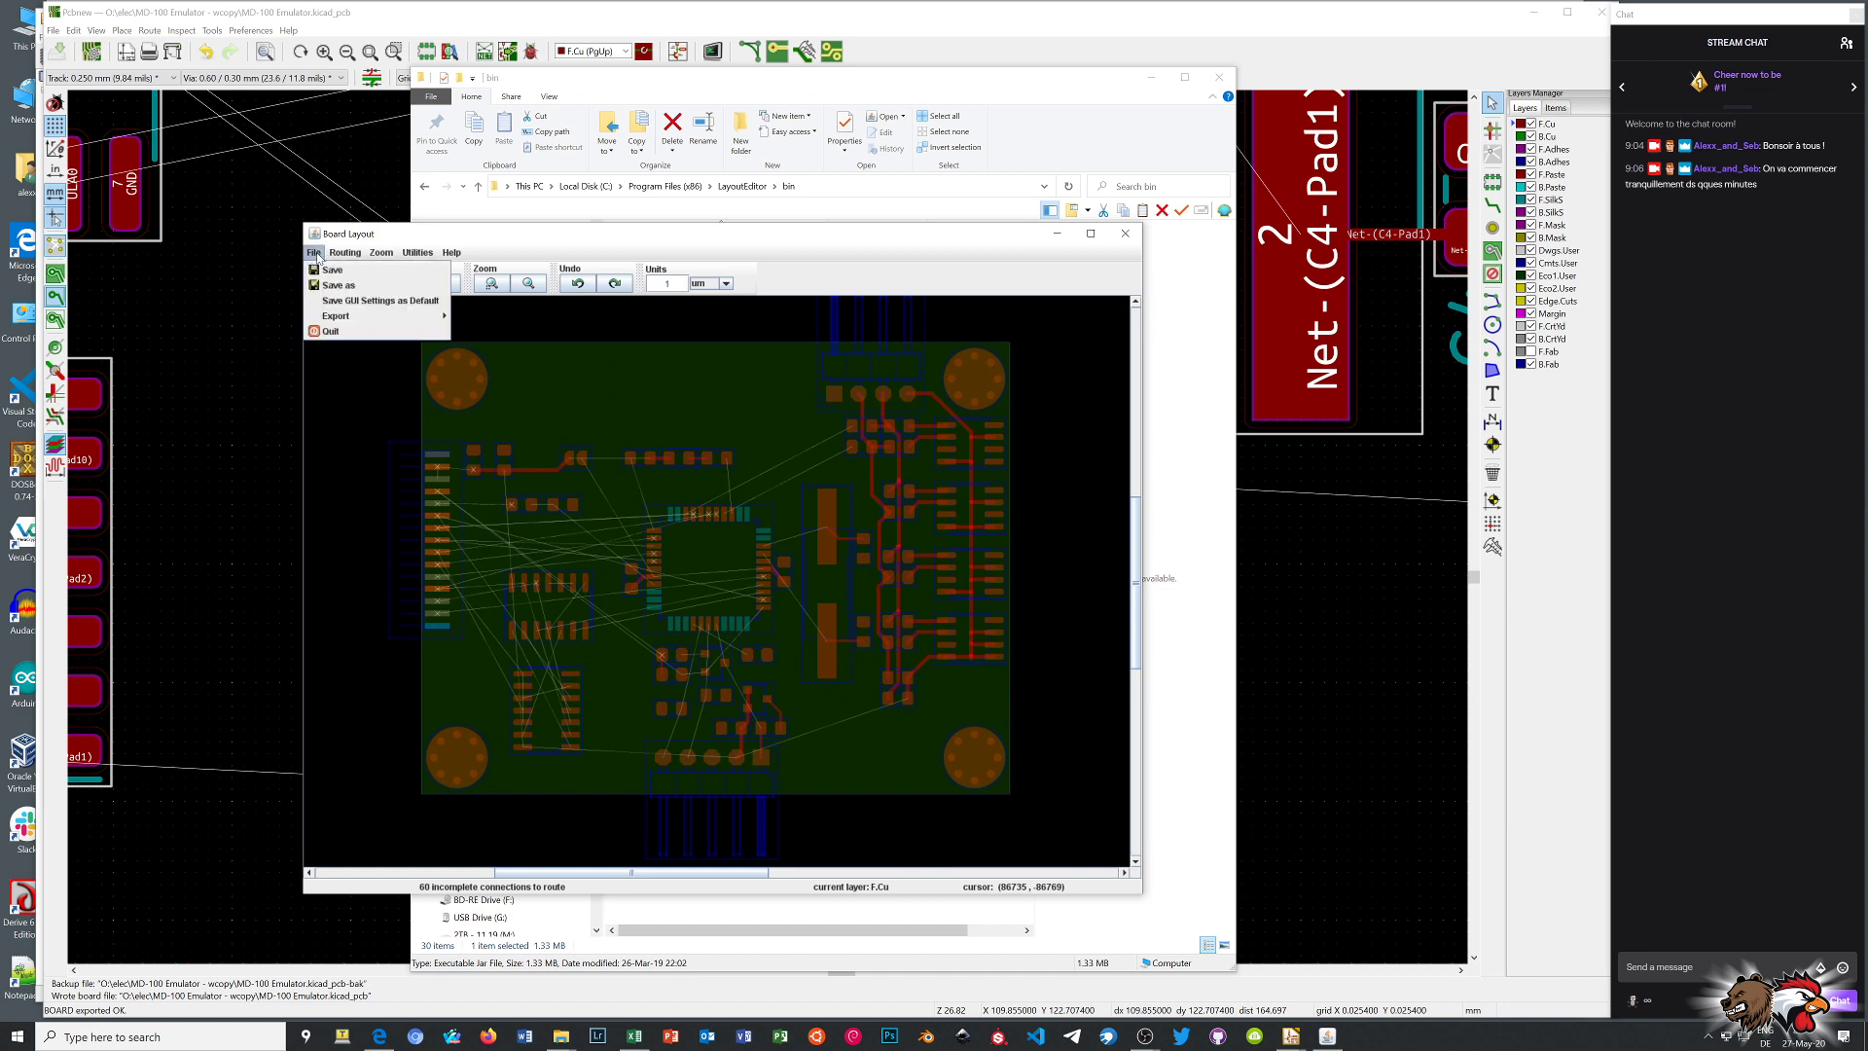
pyautogui.moveTo(418, 256)
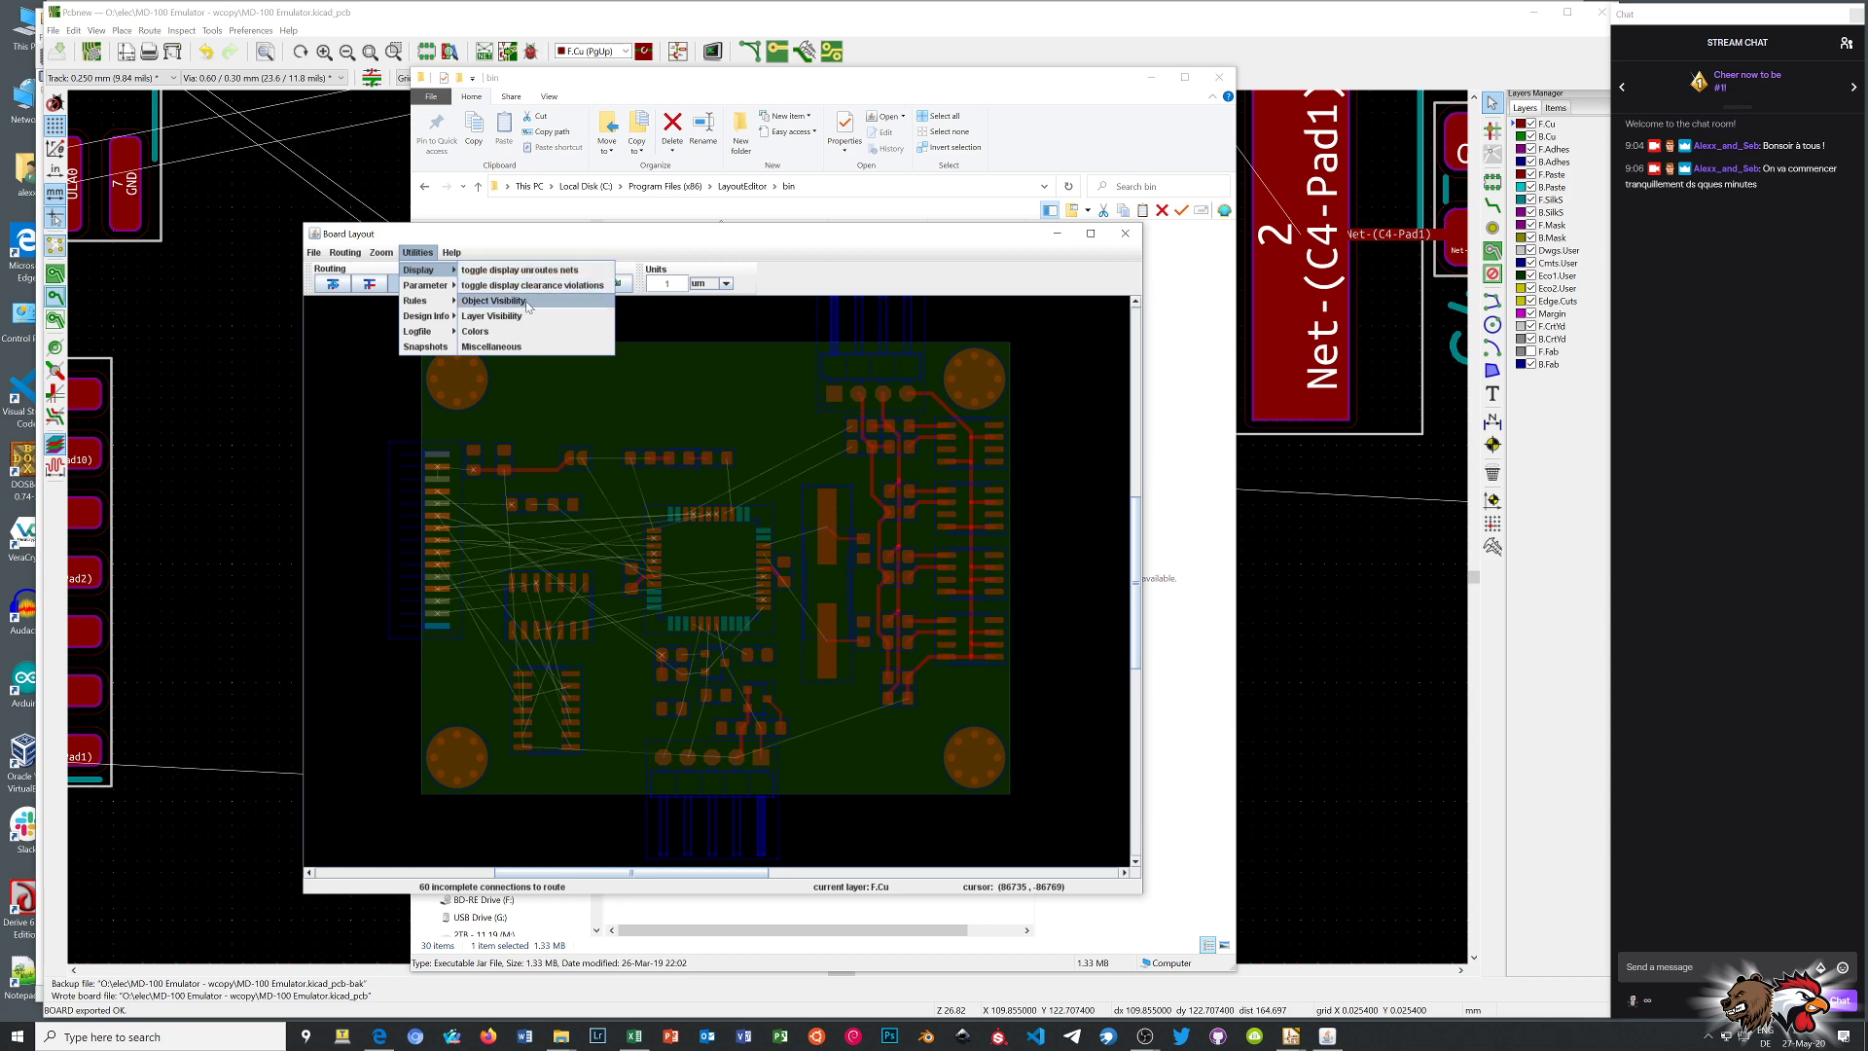
pyautogui.click(493, 300)
pyautogui.click(194, 682)
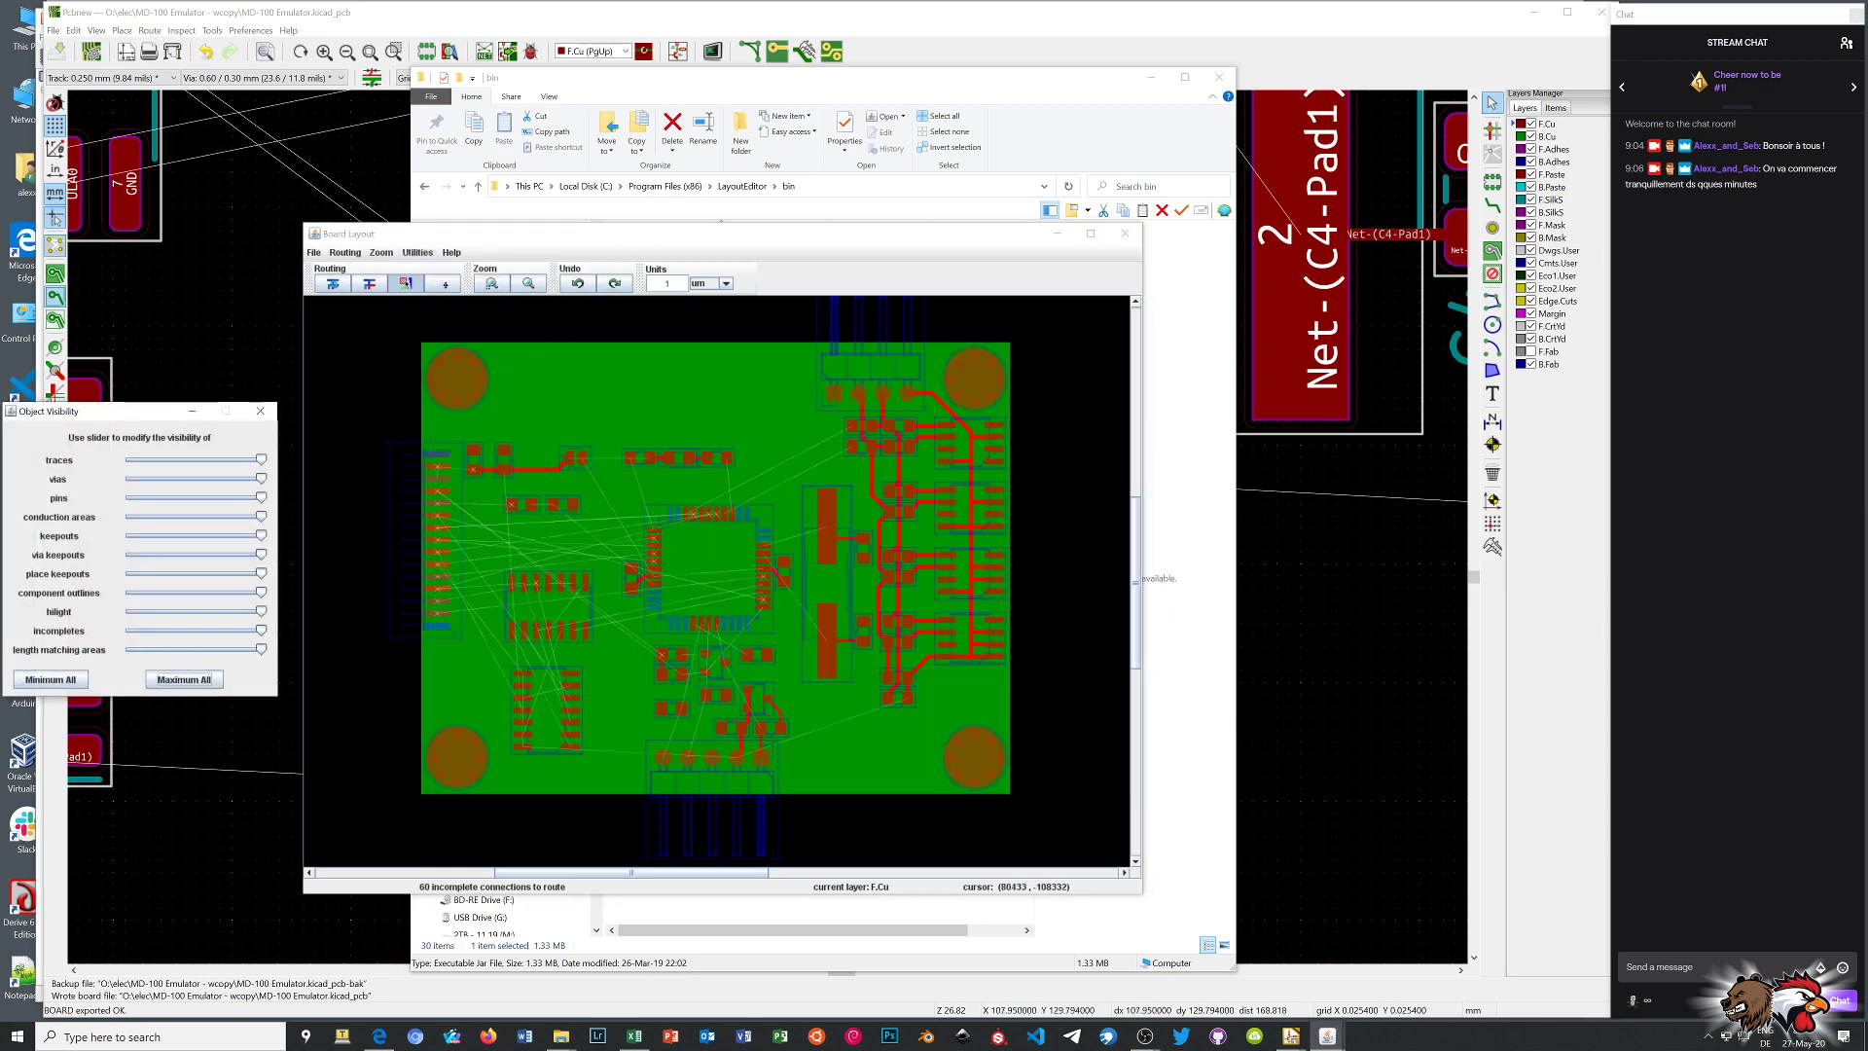
pyautogui.click(260, 410)
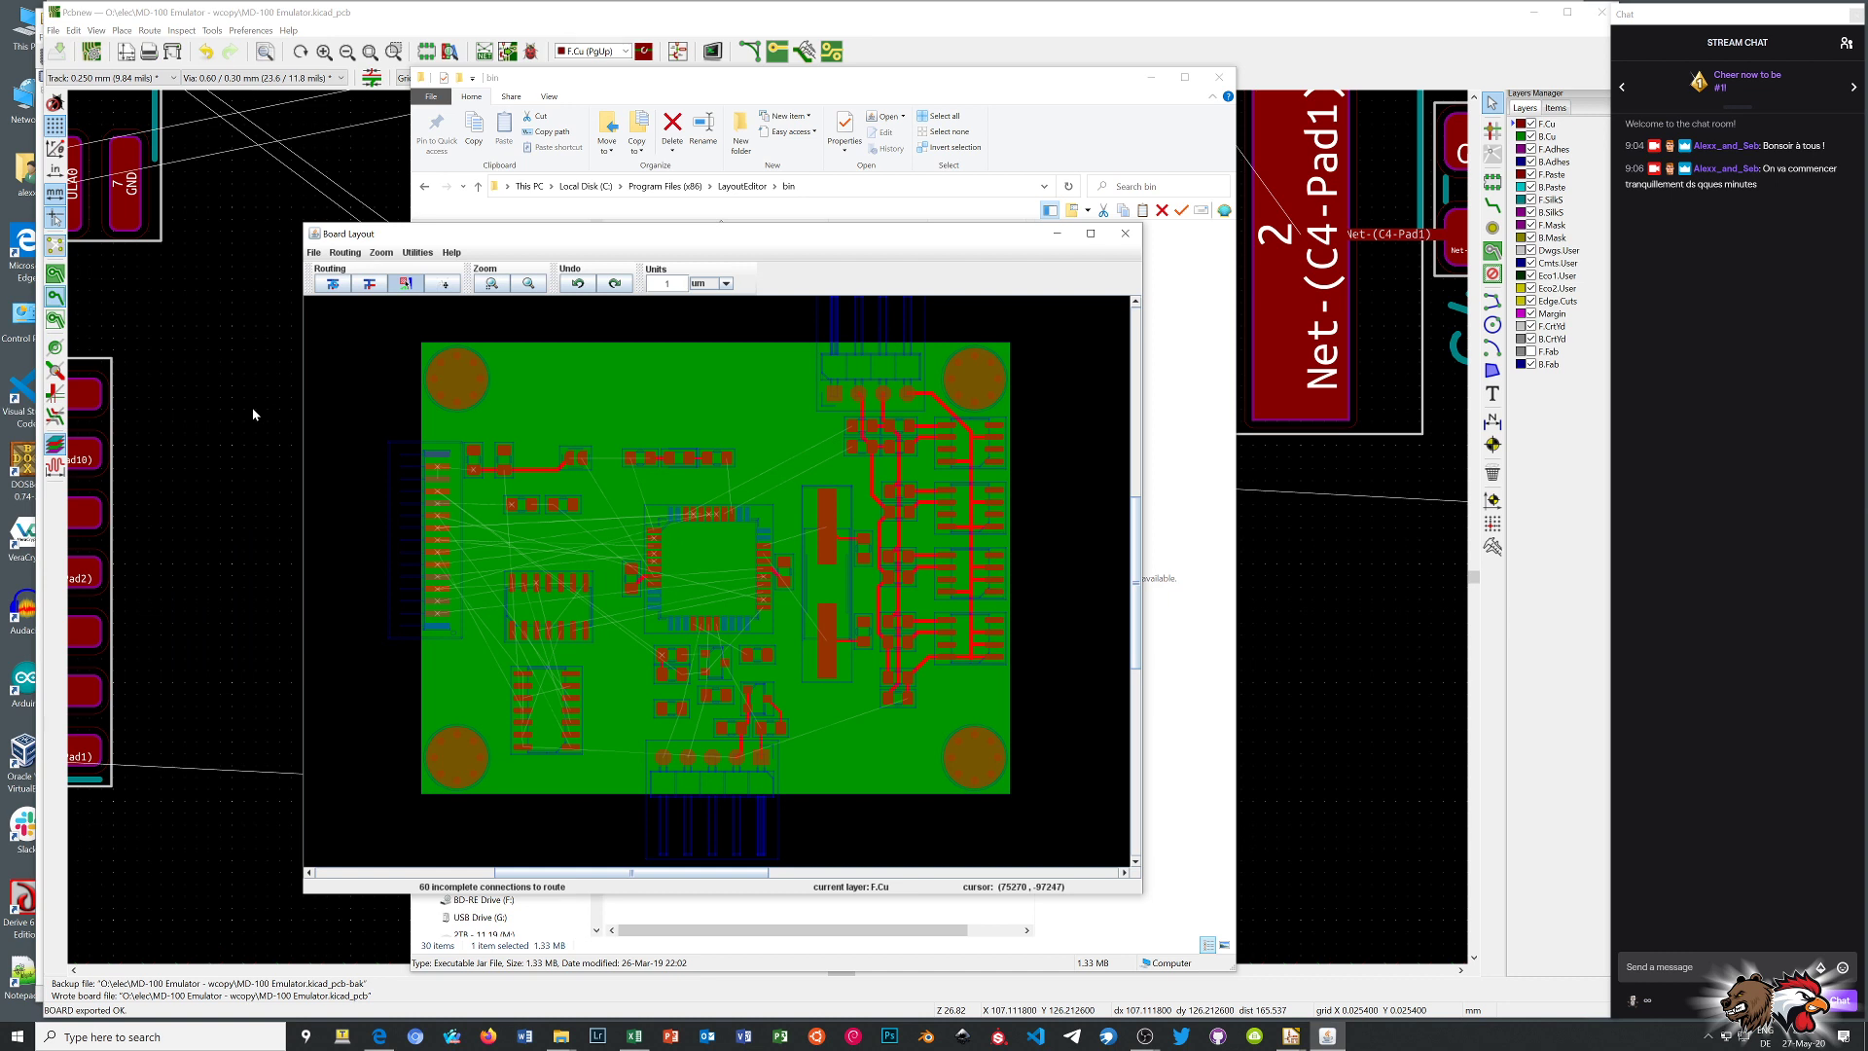
pyautogui.click(416, 254)
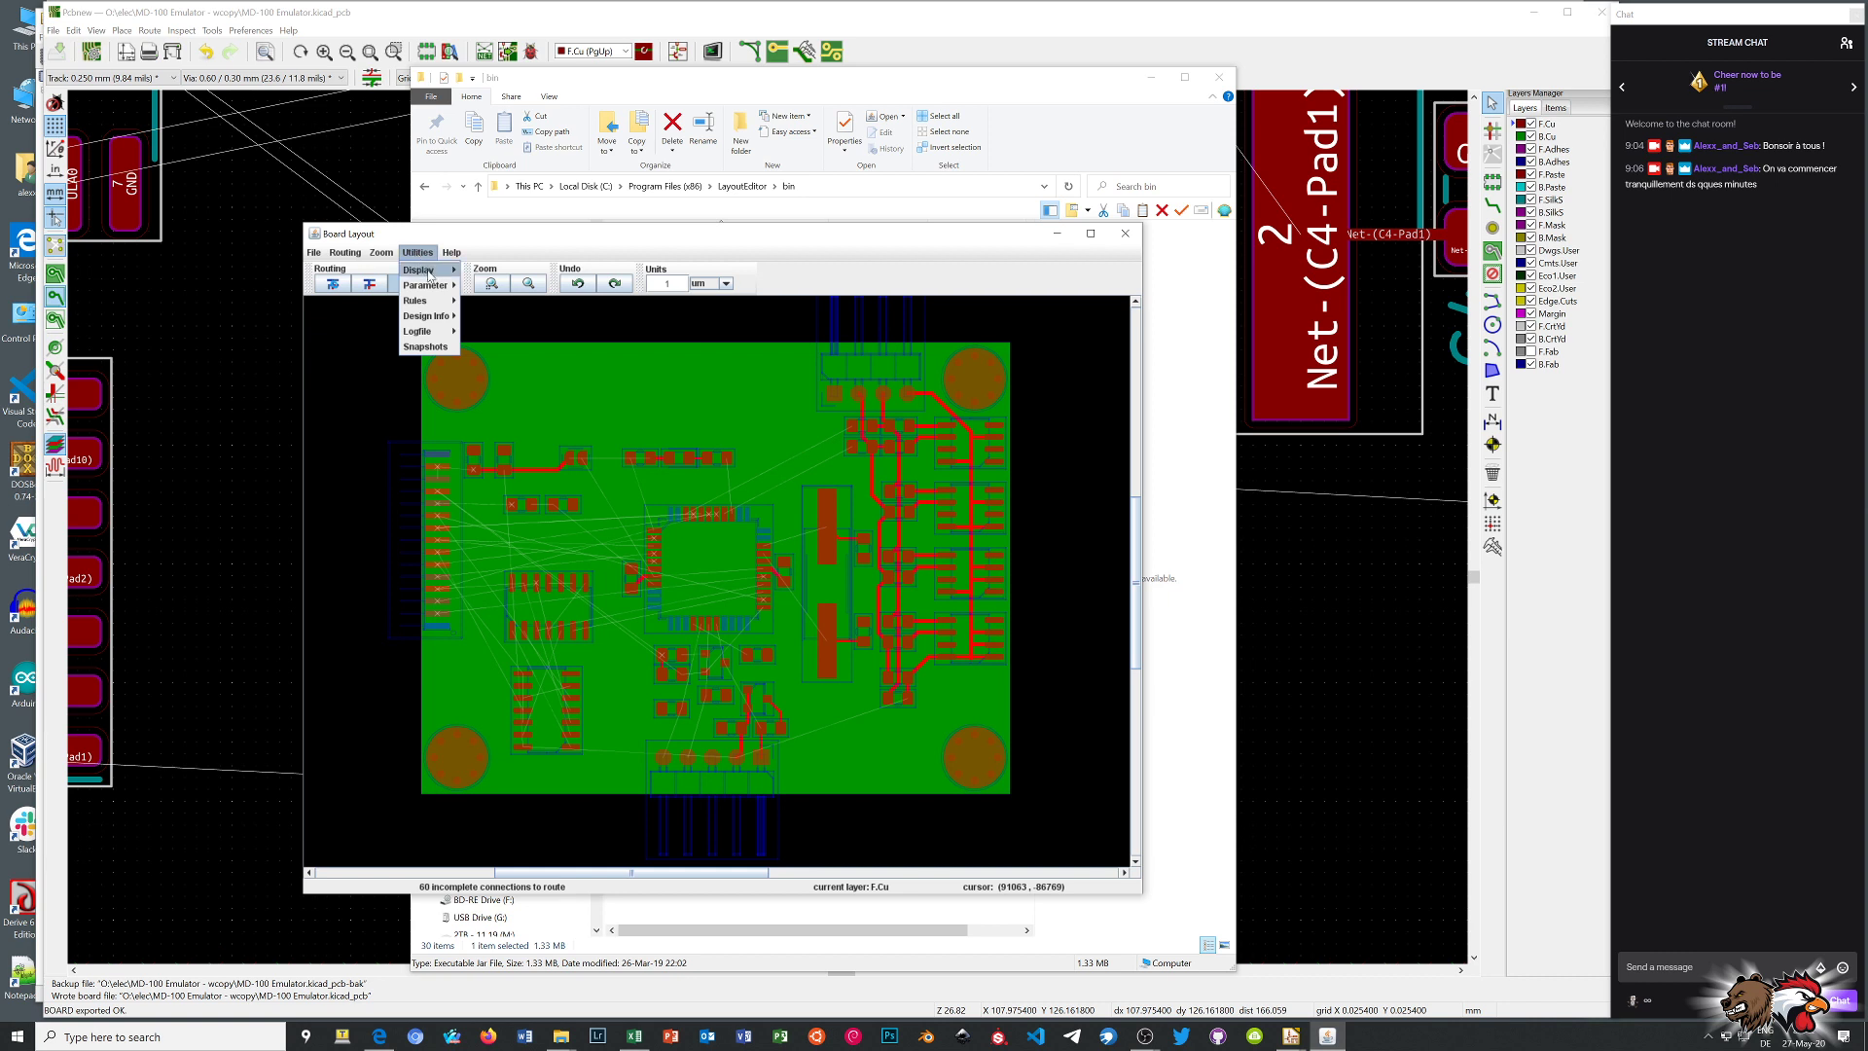
pyautogui.moveTo(427, 285)
pyautogui.click(483, 317)
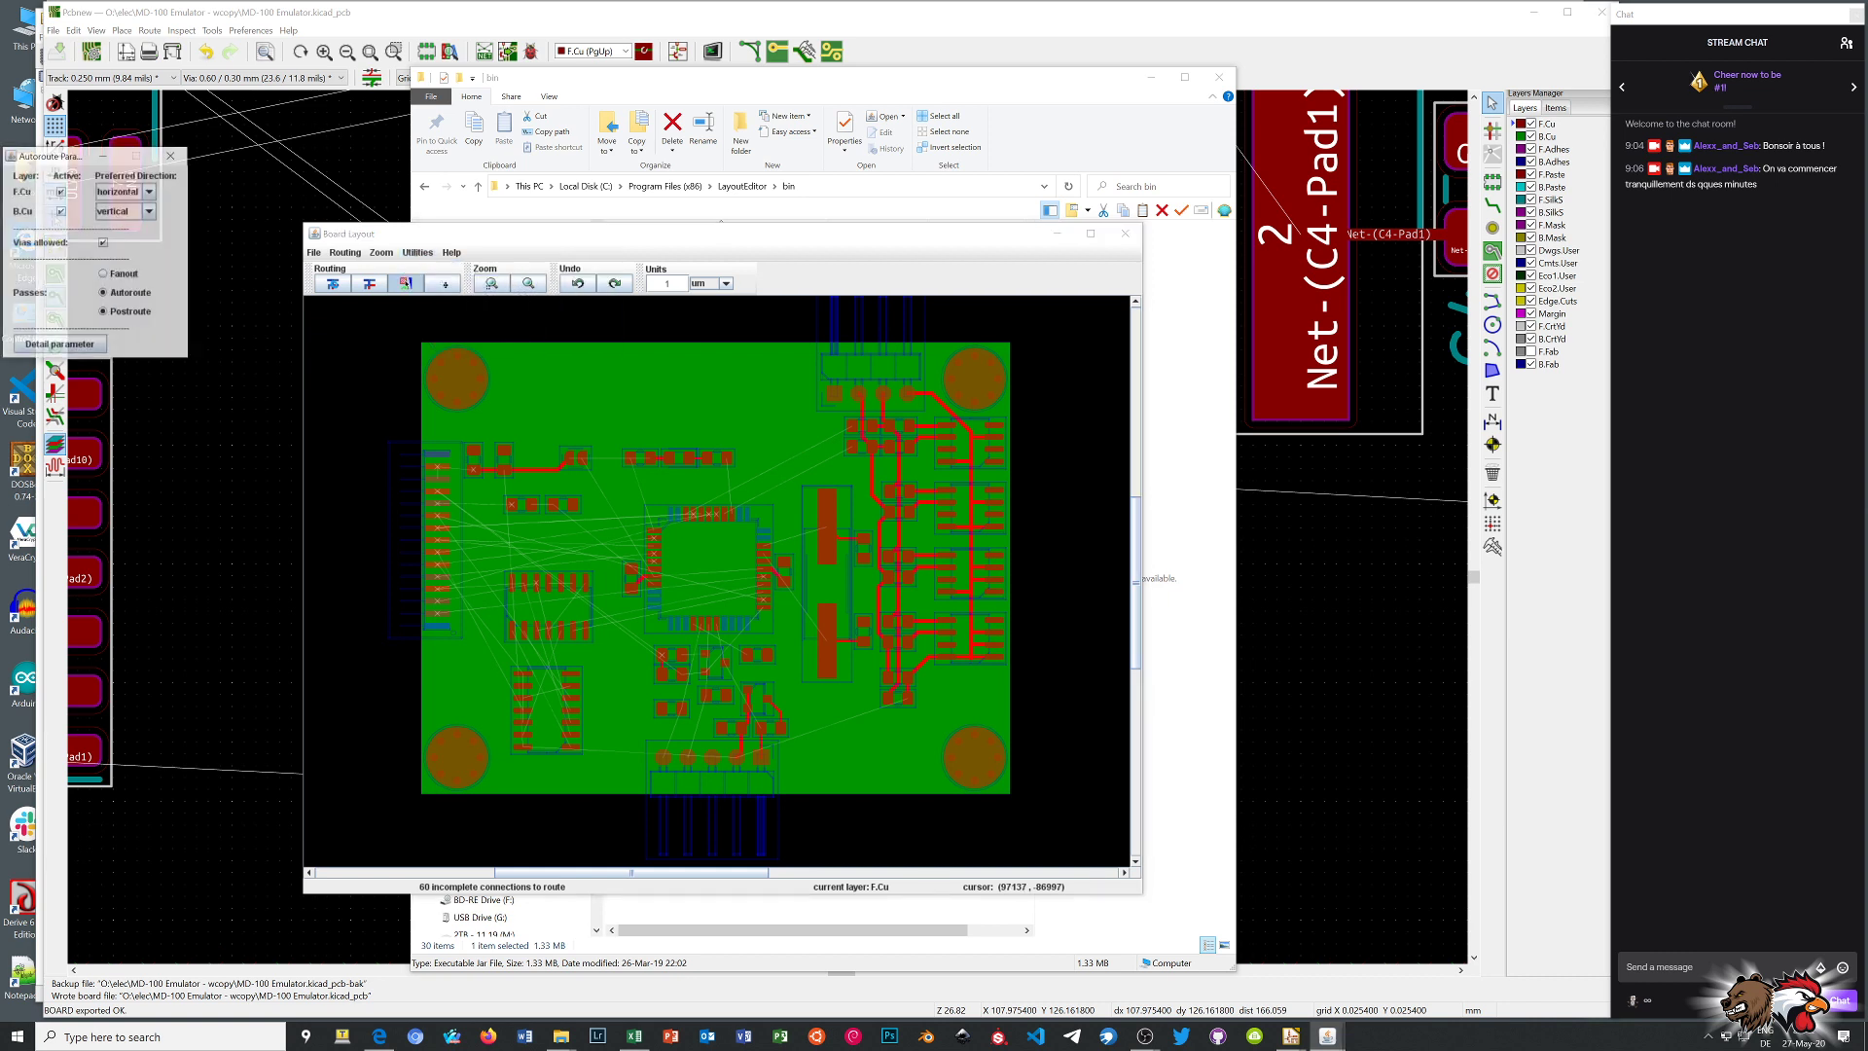
pyautogui.click(171, 155)
# Open the autoroute parameters and their detail parameters to review layer directions, passes, via costs and trace costs
pyautogui.click(416, 252)
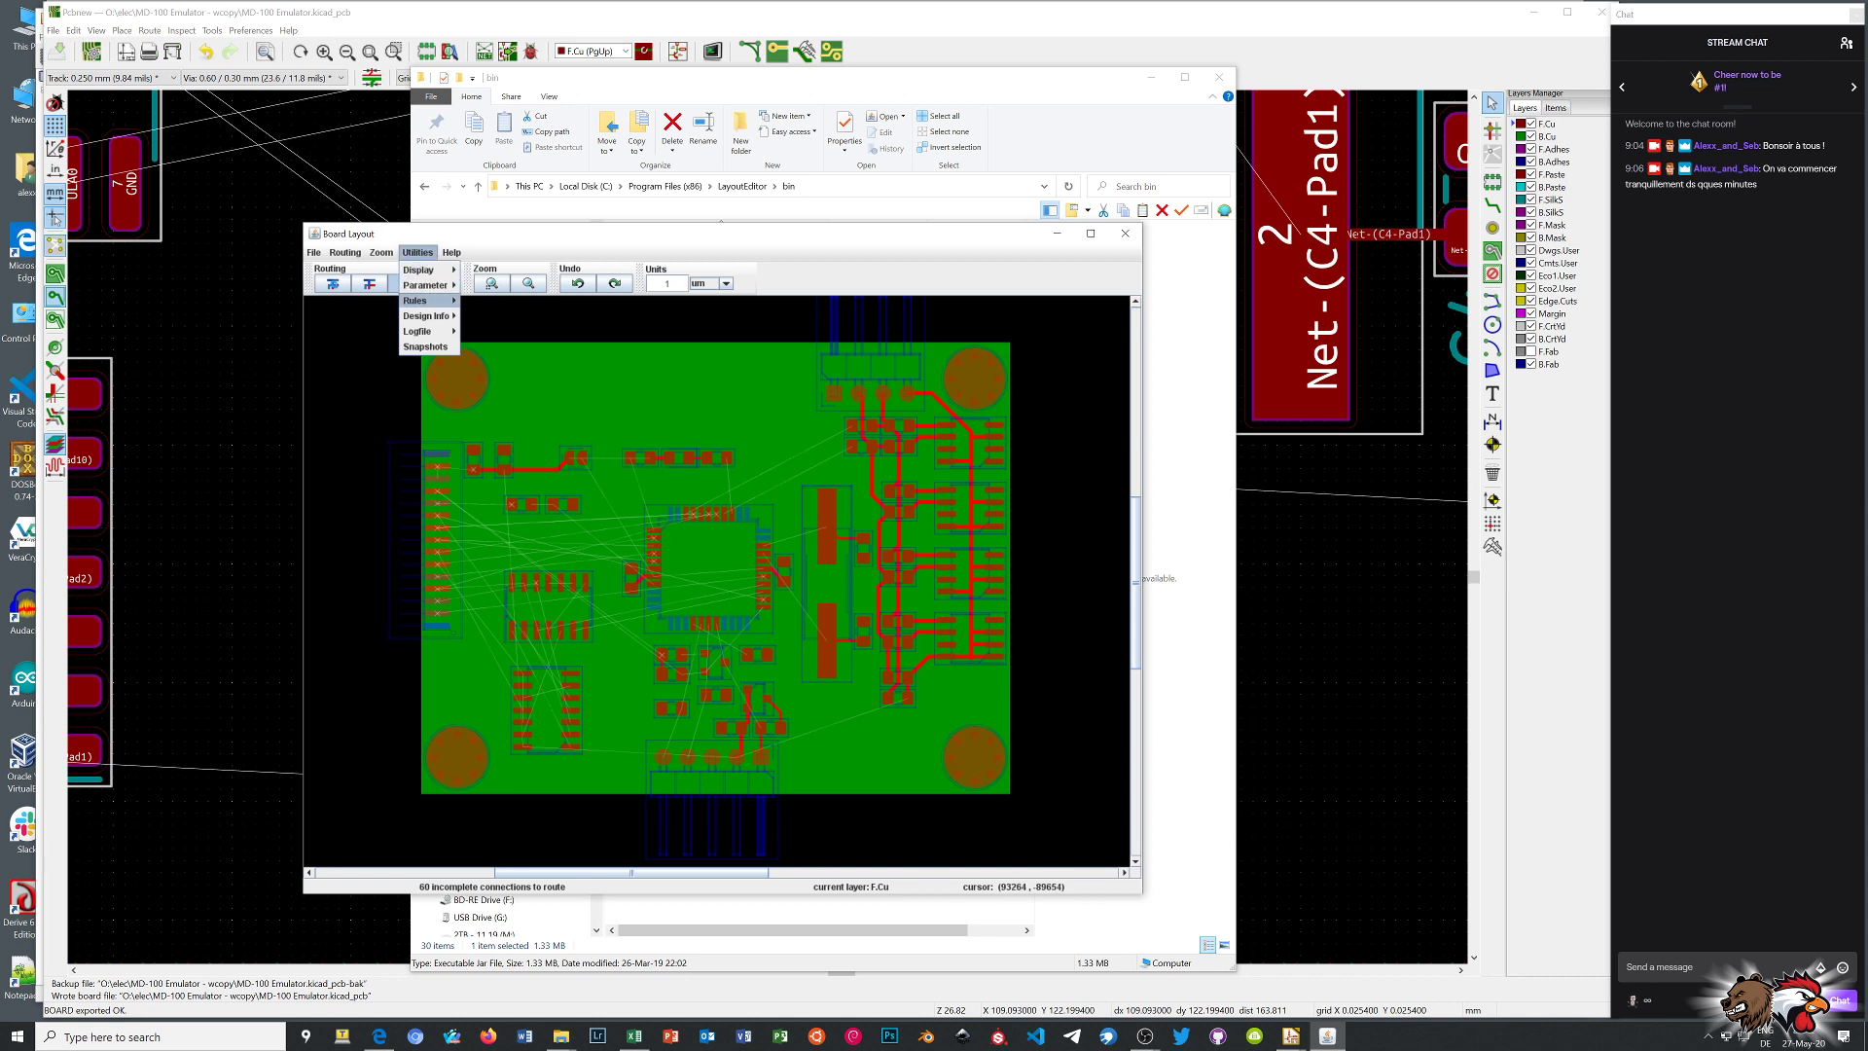
pyautogui.moveTo(428, 285)
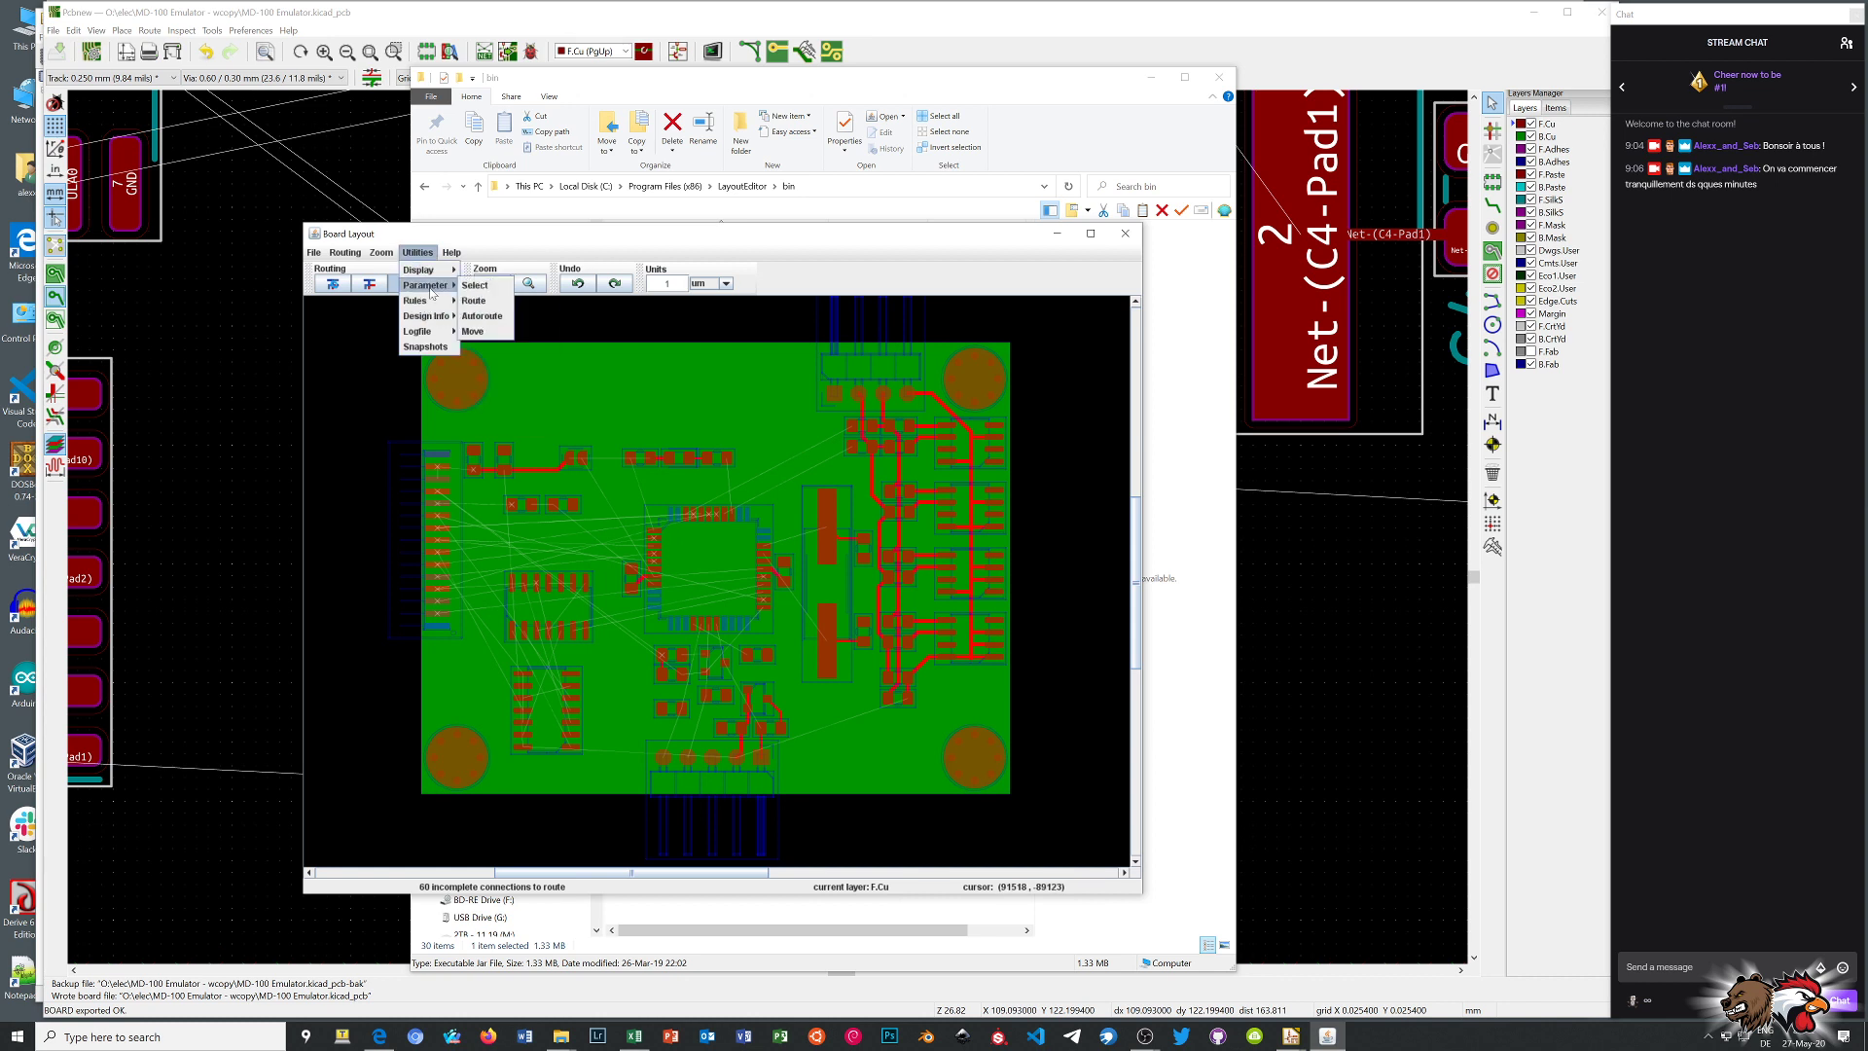
pyautogui.click(481, 316)
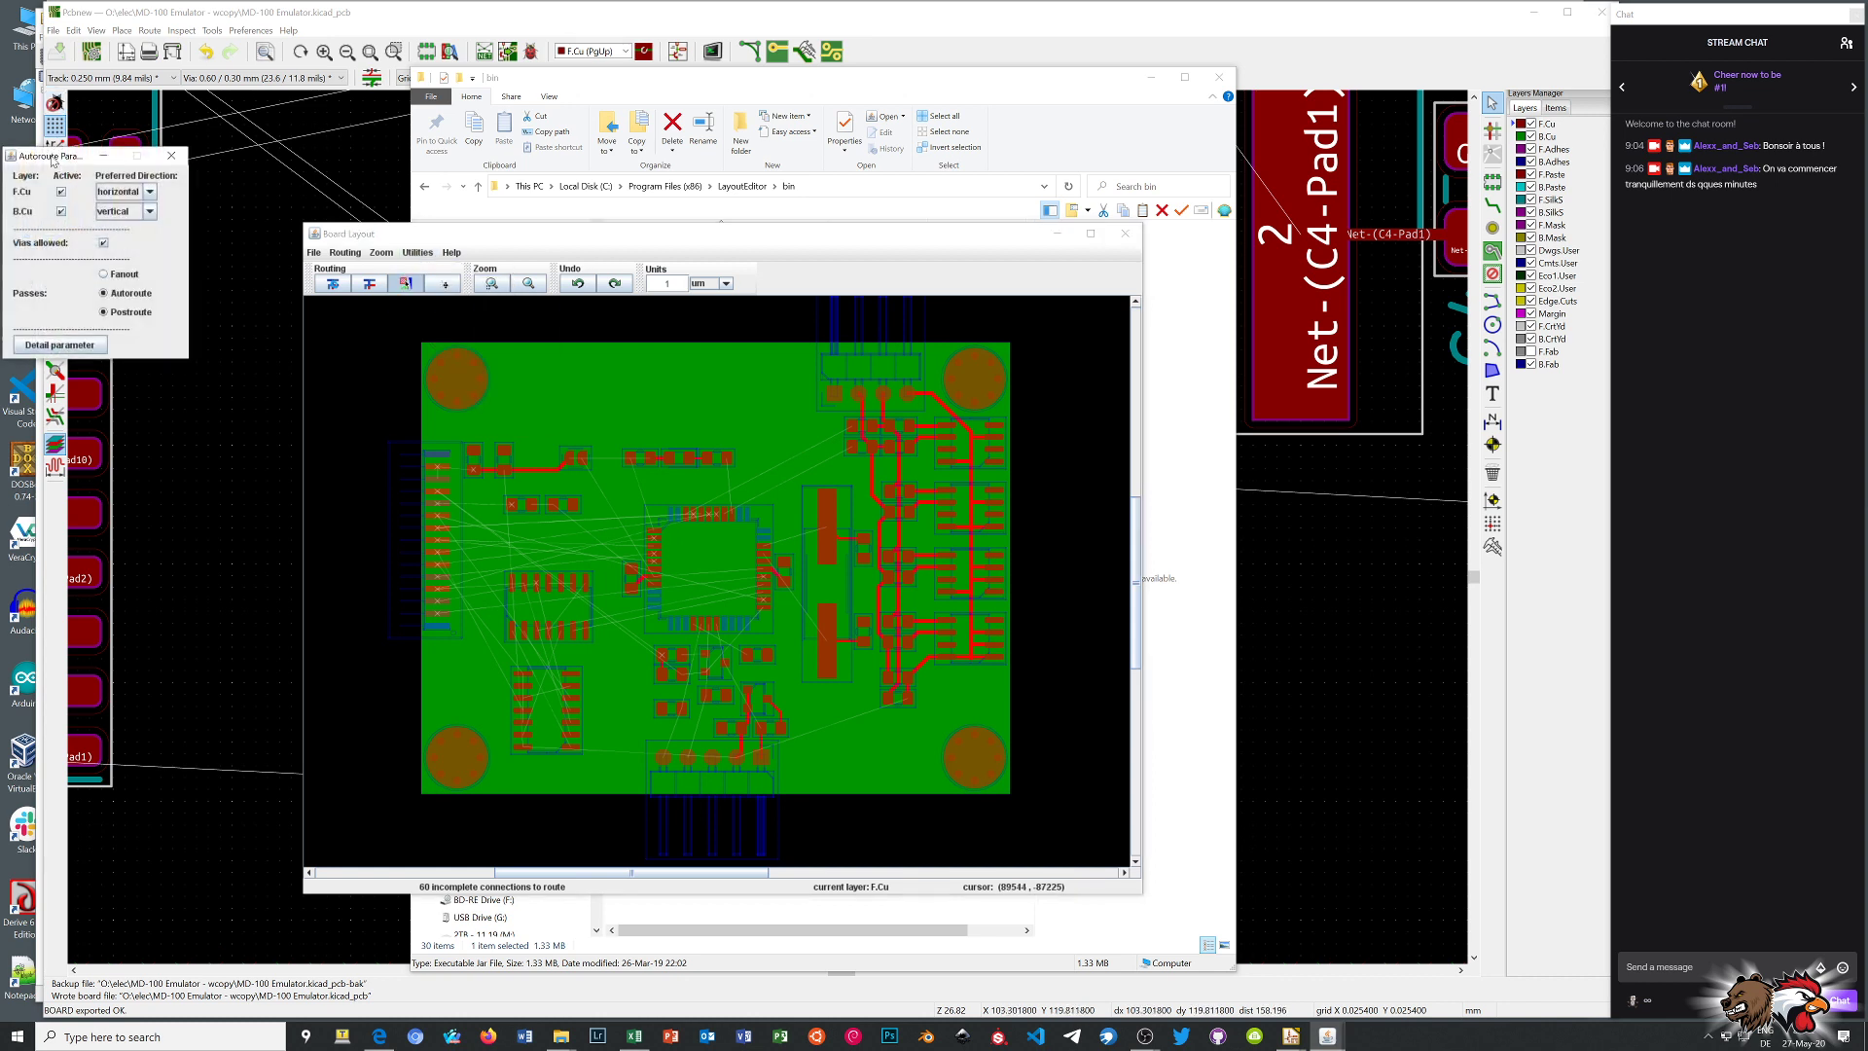
pyautogui.moveTo(56, 164); pyautogui.dragTo(597, 428)
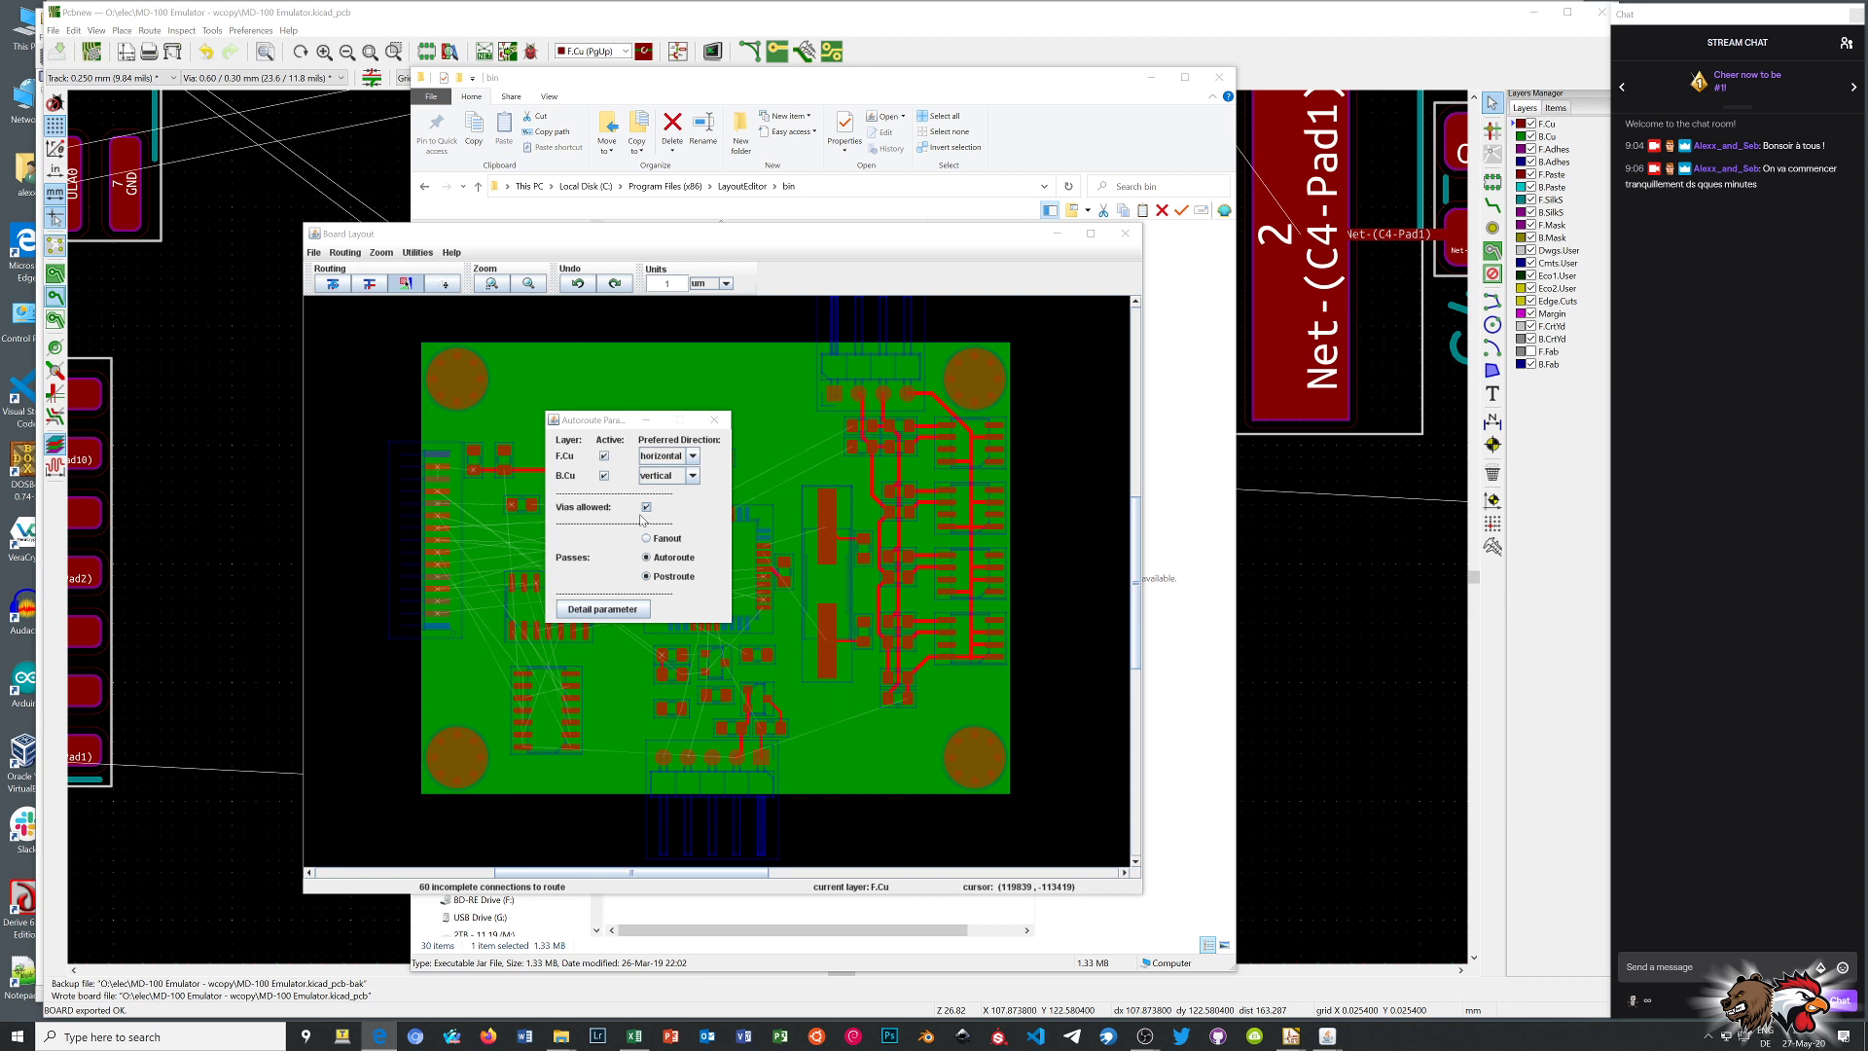
pyautogui.click(603, 610)
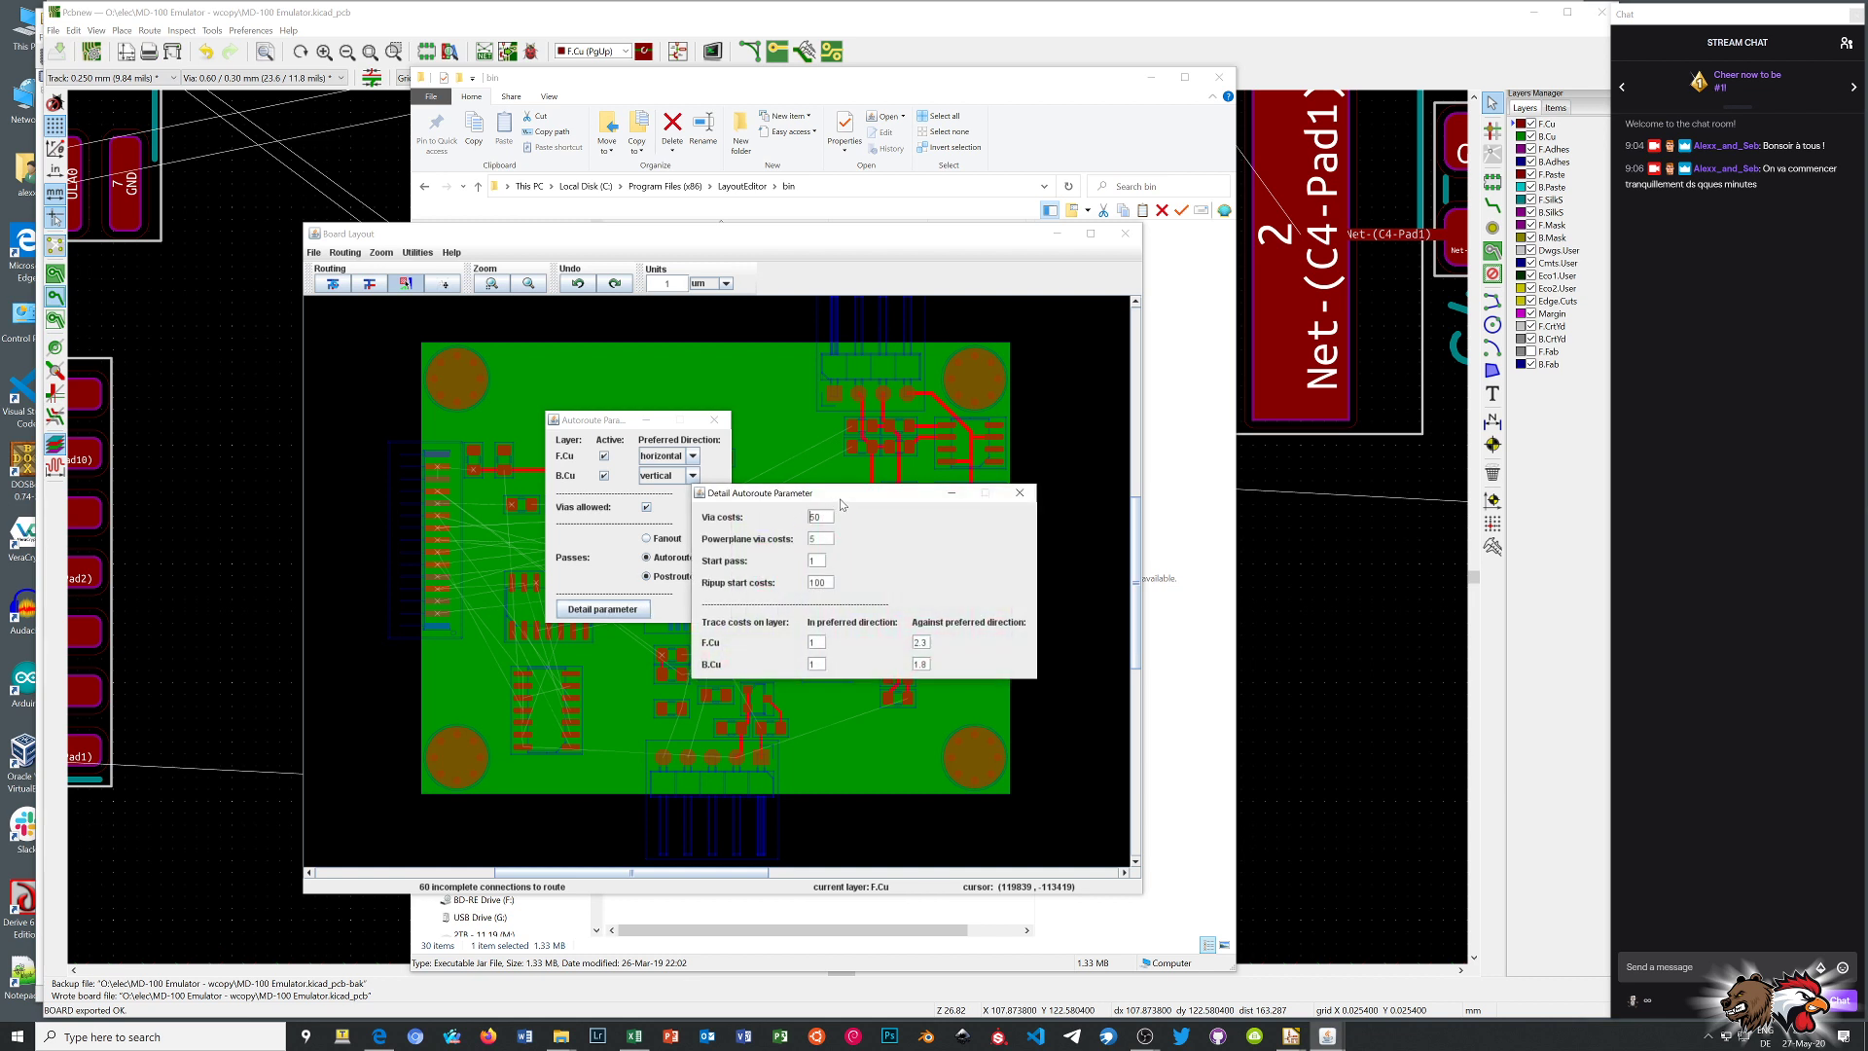
pyautogui.moveTo(878, 499); pyautogui.dragTo(664, 505)
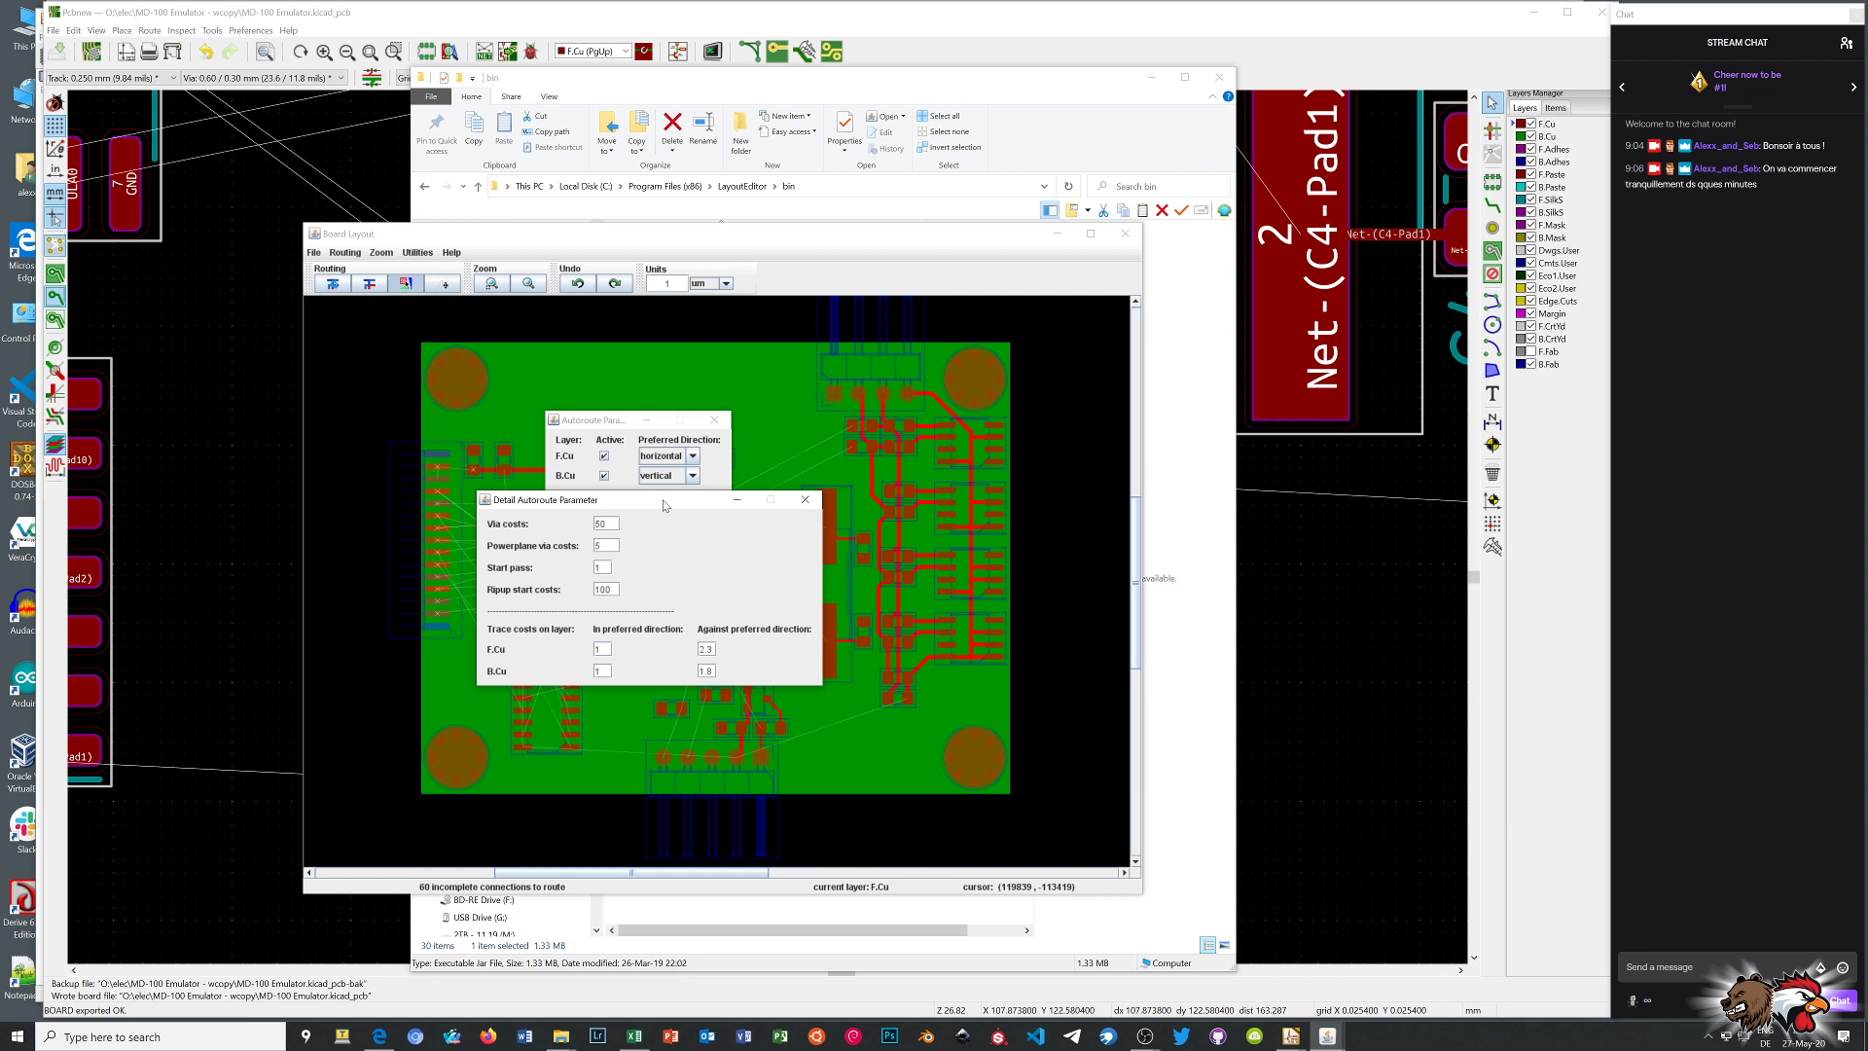
# Set the ripup start costs to 20 in the detail autoroute parameters and close that window
pyautogui.moveTo(686, 505); pyautogui.dragTo(1075, 406)
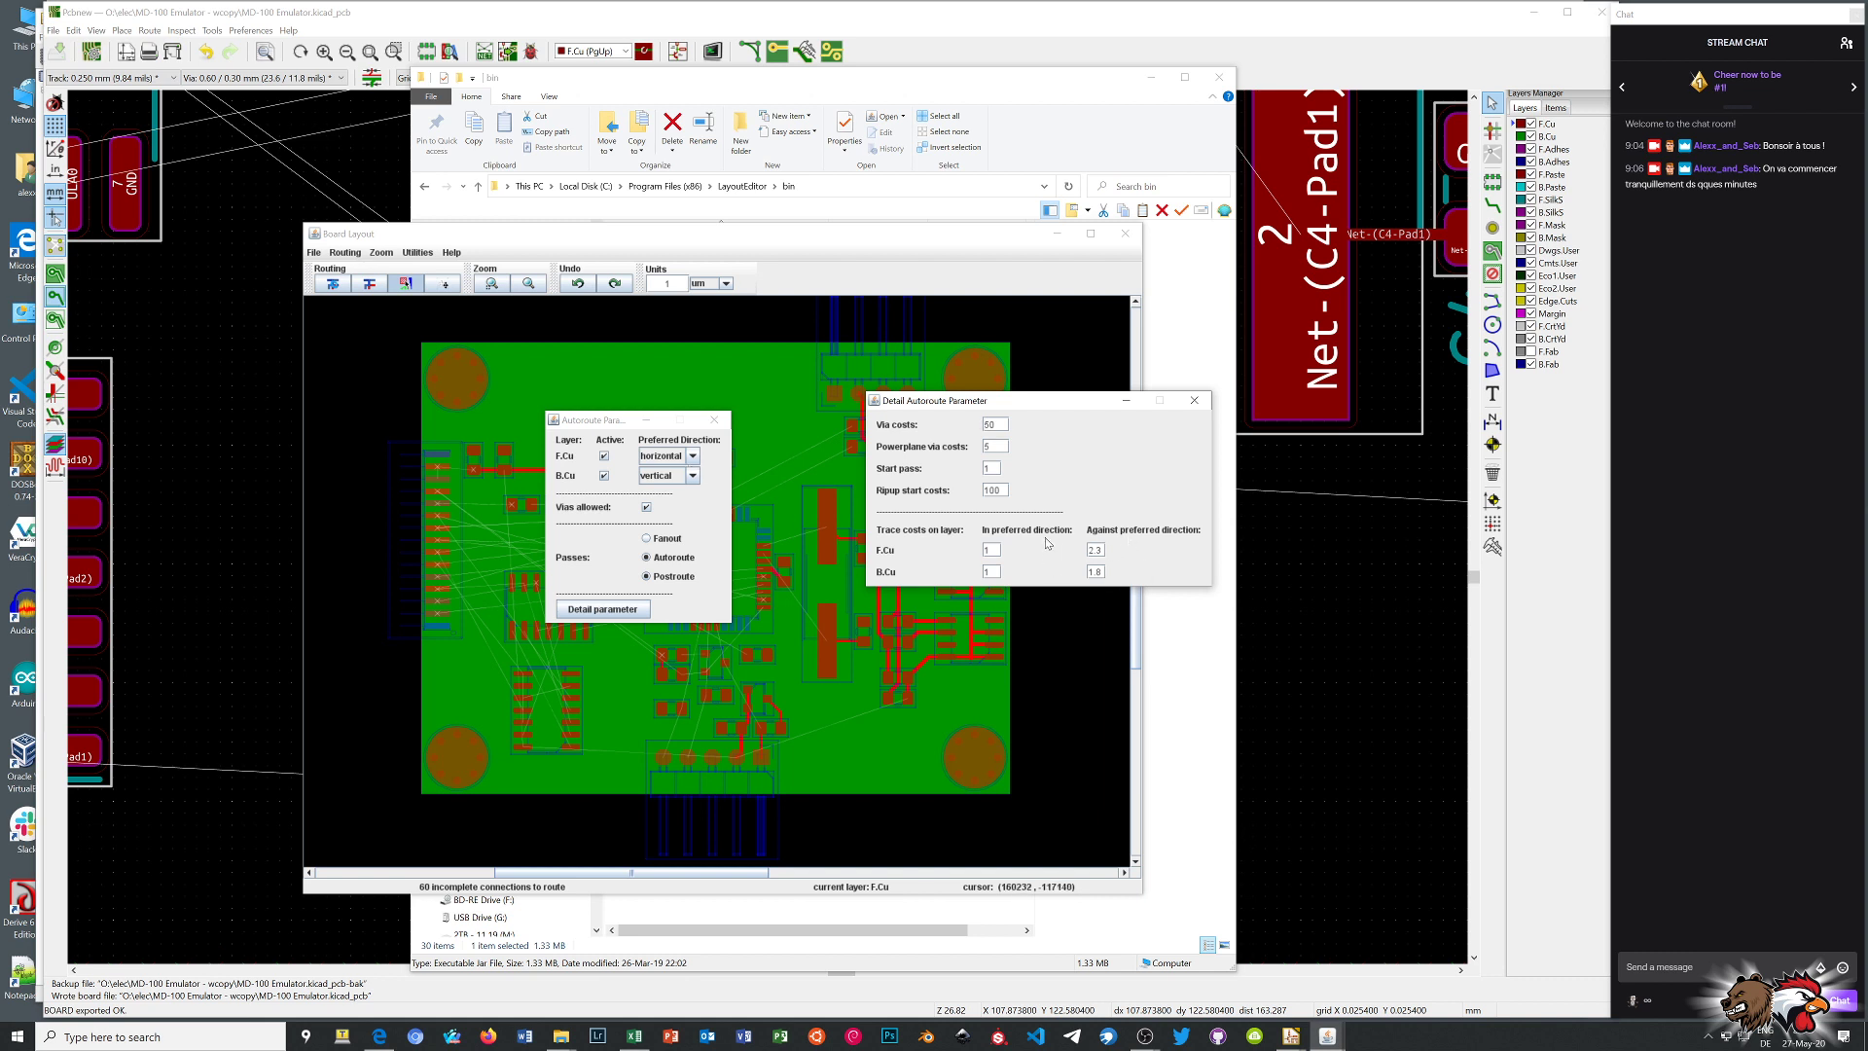
pyautogui.moveTo(1018, 401); pyautogui.dragTo(897, 412)
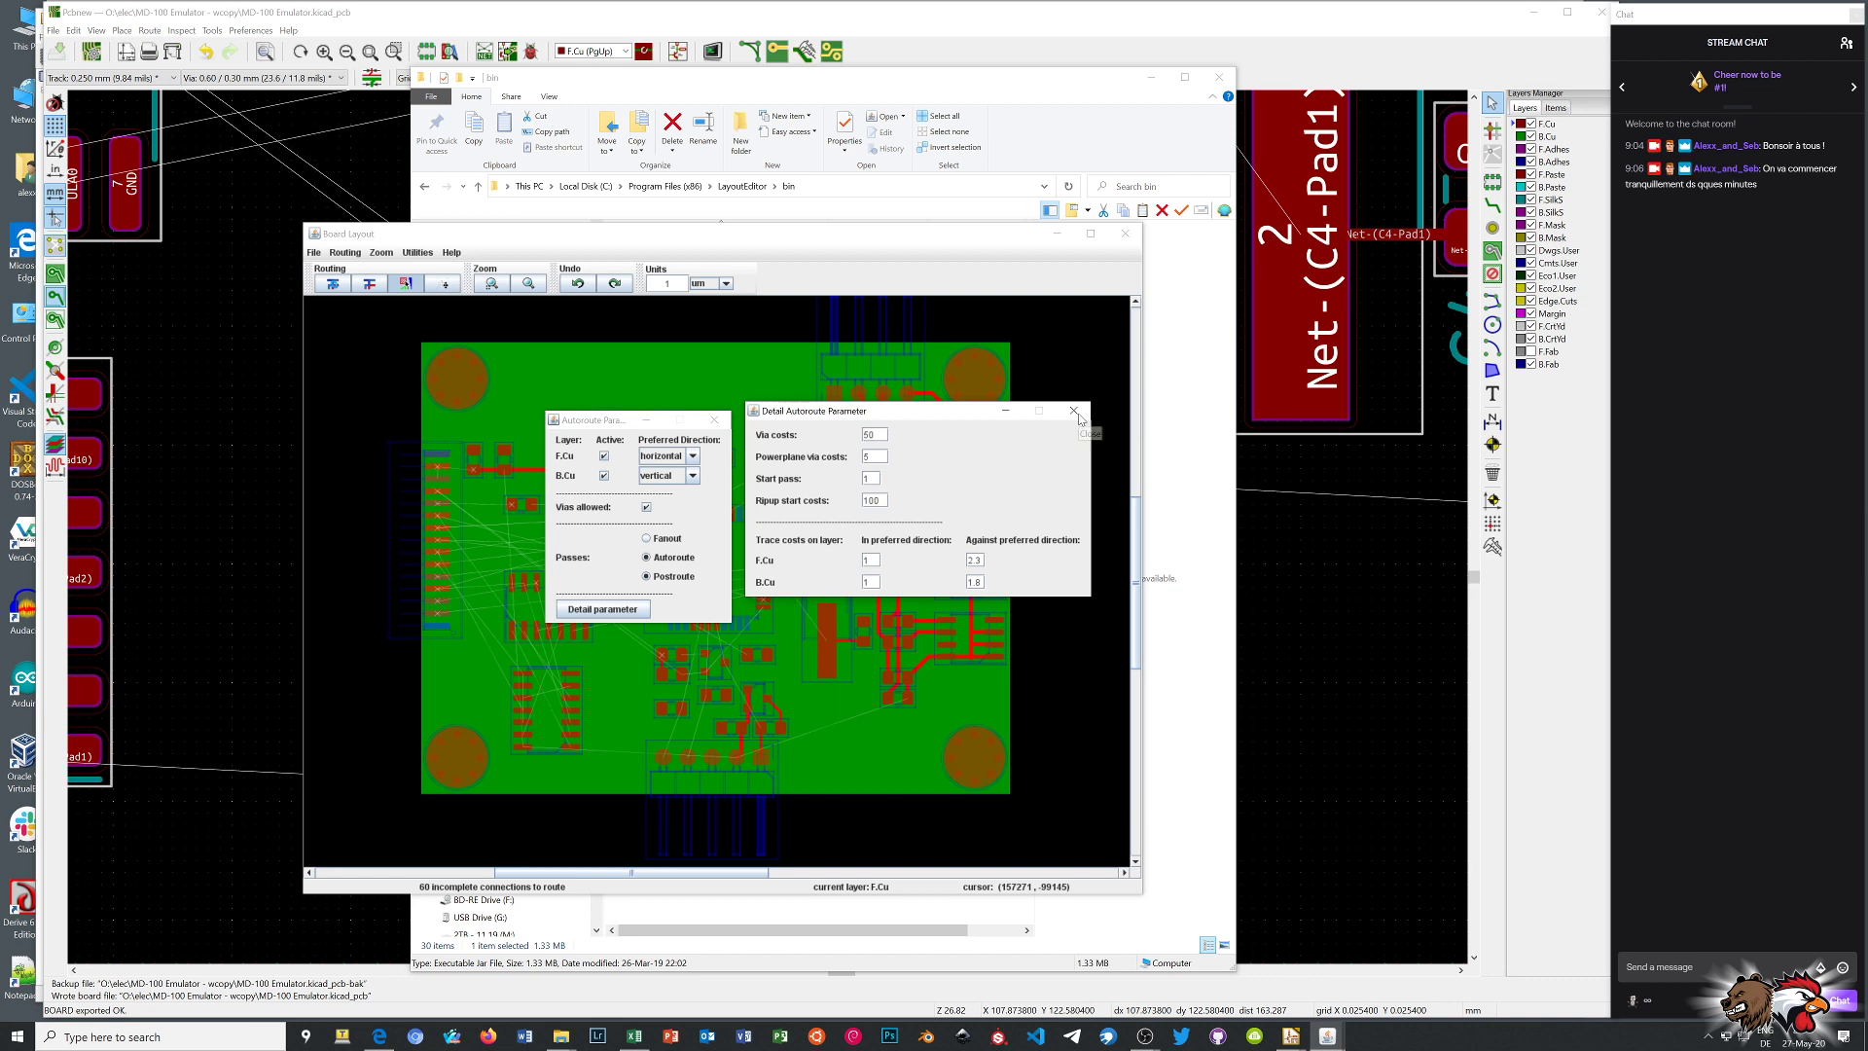
pyautogui.doubleClick(872, 500)
pyautogui.write('20')
pyautogui.click(856, 461)
pyautogui.moveTo(872, 456); pyautogui.dragTo(846, 455)
pyautogui.click(1076, 412)
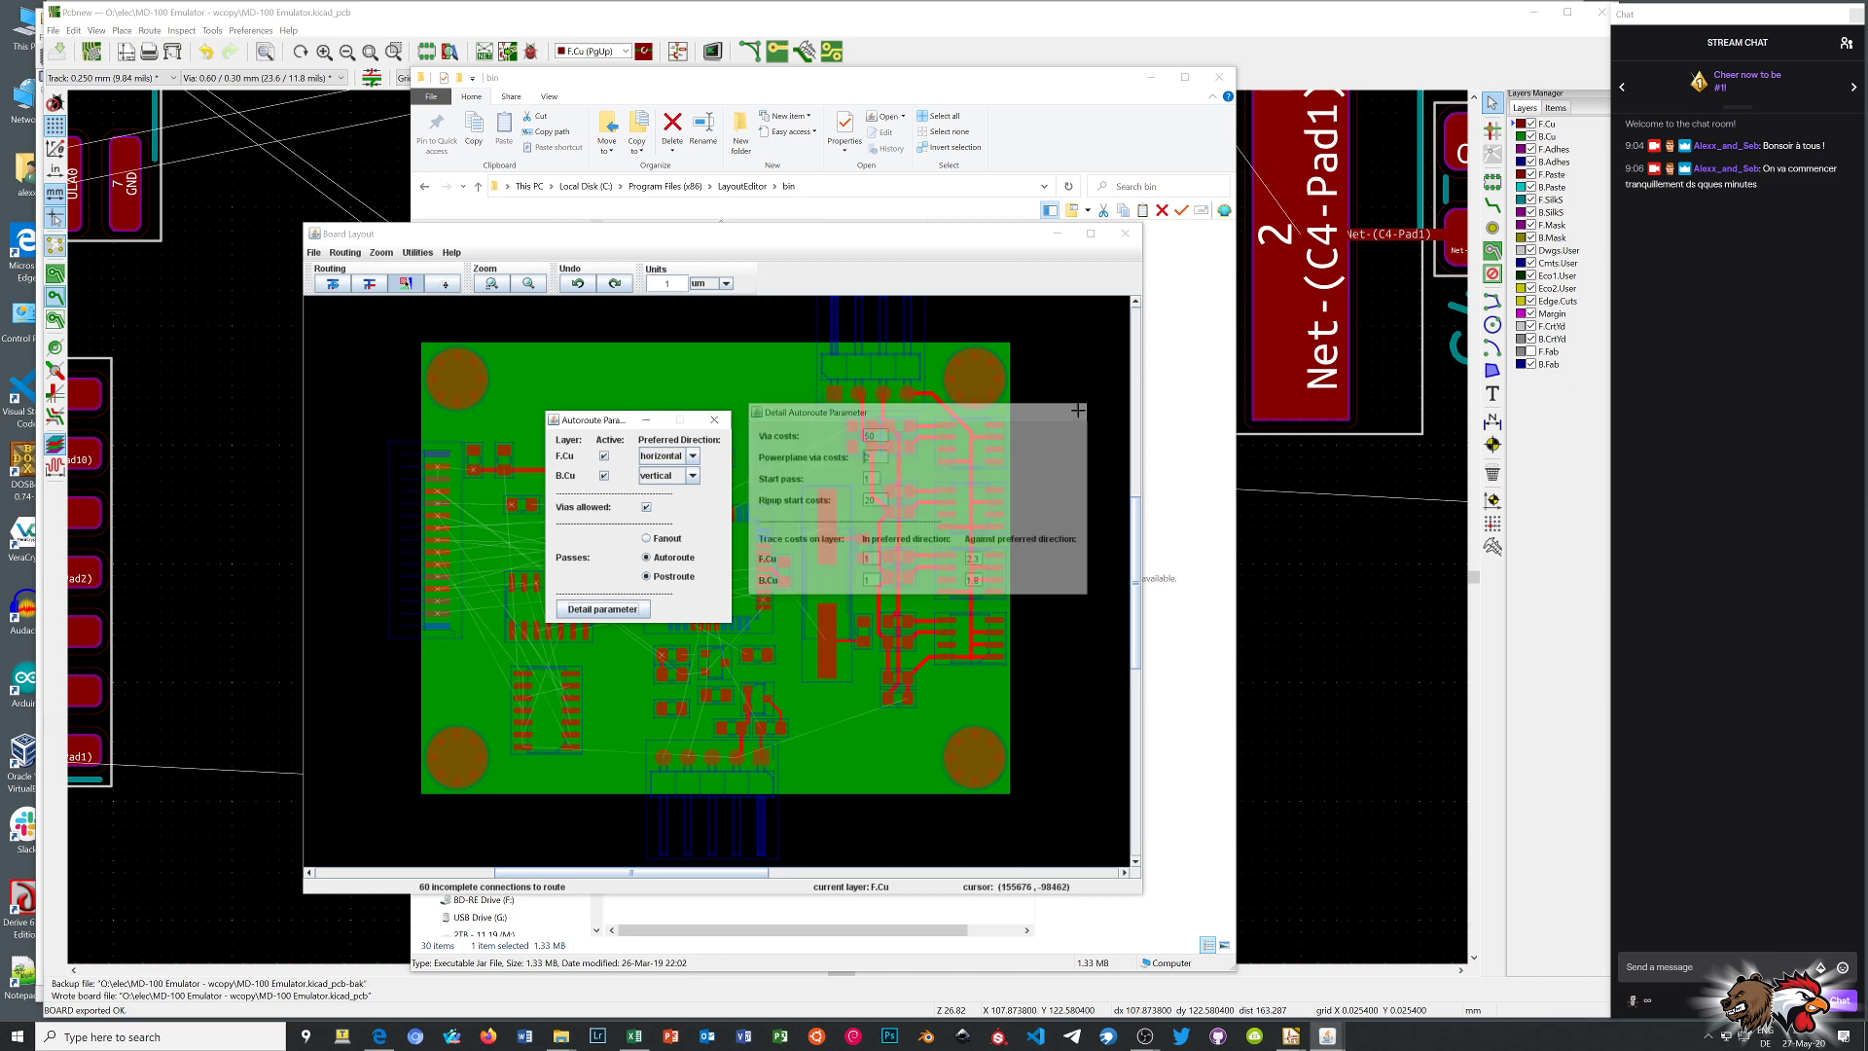
# Close the autoroute parameters, autoroute the complete board and move its layout window aside to uncover the bin folder
pyautogui.click(711, 421)
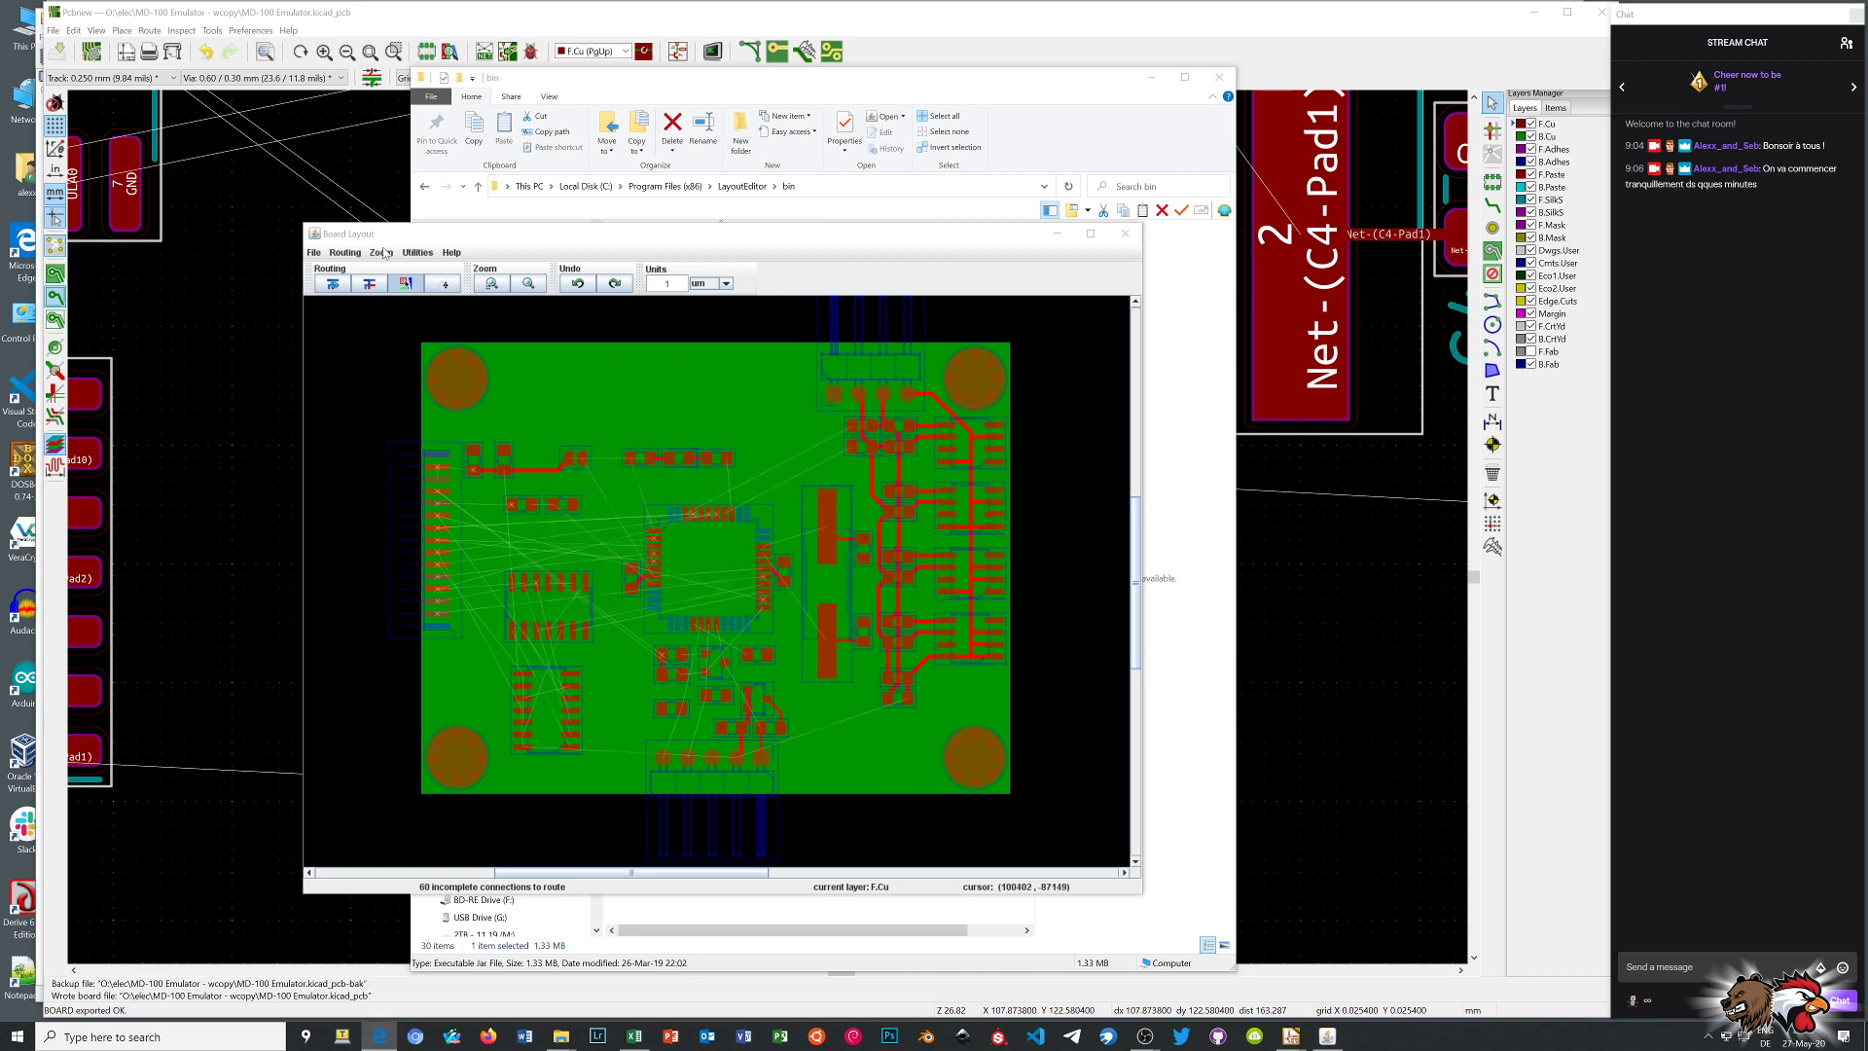
pyautogui.click(333, 285)
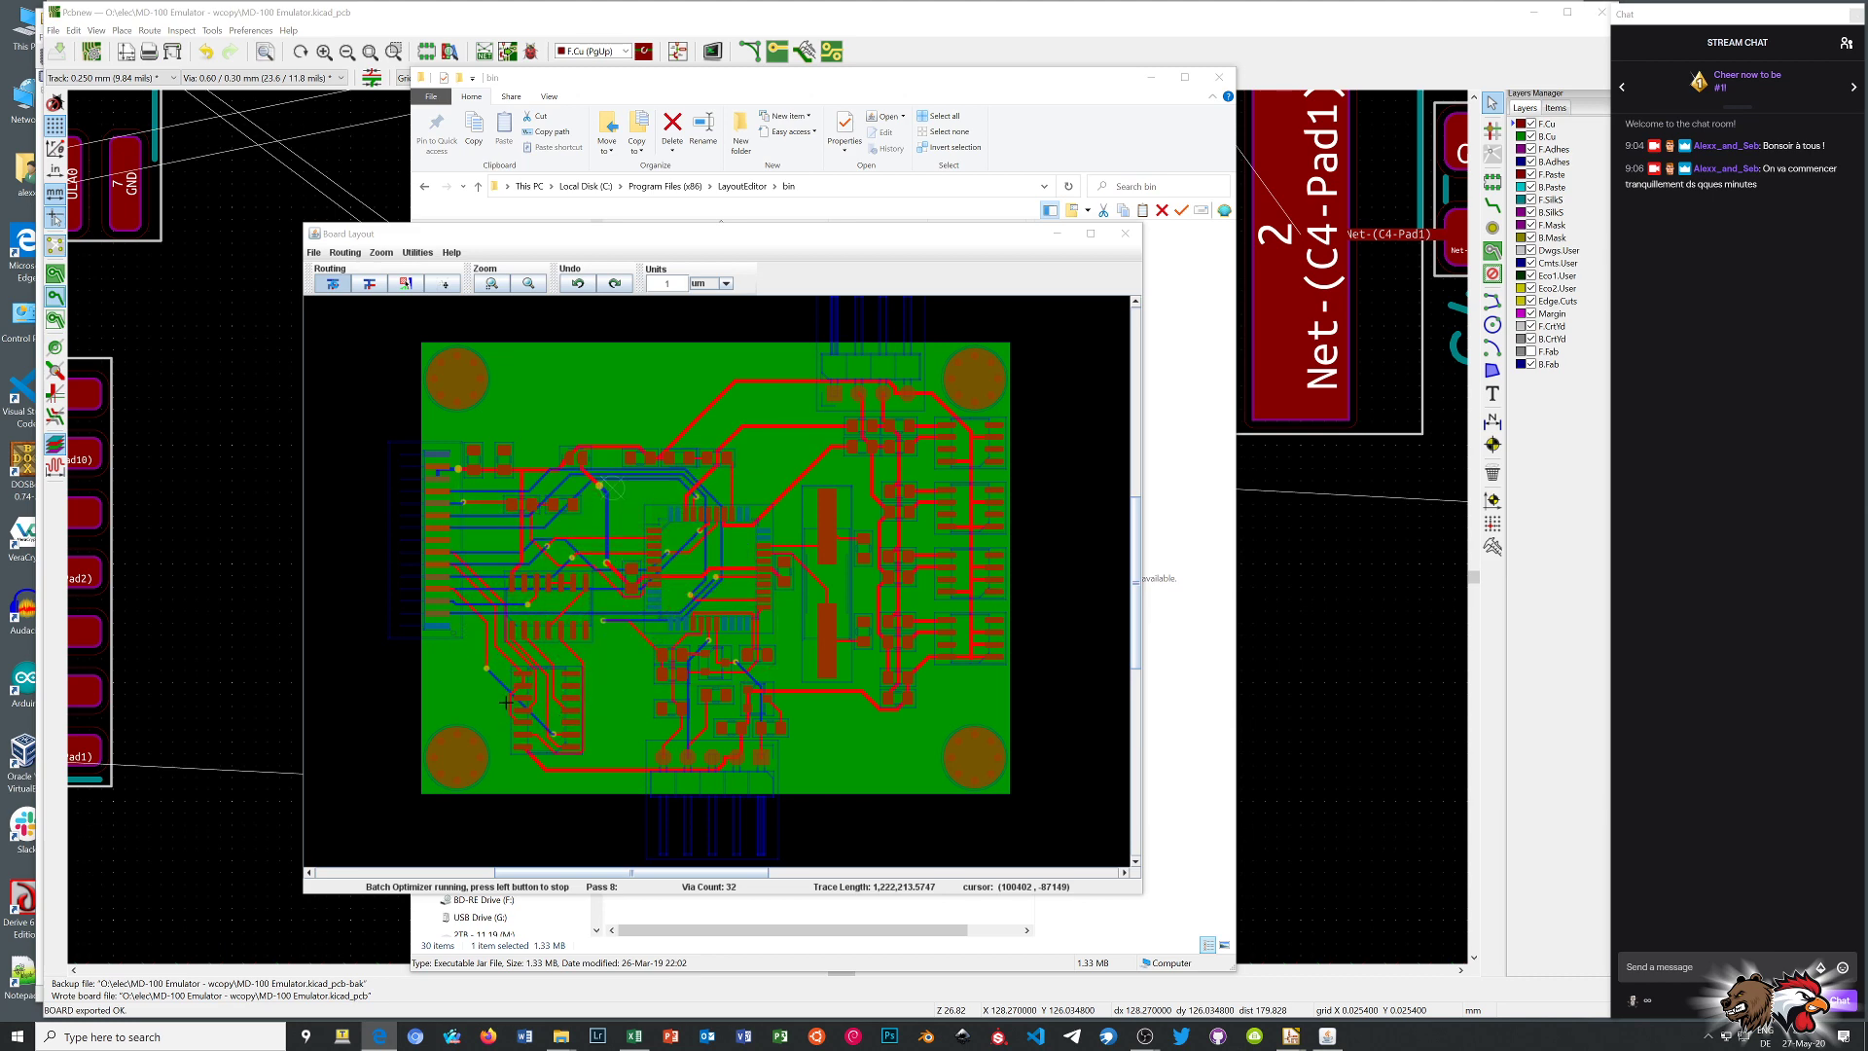
pyautogui.moveTo(510, 240); pyautogui.dragTo(213, 156)
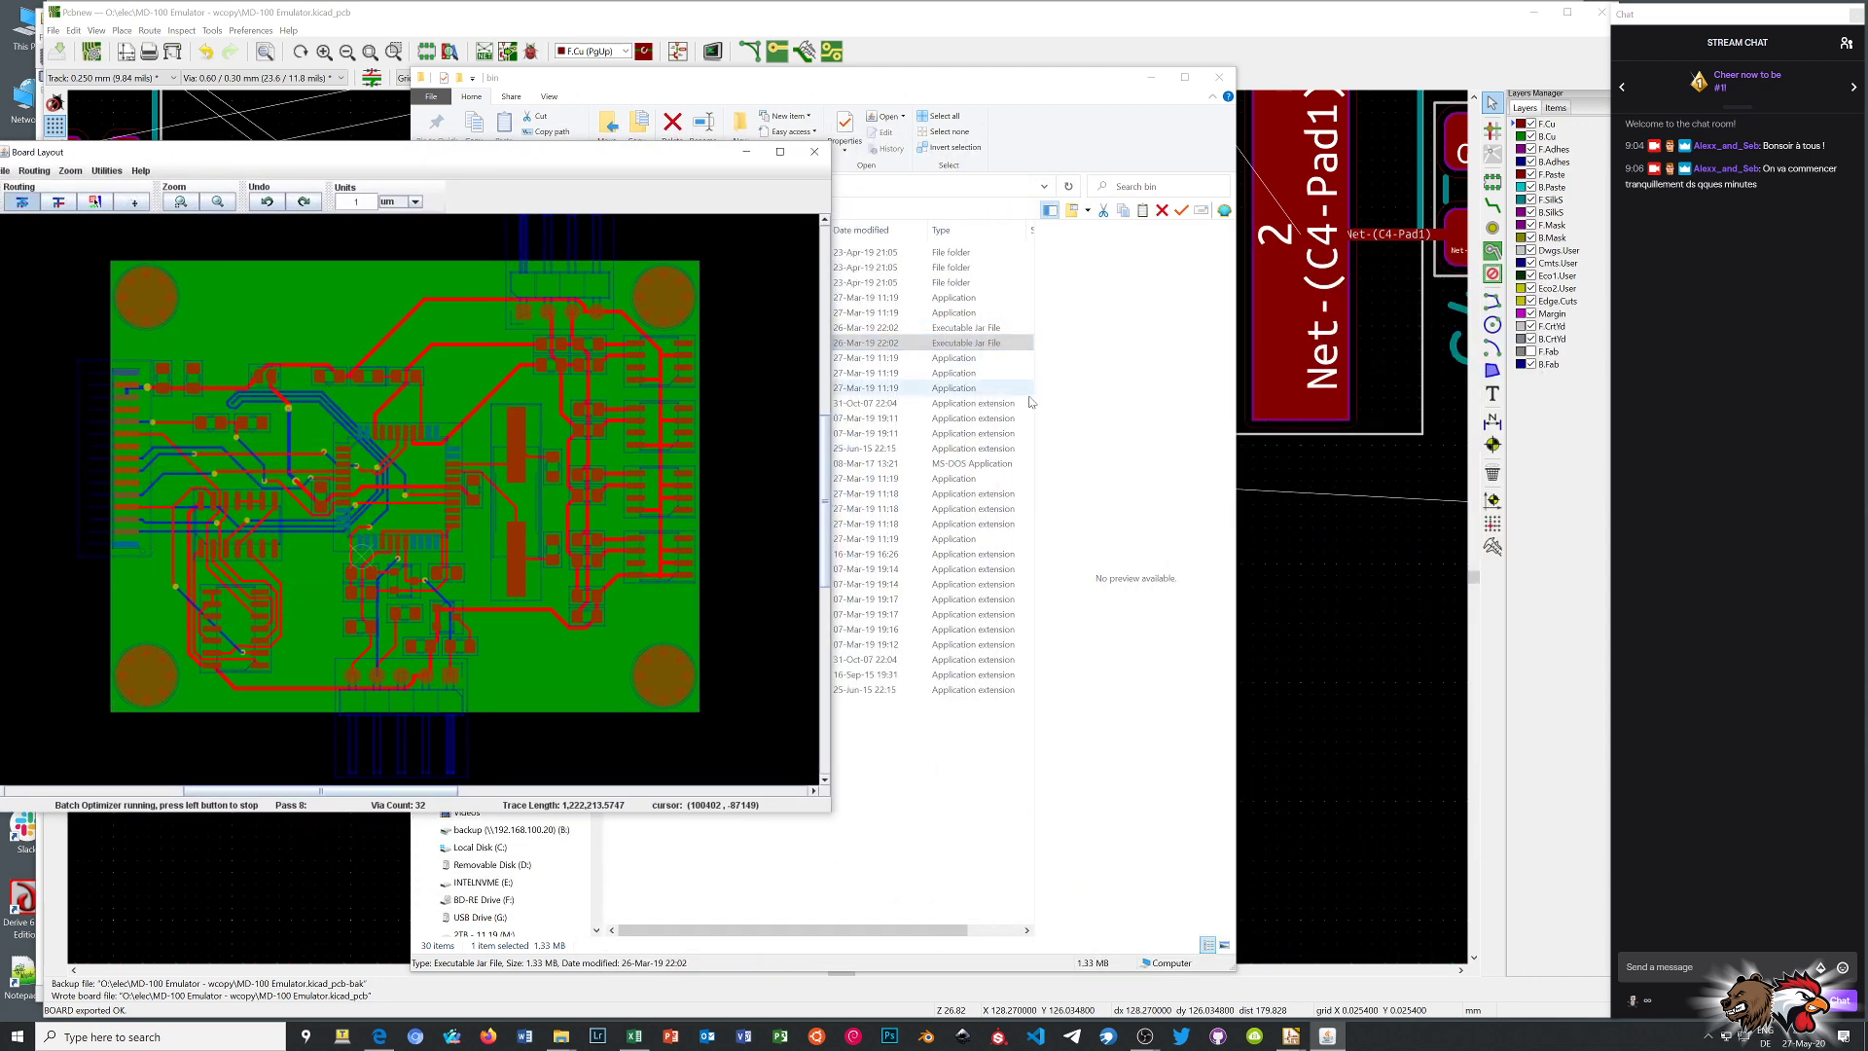
# Launch a second autorouter from freeRouting - Copy.jar and load MD-100 Emulator-wcopy.dsn from the recent folder MD-100 Emulator - wcopy
pyautogui.click(1085, 424)
pyautogui.doubleClick(690, 329)
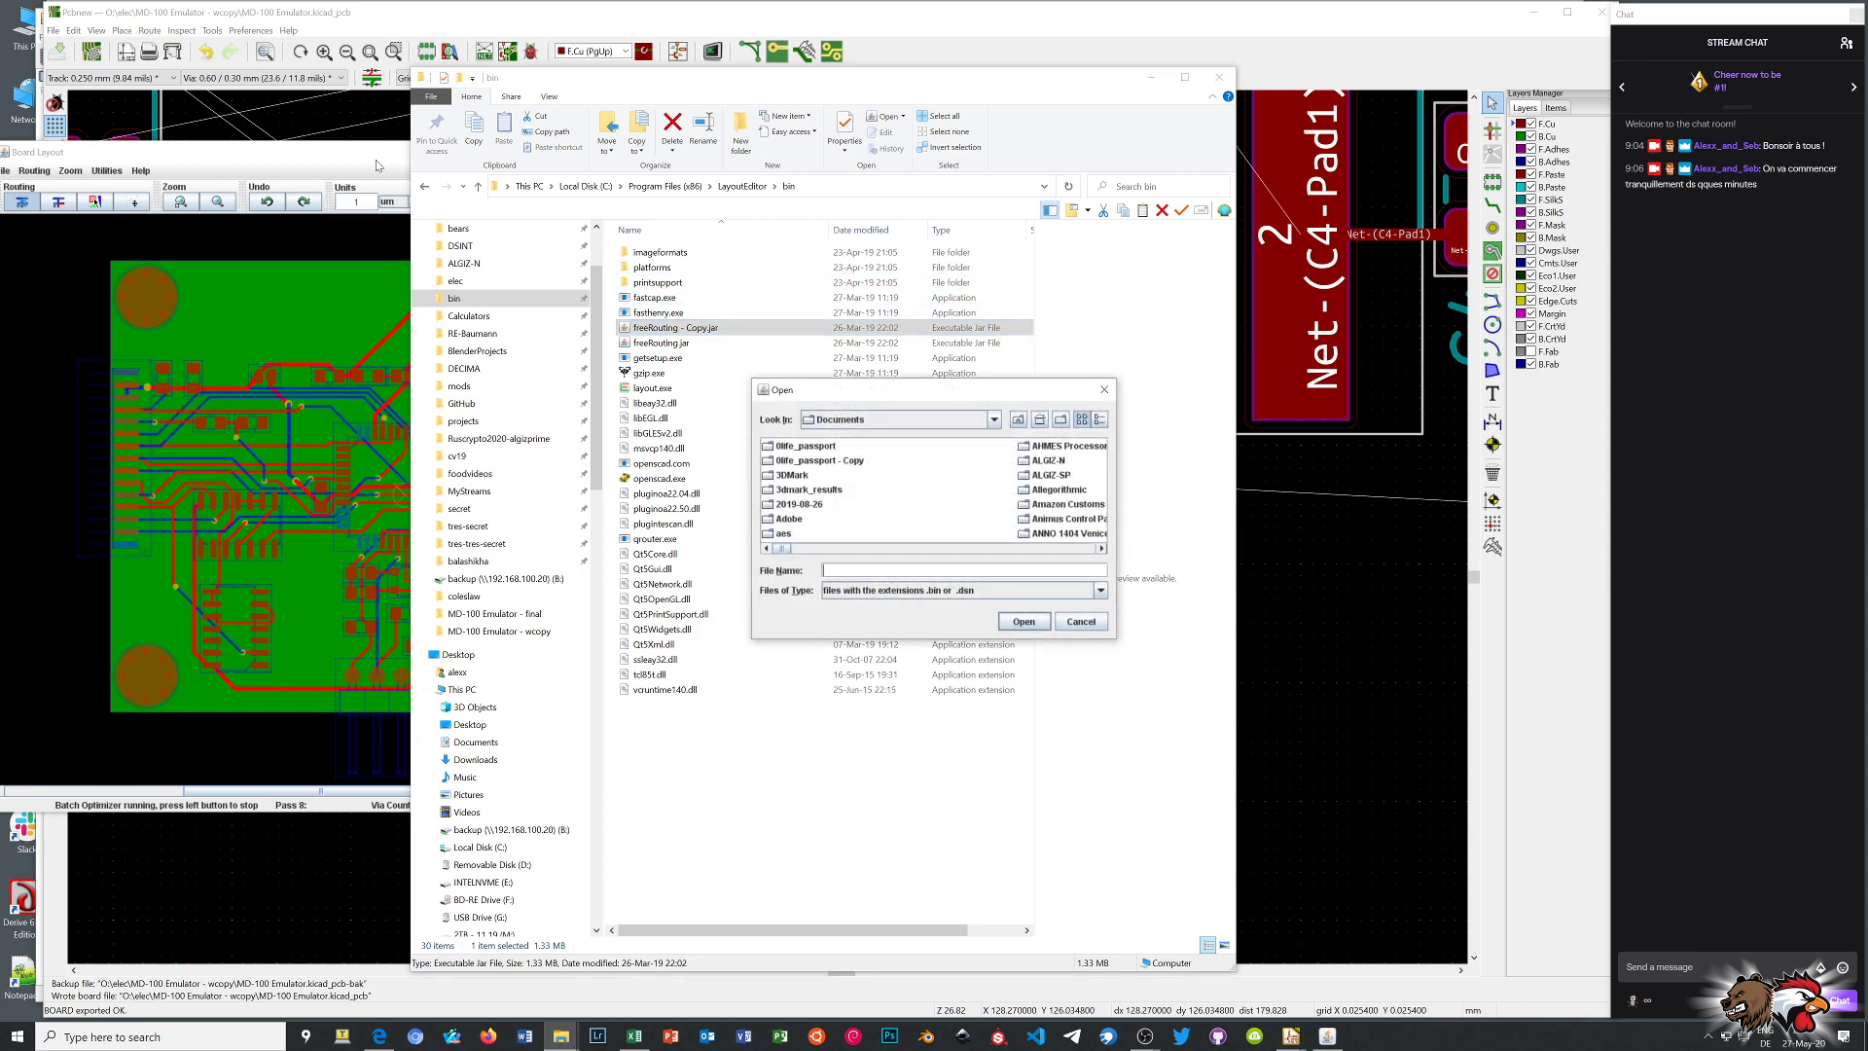
pyautogui.click(330, 153)
pyautogui.moveTo(931, 392); pyautogui.dragTo(1061, 361)
pyautogui.click(1125, 389)
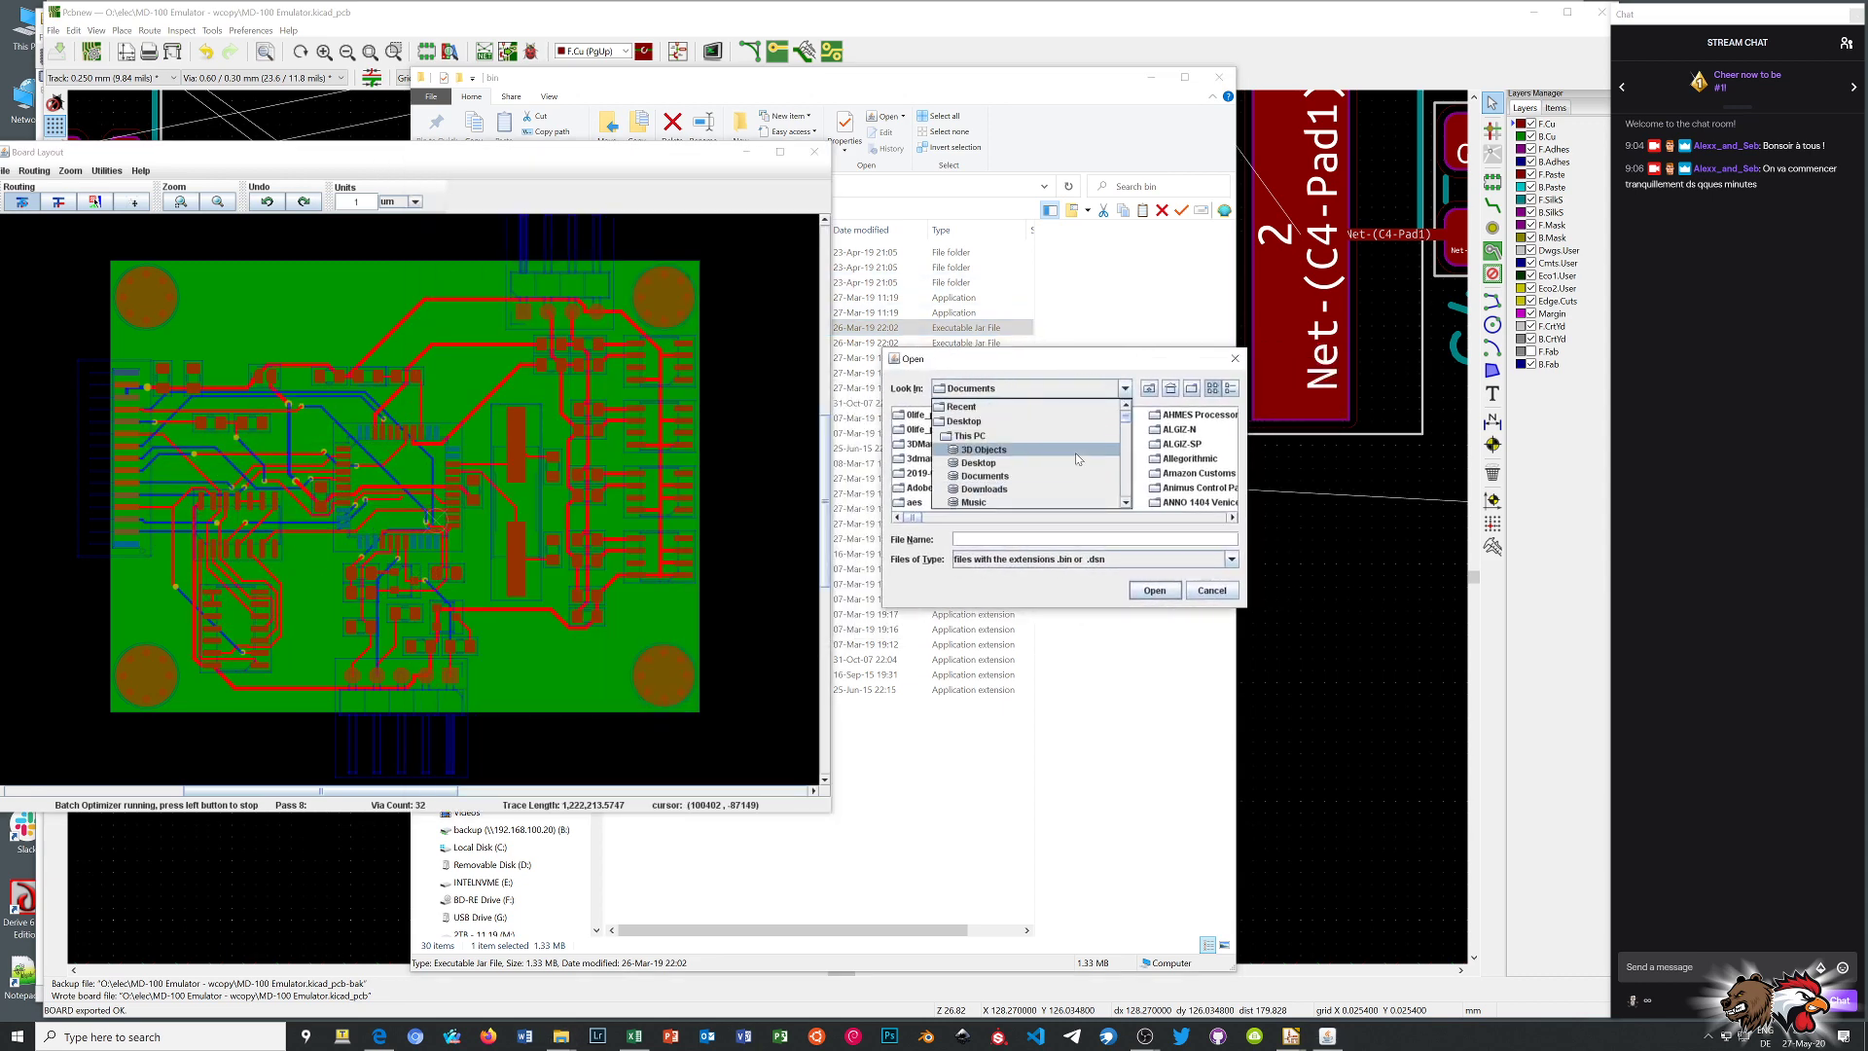
pyautogui.click(963, 407)
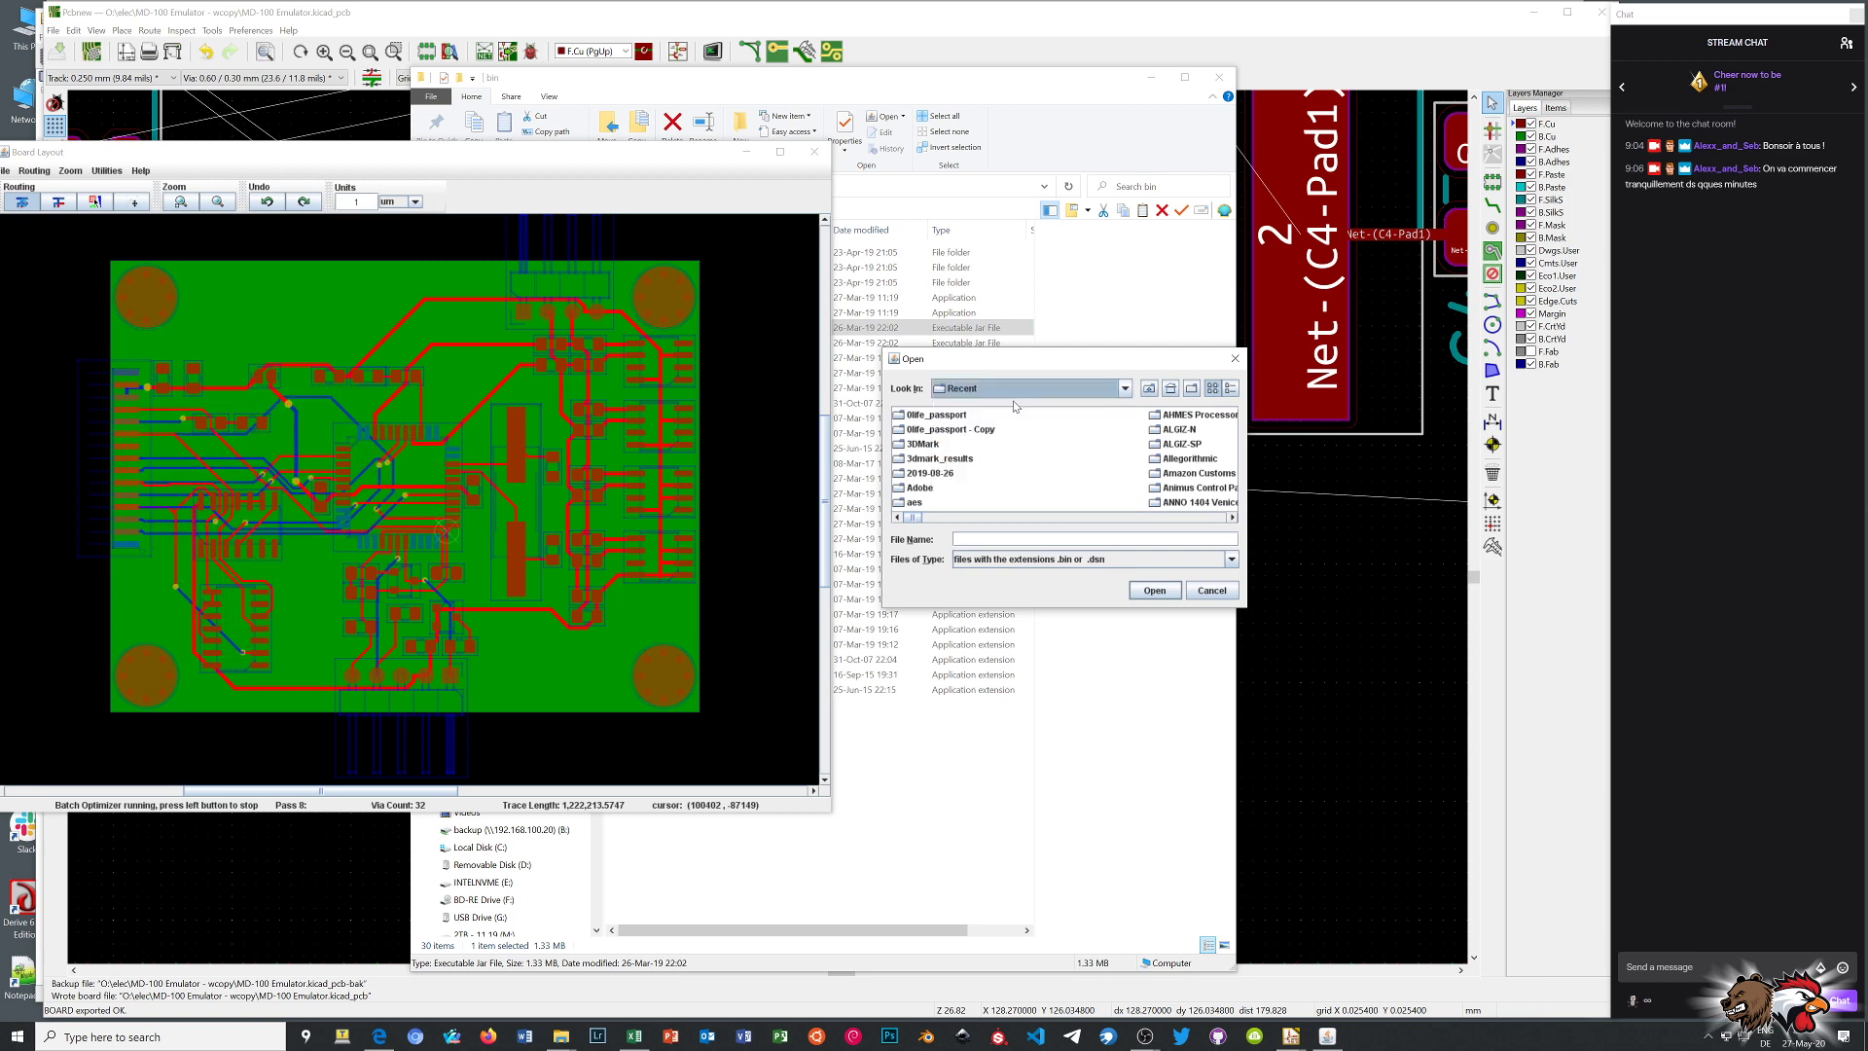
pyautogui.moveTo(934, 520); pyautogui.dragTo(1106, 526)
pyautogui.doubleClick(1070, 416)
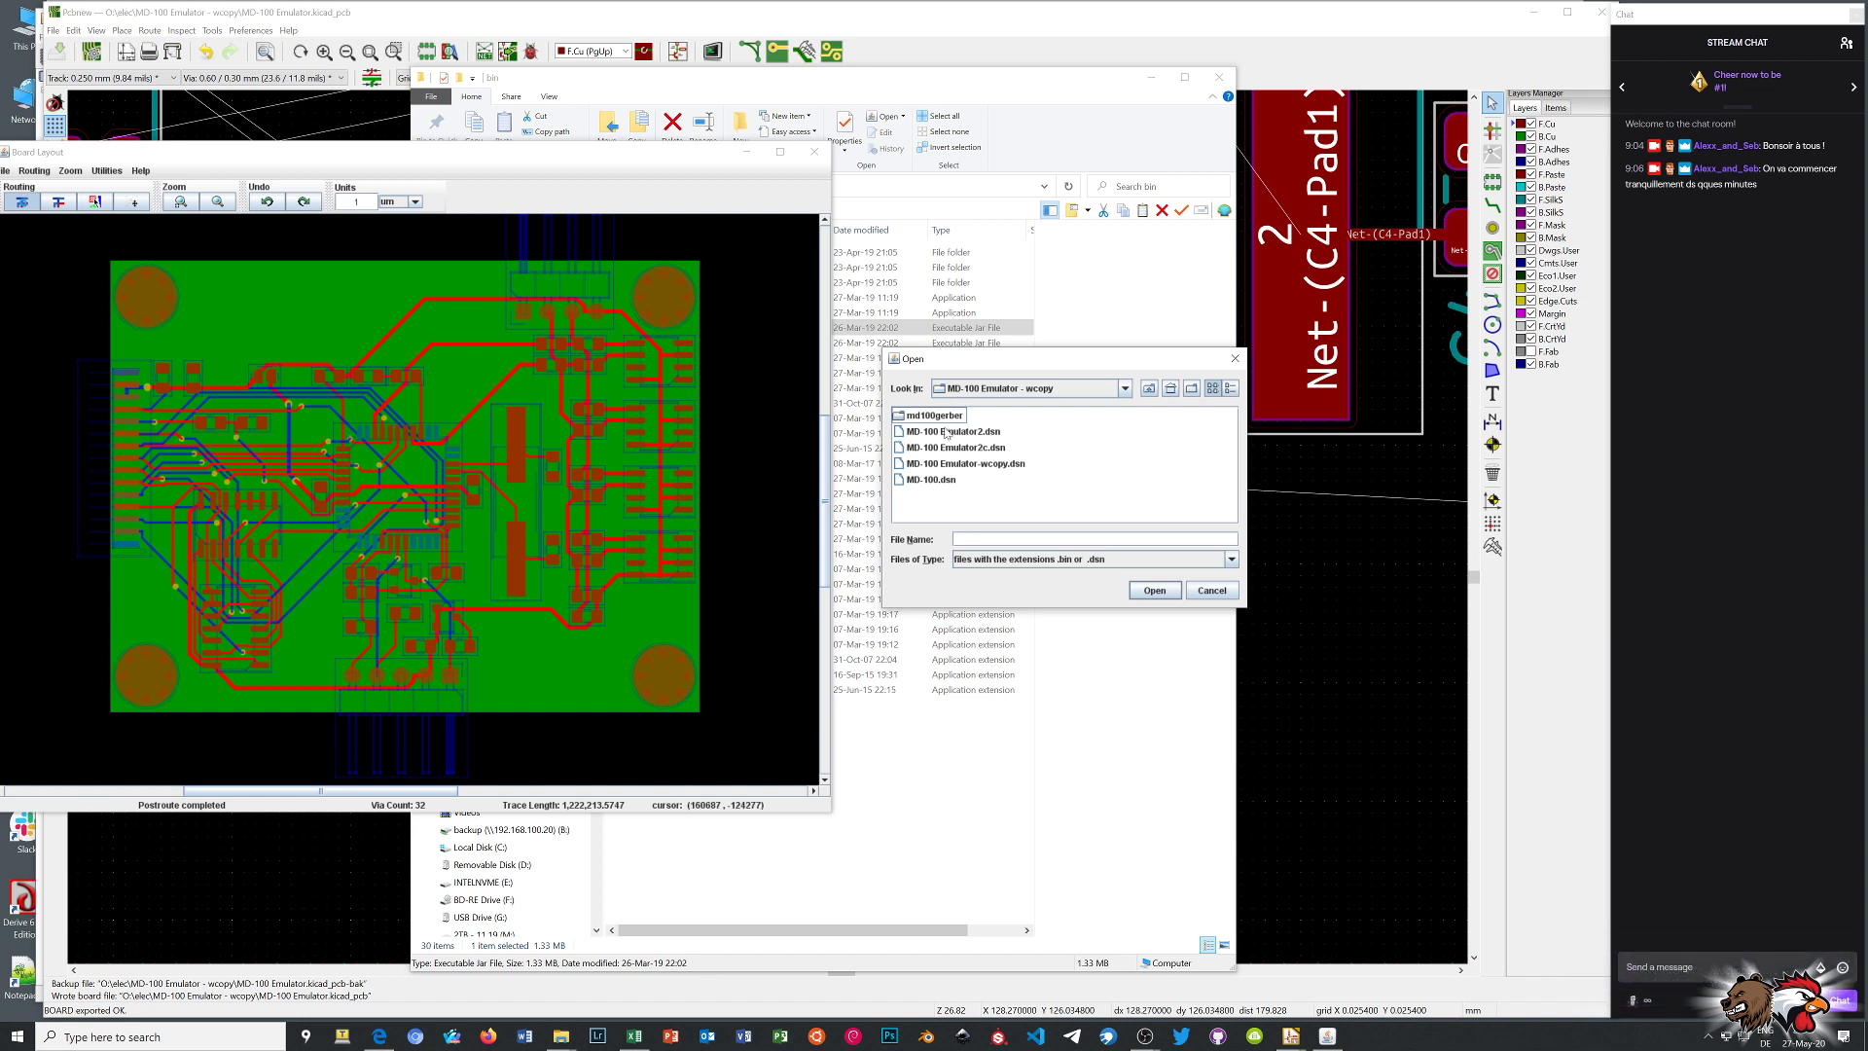
pyautogui.click(946, 467)
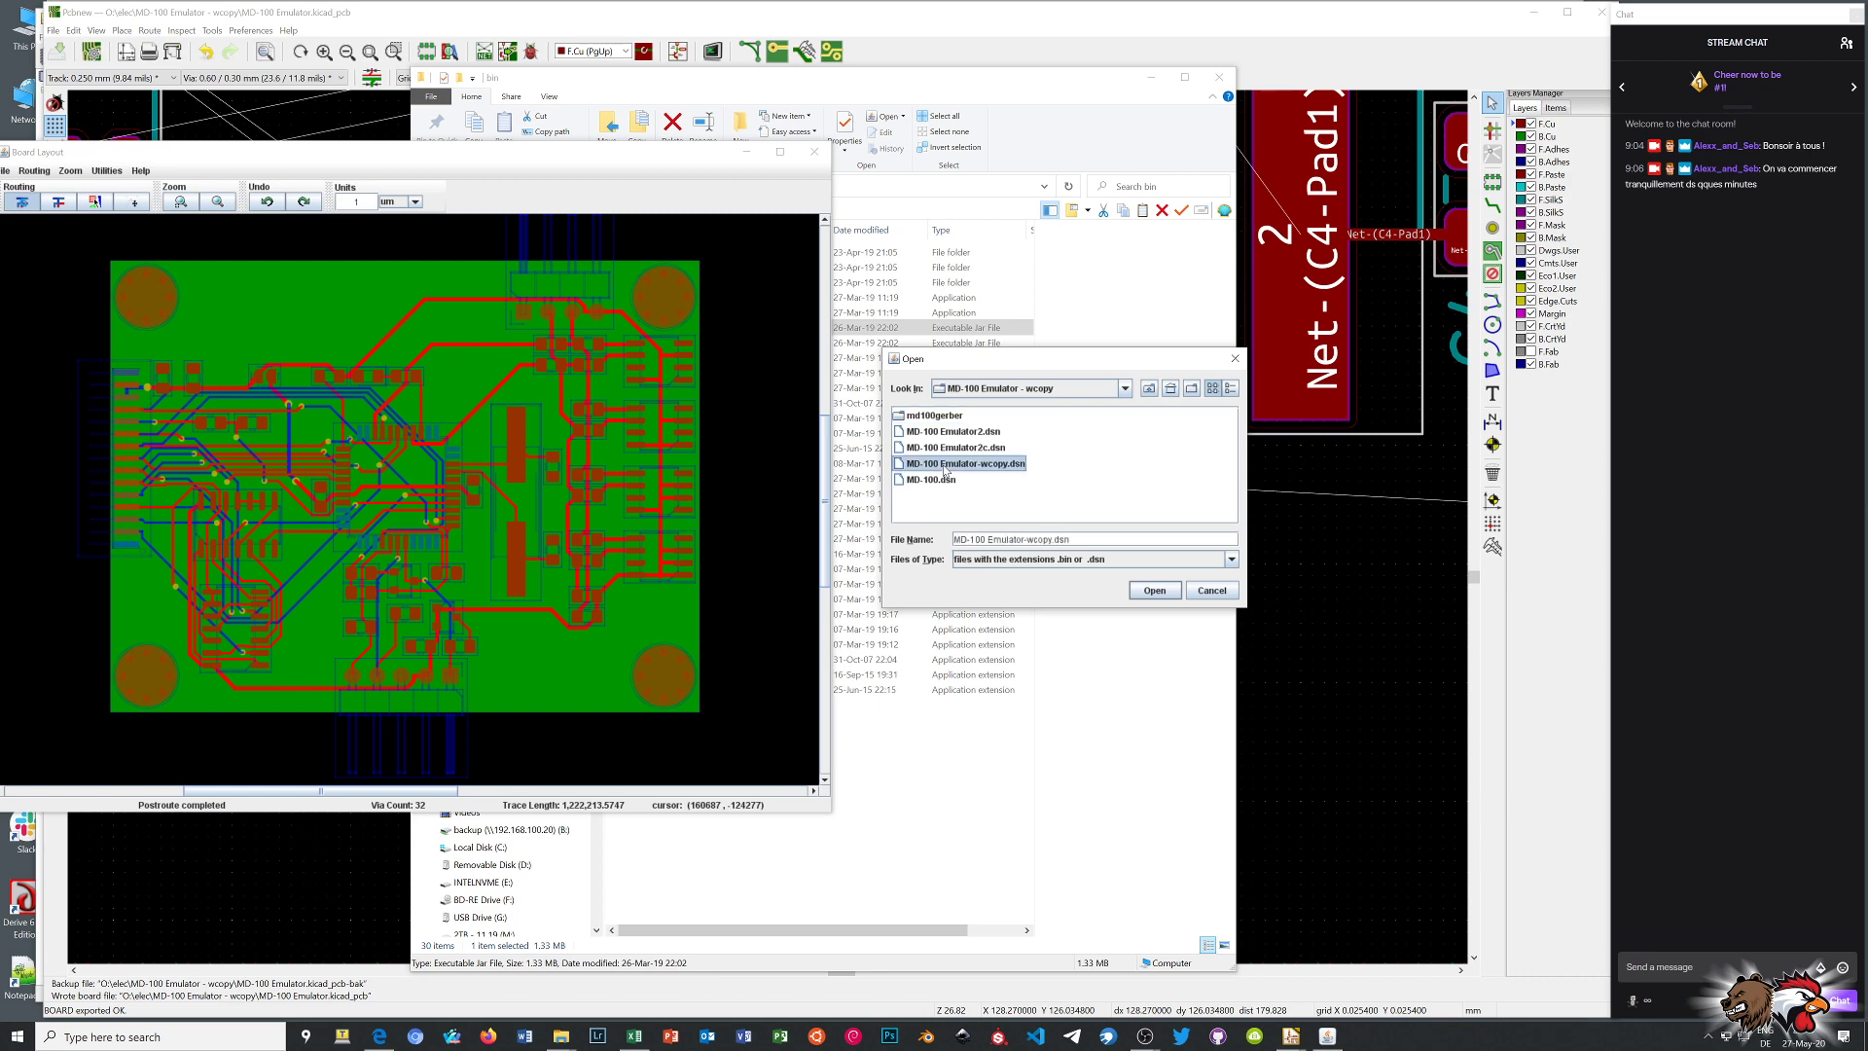
pyautogui.click(946, 471)
pyautogui.doubleClick(905, 469)
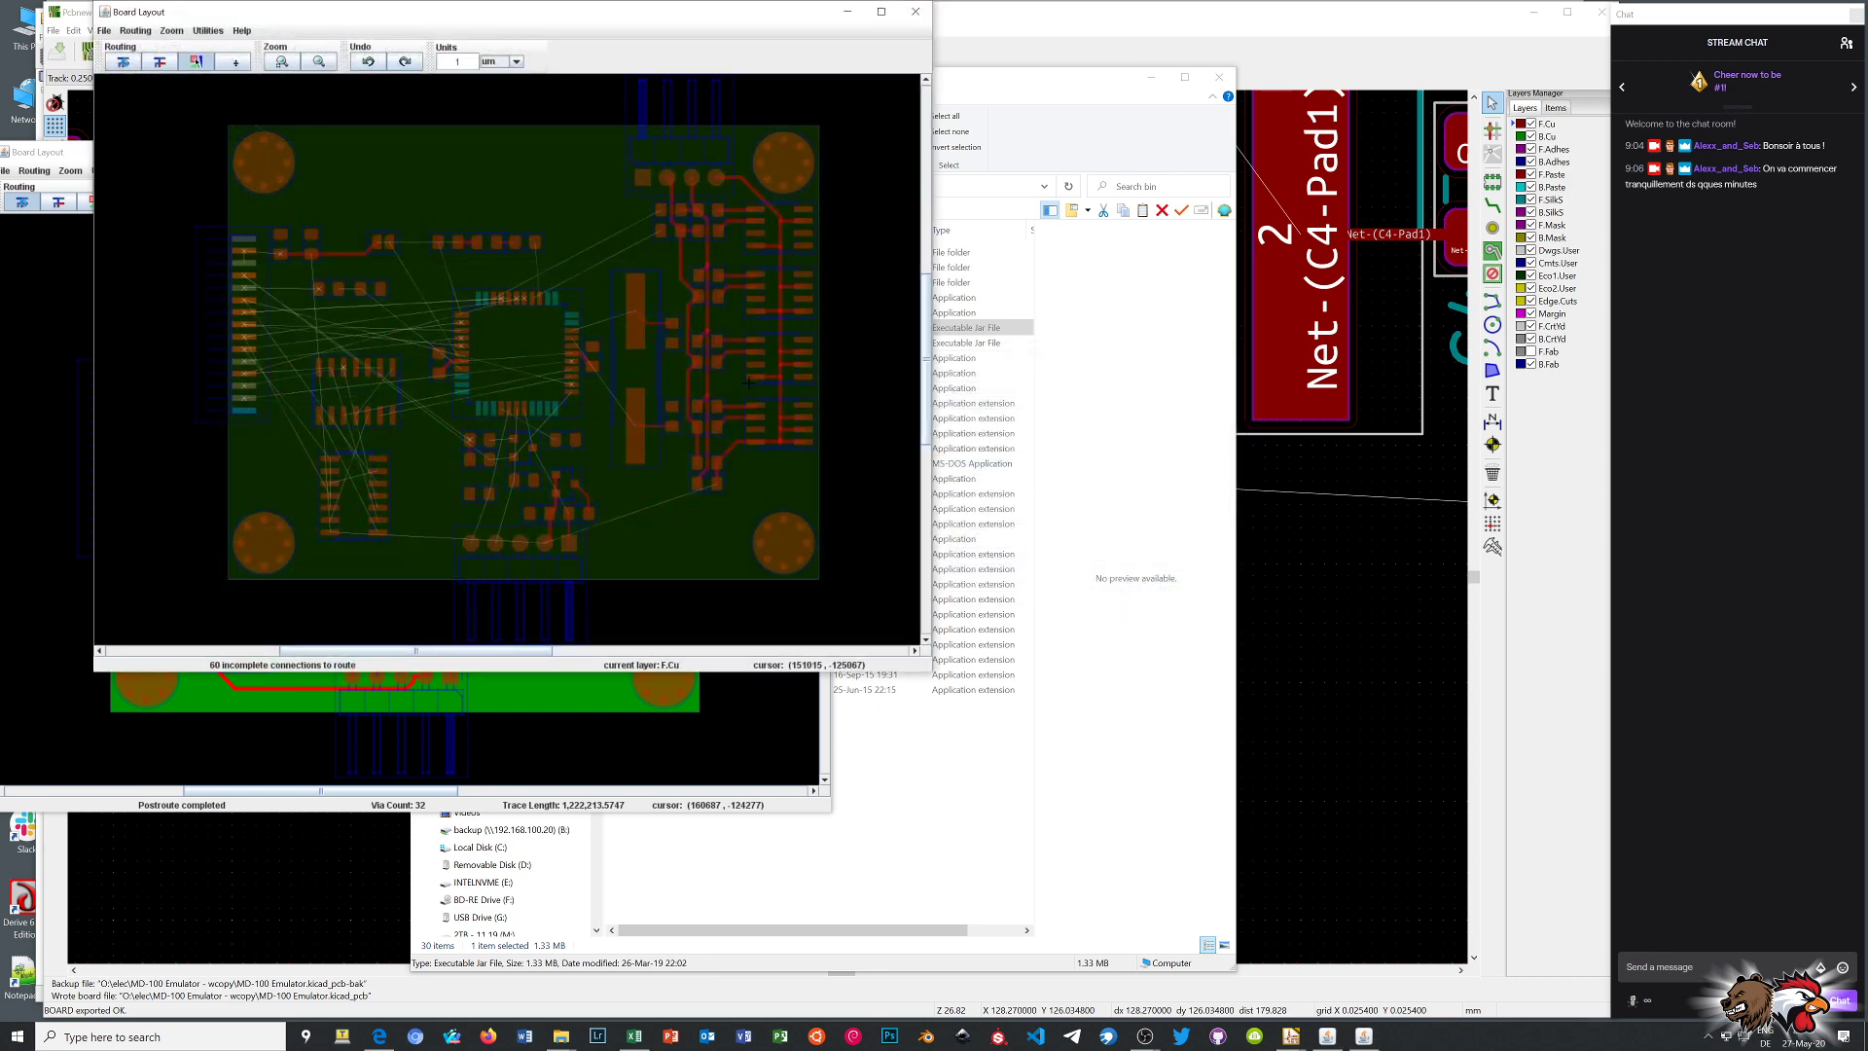
# Place the second Board Layout window beside the first and set all its object types to maximum visibility
pyautogui.moveTo(336, 6); pyautogui.dragTo(929, 146)
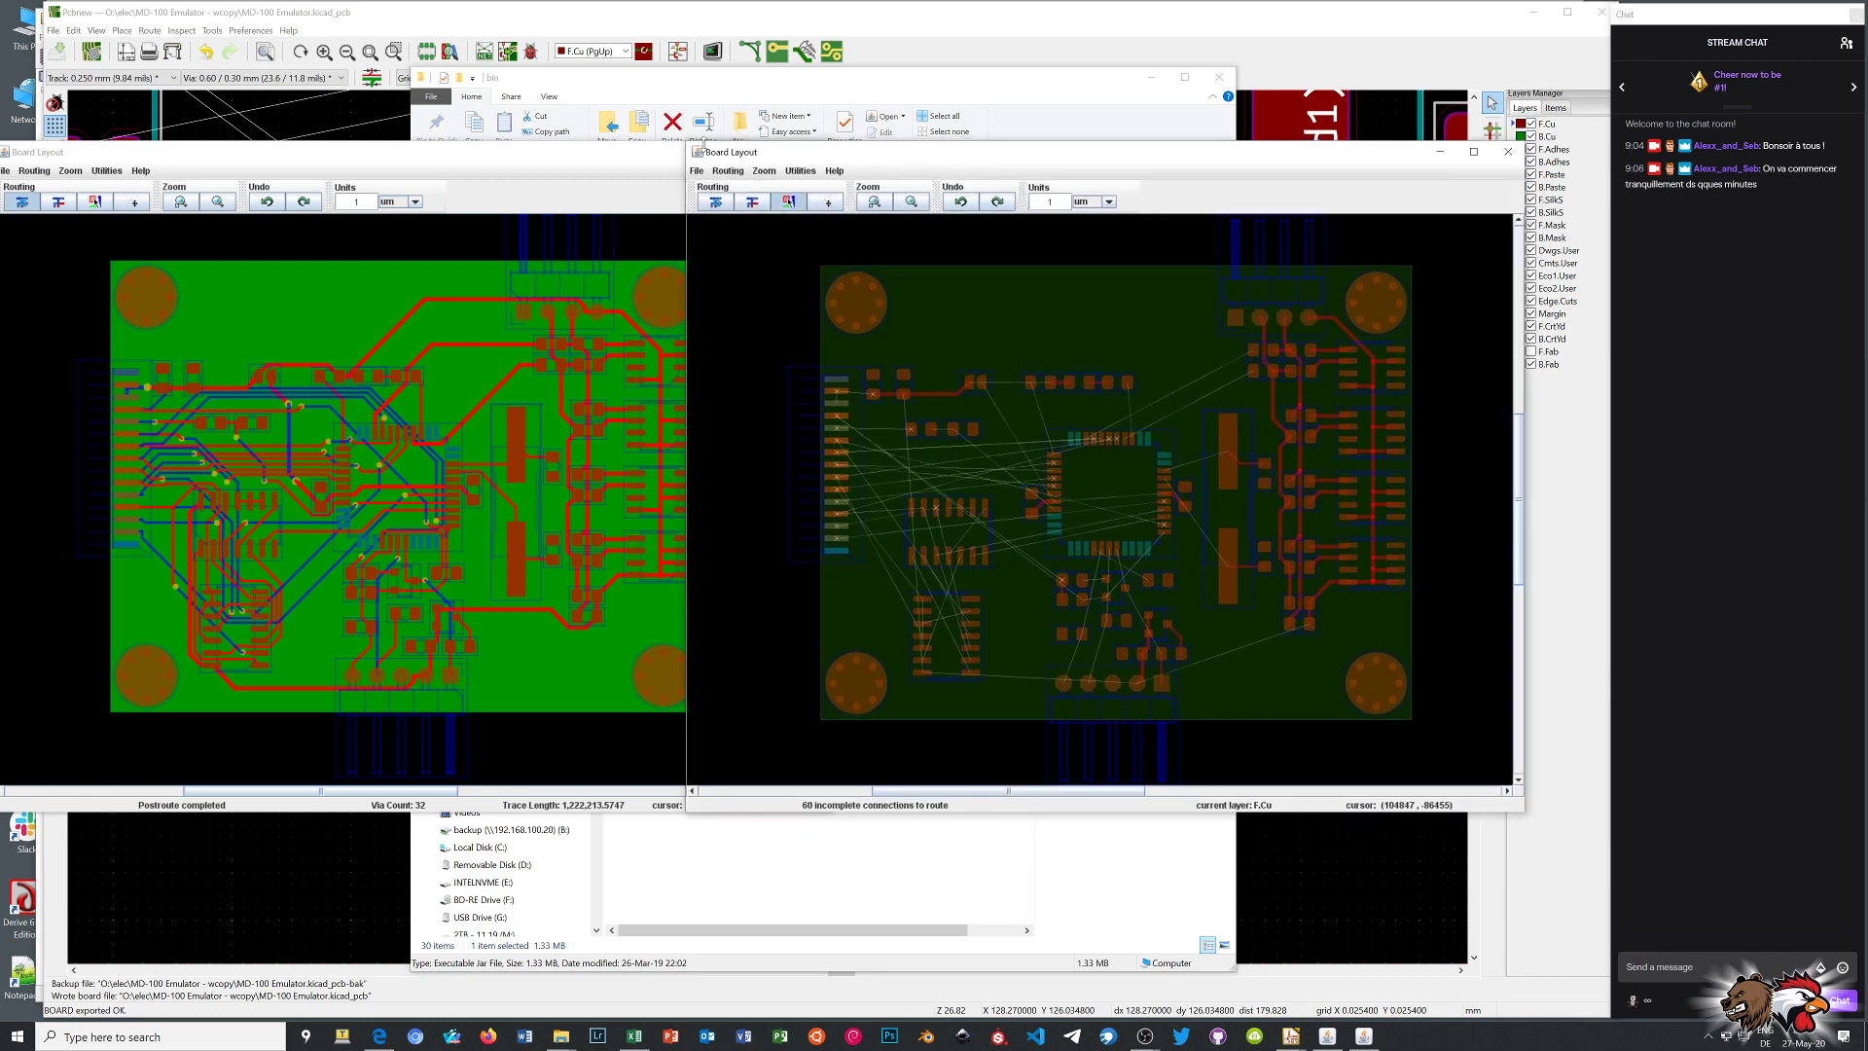
pyautogui.click(796, 173)
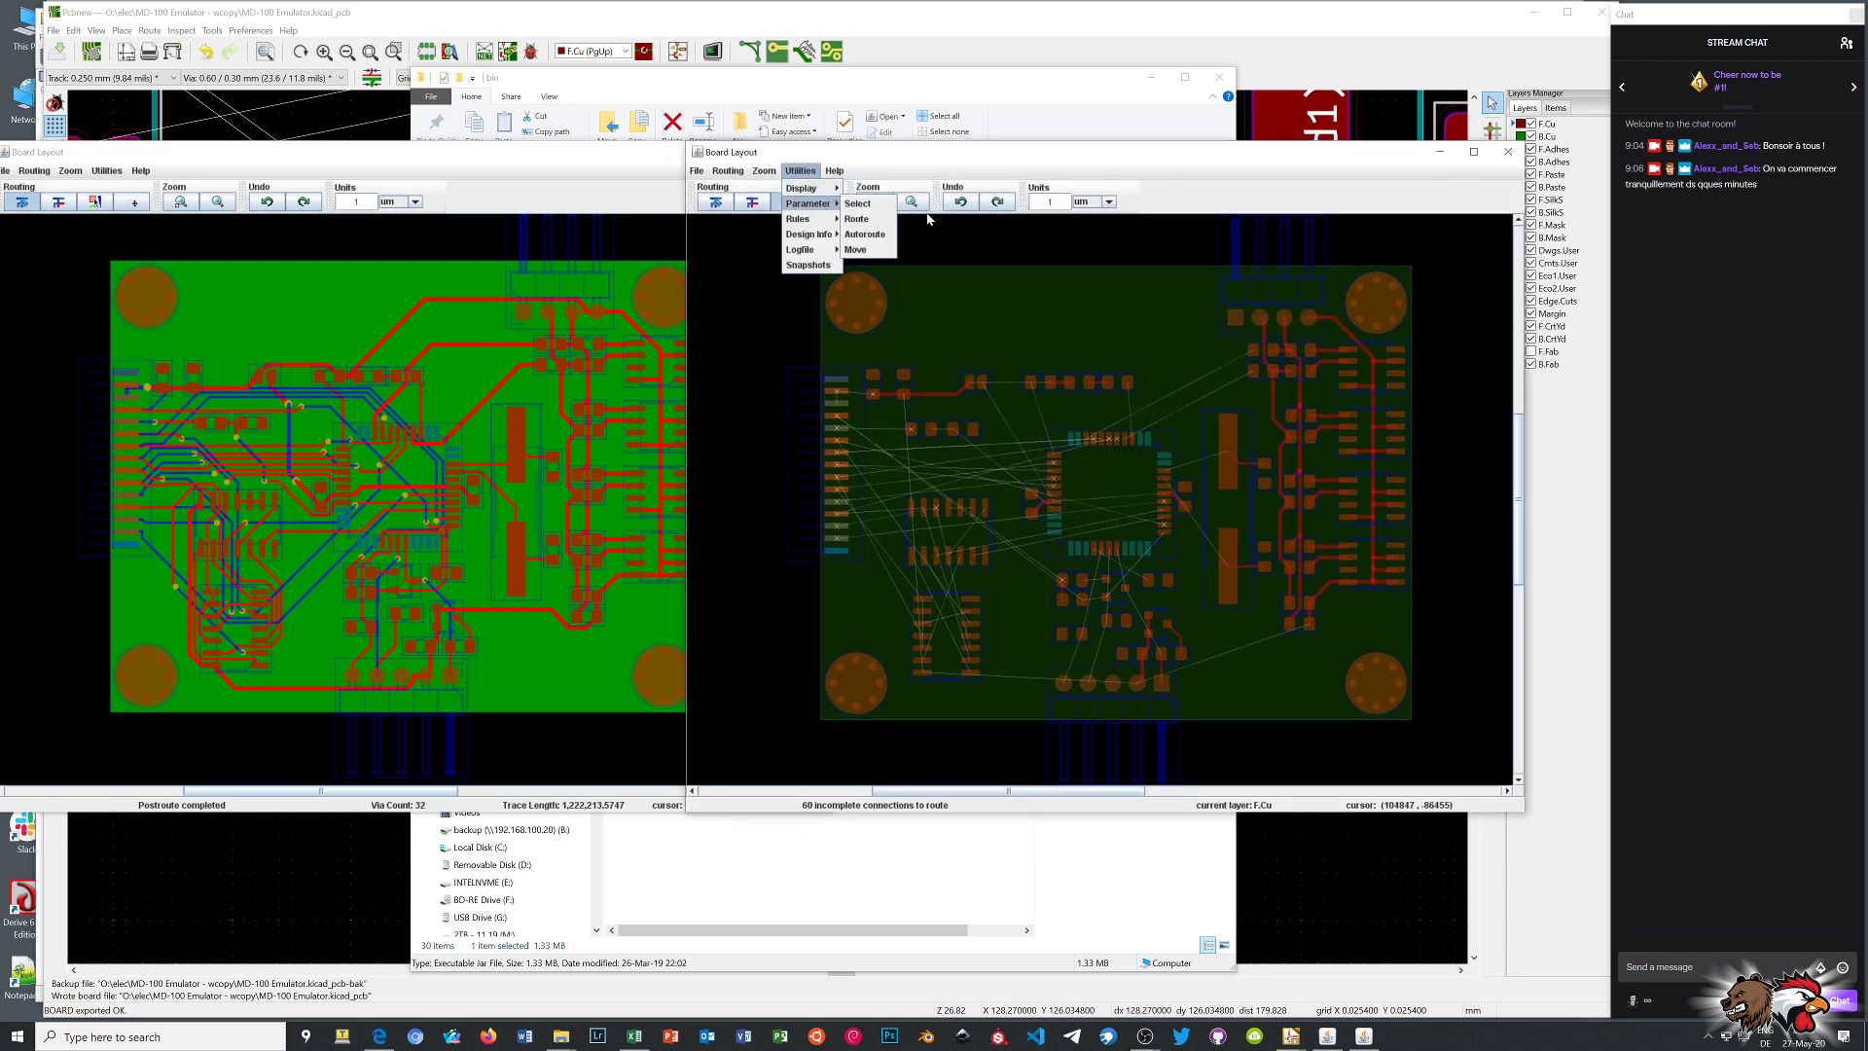
pyautogui.moveTo(815, 191)
pyautogui.click(887, 217)
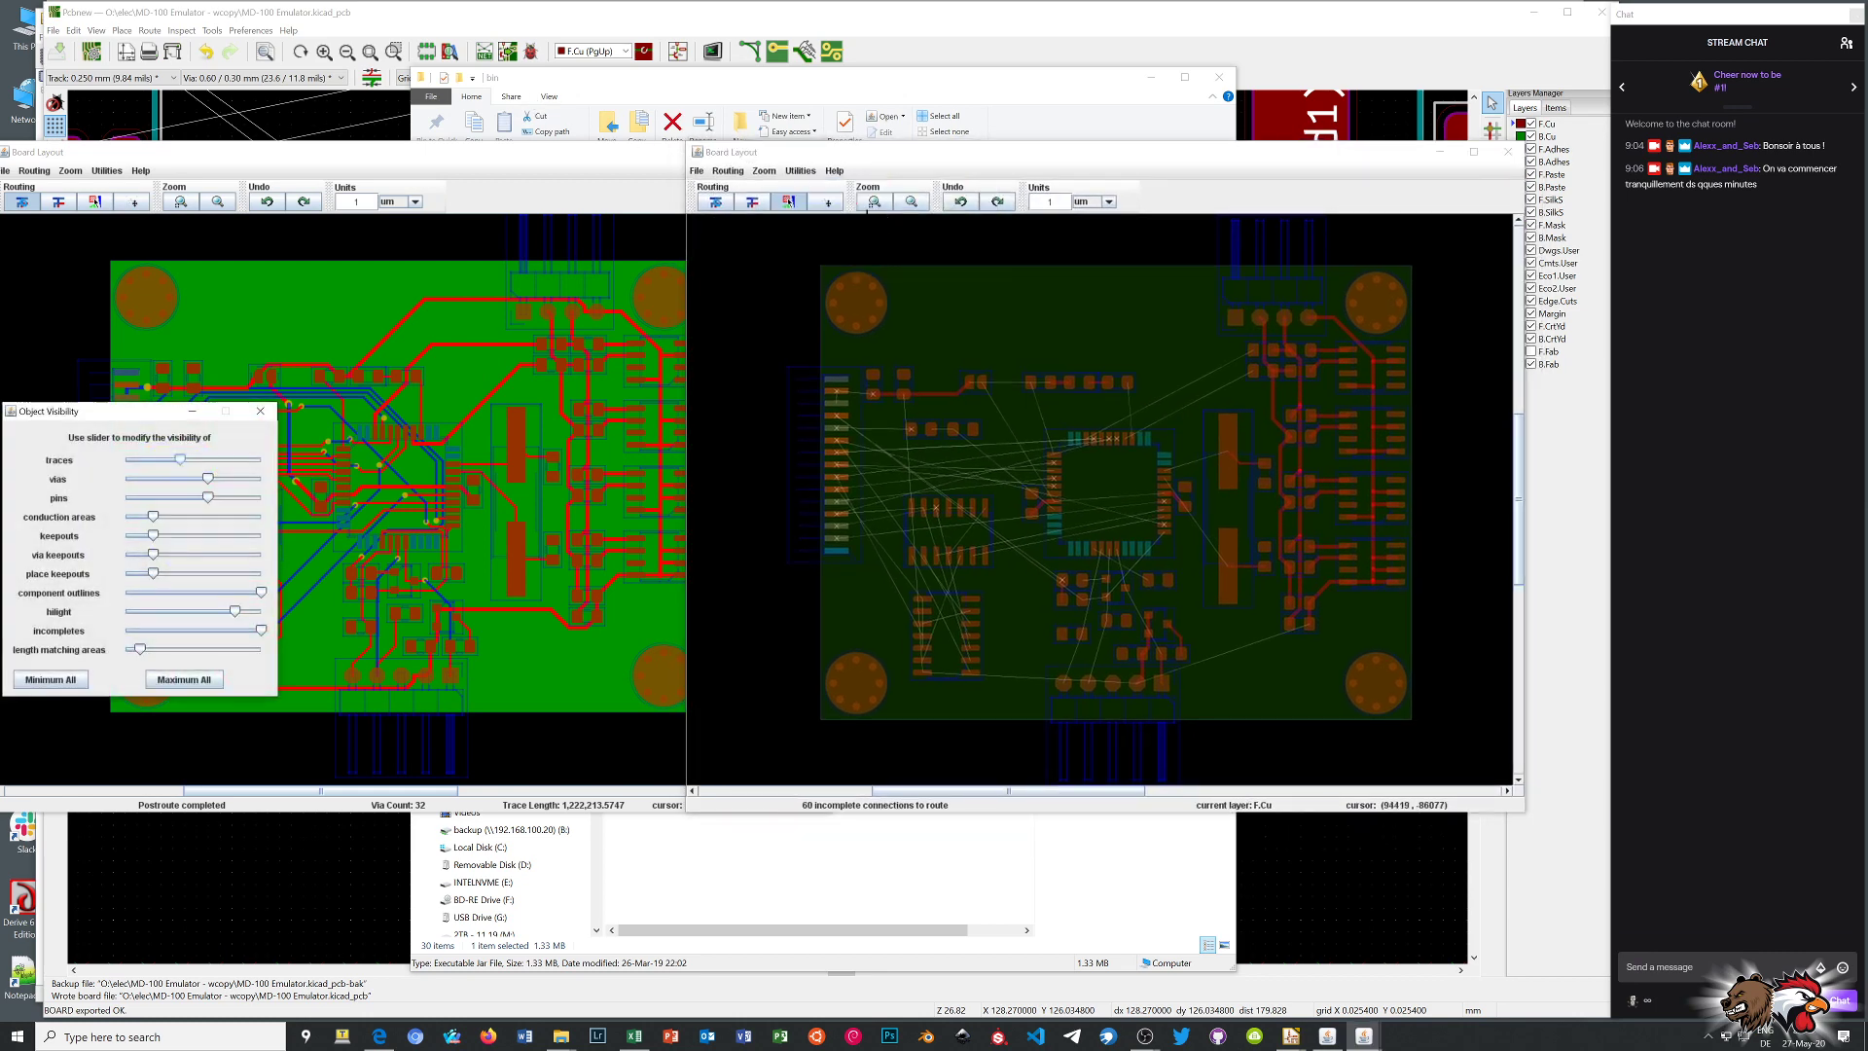
pyautogui.click(180, 681)
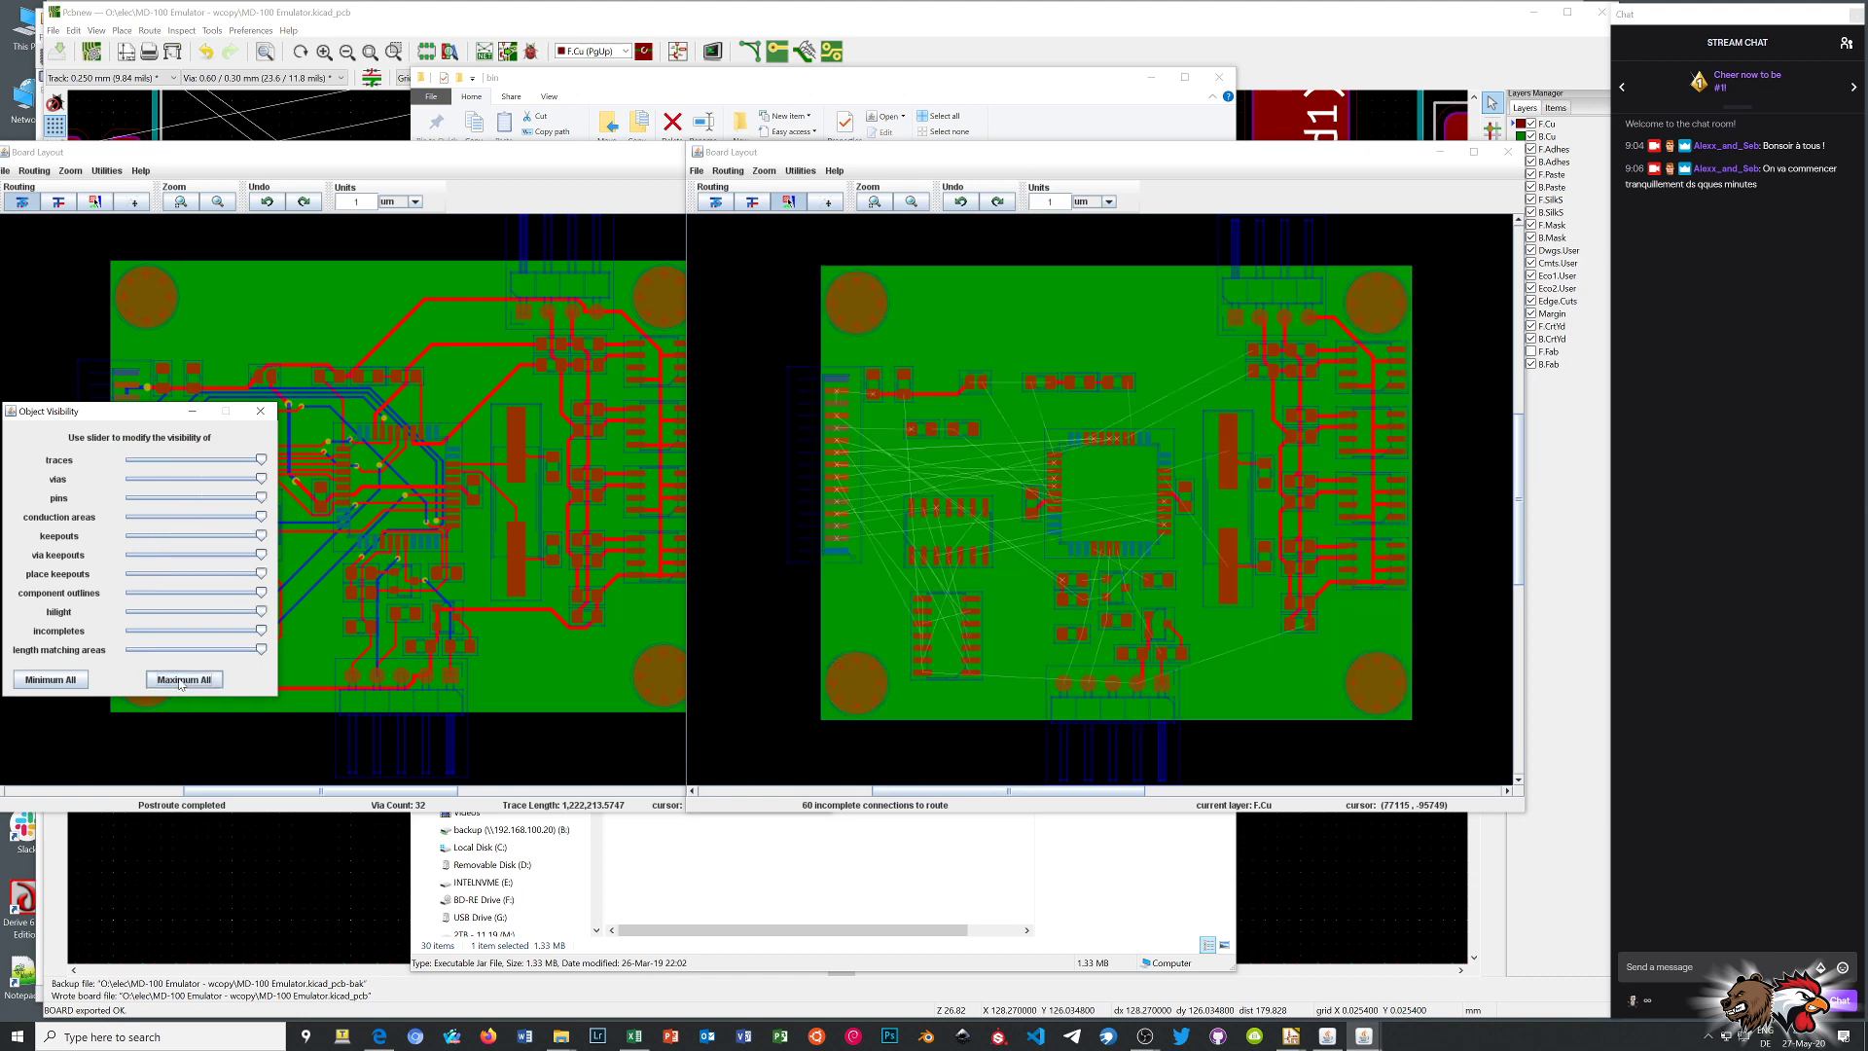
pyautogui.click(260, 412)
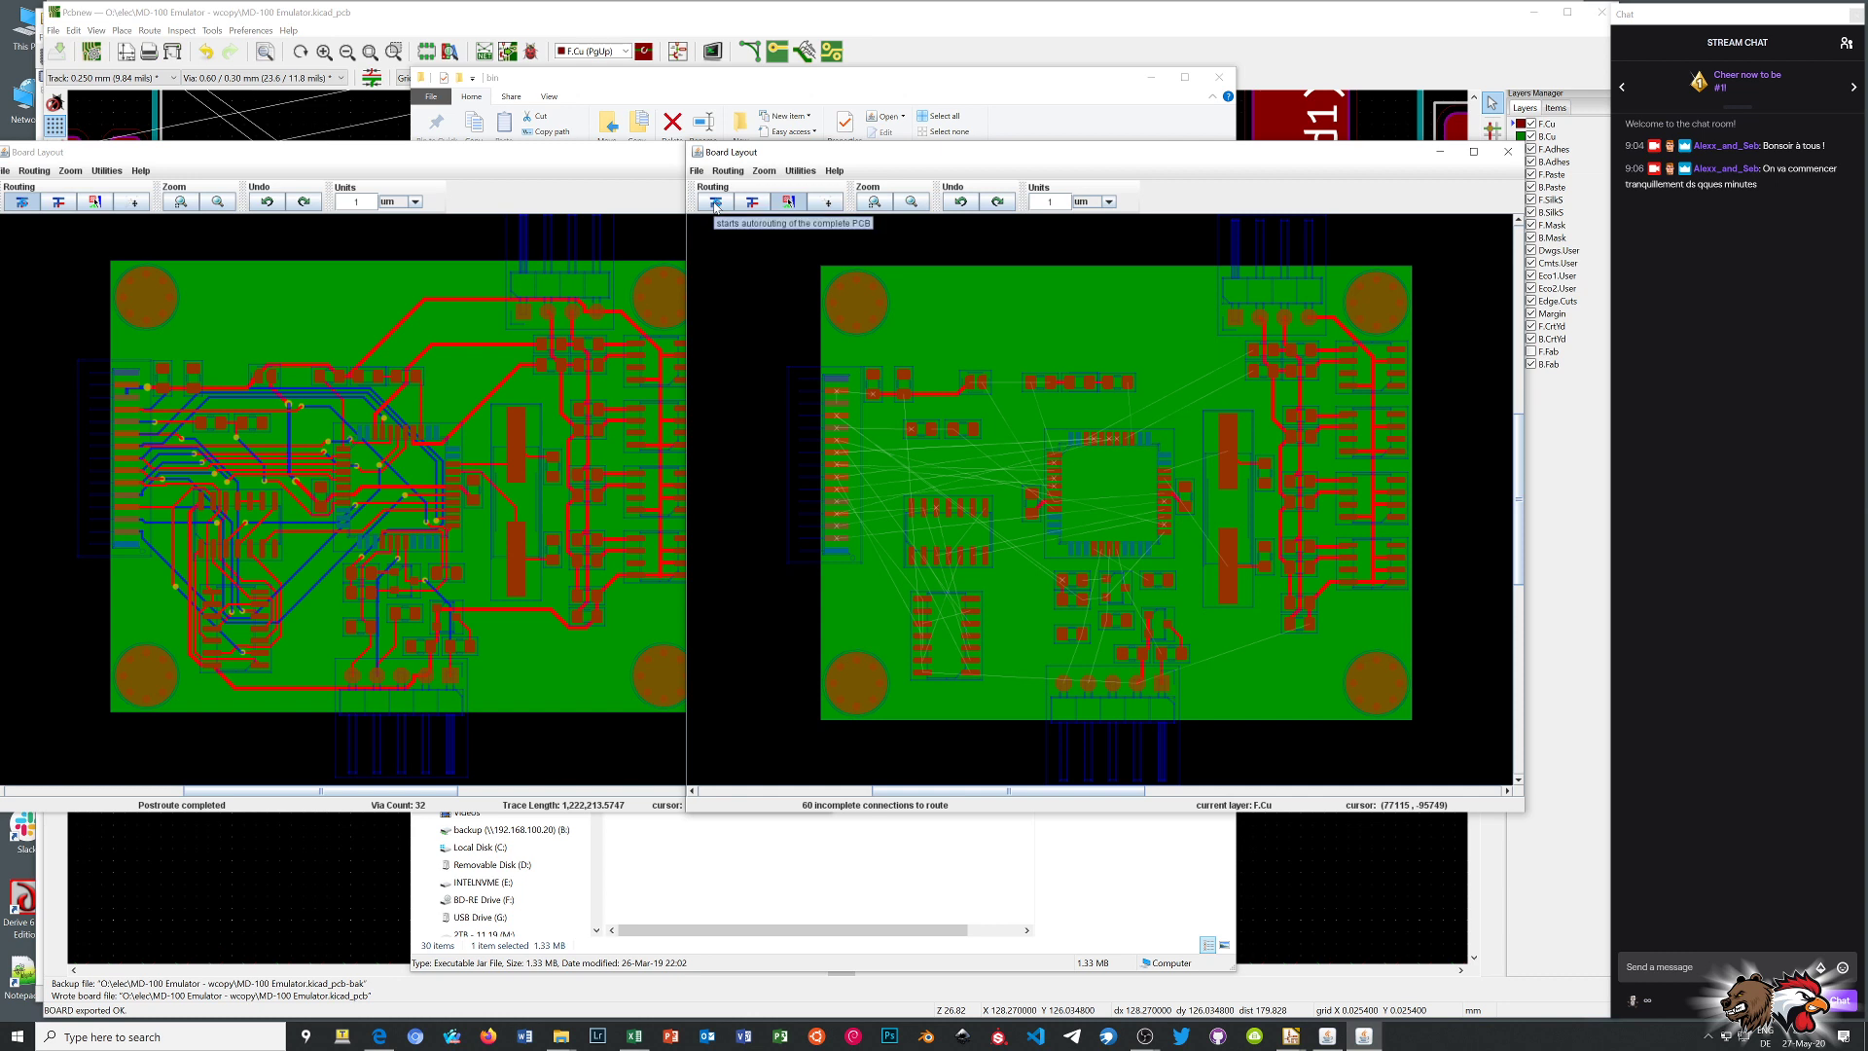
# Review the second board's autoroute parameters and detail parameters and close both windows
pyautogui.click(800, 171)
pyautogui.moveTo(812, 205)
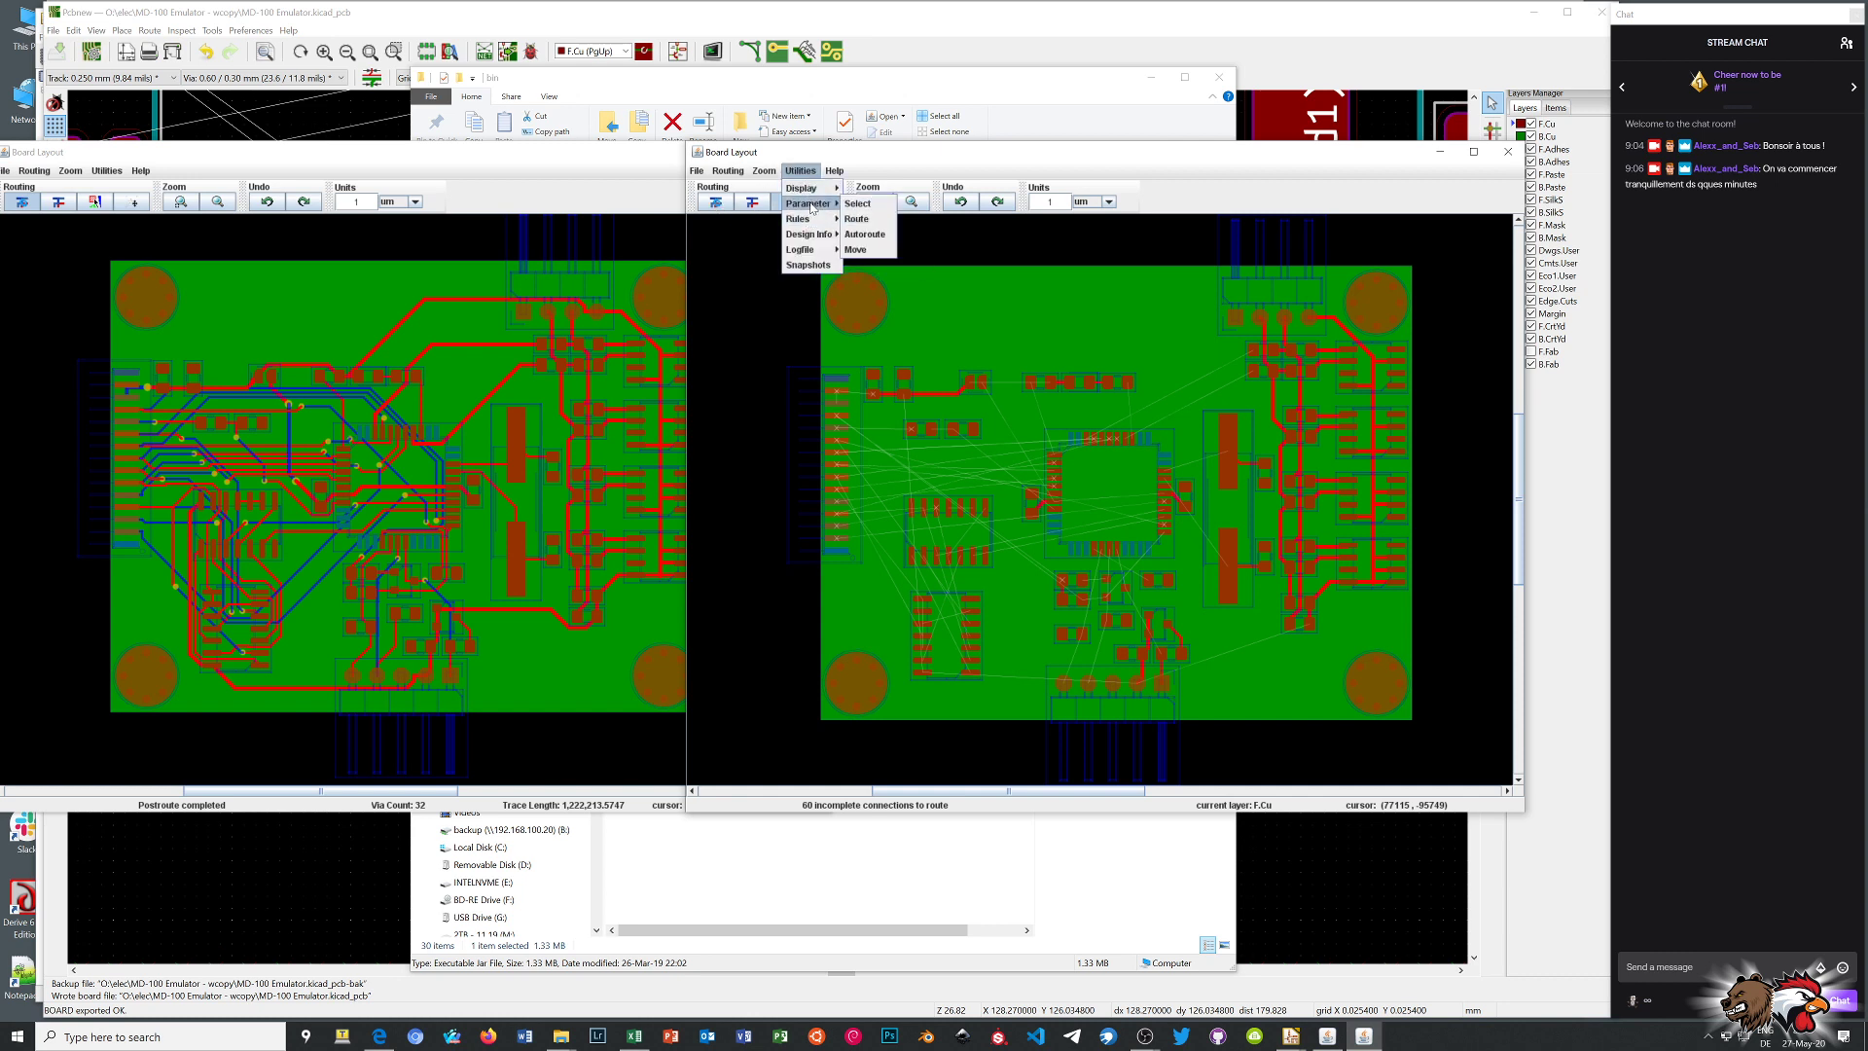
pyautogui.click(874, 233)
pyautogui.click(75, 348)
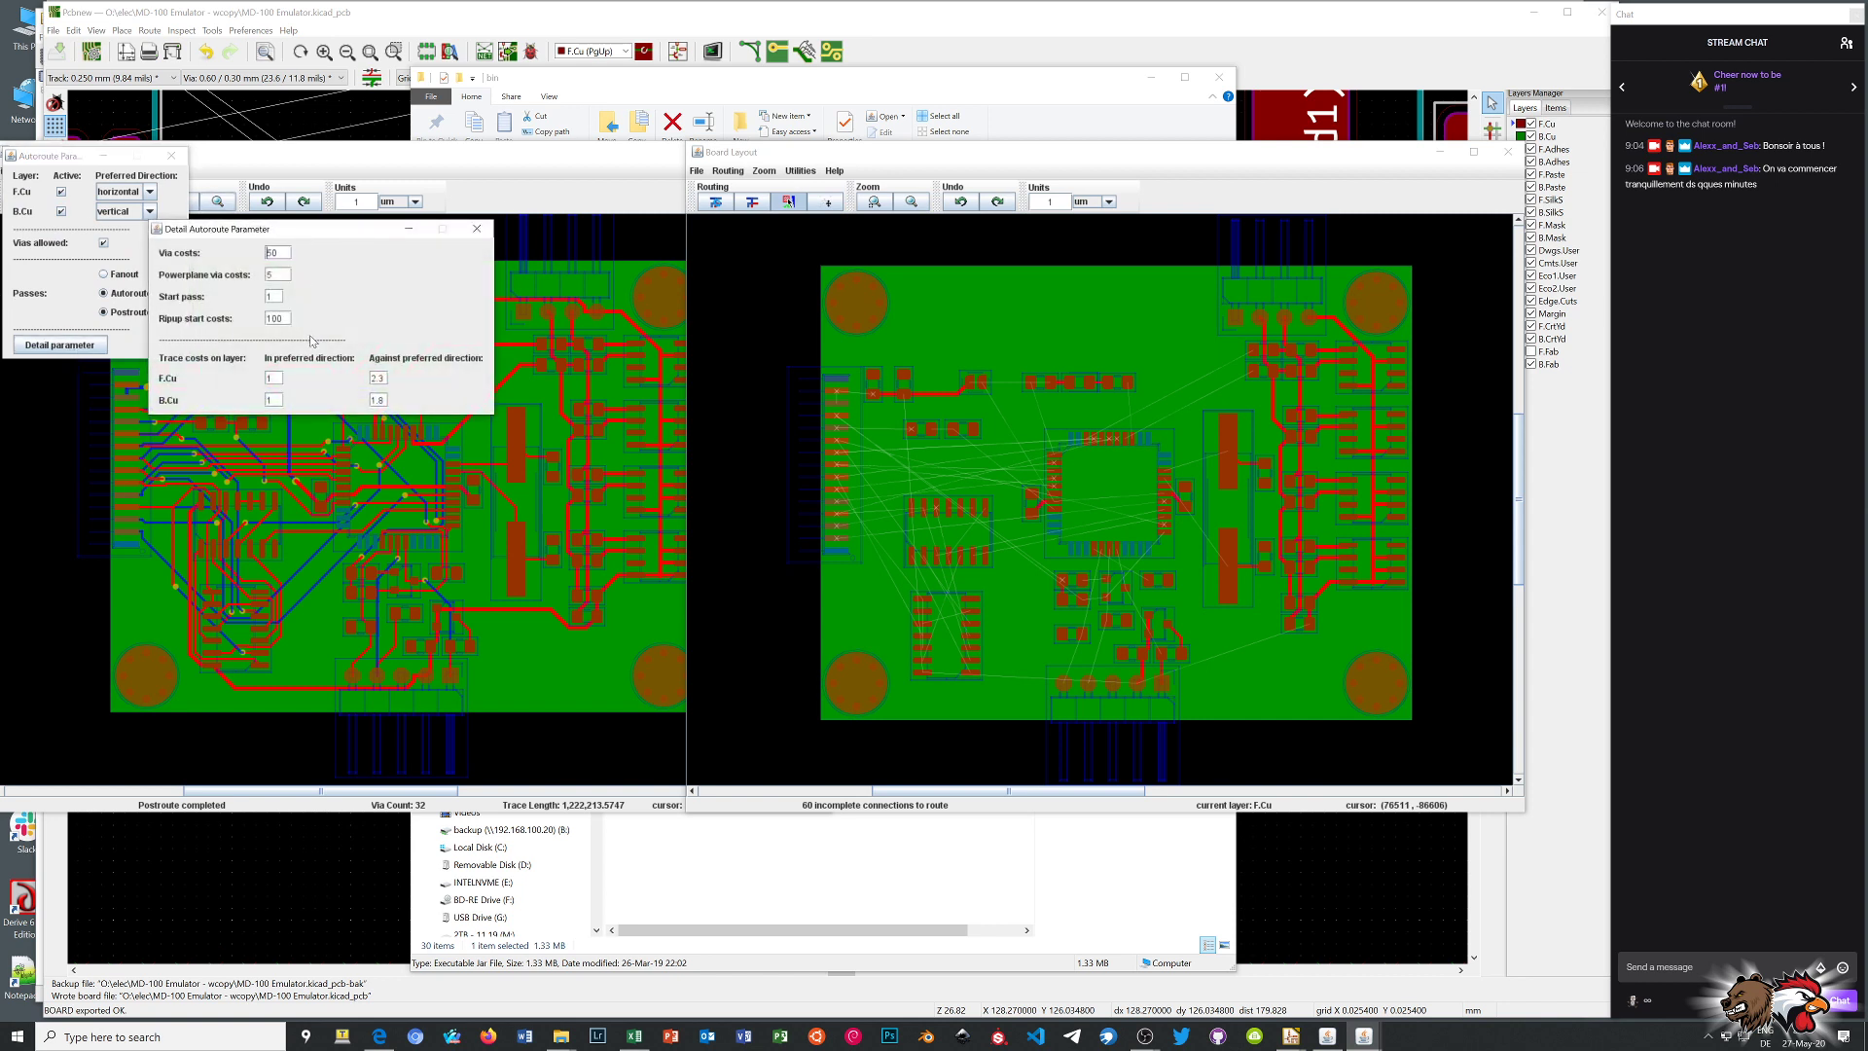
pyautogui.click(477, 228)
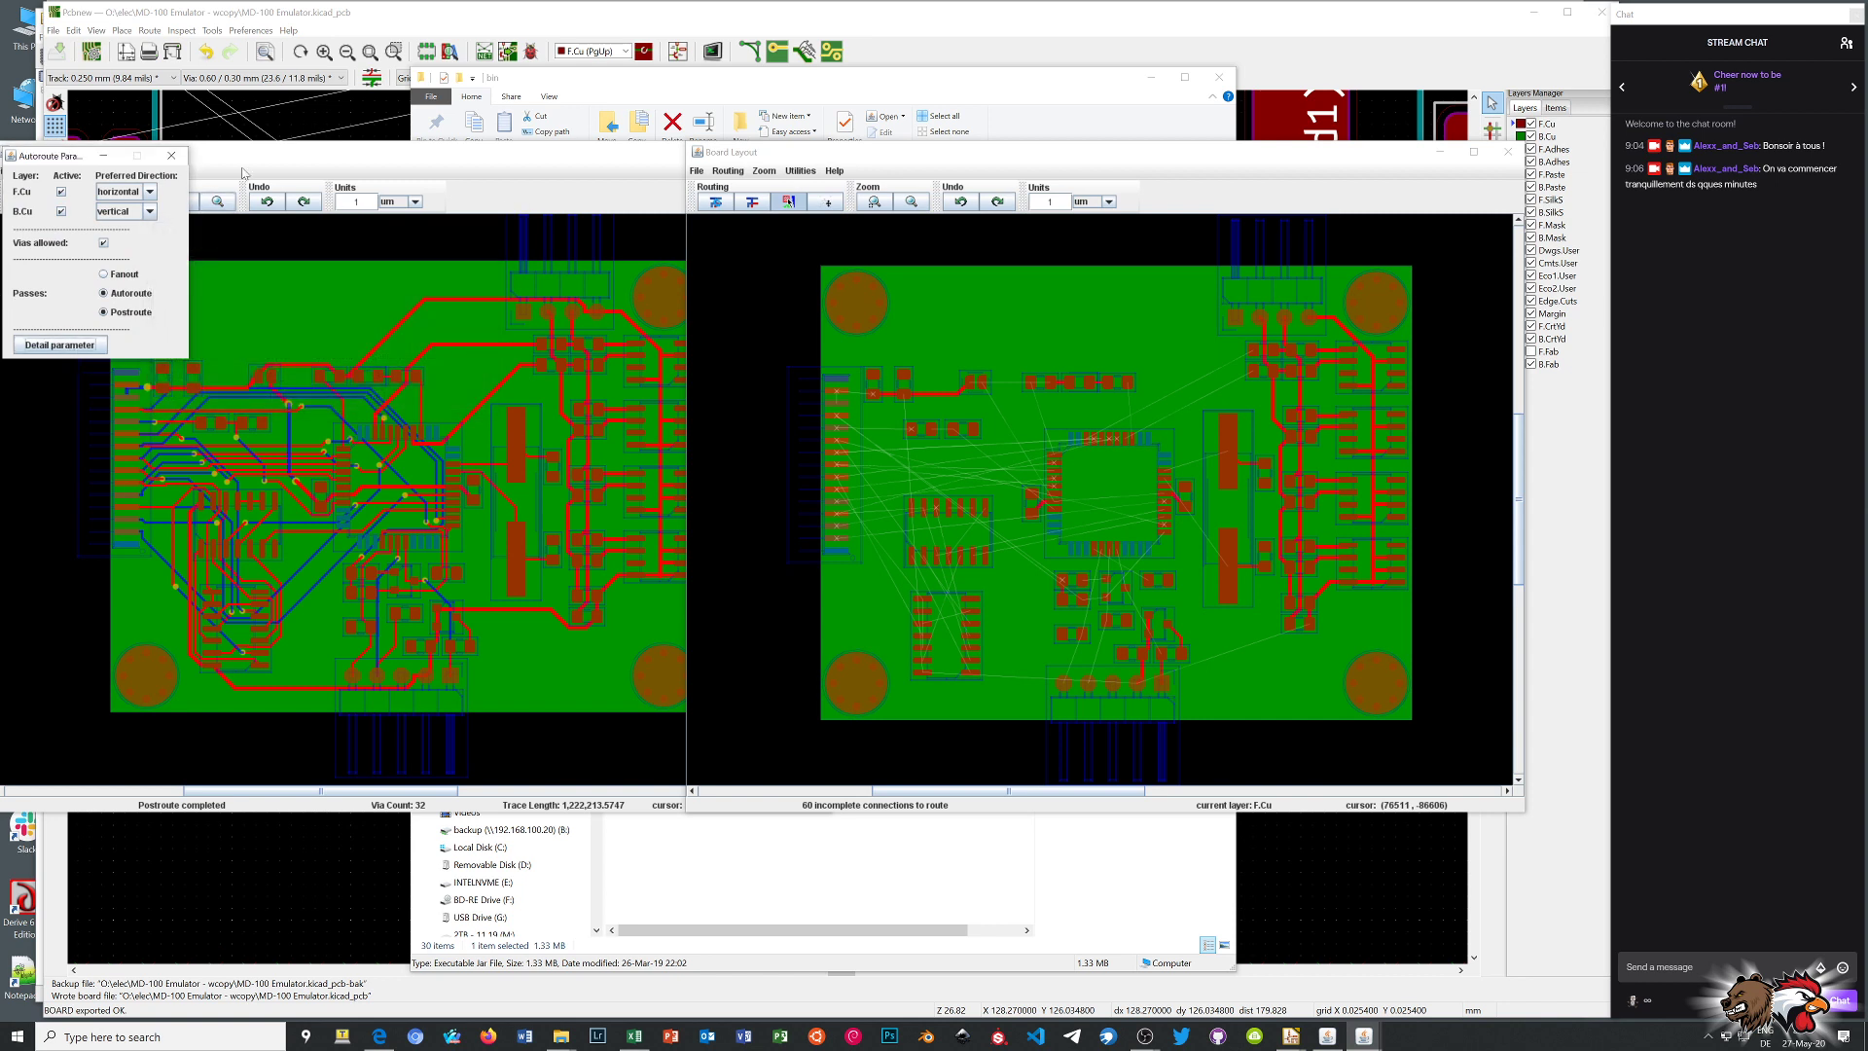
pyautogui.click(170, 160)
# Autoroute the complete second board and move its layout window over the first one
pyautogui.click(716, 204)
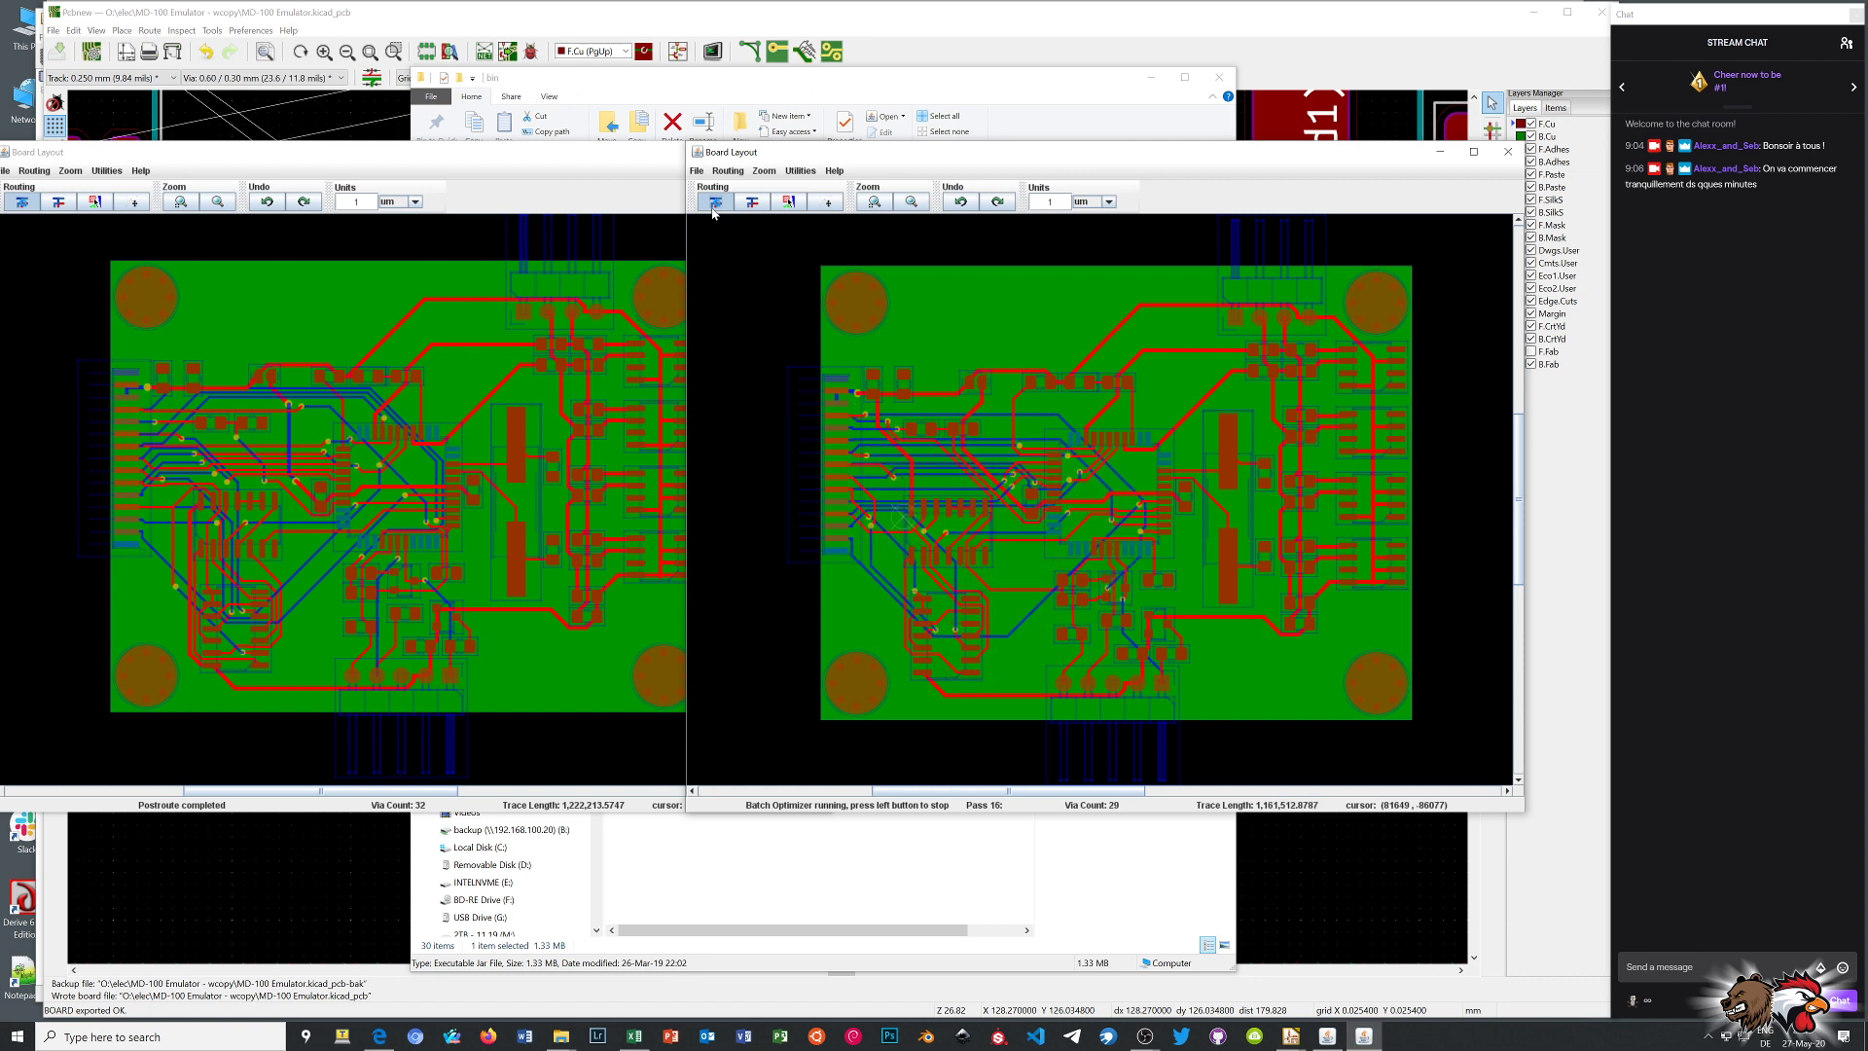
pyautogui.moveTo(893, 155); pyautogui.dragTo(438, 137)
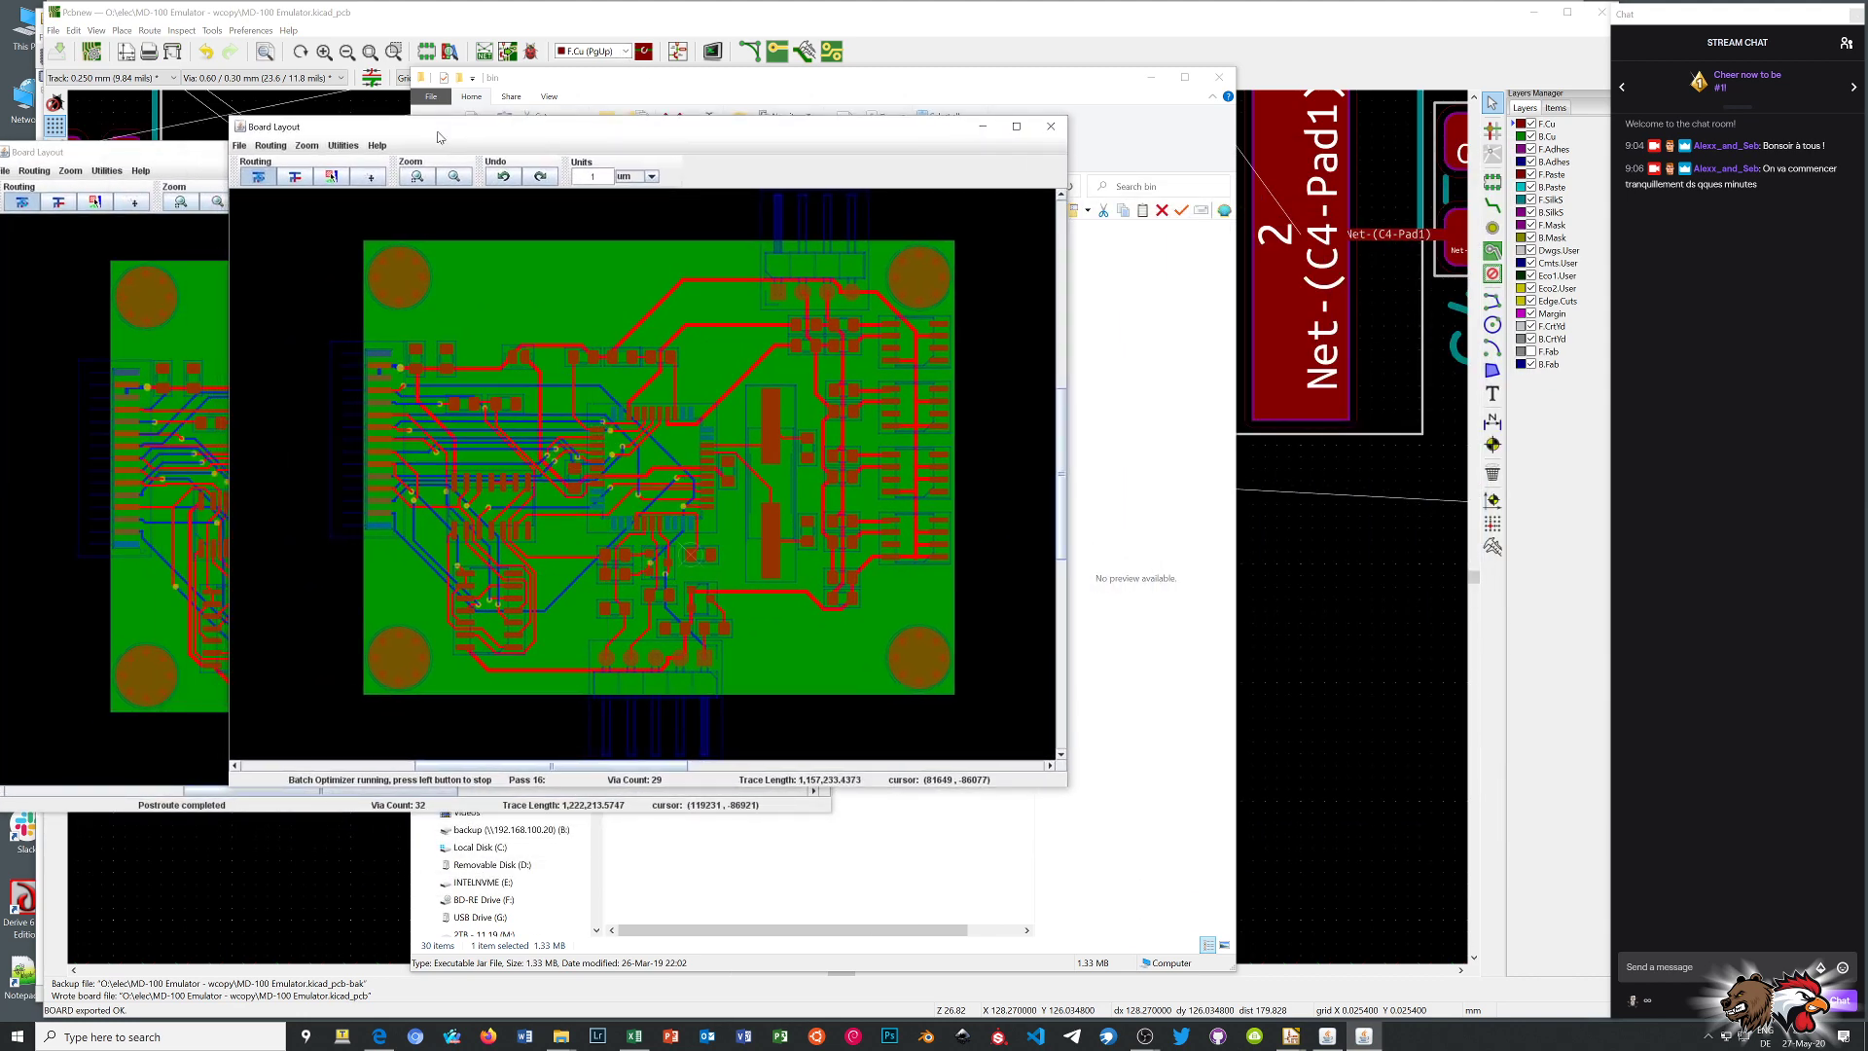
pyautogui.moveTo(438, 136); pyautogui.dragTo(267, 146)
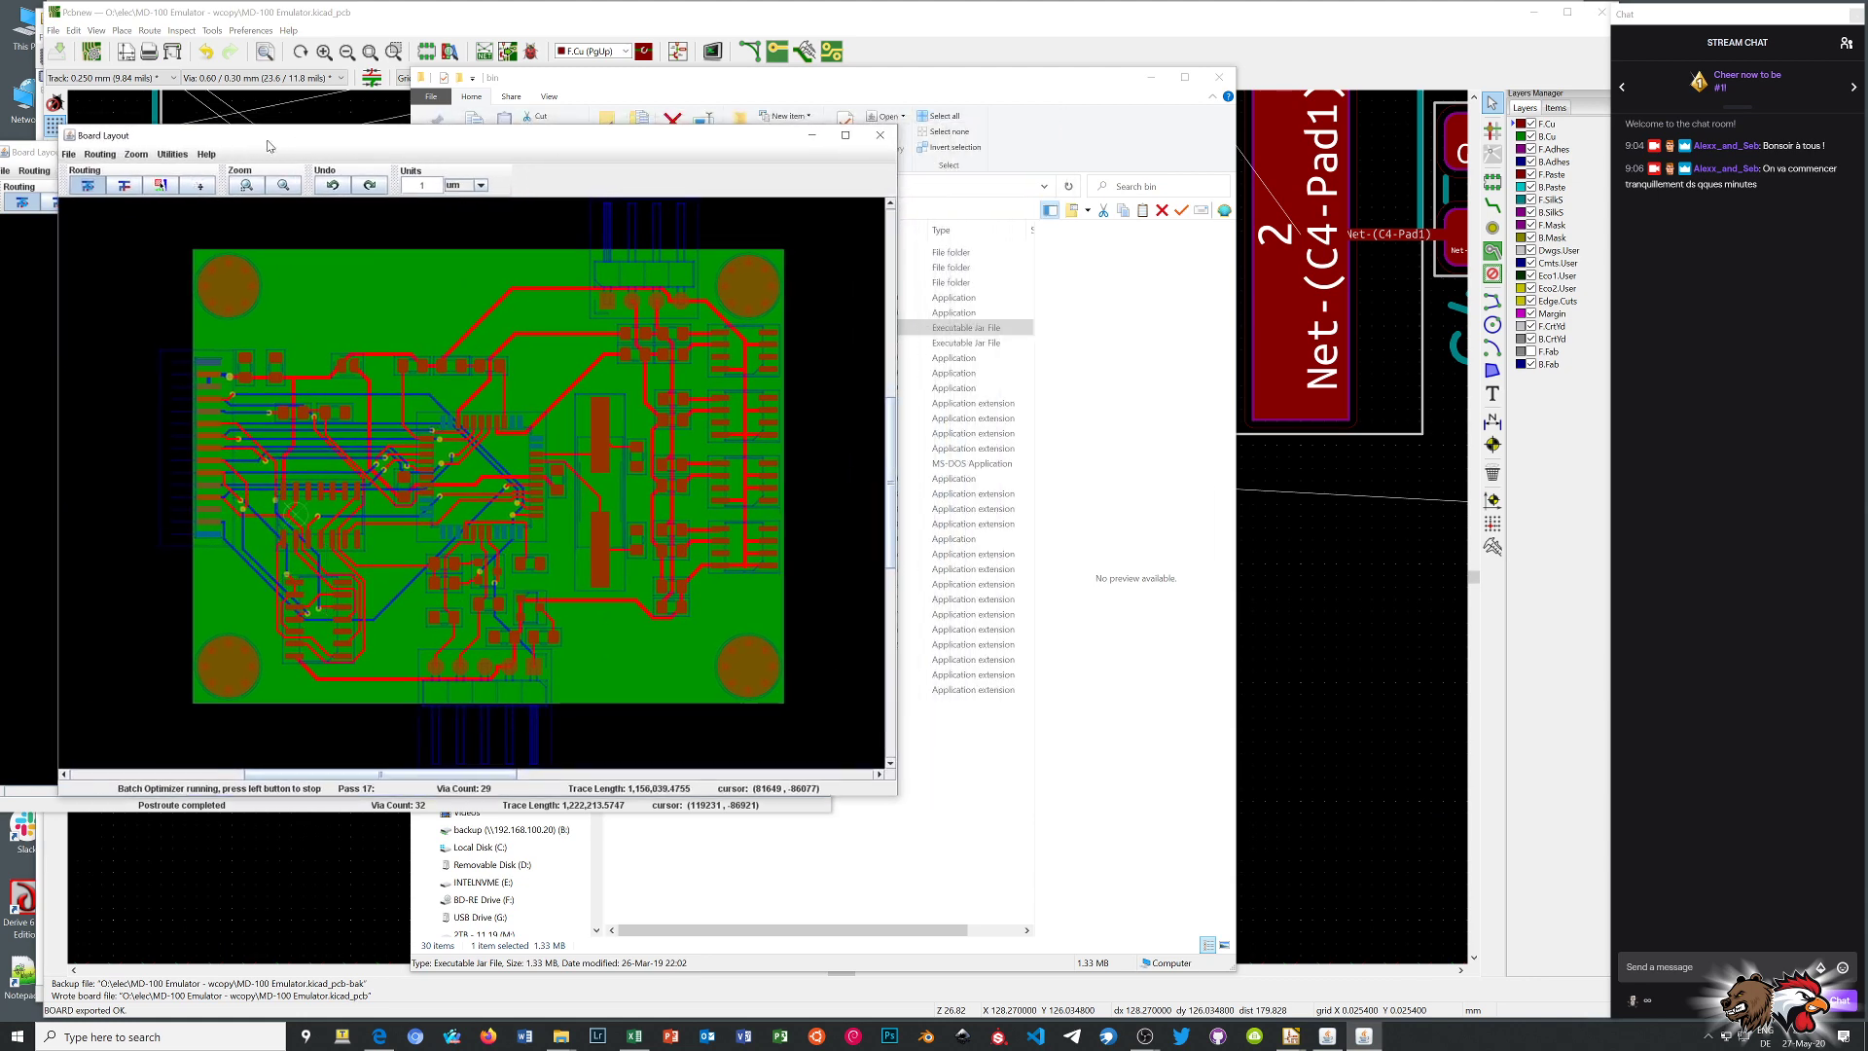
# Duplicate freeRouting - Copy.jar within the bin folder, granting administrator permission for the copy
pyautogui.click(702, 331)
pyautogui.moveTo(703, 336); pyautogui.dragTo(715, 731, button='right')
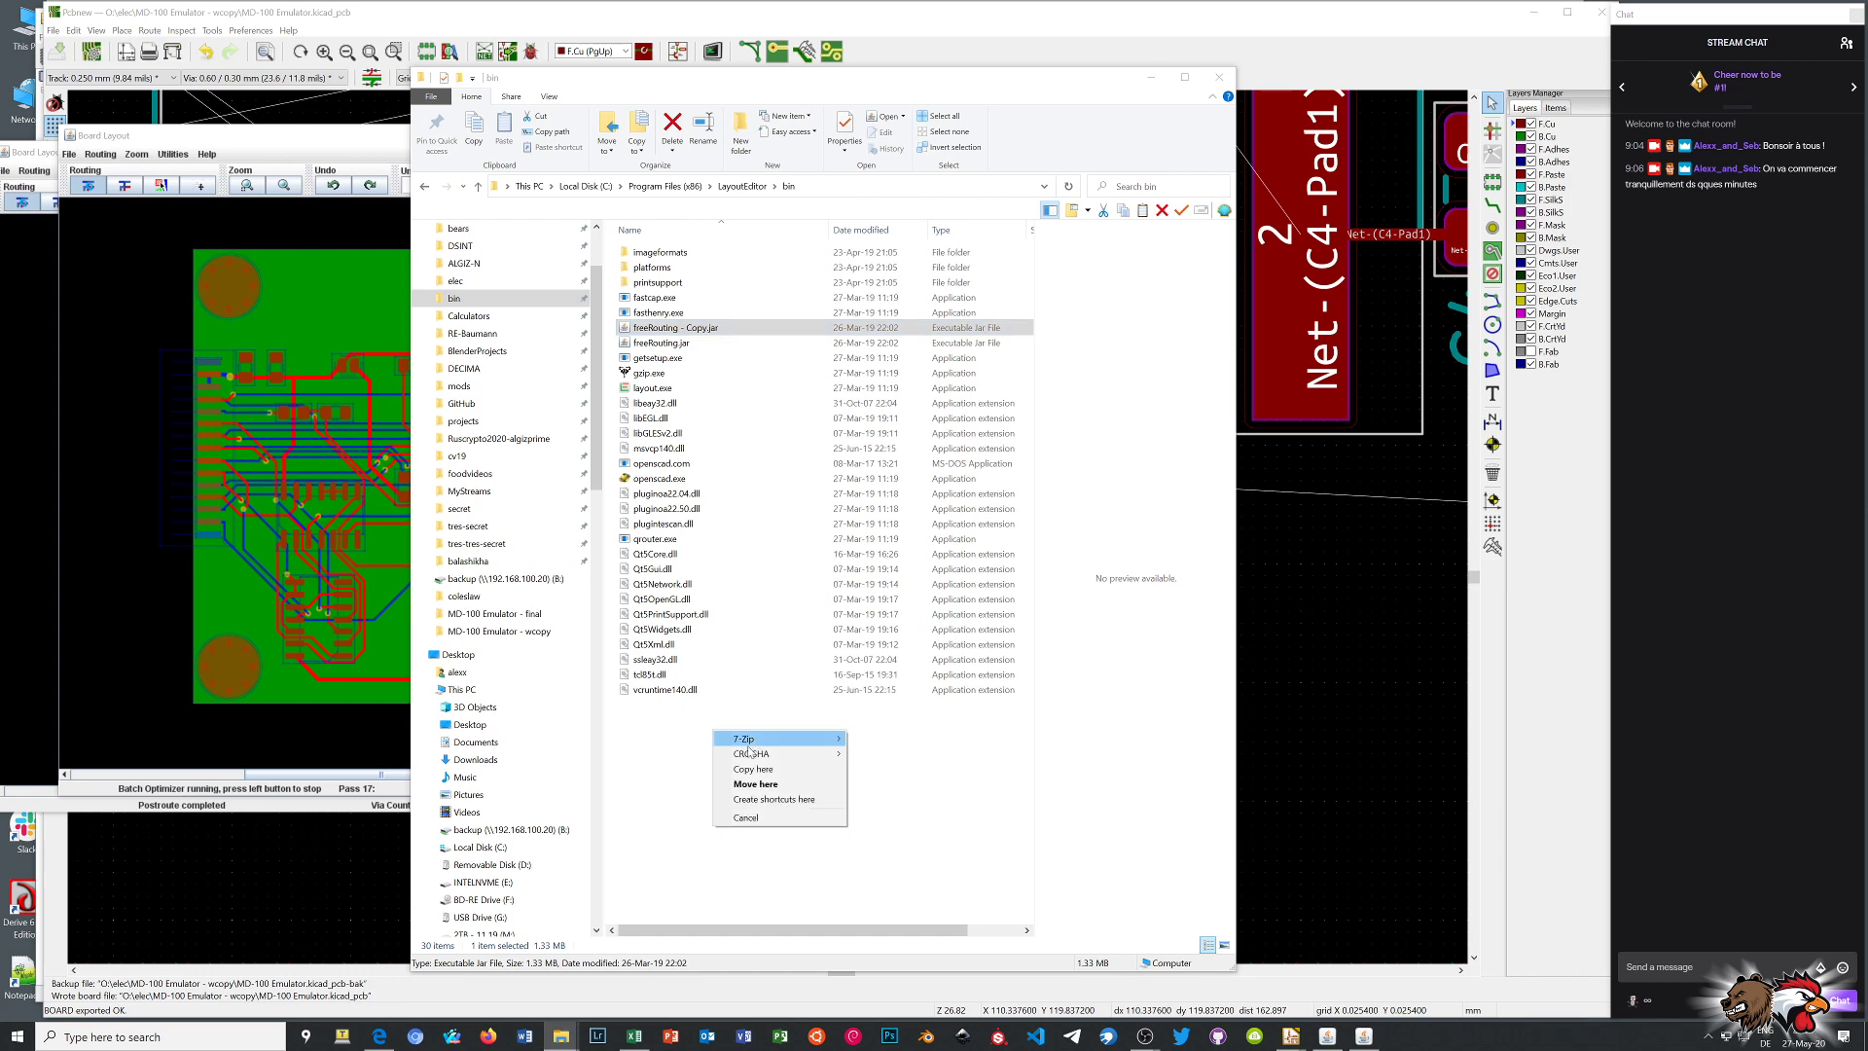
pyautogui.click(754, 768)
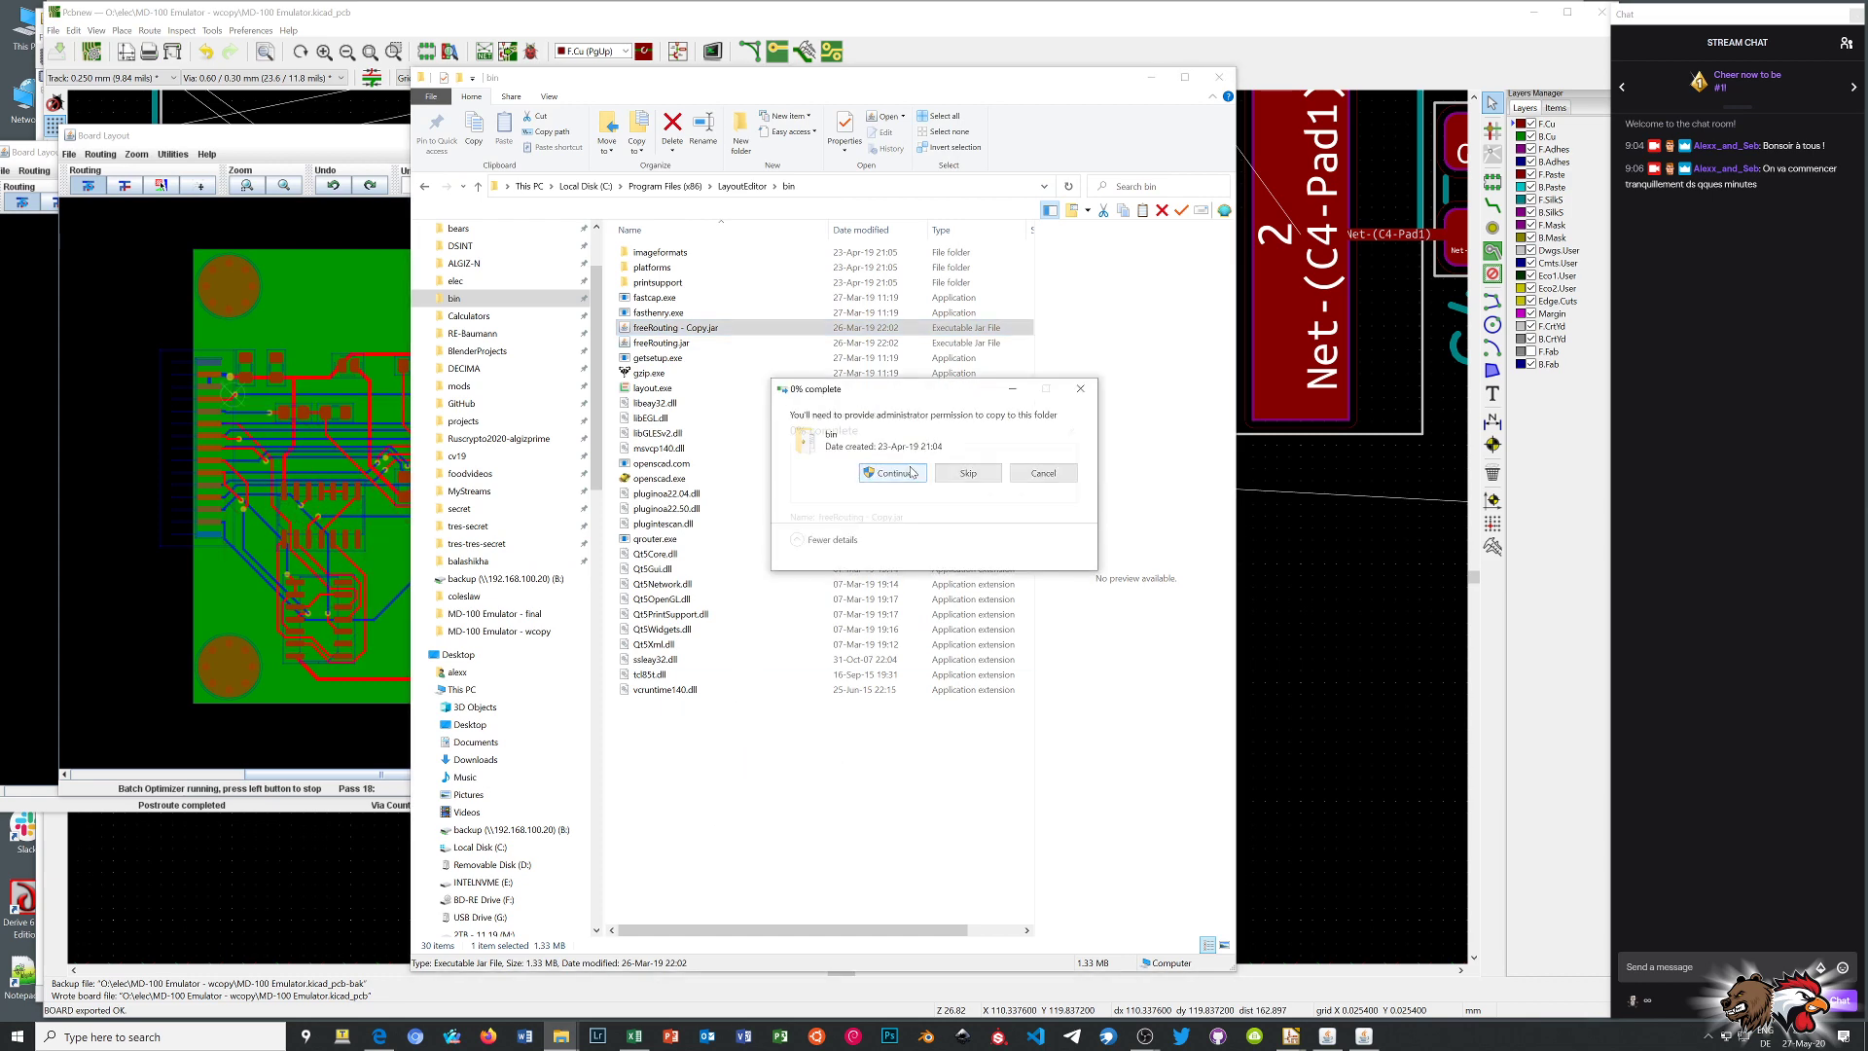
pyautogui.click(893, 473)
# Launch a third autorouter from freeRouting - Copy - Copy.jar and load MD-100 Emulator-wcopy.dsn from the recent folder MD-100 Emulator - wcopy
pyautogui.doubleClick(652, 328)
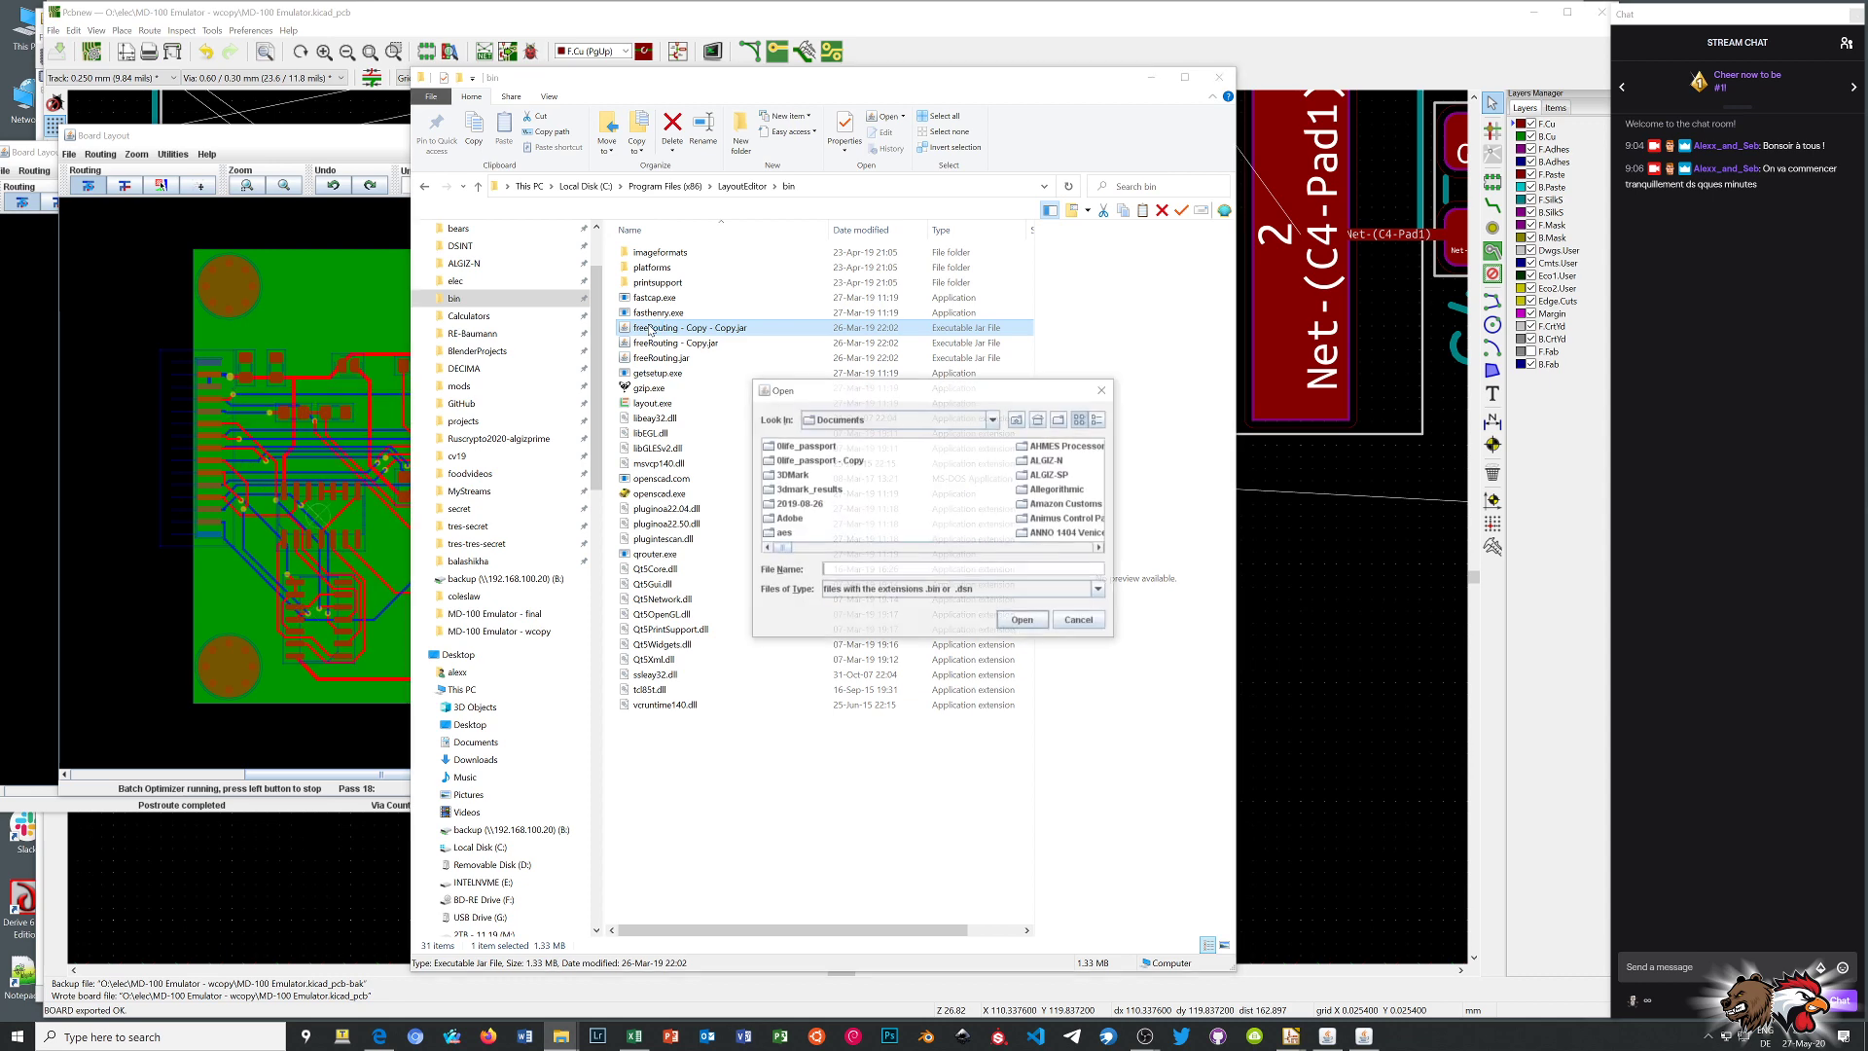
pyautogui.click(995, 421)
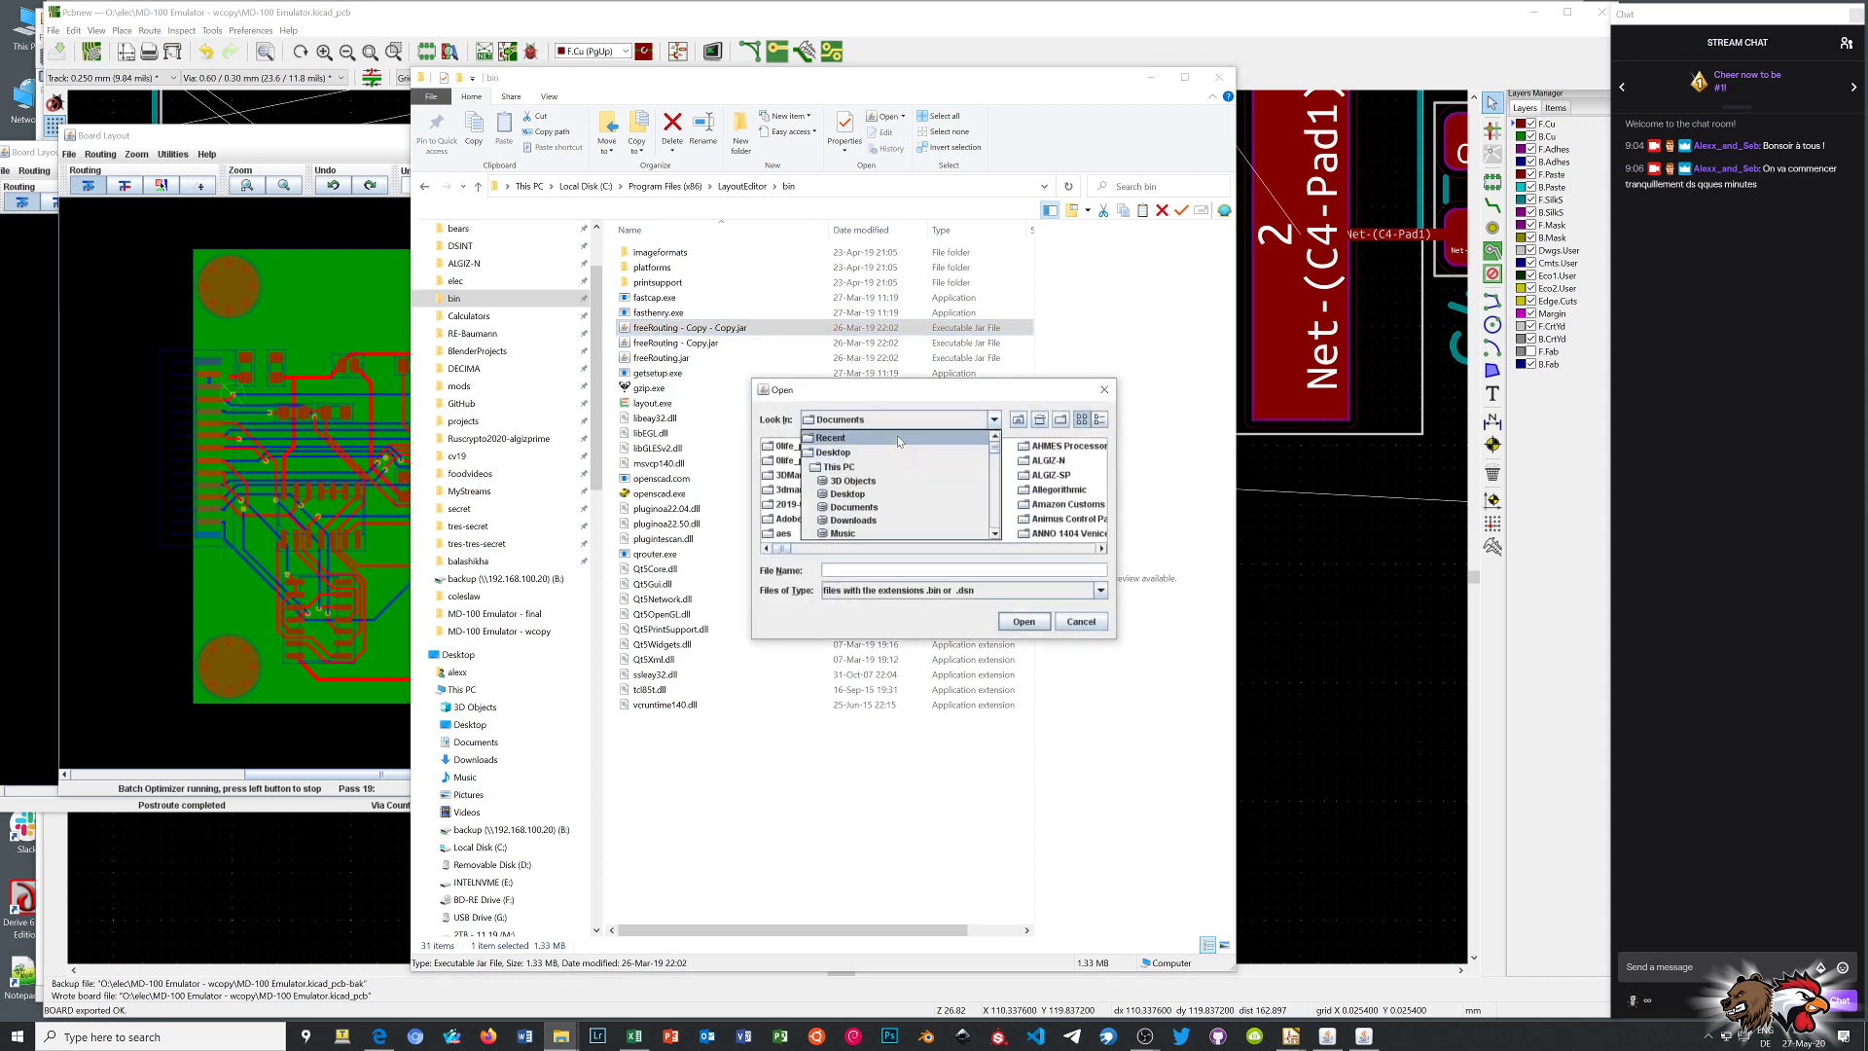
pyautogui.click(898, 438)
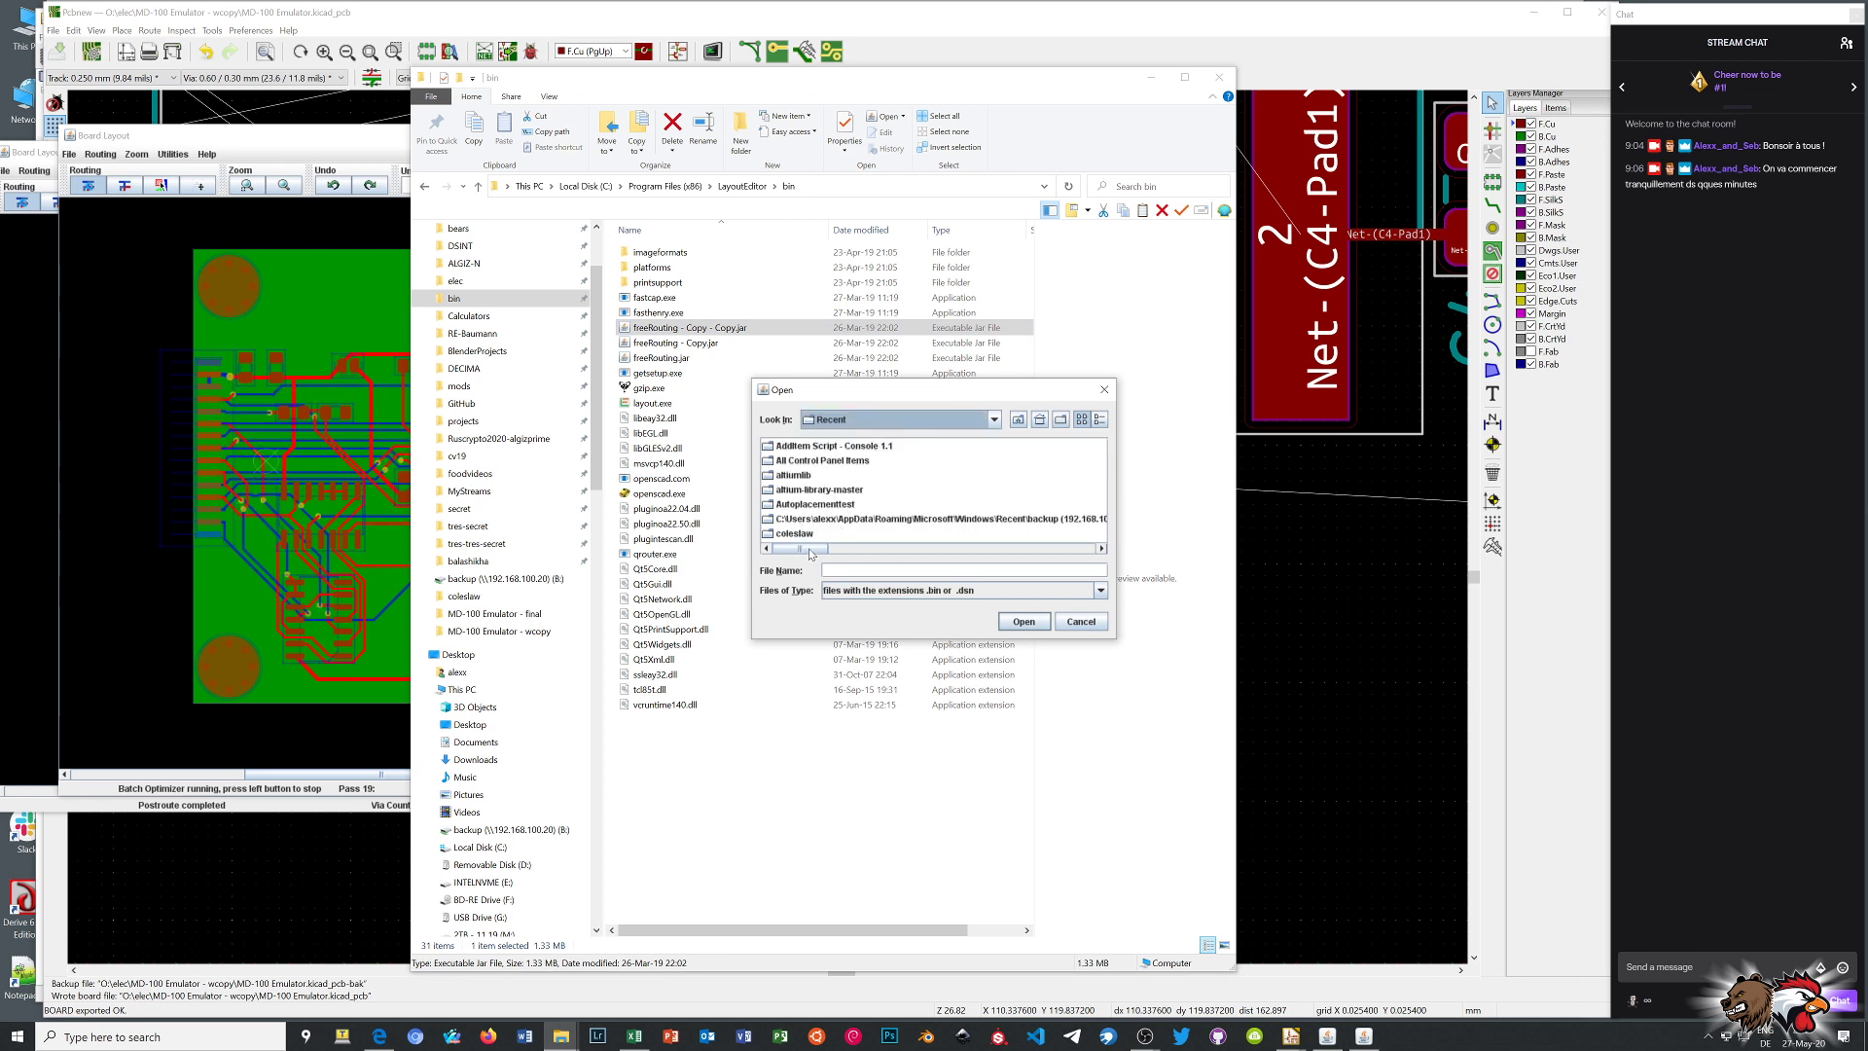
pyautogui.moveTo(810, 553); pyautogui.dragTo(989, 549)
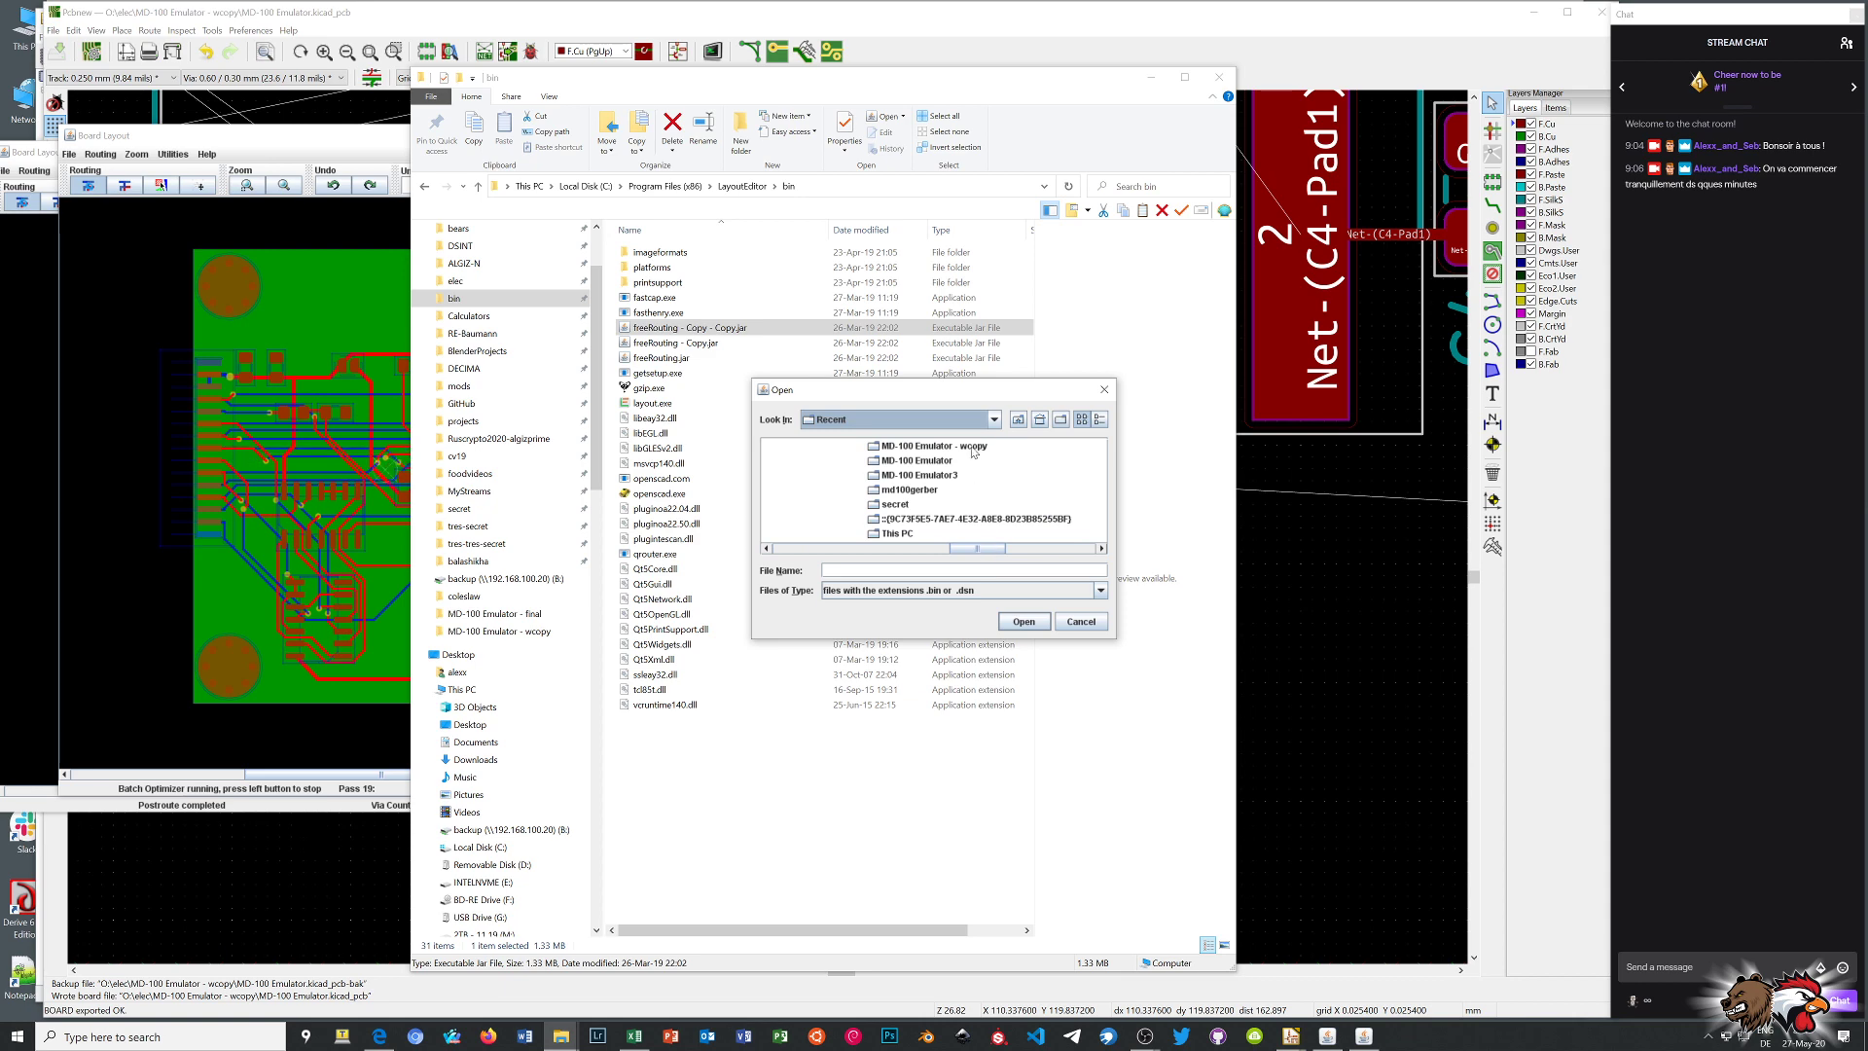
pyautogui.doubleClick(973, 447)
pyautogui.click(839, 495)
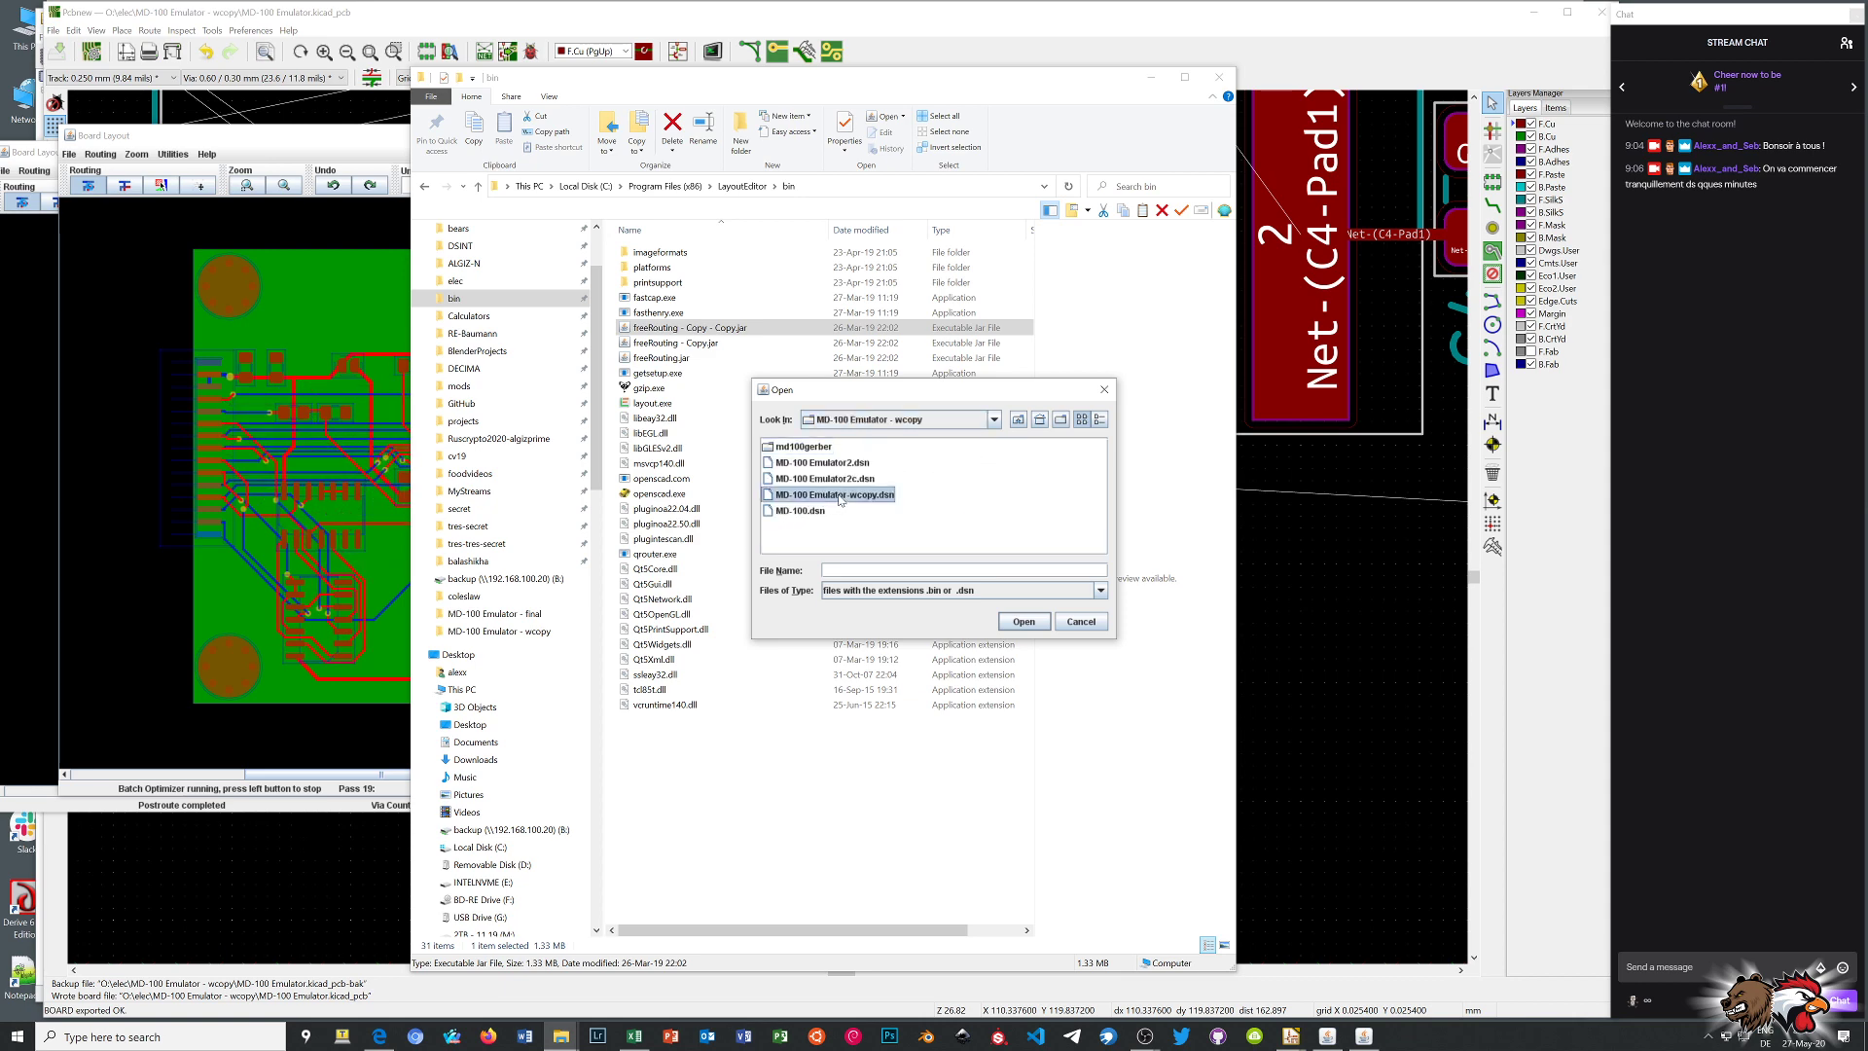
pyautogui.doubleClick(839, 495)
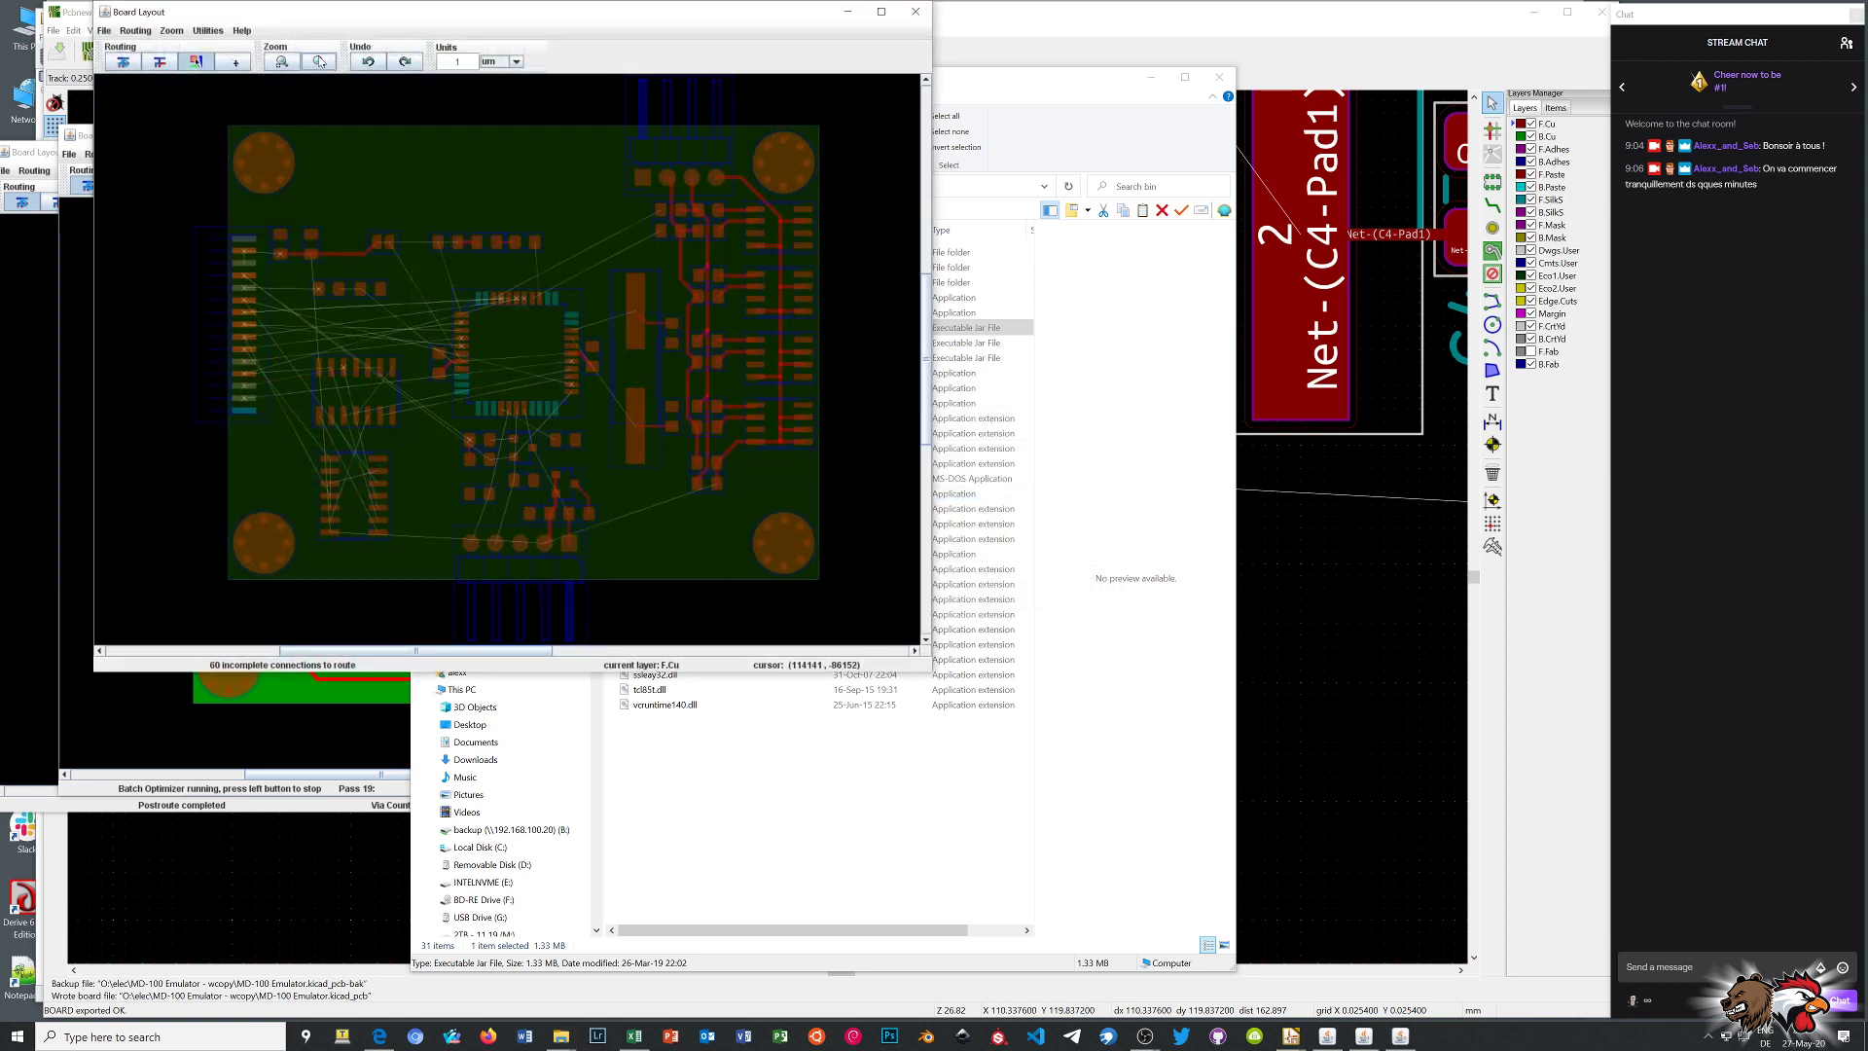
# Set all object types on the third board to maximum visibility and close the Object Visibility settings
pyautogui.click(219, 30)
pyautogui.moveTo(214, 47)
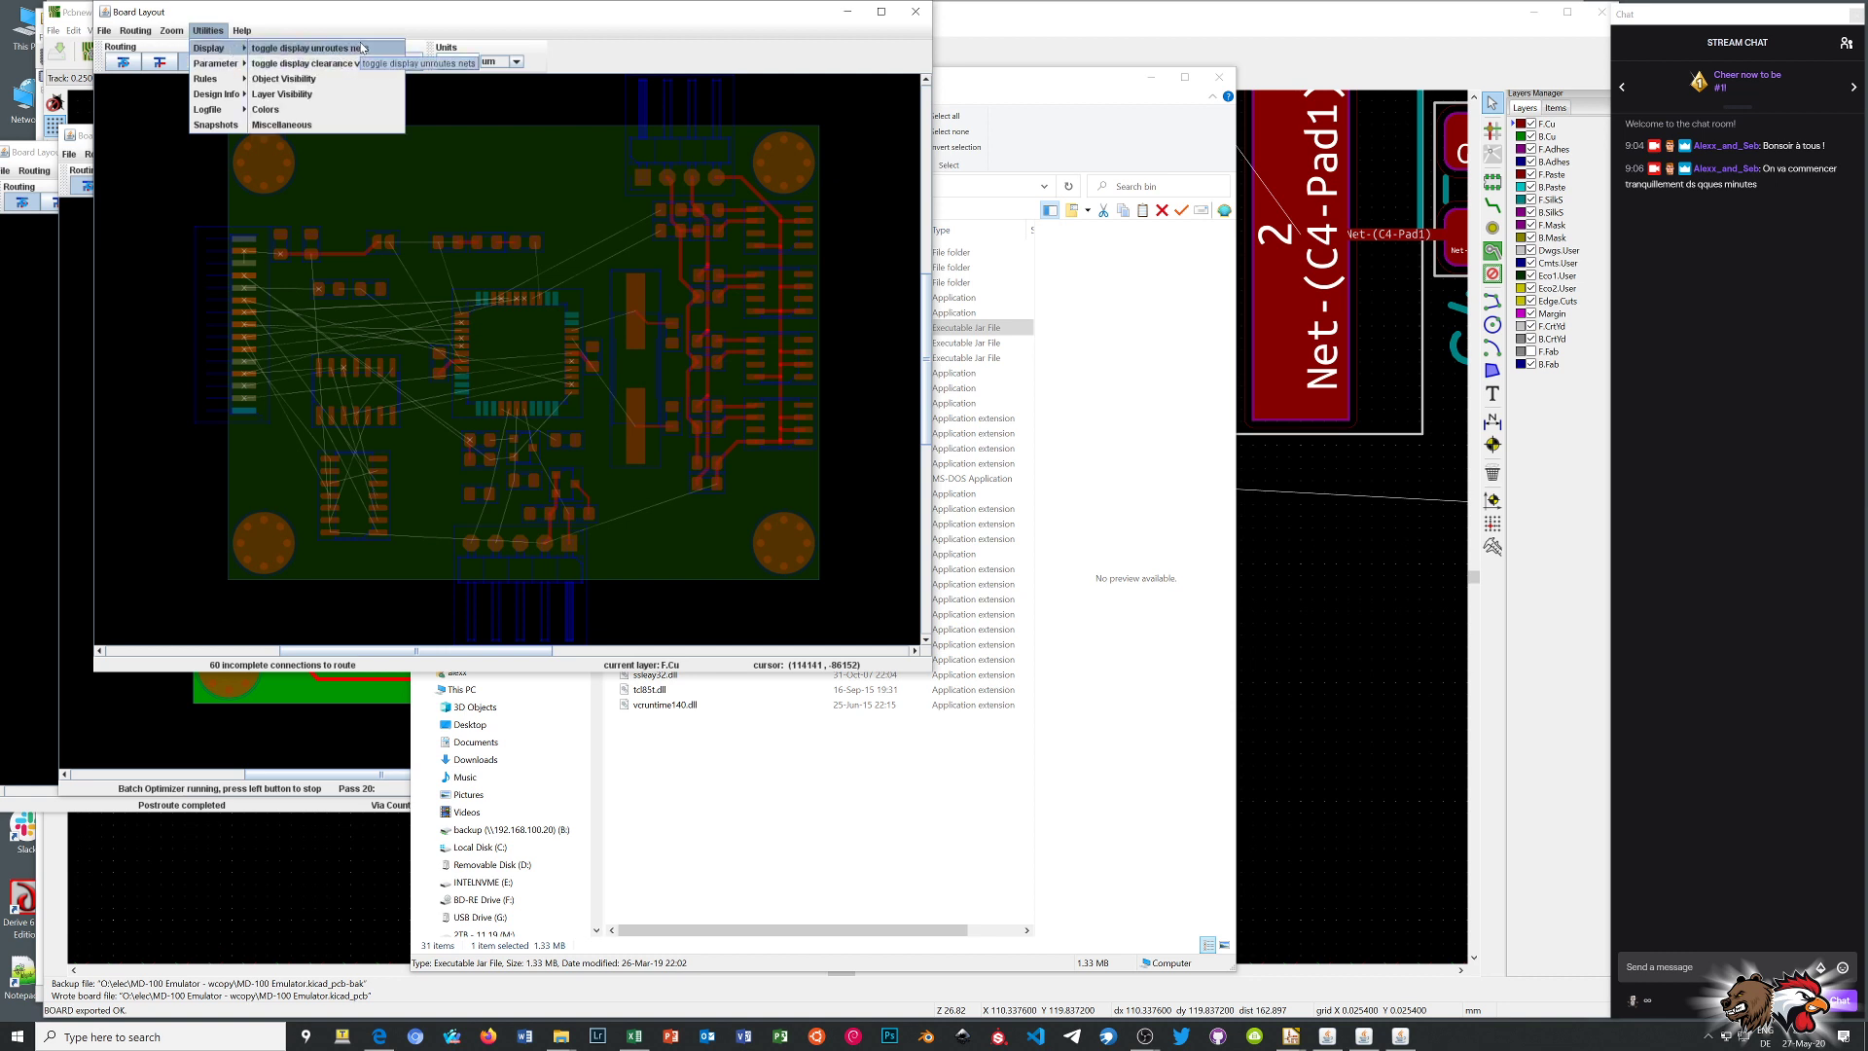
pyautogui.click(282, 79)
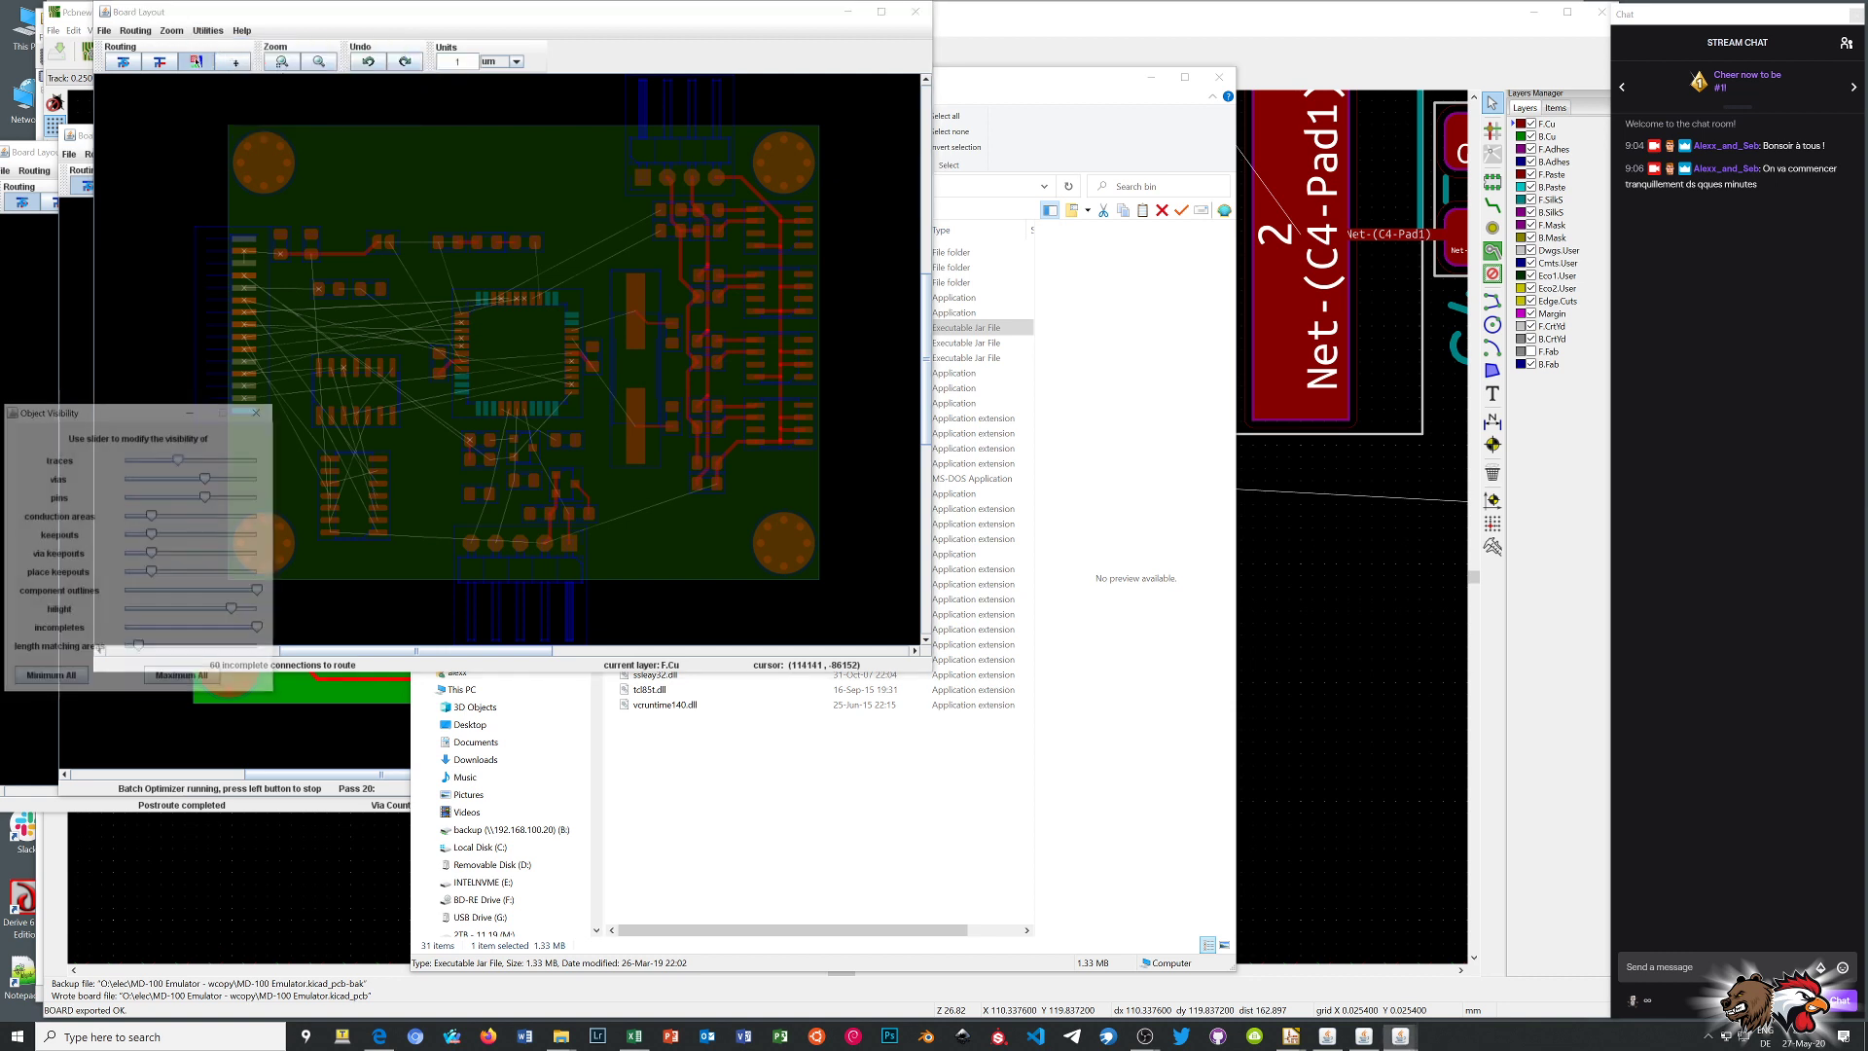
pyautogui.click(185, 679)
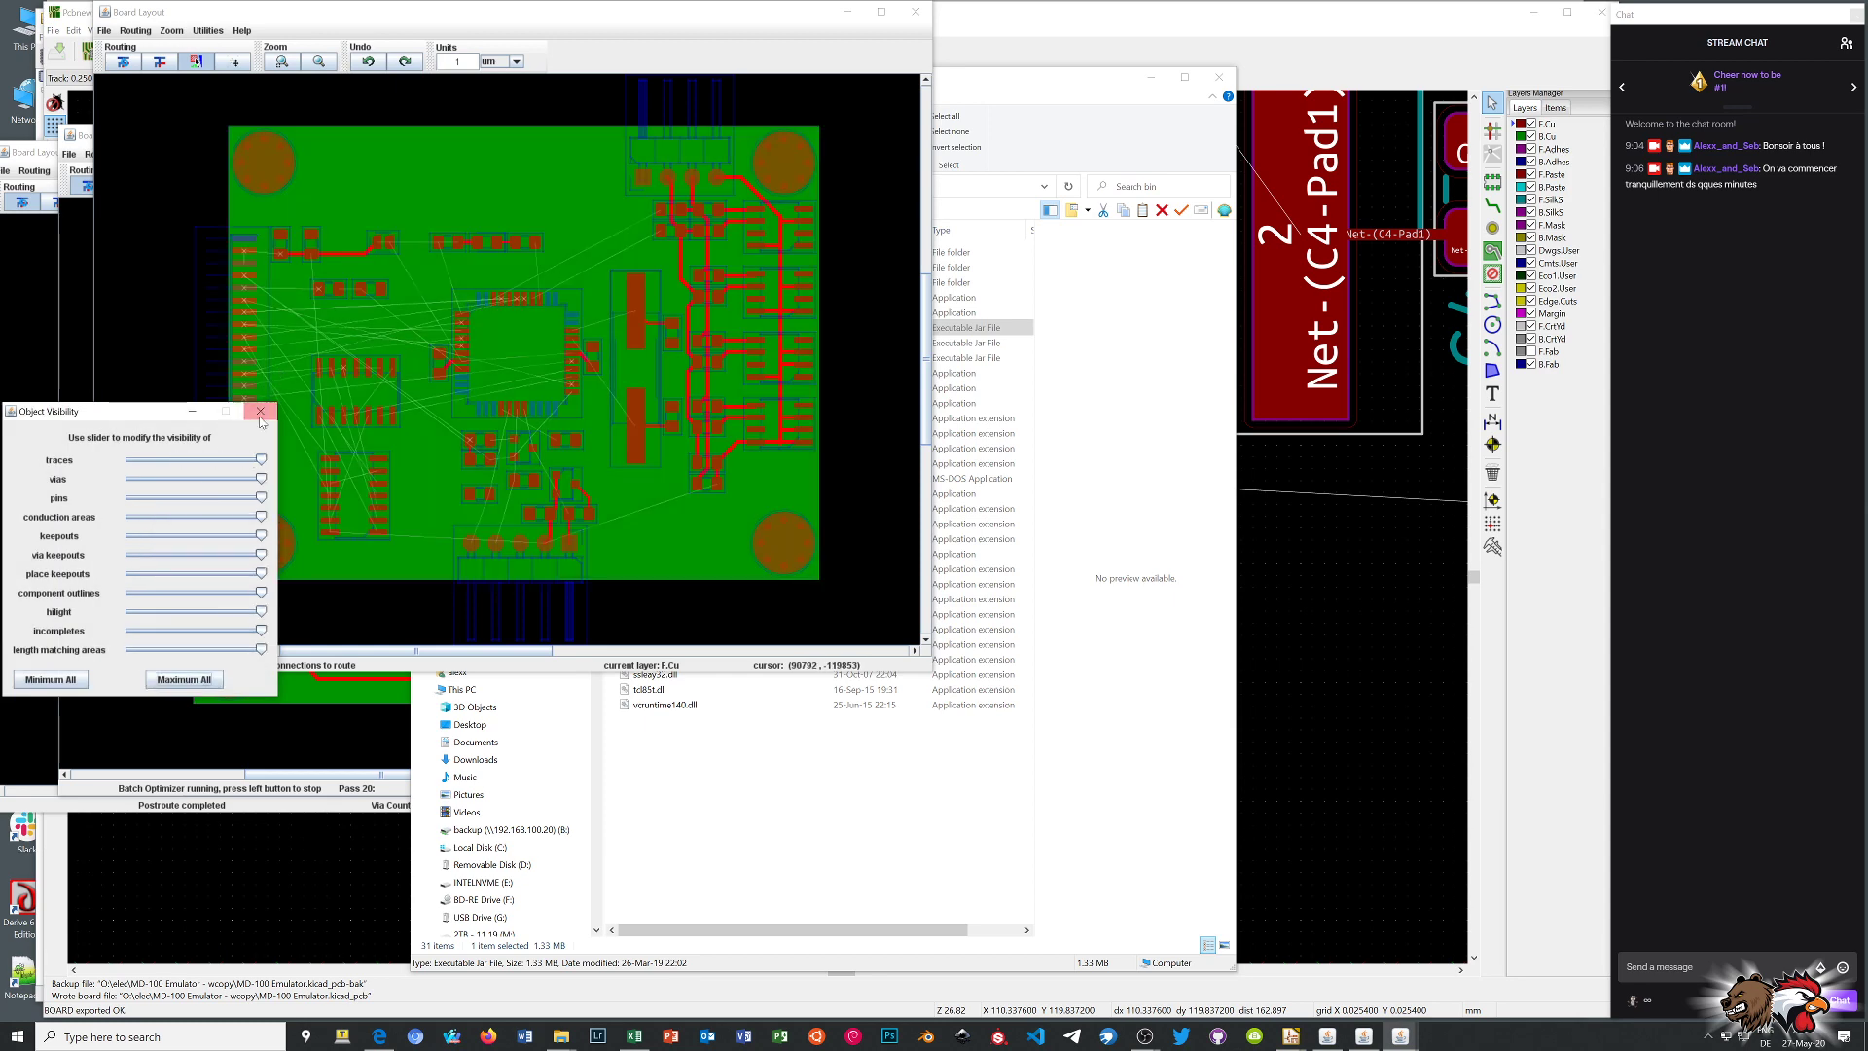
pyautogui.click(260, 410)
# Set the third board's via costs, powerplane via costs and all F.Cu and B.Cu trace costs to 1, and close the autoroute parameters
pyautogui.moveTo(302, 7); pyautogui.dragTo(1006, 255)
pyautogui.moveTo(943, 804); pyautogui.dragTo(946, 866)
pyautogui.click(630, 256)
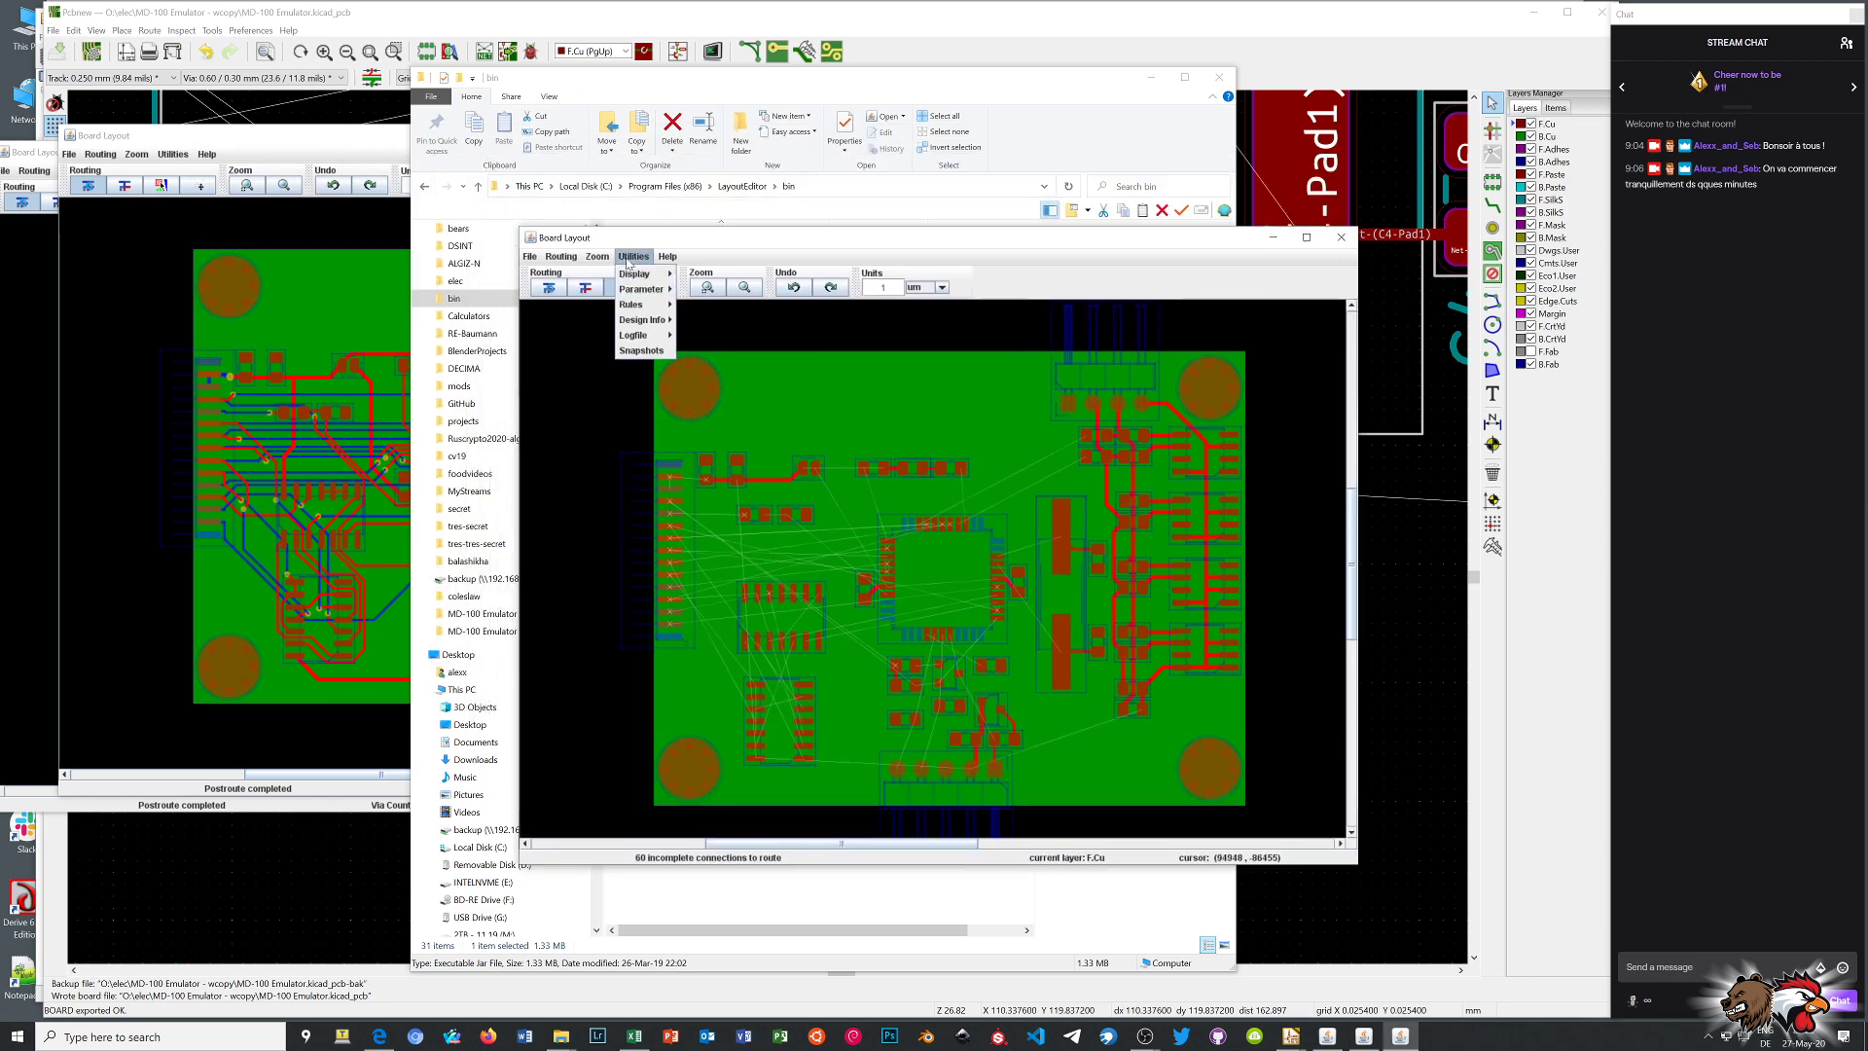
pyautogui.moveTo(642, 289)
pyautogui.click(699, 320)
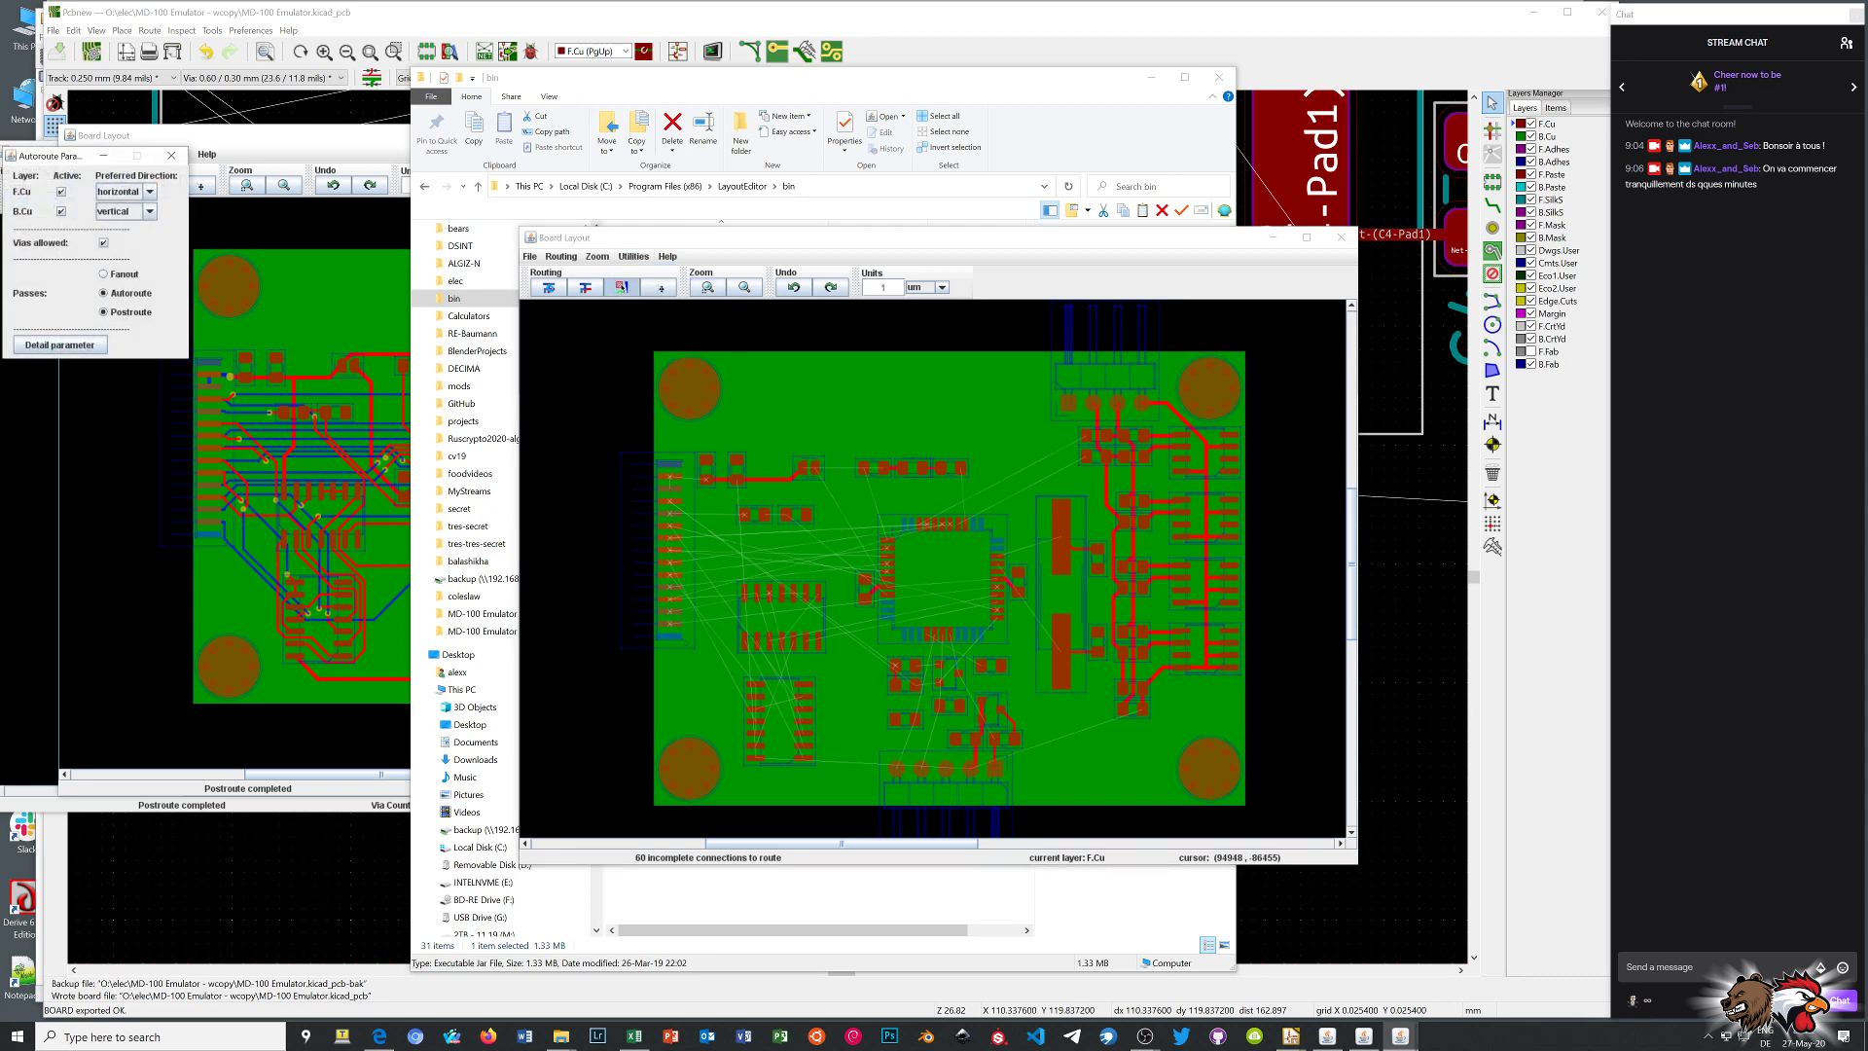
pyautogui.moveTo(58, 155); pyautogui.dragTo(842, 325)
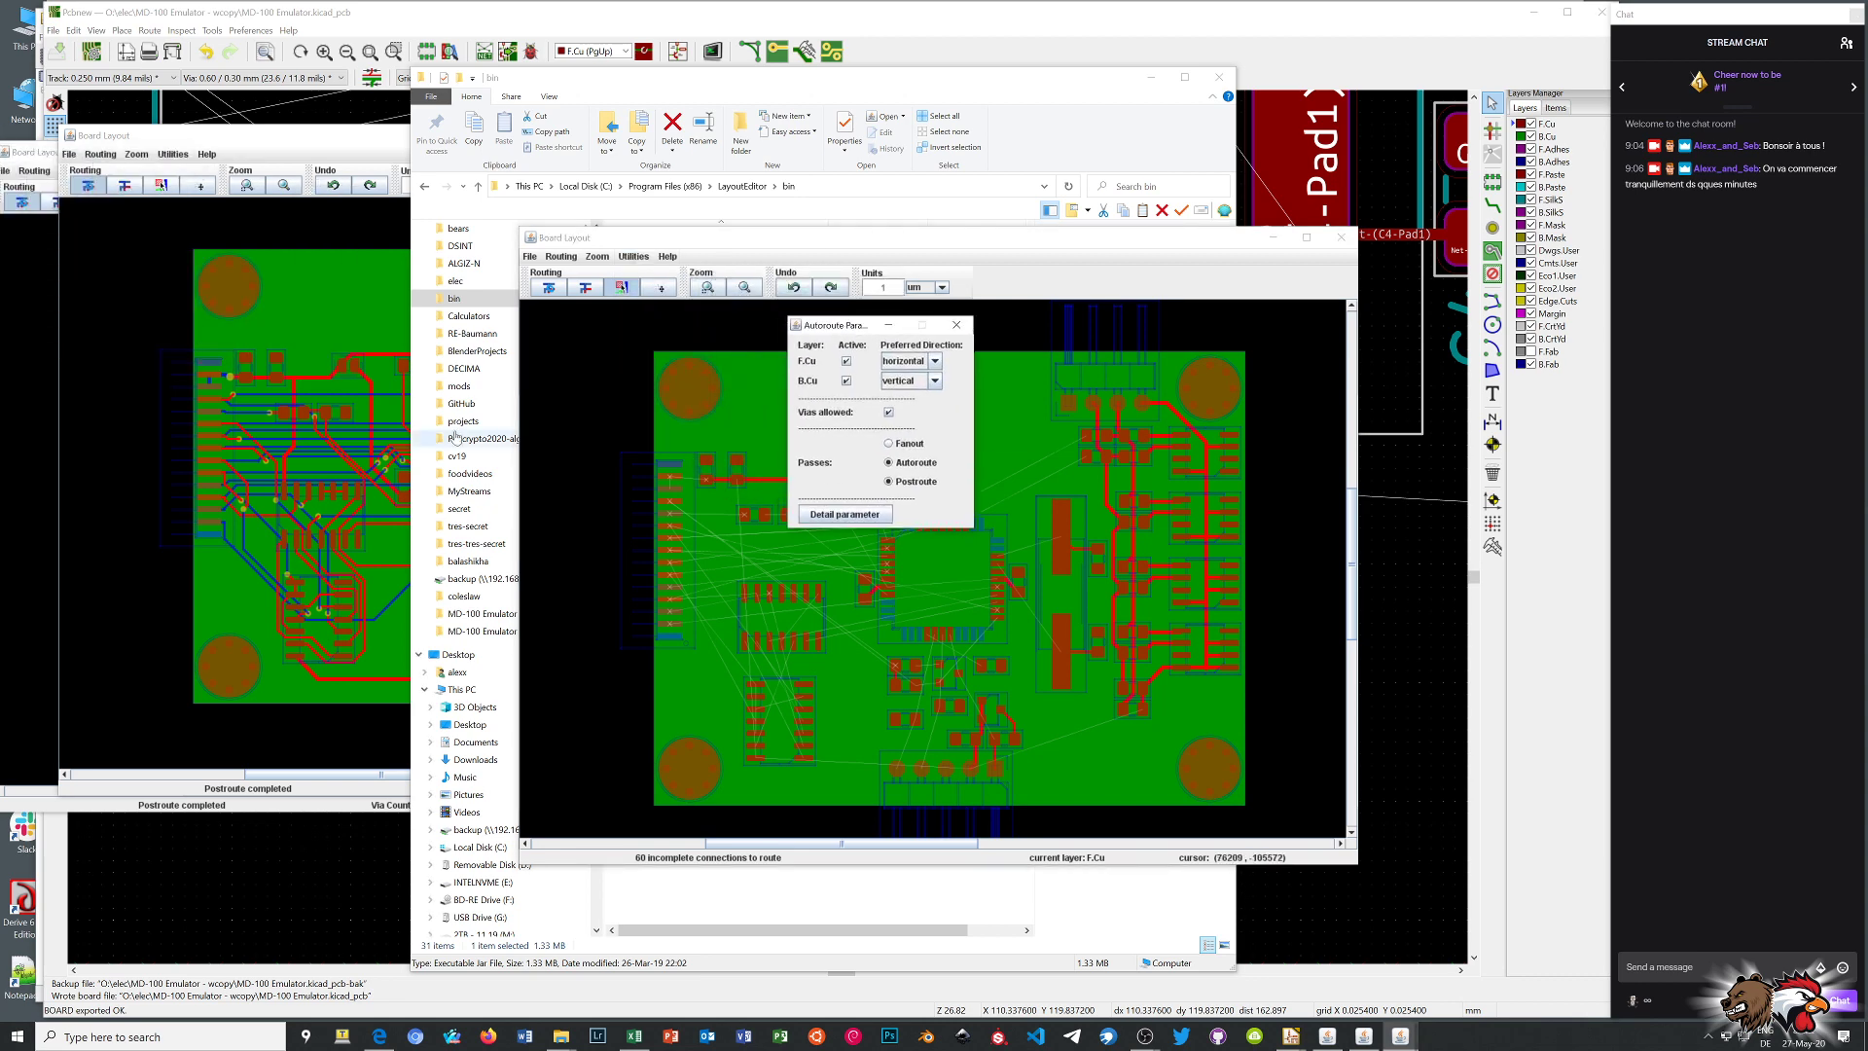
pyautogui.click(845, 516)
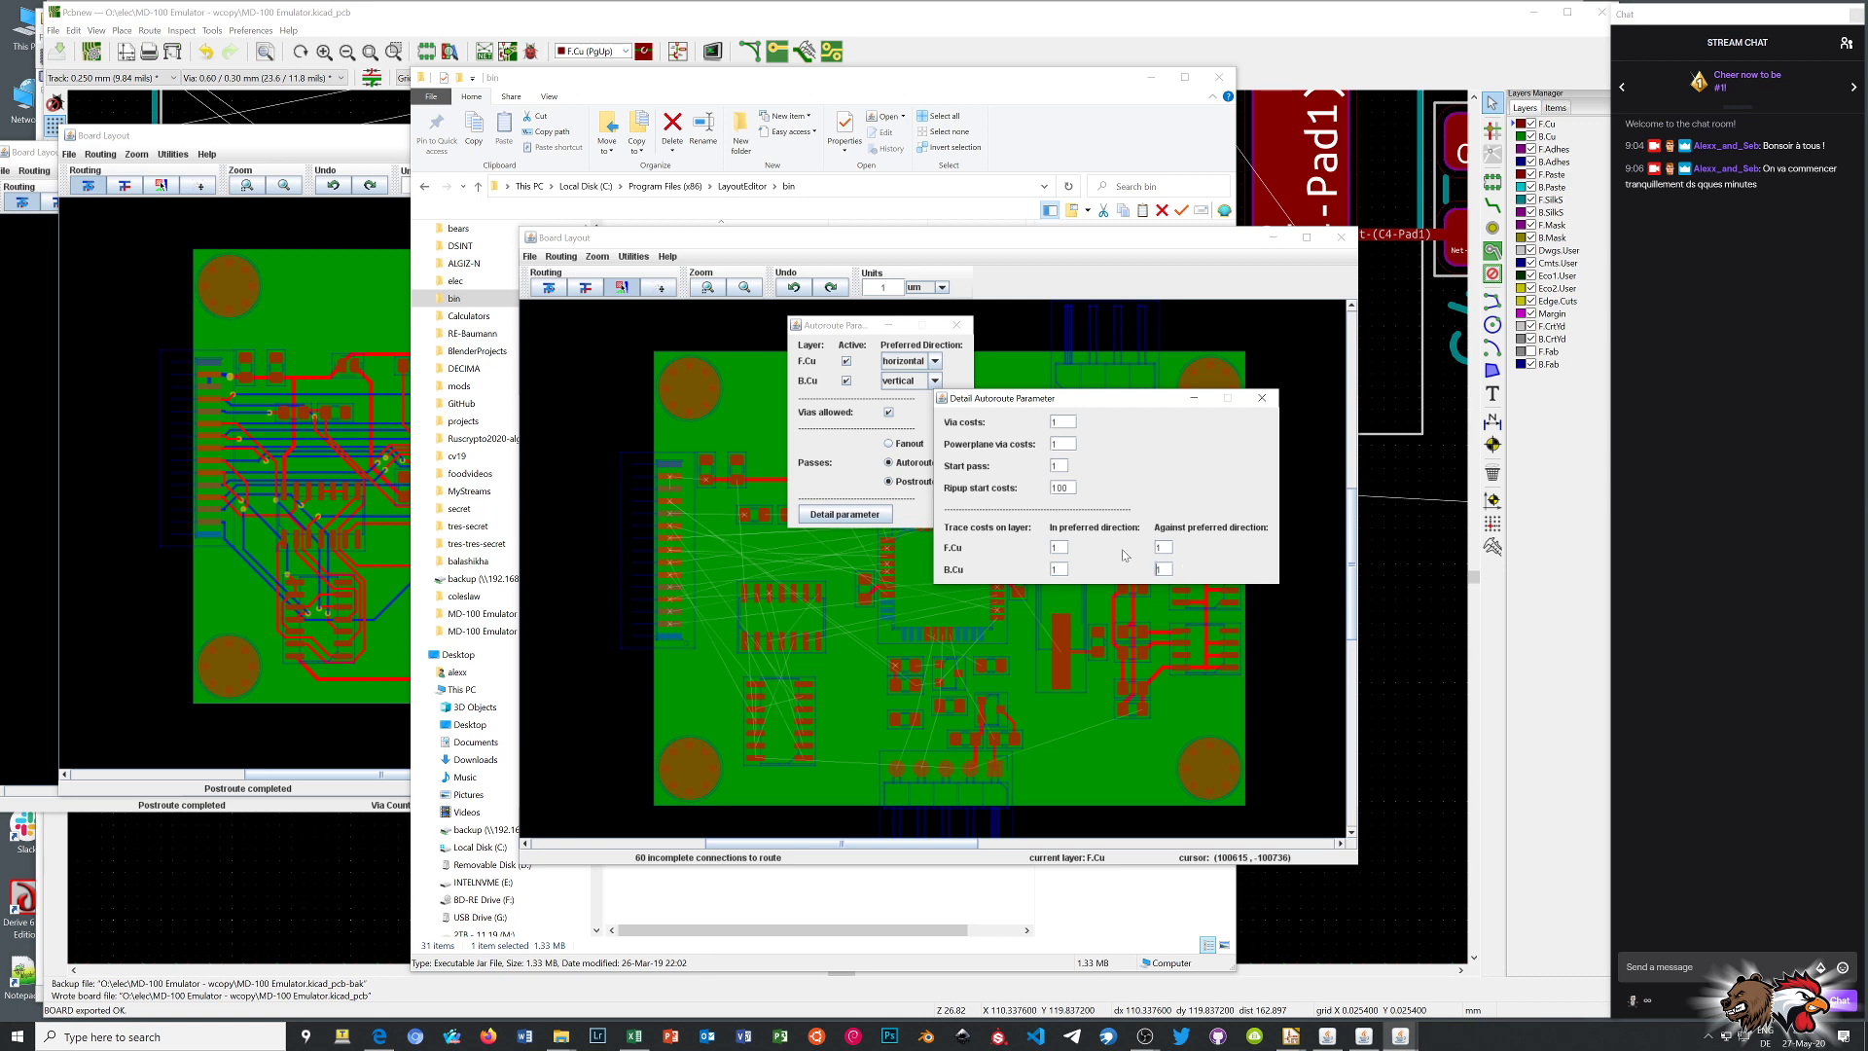
pyautogui.click(1261, 399)
pyautogui.click(956, 325)
# Autoroute the third board, minimise the bin folder window and move the board's layout window clear of the second one
pyautogui.click(550, 288)
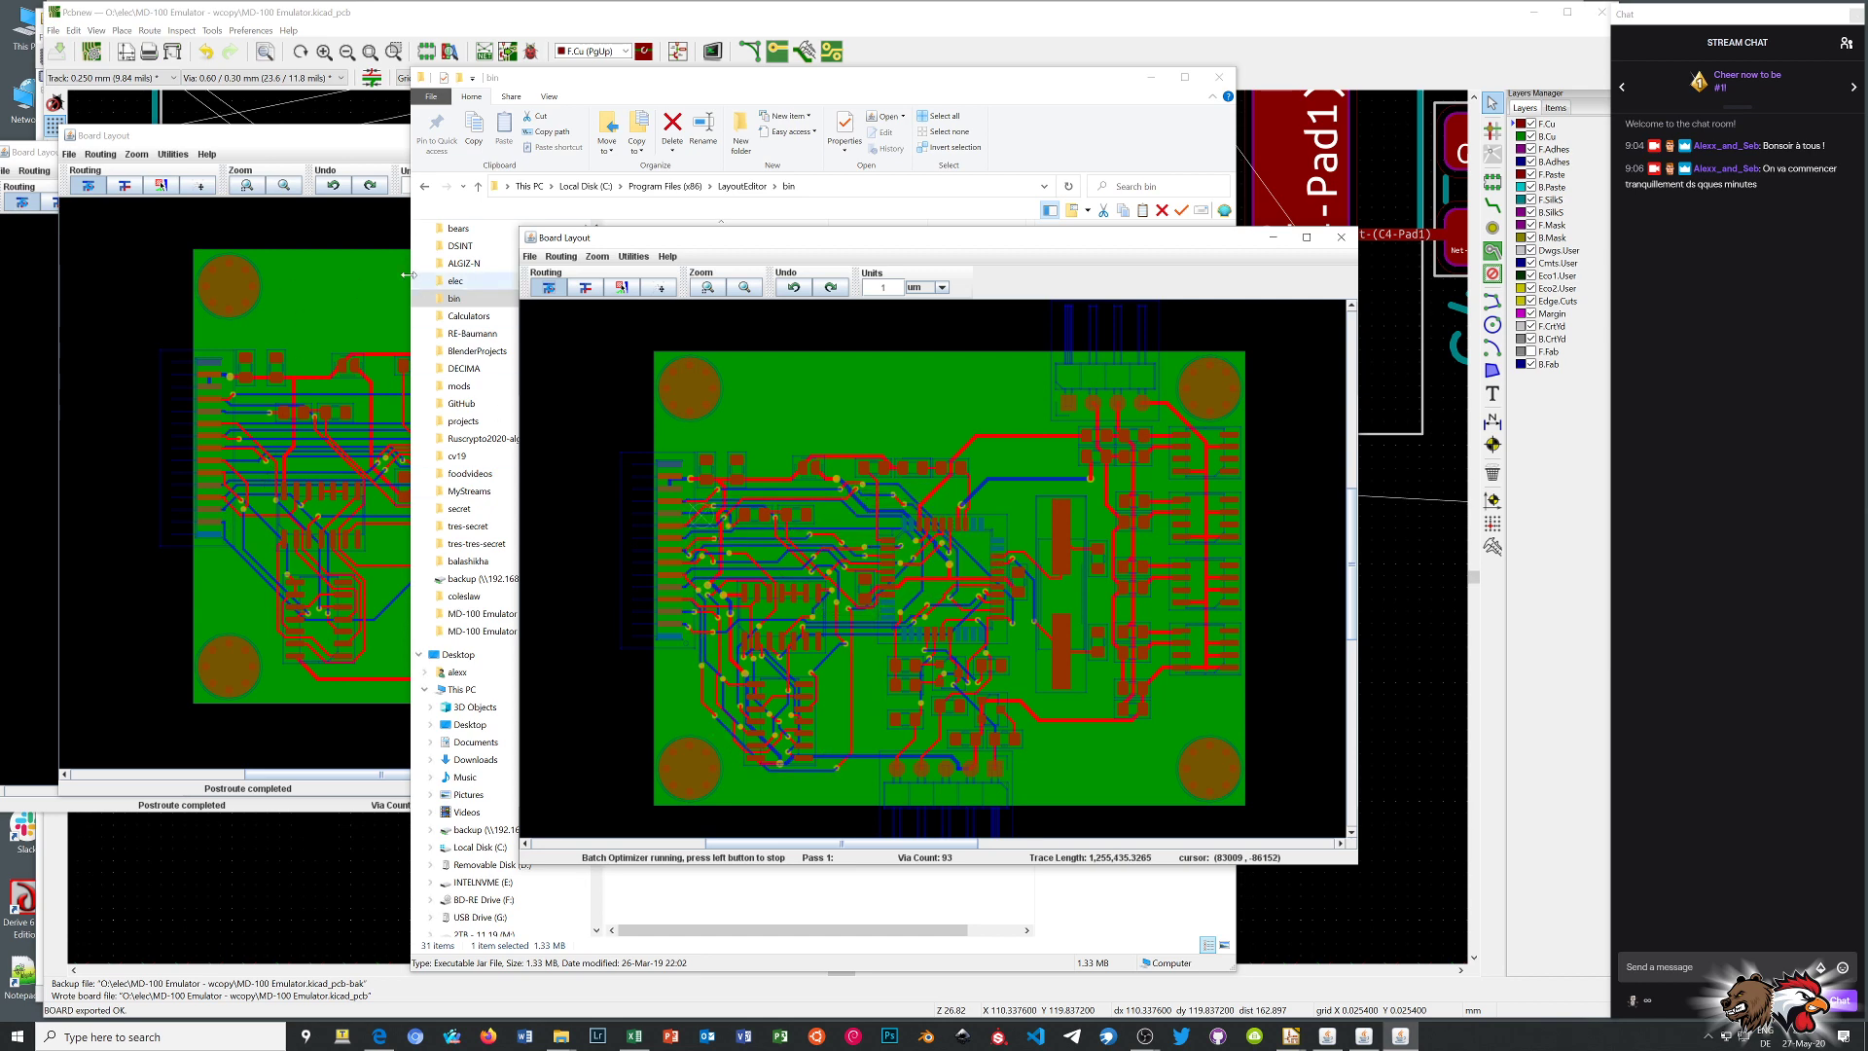
pyautogui.click(1151, 77)
pyautogui.moveTo(828, 243); pyautogui.dragTo(1134, 154)
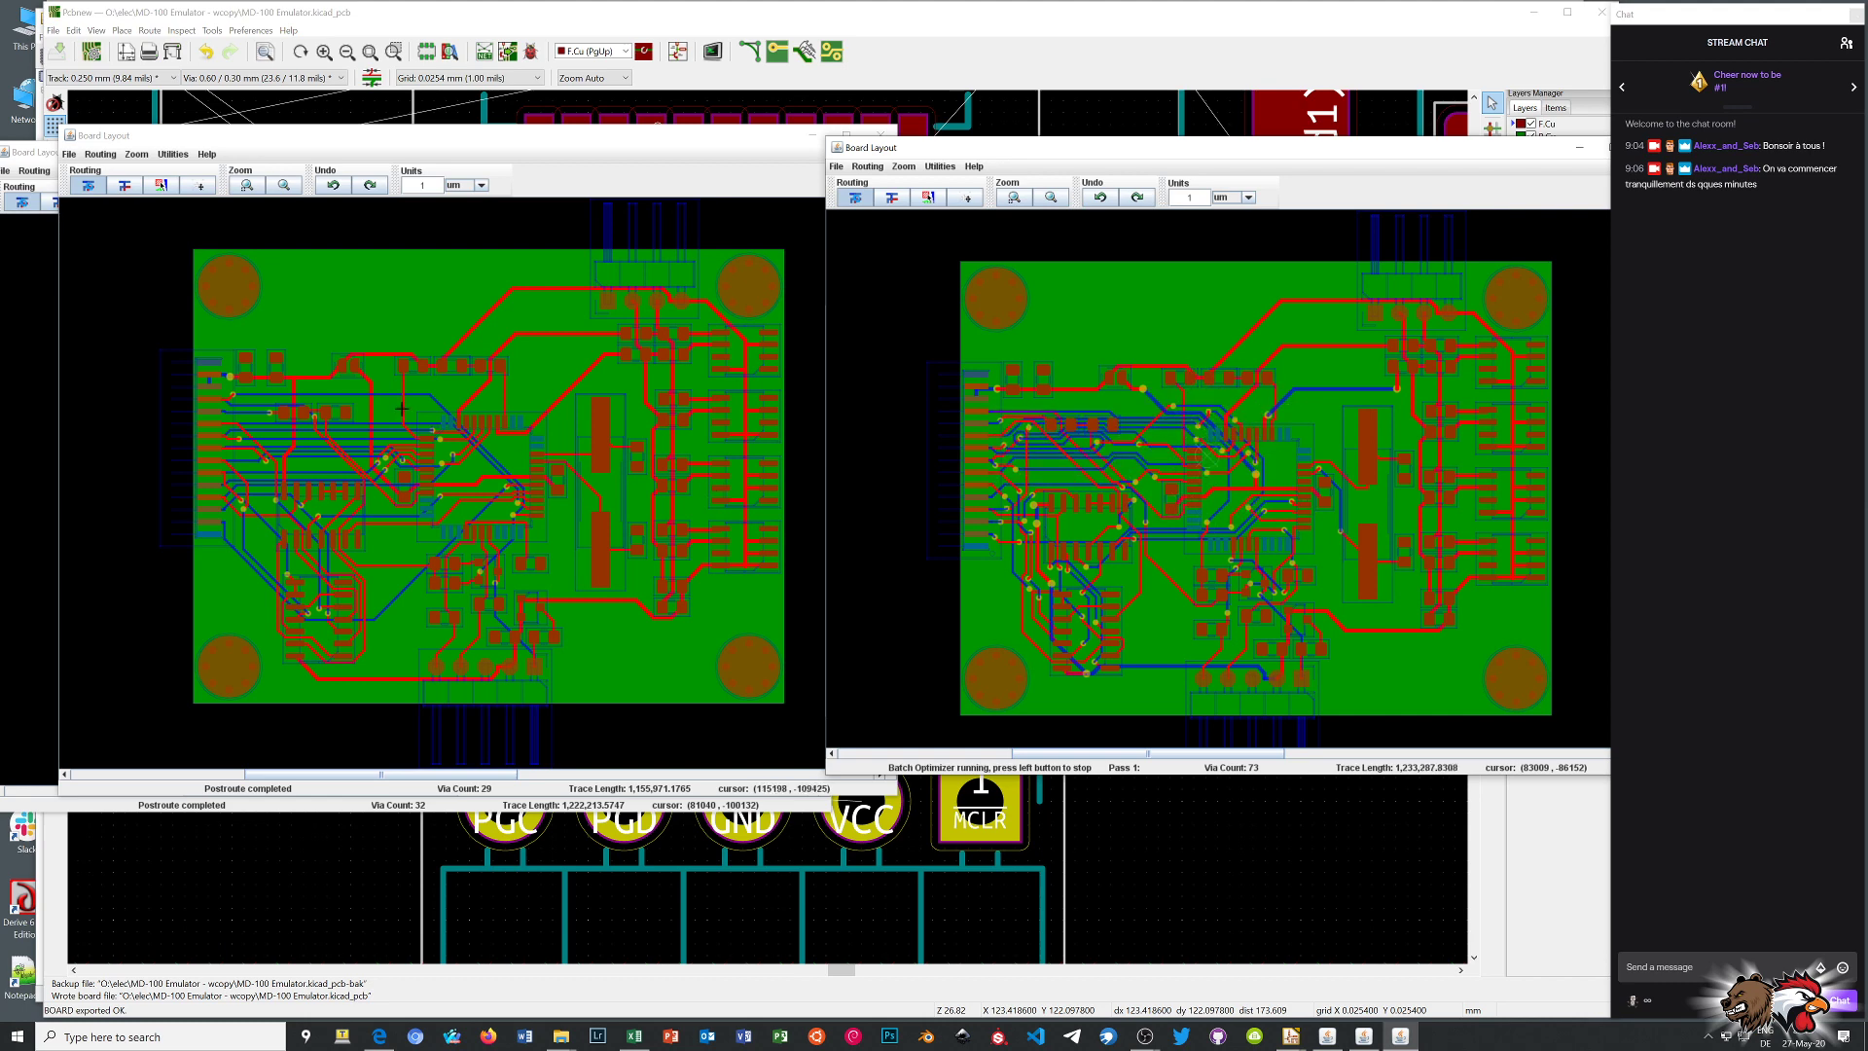
# Compare the second board's routing, via count and trace length with the first and third boards by repositioning its layout window
pyautogui.moveTo(343, 137); pyautogui.dragTo(979, 226)
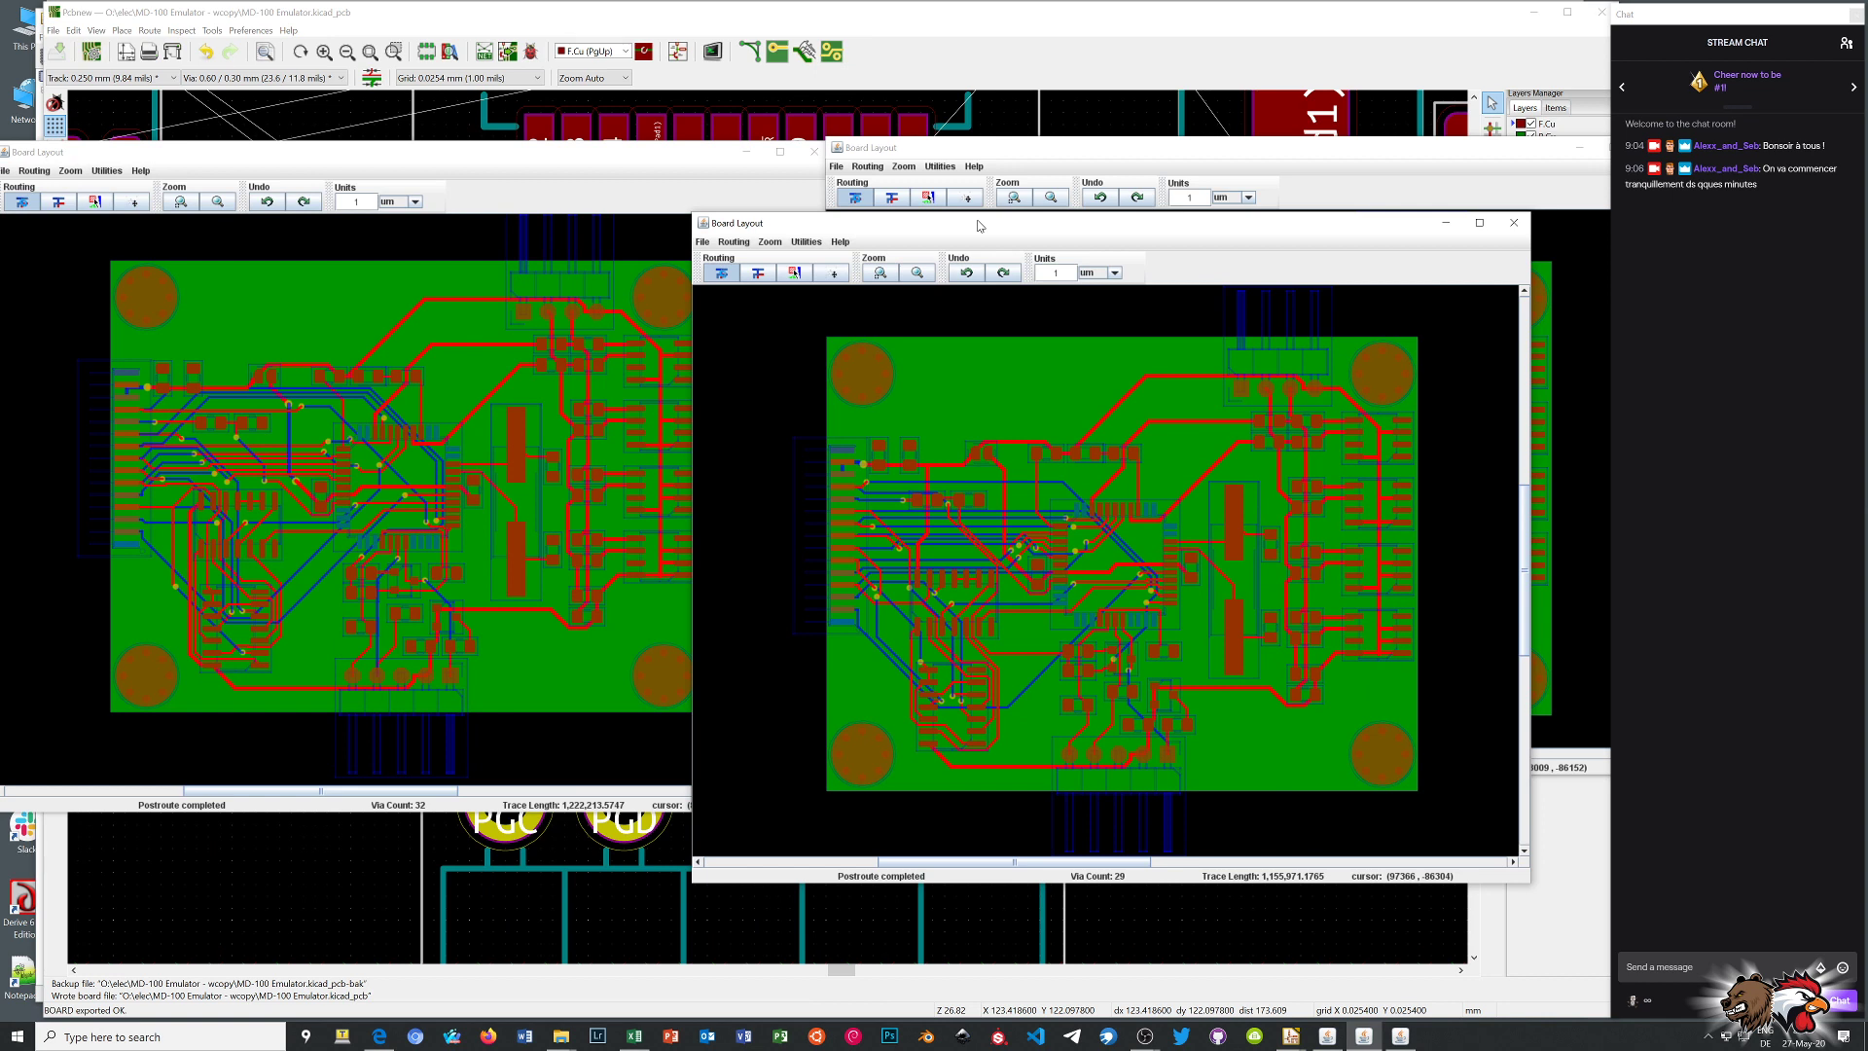
pyautogui.moveTo(979, 225); pyautogui.dragTo(338, 98)
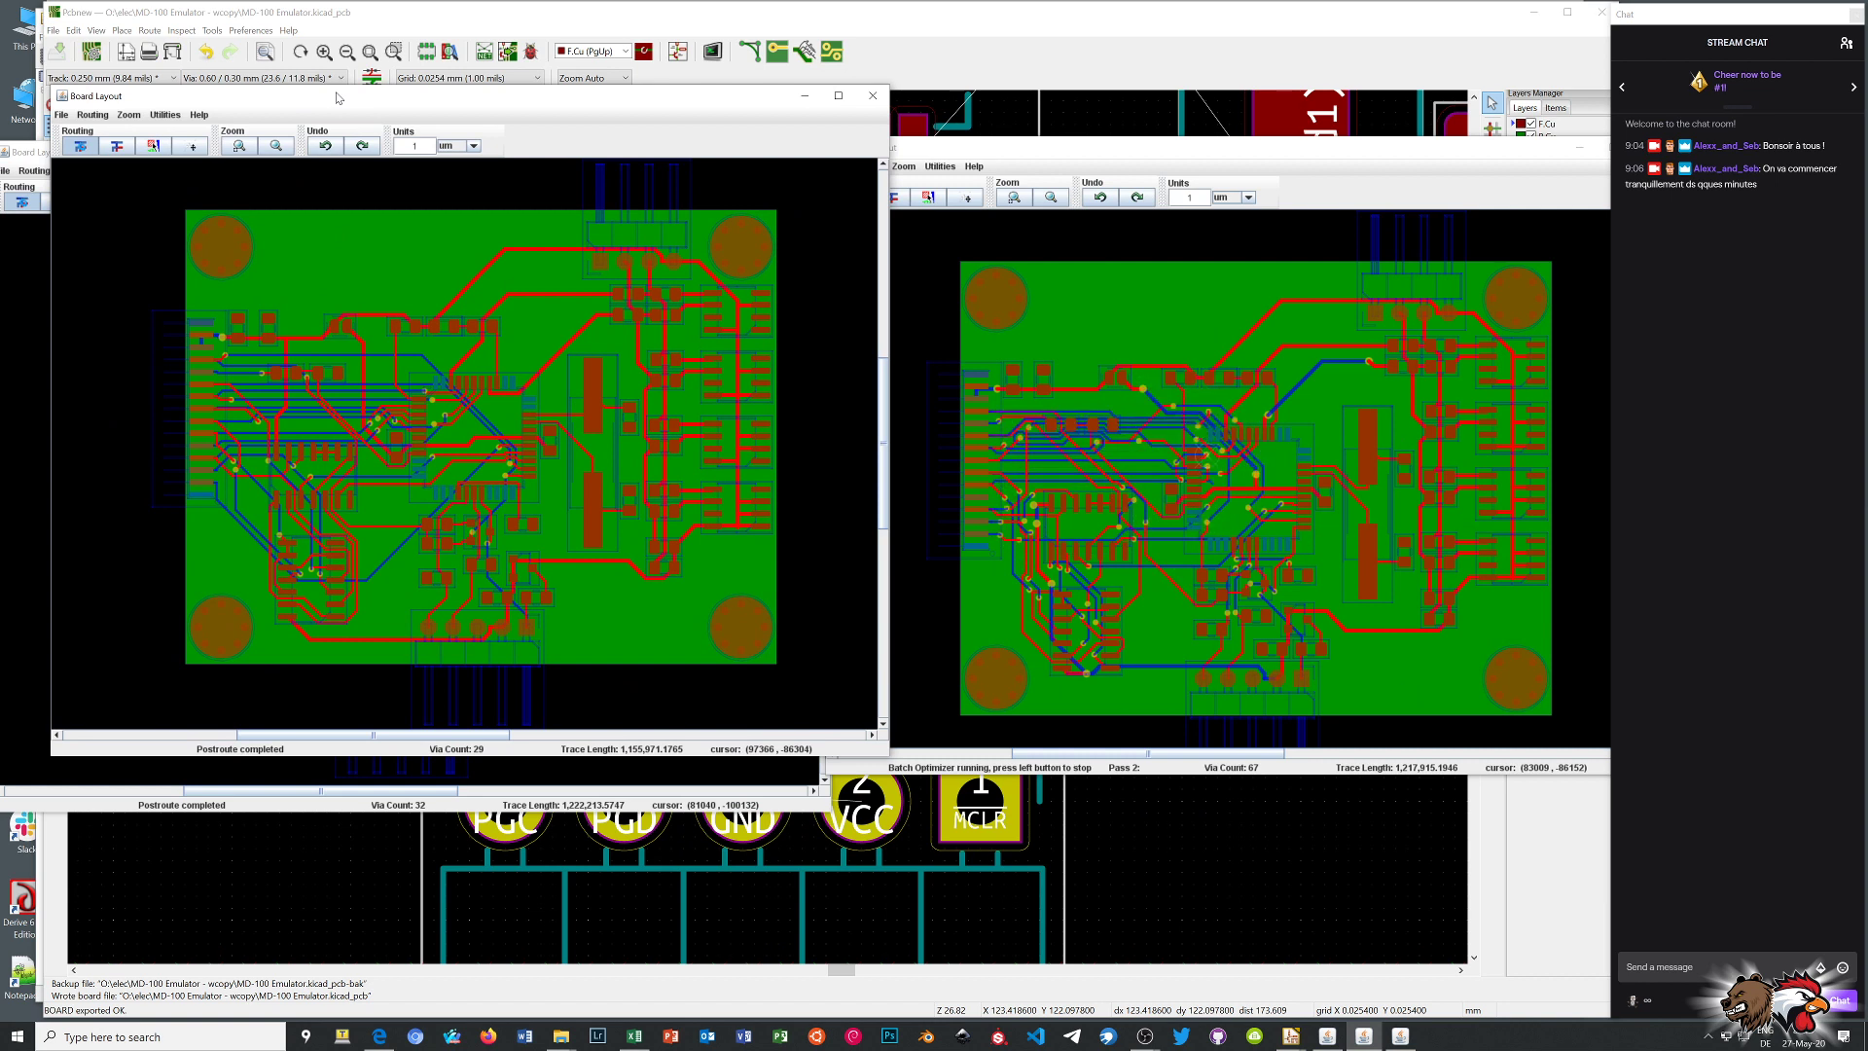
pyautogui.moveTo(337, 97); pyautogui.dragTo(856, 776)
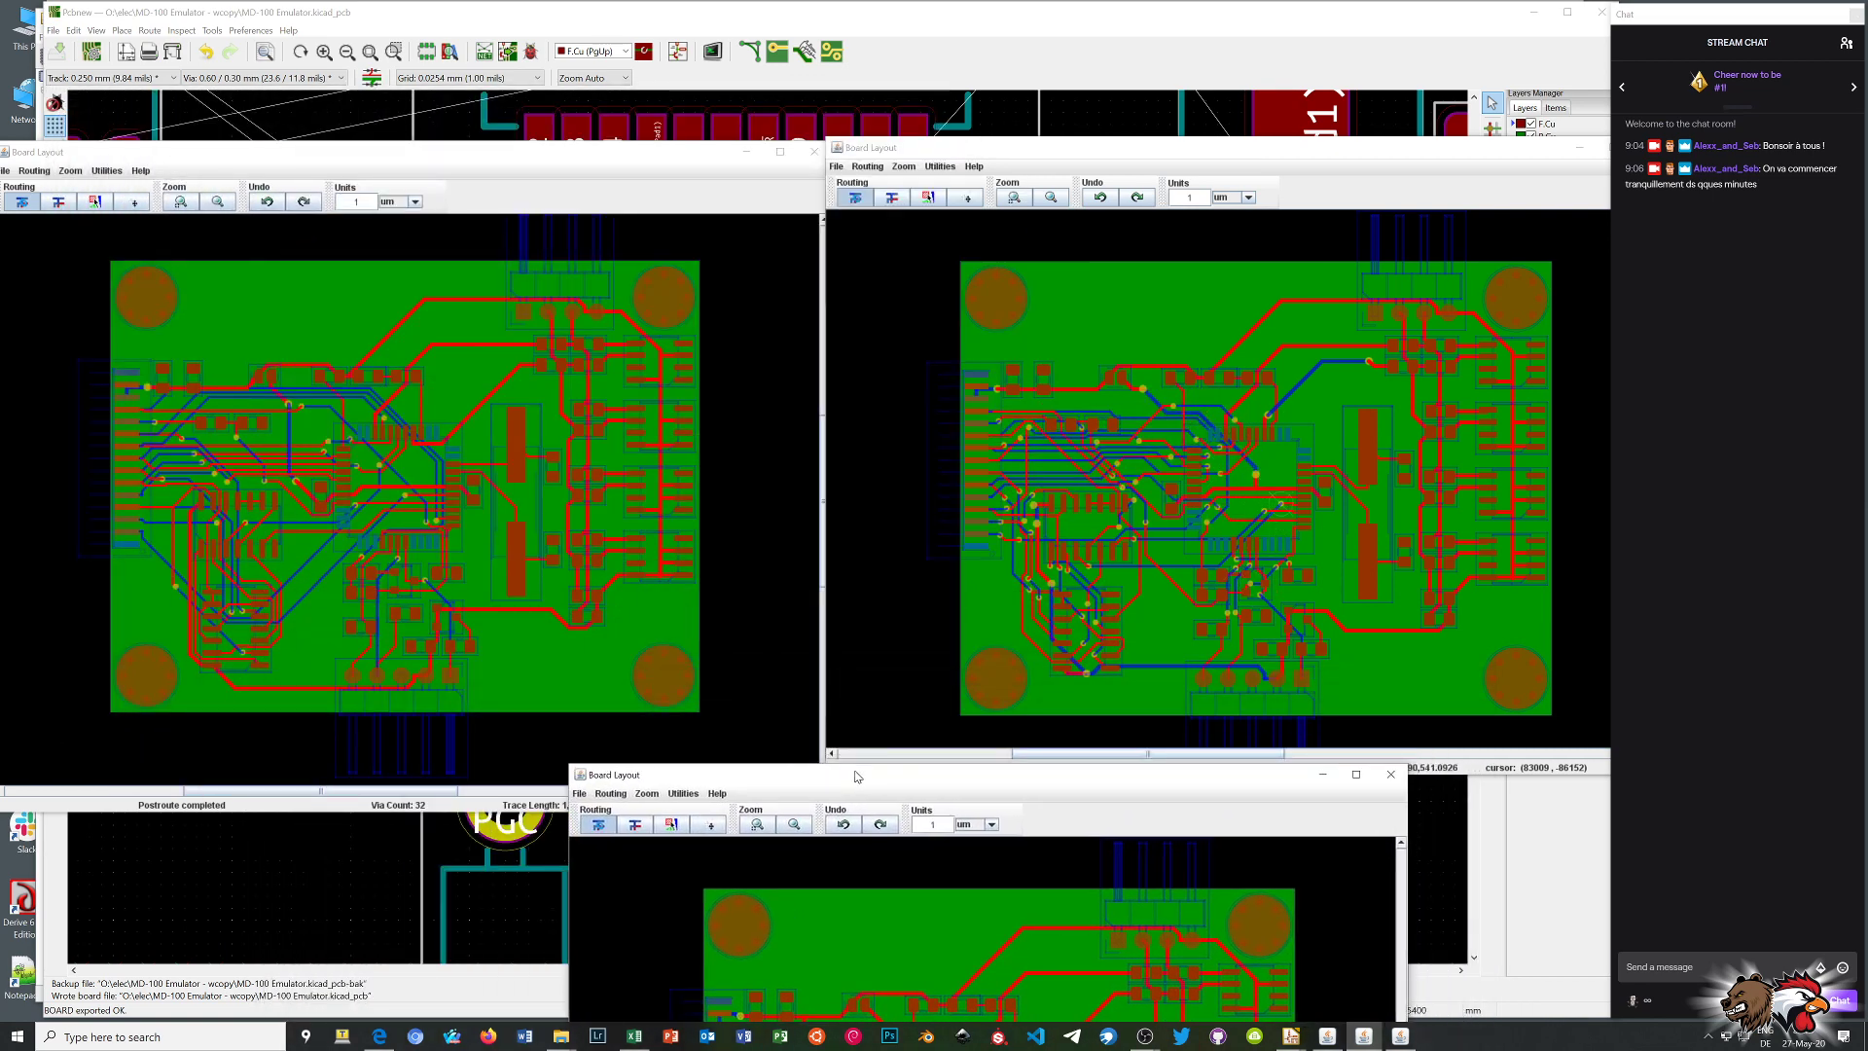
pyautogui.moveTo(856, 776); pyautogui.dragTo(872, 748)
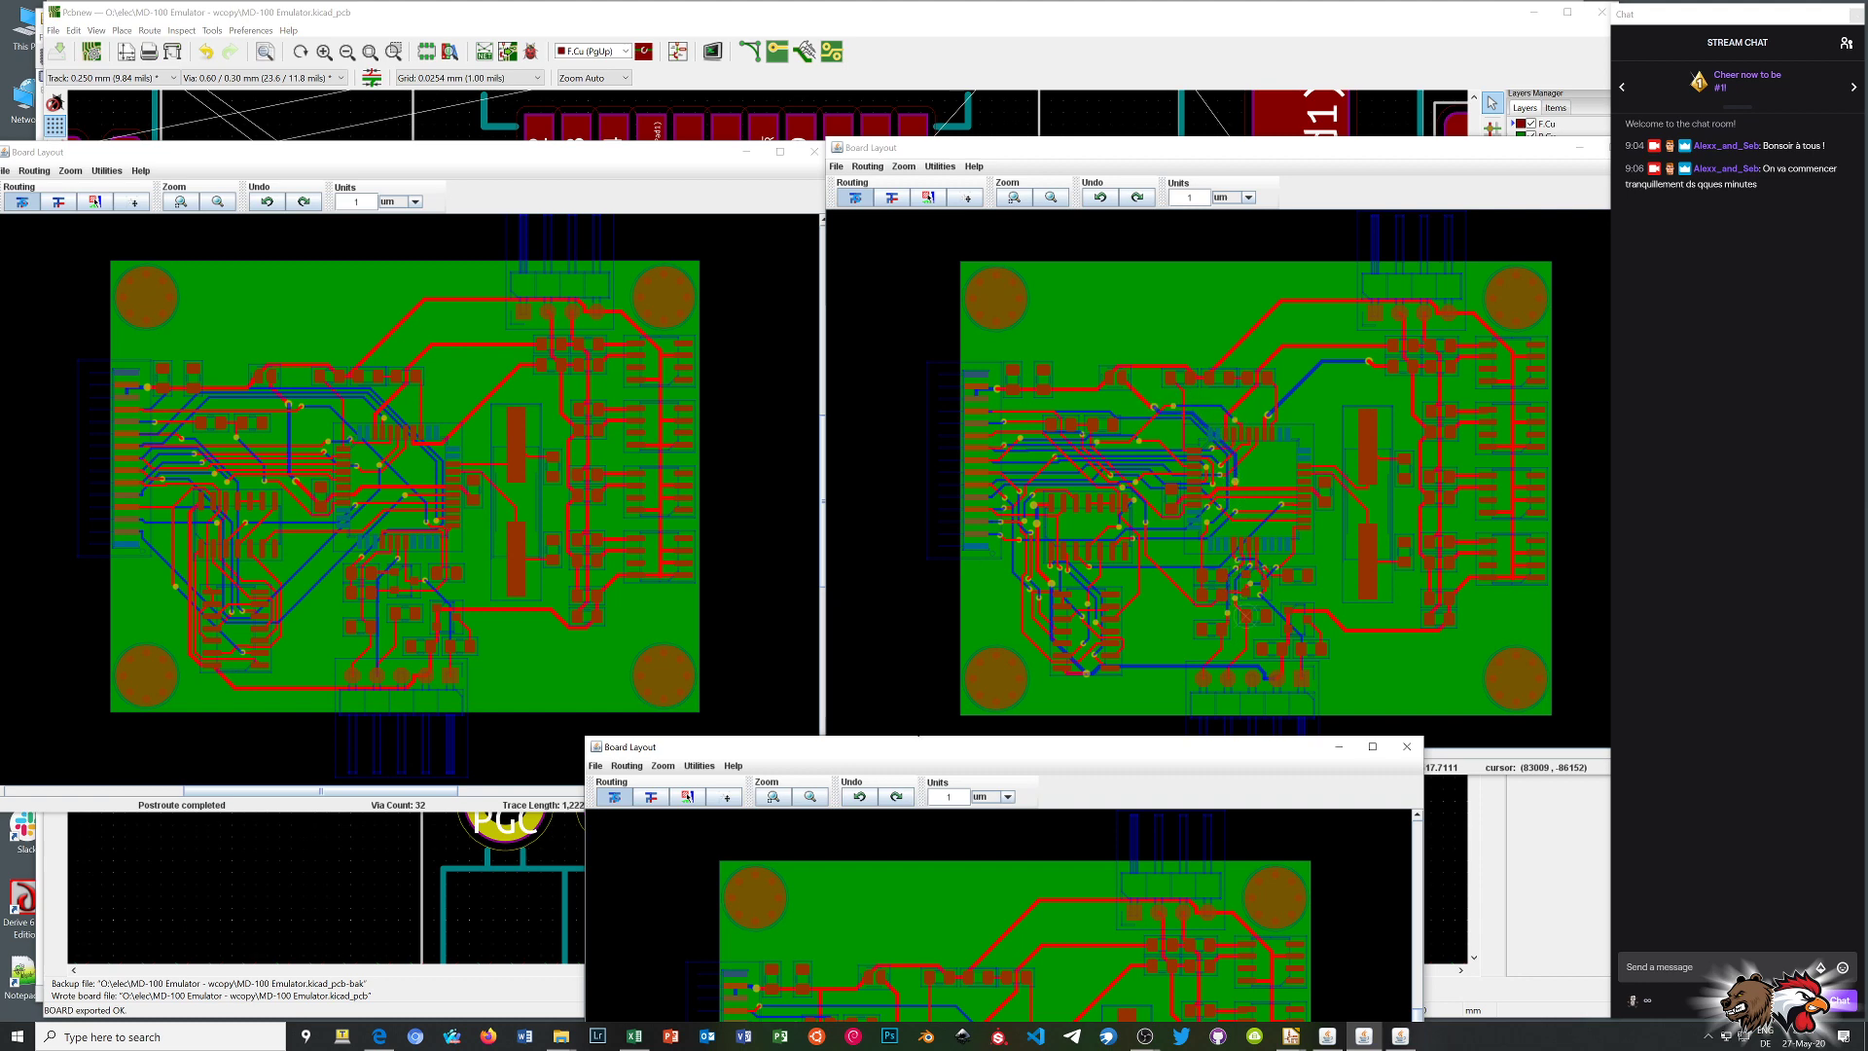
pyautogui.moveTo(914, 744); pyautogui.dragTo(974, 196)
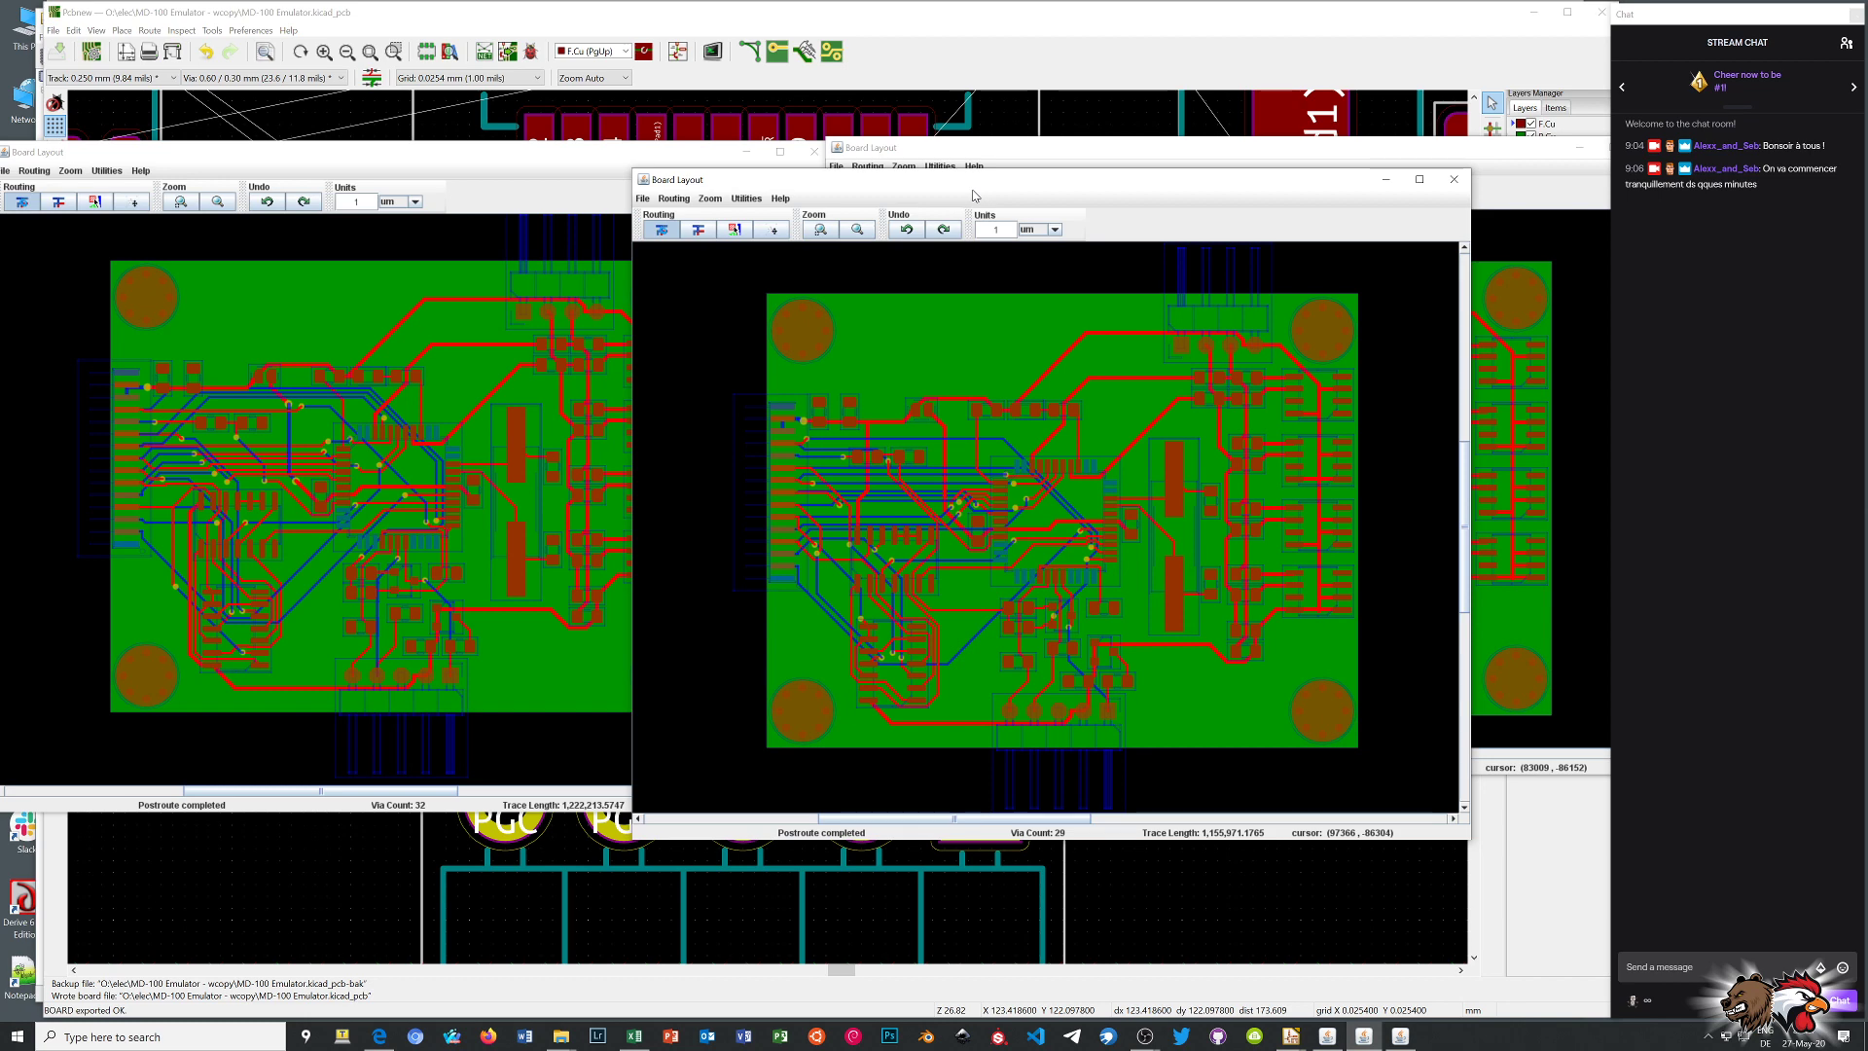
pyautogui.moveTo(974, 195); pyautogui.dragTo(424, 153)
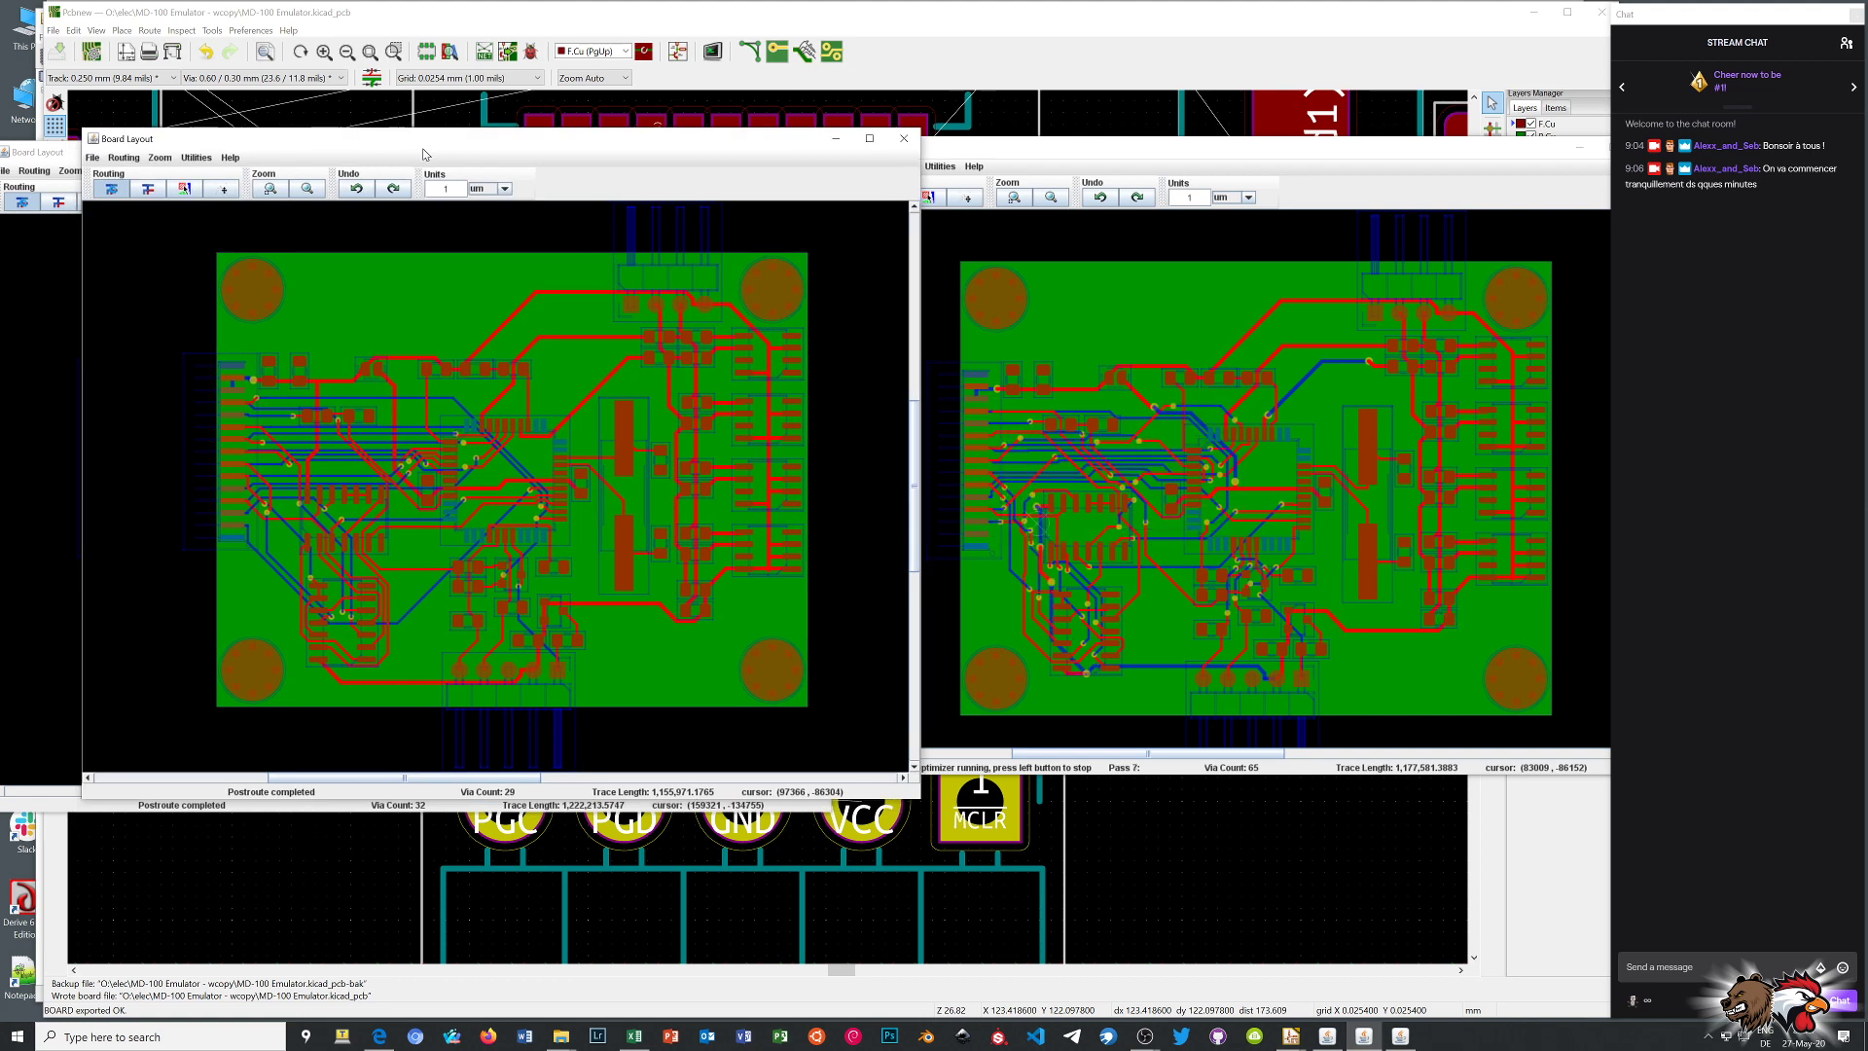
pyautogui.moveTo(425, 153); pyautogui.dragTo(438, 144)
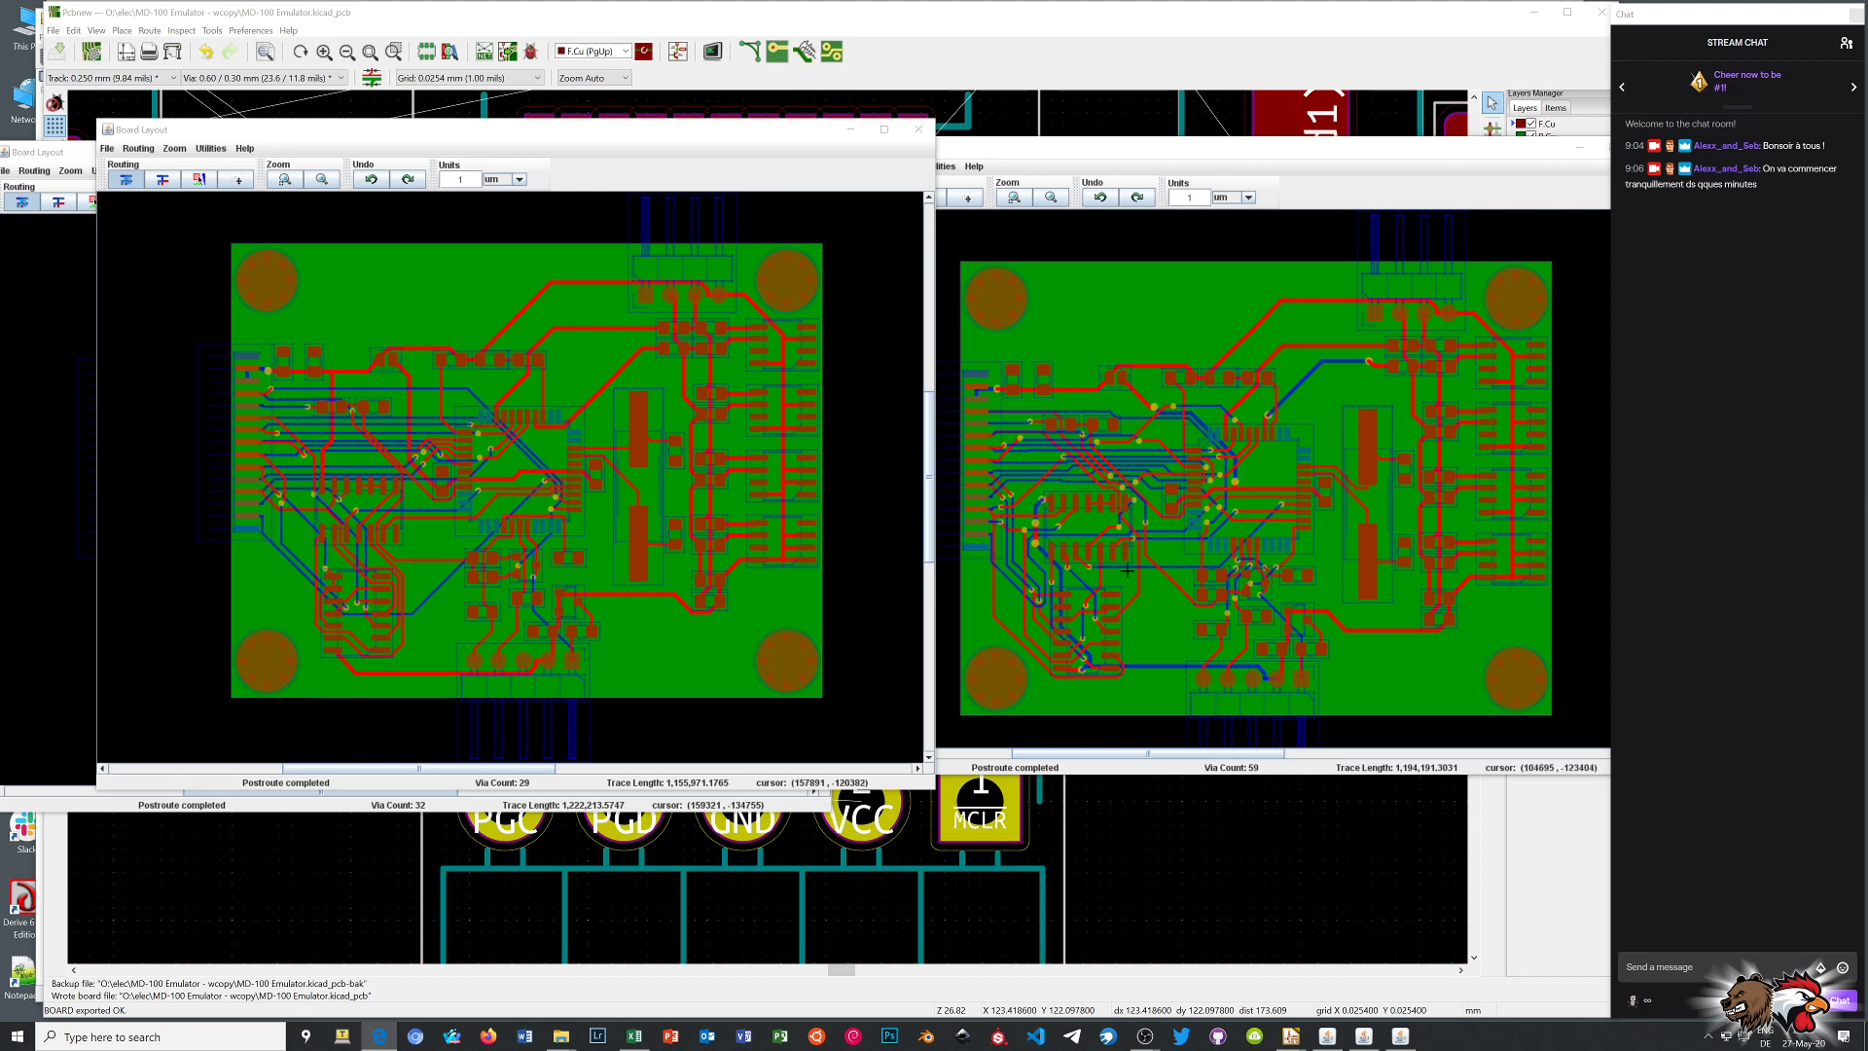
pyautogui.moveTo(541, 137); pyautogui.dragTo(1310, 159)
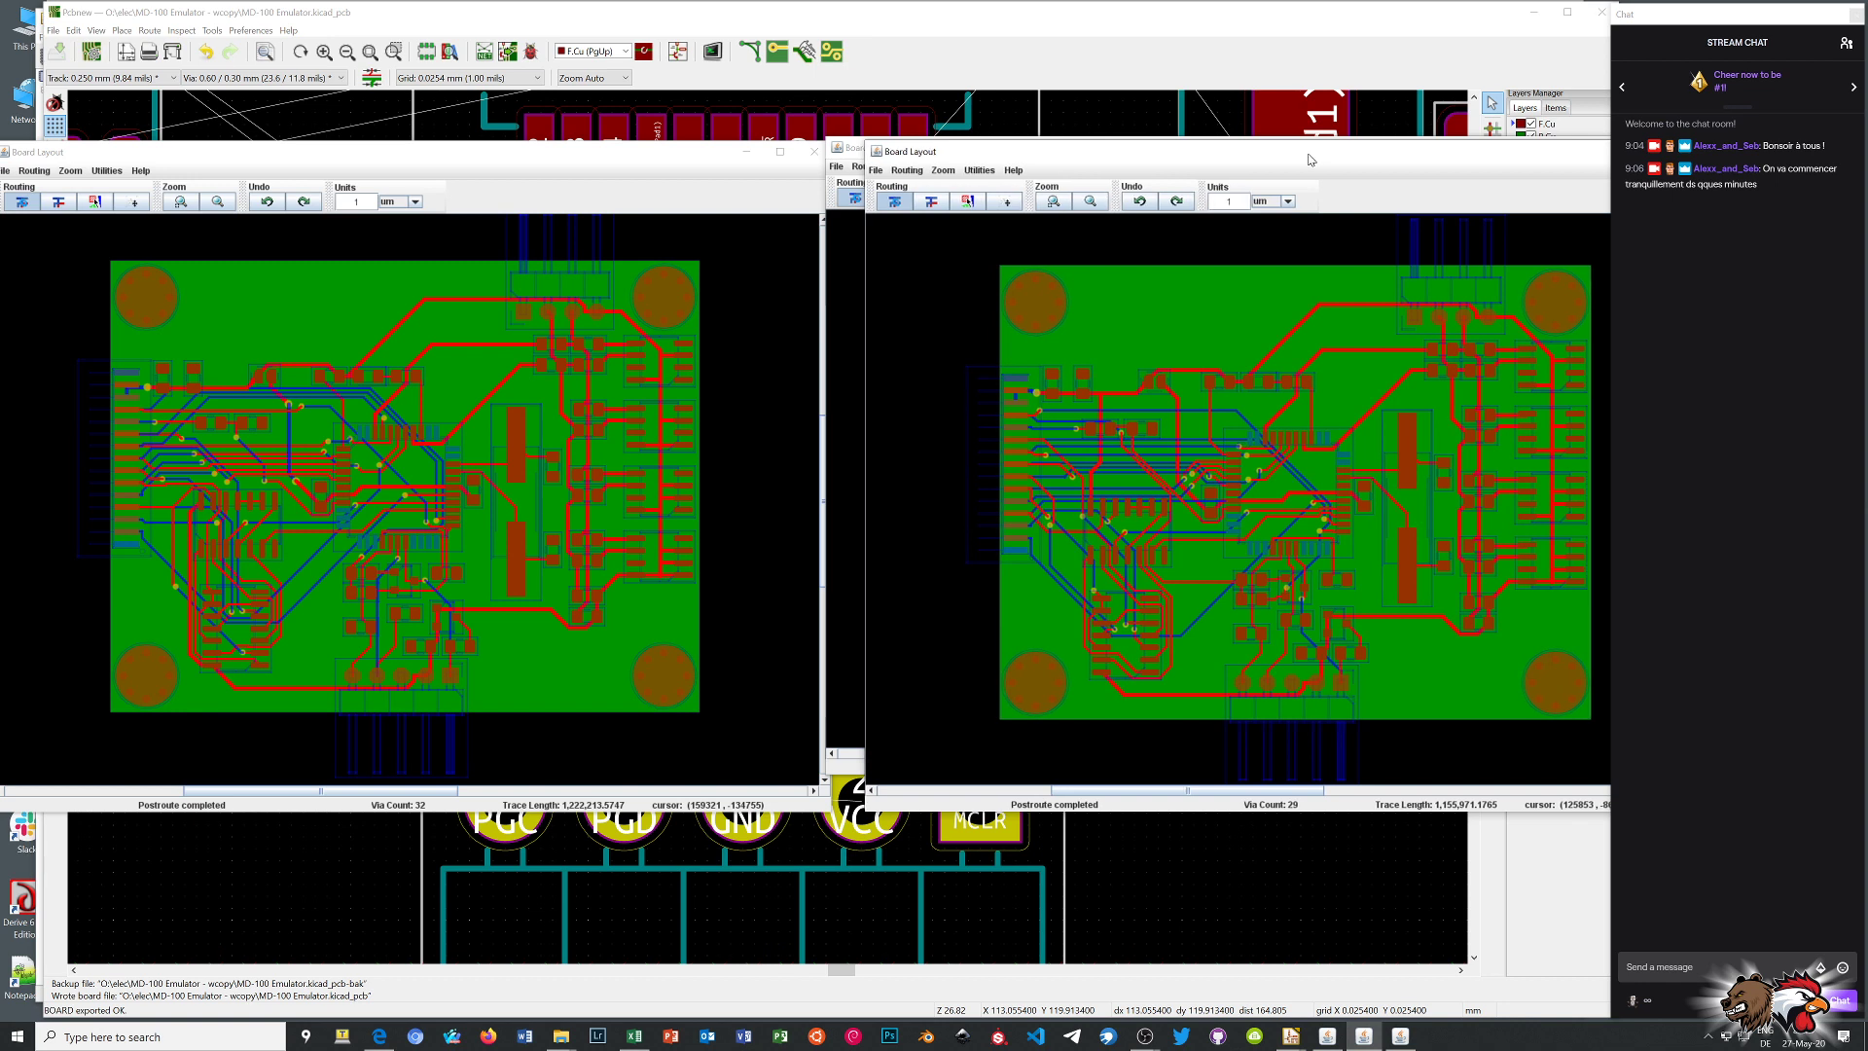
pyautogui.moveTo(1310, 160); pyautogui.dragTo(1292, 157)
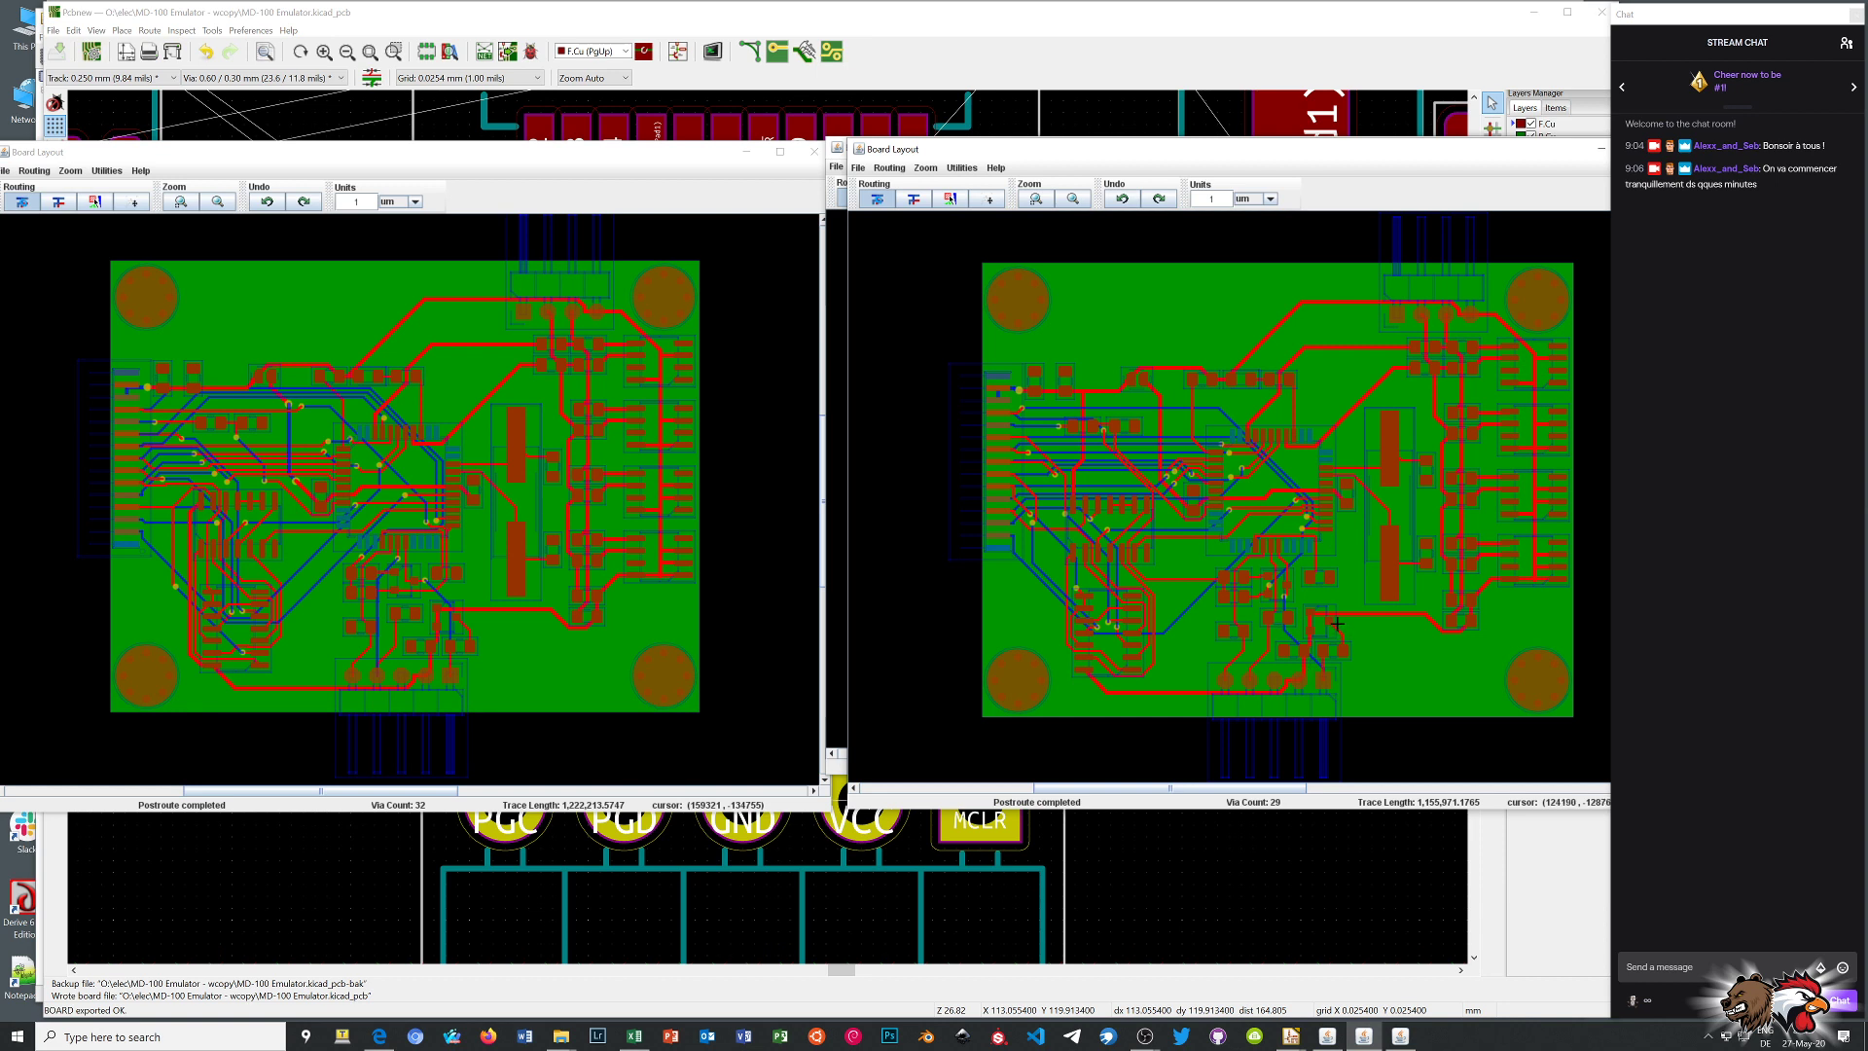
pyautogui.moveTo(1278, 166); pyautogui.dragTo(527, 255)
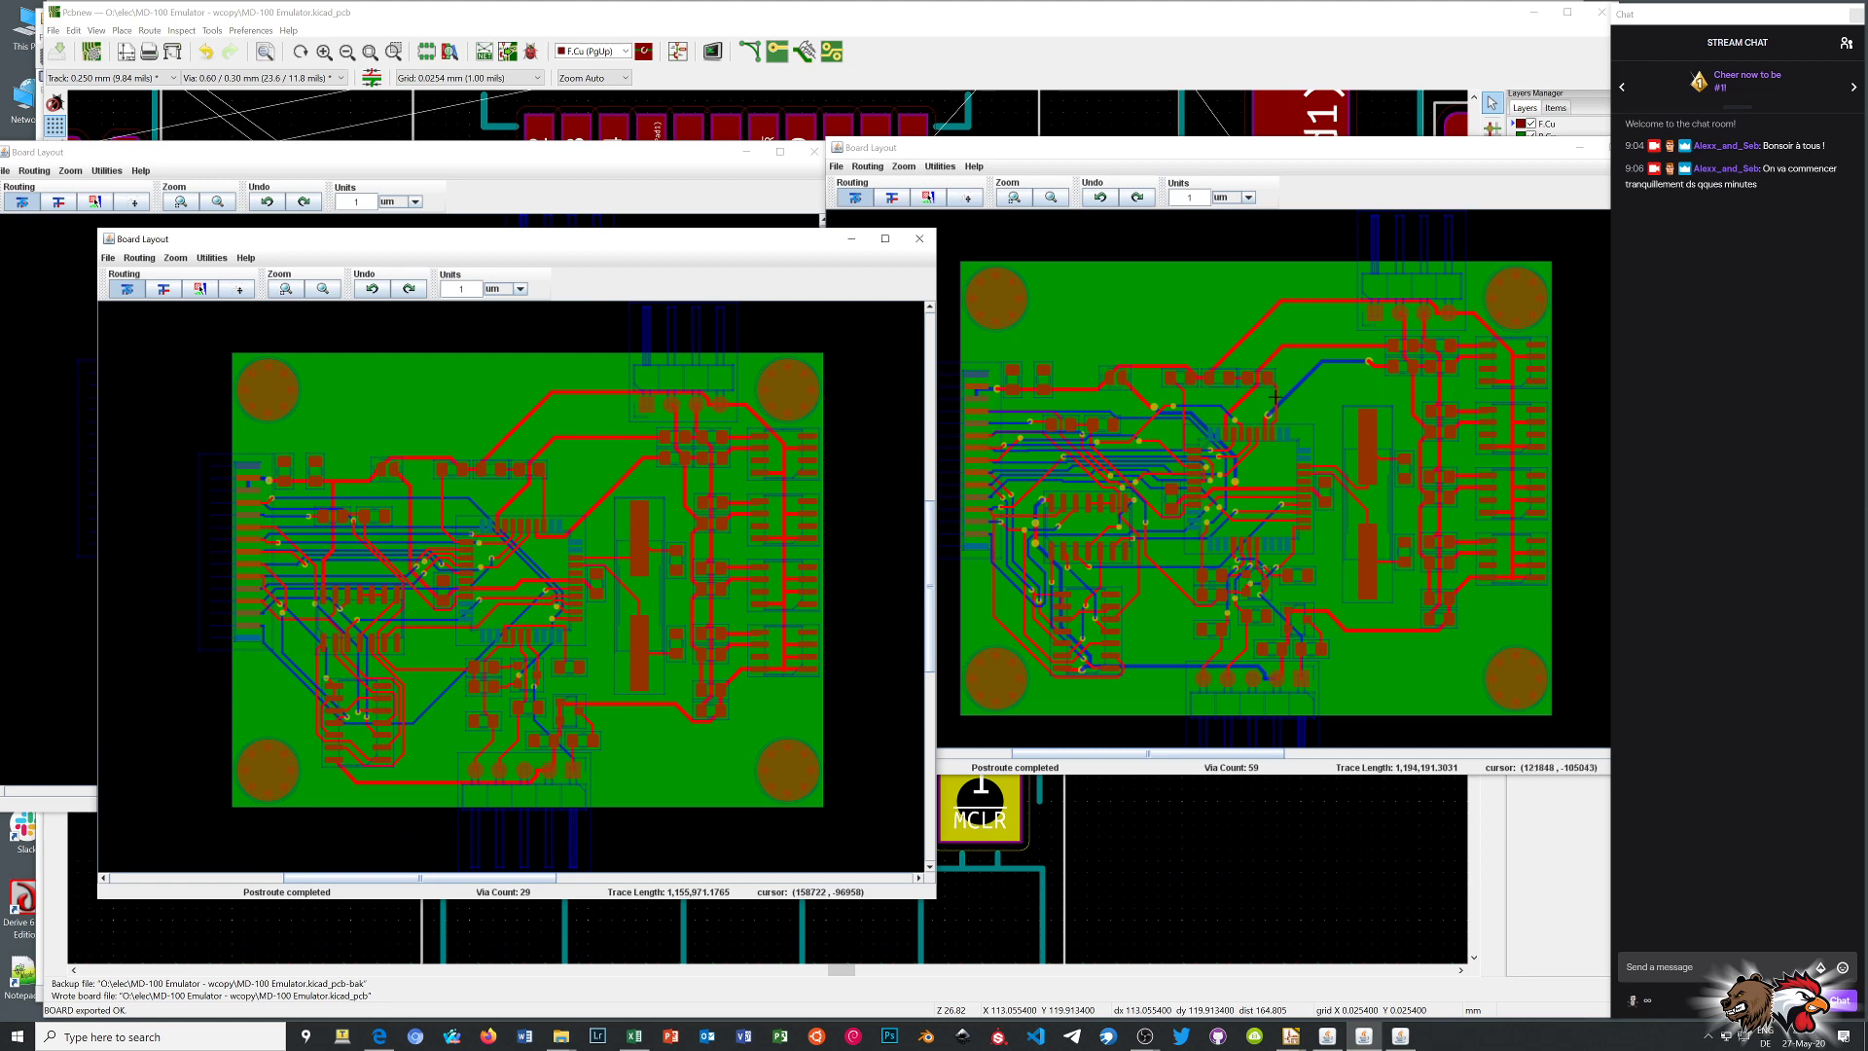
# Minimise the third board's layout window and place the second board's window beside the first
pyautogui.moveTo(1365, 165); pyautogui.dragTo(1132, 276)
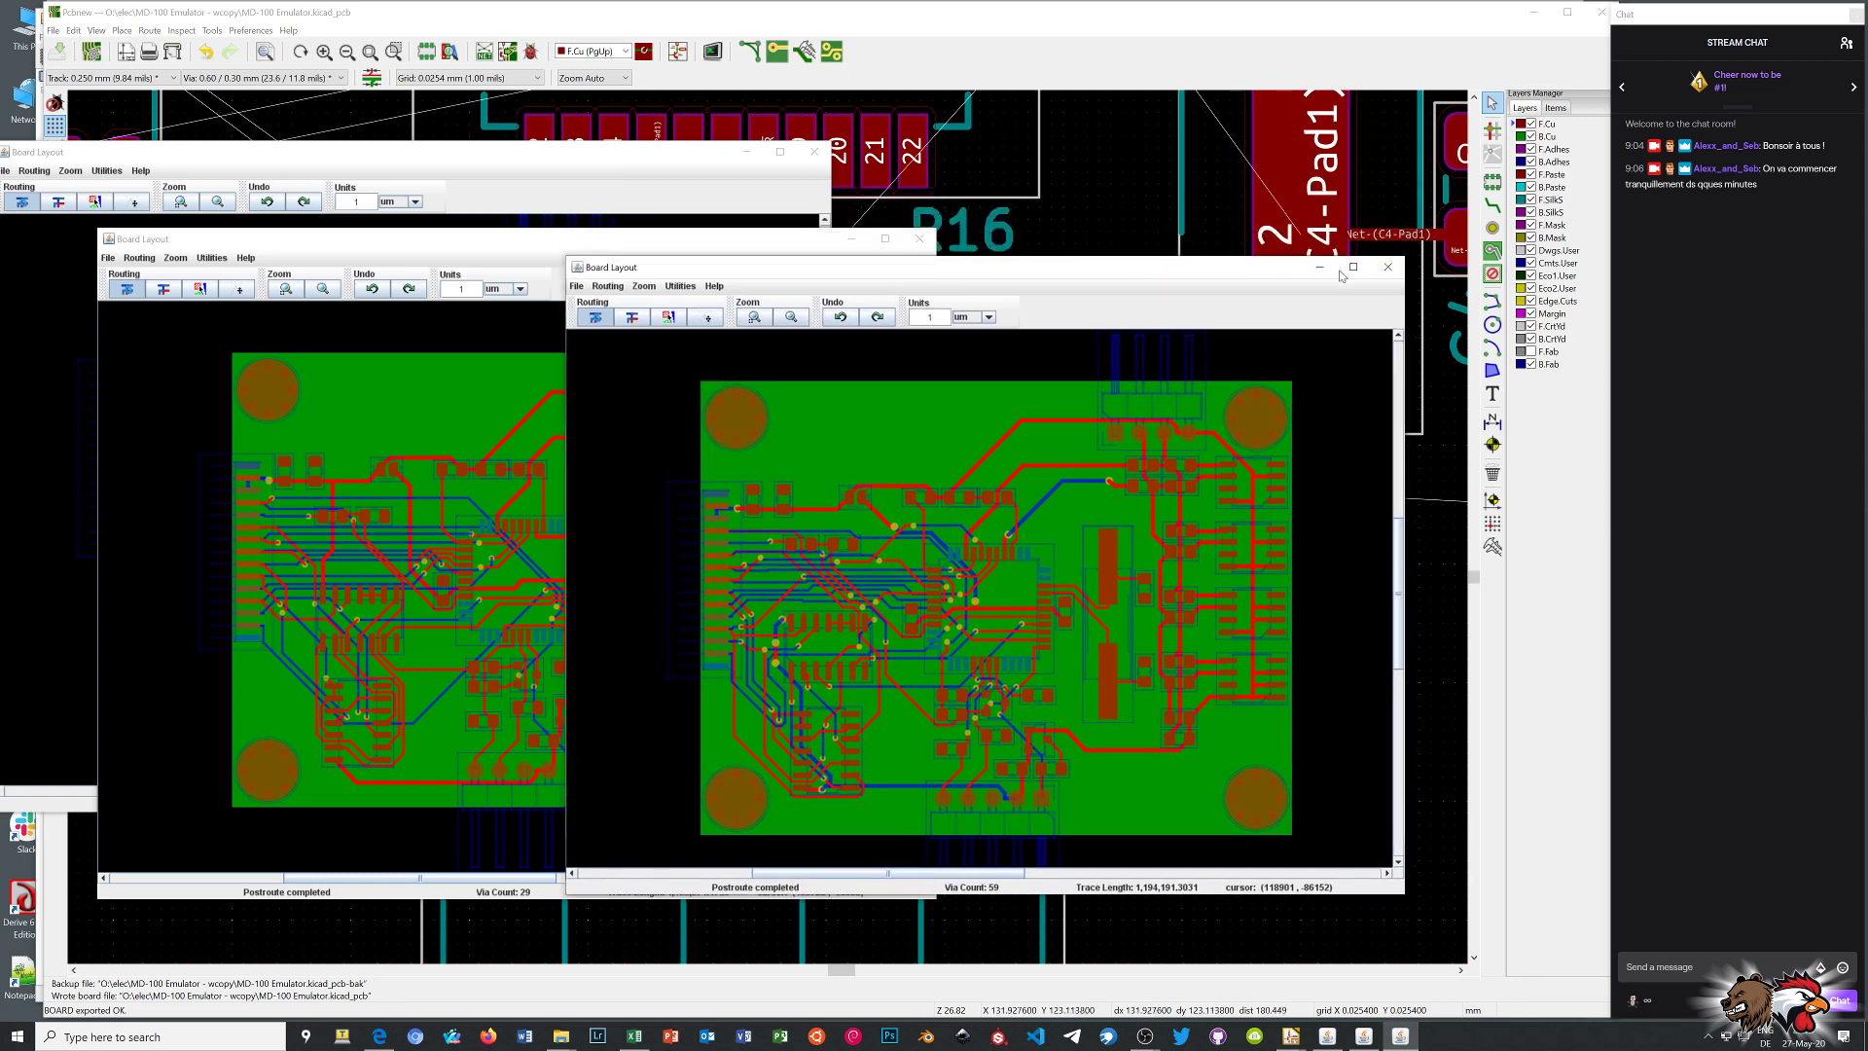
pyautogui.click(1320, 266)
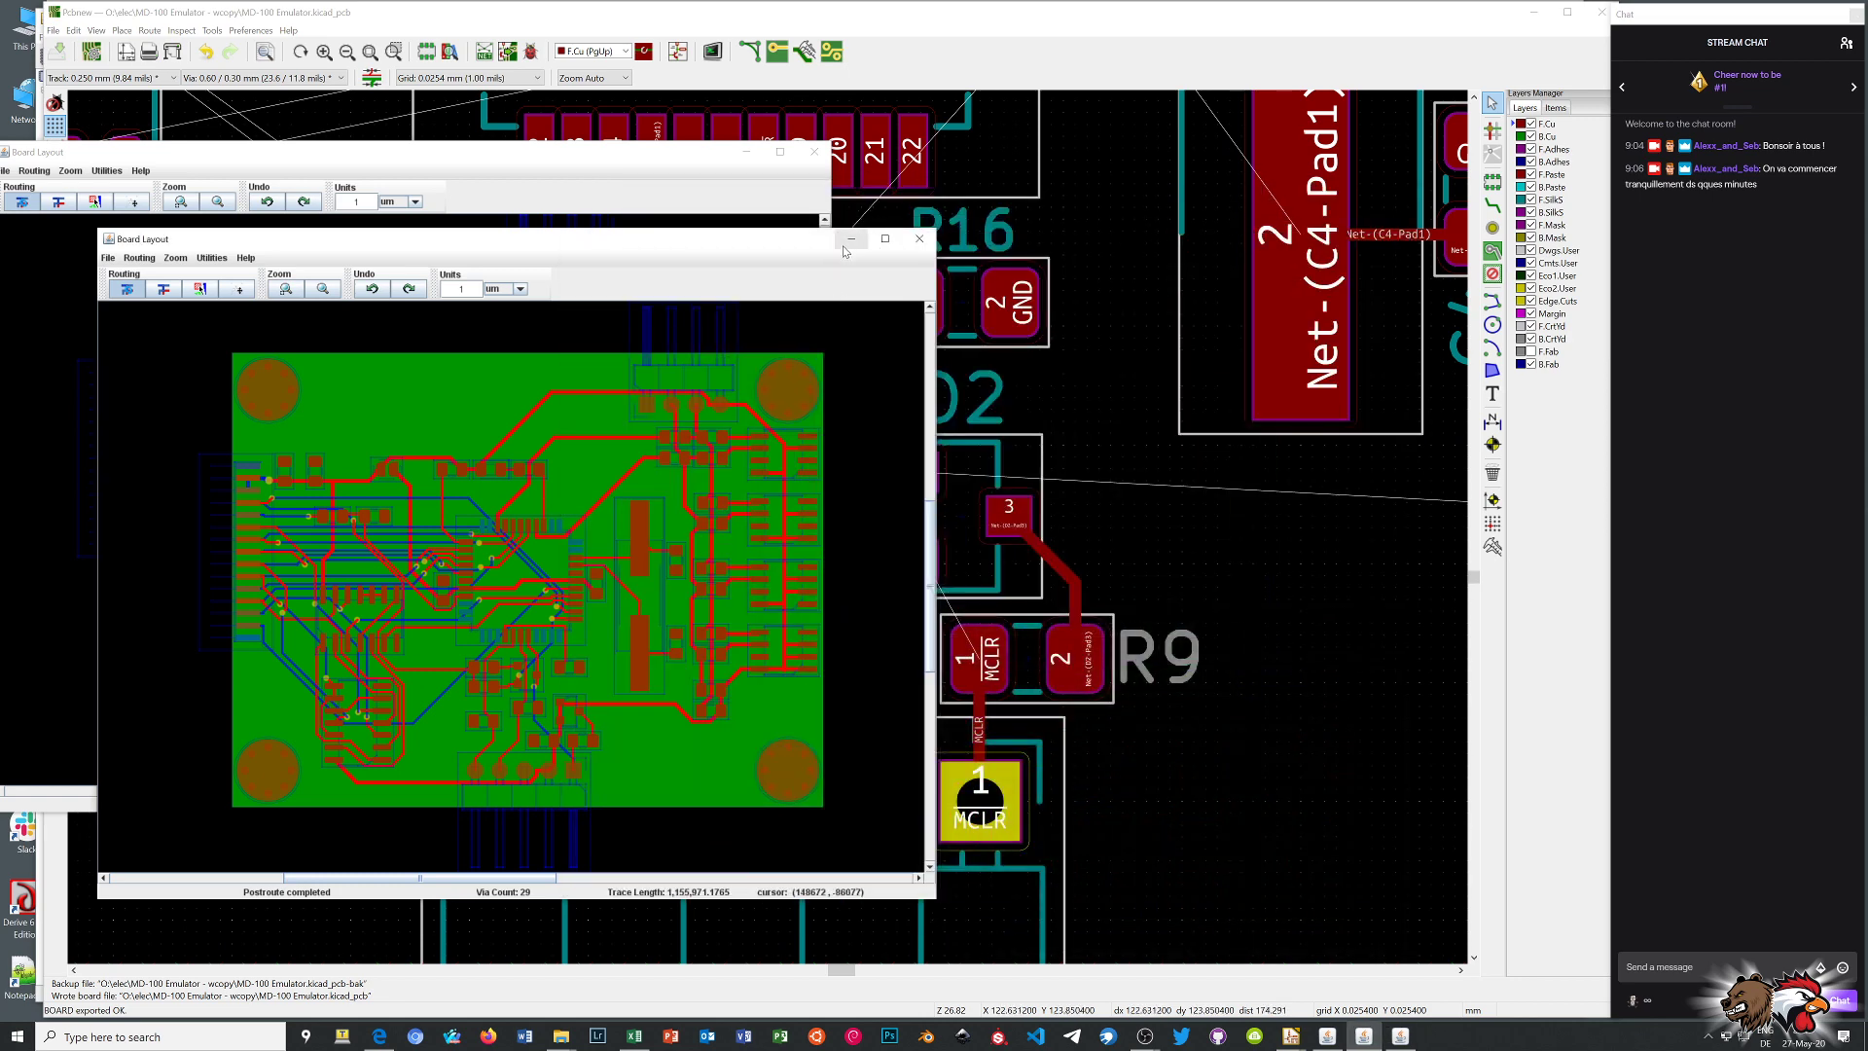
pyautogui.moveTo(598, 241); pyautogui.dragTo(1256, 204)
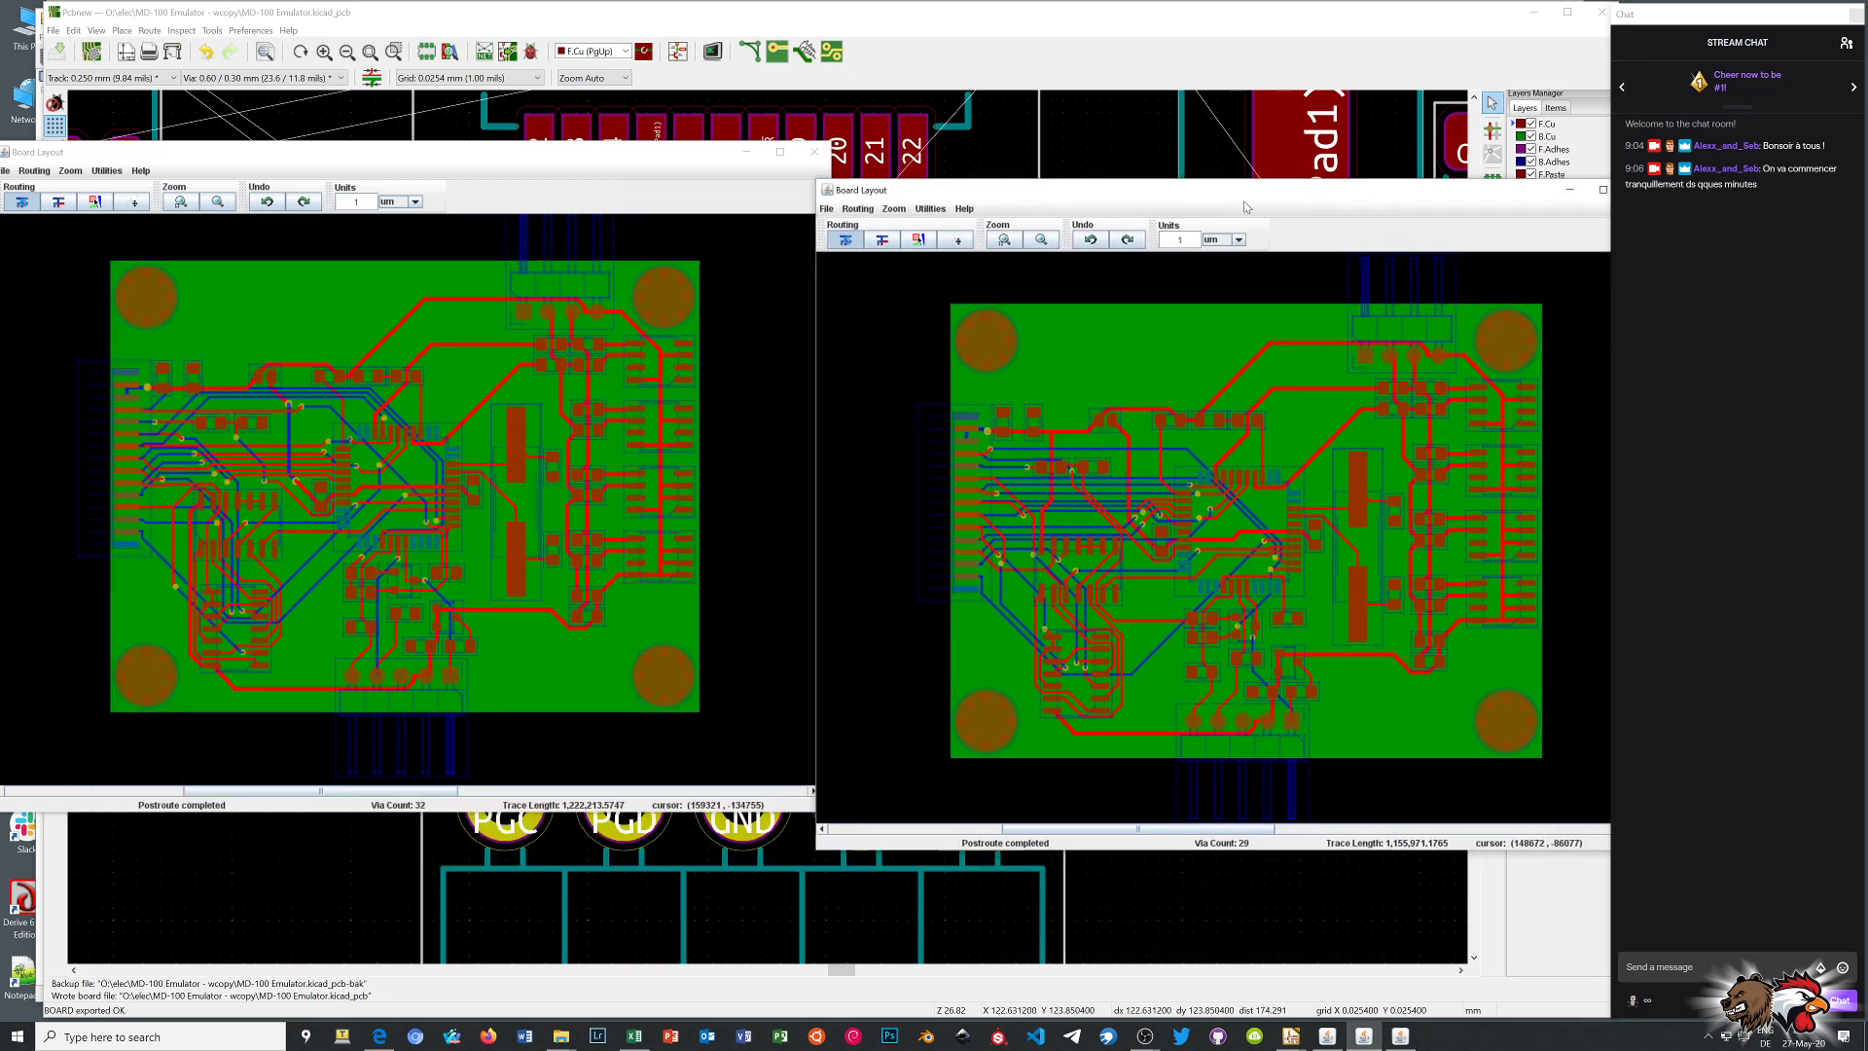
# Export the first board as a Specctra session file, save its rules as well, and close its layout window
pyautogui.moveTo(491, 163); pyautogui.dragTo(817, 165)
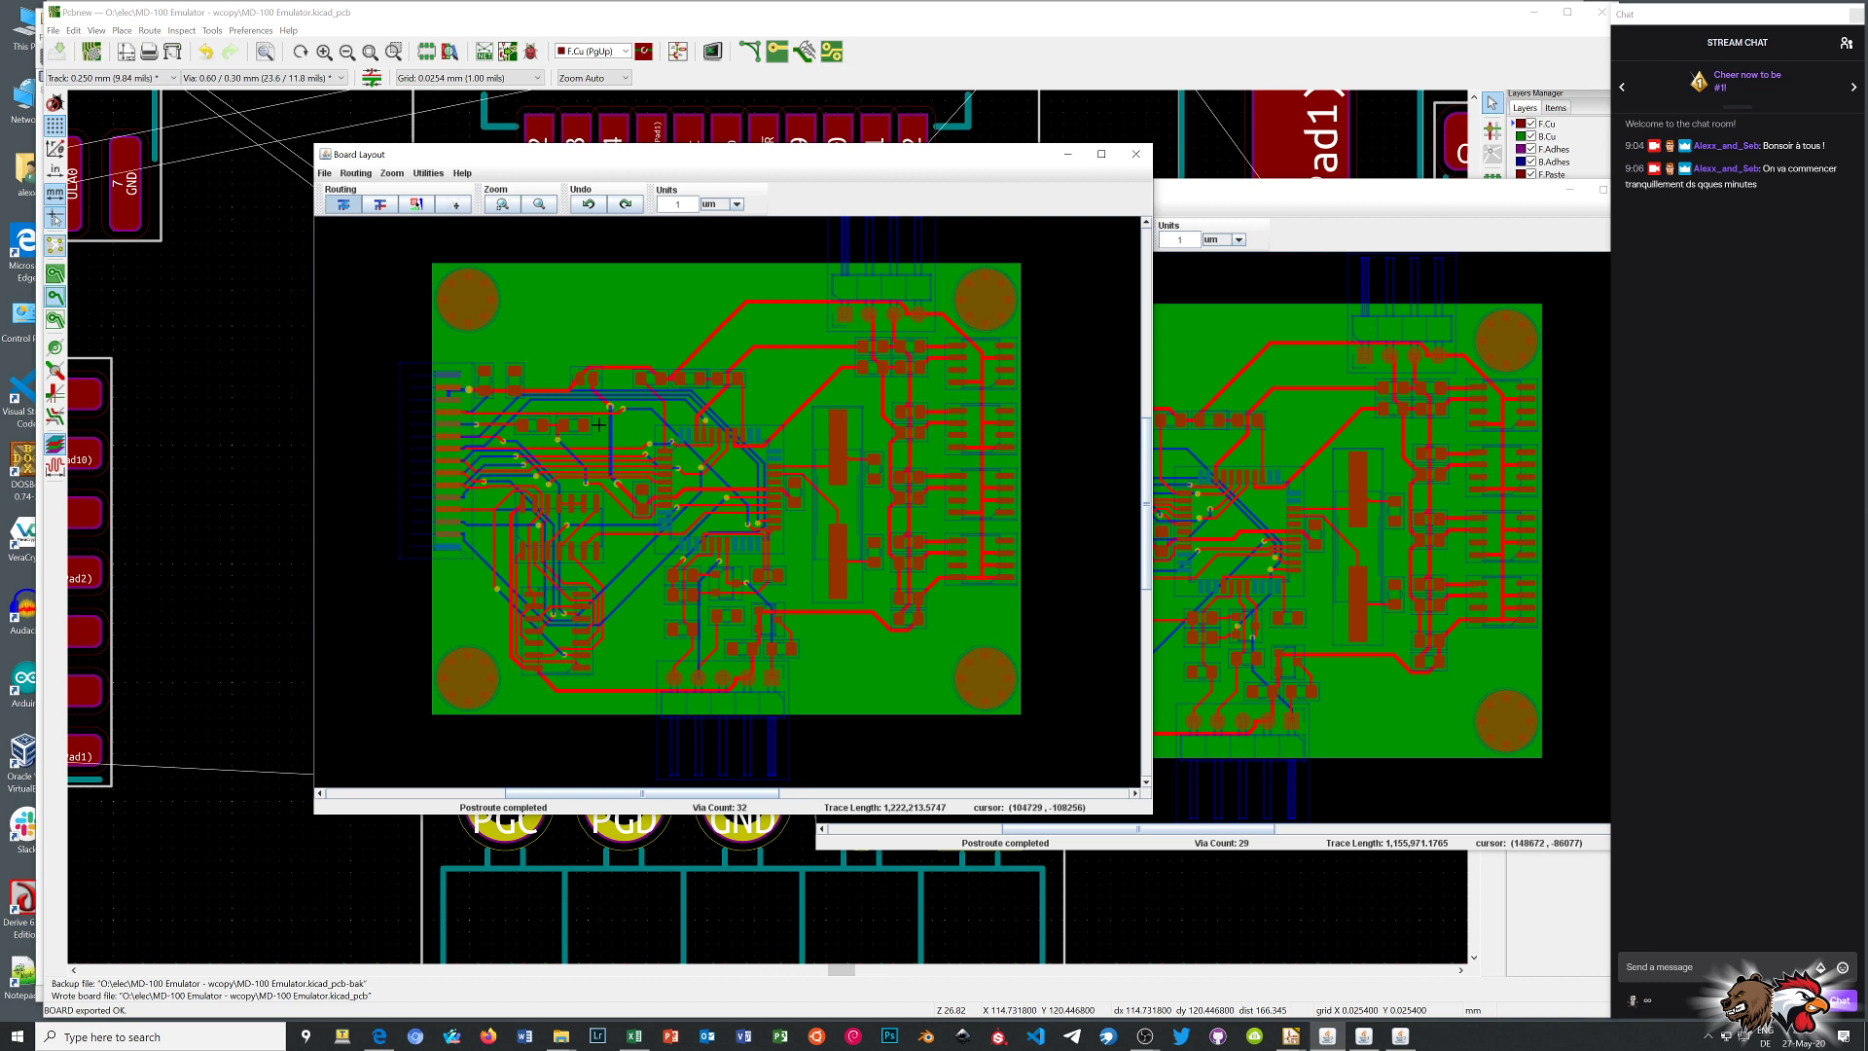
pyautogui.click(325, 174)
pyautogui.moveTo(350, 237)
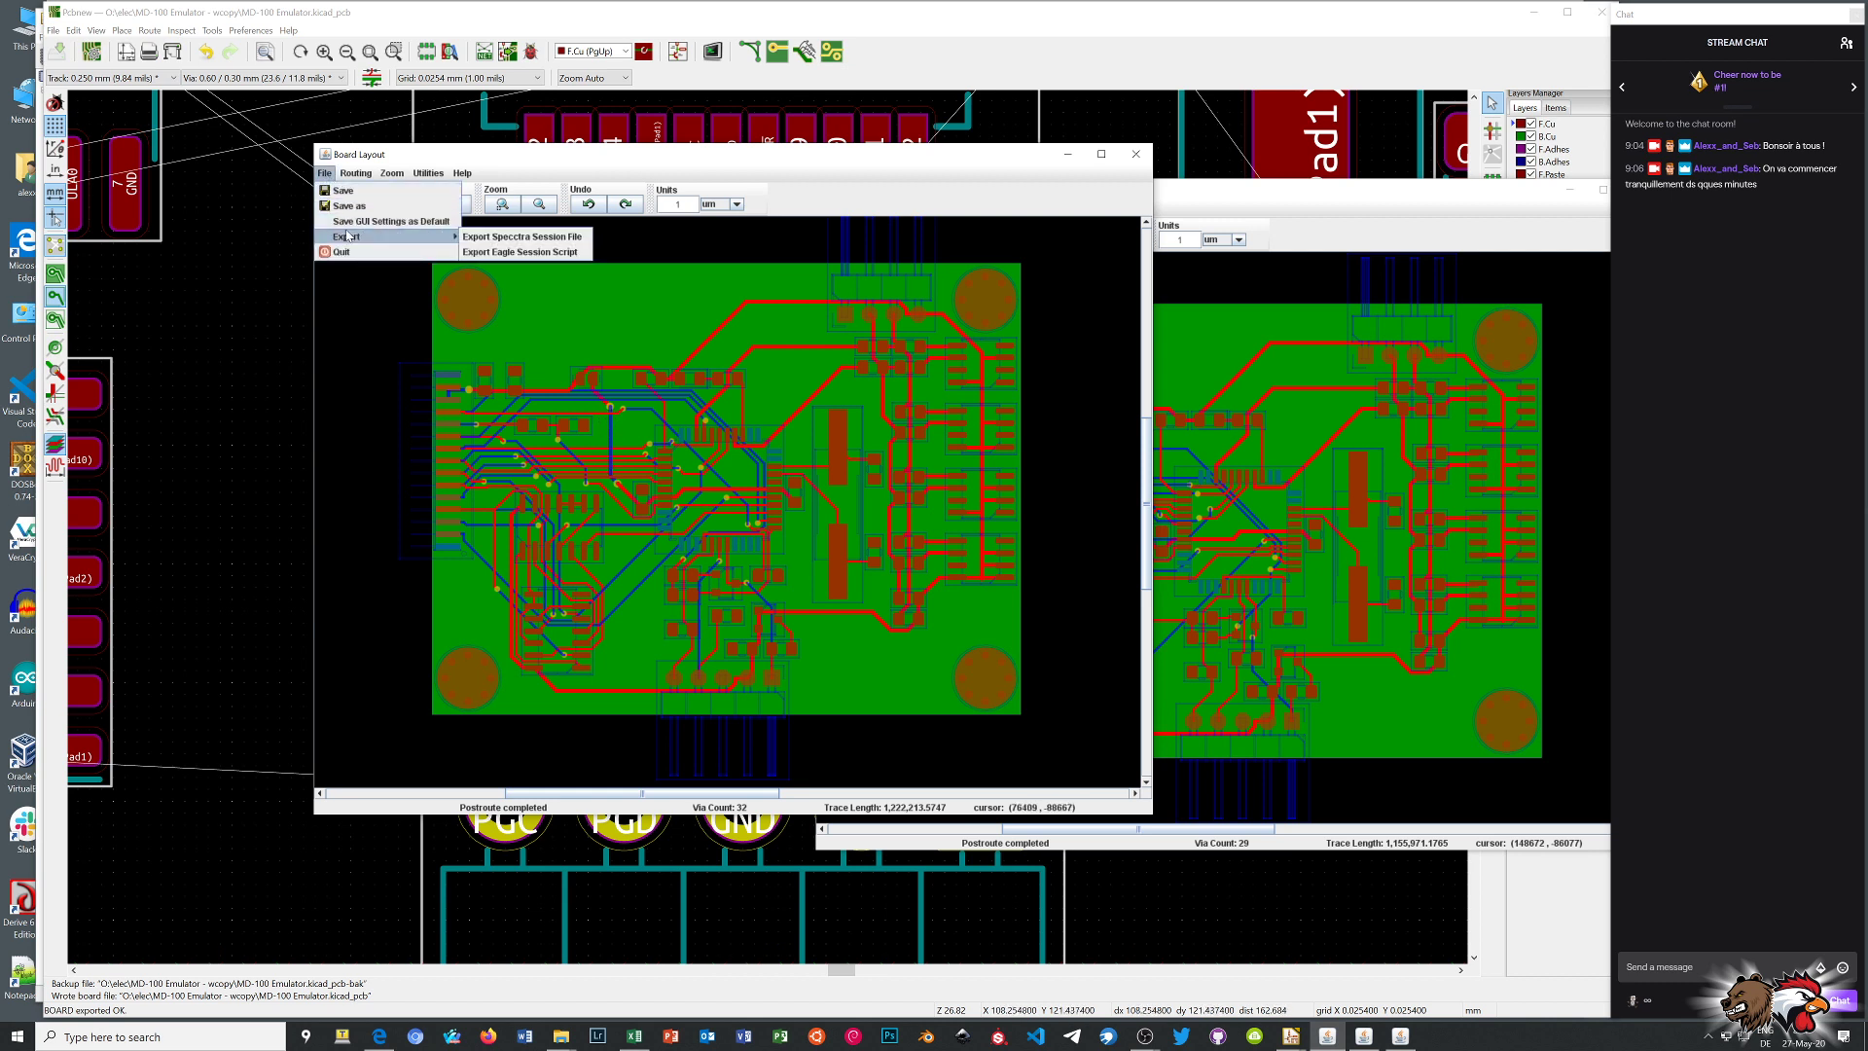
pyautogui.click(538, 239)
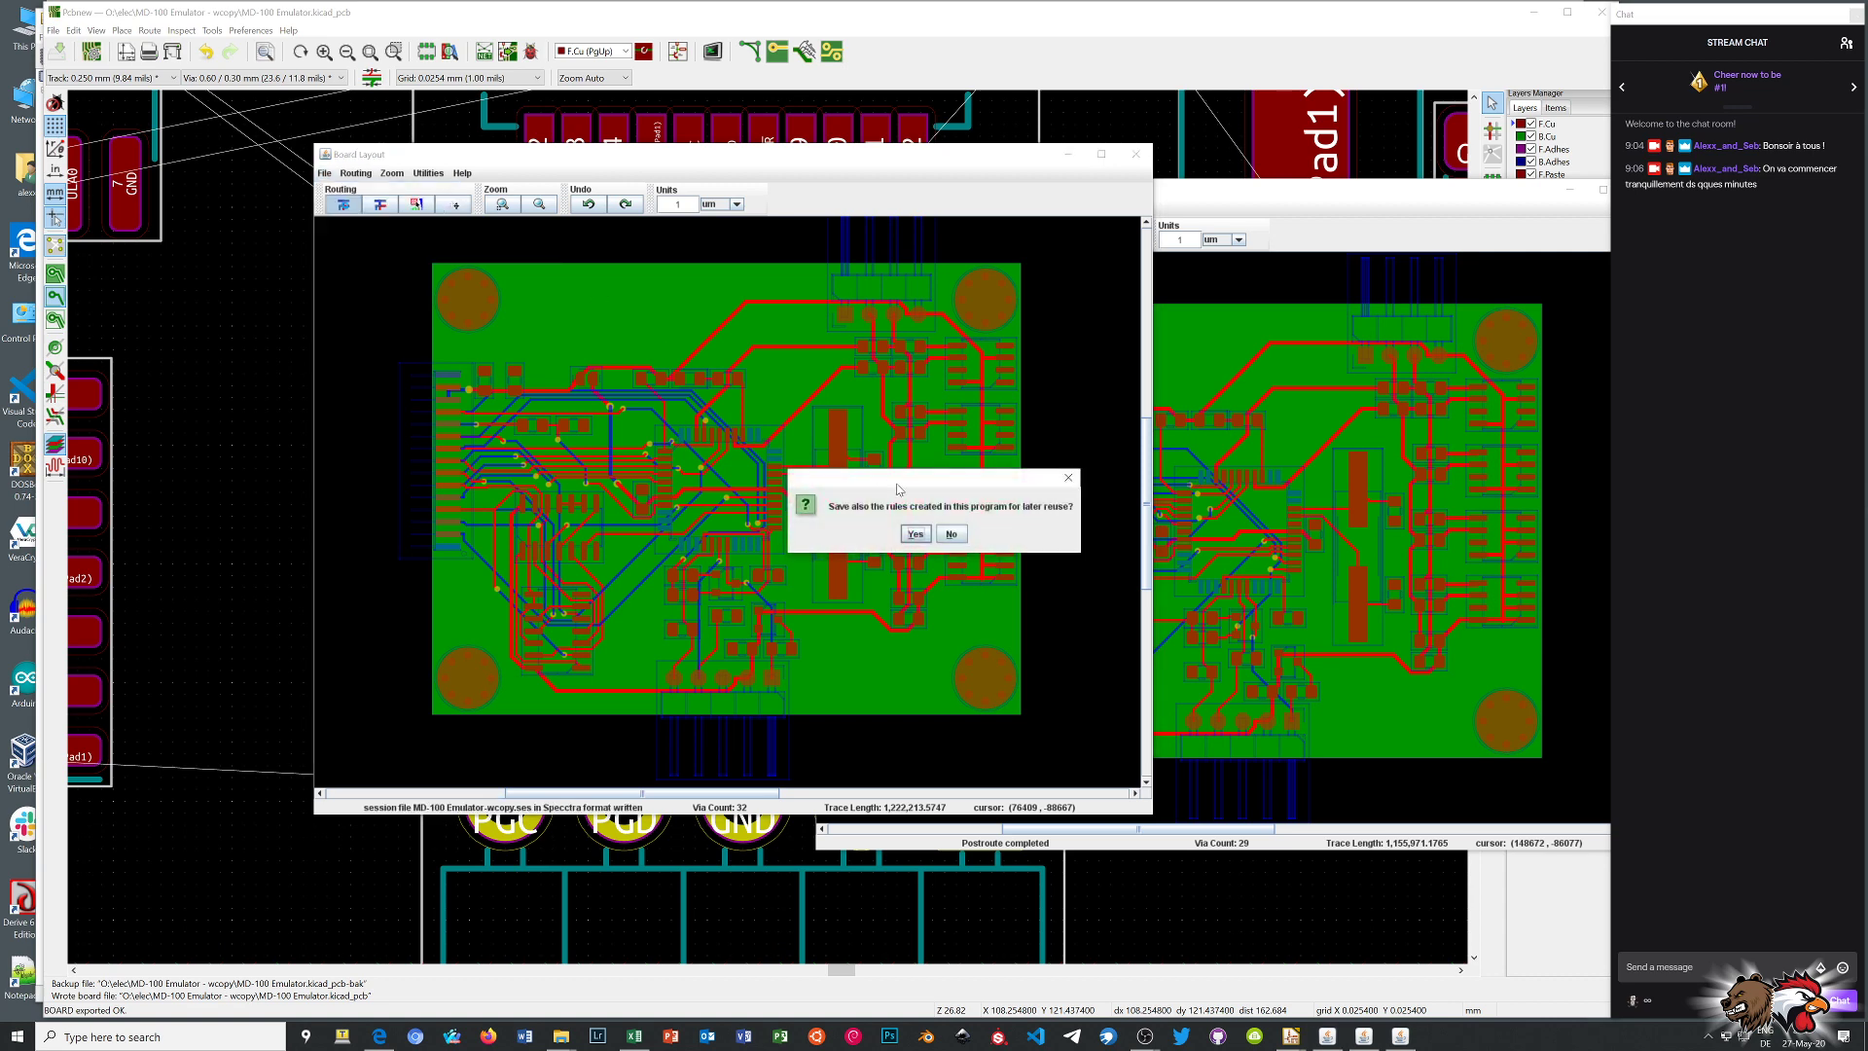
pyautogui.click(915, 534)
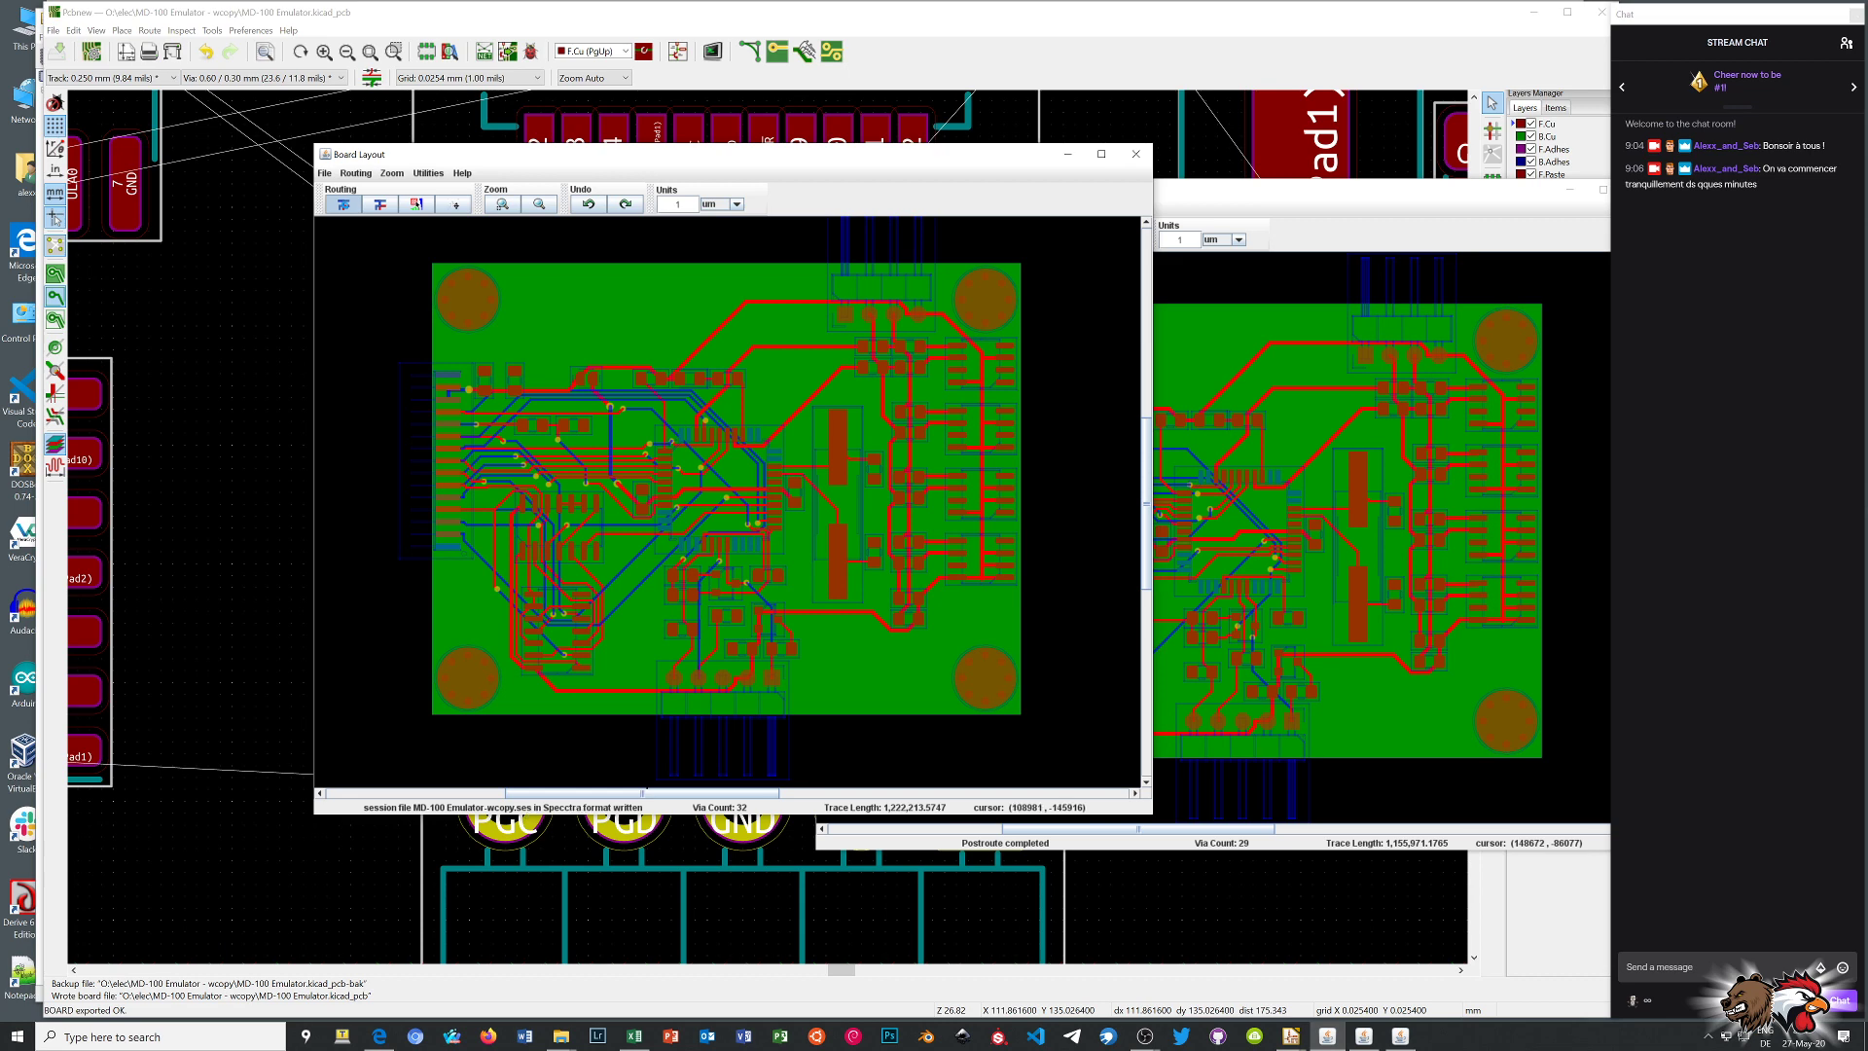
pyautogui.click(1134, 157)
pyautogui.click(914, 535)
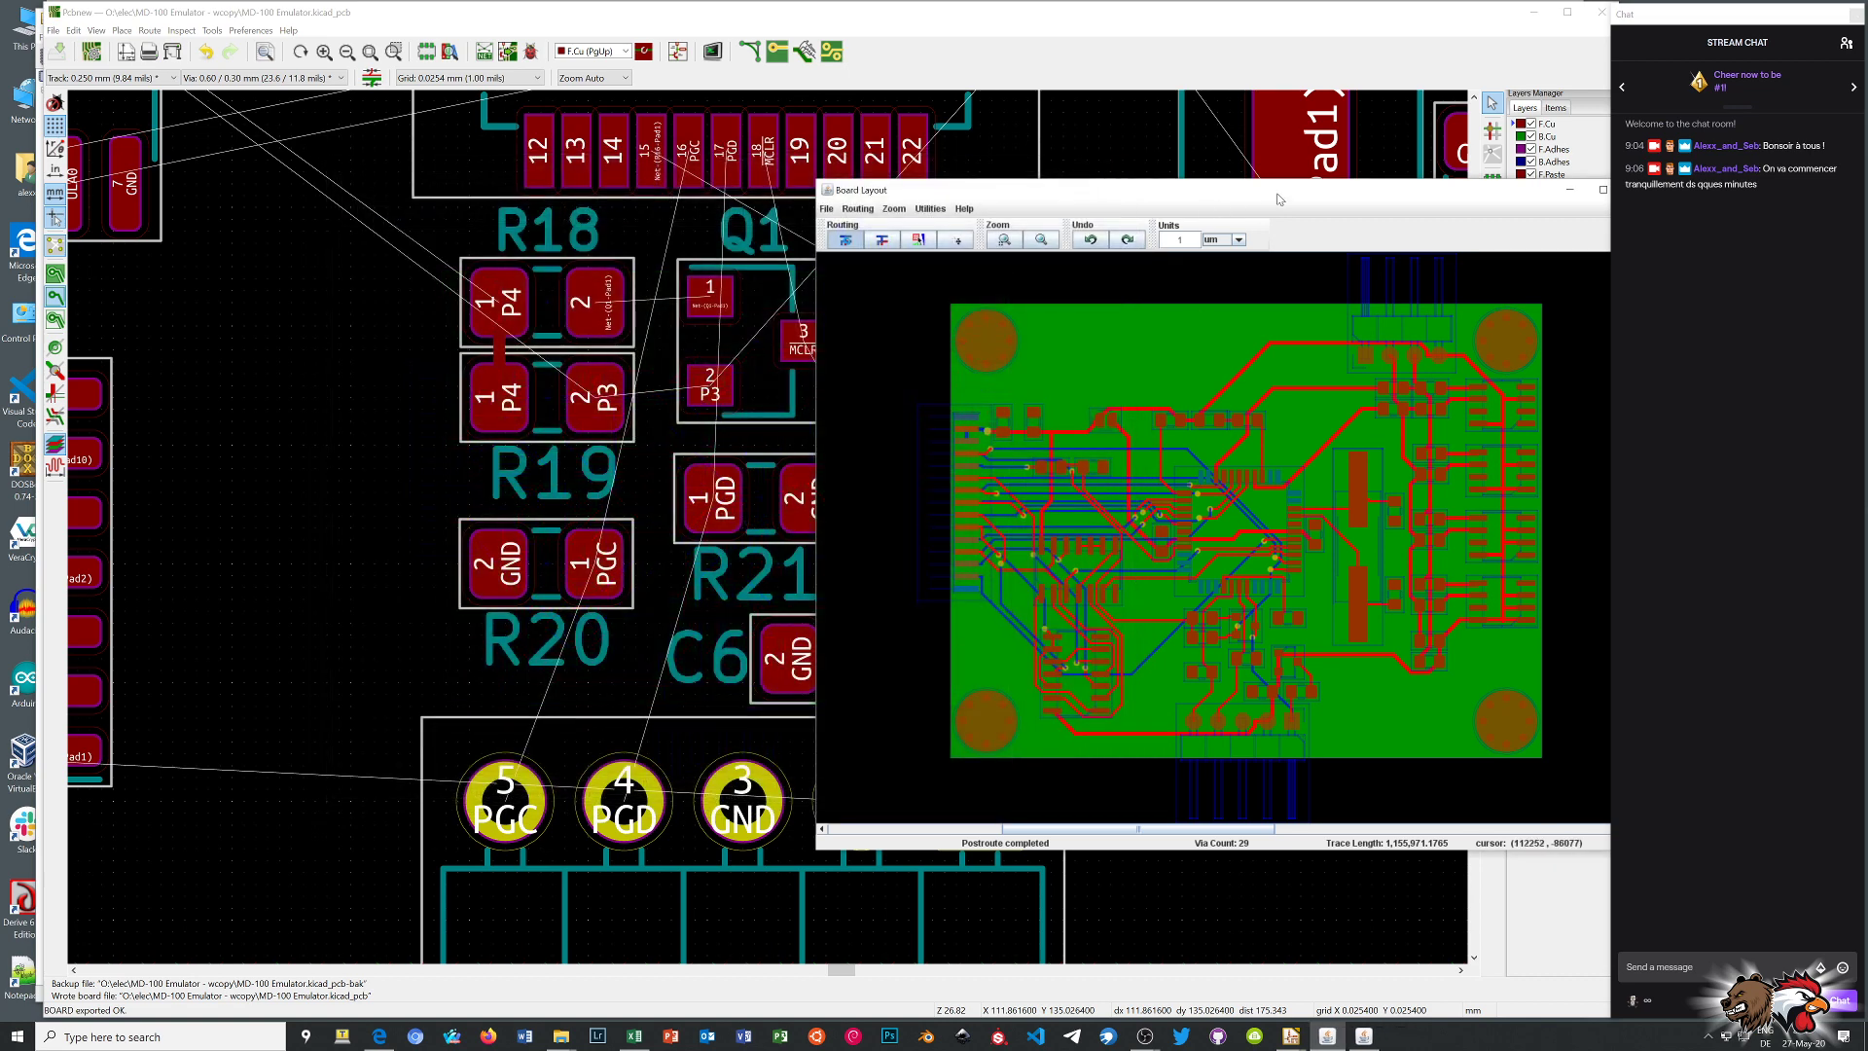
# Minimise the second board's layout window and import the session file MD-100 Emulator-wcopy.ses into the KiCad board in Pcbnew
pyautogui.moveTo(1277, 199); pyautogui.dragTo(879, 198)
pyautogui.click(1169, 198)
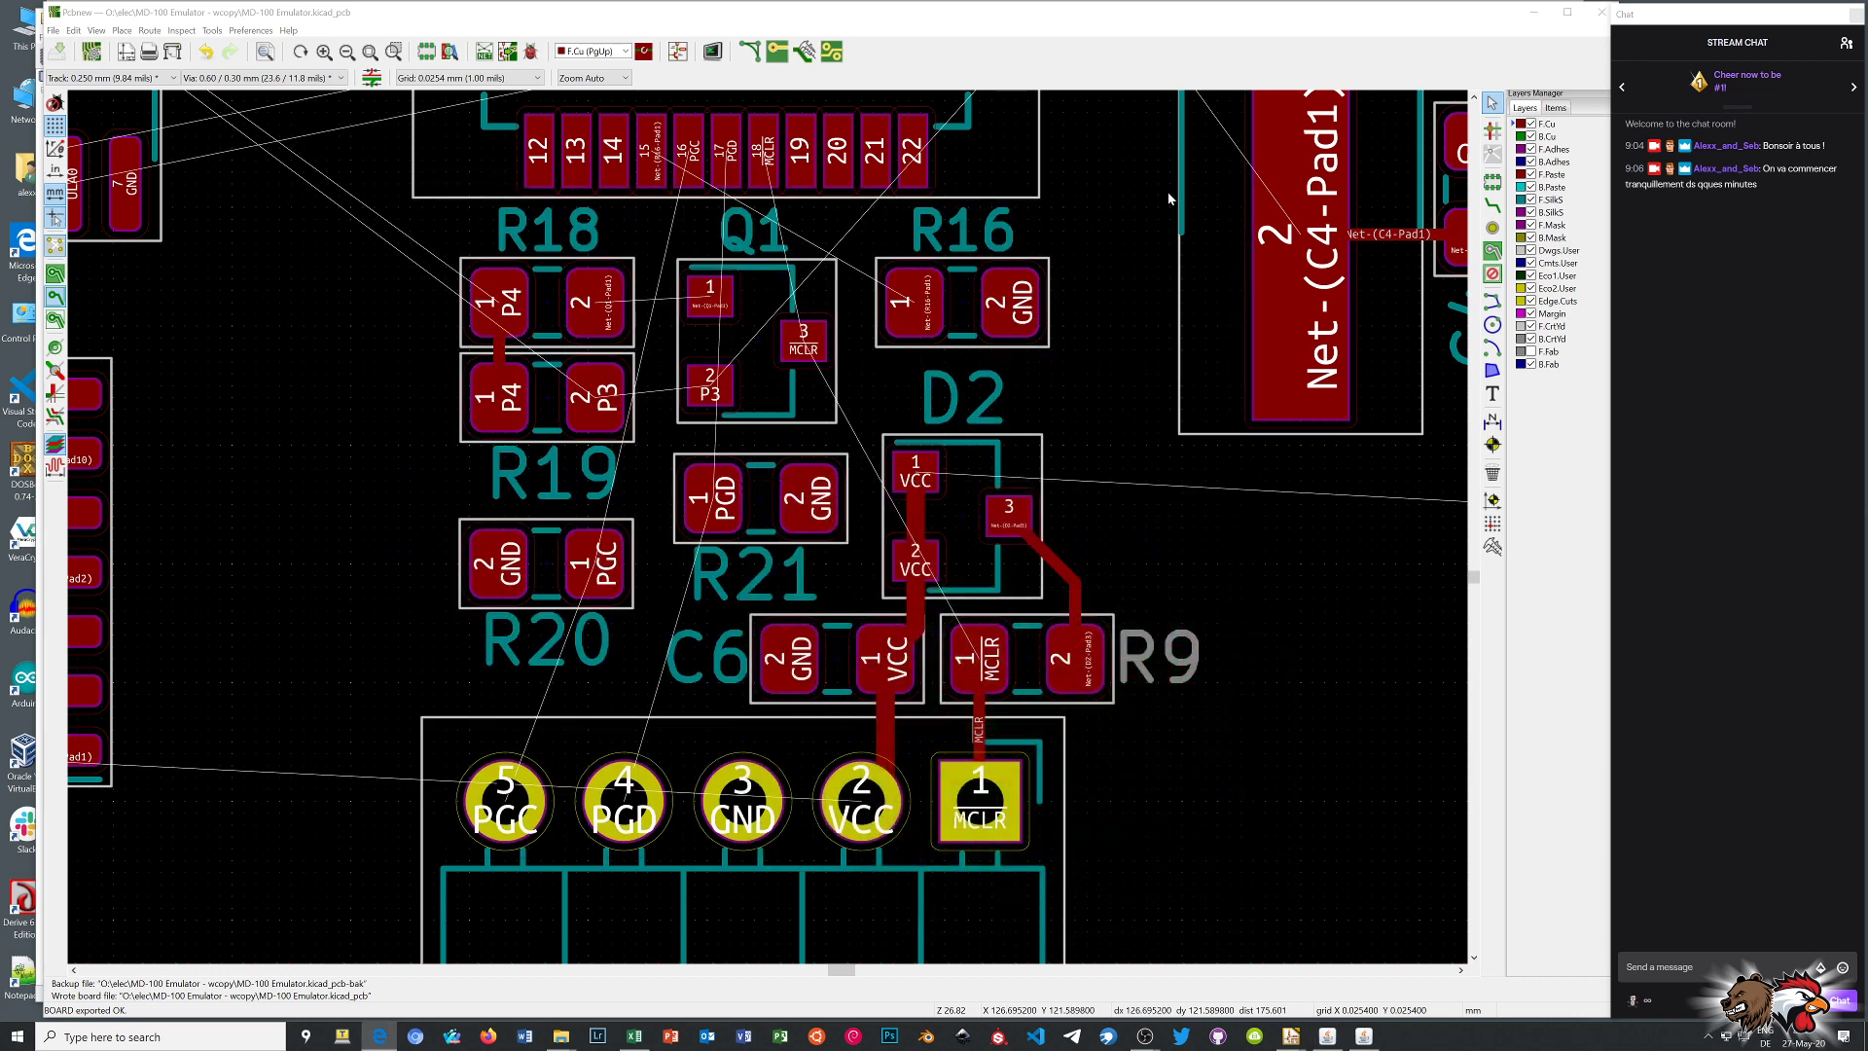
pyautogui.click(54, 31)
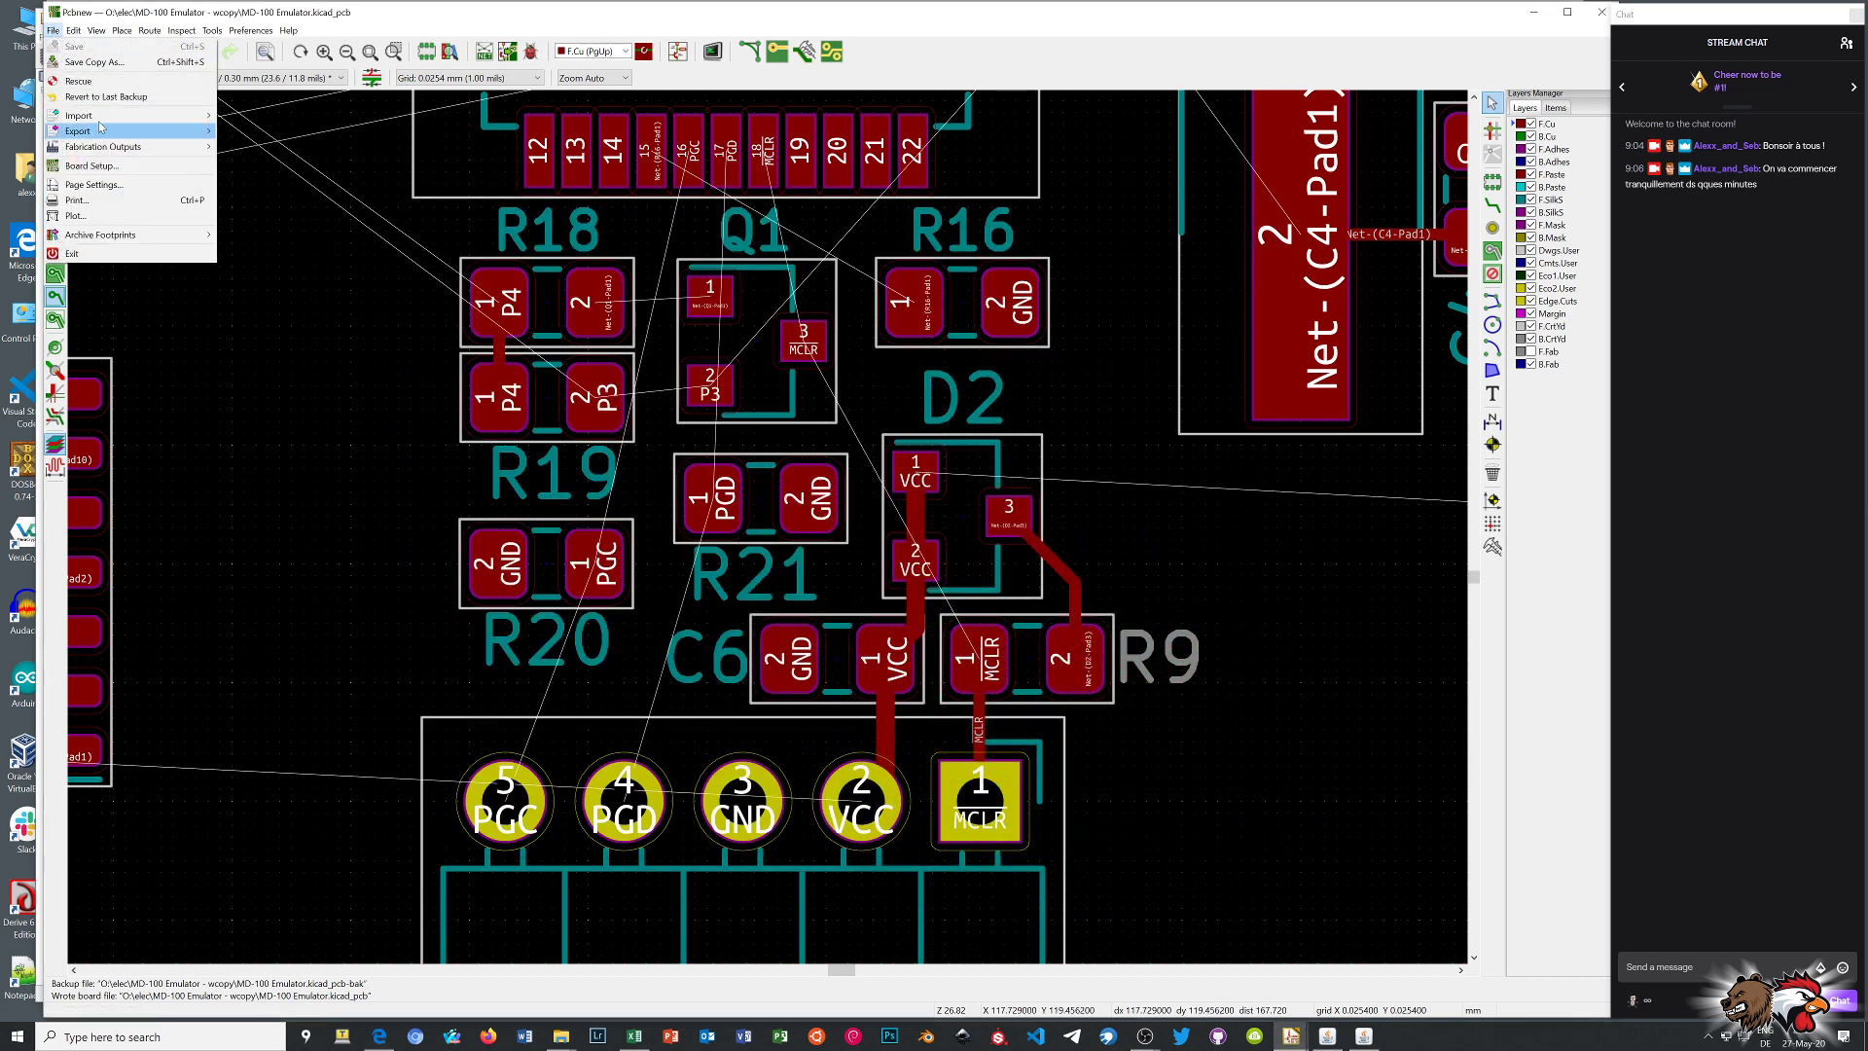
pyautogui.moveTo(132, 115)
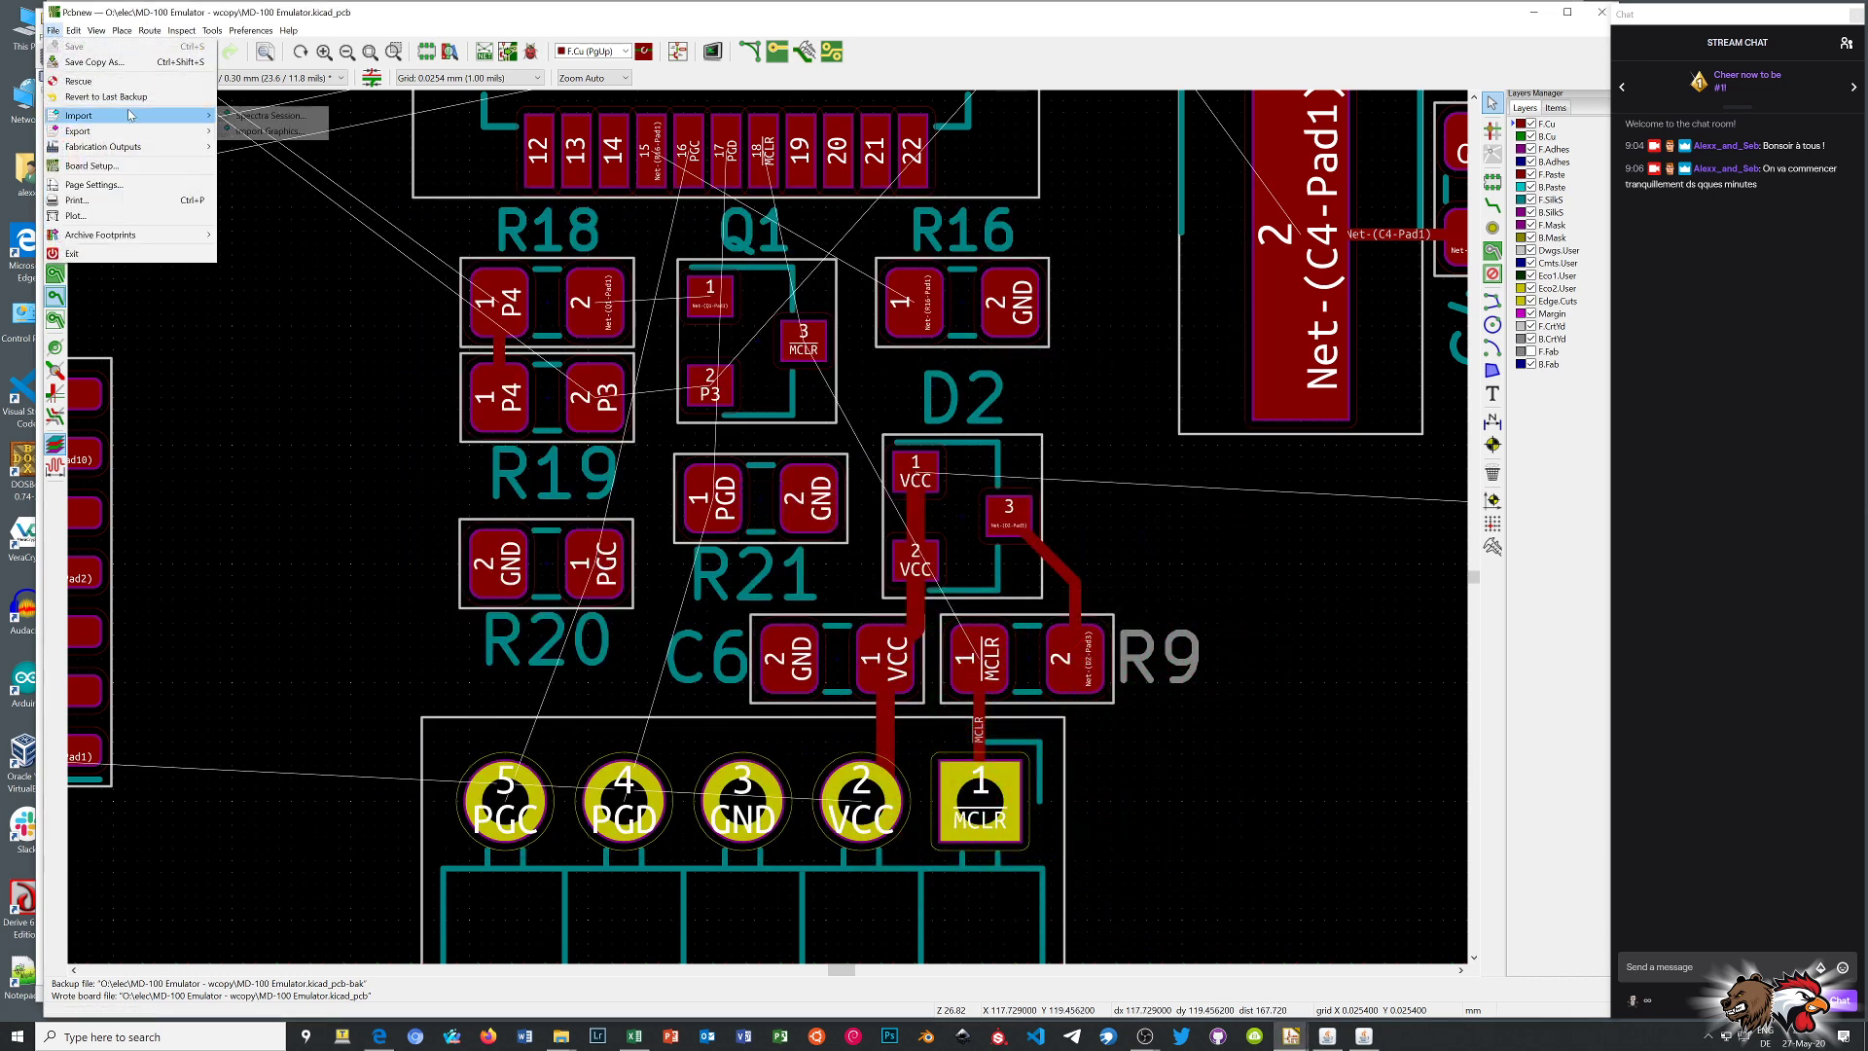
pyautogui.click(268, 116)
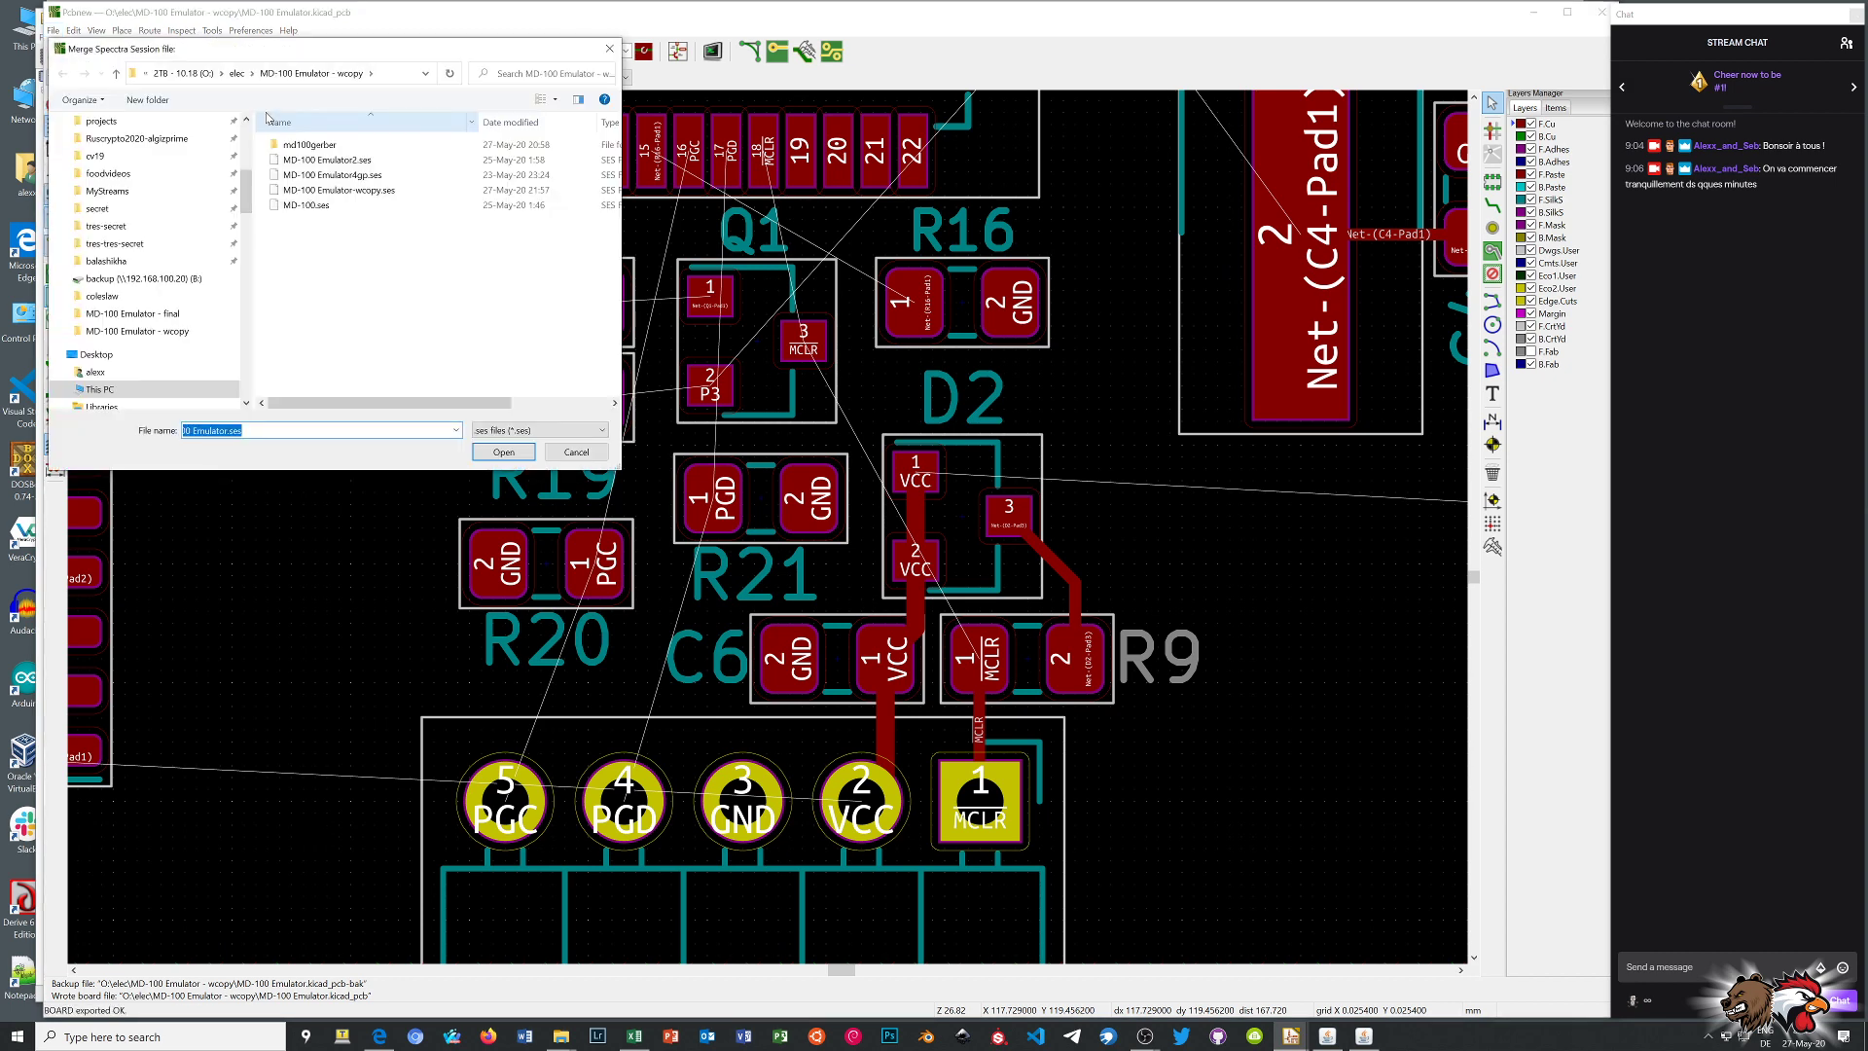
pyautogui.click(311, 190)
pyautogui.doubleClick(311, 193)
pyautogui.scroll(-3, 312, 194)
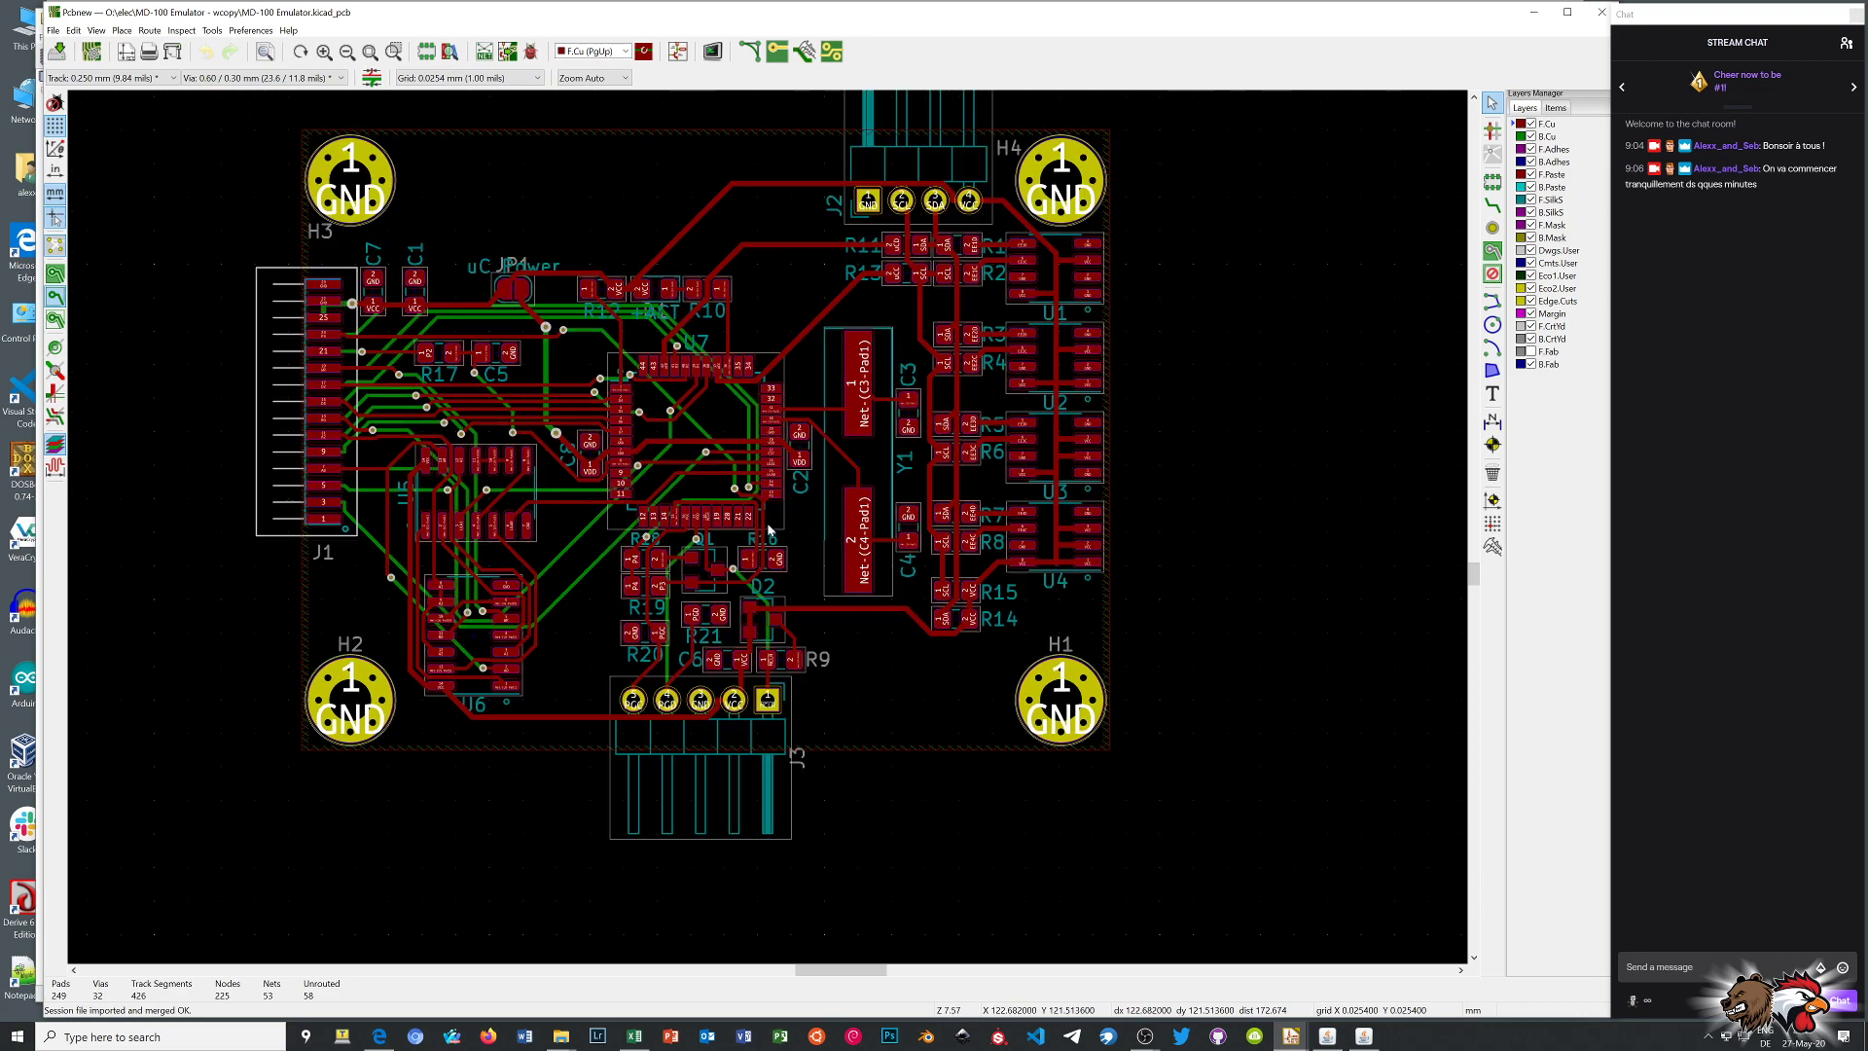
# Show the filled areas of the copper zones on the imported board and refill all zones
pyautogui.scroll(-1, 674, 446)
pyautogui.moveTo(674, 446); pyautogui.dragTo(666, 481, button='middle')
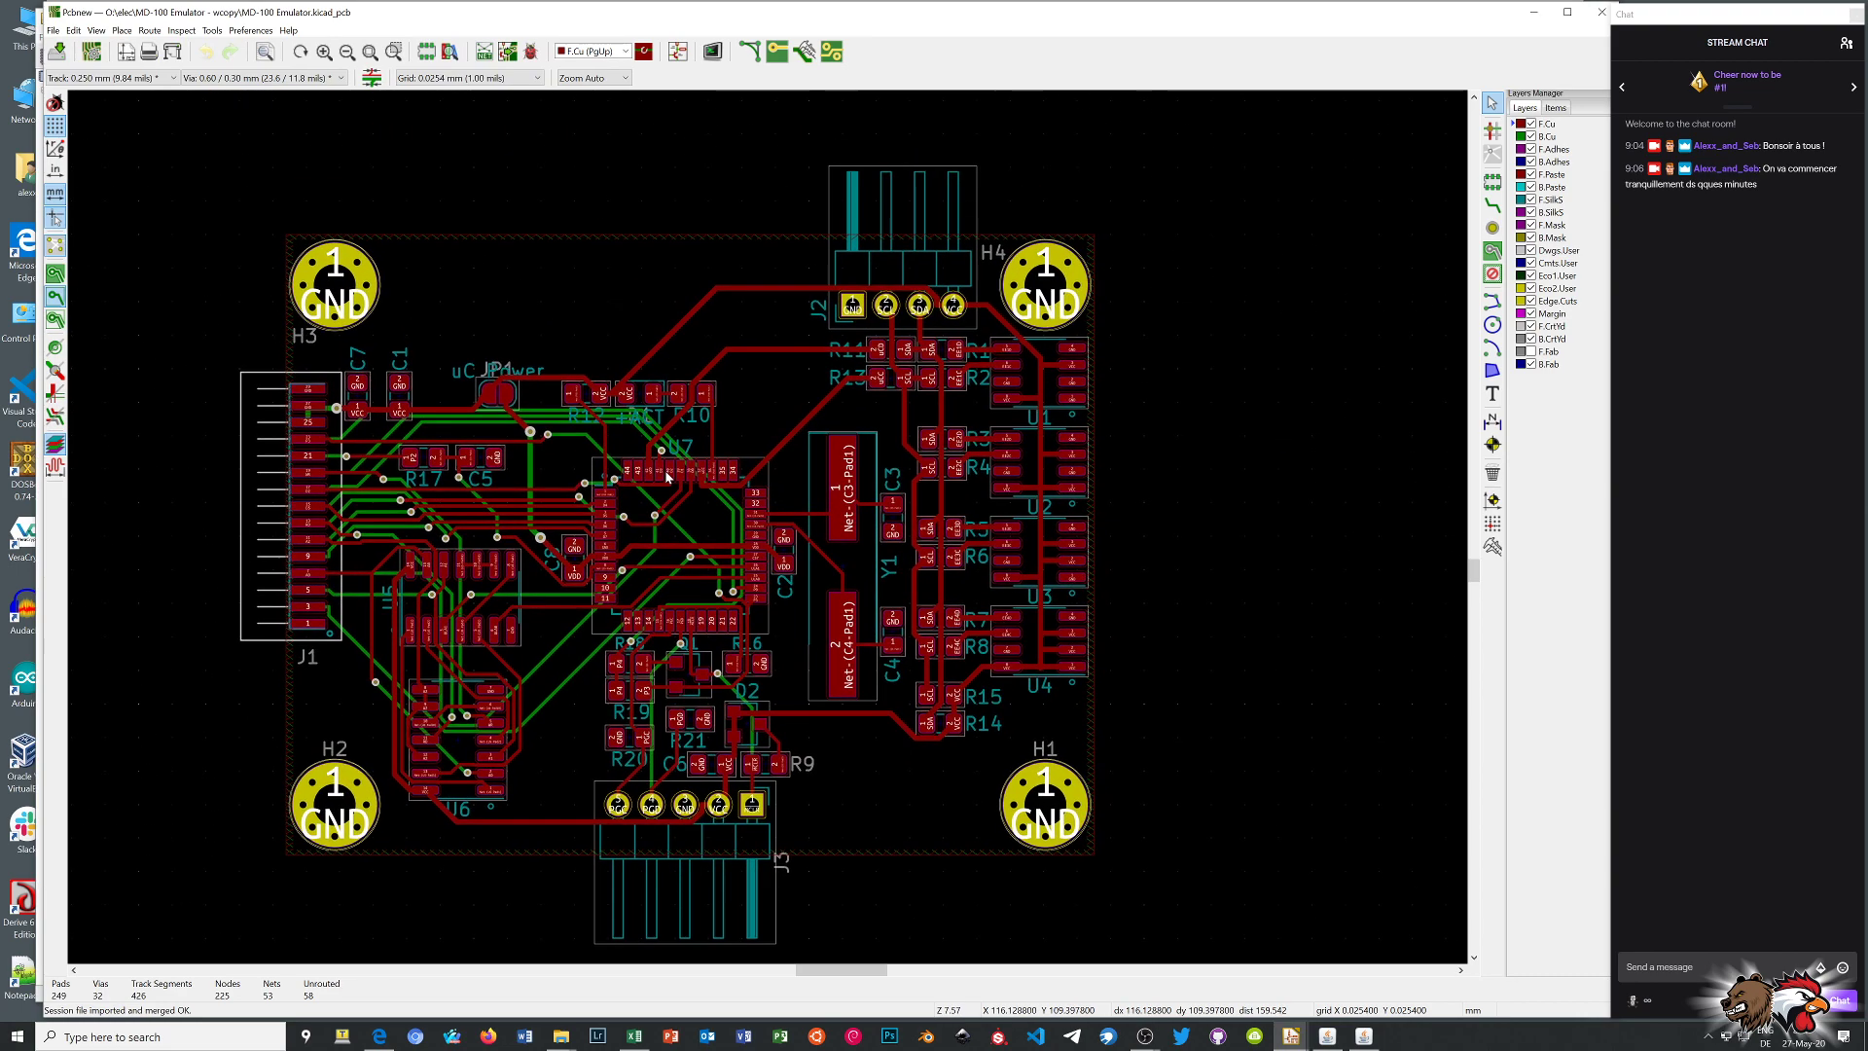
pyautogui.scroll(3, 666, 481)
pyautogui.scroll(-3, 770, 532)
pyautogui.moveTo(729, 658); pyautogui.dragTo(698, 578, button='middle')
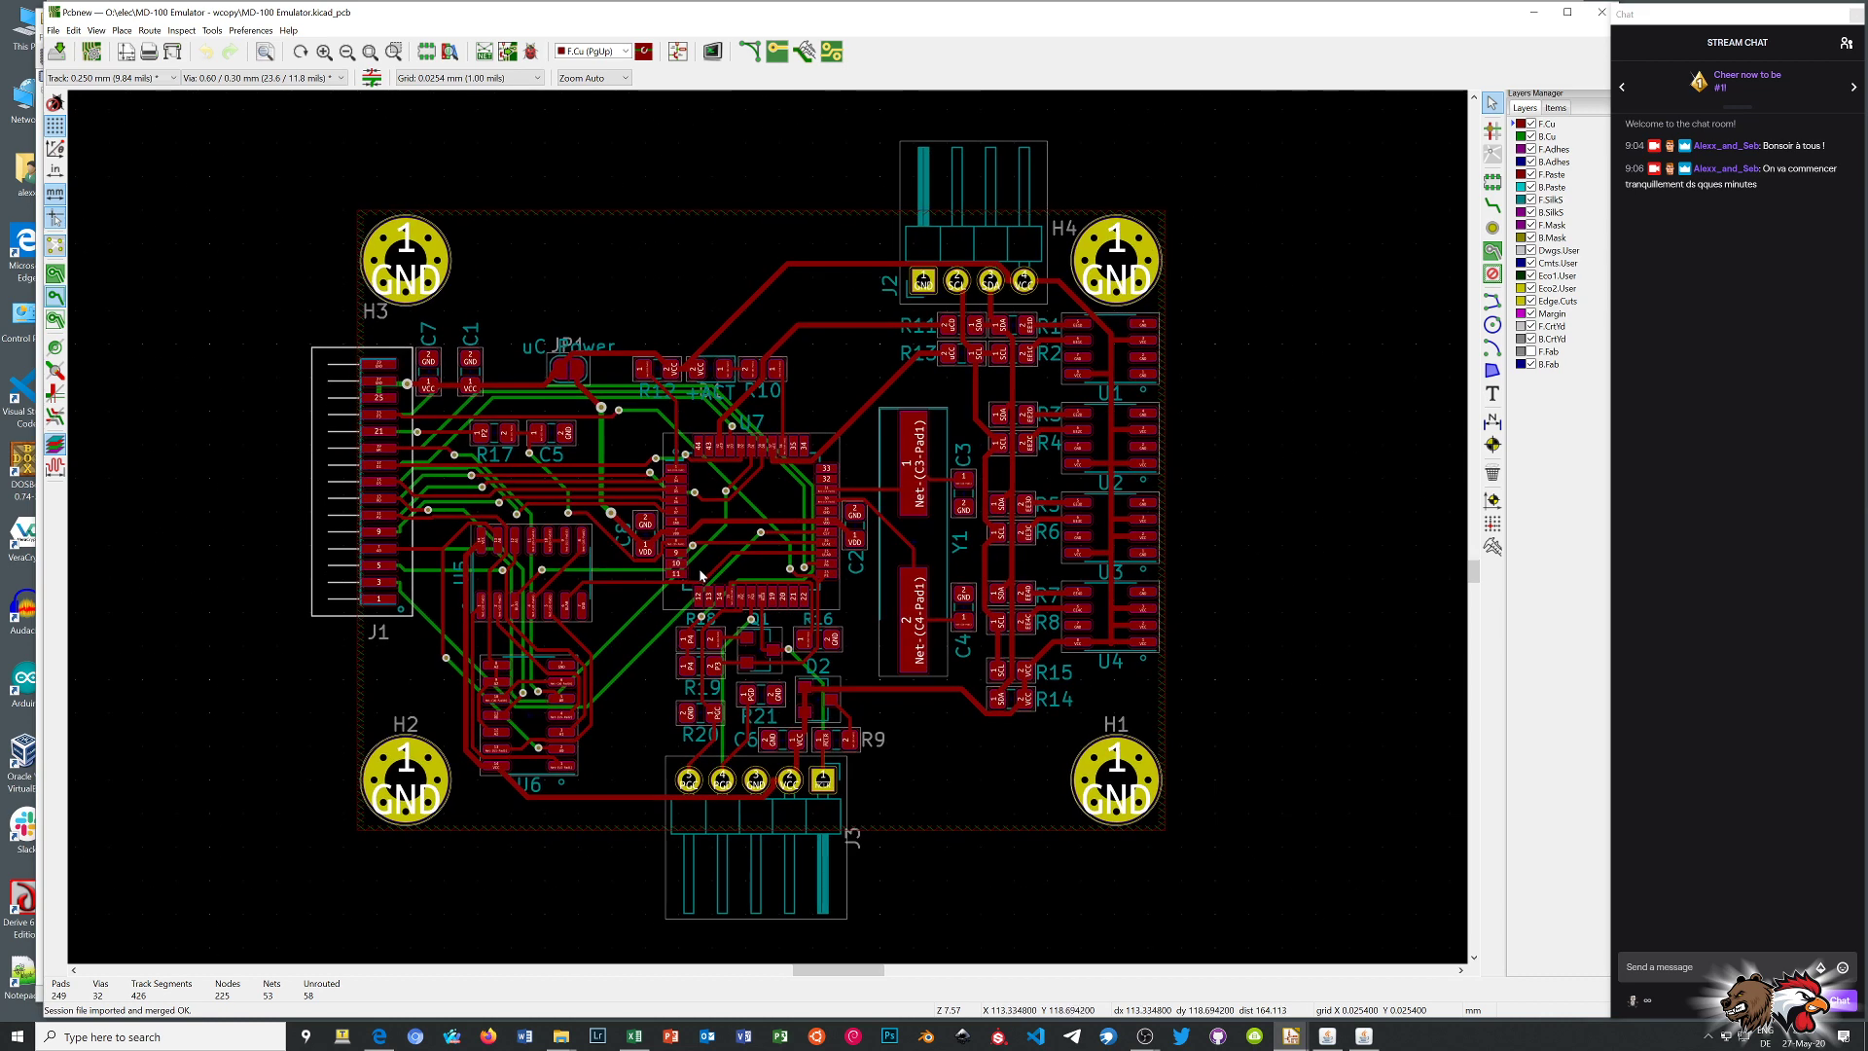
pyautogui.click(59, 277)
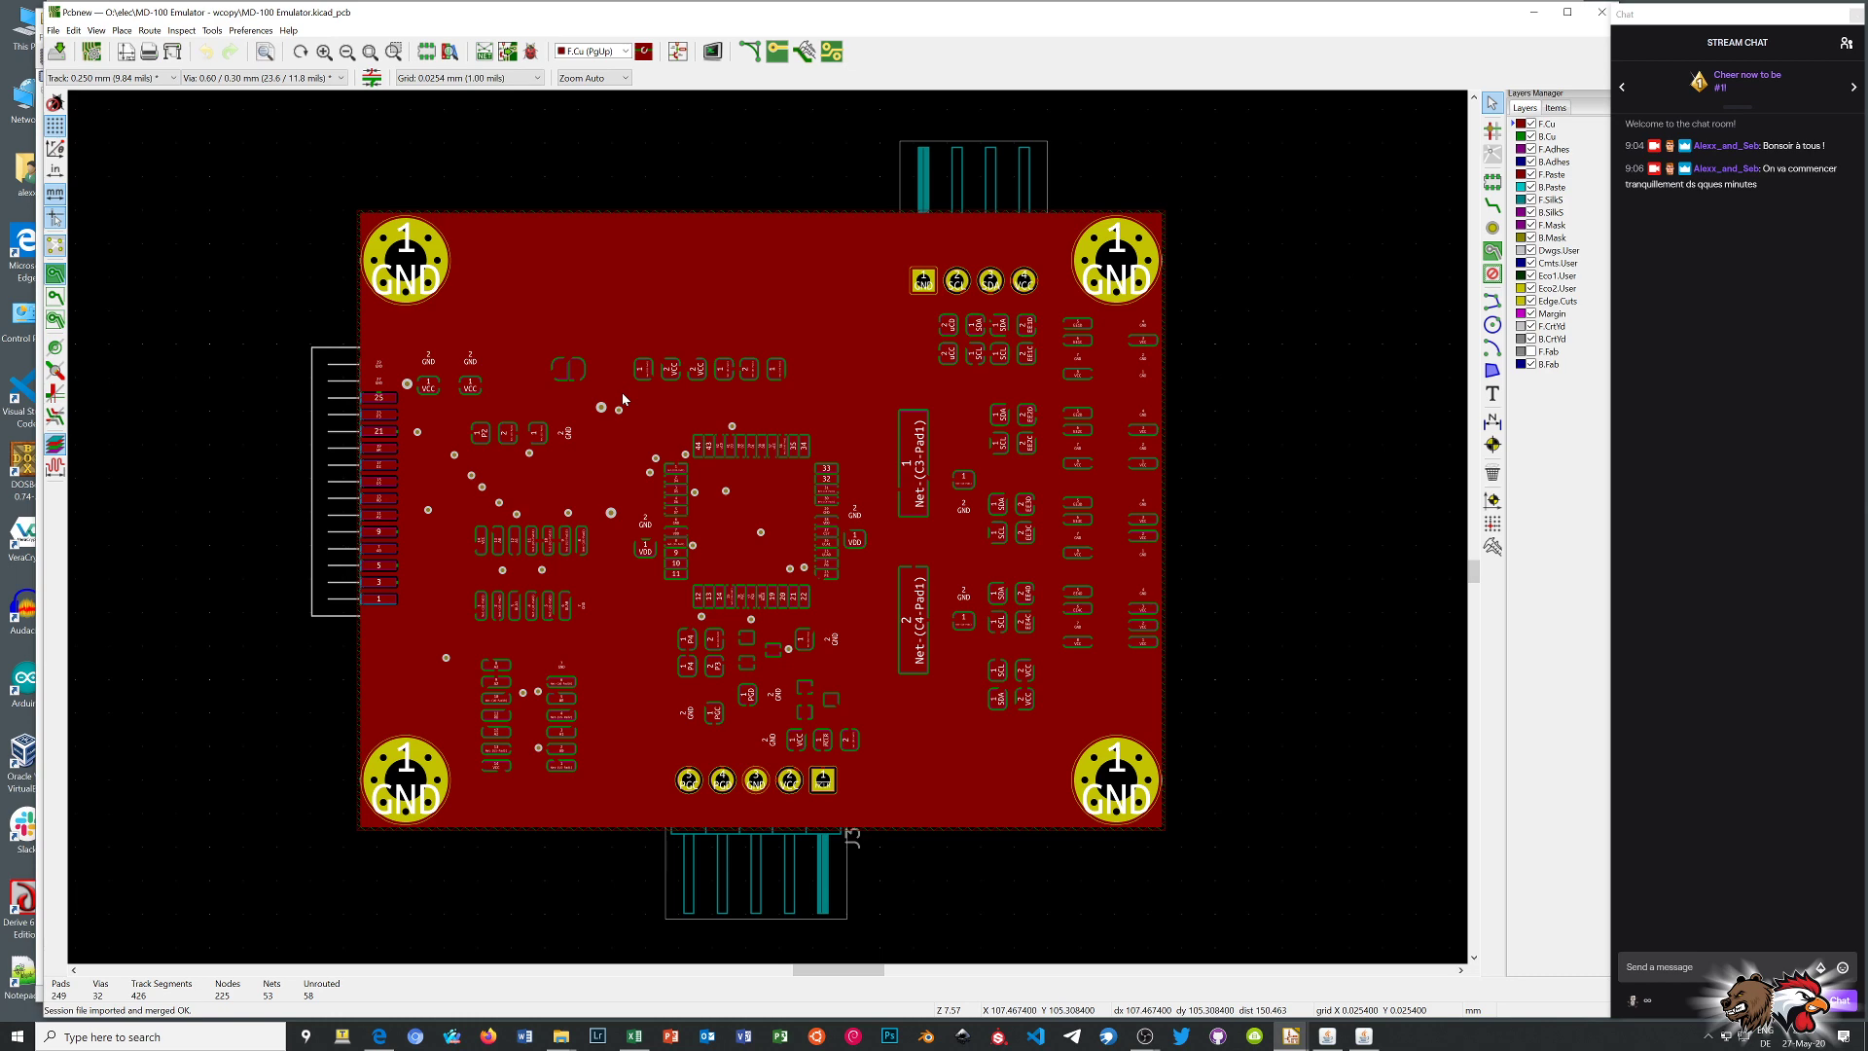
pyautogui.press('b')
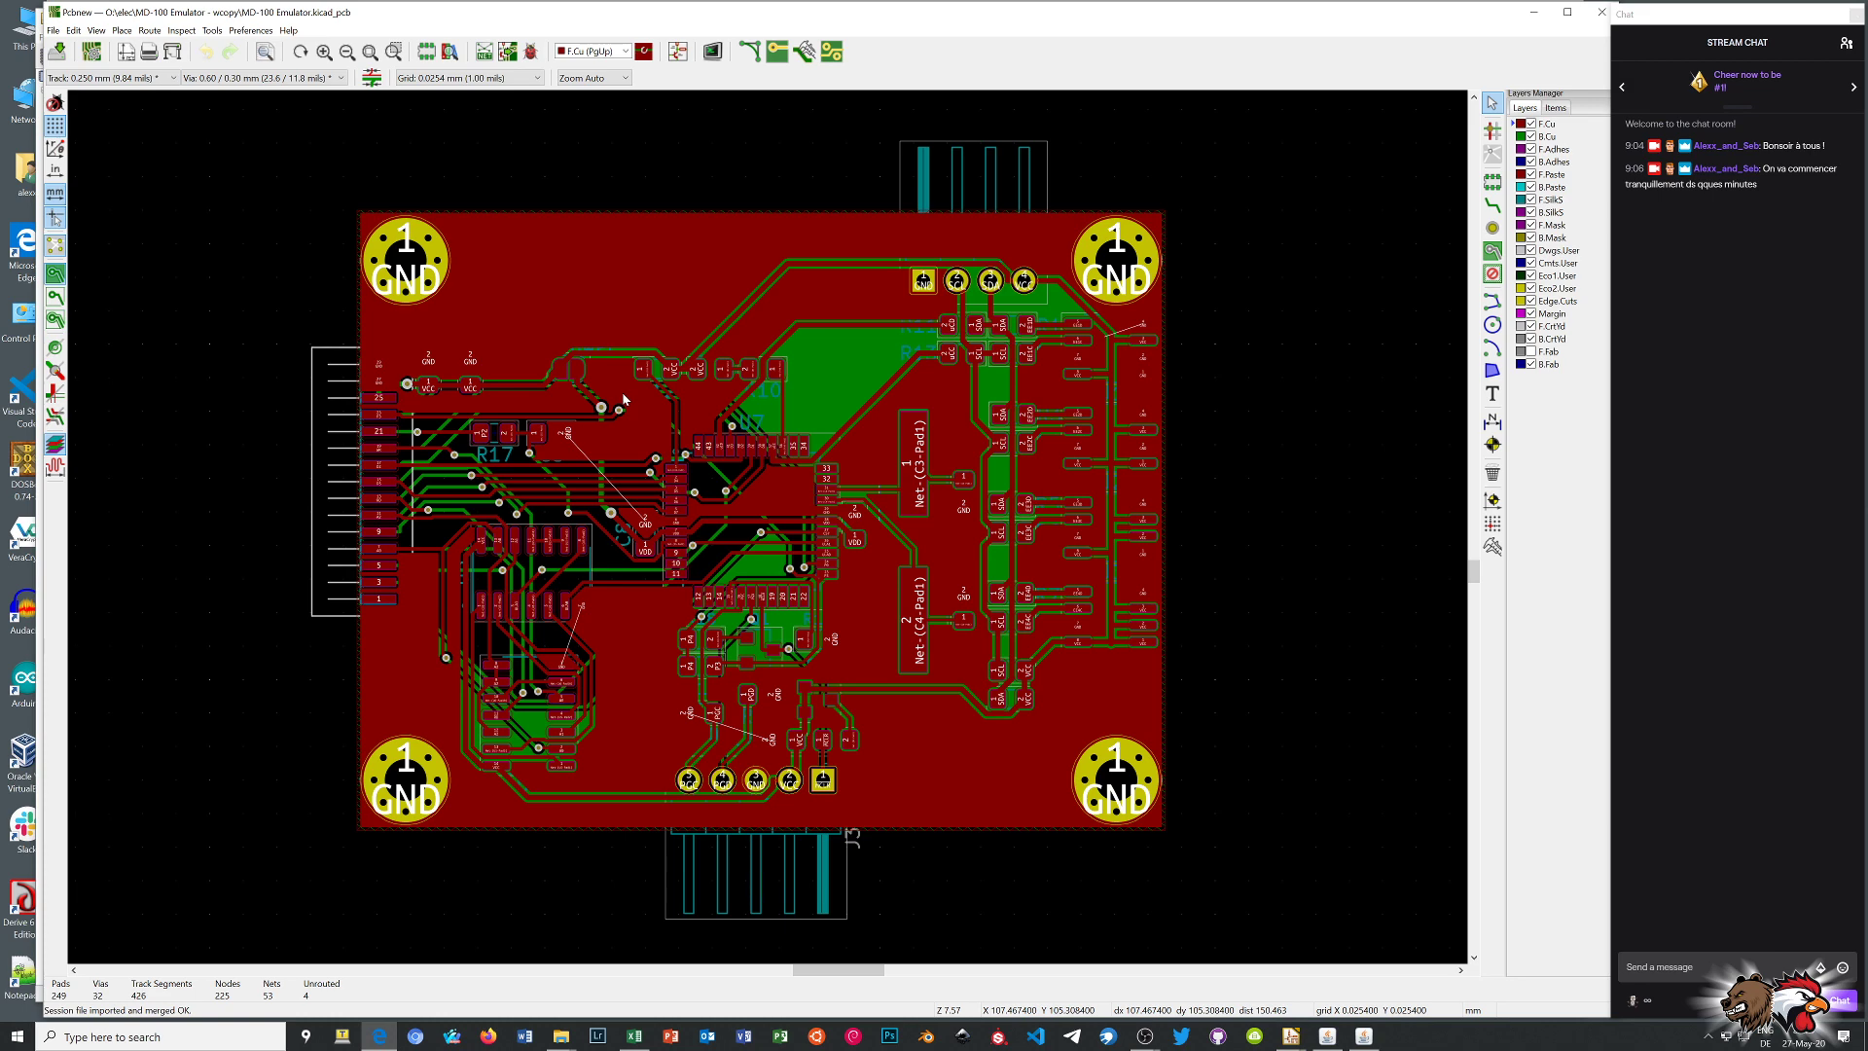
# Add a GND via left of GND pad 7 on the uppermost eight-pin chip in the EE1 column
pyautogui.scroll(6, 769, 532)
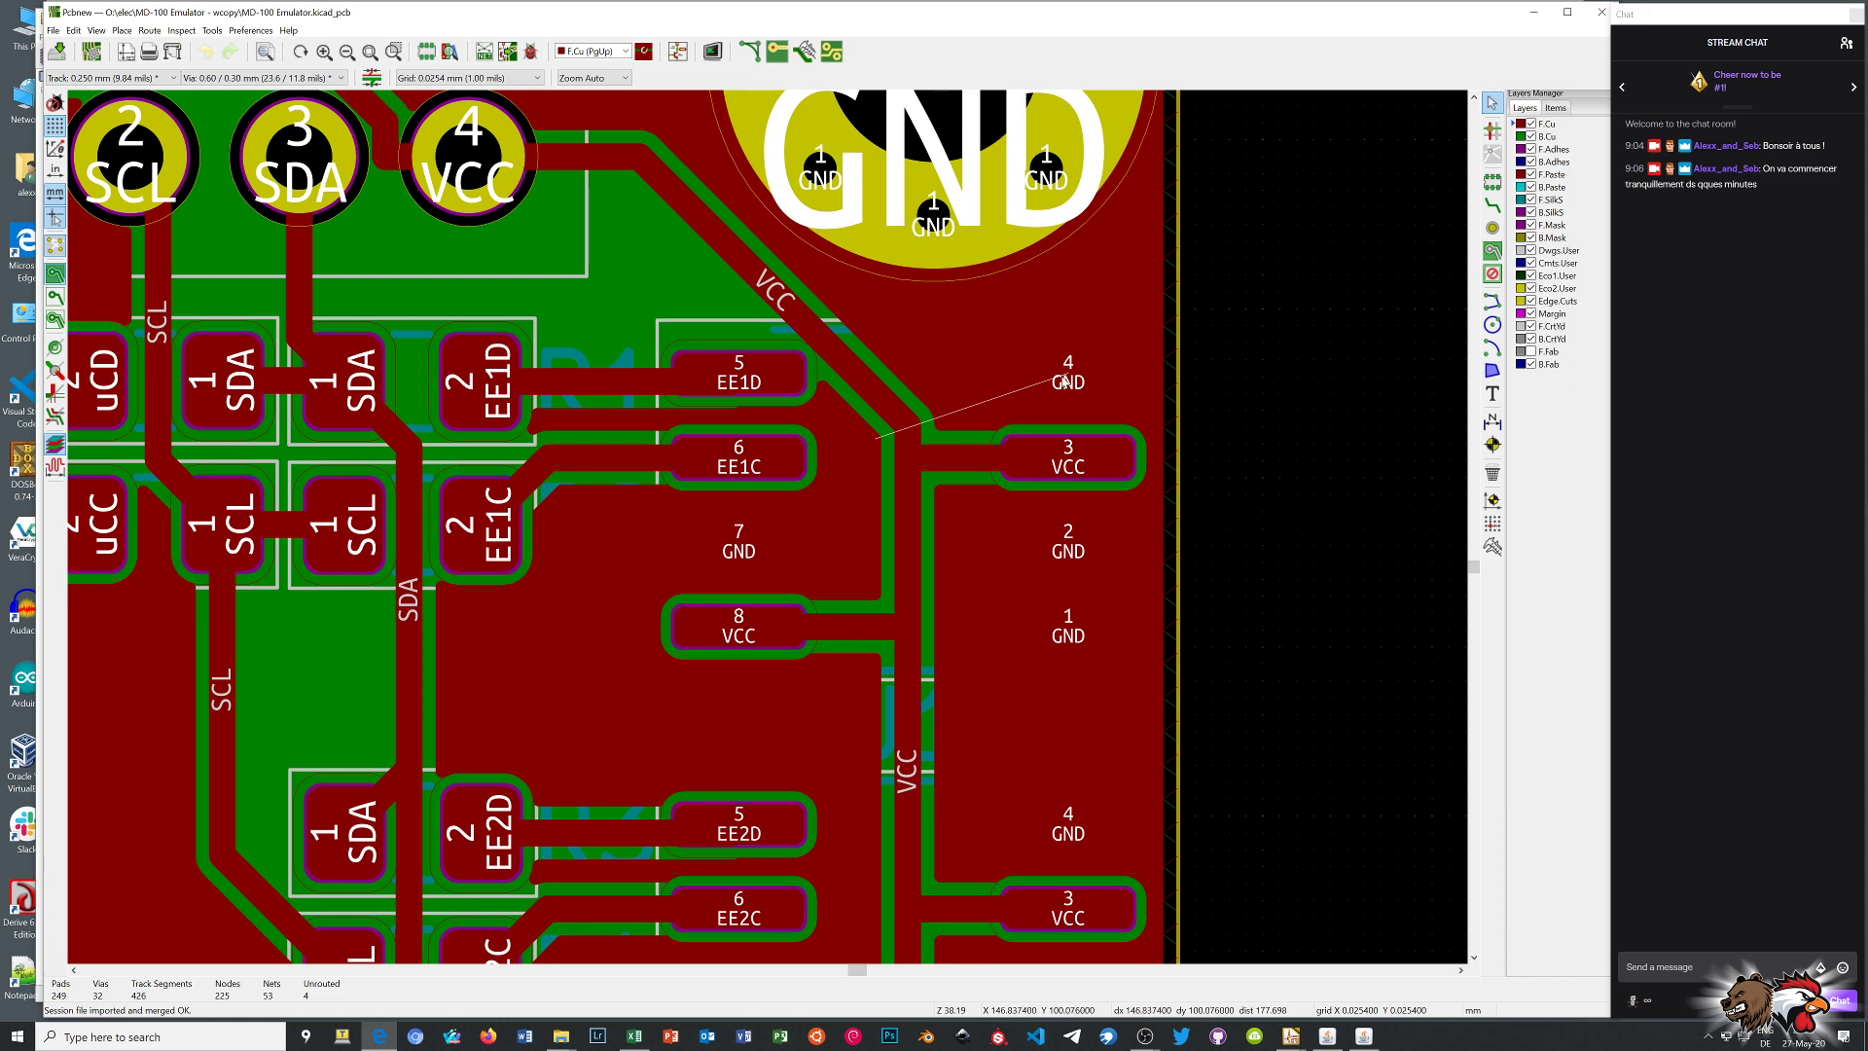
pyautogui.scroll(-3, 1068, 418)
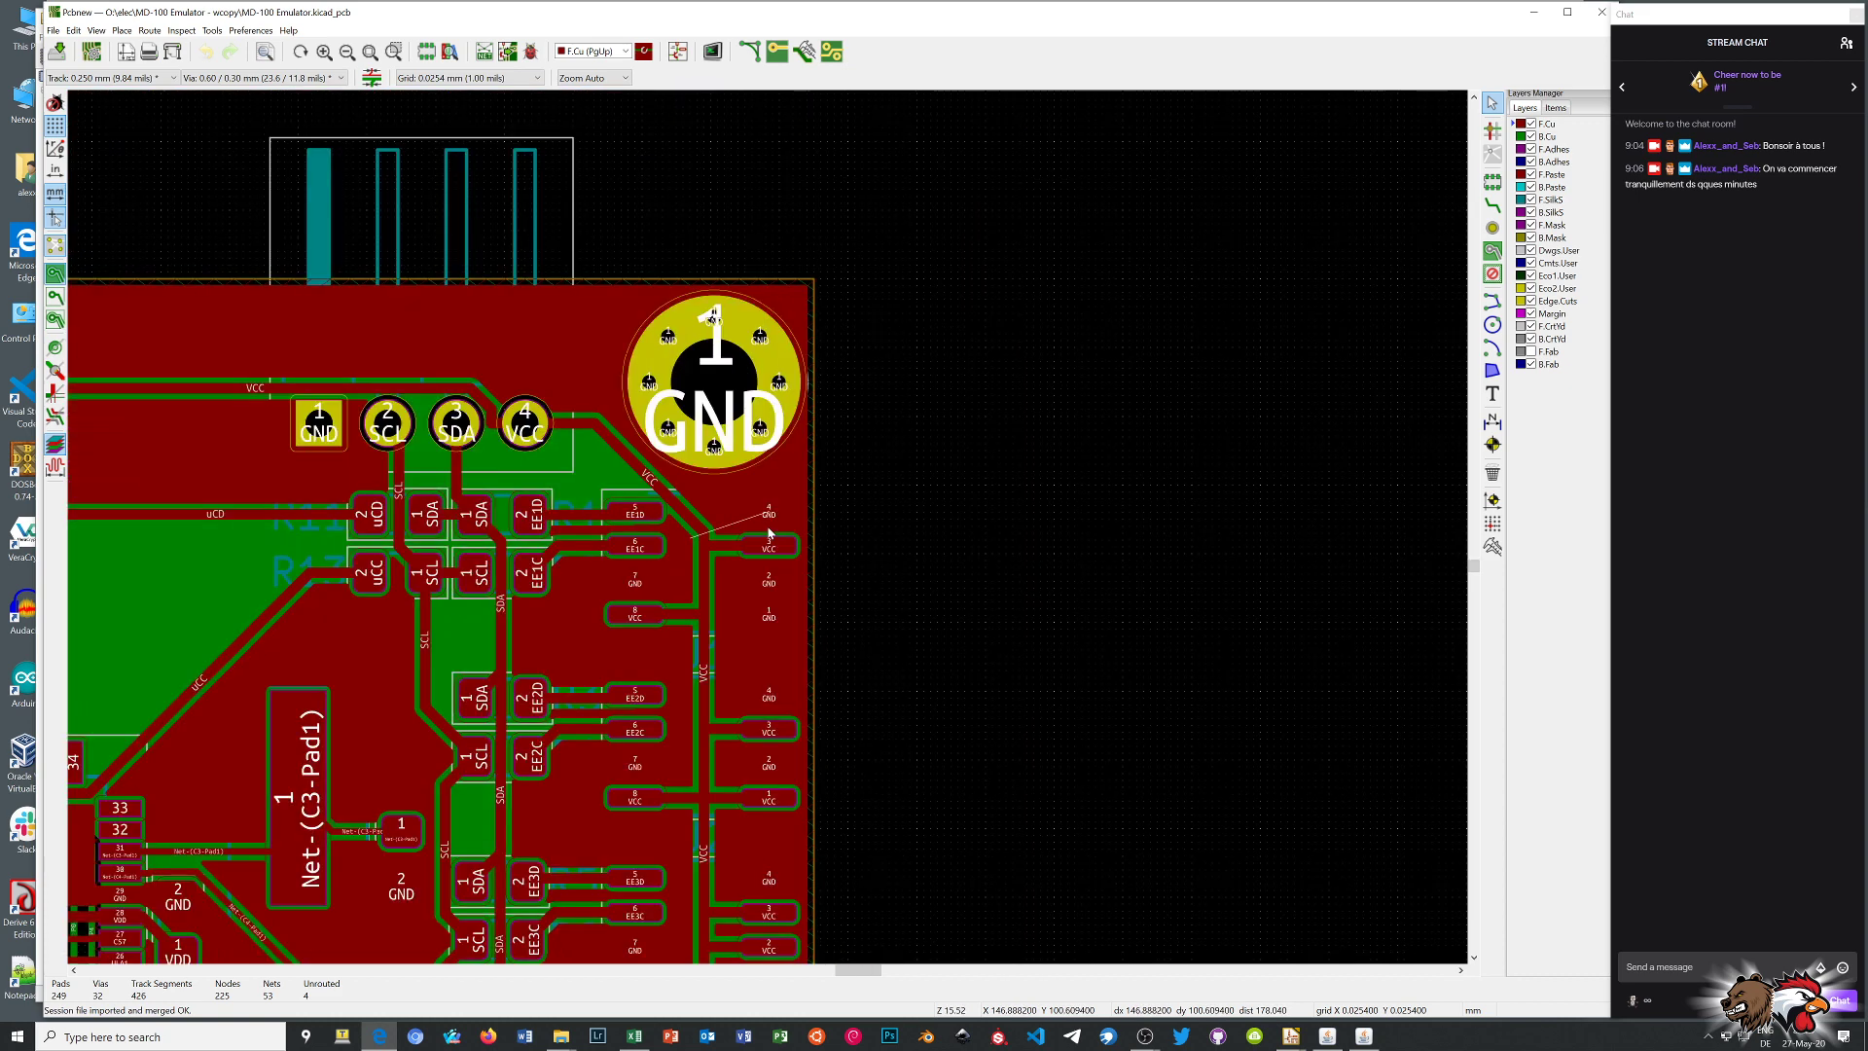
pyautogui.scroll(-3, 768, 534)
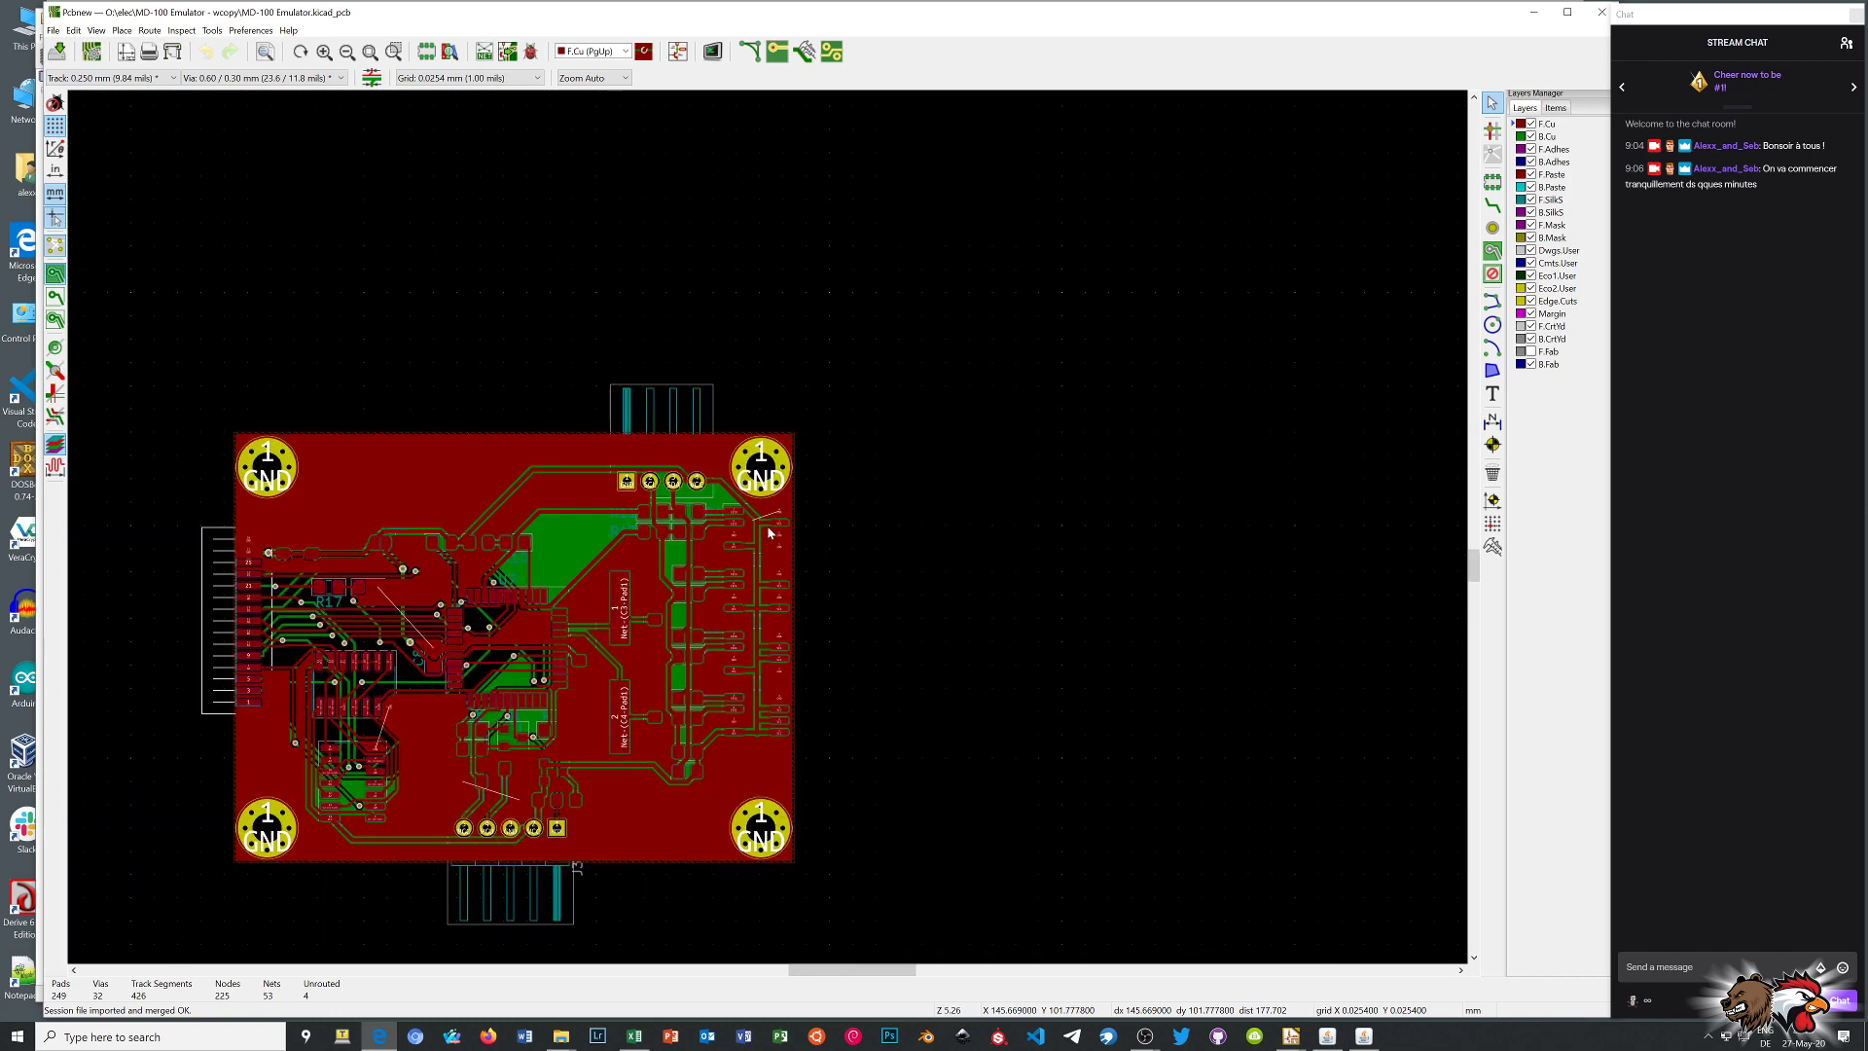
pyautogui.scroll(5, 768, 533)
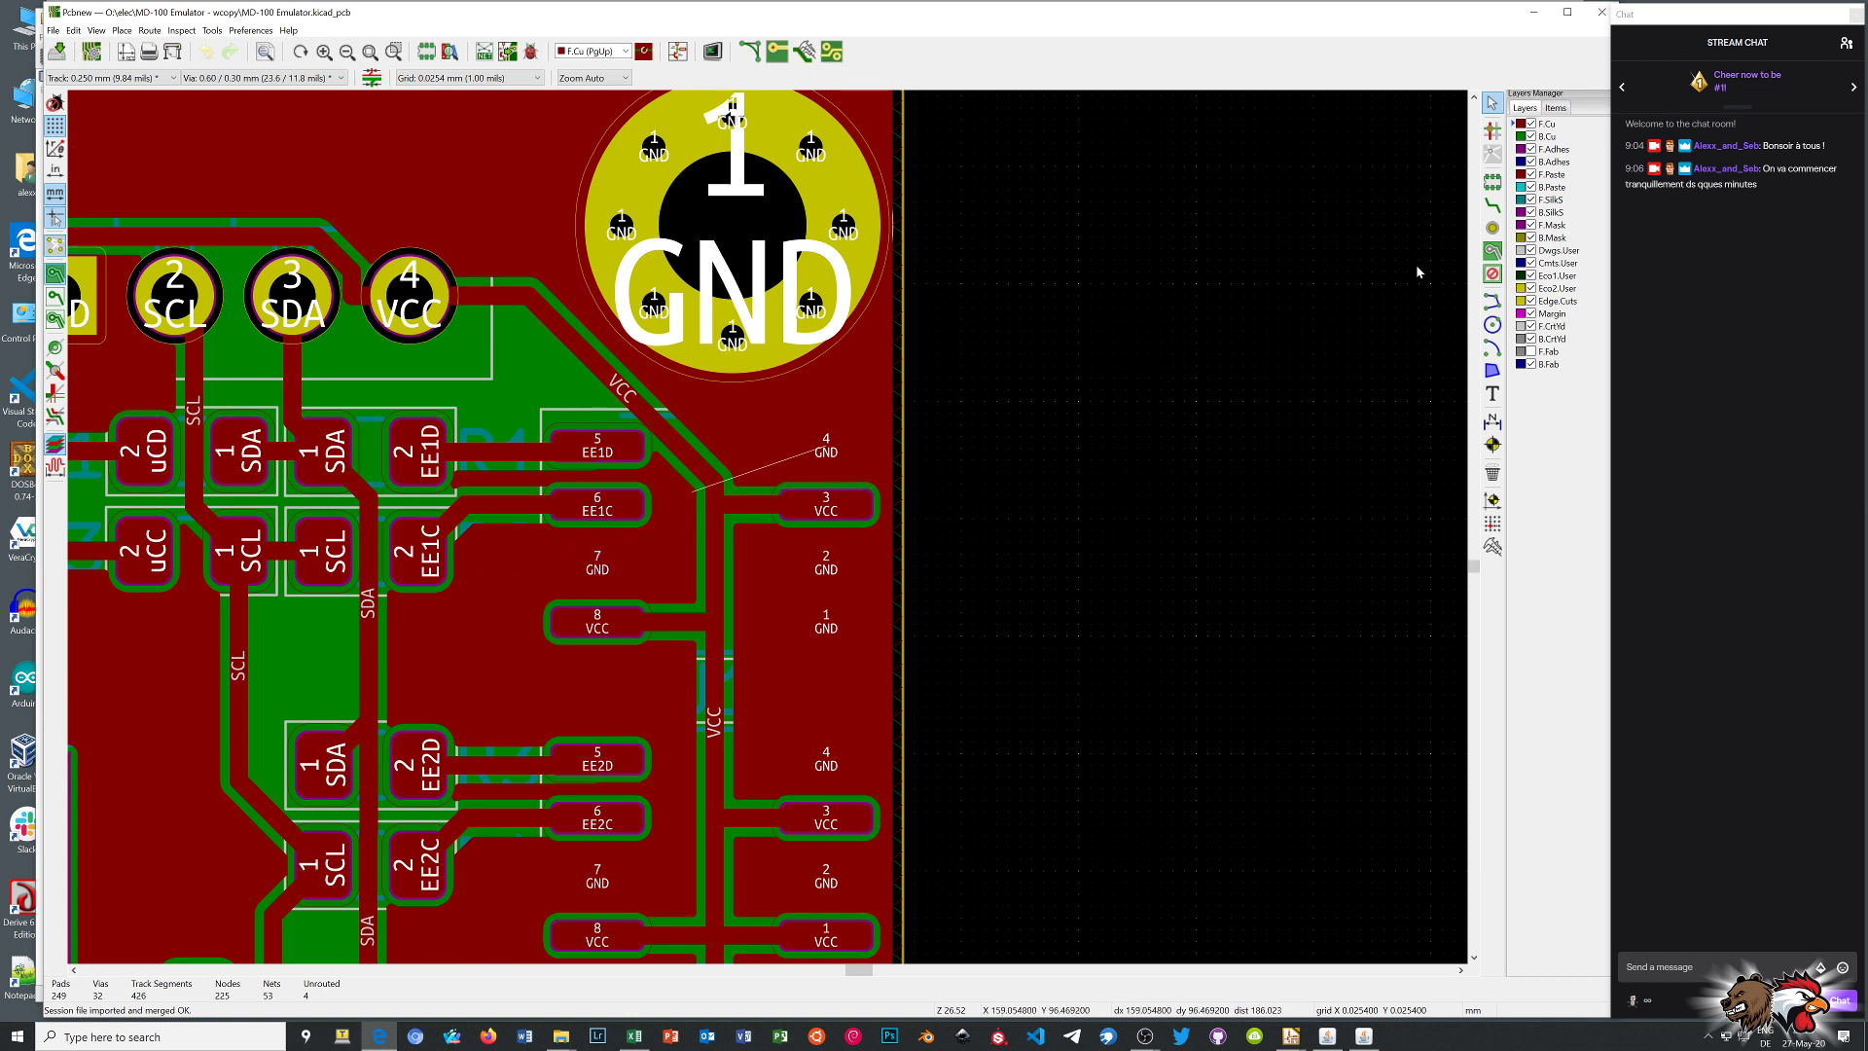
pyautogui.click(1493, 227)
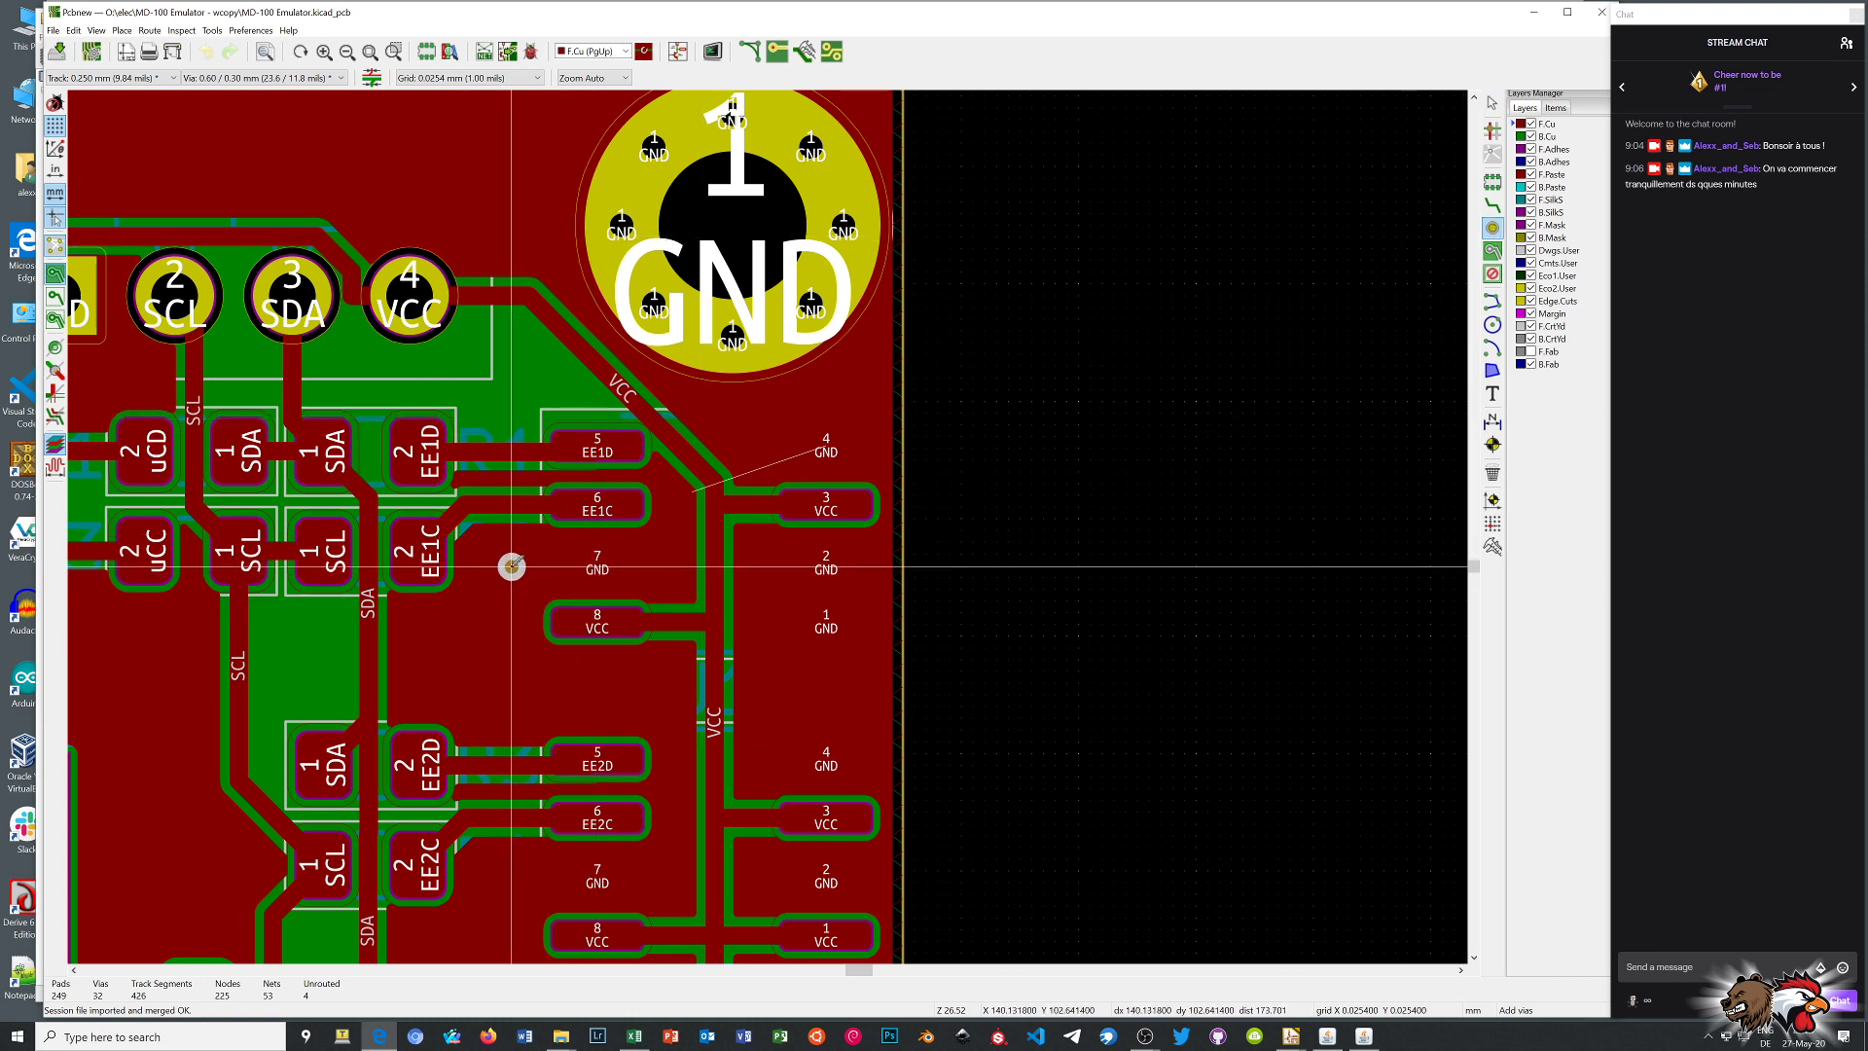
pyautogui.click(511, 567)
# Add a via on GND pad 2 left of the VCC pad, just above connector J3's pin 3
pyautogui.scroll(-6, 830, 452)
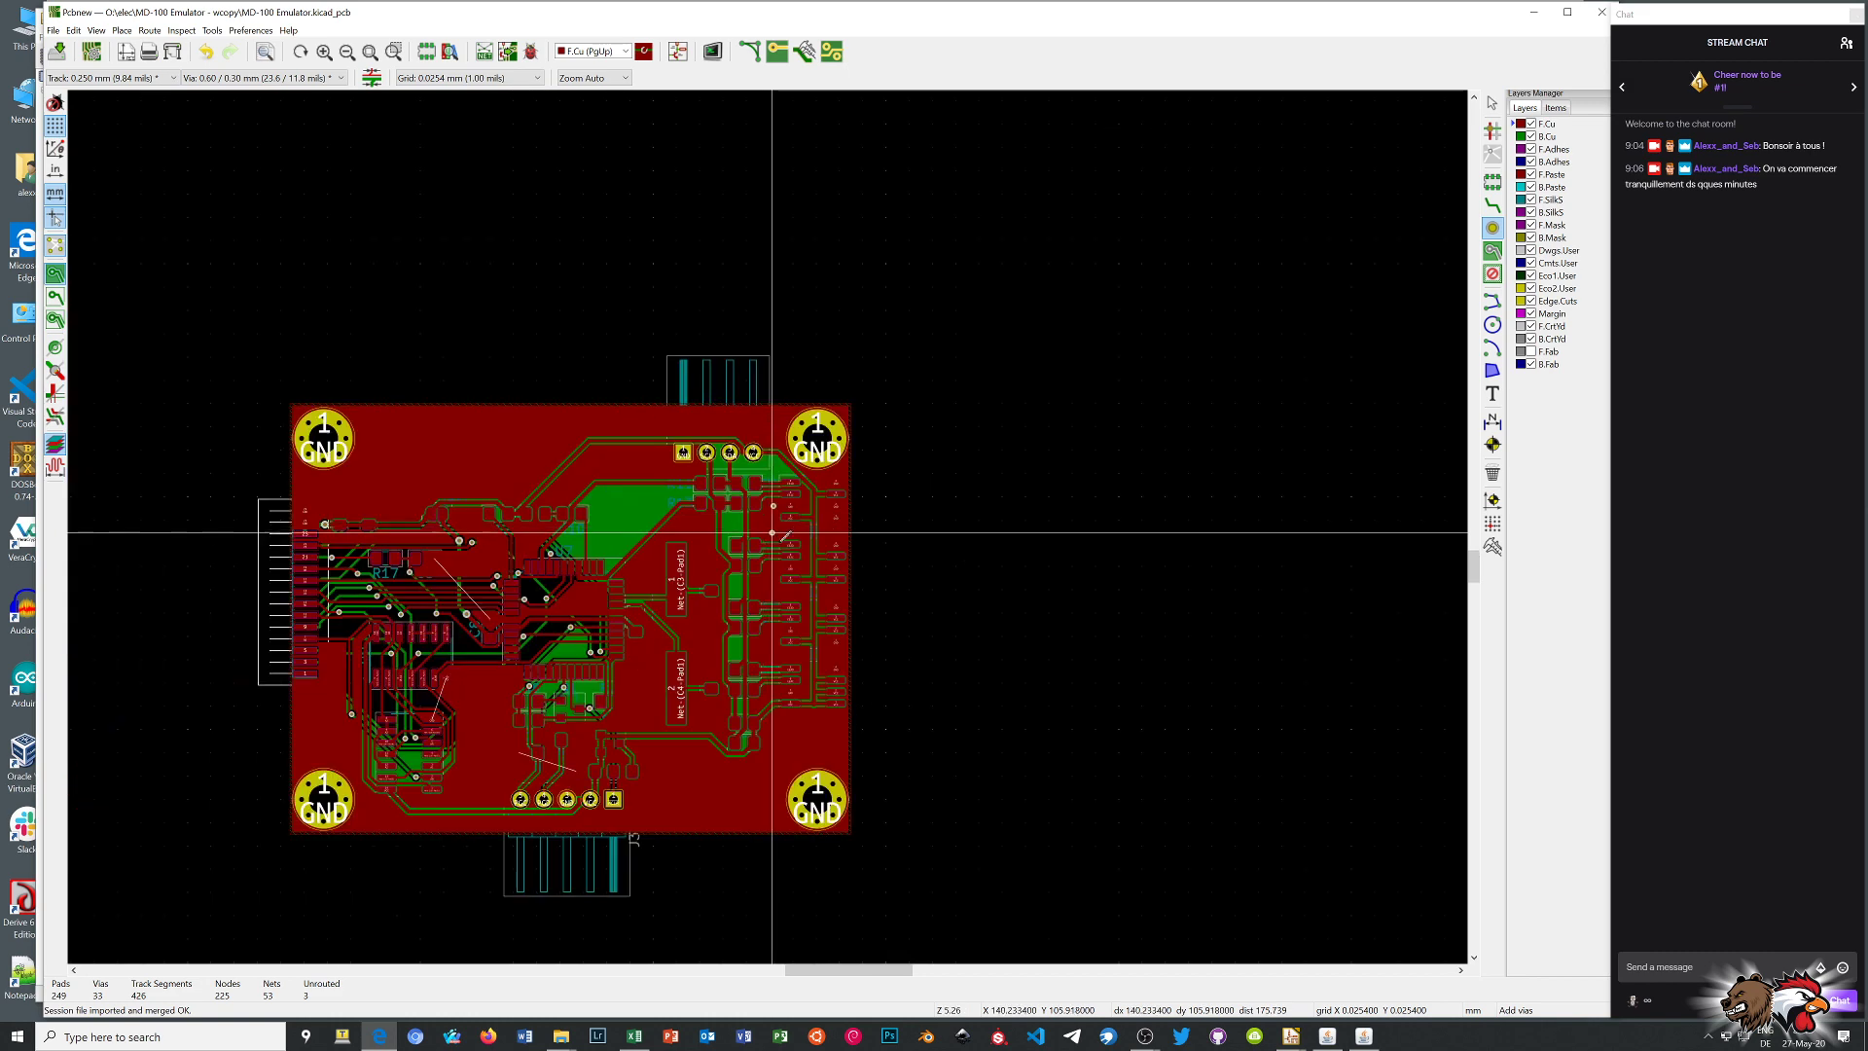
pyautogui.scroll(6, 534, 787)
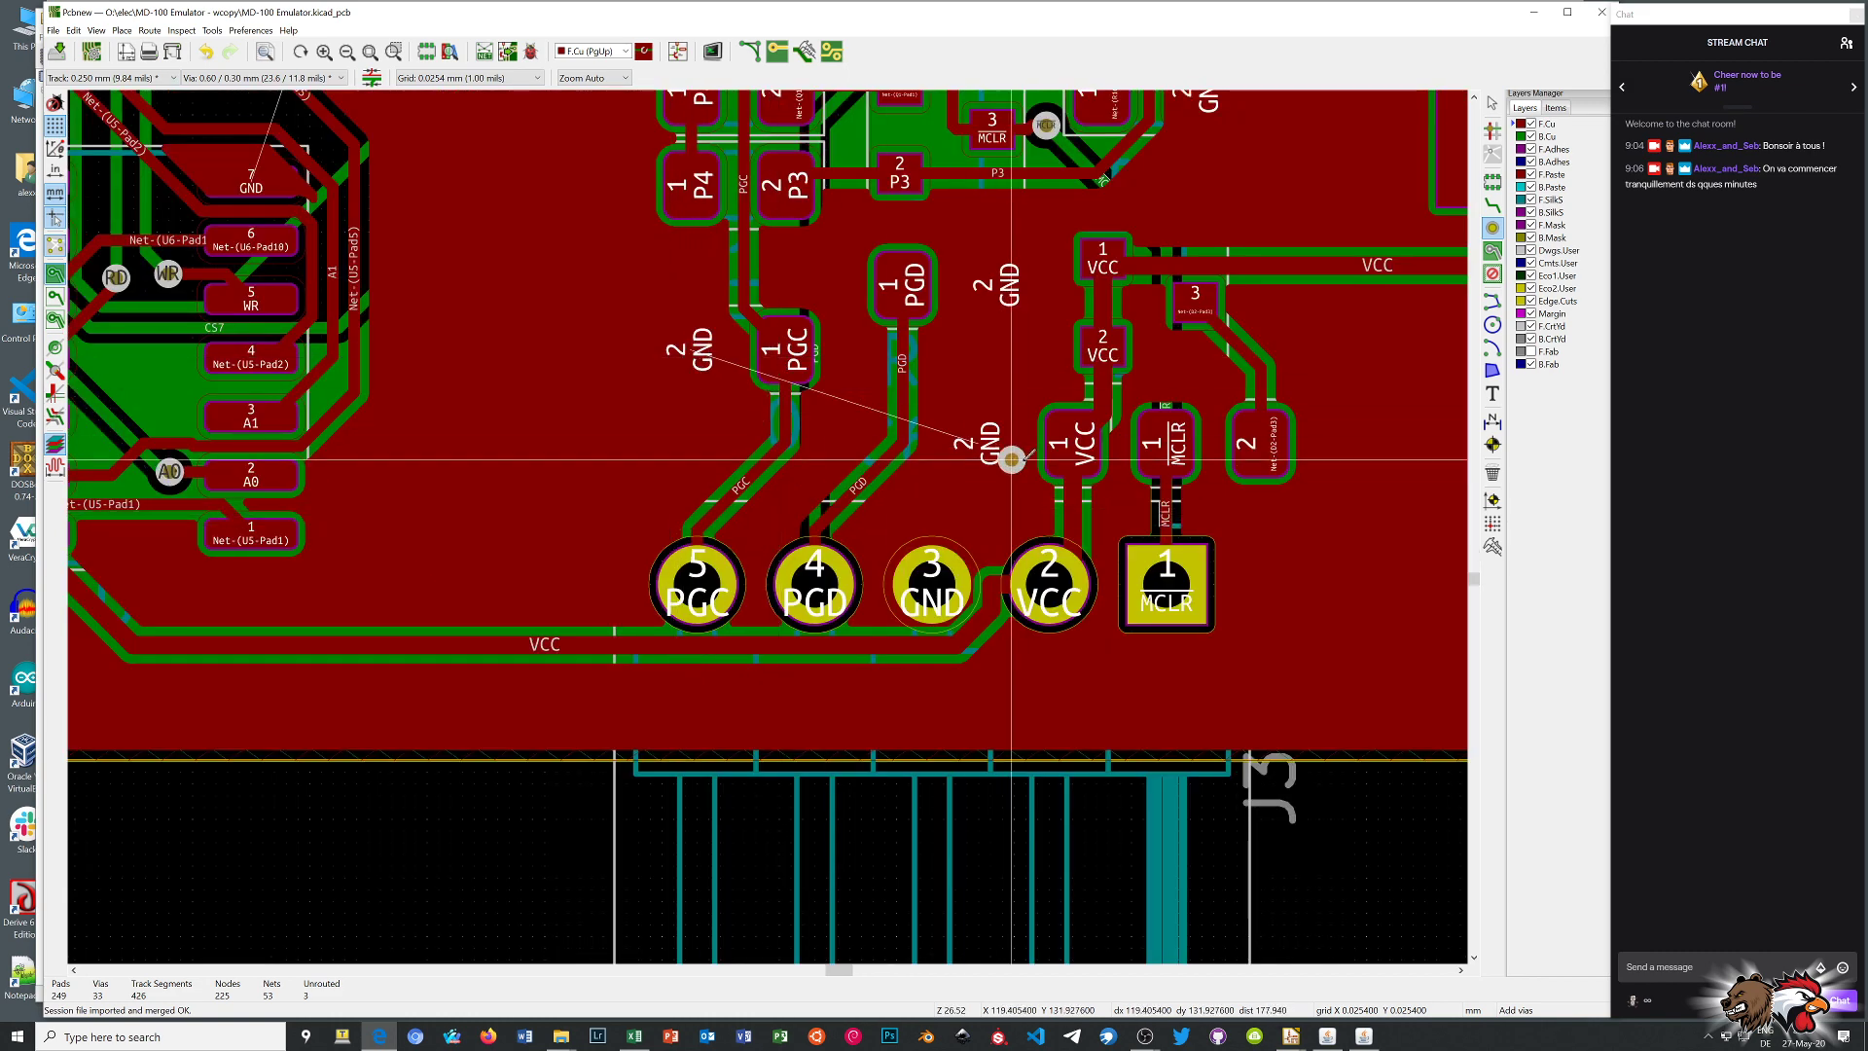
pyautogui.scroll(-4, 1001, 456)
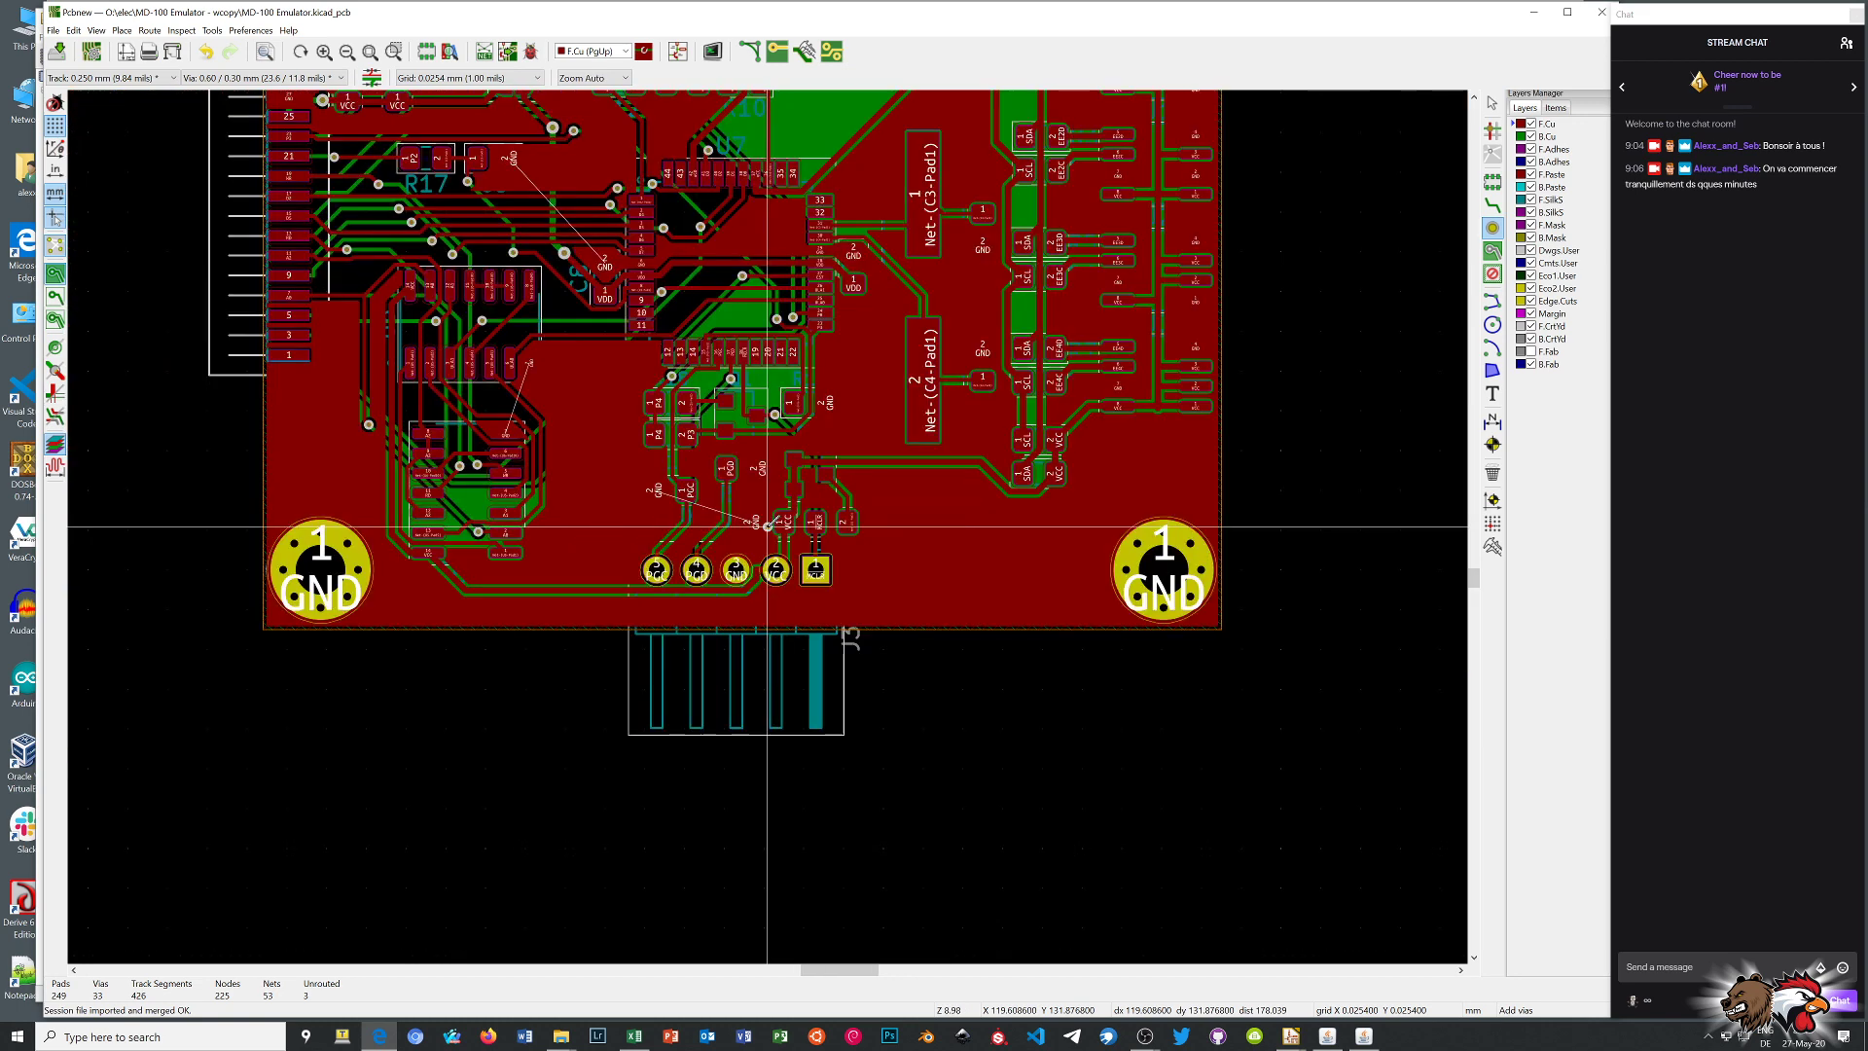
pyautogui.scroll(6, 773, 527)
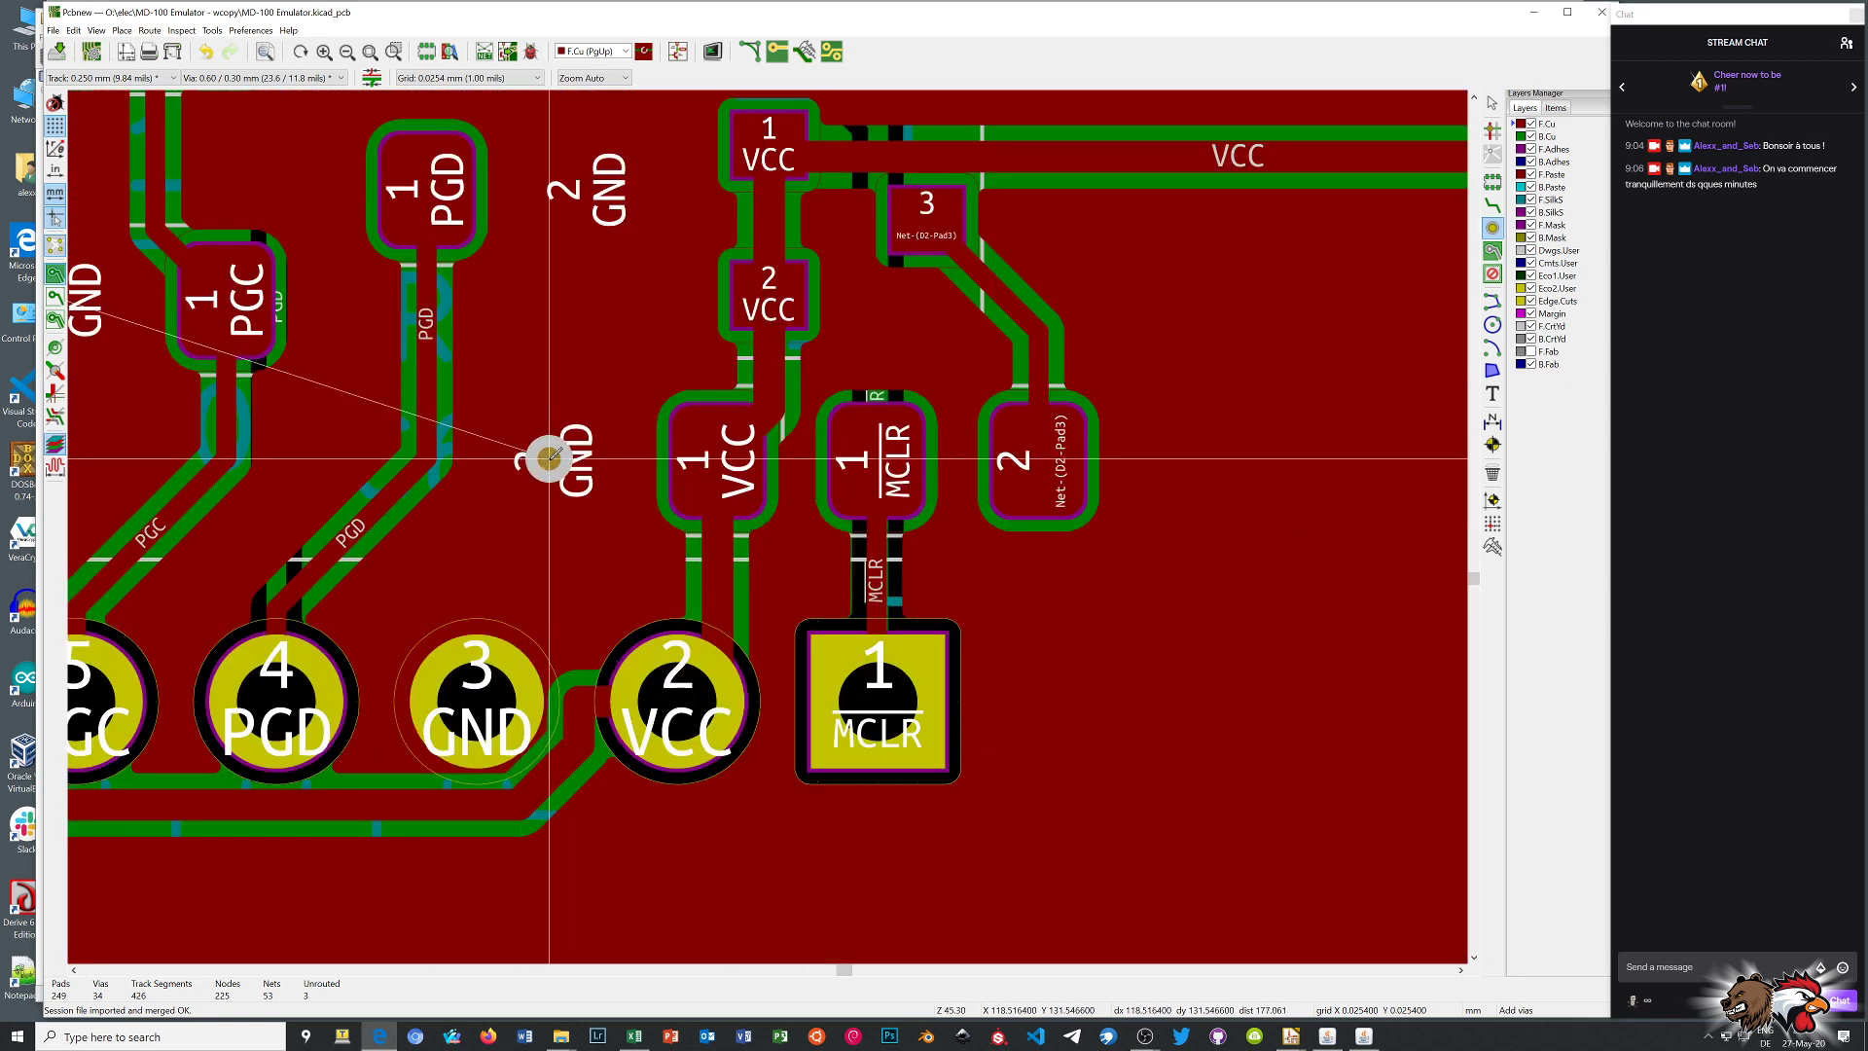
# Add a GND via just below GND pad 7 of the upper 14-pin chip, outside the Net-(U5-Pad5) track
pyautogui.scroll(-6, 551, 455)
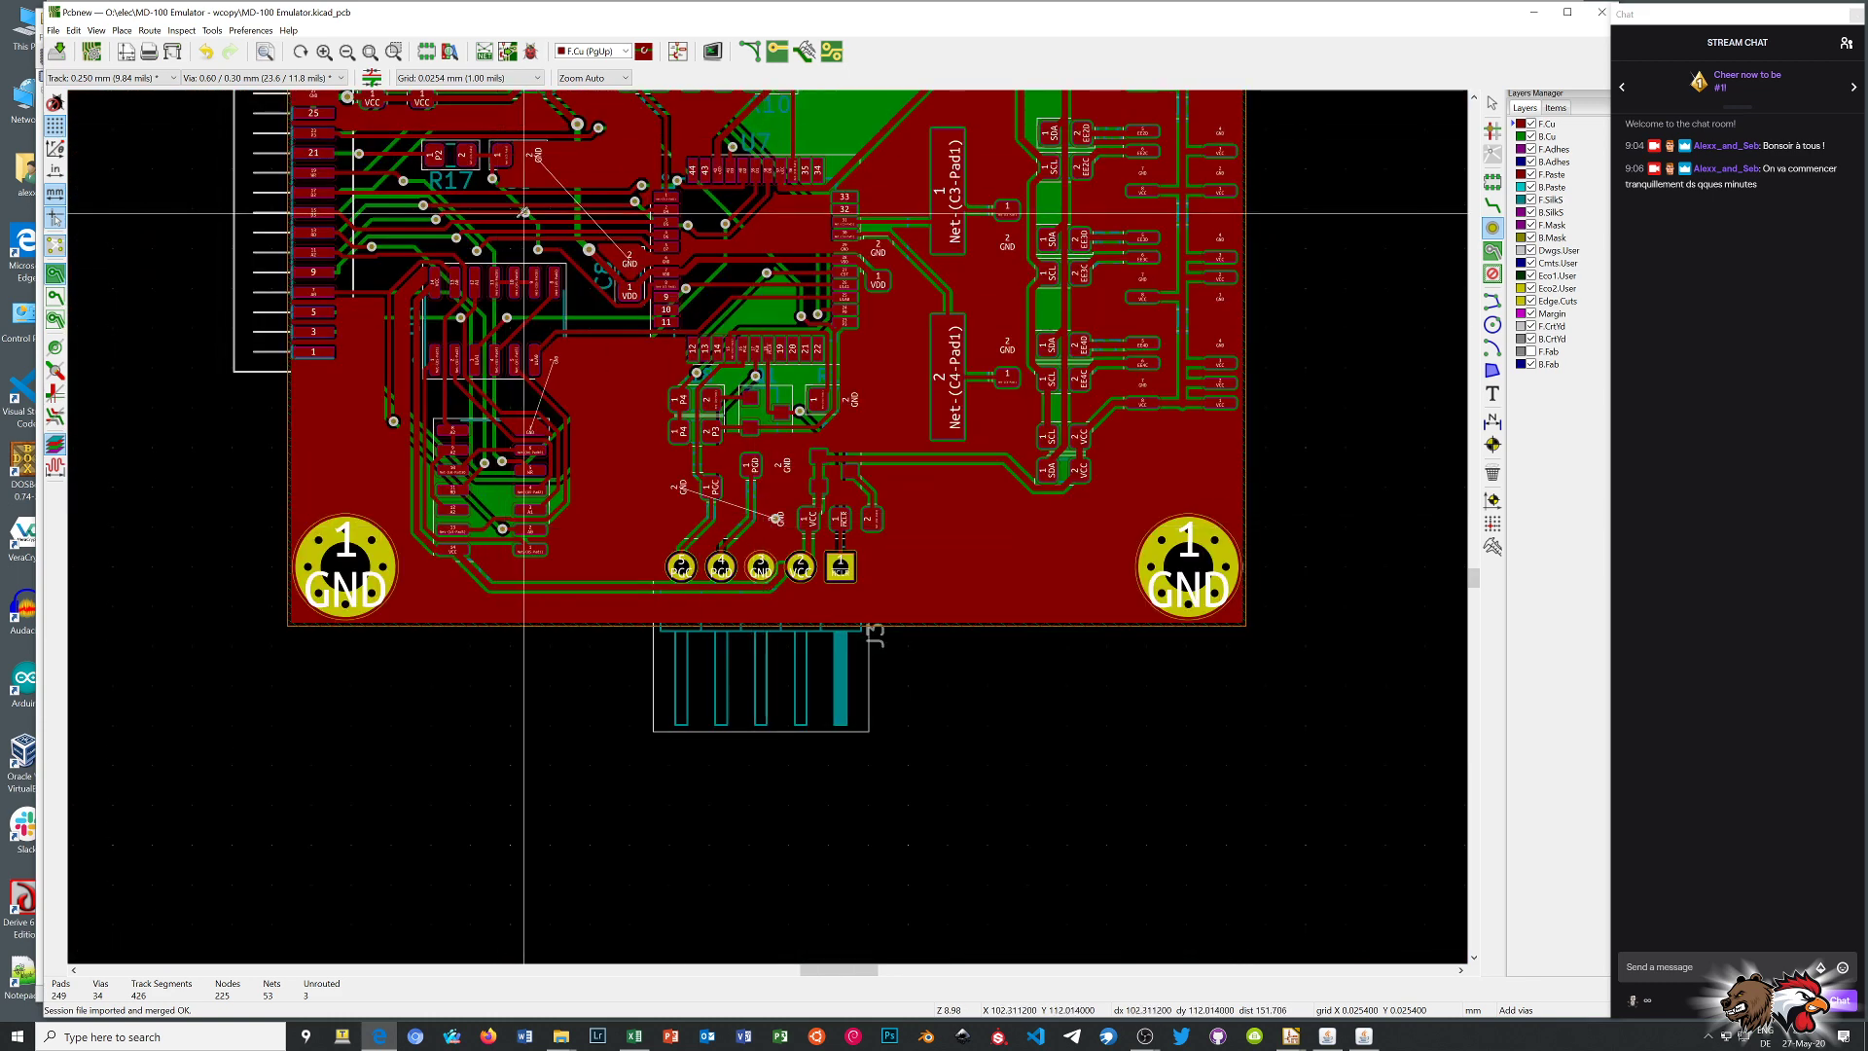
pyautogui.scroll(3, 467, 450)
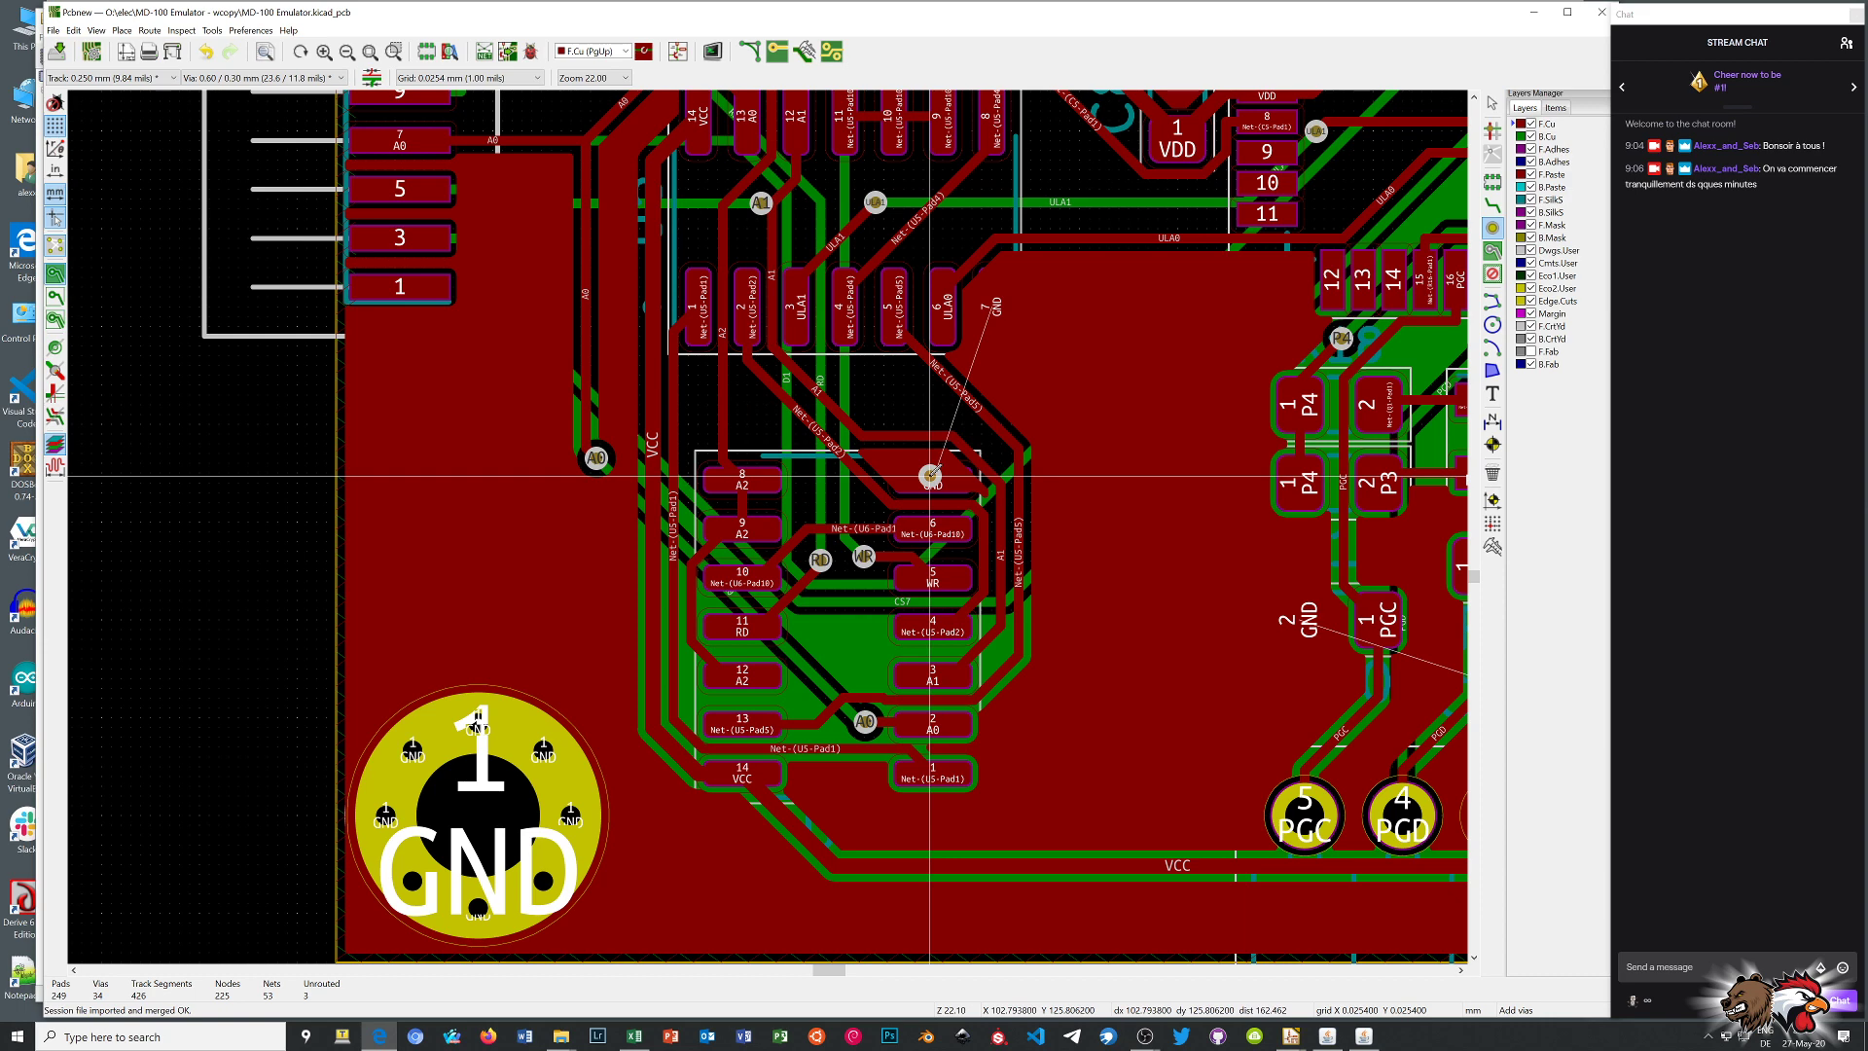
pyautogui.scroll(-1, 932, 476)
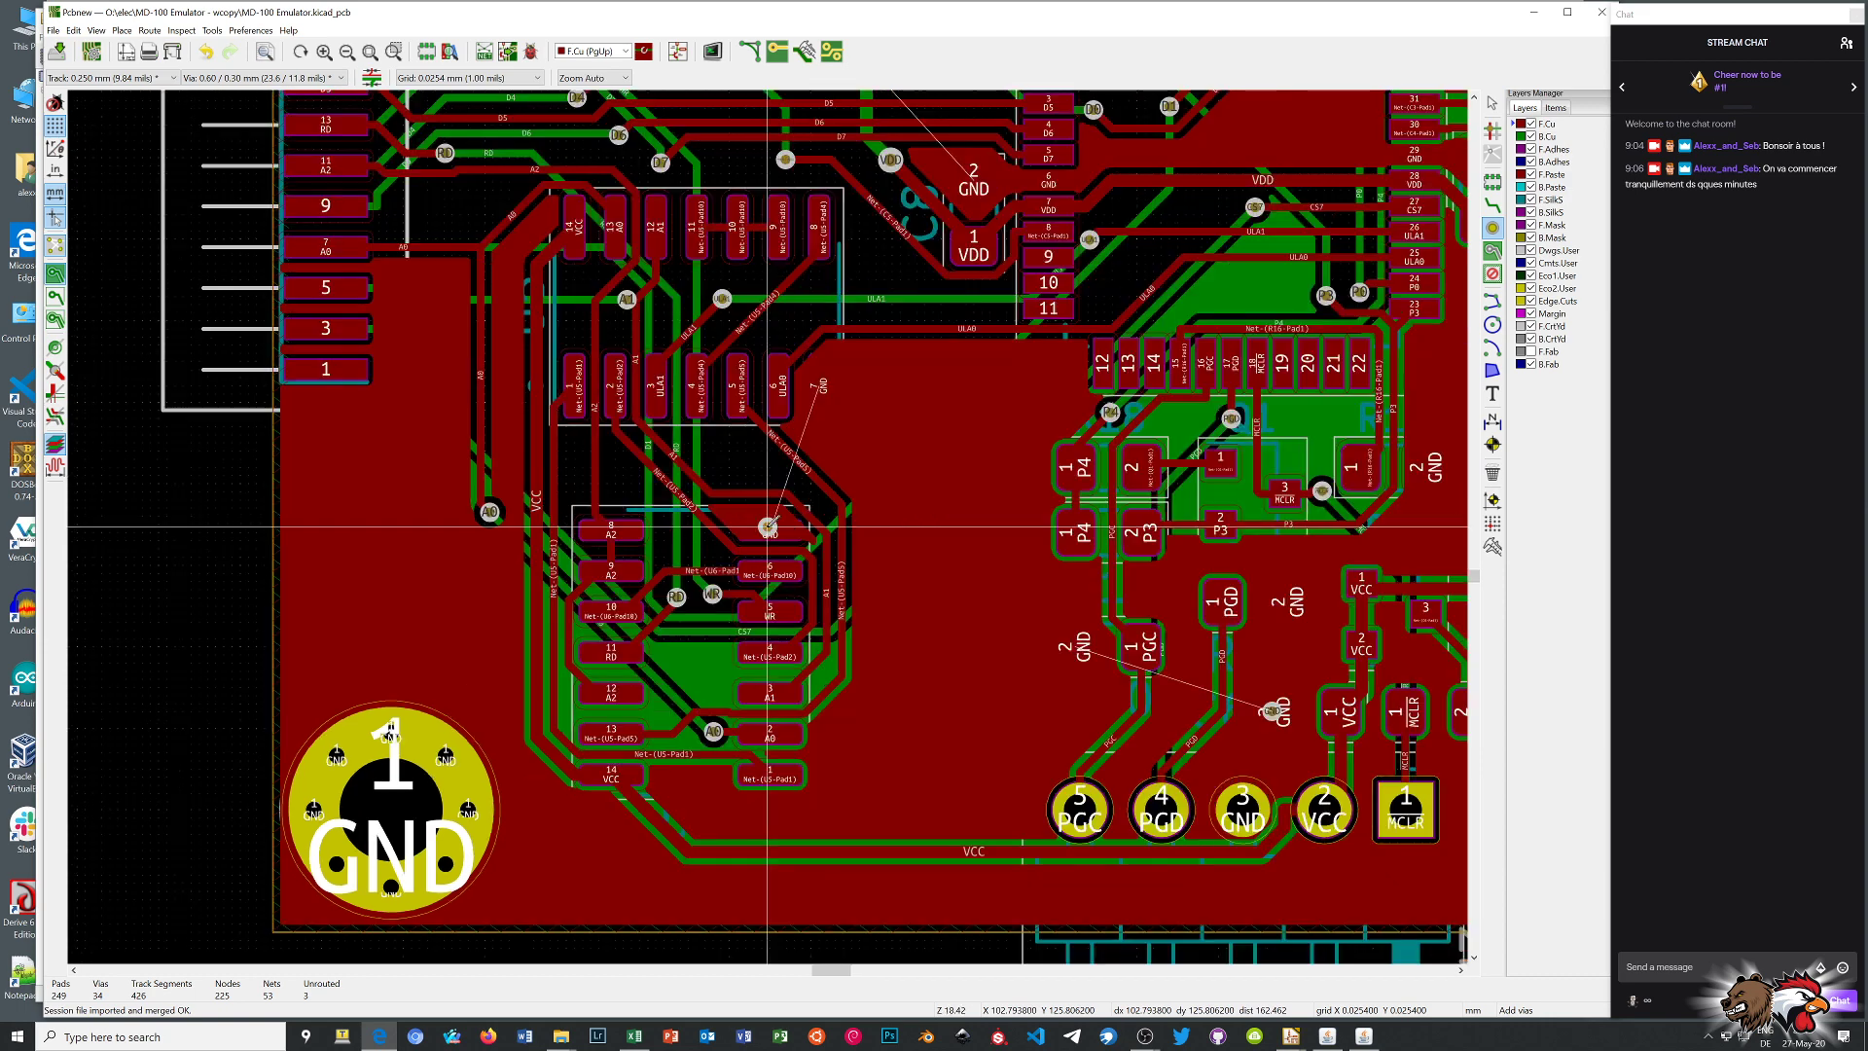
pyautogui.scroll(3, 651, 531)
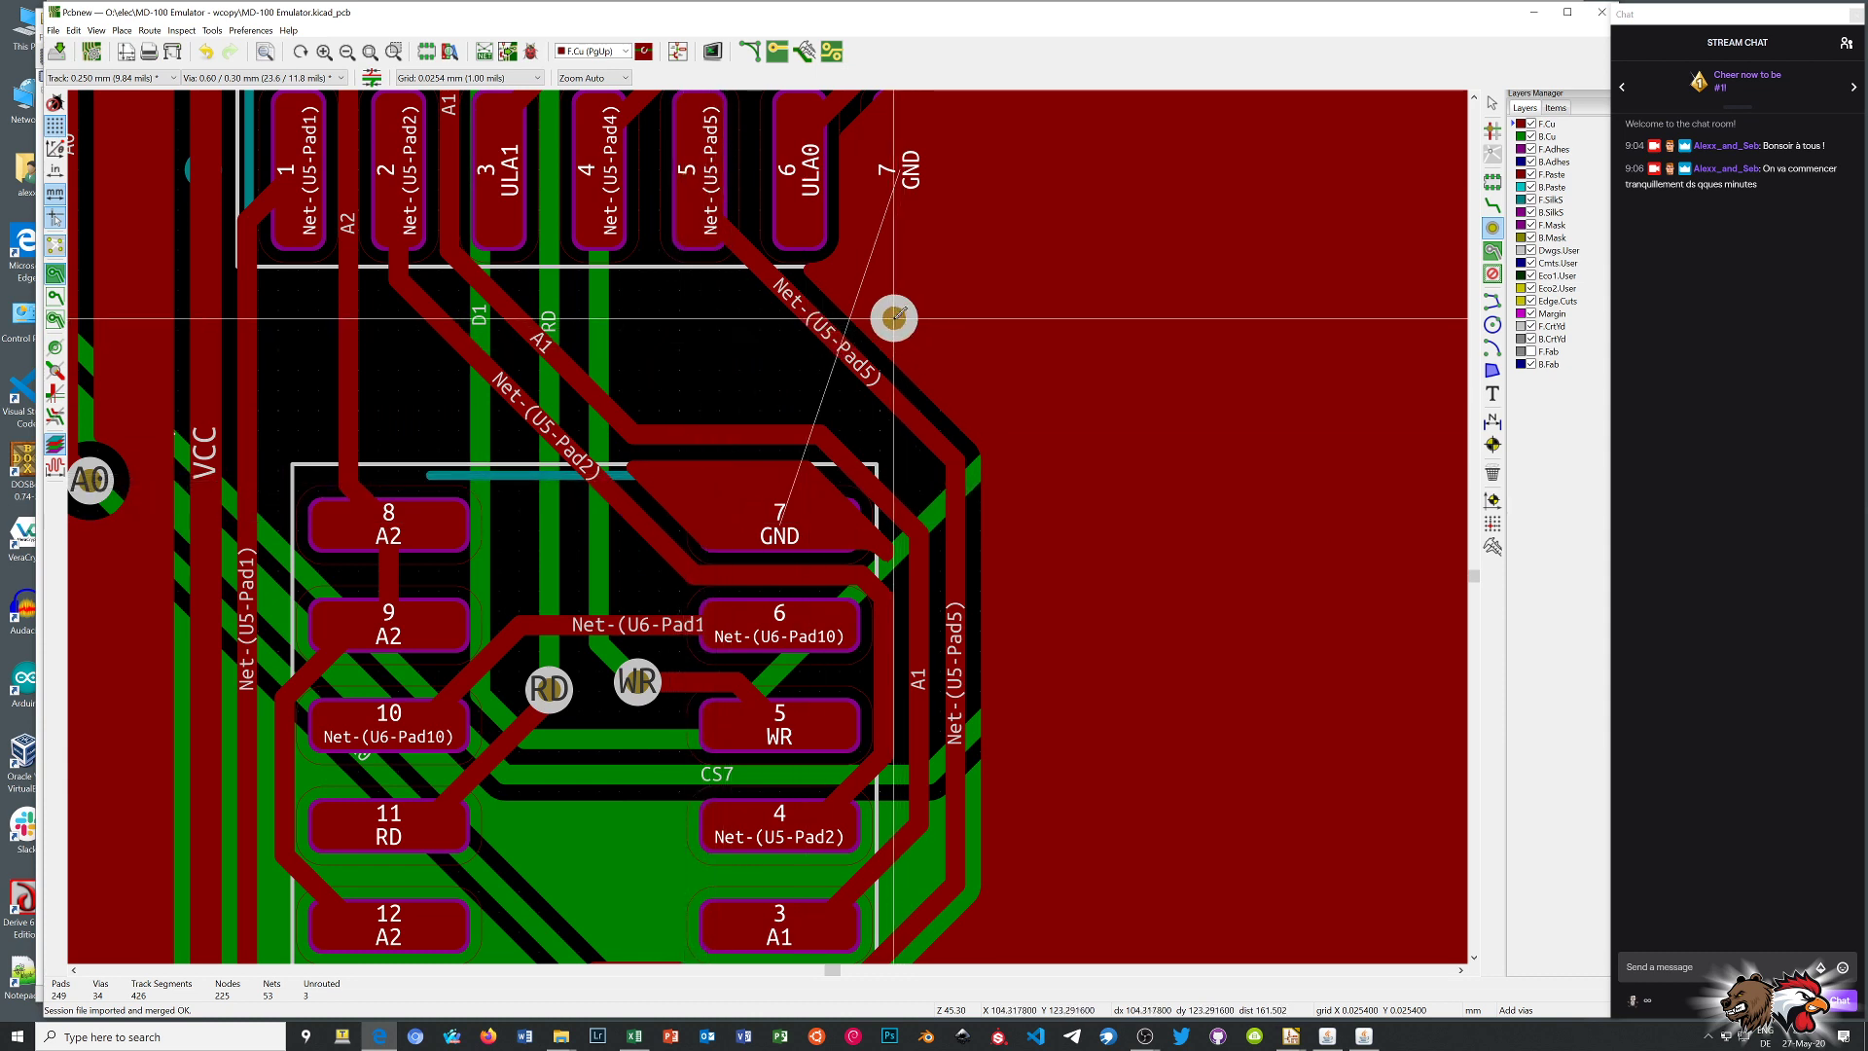
pyautogui.click(893, 316)
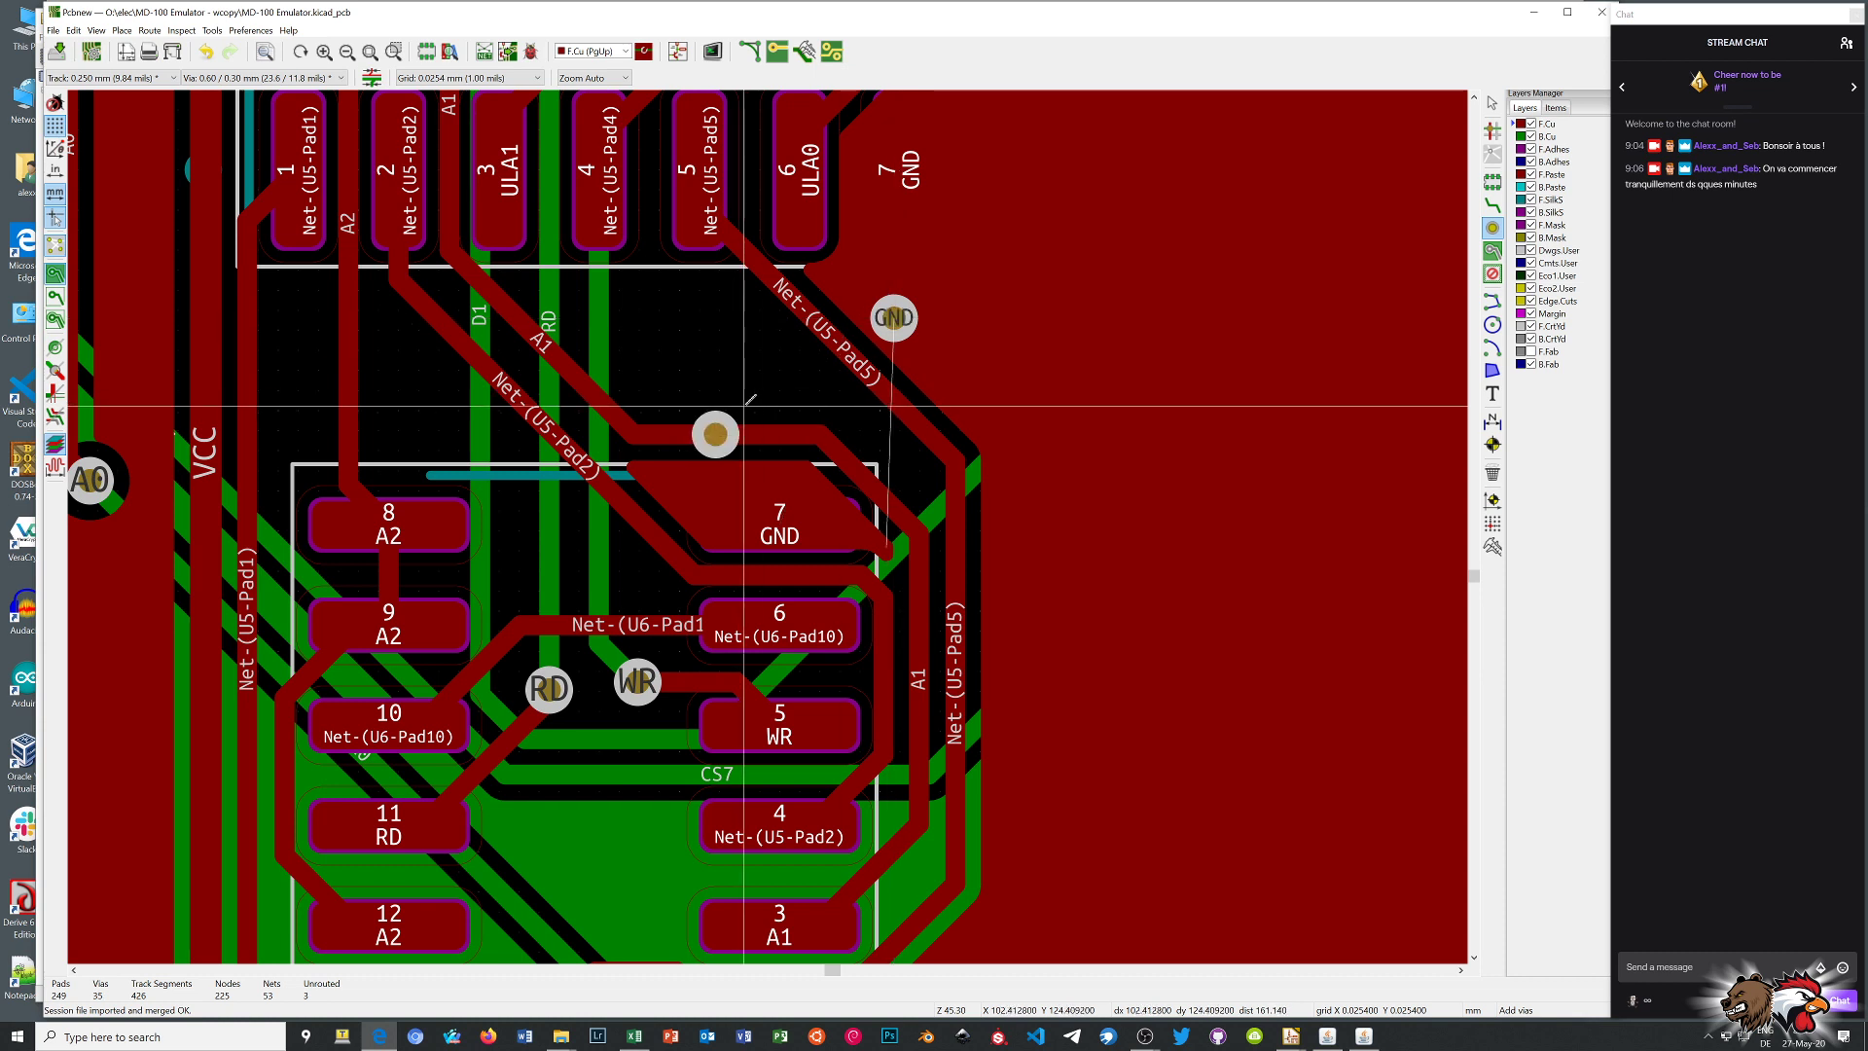
# Refill all zones and add a GND via beside GND pad 7 of the lower 14-pin chip
pyautogui.press('b')
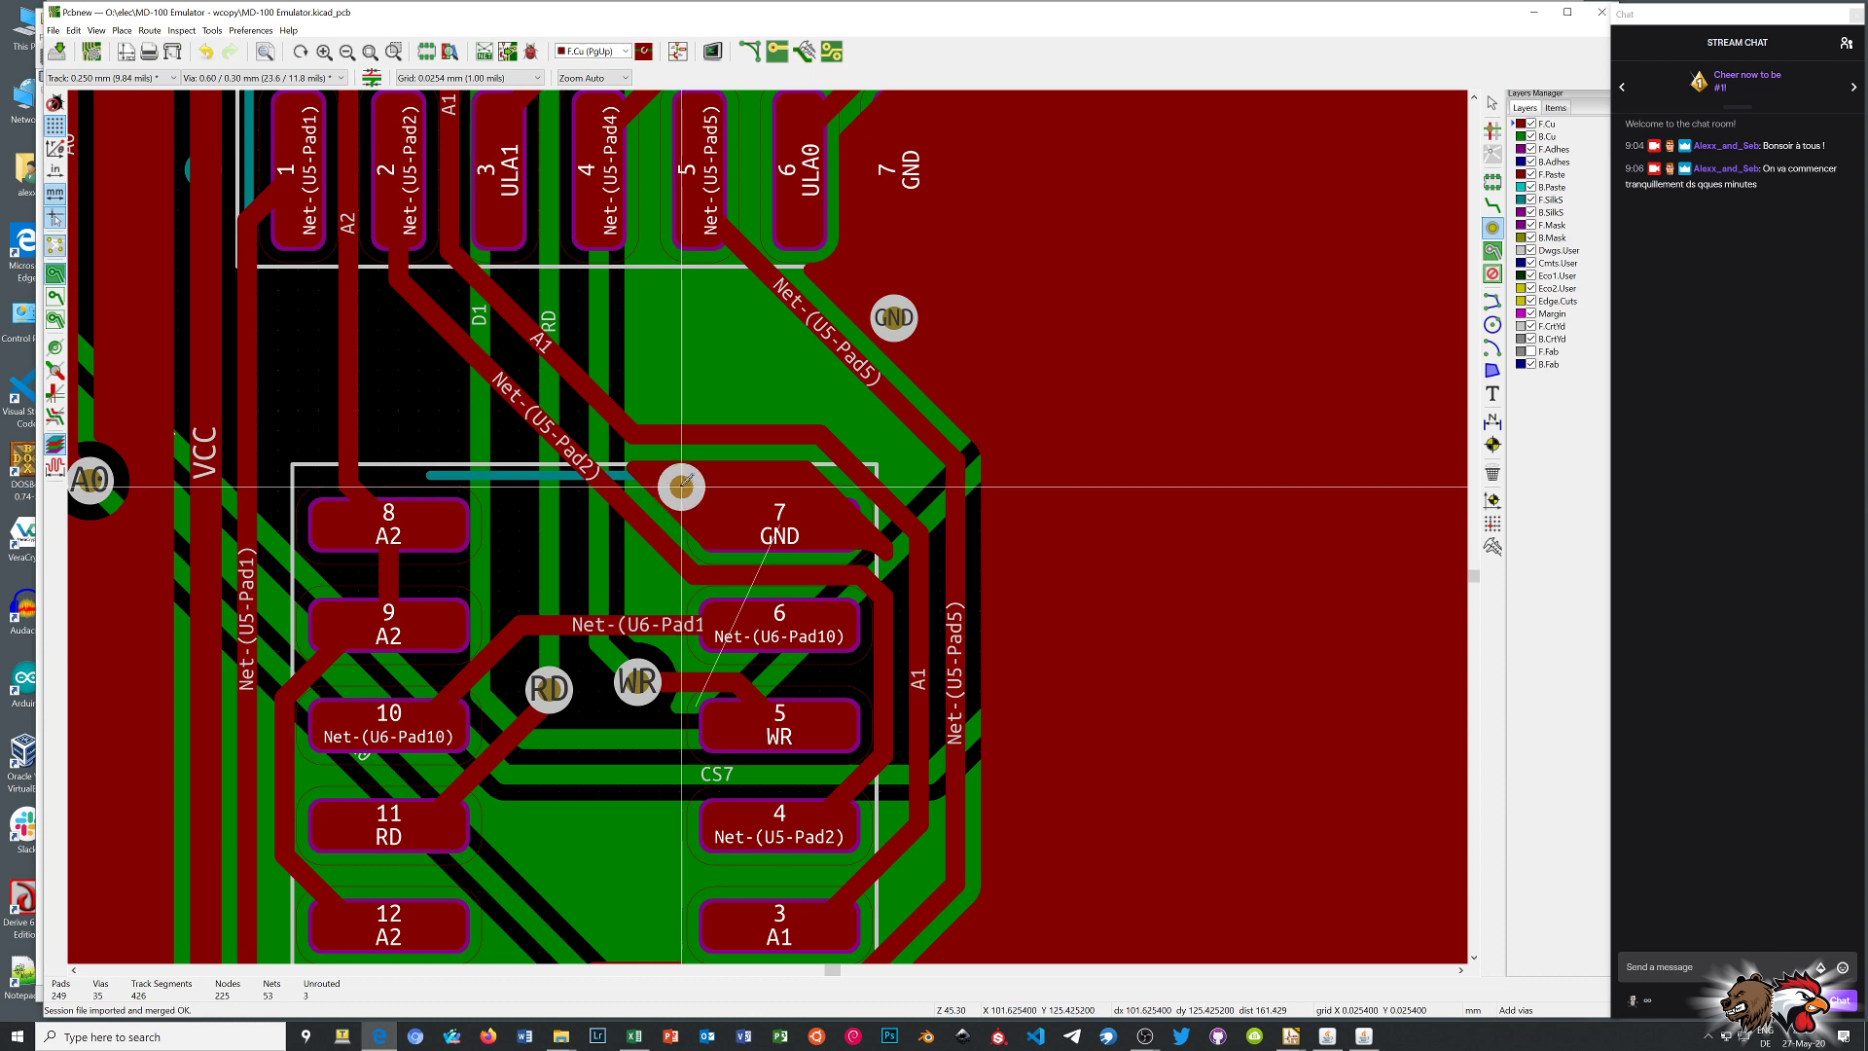
pyautogui.click(681, 483)
pyautogui.rightClick(1053, 326)
pyautogui.click(1081, 339)
# Add a GND via near GND pad 2 beside the PGC pad, above connector J3
pyautogui.scroll(-1, 716, 571)
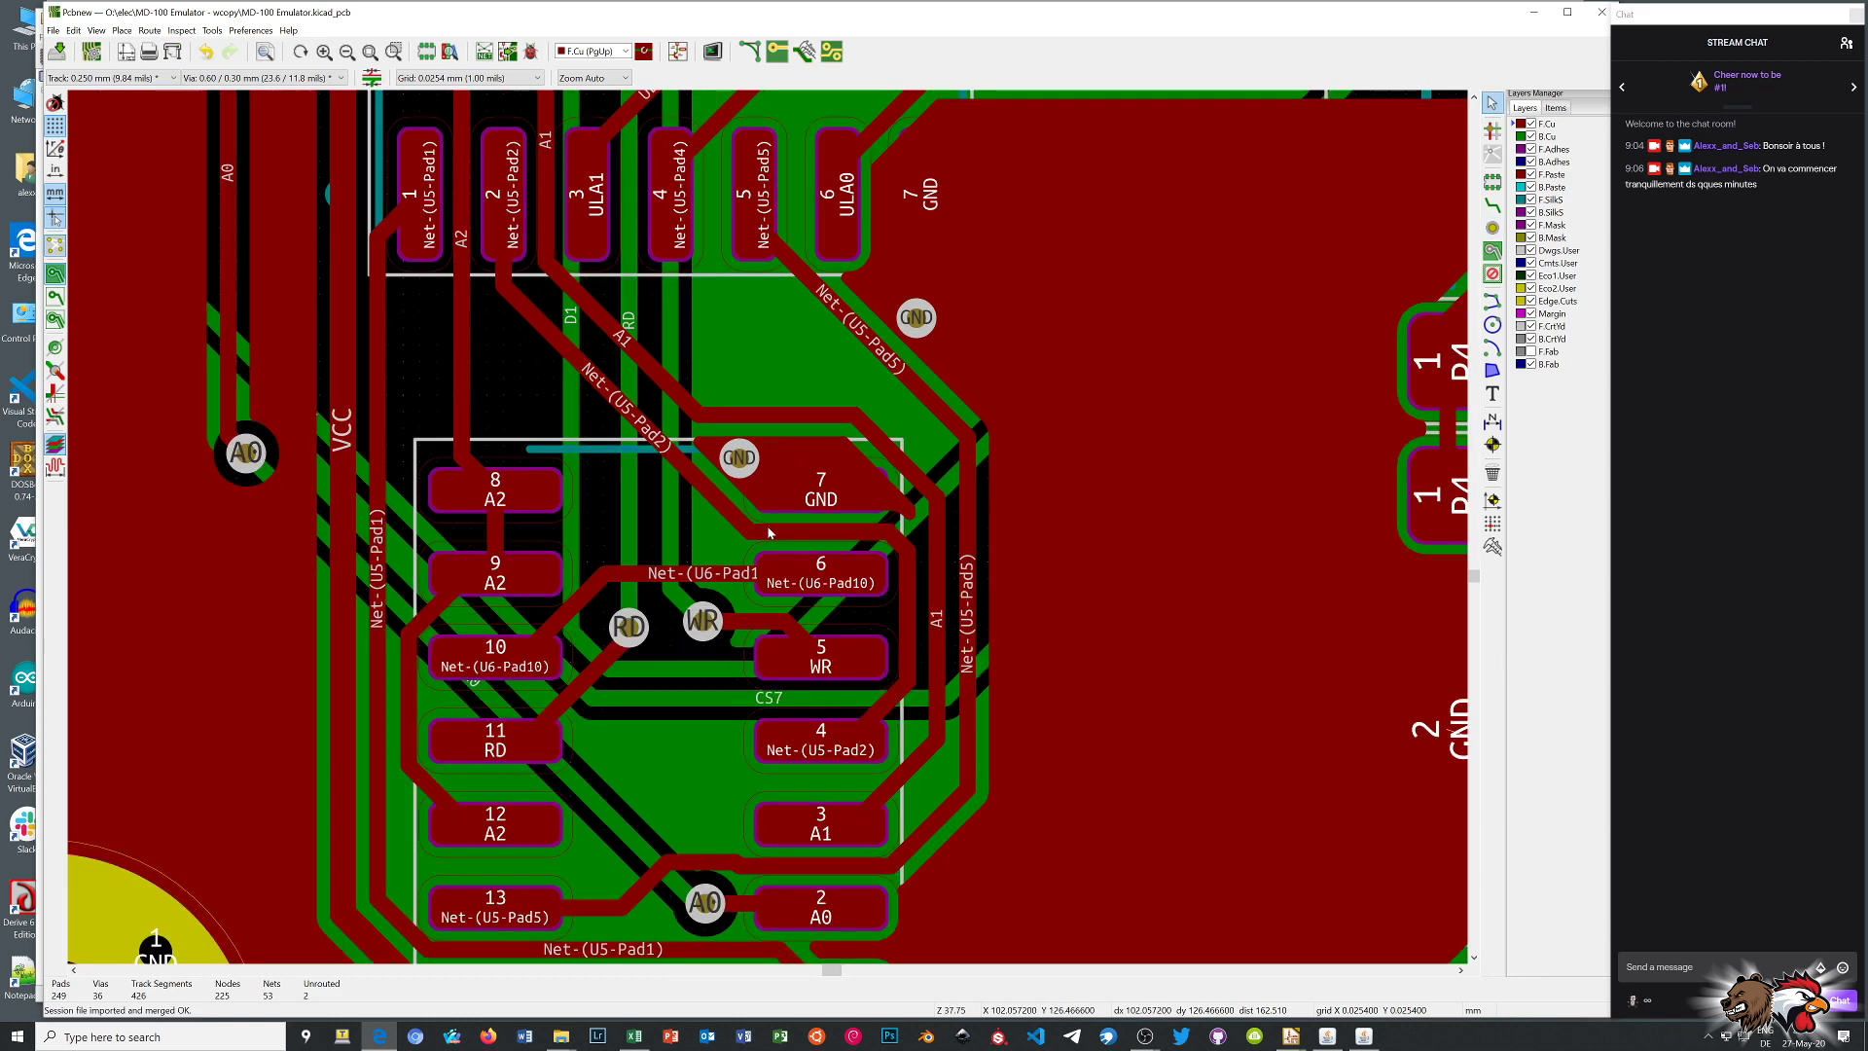
pyautogui.scroll(-3, 768, 532)
pyautogui.scroll(4, 776, 532)
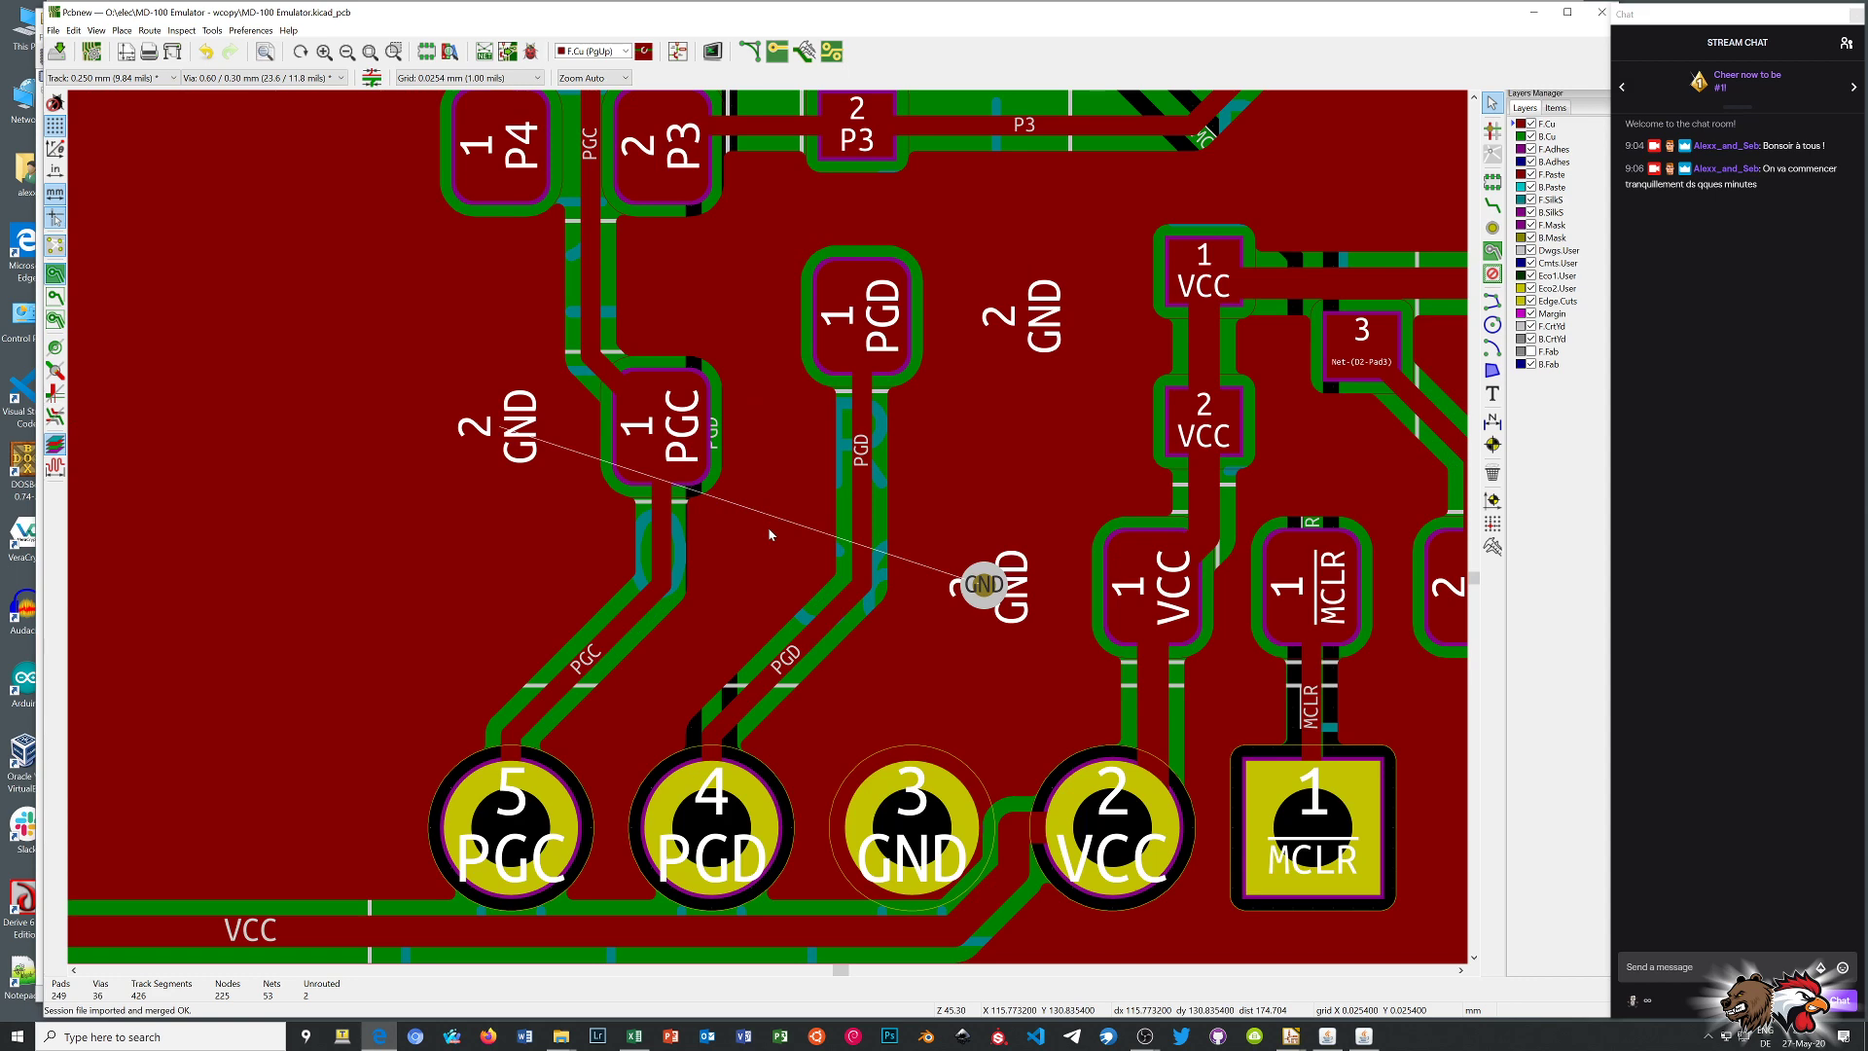
pyautogui.scroll(-7, 768, 525)
pyautogui.scroll(3, 768, 530)
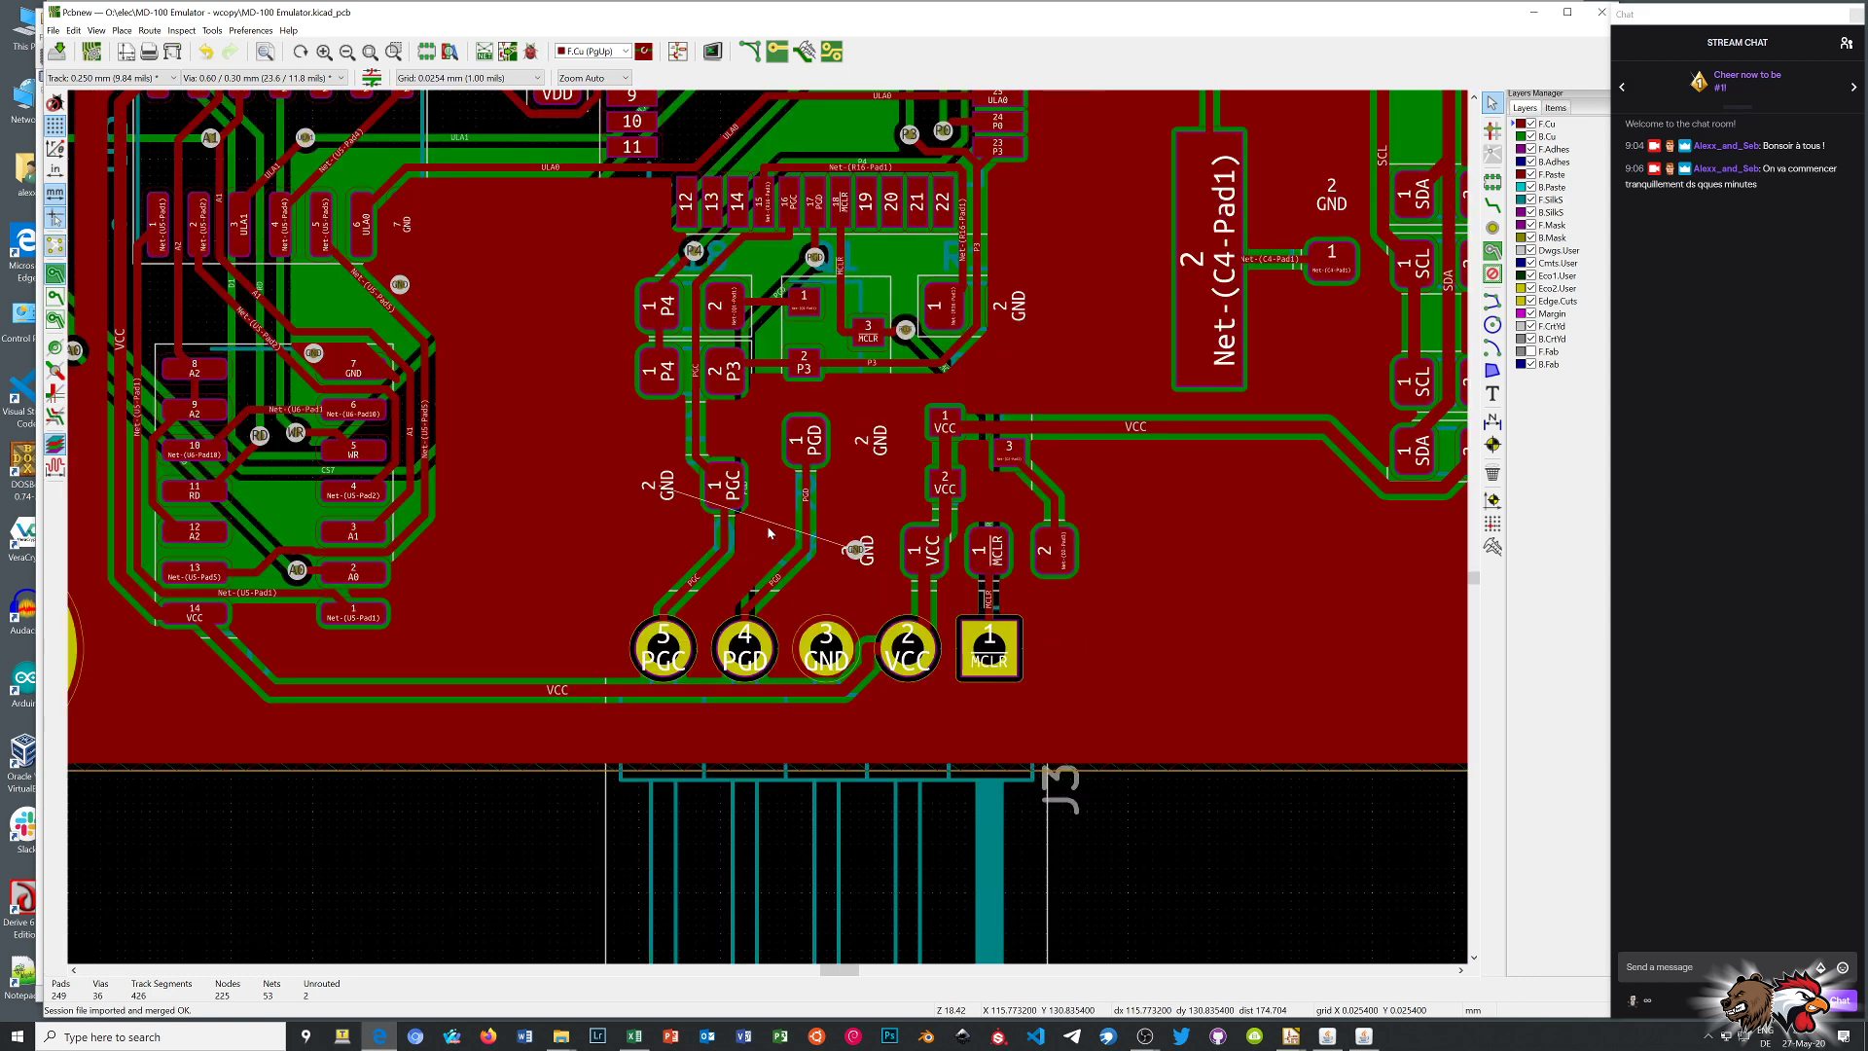
pyautogui.click(1492, 228)
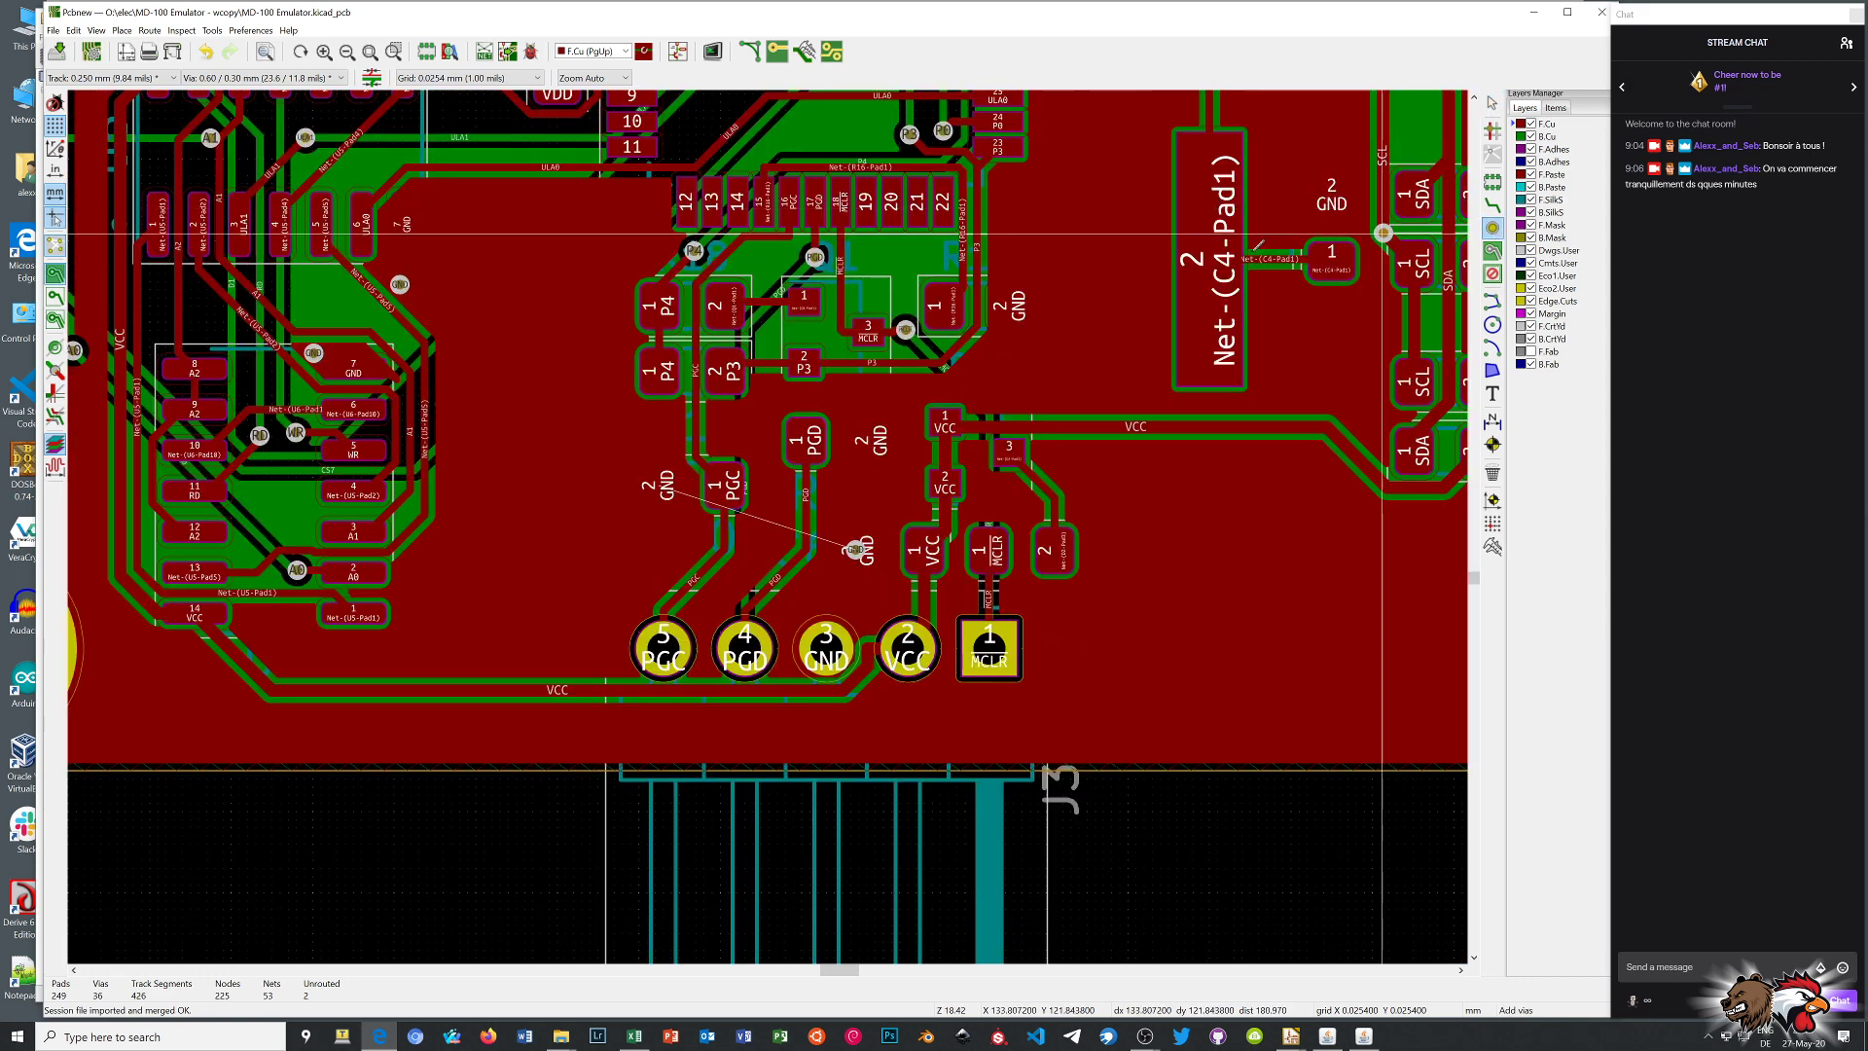
pyautogui.click(638, 526)
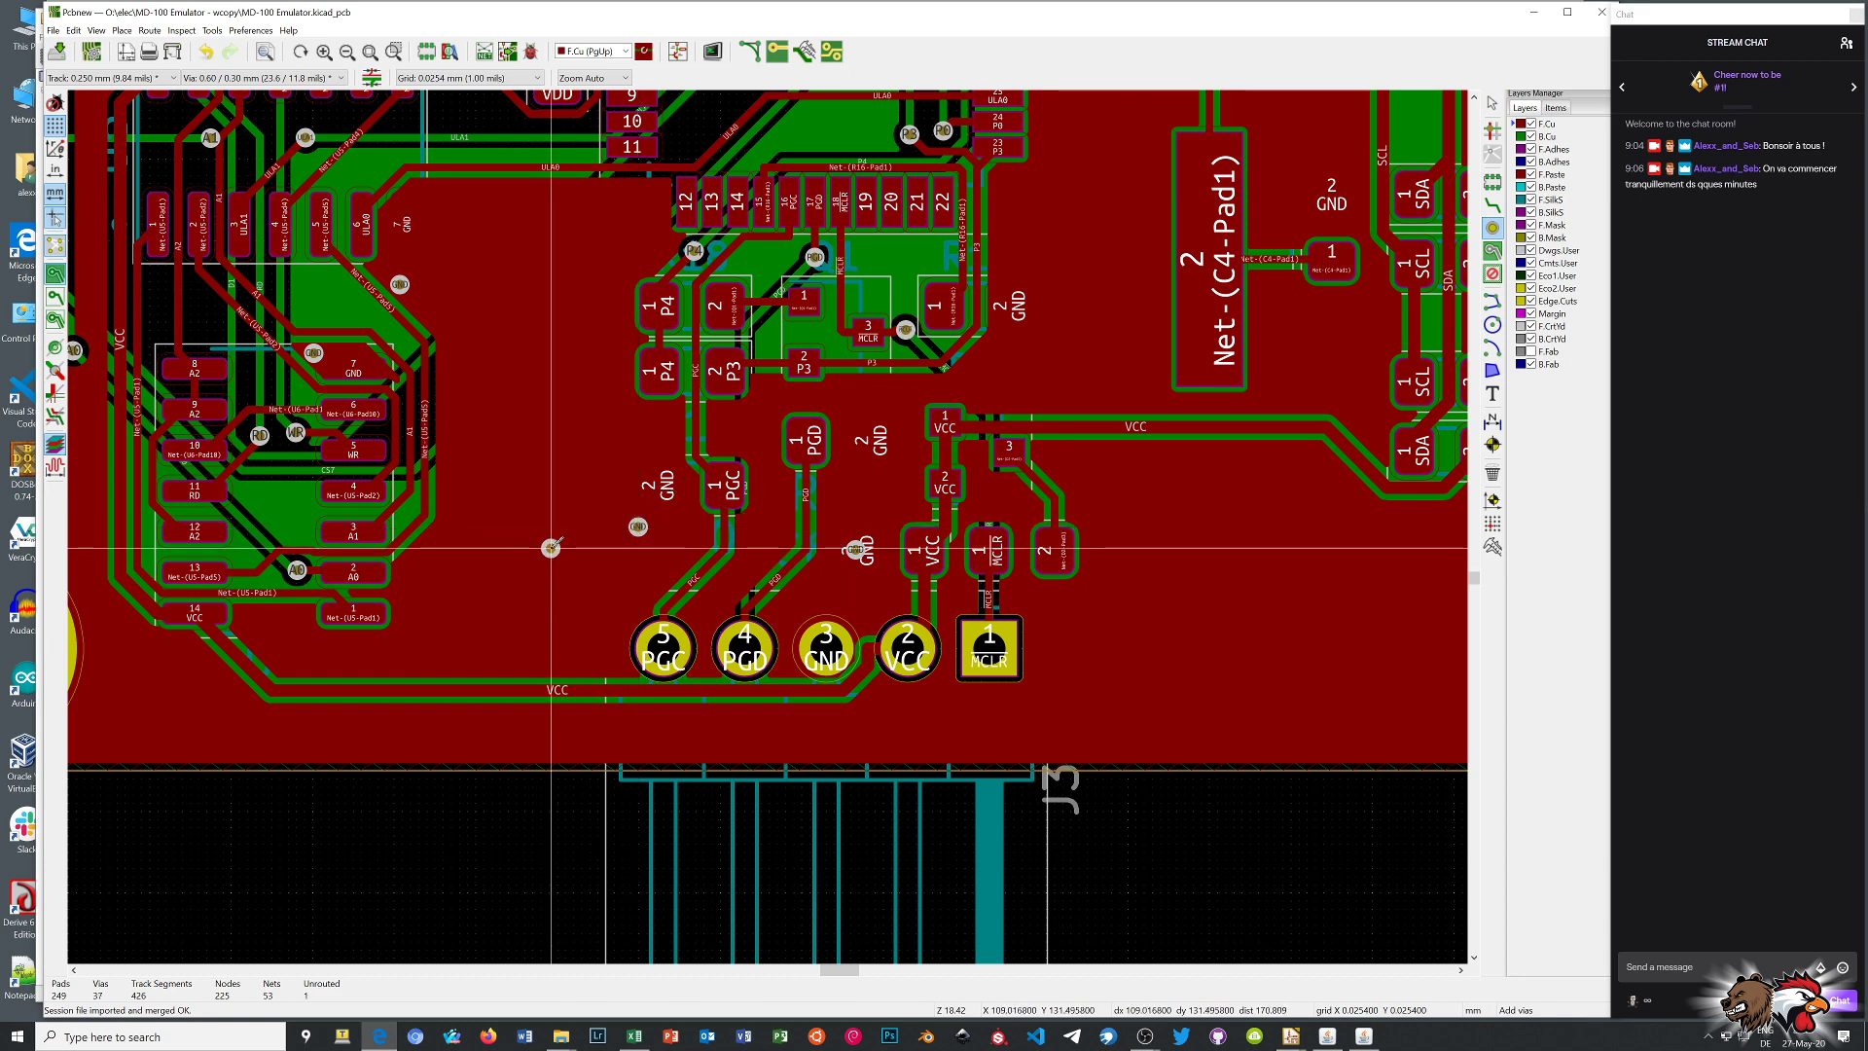
# Add a ground via between the pad rows of the upper 14-pin chip and refill all zones
pyautogui.scroll(-4, 768, 525)
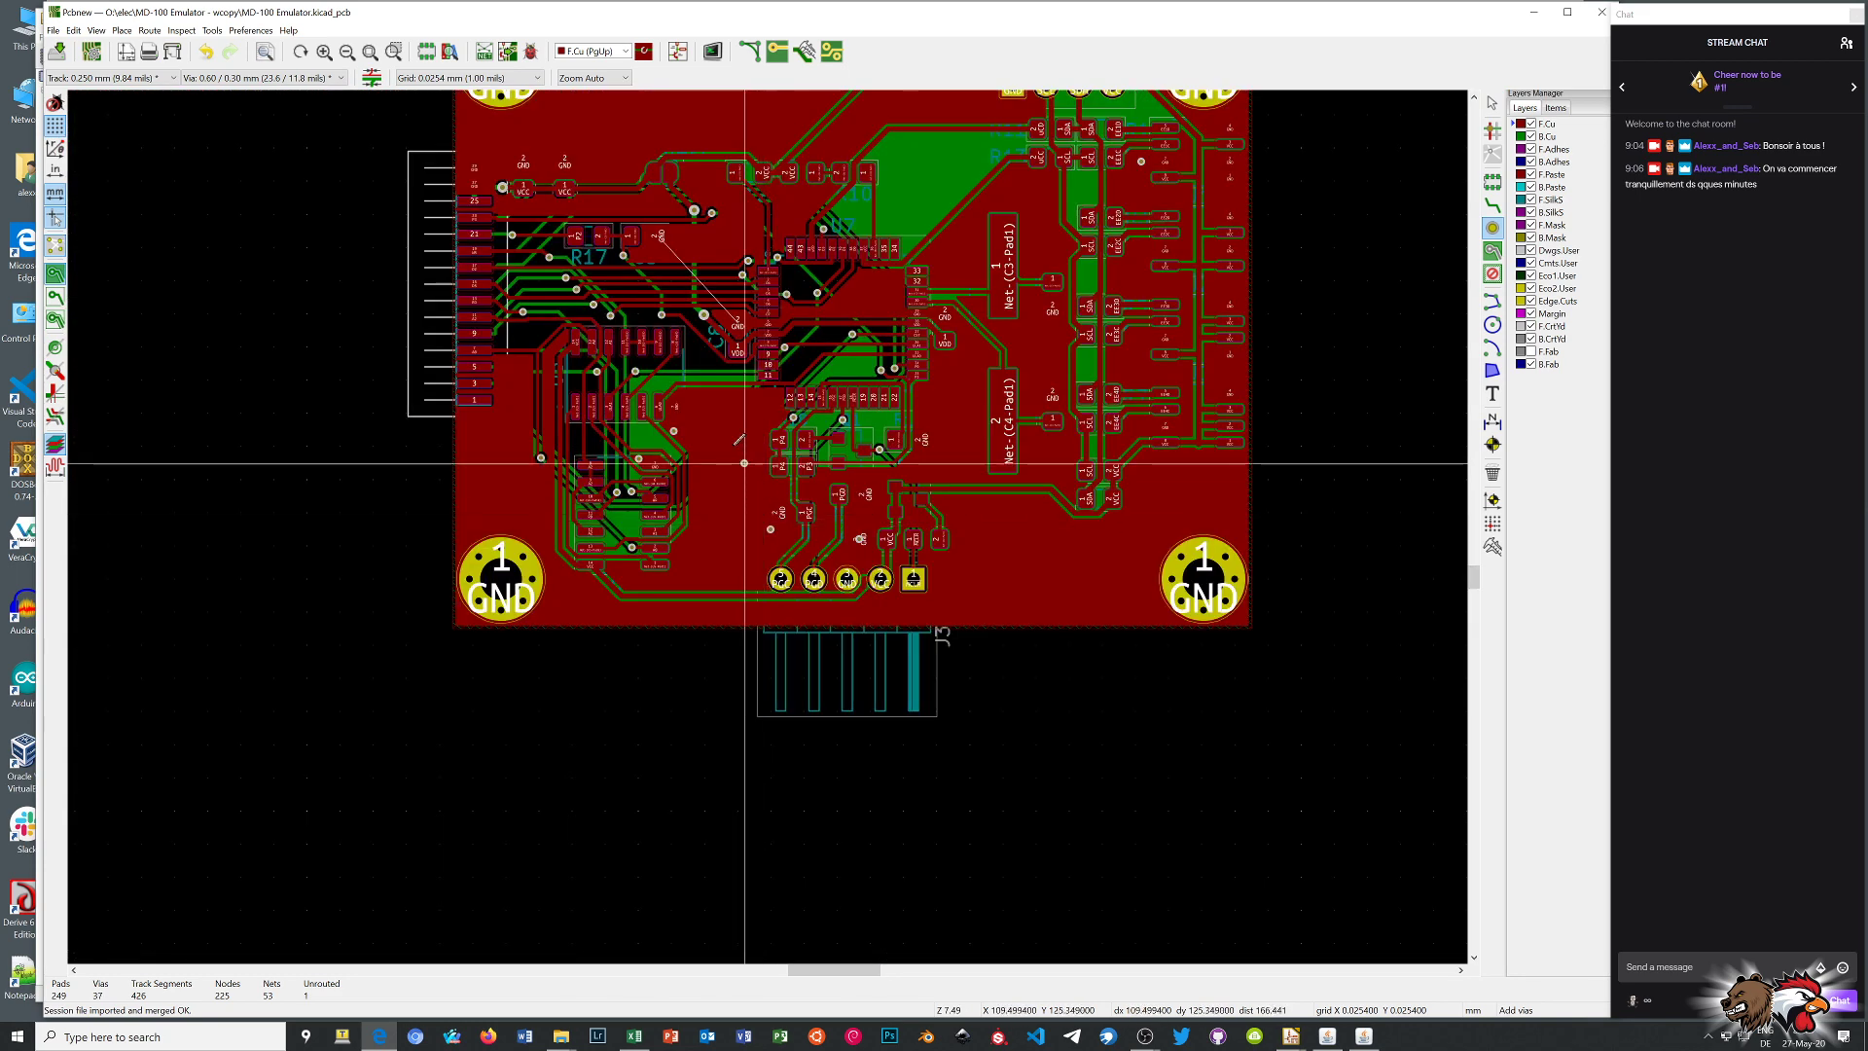
pyautogui.scroll(1, 768, 525)
pyautogui.scroll(3, 768, 526)
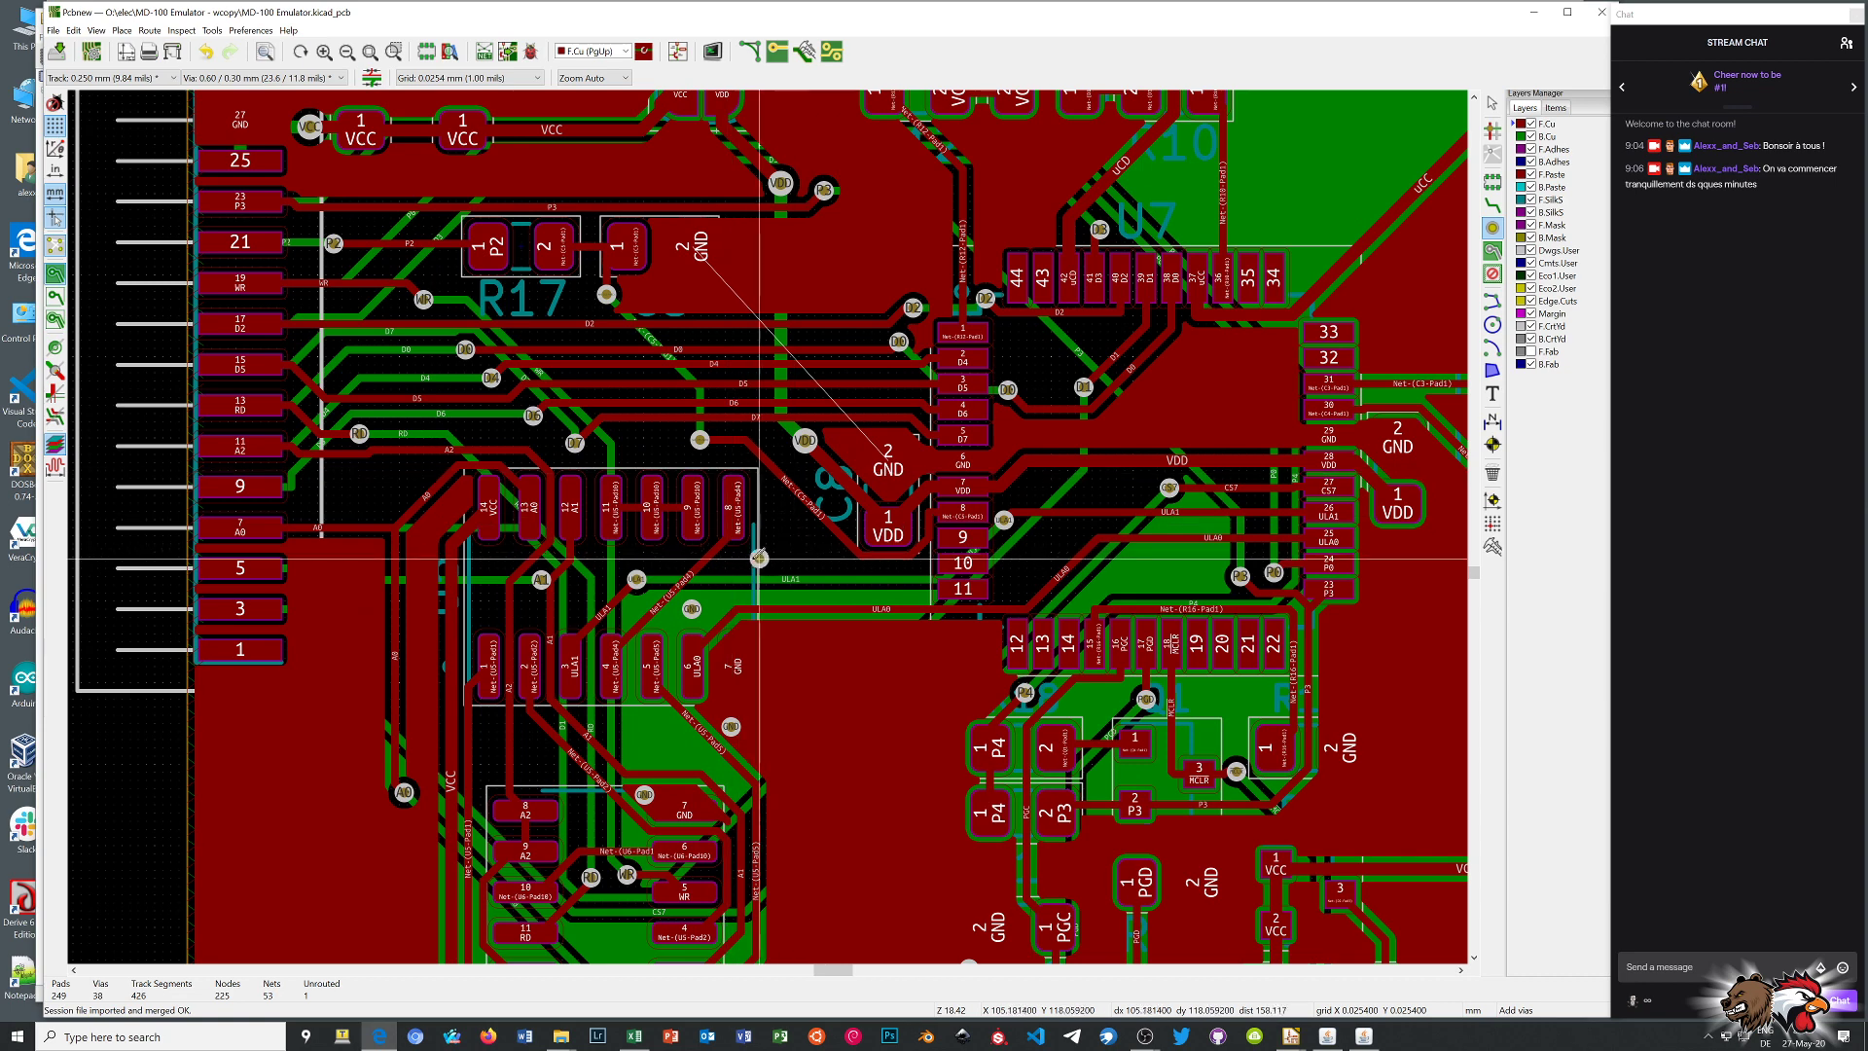
pyautogui.rightClick(910, 580)
pyautogui.click(949, 599)
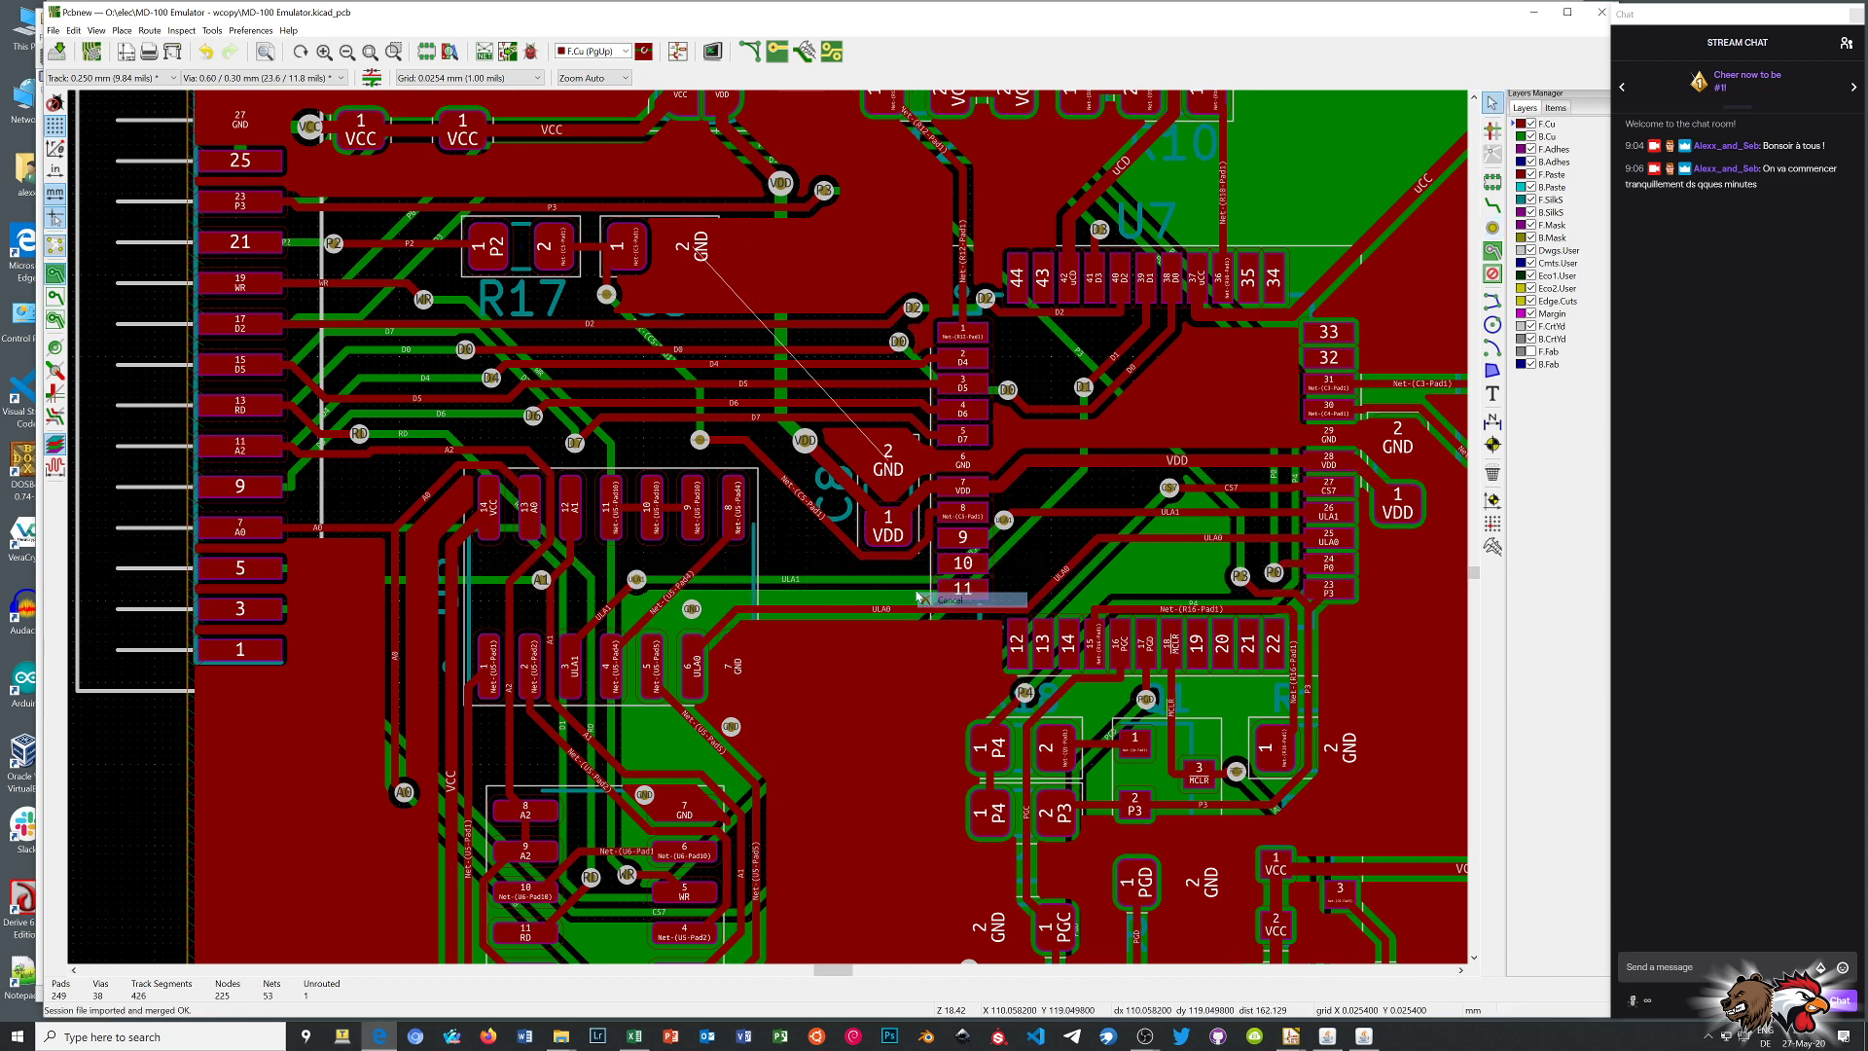
pyautogui.press('b')
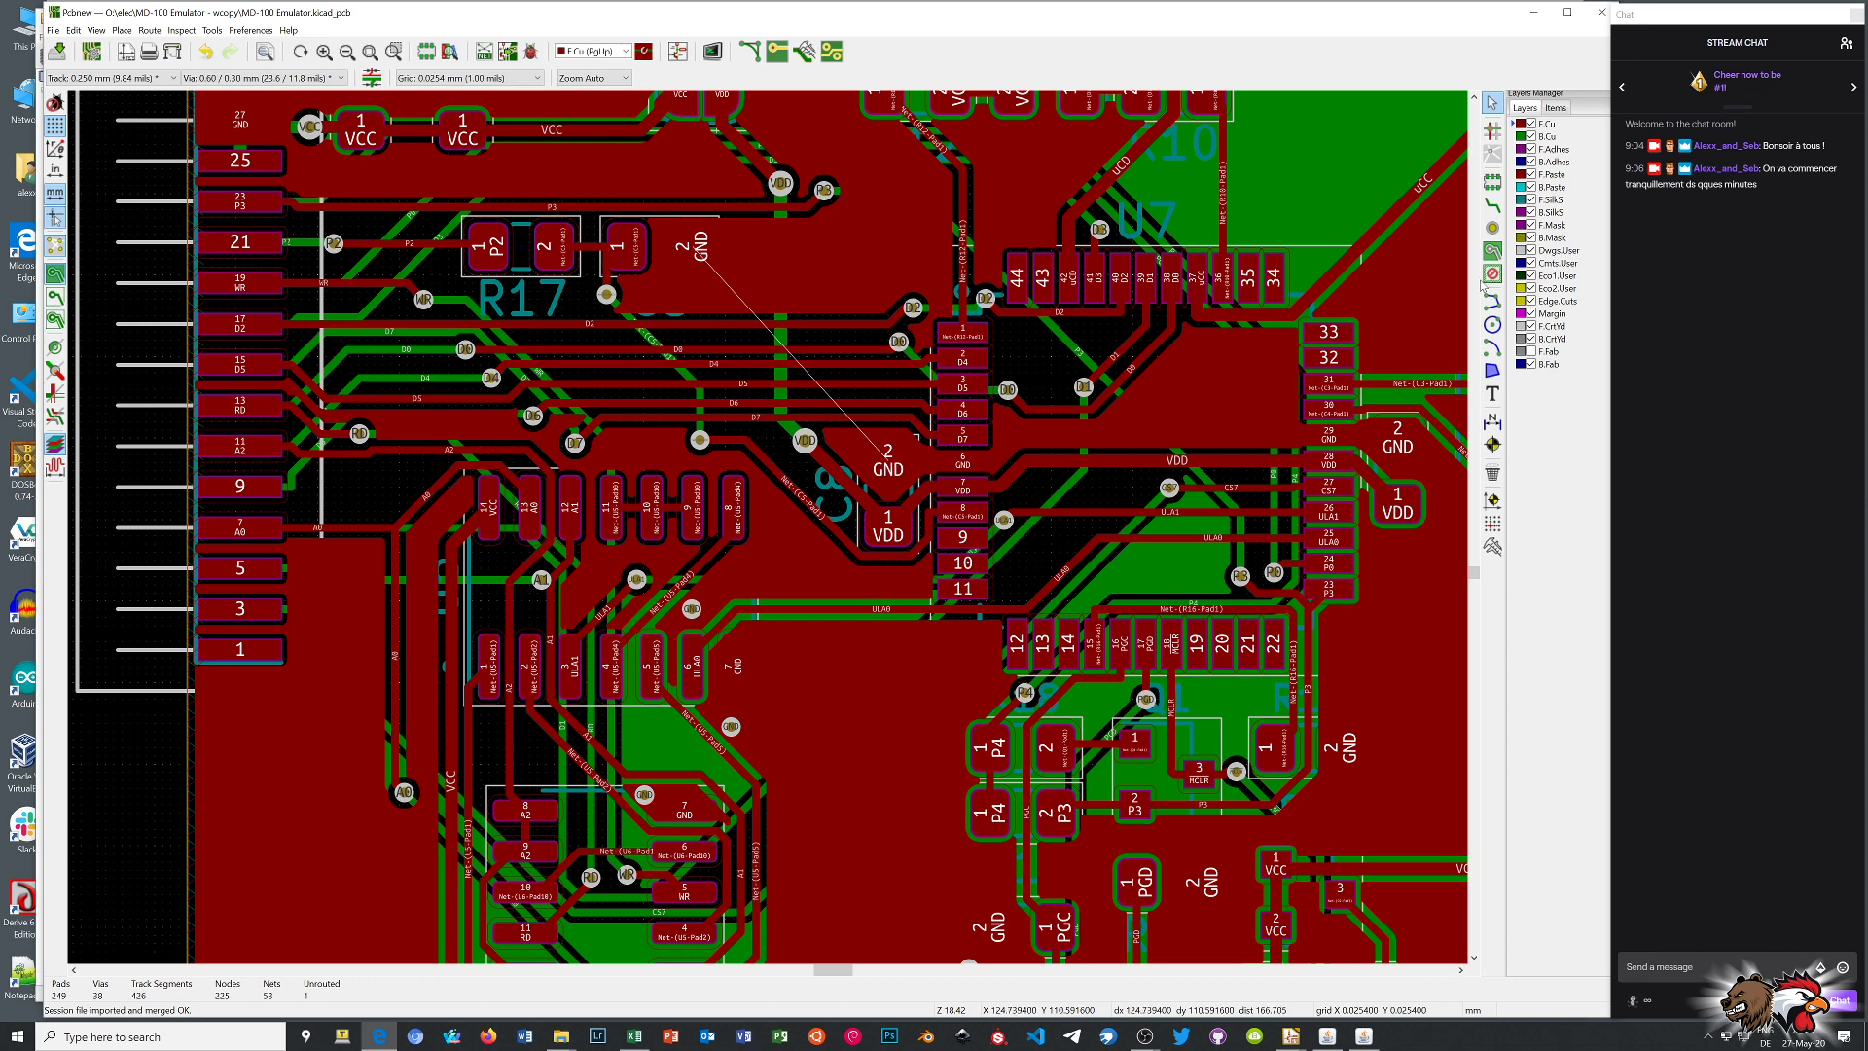
# Add a ground via between the upper 14-pin chip and the GND/VDD capacitor left of U7, and refill all zones
pyautogui.click(1493, 228)
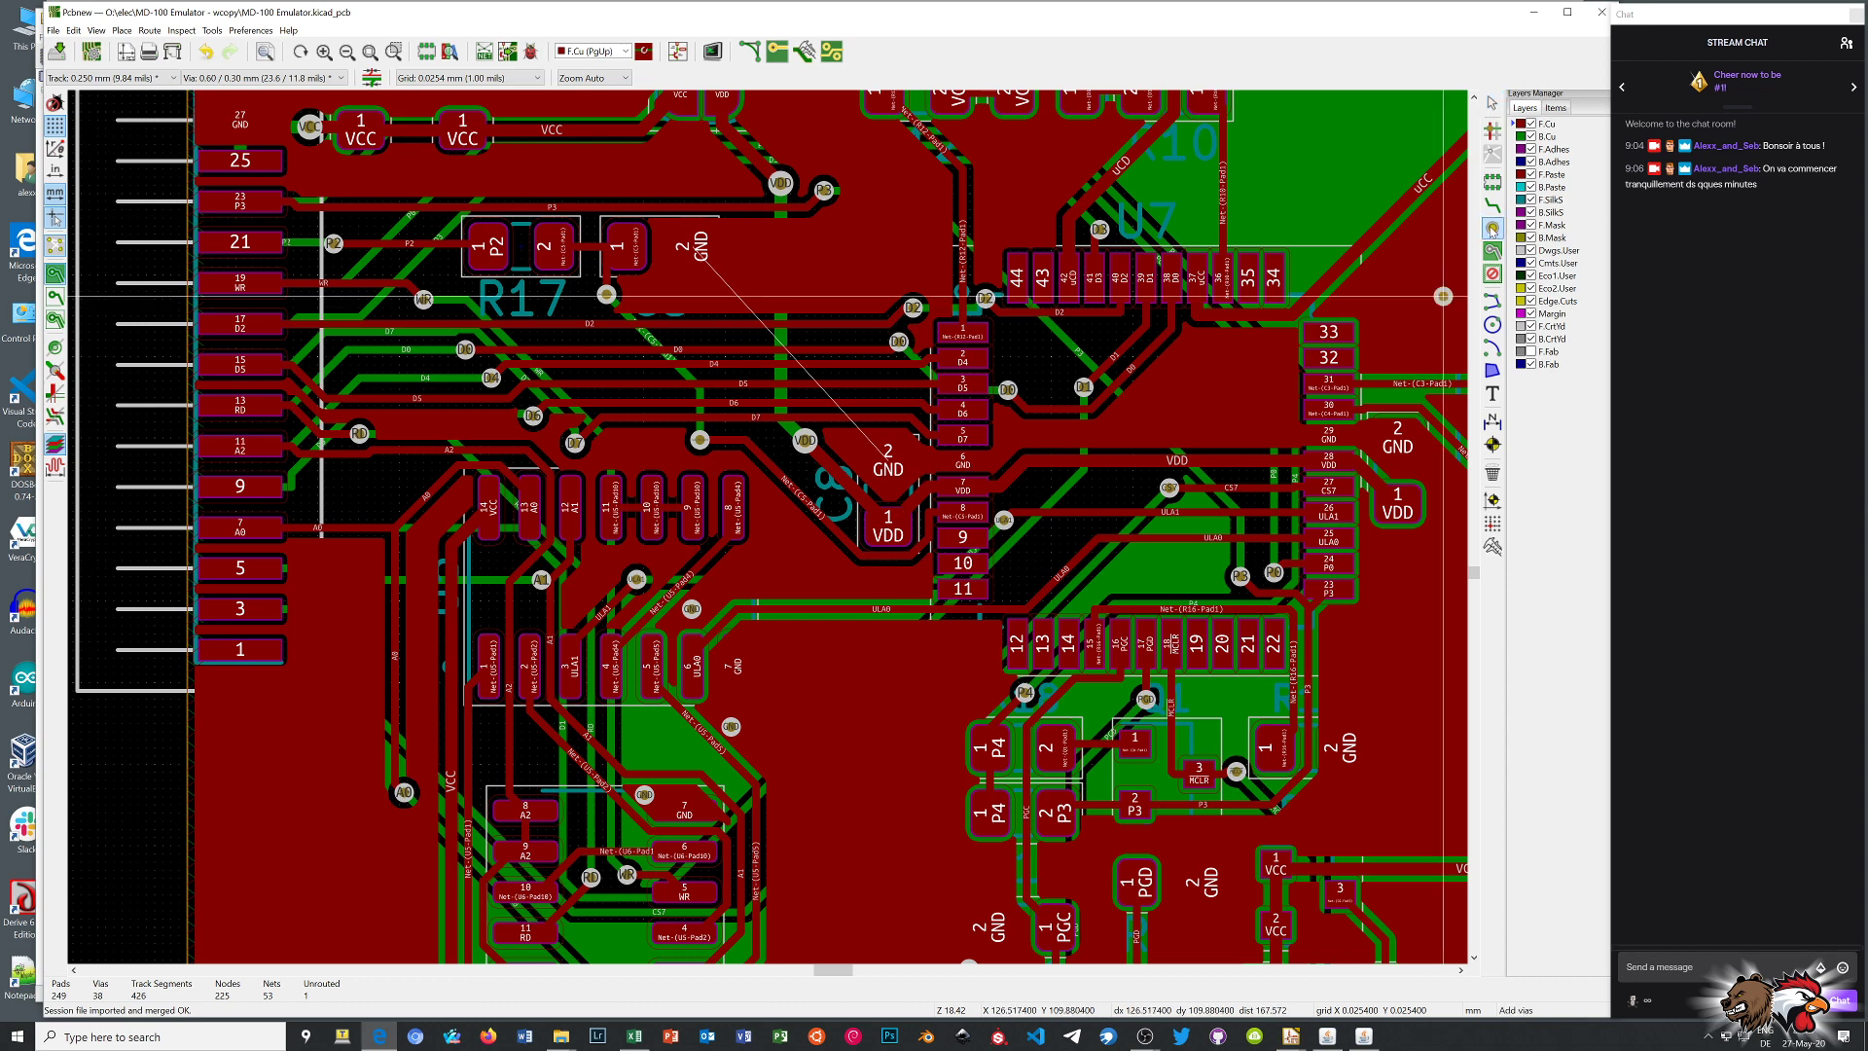
pyautogui.click(774, 515)
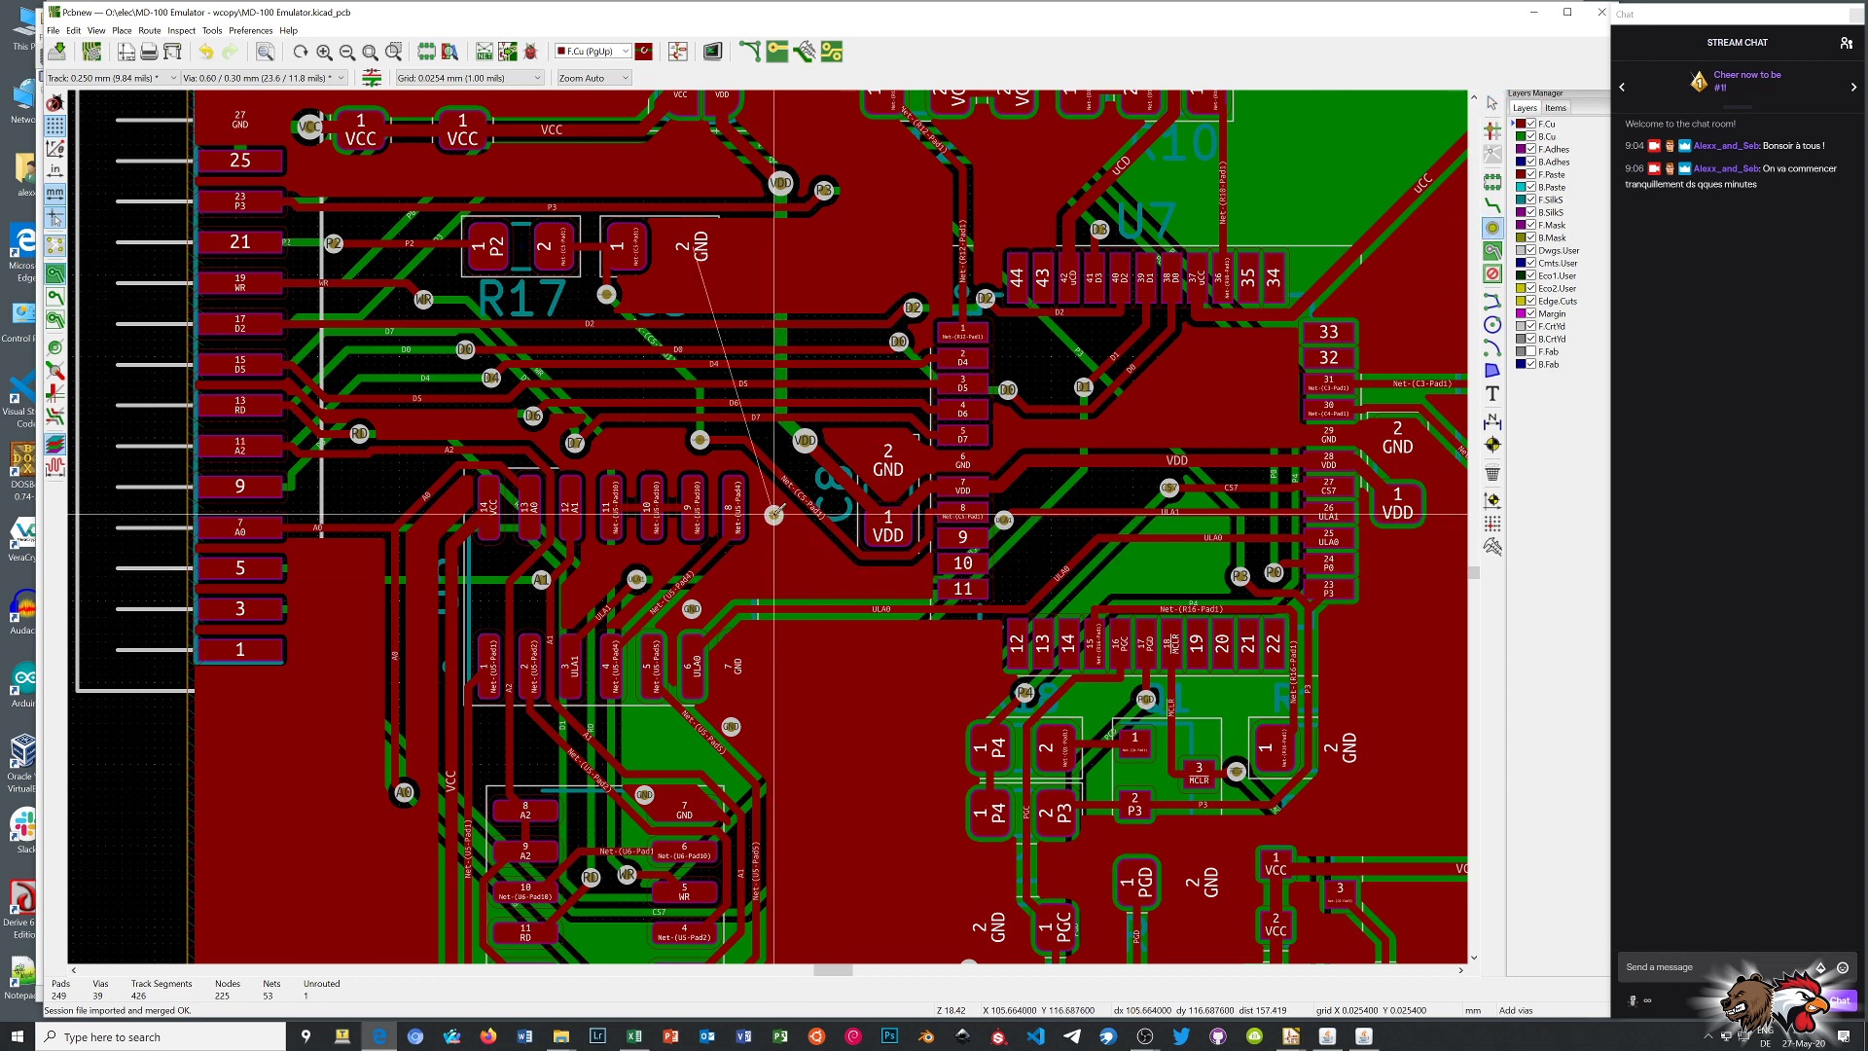
pyautogui.press('b')
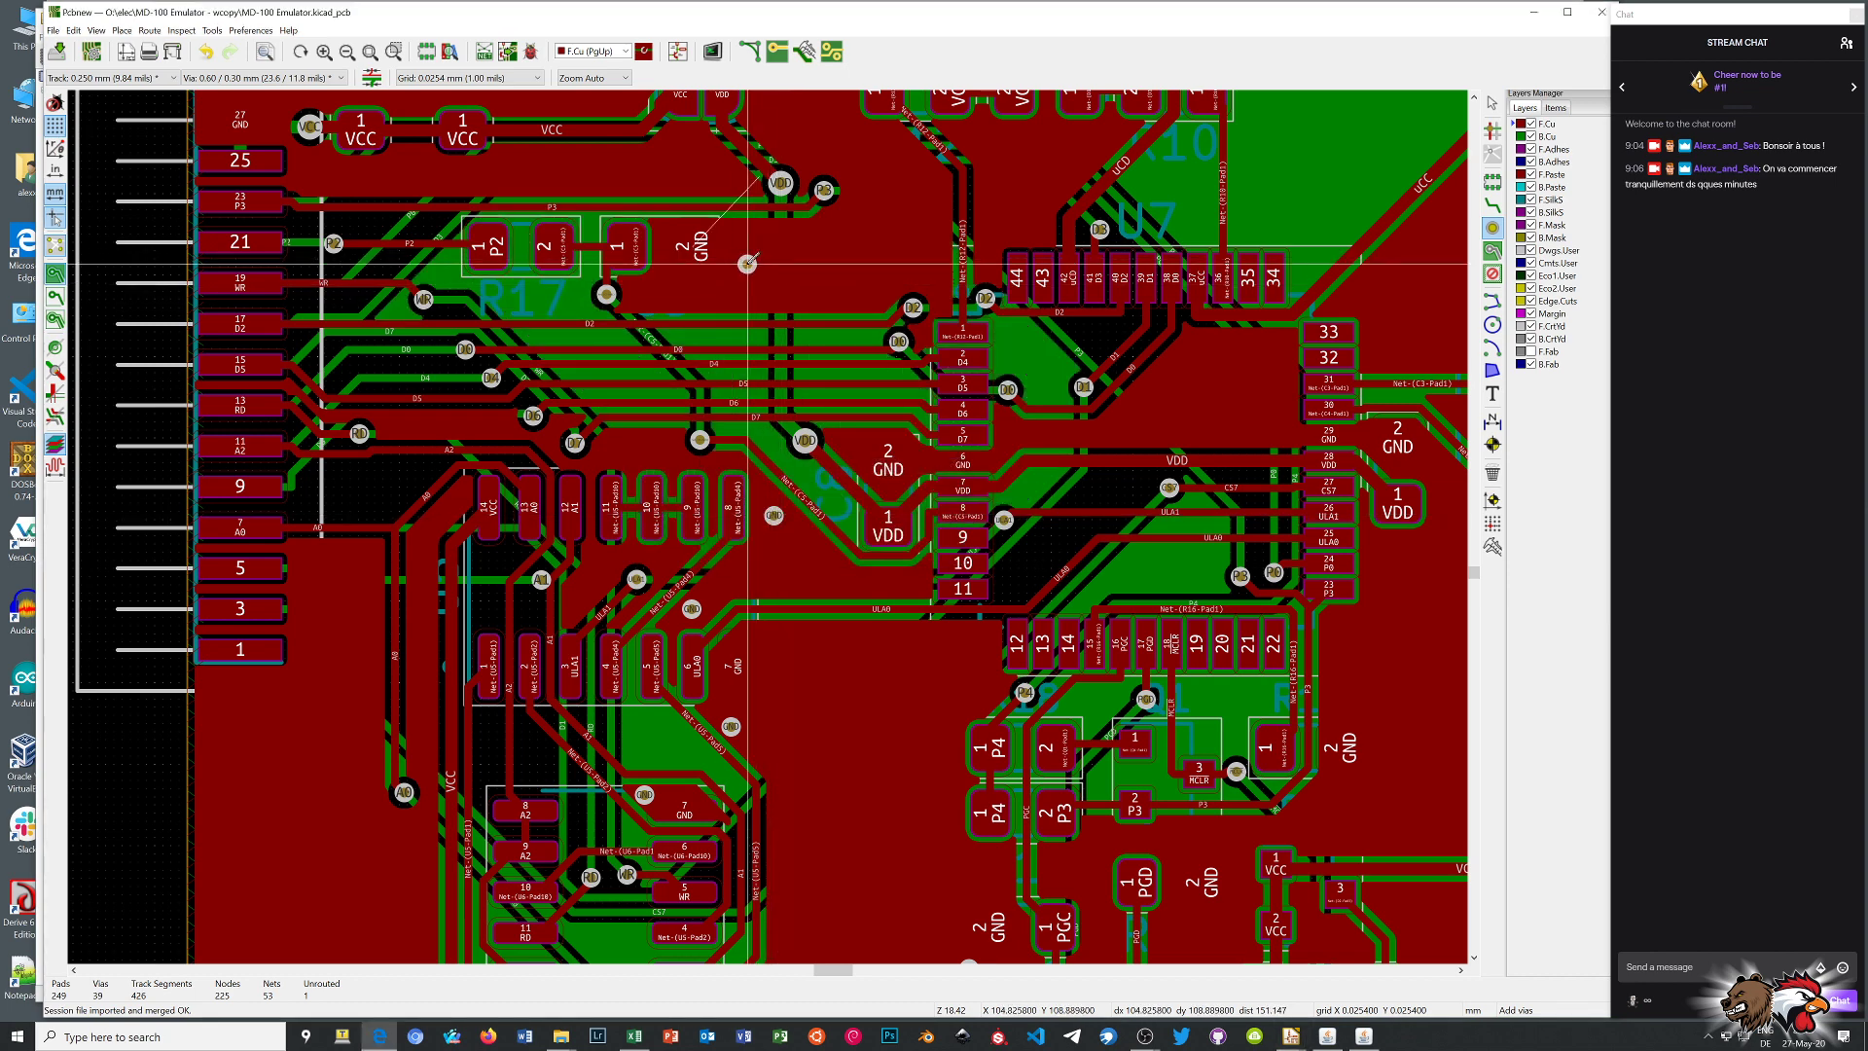
# Add ground vias beside the GND pad right of R17 and just below R17, and refill the zones
pyautogui.click(741, 263)
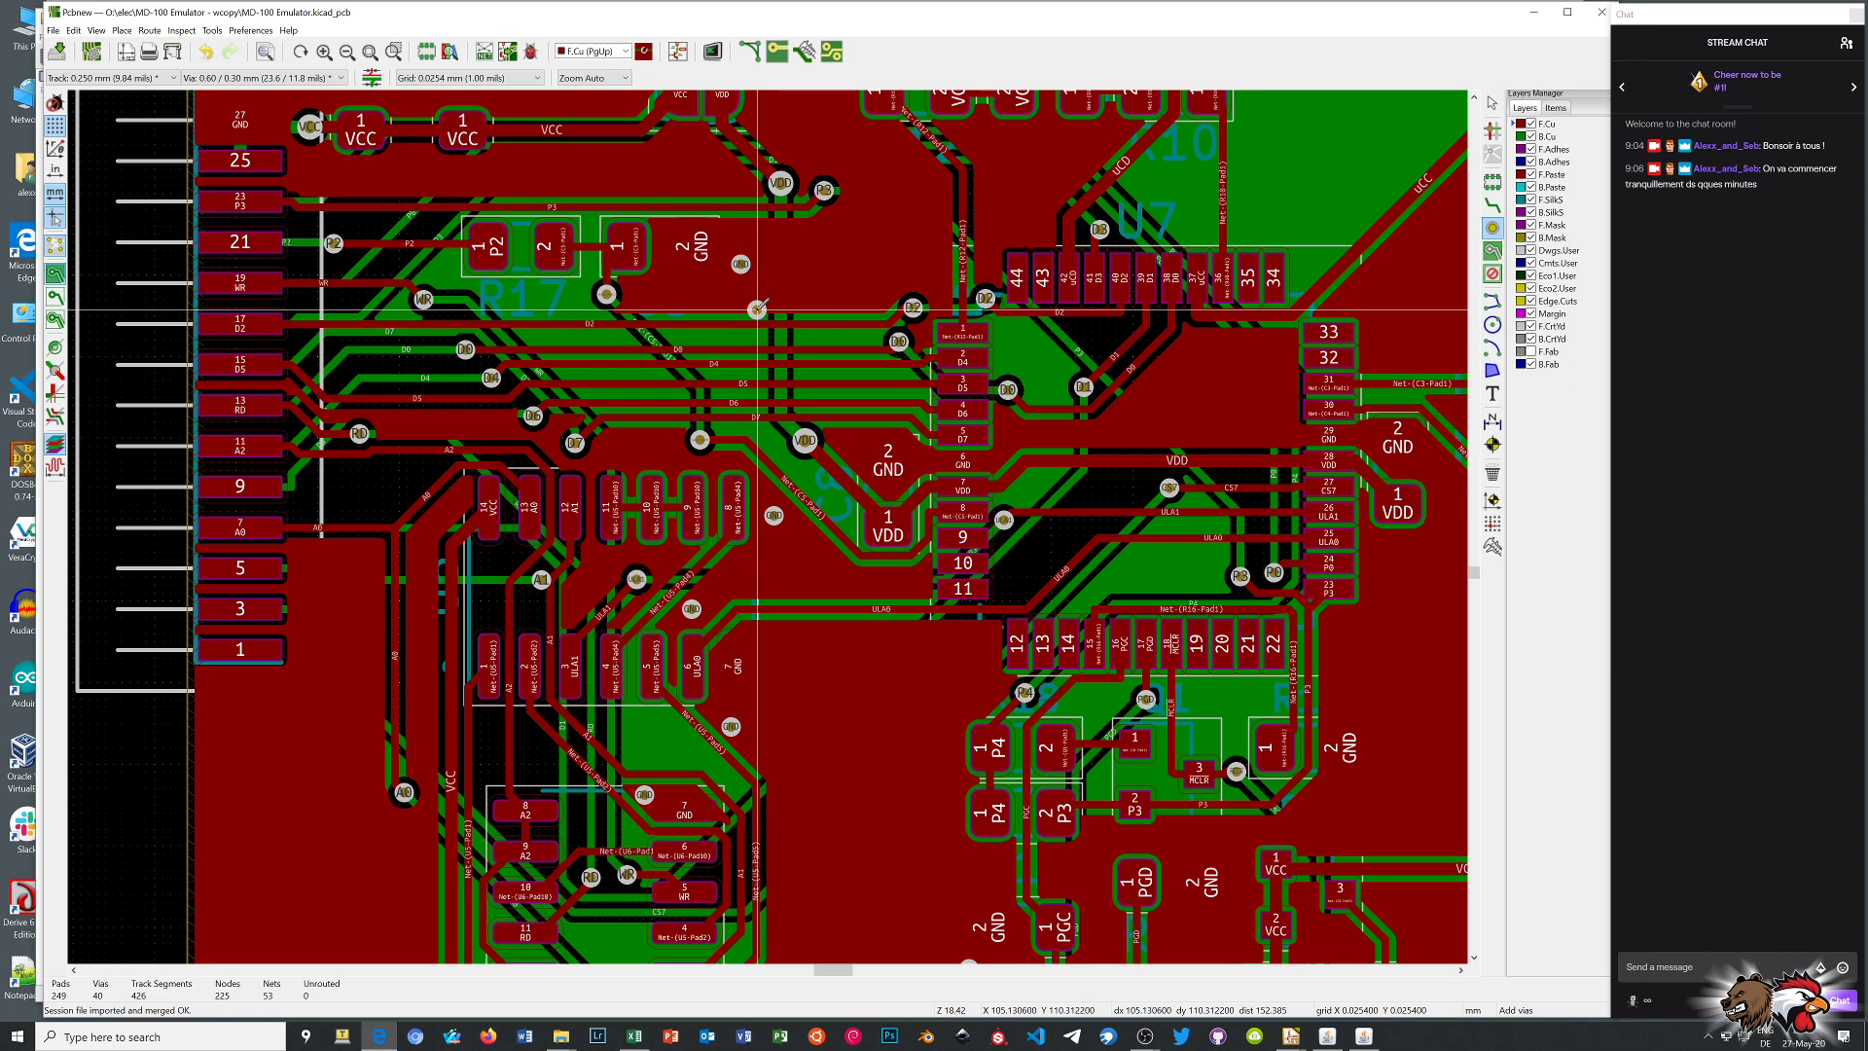
pyautogui.click(757, 310)
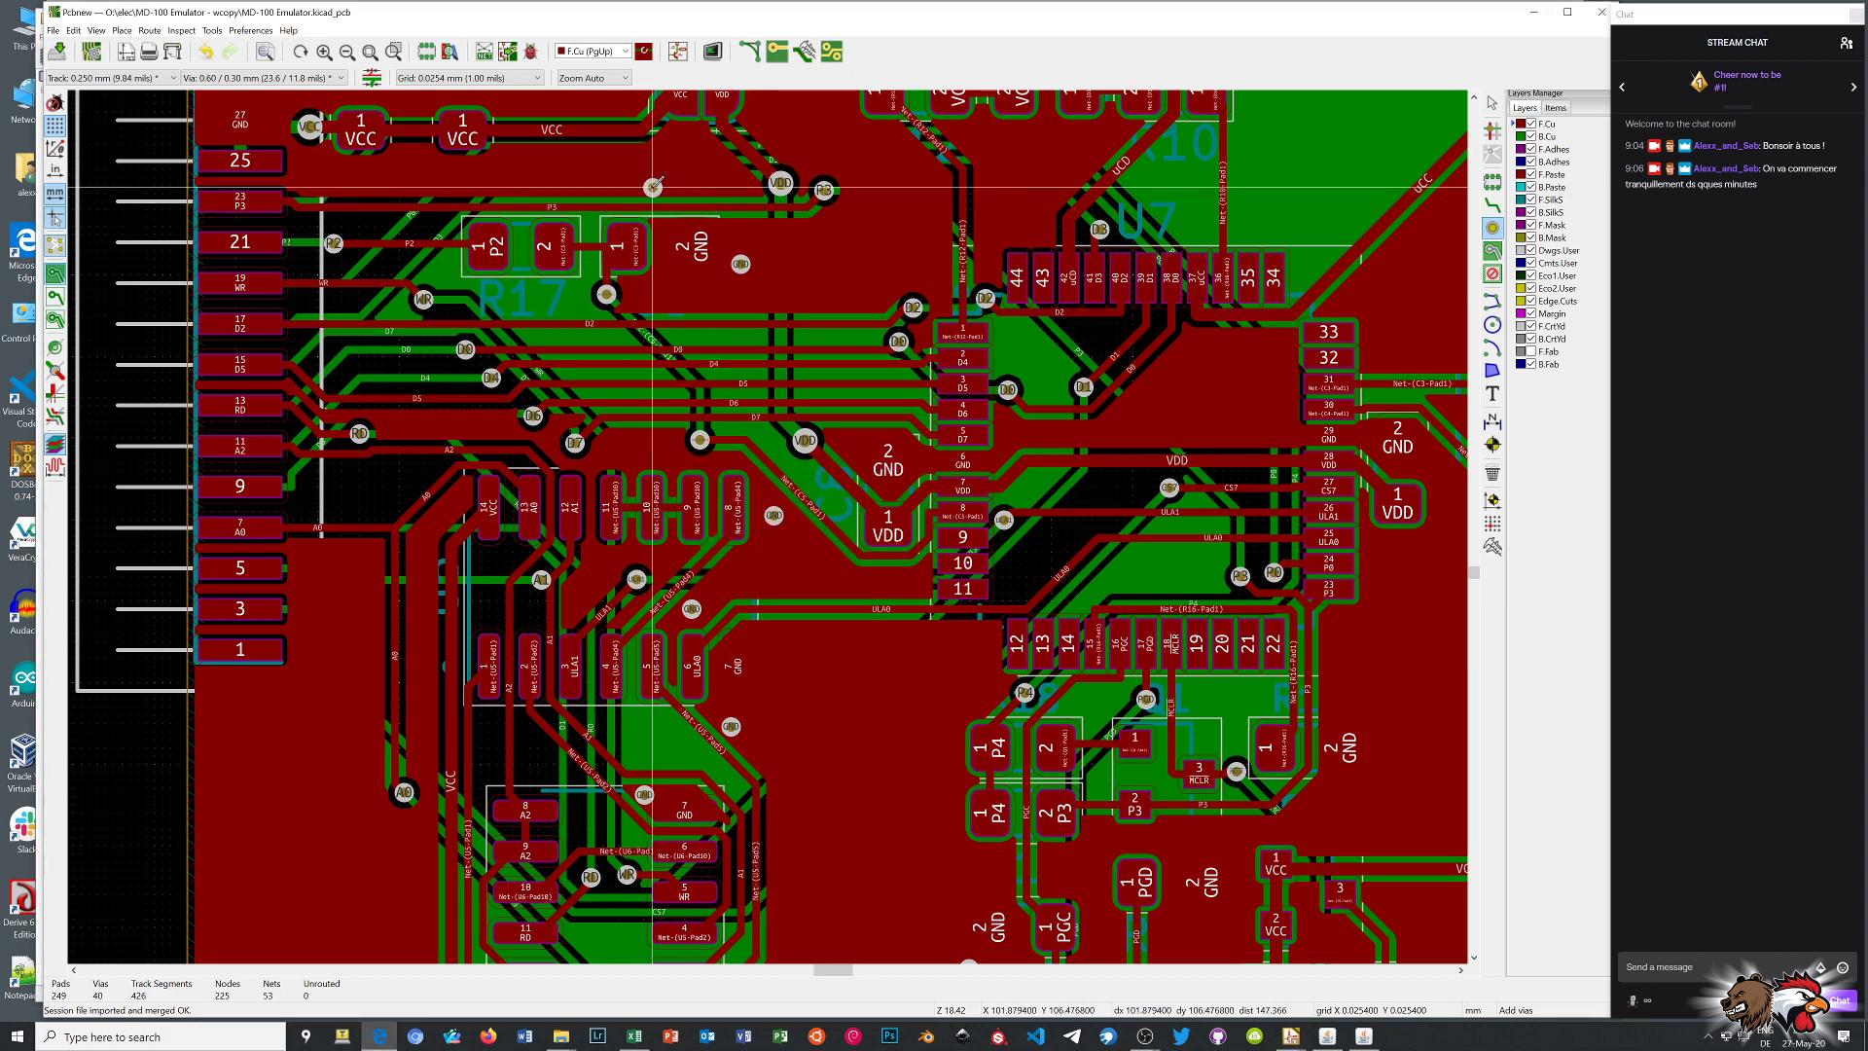
pyautogui.click(527, 298)
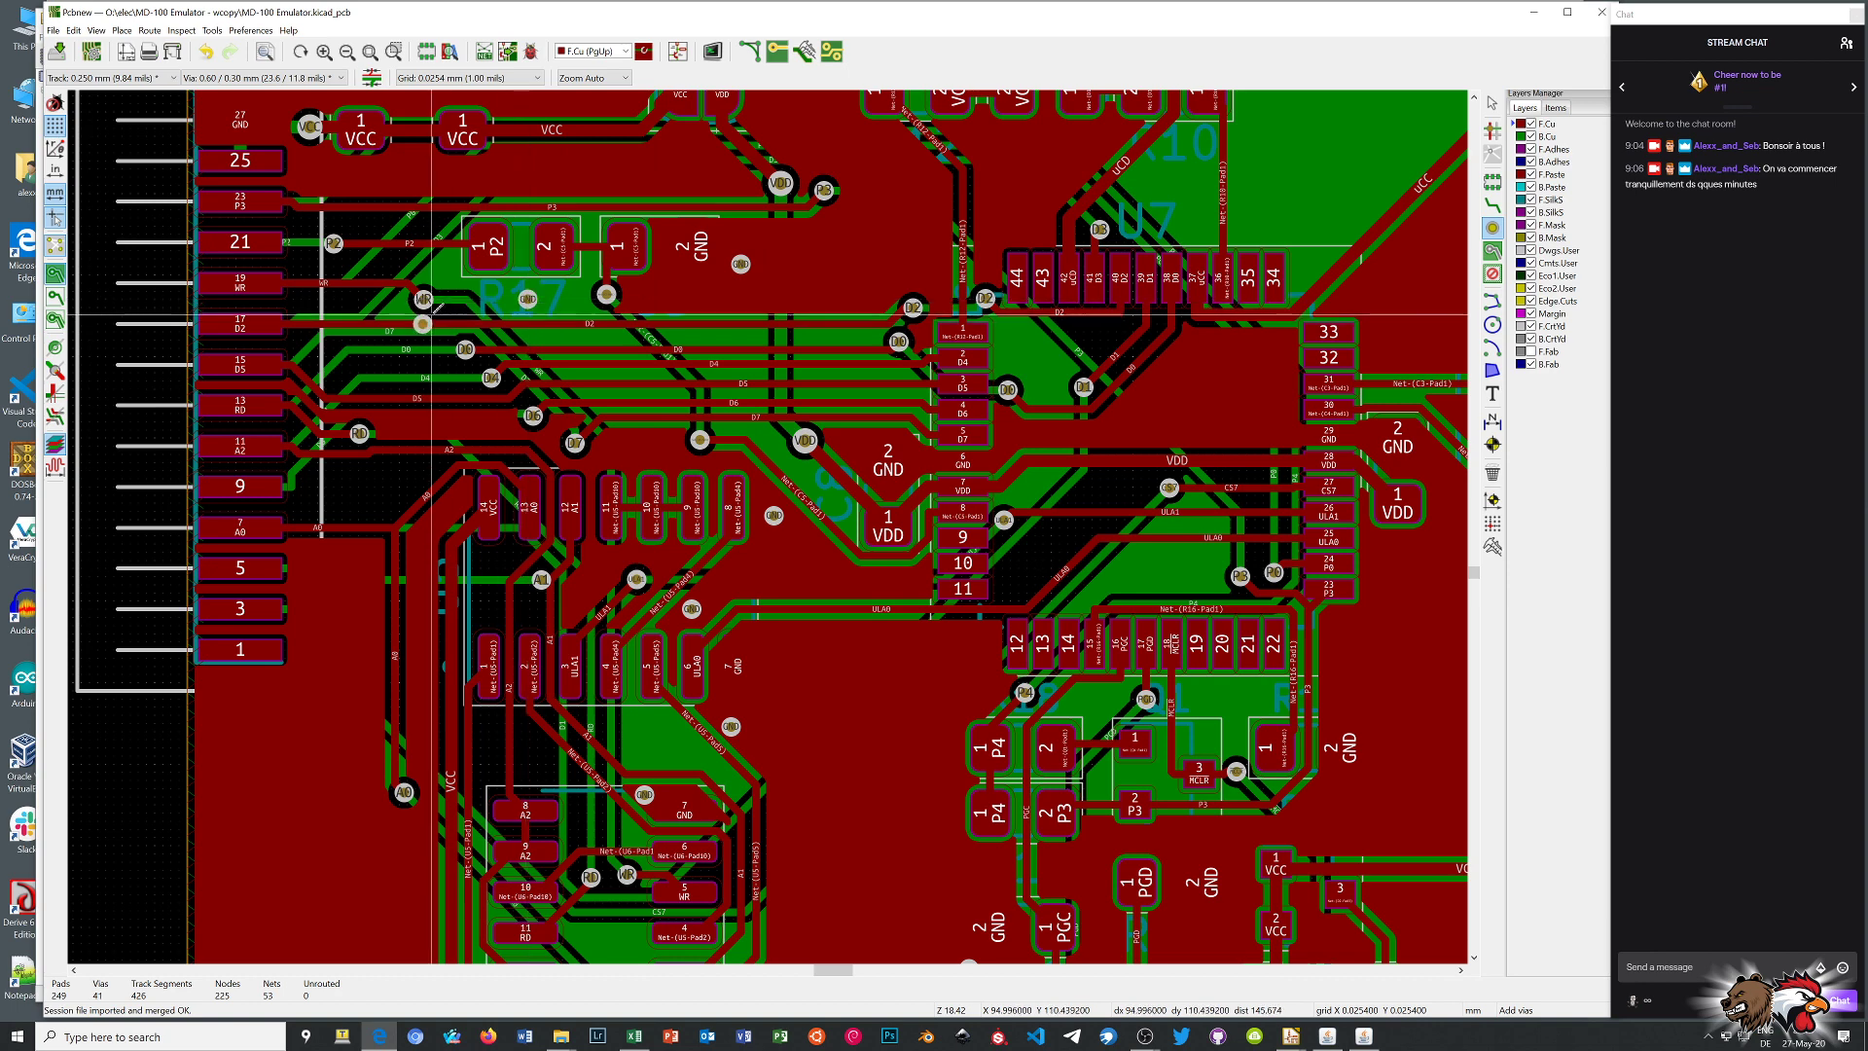
pyautogui.click(563, 206)
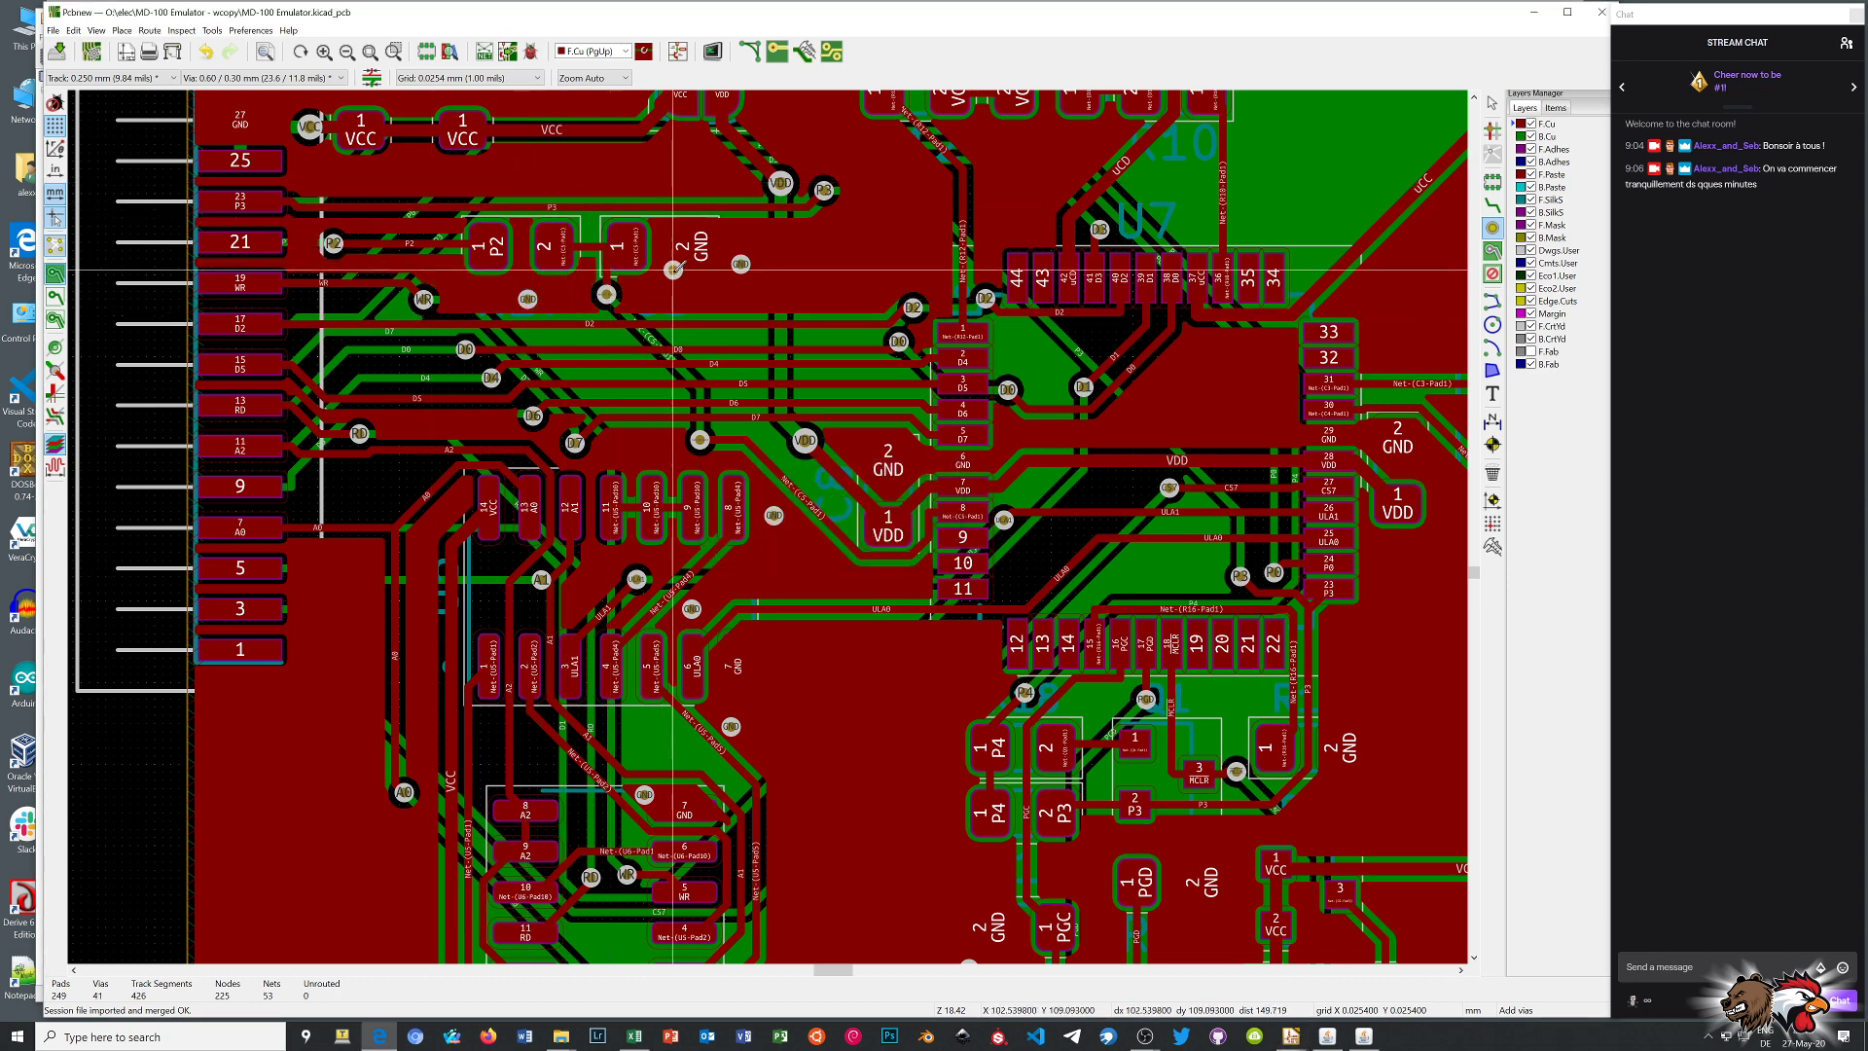
pyautogui.scroll(-1, 675, 292)
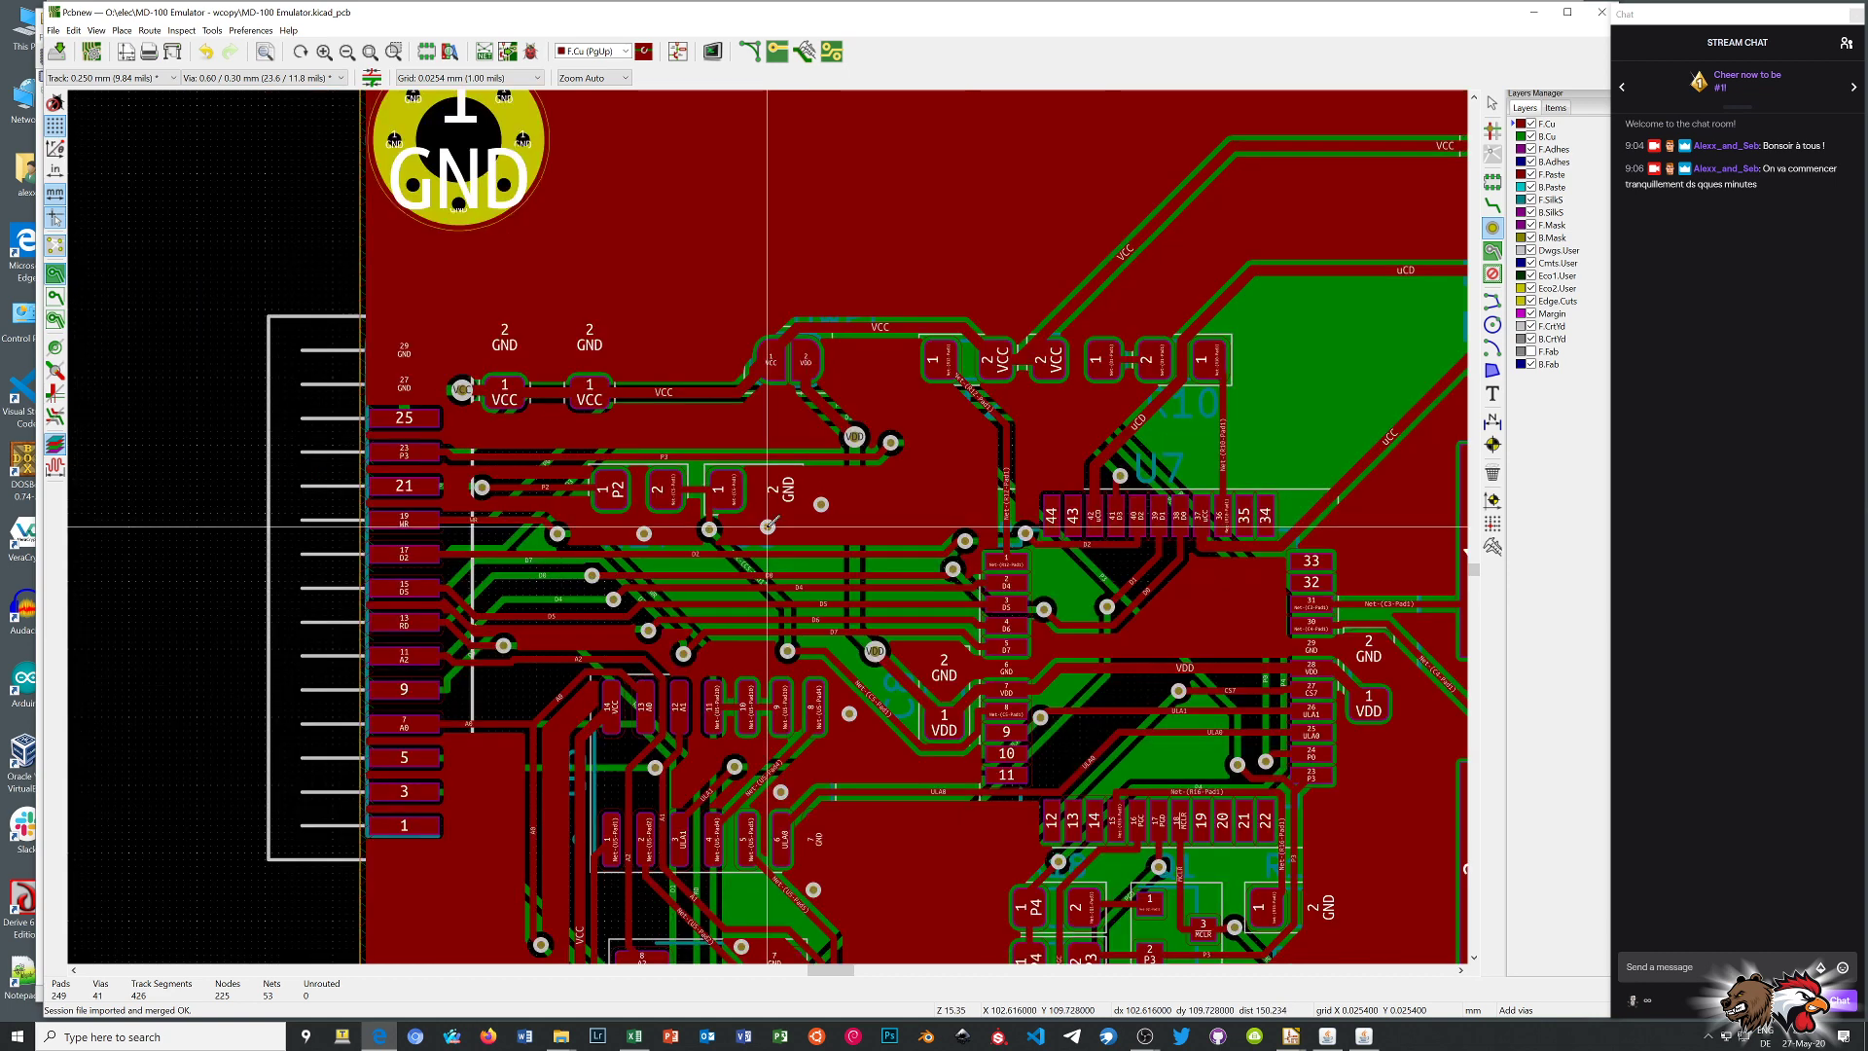
pyautogui.scroll(-1, 828, 906)
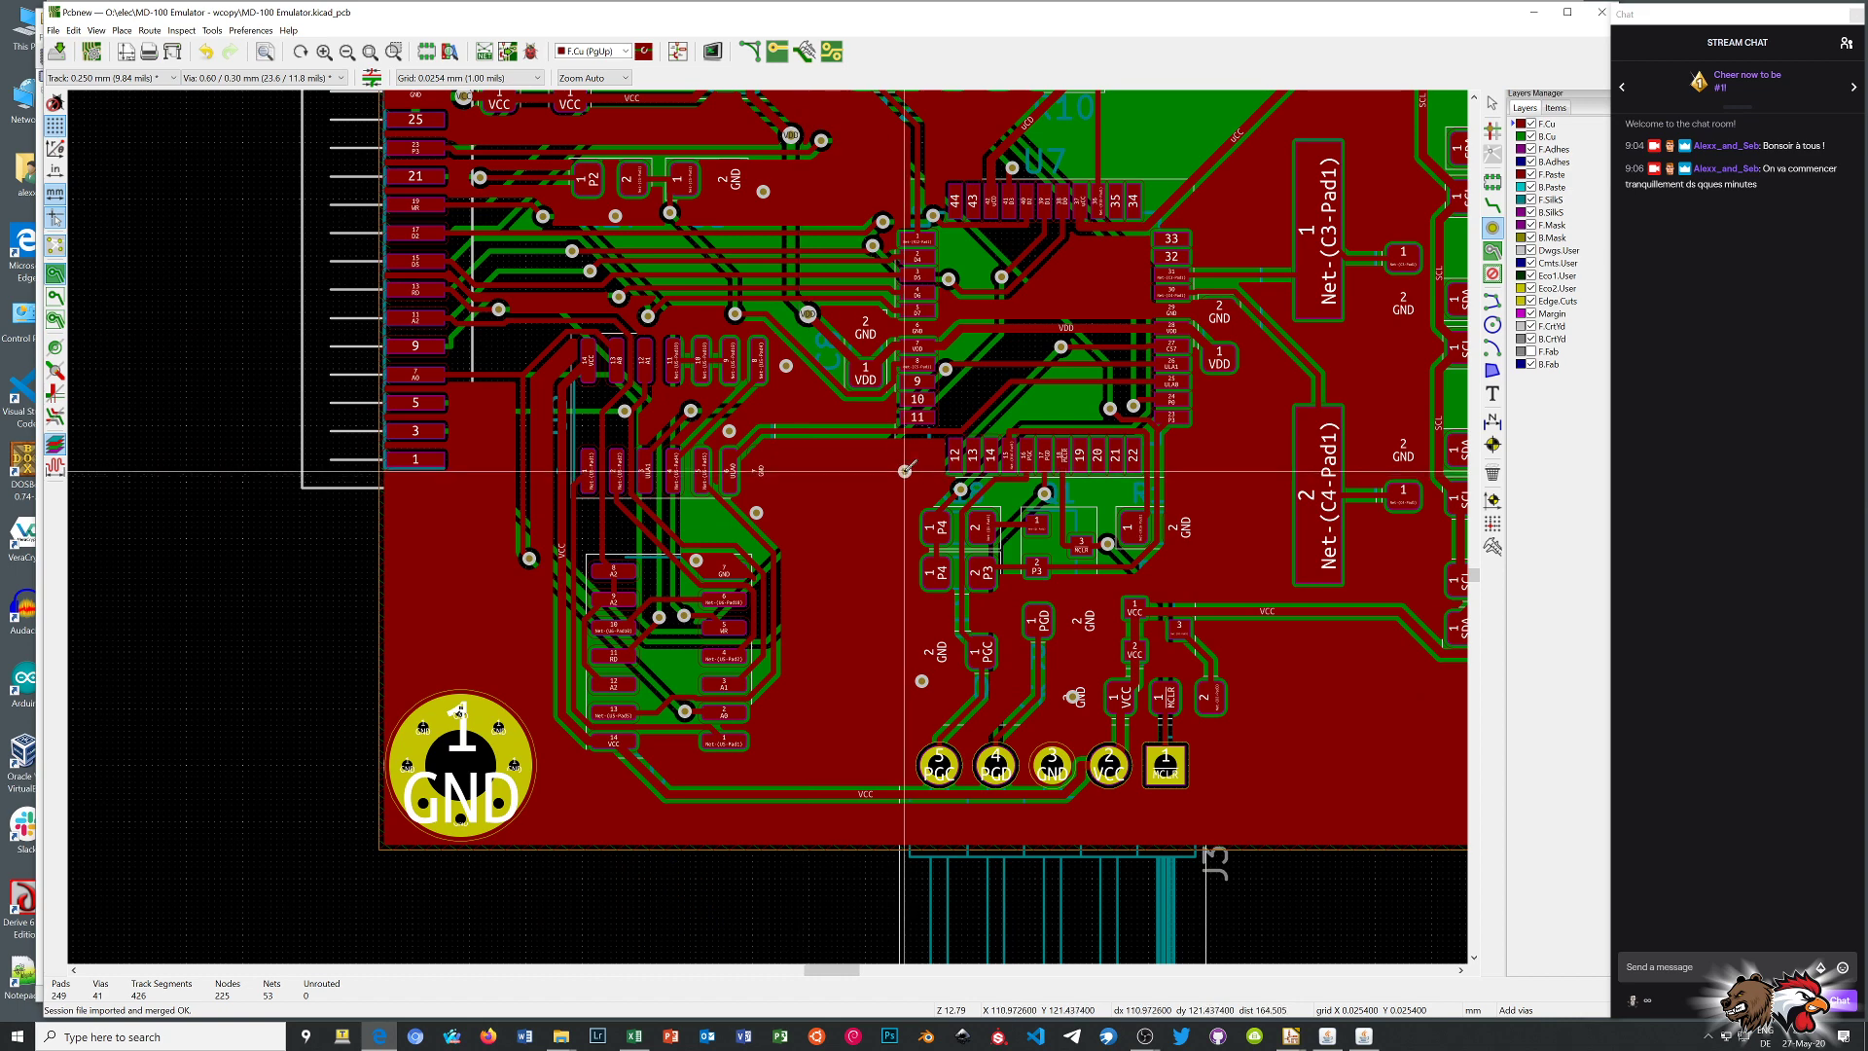
pyautogui.rightClick(854, 478)
pyautogui.click(852, 483)
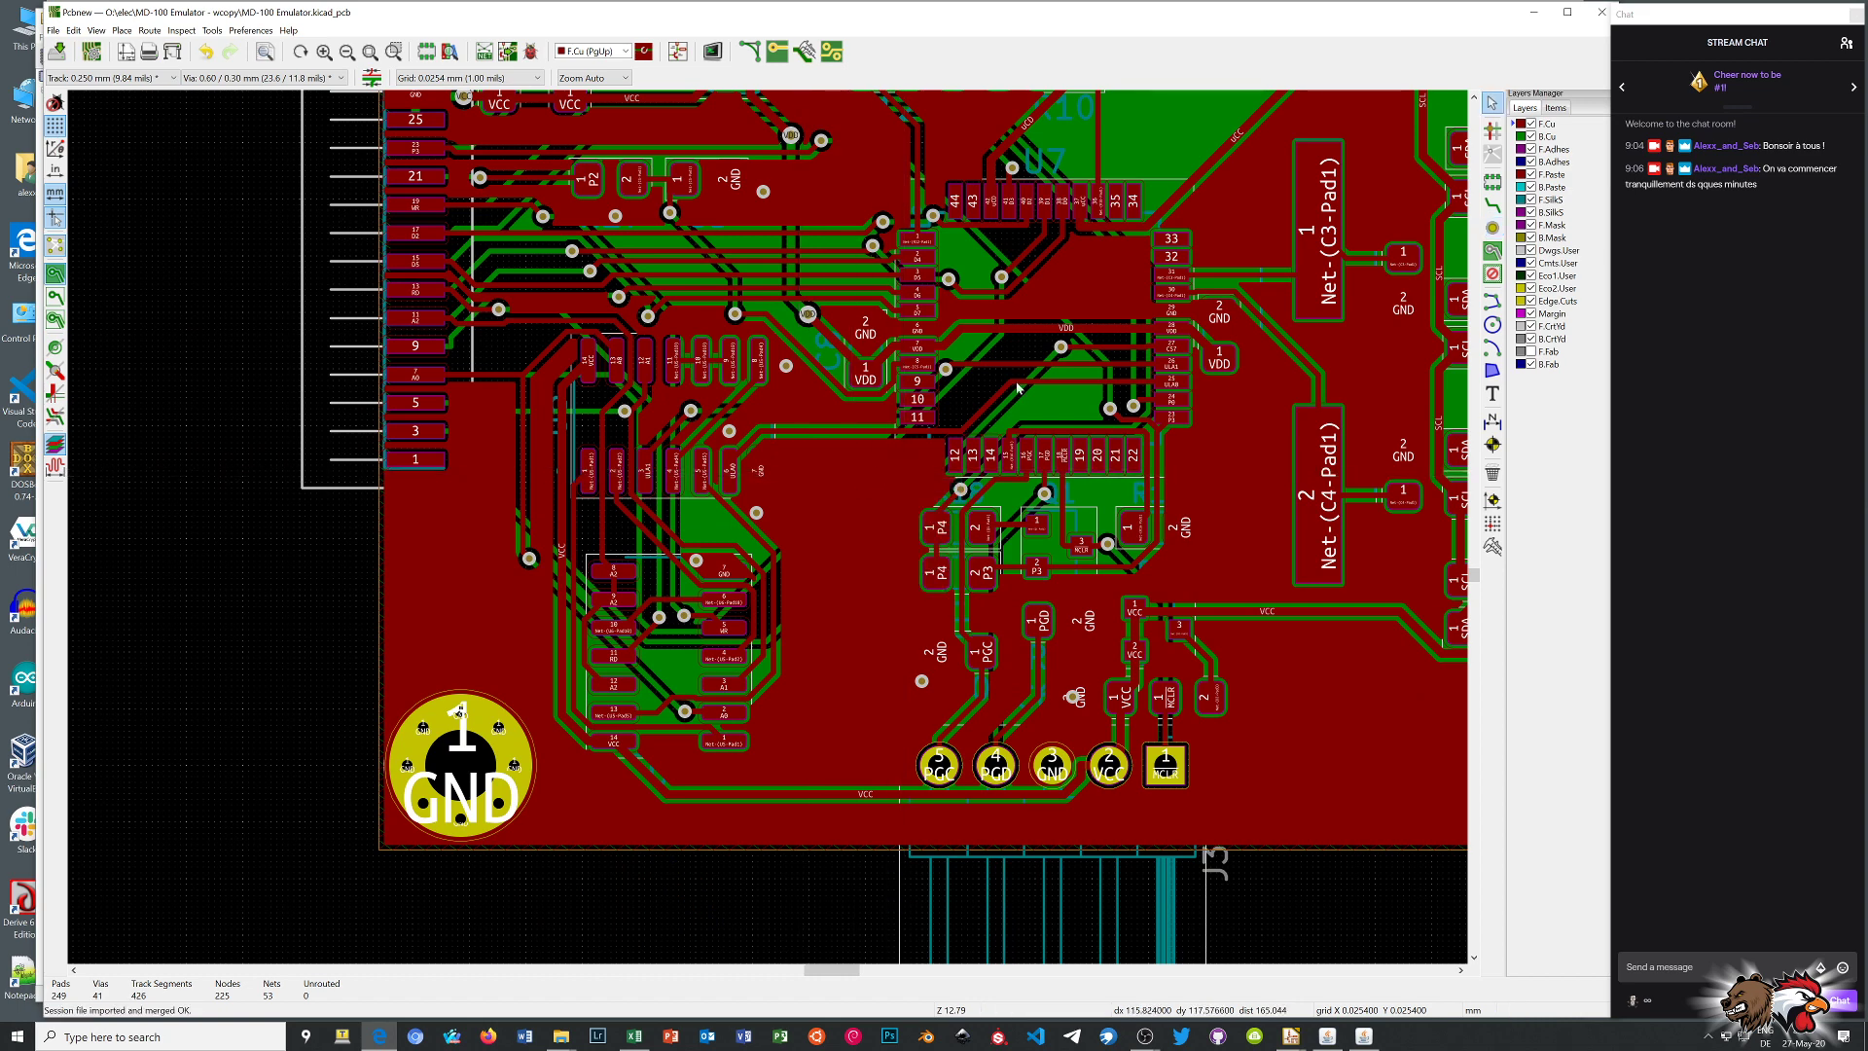
# Add a ground via in the open copper area above U7, between the uCD and VCC tracks
pyautogui.scroll(1, 1021, 276)
pyautogui.click(1493, 228)
pyautogui.click(947, 284)
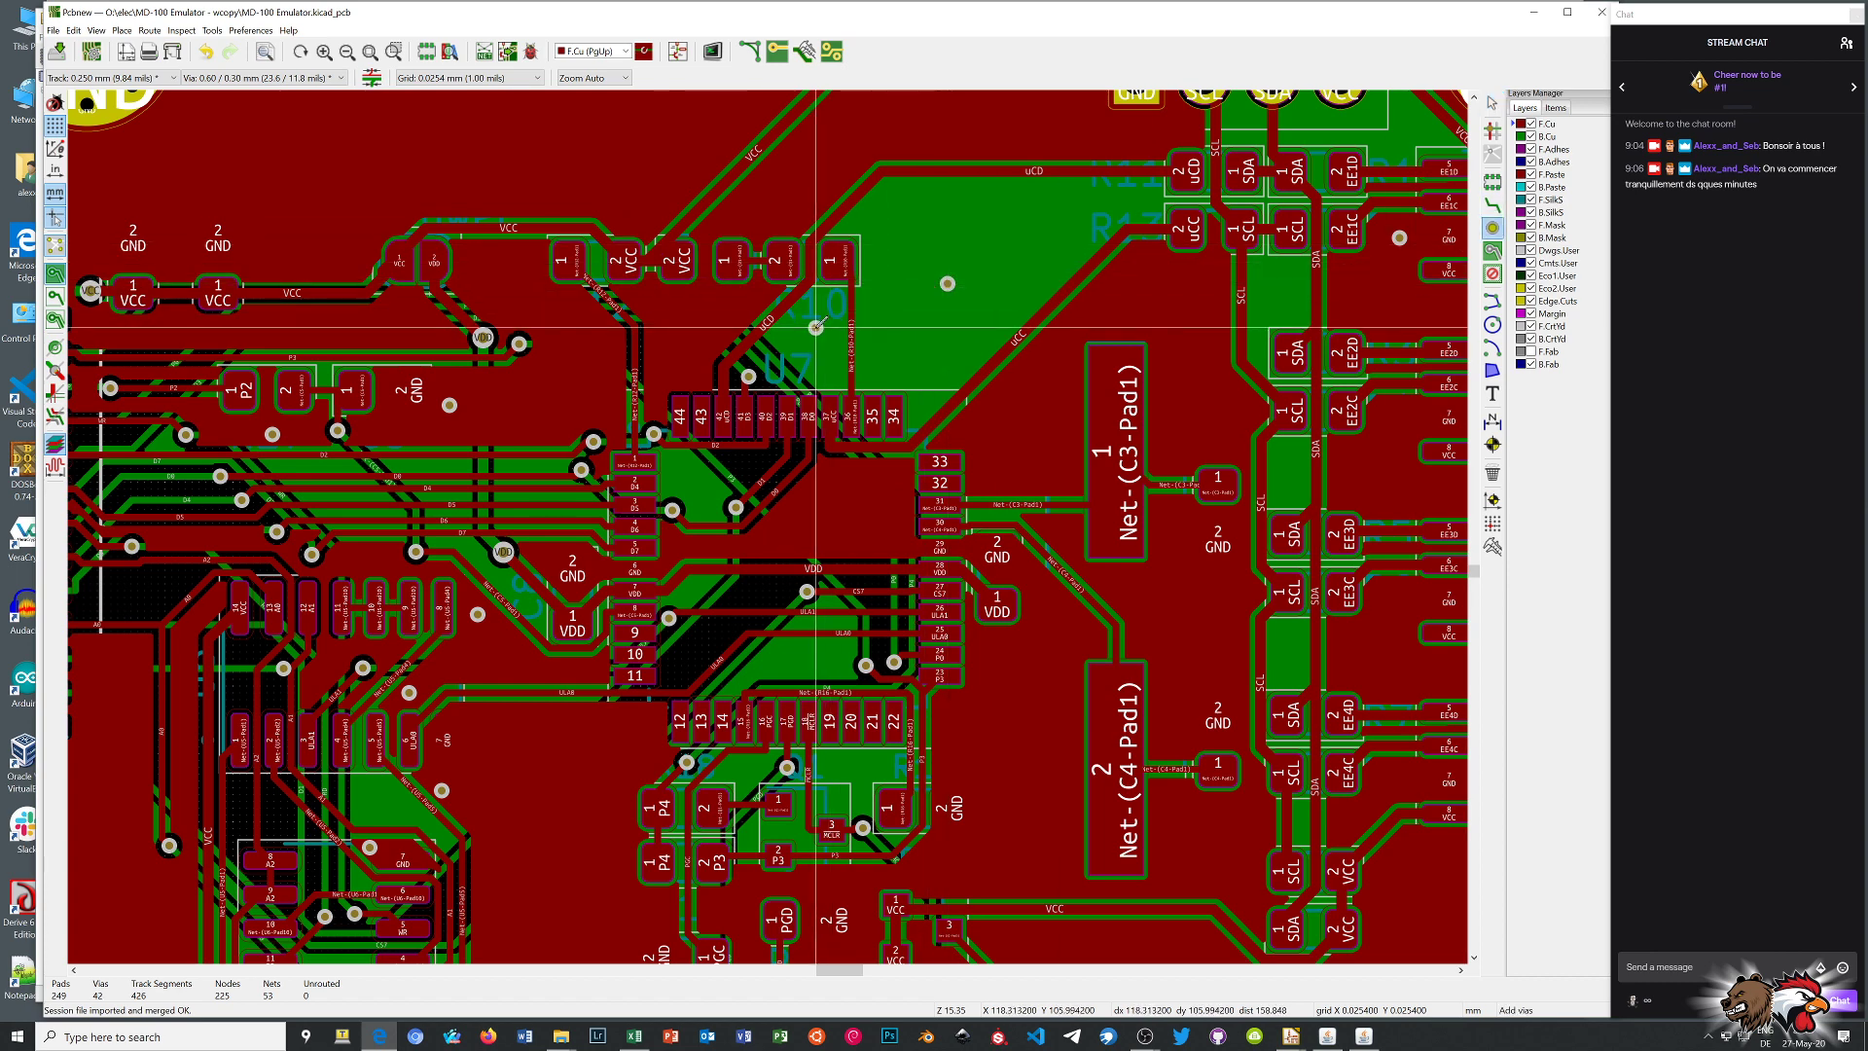
# Add ground vias just above U7's upper pad row, inside U7's upper-left corner and in the open copper above its lower pads
pyautogui.click(813, 328)
pyautogui.click(688, 479)
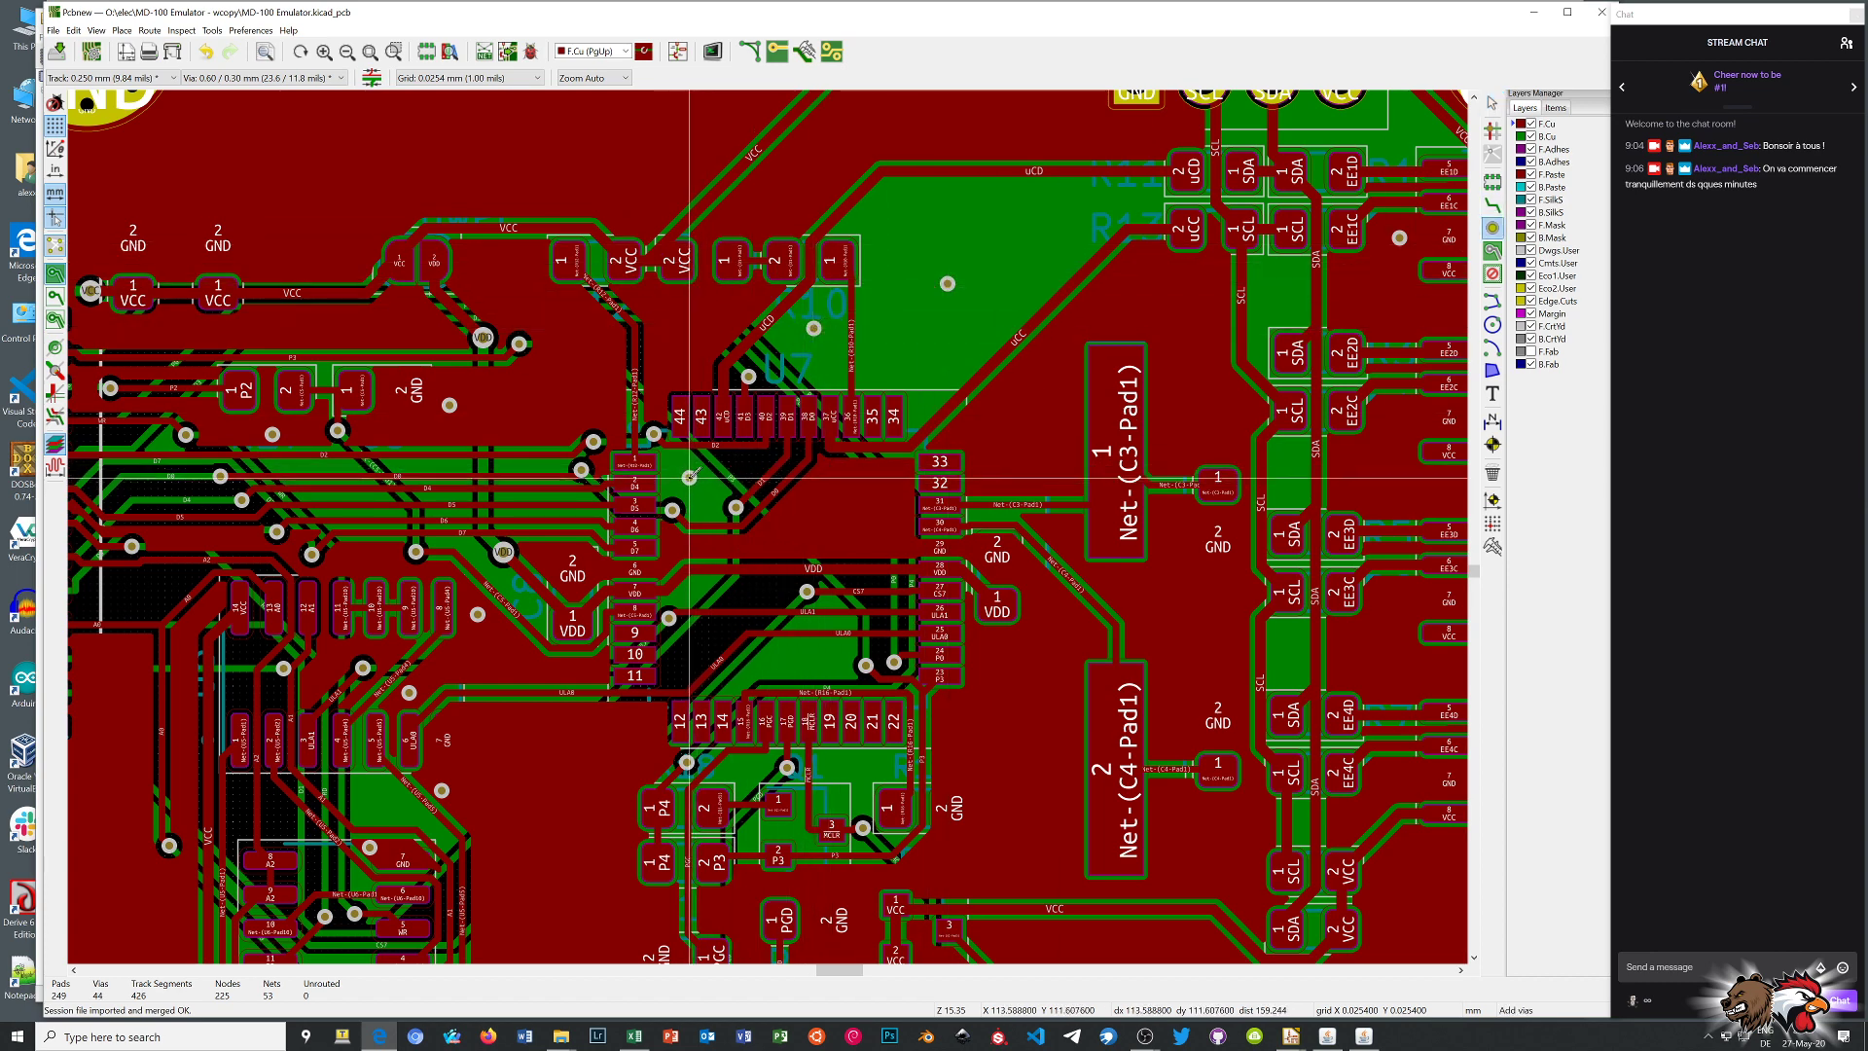
pyautogui.click(789, 661)
# Add ground vias around the lower 14-pin chip, in the copper pockets just below U7, and inside U7 above the VDD track
pyautogui.scroll(-1, 737, 672)
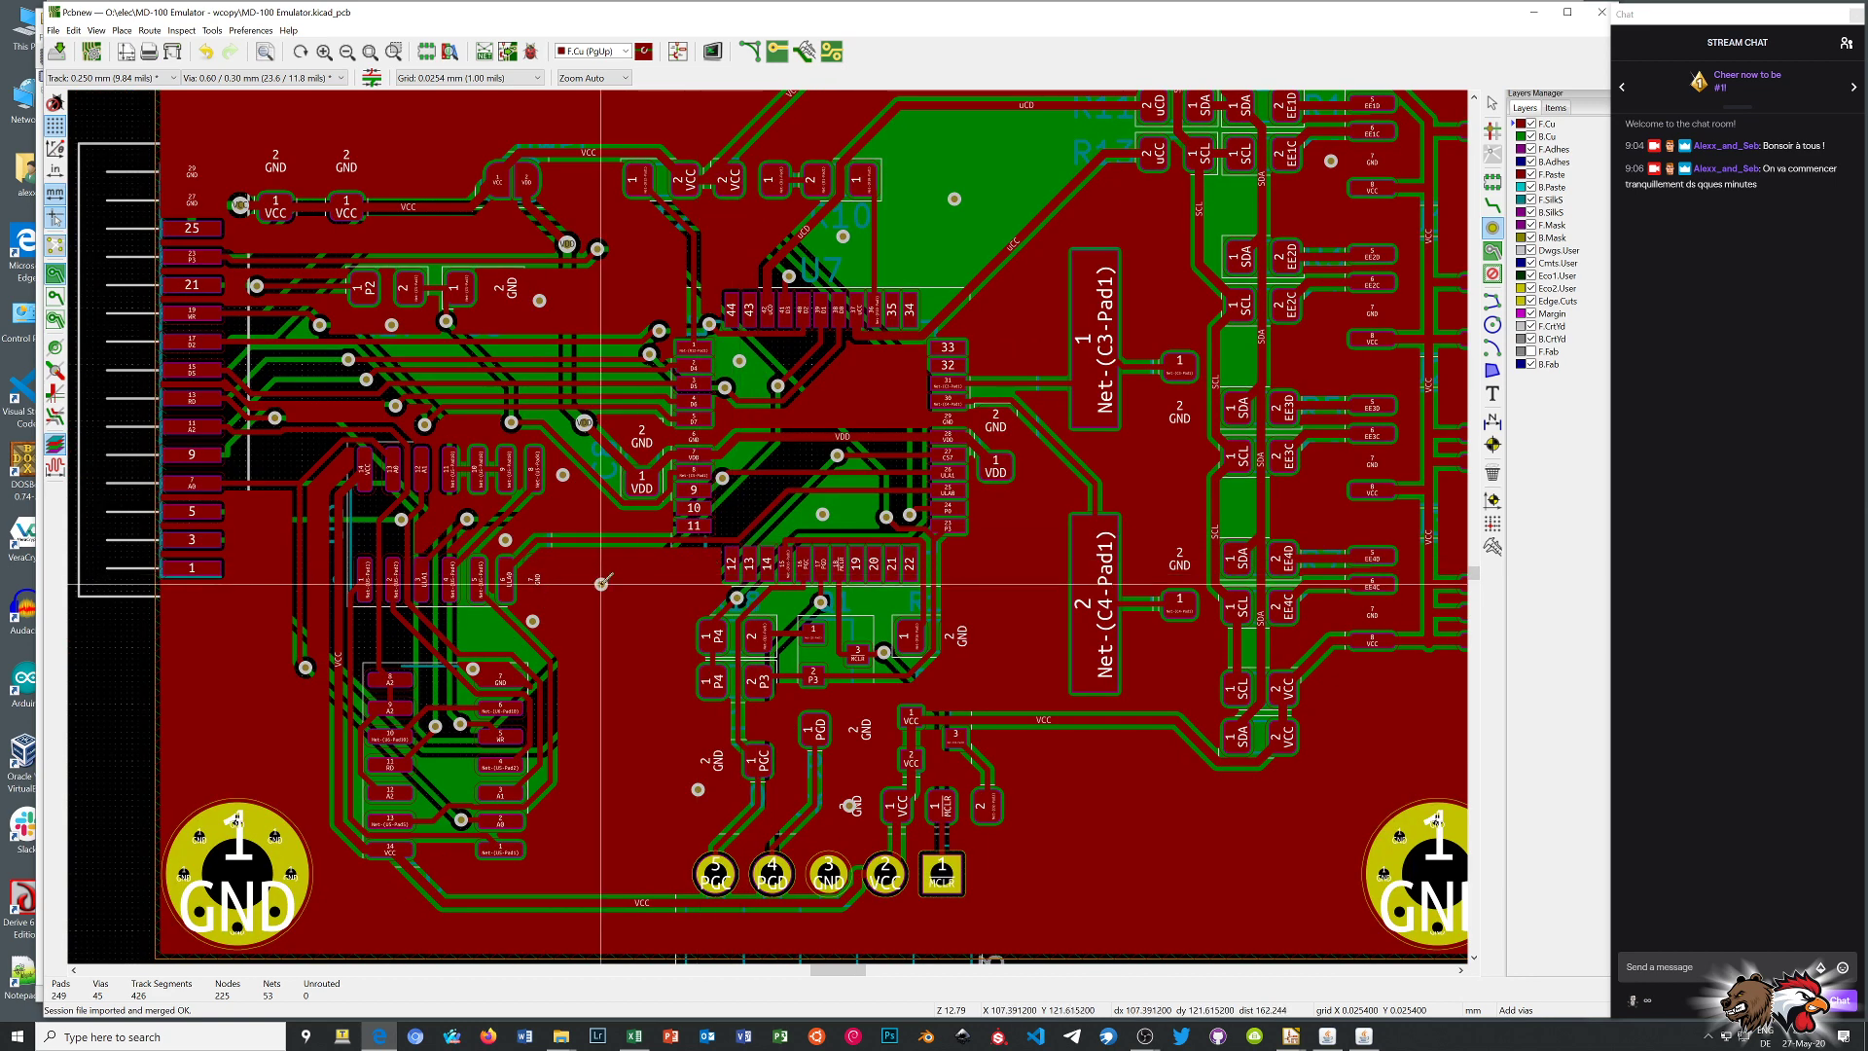
pyautogui.click(478, 629)
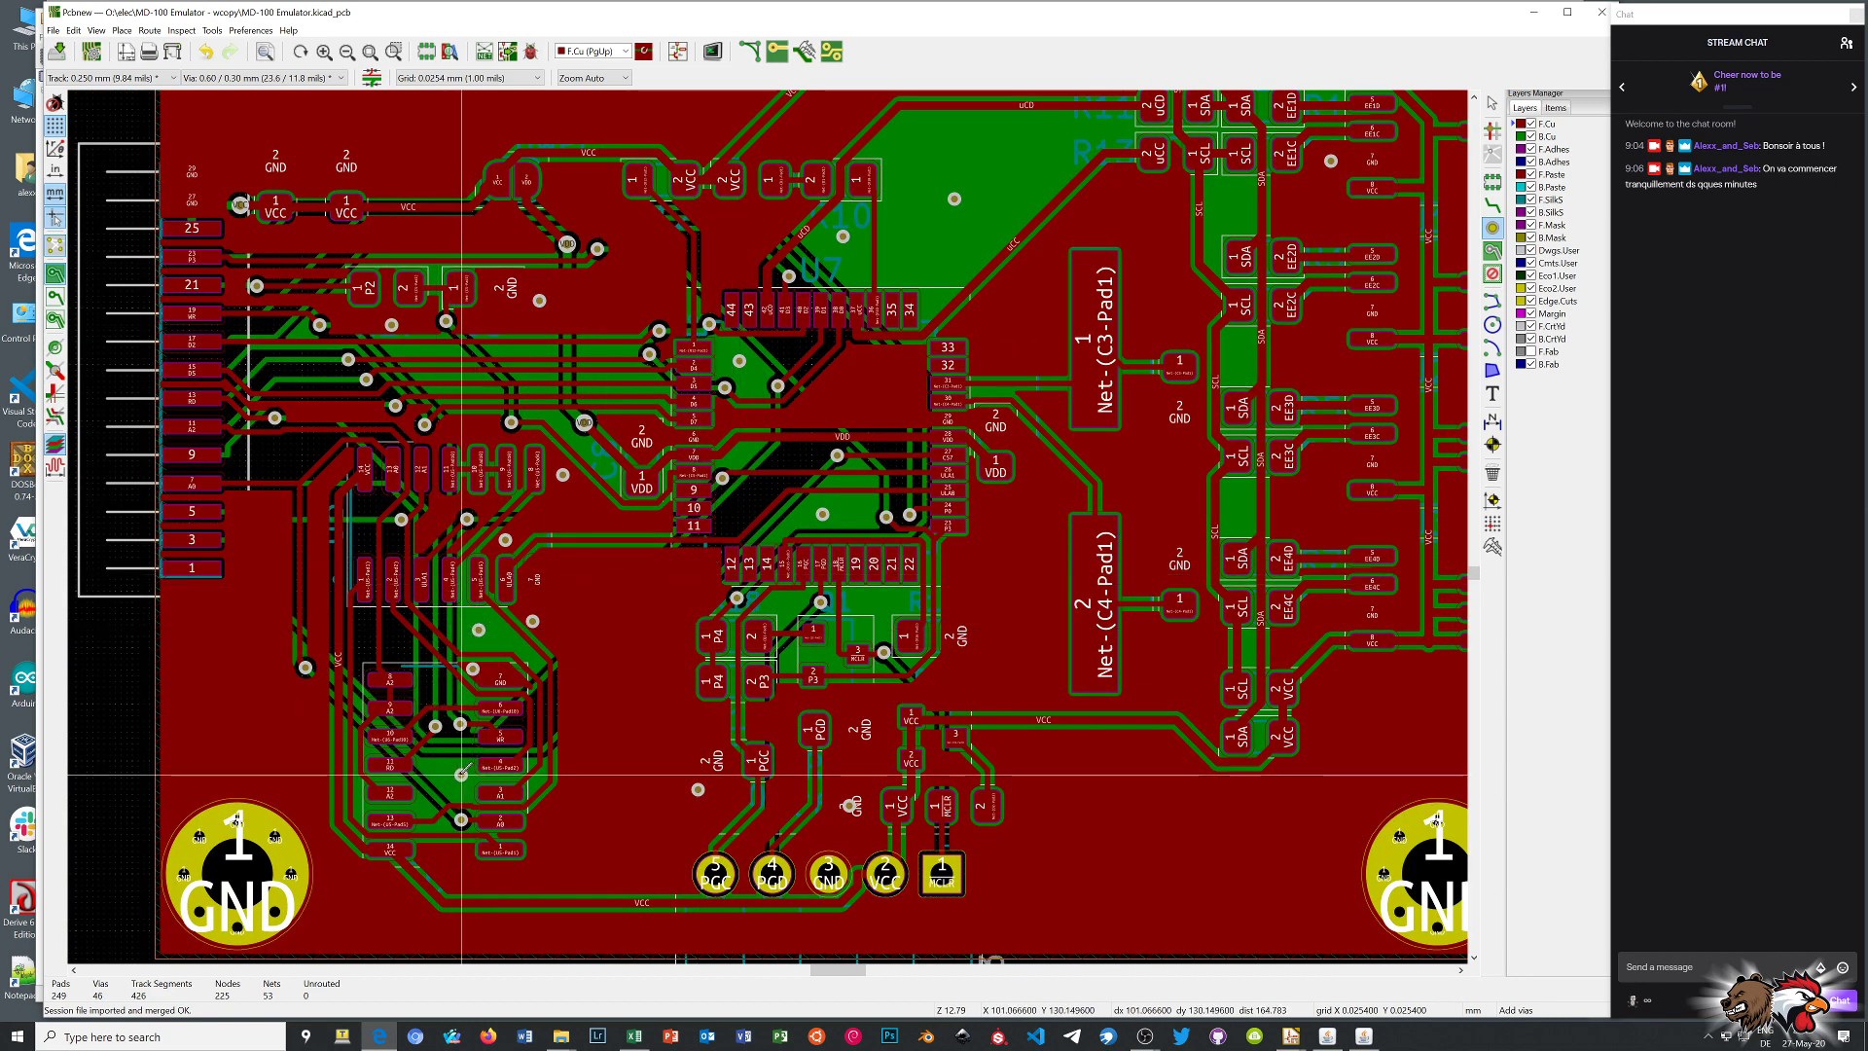
pyautogui.click(947, 620)
pyautogui.click(883, 609)
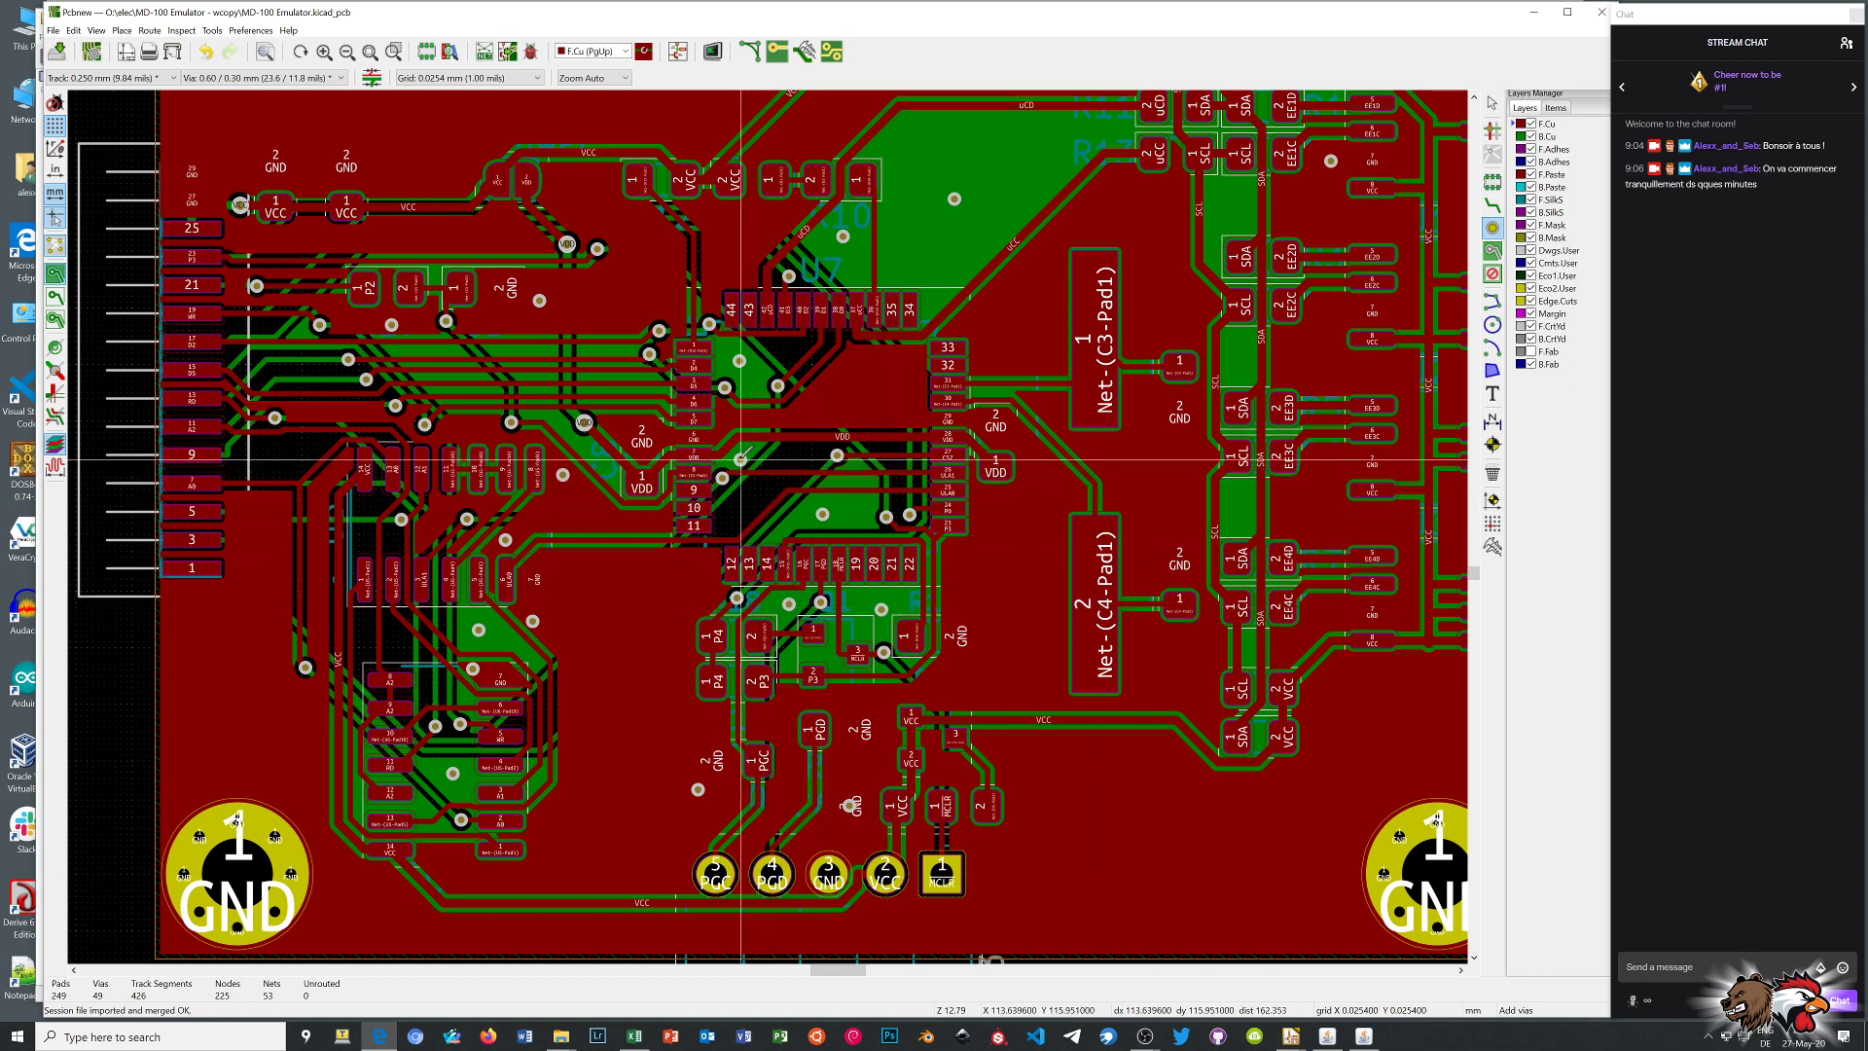
pyautogui.click(740, 454)
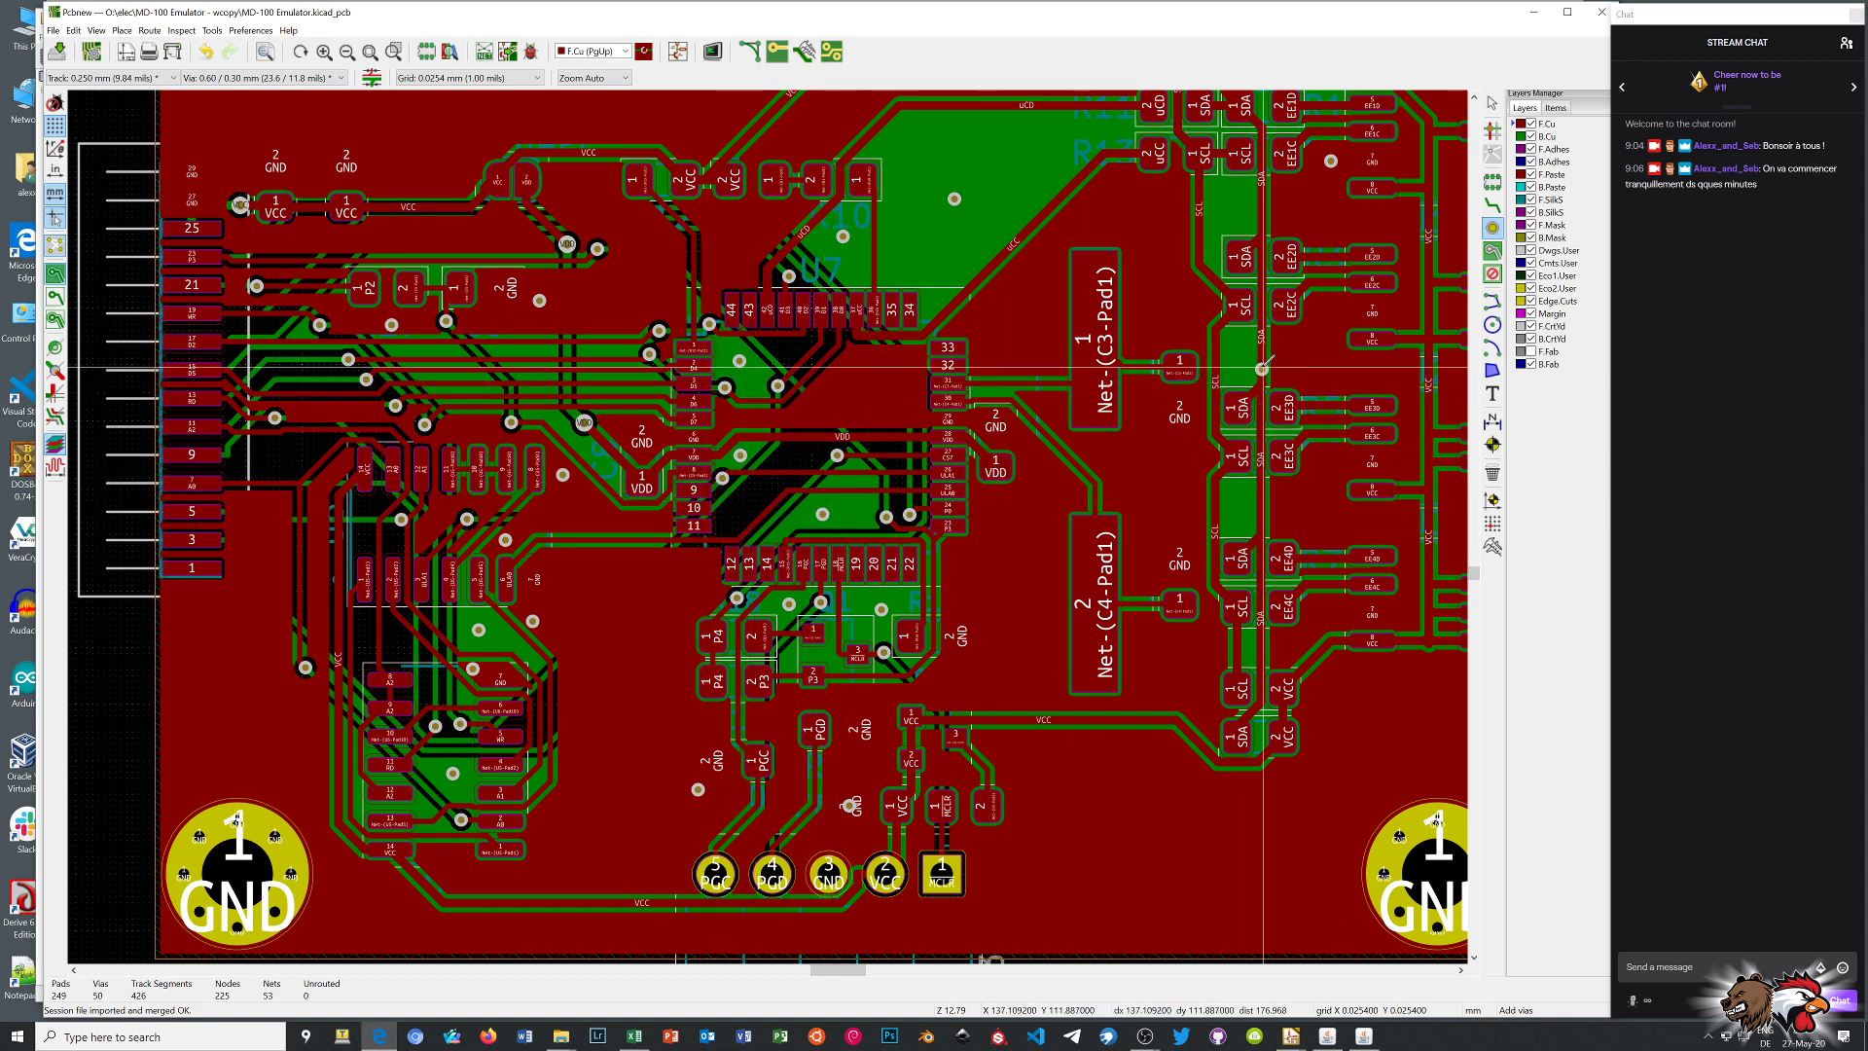
# Add three ground vias down the strip between the vertical SCL and SDA tracks
pyautogui.click(1239, 354)
pyautogui.click(1237, 202)
pyautogui.click(1238, 508)
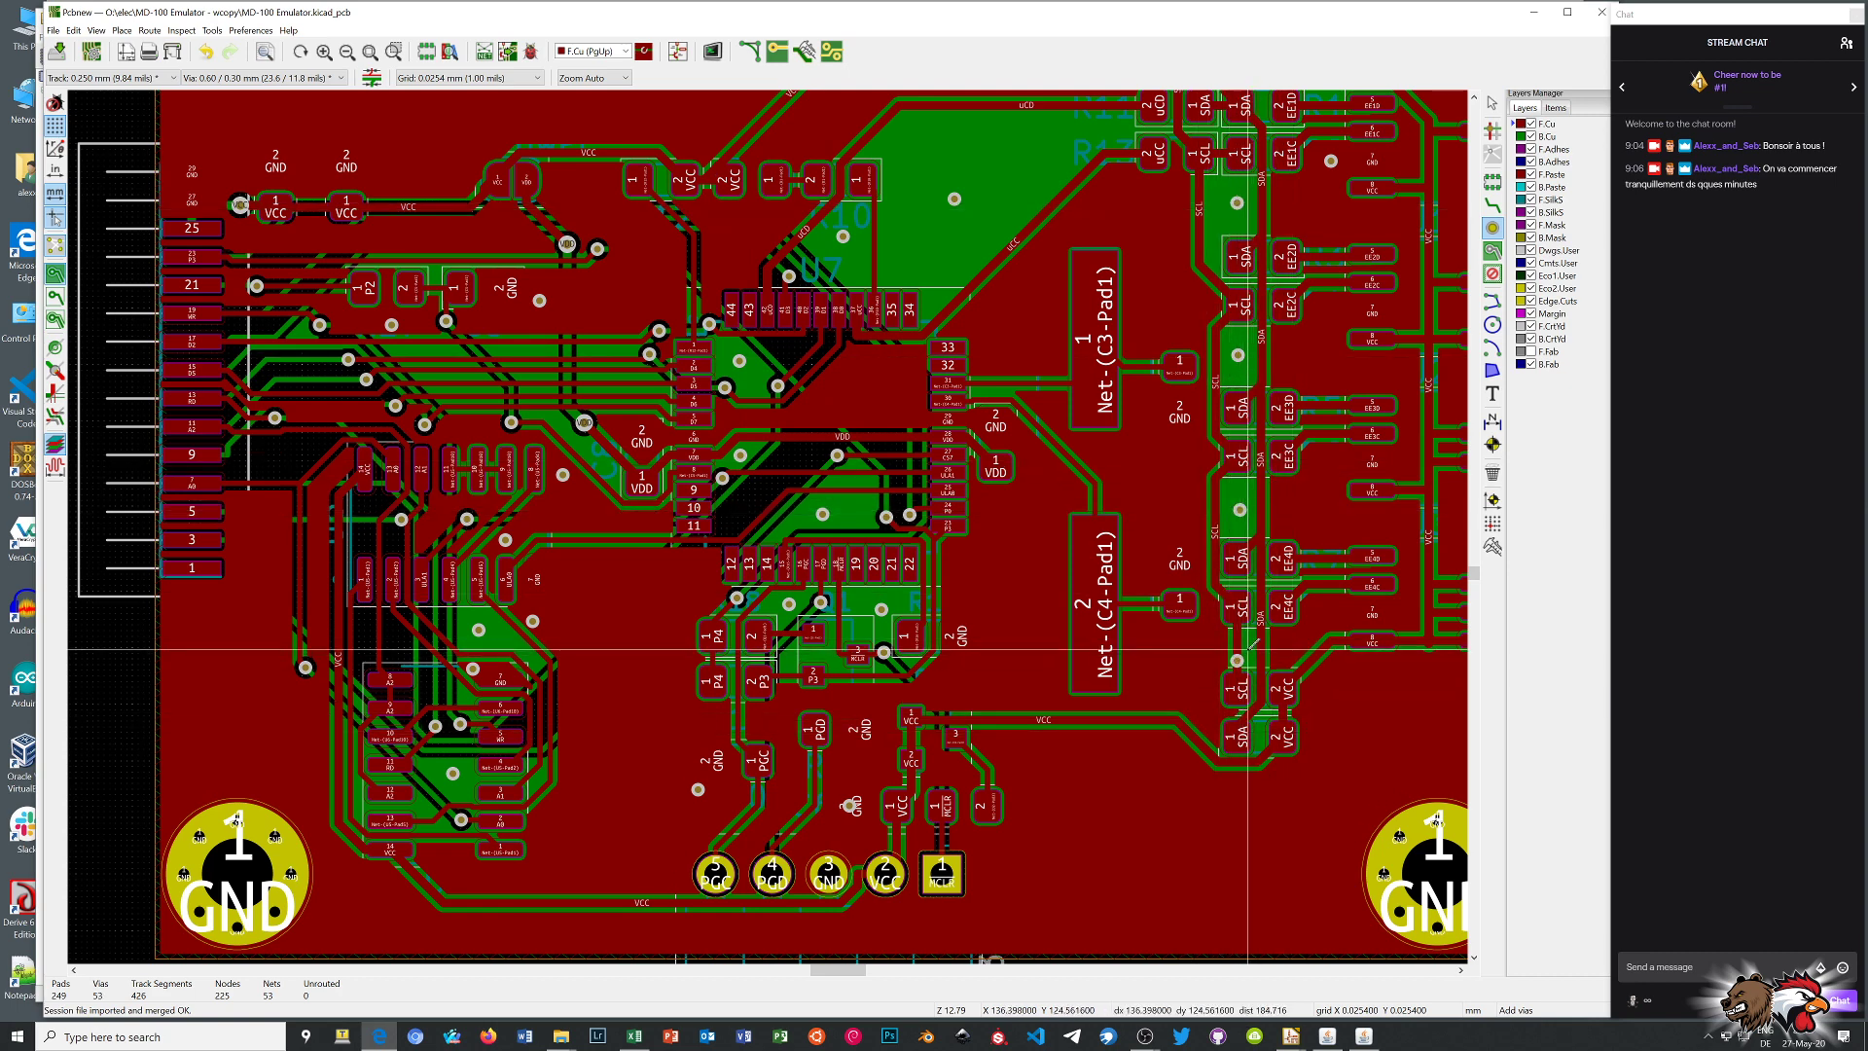
# Add a ground via just below the GND/SCL/SDA/VCC header, between the SCL and SDA tracks
pyautogui.scroll(-1, 1249, 638)
pyautogui.scroll(4, 767, 527)
pyautogui.scroll(-2, 767, 526)
pyautogui.scroll(-4, 767, 526)
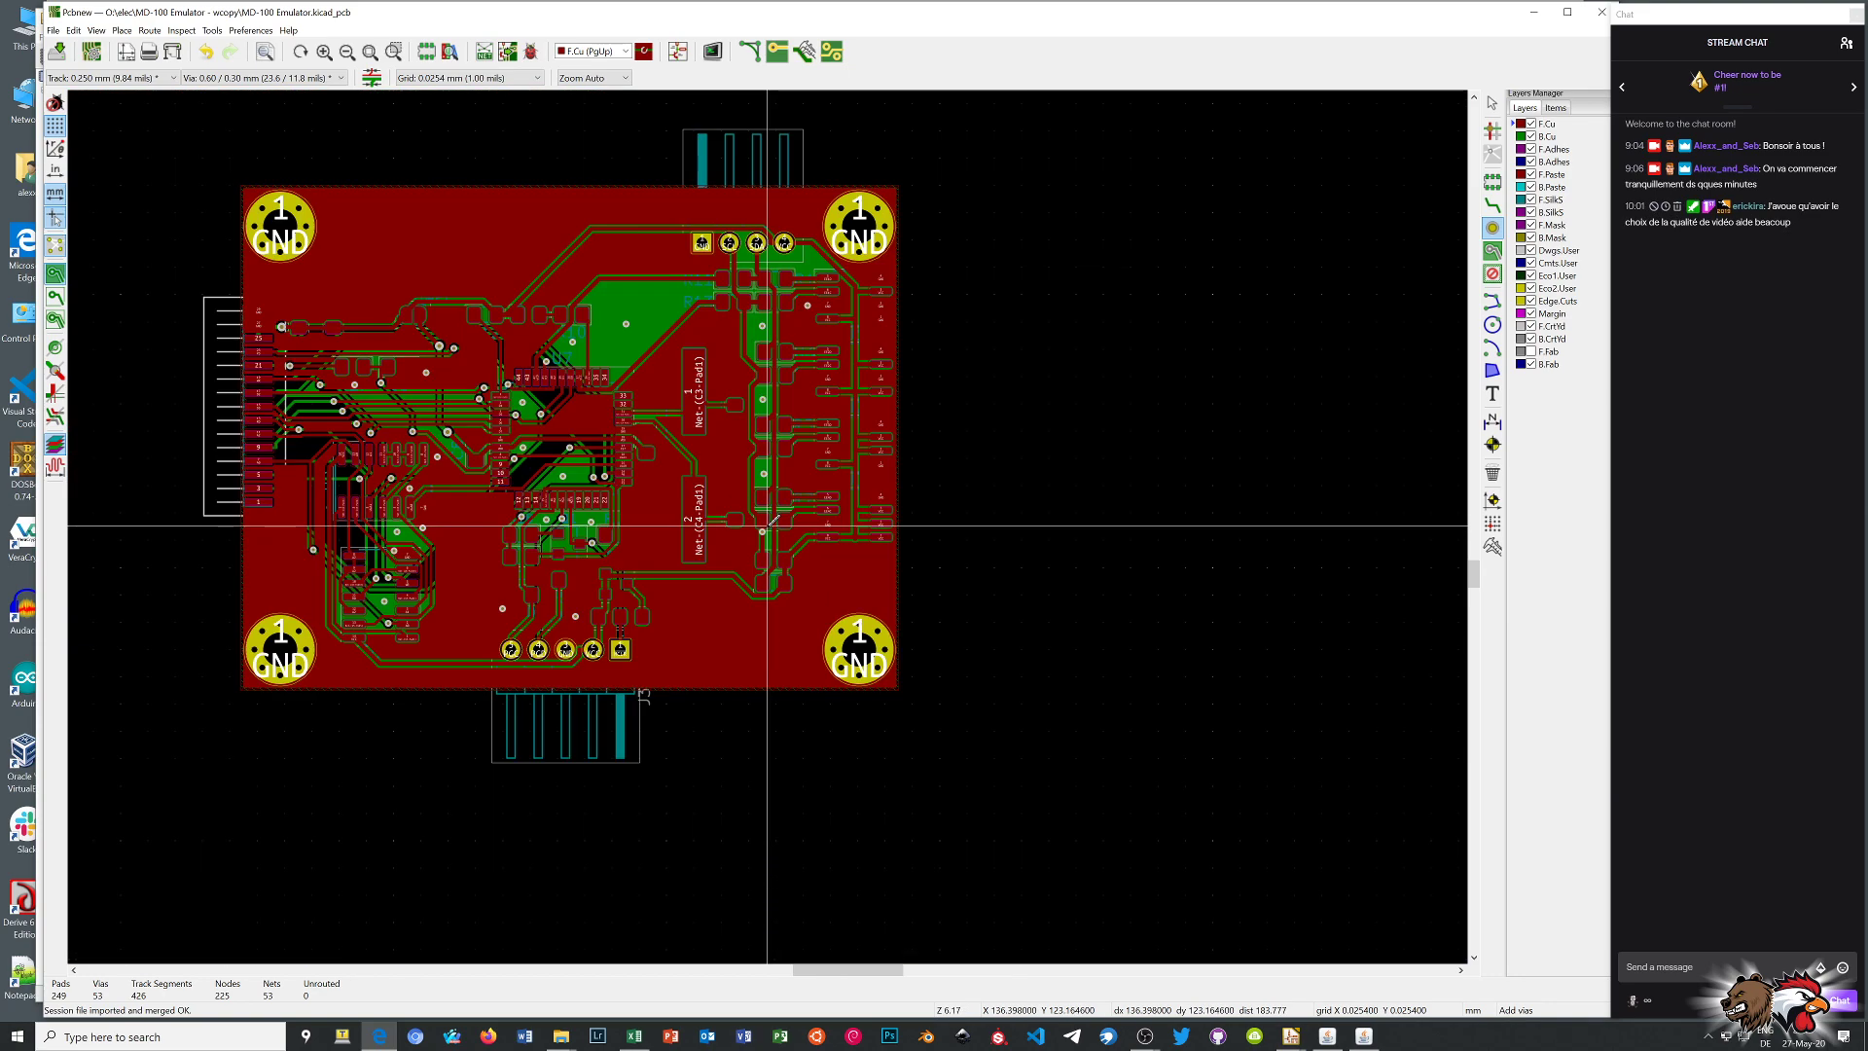
pyautogui.scroll(1, 767, 527)
pyautogui.scroll(6, 767, 527)
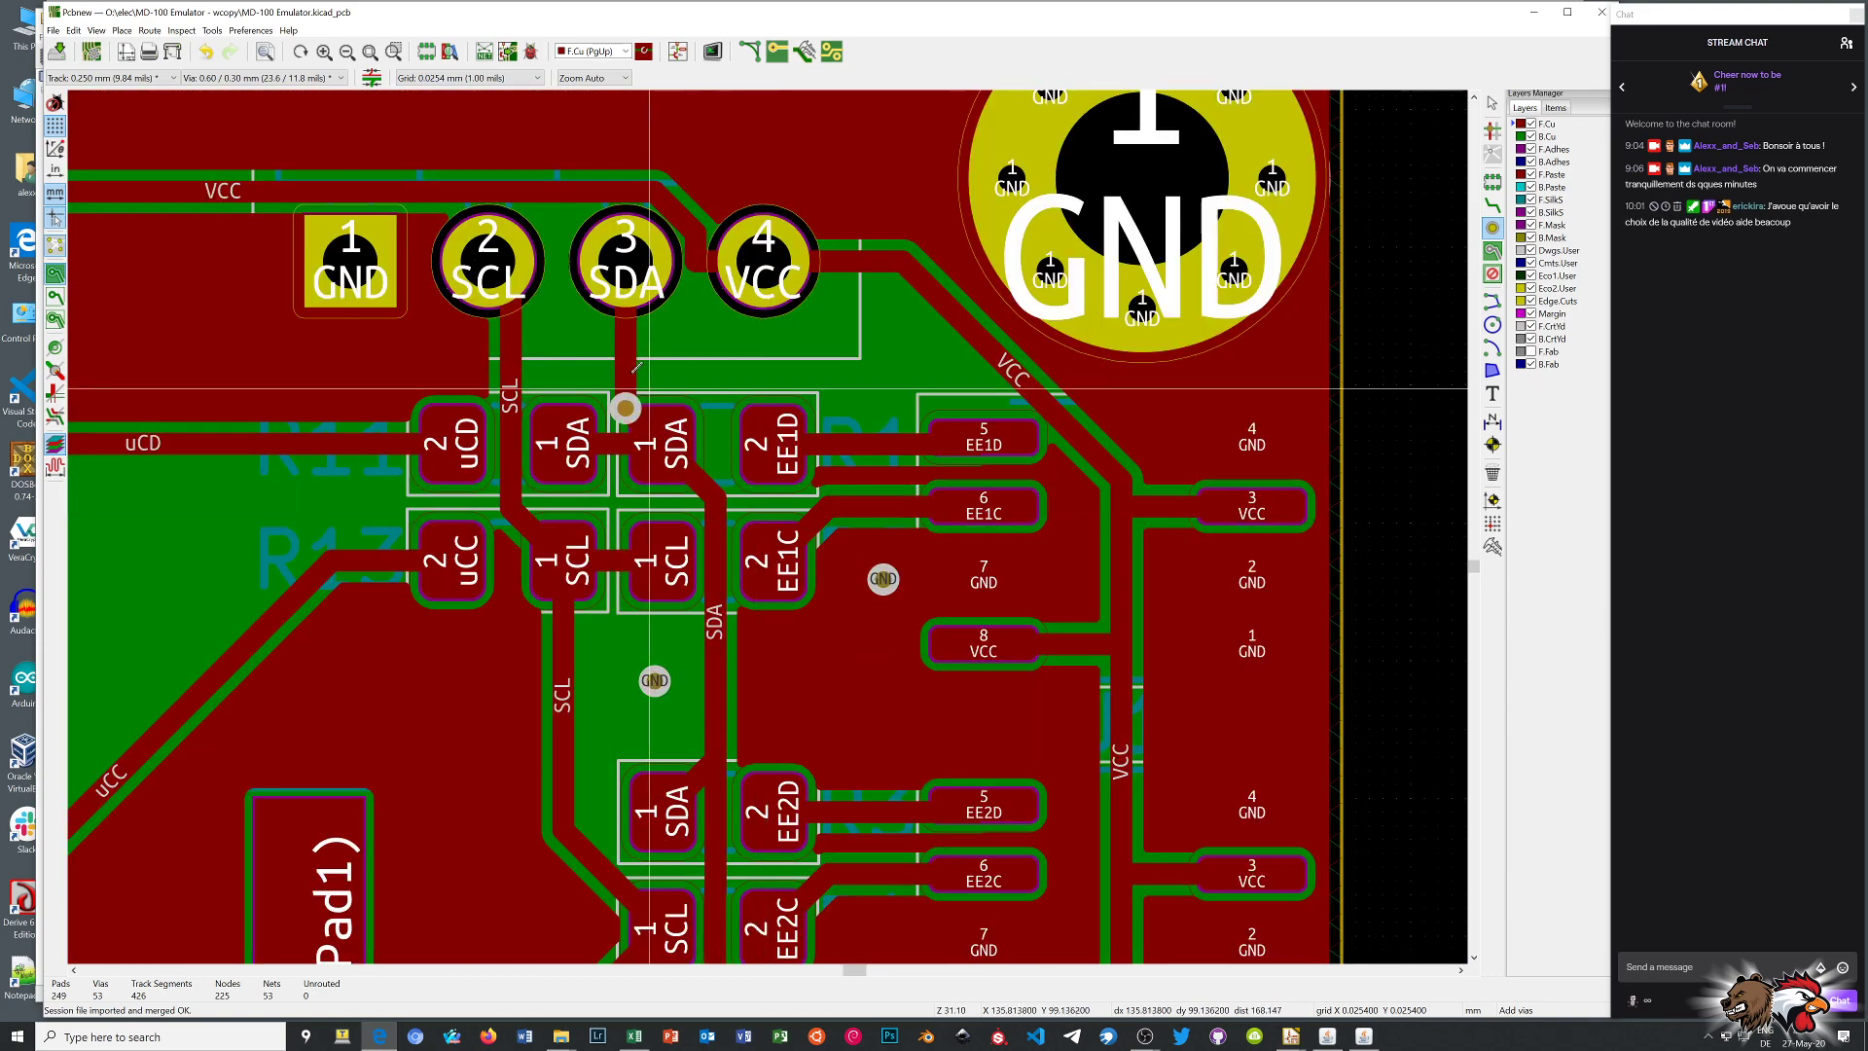
pyautogui.click(556, 334)
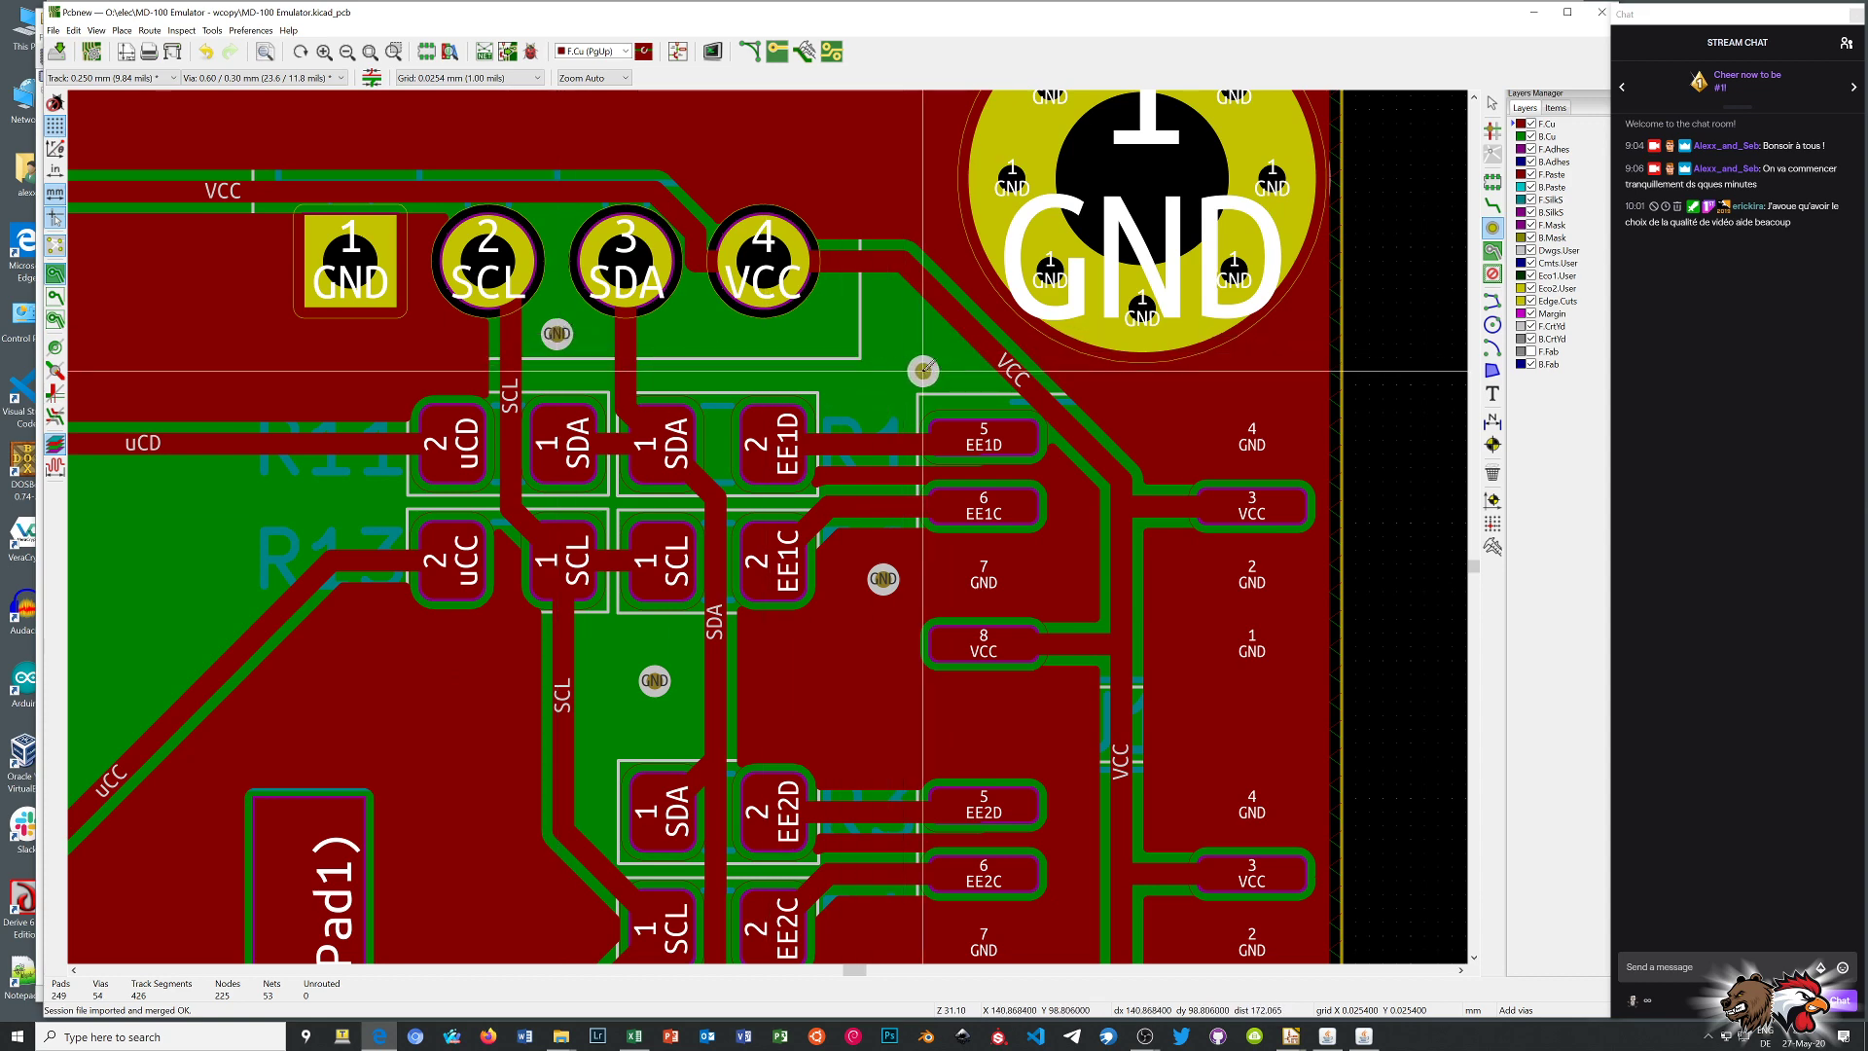
# Add a ground via below the A0 track, beside edge connector pads 7 and 5, and refill all zones
pyautogui.scroll(-10, 710, 557)
pyautogui.scroll(7, 711, 558)
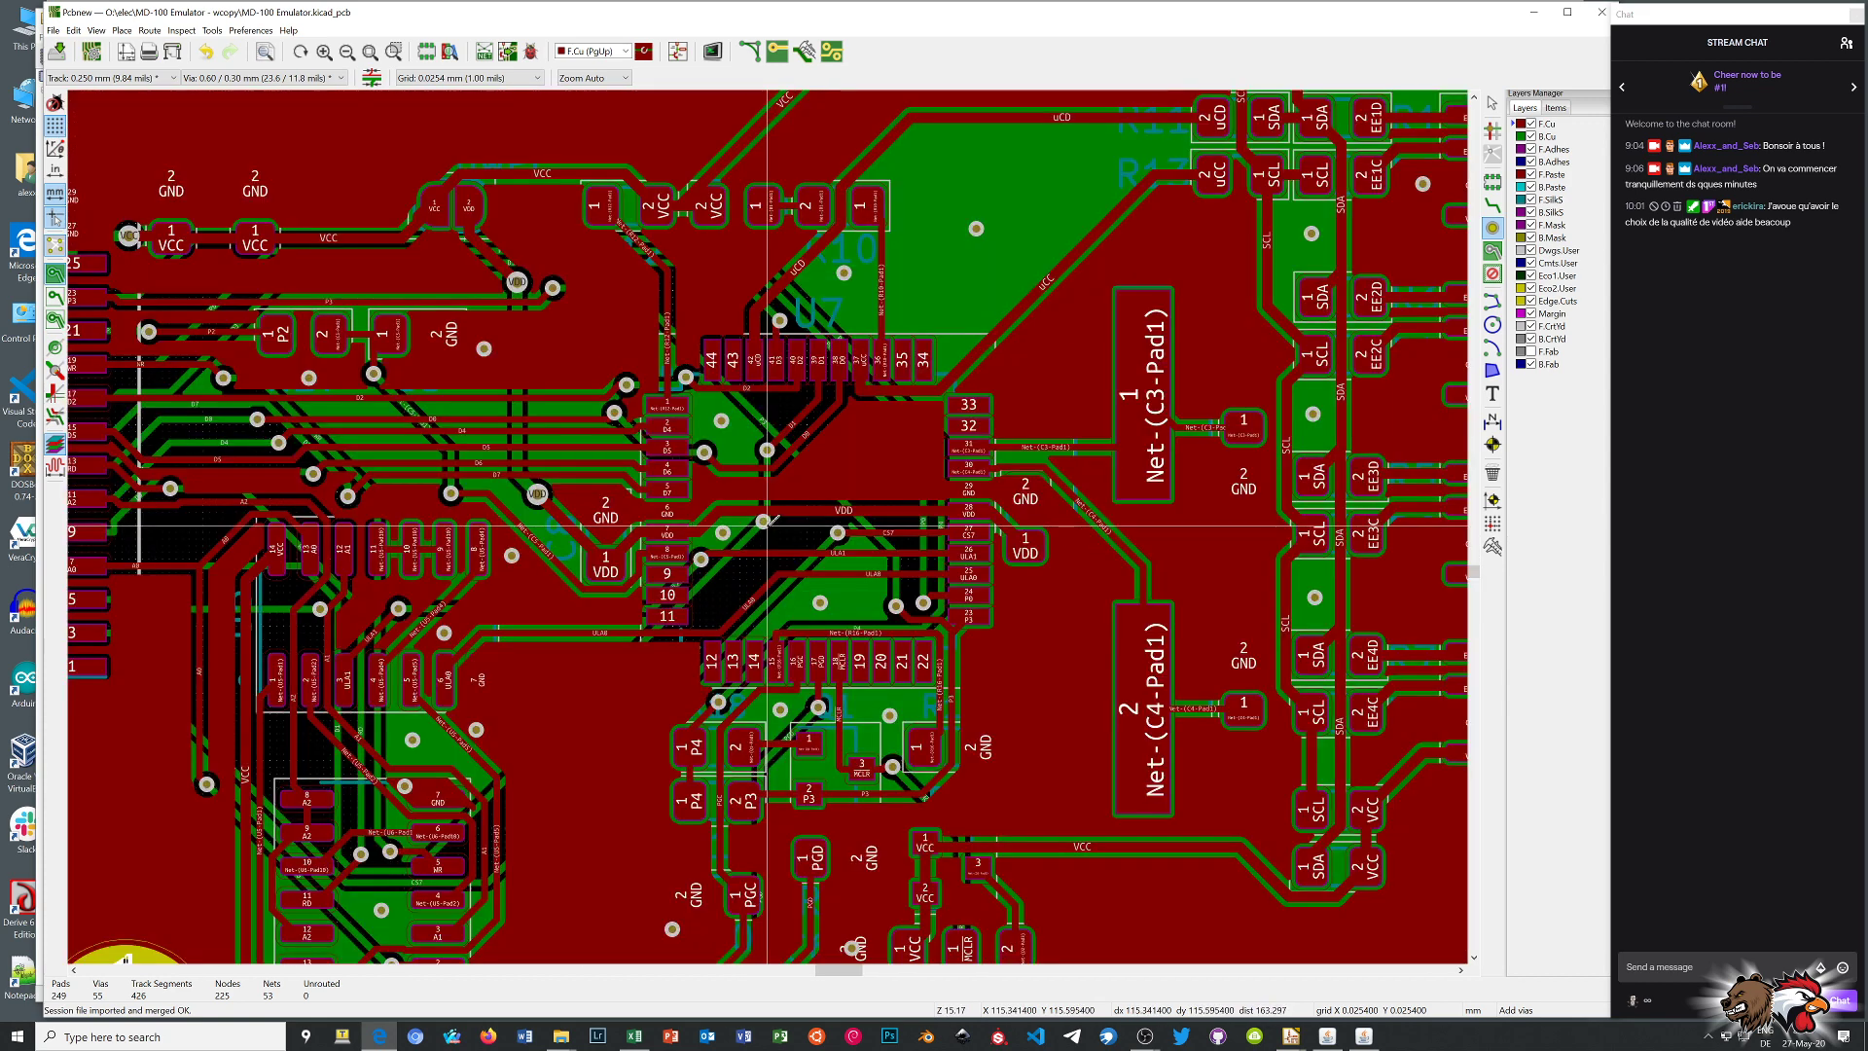
pyautogui.scroll(-4, 764, 521)
pyautogui.scroll(5, 764, 520)
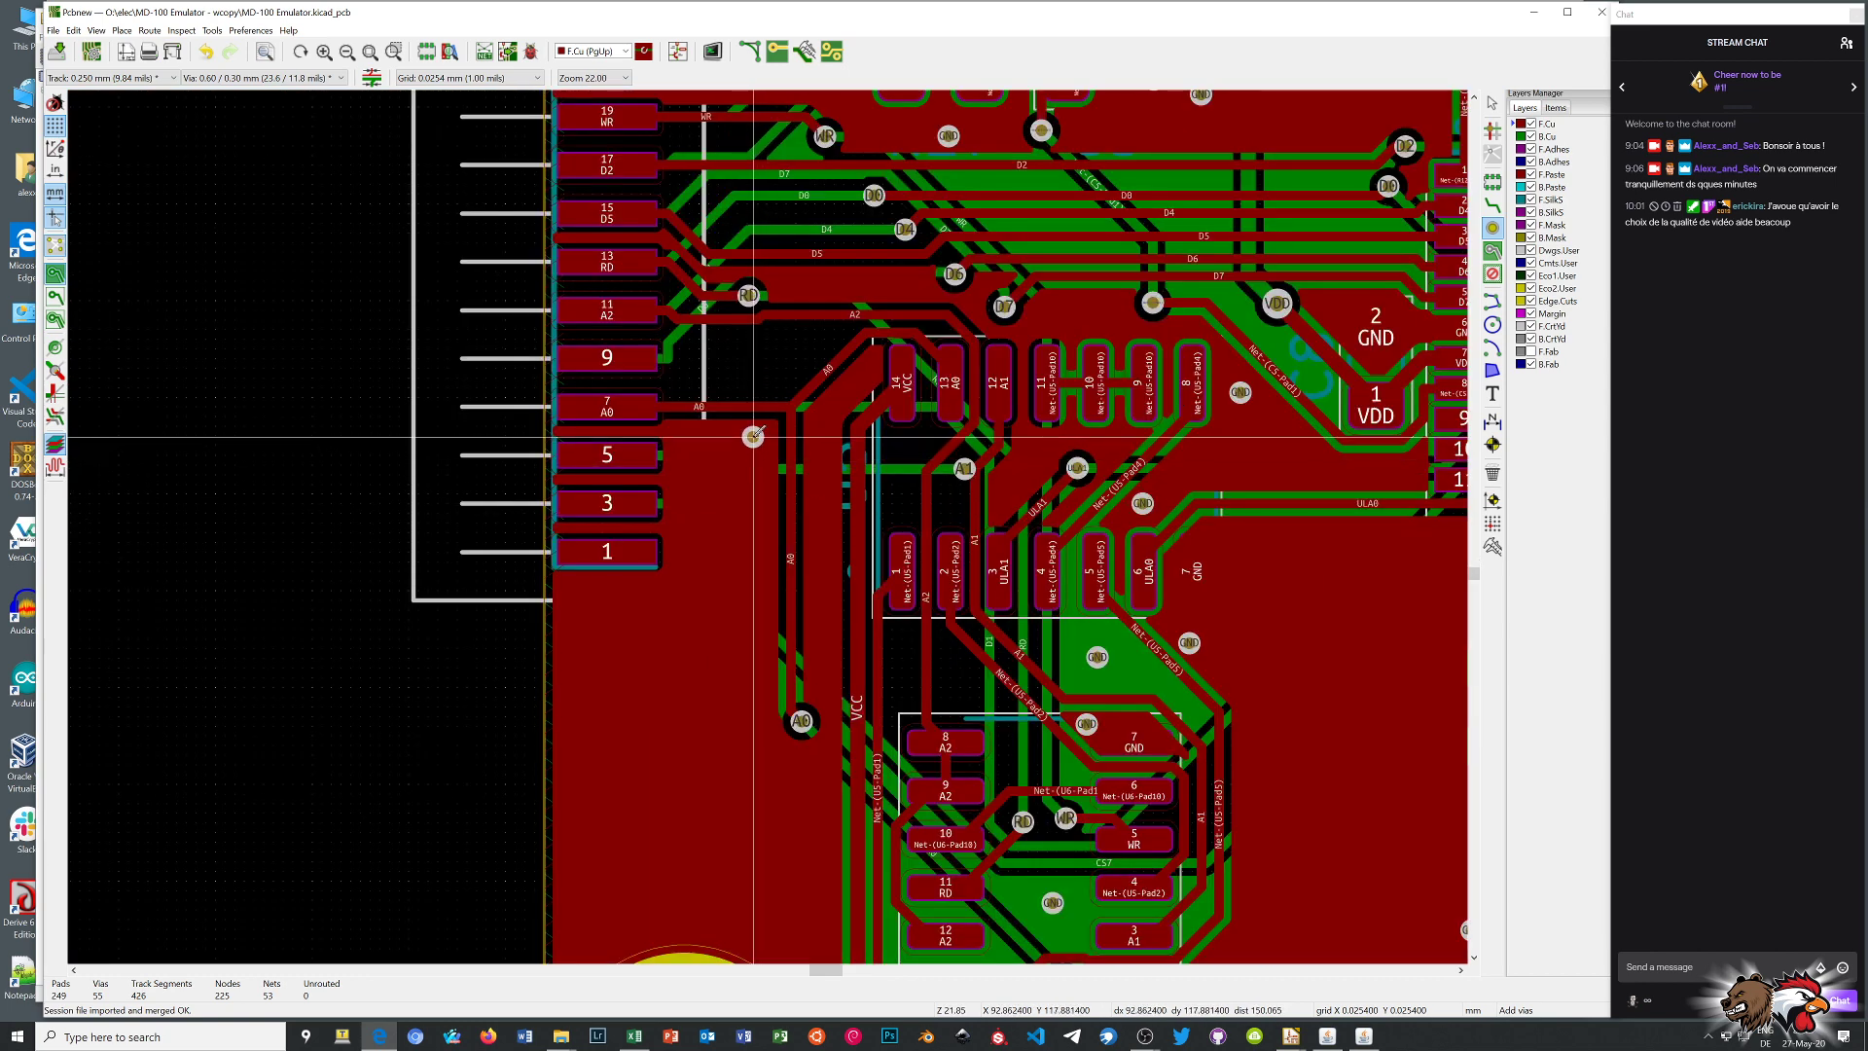
pyautogui.click(754, 437)
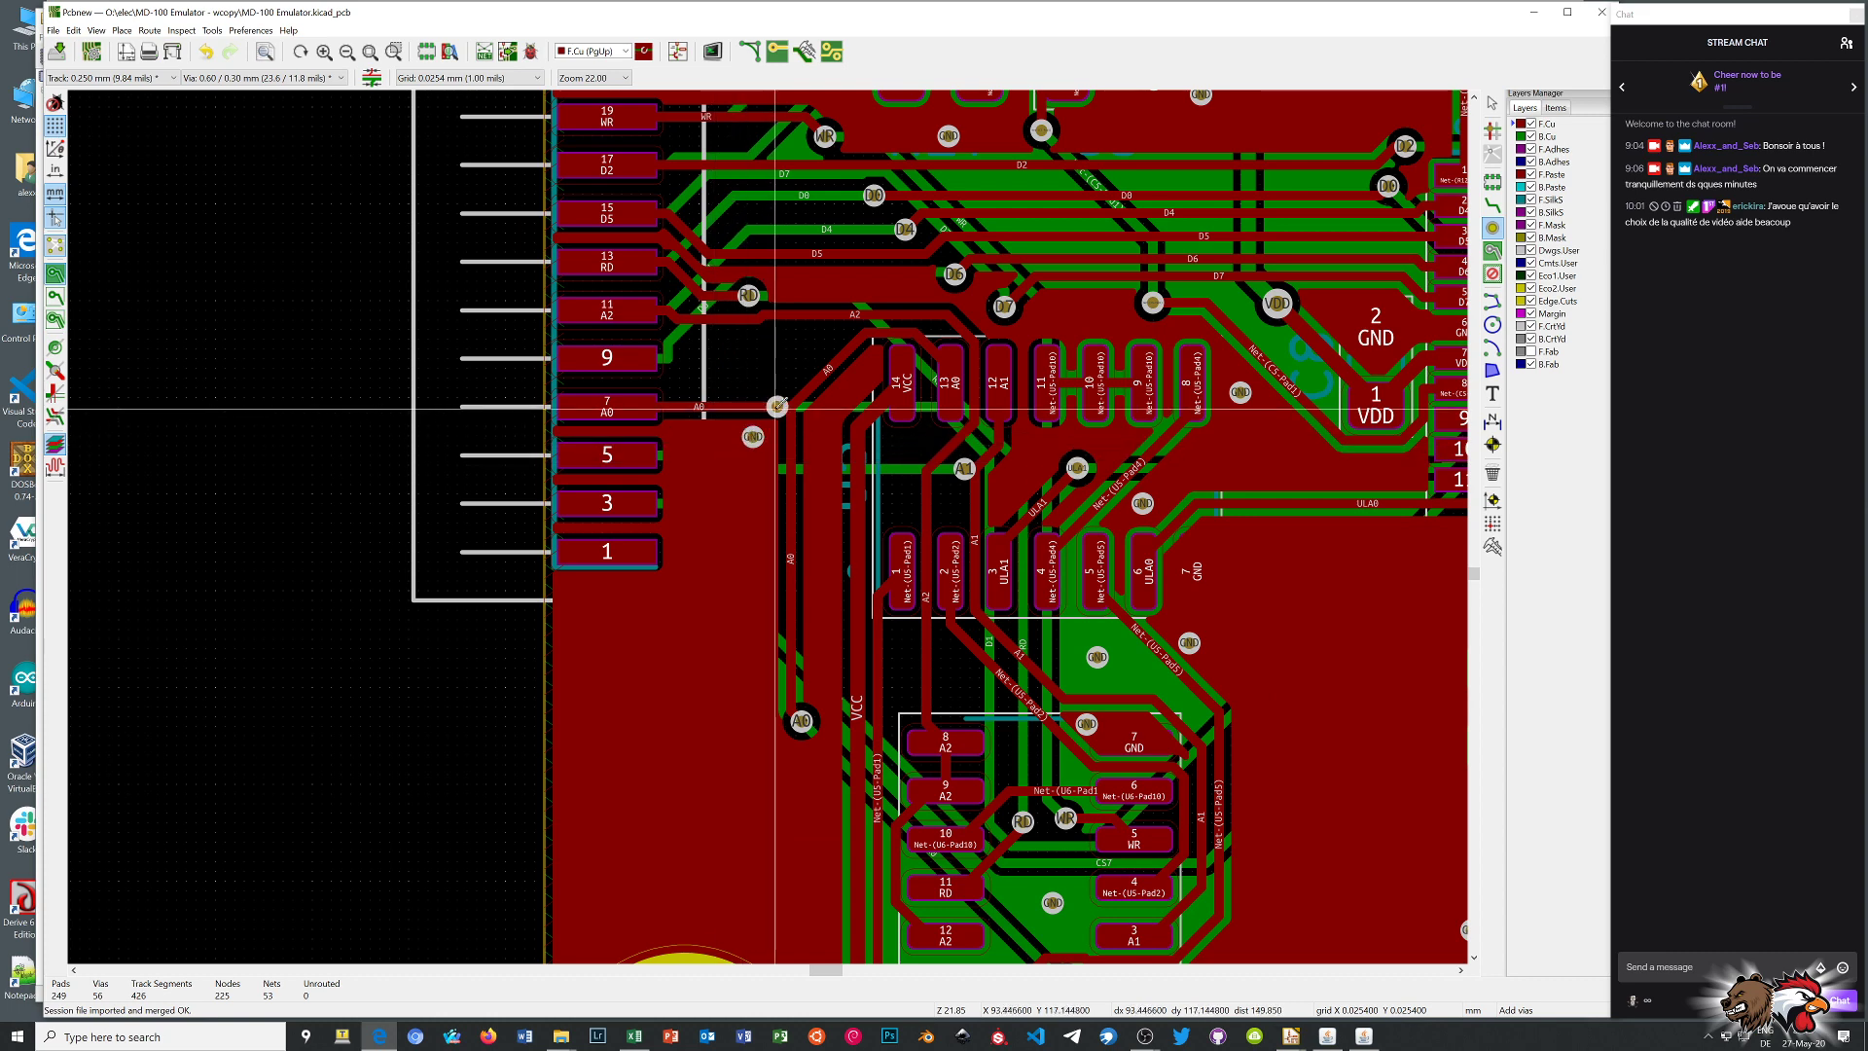
pyautogui.press('b')
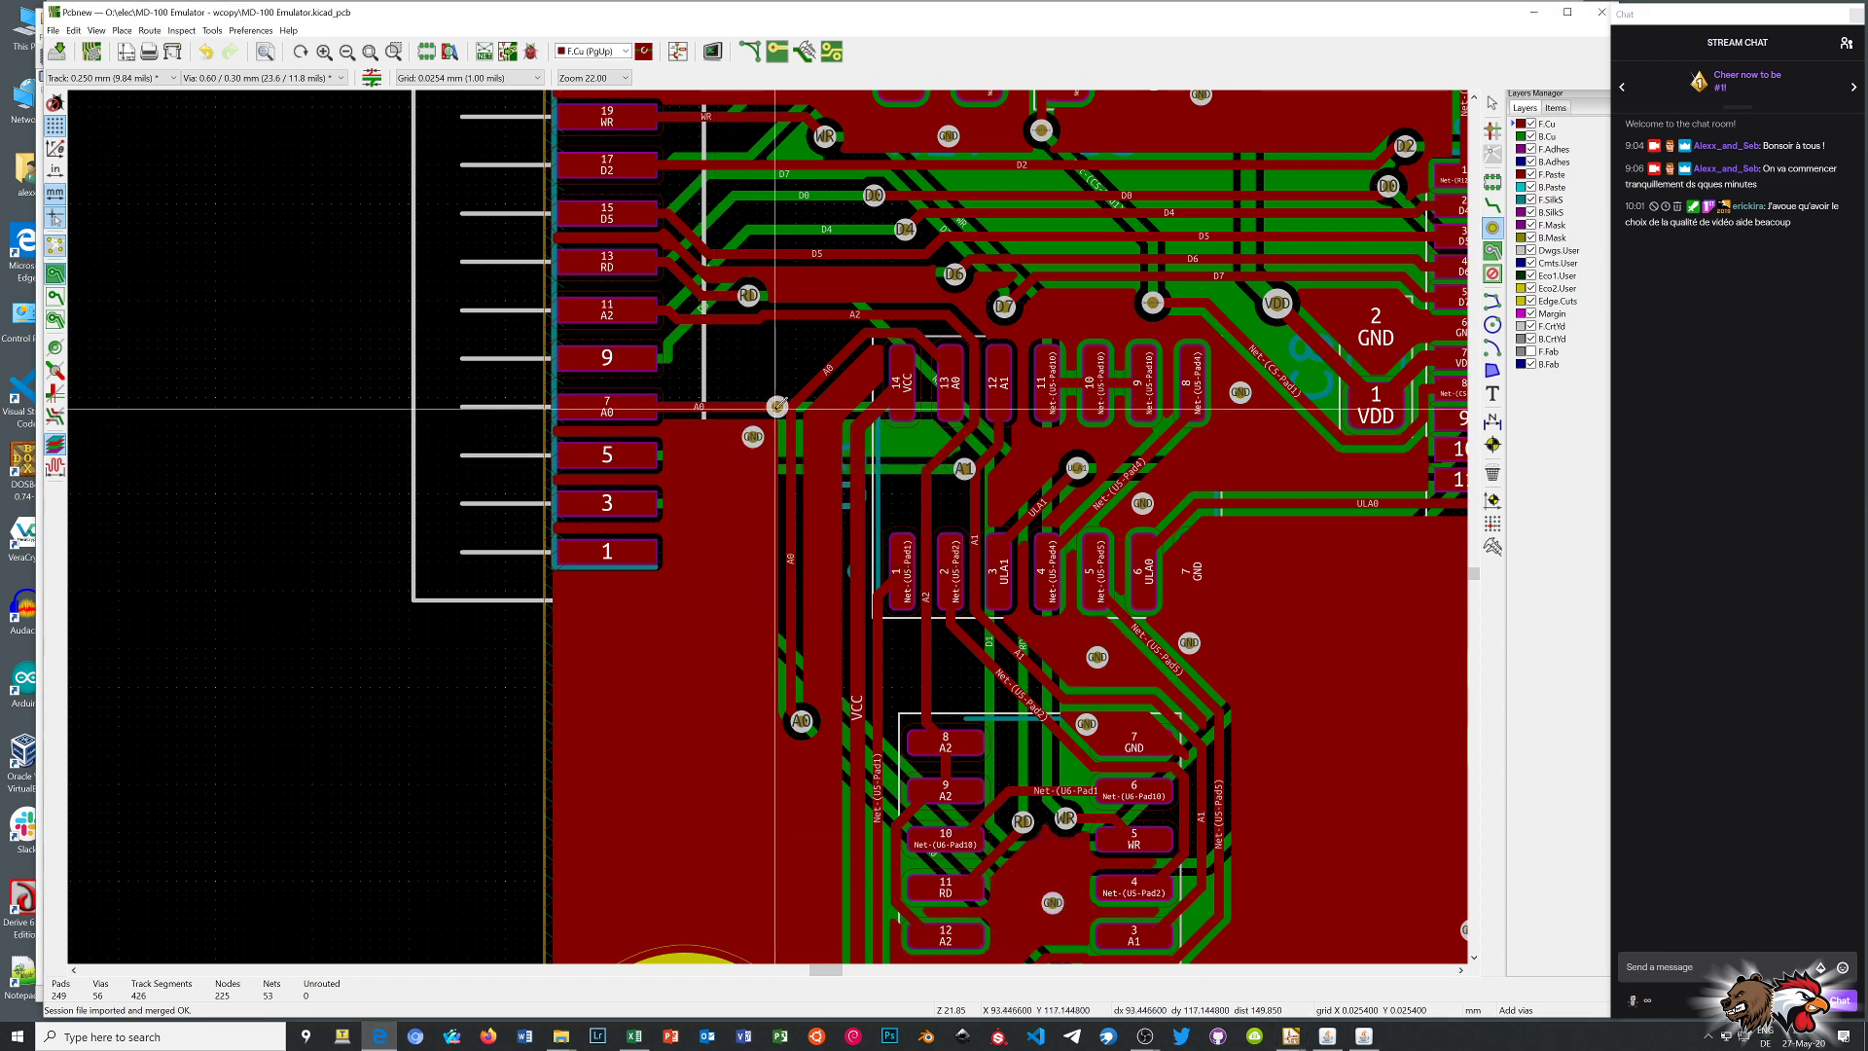
# Add a ground via left of the upper 14-pin chip's VCC pad 14, between the A0 and VCC tracks, and refill all zones
pyautogui.scroll(-2, 778, 406)
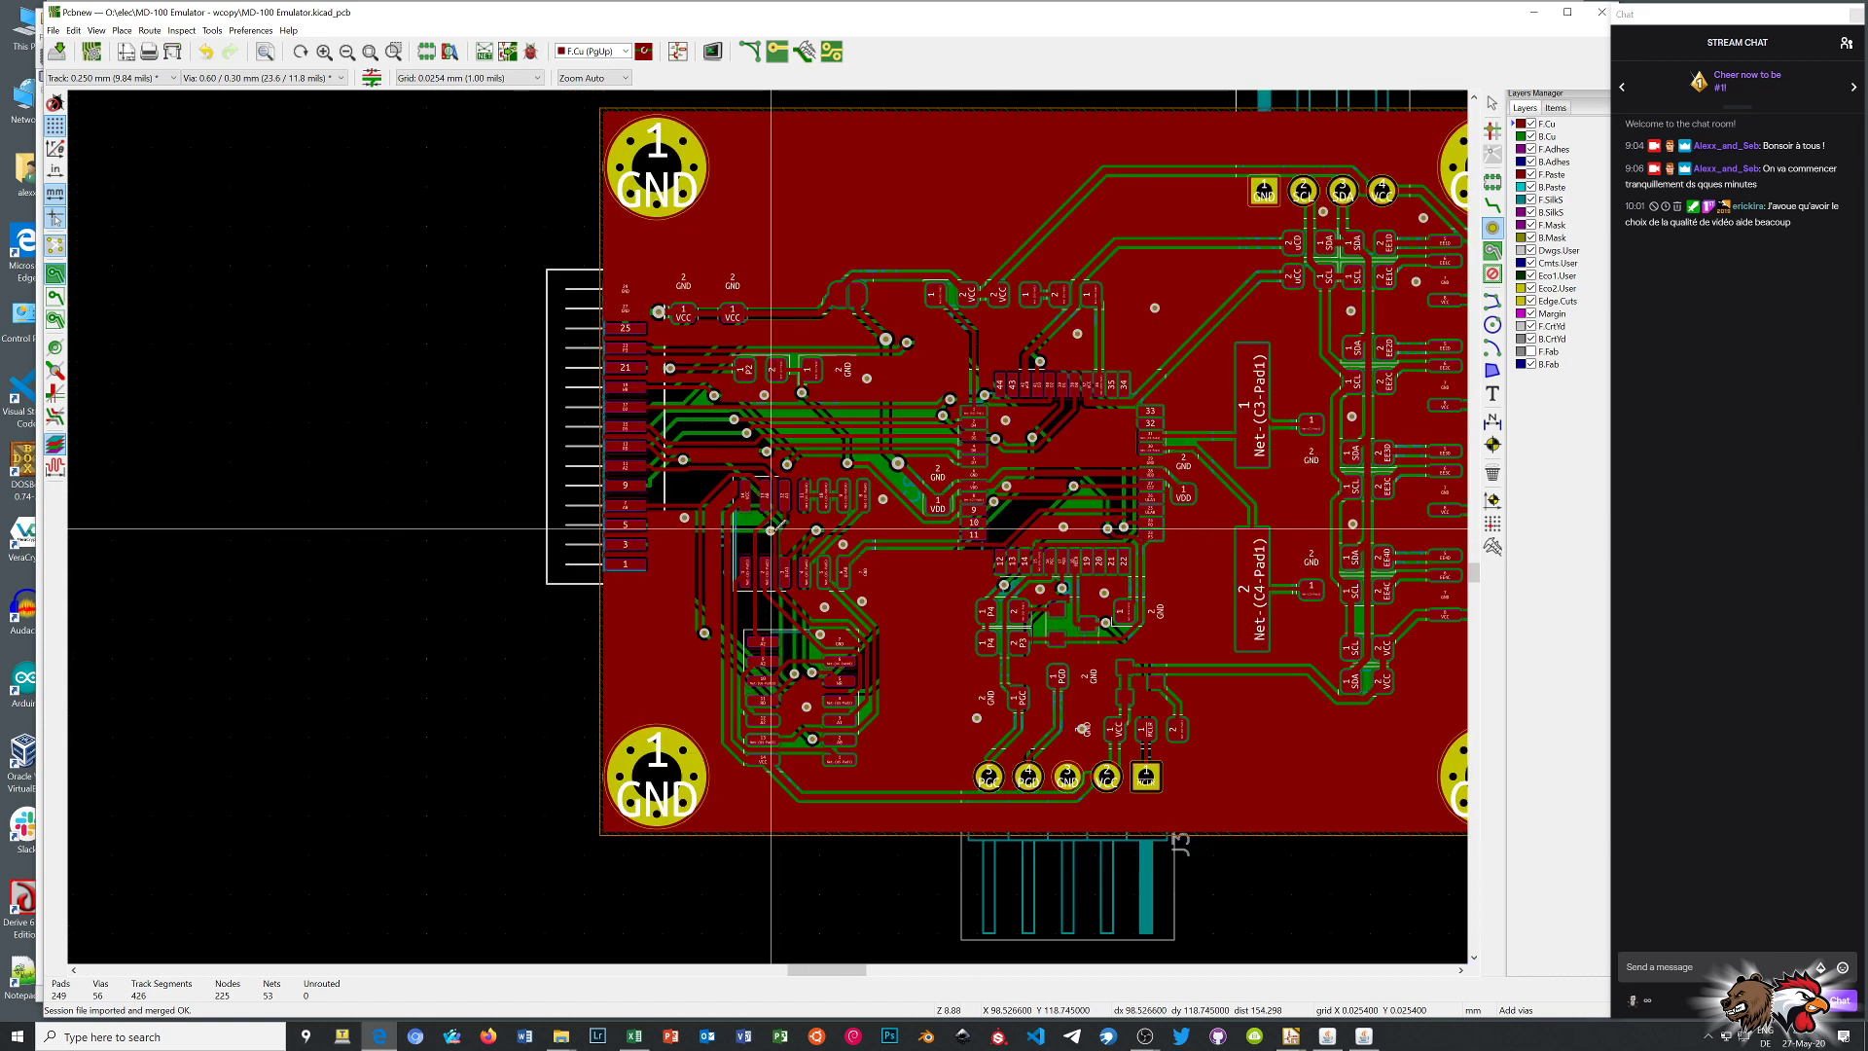
pyautogui.scroll(1, 769, 526)
pyautogui.scroll(1, 769, 527)
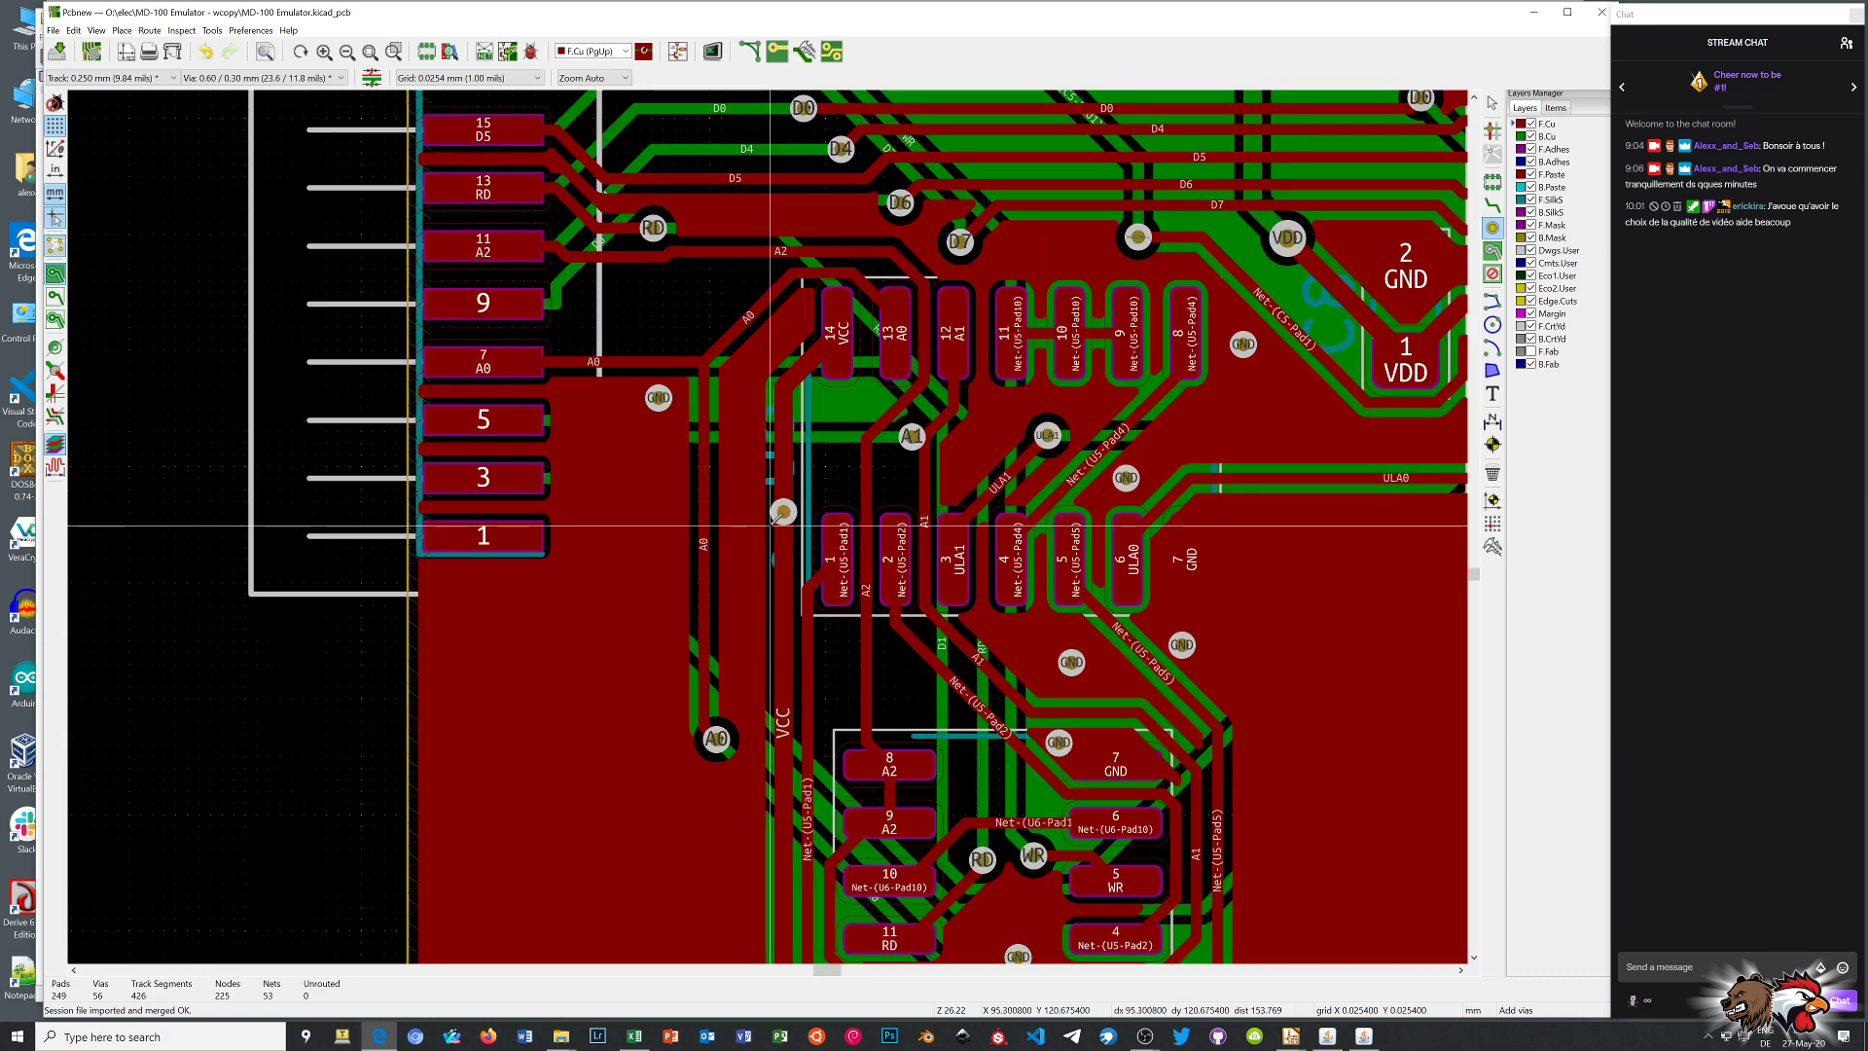
pyautogui.scroll(1, 669, 436)
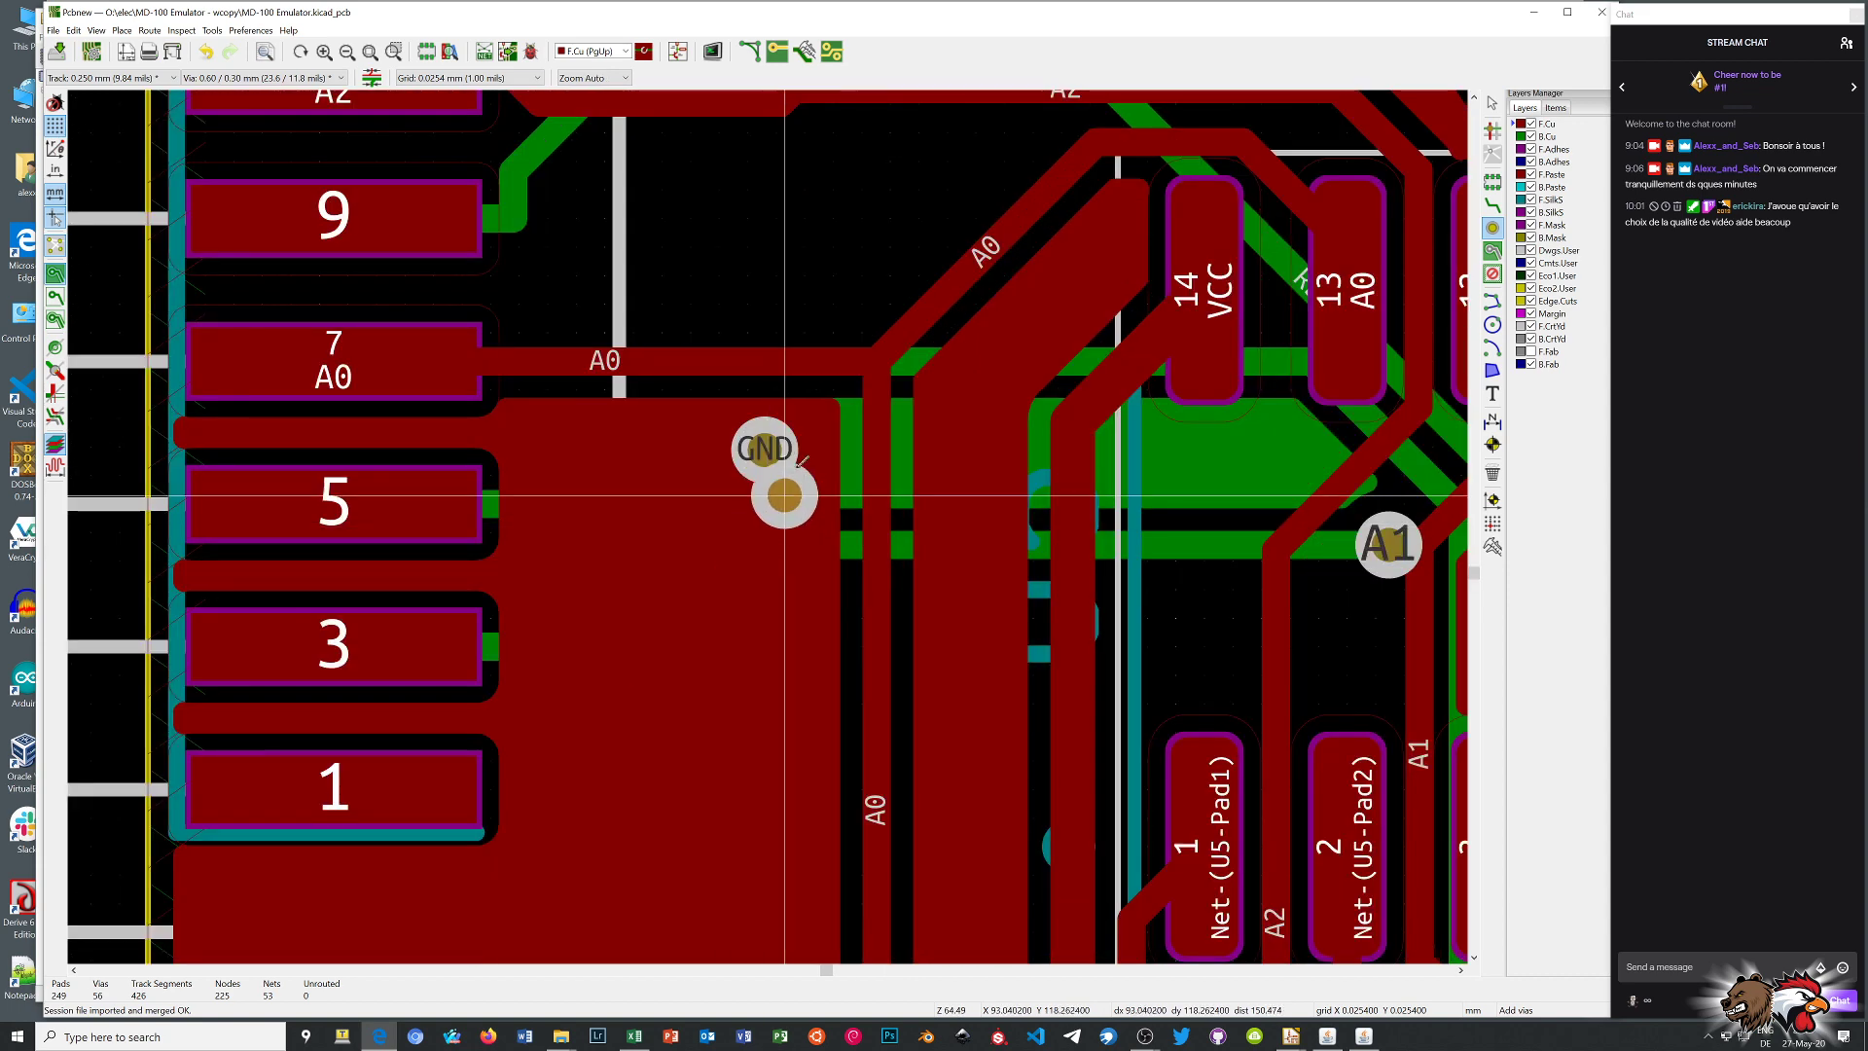
pyautogui.scroll(-1, 768, 526)
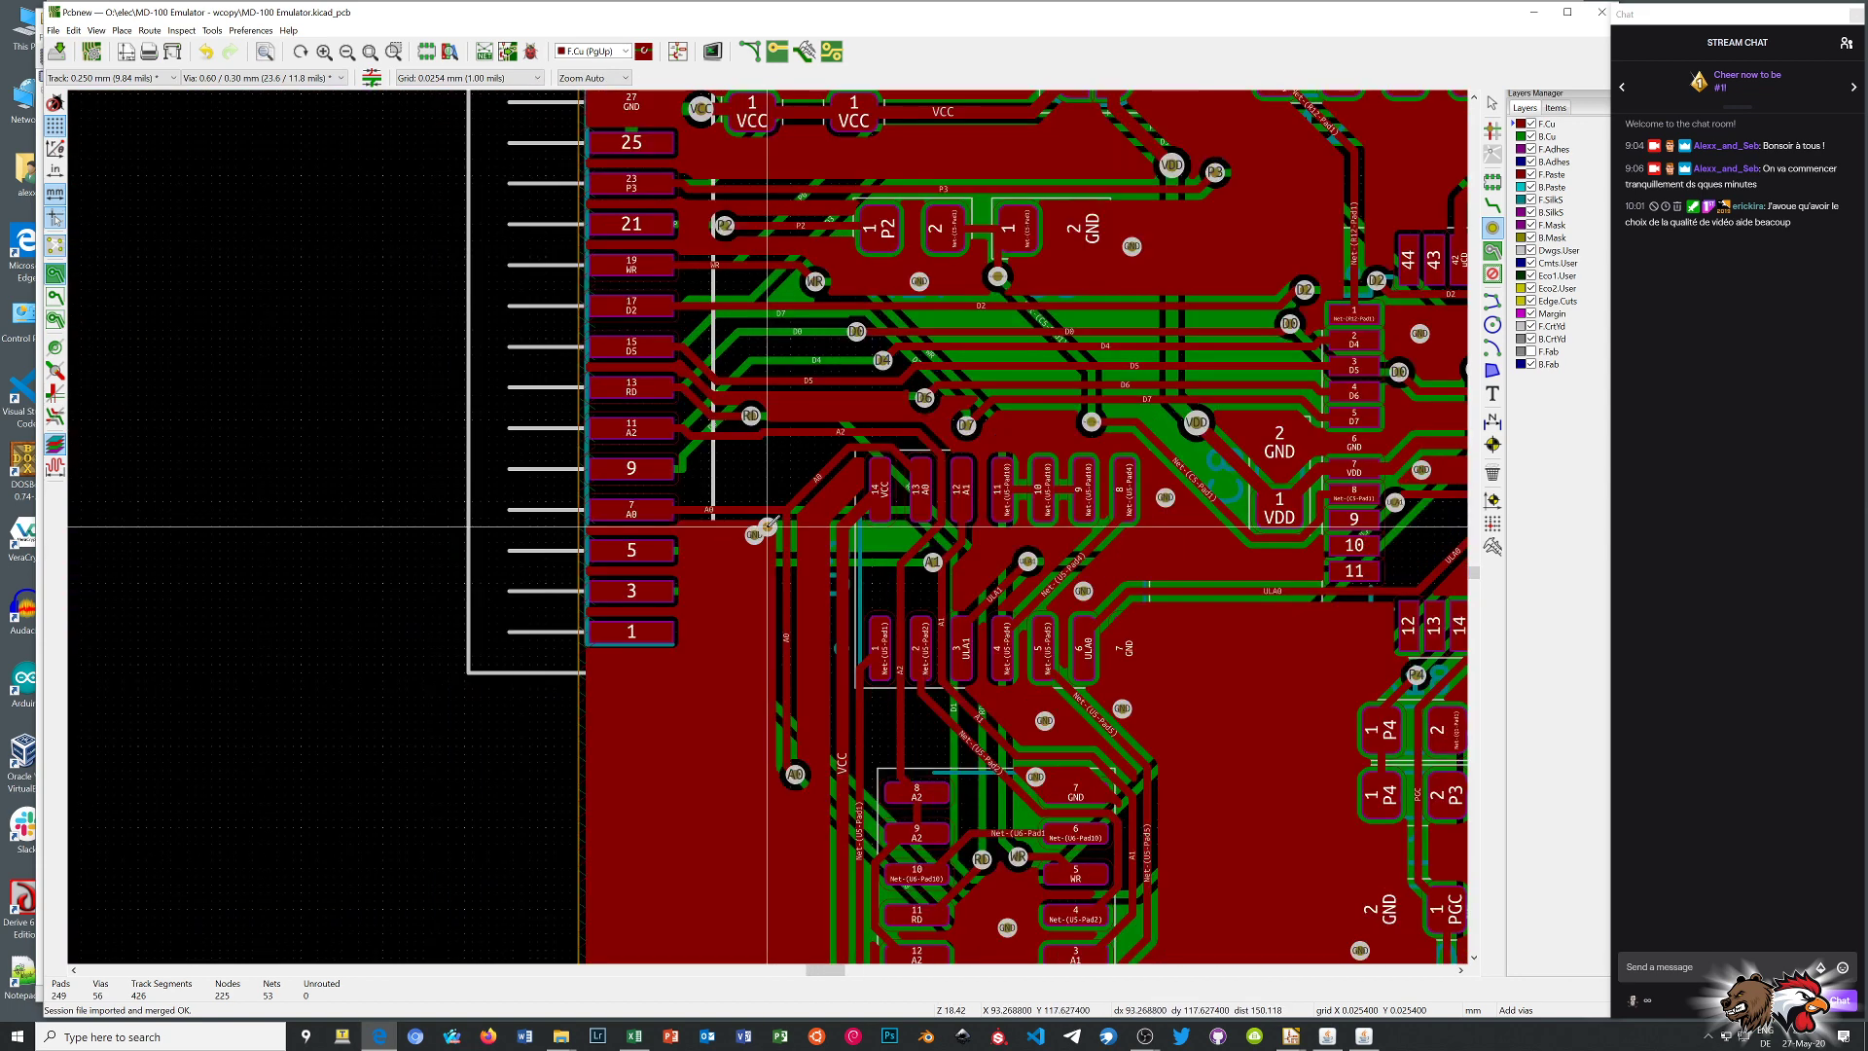
pyautogui.scroll(1, 767, 526)
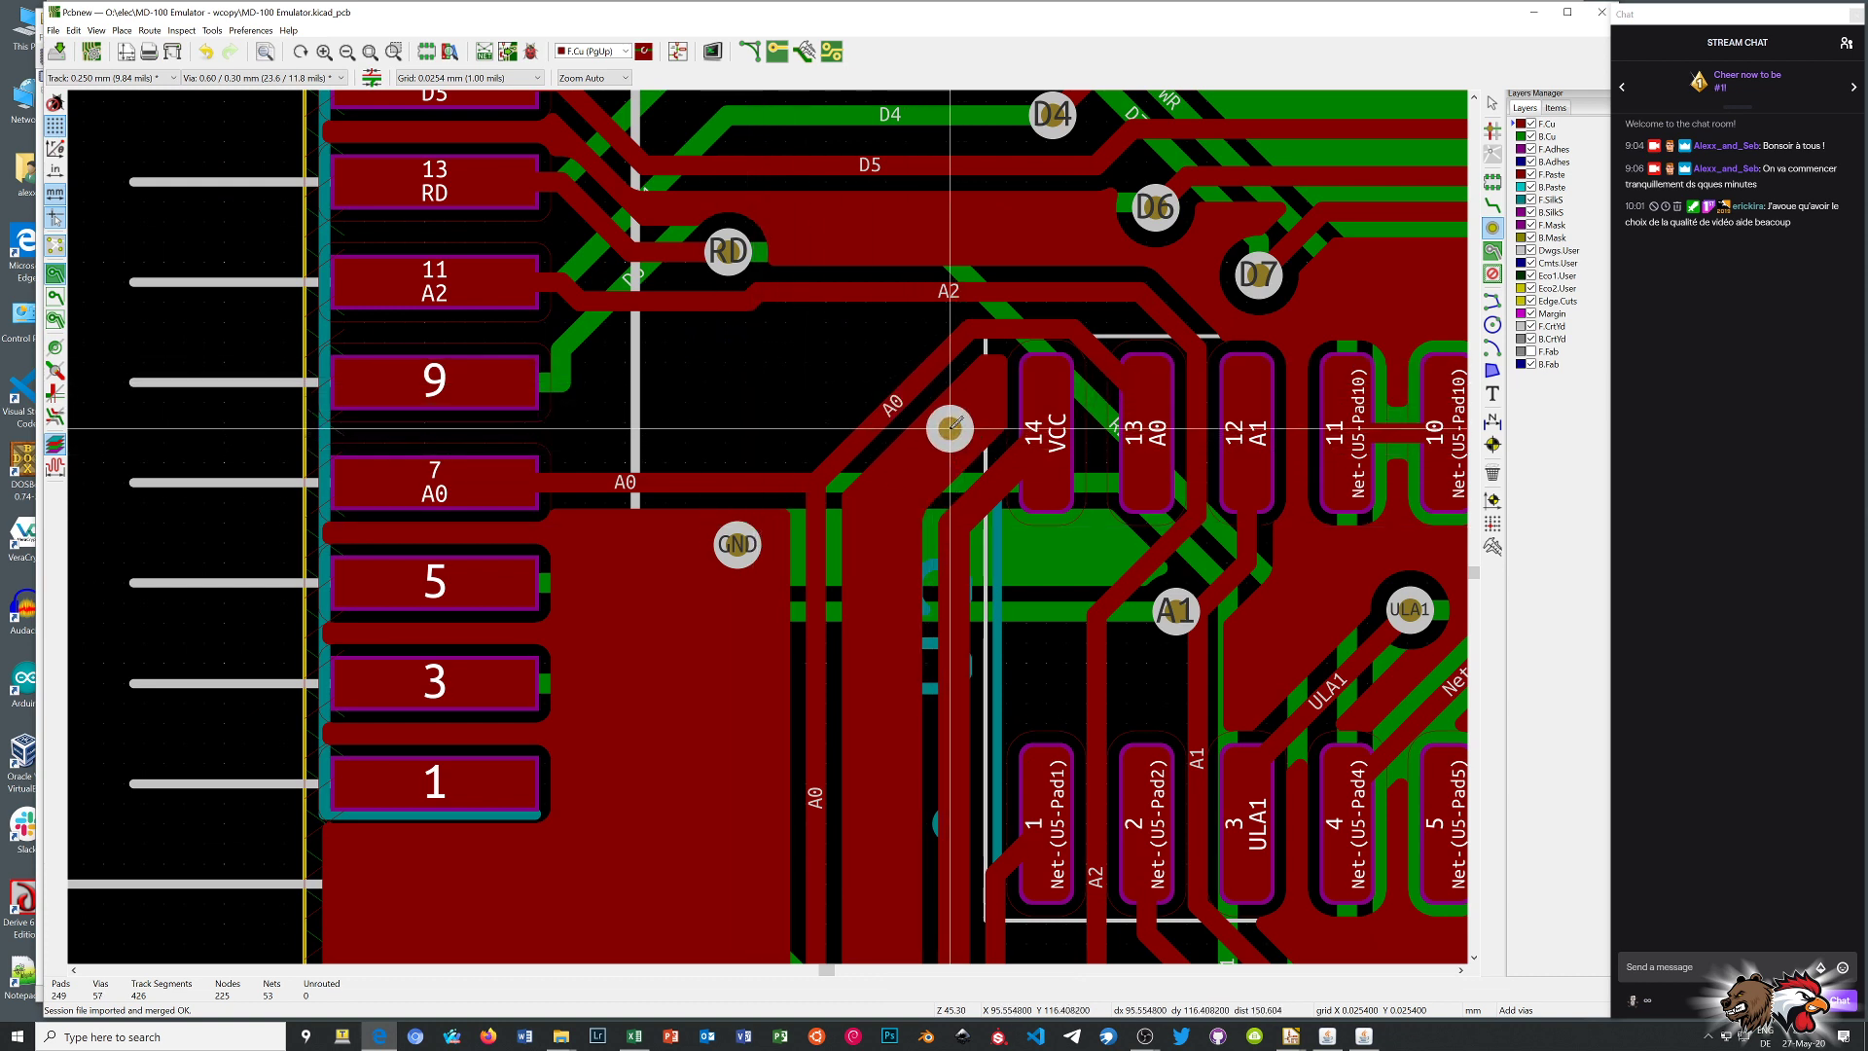
pyautogui.press('b')
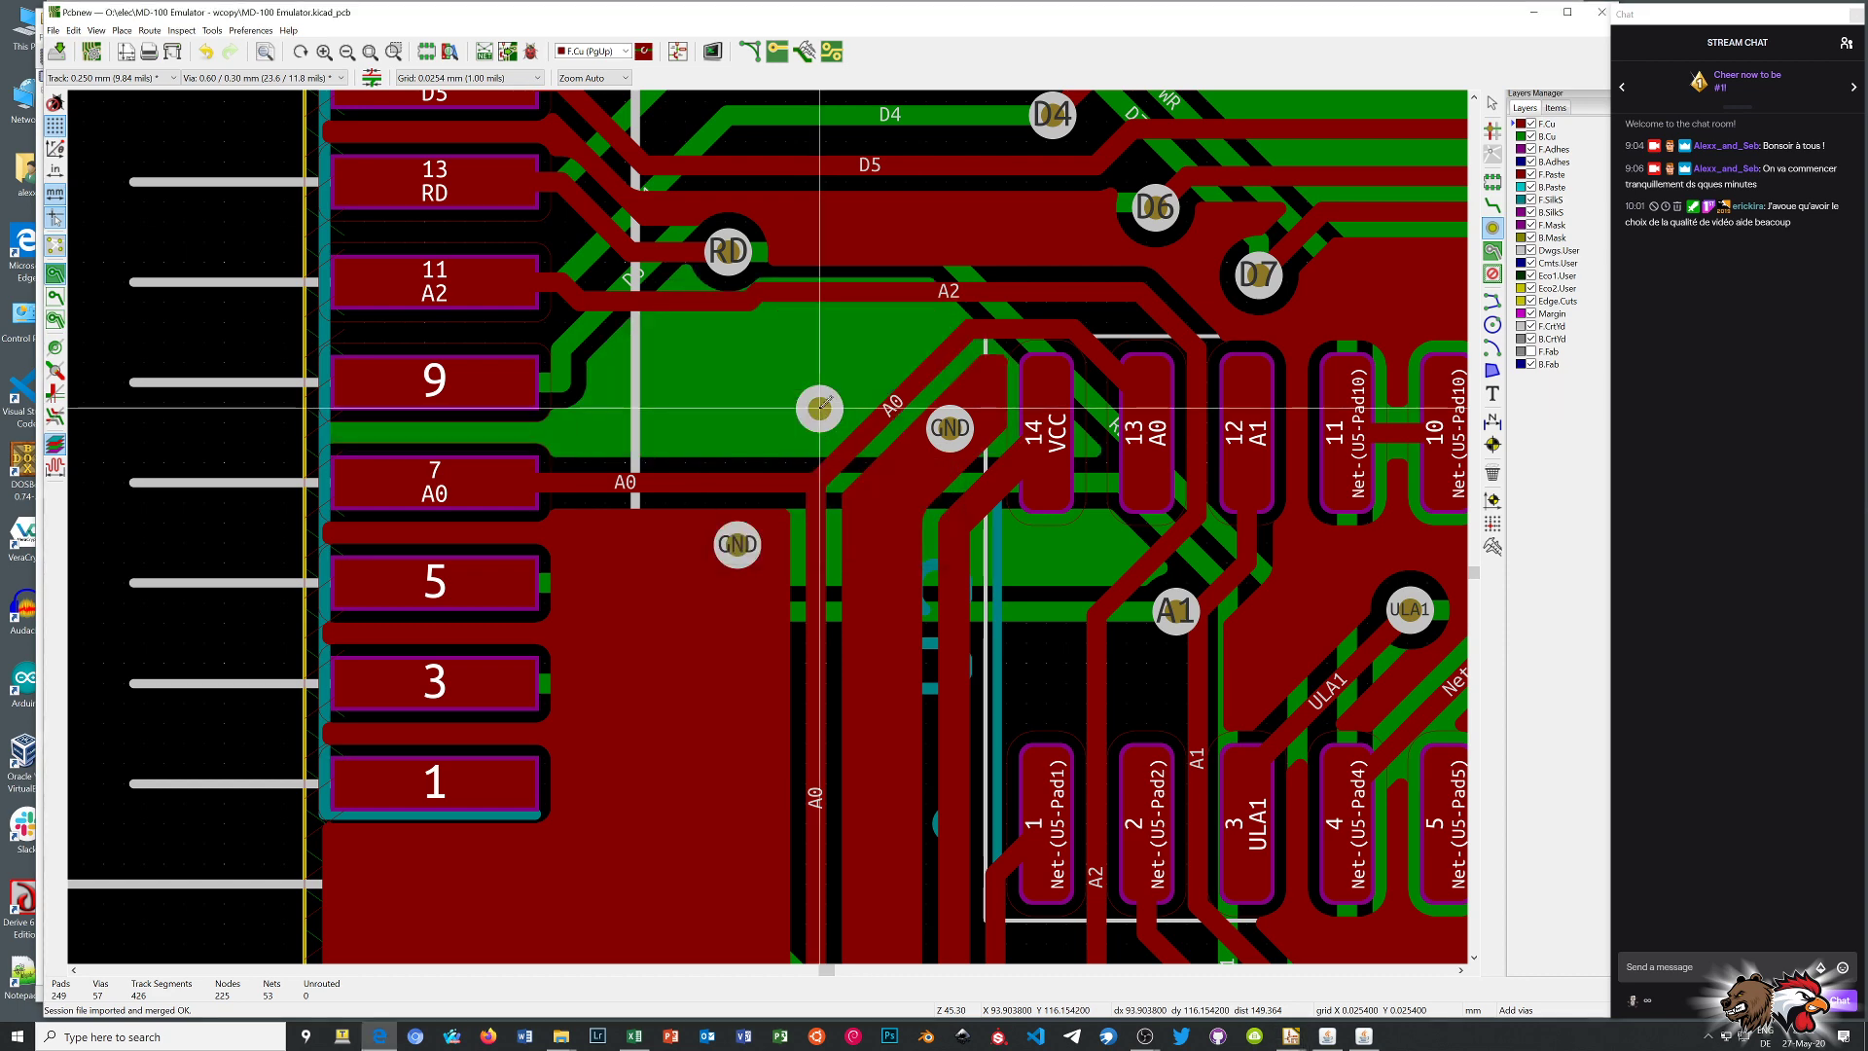
# Add ground vias beside edge connector pad 9 above the A0 track, and just below pads 14 and 13 of the upper 14-pin chip
pyautogui.click(739, 381)
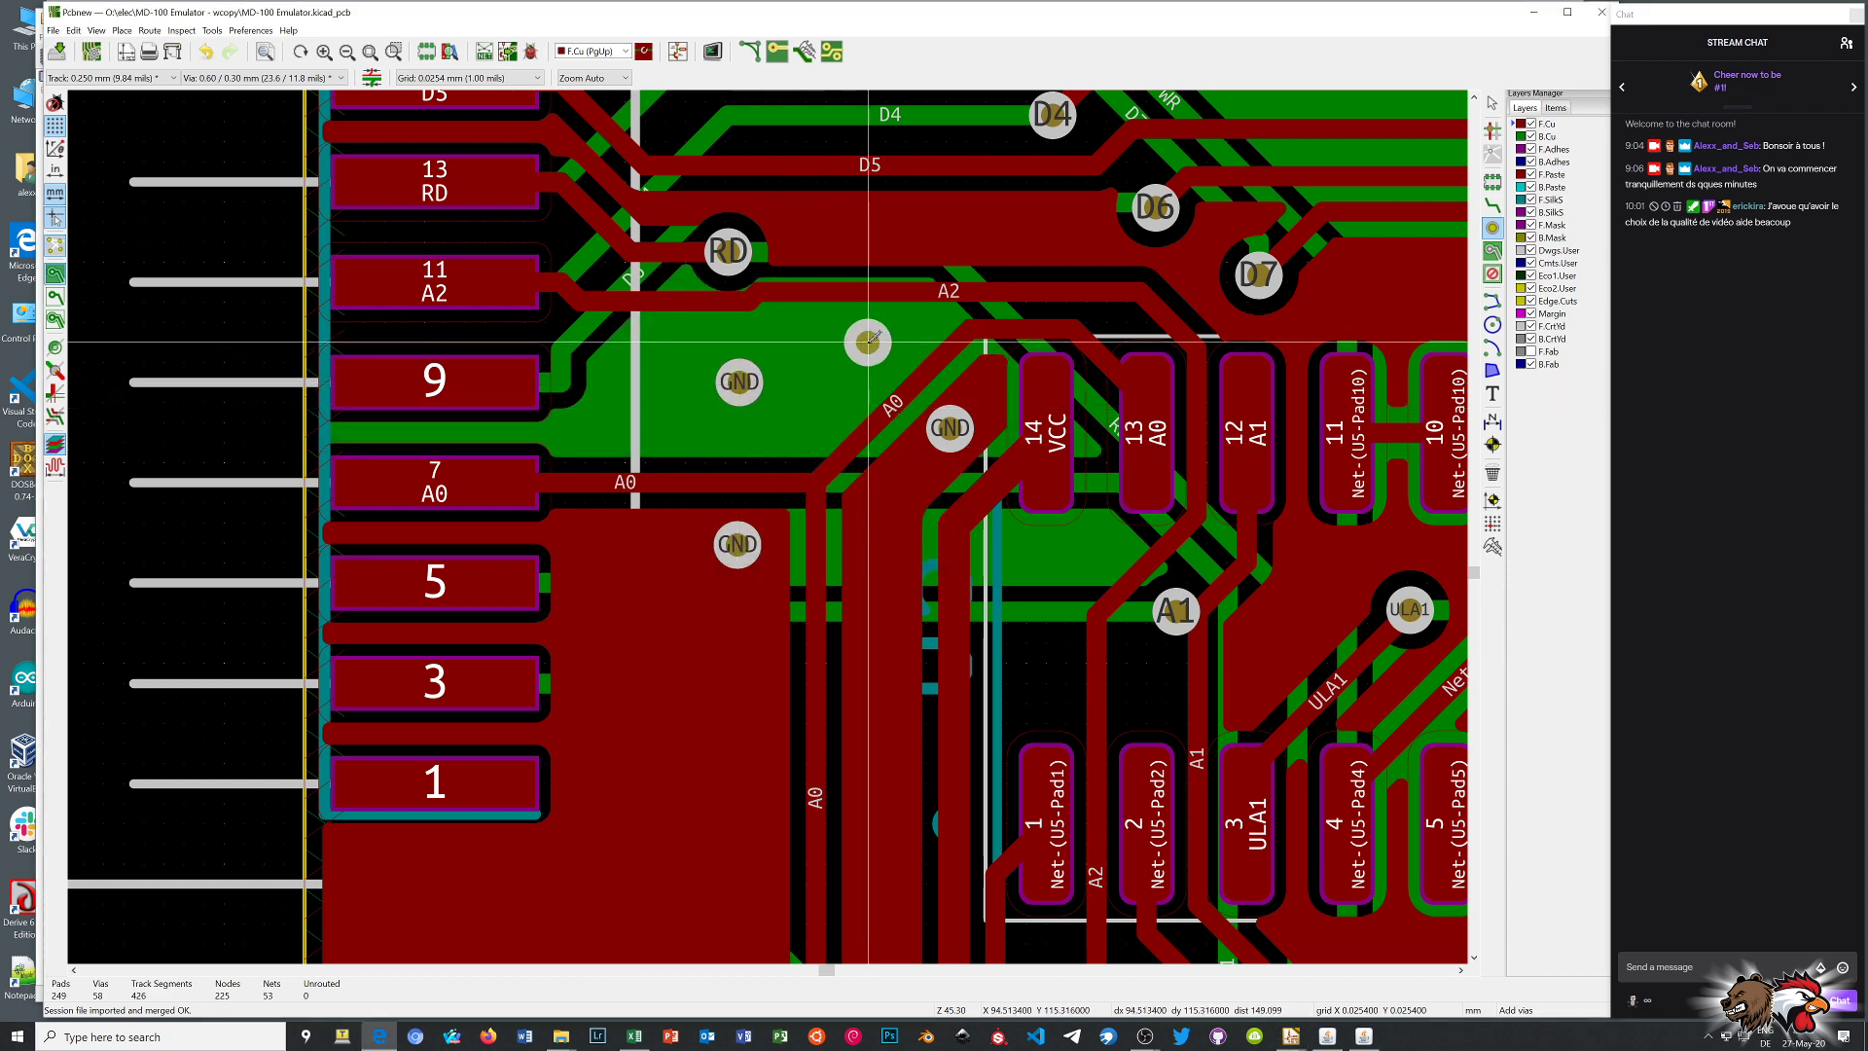
pyautogui.scroll(-4, 869, 340)
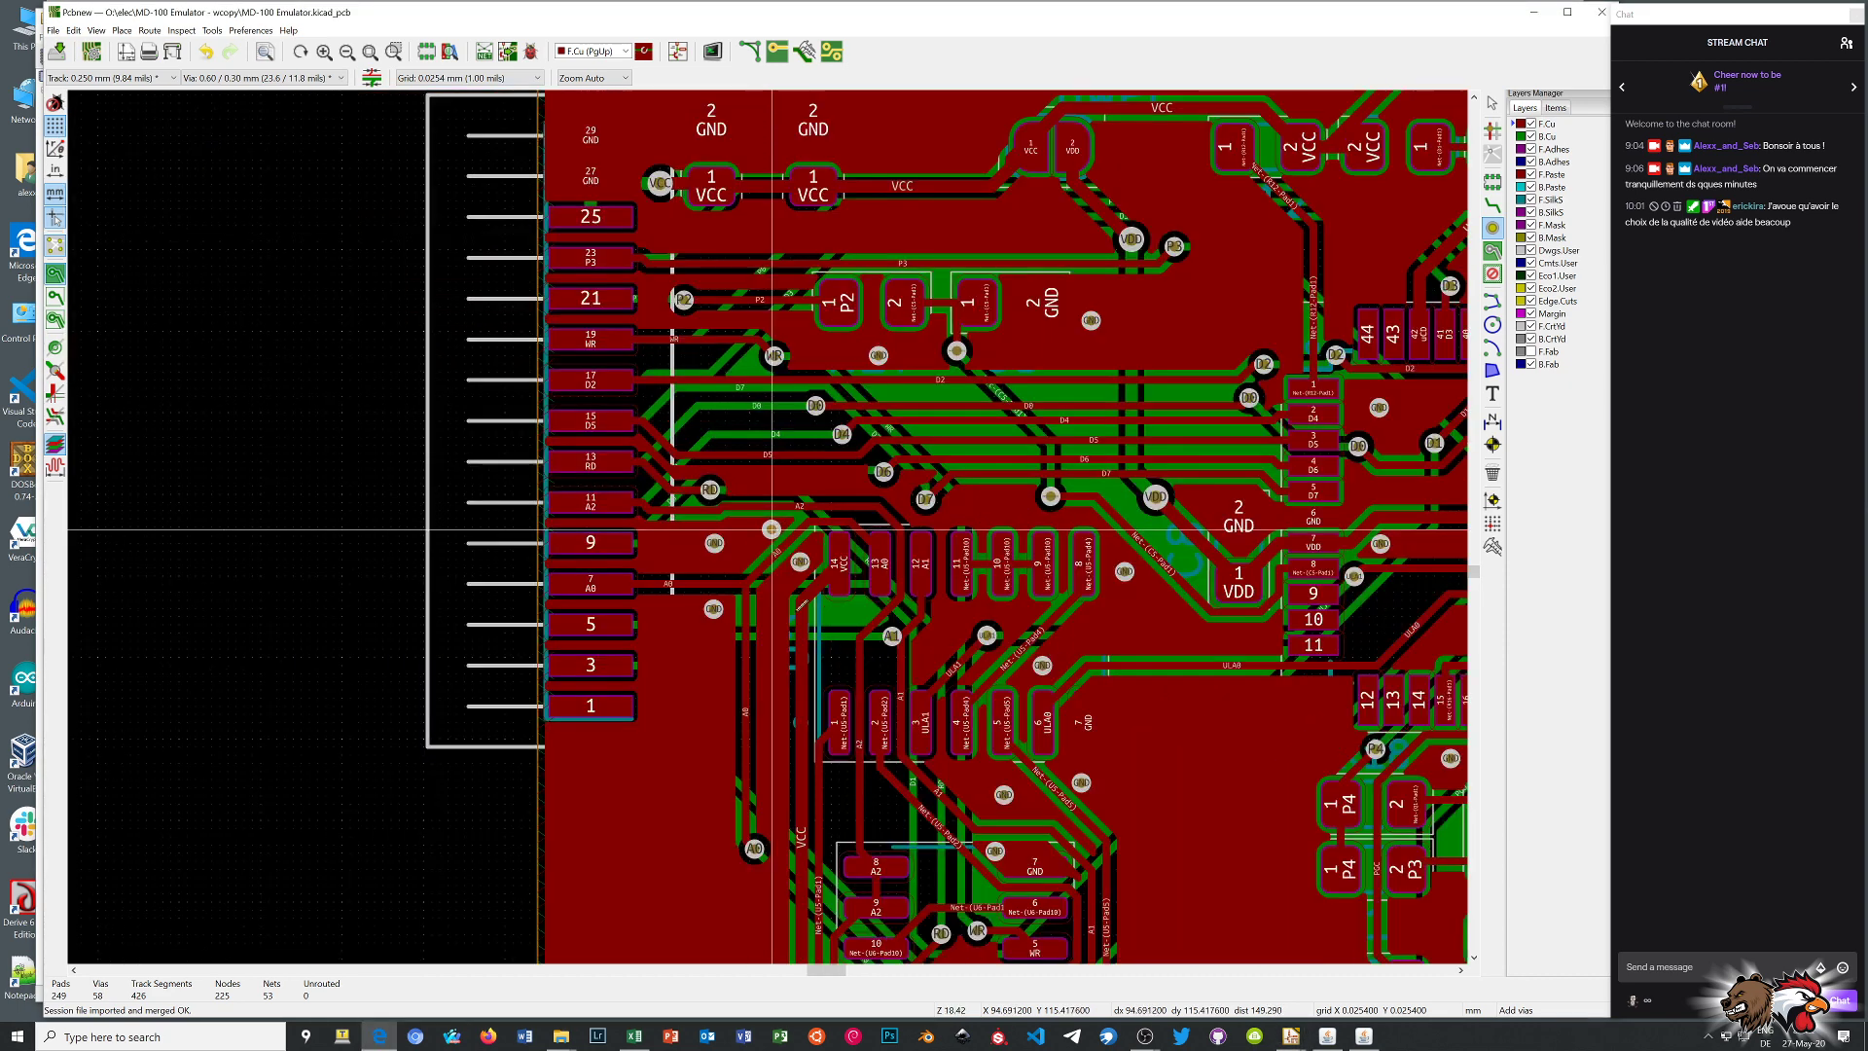
pyautogui.scroll(4, 772, 525)
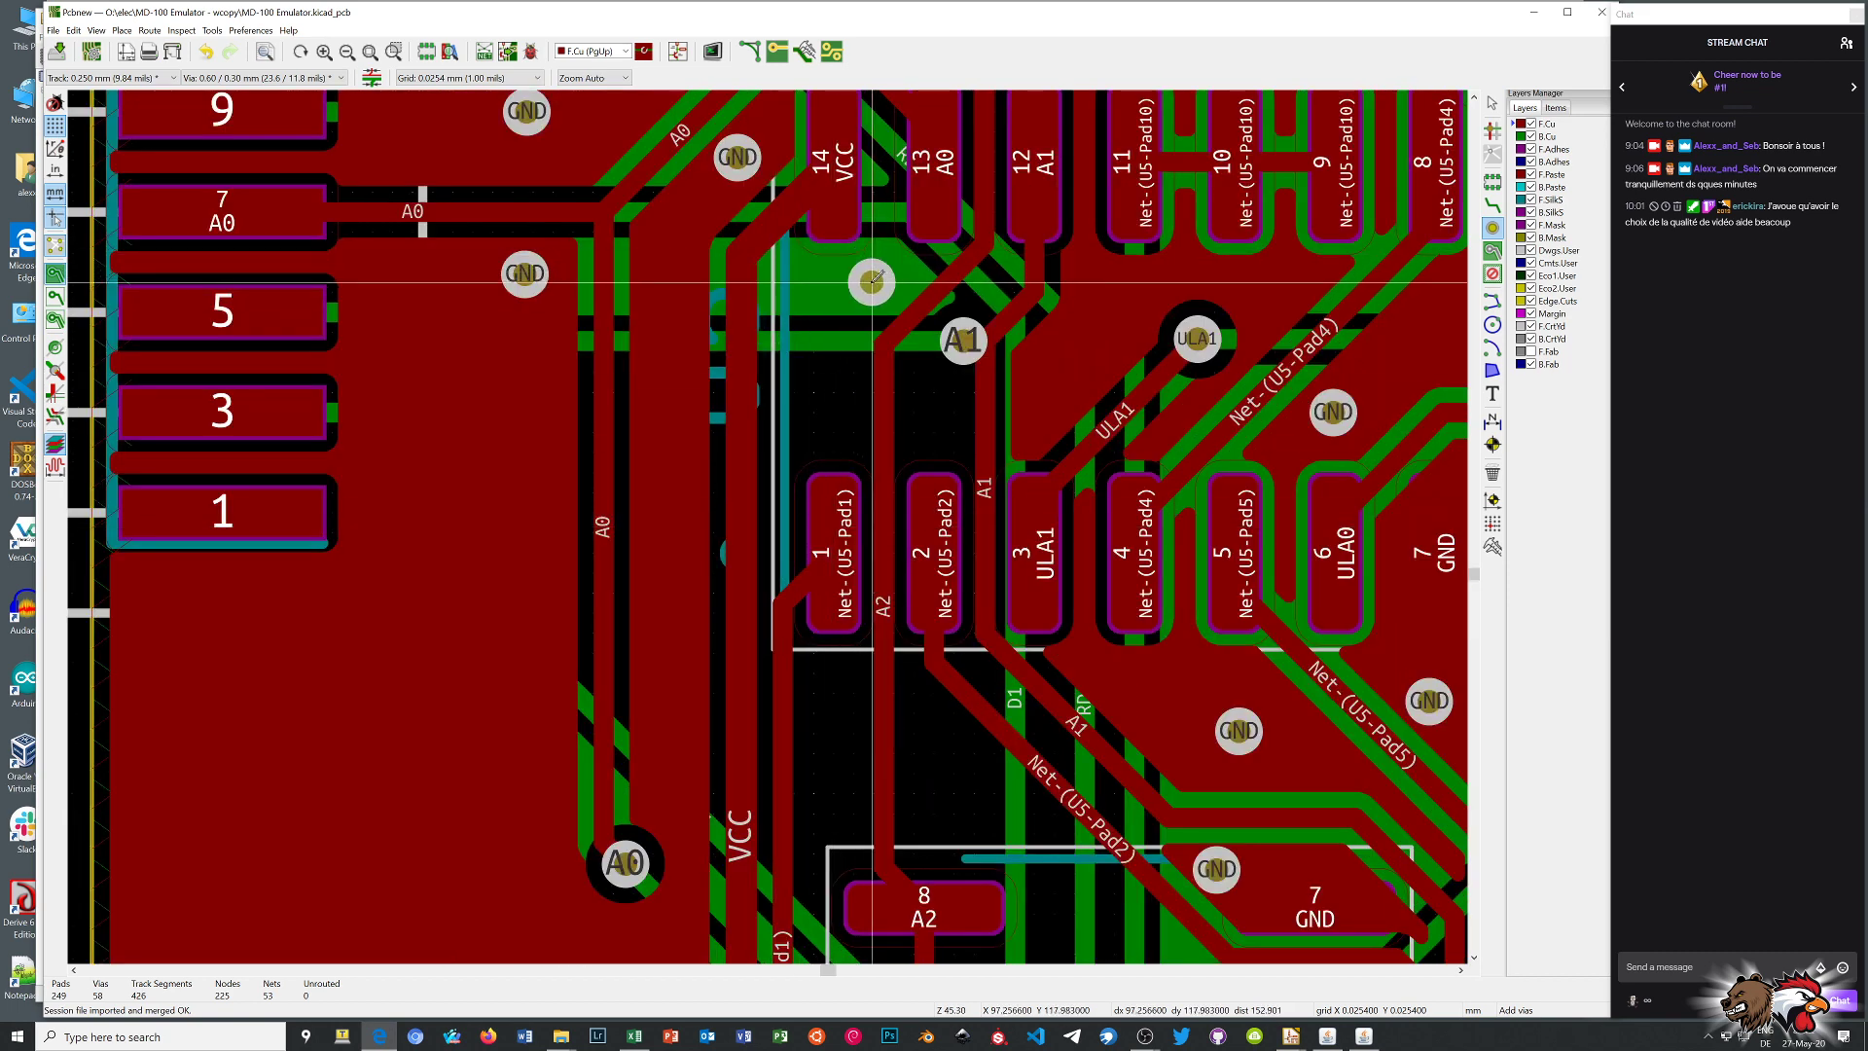
pyautogui.click(871, 281)
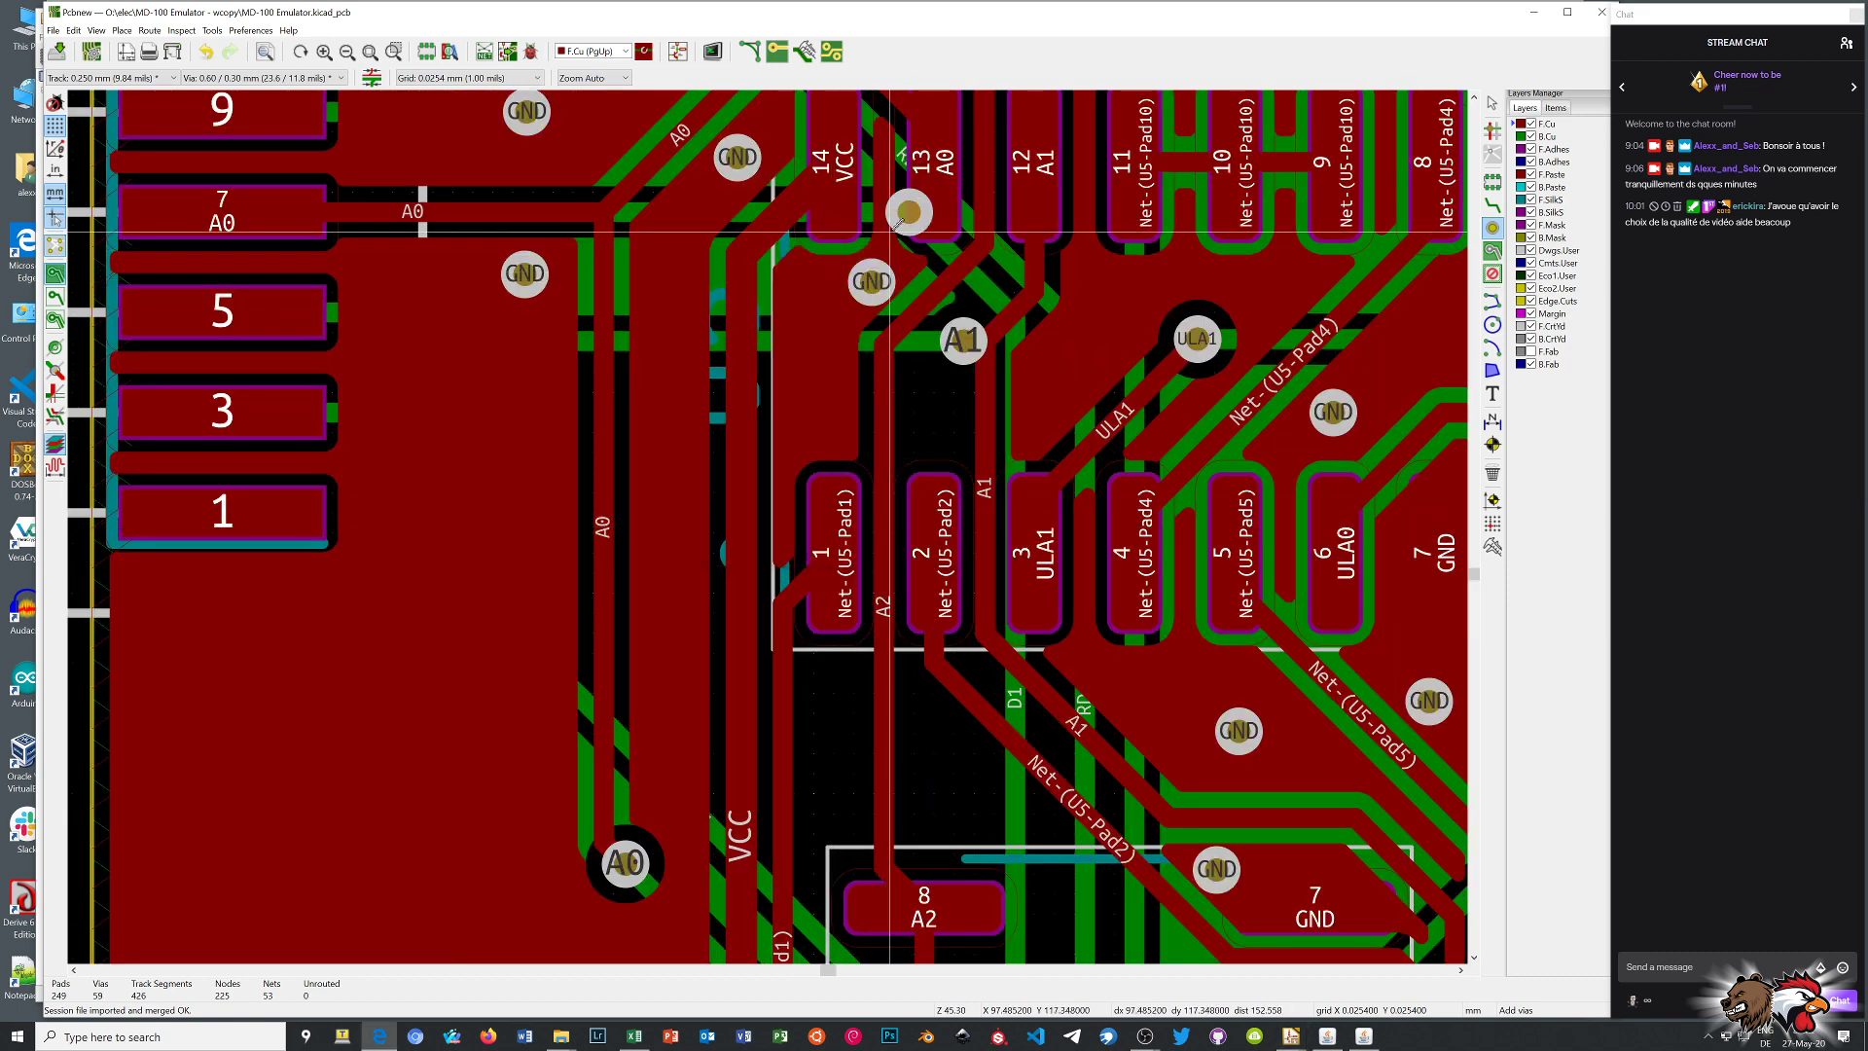
# Add a ground via between the vertical A0 and VCC tracks, just above the A0 via, and refill all zones
pyautogui.scroll(-3, 775, 551)
pyautogui.scroll(4, 775, 550)
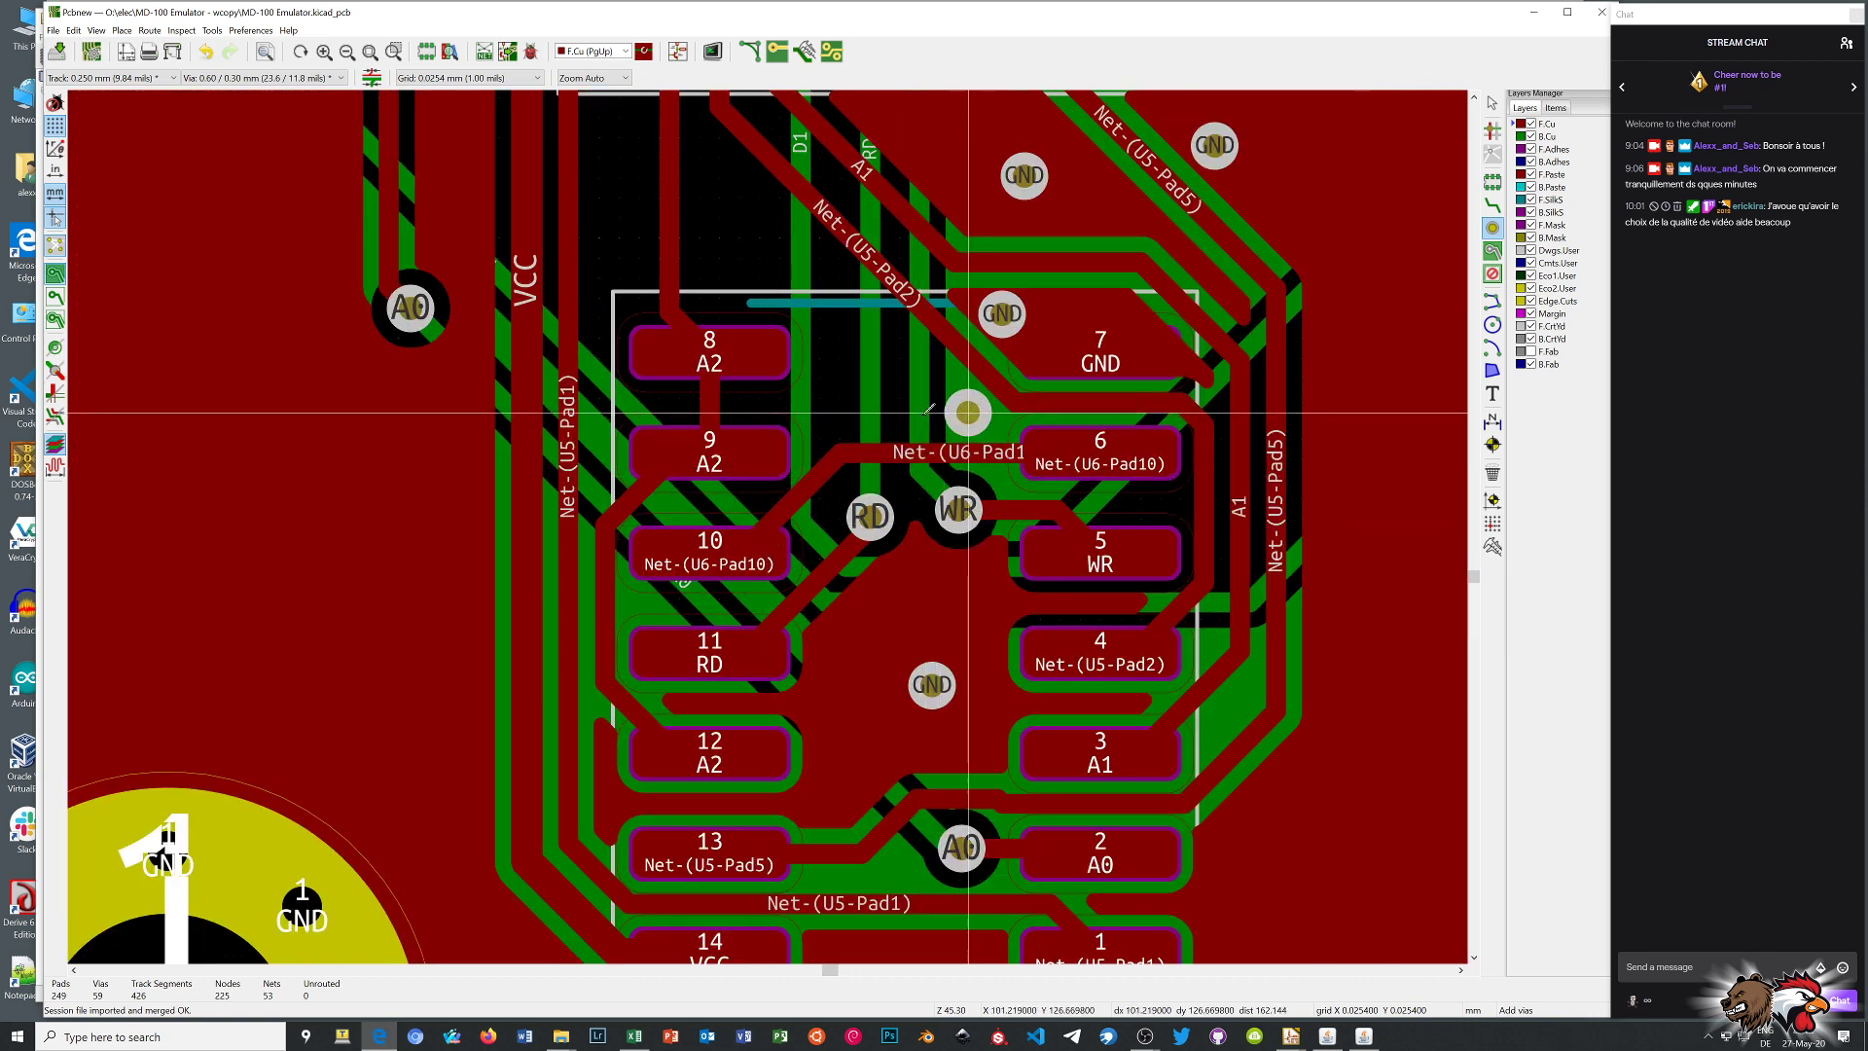
pyautogui.scroll(-1, 699, 386)
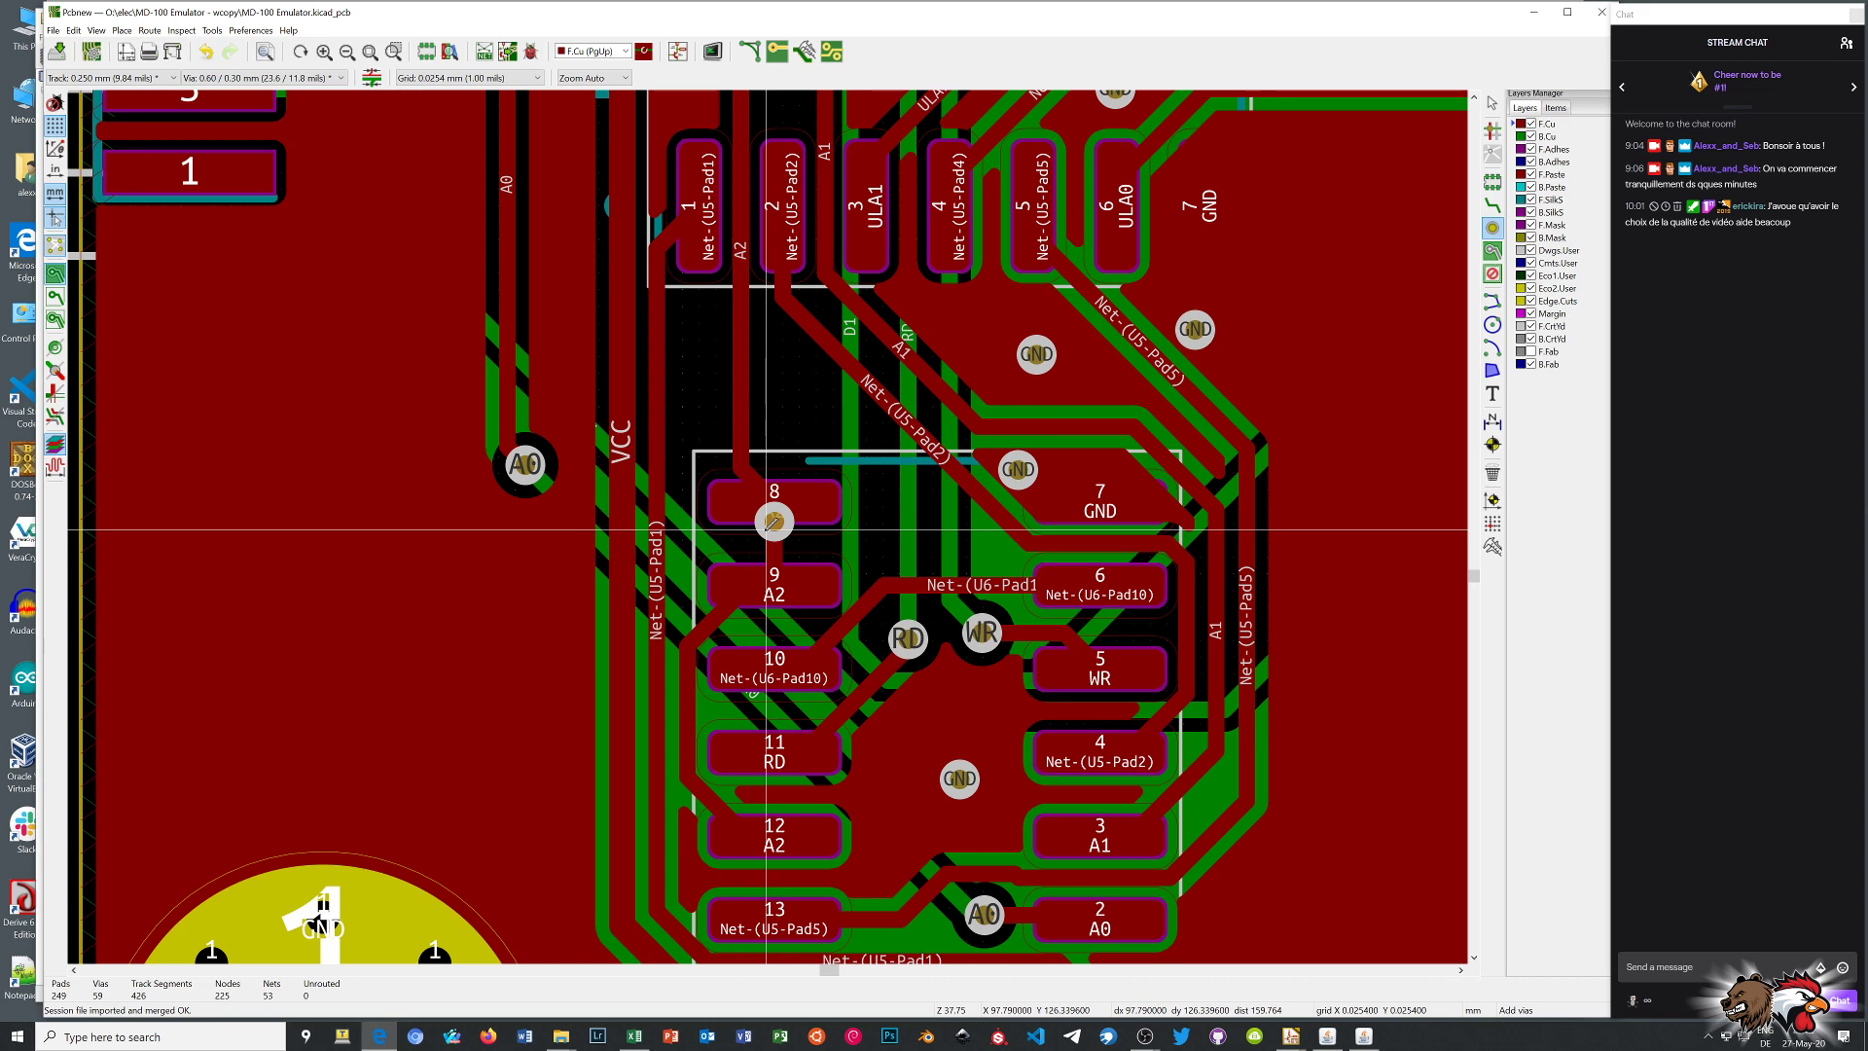
pyautogui.scroll(1, 768, 531)
pyautogui.click(558, 320)
pyautogui.press('b')
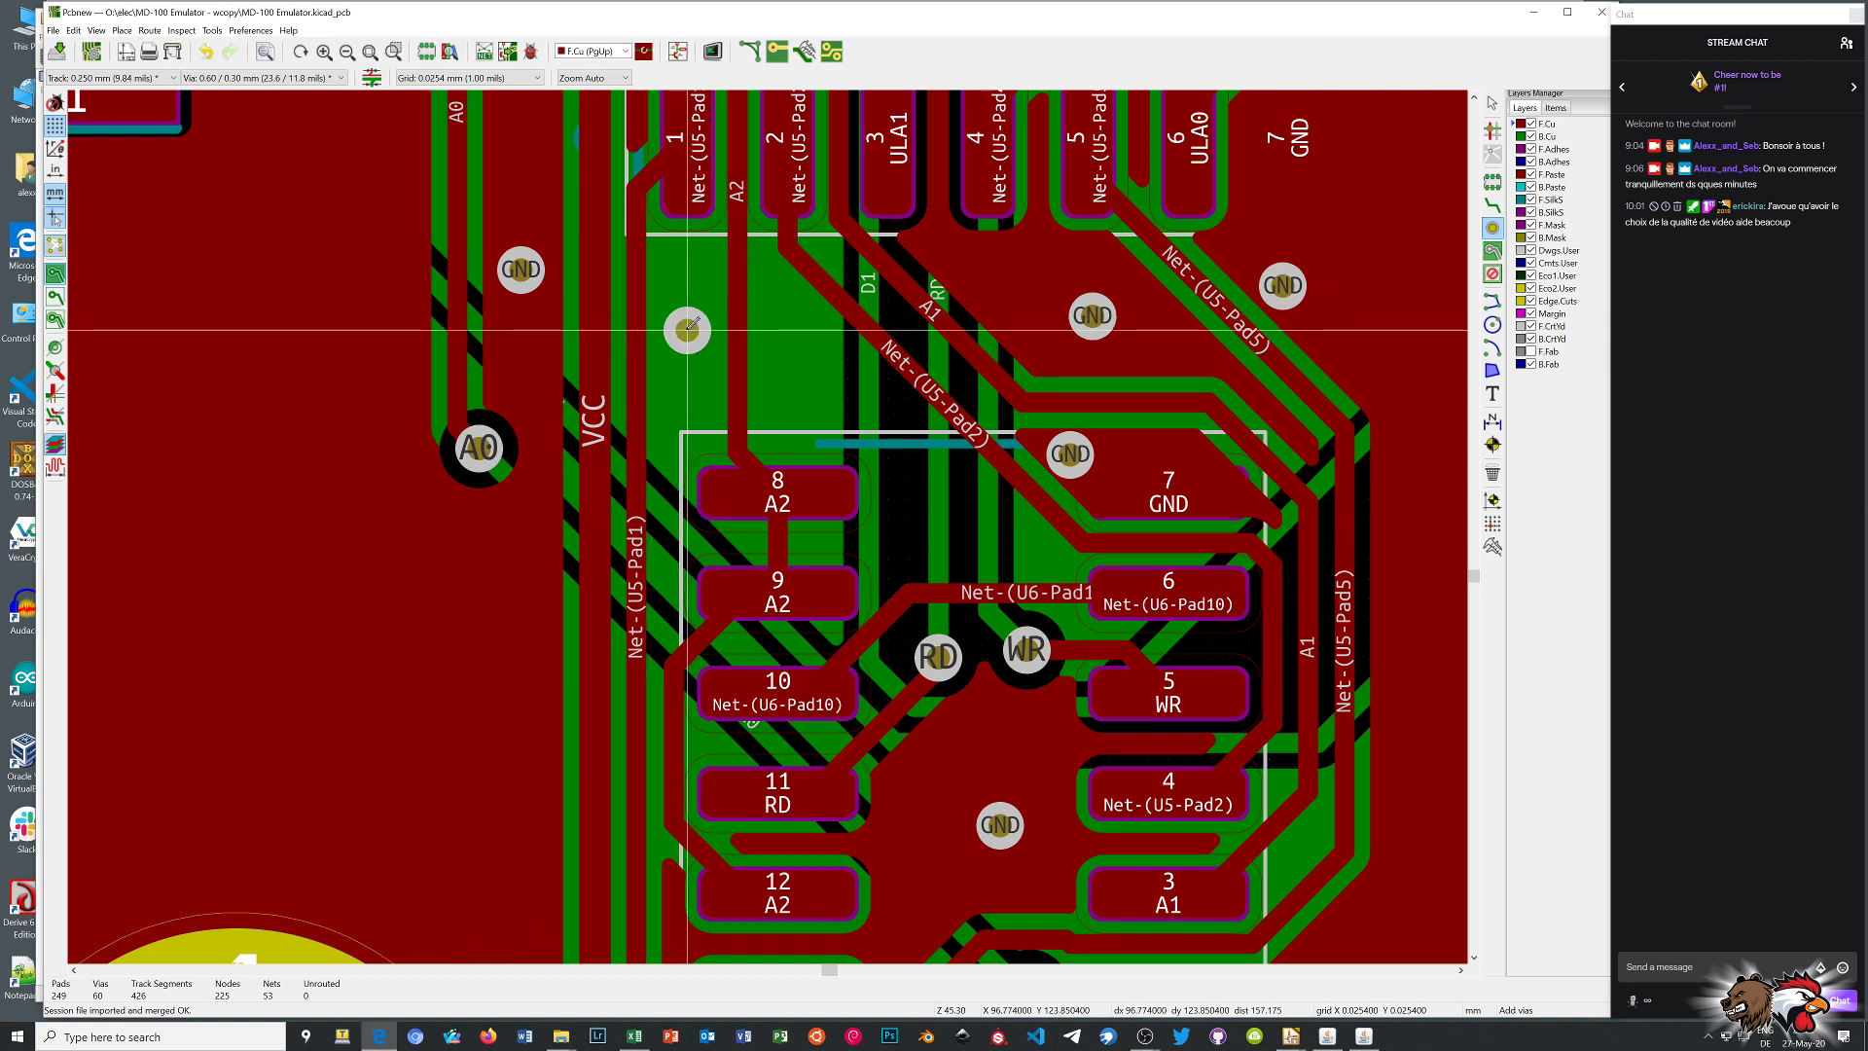
# Add two ground vias above pad 8 of the lower 14-pin chip, one on each side of the A2 track, refill all zones and end via placement
pyautogui.click(686, 330)
pyautogui.click(799, 355)
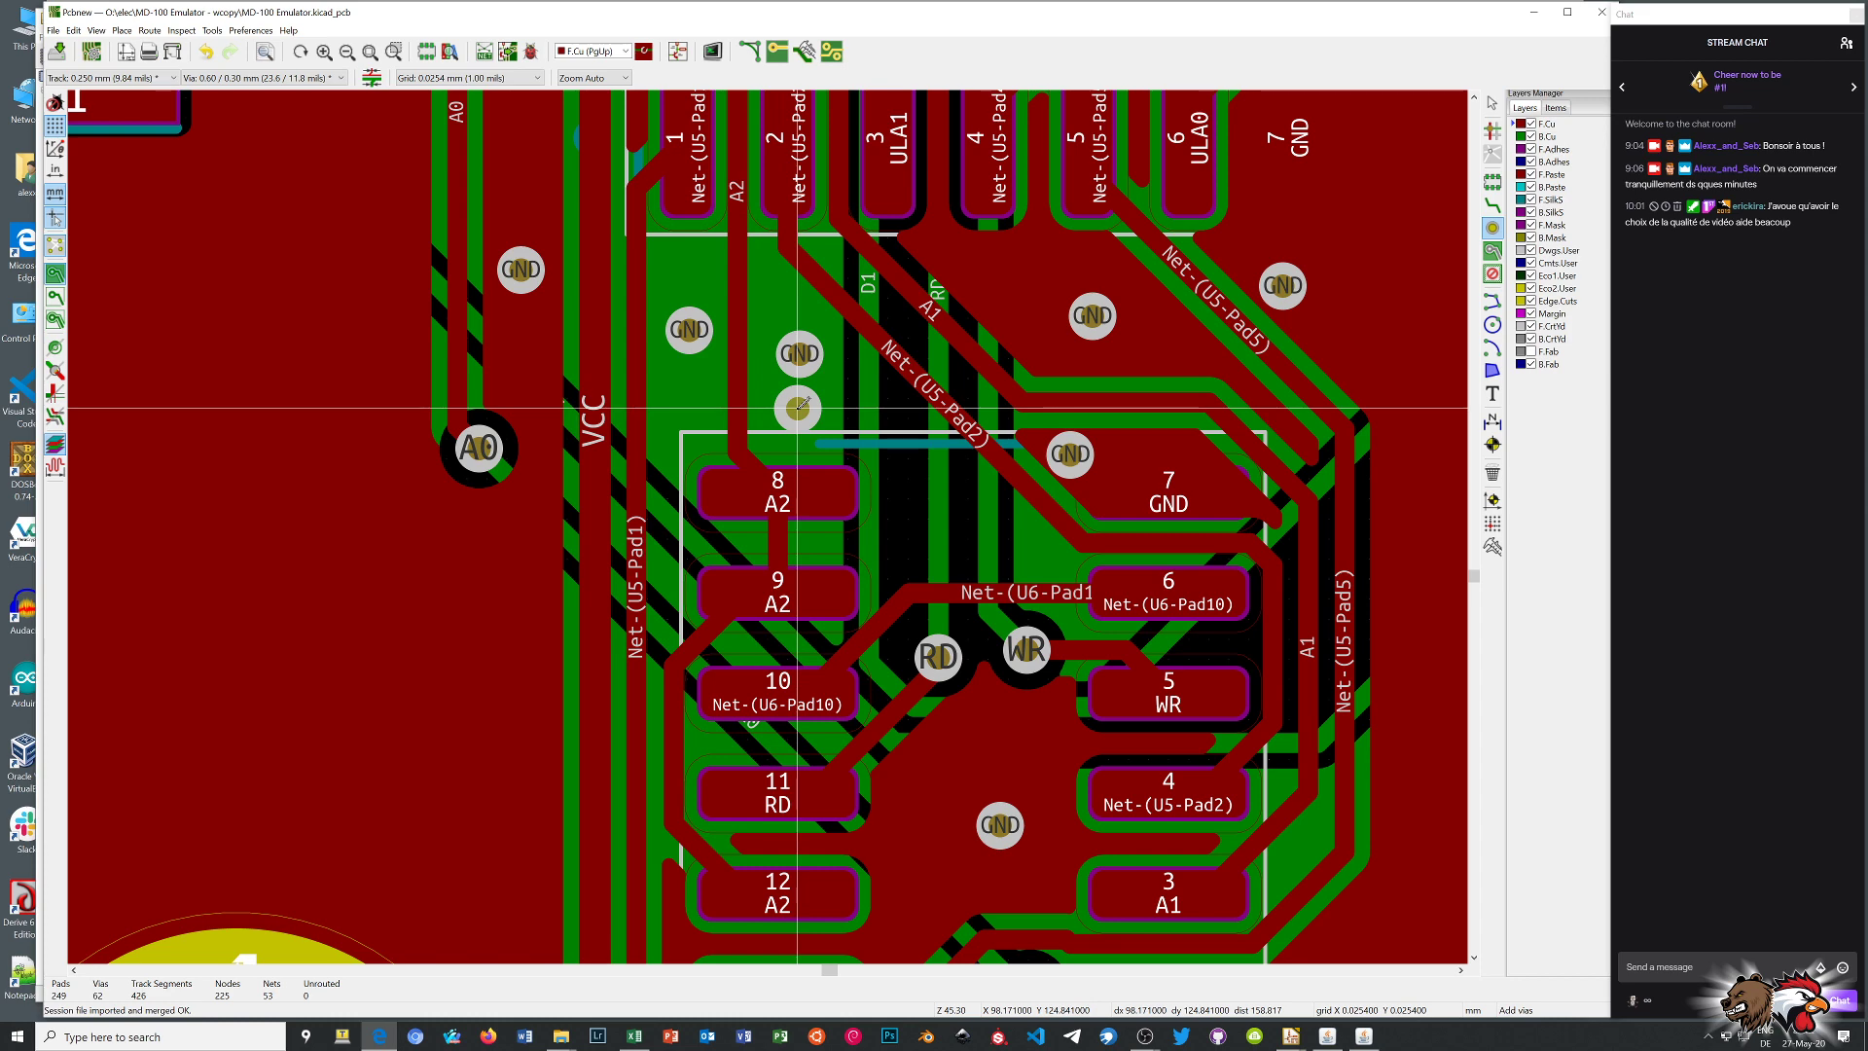
pyautogui.press('b')
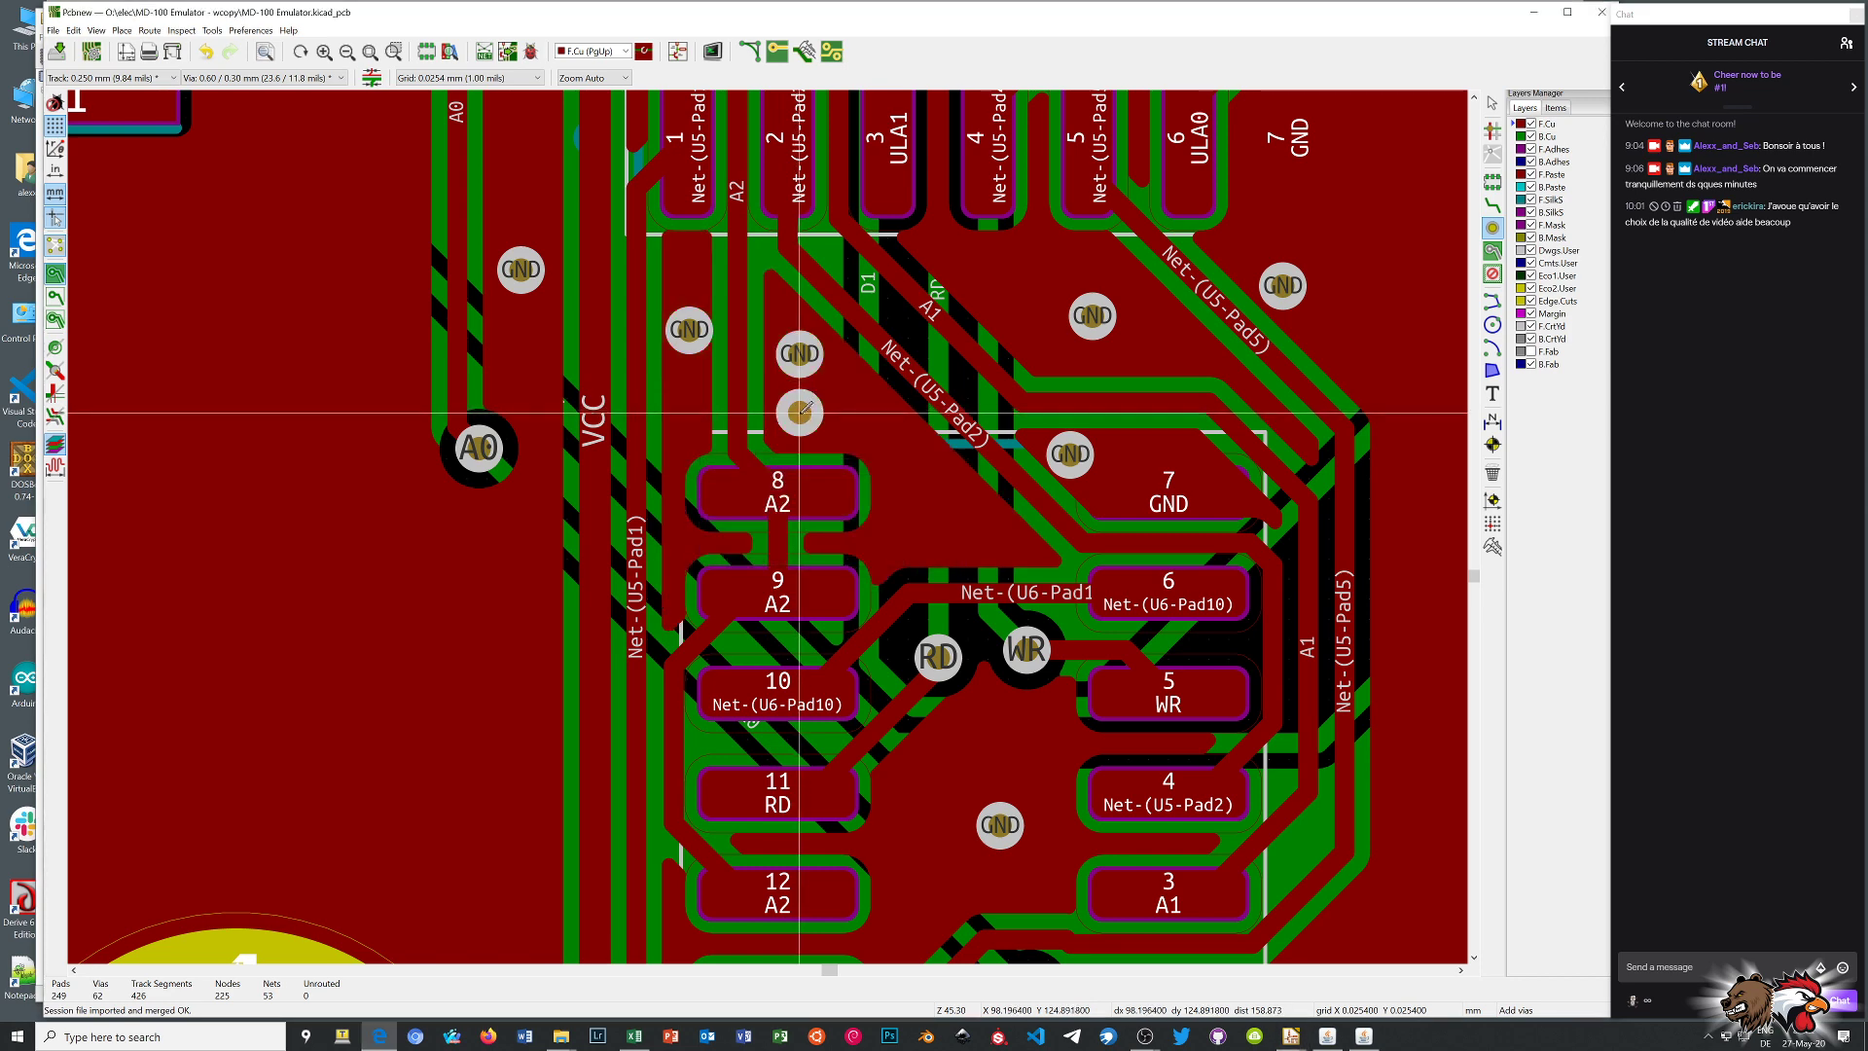
pyautogui.scroll(3, 703, 387)
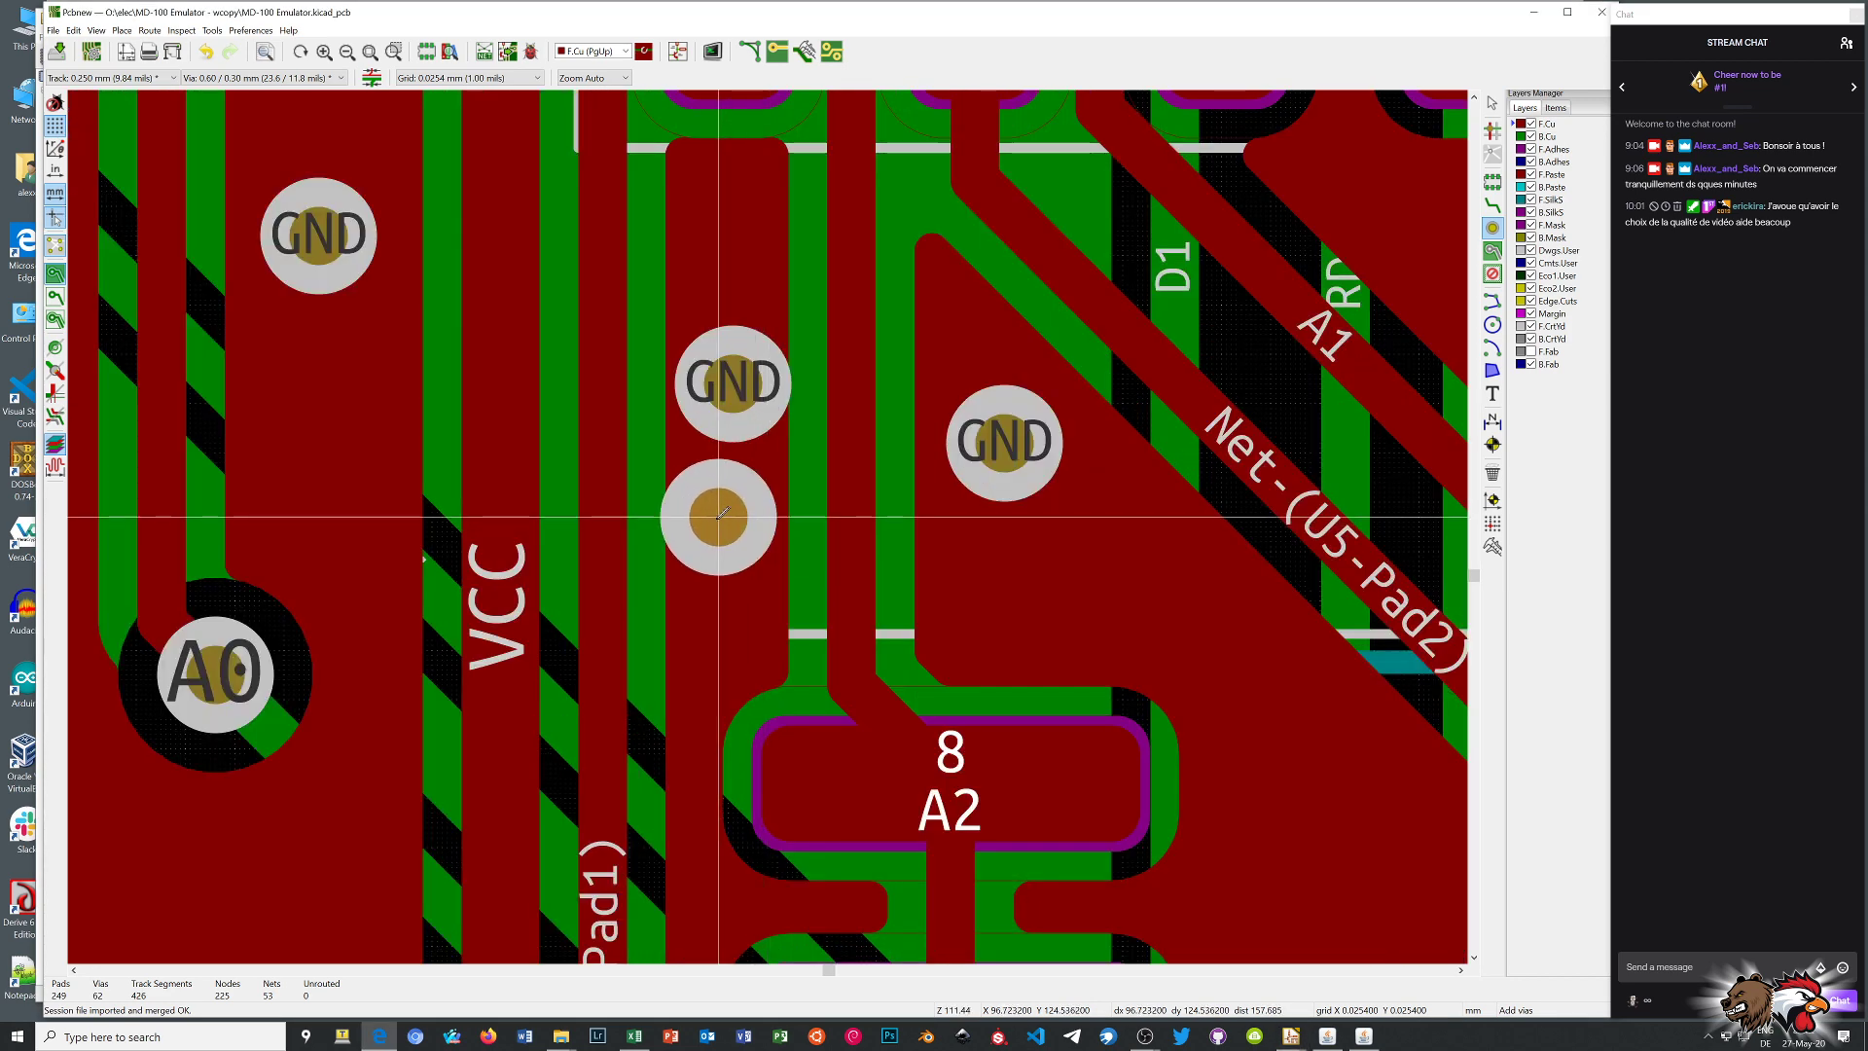
pyautogui.scroll(1, 720, 511)
pyautogui.rightClick(773, 527)
pyautogui.click(830, 537)
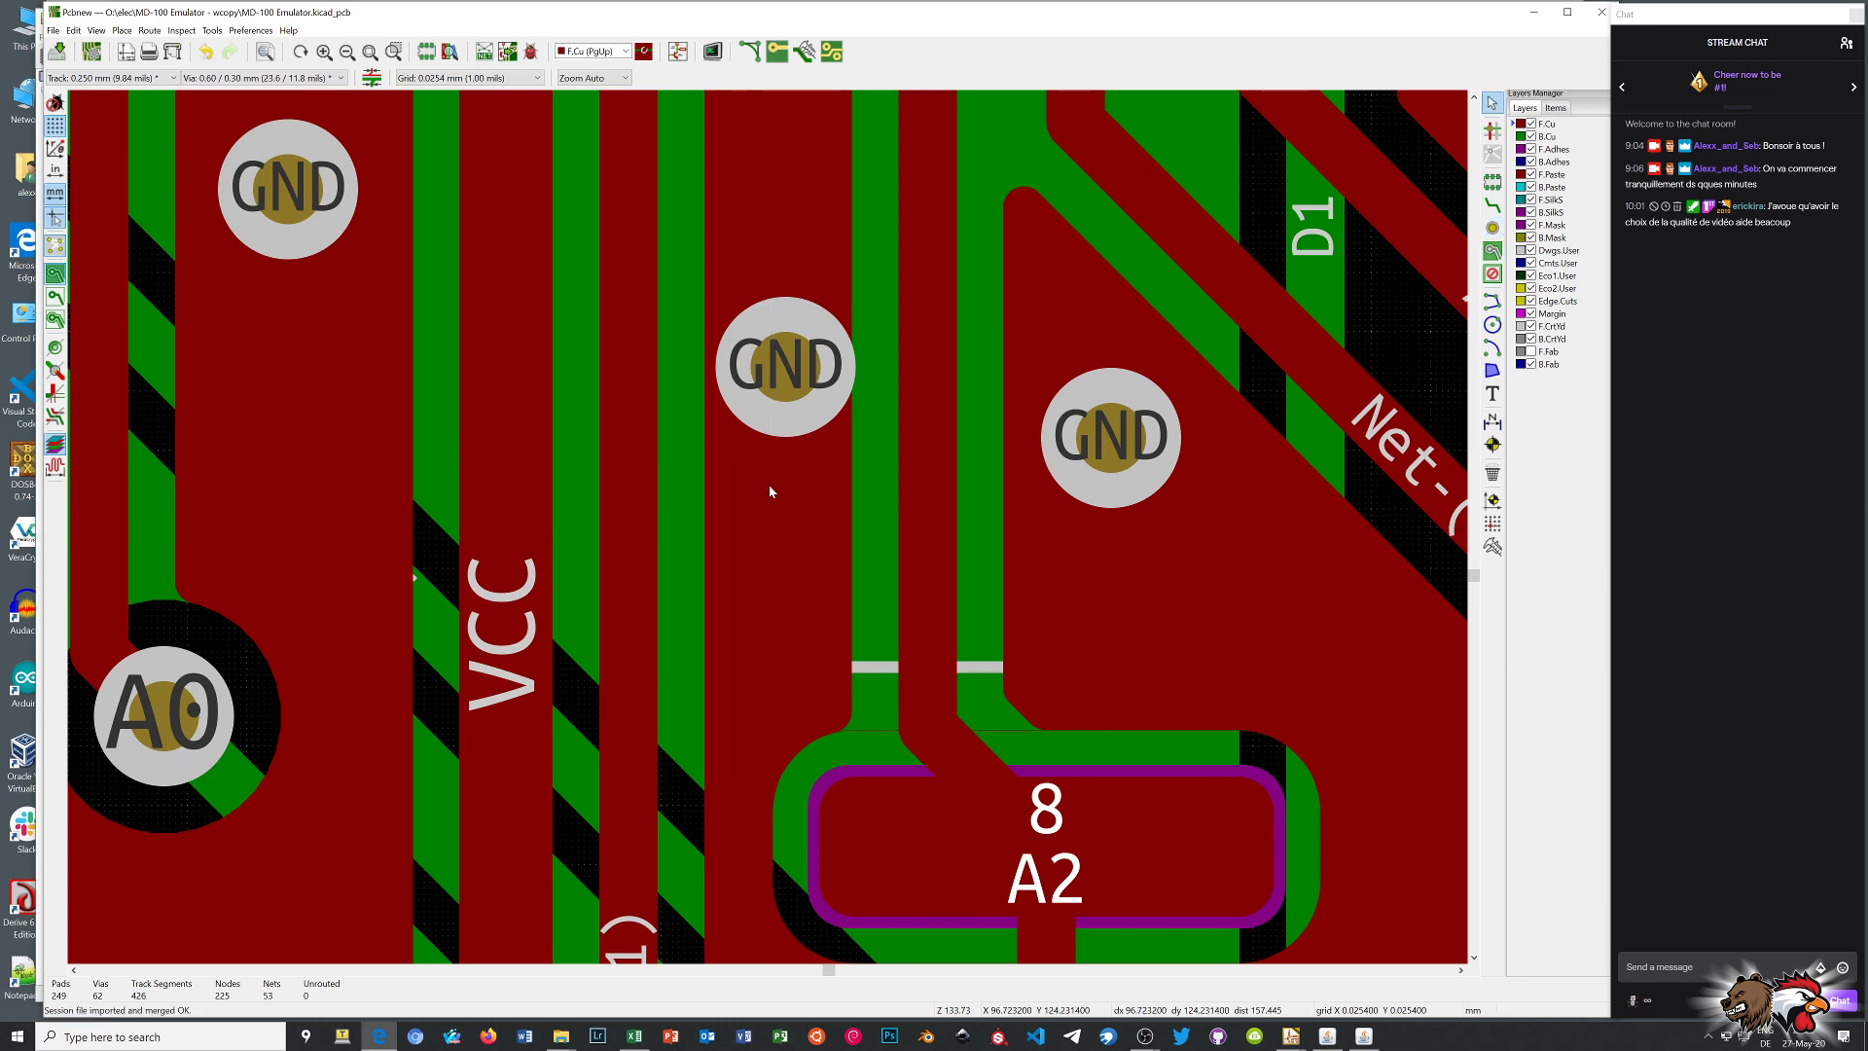
# Move the ground via left of the A2 track above pad 8 slightly to the left
pyautogui.scroll(-1, 776, 542)
pyautogui.scroll(-1, 803, 468)
pyautogui.scroll(-6, 769, 532)
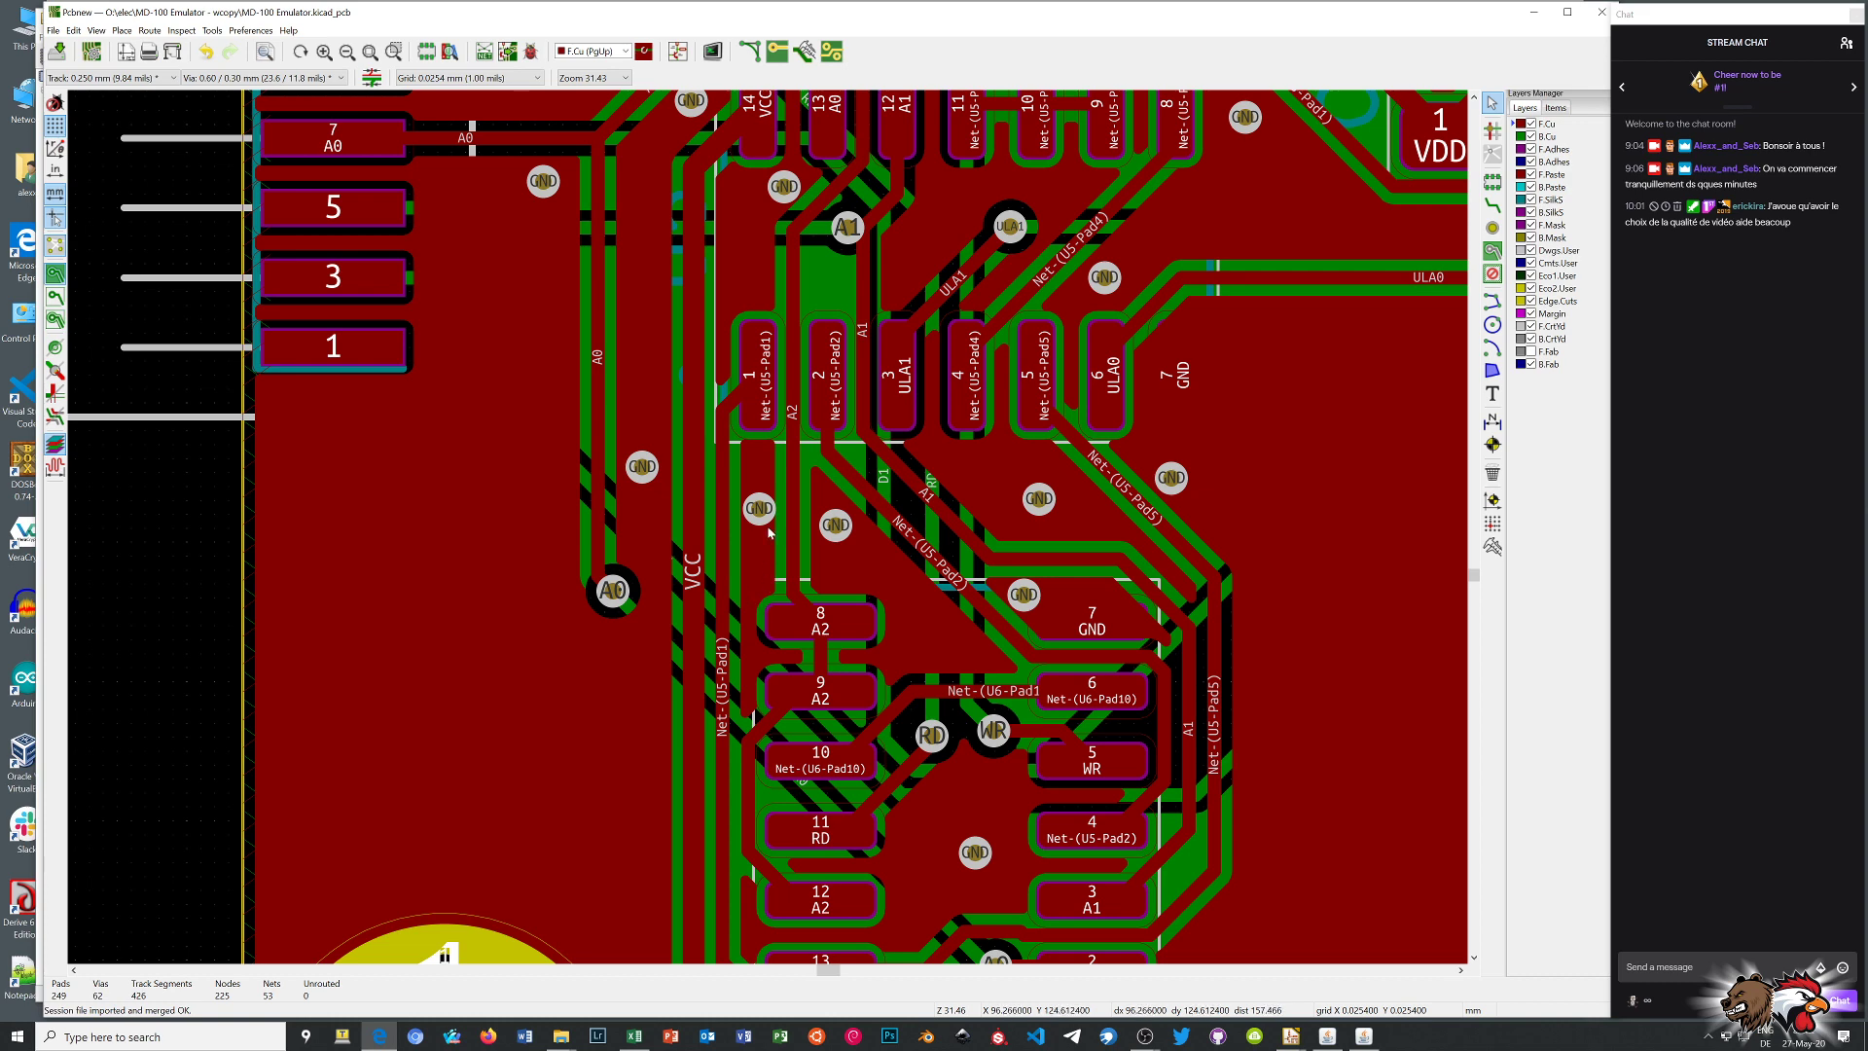
pyautogui.scroll(5, 769, 532)
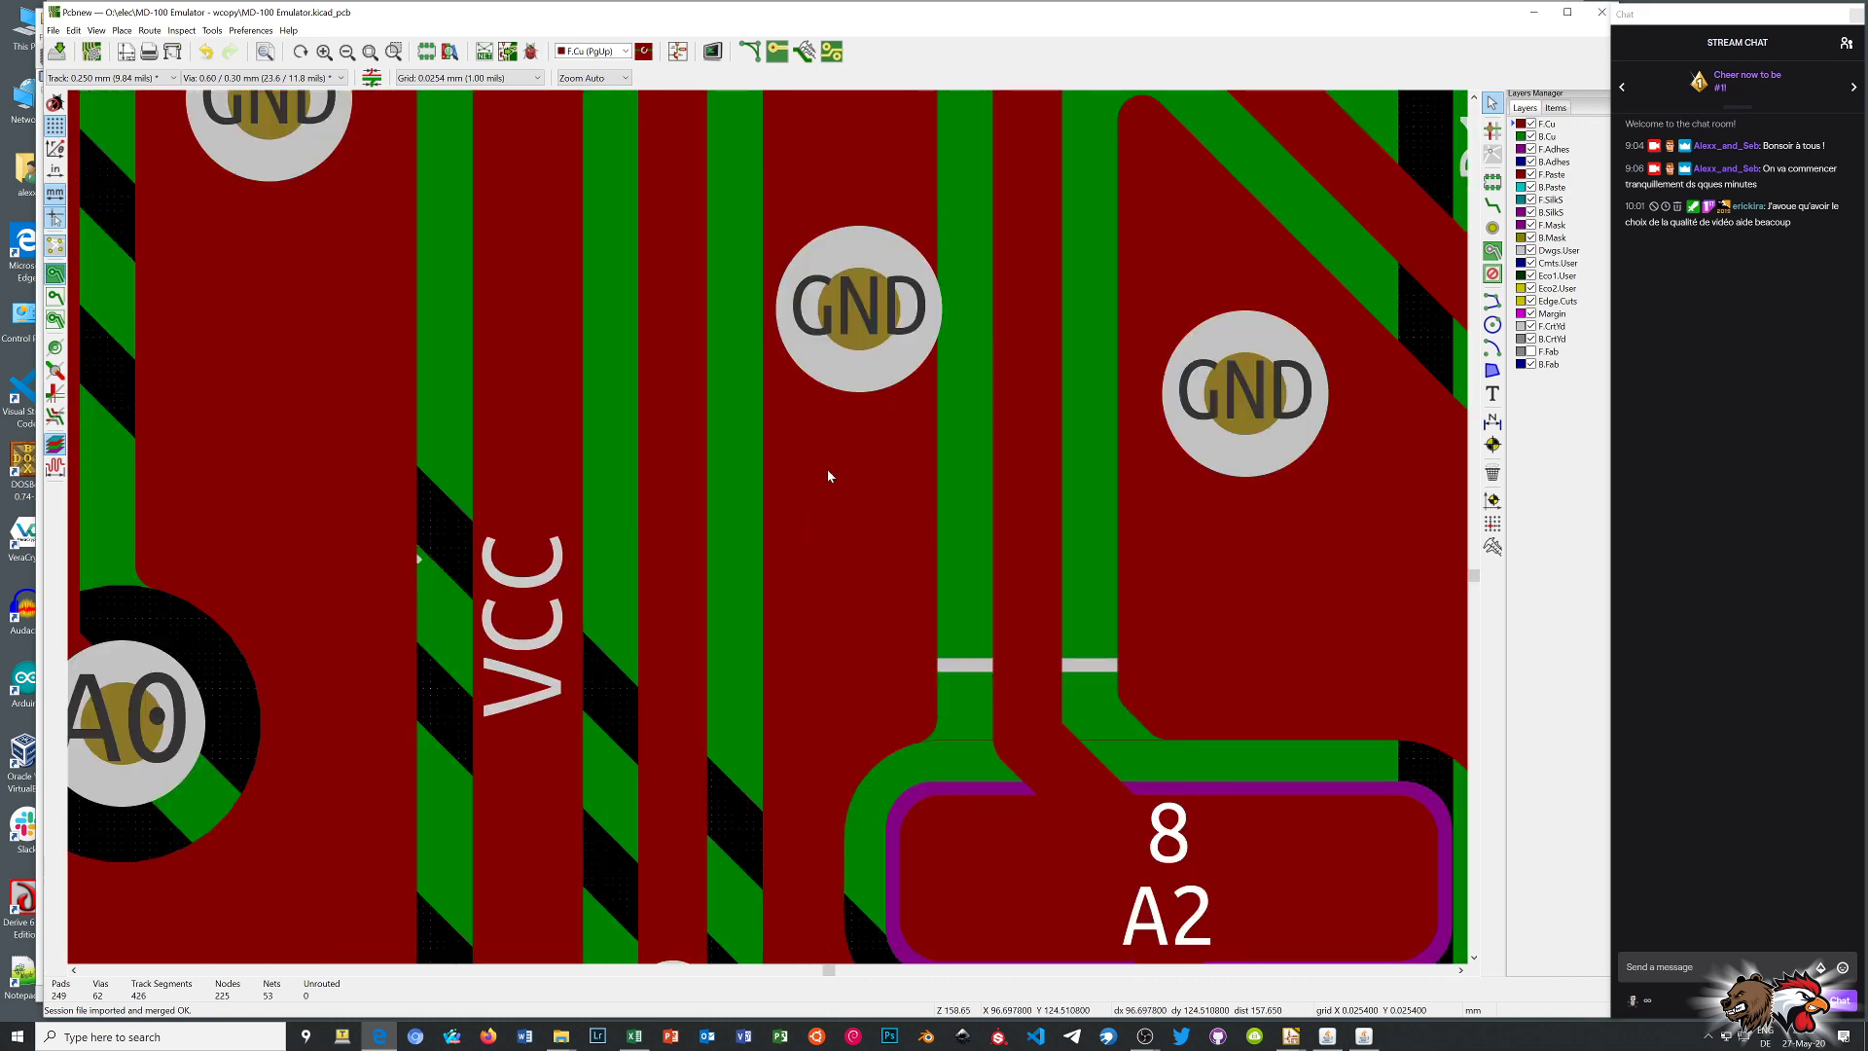
pyautogui.click(861, 308)
pyautogui.press('m')
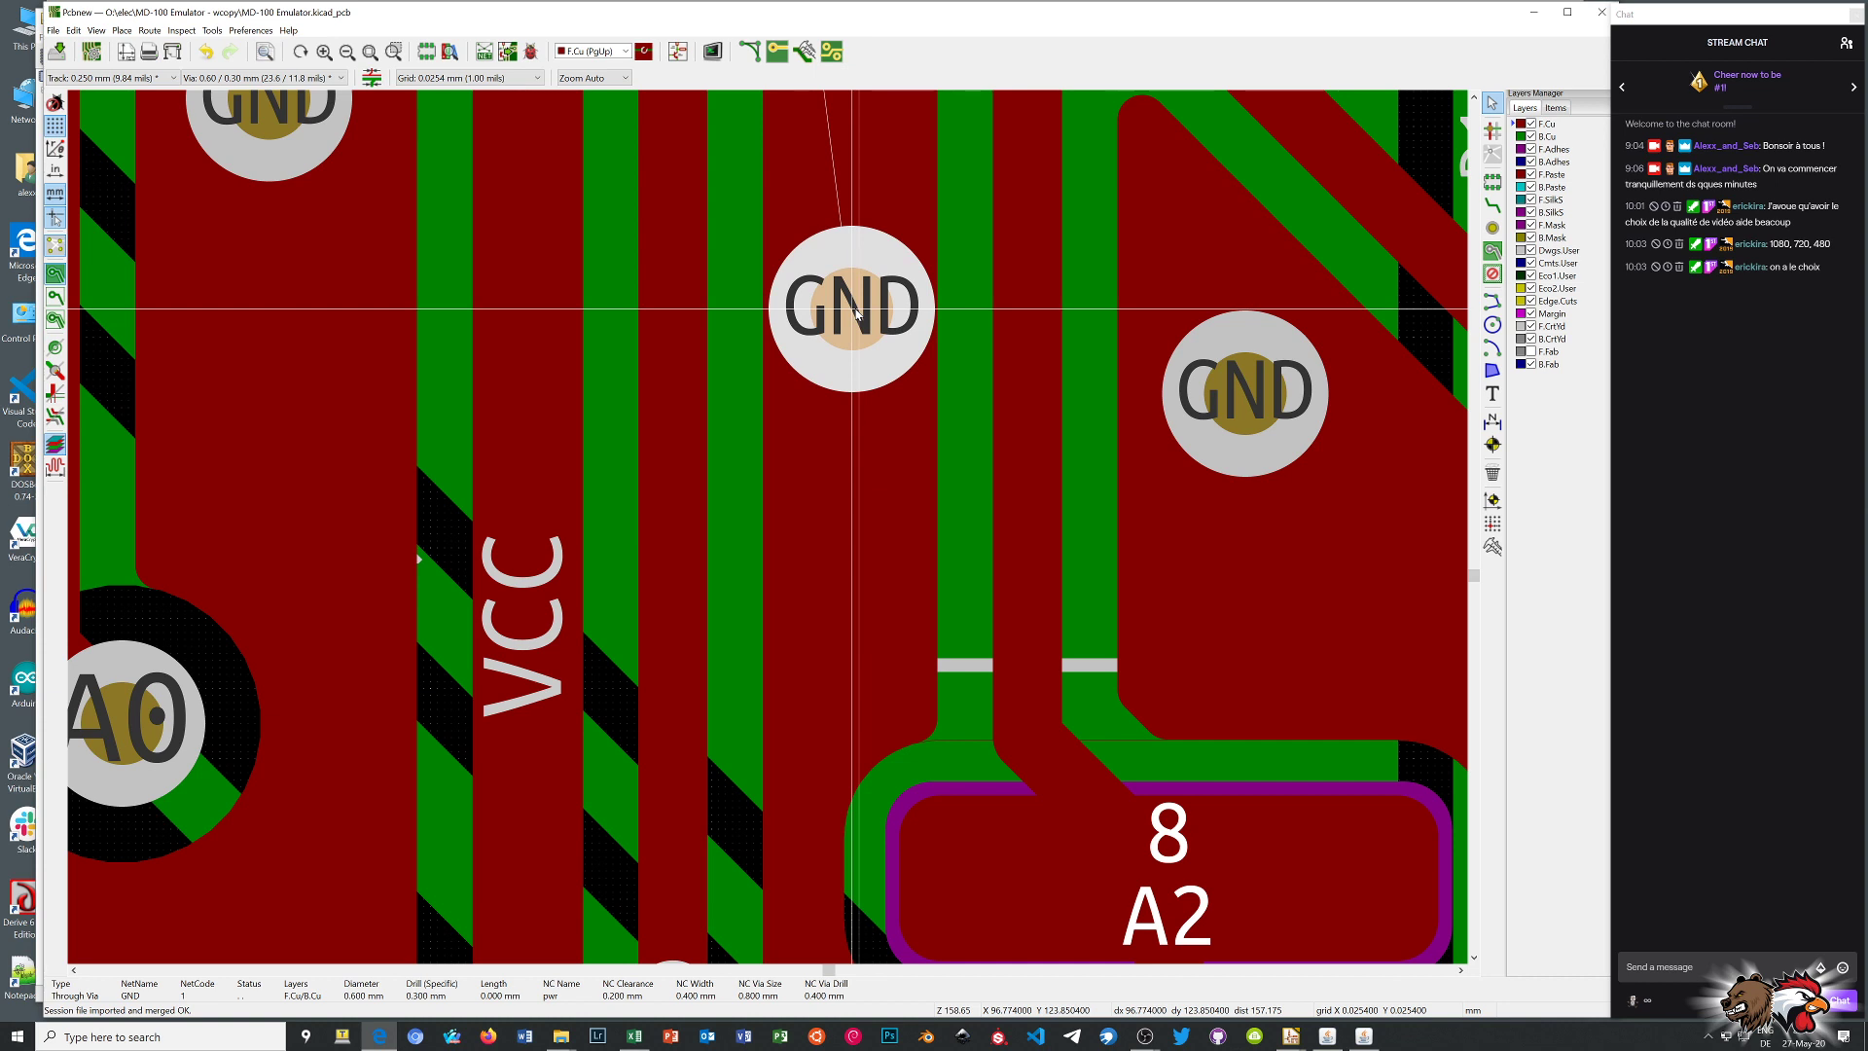
pyautogui.click(855, 310)
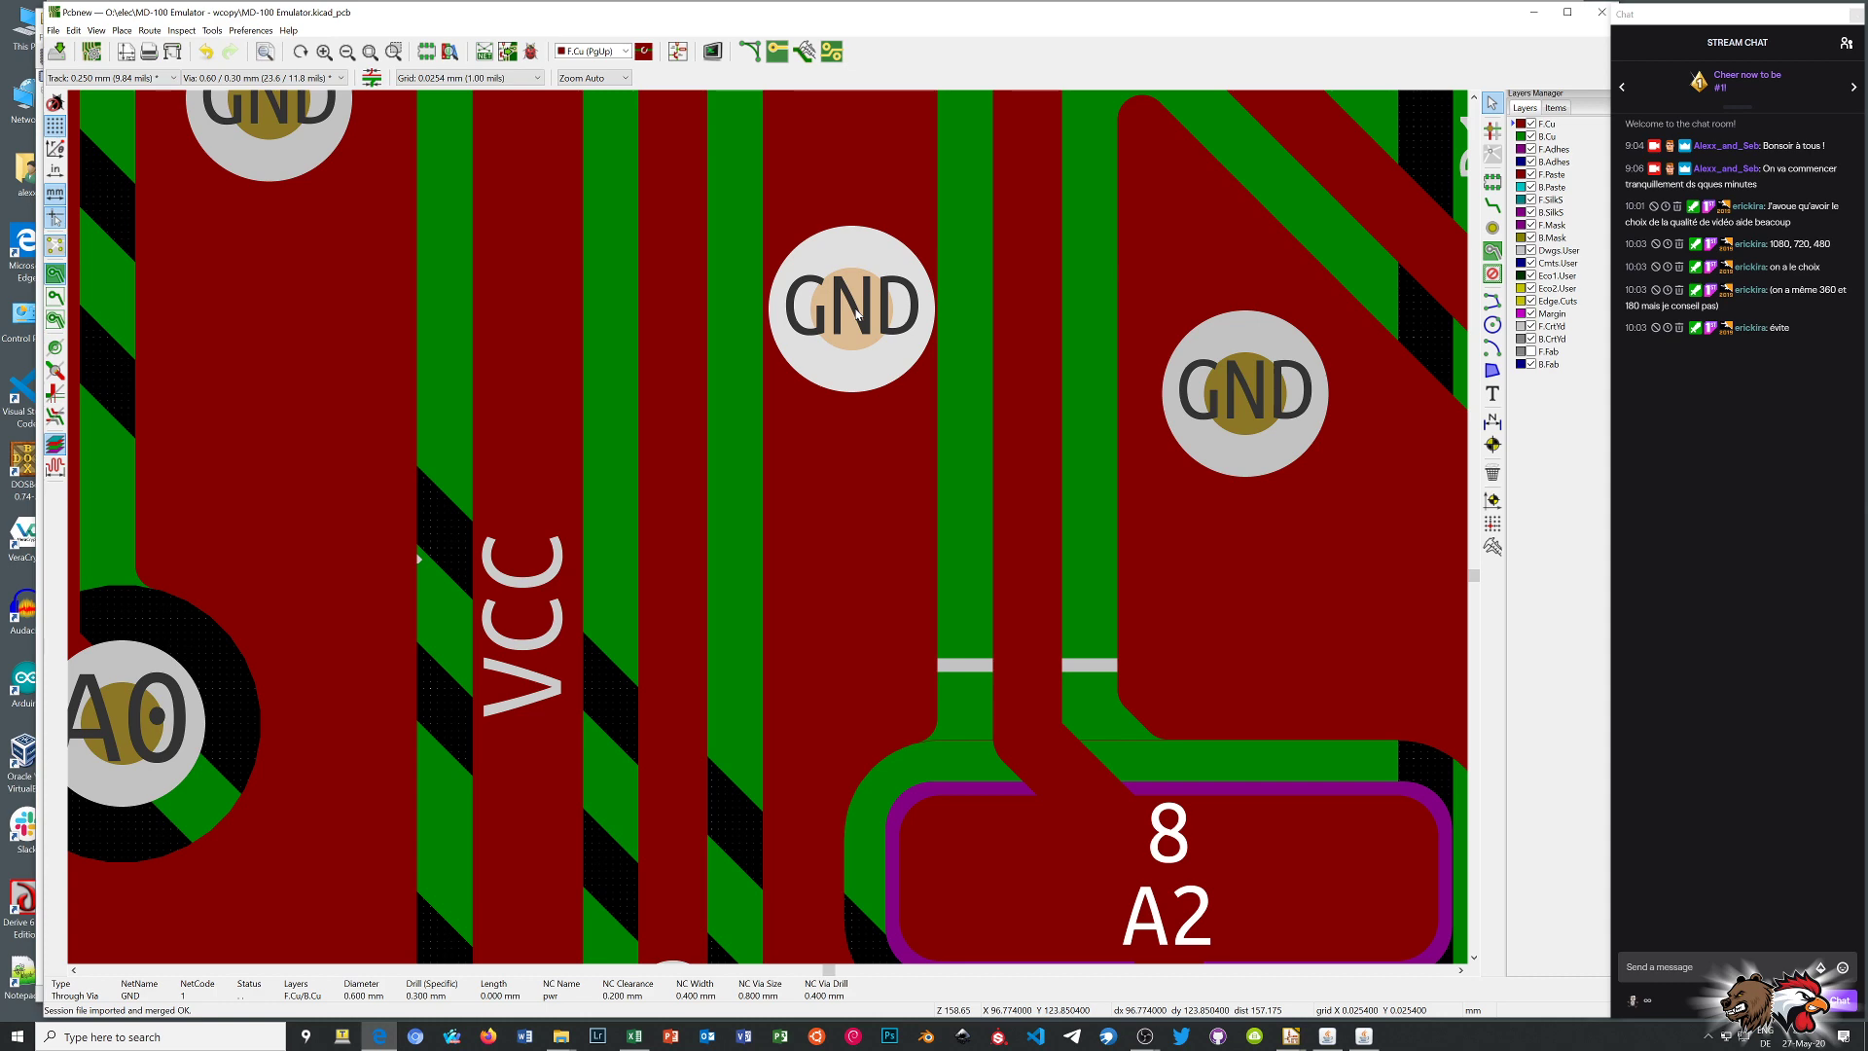
pyautogui.scroll(-6, 767, 527)
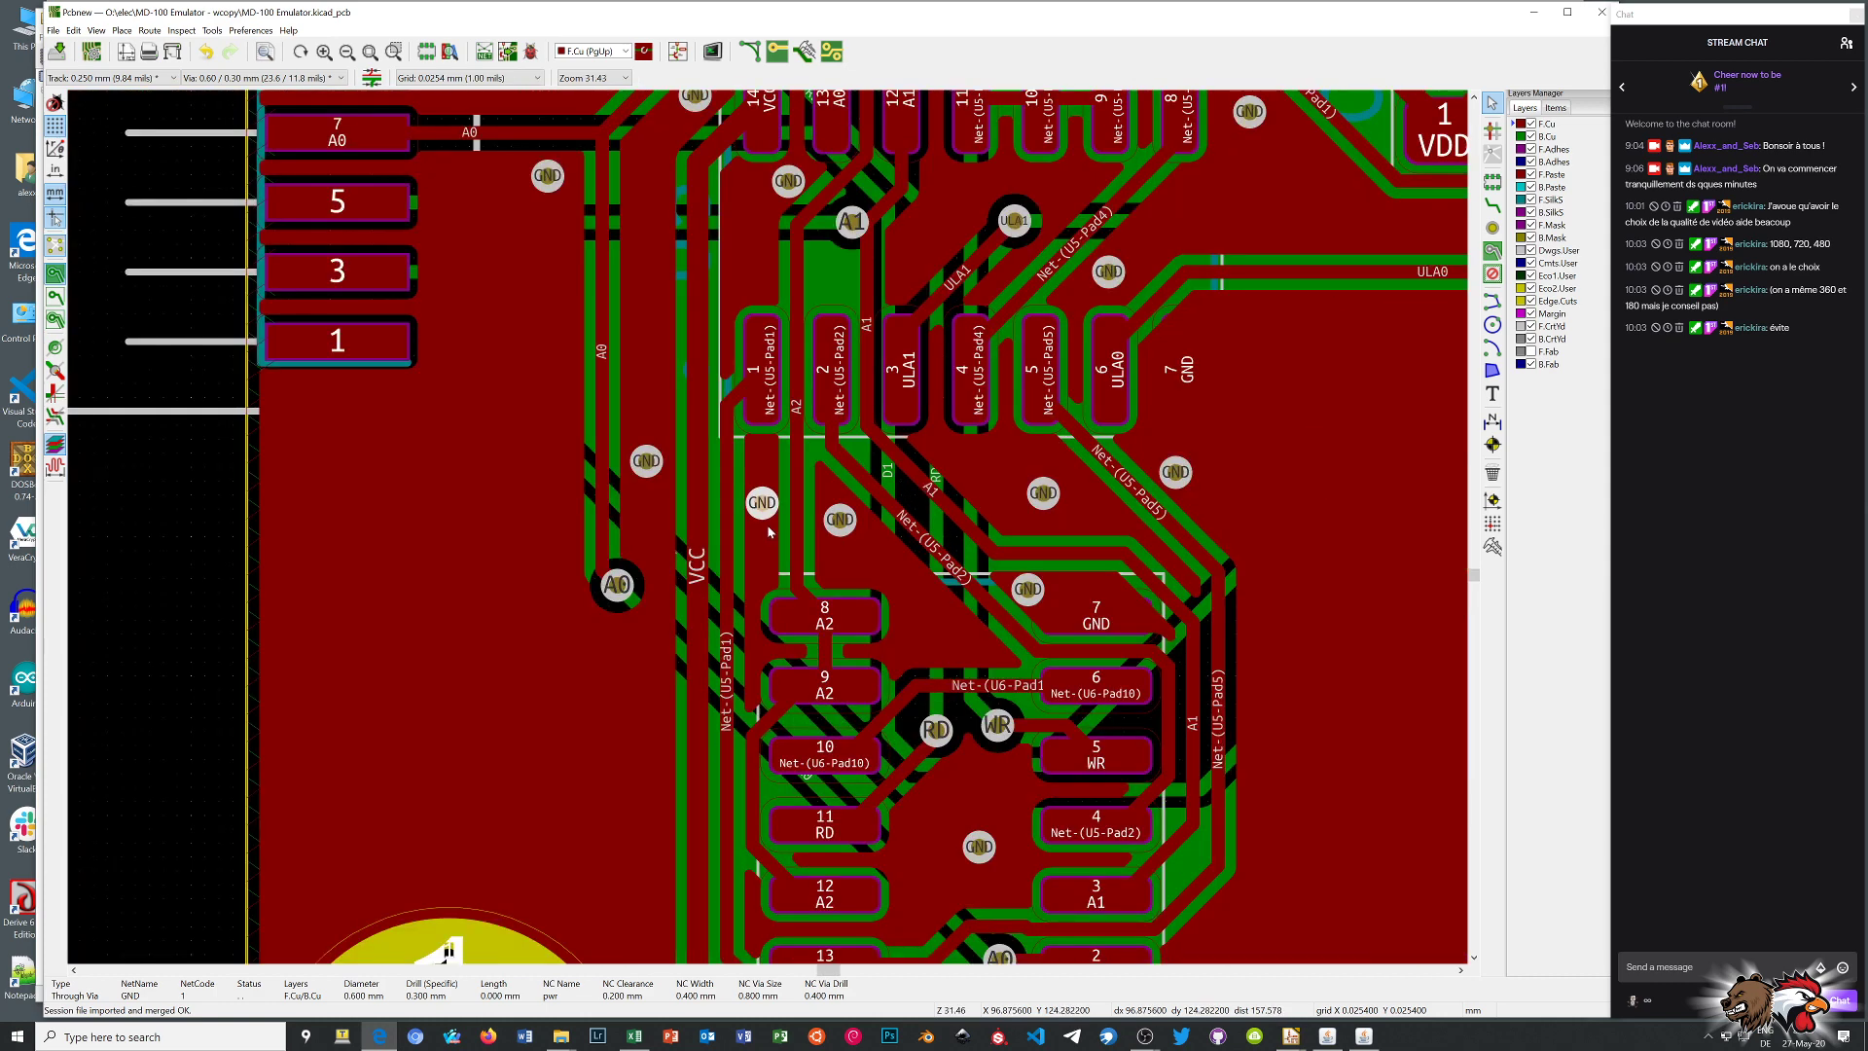
# Save the board file
pyautogui.scroll(-2, 767, 525)
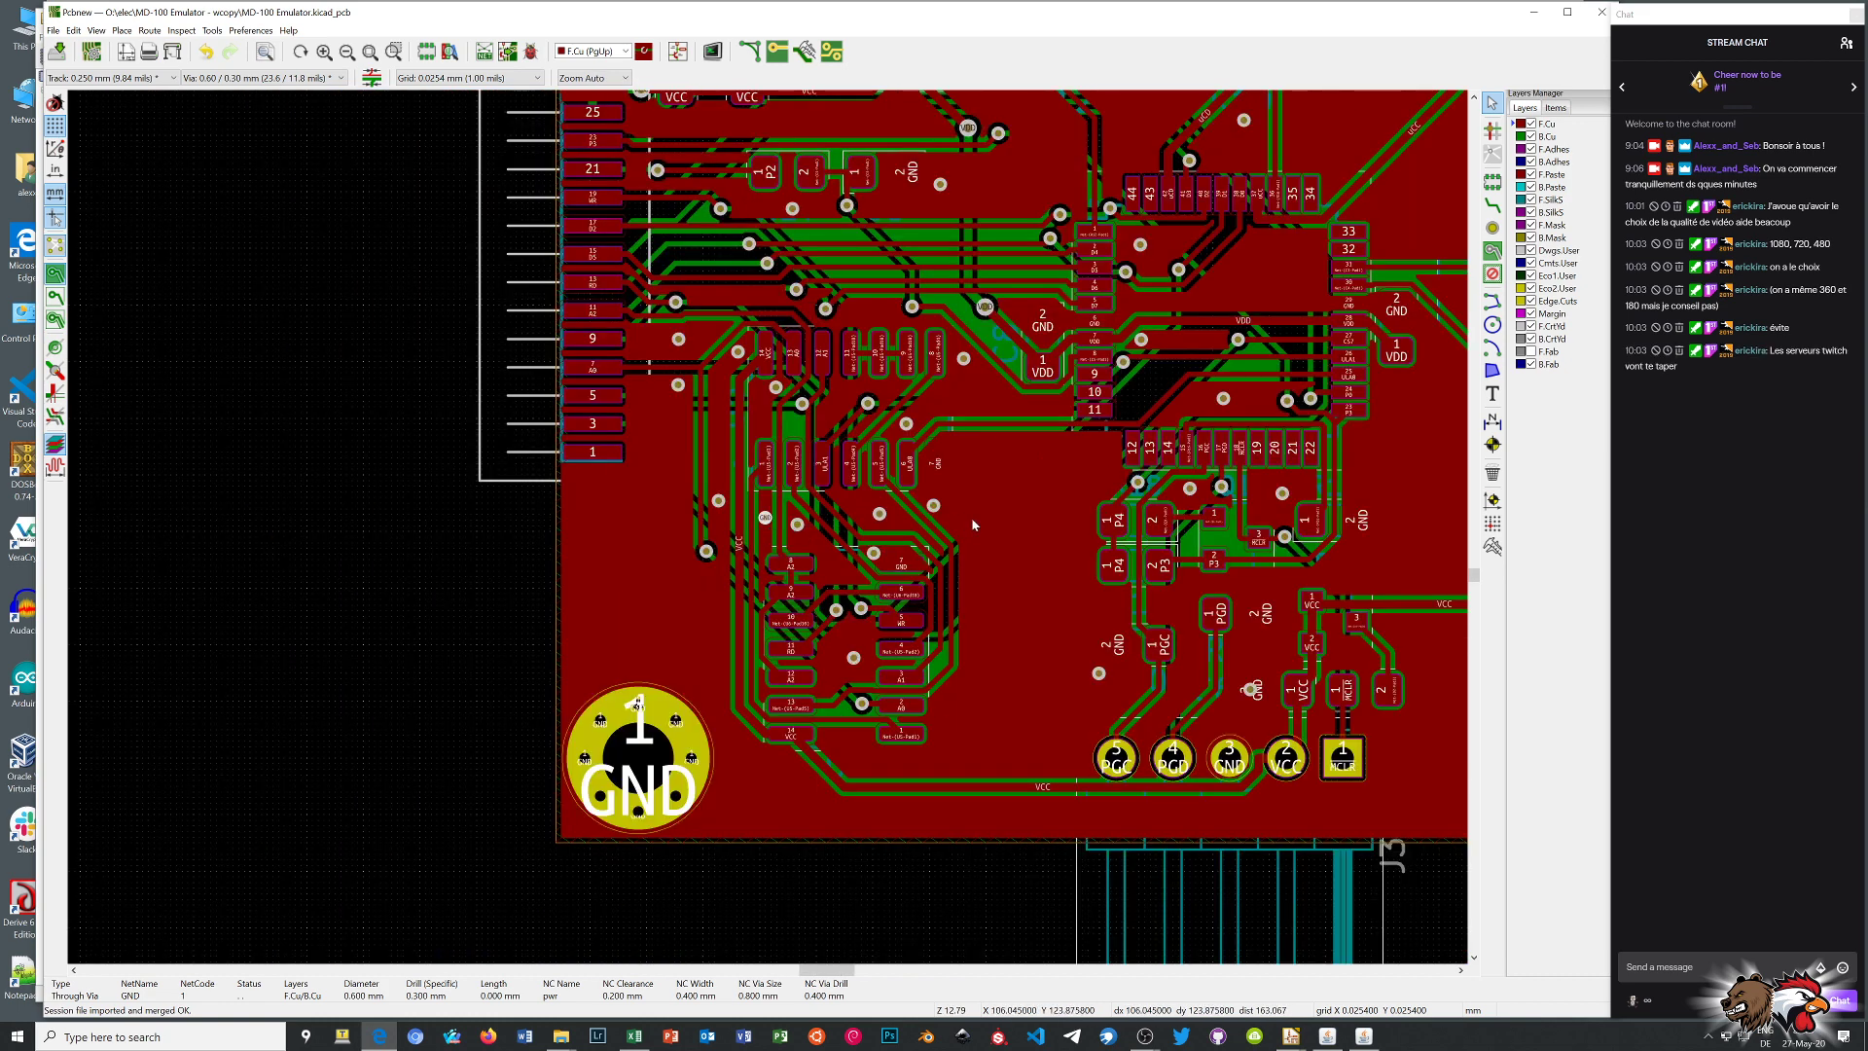
pyautogui.click(59, 52)
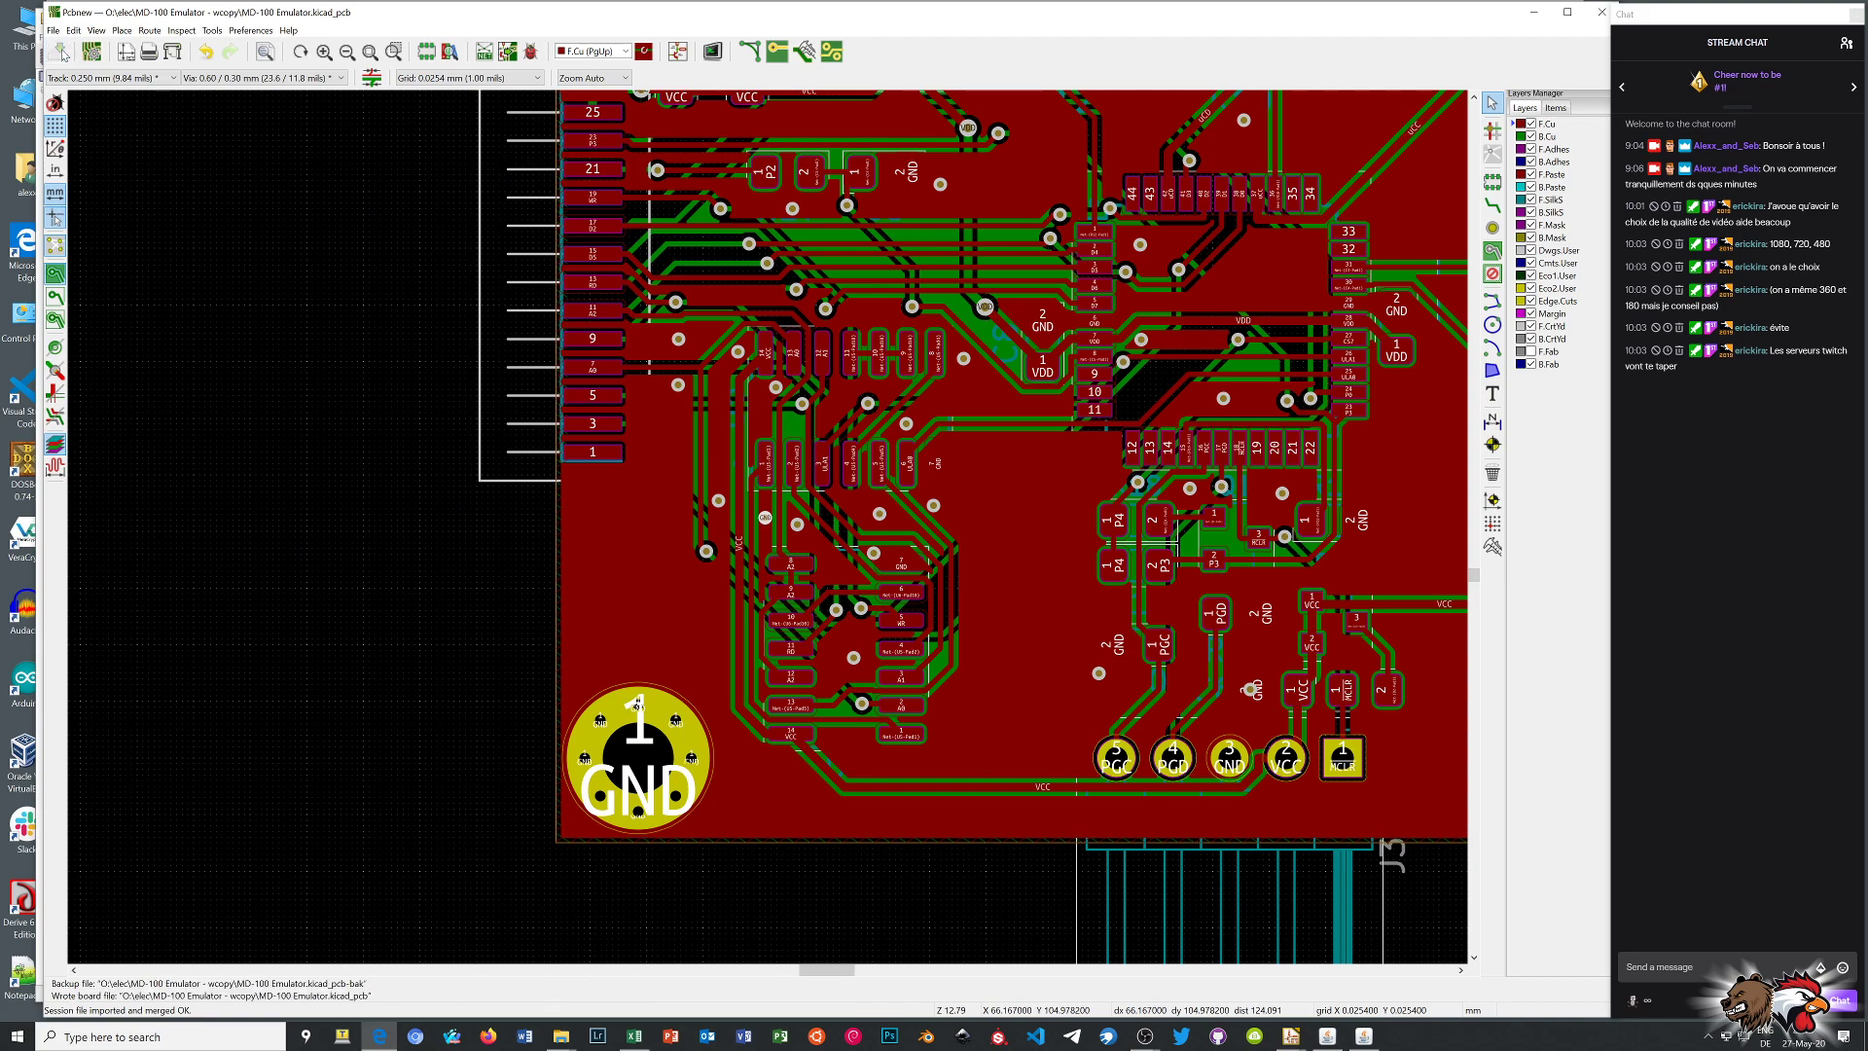
# Add a ground via between the PGC-side resistor pads and transistor pad 3 (MCLR), above the P3 track, and refill all zones
pyautogui.scroll(1, 1056, 378)
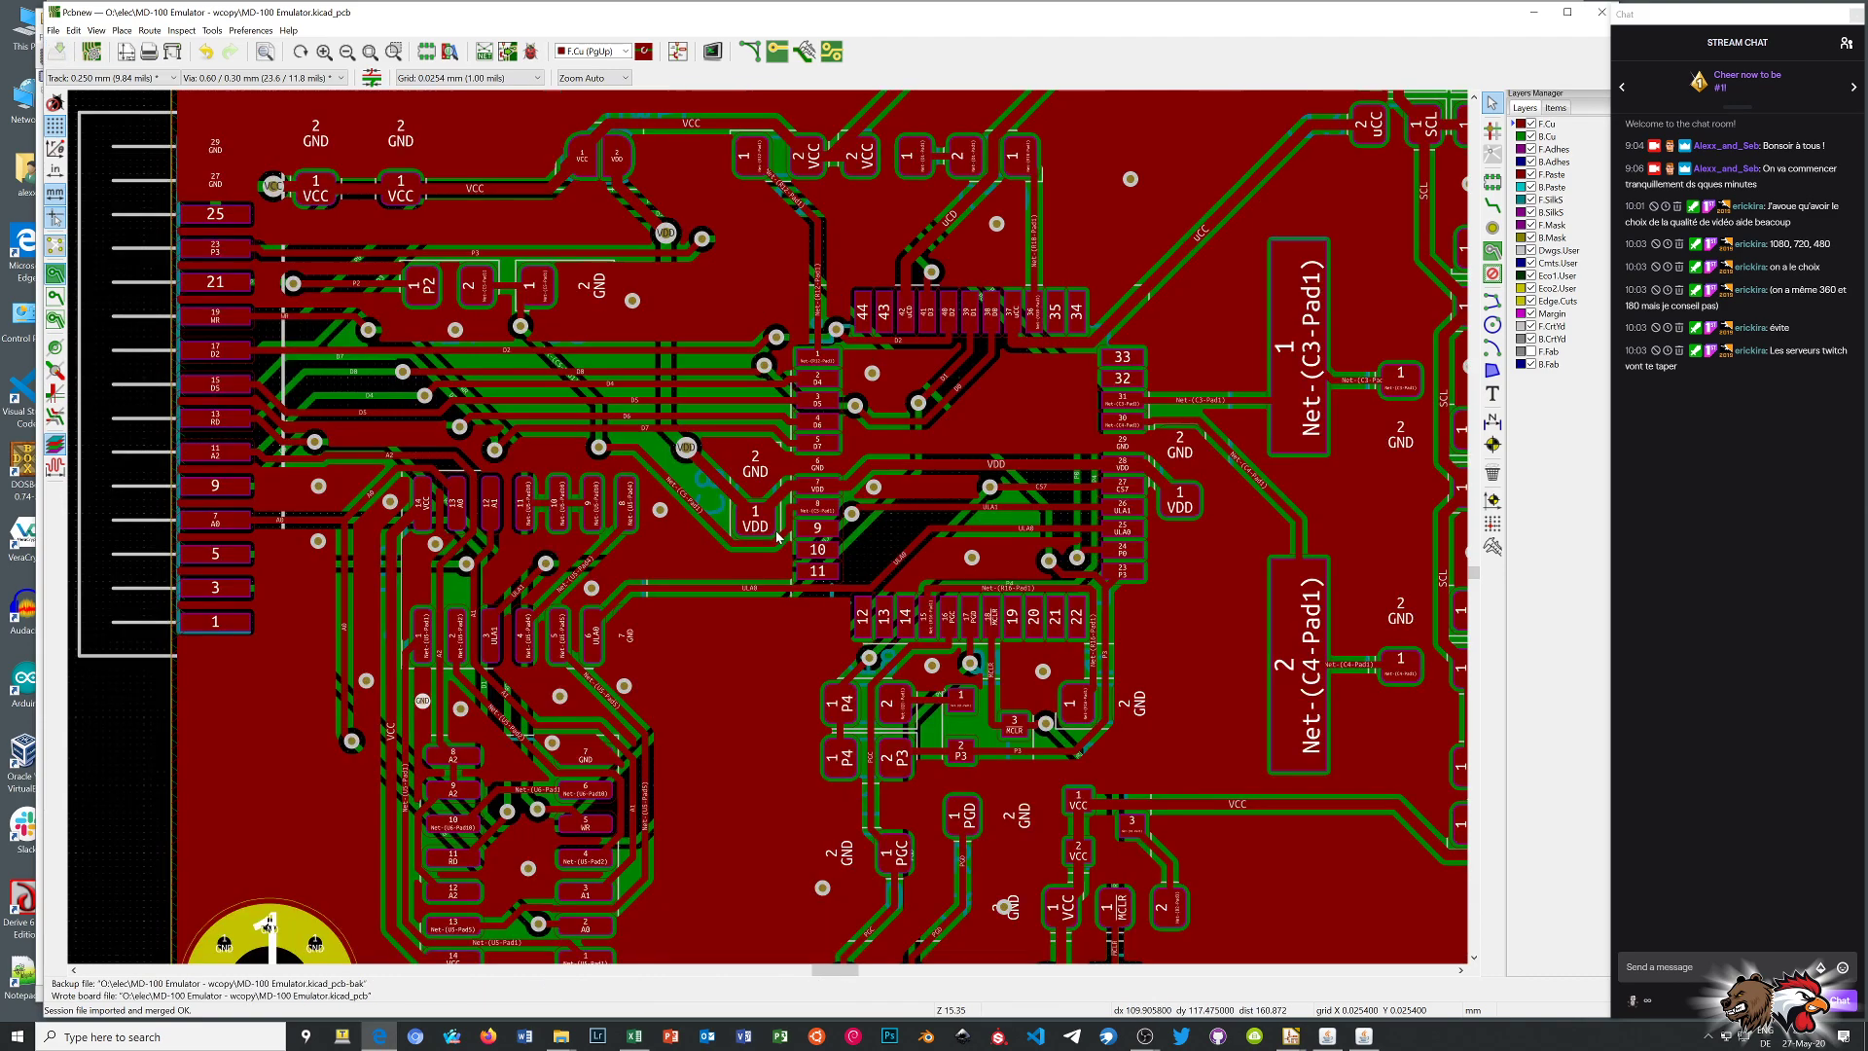
pyautogui.scroll(-1, 767, 527)
pyautogui.scroll(1, 766, 558)
pyautogui.scroll(5, 772, 685)
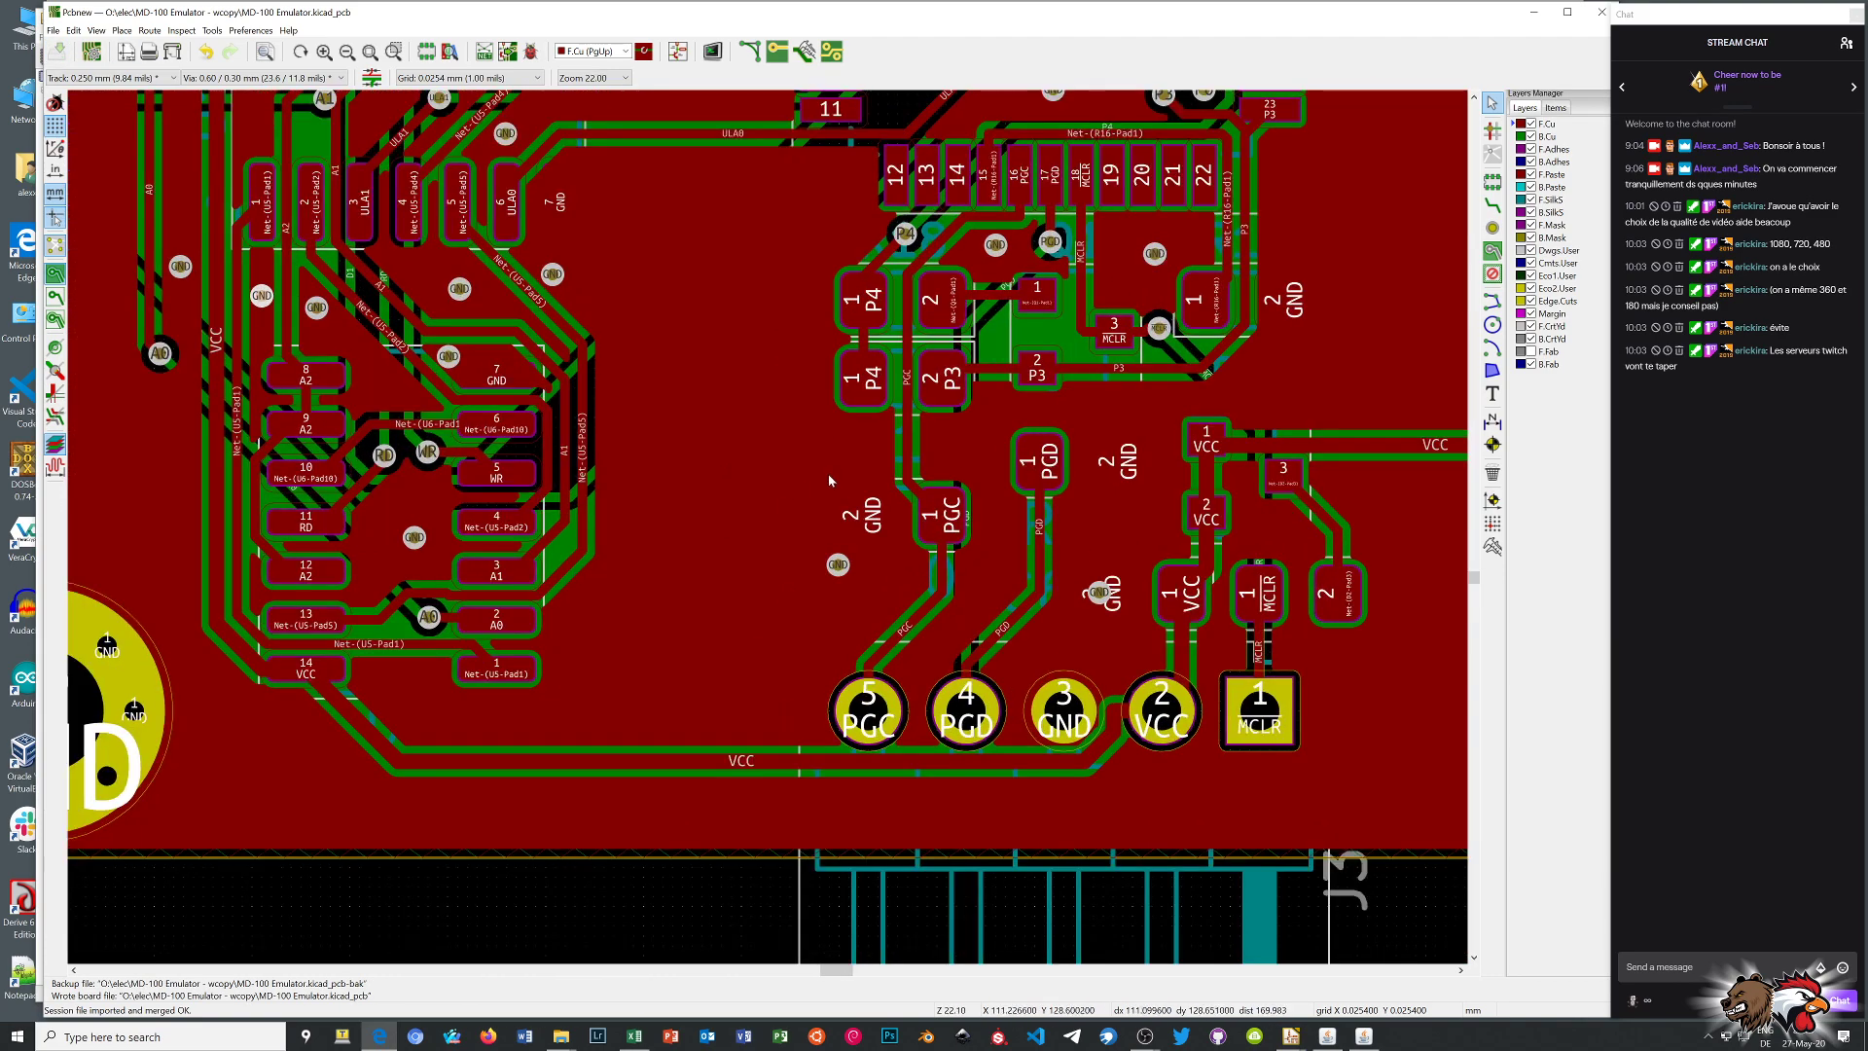
pyautogui.scroll(1, 994, 379)
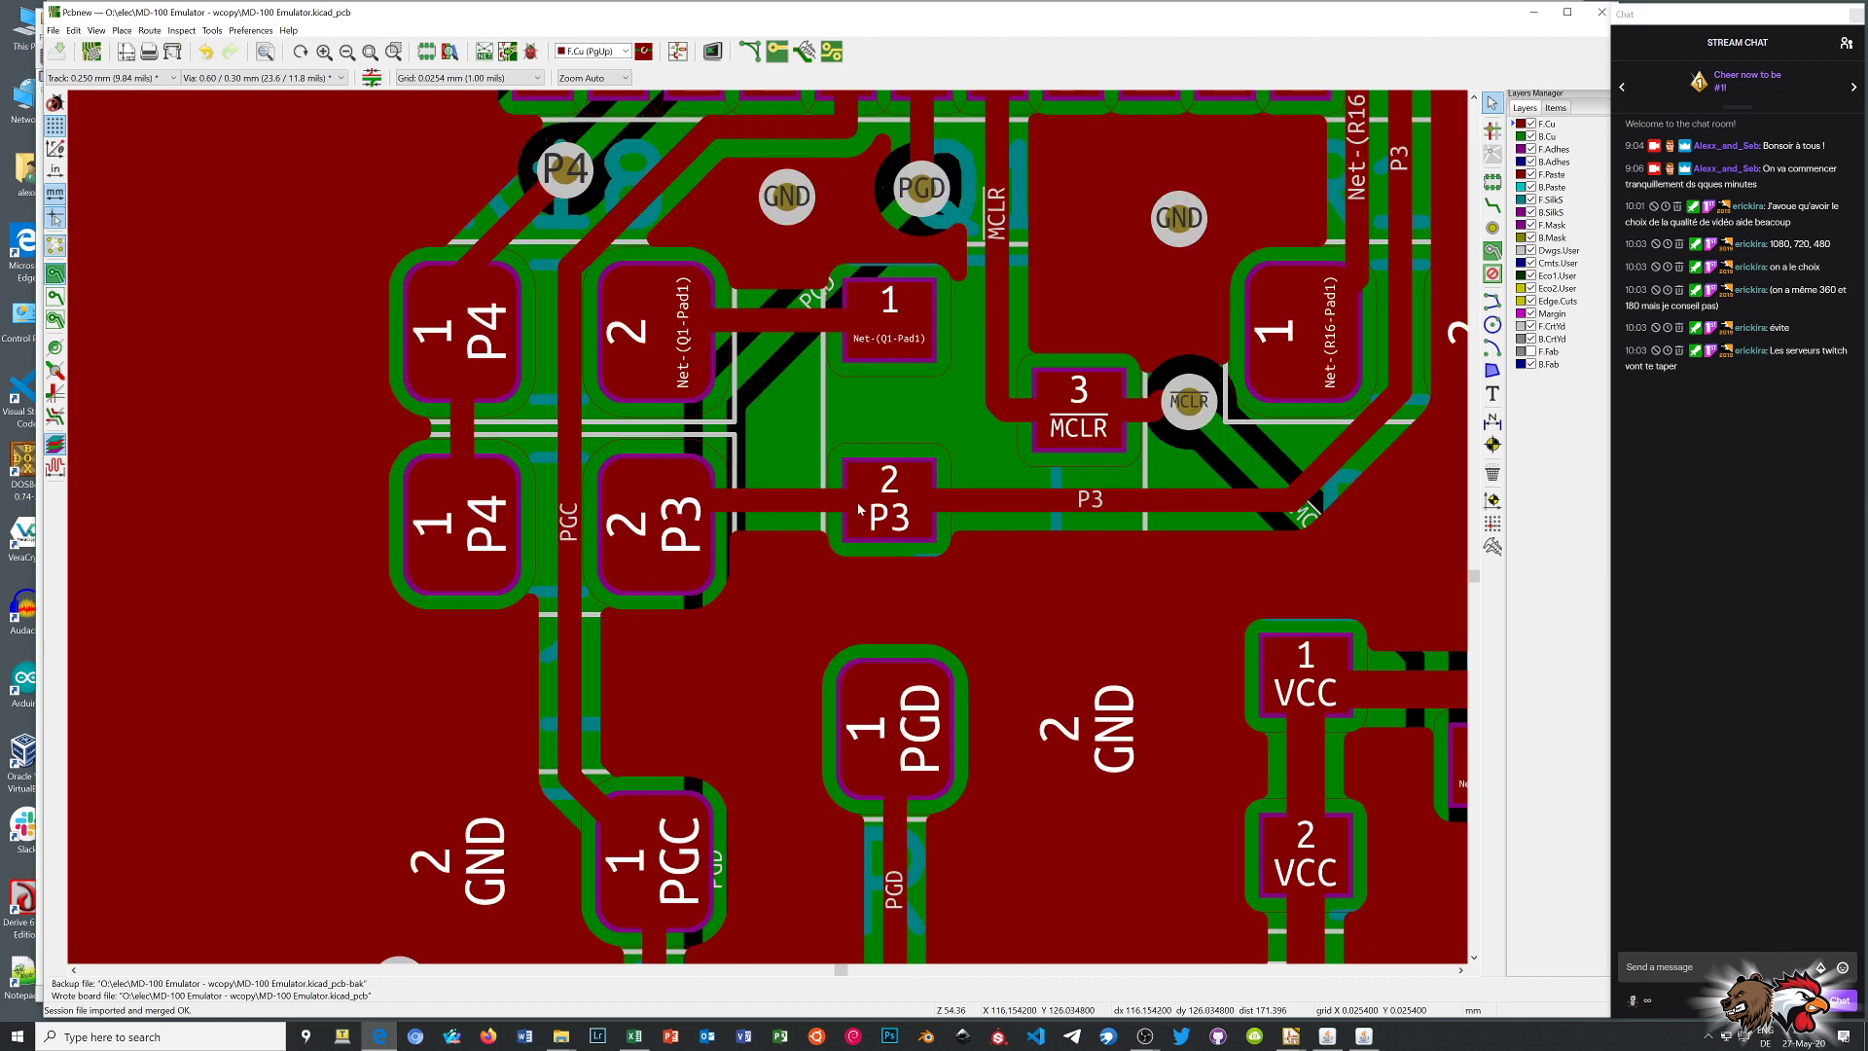
pyautogui.click(1493, 226)
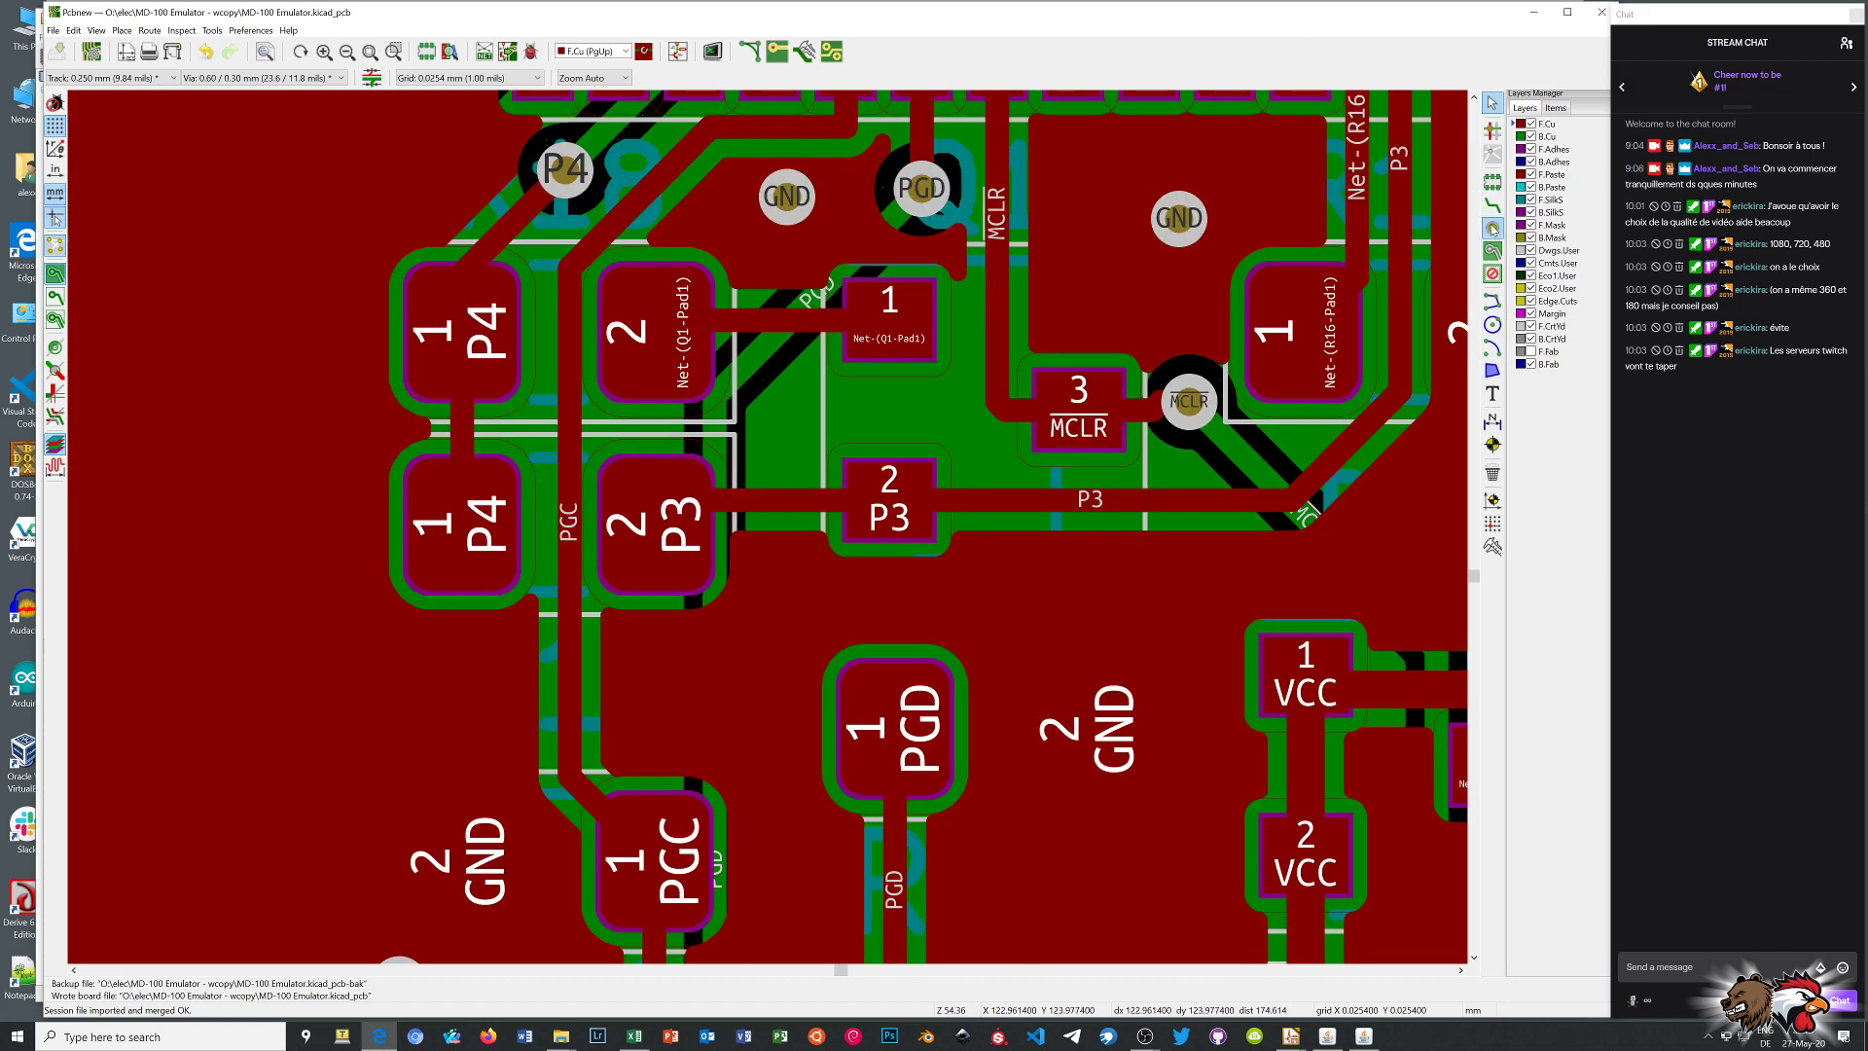
pyautogui.click(799, 410)
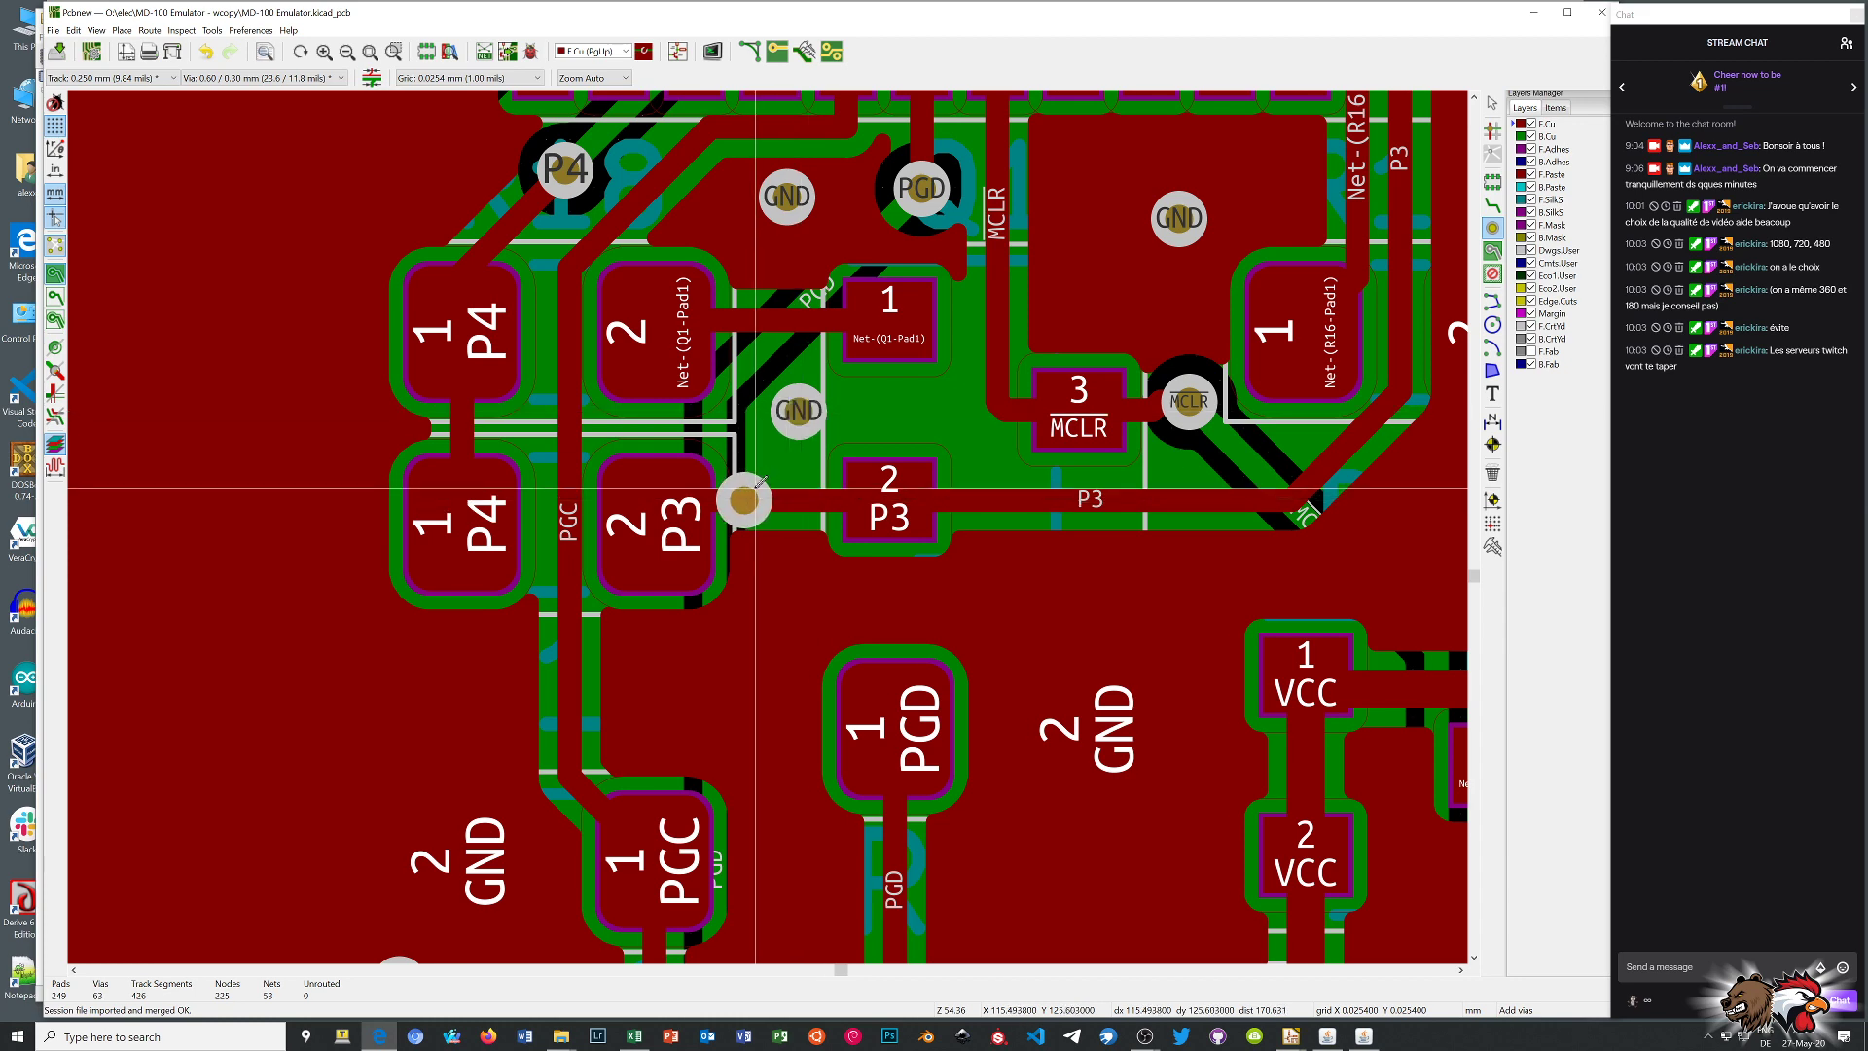
pyautogui.press('b')
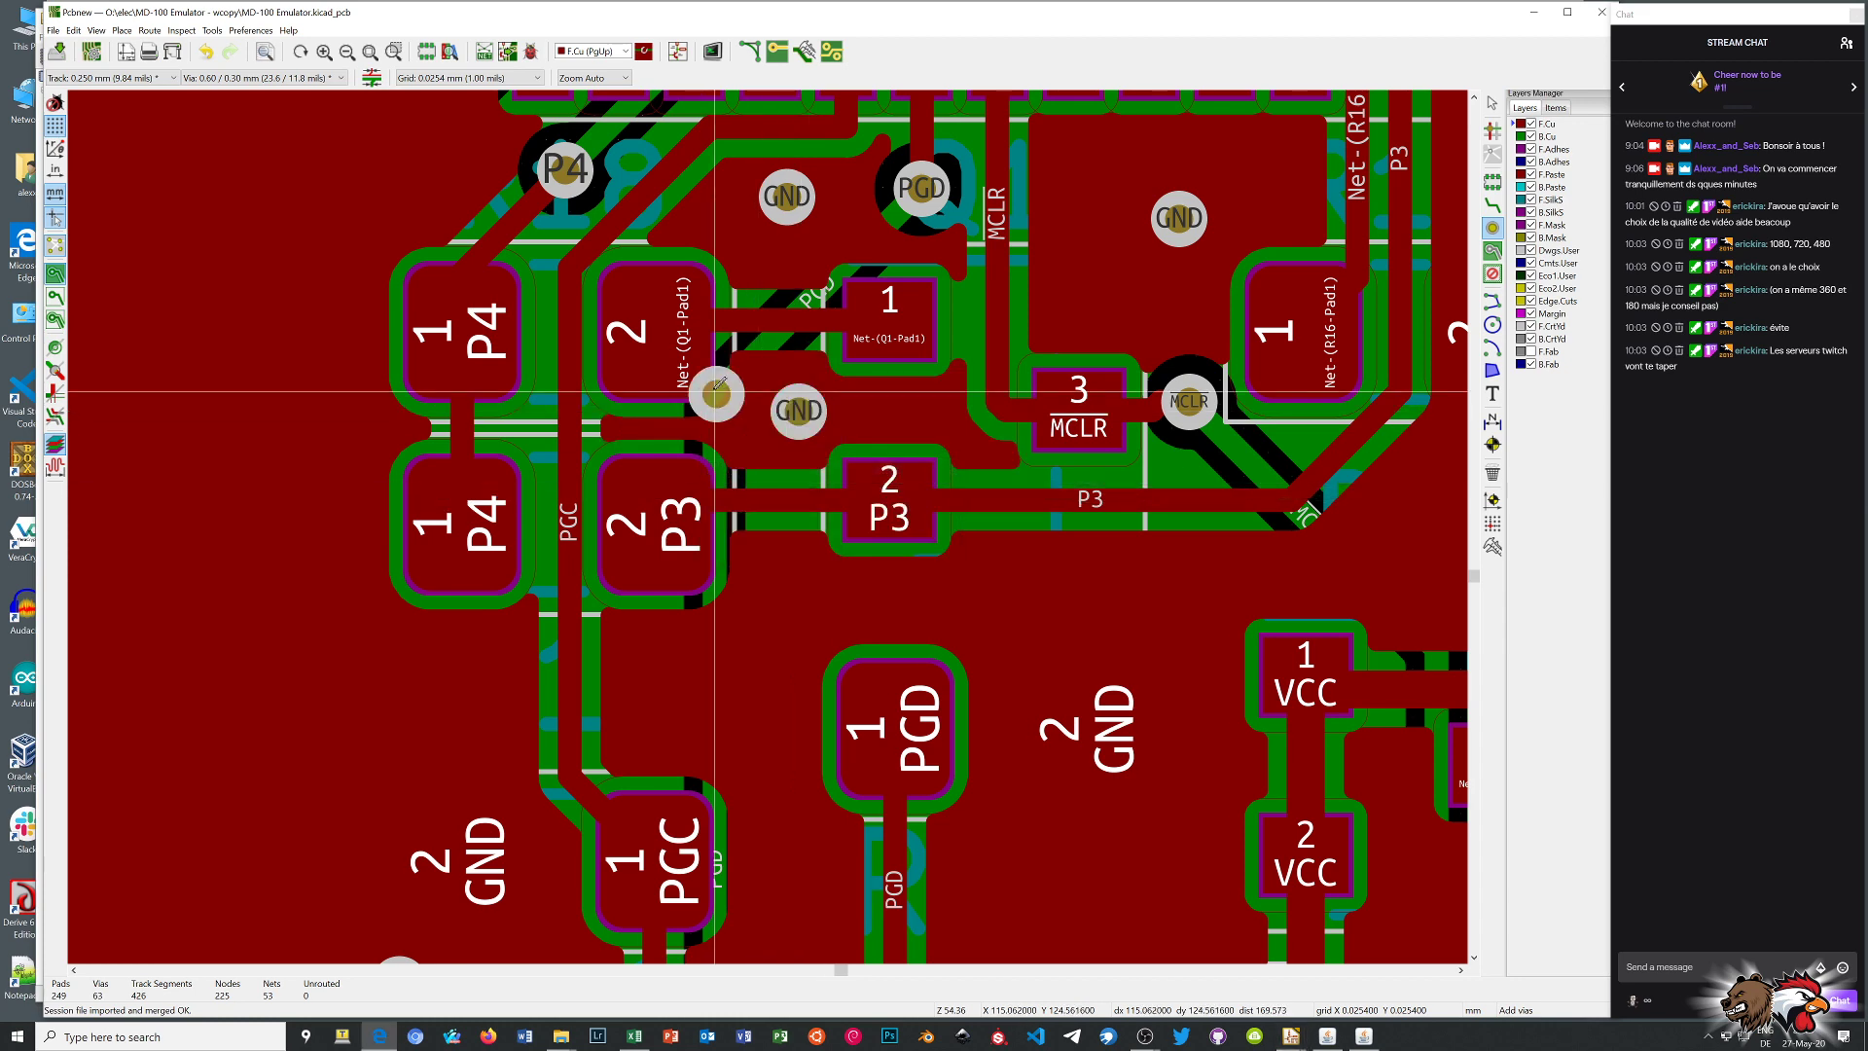
# Add a ground via just below the VDD via, between the diagonal Net-(C5-Pad1) and VDD tracks, and end via placement
pyautogui.scroll(-4, 743, 500)
pyautogui.scroll(1, 768, 528)
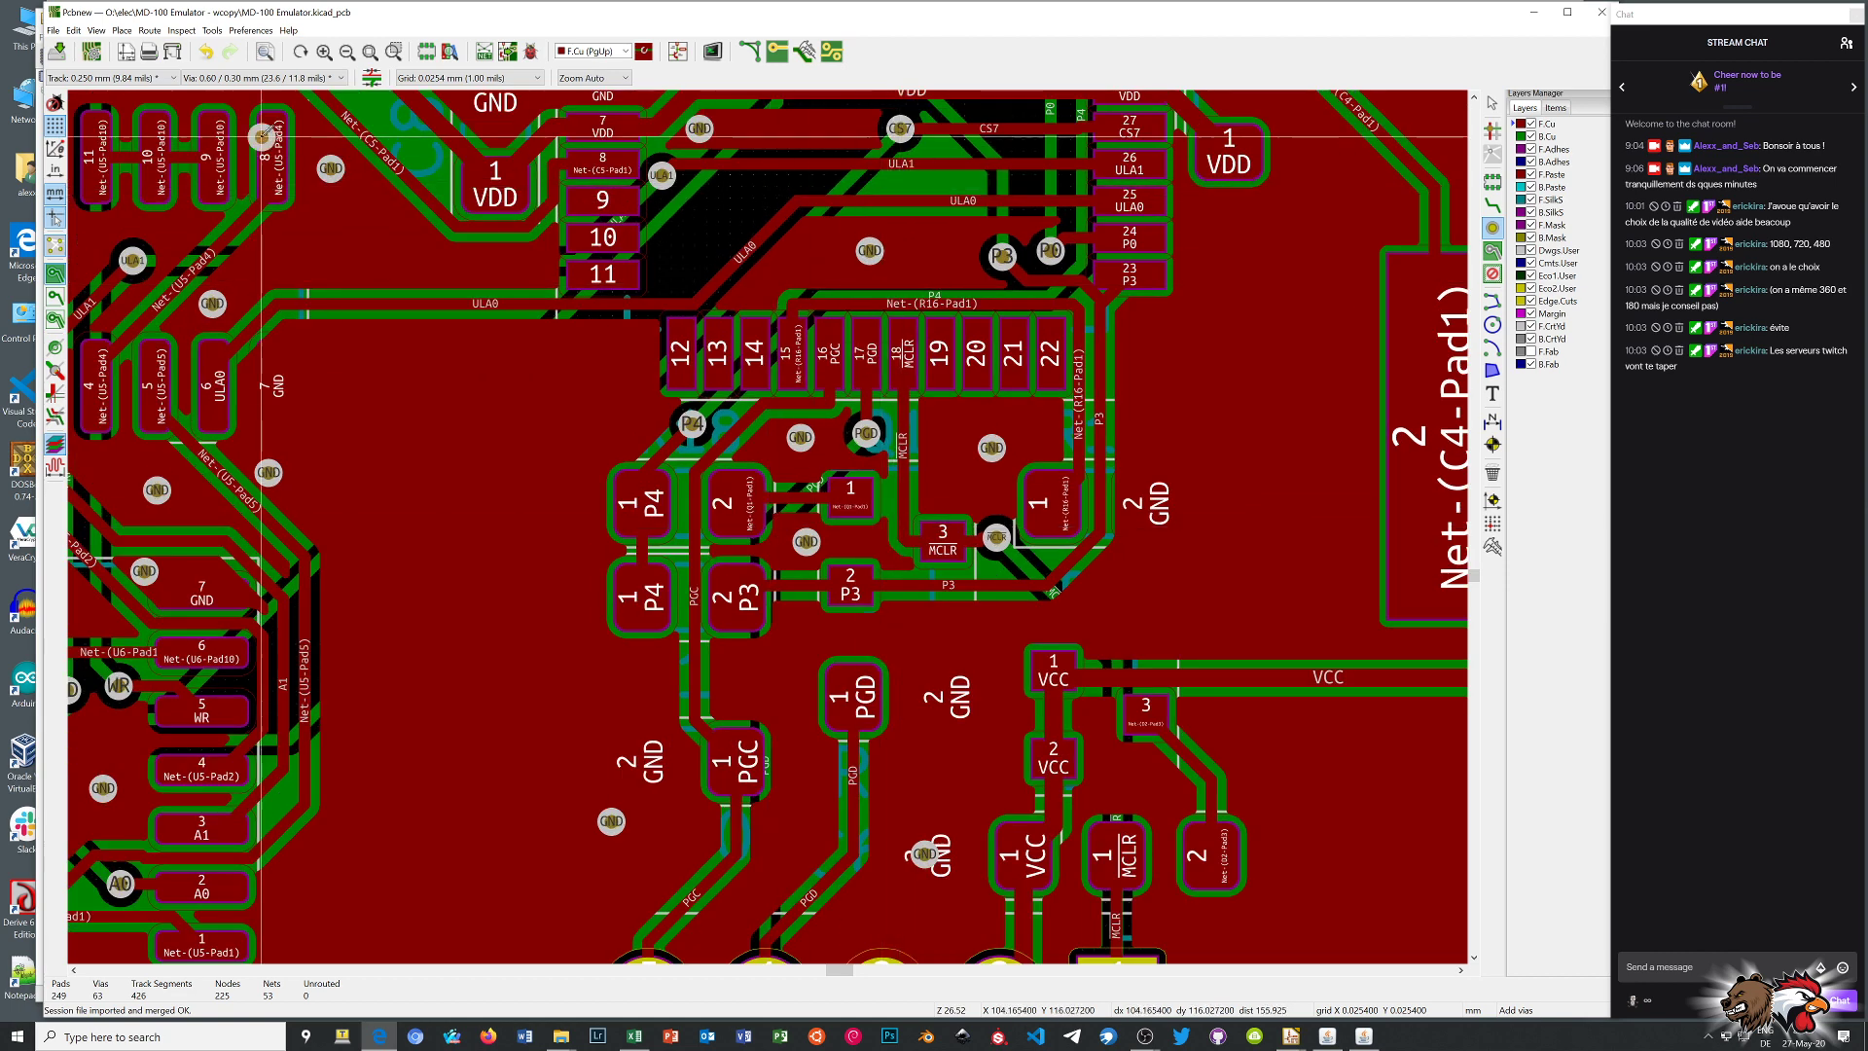
pyautogui.scroll(9, 413, 127)
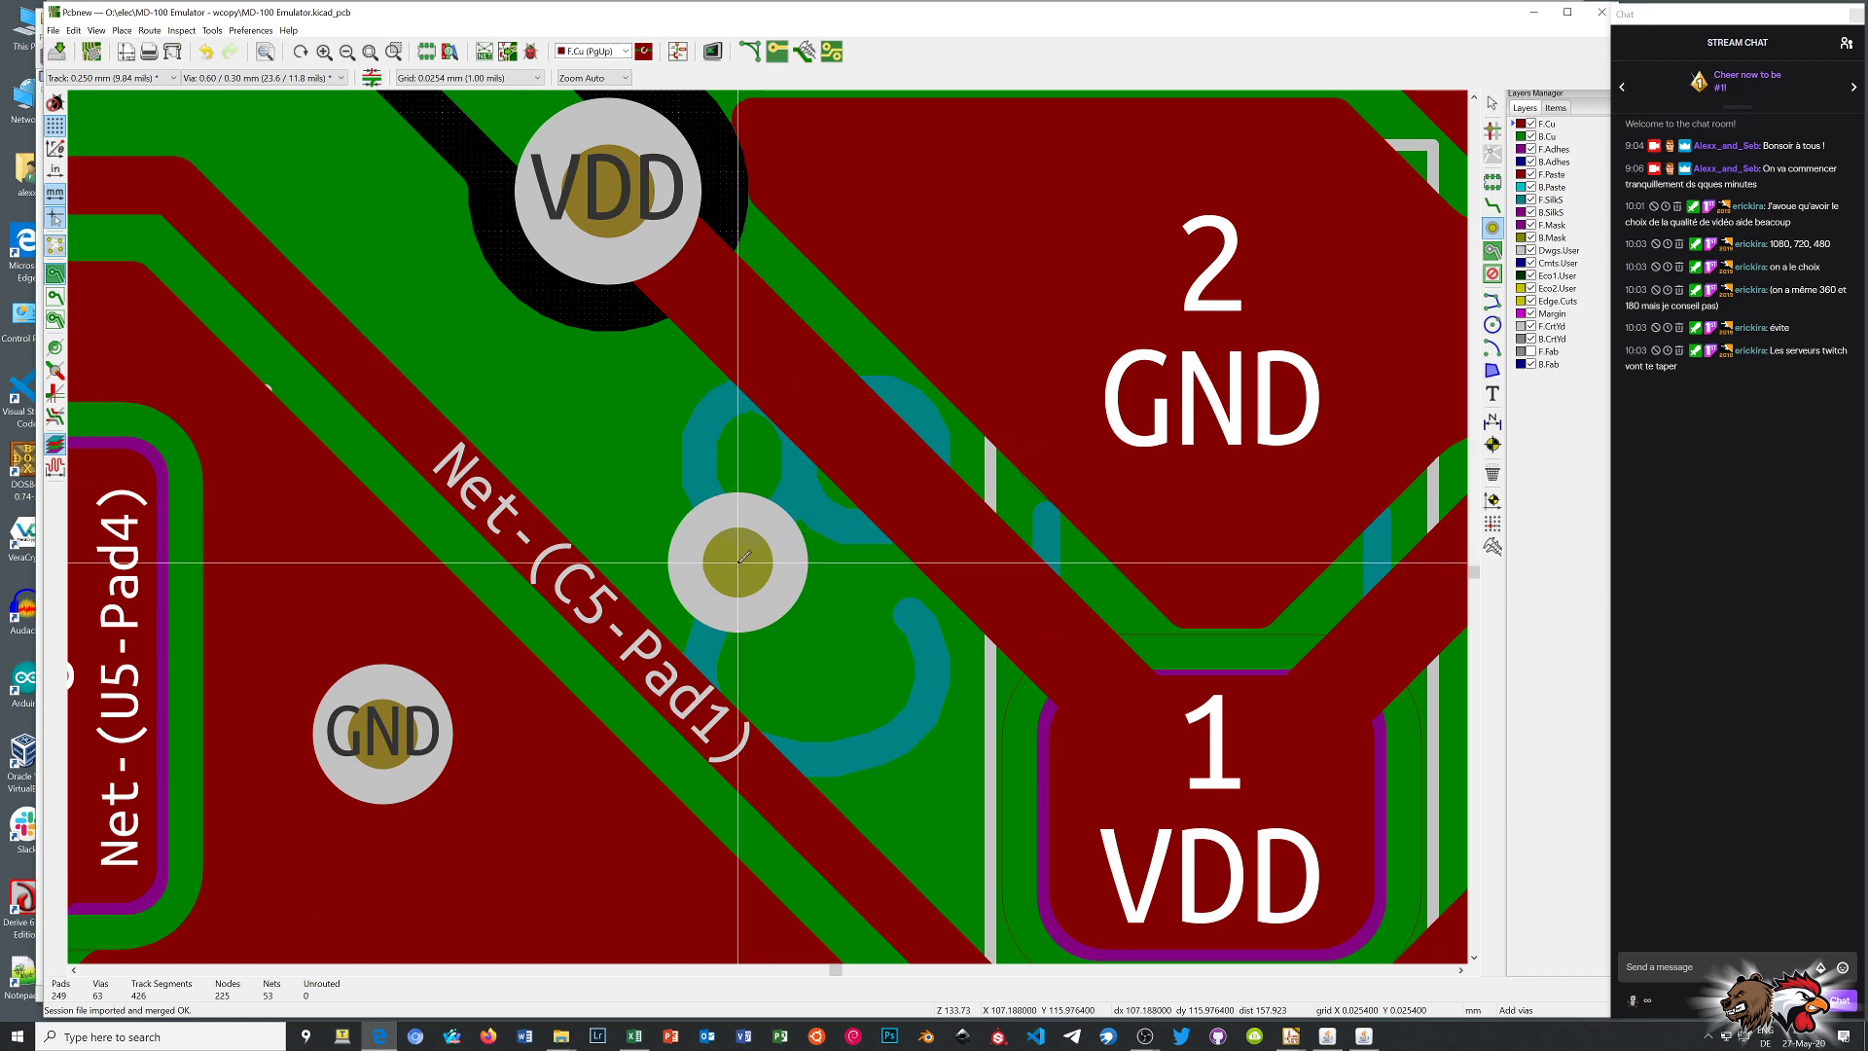
pyautogui.click(678, 484)
pyautogui.scroll(-3, 829, 534)
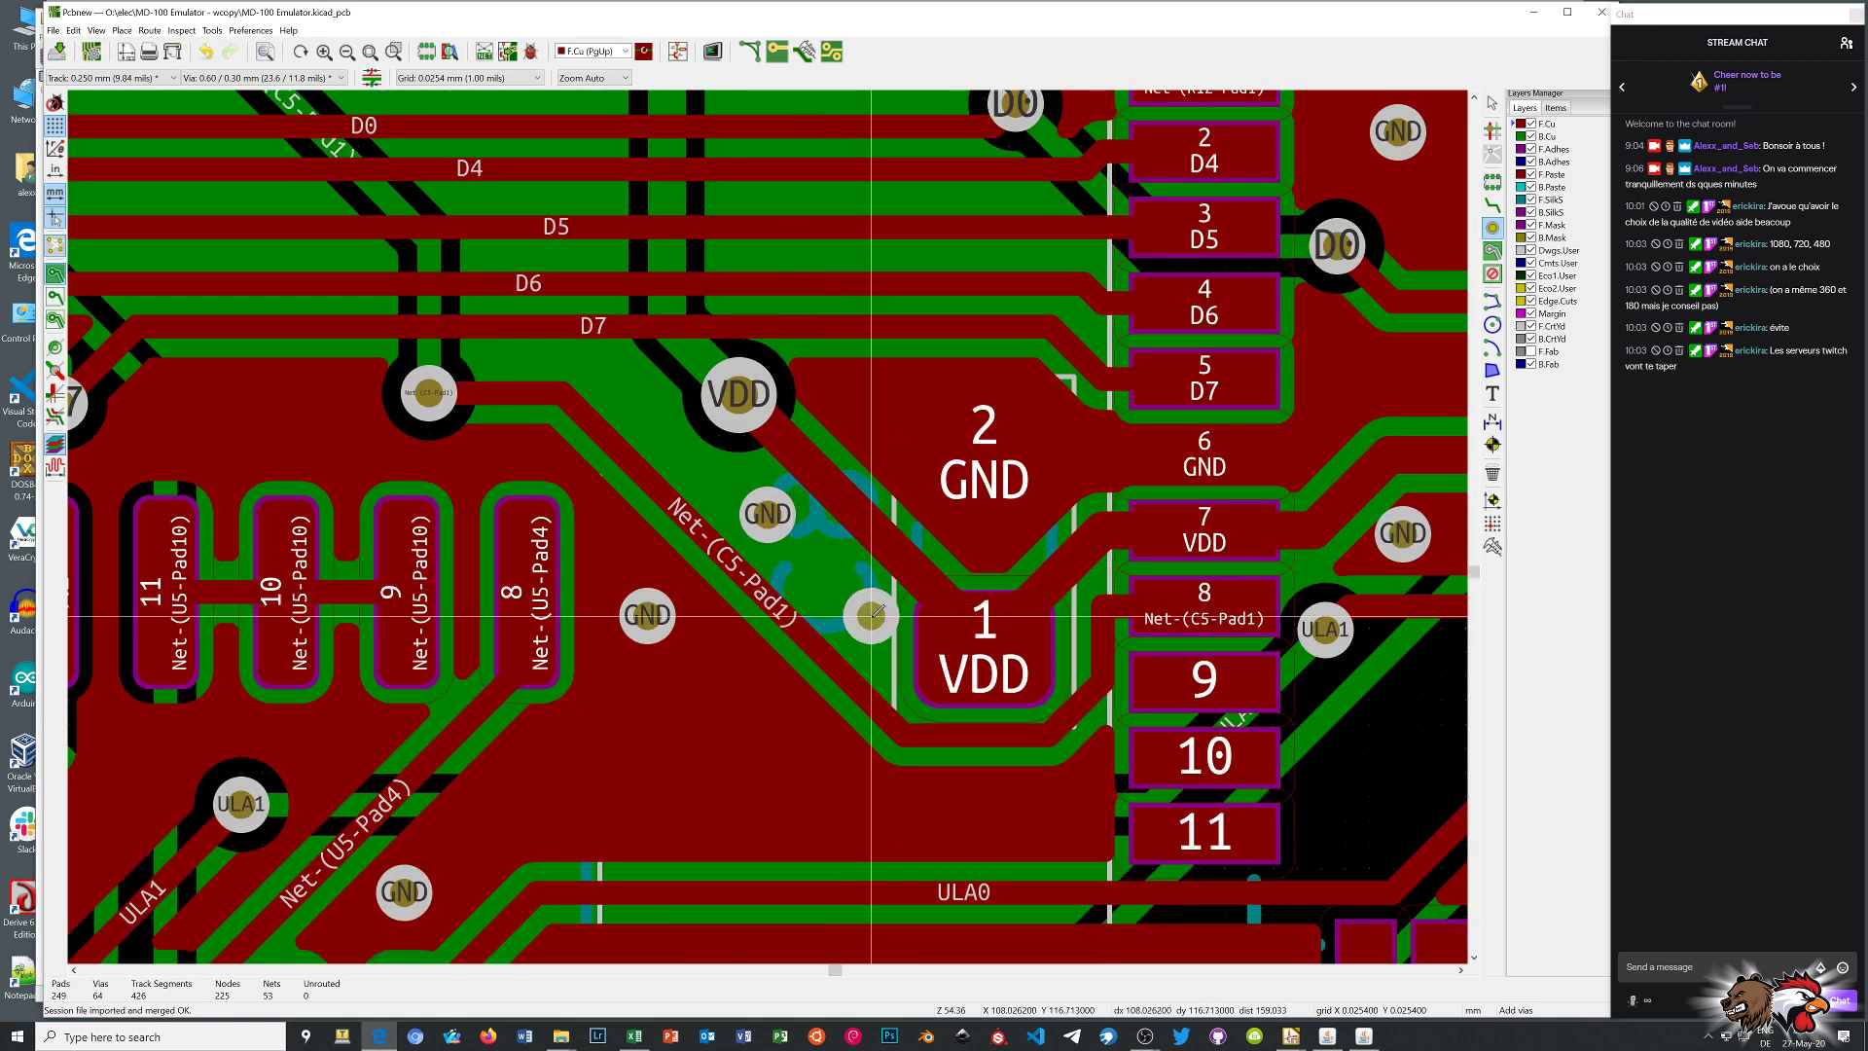
pyautogui.scroll(3, 876, 613)
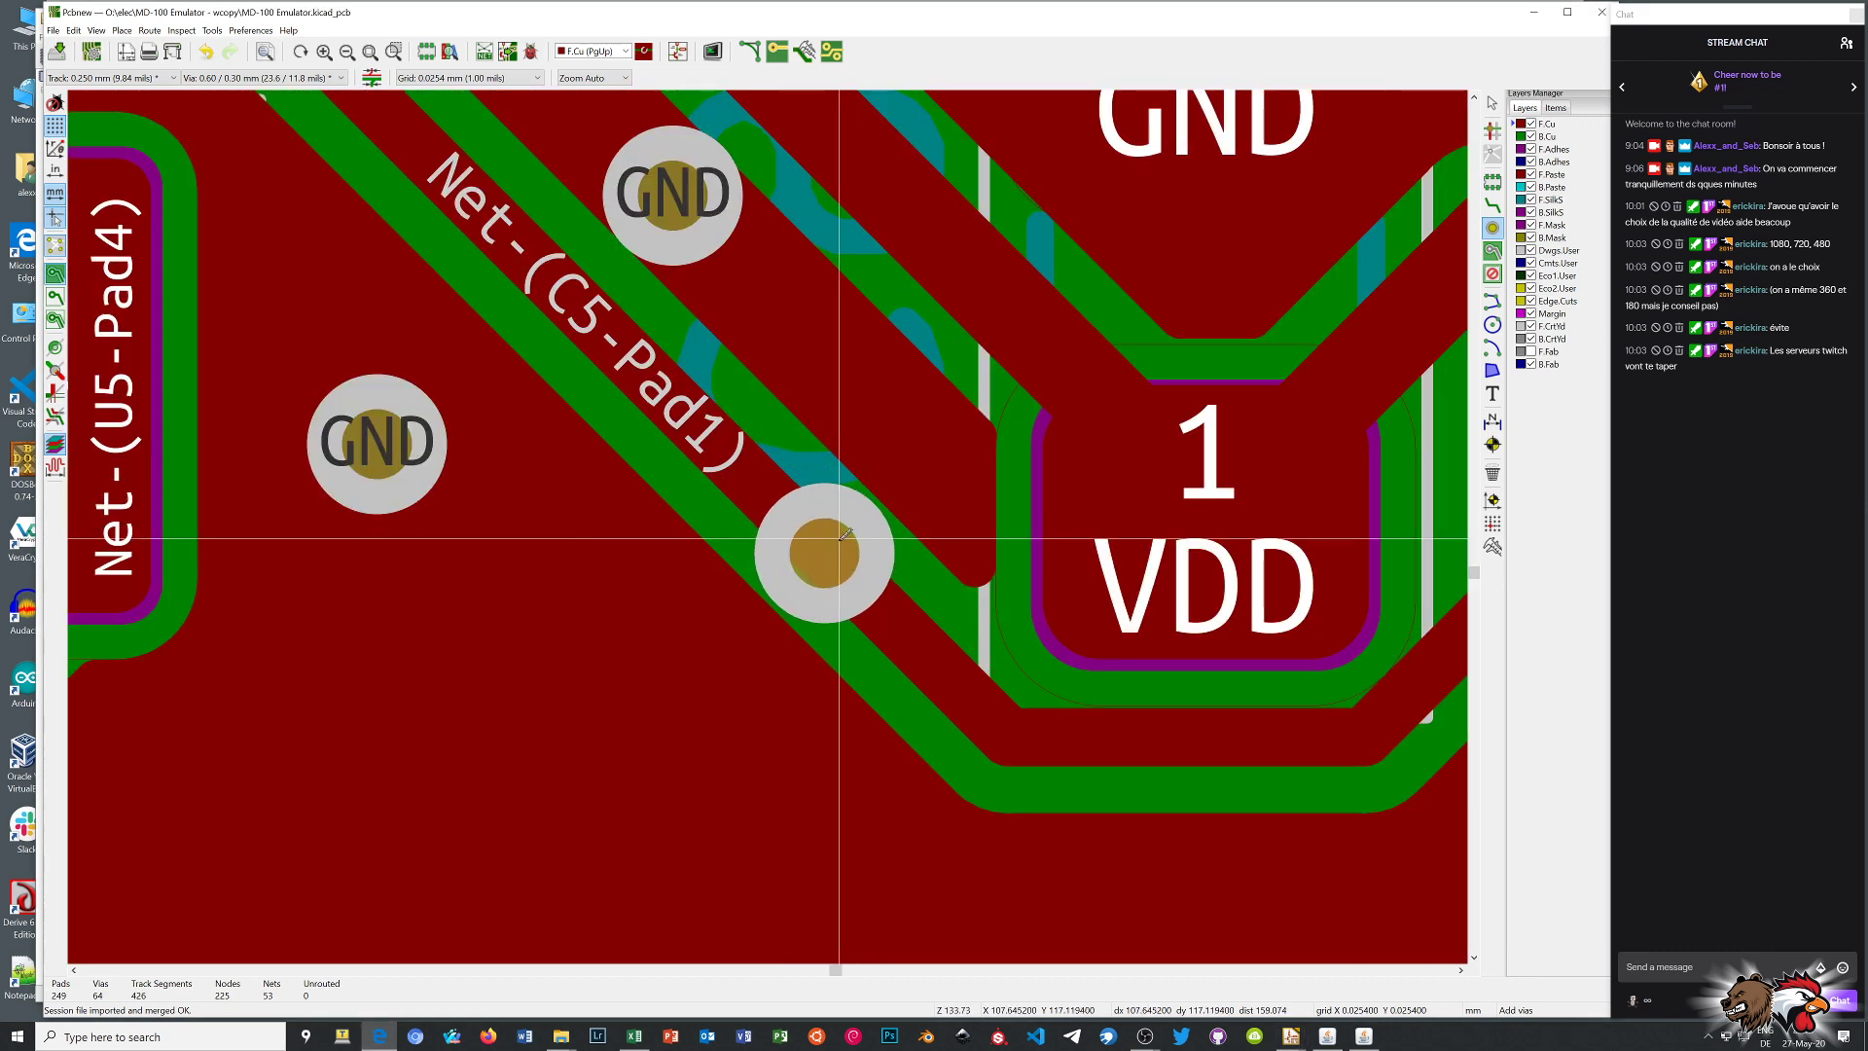
pyautogui.rightClick(868, 327)
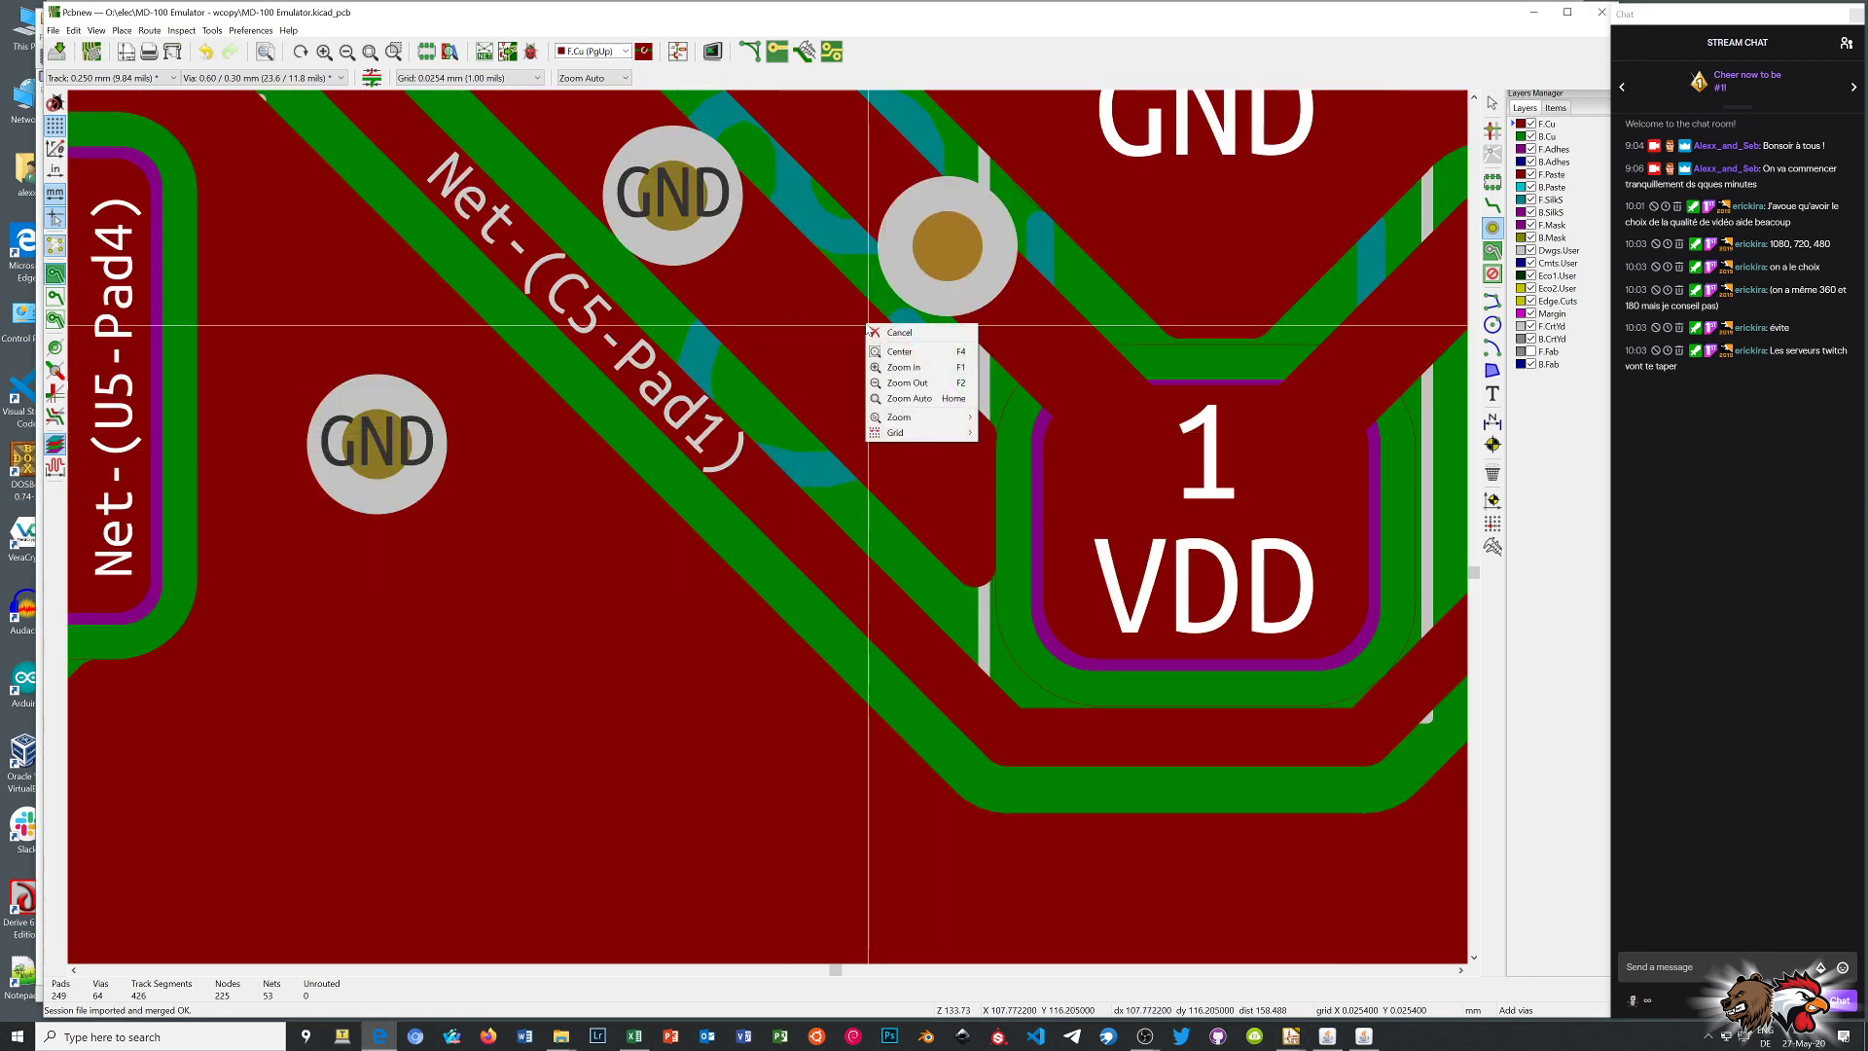
pyautogui.click(899, 332)
# Add two ground vias inside the 44-pin chip outline, one beyond the D0 track and one between the VDD and ULA1 tracks, and refill all zones
pyautogui.scroll(-5, 768, 533)
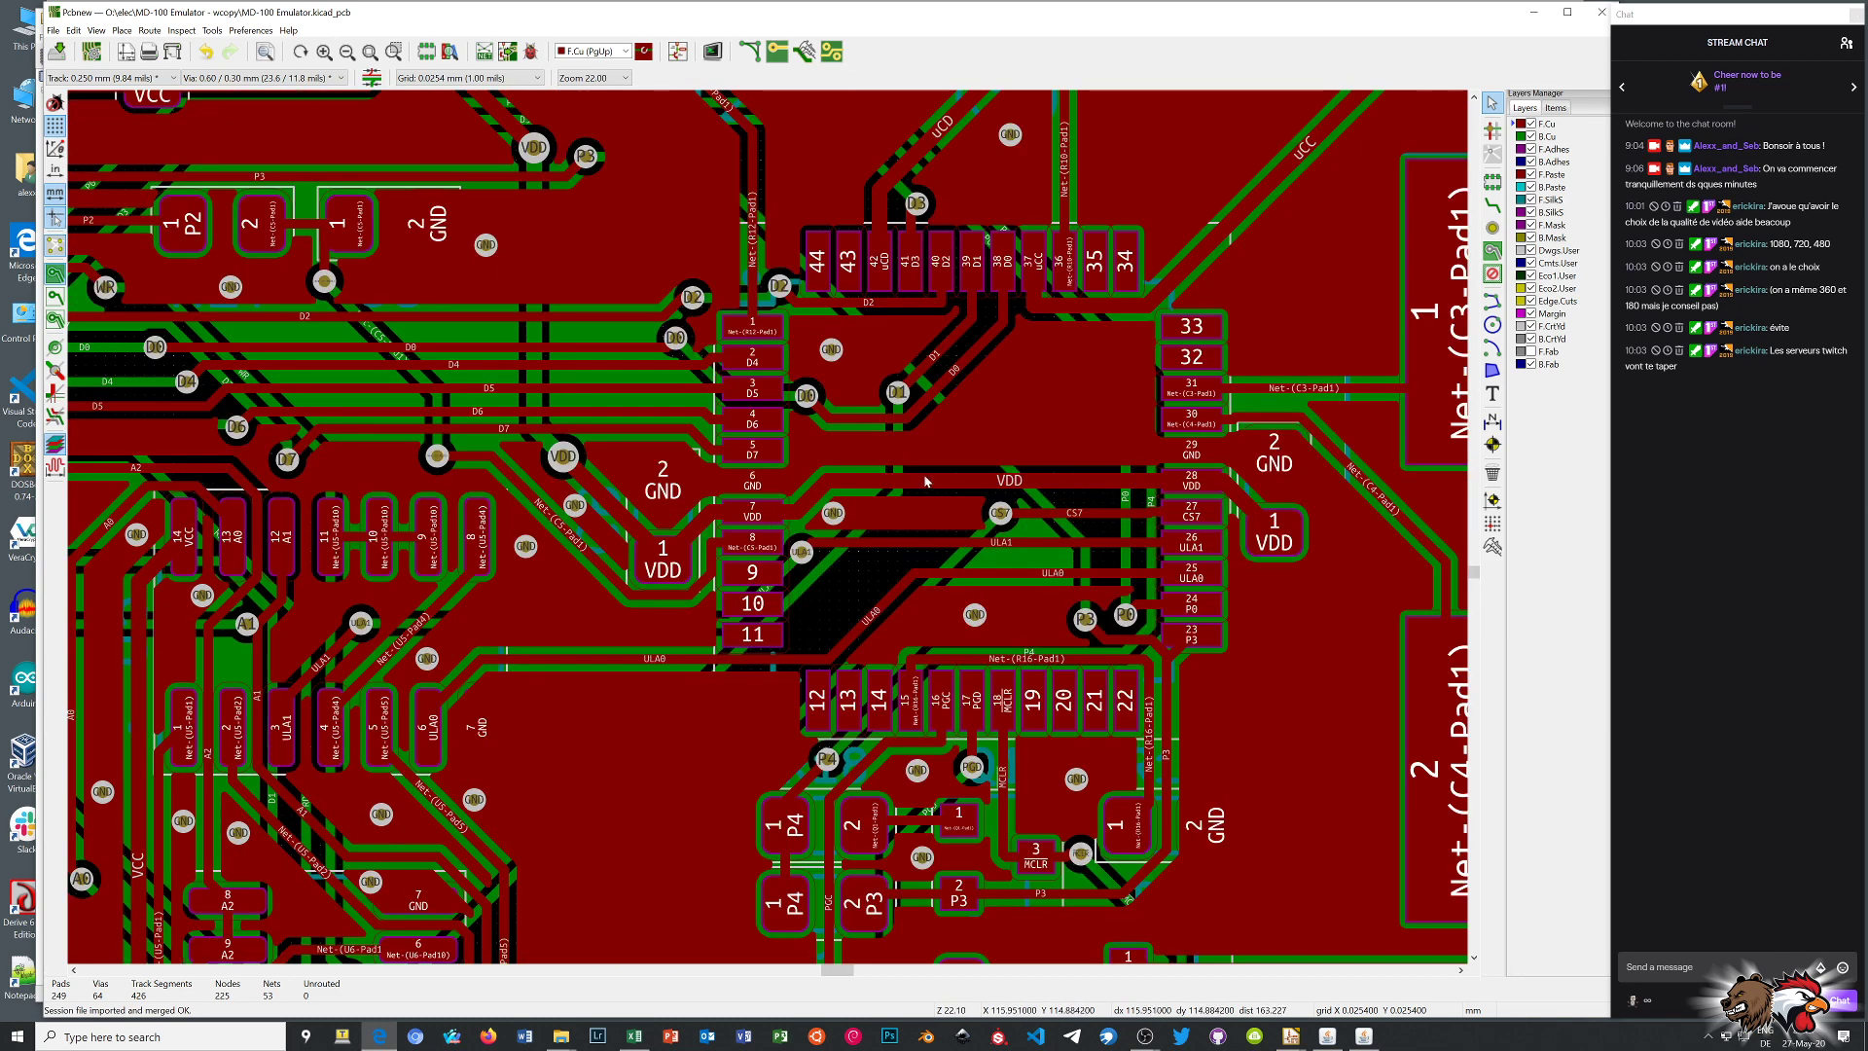
pyautogui.click(1493, 228)
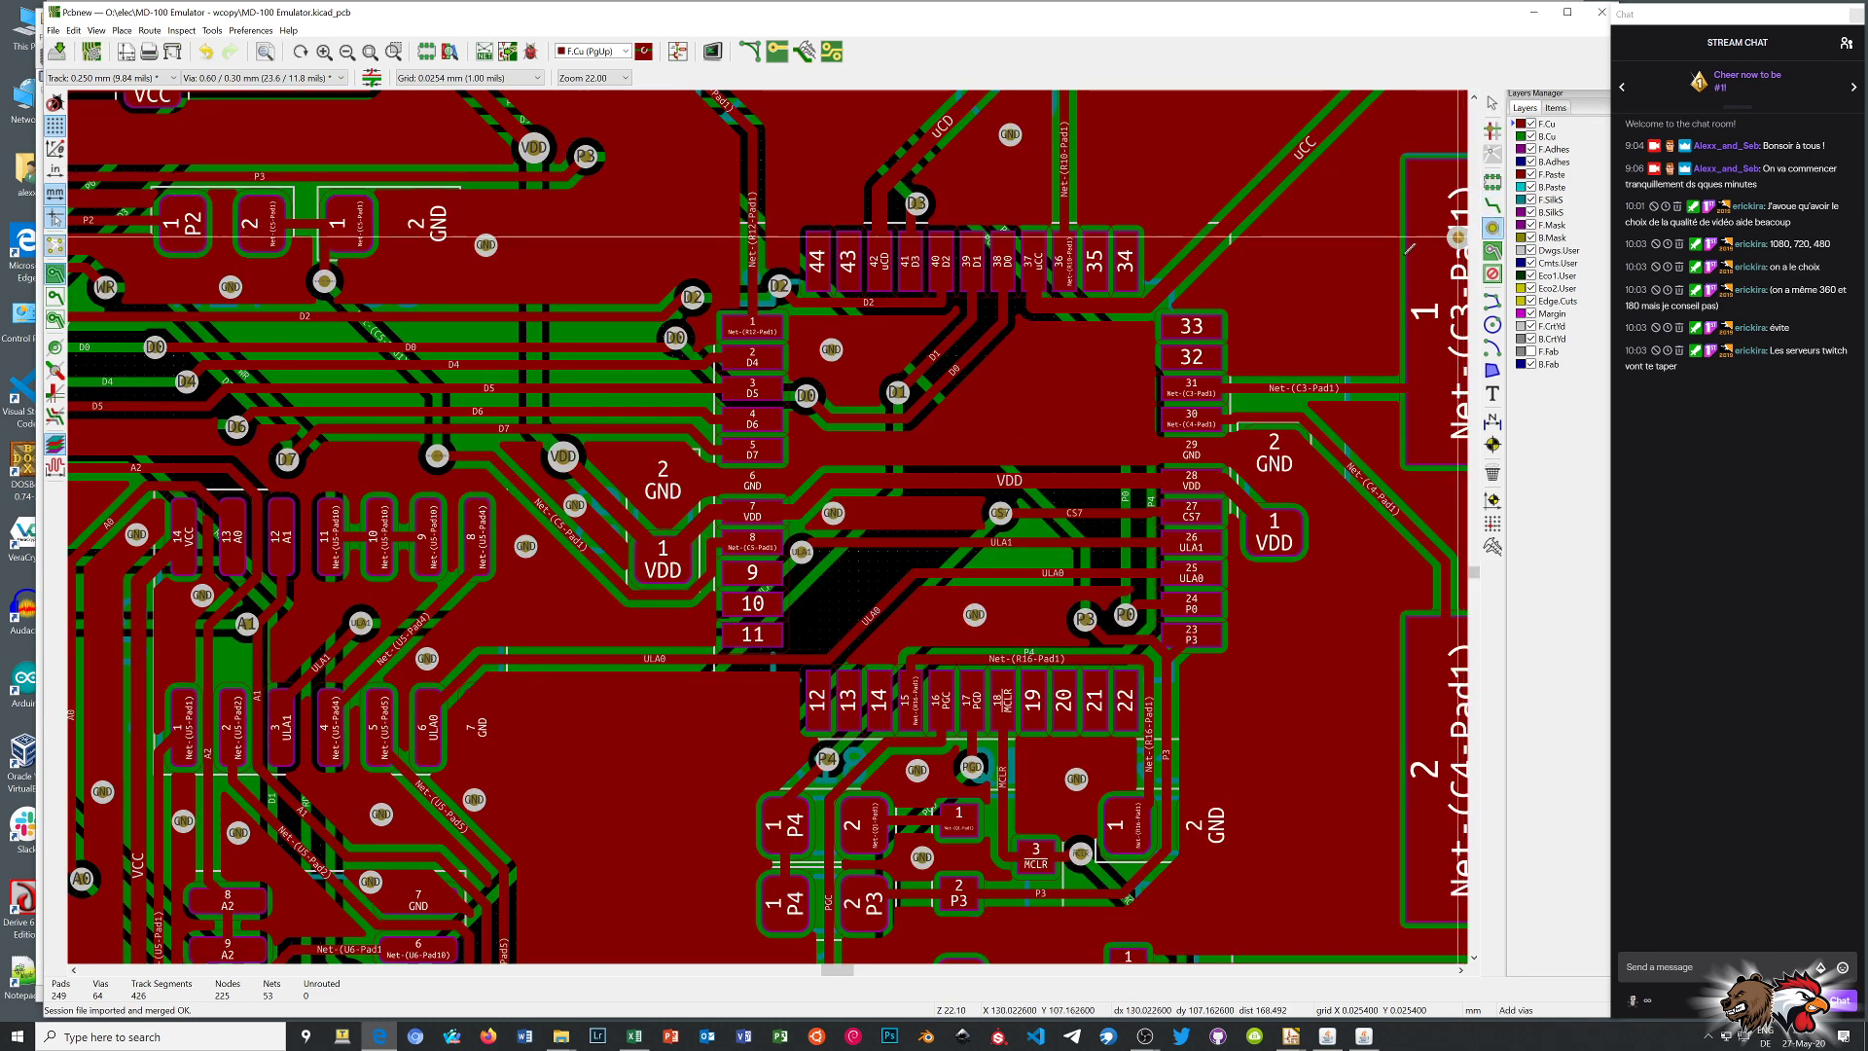
pyautogui.click(1024, 387)
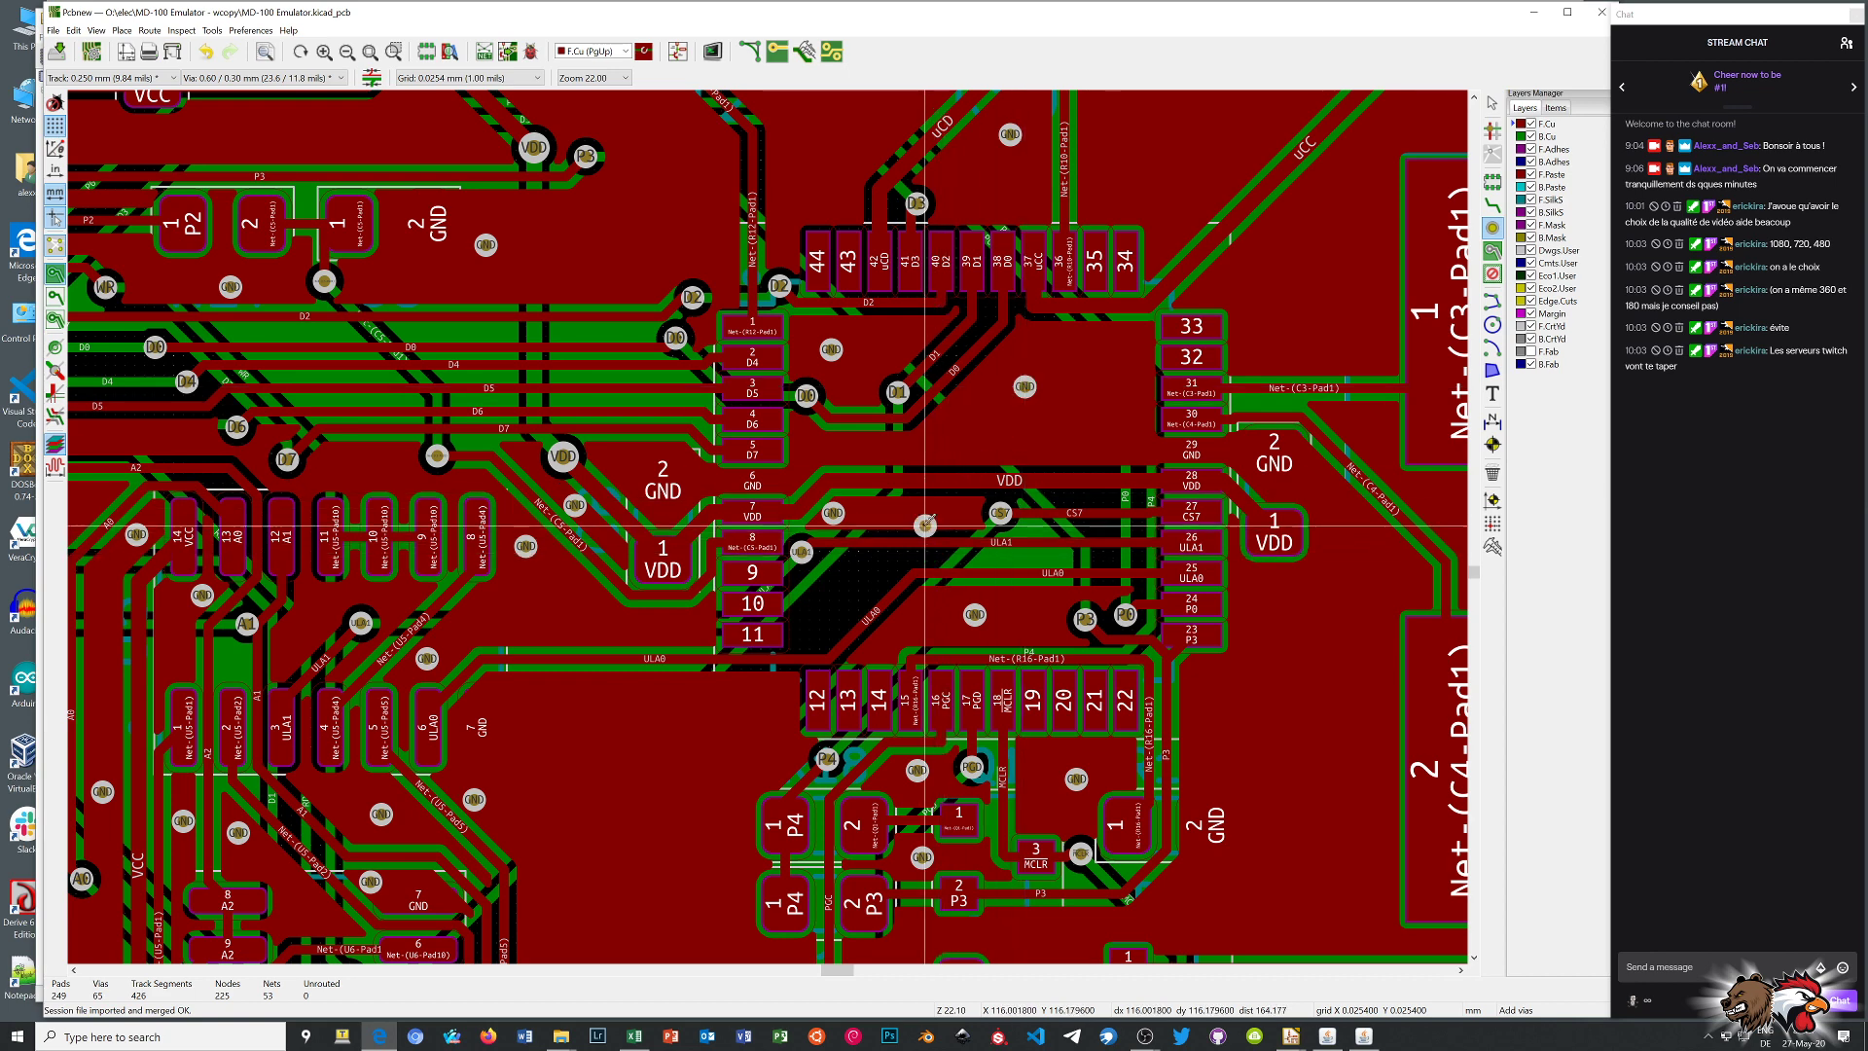
pyautogui.click(922, 515)
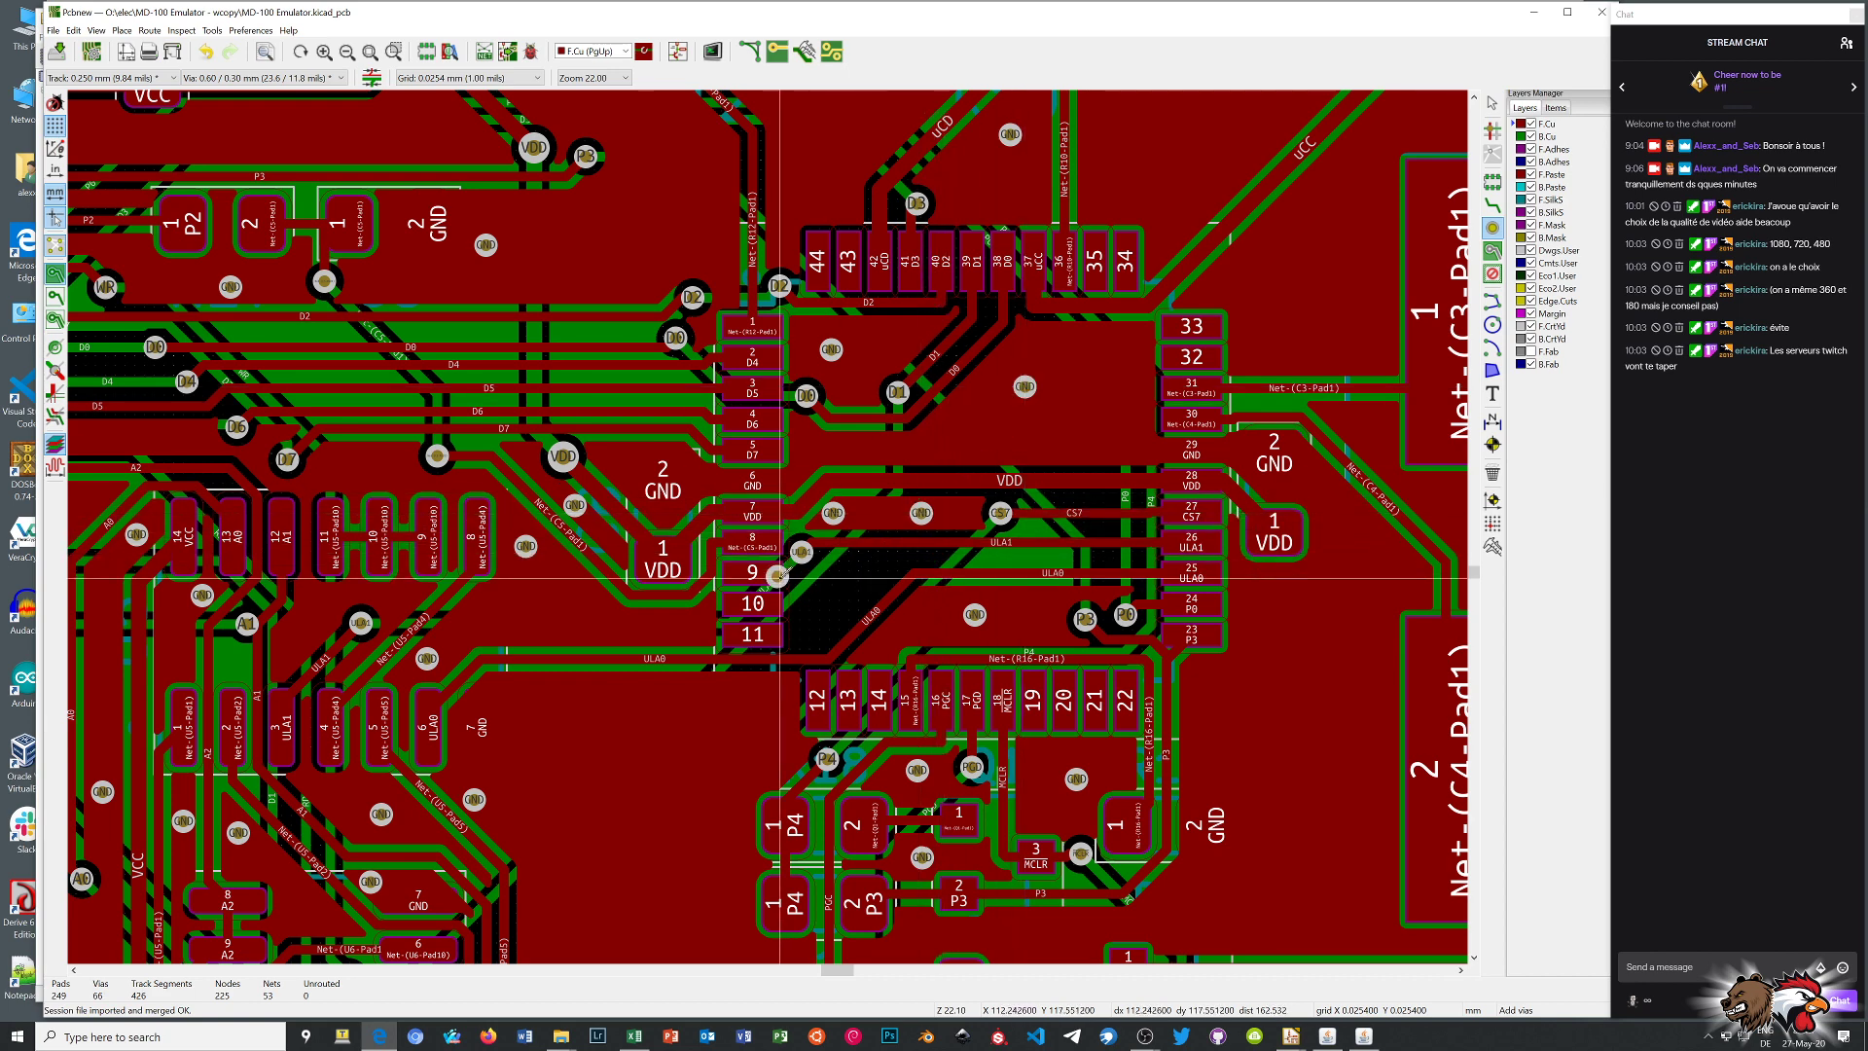
pyautogui.press('b')
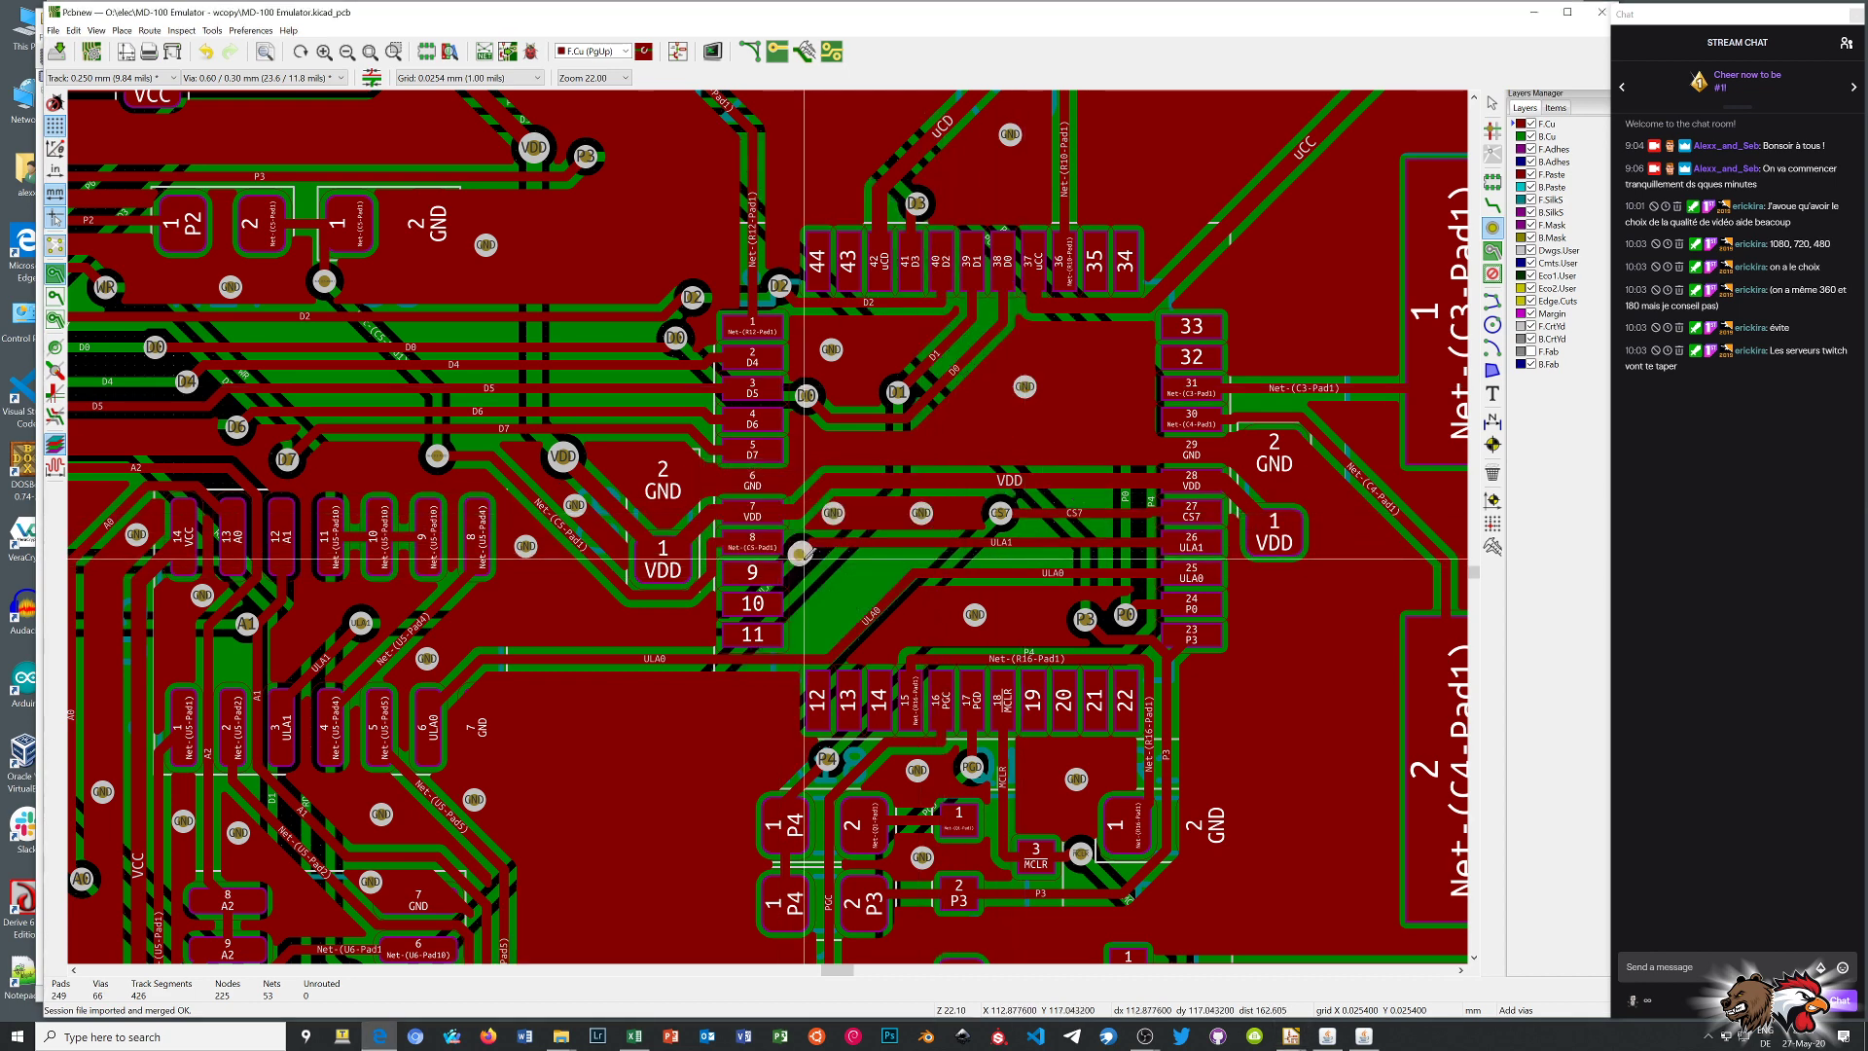
# Add a ground via beside pads 9 and 10 of the 44-pin chip, above the diagonal ULA0 track, and refill all zones
pyautogui.click(800, 553)
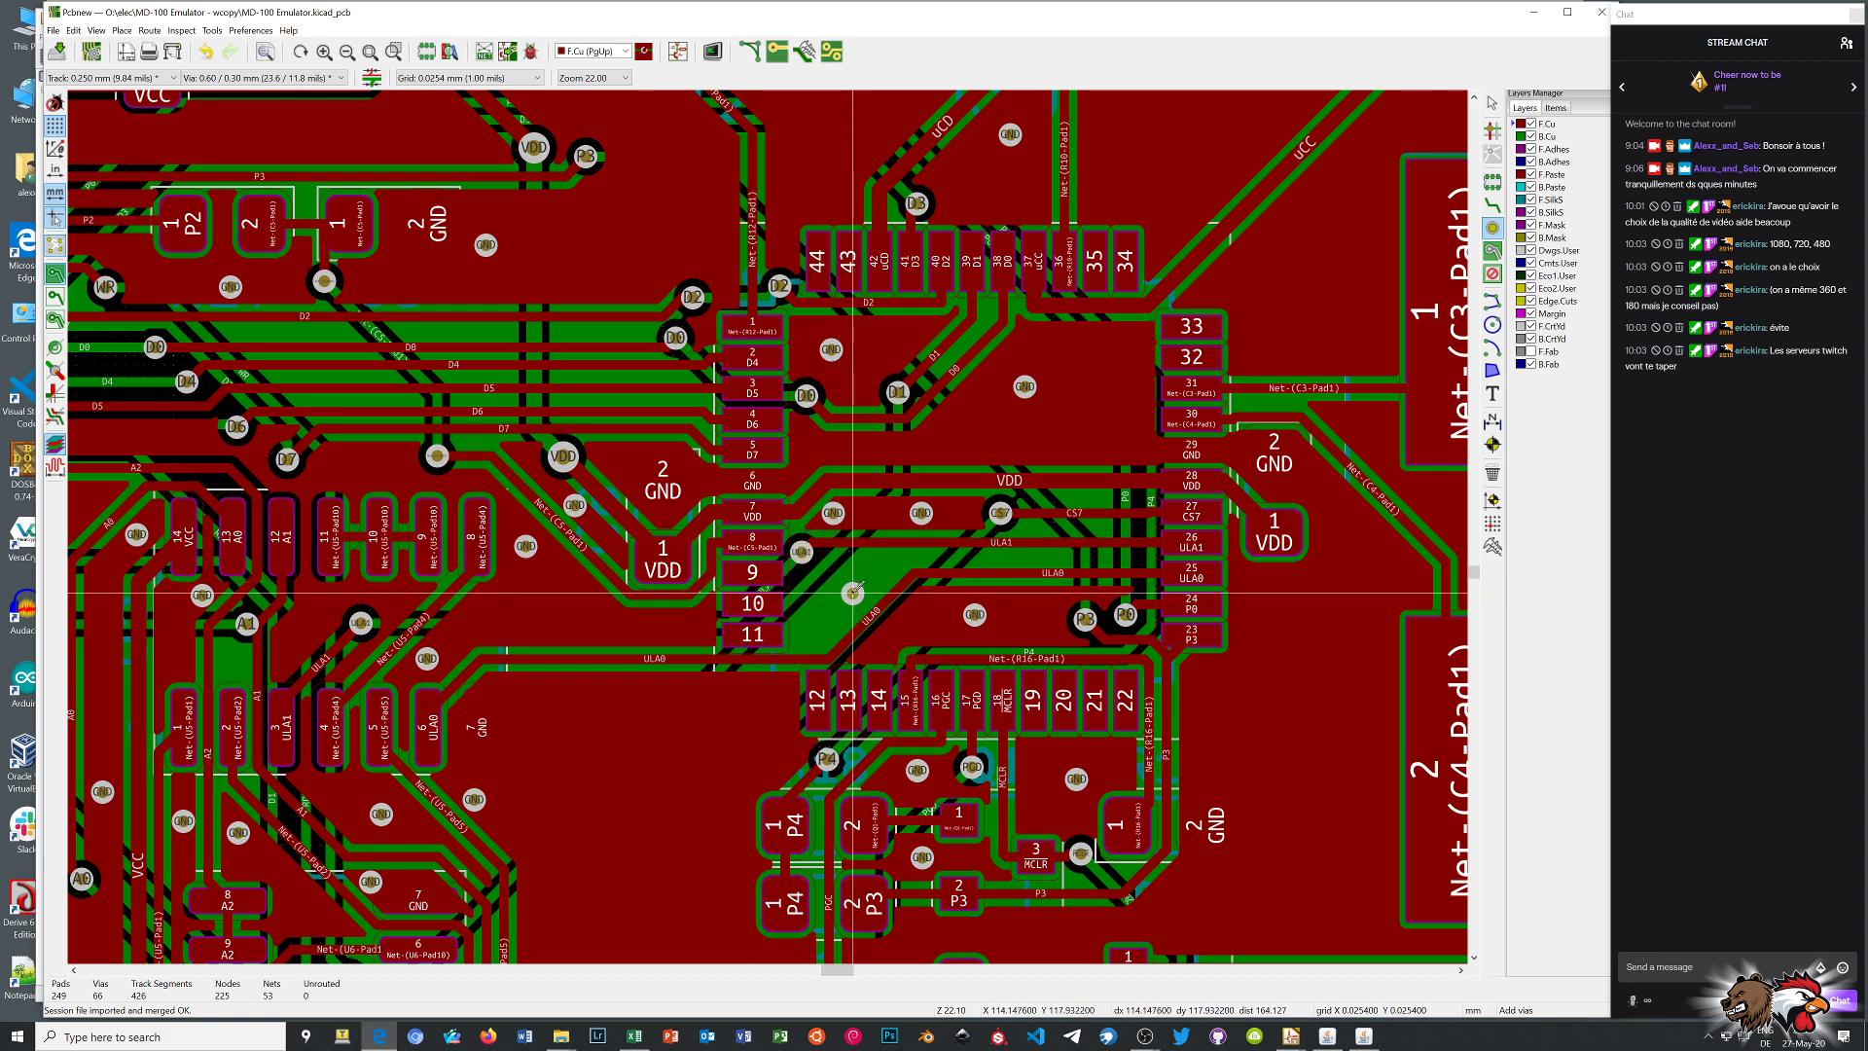
pyautogui.click(850, 588)
pyautogui.press('b')
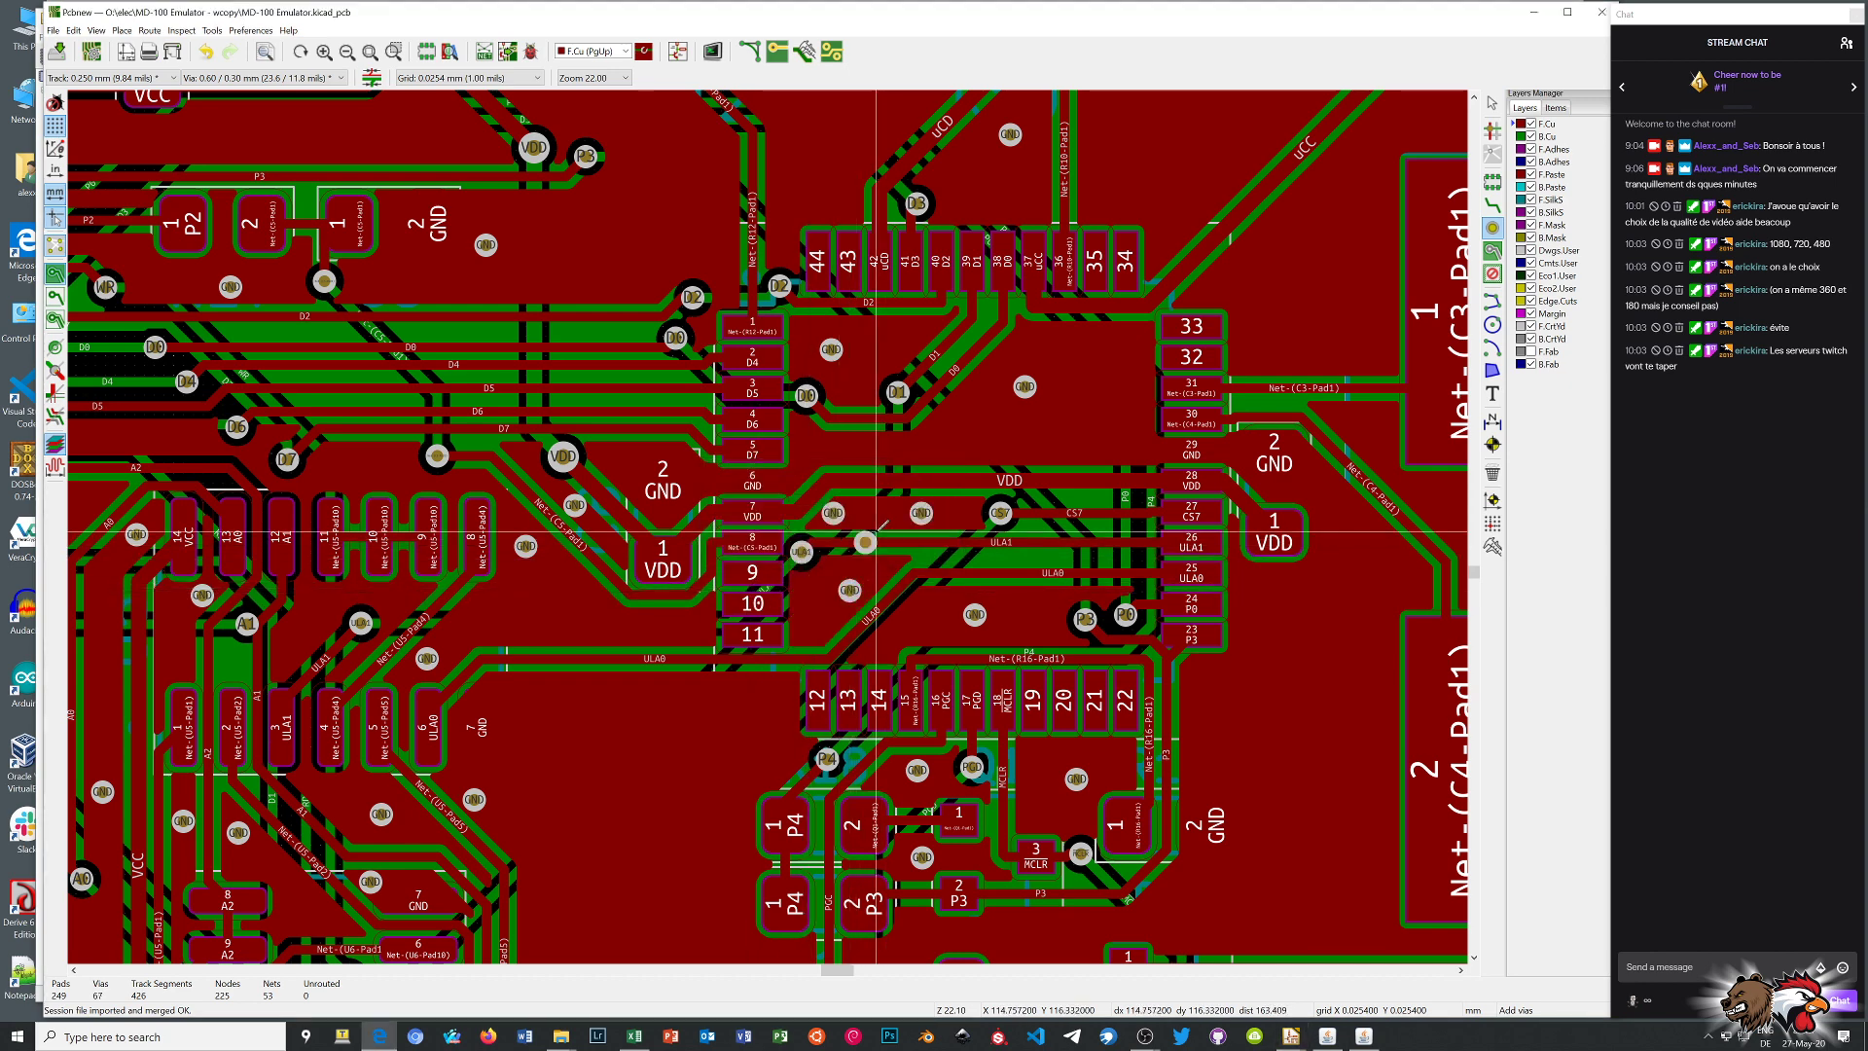
# Examine the whole front copper and the tracks beside the edge connector for areas still without ground fill, and end via placement
pyautogui.scroll(-3, 877, 531)
pyautogui.press('Home')
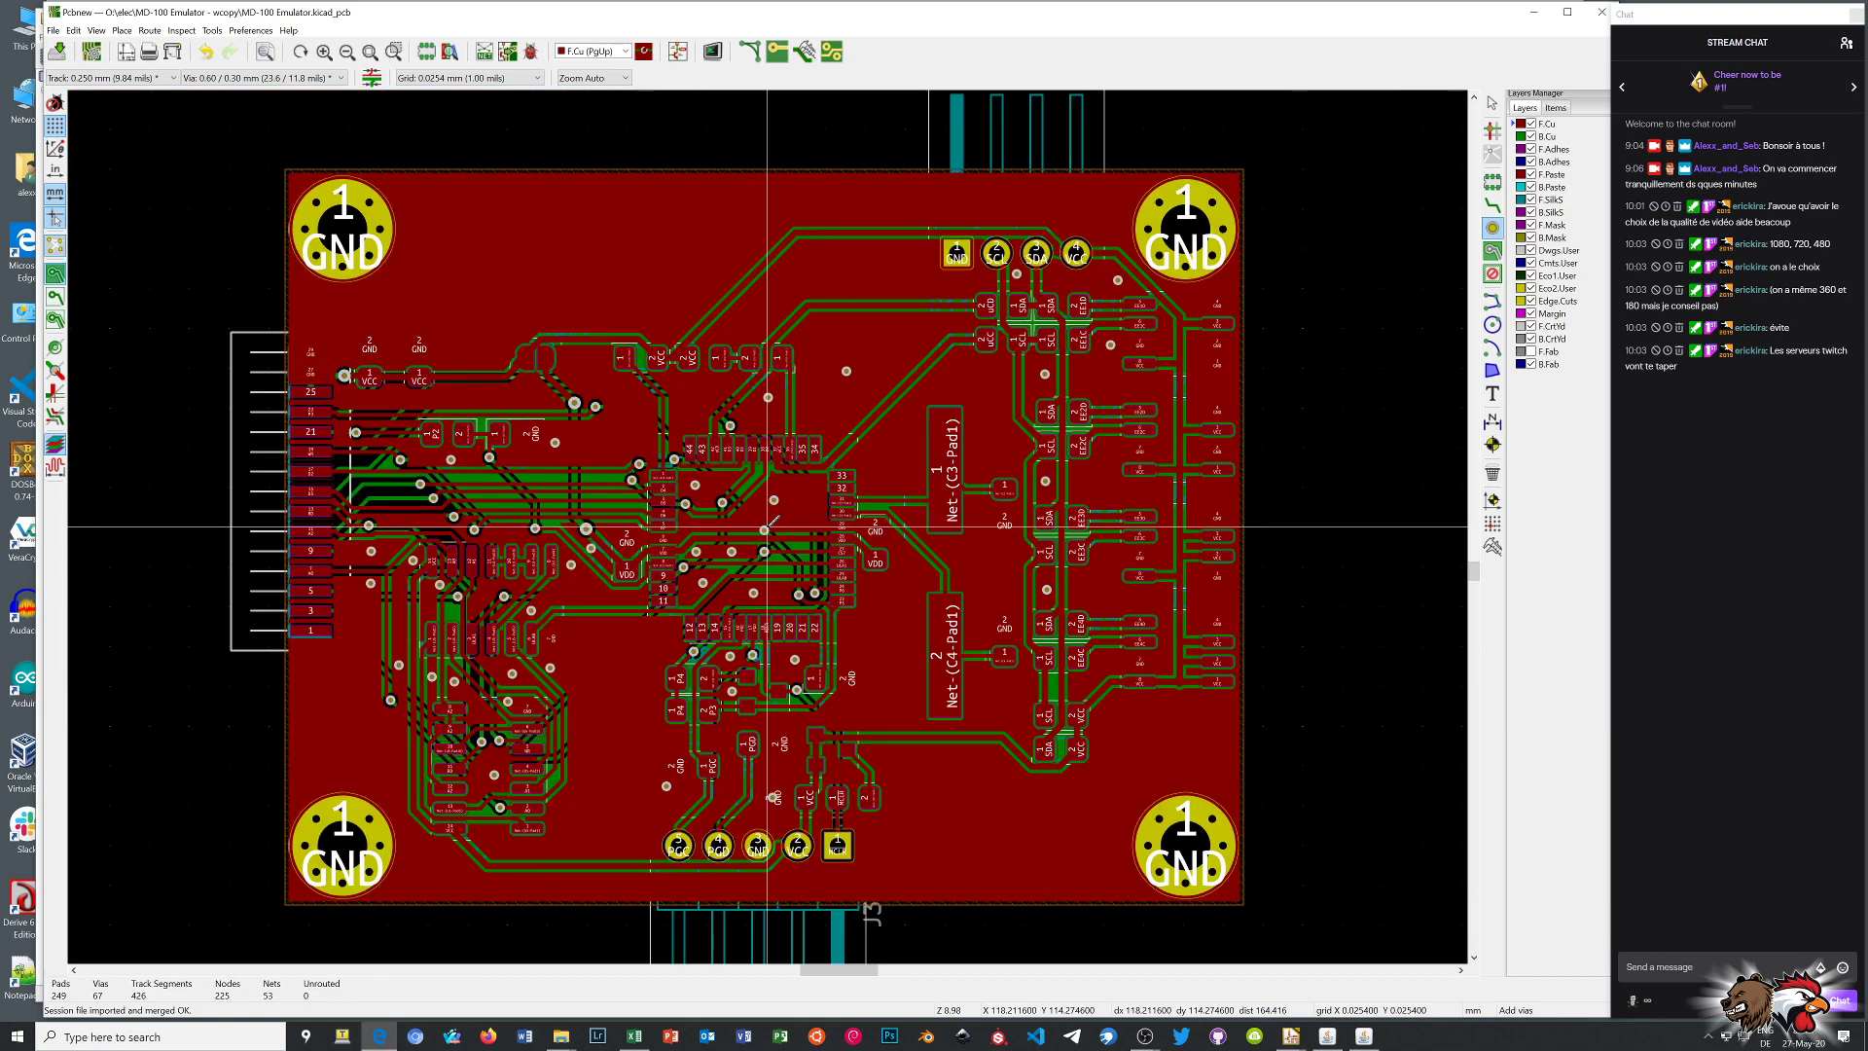
pyautogui.scroll(5, 385, 465)
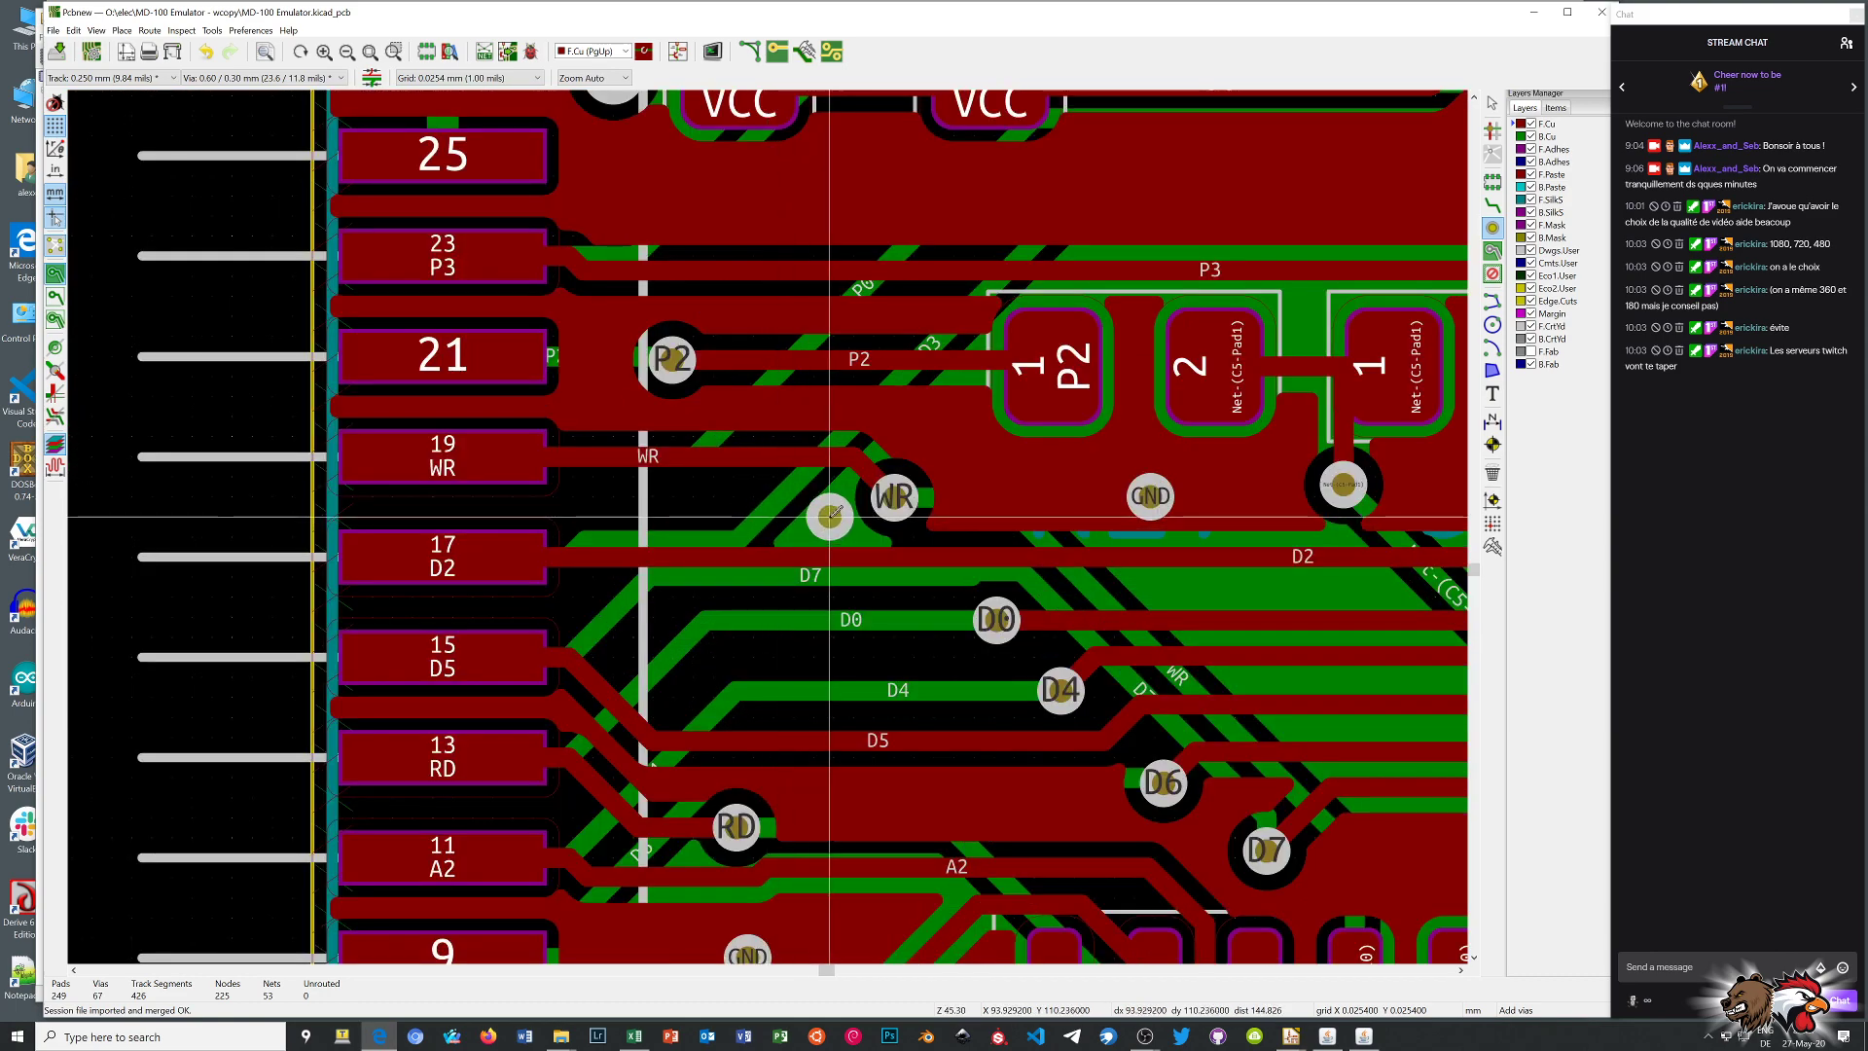
pyautogui.scroll(-3, 830, 515)
pyautogui.scroll(-3, 834, 634)
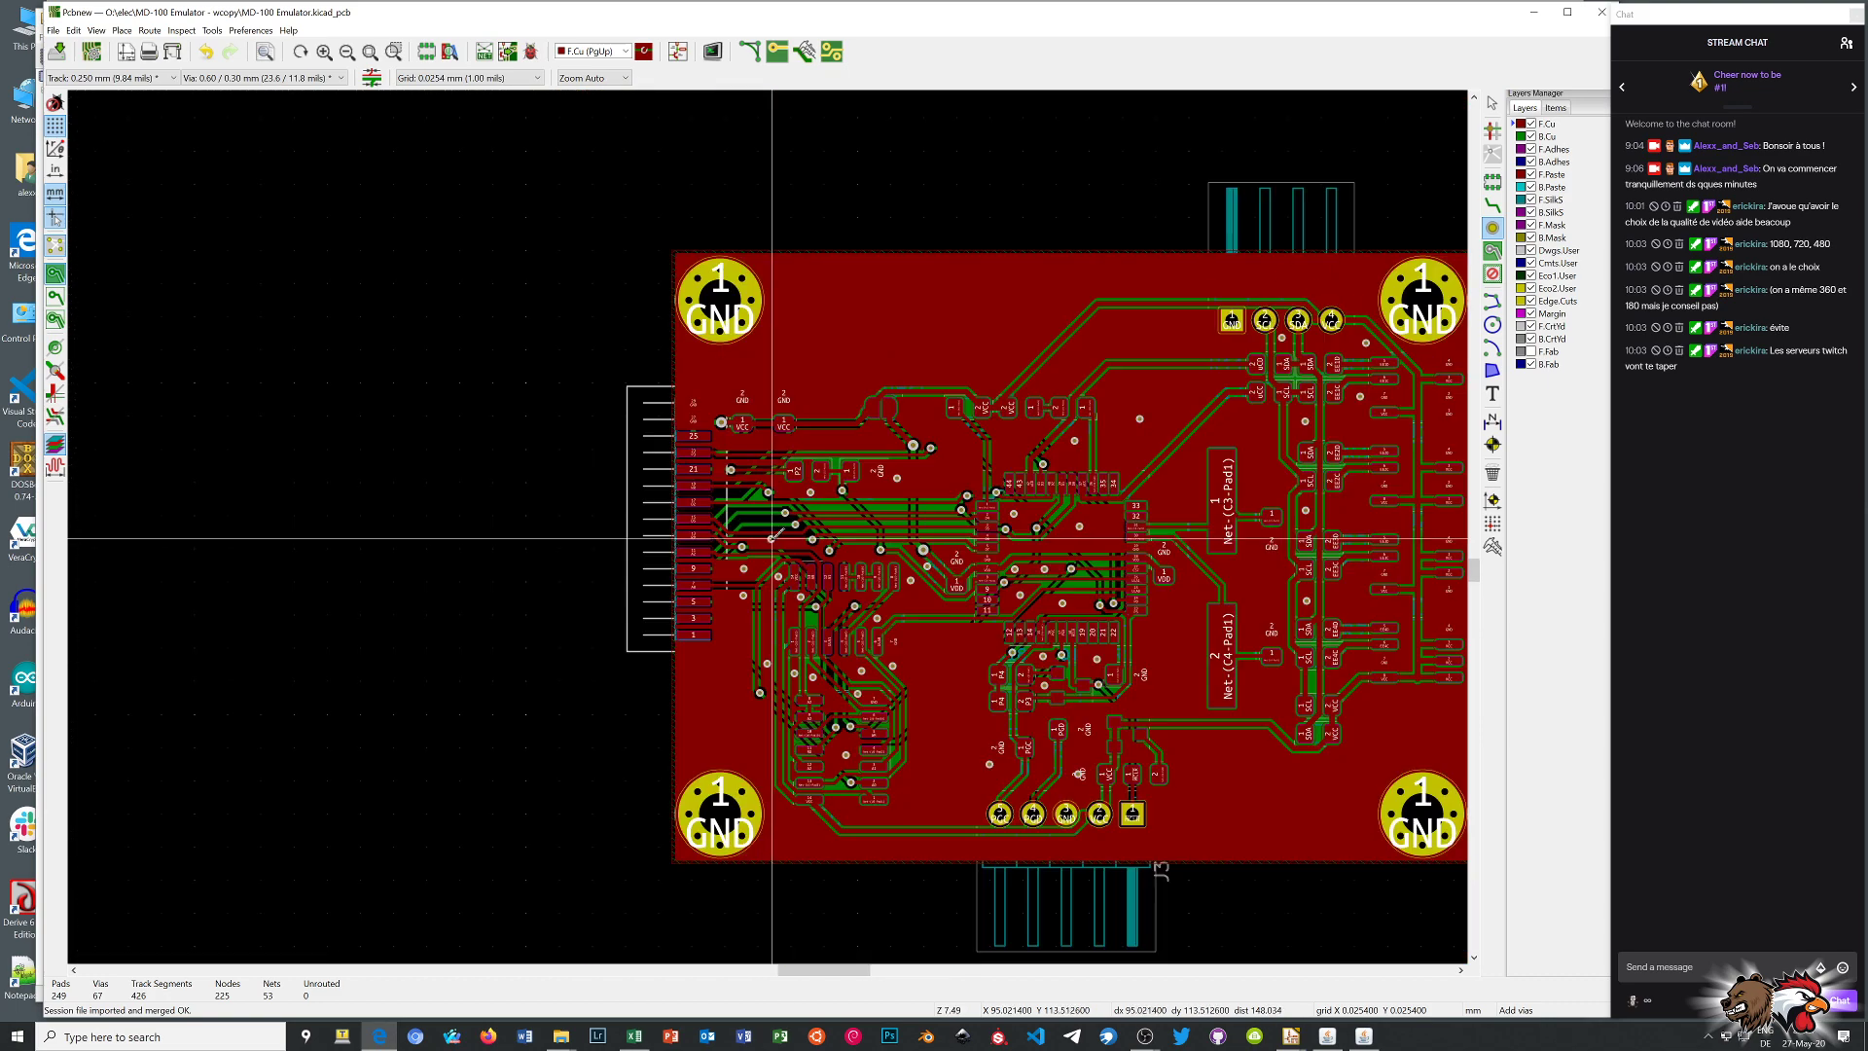
pyautogui.scroll(1, 910, 661)
pyautogui.rightClick(966, 637)
pyautogui.click(1002, 646)
pyautogui.scroll(2, 969, 588)
pyautogui.scroll(-5, 766, 525)
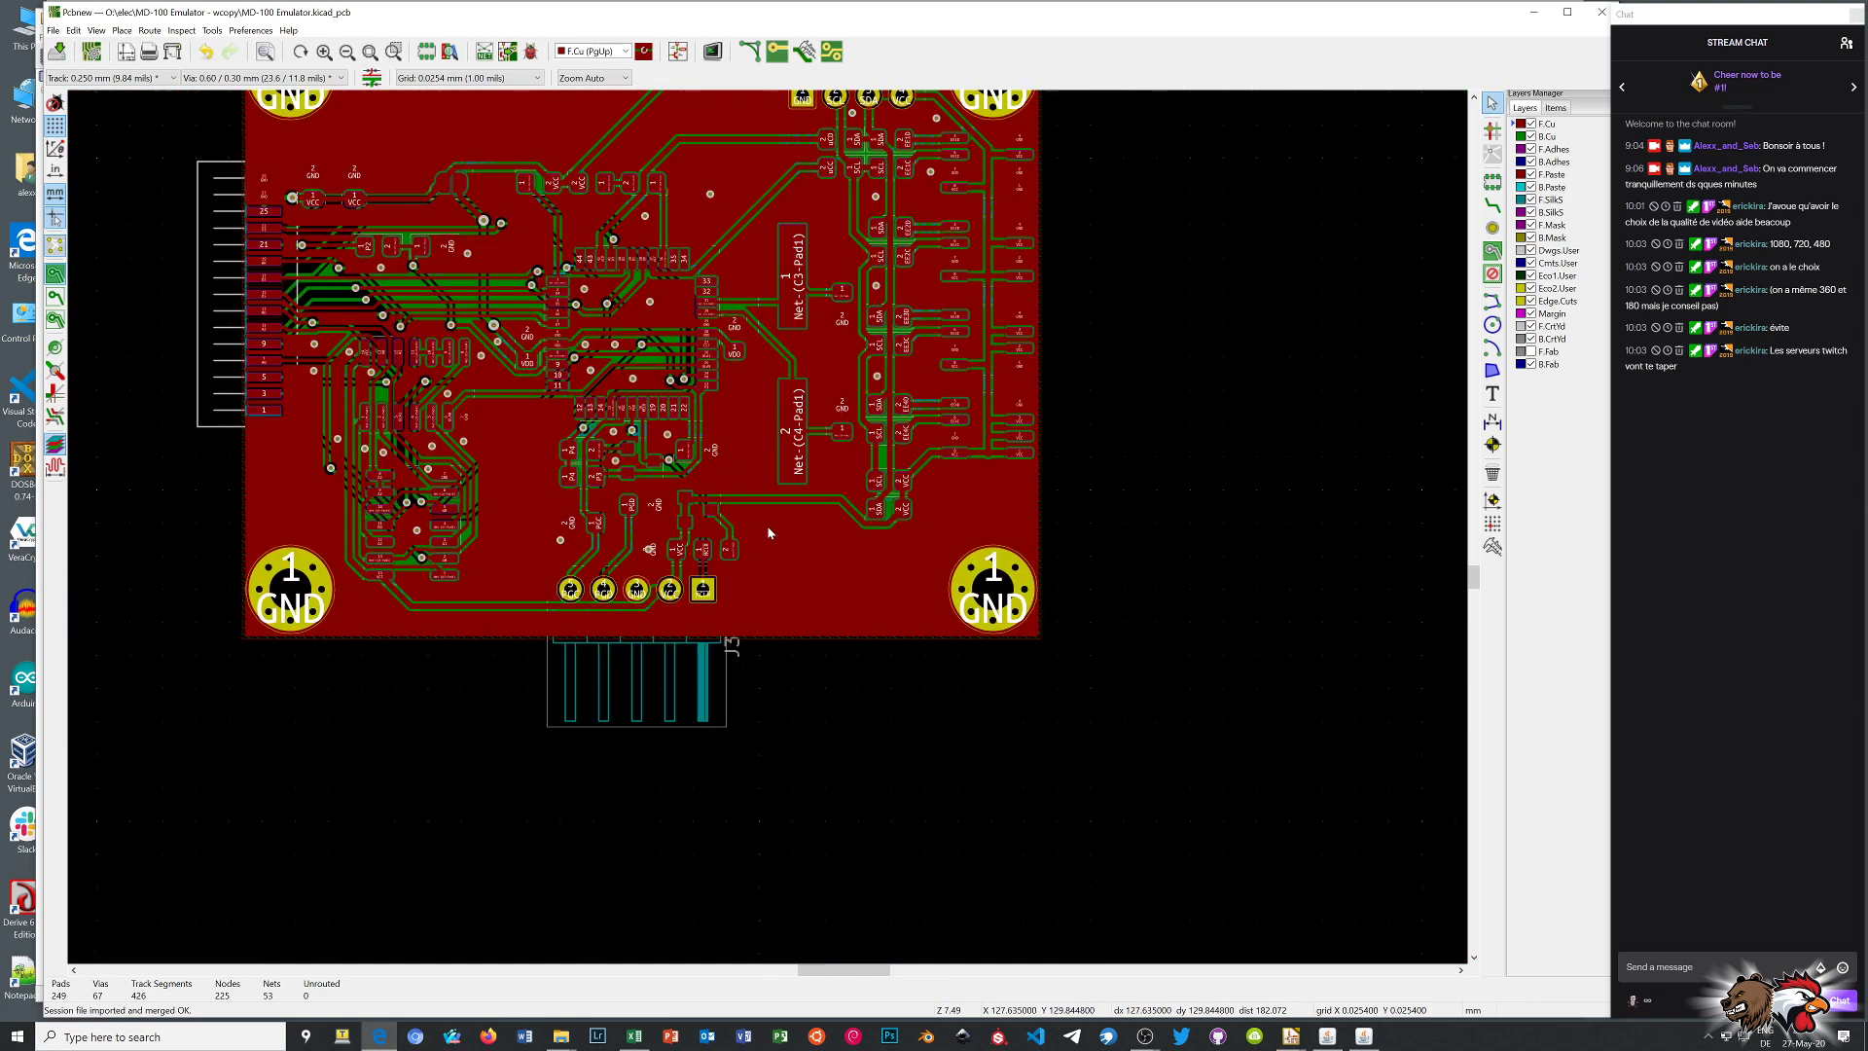
pyautogui.scroll(1, 767, 527)
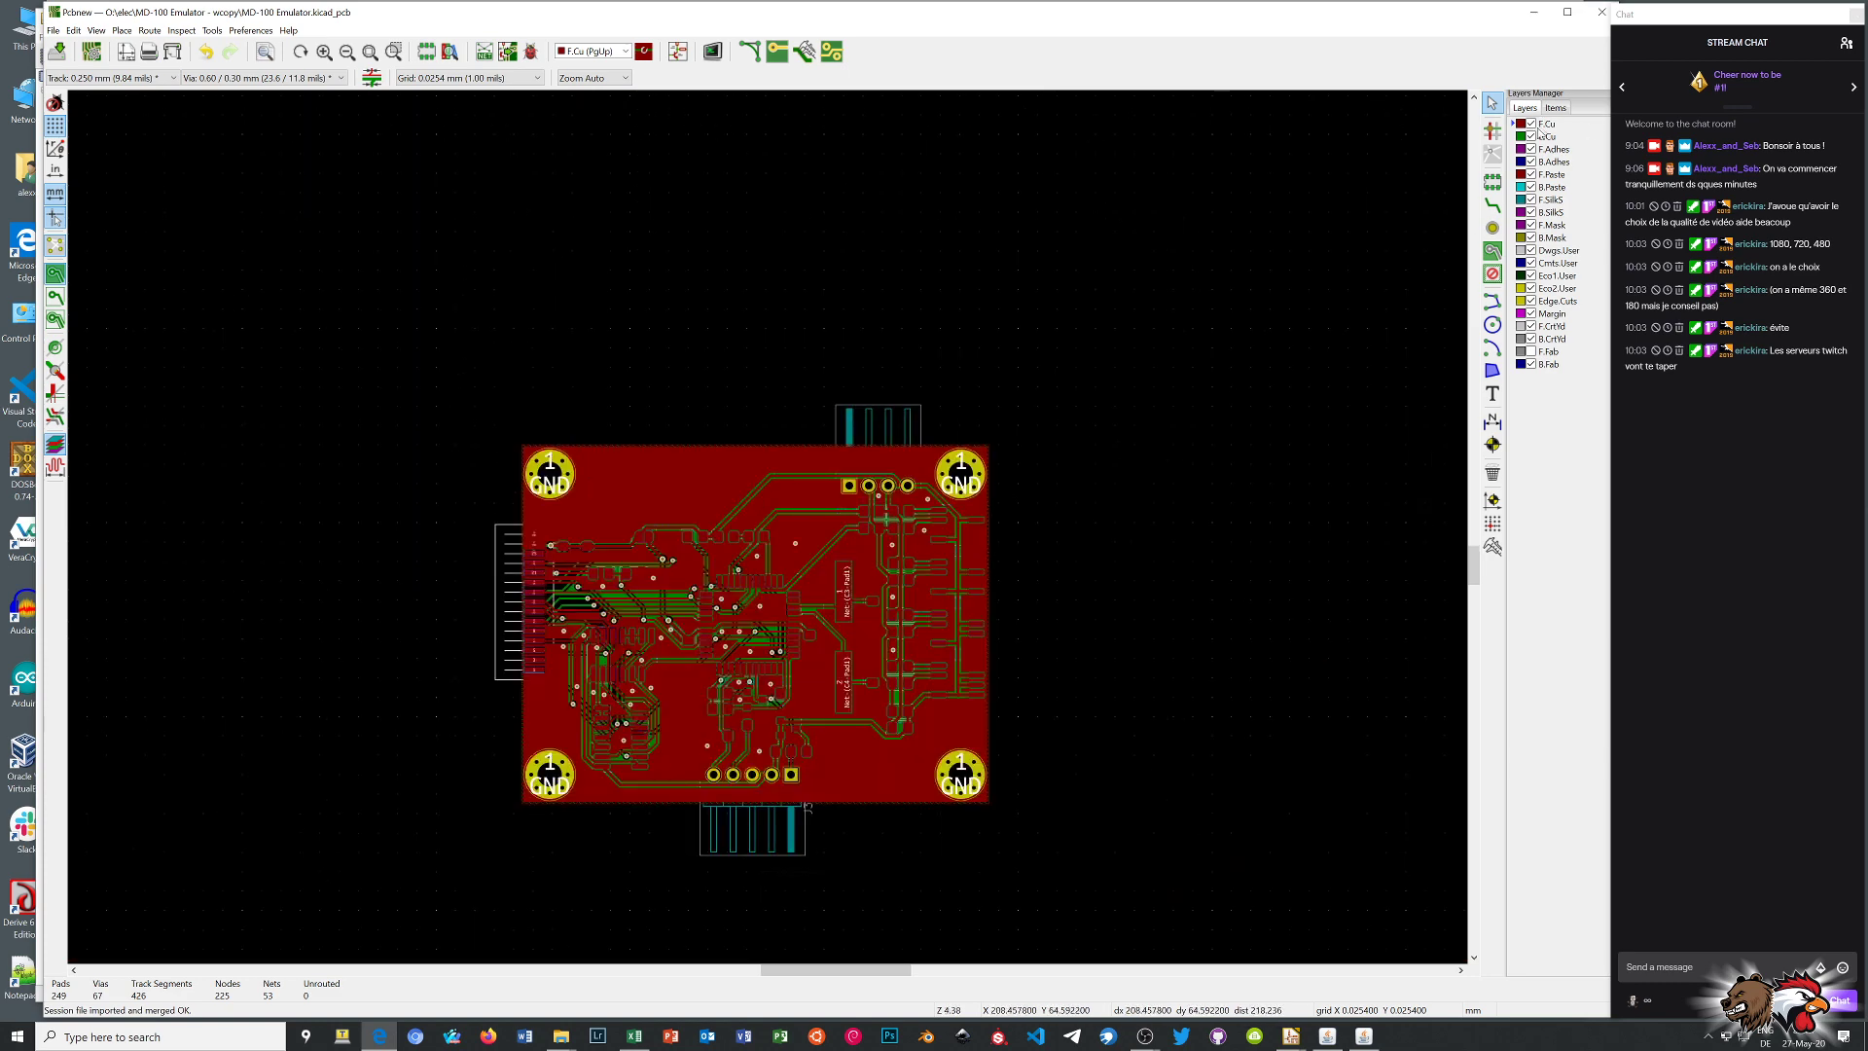
# Switch to the B.Cu layer and add a ground via between the P4 and P0 tracks near edge connector pads 24 and 26
pyautogui.press('pagedown')
pyautogui.scroll(4, 774, 530)
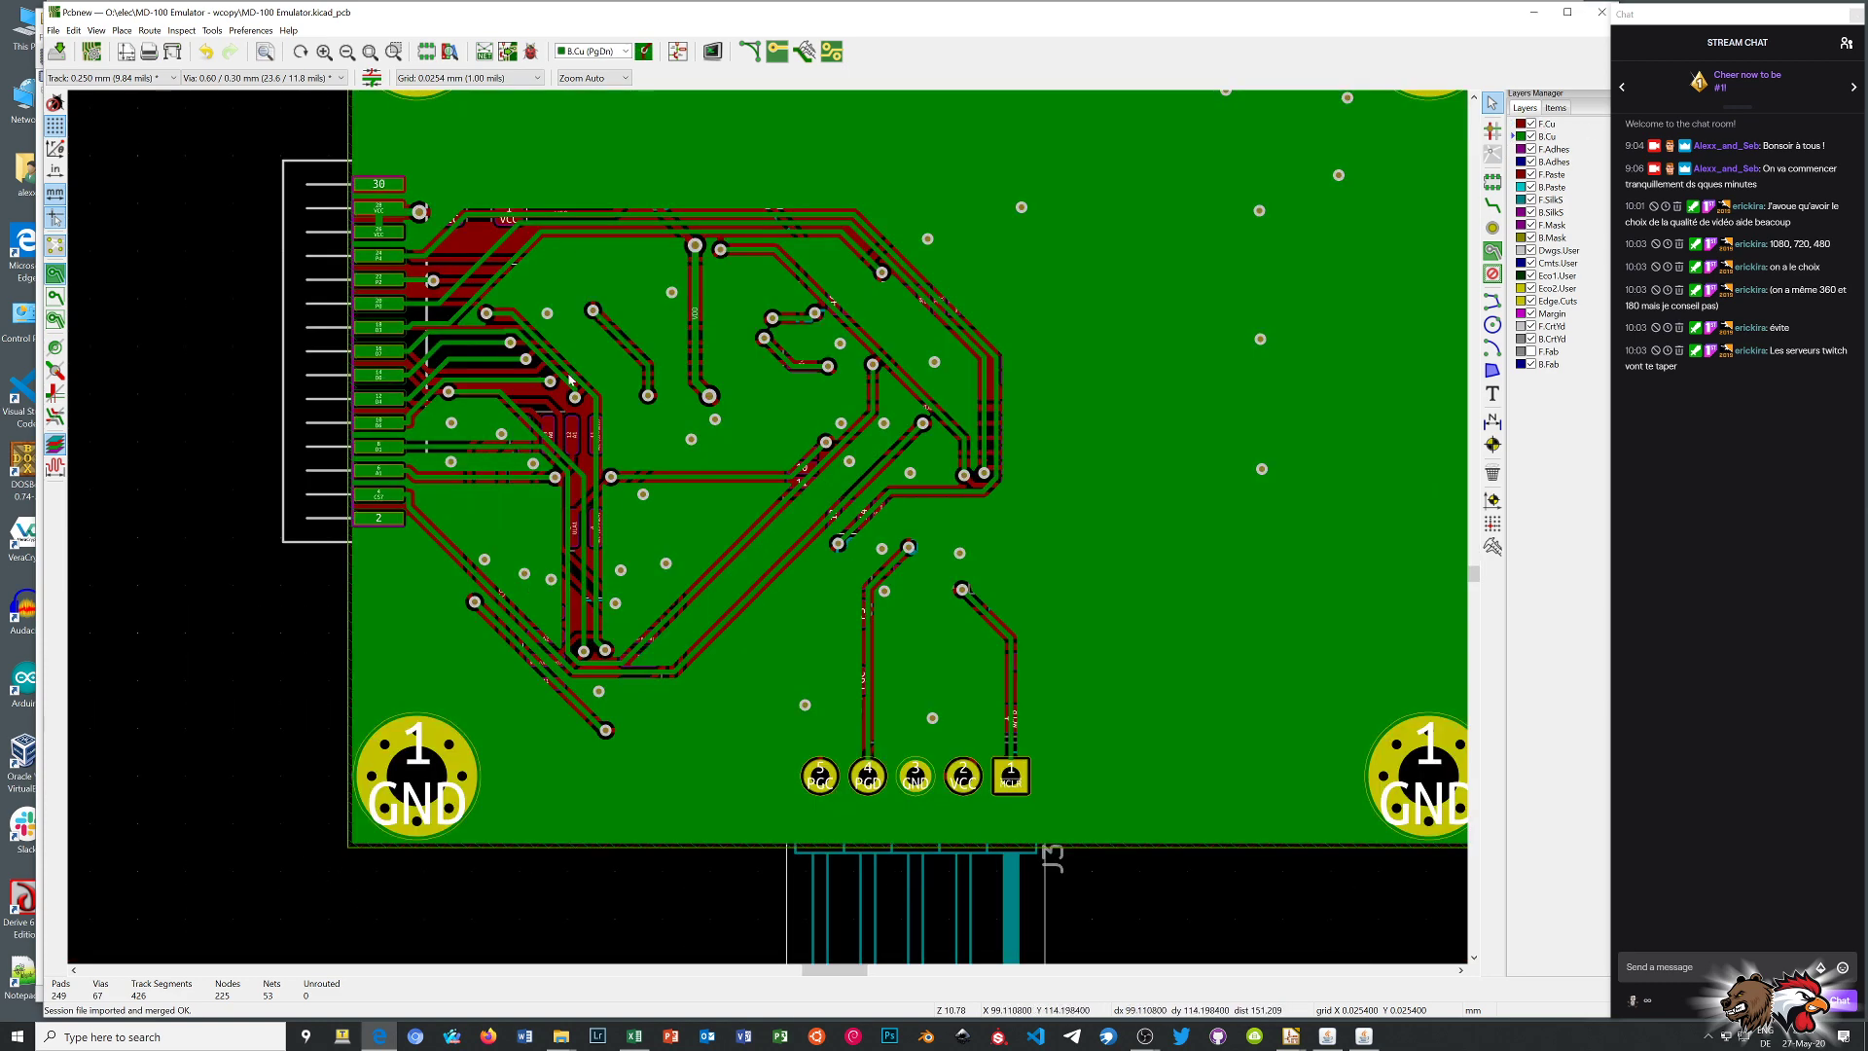
pyautogui.scroll(3, 774, 530)
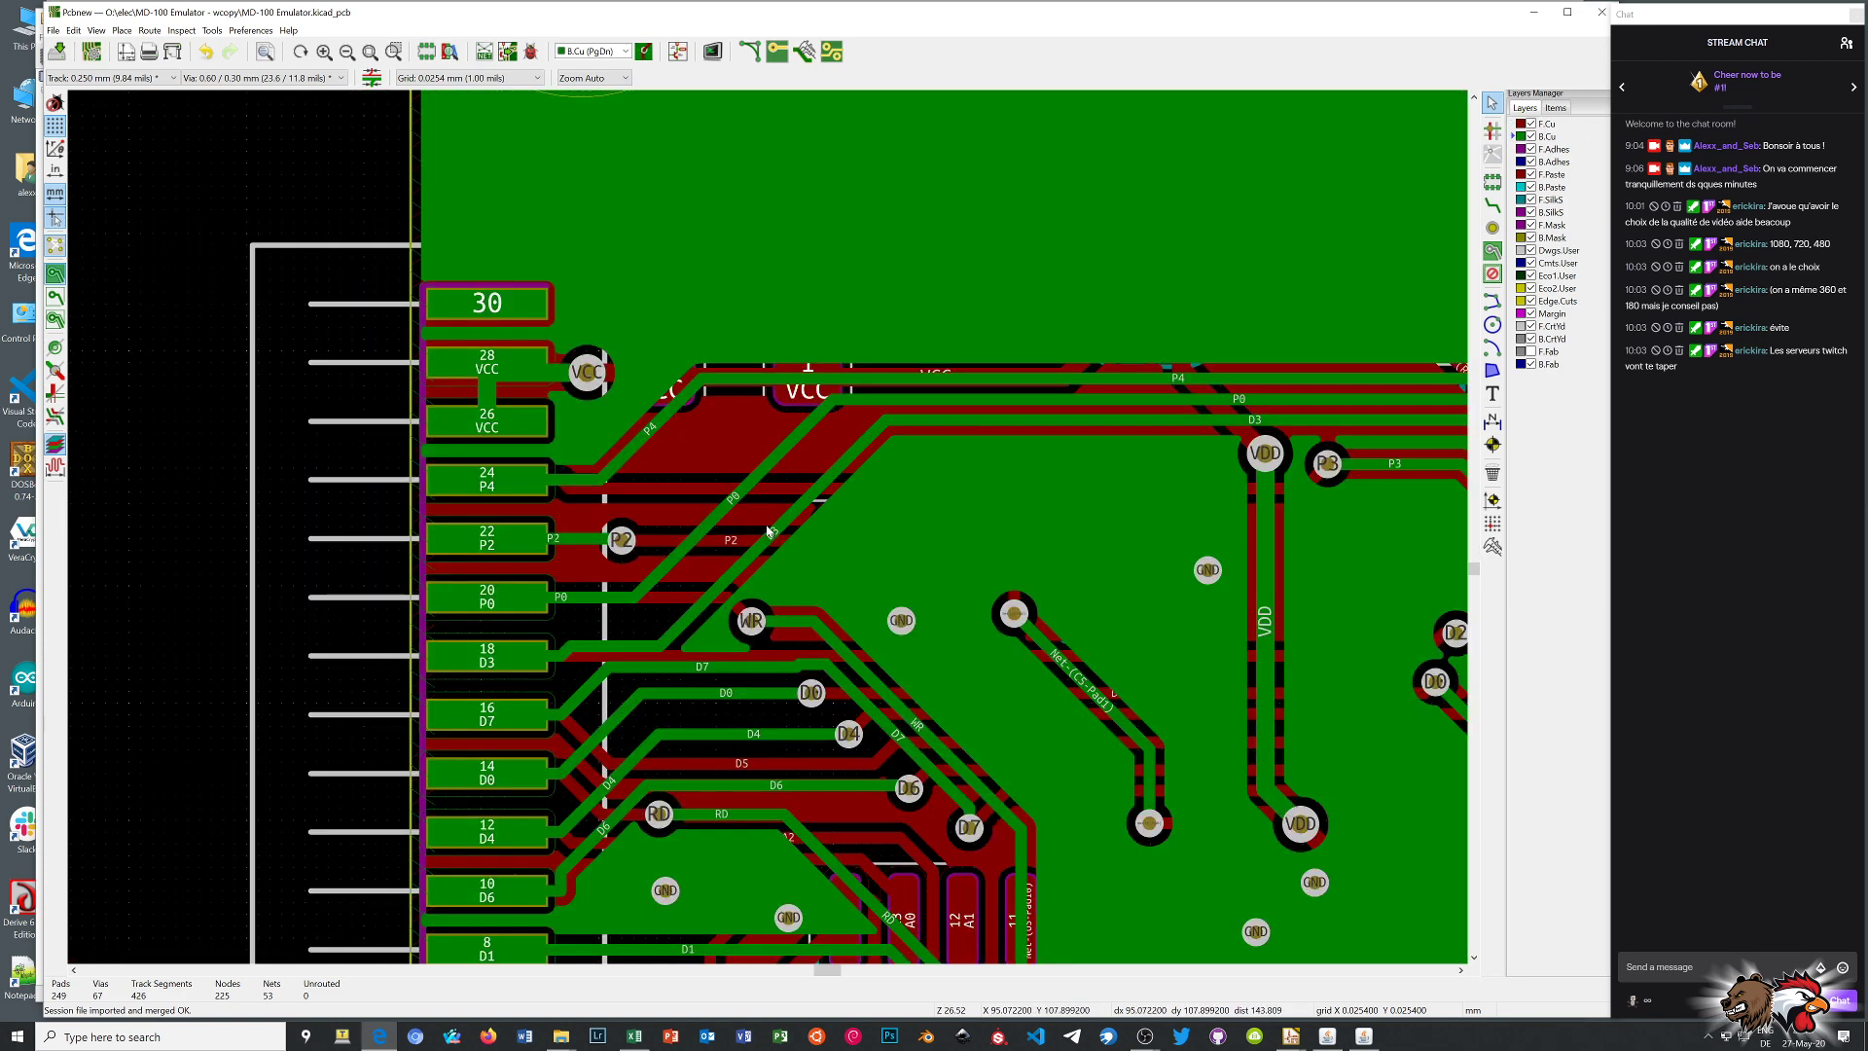
pyautogui.click(1494, 228)
pyautogui.click(713, 448)
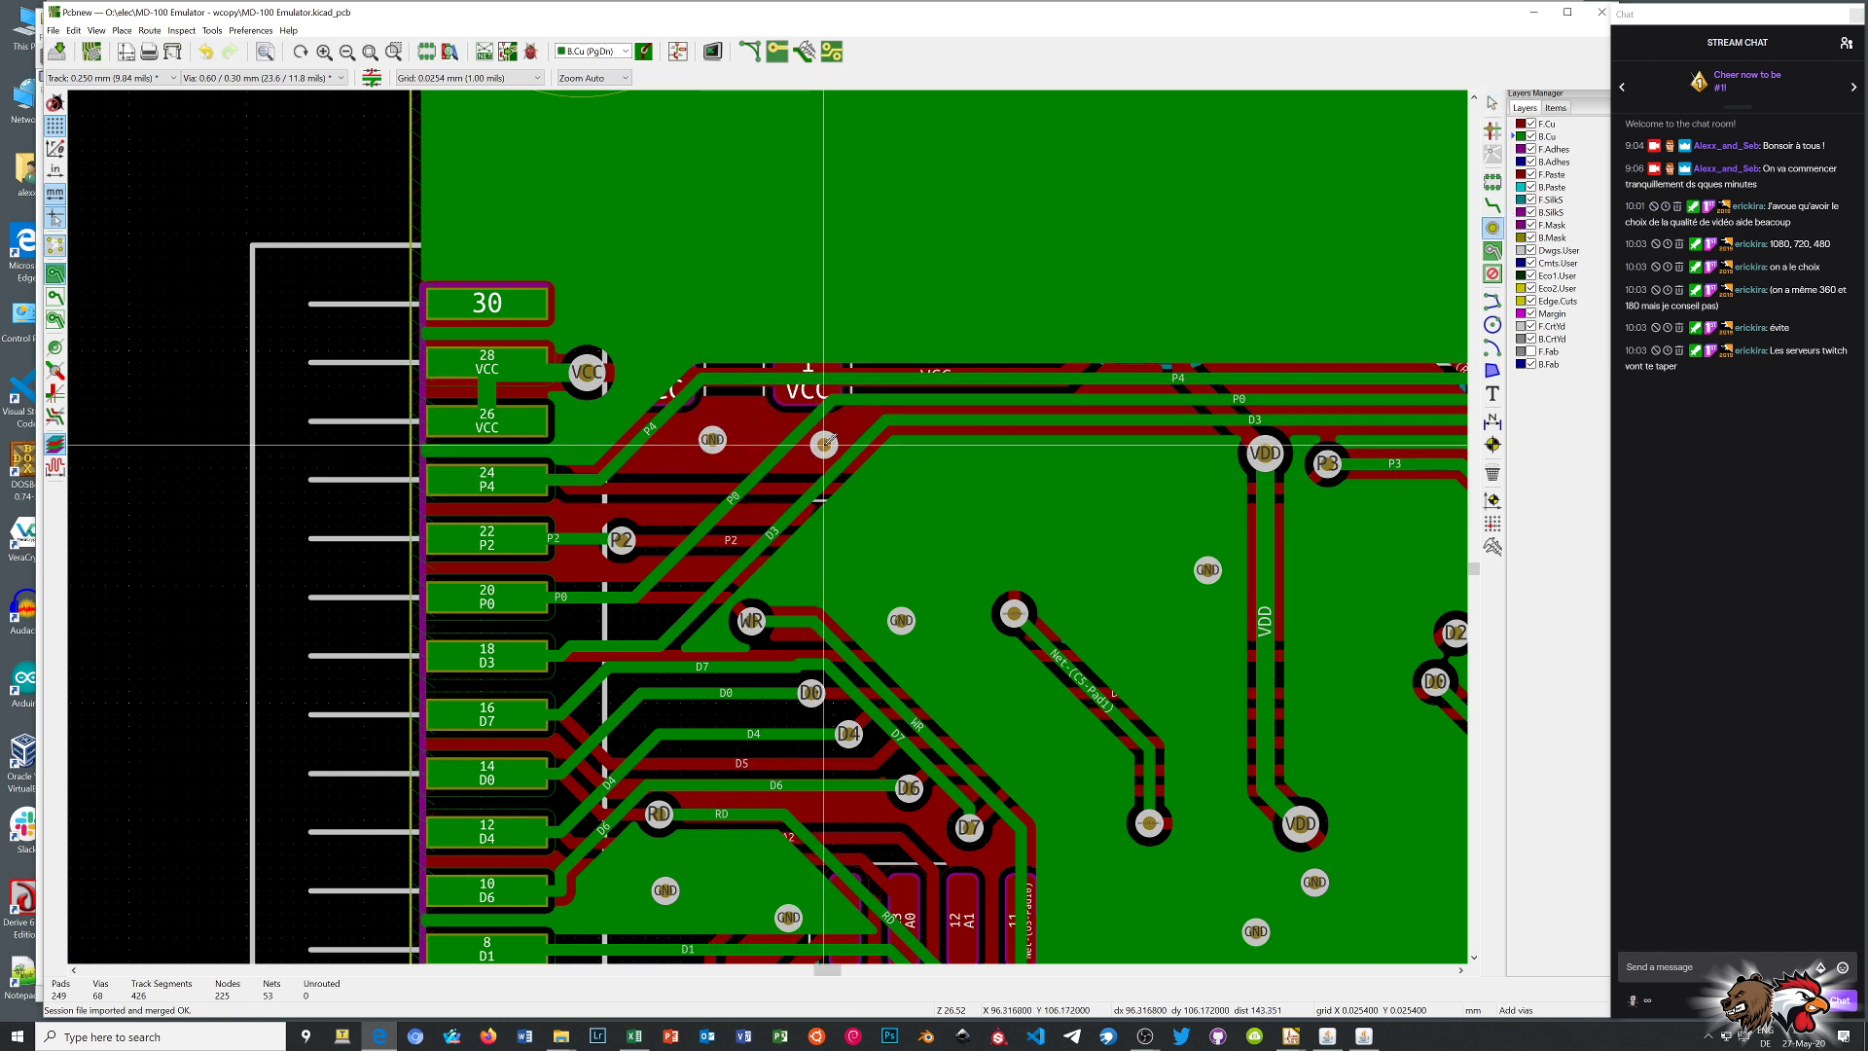
# Add a ground via just left of the D7 via, below the D6 via, refill all zones and end via placement
pyautogui.scroll(-1, 840, 447)
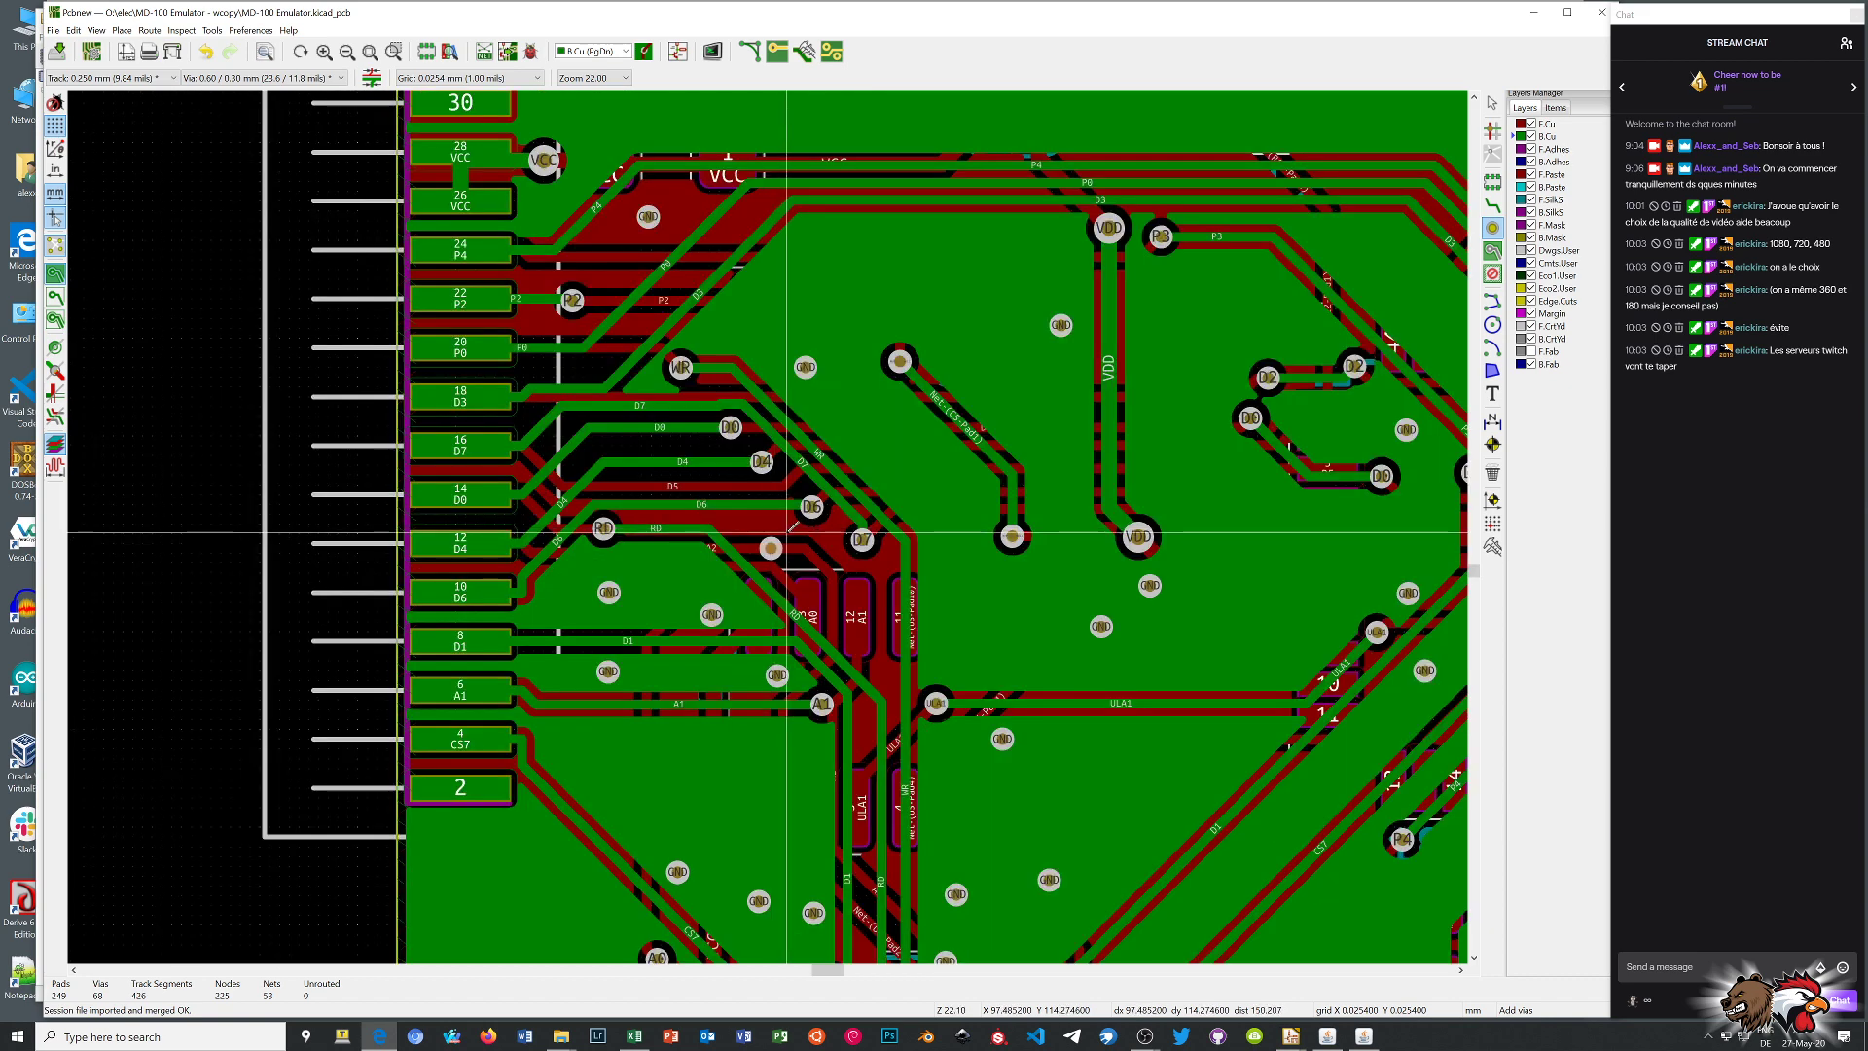
pyautogui.scroll(5, 786, 532)
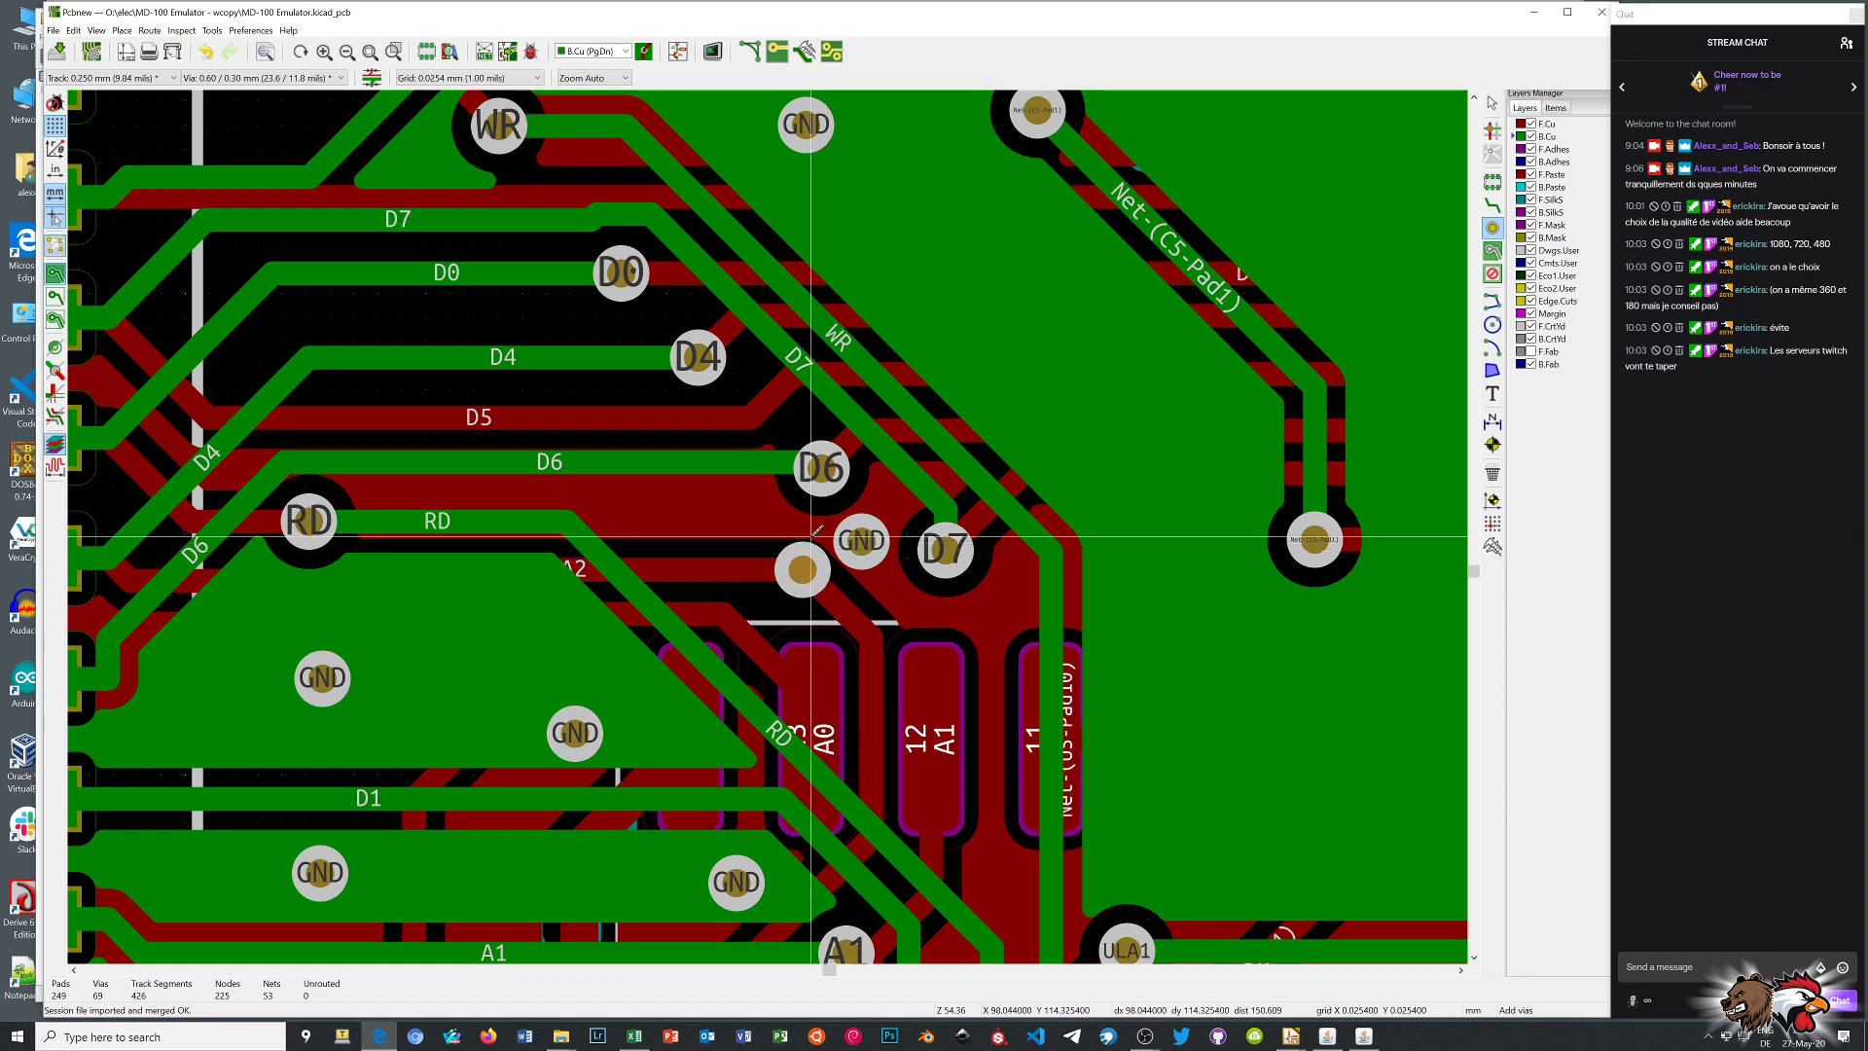
pyautogui.press('b')
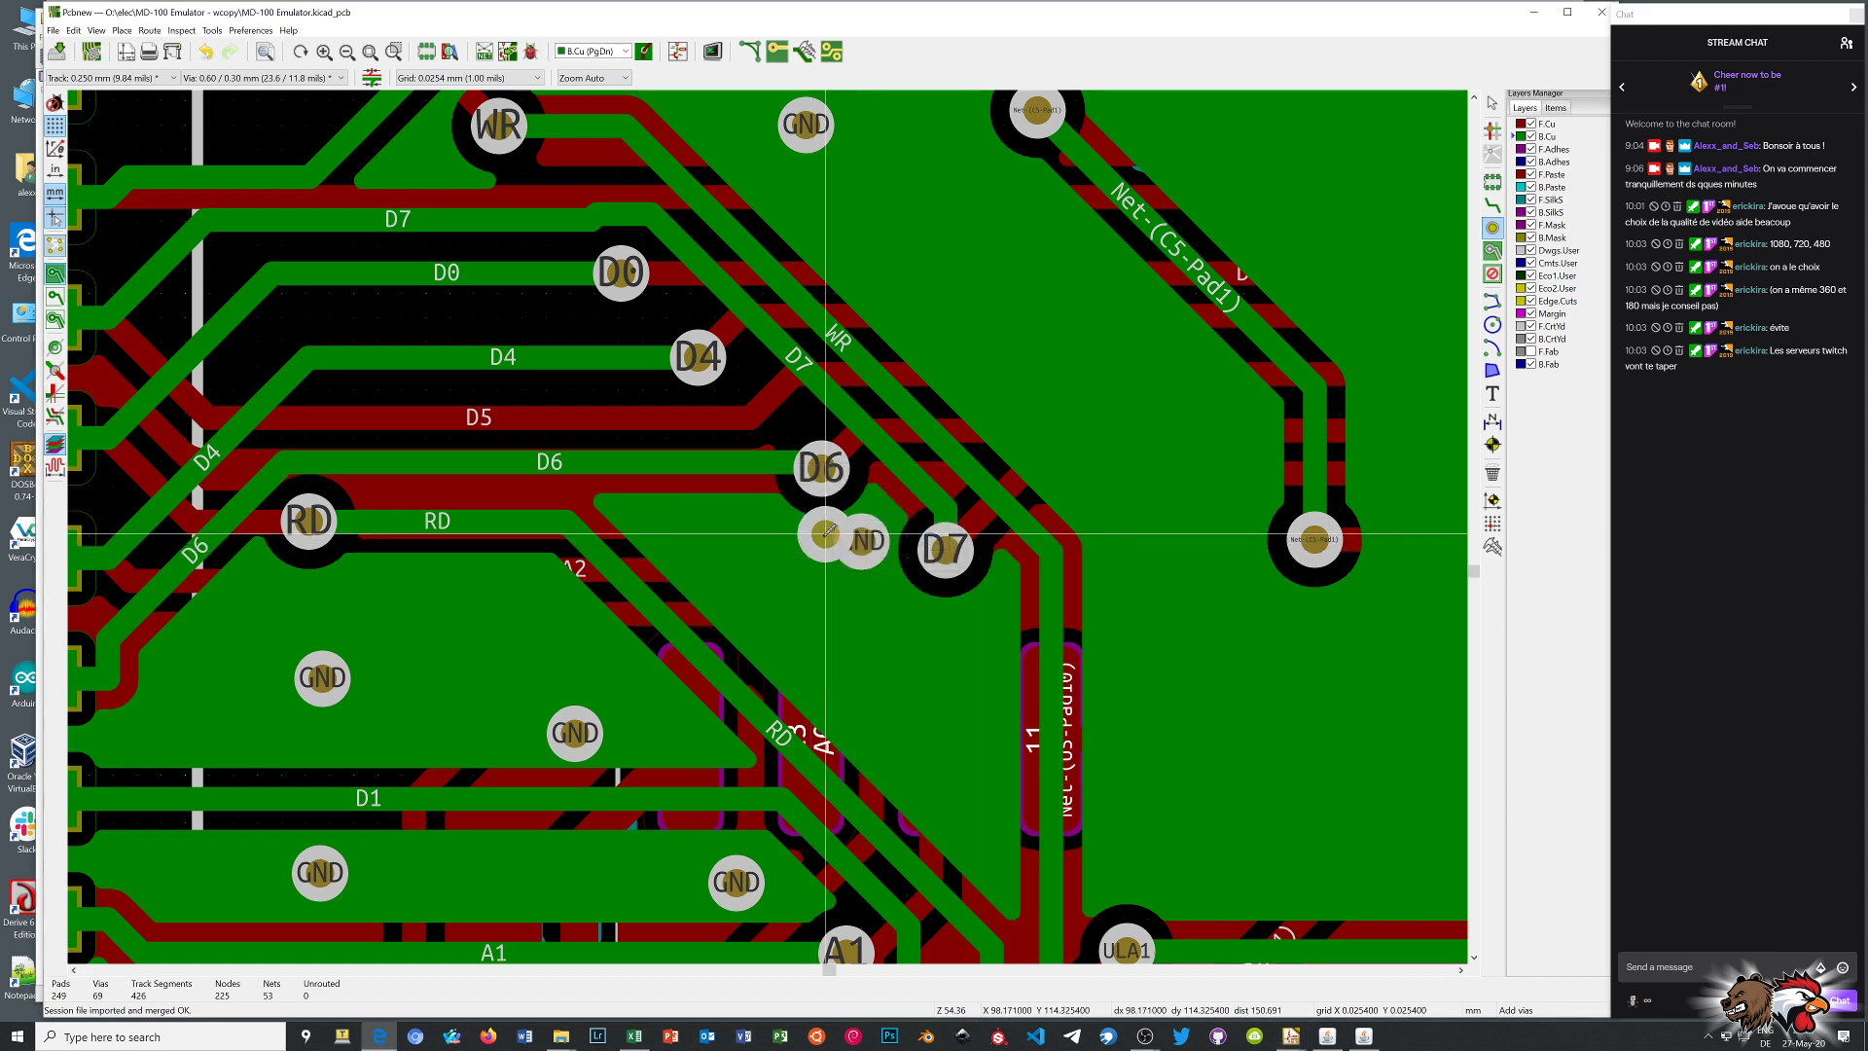
pyautogui.scroll(-5, 816, 531)
pyautogui.scroll(5, 774, 521)
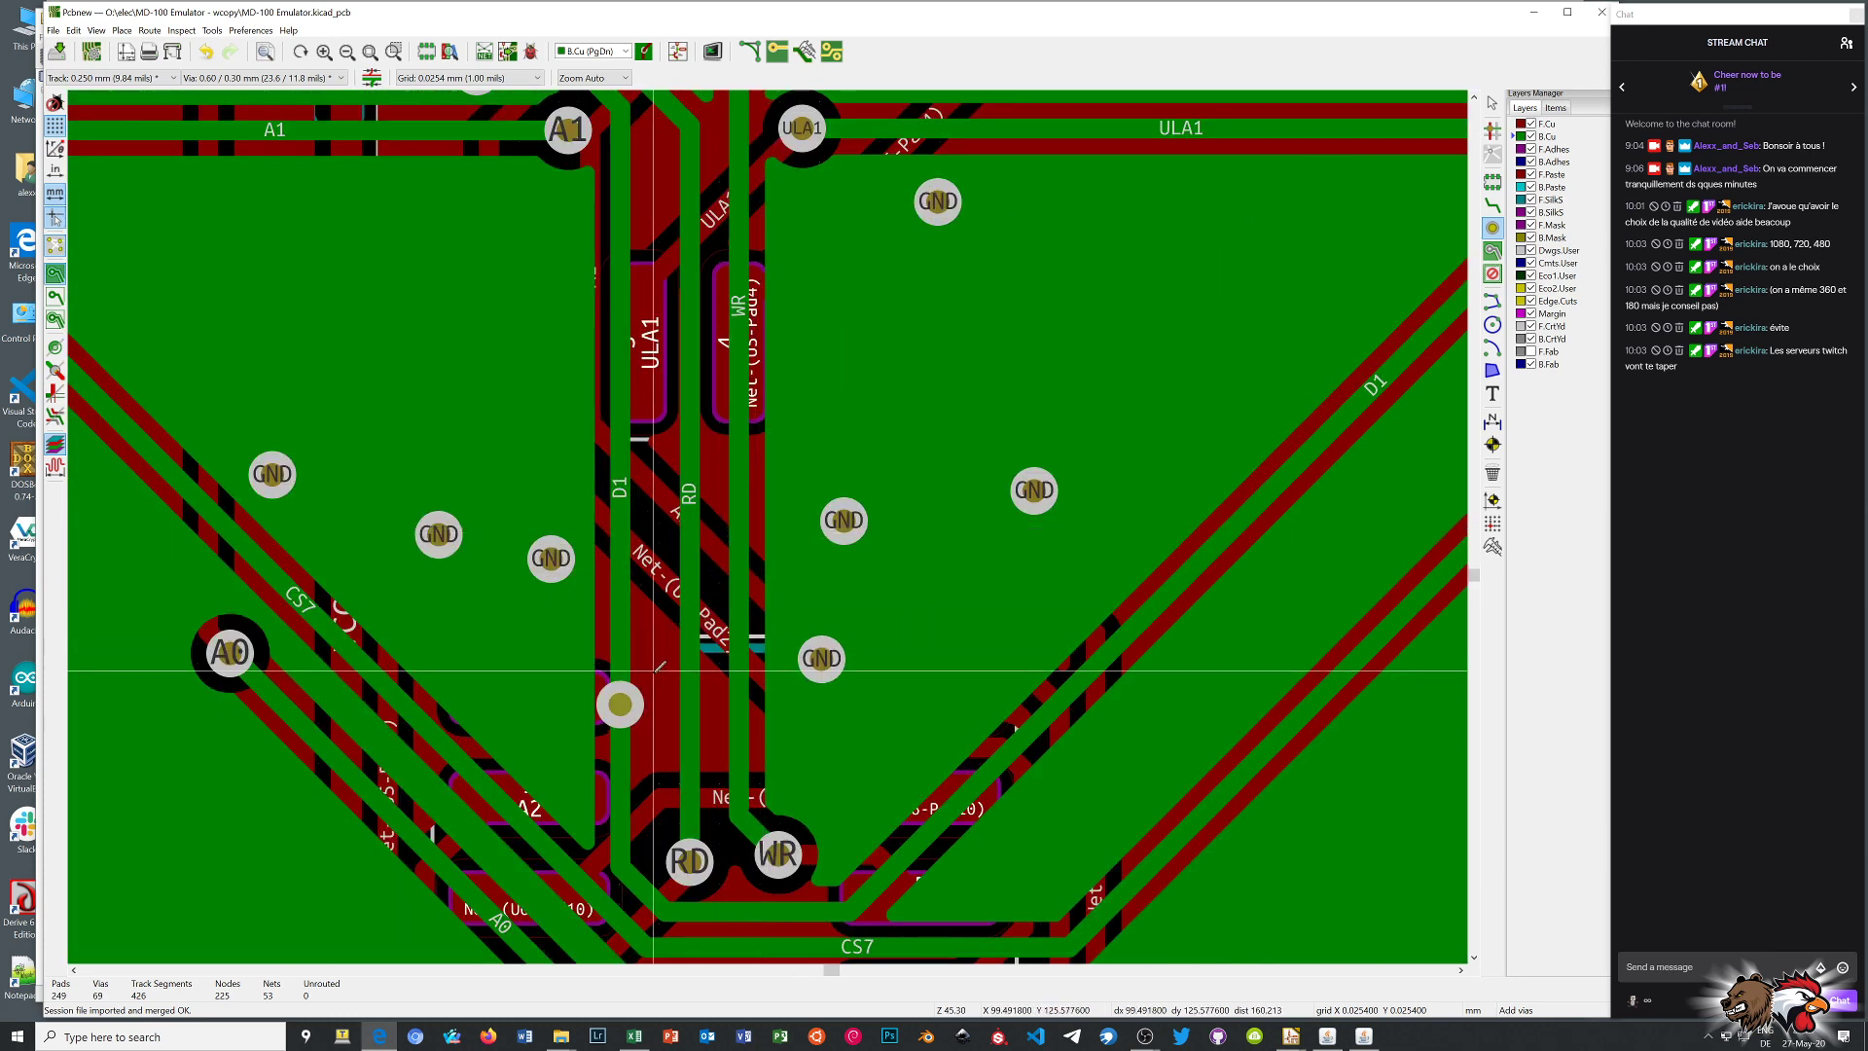
pyautogui.rightClick(1058, 294)
pyautogui.click(1094, 302)
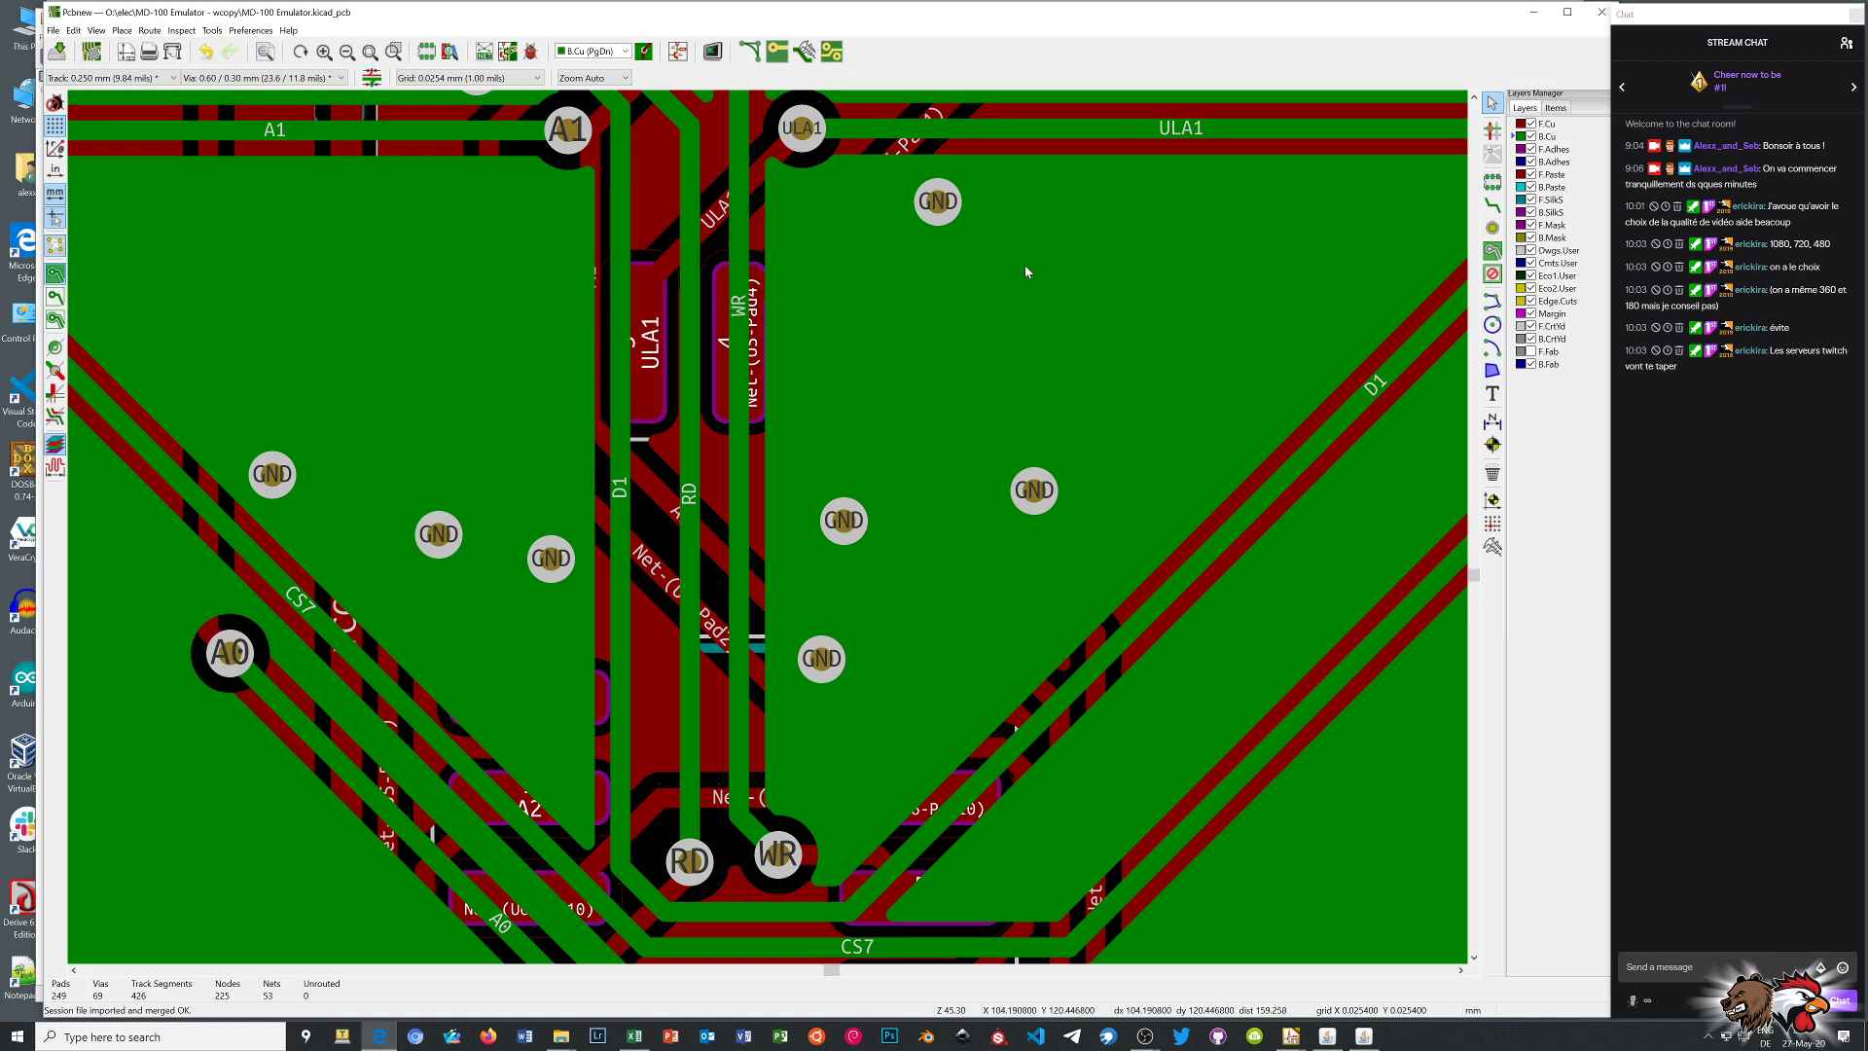
pyautogui.scroll(-5, 768, 529)
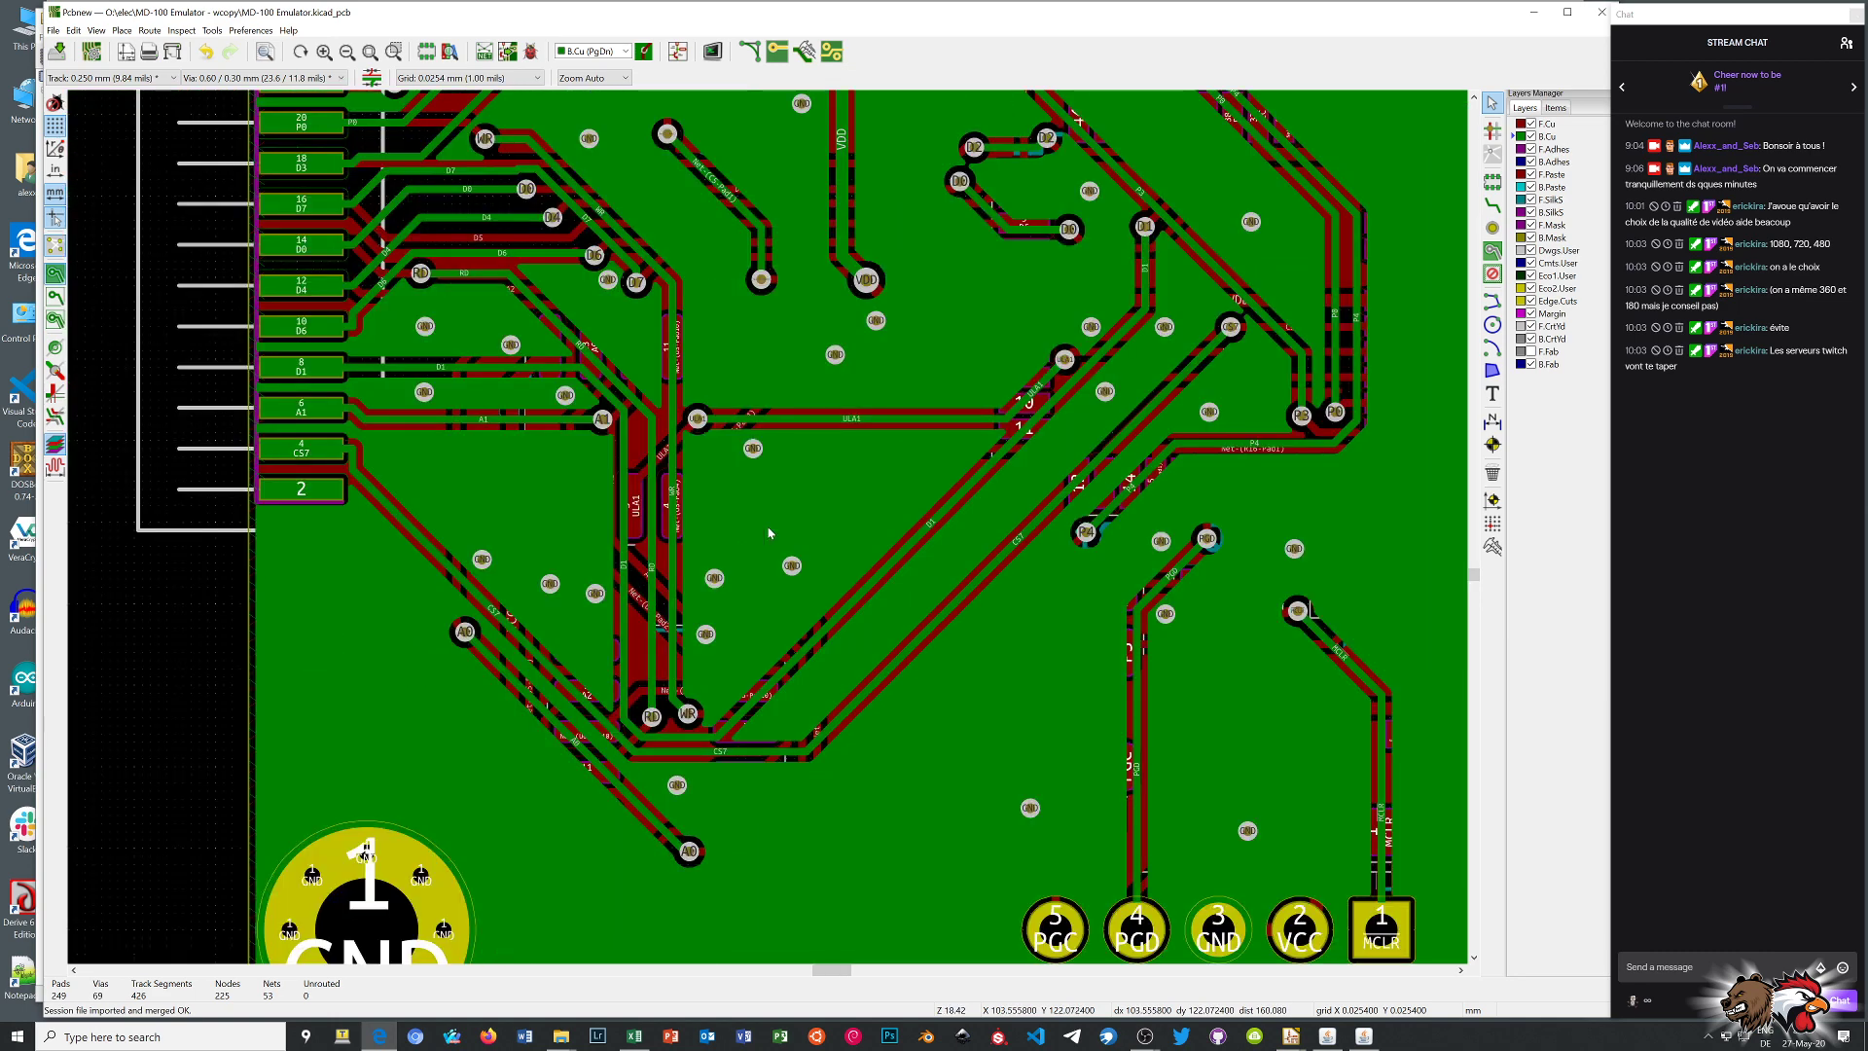
pyautogui.scroll(-3, 768, 532)
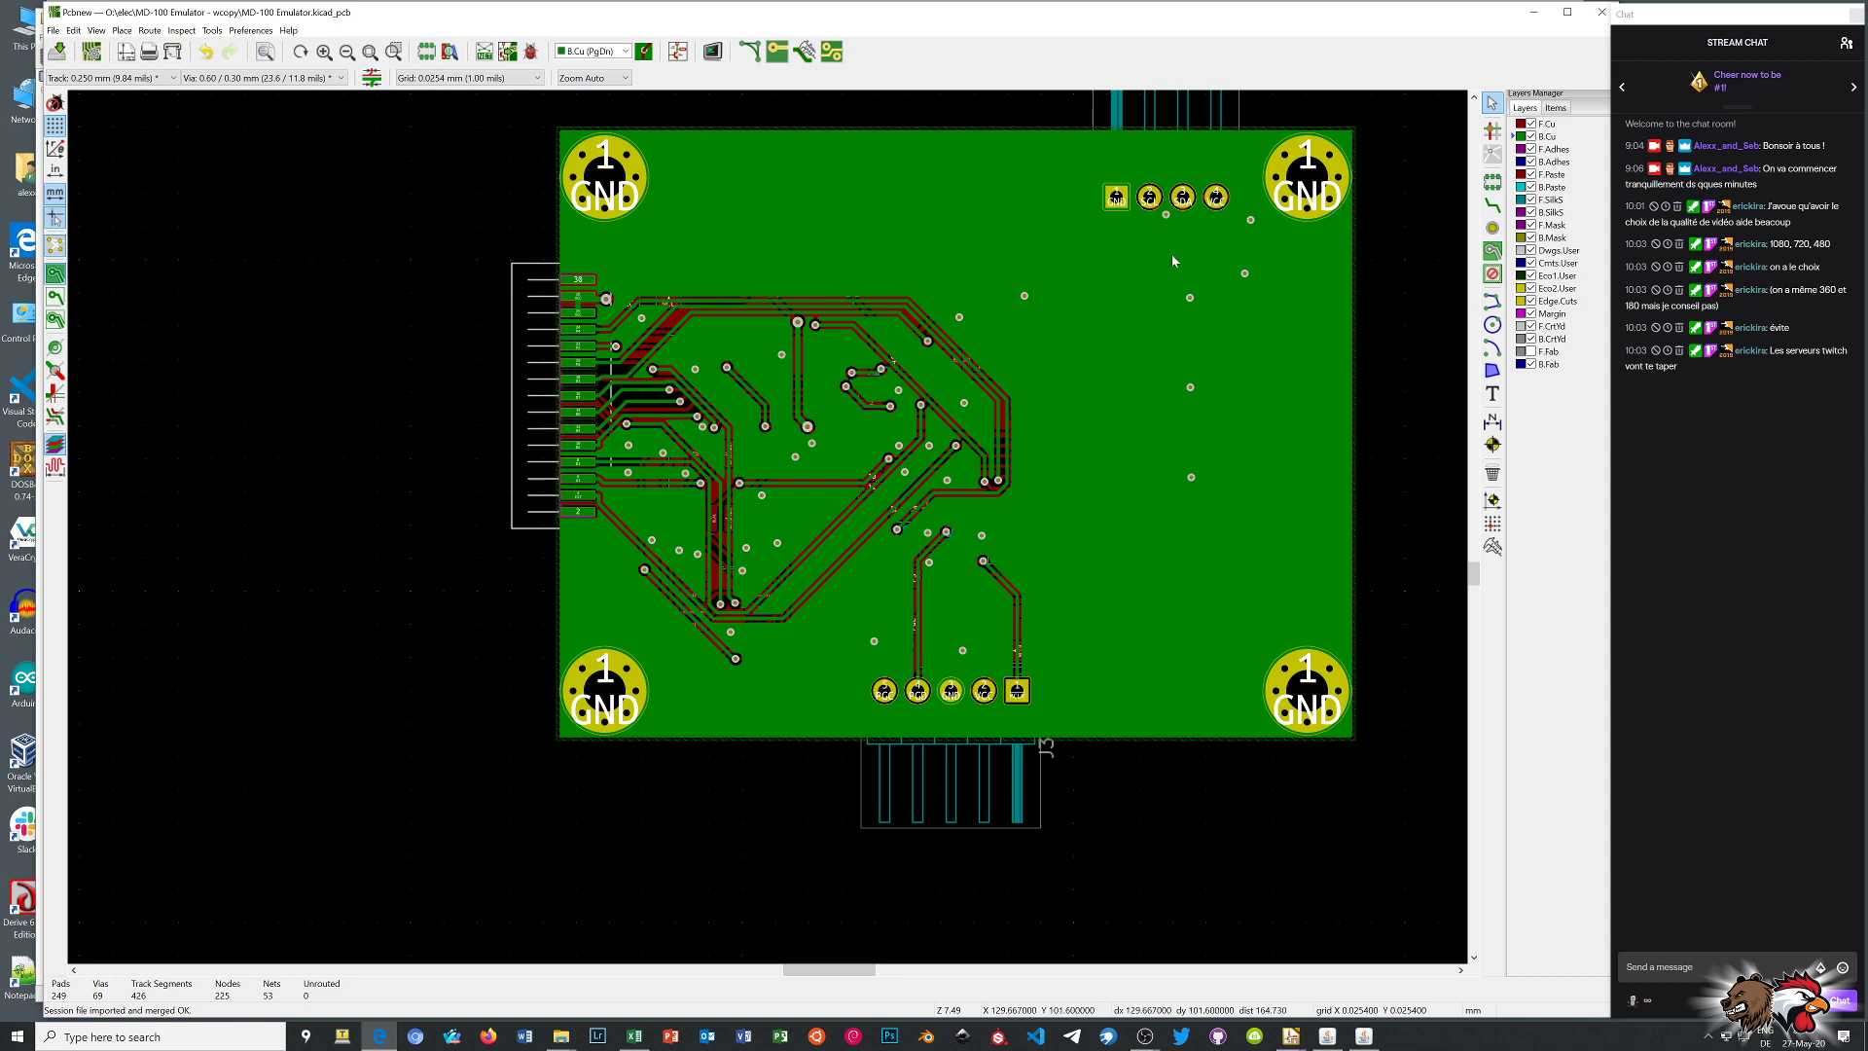
# Save the board and switch to the F.Cu layer
pyautogui.click(58, 50)
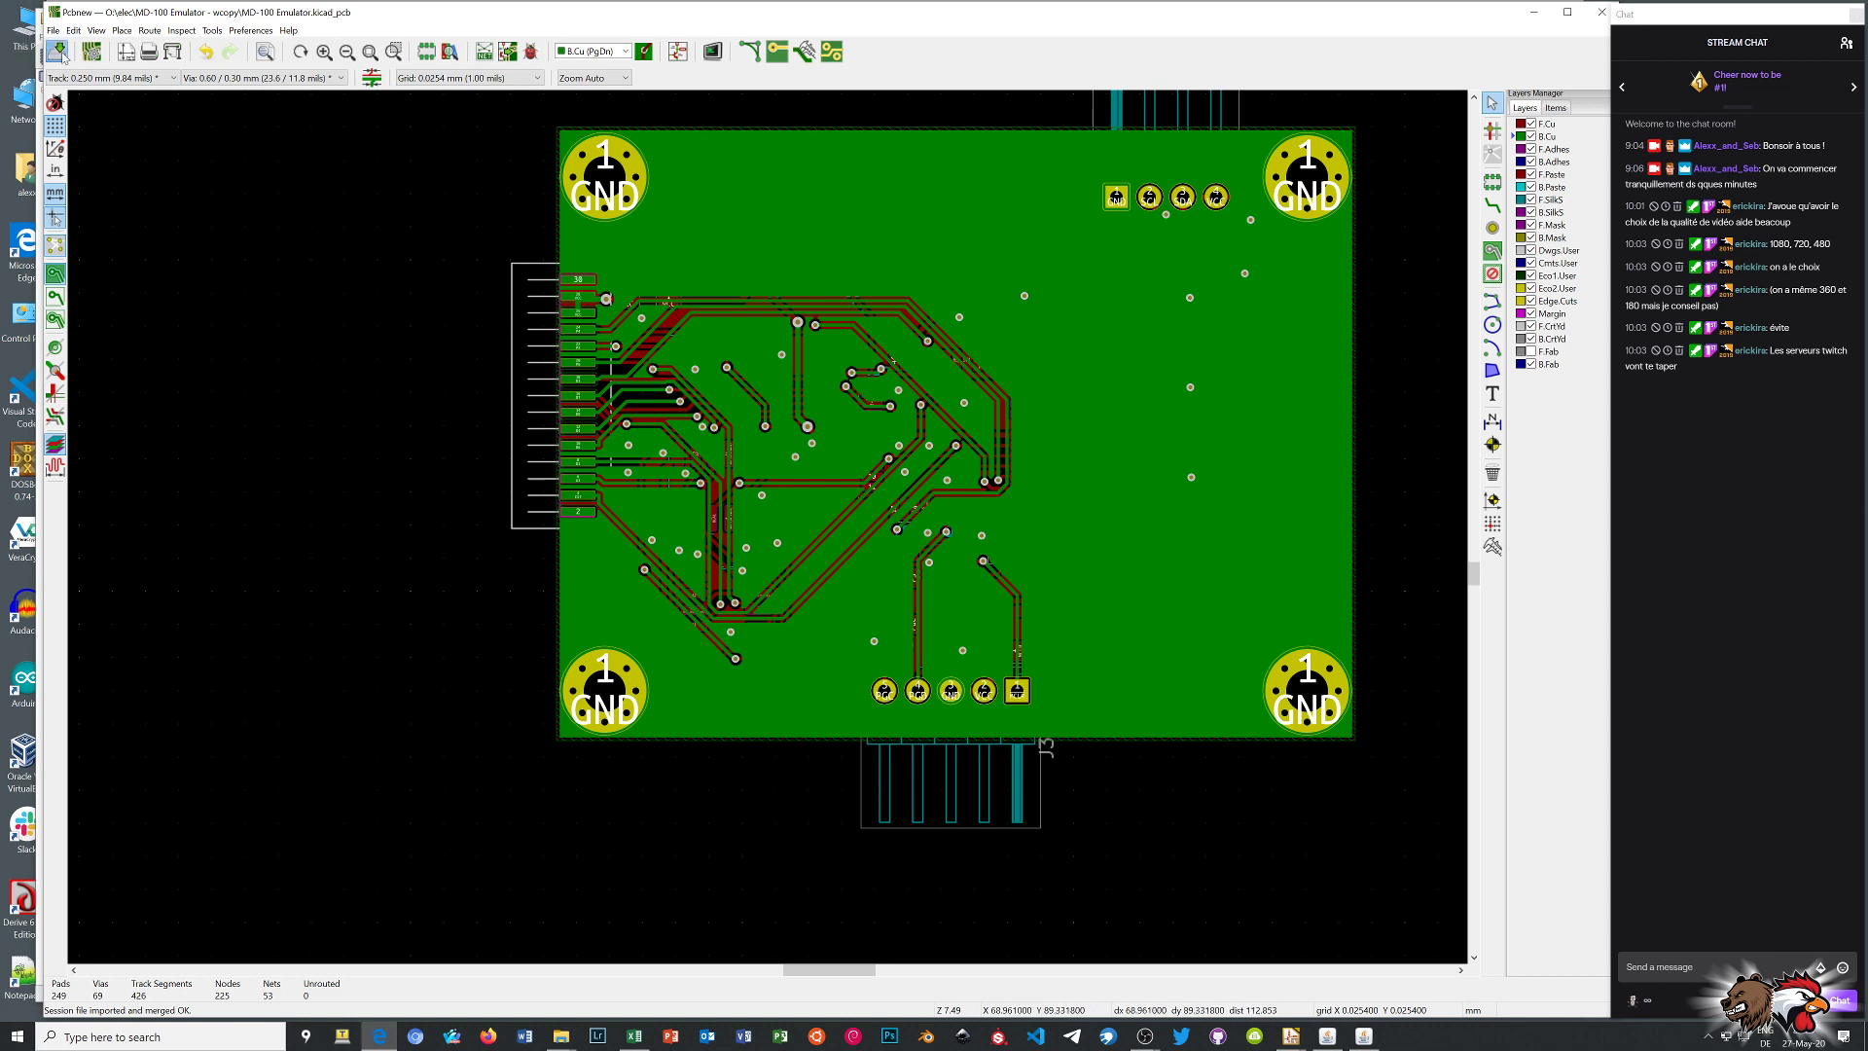
pyautogui.scroll(-1, 772, 530)
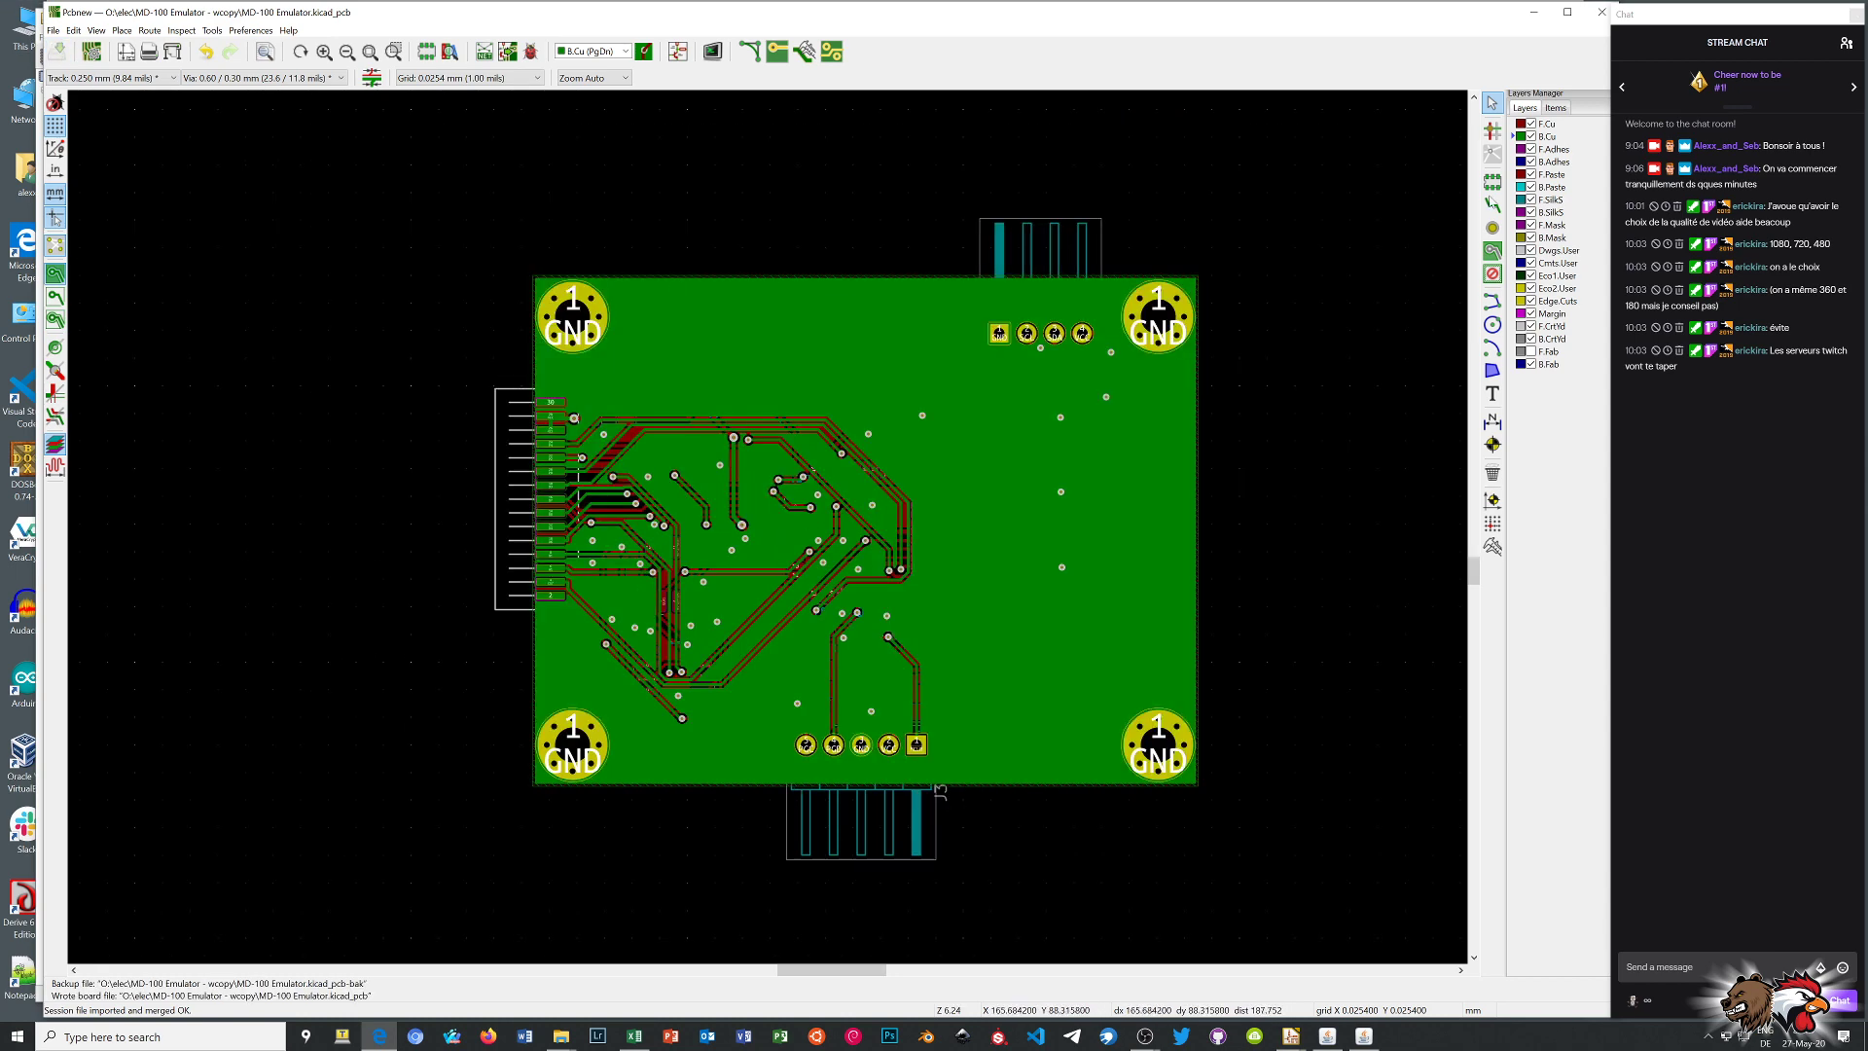
pyautogui.click(1521, 125)
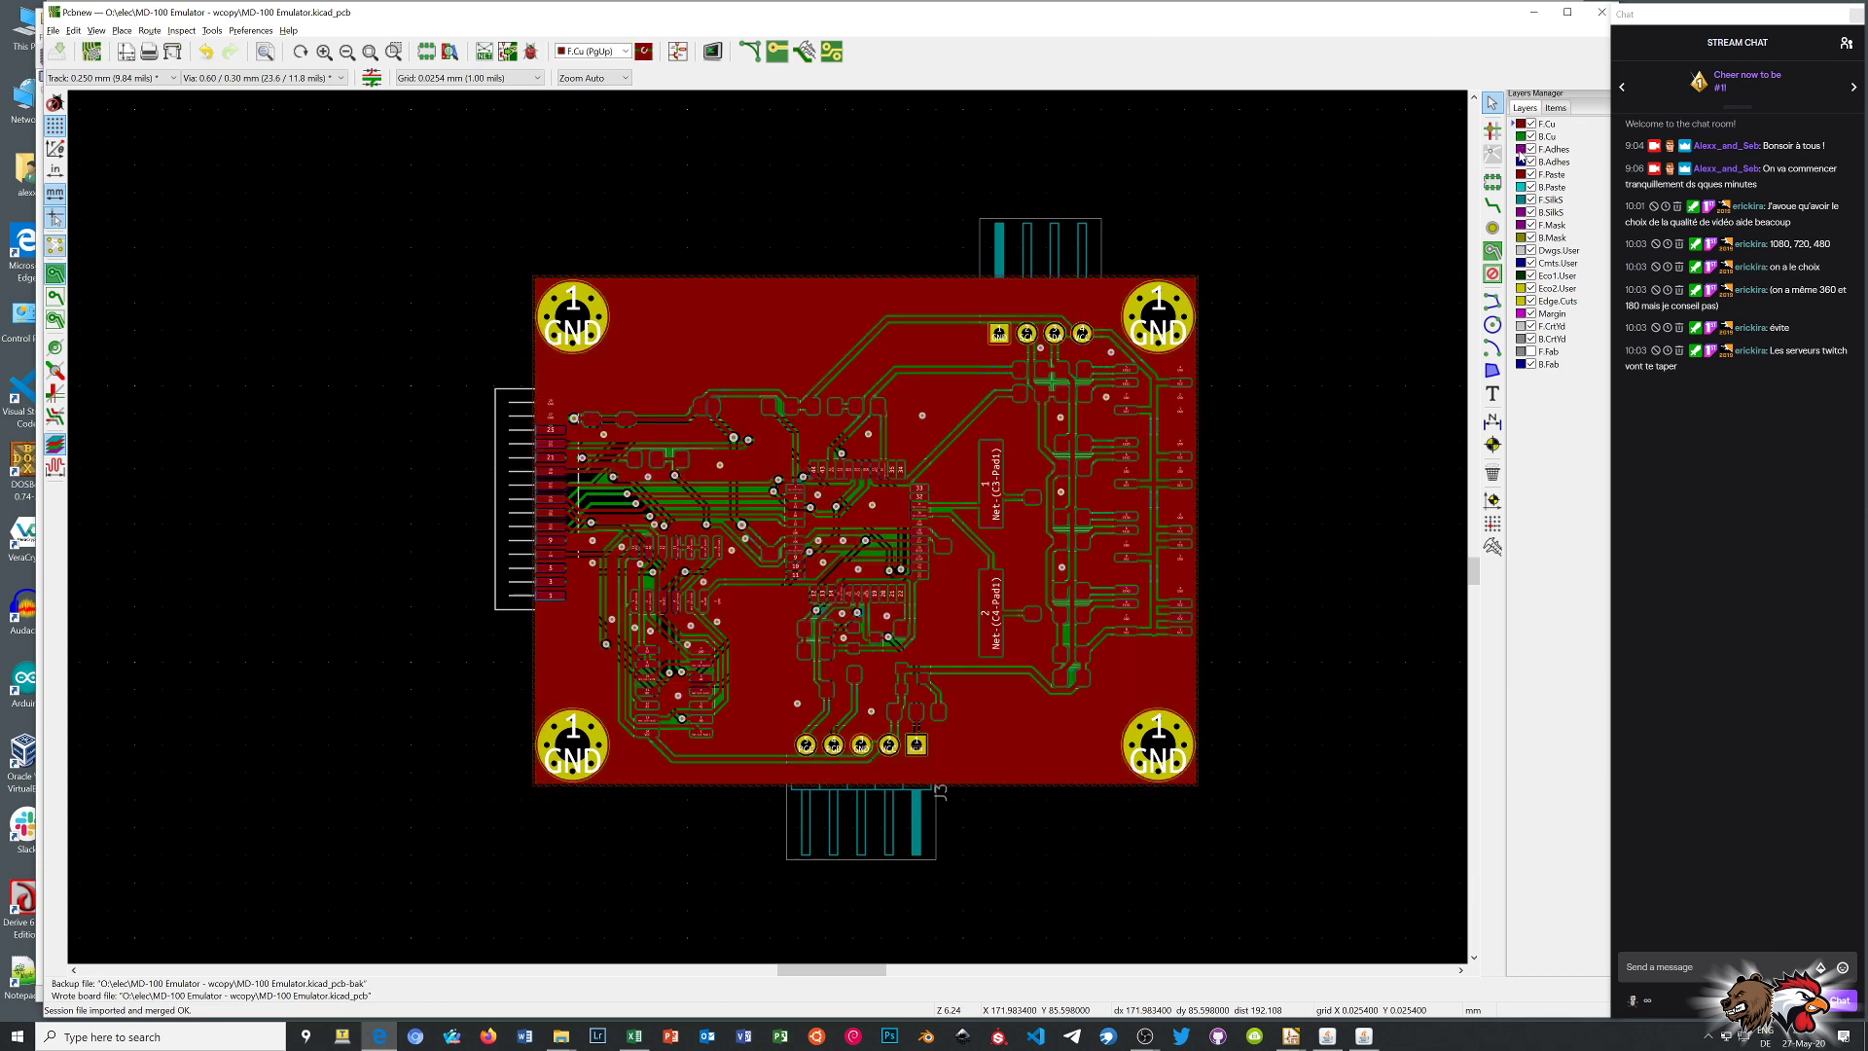
# Inspect the assembled board in the 3D viewer, close it, and examine the front copper from the edge connector across to the memory chips
pyautogui.hotkey('alt', '3')
pyautogui.moveTo(649, 585); pyautogui.dragTo(656, 520)
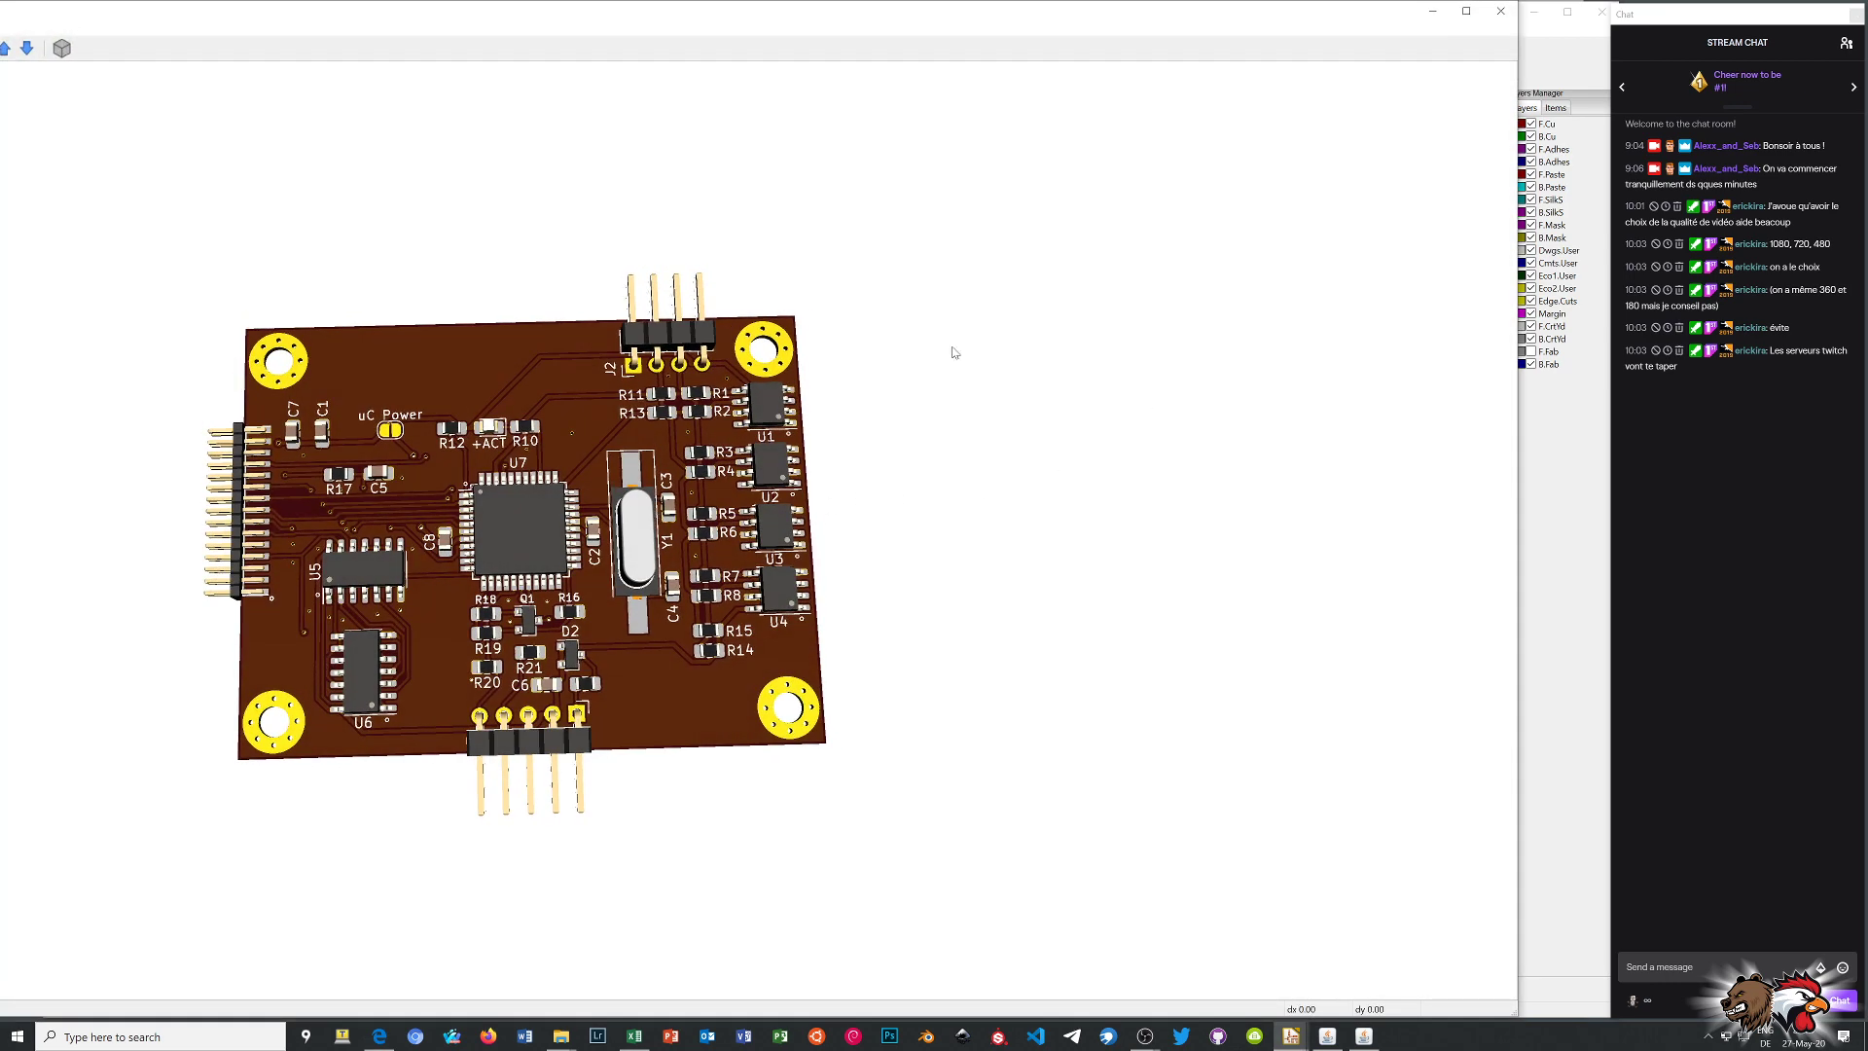
pyautogui.click(1500, 11)
pyautogui.scroll(6, 767, 526)
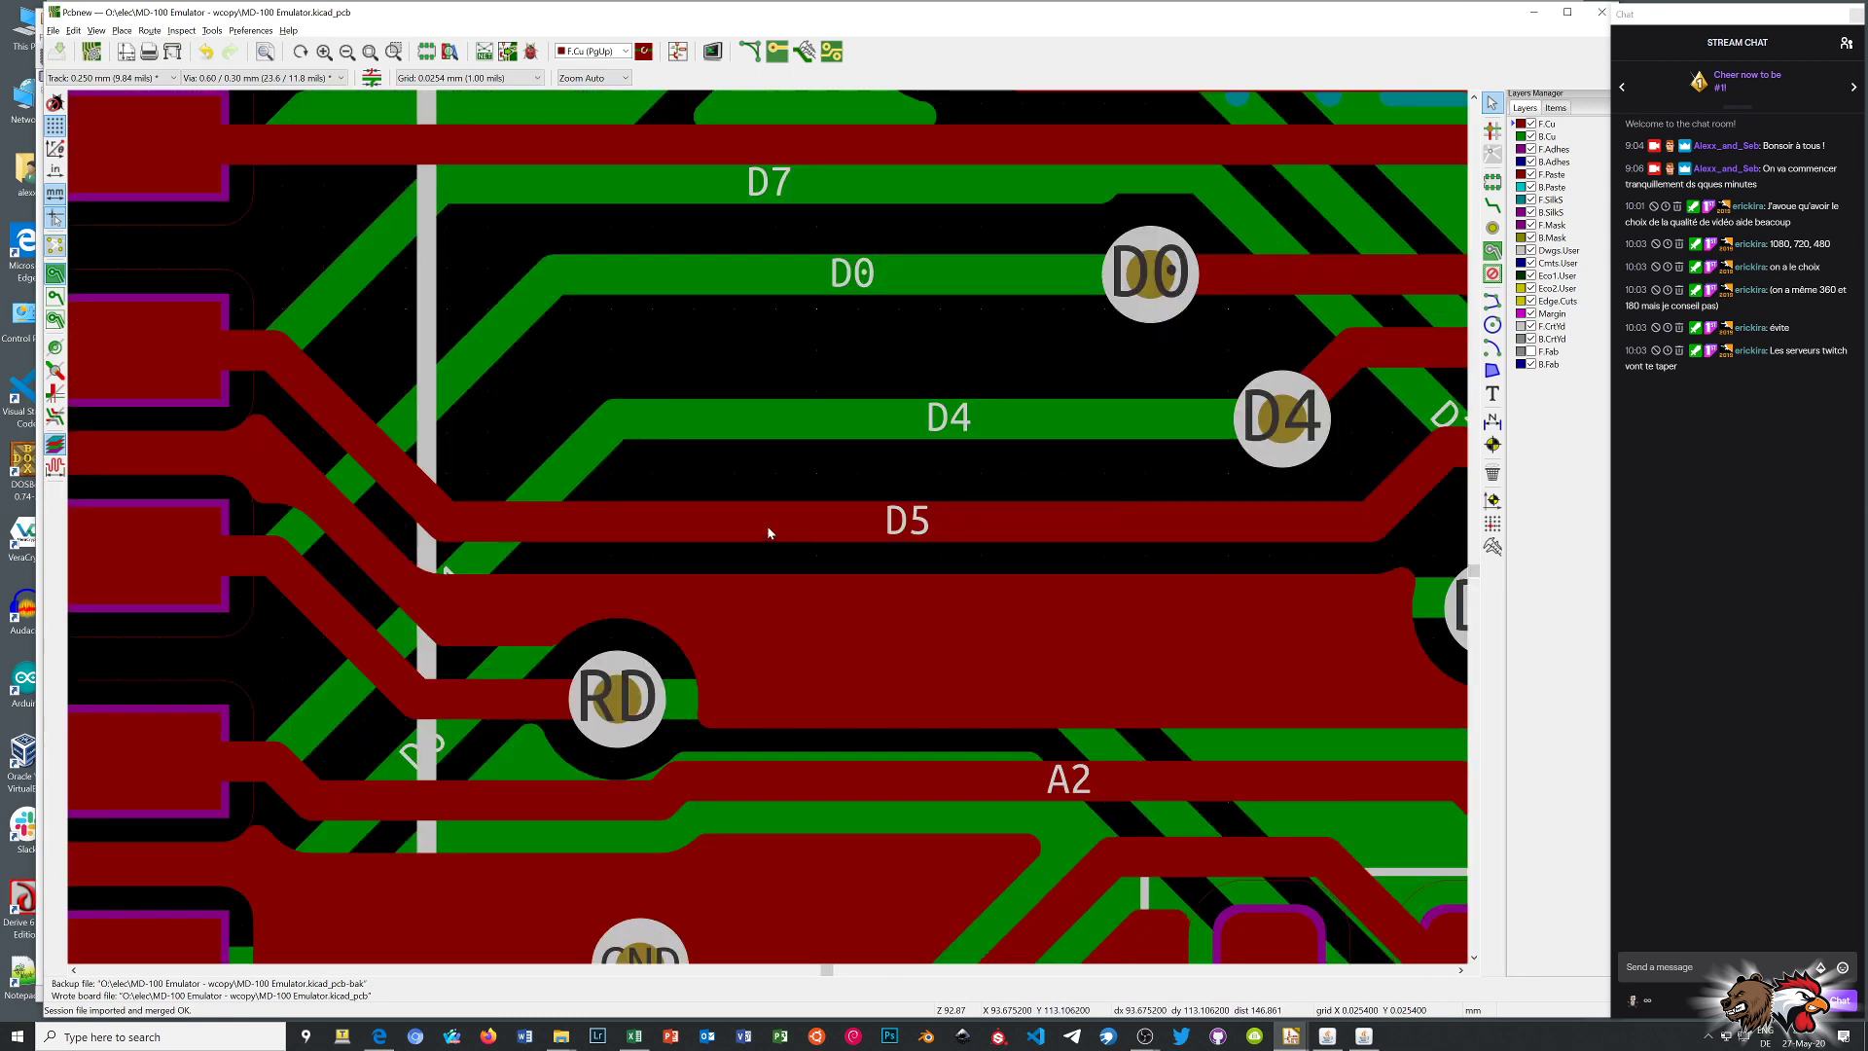
pyautogui.scroll(-3, 767, 525)
pyautogui.scroll(3, 767, 525)
pyautogui.scroll(-3, 768, 532)
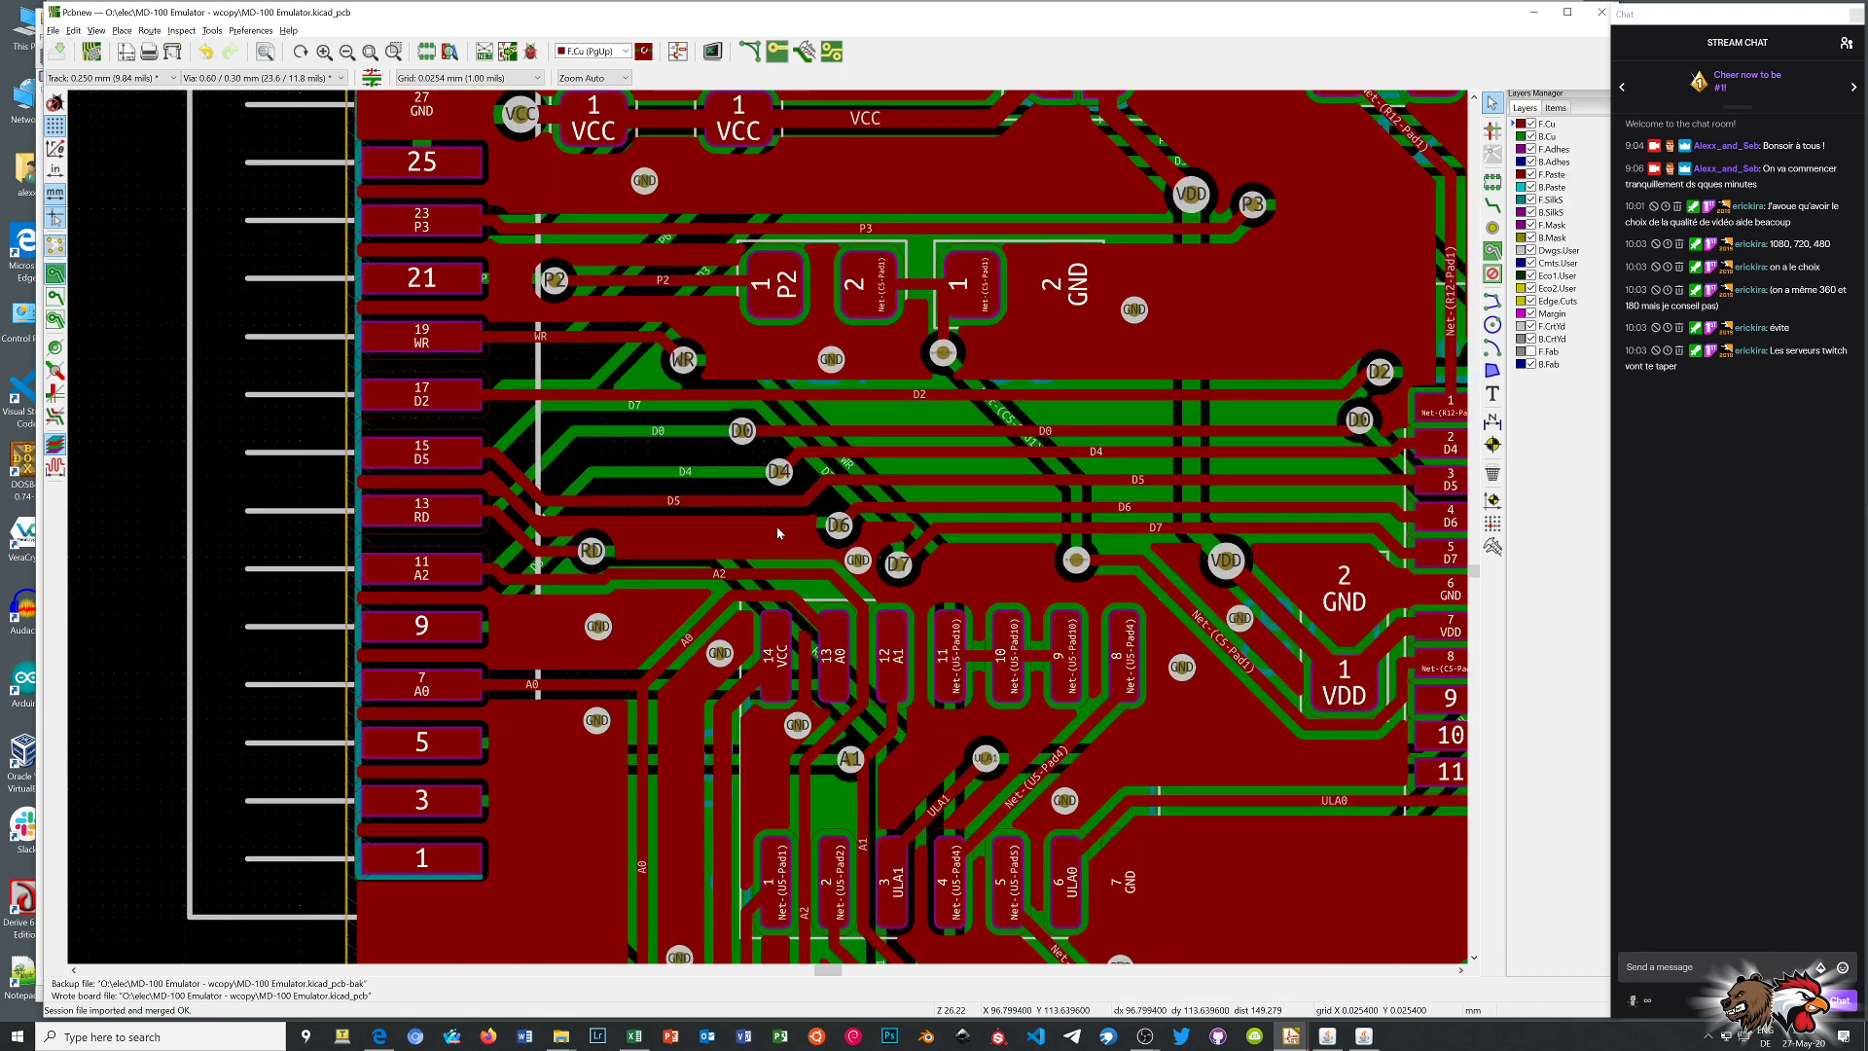
pyautogui.scroll(-5, 779, 532)
pyautogui.scroll(3, 768, 532)
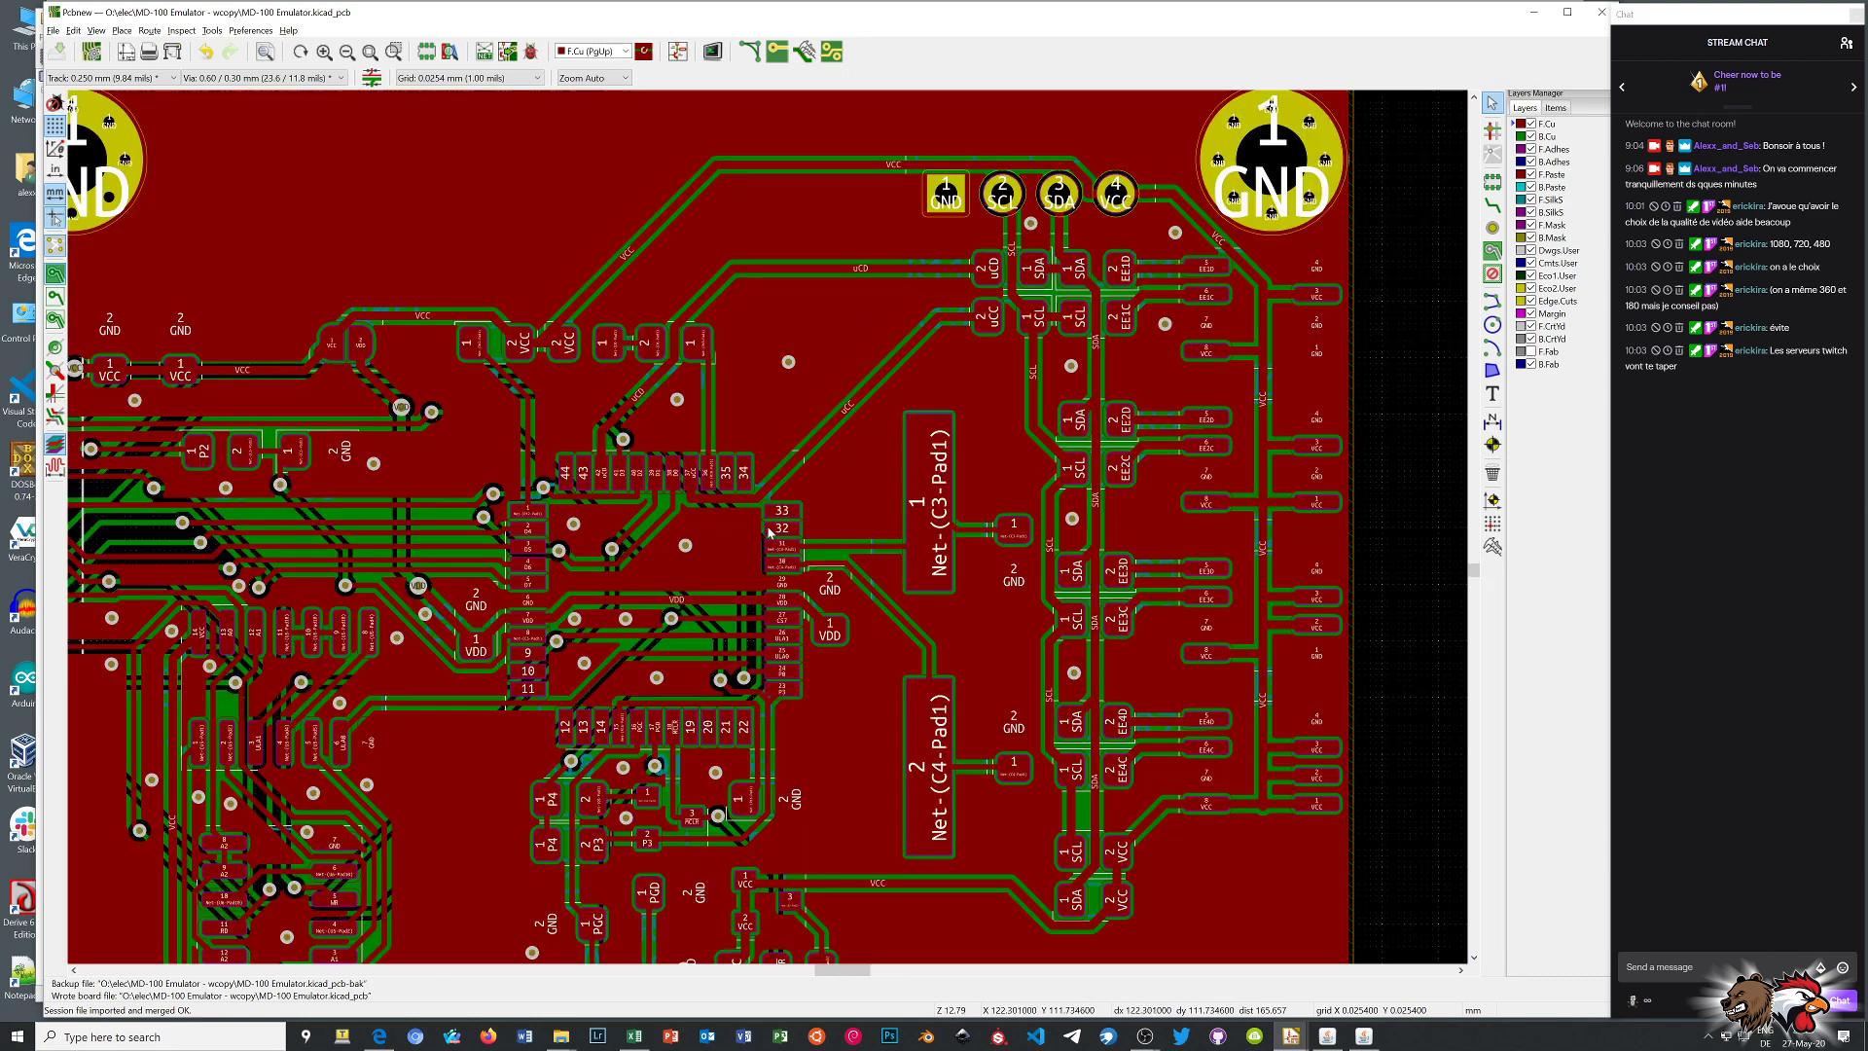
pyautogui.scroll(-2, 768, 532)
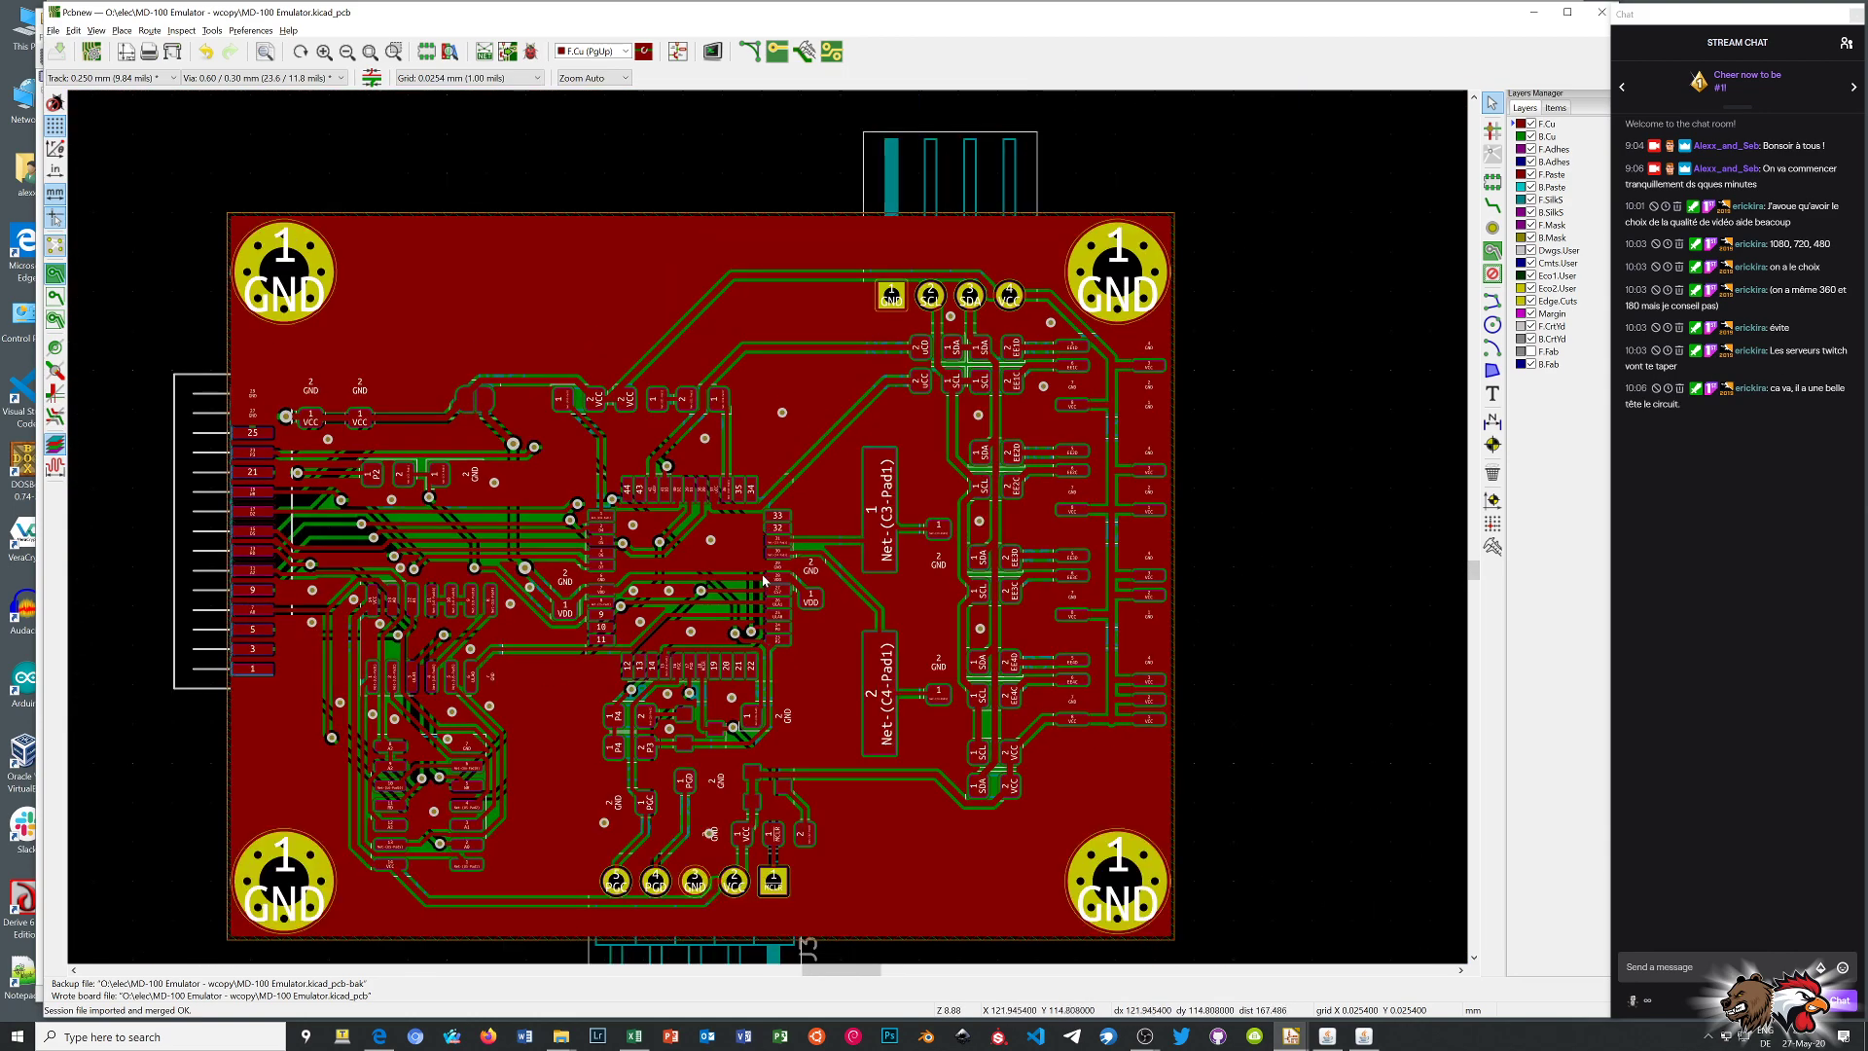
# Run the design rule check with zone refill and review the listed problems against the minimum track, via and uVia sizes
pyautogui.click(531, 52)
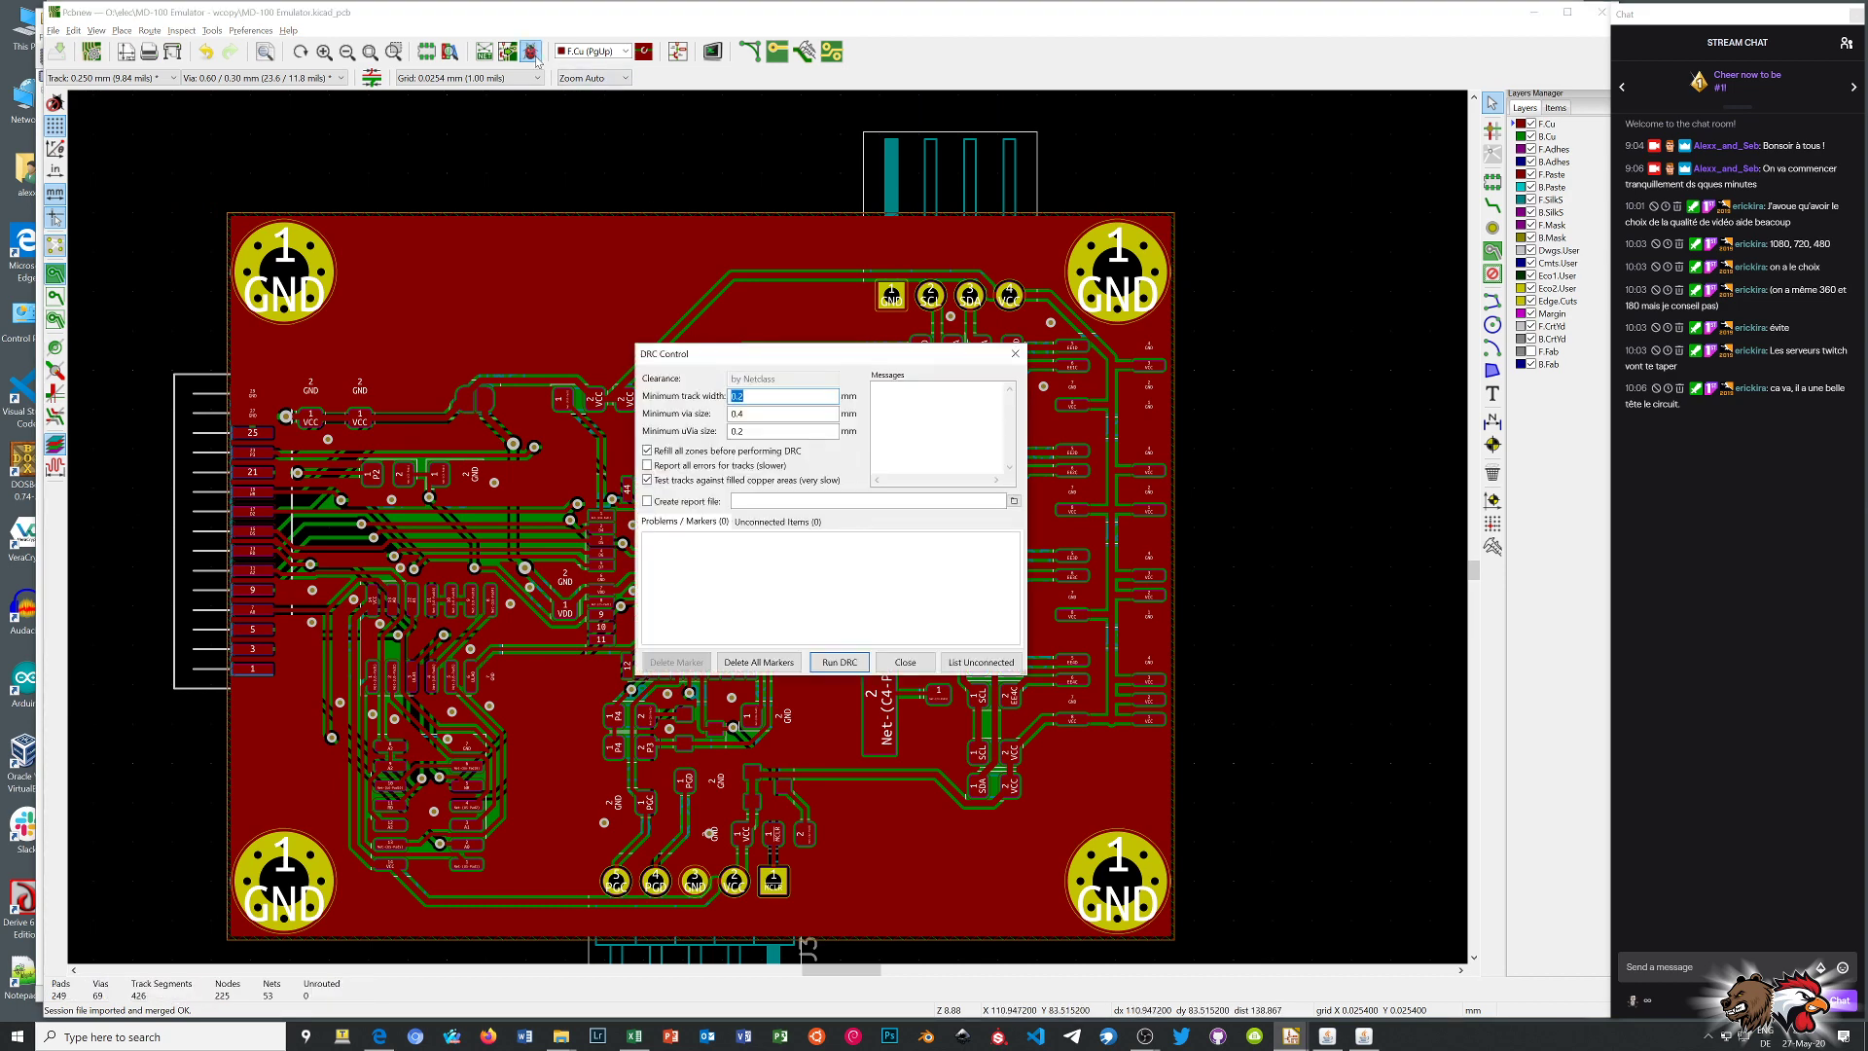
pyautogui.click(860, 664)
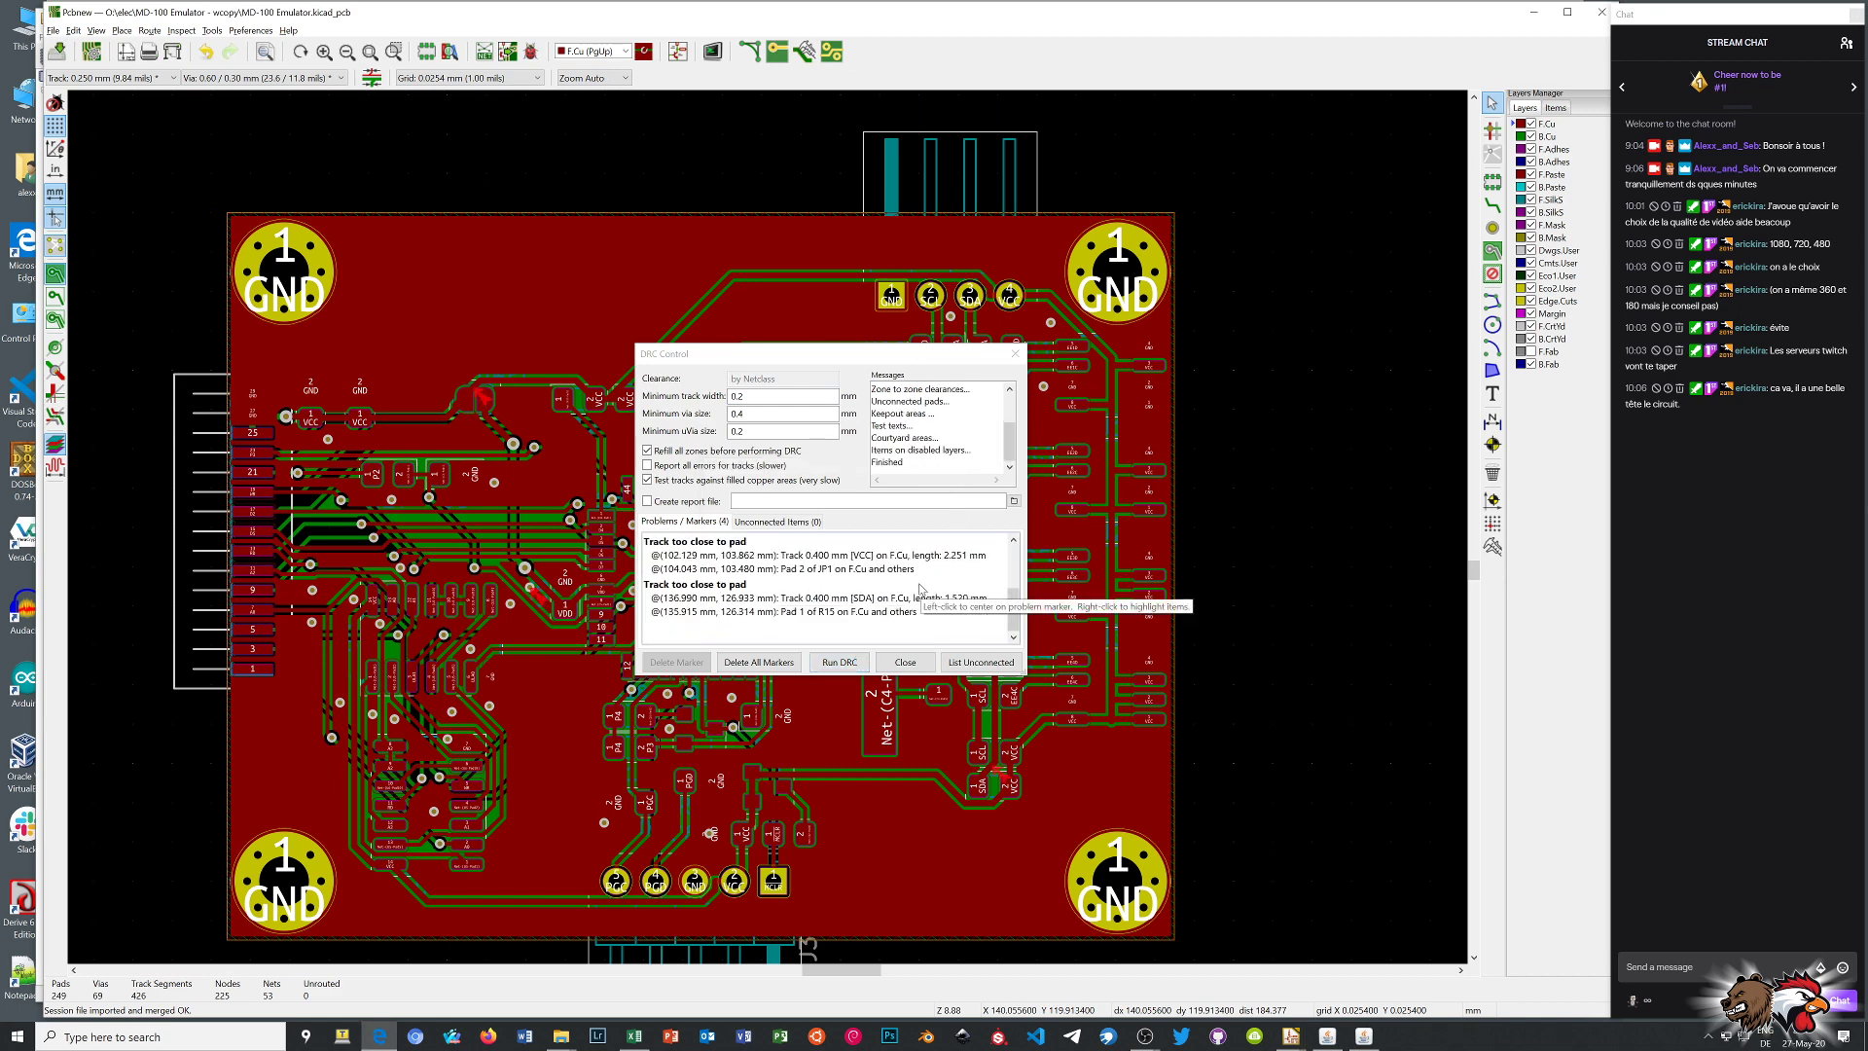
pyautogui.click(742, 396)
pyautogui.click(737, 414)
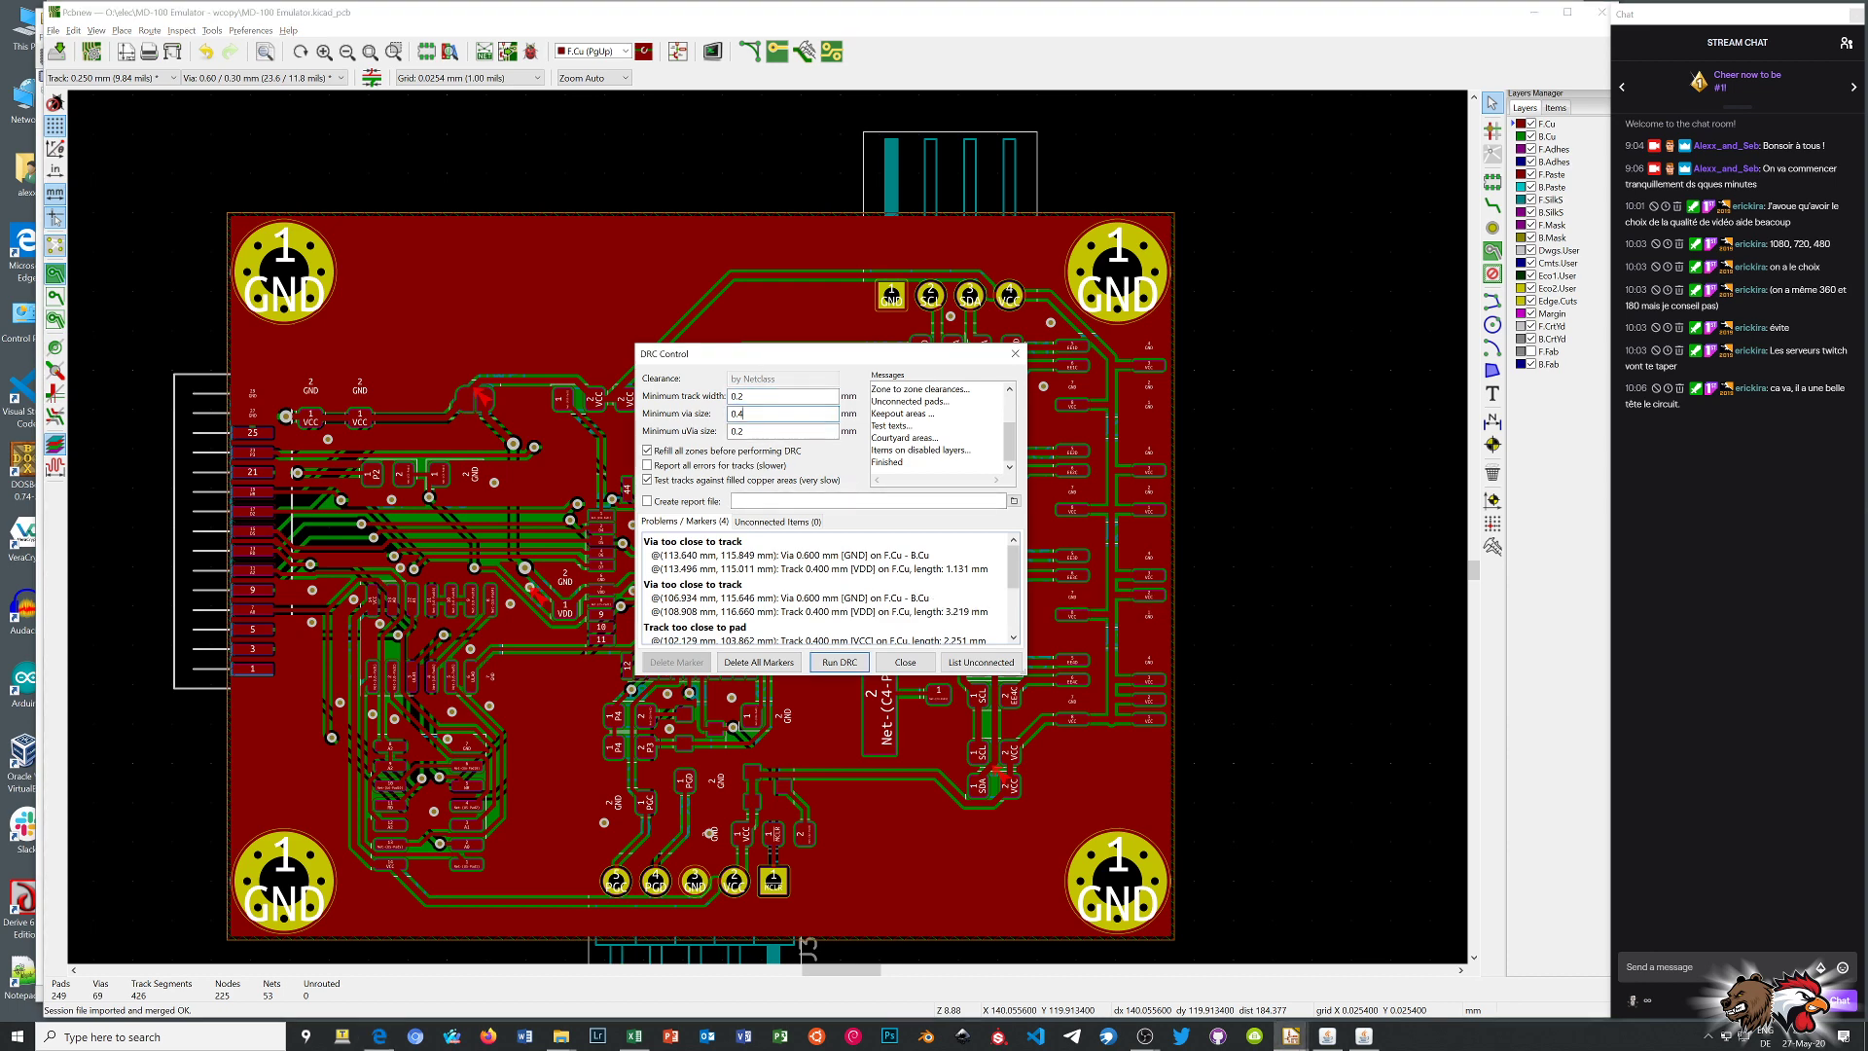
pyautogui.click(747, 431)
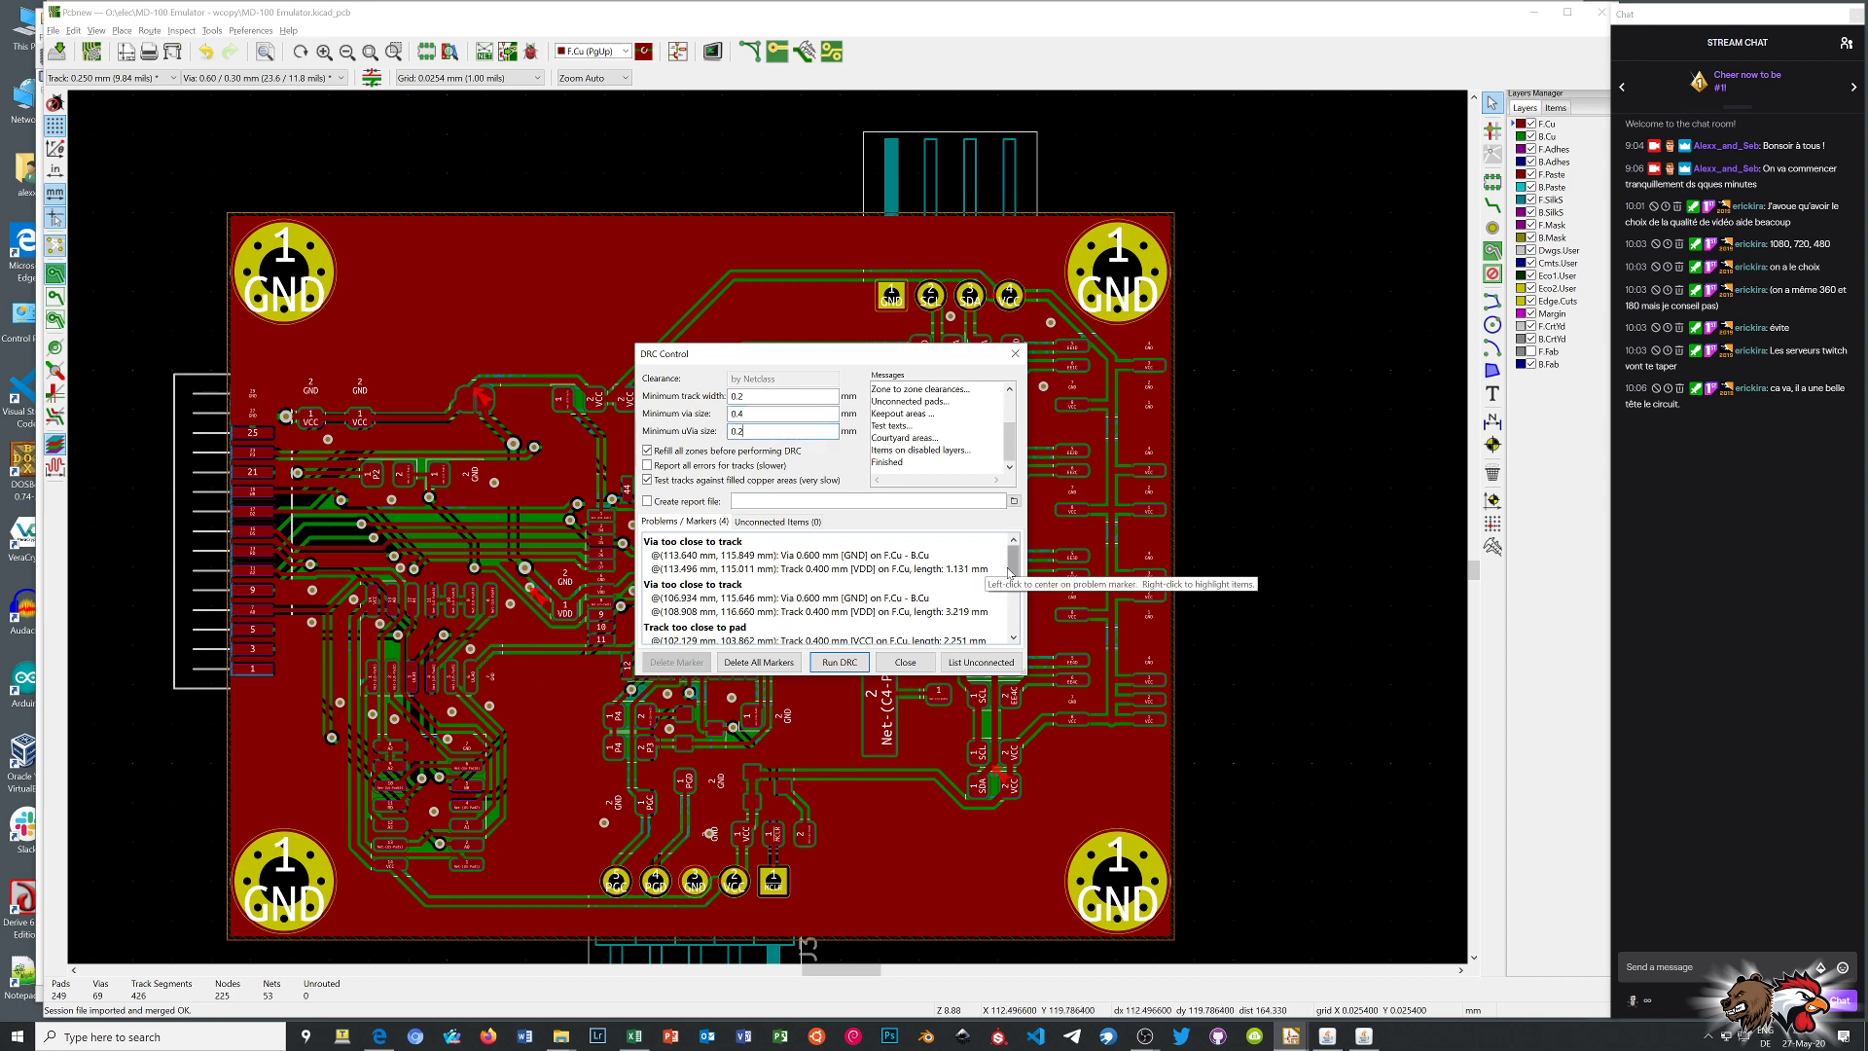
# Locate the via-too-close-to-track problems on the board and delete the GND via squeezed between the VDD and Net-(C5-Pad1) tracks
pyautogui.click(786, 570)
pyautogui.doubleClick(786, 570)
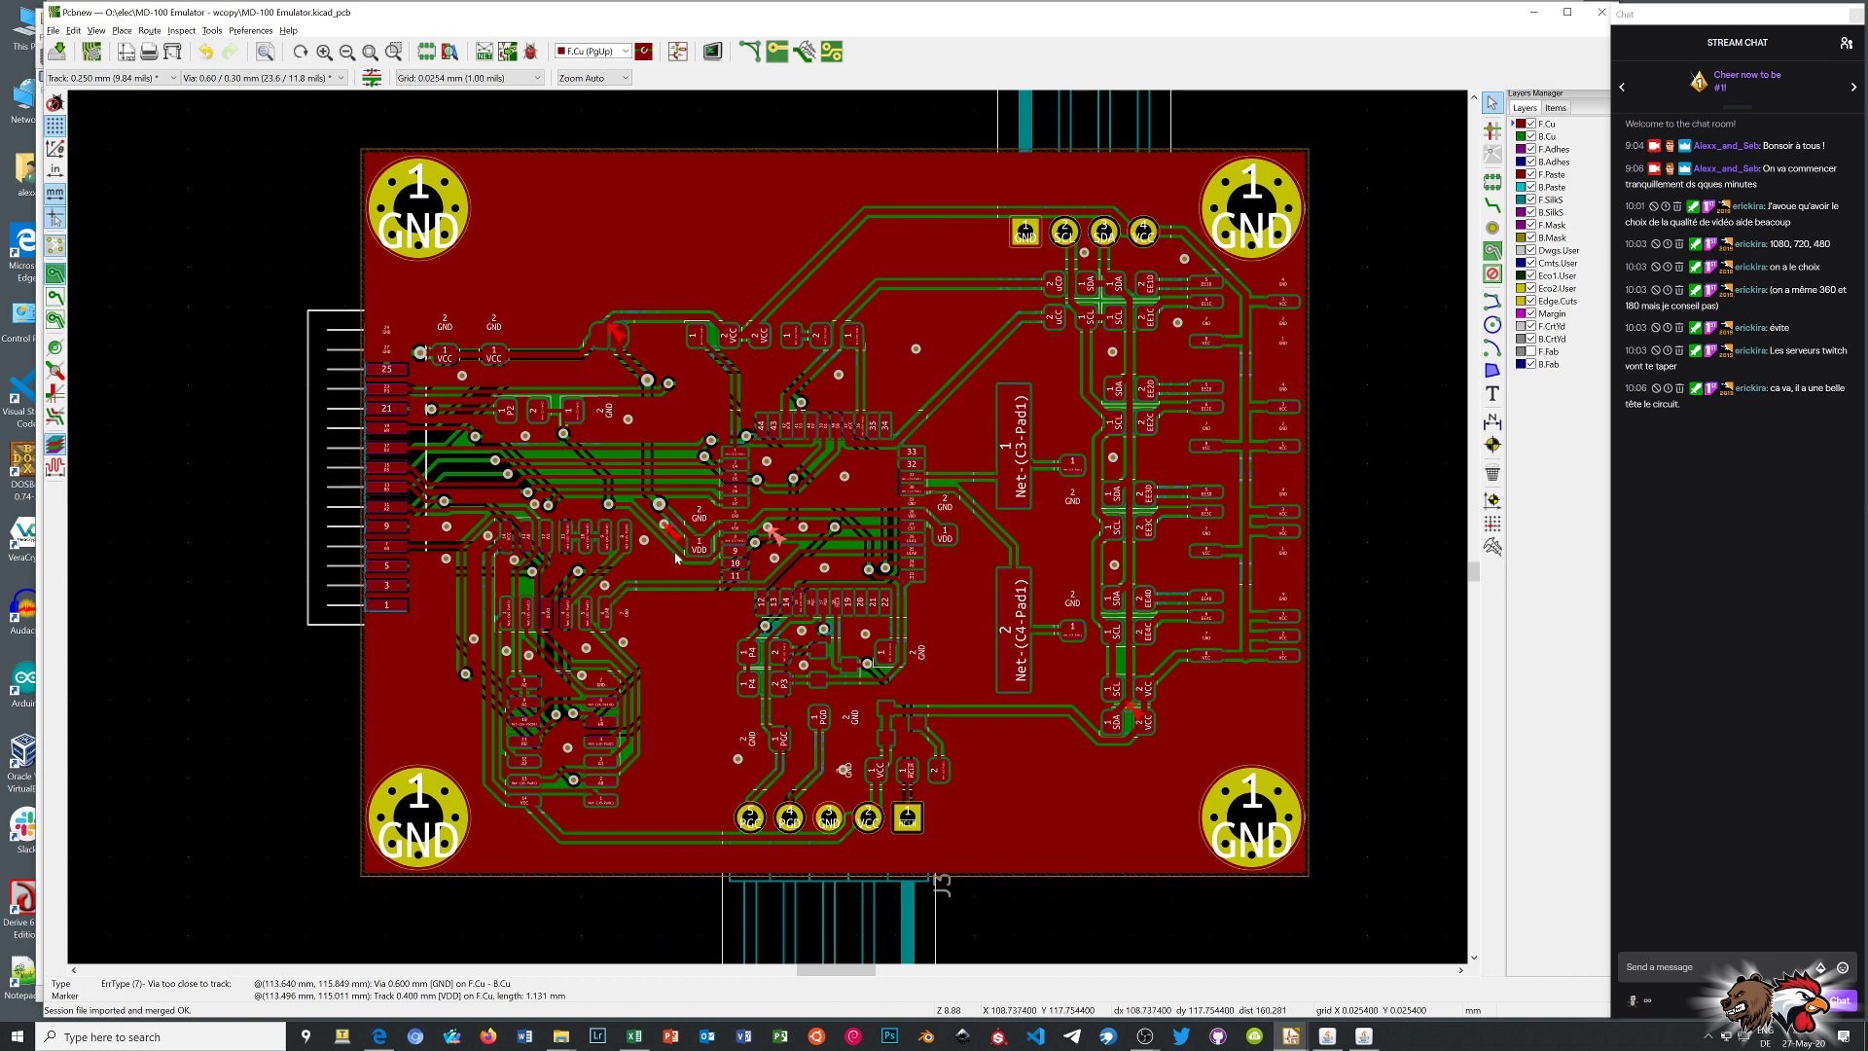
pyautogui.scroll(7, 749, 581)
pyautogui.scroll(4, 769, 532)
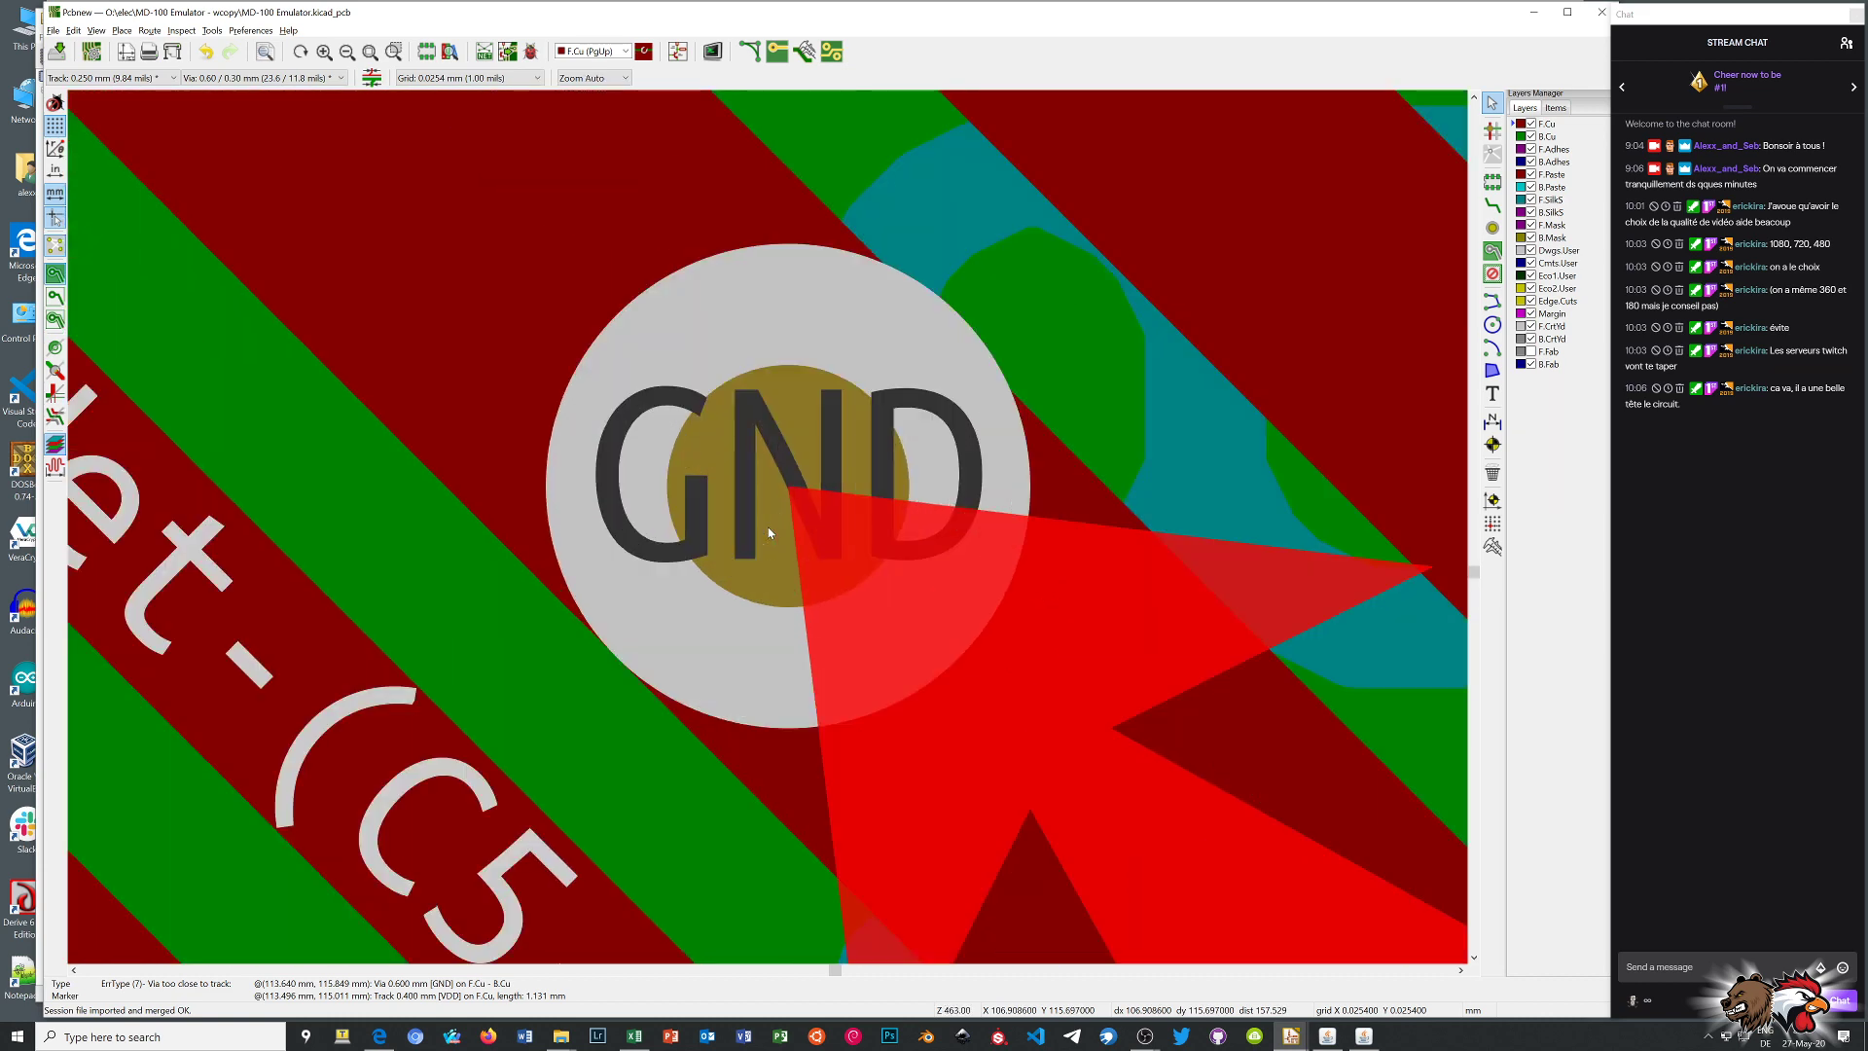
pyautogui.scroll(-2, 768, 523)
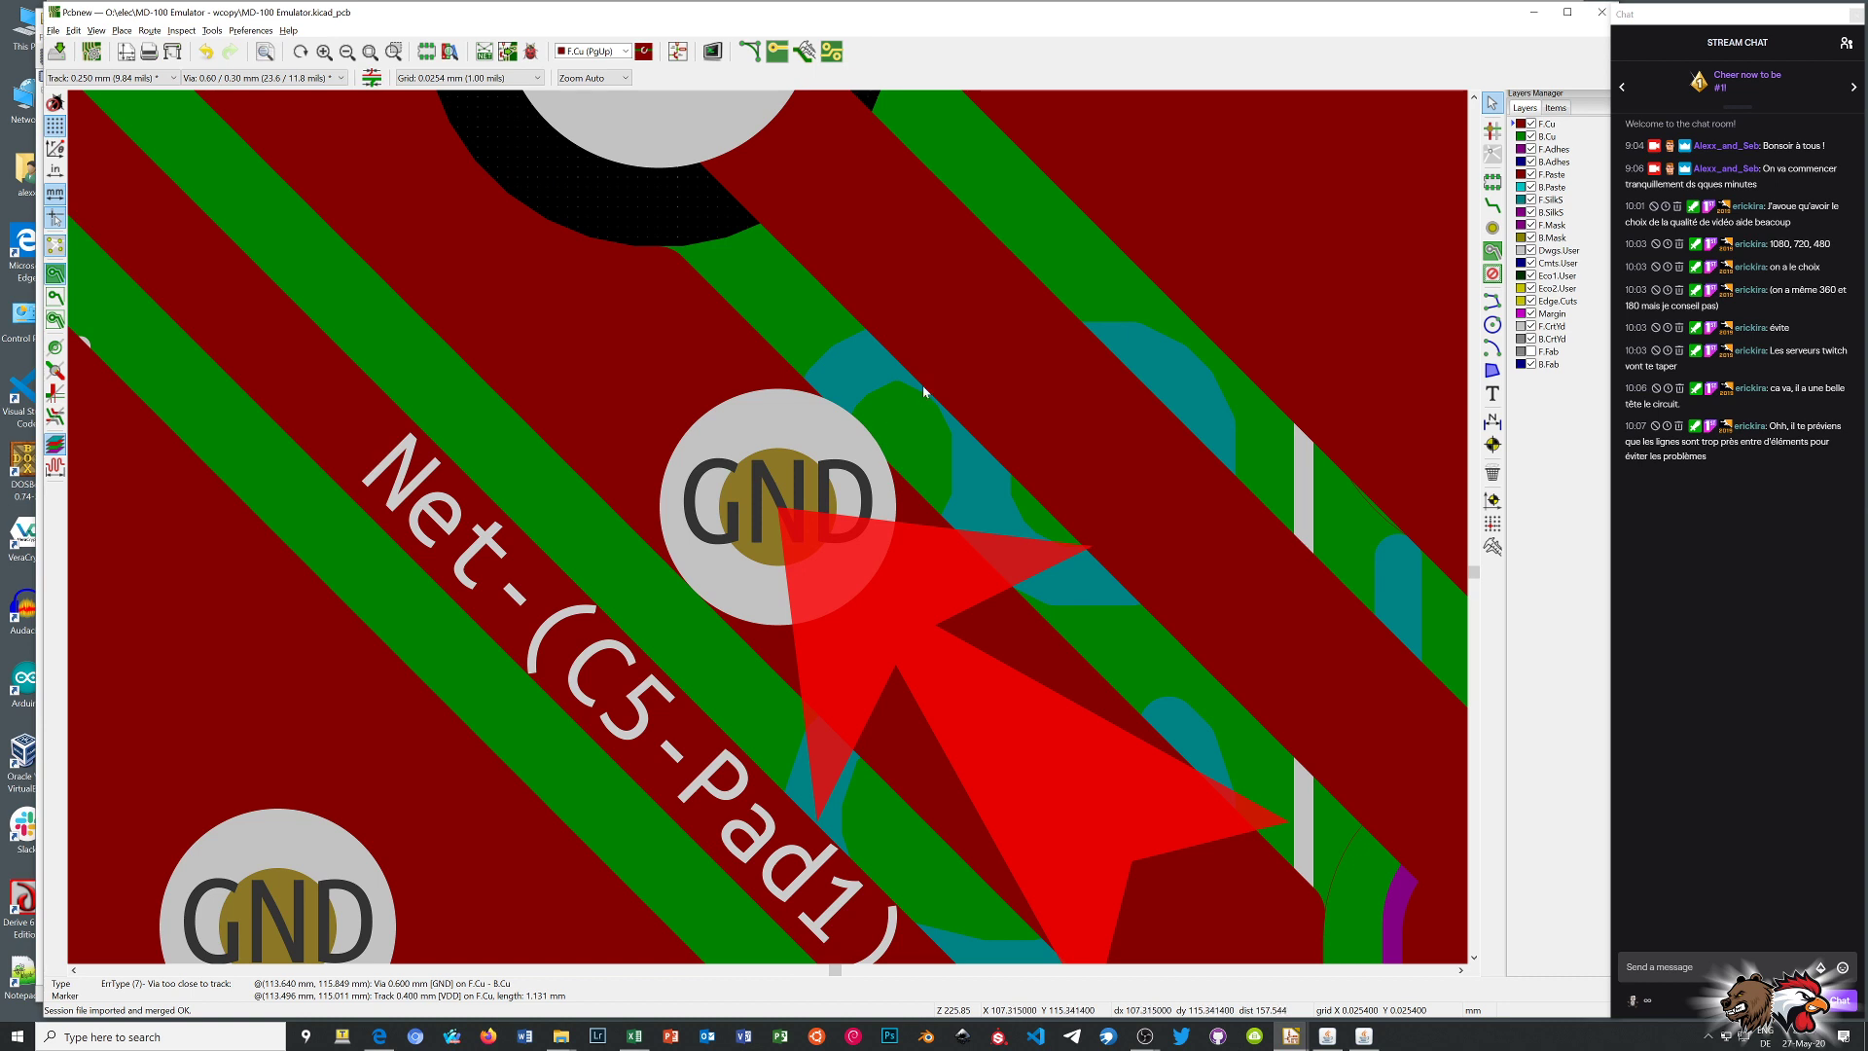
pyautogui.click(795, 468)
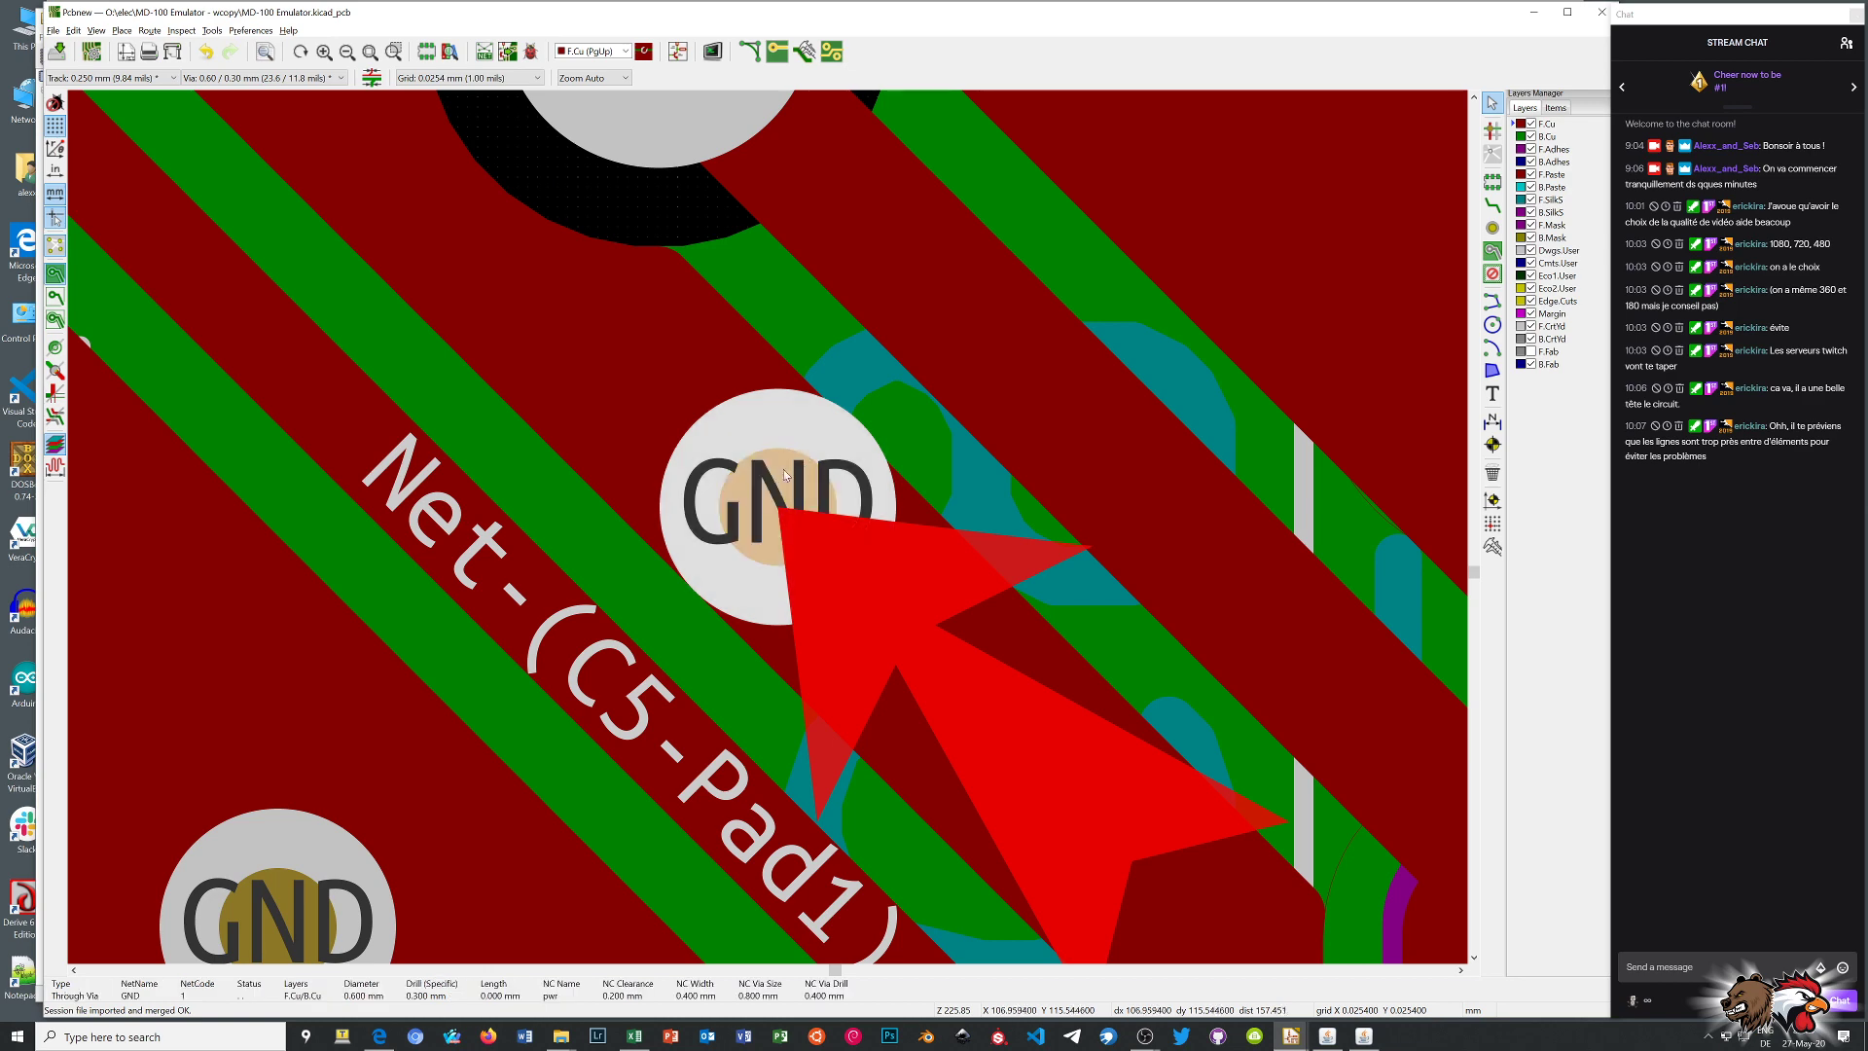
pyautogui.press('Delete')
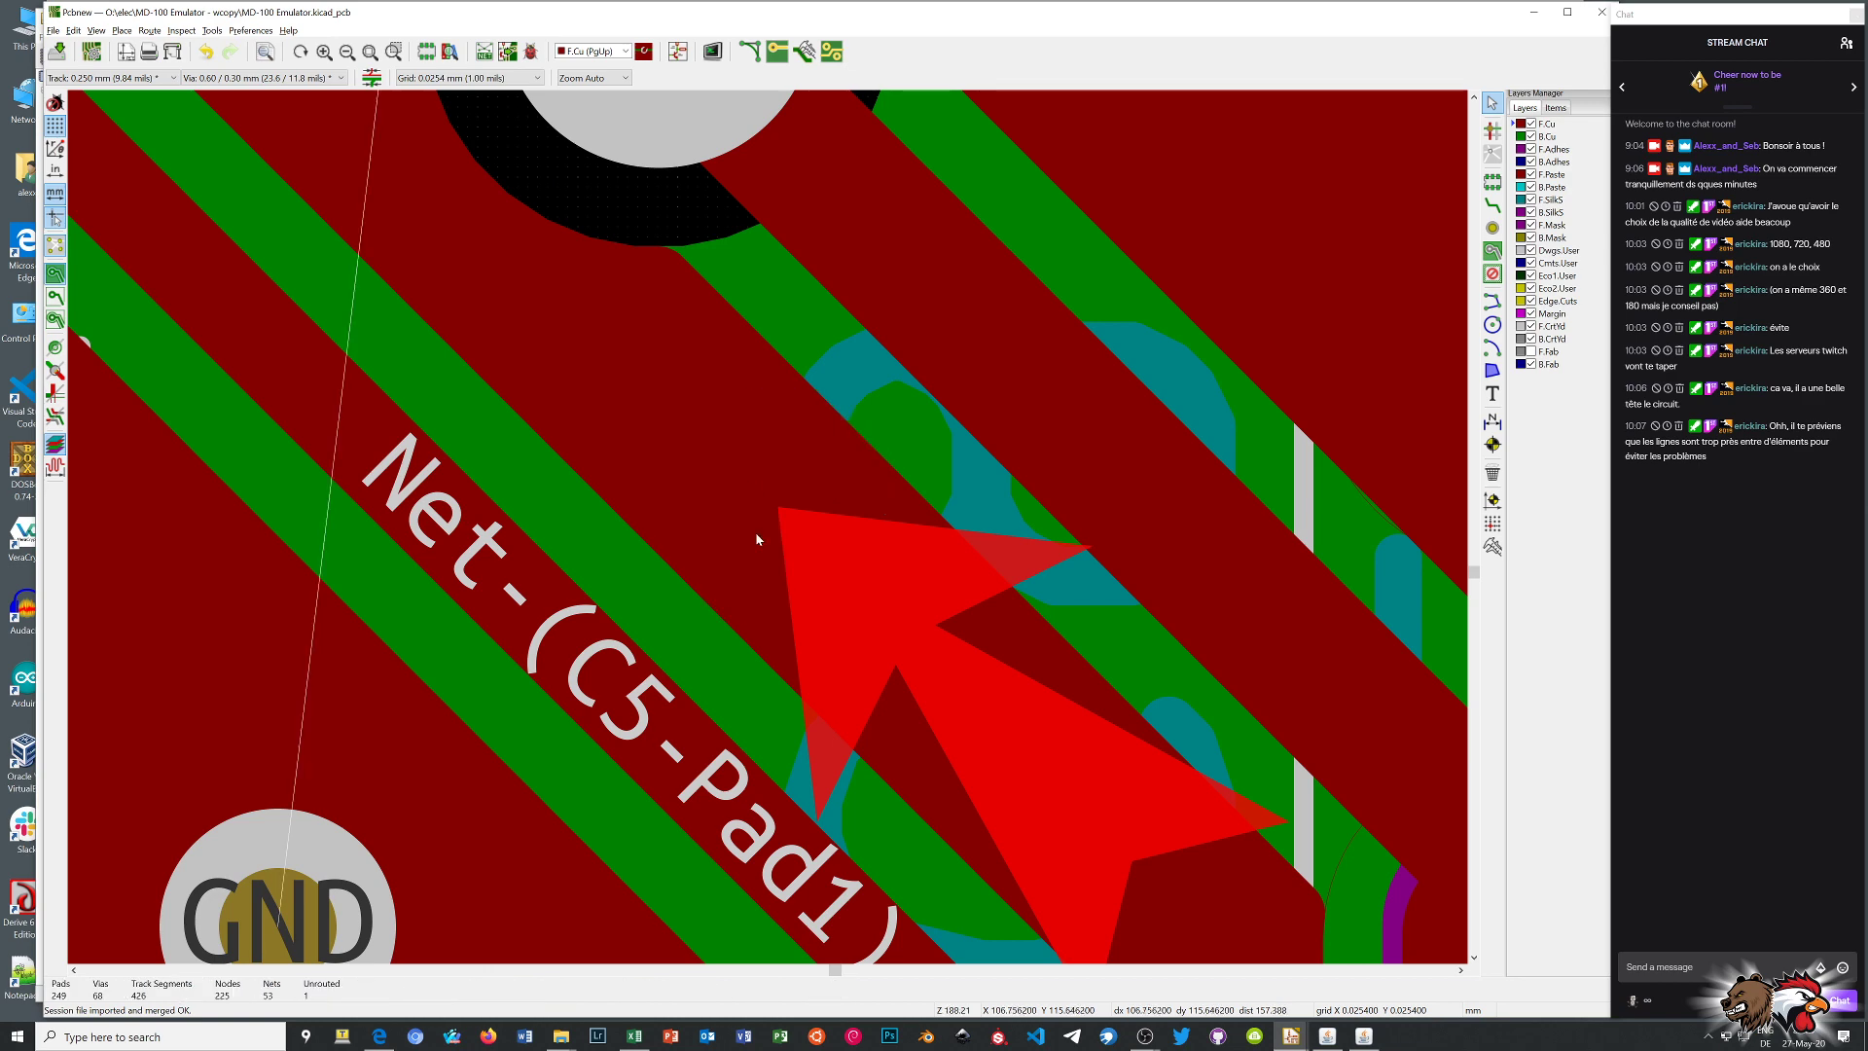
# Move the marked GND via beside pad 7 of the 44-pin chip slightly away from the diagonal VDD track
pyautogui.scroll(-5, 770, 506)
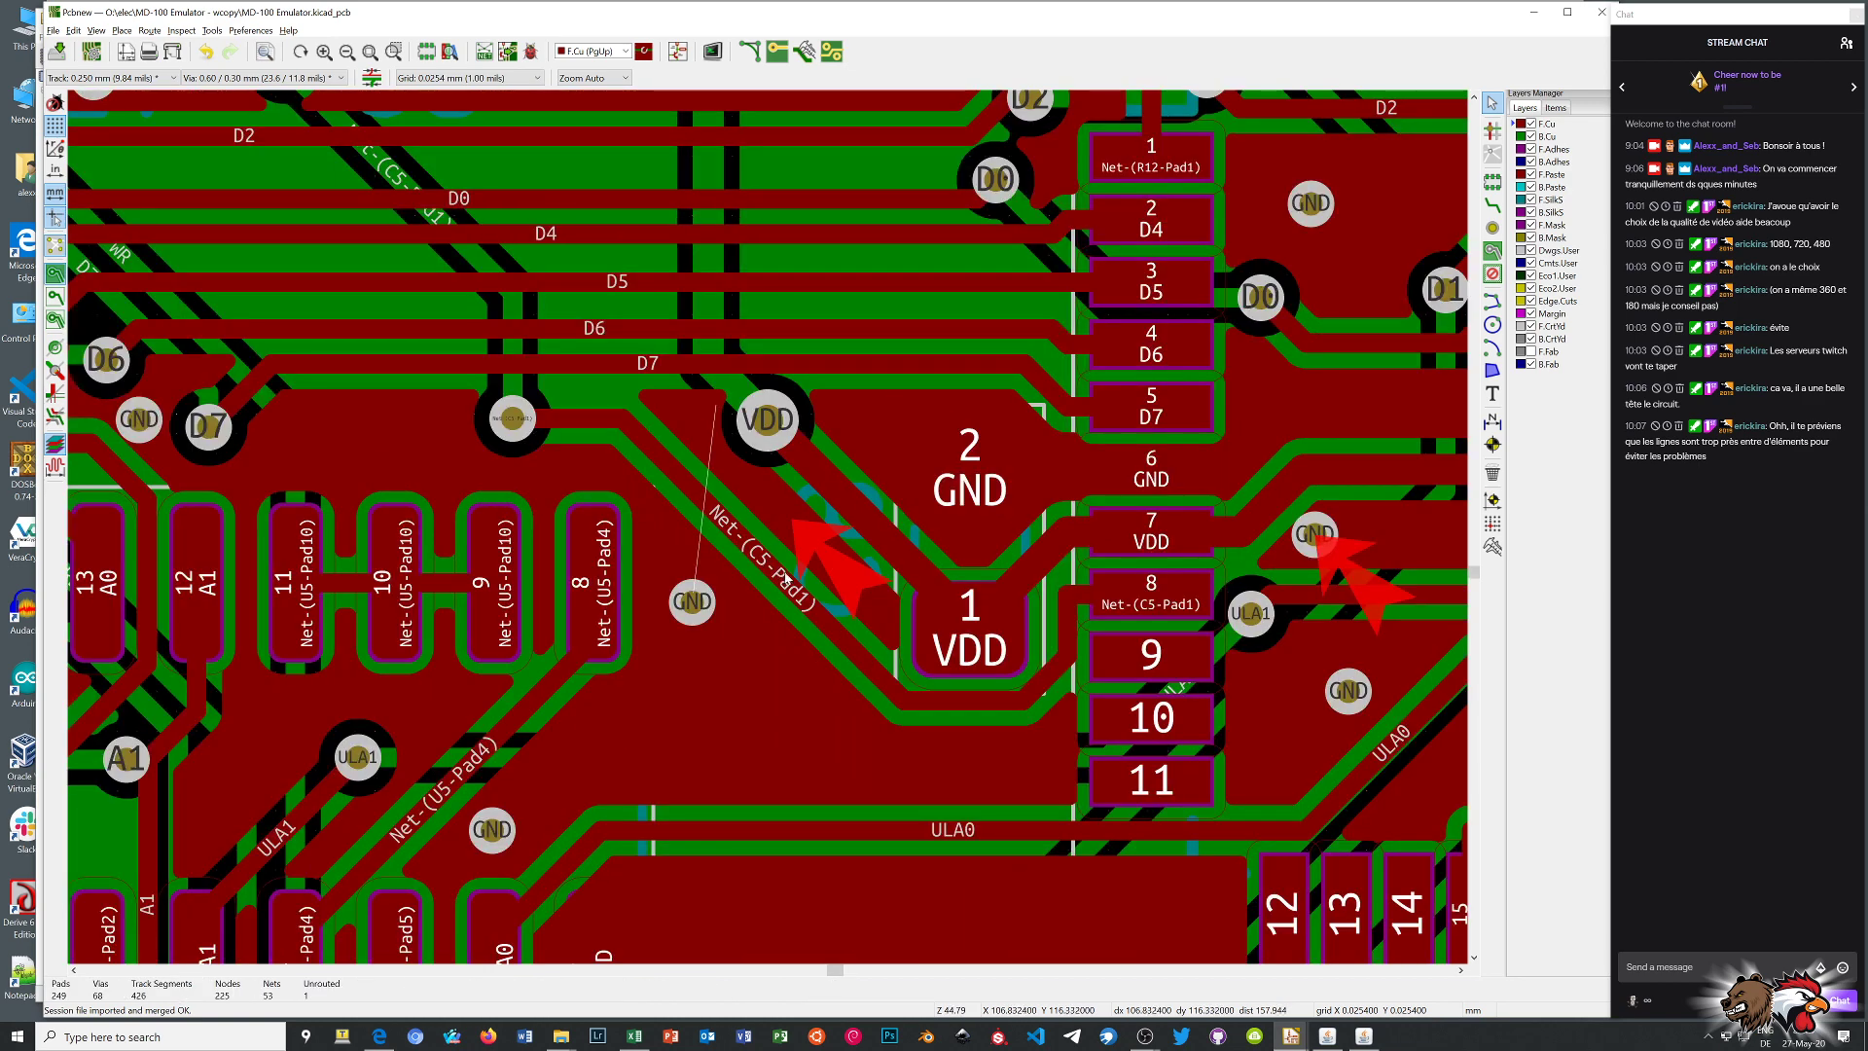
pyautogui.scroll(1, 770, 534)
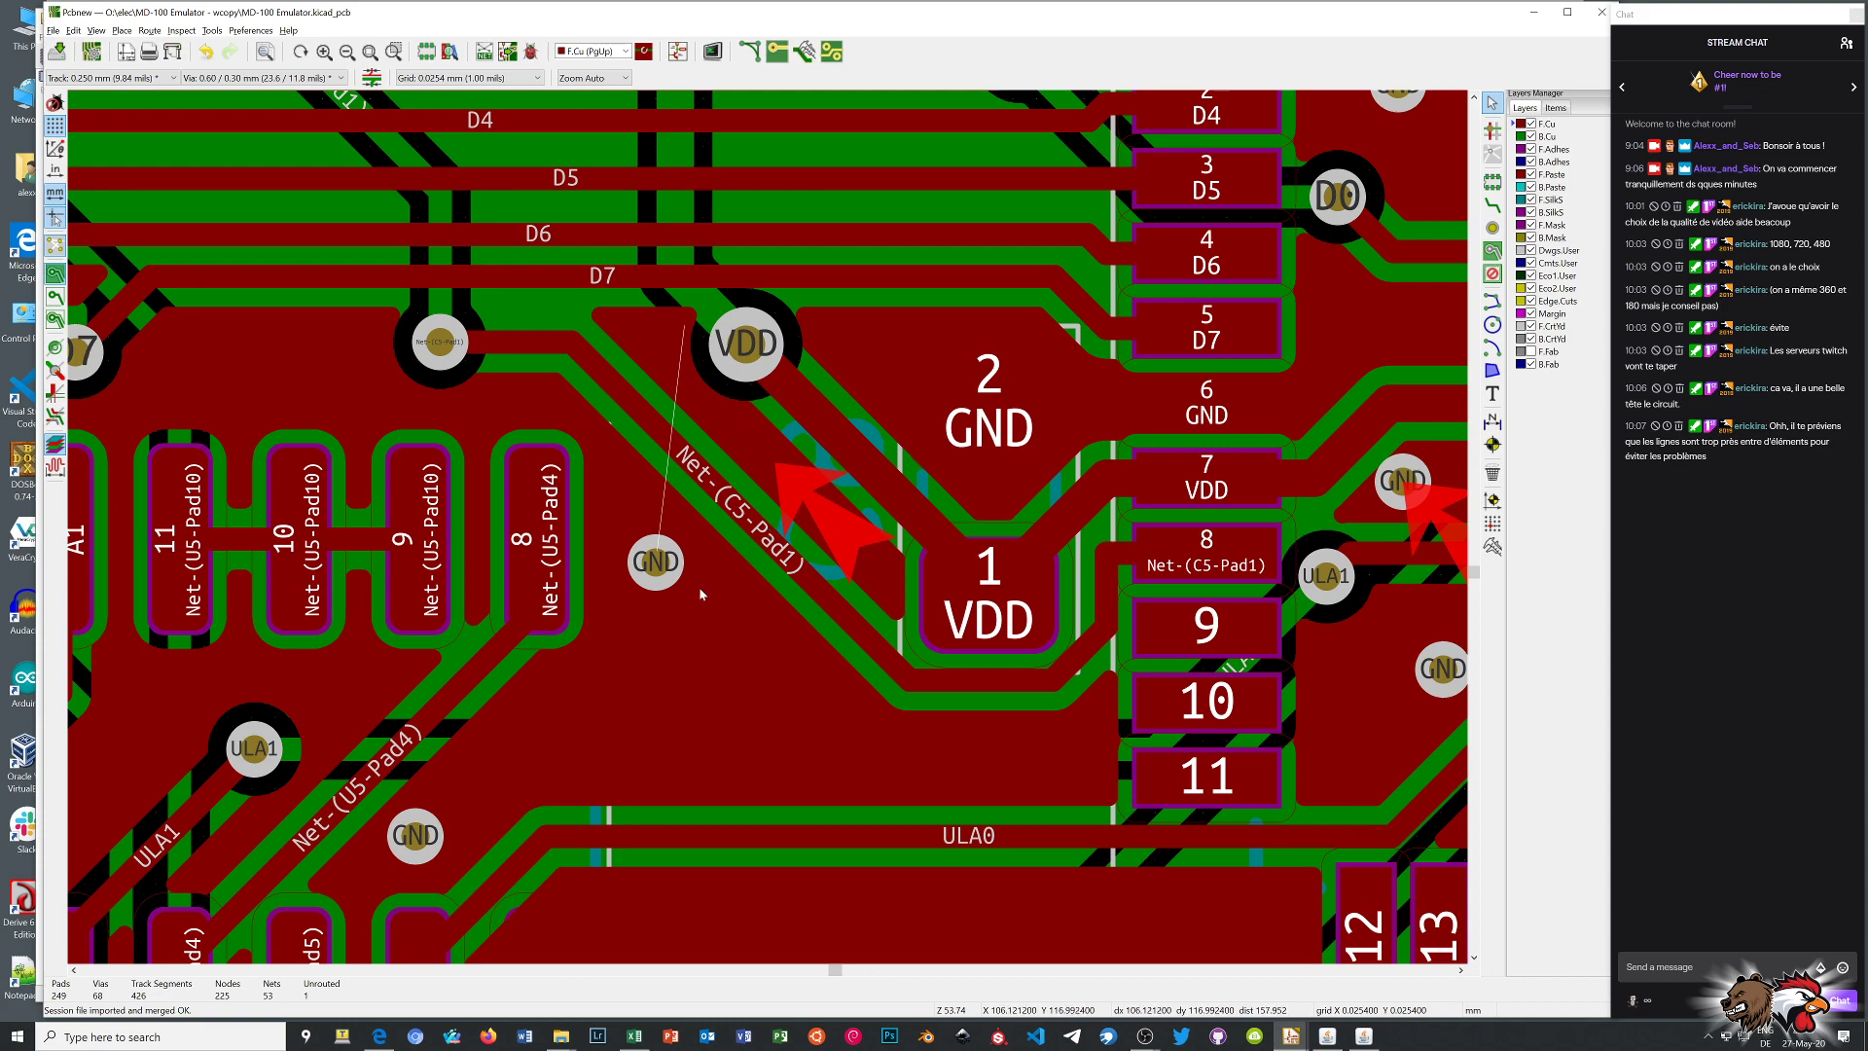
pyautogui.scroll(-9, 769, 533)
pyautogui.scroll(13, 769, 532)
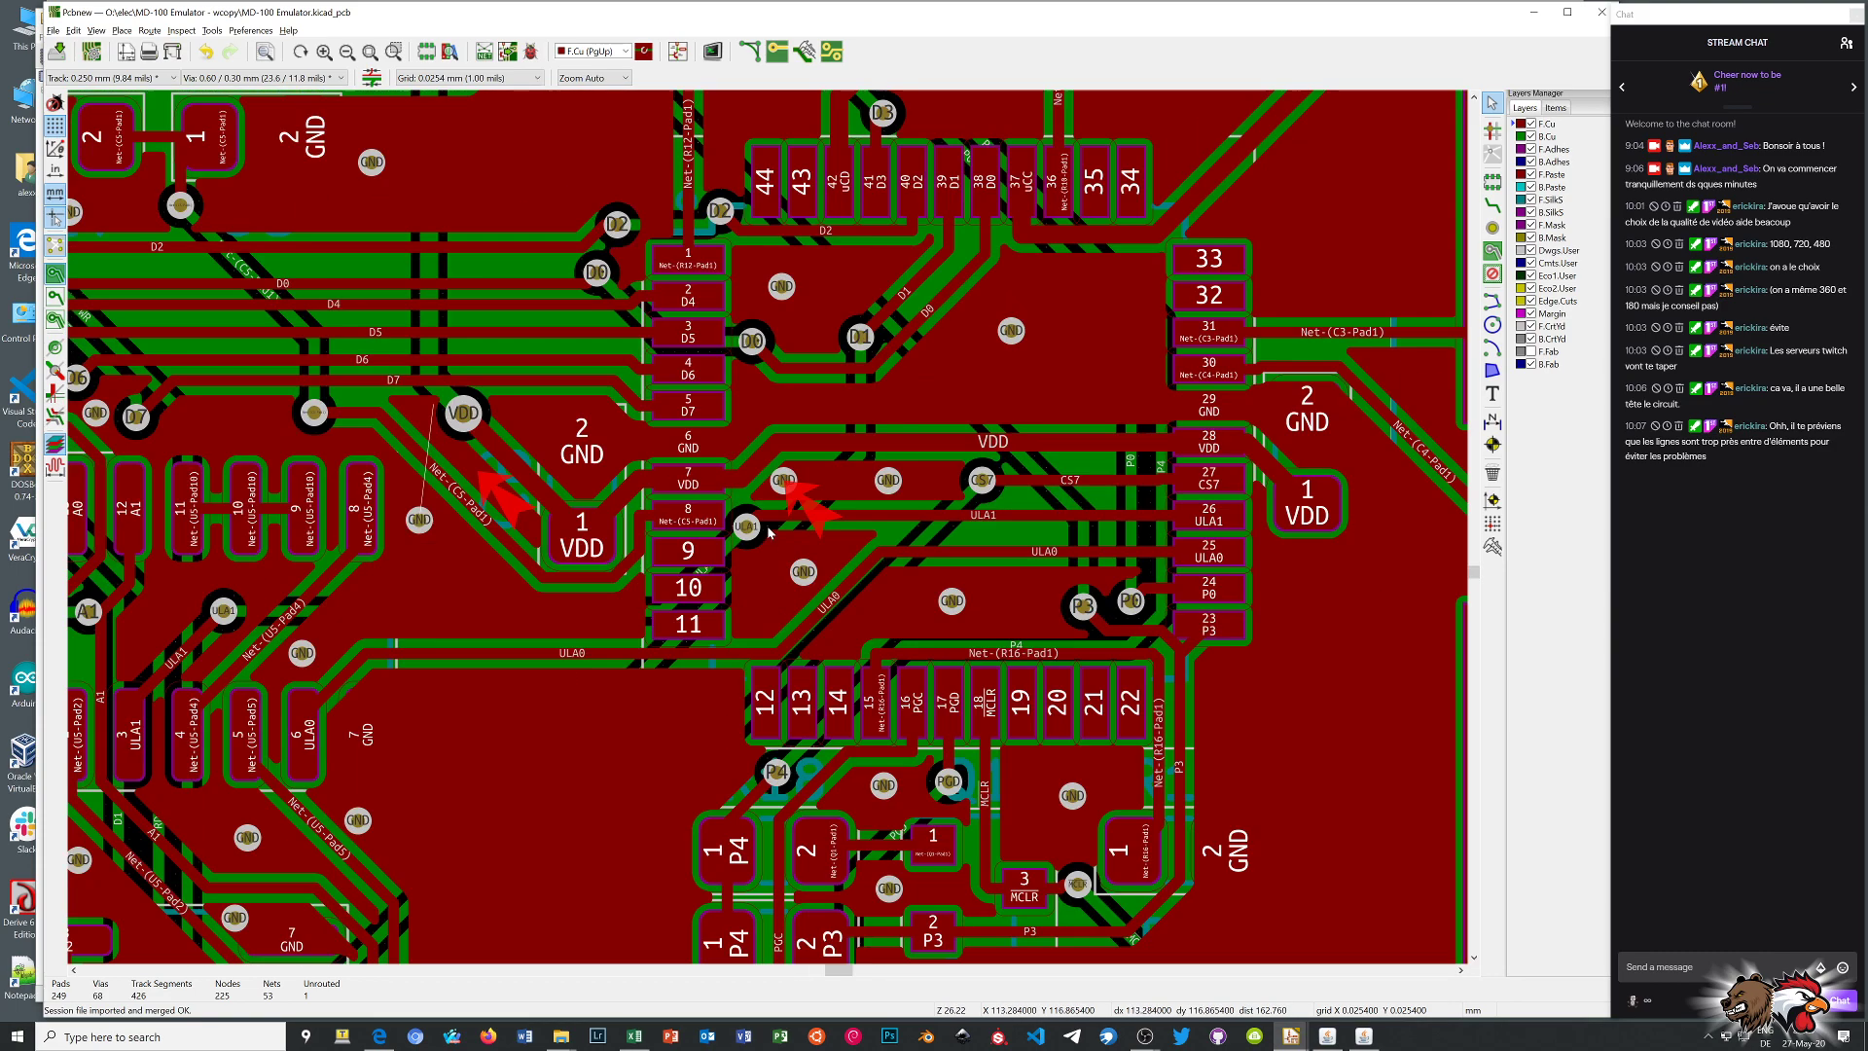
pyautogui.scroll(1, 769, 533)
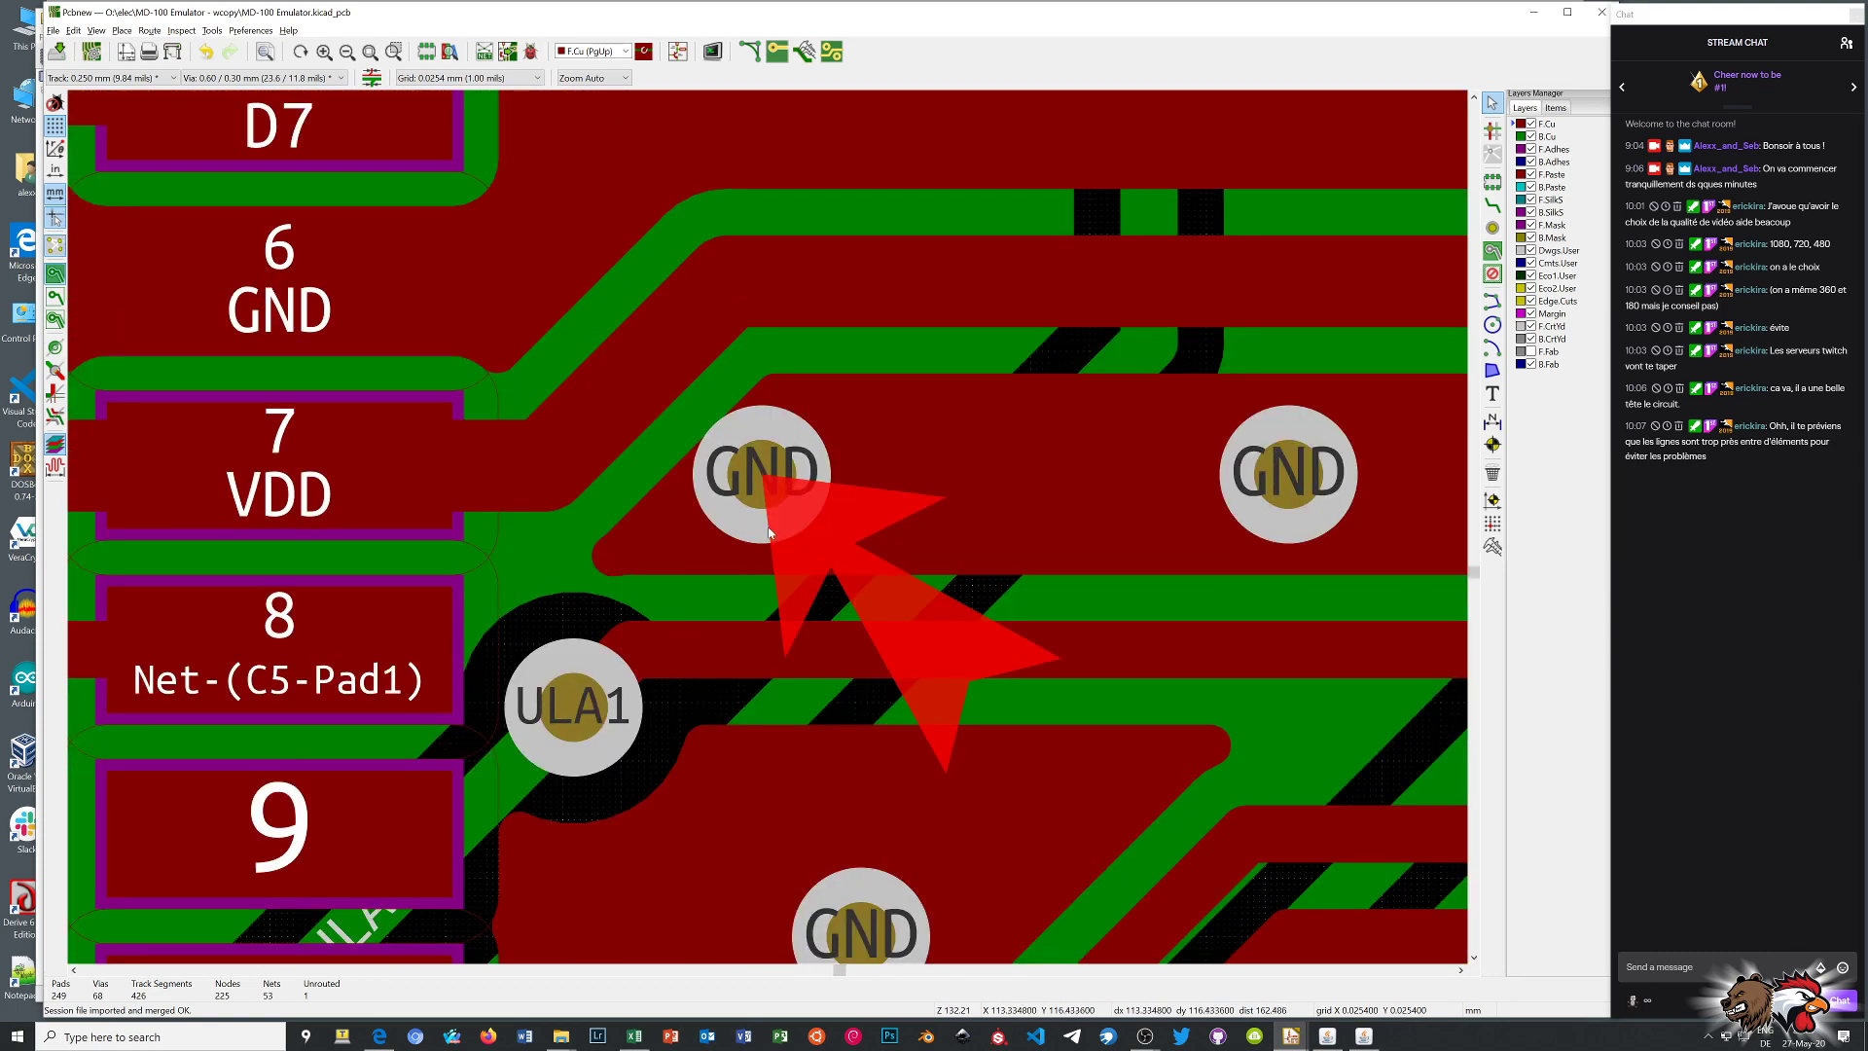
pyautogui.scroll(5, 690, 615)
pyautogui.moveTo(846, 442); pyautogui.dragTo(805, 668, button='middle')
pyautogui.moveTo(897, 446); pyautogui.dragTo(939, 489)
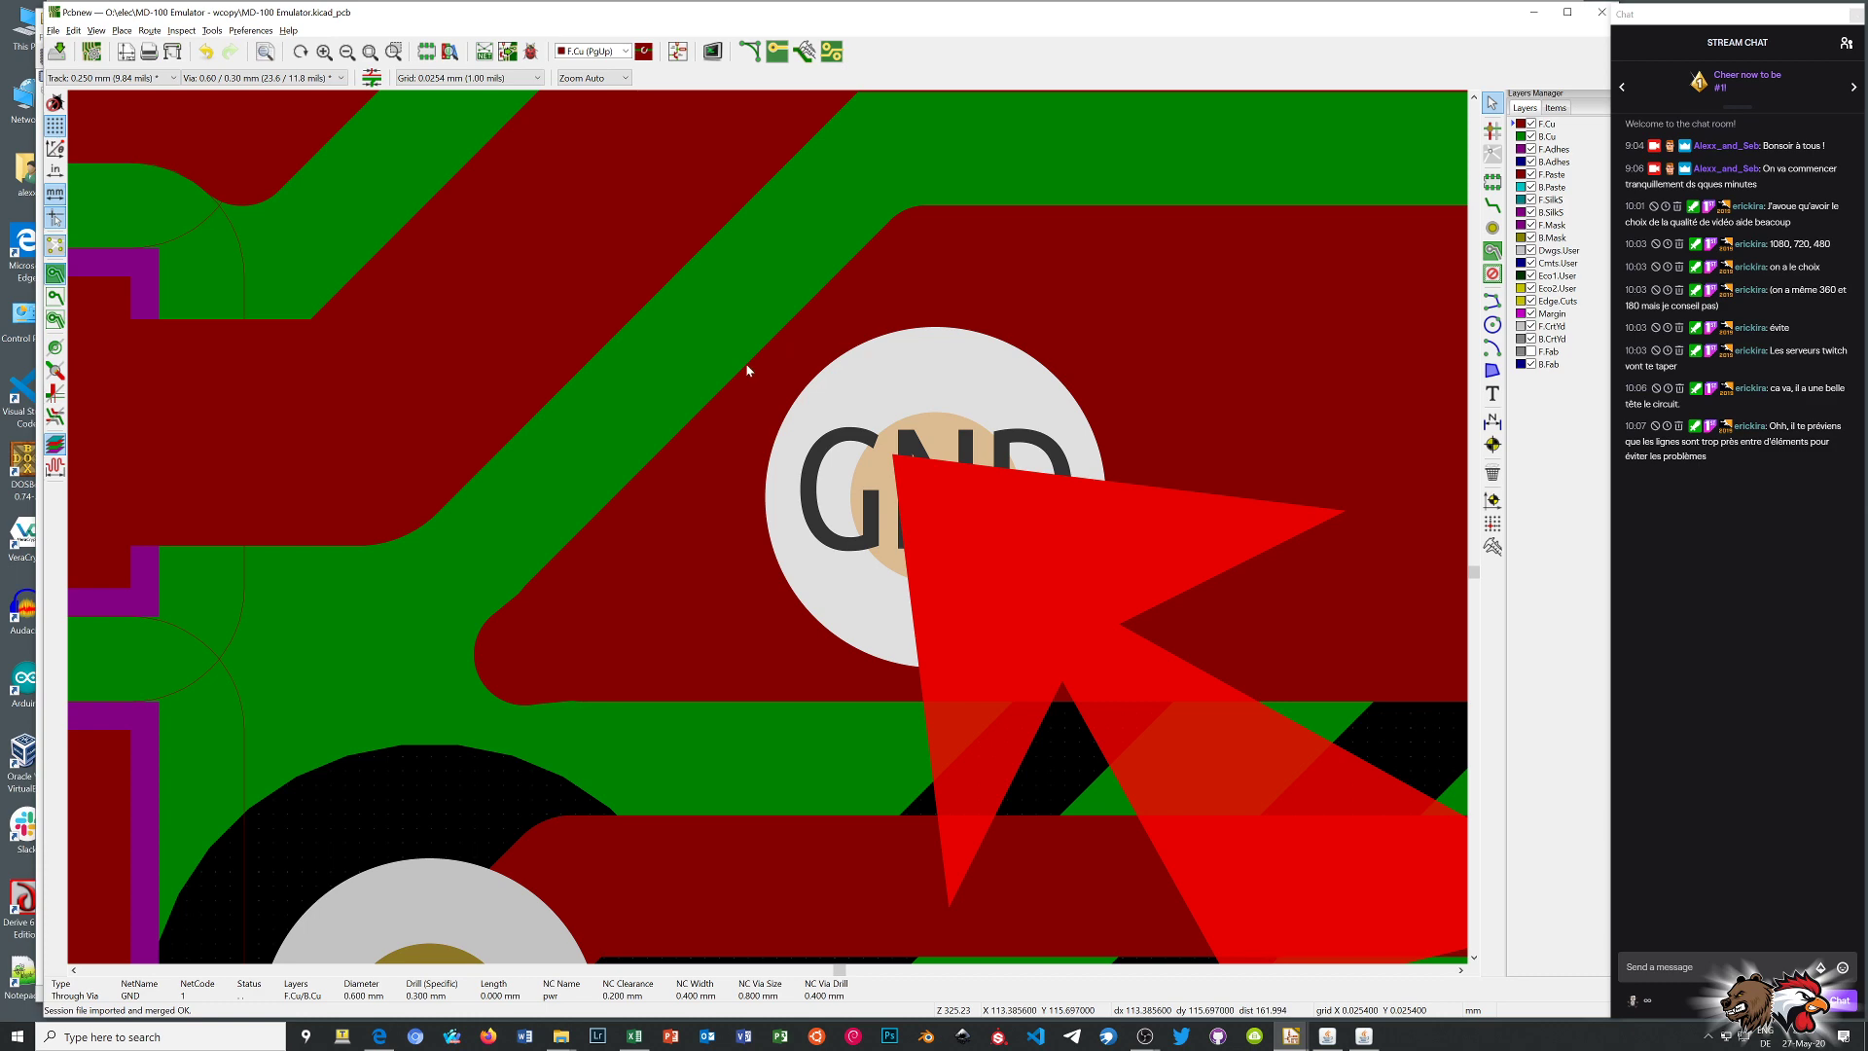
# Examine the remaining clearance markers, especially where the diagonal SDA track passes the corner of R15's SCL pad
pyautogui.scroll(-3, 856, 721)
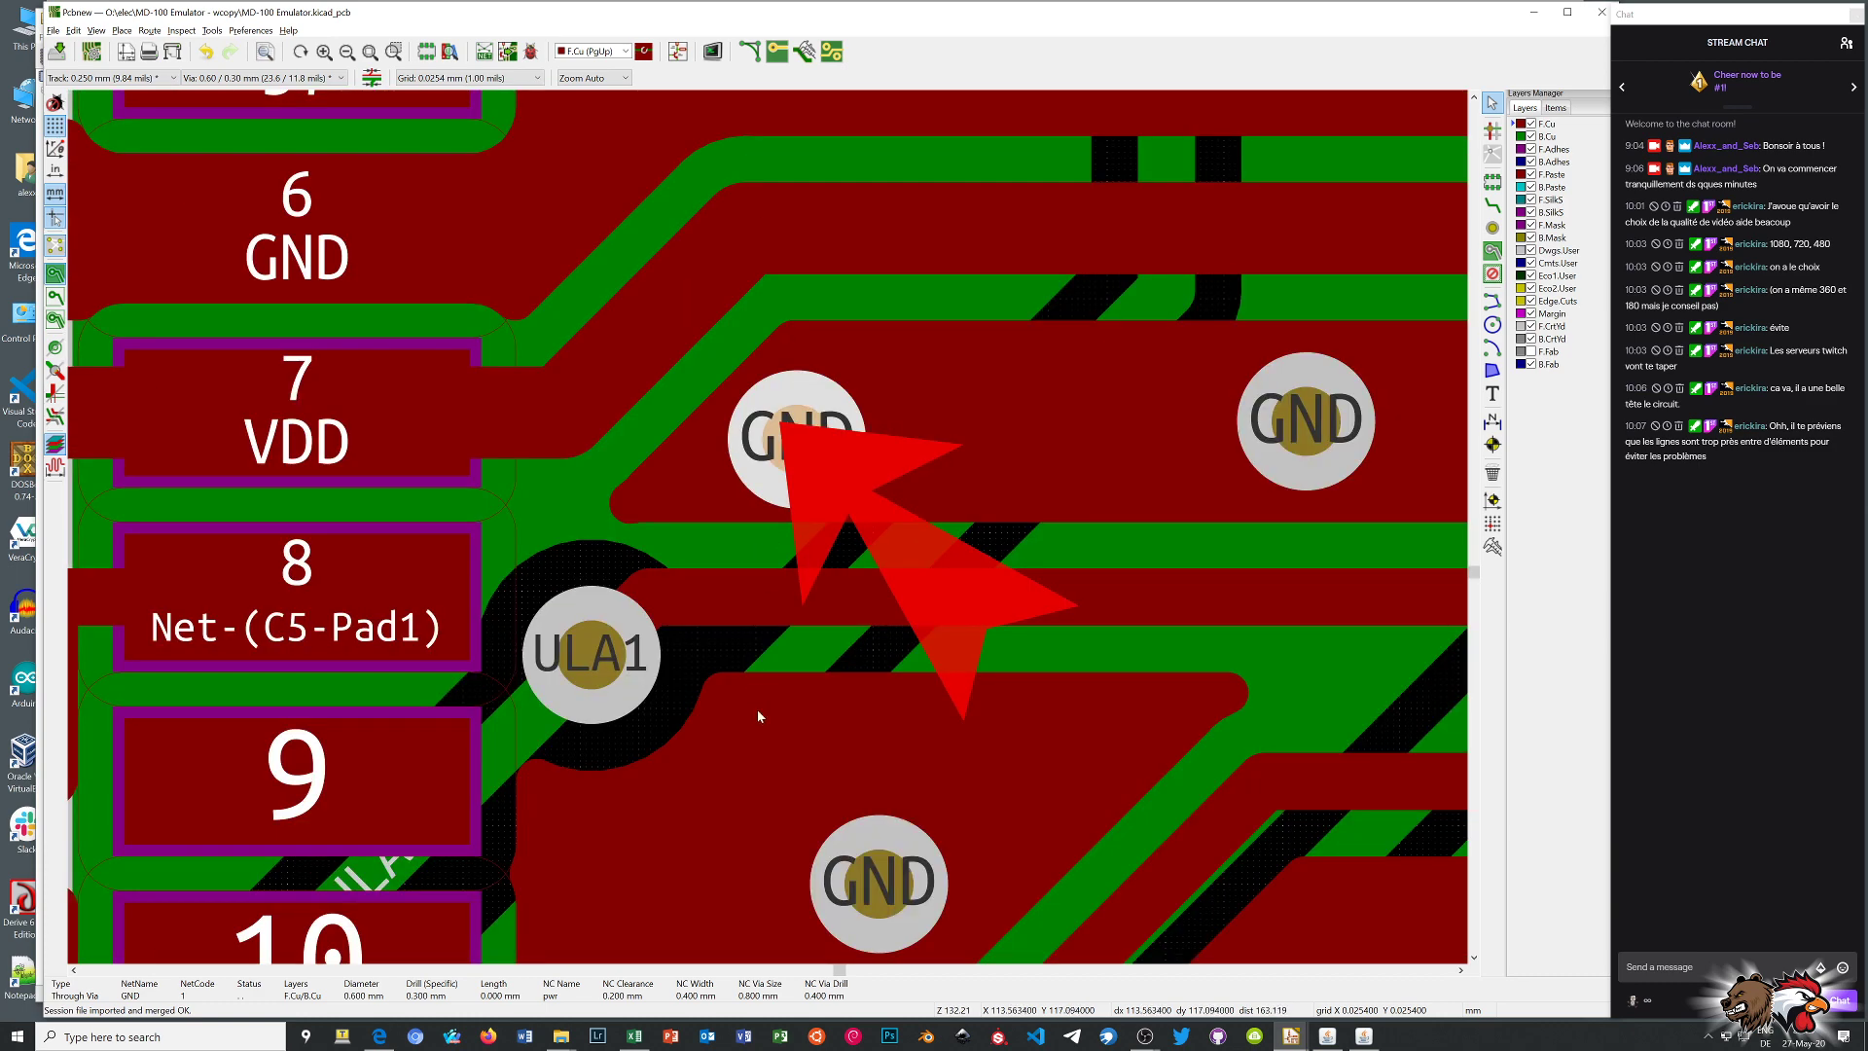
pyautogui.scroll(-5, 755, 722)
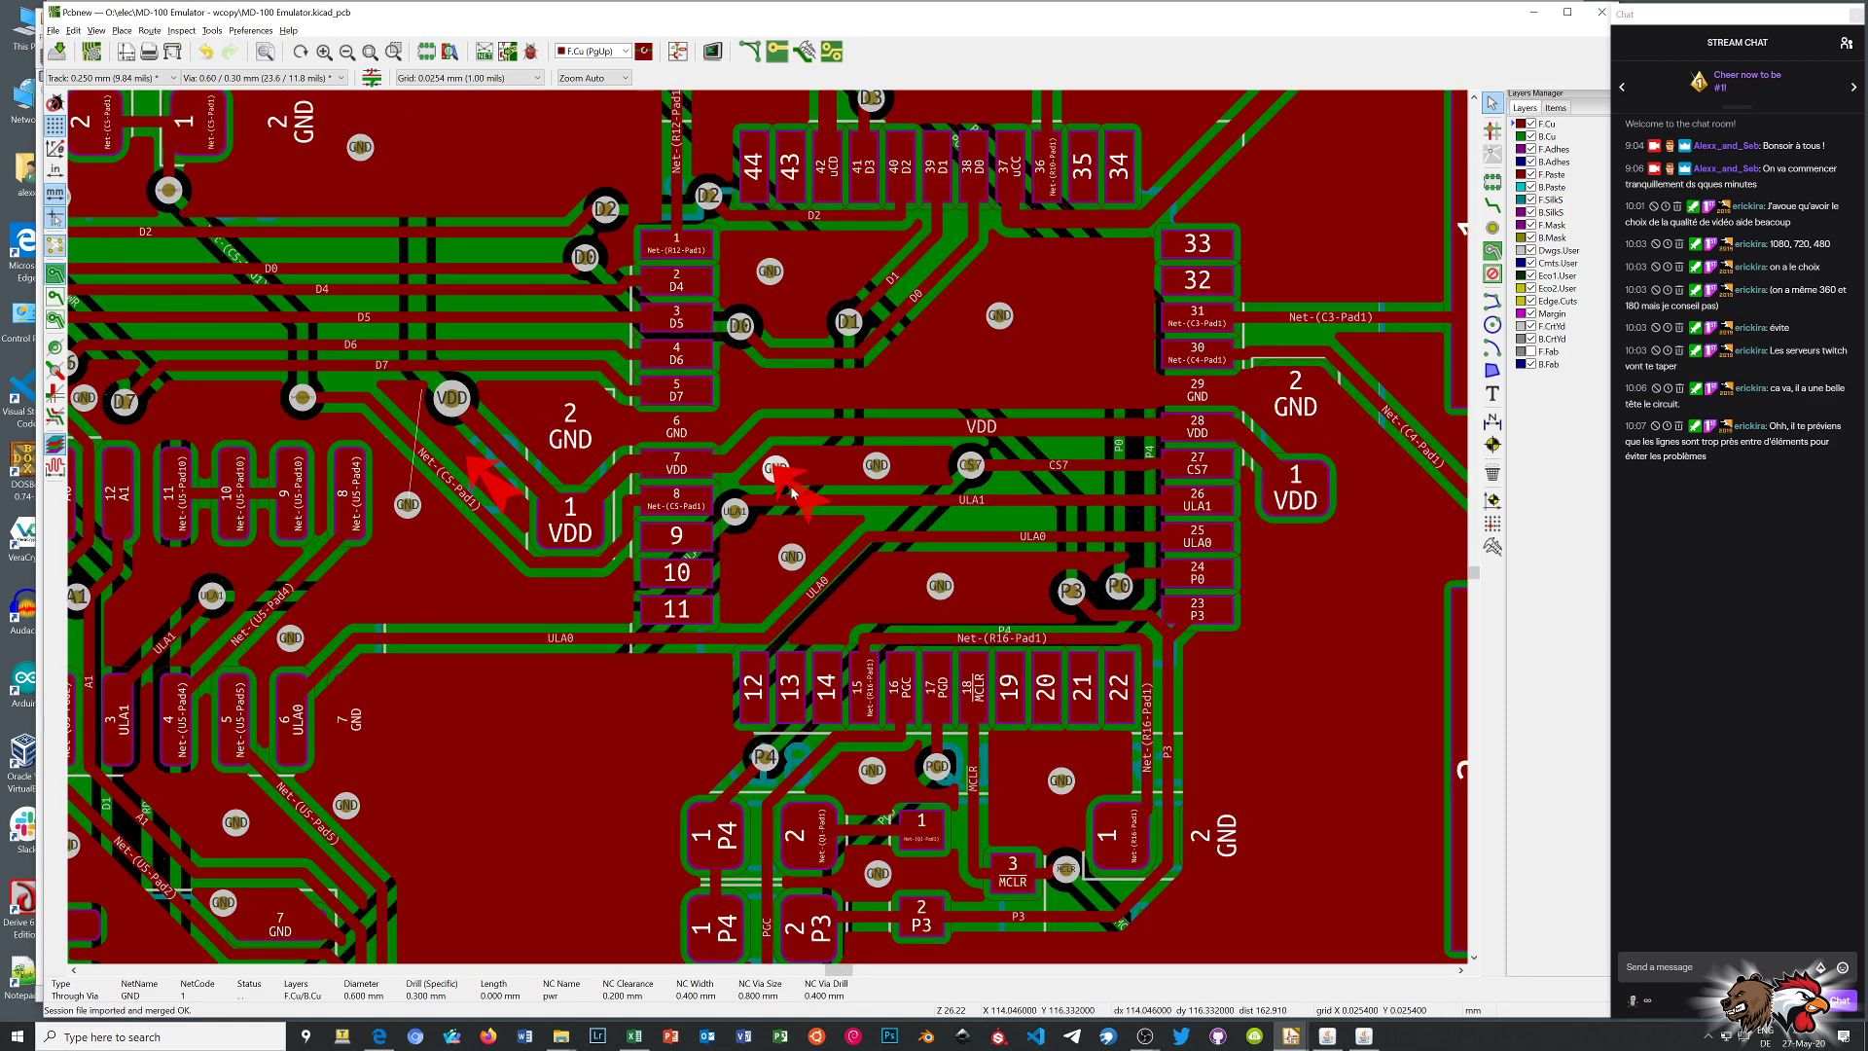
pyautogui.scroll(-3, 793, 494)
pyautogui.moveTo(625, 341); pyautogui.dragTo(573, 314, button='middle')
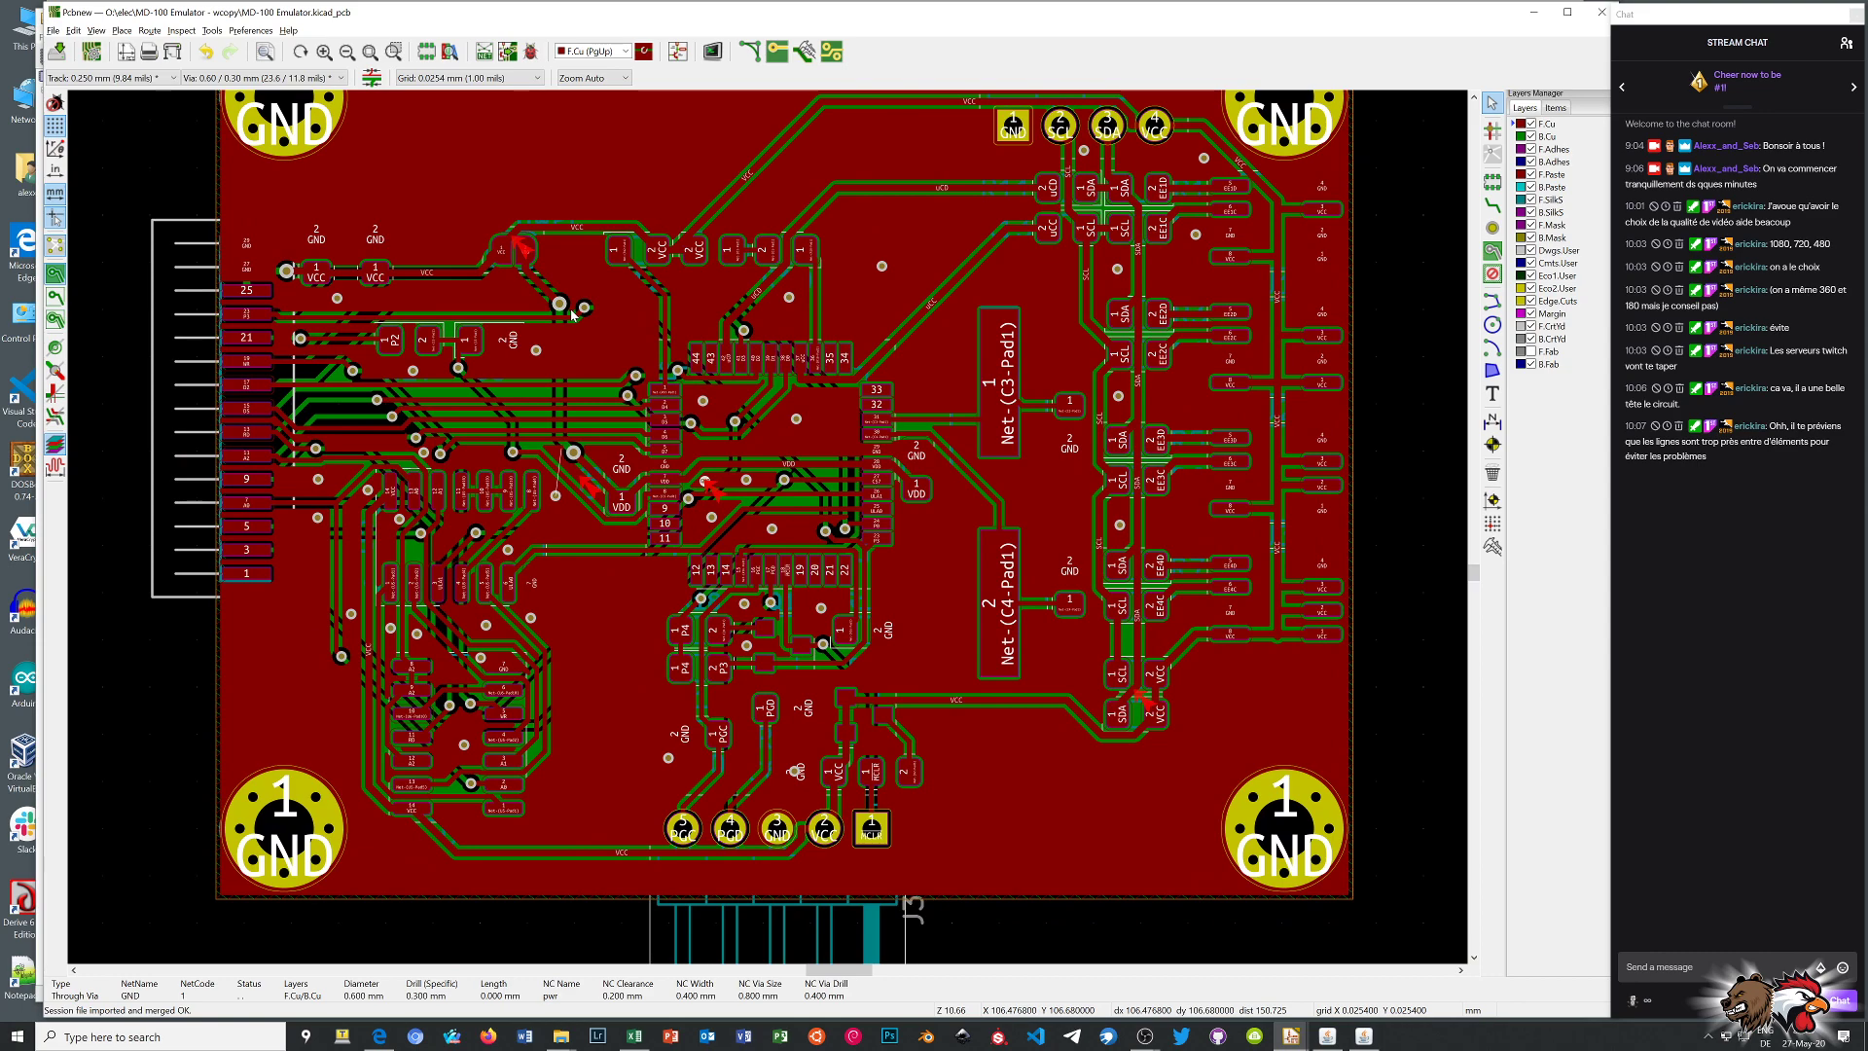
pyautogui.moveTo(548, 261); pyautogui.dragTo(455, 242, button='middle')
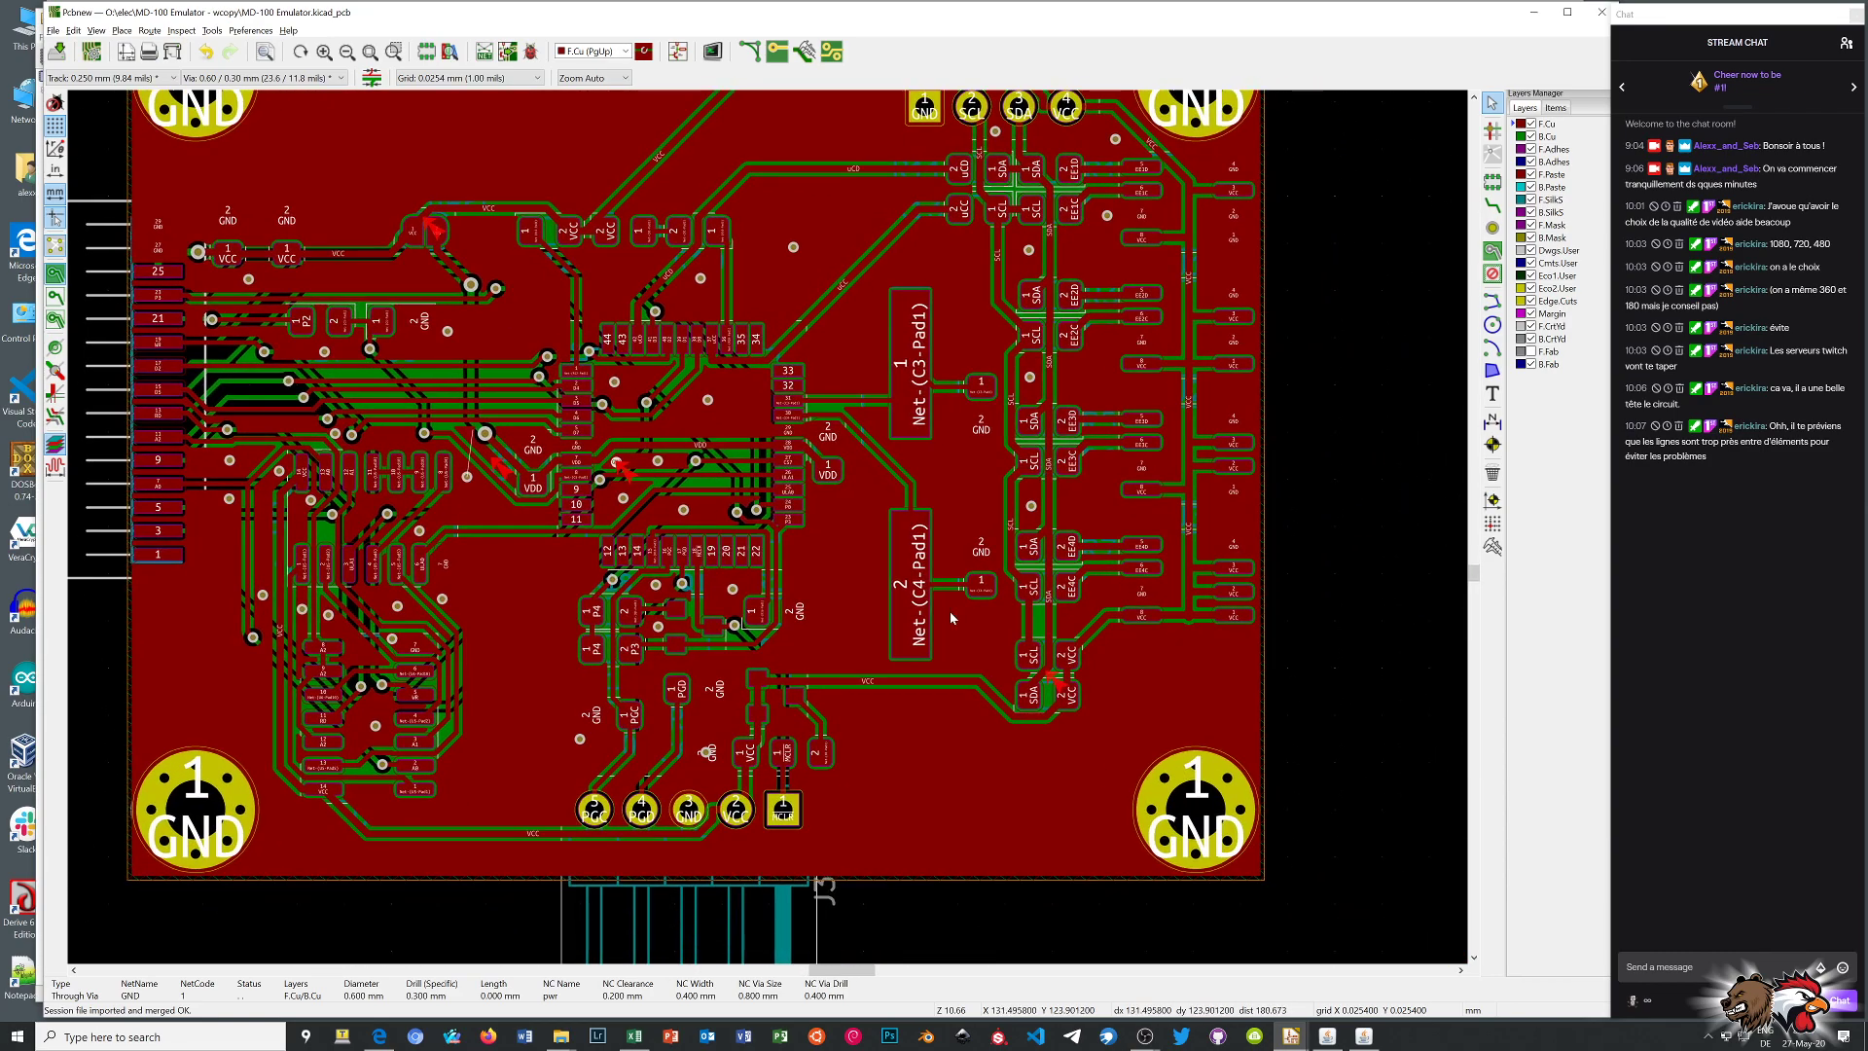
pyautogui.scroll(2, 1037, 668)
pyautogui.scroll(3, 768, 528)
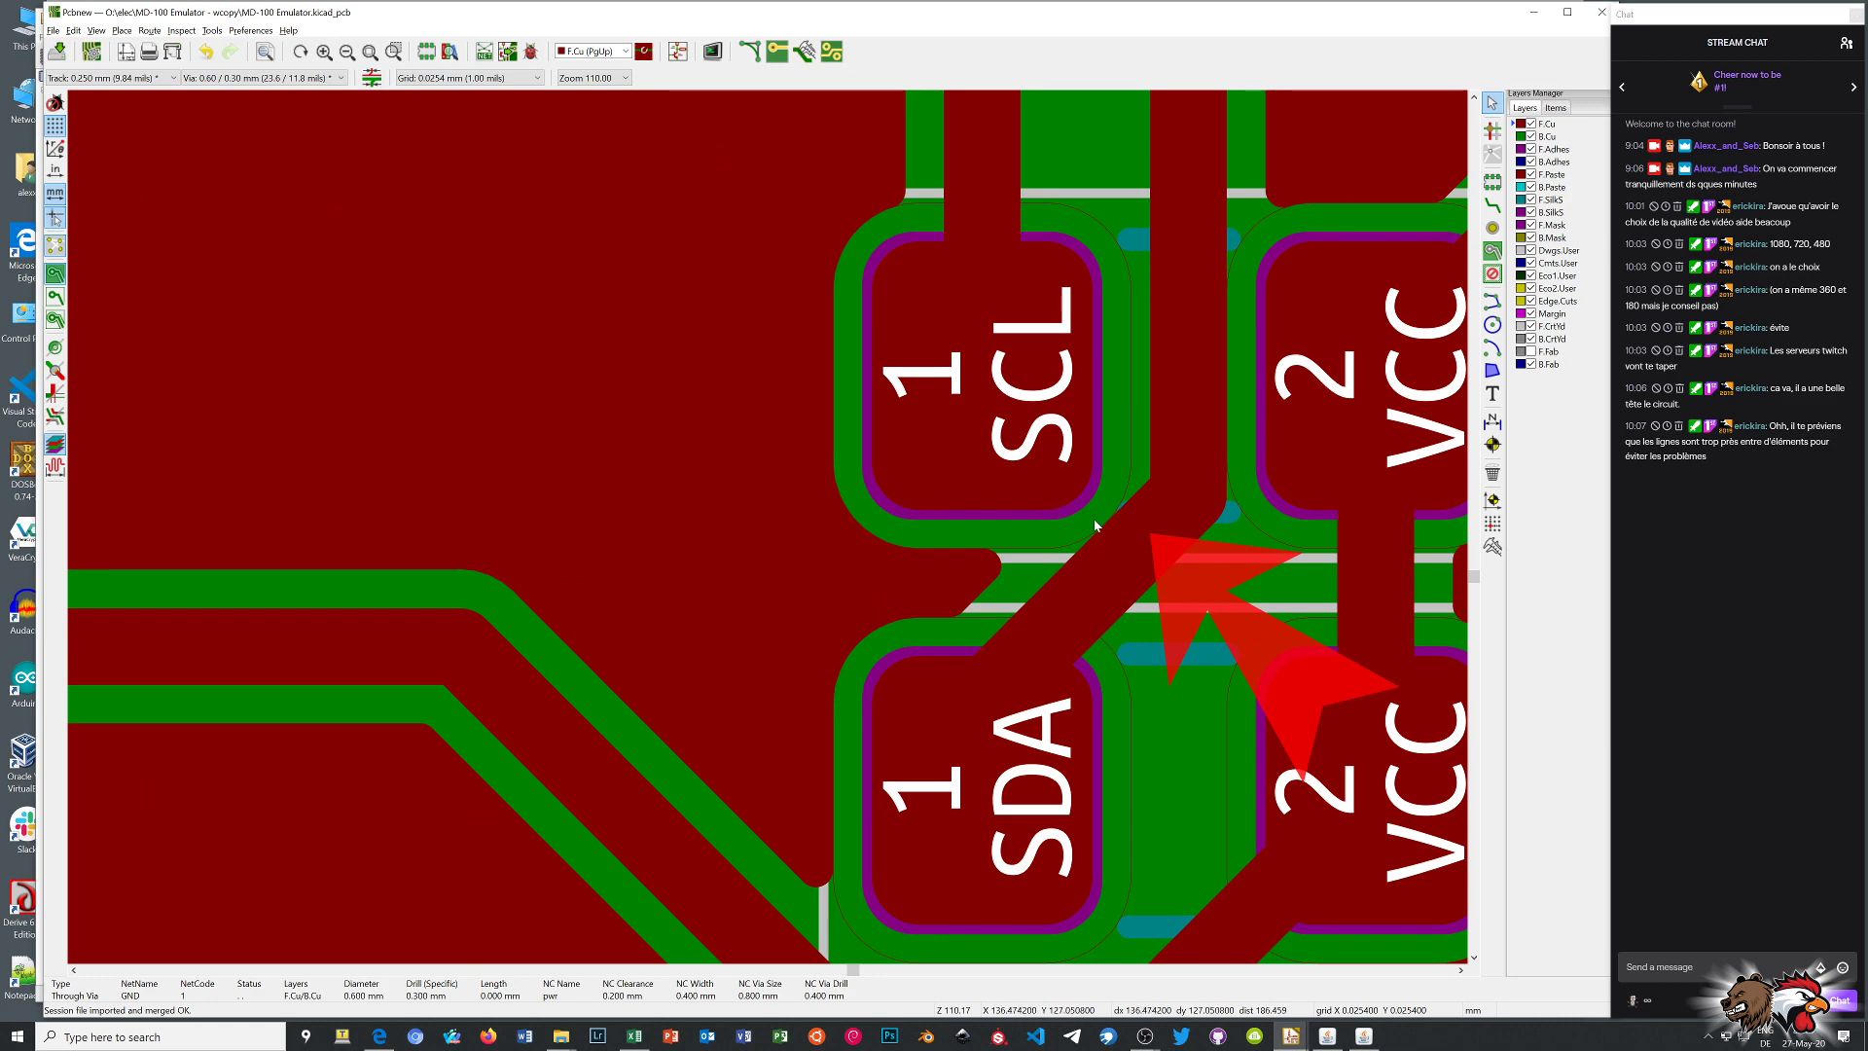
pyautogui.scroll(1, 769, 516)
pyautogui.scroll(4, 766, 526)
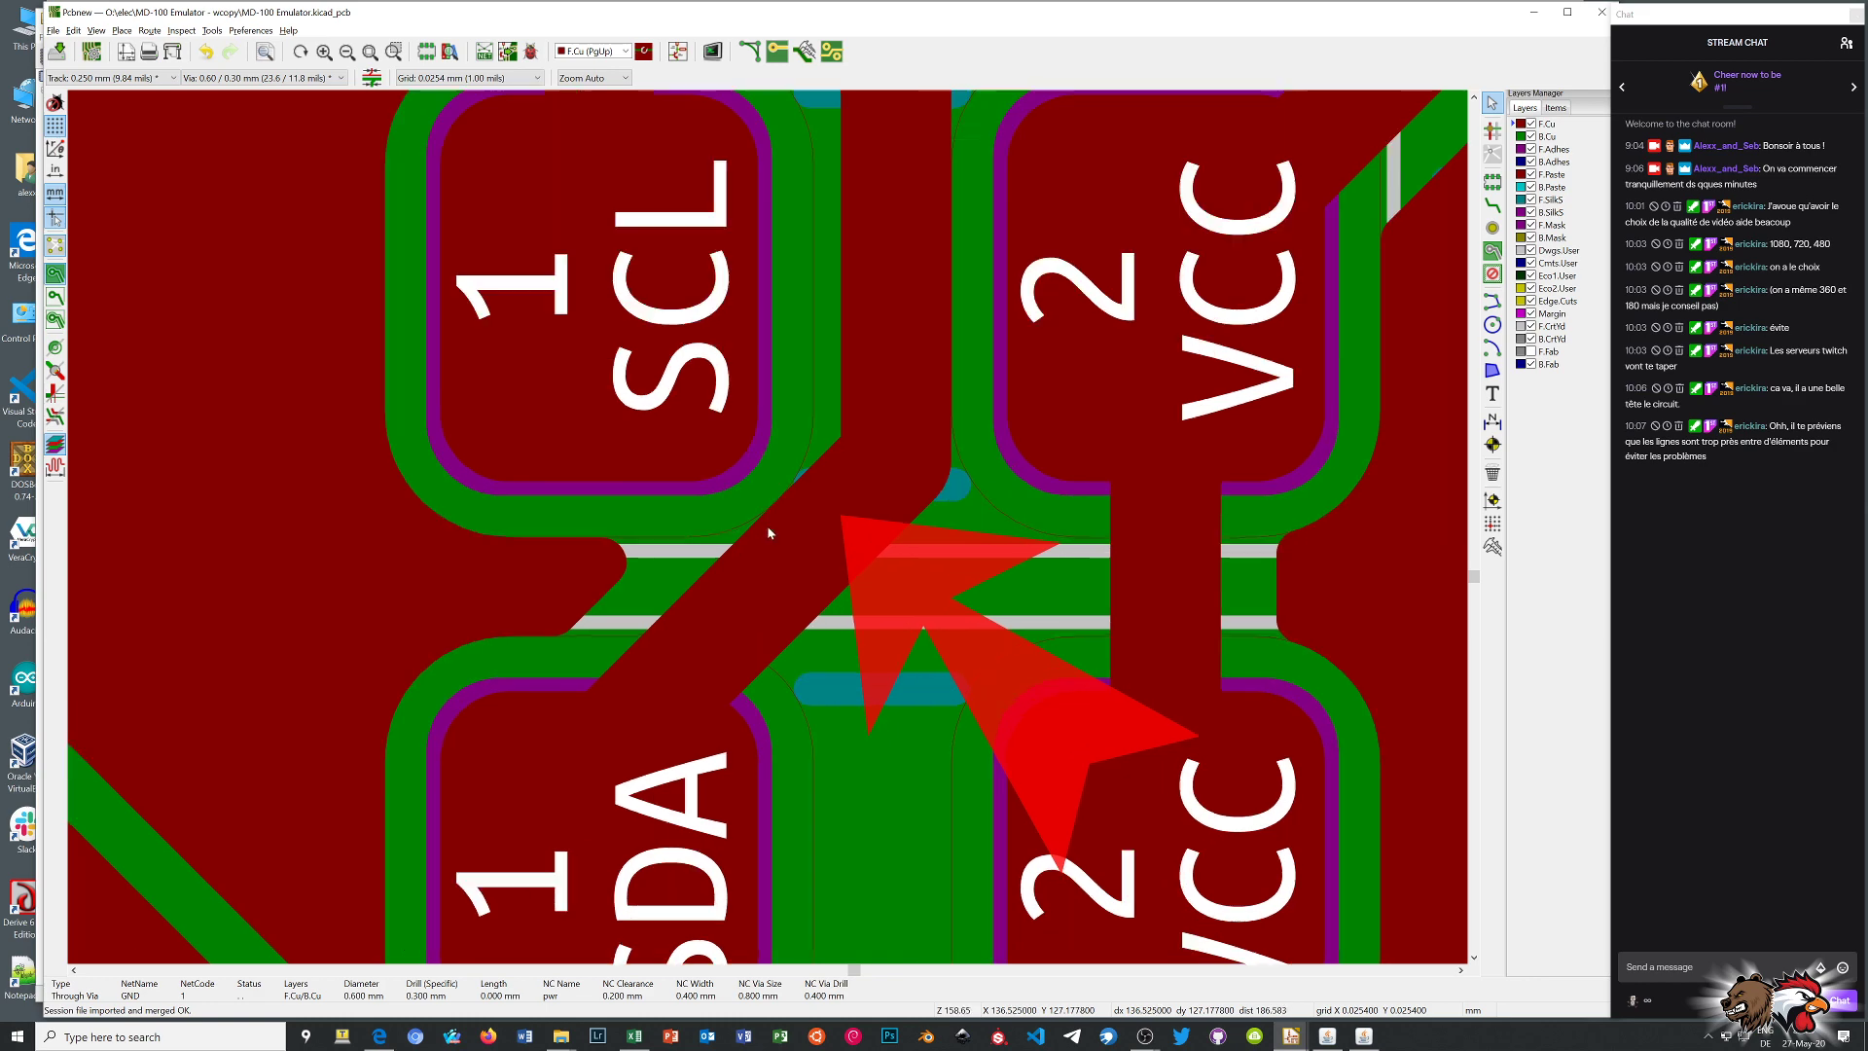
pyautogui.scroll(1, 769, 532)
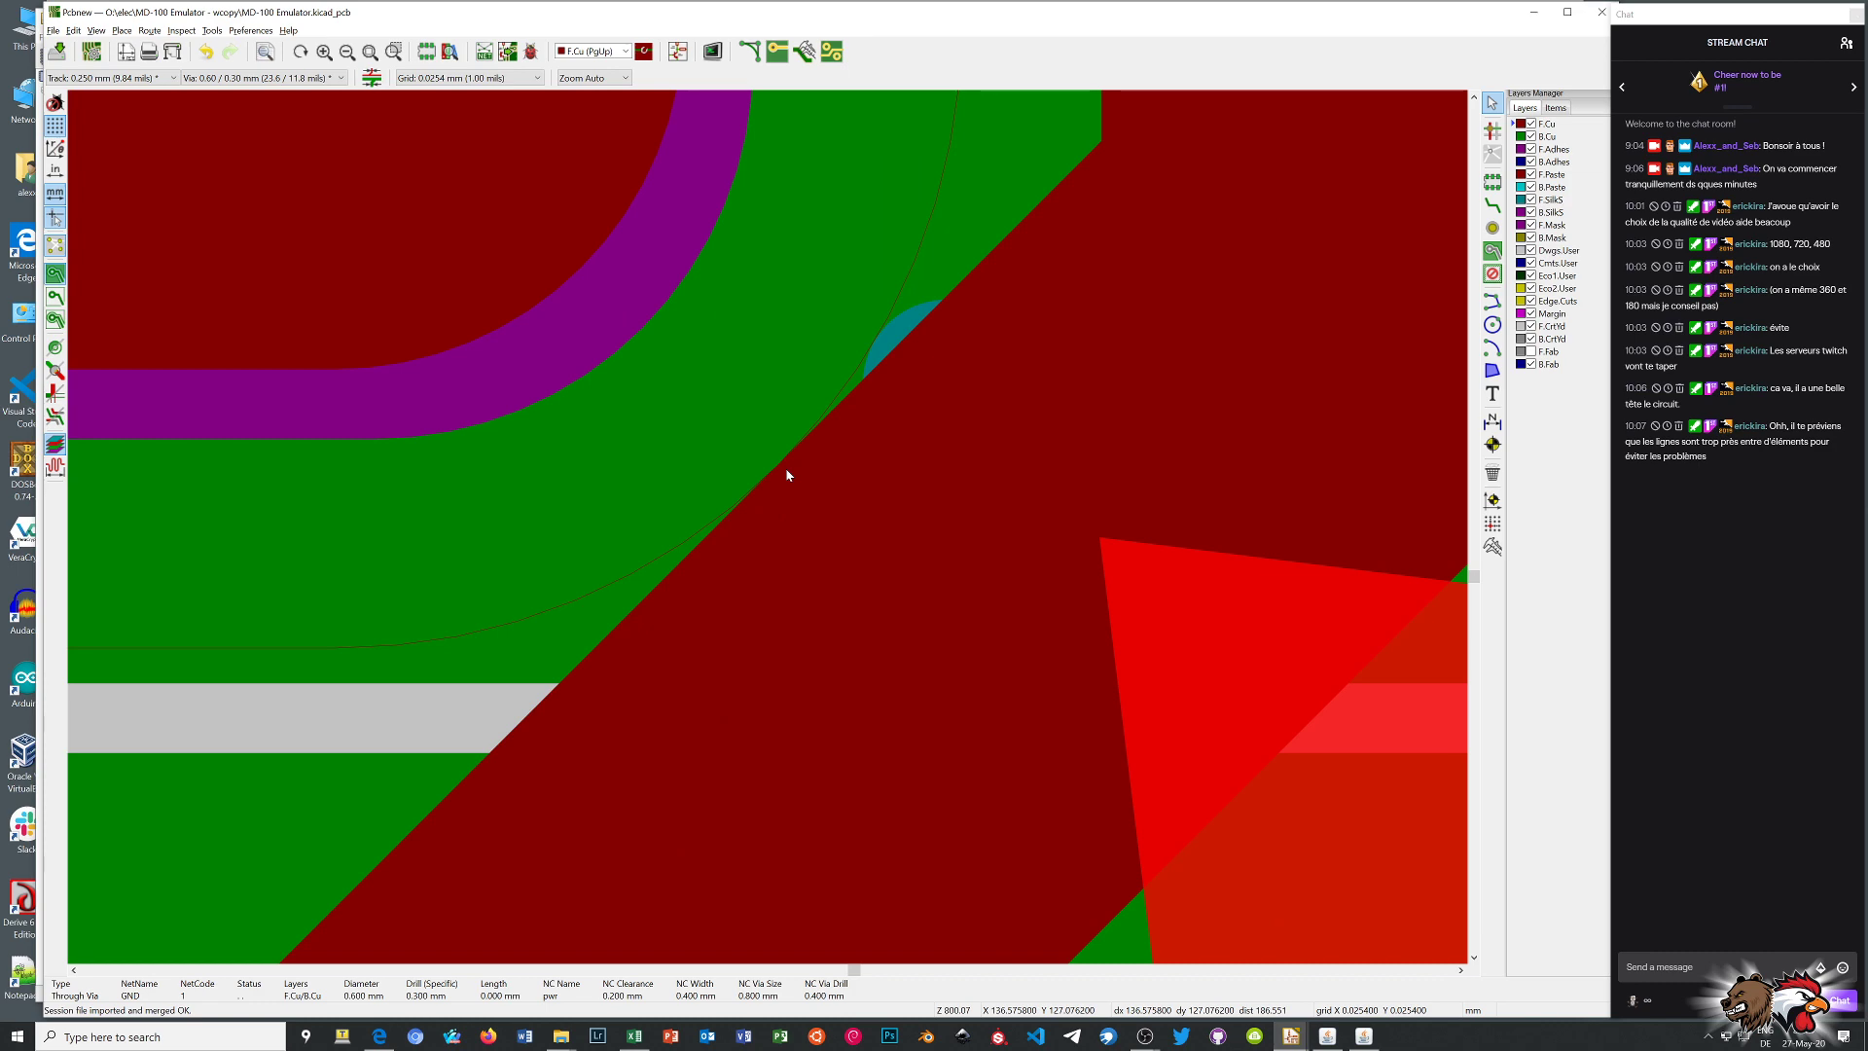
pyautogui.scroll(-3, 786, 474)
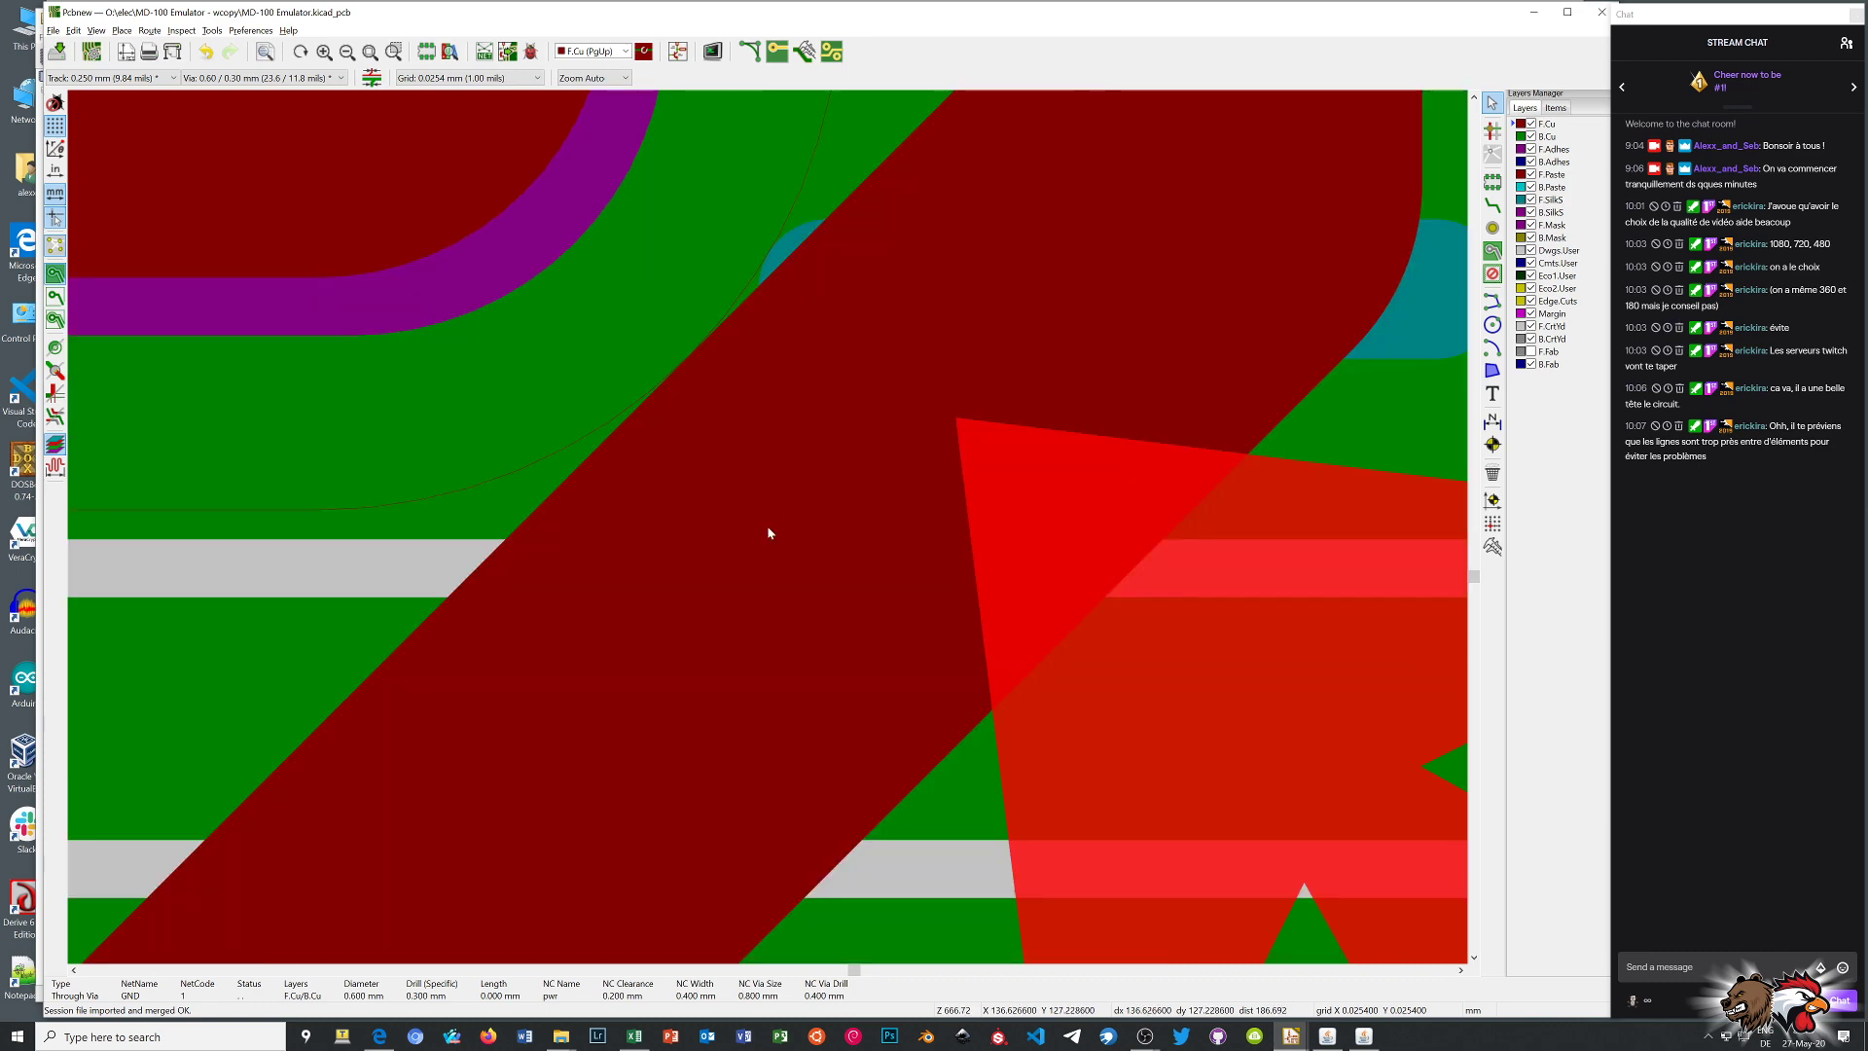
pyautogui.scroll(-5, 769, 532)
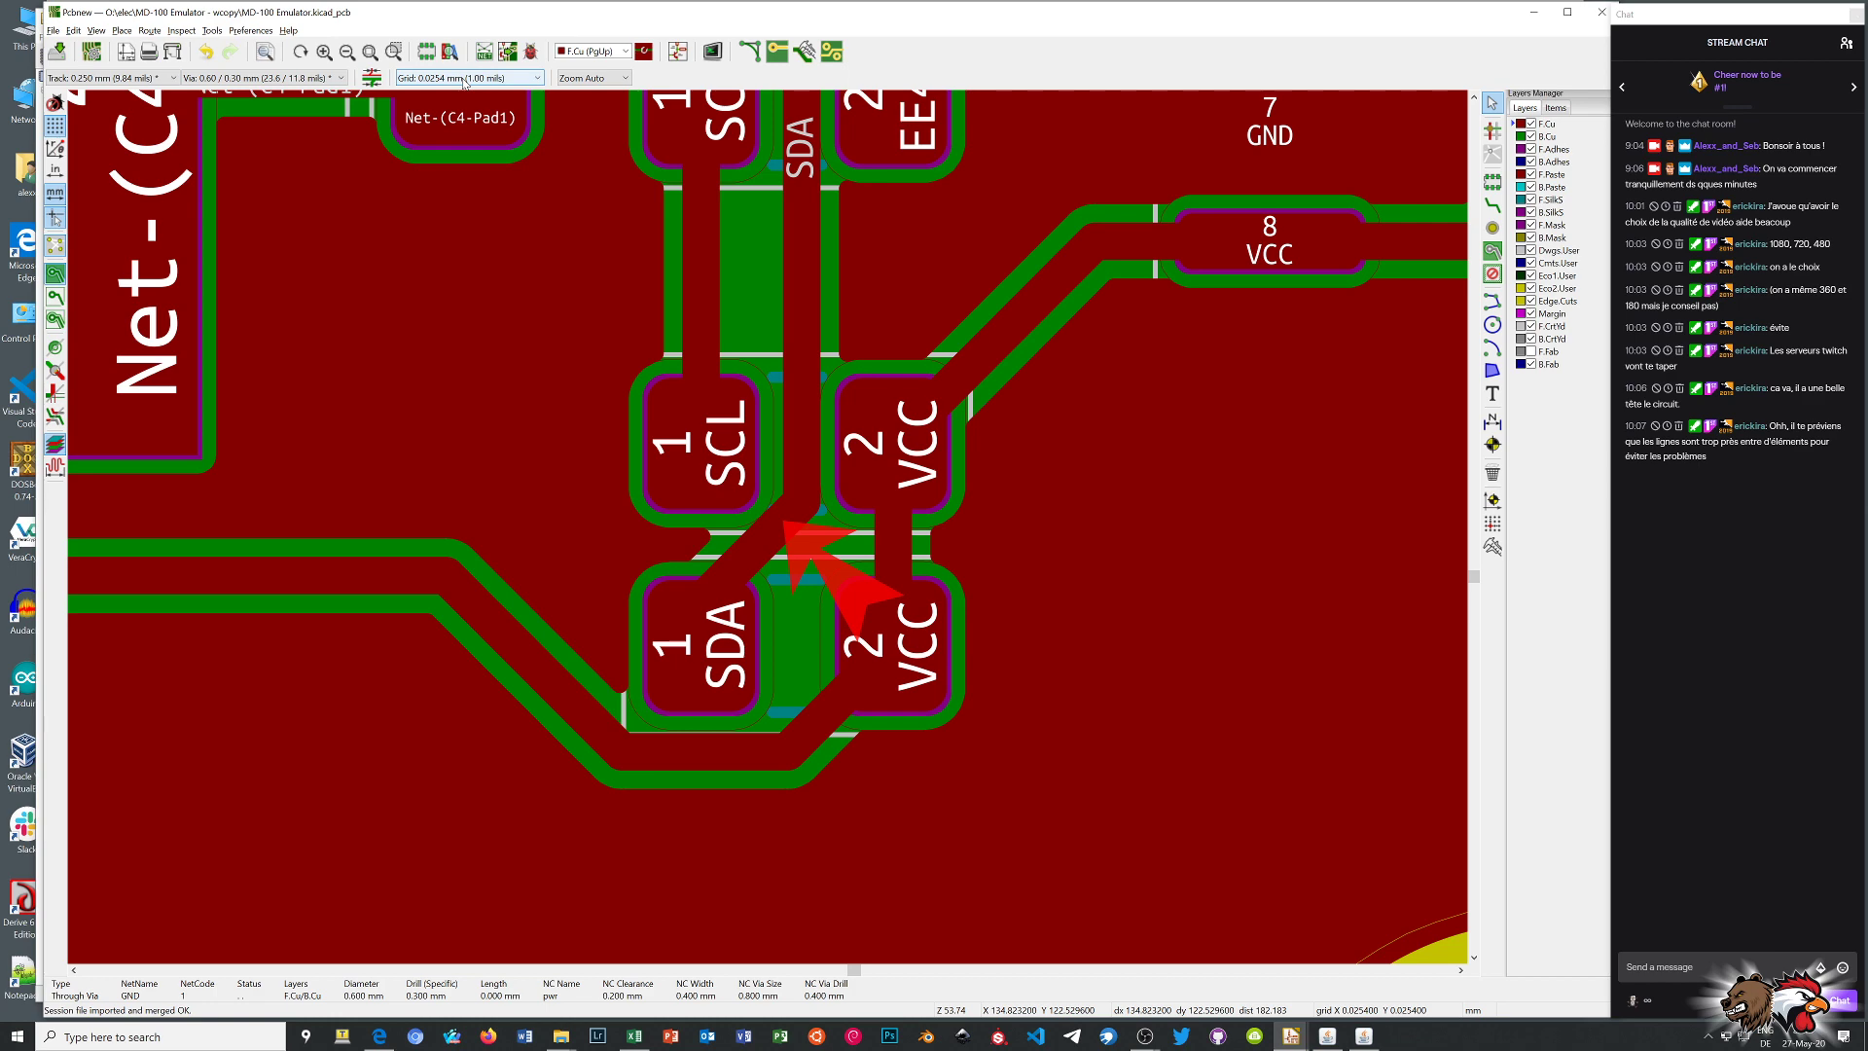
# Delete the diagonal SDA track segment running between R15's SCL pad and the SDA pad below it
pyautogui.scroll(-3, 675, 419)
pyautogui.scroll(3, 768, 532)
pyautogui.scroll(-2, 769, 532)
pyautogui.click(814, 597)
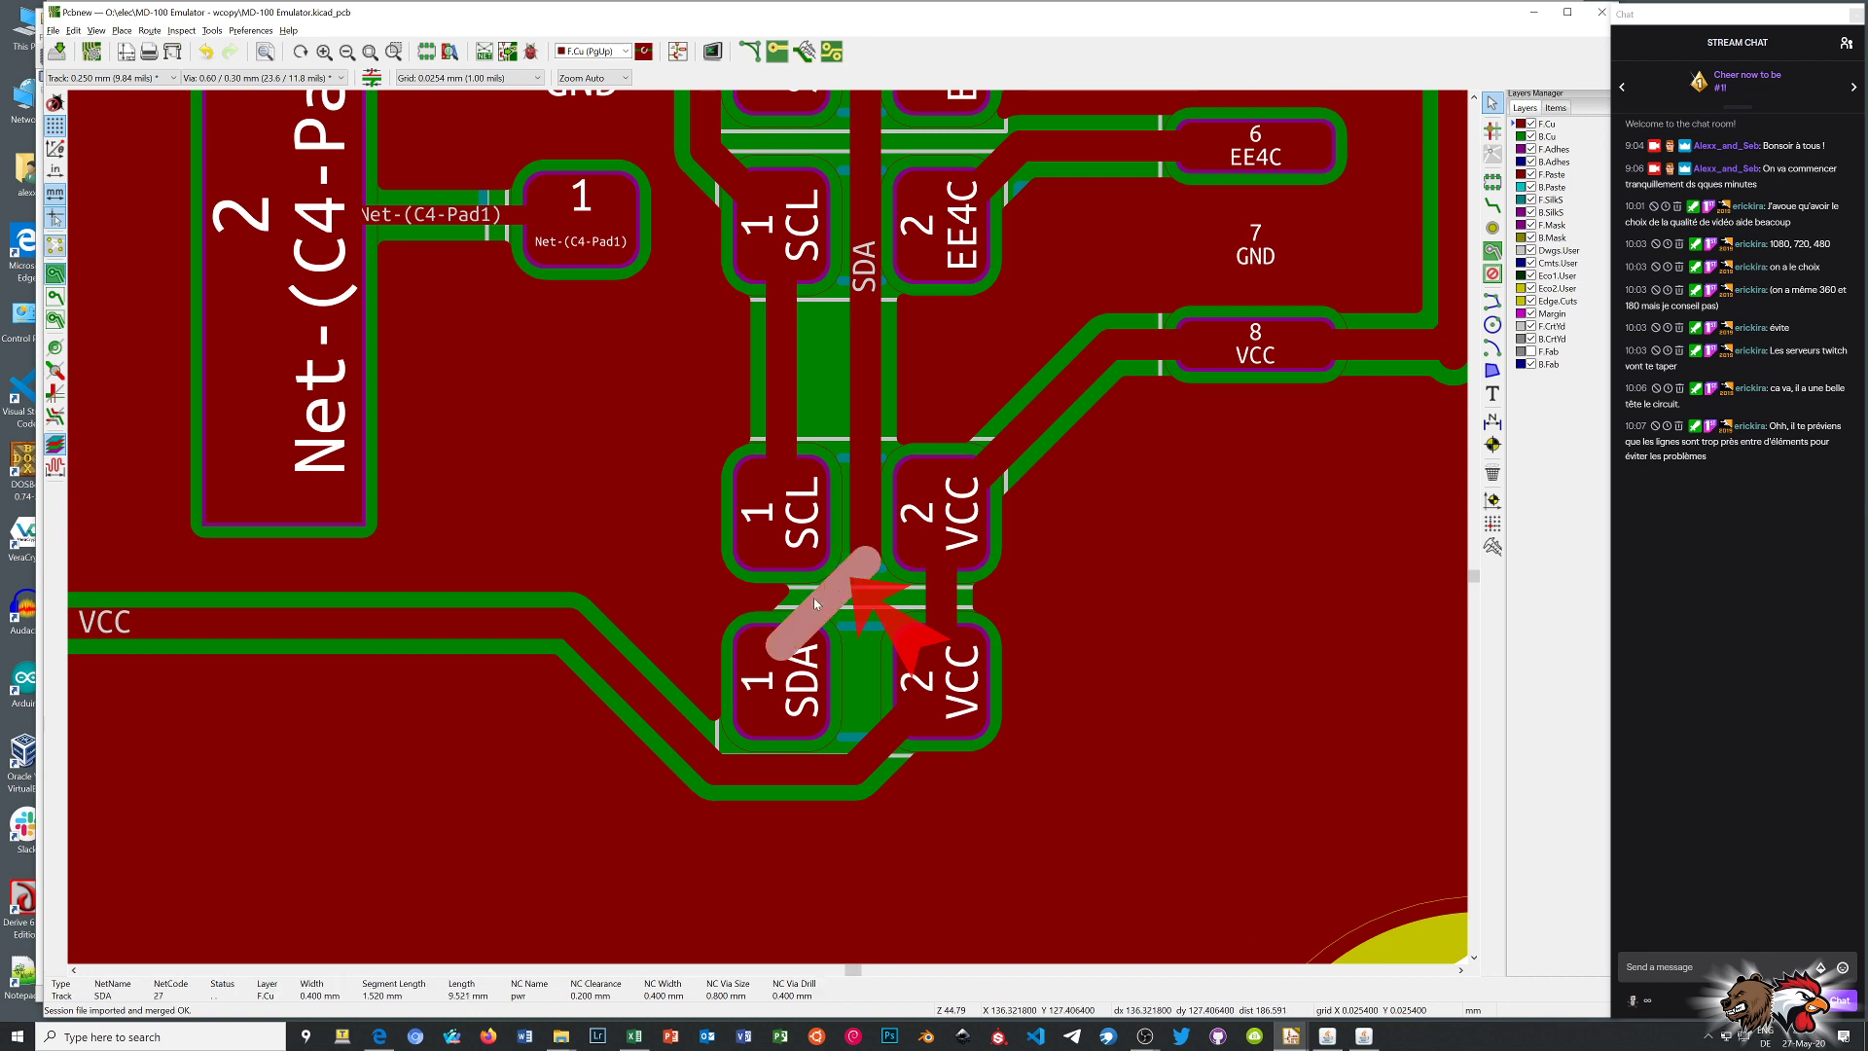
pyautogui.press('Delete')
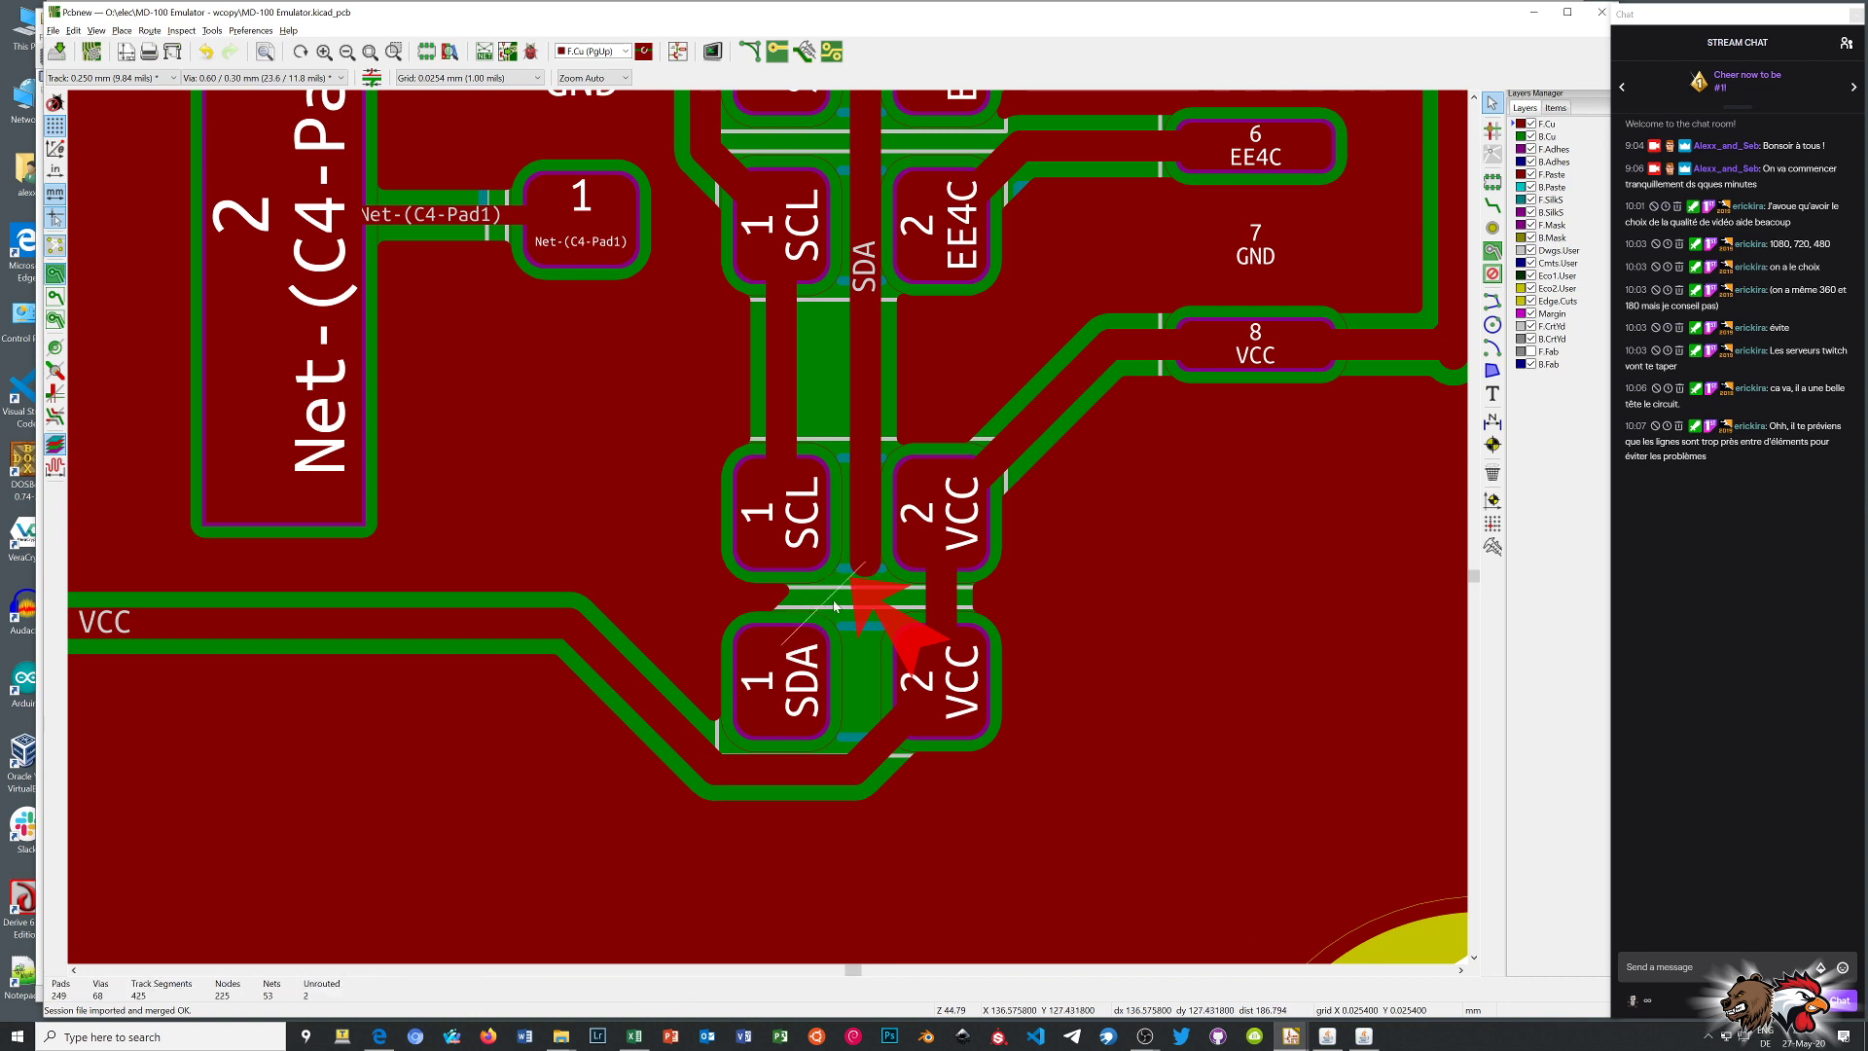
# Set the grid to 0.0025 mm (0.10 mils) and route a 0.400 mm SDA track from the vertical SDA track's end to the SDA pad below
pyautogui.click(536, 78)
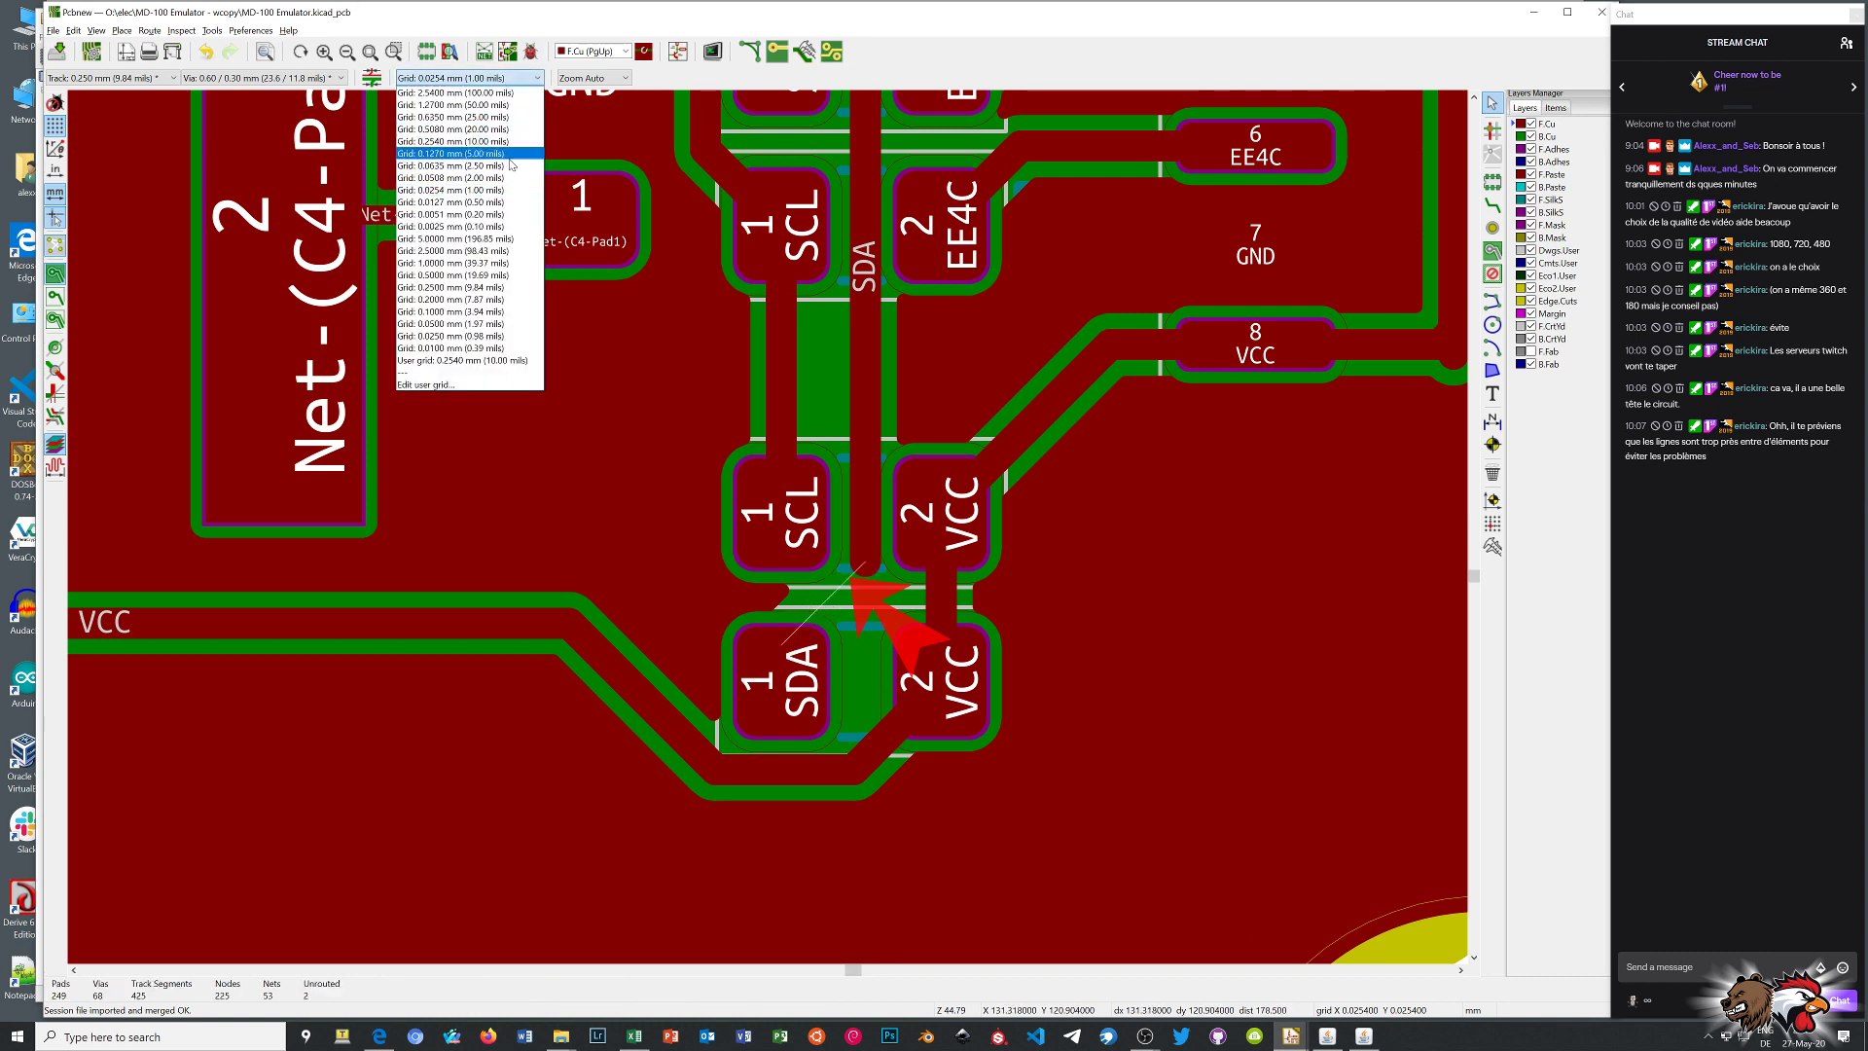
pyautogui.click(471, 227)
pyautogui.press('x')
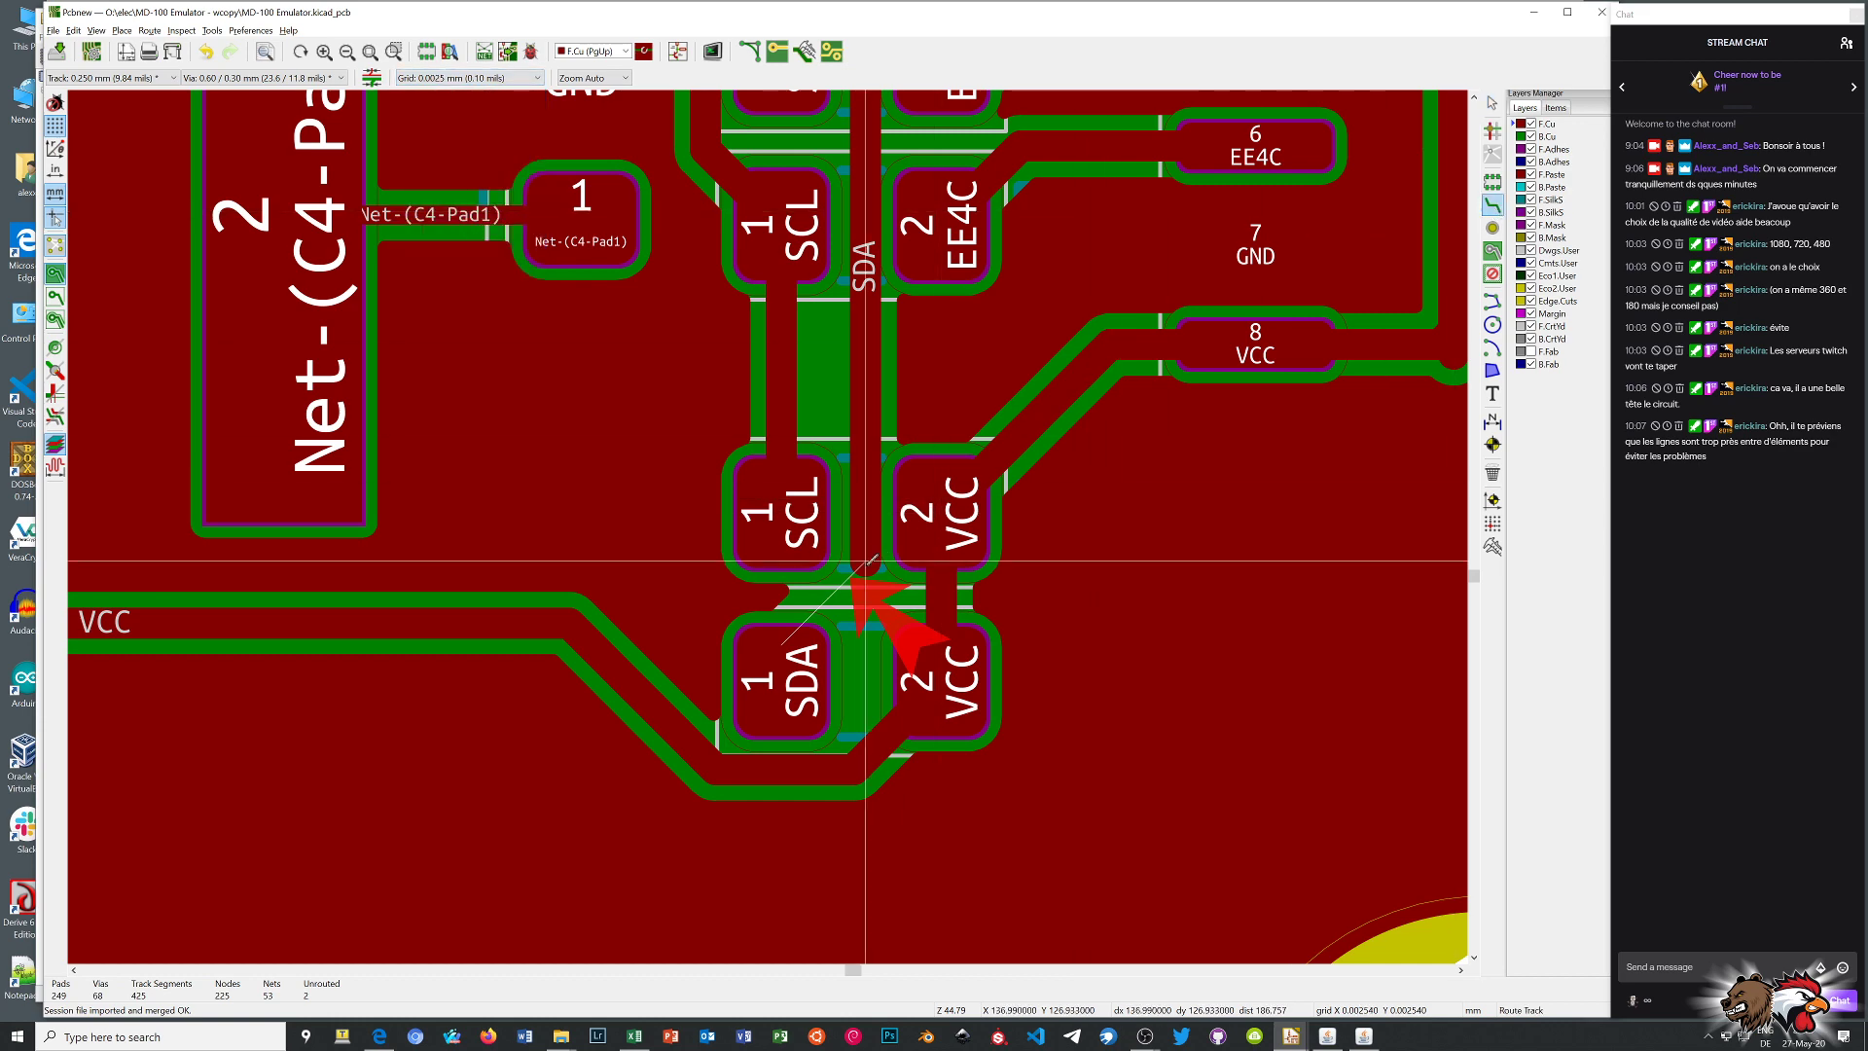
pyautogui.click(865, 560)
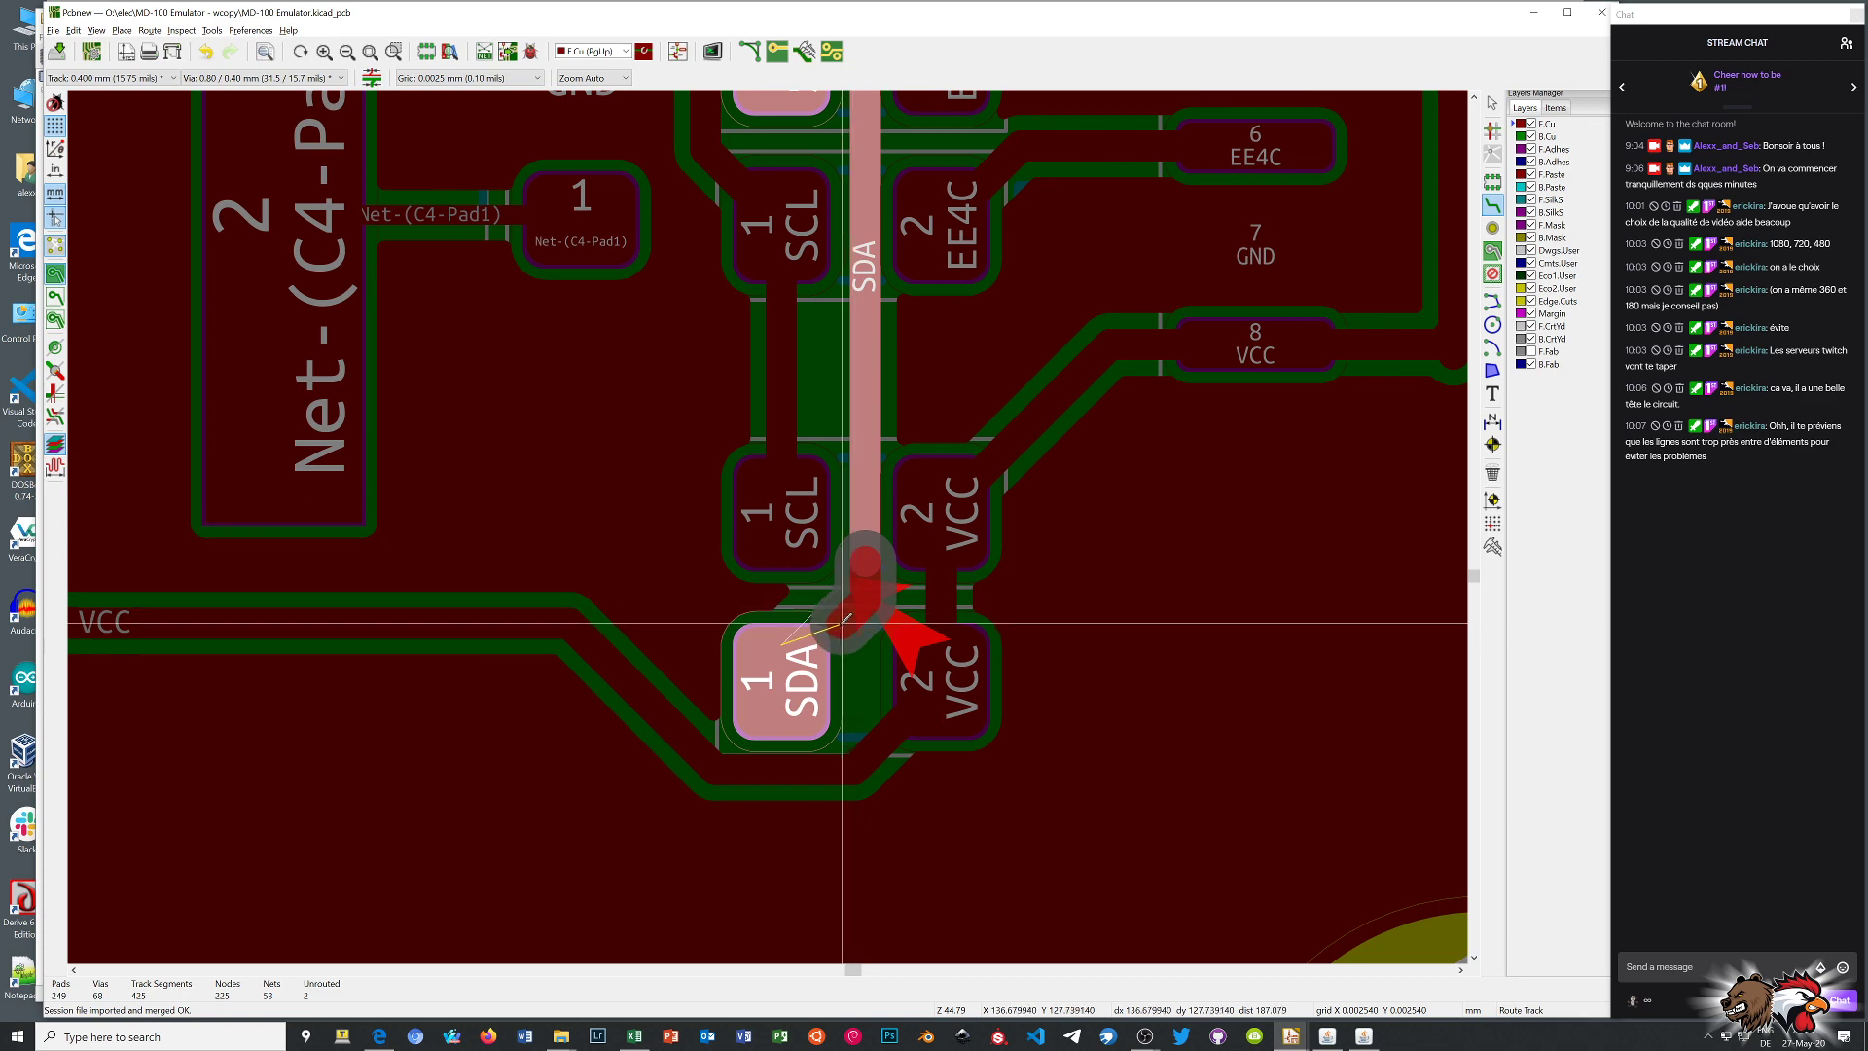
pyautogui.click(782, 681)
pyautogui.scroll(5, 781, 671)
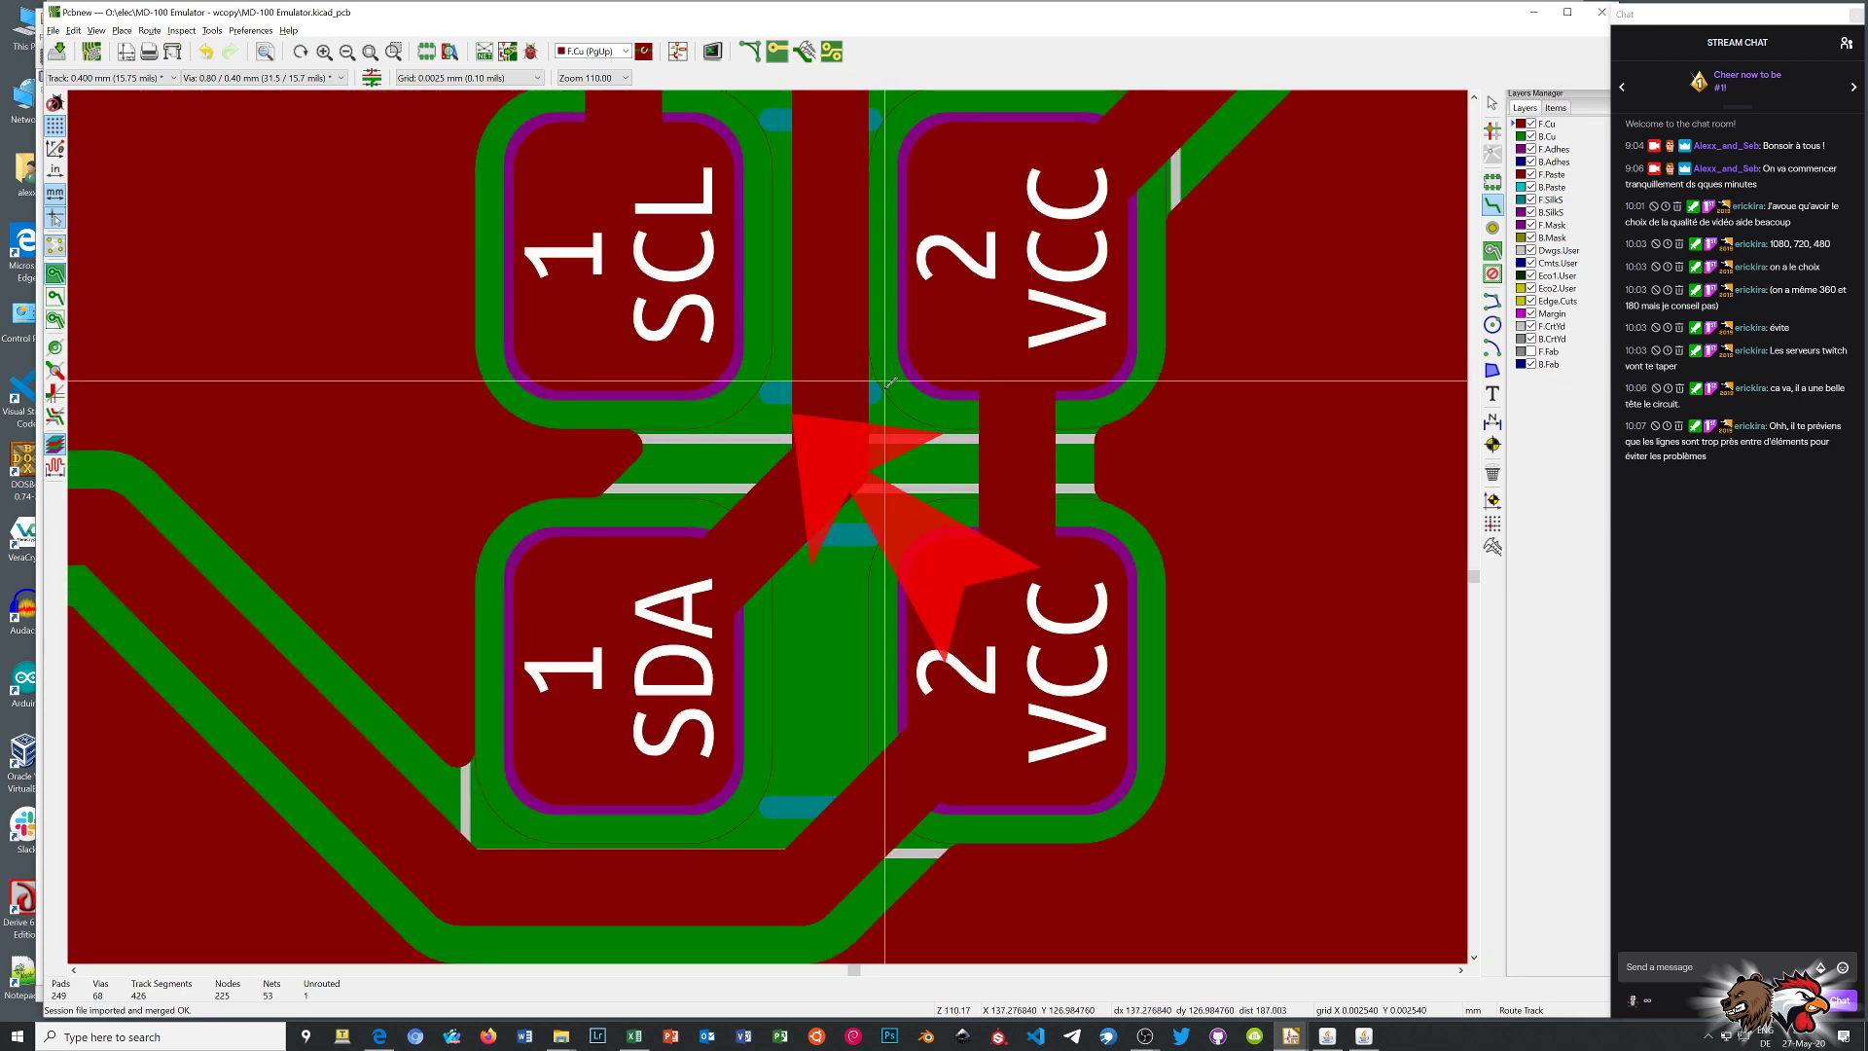
# Stop routing and delete the marked diagonal VCC track segment that passes the corner of JP1's VDD pad
pyautogui.scroll(-6, 889, 375)
pyautogui.scroll(-4, 370, 402)
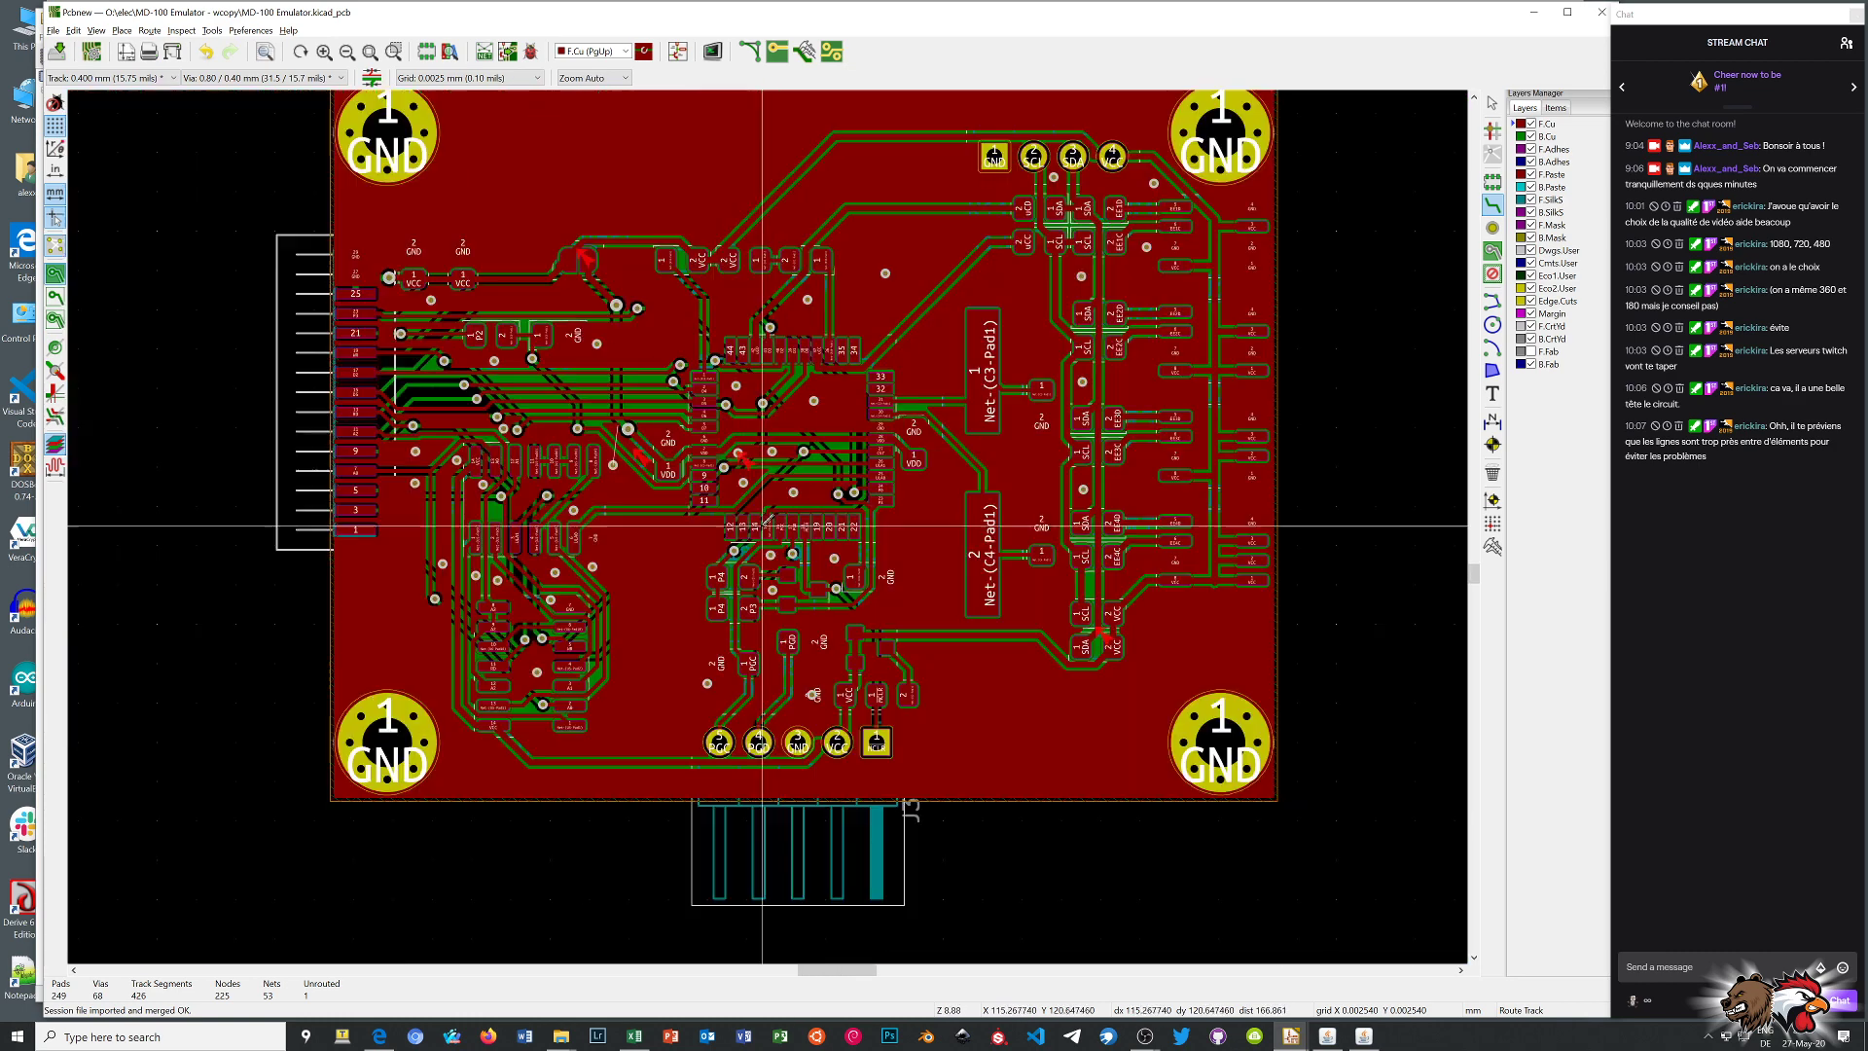
pyautogui.scroll(8, 681, 389)
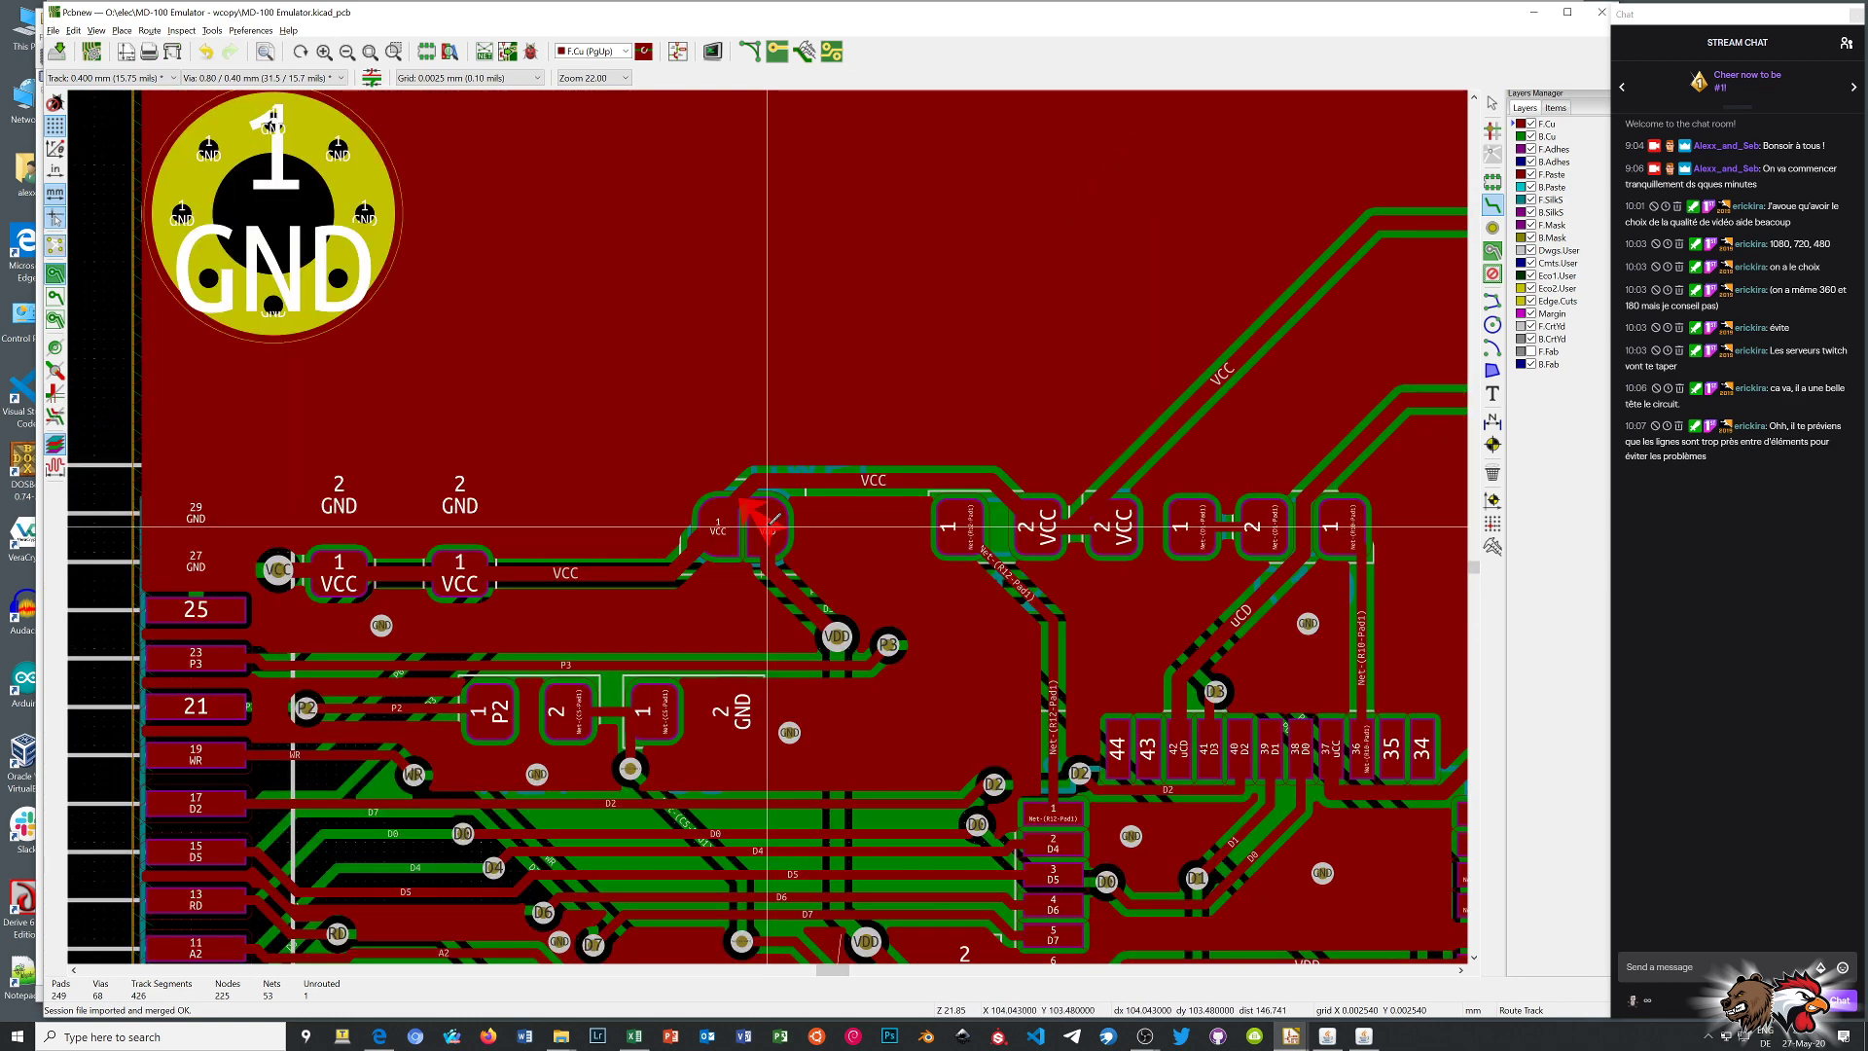
pyautogui.scroll(4, 768, 526)
pyautogui.rightClick(714, 324)
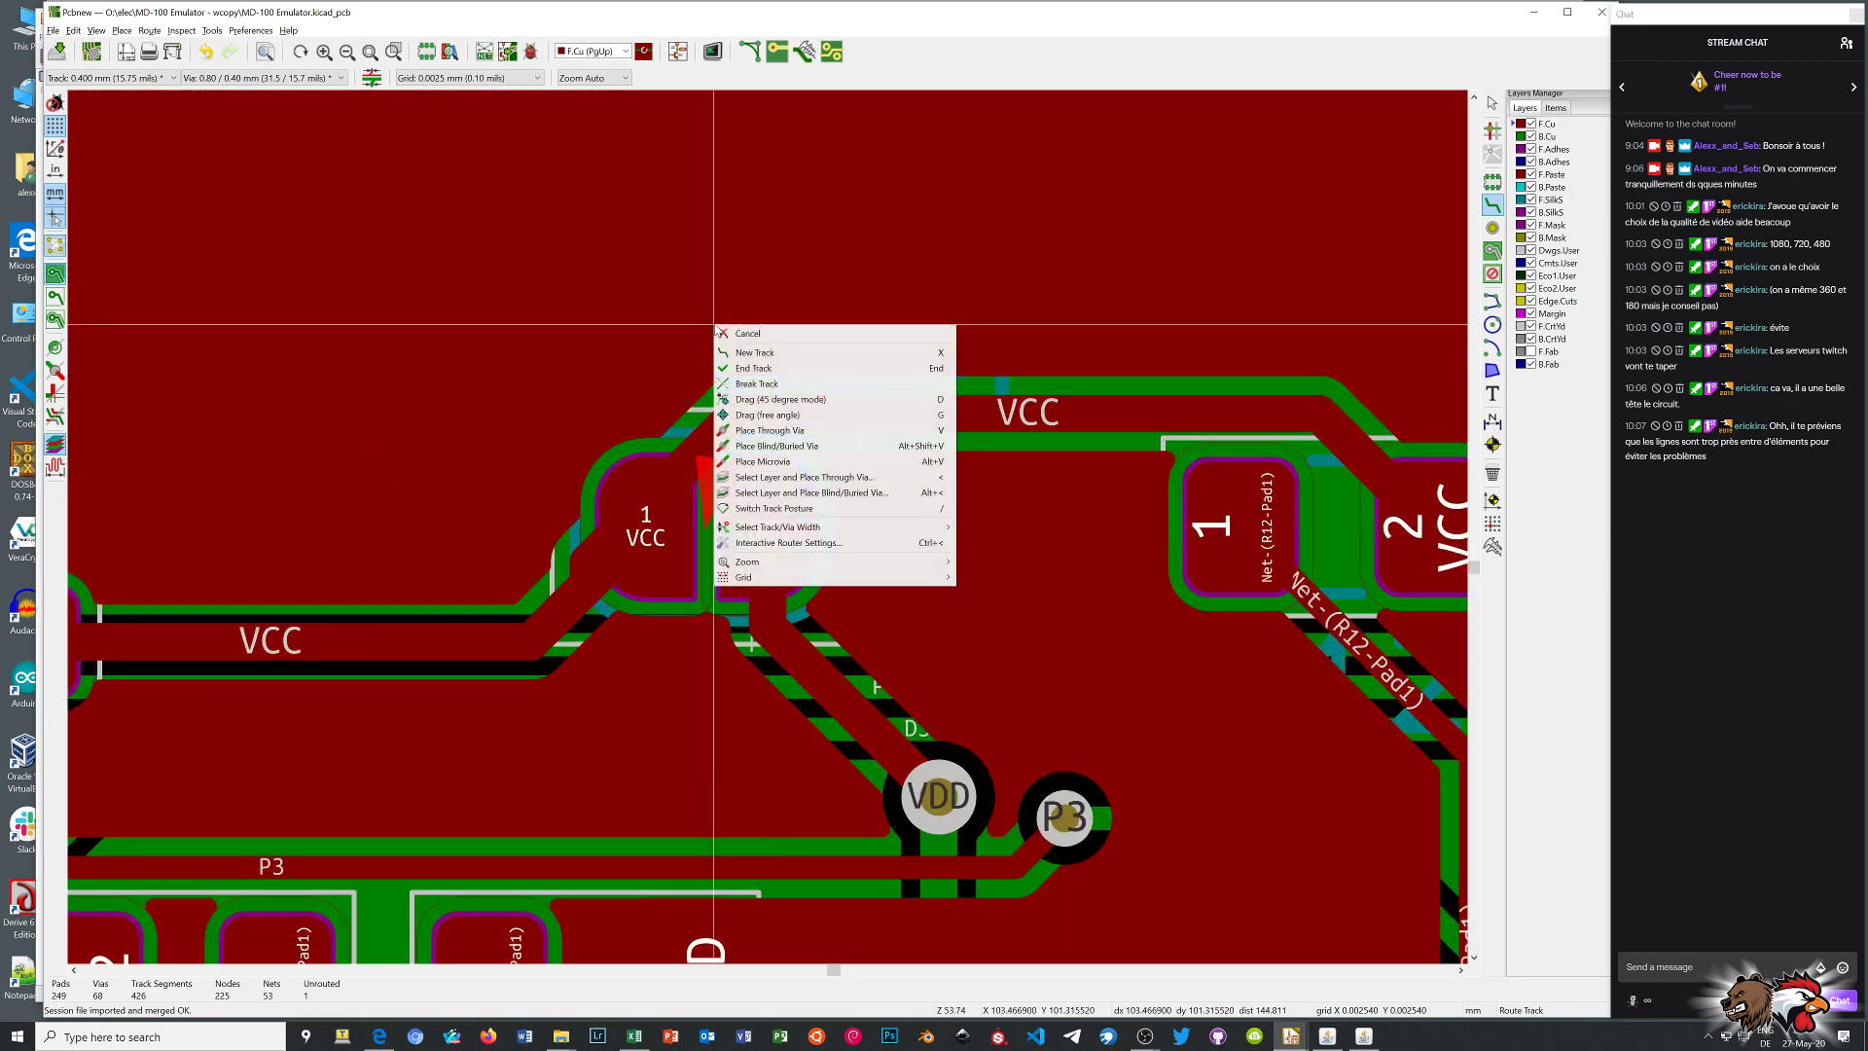
pyautogui.click(774, 334)
pyautogui.click(772, 459)
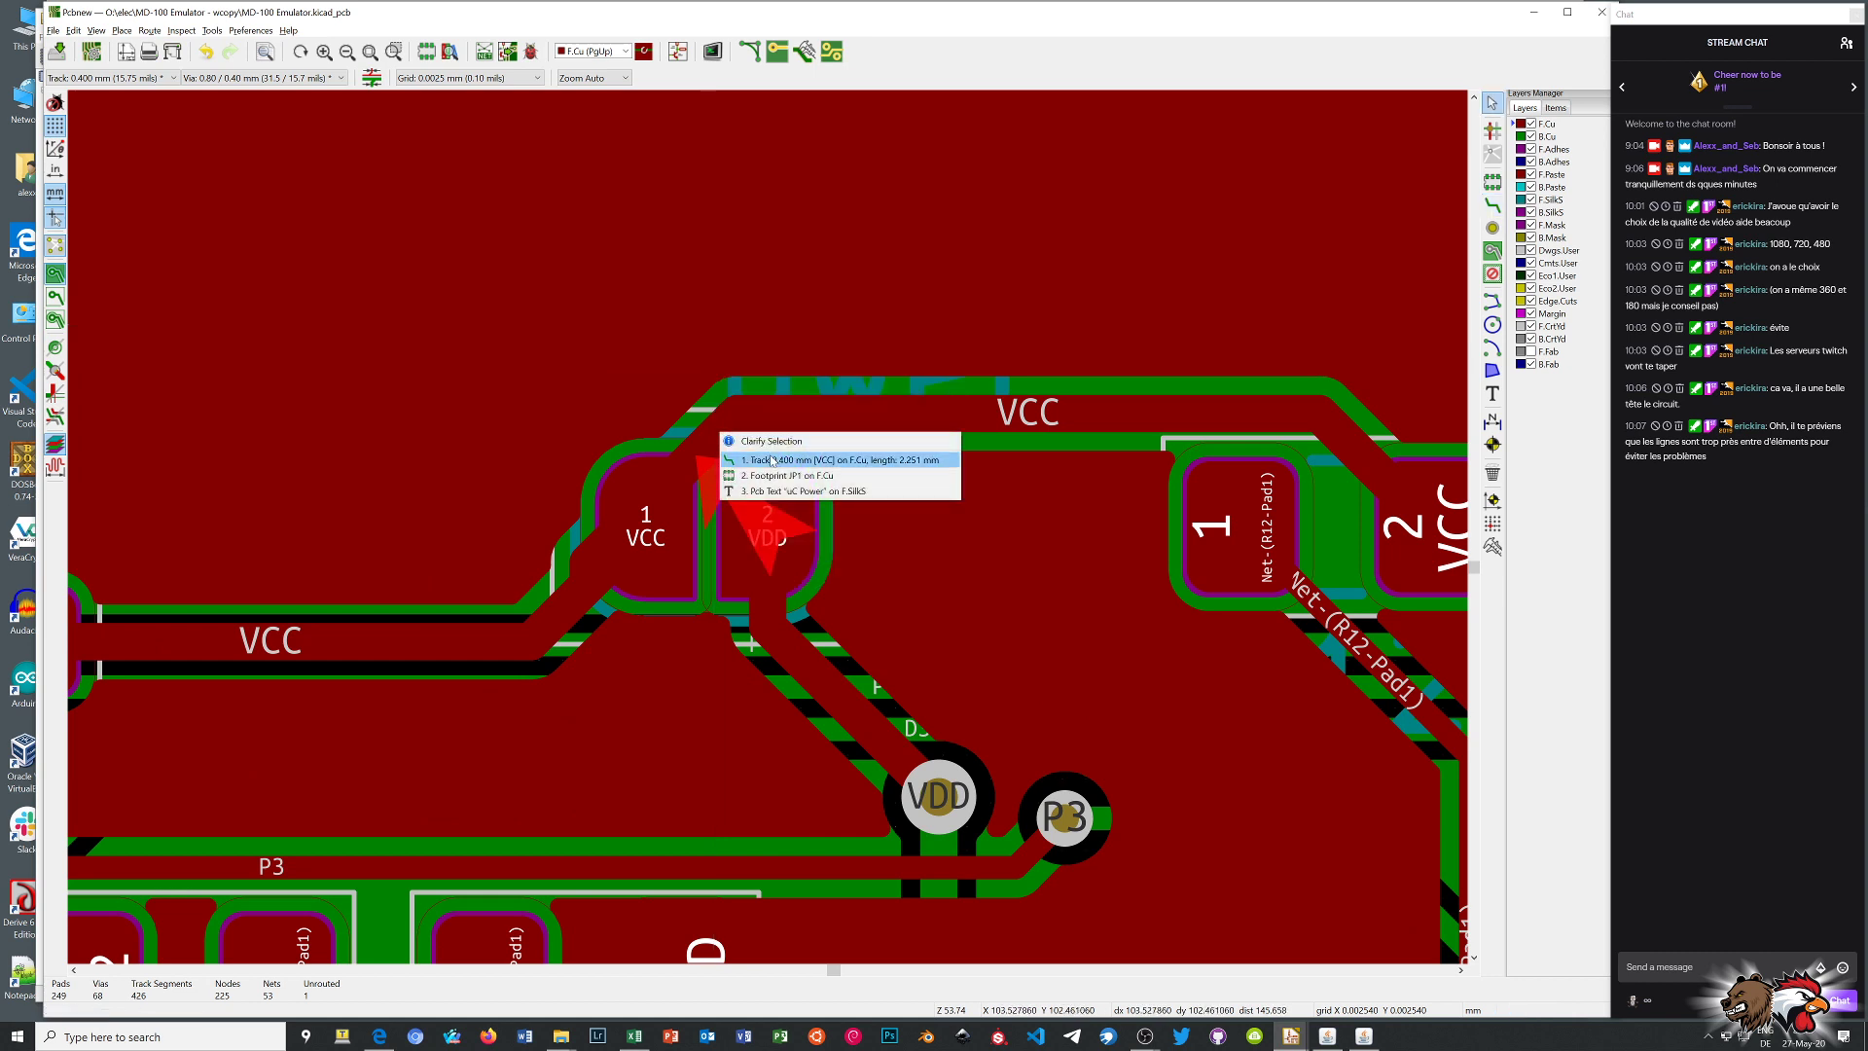
pyautogui.click(732, 459)
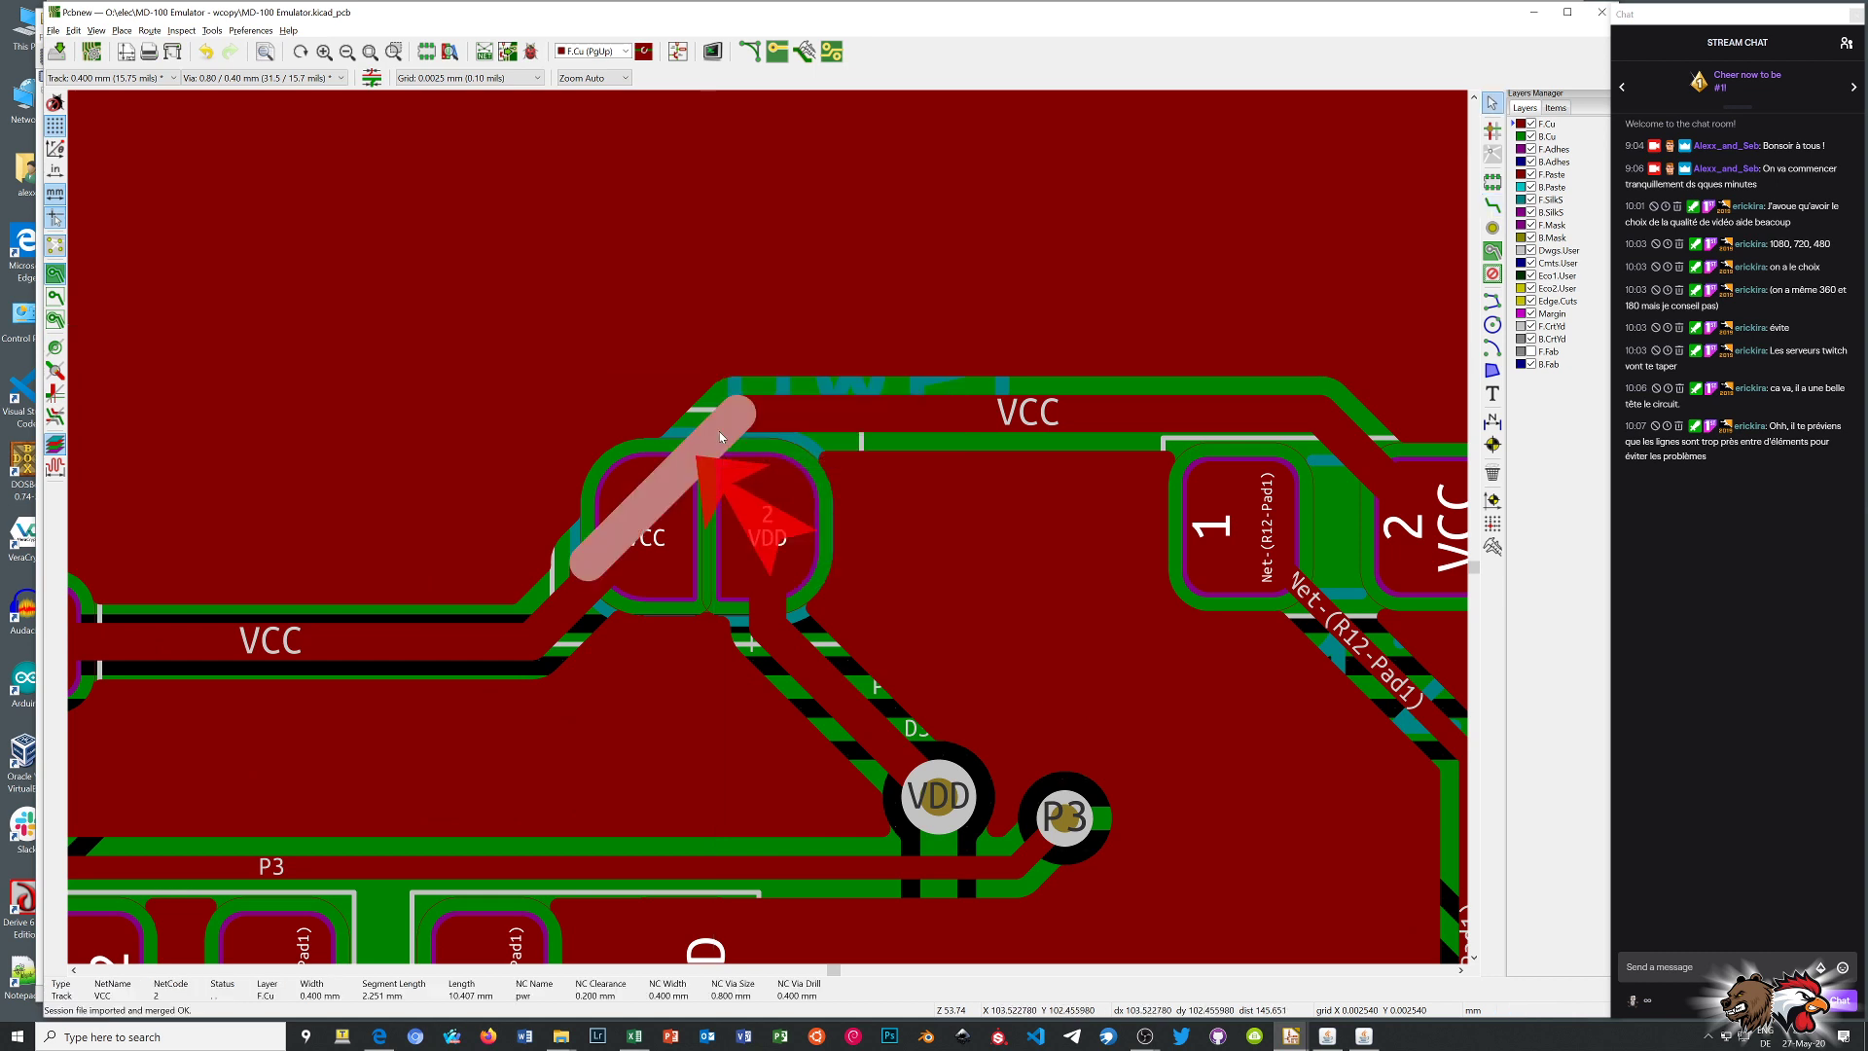
pyautogui.press('Delete')
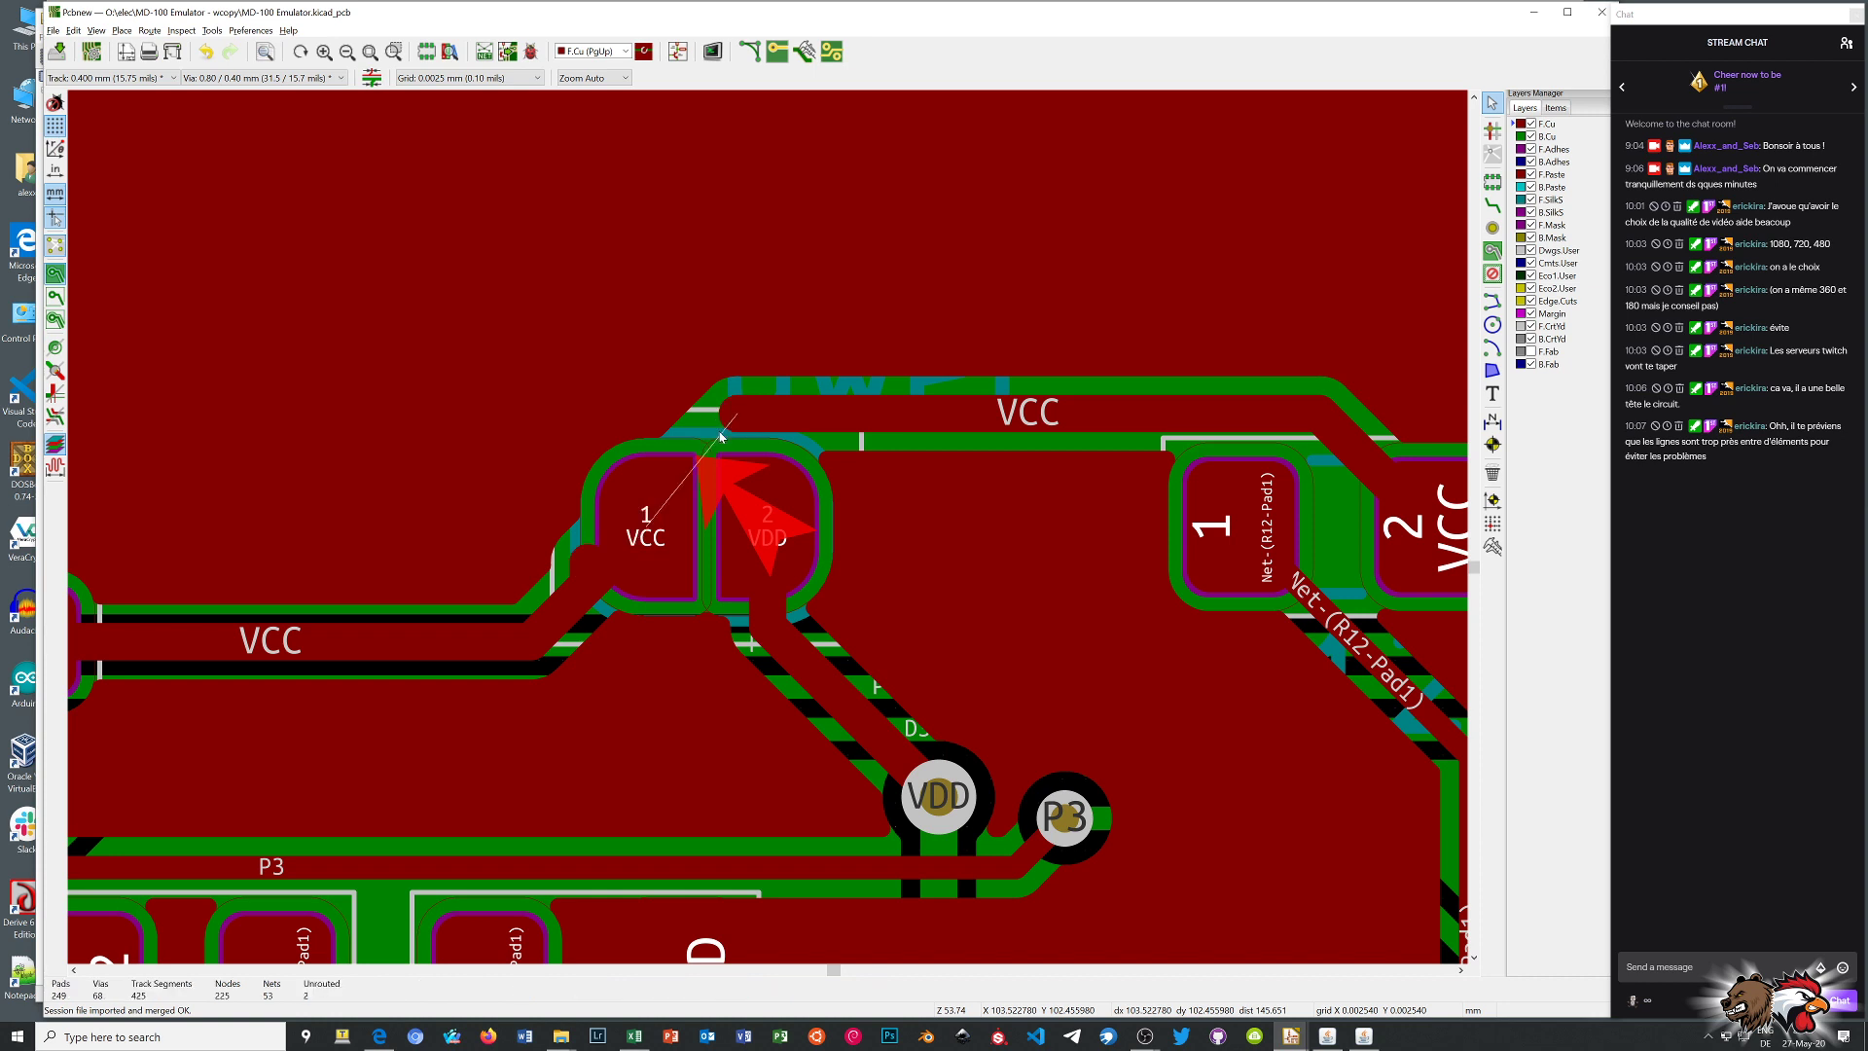
# Delete the remaining VCC track segments between pad 1 of JP1 and pad 2 of R12, including the short stub at JP1
pyautogui.click(578, 551)
pyautogui.click(588, 565)
pyautogui.press('Delete')
pyautogui.click(650, 499)
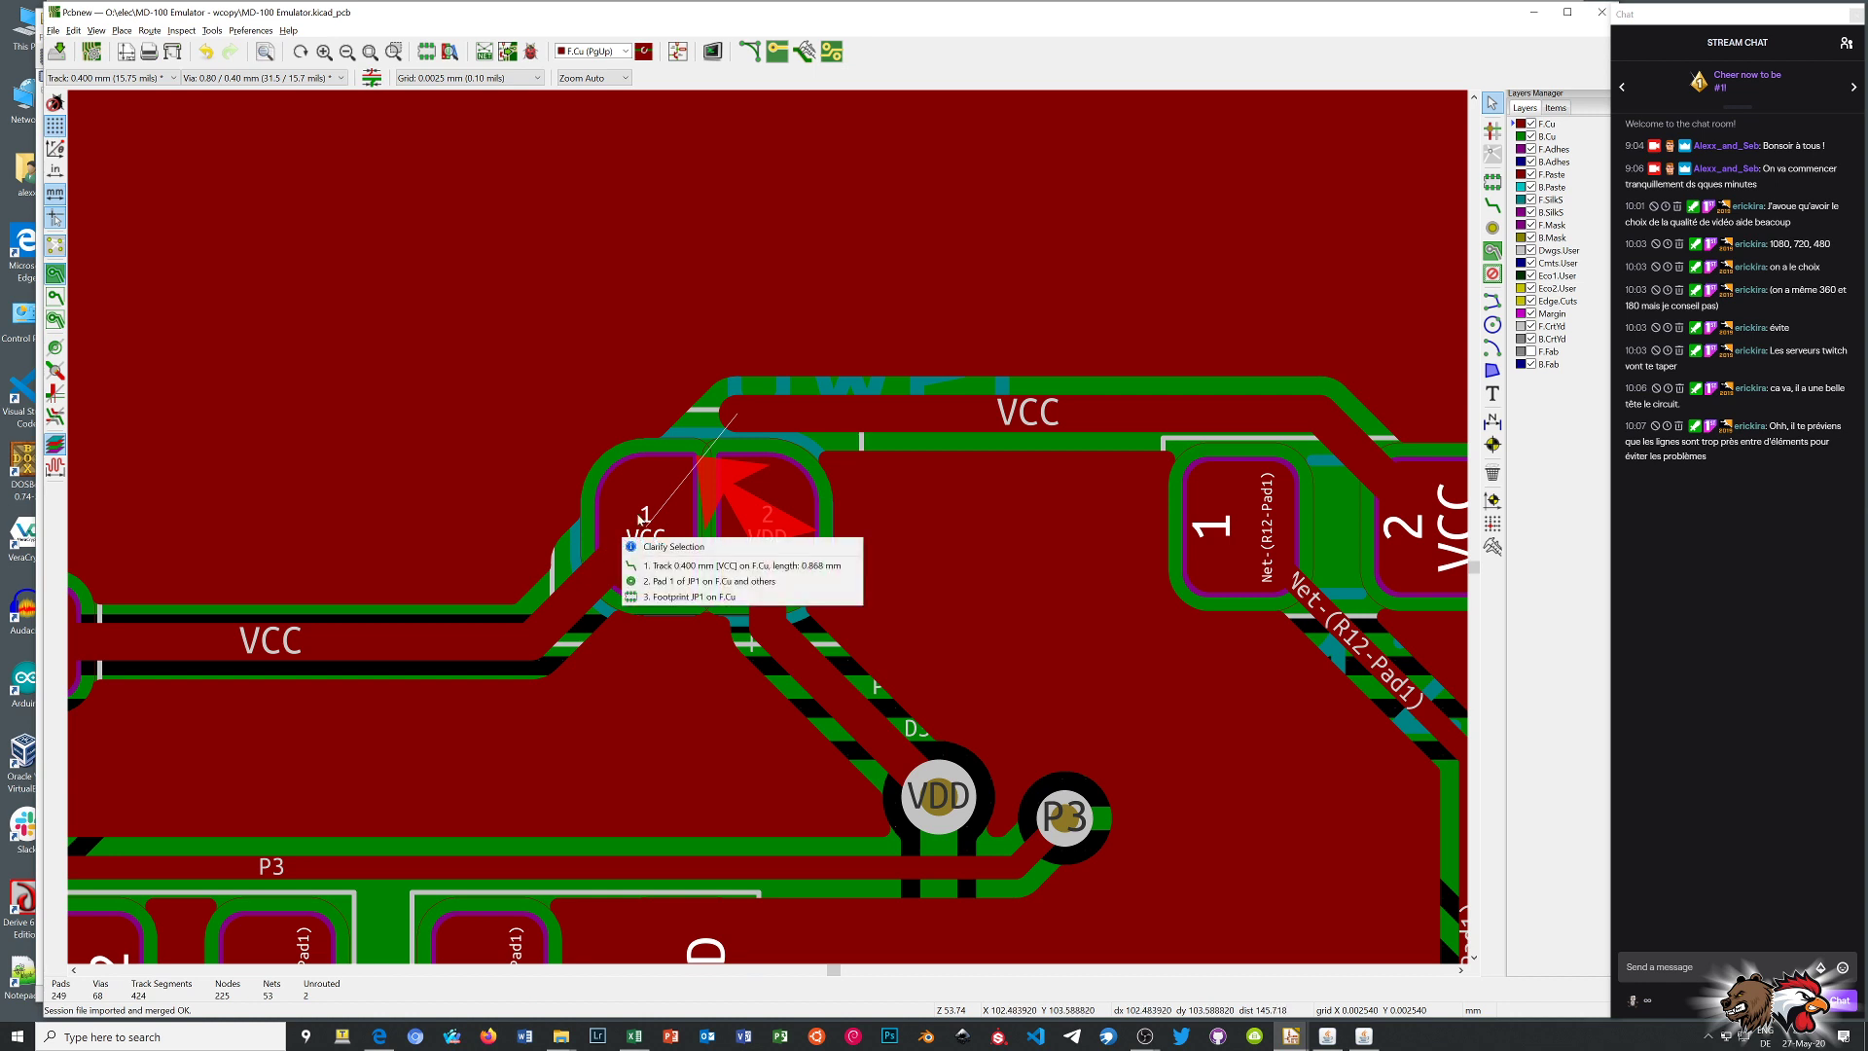
pyautogui.click(790, 421)
pyautogui.press('Down')
pyautogui.press('Return')
pyautogui.press('Delete')
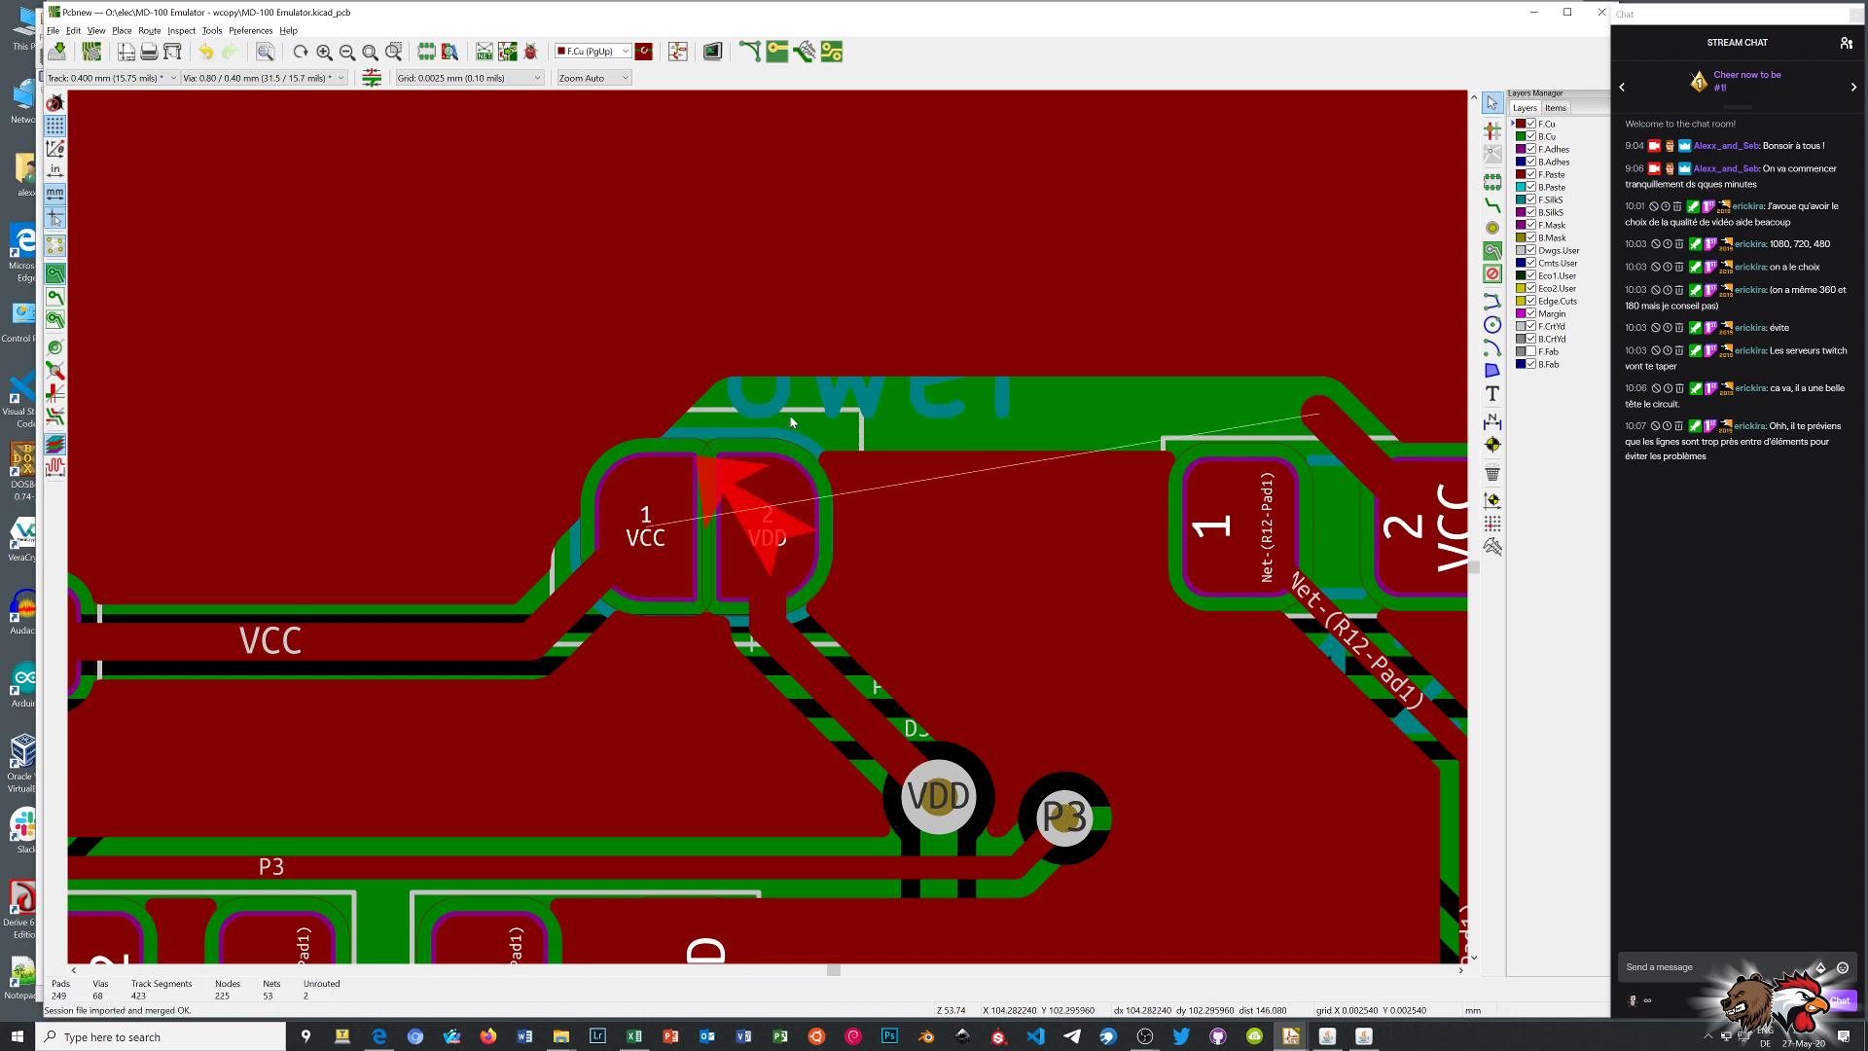
pyautogui.click(1363, 452)
pyautogui.press('Down')
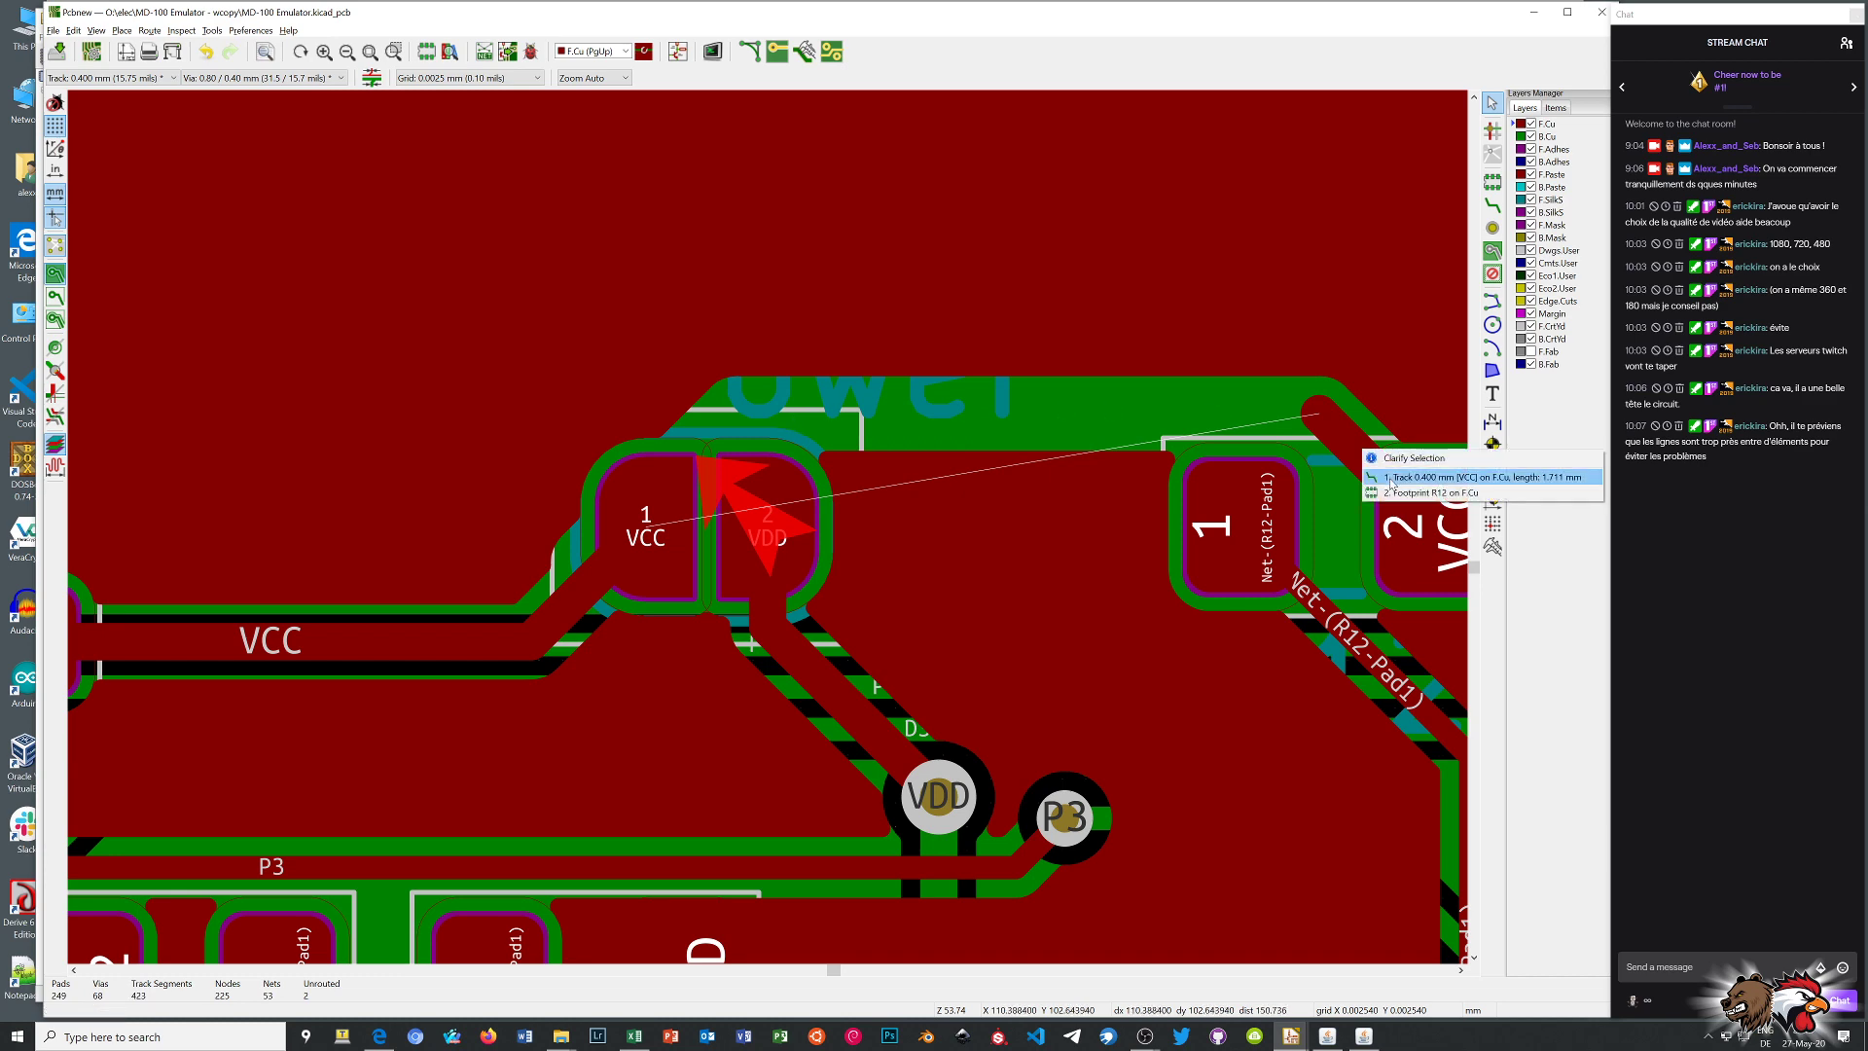
pyautogui.press('Return')
pyautogui.press('Delete')
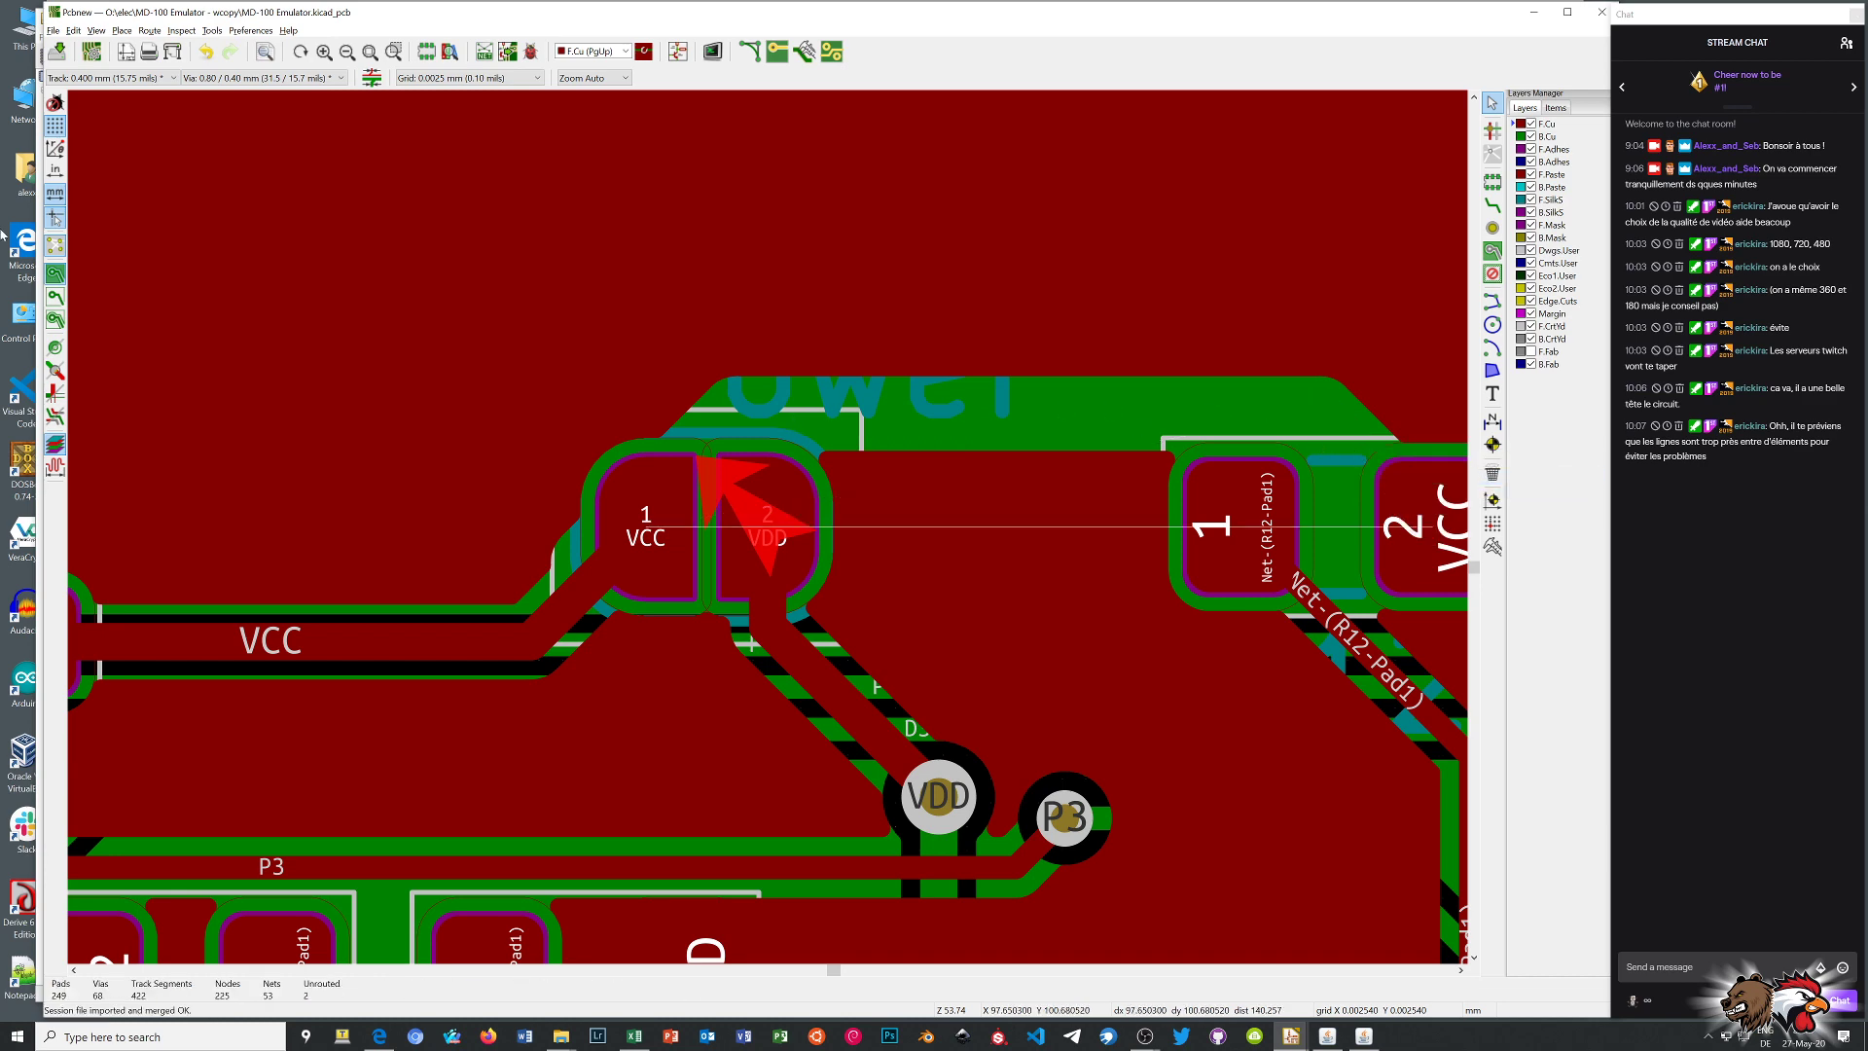
# Hide the zone fills and route a 0.400 mm VCC track from pad 2 of R12 over JP1's VDD pad to JP1's pad 1
pyautogui.click(56, 297)
pyautogui.scroll(-1, 885, 438)
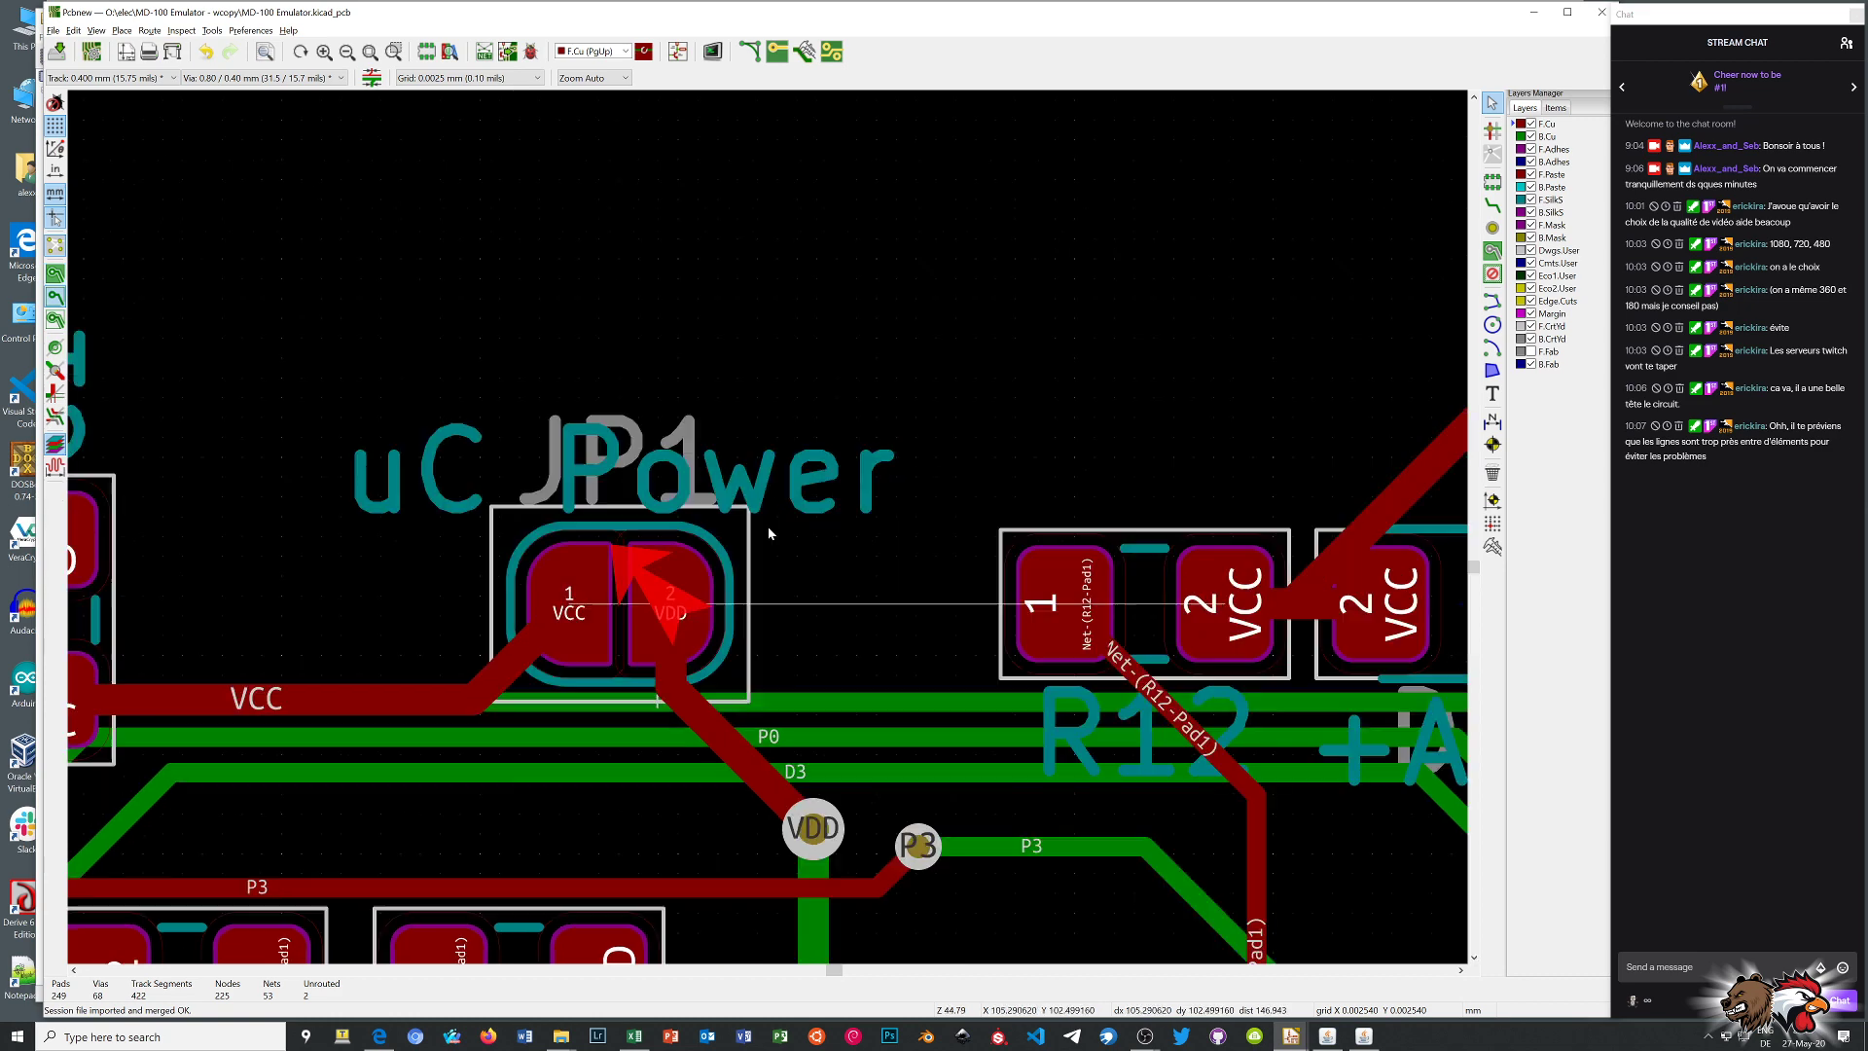
pyautogui.click(1492, 204)
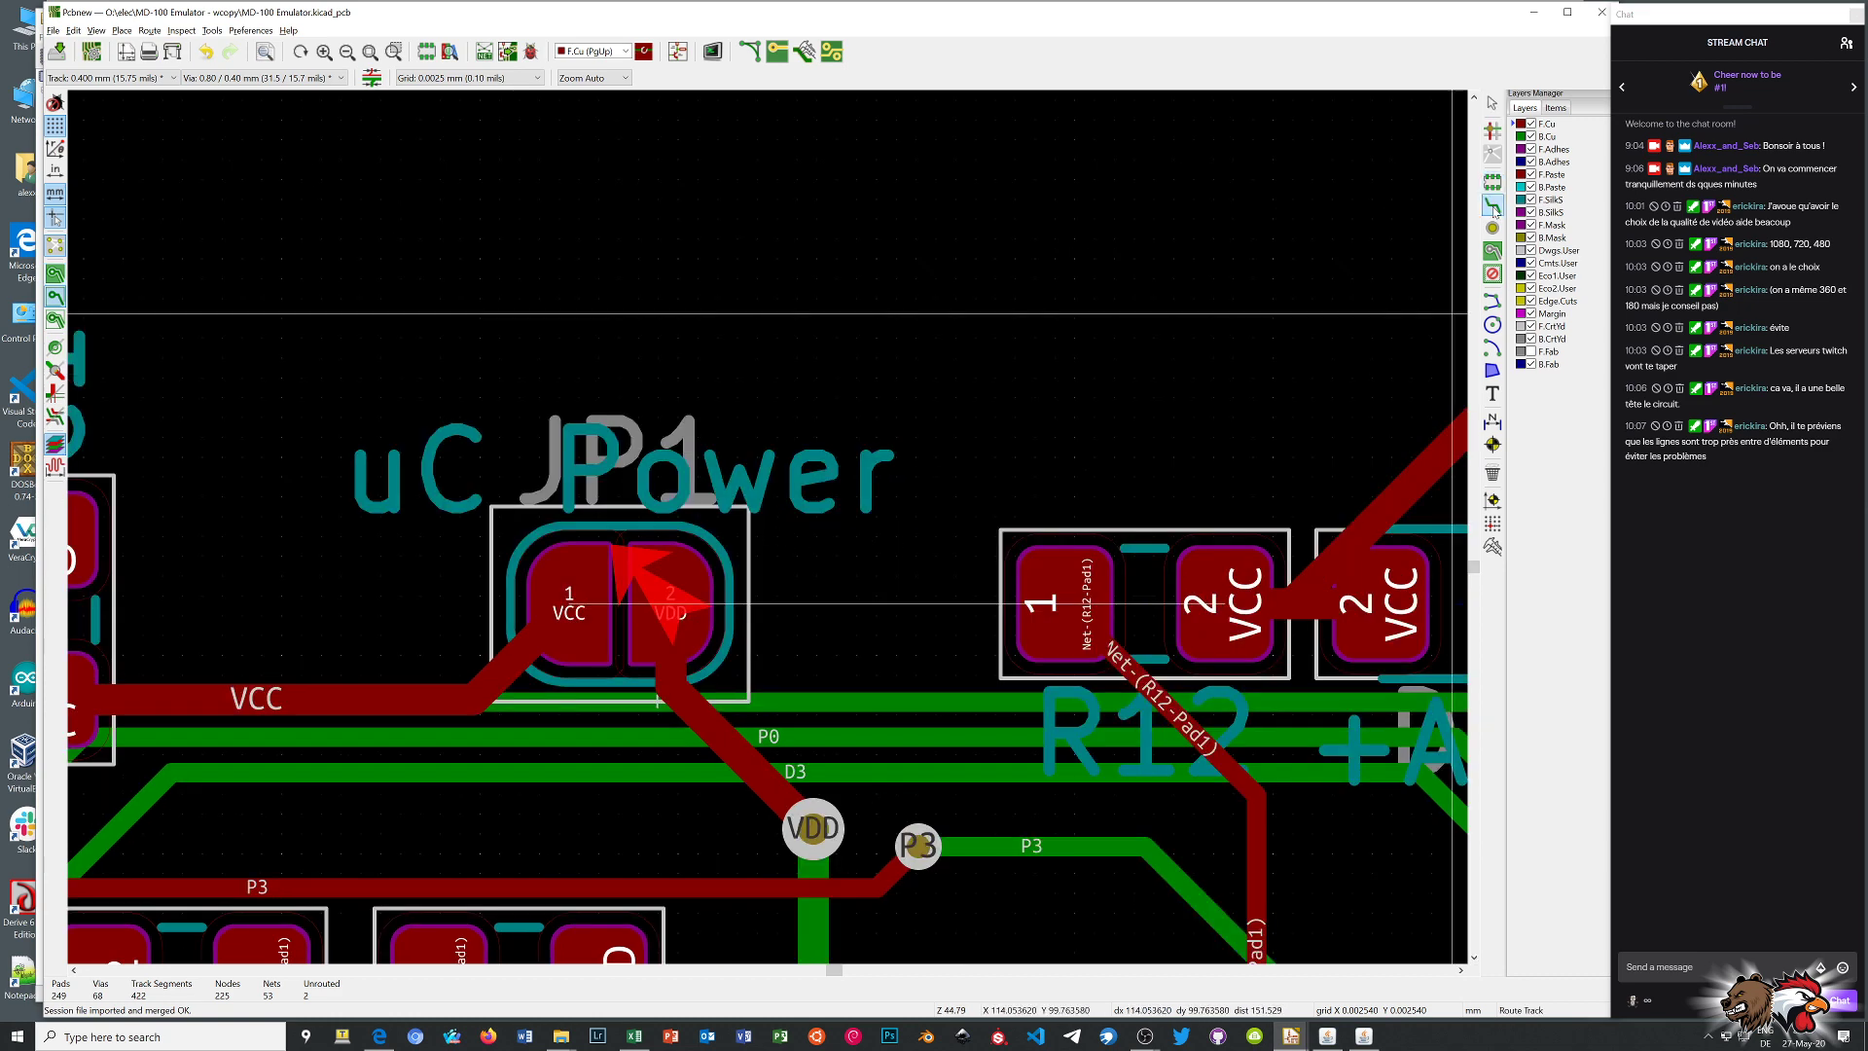
pyautogui.click(1224, 604)
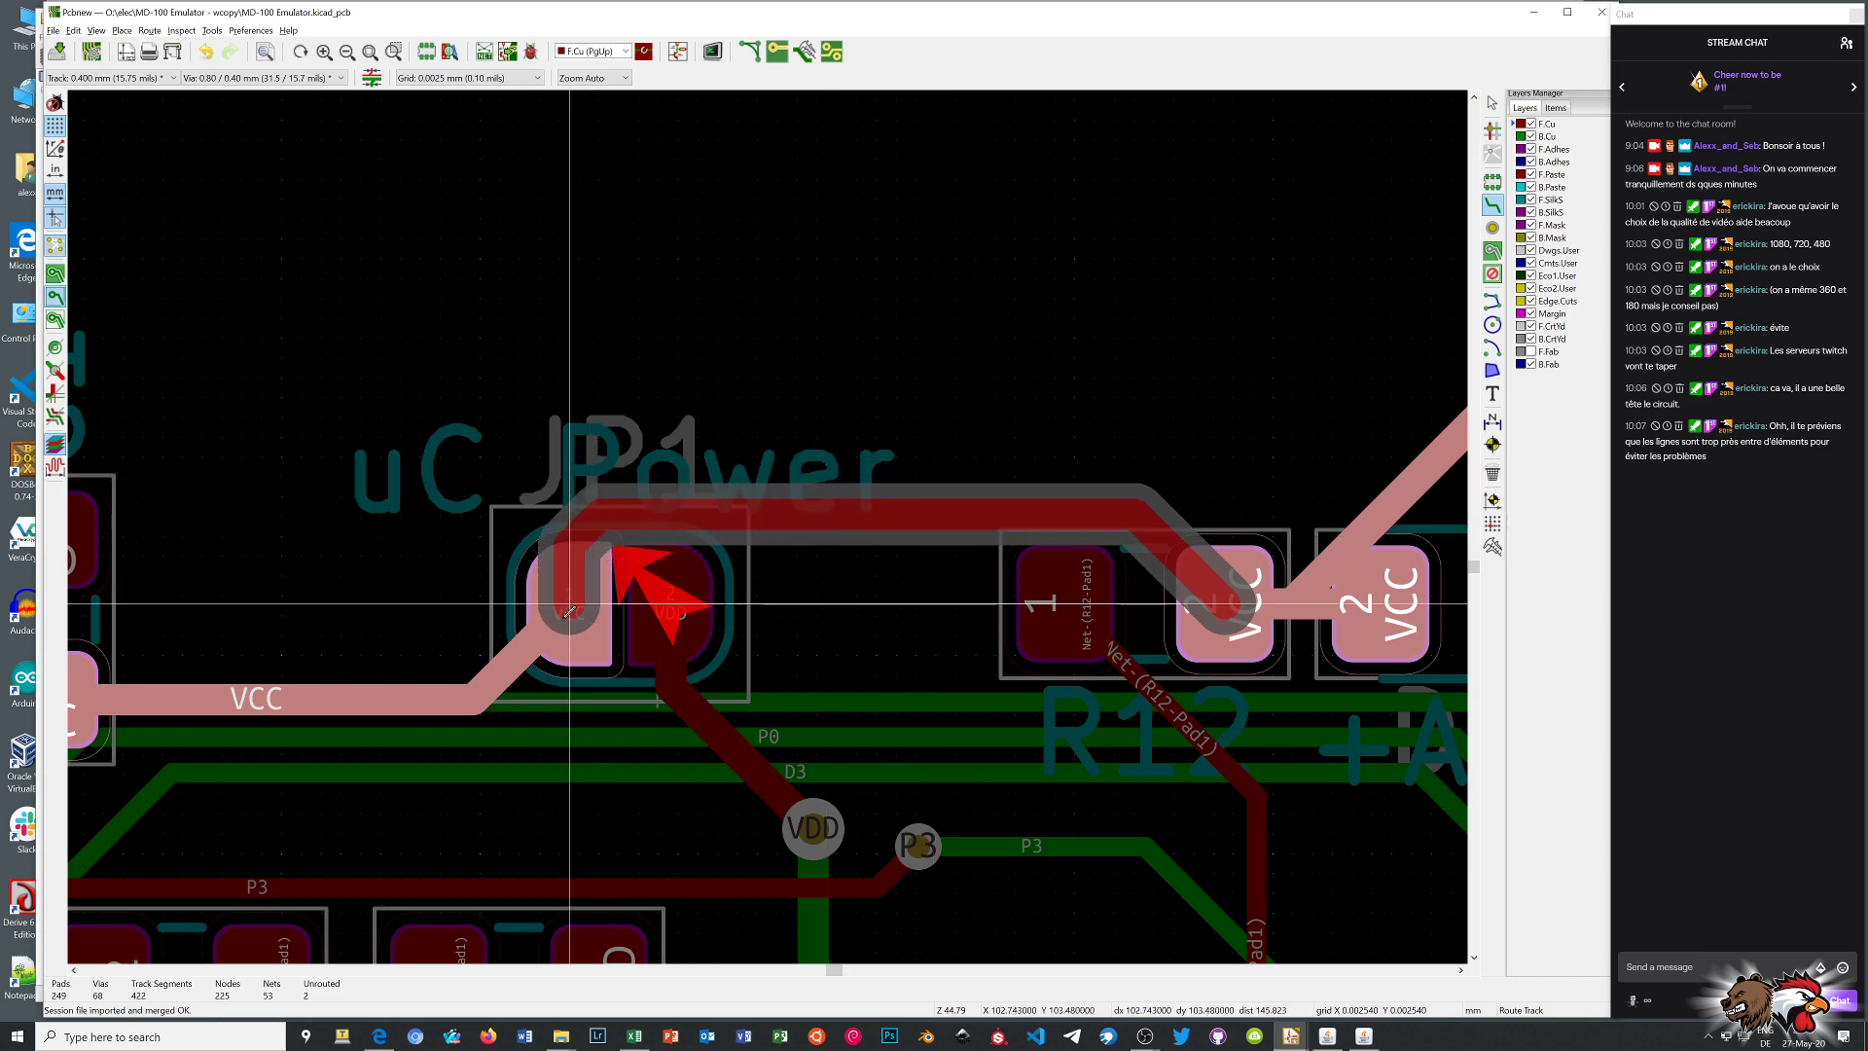
pyautogui.click(571, 616)
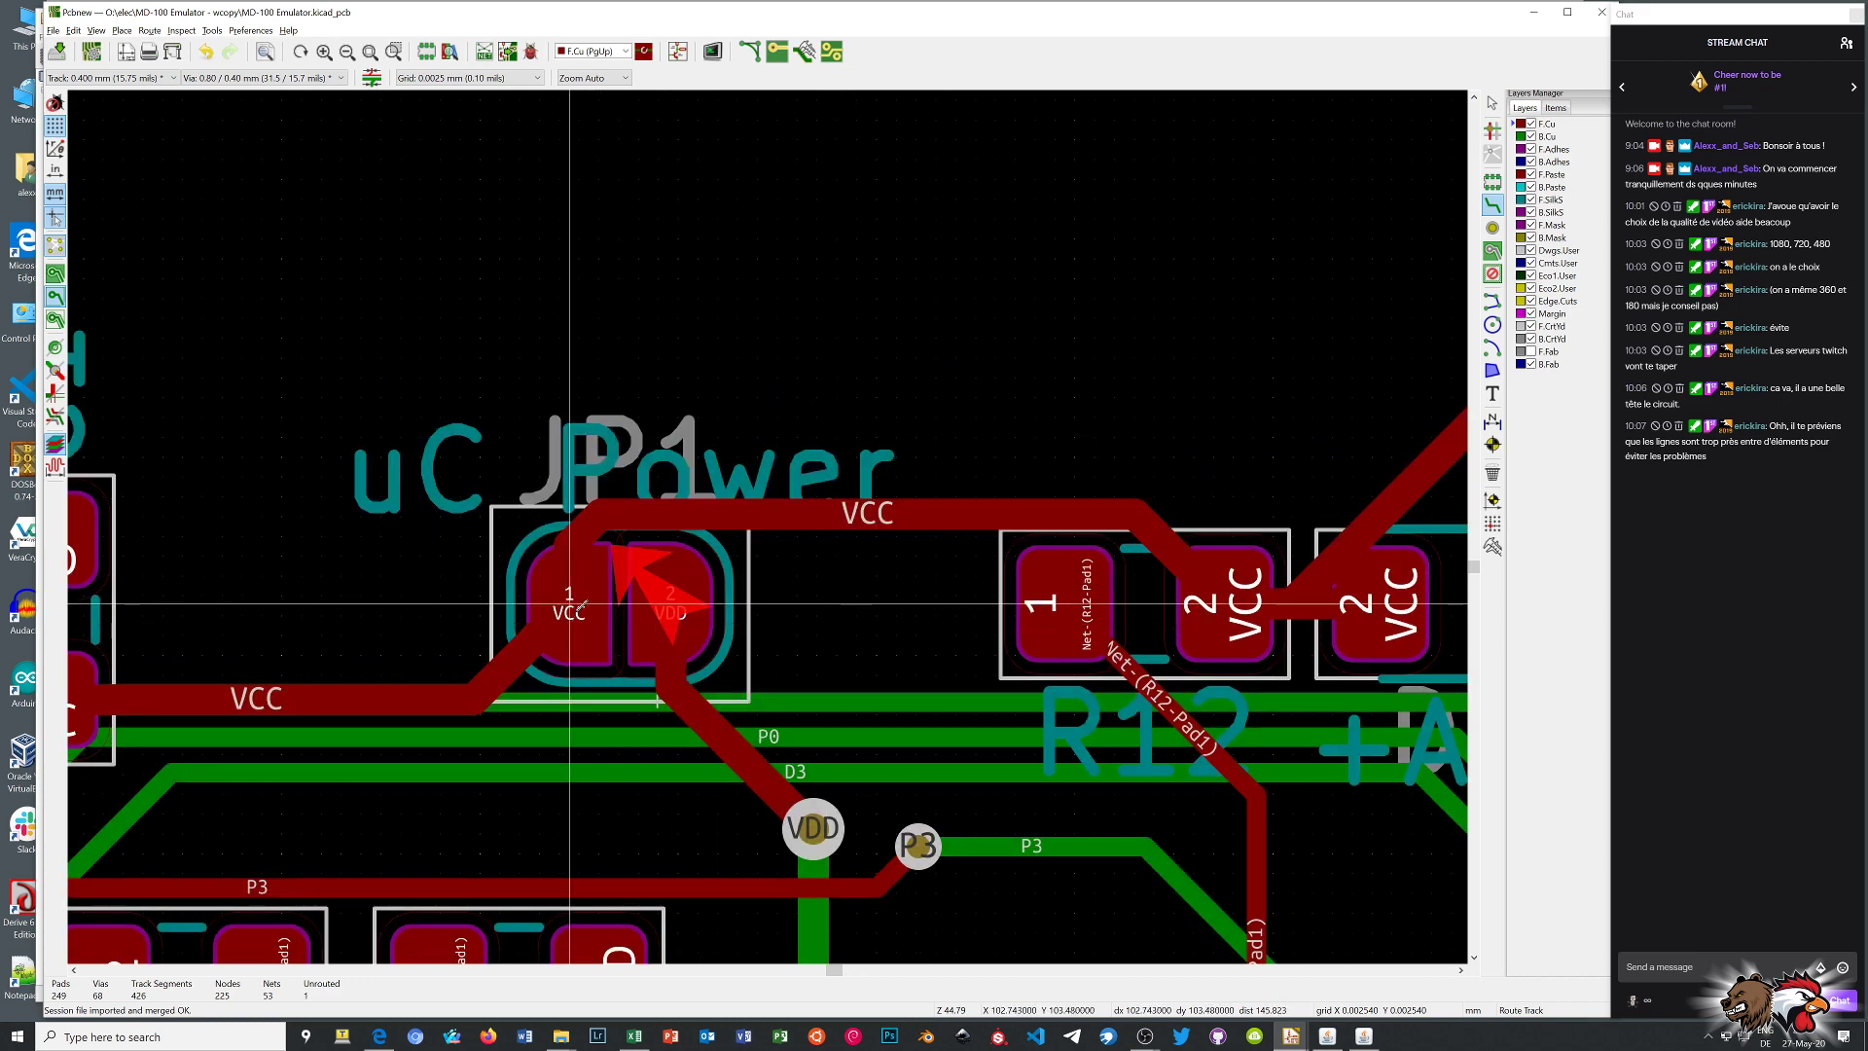
pyautogui.scroll(3, 571, 616)
pyautogui.scroll(2, 778, 511)
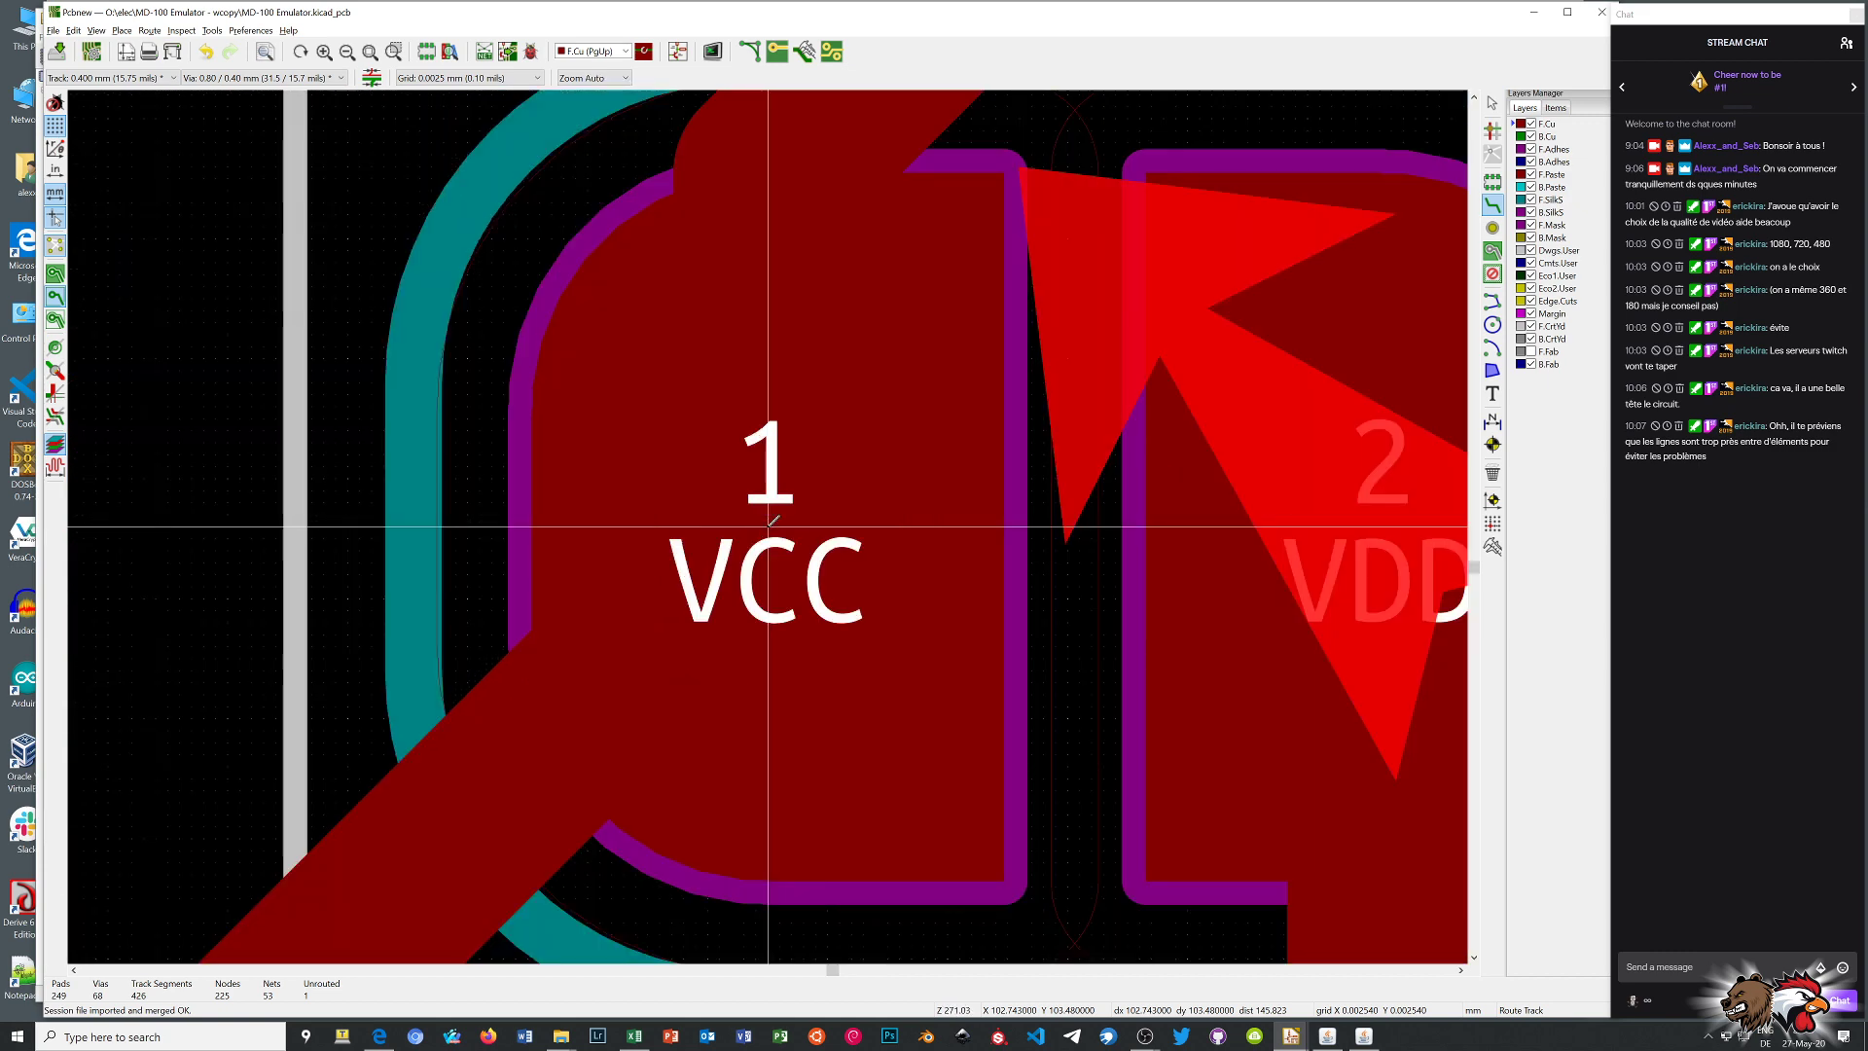
pyautogui.scroll(-2, 774, 515)
pyautogui.rightClick(916, 208)
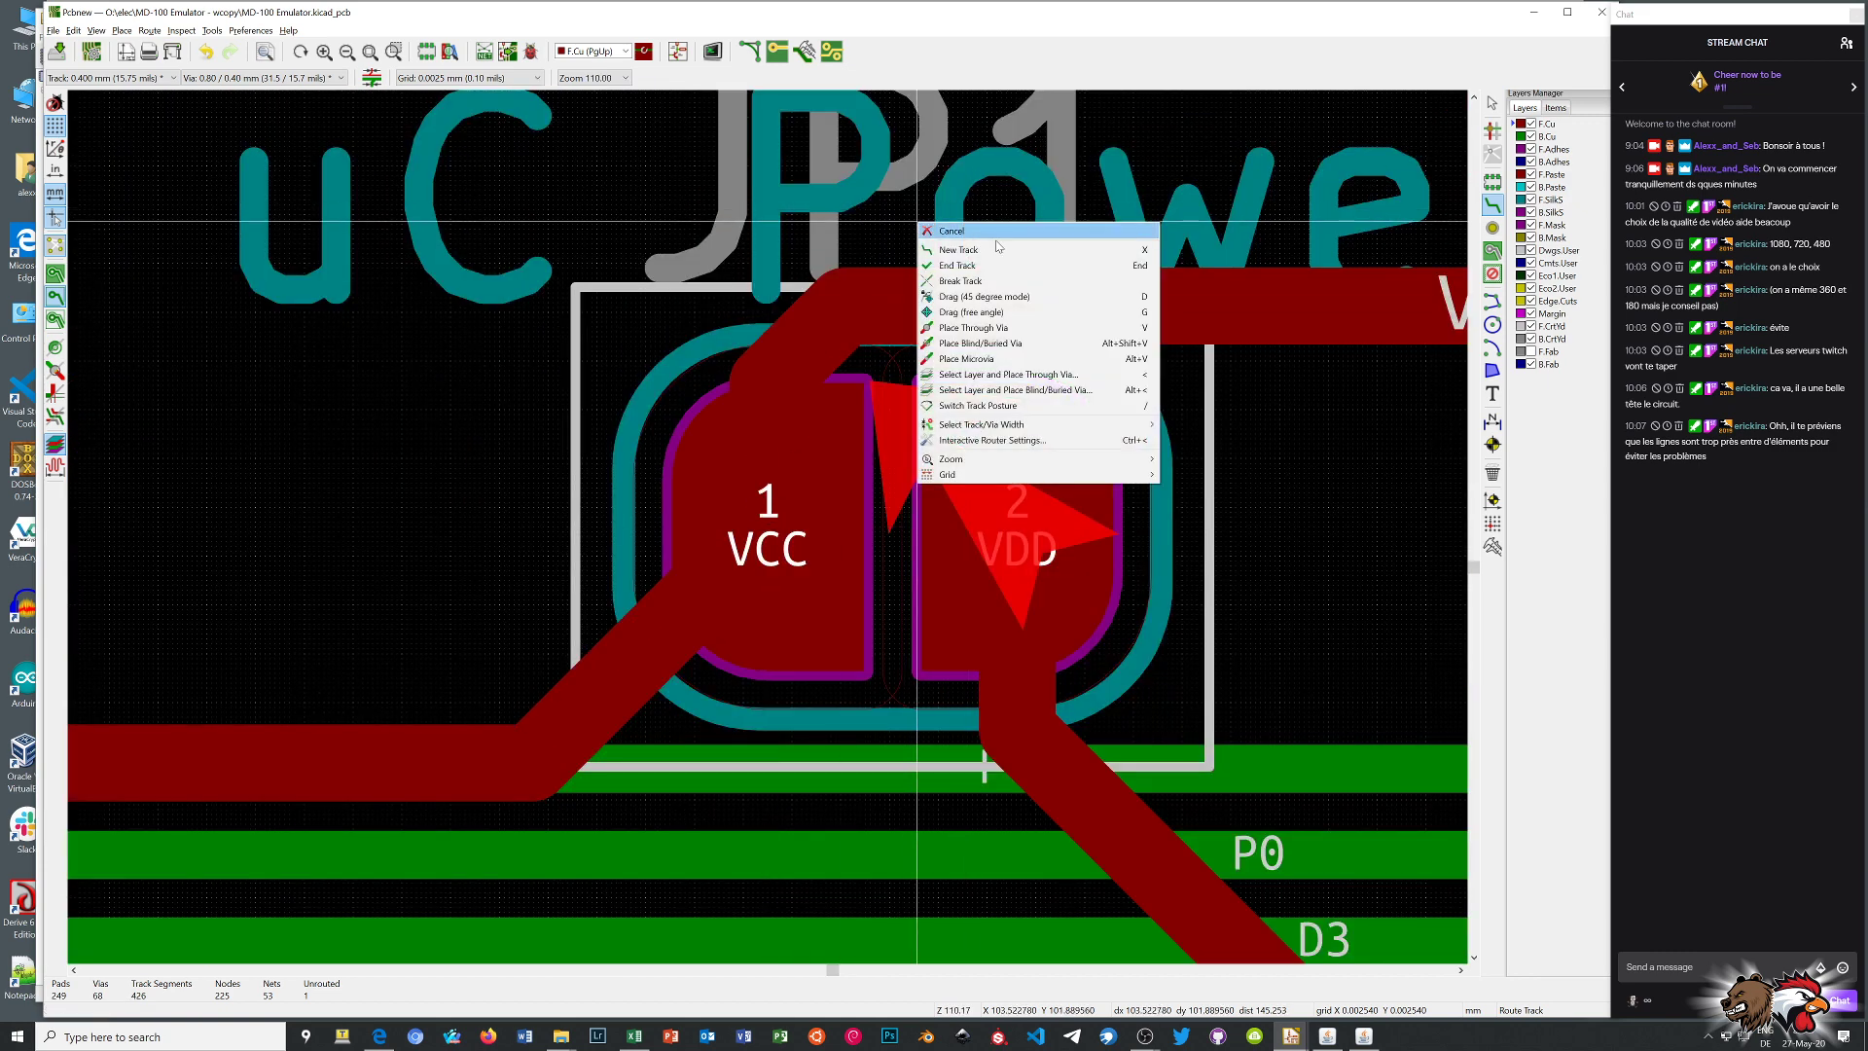
pyautogui.click(919, 228)
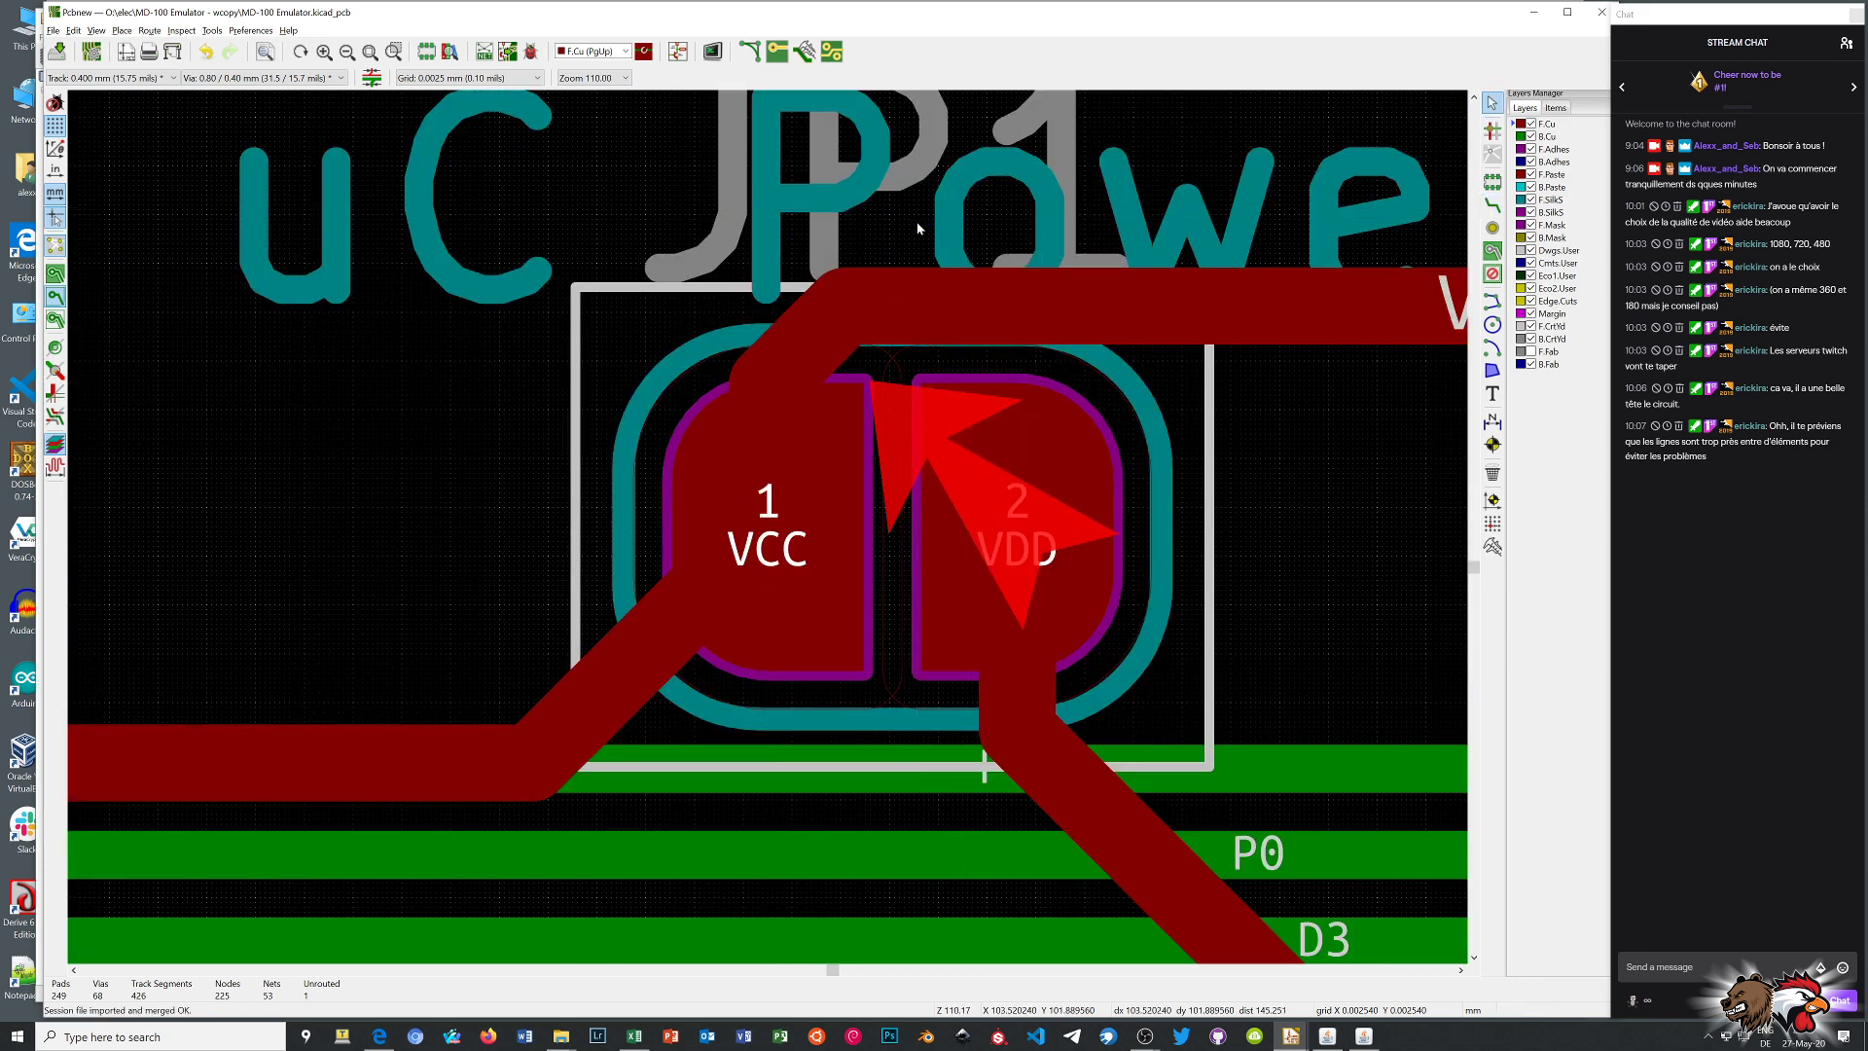
# Show the filled zones again and refill all copper zones
pyautogui.click(56, 275)
pyautogui.scroll(-1, 577, 507)
pyautogui.scroll(-3, 769, 533)
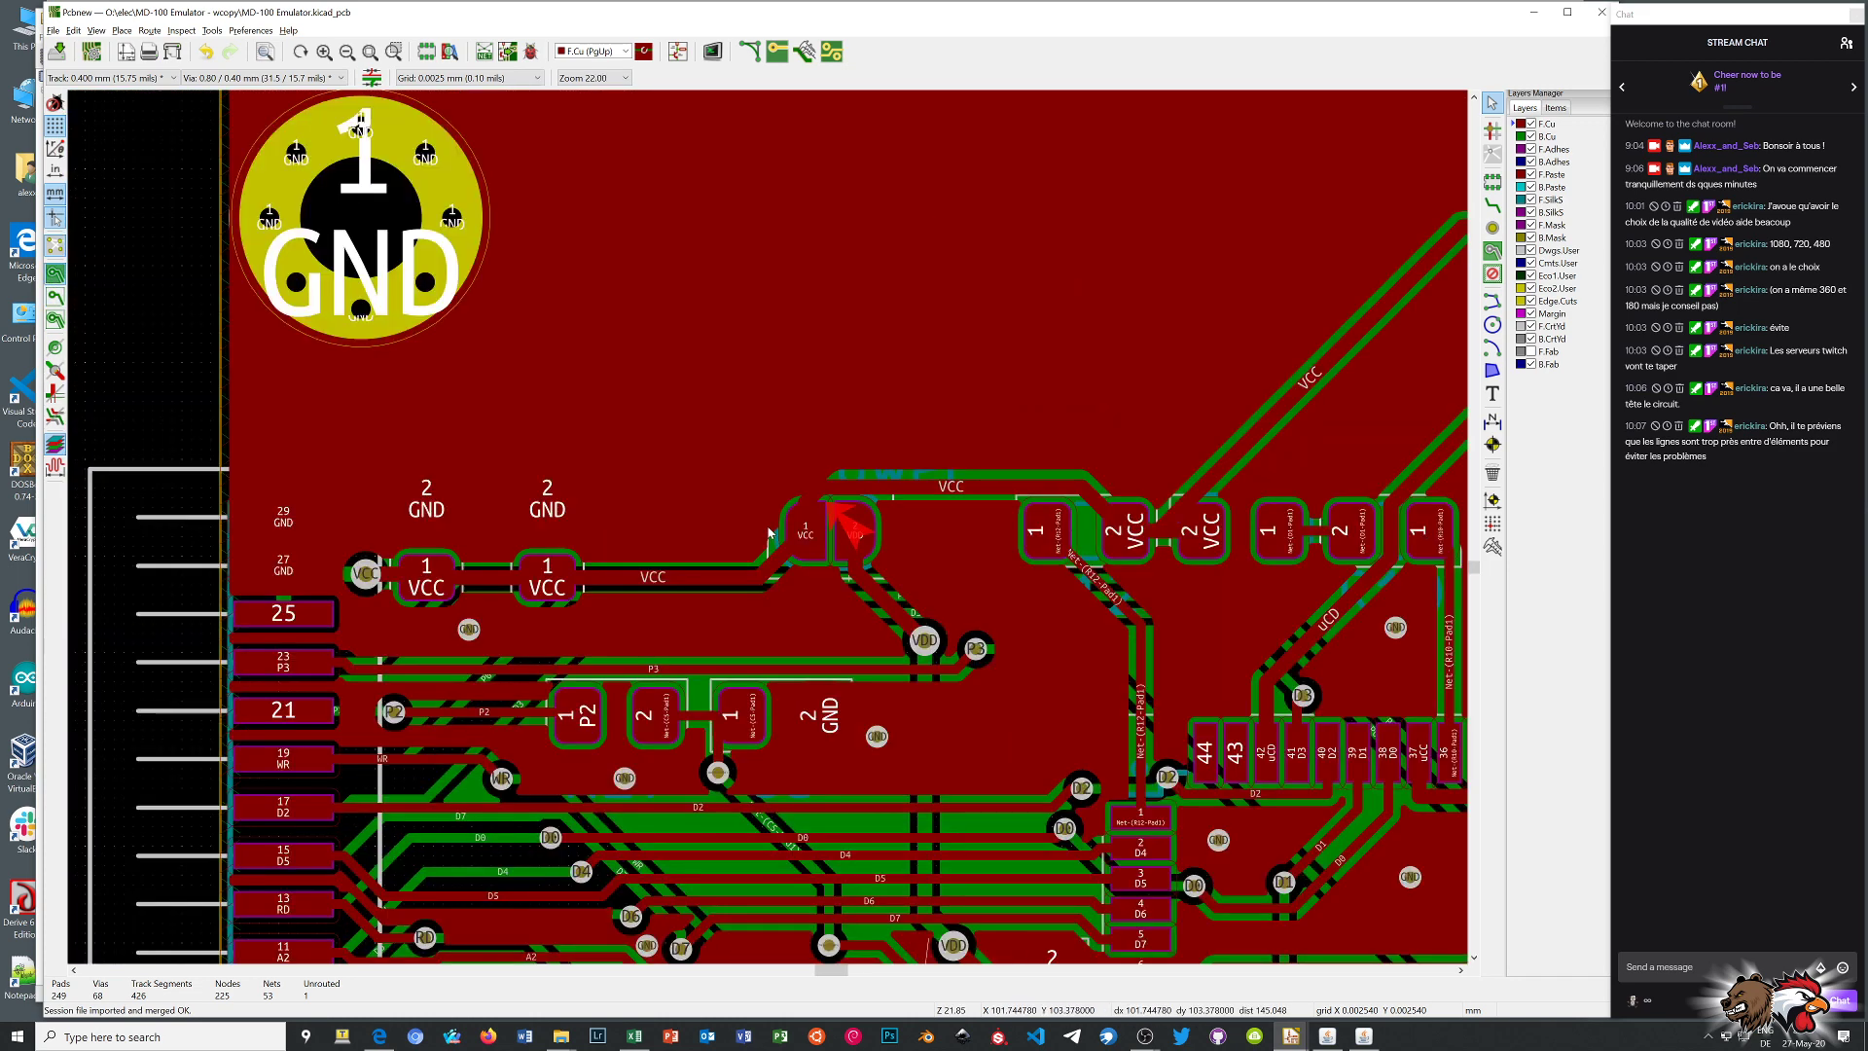
pyautogui.press('b')
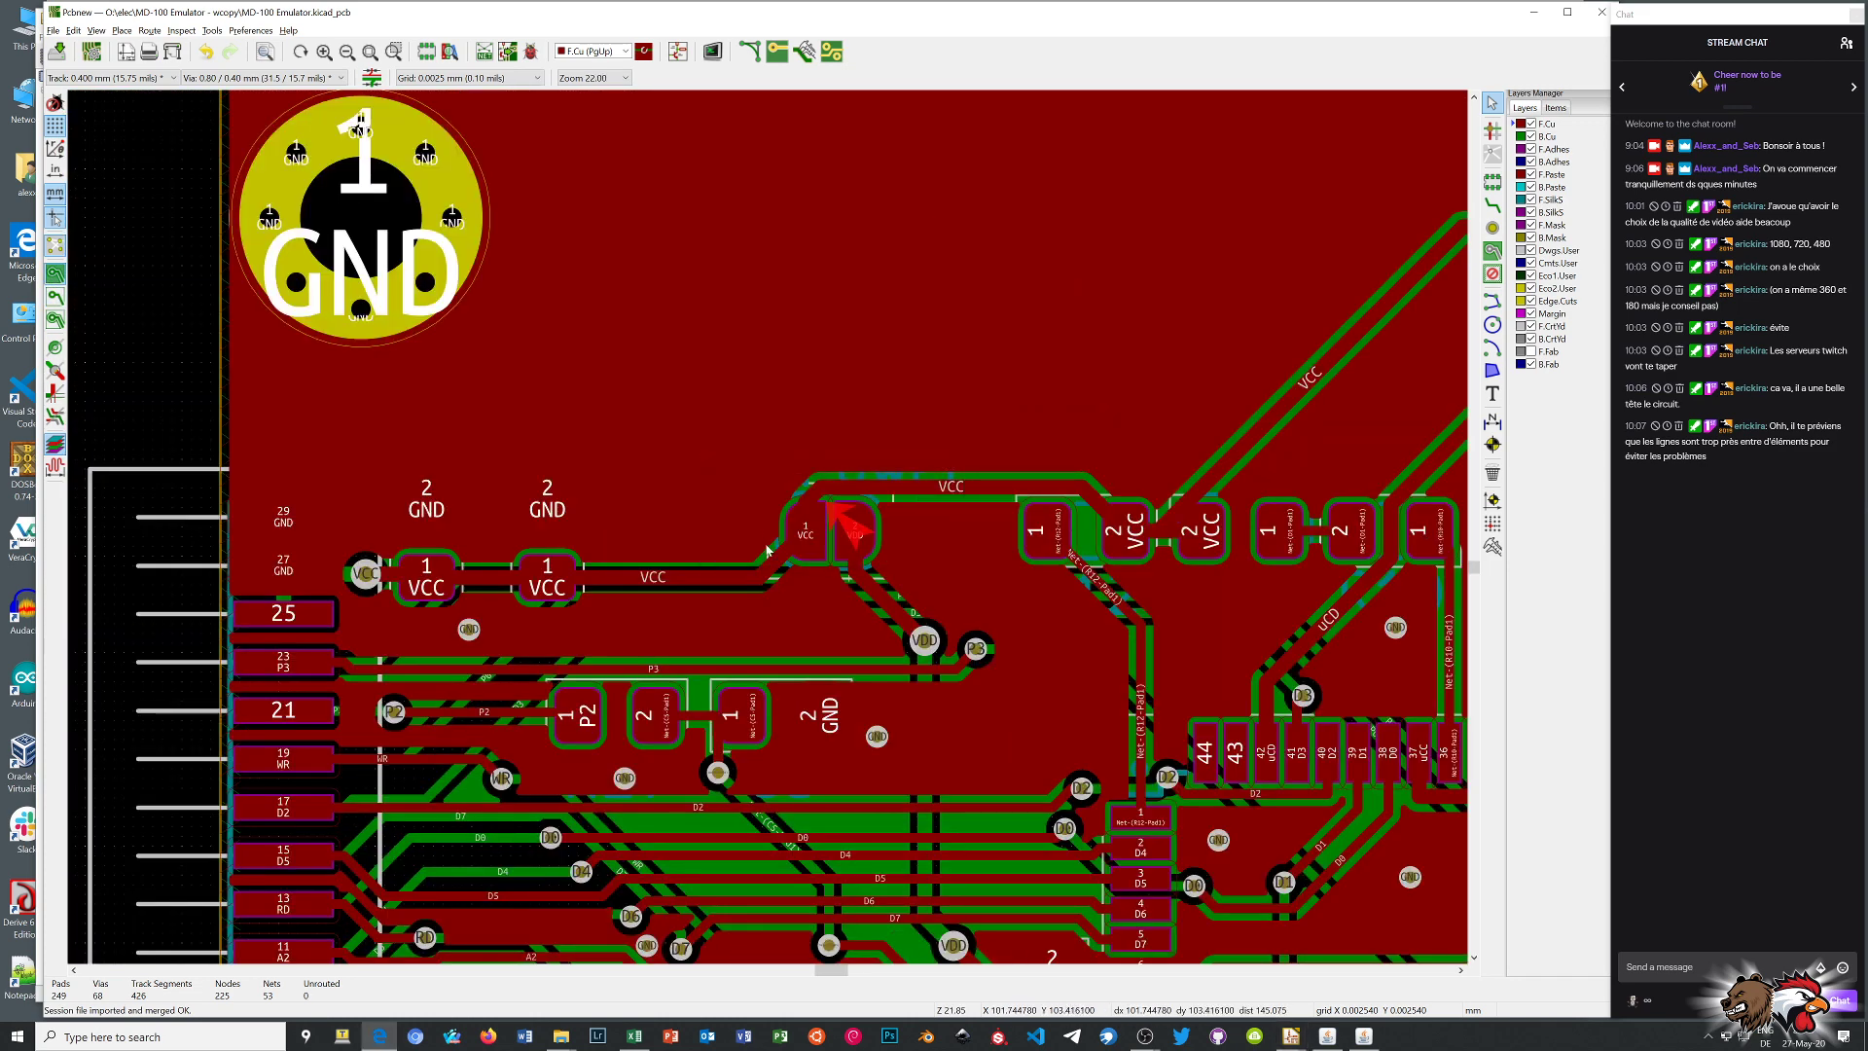
# Check the remaining markers around the 44-pin chip and rerun the design rule check on the whole board
pyautogui.scroll(-3, 780, 739)
pyautogui.scroll(3, 790, 588)
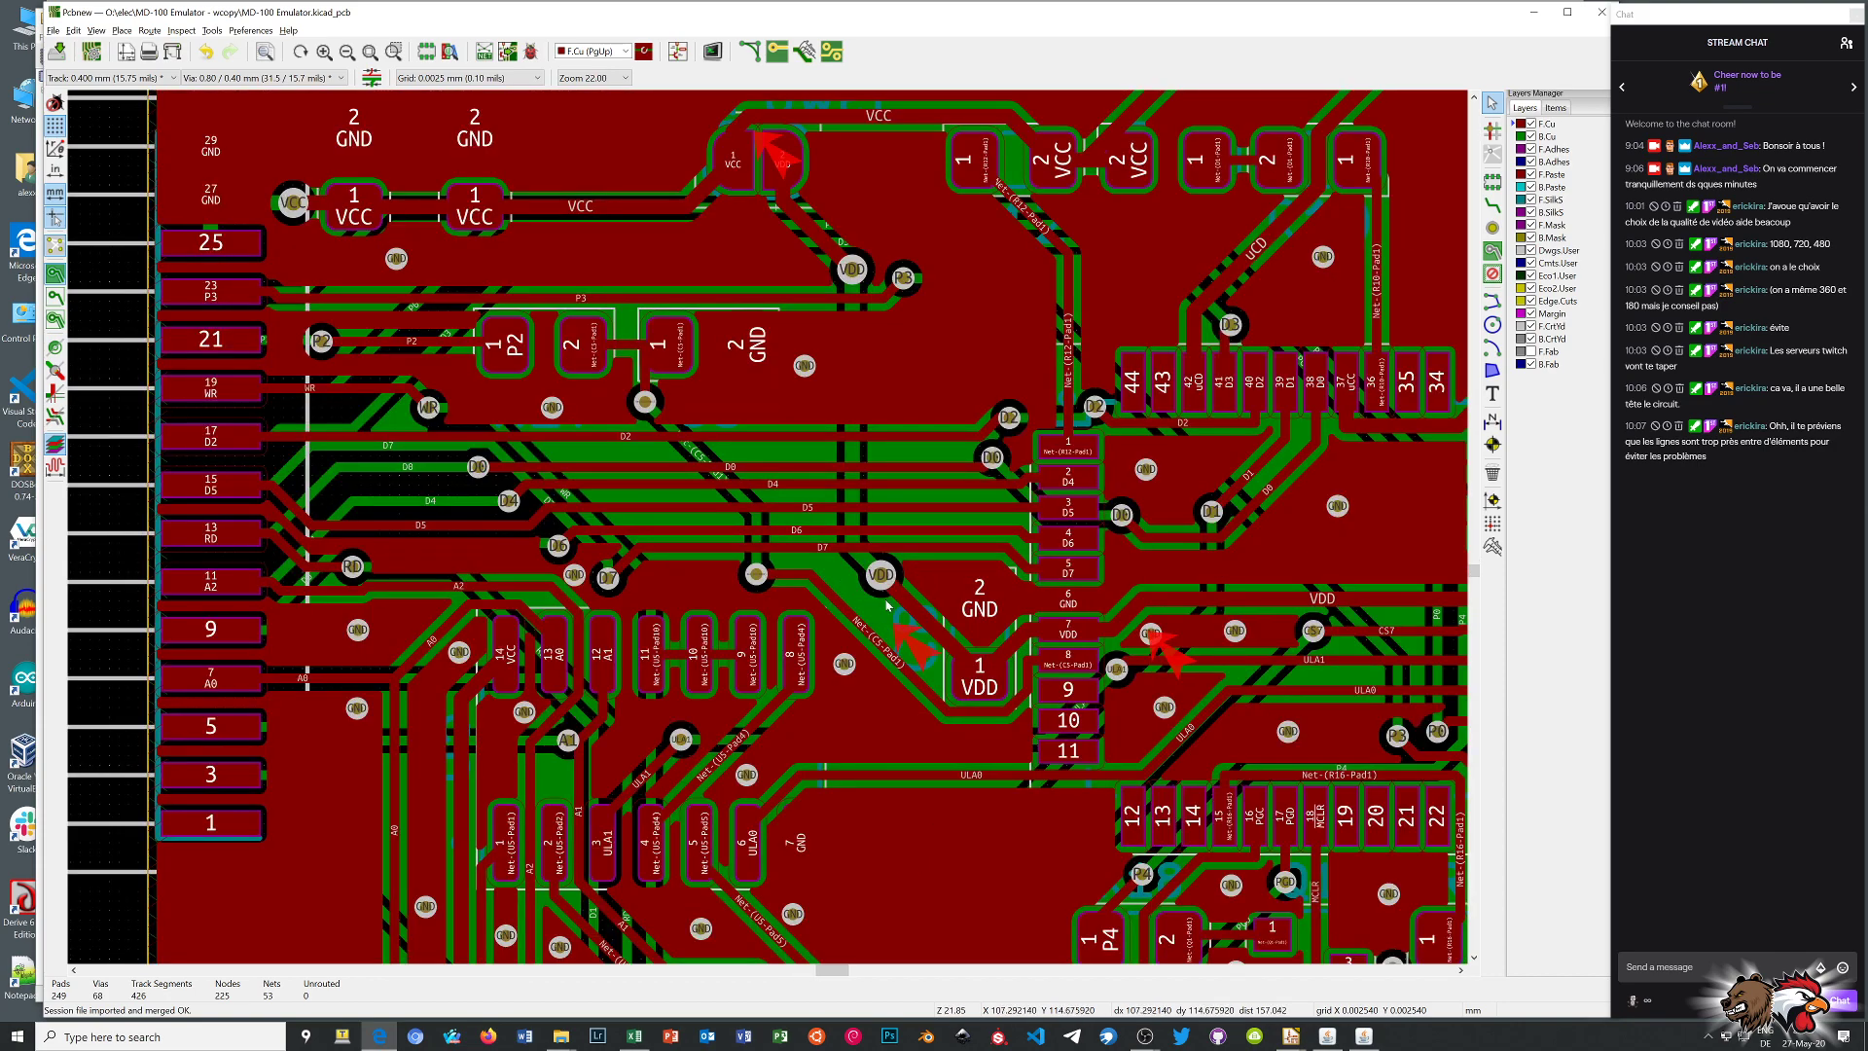
pyautogui.scroll(3, 907, 590)
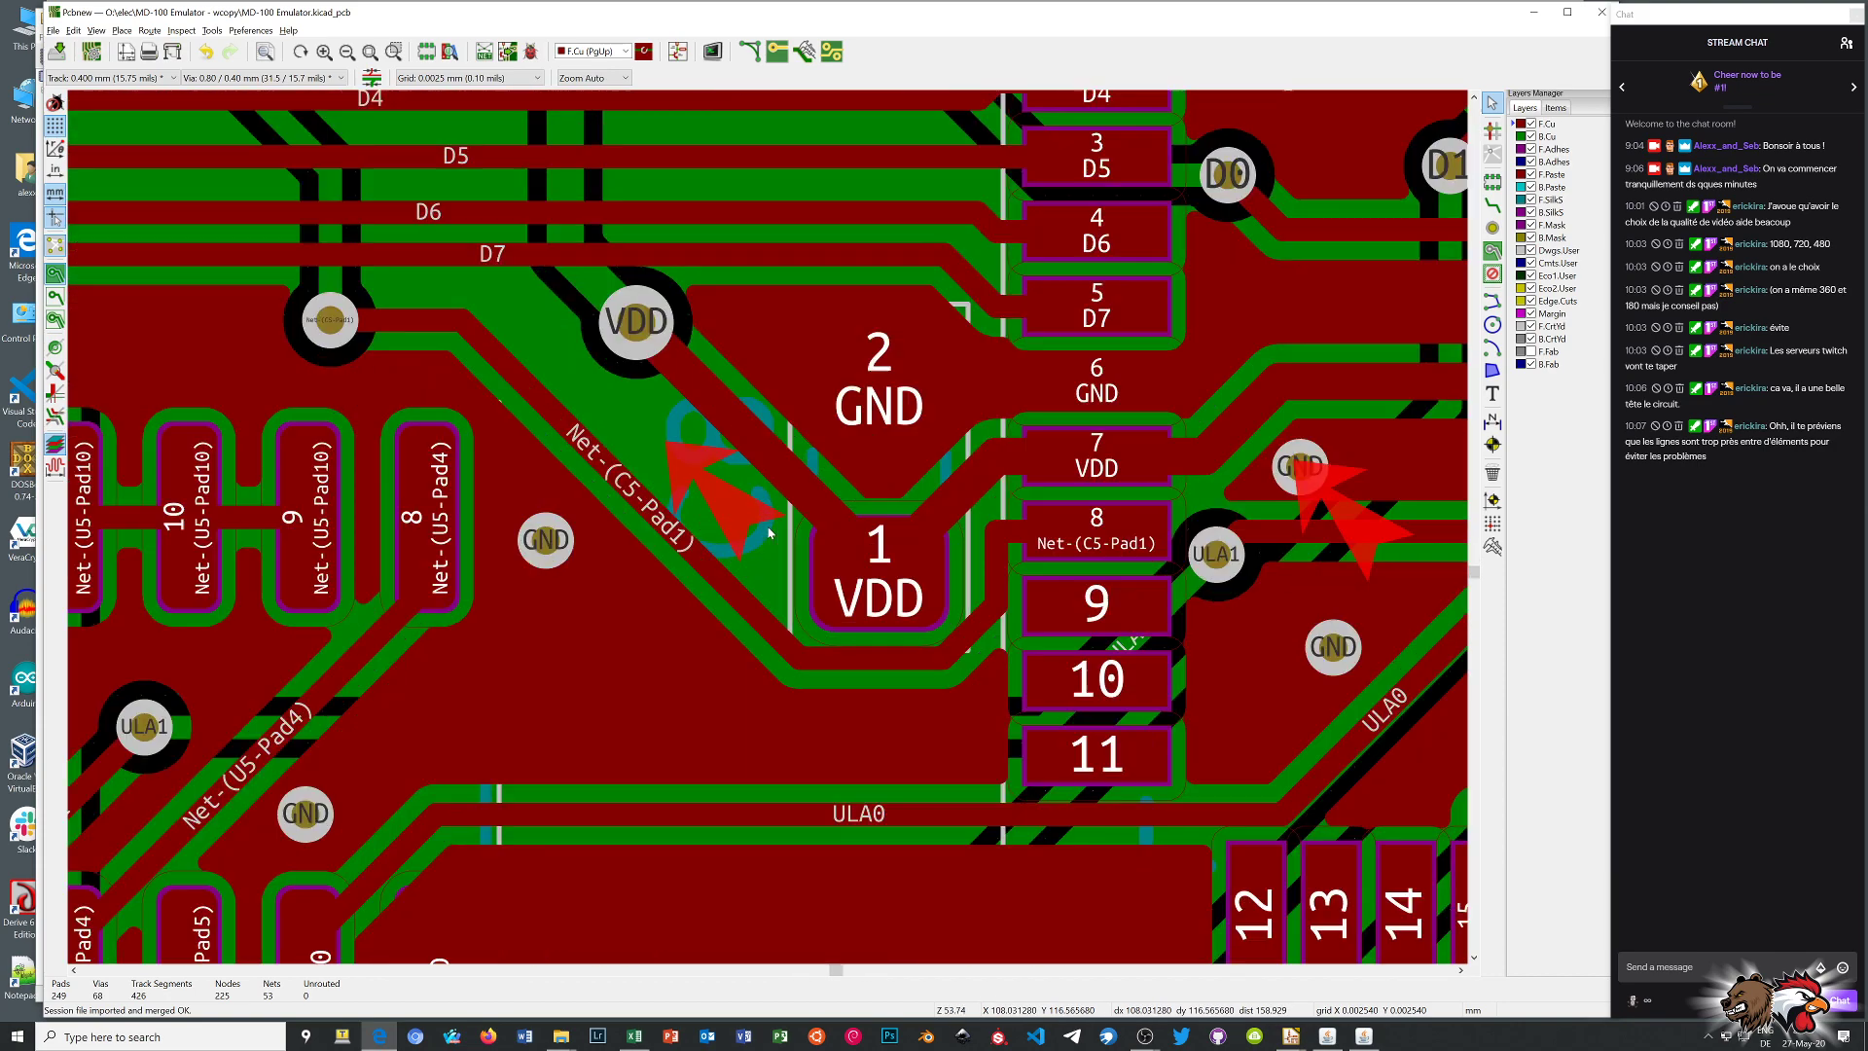
pyautogui.scroll(-5, 768, 533)
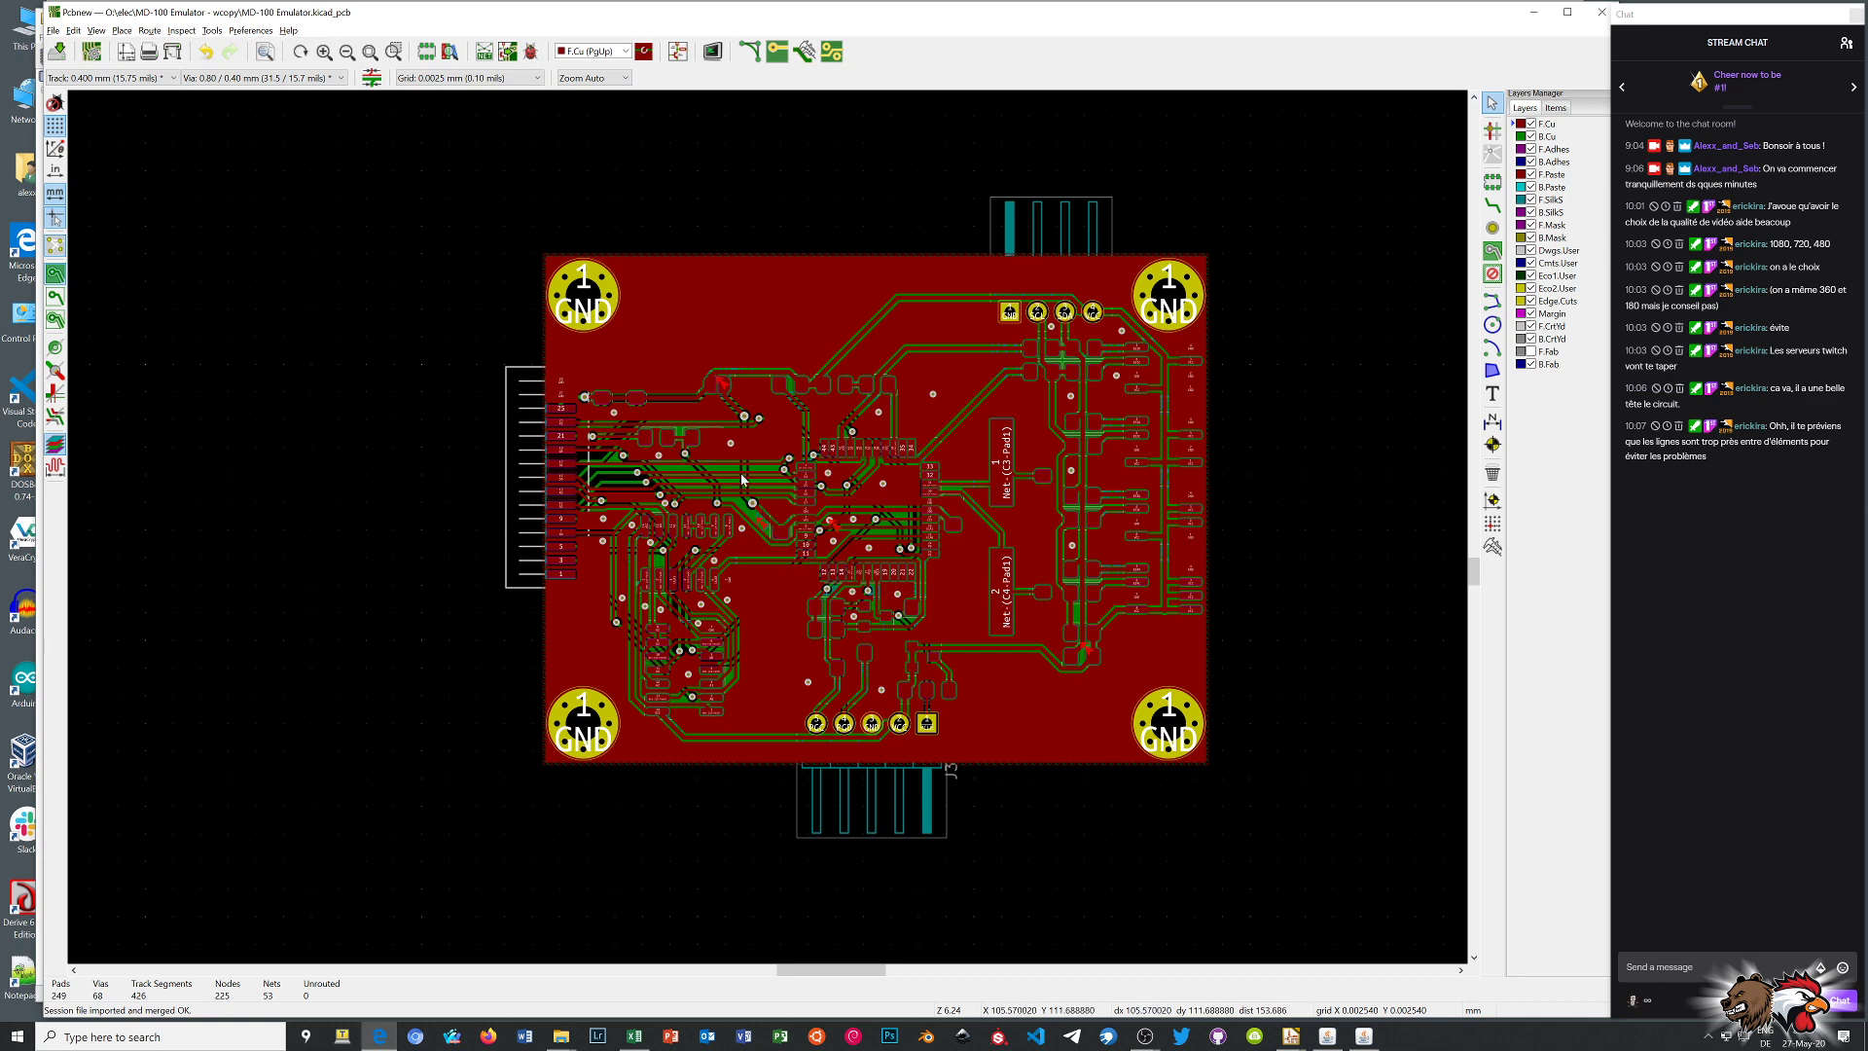
pyautogui.click(530, 51)
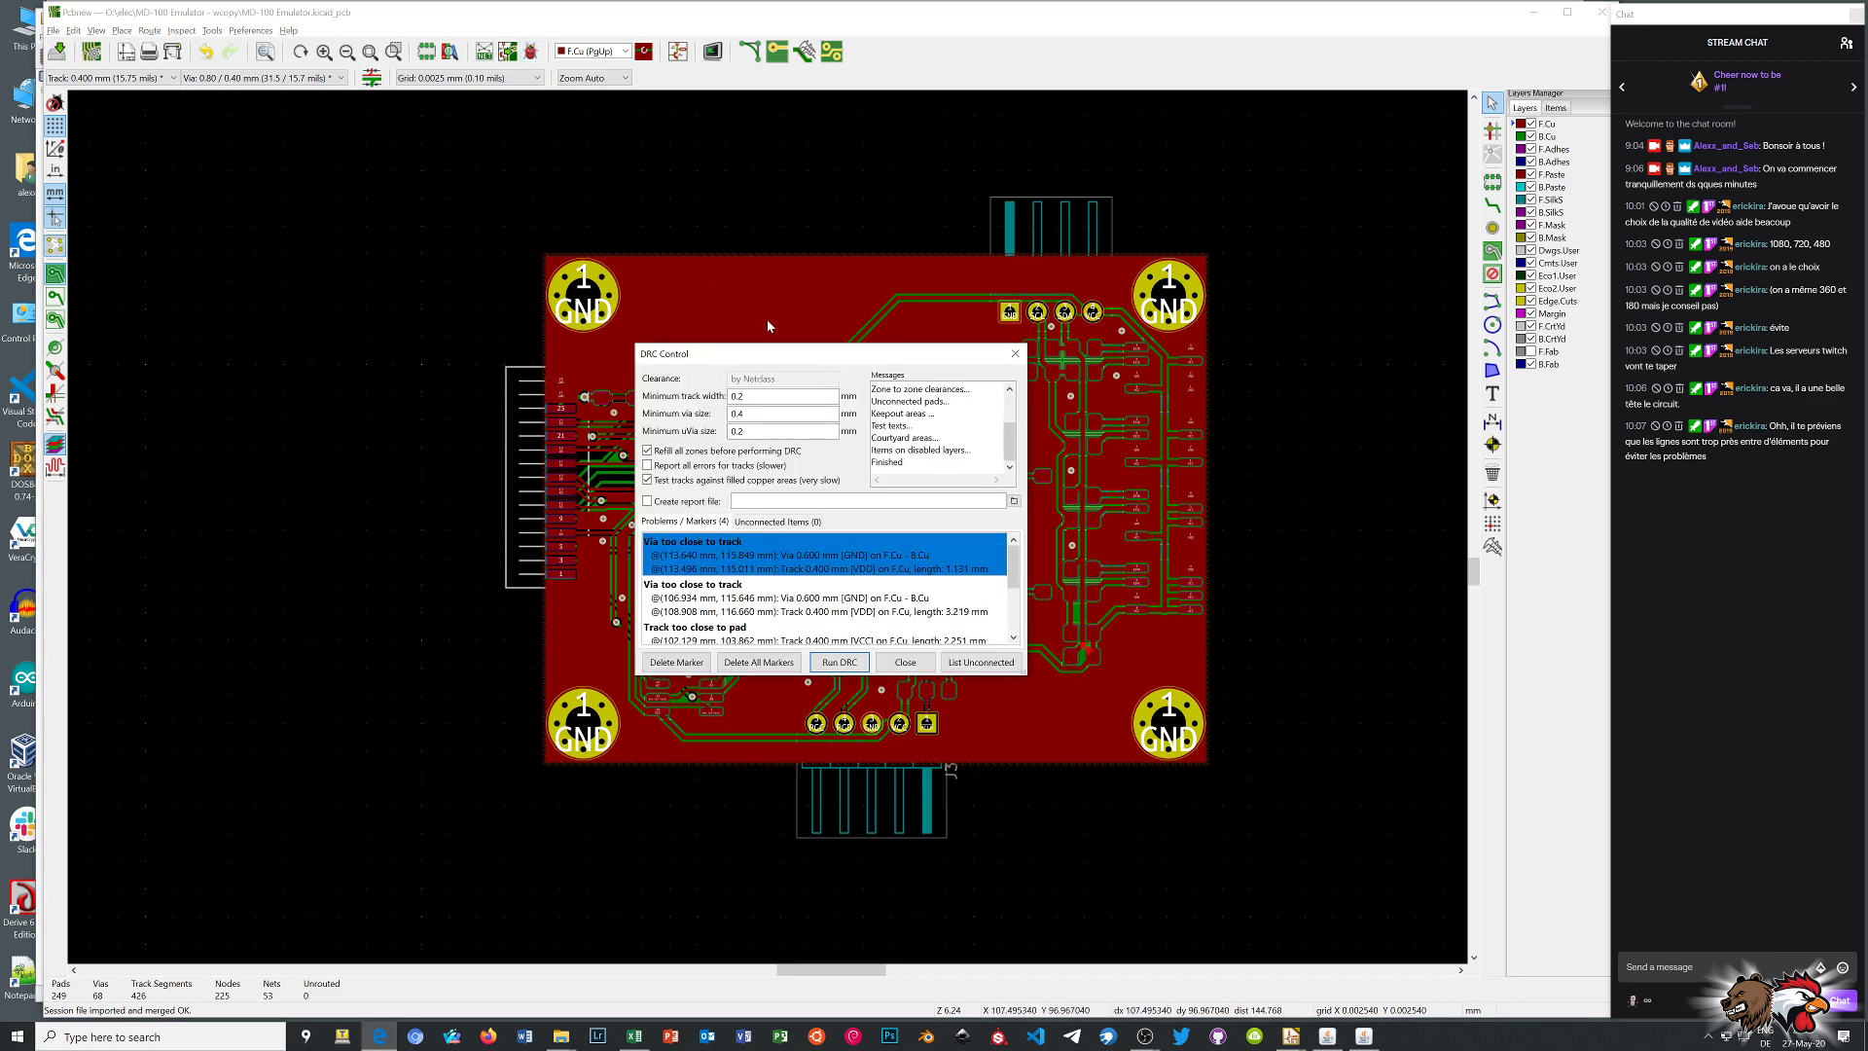
pyautogui.click(831, 663)
pyautogui.moveTo(807, 360); pyautogui.dragTo(858, 225)
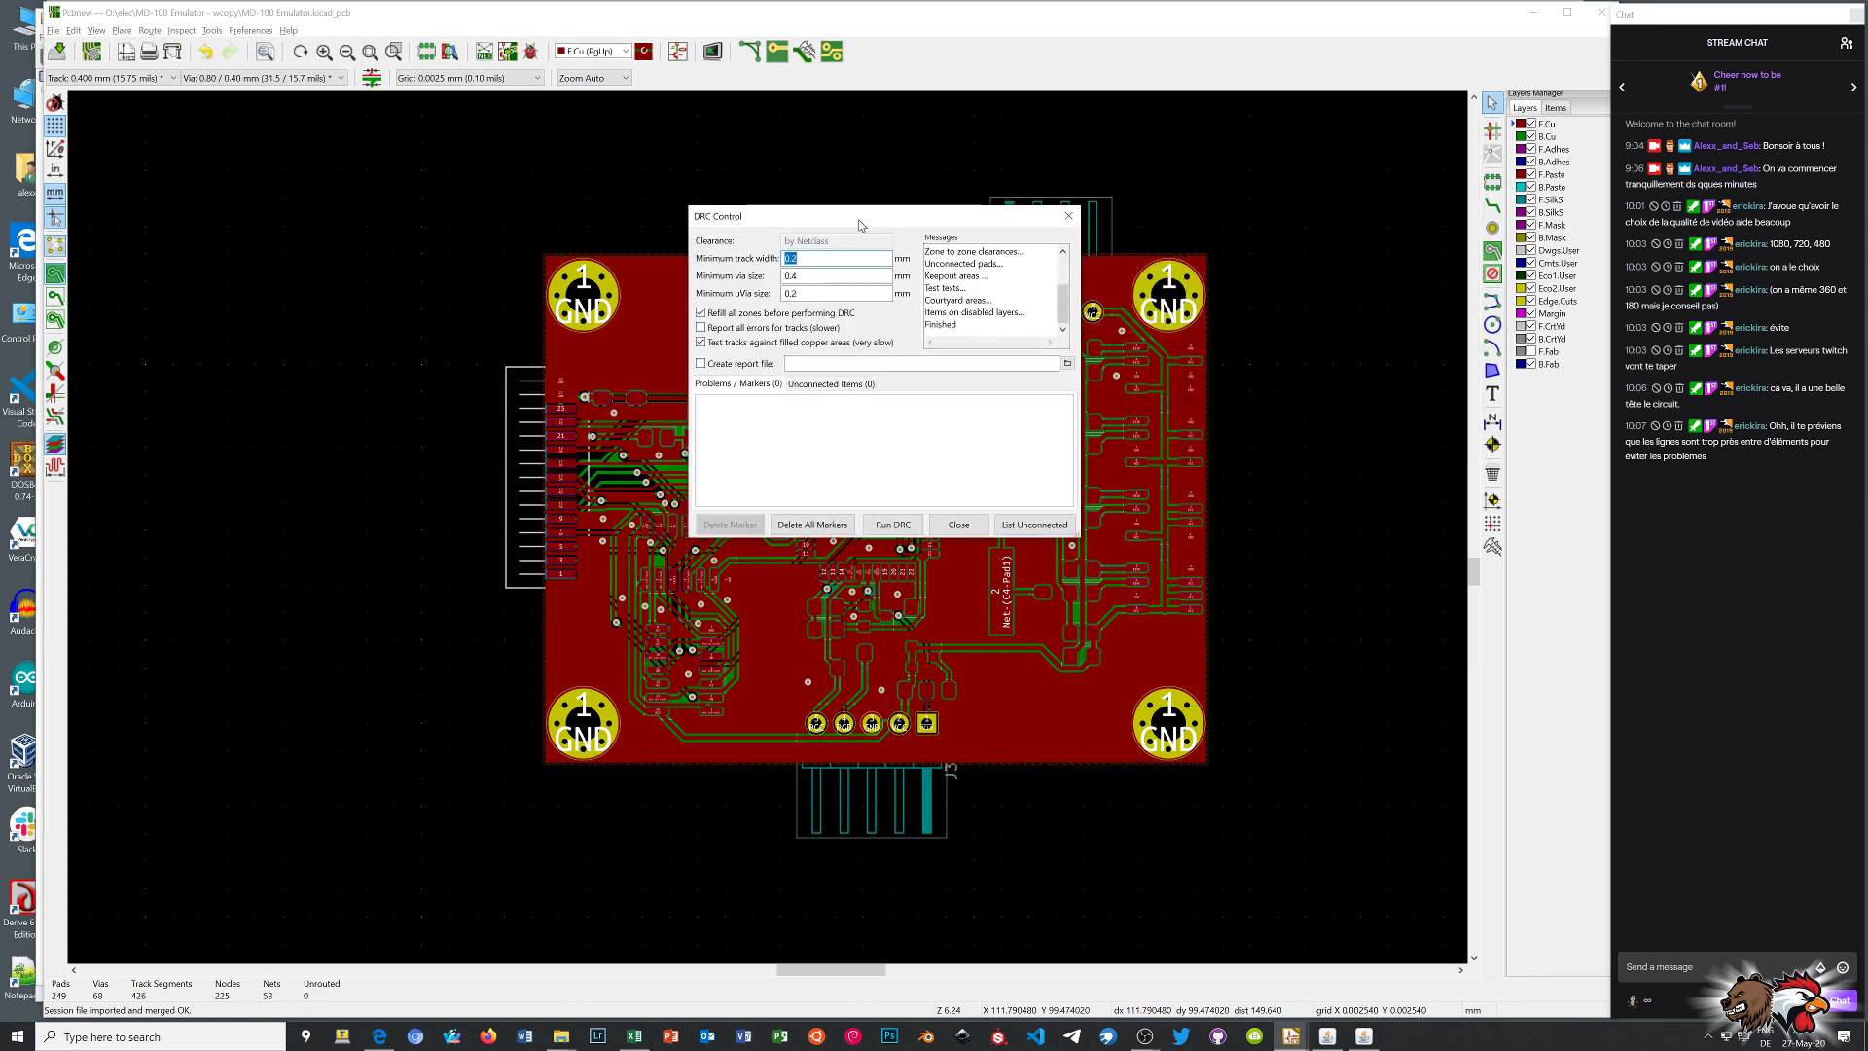
pyautogui.click(958, 526)
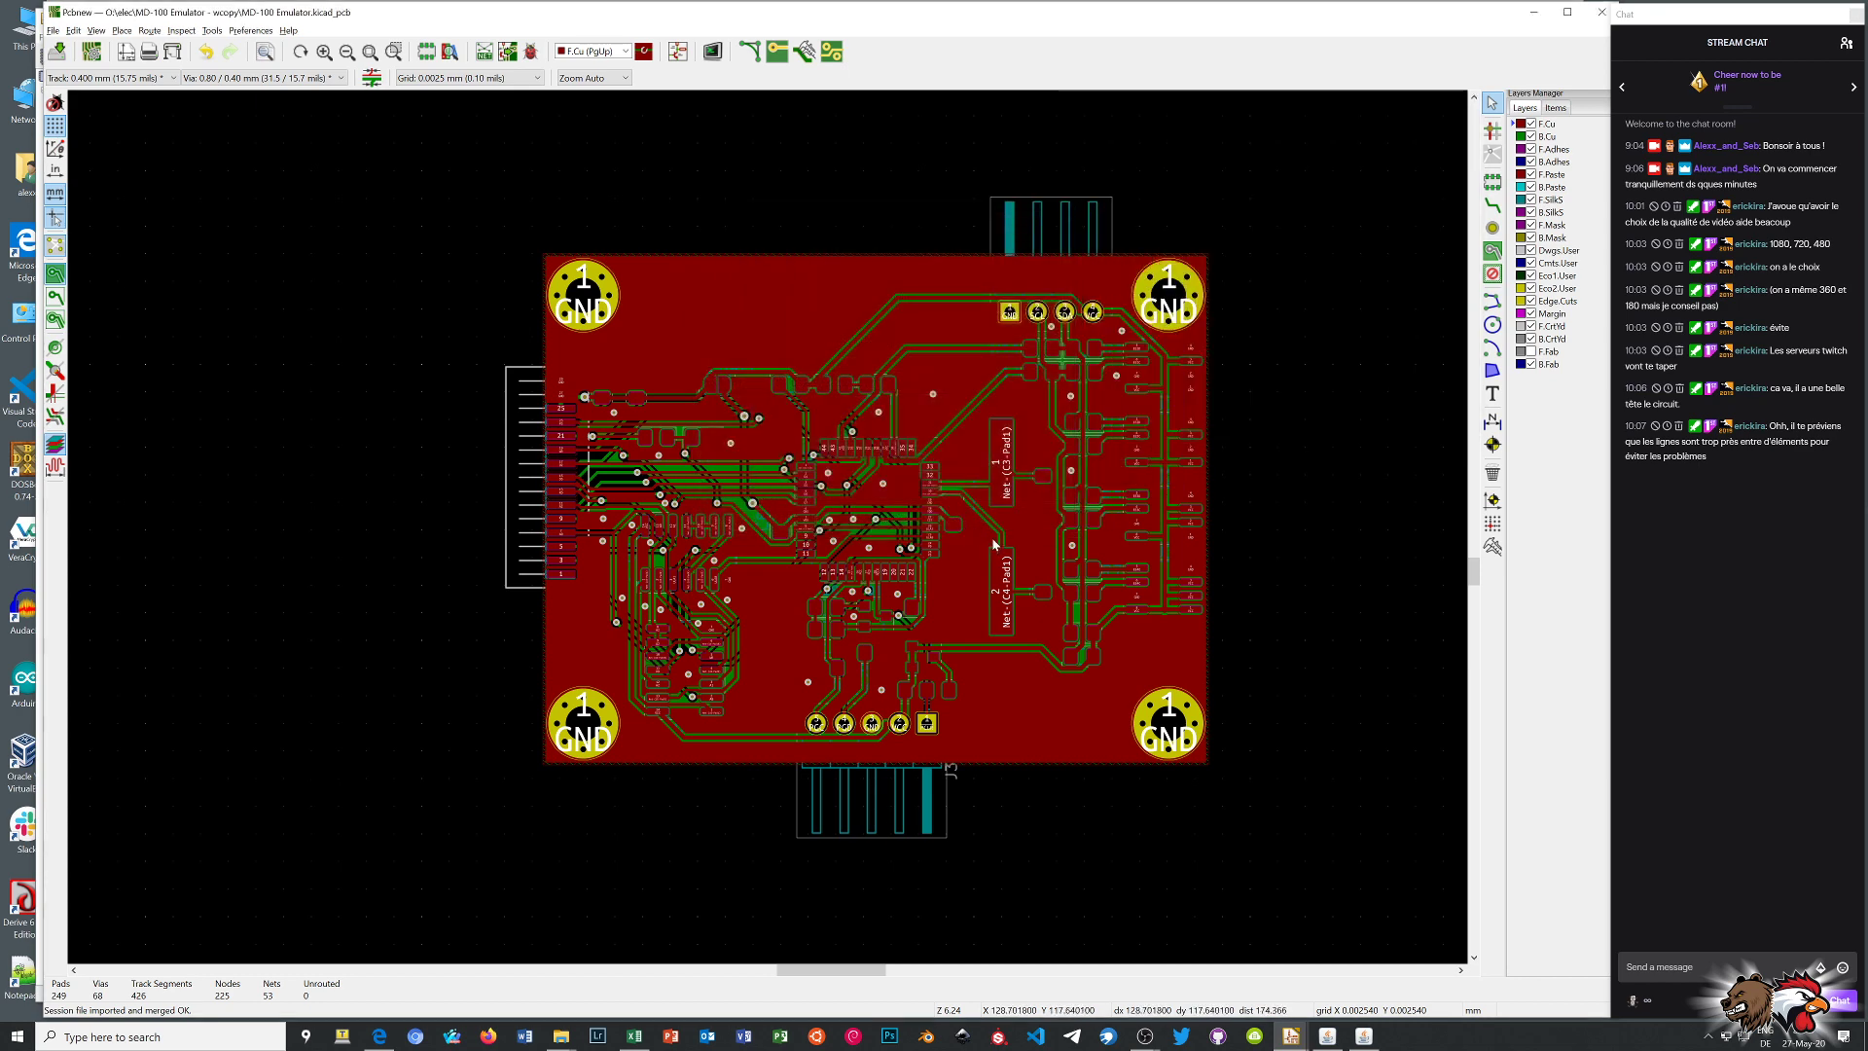
# List the board's unconnected items in the design rule check and close the check
pyautogui.scroll(3, 994, 545)
pyautogui.scroll(-2, 767, 526)
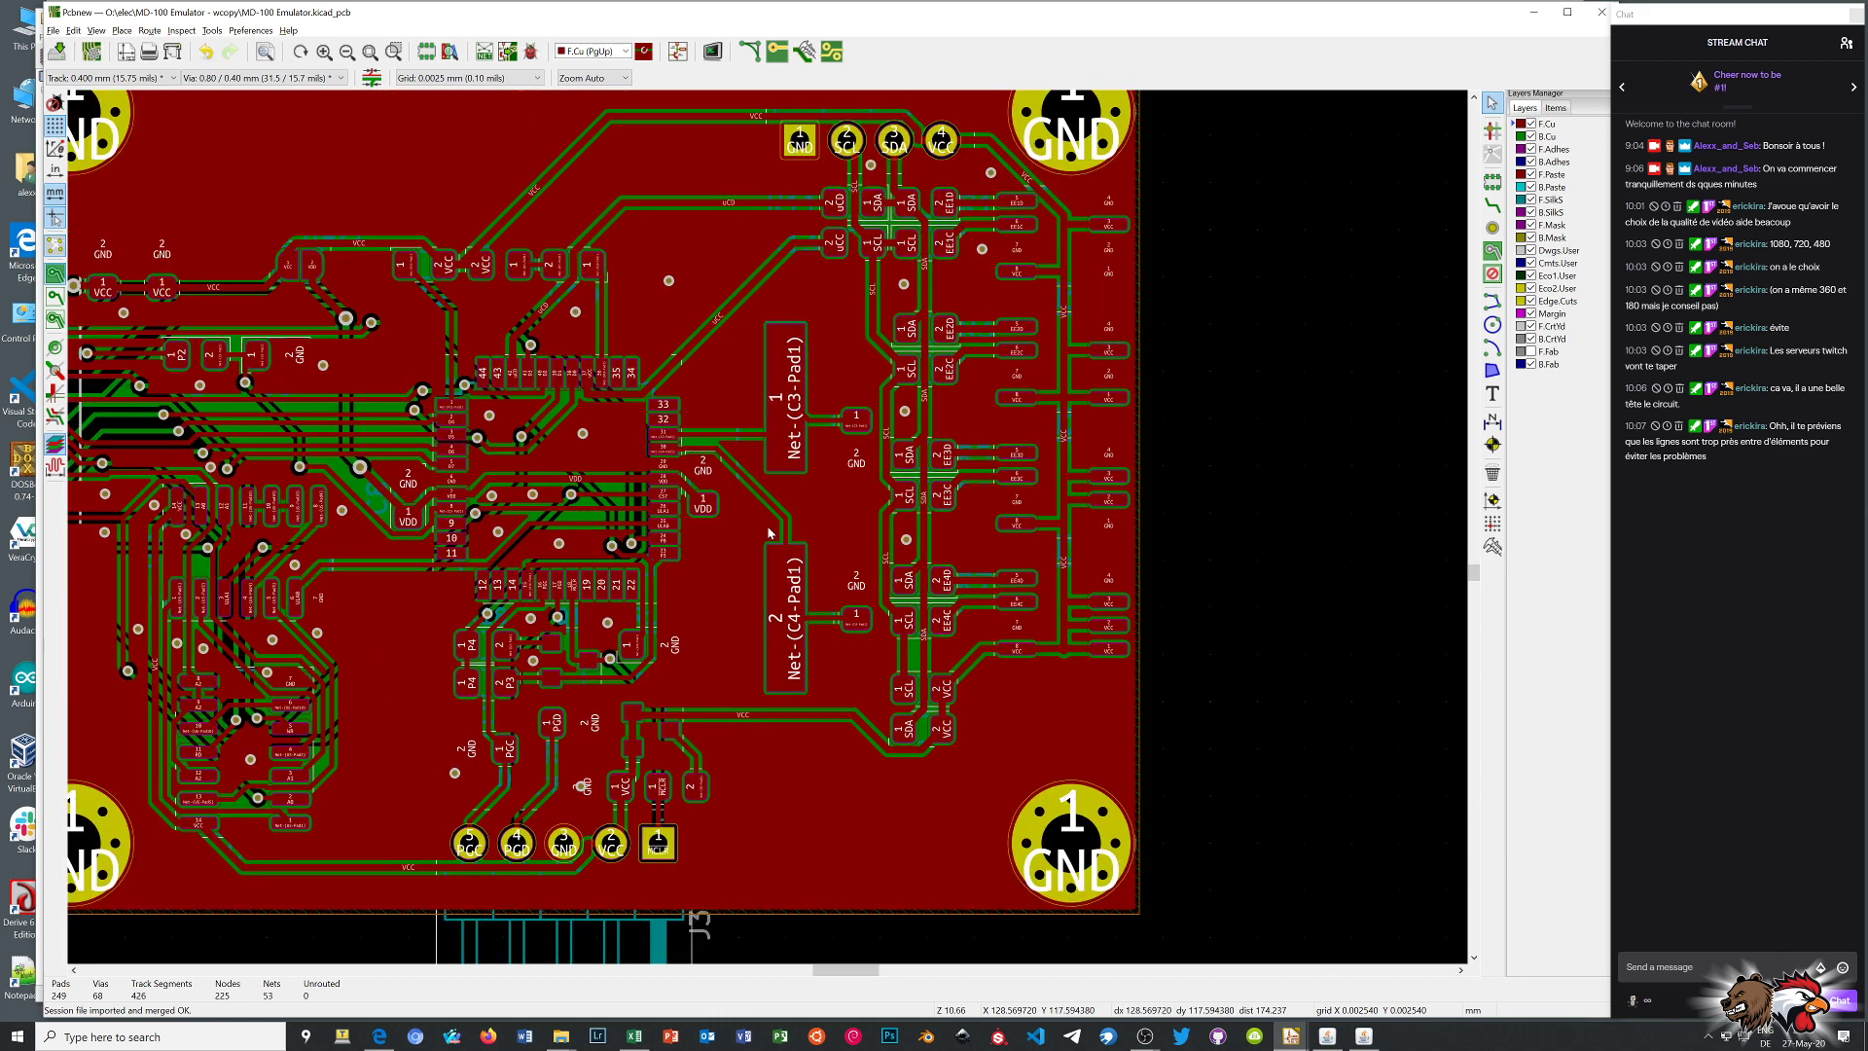
pyautogui.click(534, 52)
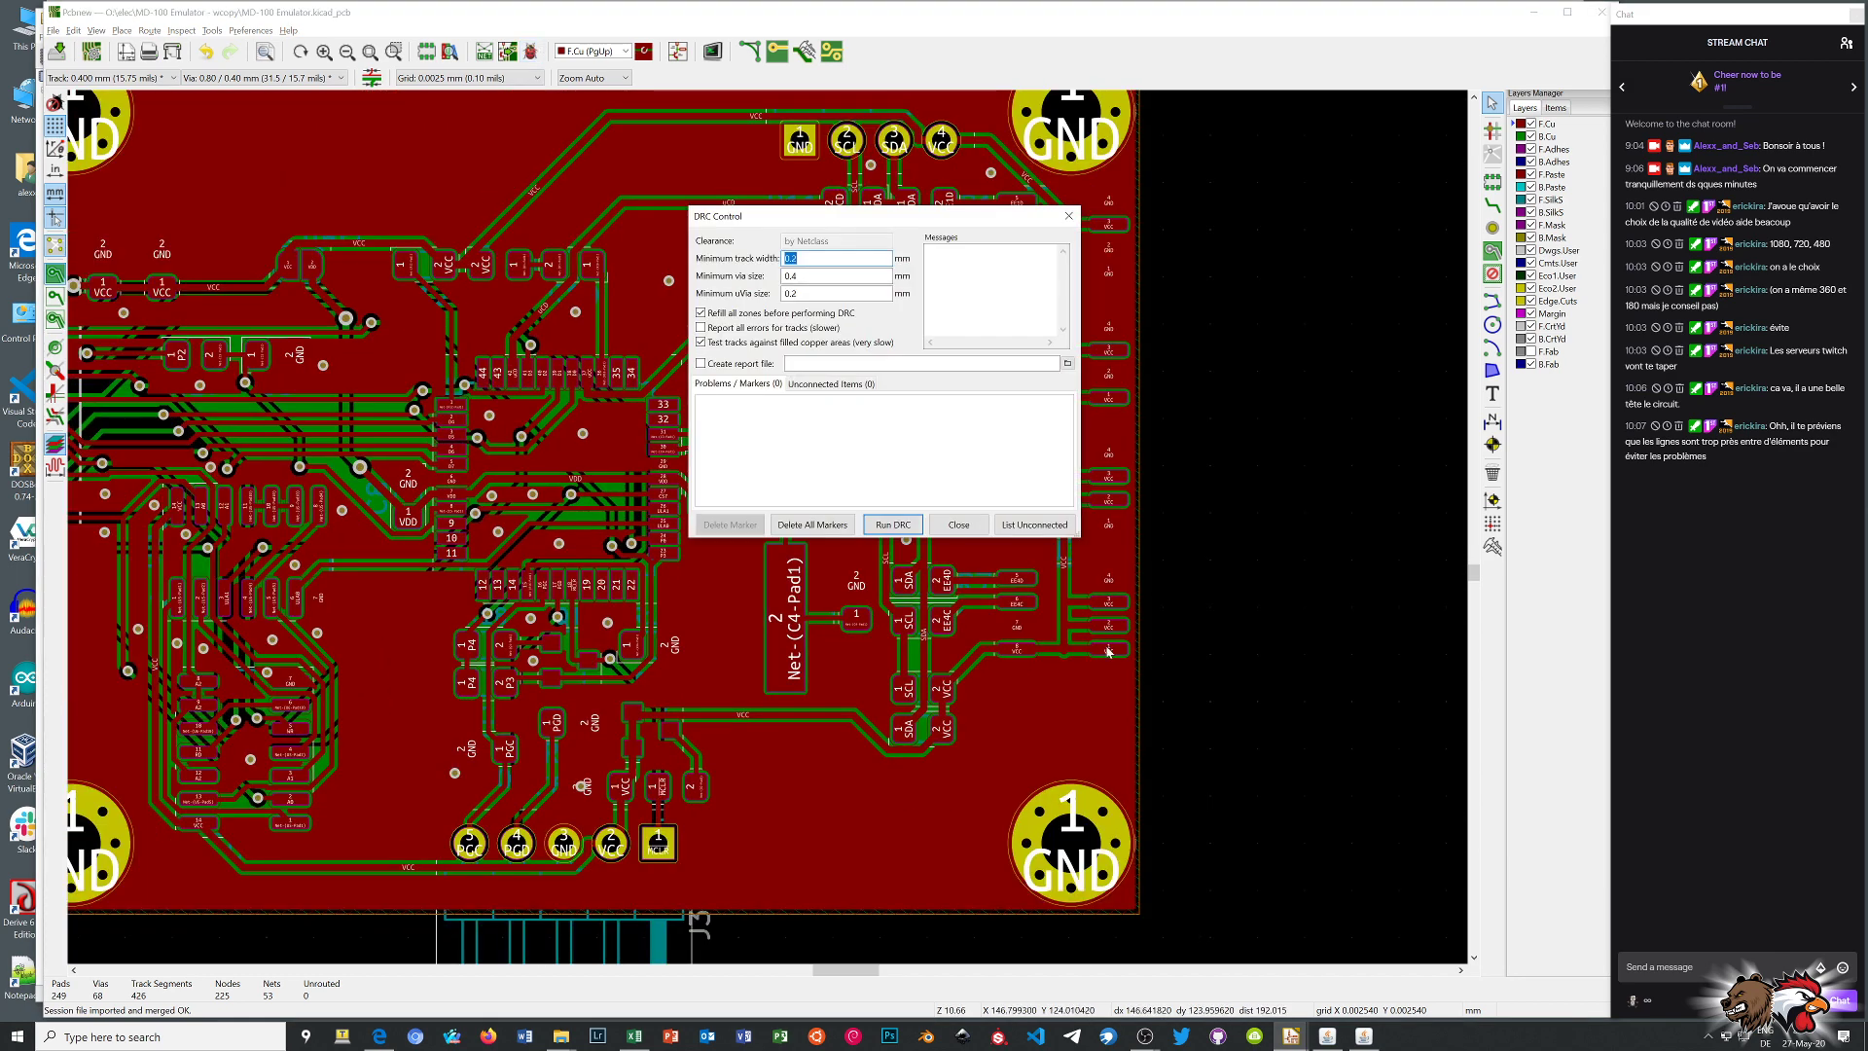
pyautogui.click(1033, 525)
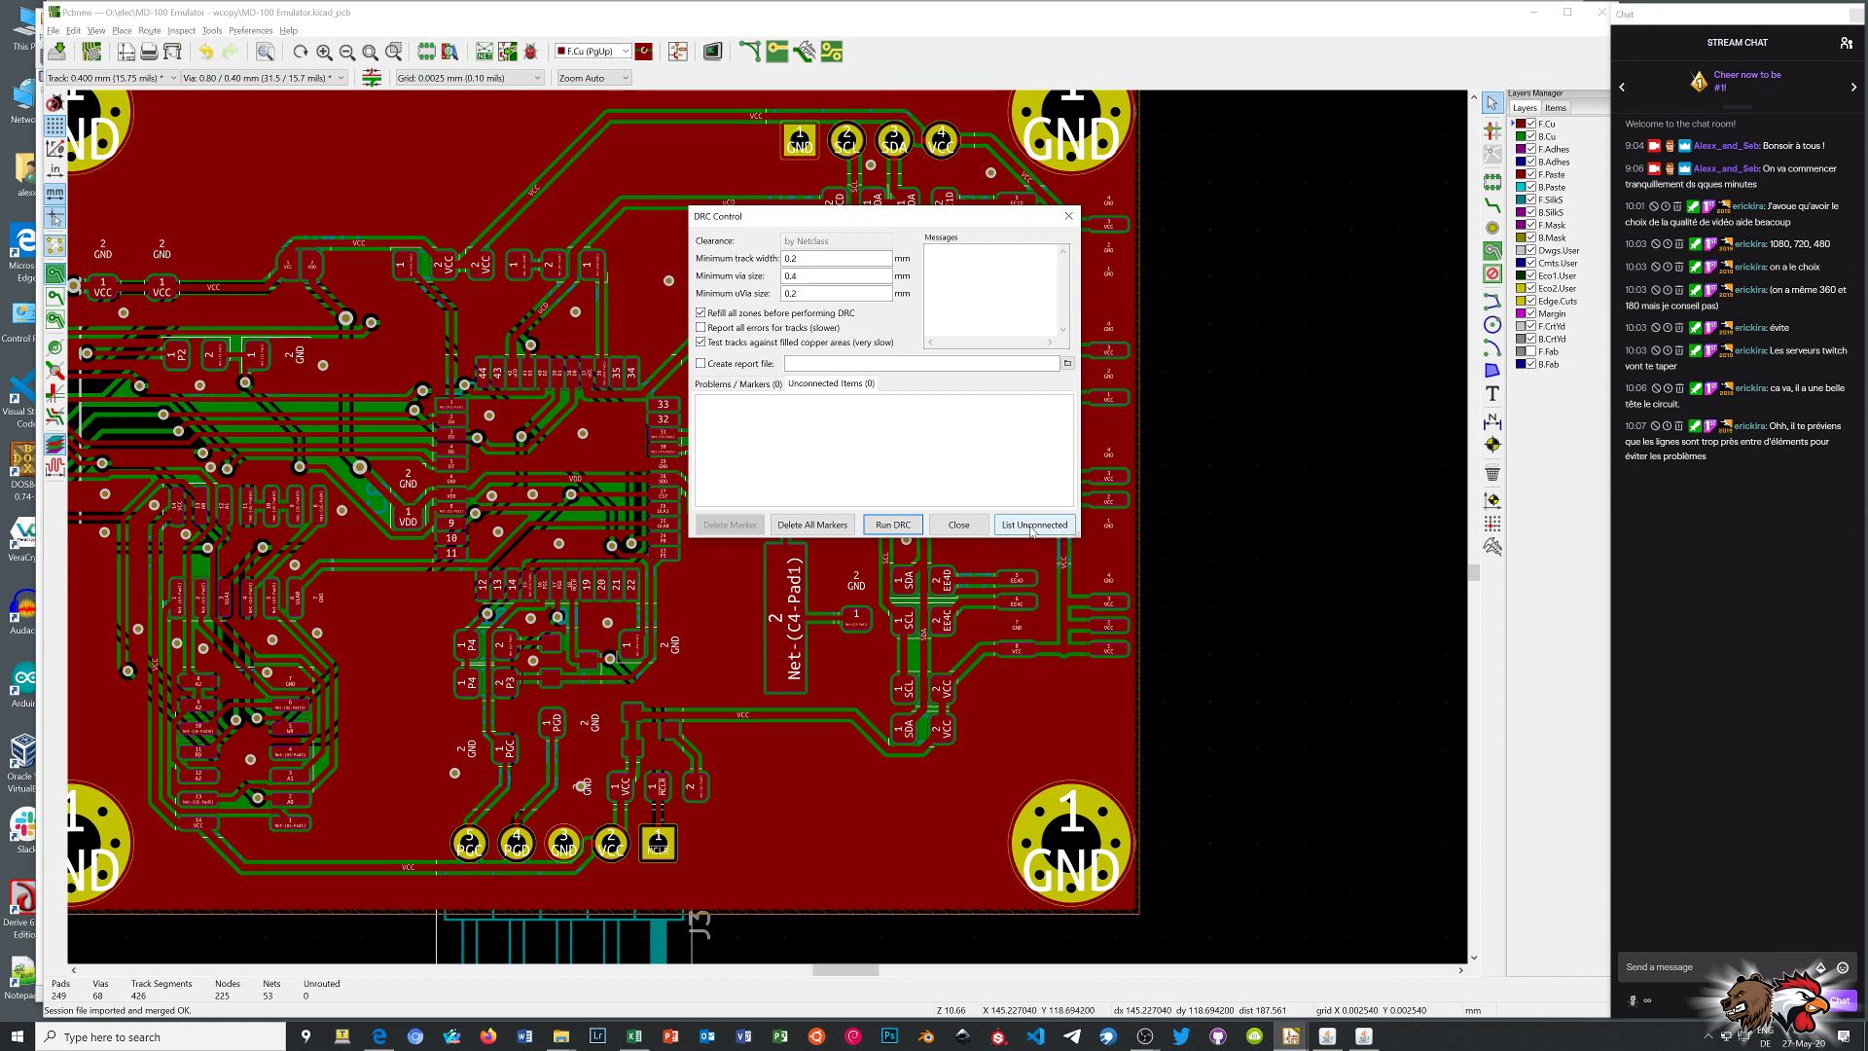
pyautogui.click(1068, 216)
pyautogui.scroll(-2, 702, 466)
pyautogui.scroll(2, 769, 531)
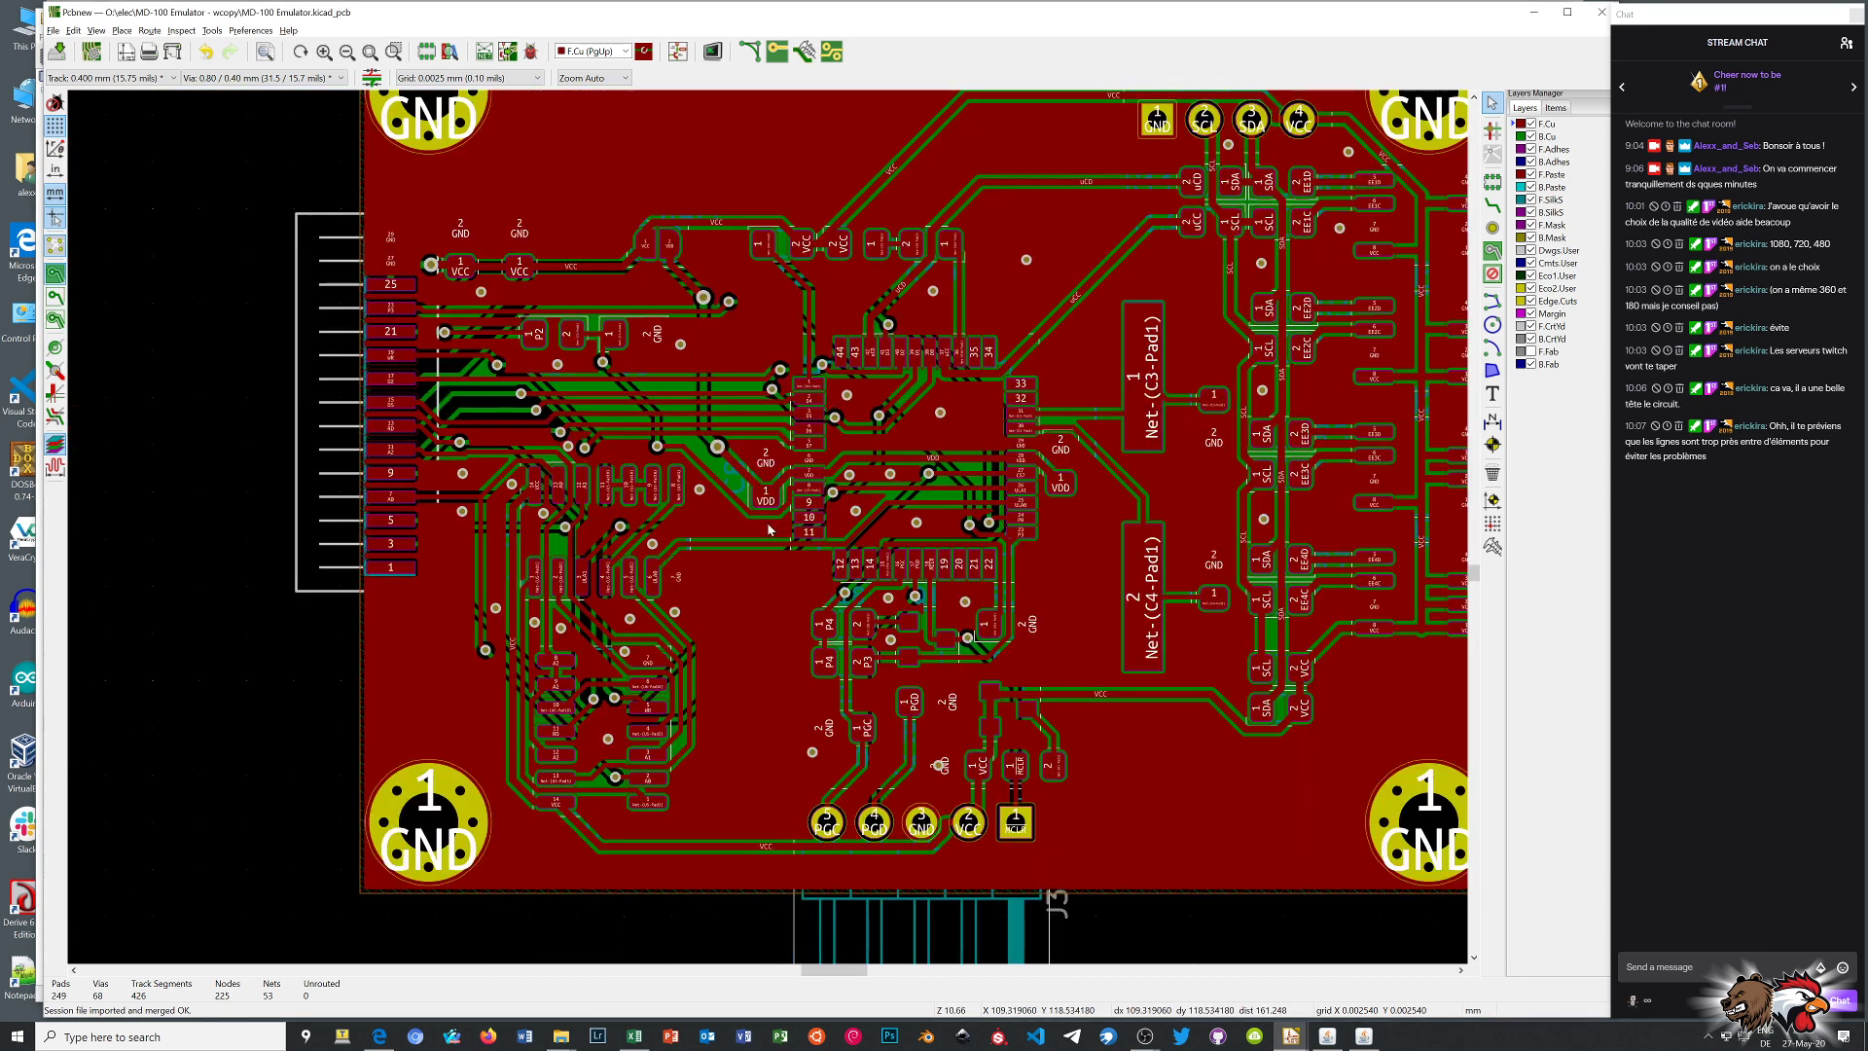
pyautogui.scroll(3, 768, 525)
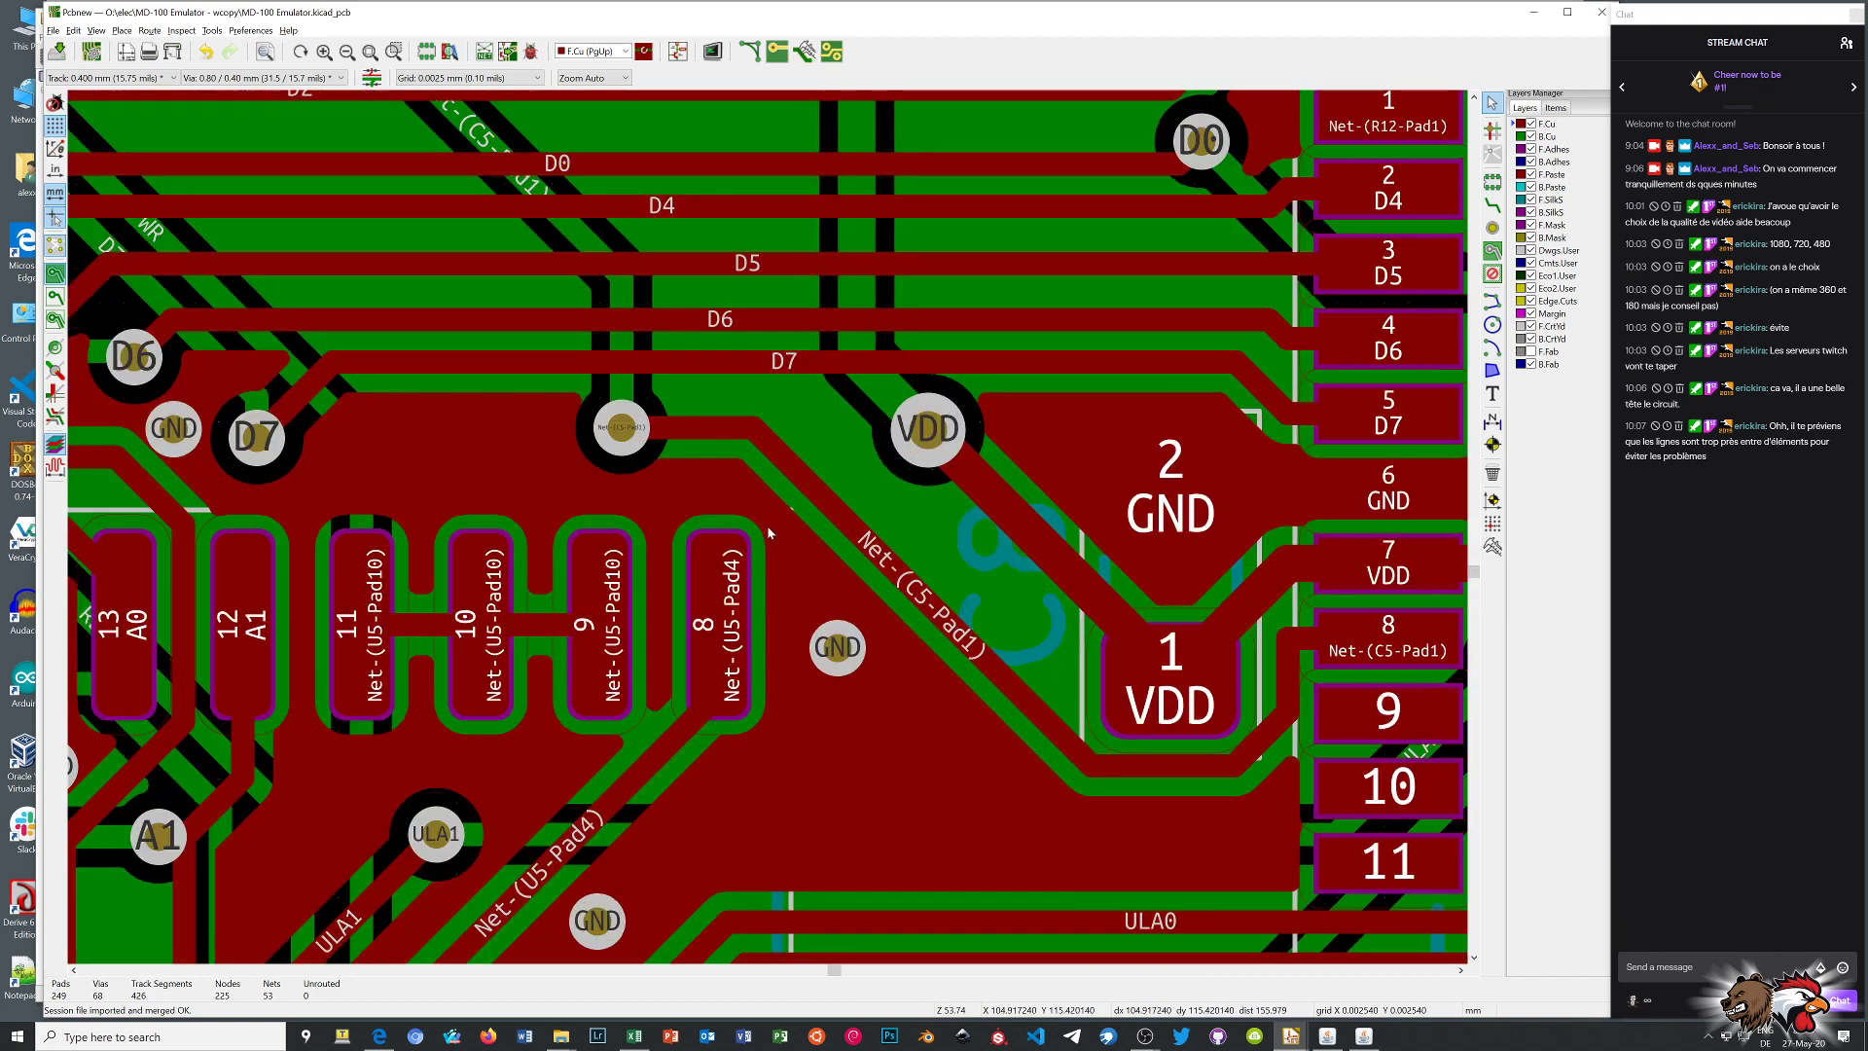
pyautogui.scroll(-2, 769, 532)
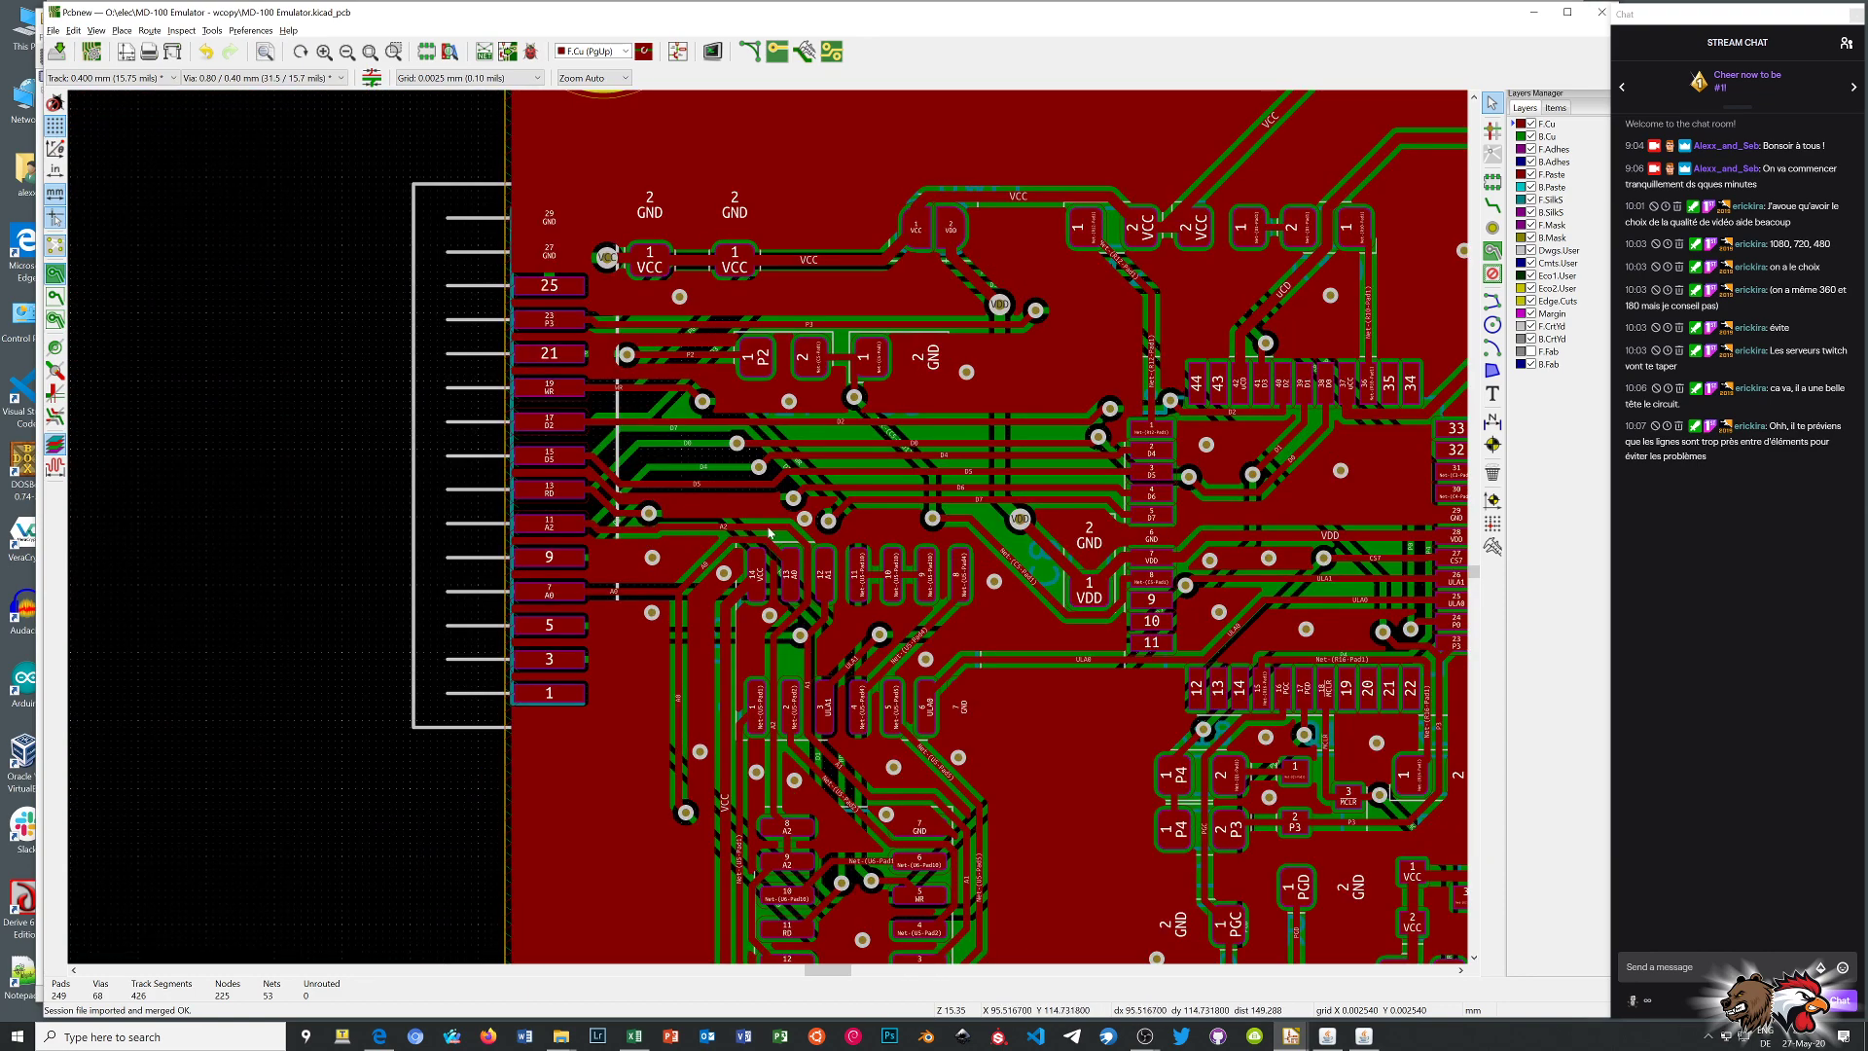
# Switch to the B.Cu layer and examine its ground fill and tracks from the edge connector across the board
pyautogui.scroll(3, 685, 515)
pyautogui.scroll(1, 684, 477)
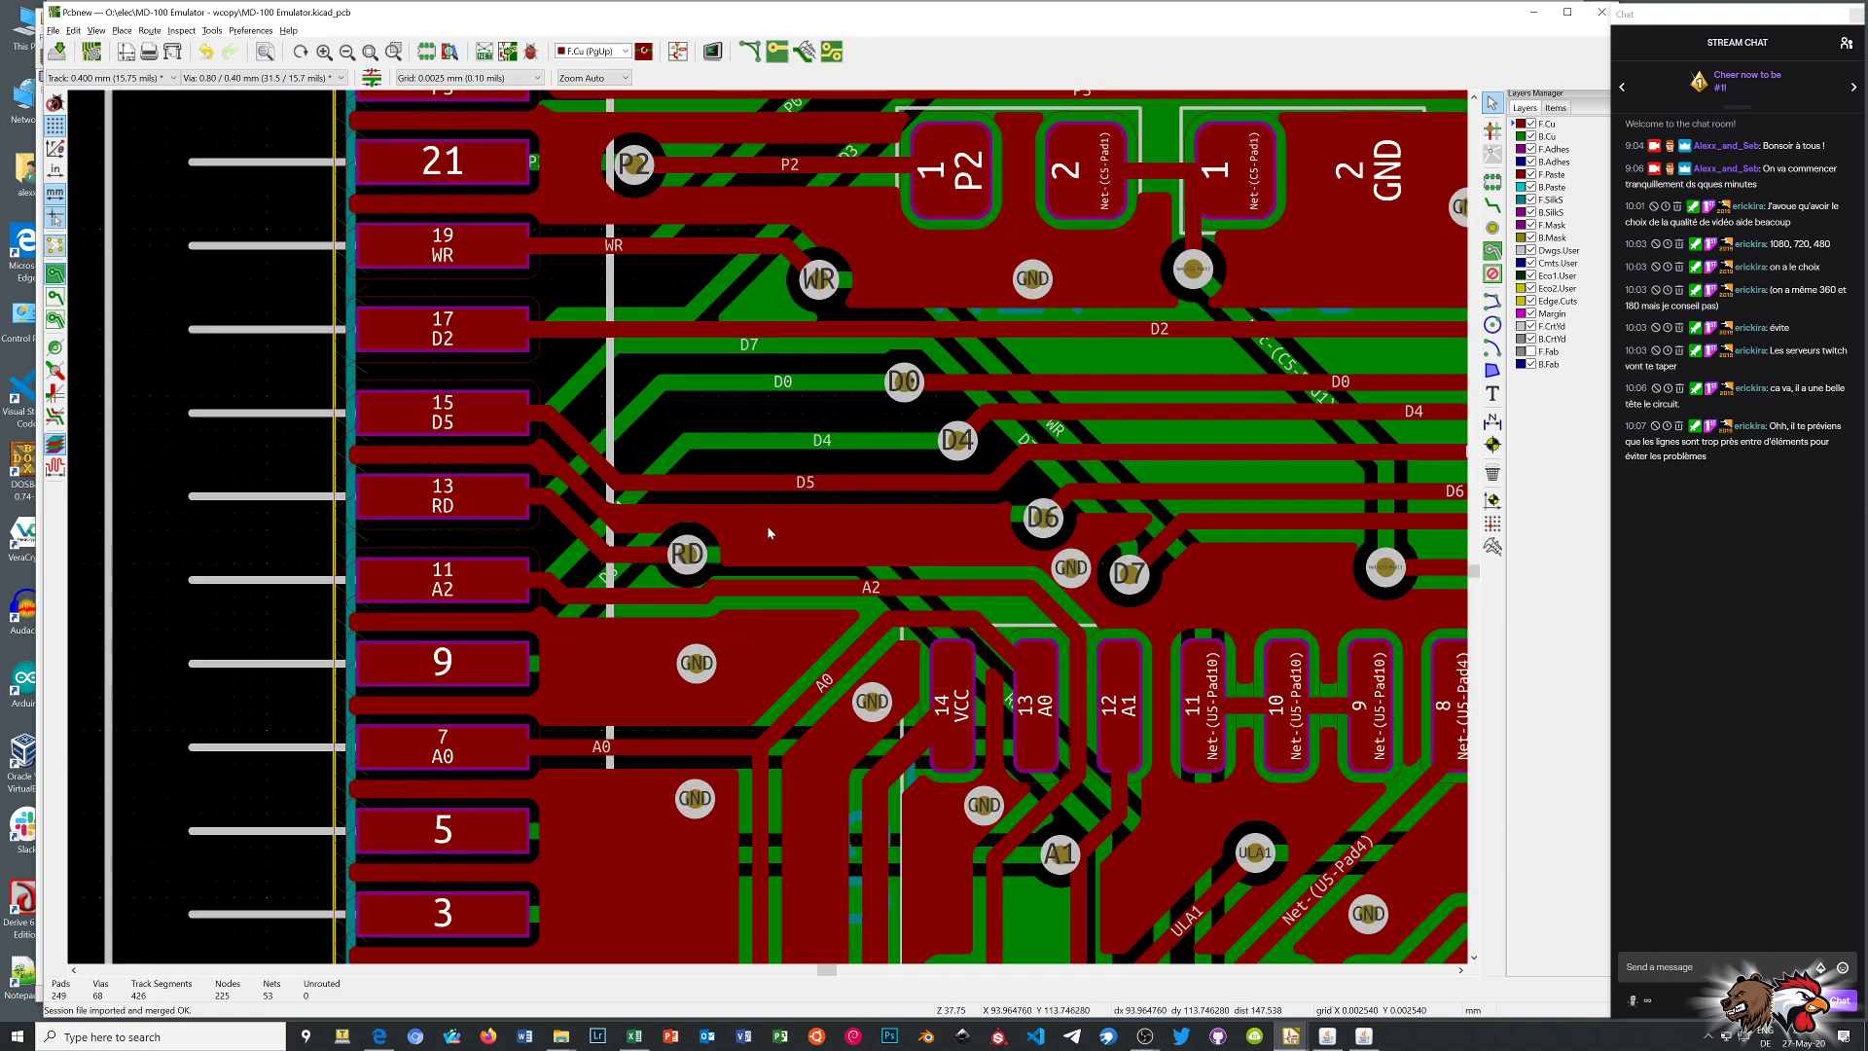
pyautogui.press('pagedown')
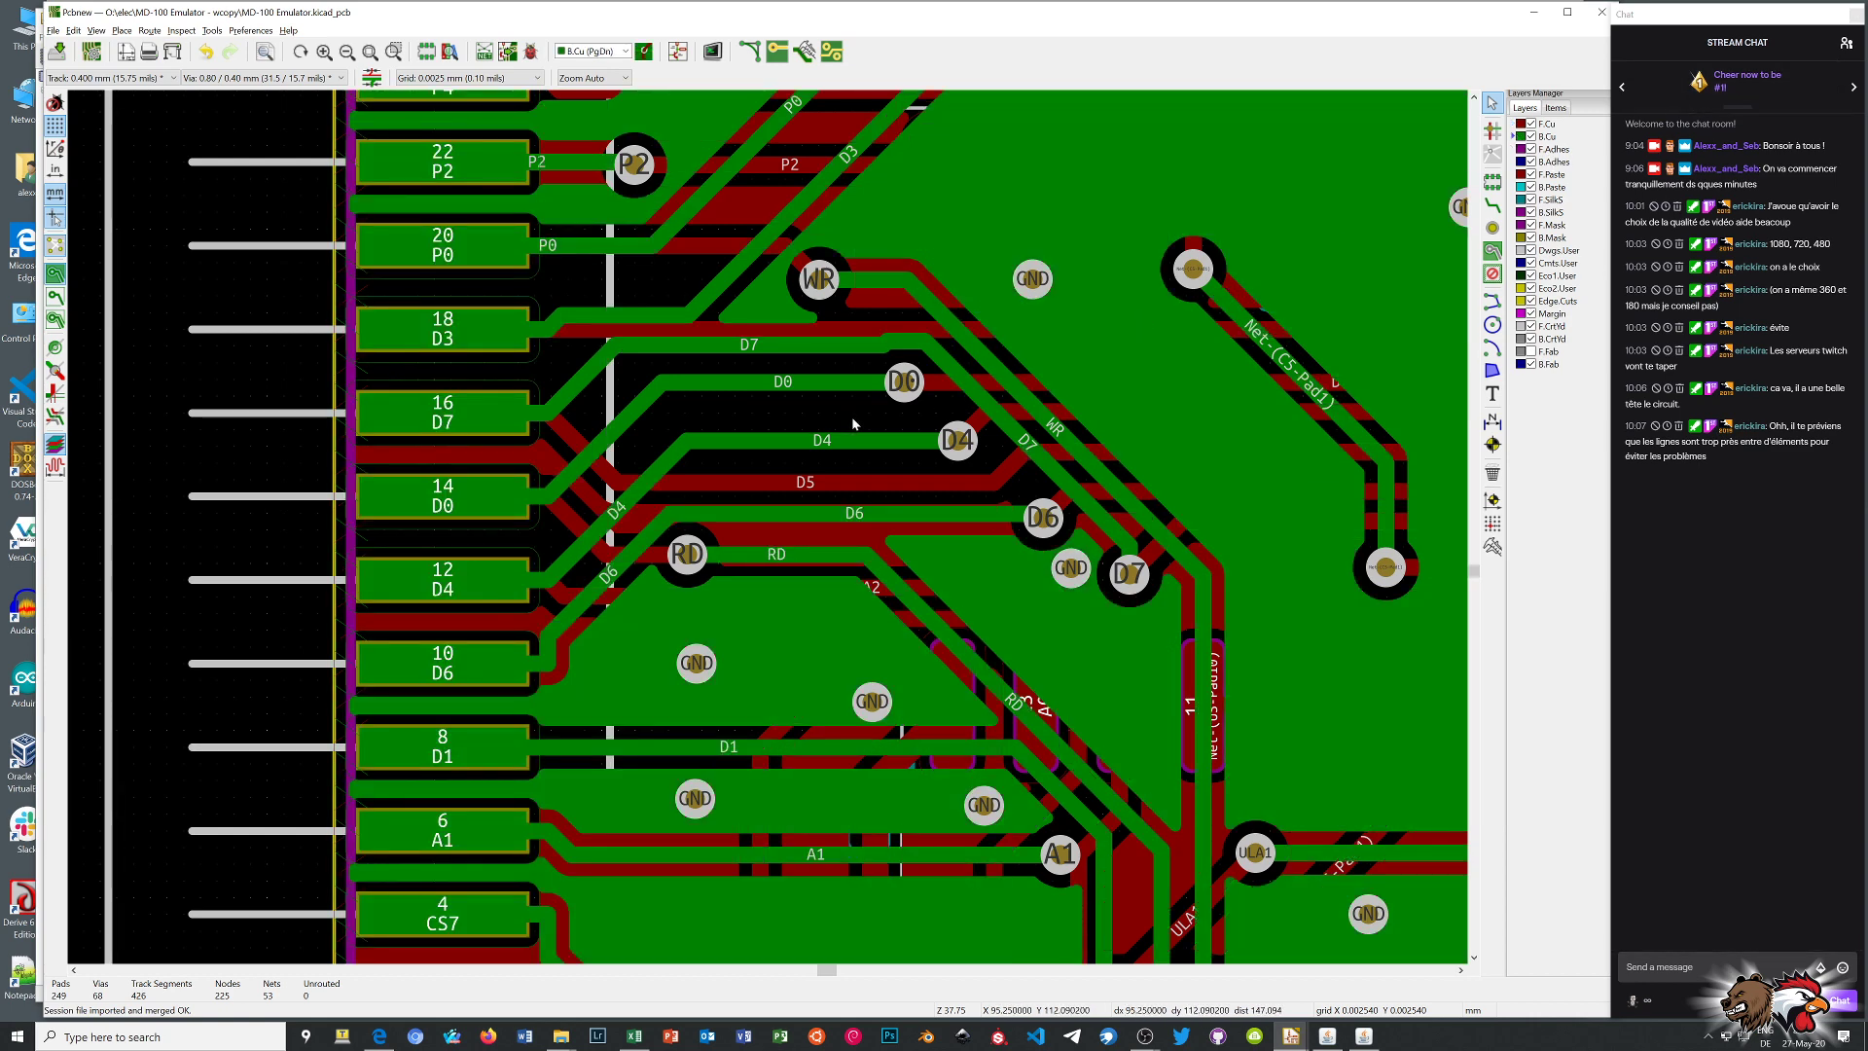
pyautogui.scroll(-2, 854, 424)
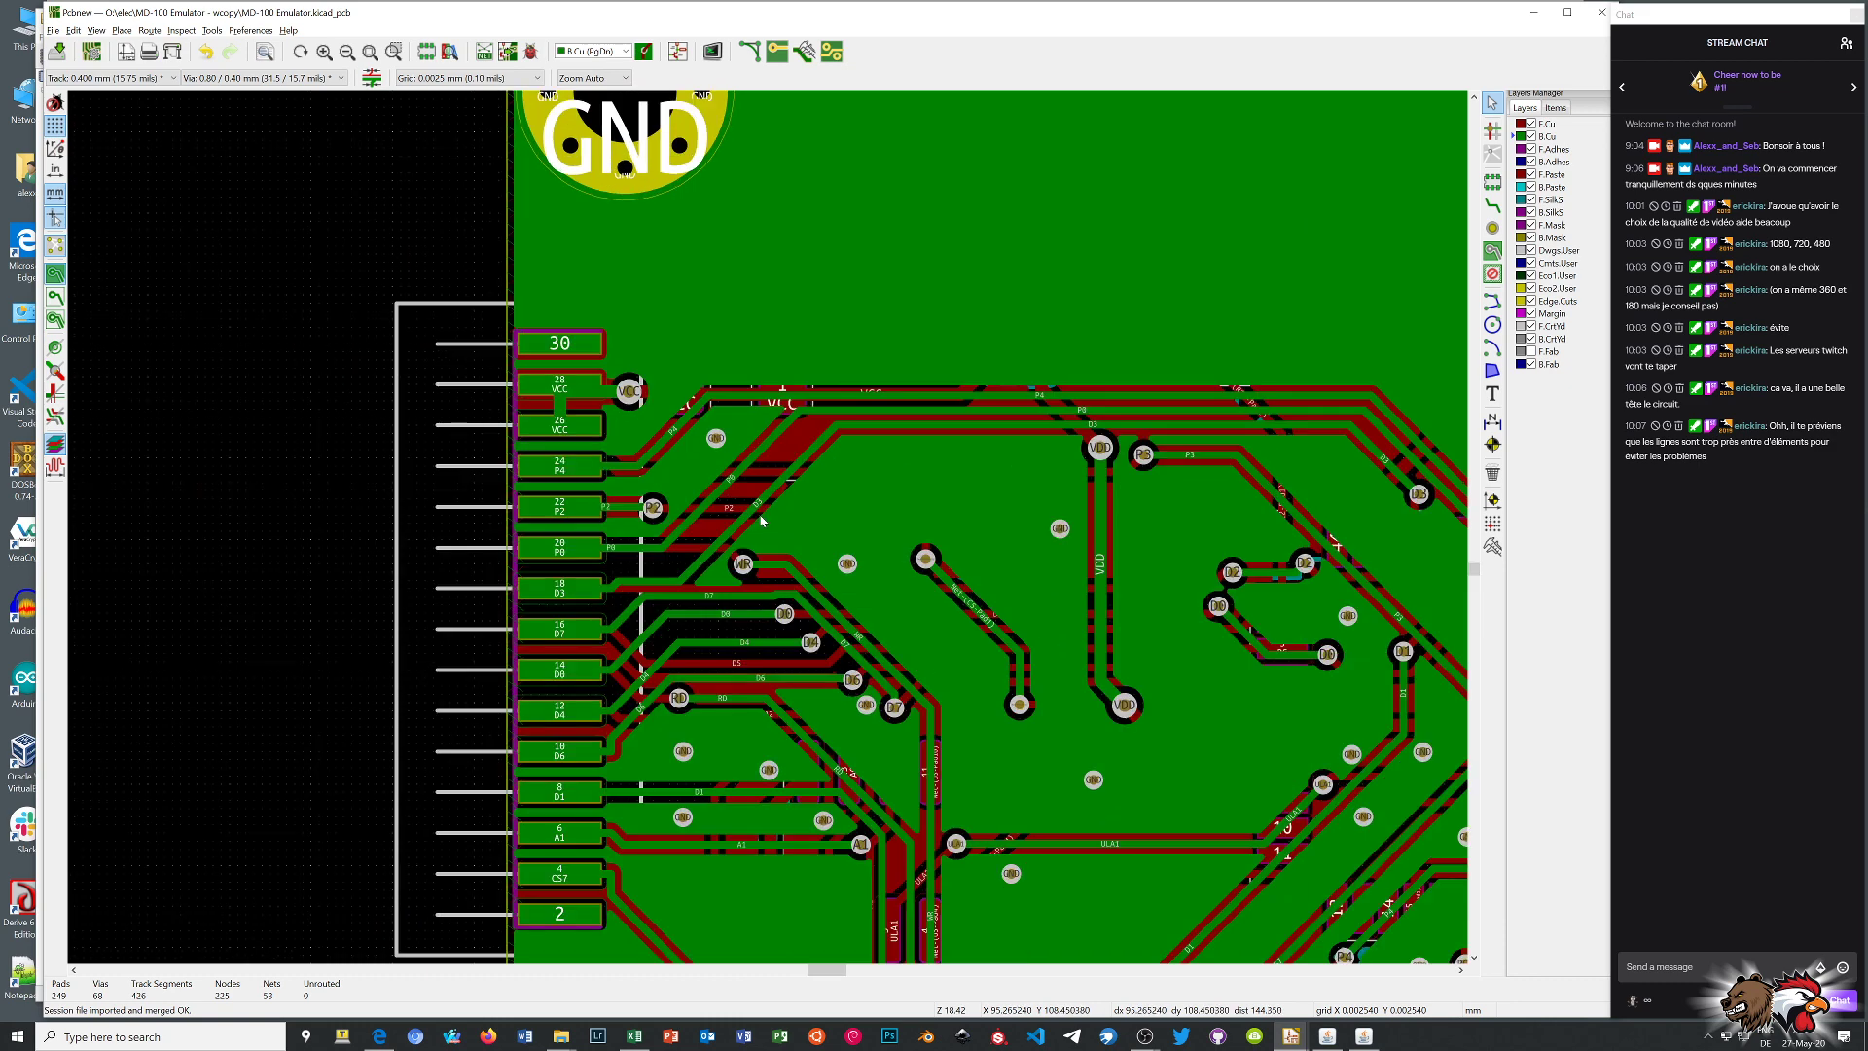
pyautogui.scroll(1, 773, 440)
pyautogui.scroll(-1, 766, 525)
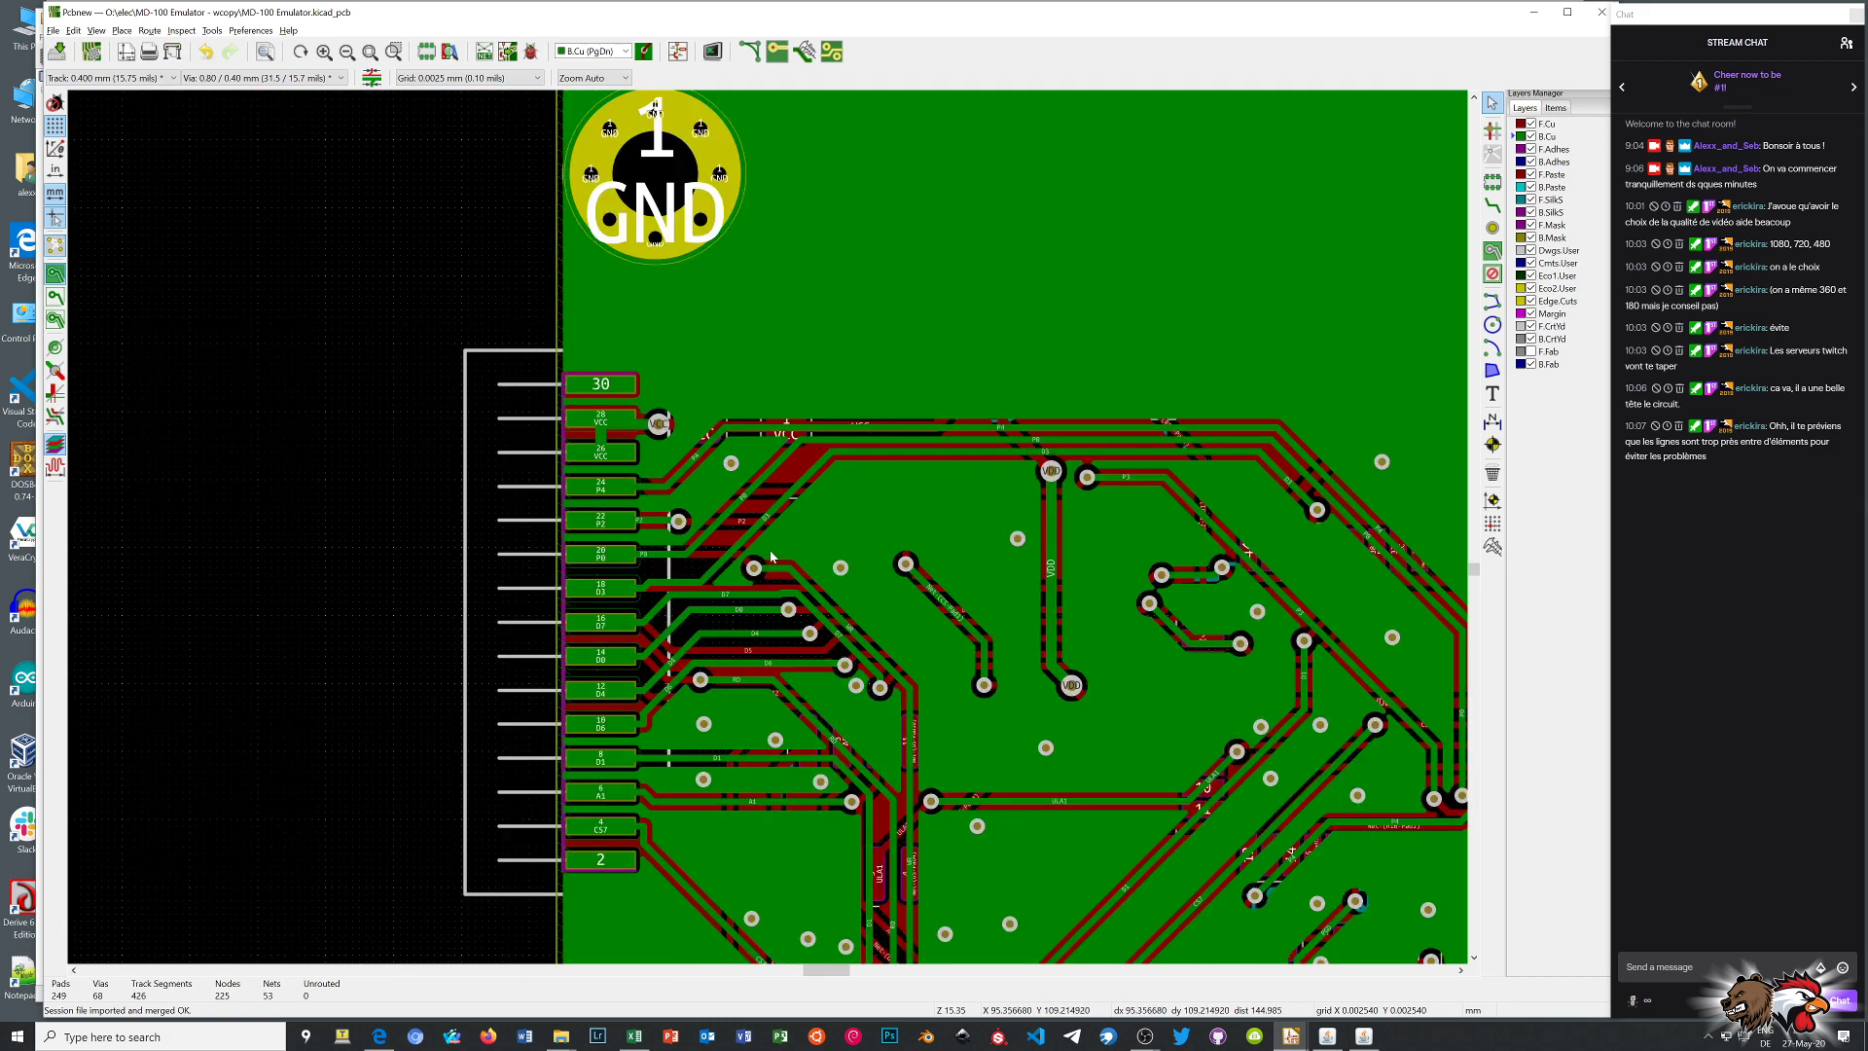
pyautogui.scroll(2, 770, 553)
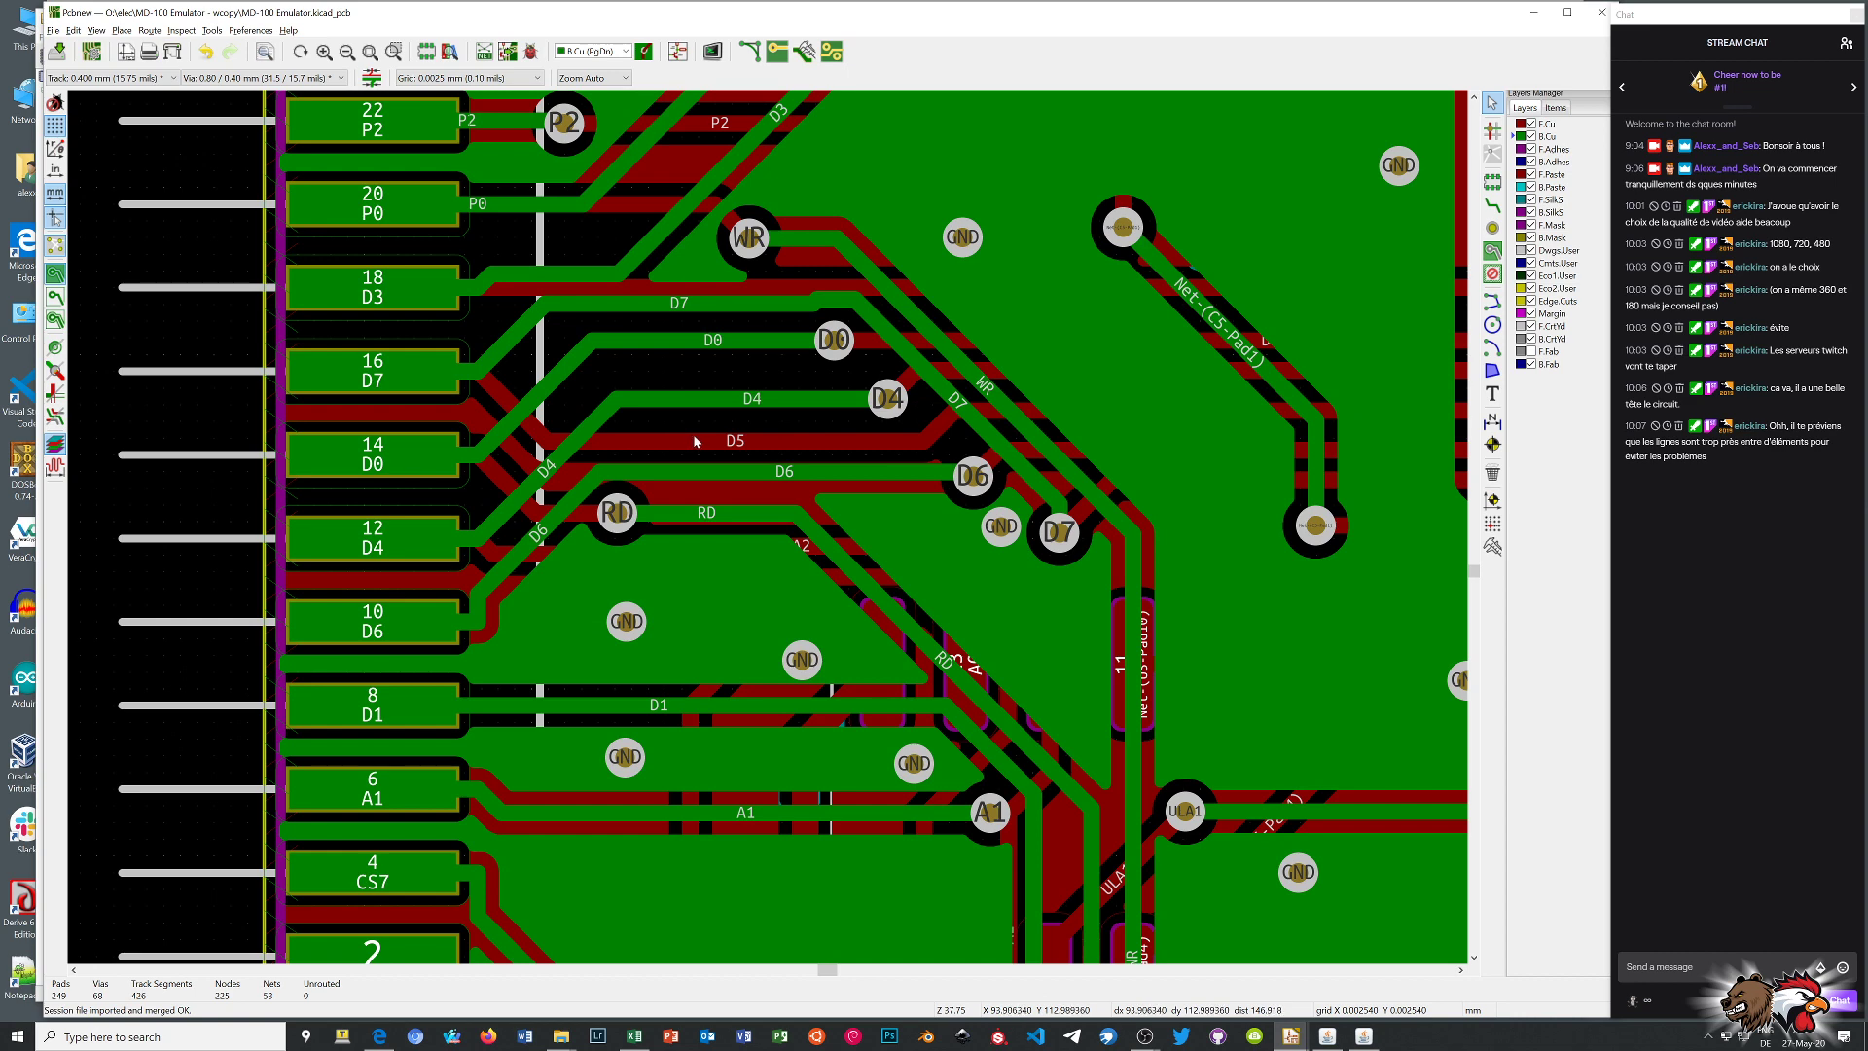
pyautogui.scroll(-4, 785, 530)
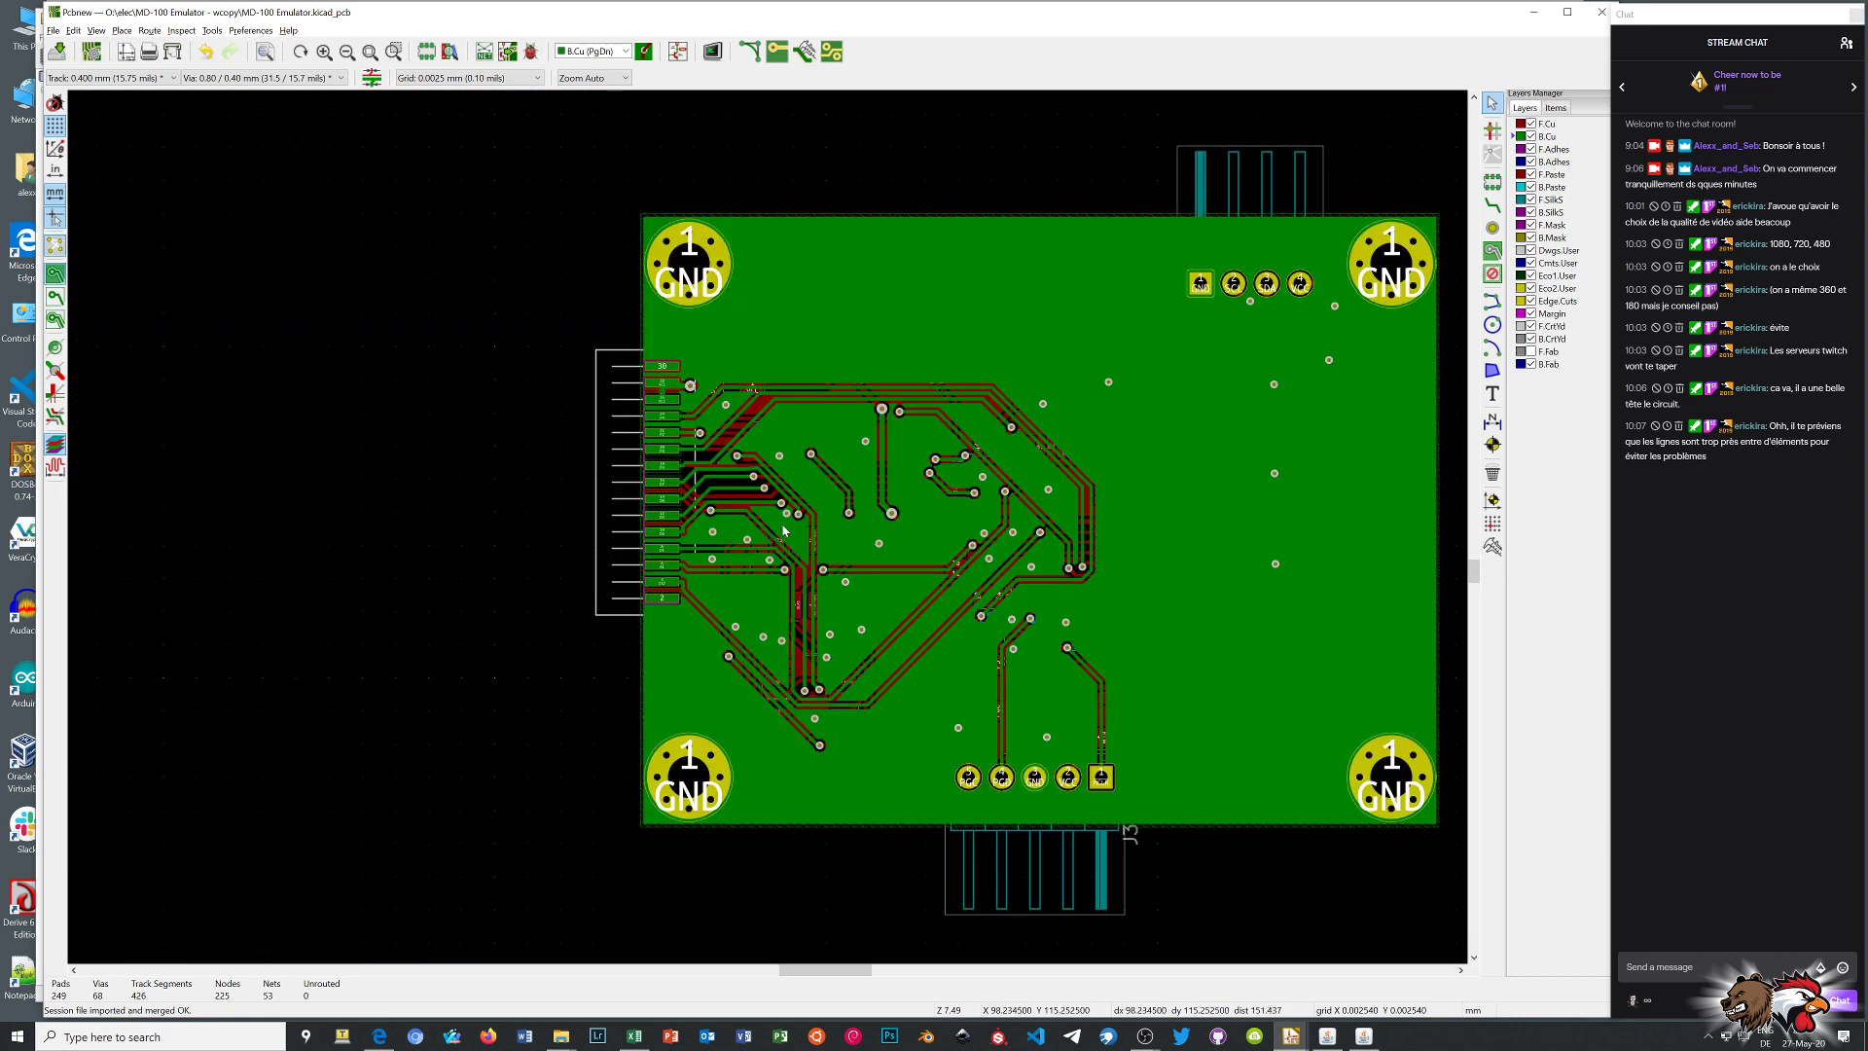
pyautogui.scroll(4, 784, 530)
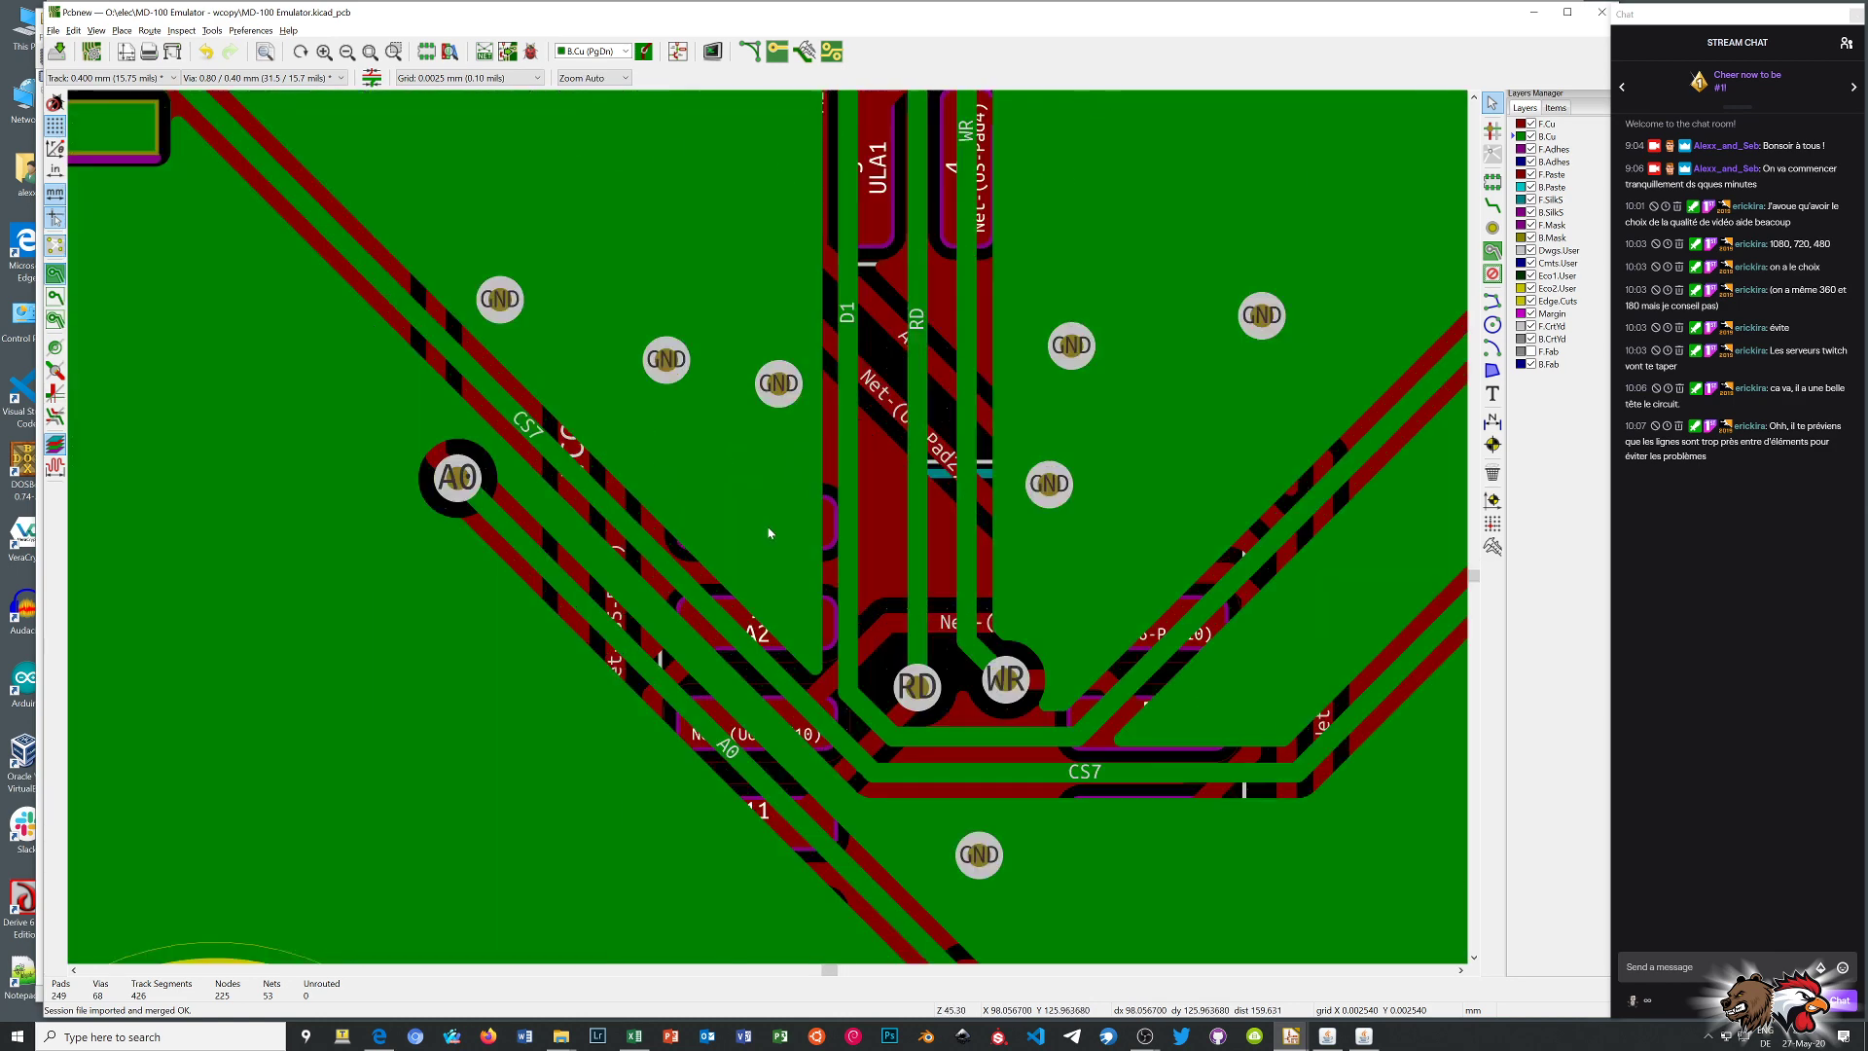
pyautogui.scroll(-4, 777, 528)
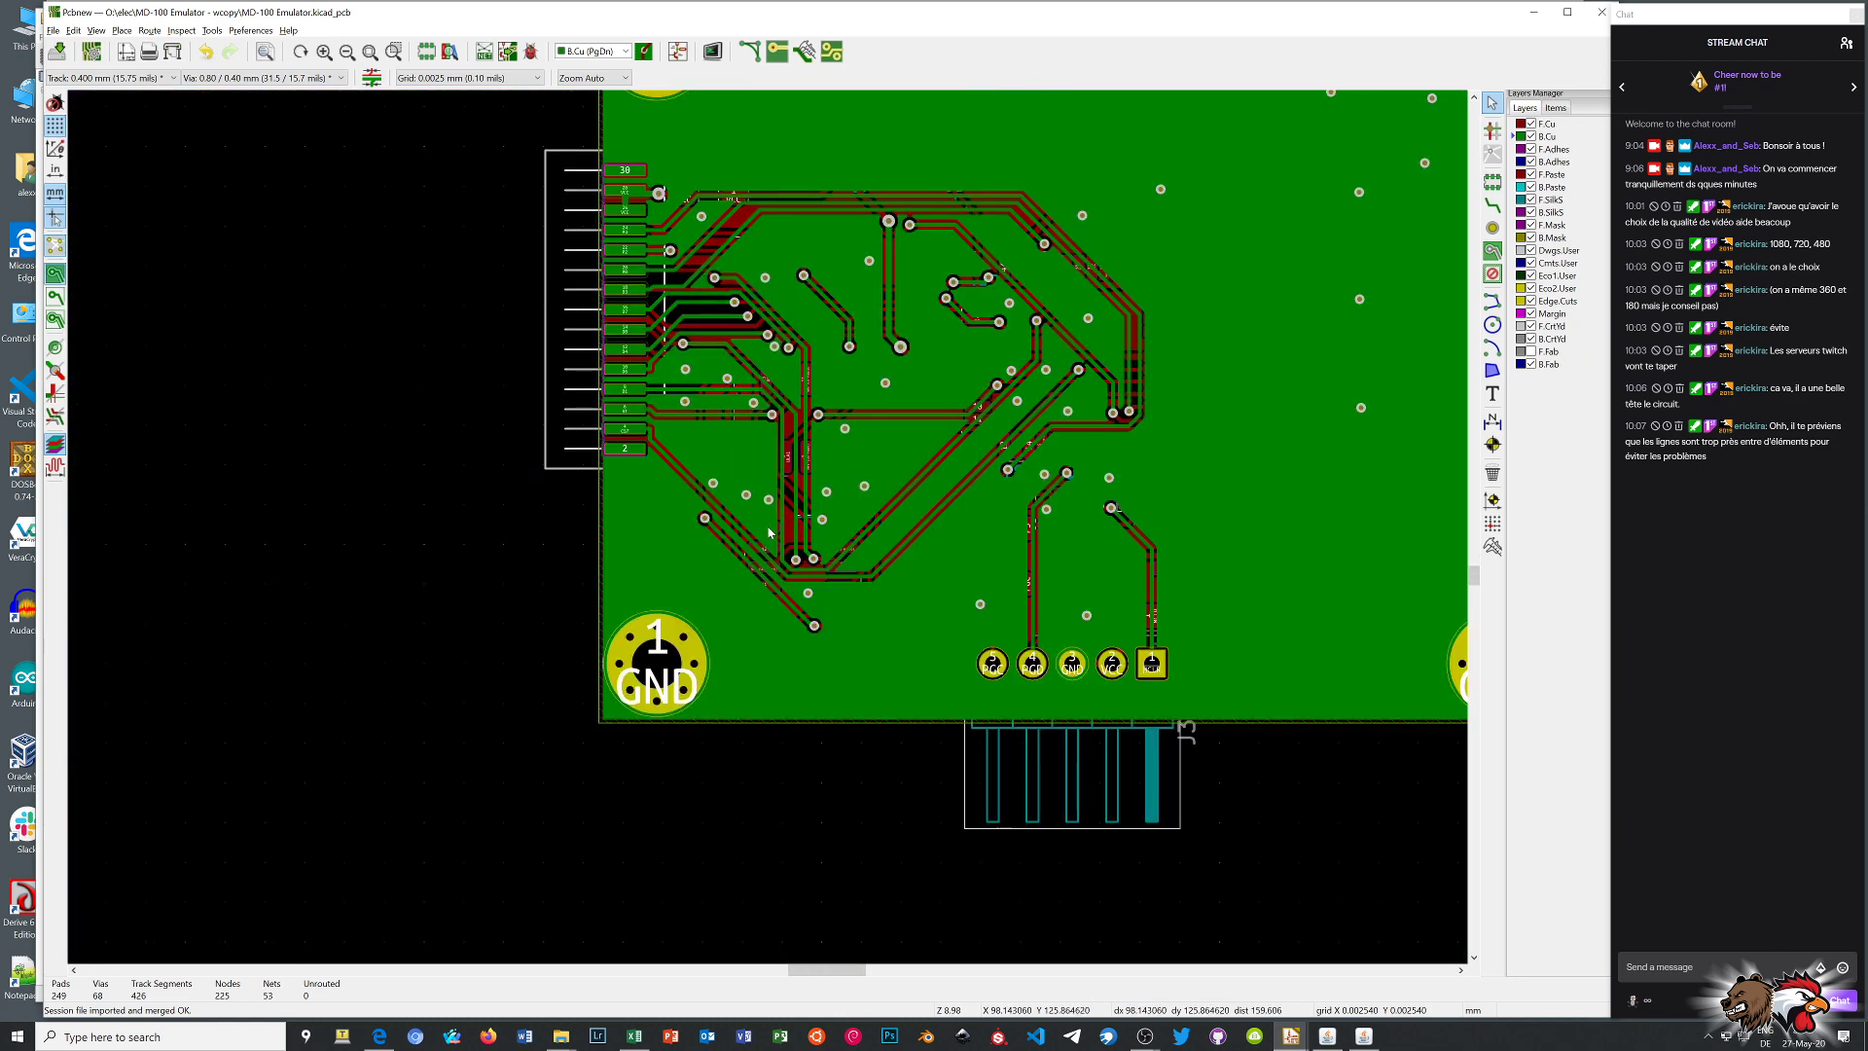
pyautogui.moveTo(1130, 413); pyautogui.dragTo(877, 567, button='middle')
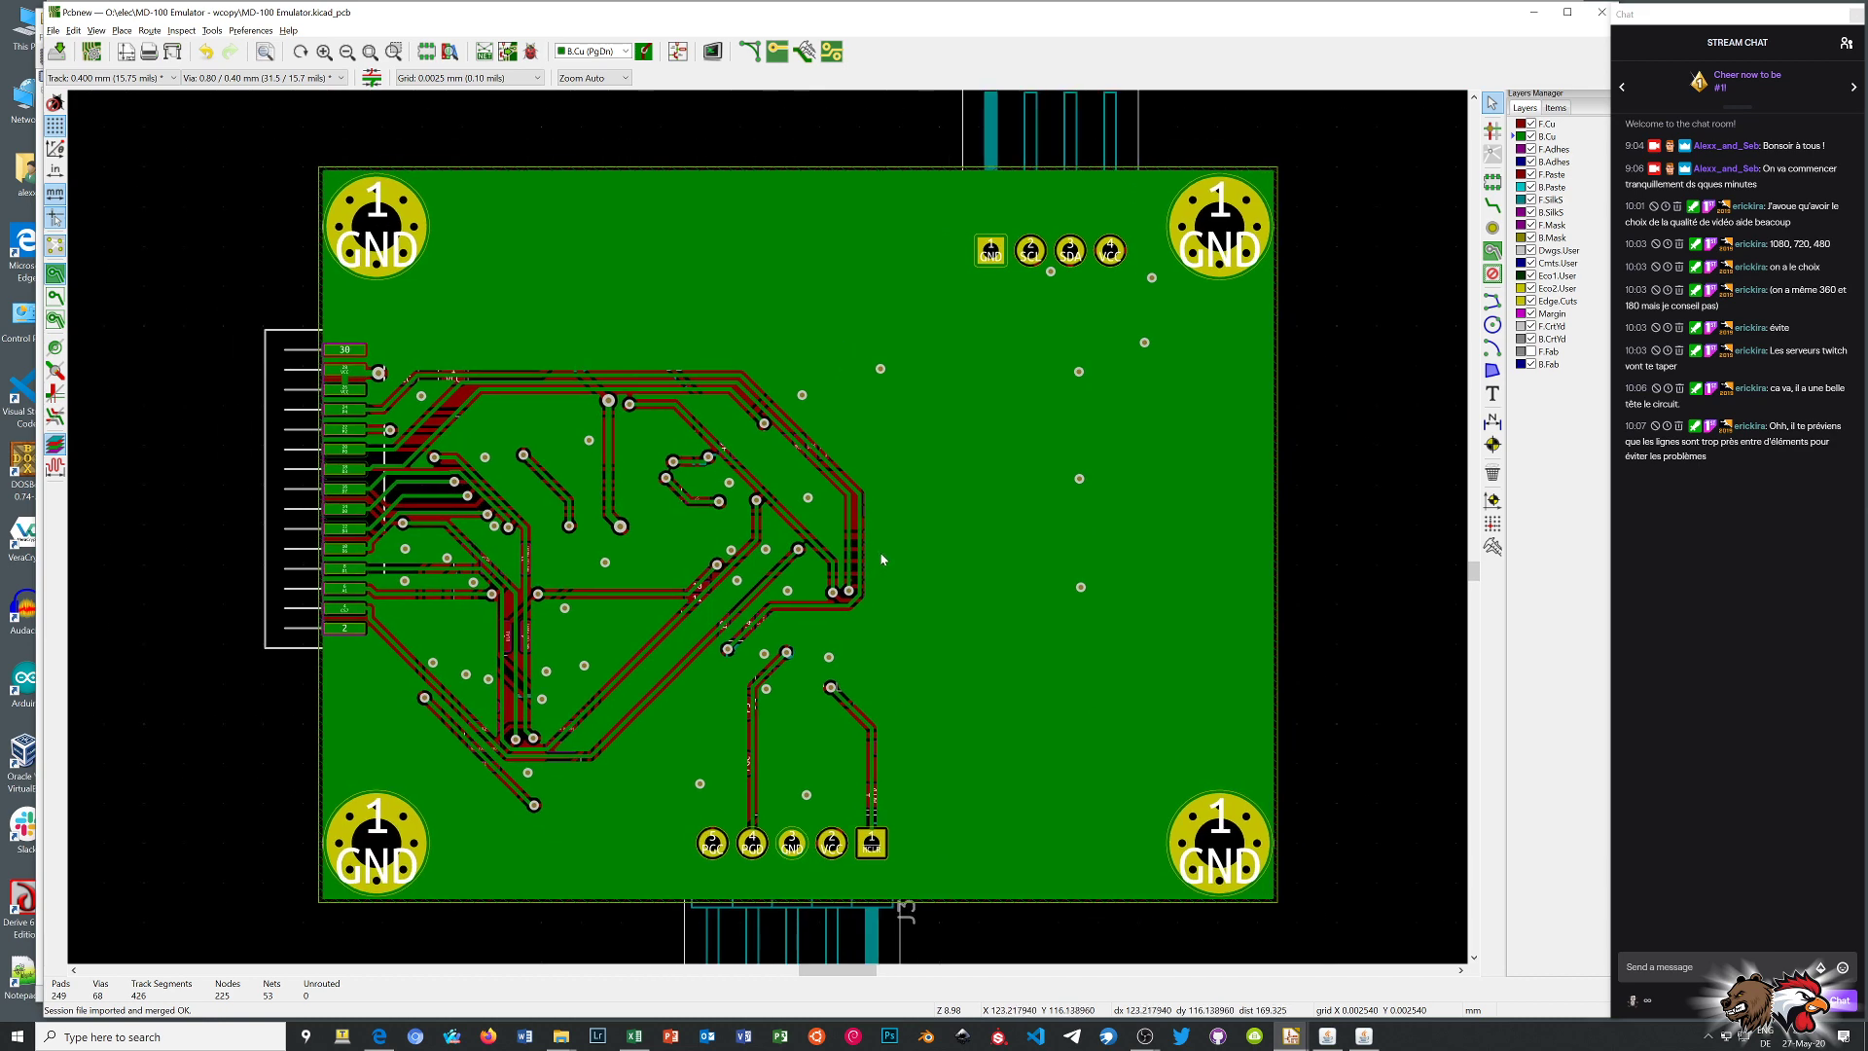
# Make F.Cu the active layer again and hide the zone fills to expose the tracks between the edge connector and the 44-pin chip
pyautogui.click(1514, 124)
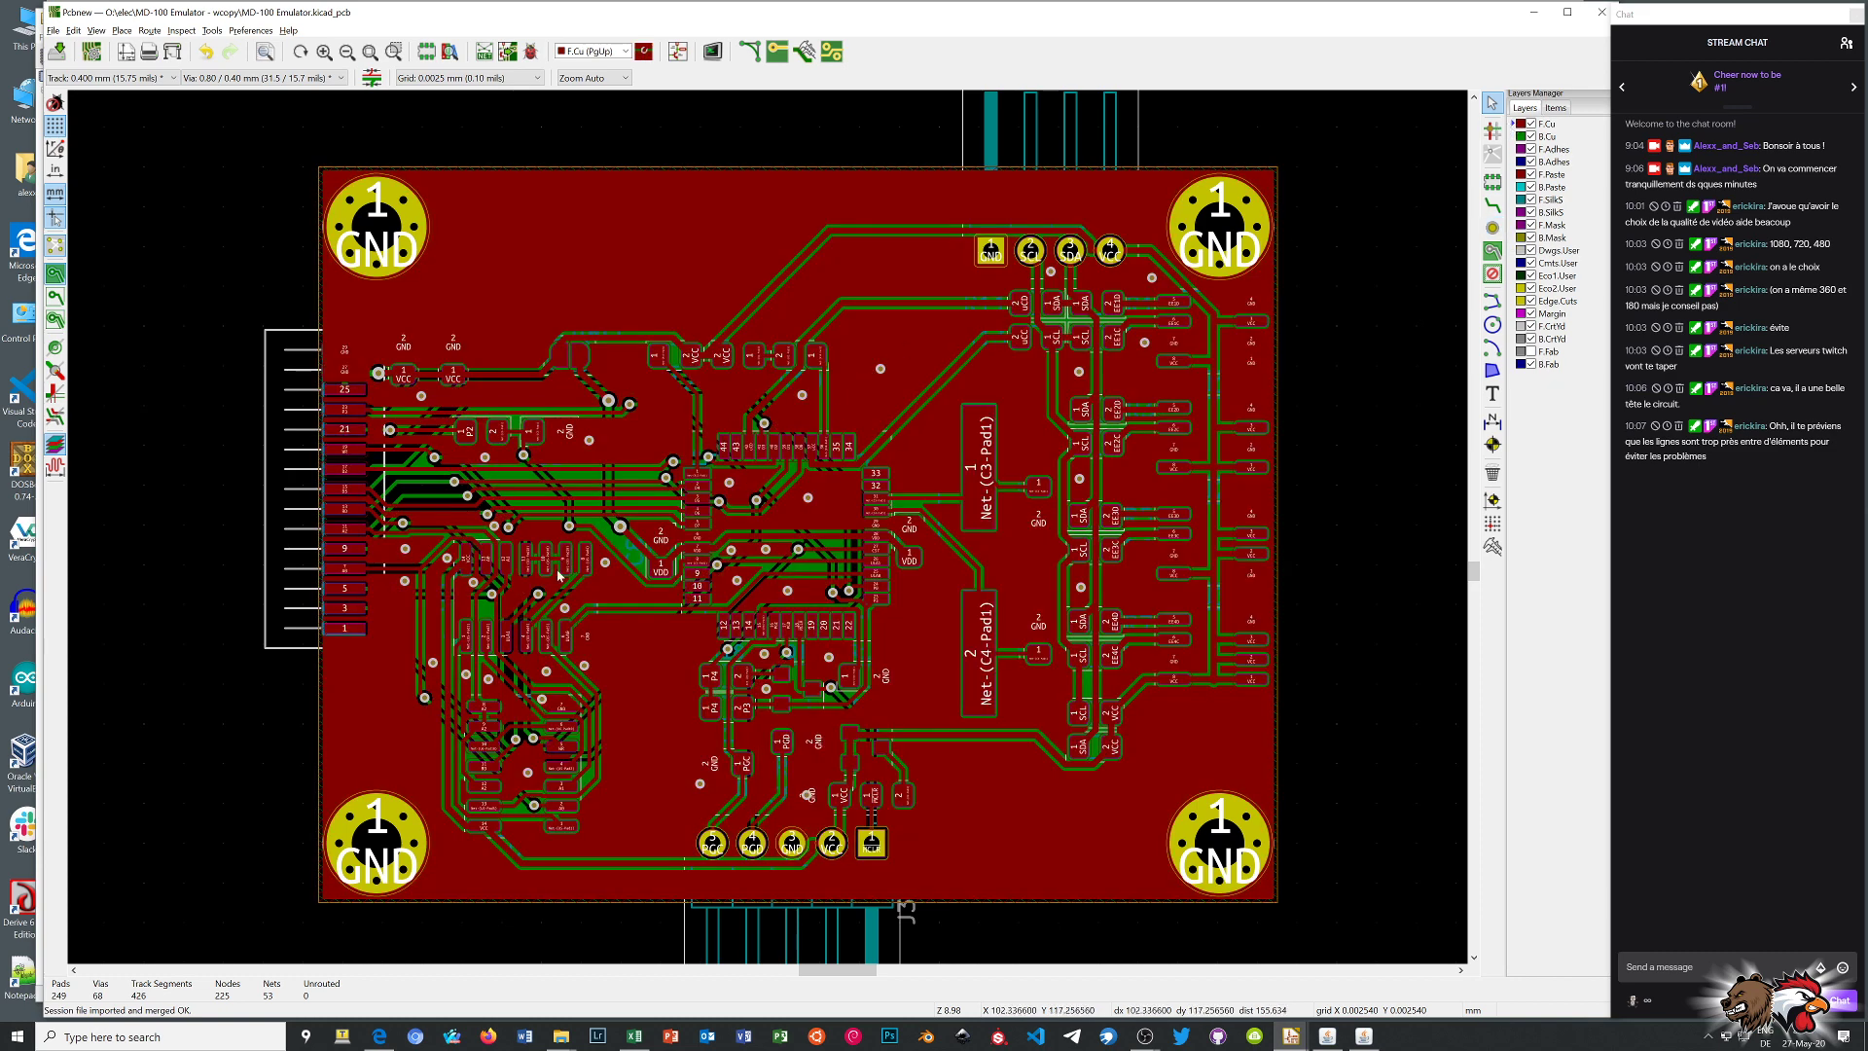
pyautogui.scroll(3, 542, 581)
pyautogui.scroll(2, 768, 532)
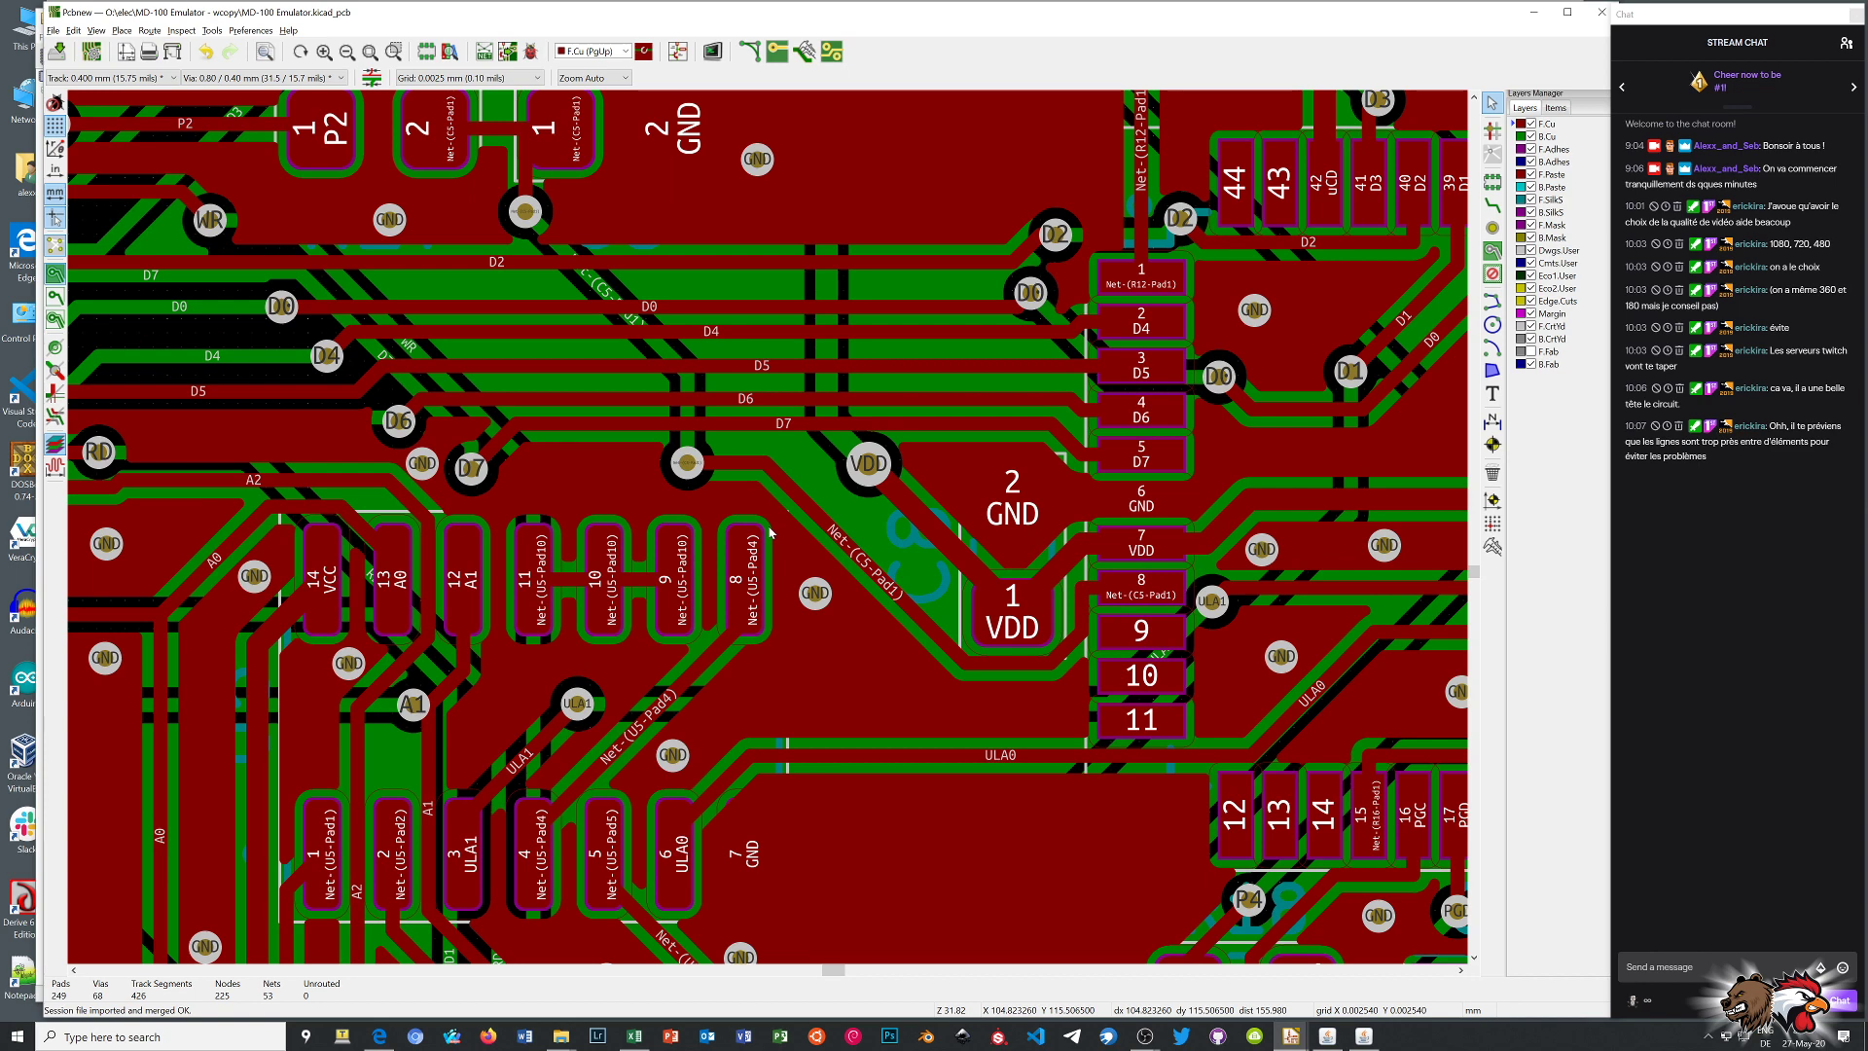
pyautogui.scroll(-1, 768, 532)
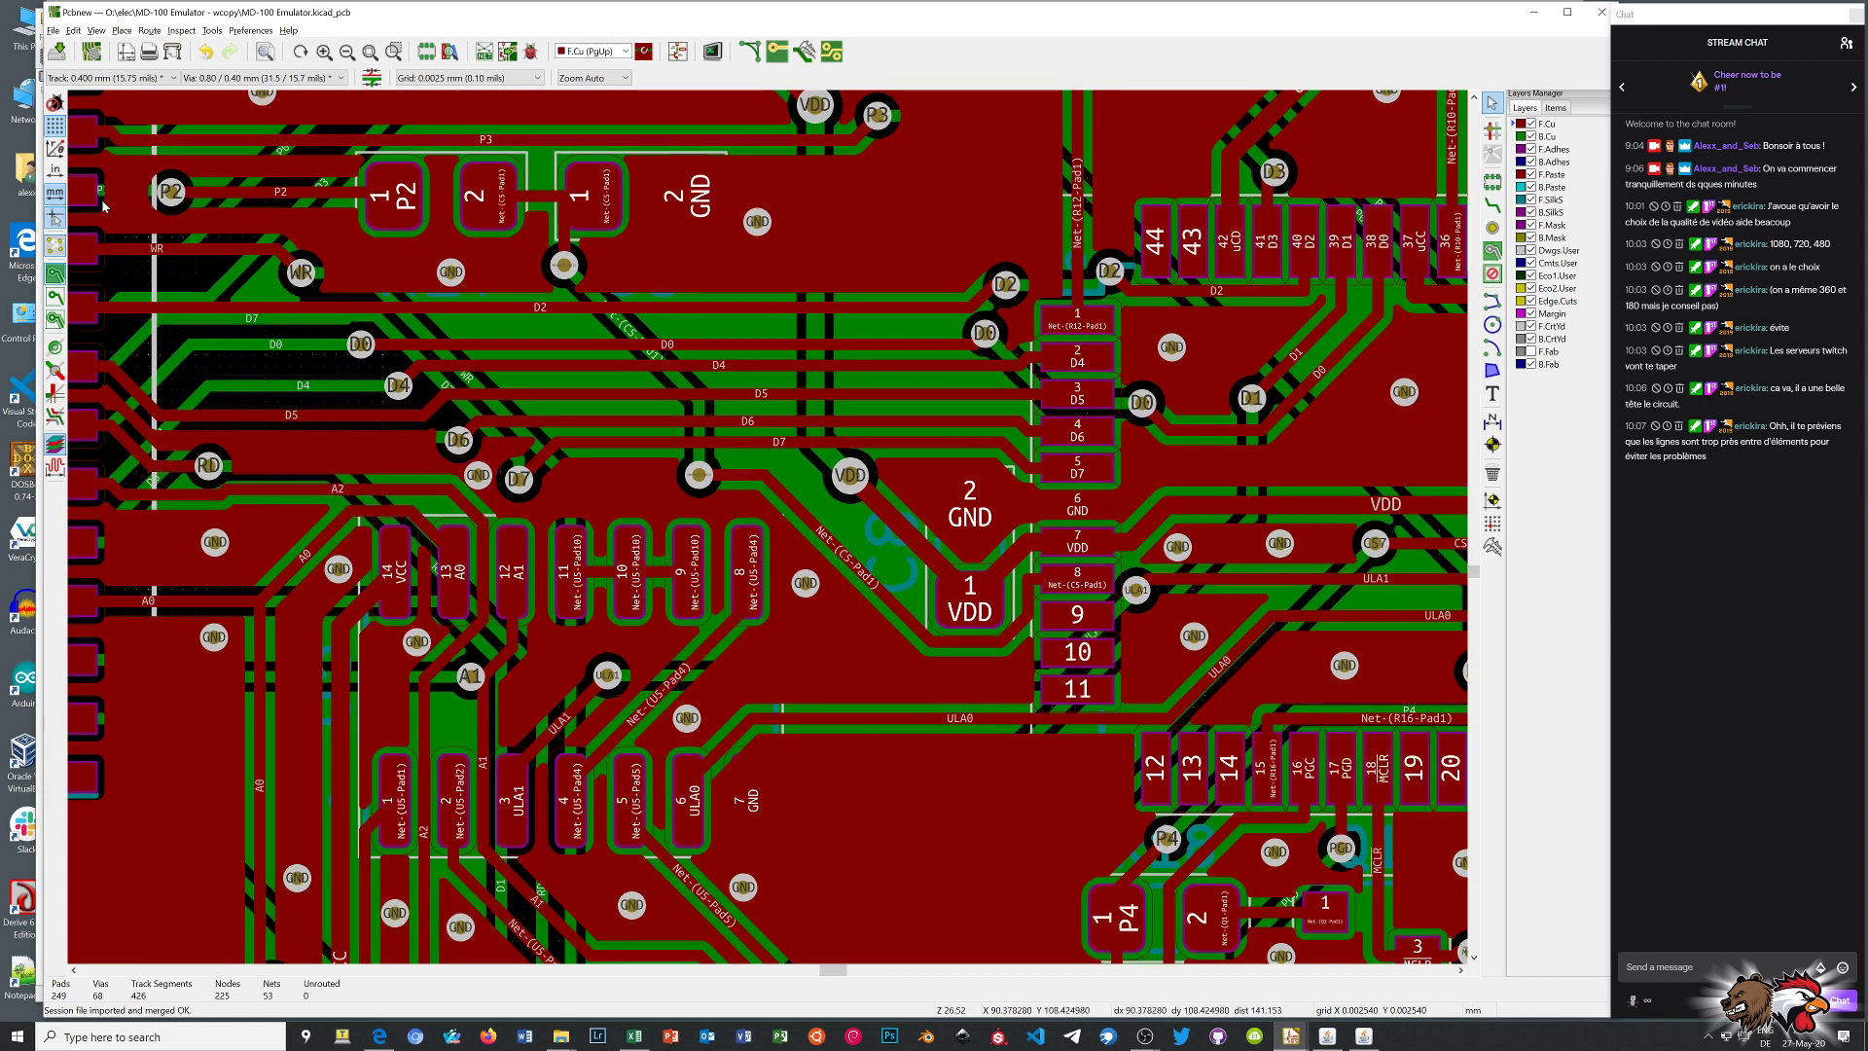
pyautogui.click(57, 280)
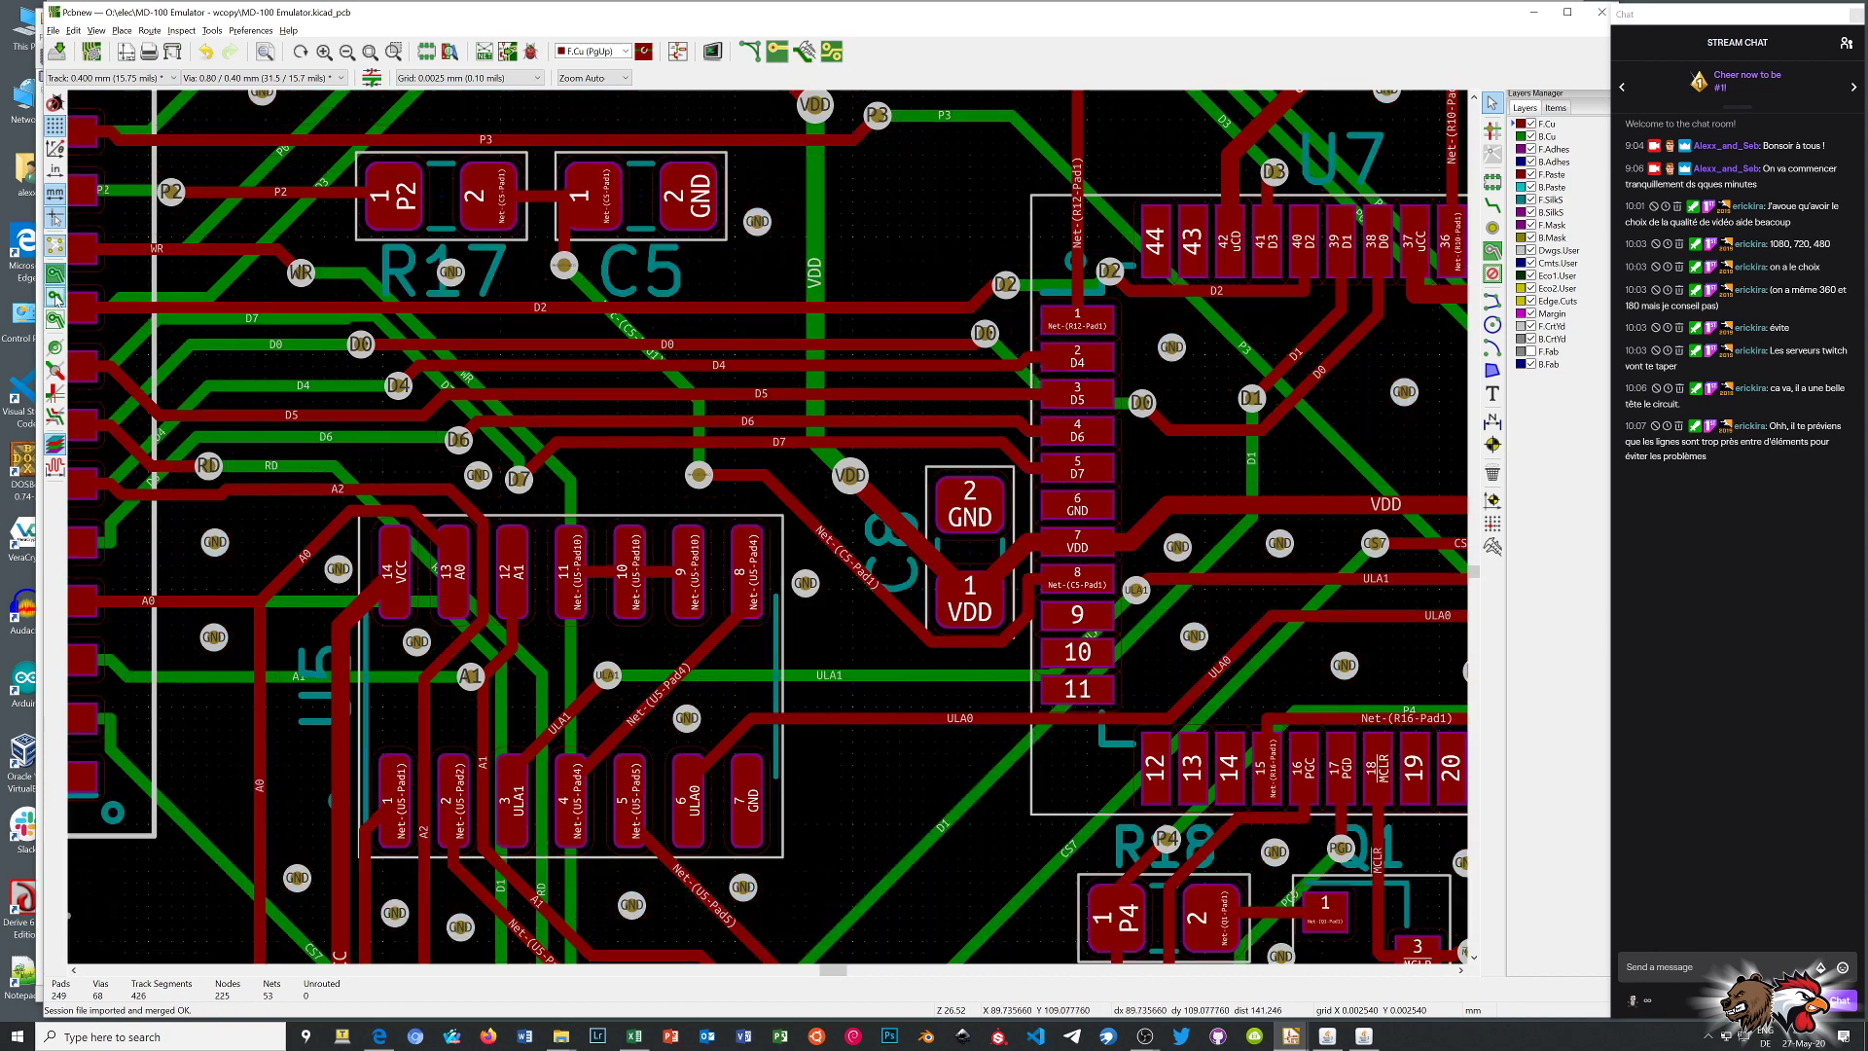
# Select the short CS7 track segment beside J1 pad 4 and make B.Cu the active layer
pyautogui.scroll(-4, 767, 526)
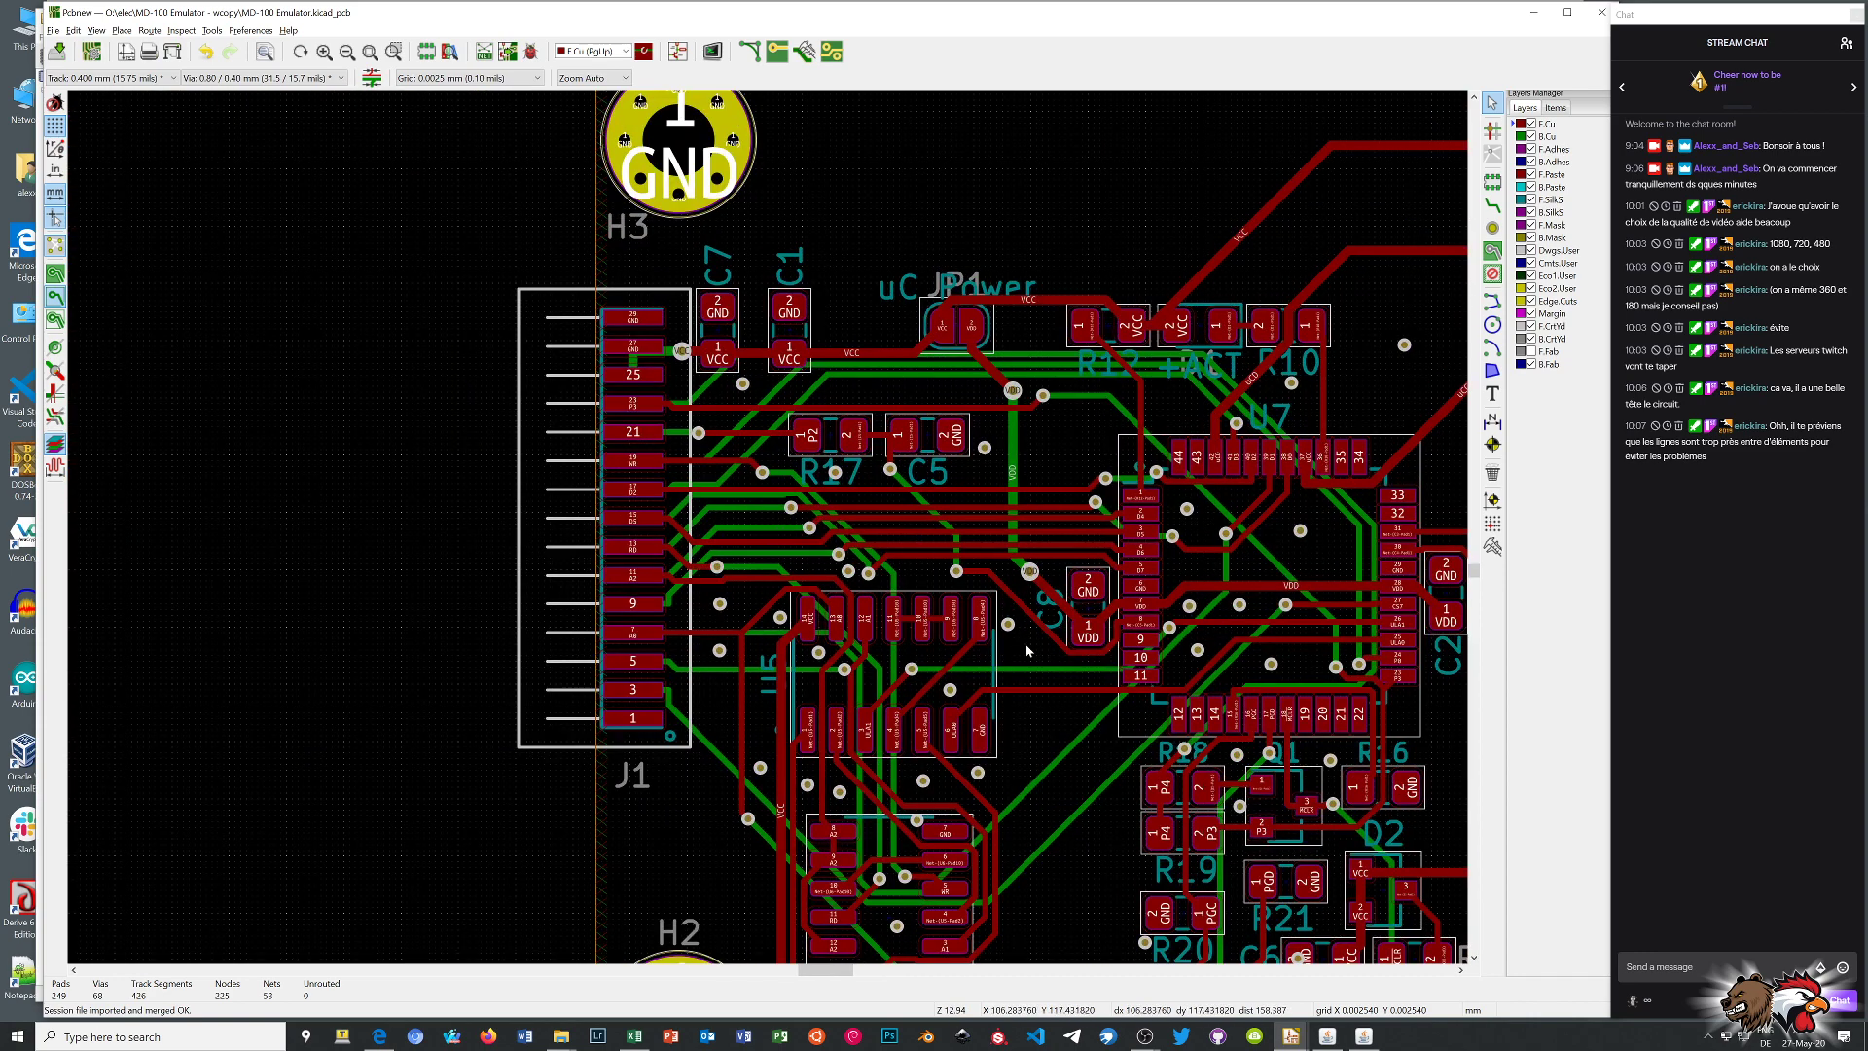
pyautogui.scroll(-1, 775, 534)
pyautogui.scroll(9, 771, 530)
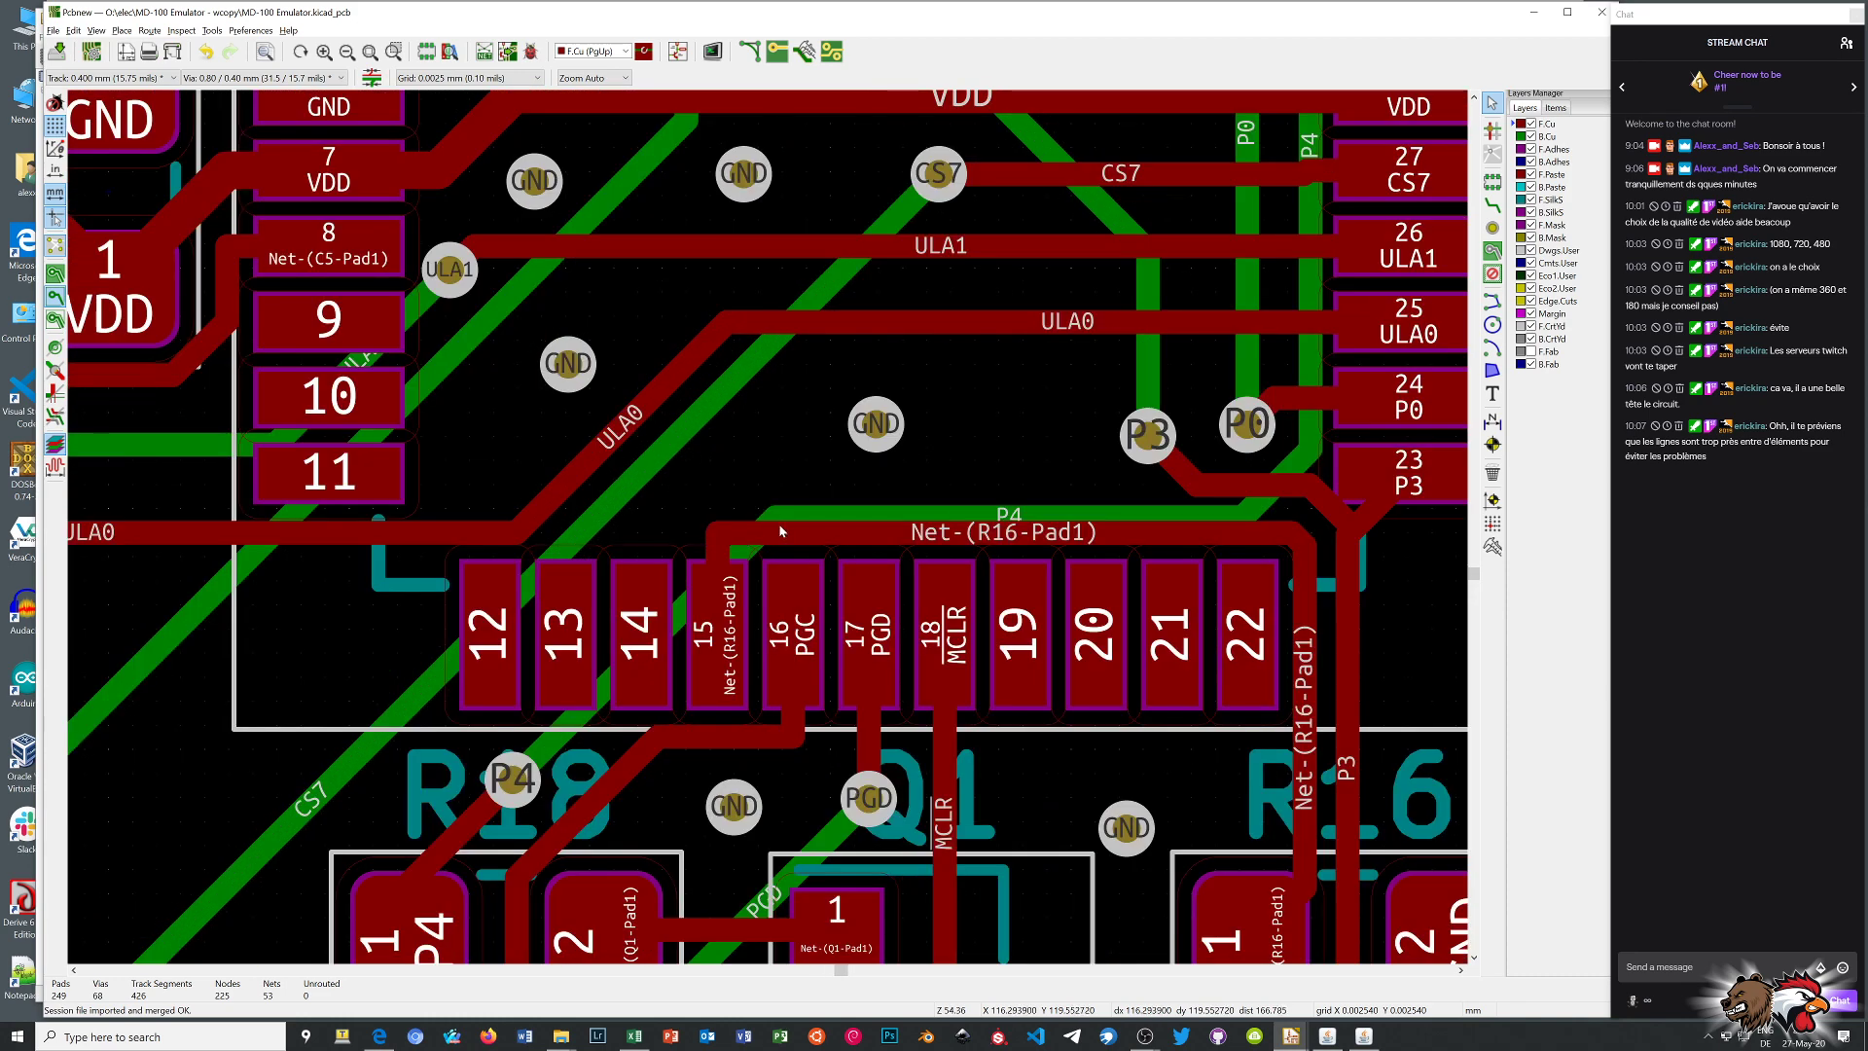
pyautogui.scroll(-5, 791, 529)
pyautogui.scroll(-1, 769, 530)
pyautogui.moveTo(577, 641); pyautogui.dragTo(919, 487, button='middle')
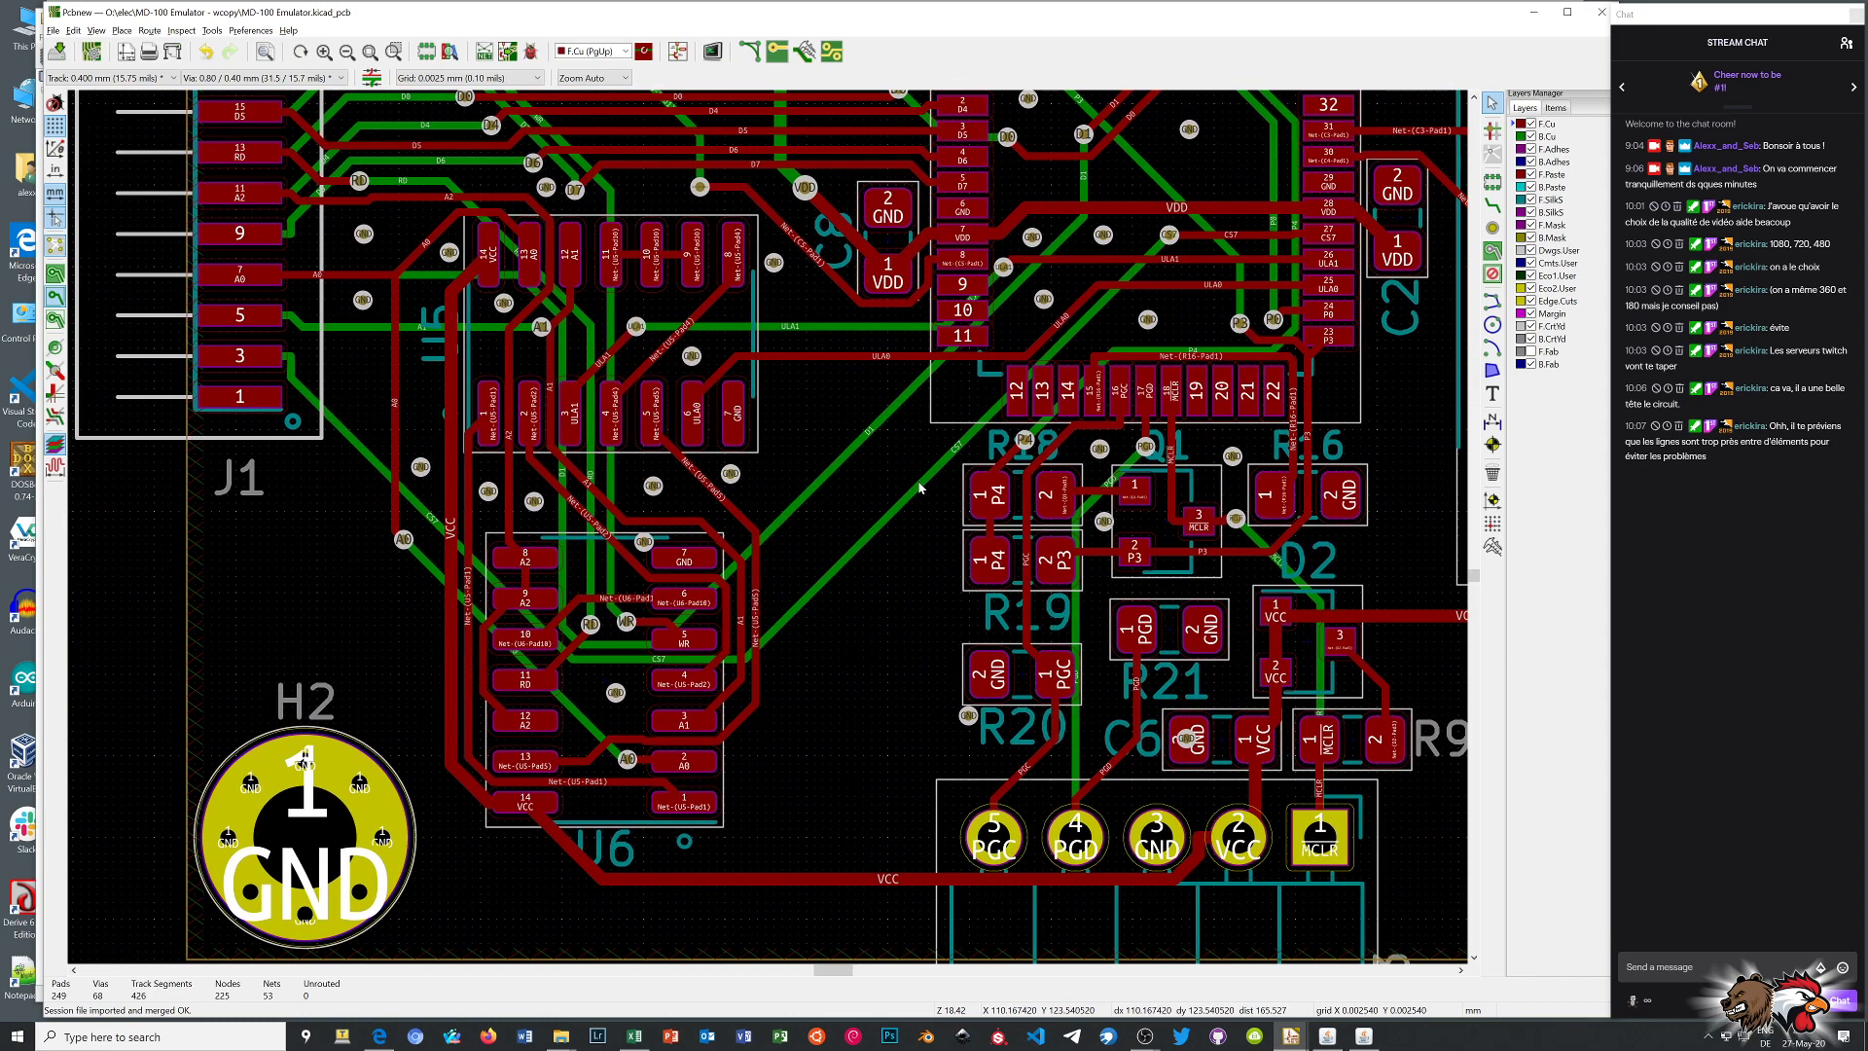
pyautogui.moveTo(324, 379); pyautogui.dragTo(648, 472, button='middle')
pyautogui.click(595, 461)
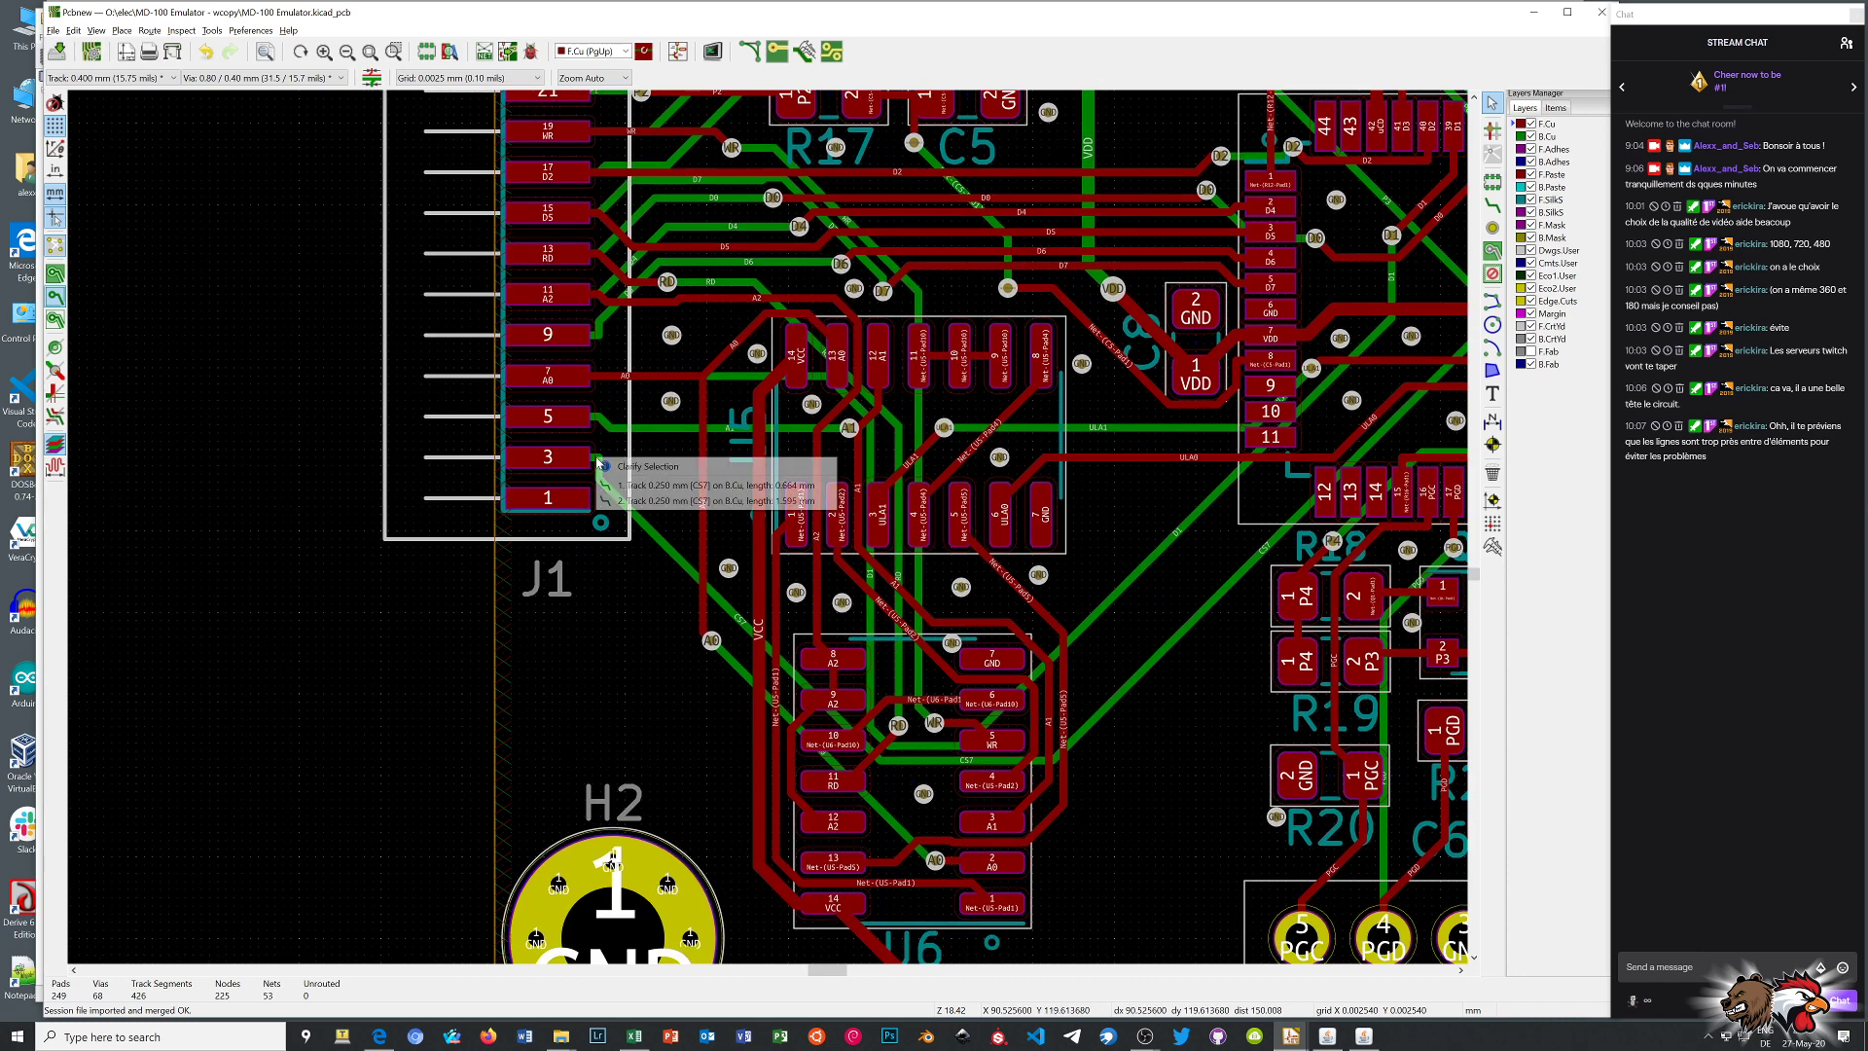
pyautogui.click(651, 486)
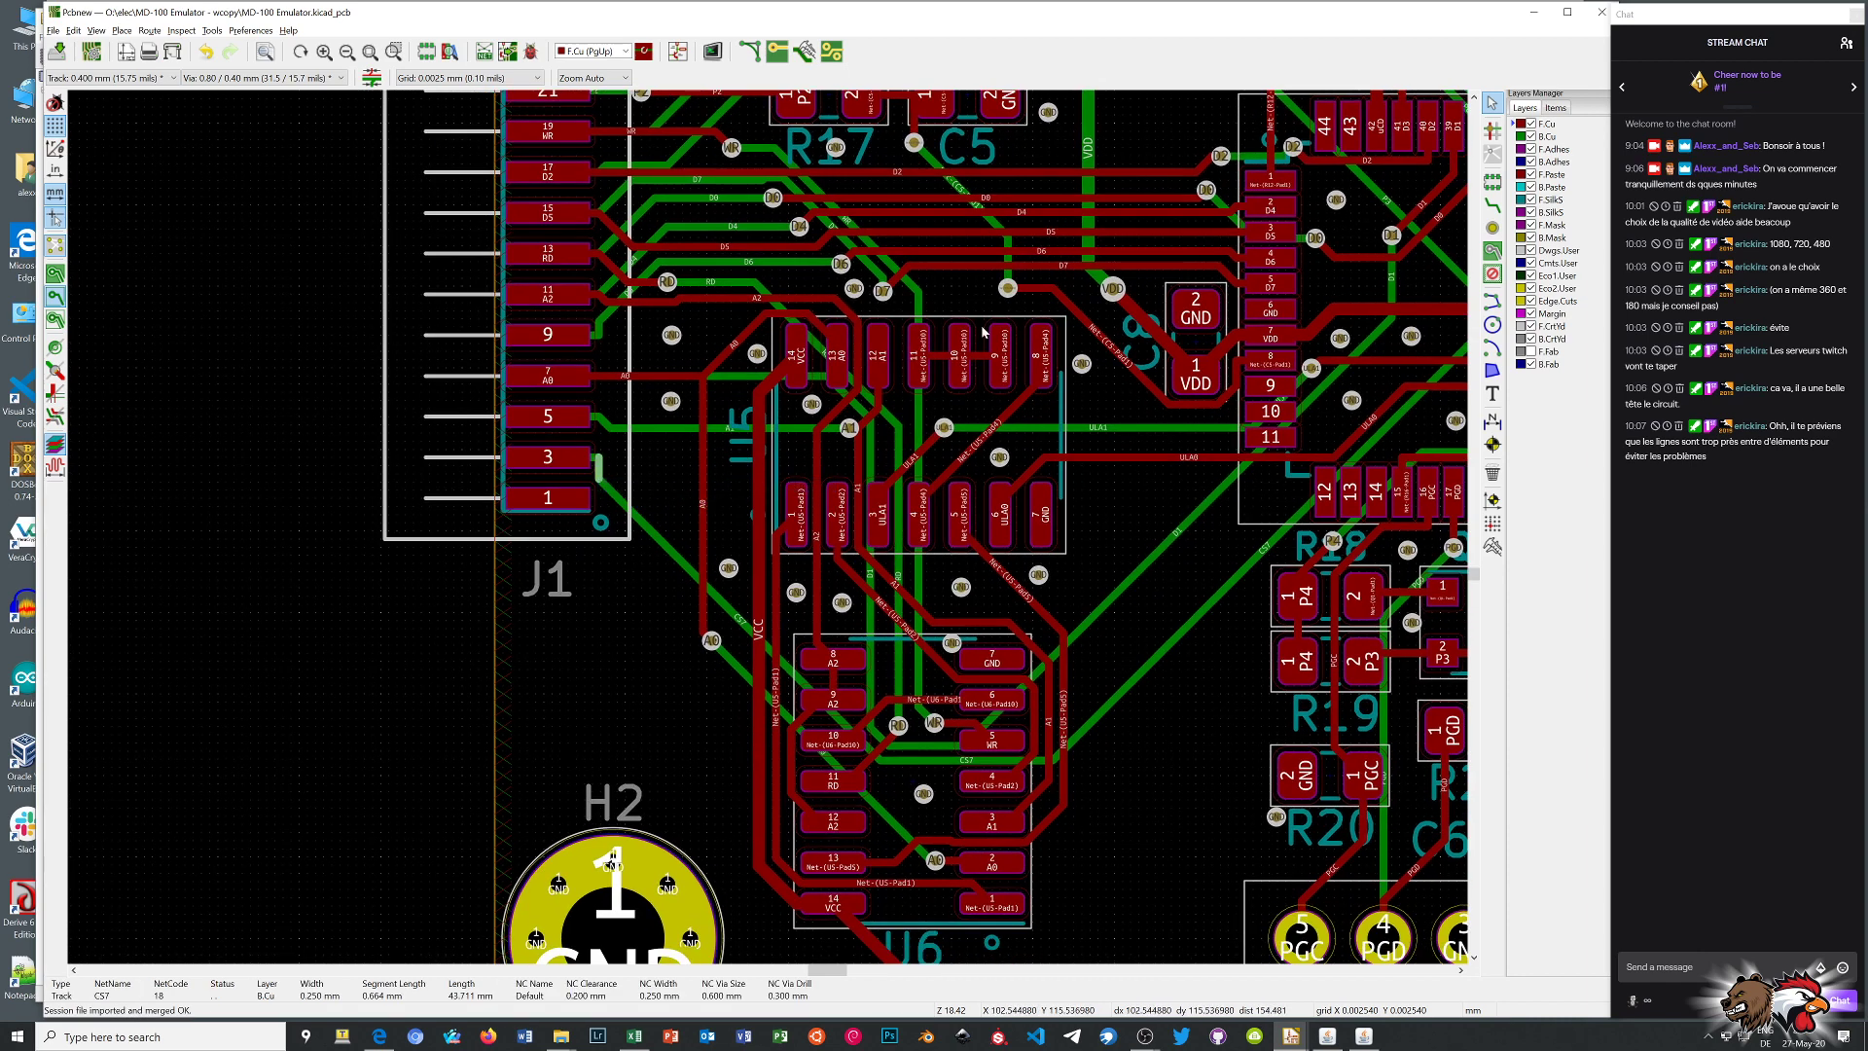
pyautogui.press('pagedown')
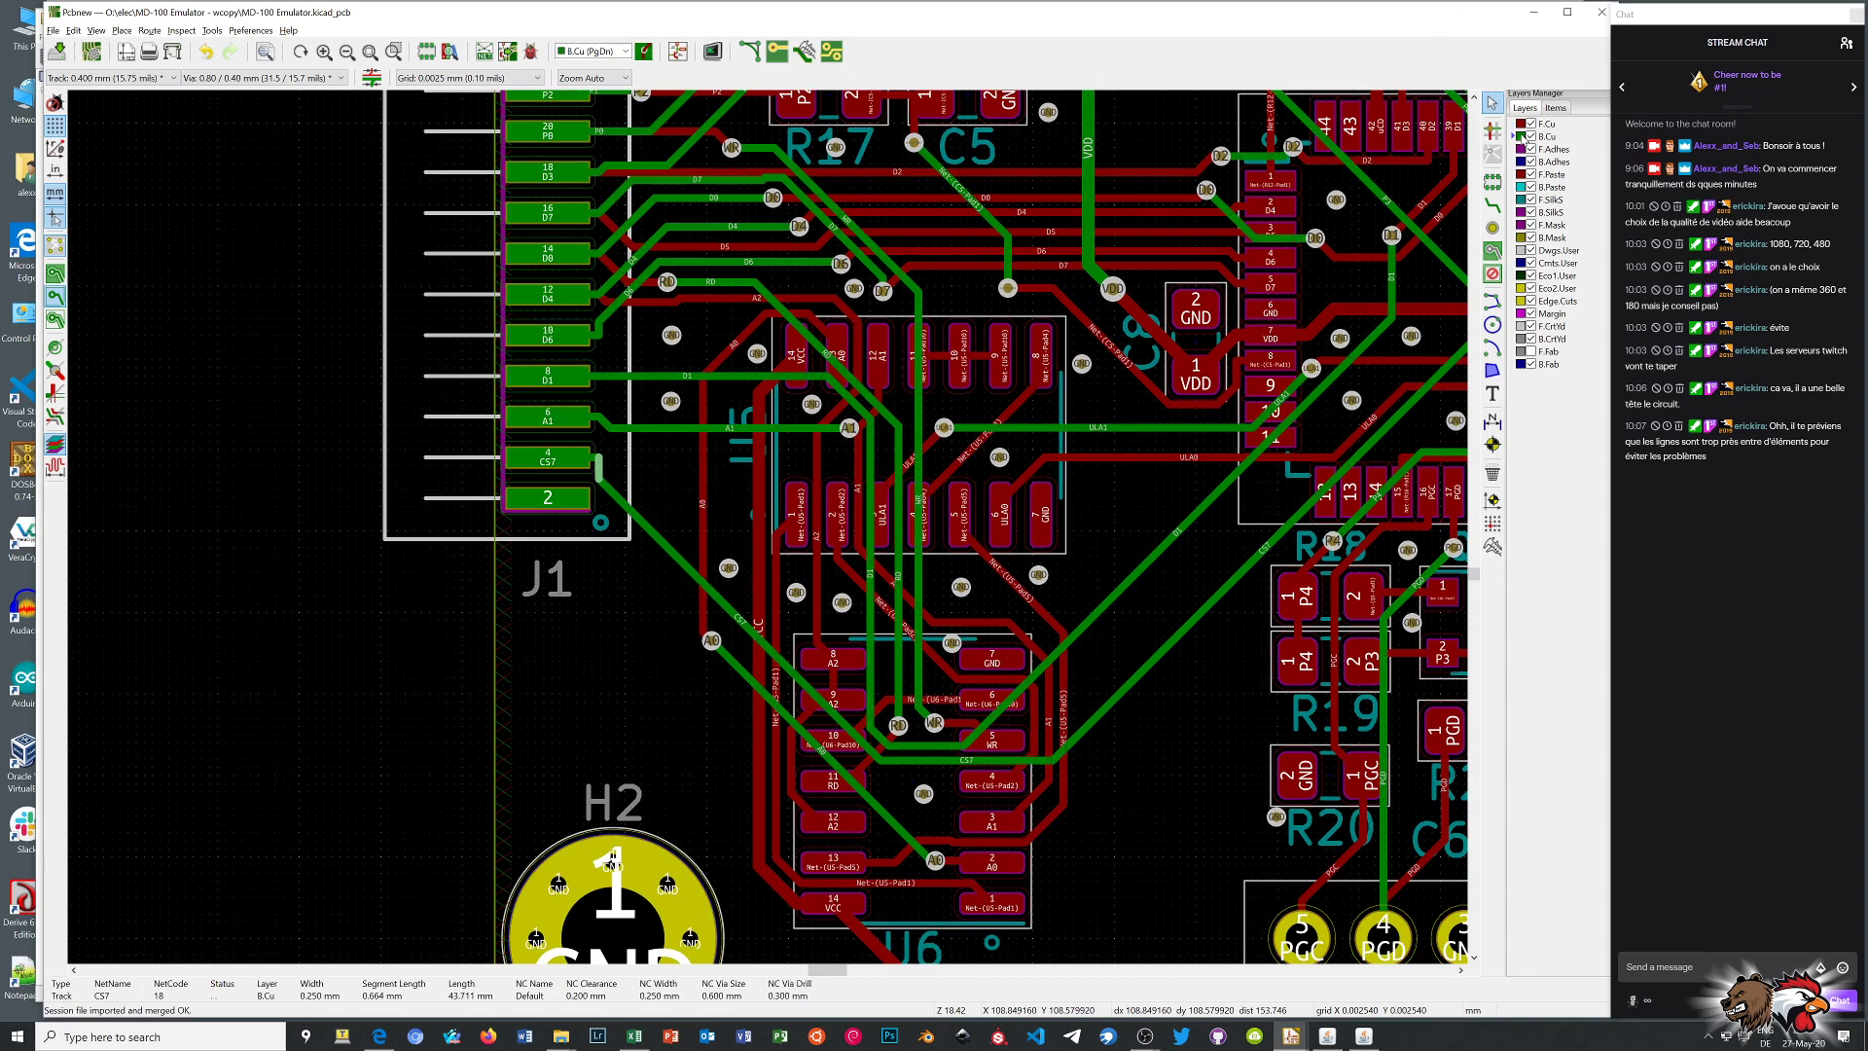
# Delete the short D6 track segment on B.Cu beside J1 pad 10
pyautogui.scroll(4, 610, 334)
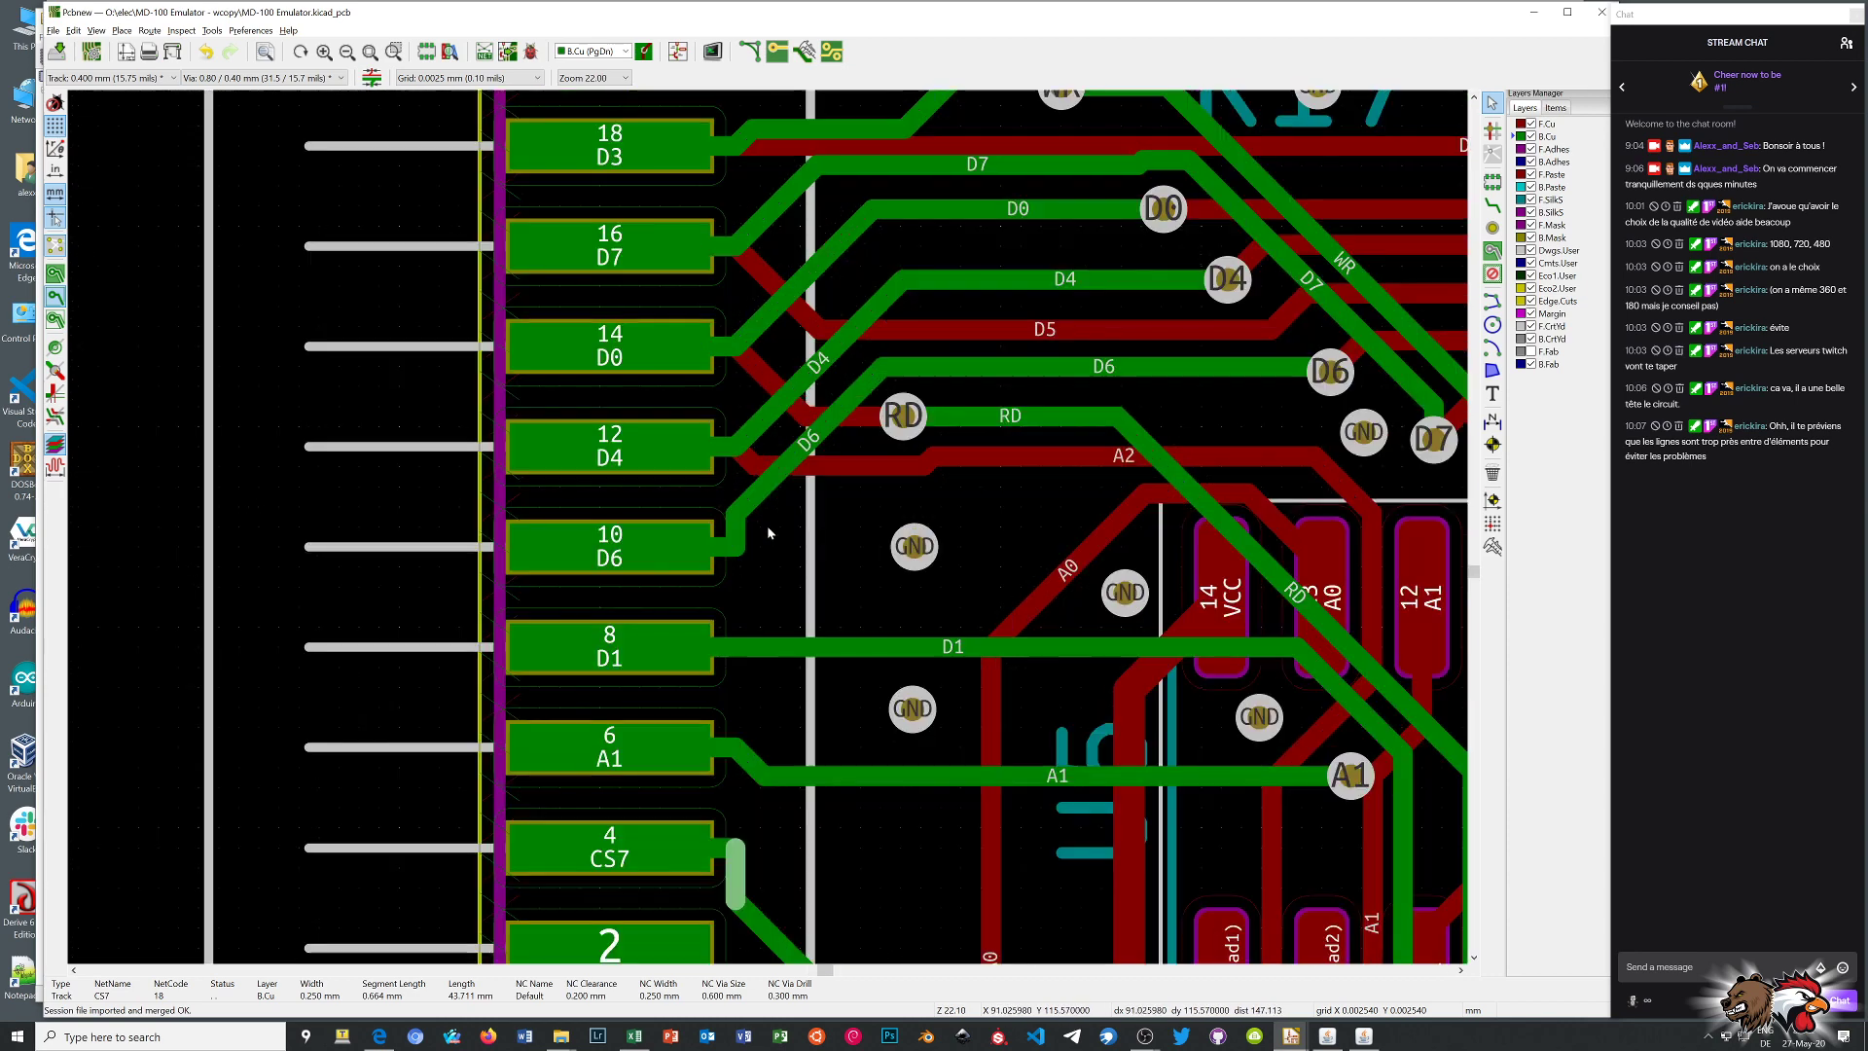
pyautogui.click(740, 543)
pyautogui.press('Delete')
pyautogui.click(1492, 206)
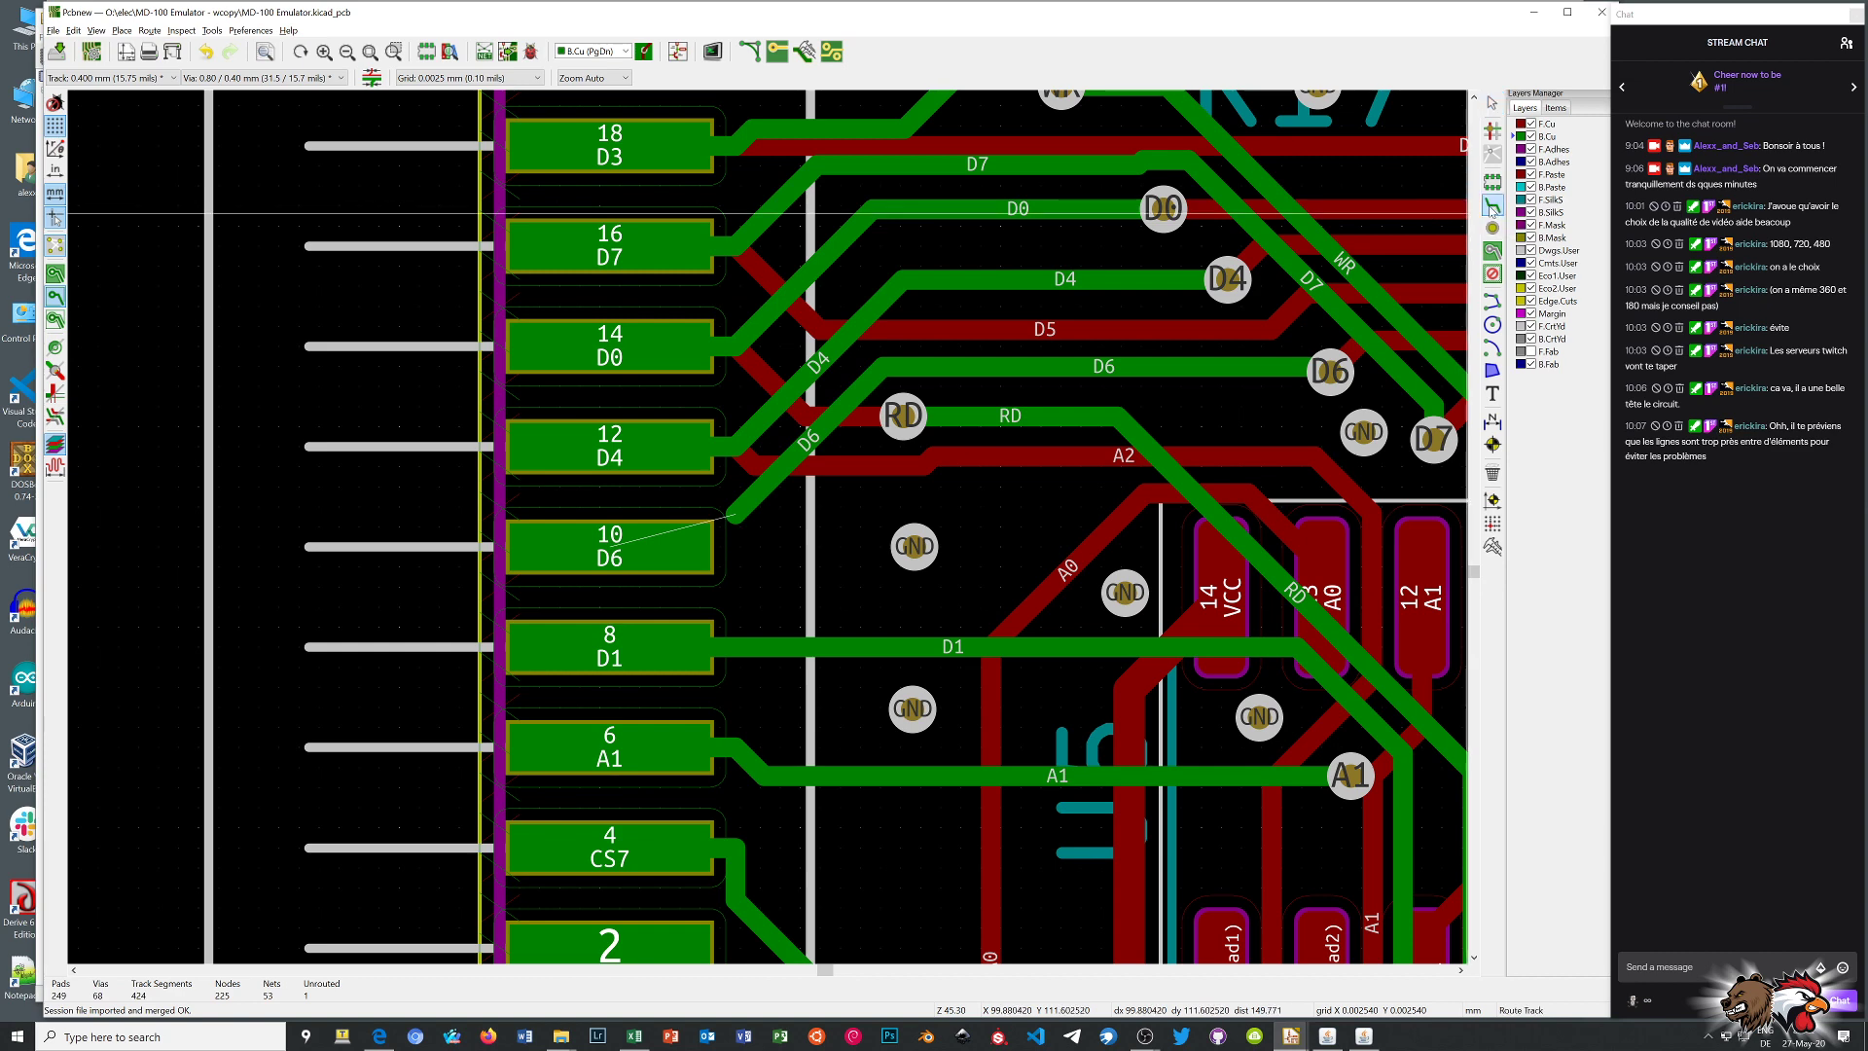
pyautogui.click(834, 512)
pyautogui.rightClick(847, 516)
pyautogui.click(875, 526)
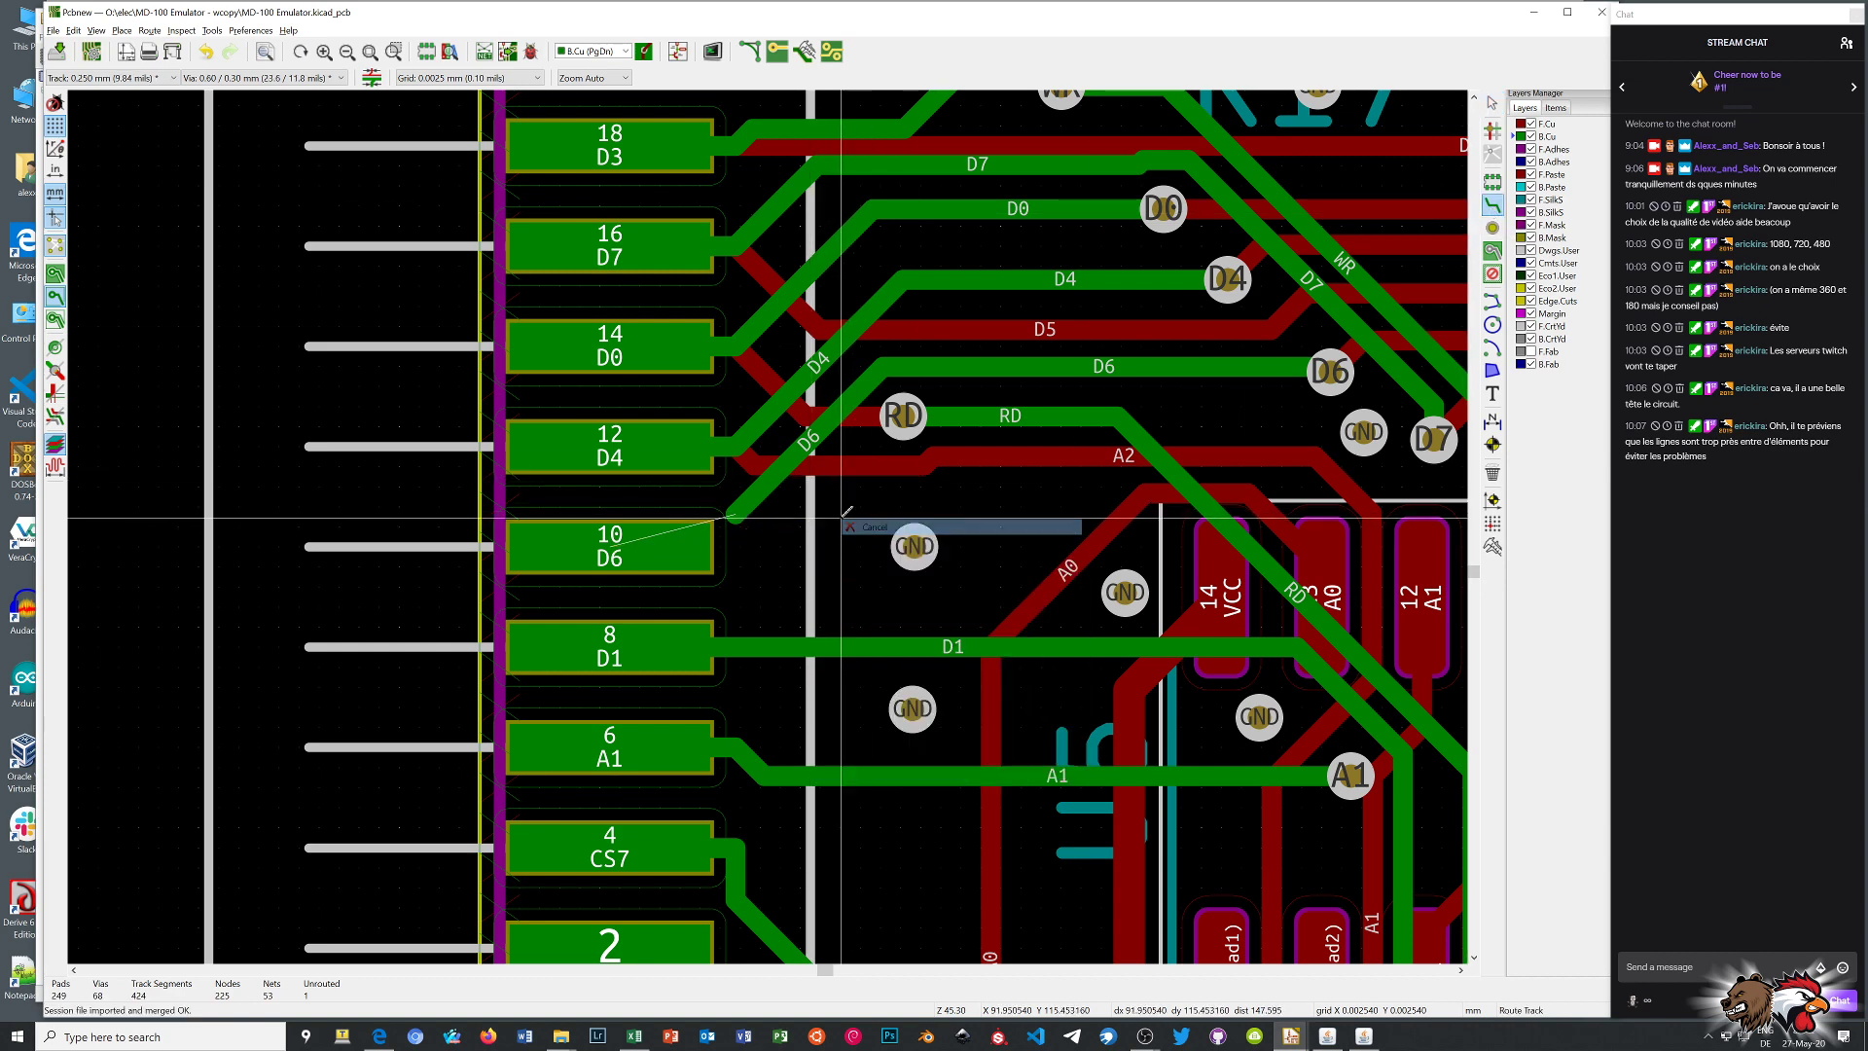
pyautogui.rightClick(843, 492)
pyautogui.click(875, 501)
# Delete the diagonal D6 track segment between J1 pad 10 and the horizontal D6 track
pyautogui.click(829, 429)
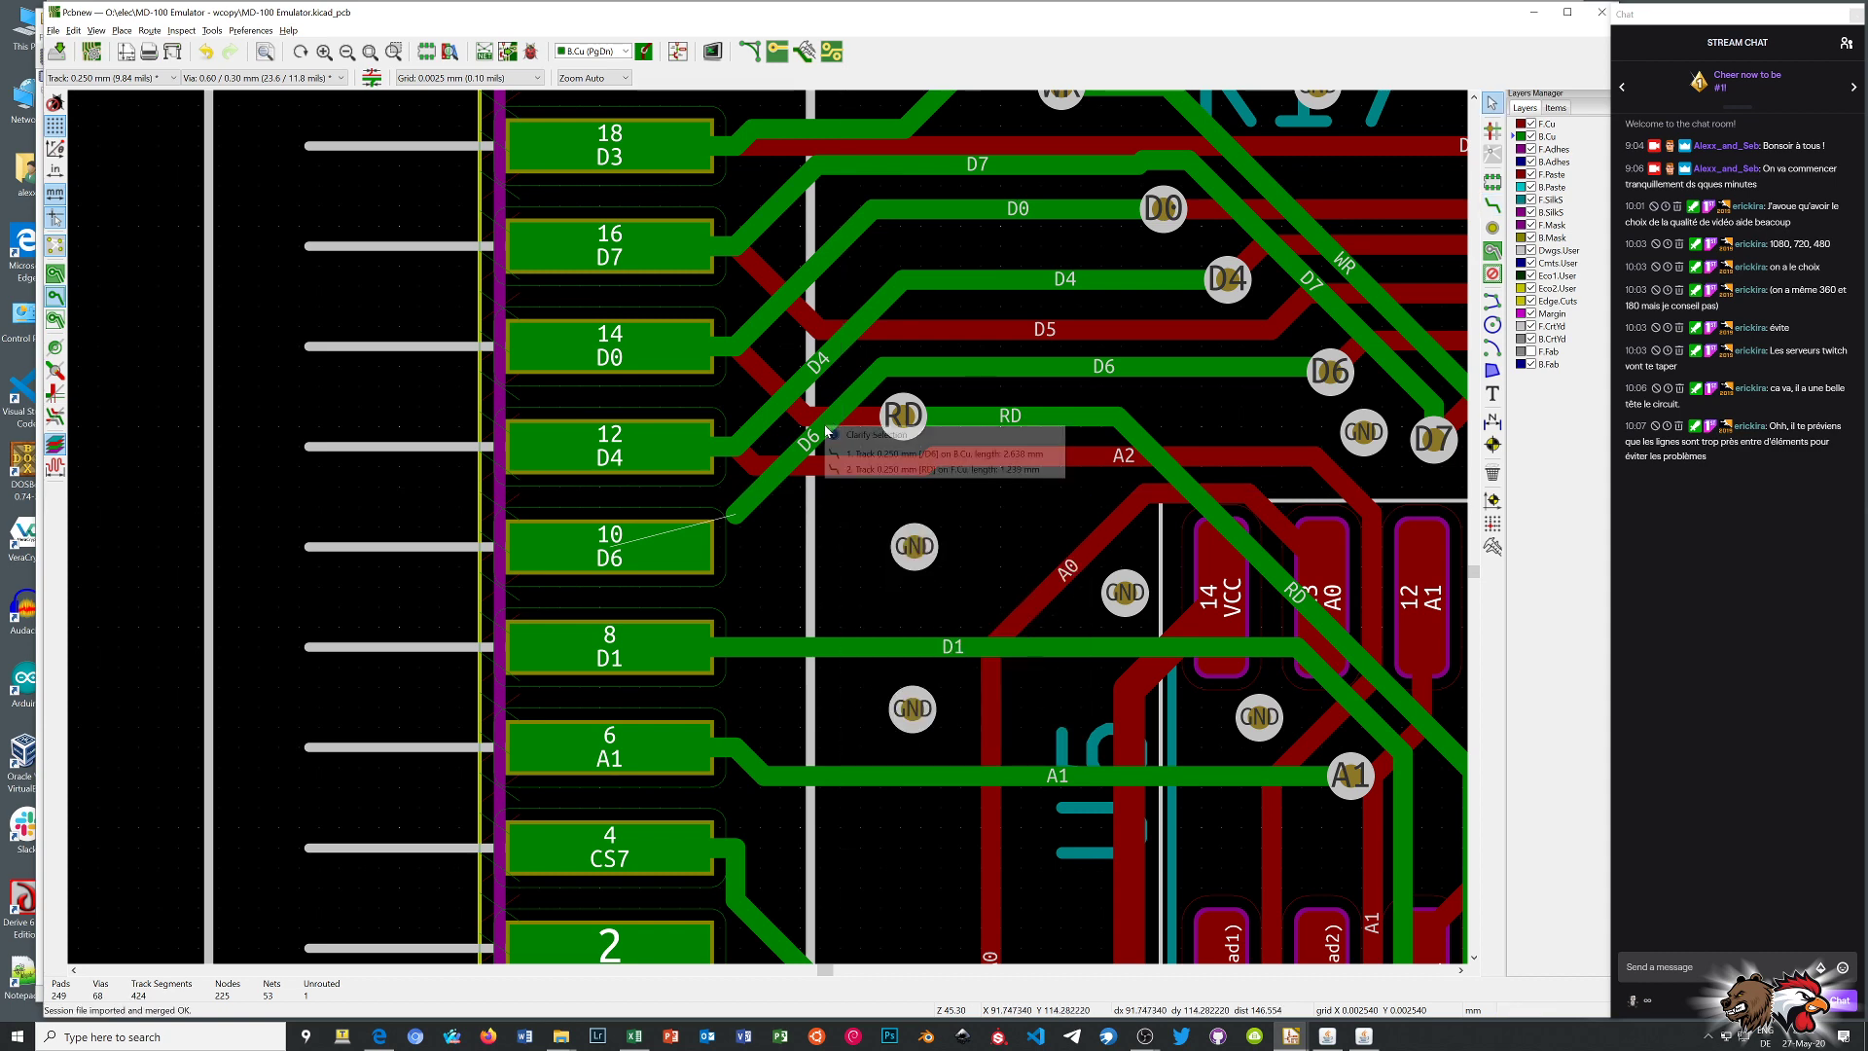
pyautogui.click(829, 432)
pyautogui.press('Delete')
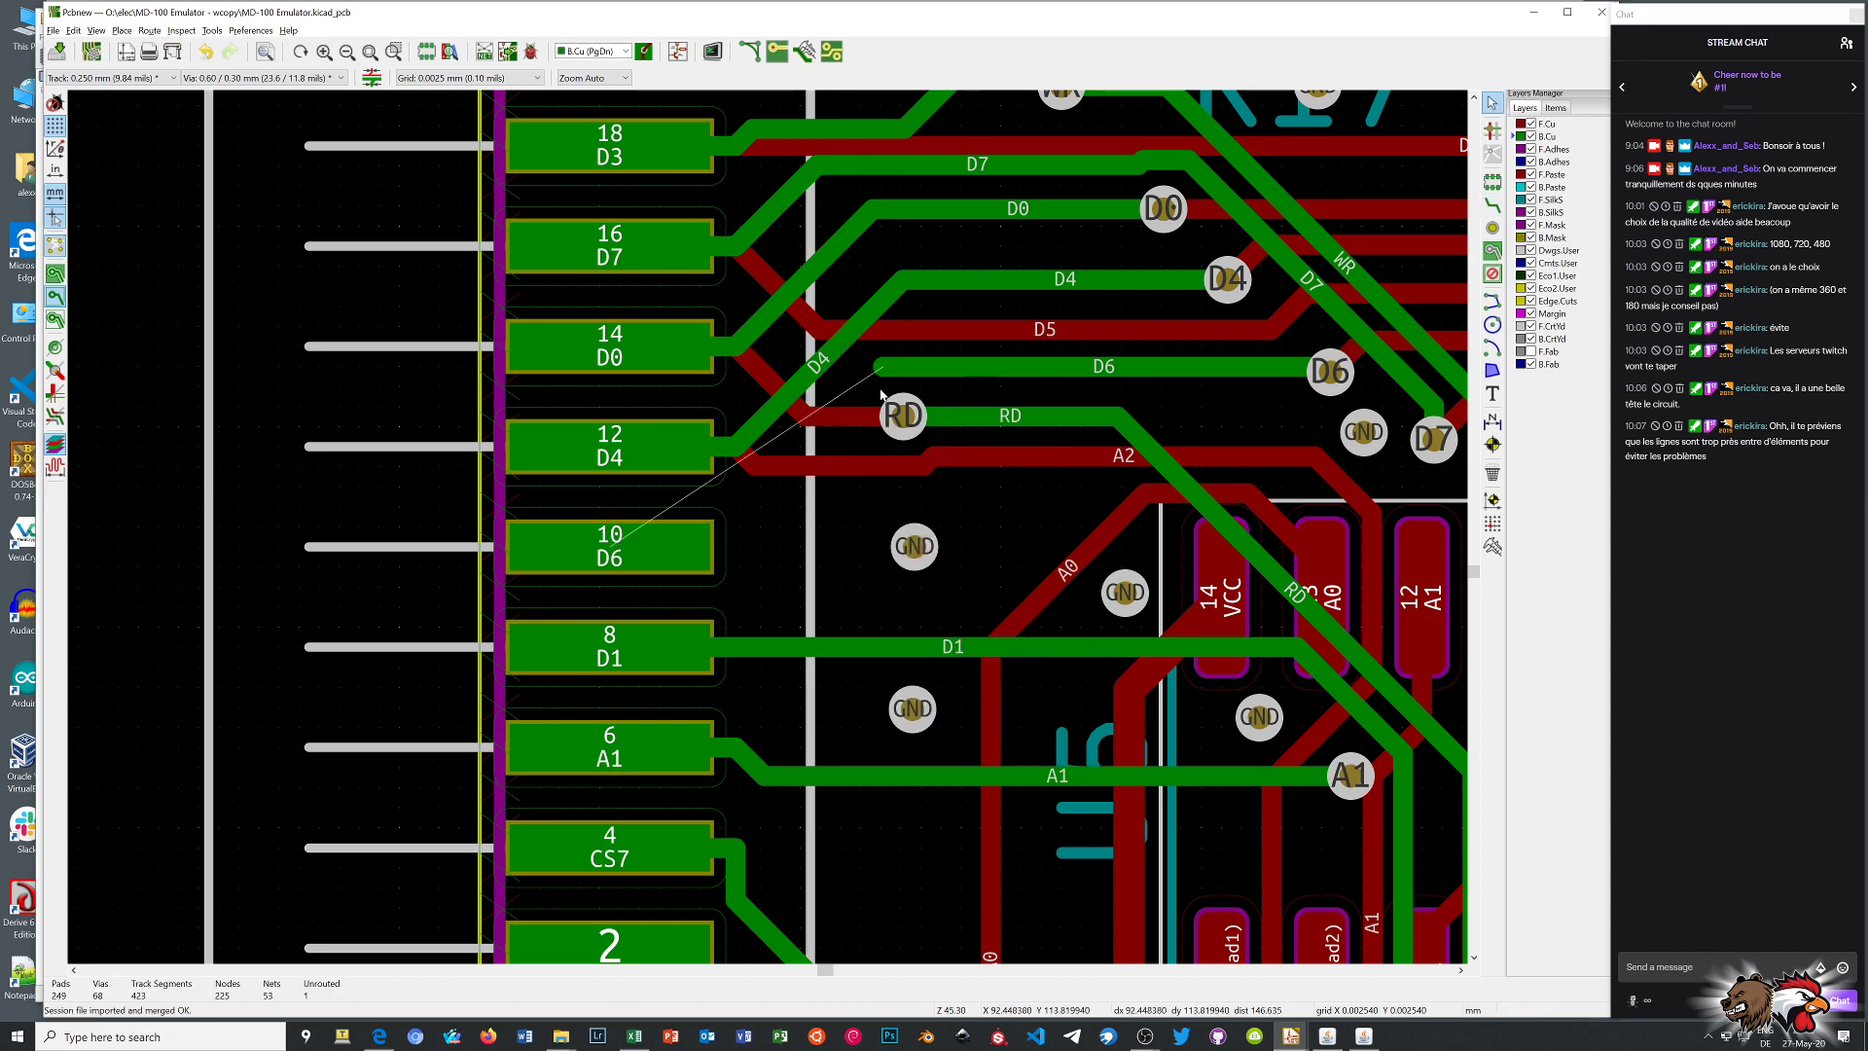
# Route a B.Cu track from the free end of the horizontal D6 track directly into J1 pad 10
pyautogui.click(1492, 204)
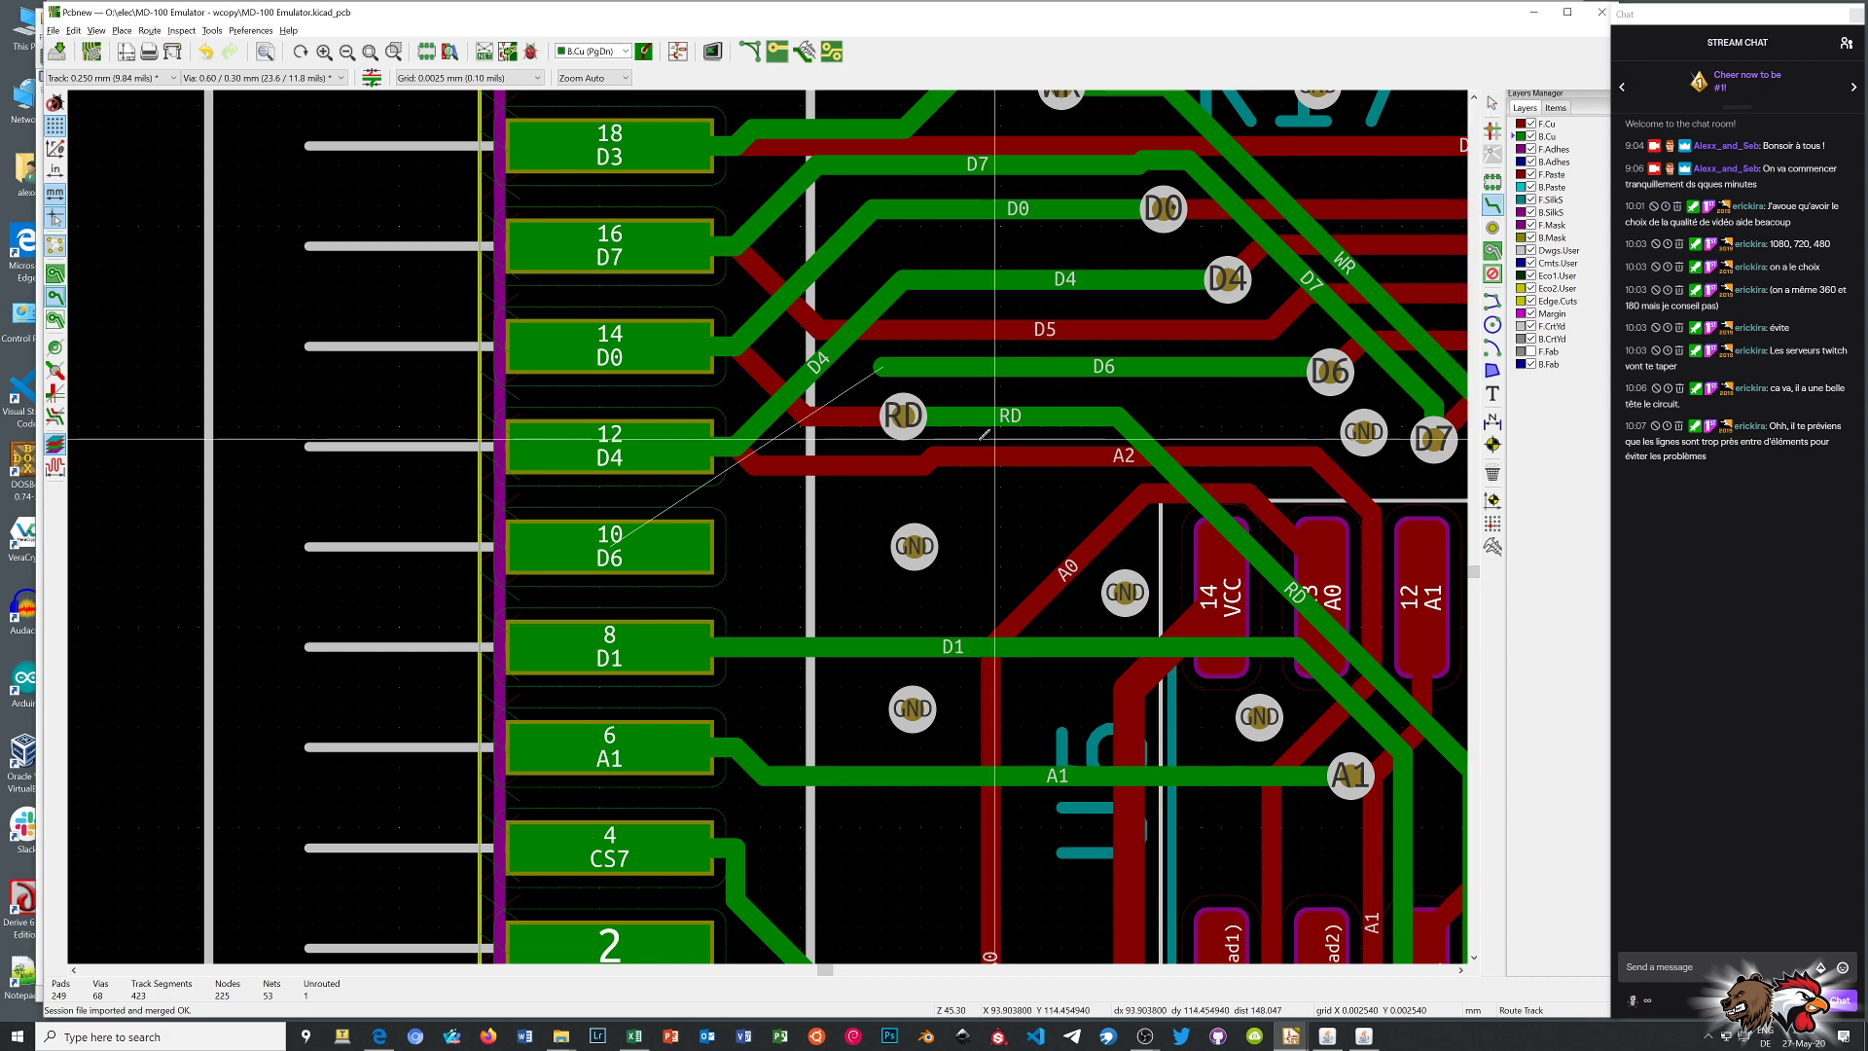
pyautogui.click(883, 366)
pyautogui.click(603, 547)
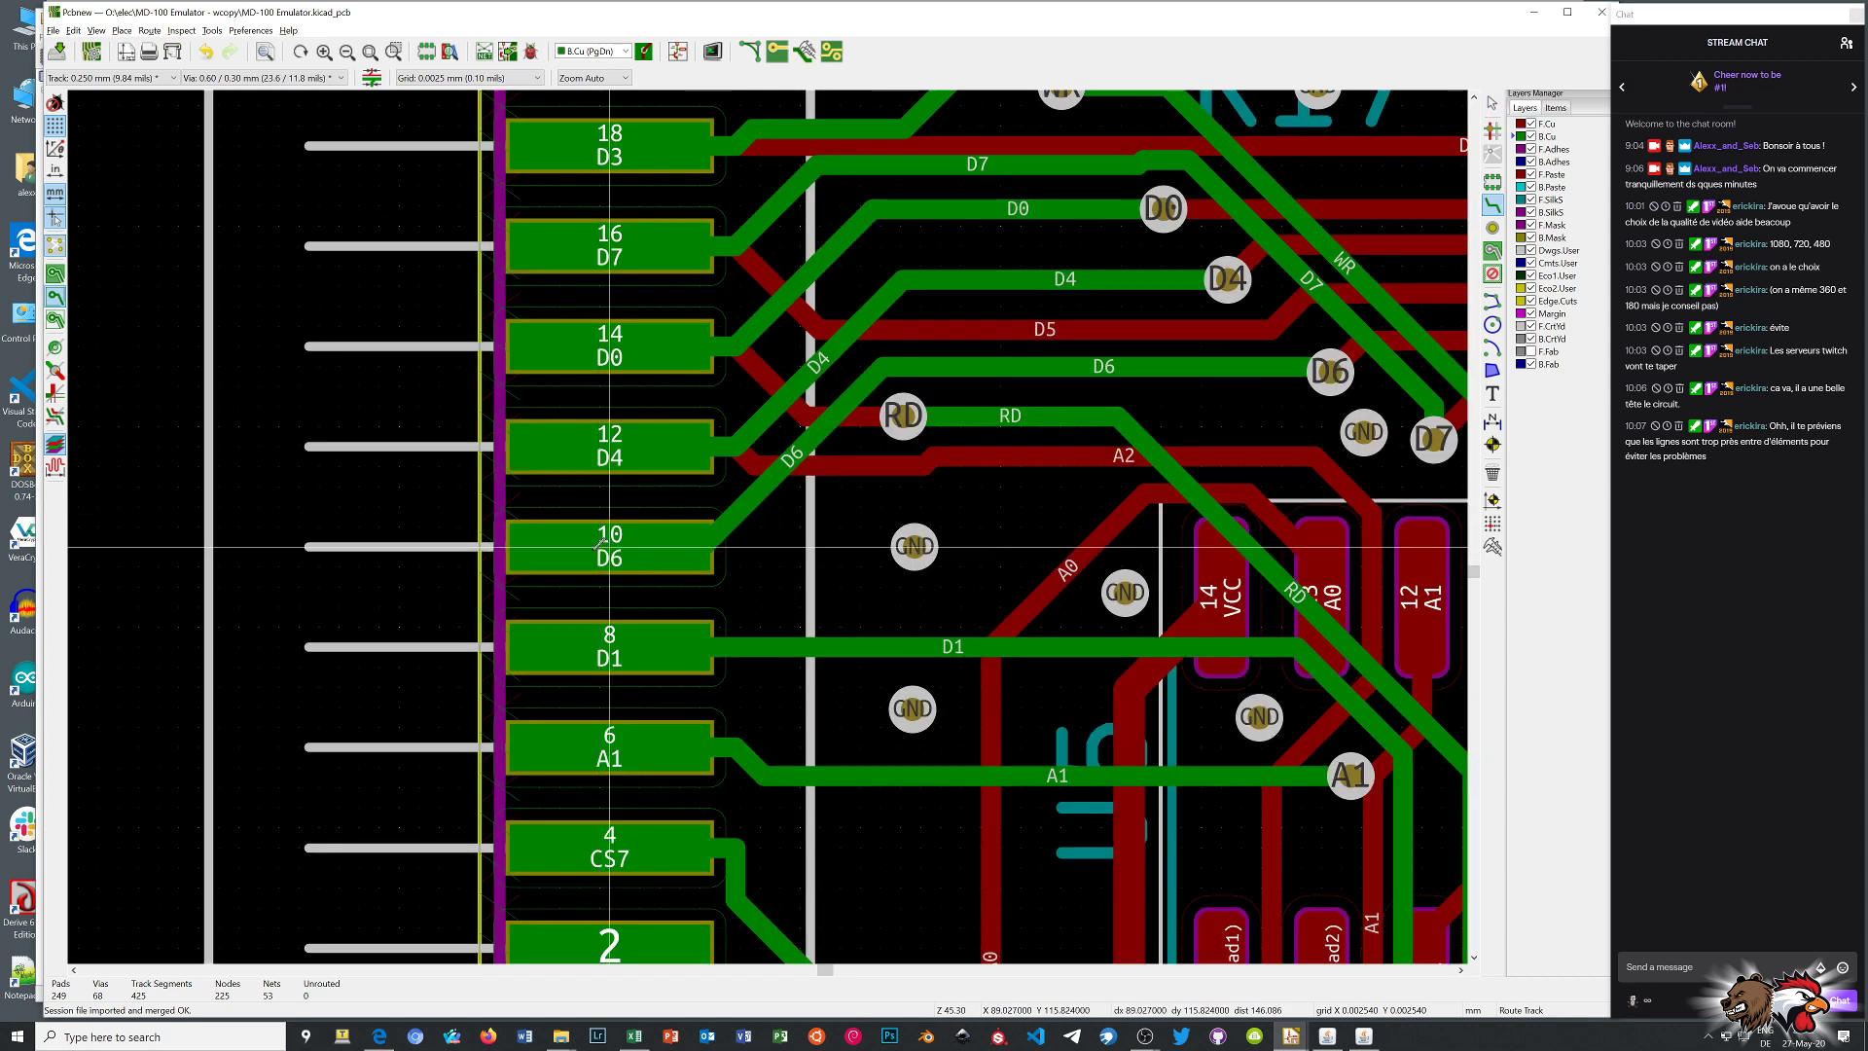
pyautogui.rightClick(817, 557)
pyautogui.click(825, 562)
# Delete the CS7 track segments on B.Cu between J1 pad 4 and the horizontal CS7 track across U6
pyautogui.scroll(-5, 808, 540)
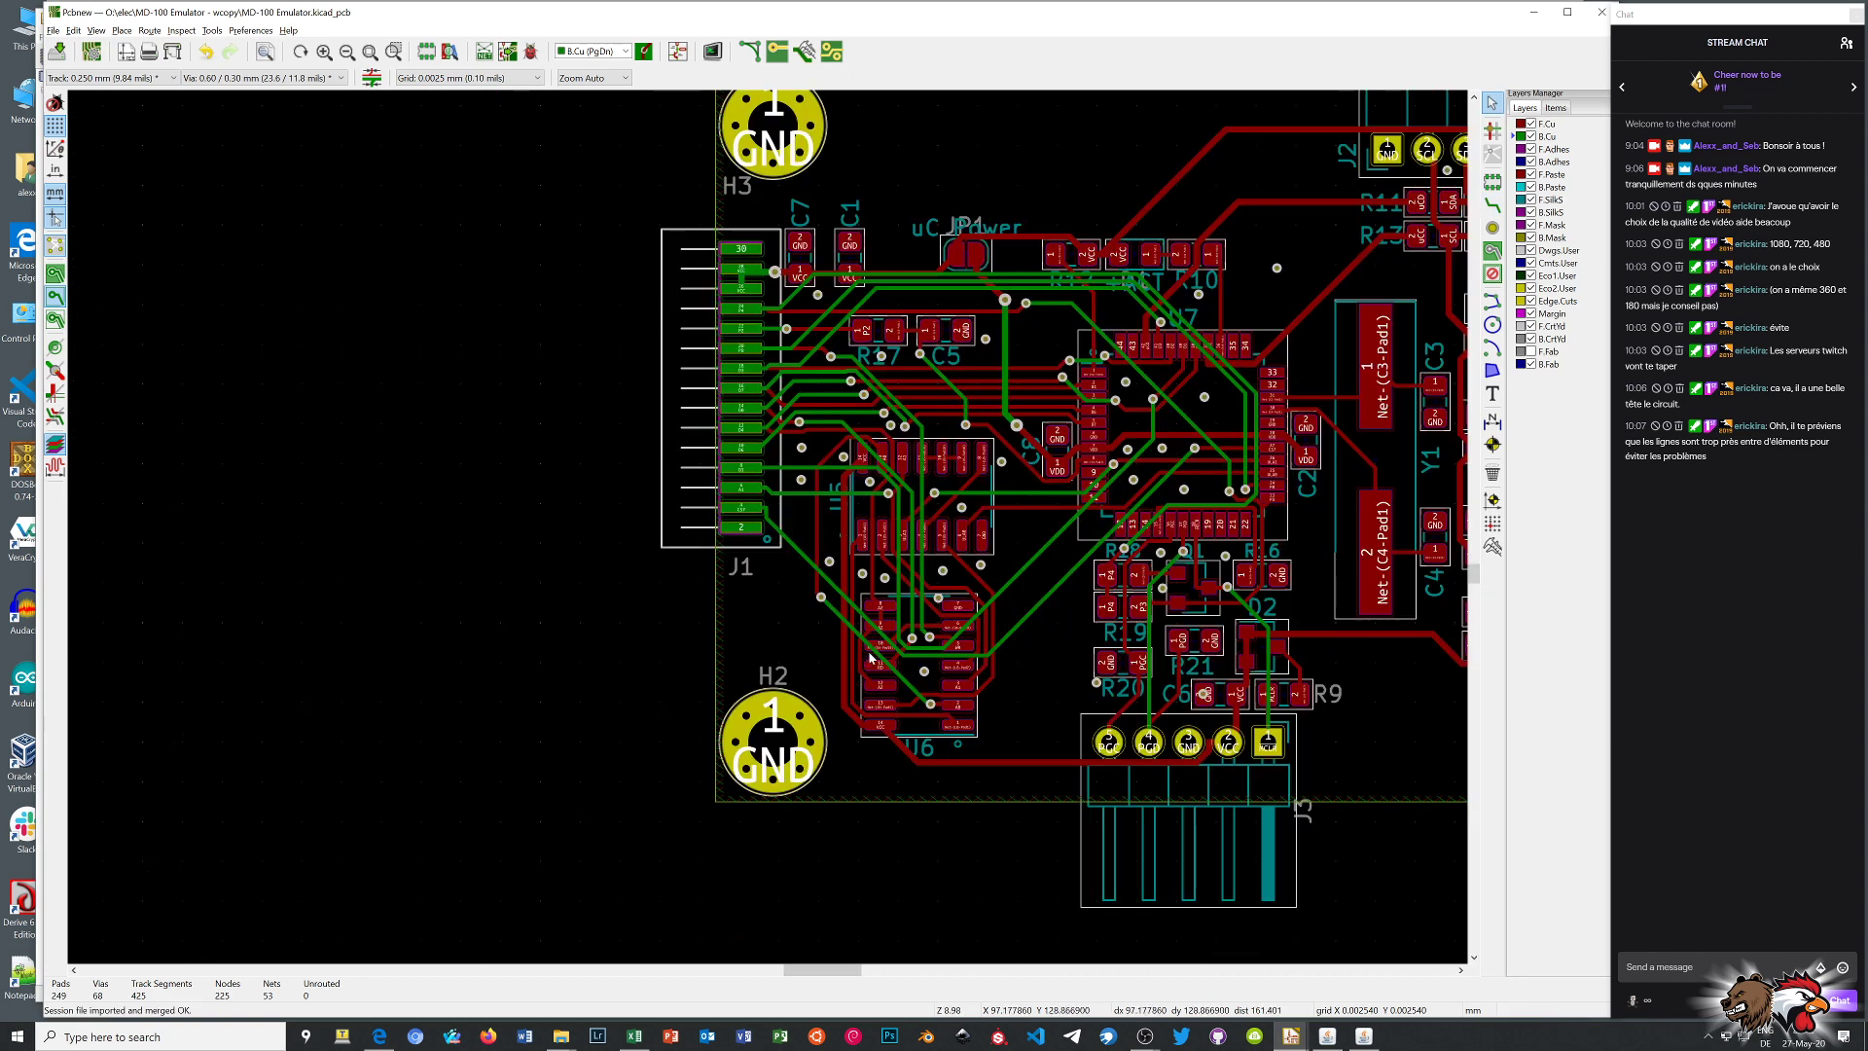
pyautogui.scroll(1, 869, 661)
pyautogui.rightClick(668, 488)
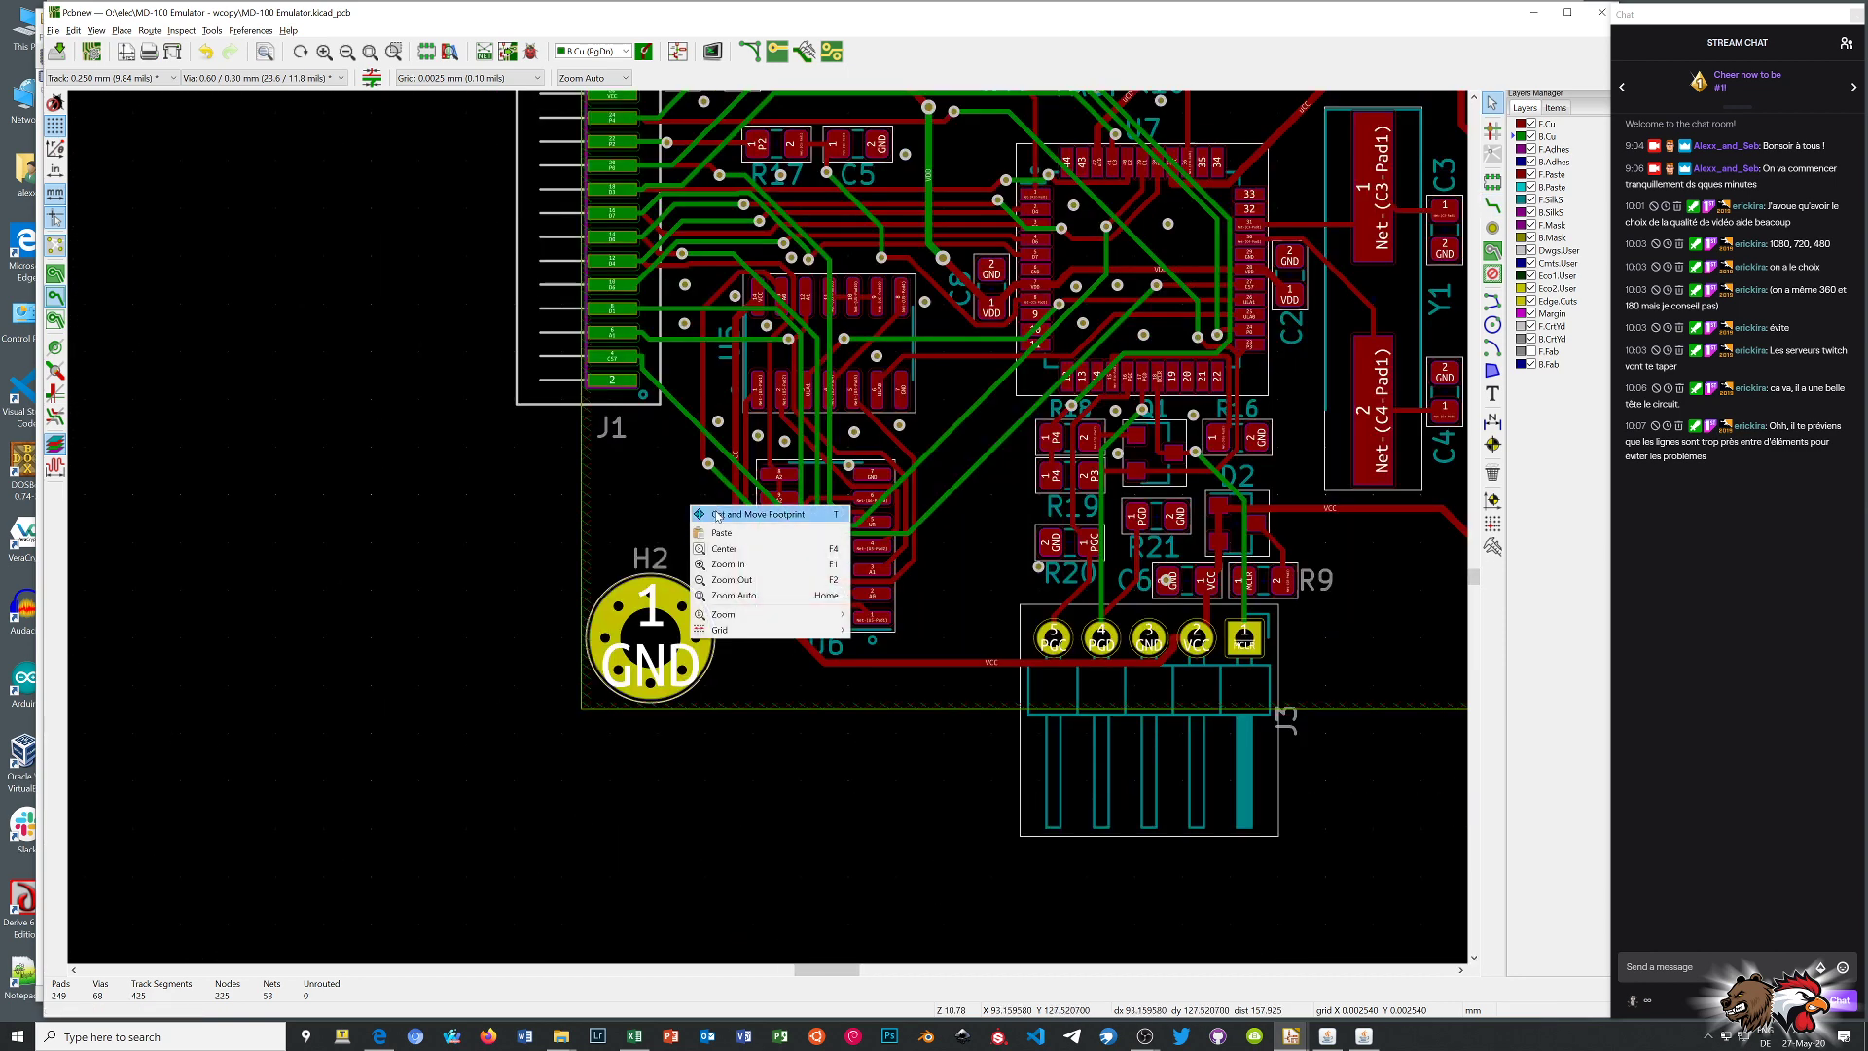
pyautogui.click(679, 445)
pyautogui.click(638, 360)
pyautogui.click(641, 356)
pyautogui.click(660, 384)
pyautogui.click(642, 356)
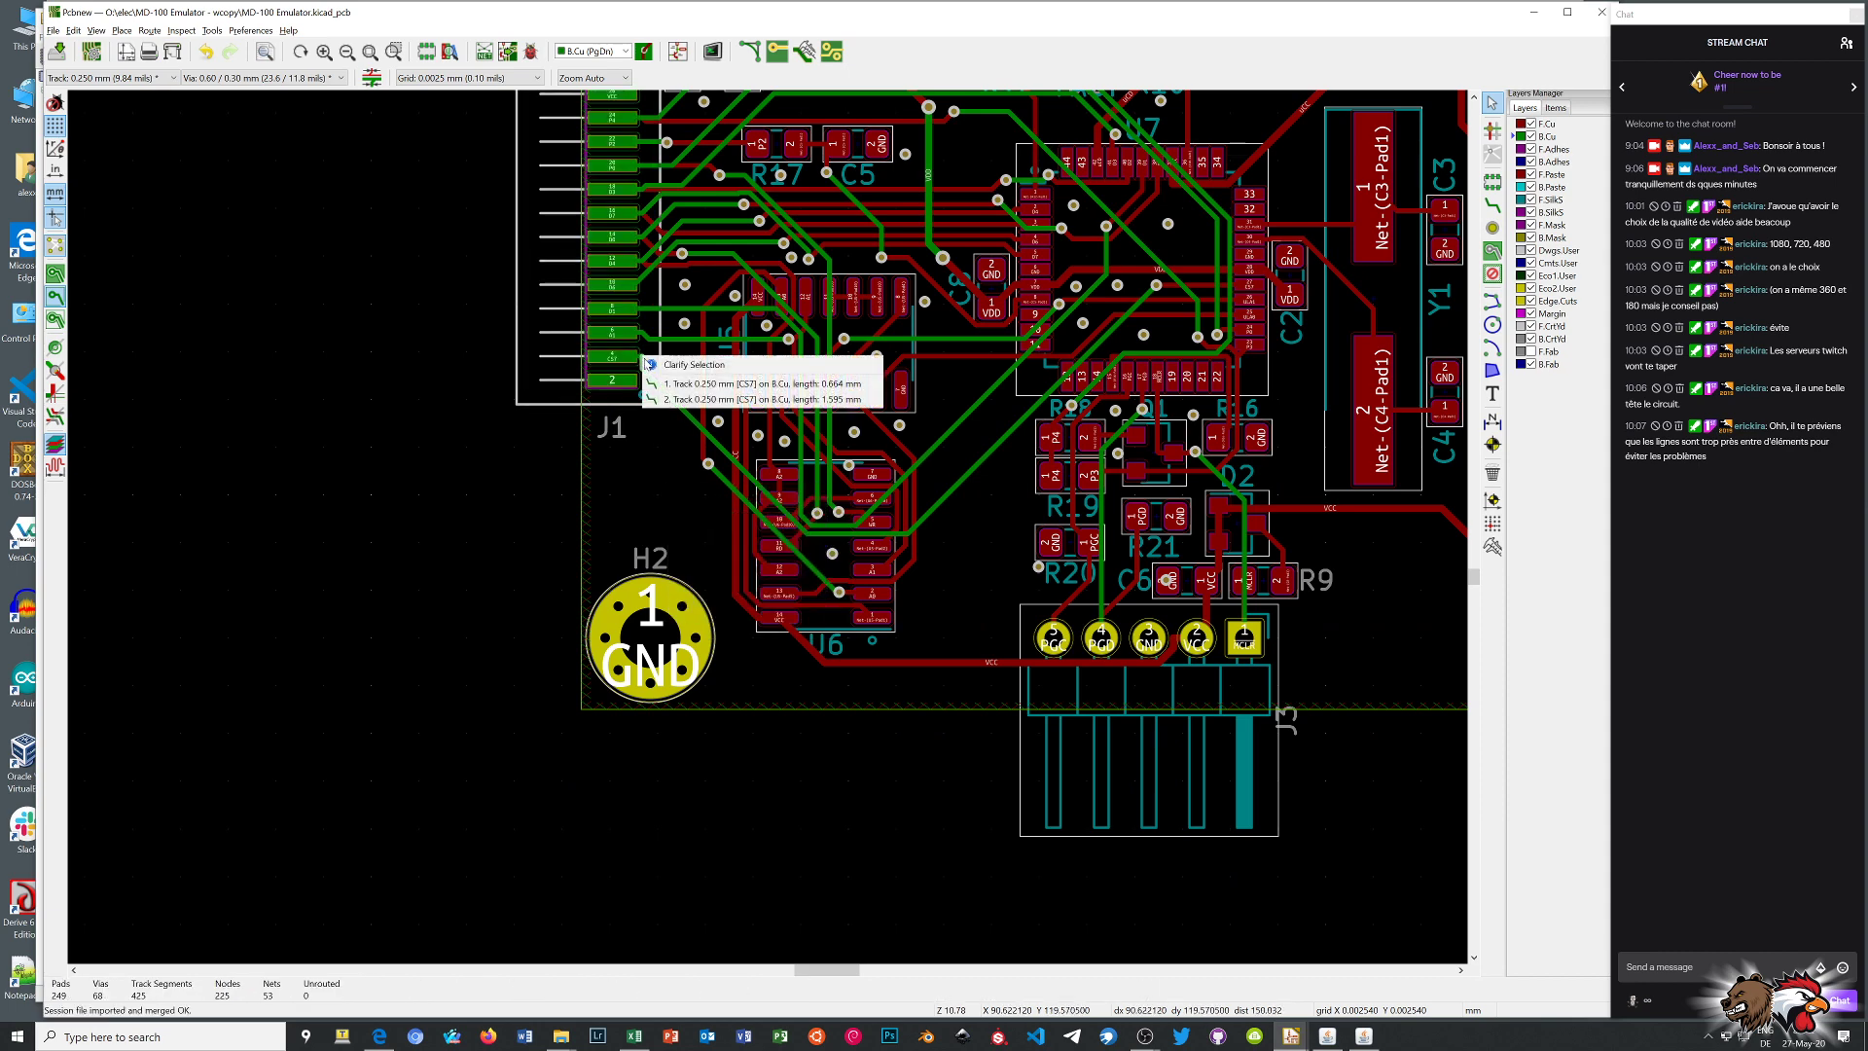
pyautogui.click(654, 383)
pyautogui.press('Delete')
pyautogui.click(641, 356)
pyautogui.press('Delete')
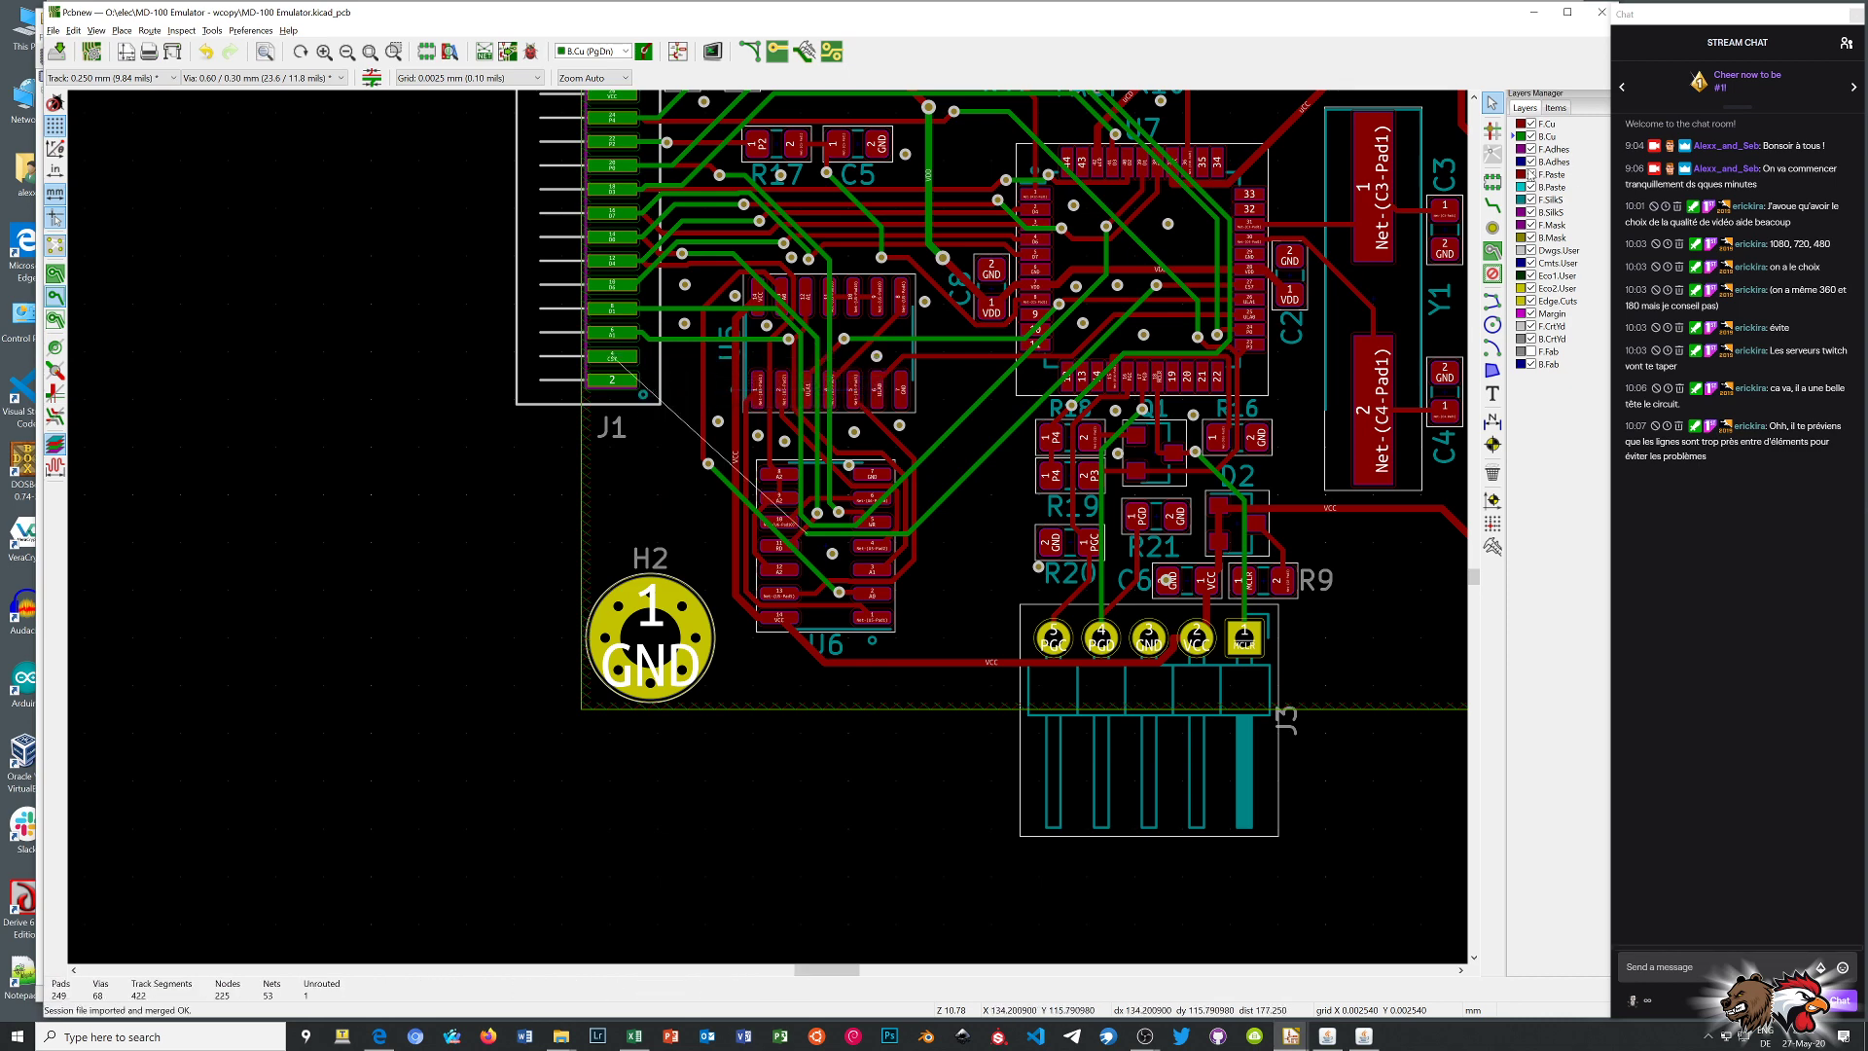
# Route a B.Cu track from the open end of the horizontal CS7 track at U6 to J1 pad 4
pyautogui.click(1493, 207)
pyautogui.scroll(-1, 1220, 197)
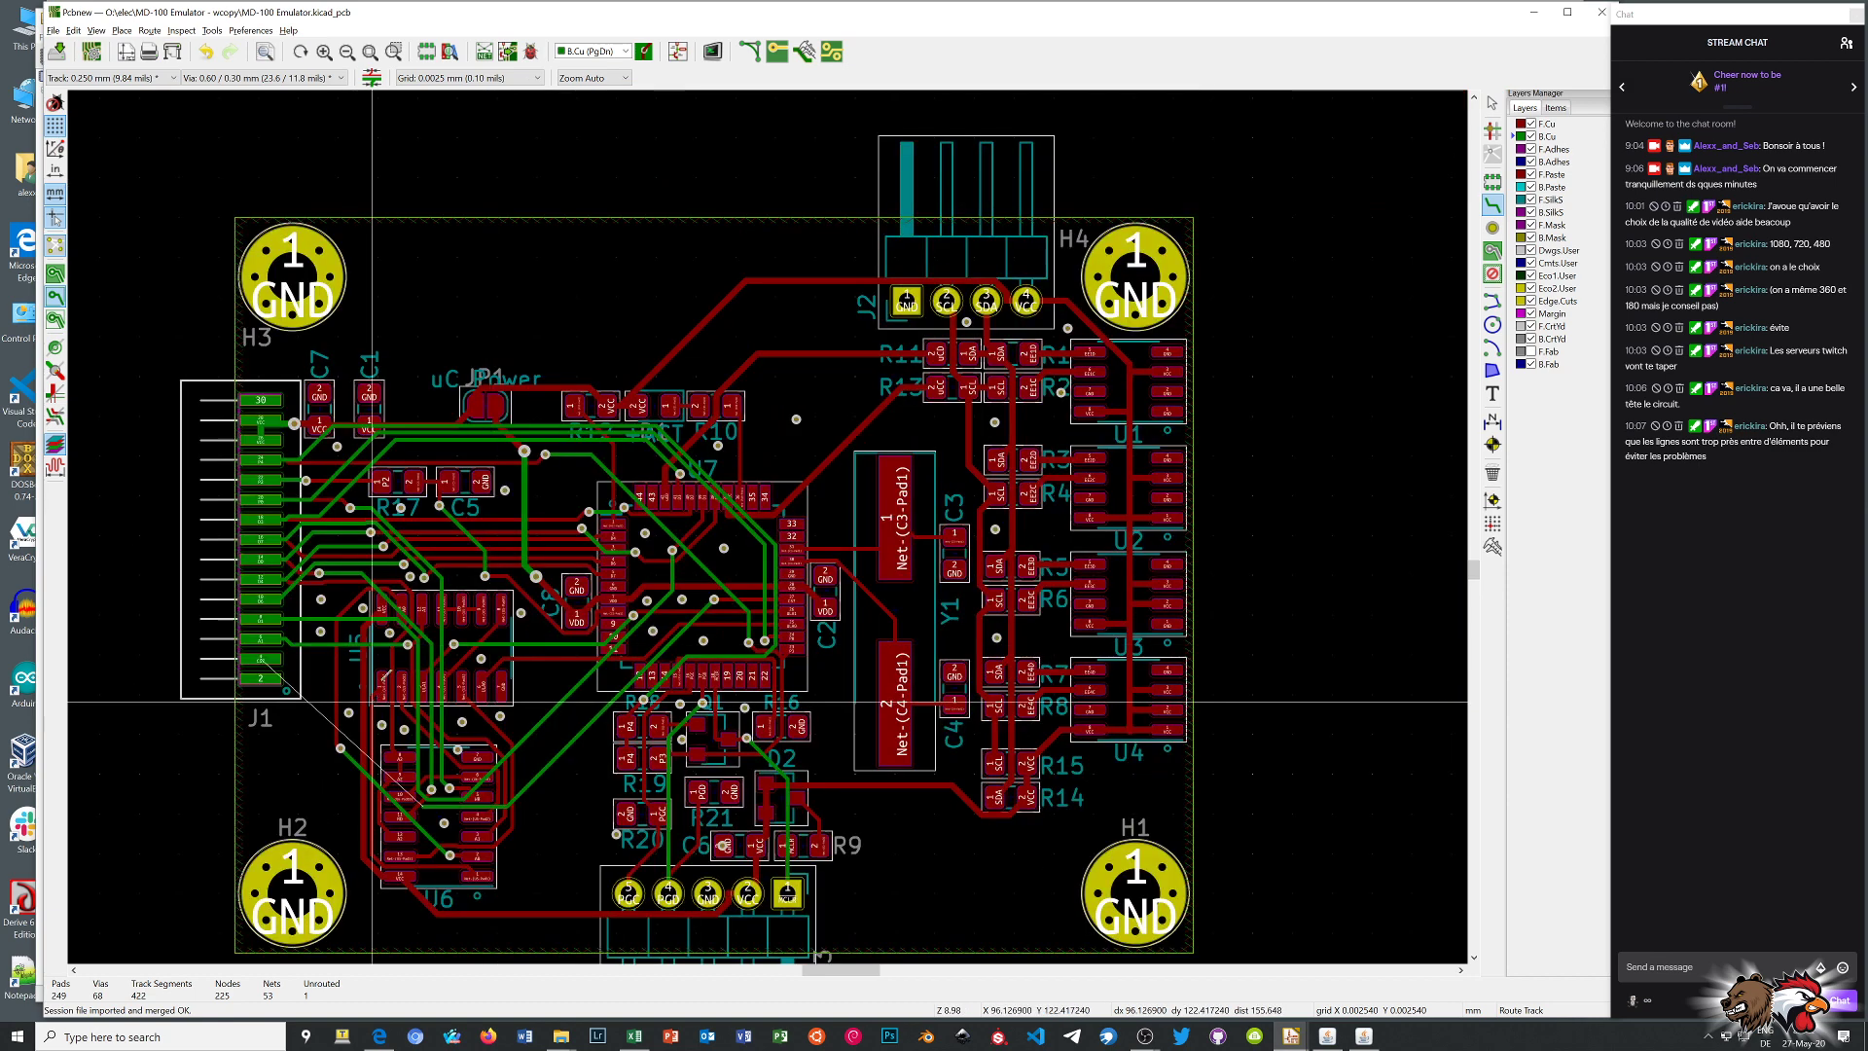
pyautogui.scroll(4, 382, 824)
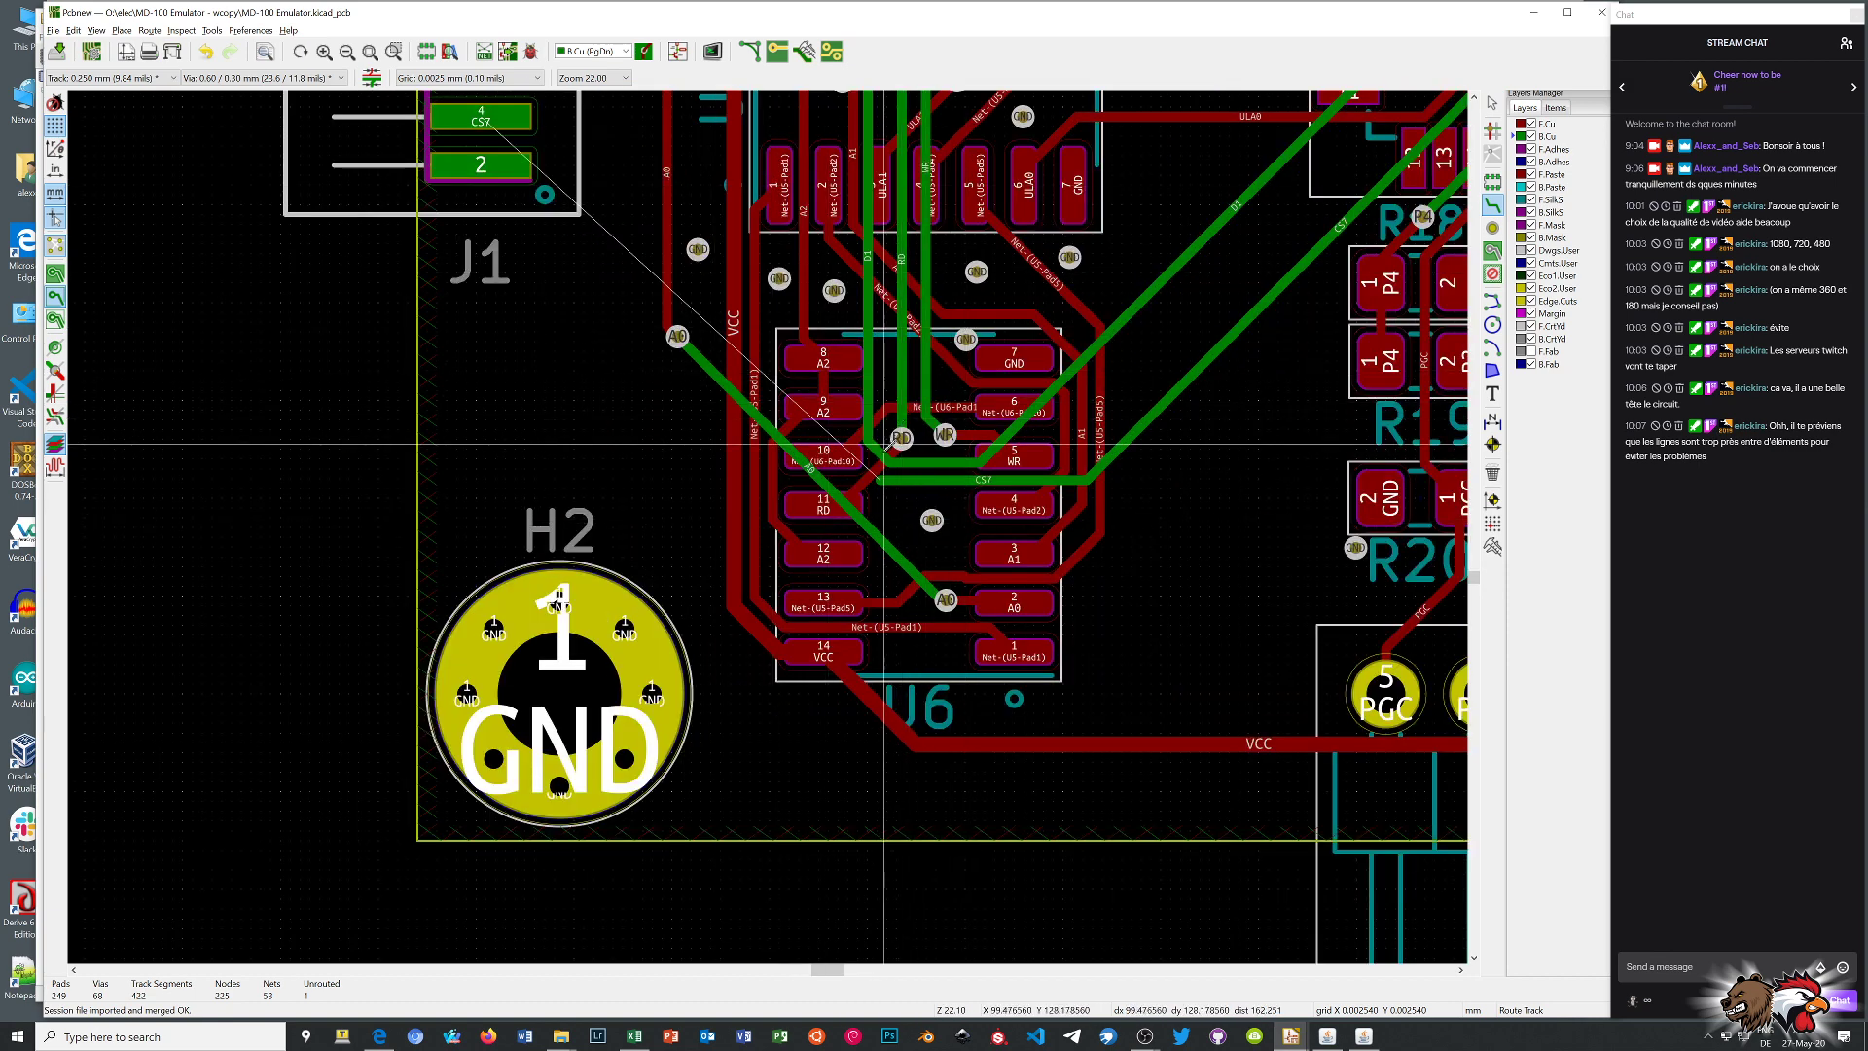
pyautogui.click(881, 477)
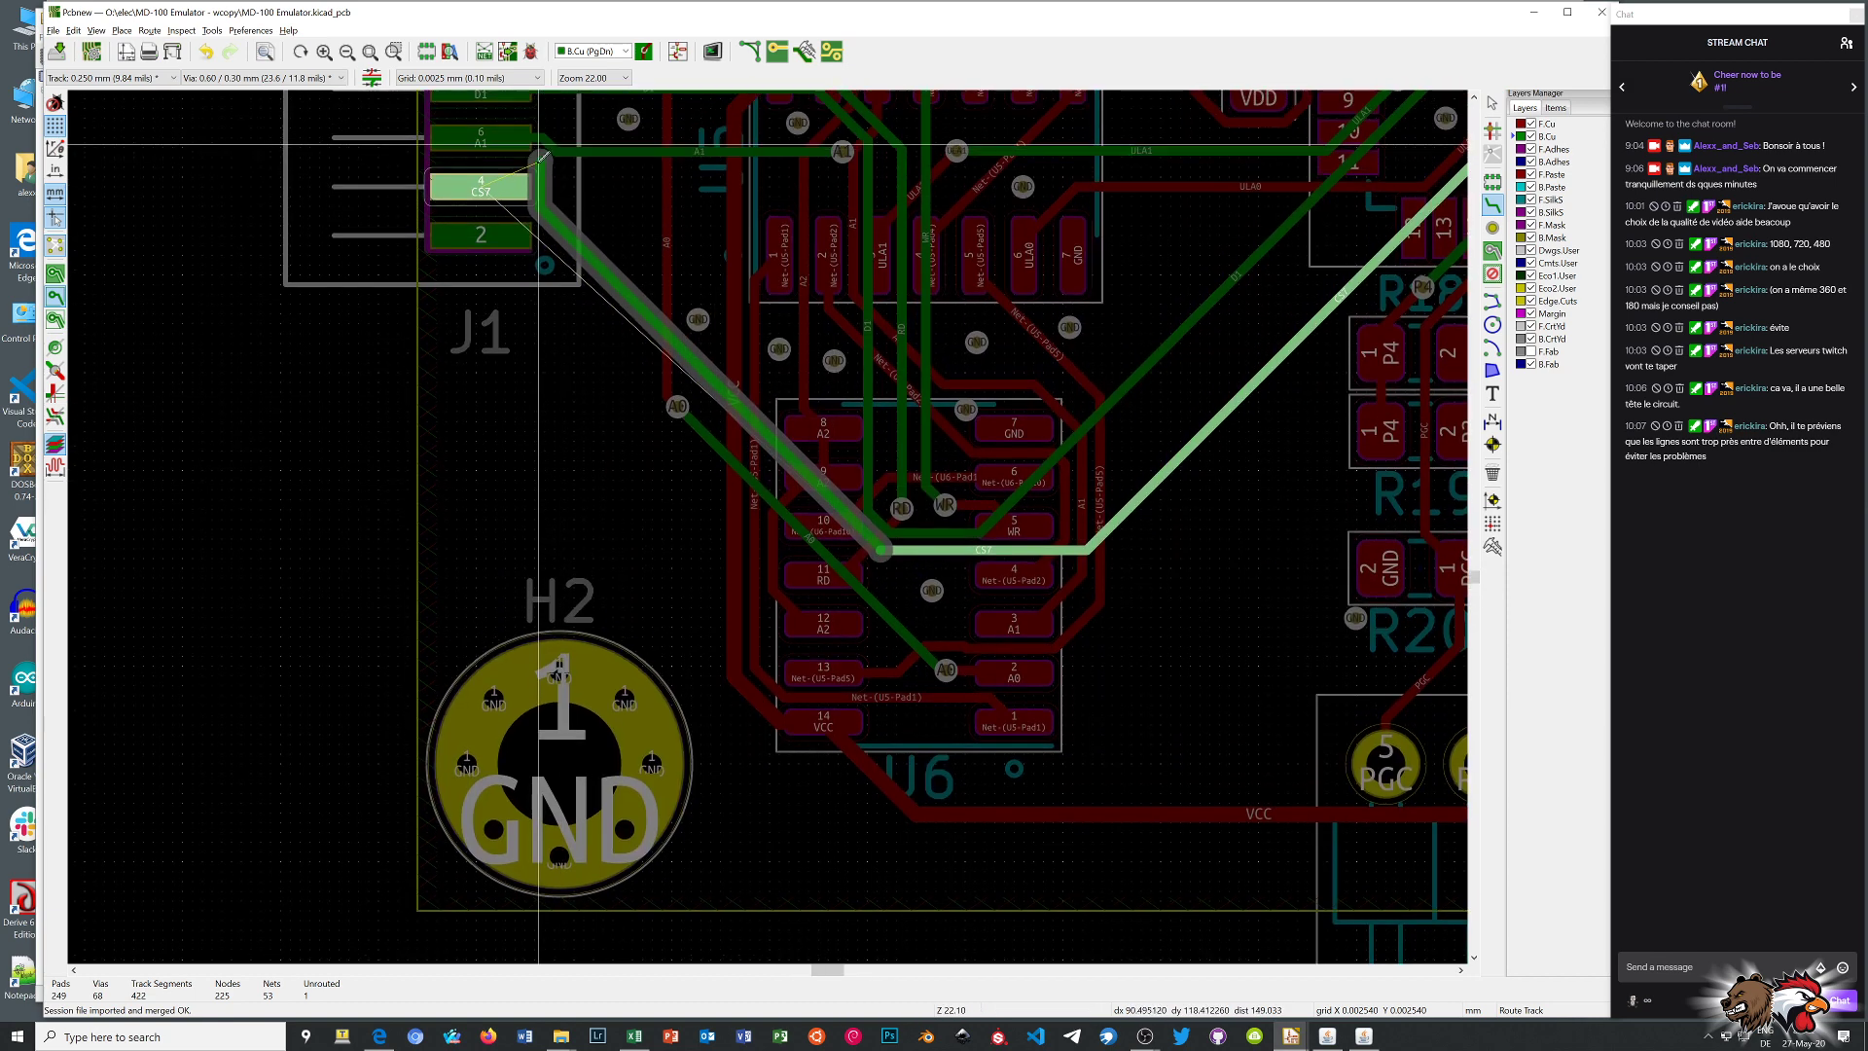
pyautogui.click(492, 202)
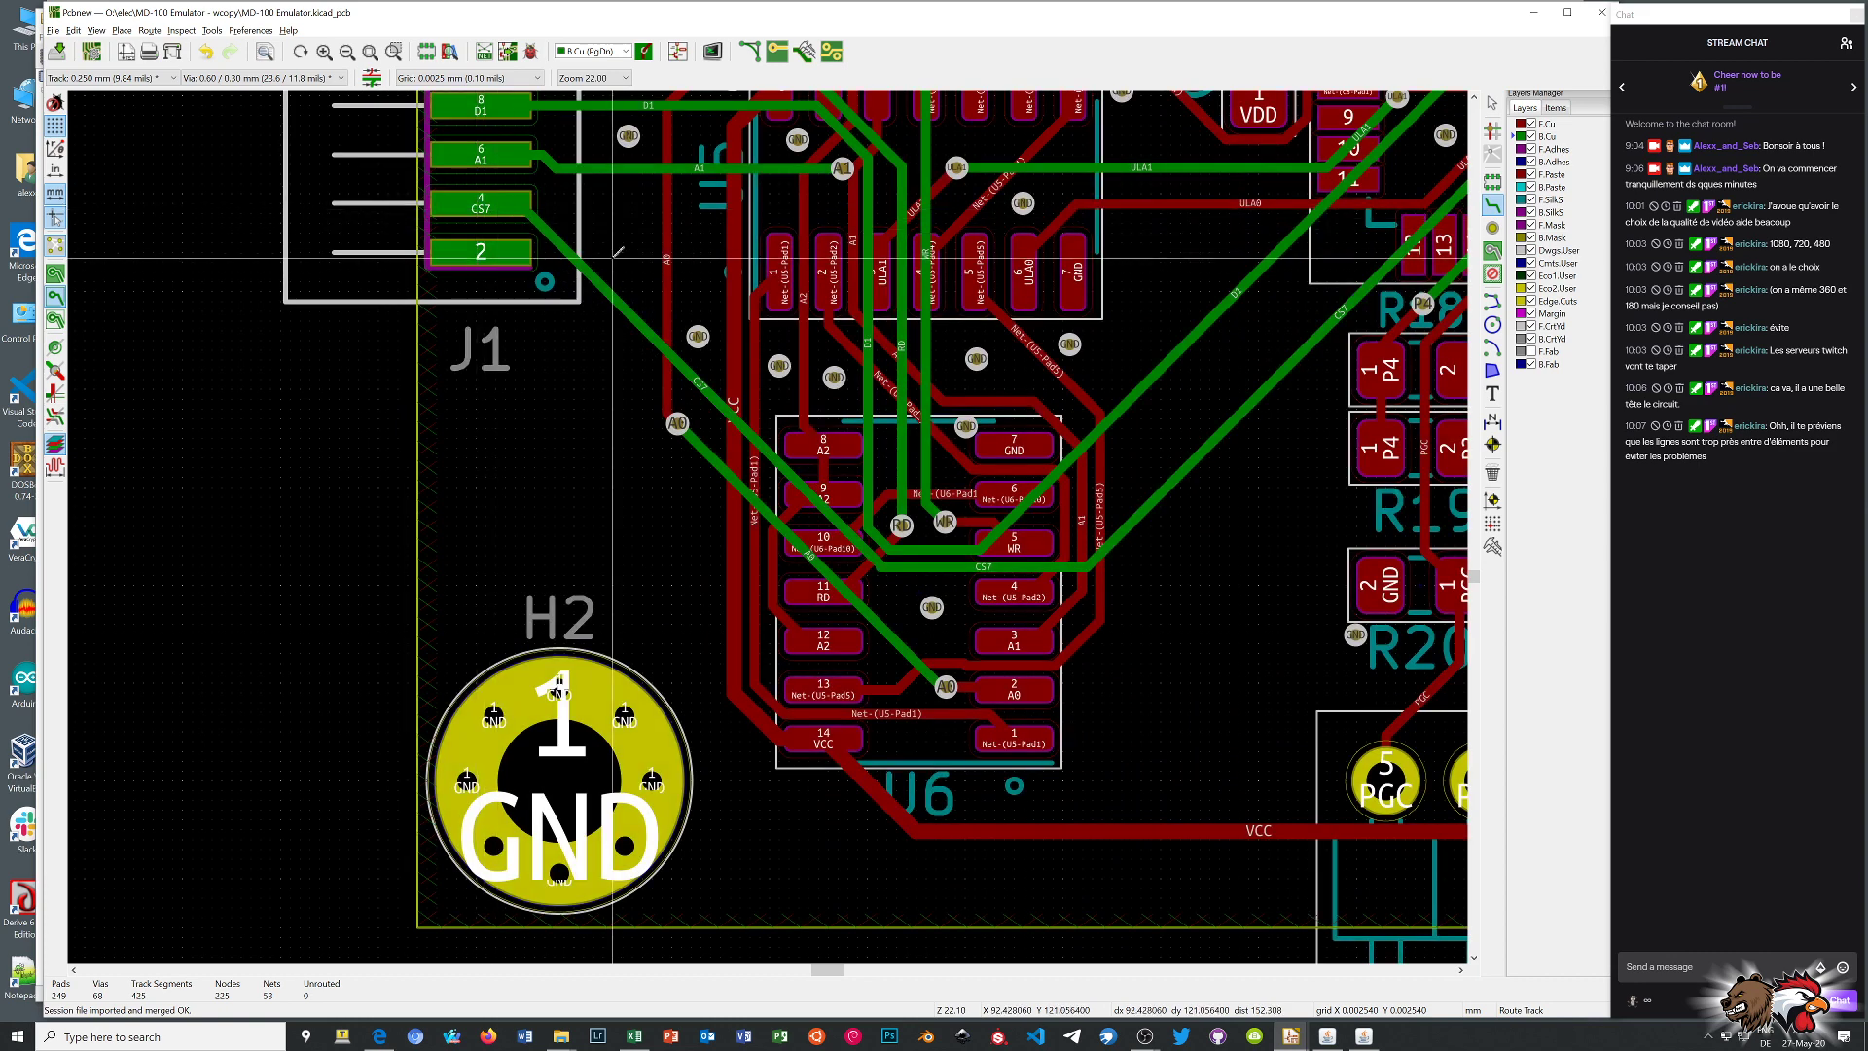
# Delete the horizontal CS7 track across U6 and the diagonal CS7 track running from it to the via inside U7
pyautogui.scroll(-1, 622, 261)
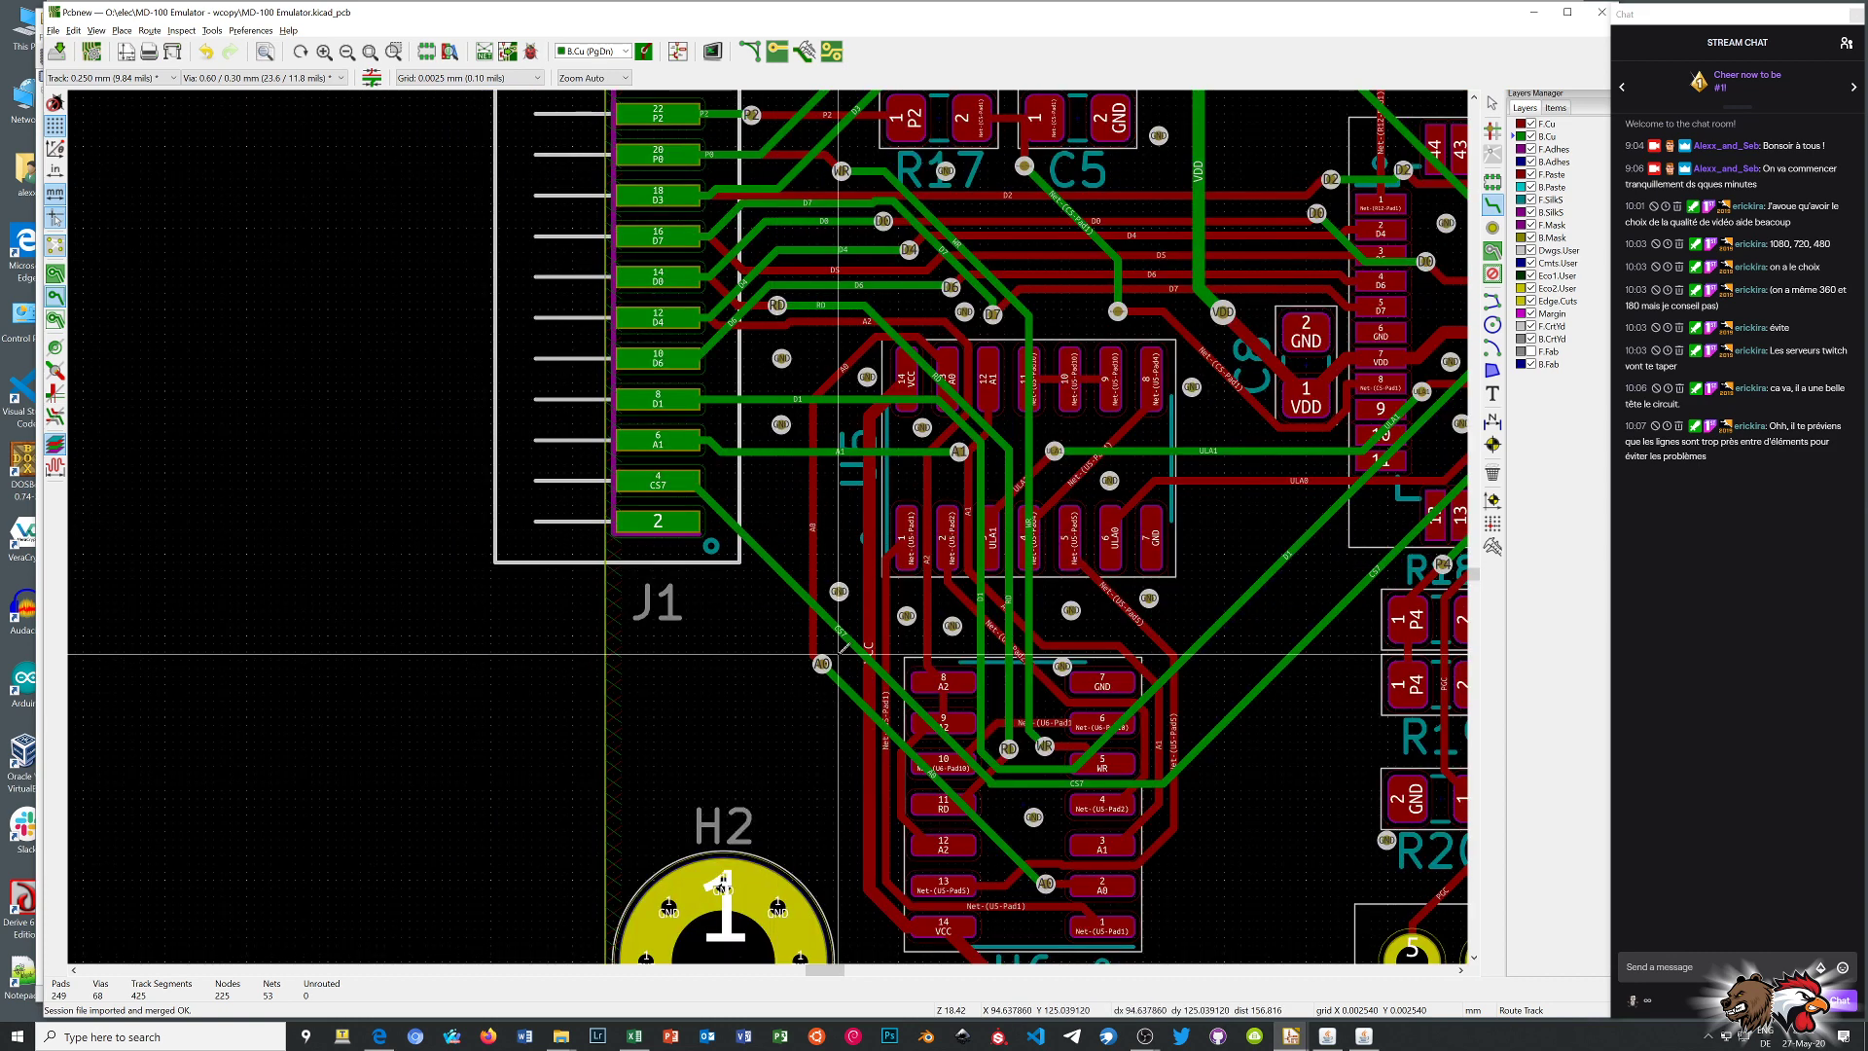
pyautogui.scroll(1, 943, 803)
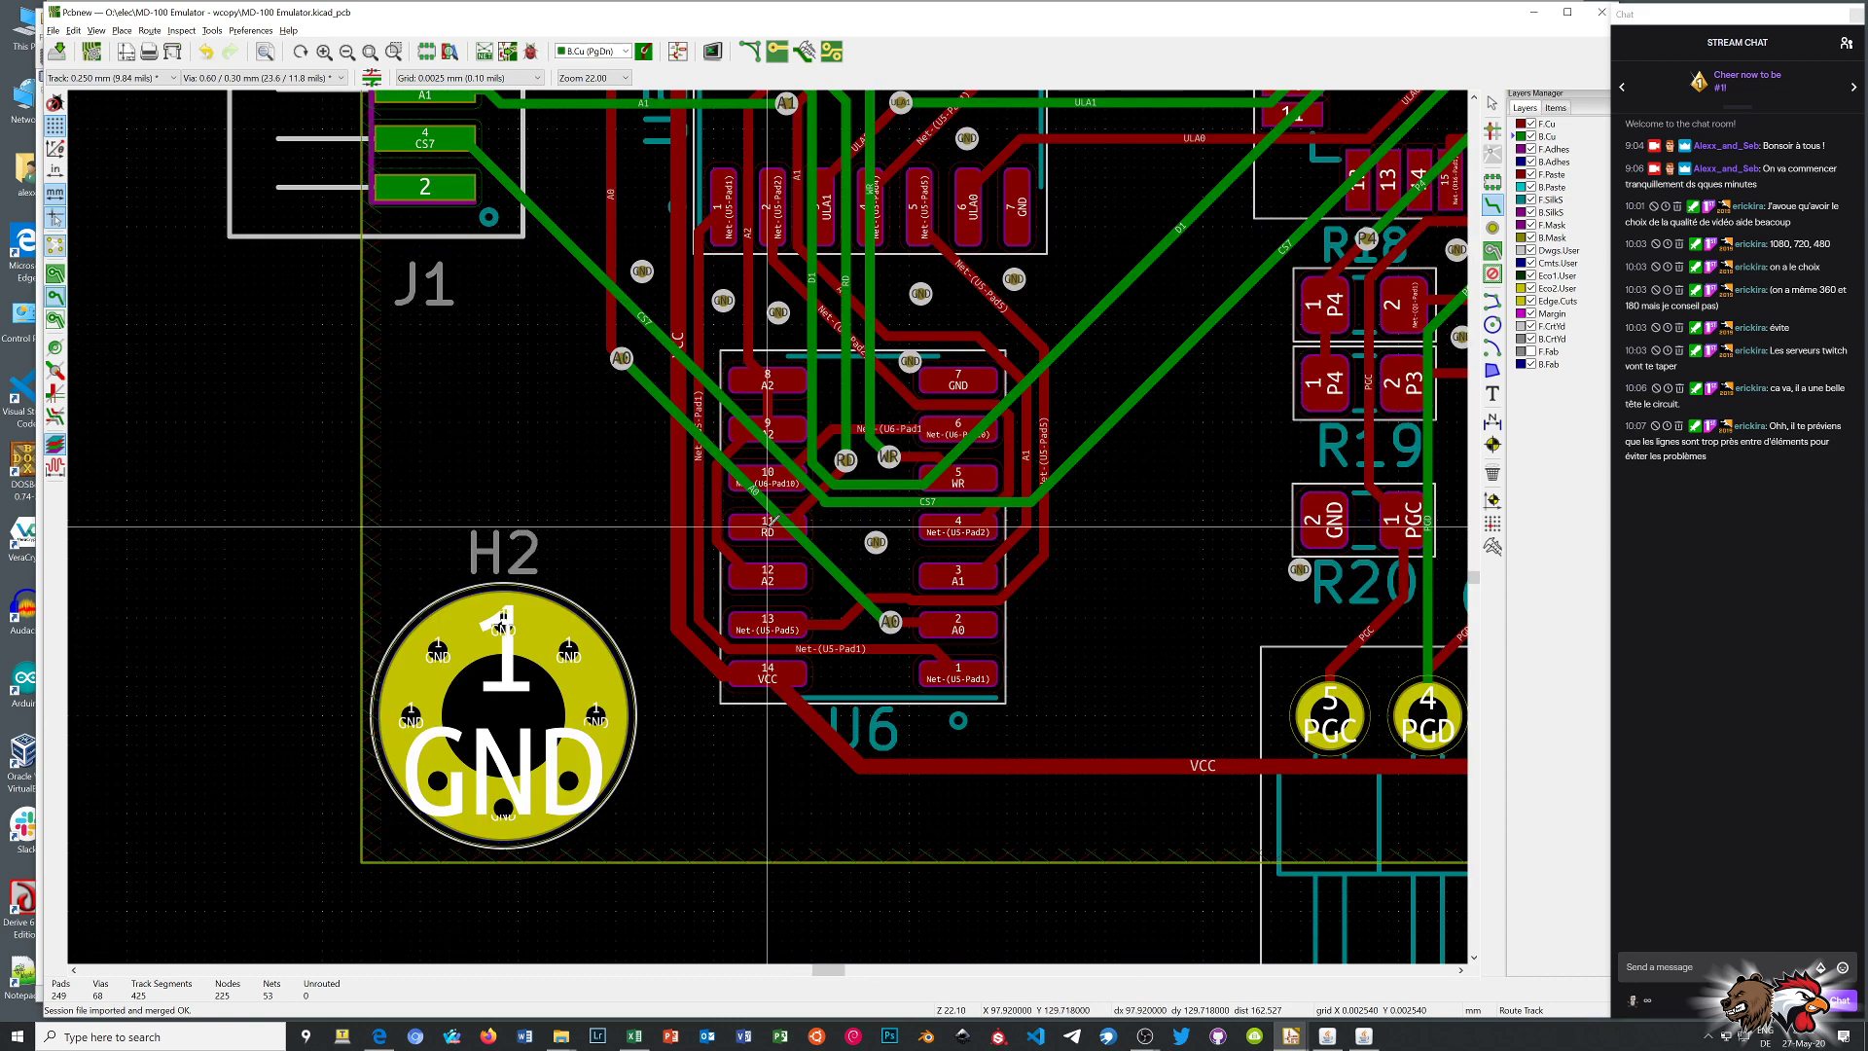
pyautogui.scroll(4, 768, 526)
pyautogui.rightClick(937, 533)
pyautogui.click(963, 546)
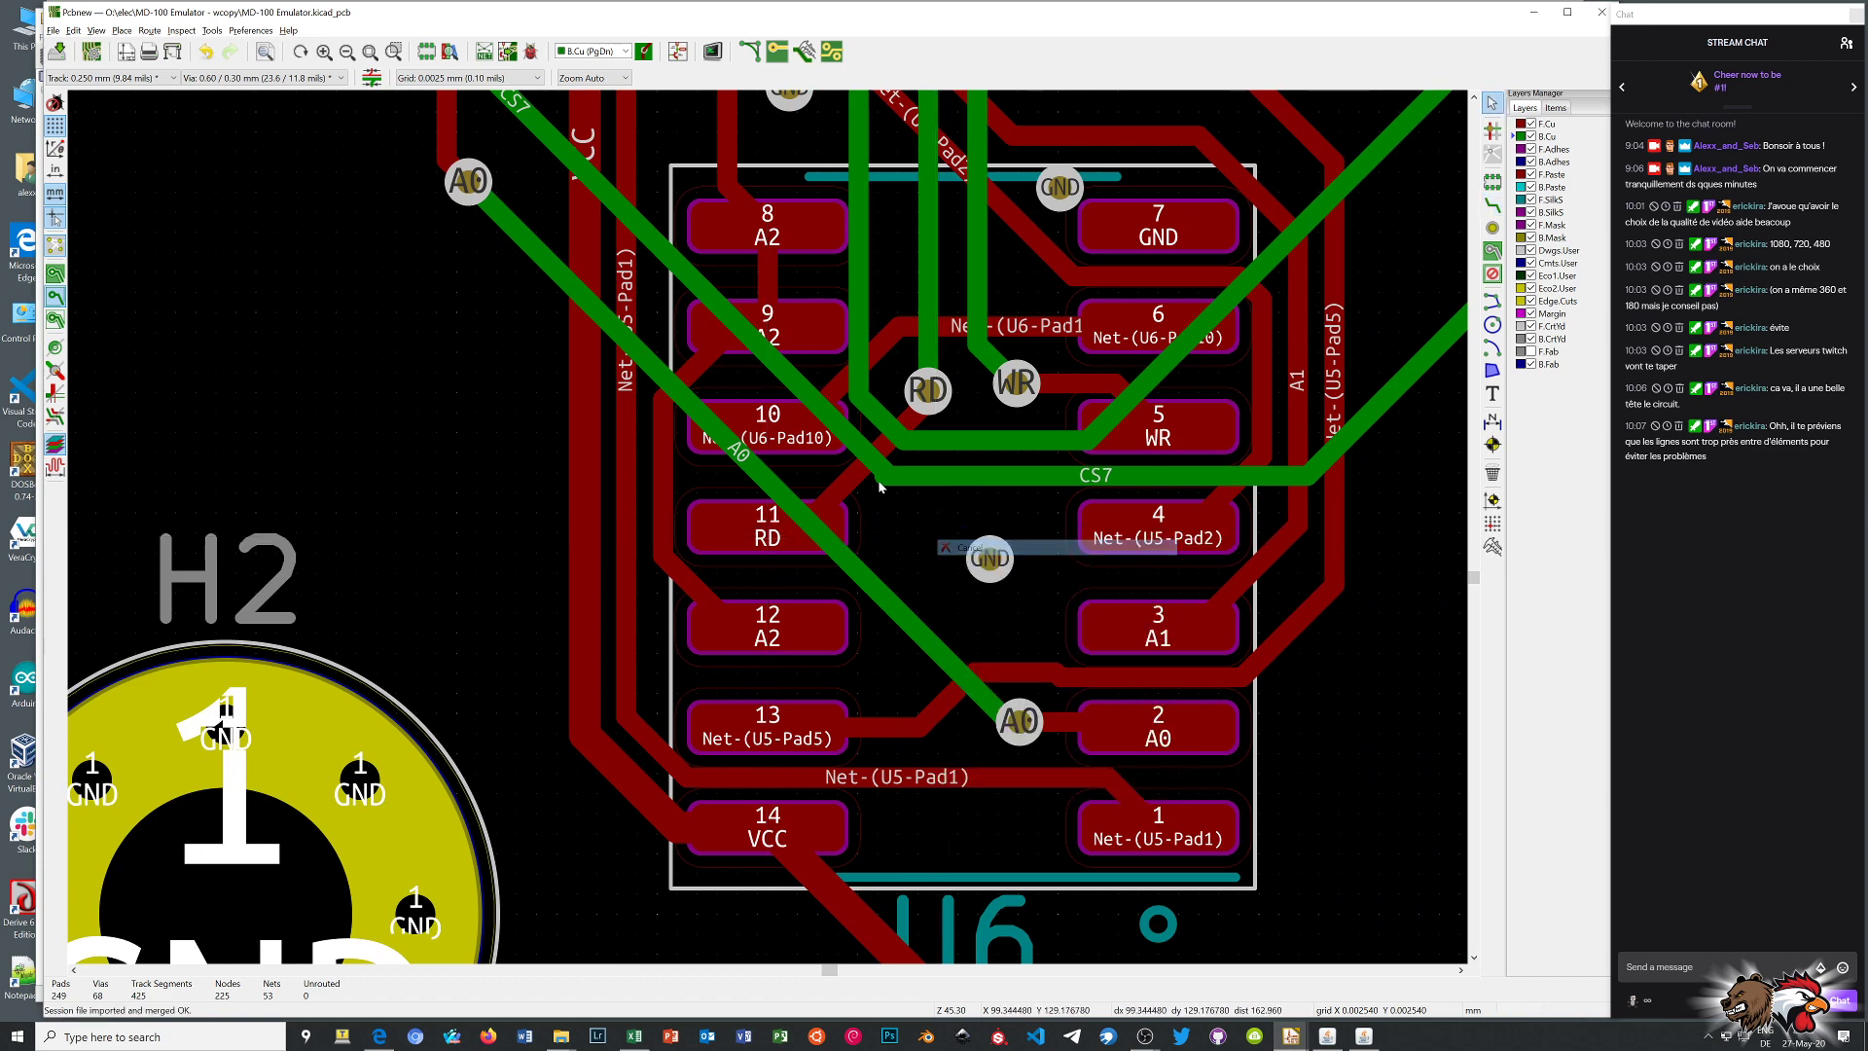
pyautogui.click(881, 486)
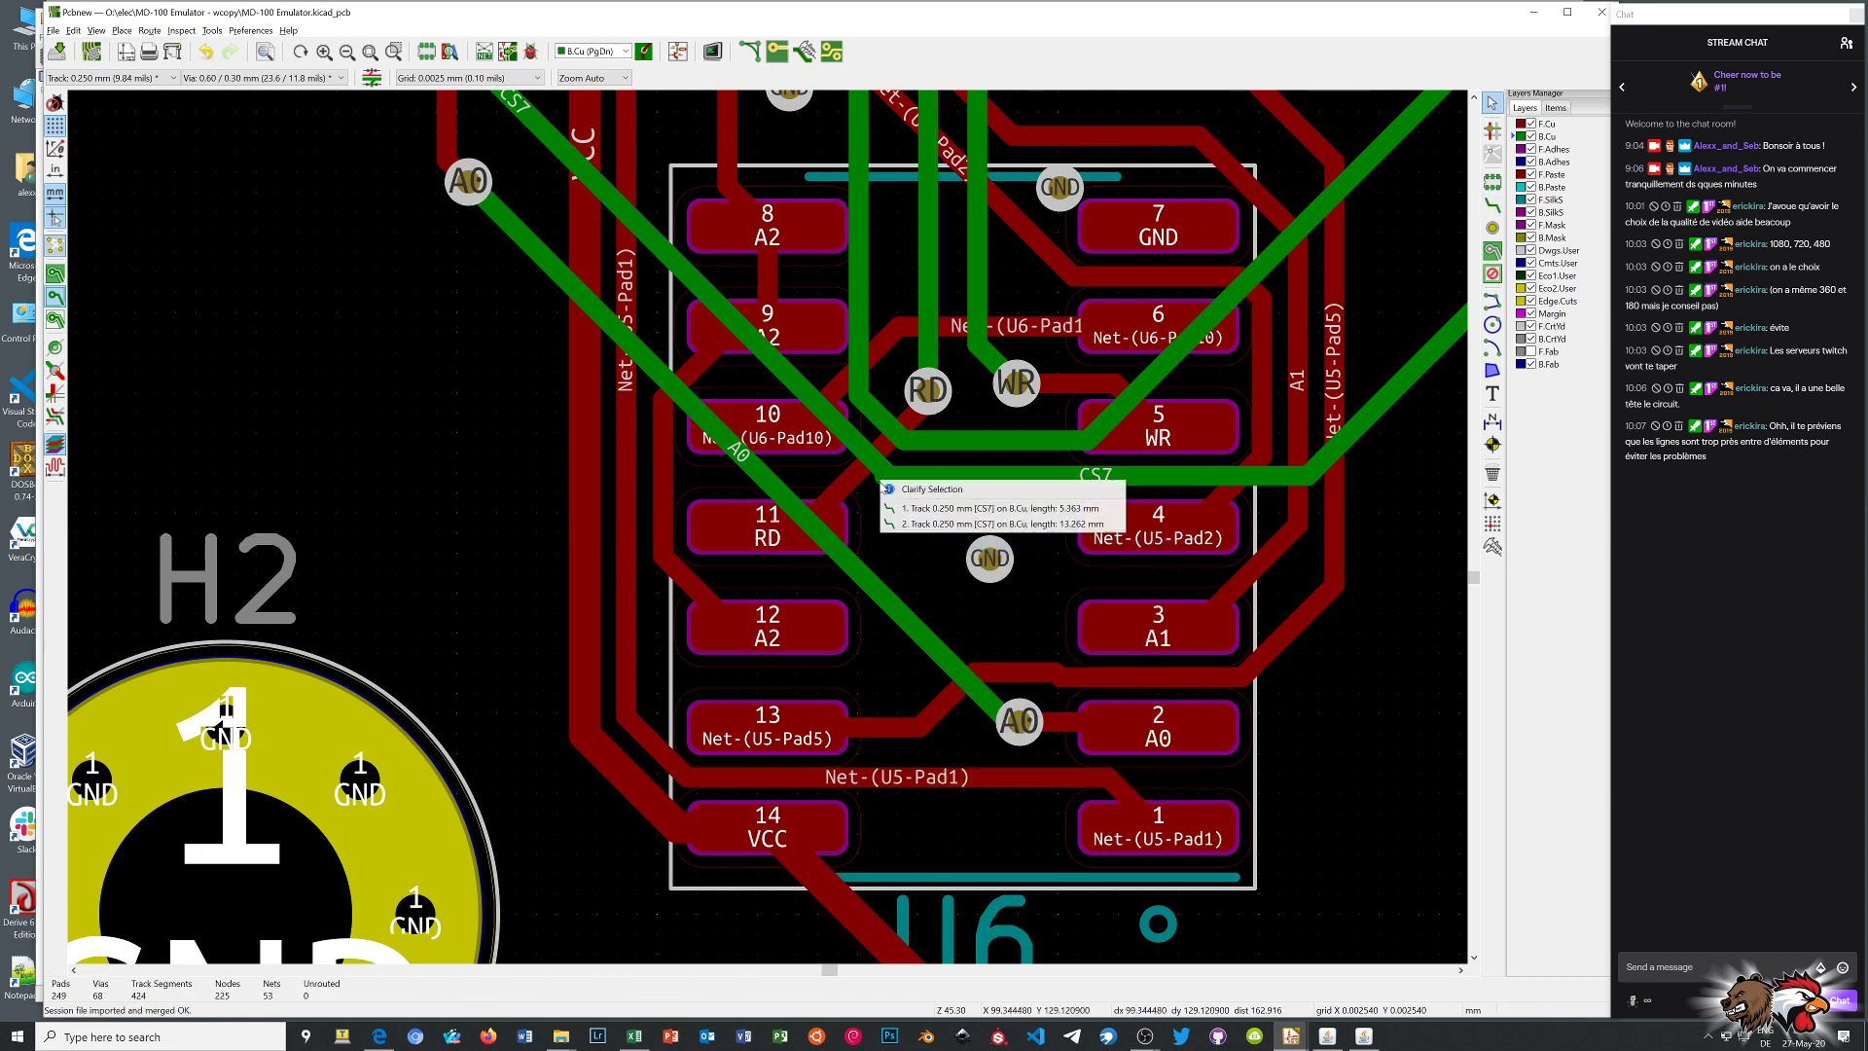
pyautogui.press('2')
pyautogui.press('Delete')
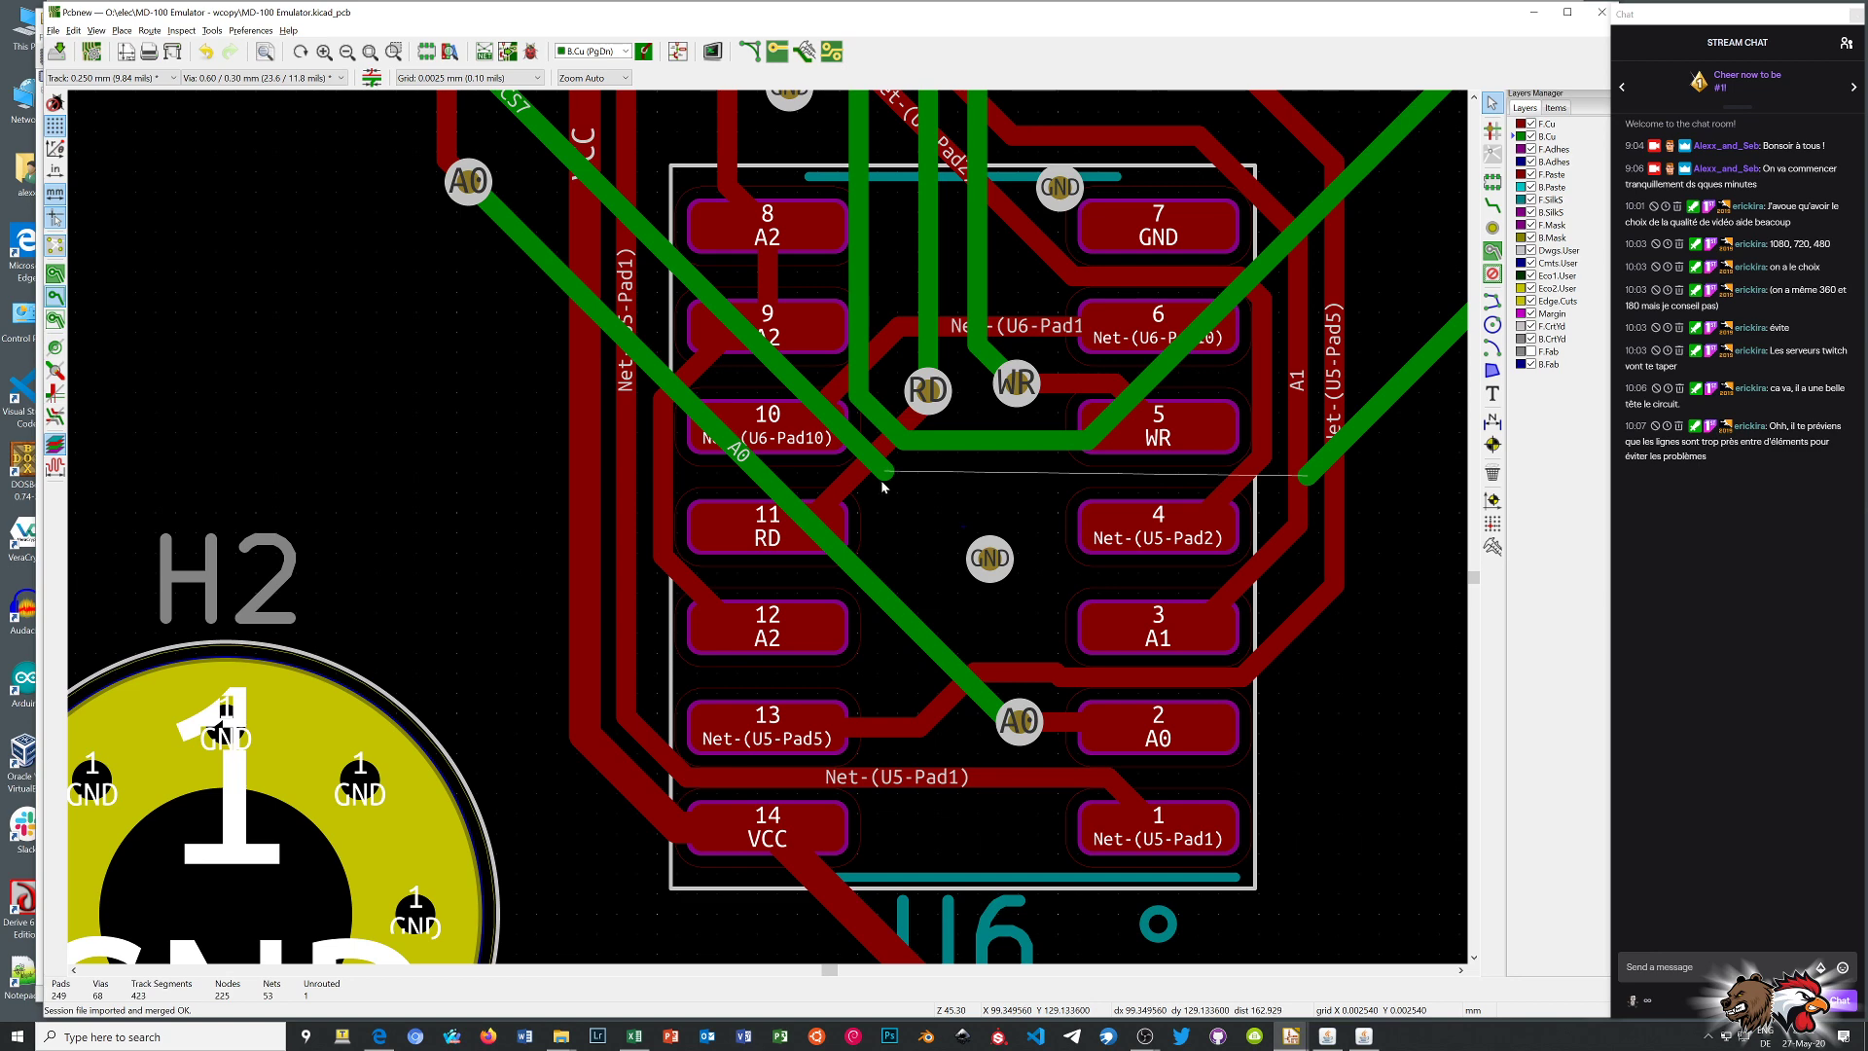
pyautogui.click(1313, 476)
pyautogui.press('Delete')
# Route CS7 on B.Cu from the via inside U7 back to the end of the J1 diagonal track at U6
pyautogui.scroll(-5, 768, 526)
pyautogui.scroll(-1, 767, 533)
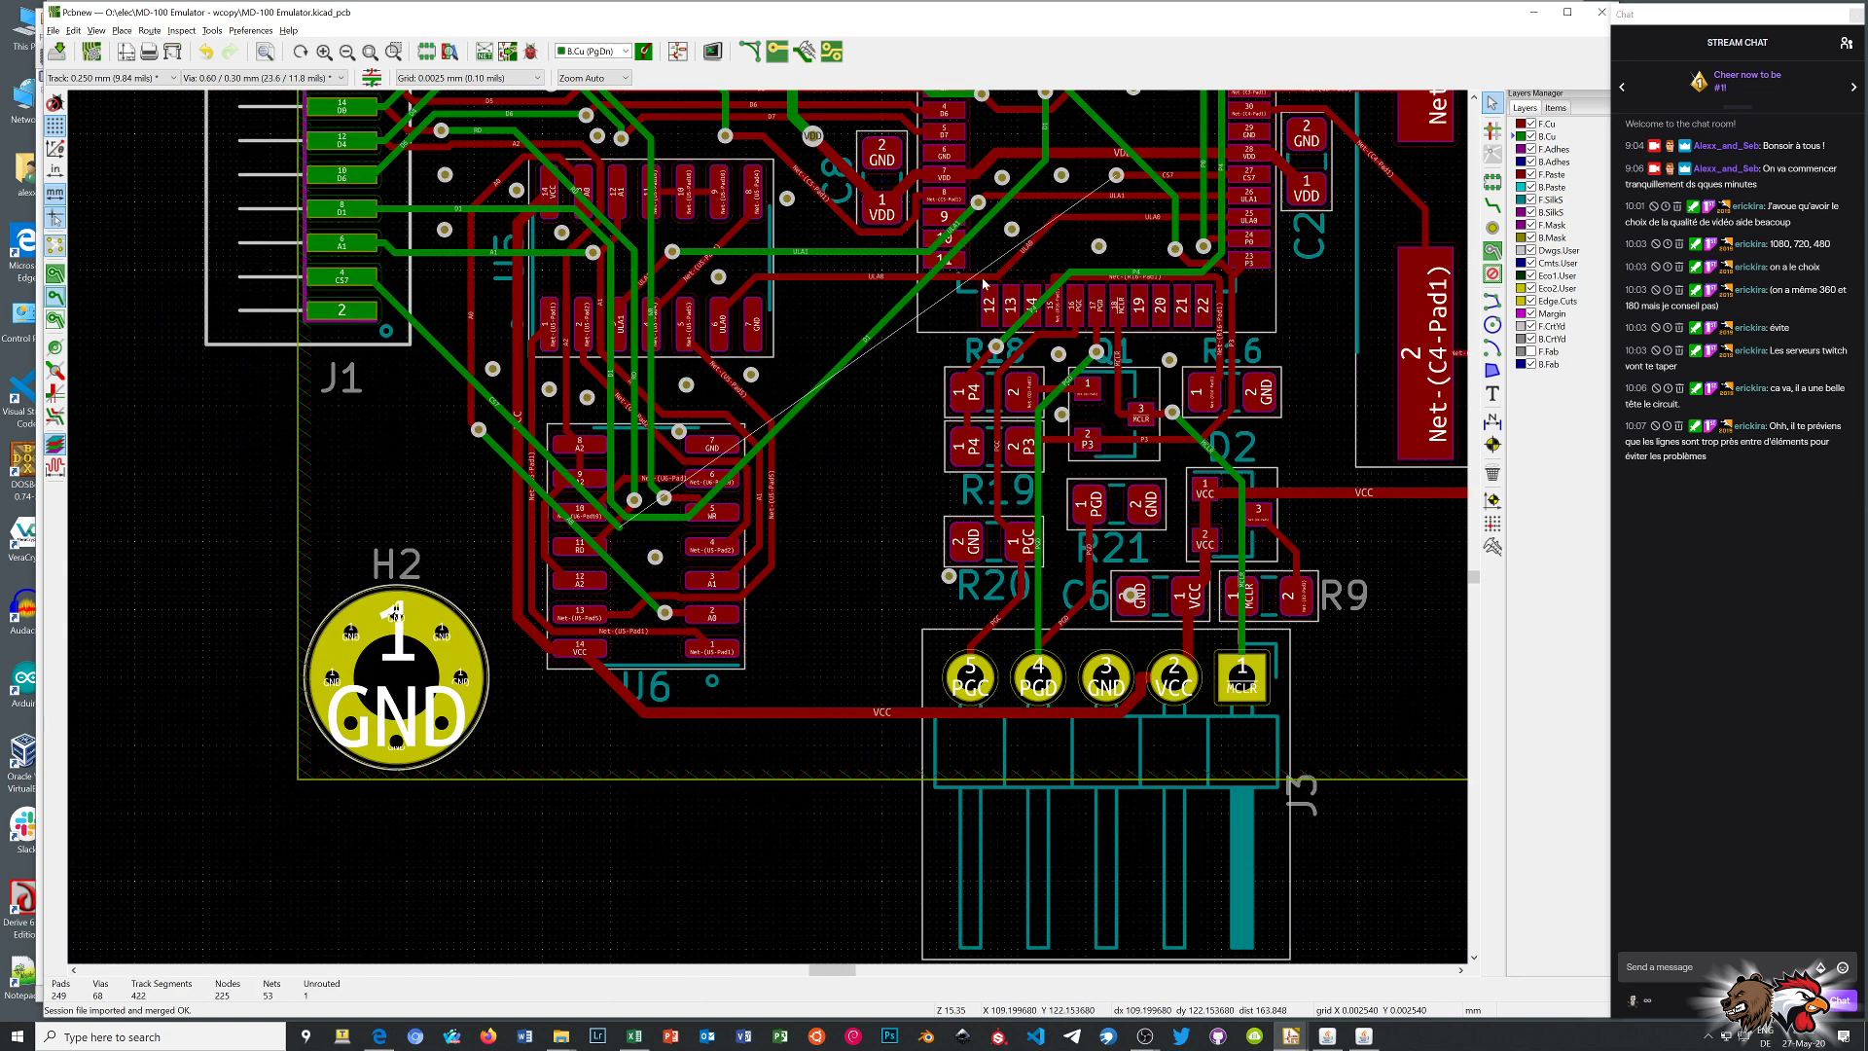
pyautogui.click(1492, 205)
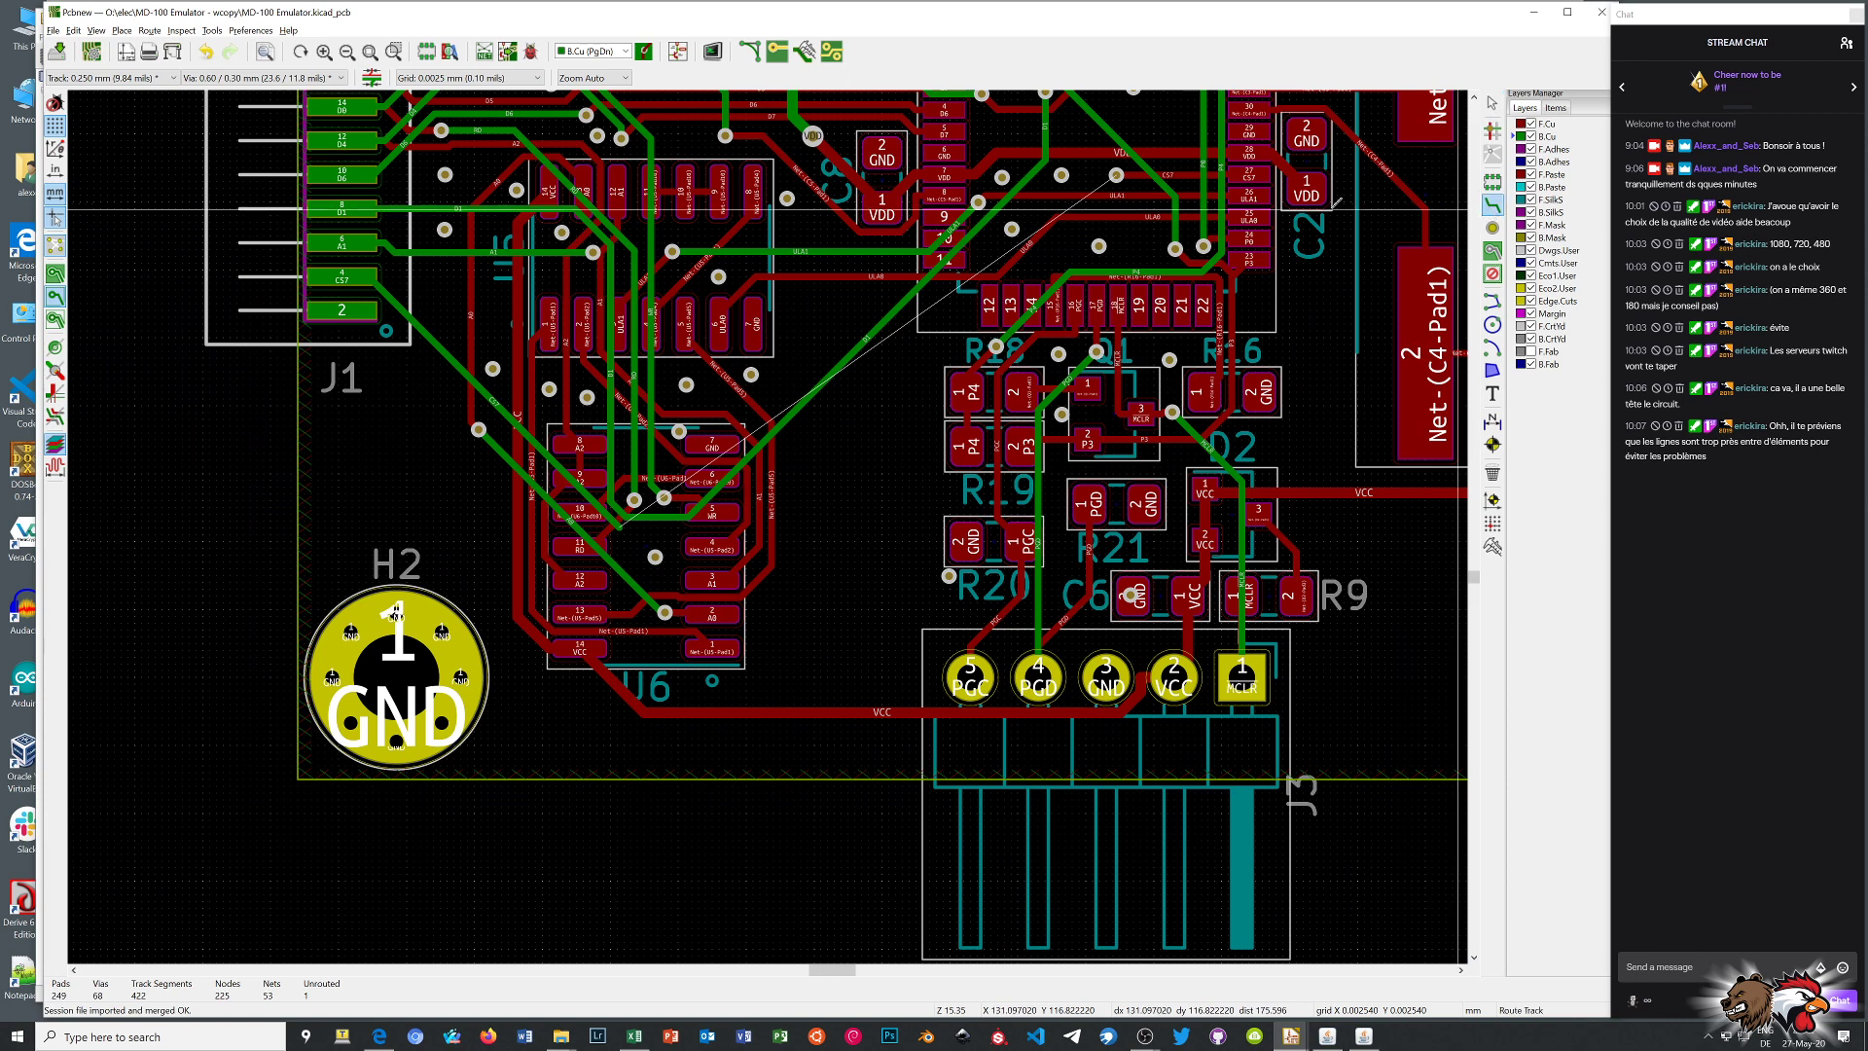
pyautogui.click(1117, 175)
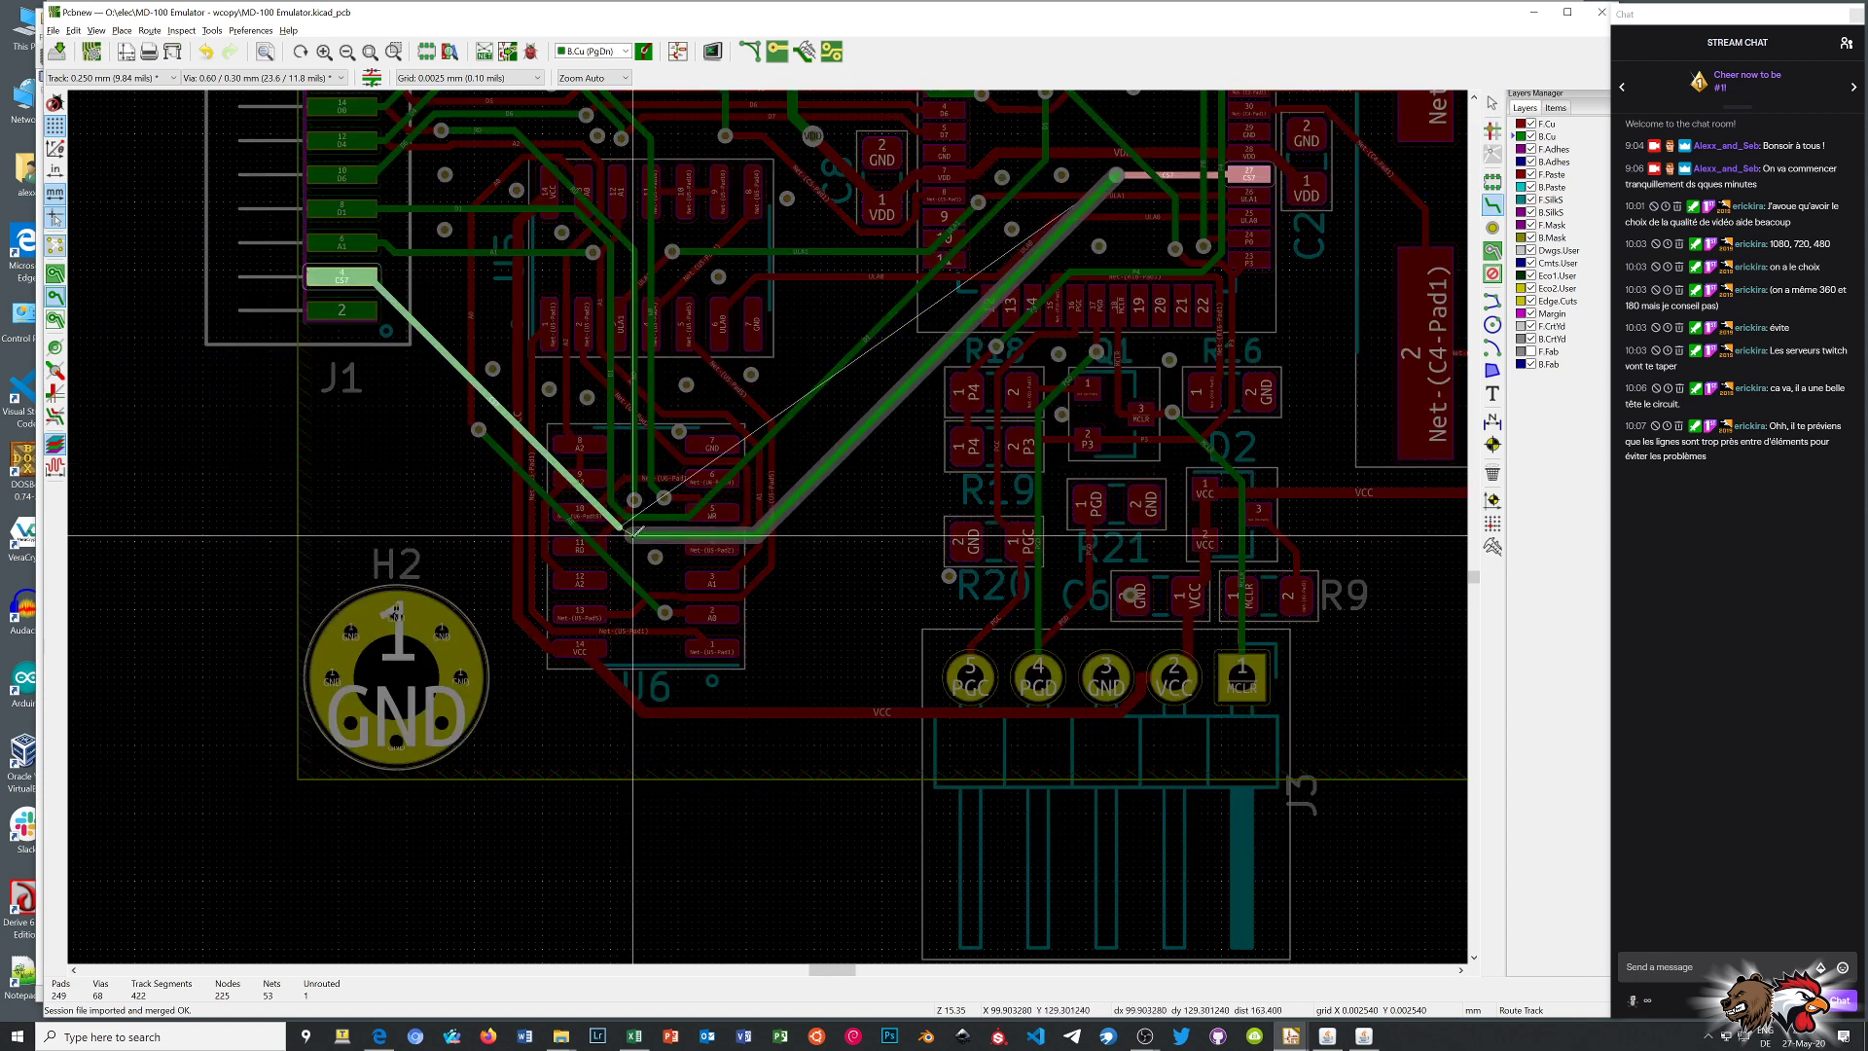
pyautogui.scroll(9, 620, 529)
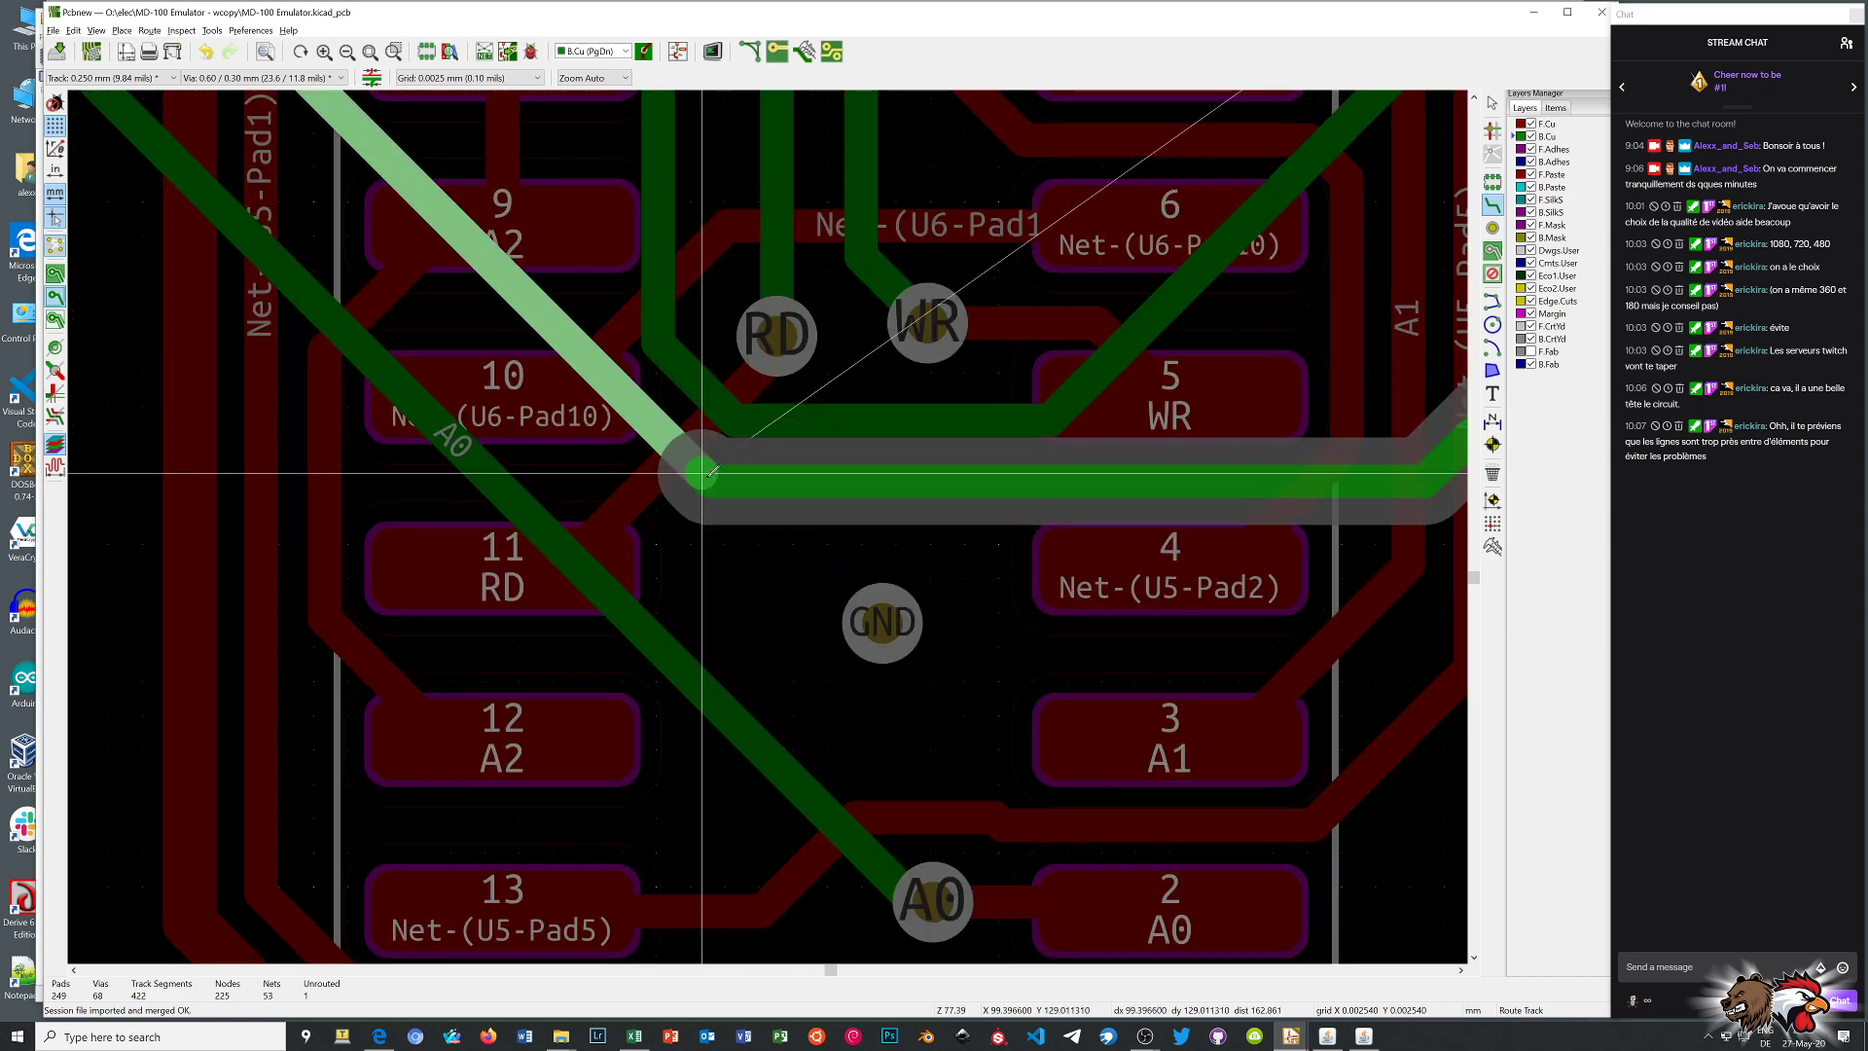
pyautogui.click(702, 472)
pyautogui.scroll(-3, 930, 513)
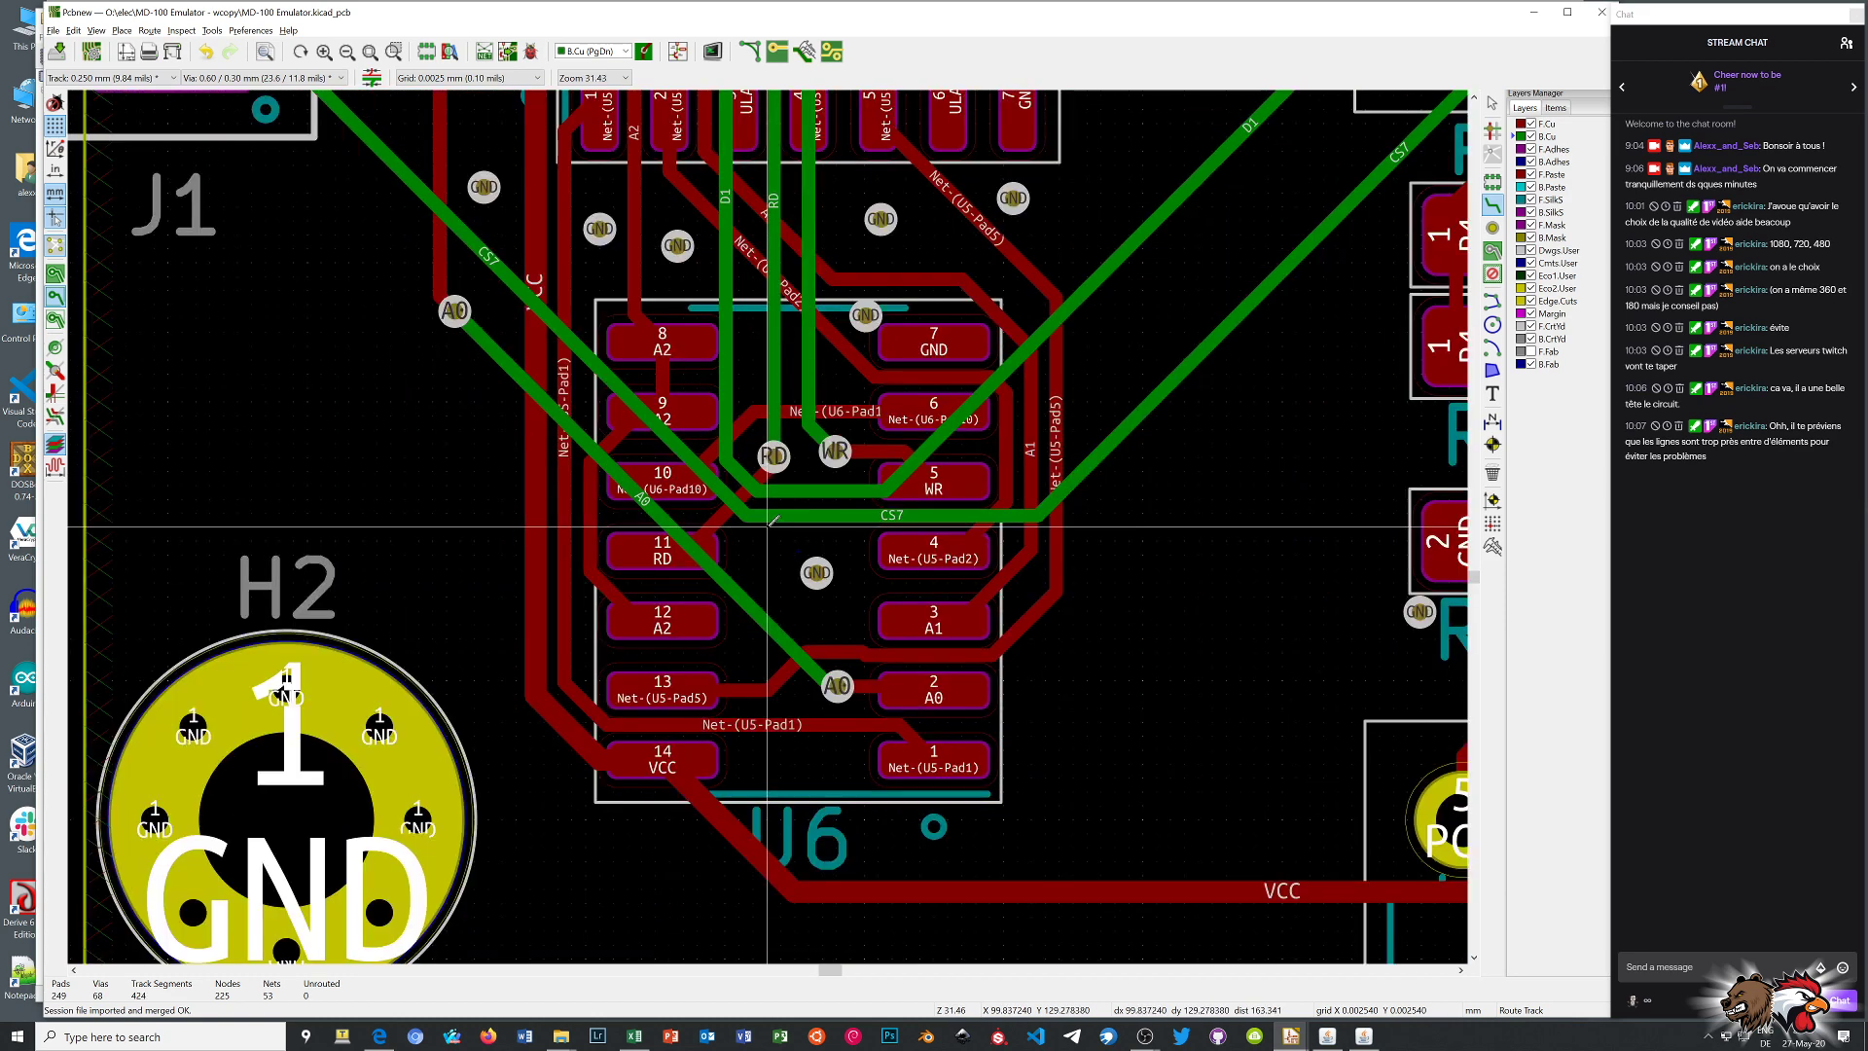
pyautogui.scroll(-1, 981, 535)
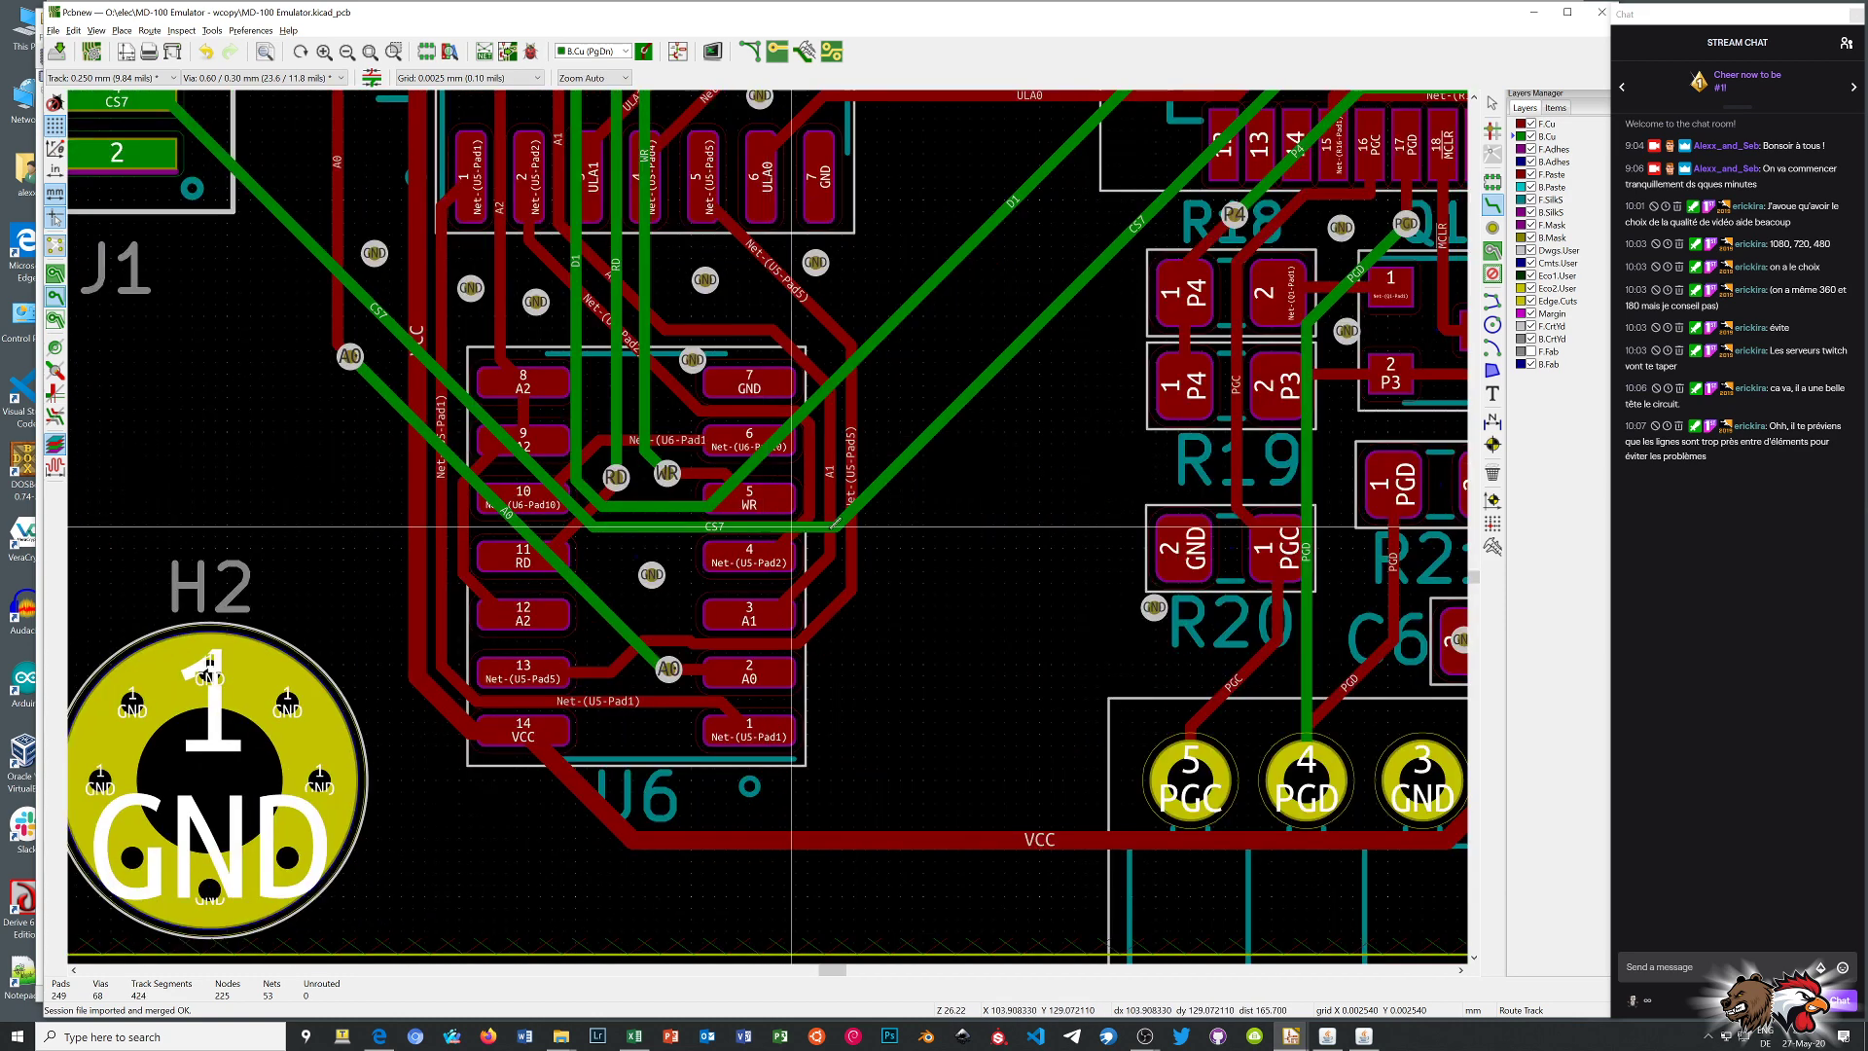
pyautogui.rightClick(982, 536)
pyautogui.click(1017, 546)
pyautogui.scroll(-5, 769, 533)
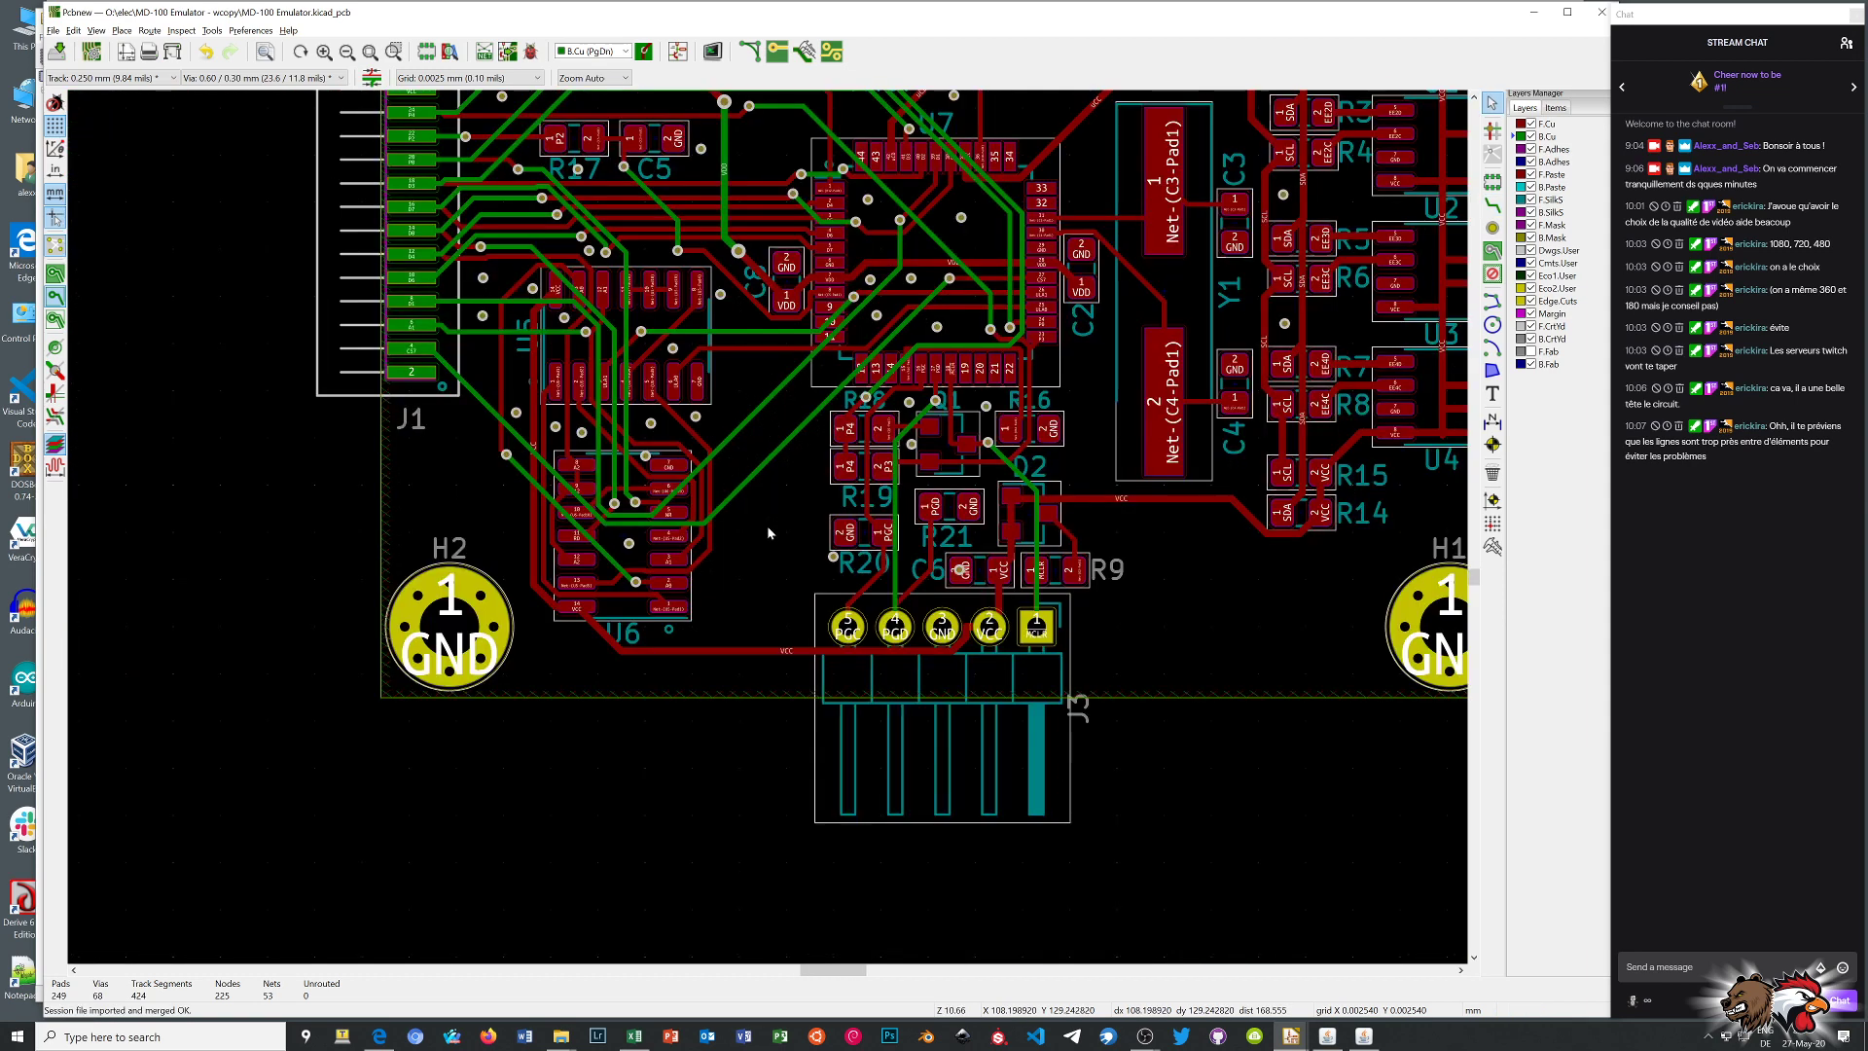
pyautogui.scroll(-1, 860, 415)
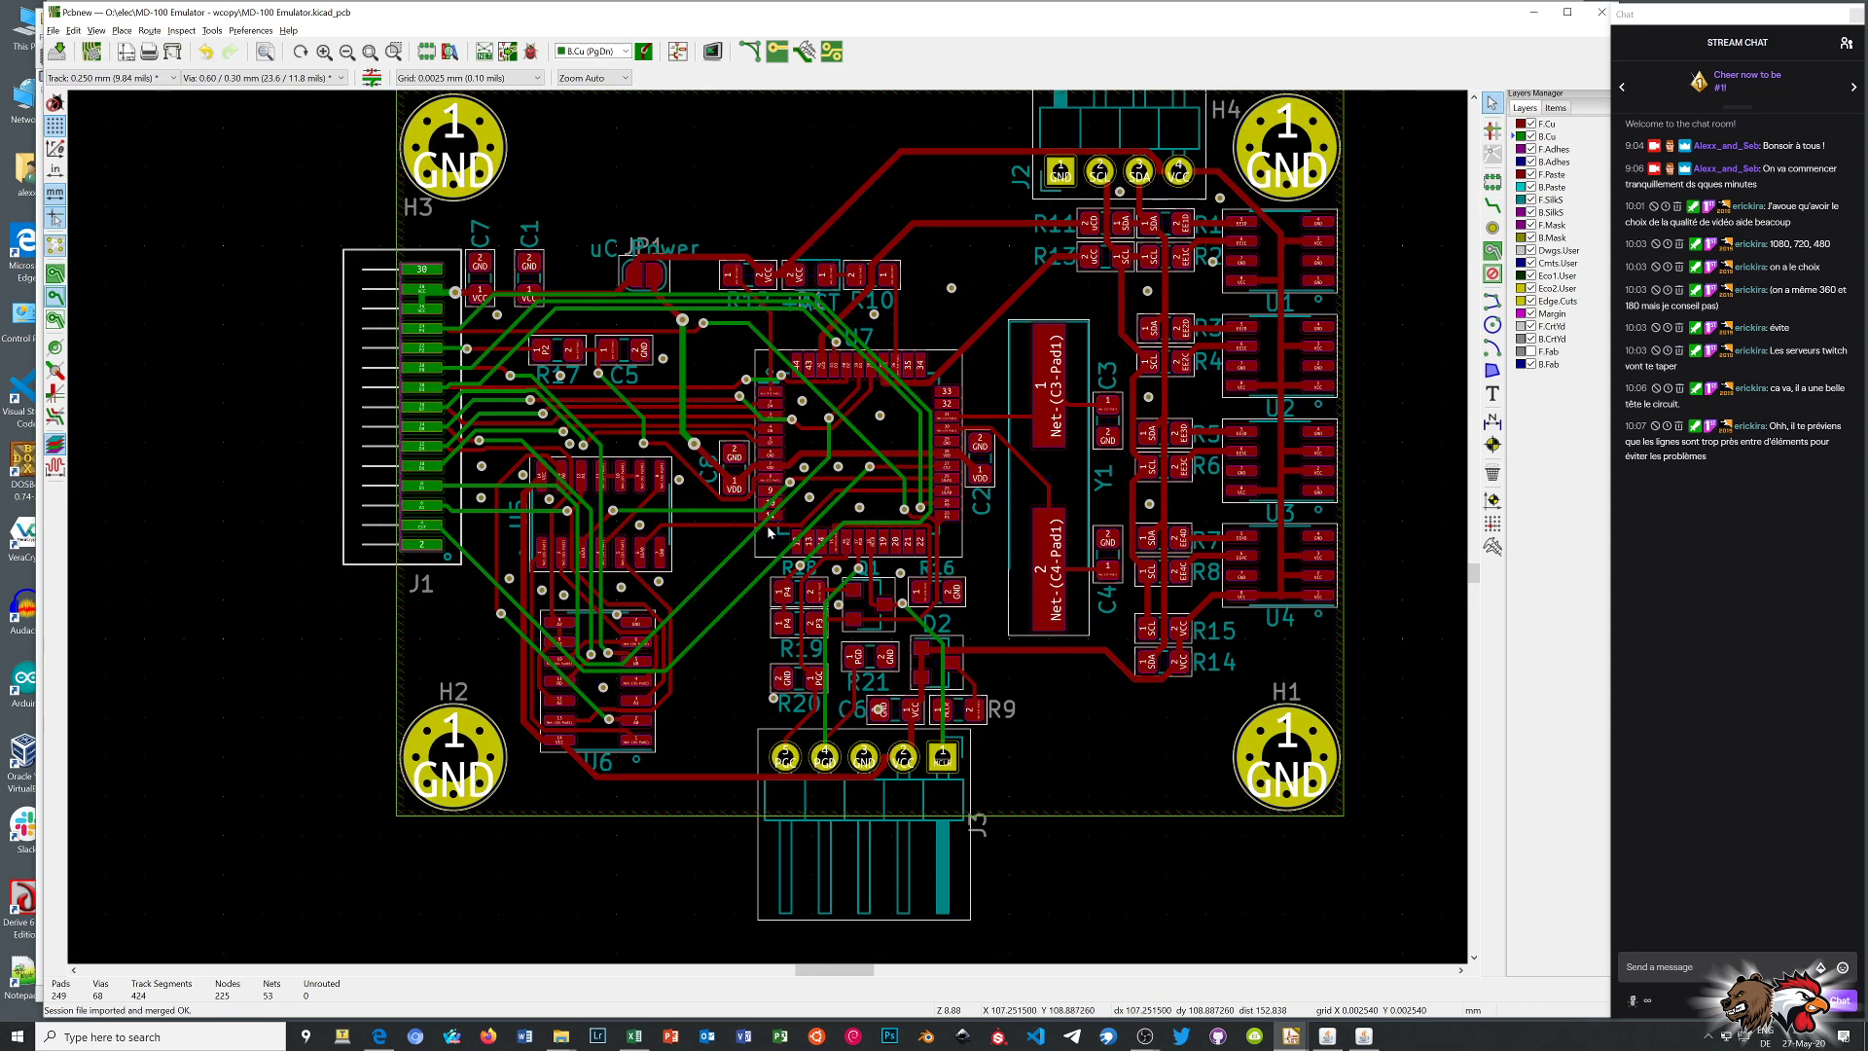
pyautogui.scroll(6, 769, 533)
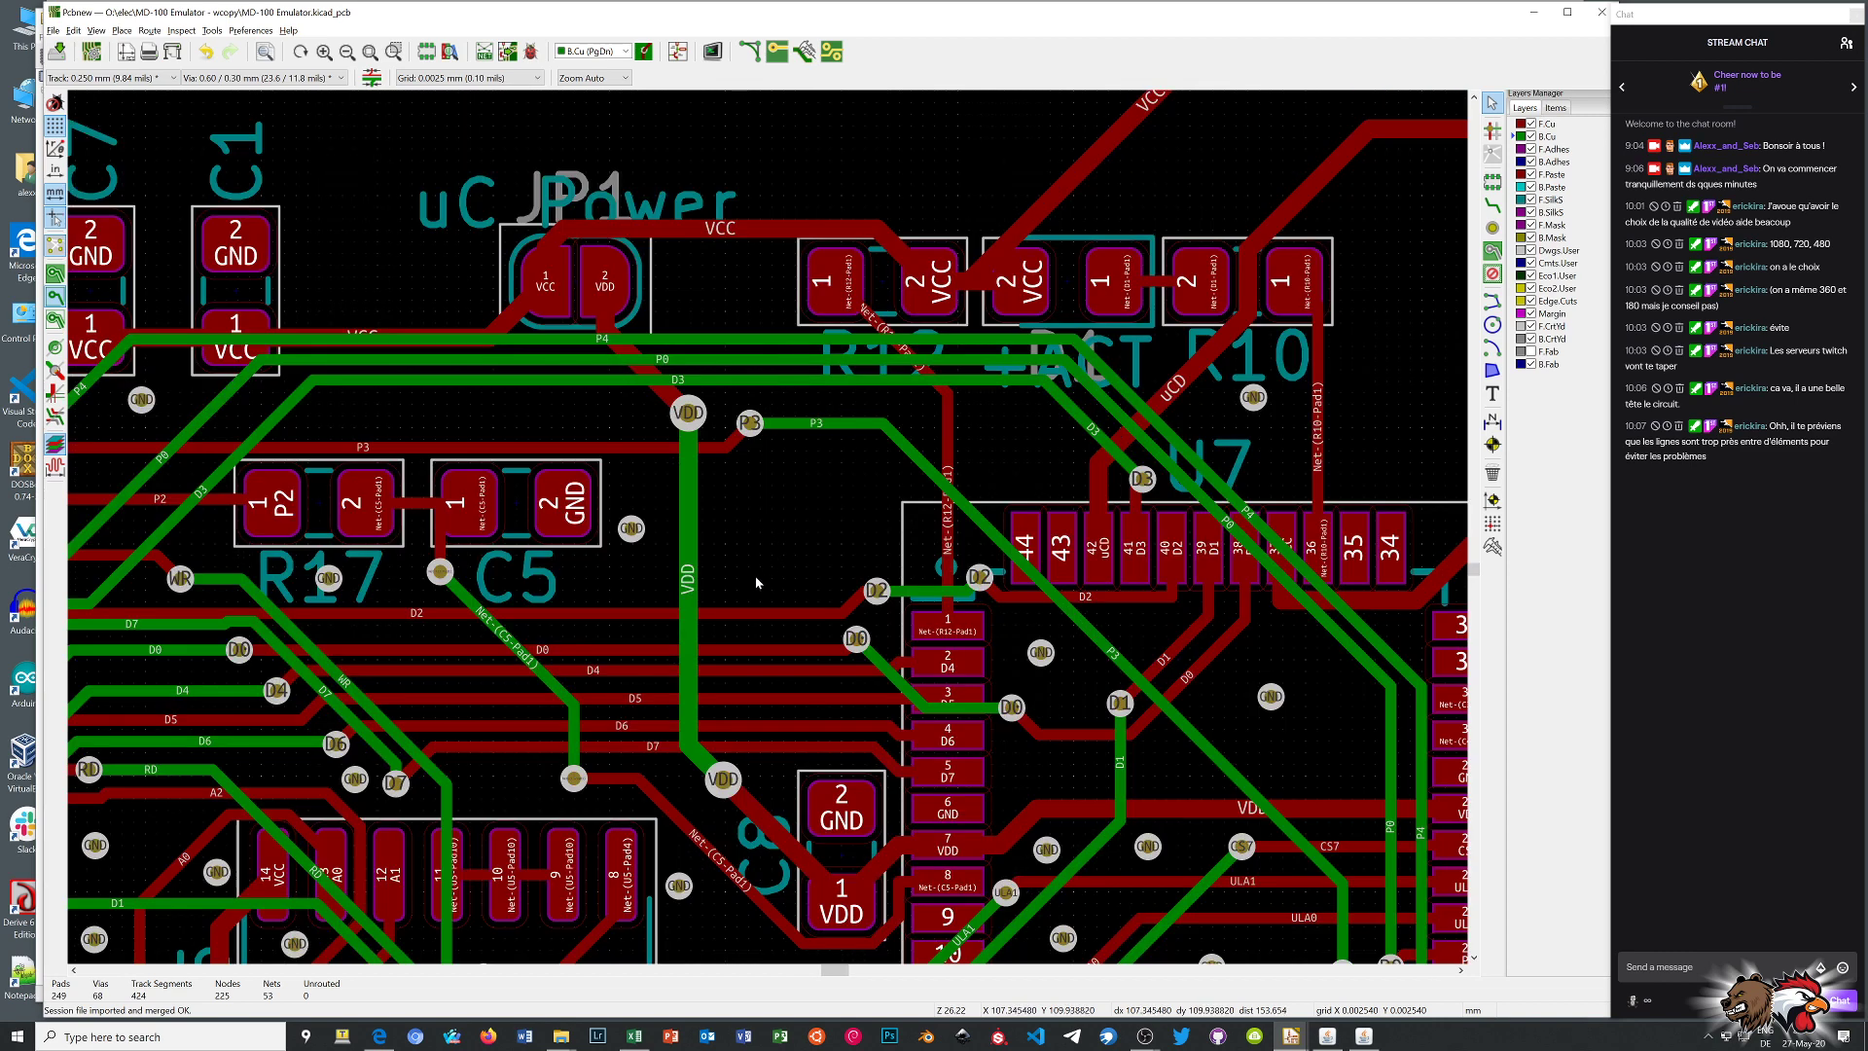
# Delete the B.Cu track between the two D2 vias near U7 pin 1 and route a new one between them
pyautogui.click(943, 594)
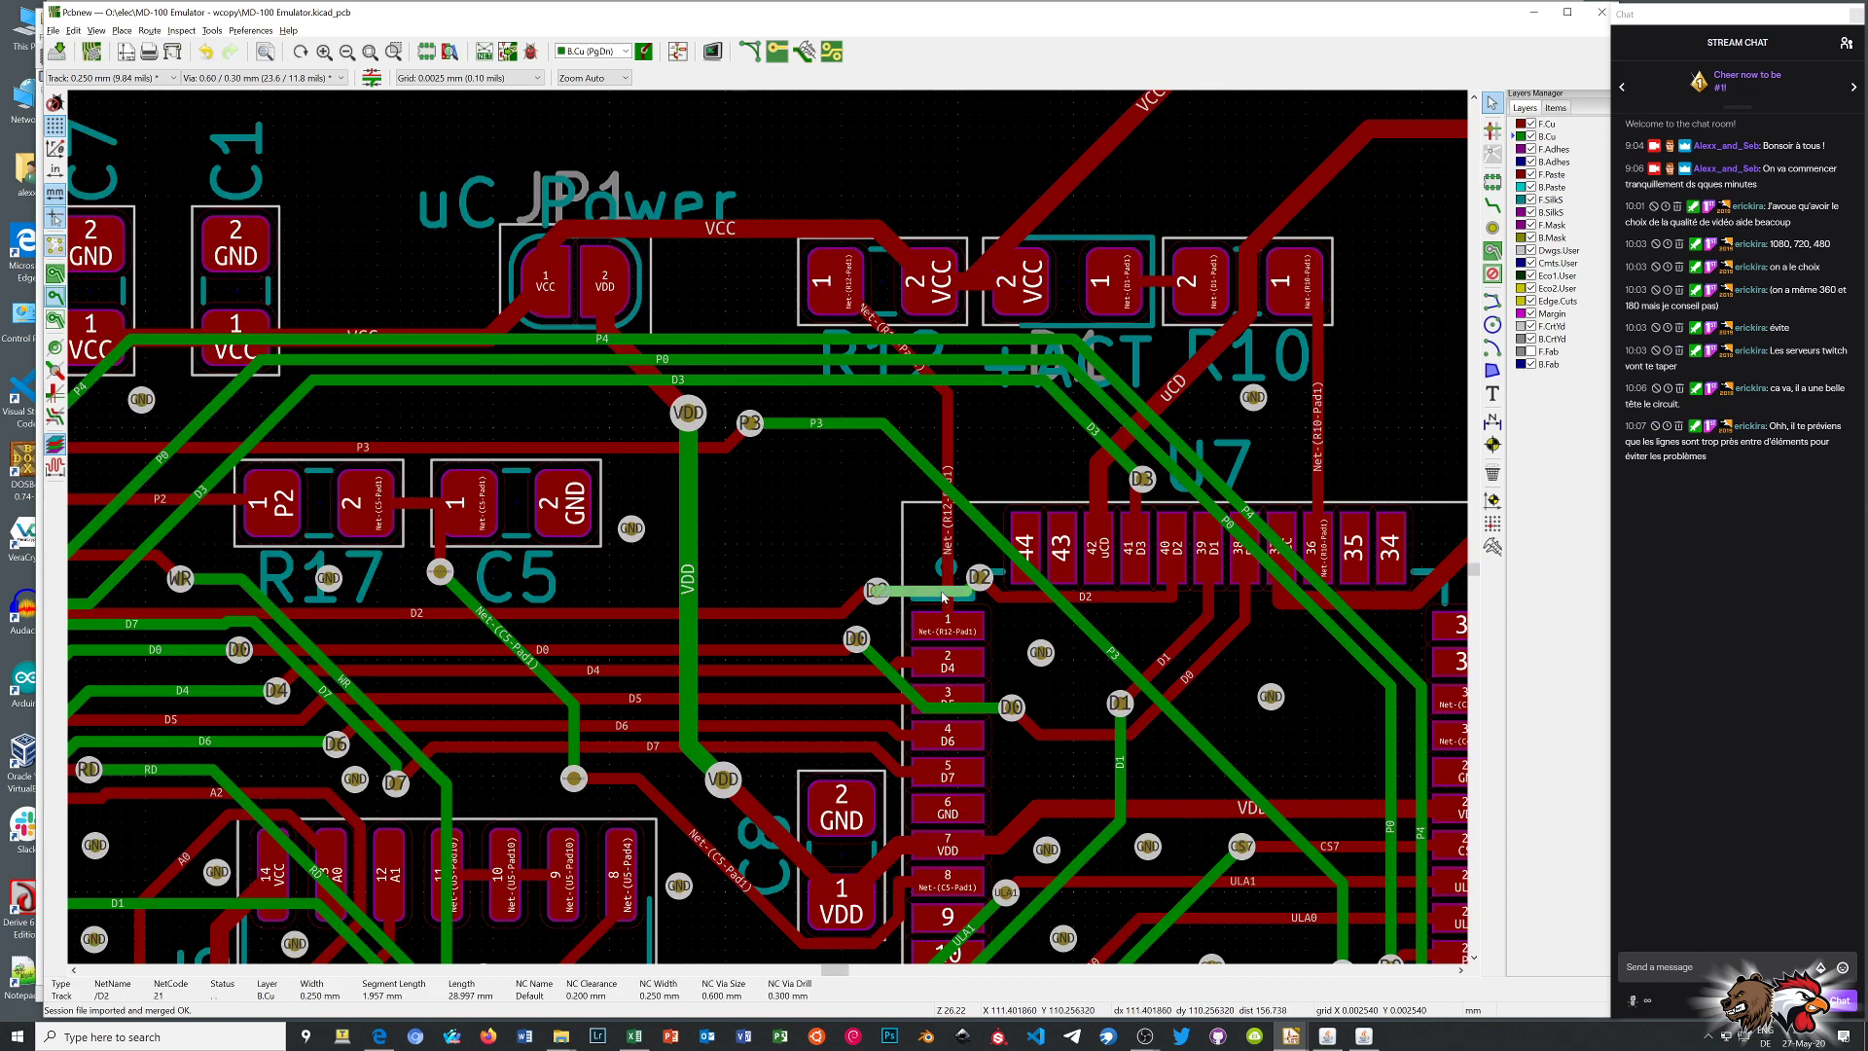
pyautogui.press('Delete')
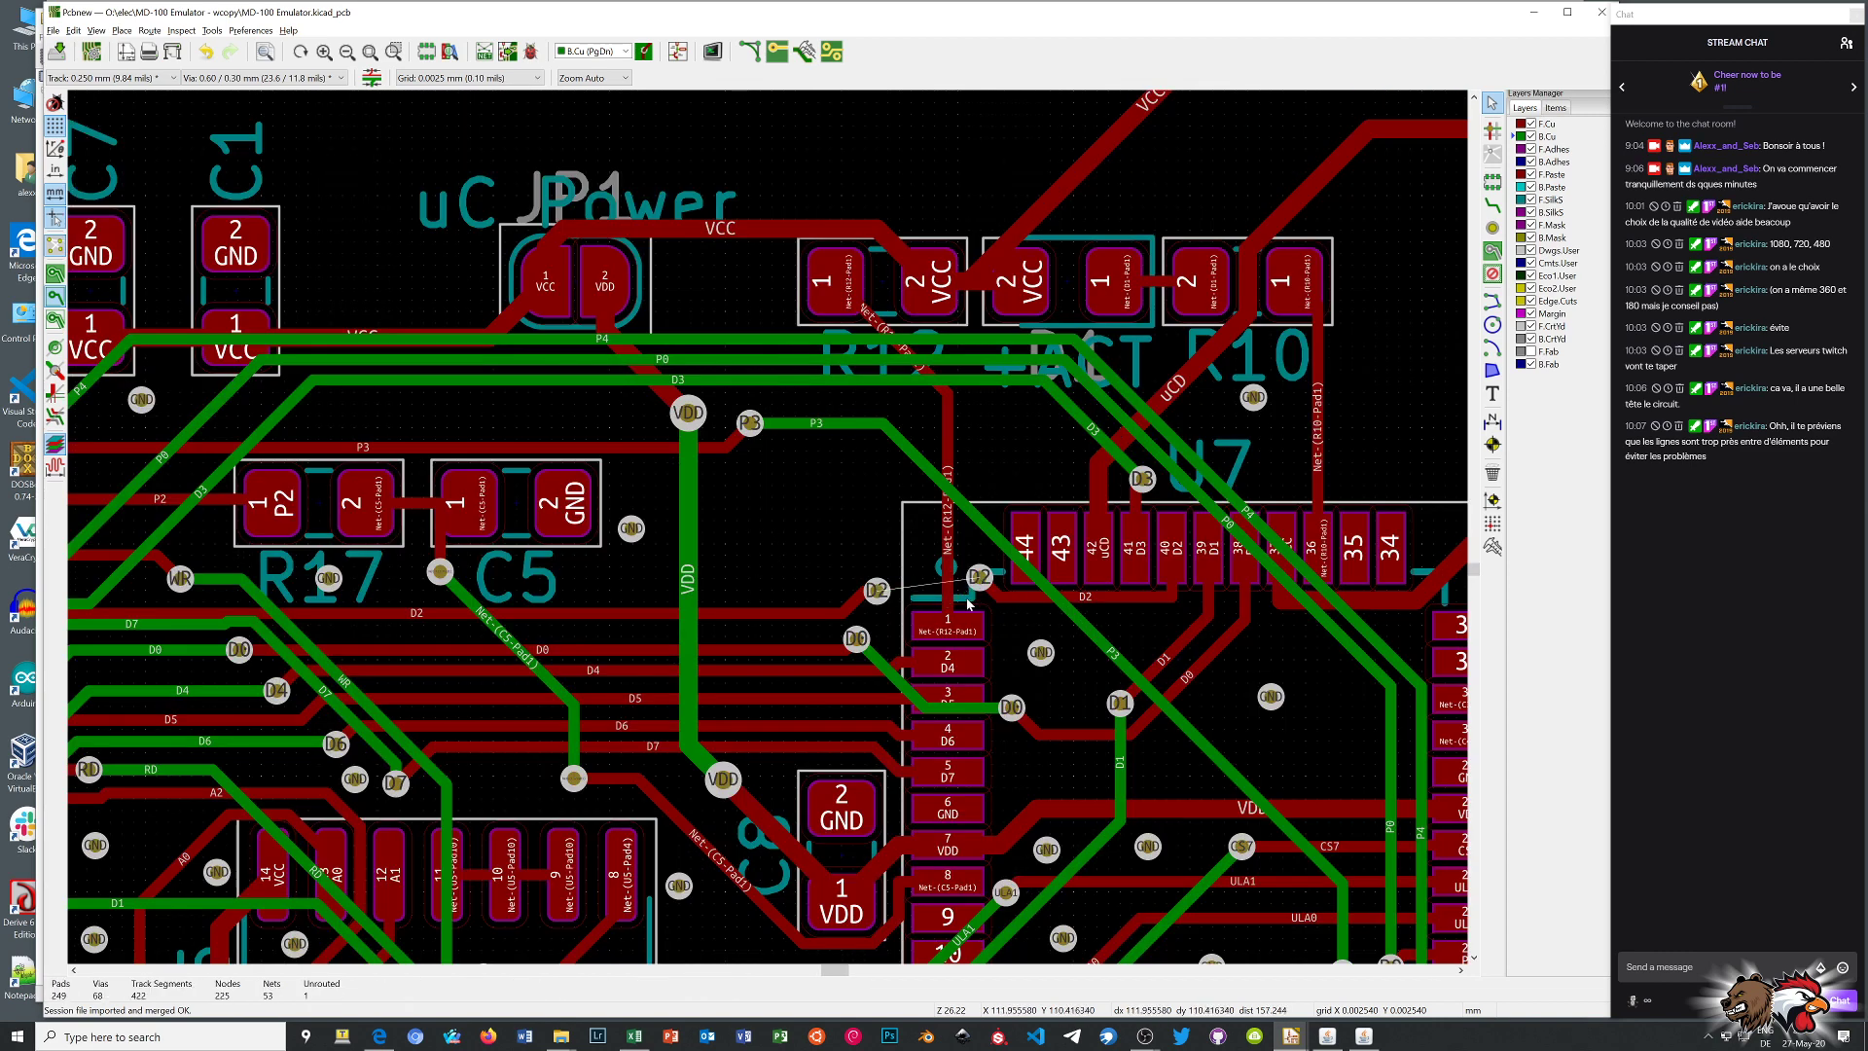
pyautogui.click(1491, 204)
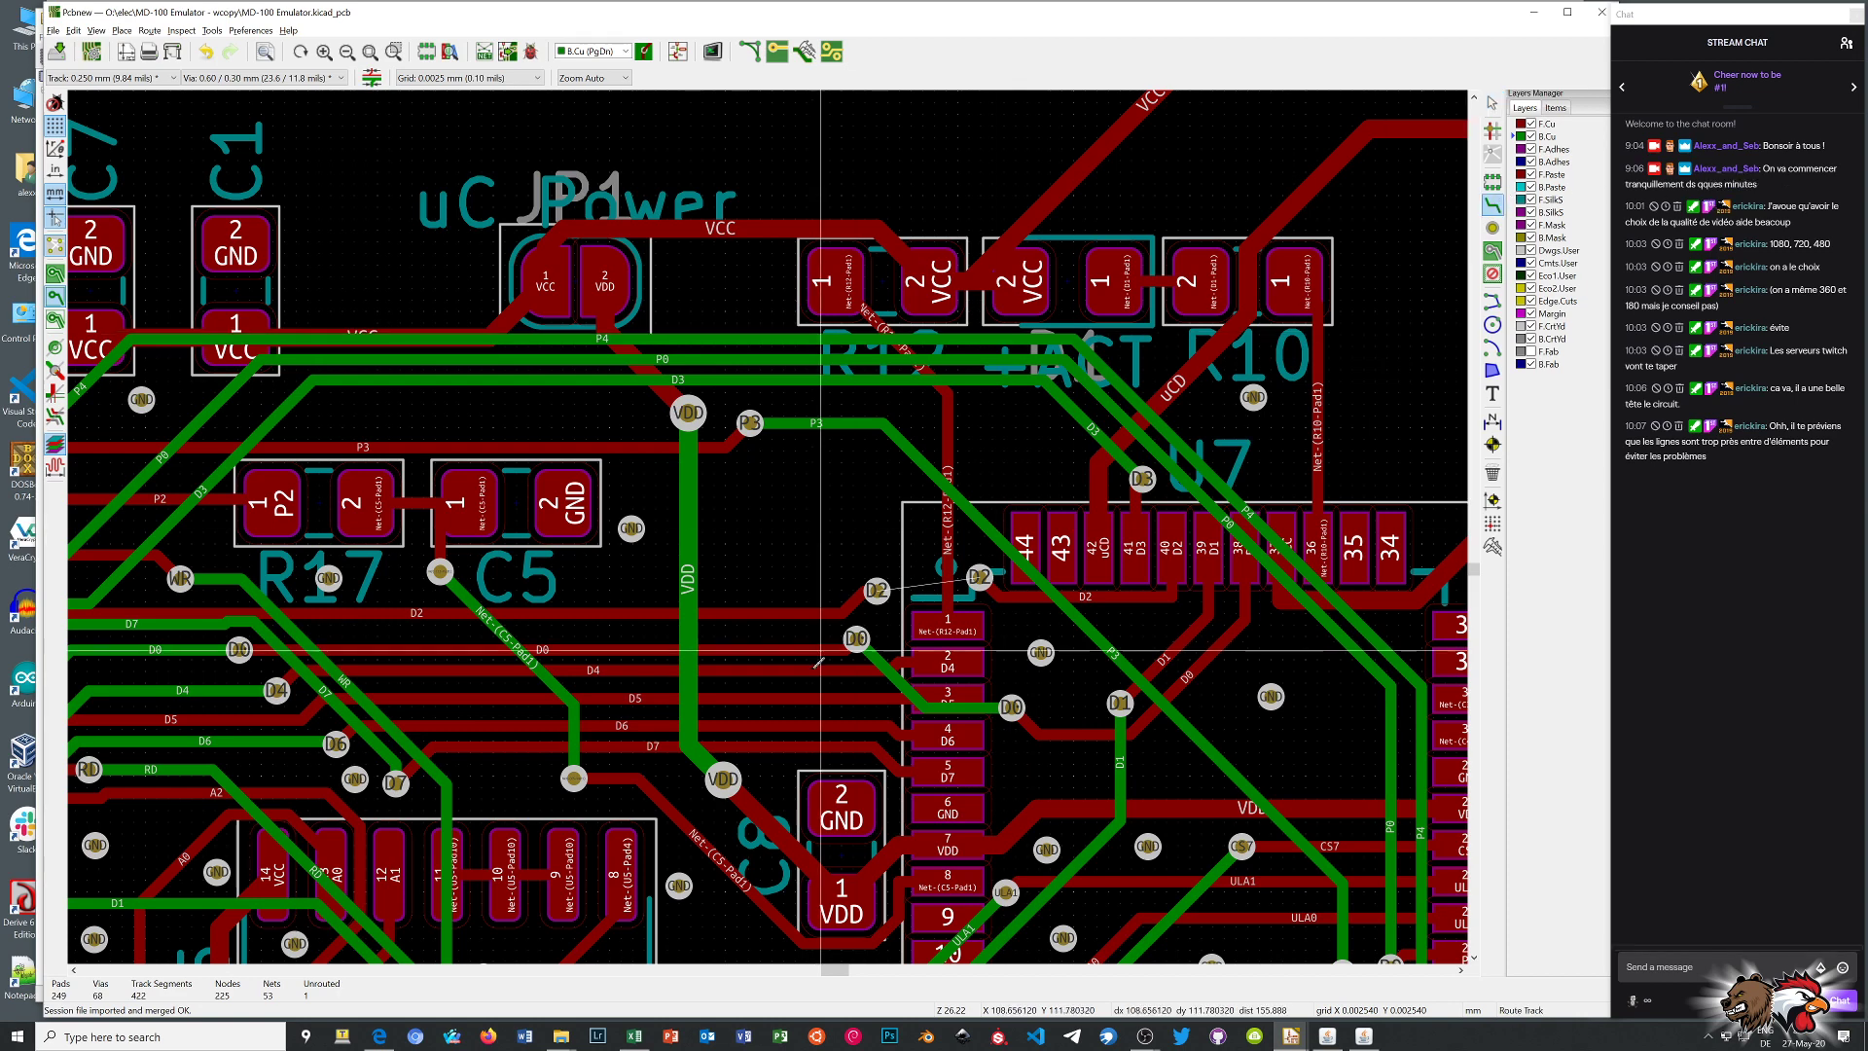
pyautogui.click(879, 590)
pyautogui.click(976, 578)
# Delete the VCC track segments on B.Cu that link J1 pads 28 and 26 and the nearby VCC via
pyautogui.scroll(-4, 976, 578)
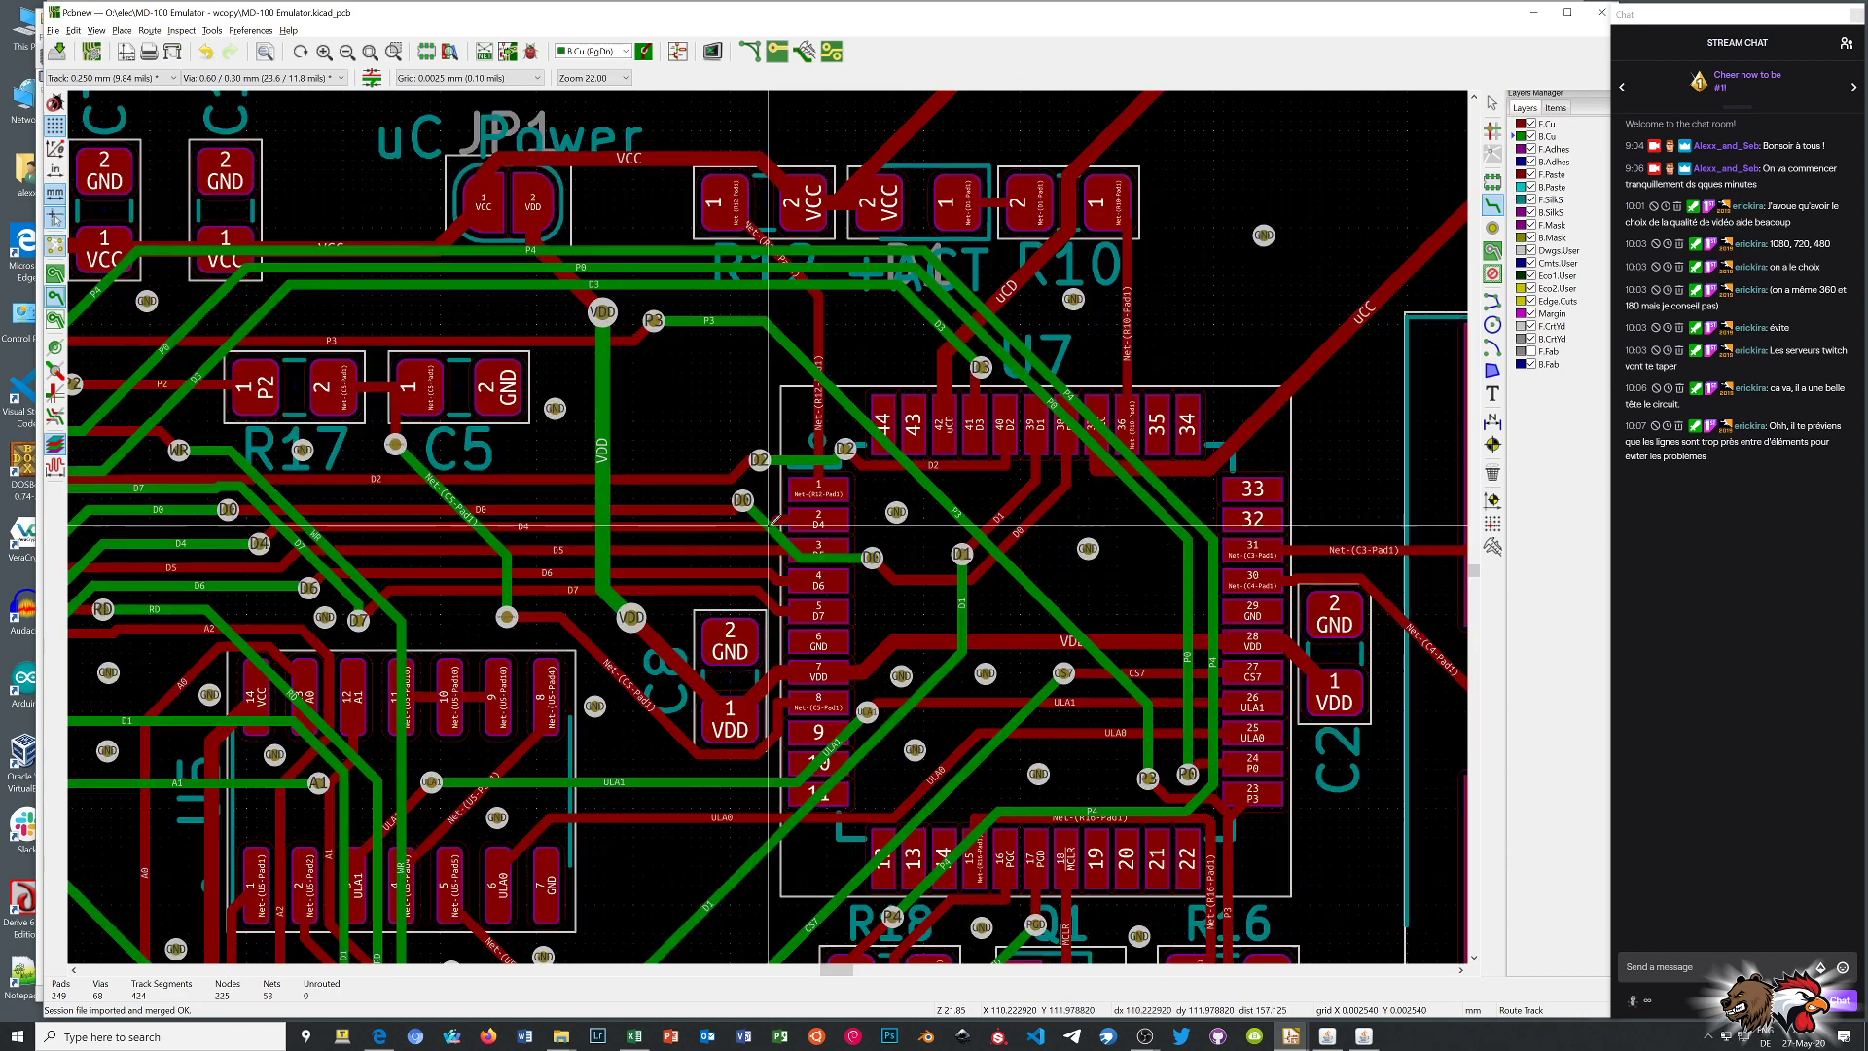
pyautogui.scroll(4, 760, 524)
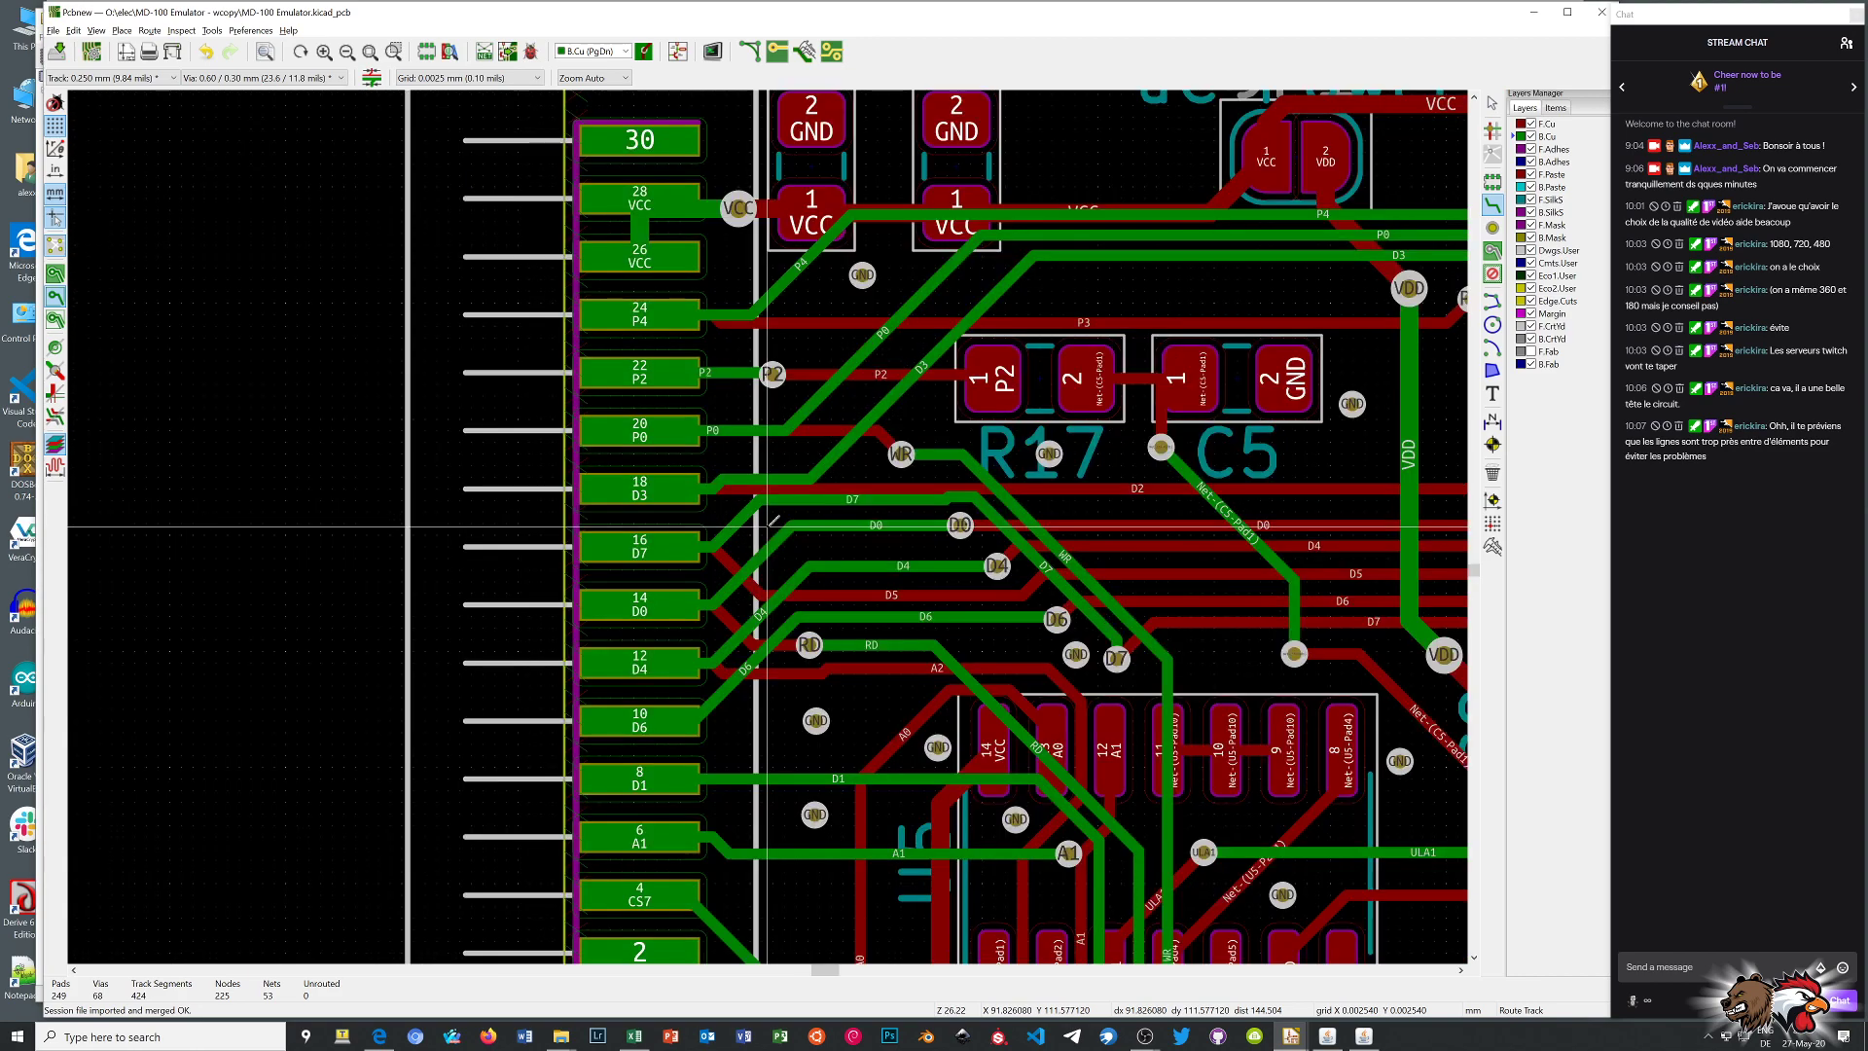
pyautogui.scroll(-7, 773, 521)
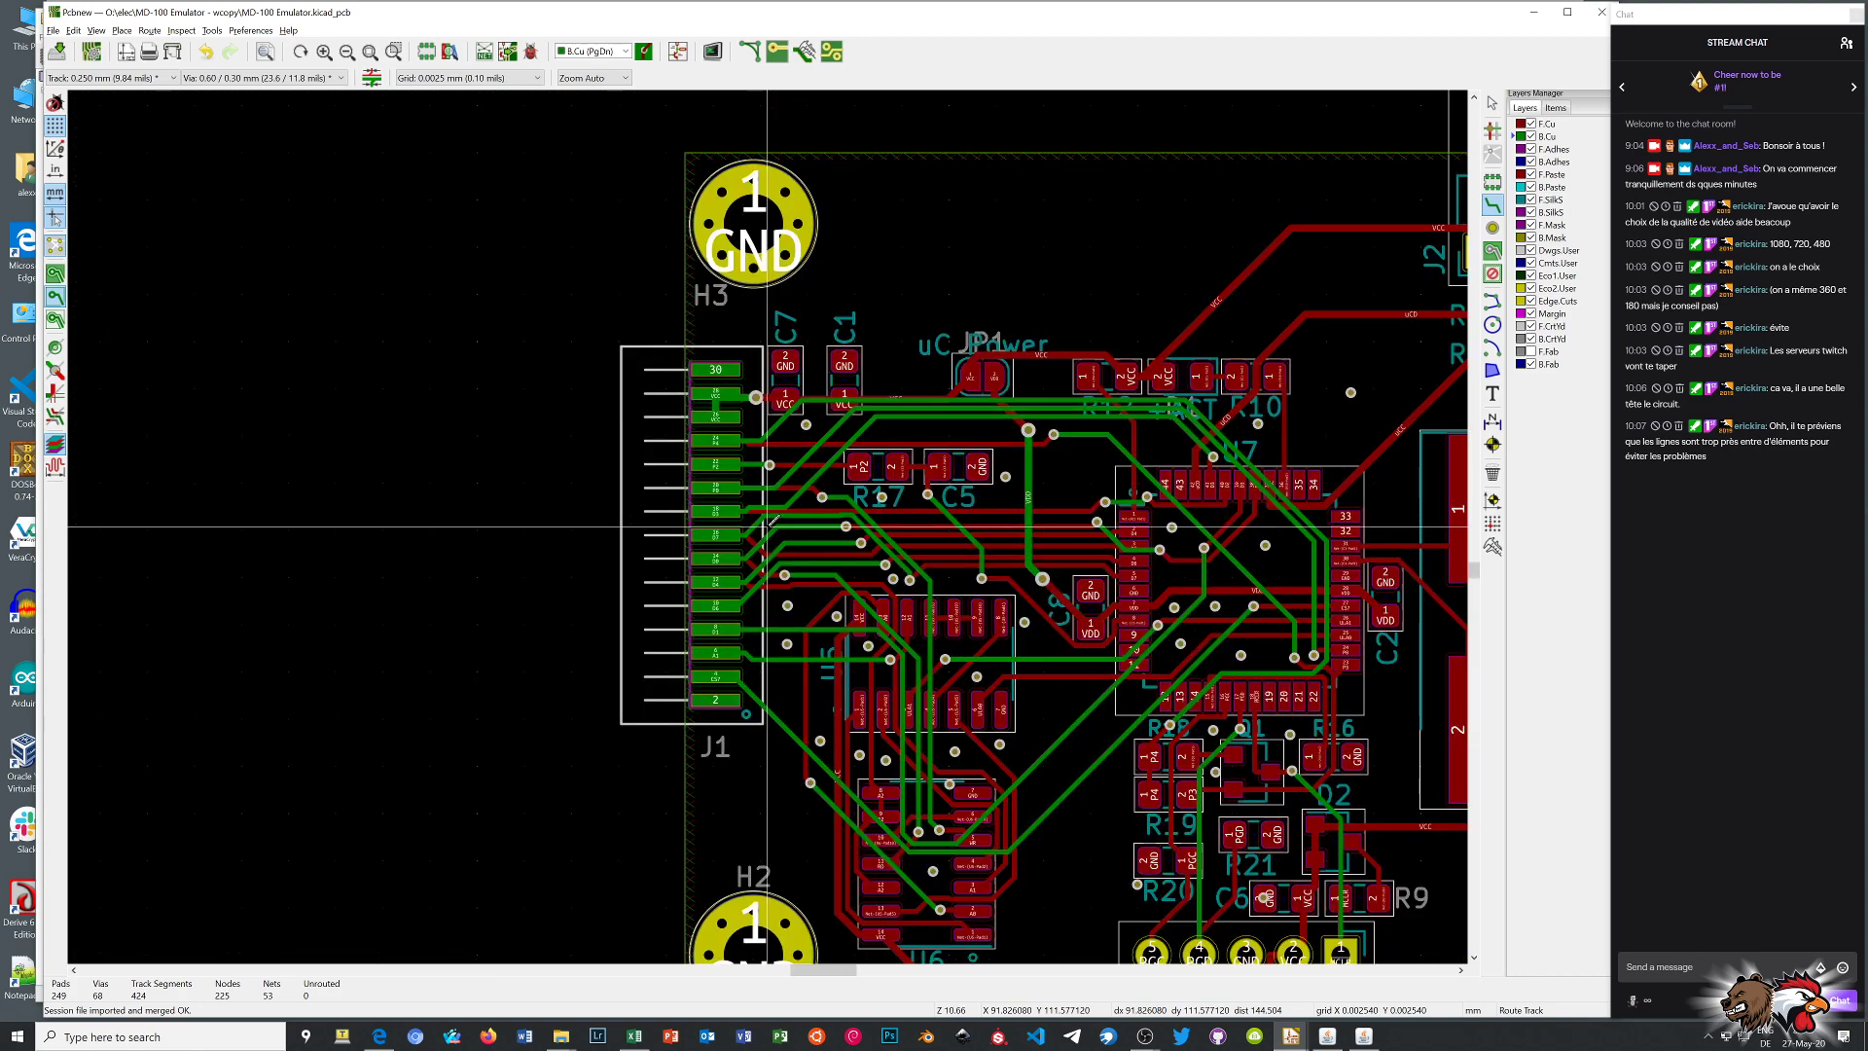
pyautogui.scroll(9, 771, 514)
pyautogui.scroll(-1, 769, 507)
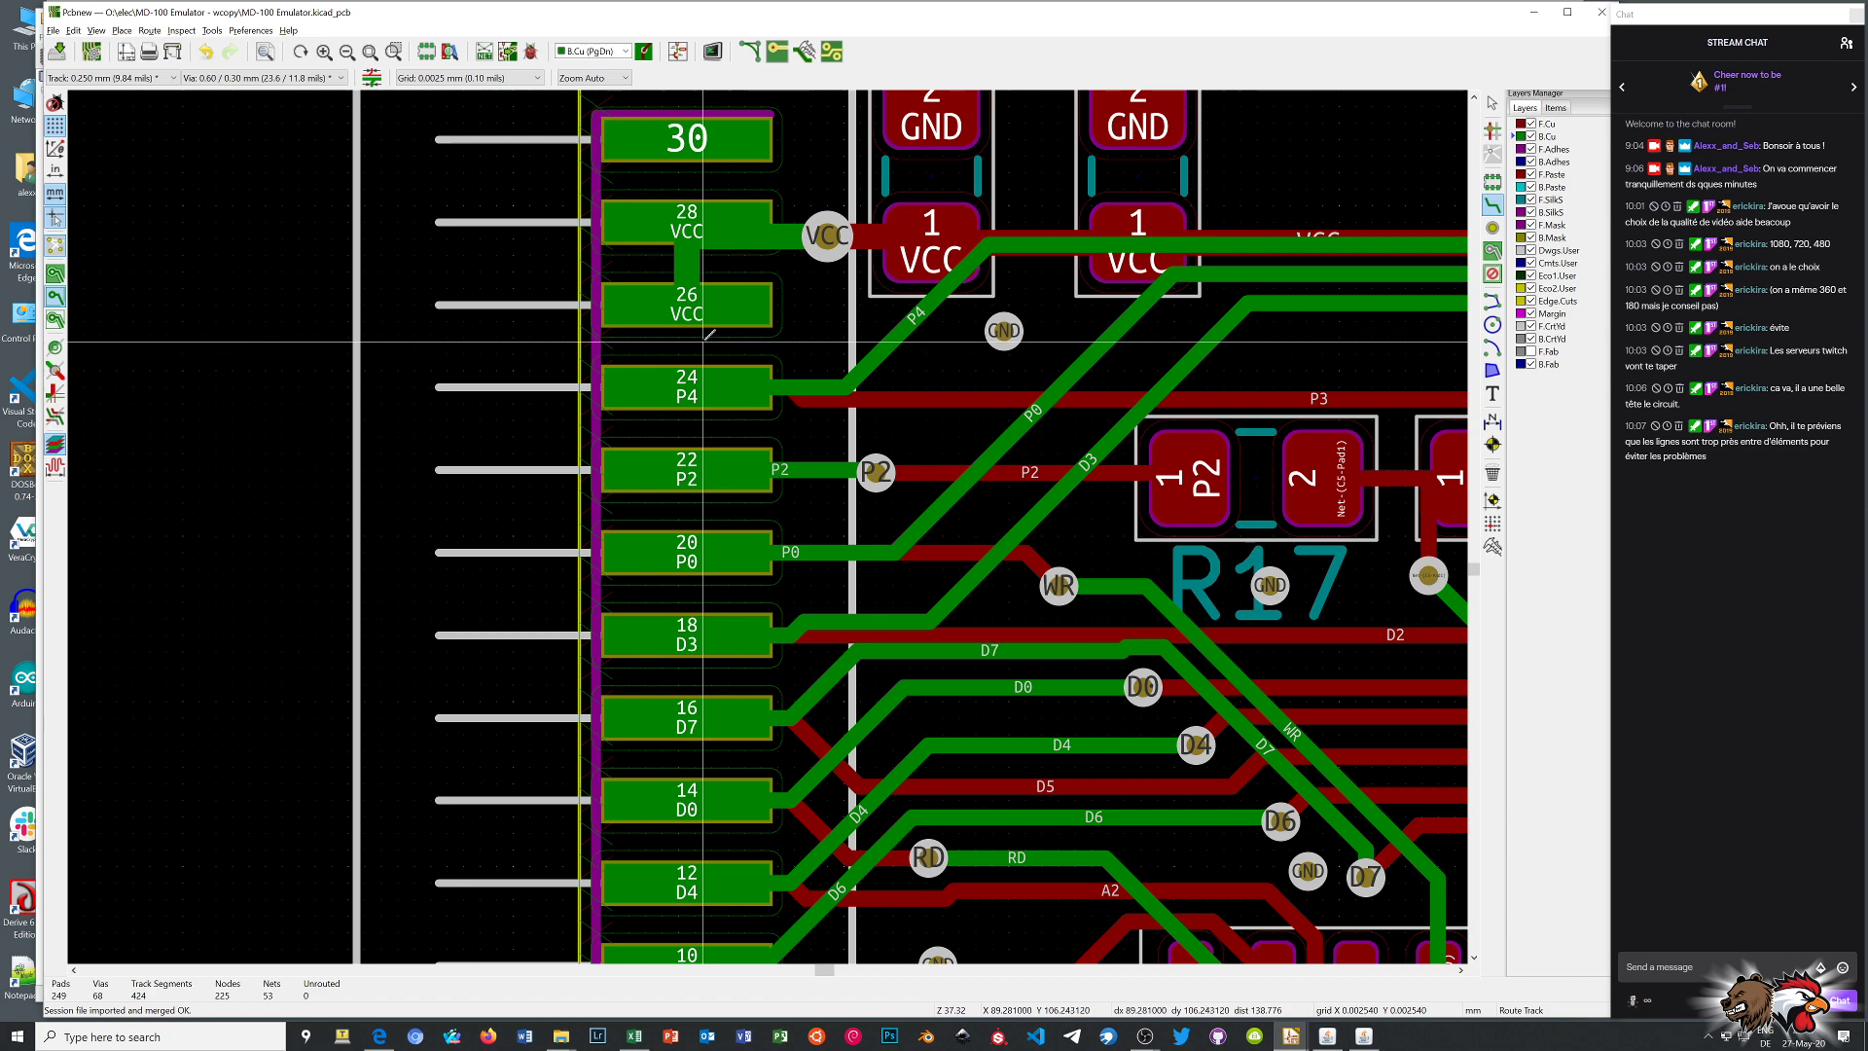
pyautogui.rightClick(813, 329)
pyautogui.click(839, 338)
pyautogui.click(689, 272)
pyautogui.press('Delete')
pyautogui.click(718, 245)
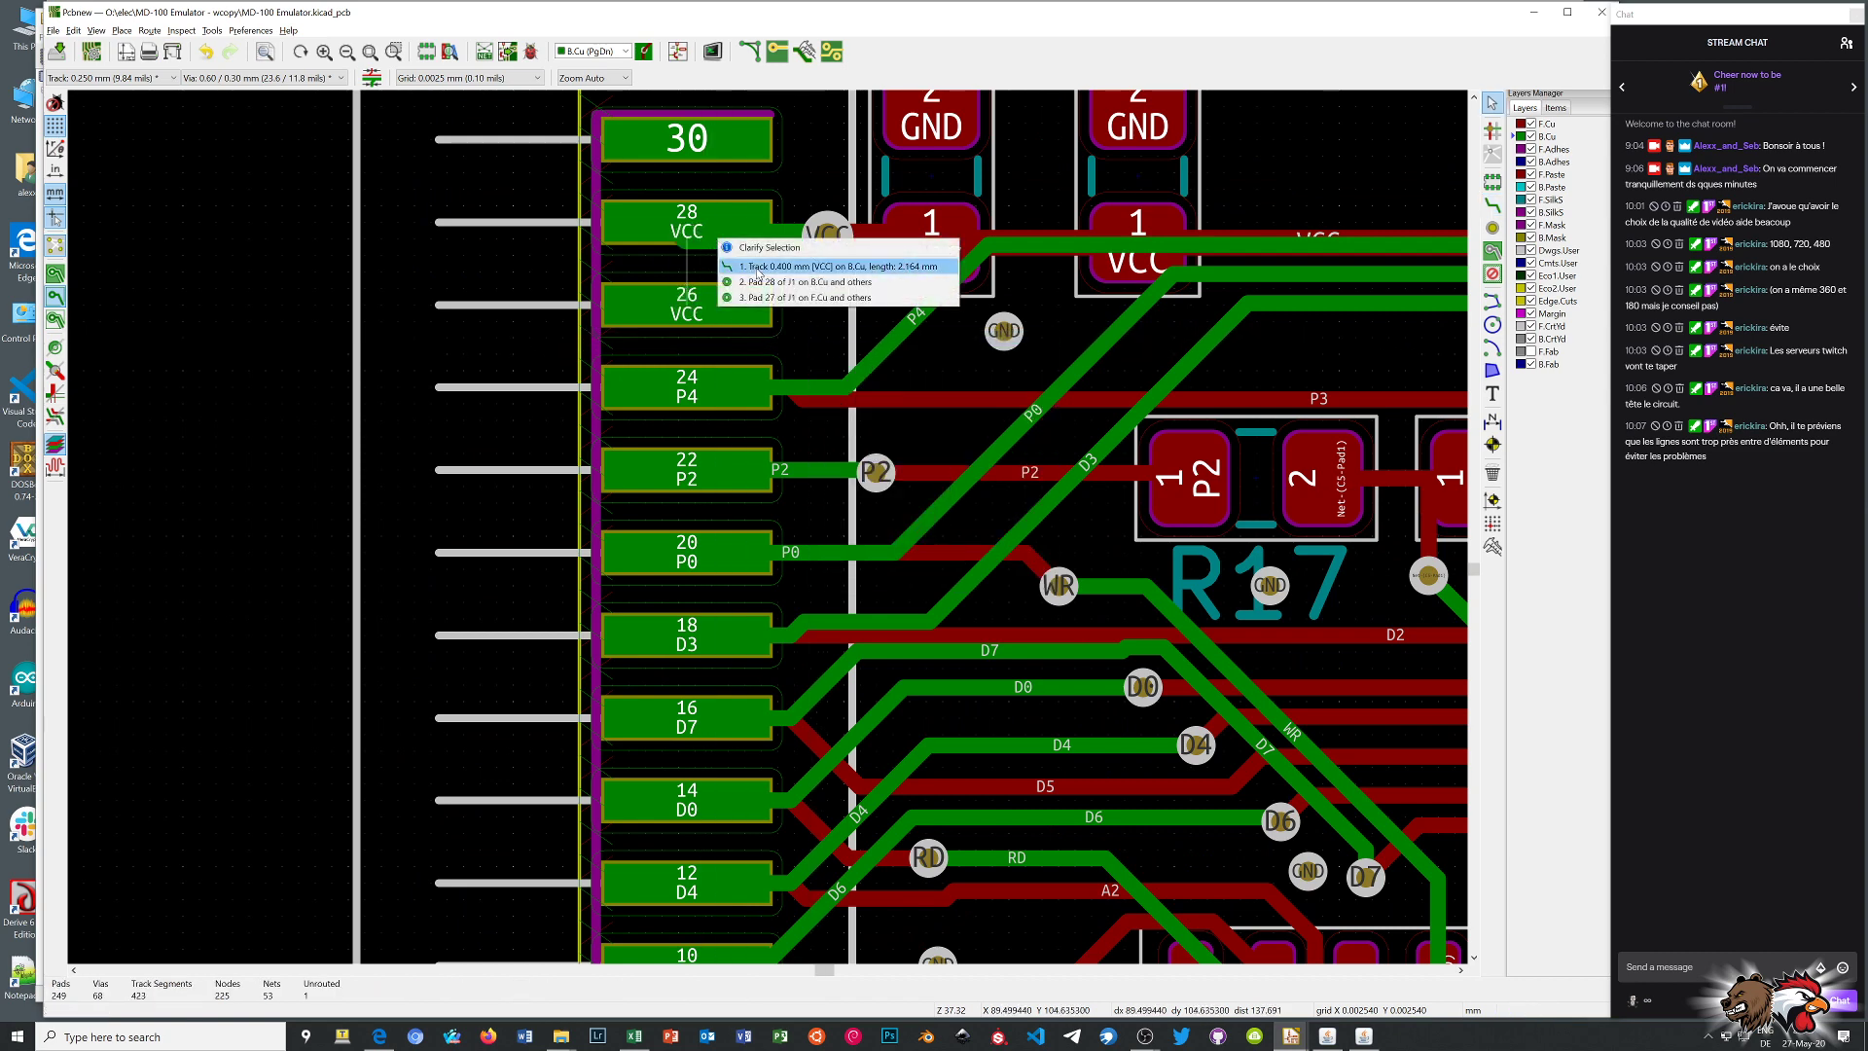
pyautogui.click(749, 263)
pyautogui.press('Delete')
pyautogui.click(687, 243)
pyautogui.click(711, 261)
pyautogui.press('Delete')
pyautogui.scroll(-5, 1000, 383)
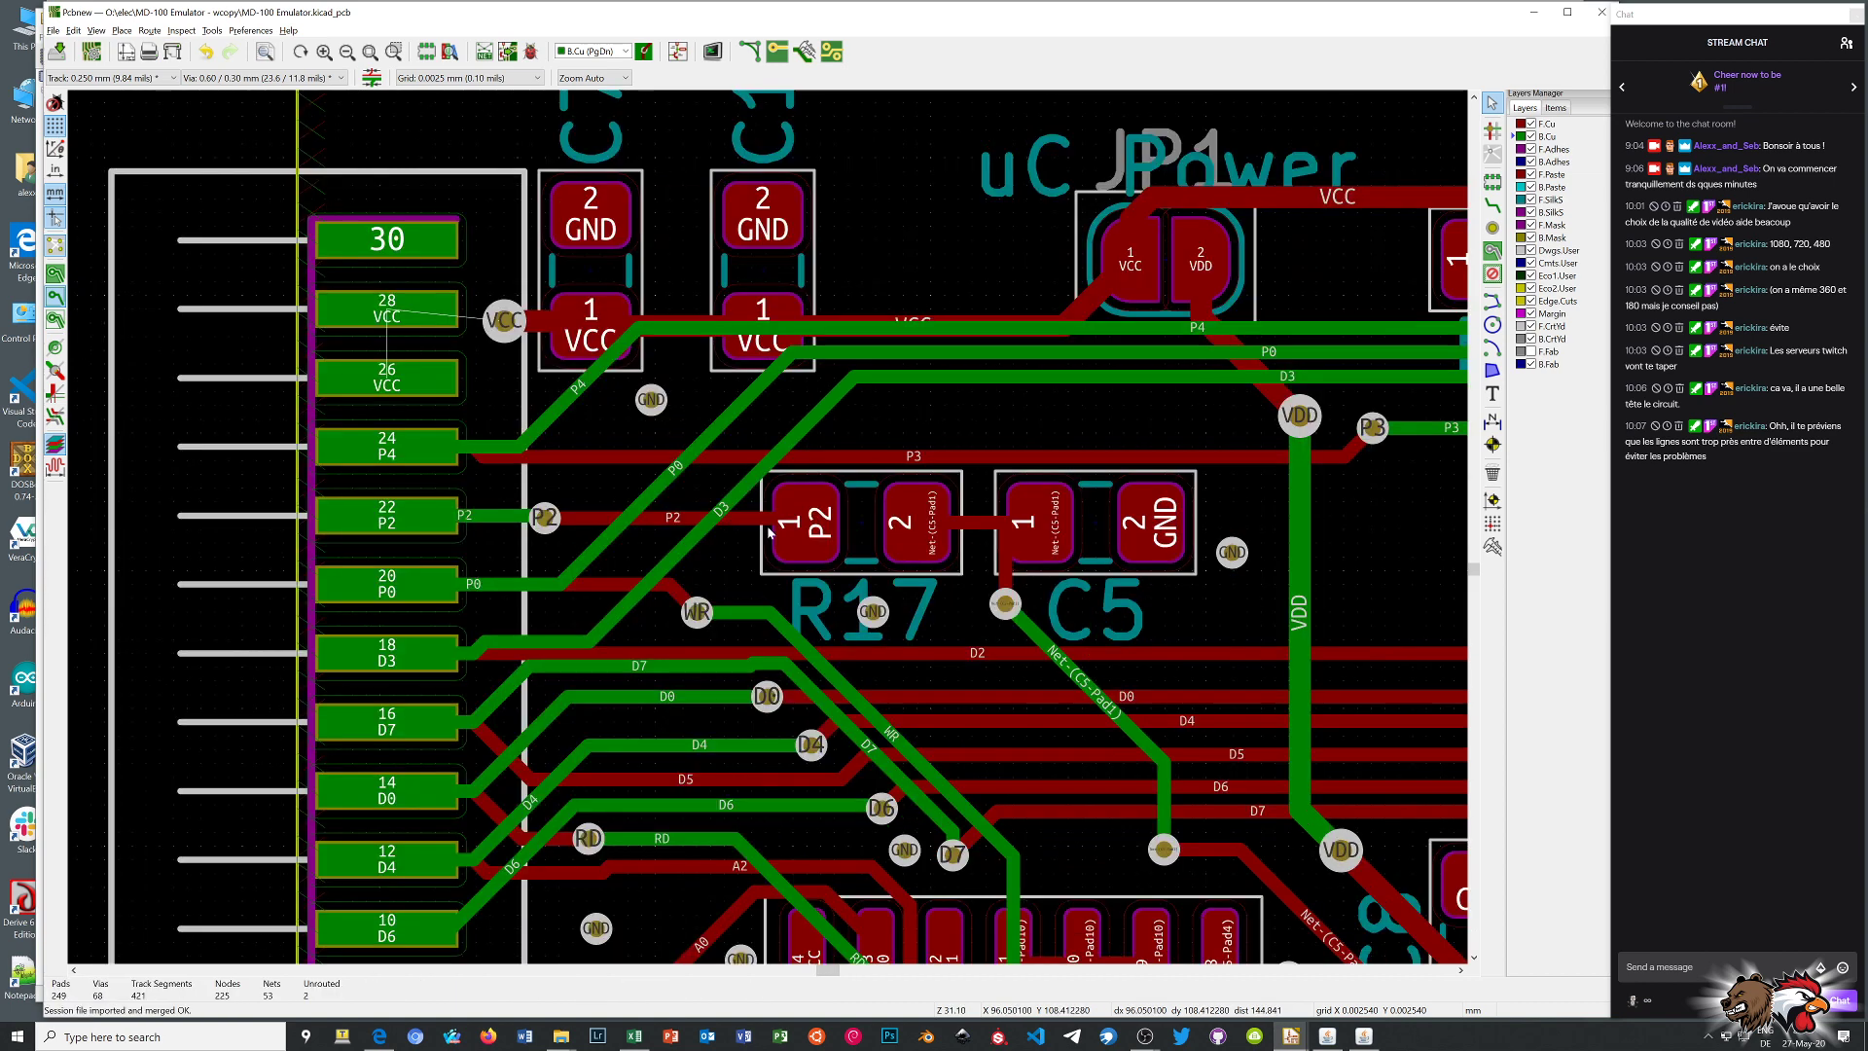
# Route separate VCC tracks on B.Cu from J1 pads 28 and 26 to the VCC via beside them
pyautogui.press('x')
pyautogui.scroll(5, 662, 578)
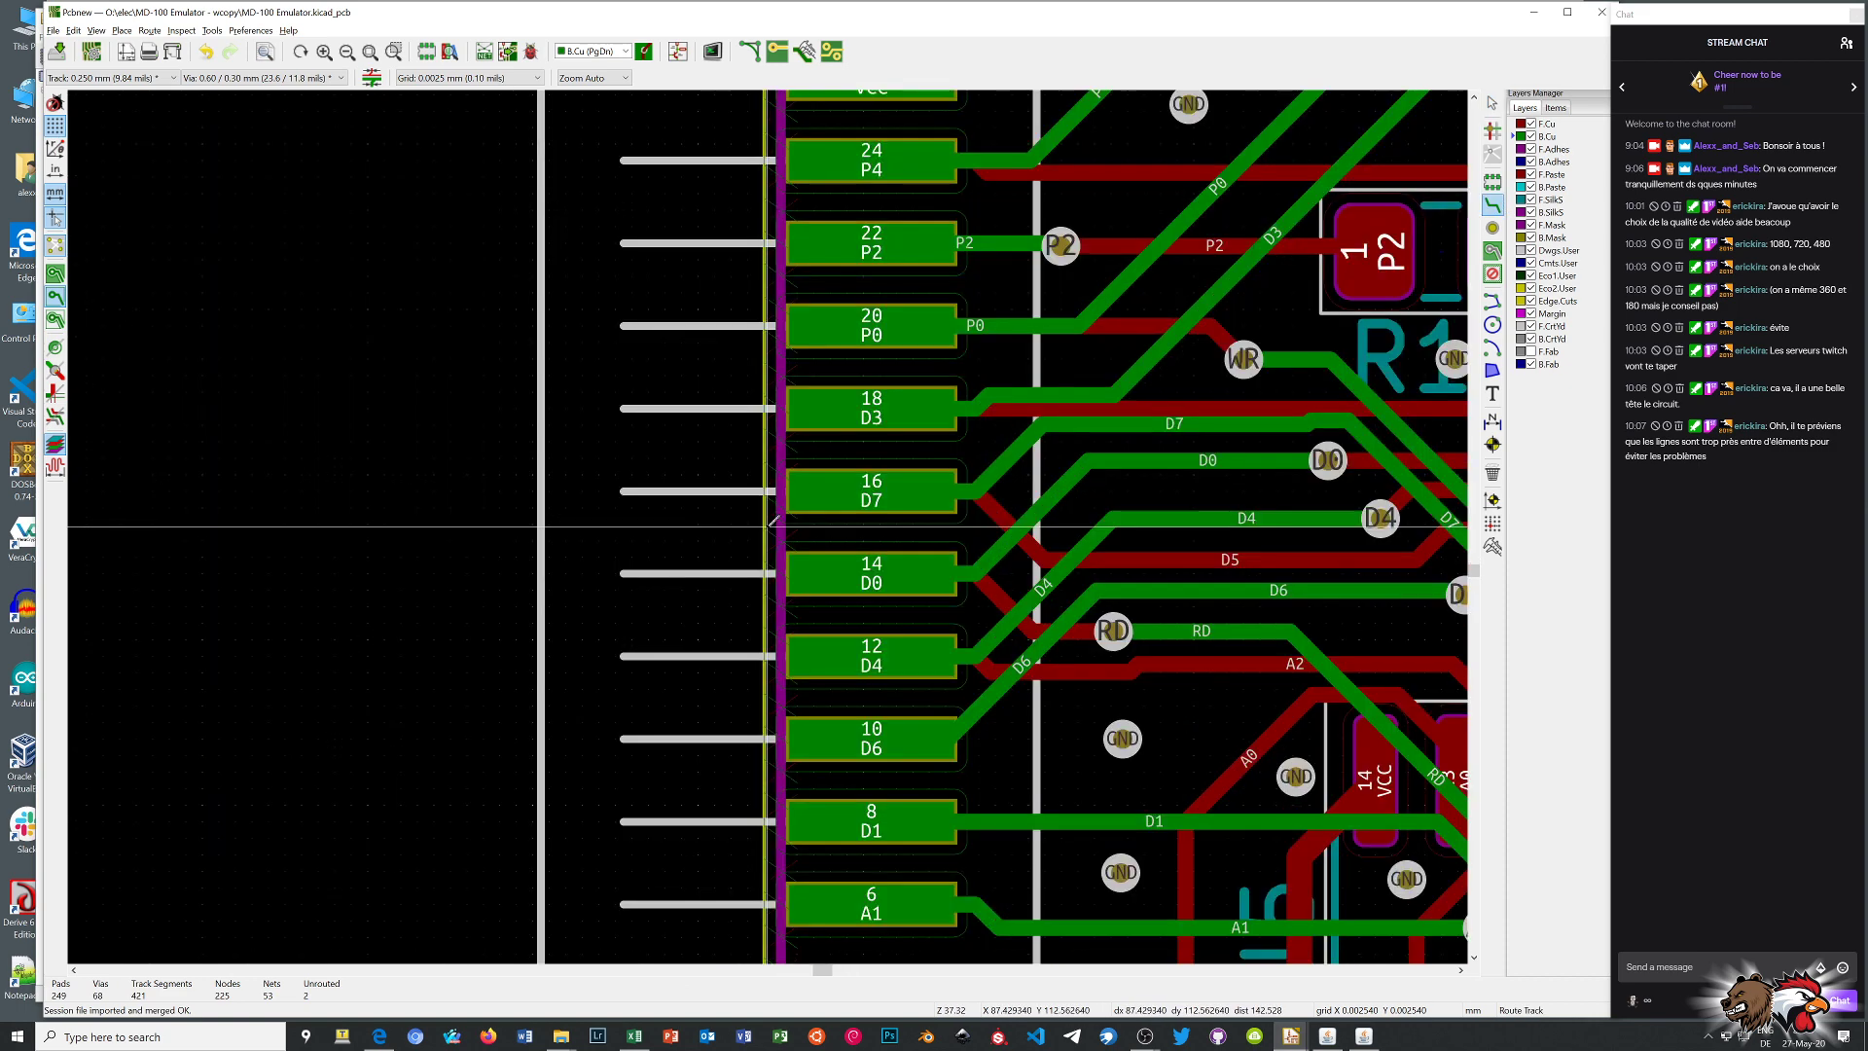
pyautogui.scroll(-1, 774, 326)
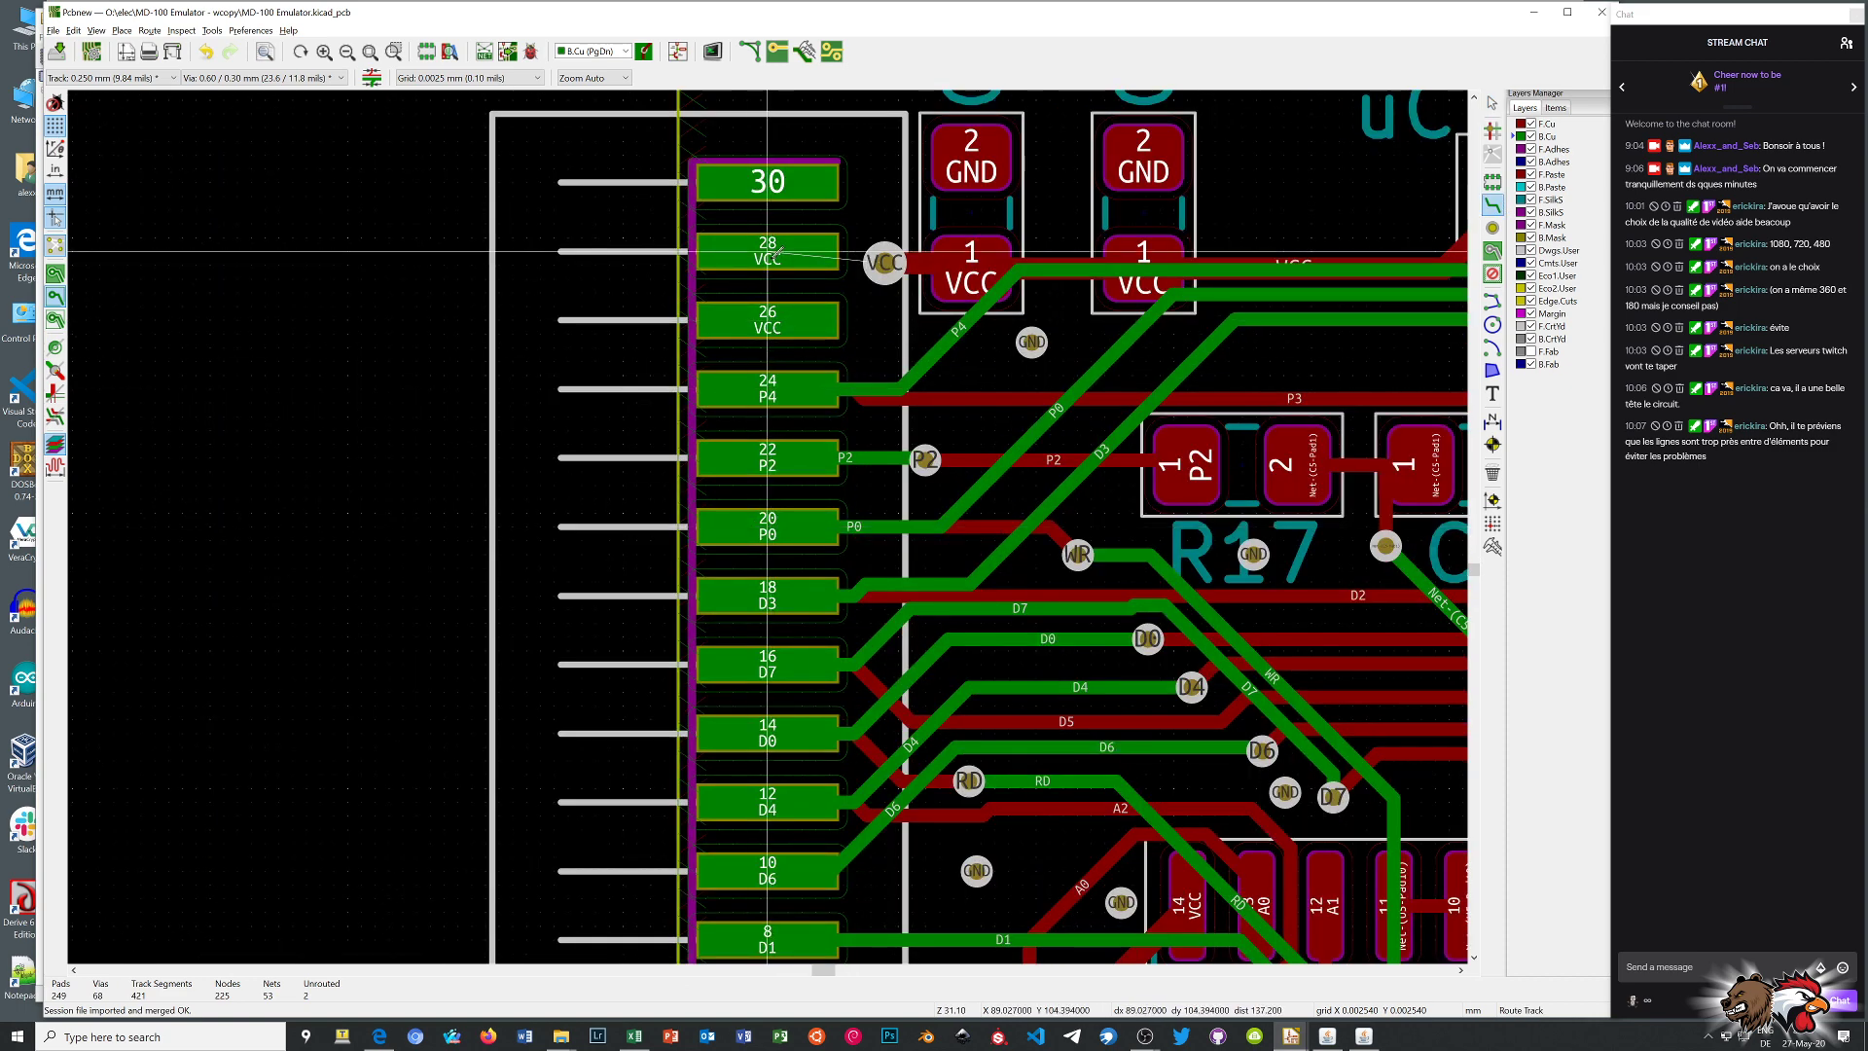
pyautogui.click(843, 258)
pyautogui.click(883, 263)
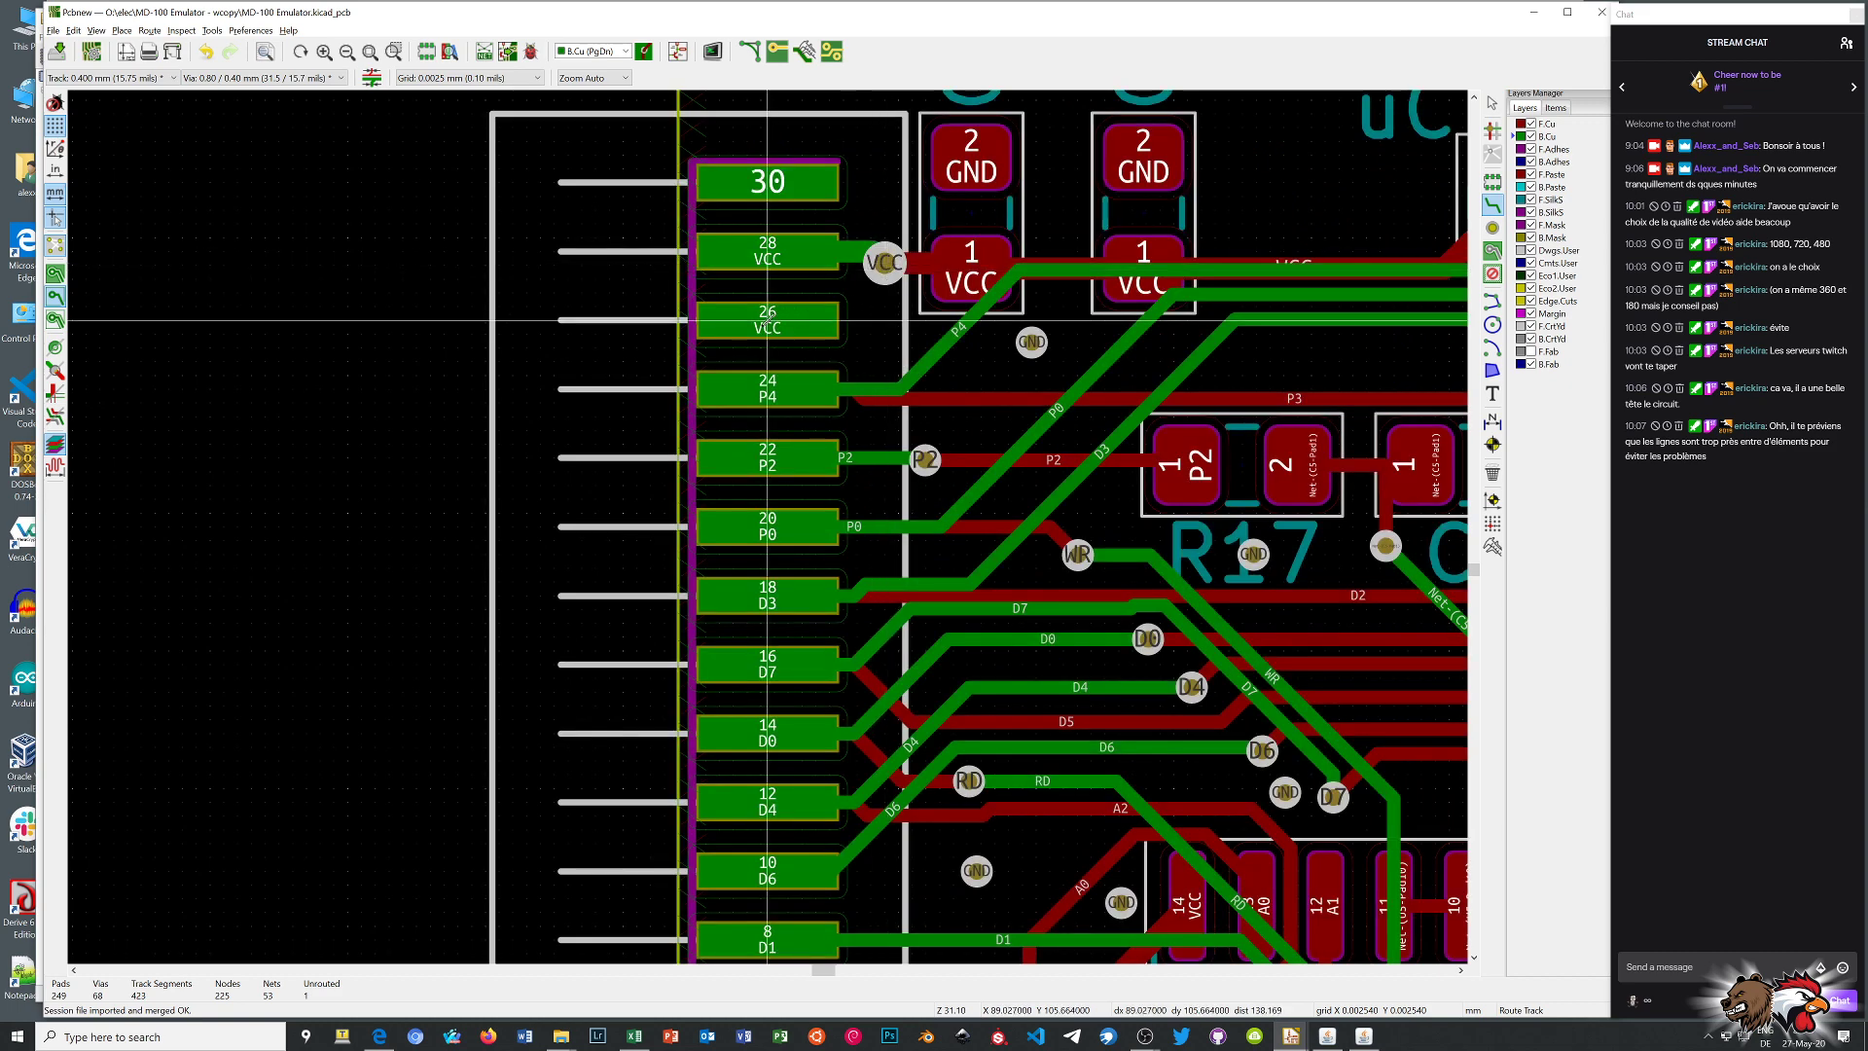
pyautogui.click(808, 320)
pyautogui.click(885, 268)
# Delete the vertical and diagonal Net-(C5-Pad1) track segments on B.Cu between the via under C5 and the via above U5
pyautogui.scroll(-2, 885, 268)
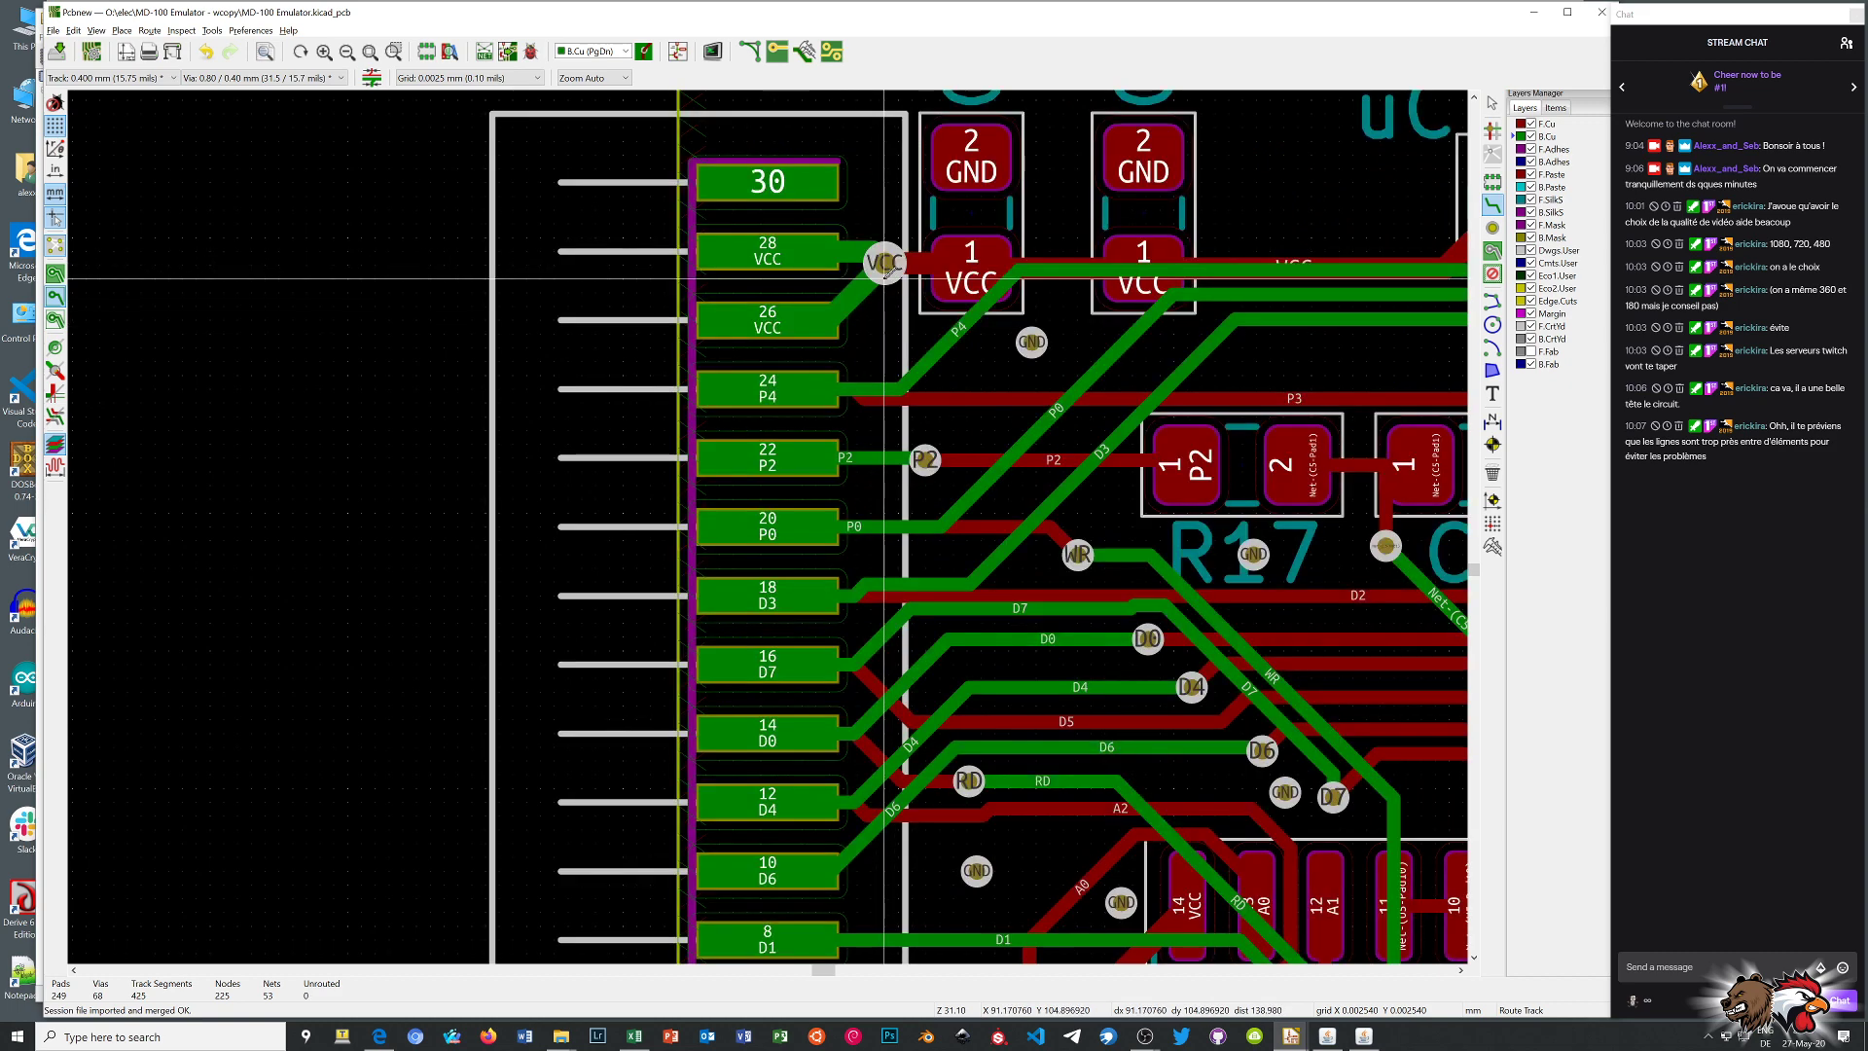
pyautogui.scroll(-1, 767, 526)
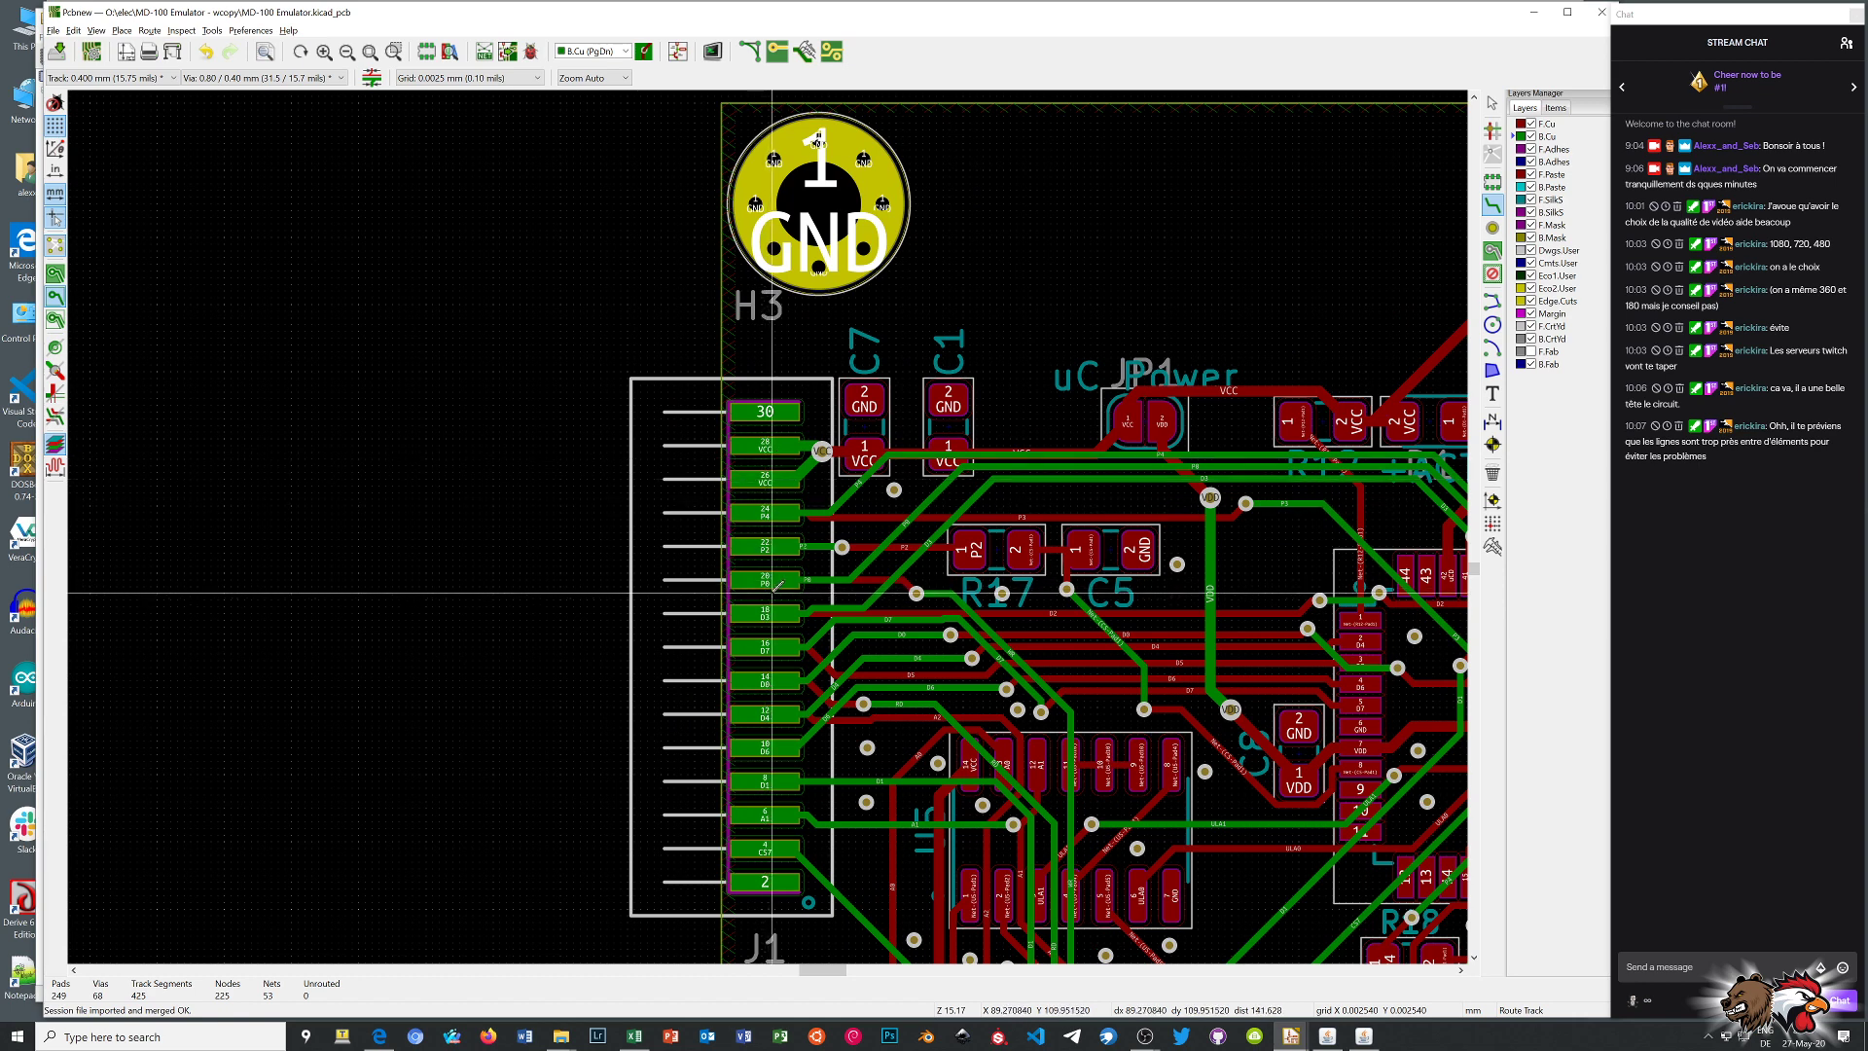
pyautogui.scroll(3, 775, 585)
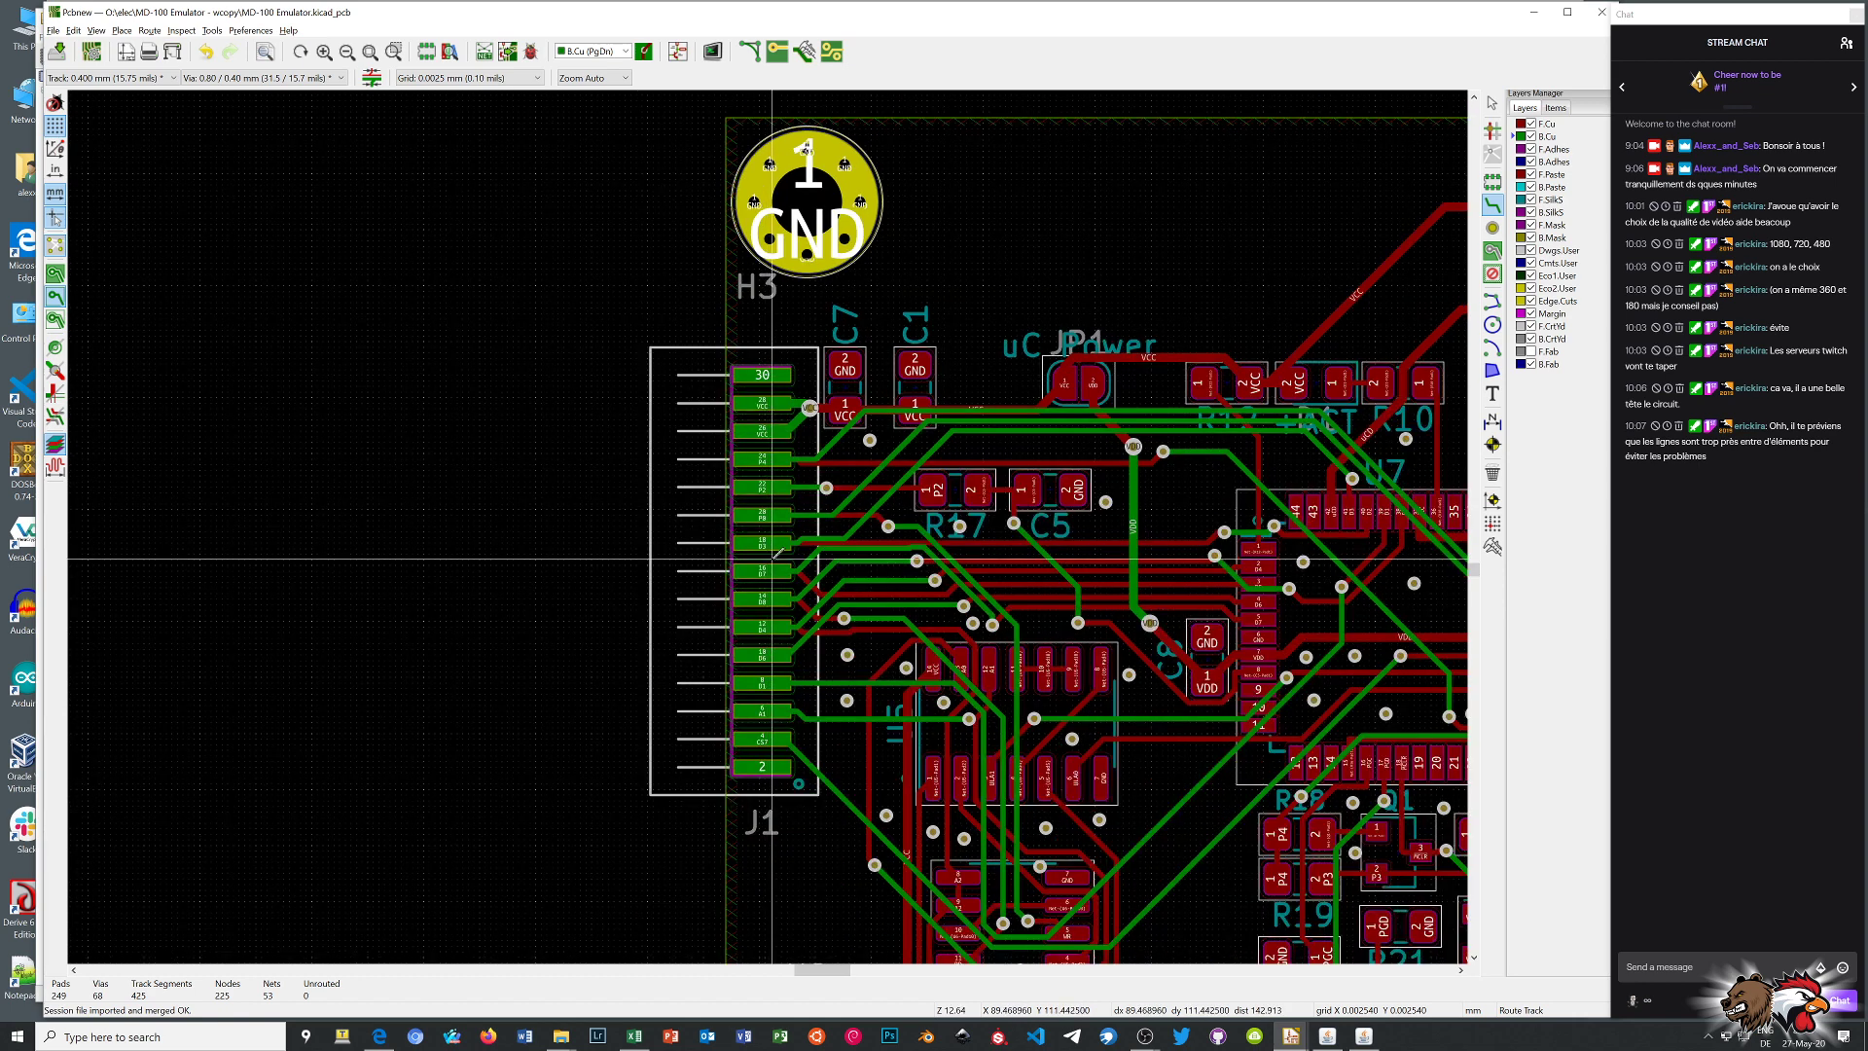
pyautogui.scroll(-1, 774, 519)
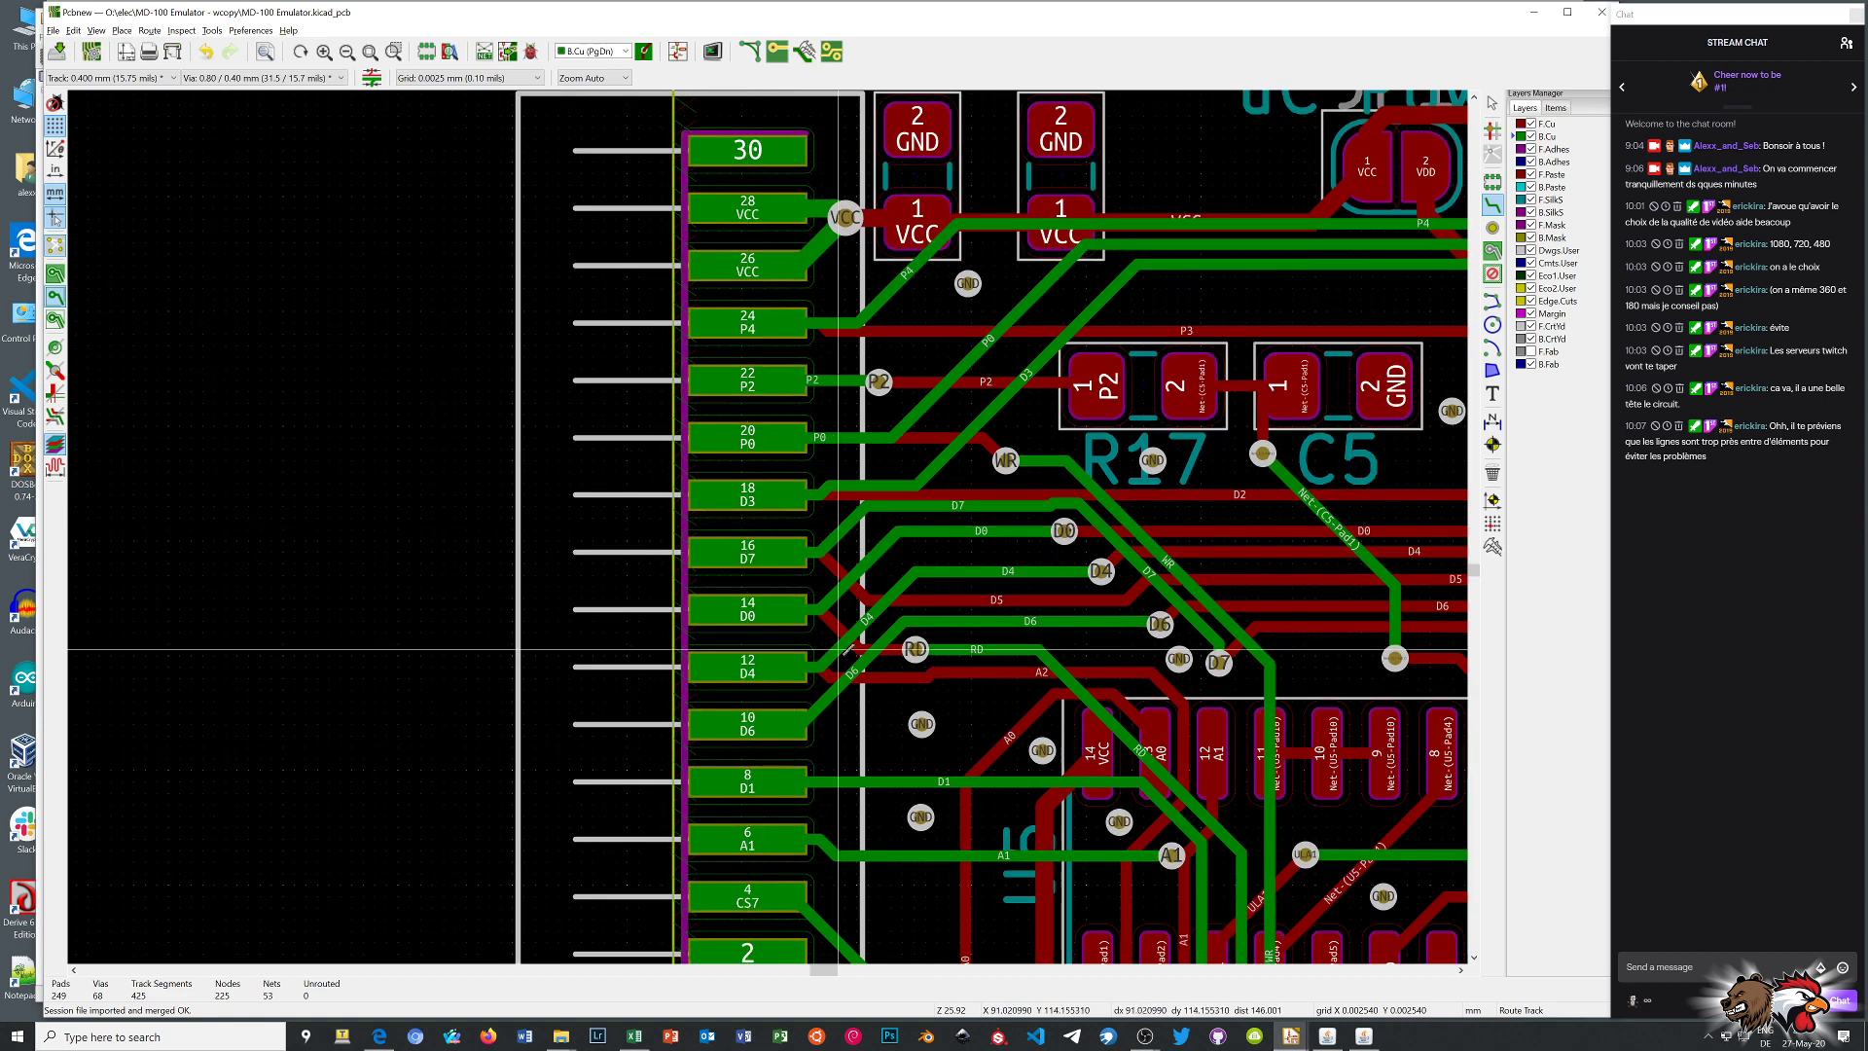
pyautogui.scroll(-1, 793, 519)
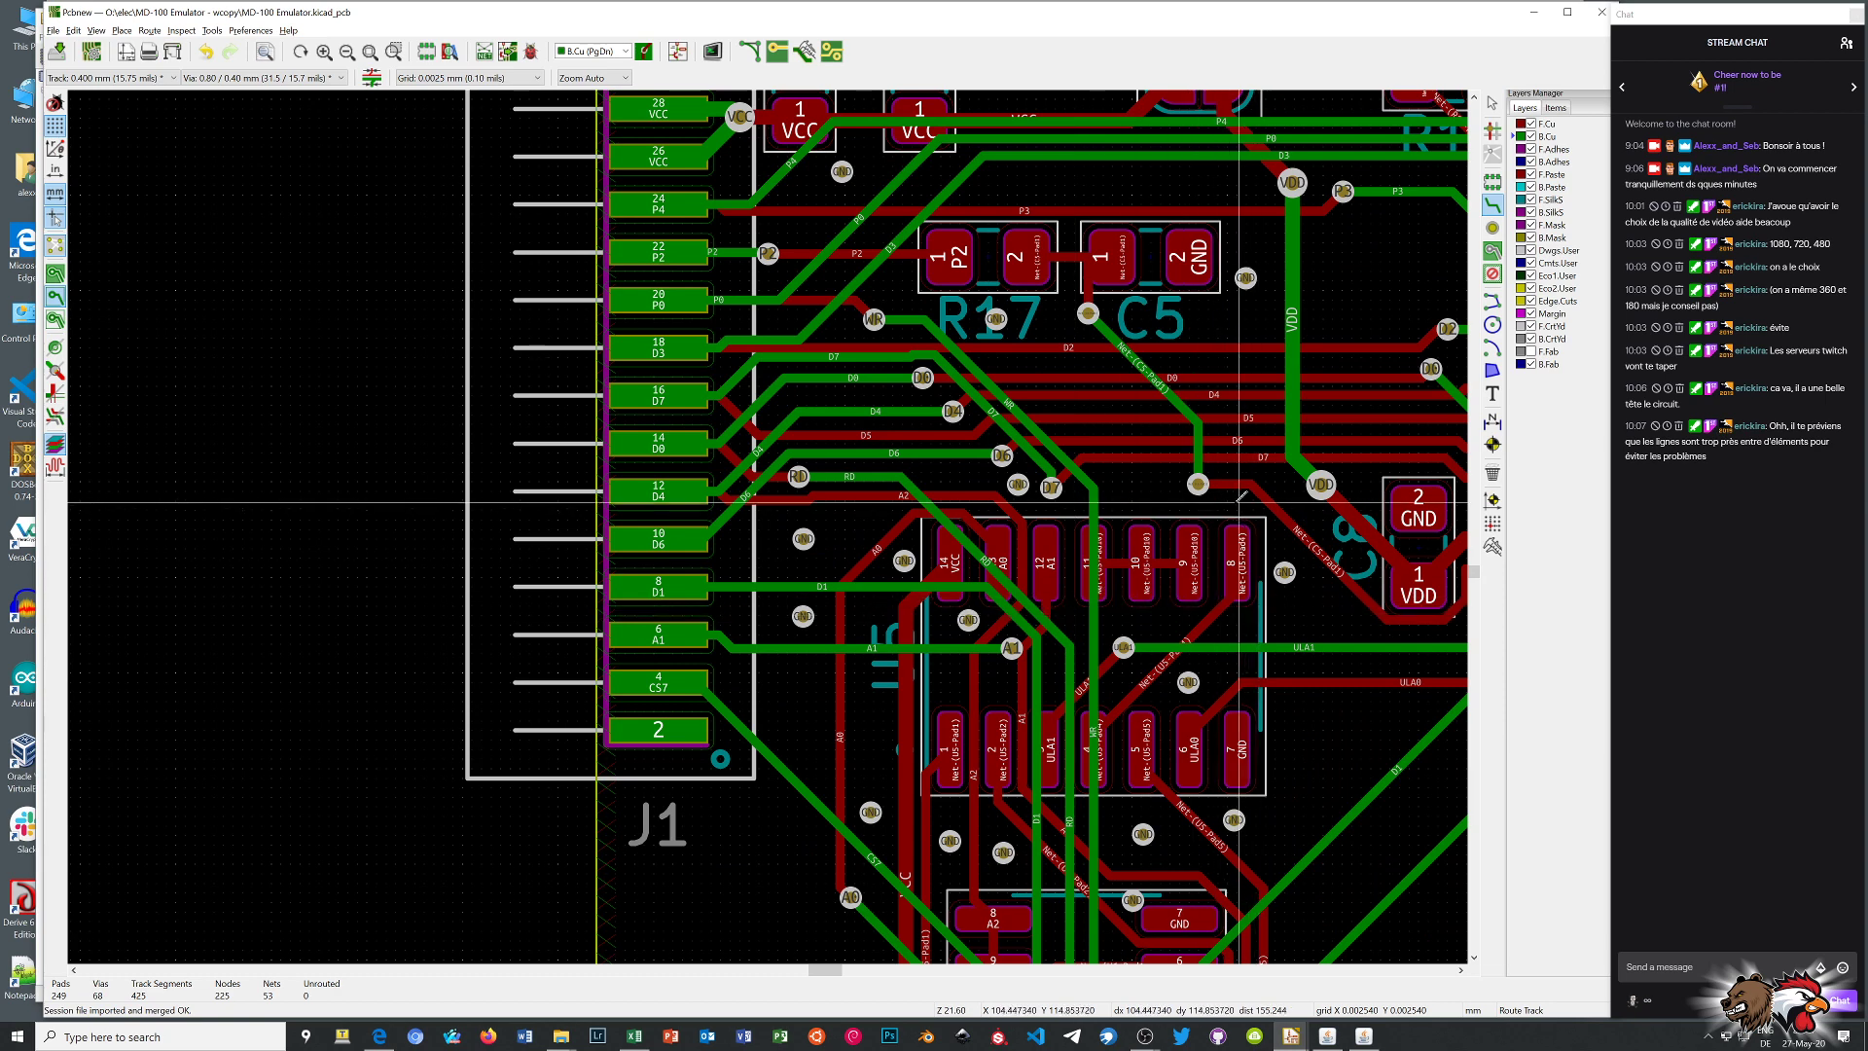
pyautogui.rightClick(1155, 499)
pyautogui.click(1182, 510)
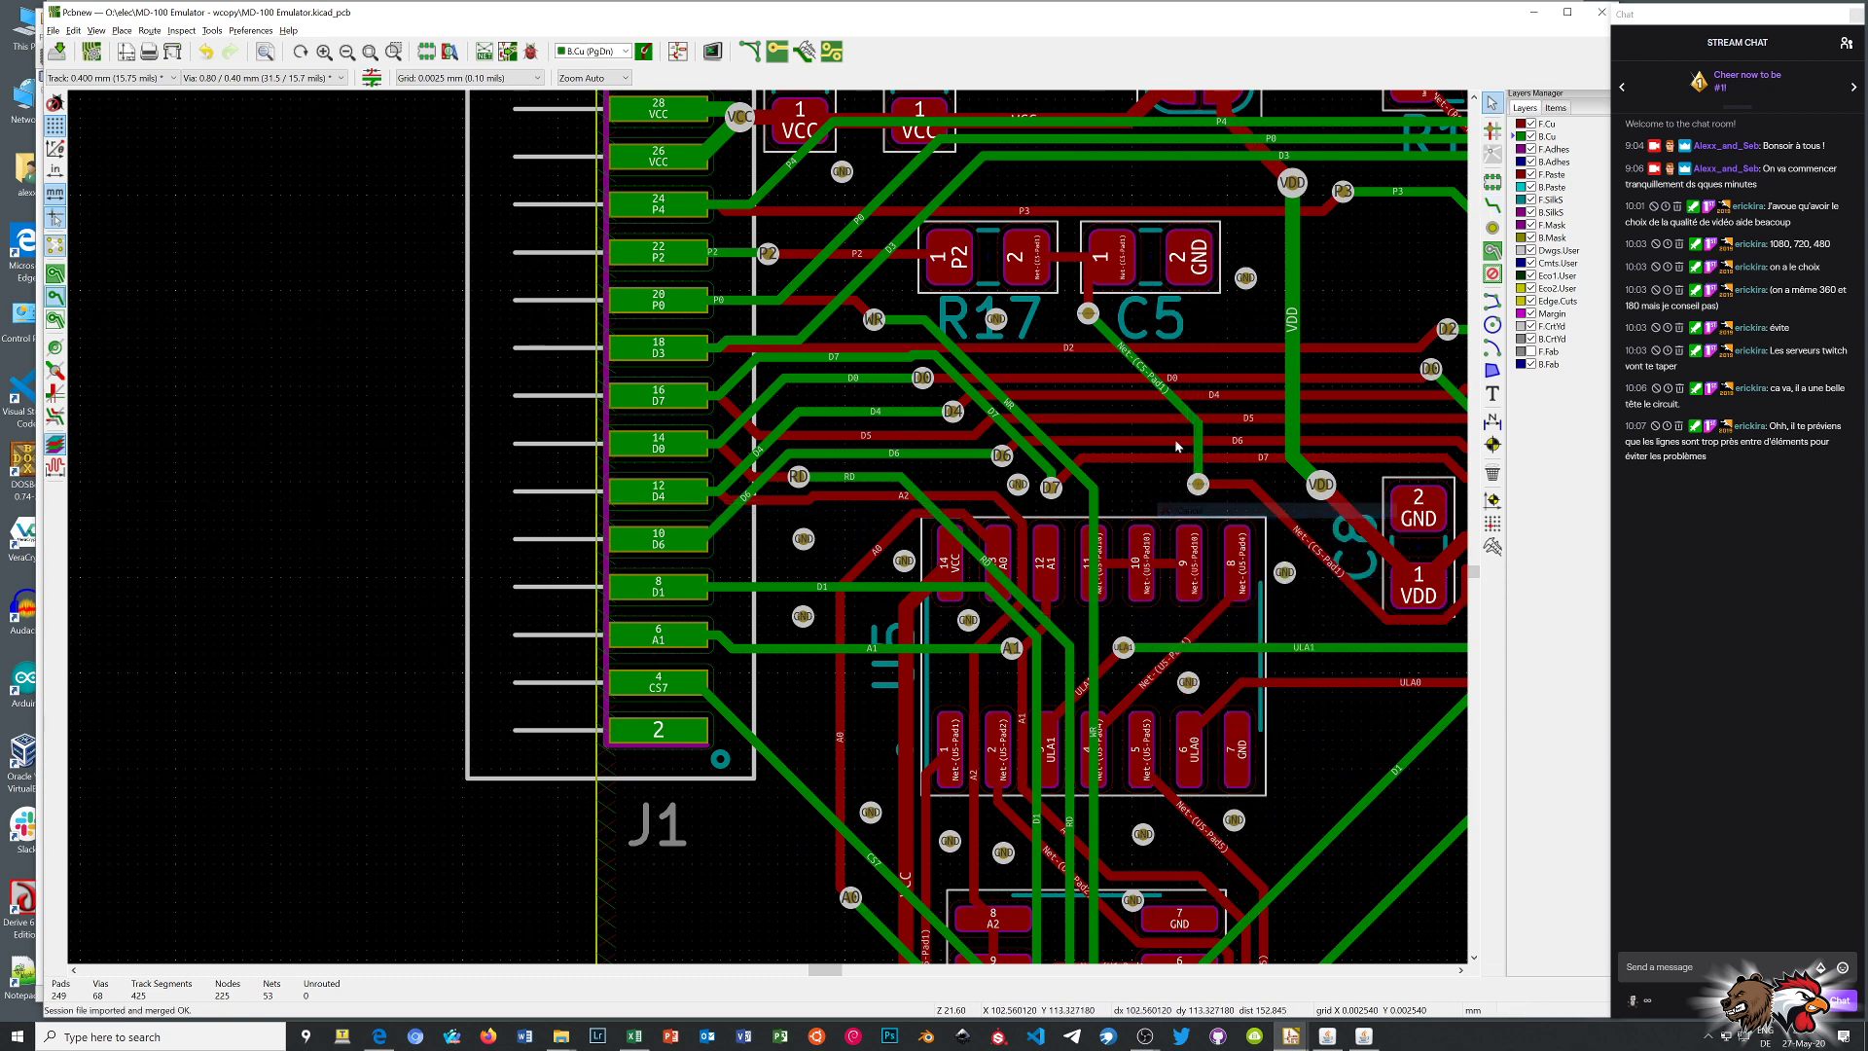
pyautogui.press('Delete')
pyautogui.click(1176, 404)
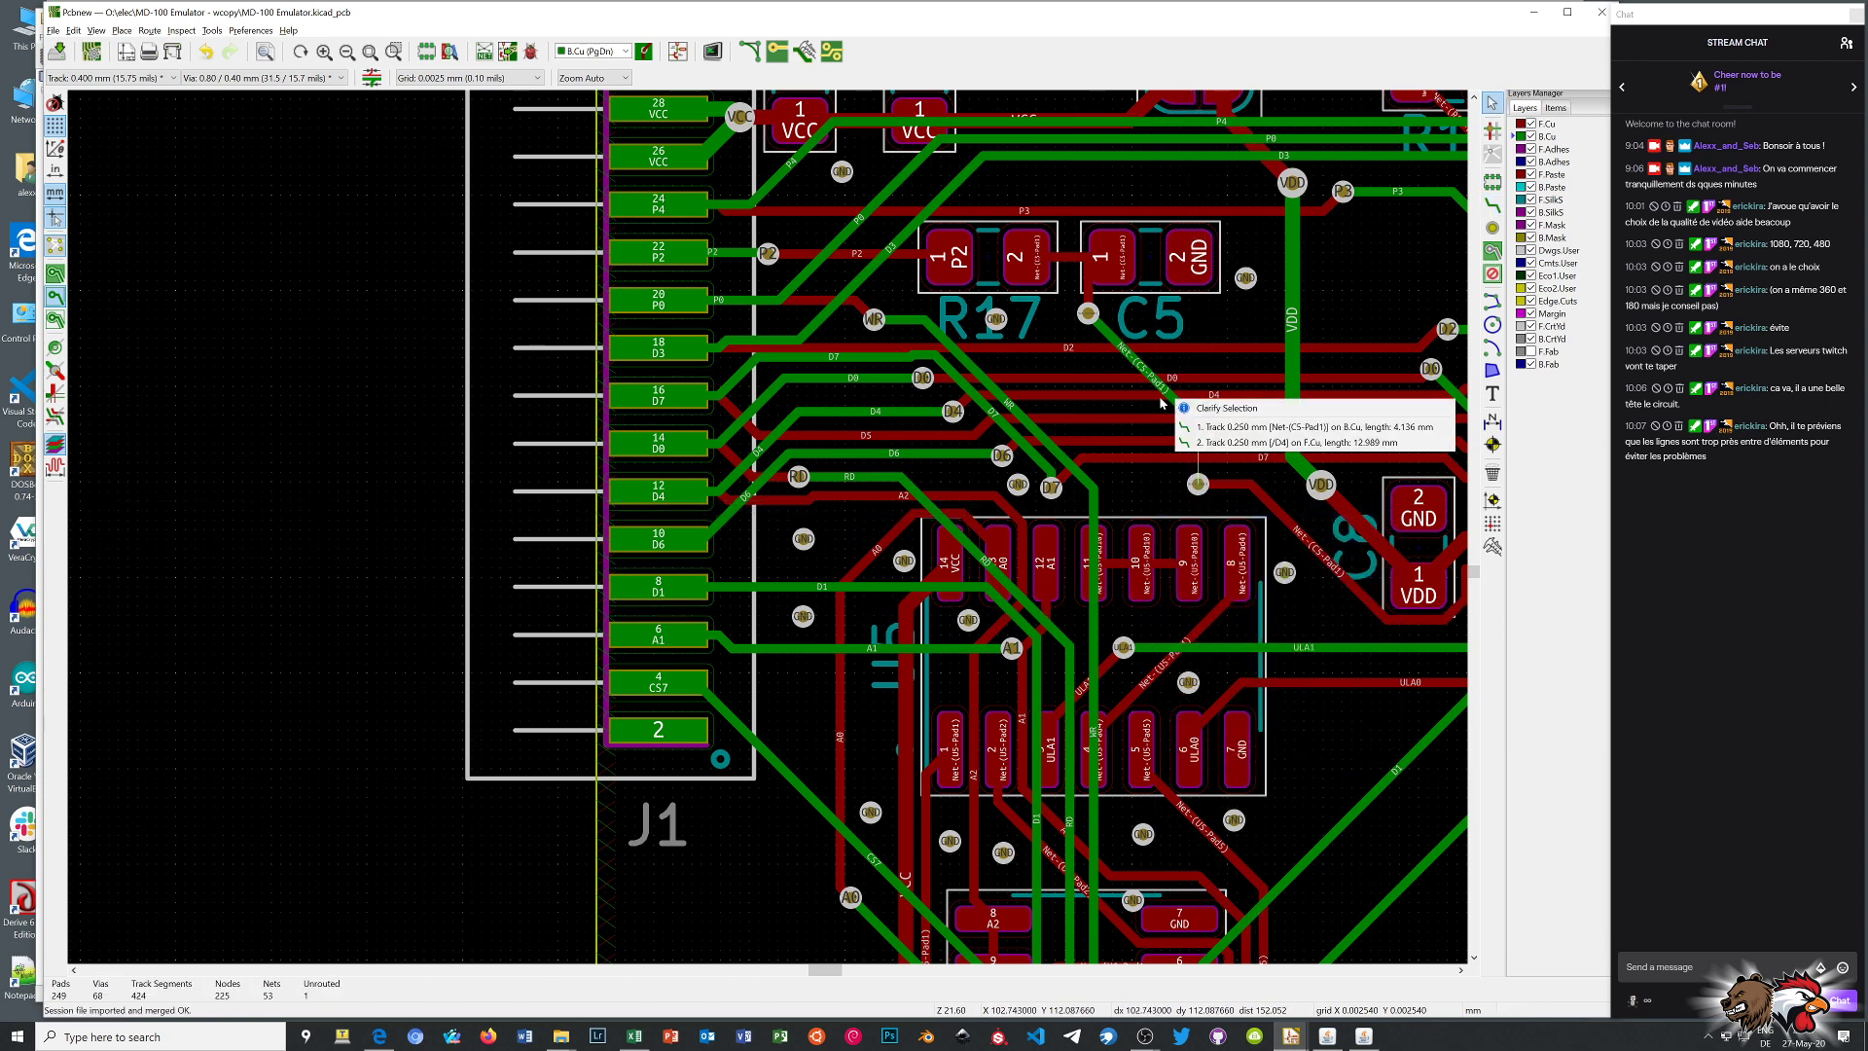
pyautogui.click(1156, 379)
pyautogui.press('Delete')
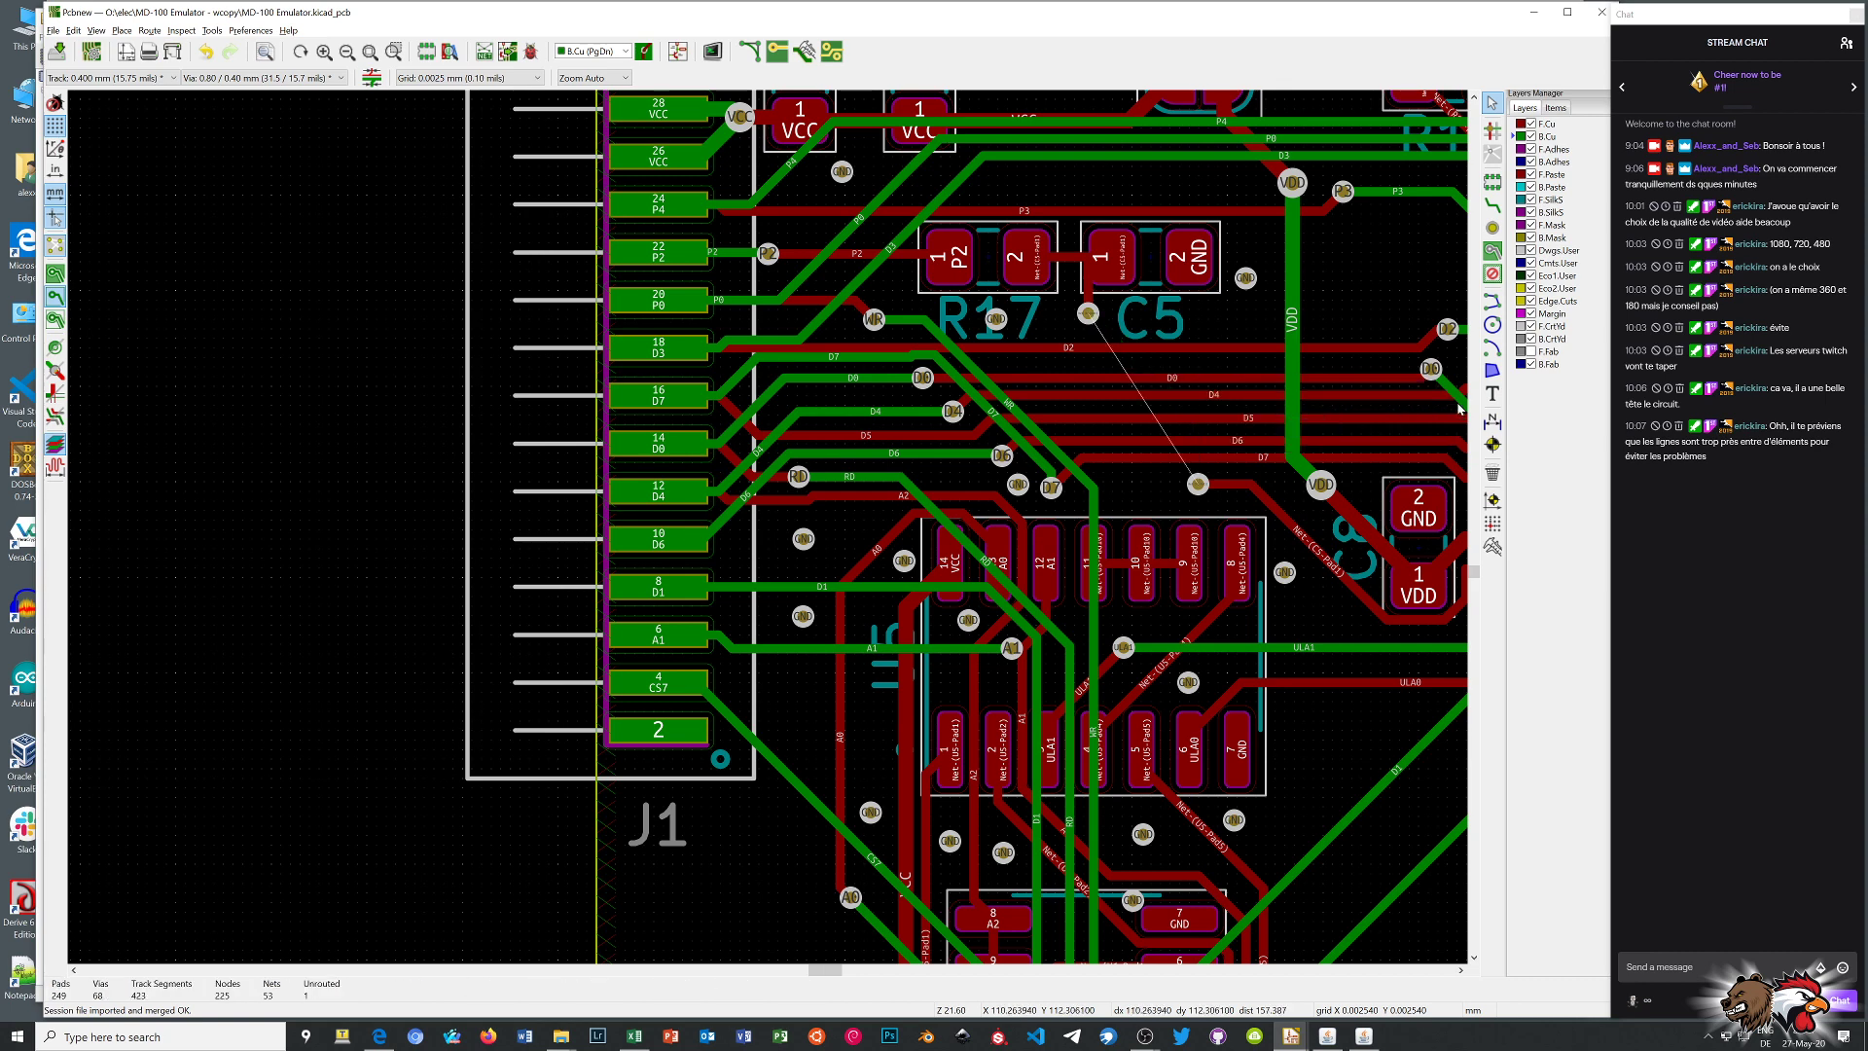
# Route Net-(C5-Pad1) on B.Cu from the via above U5 diagonally and then straight up to the via under C5
pyautogui.click(1493, 205)
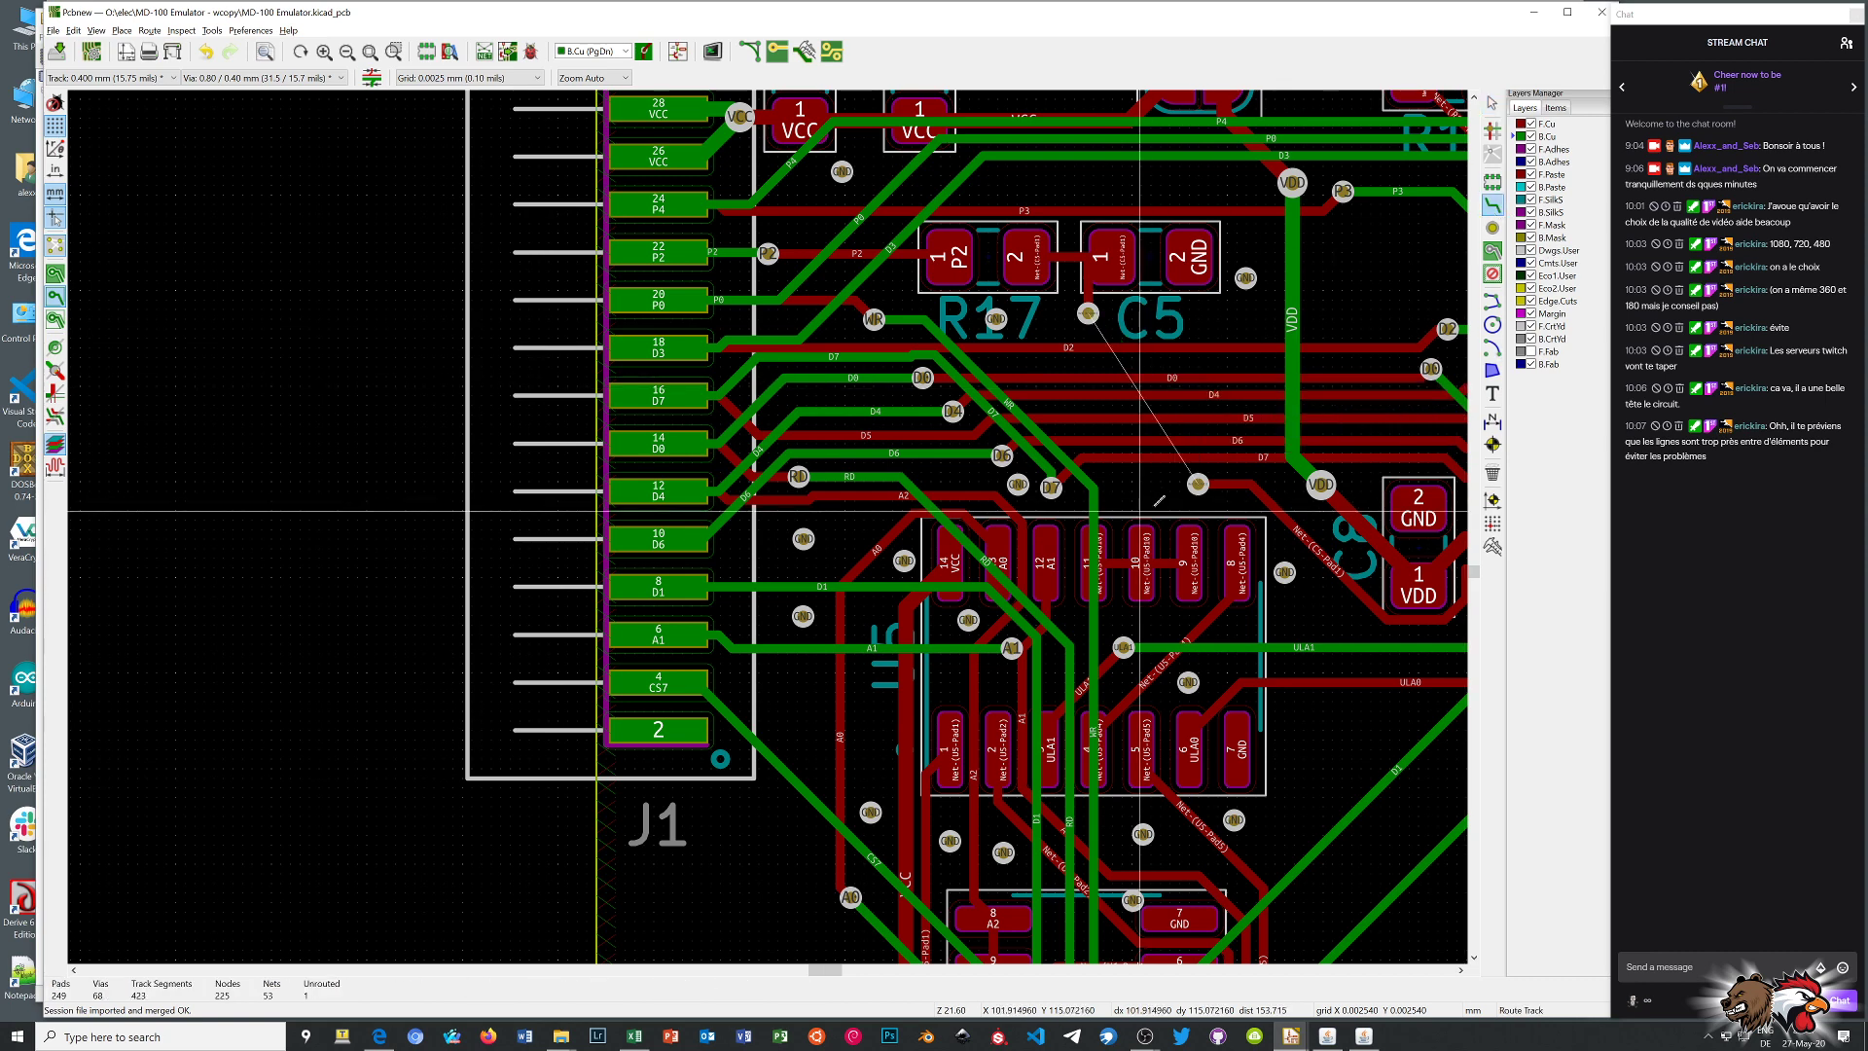
pyautogui.click(1197, 483)
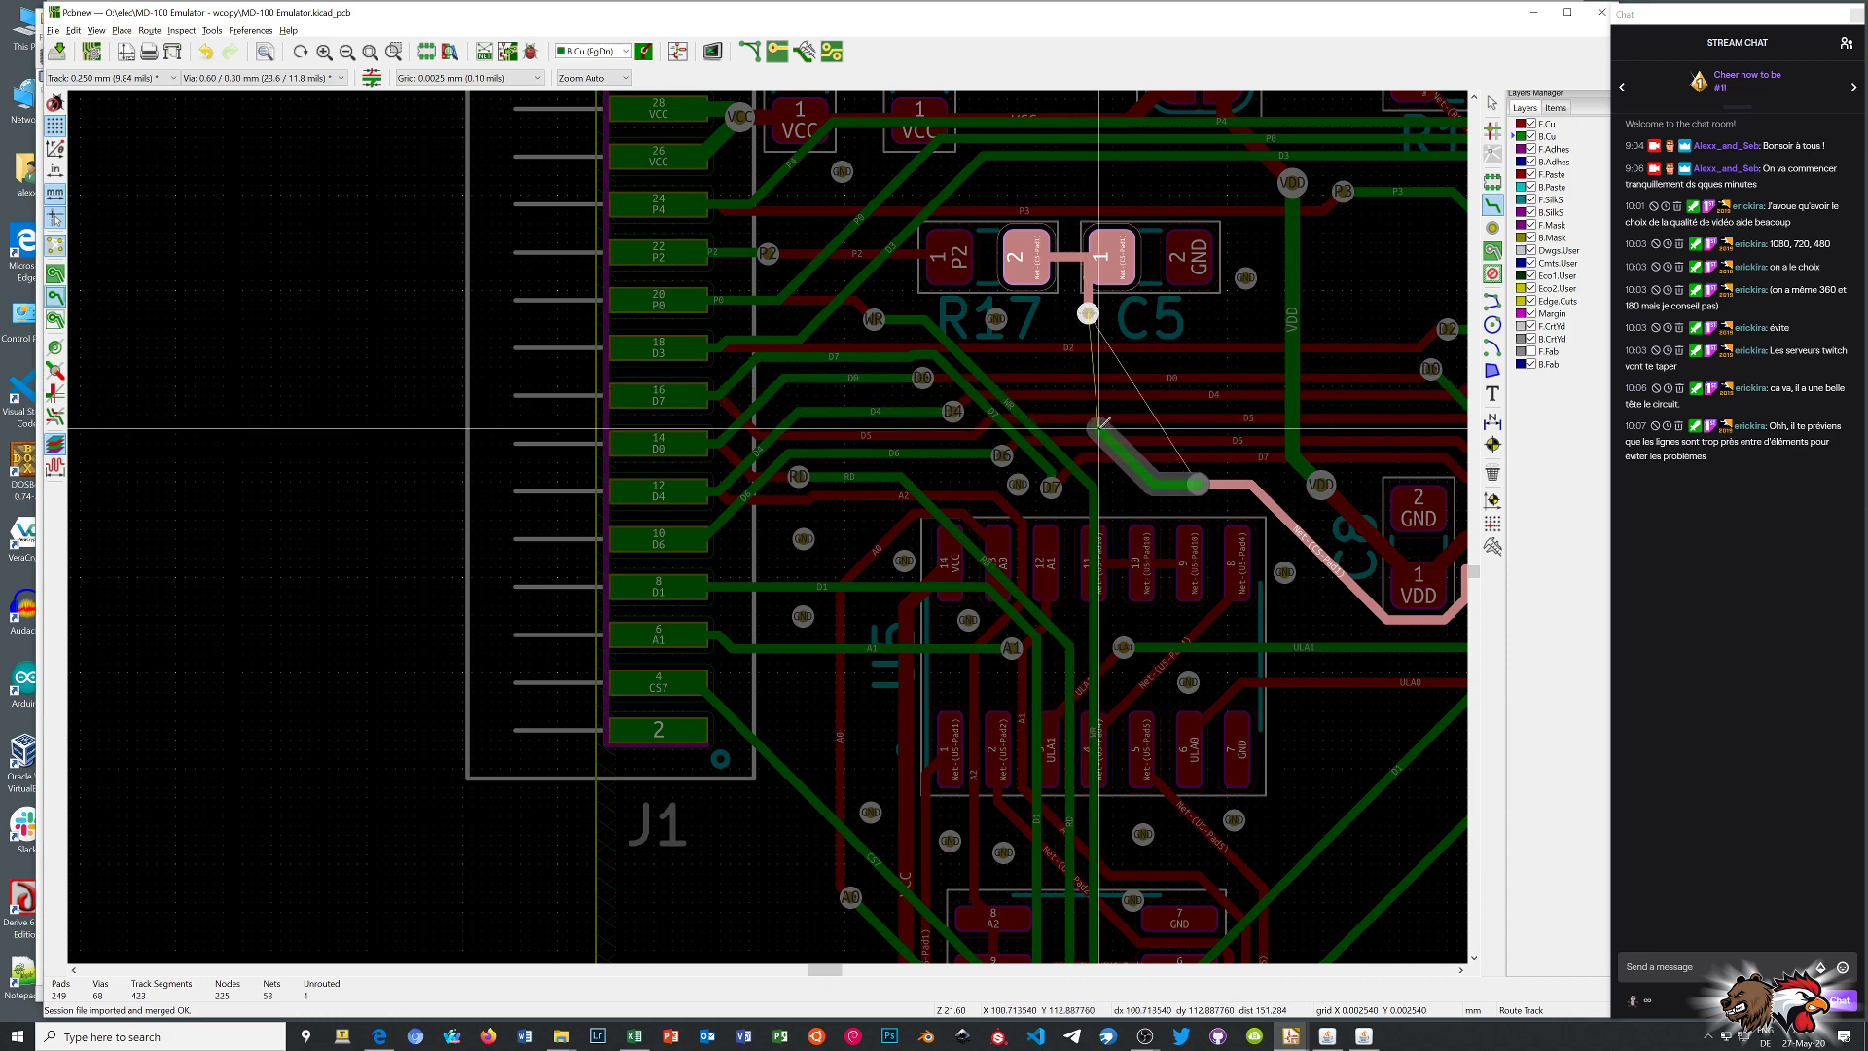
pyautogui.click(1088, 314)
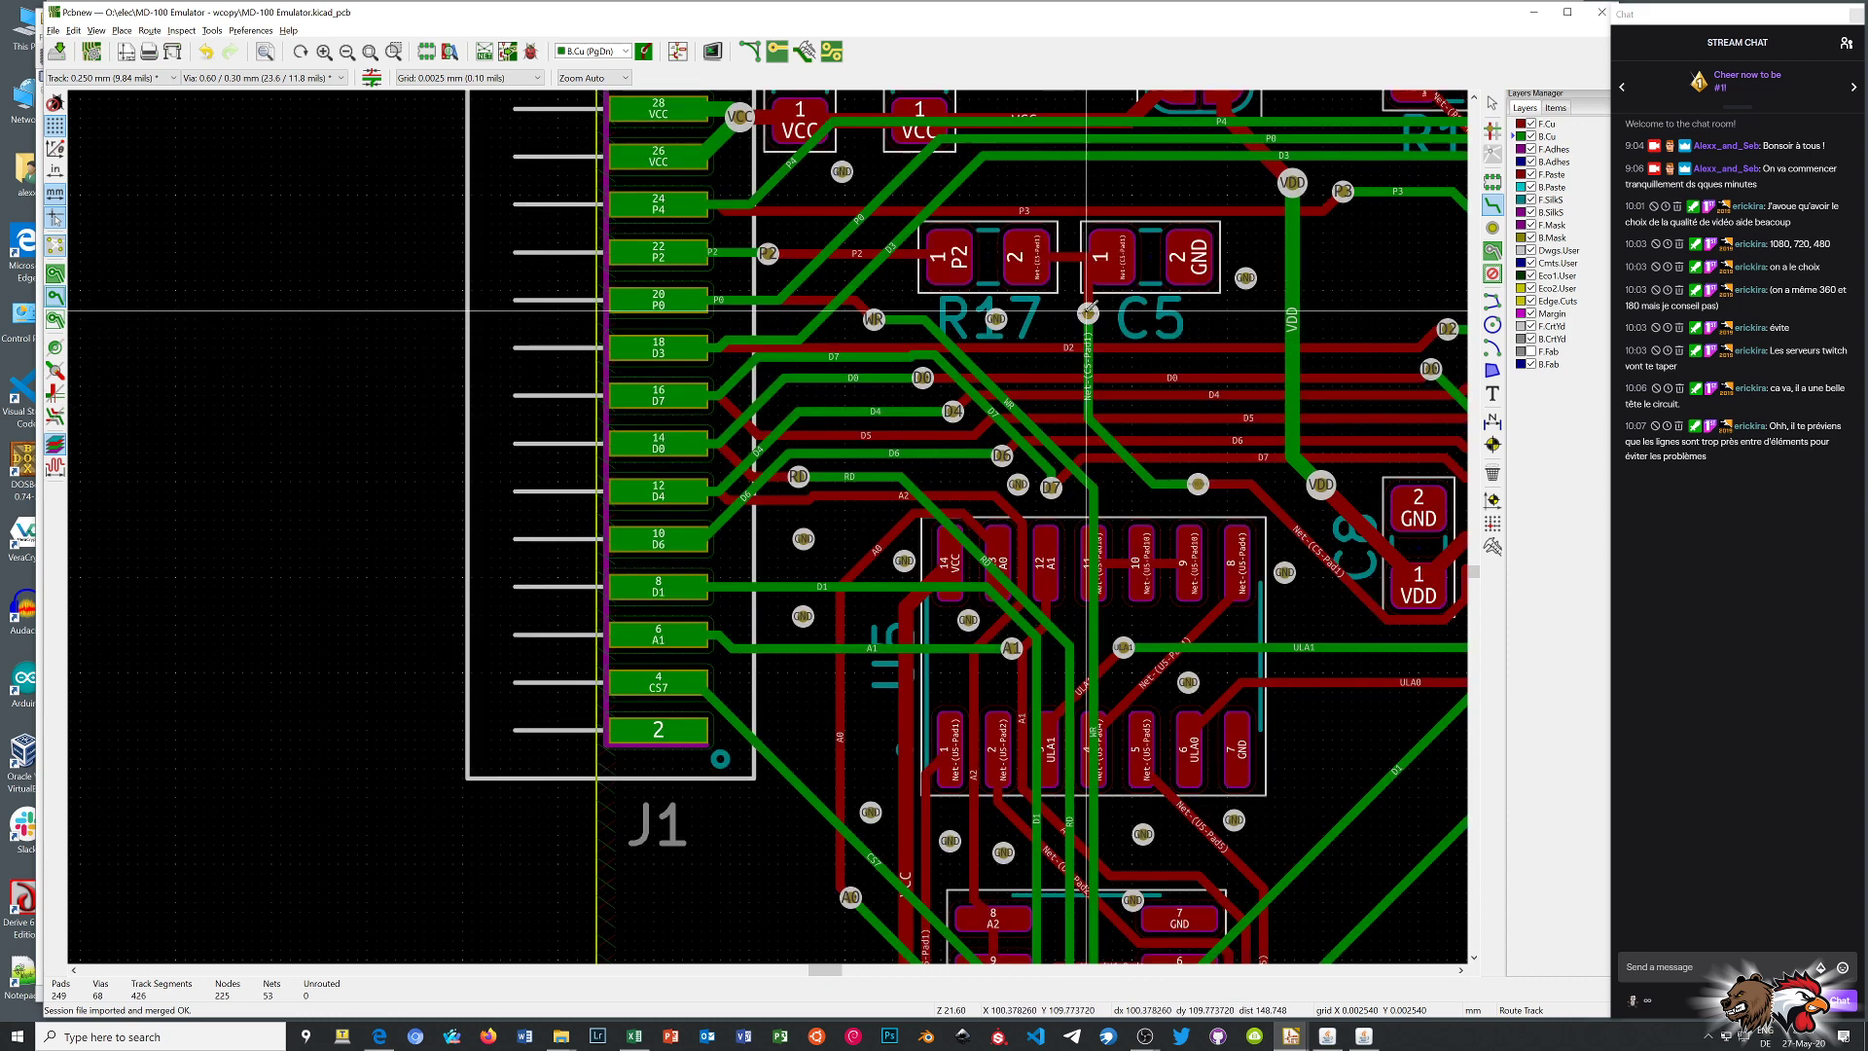
# Leave track routing, display the filled copper zones, refill all zones and make F.Cu the active layer
pyautogui.scroll(-5, 1278, 558)
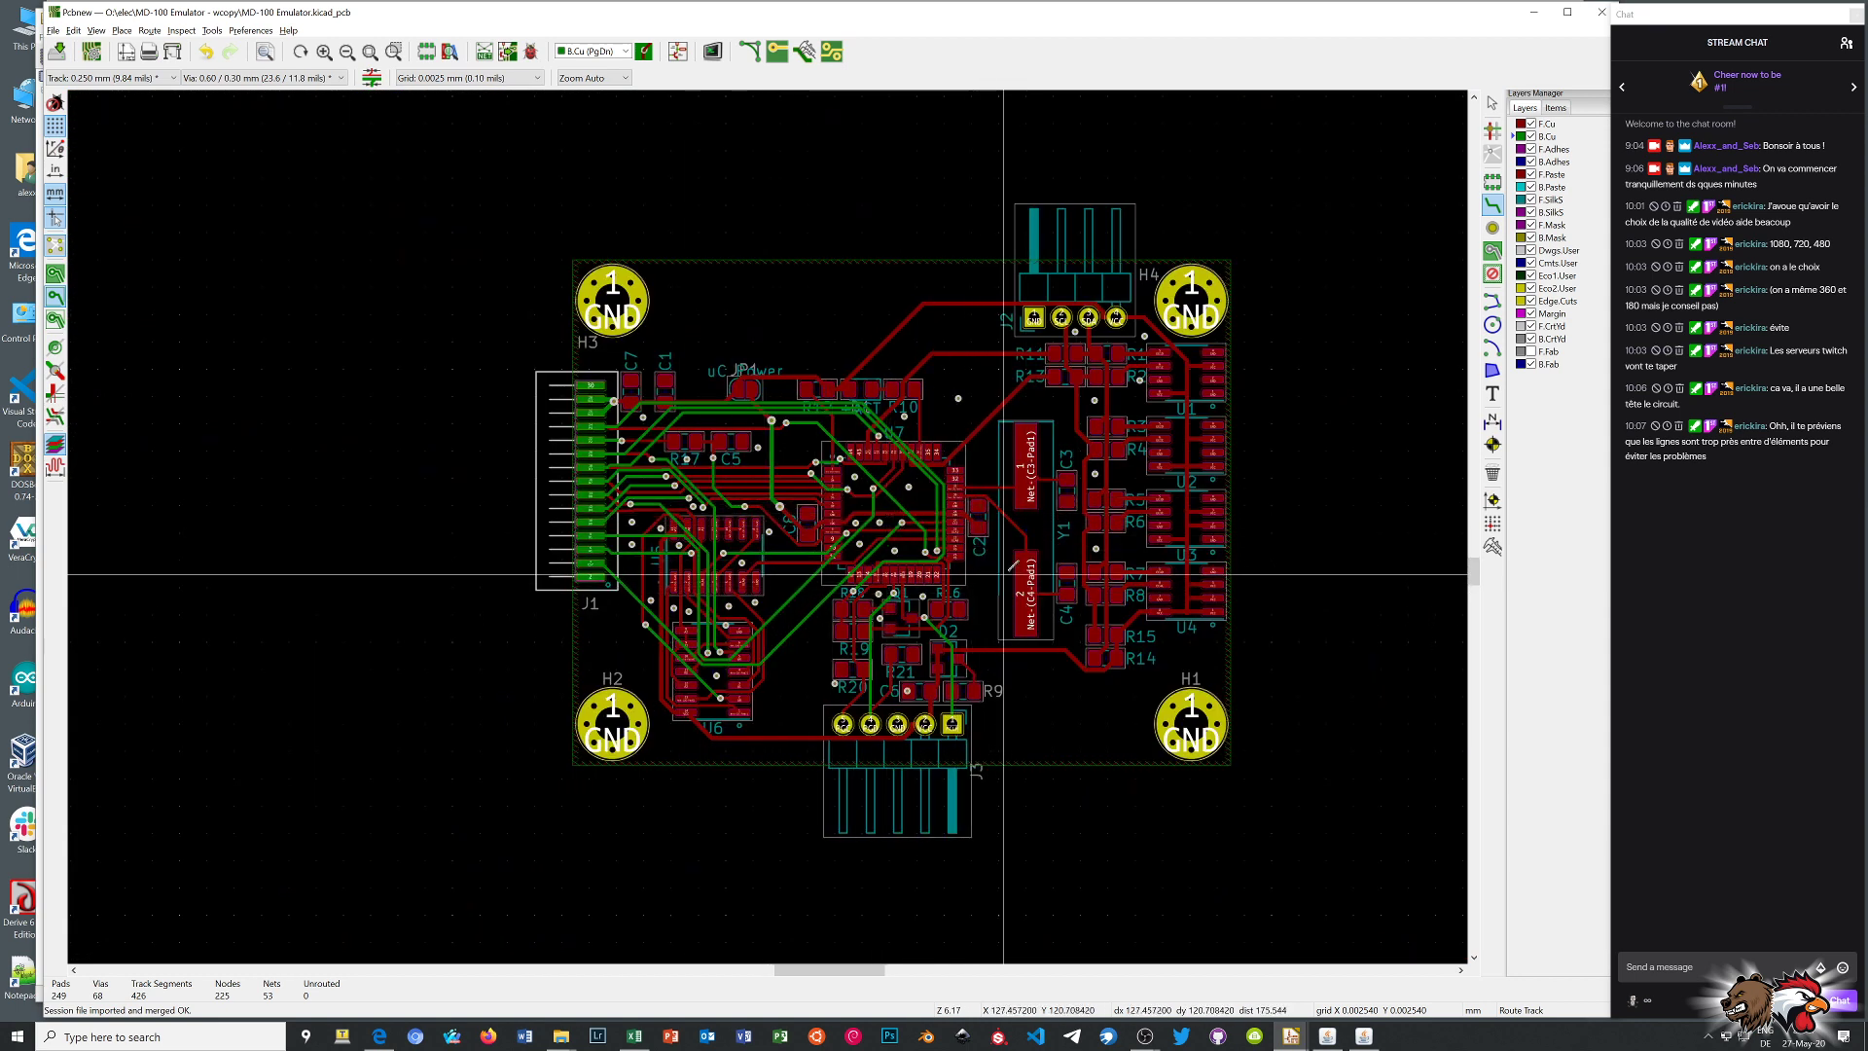
pyautogui.scroll(2, 985, 582)
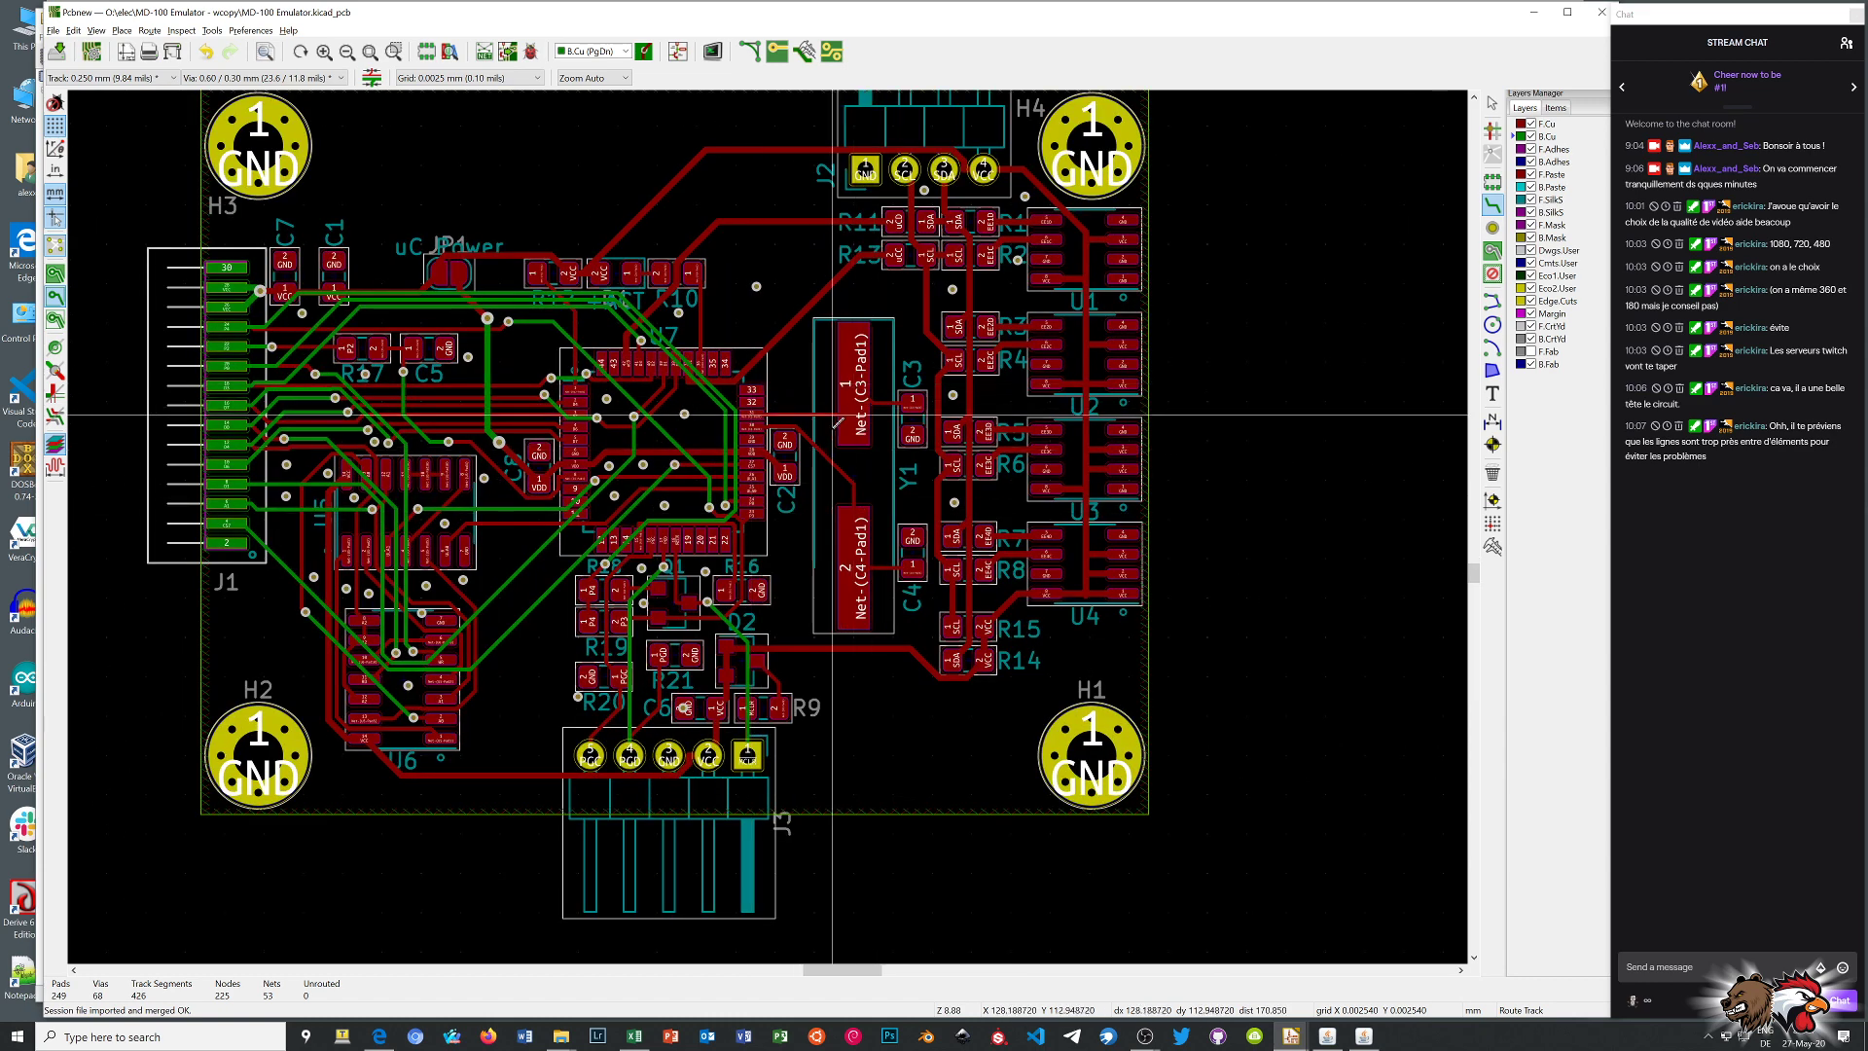
pyautogui.scroll(1, 839, 409)
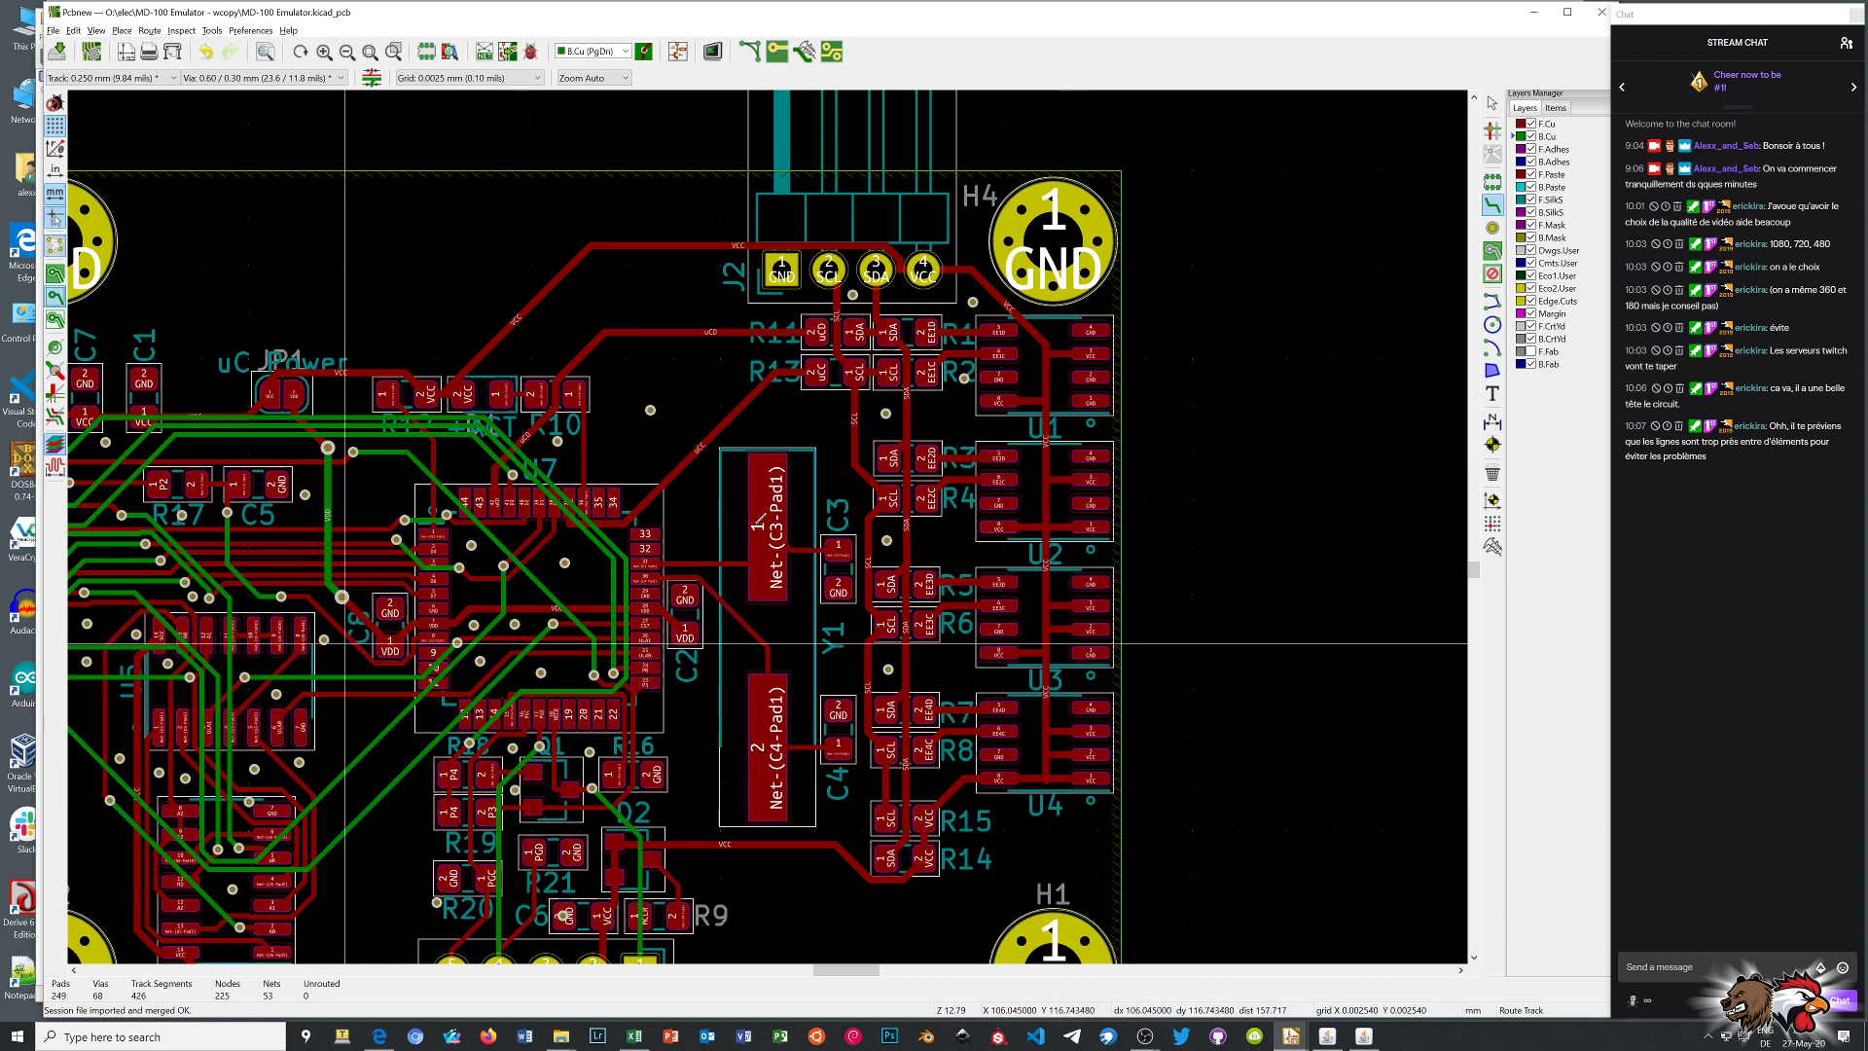
pyautogui.scroll(1, 398, 676)
pyautogui.scroll(-1, 1058, 531)
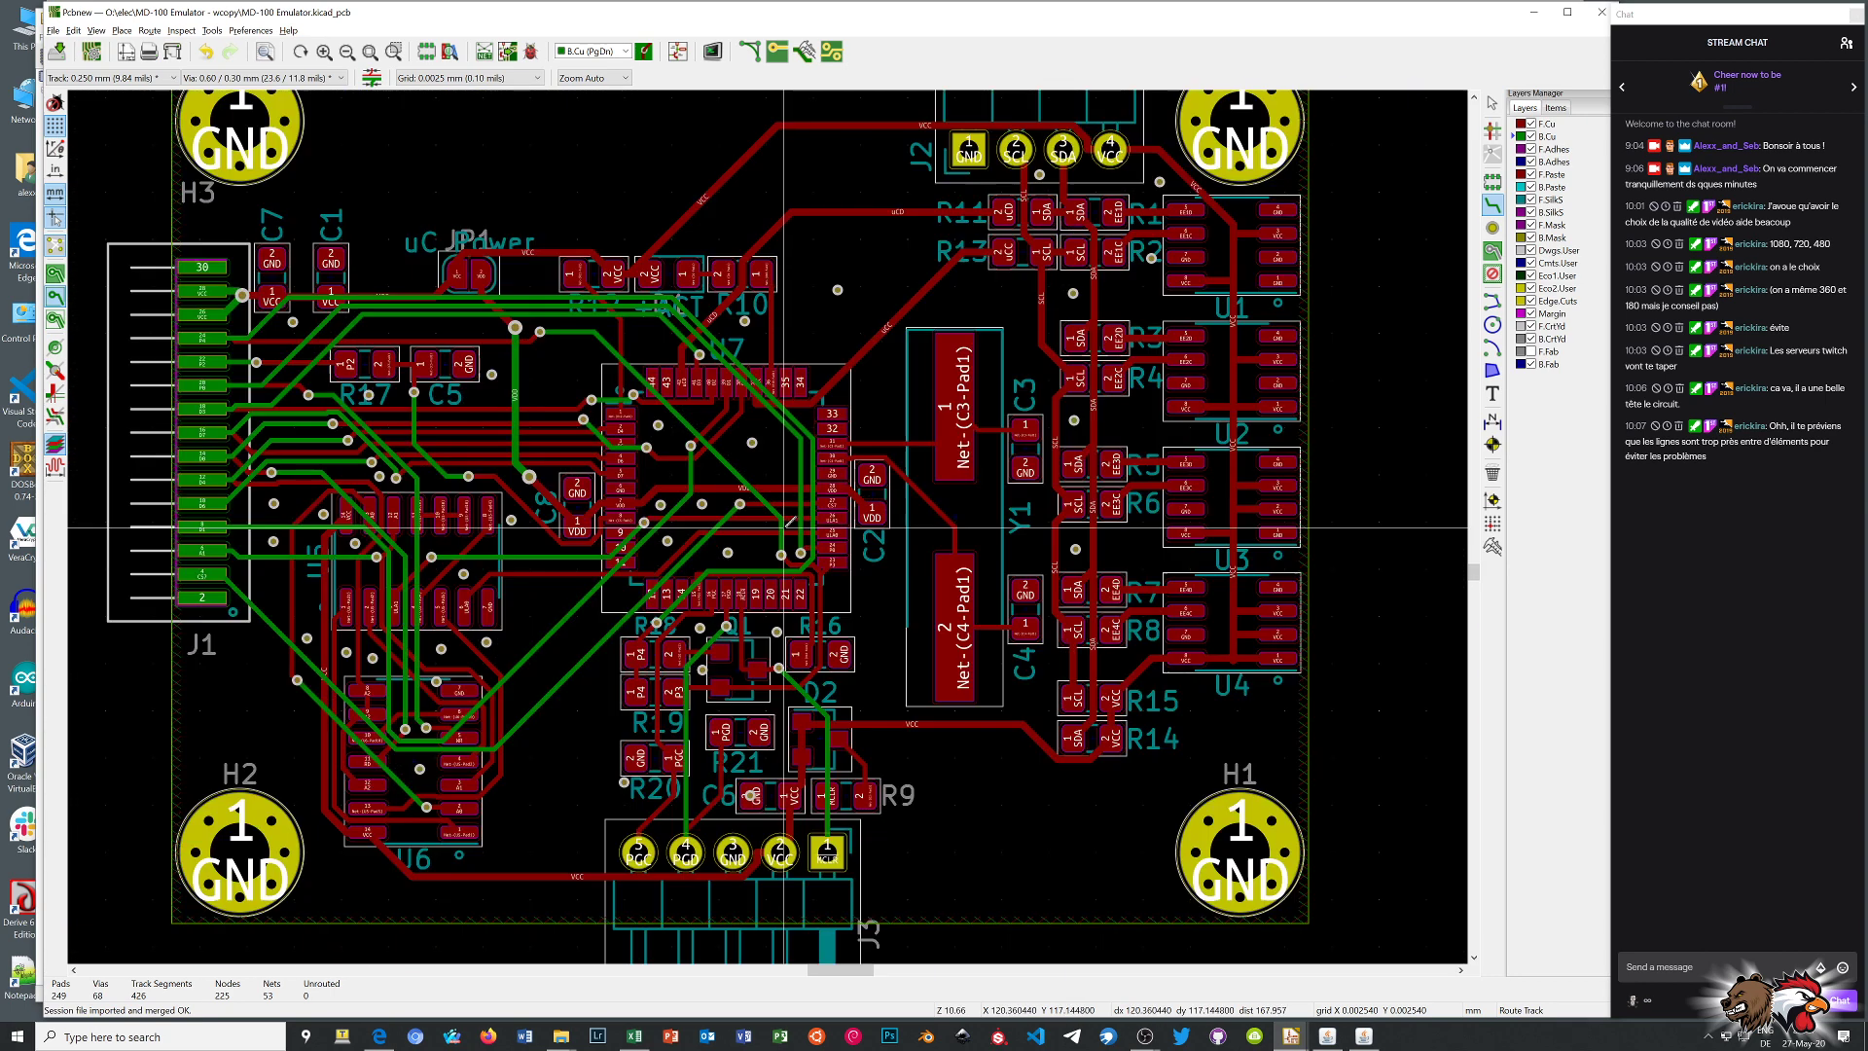
pyautogui.rightClick(986, 825)
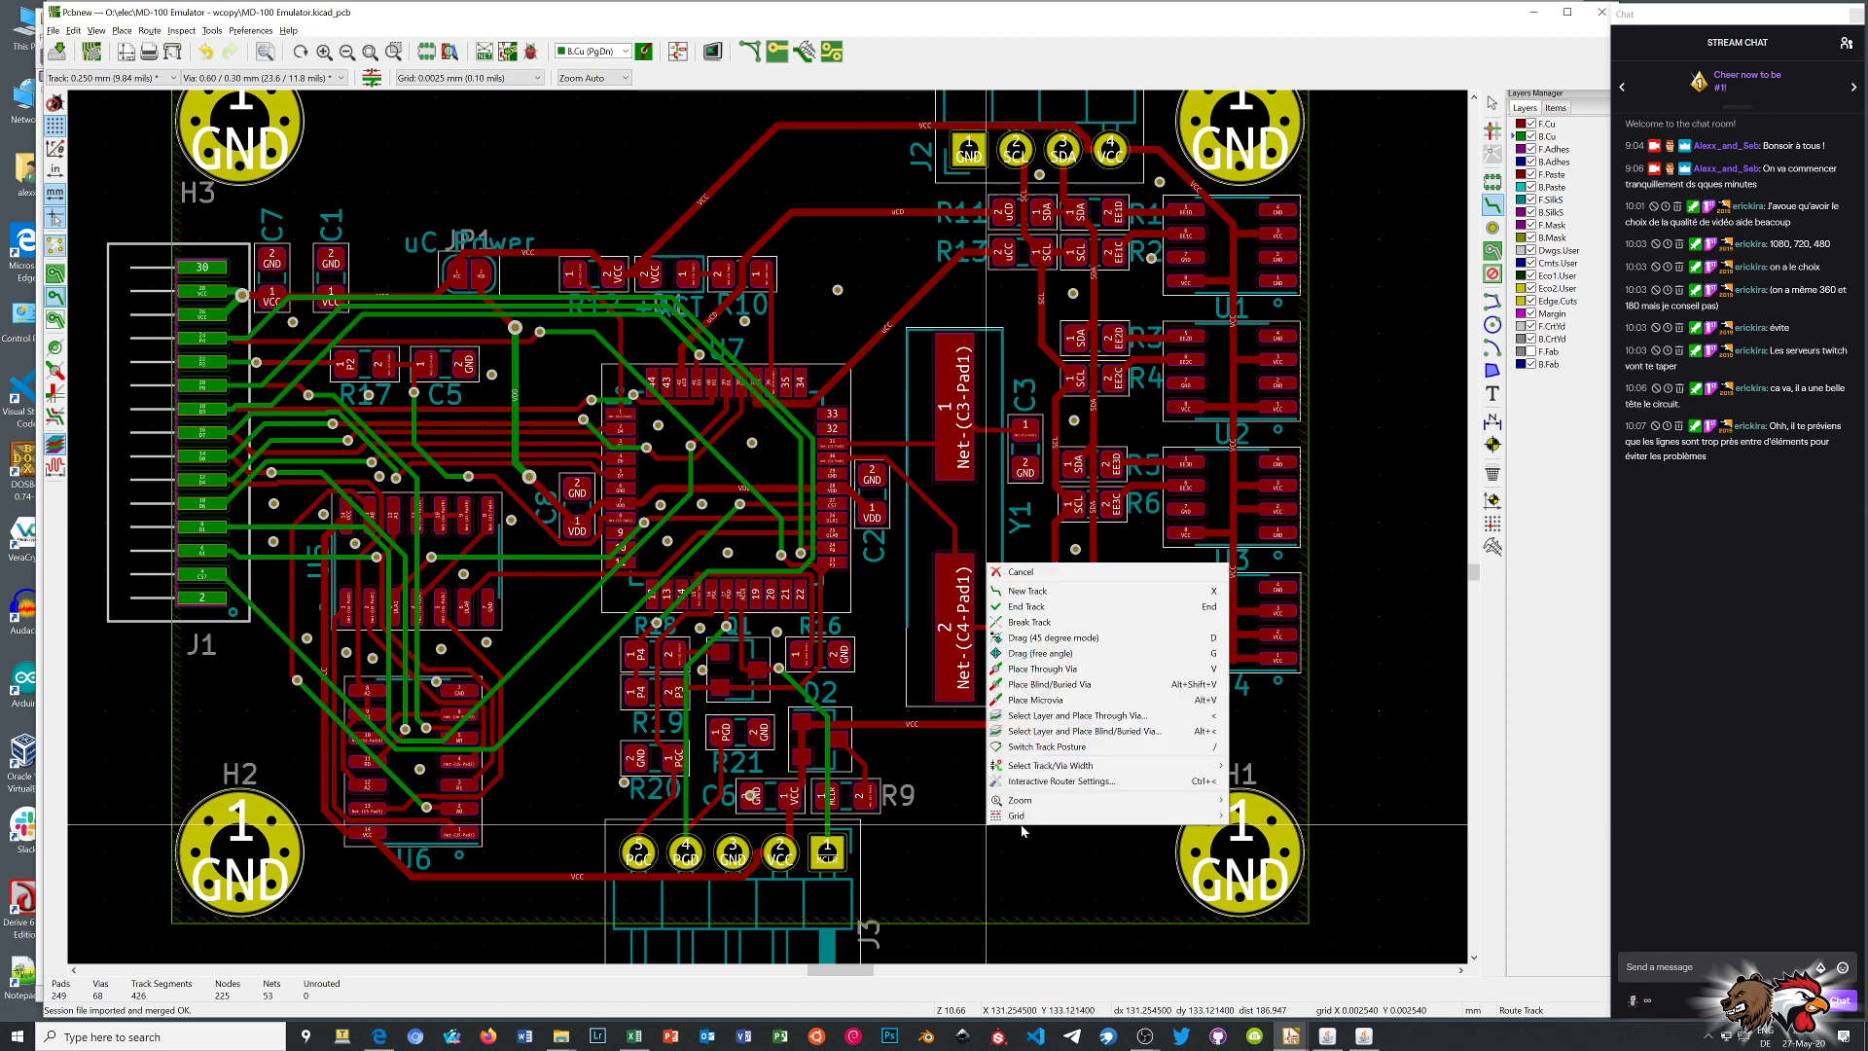
pyautogui.click(1029, 574)
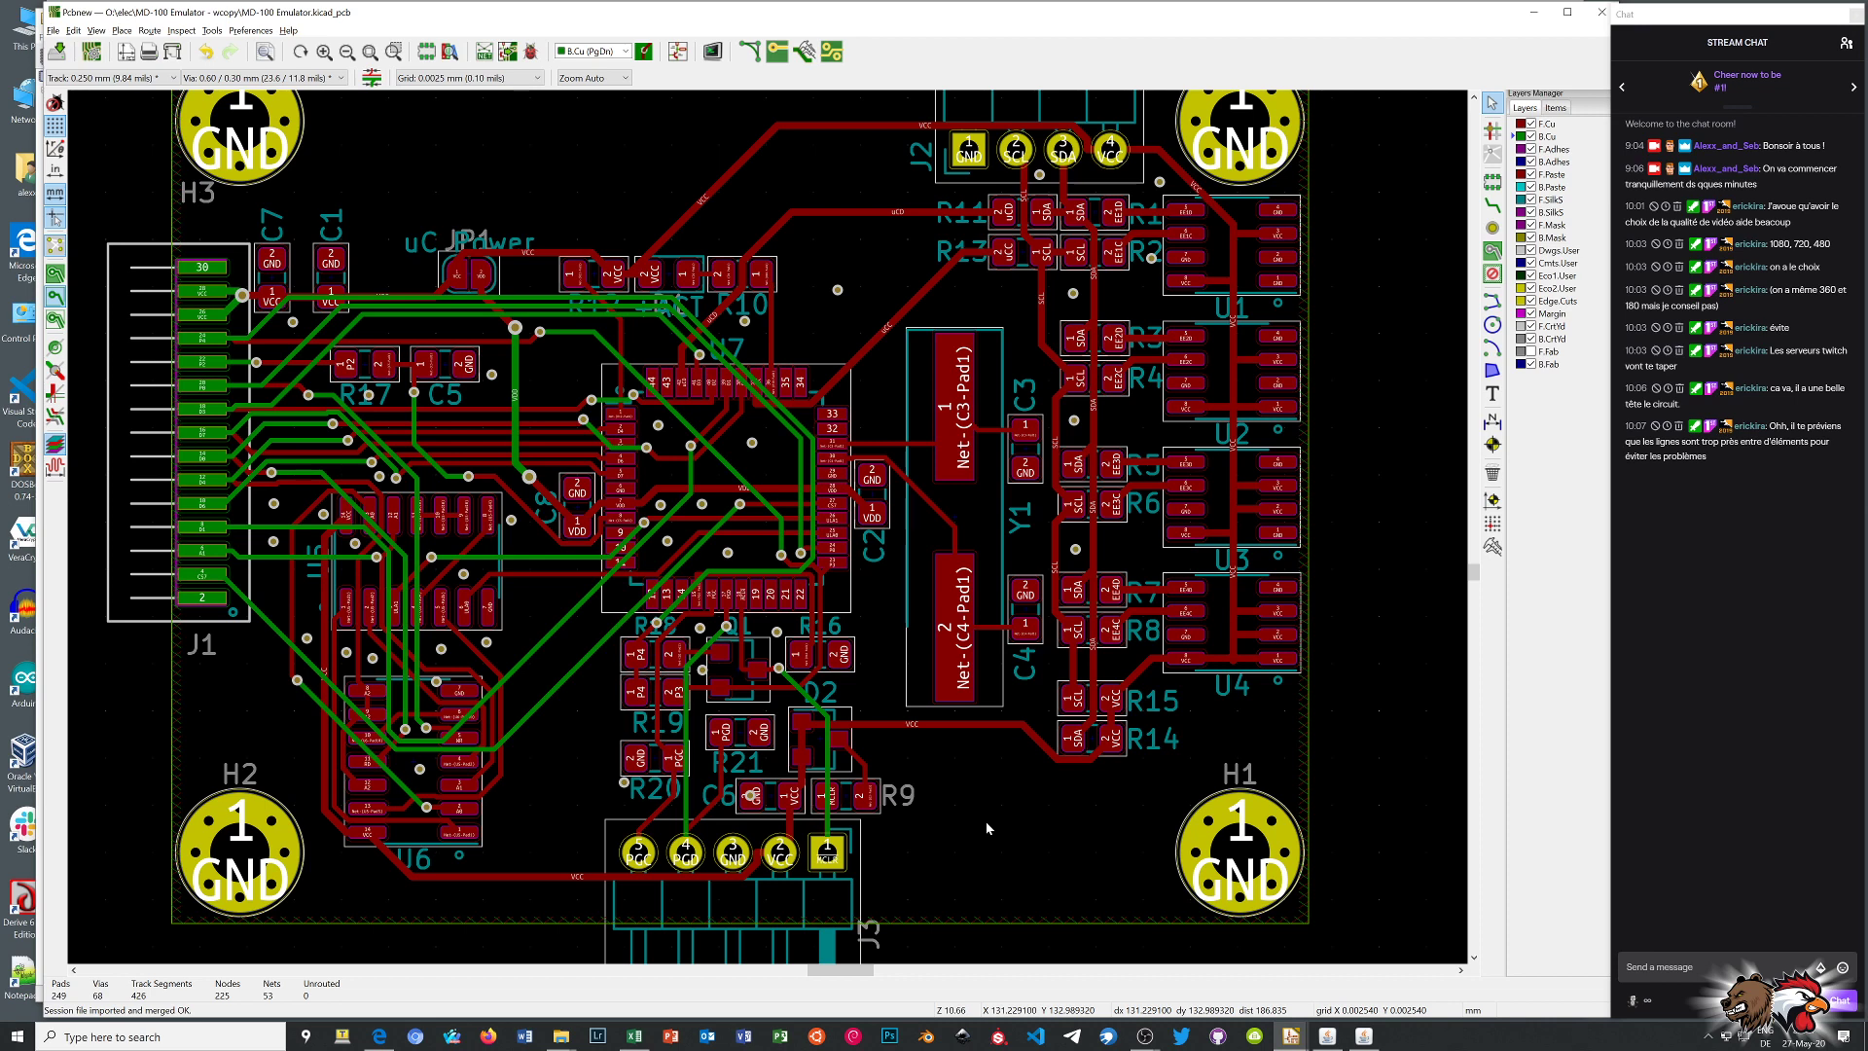
pyautogui.click(56, 277)
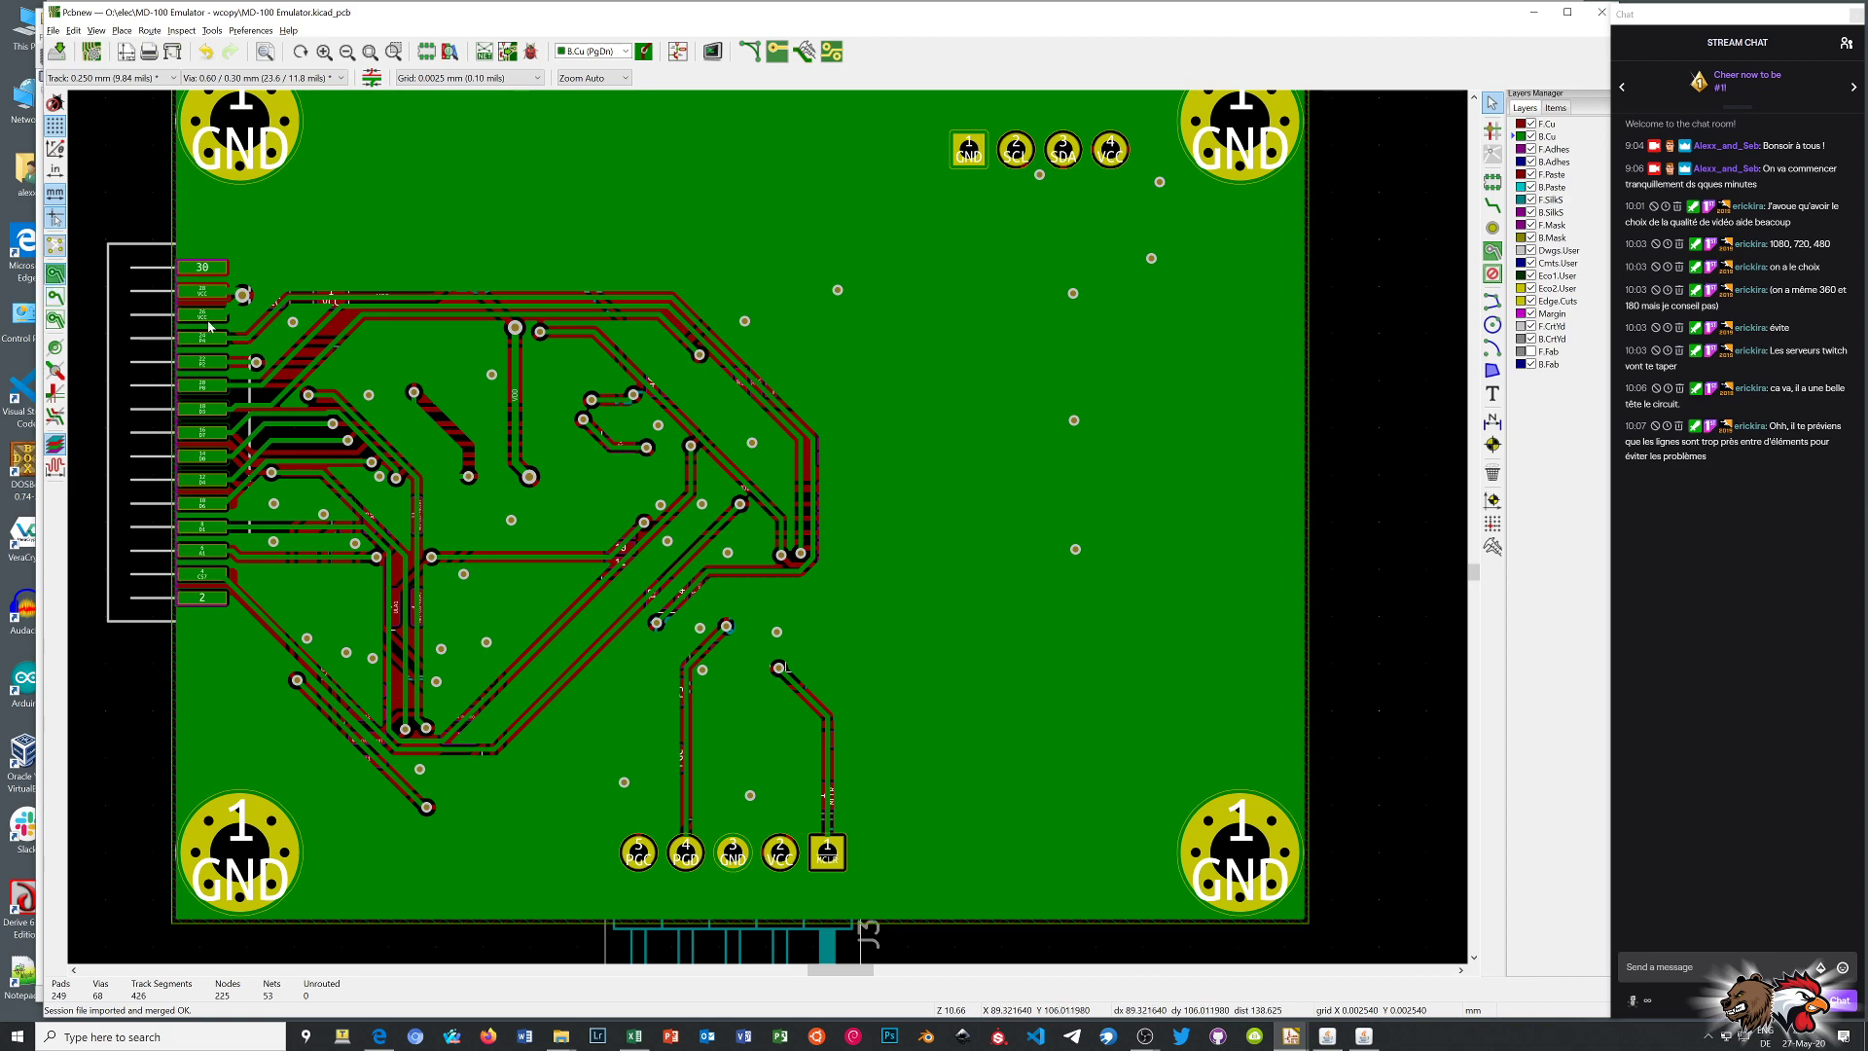
pyautogui.press('b')
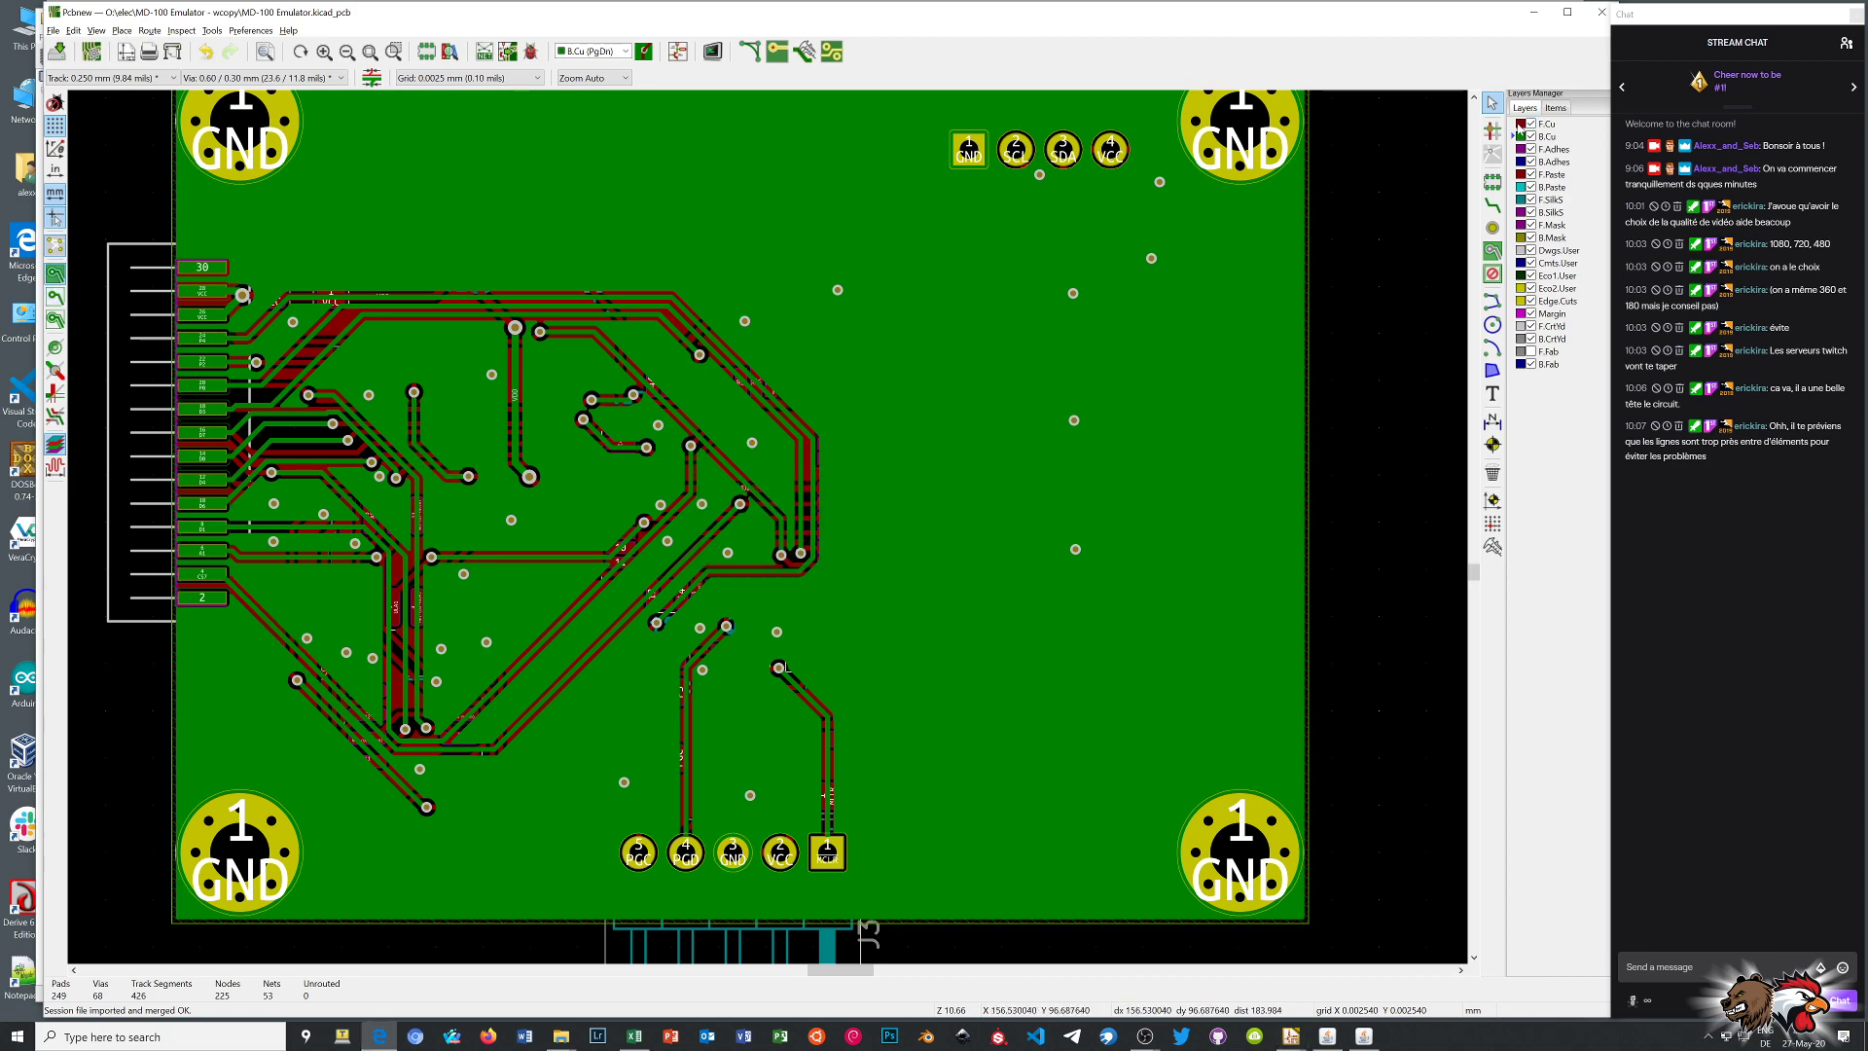
pyautogui.click(1521, 124)
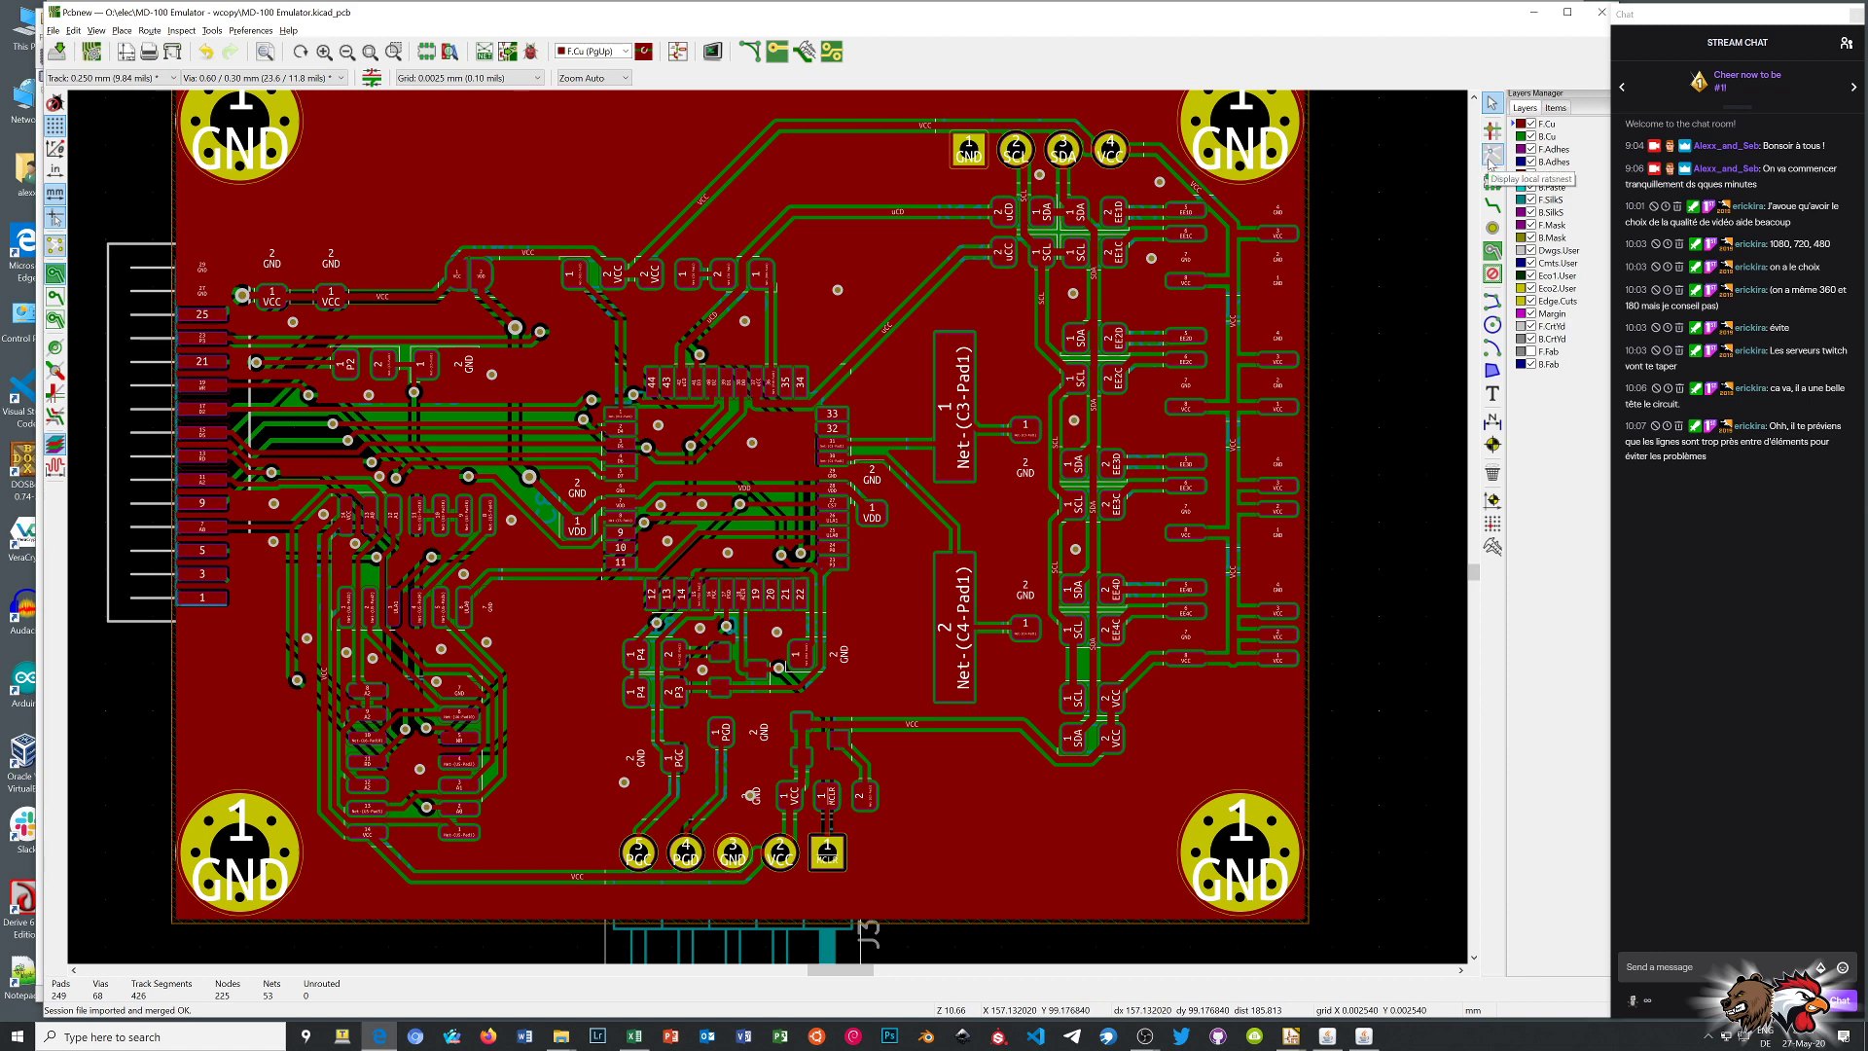
# Add a rectangular F.Cu keepout around Y1, C3 and C4 that blocks only copper pours, and refill all zones
pyautogui.click(1493, 274)
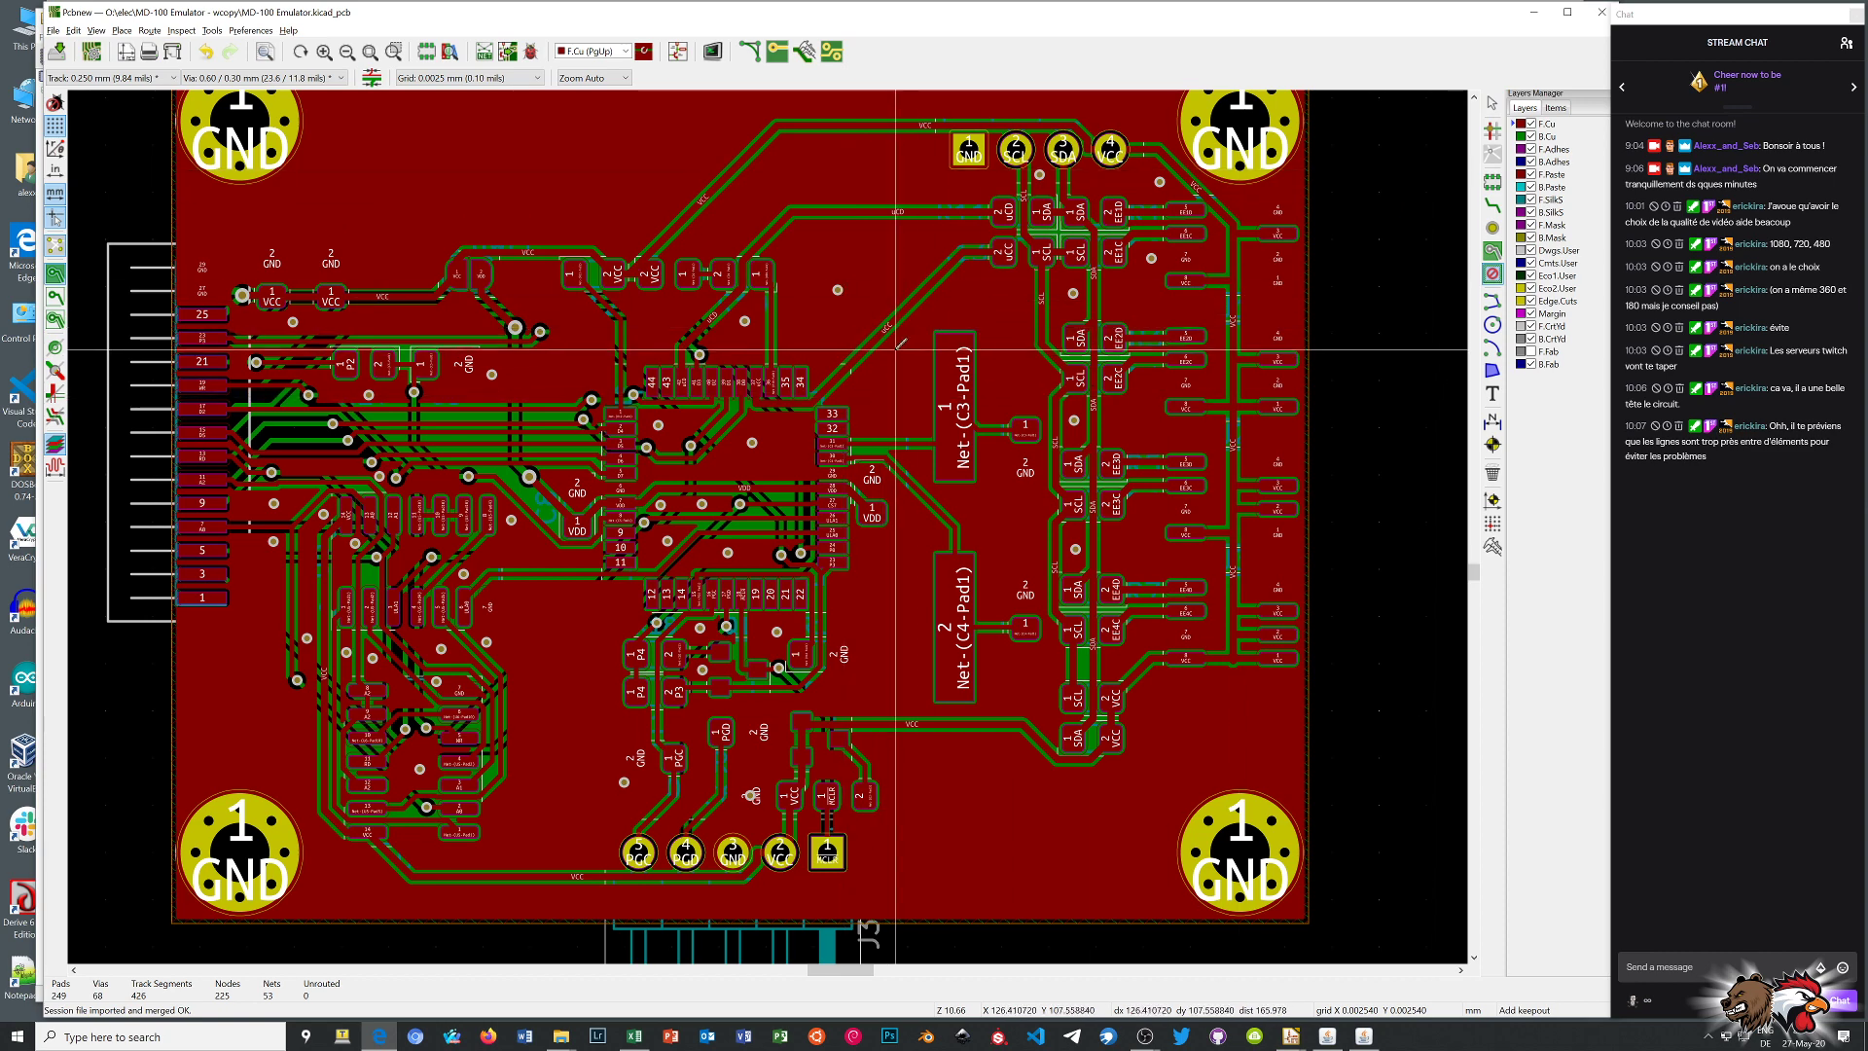
pyautogui.click(918, 705)
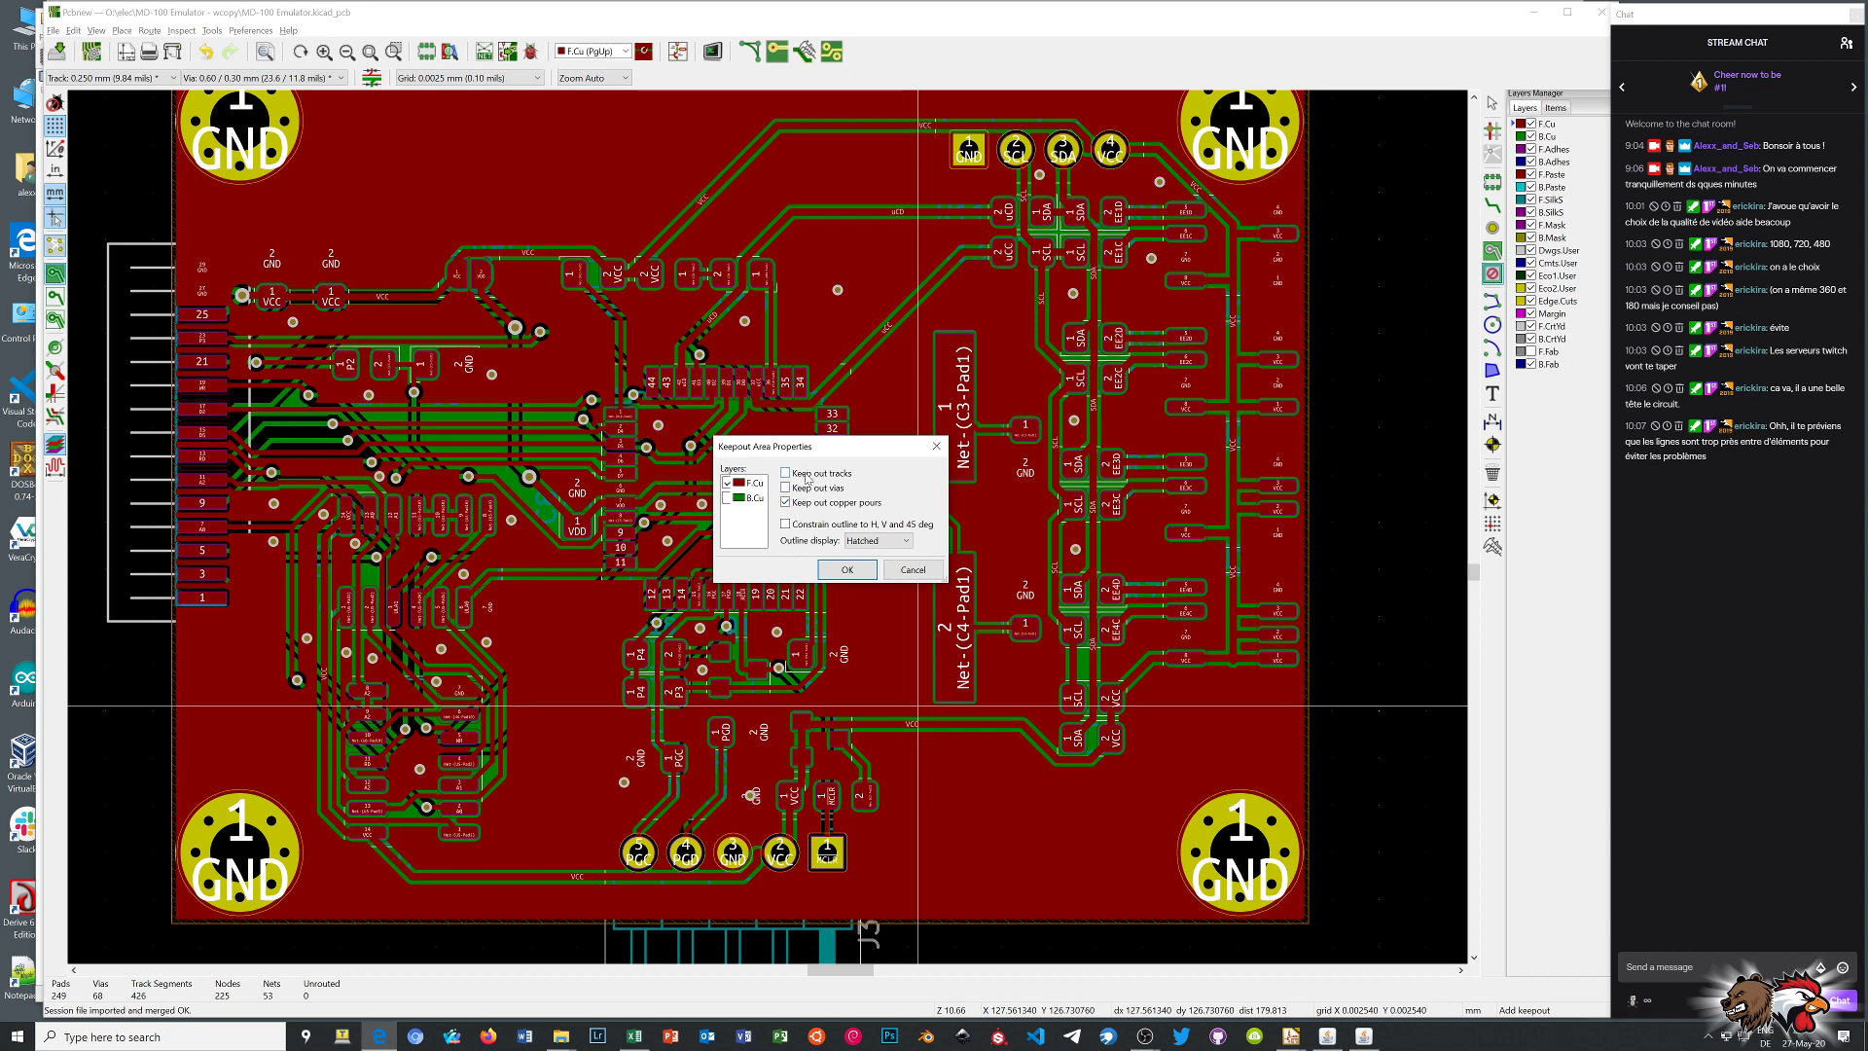
pyautogui.click(846, 570)
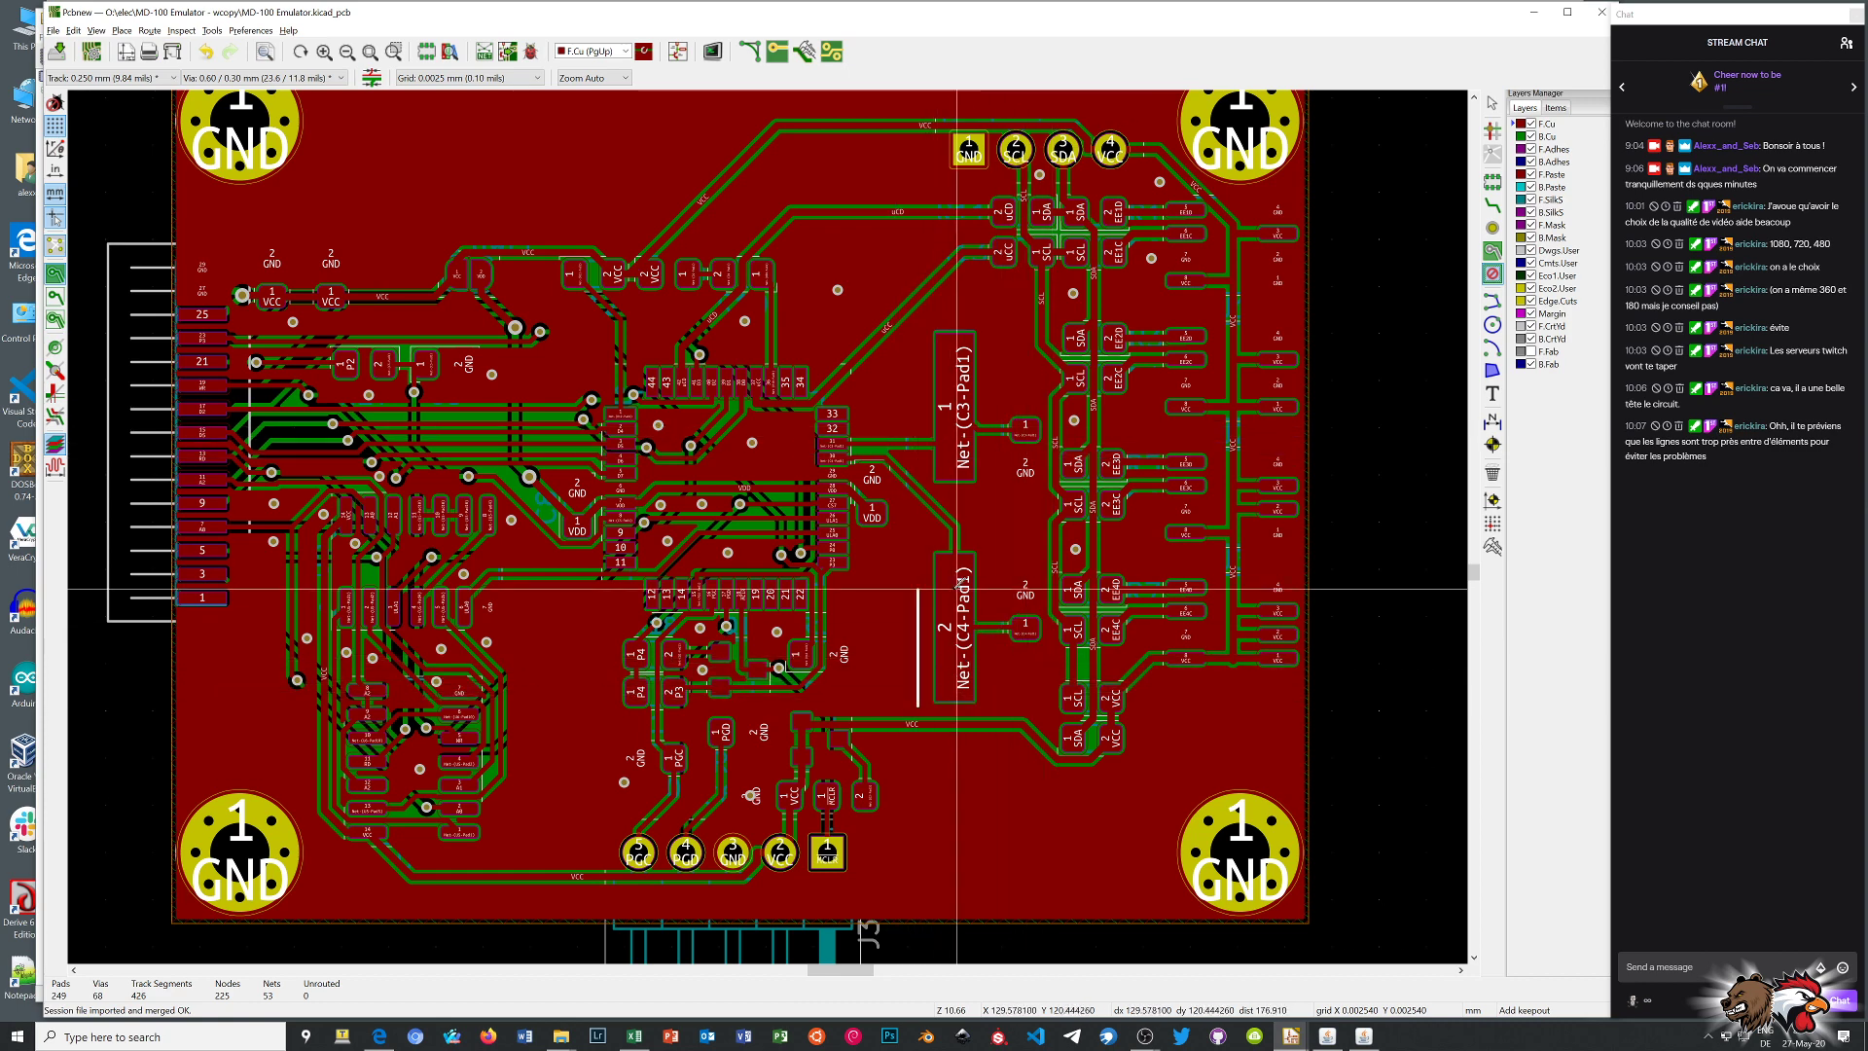
pyautogui.click(1043, 704)
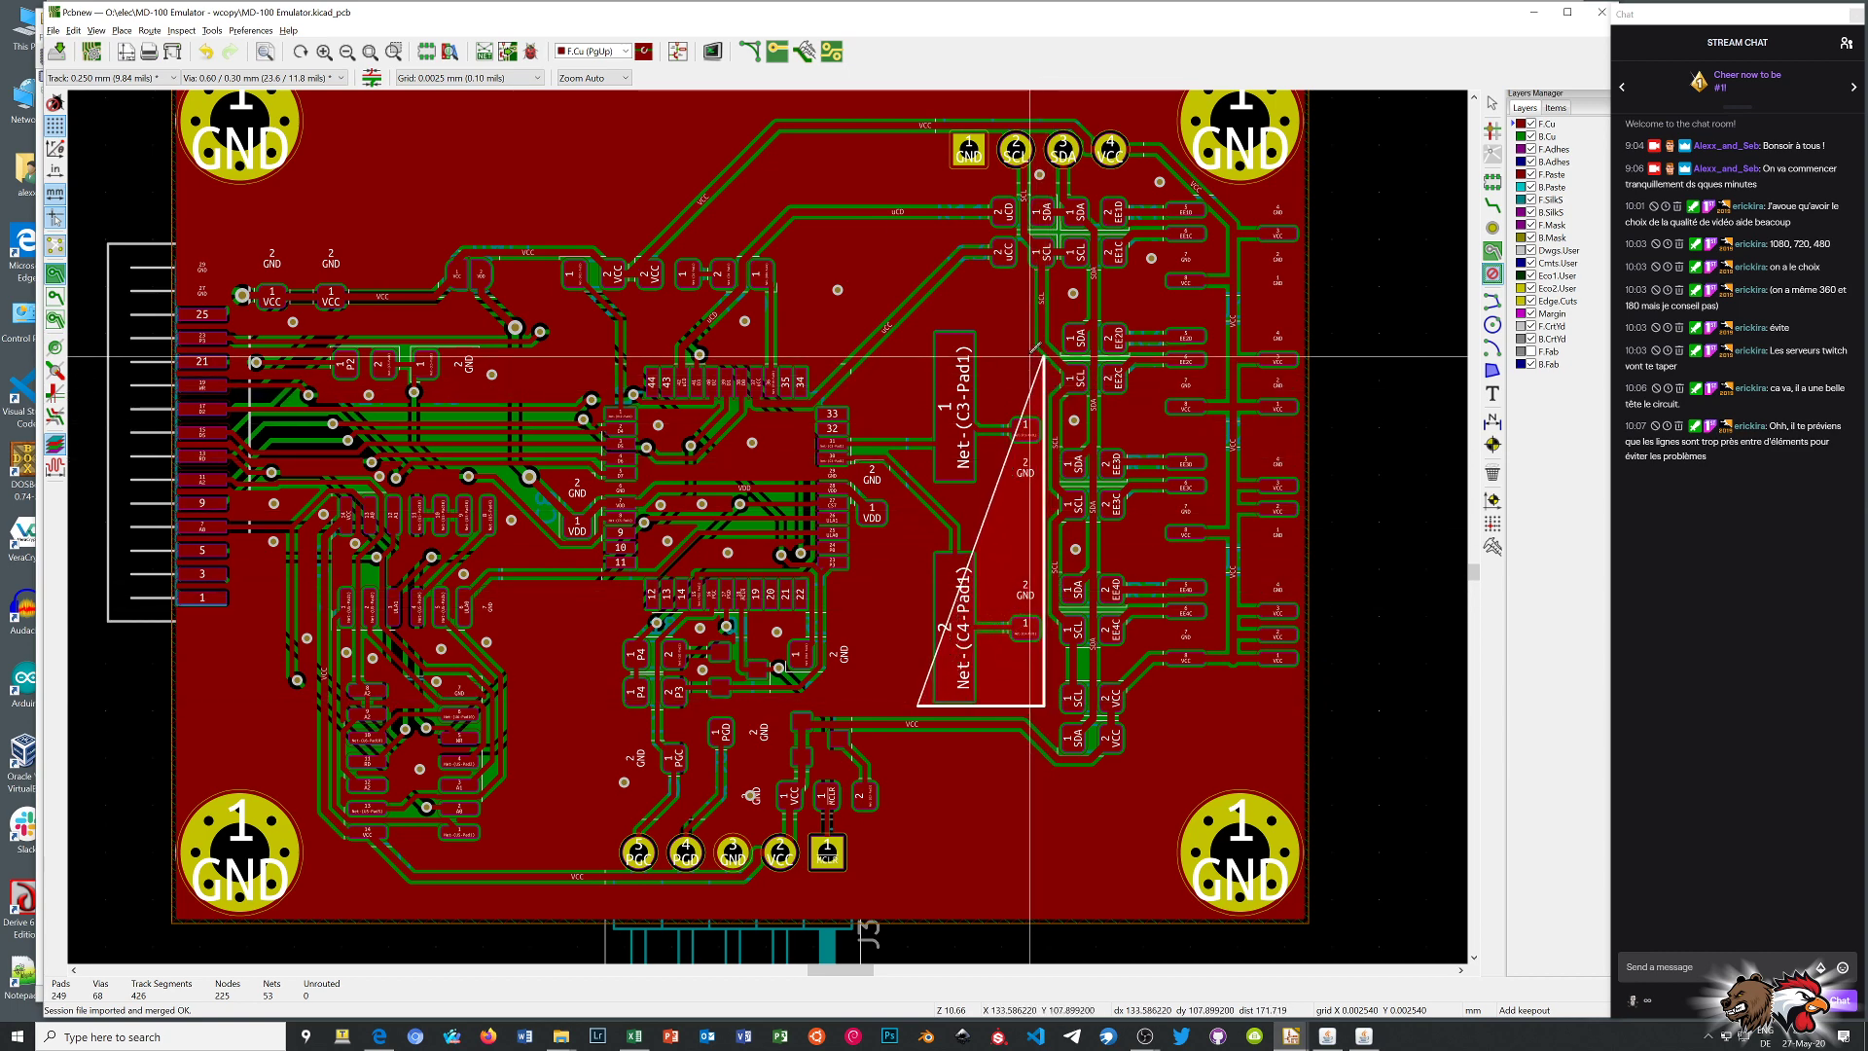
pyautogui.click(1043, 321)
pyautogui.click(923, 323)
pyautogui.press('b')
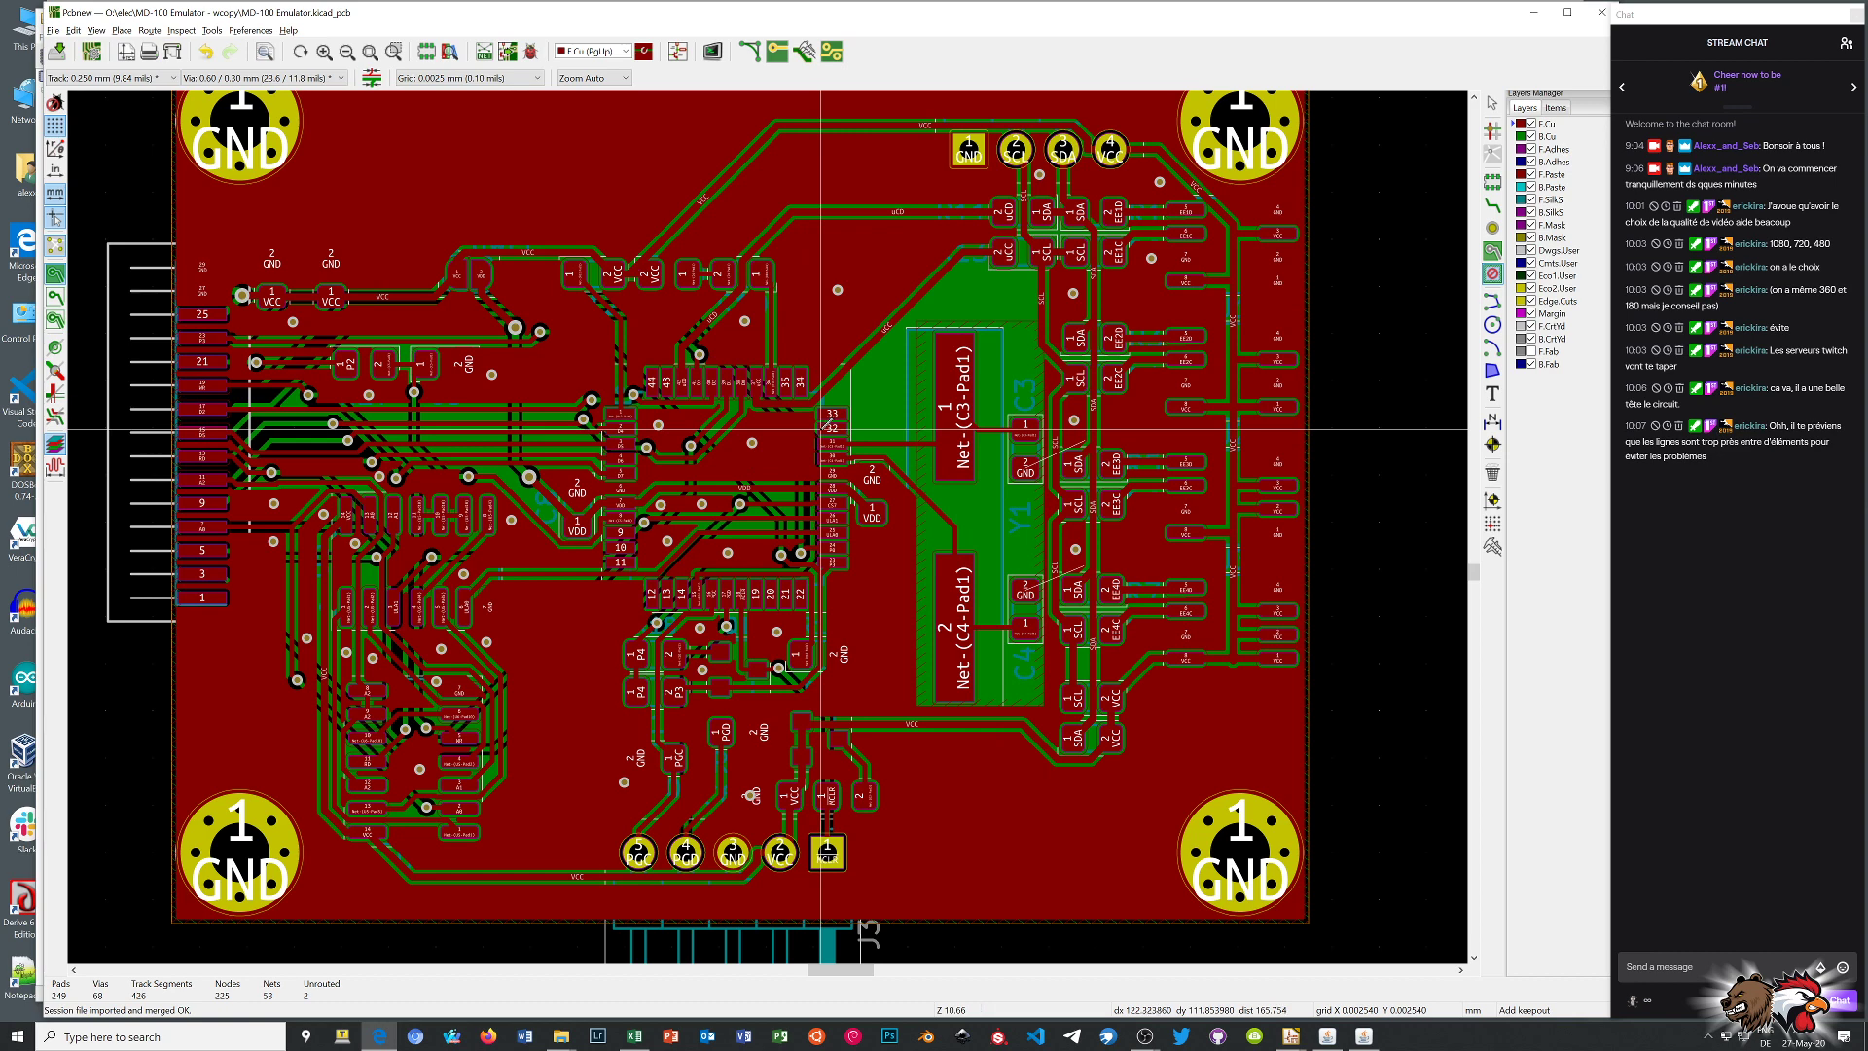
pyautogui.scroll(1, 837, 520)
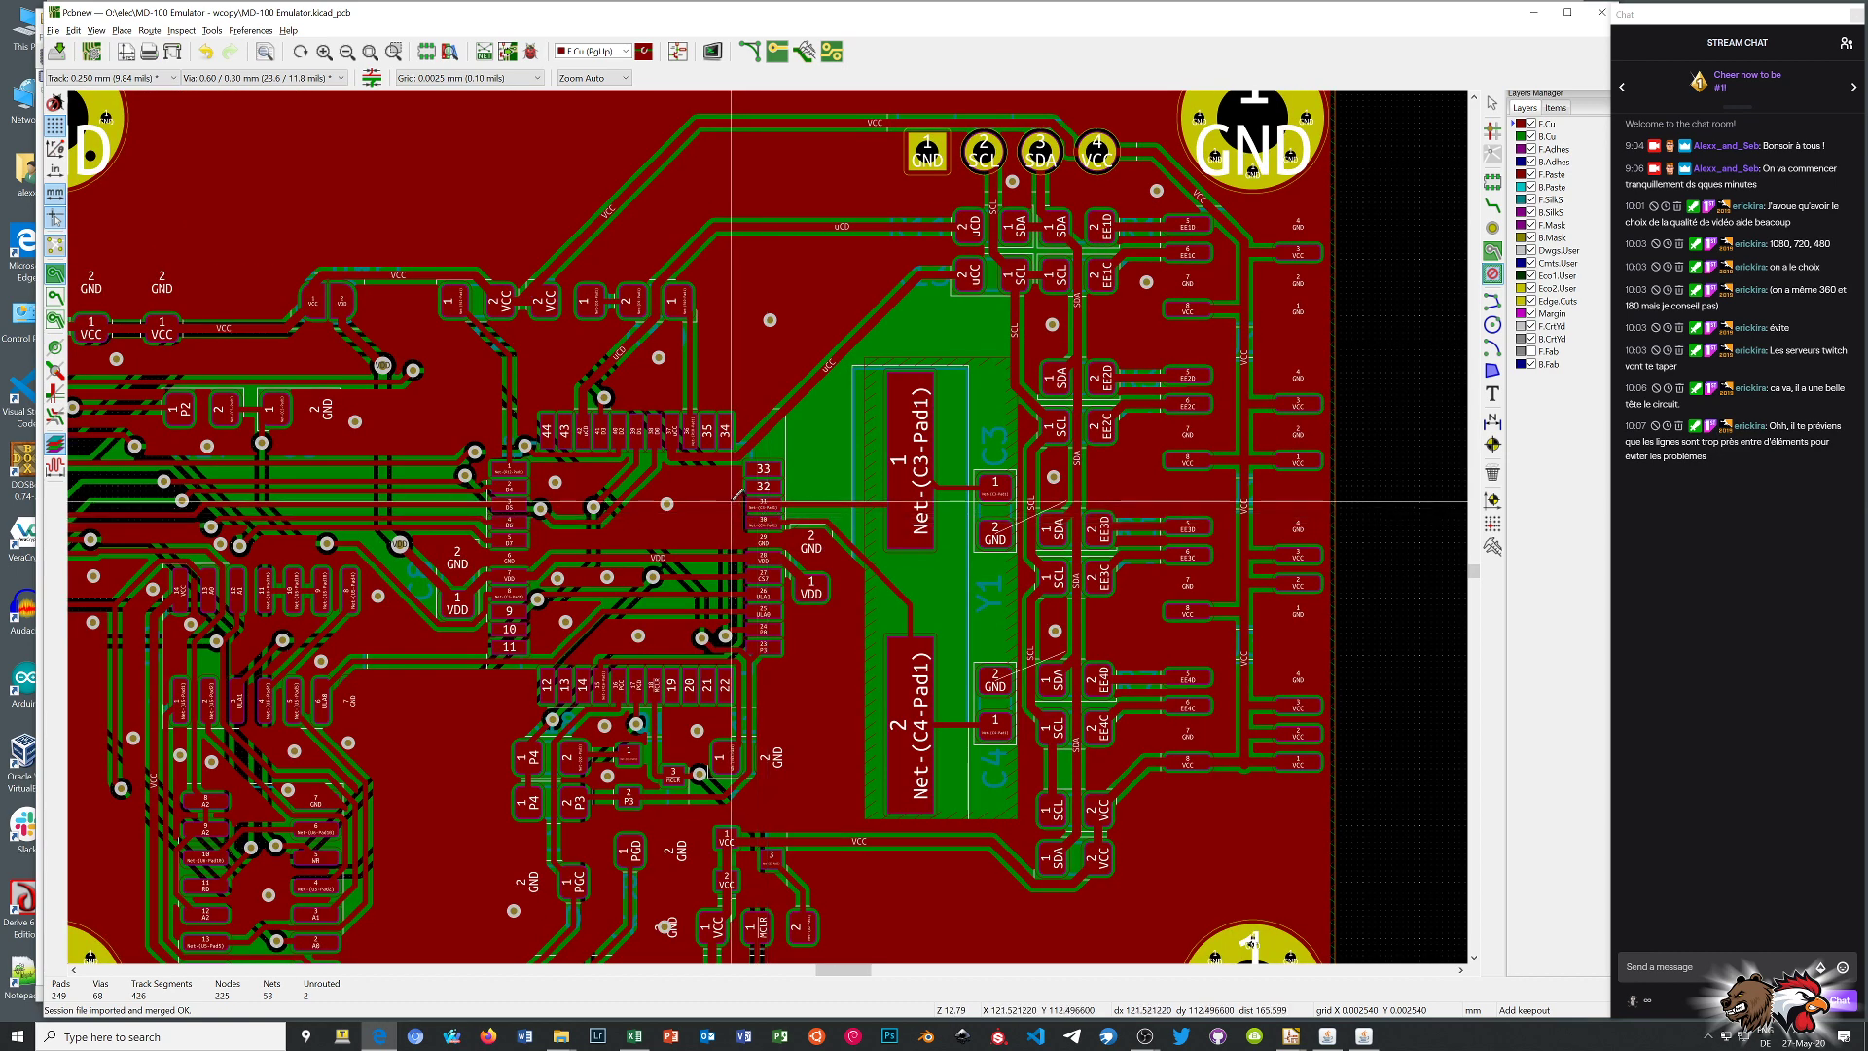
pyautogui.click(731, 498)
pyautogui.click(846, 569)
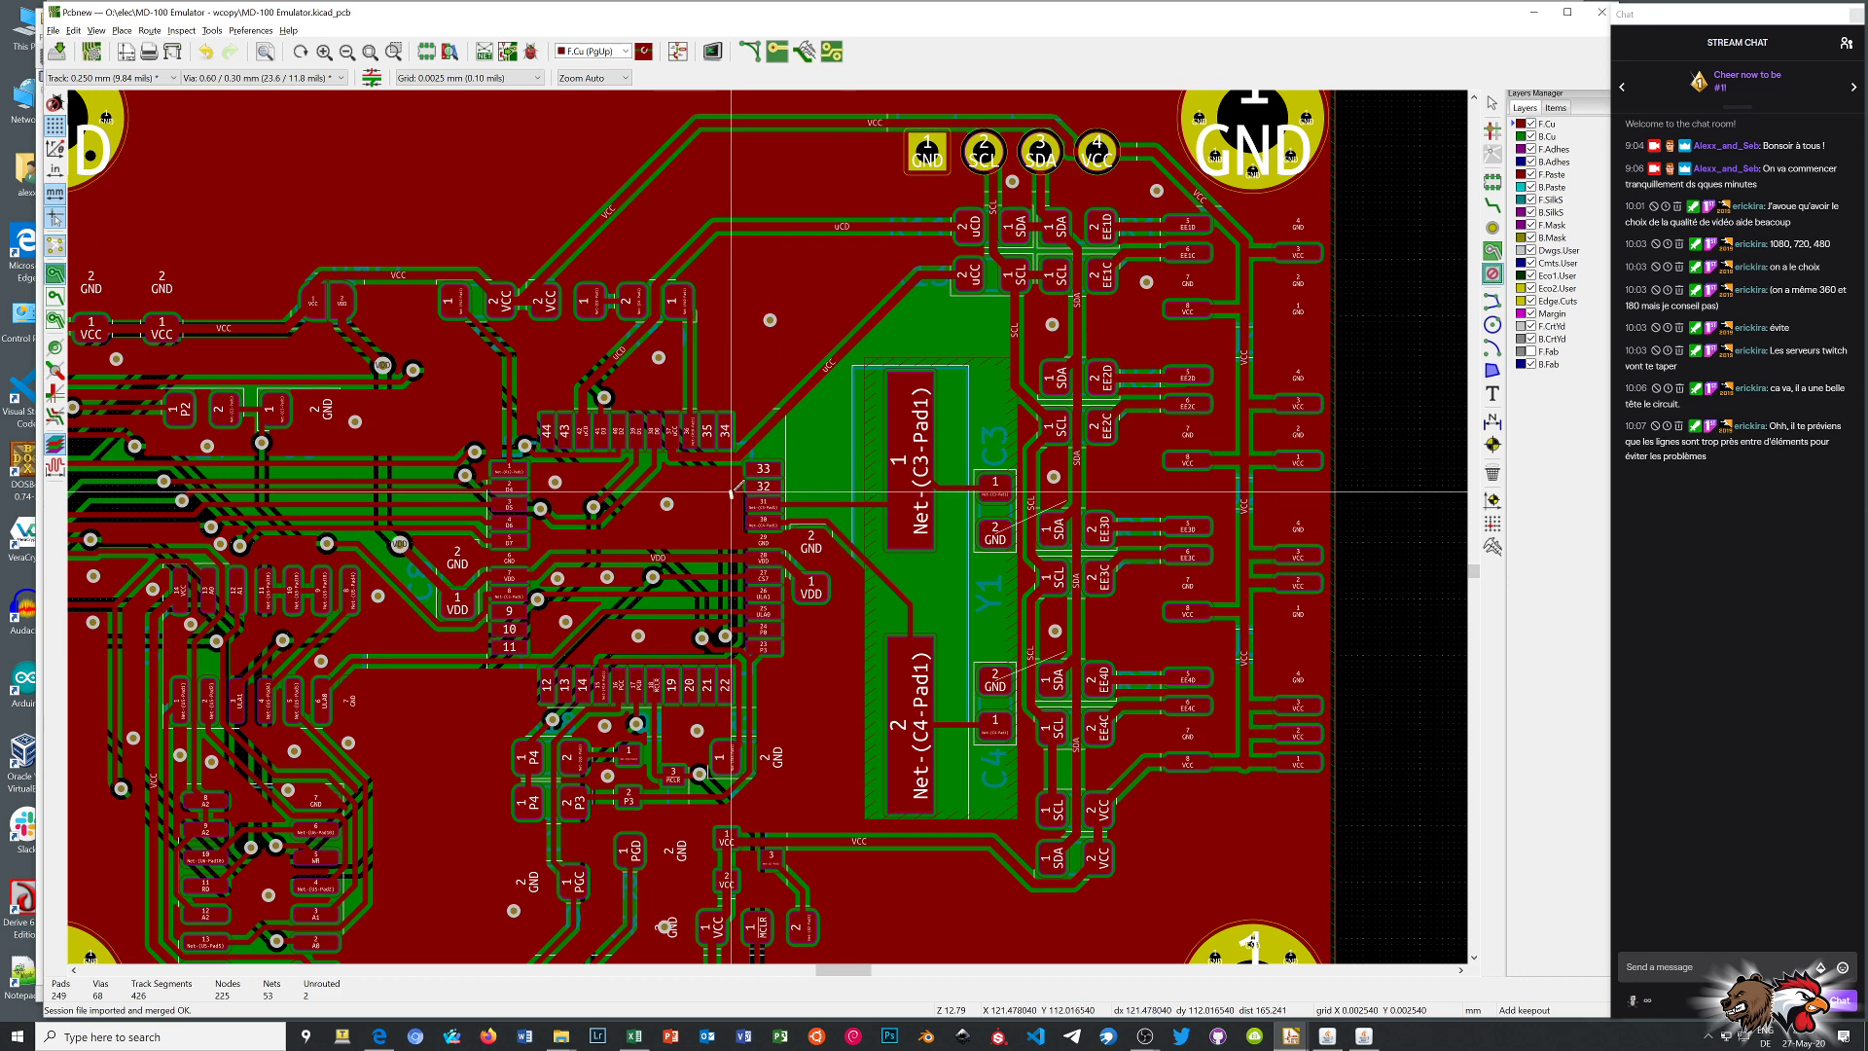
pyautogui.click(916, 498)
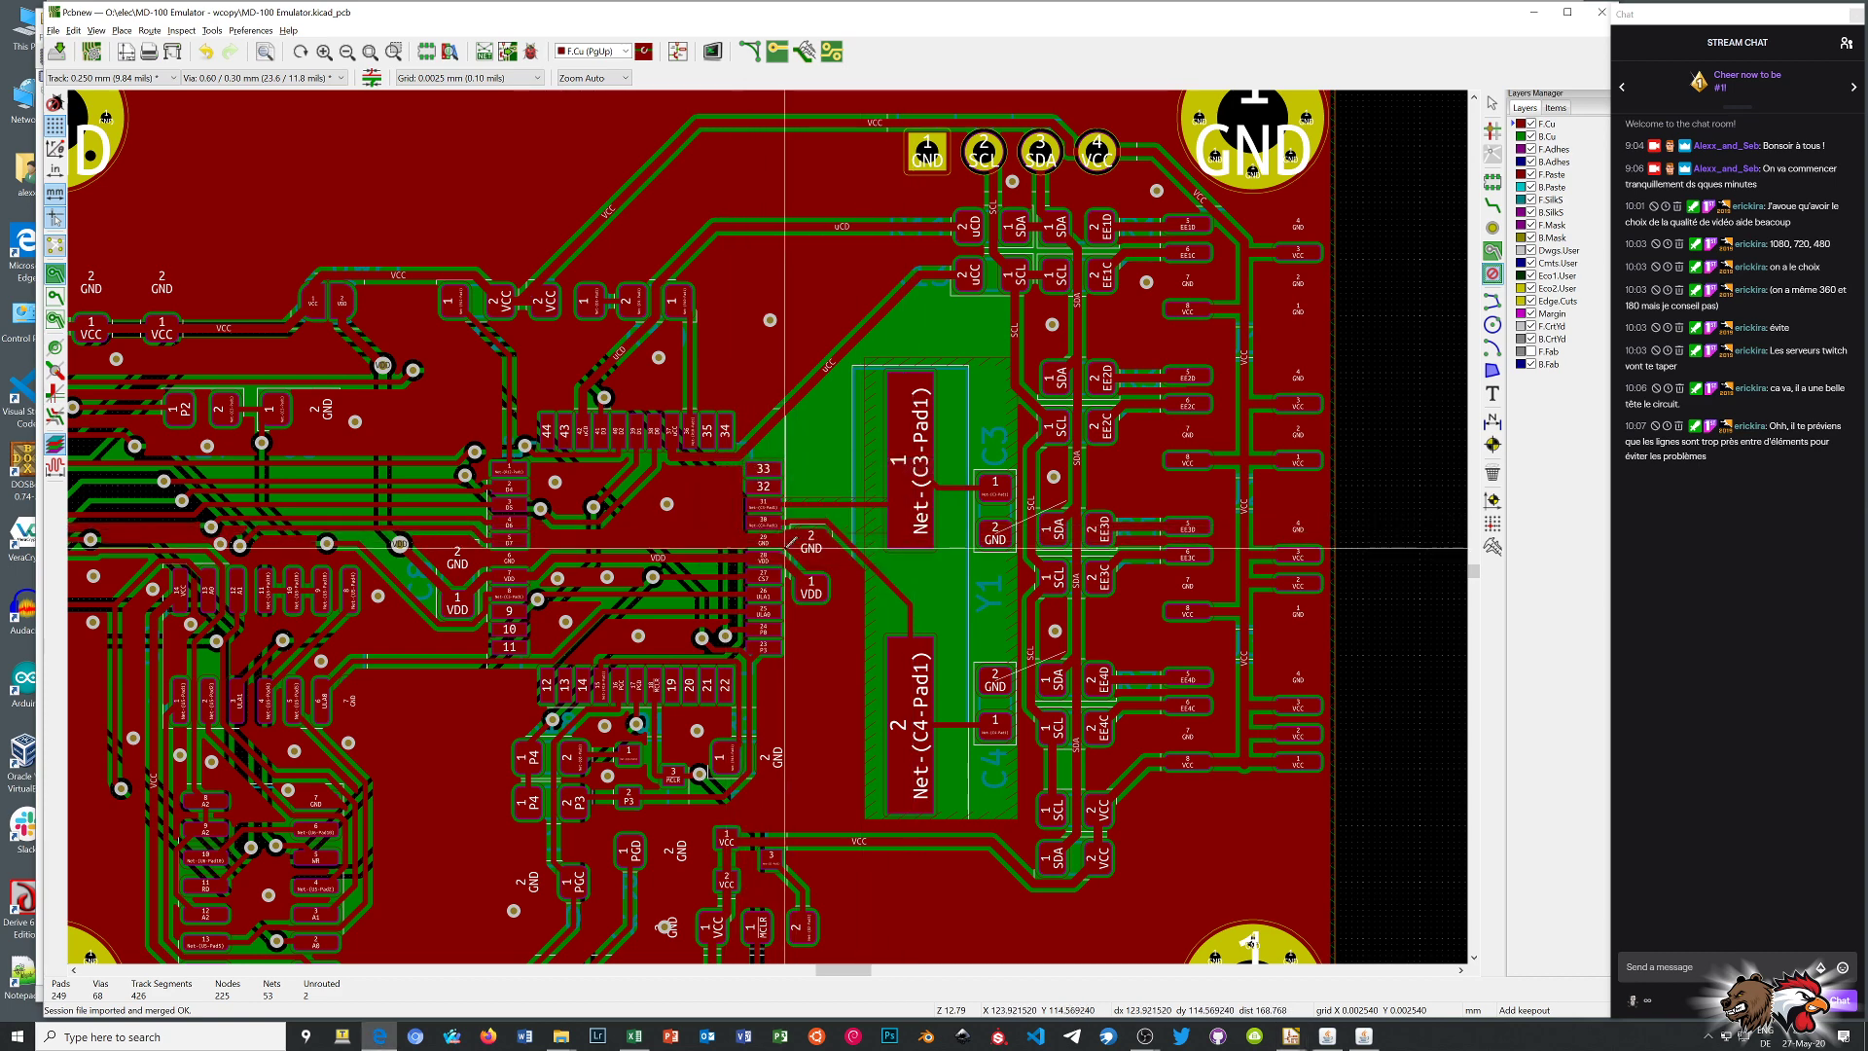
# Examine the F.Cu copper along the Net-(C3-Pad1) and Net-(C4-Pad1) tracks between pads 31 and 30 and crystal Y1
pyautogui.scroll(2, 763, 530)
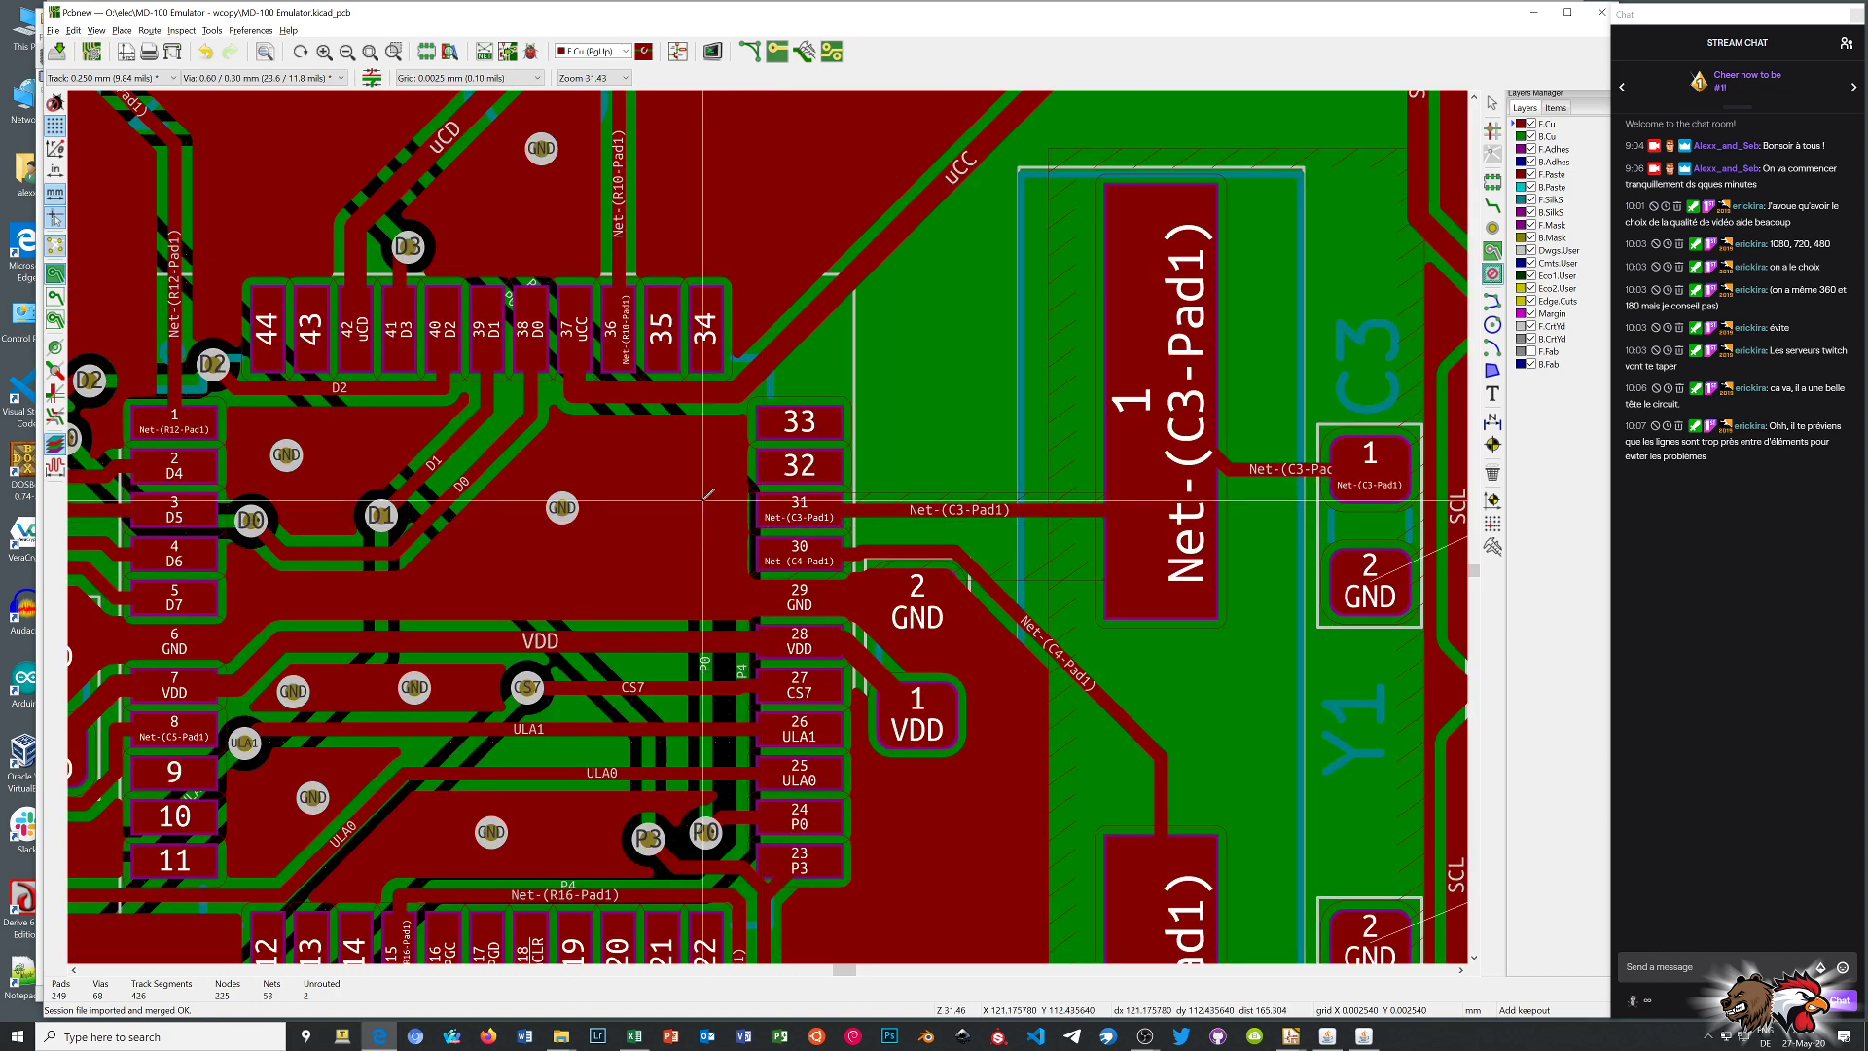
pyautogui.scroll(1, 769, 520)
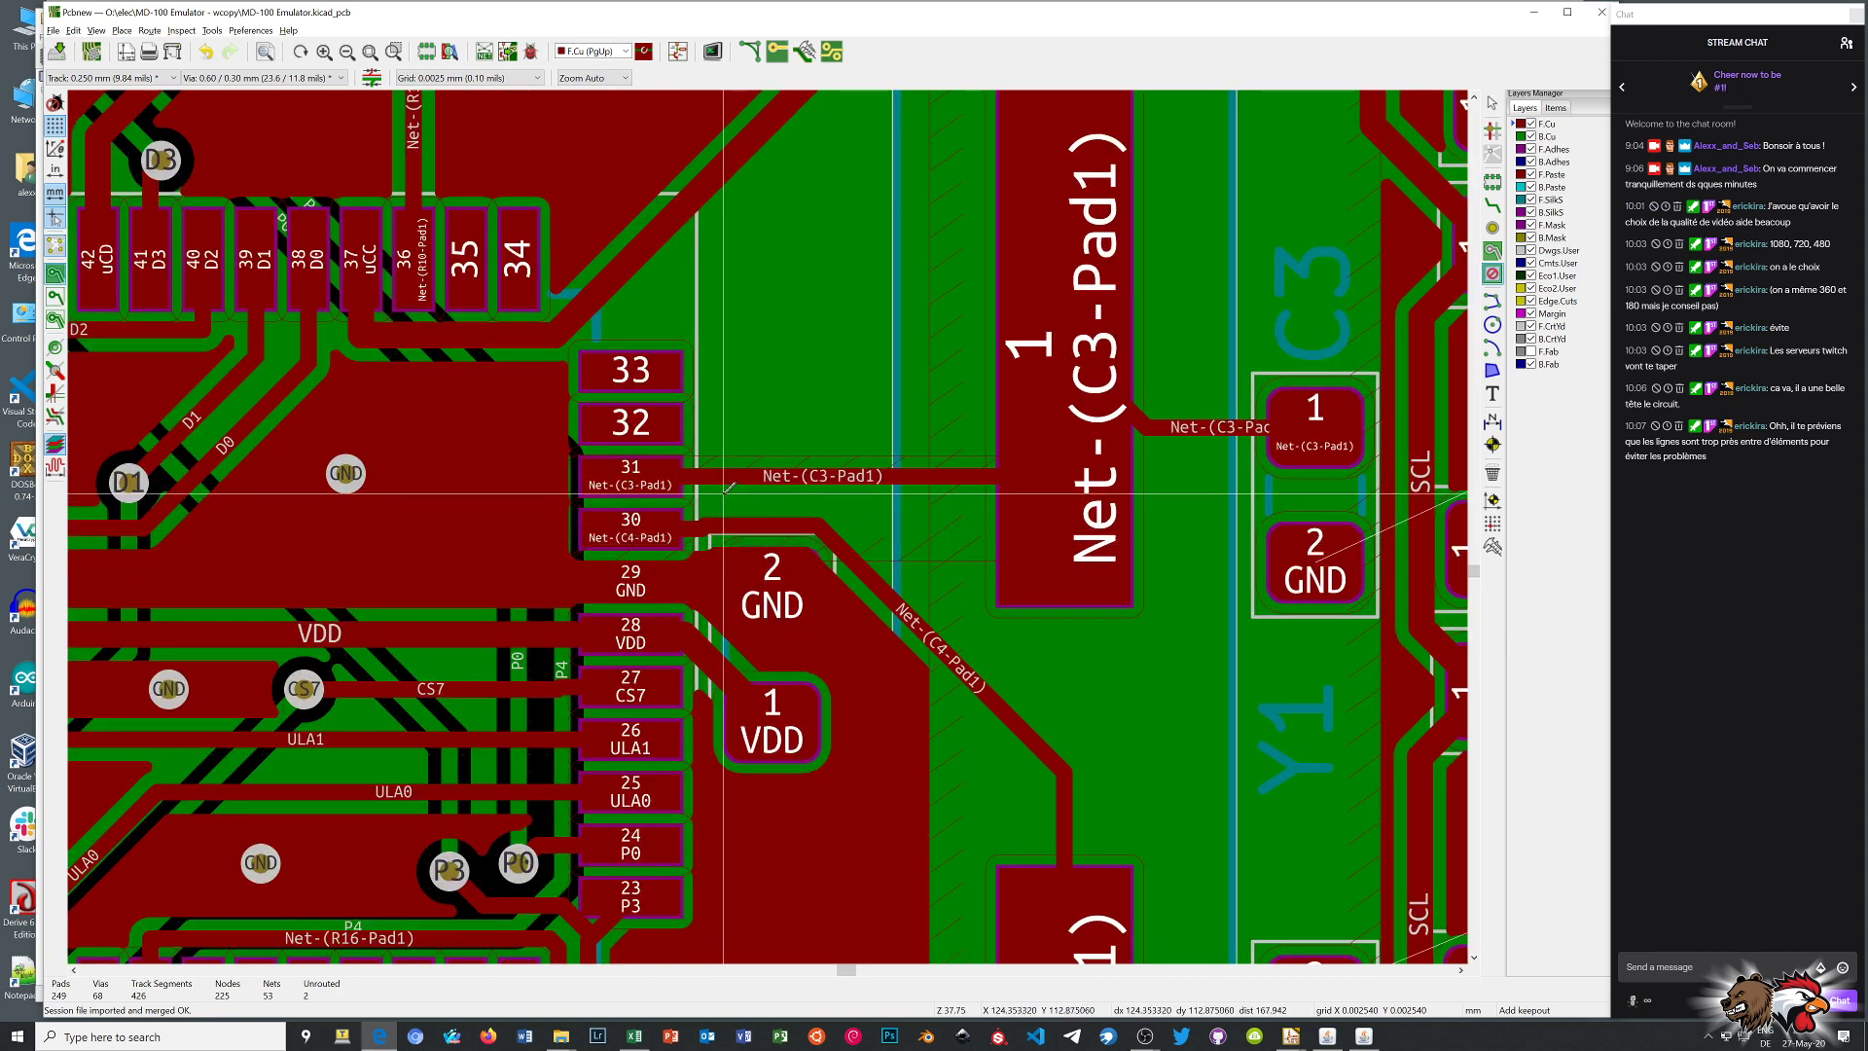
pyautogui.press('b')
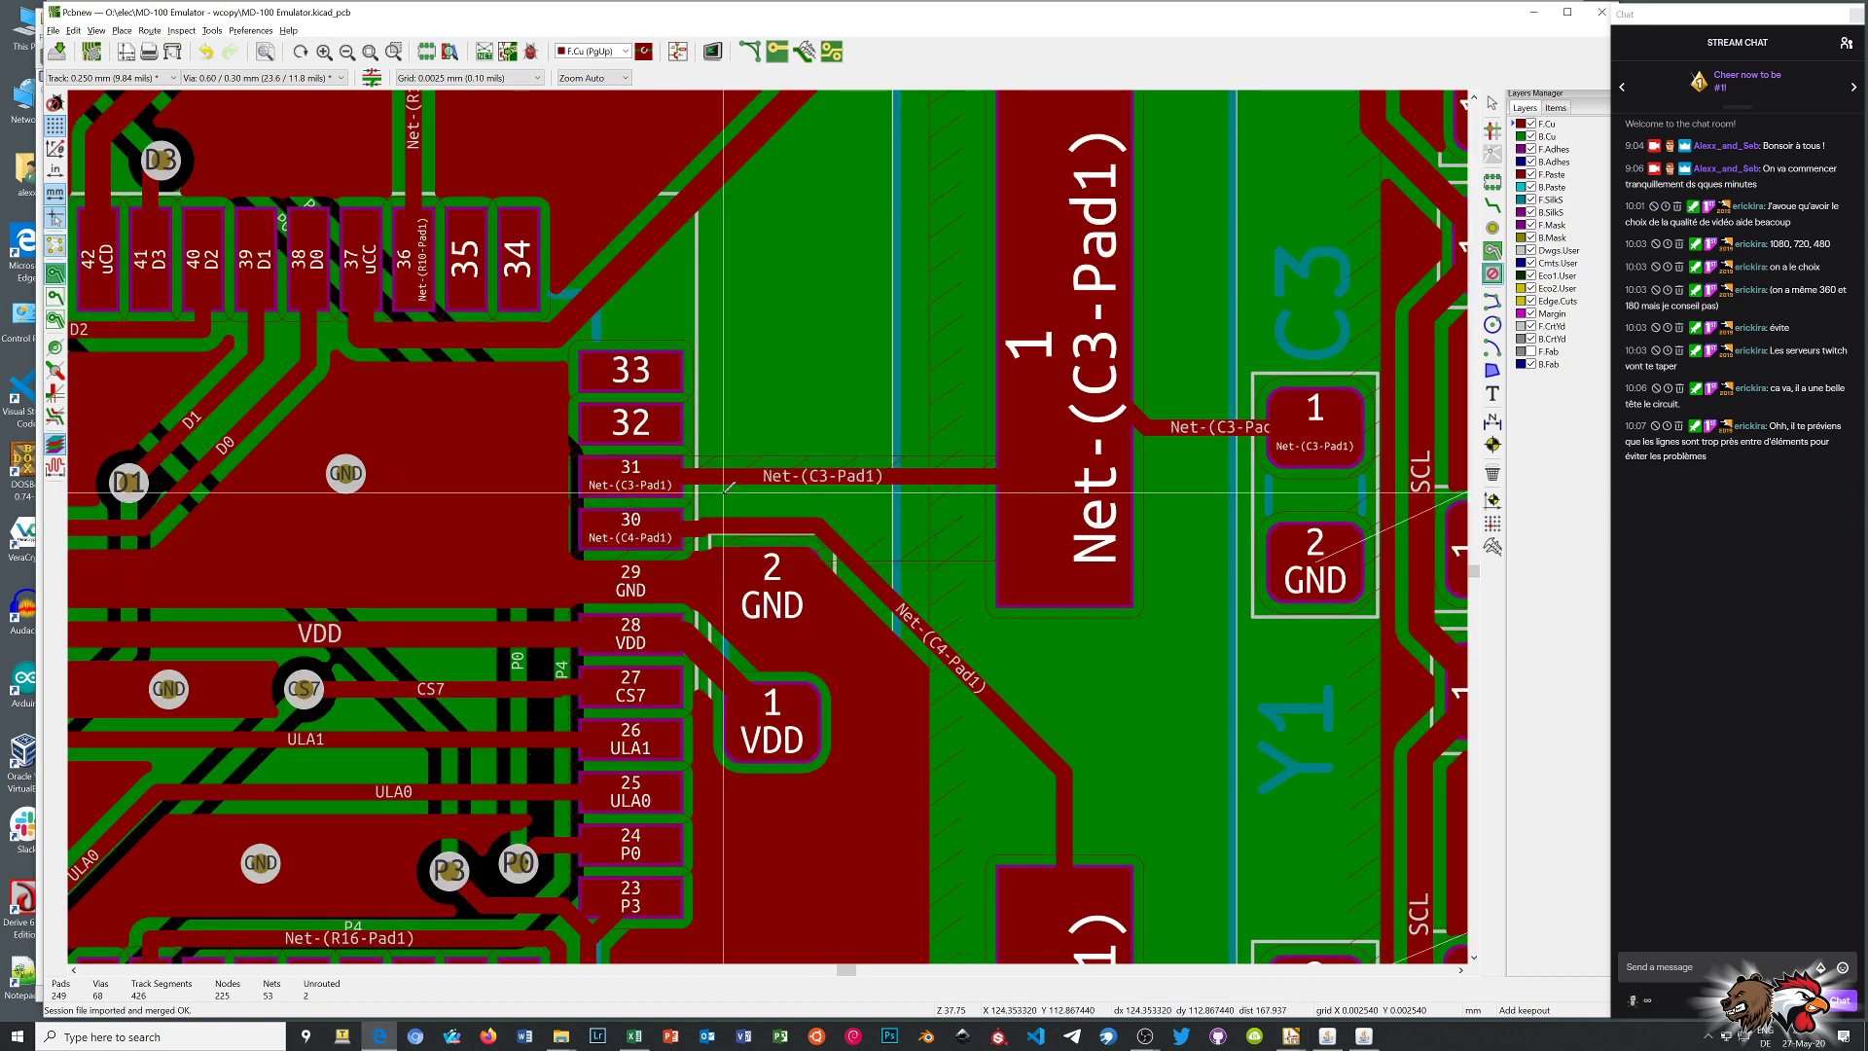
pyautogui.scroll(5, 728, 487)
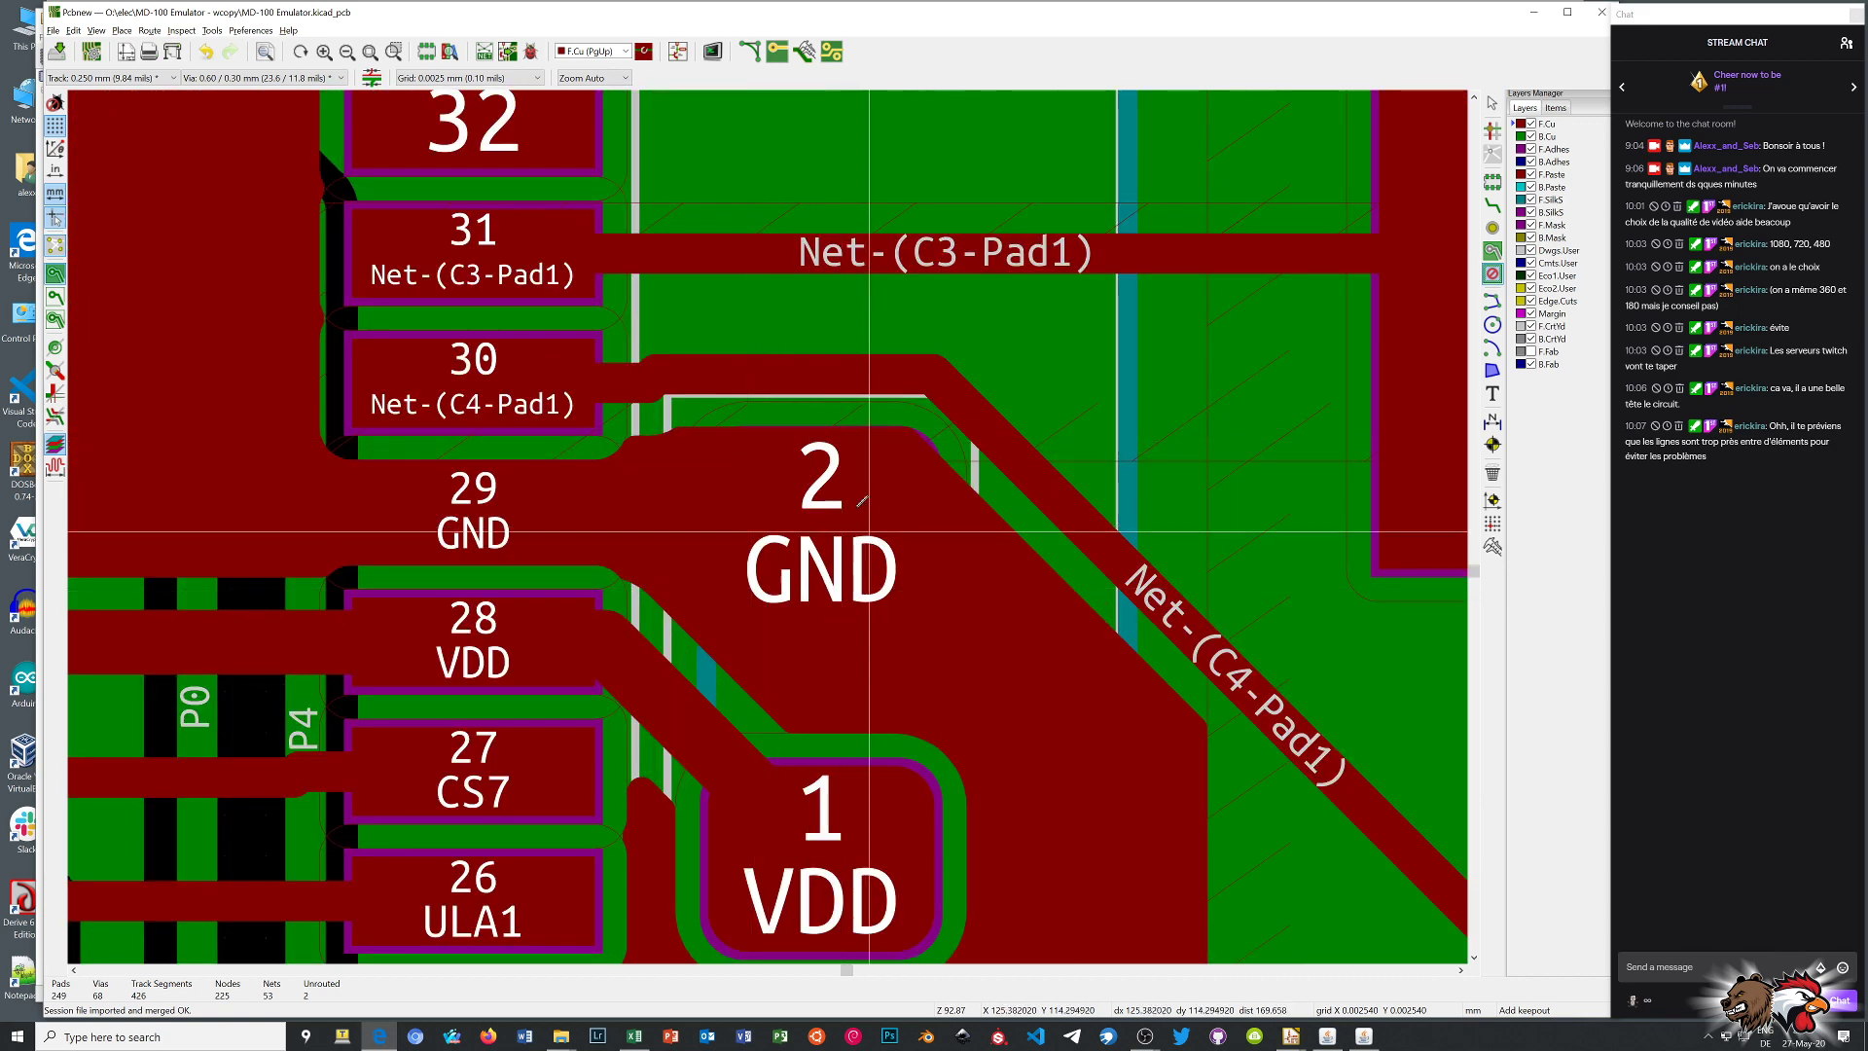
pyautogui.scroll(-5, 872, 522)
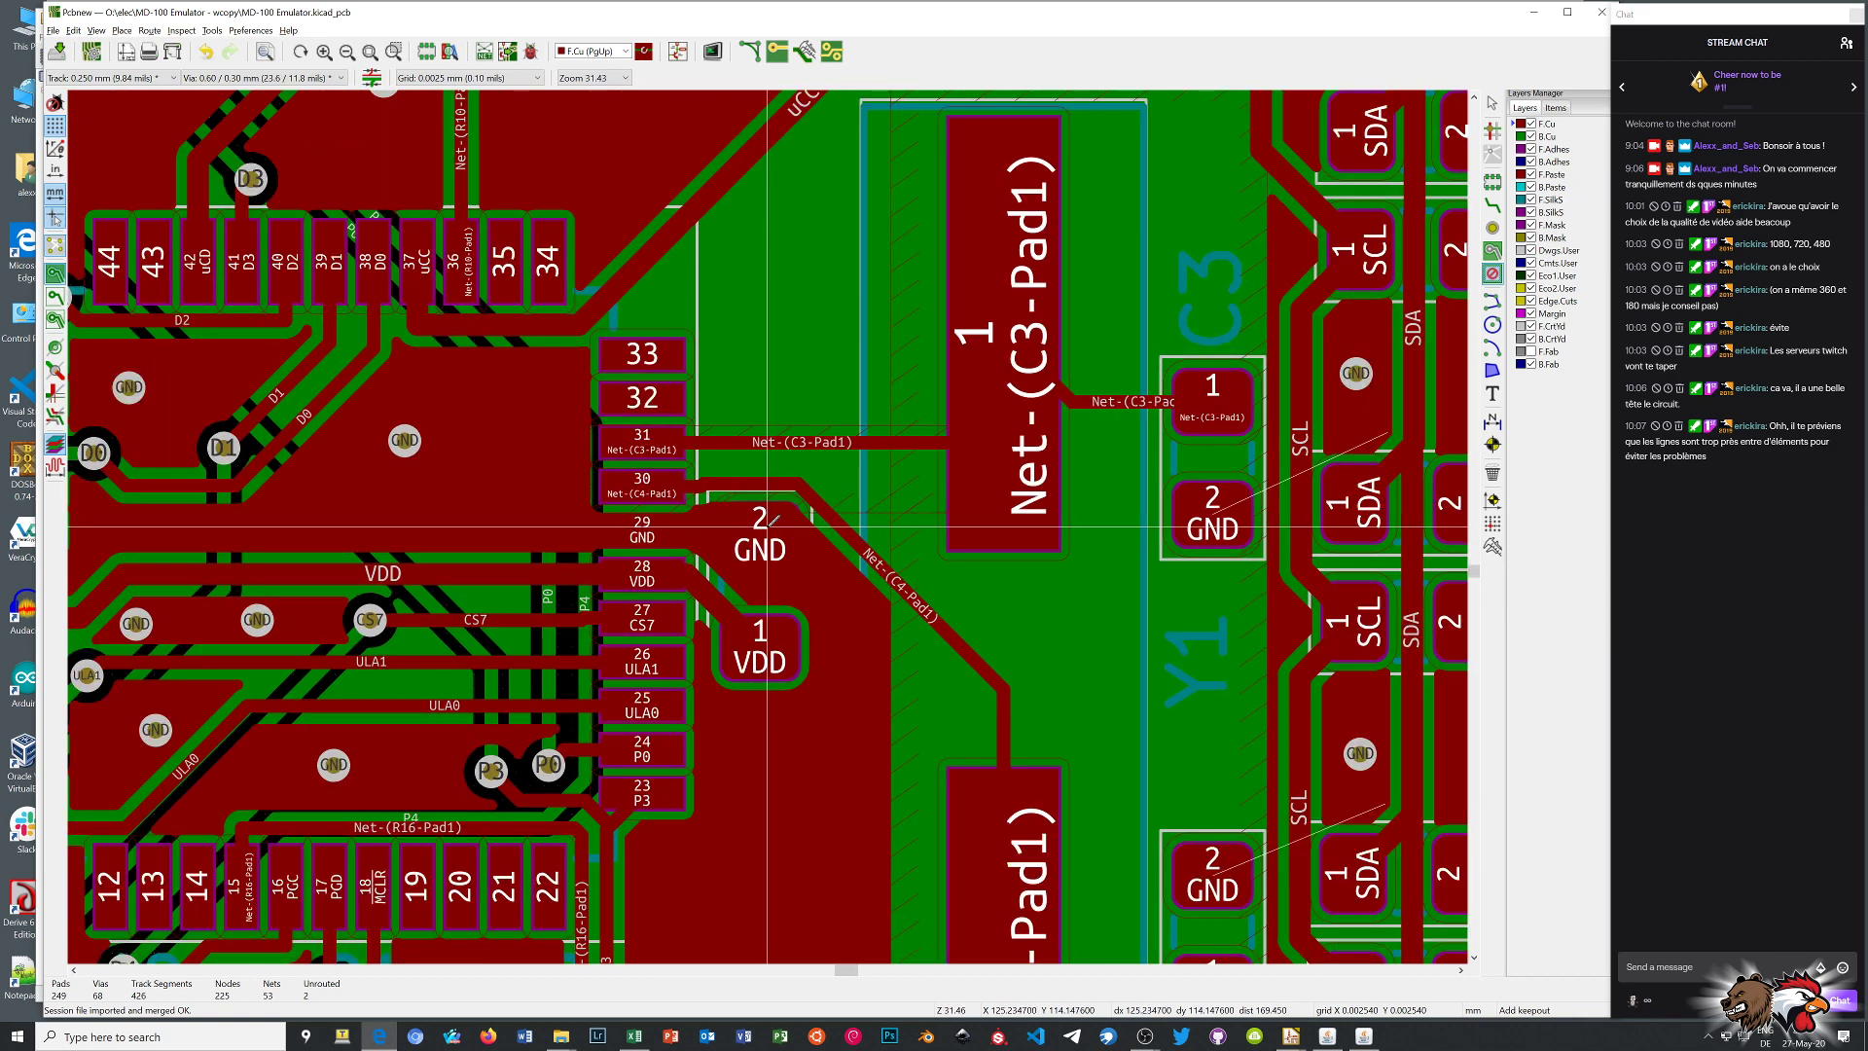
pyautogui.scroll(-1, 740, 515)
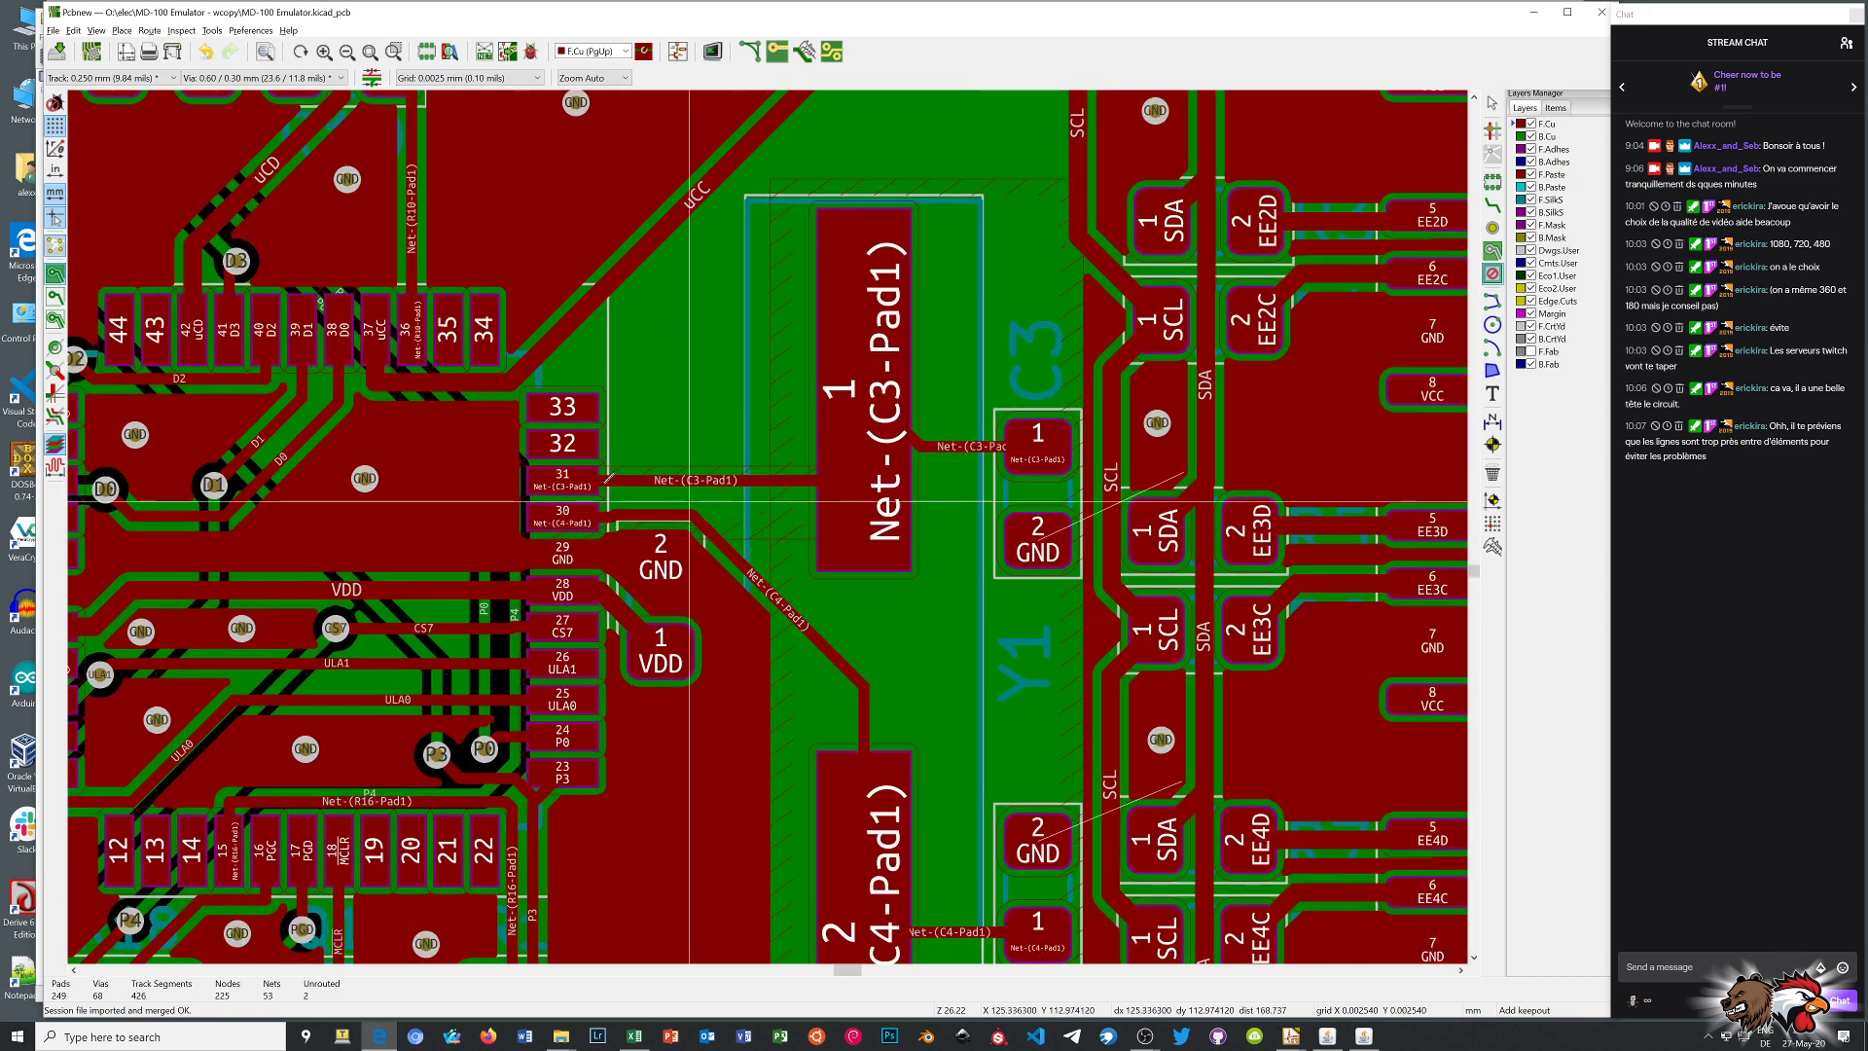
# Draw a second F.Cu keepout enclosing Y1, C3 and C4, with an arm extending over pads 31 and 30 and their crystal tracks
pyautogui.click(520, 465)
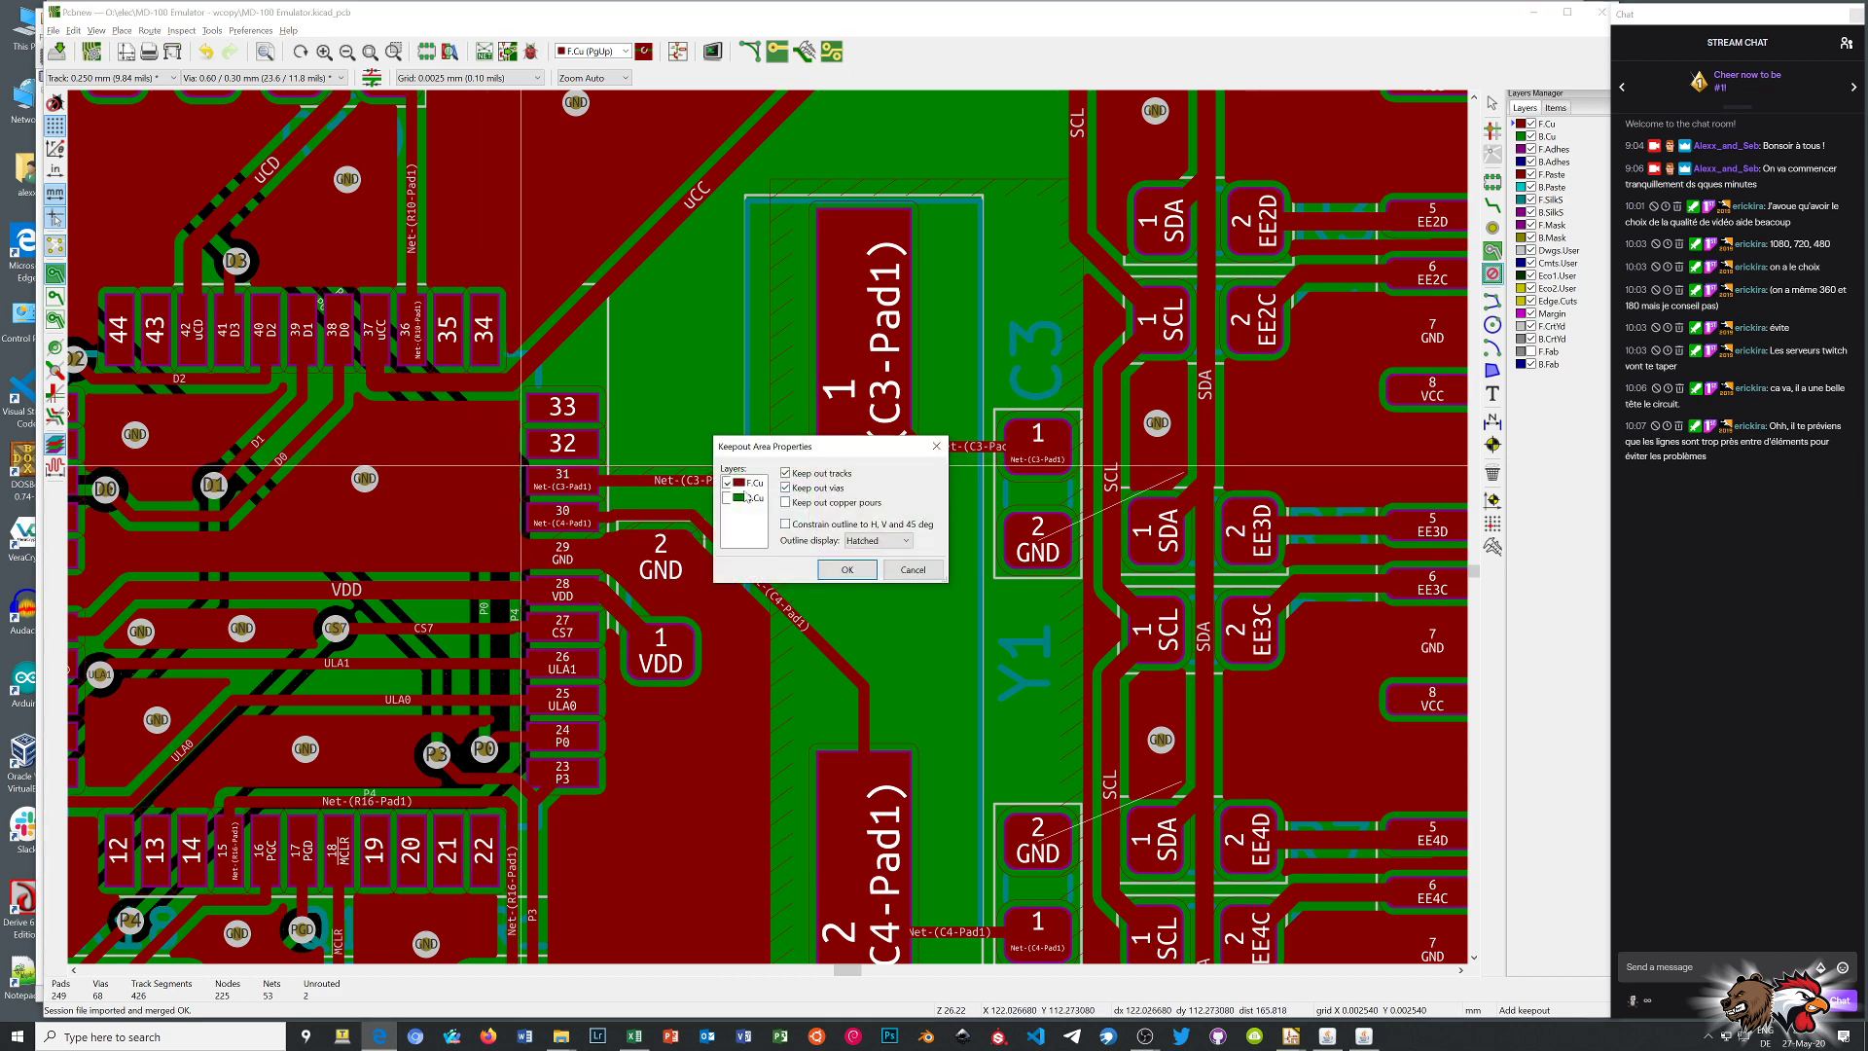
pyautogui.click(846, 570)
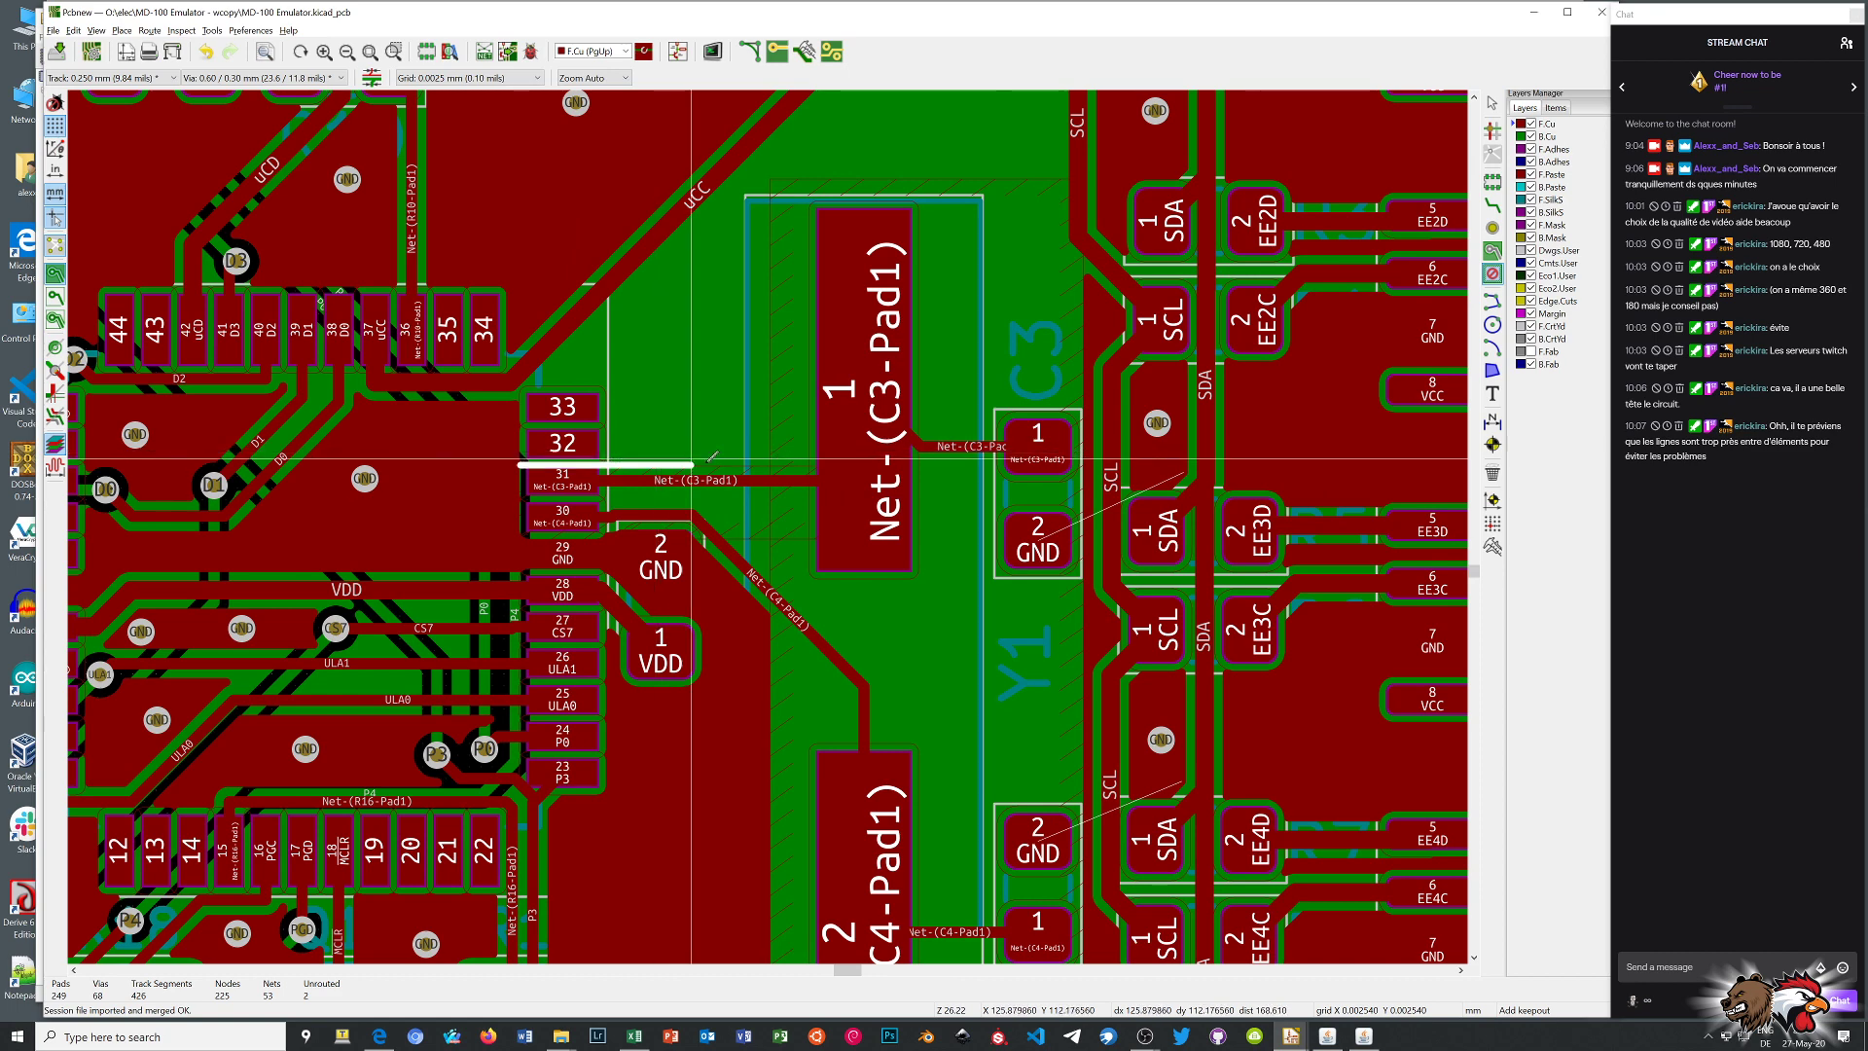
pyautogui.click(741, 463)
pyautogui.click(741, 180)
pyautogui.keyDown('shift'); pyautogui.scroll(1, 1041, 219); pyautogui.keyUp('shift')
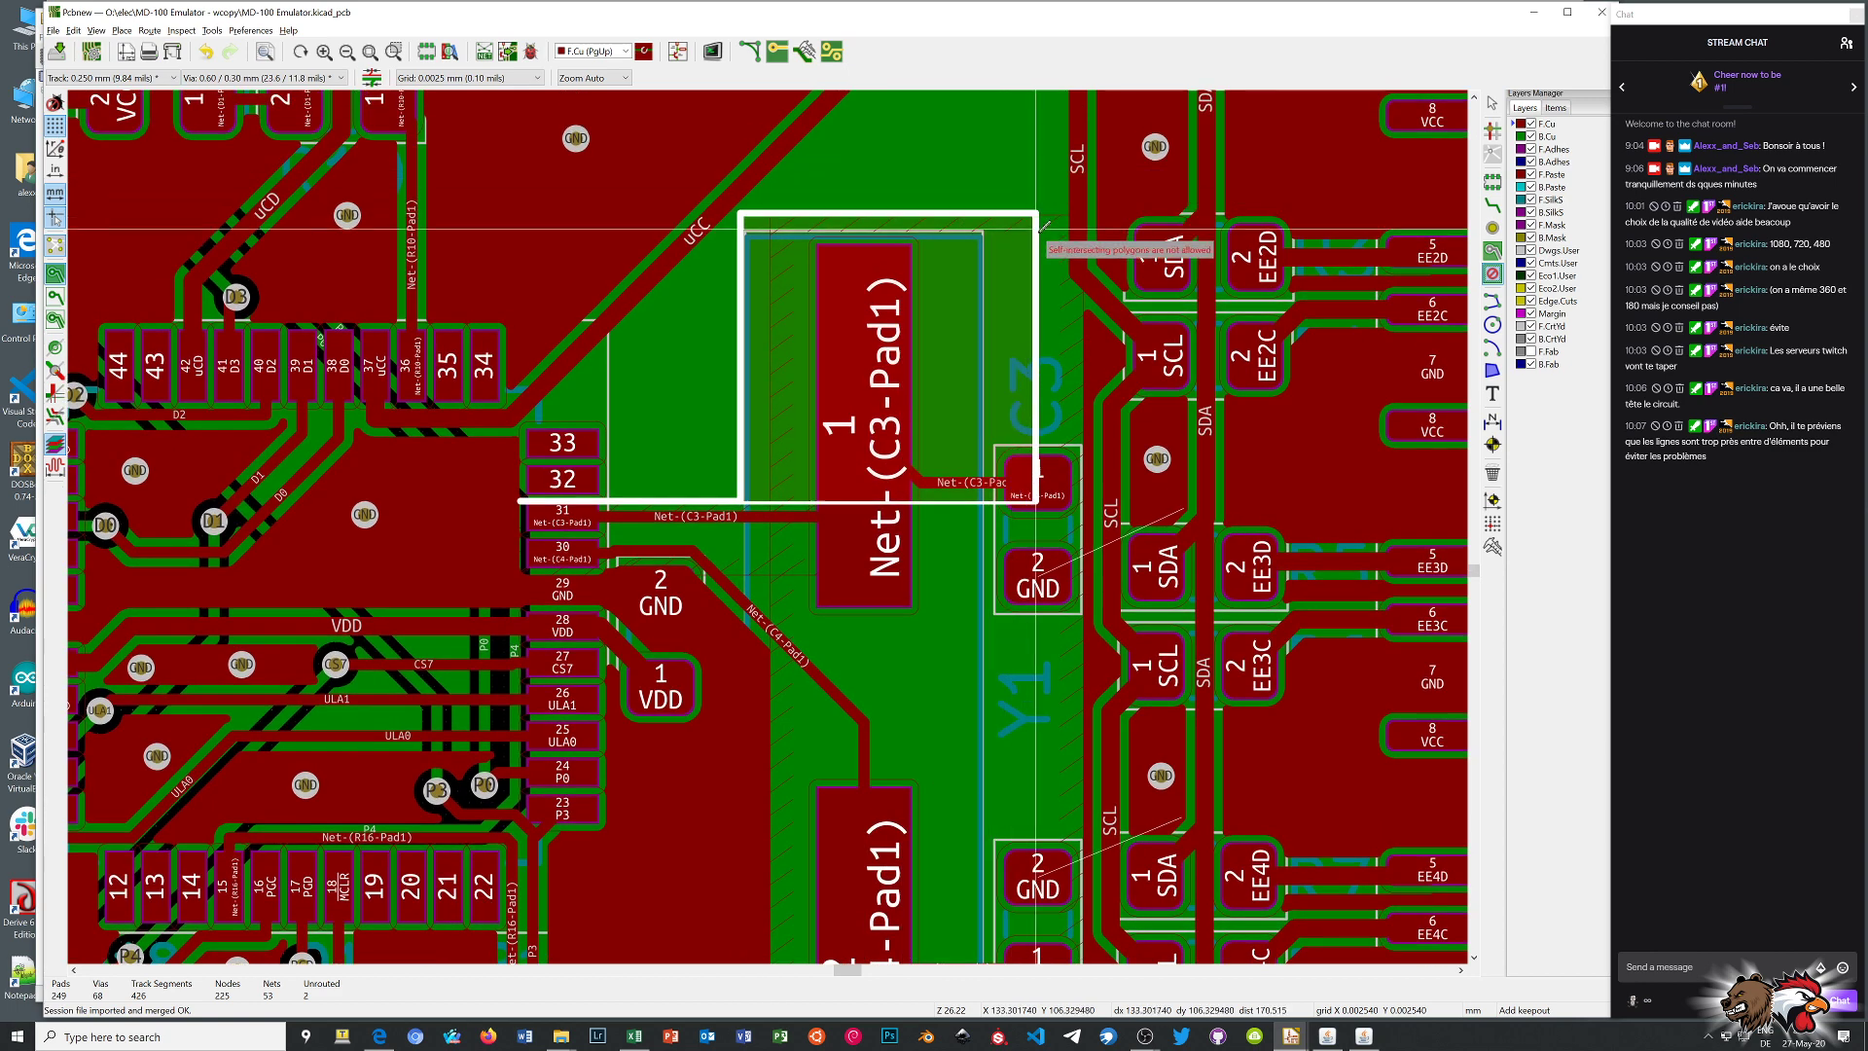
pyautogui.click(1088, 212)
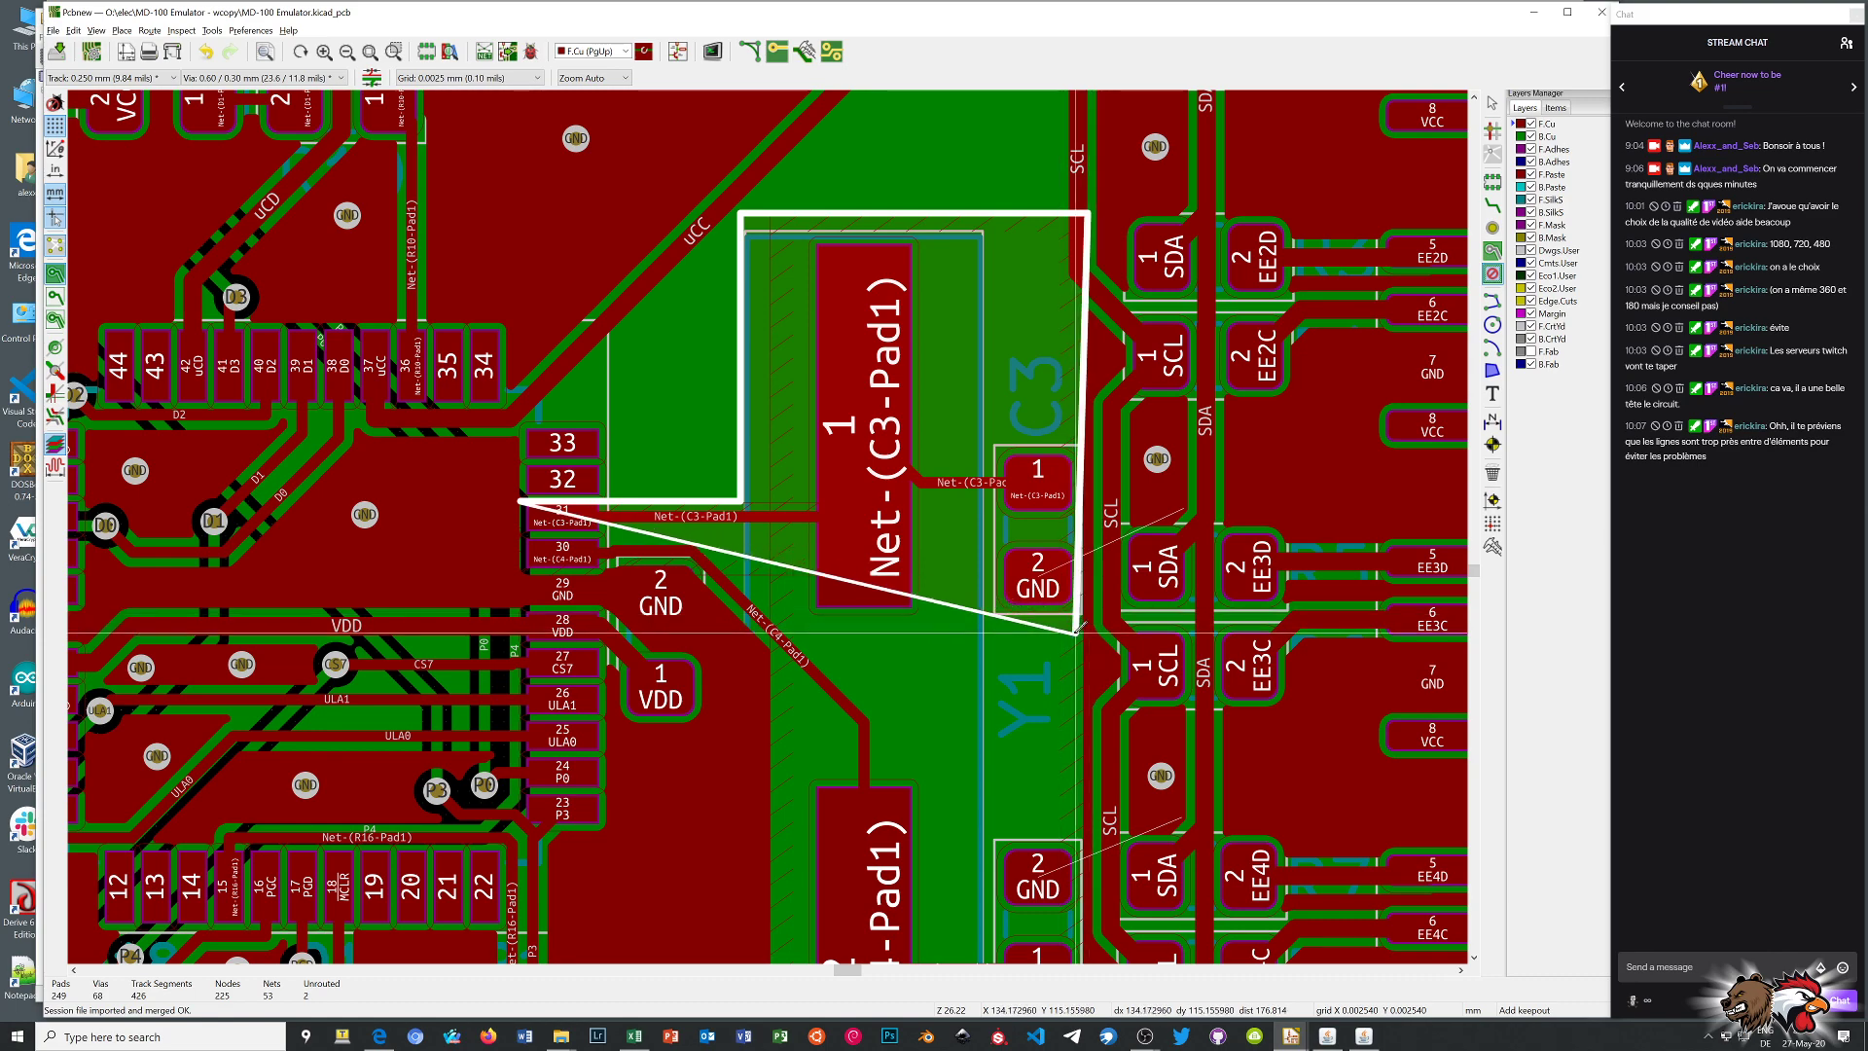
pyautogui.keyDown('shift'); pyautogui.scroll(-5, 1080, 730); pyautogui.keyUp('shift')
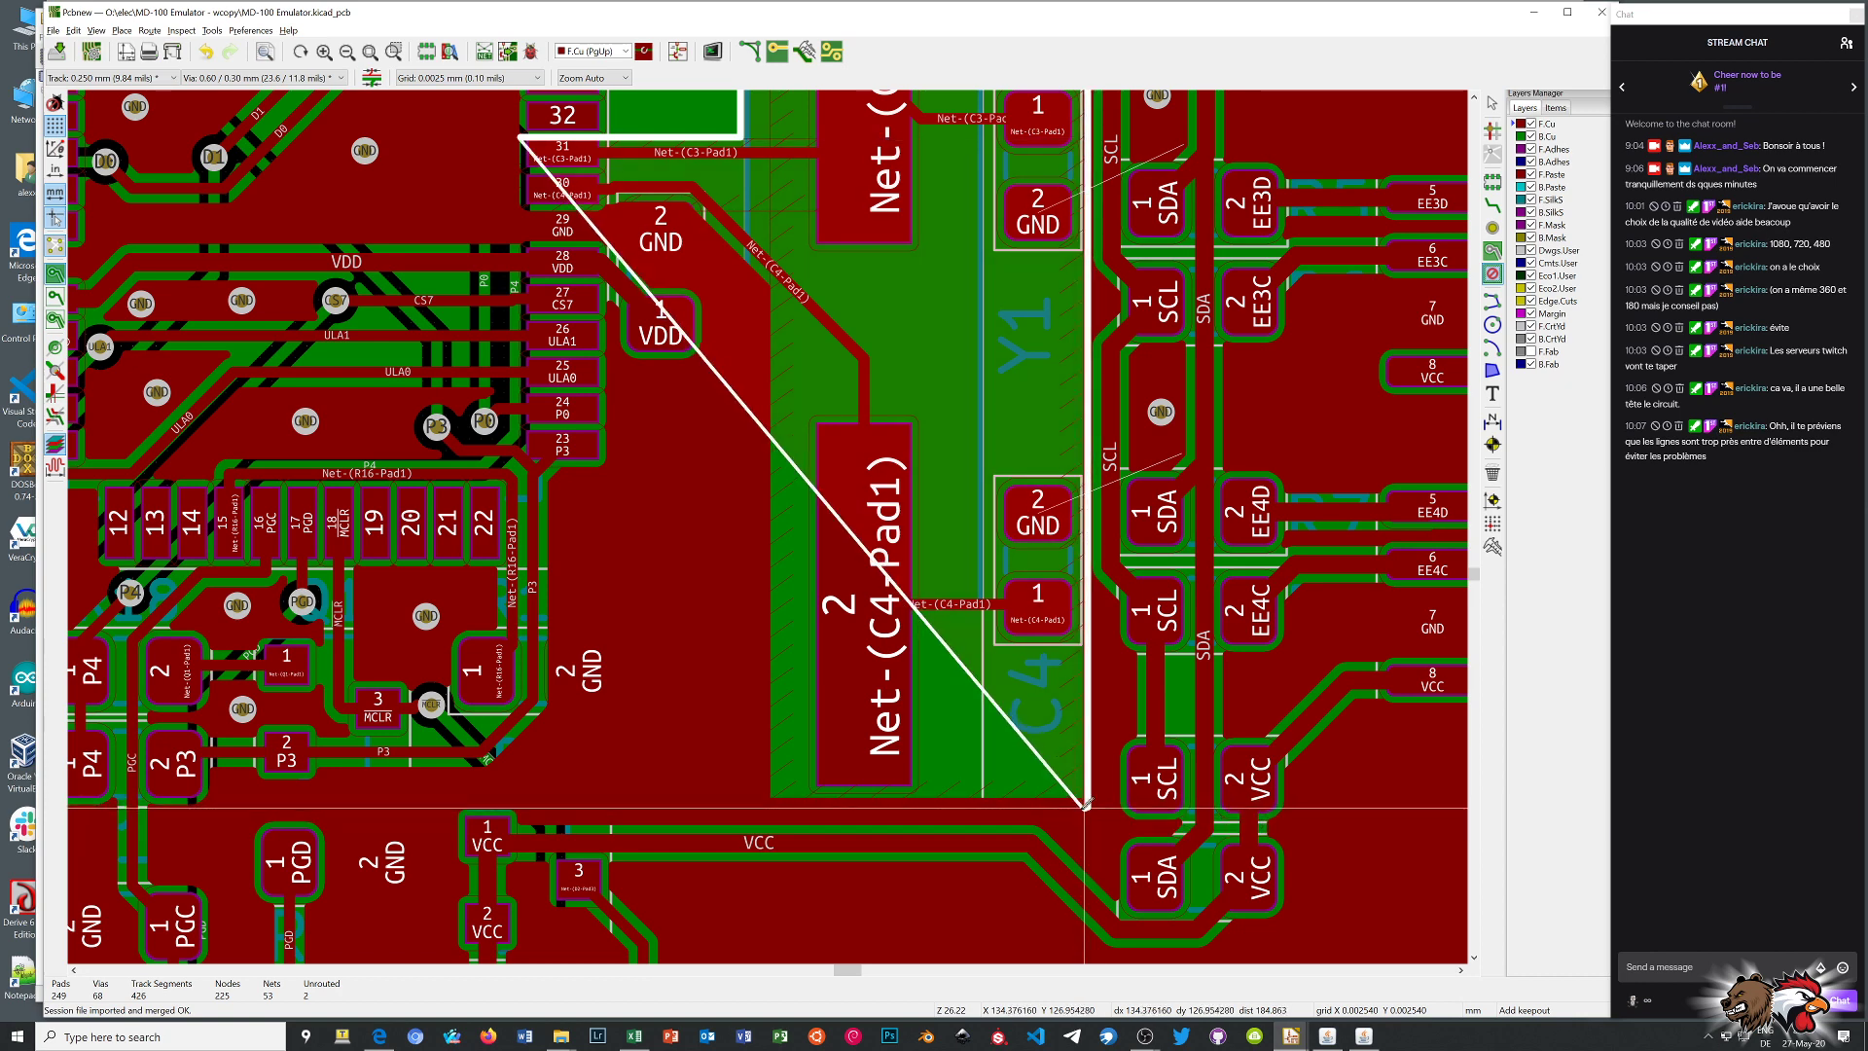
pyautogui.click(1087, 805)
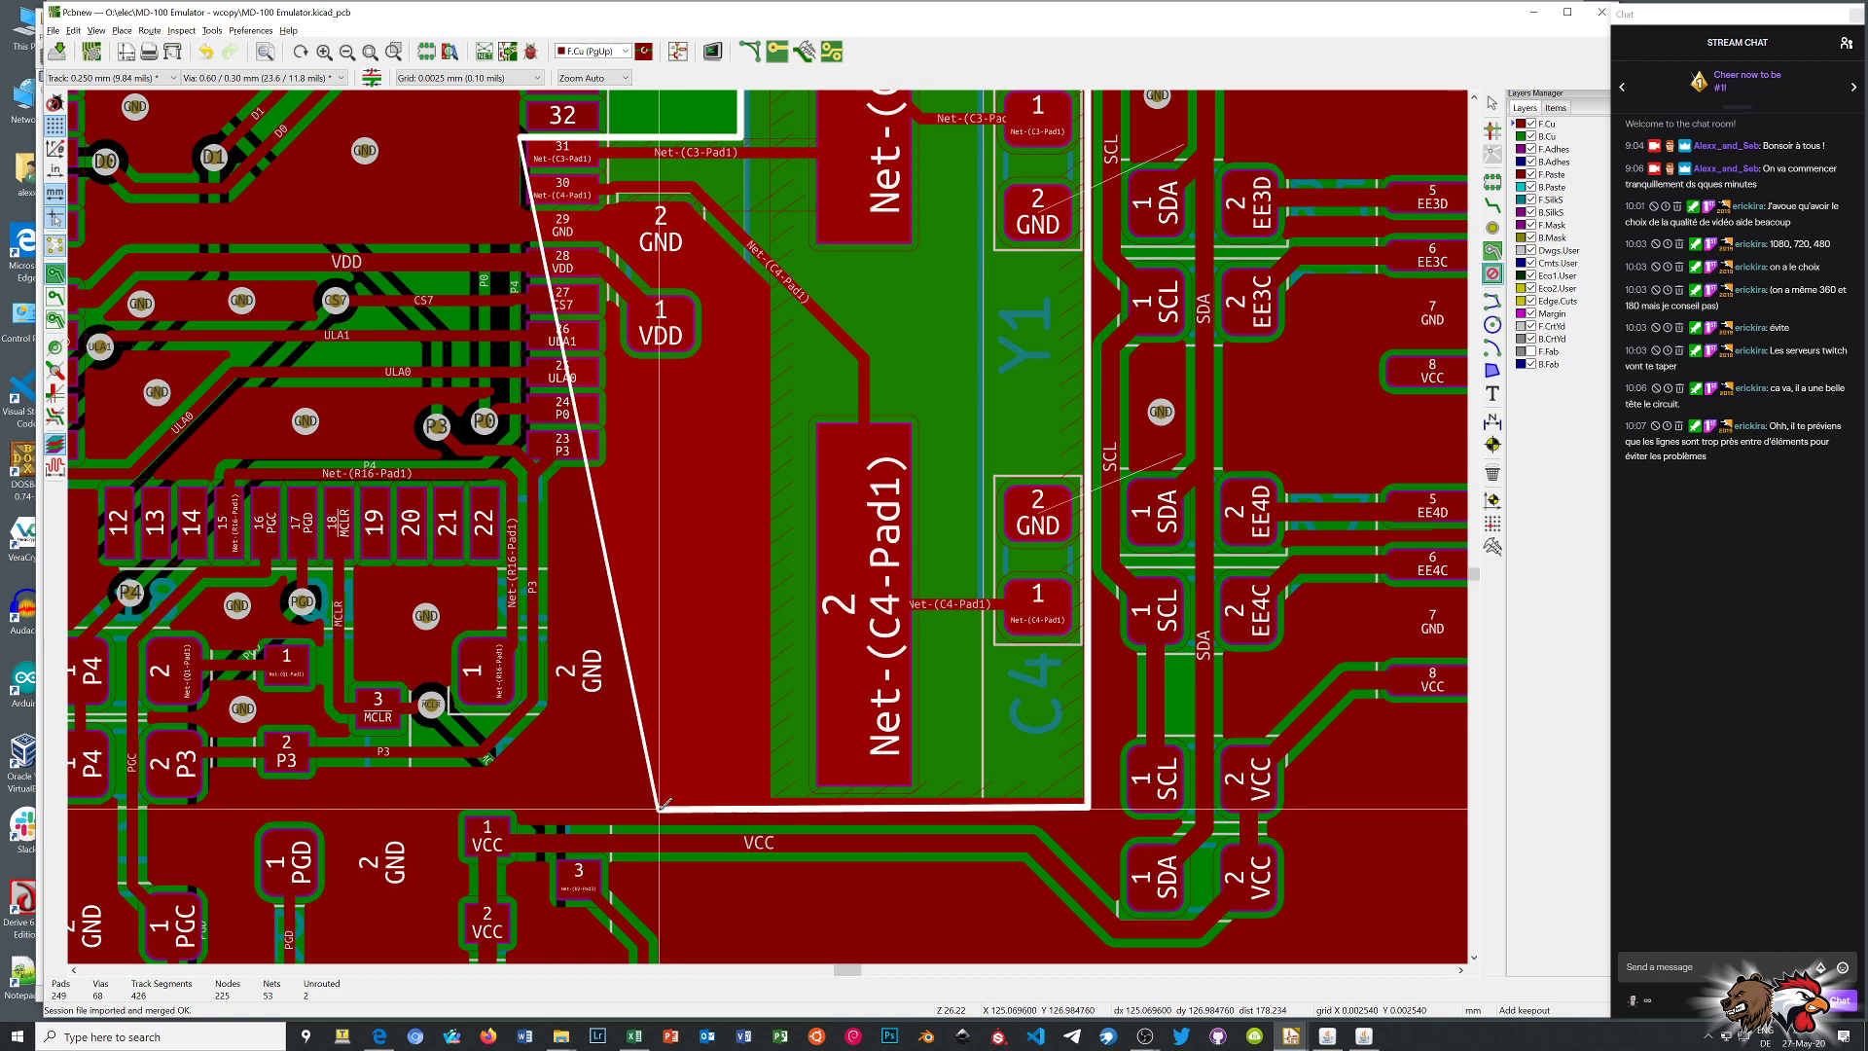
pyautogui.click(769, 804)
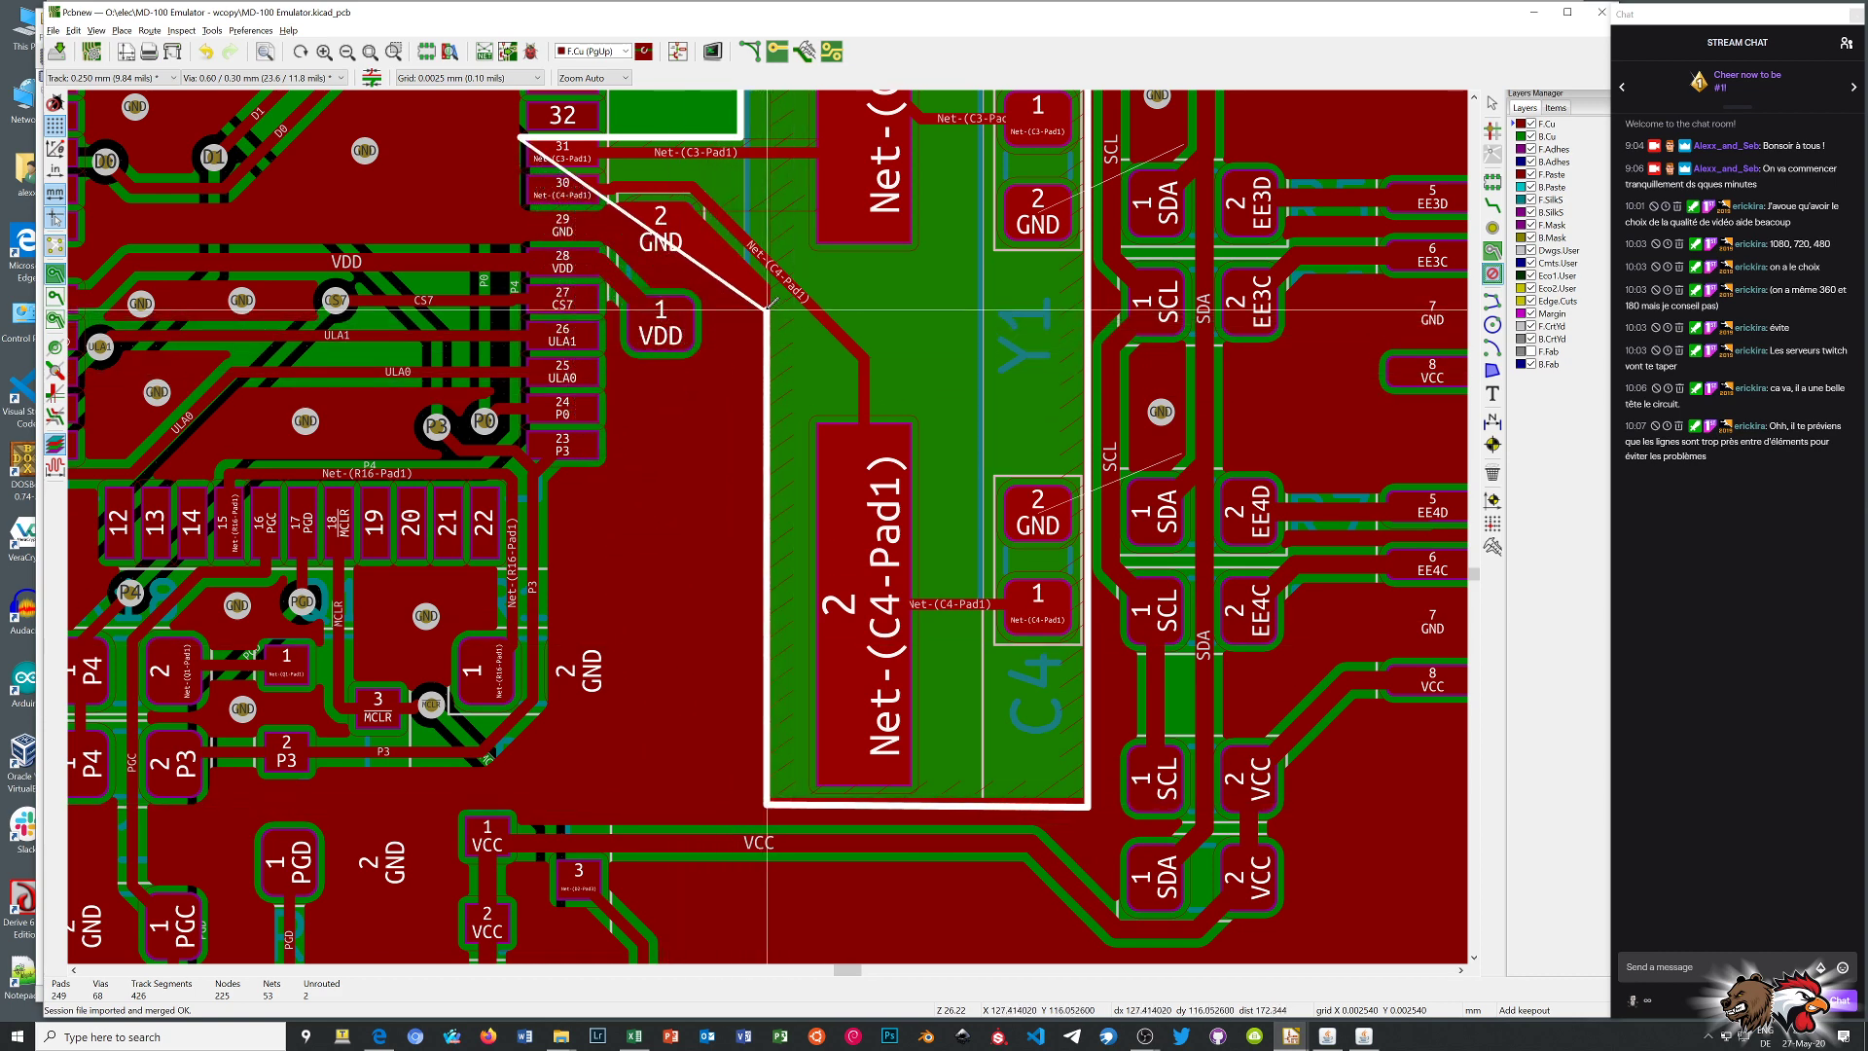
pyautogui.click(769, 216)
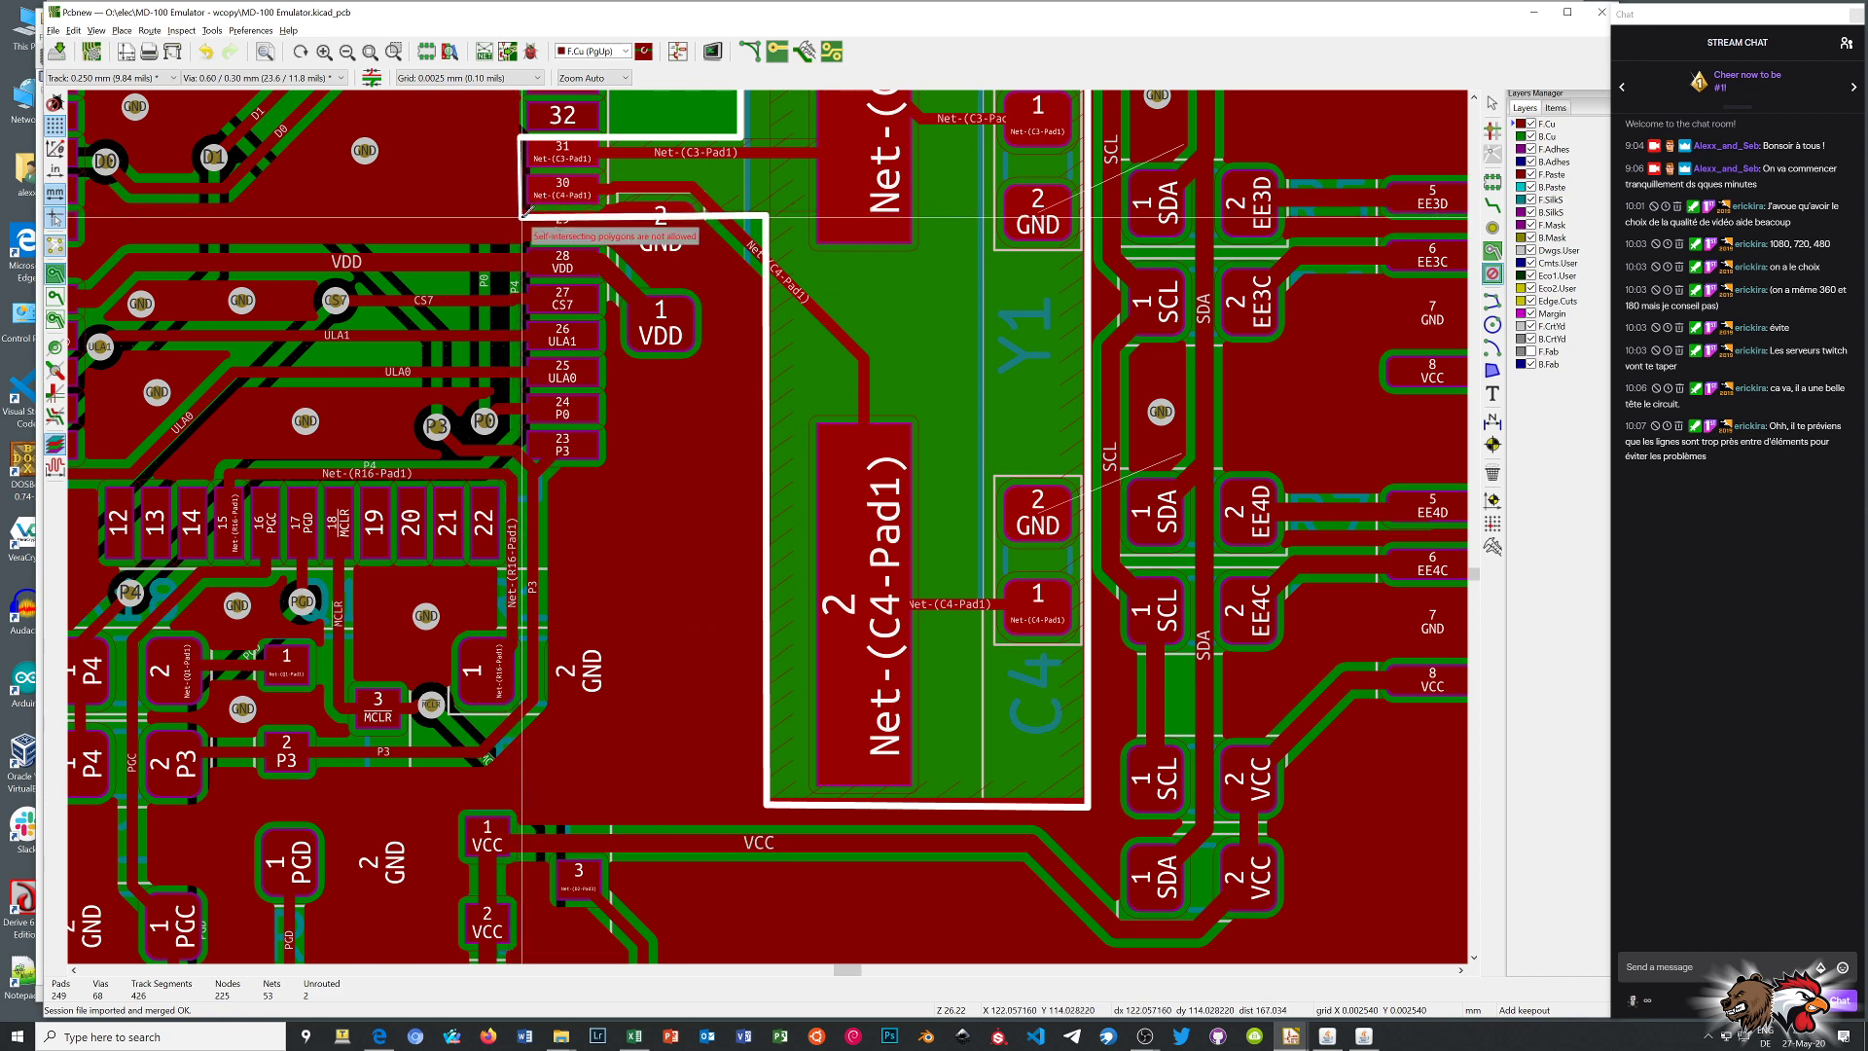
pyautogui.press('Escape')
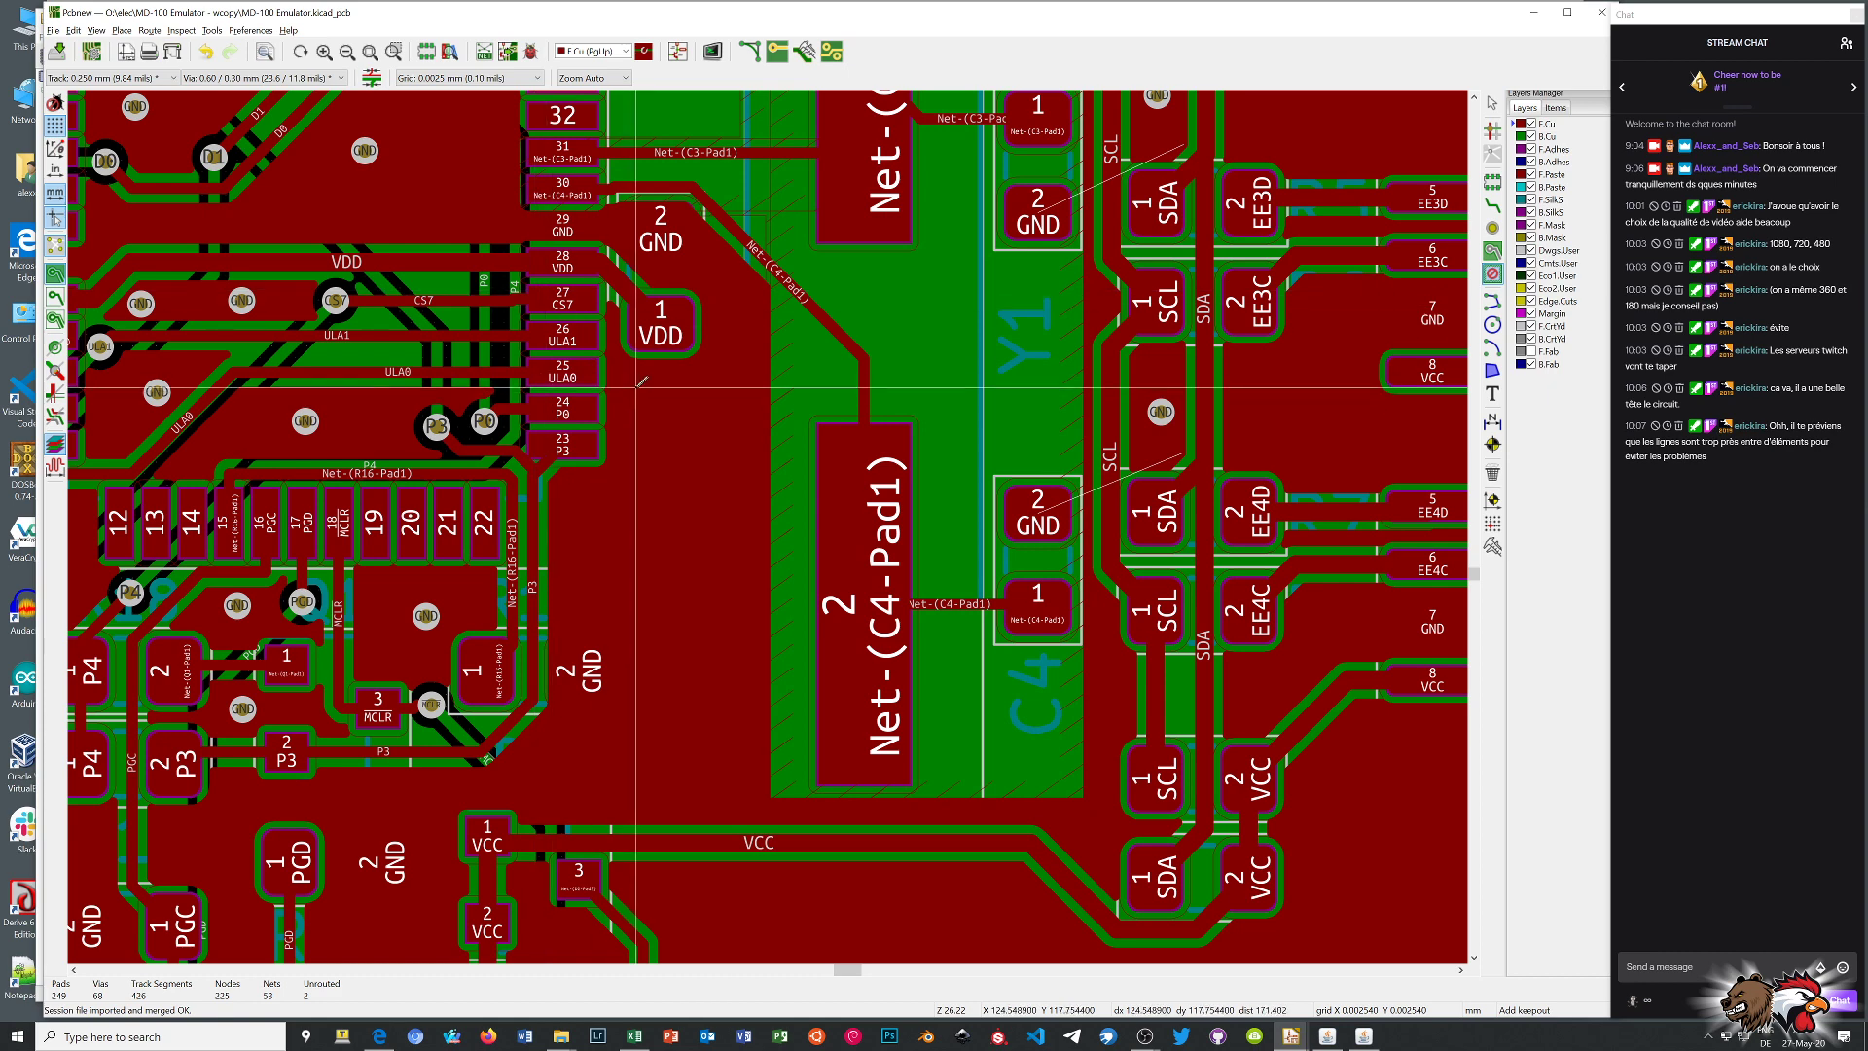
# Leave the keepout tool, select the keepout outline with the arm over pads 31 and 30, refill all zones and clear the selection
pyautogui.scroll(-2, 643, 382)
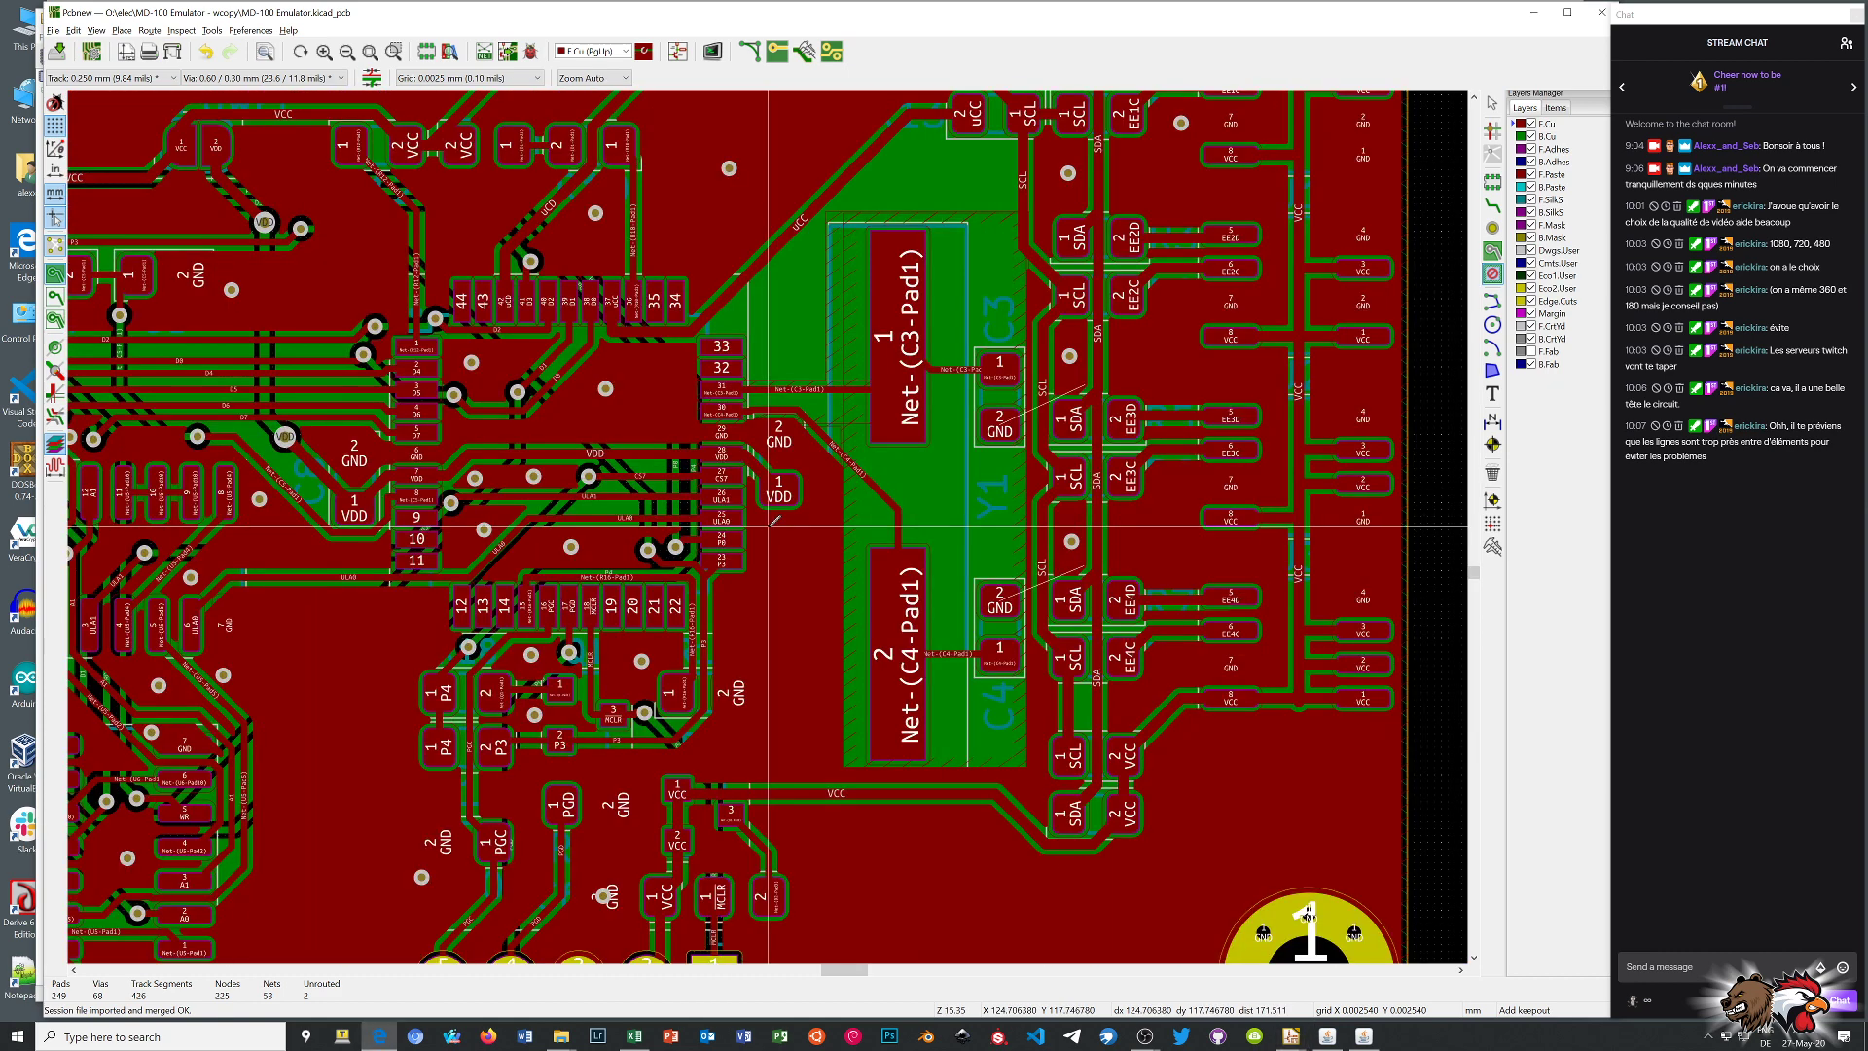
pyautogui.scroll(1, 775, 521)
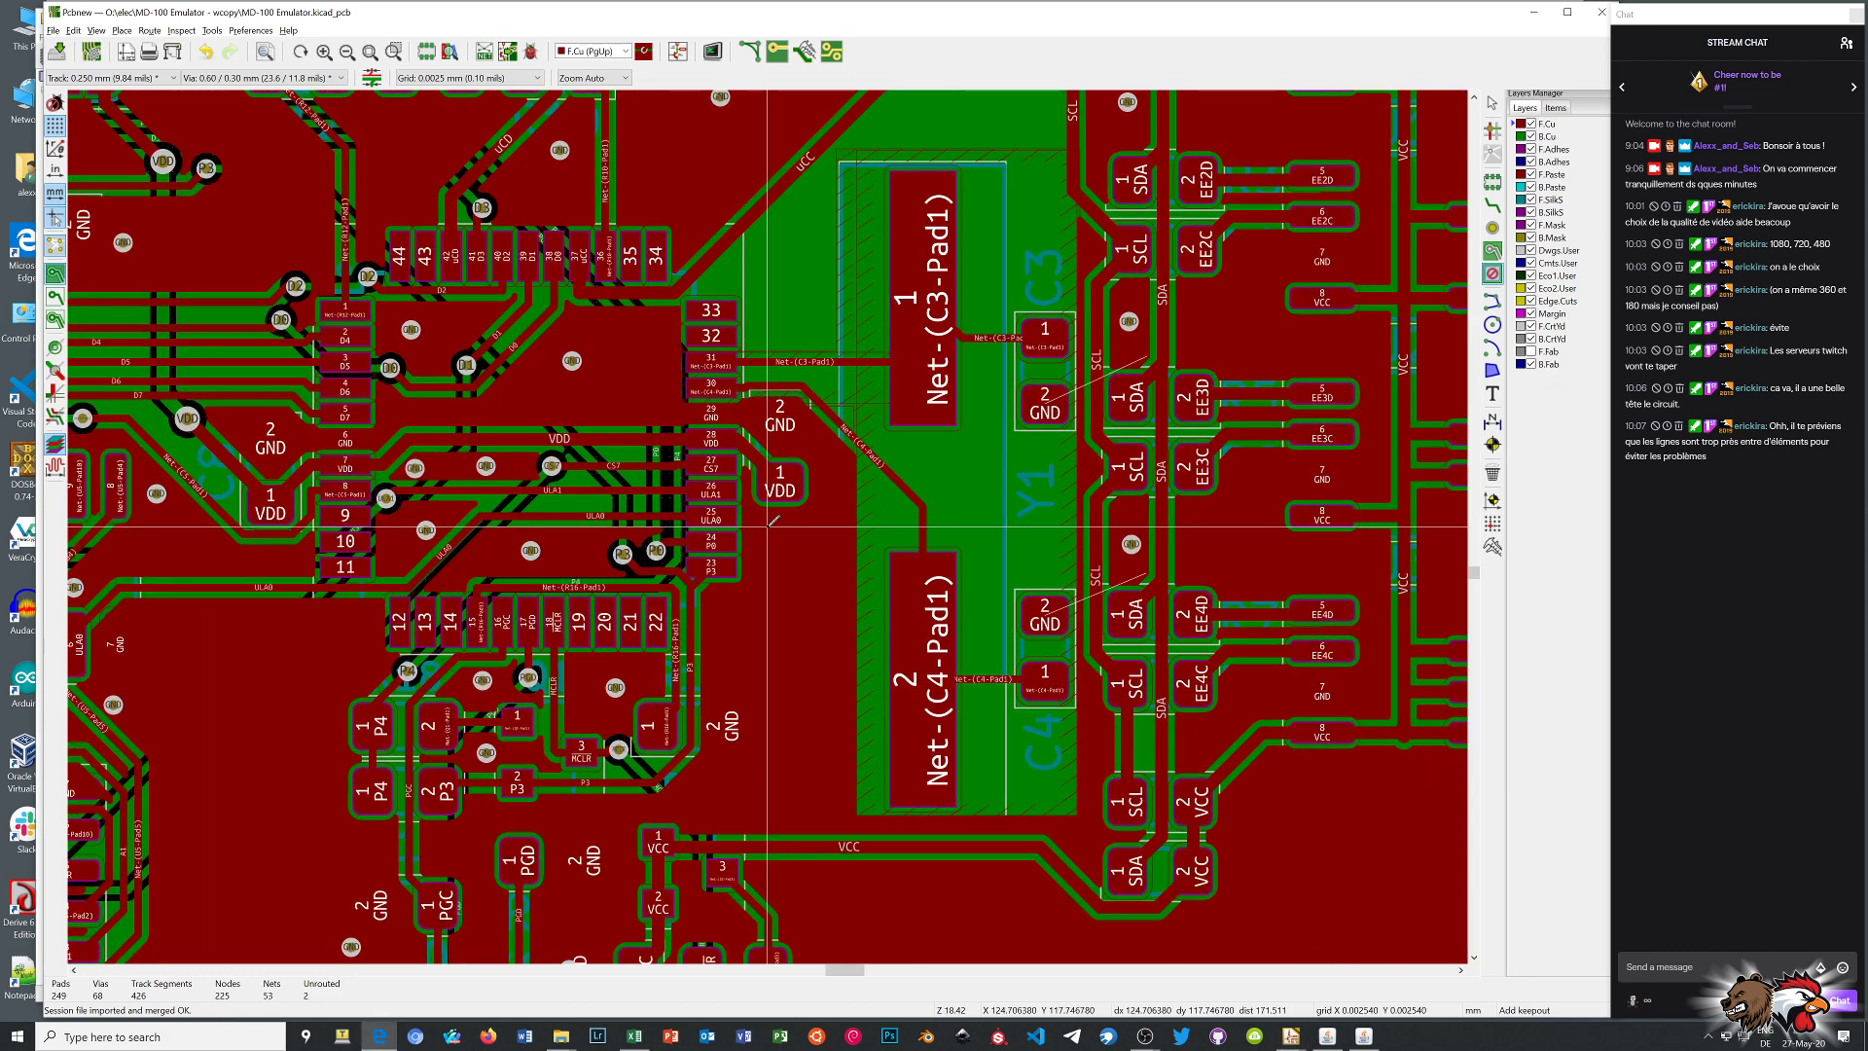
pyautogui.rightClick(820, 474)
pyautogui.click(856, 484)
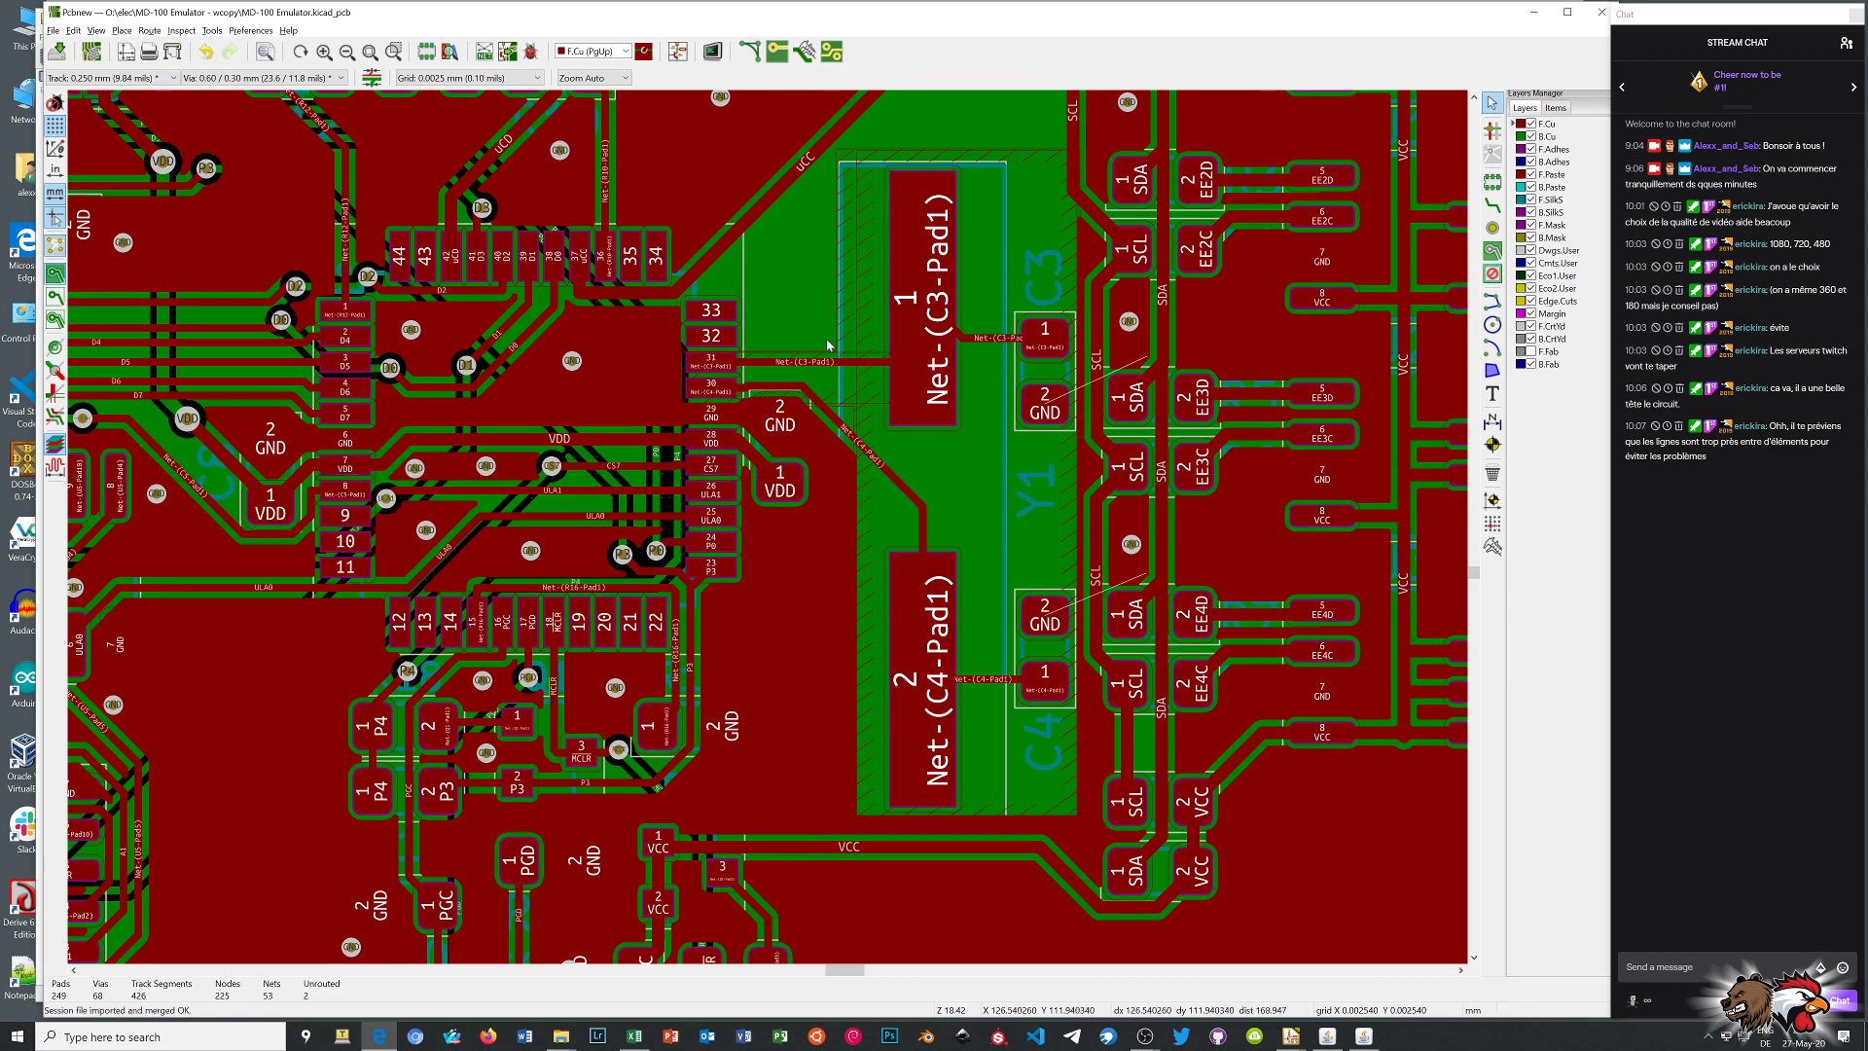
pyautogui.click(856, 346)
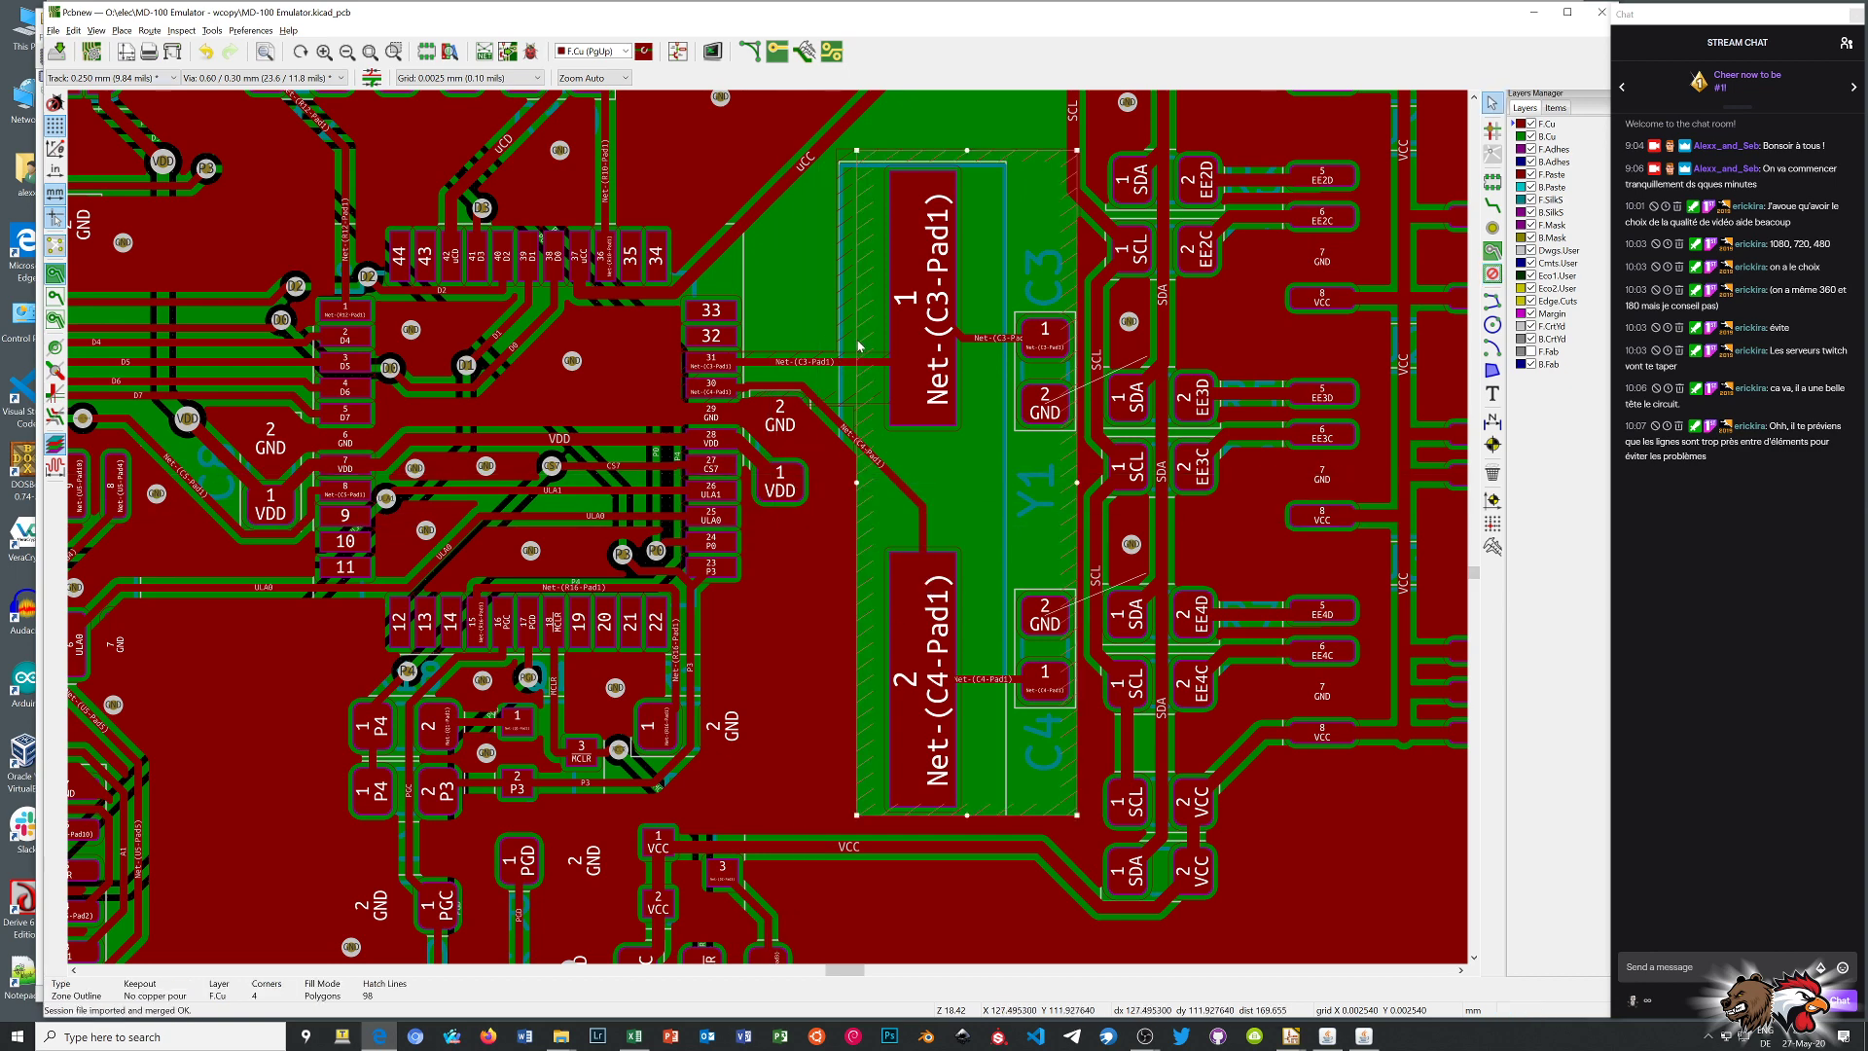
pyautogui.click(1035, 150)
pyautogui.click(1012, 150)
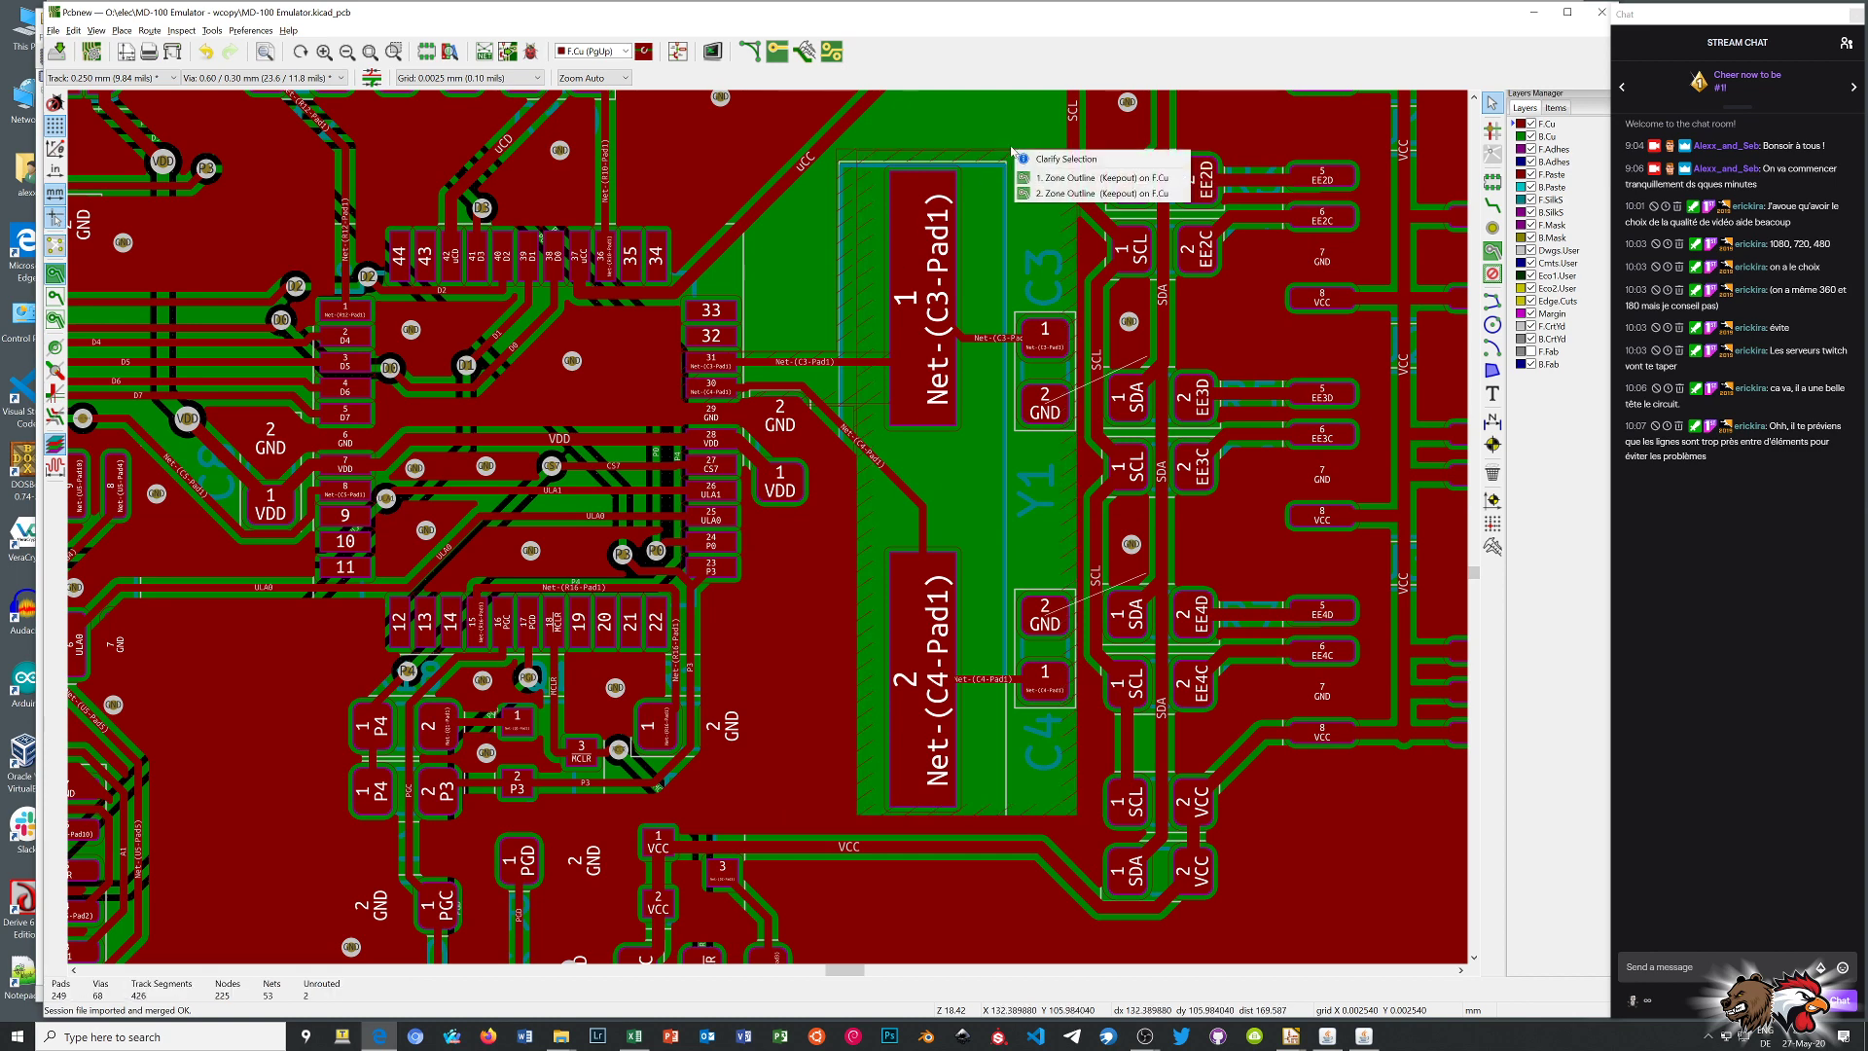
pyautogui.click(1100, 178)
pyautogui.press('b')
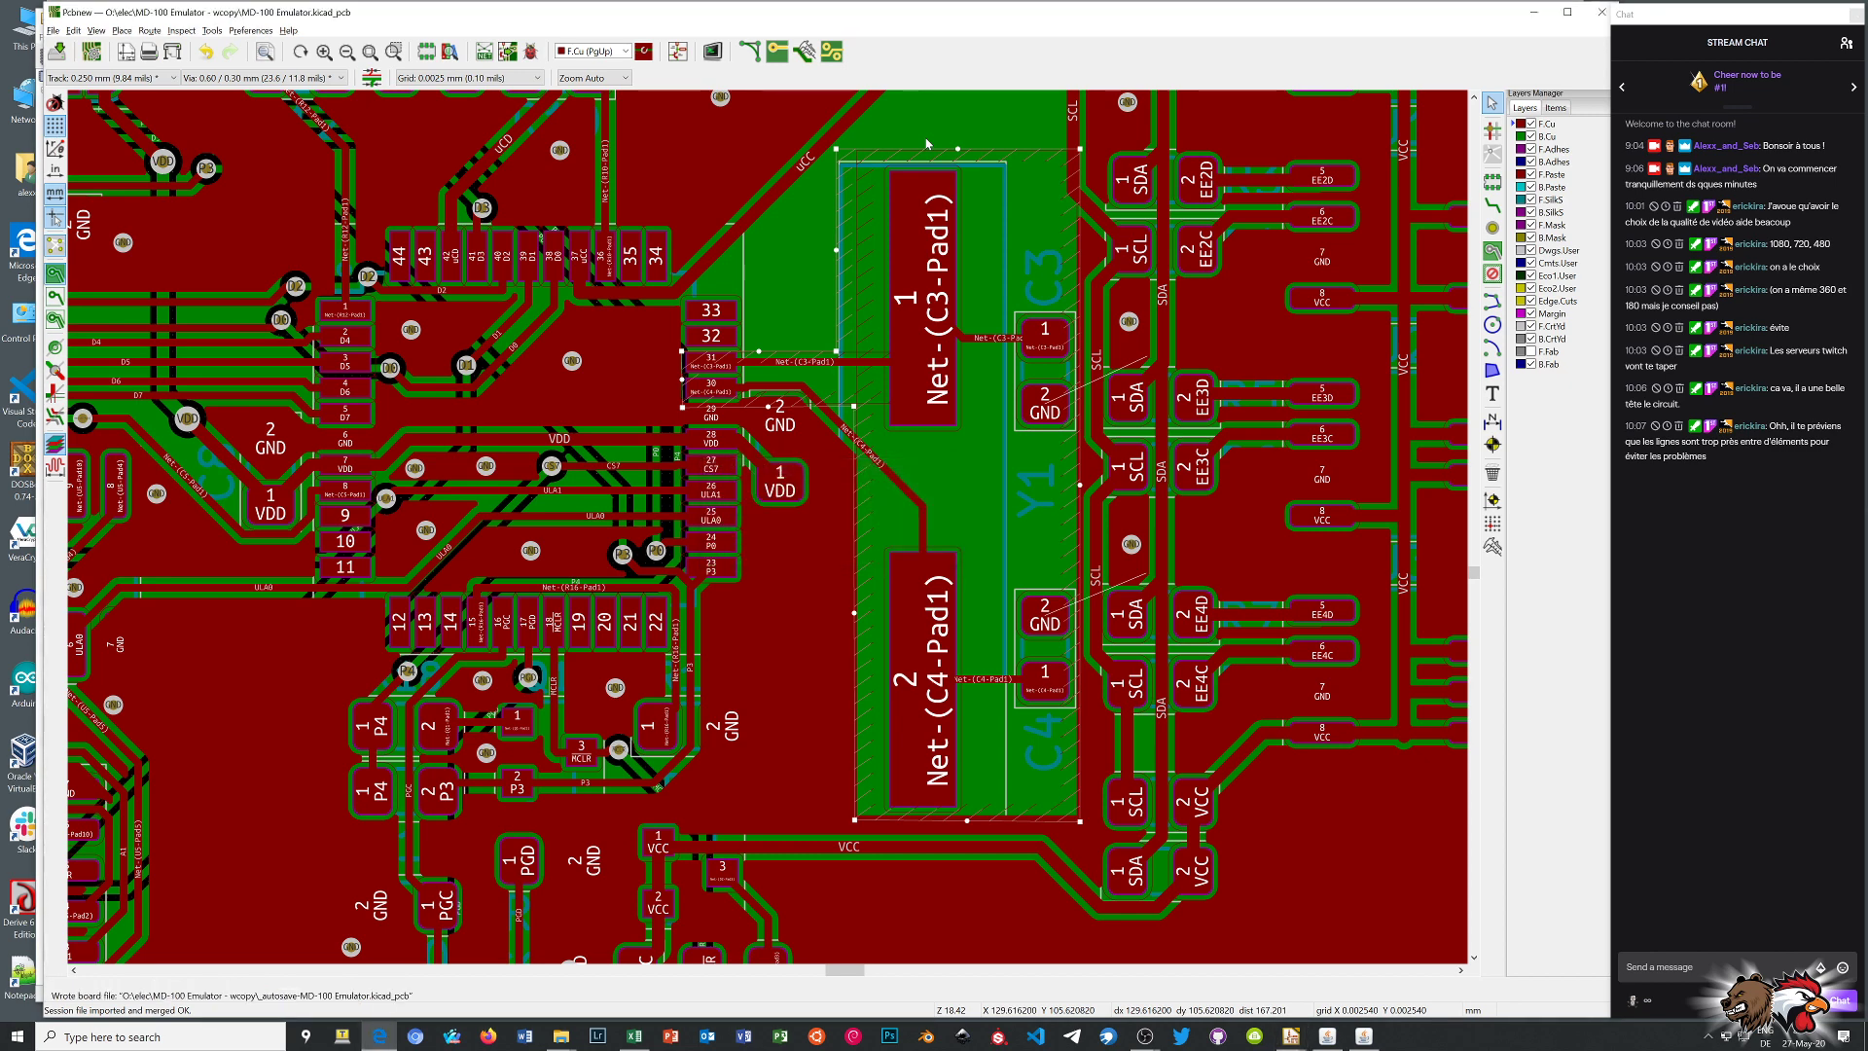
pyautogui.click(838, 152)
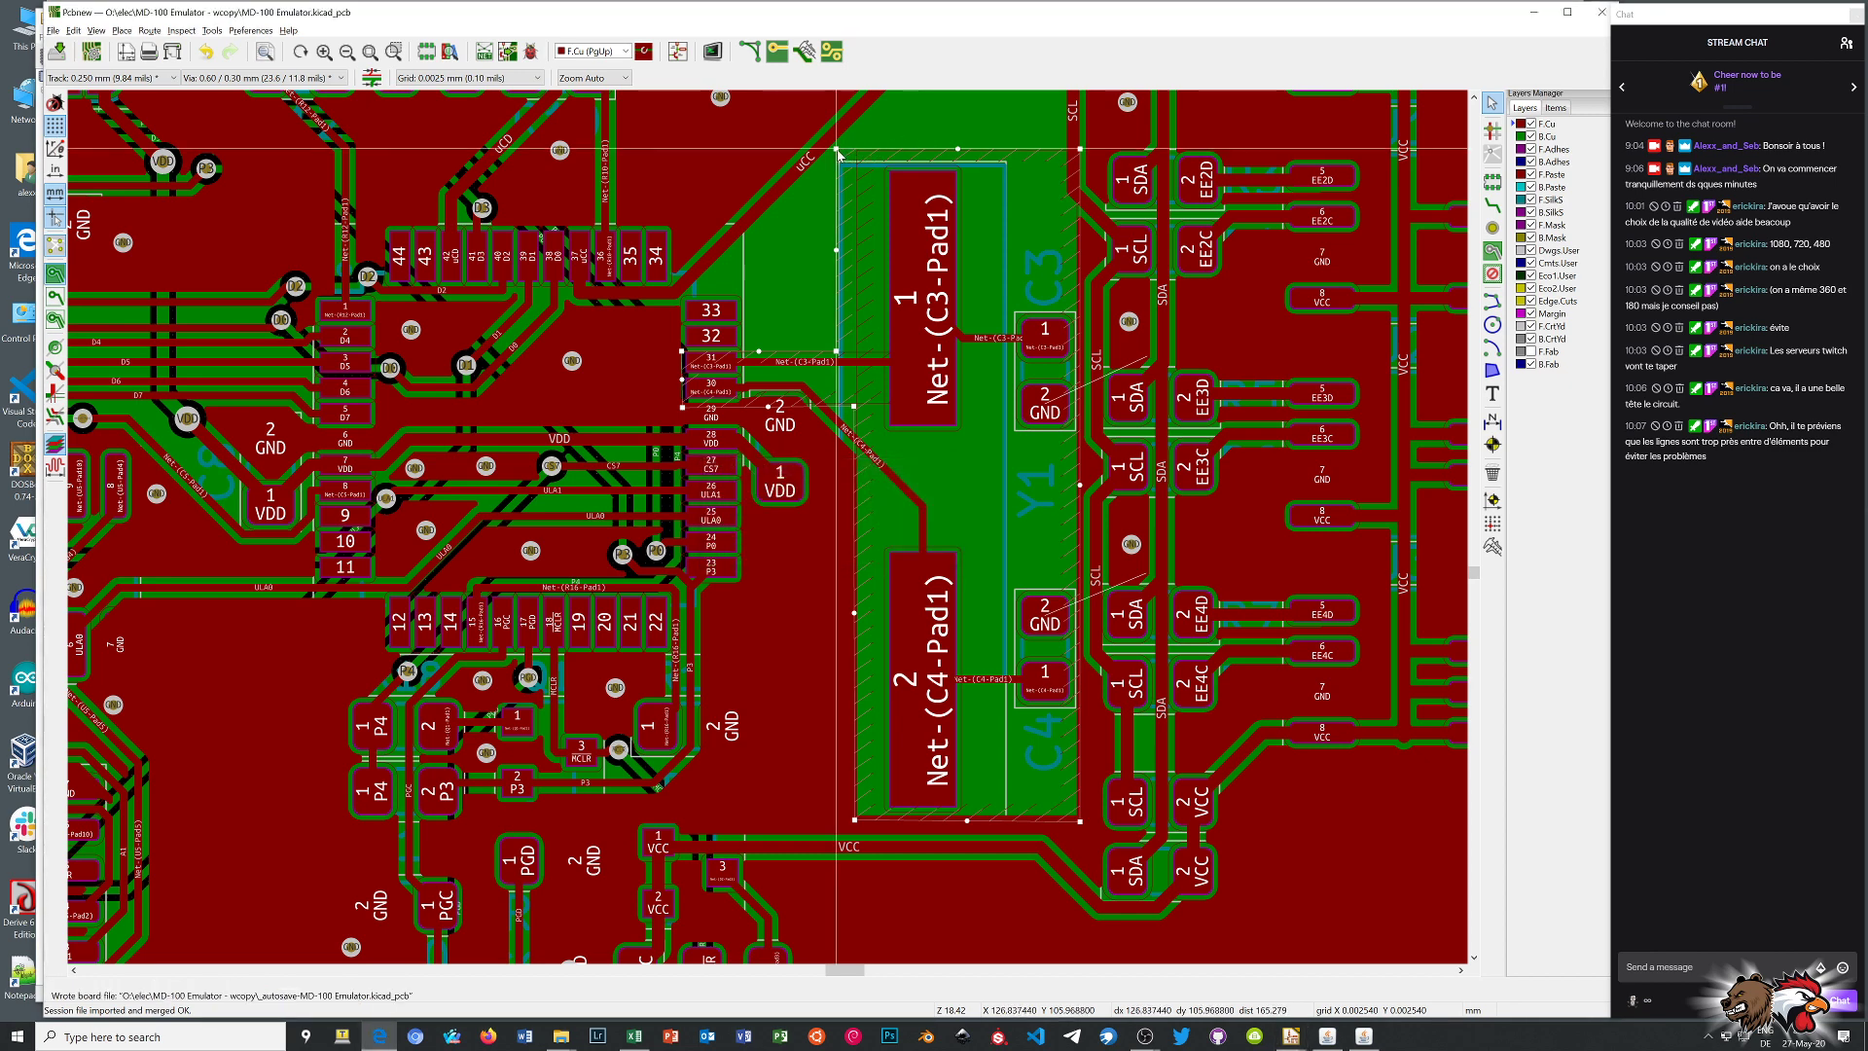
pyautogui.press('Escape')
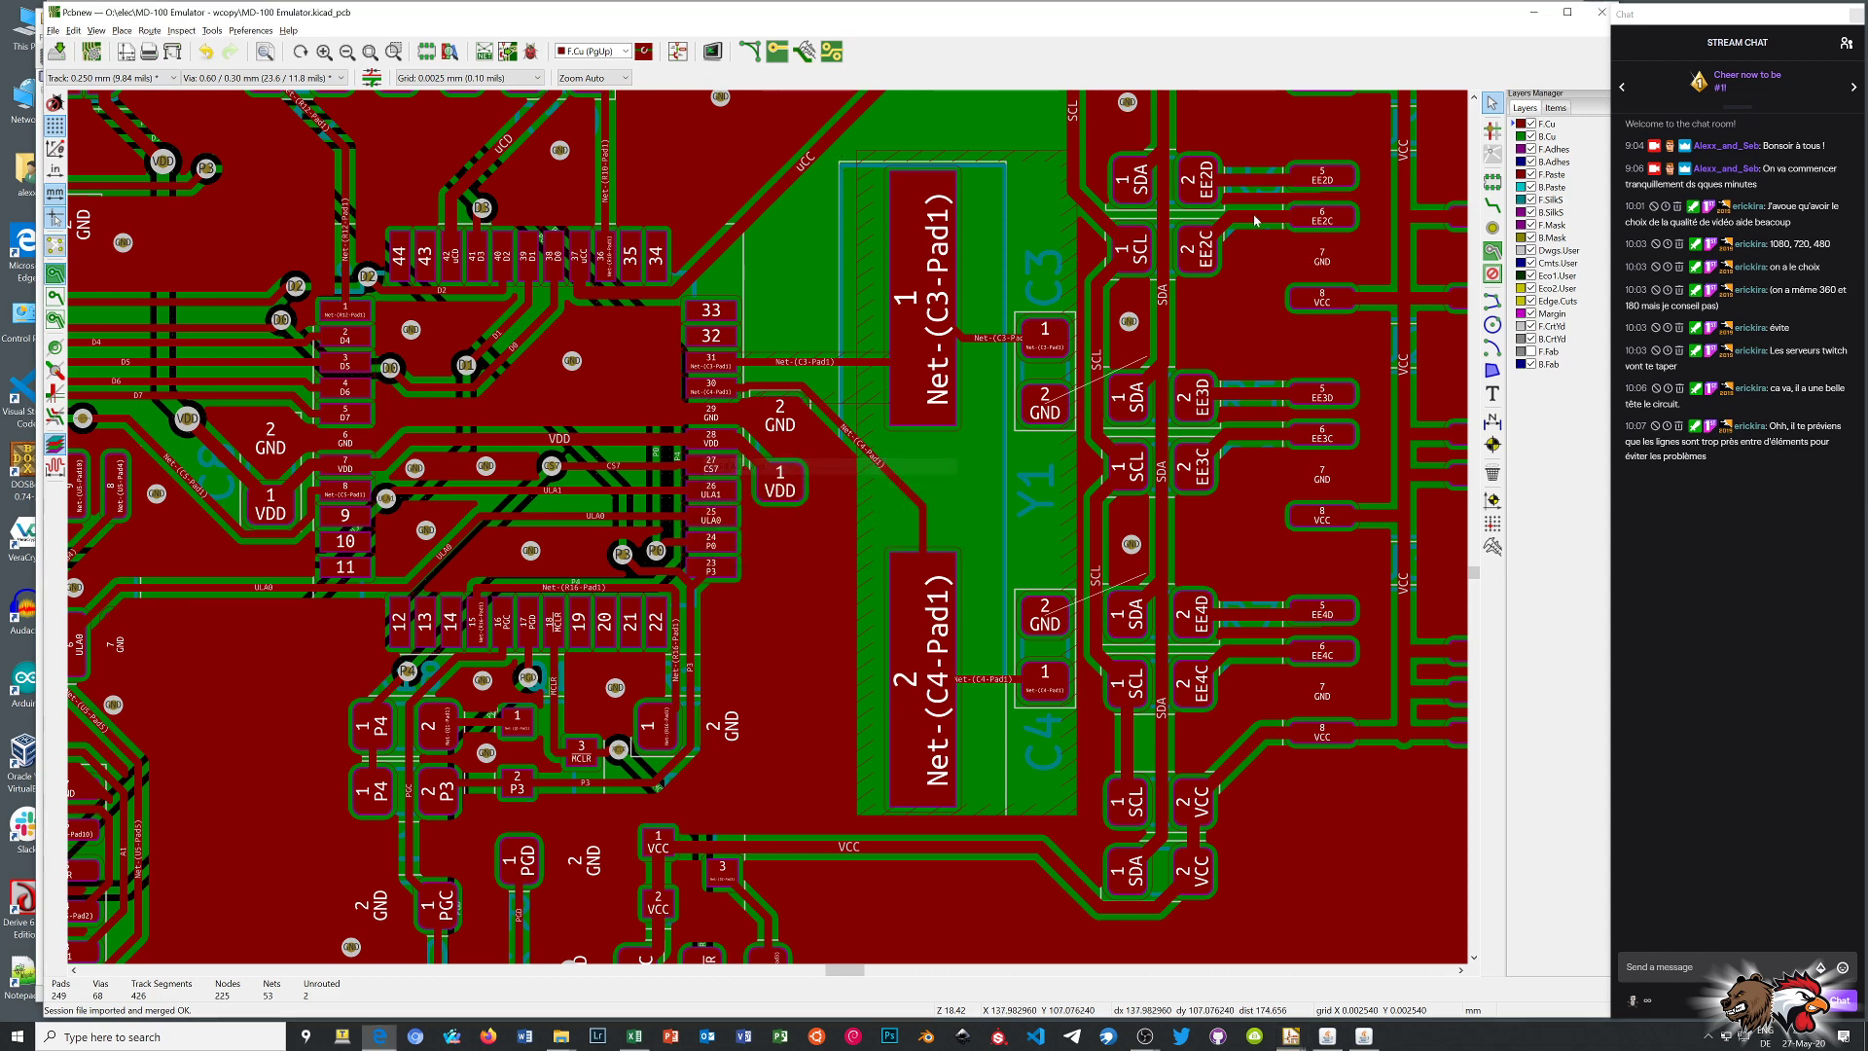
# Make B.Cu the active layer and examine the bottom copper fill and tracks across the whole board
pyautogui.click(1536, 137)
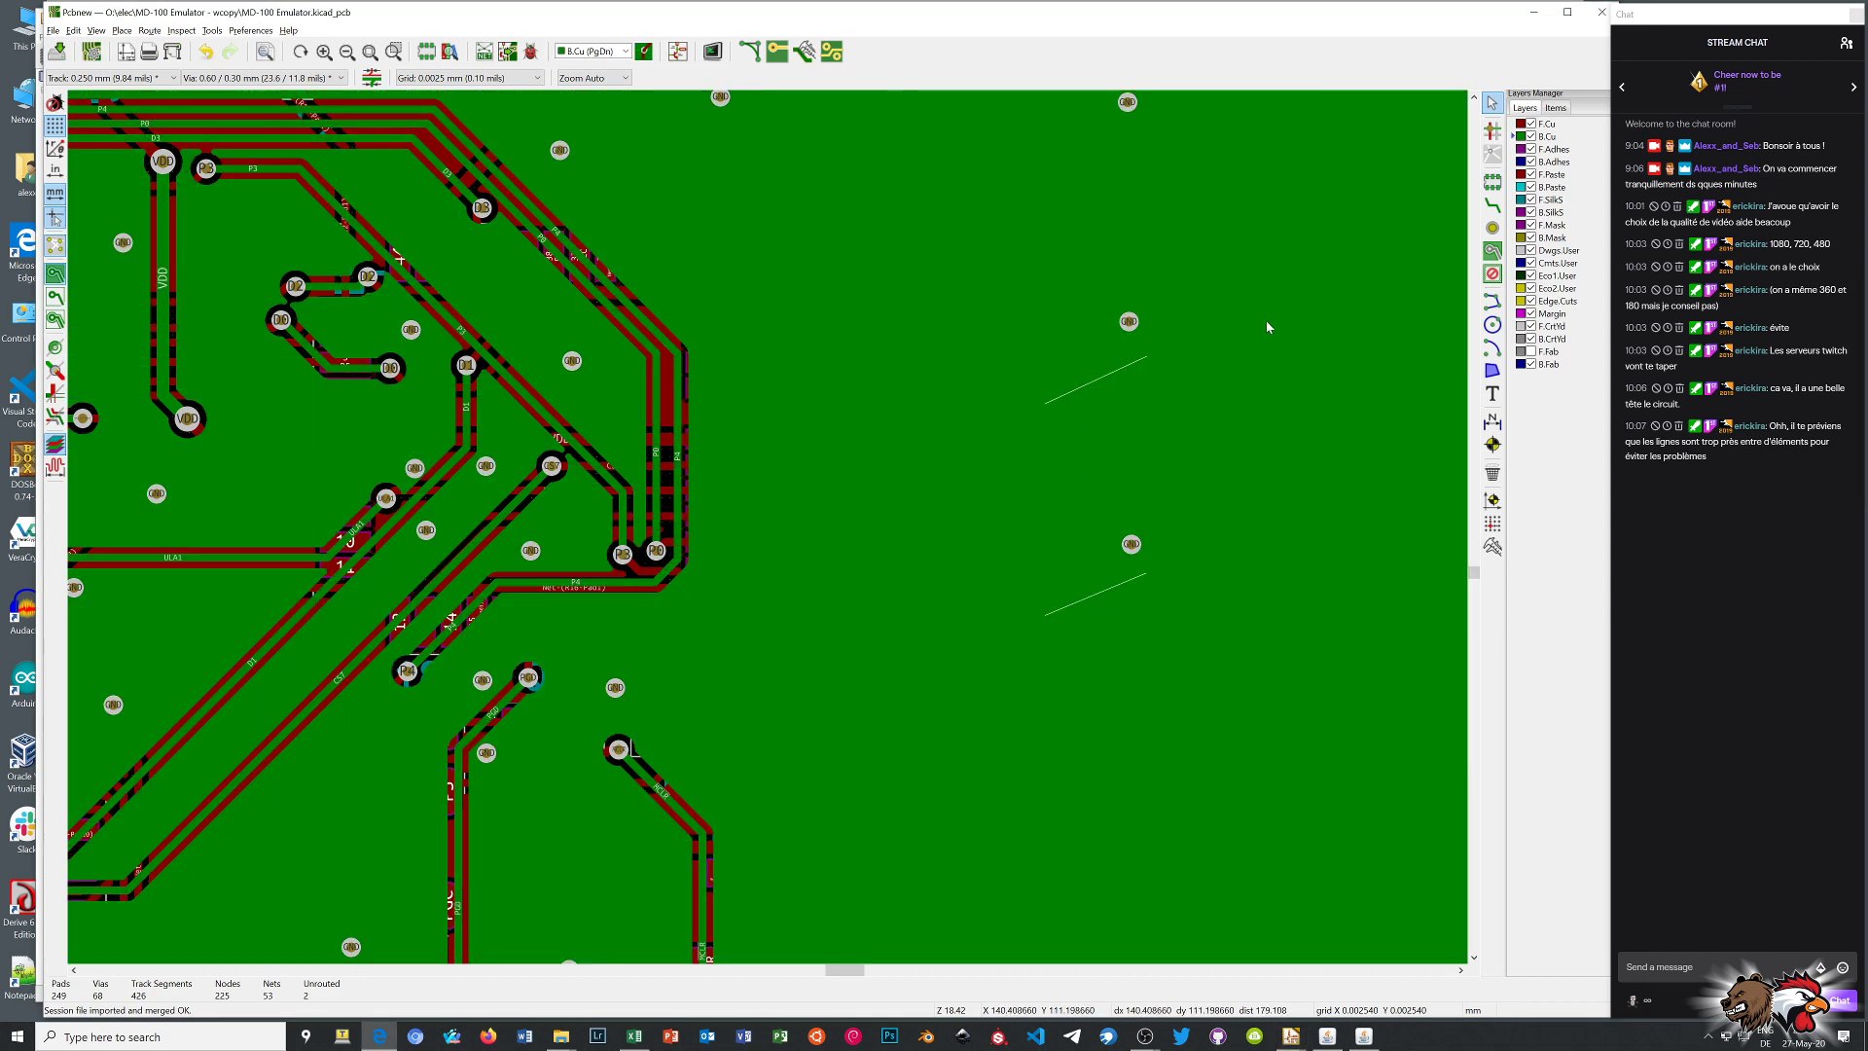
pyautogui.scroll(2, 1271, 321)
pyautogui.press('Home')
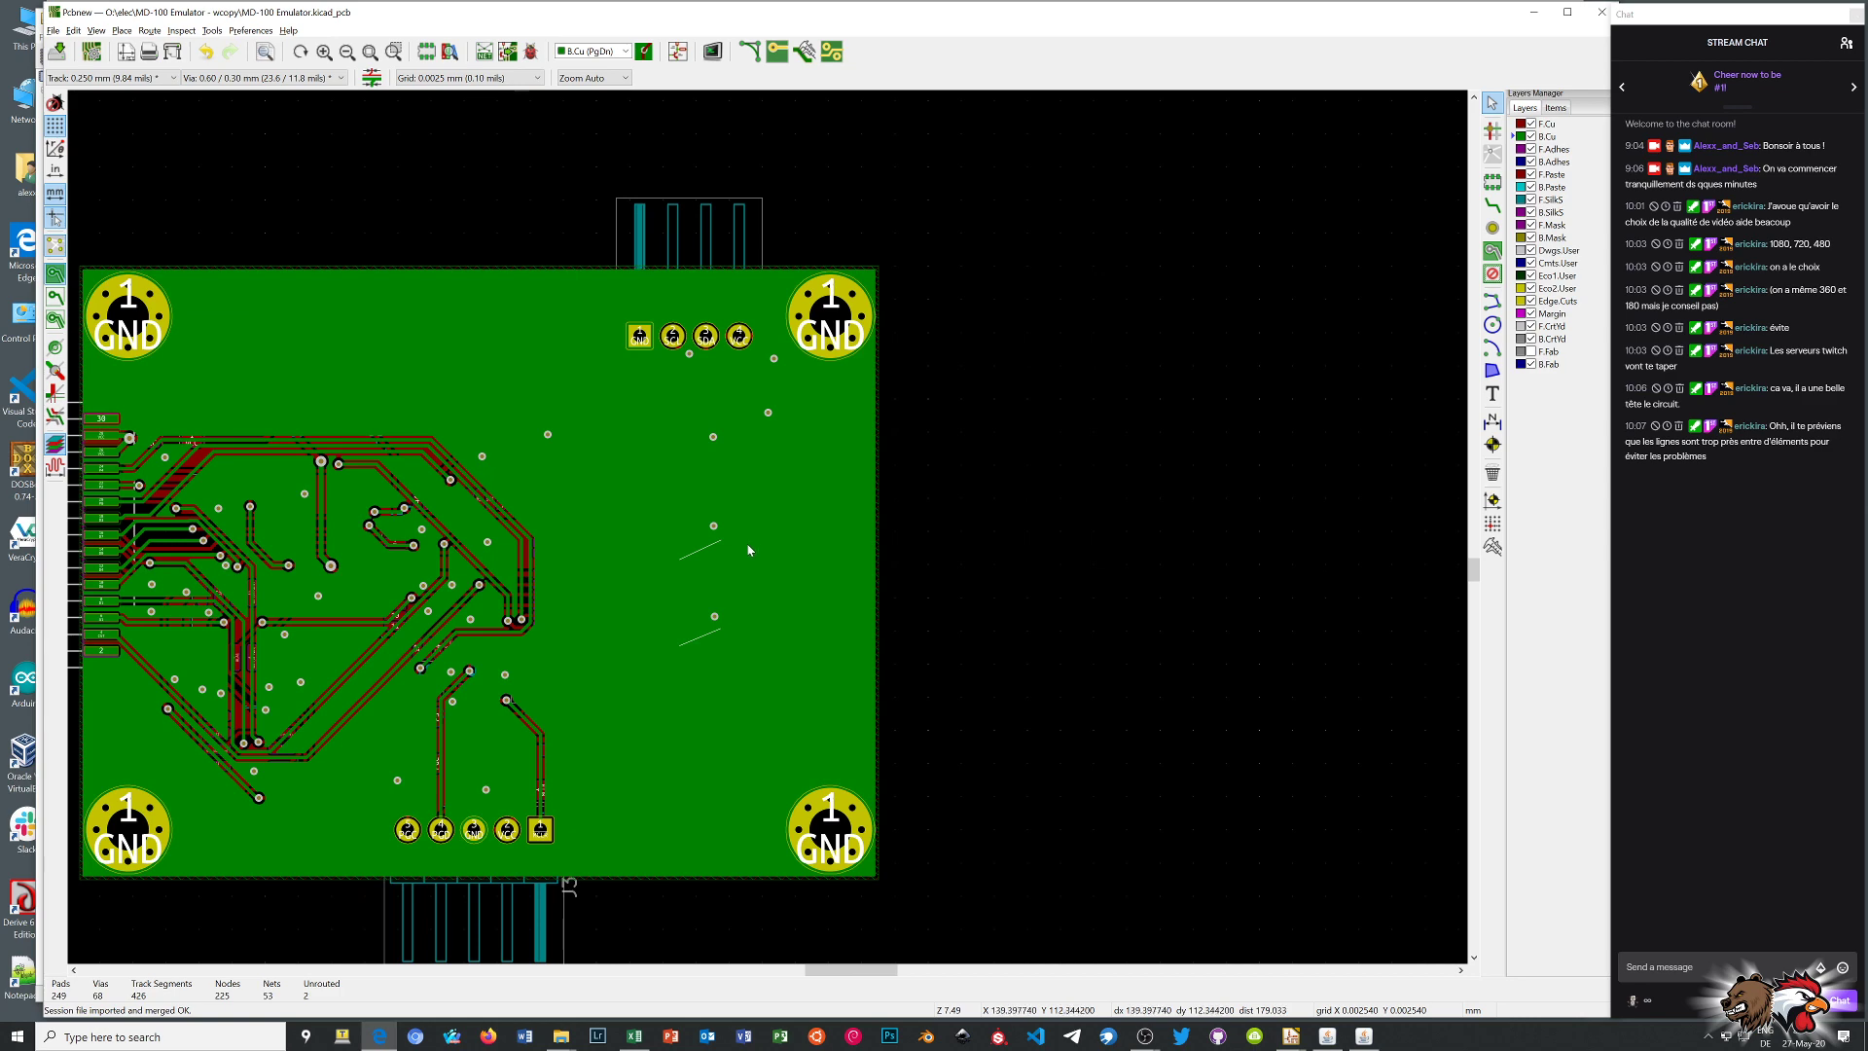
pyautogui.scroll(1, 767, 536)
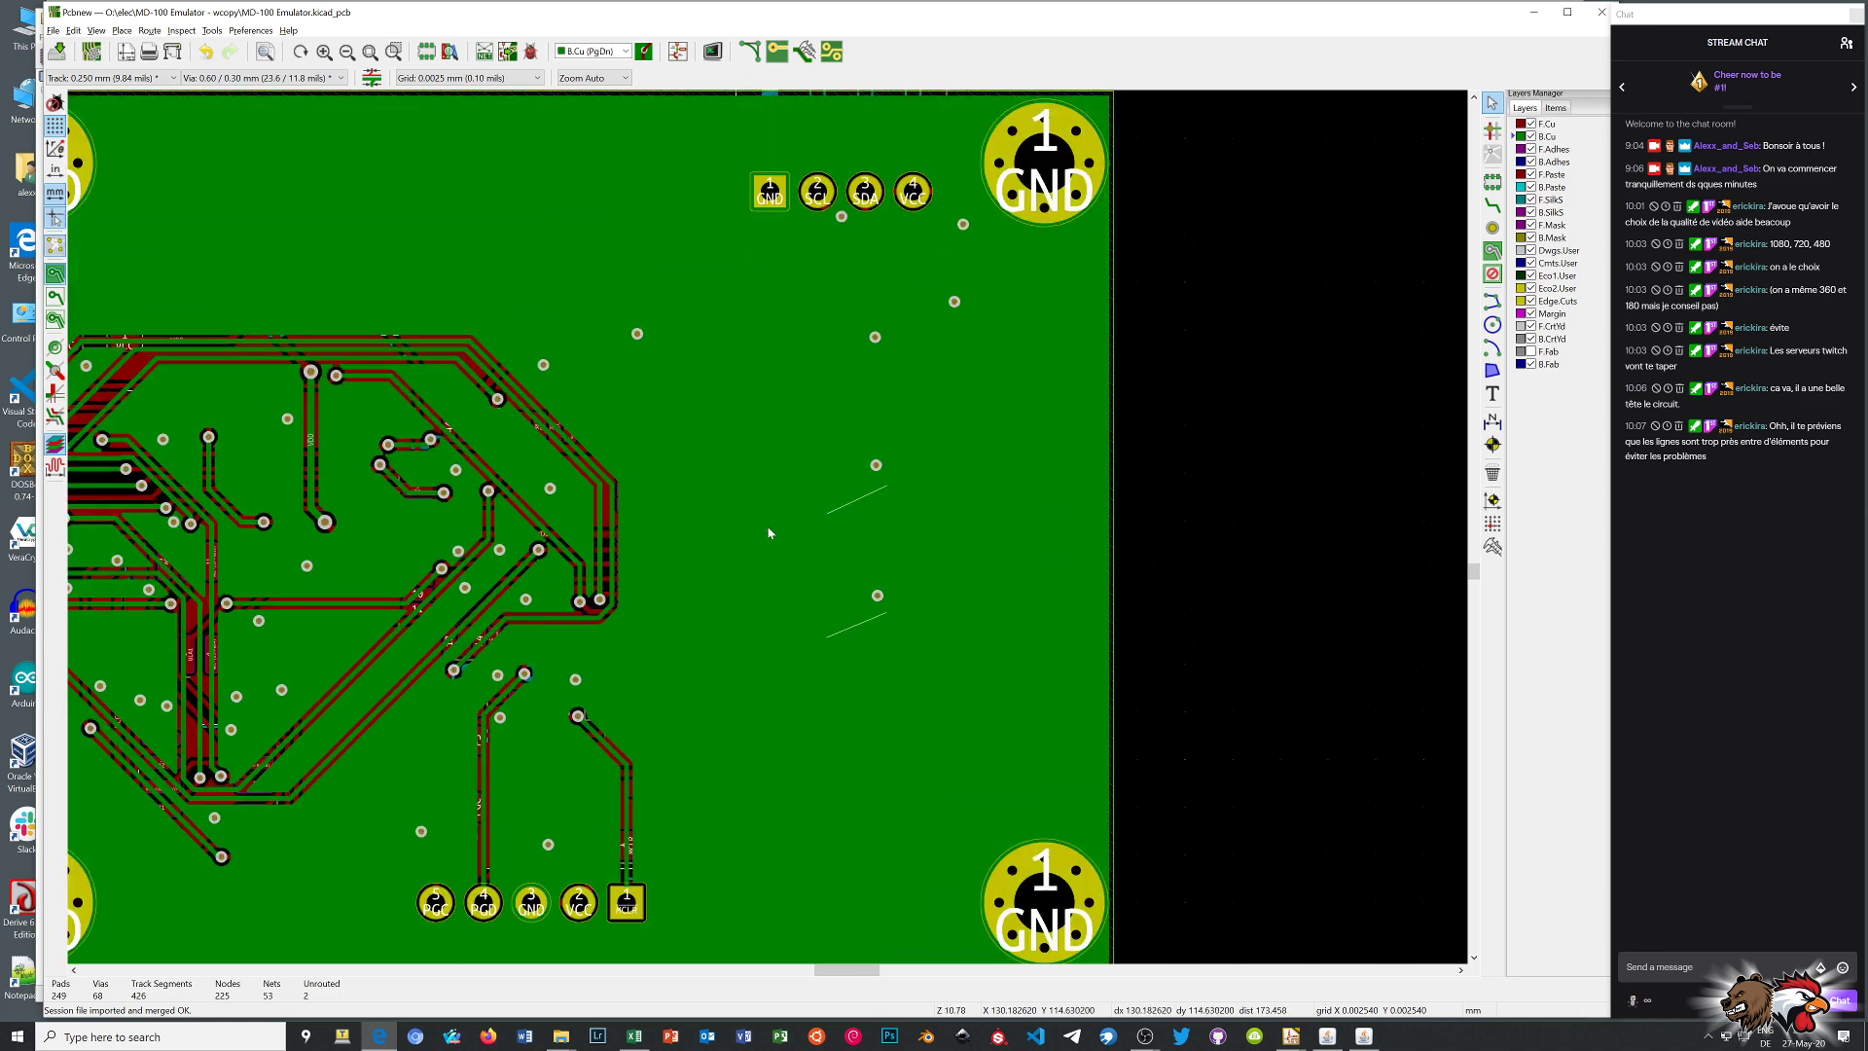
pyautogui.scroll(-1, 950, 454)
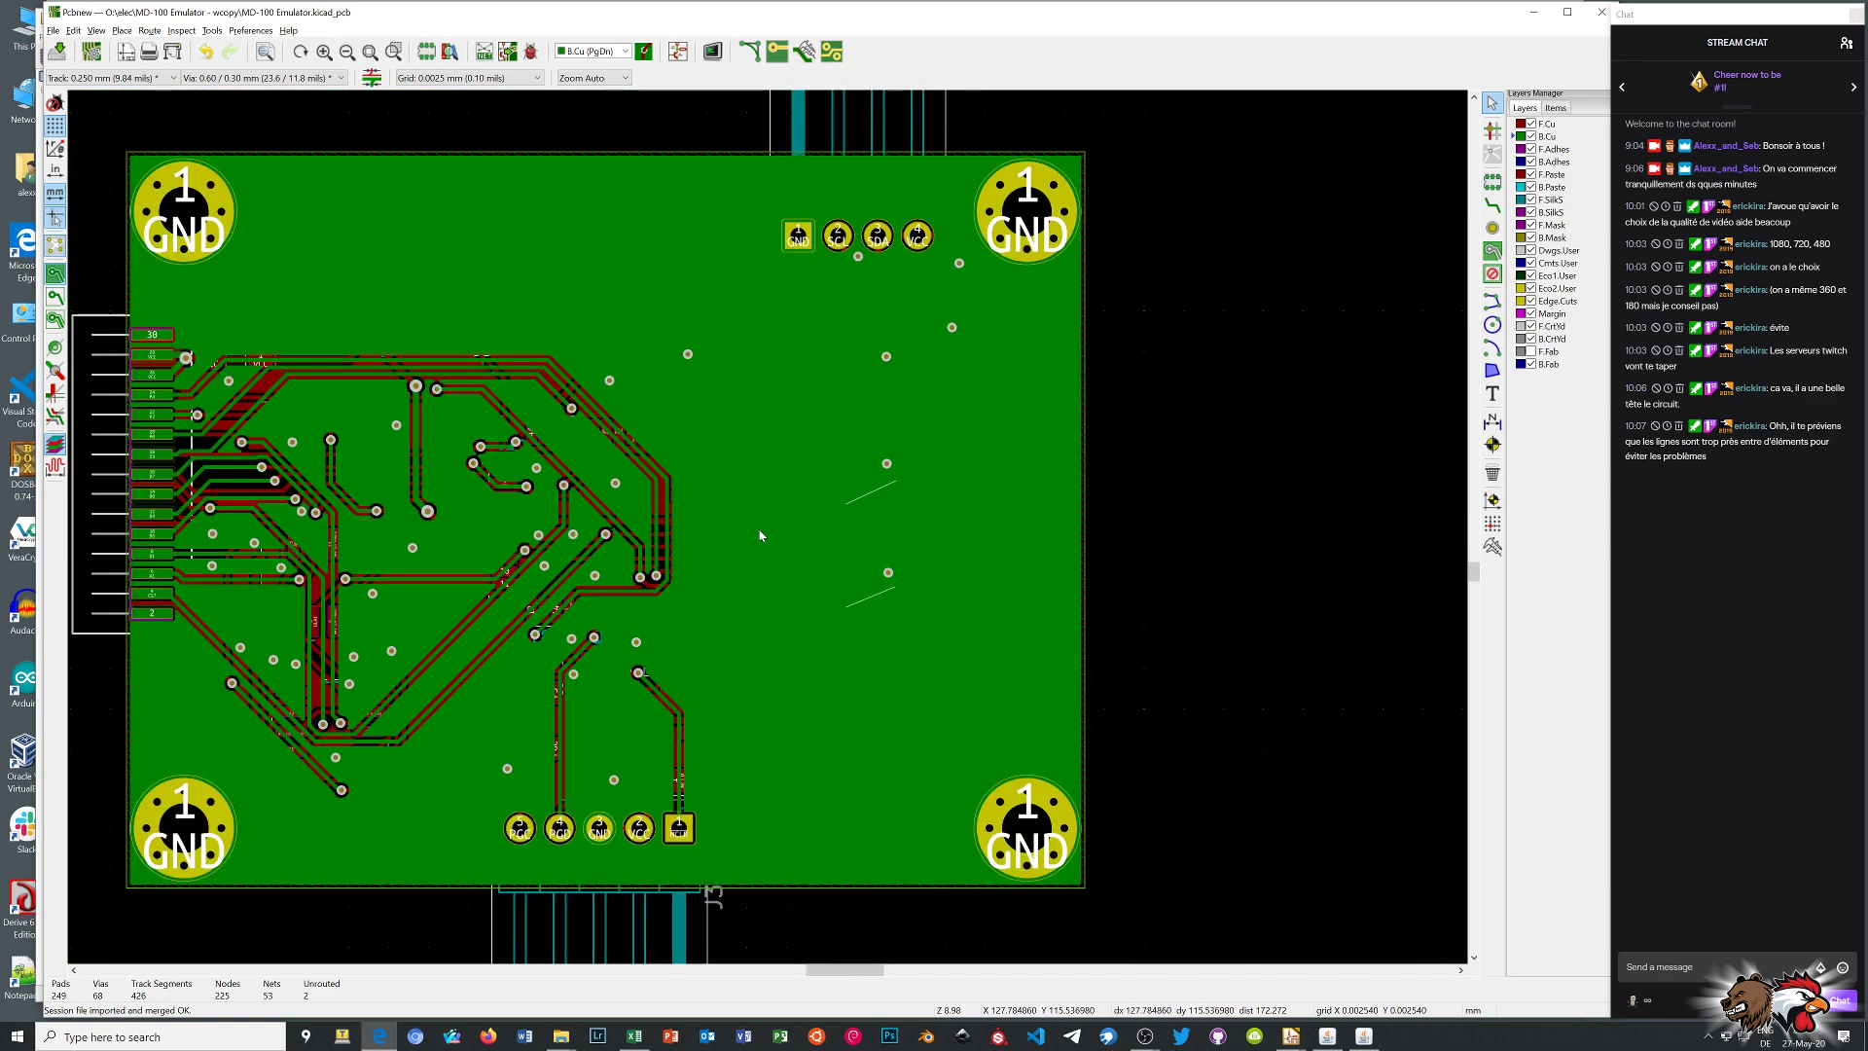
# Hide the zone fills so only the tracks, pads and zone outlines are drawn around crystal Y1
pyautogui.scroll(1, 530, 606)
pyautogui.scroll(-2, 834, 529)
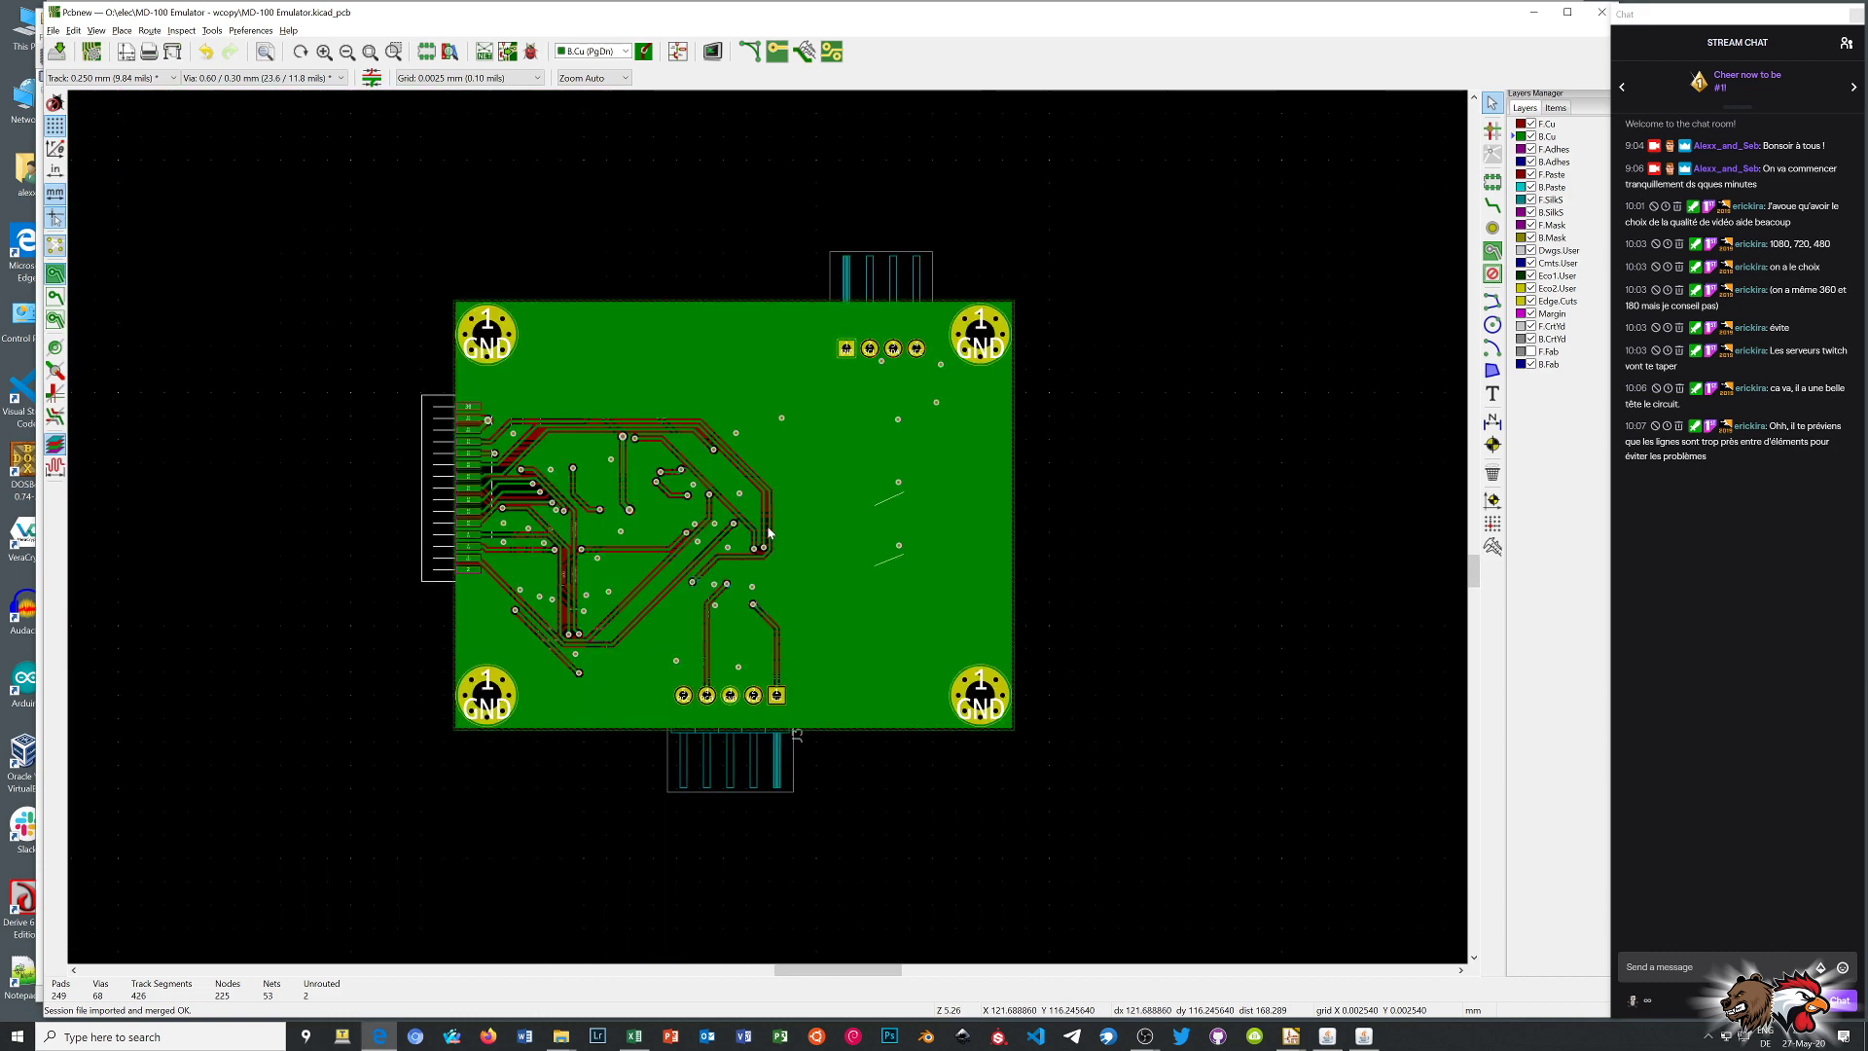
pyautogui.click(55, 297)
pyautogui.scroll(2, 769, 532)
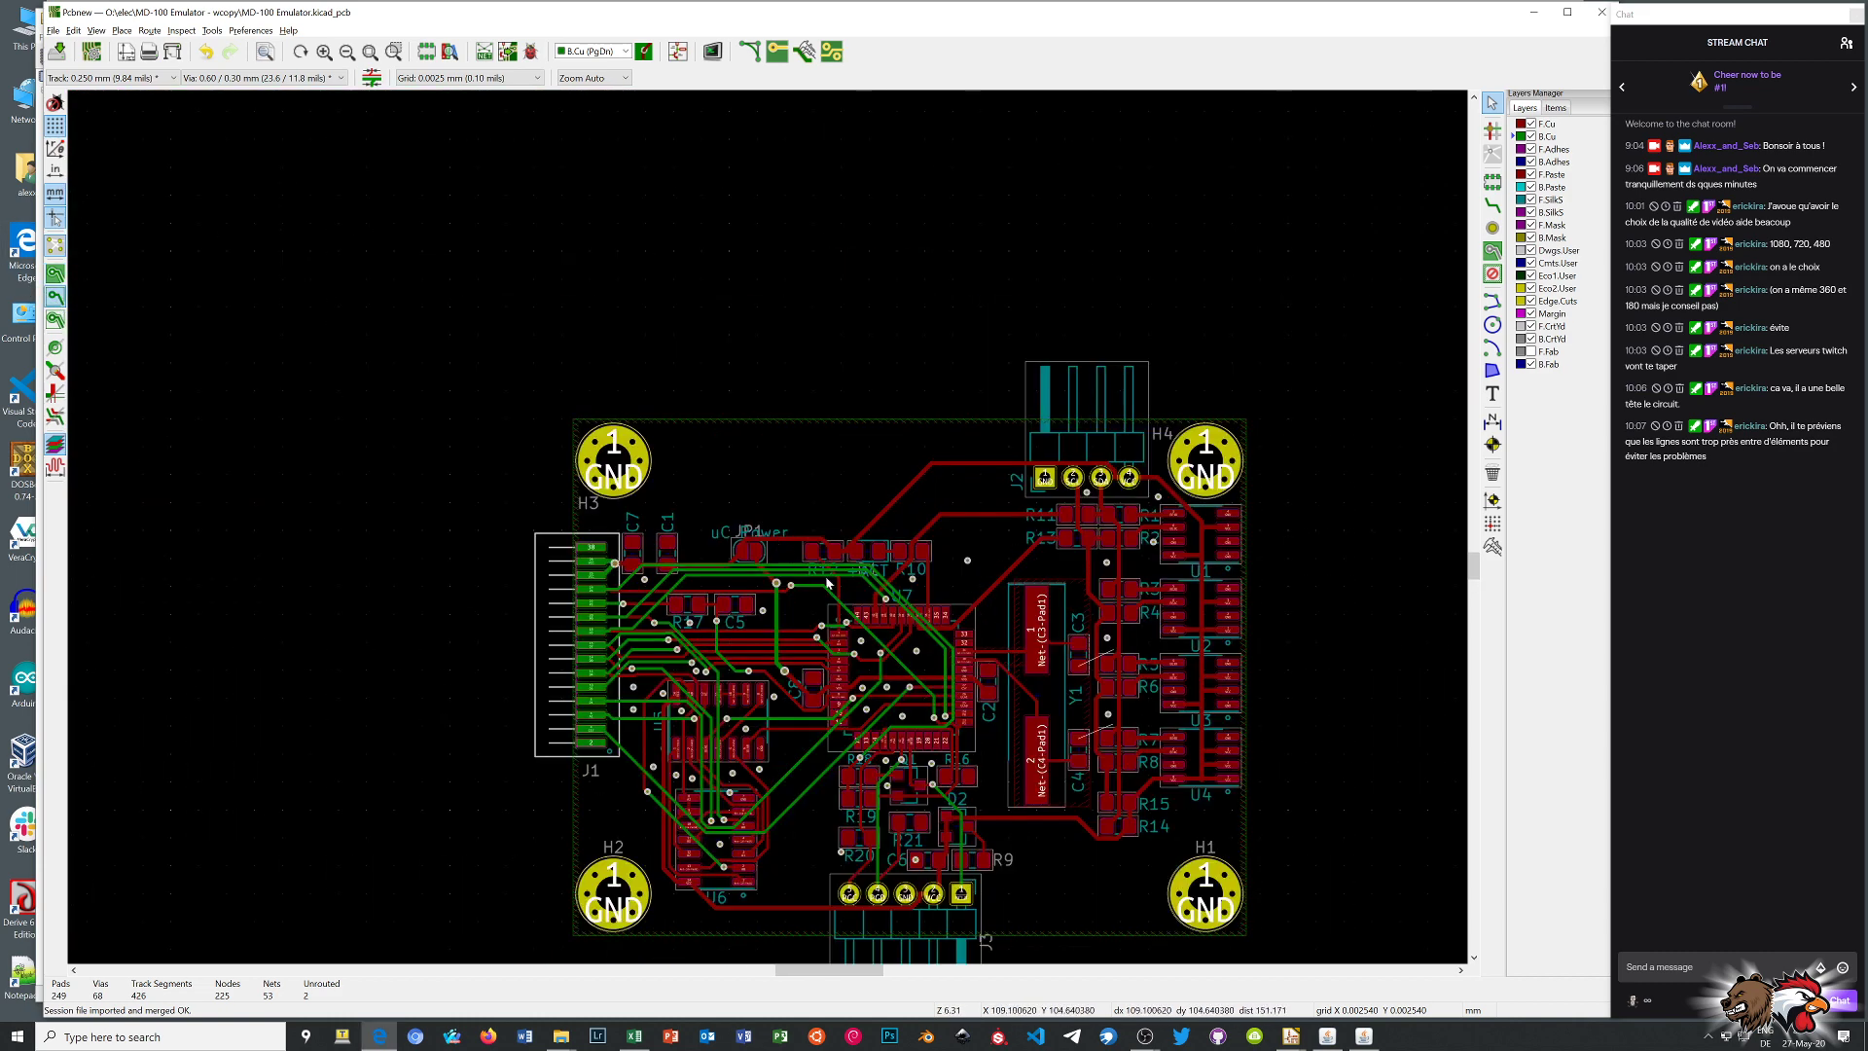
pyautogui.scroll(2, 500, 391)
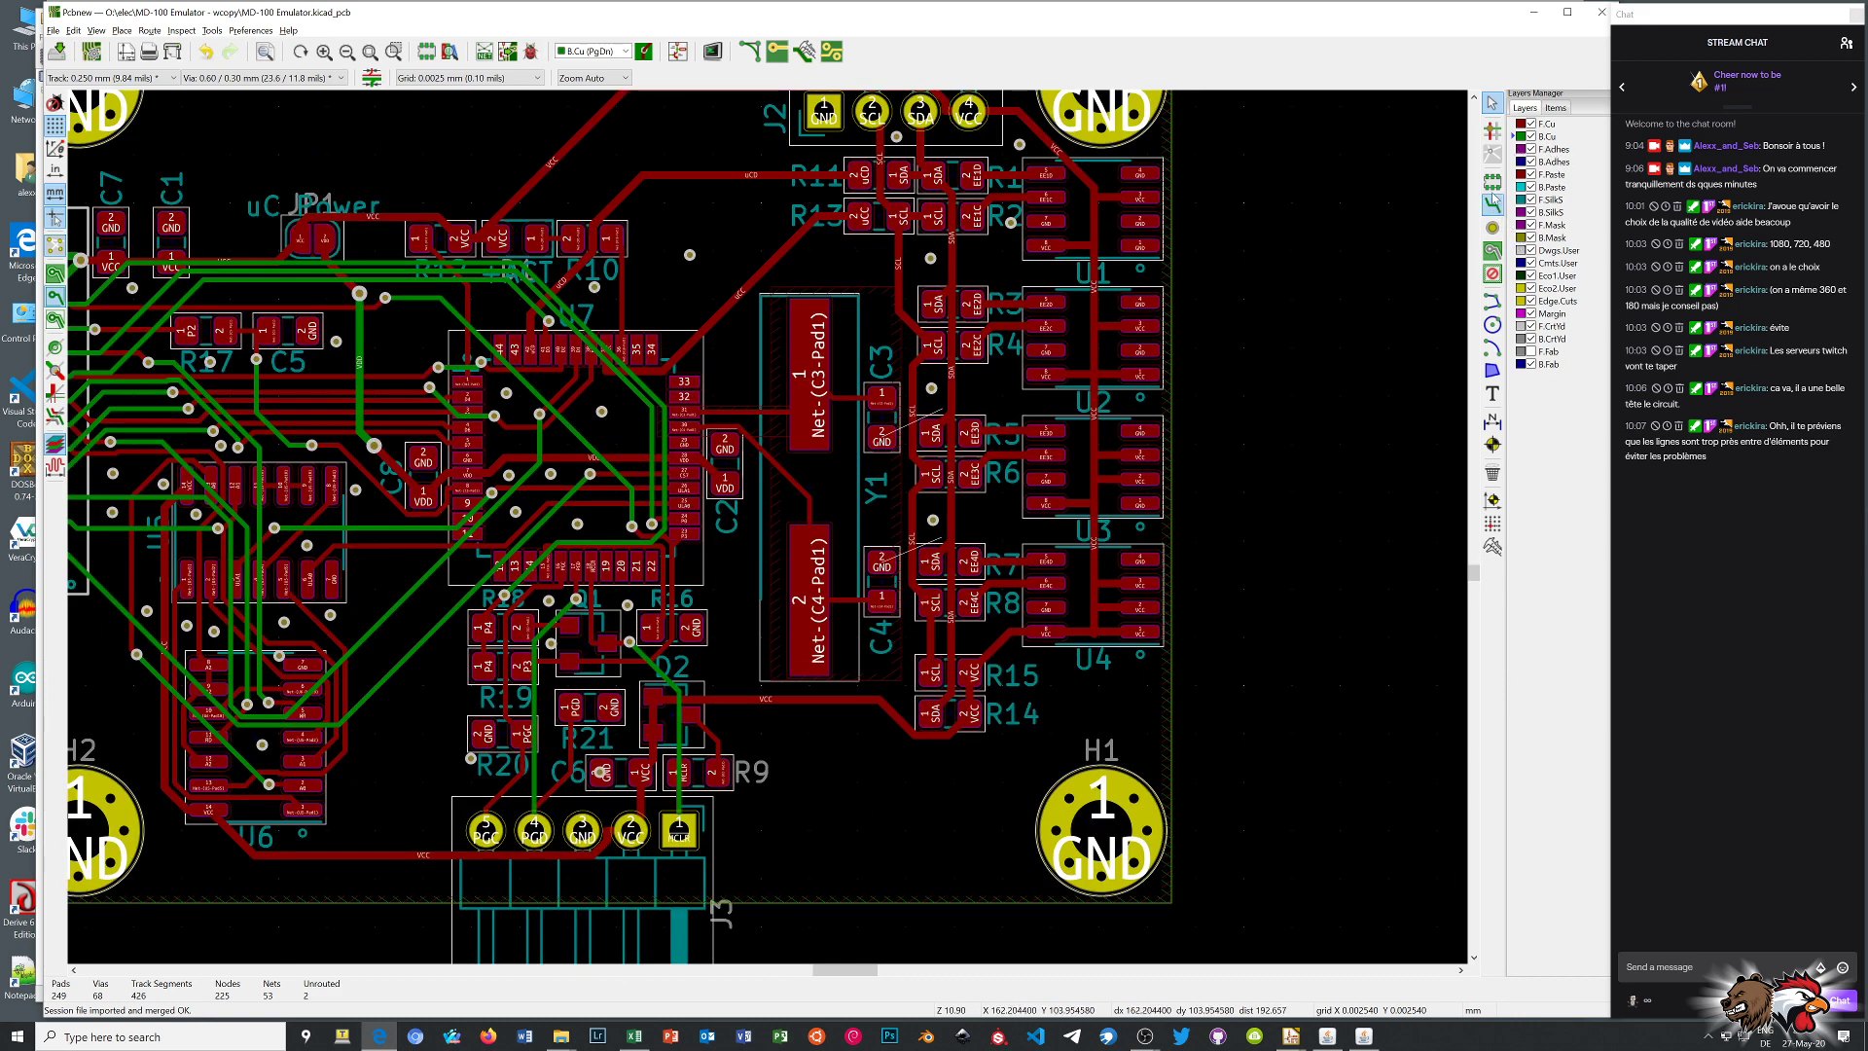
# Draw a rectangular B.Cu keepout around Y1, C3 and C4 that keeps out only copper pours, allowing tracks and vias
pyautogui.click(1492, 274)
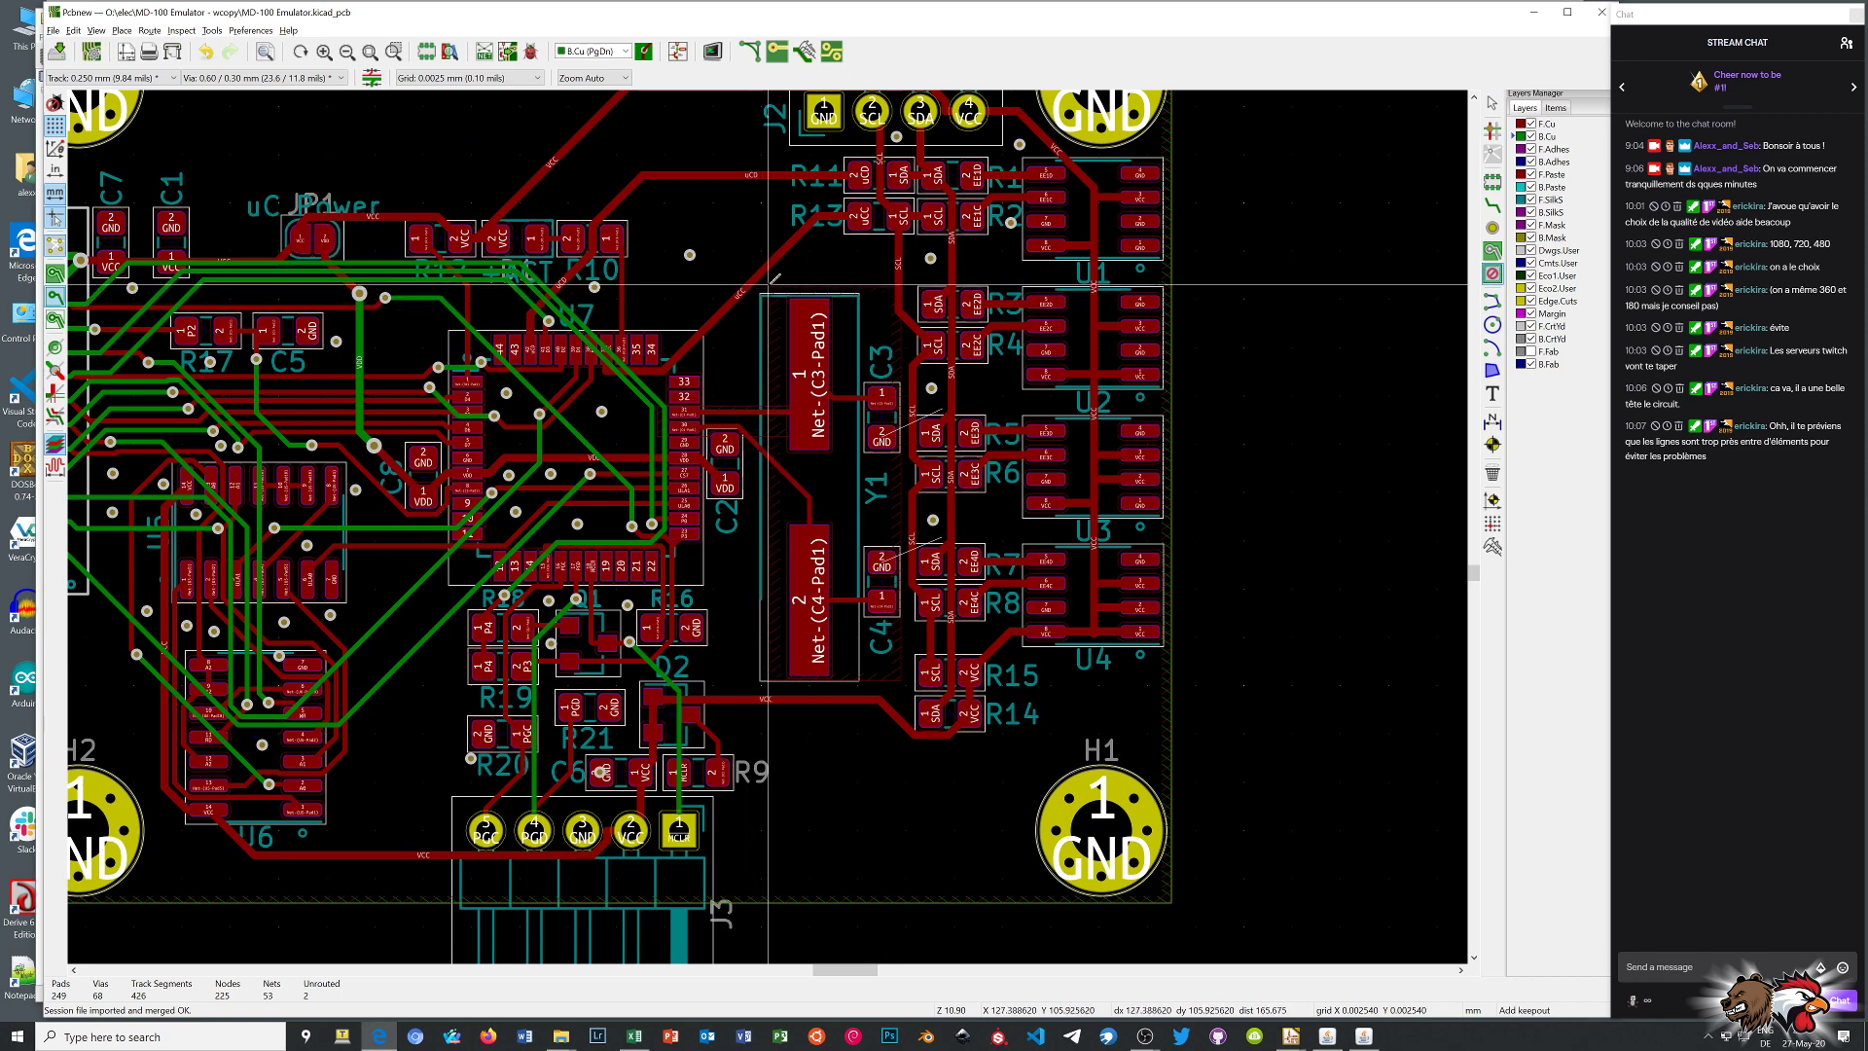
pyautogui.click(767, 289)
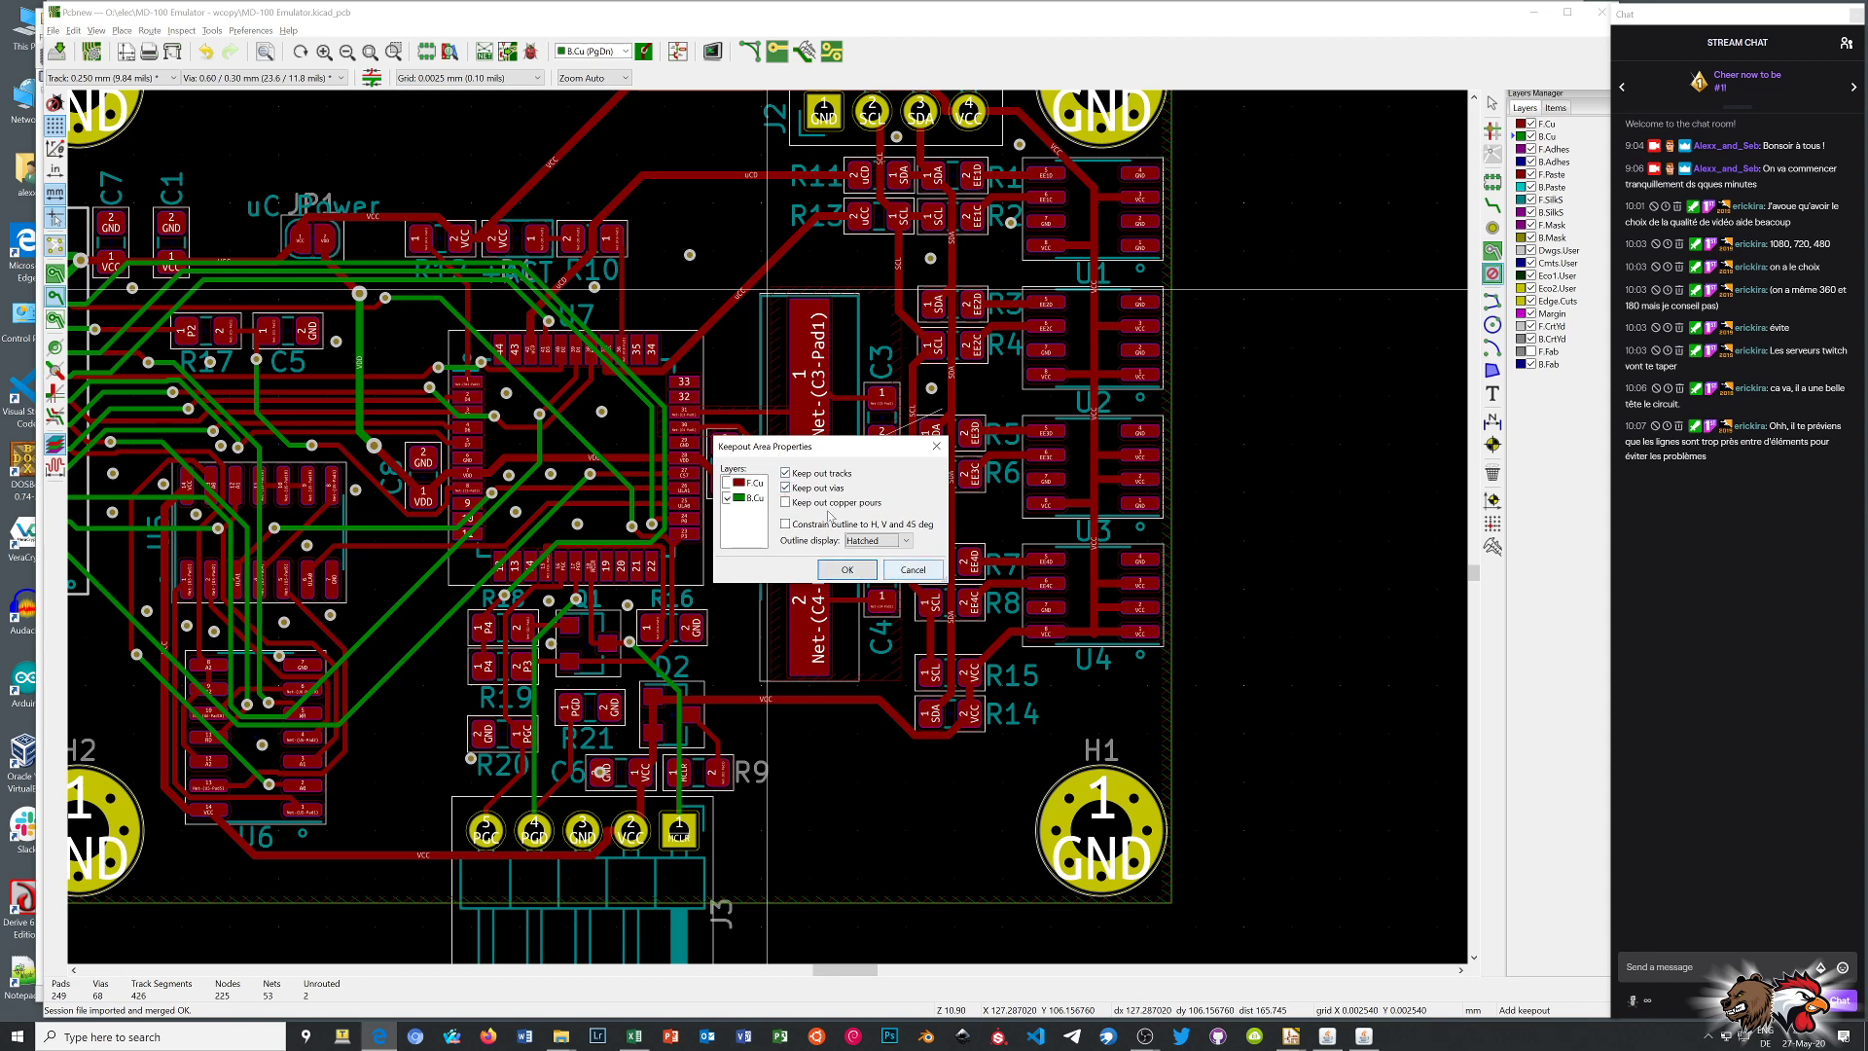
pyautogui.click(785, 473)
pyautogui.click(786, 487)
pyautogui.click(786, 502)
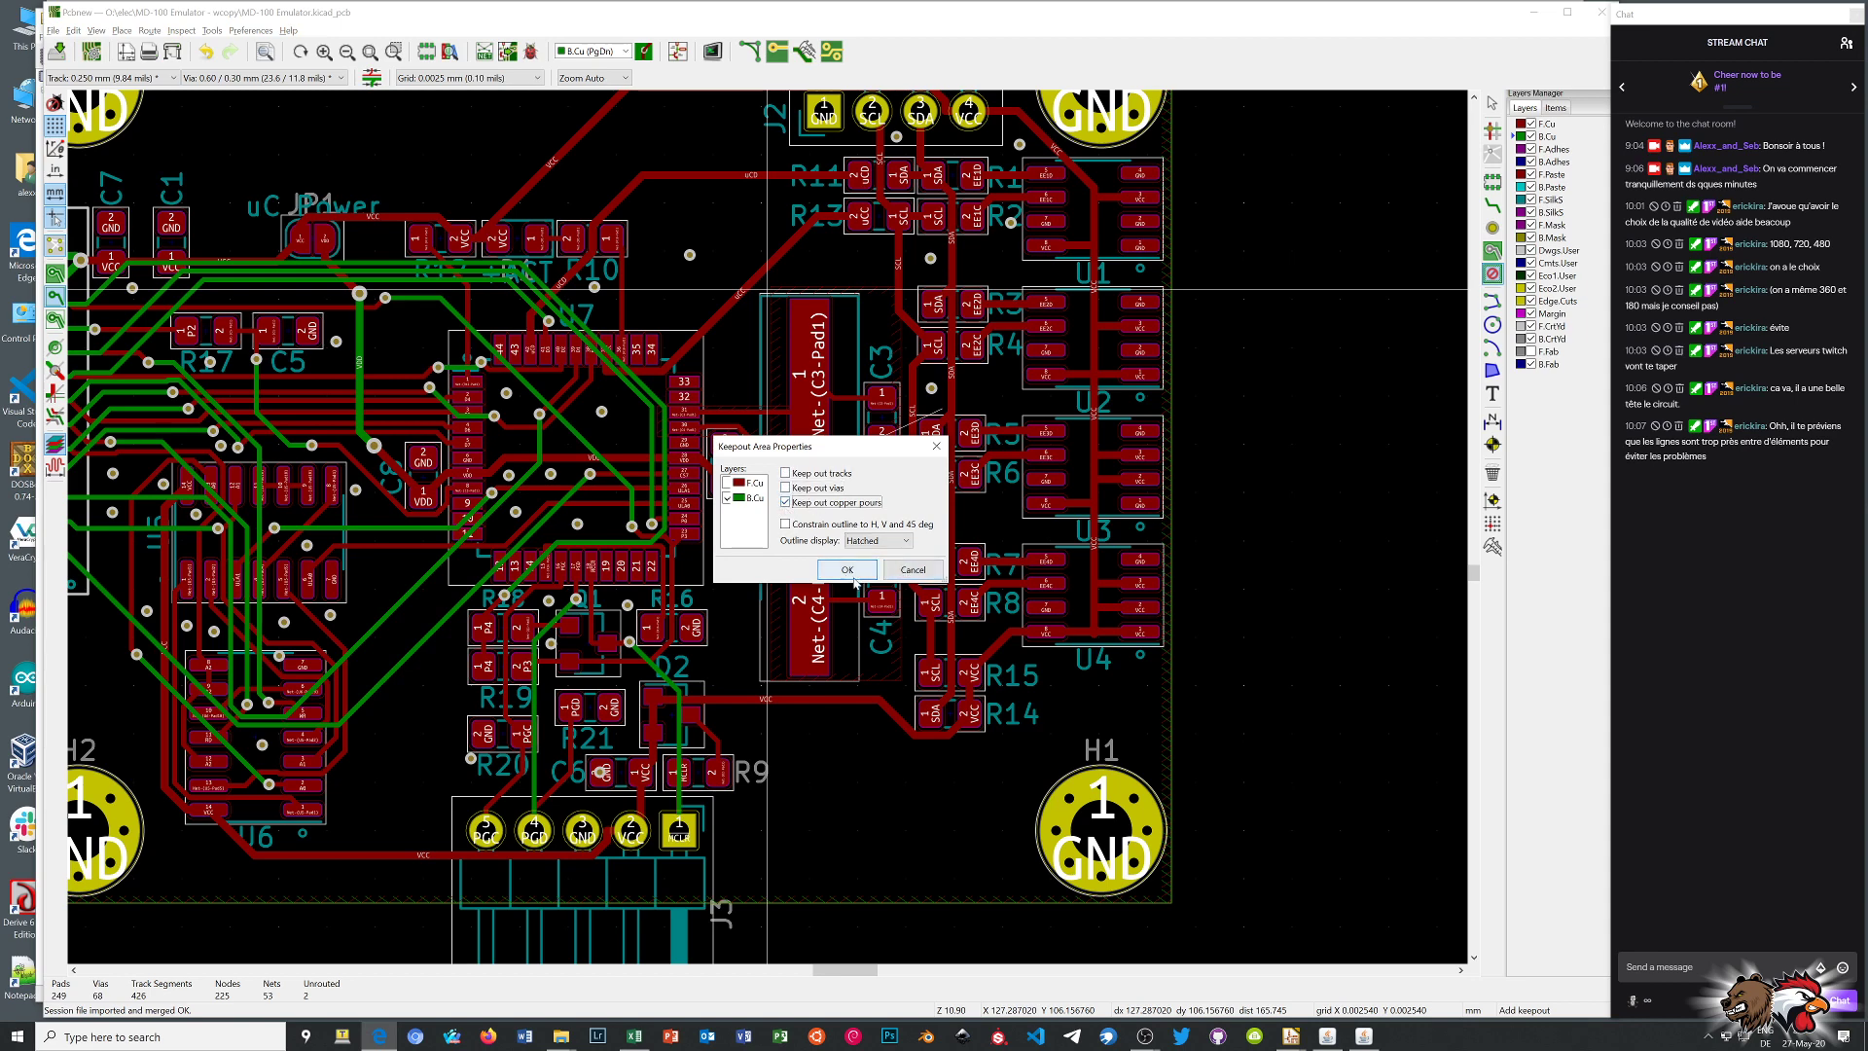
pyautogui.click(853, 582)
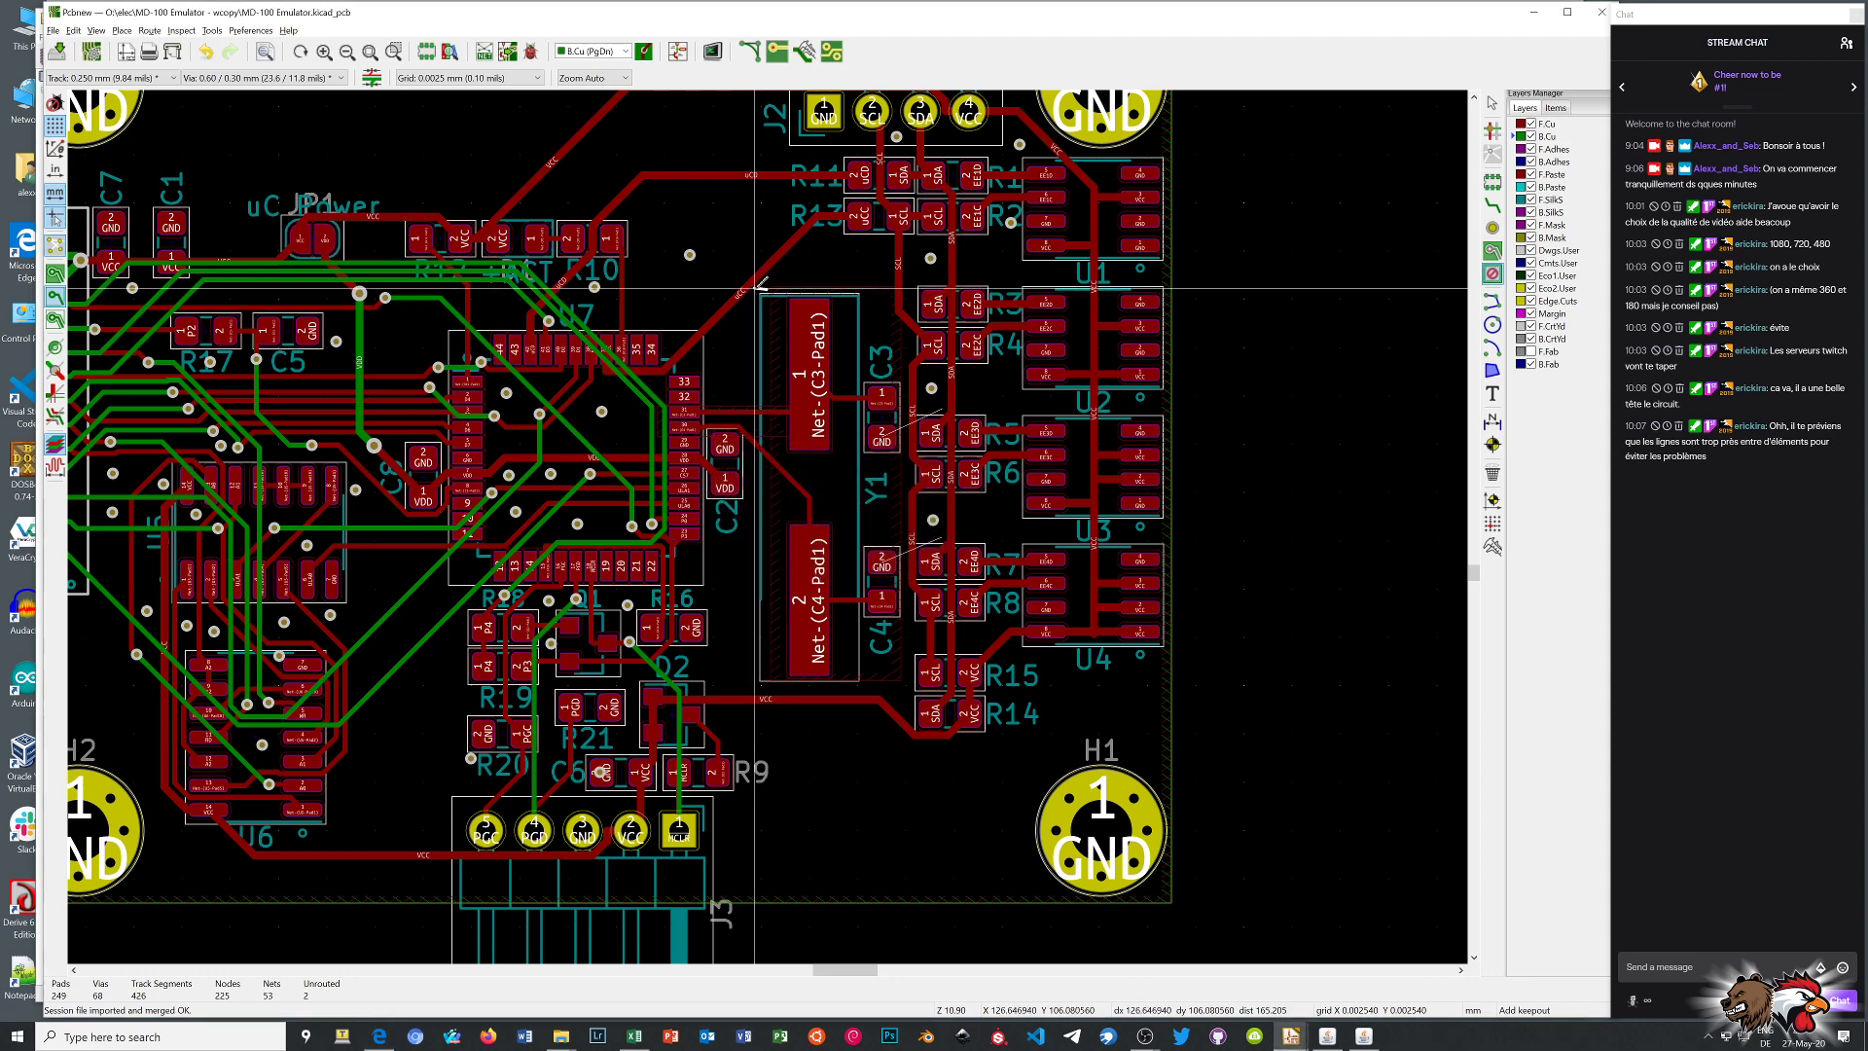
pyautogui.click(764, 289)
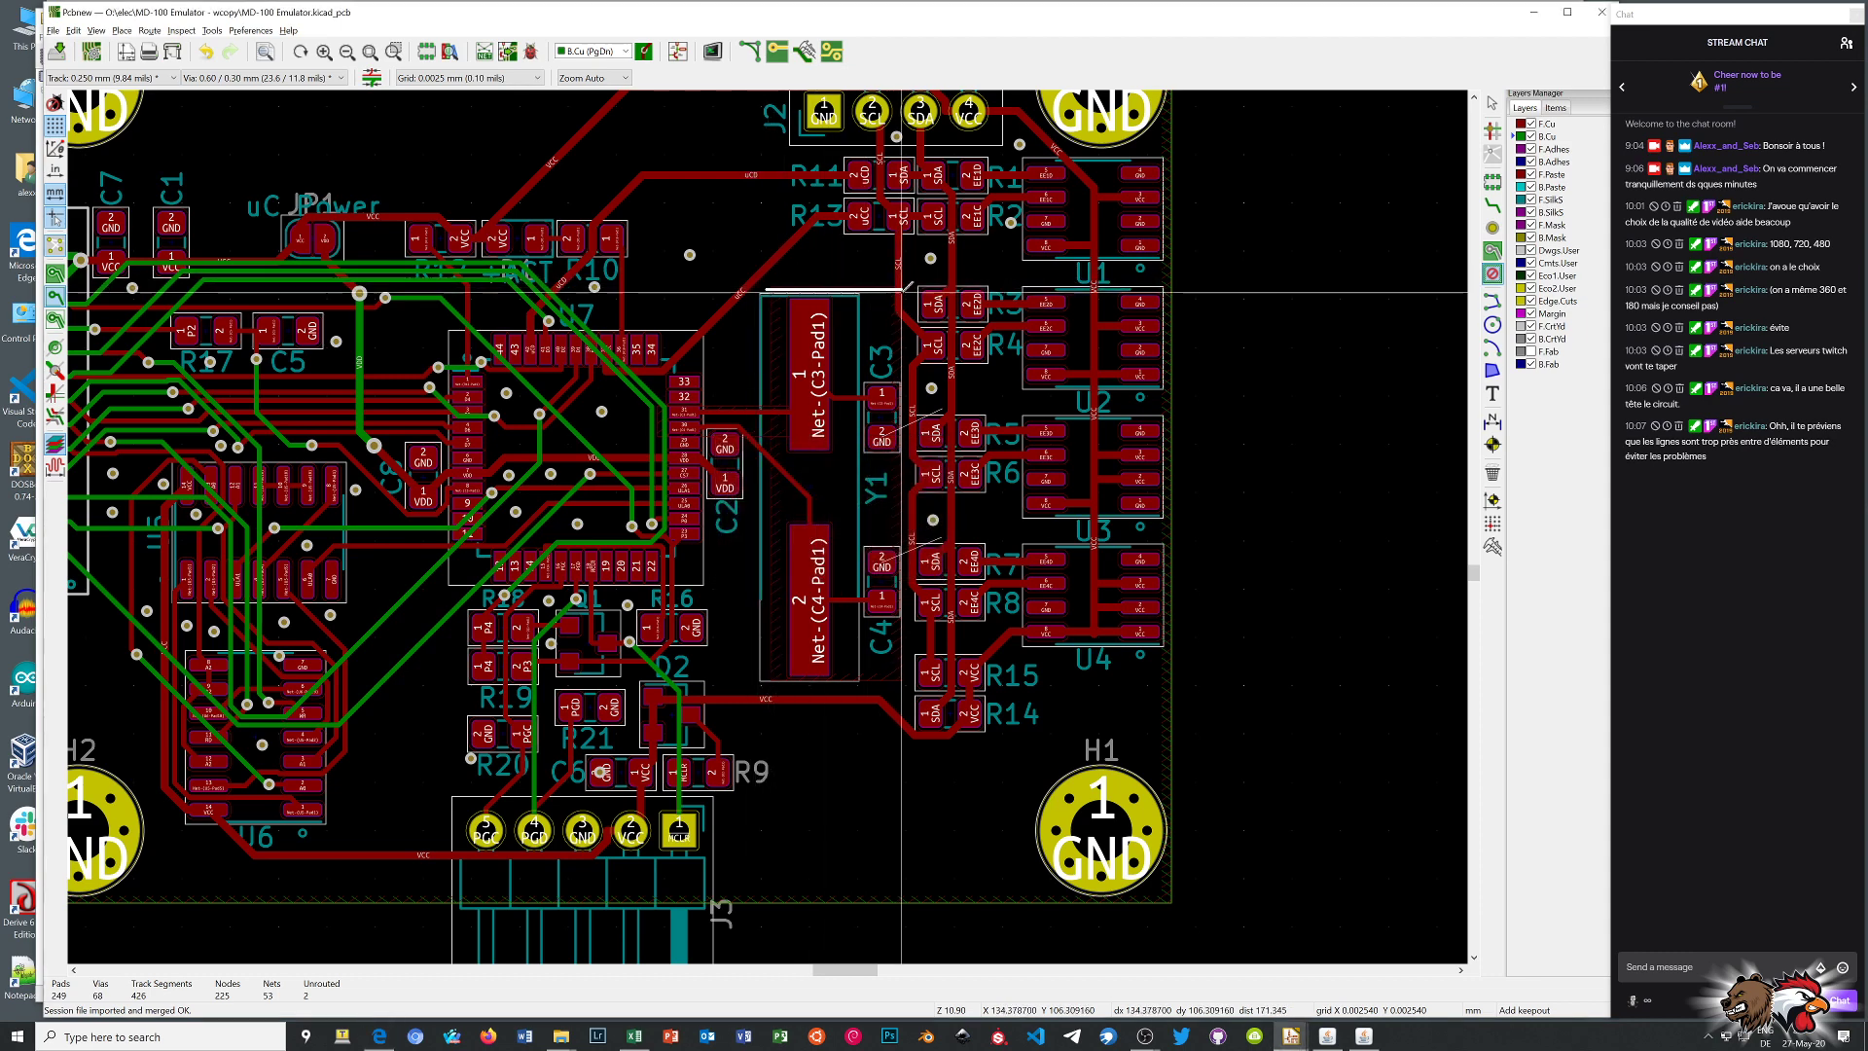
pyautogui.click(900, 289)
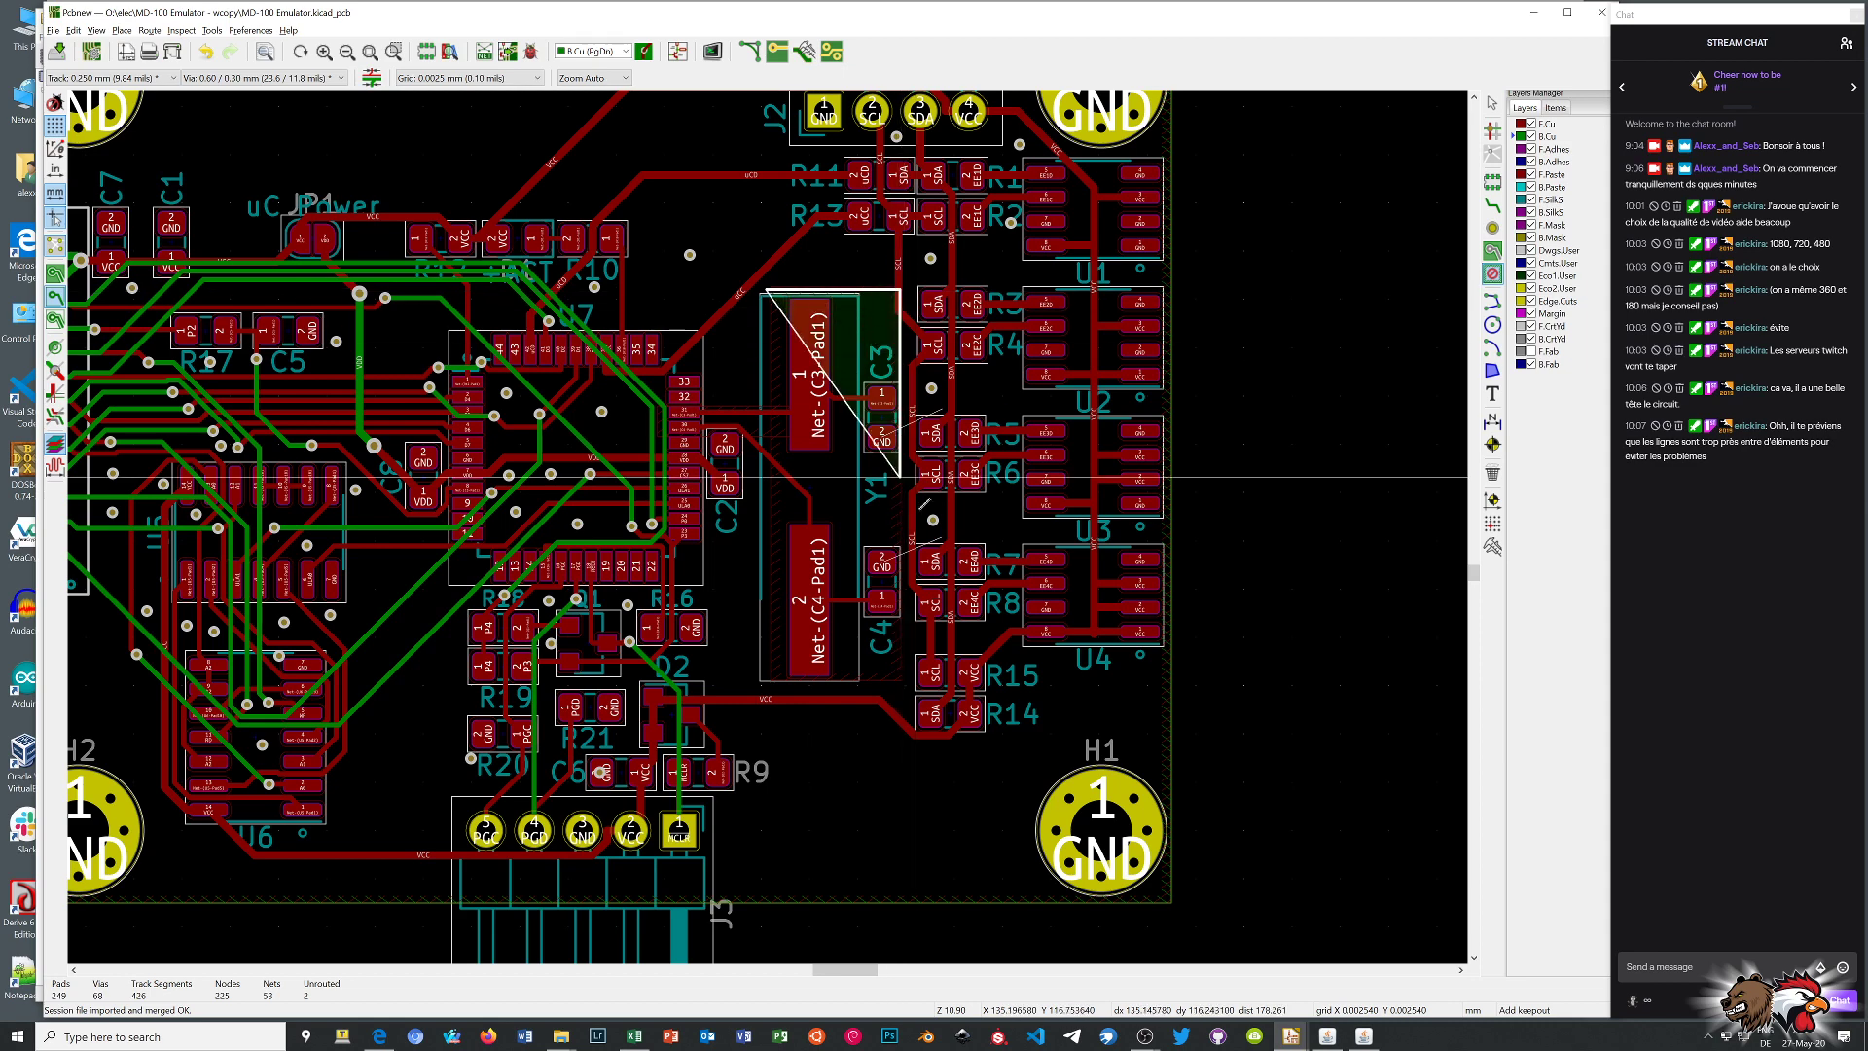
pyautogui.click(905, 682)
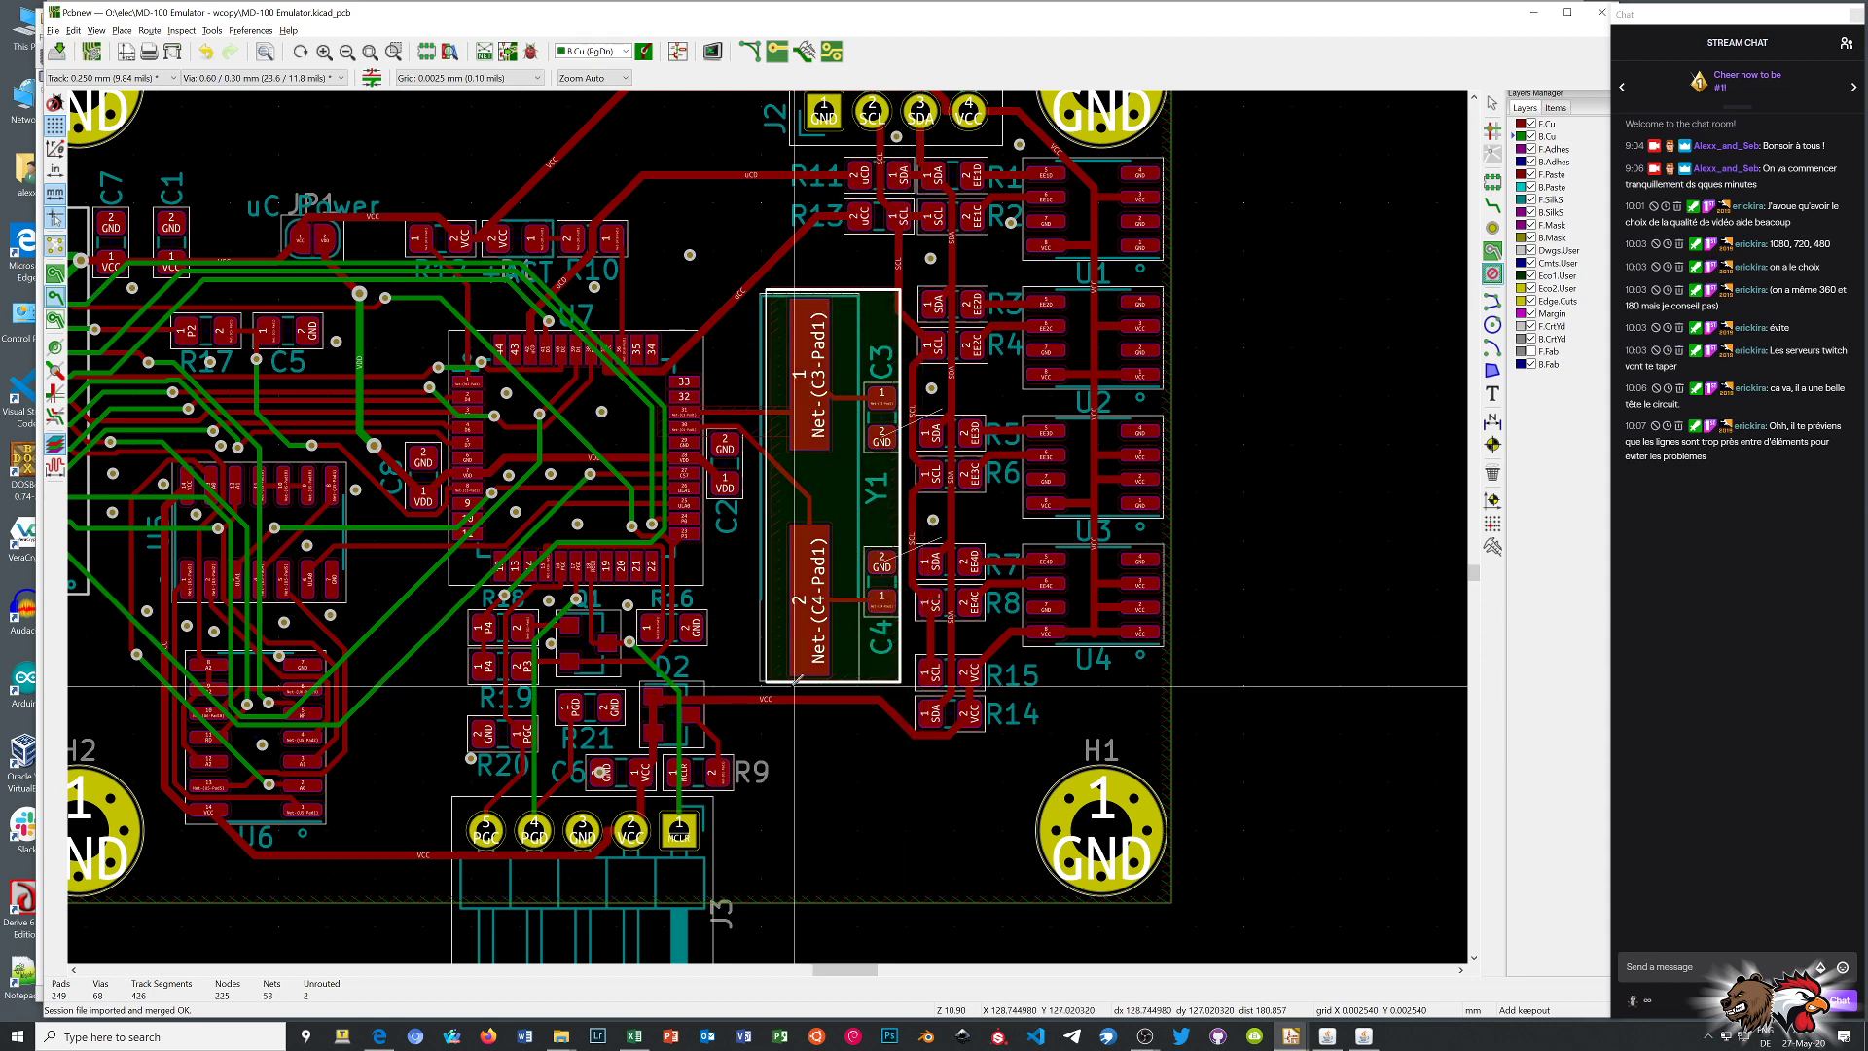
pyautogui.doubleClick(762, 682)
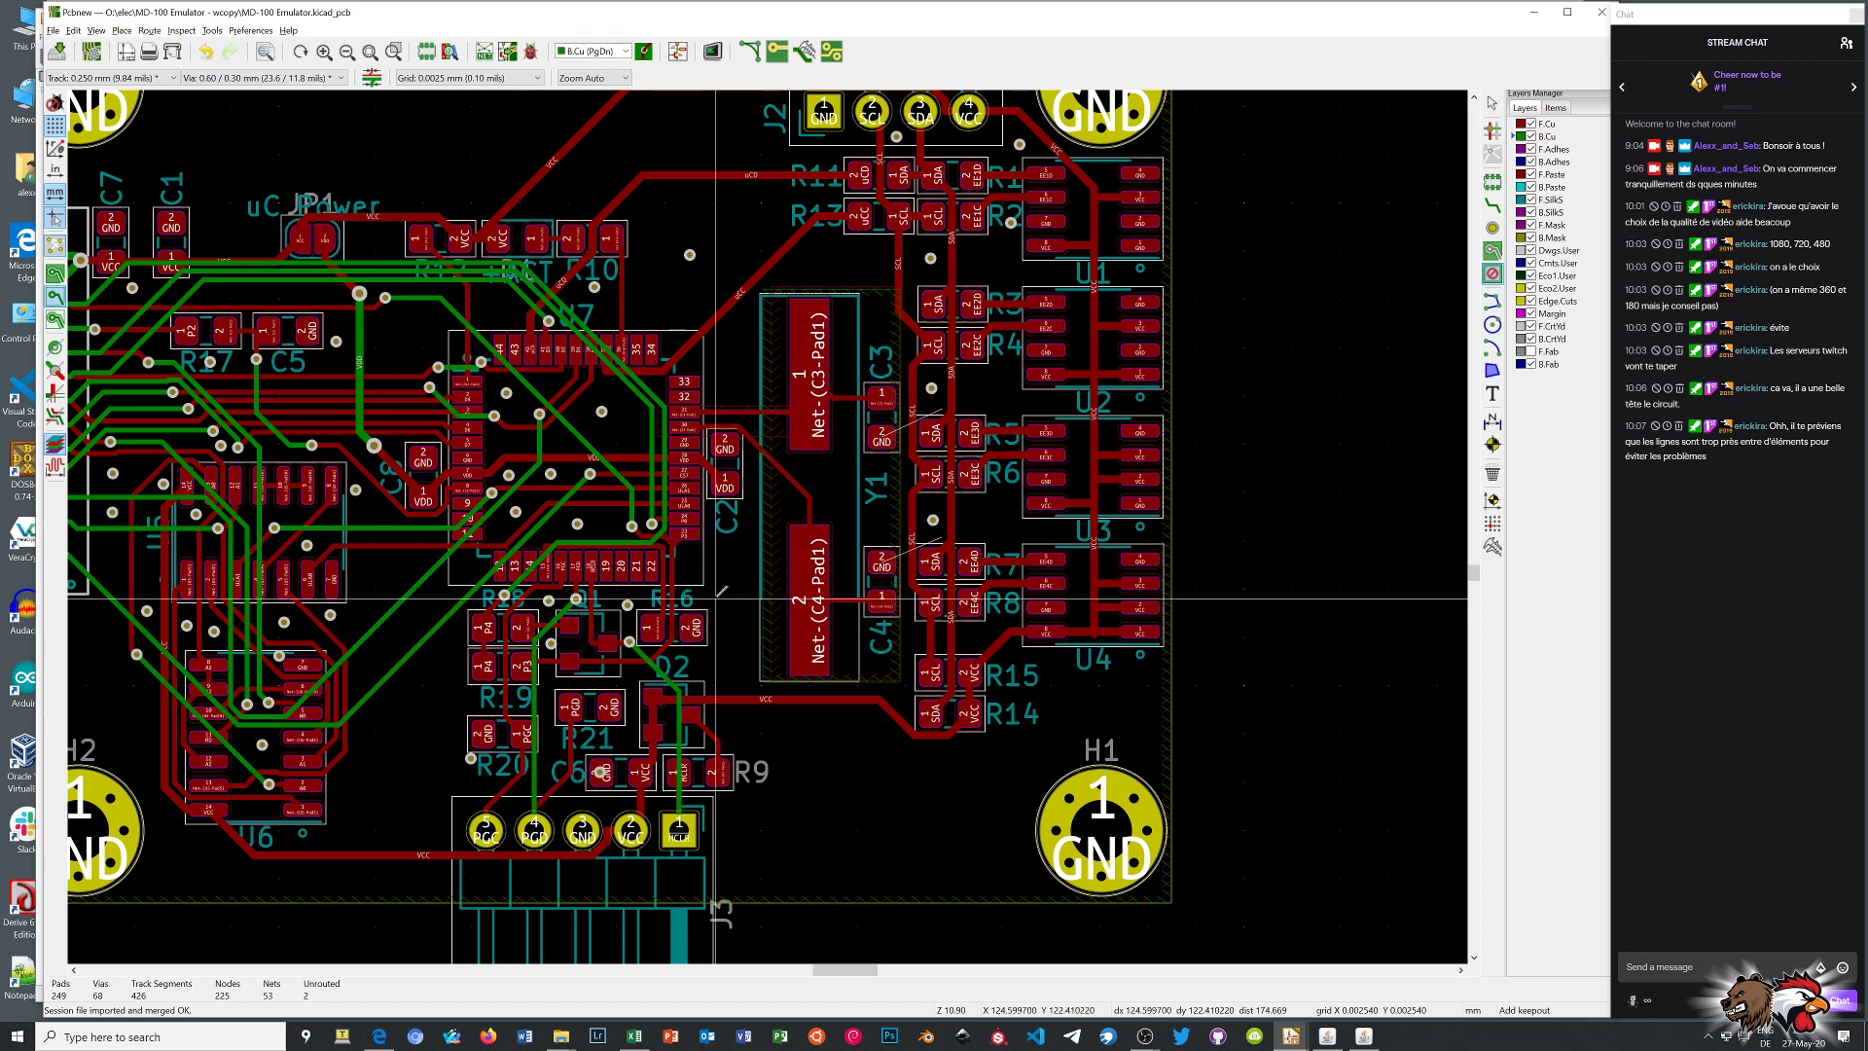
# Add a four-cornered B.Cu keepout for copper pours only, spanning the crystal tracks from pads 31 and 30 to Y1's edge
pyautogui.scroll(3, 693, 425)
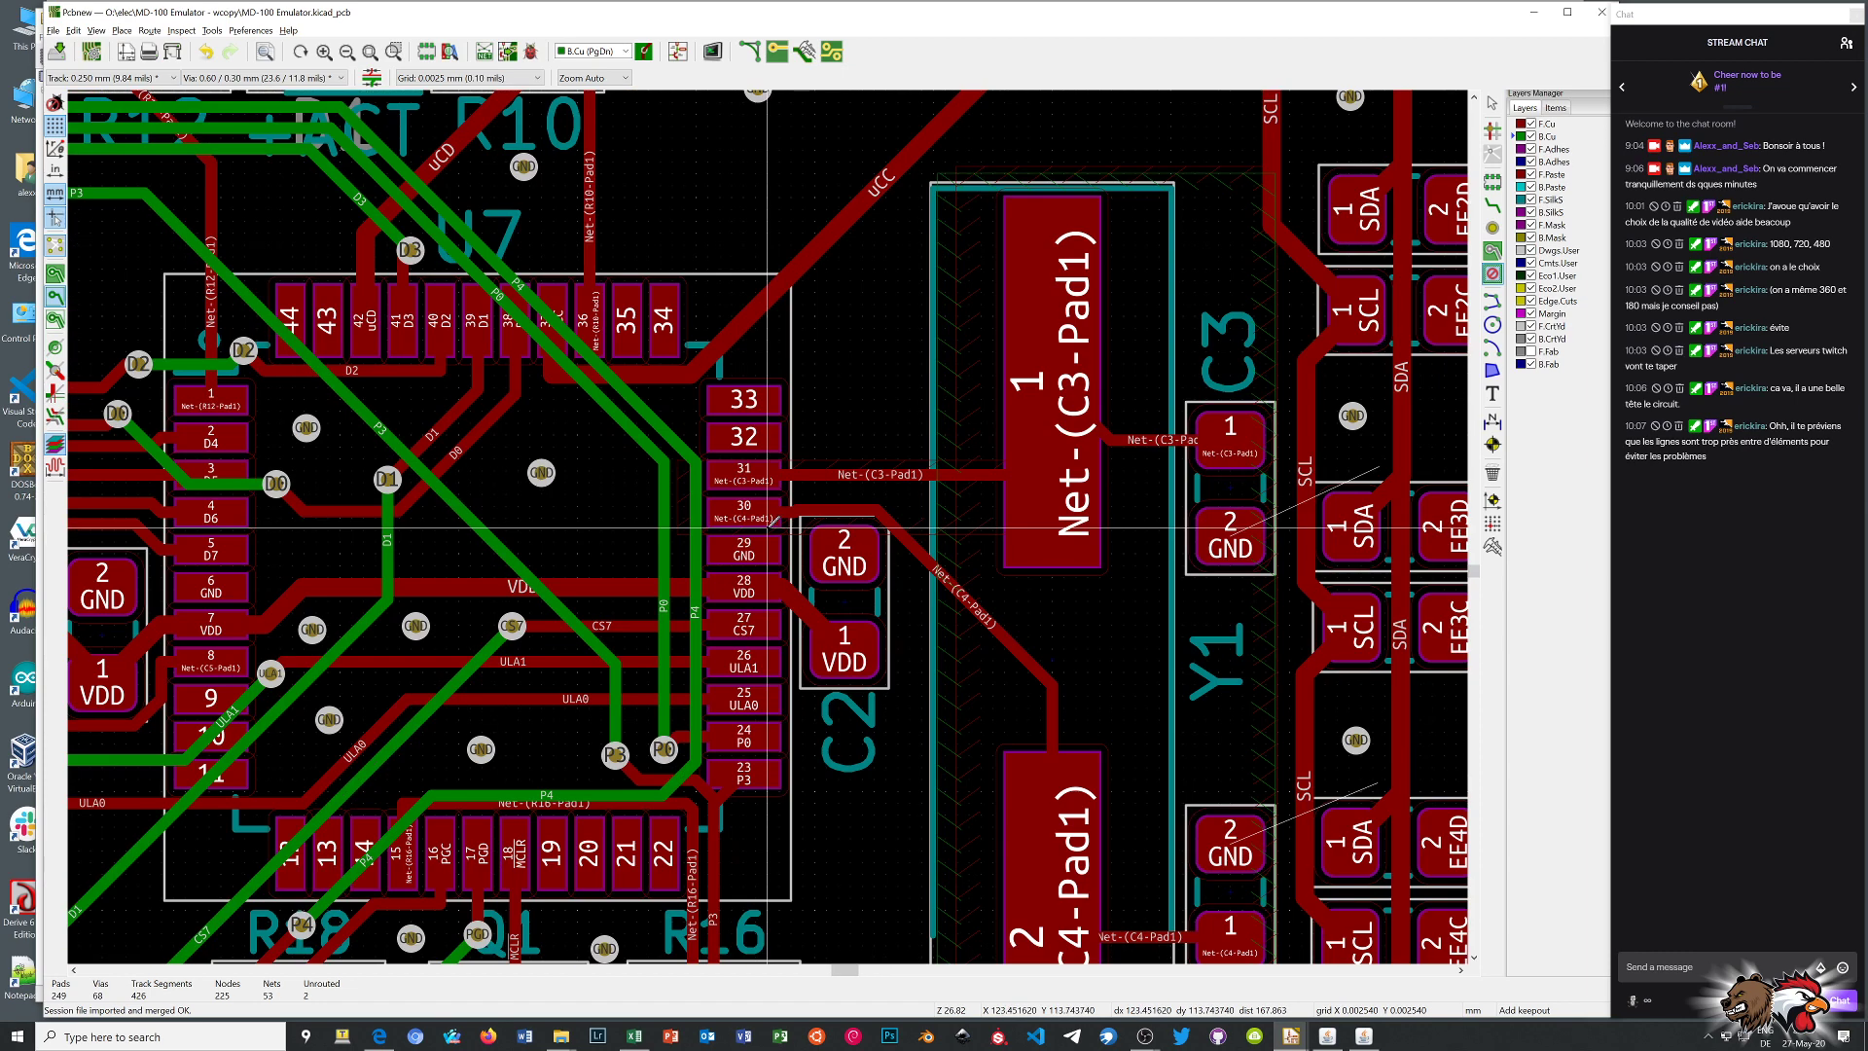
pyautogui.click(704, 528)
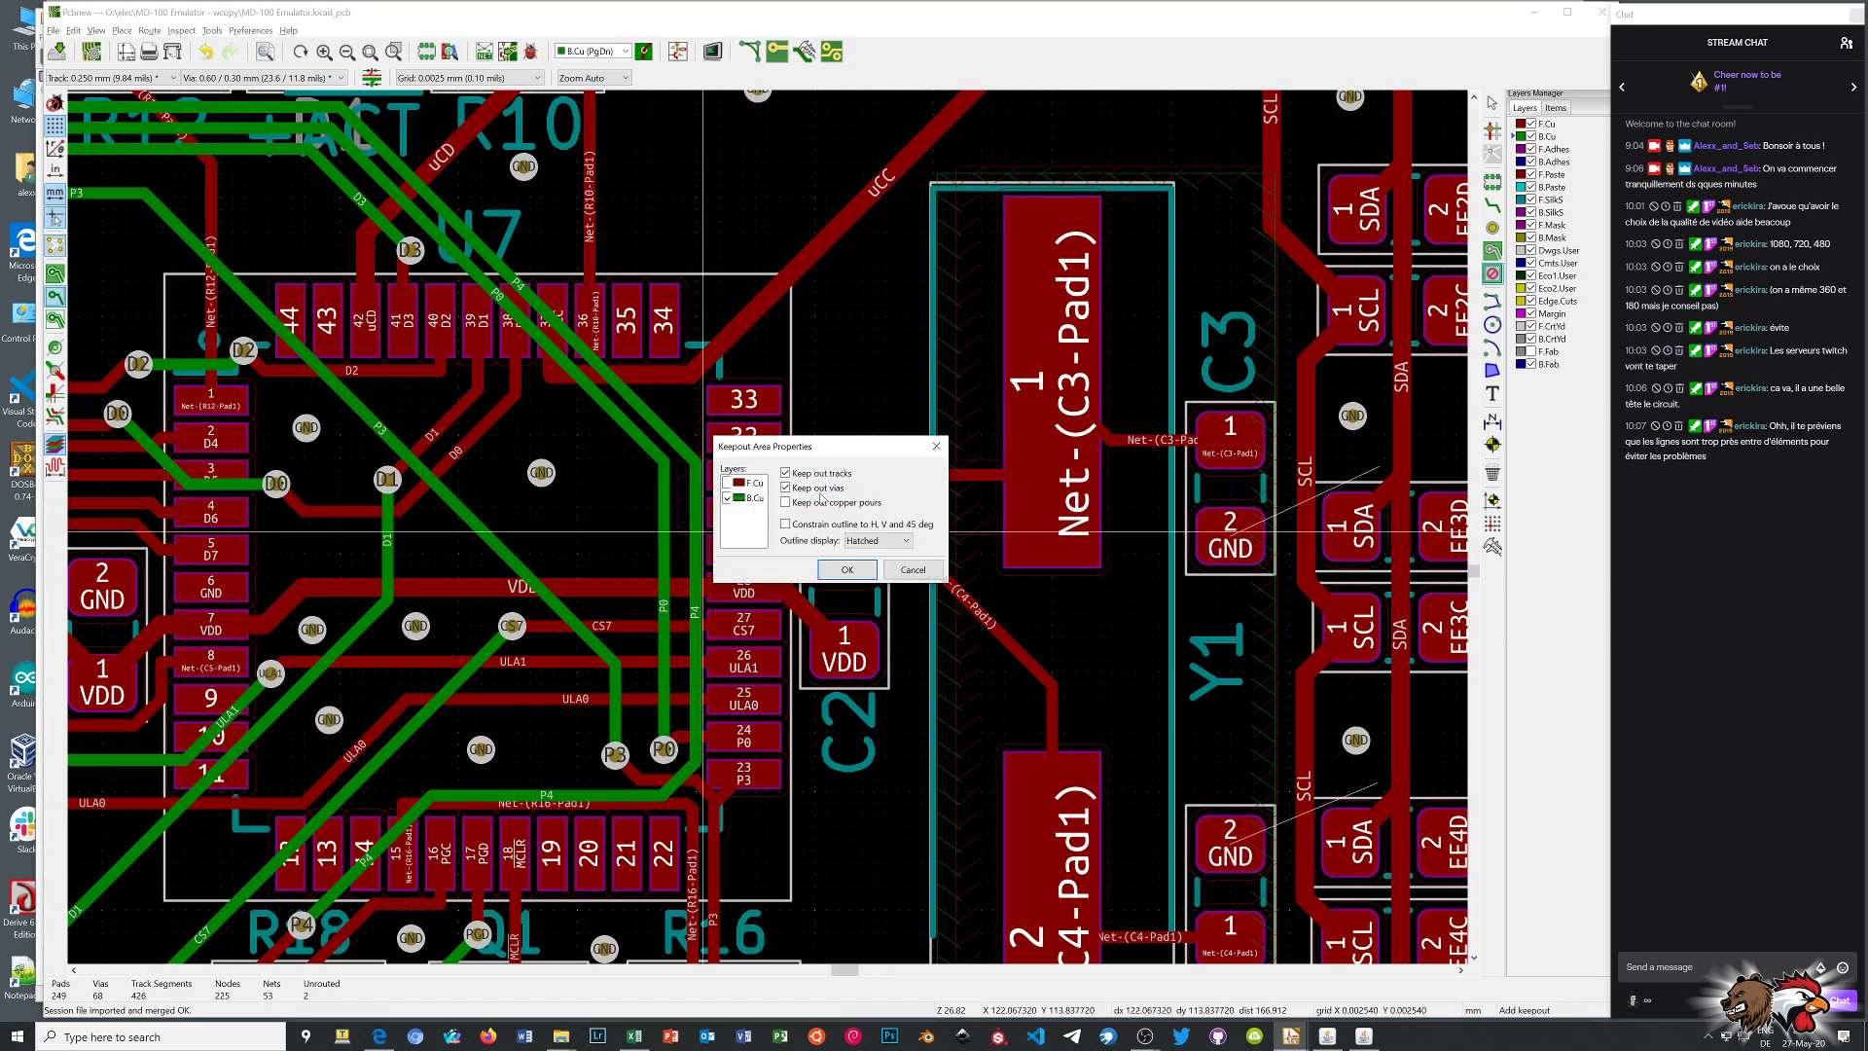
pyautogui.click(790, 487)
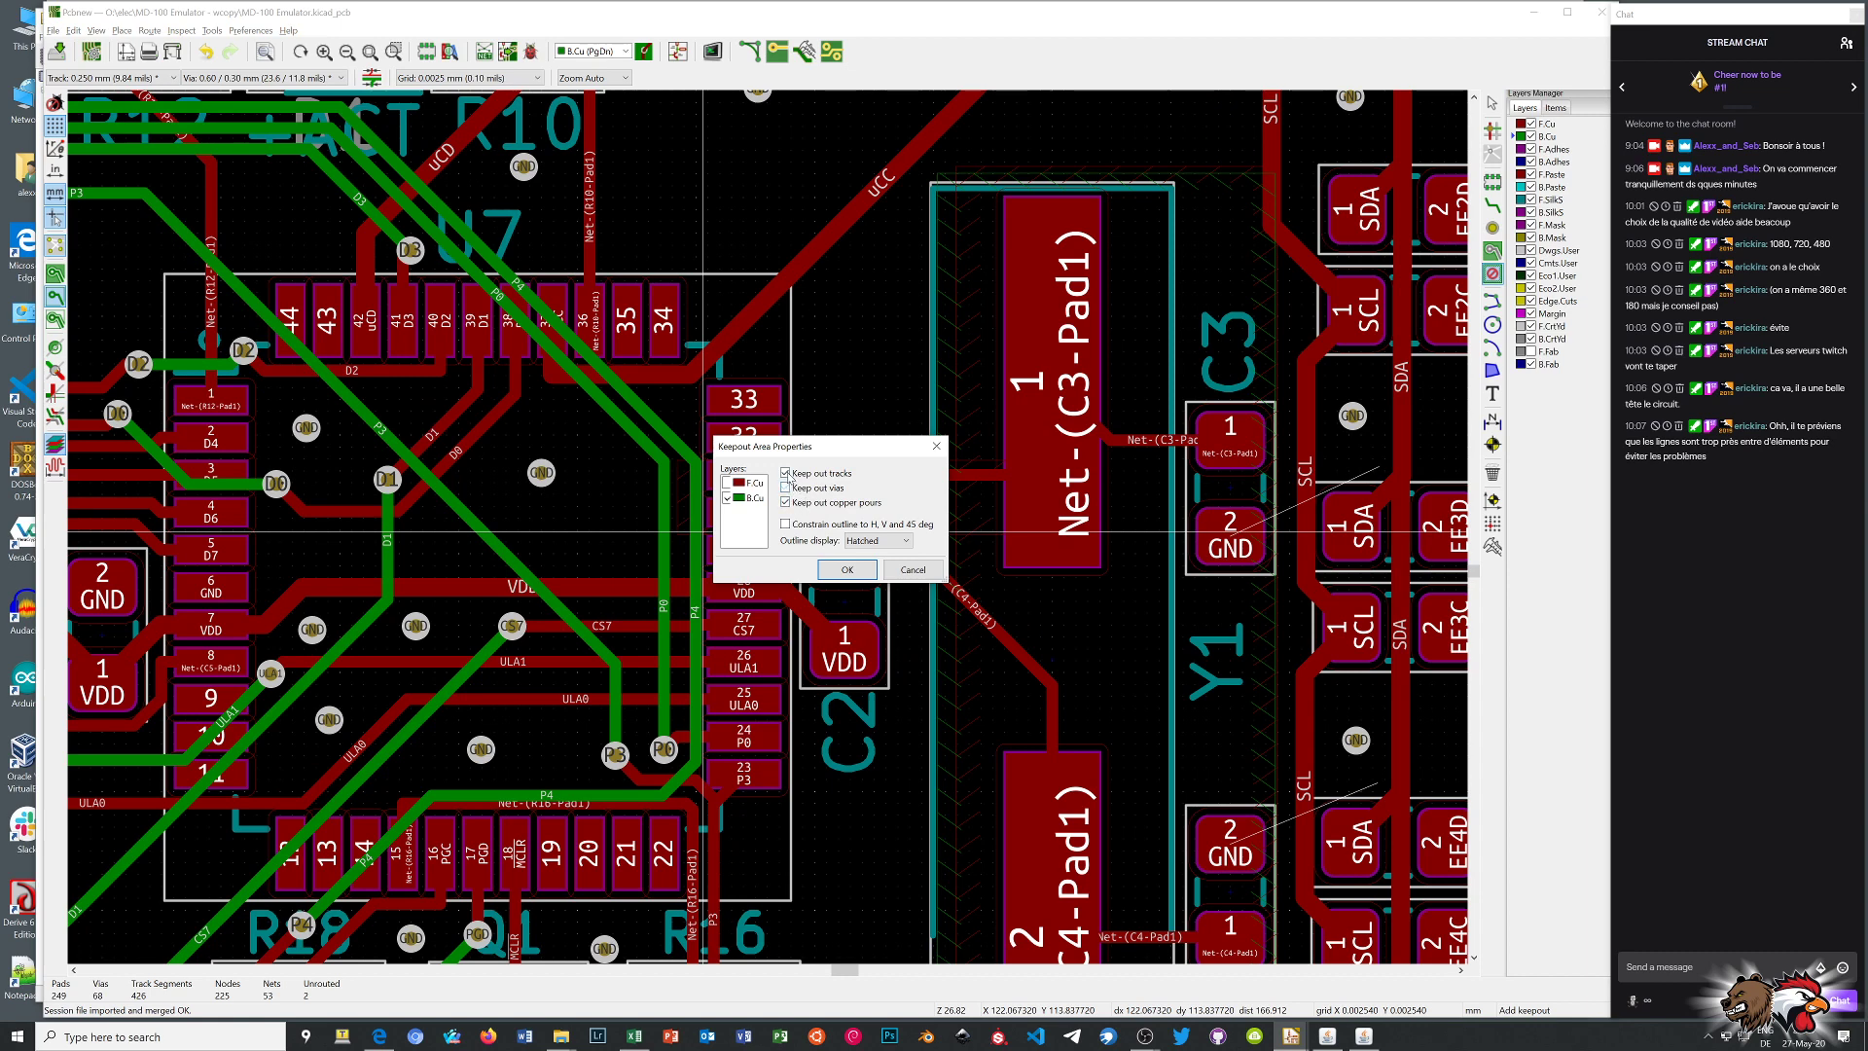
pyautogui.click(825, 571)
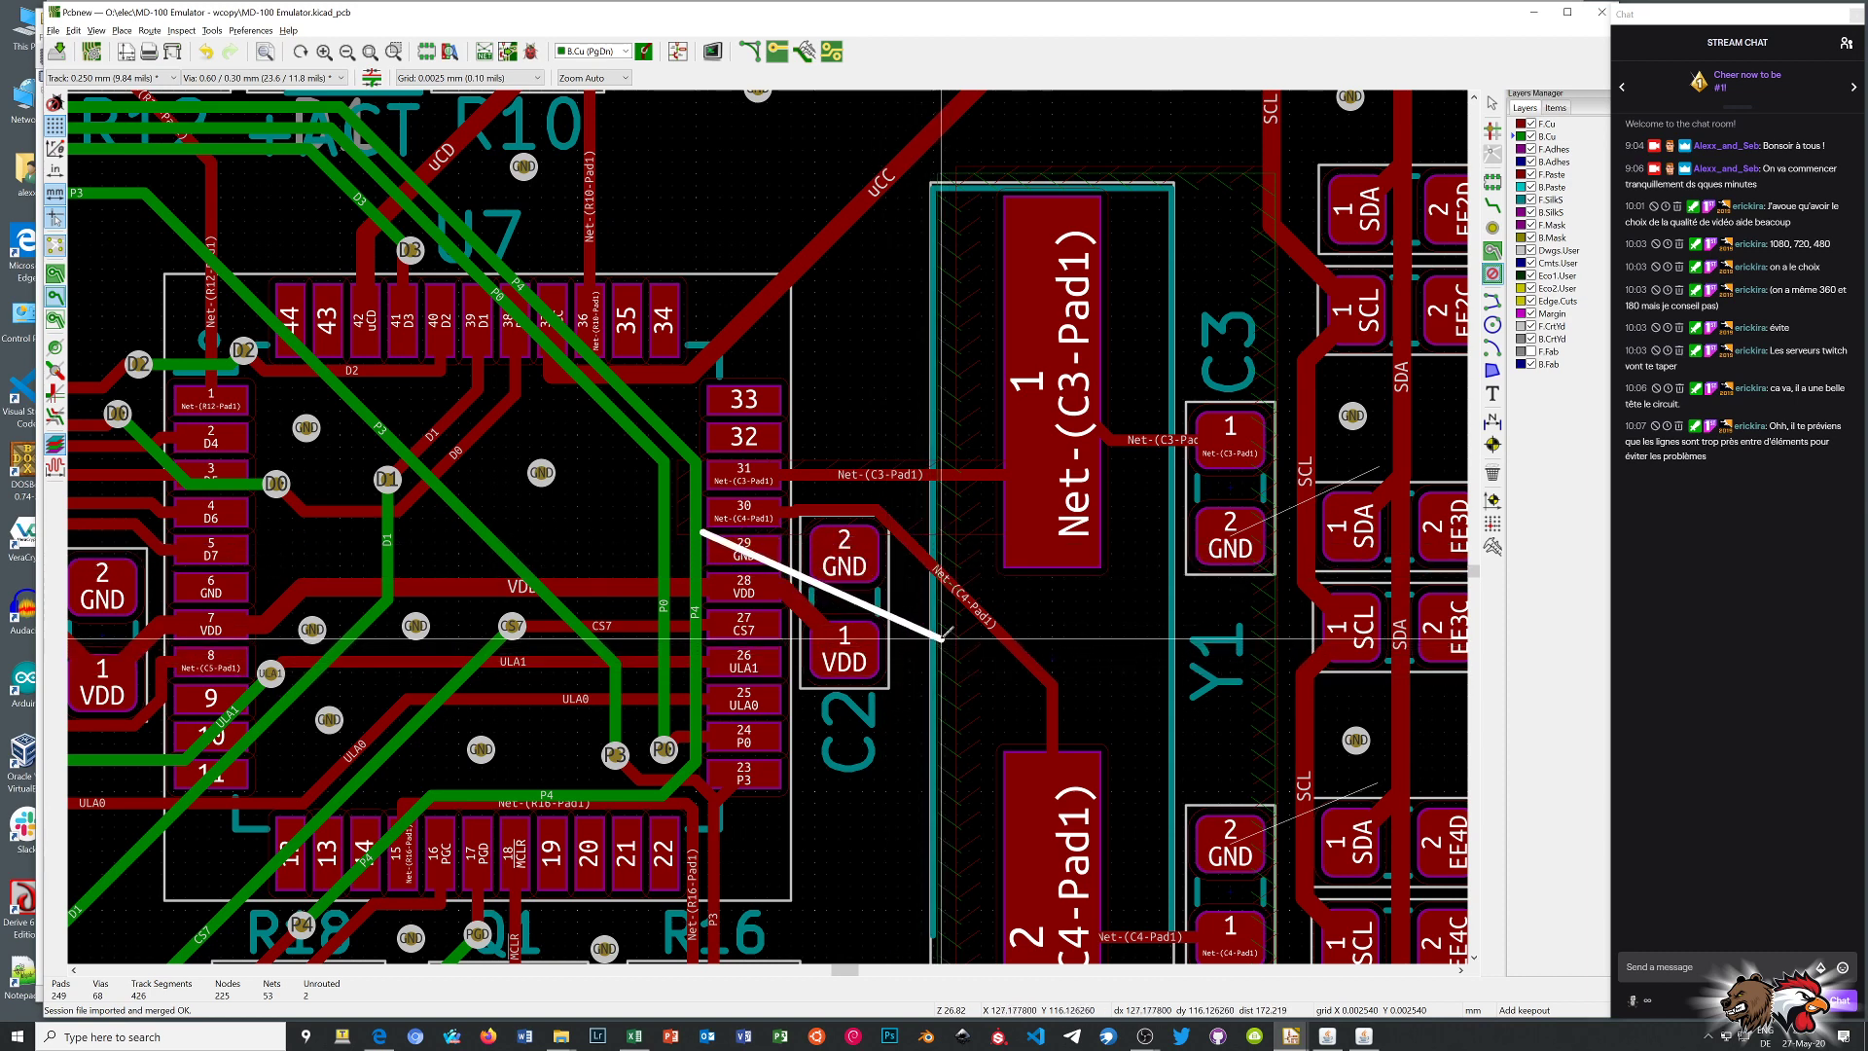
pyautogui.click(932, 603)
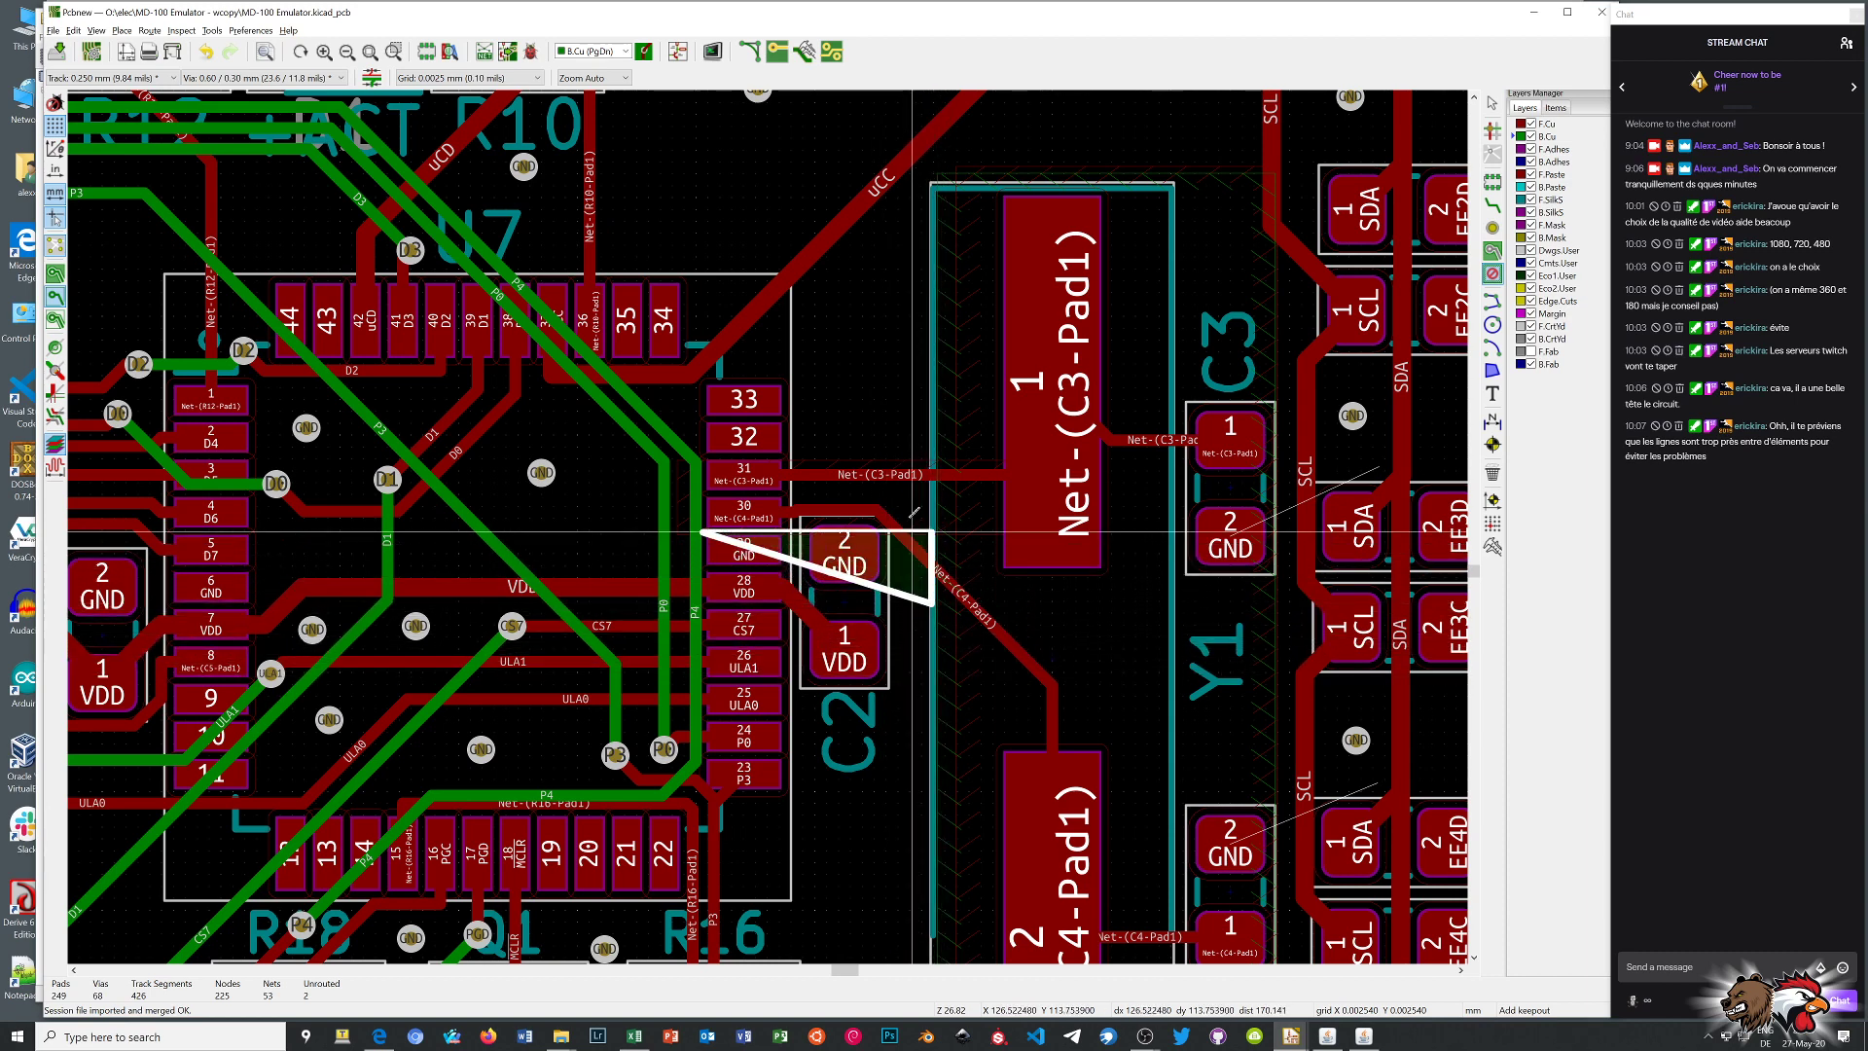
pyautogui.click(933, 415)
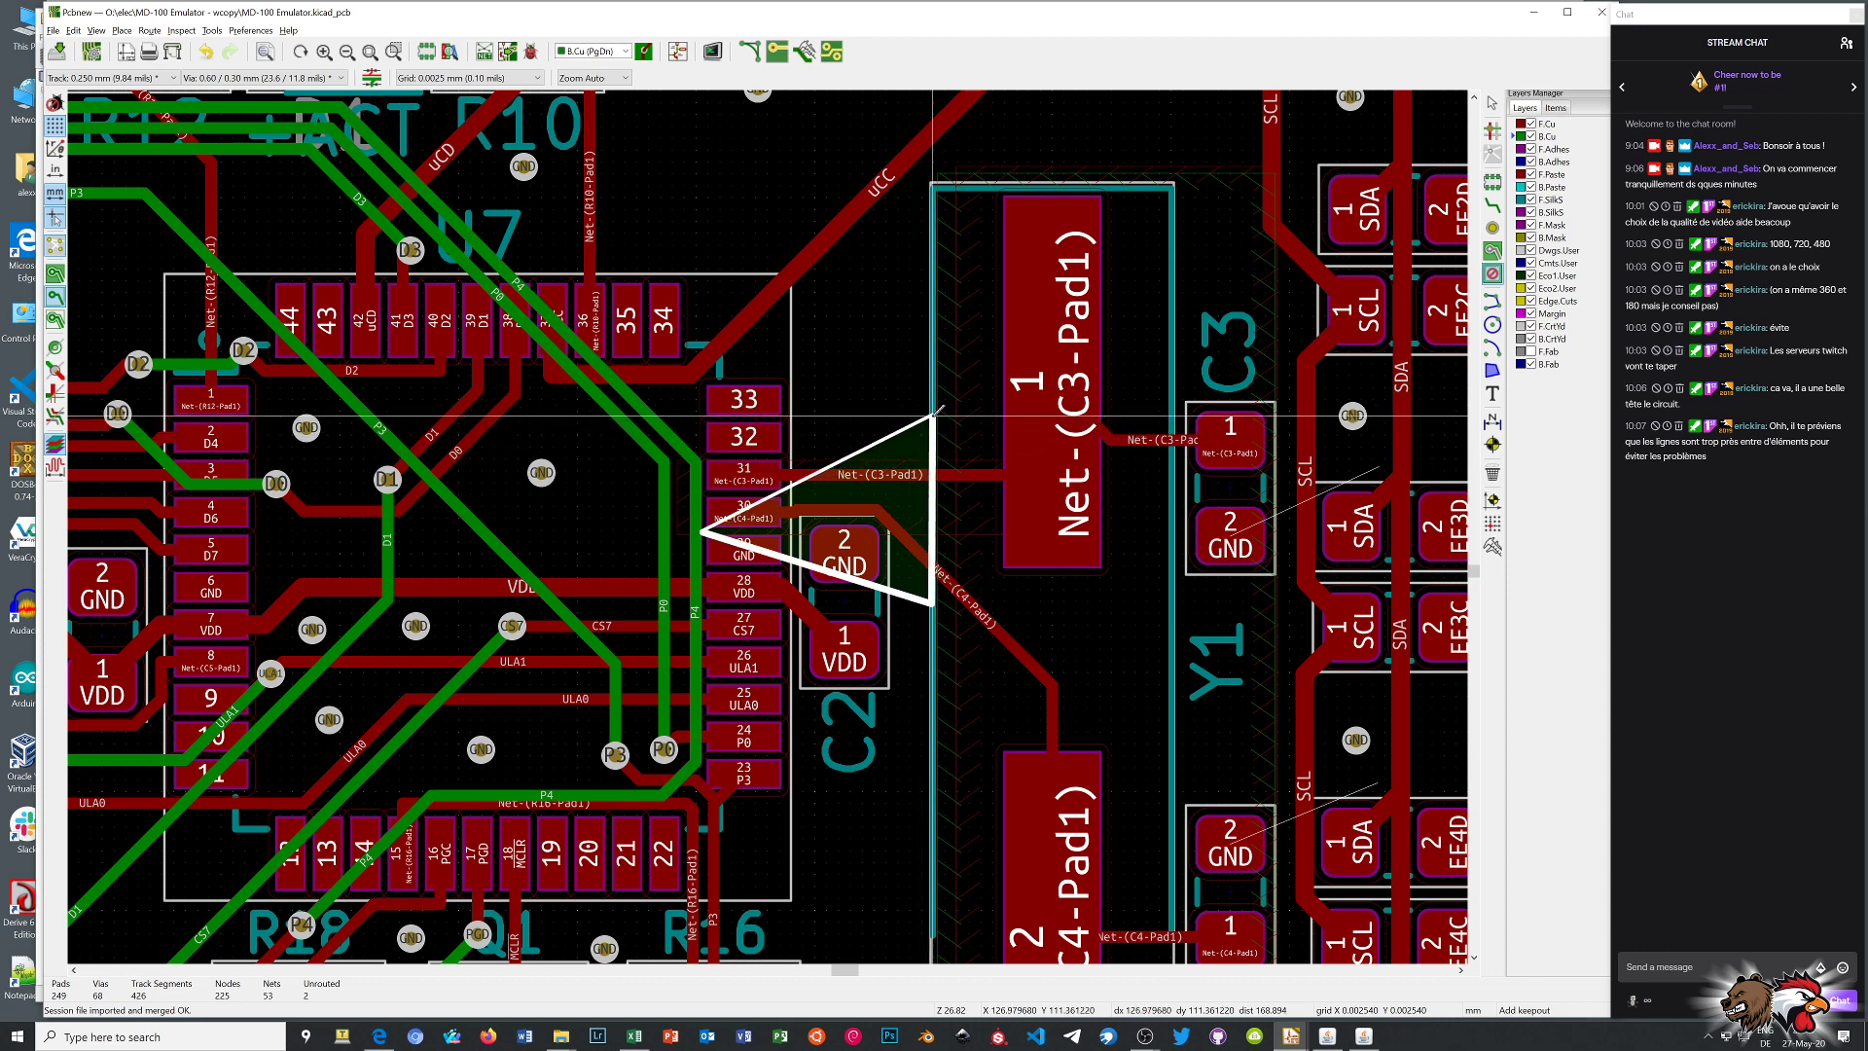
pyautogui.doubleClick(703, 453)
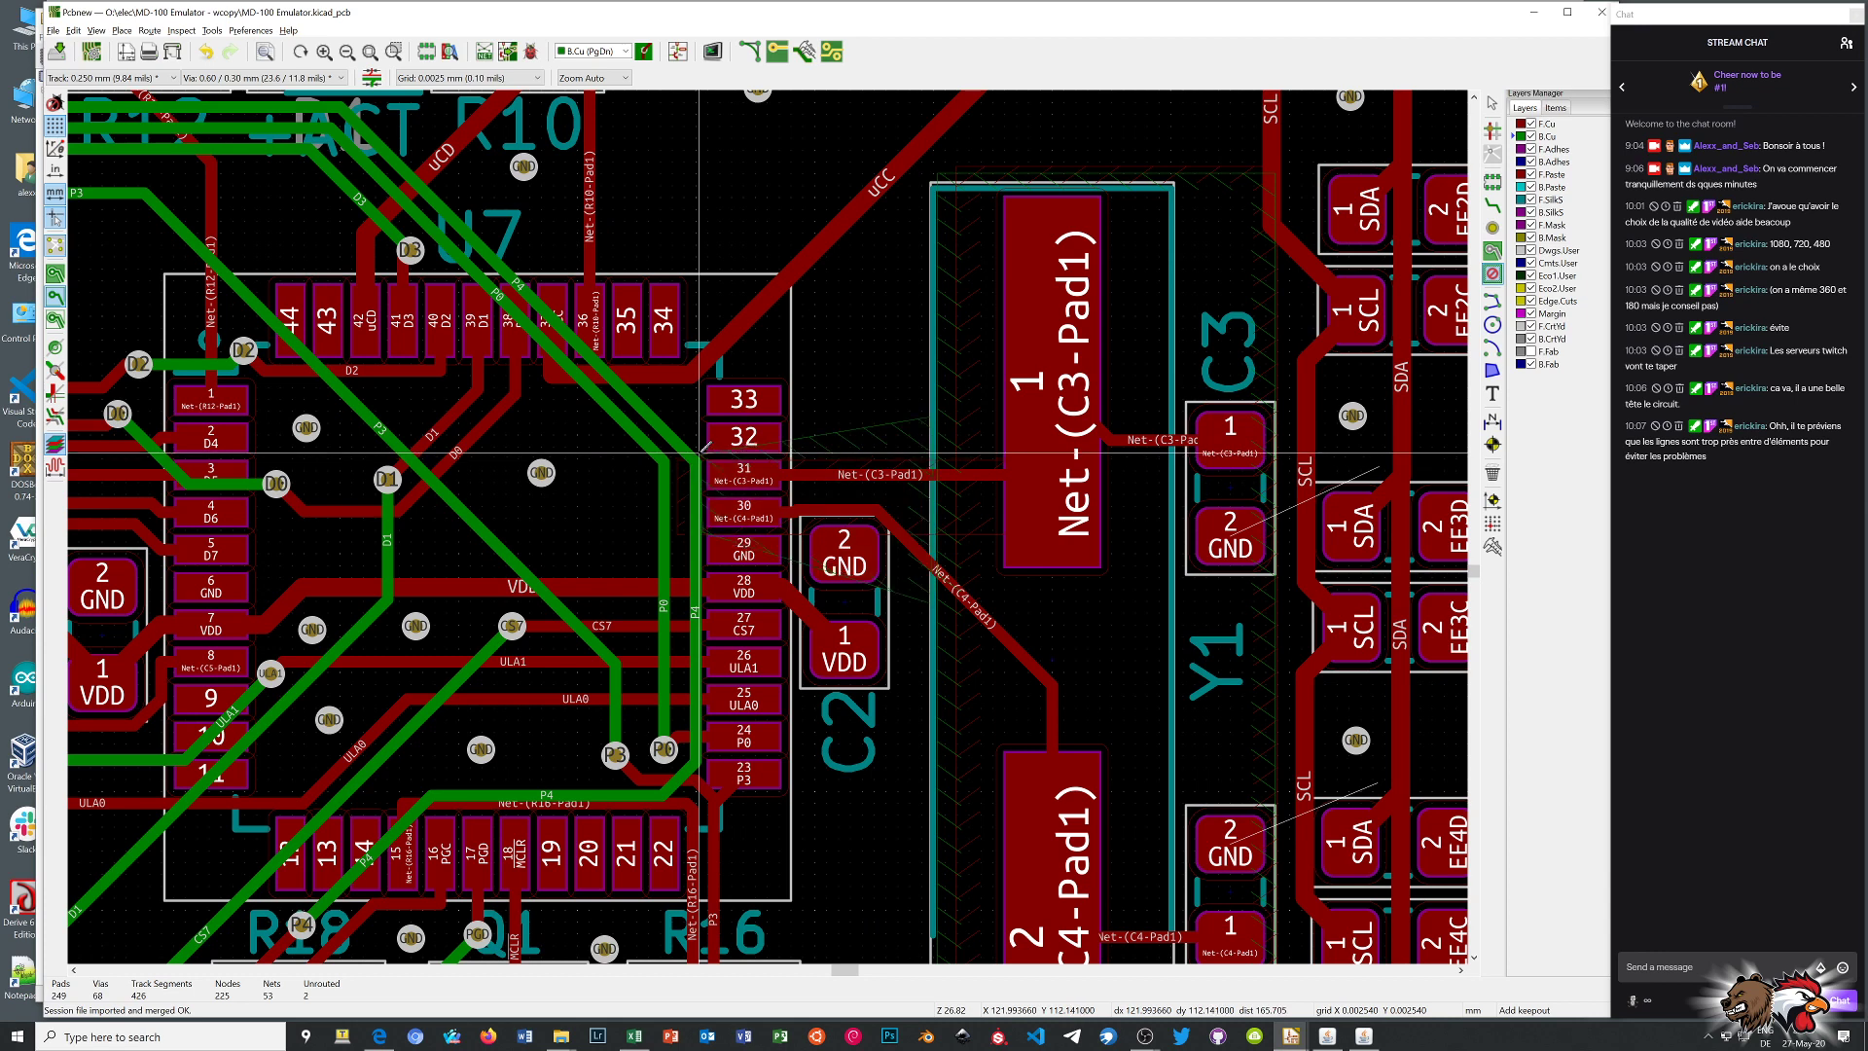
# Show the zone fills again around pads 31 and 30 and make F.Cu the active layer
pyautogui.click(56, 274)
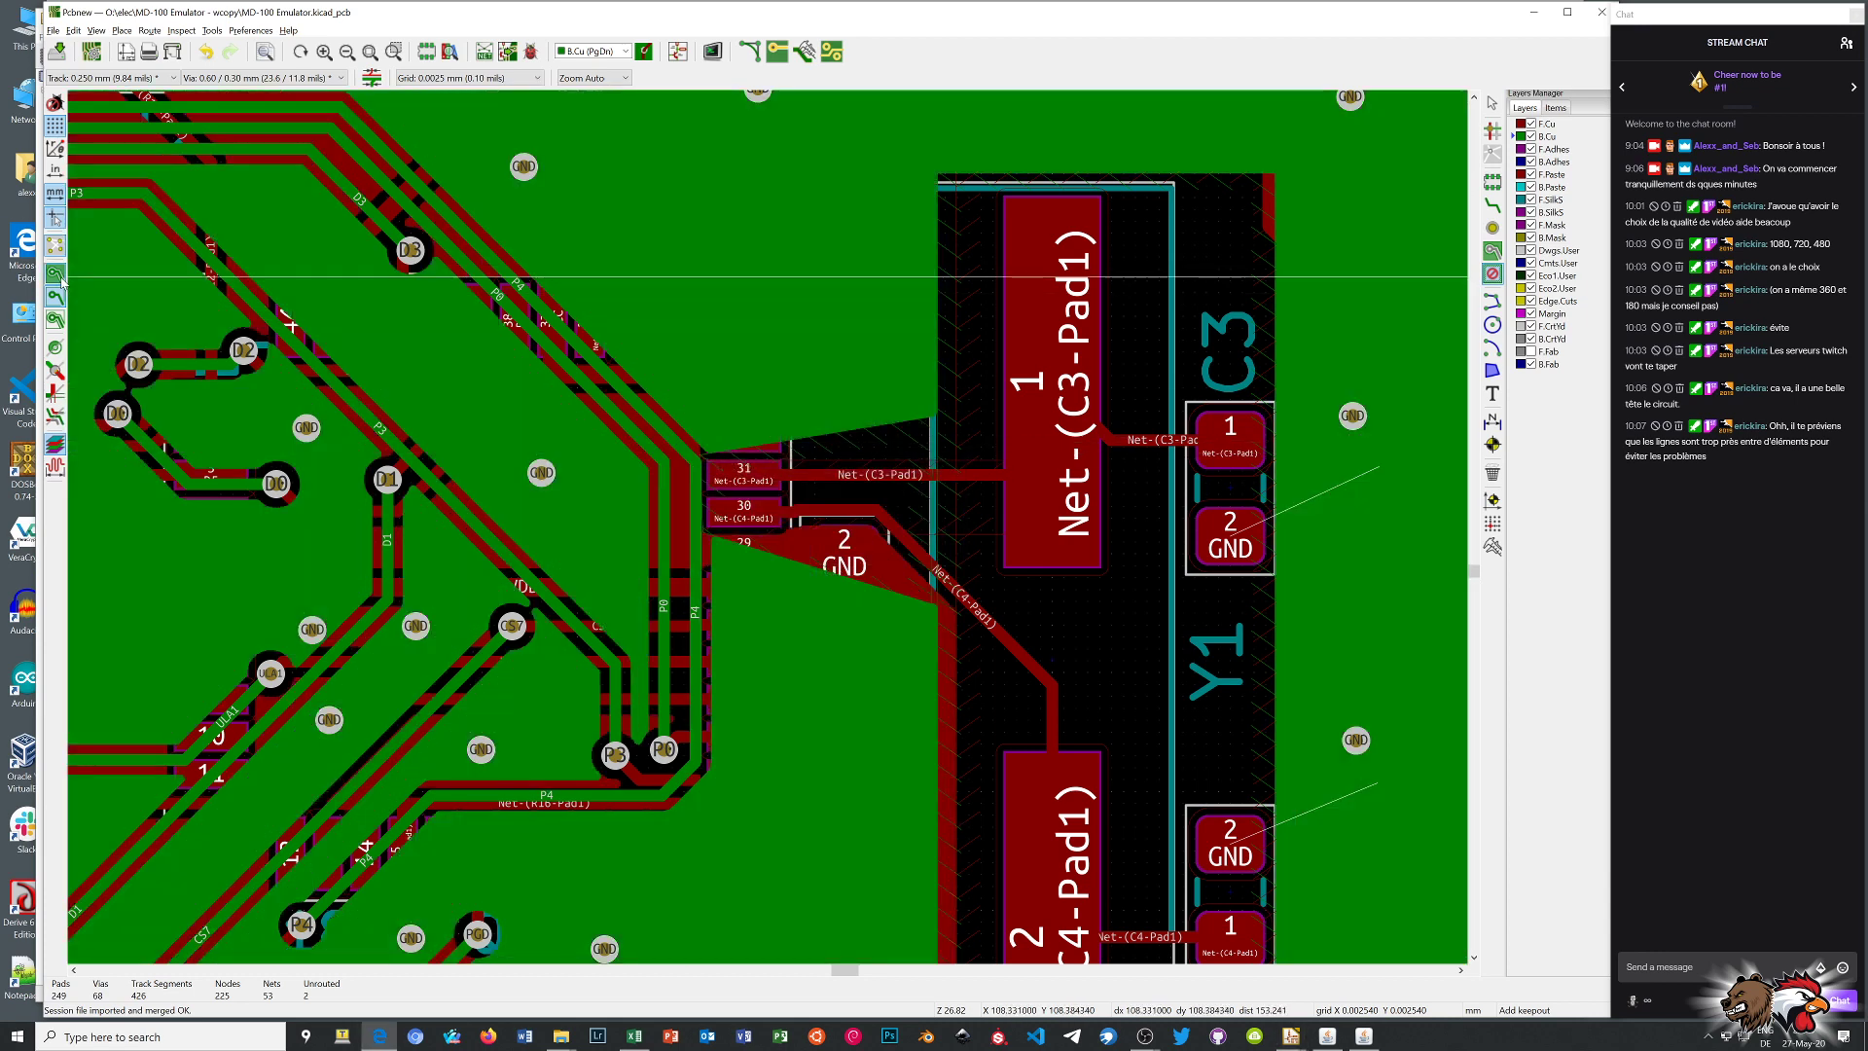
pyautogui.scroll(3, 861, 419)
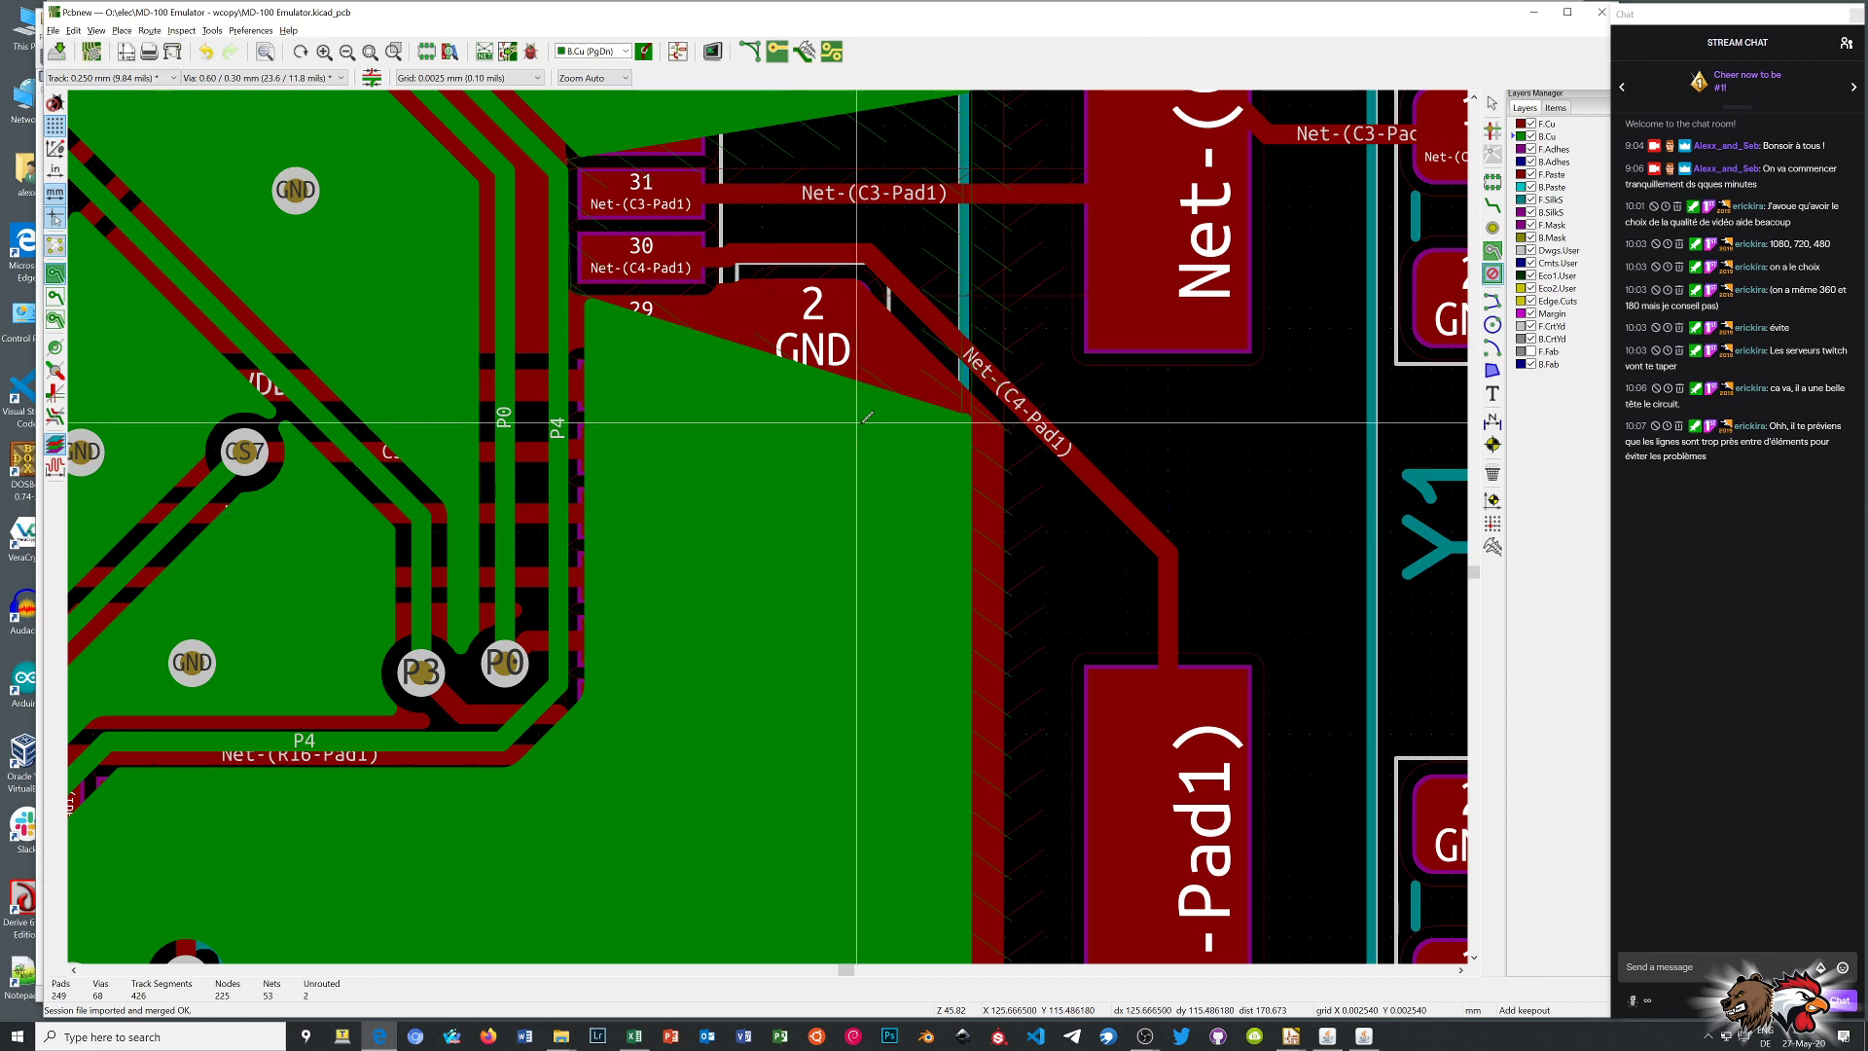
pyautogui.click(1520, 125)
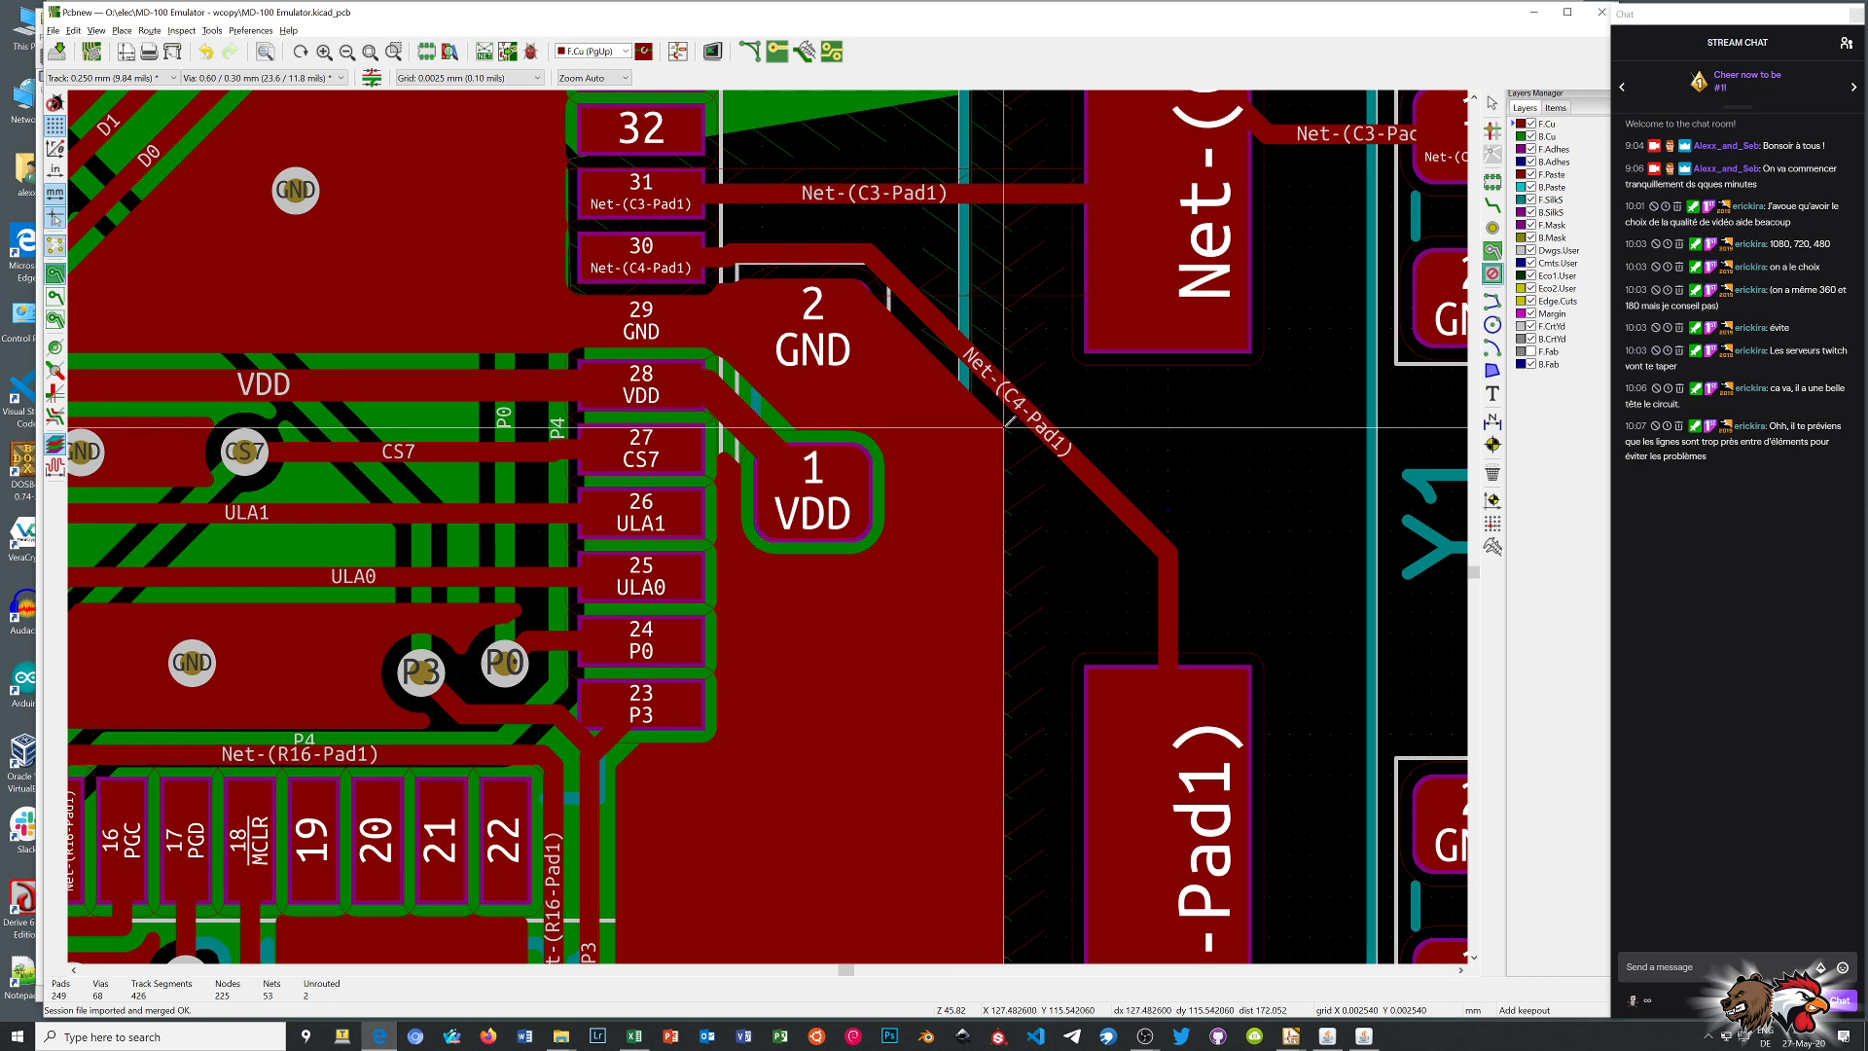
pyautogui.click(1004, 426)
pyautogui.click(794, 488)
pyautogui.click(794, 472)
pyautogui.click(794, 502)
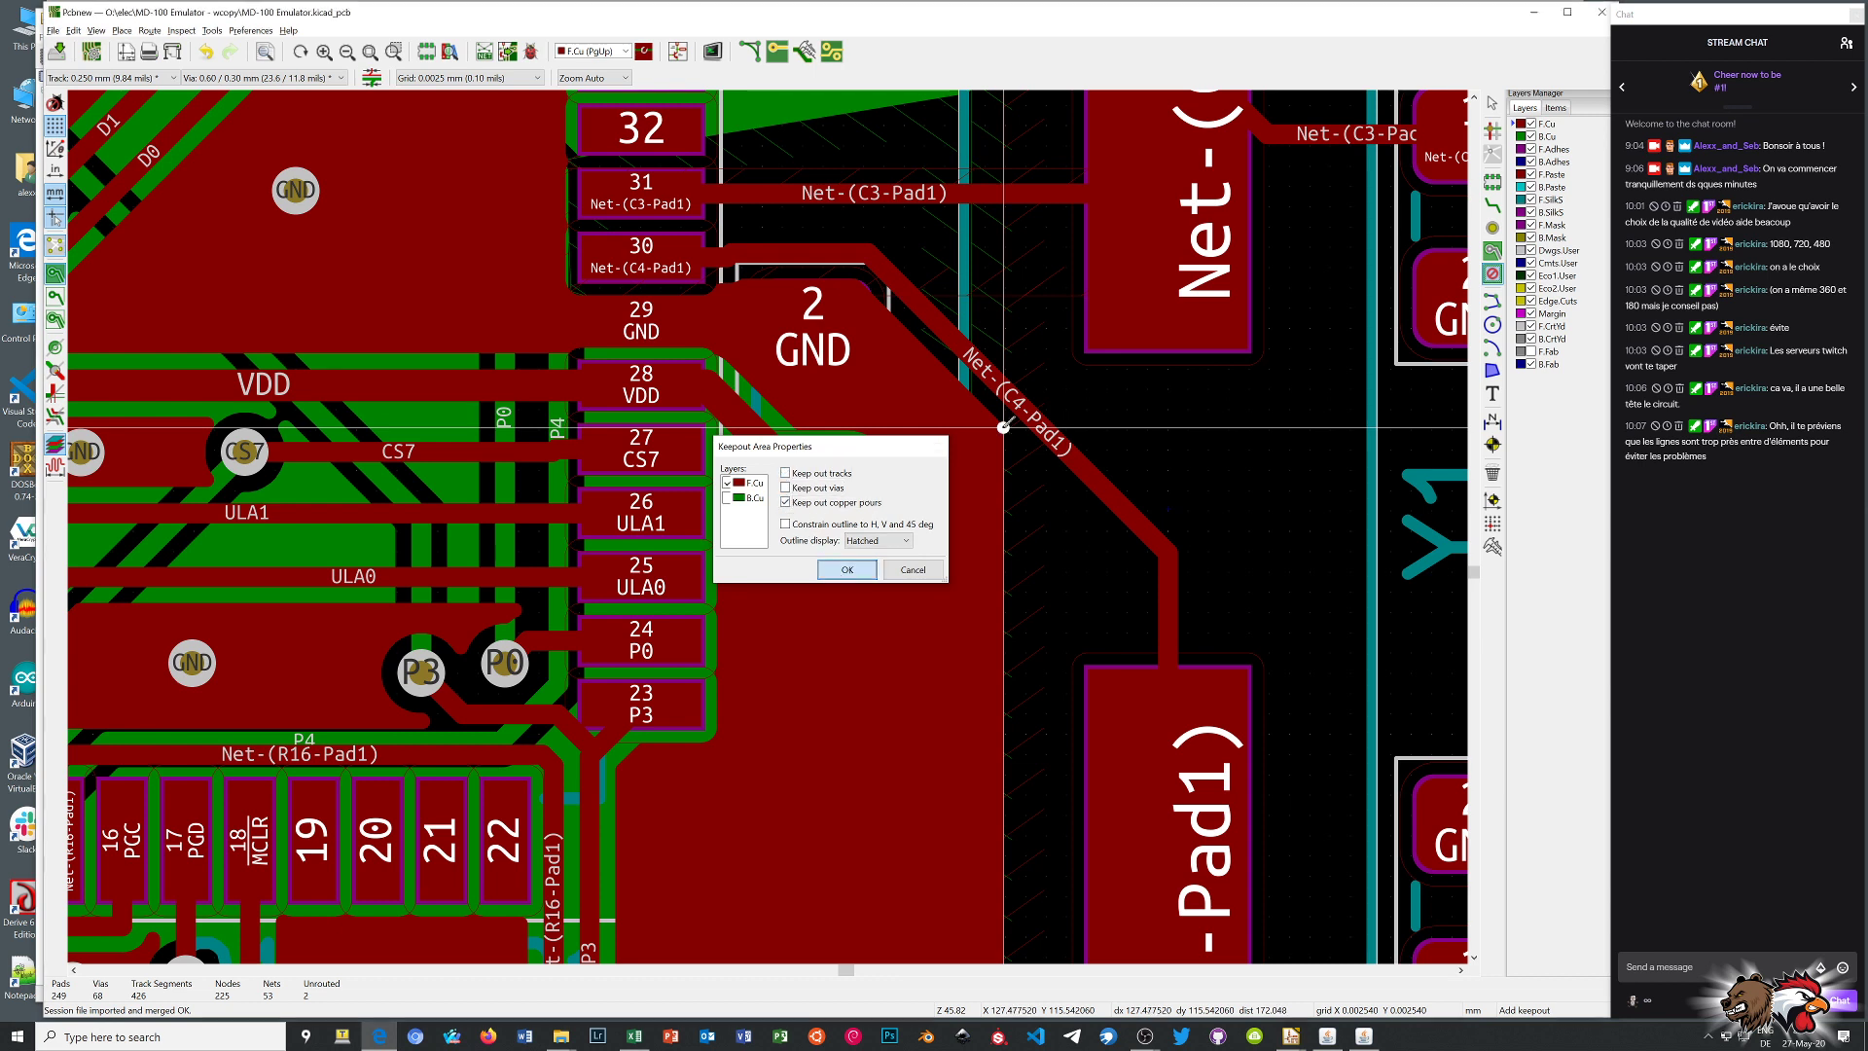
pyautogui.click(839, 573)
pyautogui.click(564, 302)
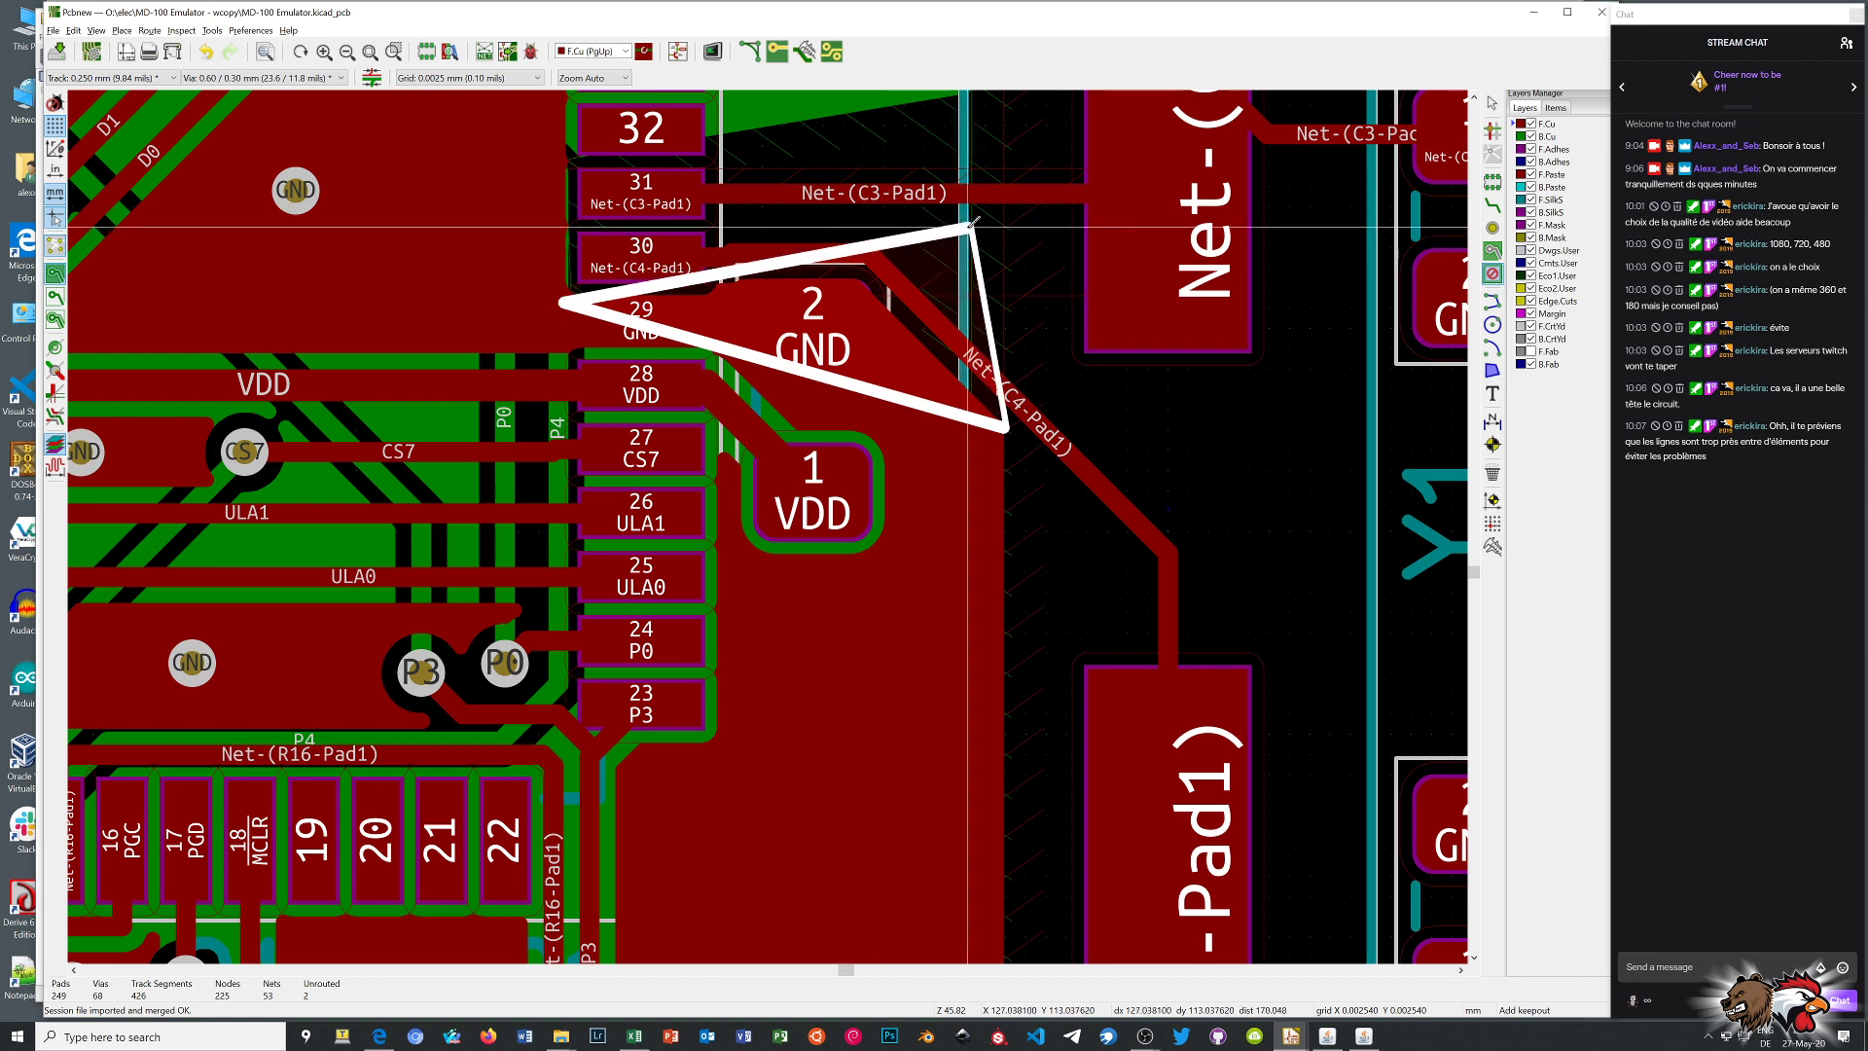
pyautogui.press('Escape')
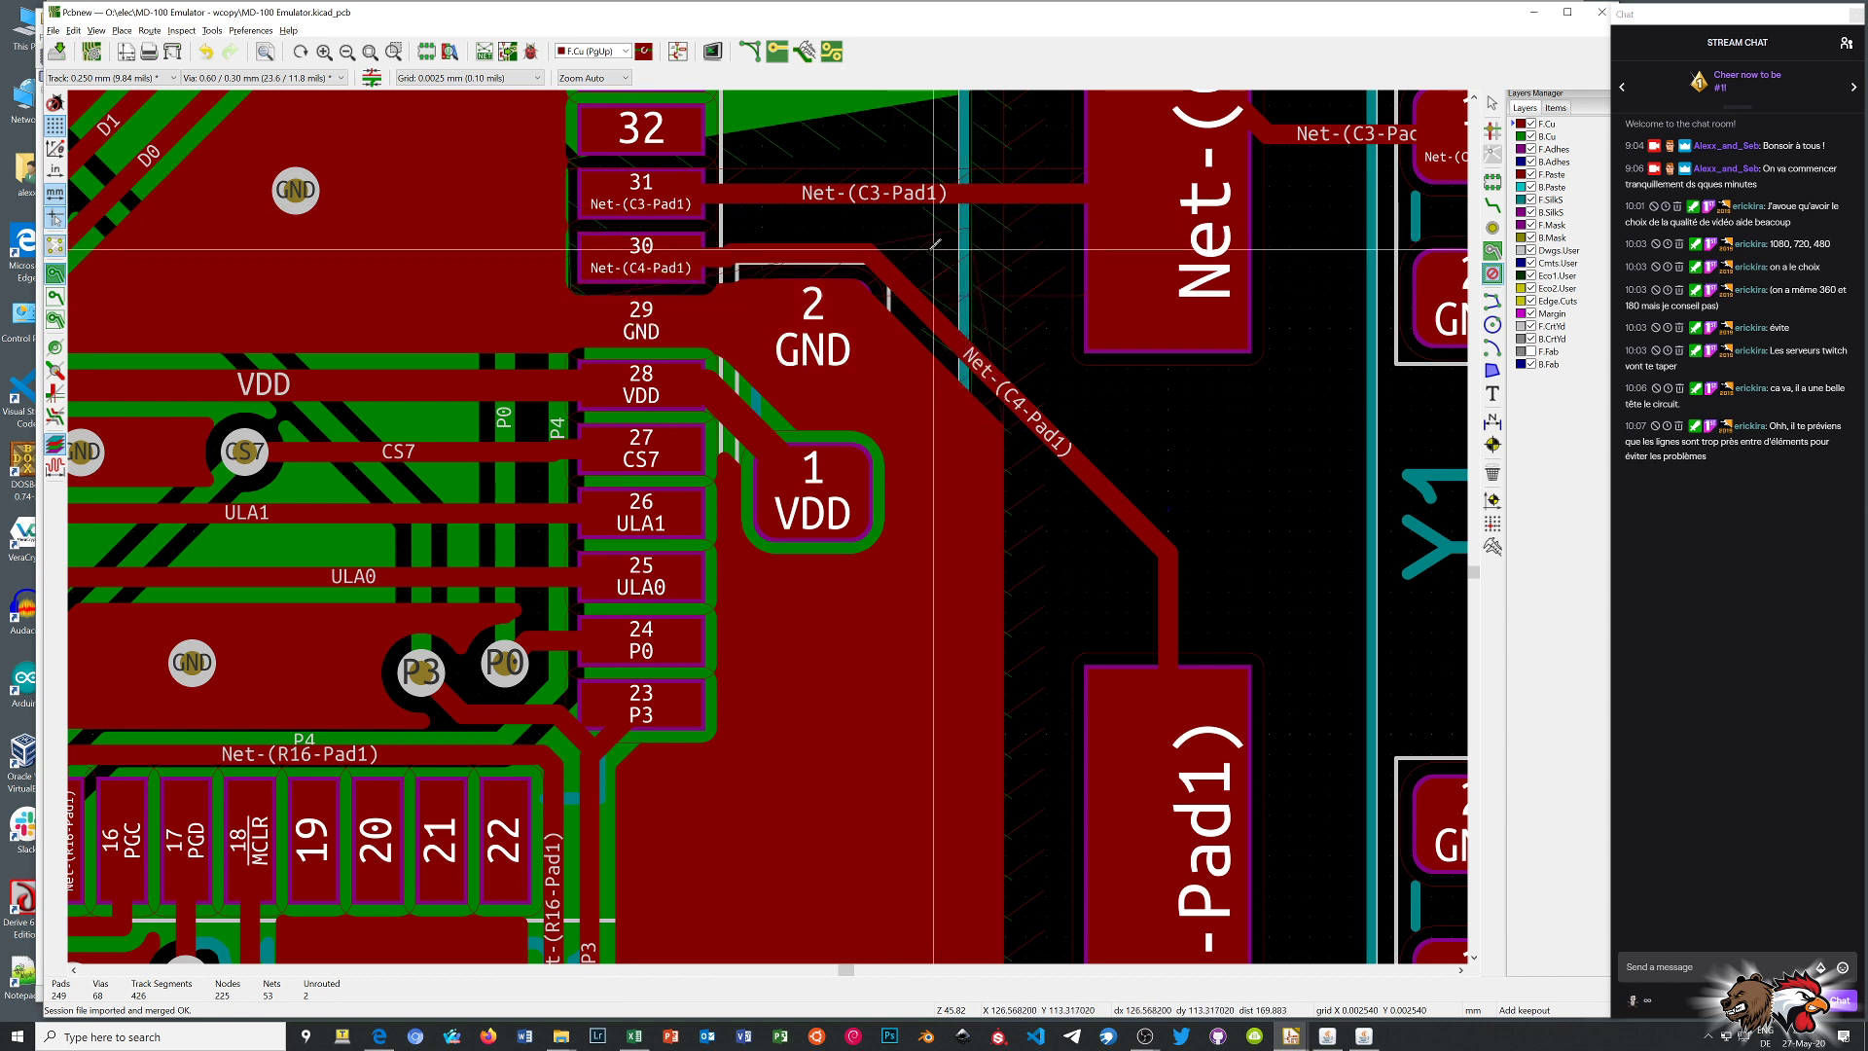
# Refill all zones and leave the keepout tool
pyautogui.press('b')
pyautogui.rightClick(856, 216)
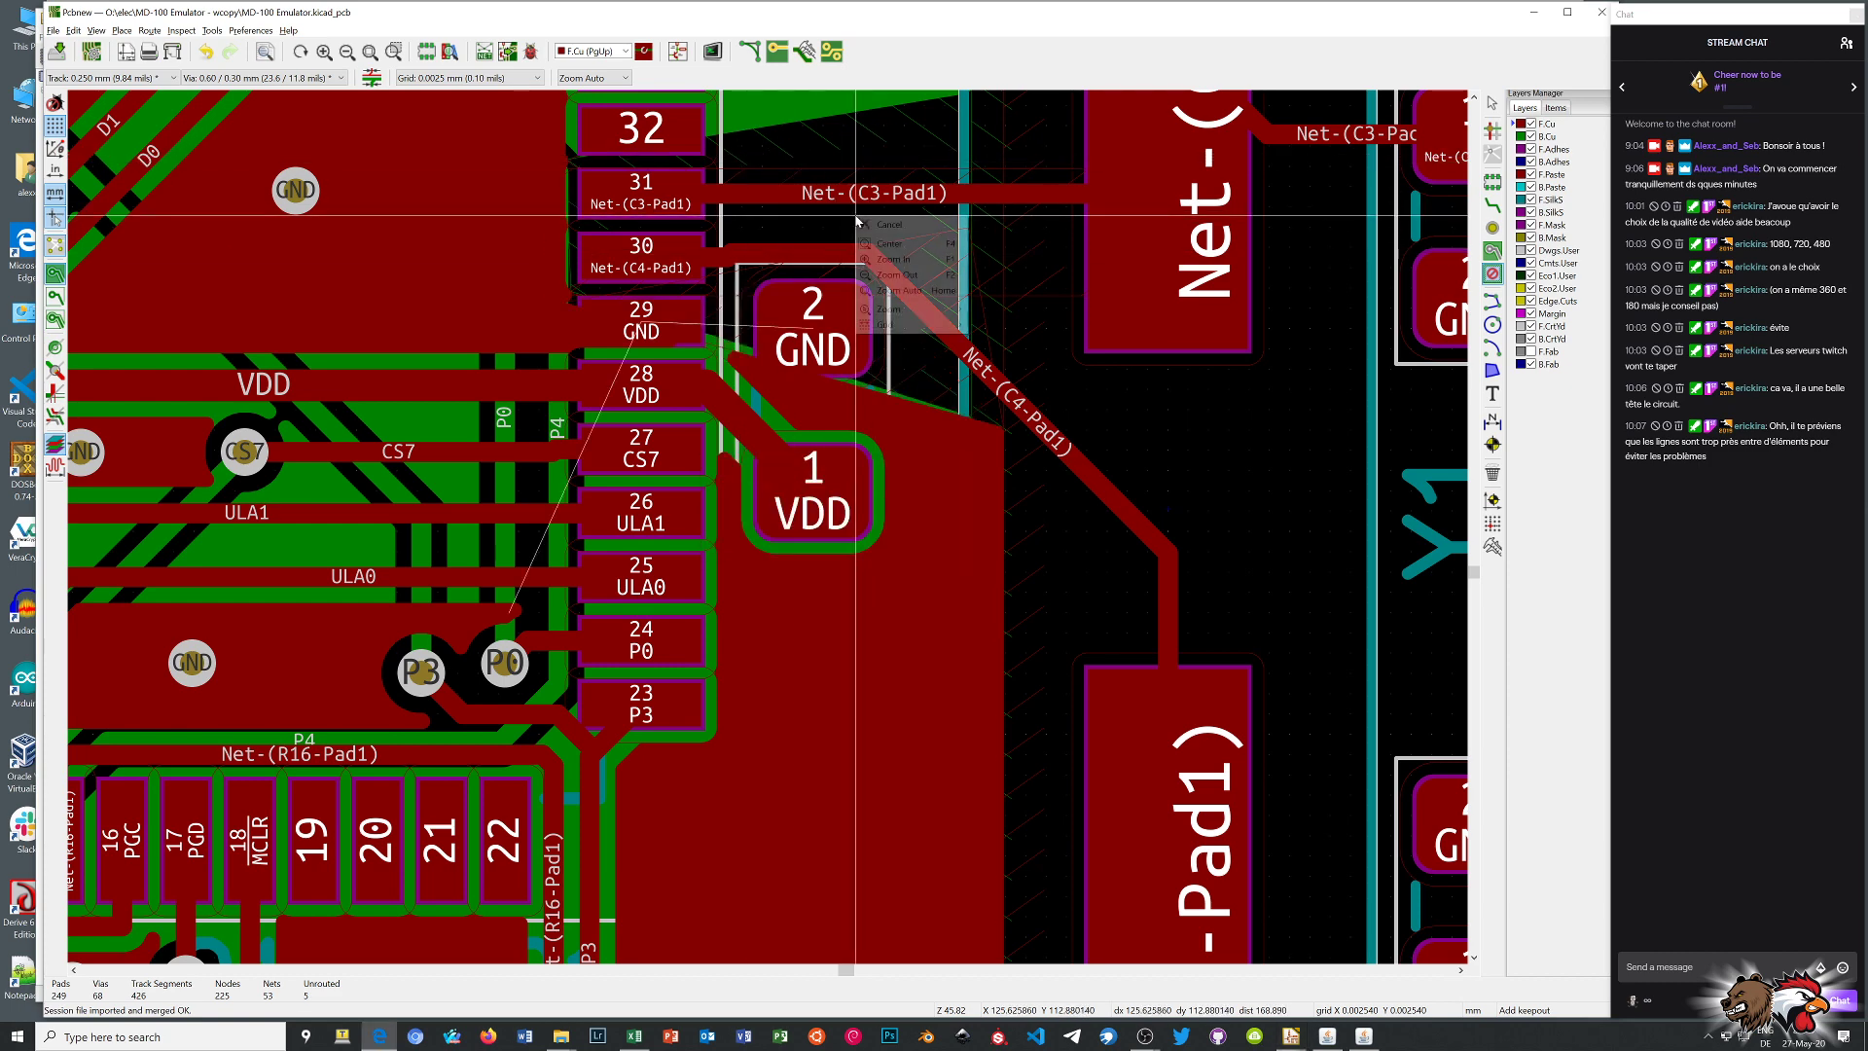
pyautogui.click(891, 224)
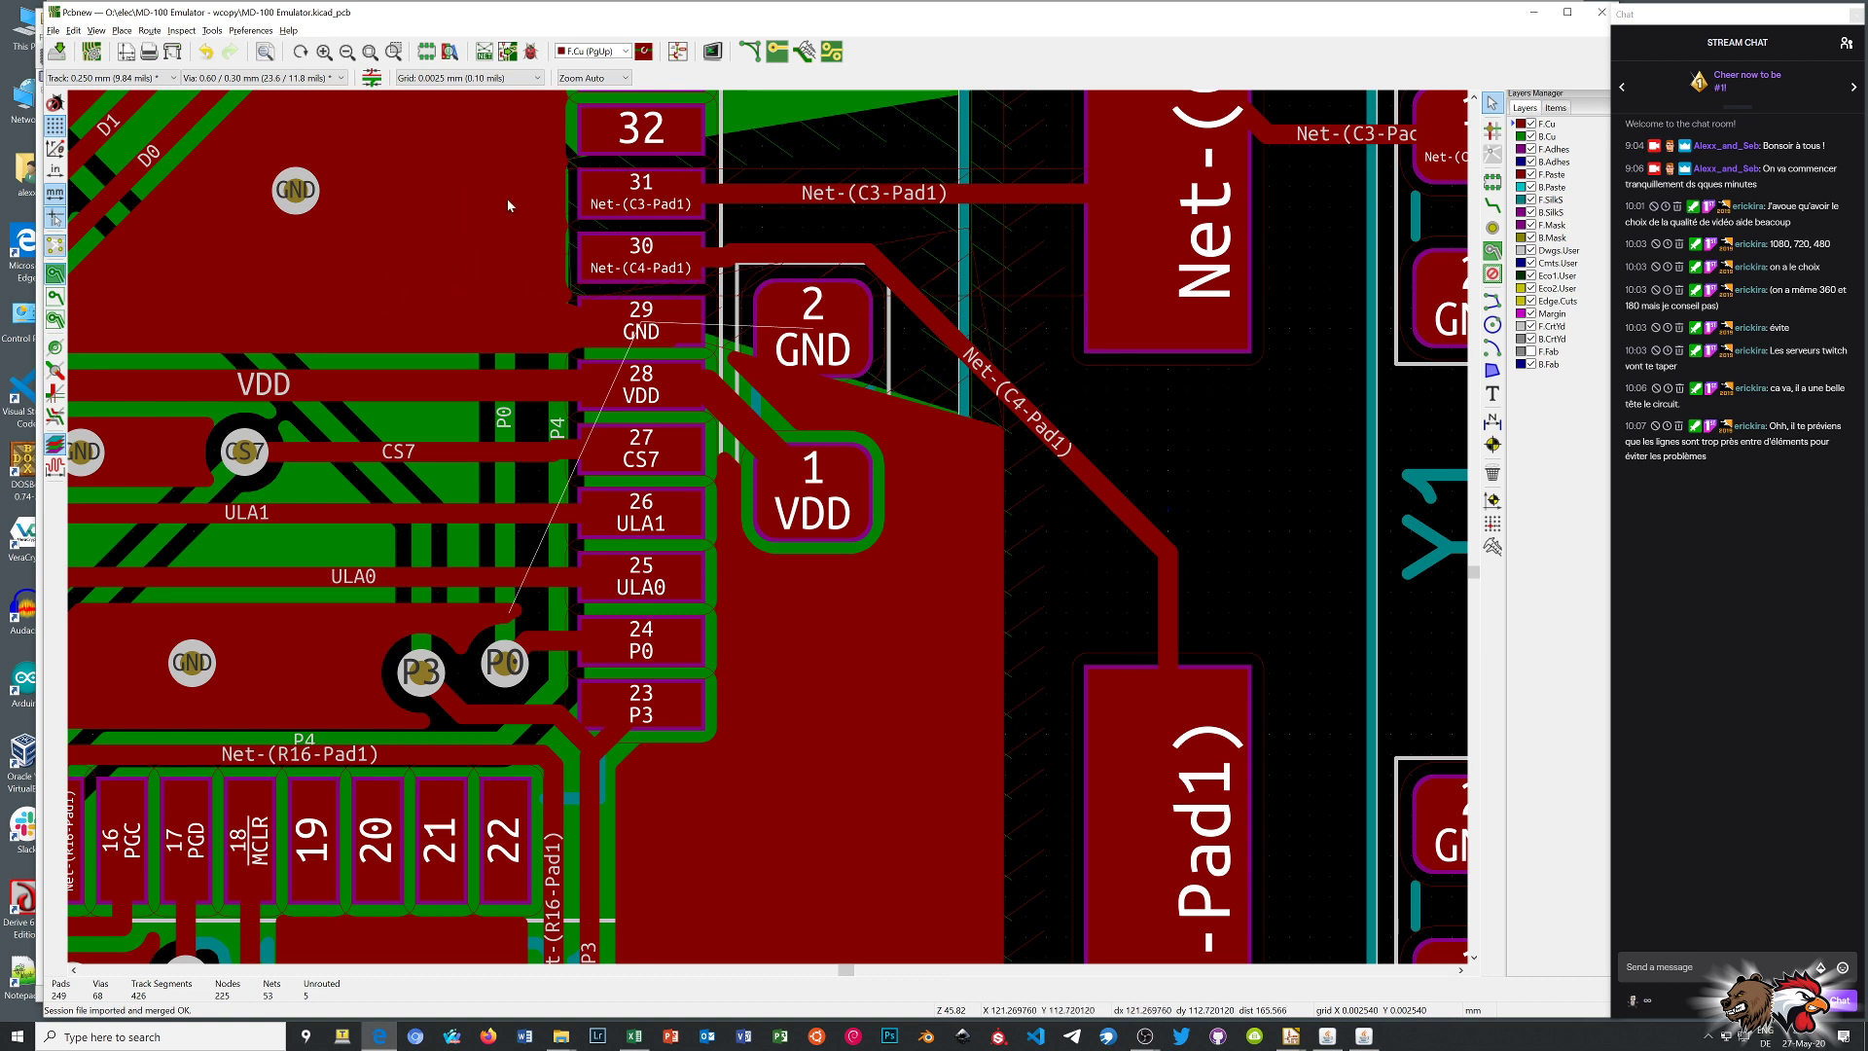
# Examine the F.Cu ground fill and unrouted connections around U7, especially GND pads 6 and 29 and capacitor C2
pyautogui.scroll(-3, 512, 387)
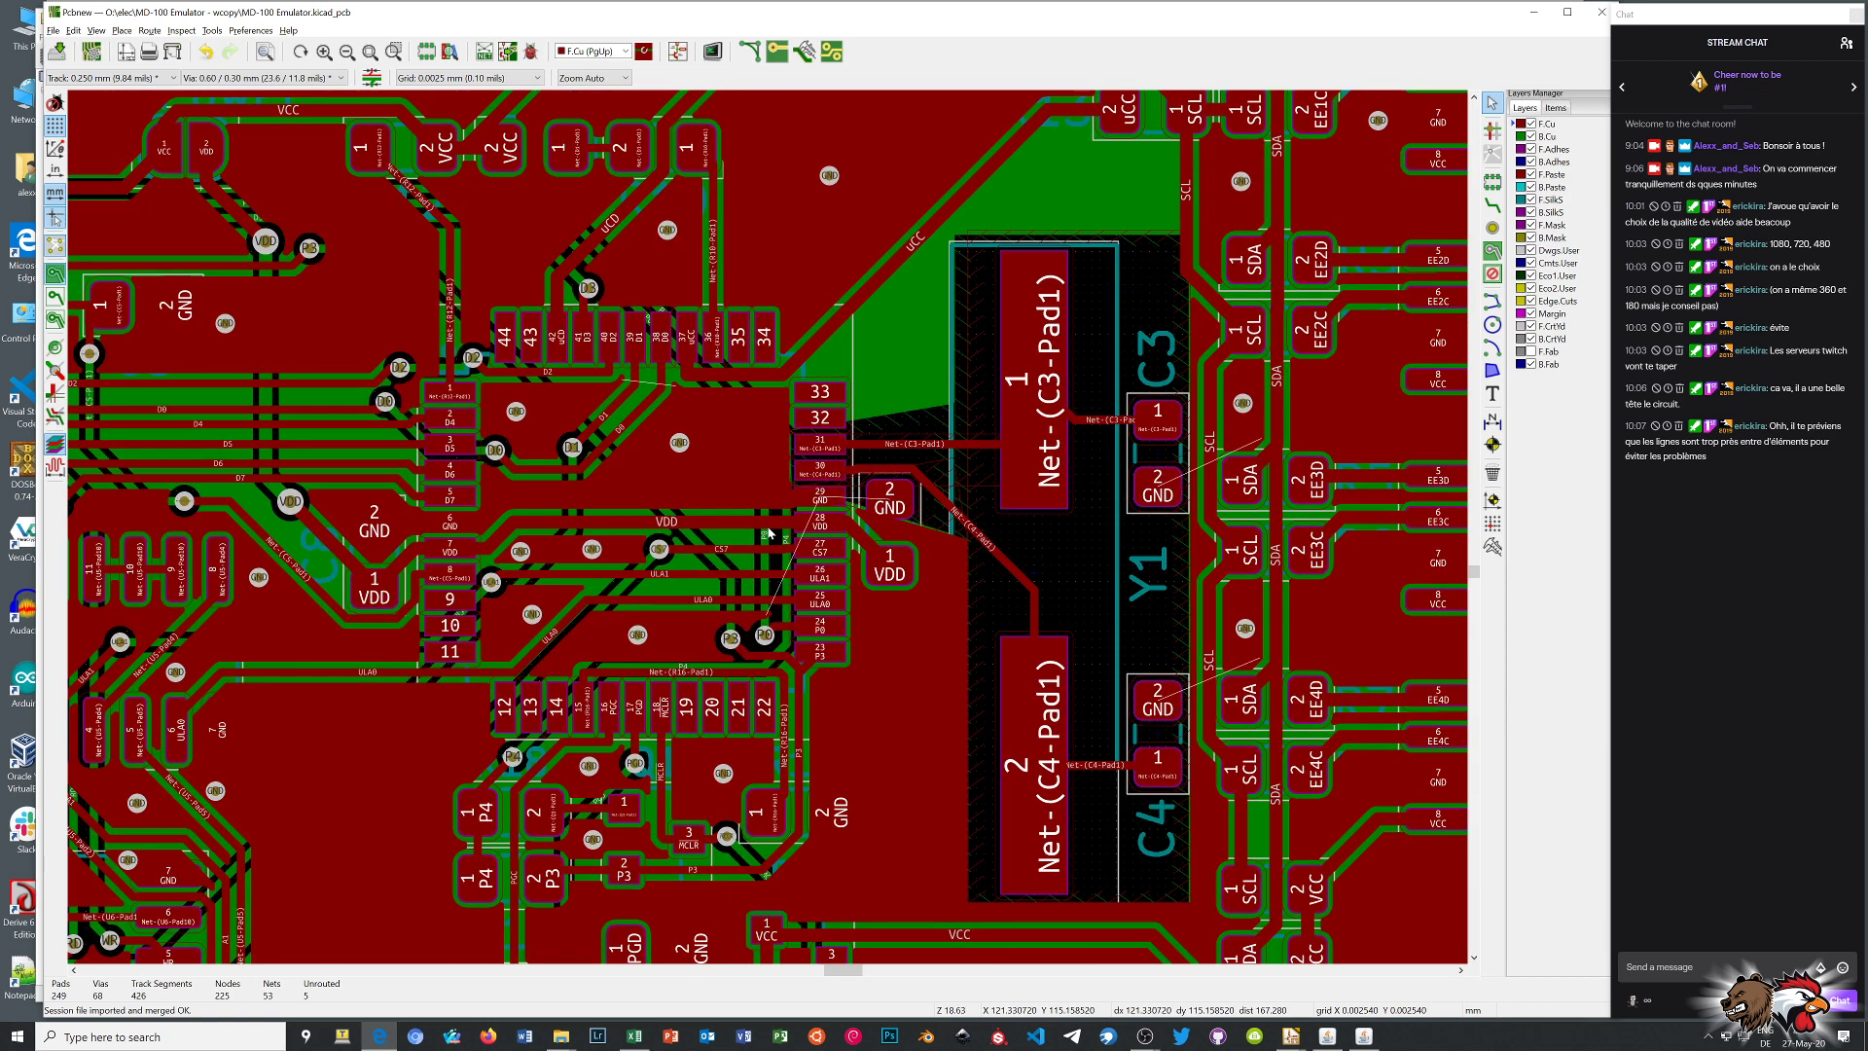
pyautogui.scroll(3, 769, 532)
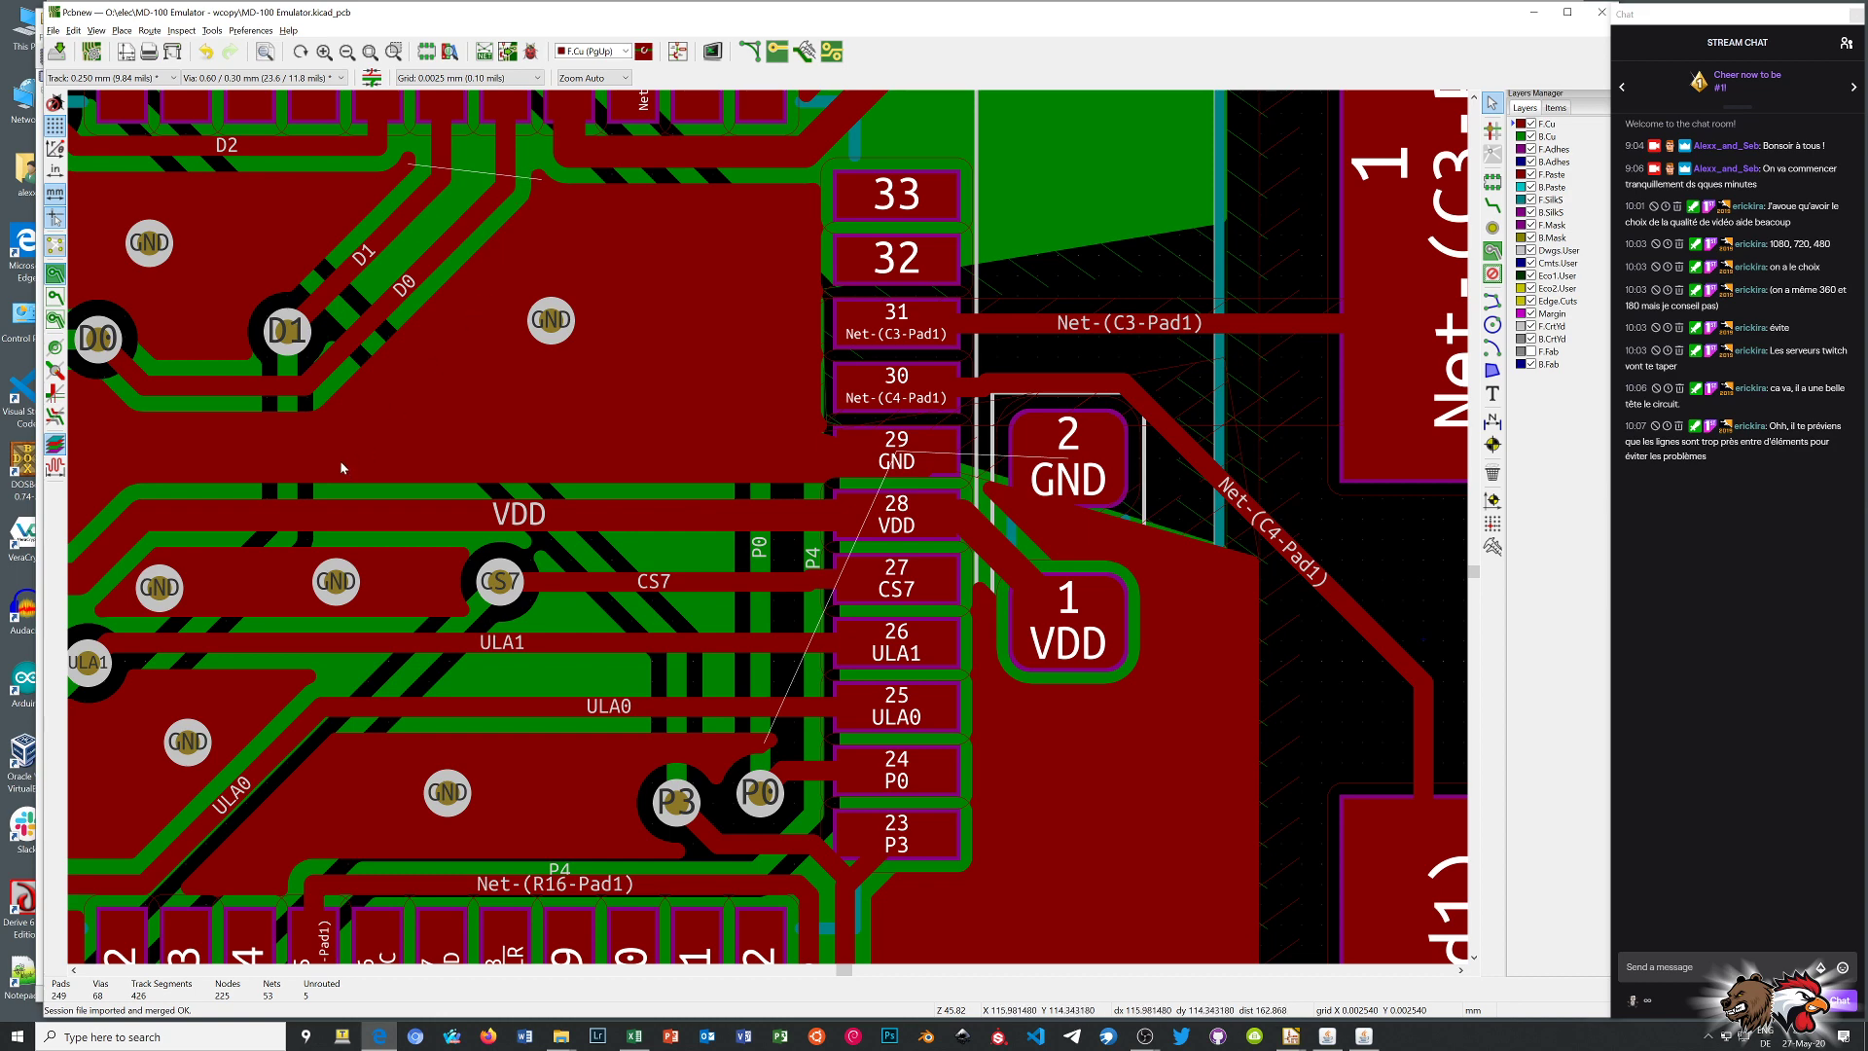
pyautogui.scroll(-4, 767, 526)
pyautogui.scroll(3, 767, 526)
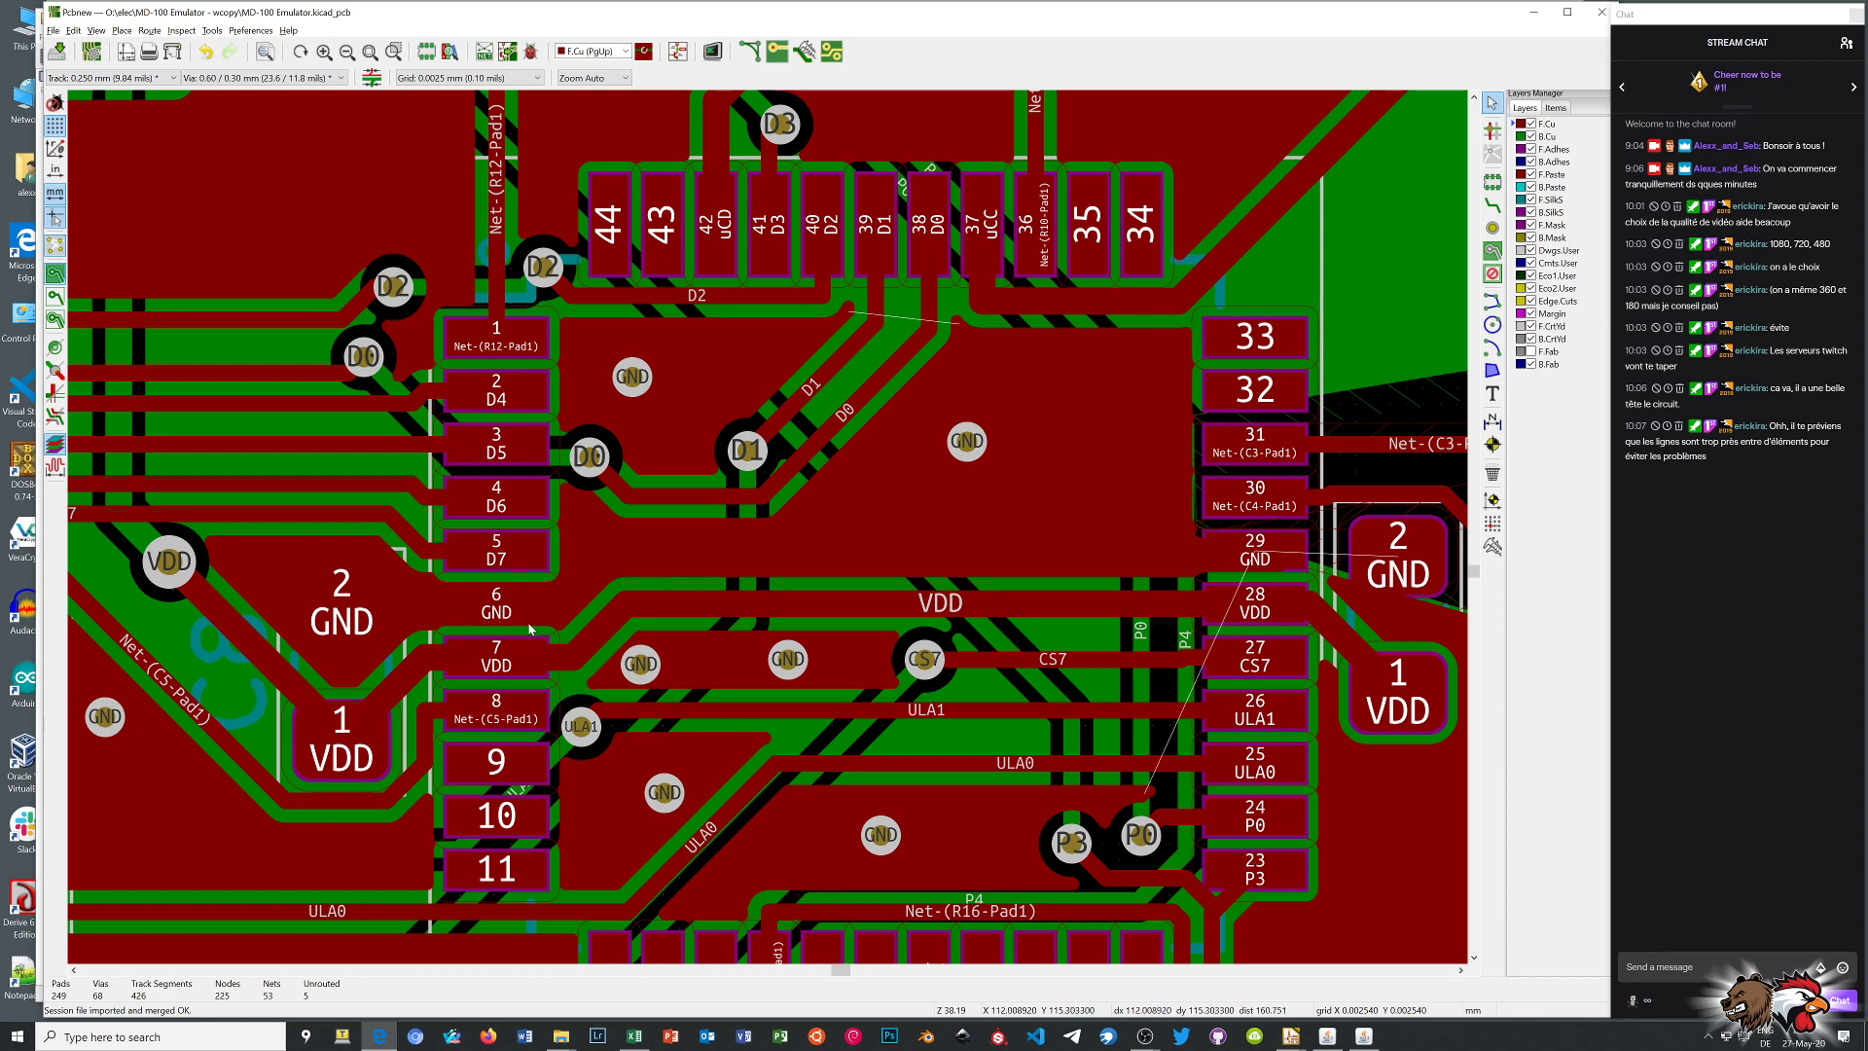
pyautogui.scroll(3, 596, 596)
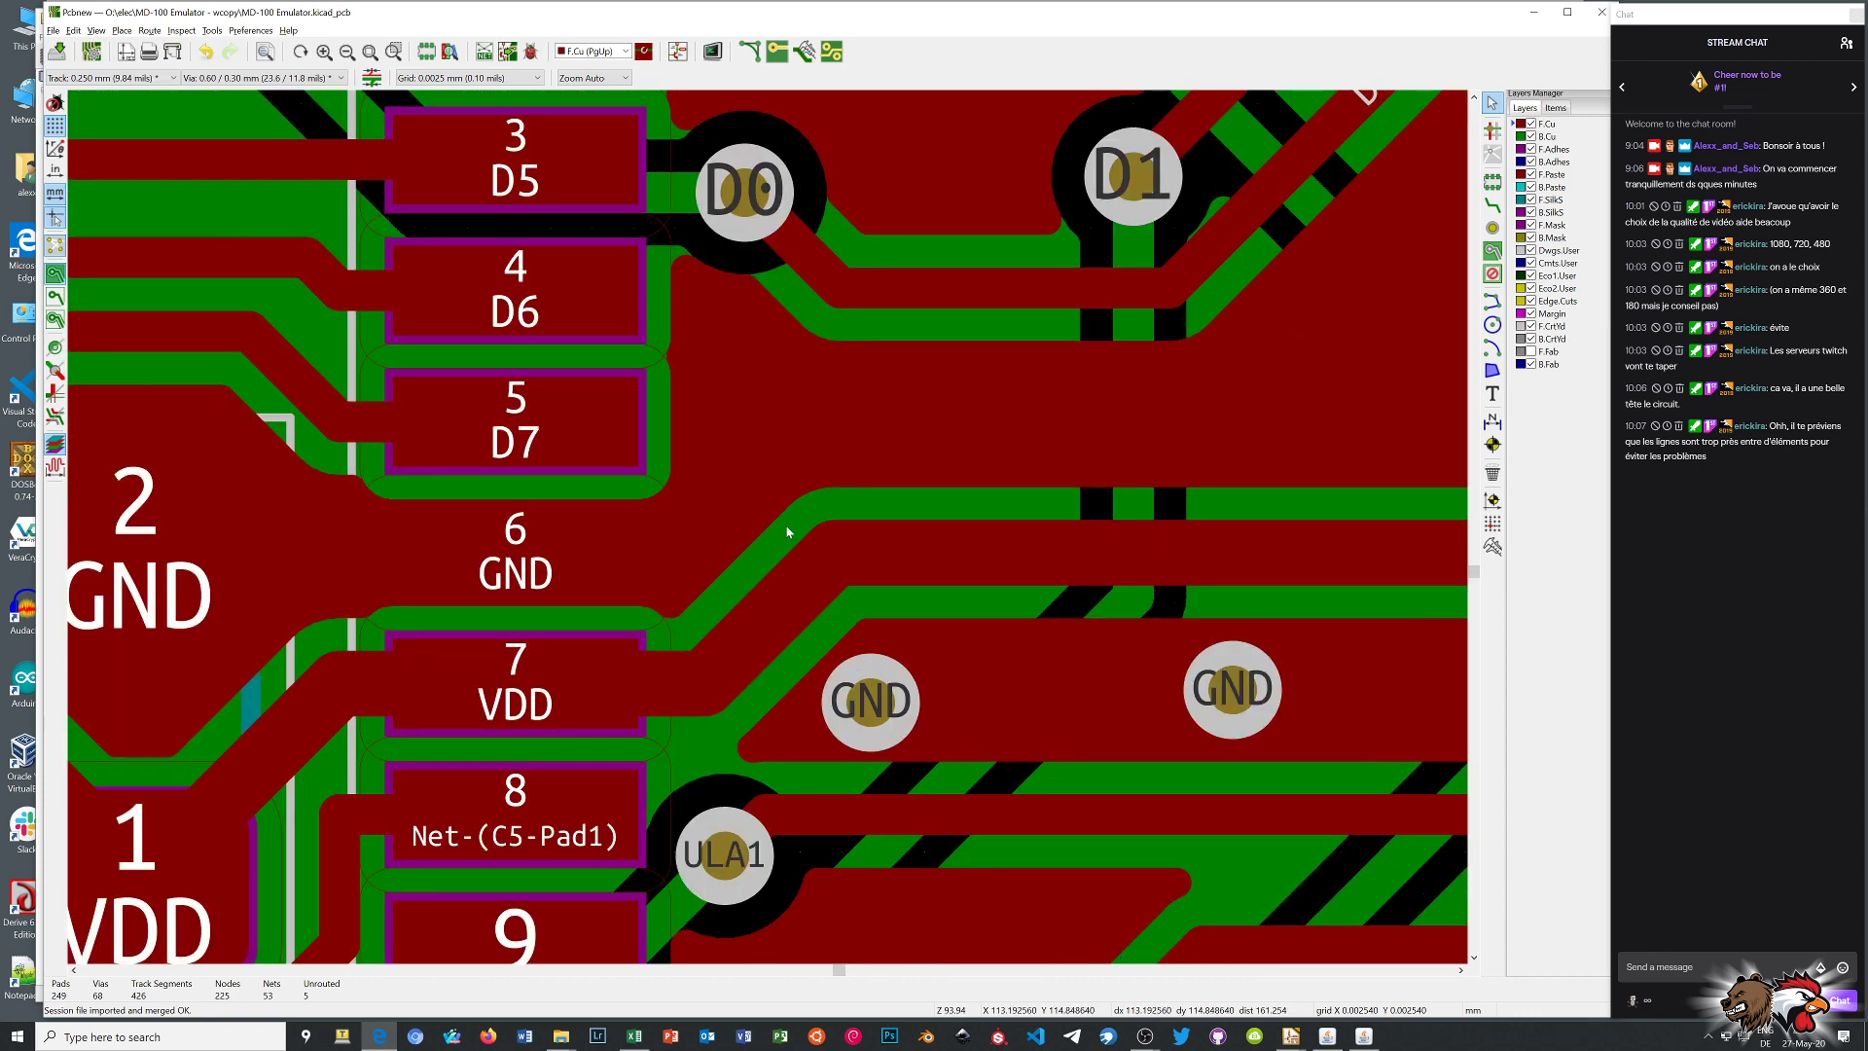
pyautogui.scroll(1, 786, 532)
pyautogui.scroll(-4, 768, 533)
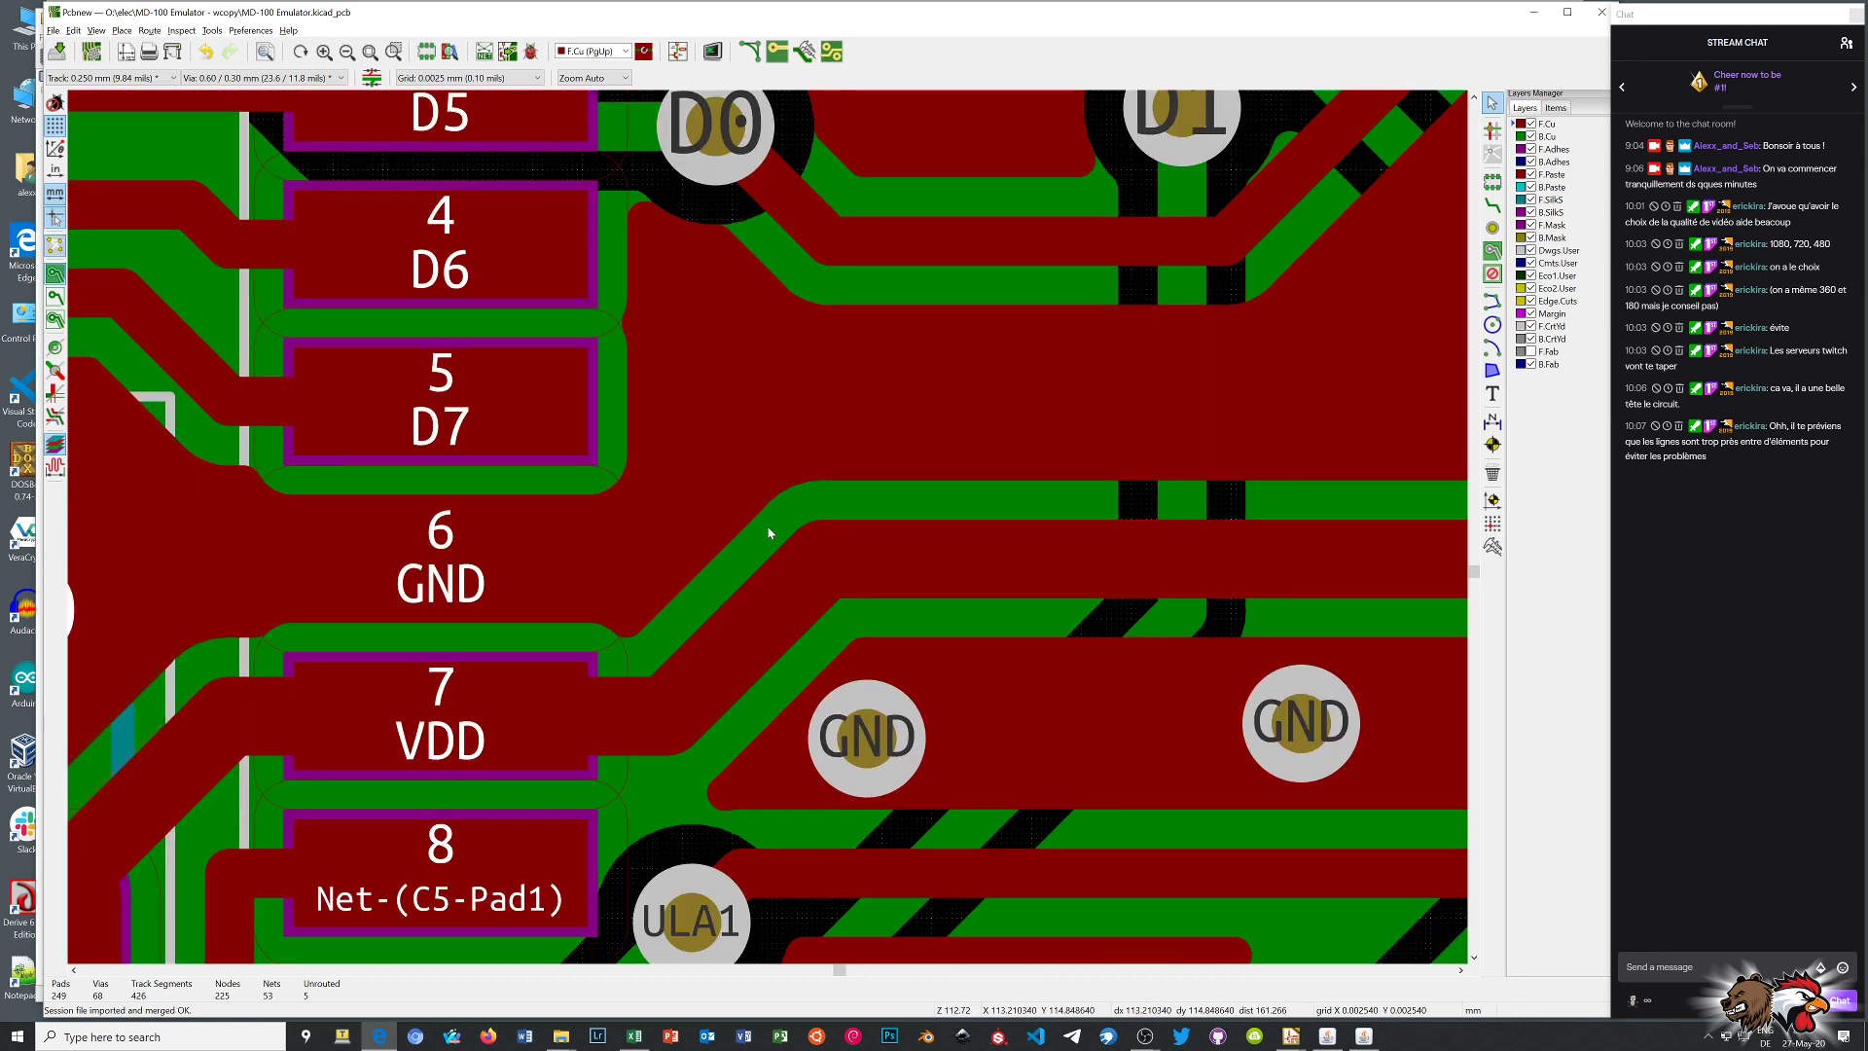
pyautogui.scroll(-1, 825, 531)
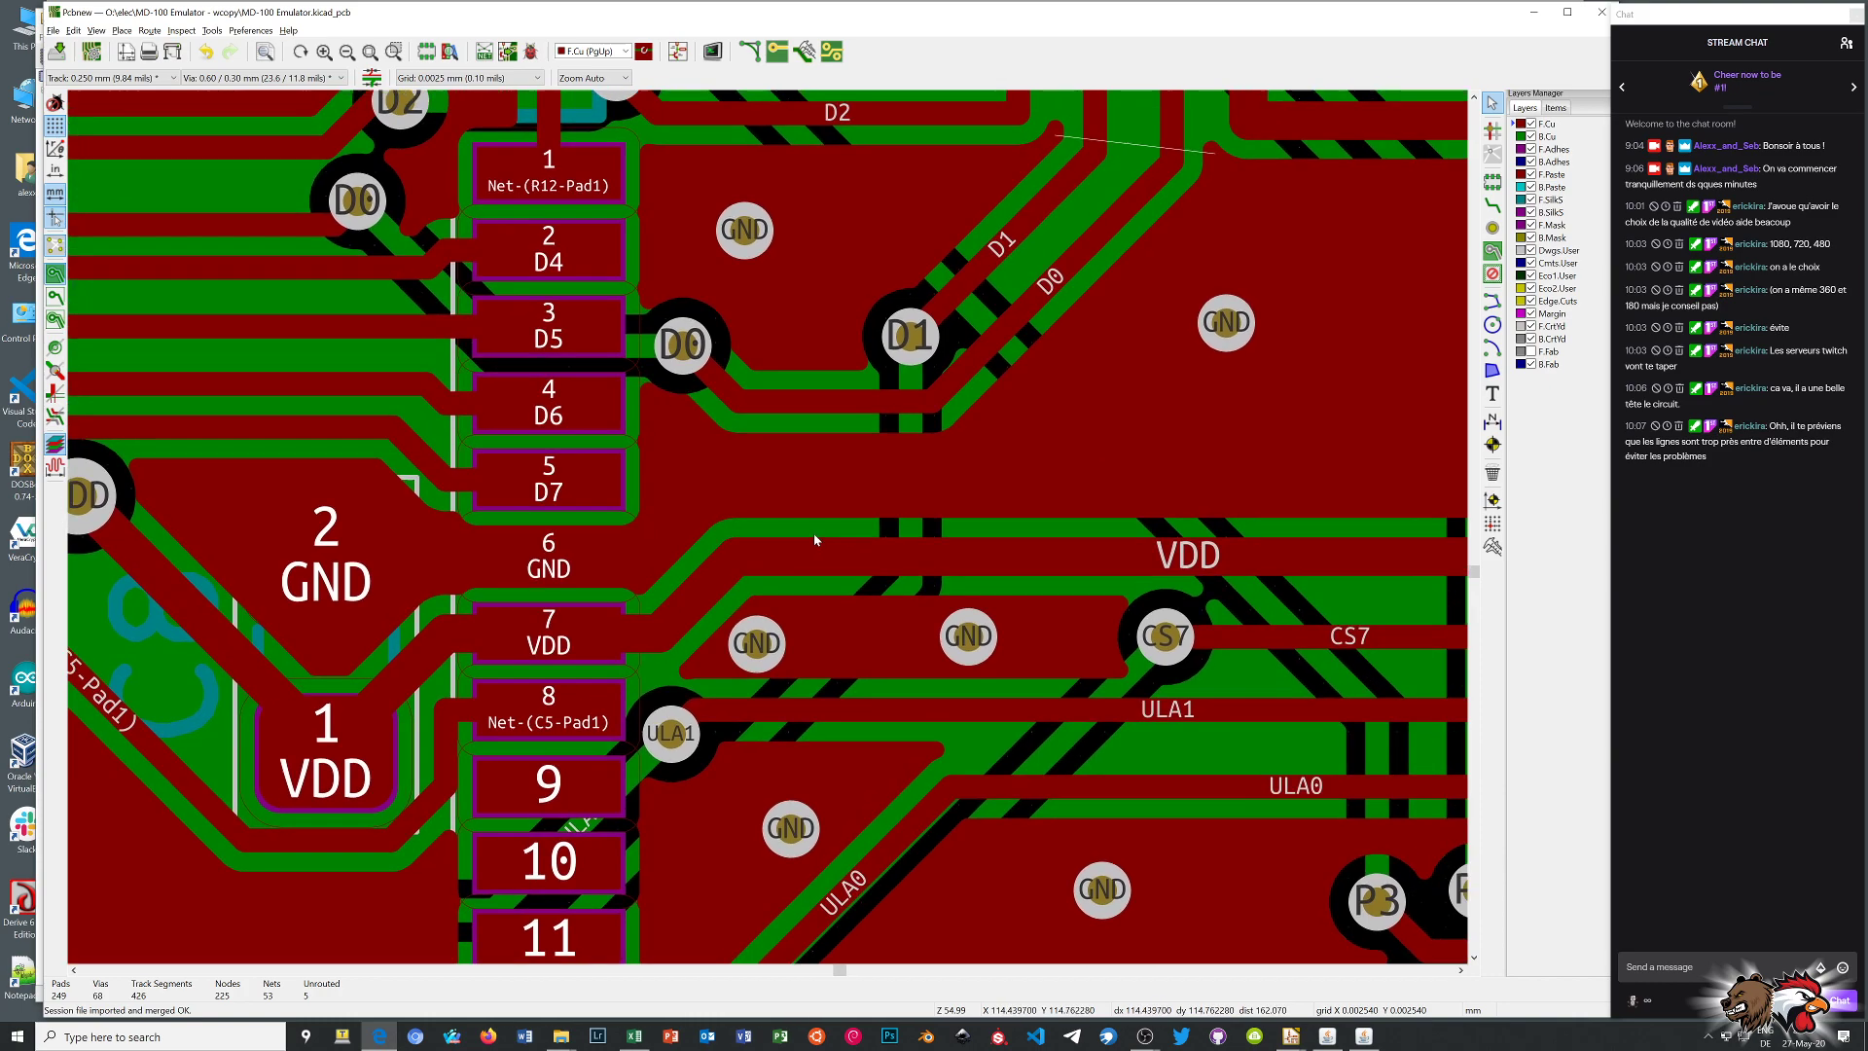
pyautogui.scroll(-4, 767, 527)
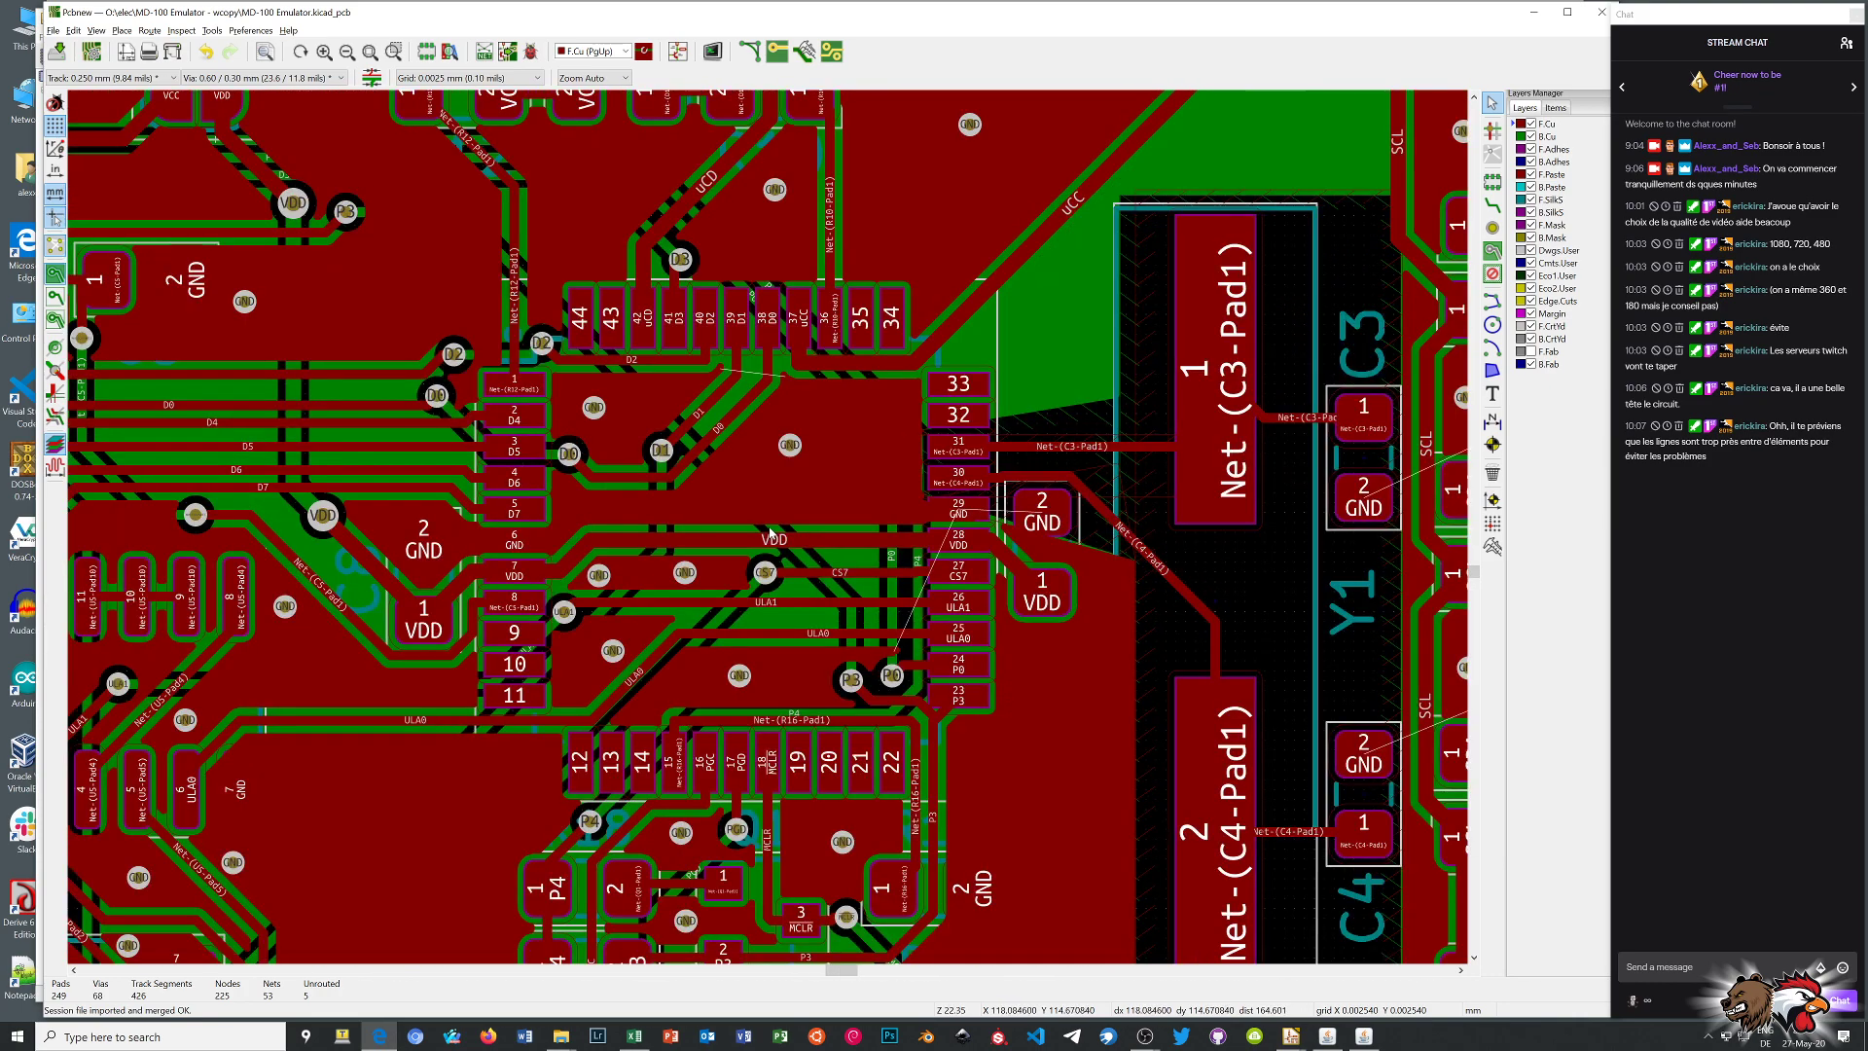
pyautogui.scroll(1, 996, 515)
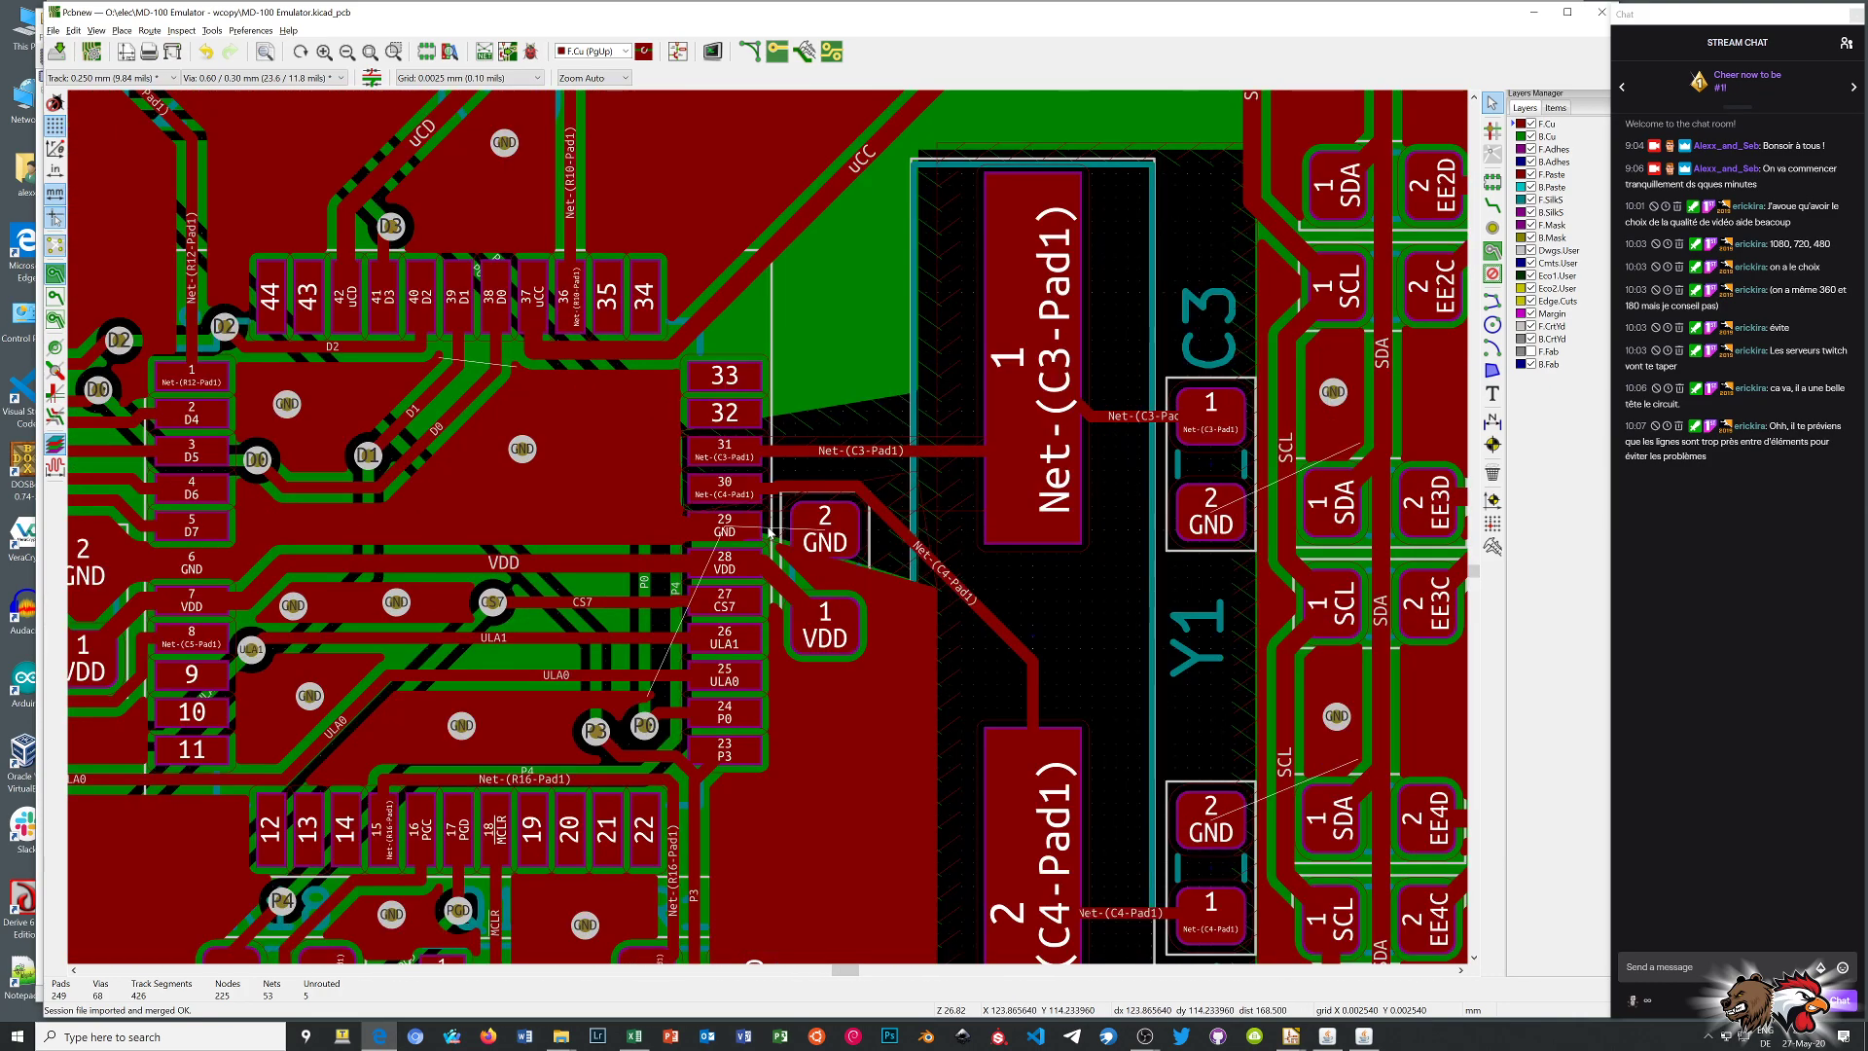
# Route a 0.400 mm GND track on F.Cu from pad 2 of C2 to pad 29 of U7
pyautogui.click(1492, 204)
pyautogui.click(825, 530)
pyautogui.click(728, 526)
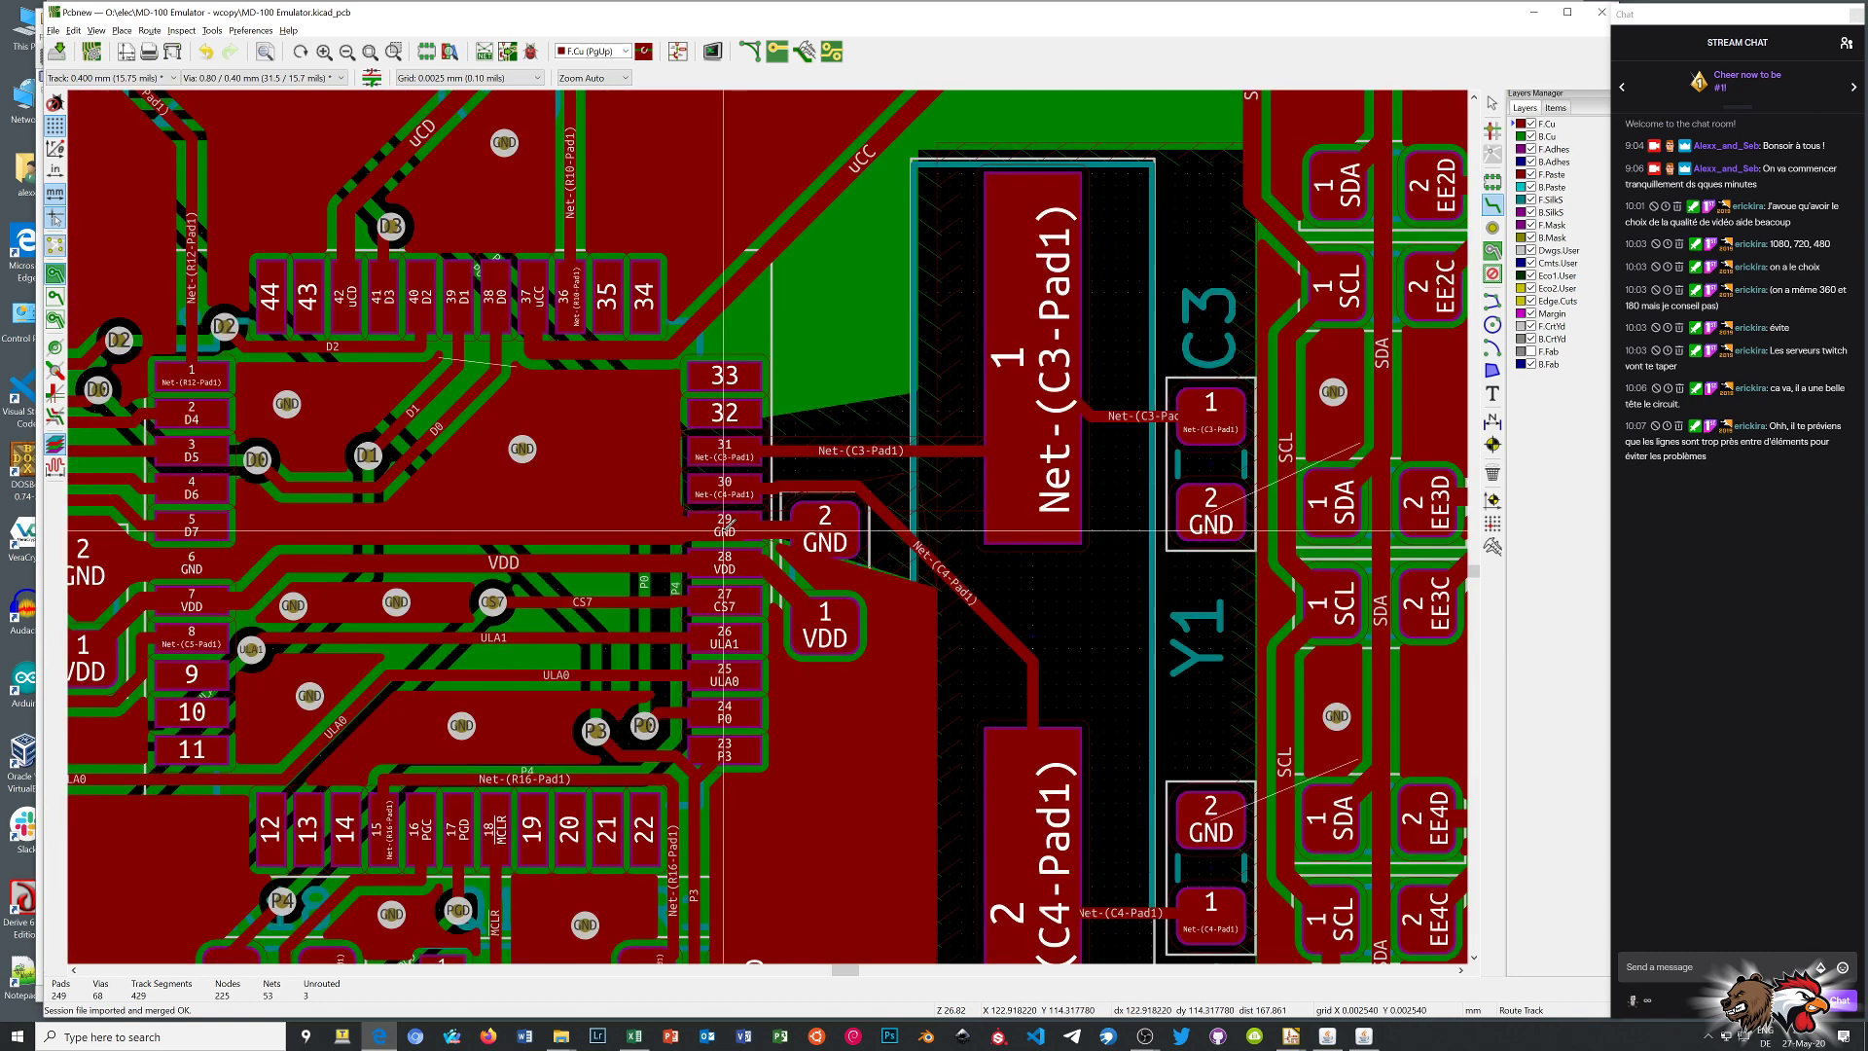
# Place a 0.80/0.40 mm GND via inside U7, beside the D1 track and below the D2 track
pyautogui.scroll(4, 749, 525)
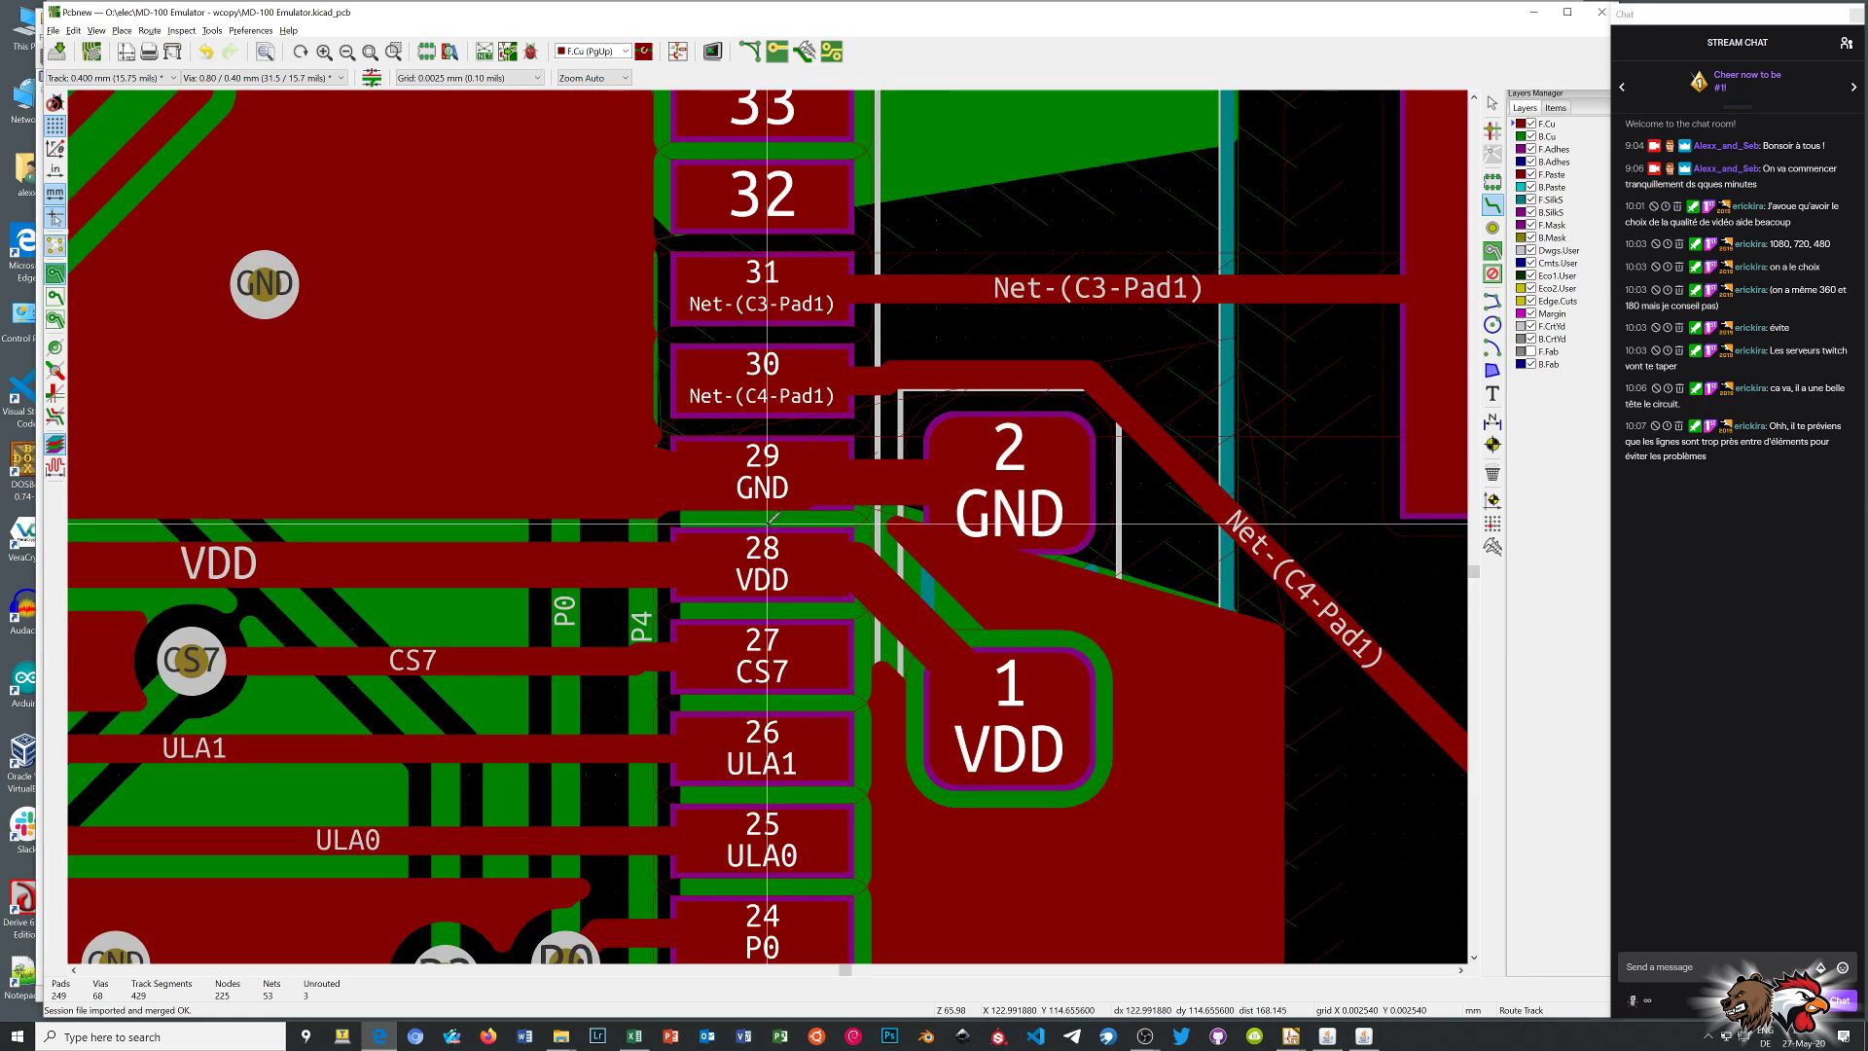
pyautogui.scroll(-5, 769, 524)
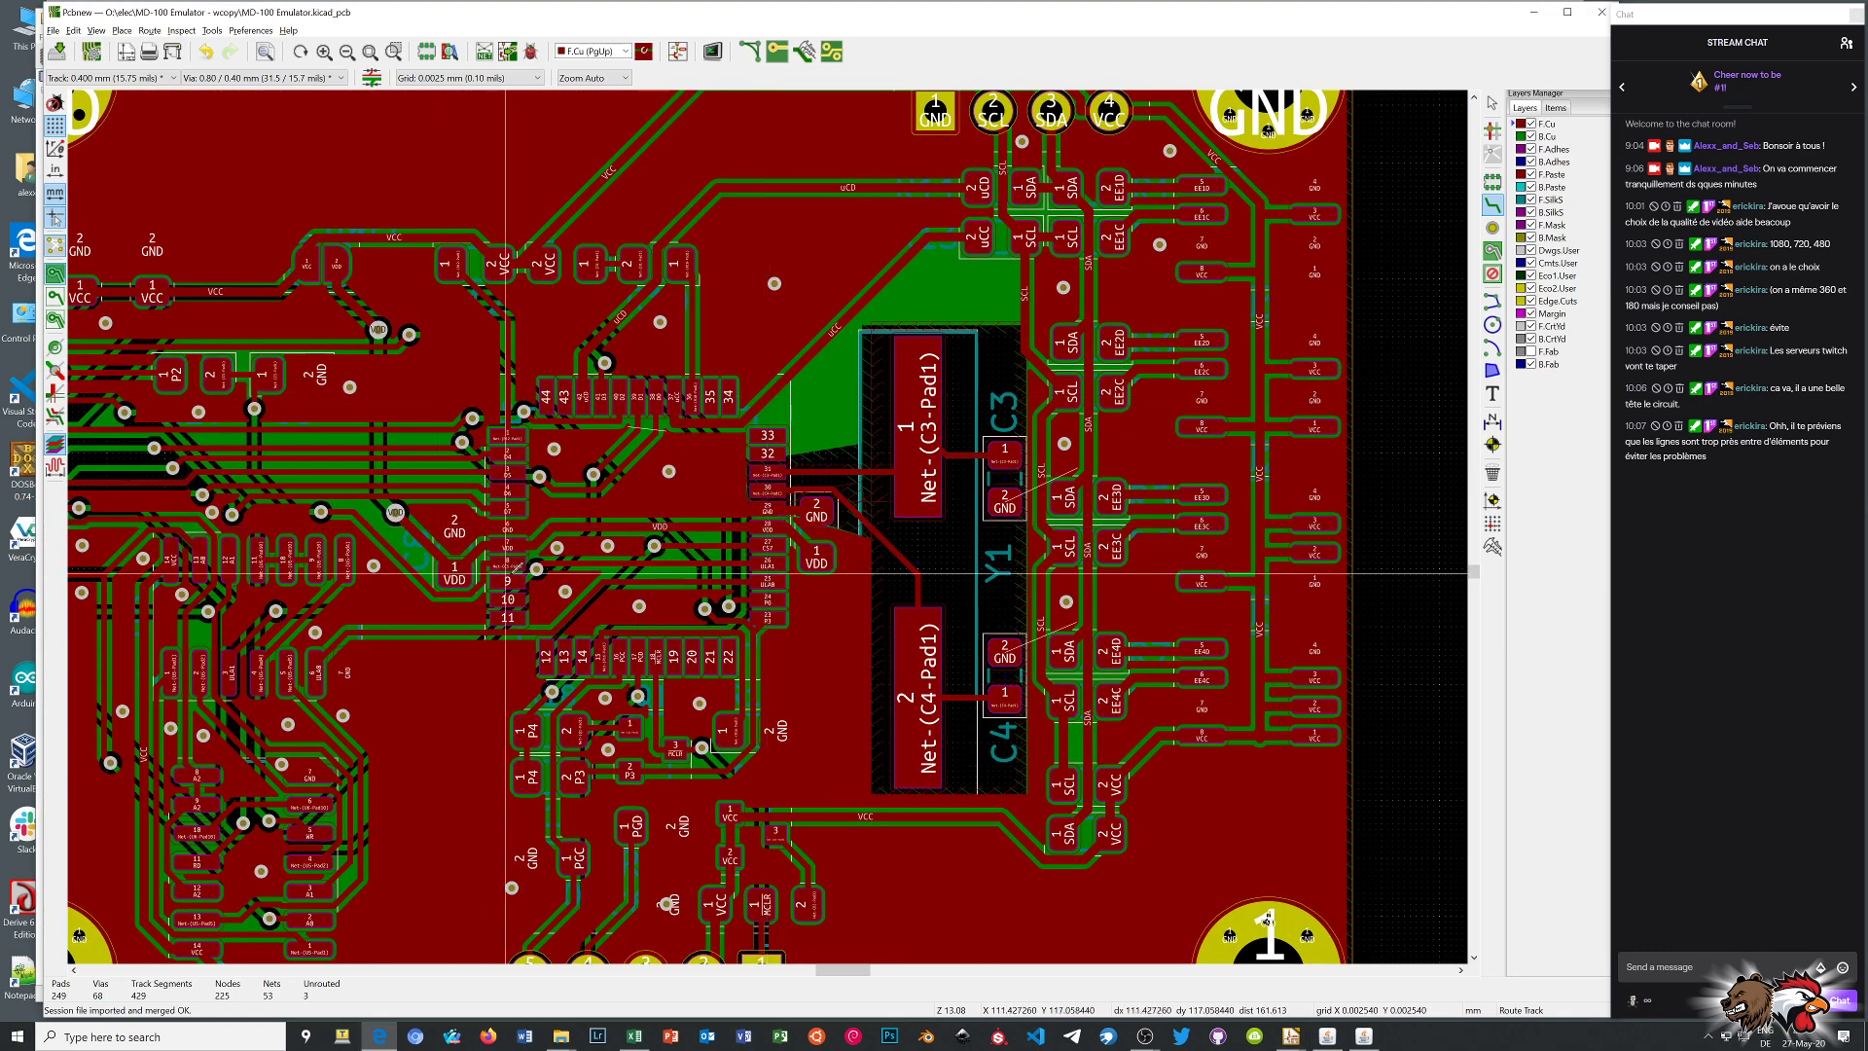
pyautogui.scroll(3, 581, 471)
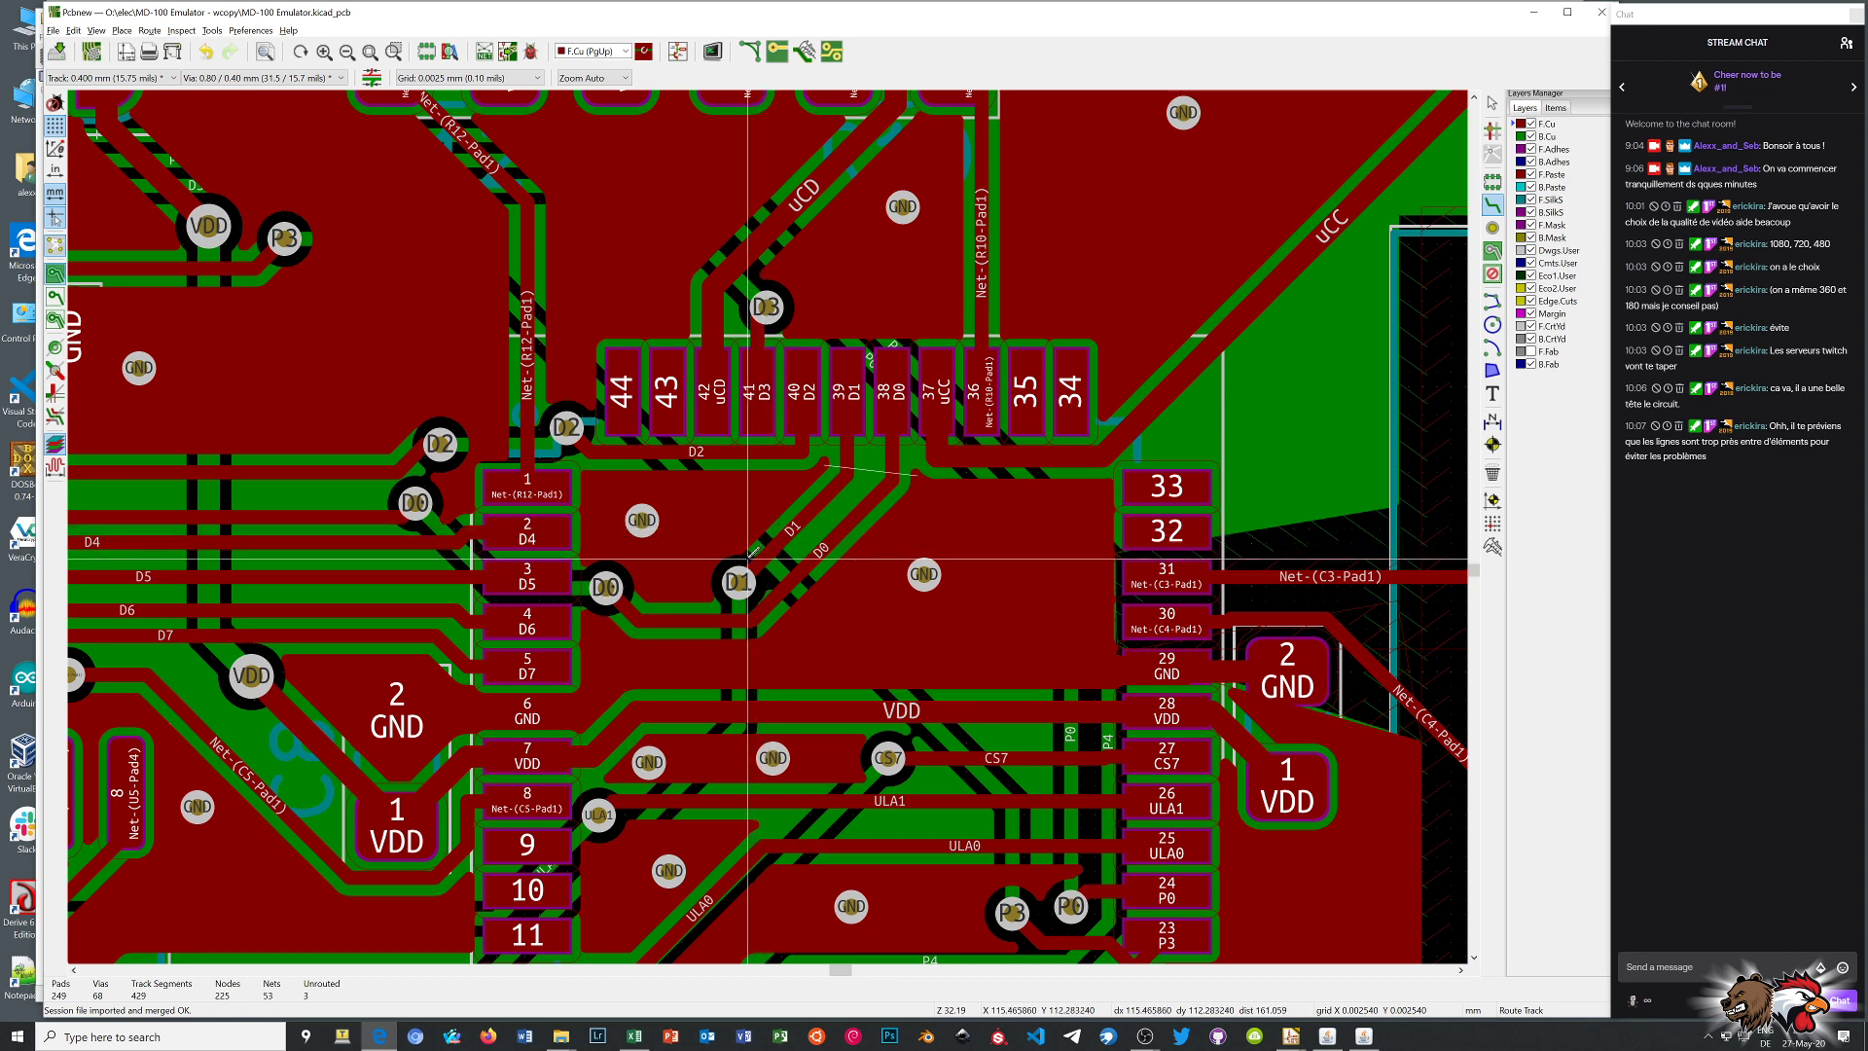
pyautogui.click(1493, 228)
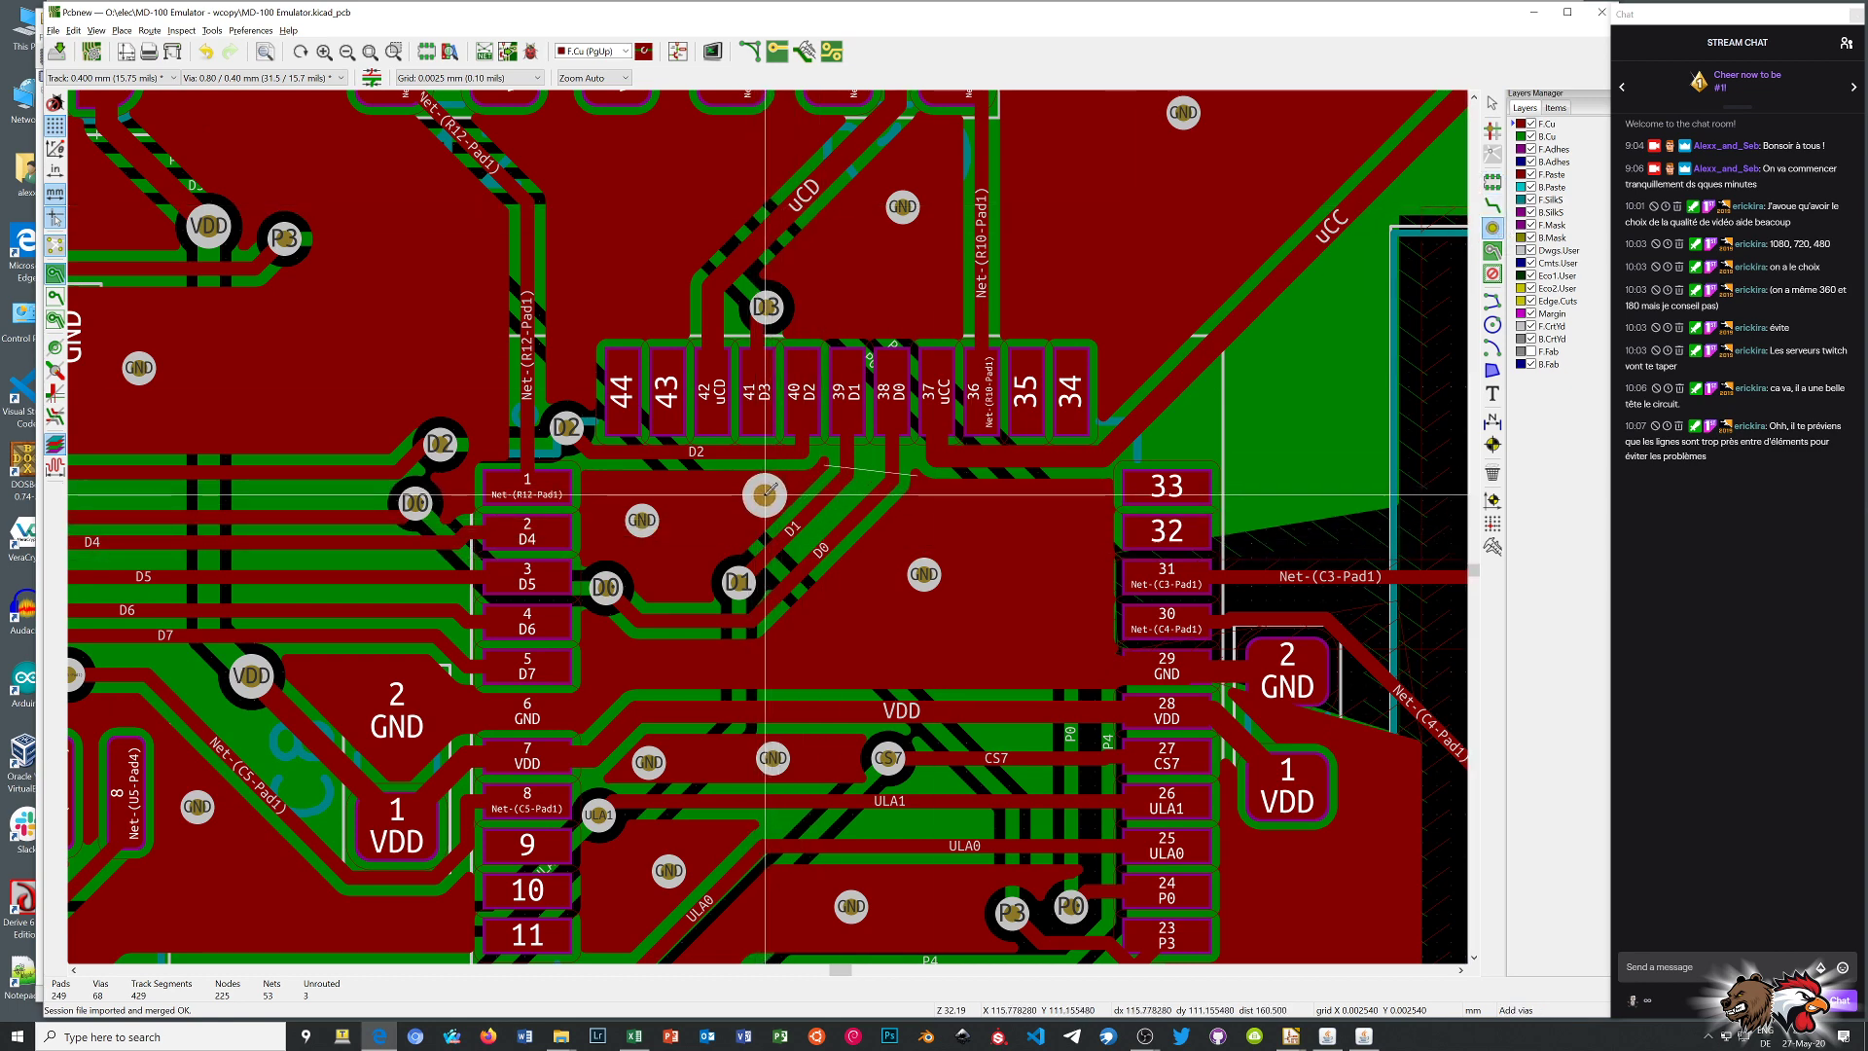
pyautogui.click(764, 495)
pyautogui.scroll(6, 765, 495)
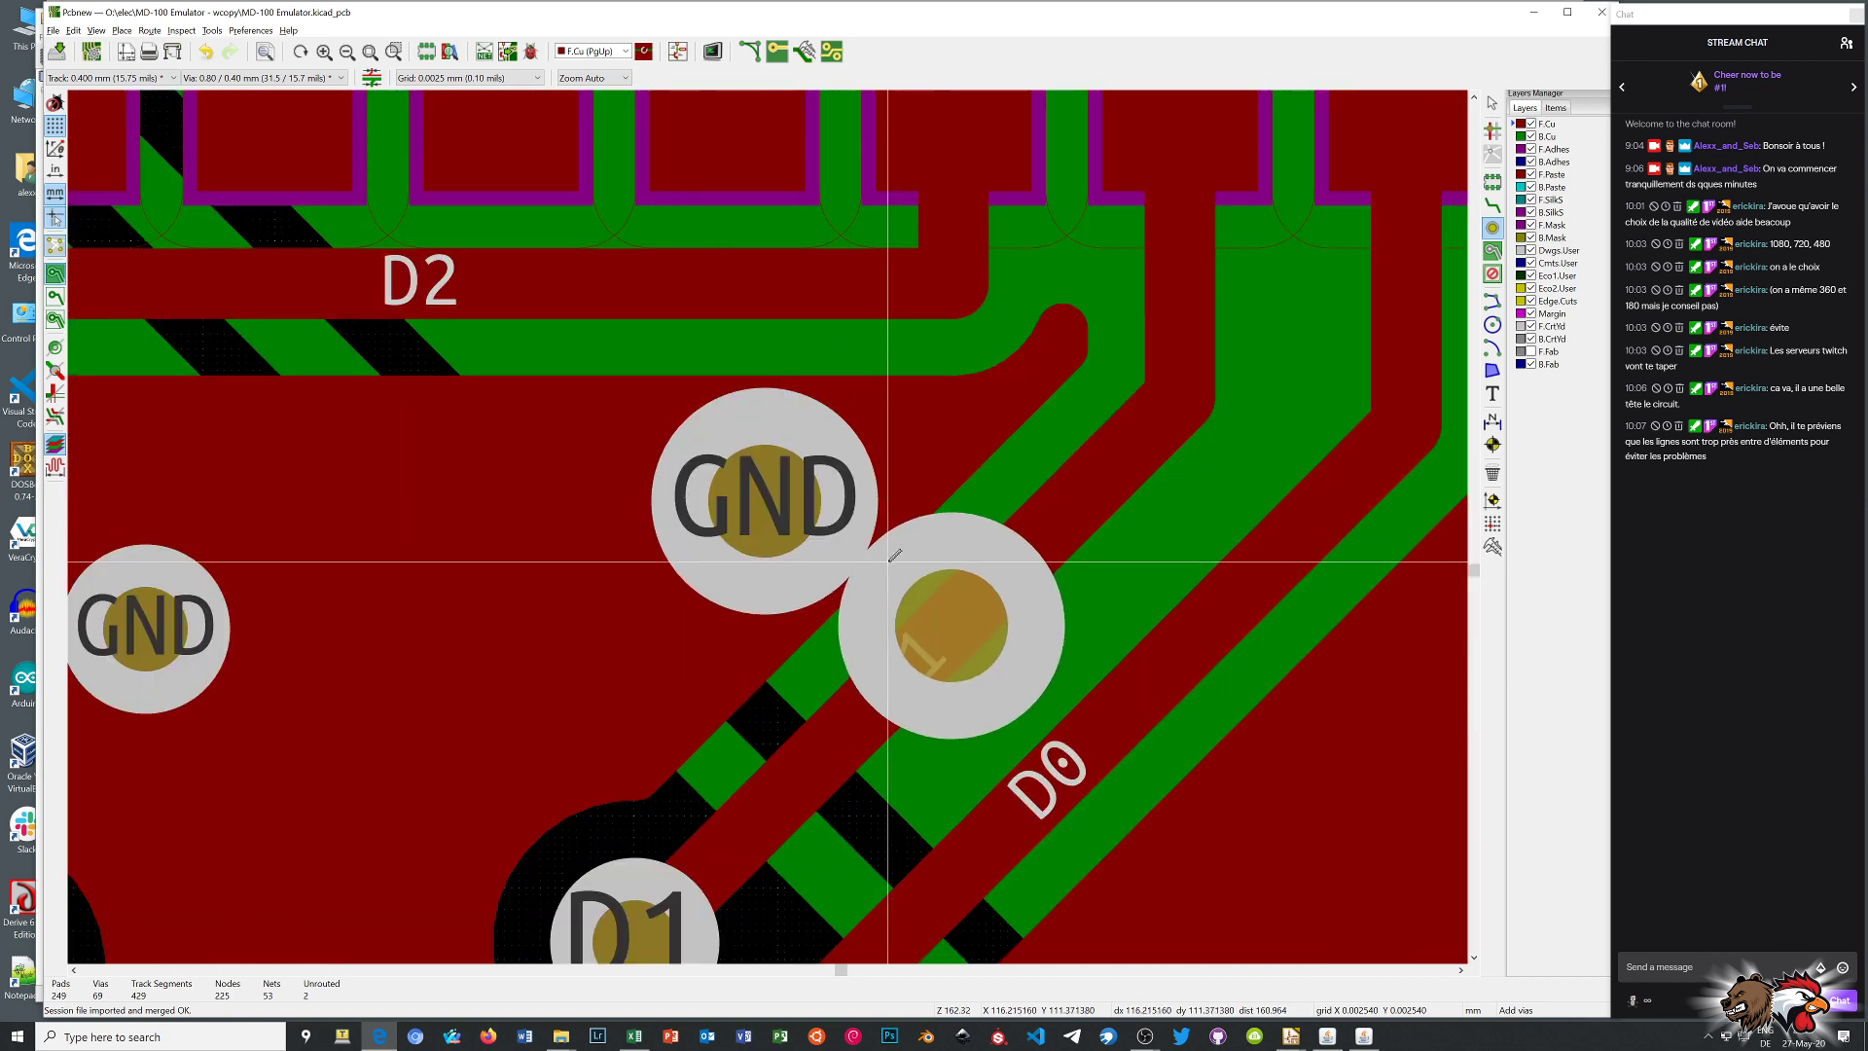
pyautogui.rightClick(1068, 507)
pyautogui.click(1080, 518)
pyautogui.scroll(1, 1012, 510)
pyautogui.scroll(-4, 767, 528)
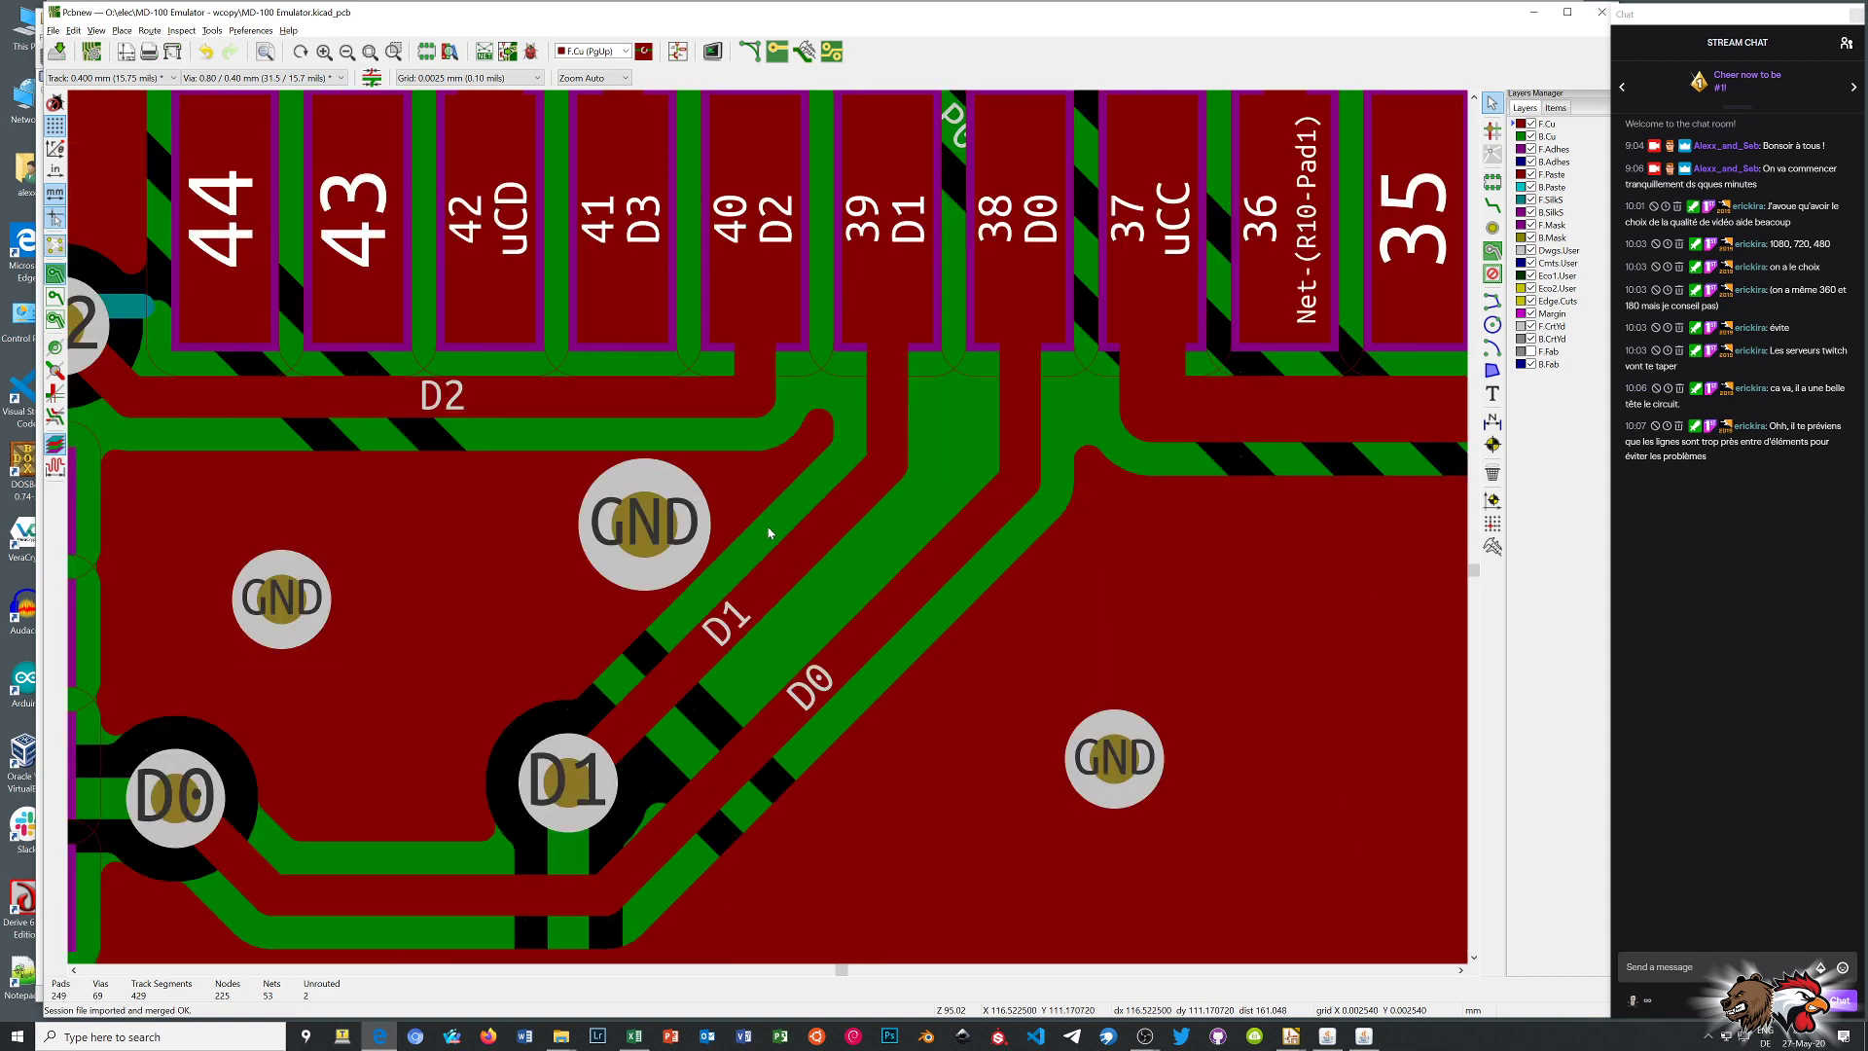
# Refill all zones and run the design rules check on the board
pyautogui.press('b')
pyautogui.click(530, 52)
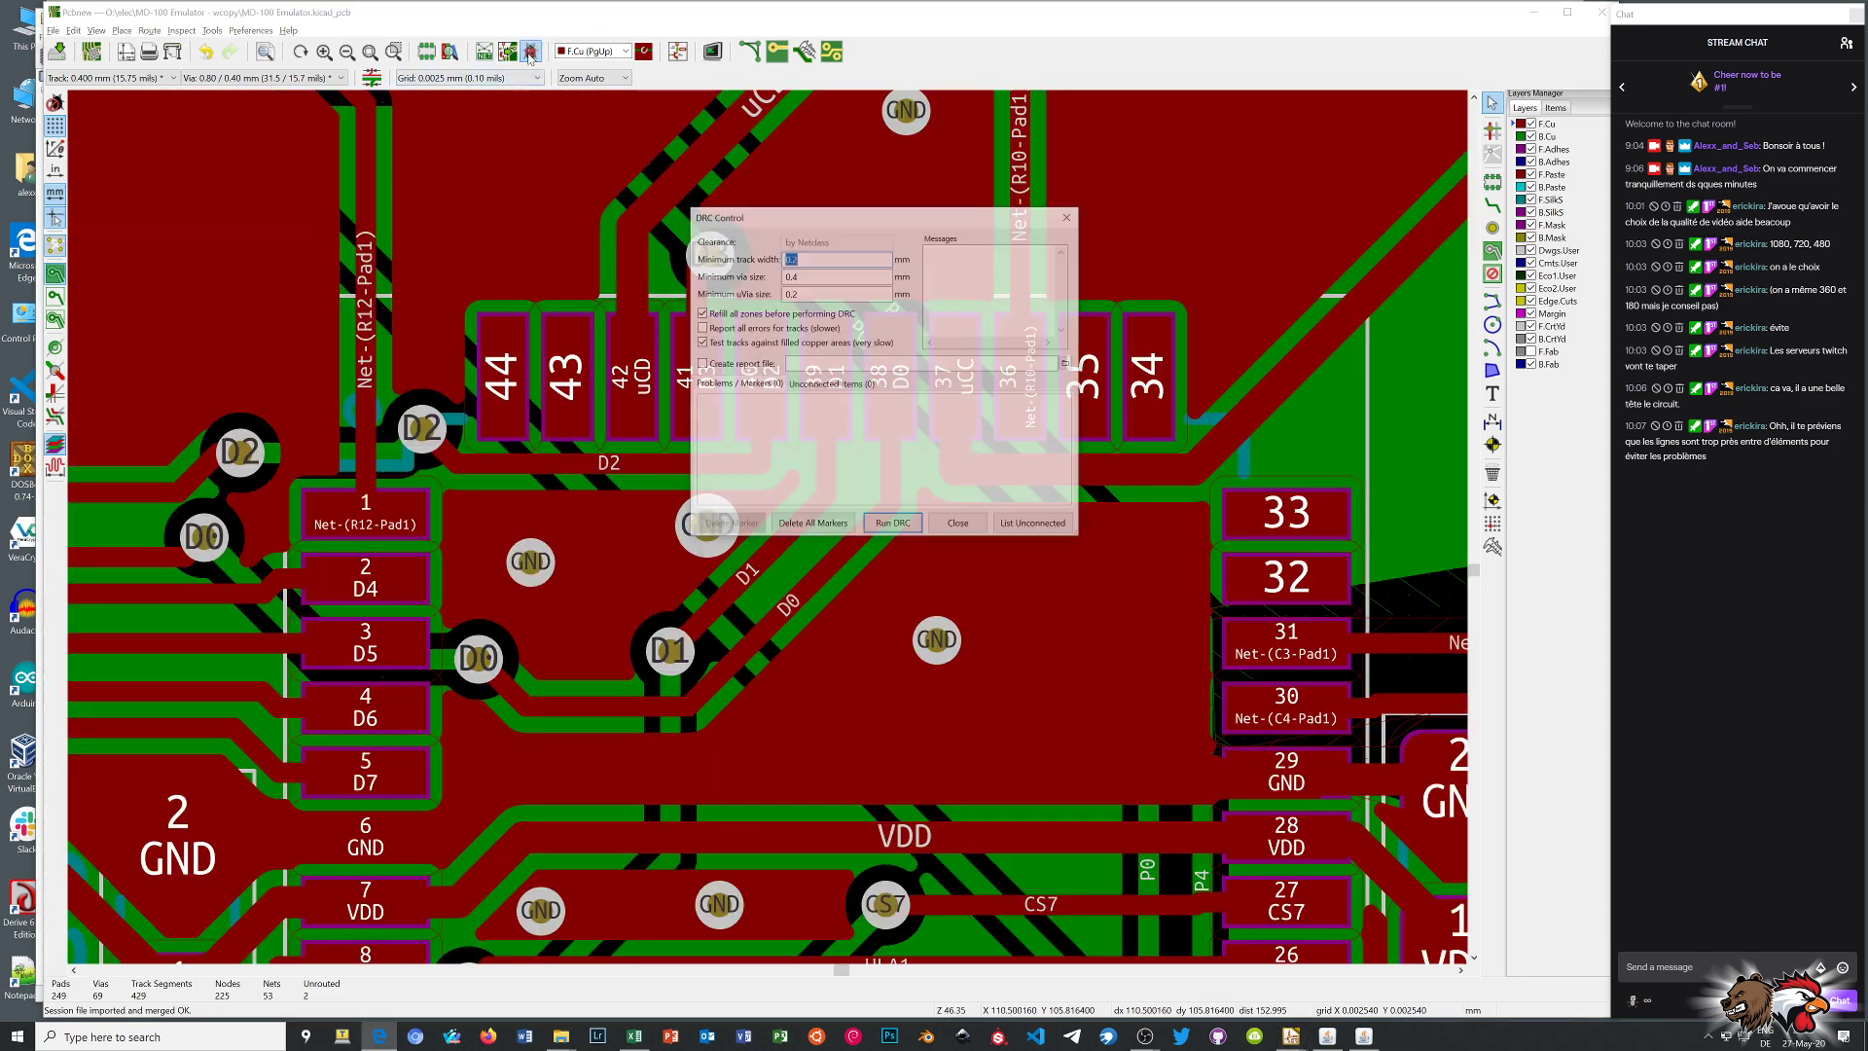
pyautogui.click(886, 524)
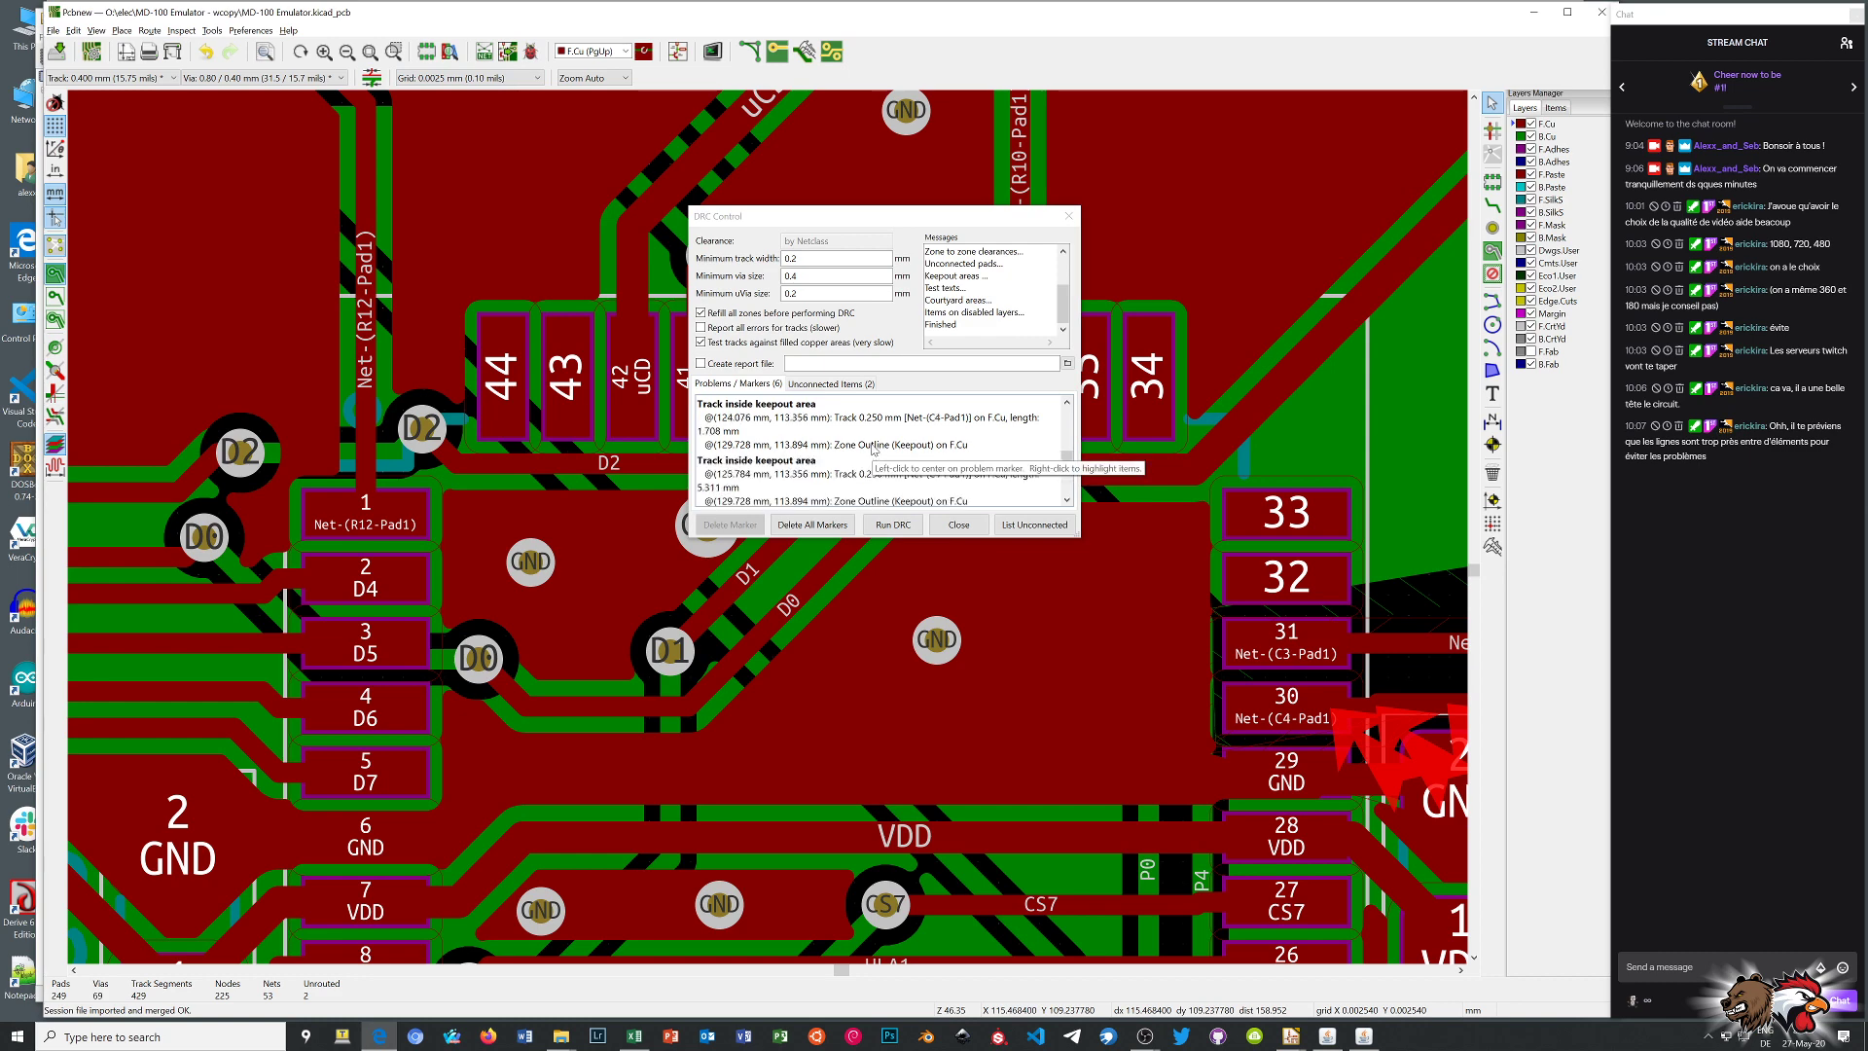
pyautogui.click(1060, 221)
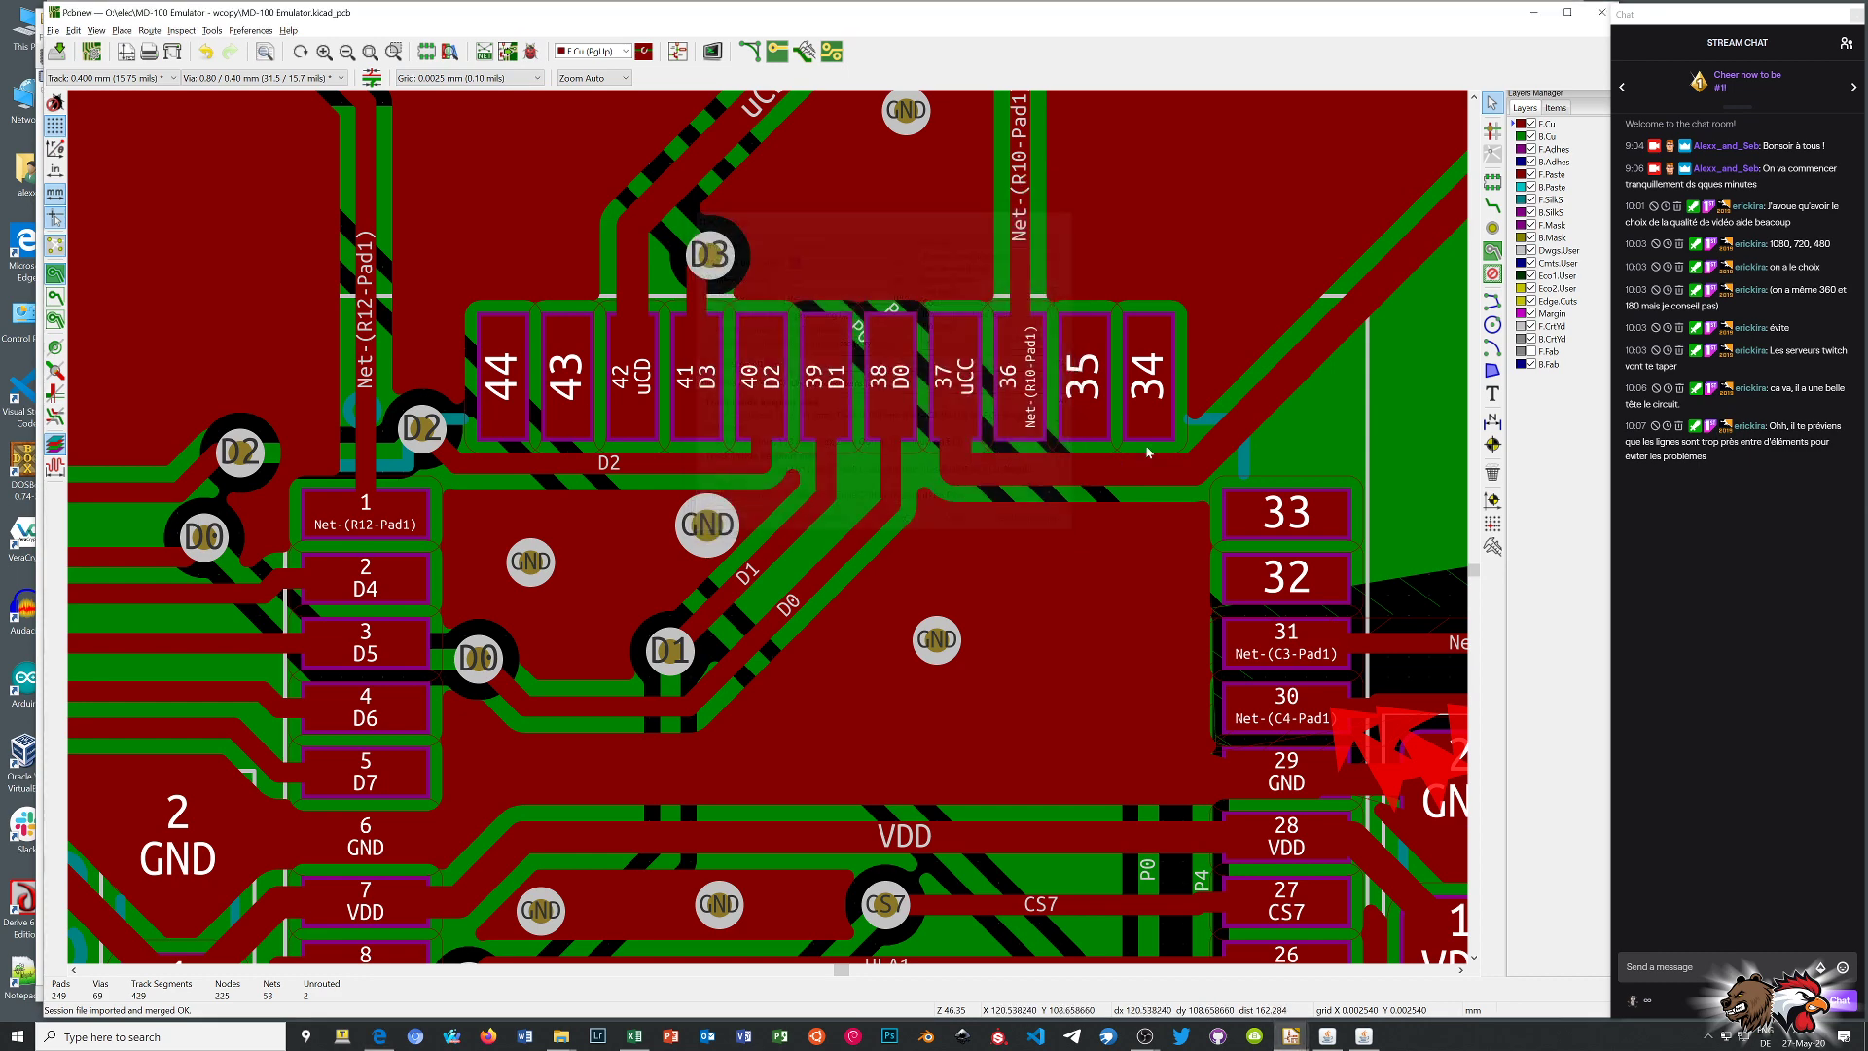
# Set the F.Cu keepout area between U7 and Y1 to keep out only copper pours, allowing tracks and vias
pyautogui.scroll(-1, 1199, 581)
pyautogui.scroll(4, 869, 674)
pyautogui.scroll(-3, 786, 521)
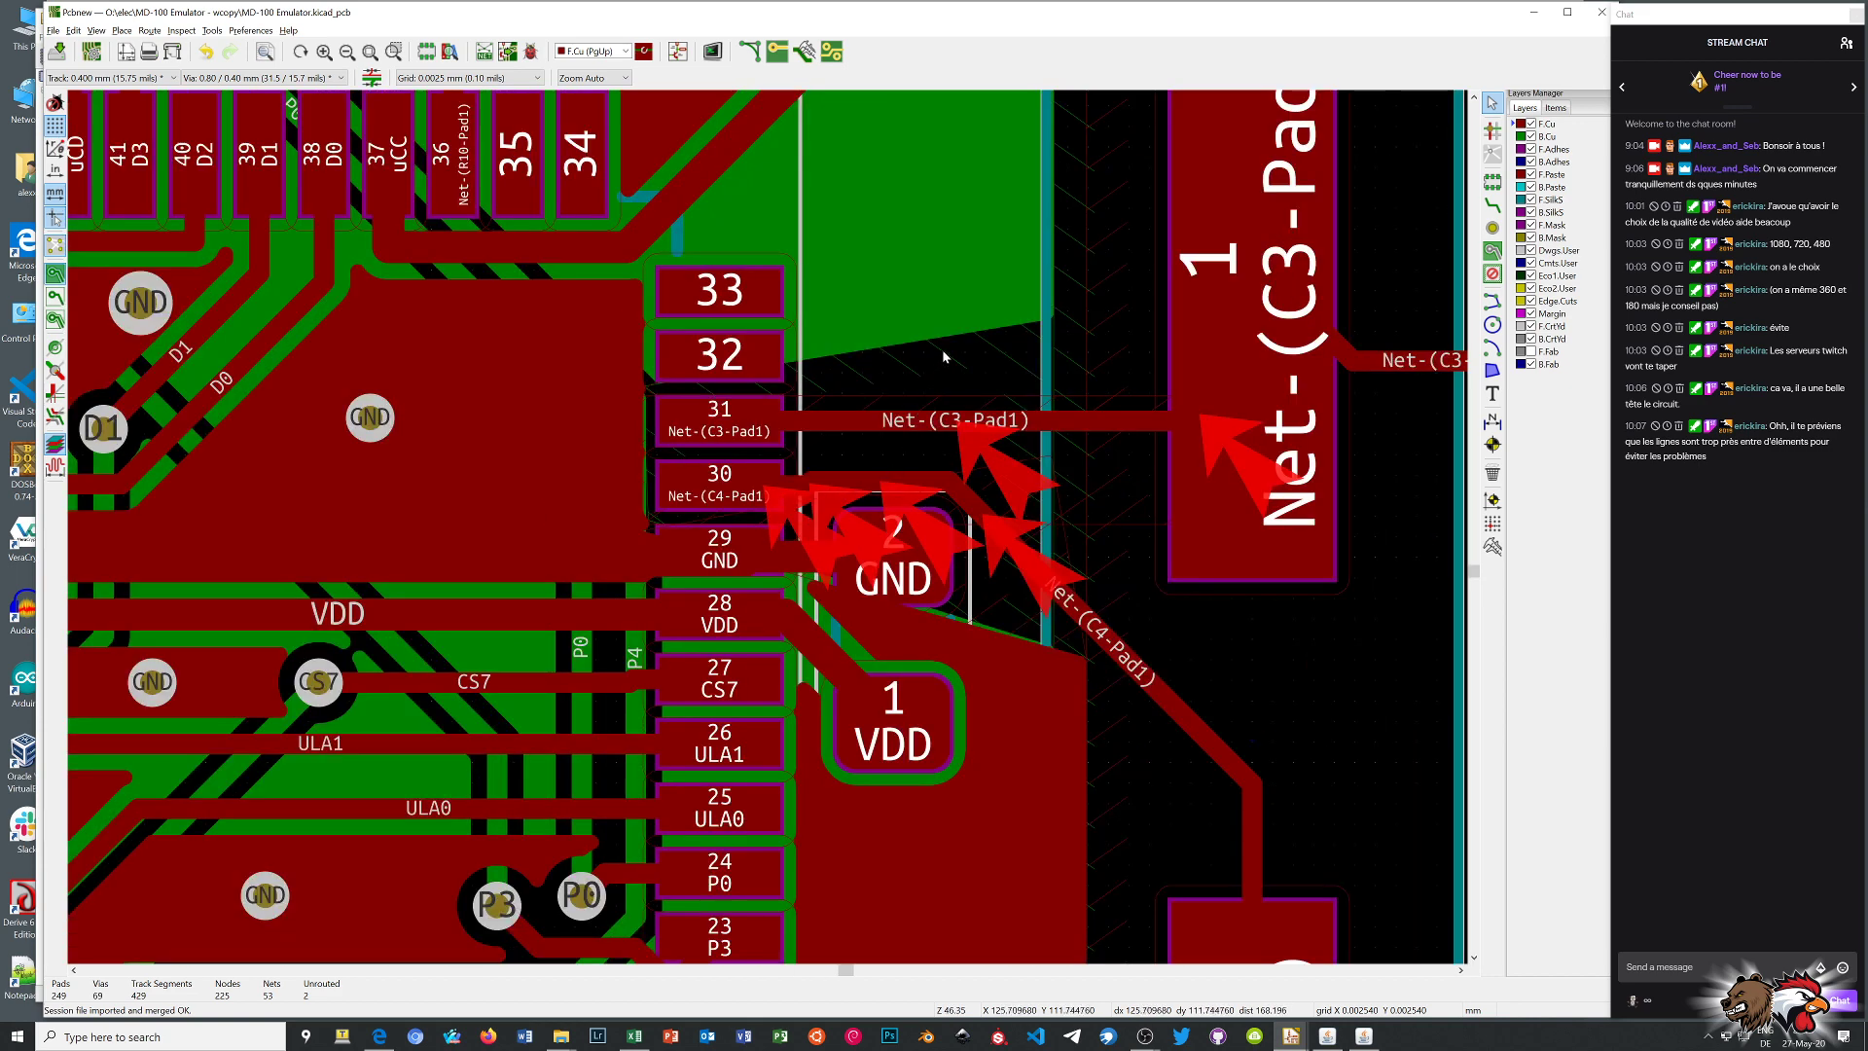
pyautogui.scroll(3, 940, 366)
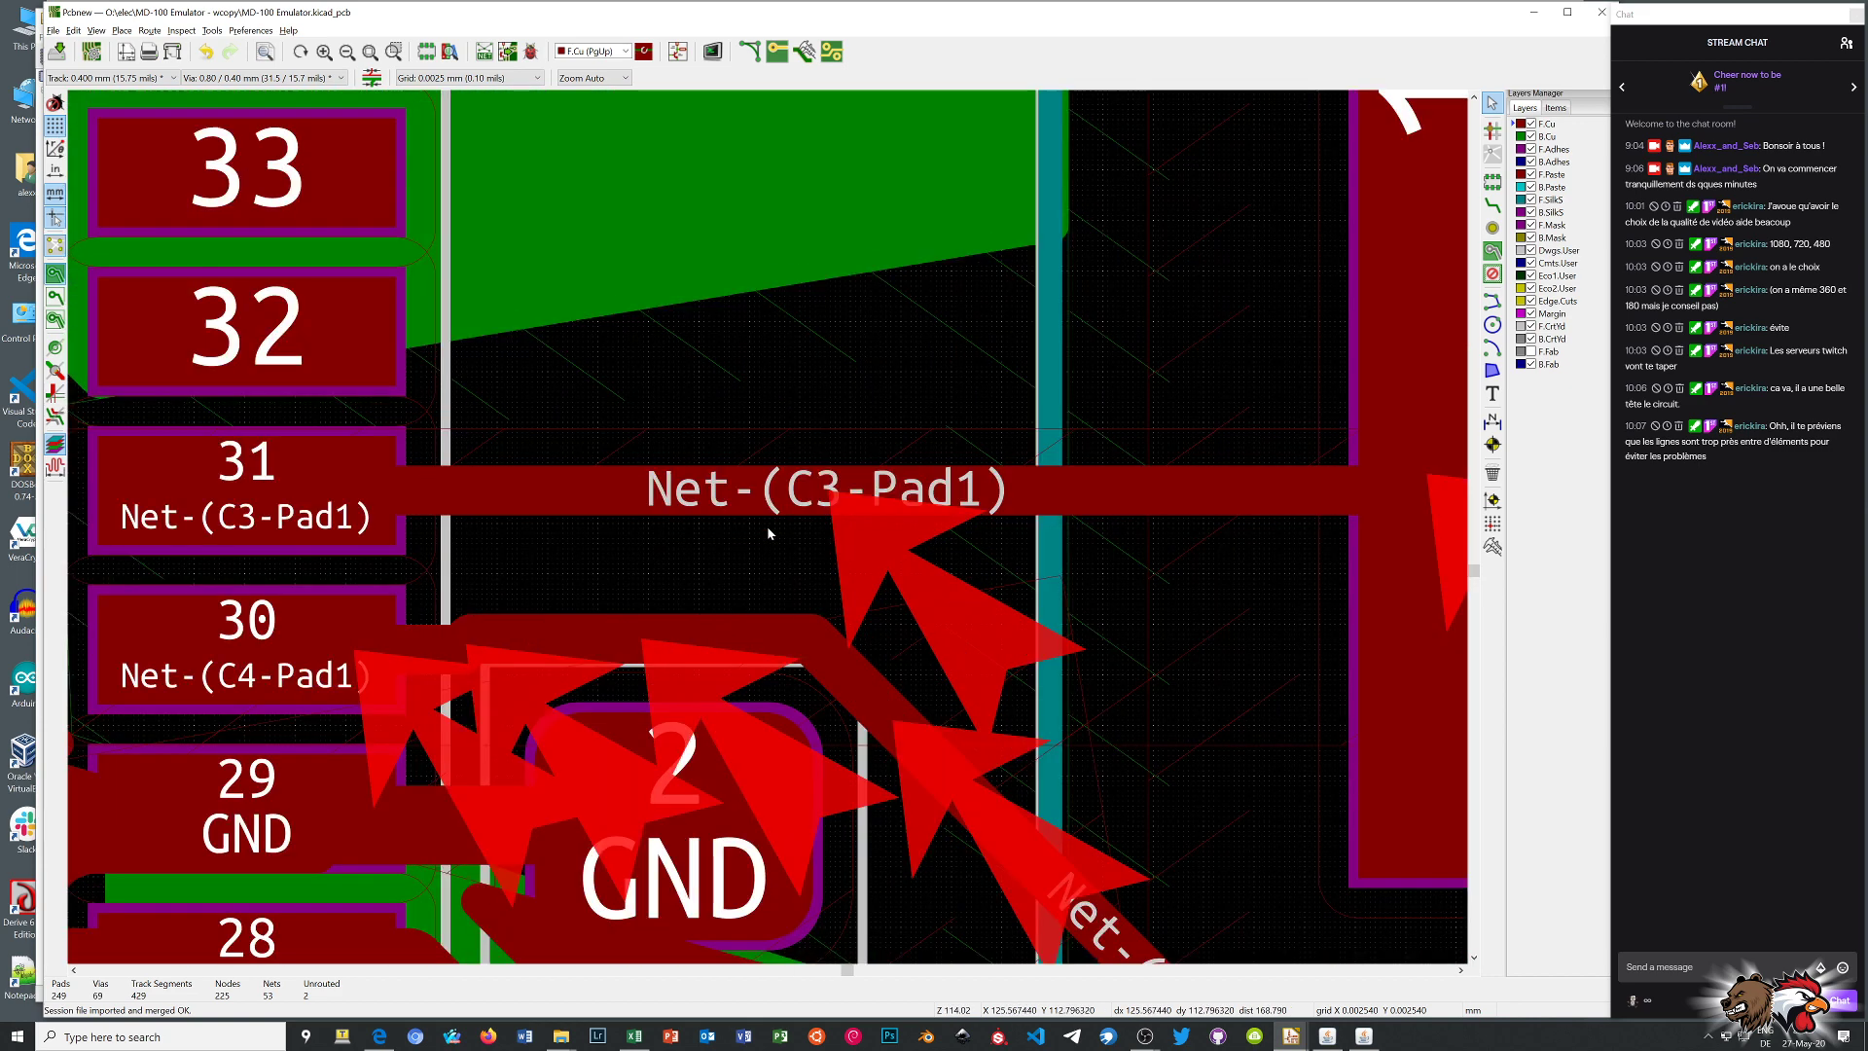
pyautogui.doubleClick(708, 428)
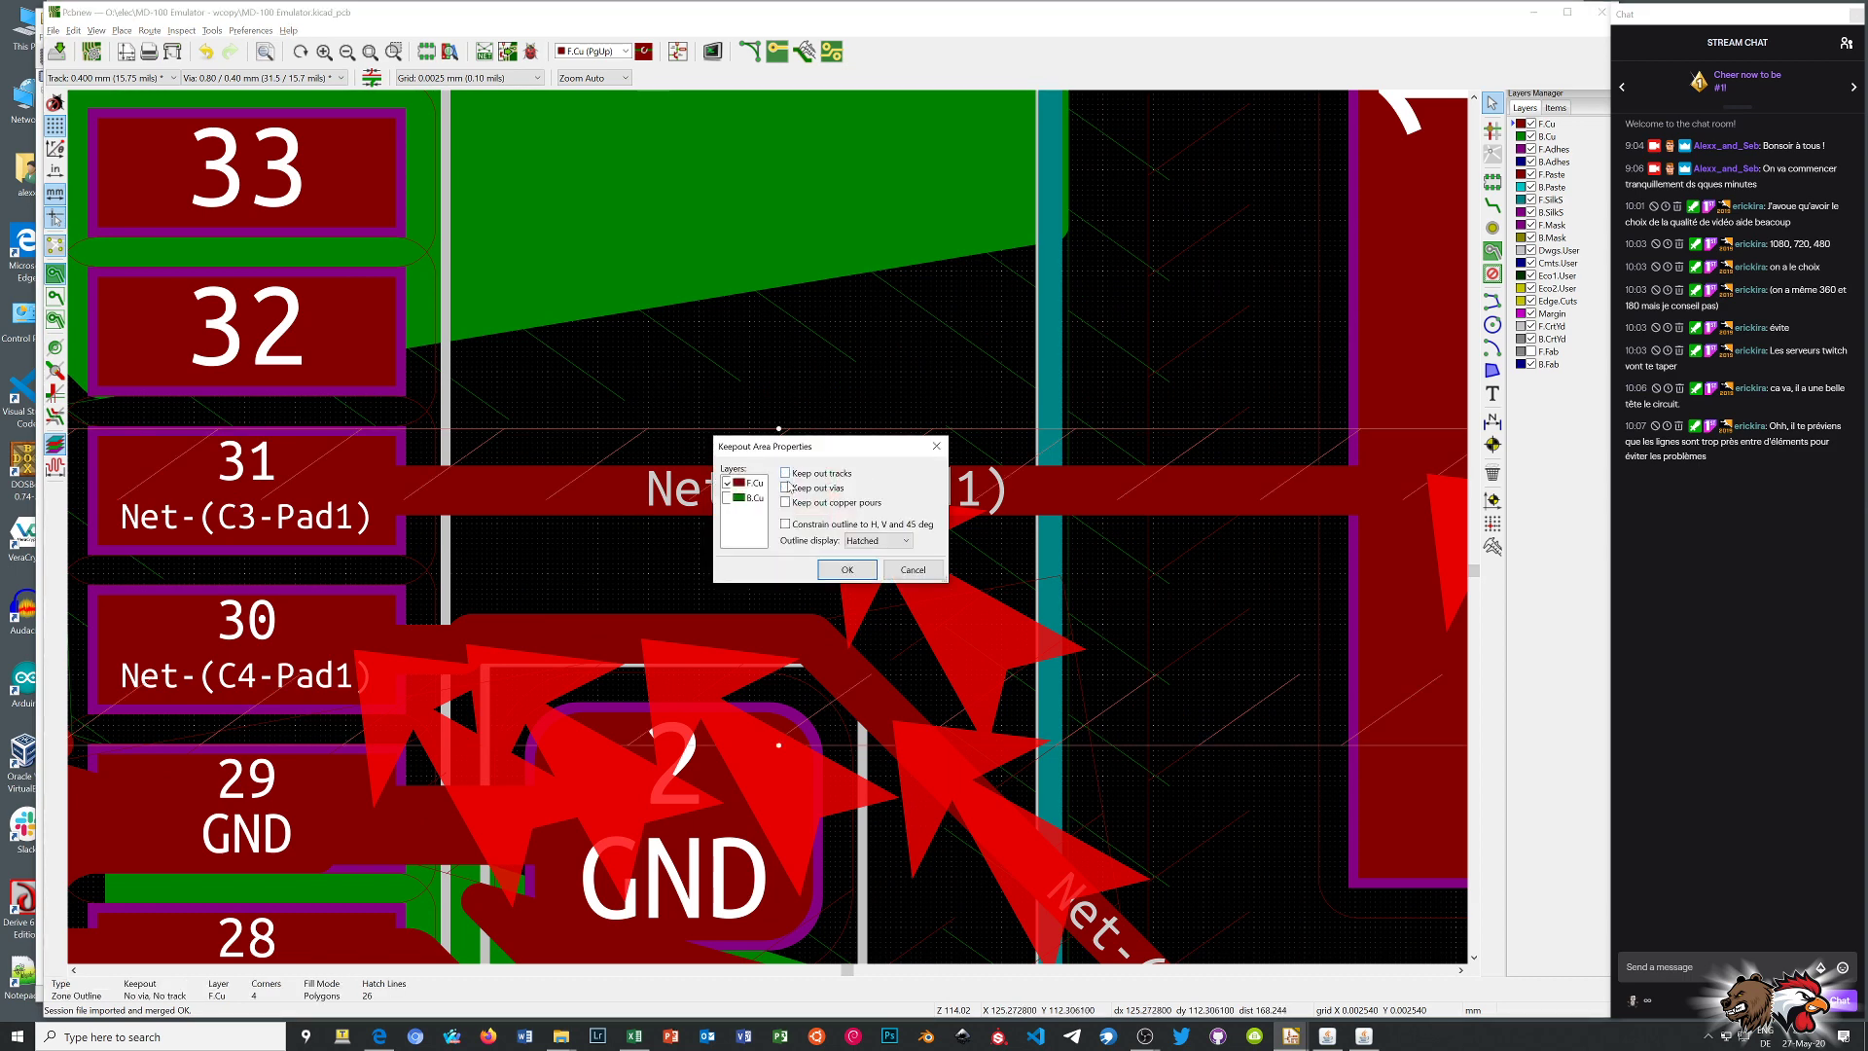
pyautogui.click(846, 569)
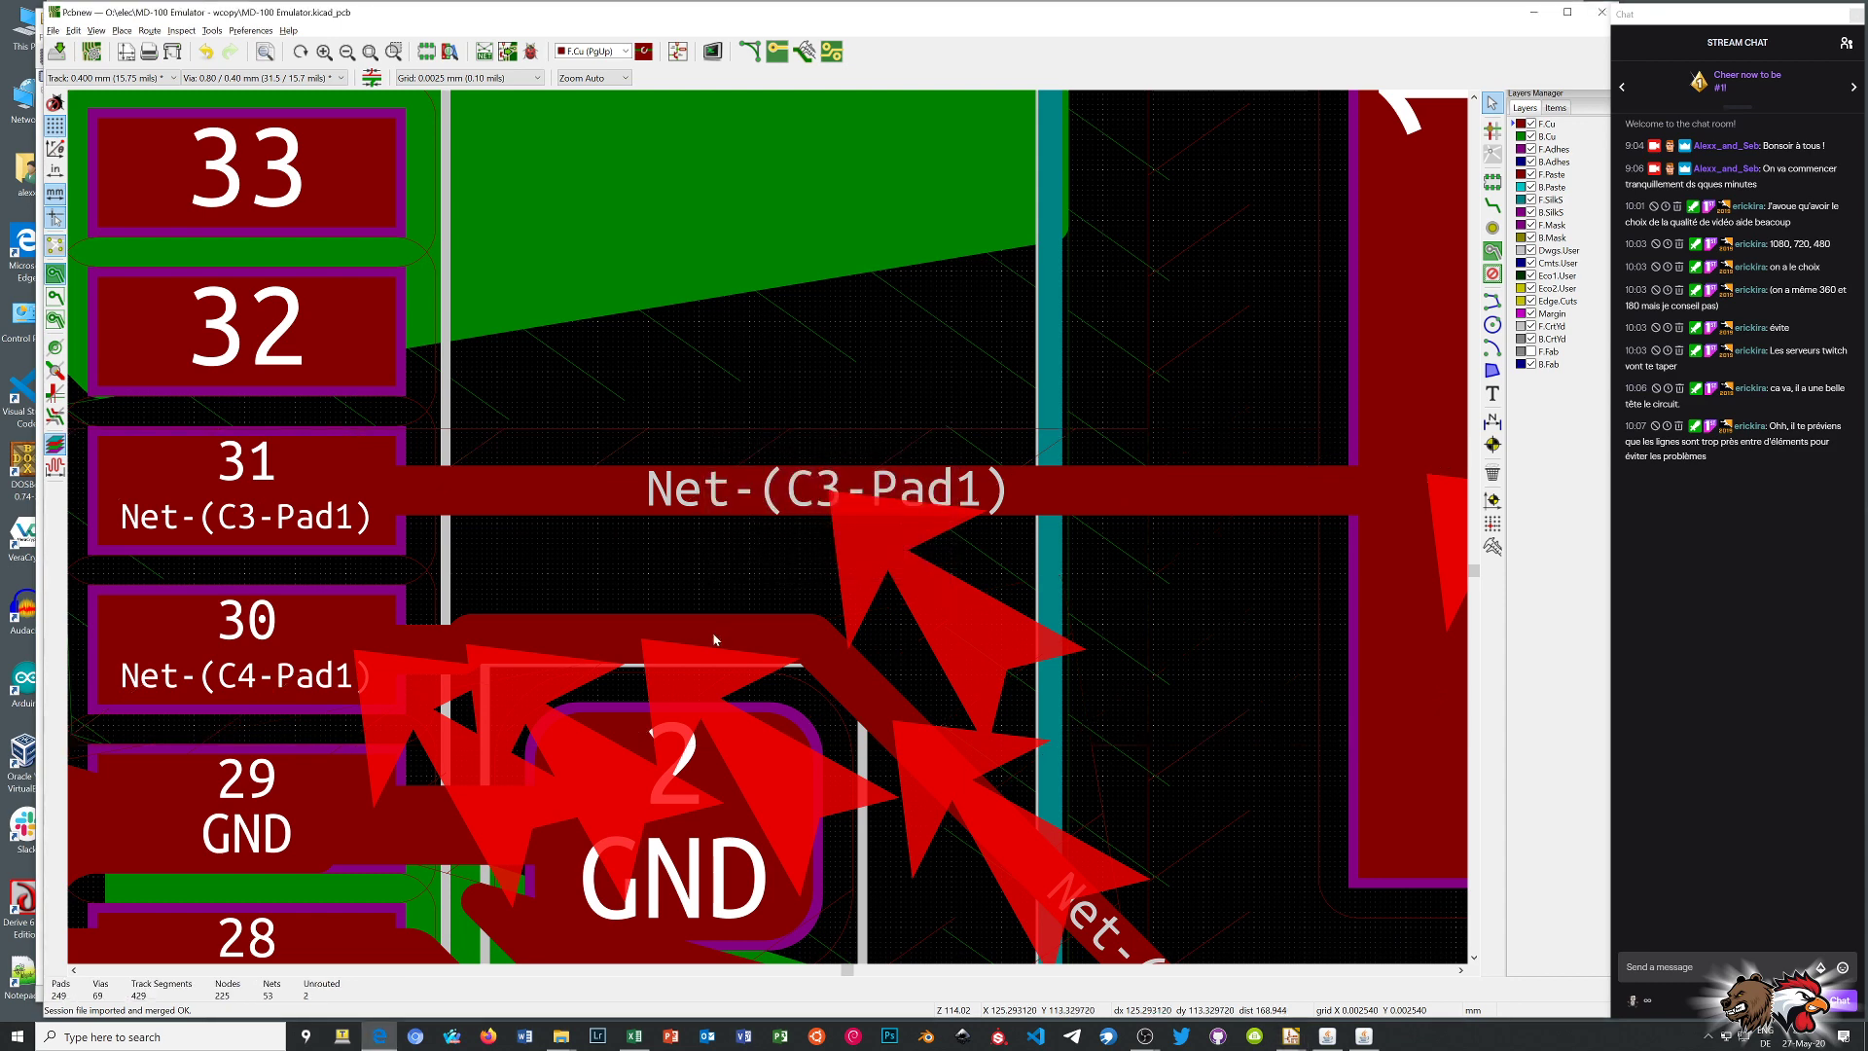
# Rerun the design rules check with all zones refilled, and close its dialog
pyautogui.click(530, 50)
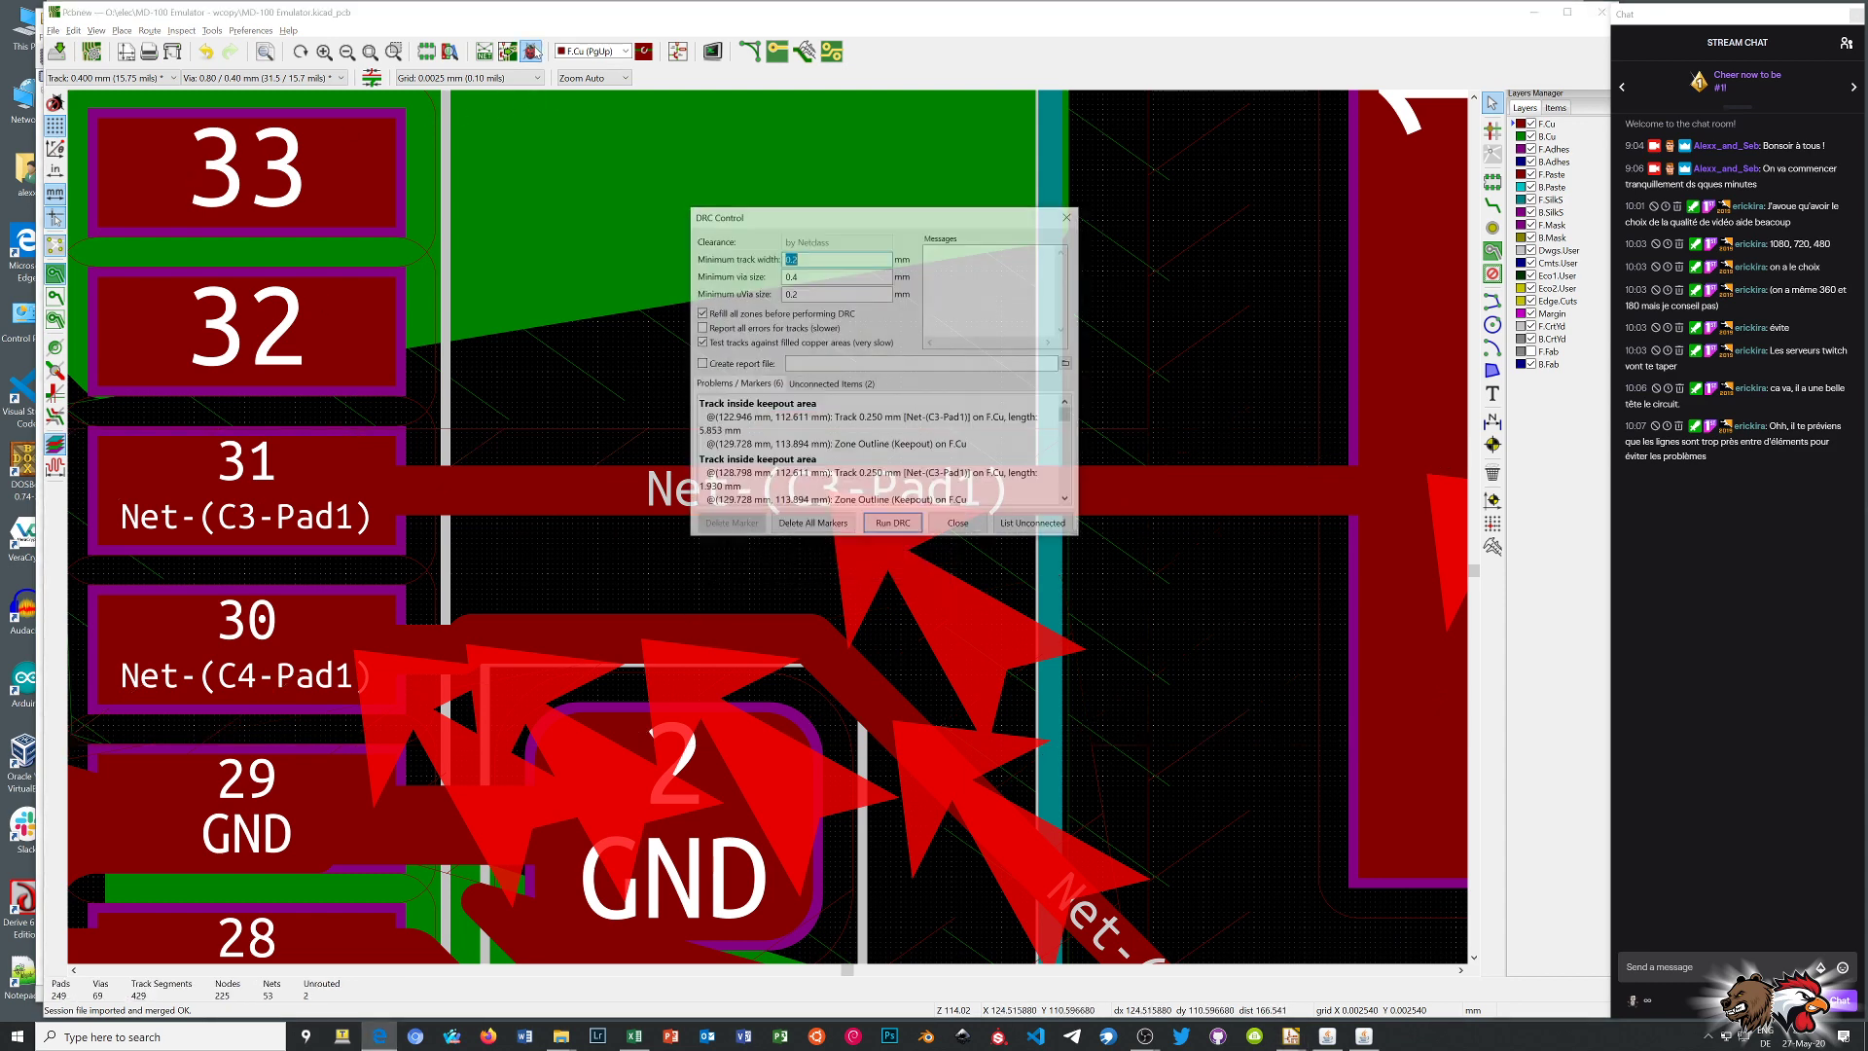
pyautogui.click(893, 524)
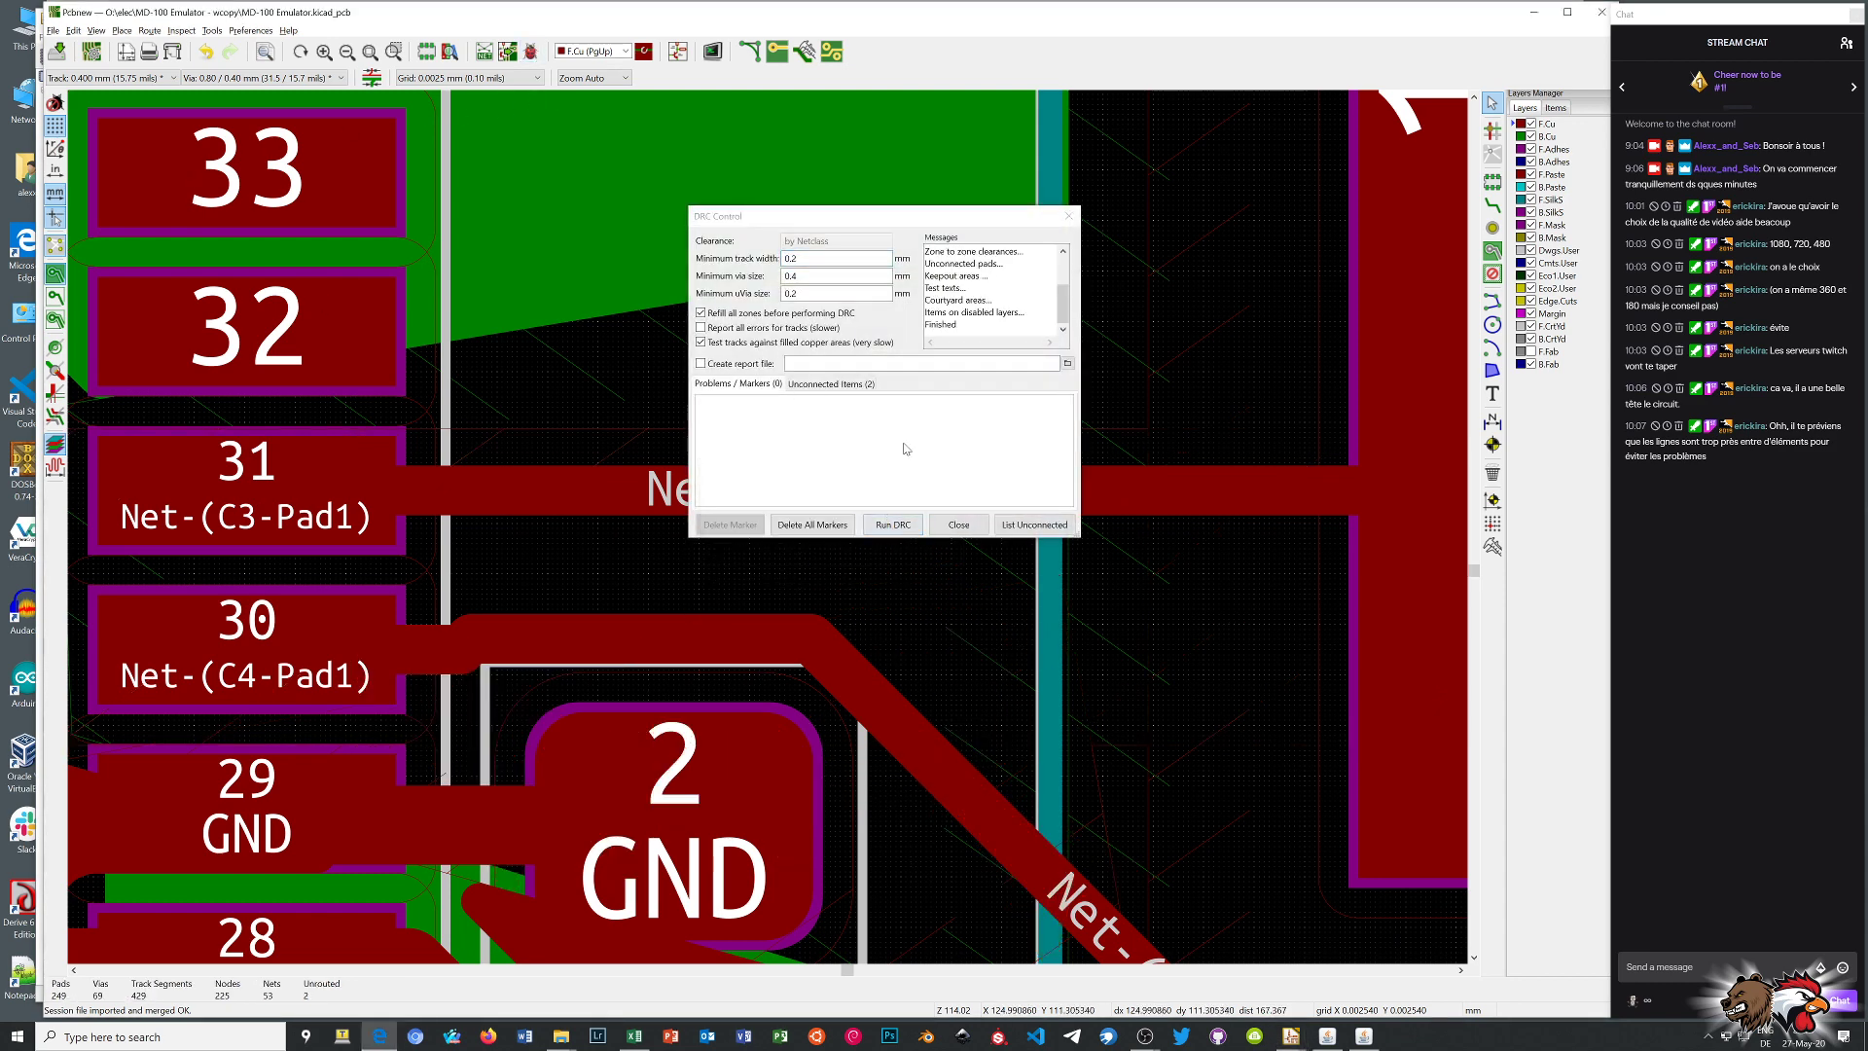
pyautogui.click(958, 524)
# Examine the ground fill and keepout around U7 pads 30 and 31, crystal Y1 and capacitors C3 and C4
pyautogui.scroll(-5, 774, 533)
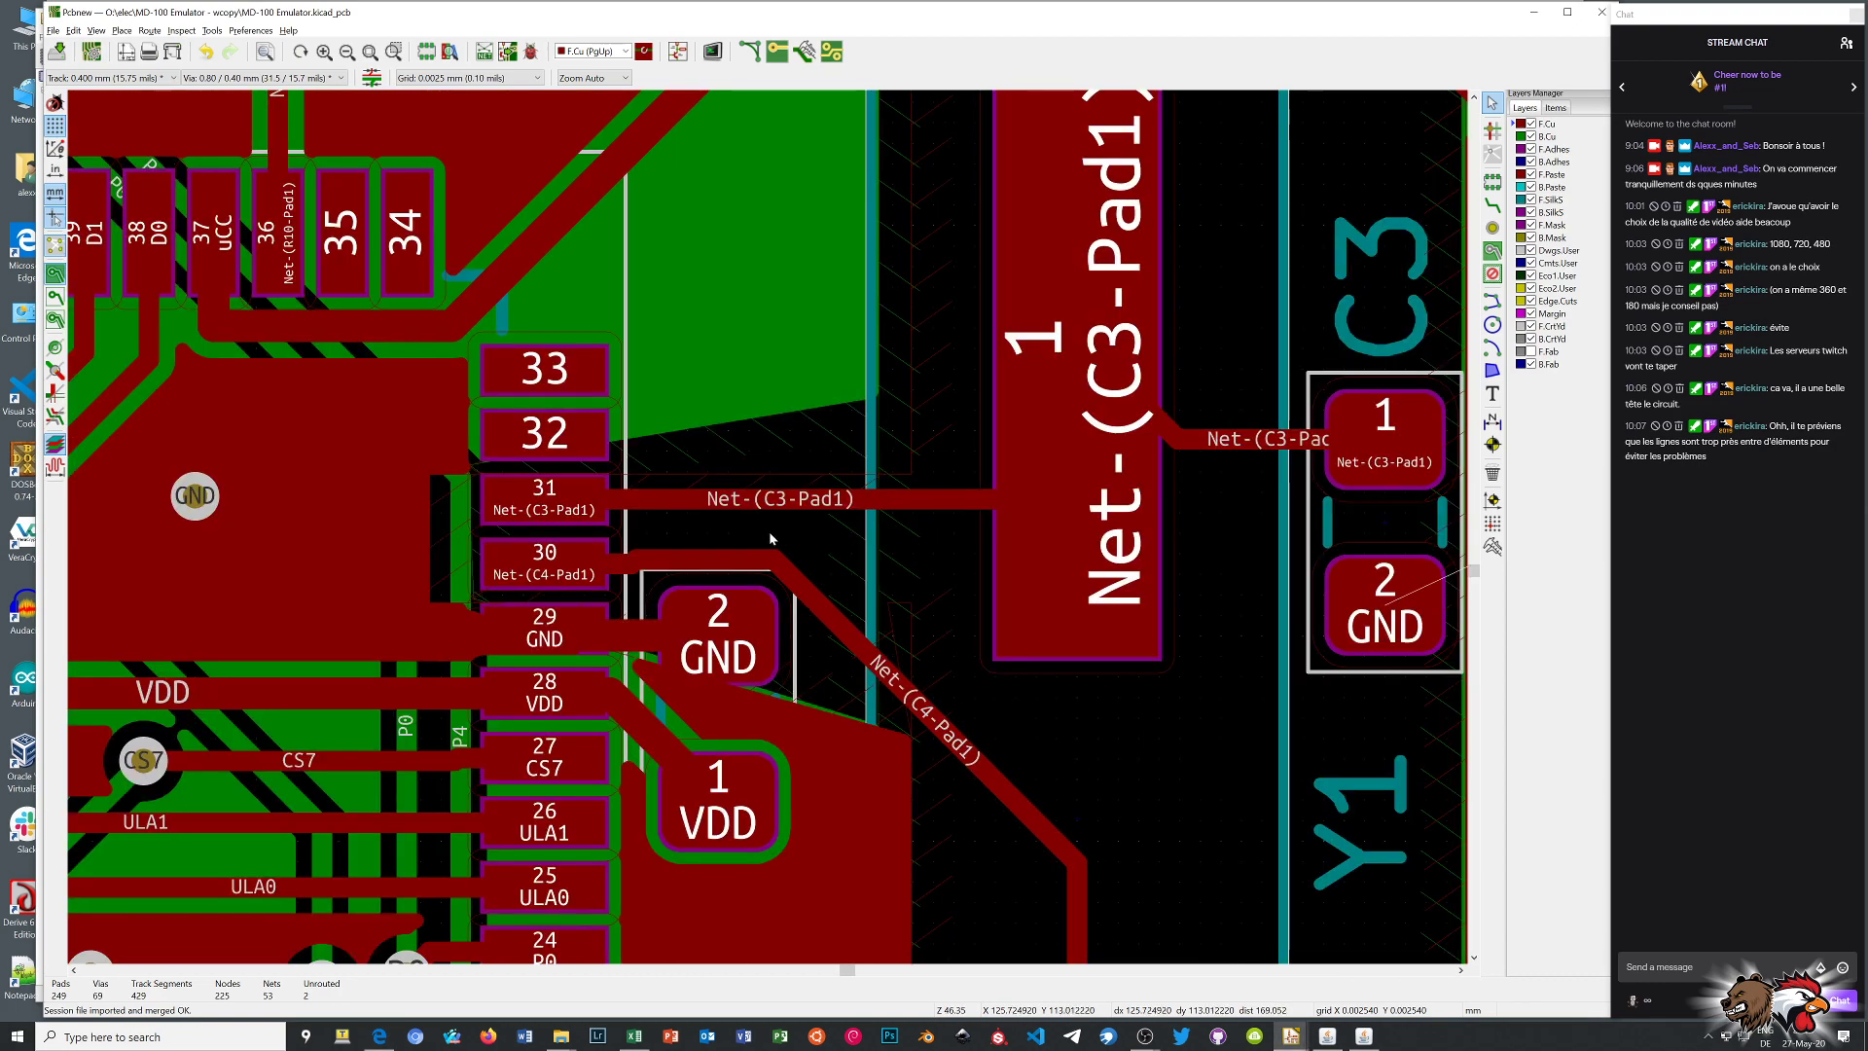
pyautogui.scroll(3, 776, 534)
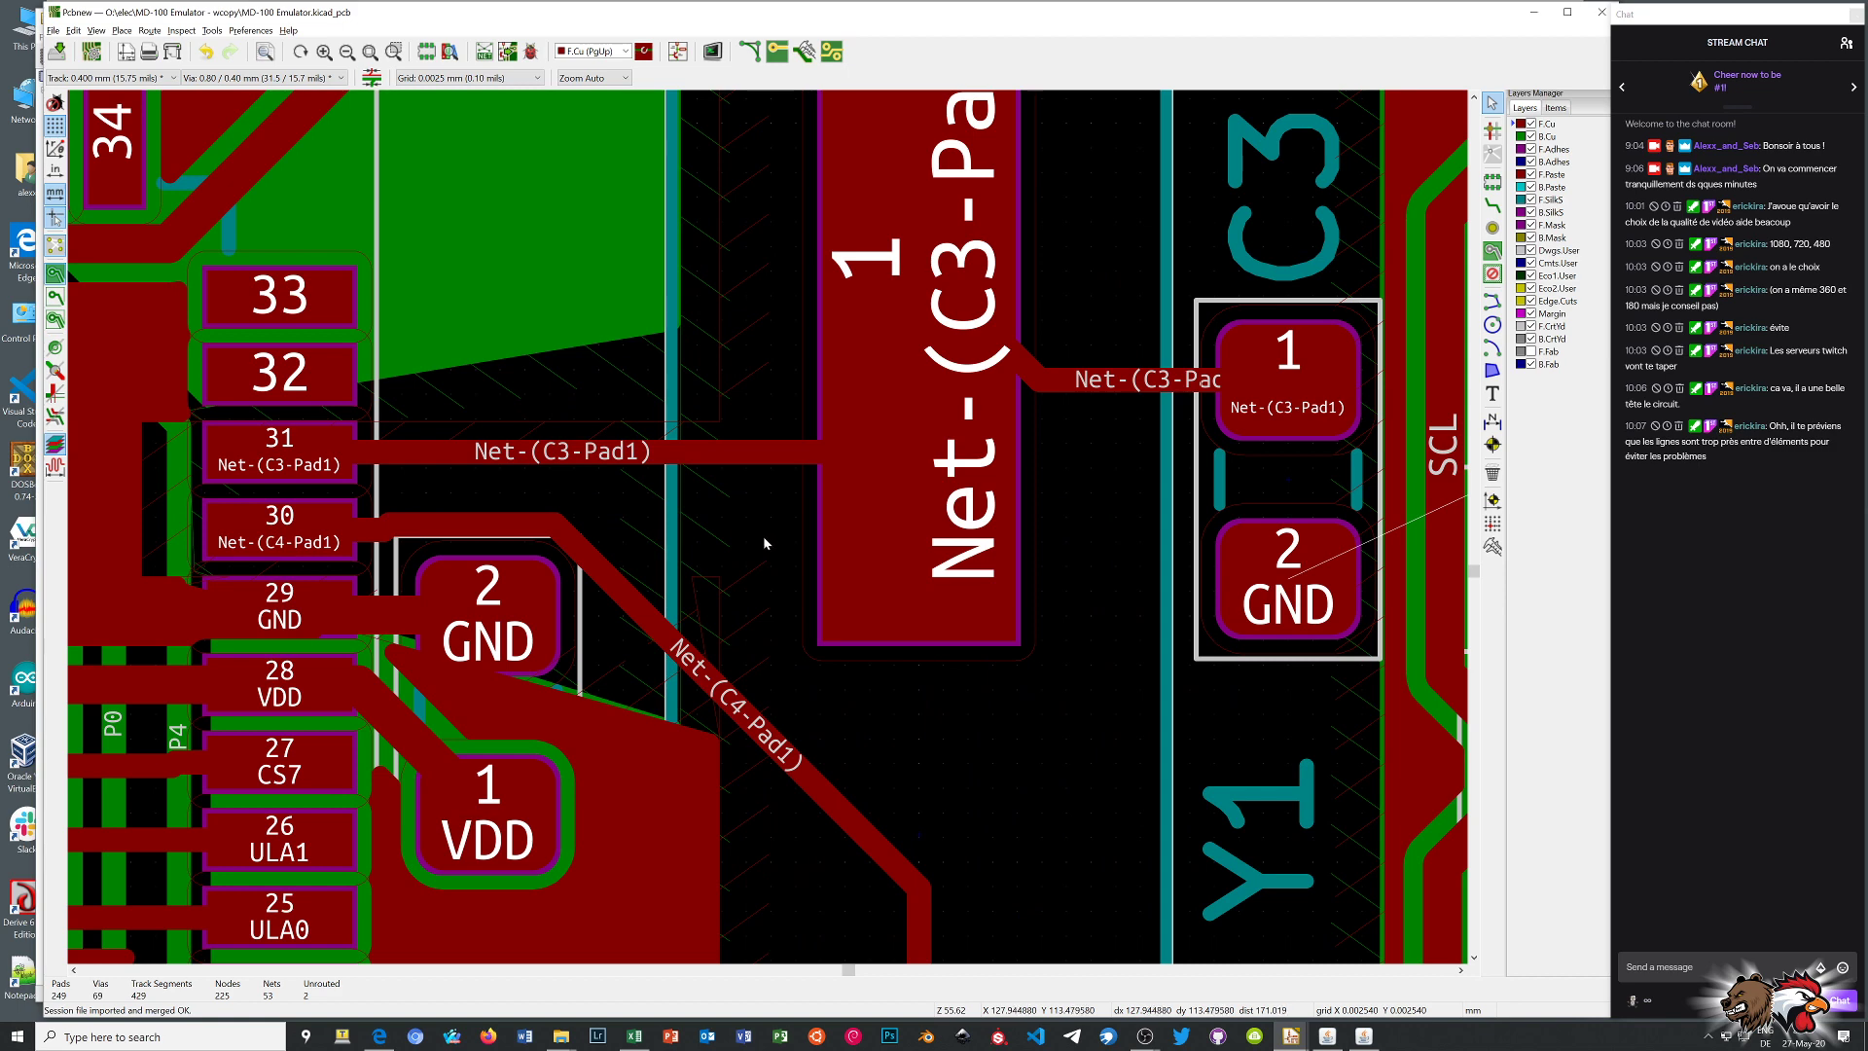
pyautogui.scroll(-3, 767, 529)
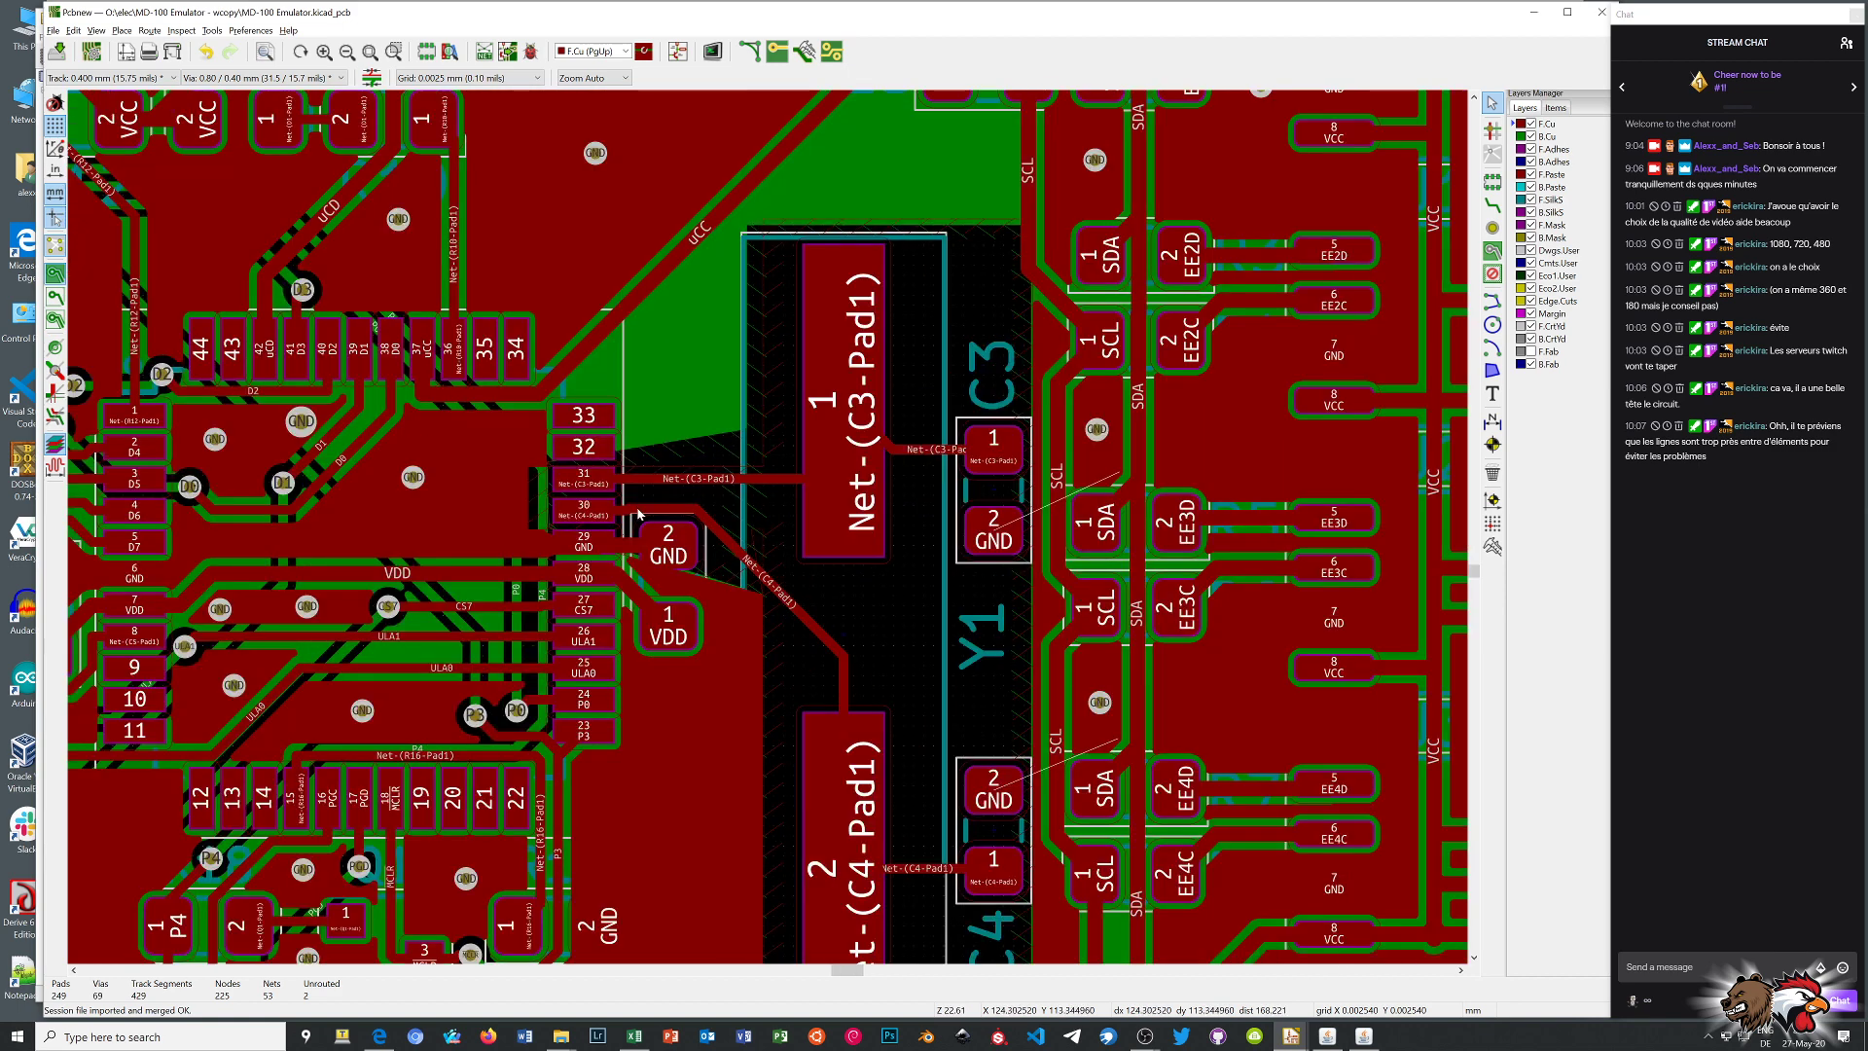
pyautogui.scroll(1, 768, 533)
pyautogui.scroll(2, 769, 533)
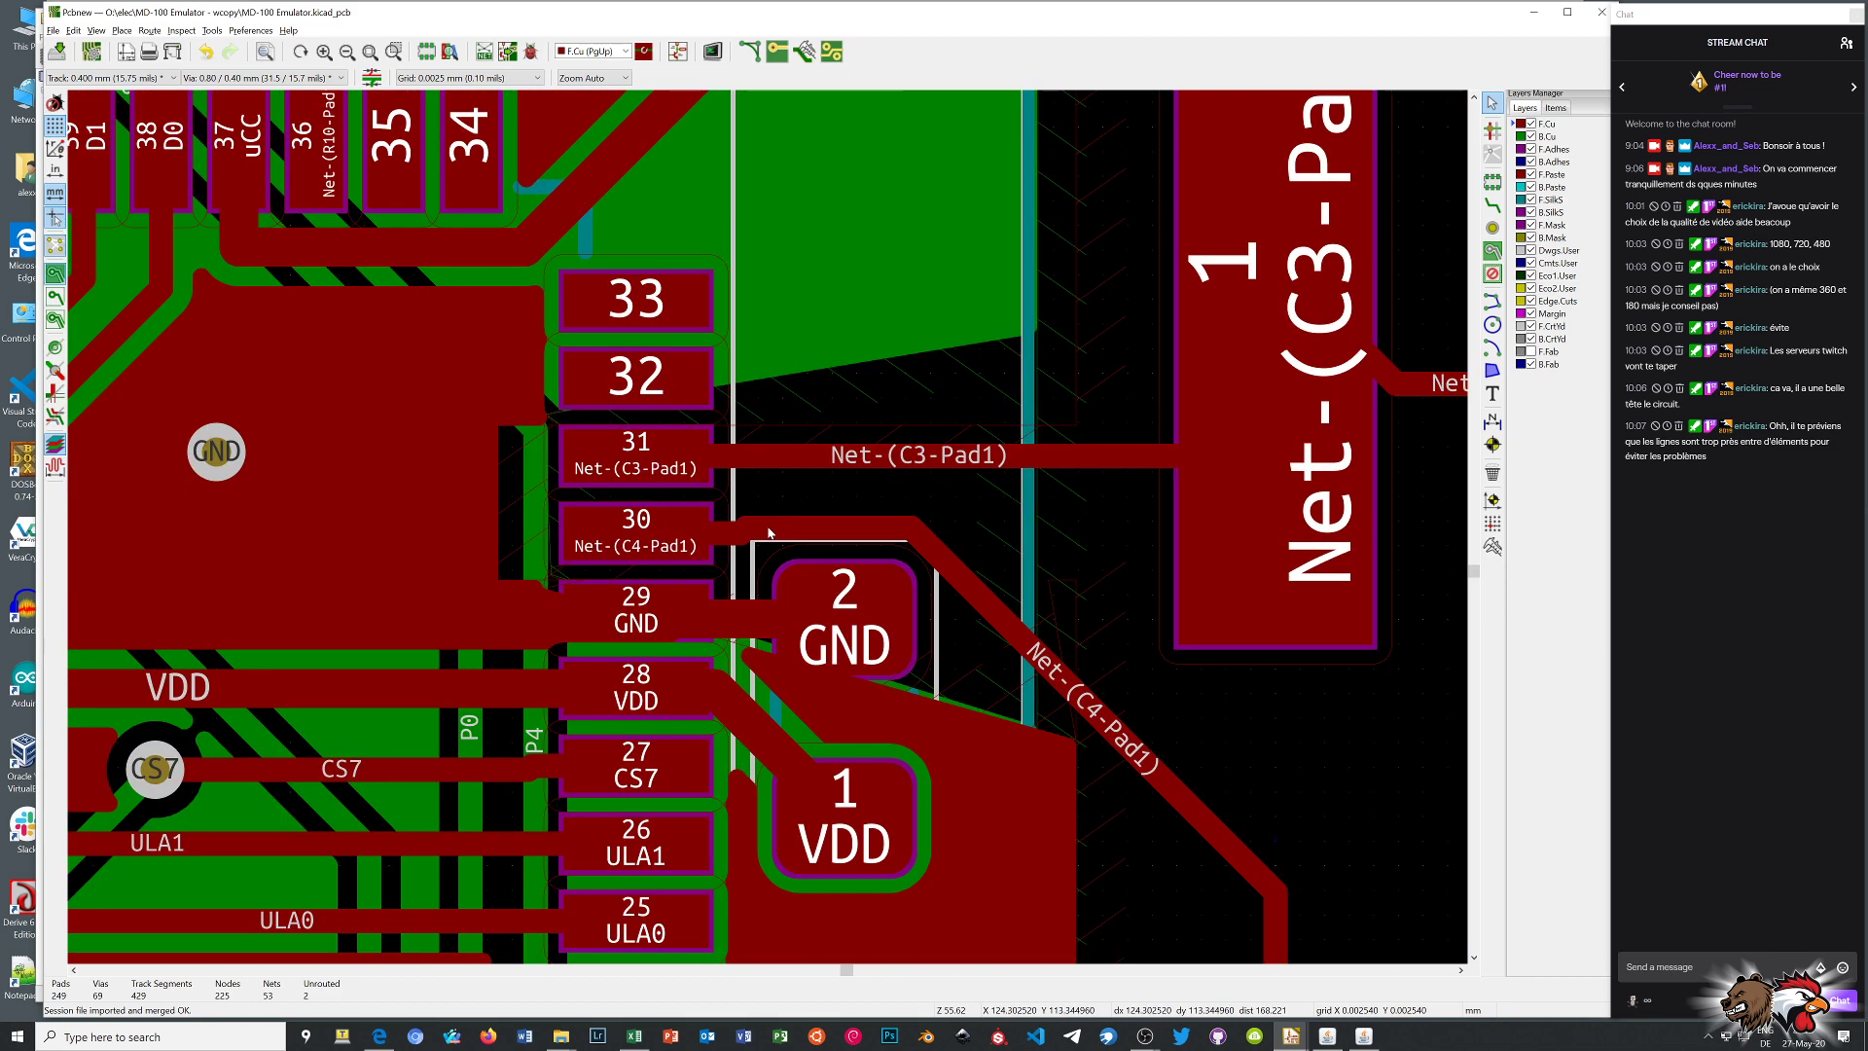
pyautogui.scroll(-2, 772, 545)
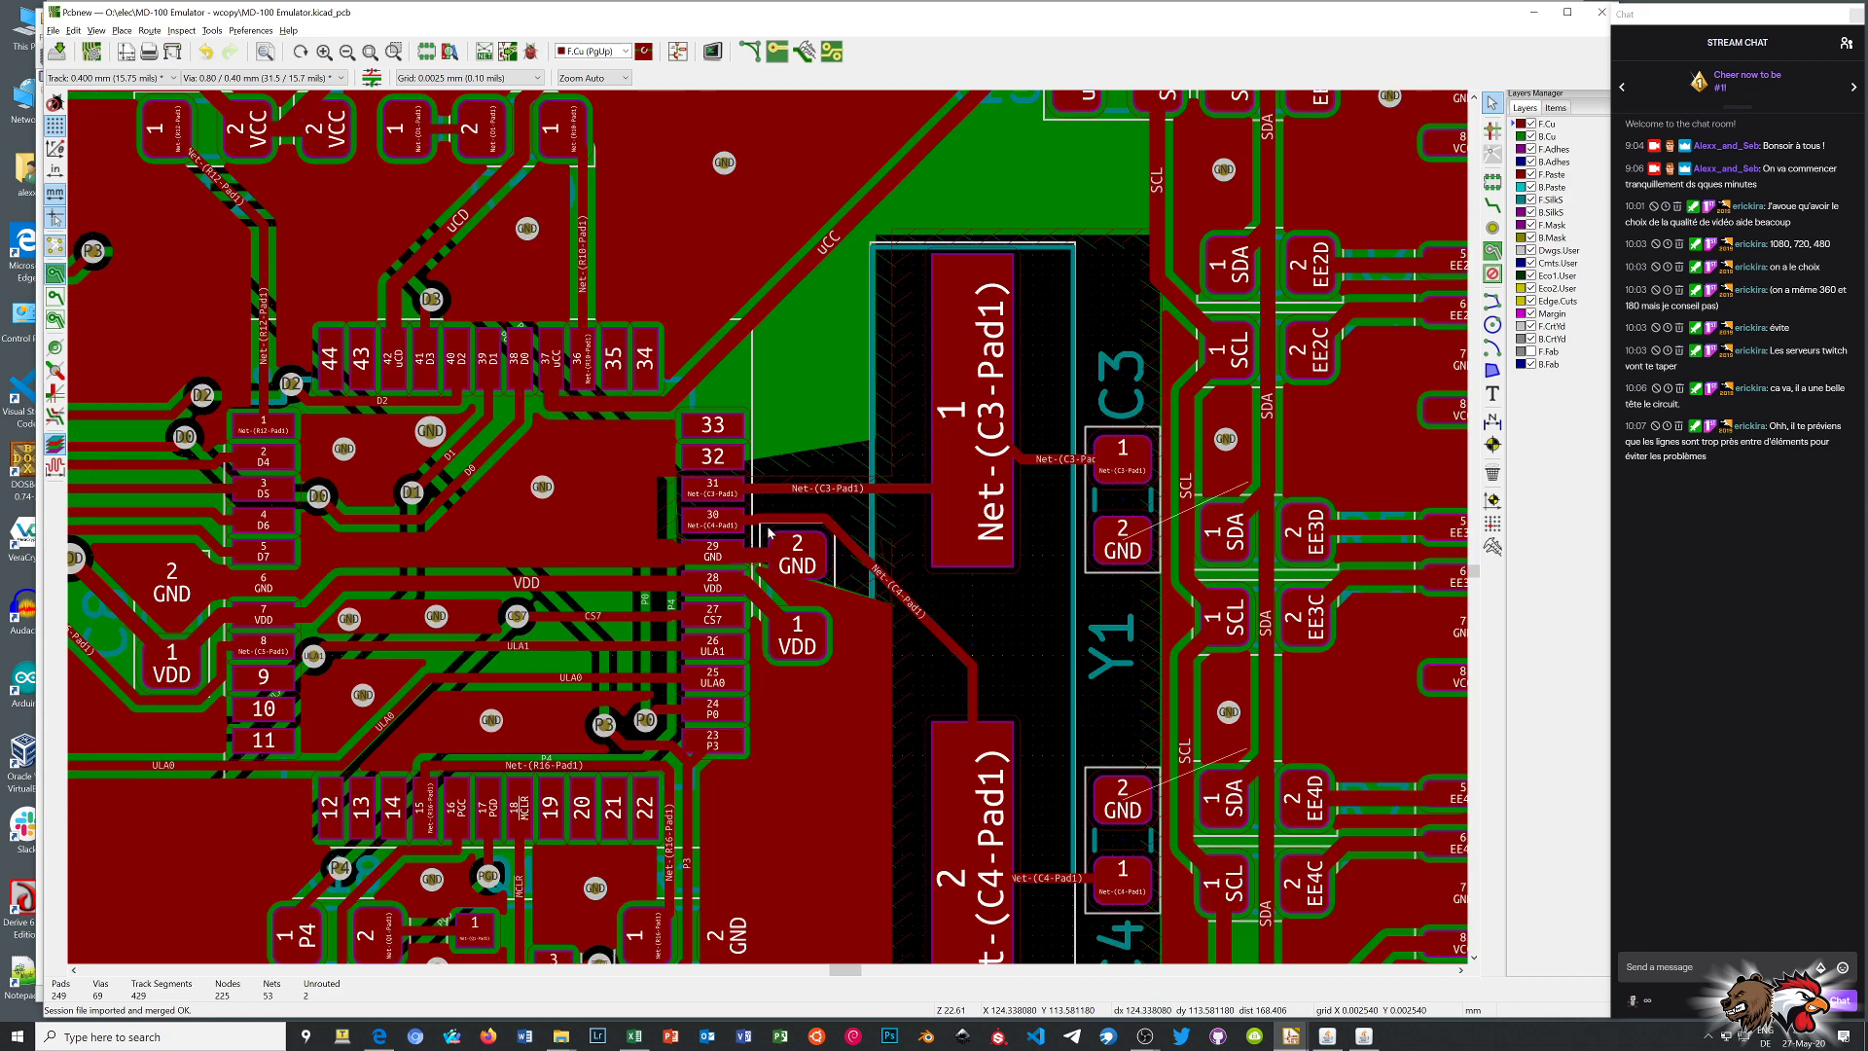
pyautogui.scroll(-1, 769, 532)
pyautogui.scroll(-1, 769, 533)
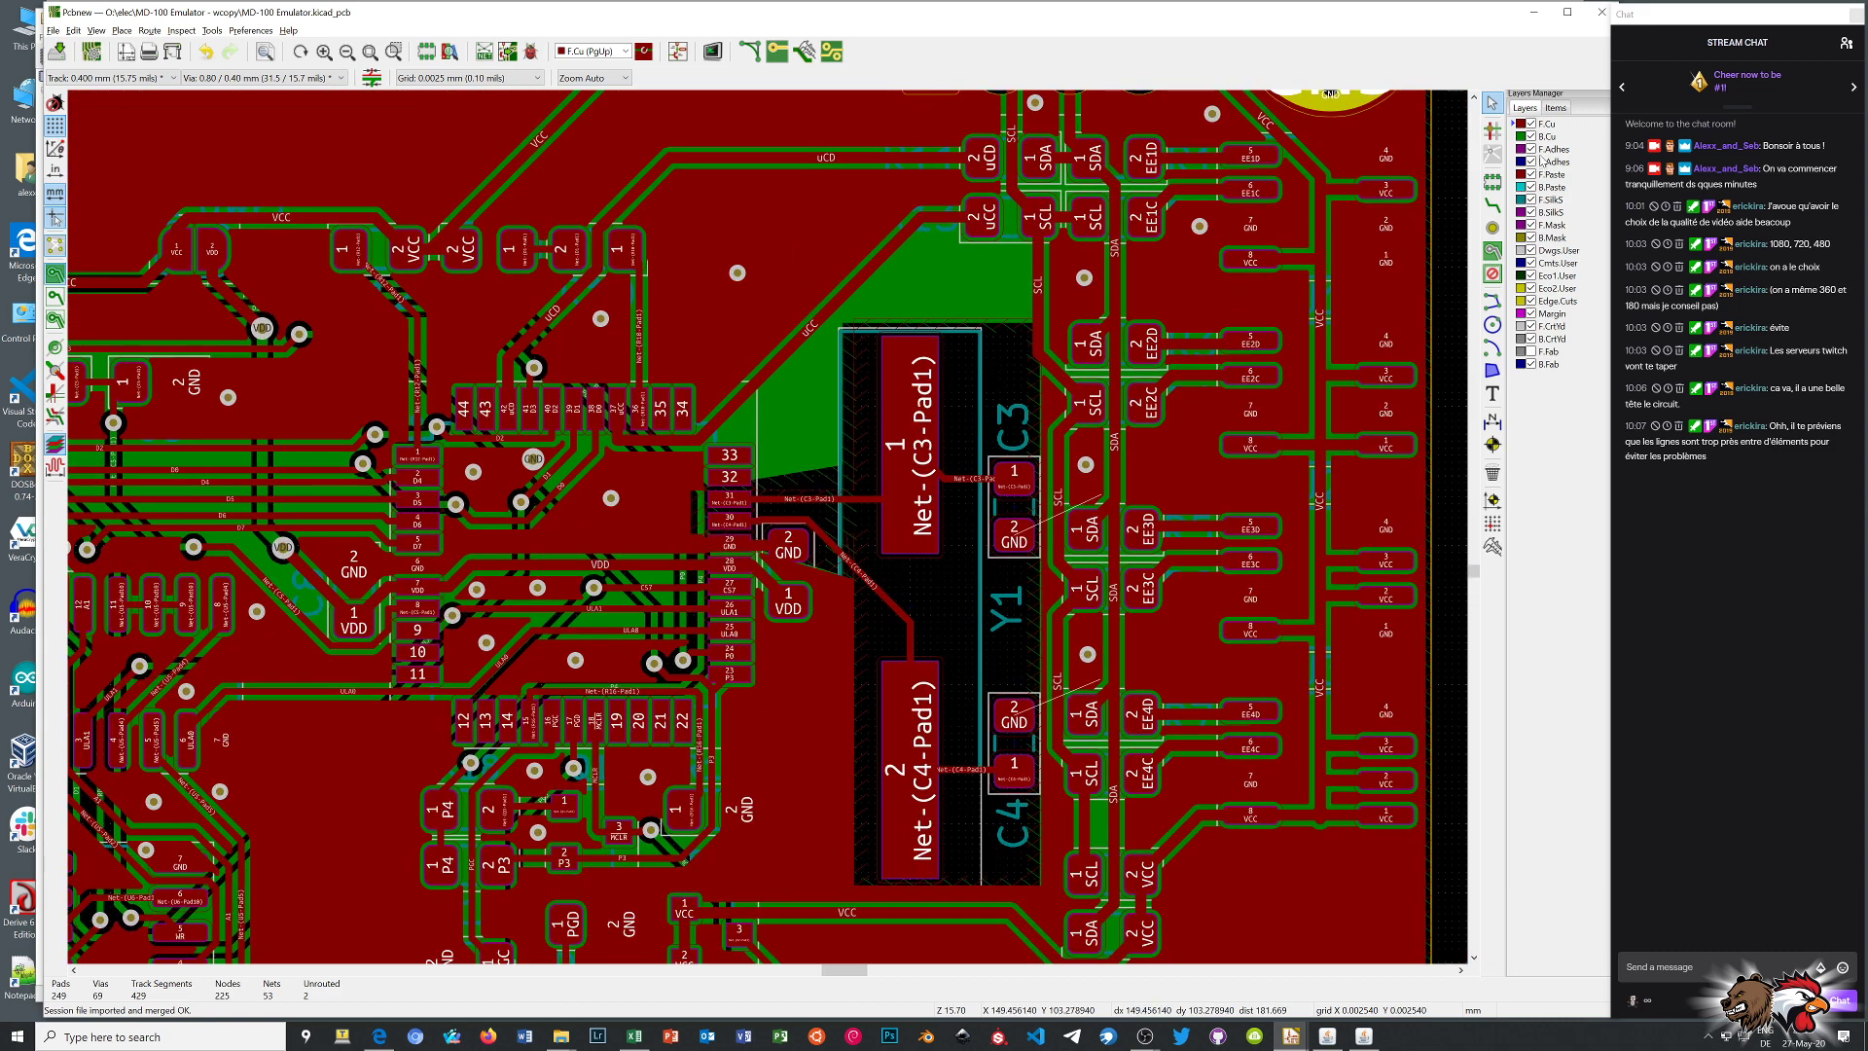
# Make B.Cu the active layer and inspect the unrouted GND pads of C3 and C4
pyautogui.press('pagedown')
pyautogui.scroll(5, 1012, 545)
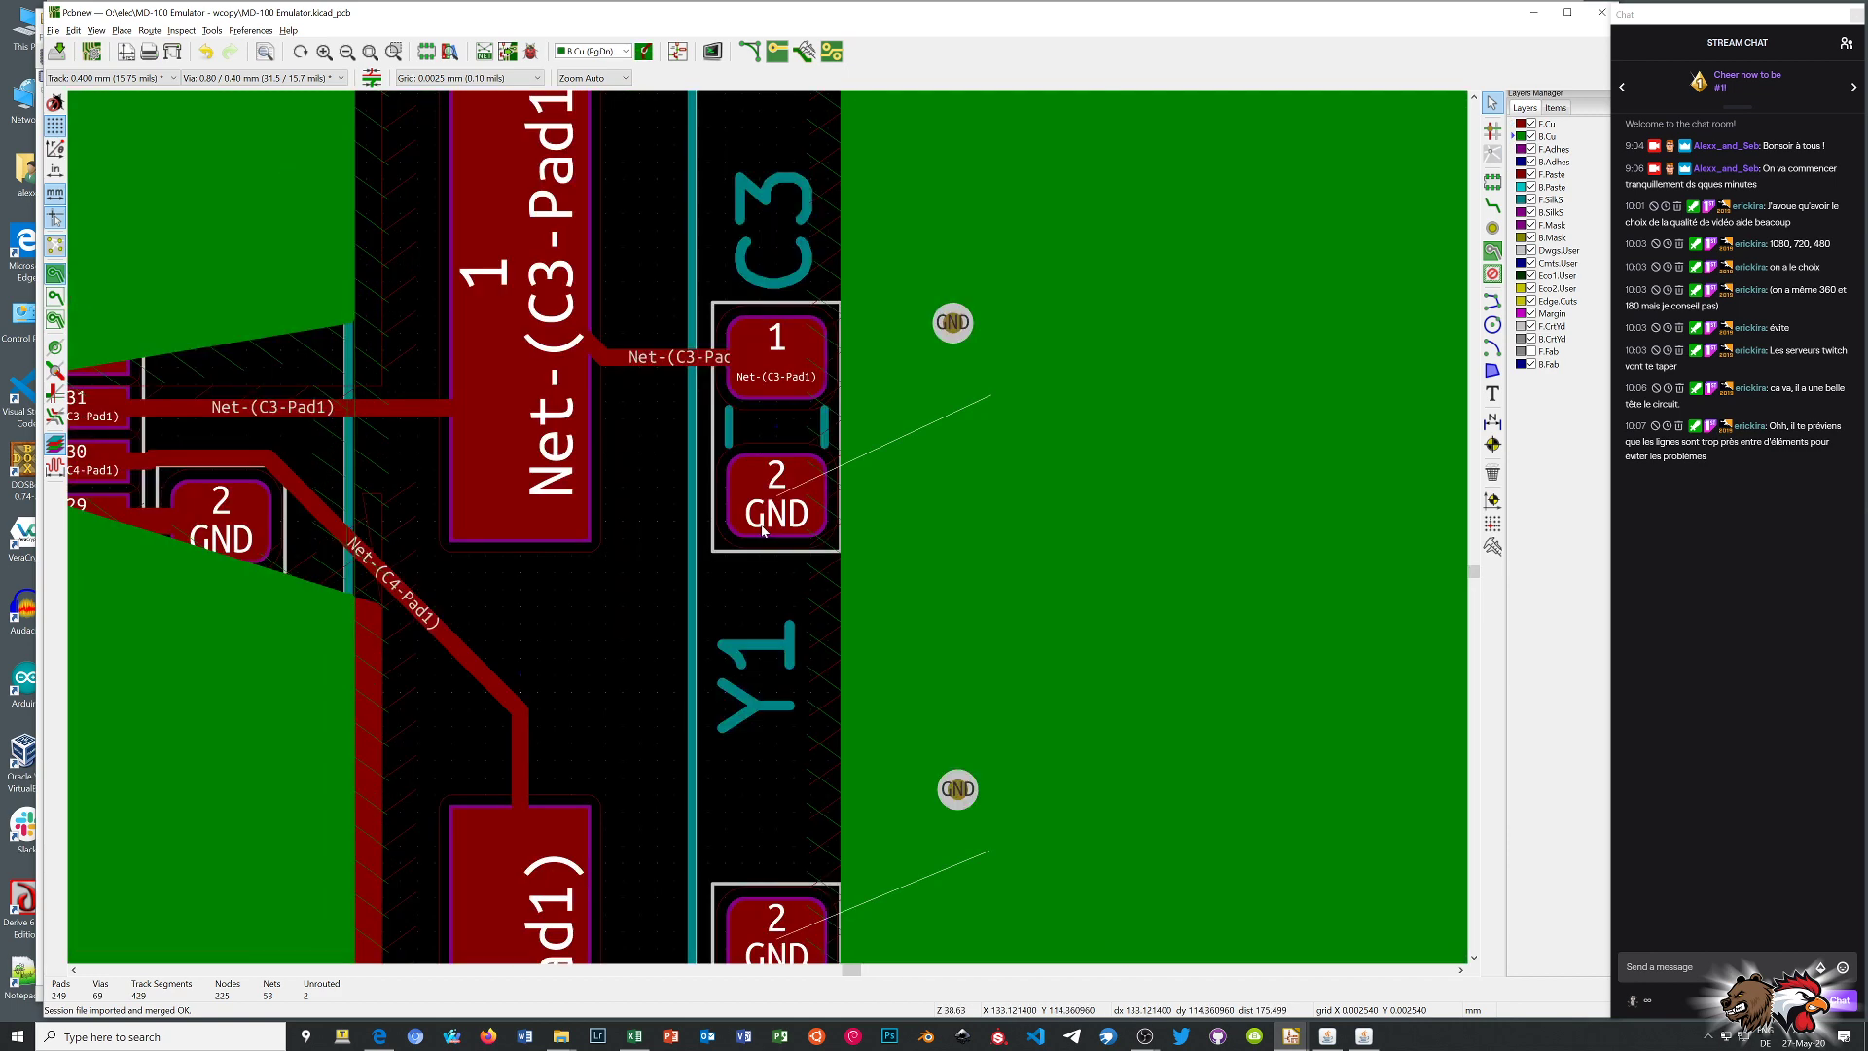
pyautogui.scroll(-2, 768, 533)
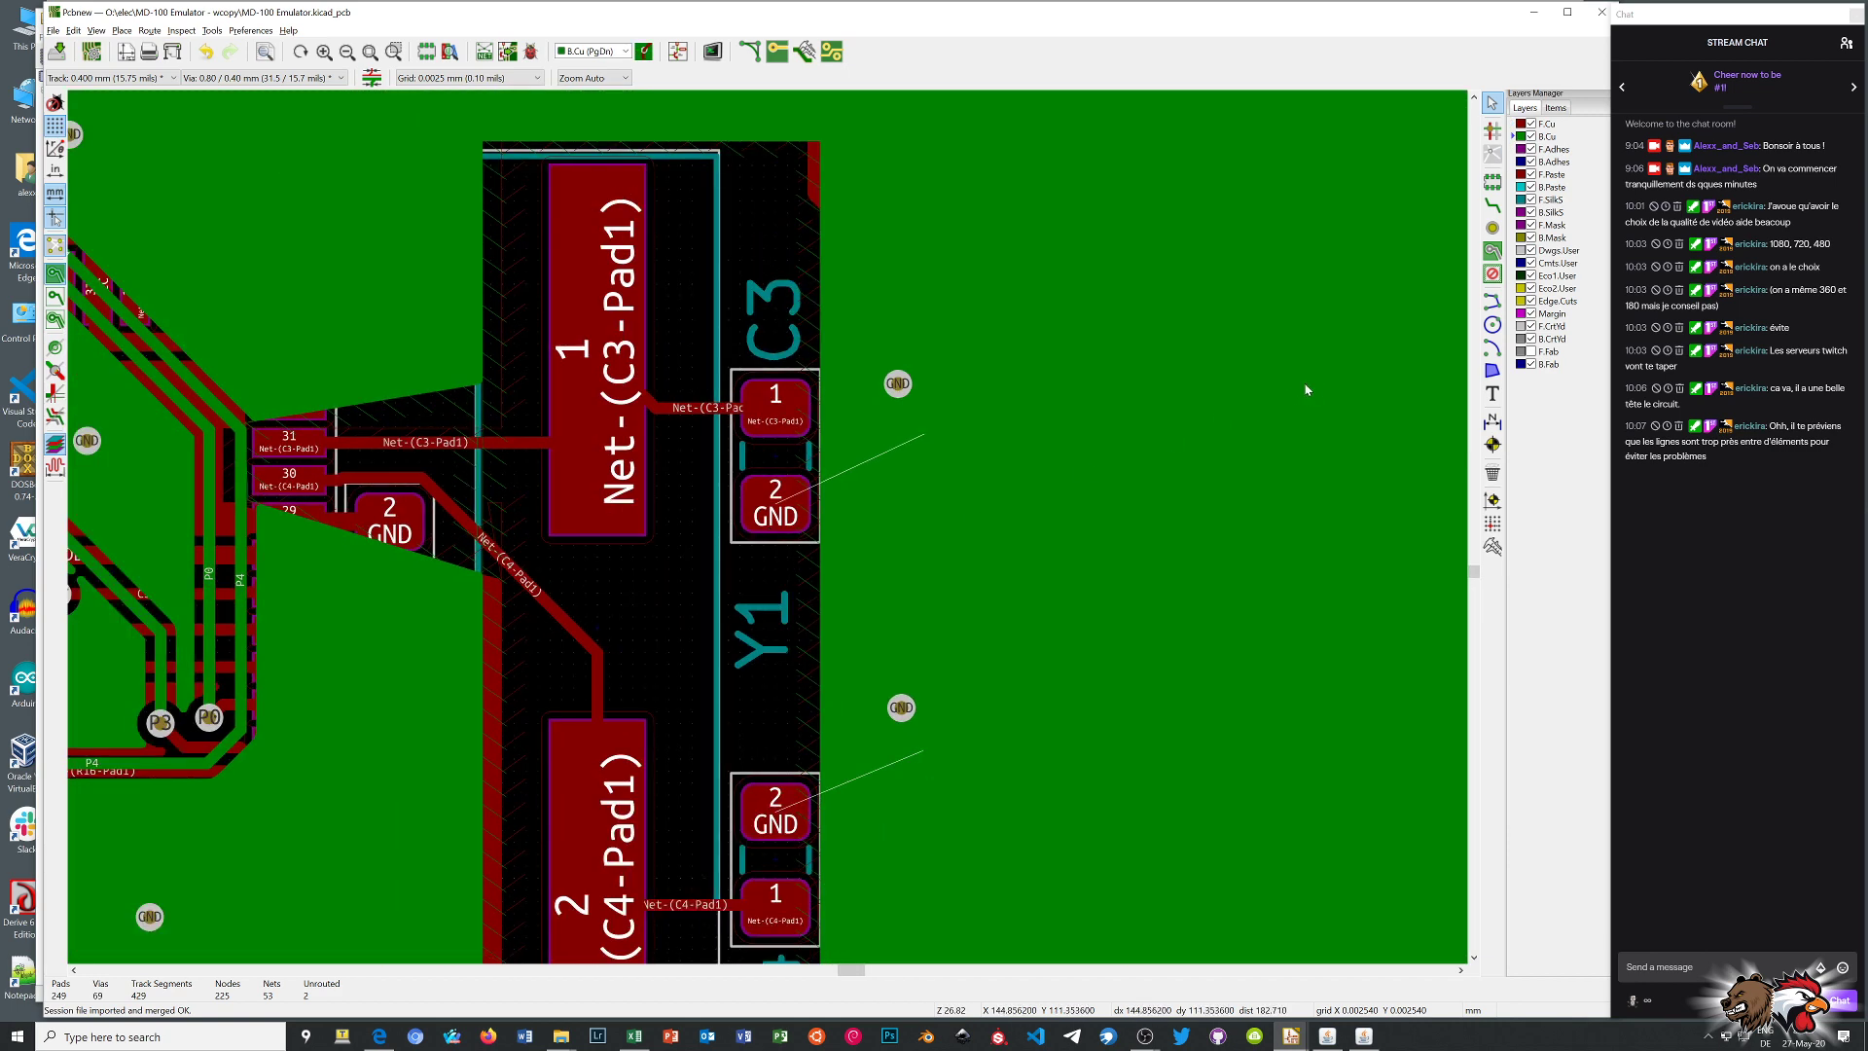
pyautogui.click(1493, 207)
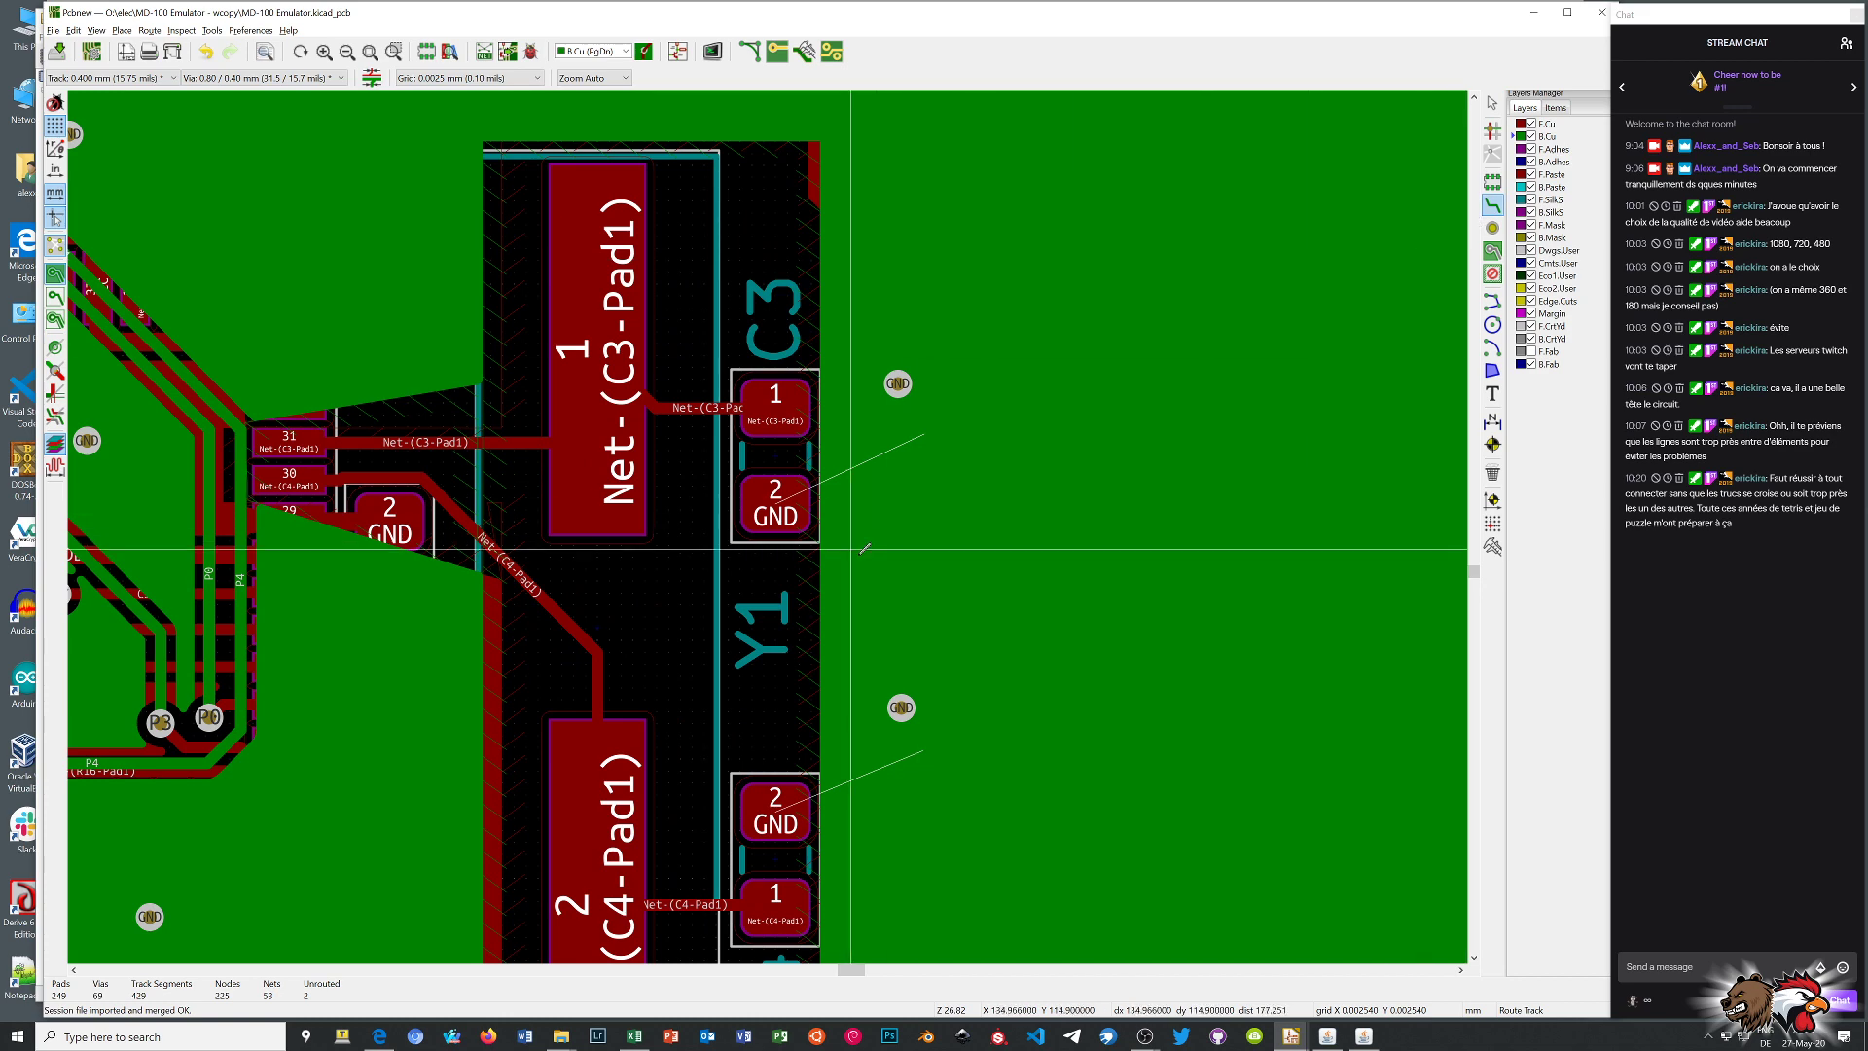
pyautogui.scroll(9, 862, 541)
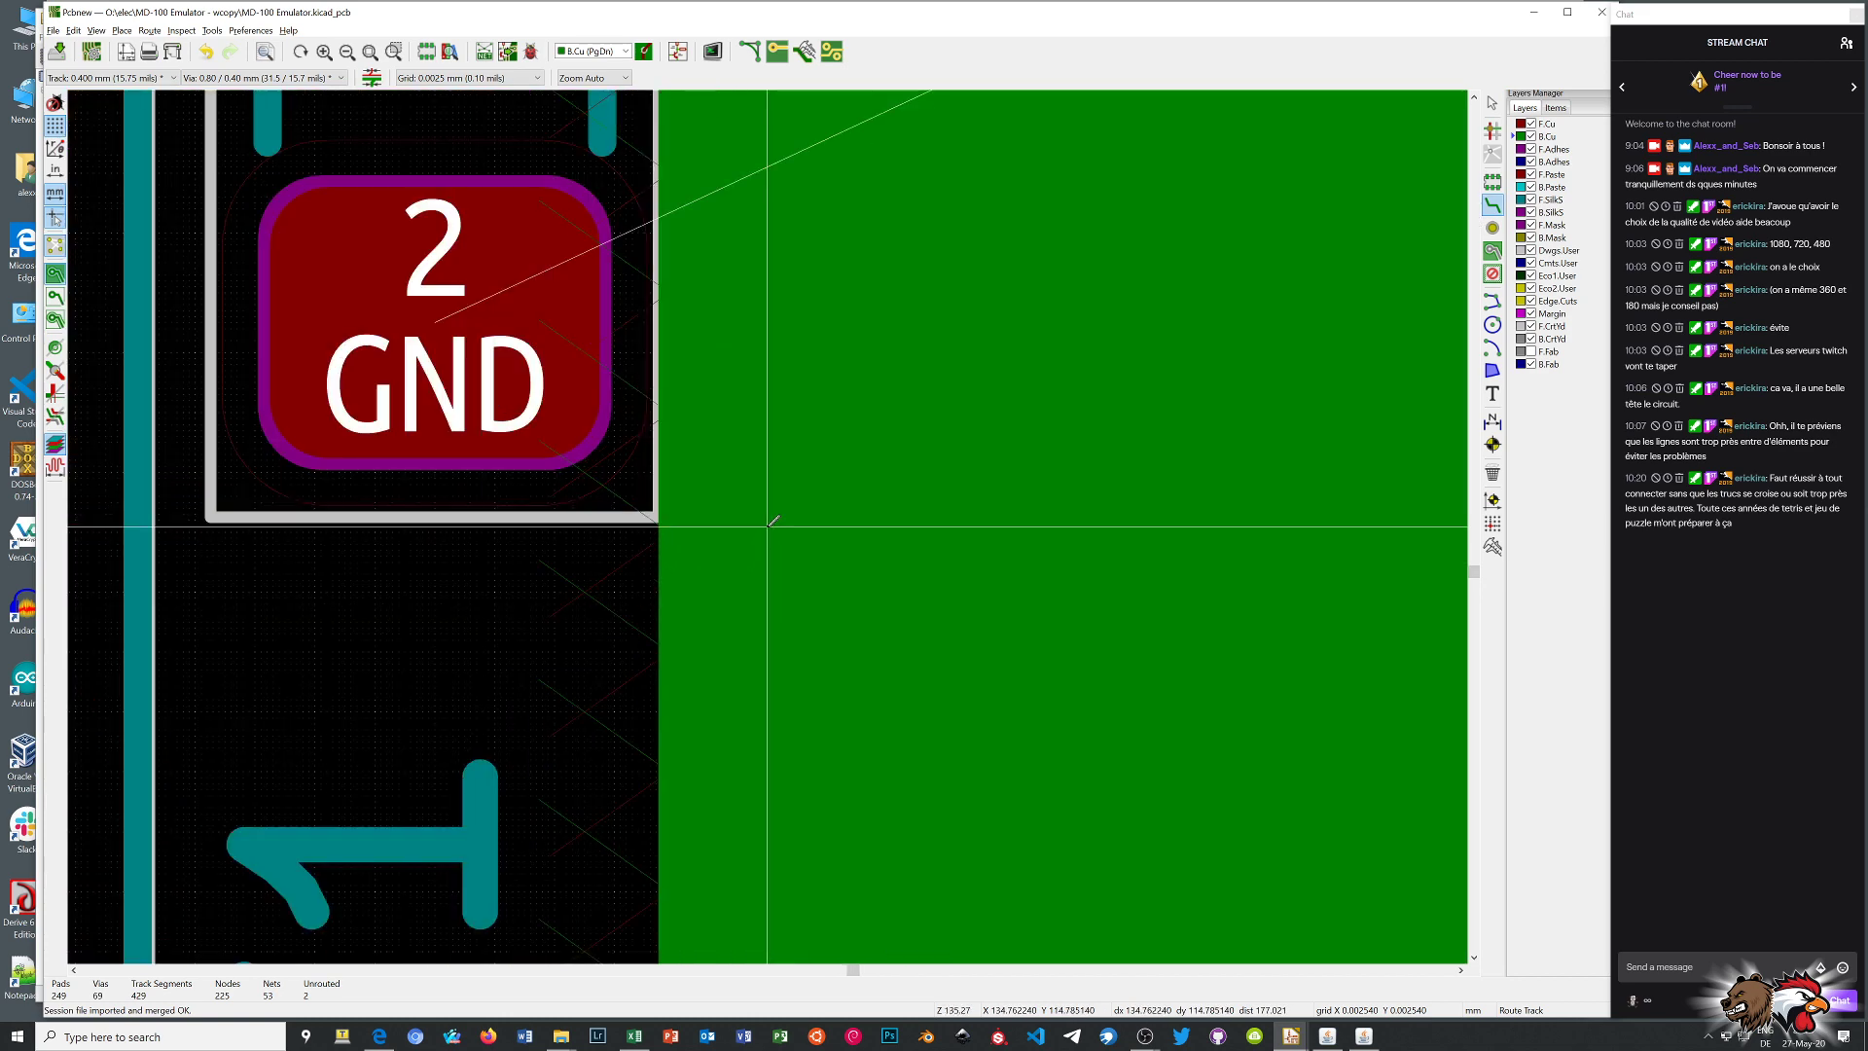
pyautogui.scroll(-1, 489, 425)
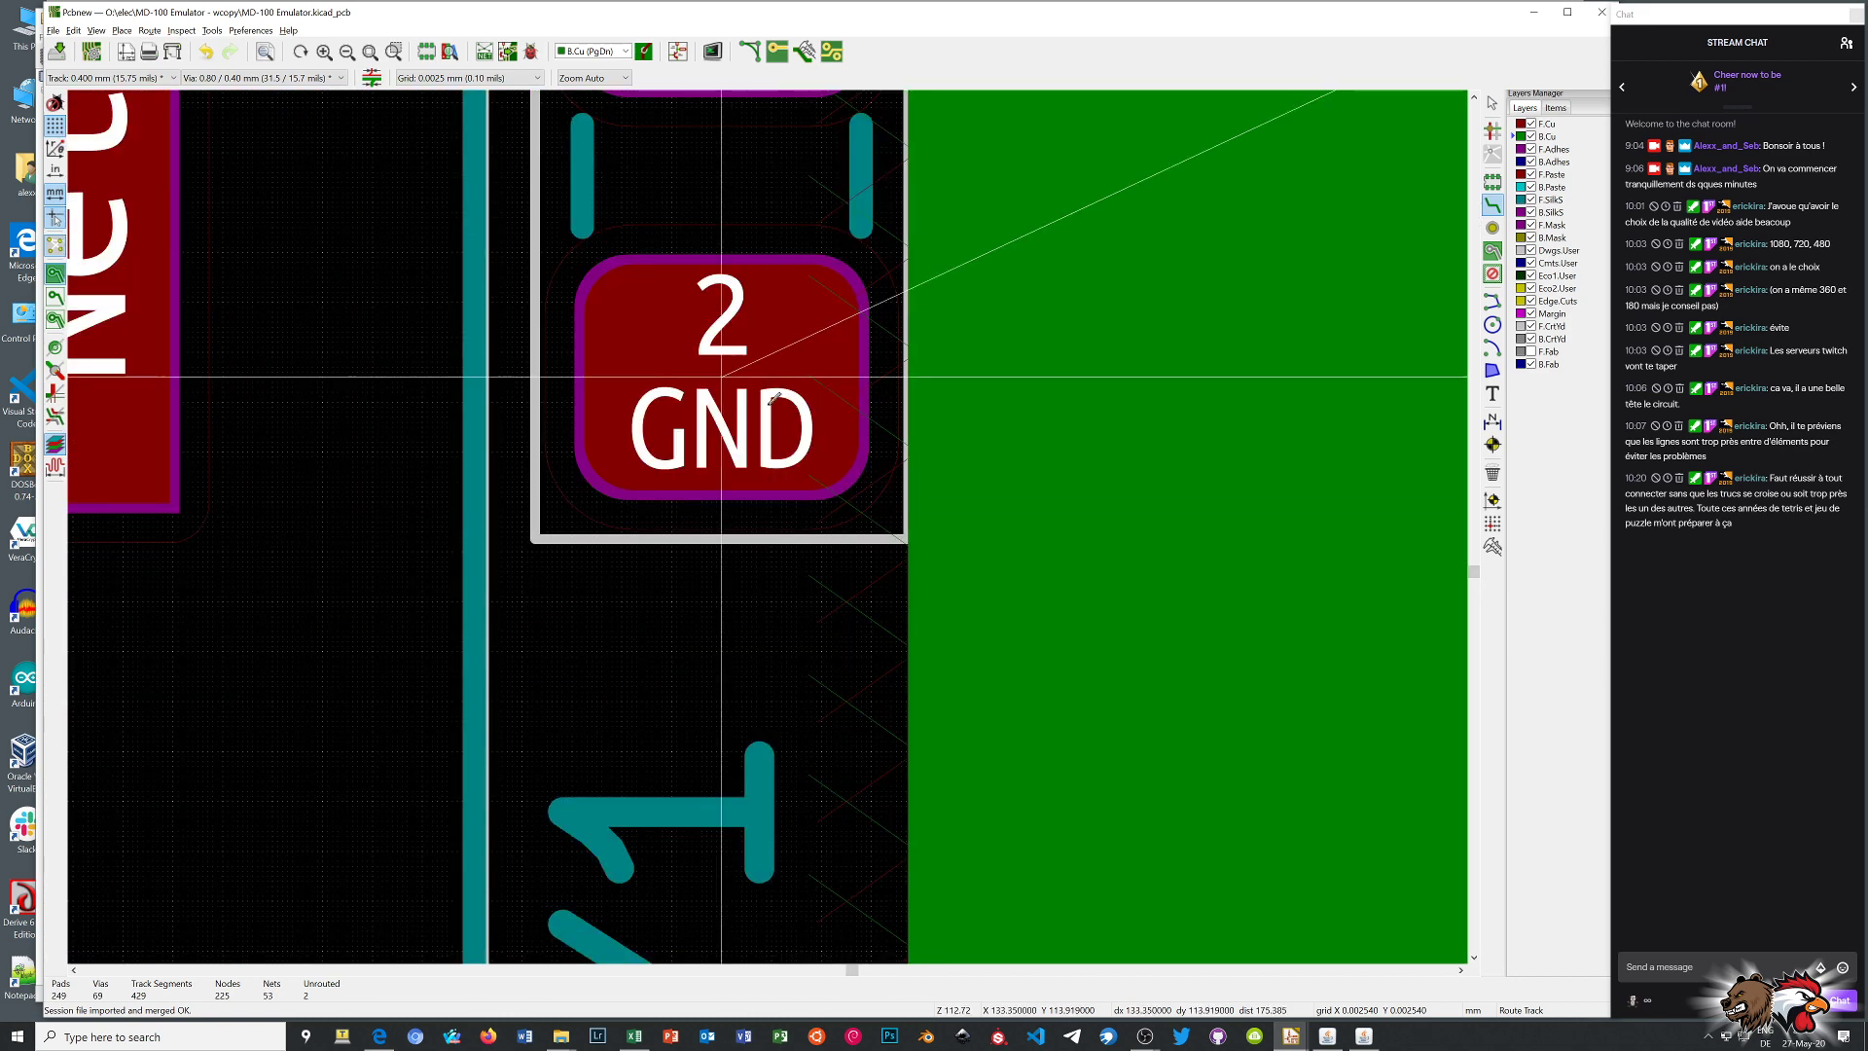
pyautogui.scroll(-1, 745, 395)
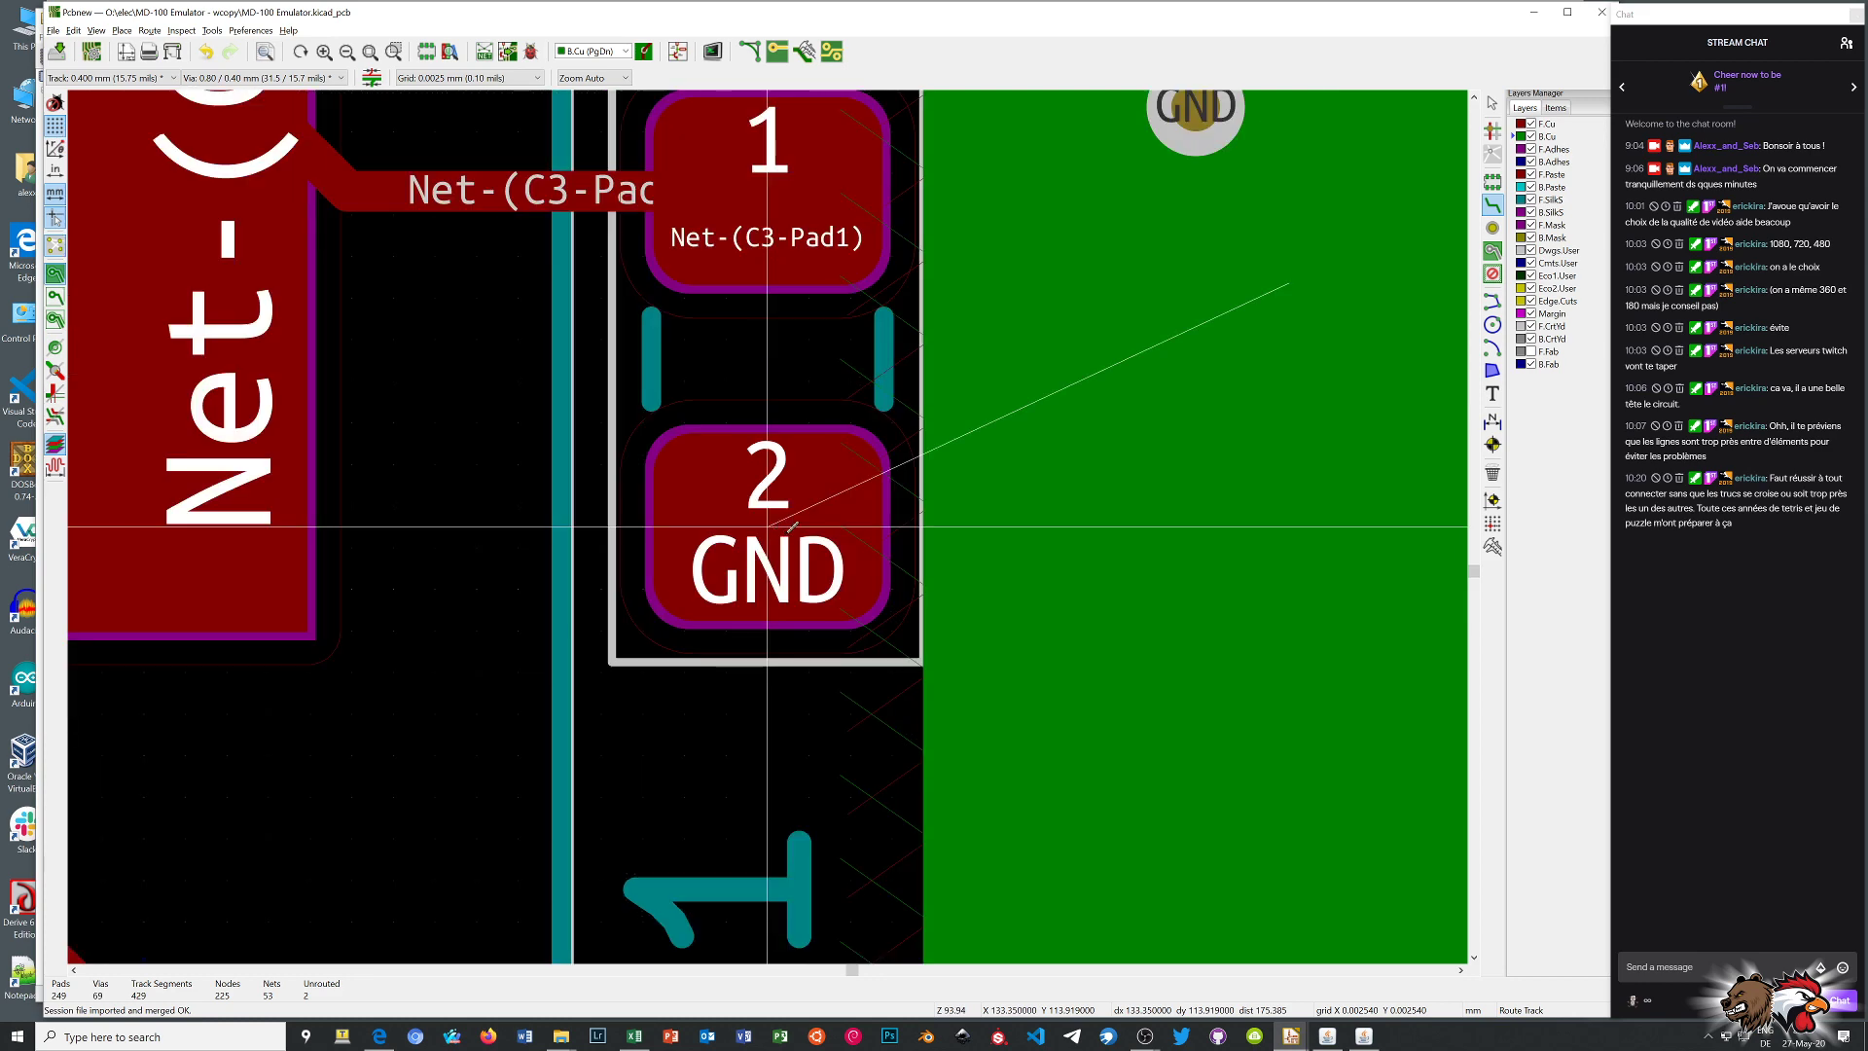
pyautogui.scroll(-5, 779, 526)
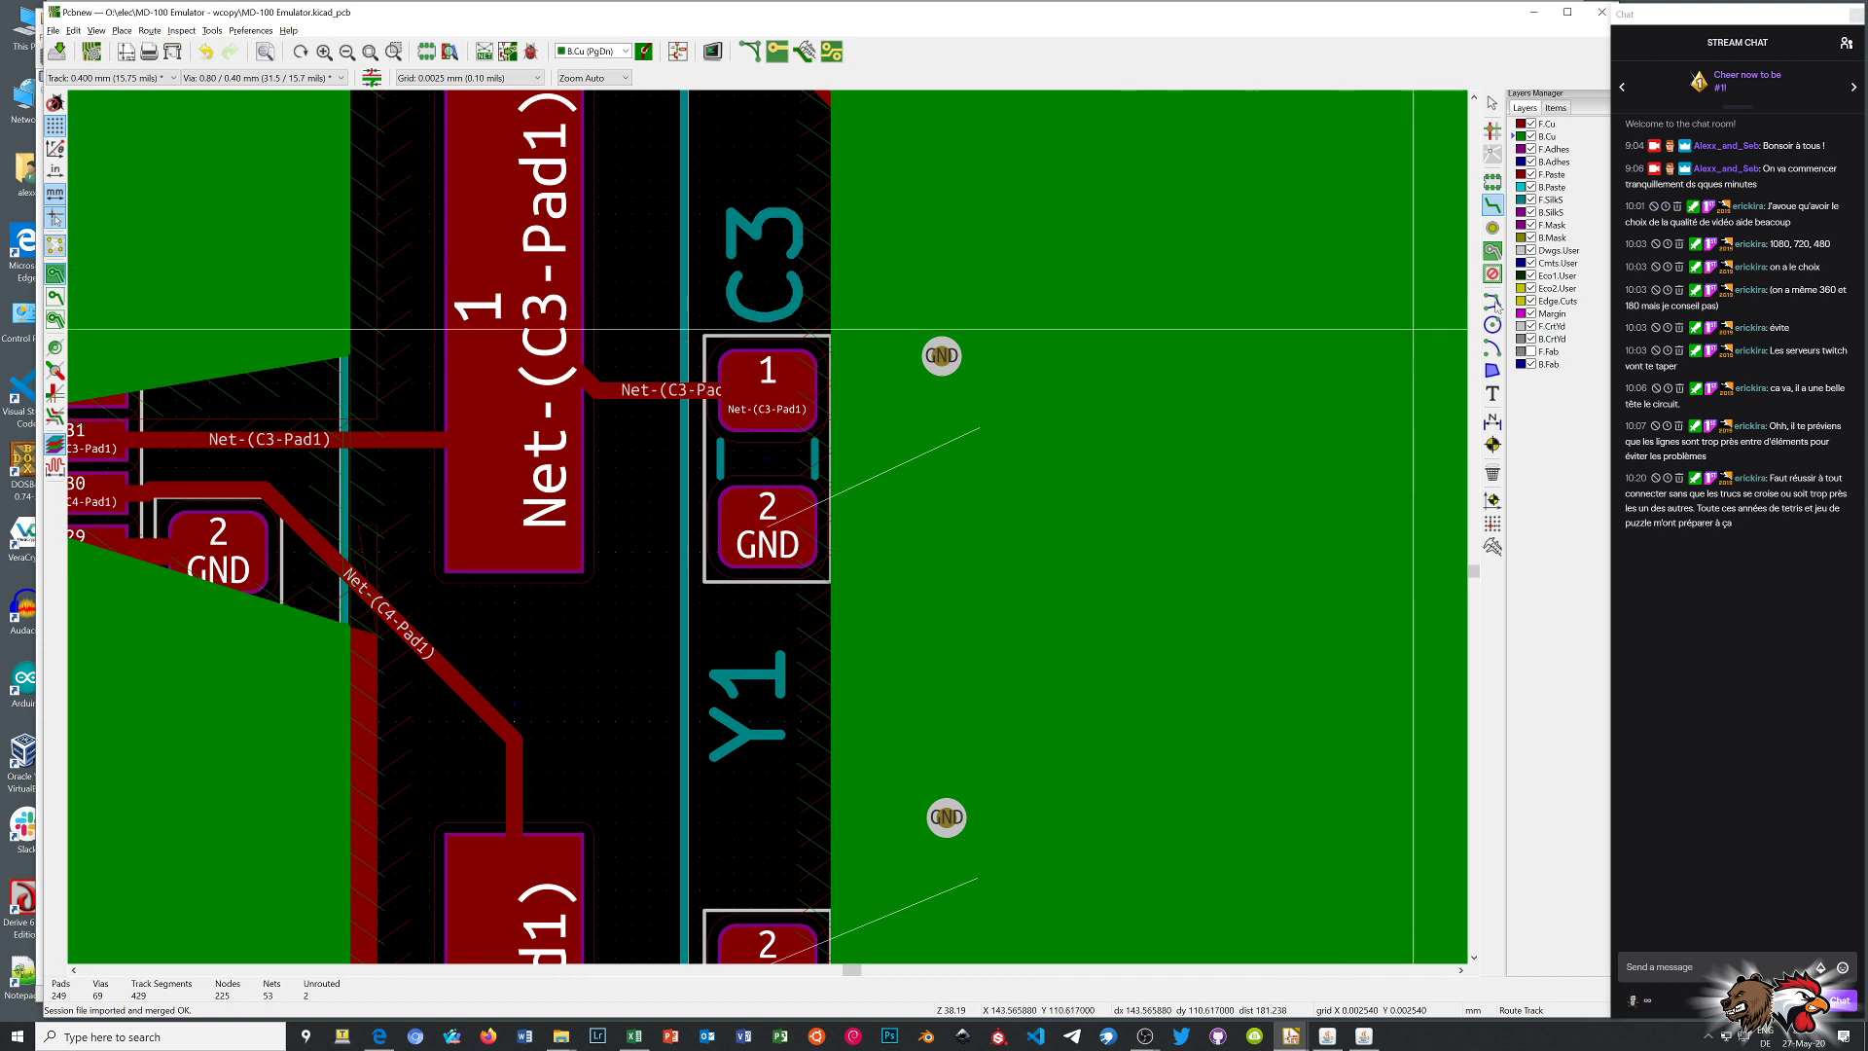
# Place two 0.80/0.40 mm vias between C3 and C4, one beside pad 2 of each capacitor
pyautogui.click(1494, 229)
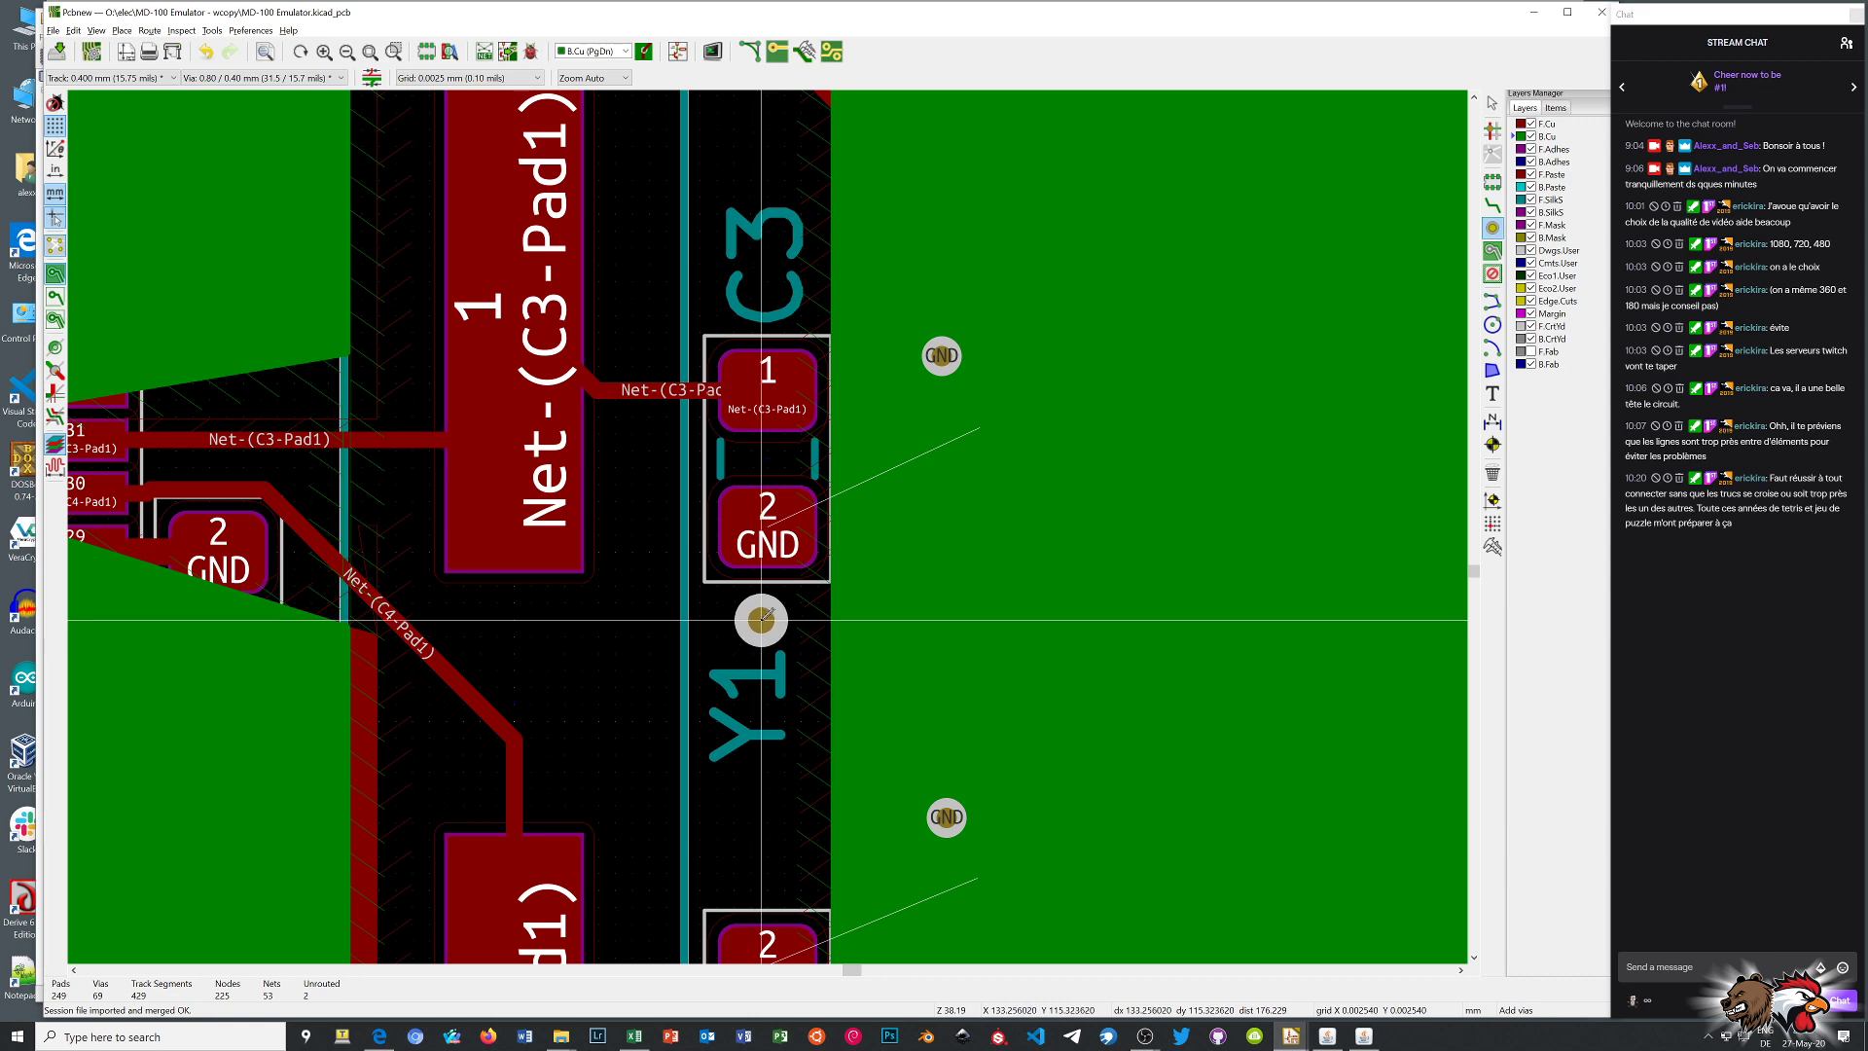
pyautogui.click(762, 619)
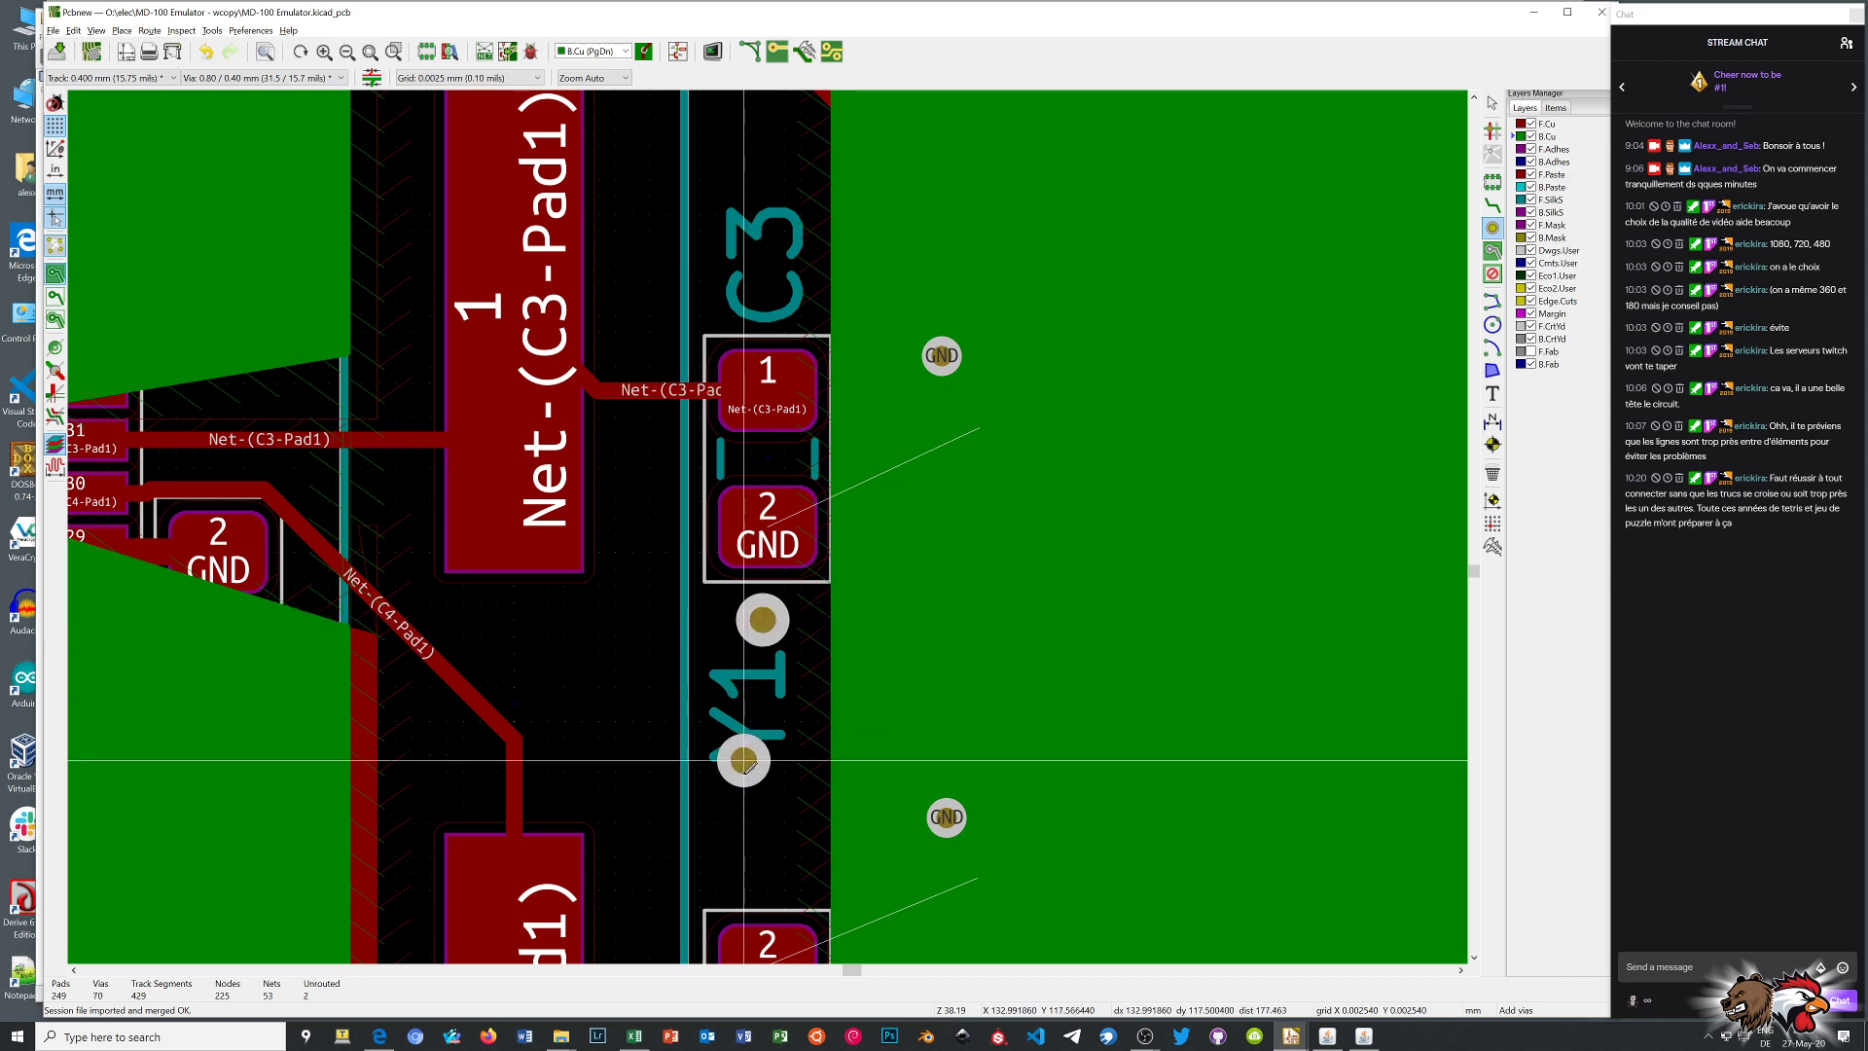
pyautogui.scroll(-1, 764, 681)
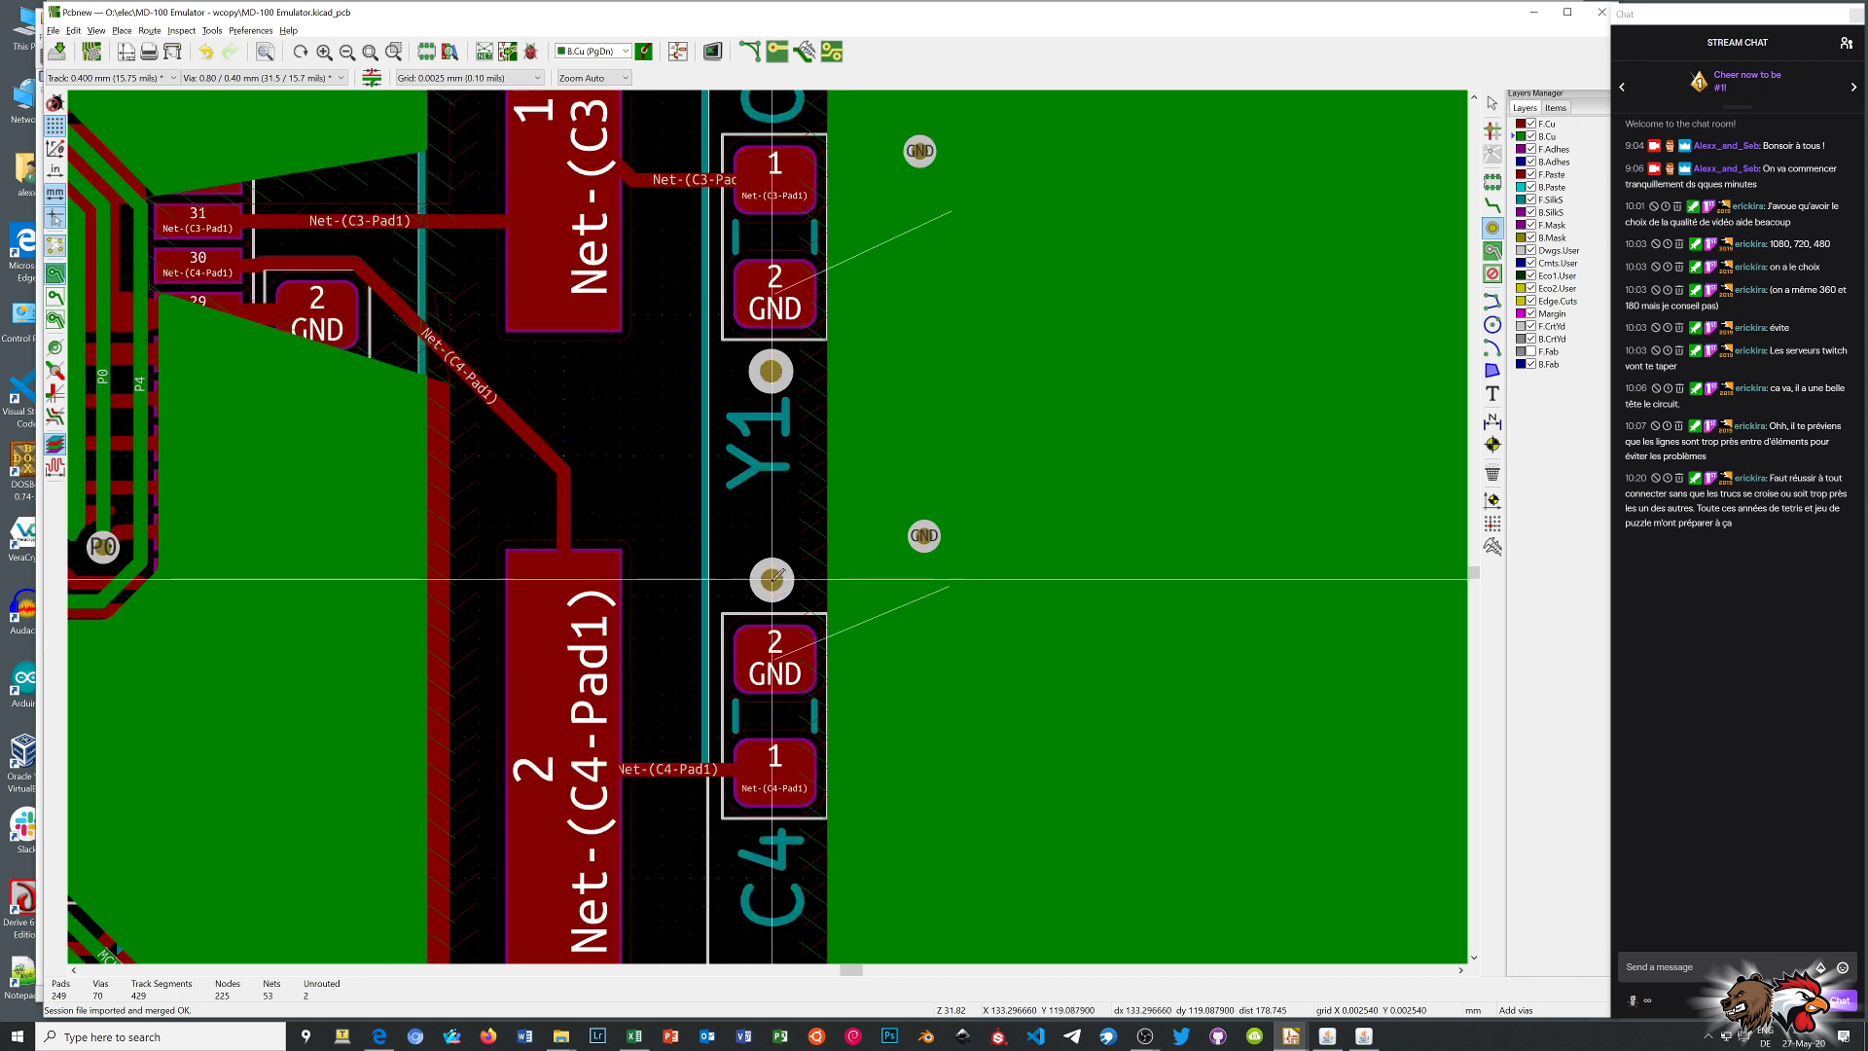
pyautogui.scroll(1, 774, 576)
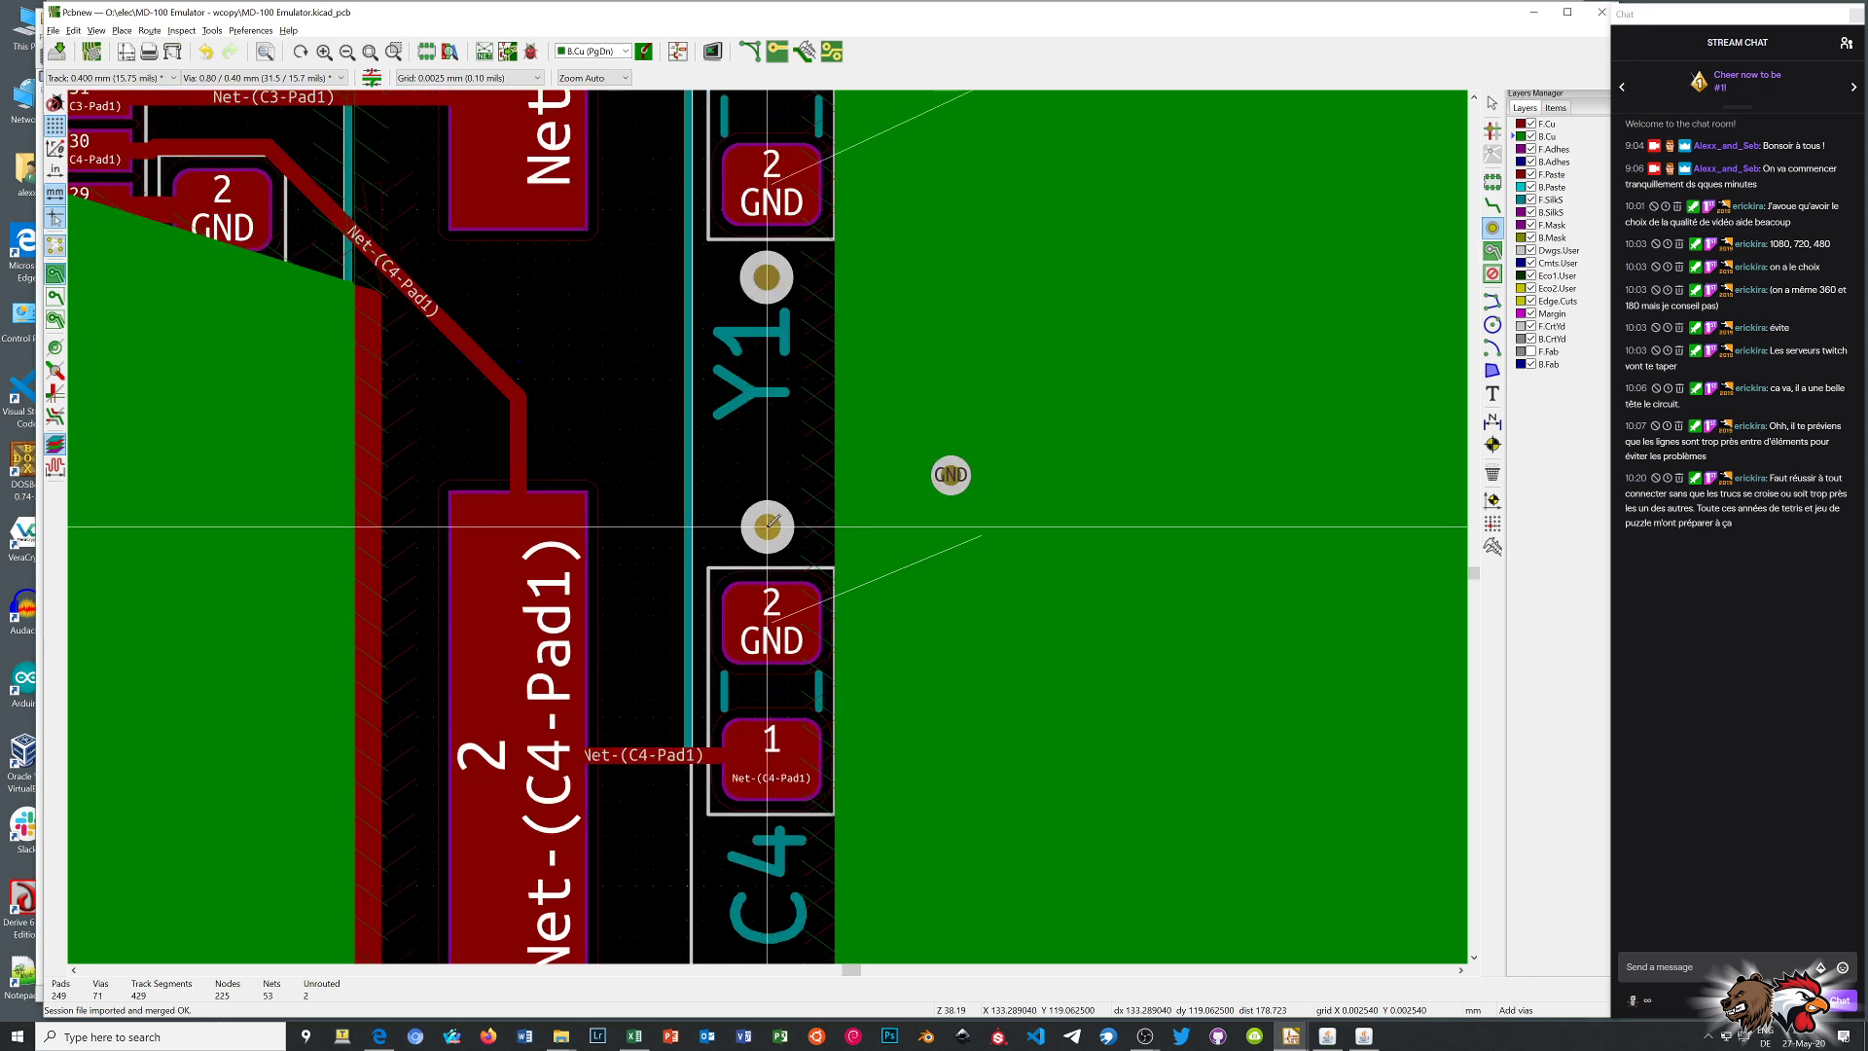
pyautogui.rightClick(767, 421)
pyautogui.click(828, 432)
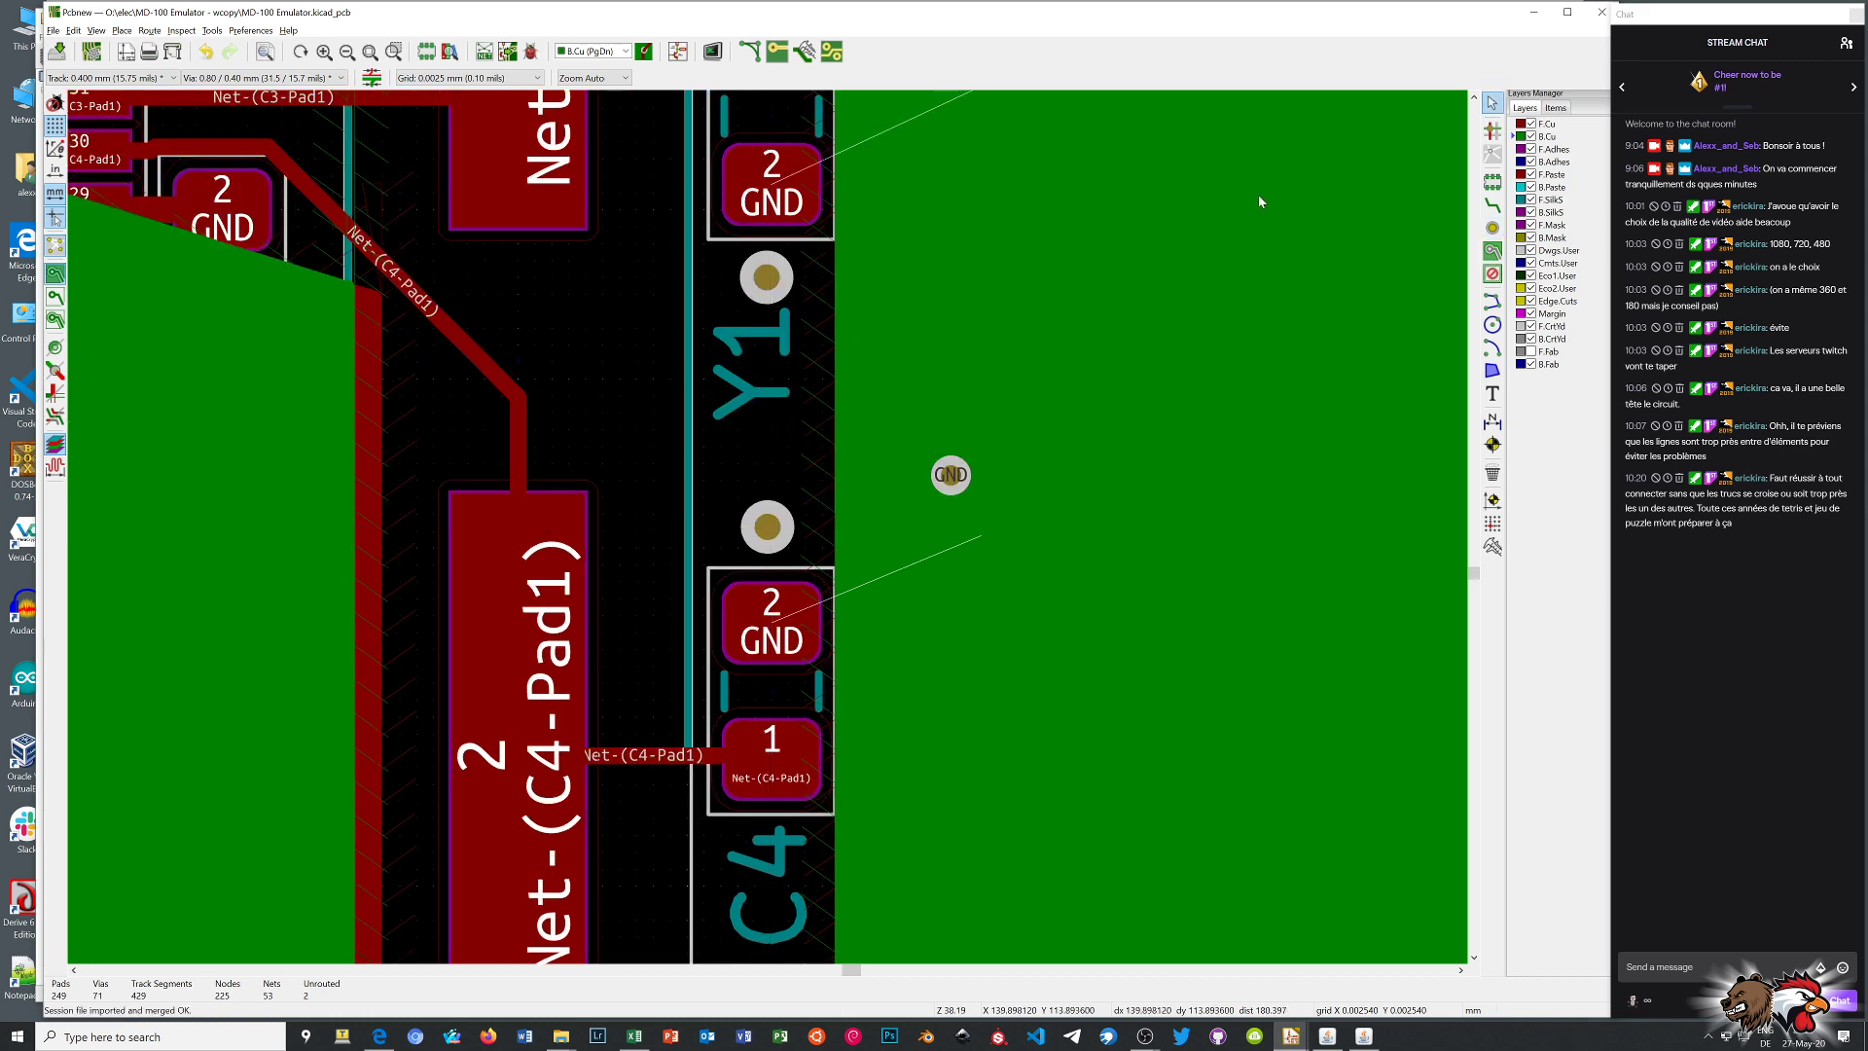
# Route a short 0.25 mm B.Cu track from each of the two vias between C3 and C4 into the ground fill
pyautogui.click(1494, 204)
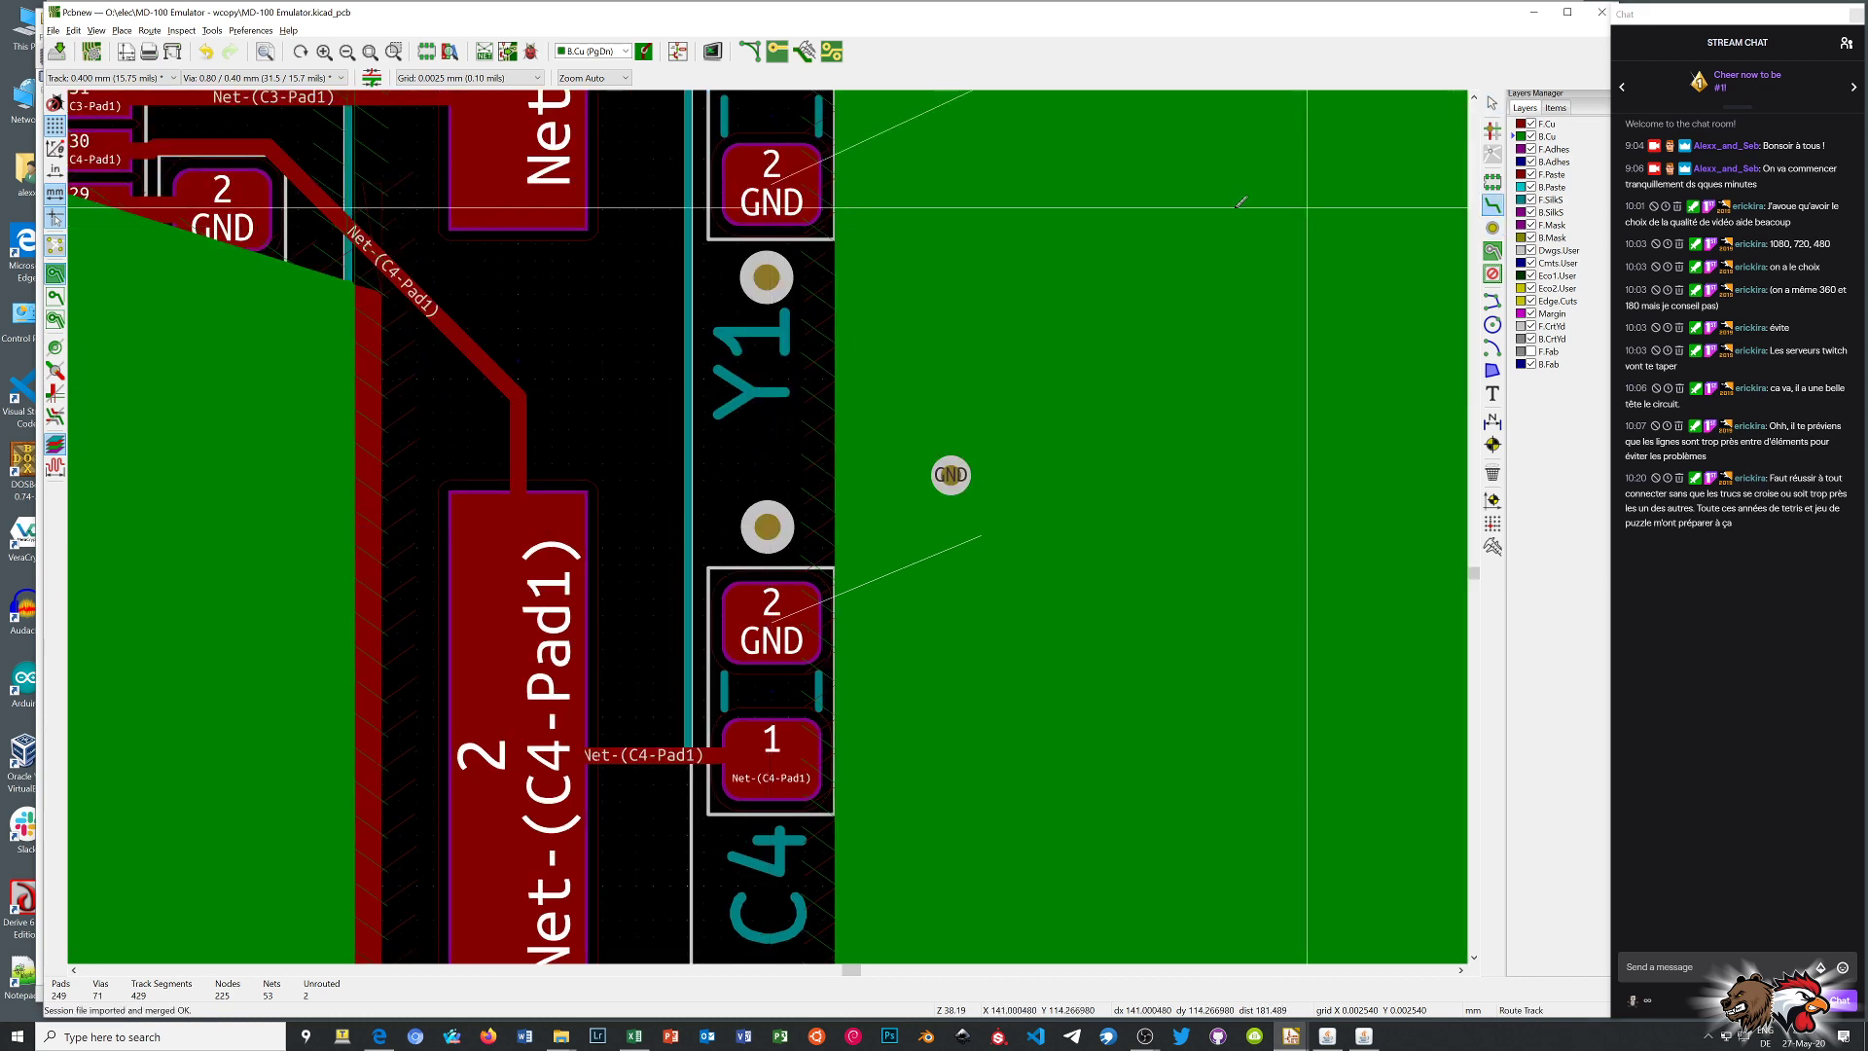
pyautogui.click(778, 273)
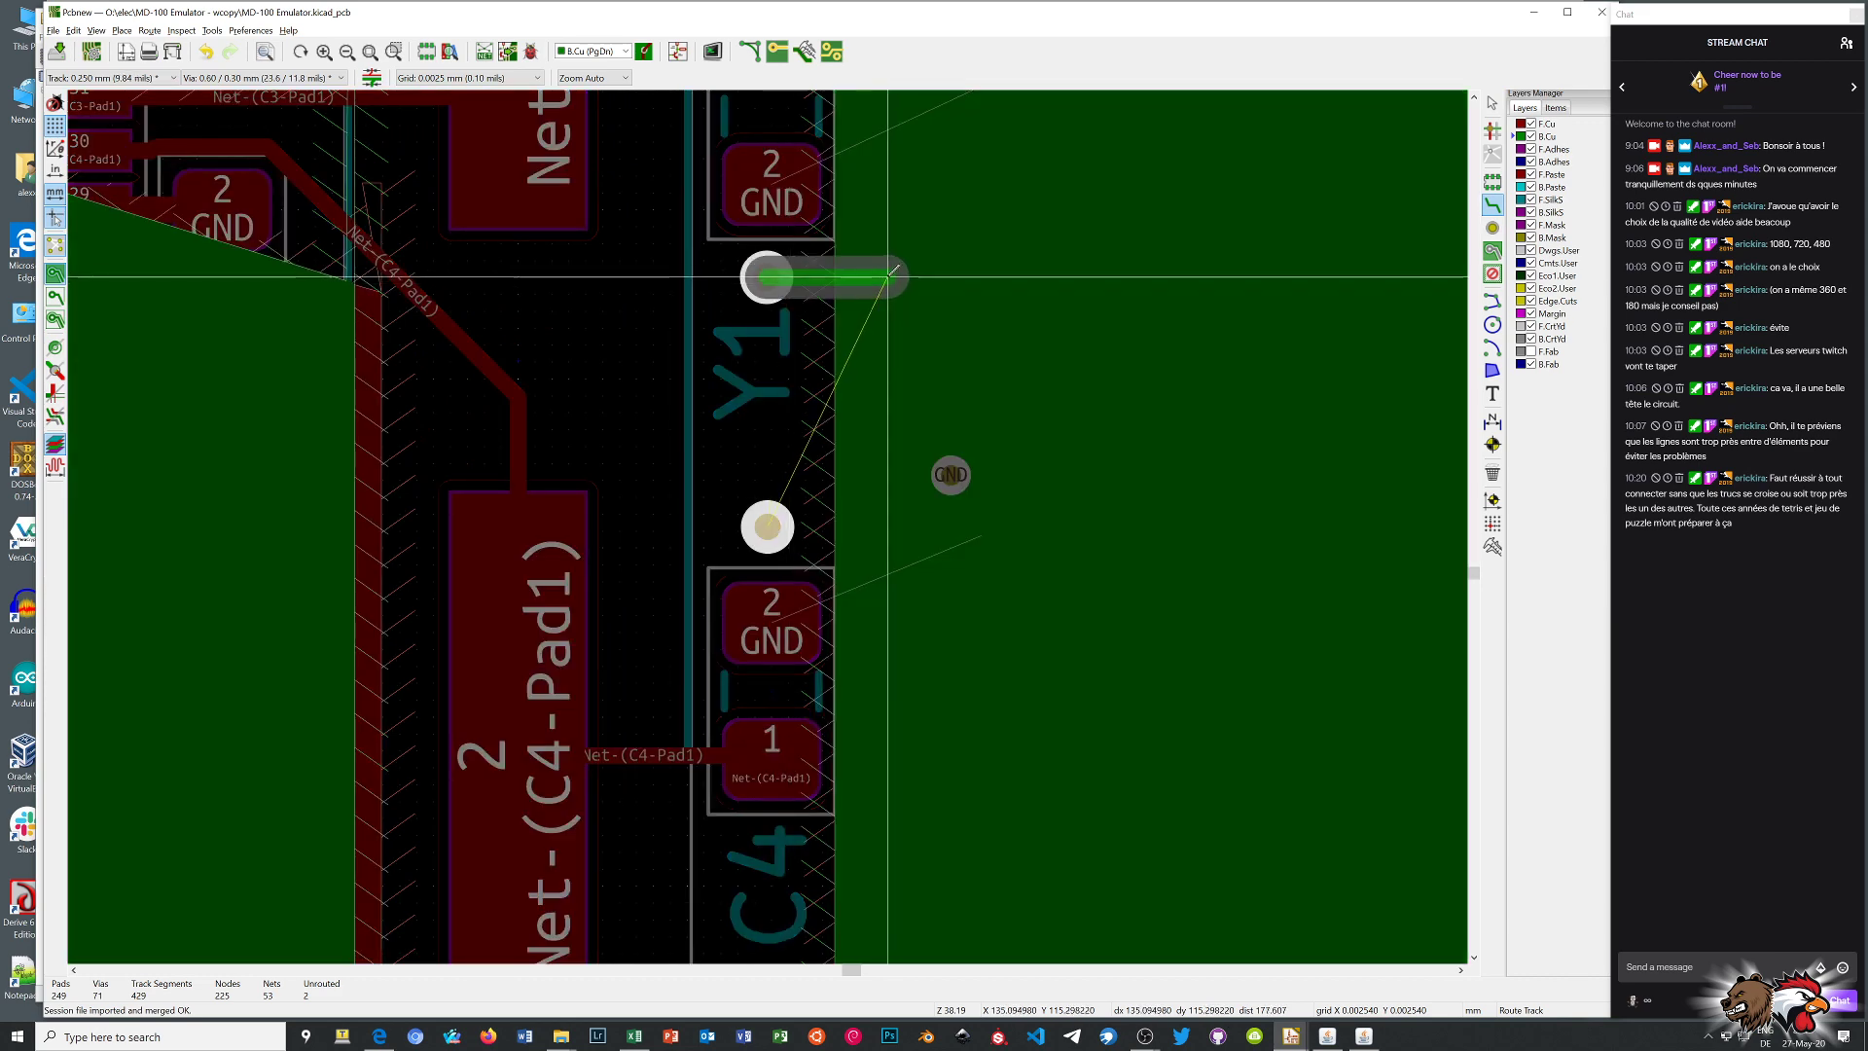
pyautogui.click(877, 276)
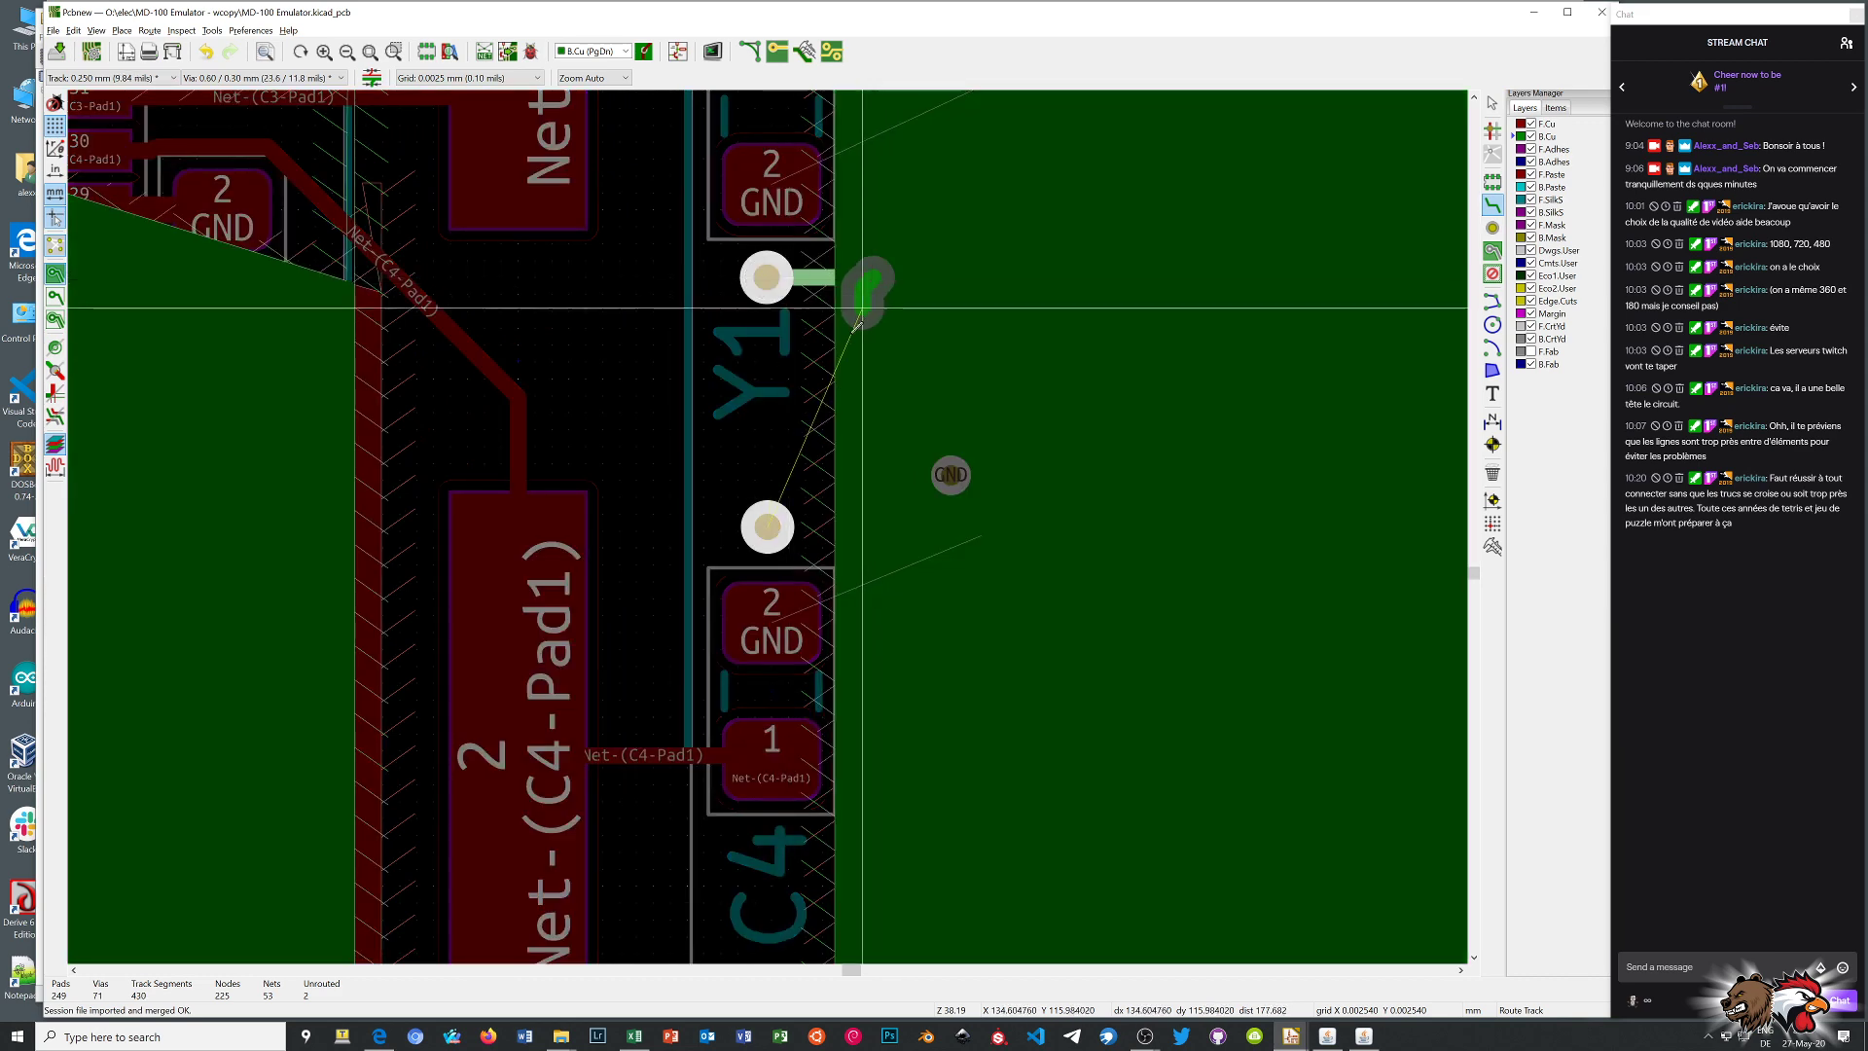
pyautogui.rightClick(887, 386)
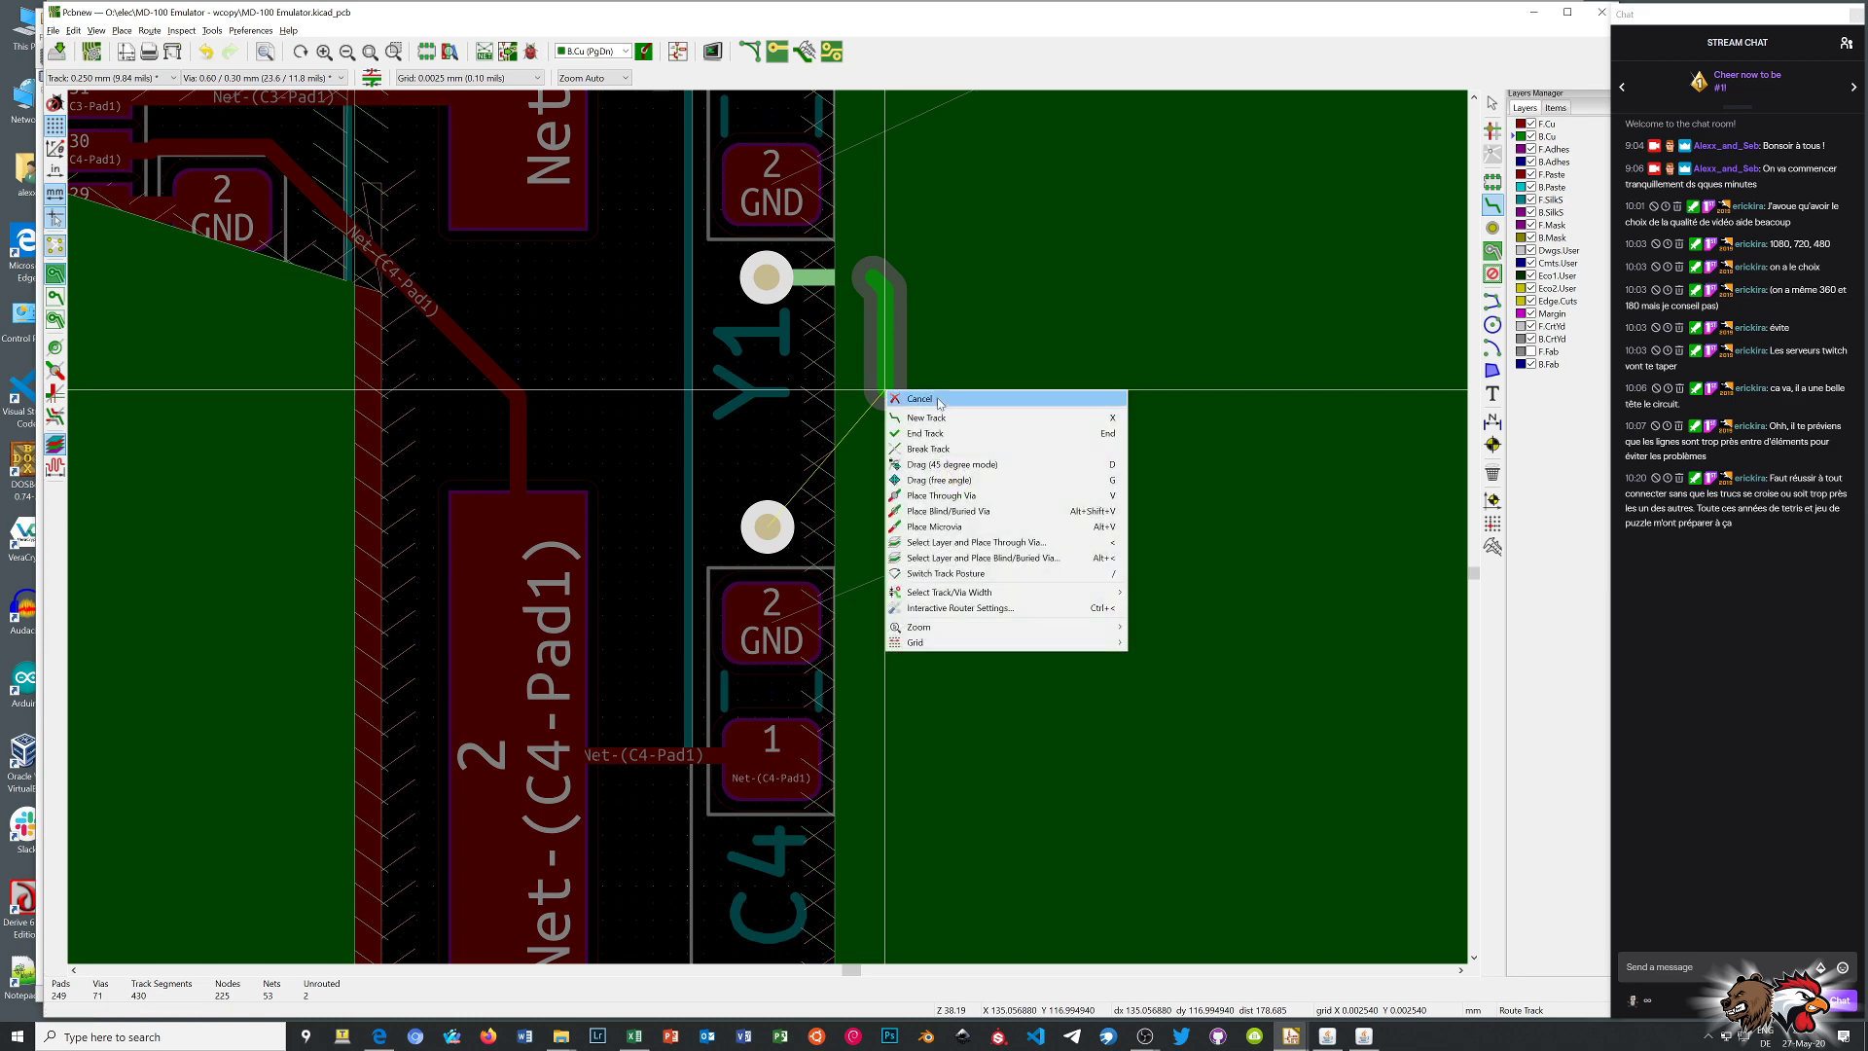
pyautogui.click(940, 403)
pyautogui.click(773, 522)
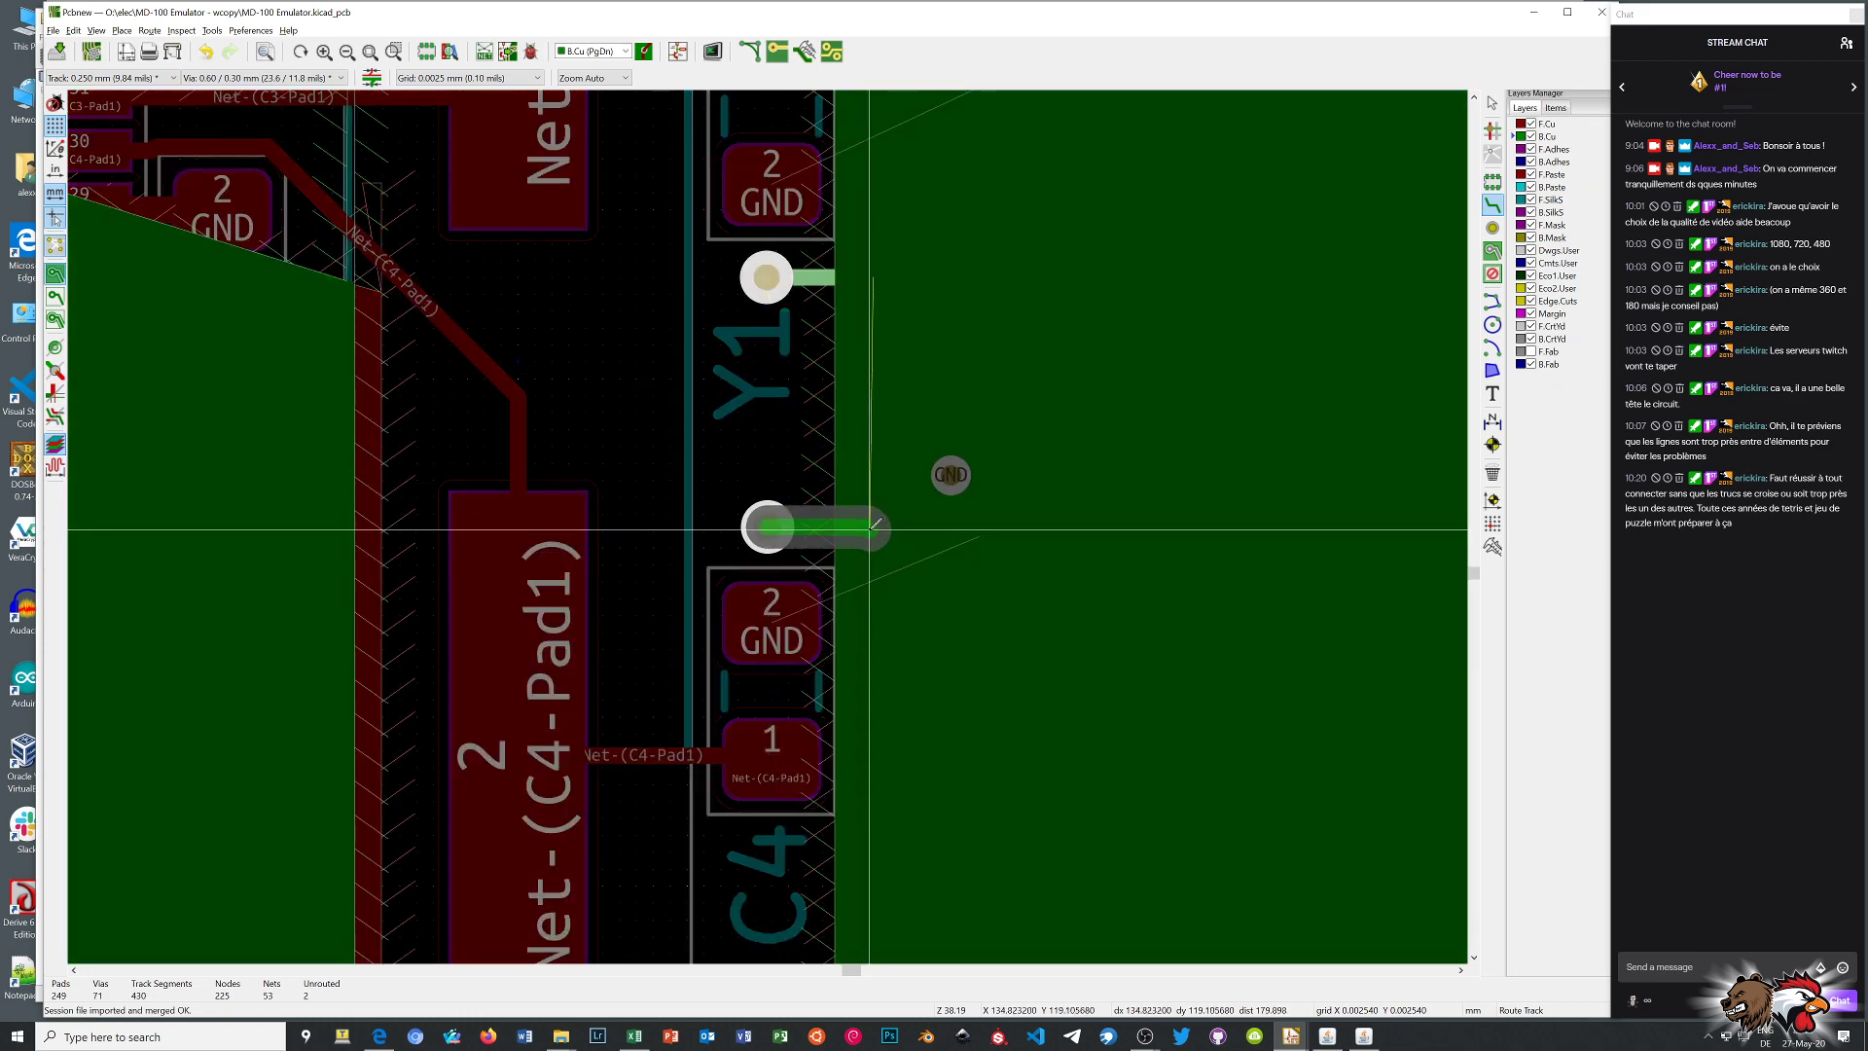
pyautogui.rightClick(894, 524)
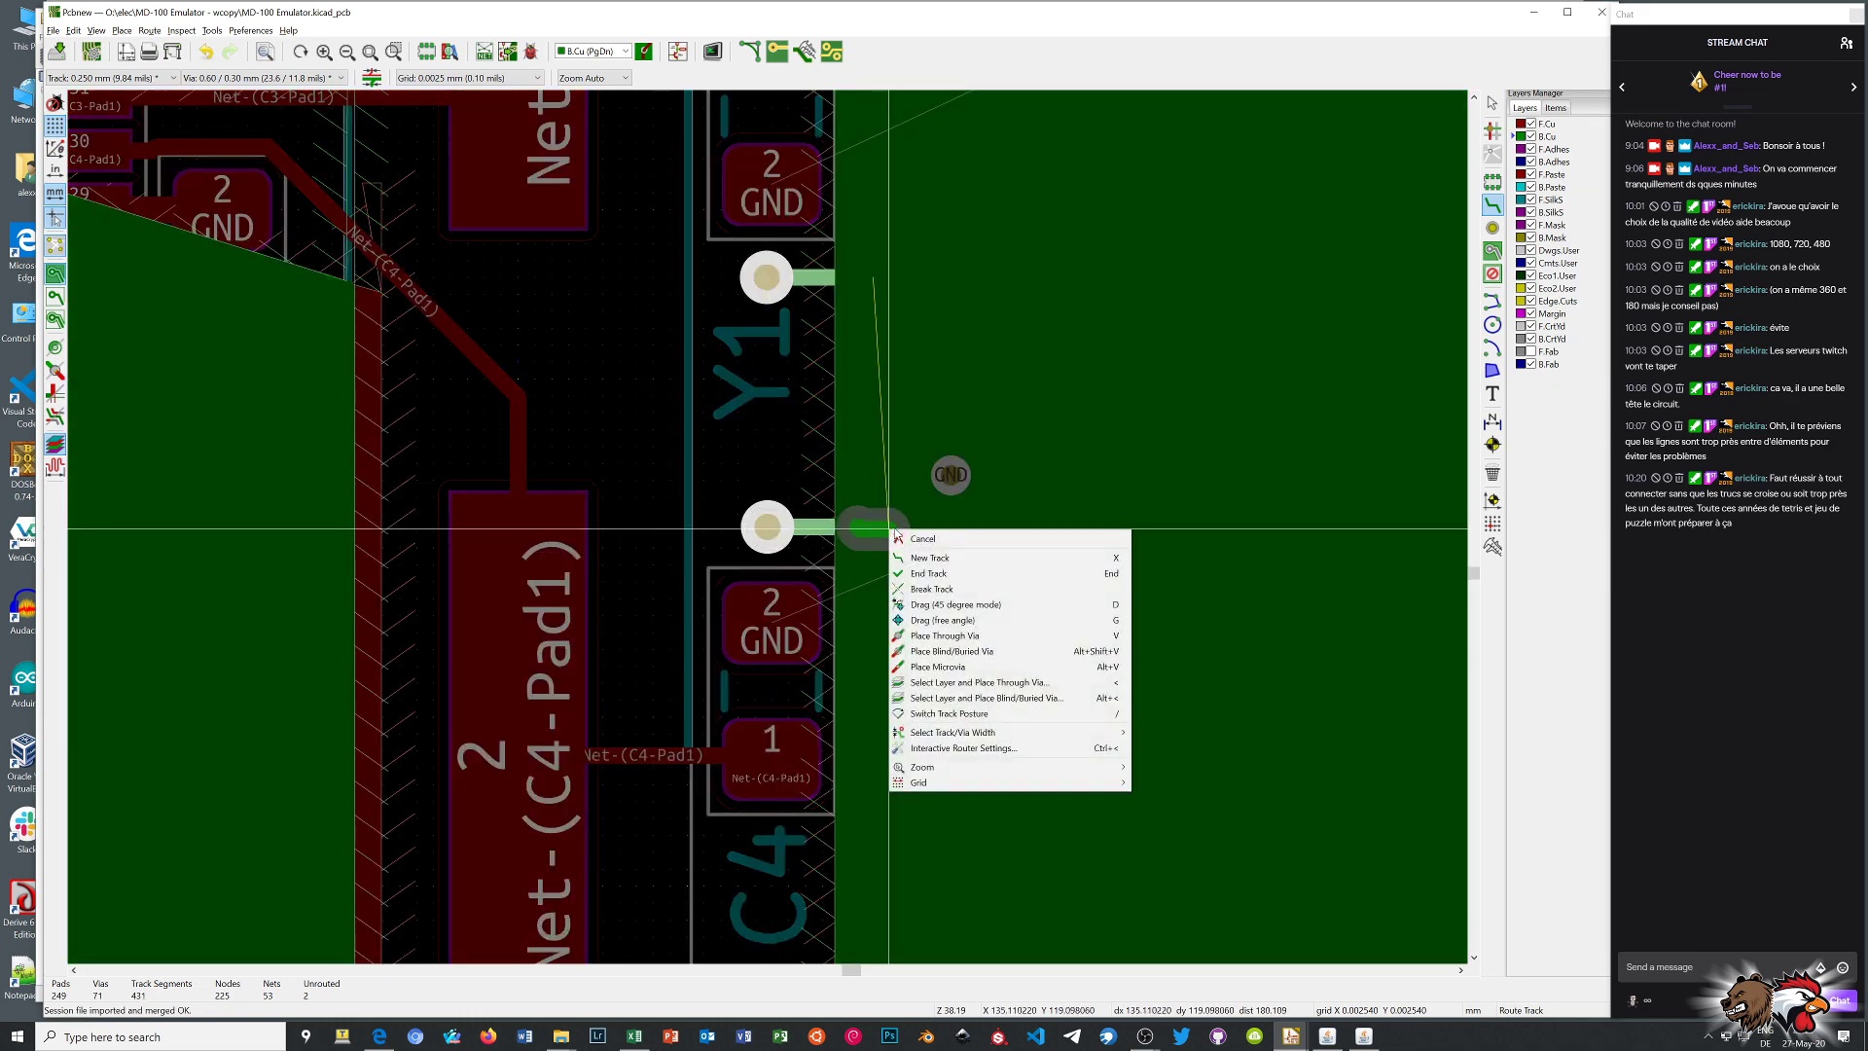
pyautogui.click(930, 535)
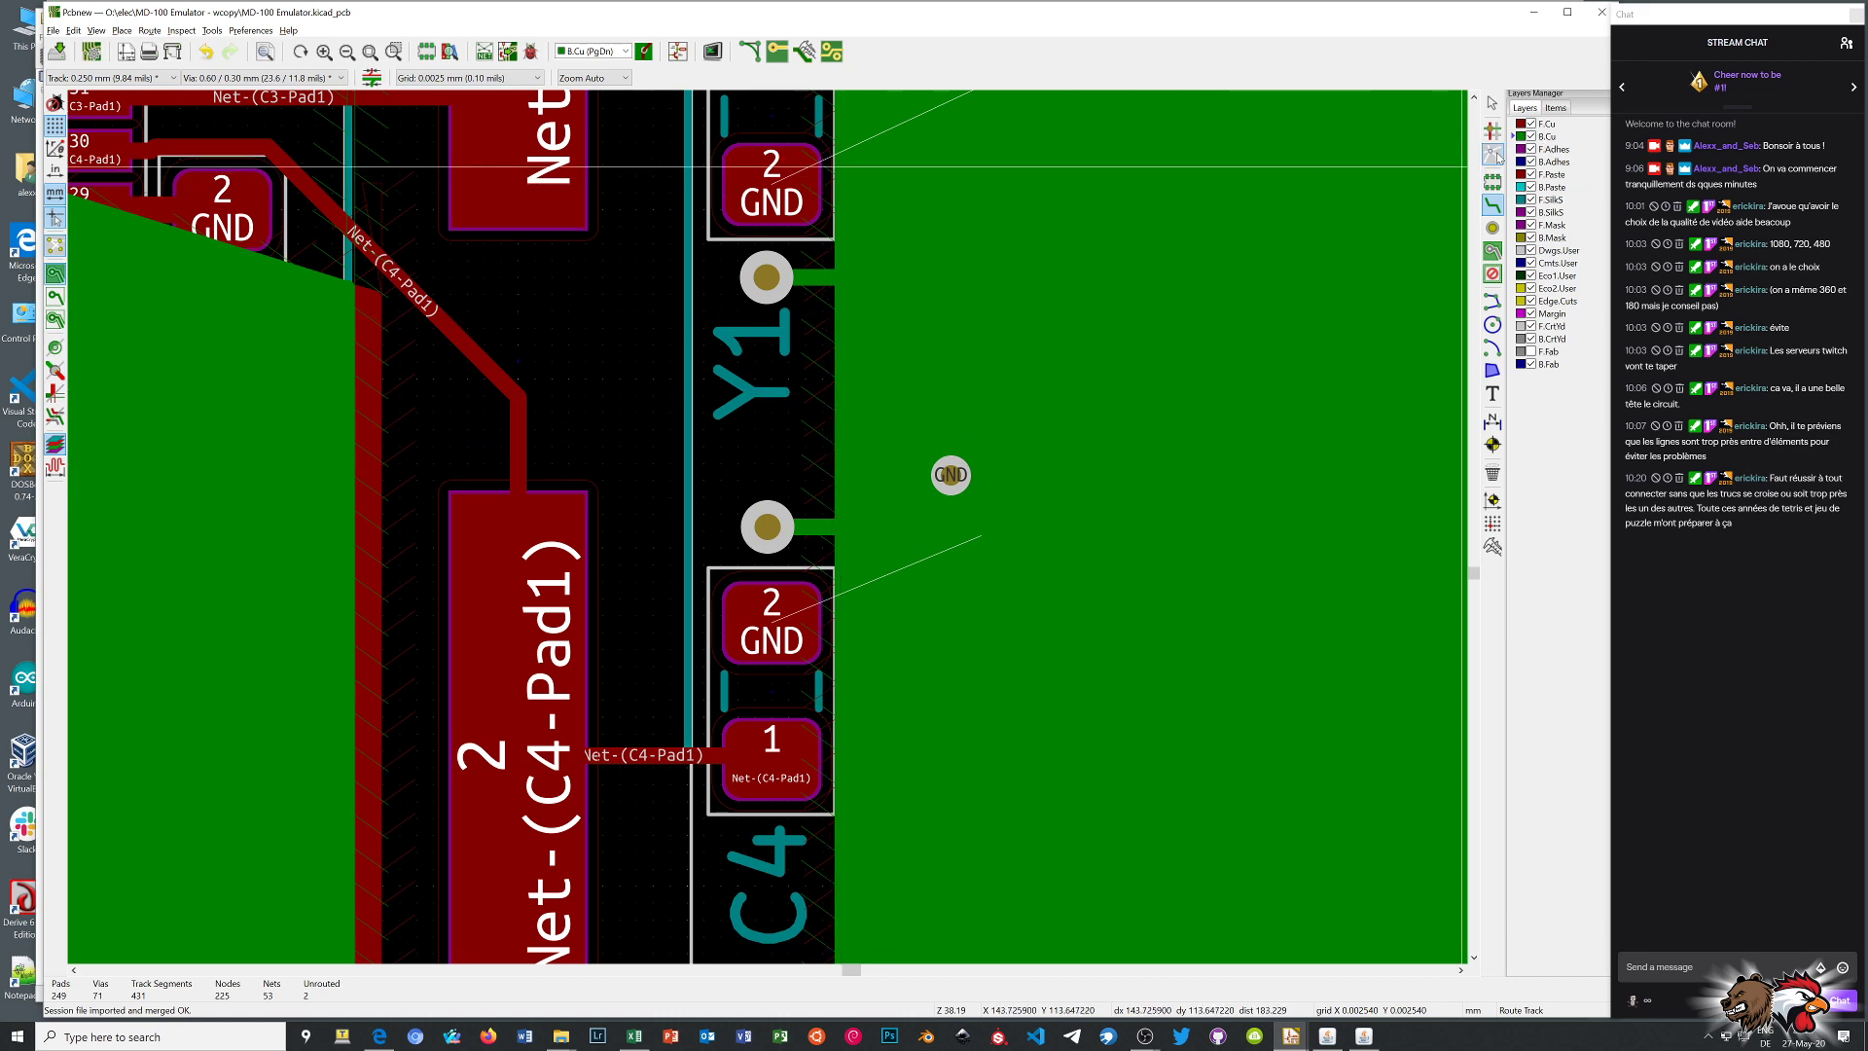
# Make F.Cu the active layer and try to route a track from pad 2 of C3 to the nearby via
pyautogui.click(1530, 125)
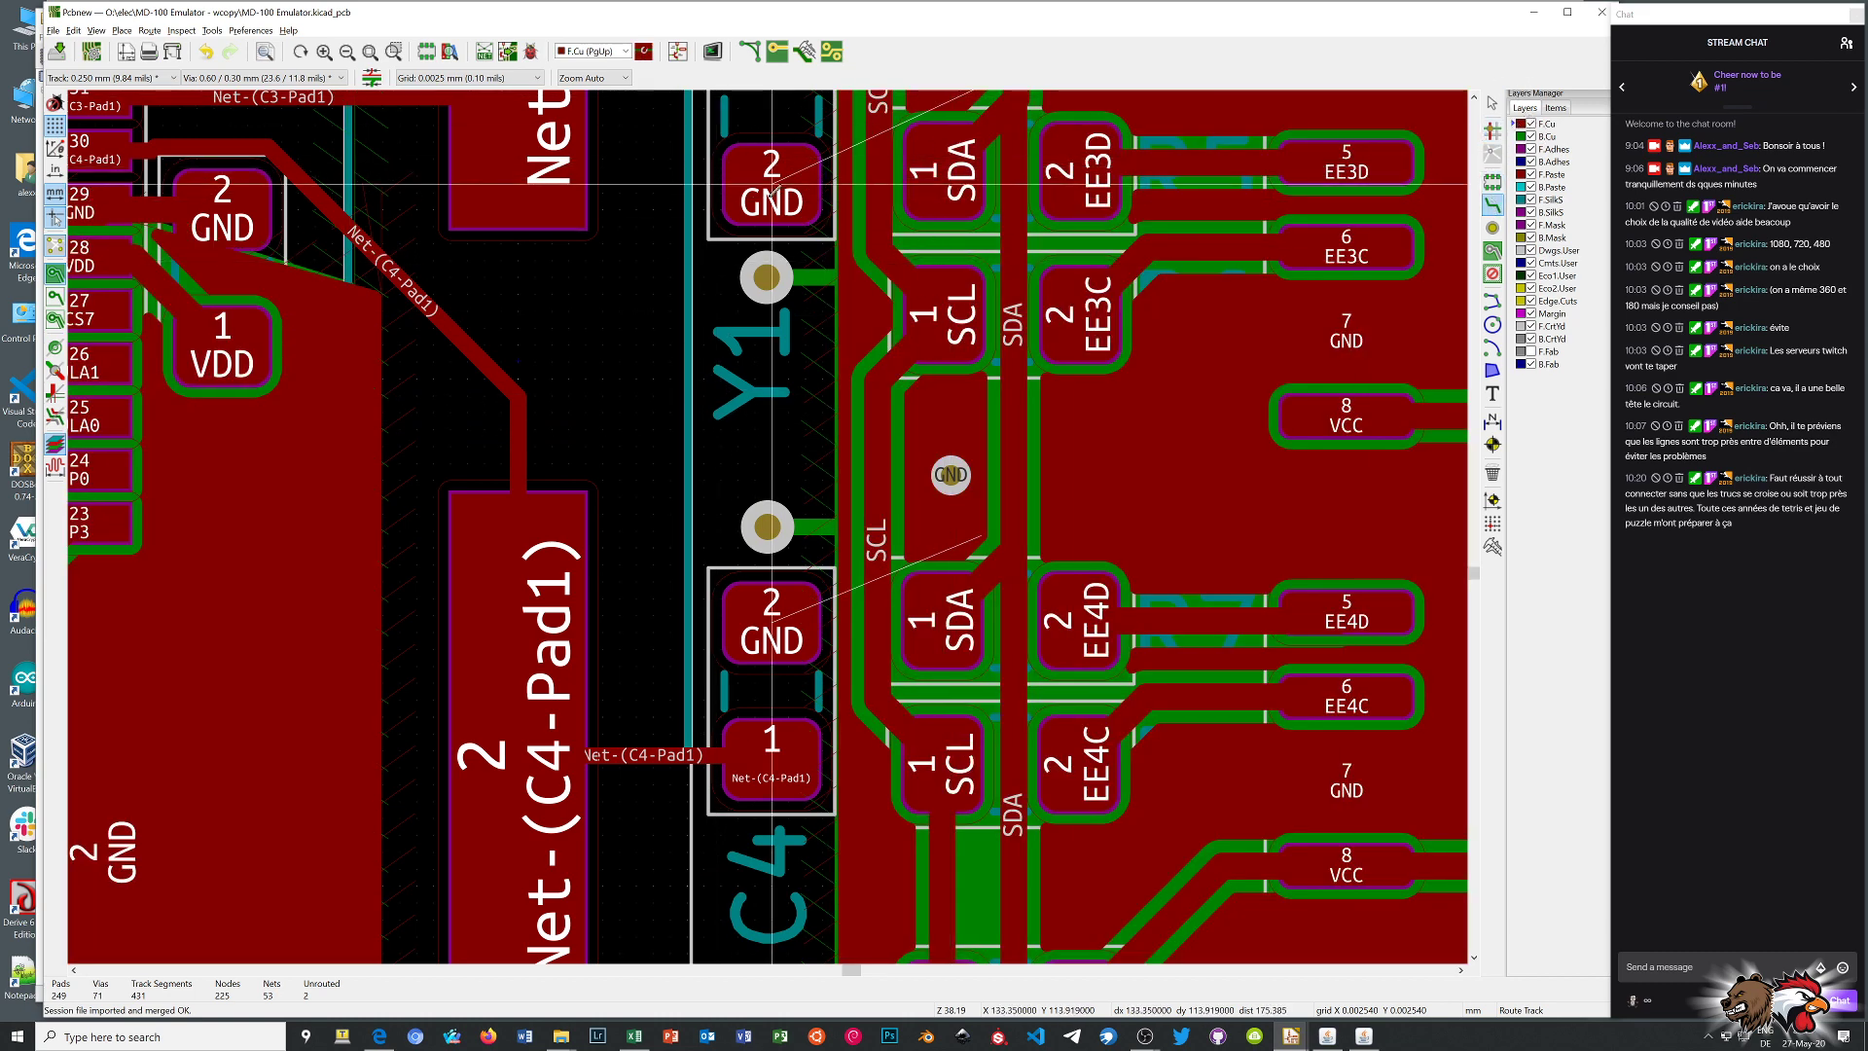
pyautogui.click(763, 258)
pyautogui.rightClick(777, 280)
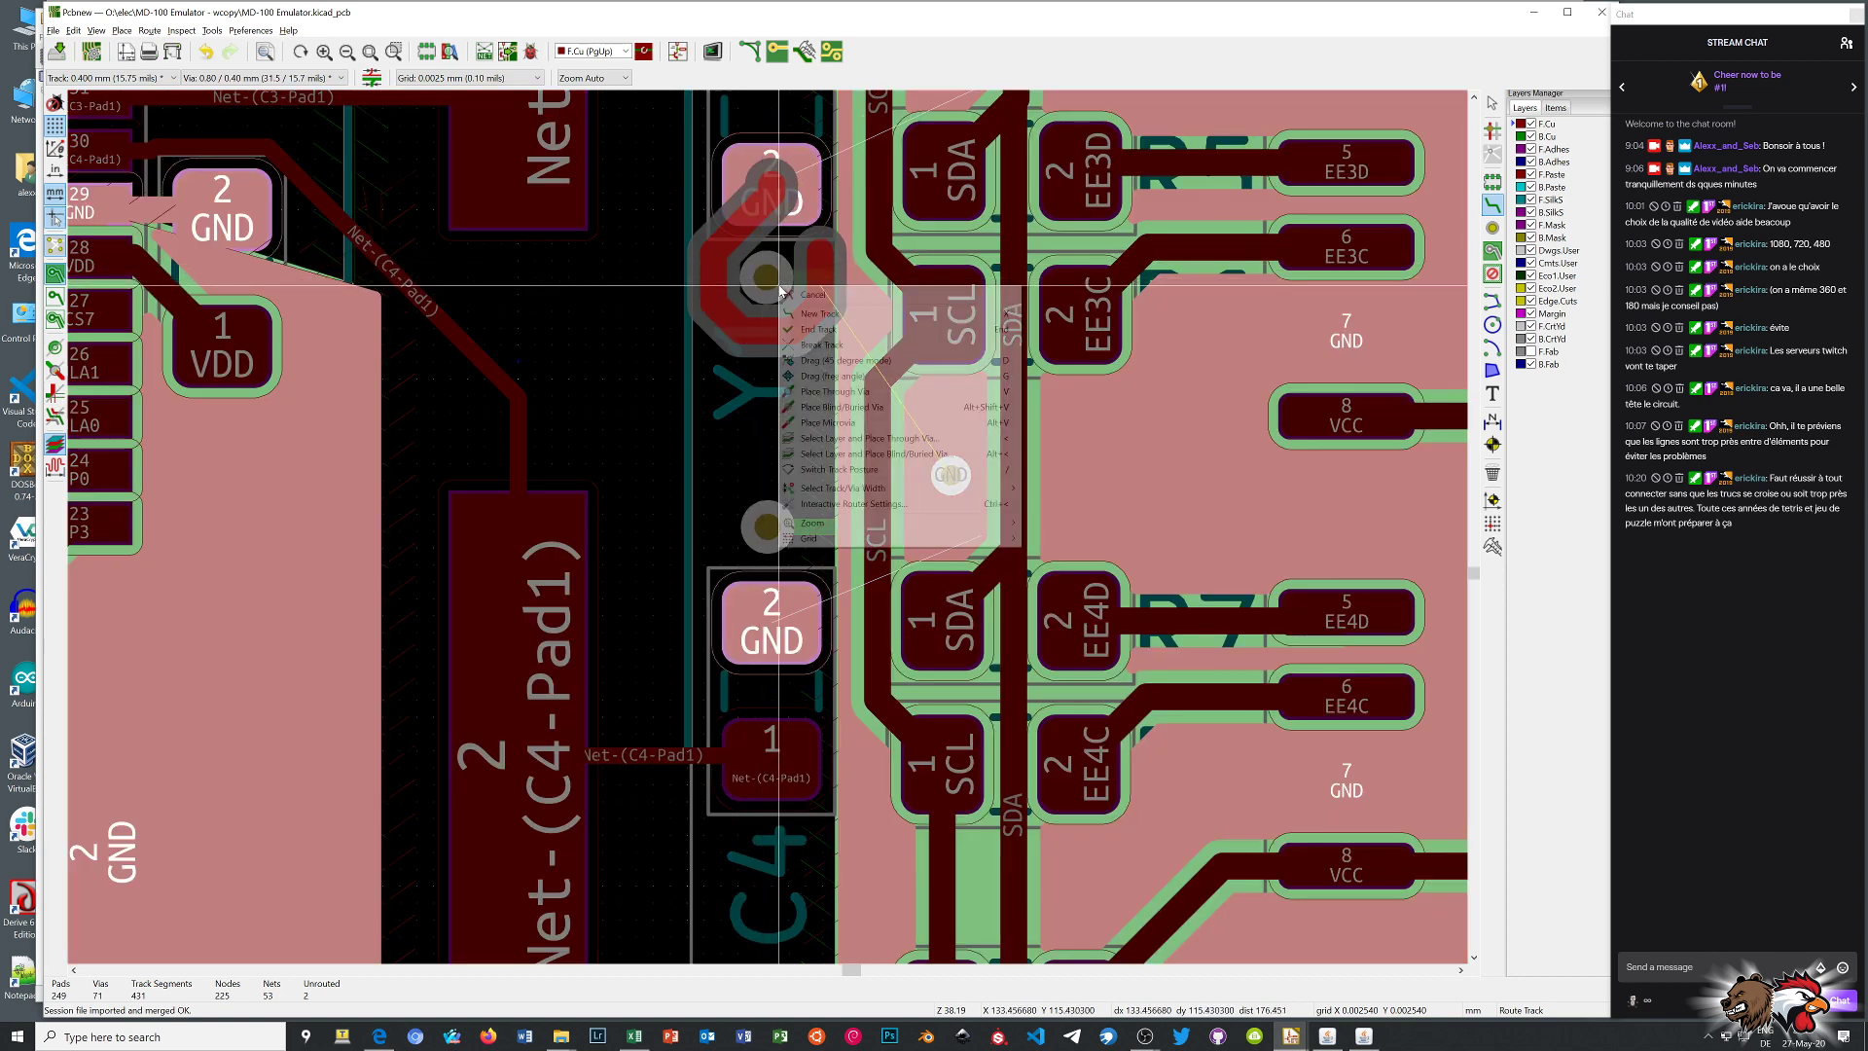
pyautogui.click(790, 294)
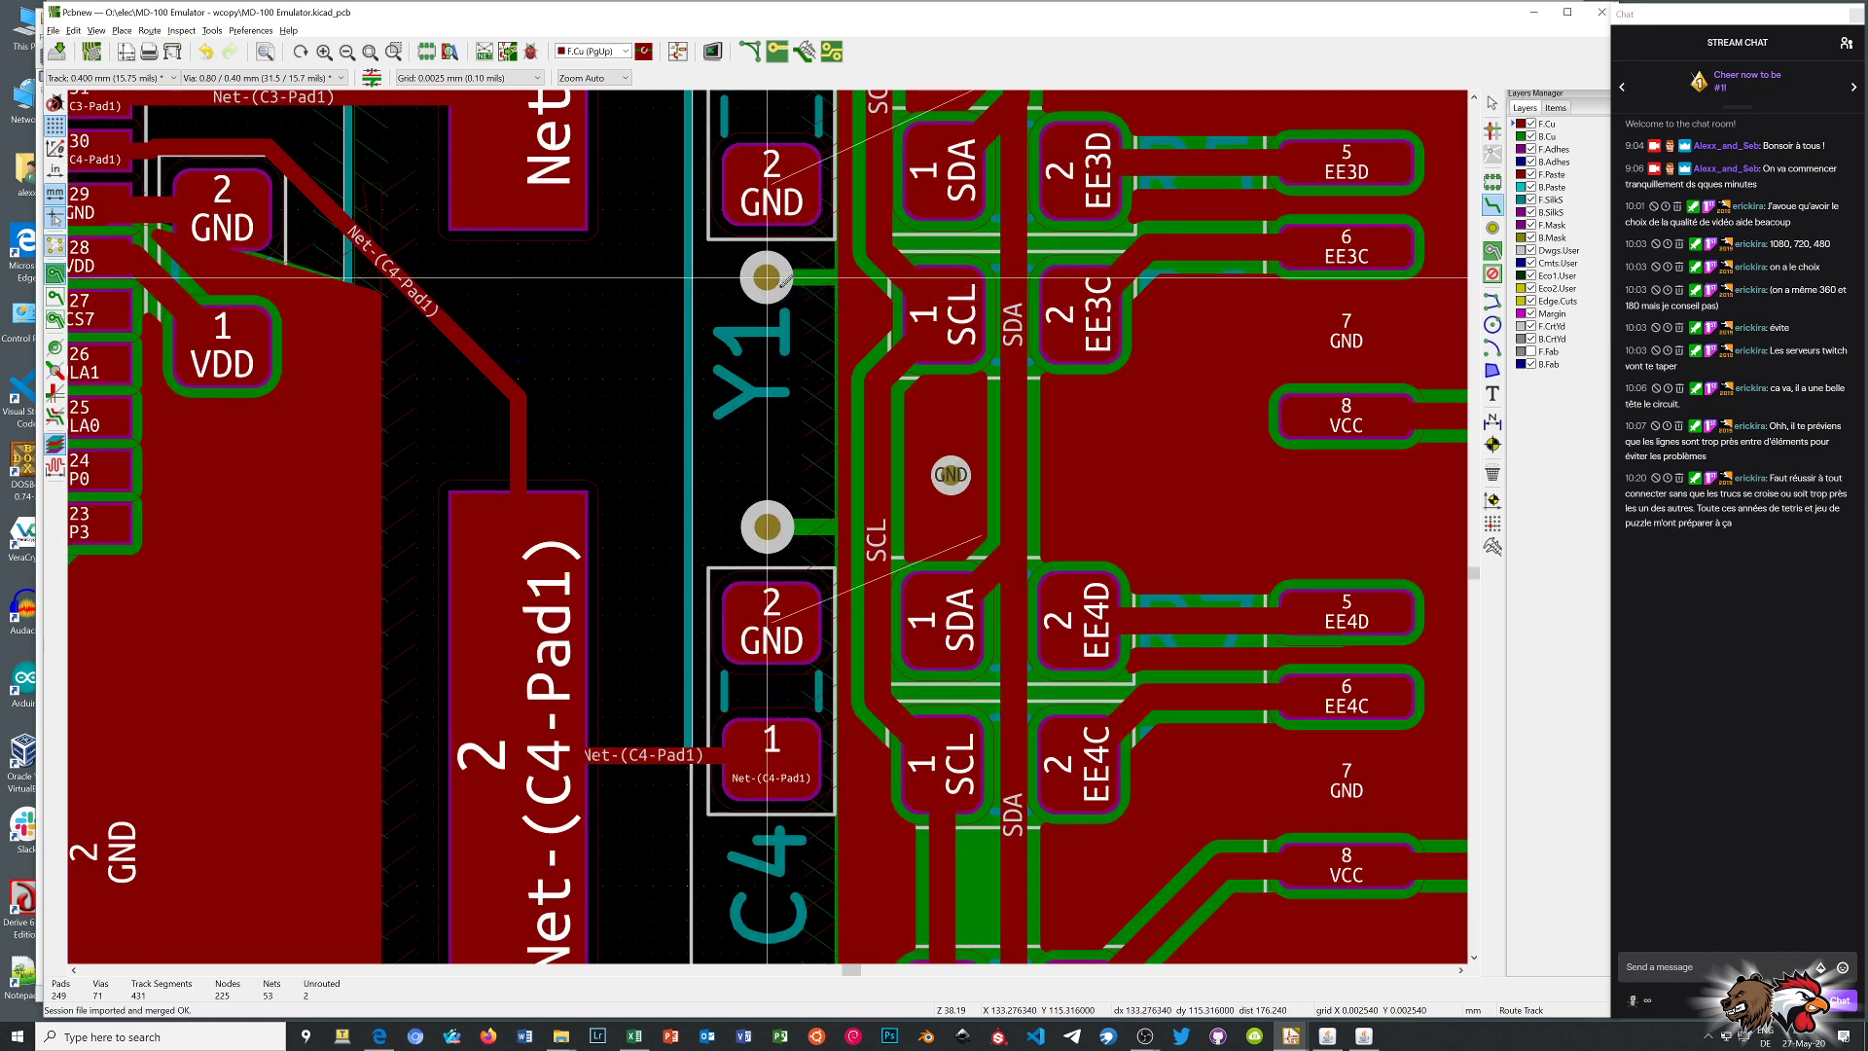
pyautogui.scroll(-3, 778, 279)
pyautogui.scroll(3, 768, 526)
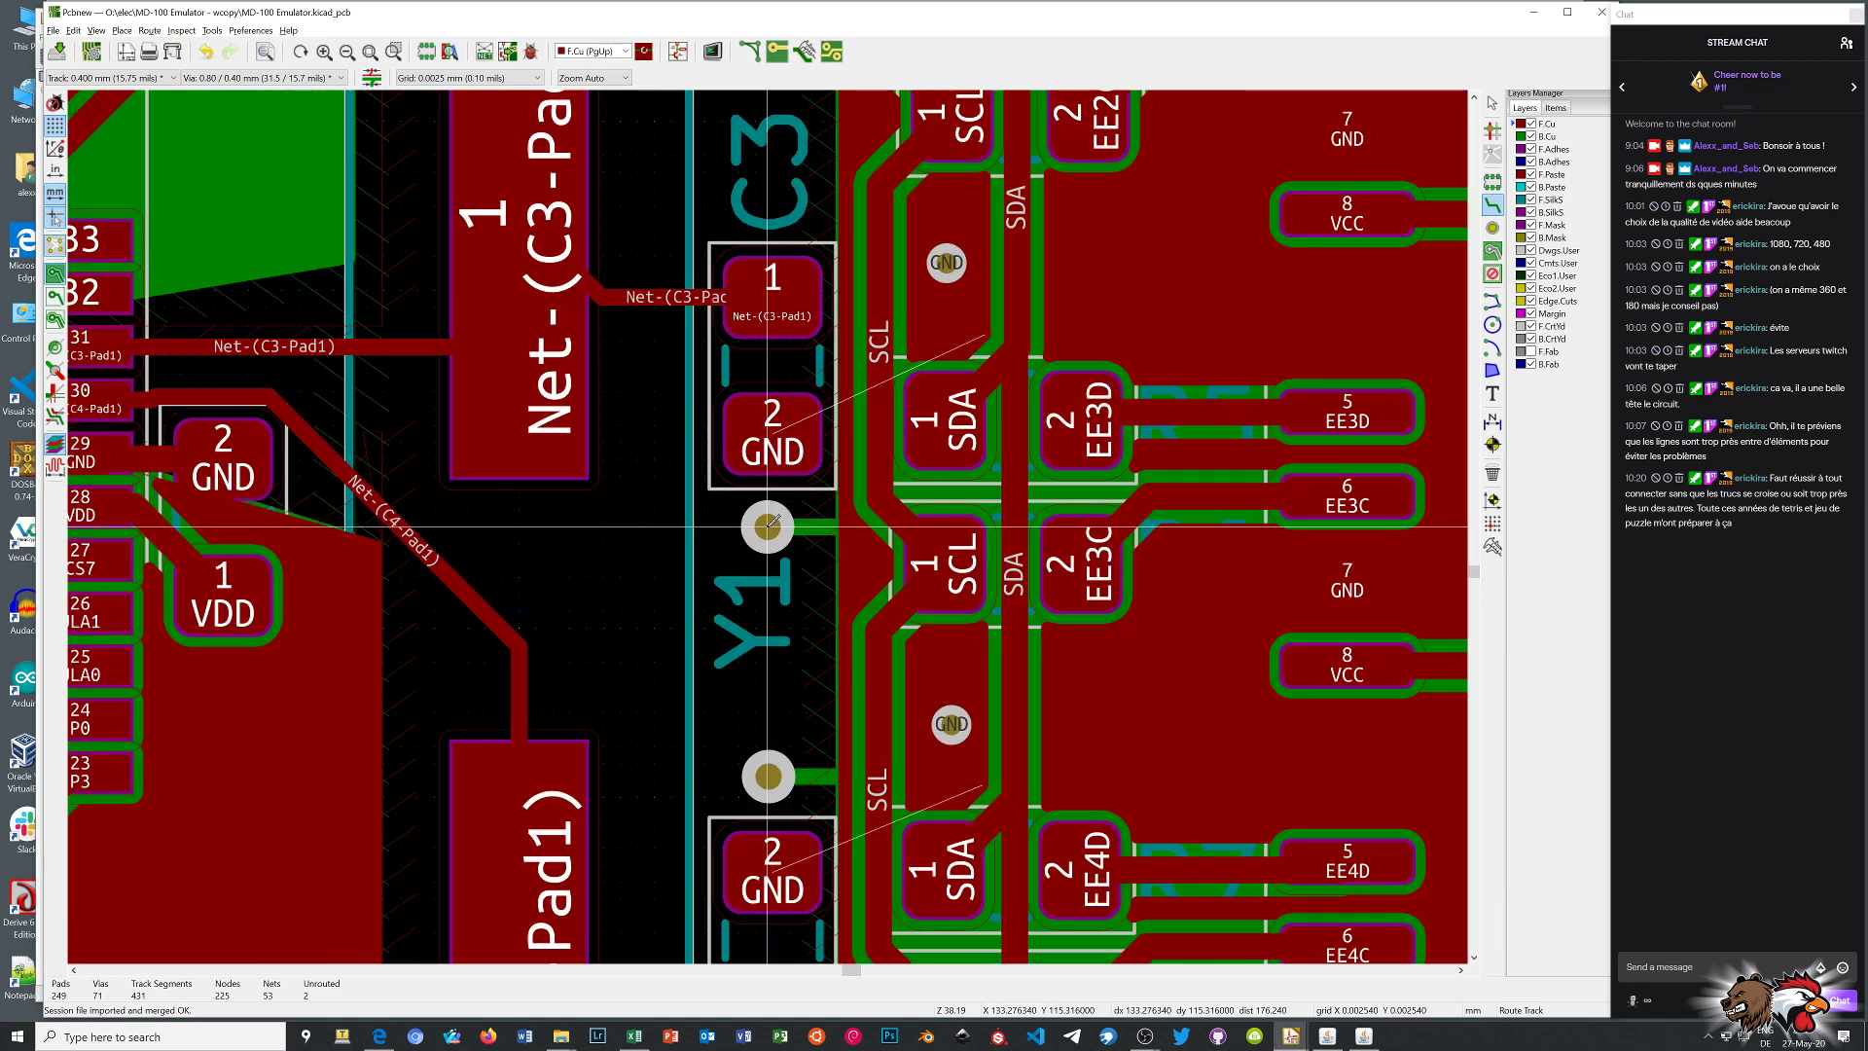
pyautogui.rightClick(771, 524)
pyautogui.click(769, 531)
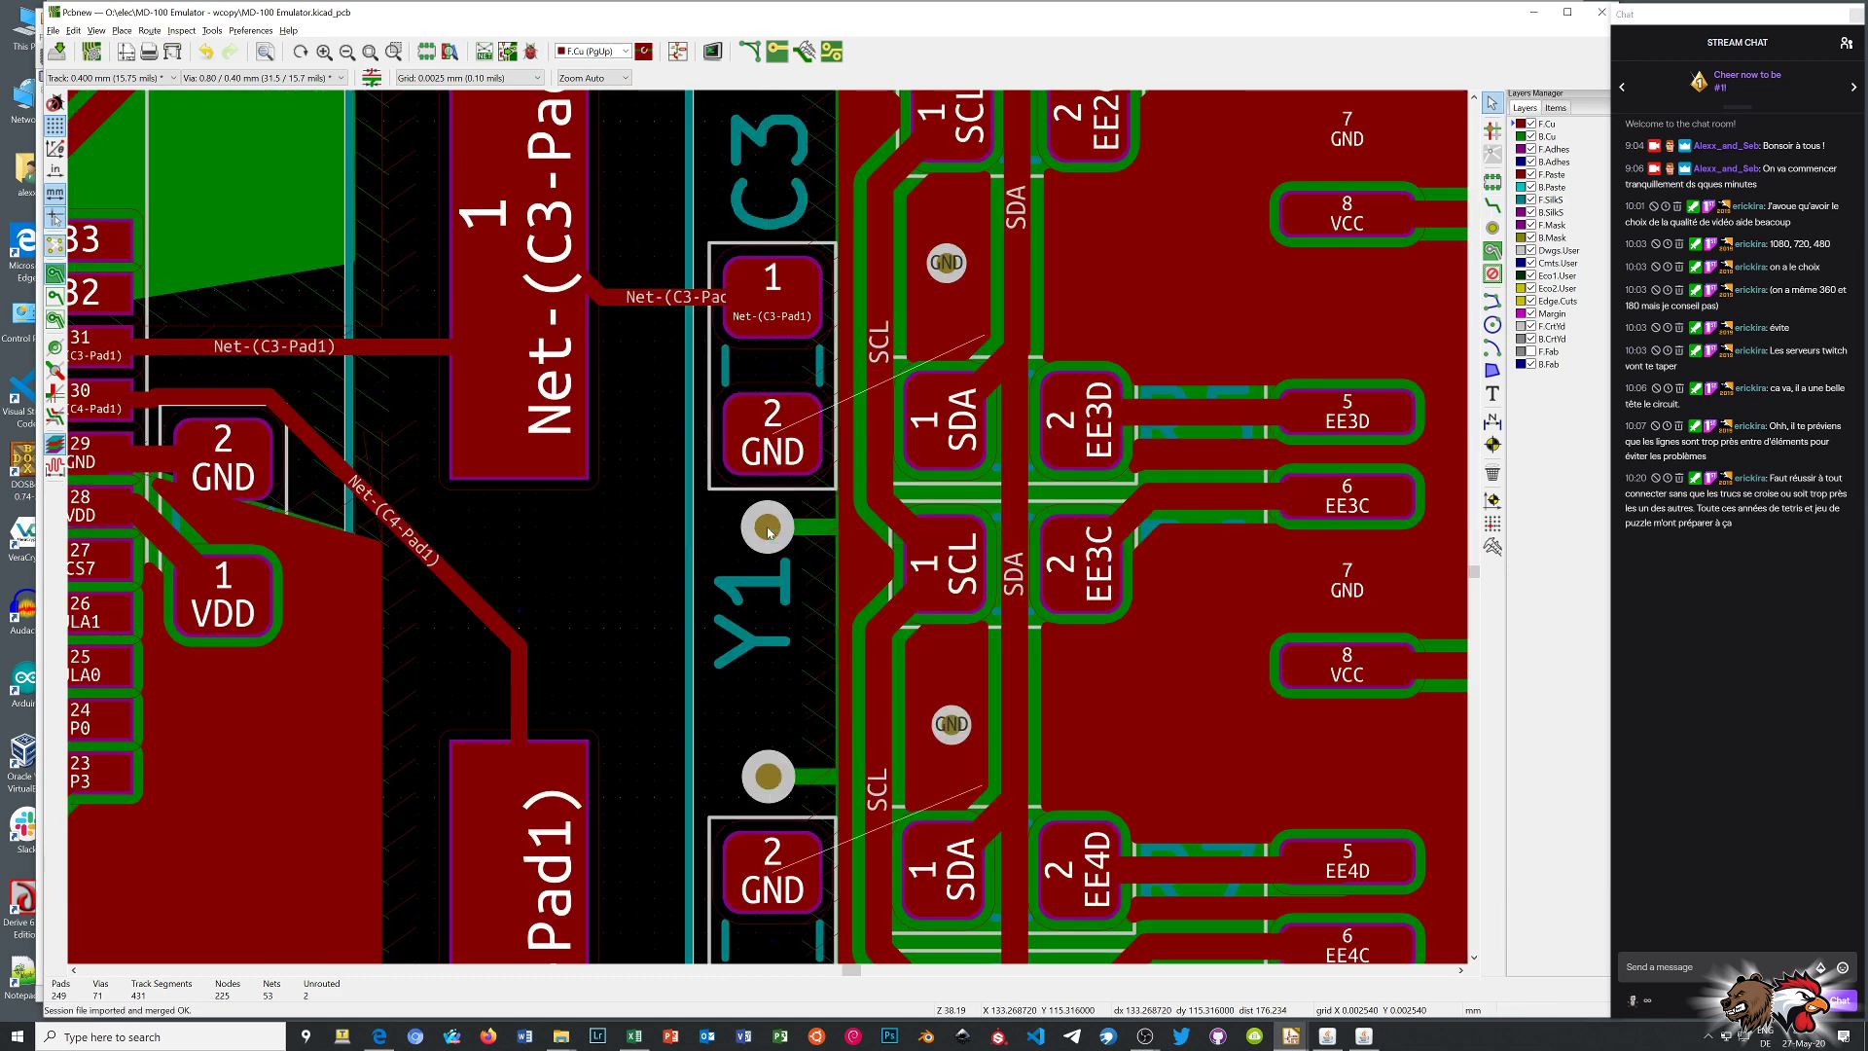
pyautogui.click(1493, 206)
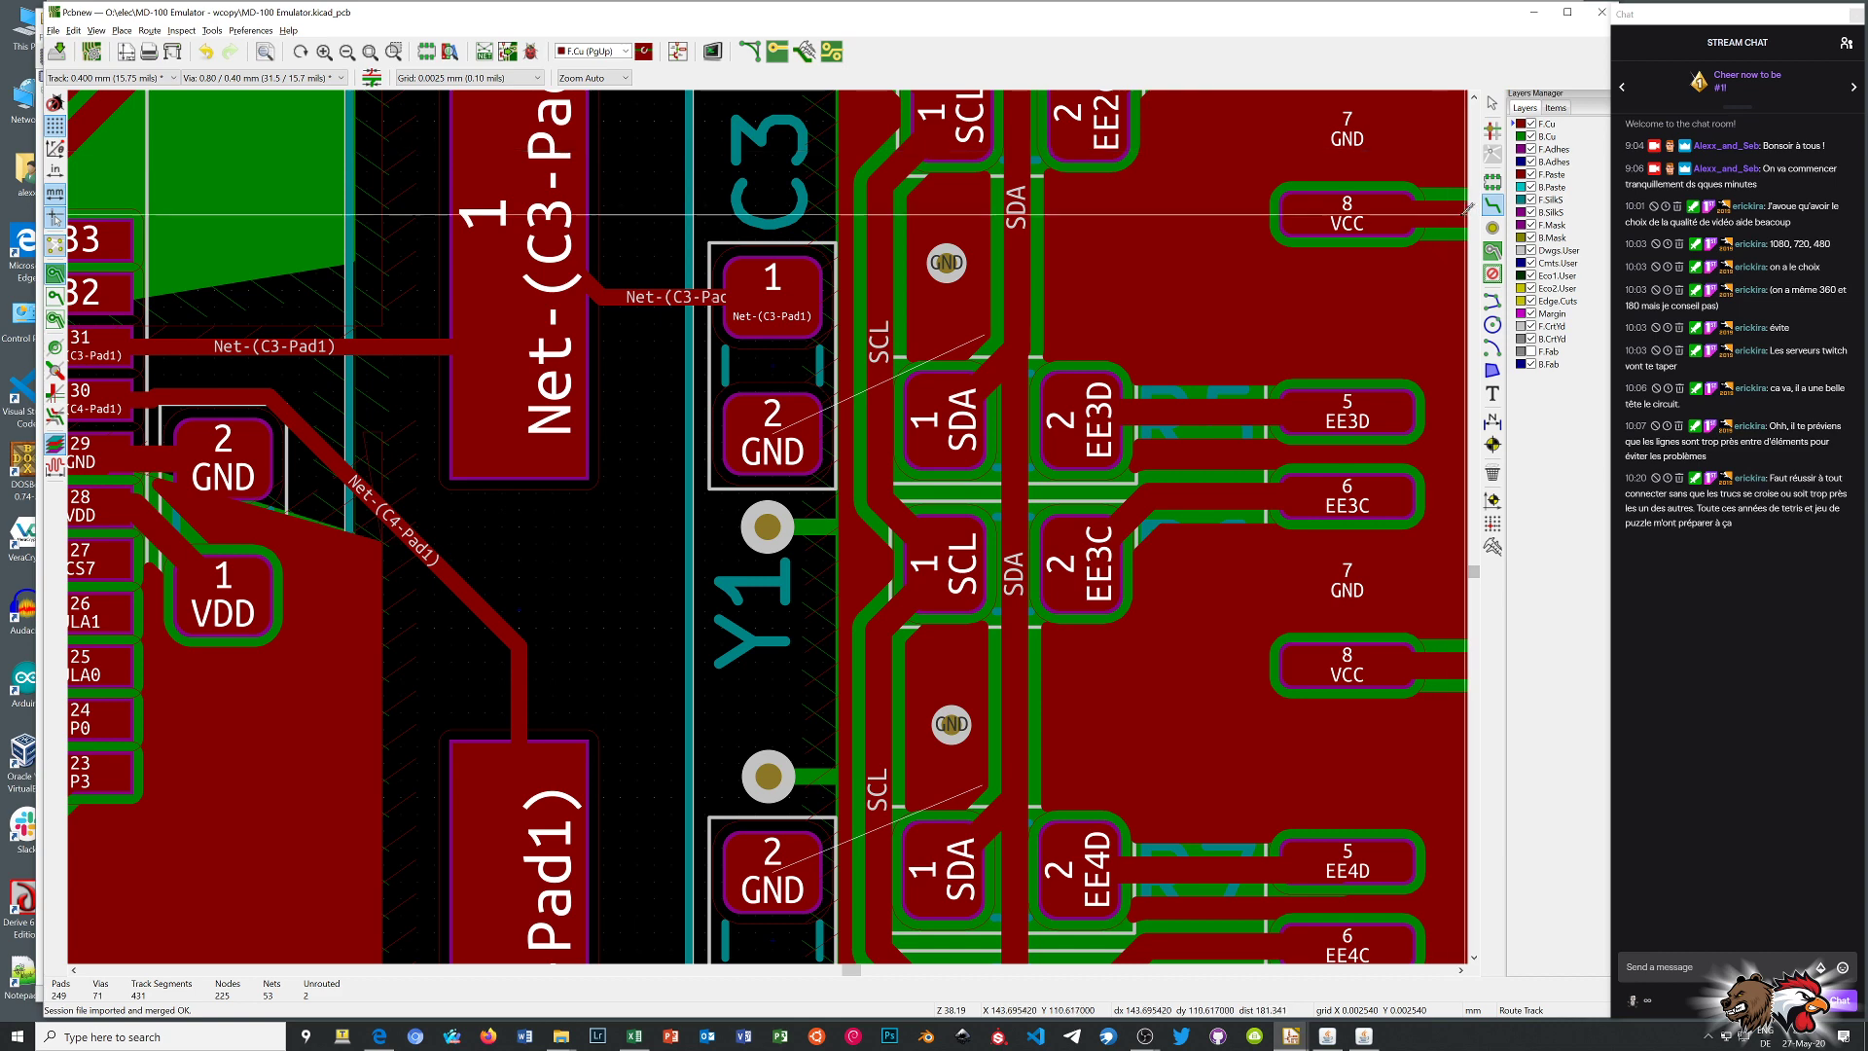
pyautogui.scroll(1, 770, 435)
pyautogui.scroll(4, 769, 526)
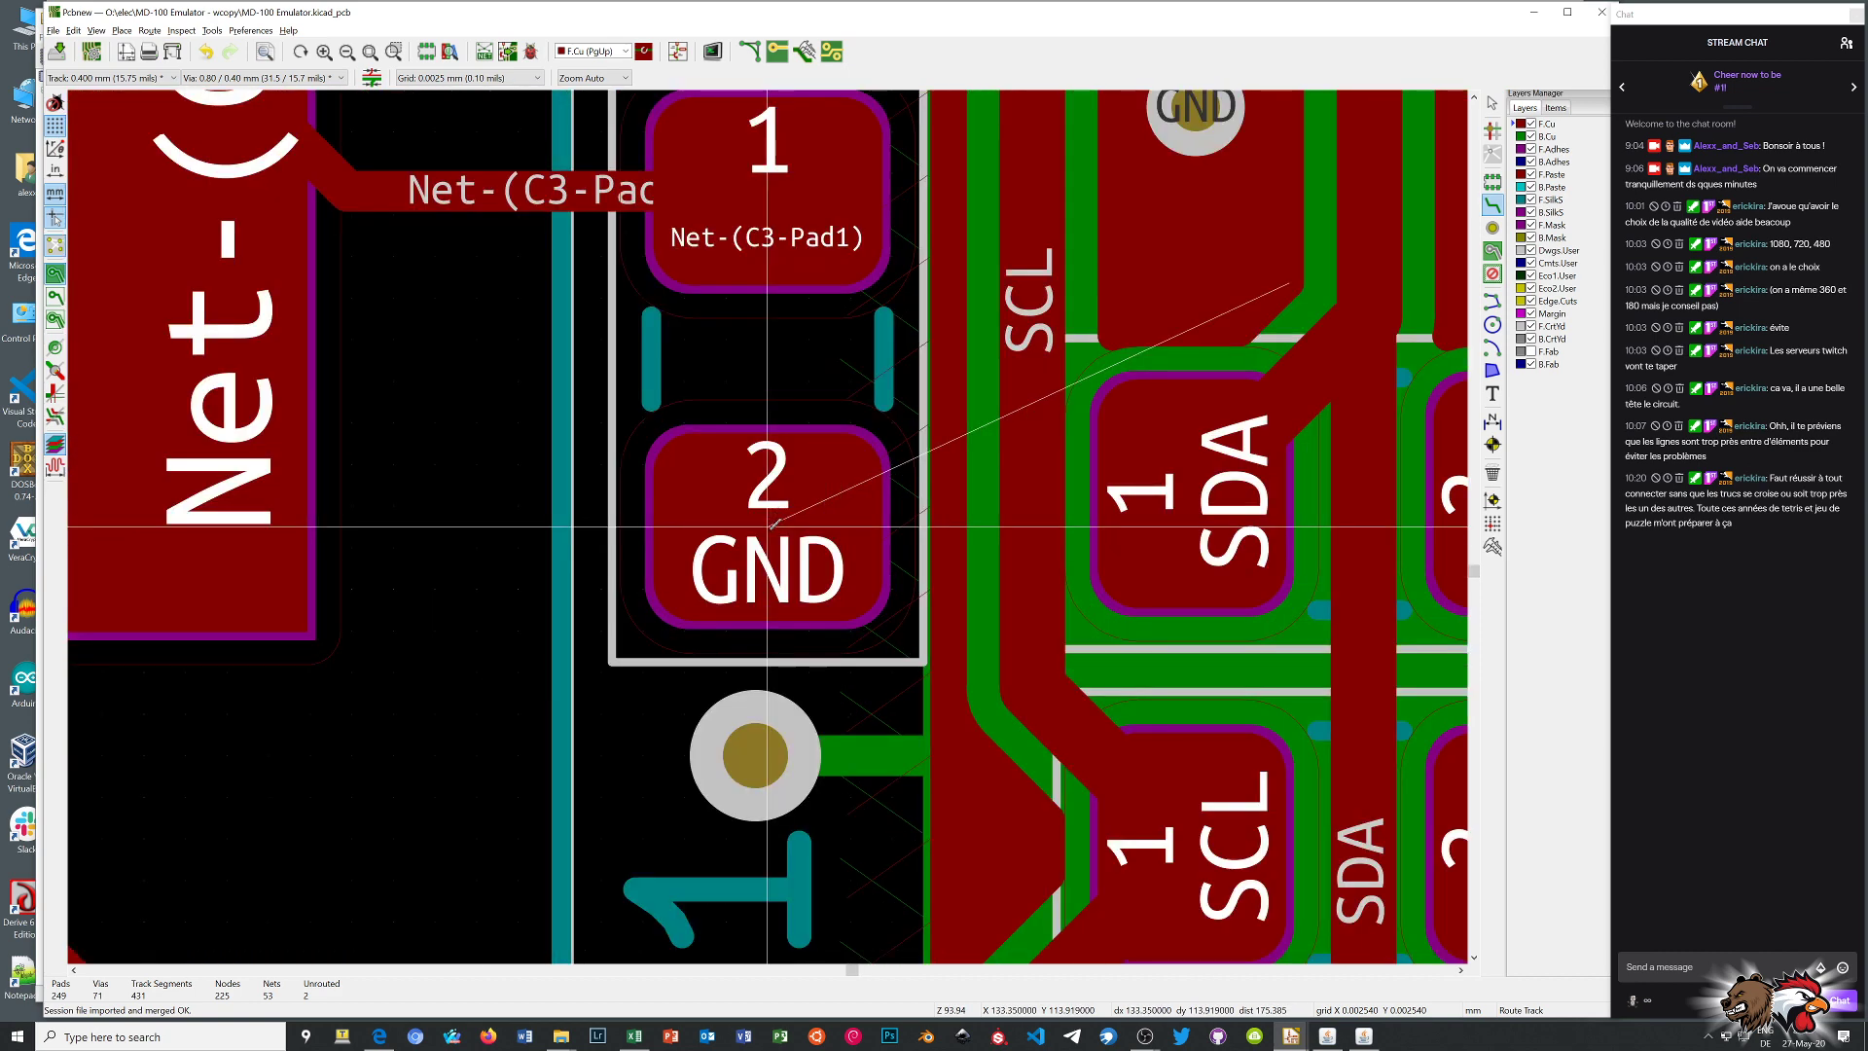
pyautogui.click(769, 526)
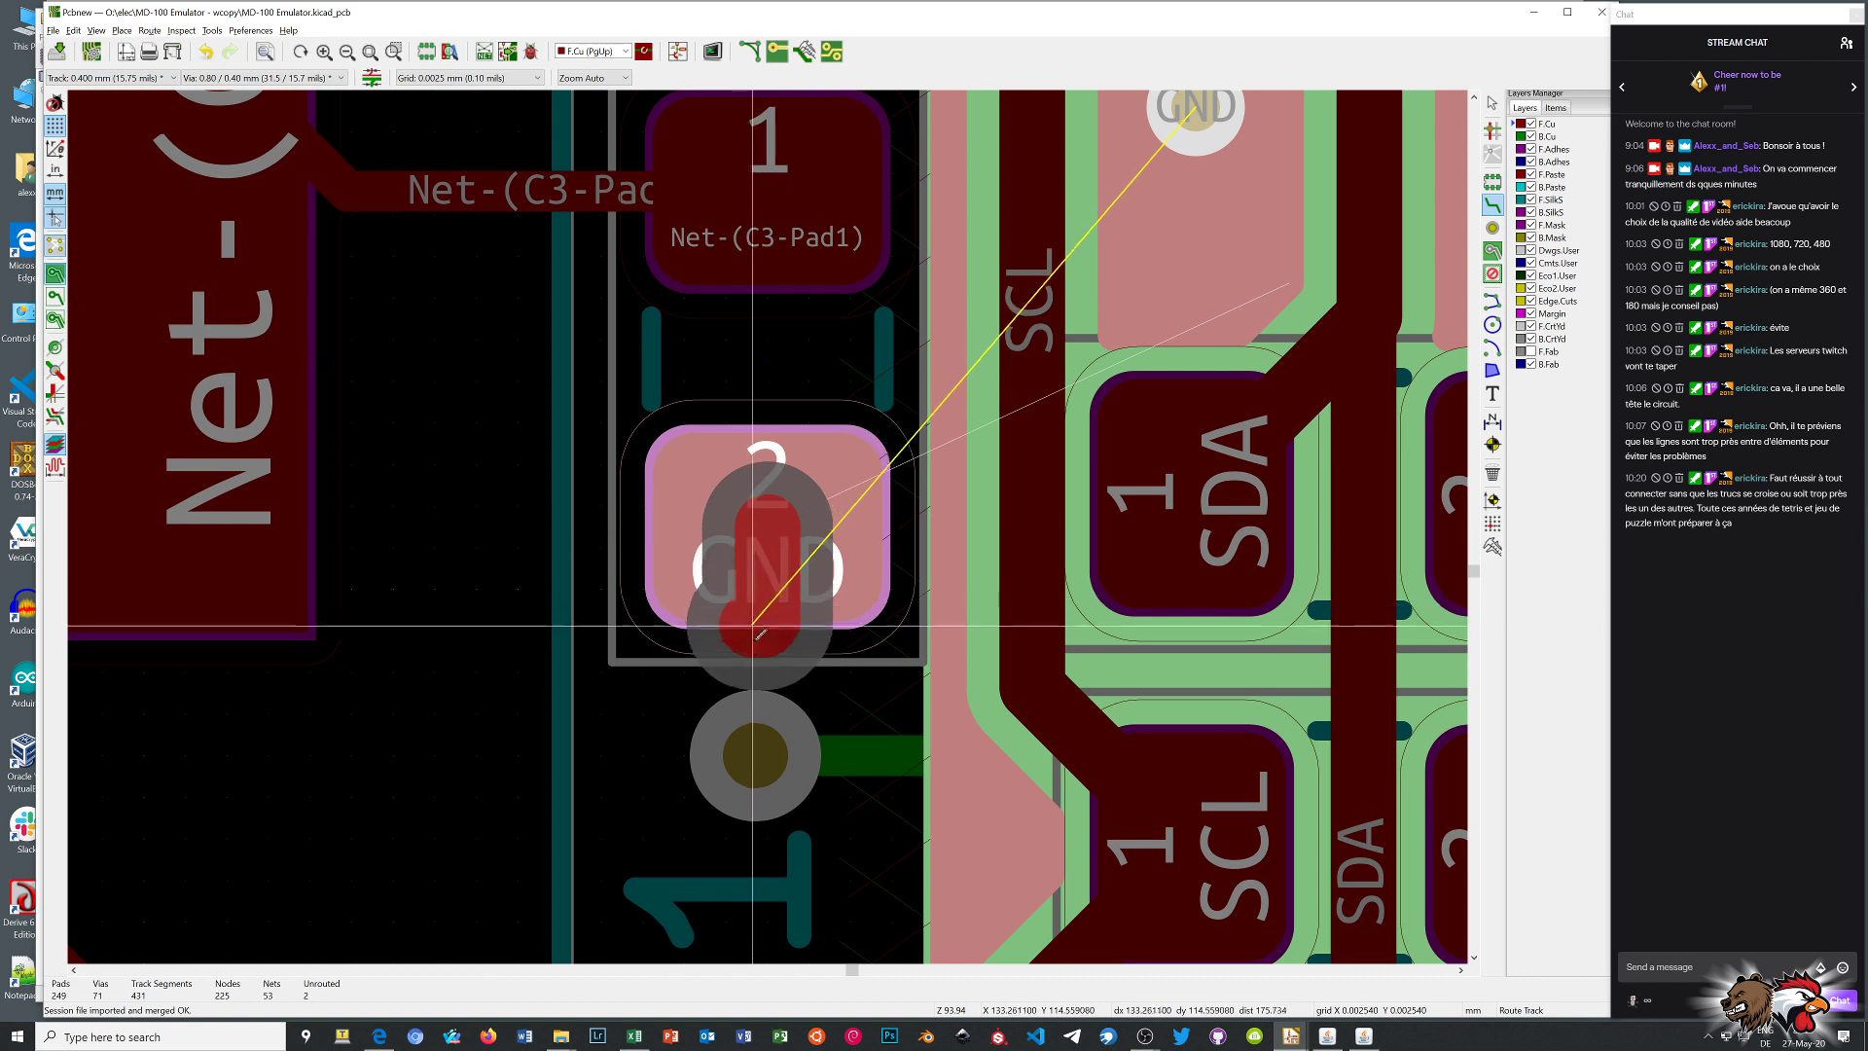
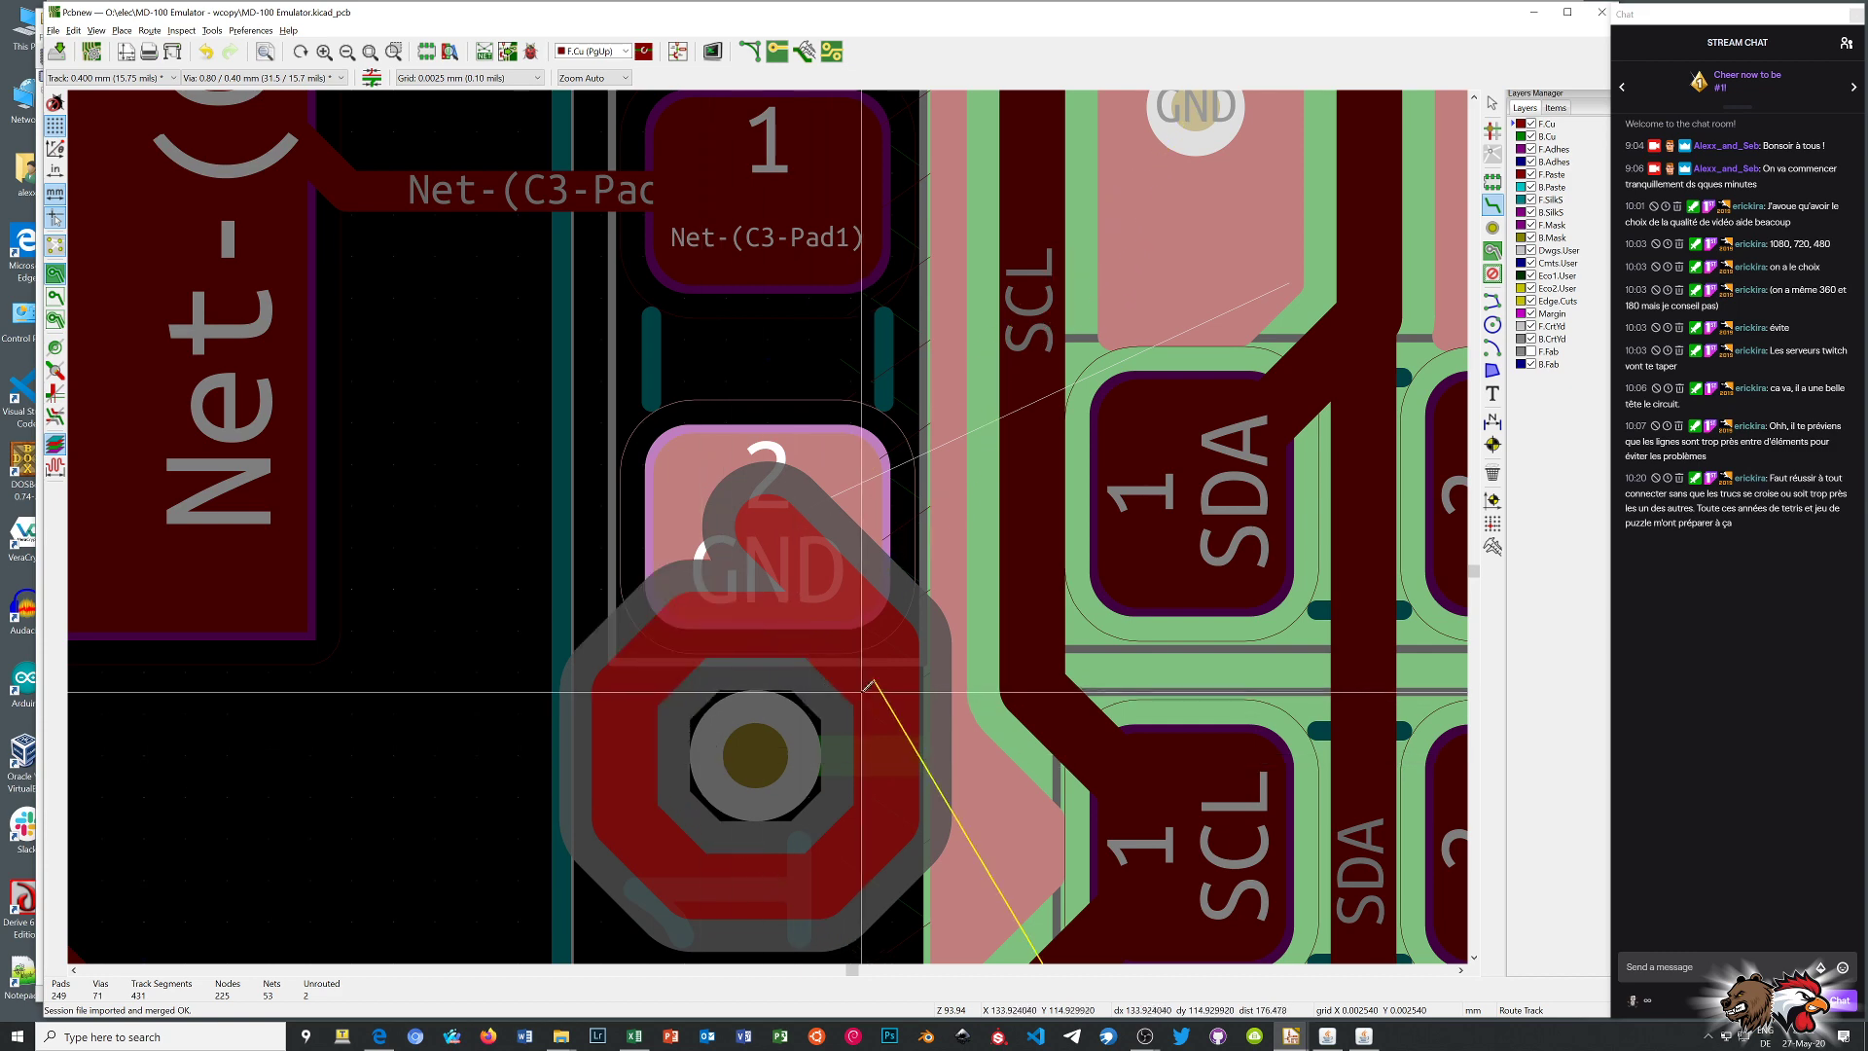
pyautogui.rightClick(633, 635)
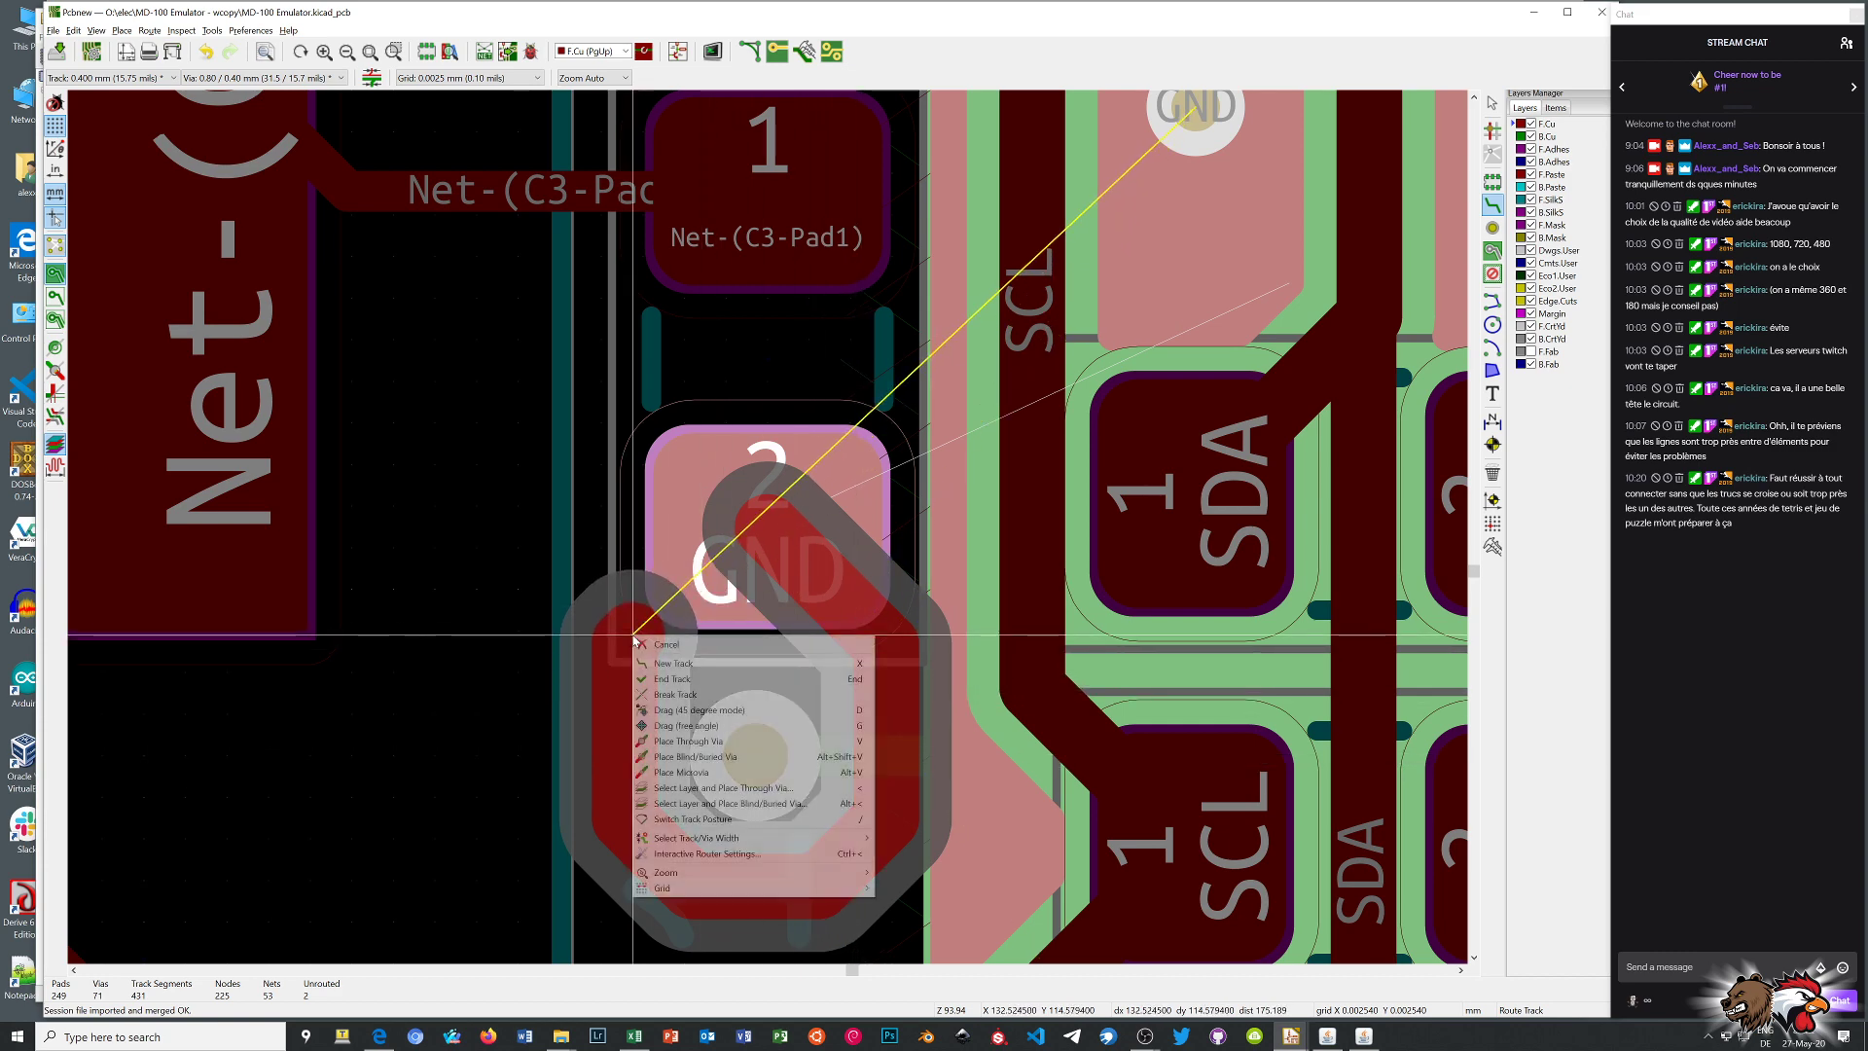
pyautogui.click(652, 644)
pyautogui.rightClick(647, 692)
pyautogui.click(717, 703)
# Assign the via next to pad 2 of C3 to the GND net
pyautogui.scroll(4, 767, 537)
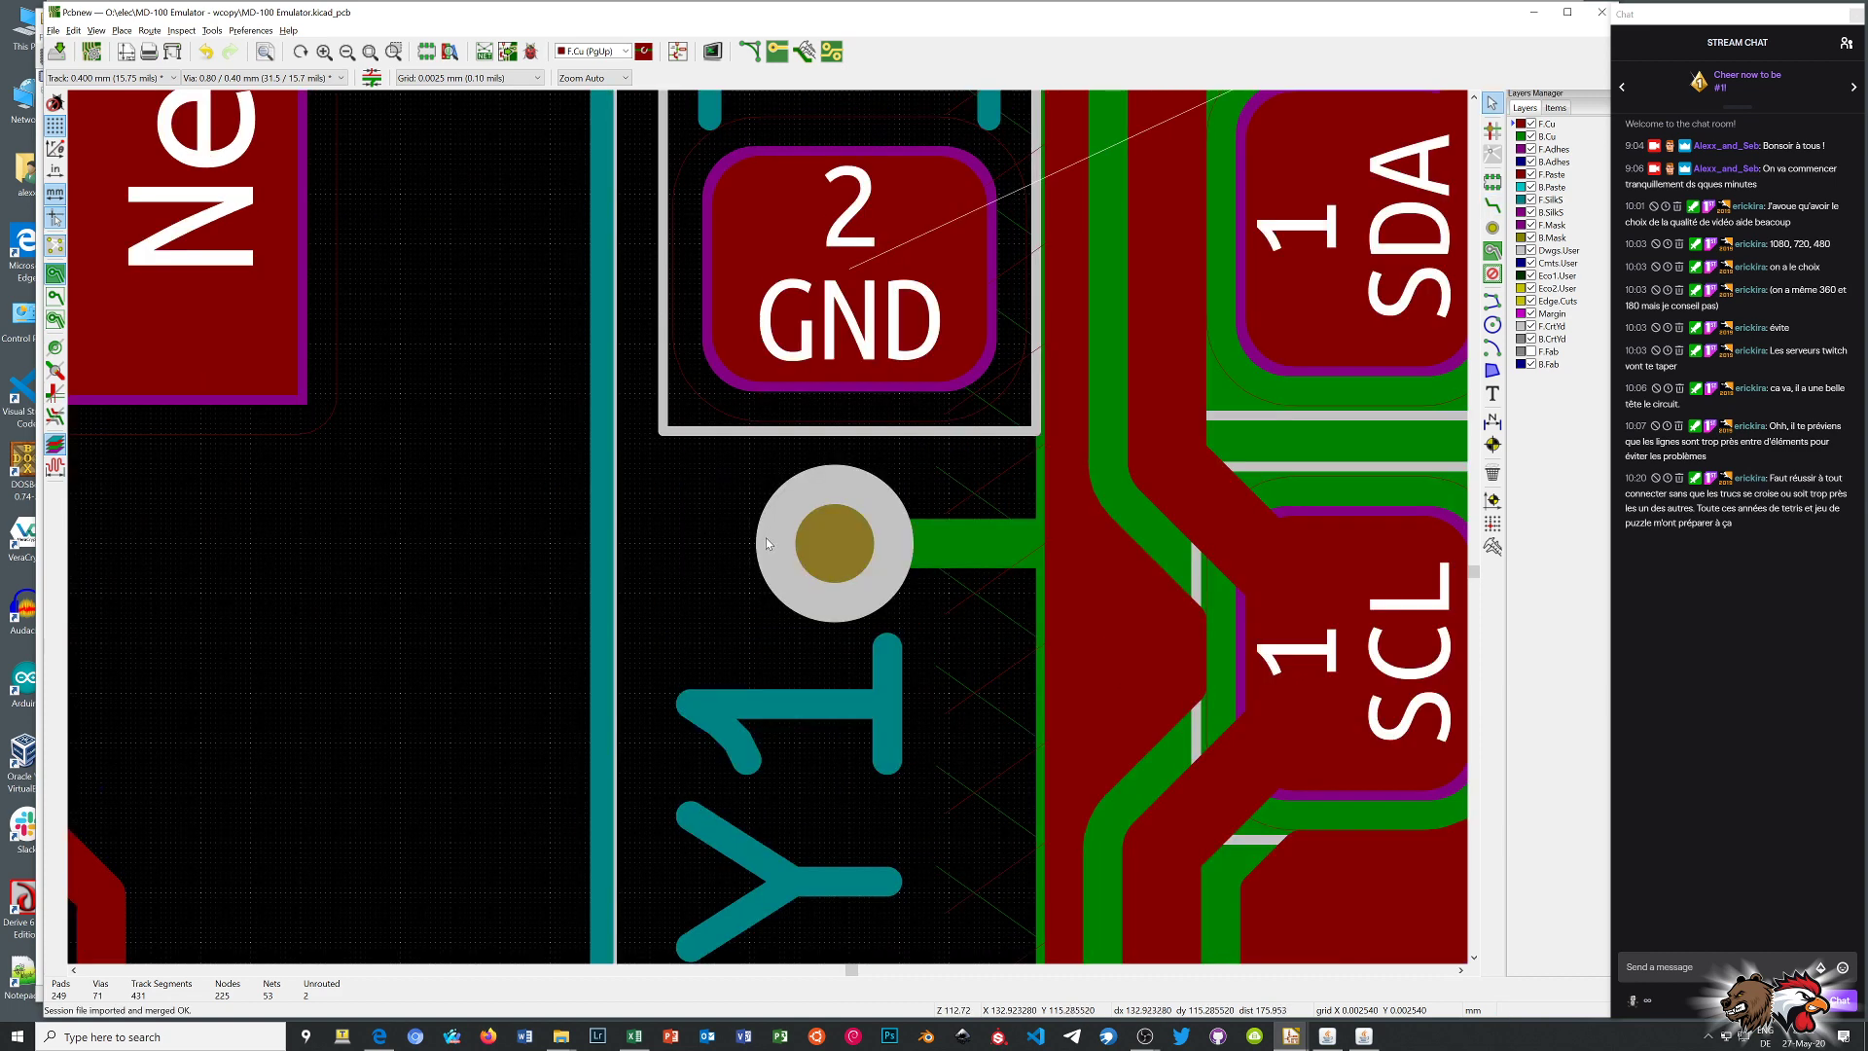
pyautogui.rightClick(901, 505)
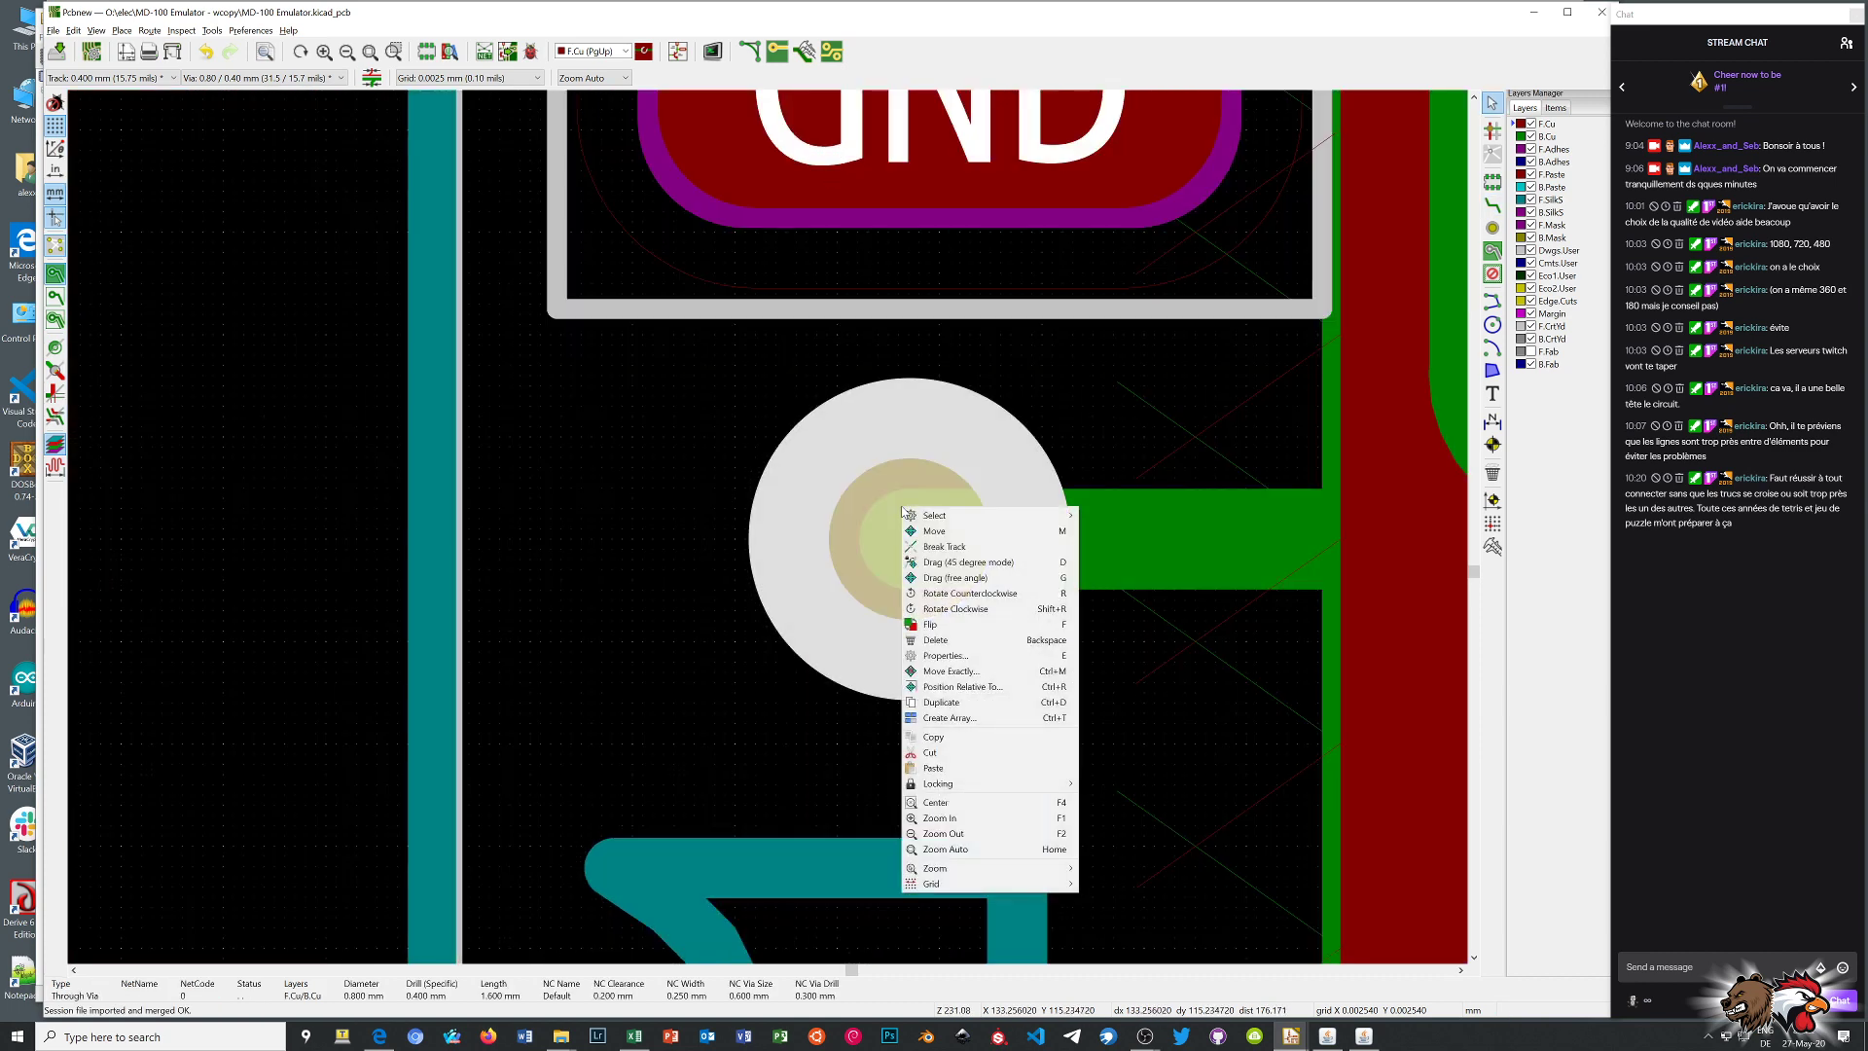
pyautogui.click(942, 655)
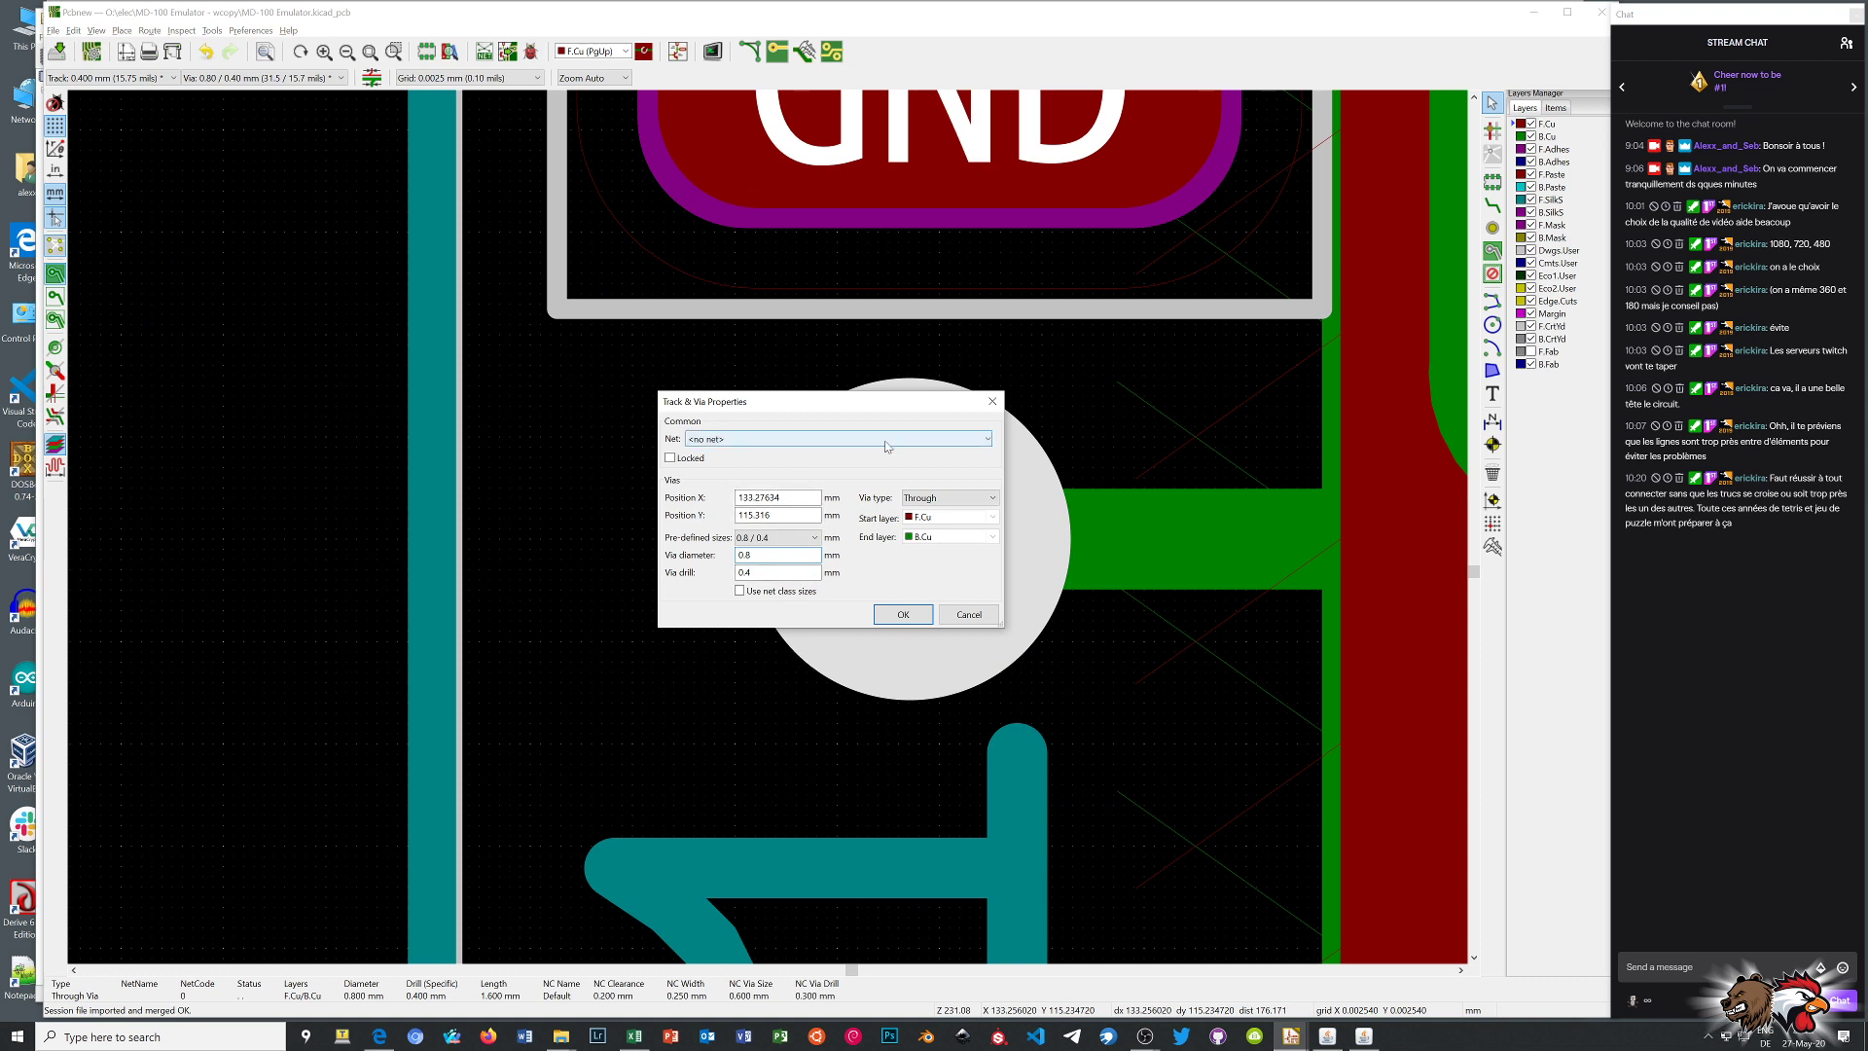
pyautogui.click(847, 439)
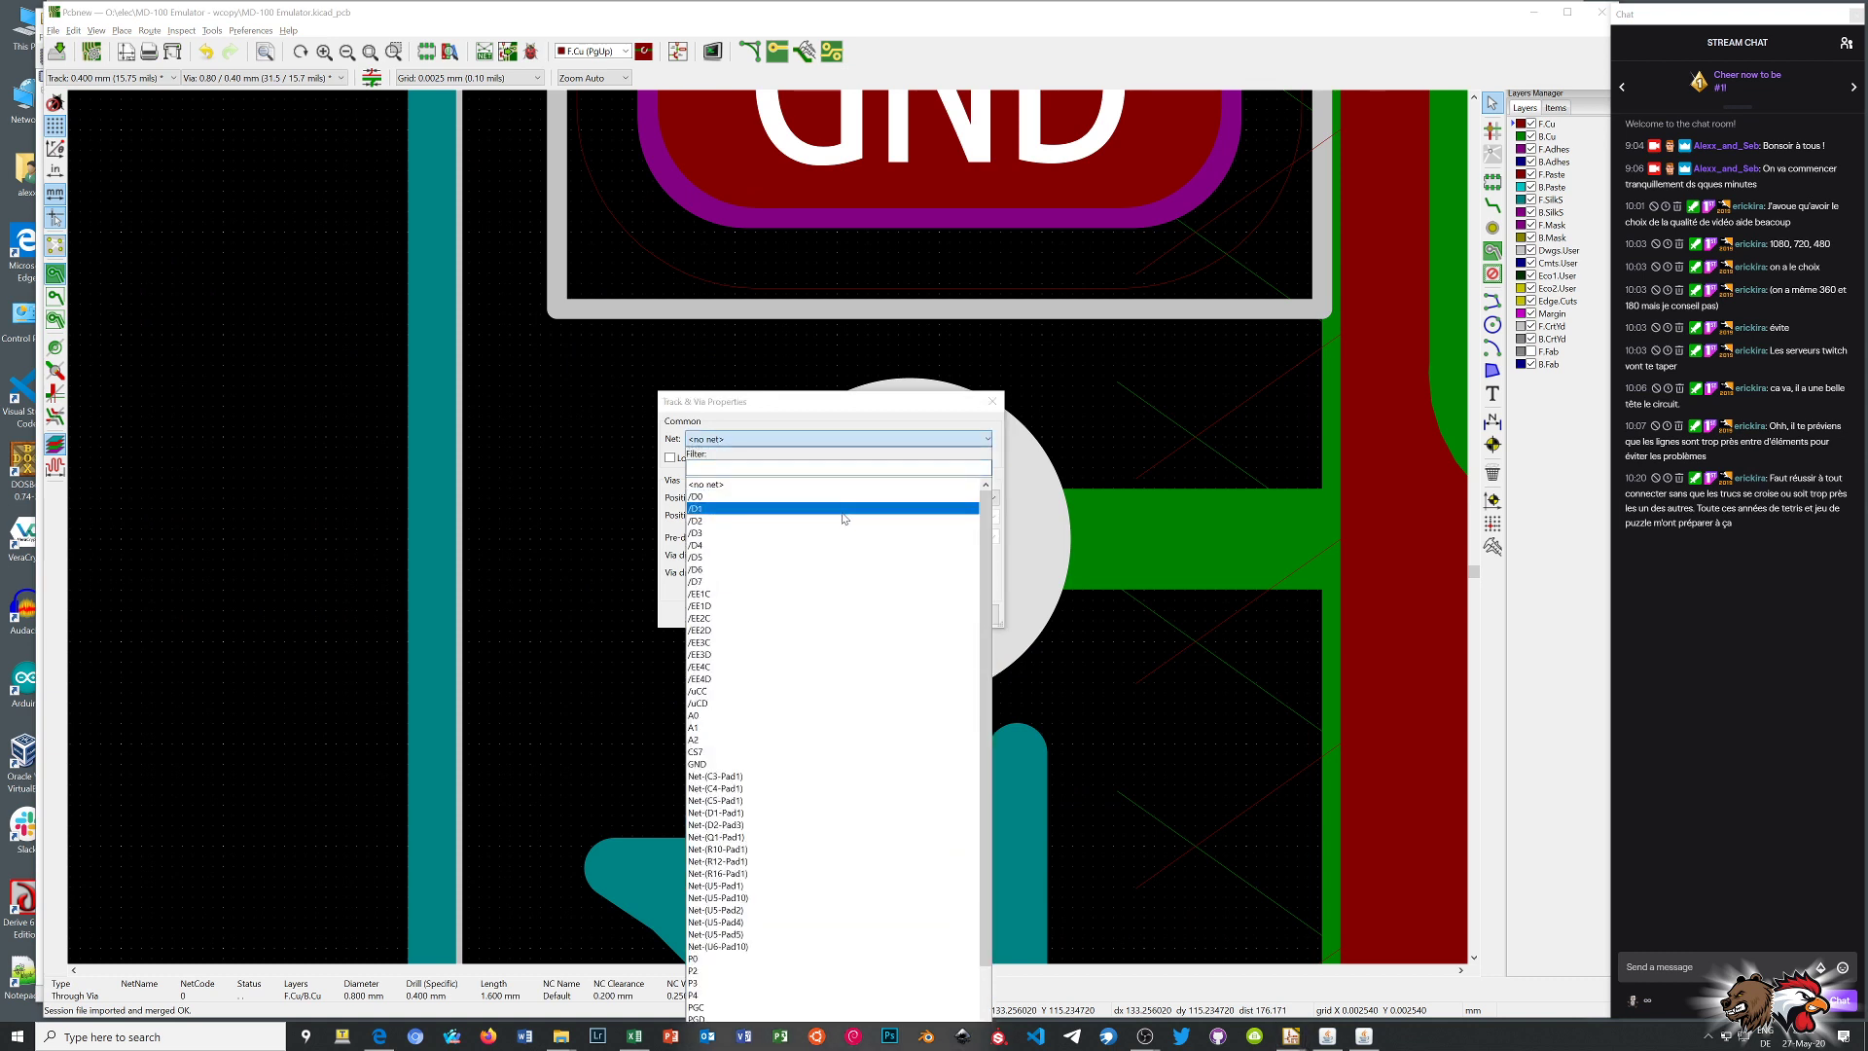
pyautogui.click(705, 764)
pyautogui.click(903, 614)
# Route a 0.40 mm F.Cu track from pad 2 of C3 to the adjacent GND via
pyautogui.scroll(-5, 780, 537)
pyautogui.scroll(3, 769, 531)
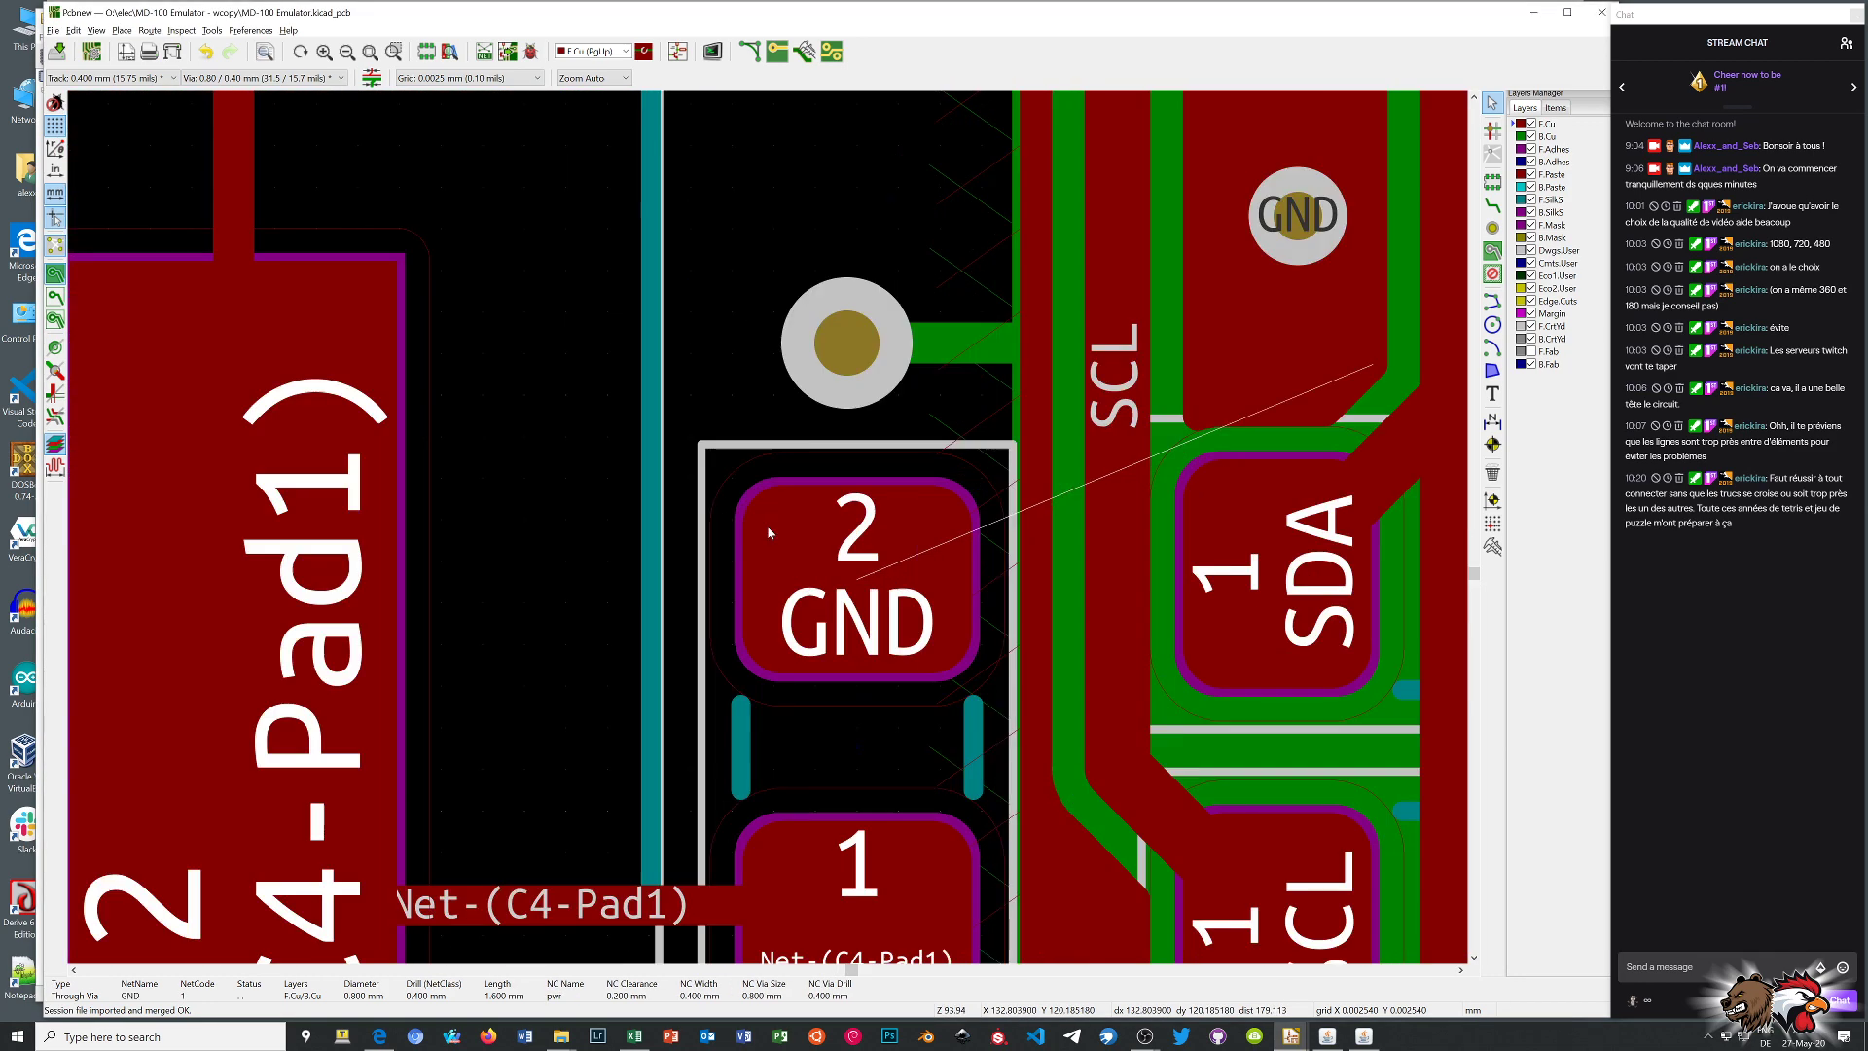
pyautogui.scroll(-2, 768, 525)
pyautogui.scroll(-1, 768, 532)
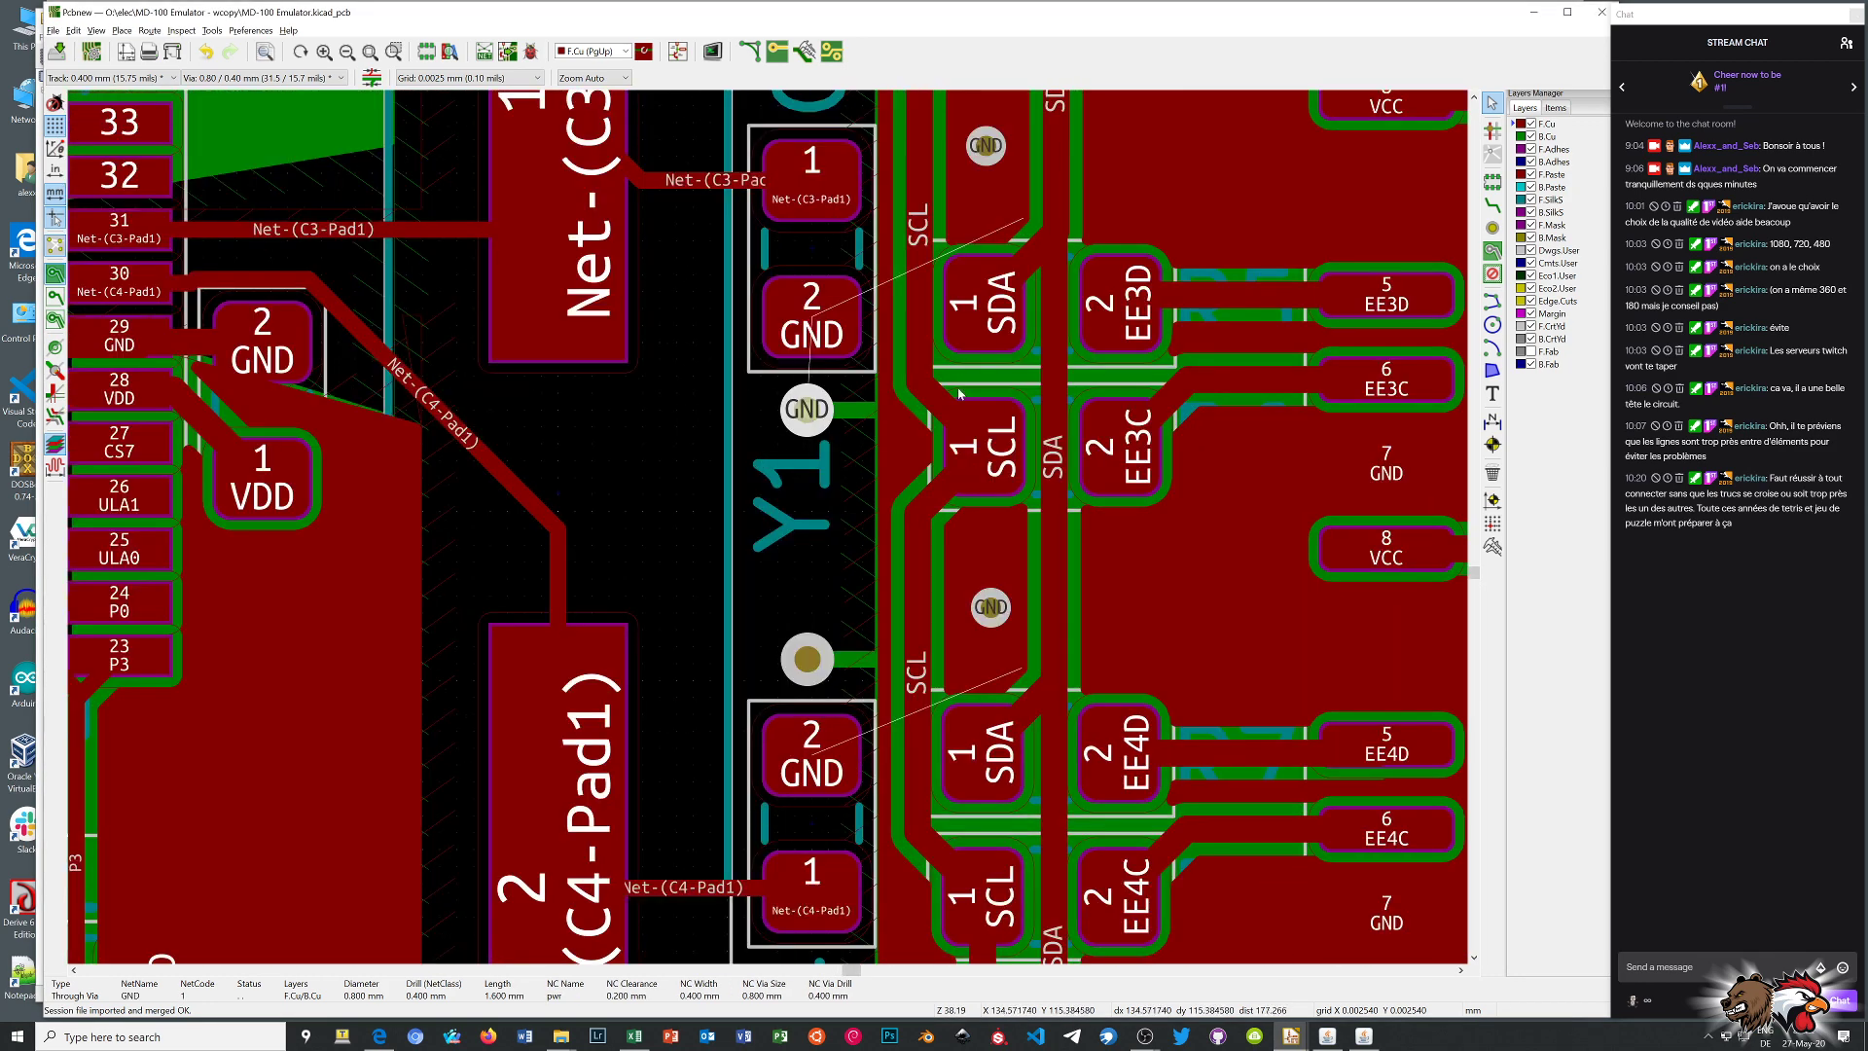
pyautogui.scroll(1, 840, 331)
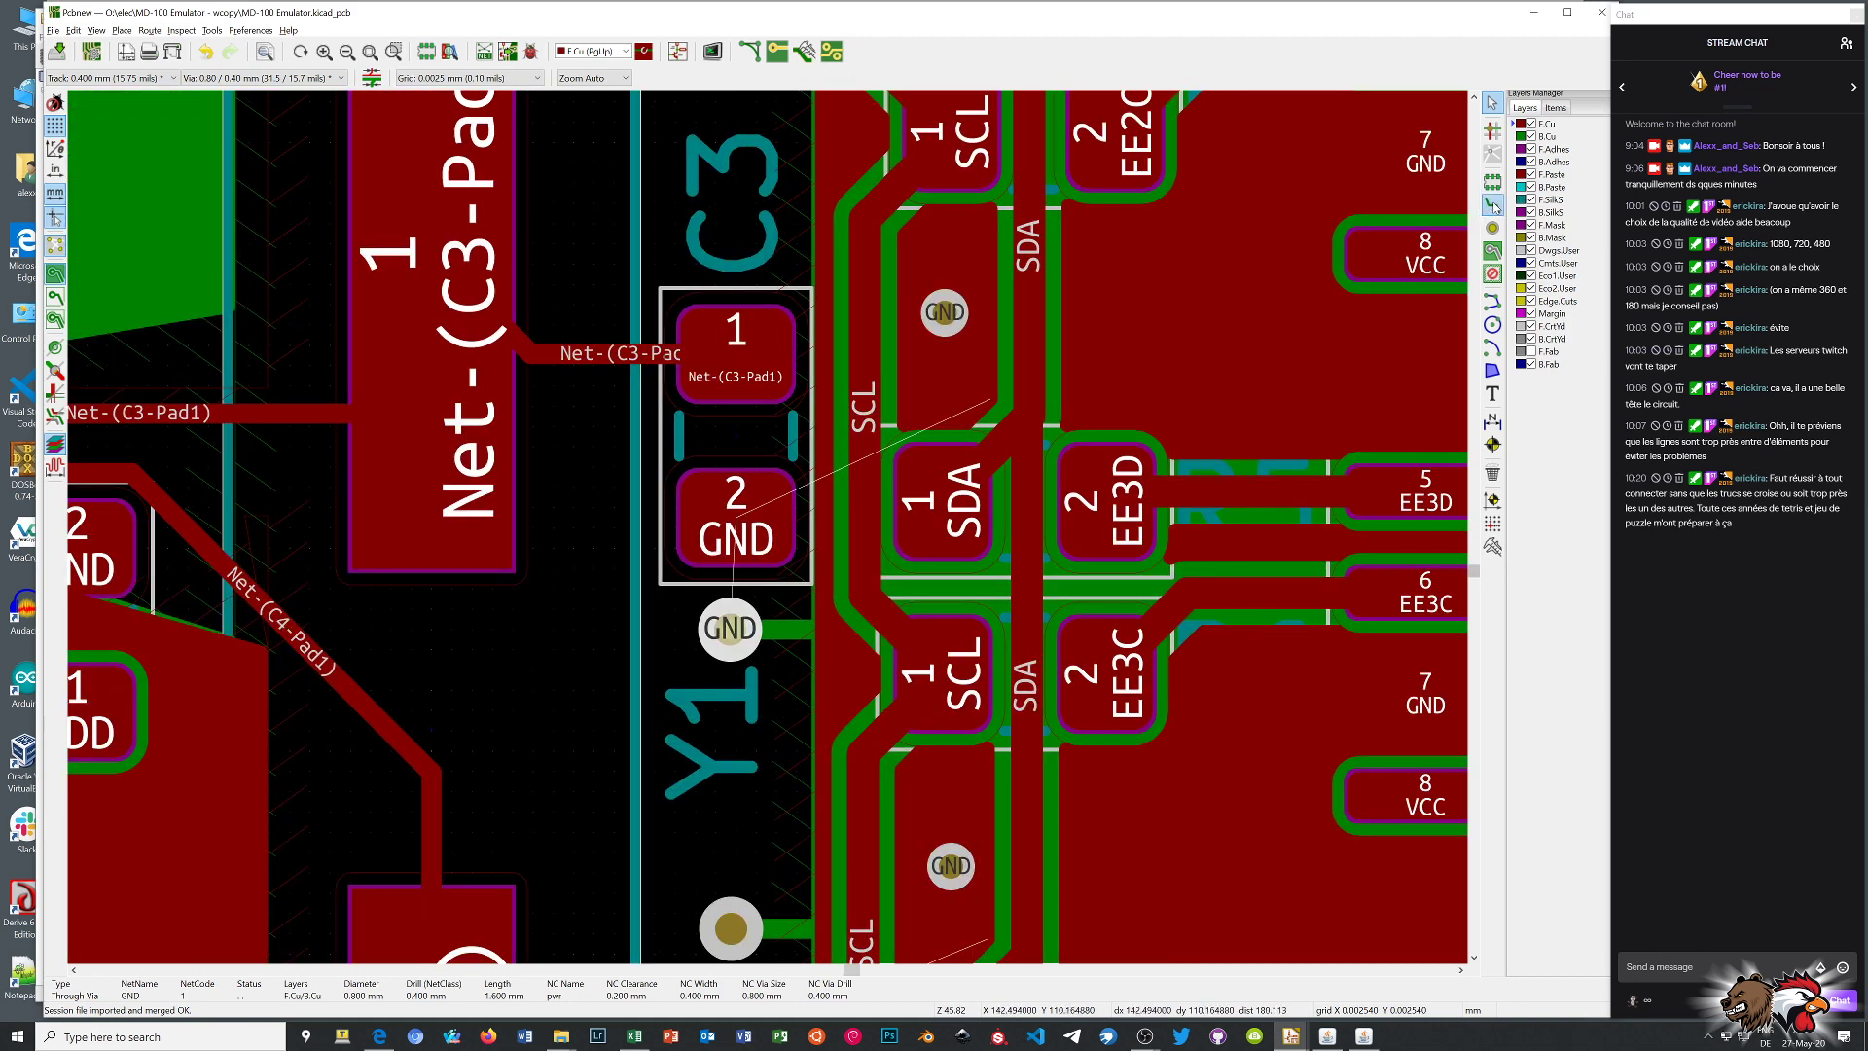
pyautogui.click(1492, 204)
pyautogui.click(737, 519)
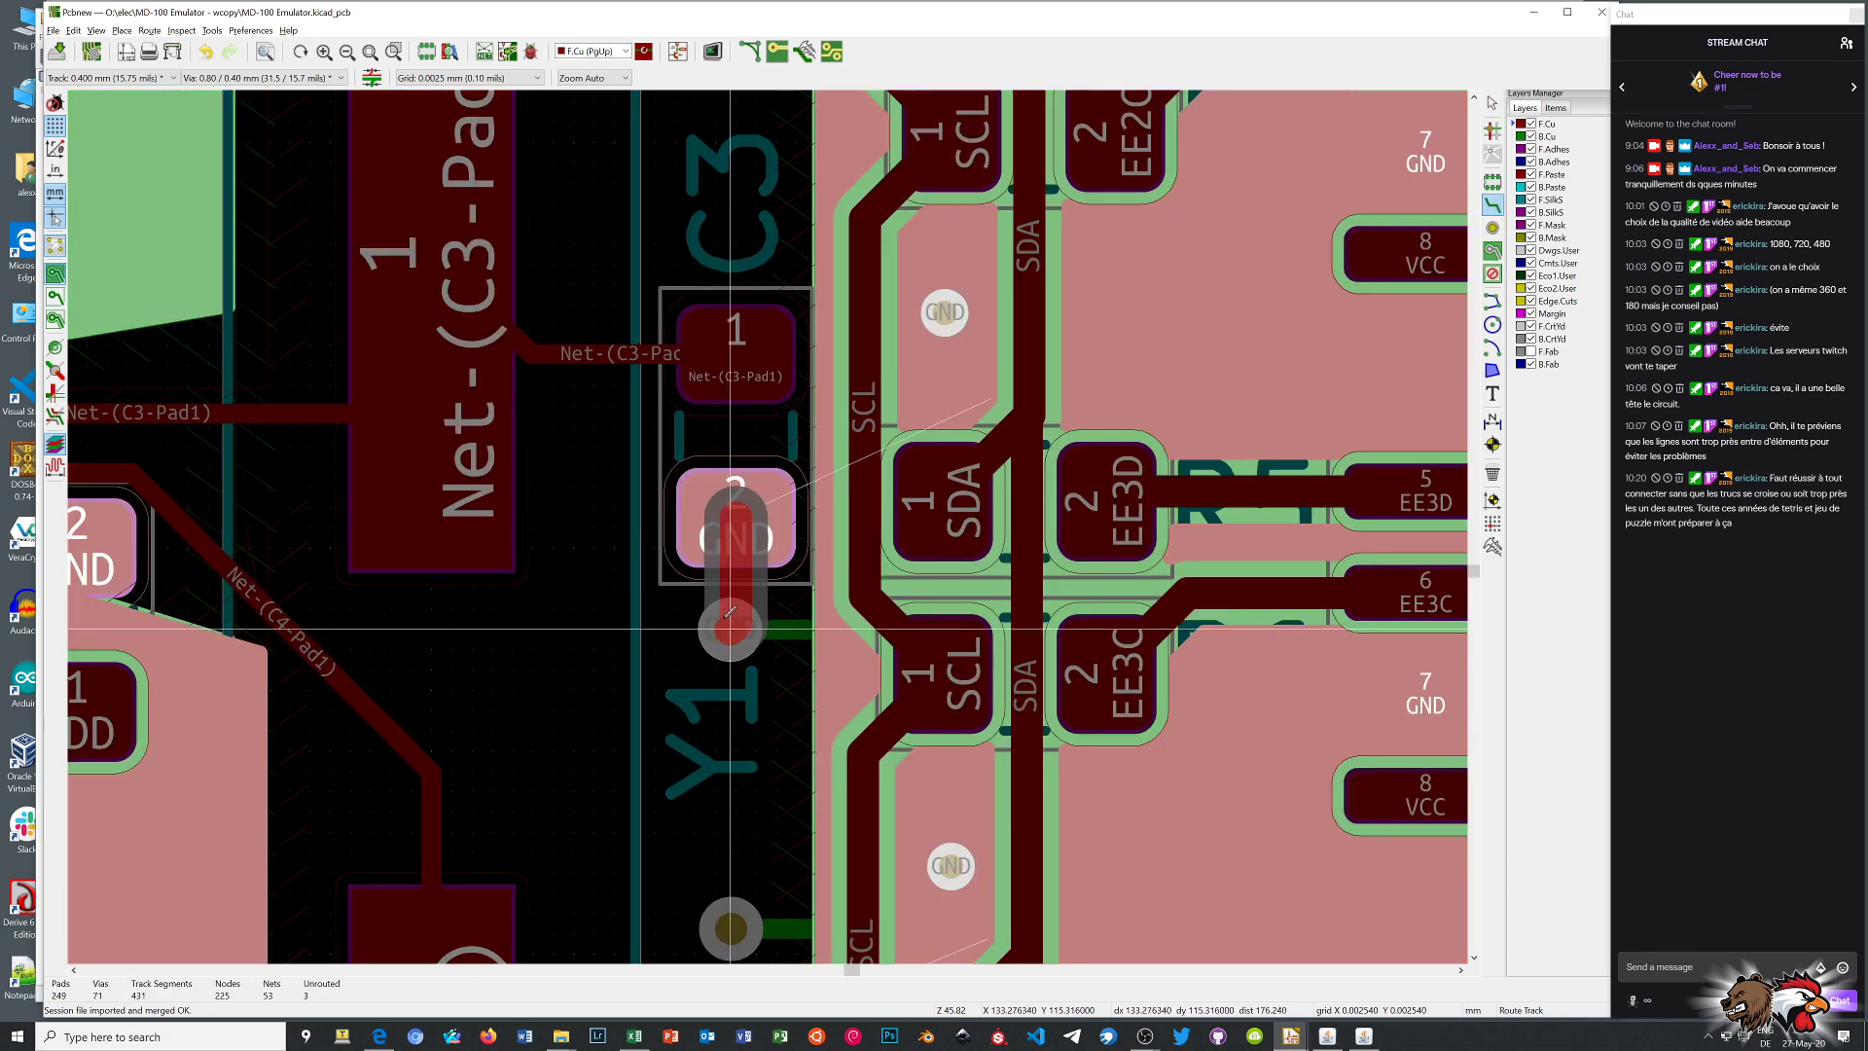
pyautogui.click(732, 613)
pyautogui.scroll(1, 732, 625)
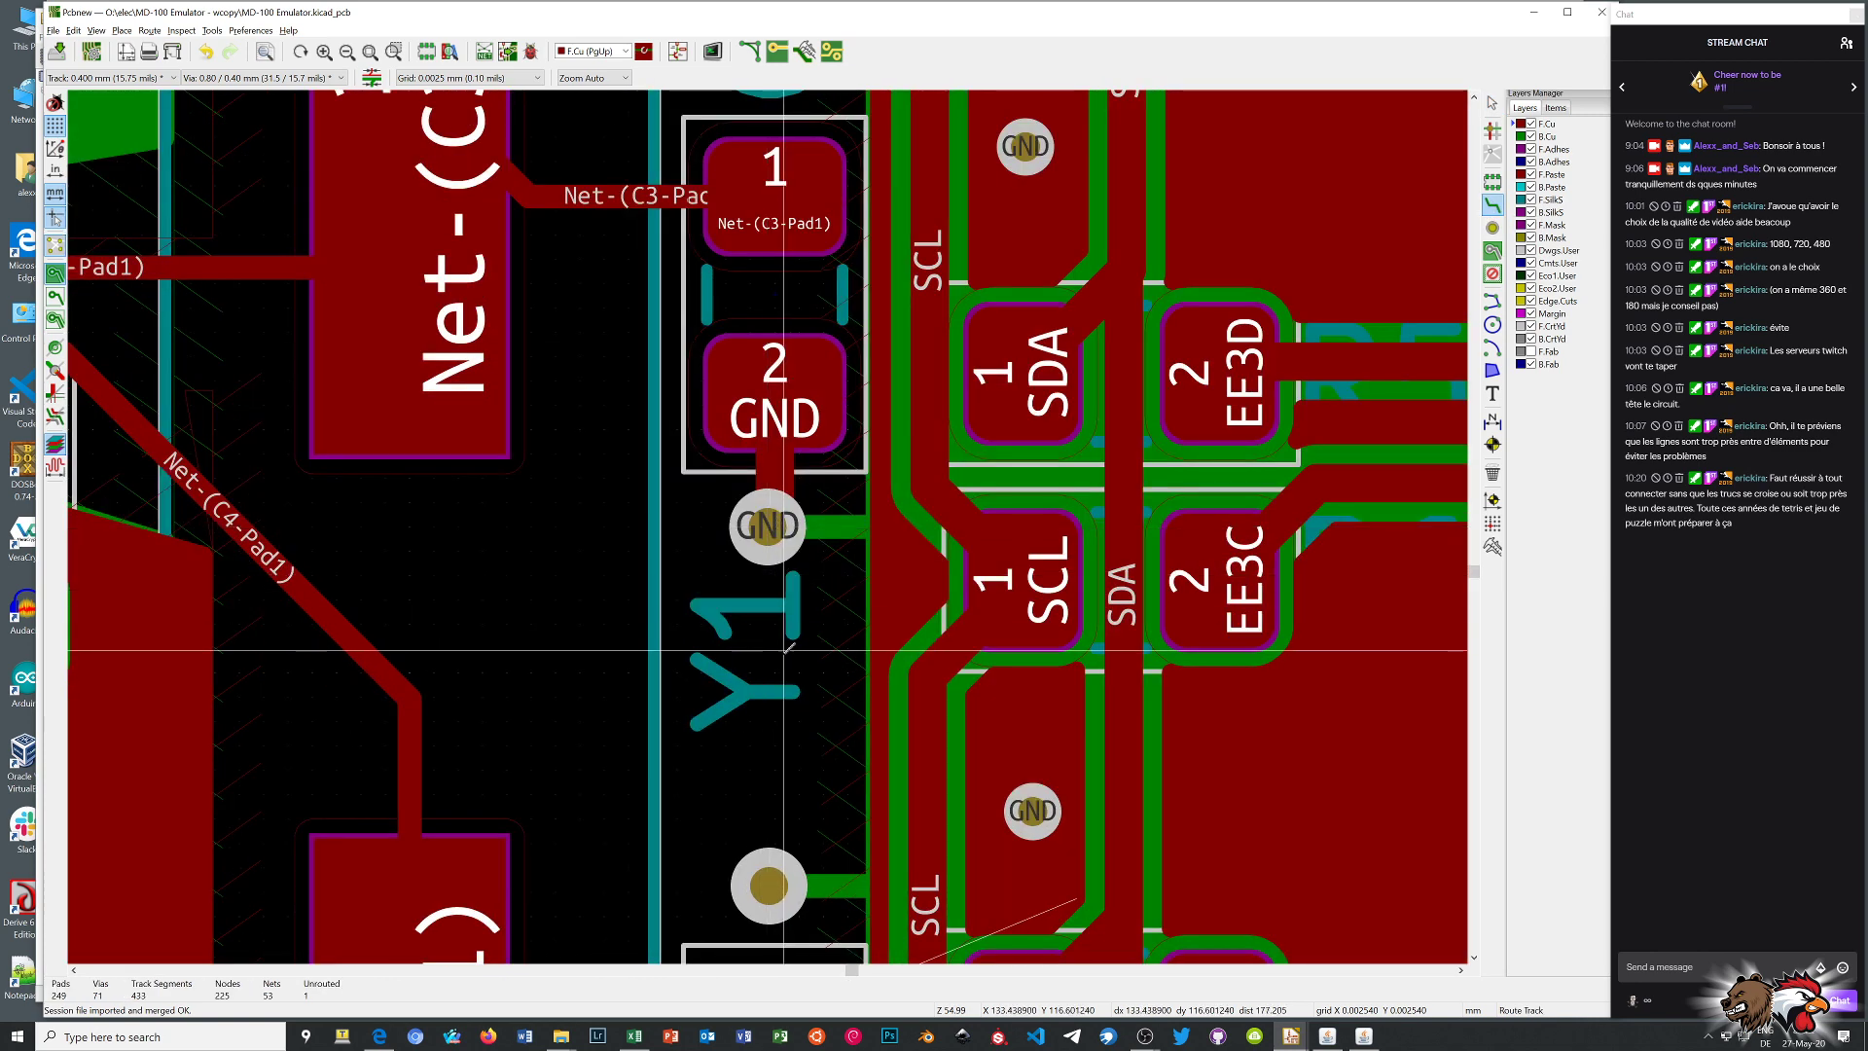
pyautogui.scroll(-1, 768, 530)
pyautogui.scroll(-1, 766, 575)
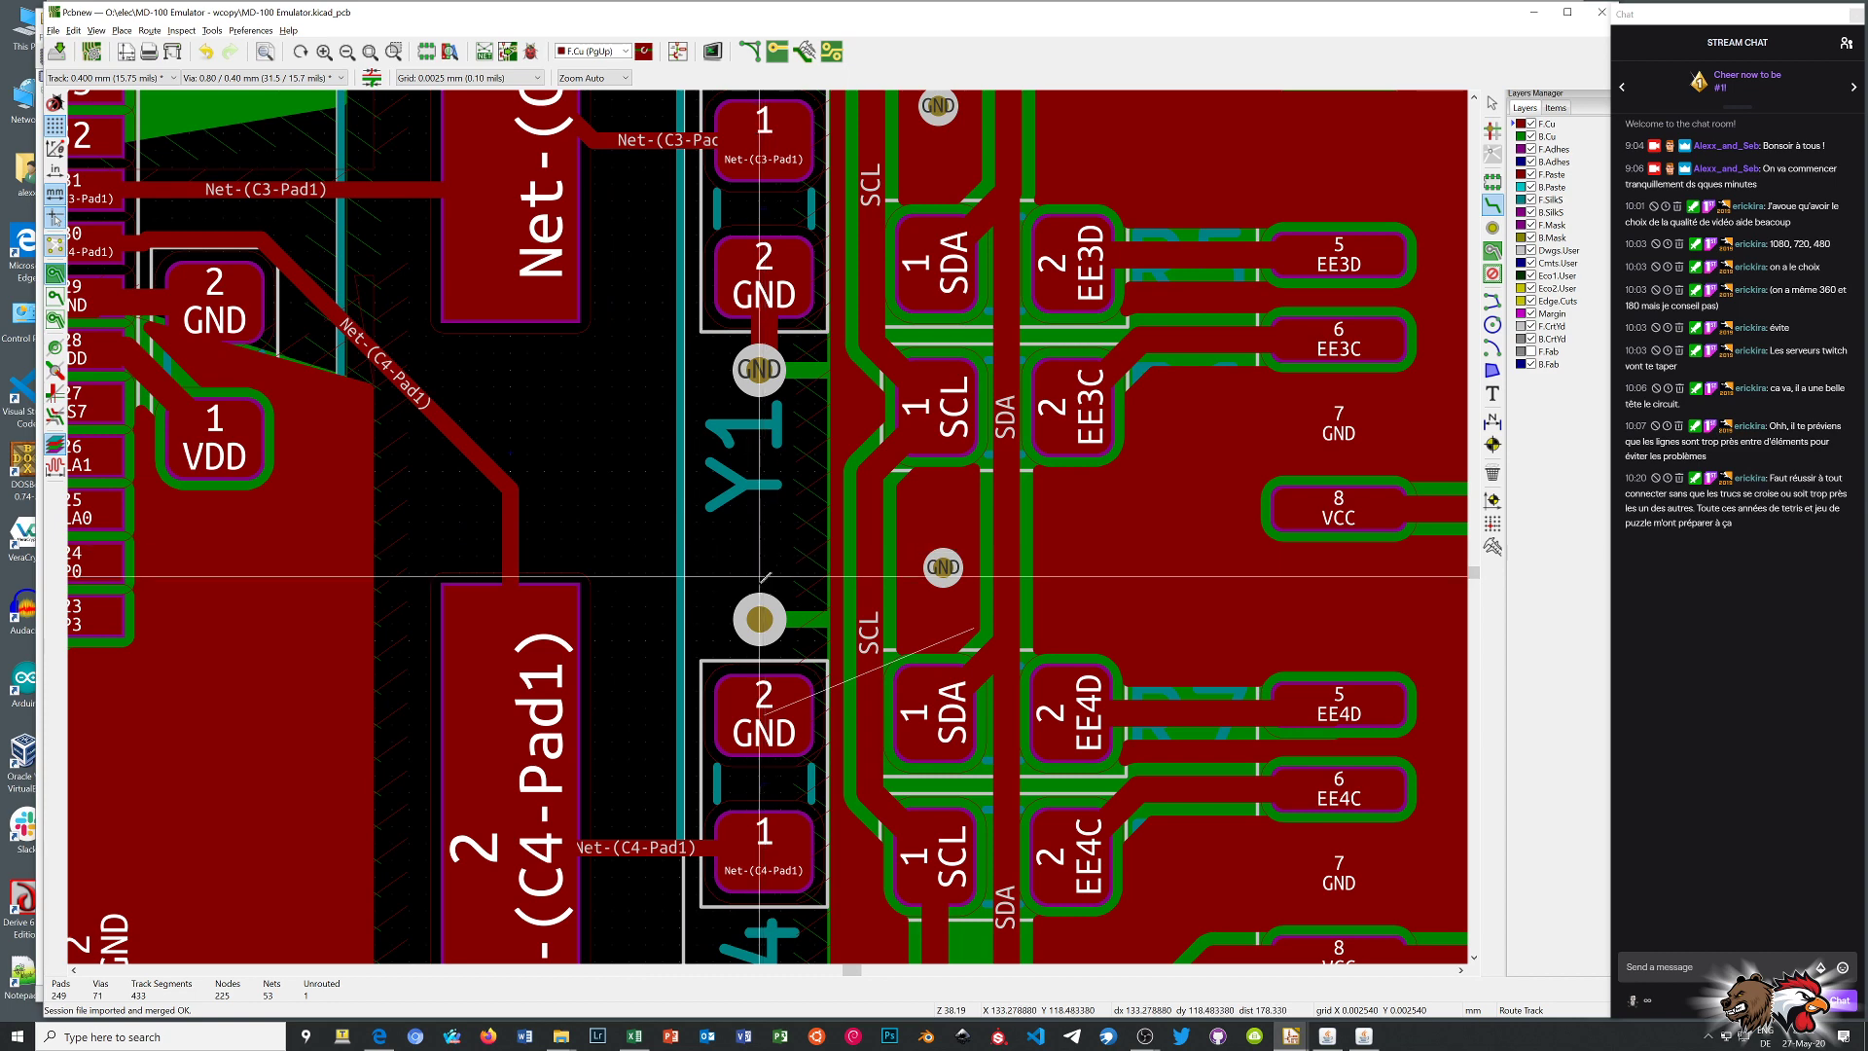
pyautogui.rightClick(750, 464)
pyautogui.click(752, 471)
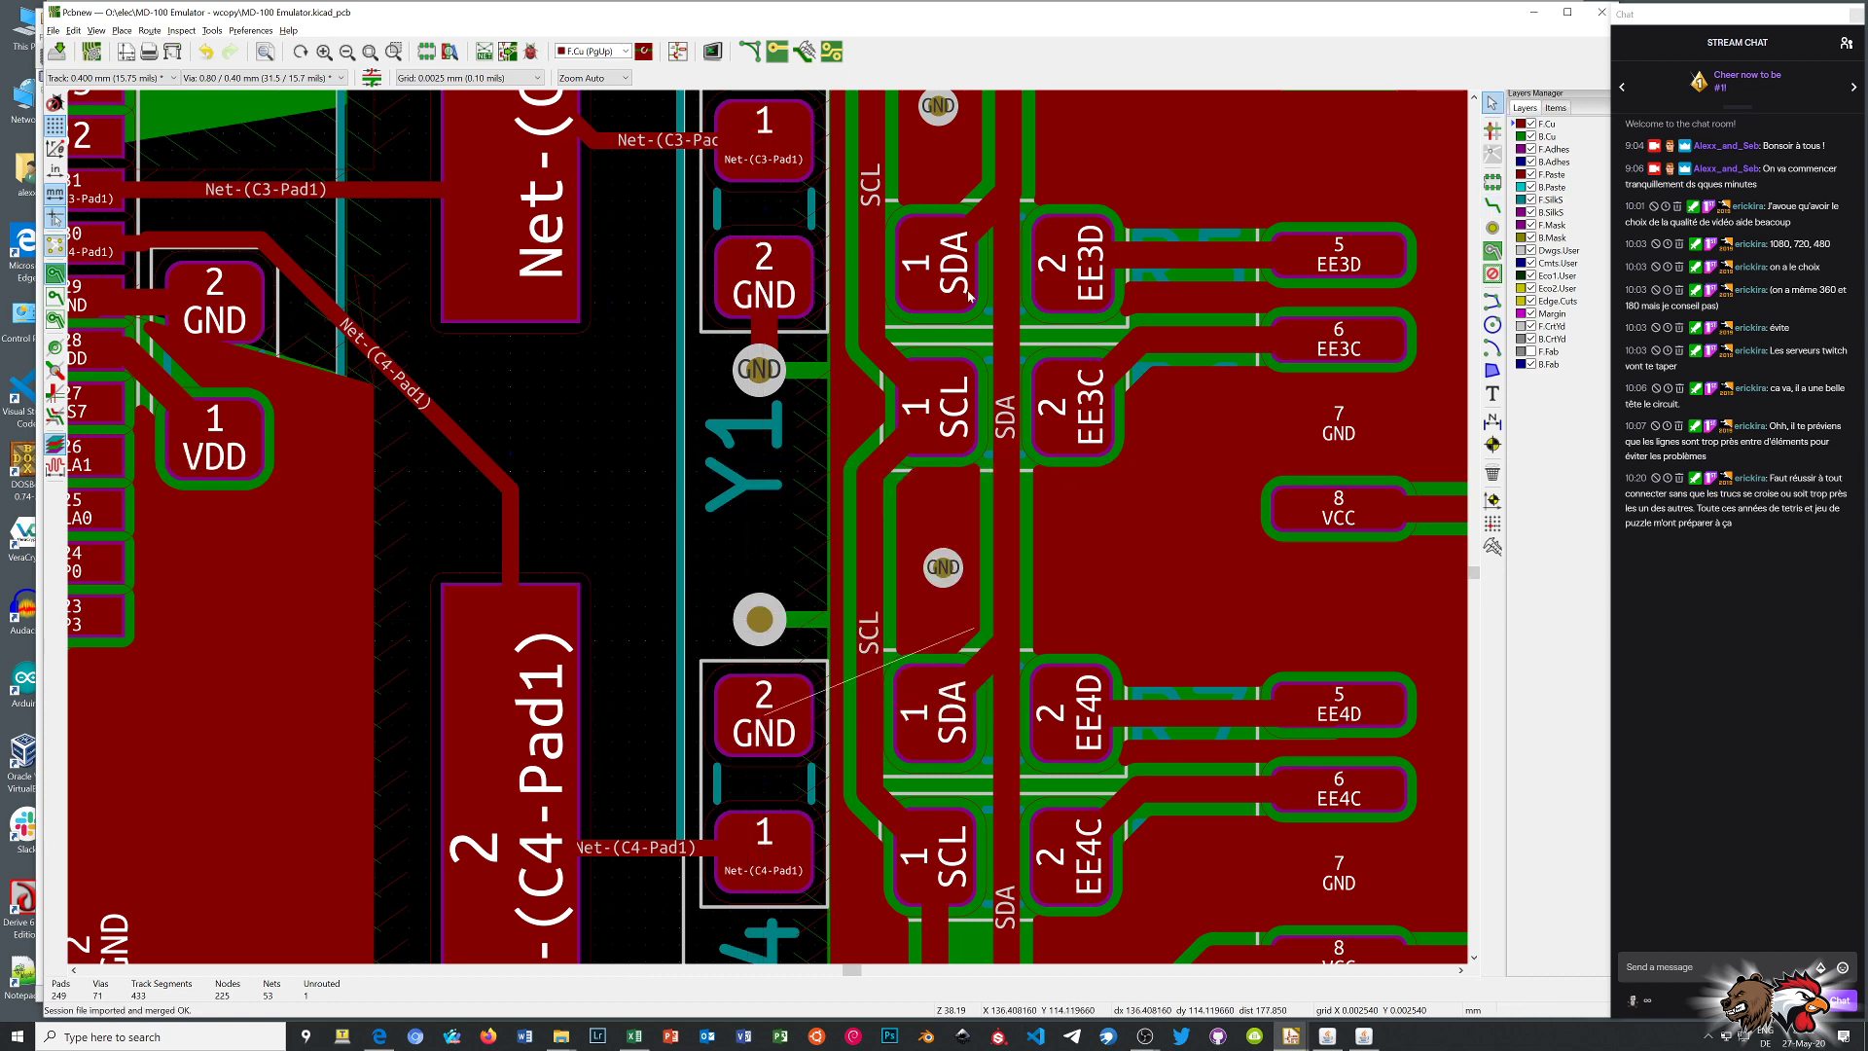
# Delete the two vias between C3 and C4 together with the short tracks attached to them
pyautogui.click(753, 360)
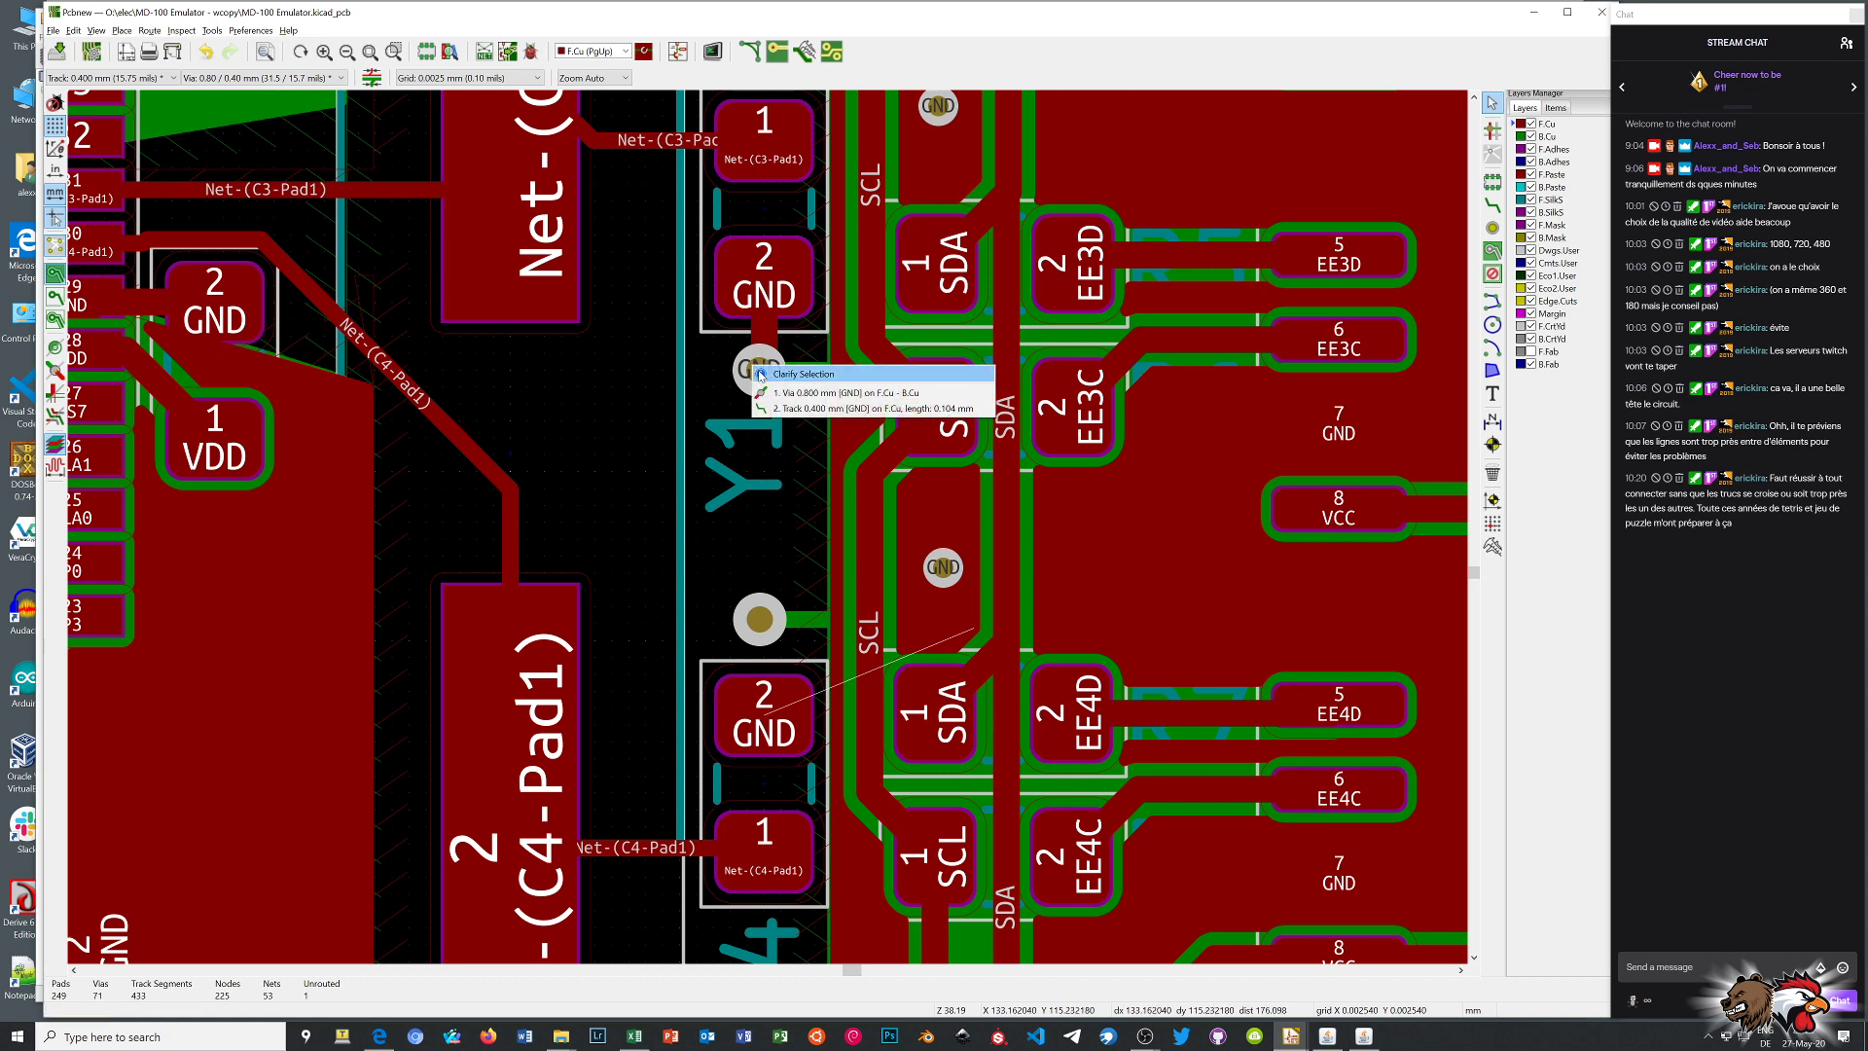
pyautogui.click(761, 374)
pyautogui.click(760, 373)
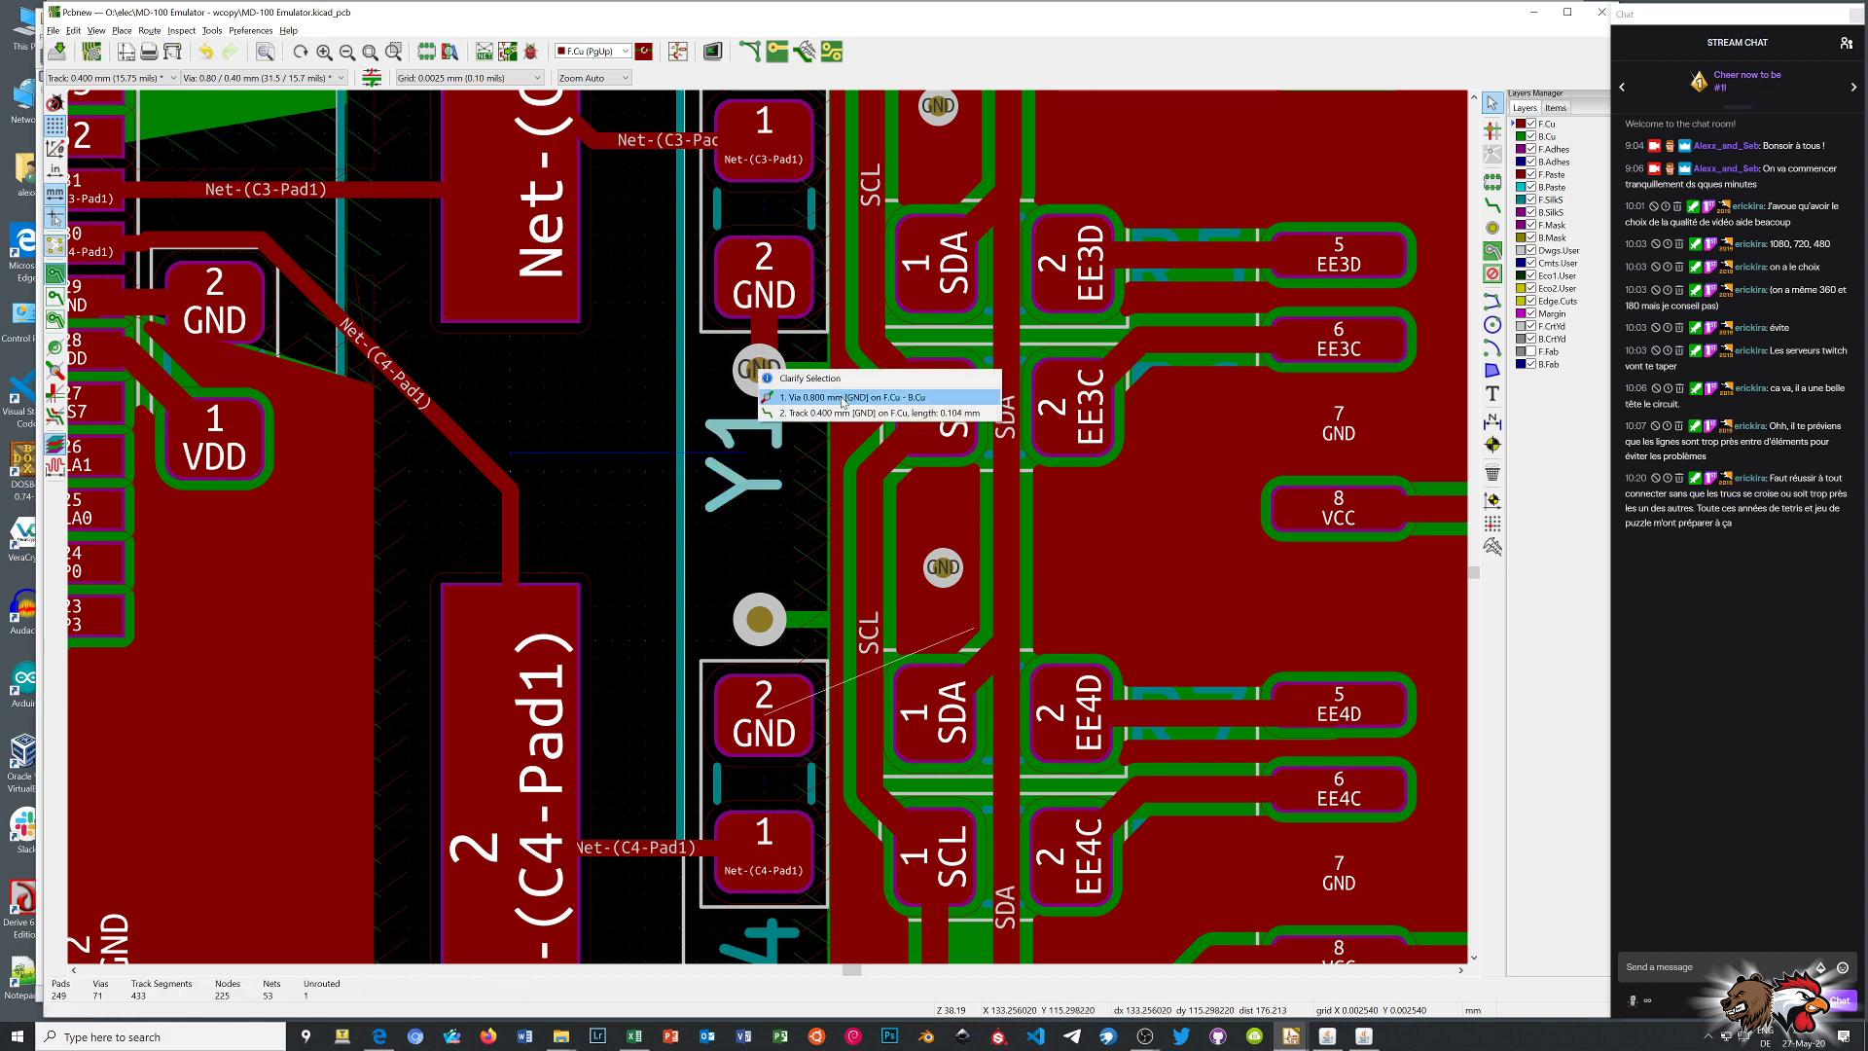
pyautogui.click(760, 376)
pyautogui.press('Delete')
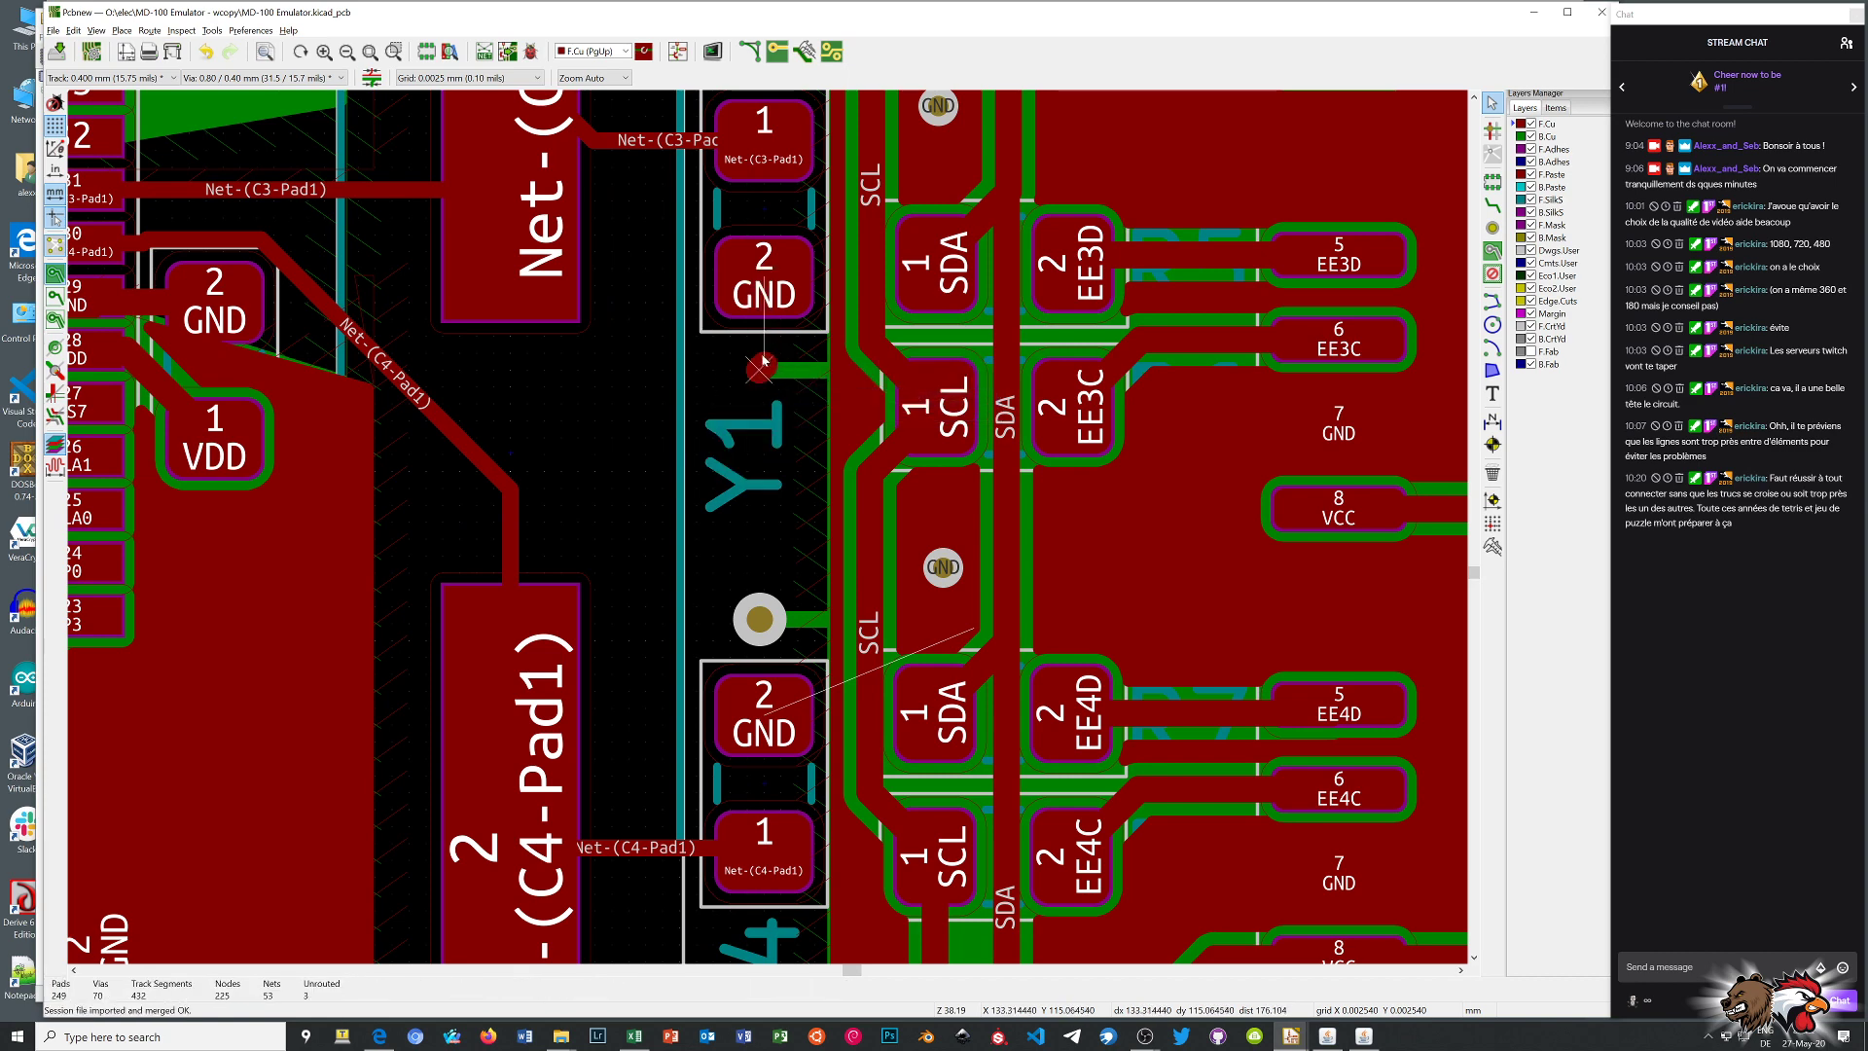
pyautogui.press('Delete')
pyautogui.press('Delete')
pyautogui.press('Delete')
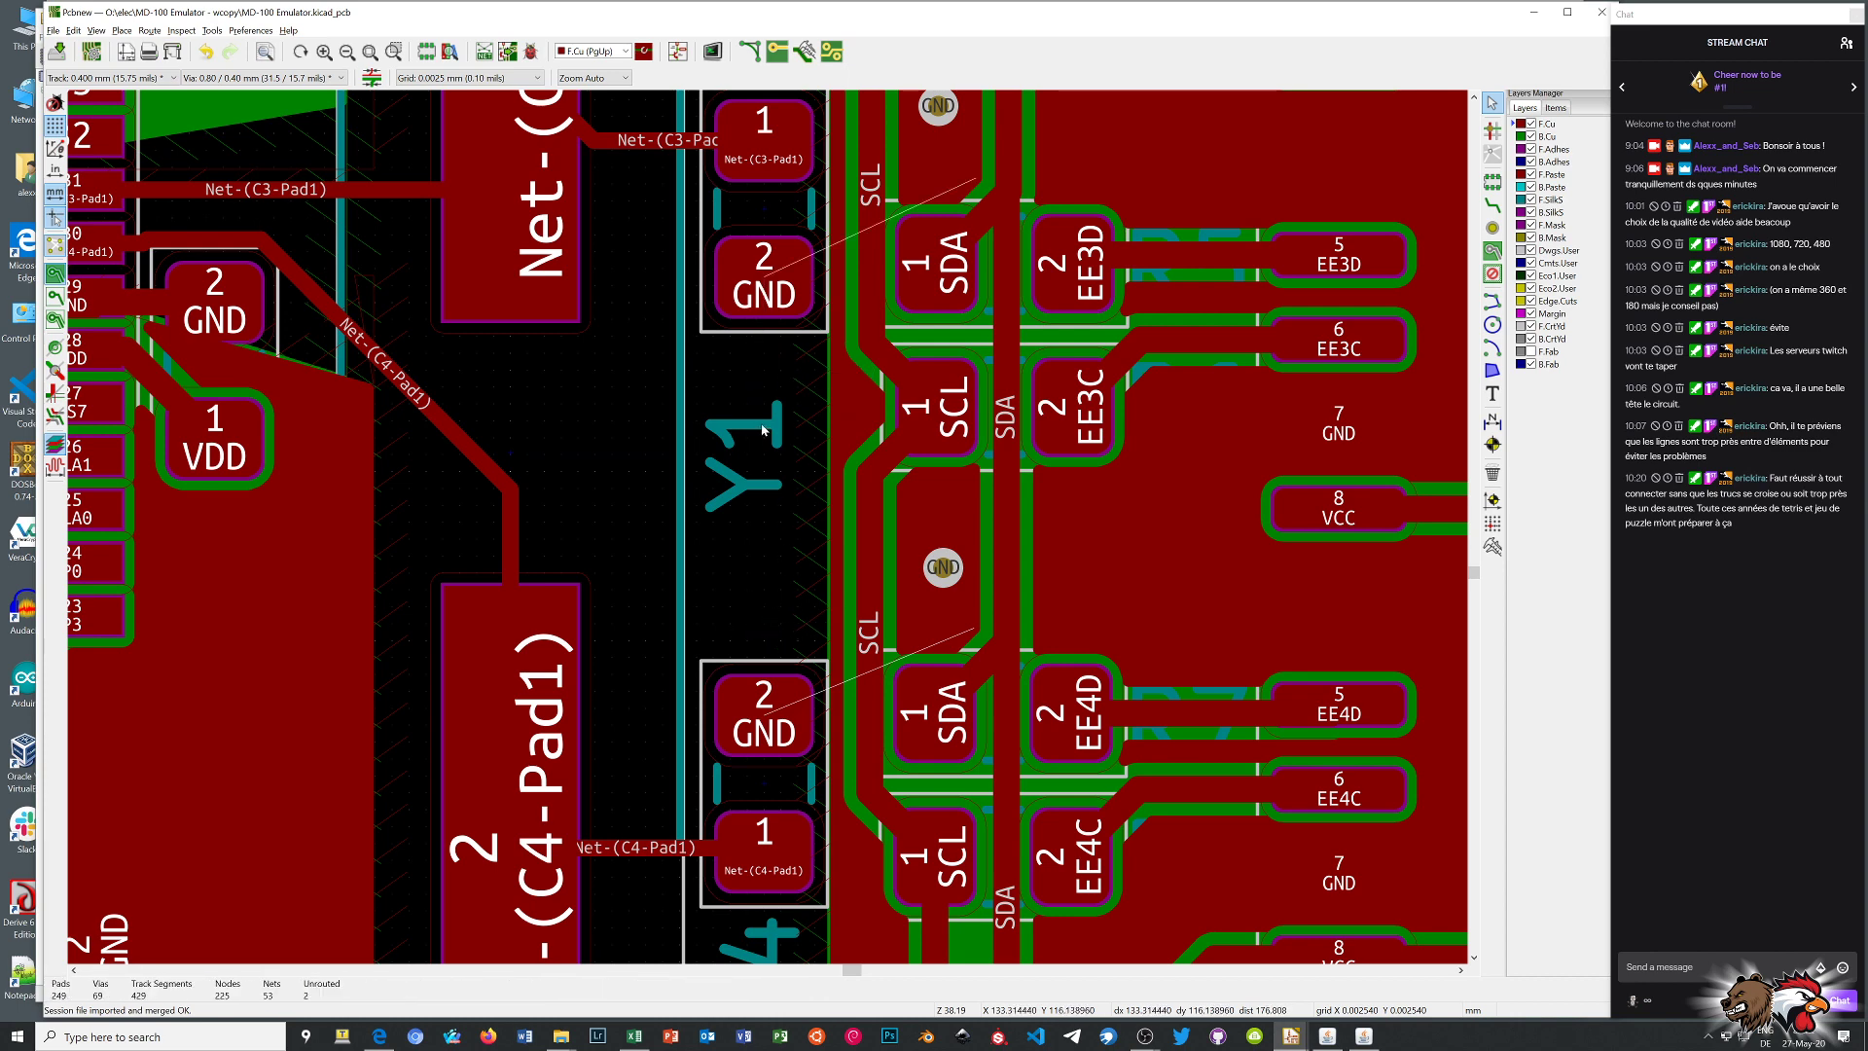
# Route GND from pad 2 of C3 on F.Cu to a new via beside it, and link B.Cu to the existing GND via
pyautogui.click(1493, 206)
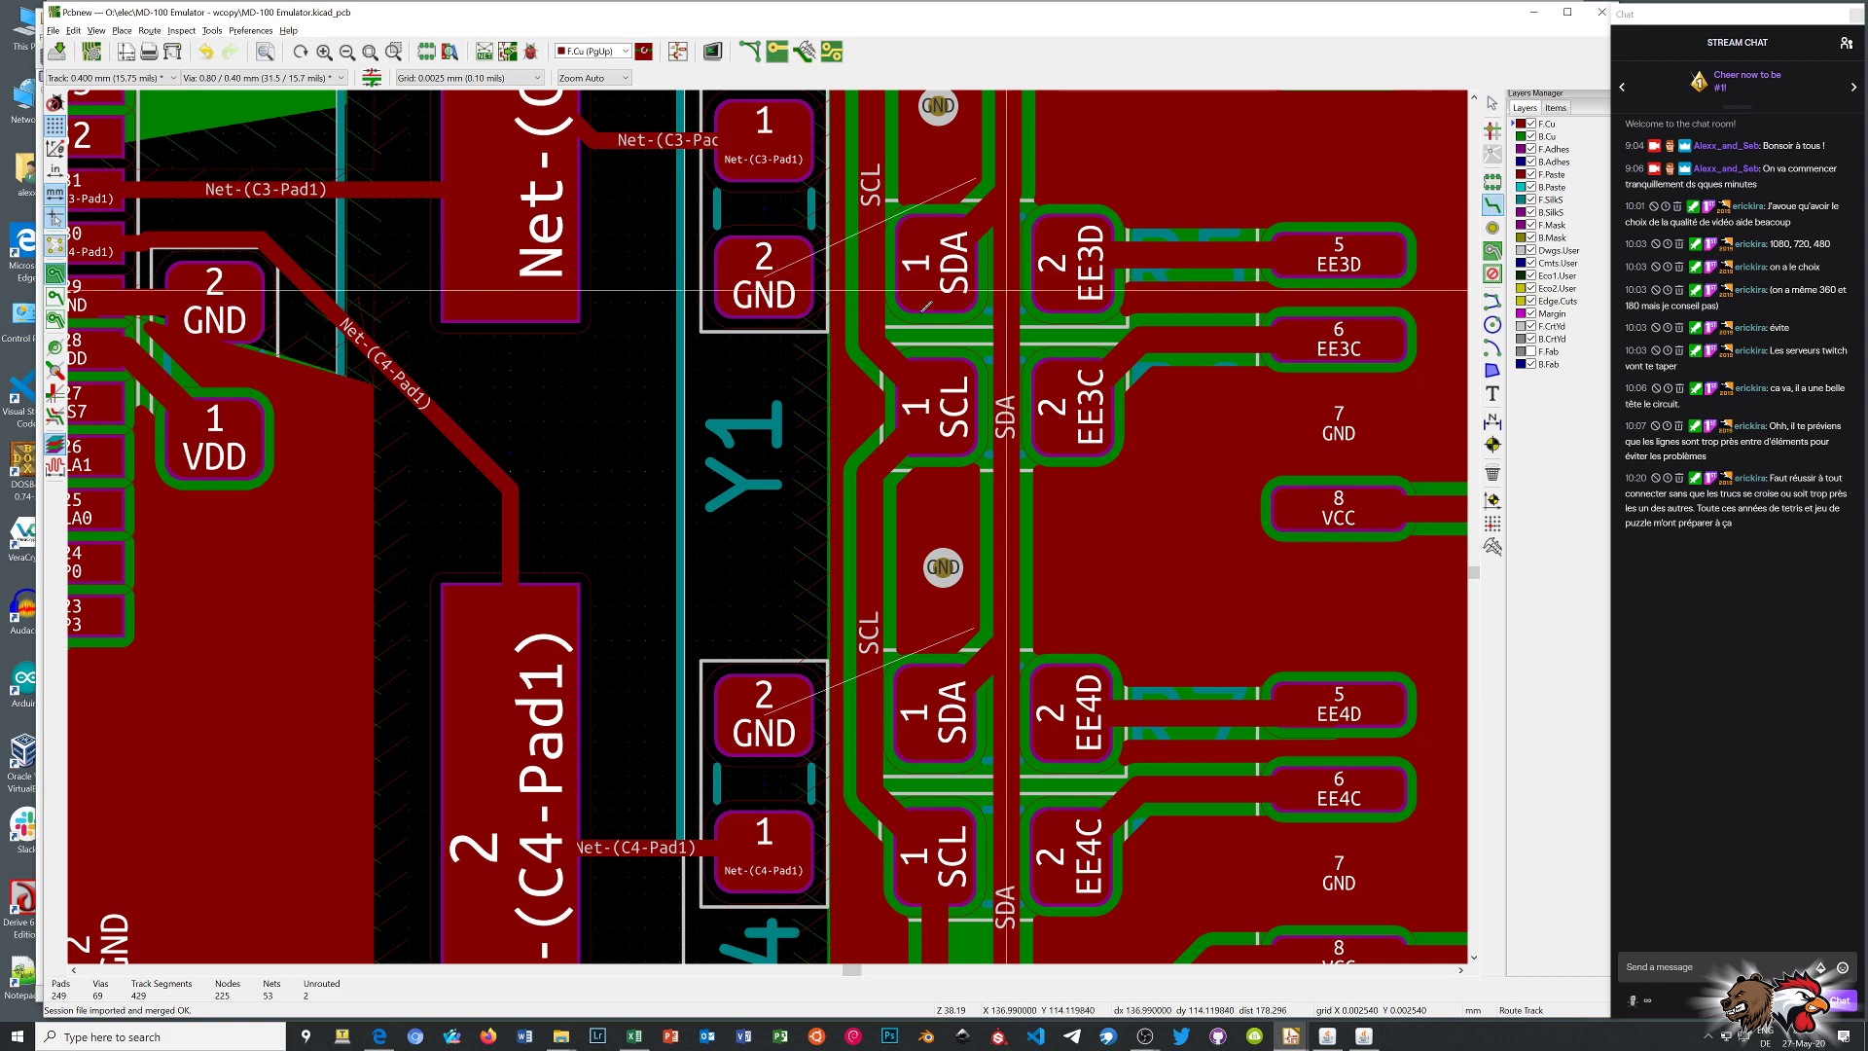
pyautogui.click(764, 276)
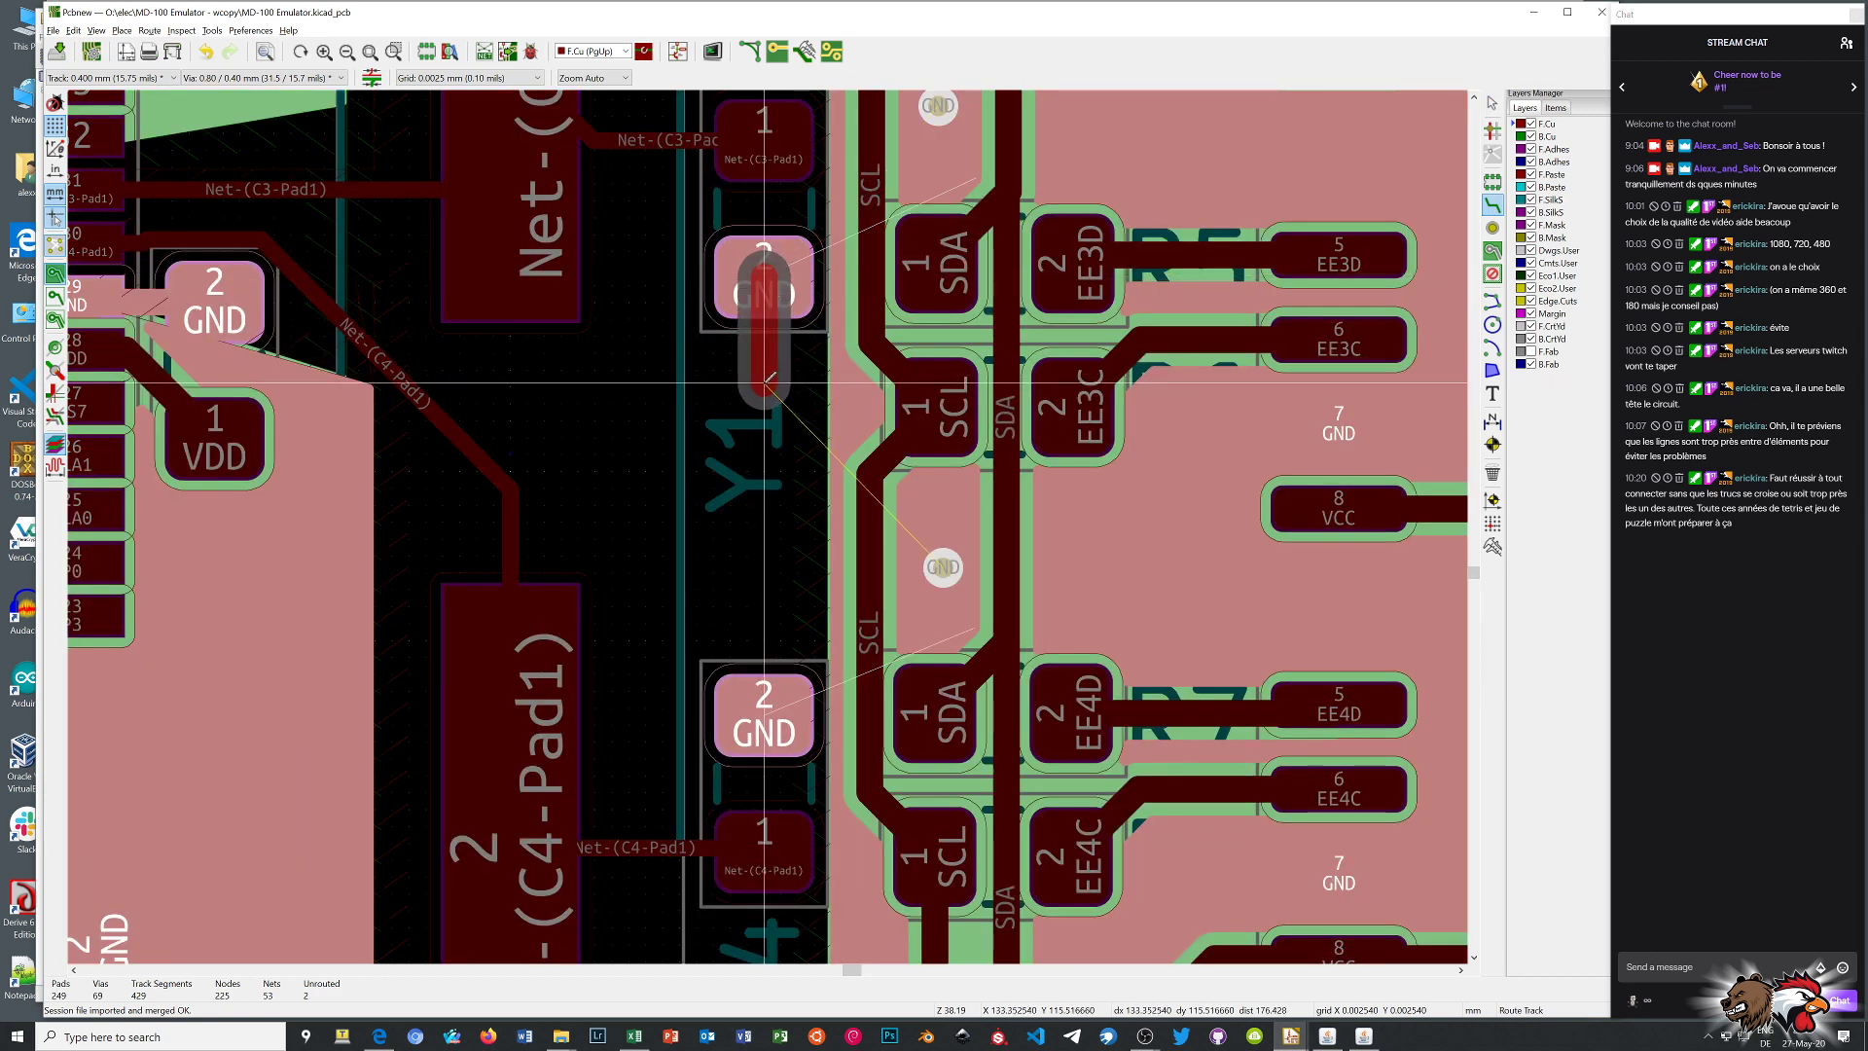
pyautogui.press('v')
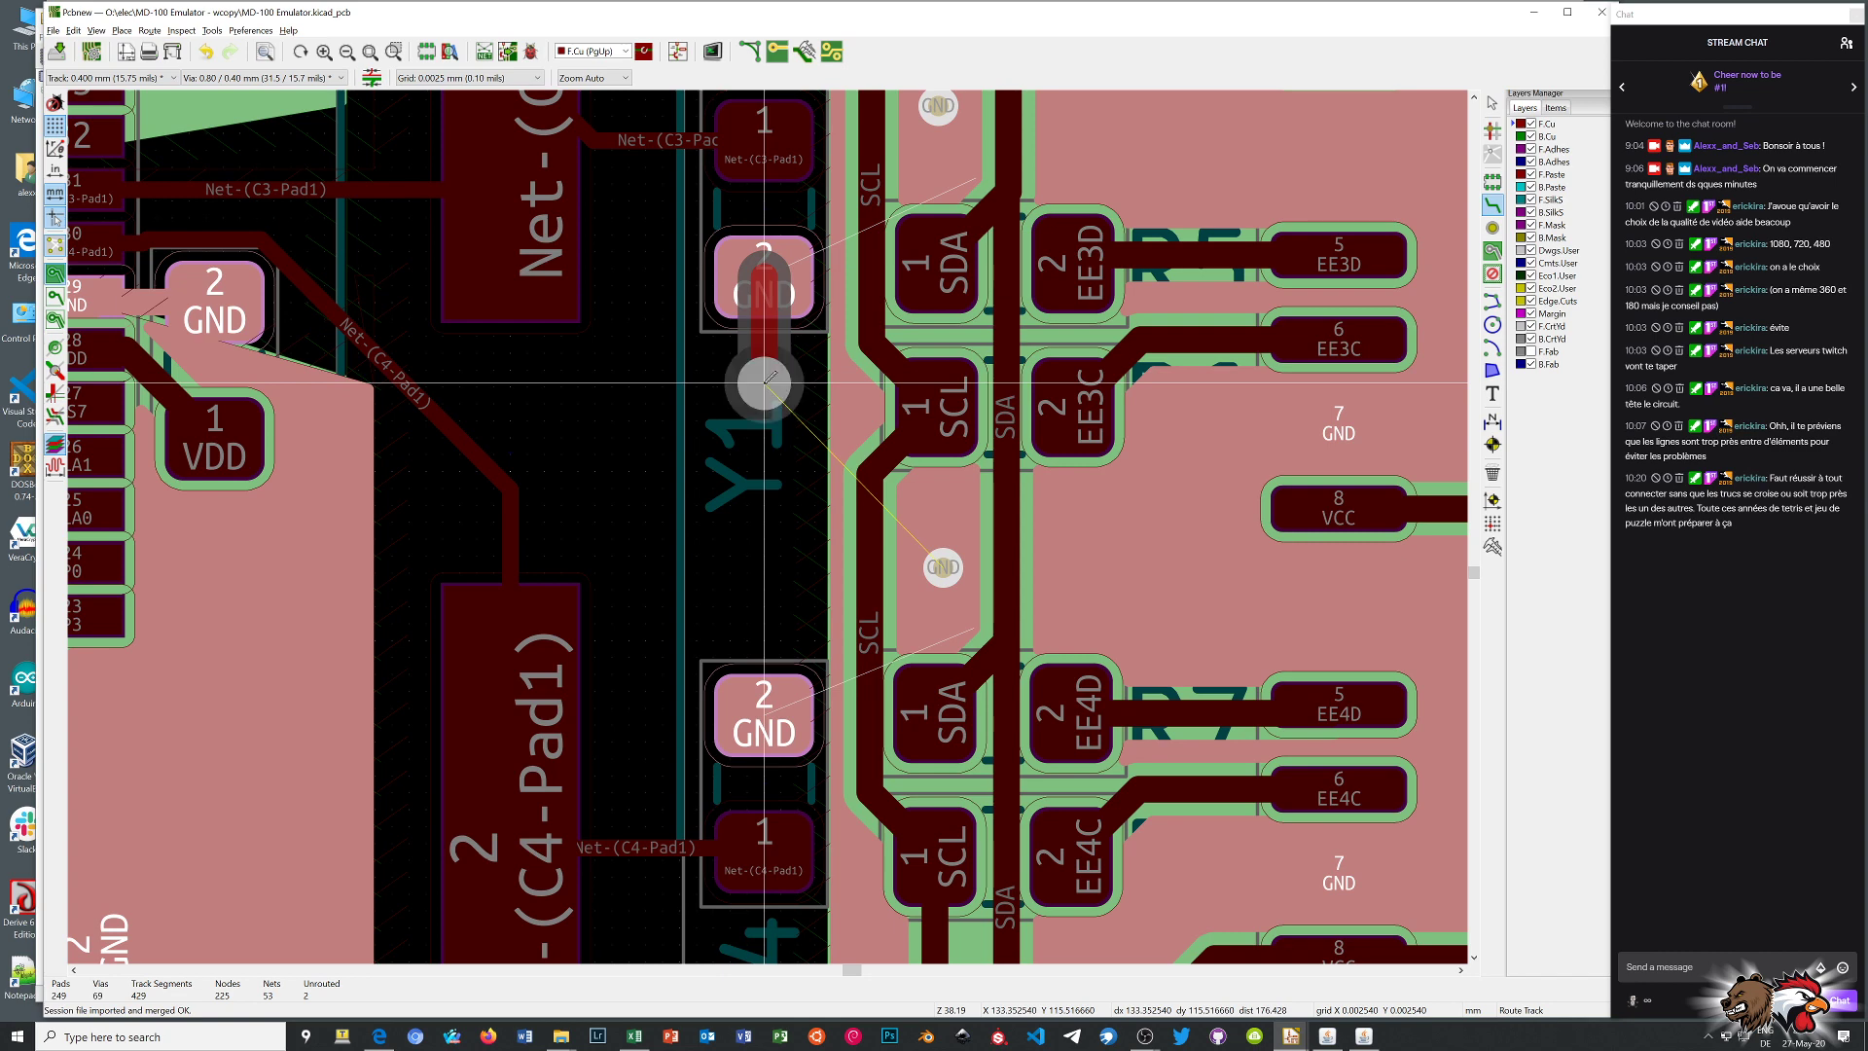
pyautogui.click(765, 382)
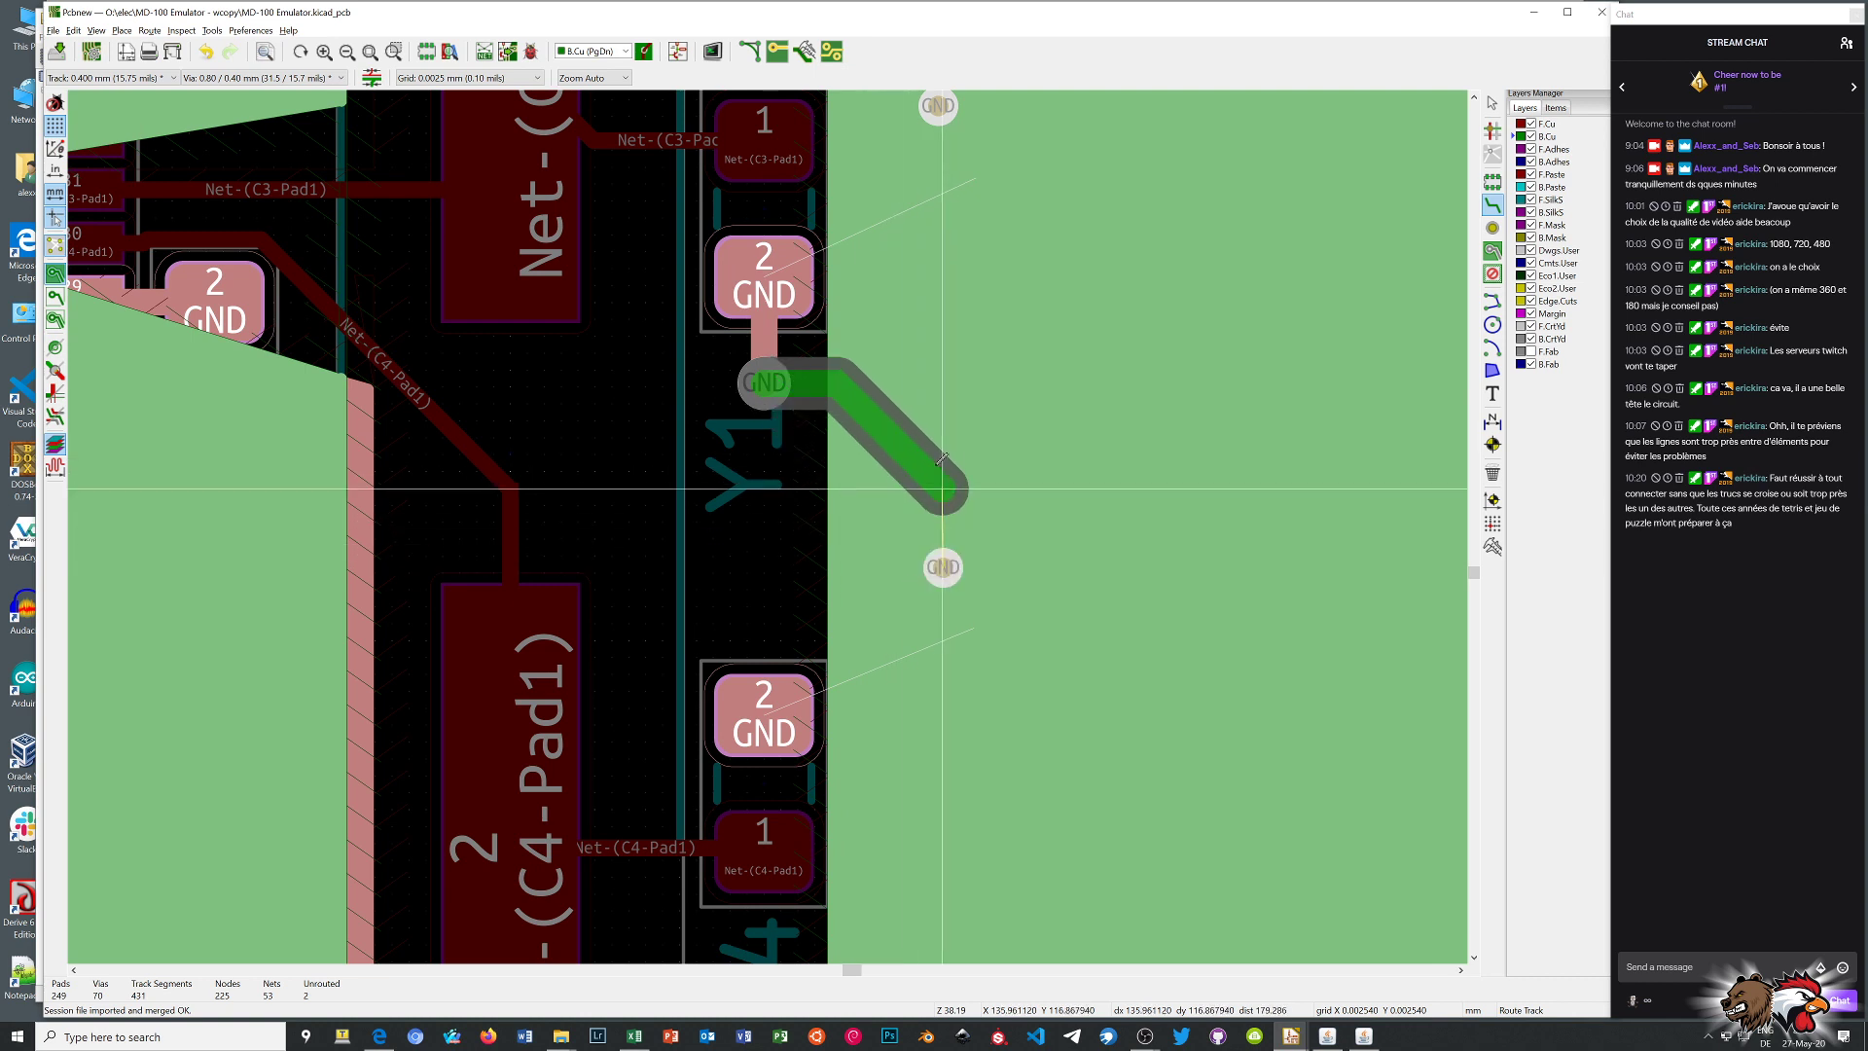
pyautogui.doubleClick(916, 378)
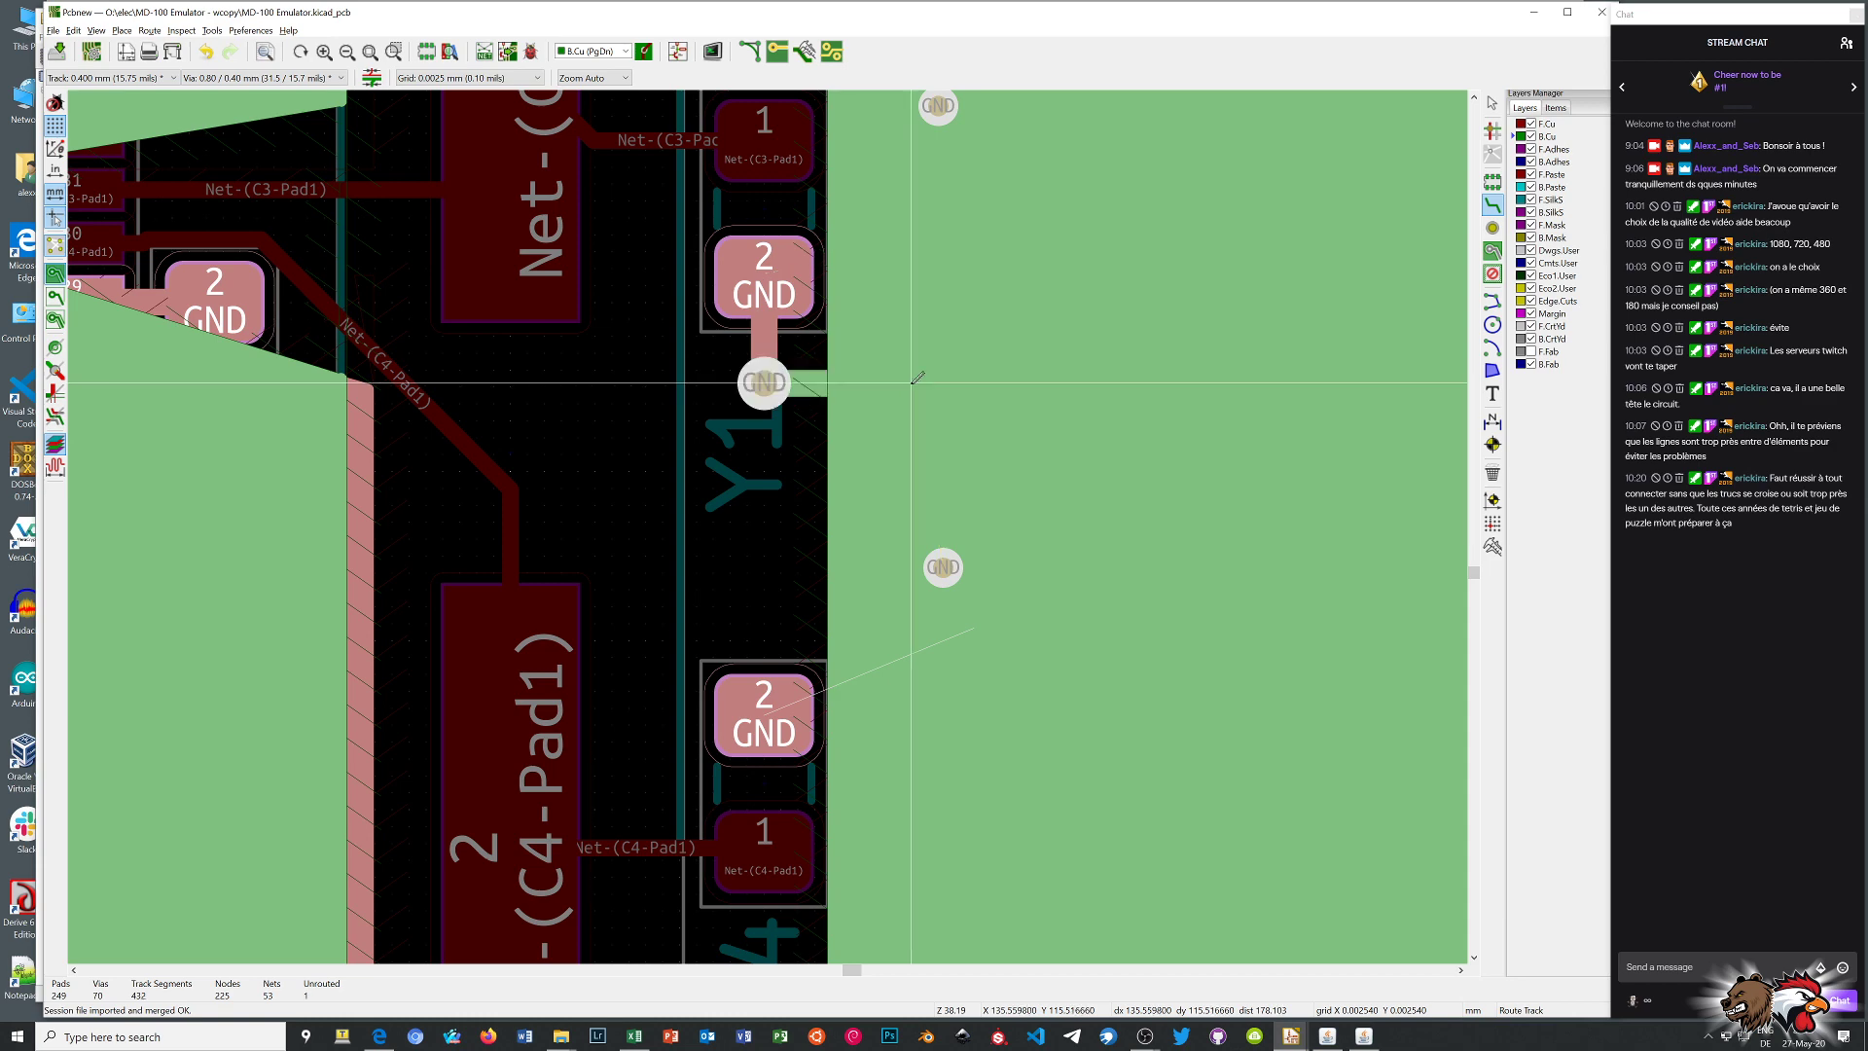
pyautogui.click(916, 379)
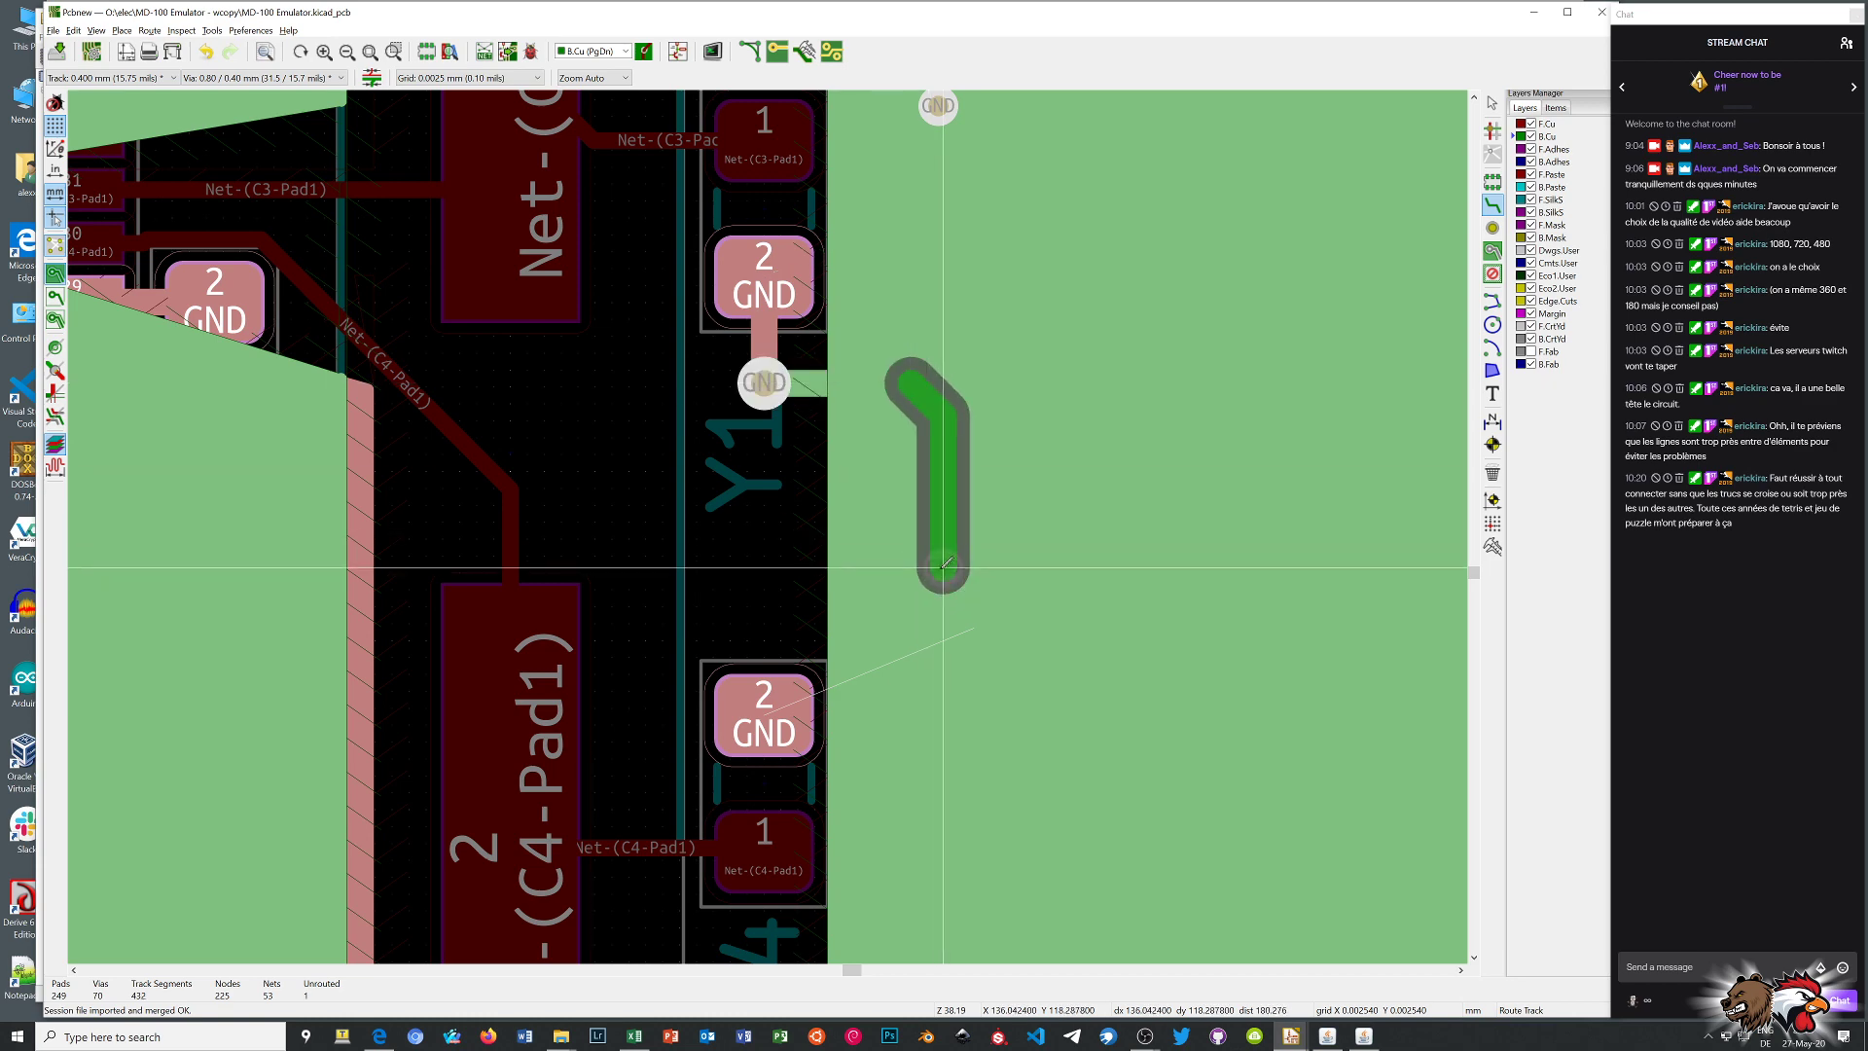
pyautogui.click(943, 567)
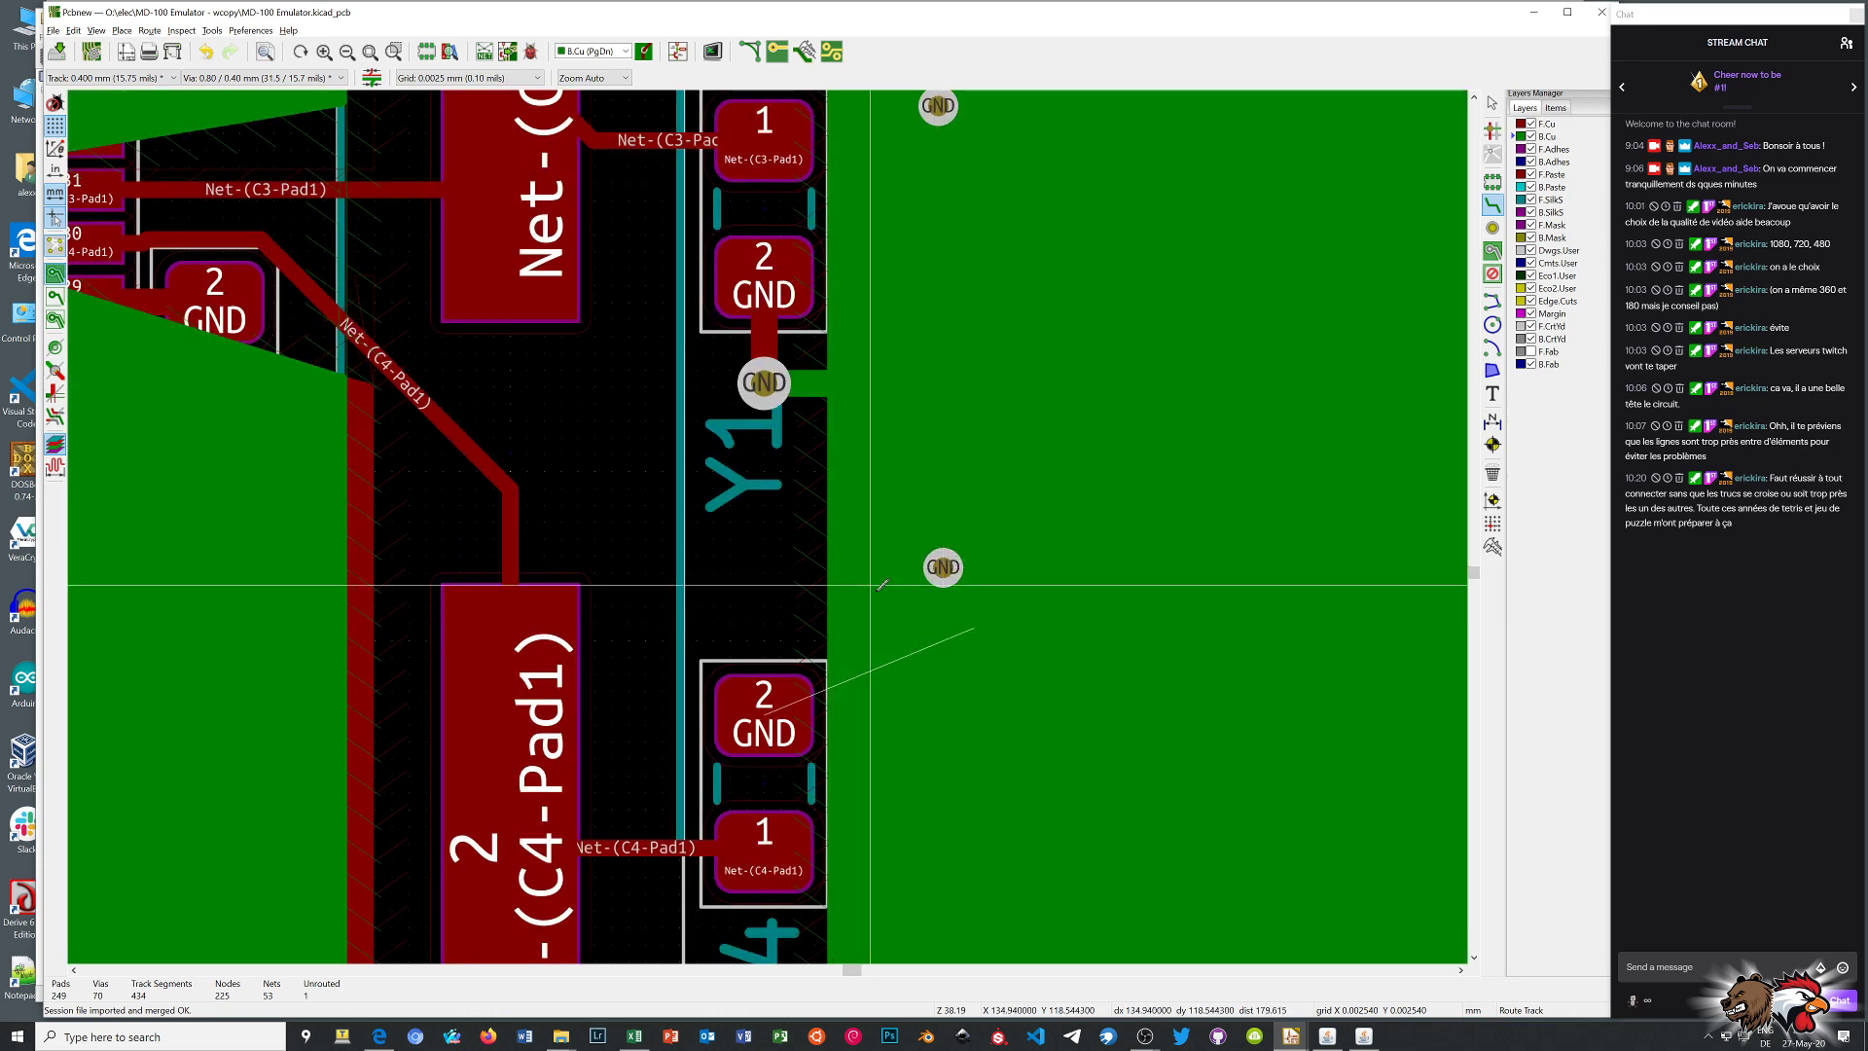
# Route a 0.40 mm B.Cu track from the existing GND via to a new via near C4 and continue on F.Cu to C4's pad 2
pyautogui.click(943, 567)
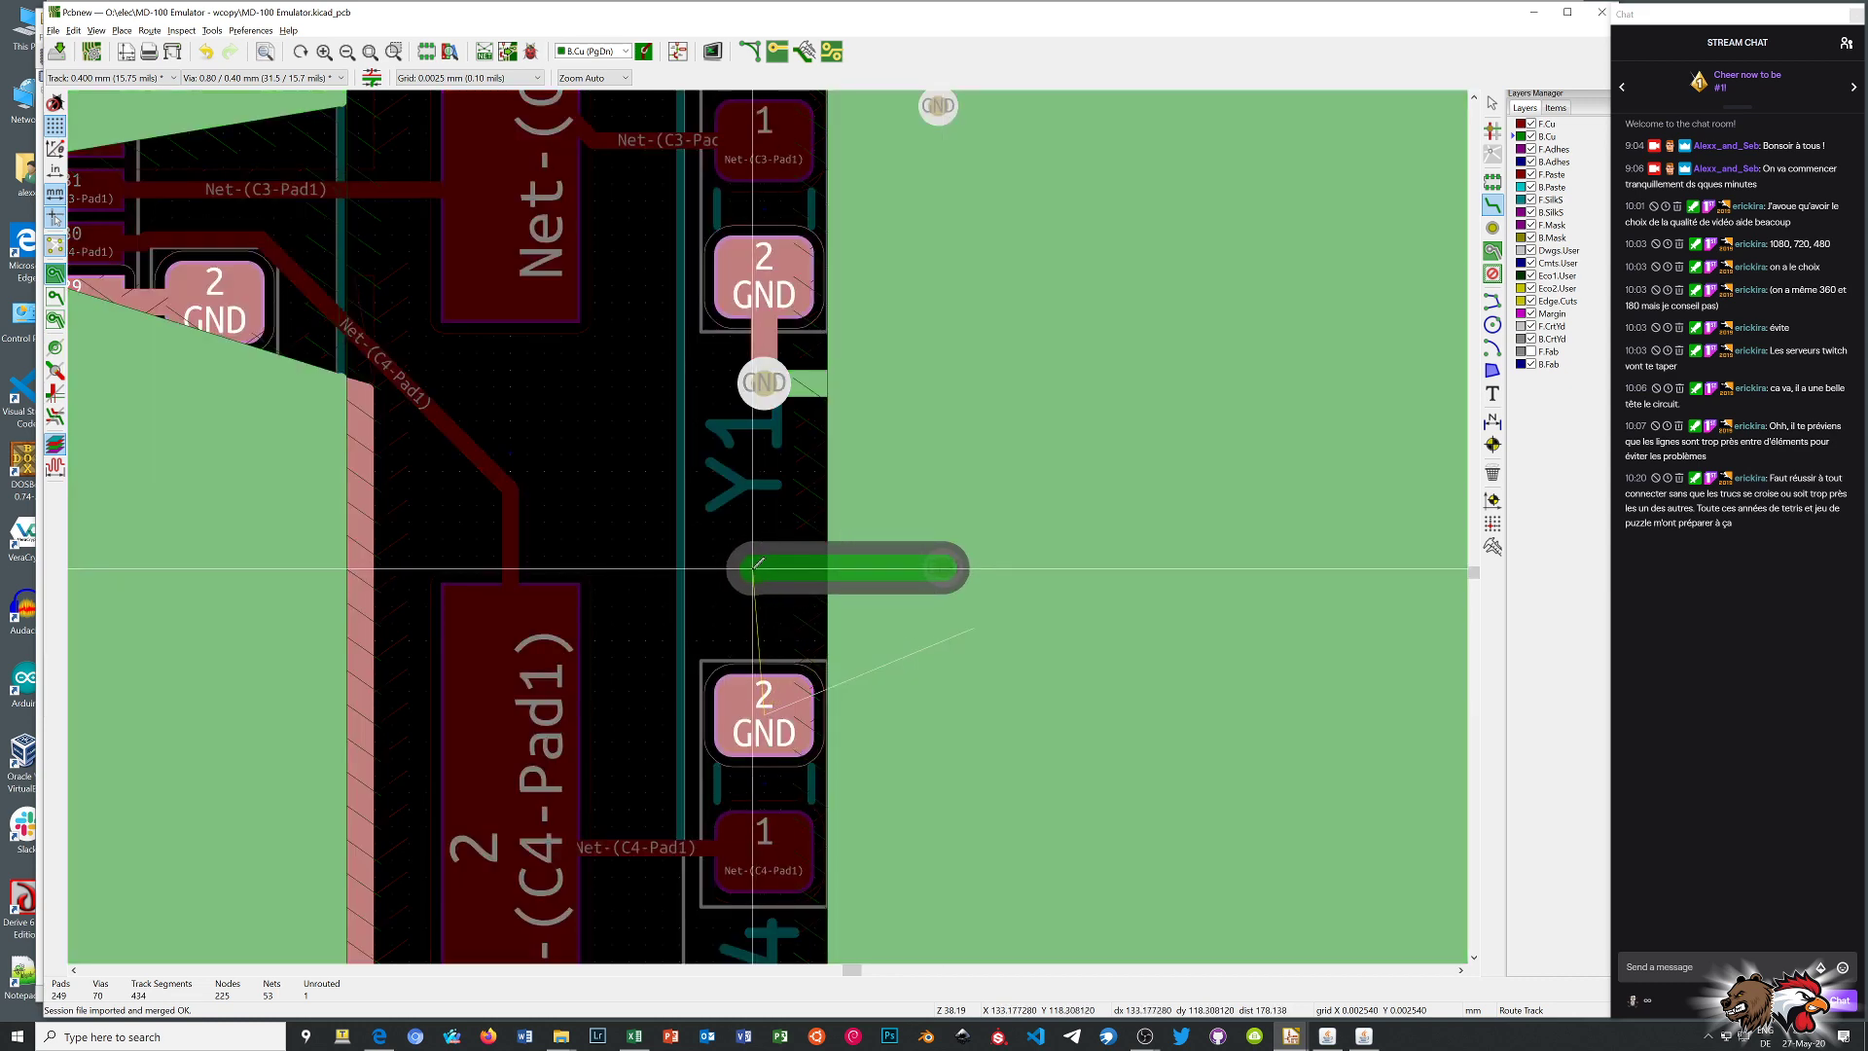
pyautogui.press('v')
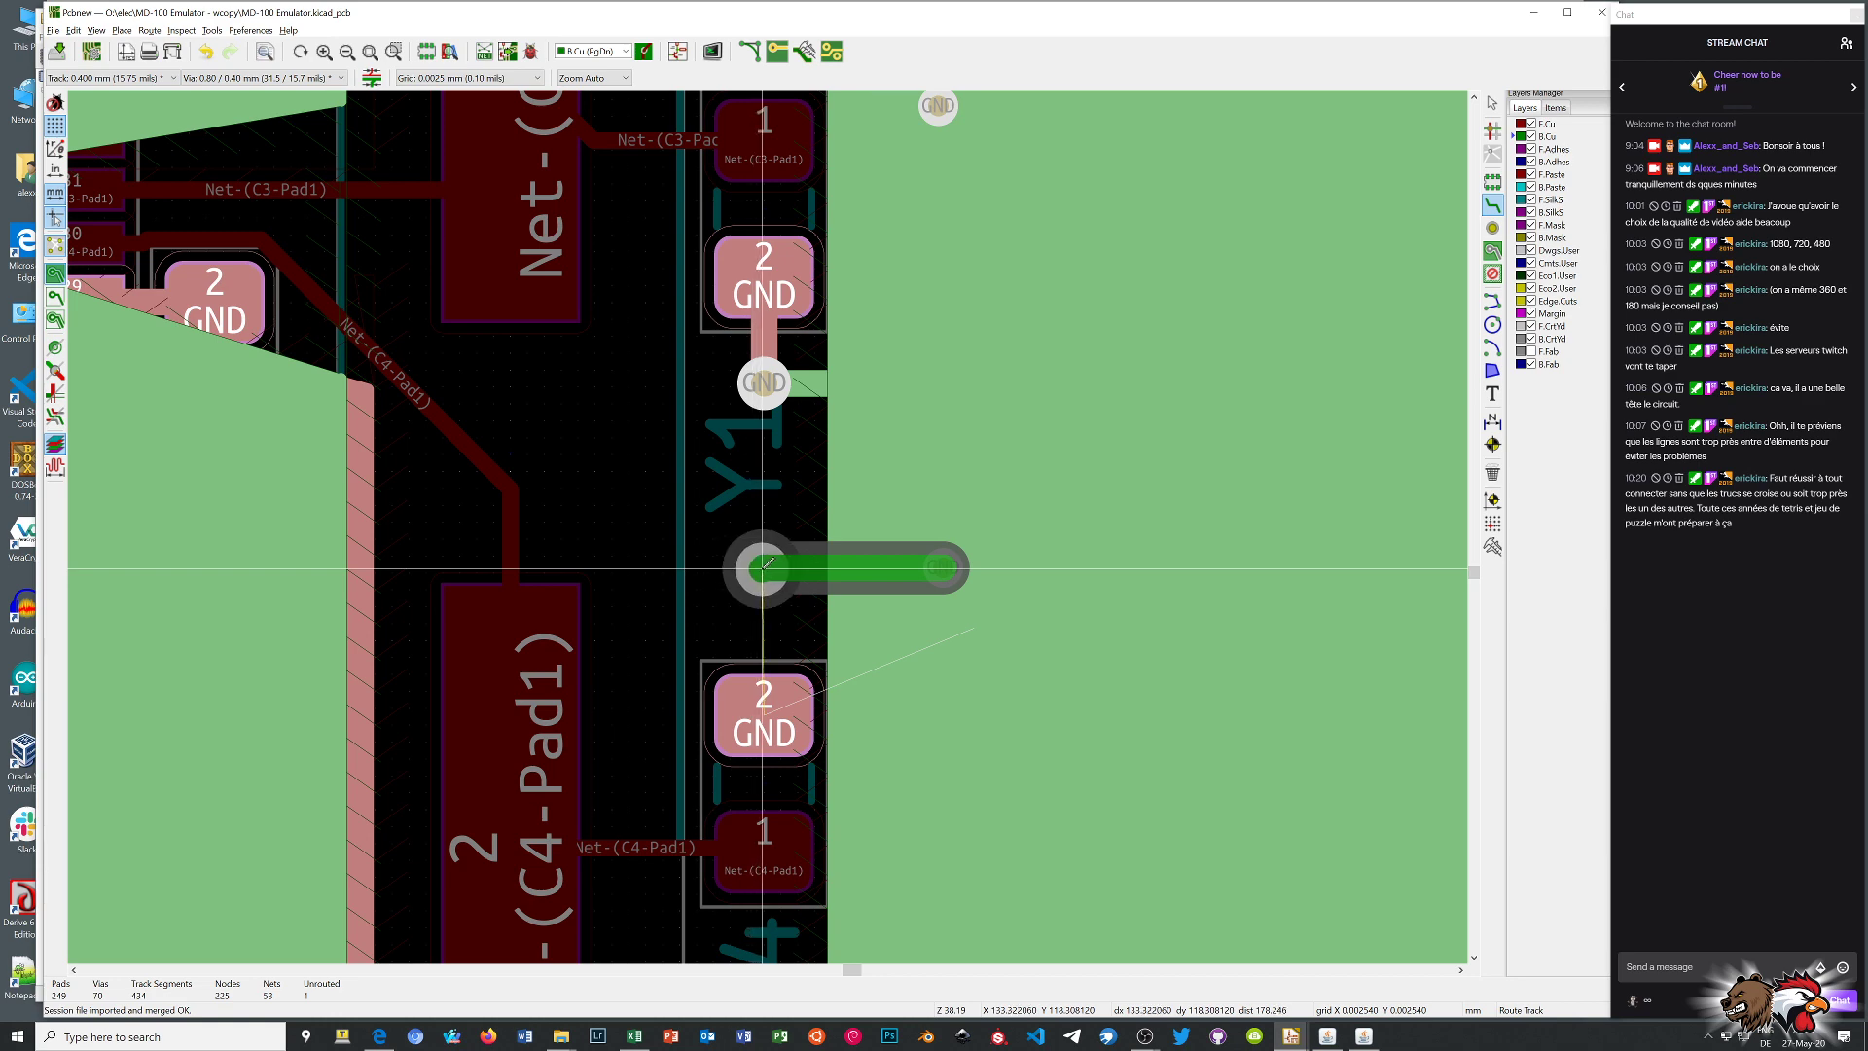
pyautogui.click(768, 567)
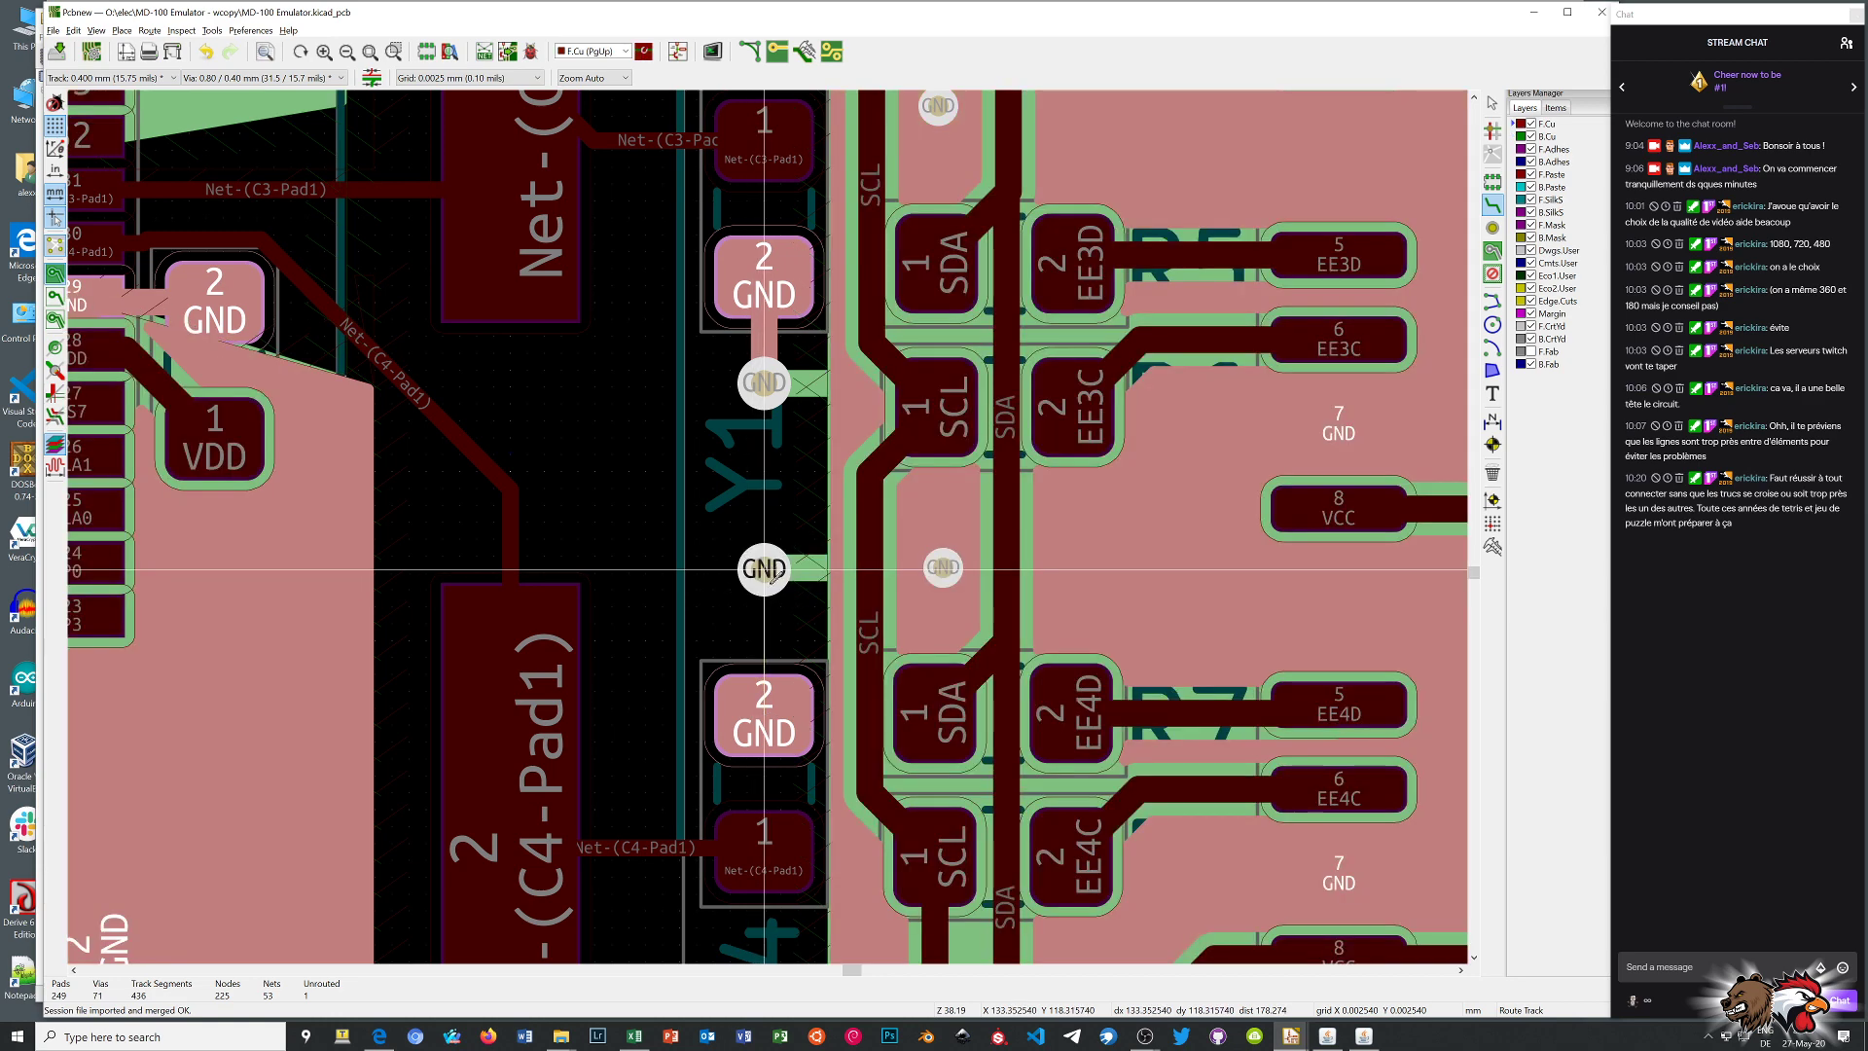
pyautogui.click(774, 708)
pyautogui.rightClick(723, 518)
pyautogui.click(764, 528)
# Make B.Cu the active layer and inspect its ground pour around Y1 and across the whole board
pyautogui.scroll(-4, 767, 530)
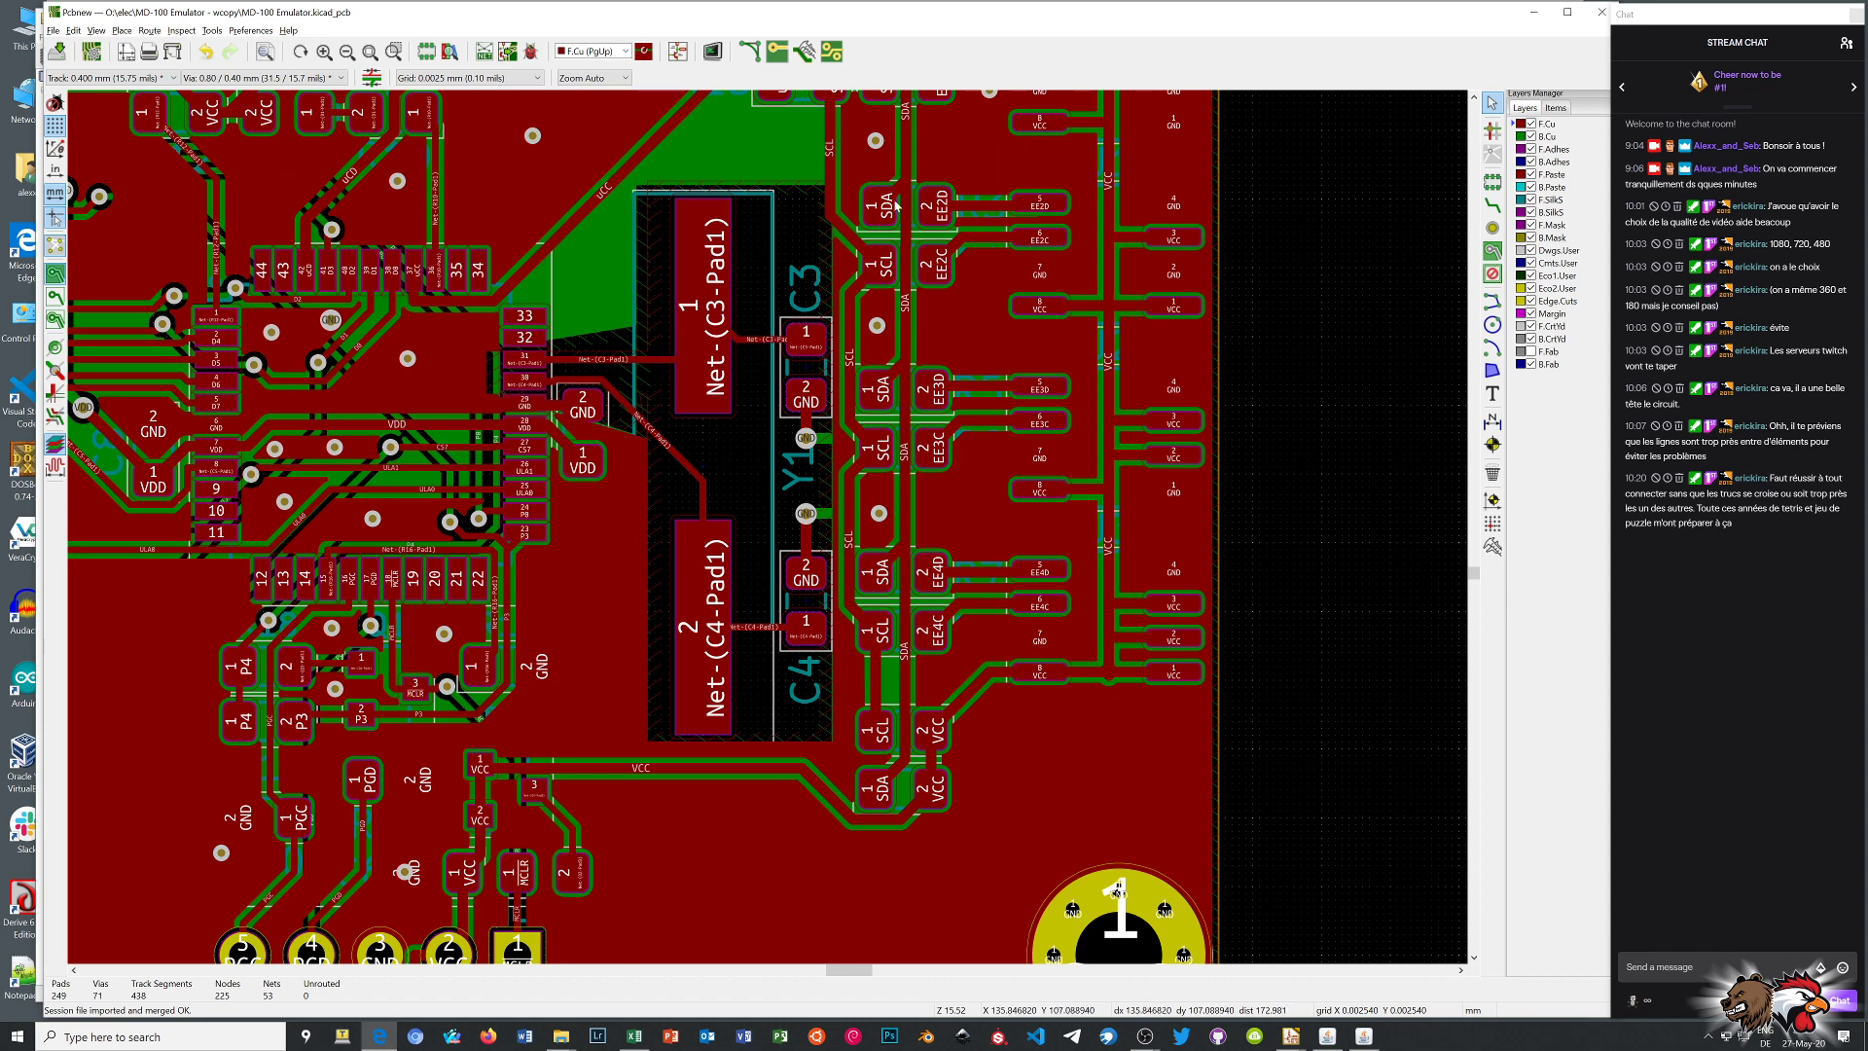
pyautogui.press('pagedown')
pyautogui.scroll(-4, 767, 530)
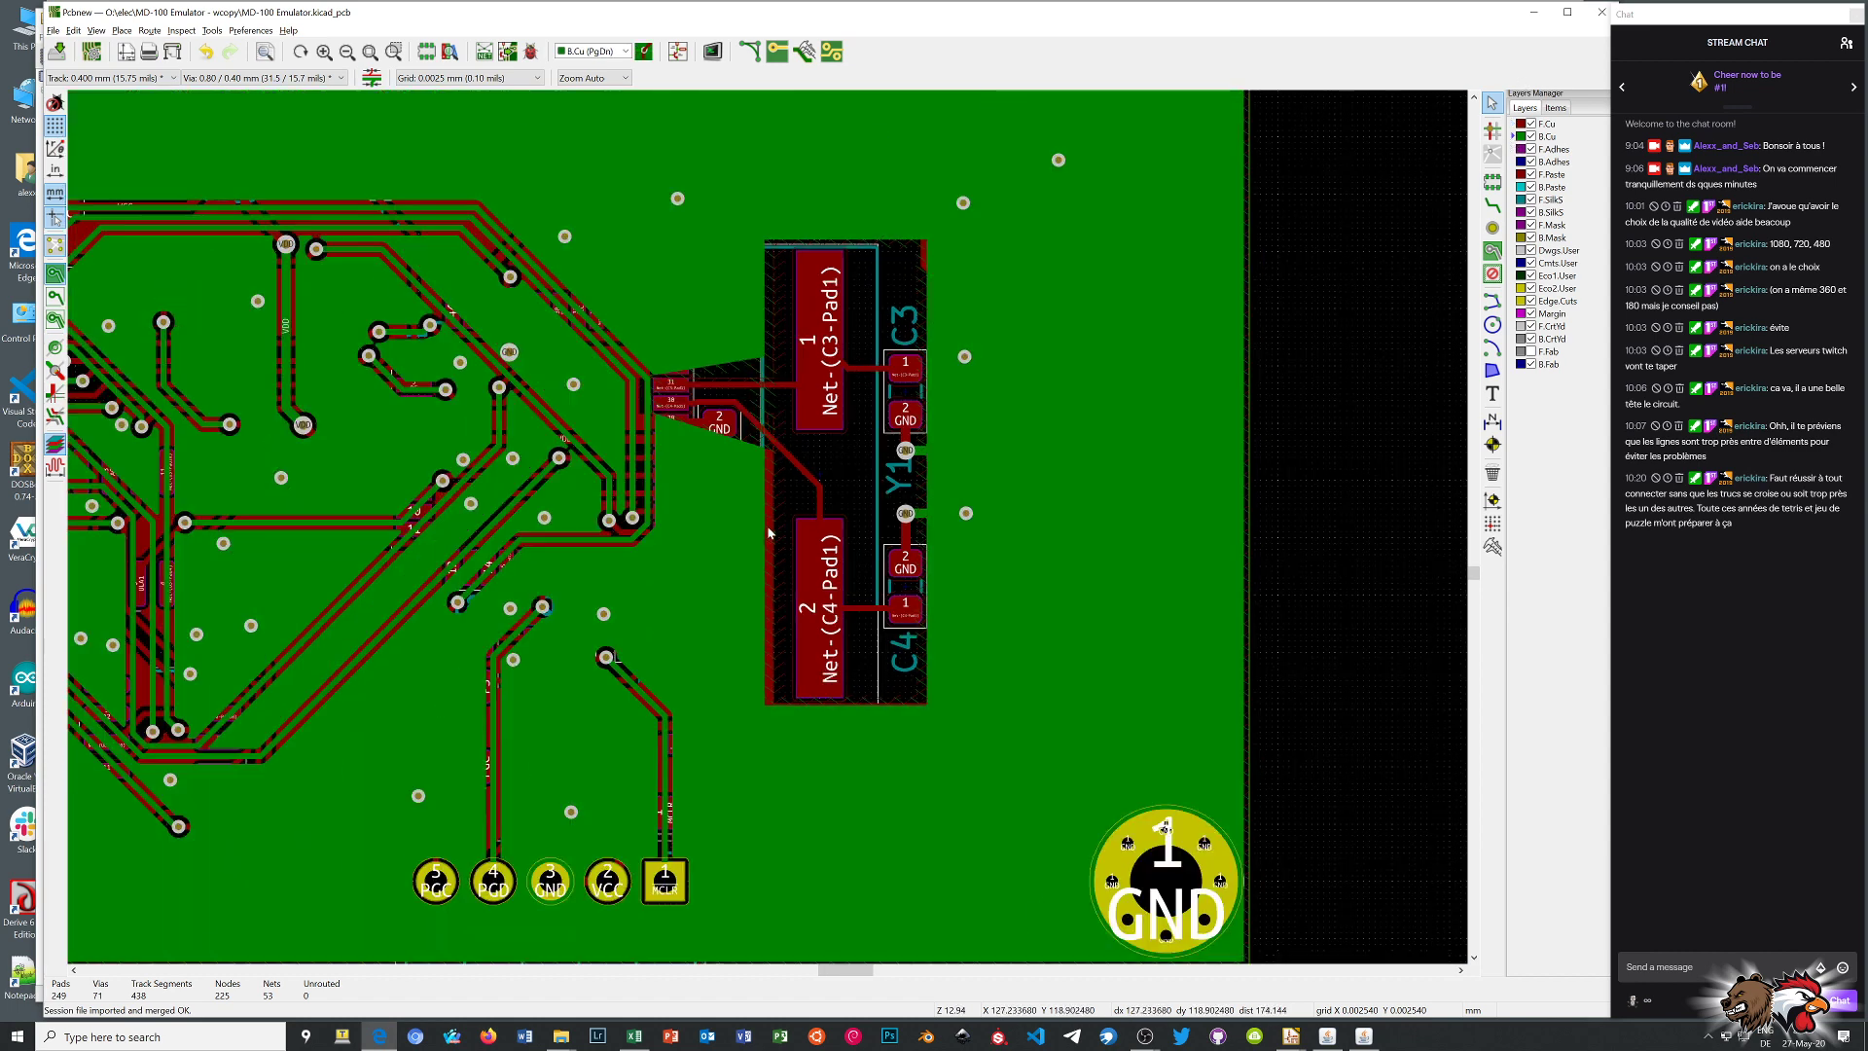
pyautogui.scroll(1, 596, 513)
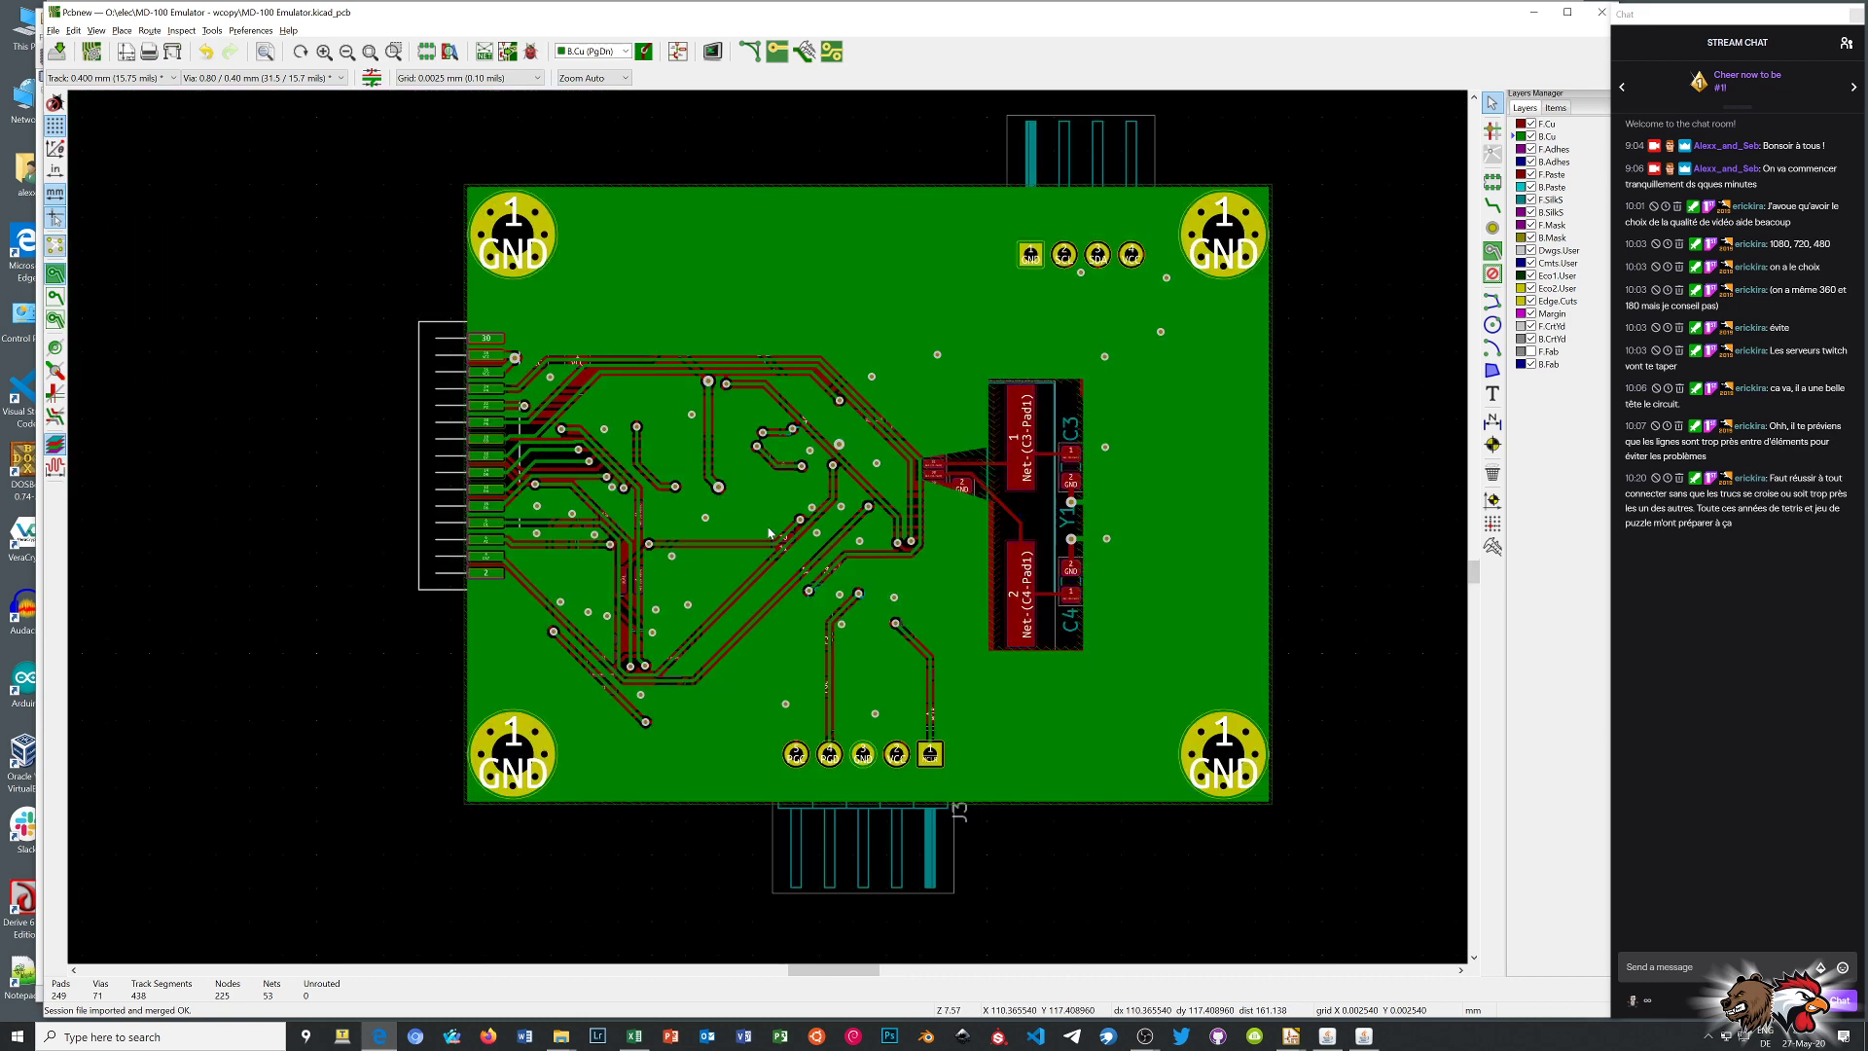
pyautogui.scroll(1, 1117, 500)
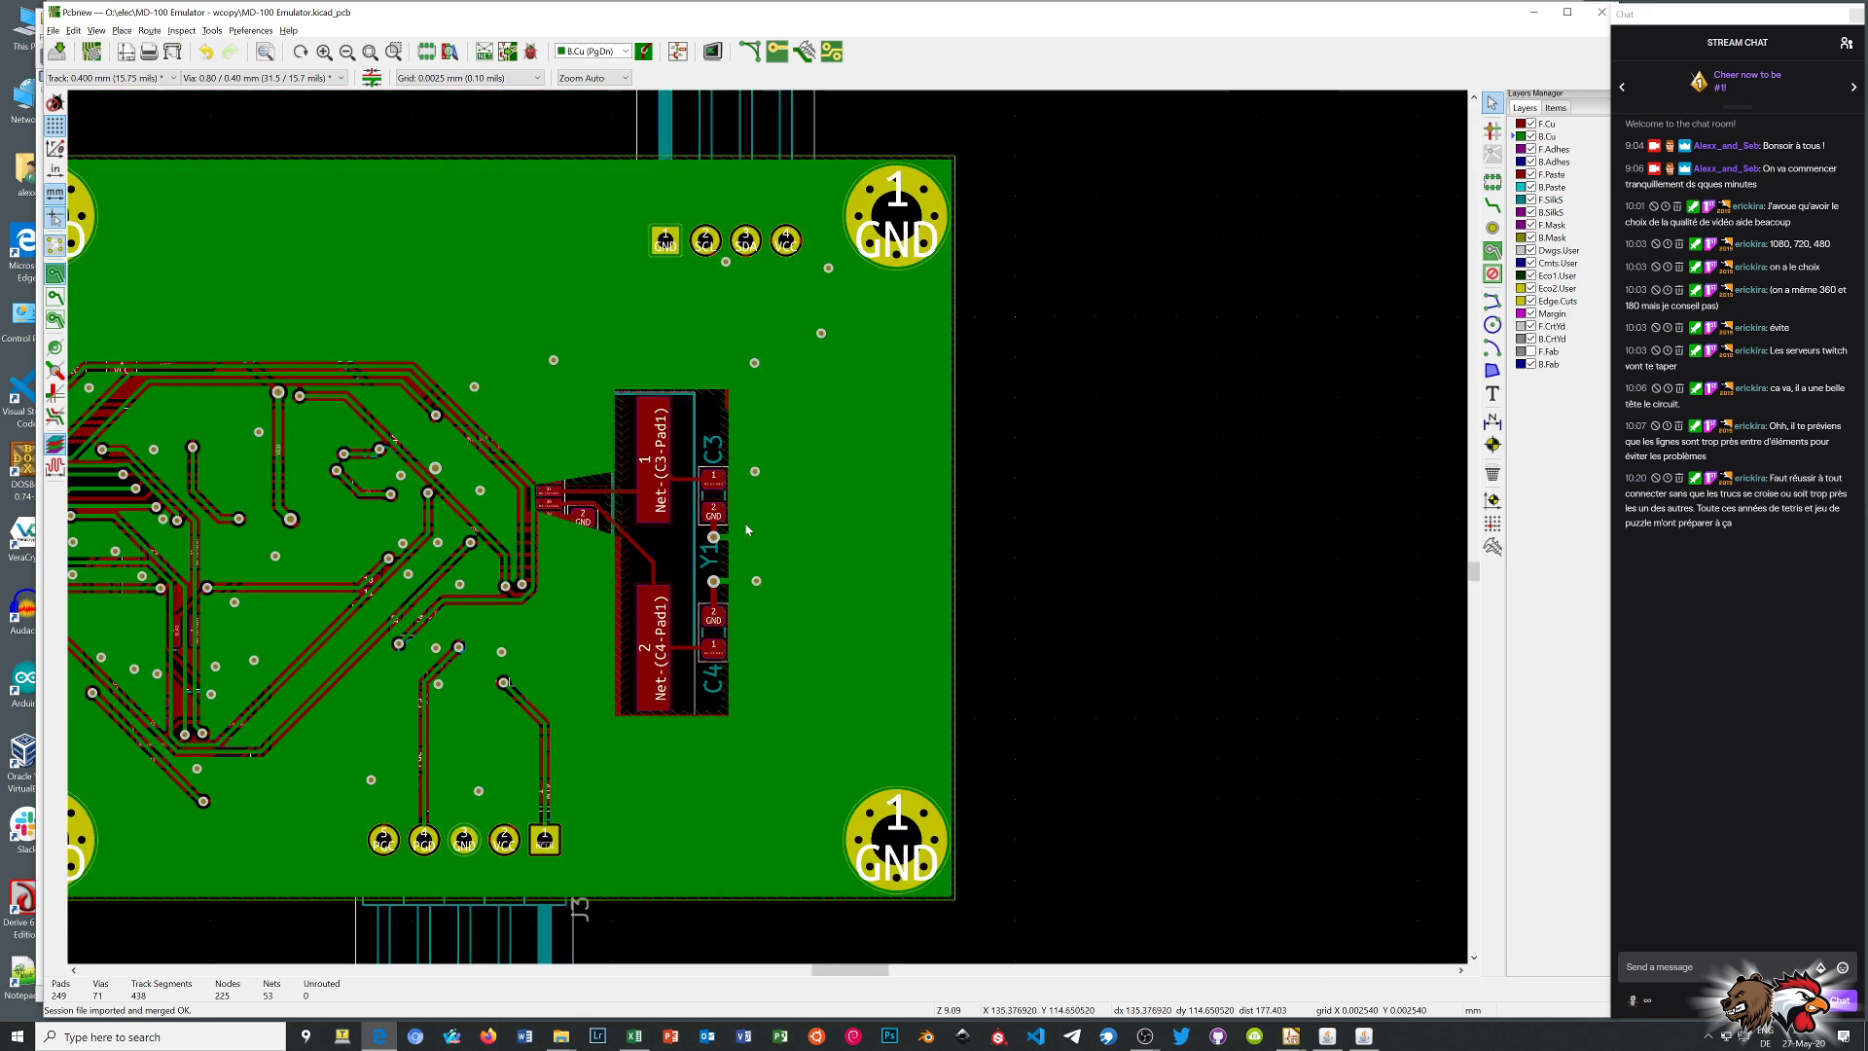
# Make F.Cu the active layer and place a 0.80/0.40 mm via in the unfilled area between the uCC track and crystal Y1
pyautogui.click(1513, 125)
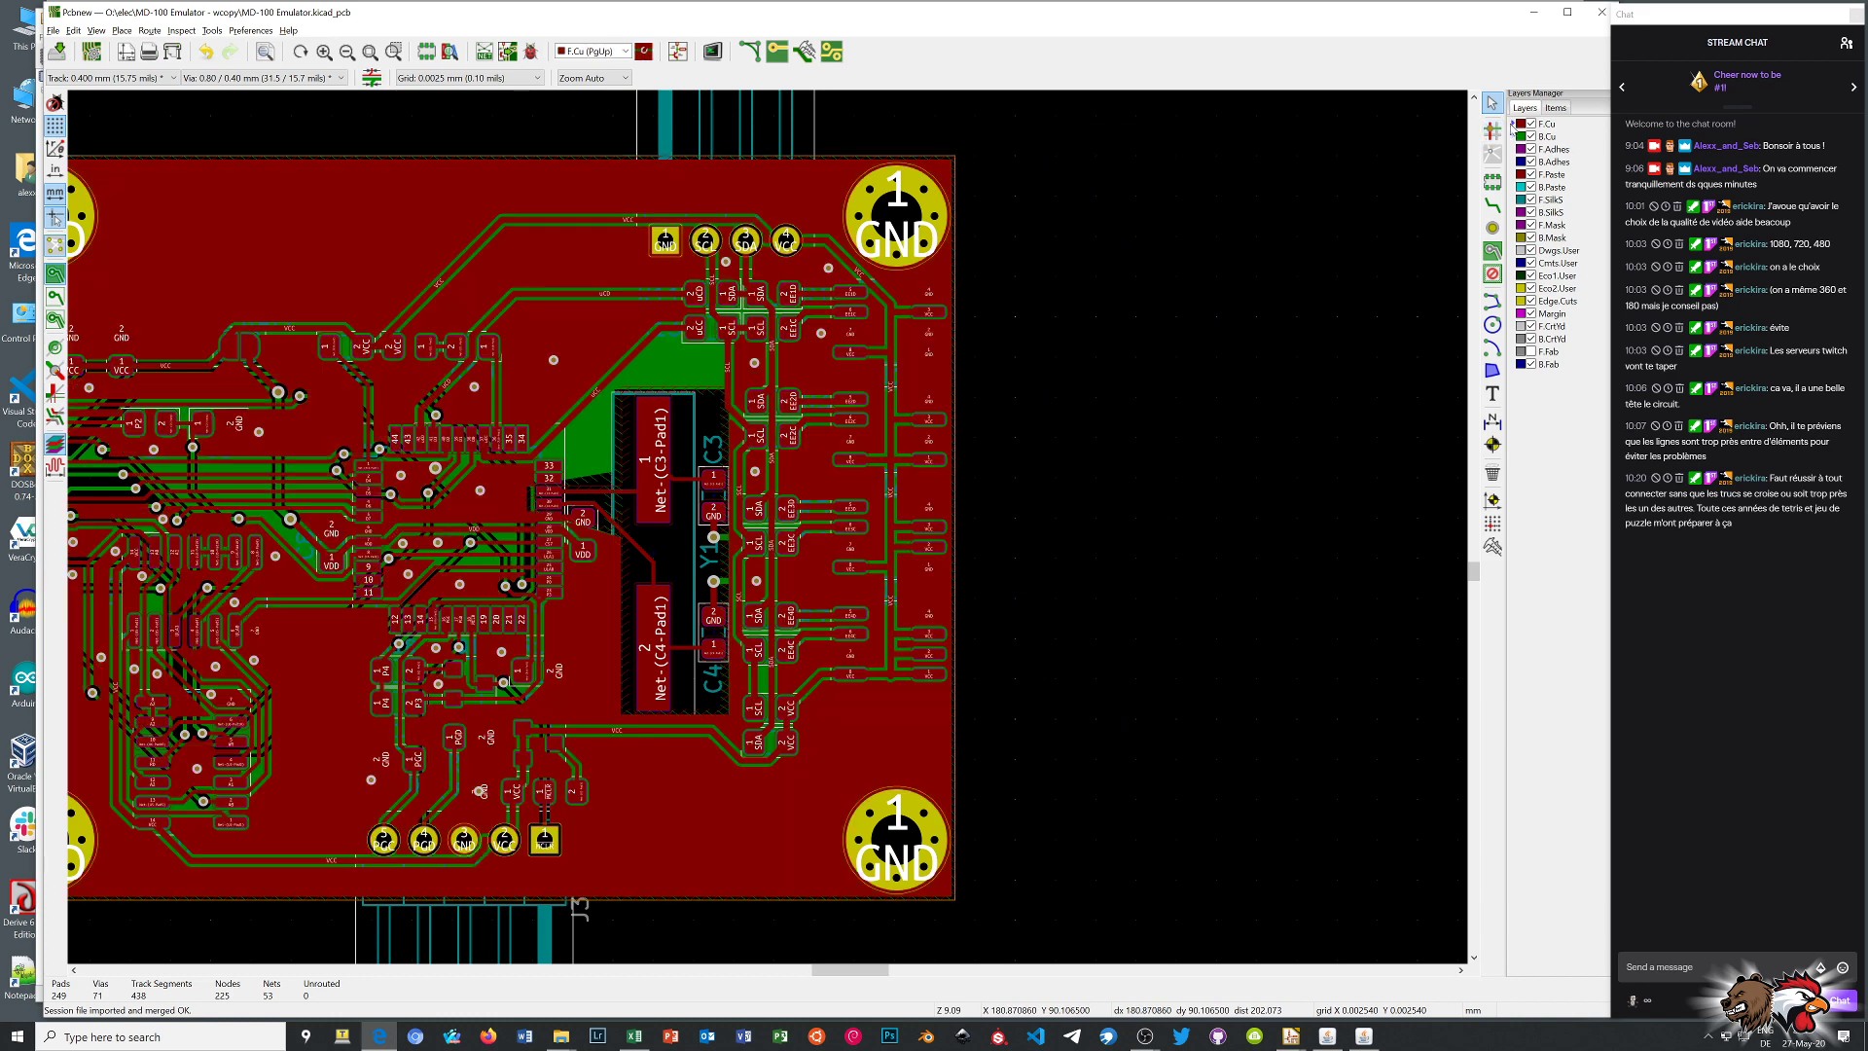
pyautogui.scroll(5, 616, 474)
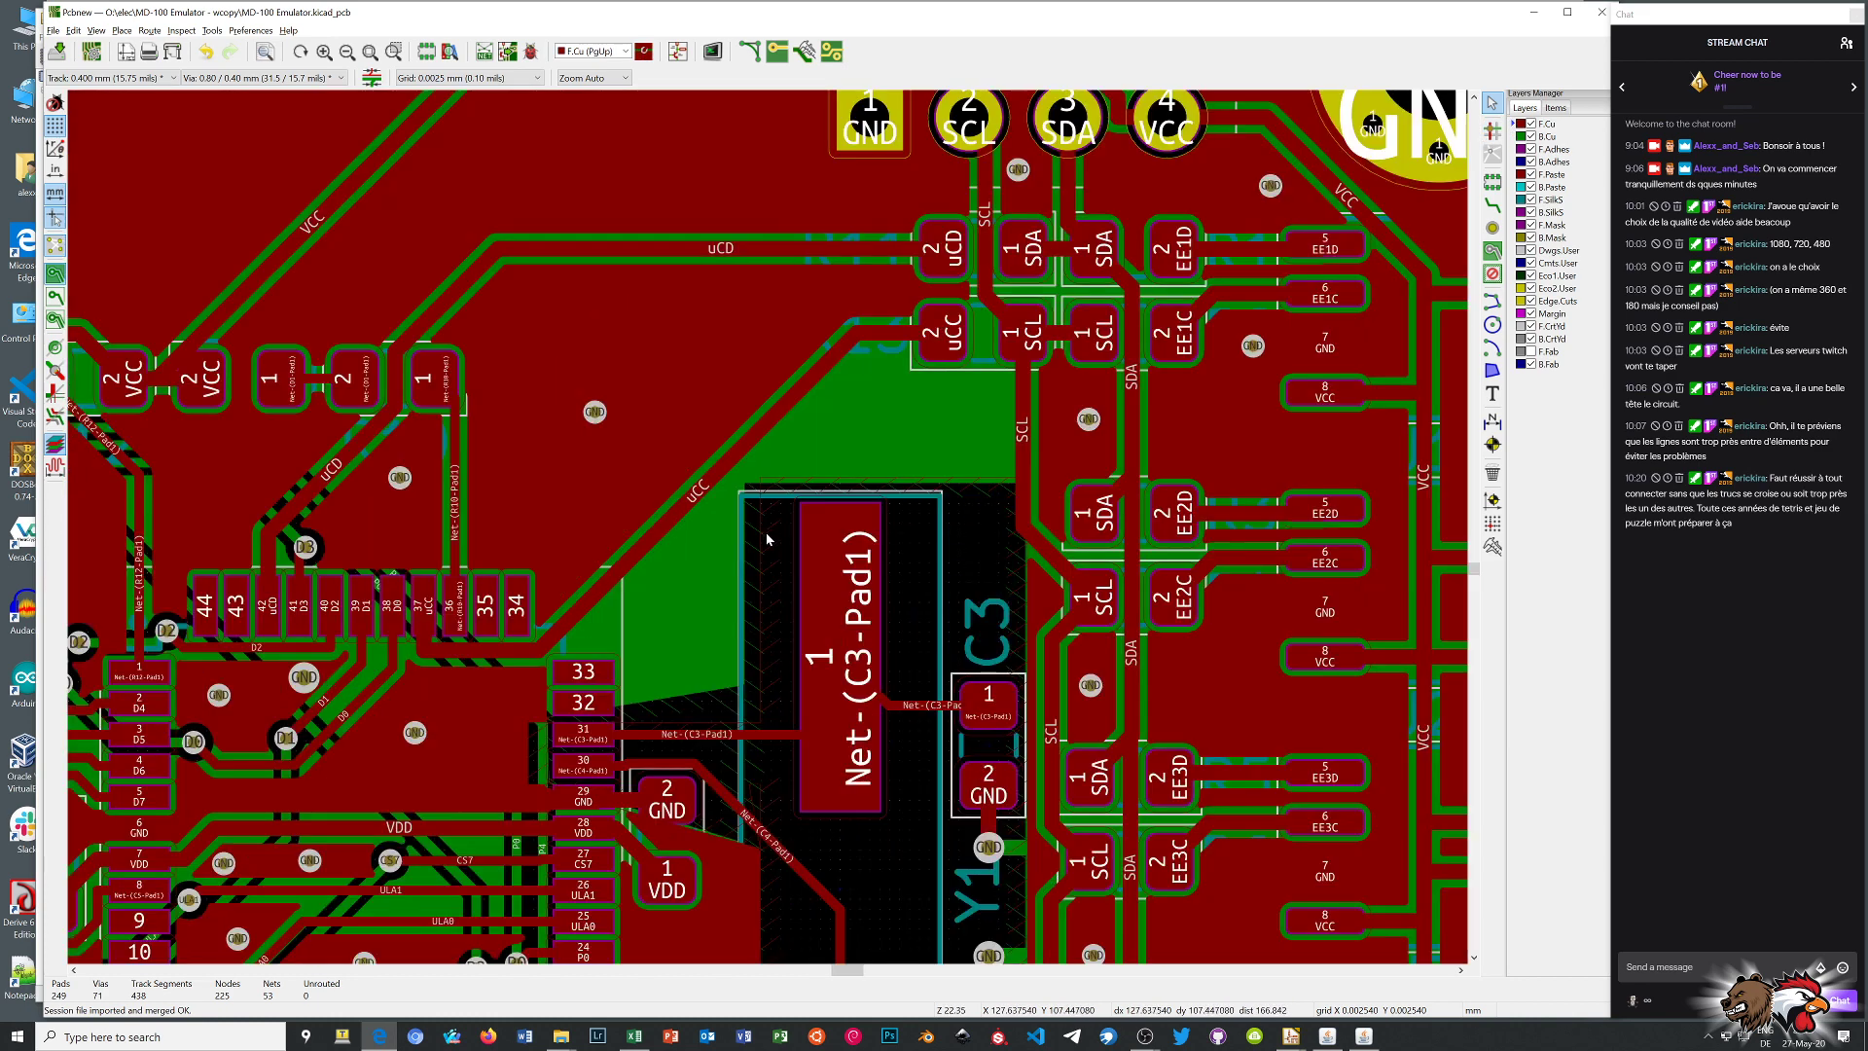
pyautogui.click(1491, 227)
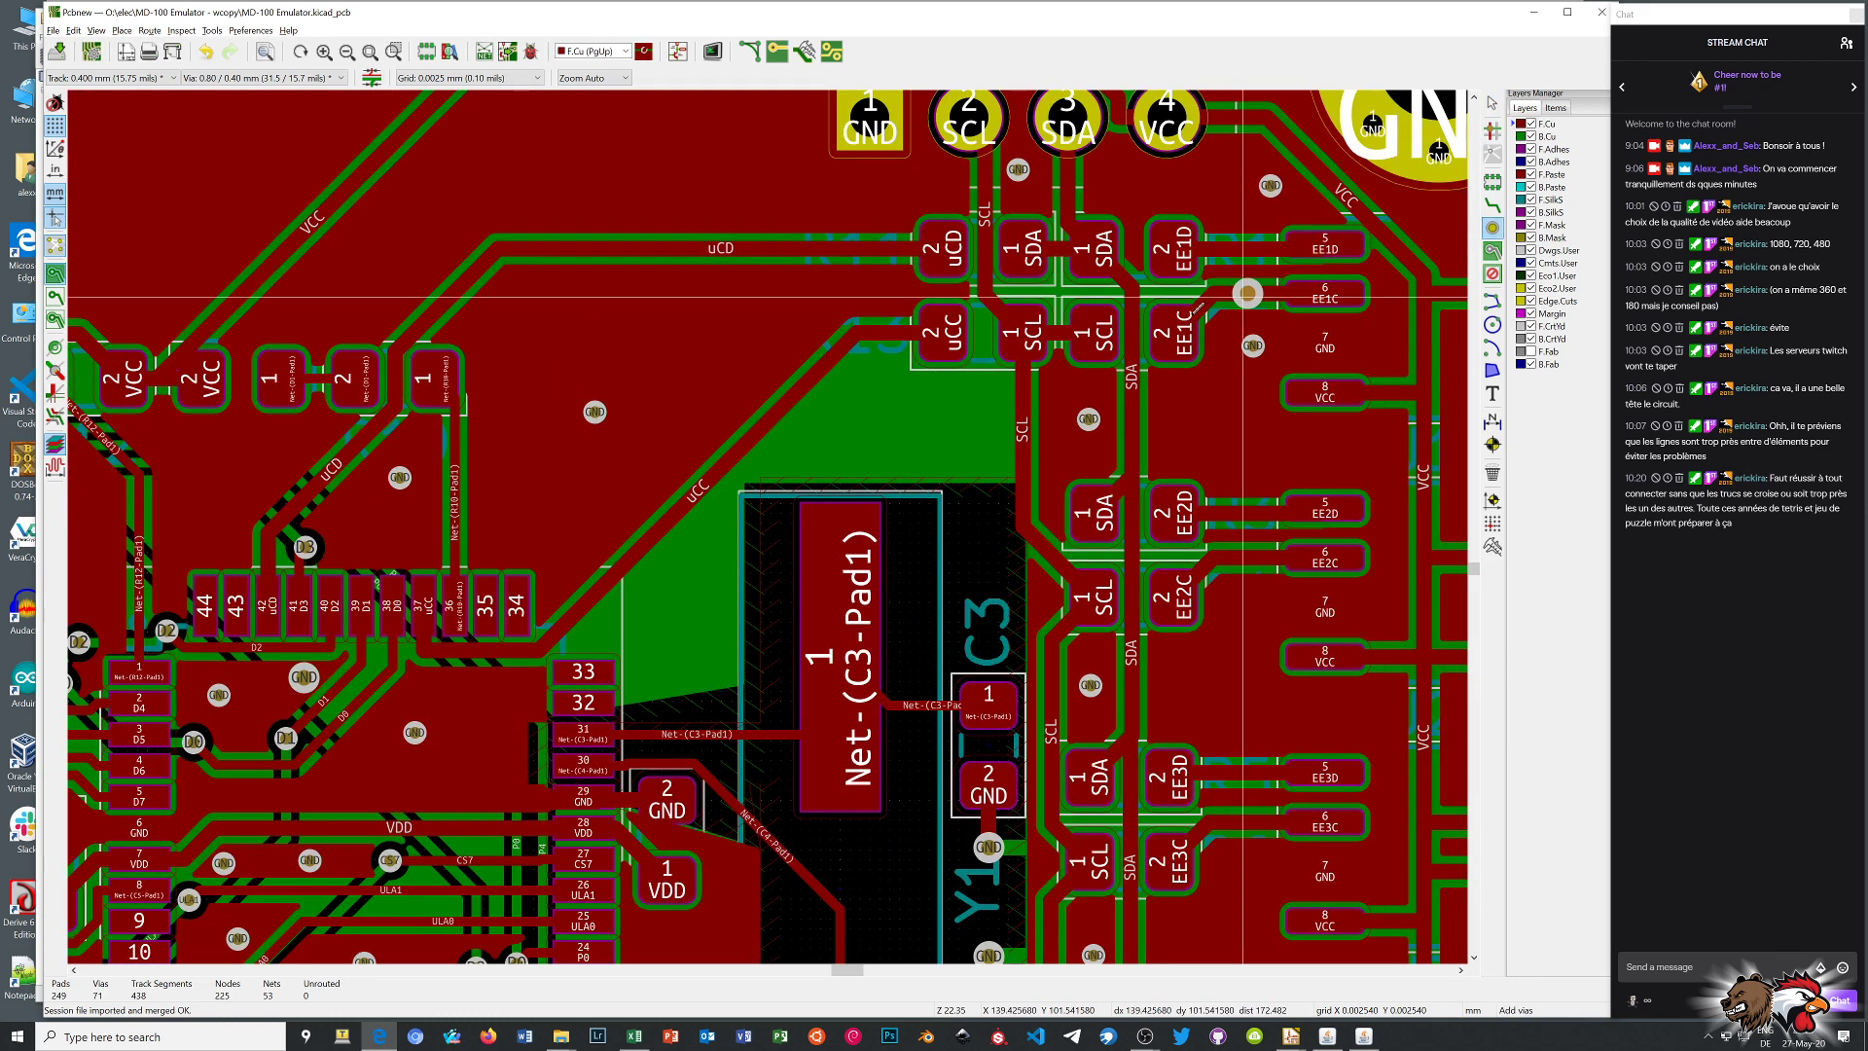
pyautogui.click(895, 413)
pyautogui.scroll(-5, 895, 413)
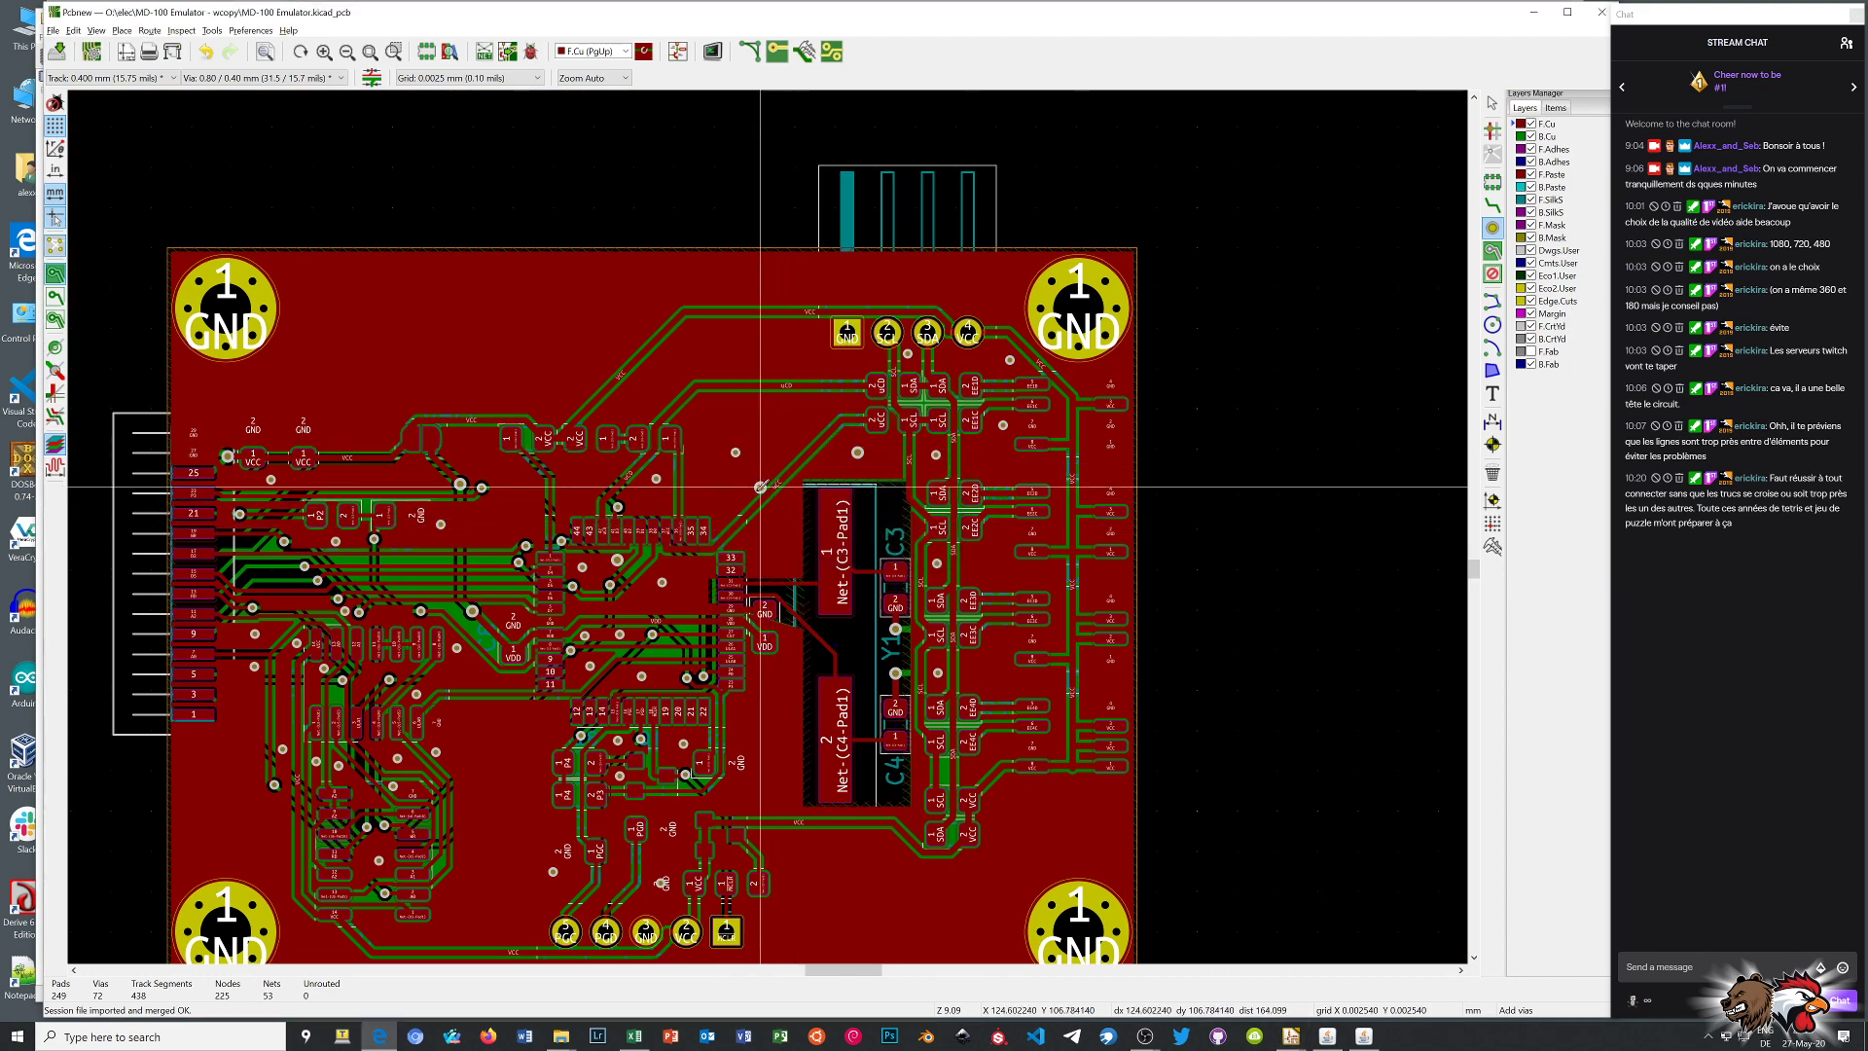
pyautogui.scroll(3, 799, 756)
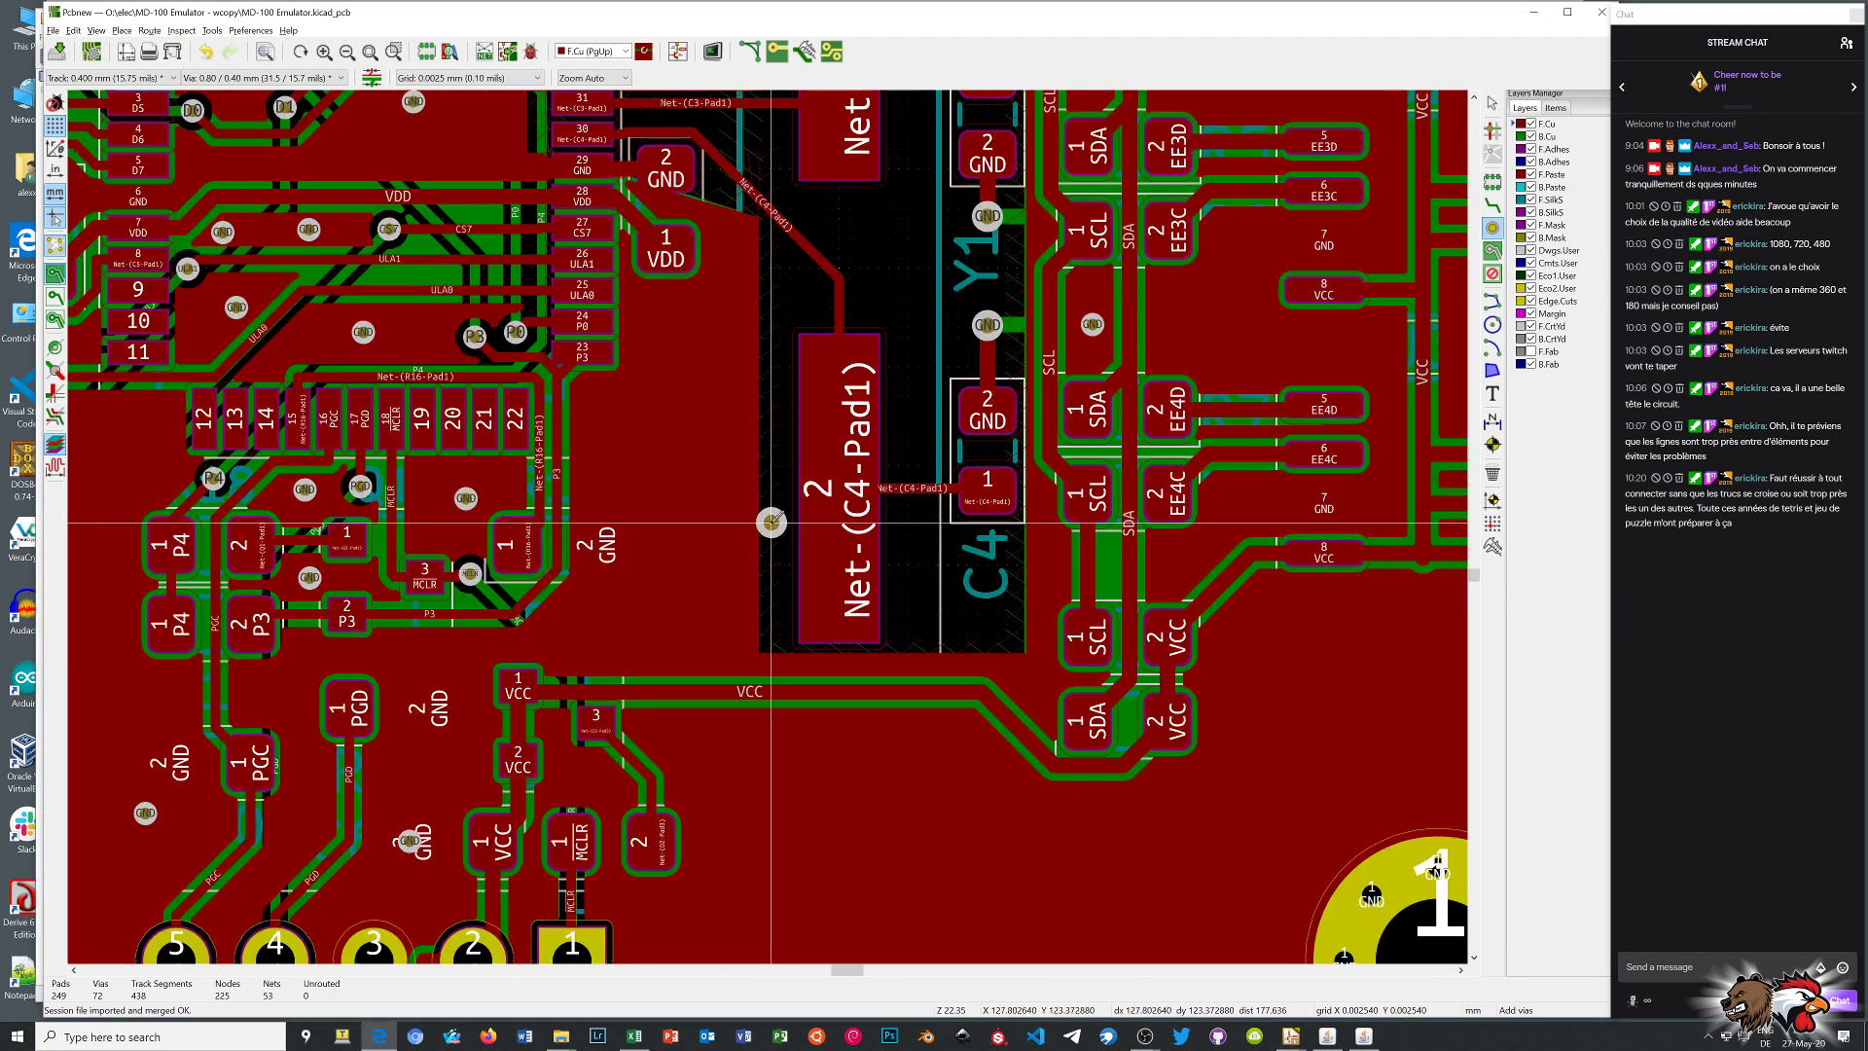
pyautogui.scroll(-2, 854, 535)
pyautogui.rightClick(864, 682)
pyautogui.click(875, 690)
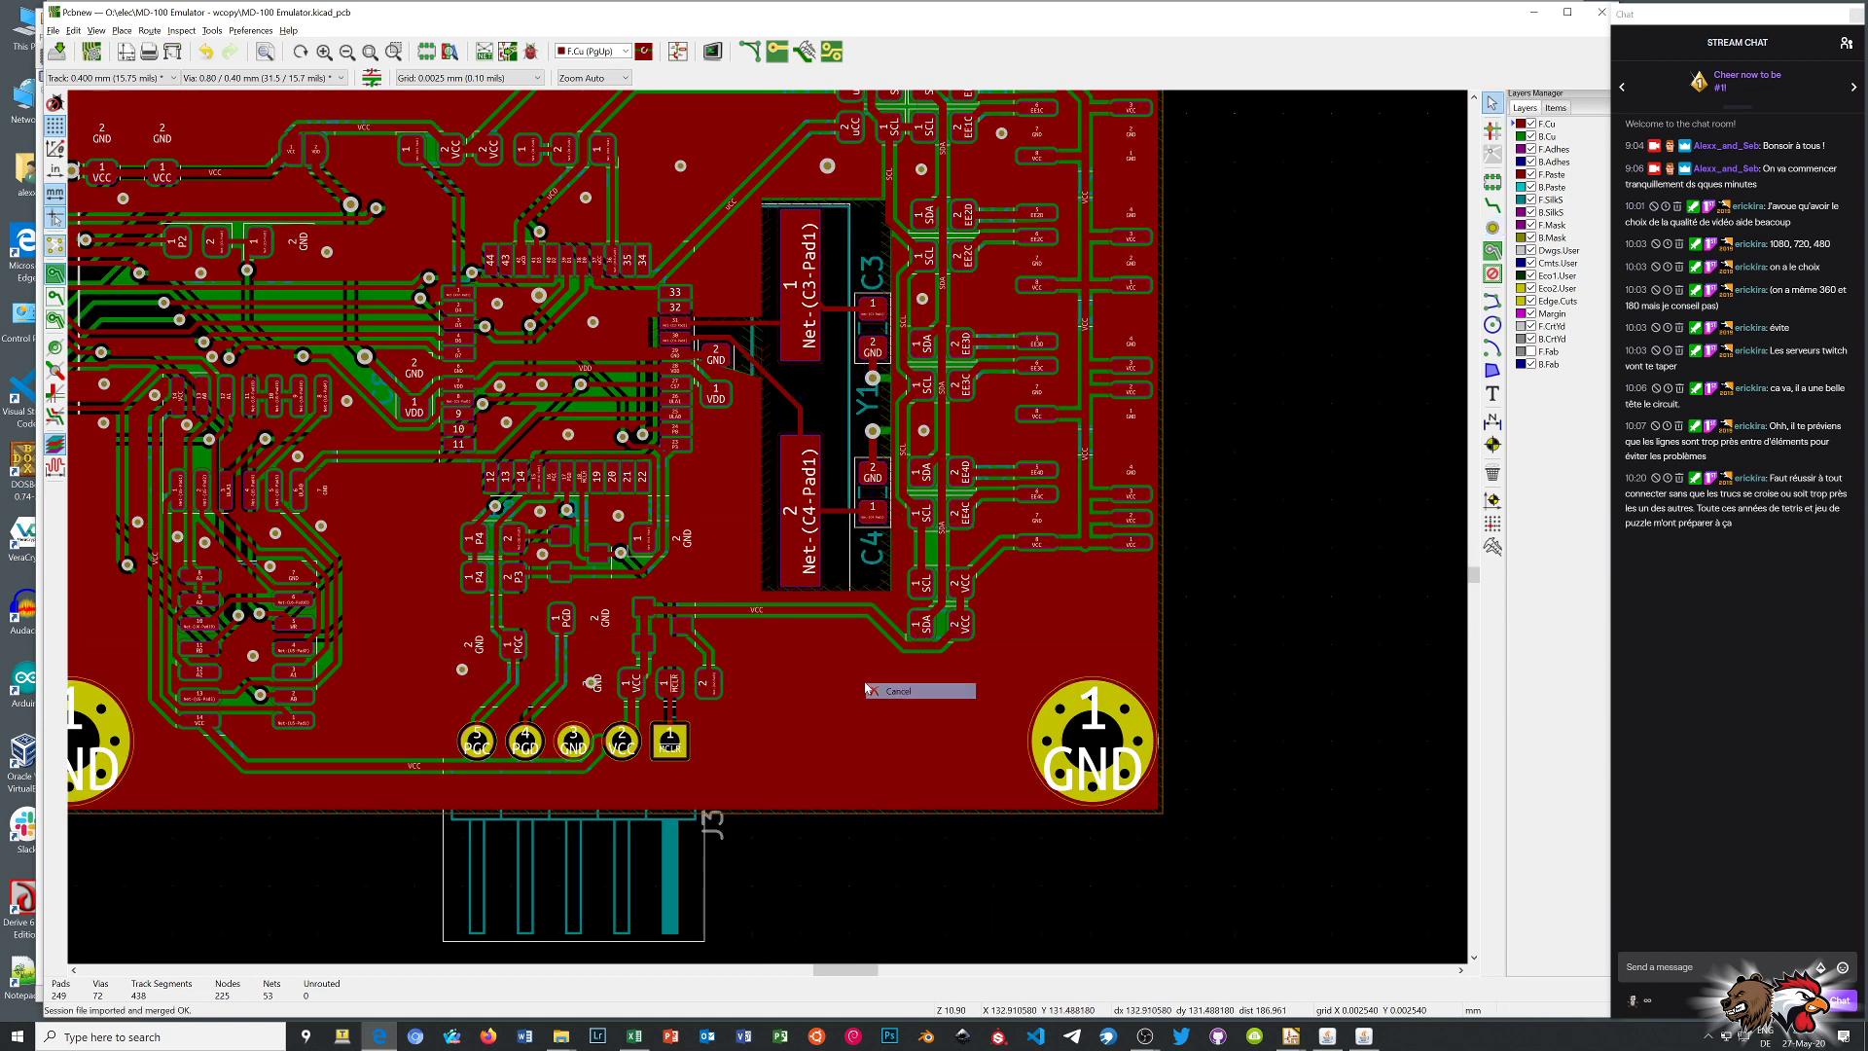
# Save the board and open it in the 3D viewer with the whole board in view
pyautogui.click(61, 52)
pyautogui.hotkey('alt', '3')
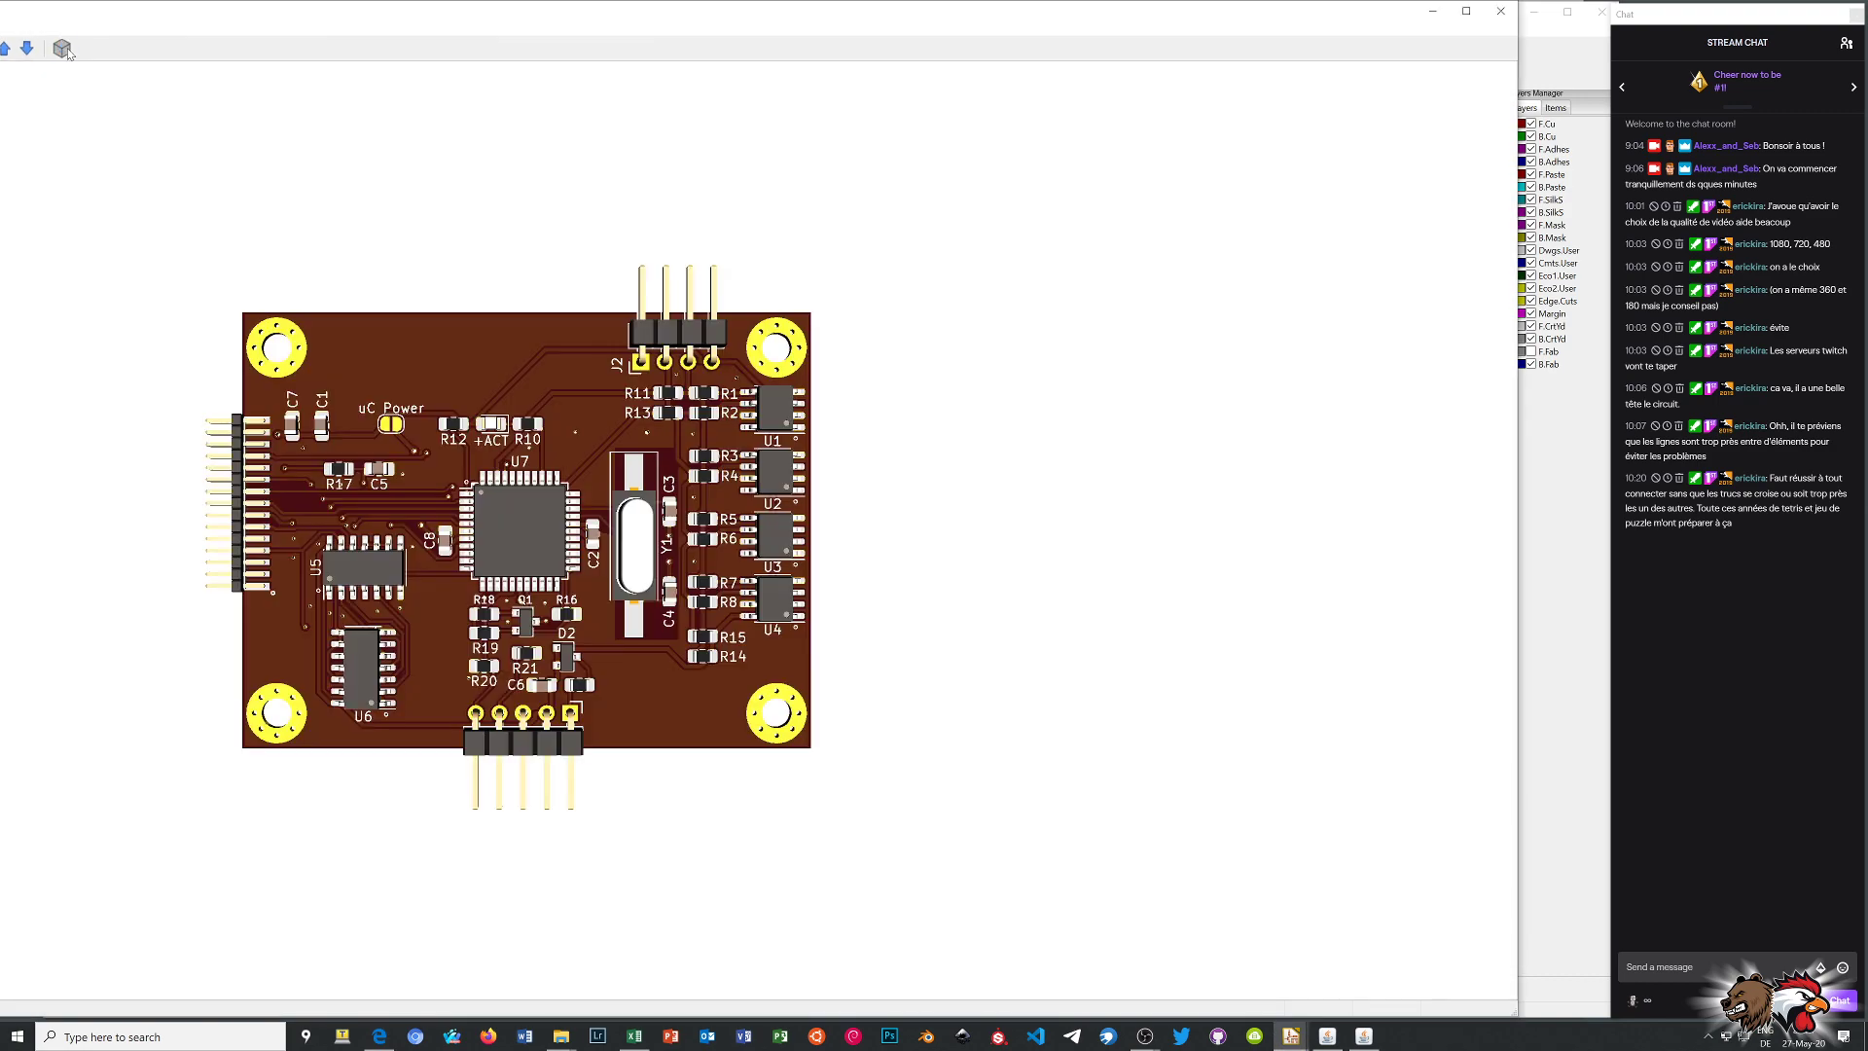
pyautogui.moveTo(340, 425); pyautogui.dragTo(438, 389)
pyautogui.scroll(2, 437, 389)
pyautogui.scroll(-1, 438, 390)
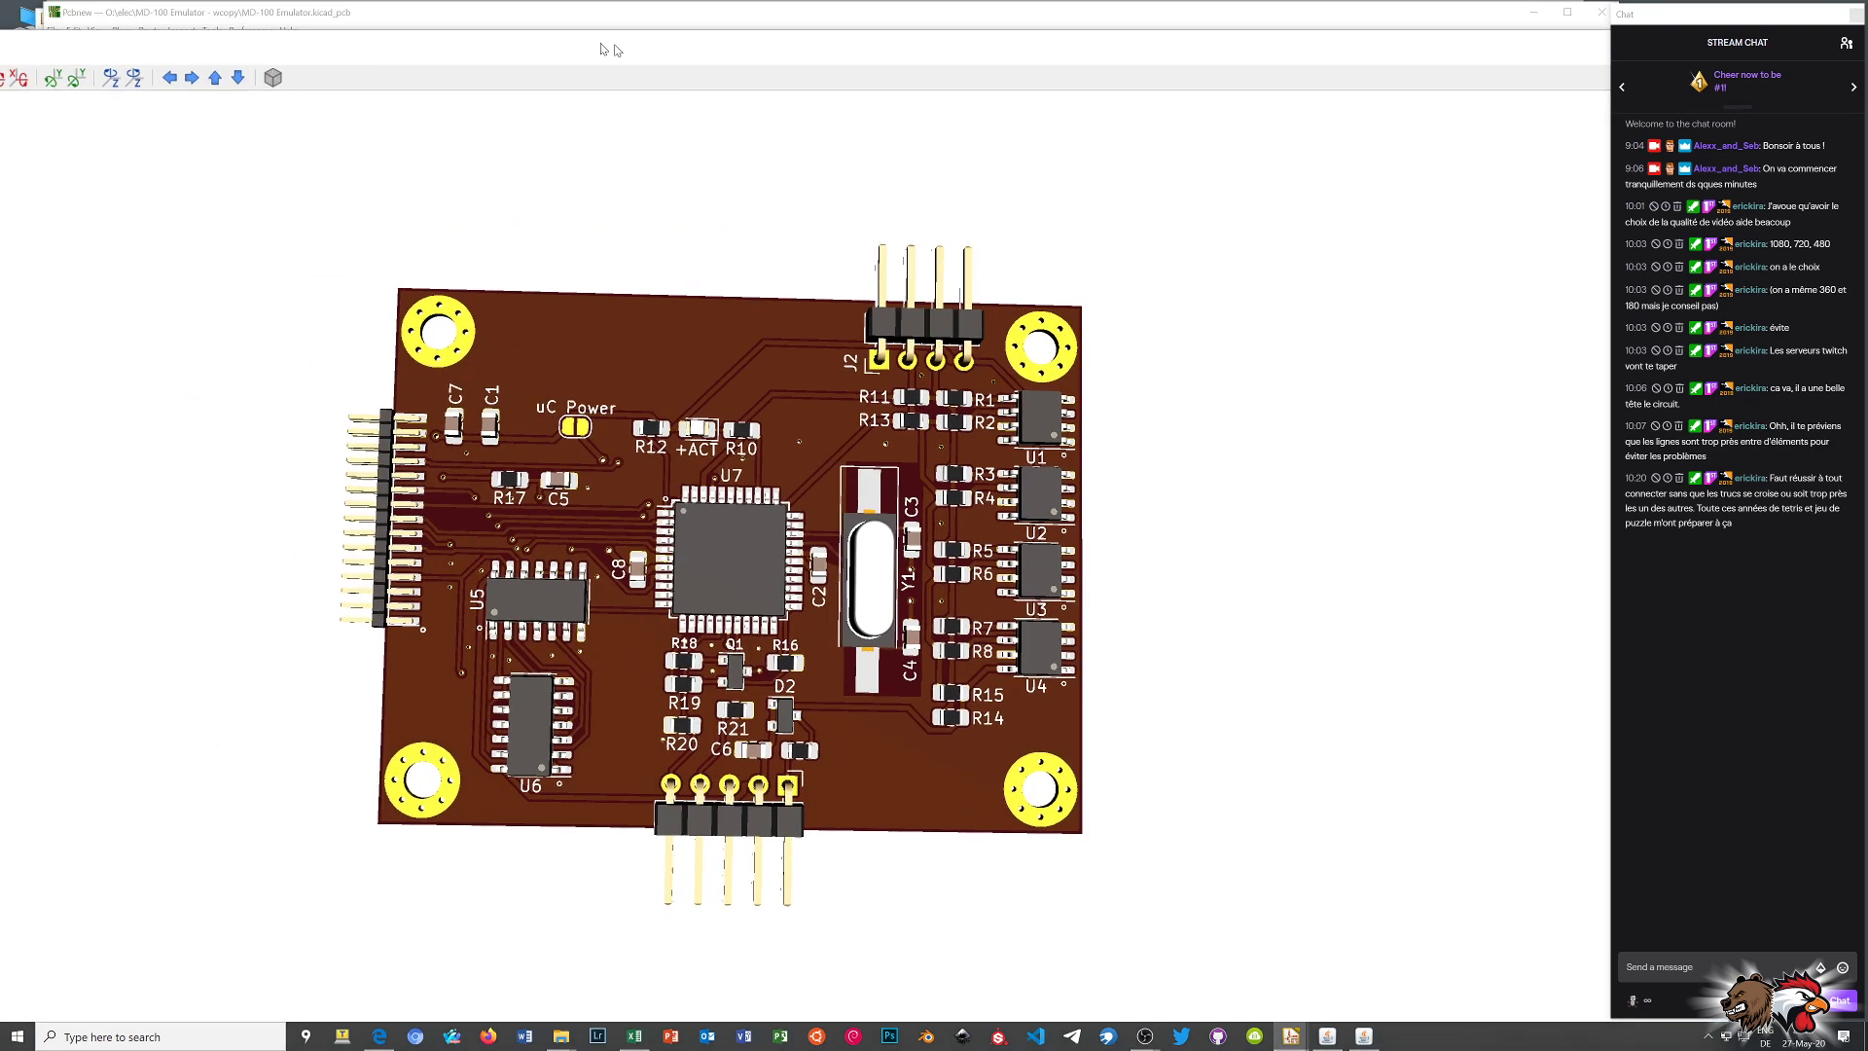
pyautogui.moveTo(369, 18); pyautogui.dragTo(703, 30)
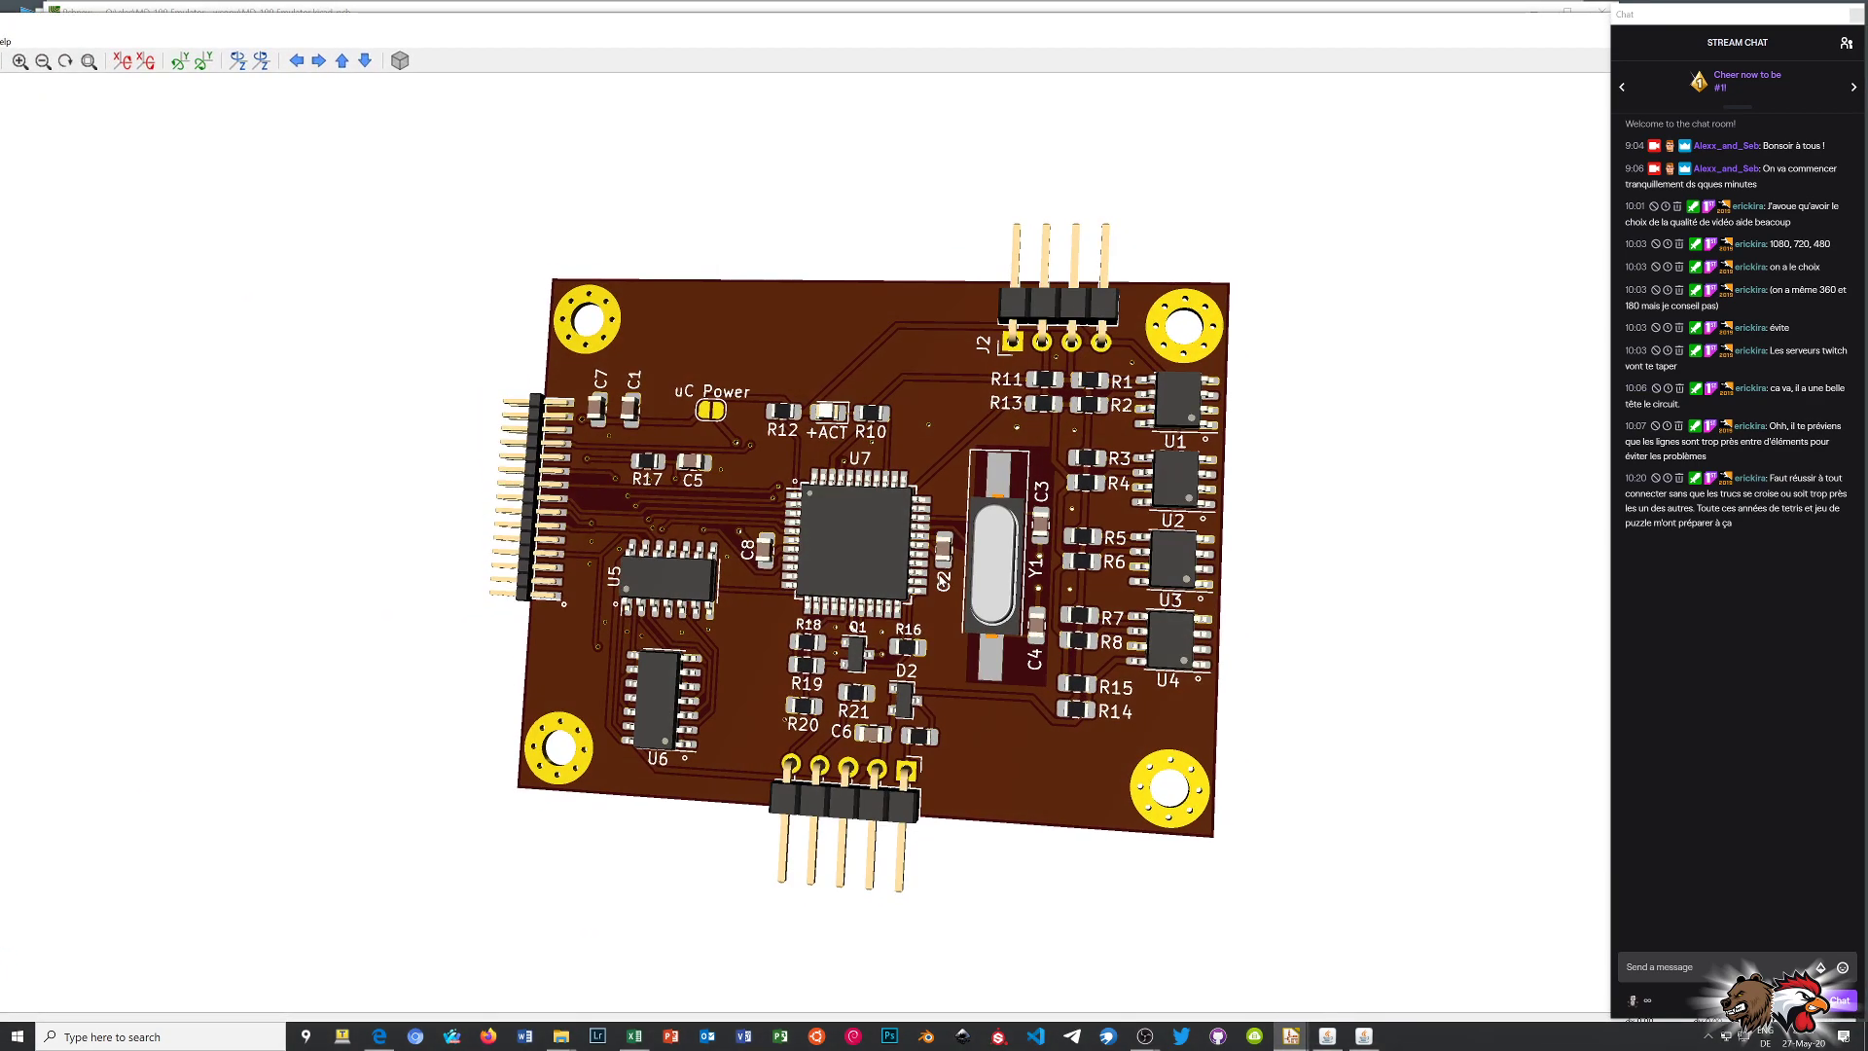
# Examine the 3D model up close around U7, crystal Y1 and capacitors C3 and C4 from above
pyautogui.scroll(2, 1022, 574)
pyautogui.scroll(2, 1020, 573)
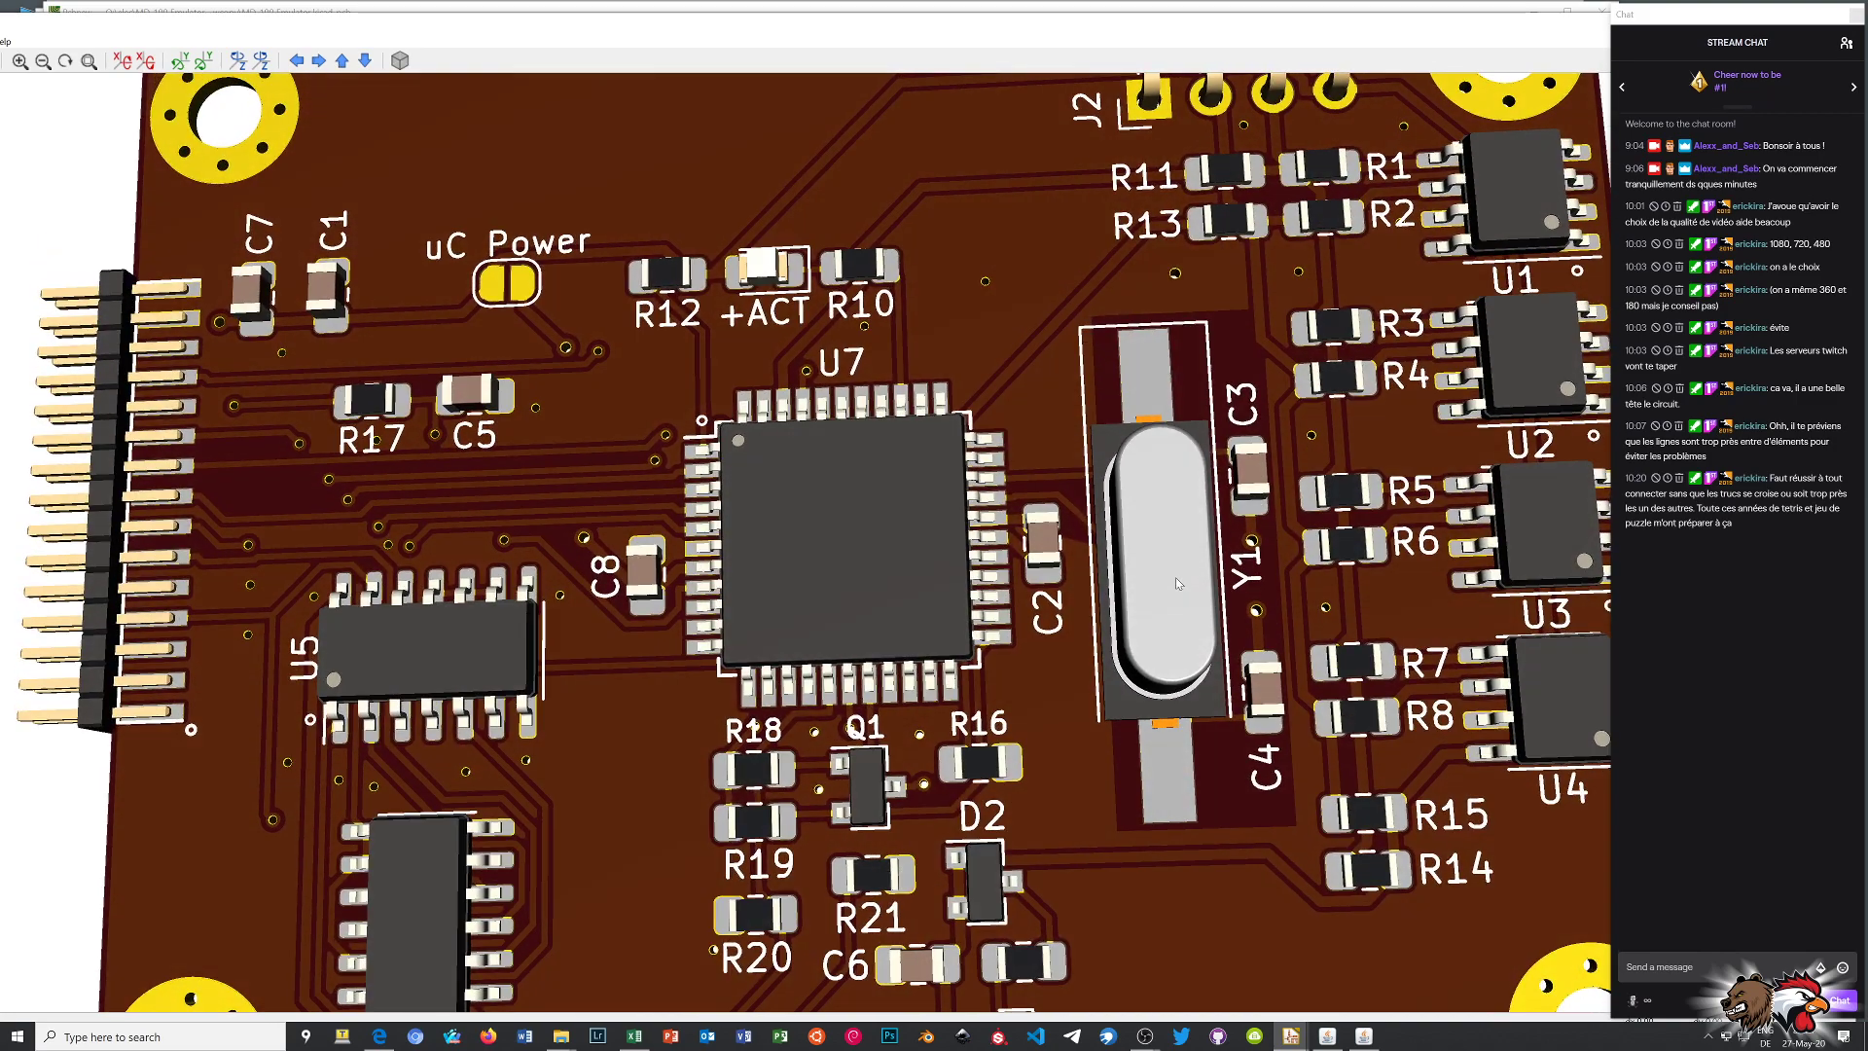
pyautogui.moveTo(1175, 576); pyautogui.dragTo(1109, 527)
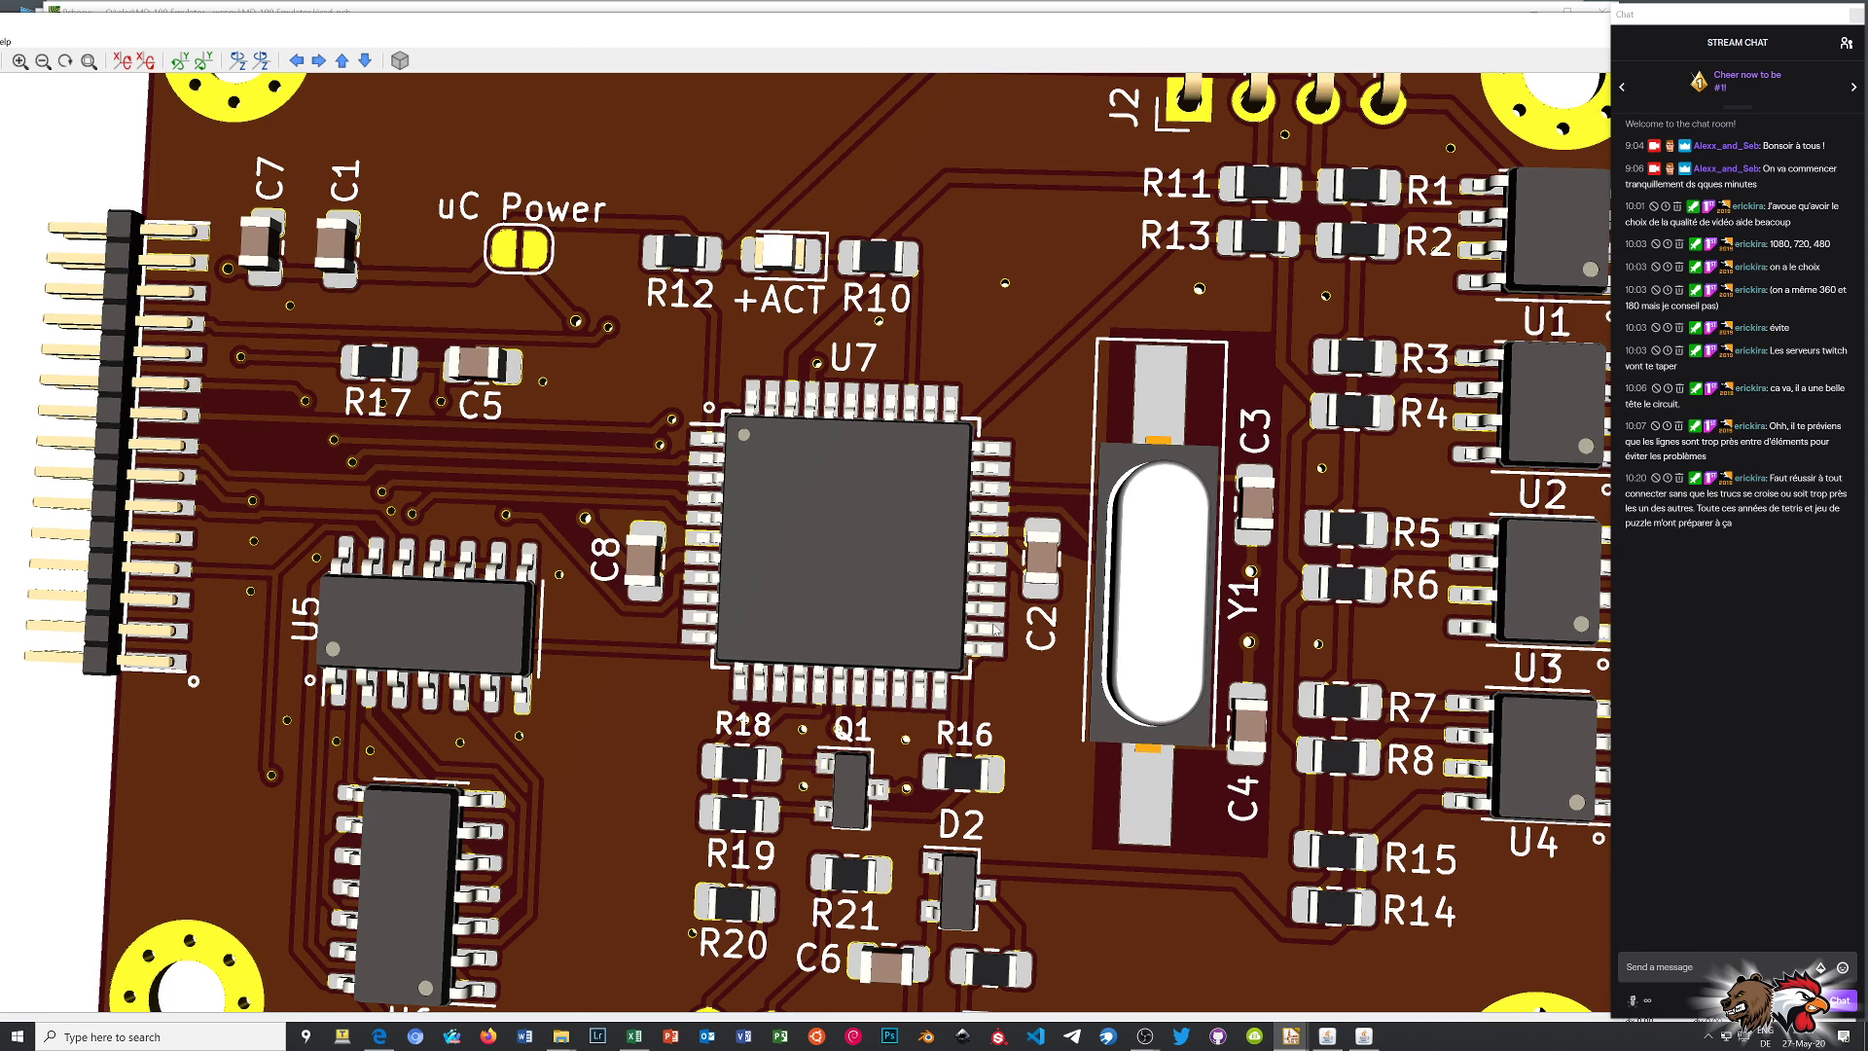
pyautogui.scroll(2, 171, 491)
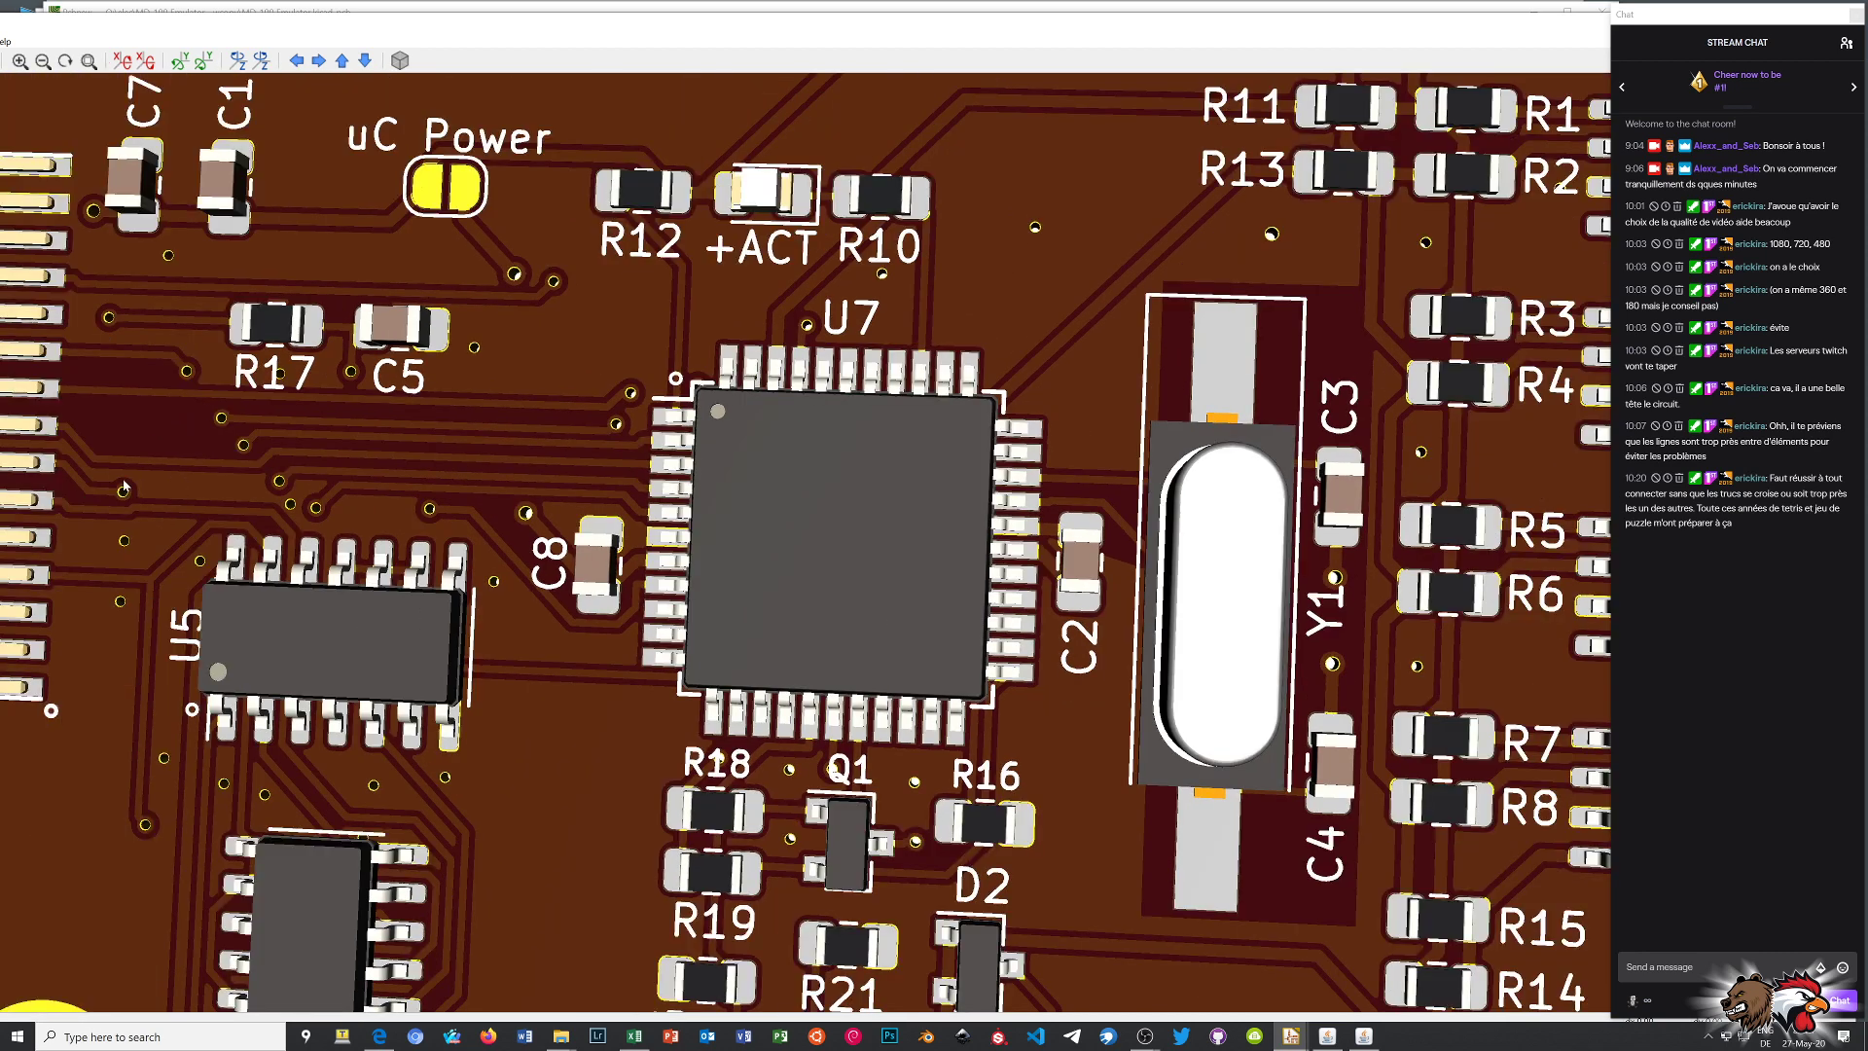
pyautogui.moveTo(127, 438)
pyautogui.mouseDown()
pyautogui.moveTo(150, 409)
pyautogui.moveTo(157, 448)
pyautogui.mouseUp()
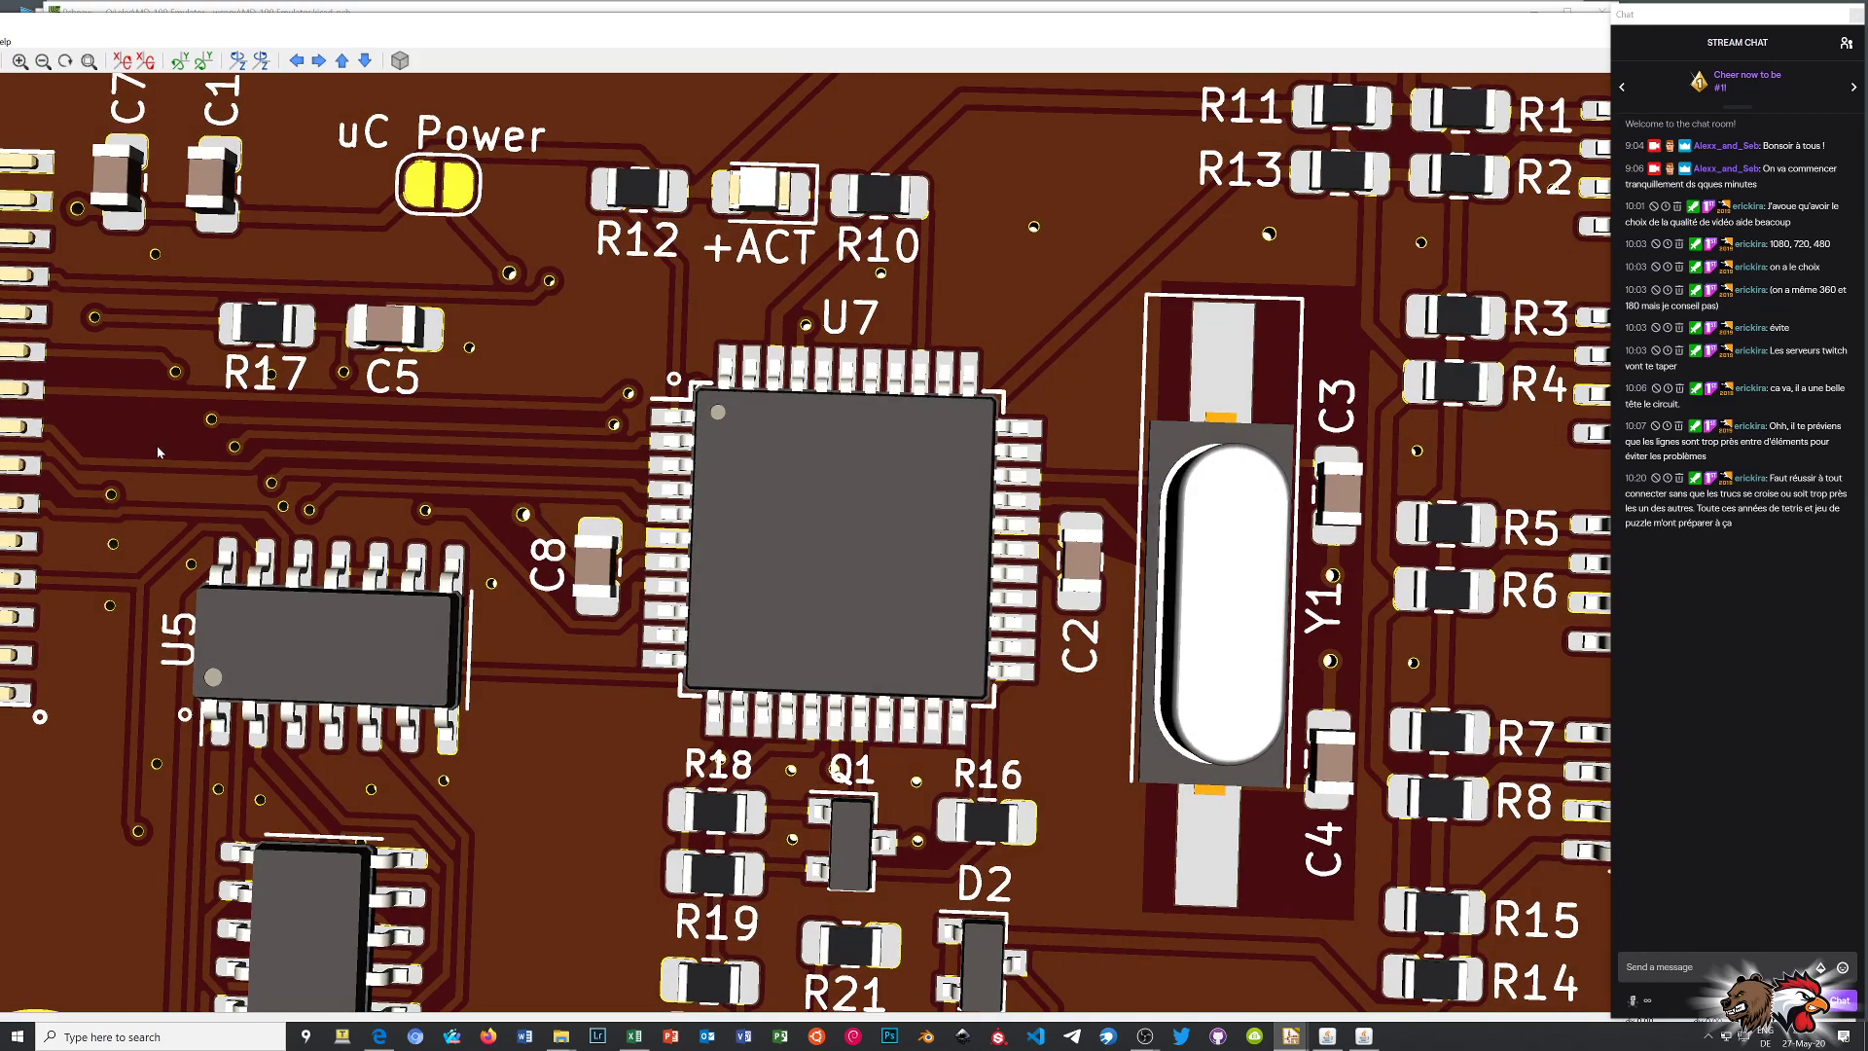
pyautogui.moveTo(166, 411); pyautogui.dragTo(302, 396)
# Examine the whole 3D board and its central components from several tilted angles
pyautogui.scroll(-3, 304, 409)
pyautogui.moveTo(366, 545); pyautogui.dragTo(1418, 59)
pyautogui.moveTo(779, 354); pyautogui.dragTo(861, 522)
pyautogui.scroll(1, 851, 483)
pyautogui.scroll(-2, 1053, 553)
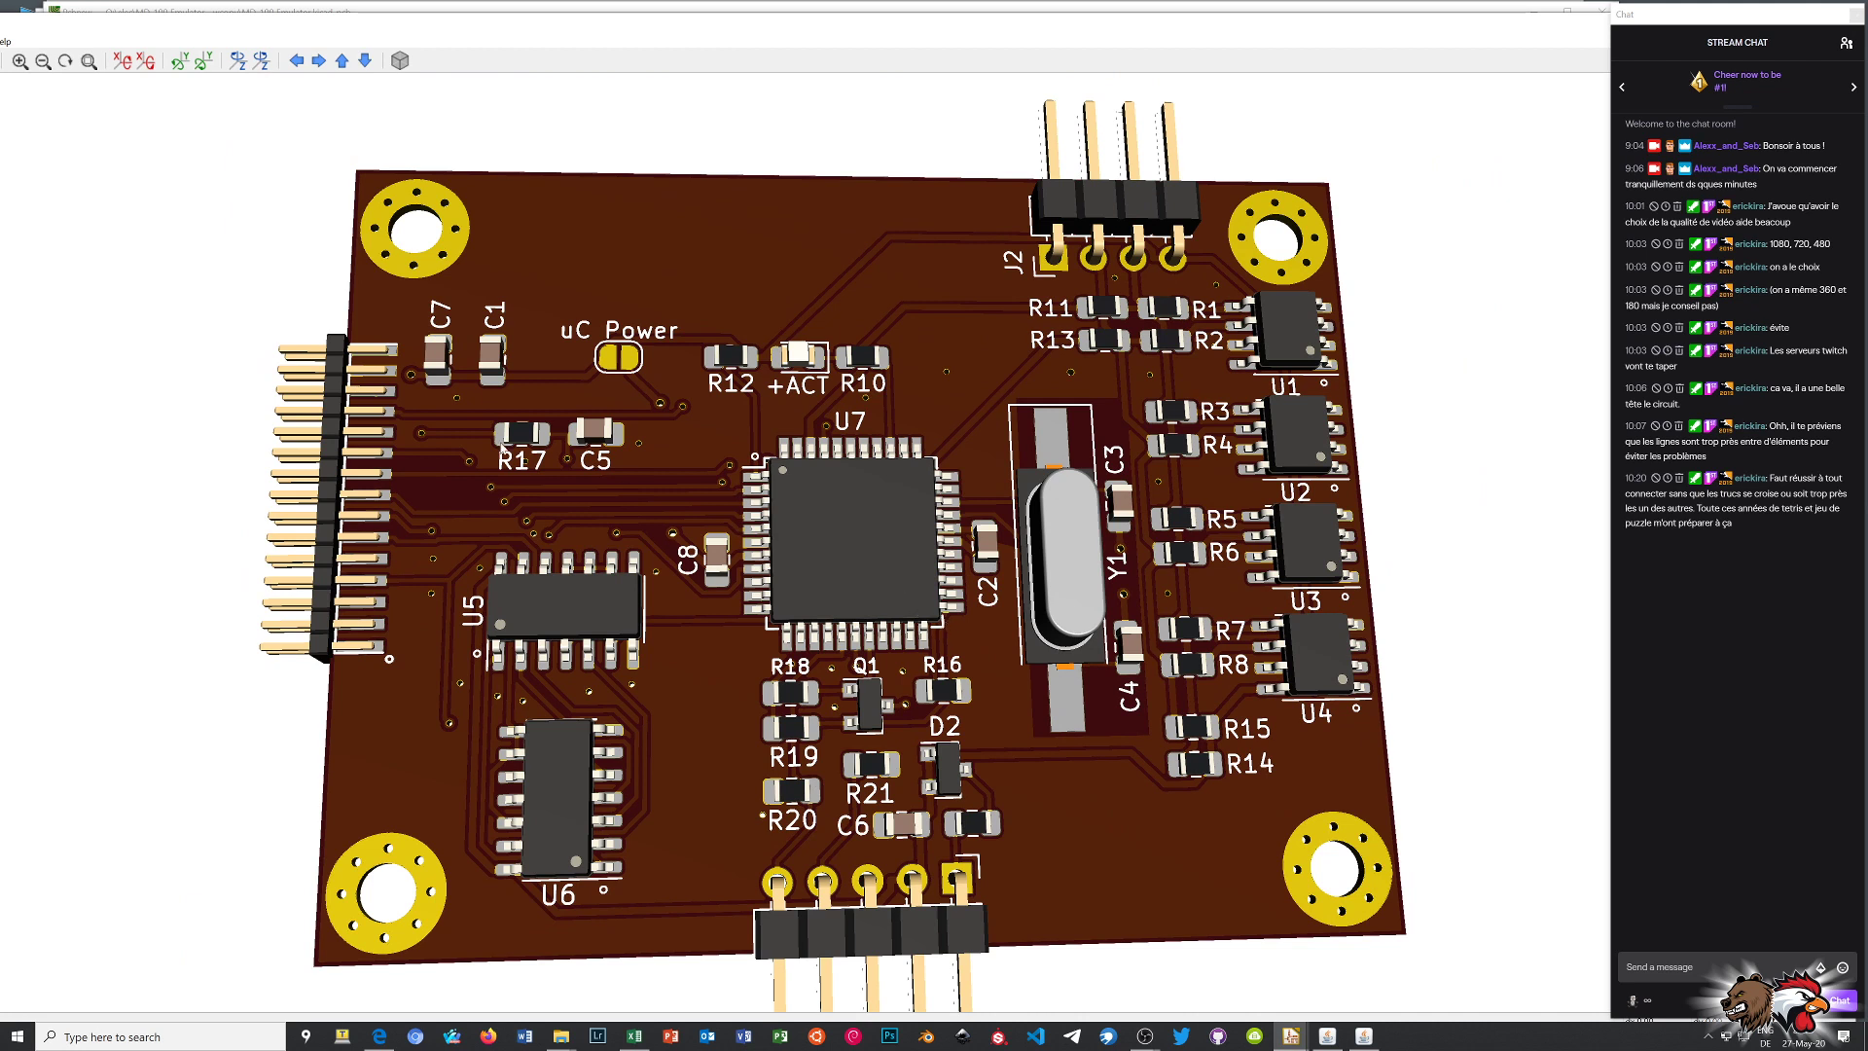
pyautogui.scroll(2, 793, 391)
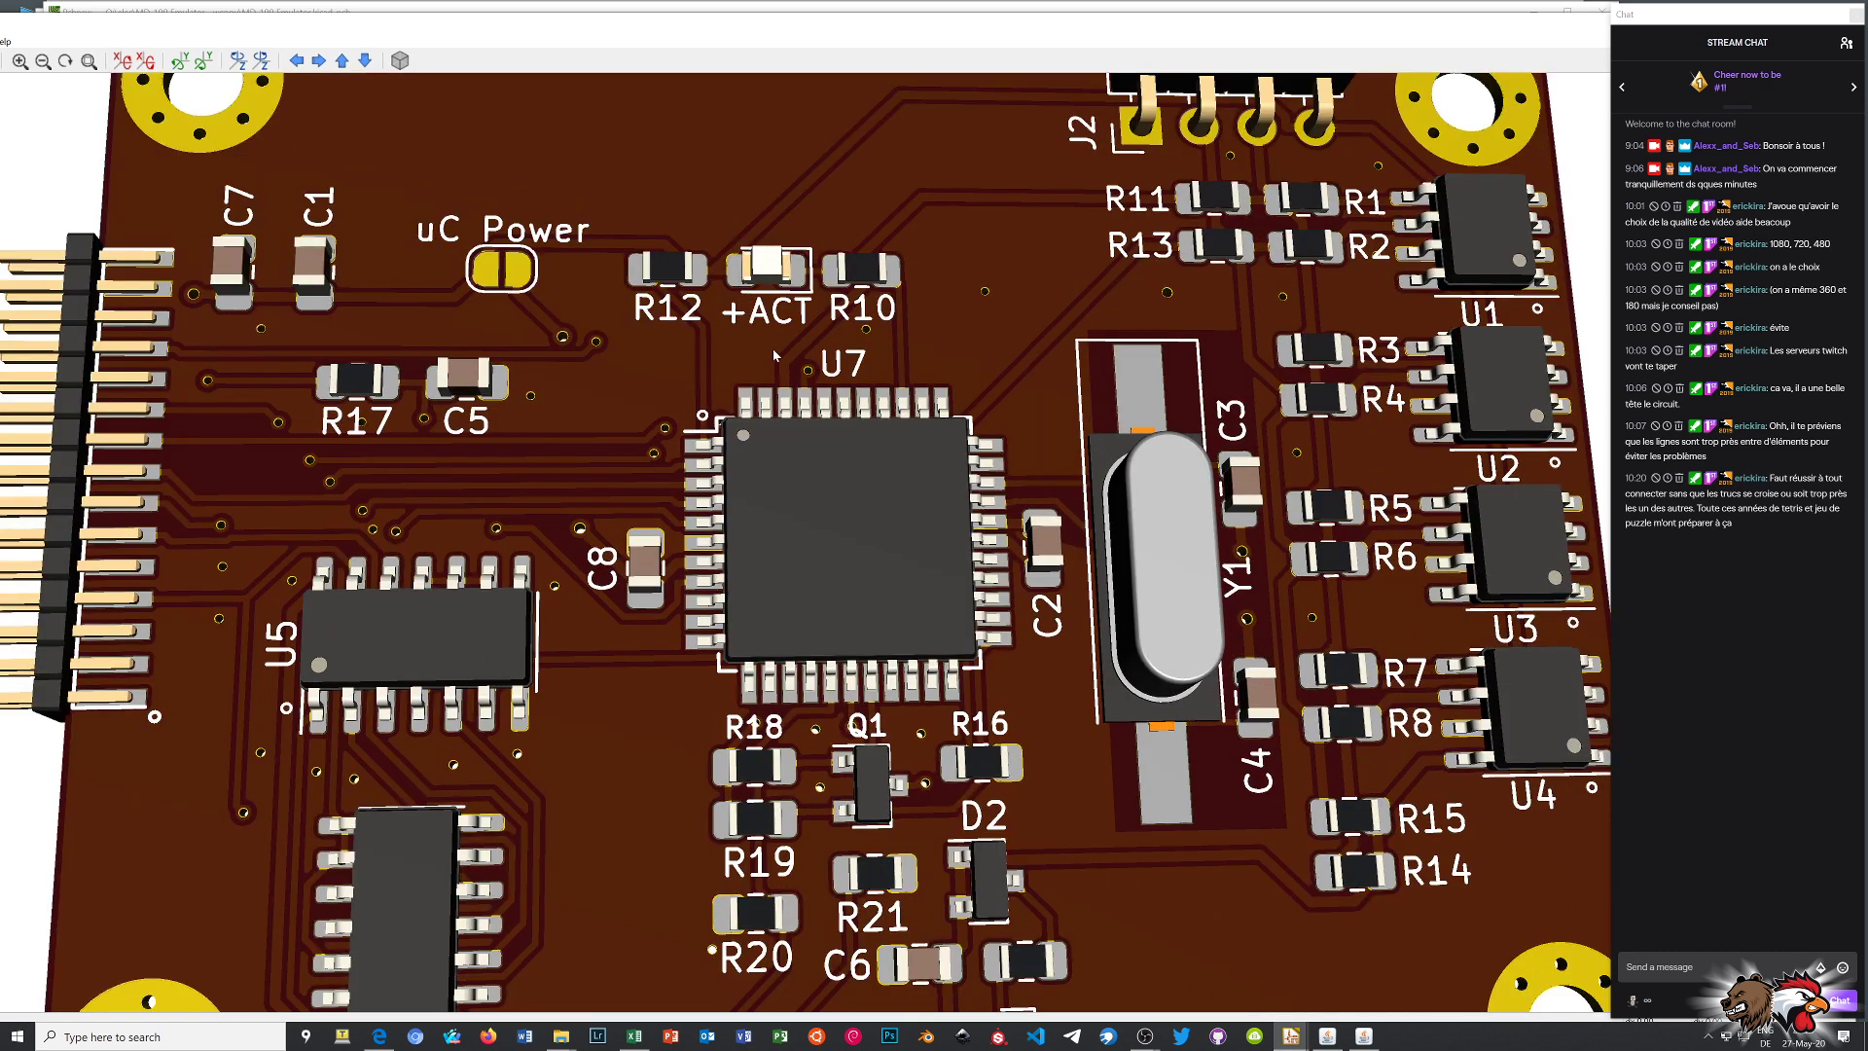
pyautogui.scroll(2, 756, 297)
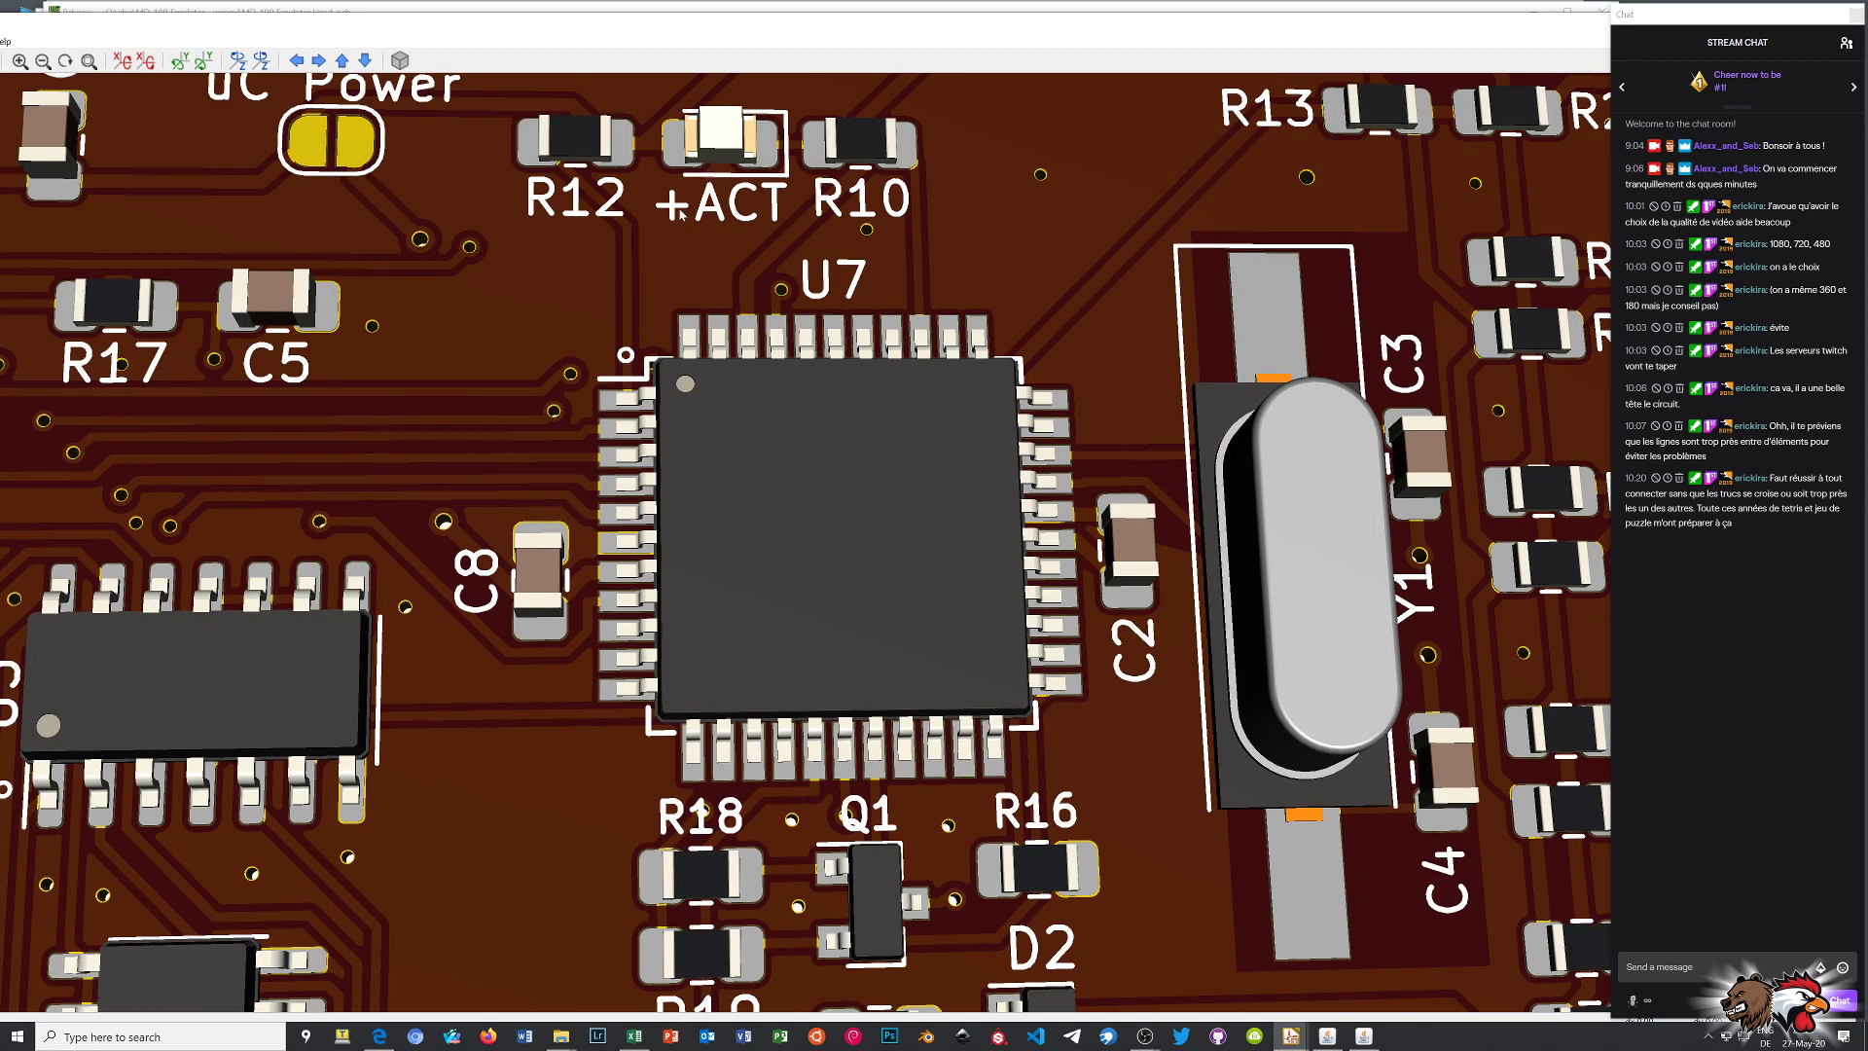
pyautogui.scroll(-1, 721, 235)
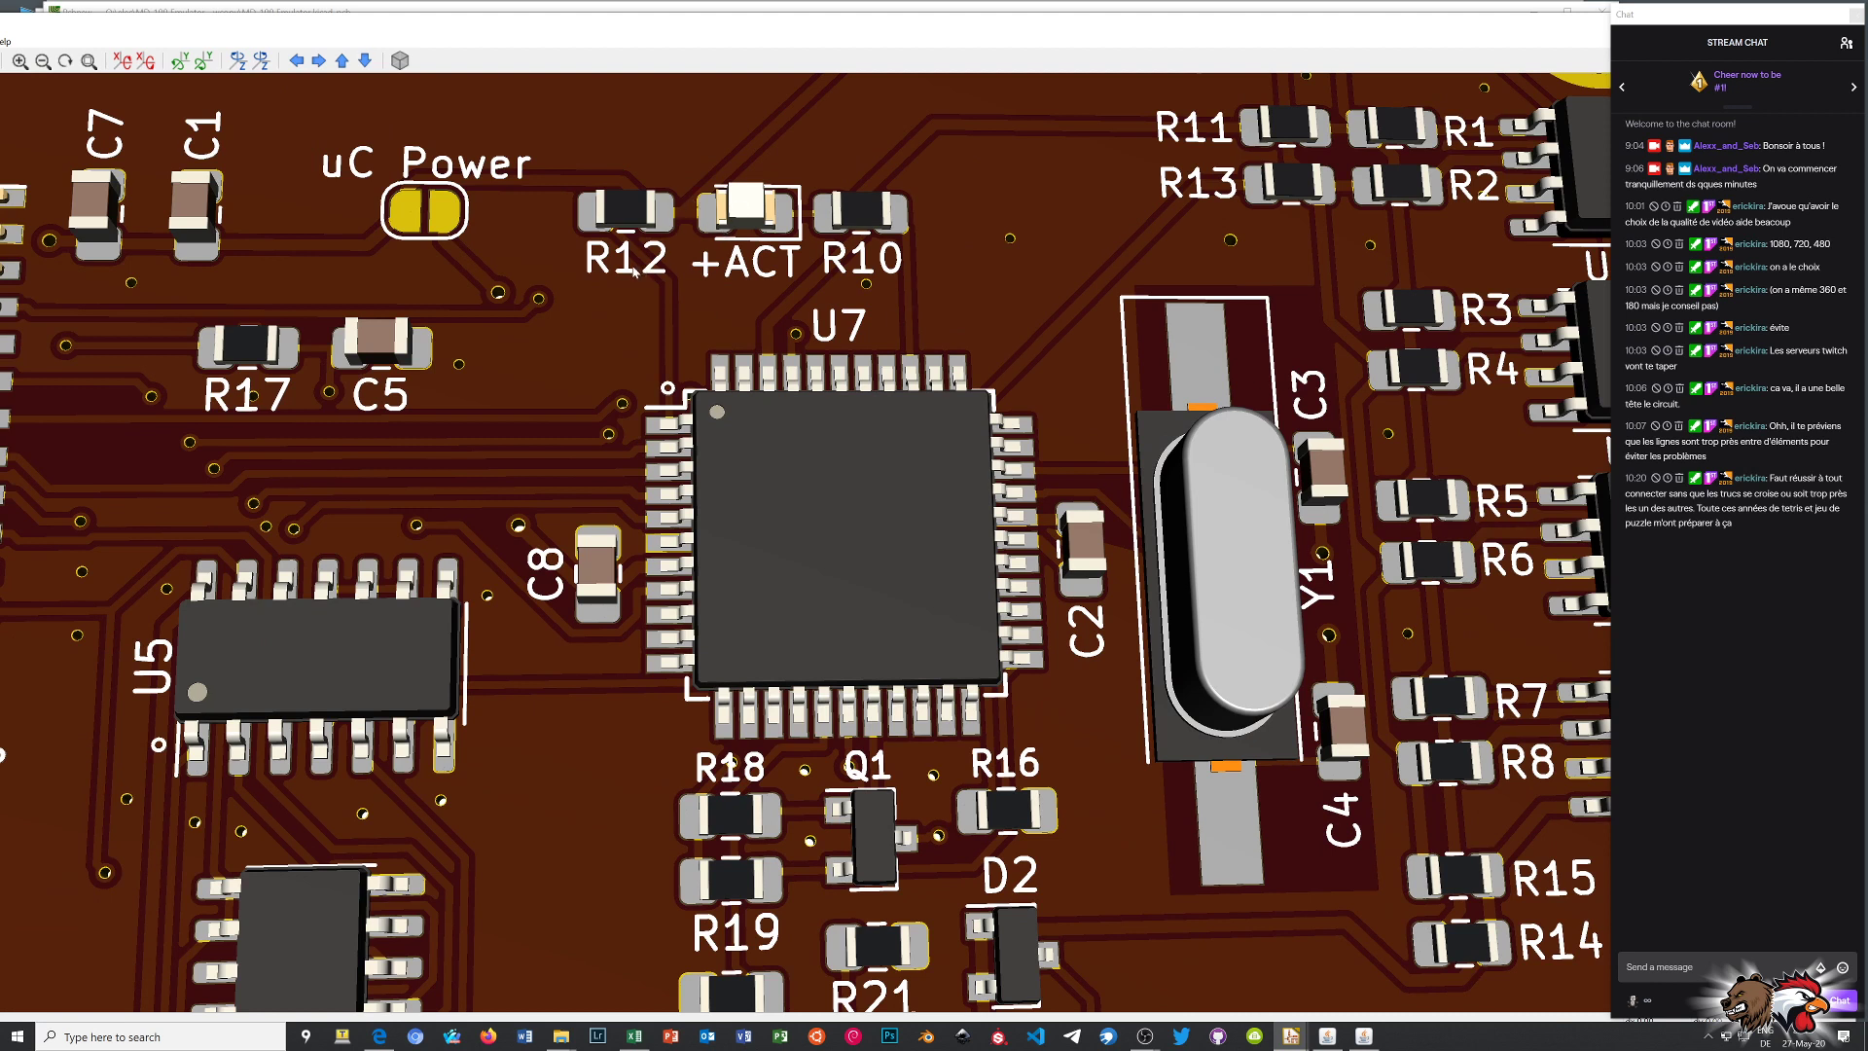
pyautogui.moveTo(693, 541); pyautogui.dragTo(678, 437)
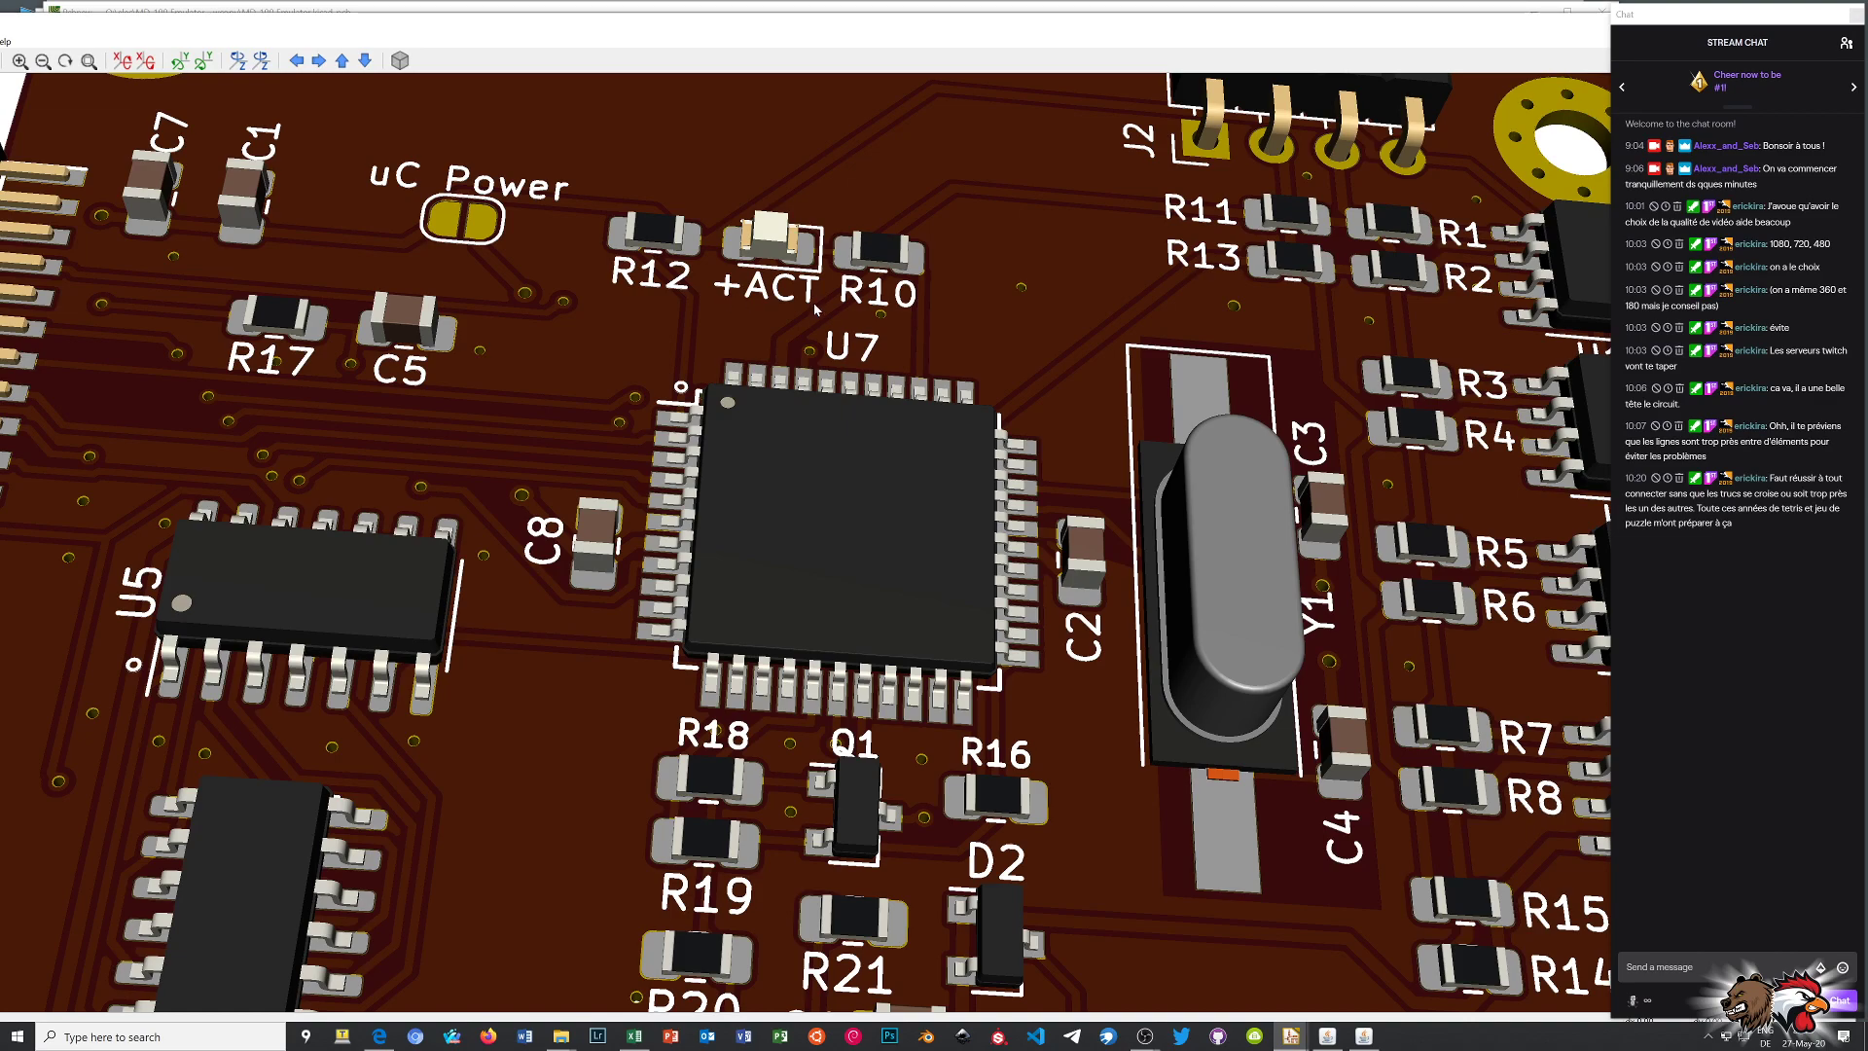
pyautogui.scroll(-5, 815, 308)
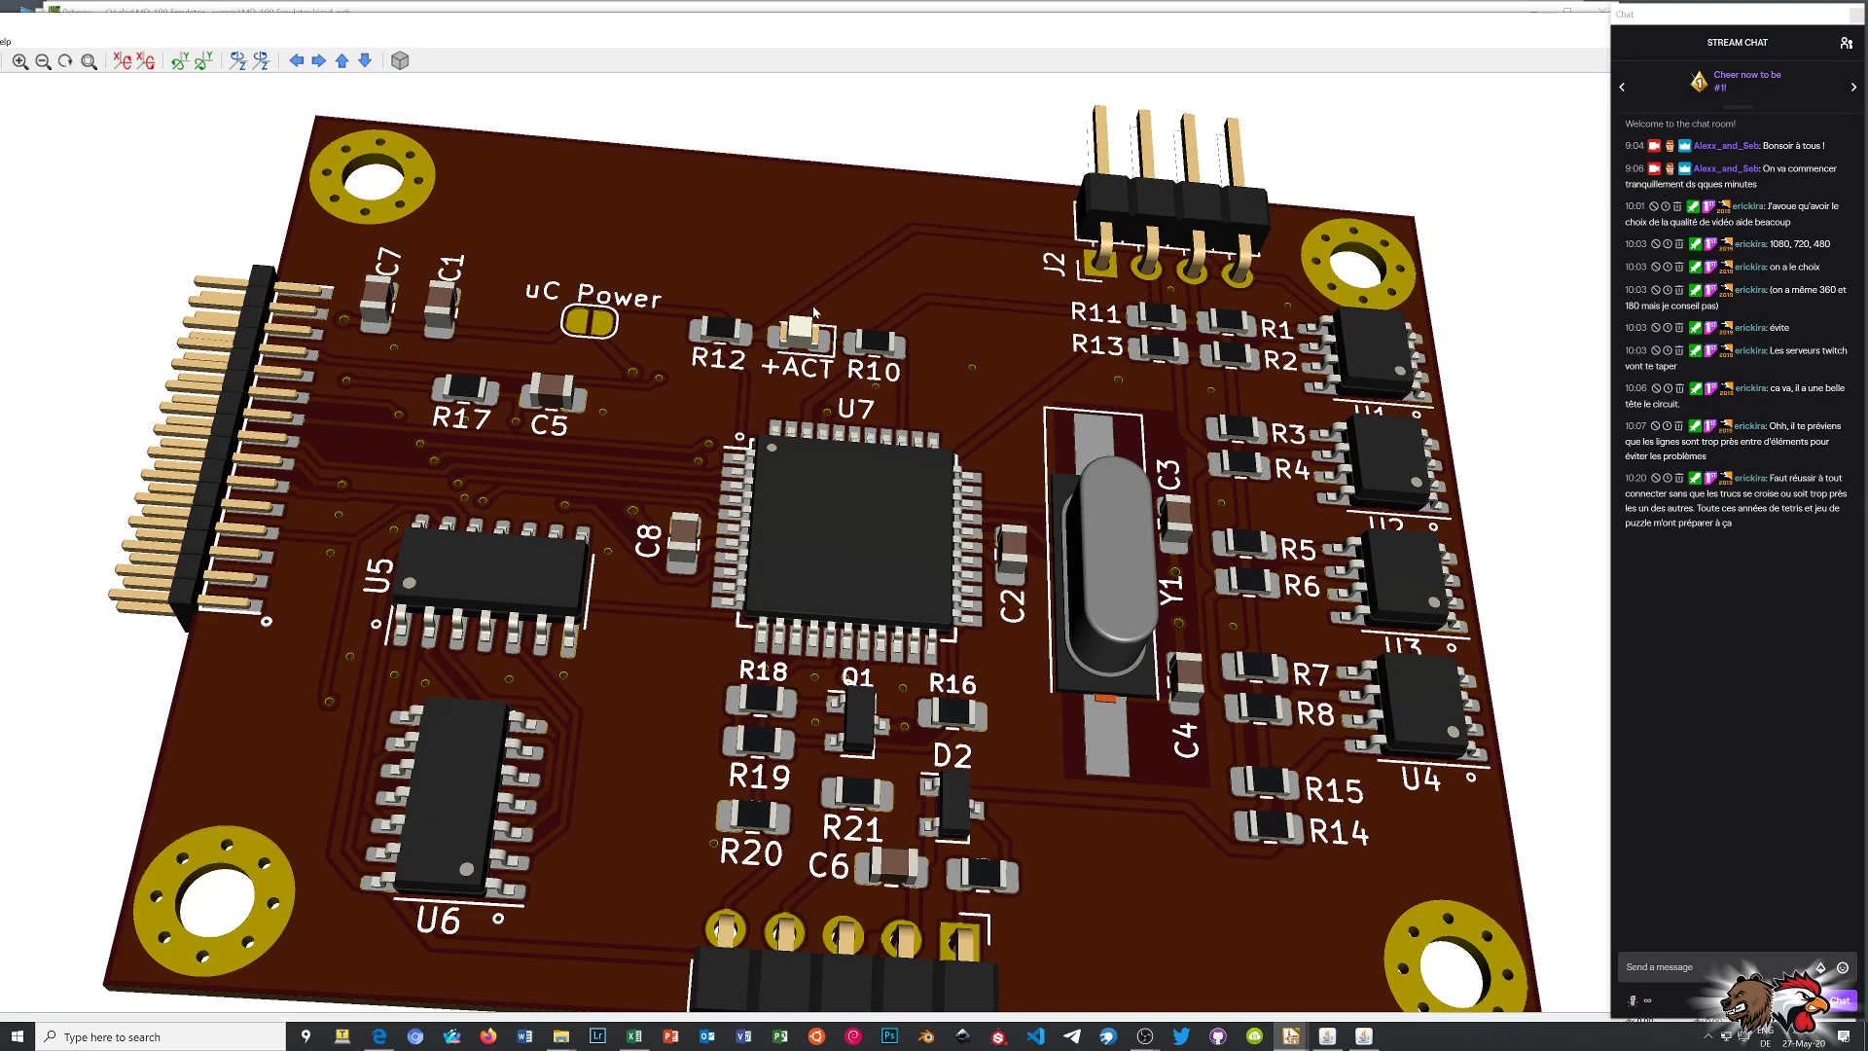
pyautogui.moveTo(994, 420); pyautogui.dragTo(503, 866)
pyautogui.scroll(3, 487, 934)
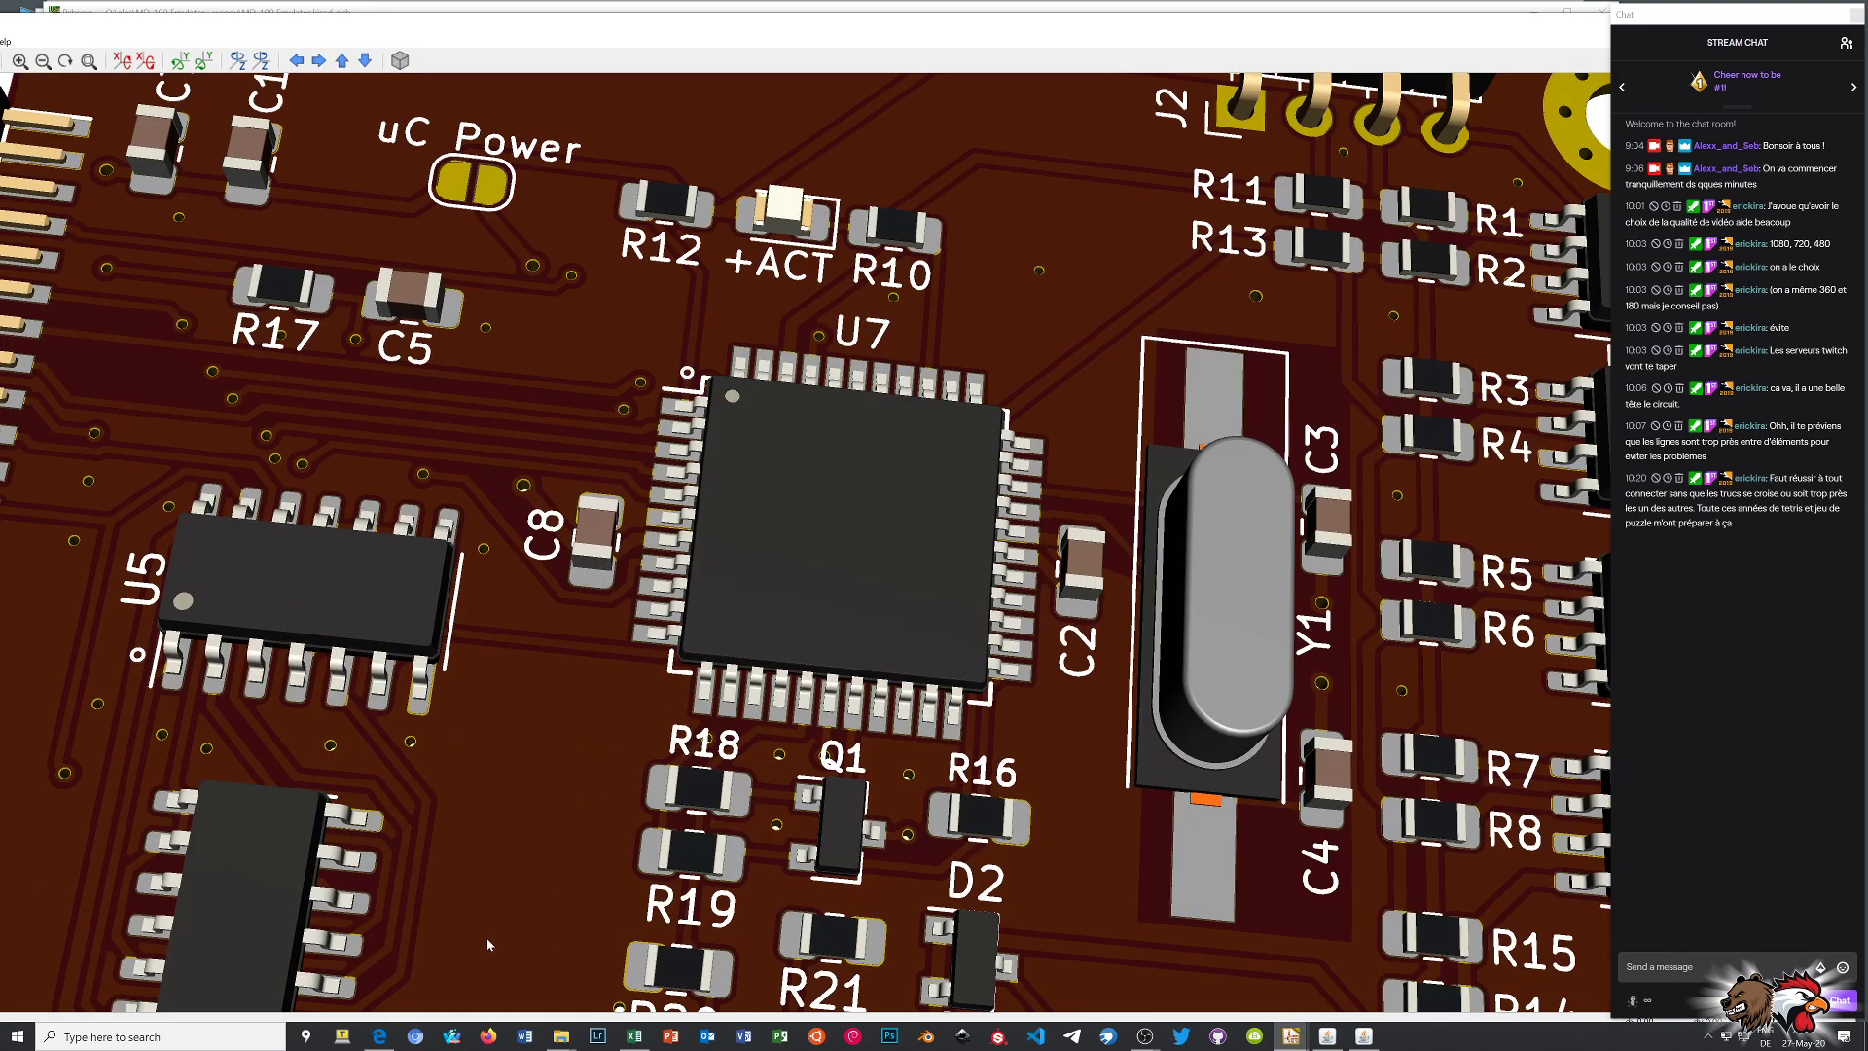
pyautogui.moveTo(487, 936); pyautogui.dragTo(215, 944)
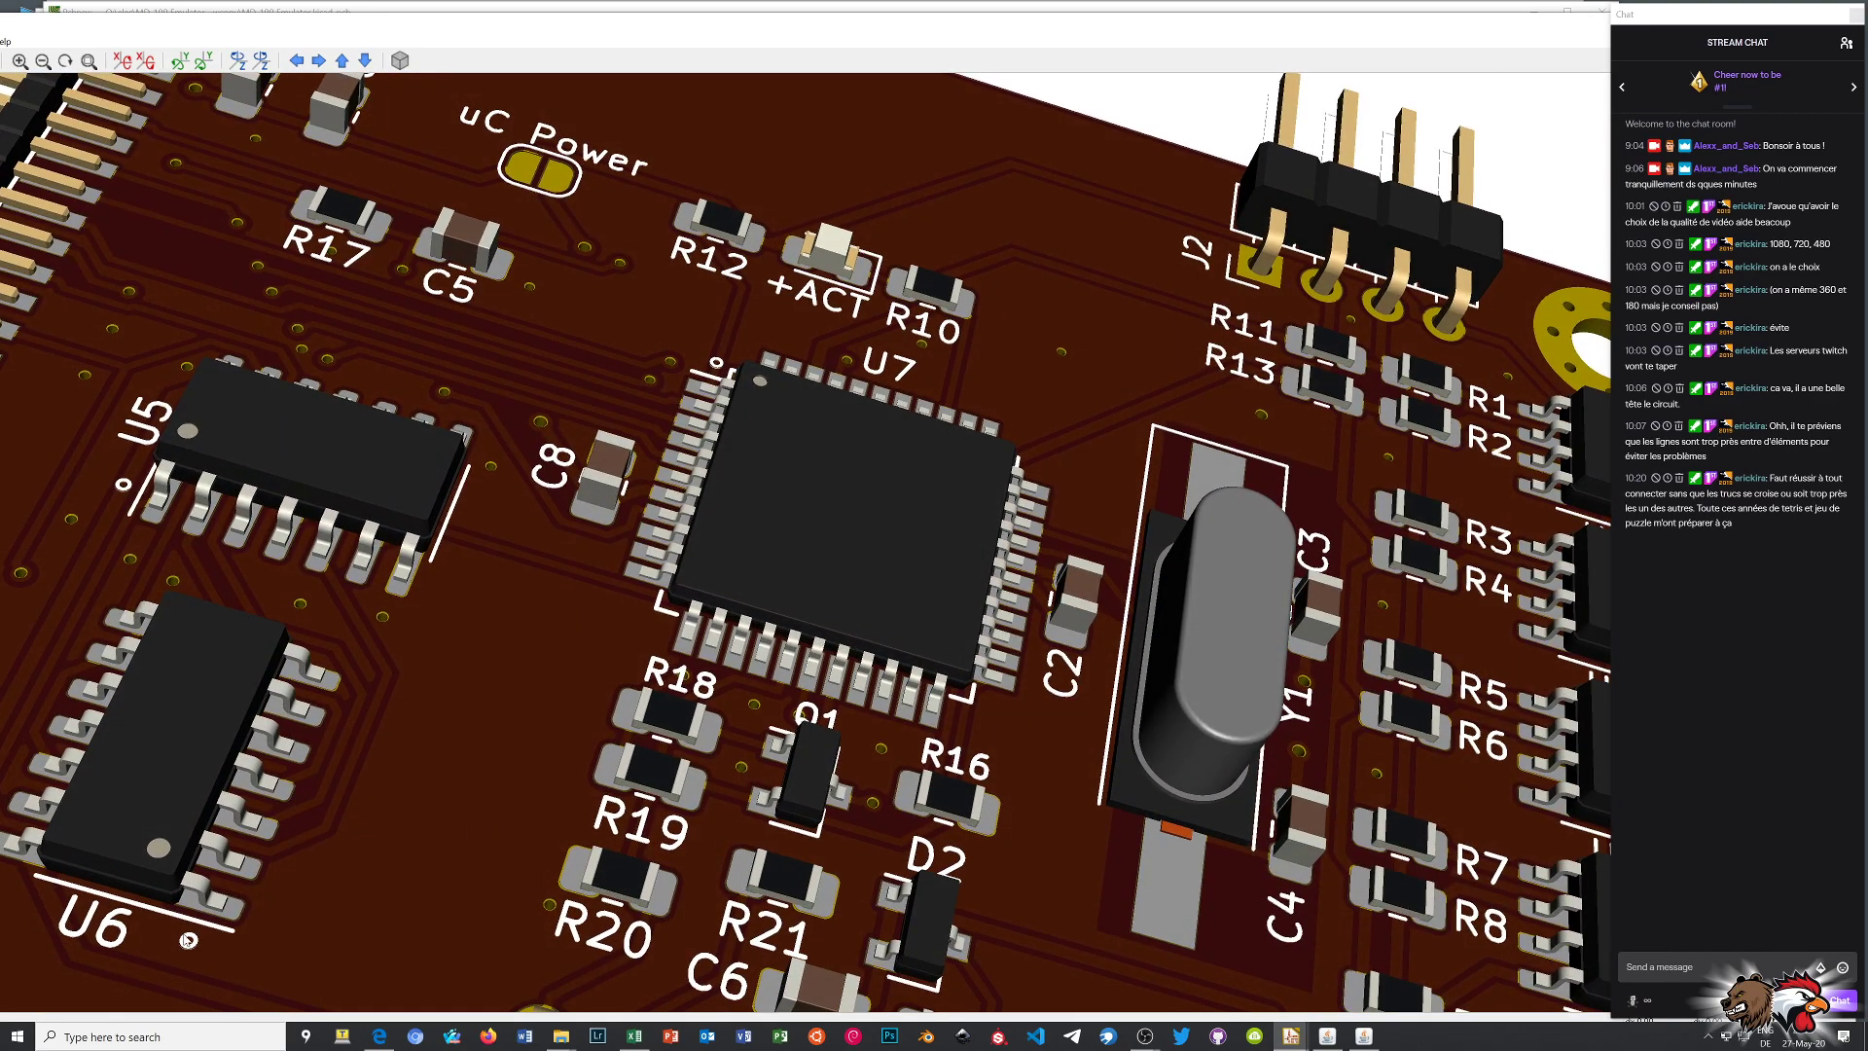
# Examine the top side of the 3D board while rotating it between close and full-board views
pyautogui.moveTo(133, 507); pyautogui.dragTo(183, 638)
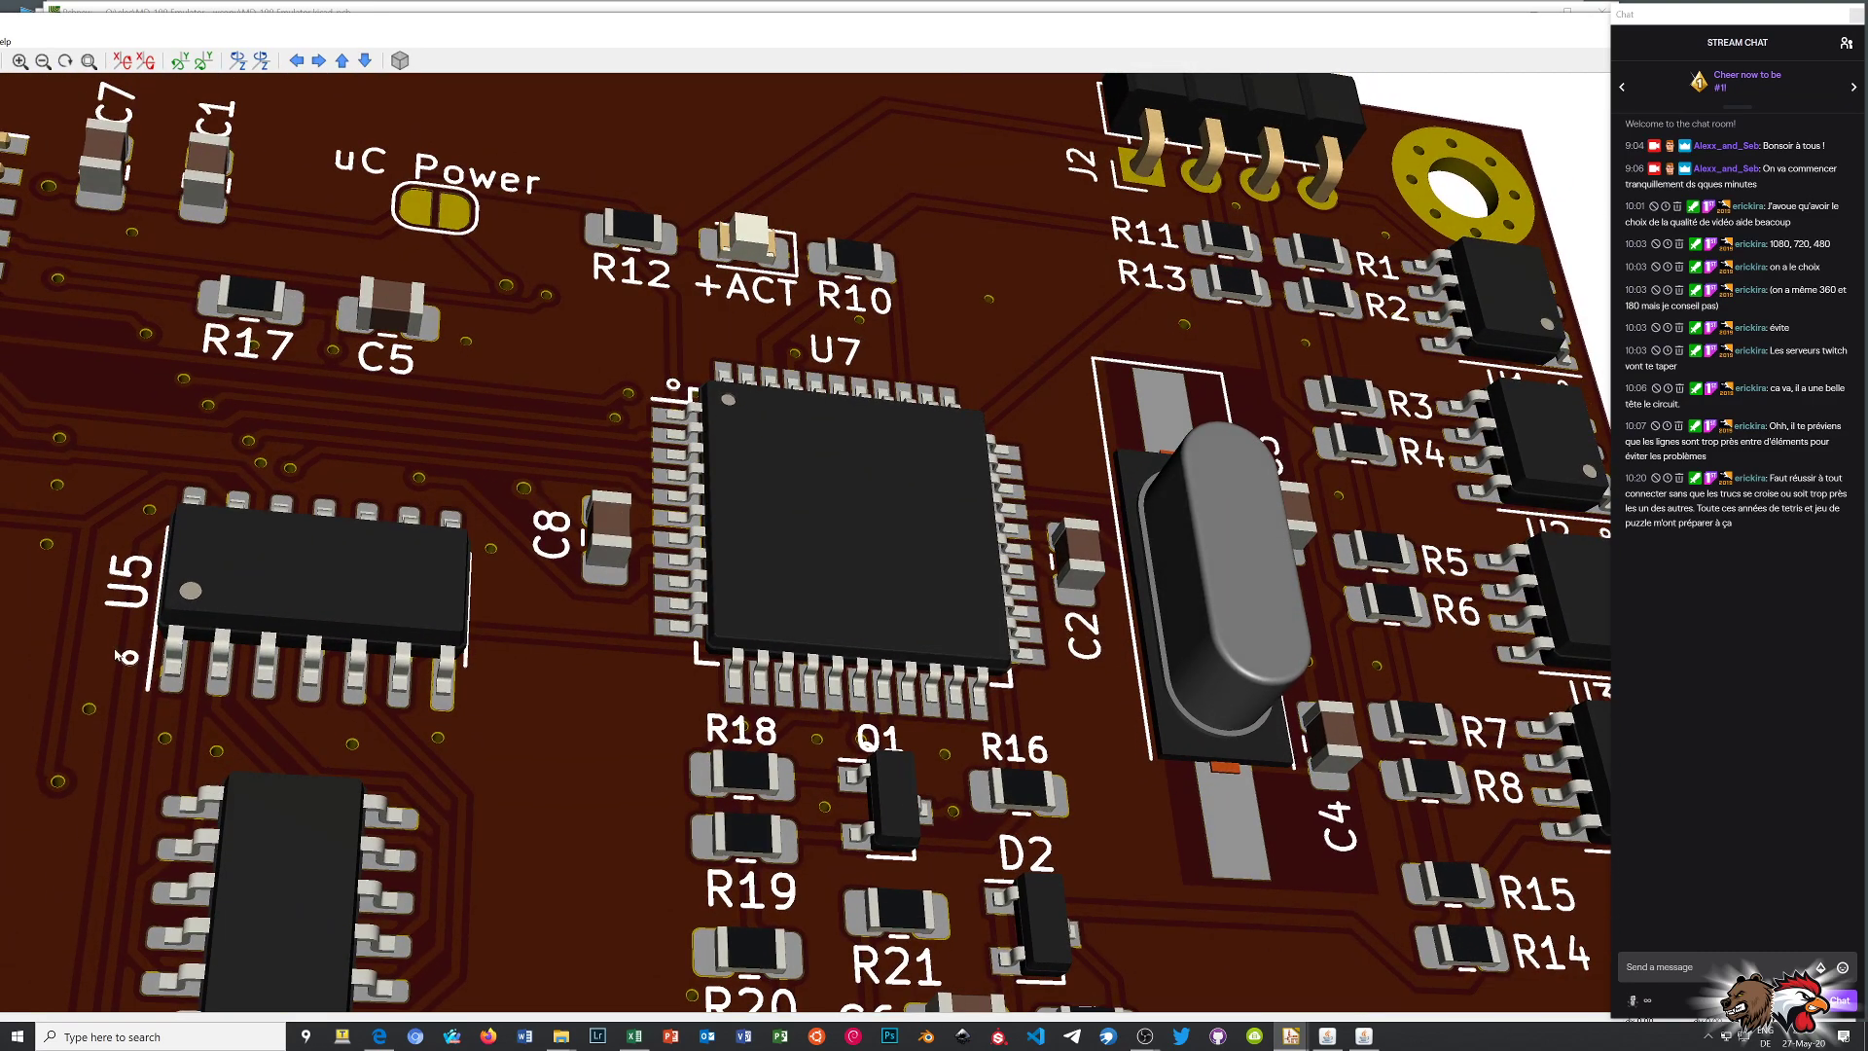
pyautogui.moveTo(128, 684); pyautogui.dragTo(74, 725)
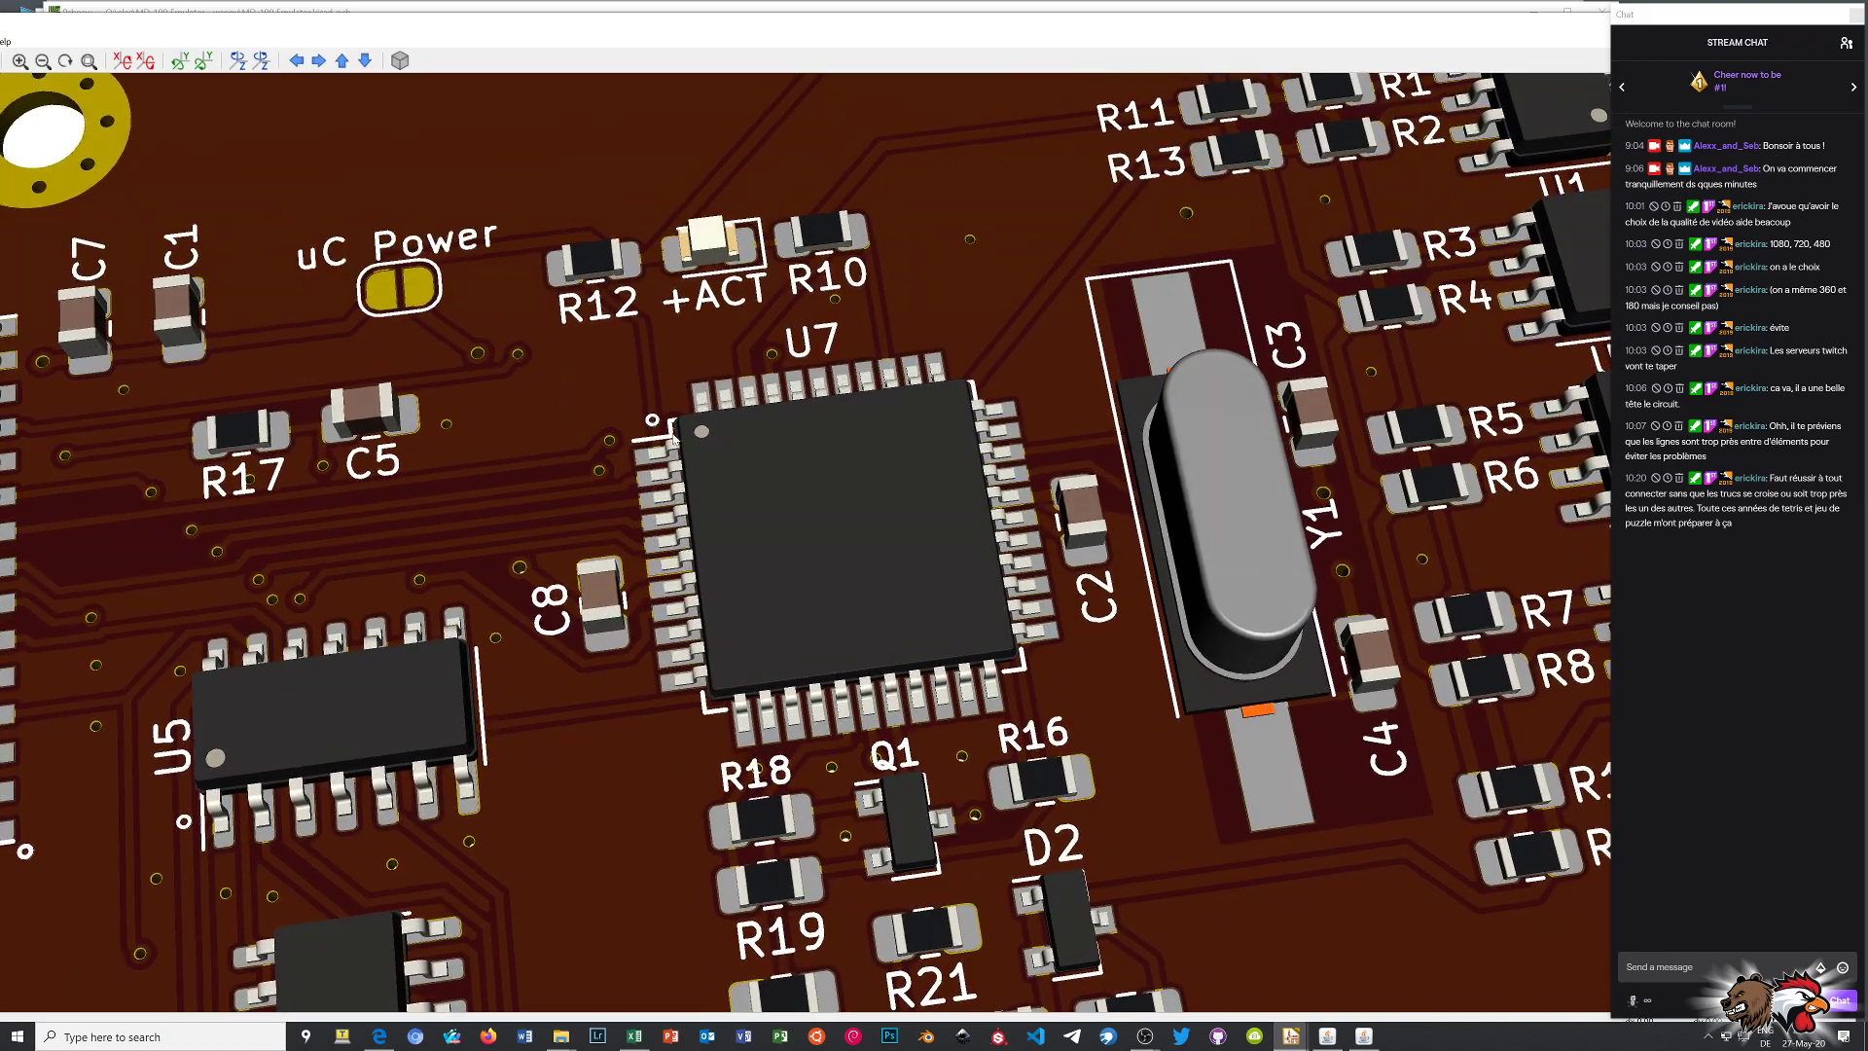
pyautogui.scroll(-5, 1216, 859)
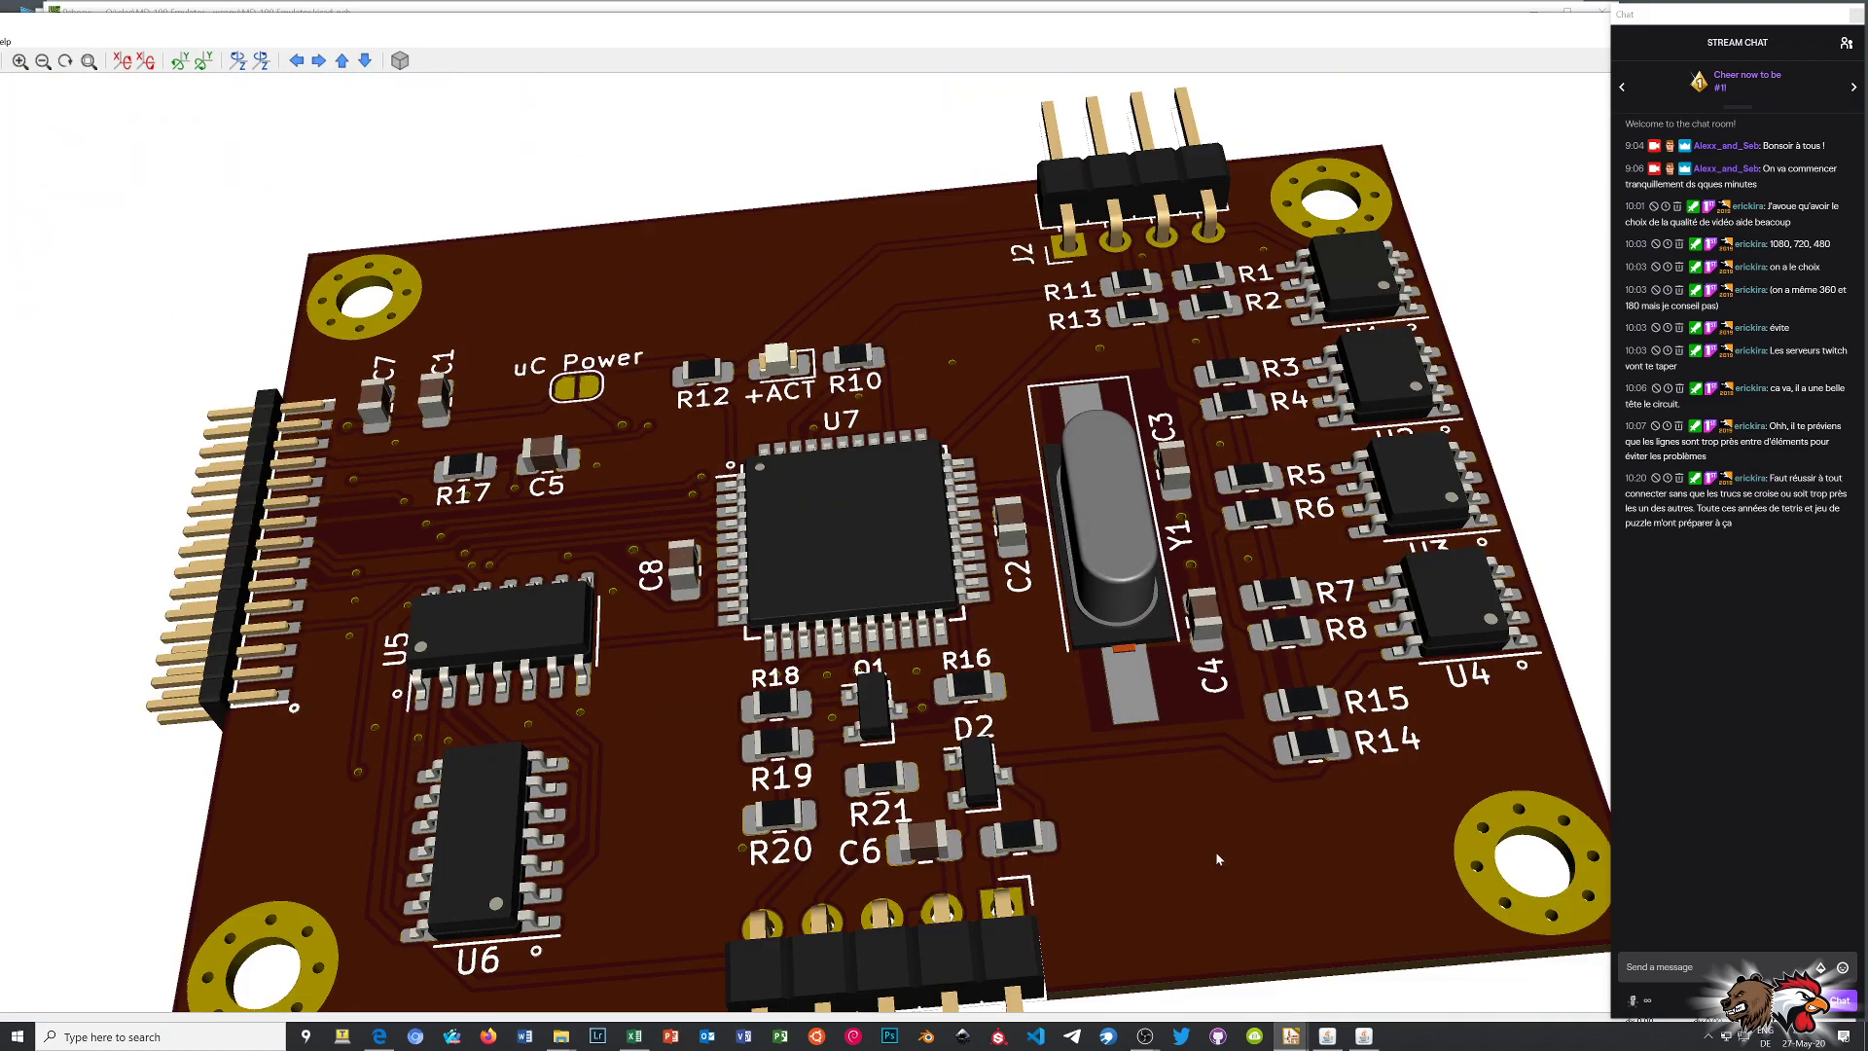
pyautogui.moveTo(1216, 859); pyautogui.dragTo(1415, 708)
pyautogui.scroll(3, 1361, 781)
pyautogui.scroll(-3, 1360, 781)
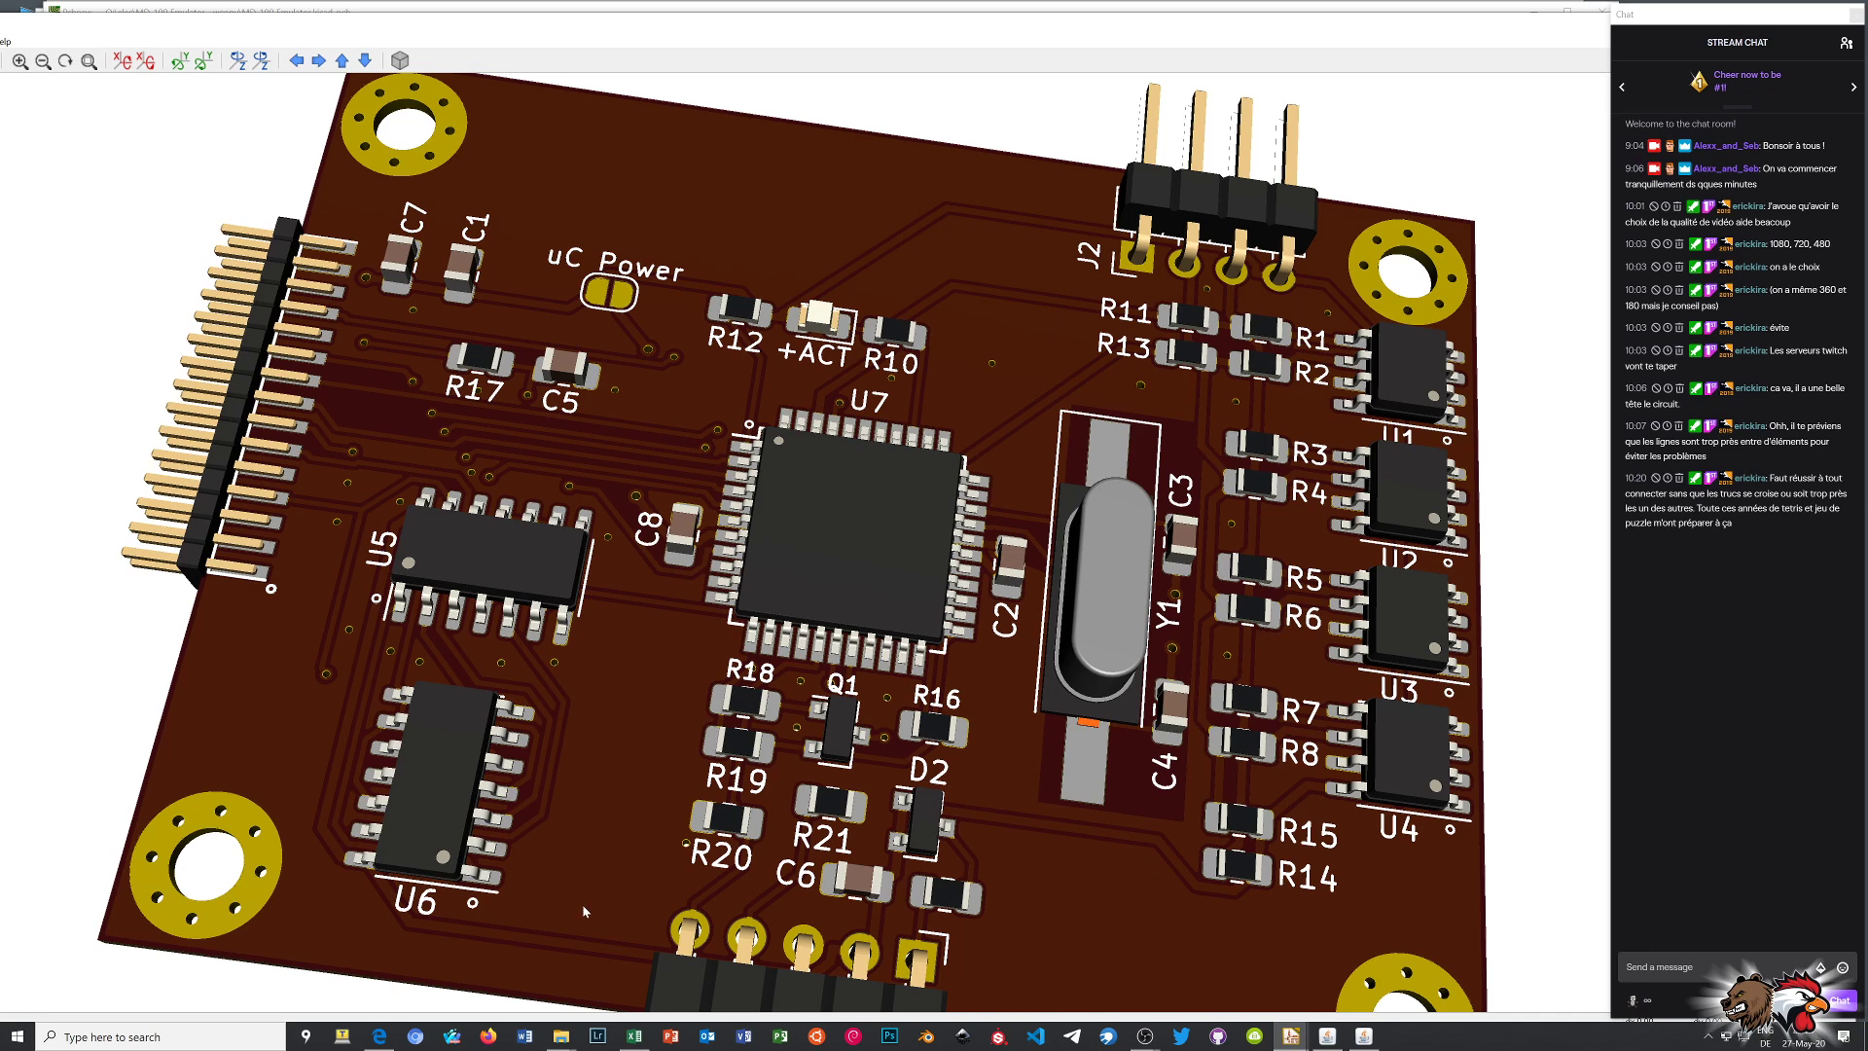
pyautogui.moveTo(597, 906); pyautogui.dragTo(648, 854)
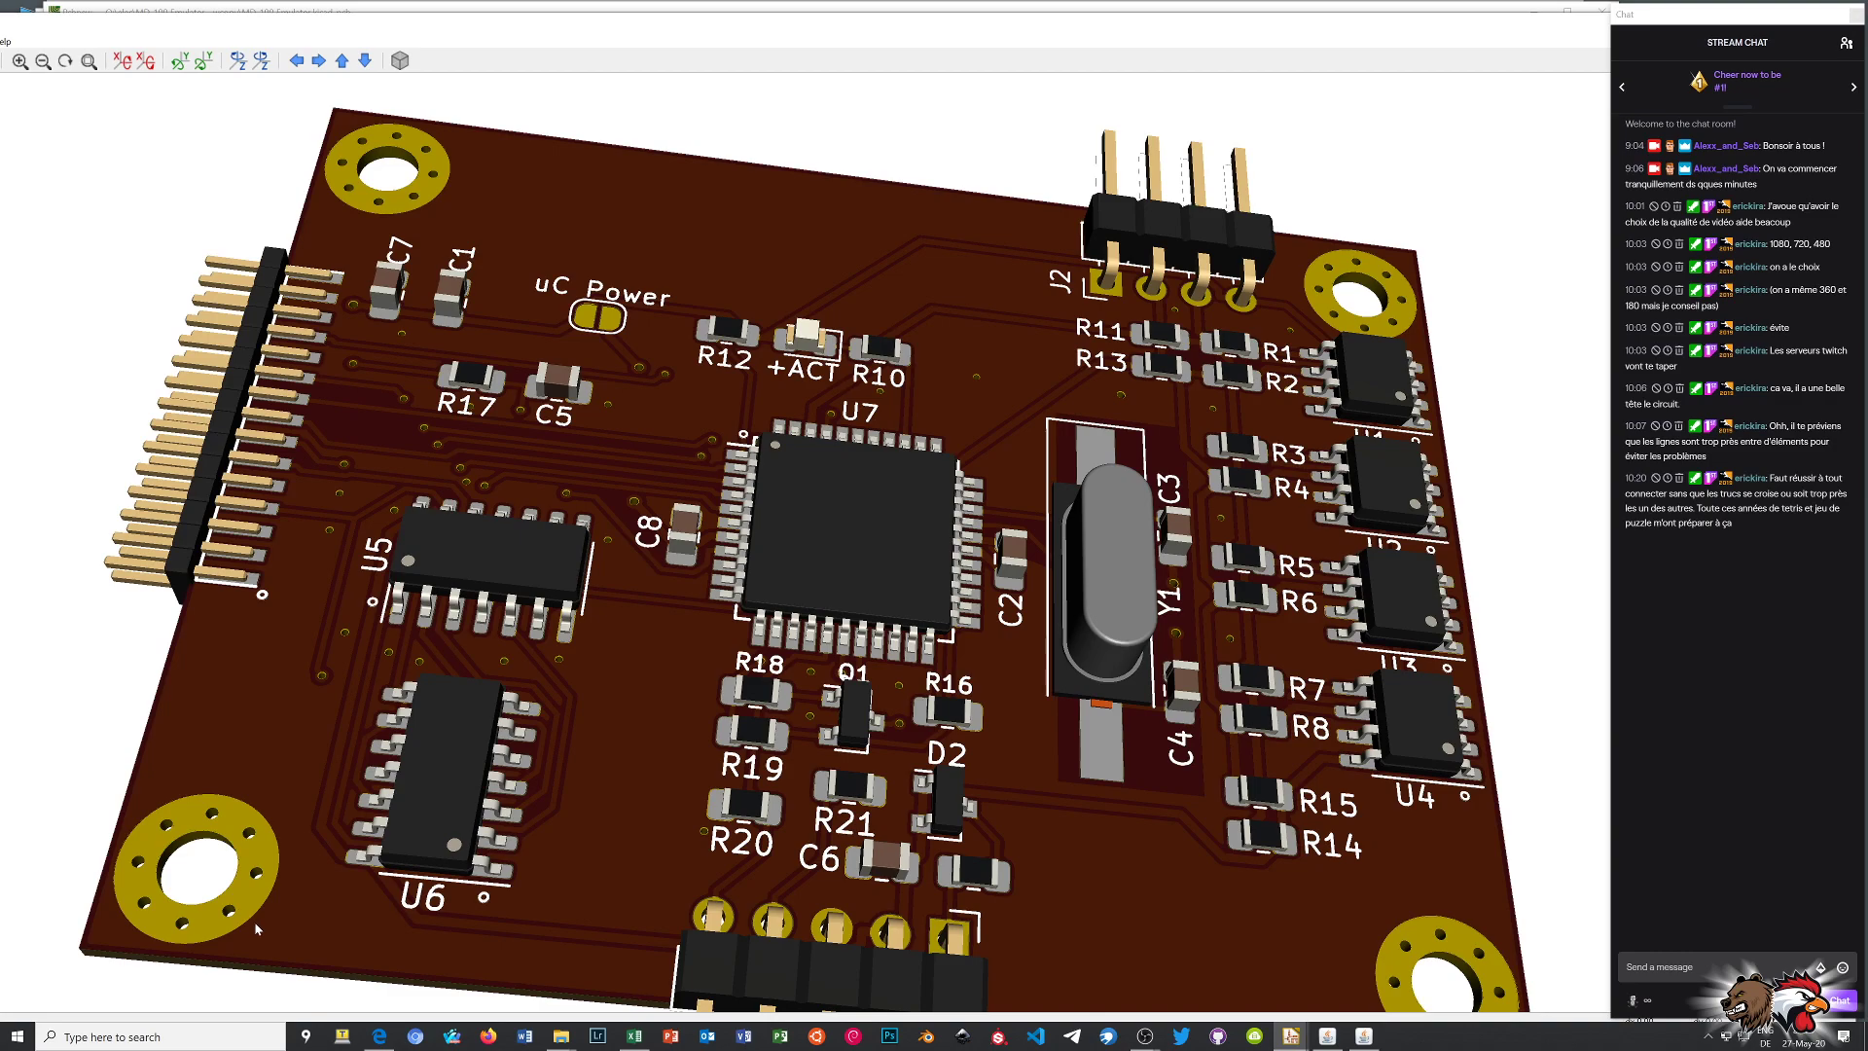
pyautogui.moveTo(347, 950); pyautogui.dragTo(381, 977)
pyautogui.moveTo(930, 942); pyautogui.dragTo(1014, 1013)
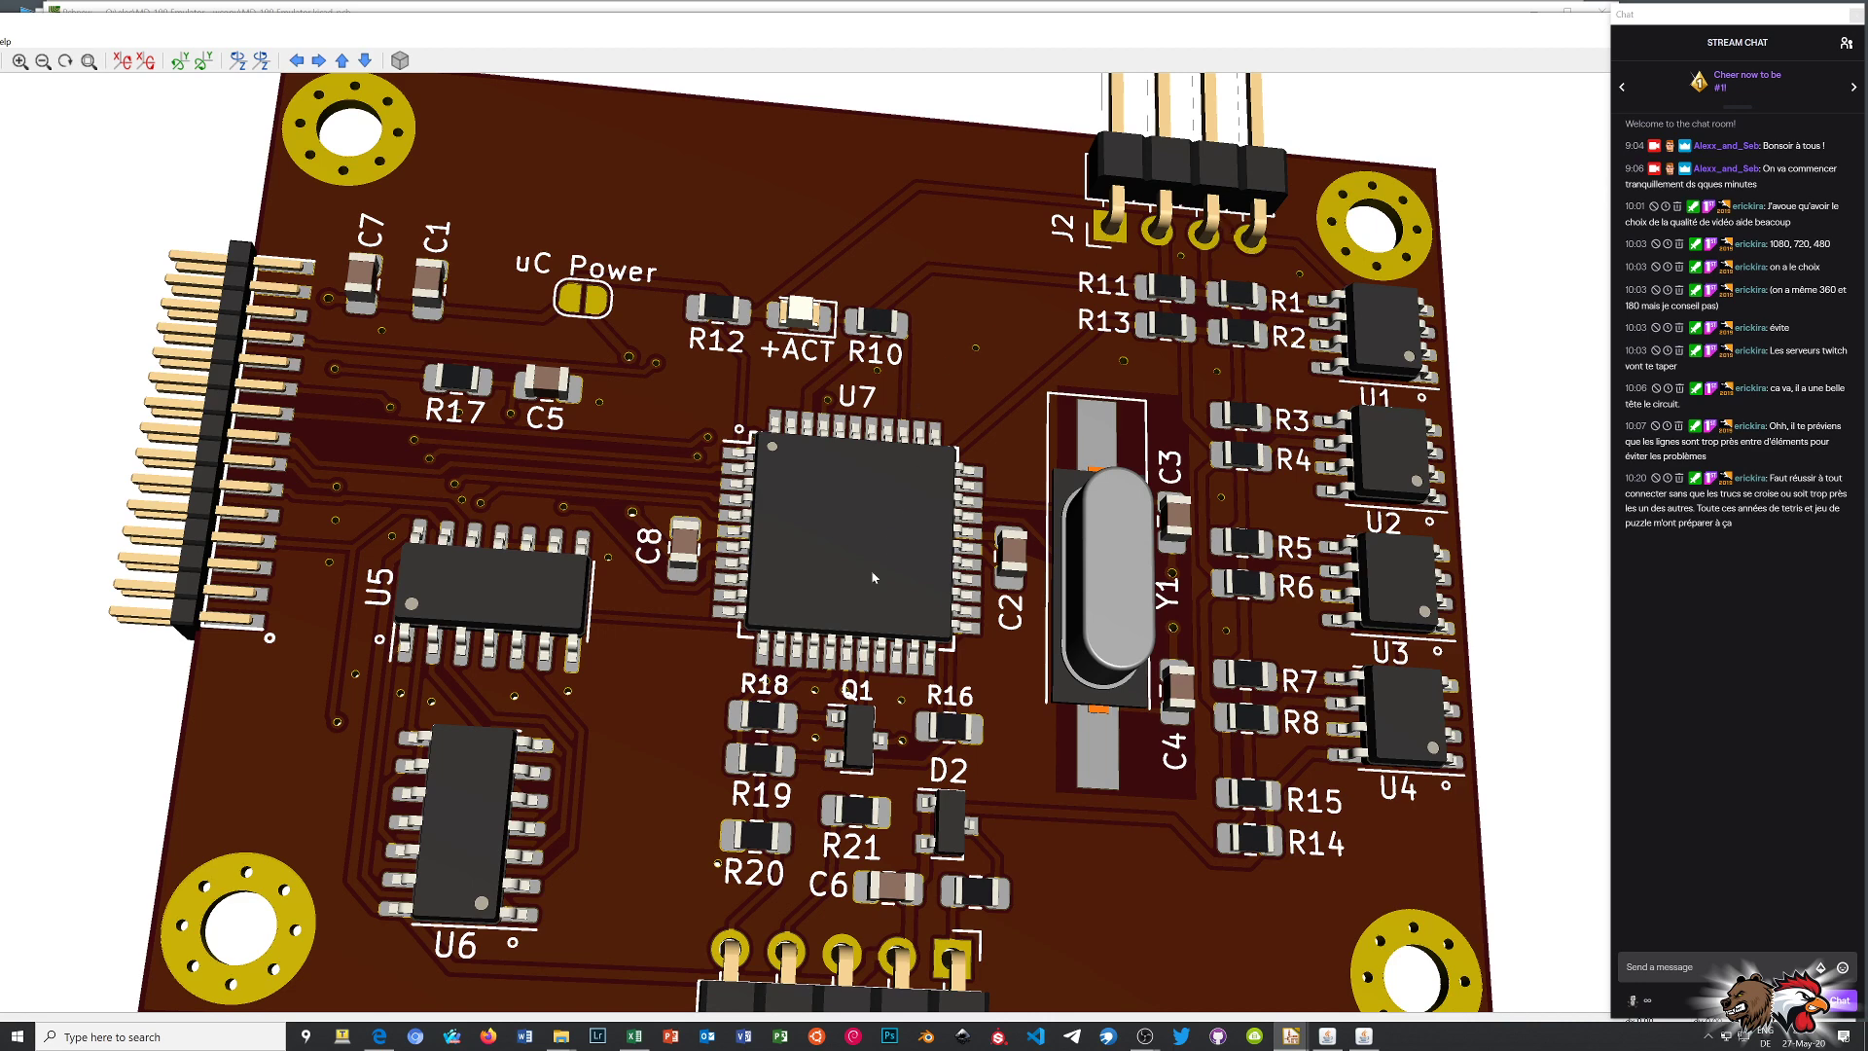
pyautogui.moveTo(1008, 819); pyautogui.dragTo(834, 746)
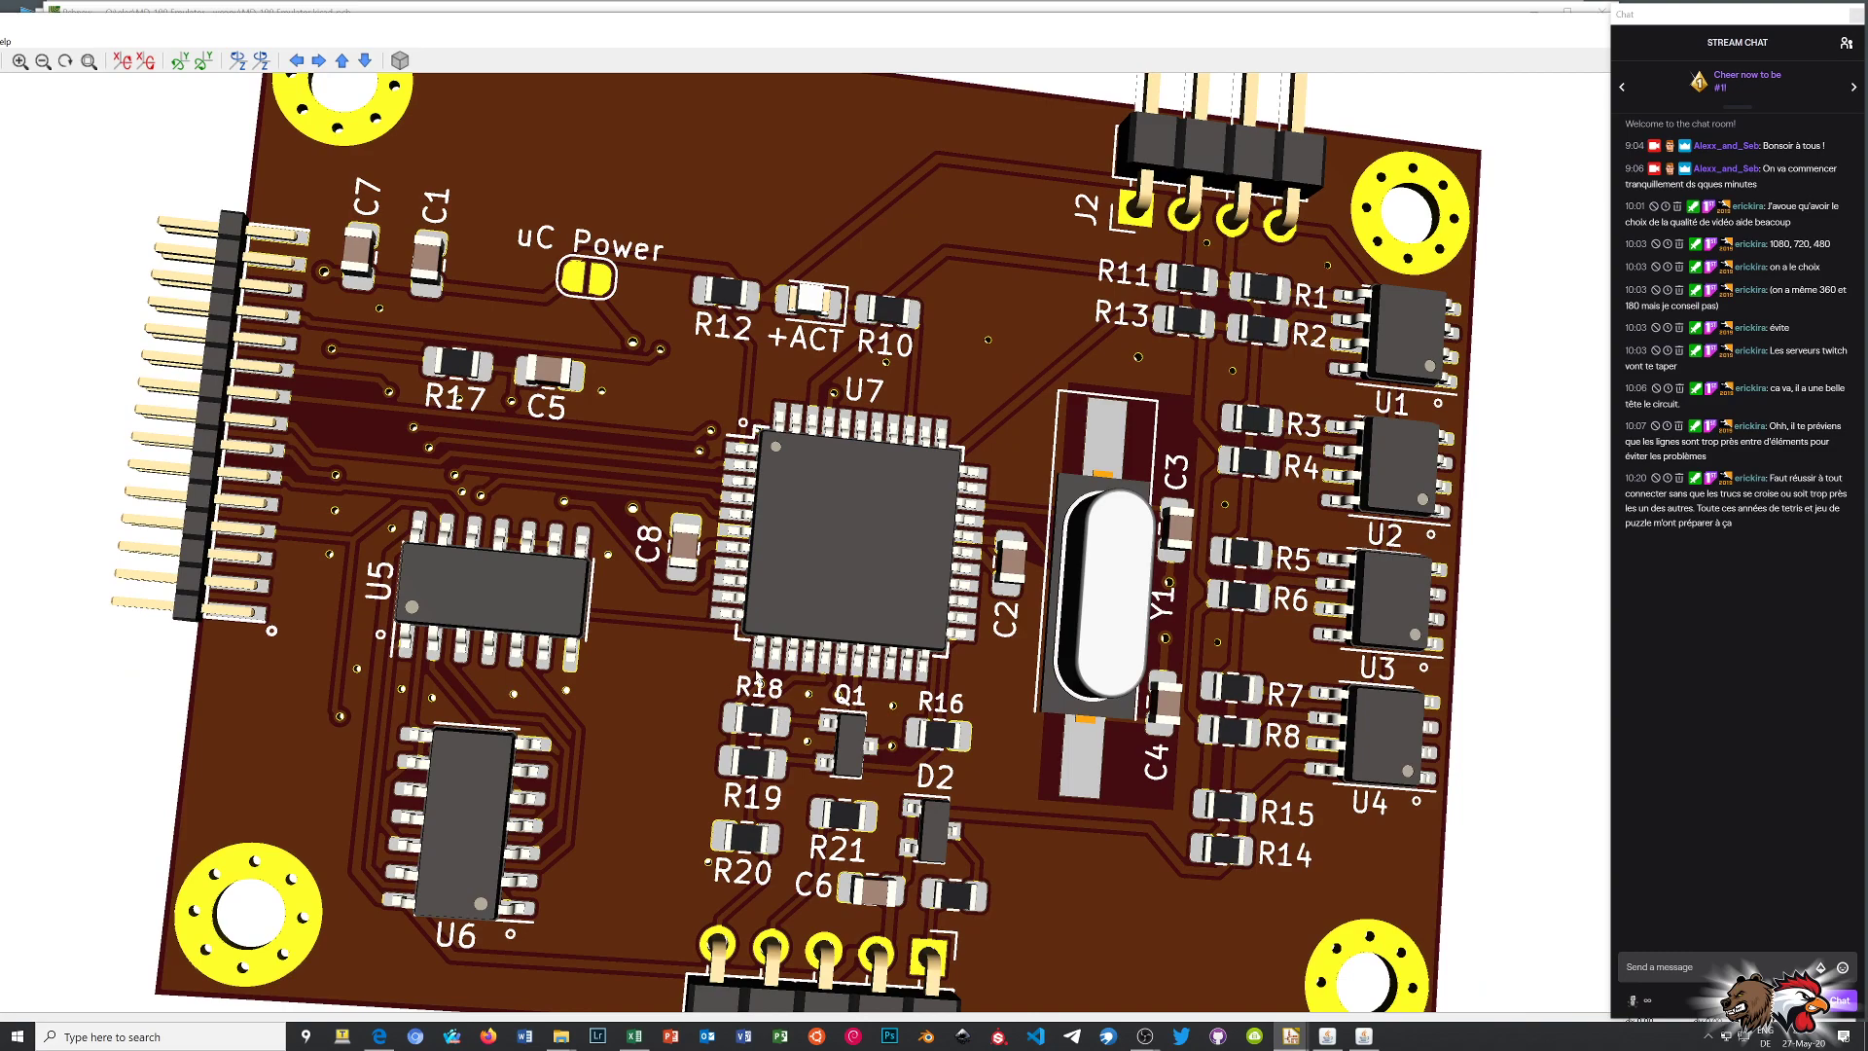
# Inspect the pads, tracks and vias around U7, R18 and Q1 up close on the 3D model
pyautogui.scroll(5, 738, 658)
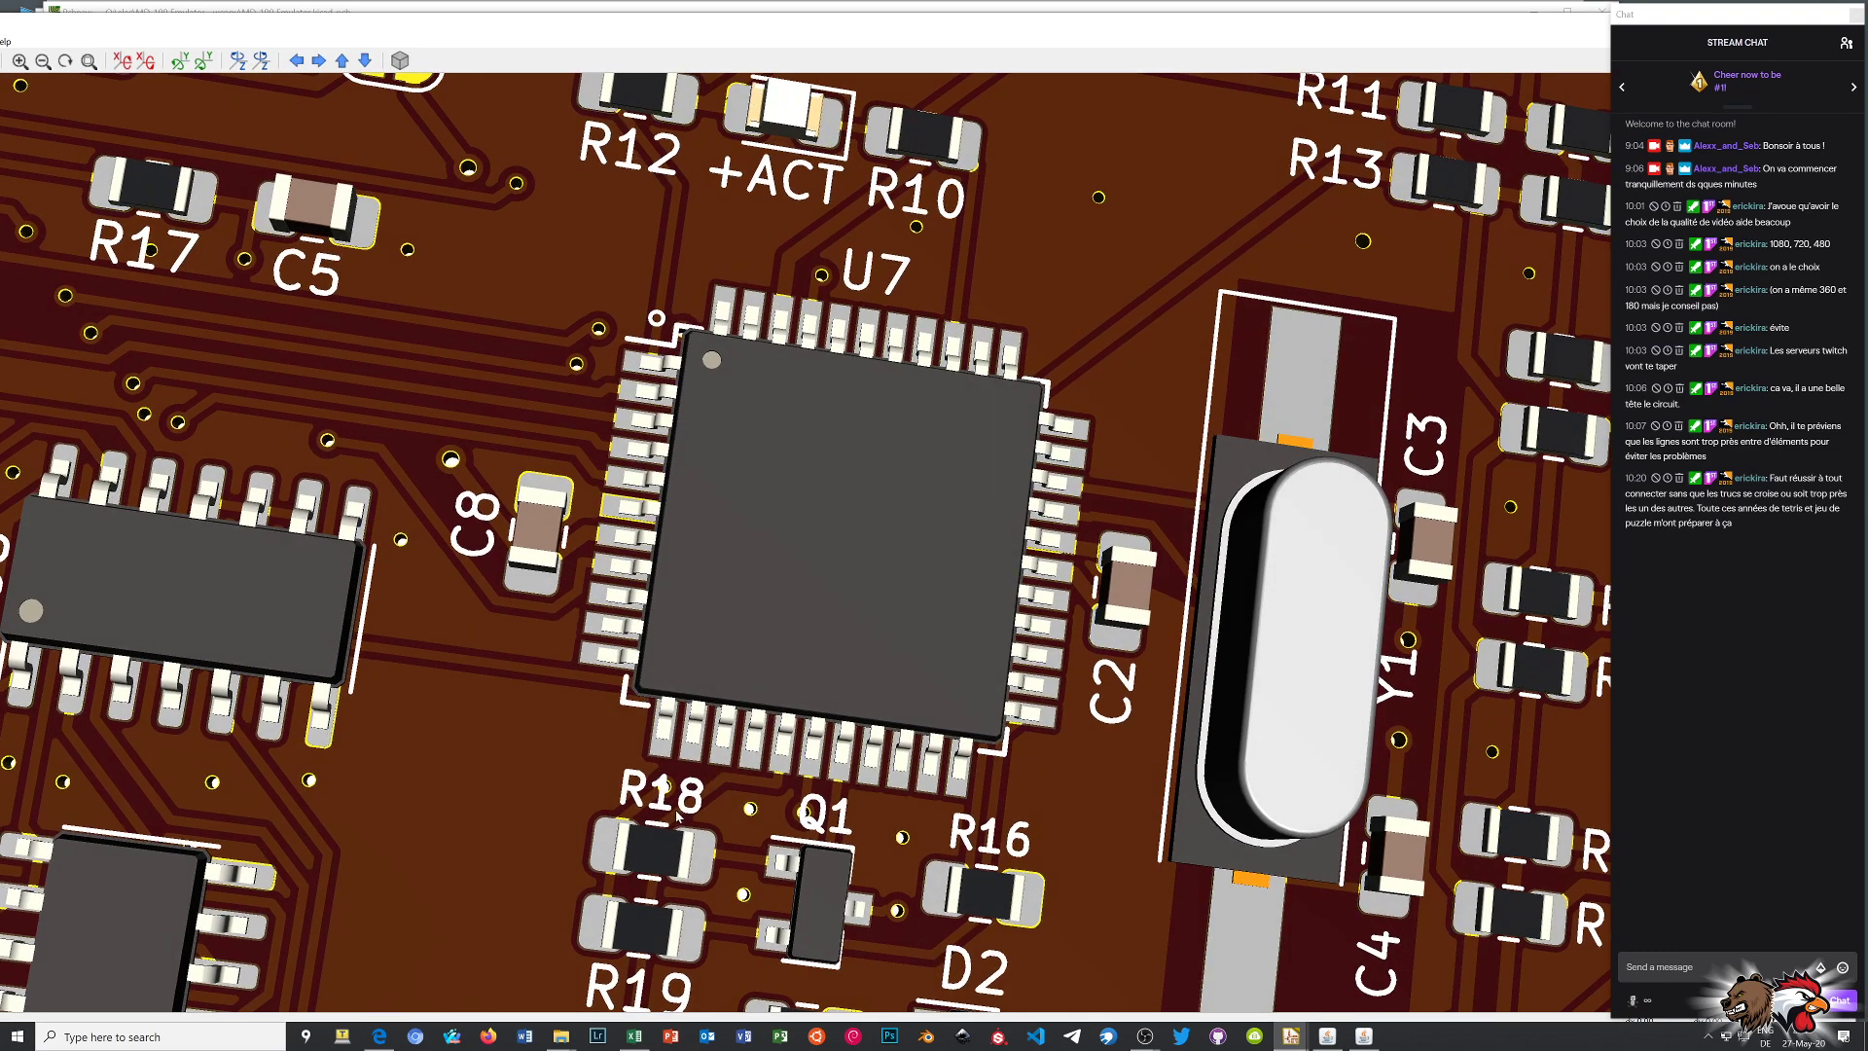
pyautogui.scroll(5, 705, 808)
pyautogui.scroll(-3, 665, 828)
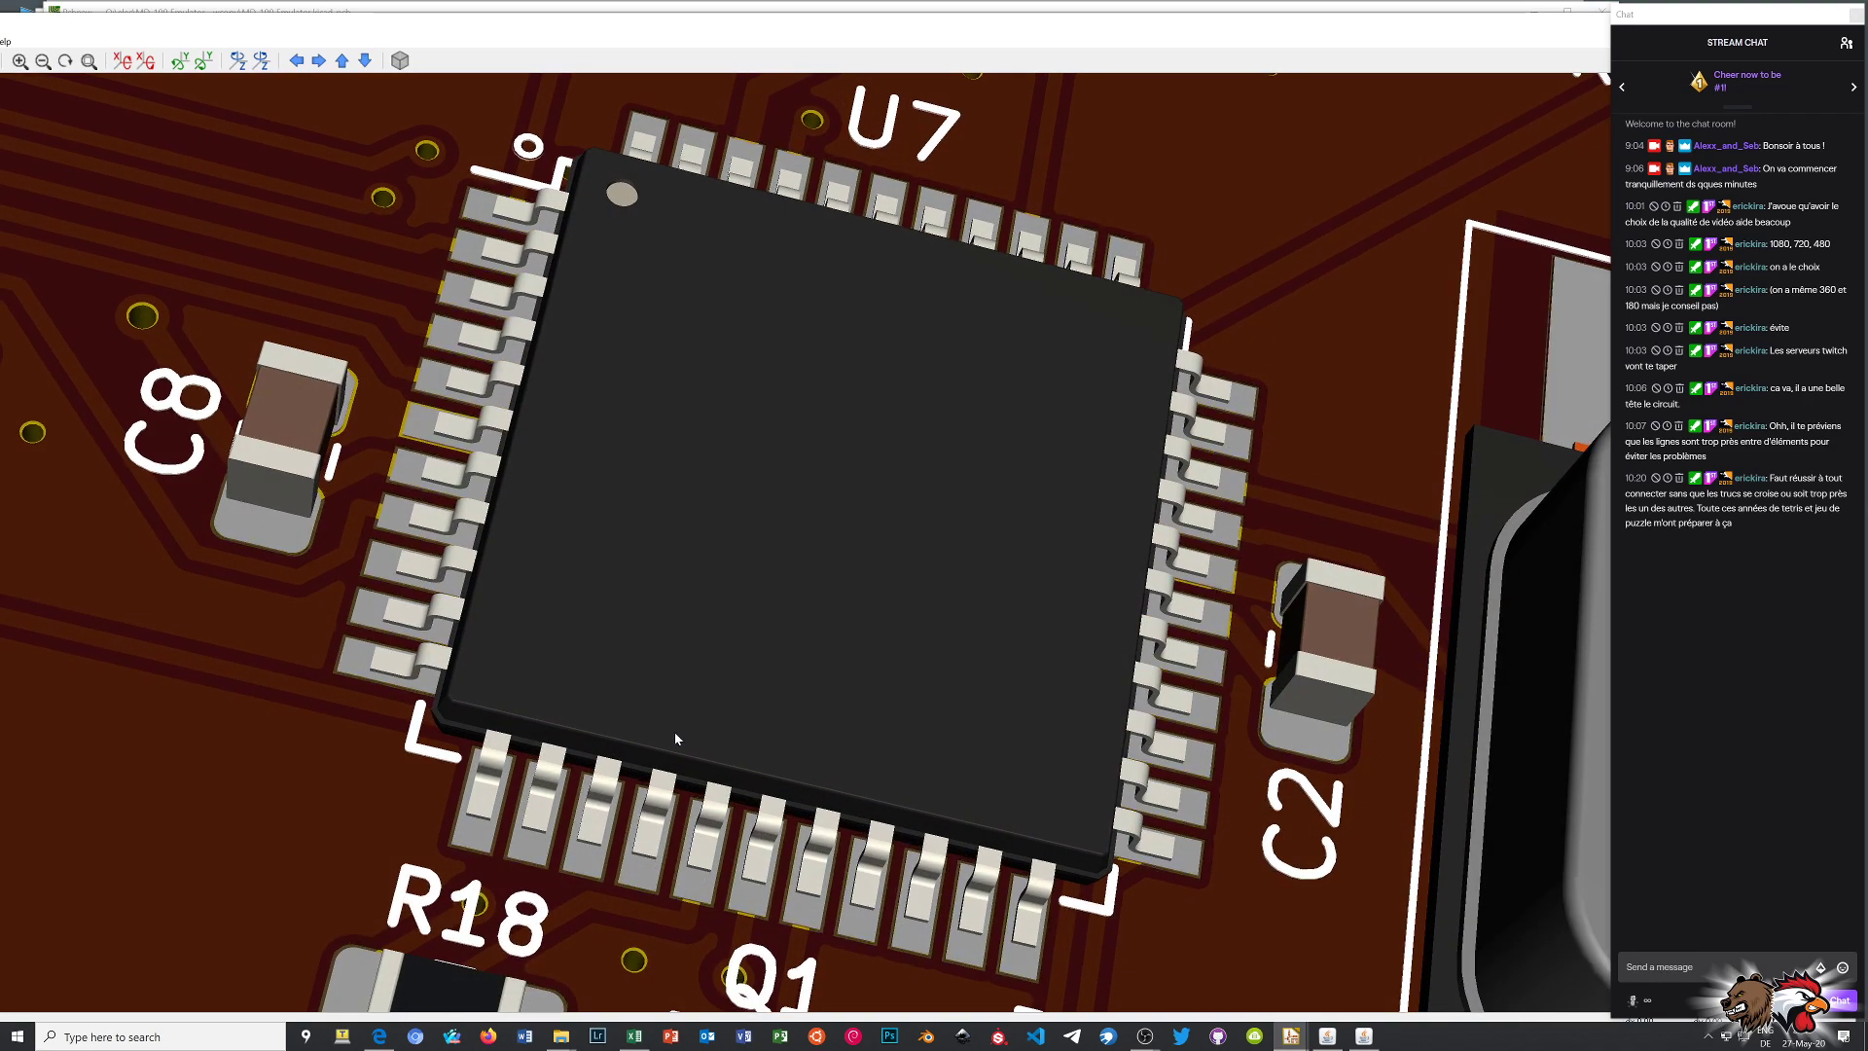
pyautogui.scroll(-3, 591, 930)
pyautogui.scroll(5, 681, 808)
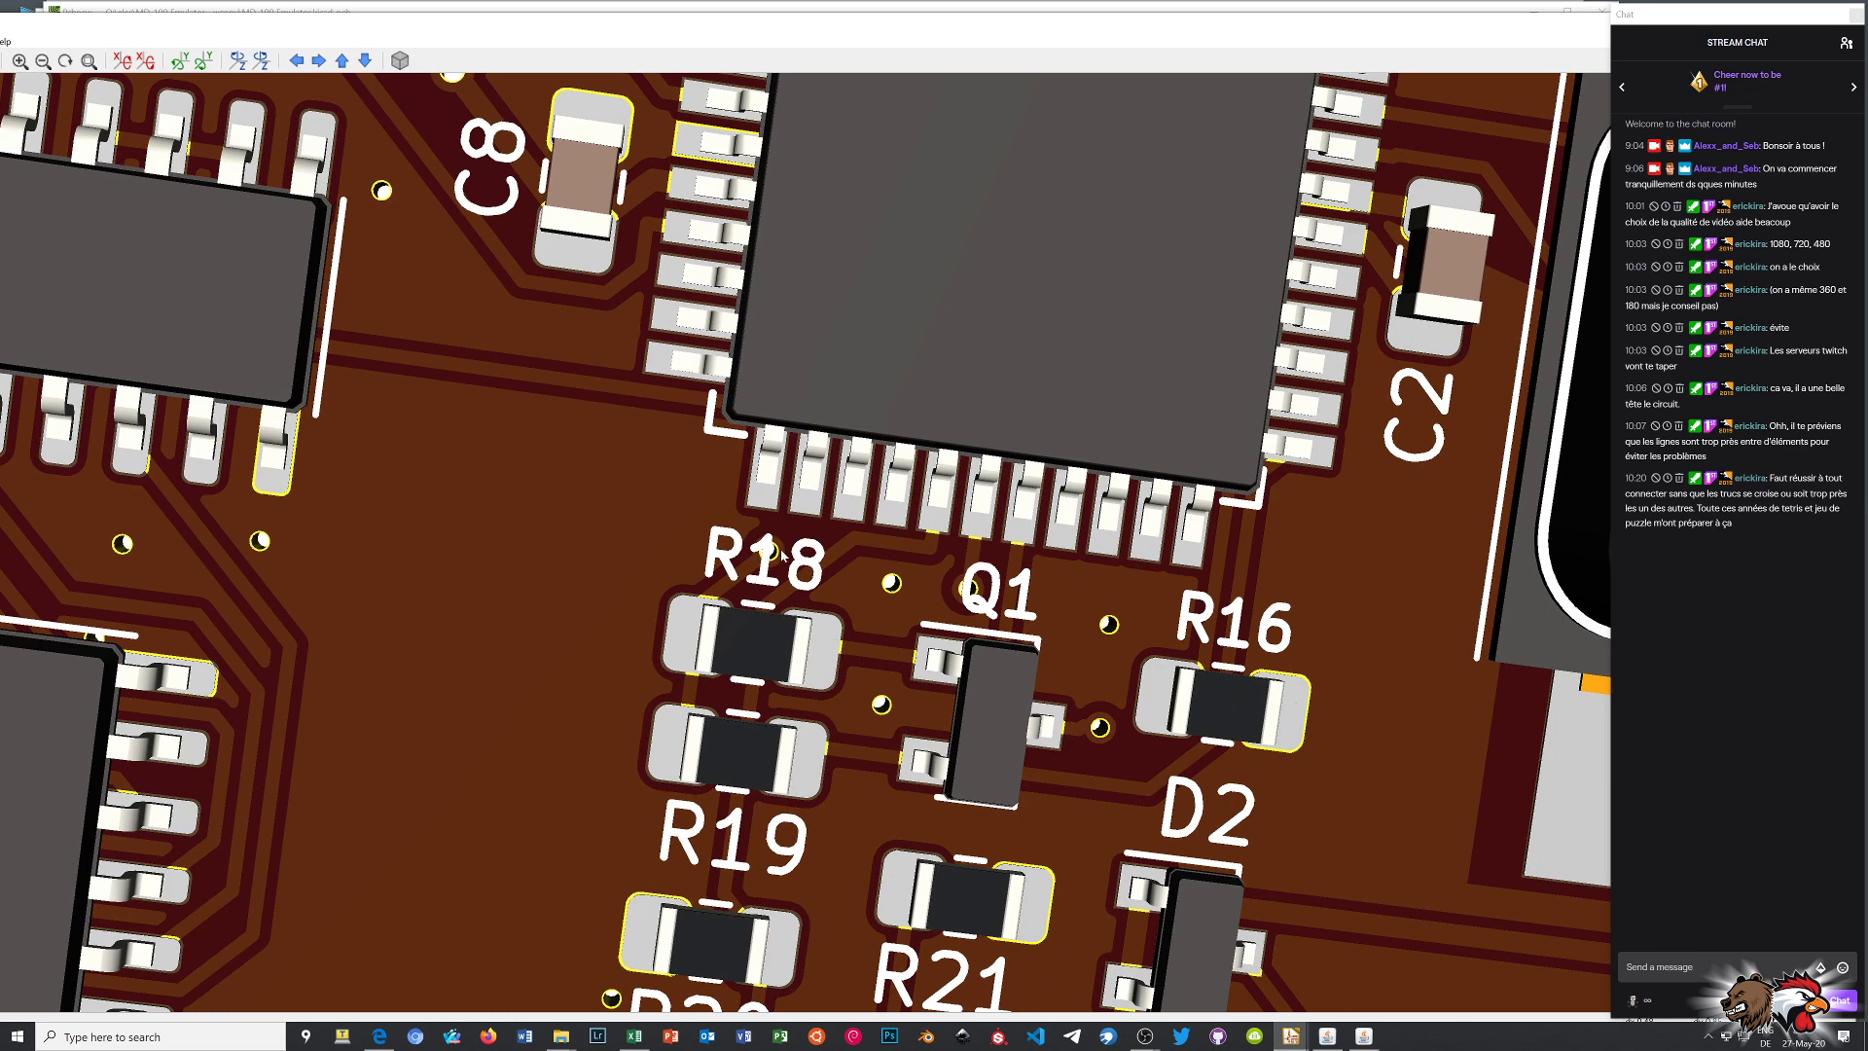
pyautogui.scroll(2, 856, 556)
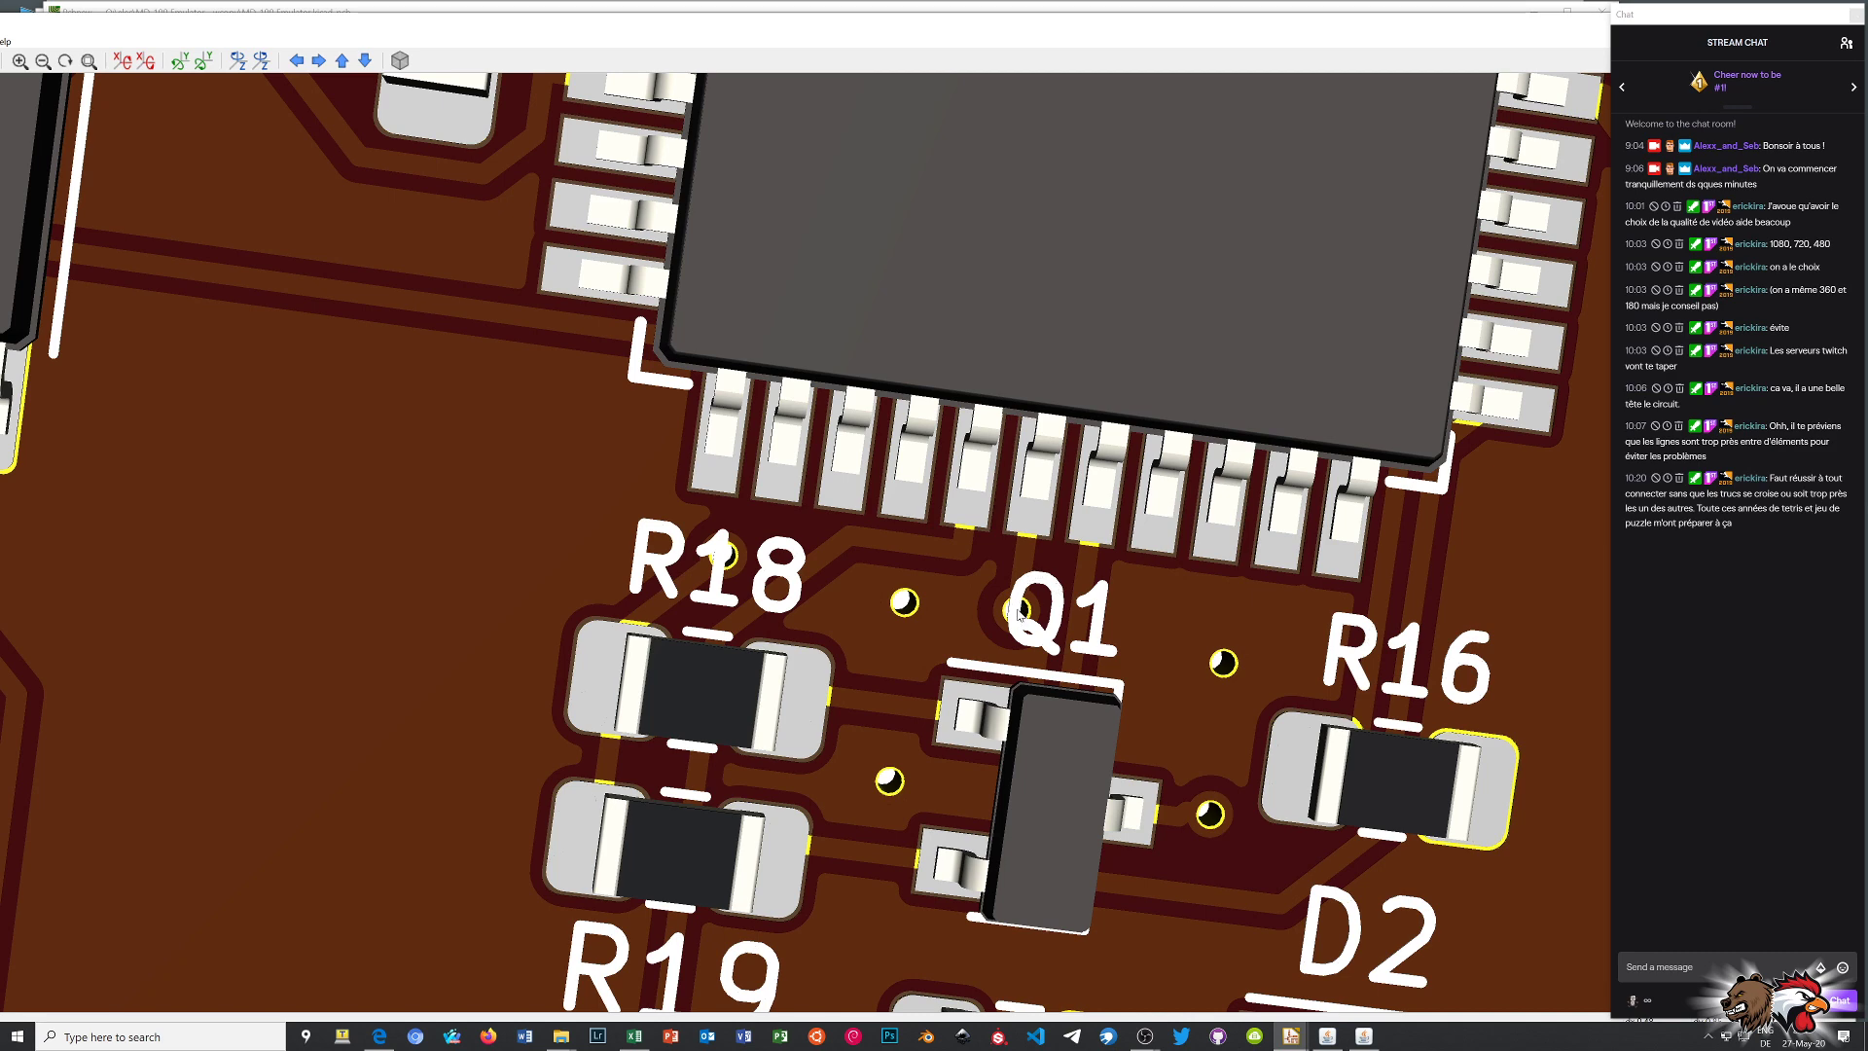
pyautogui.scroll(-3, 1017, 611)
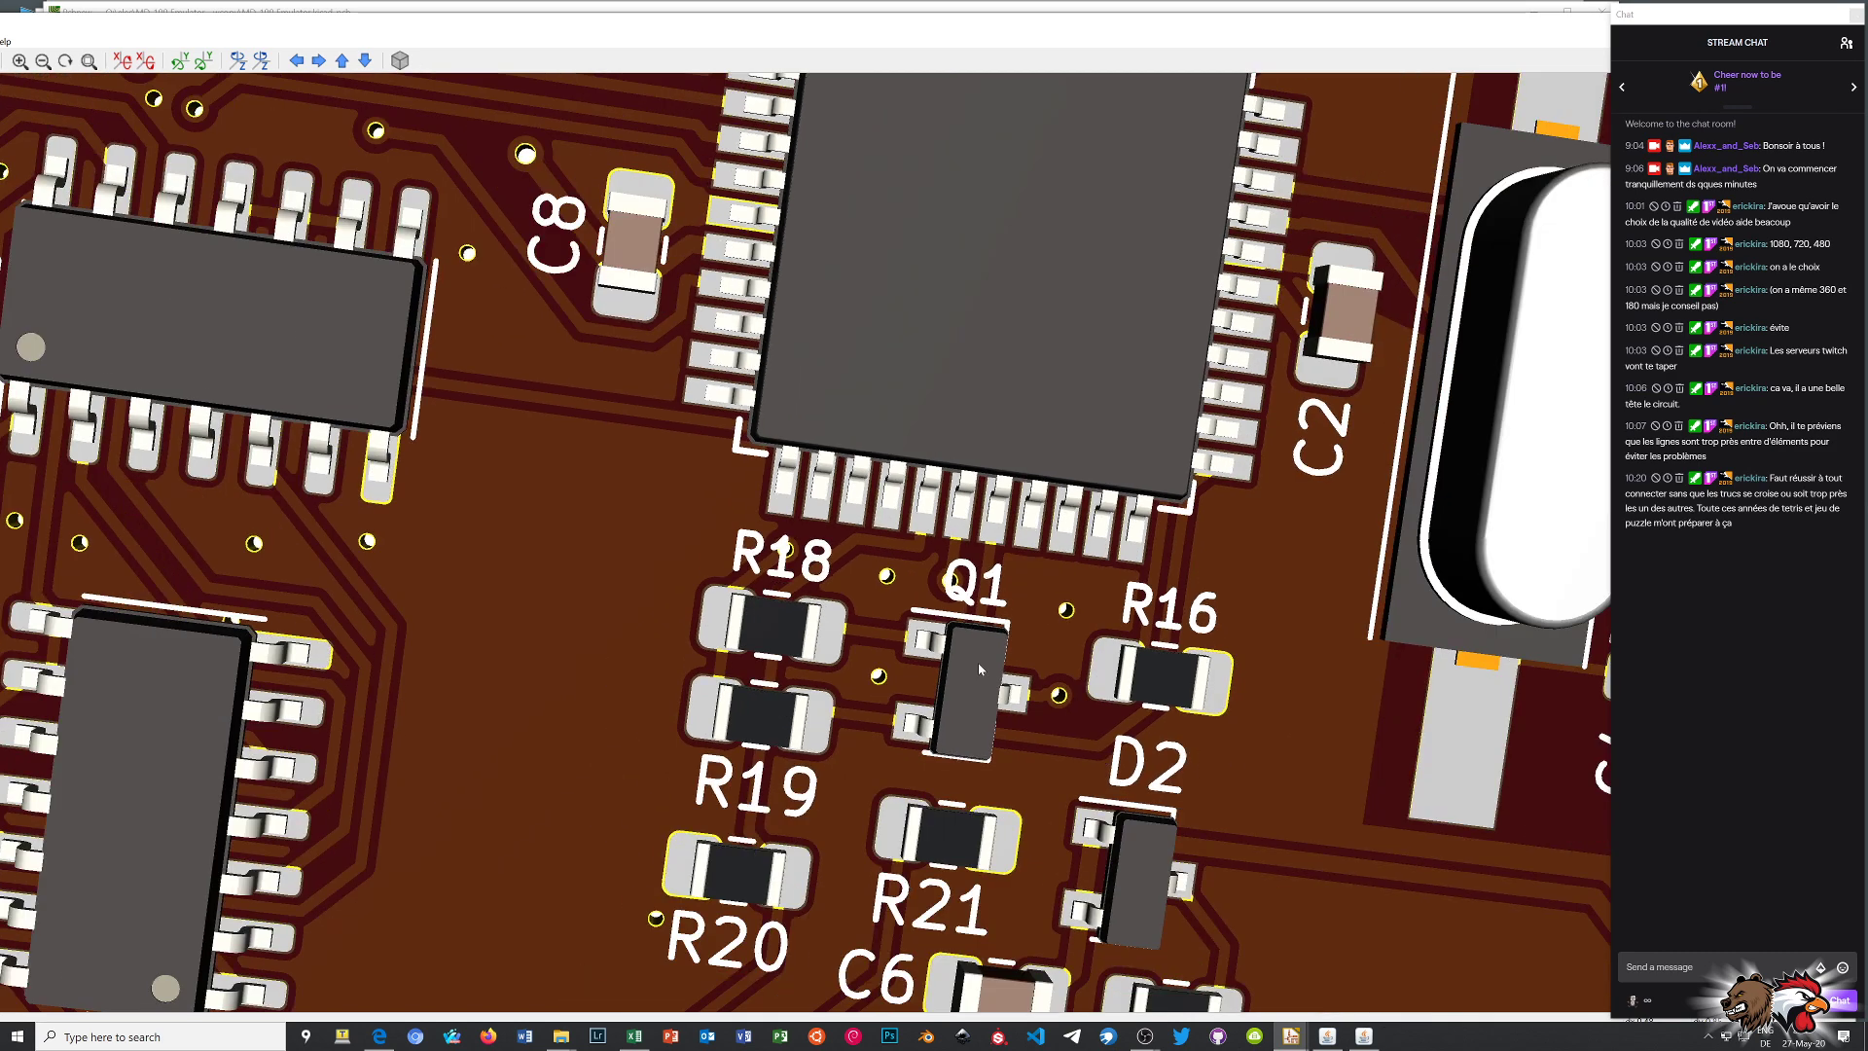
pyautogui.scroll(-1, 977, 650)
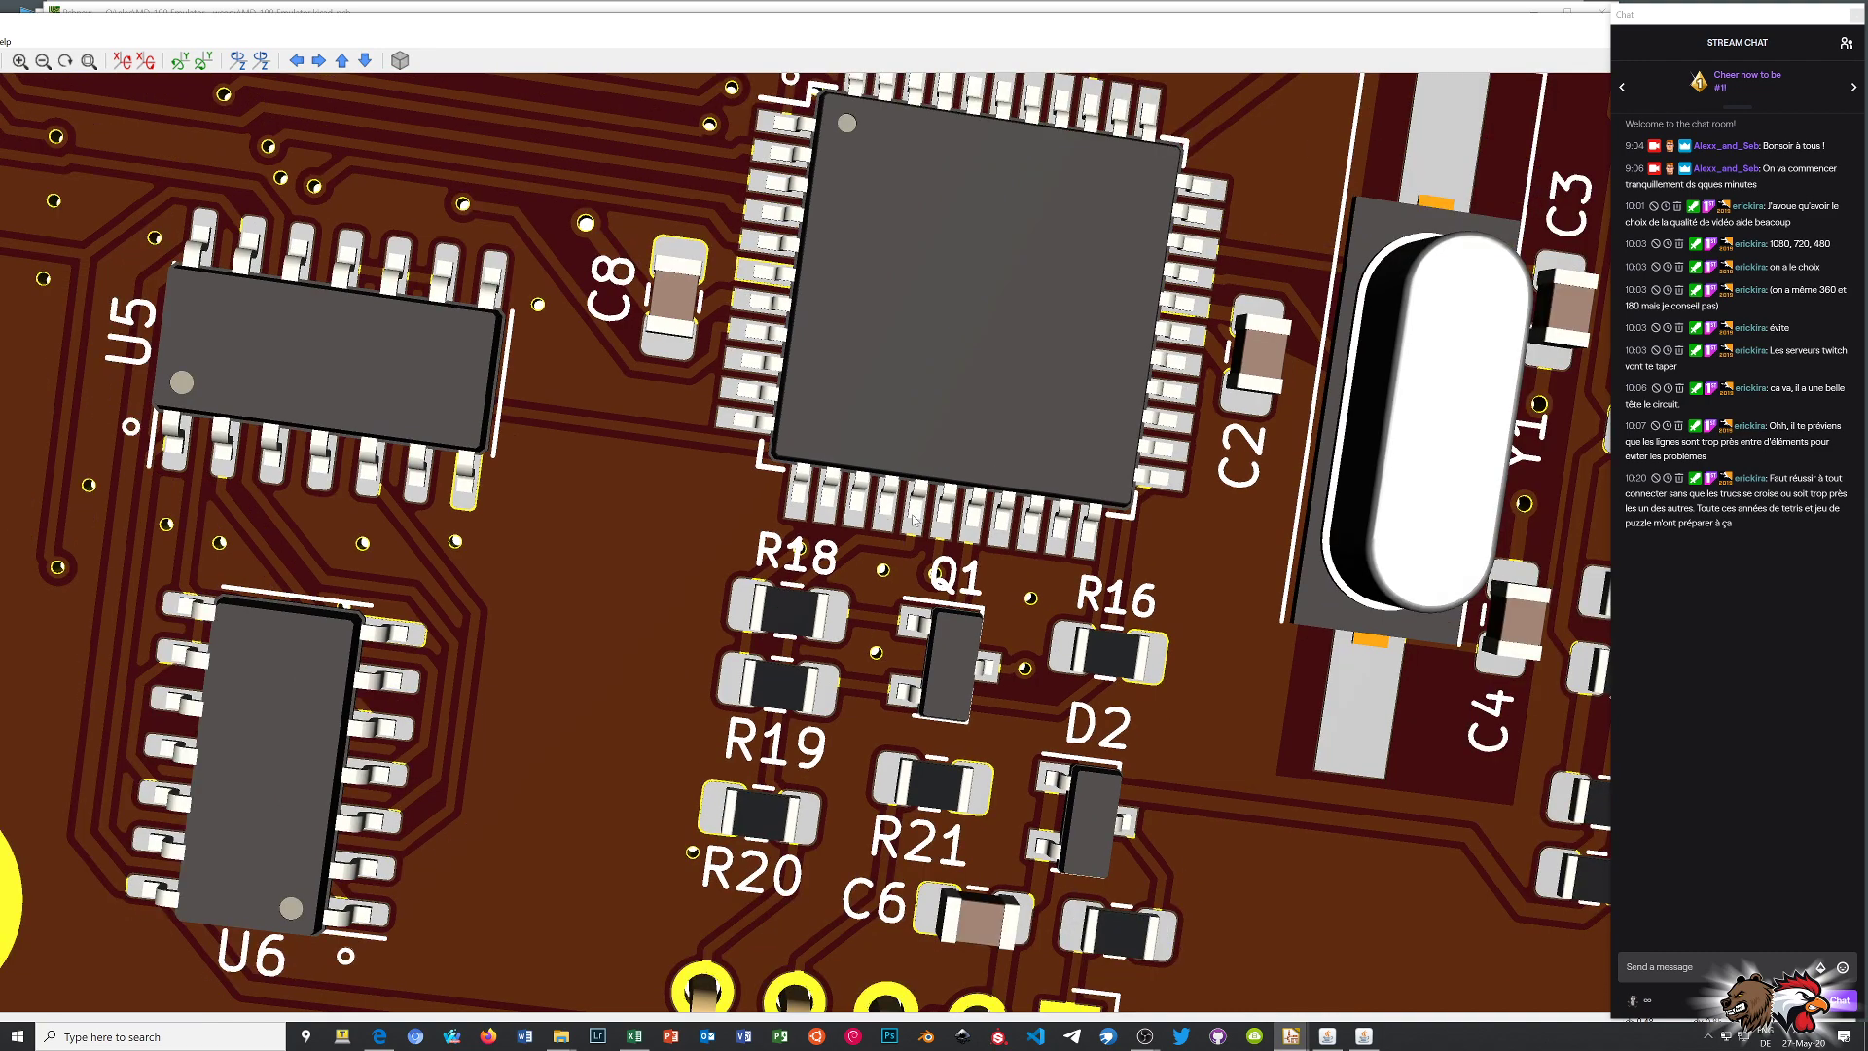
# Examine the 3D model around crystal Y1, the resistor column R1 to R15 and chips U1 to U4
pyautogui.moveTo(1082, 533); pyautogui.dragTo(658, 496, button='middle')
pyautogui.moveTo(1329, 500); pyautogui.dragTo(750, 650, button='middle')
pyautogui.scroll(-2, 818, 613)
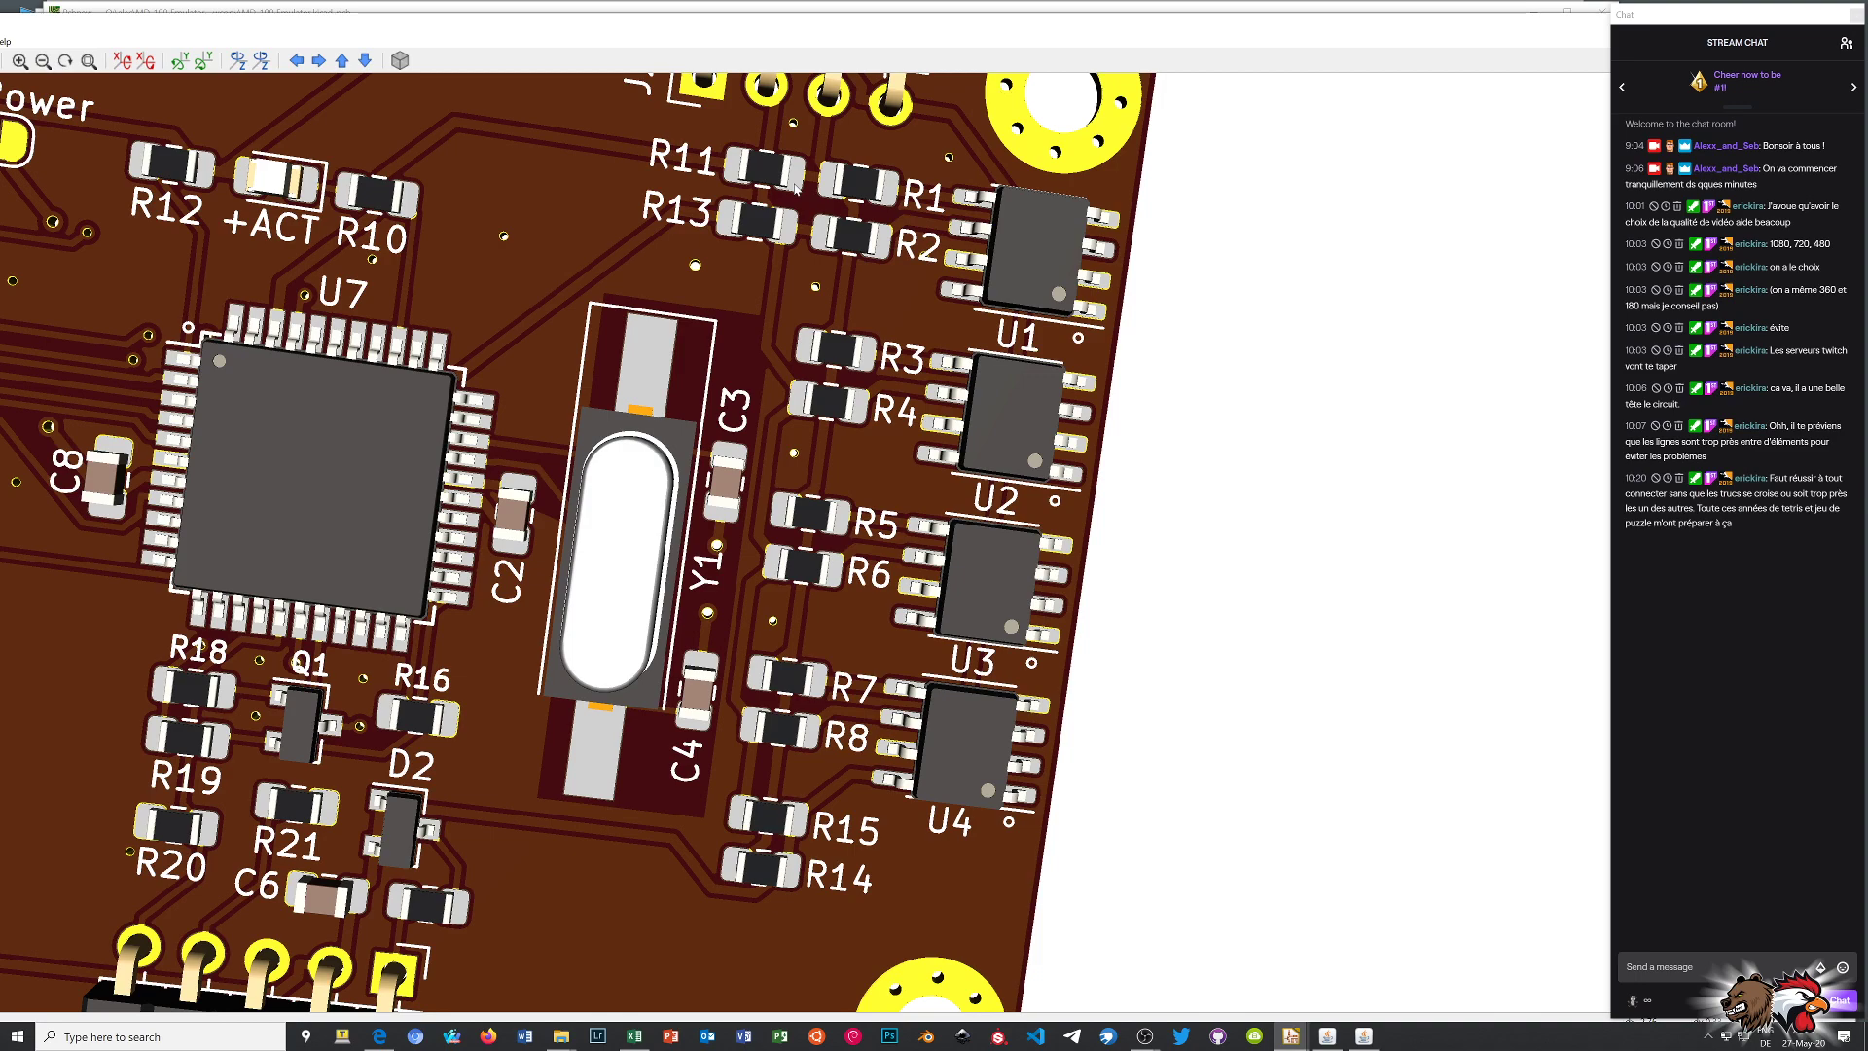
pyautogui.moveTo(585, 206); pyautogui.dragTo(644, 216)
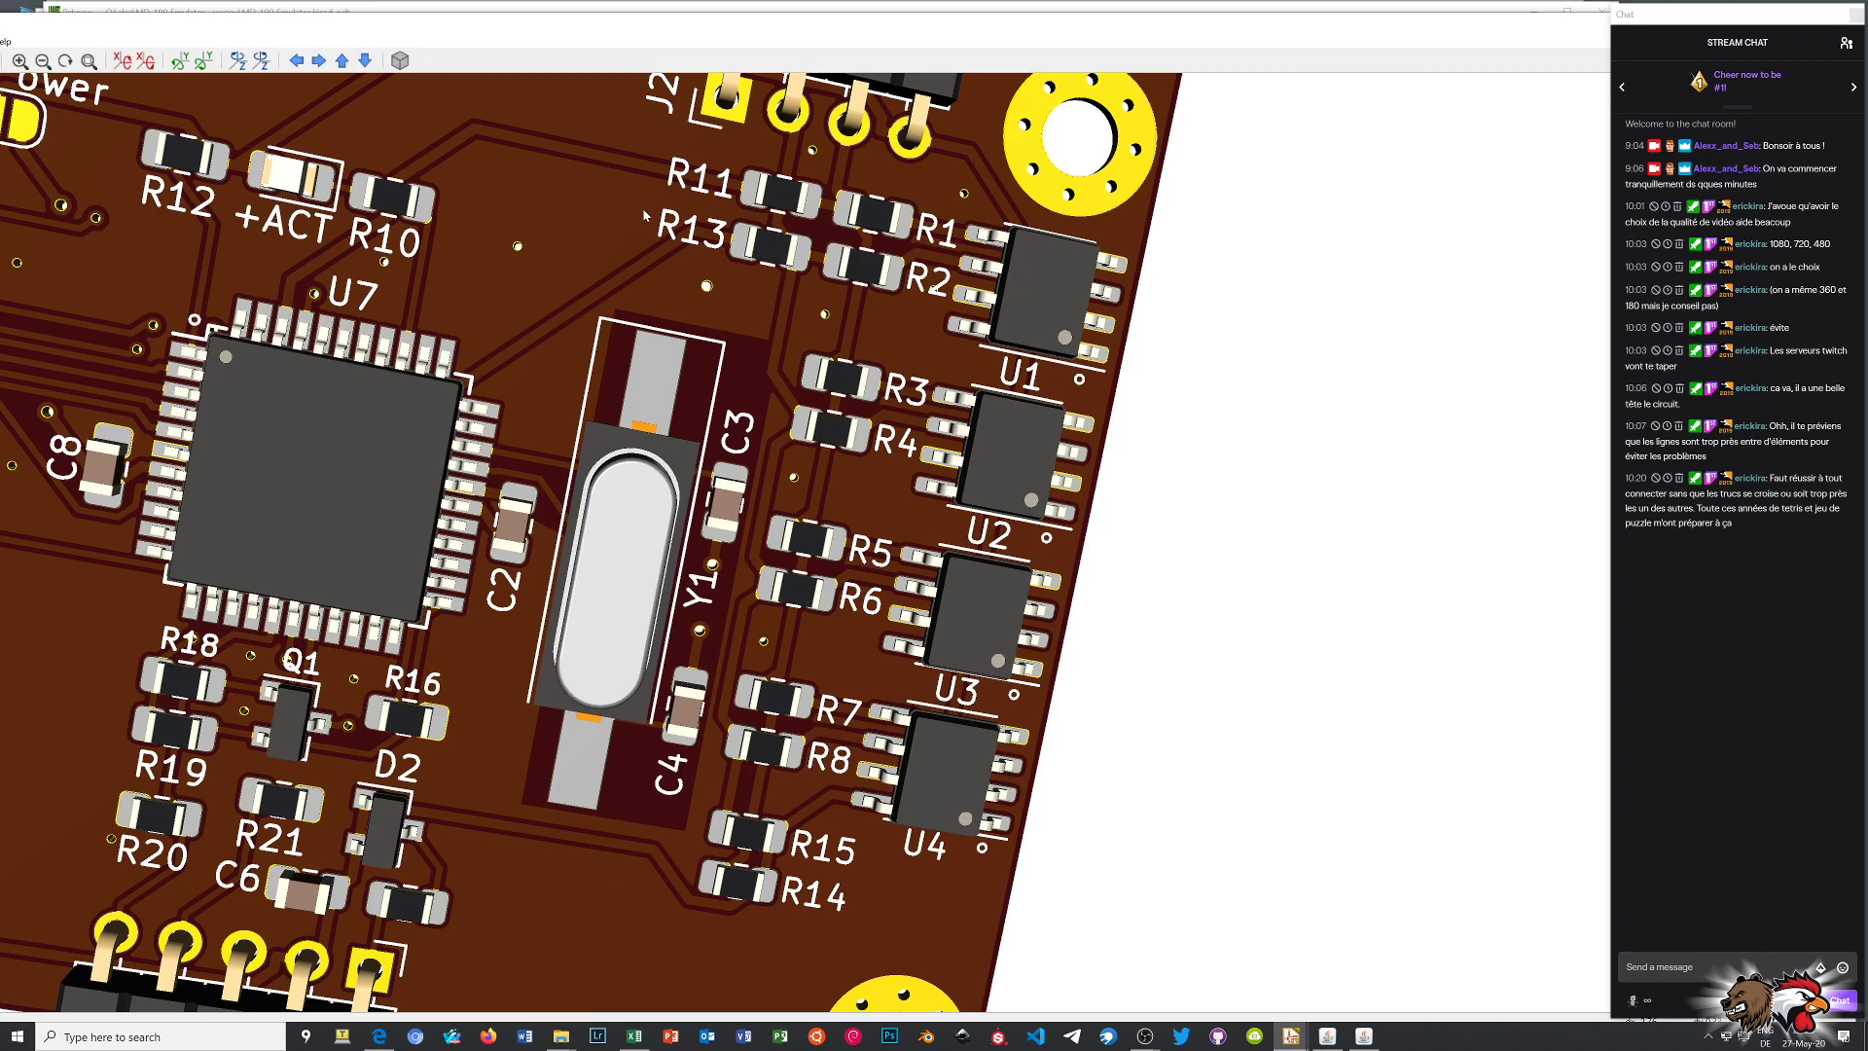
pyautogui.moveTo(408, 282); pyautogui.dragTo(512, 328)
pyautogui.scroll(-4, 513, 328)
pyautogui.scroll(-3, 843, 418)
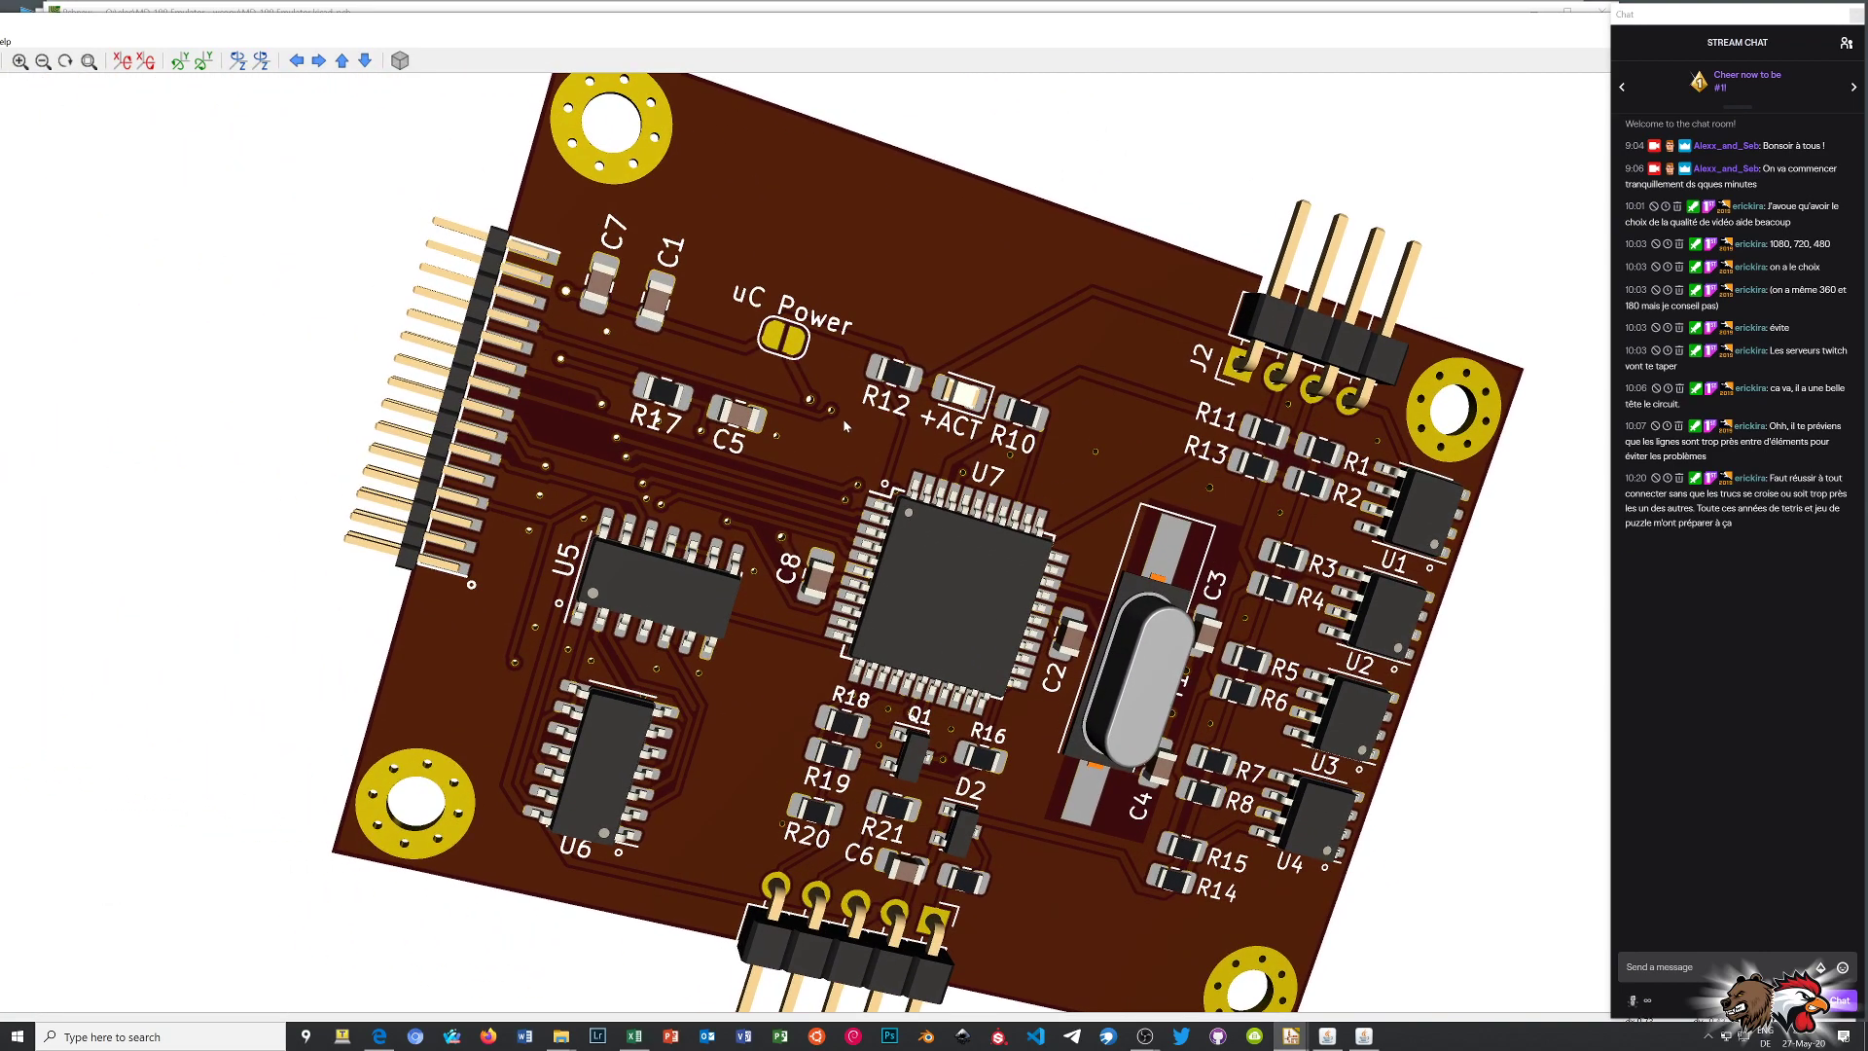
# Examine the 3D model around the pin connector, uC Power jumper, U5, U6 and U7, ending with the whole board in view
pyautogui.scroll(4, 779, 426)
pyautogui.moveTo(699, 251); pyautogui.dragTo(571, 279)
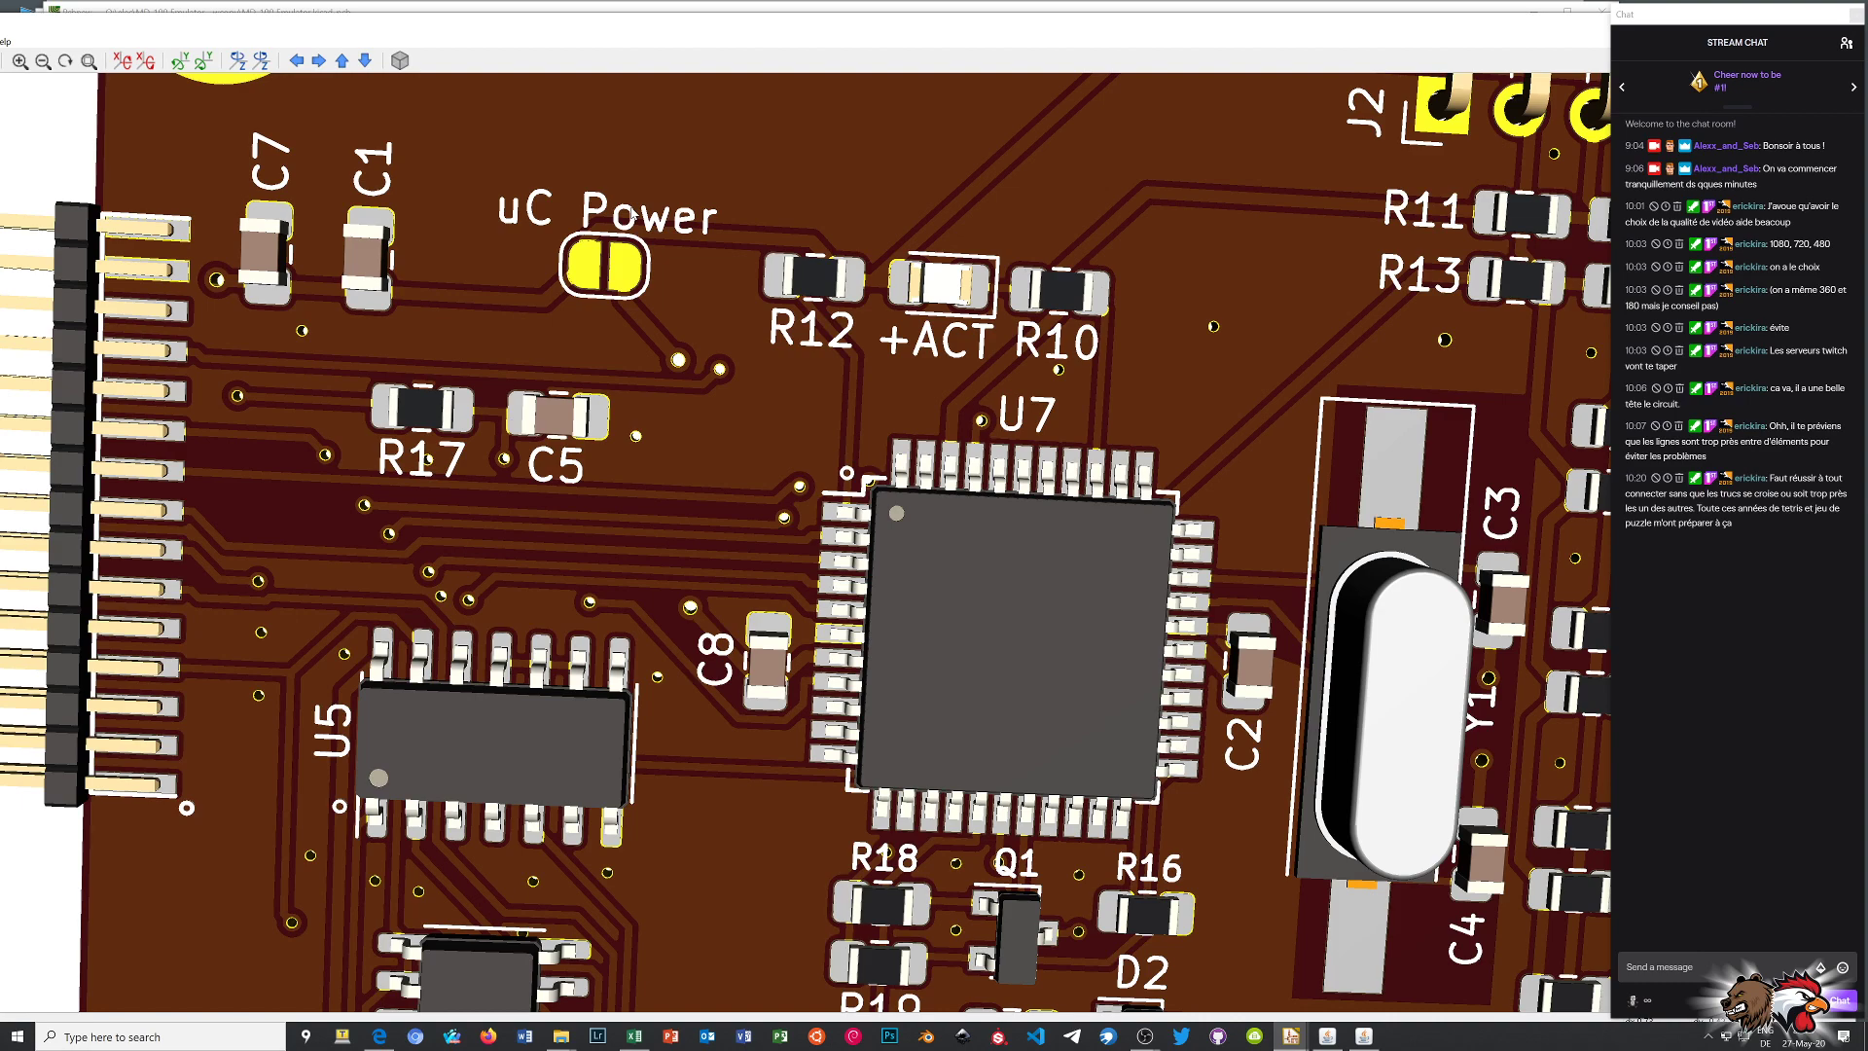
pyautogui.scroll(-1, 573, 339)
pyautogui.scroll(-3, 916, 895)
pyautogui.moveTo(915, 895); pyautogui.dragTo(830, 793, button='middle')
pyautogui.scroll(3, 914, 798)
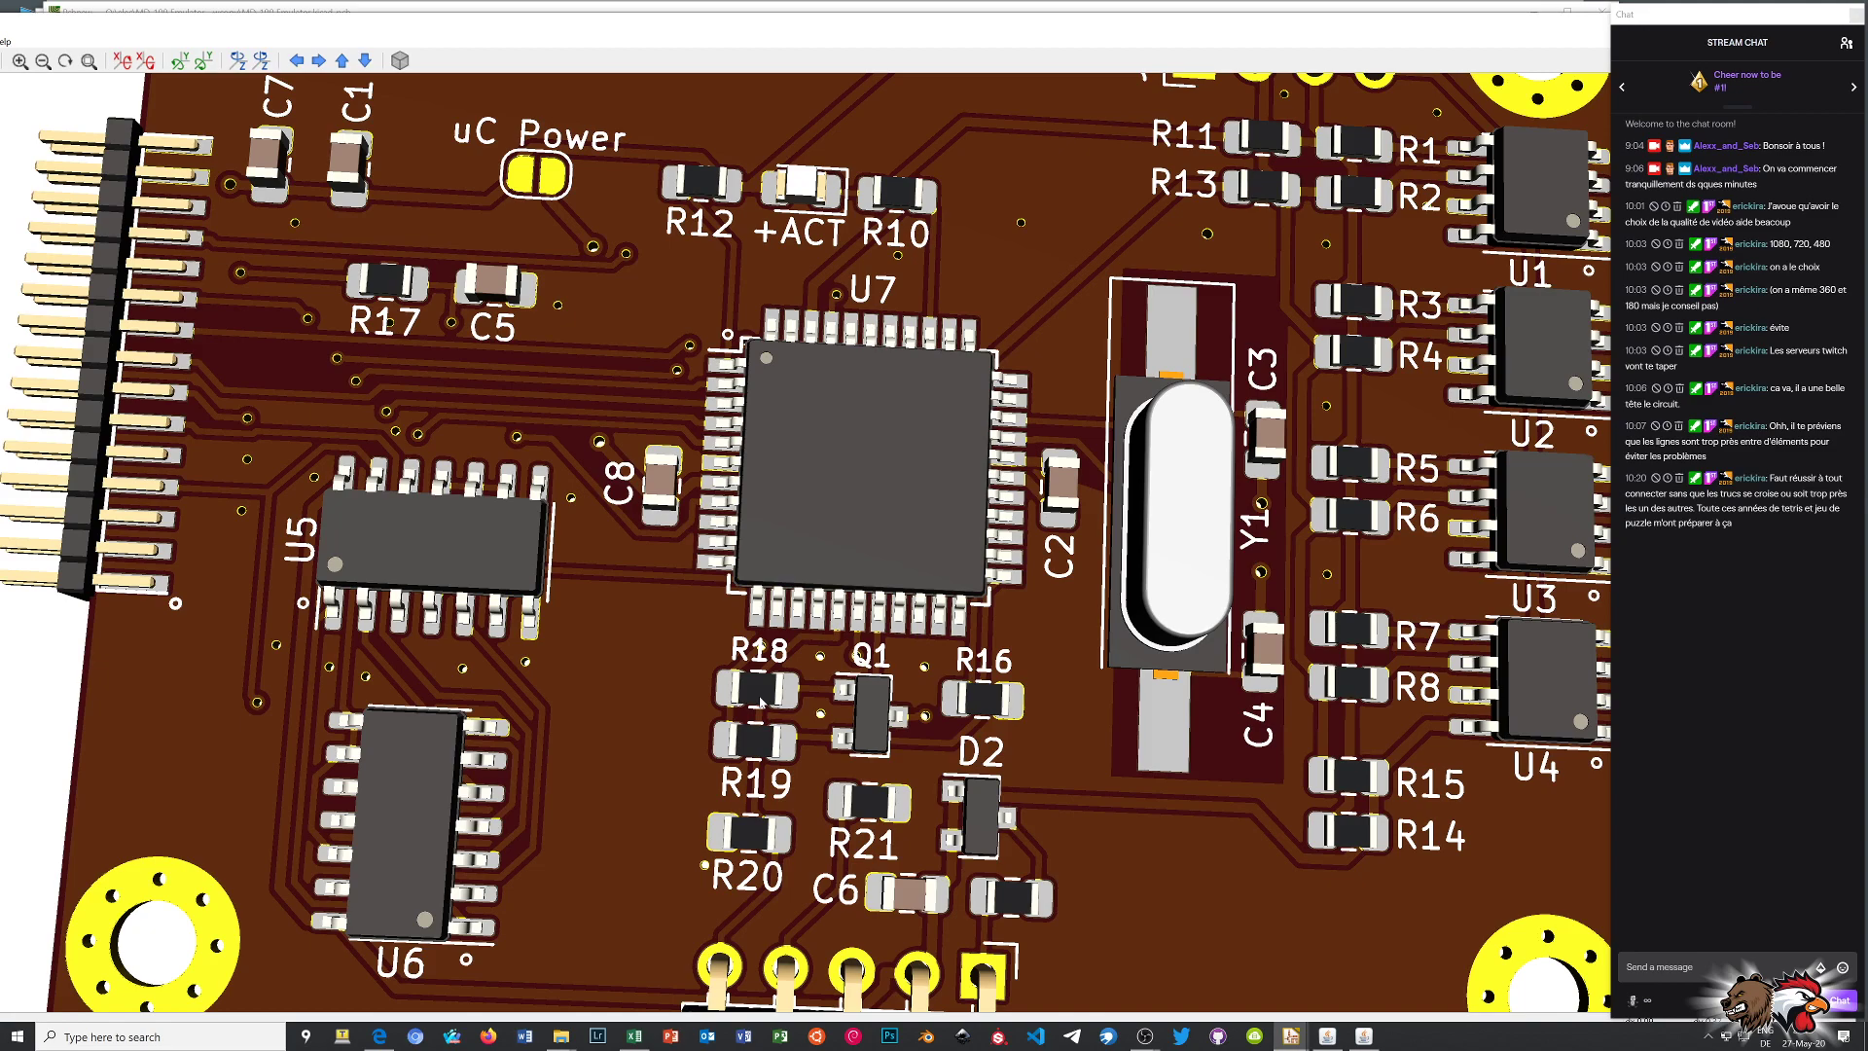
pyautogui.moveTo(761, 703); pyautogui.dragTo(433, 903)
pyautogui.scroll(-6, 1560, 396)
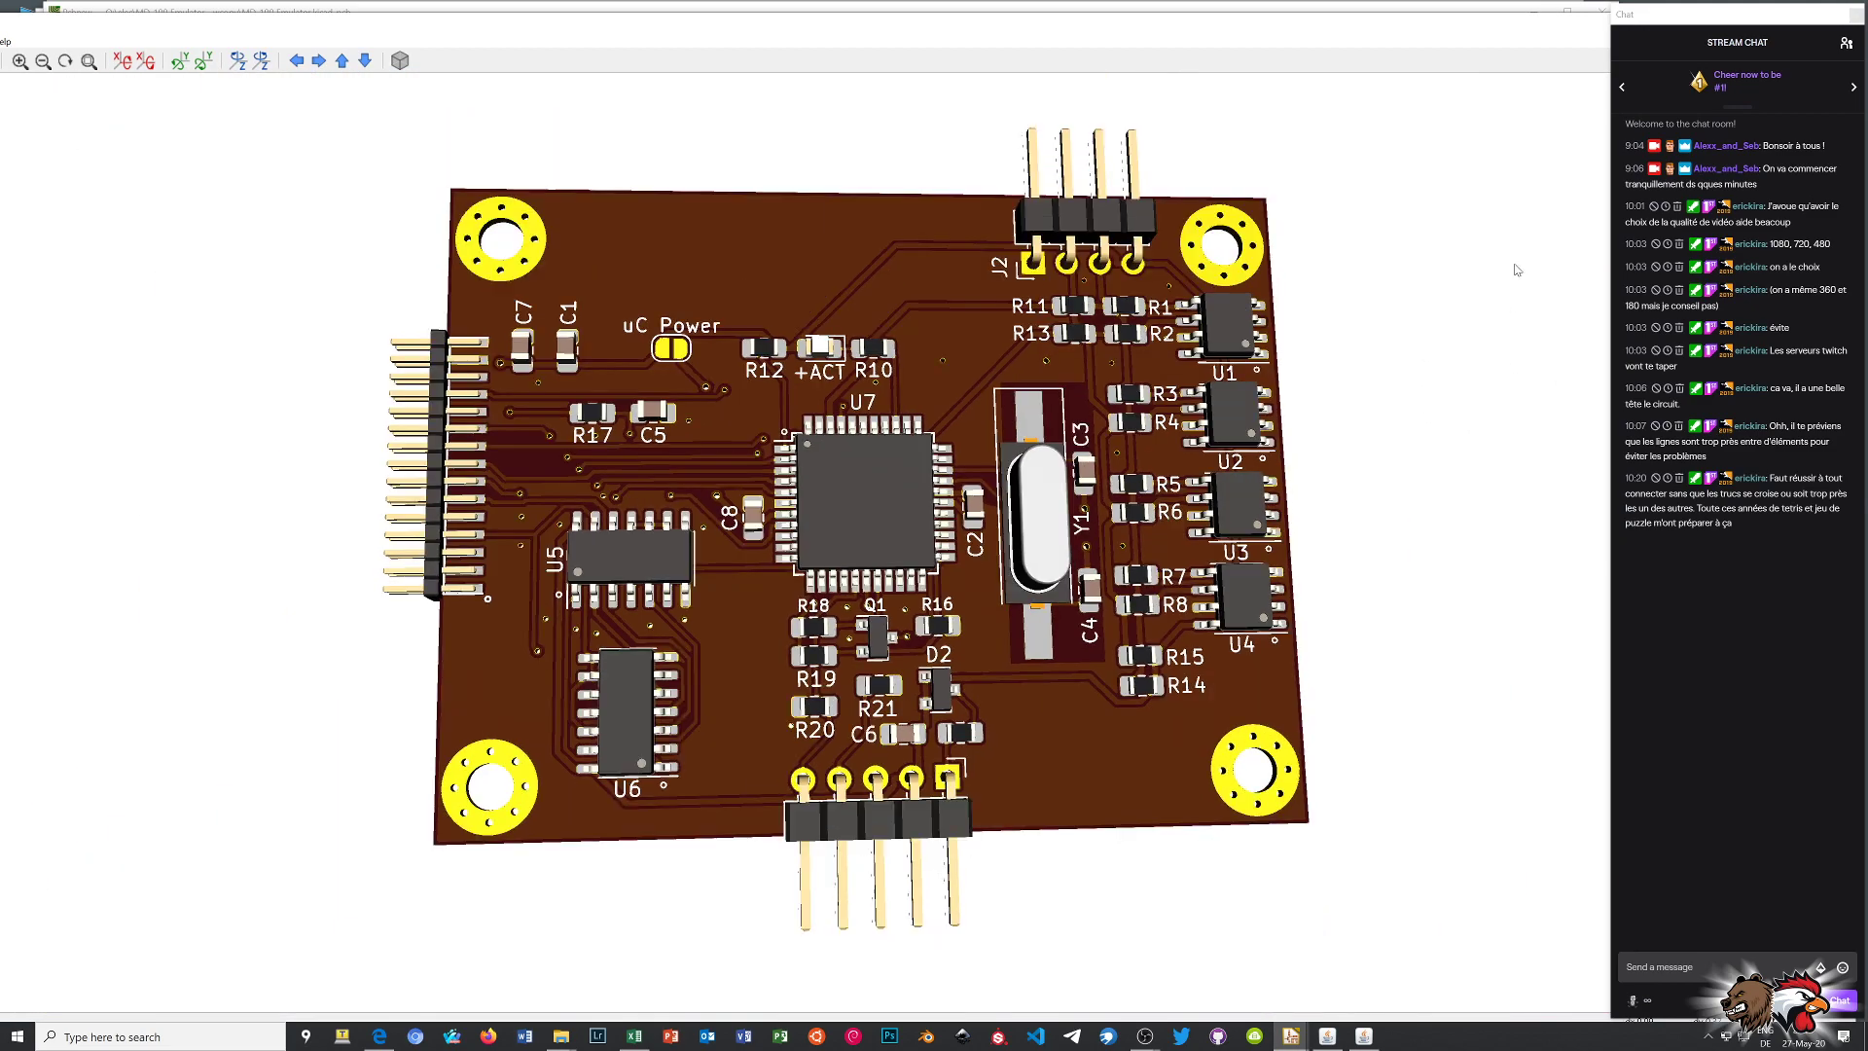
# Inspect header J2 and the adjacent mounting hole up close on the 3D model from a steeply tilted angle
pyautogui.moveTo(1213, 147); pyautogui.dragTo(1137, 225, button='middle')
pyautogui.scroll(8, 1137, 225)
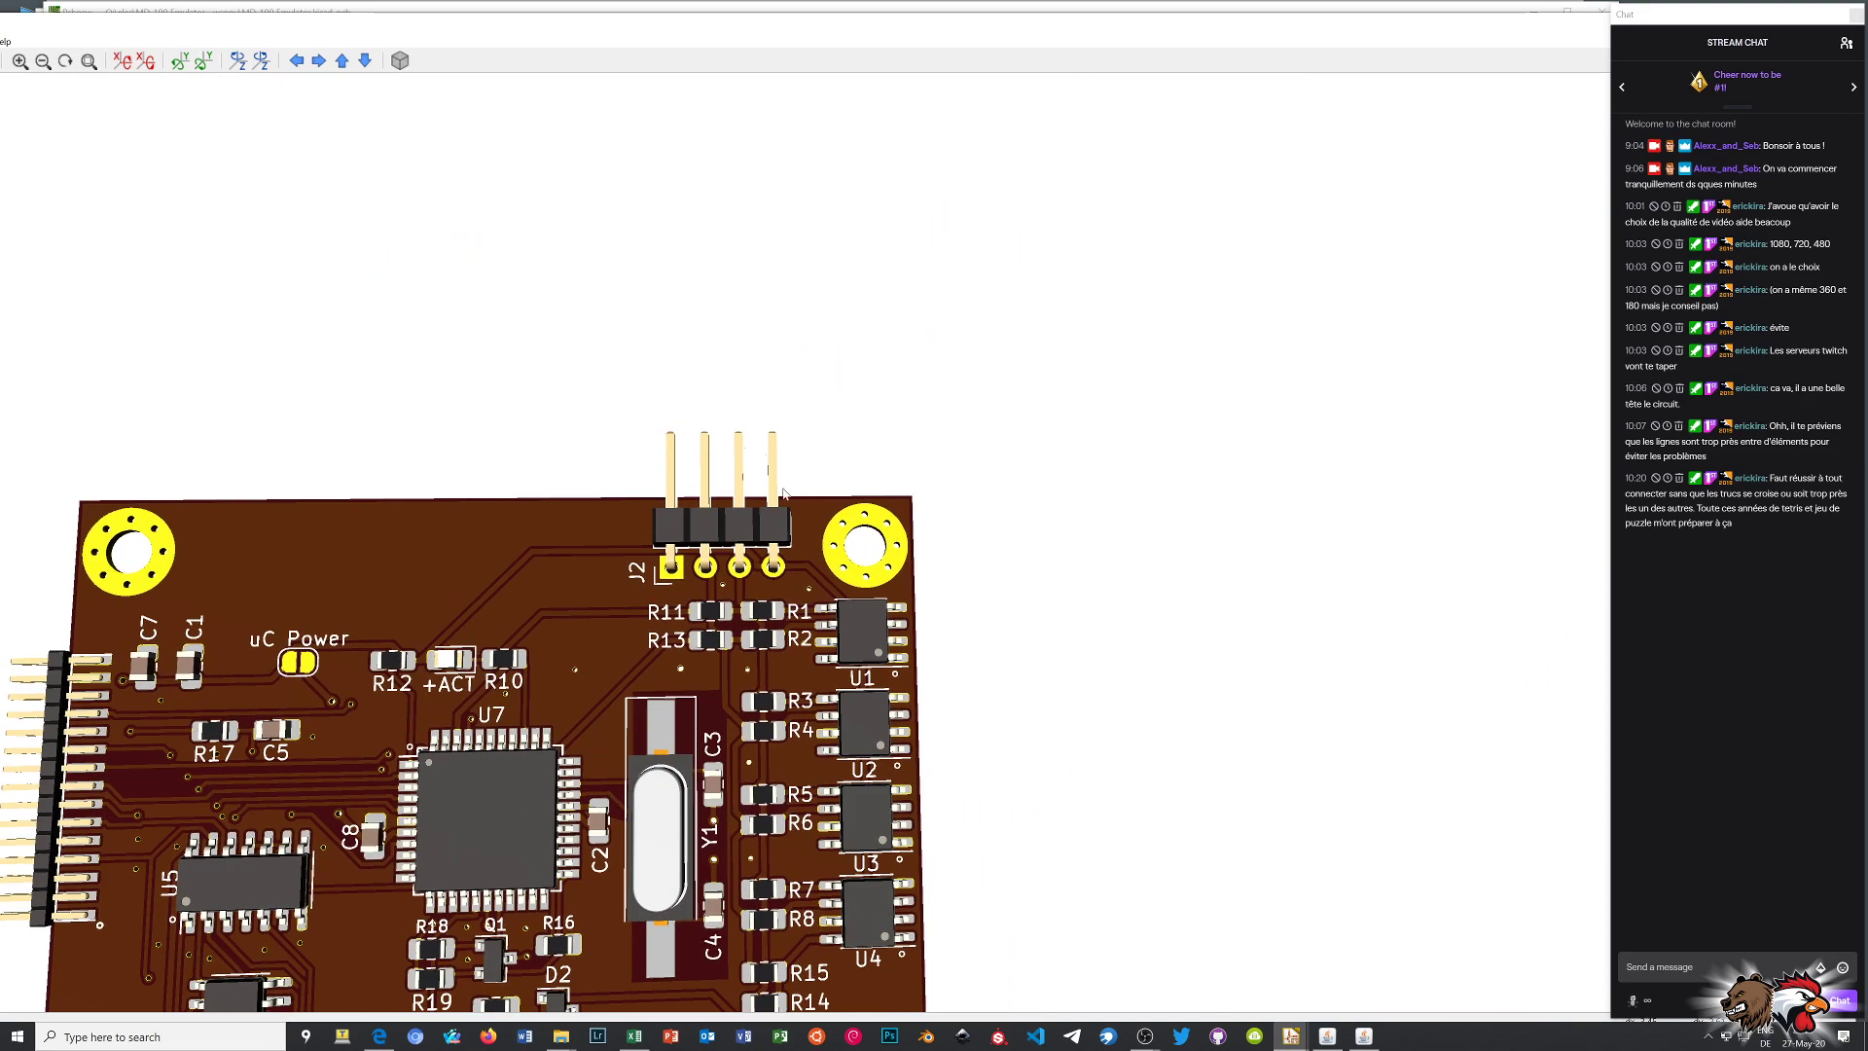
pyautogui.moveTo(788, 454); pyautogui.dragTo(478, 513)
pyautogui.moveTo(493, 370); pyautogui.dragTo(650, 889)
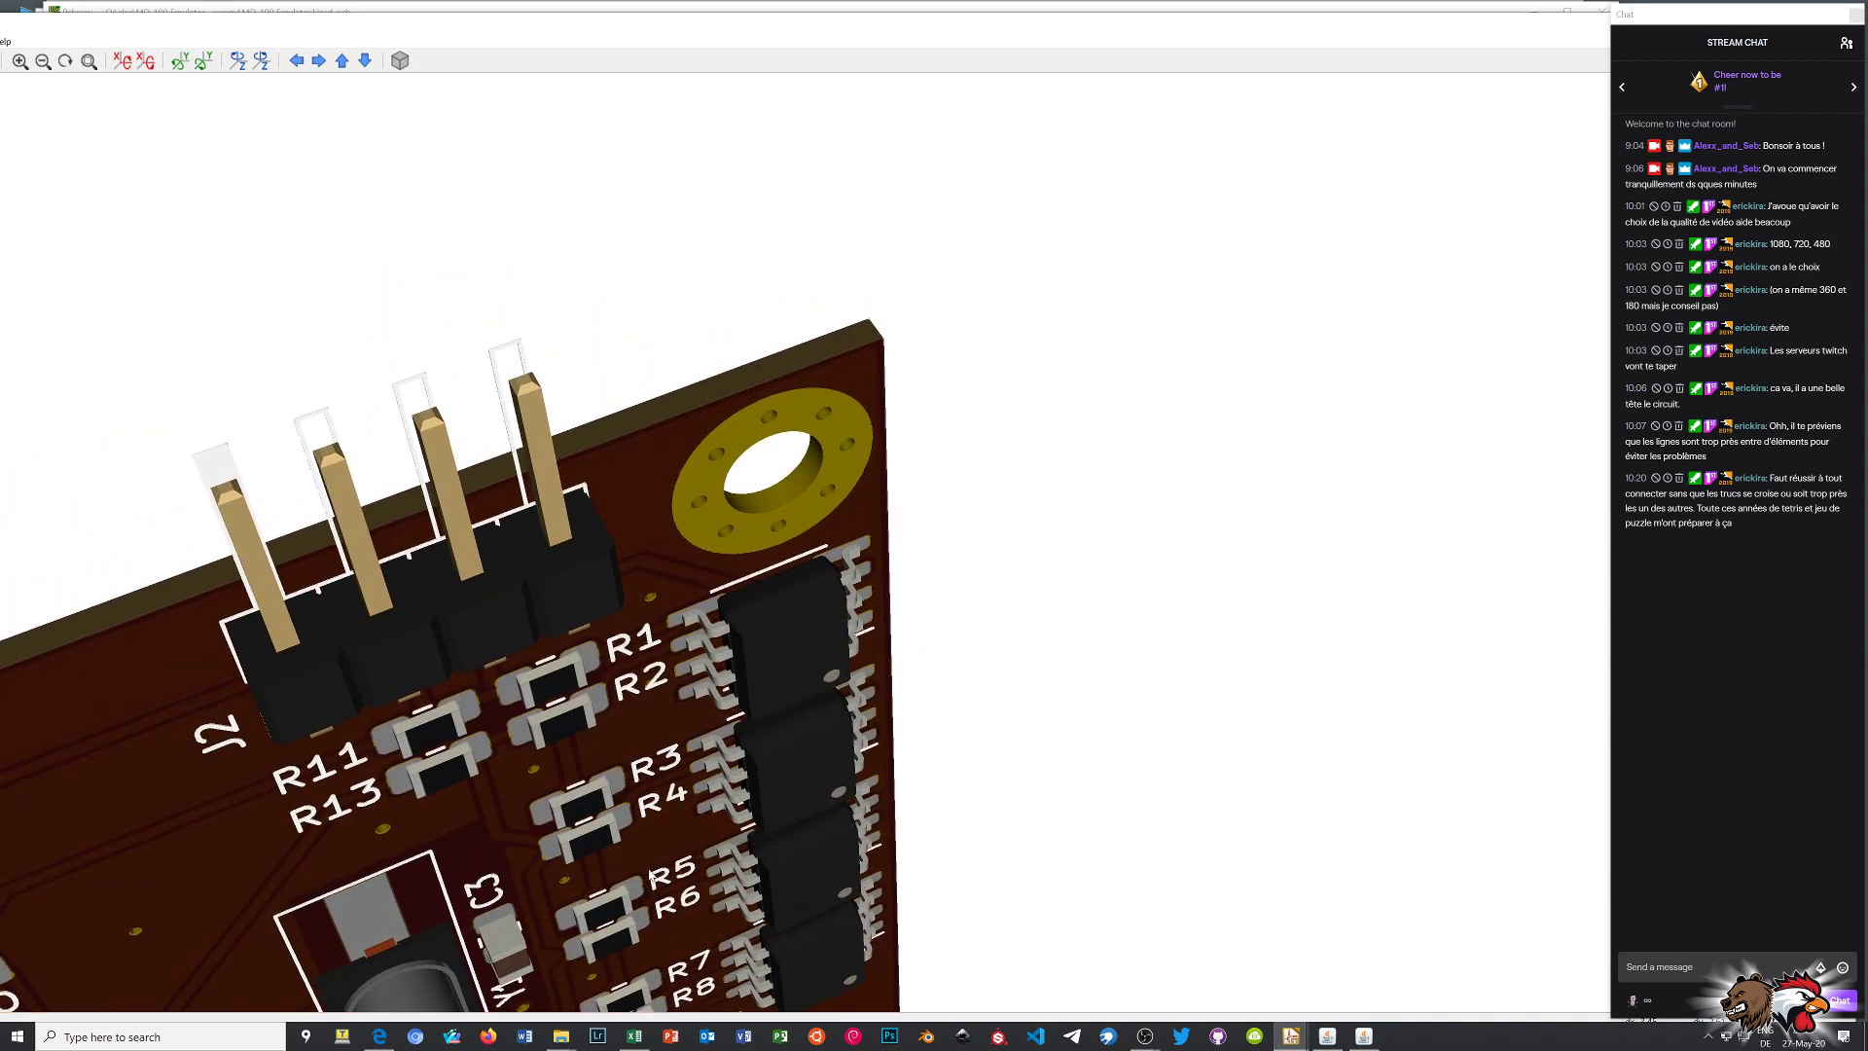
pyautogui.scroll(2, 230, 441)
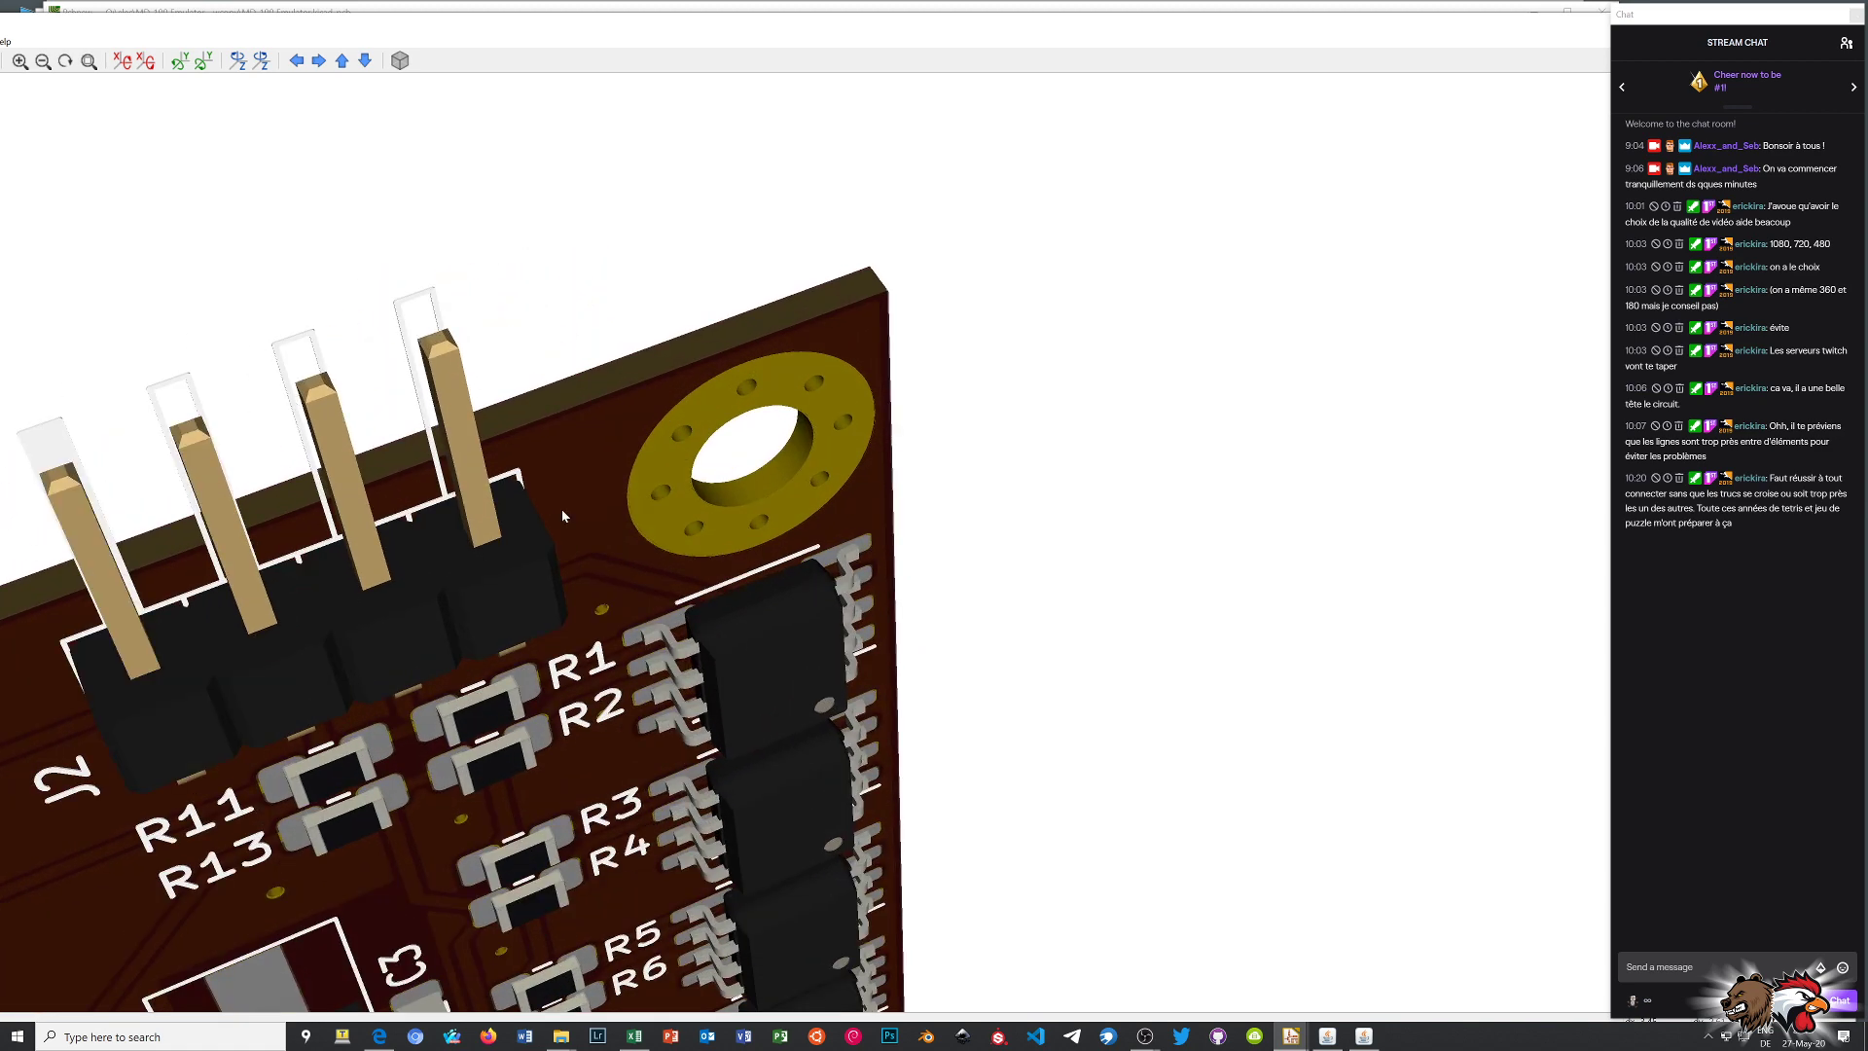
pyautogui.moveTo(354, 651); pyautogui.dragTo(795, 467)
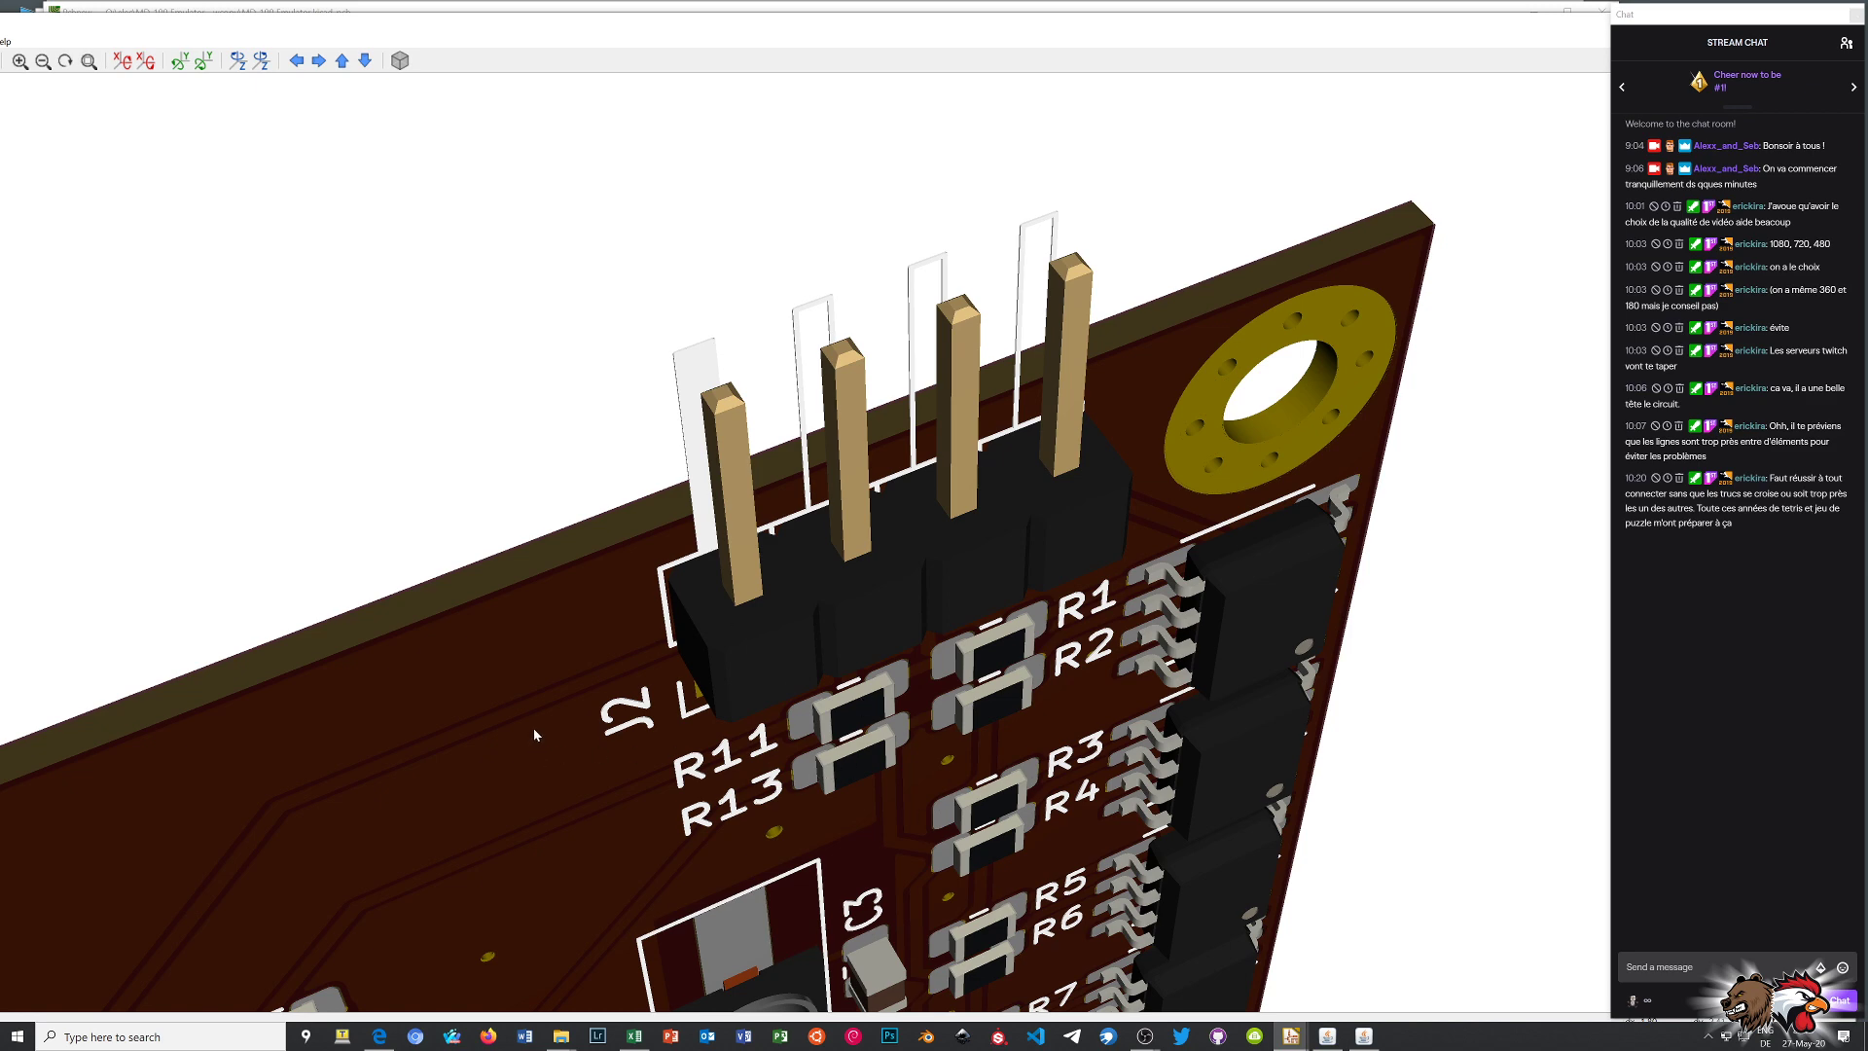
pyautogui.scroll(-2, 584, 682)
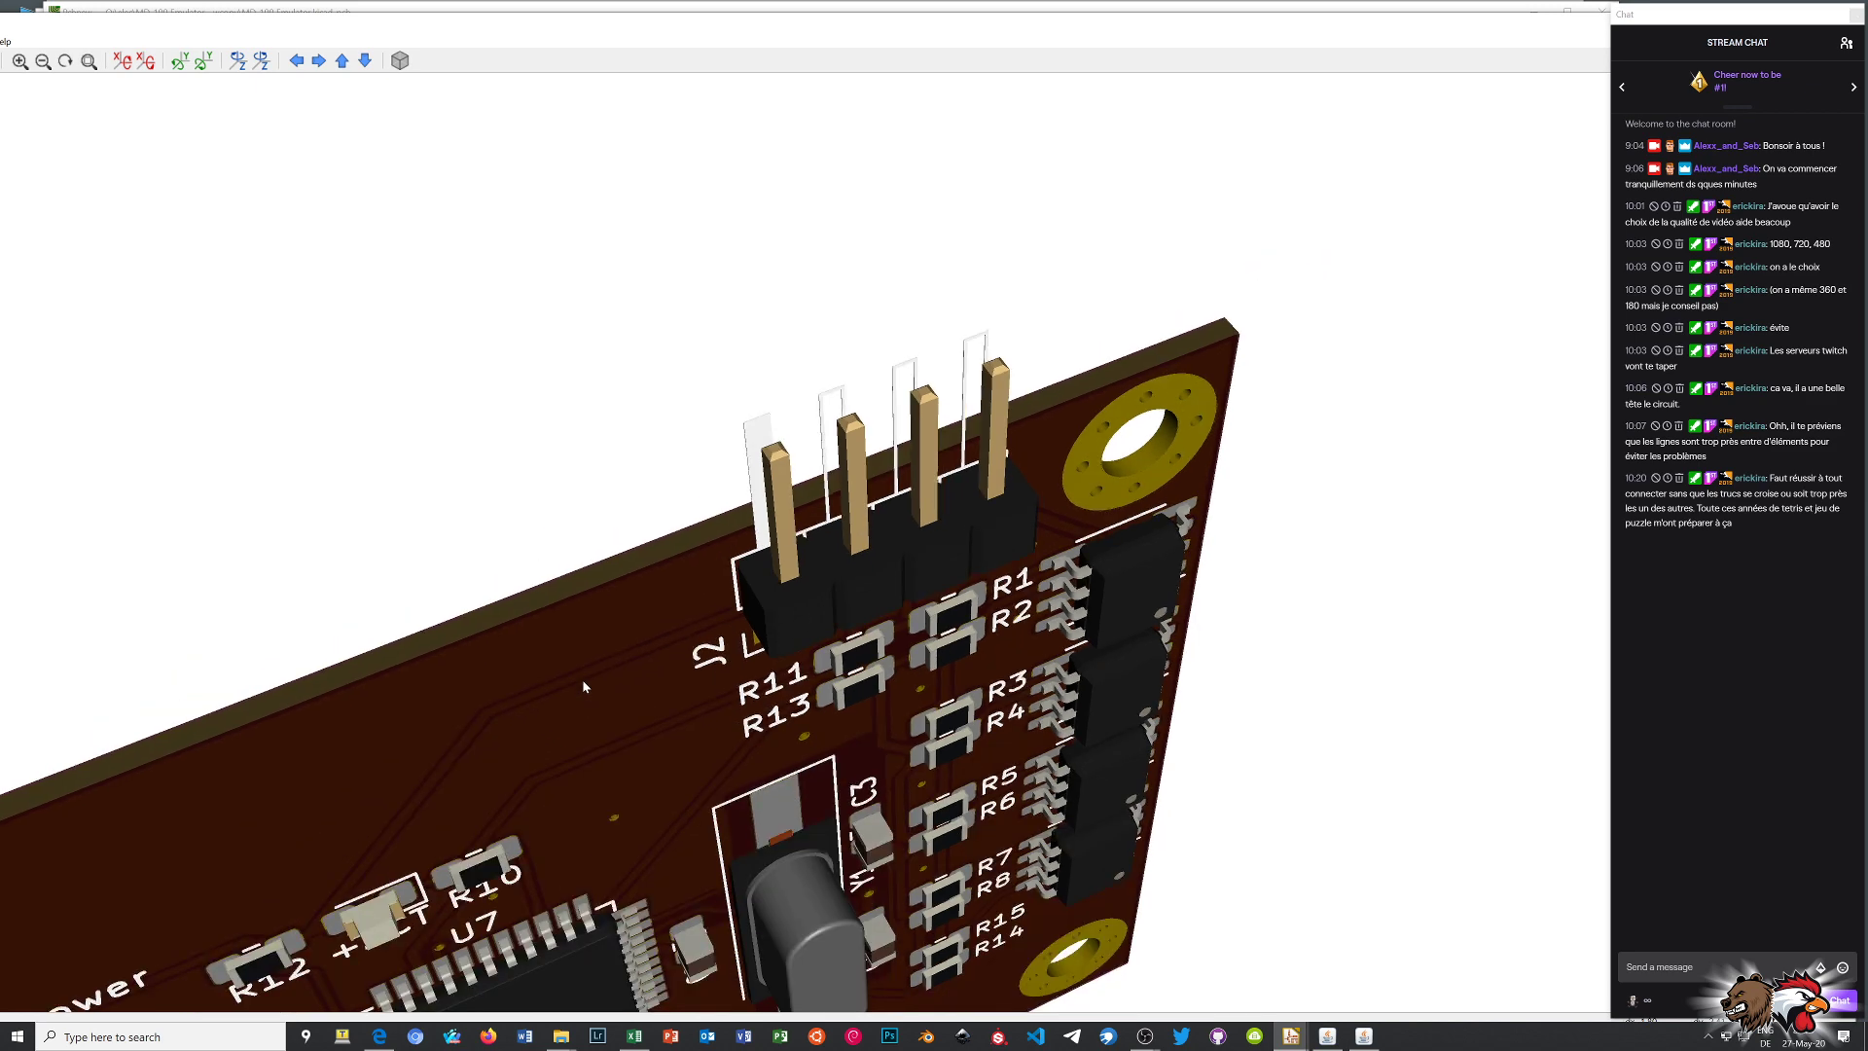
pyautogui.scroll(-1, 437, 874)
# Examine the whole 3D board from low oblique angles and from above, and close the 3D viewer
pyautogui.moveTo(437, 874); pyautogui.dragTo(724, 544)
pyautogui.moveTo(646, 580); pyautogui.dragTo(557, 220)
pyautogui.moveTo(749, 759); pyautogui.dragTo(833, 329)
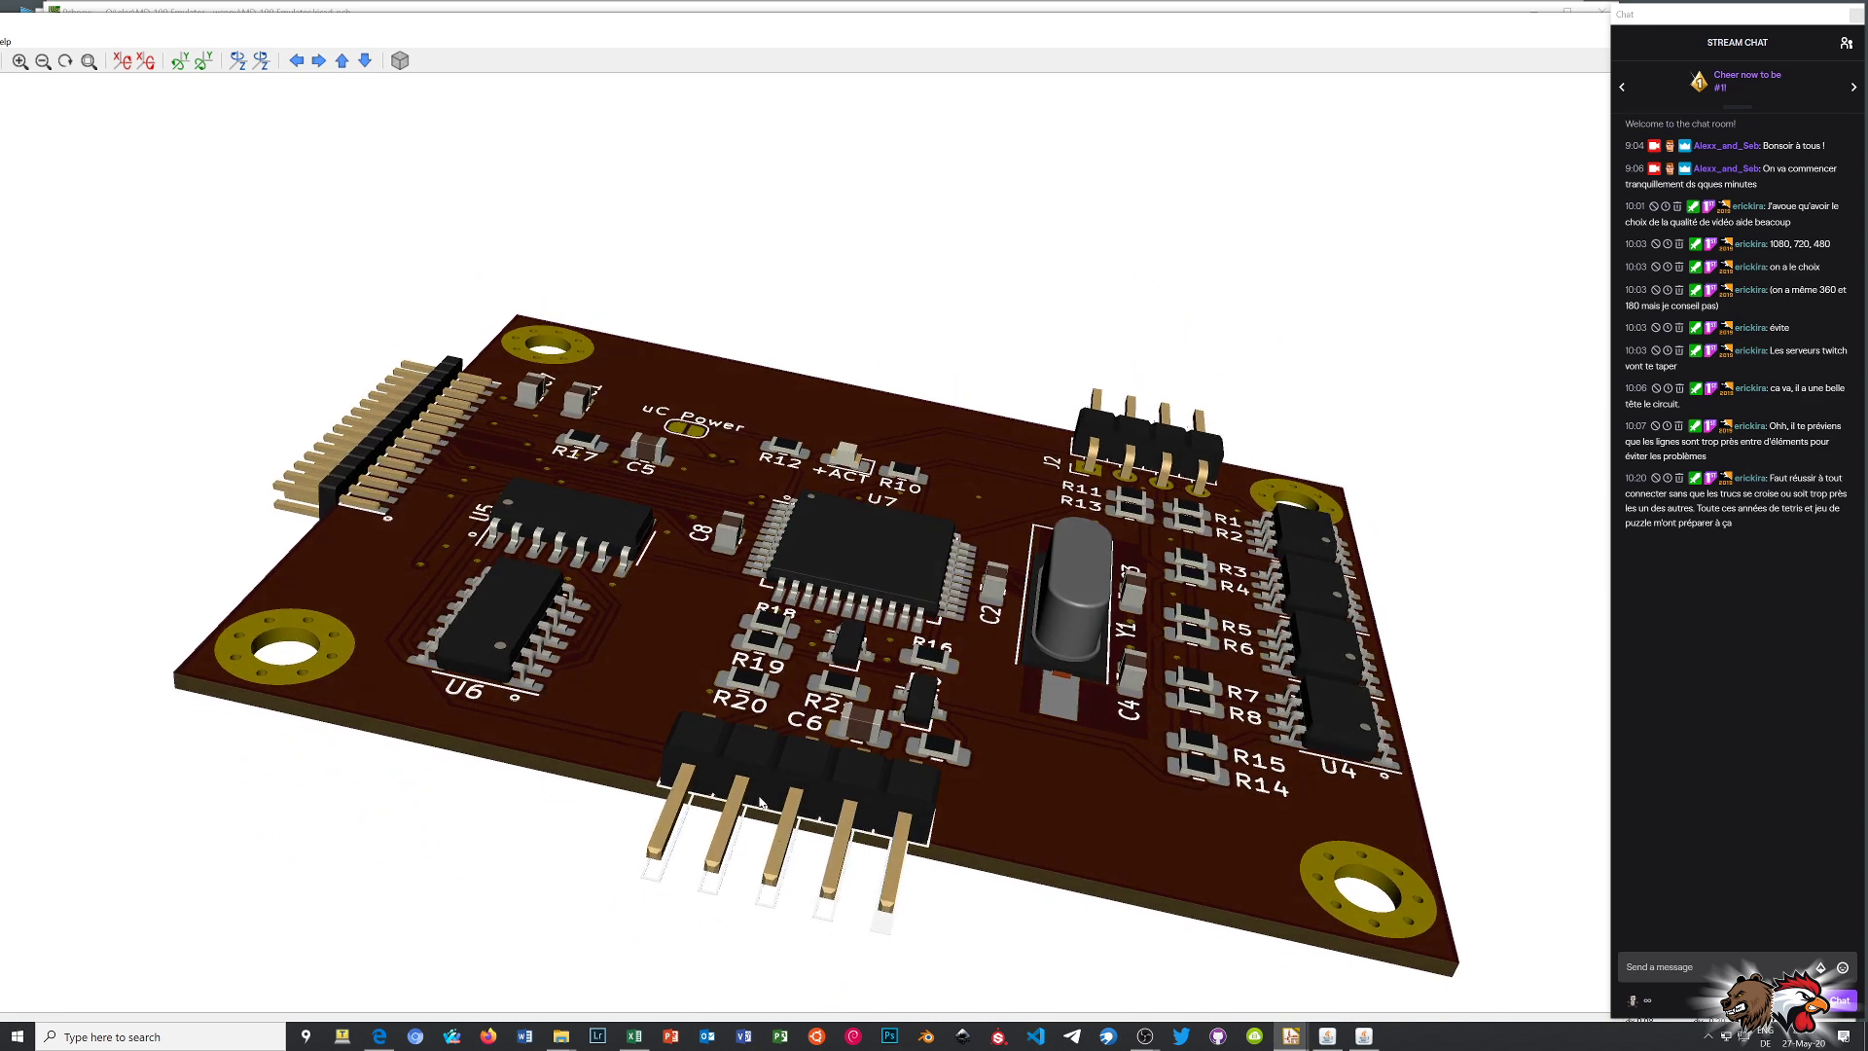
pyautogui.moveTo(555, 593); pyautogui.dragTo(485, 873)
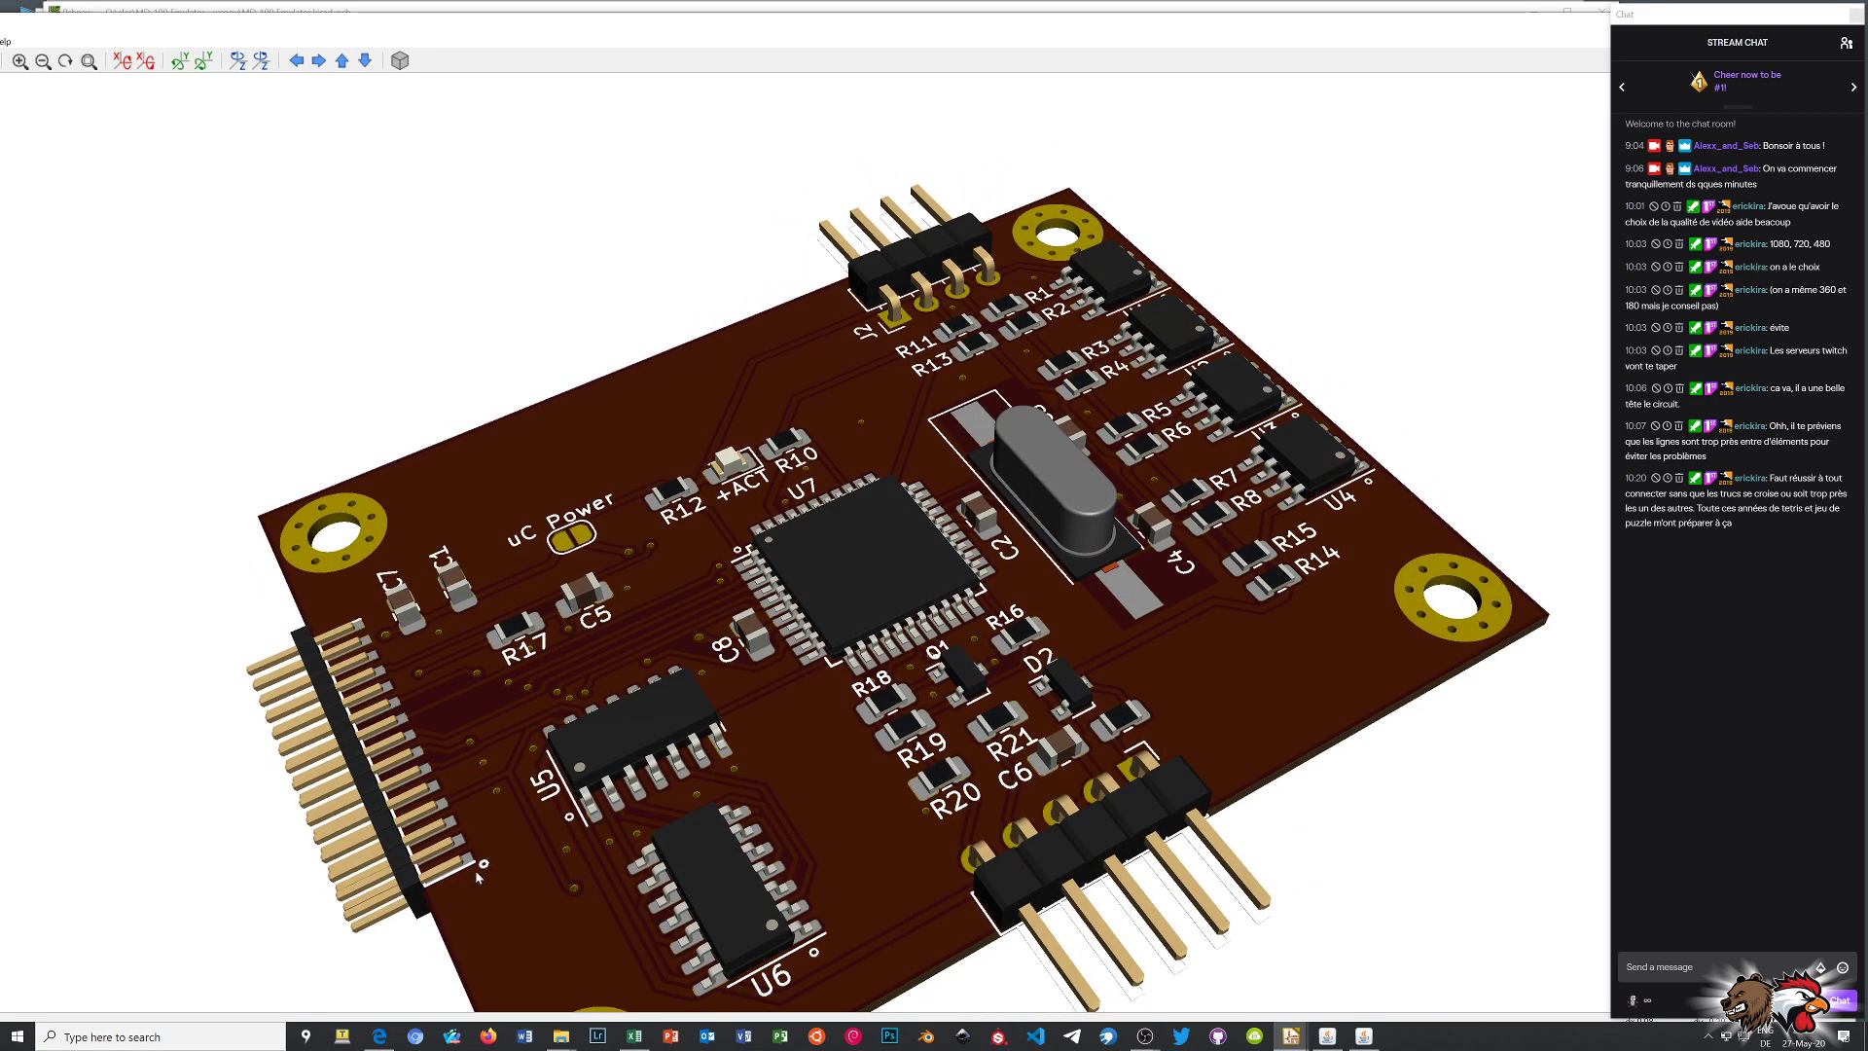
pyautogui.moveTo(481, 868); pyautogui.dragTo(151, 713)
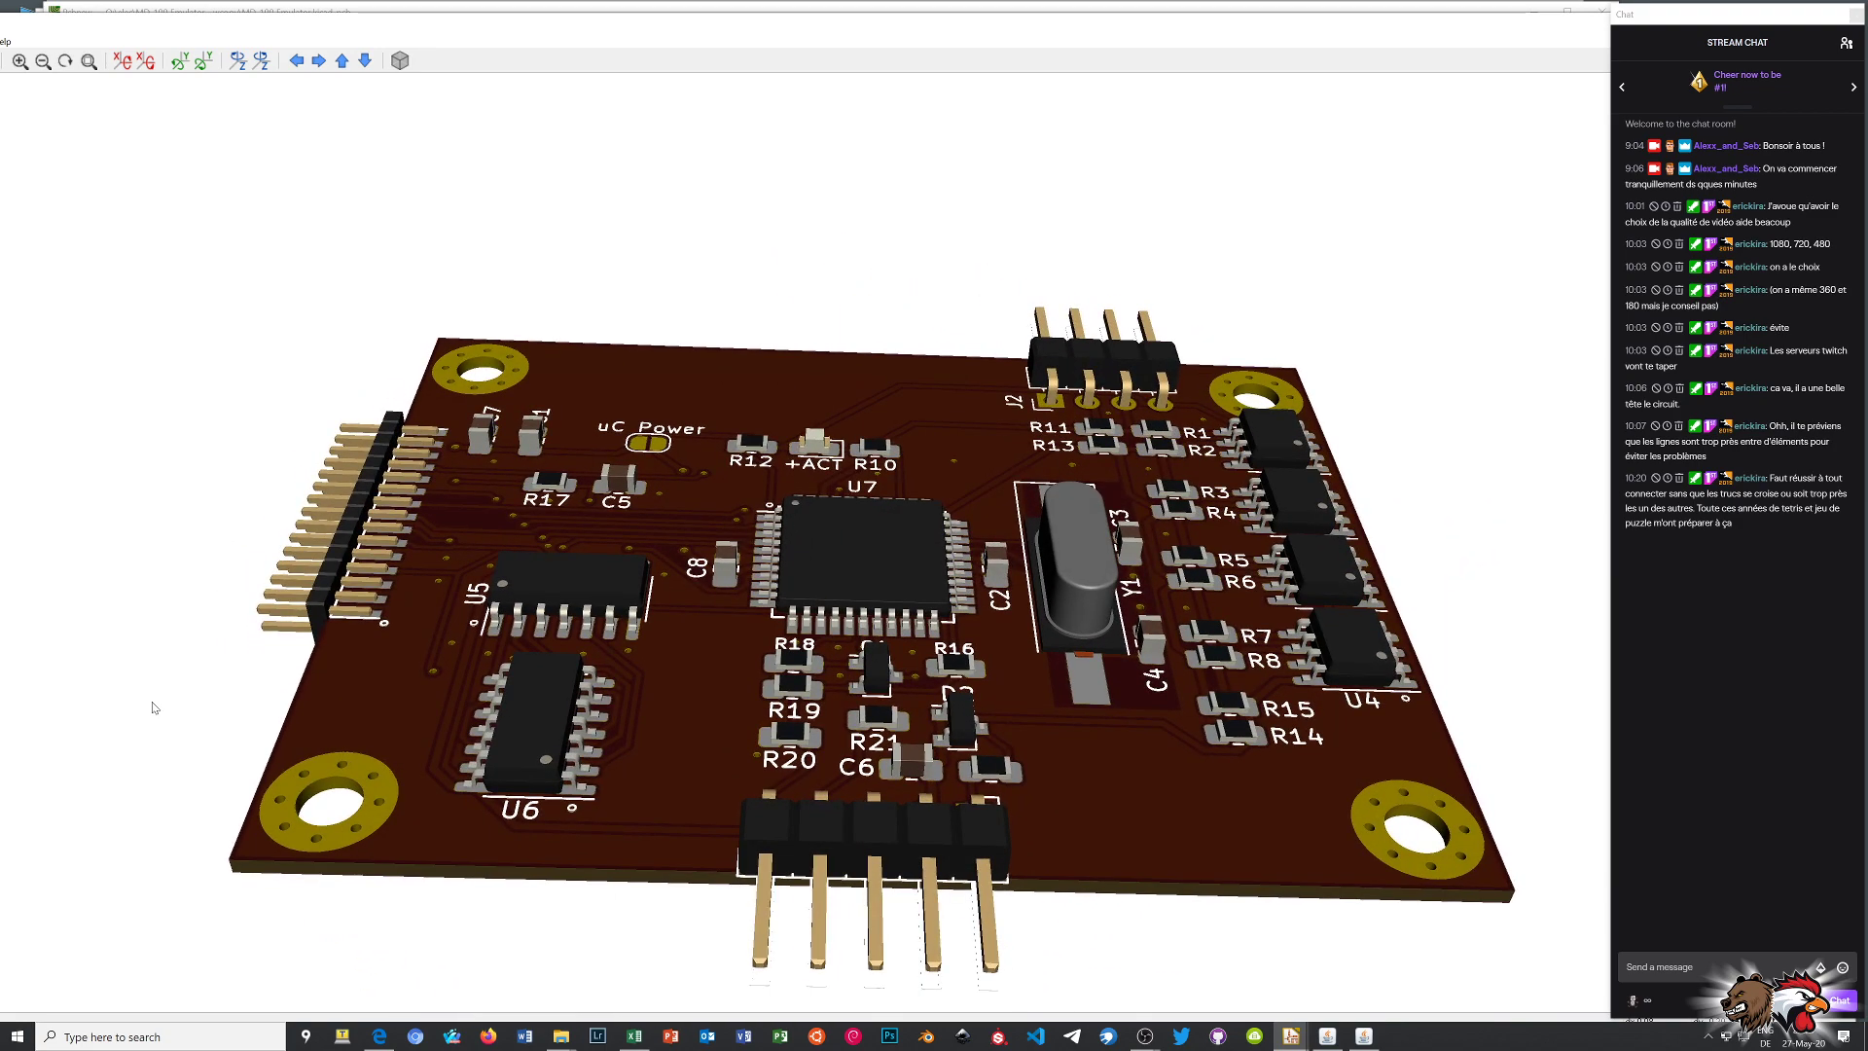
pyautogui.moveTo(642, 632); pyautogui.dragTo(747, 885)
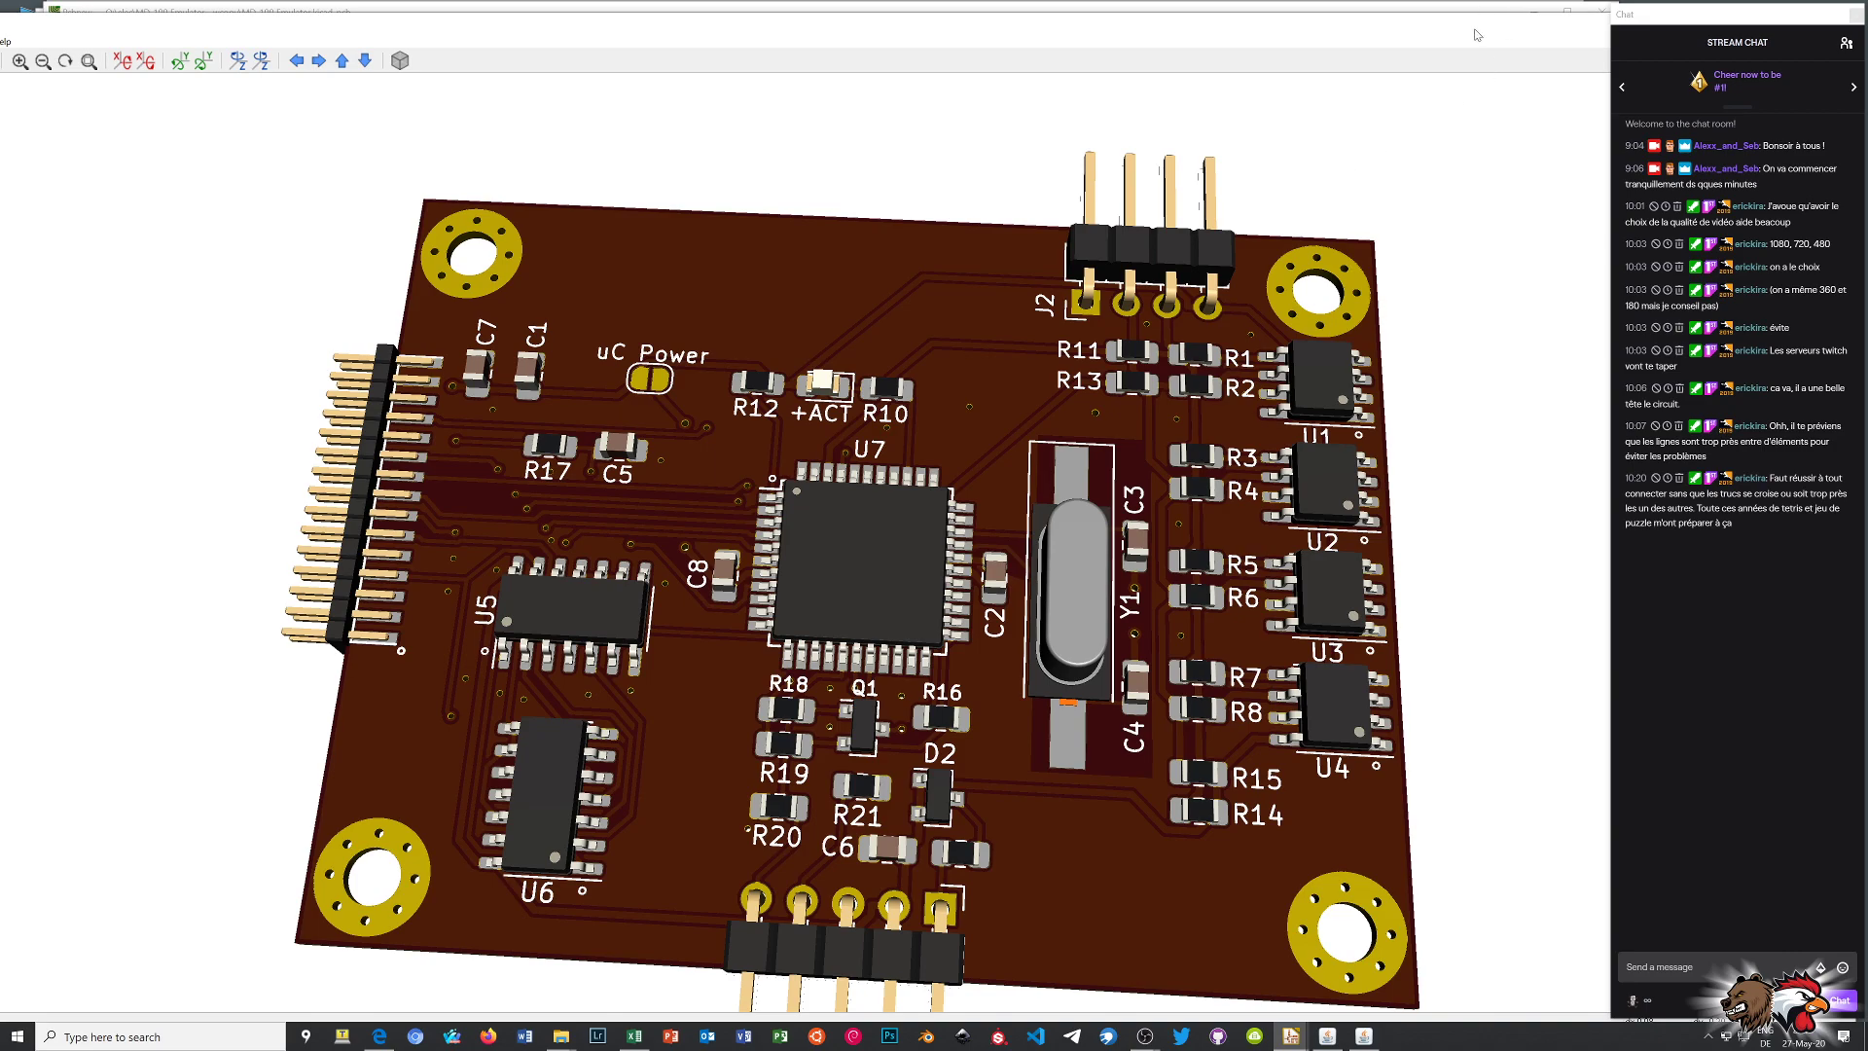
pyautogui.moveTo(1382, 28); pyautogui.dragTo(1116, 51)
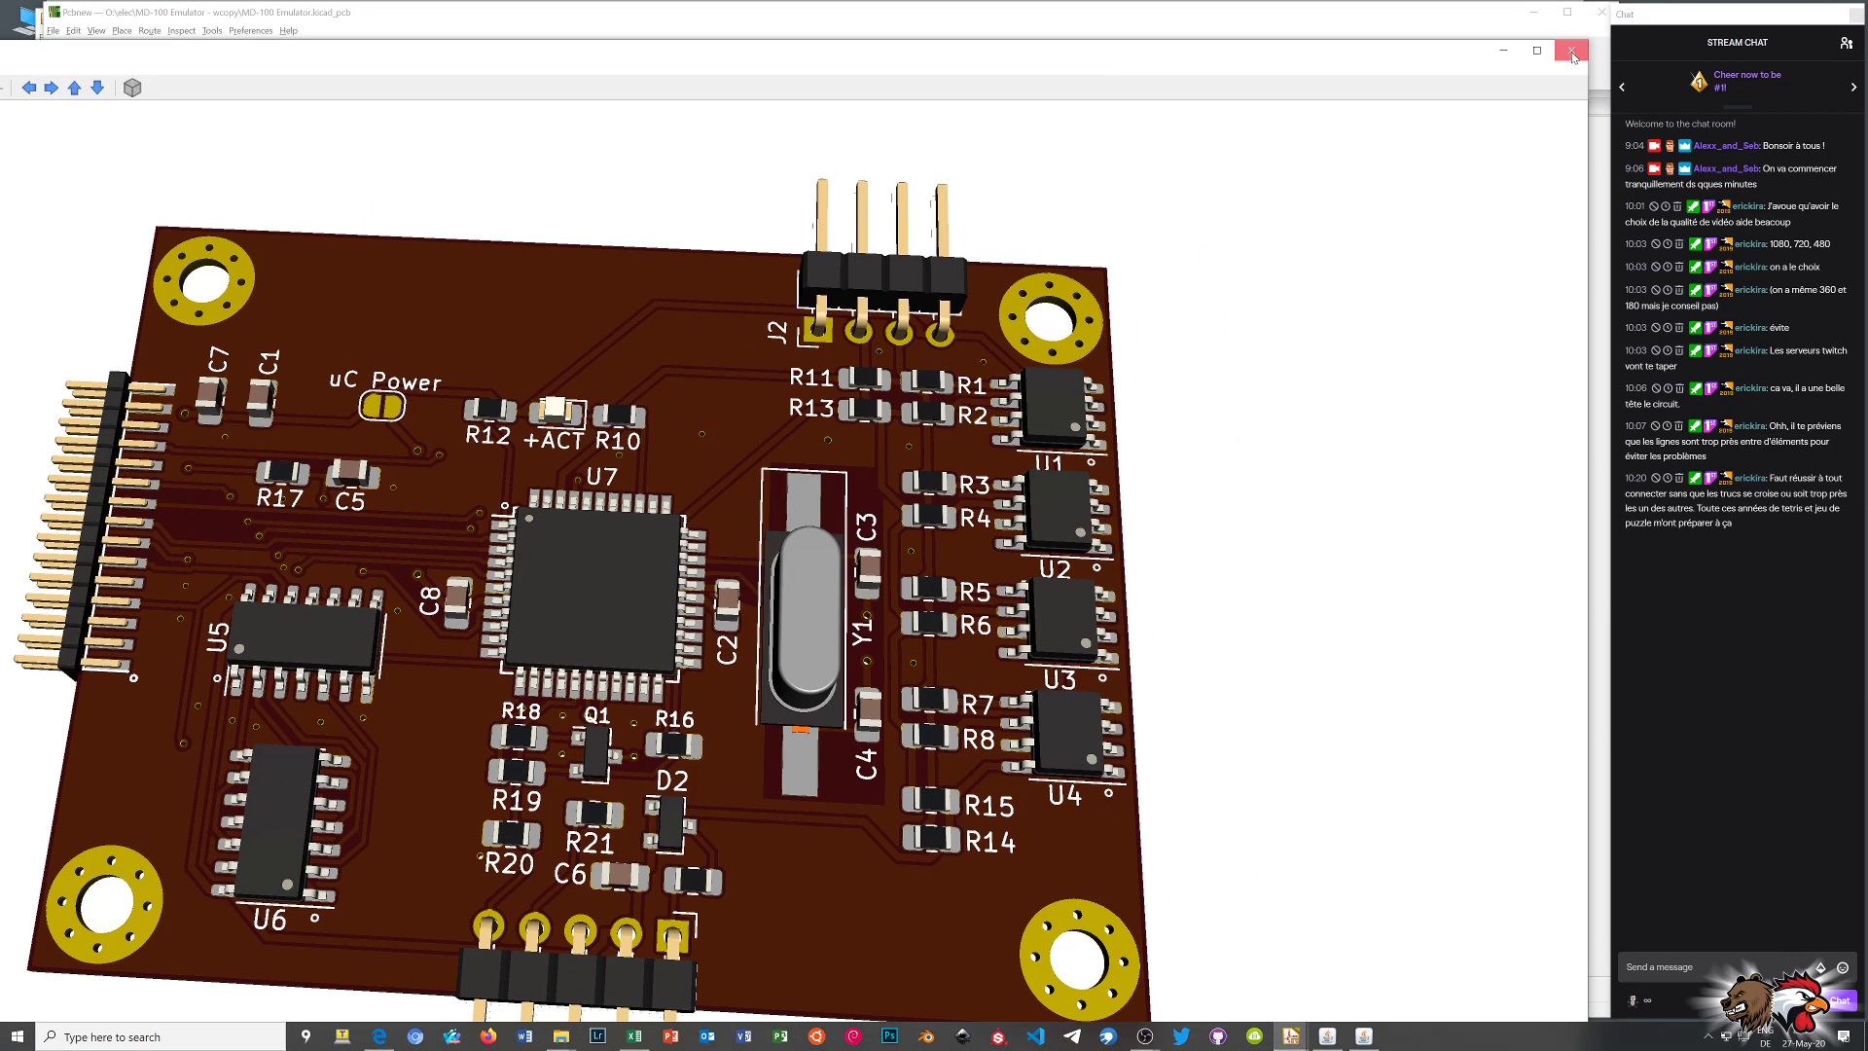
pyautogui.click(1573, 54)
# Try to add the F.Cu text "This side towards enemy" near the board's upper edge with 0.4 mm thickness, and undo the last edit
pyautogui.moveTo(580, 316); pyautogui.dragTo(862, 554, button='middle')
pyautogui.click(1492, 393)
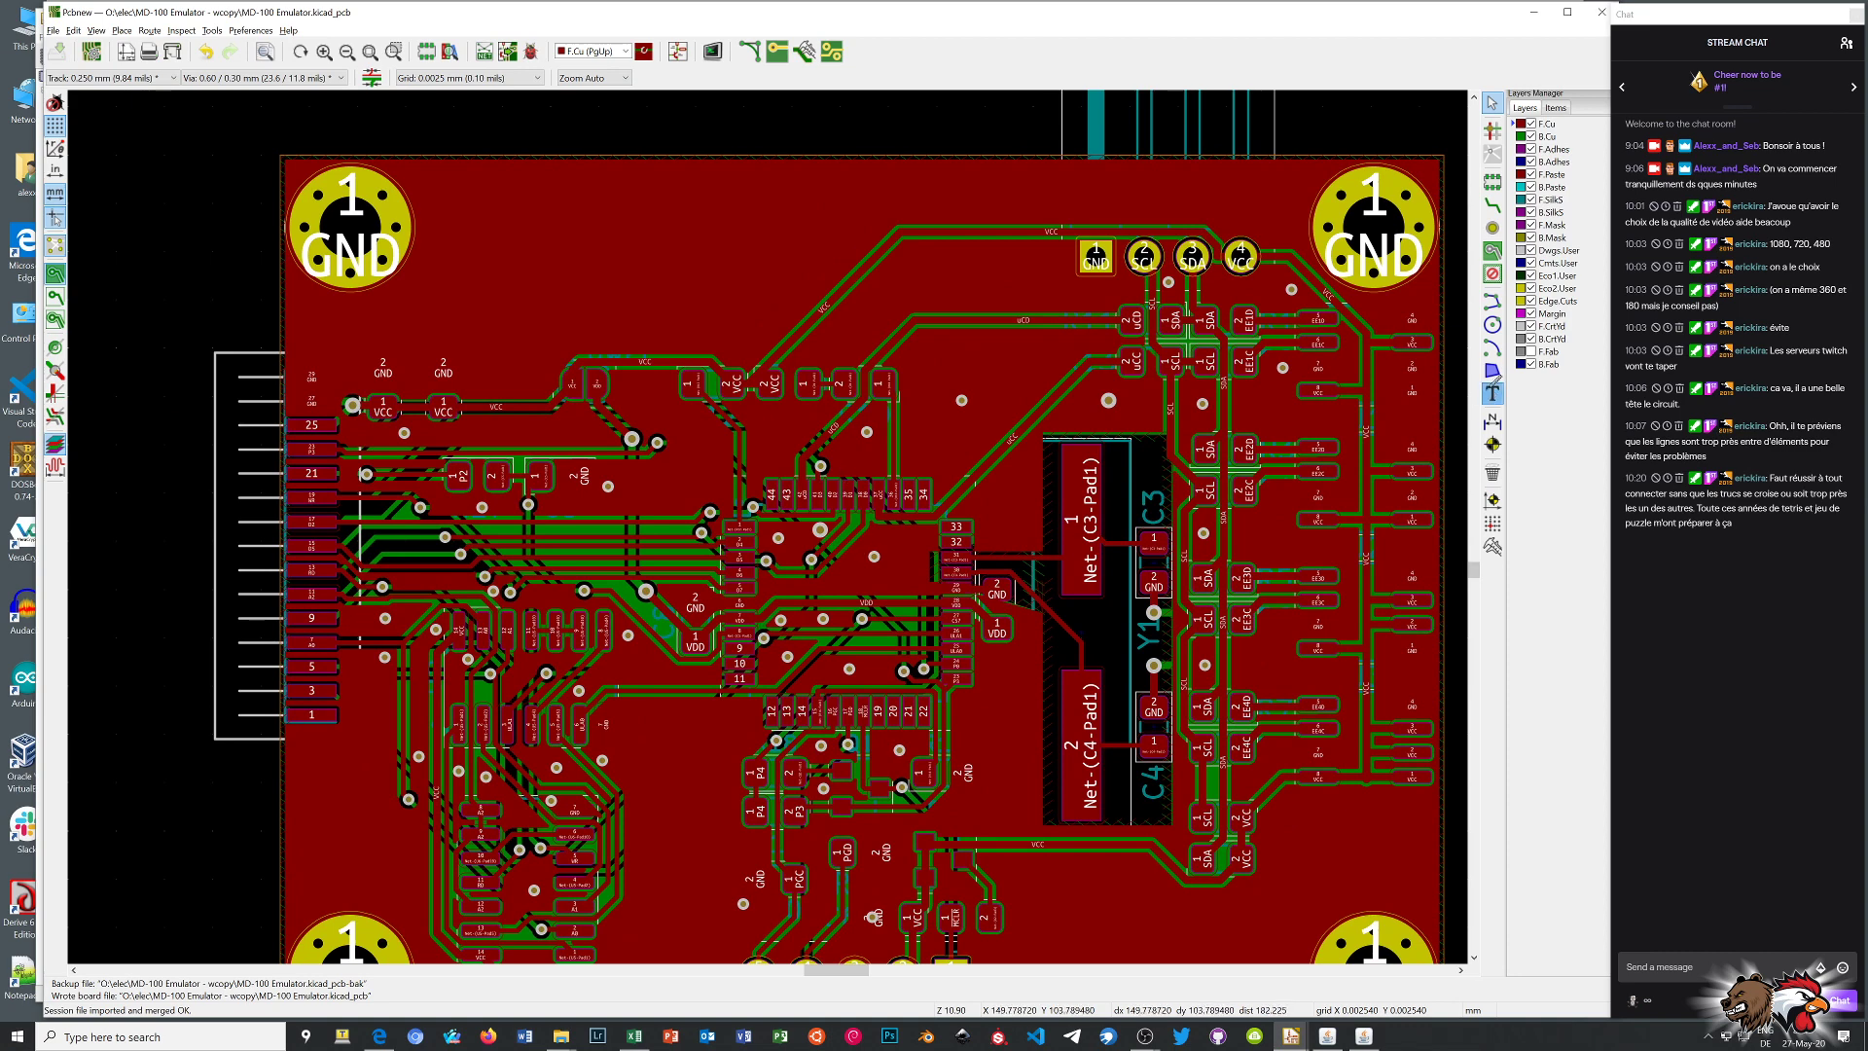
pyautogui.click(471, 244)
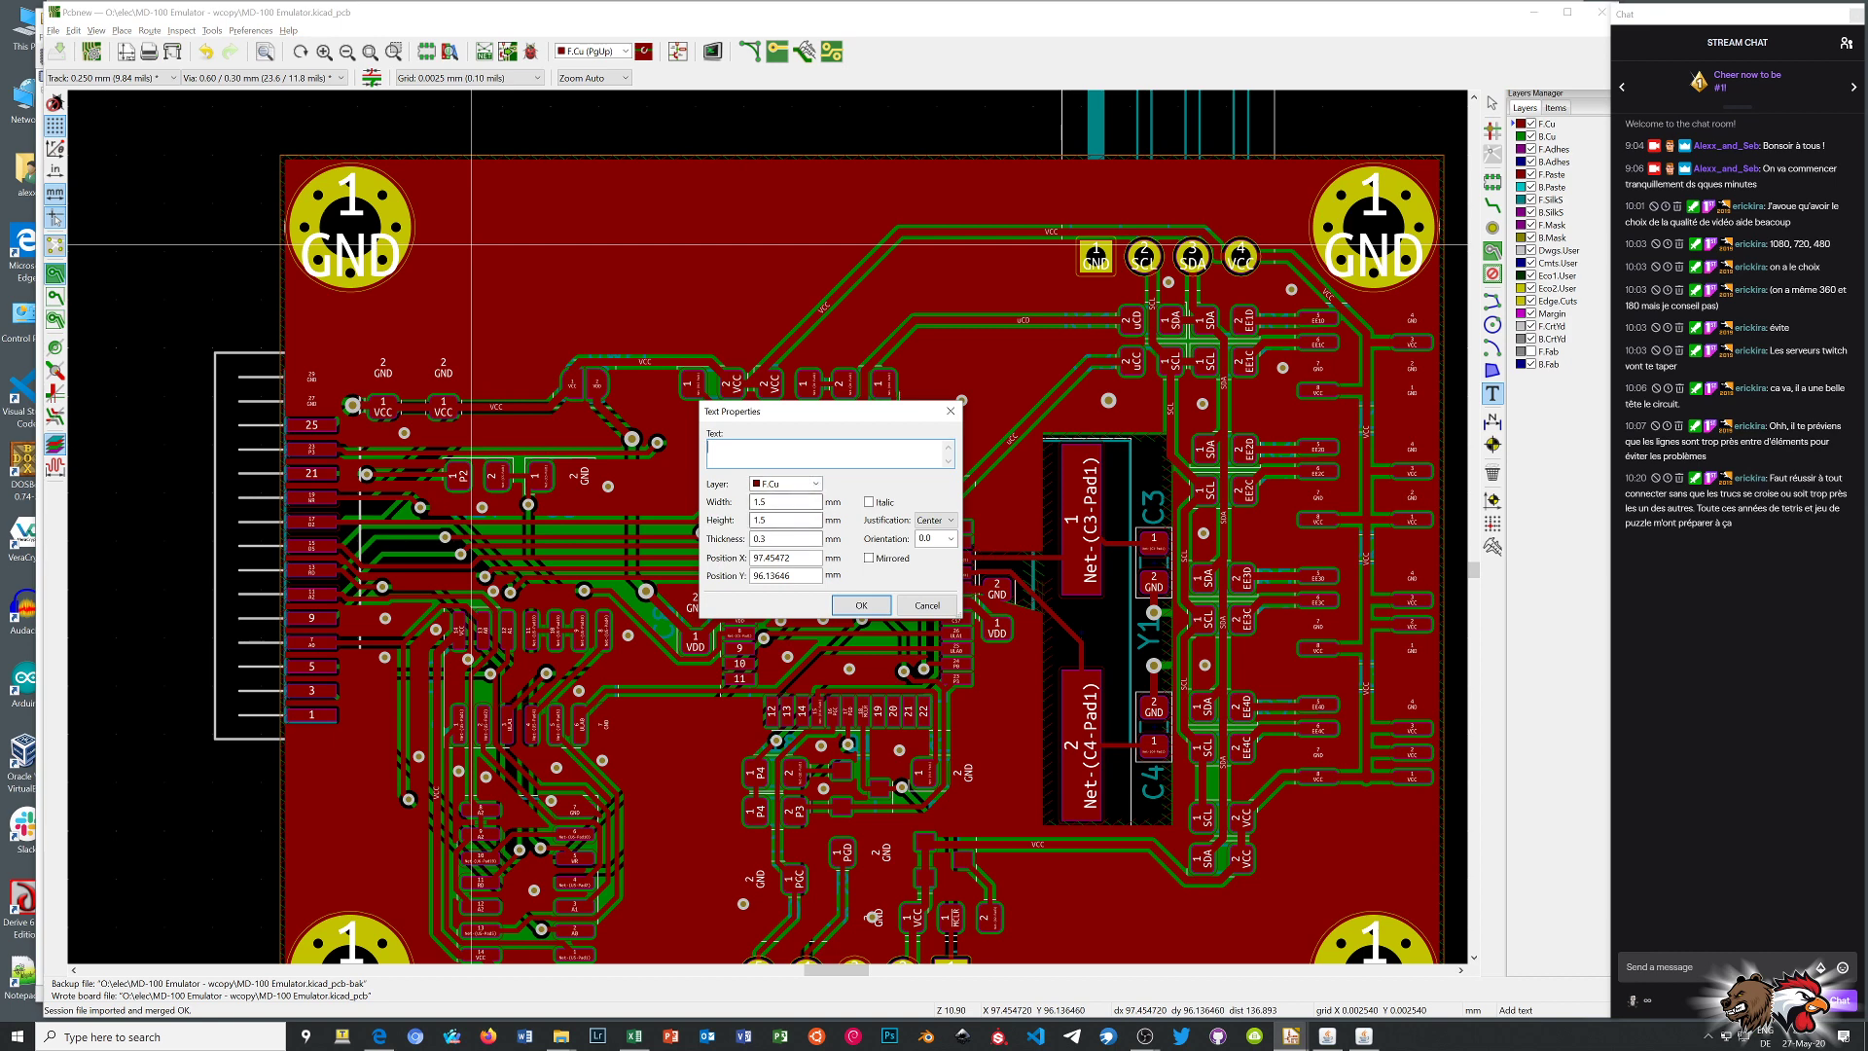
pyautogui.moveTo(769, 539); pyautogui.dragTo(761, 539)
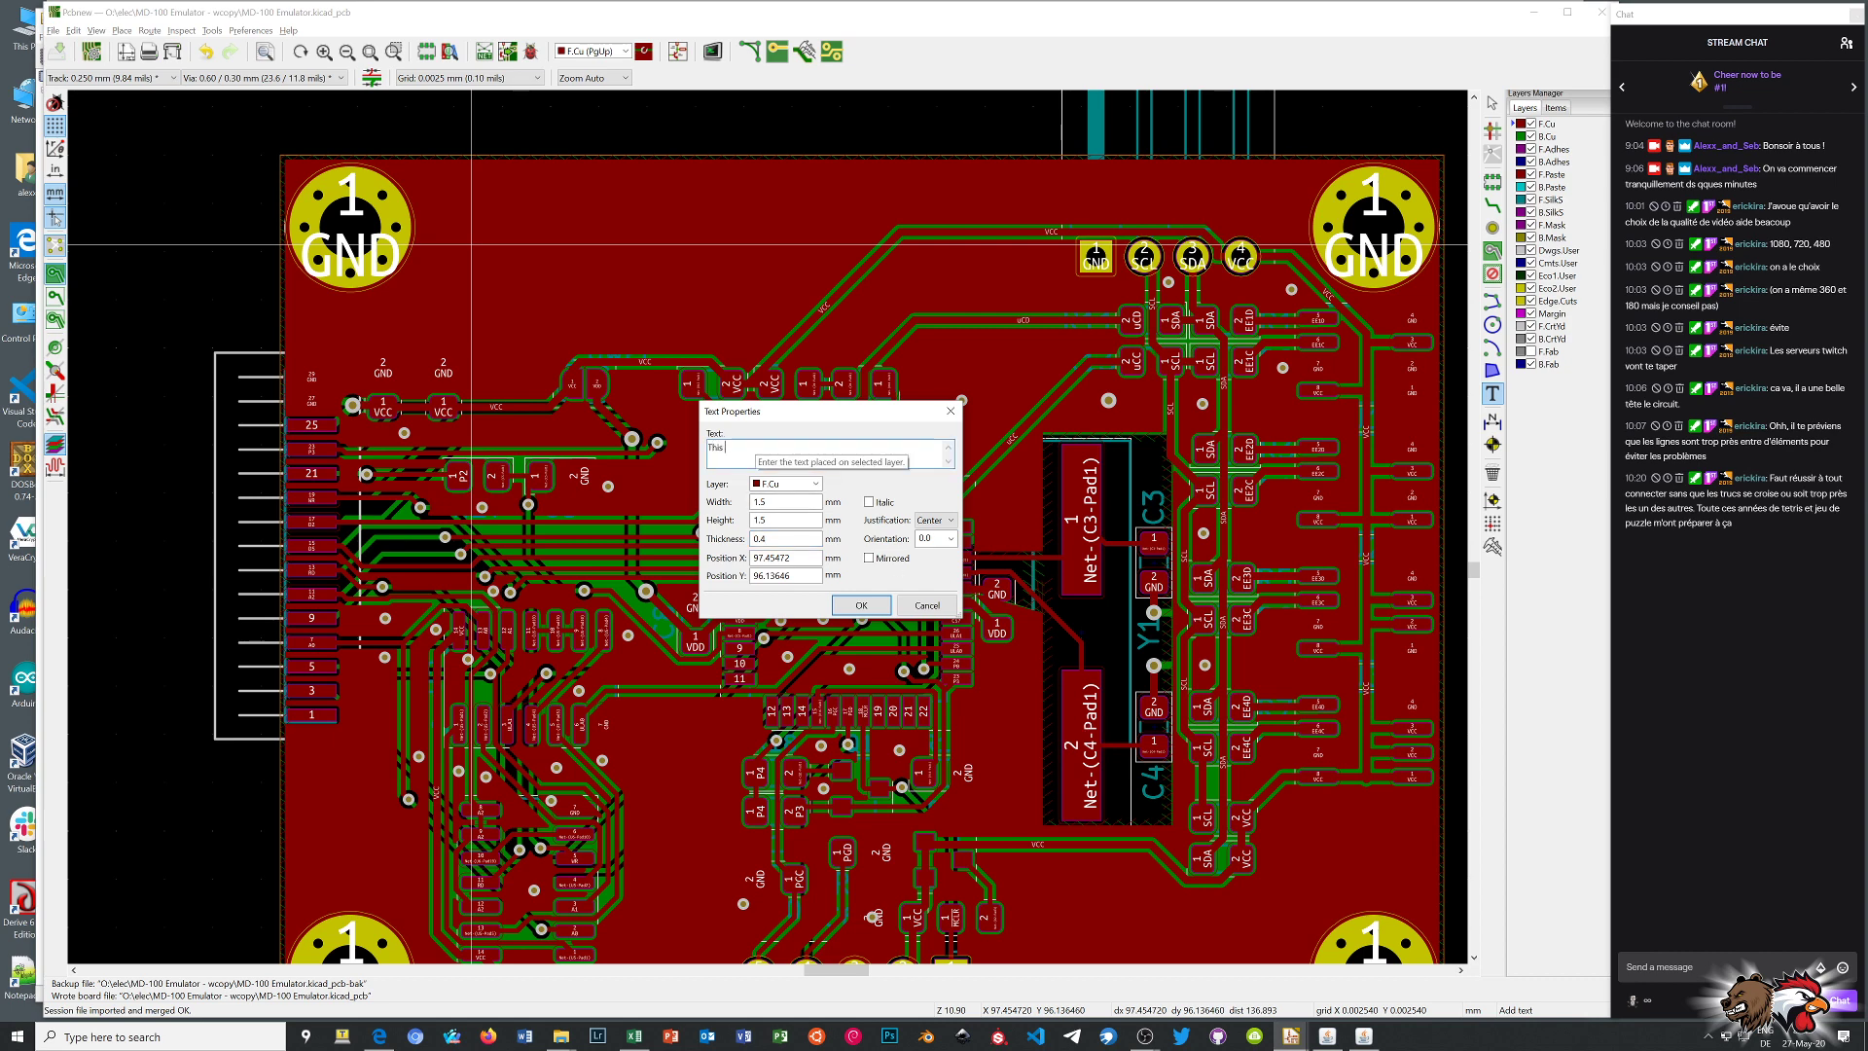
pyautogui.write('e towards enemy')
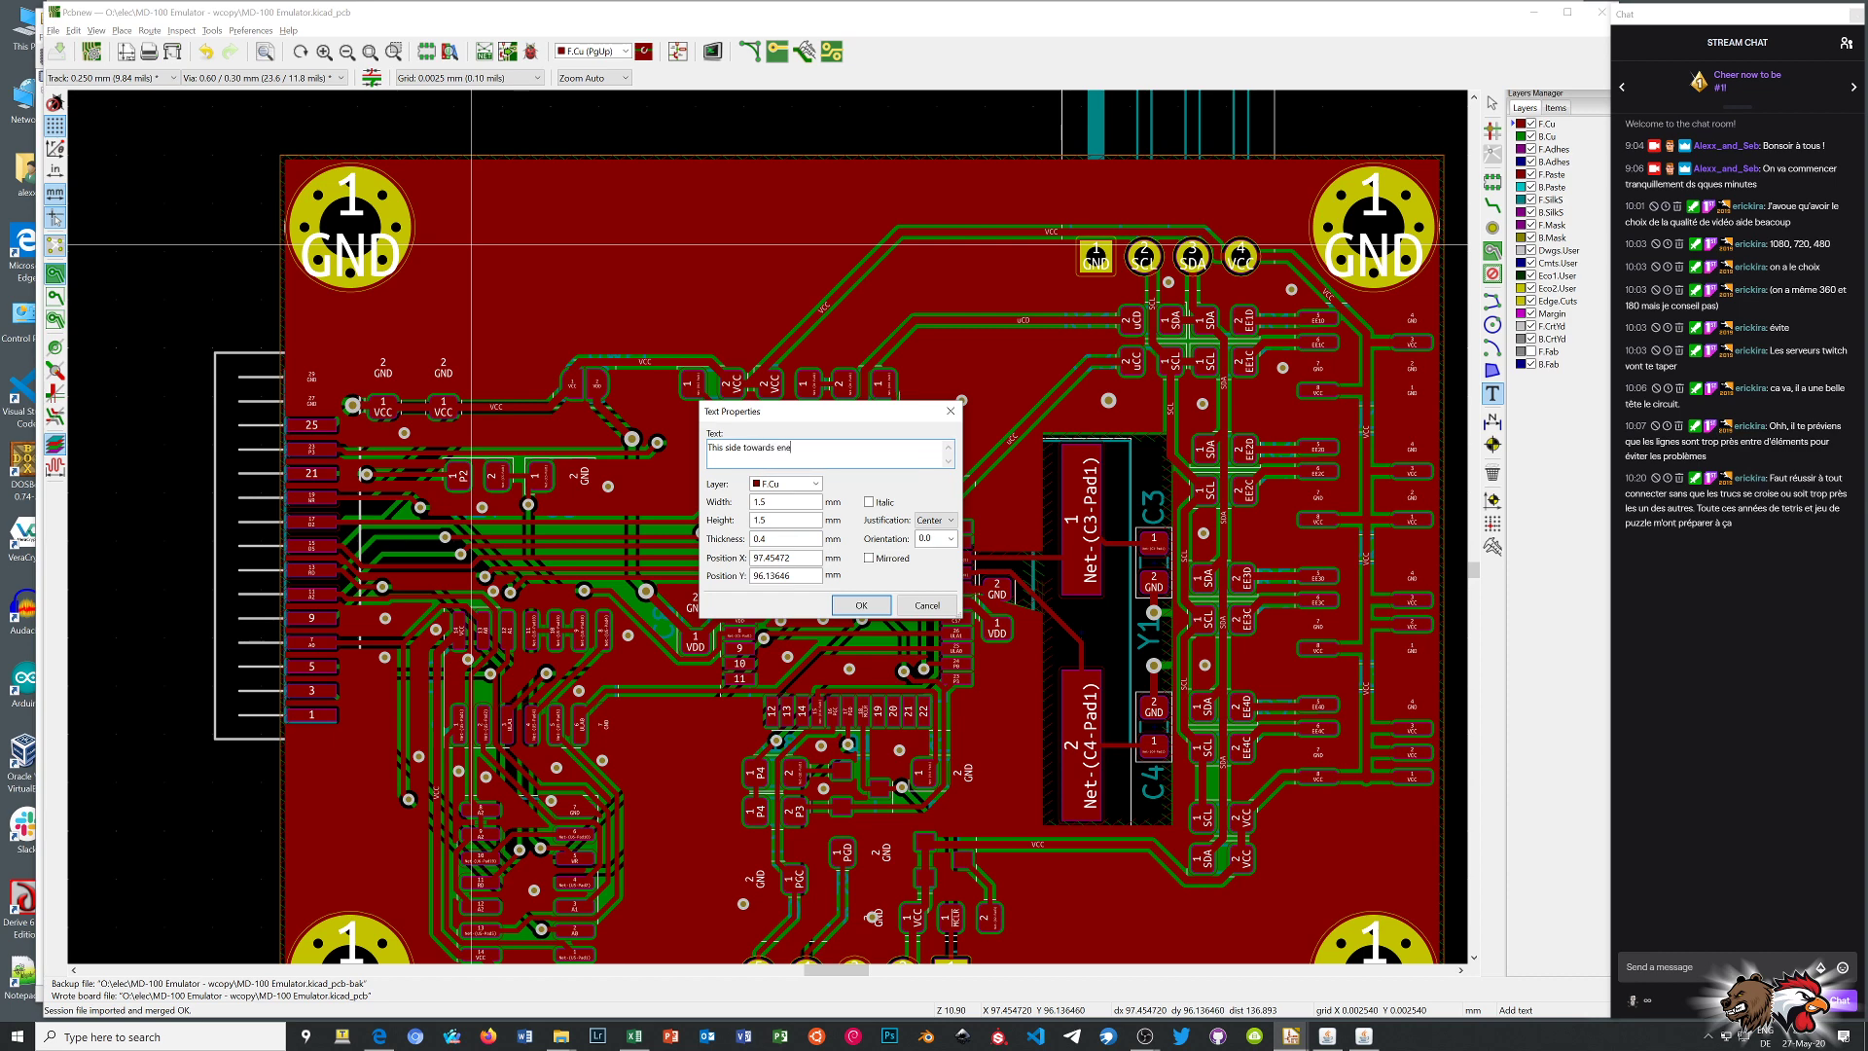
pyautogui.click(853, 607)
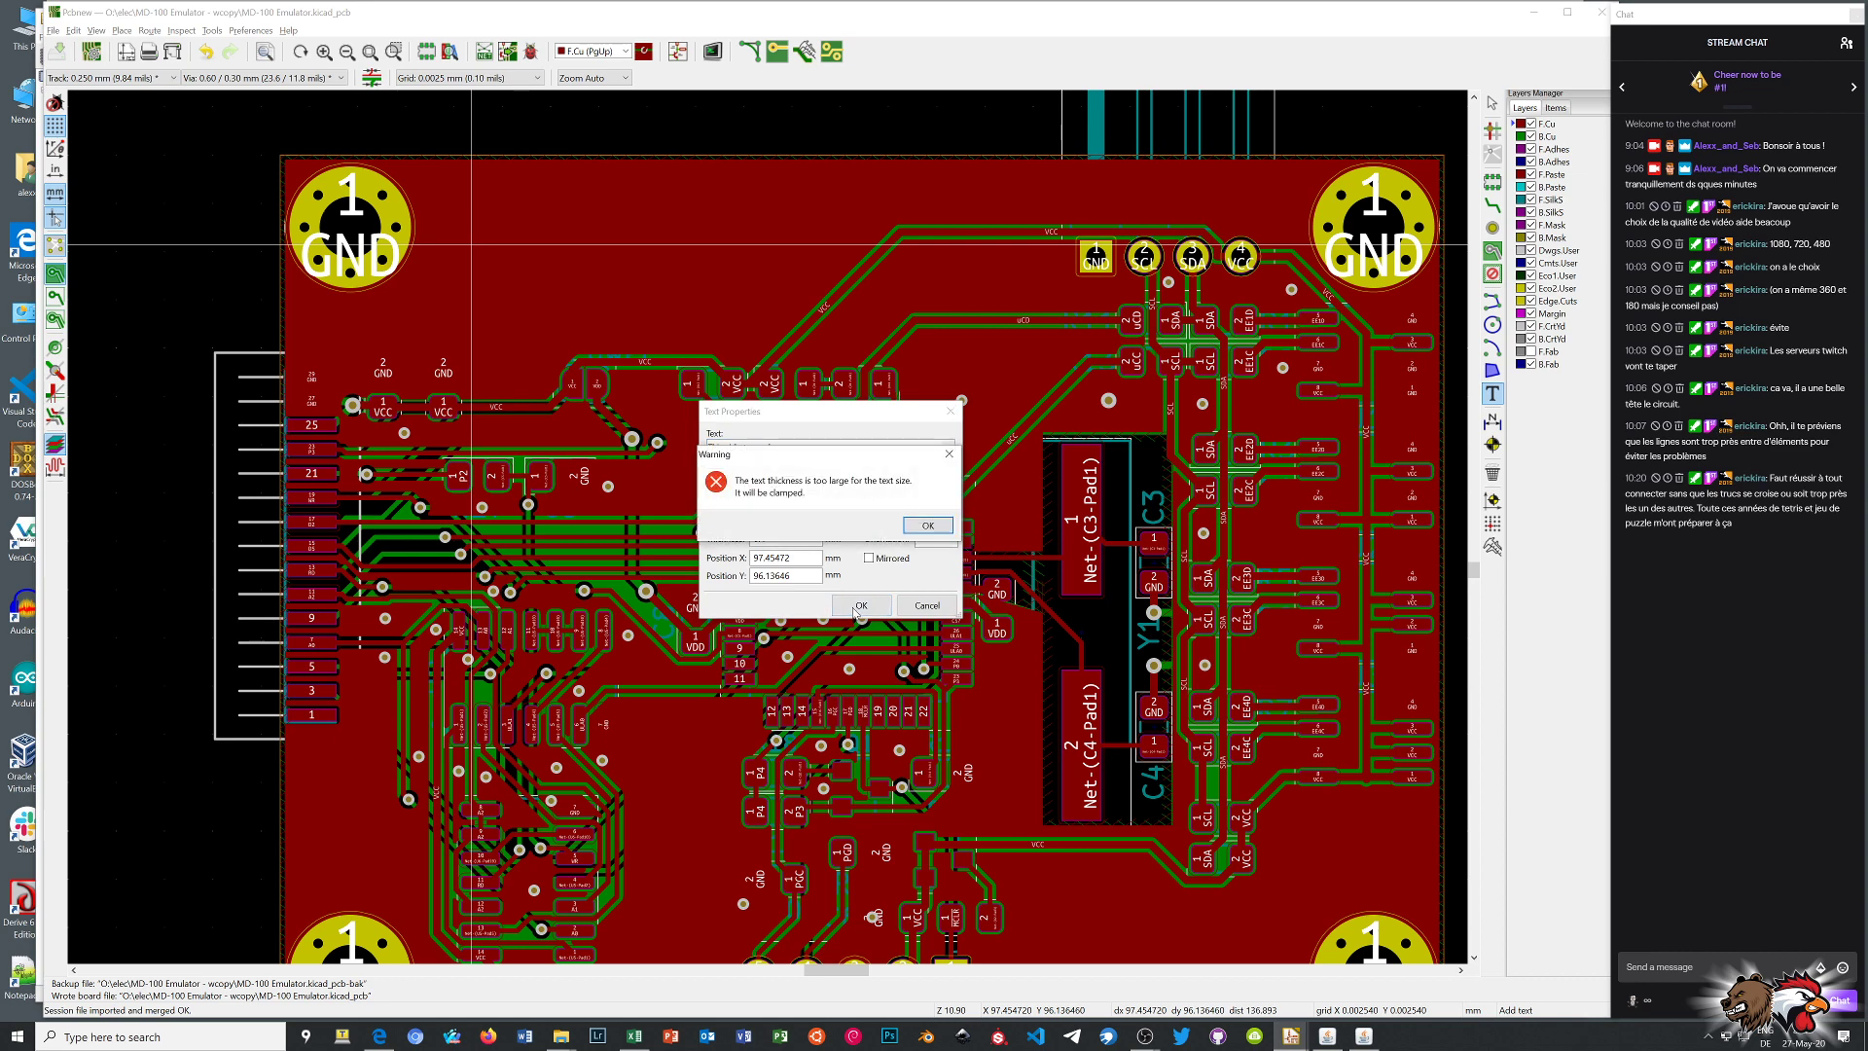
pyautogui.click(927, 526)
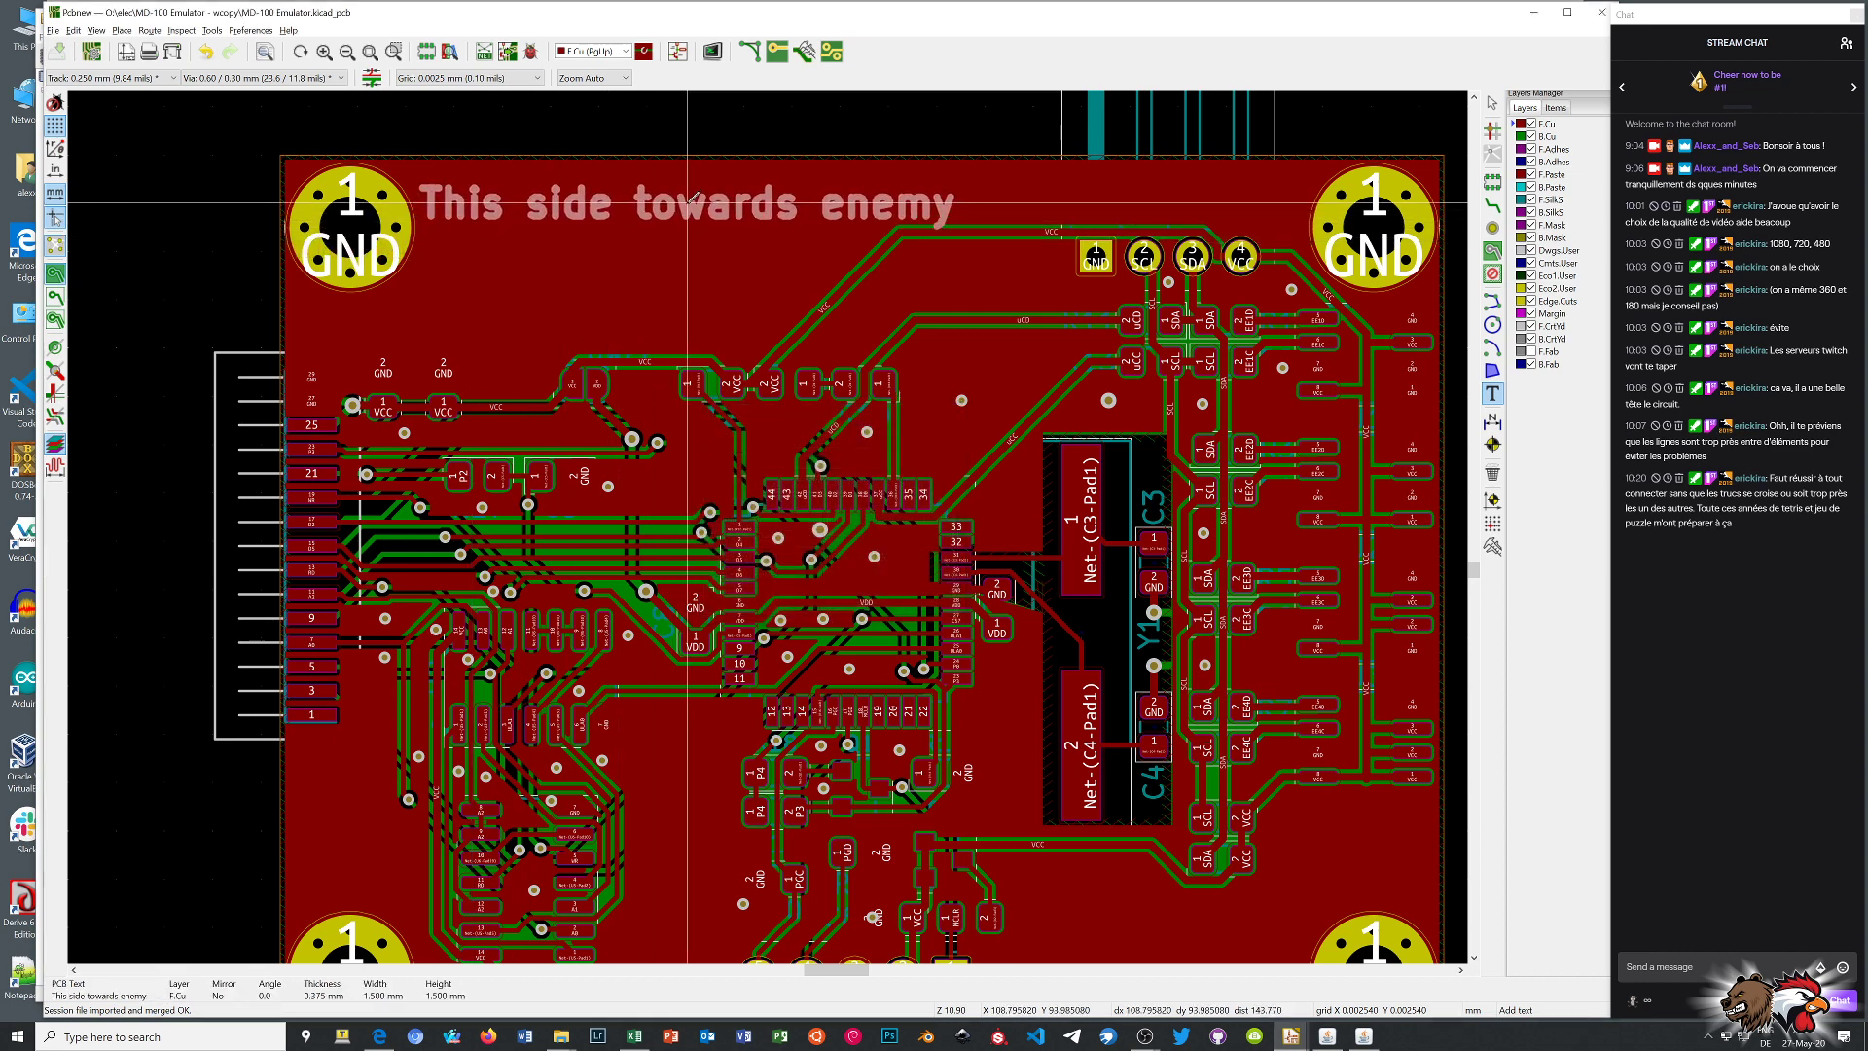
pyautogui.press('Escape')
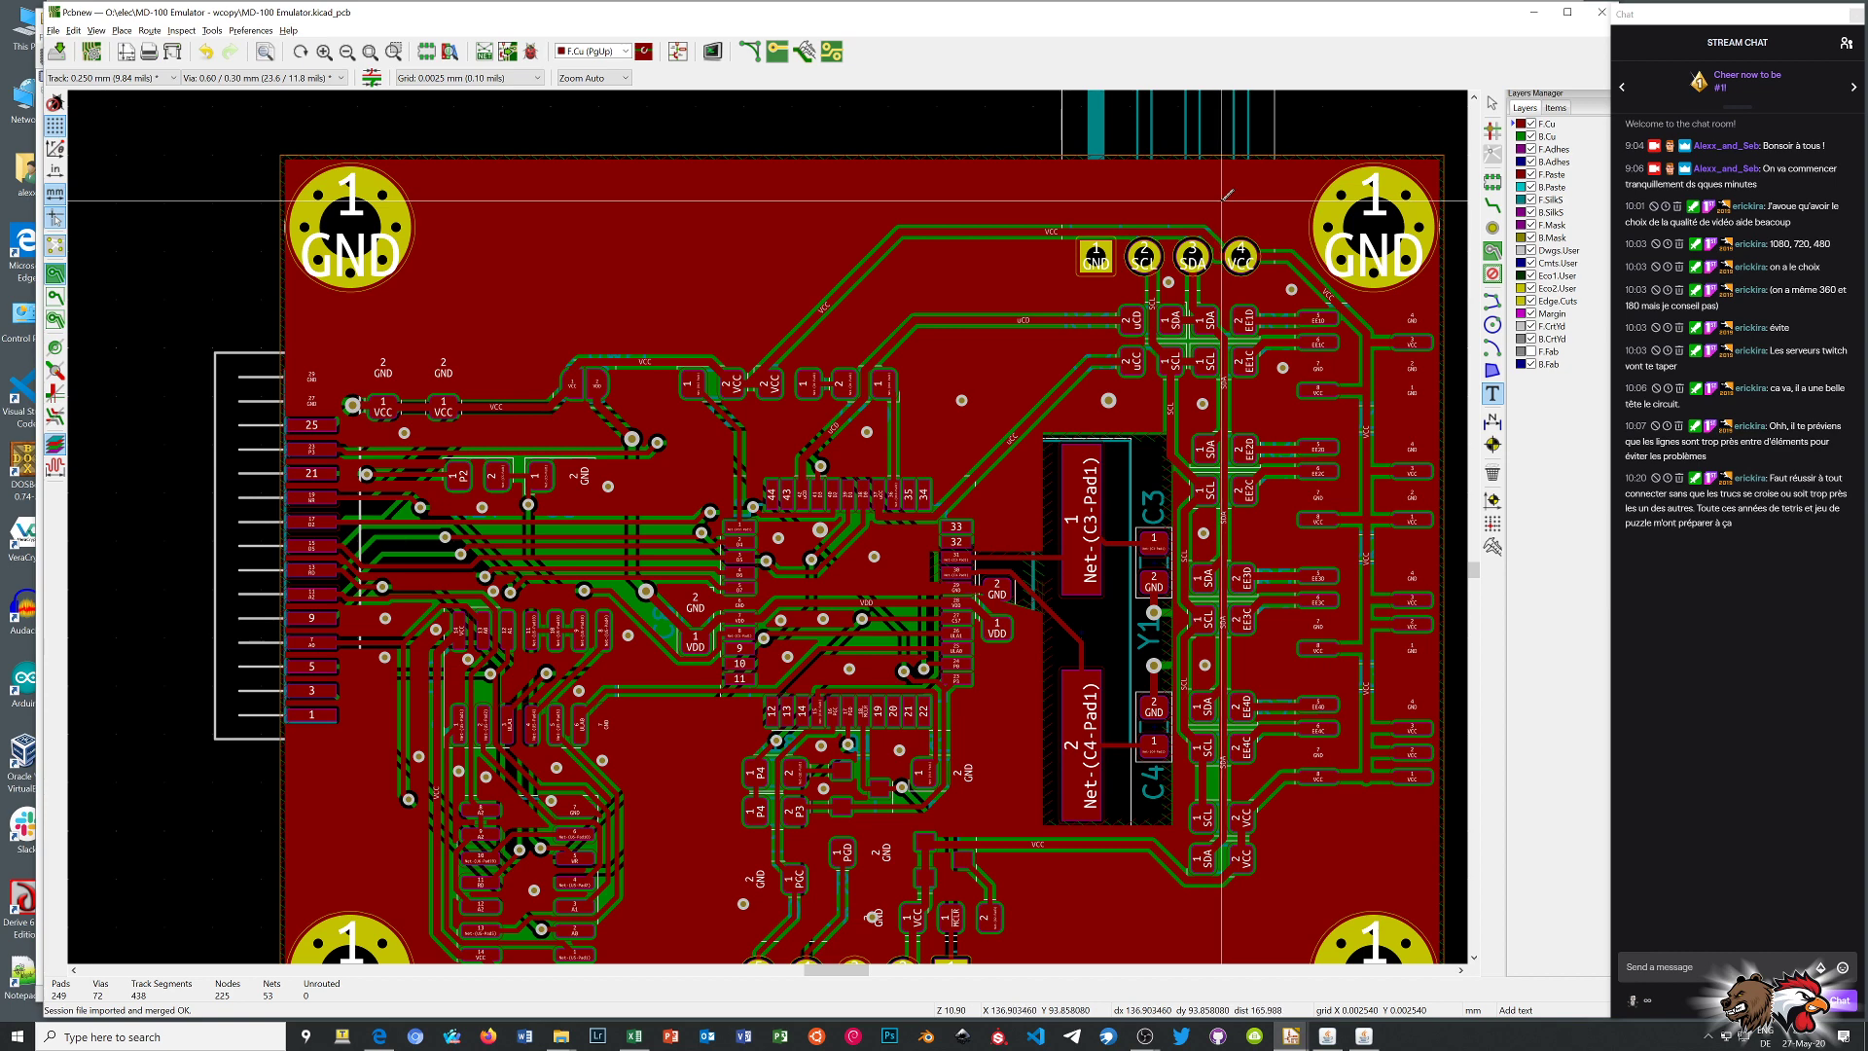
pyautogui.click(73, 31)
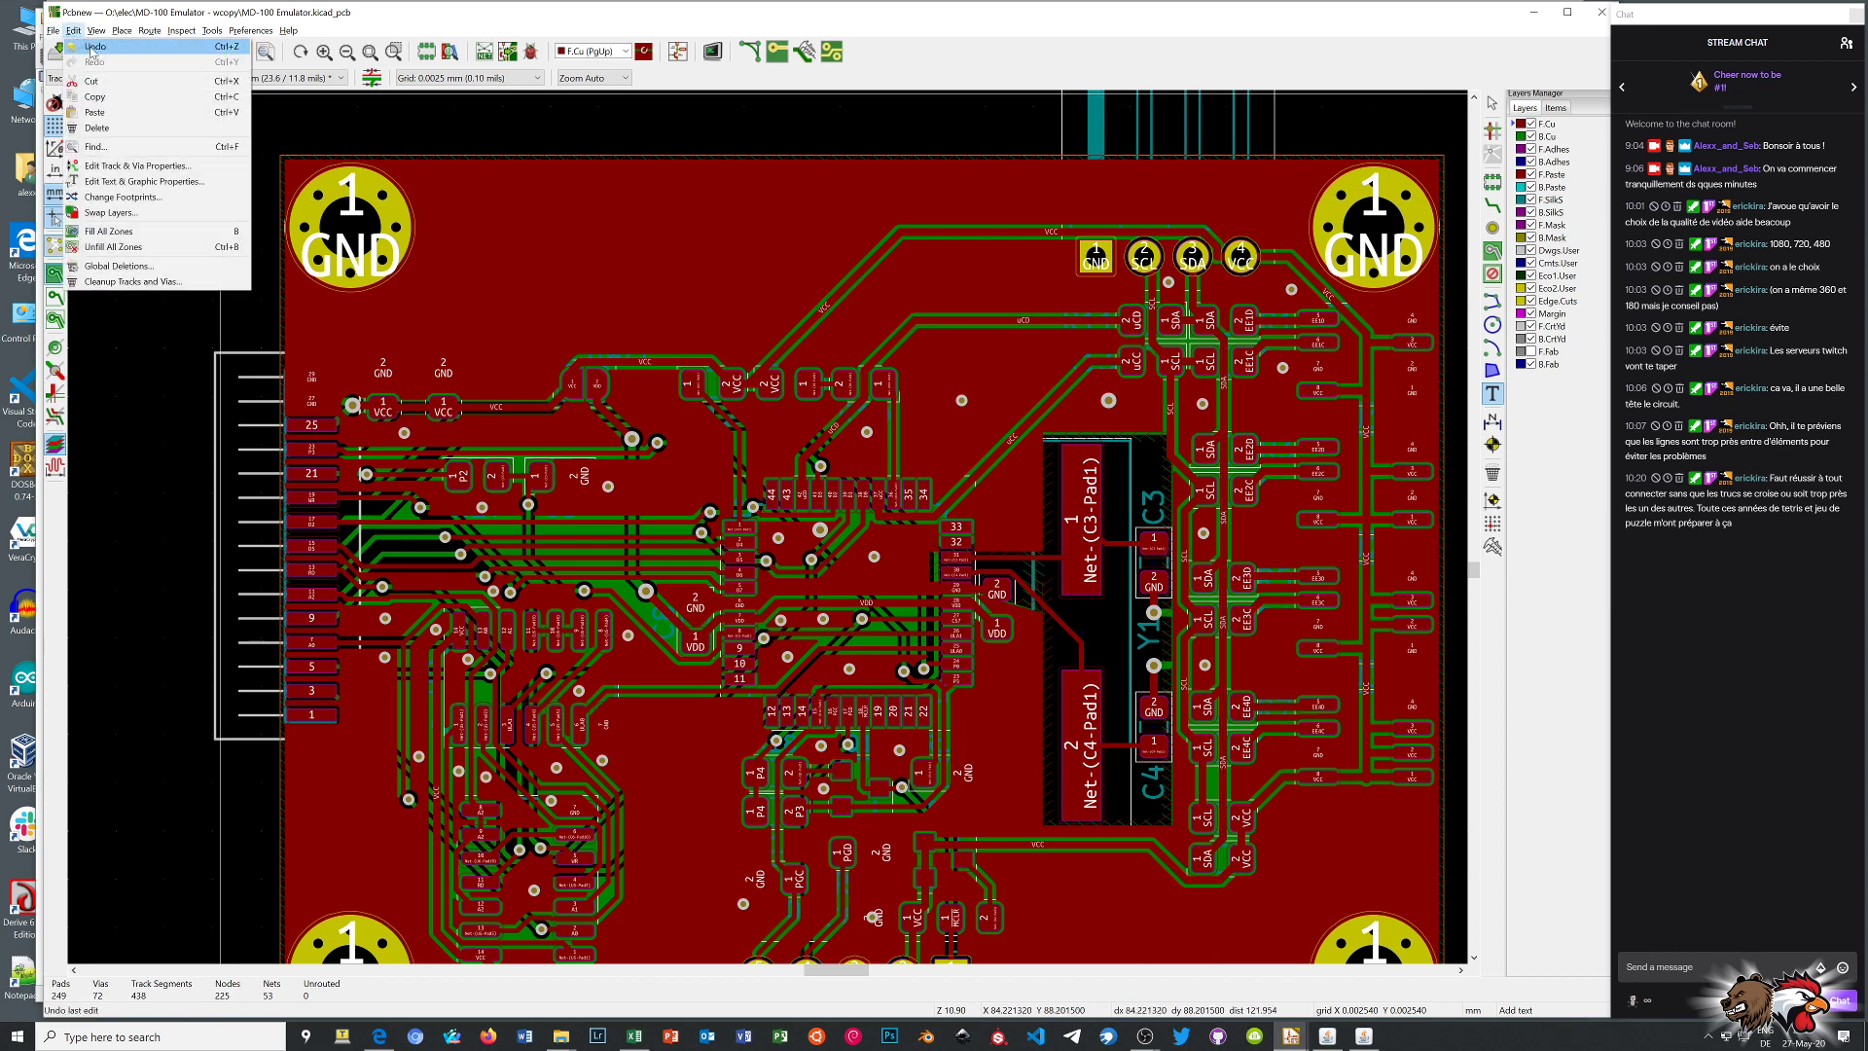
pyautogui.click(93, 48)
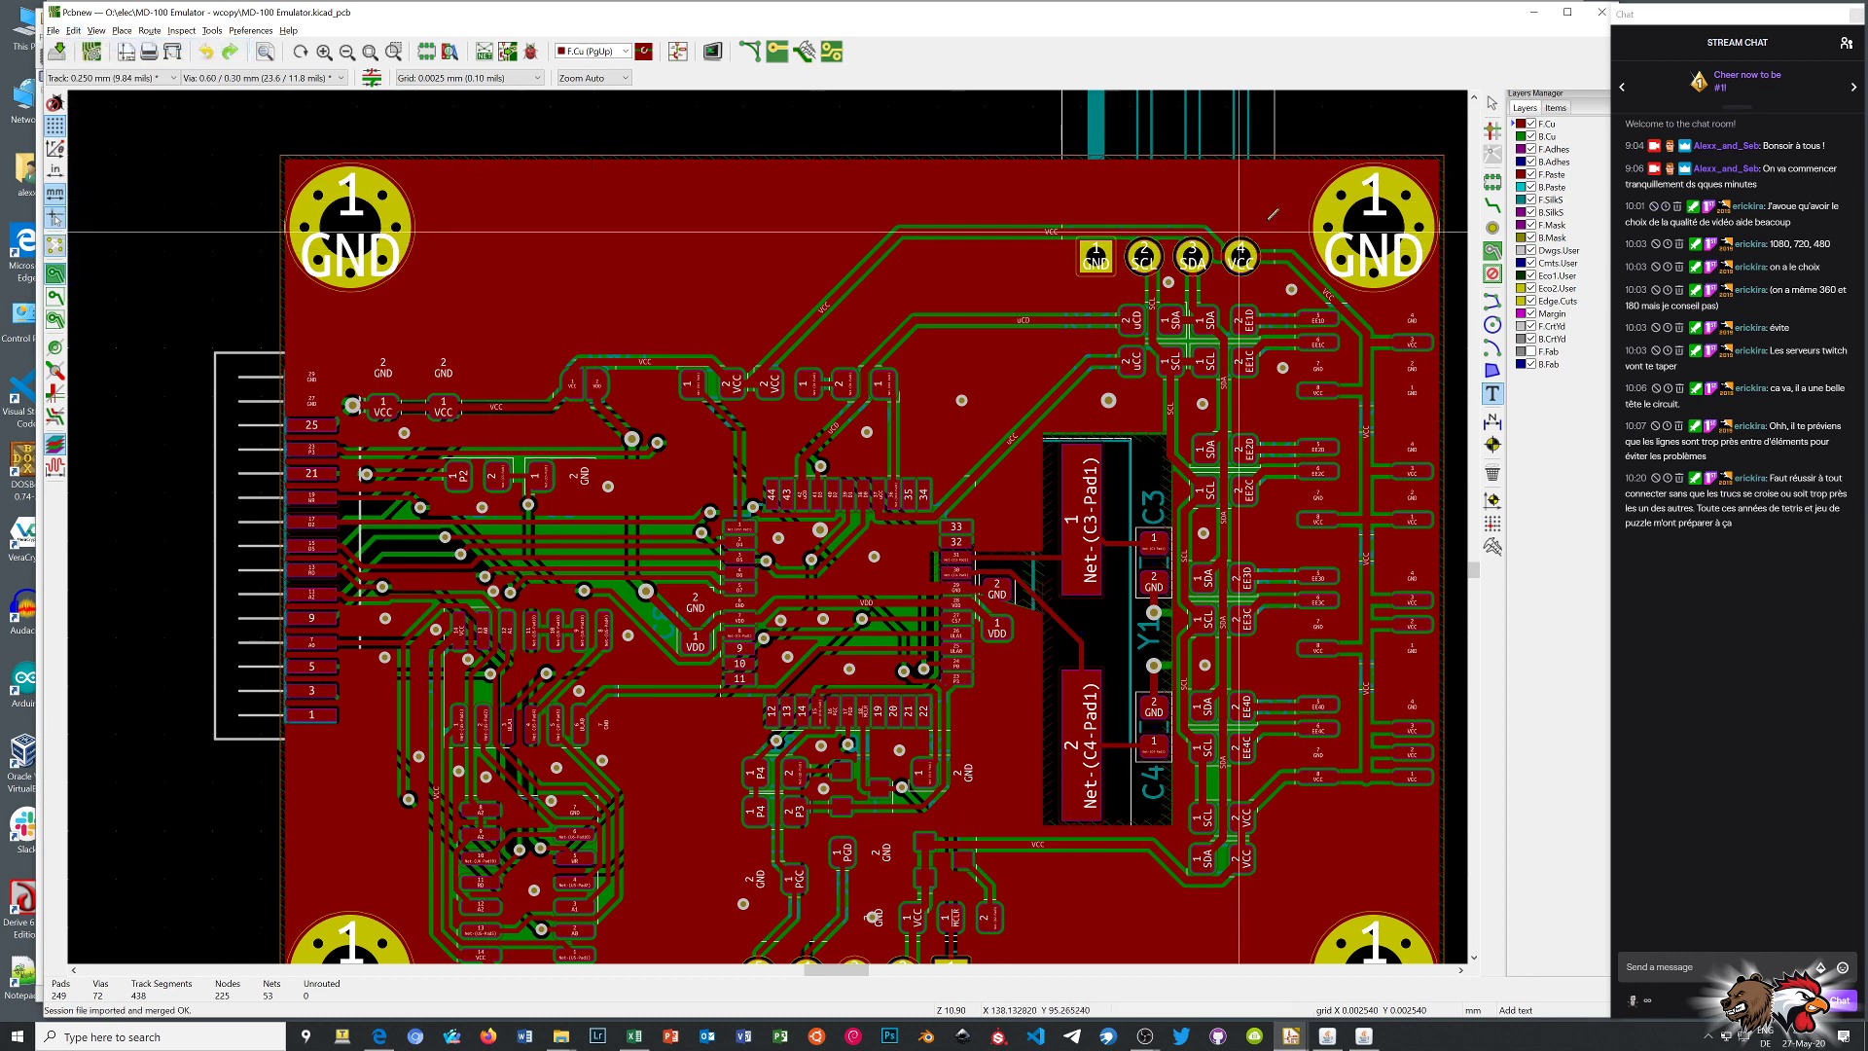
# Add the F.SilkS text "This side towards enemy" between the upper-left mounting hole and J2, 1.5 mm wide and high with 0.3 mm thickness
pyautogui.click(1514, 201)
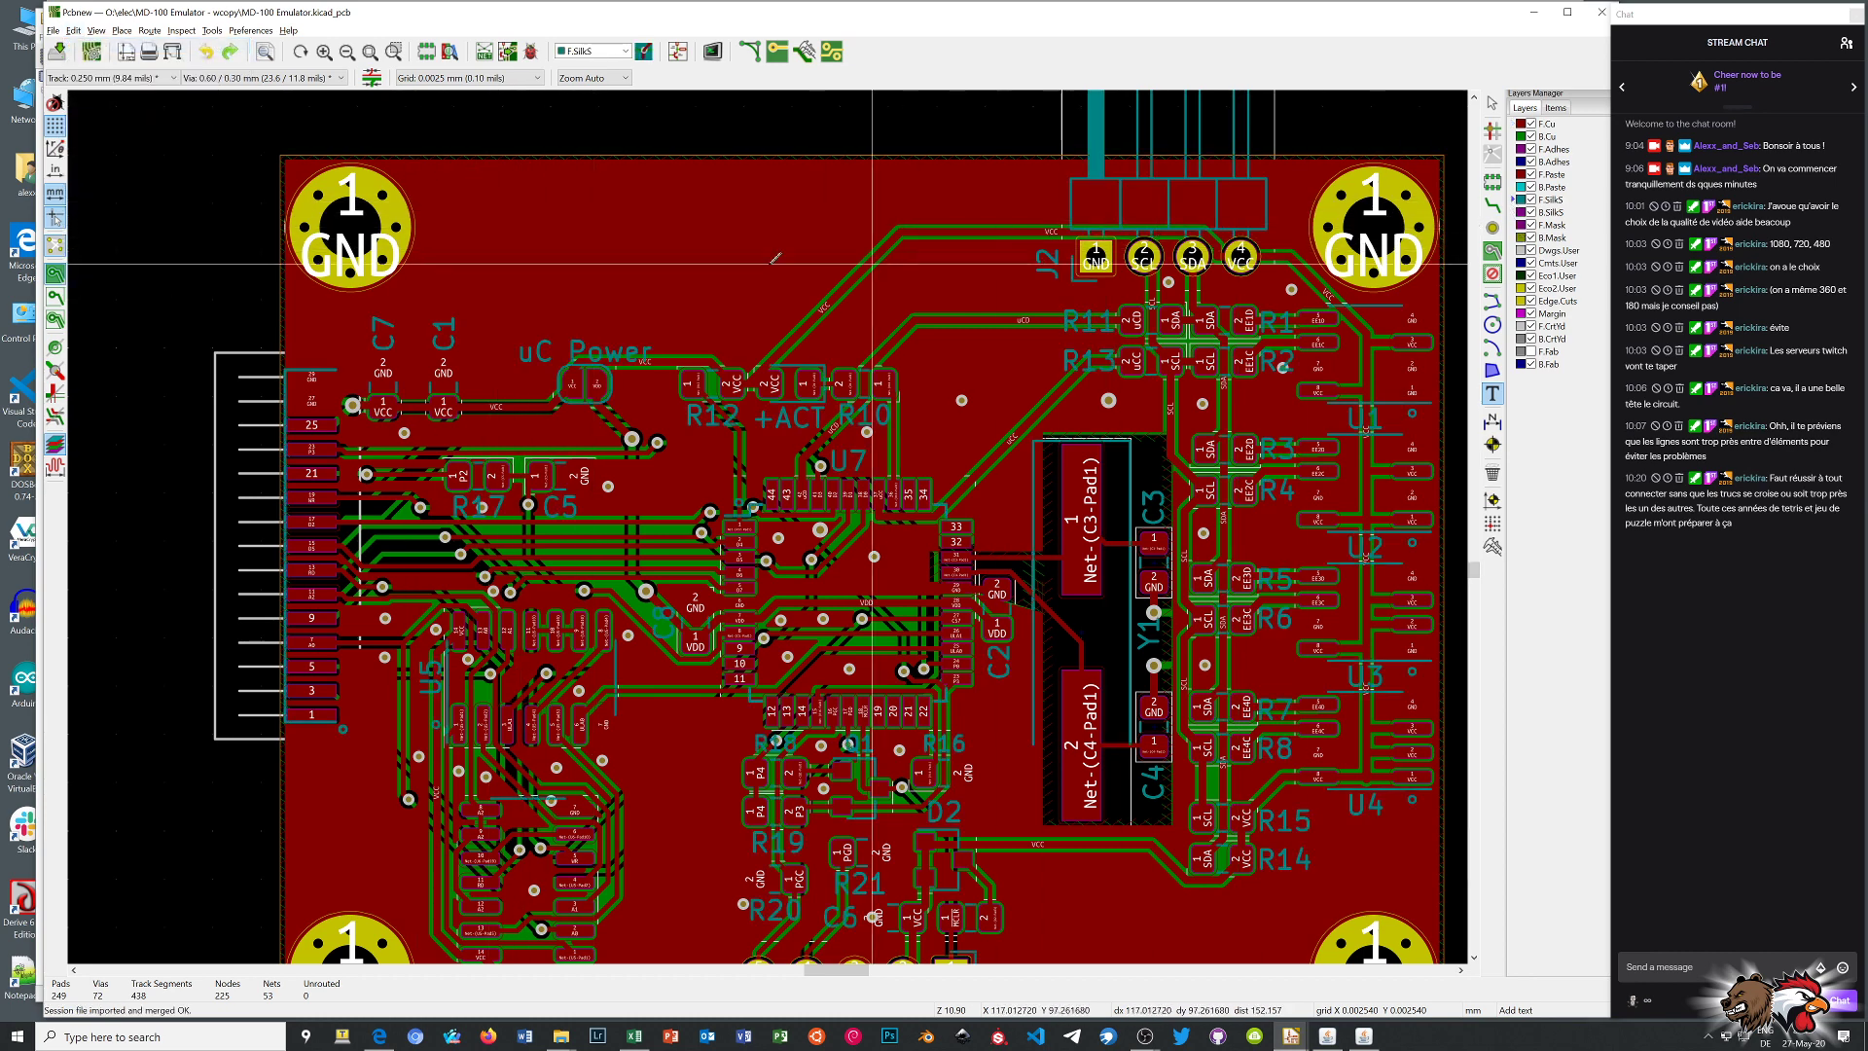
pyautogui.click(471, 233)
pyautogui.write('This side towards')
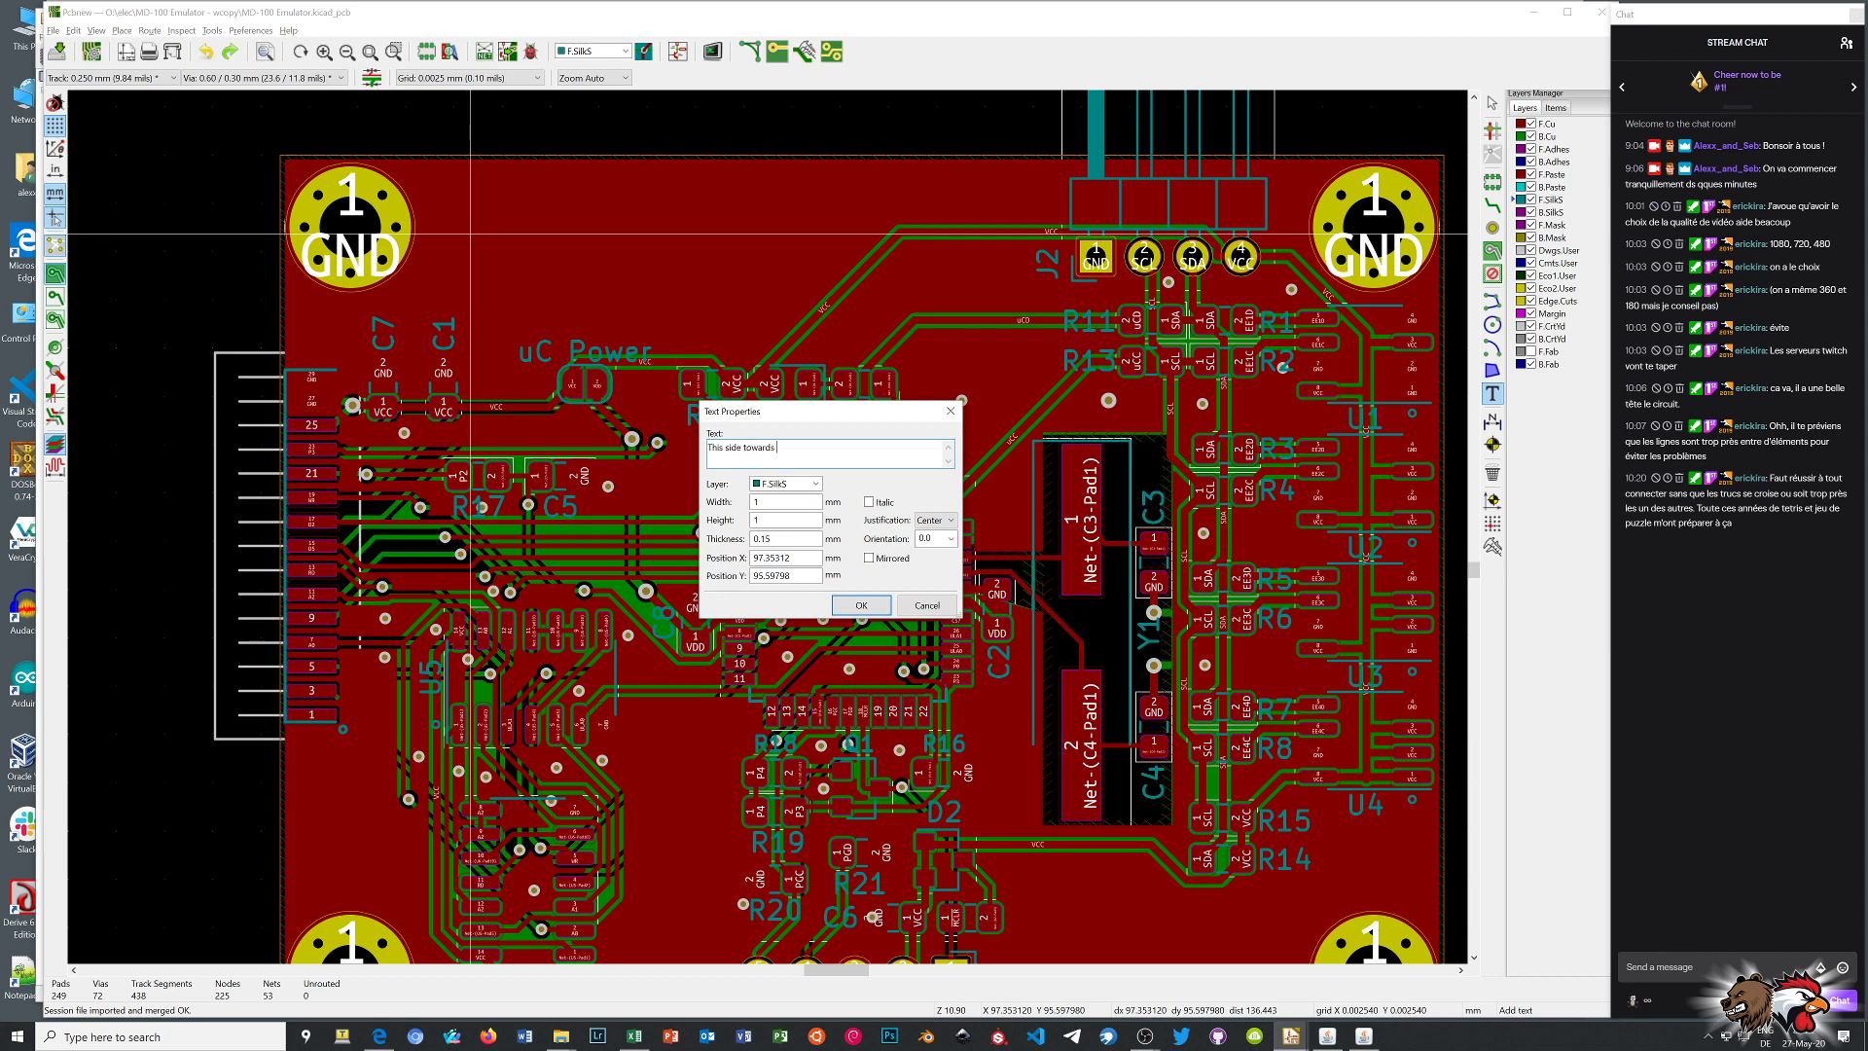
pyautogui.write(' enemy')
pyautogui.press('Tab')
pyautogui.press('Tab')
pyautogui.press('Tab')
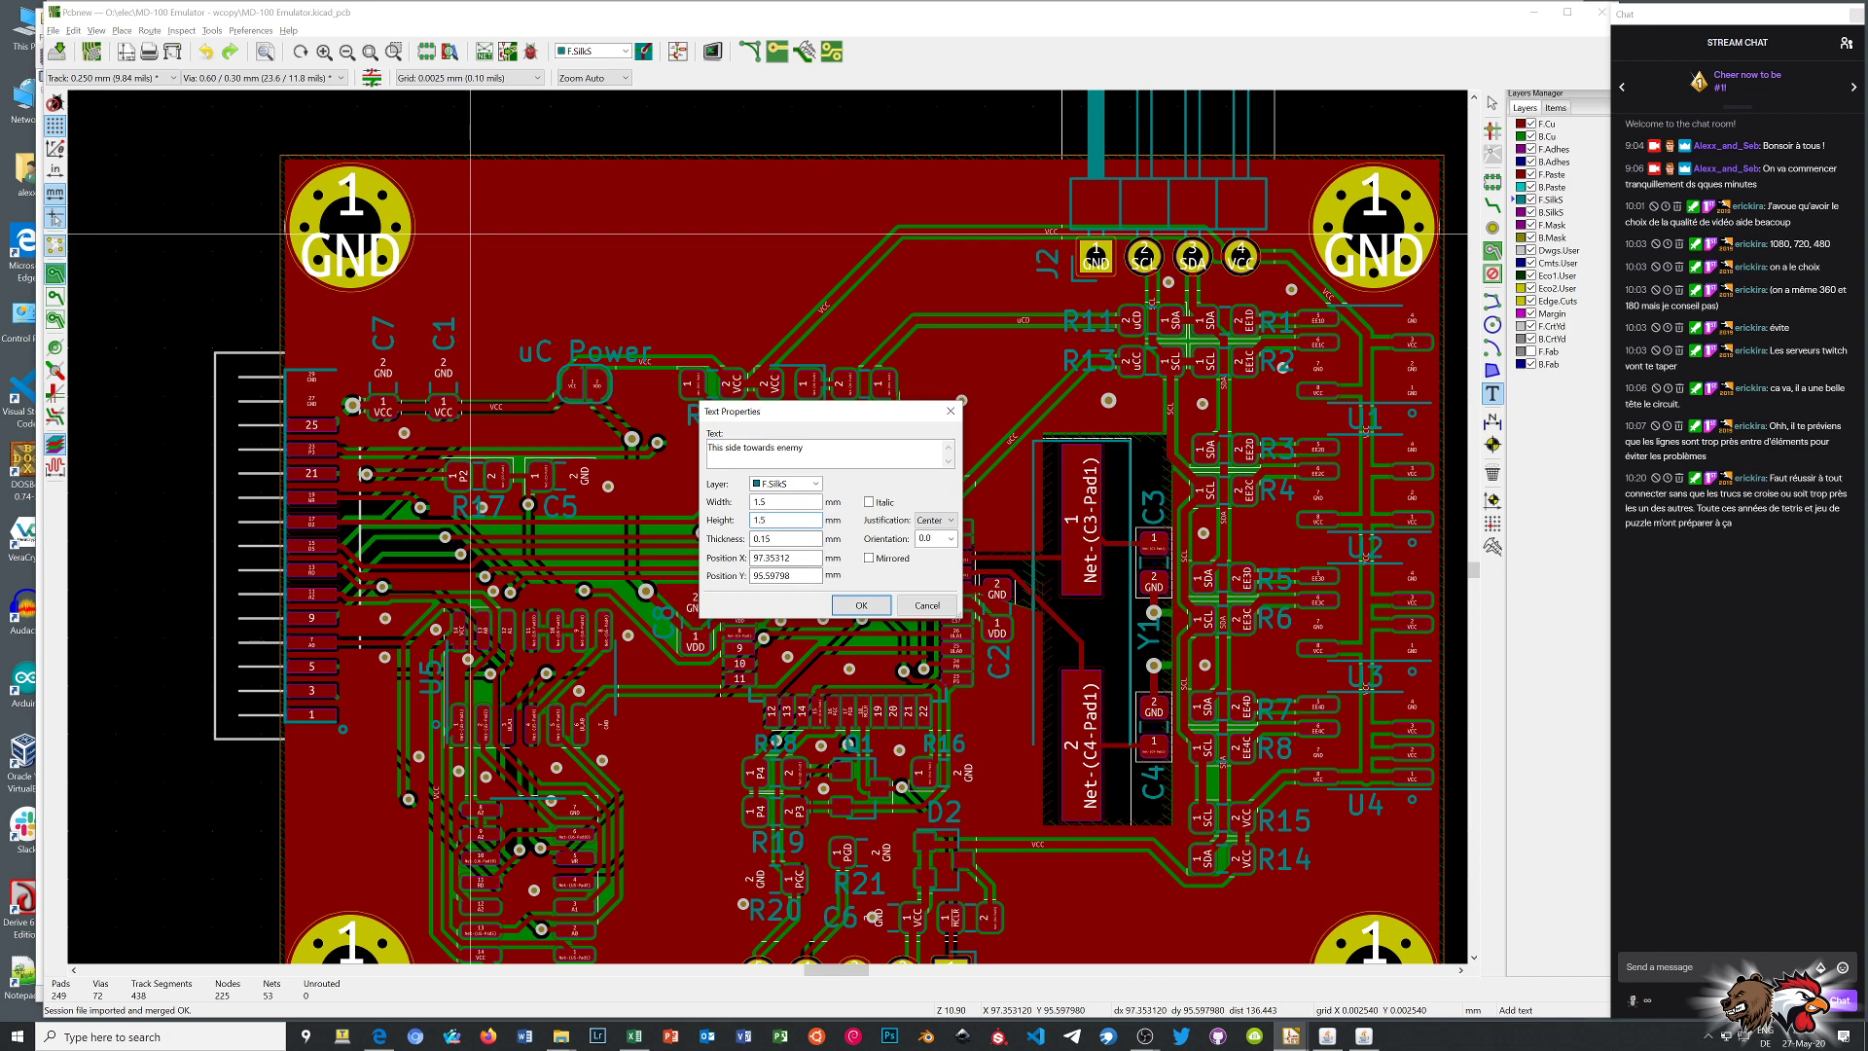
pyautogui.write('3')
pyautogui.press('Return')
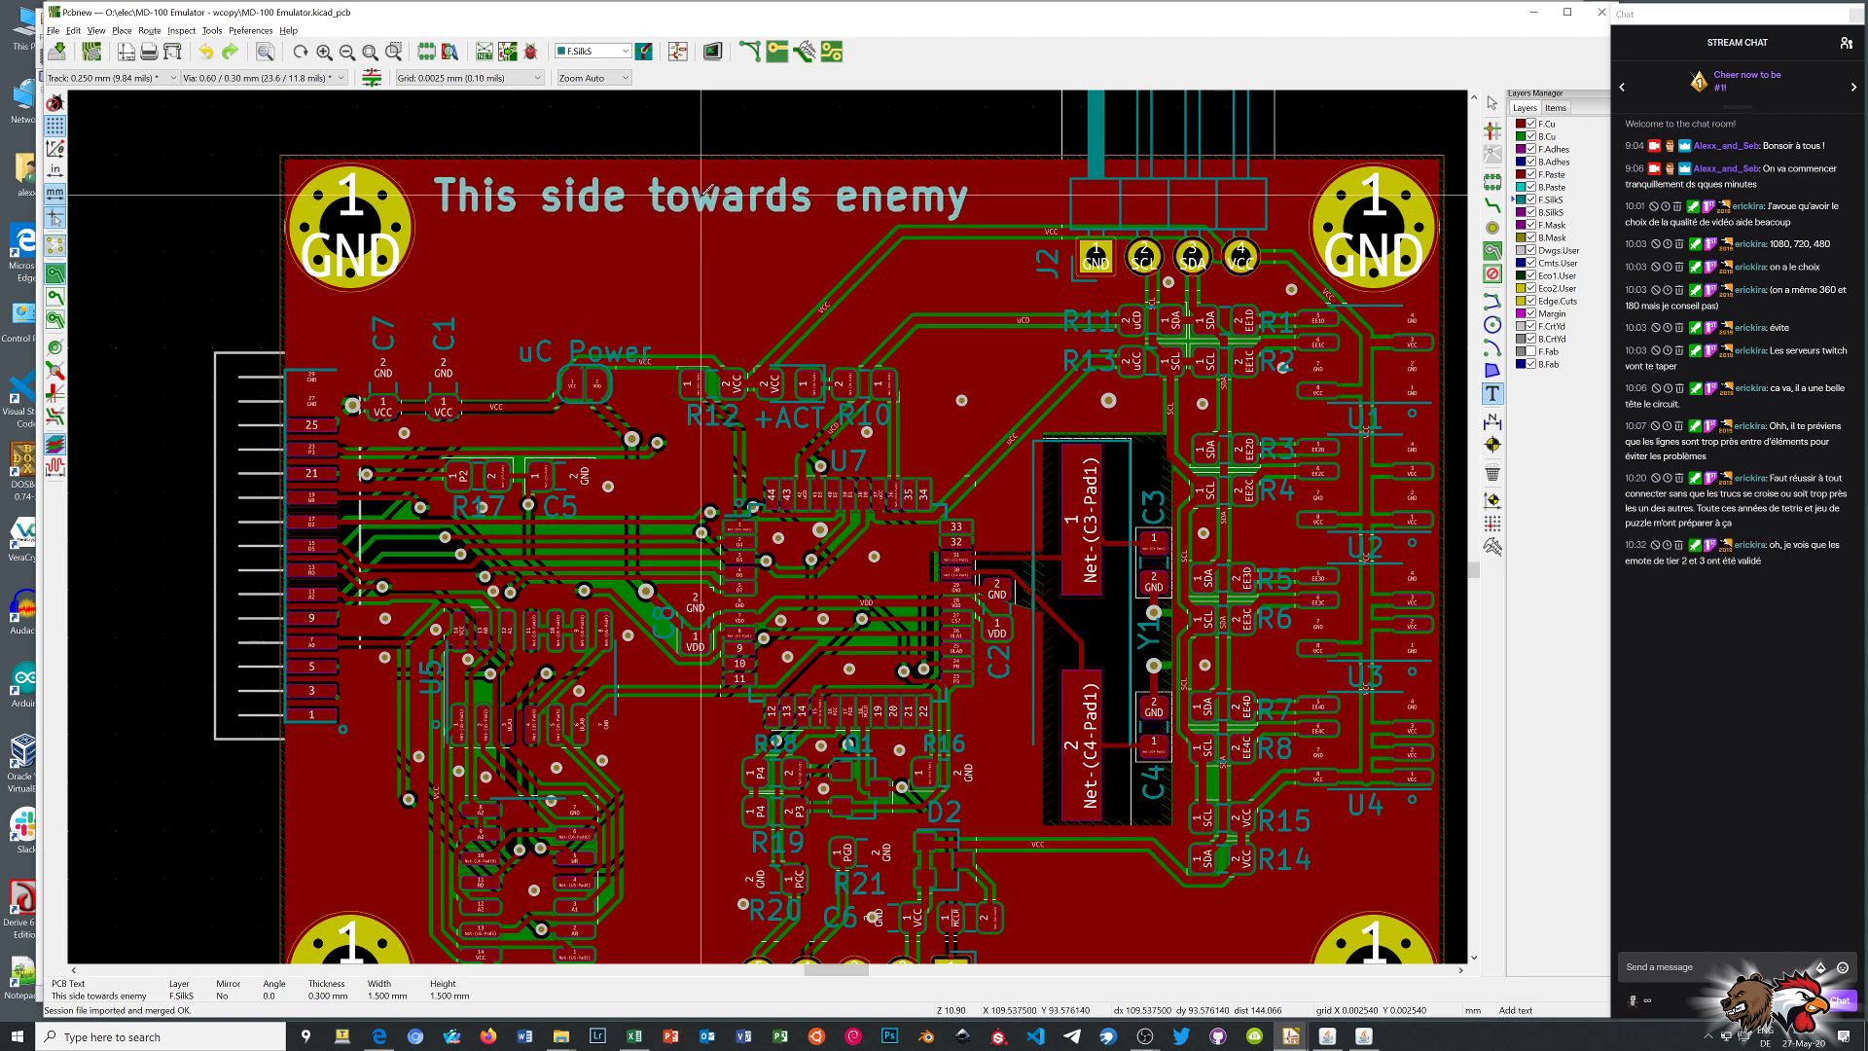
pyautogui.click(708, 189)
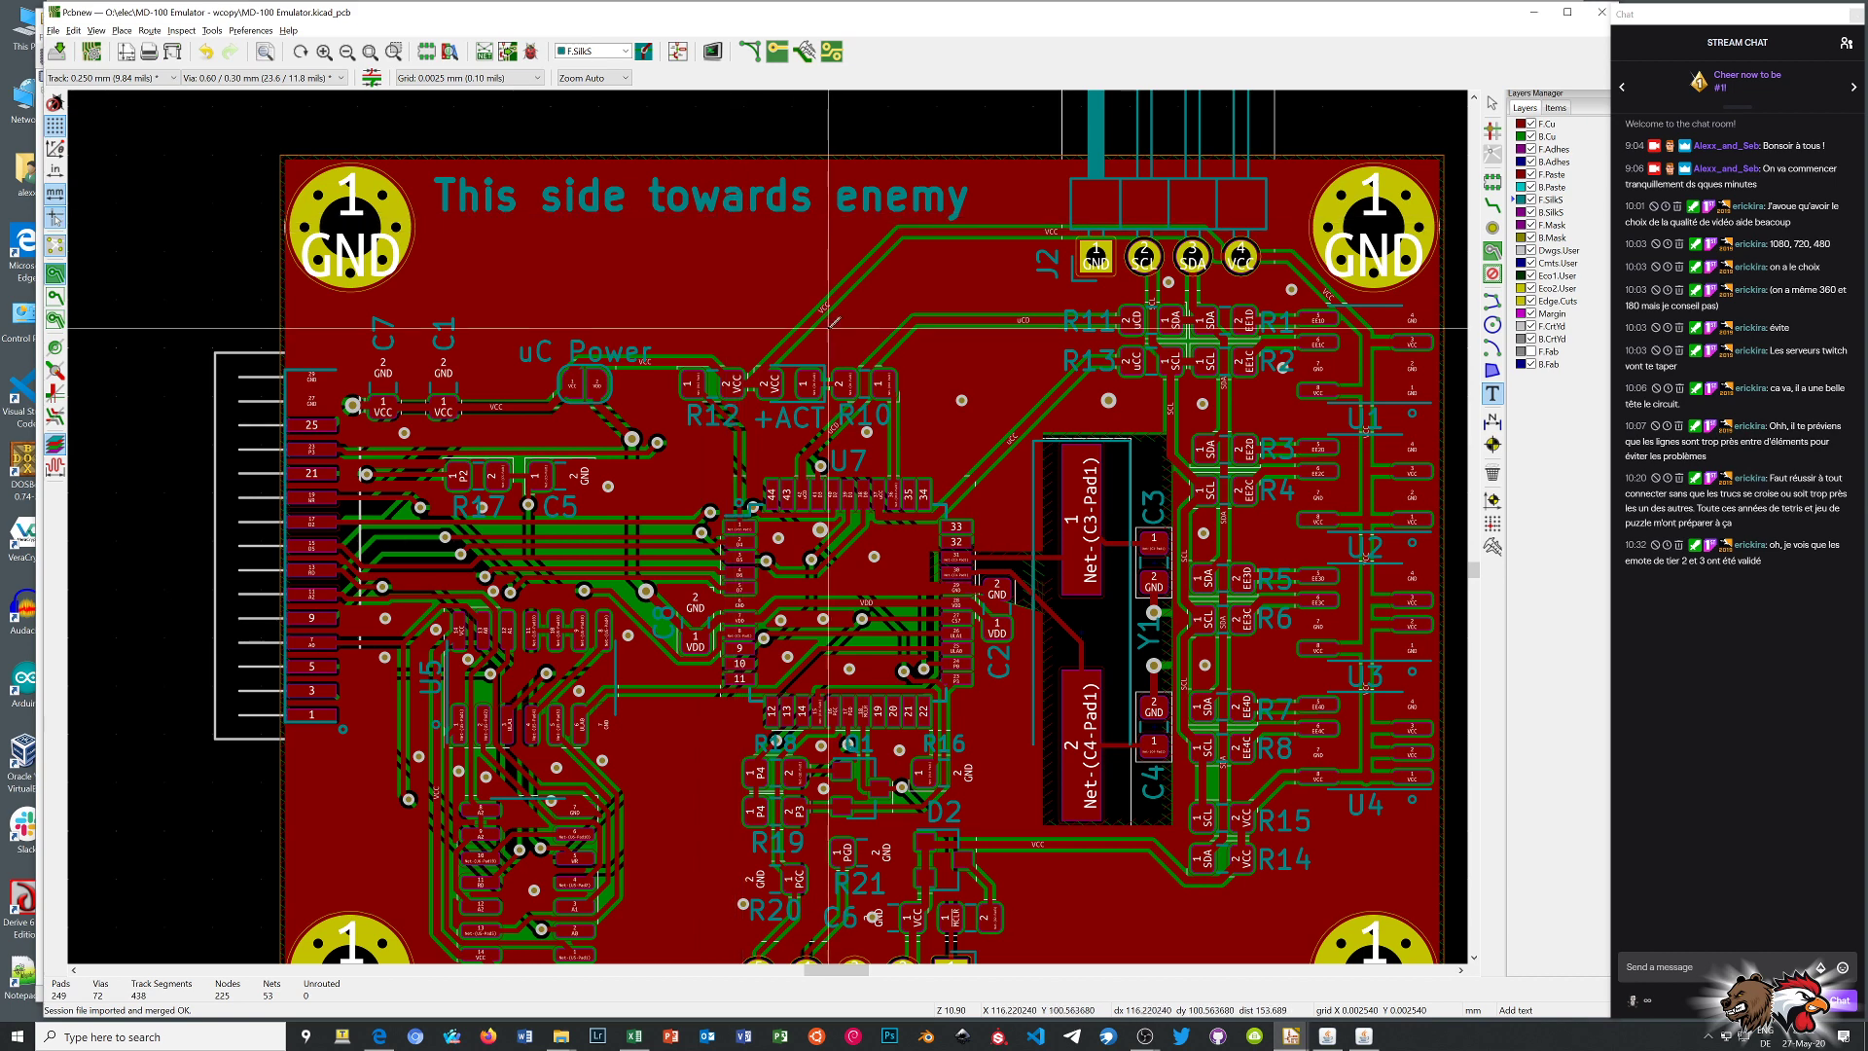
pyautogui.rightClick(744, 282)
pyautogui.click(778, 291)
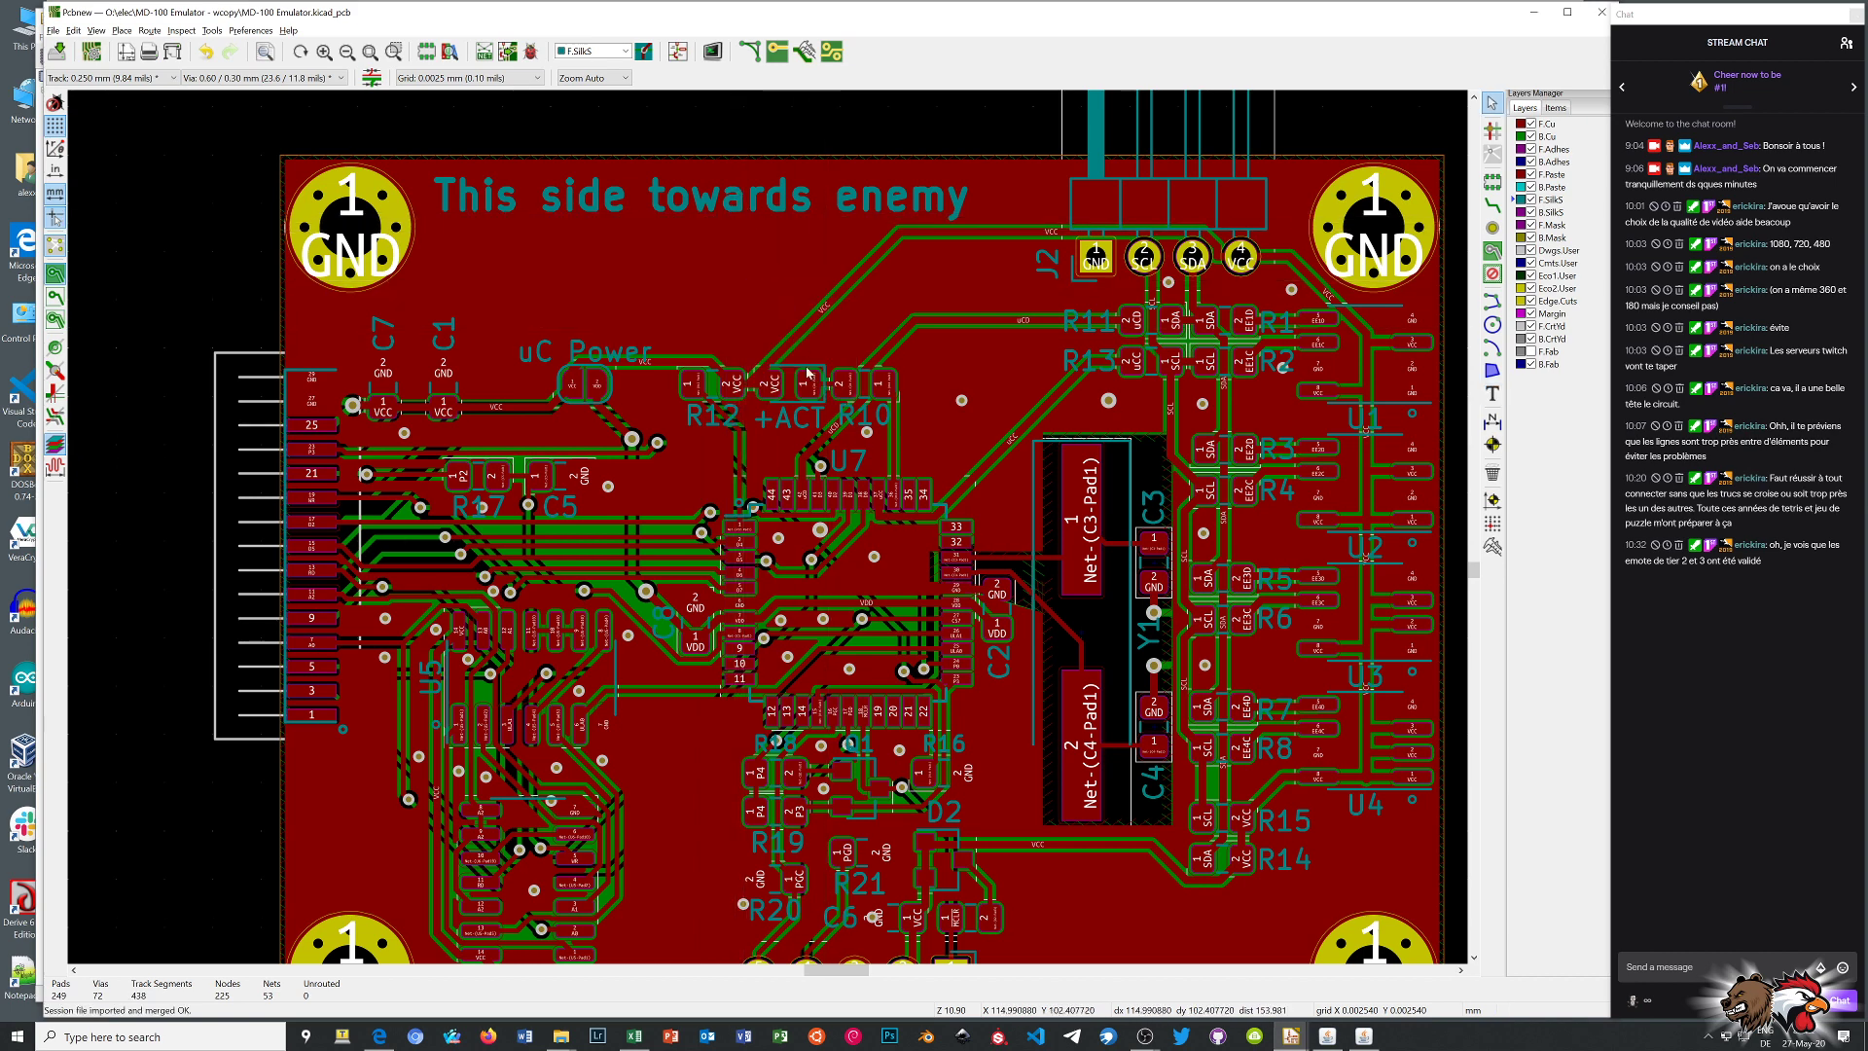
# Examine the new silkscreen text on the 3D board model from a slightly tilted angle, and close the 3D viewer
pyautogui.scroll(-1, 804, 367)
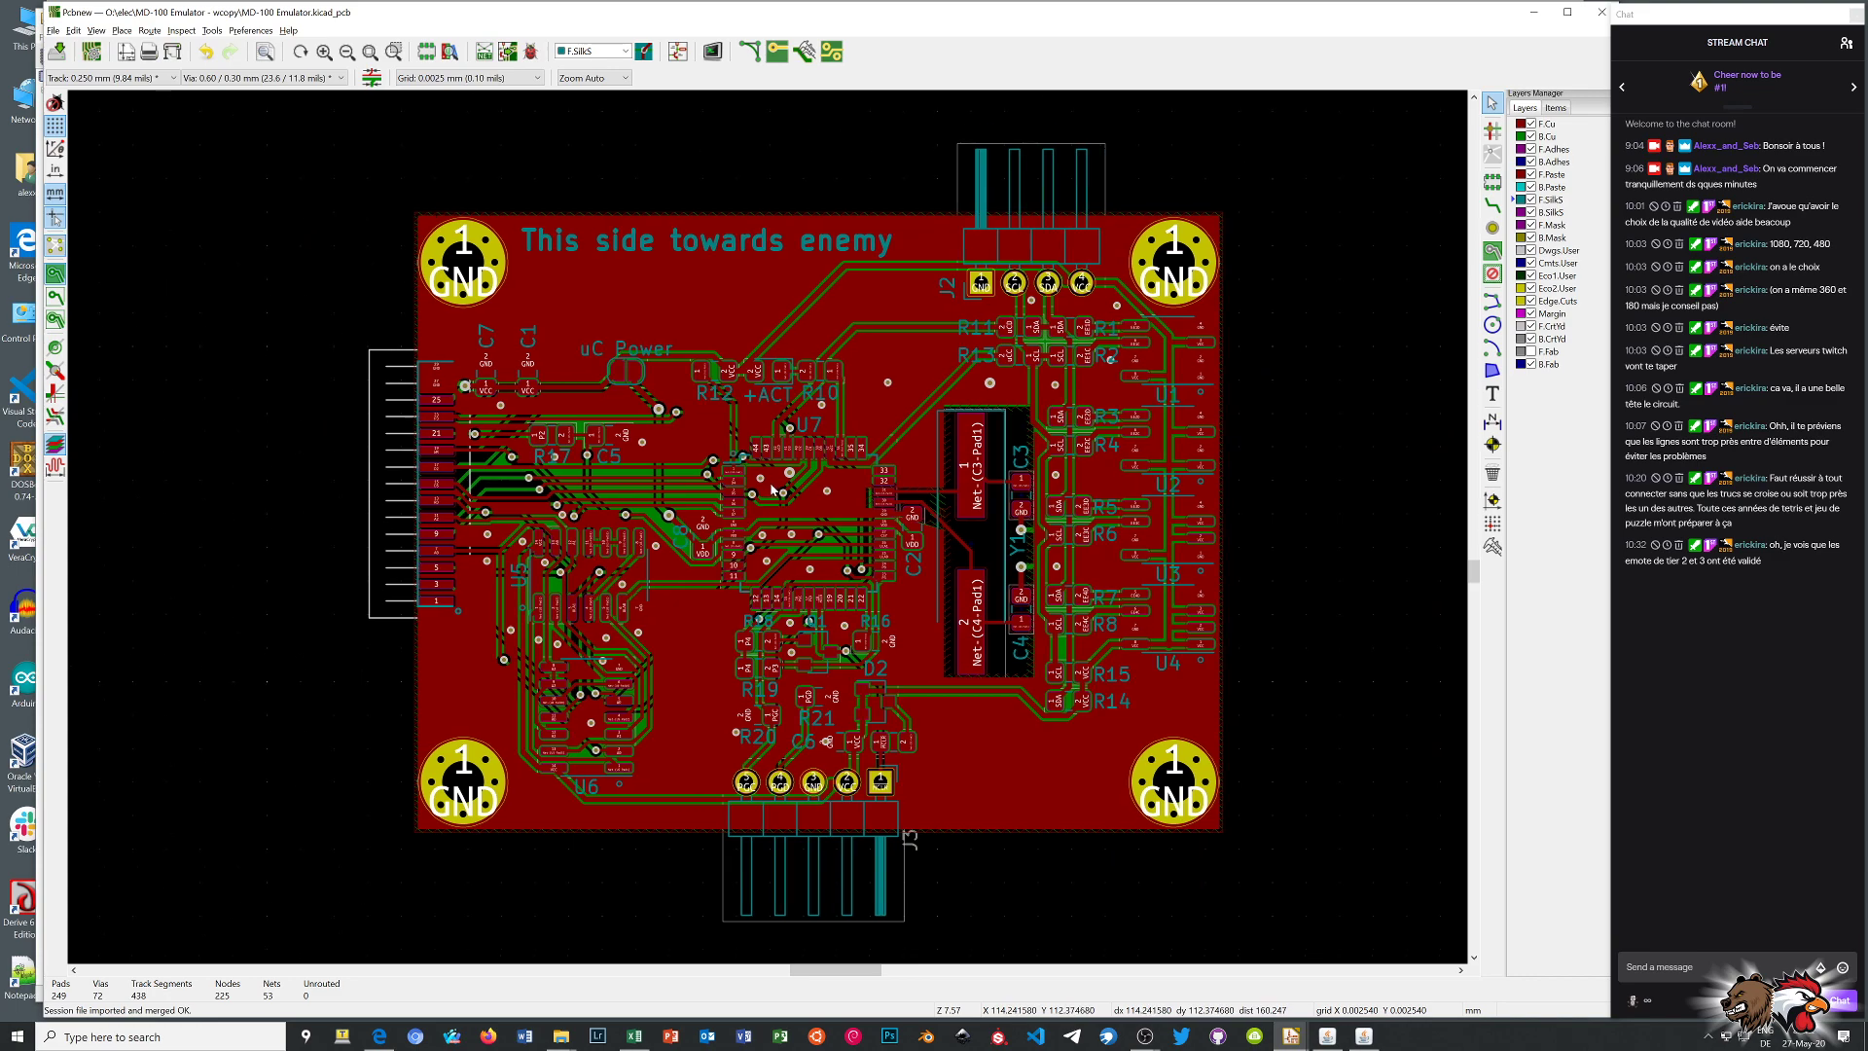
pyautogui.moveTo(771, 494); pyautogui.dragTo(785, 422, button='middle')
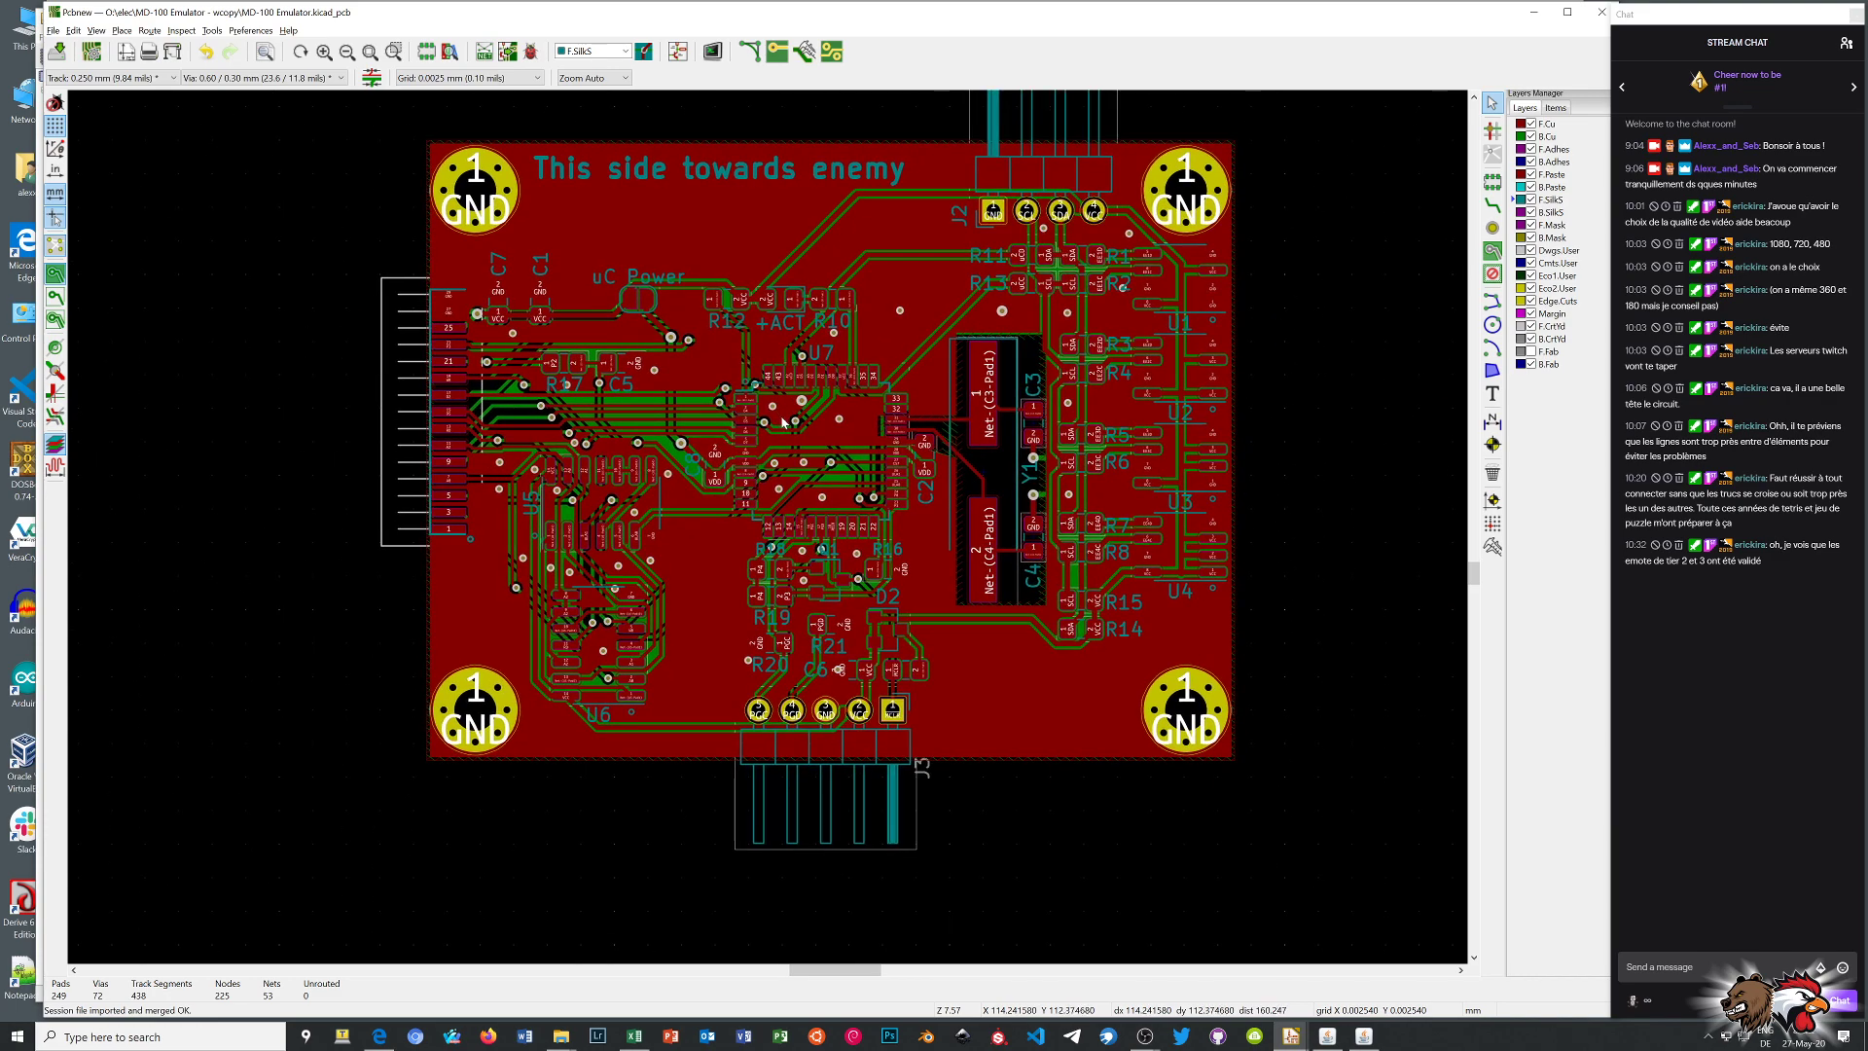
pyautogui.hotkey('alt', '3')
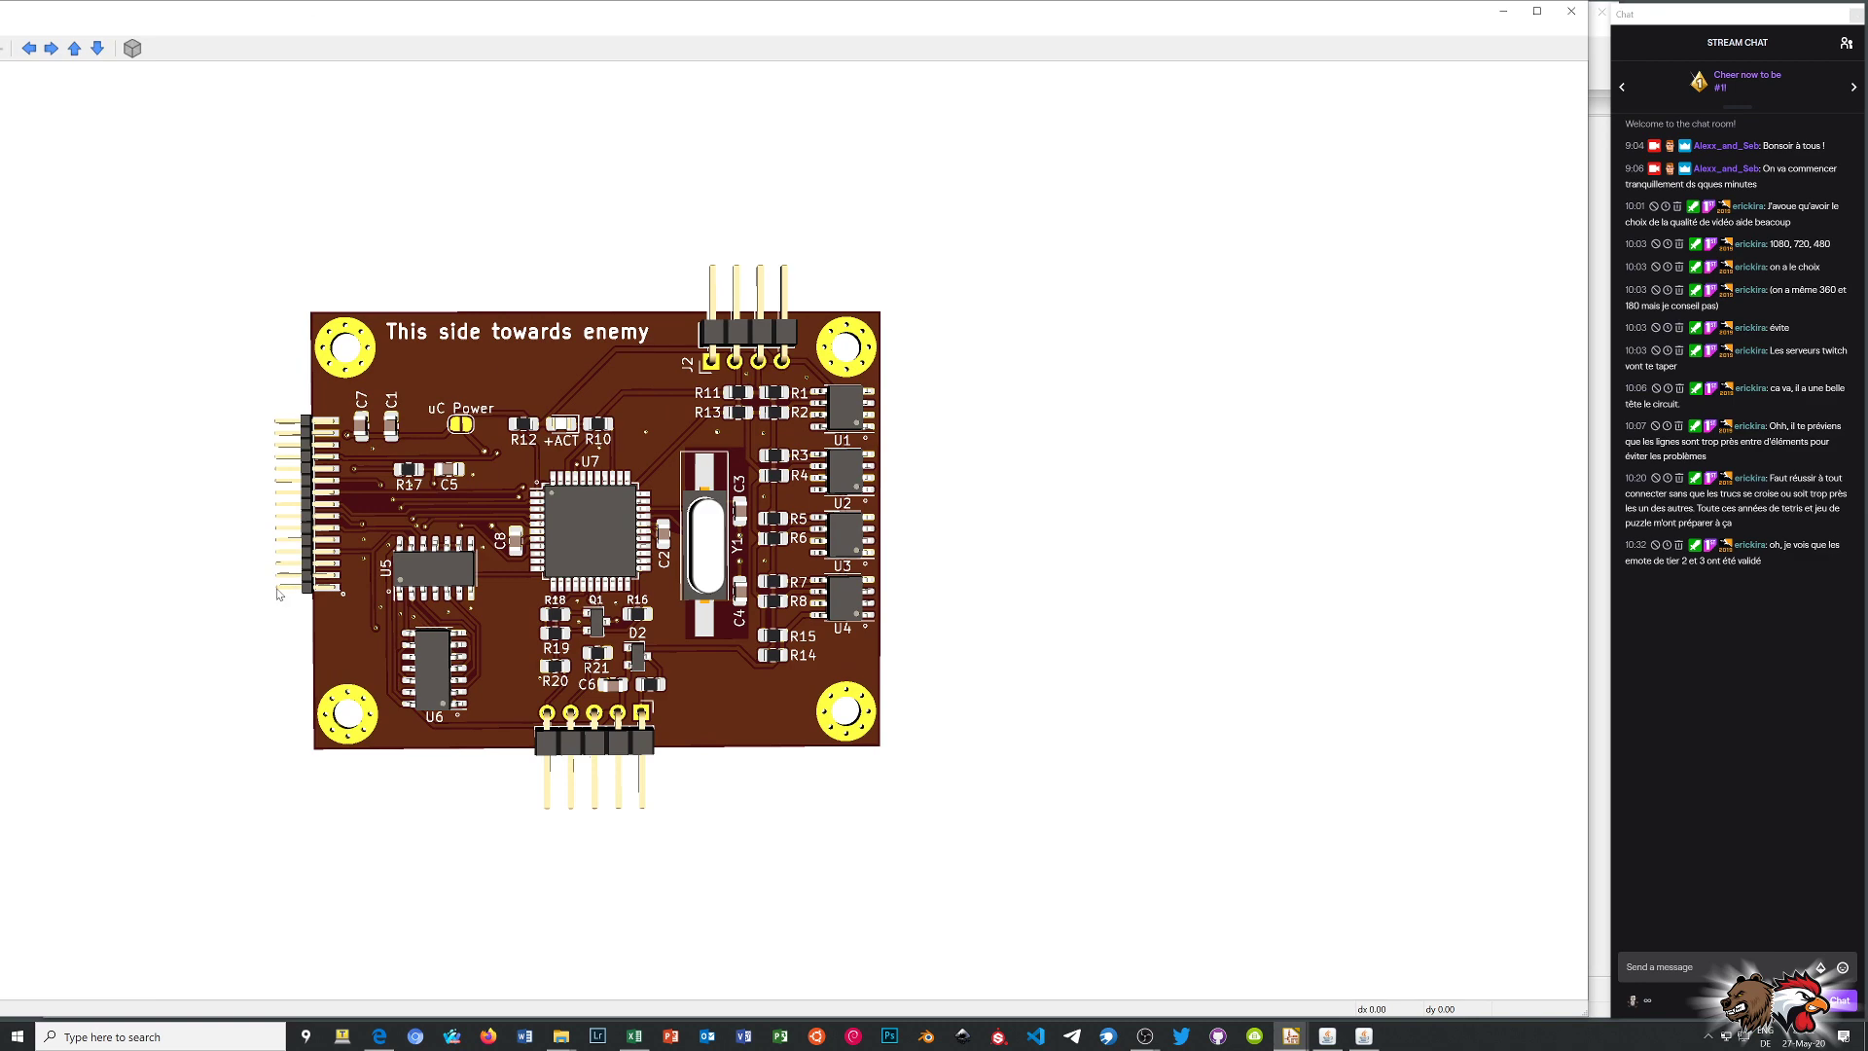
pyautogui.moveTo(572, 693); pyautogui.dragTo(570, 604)
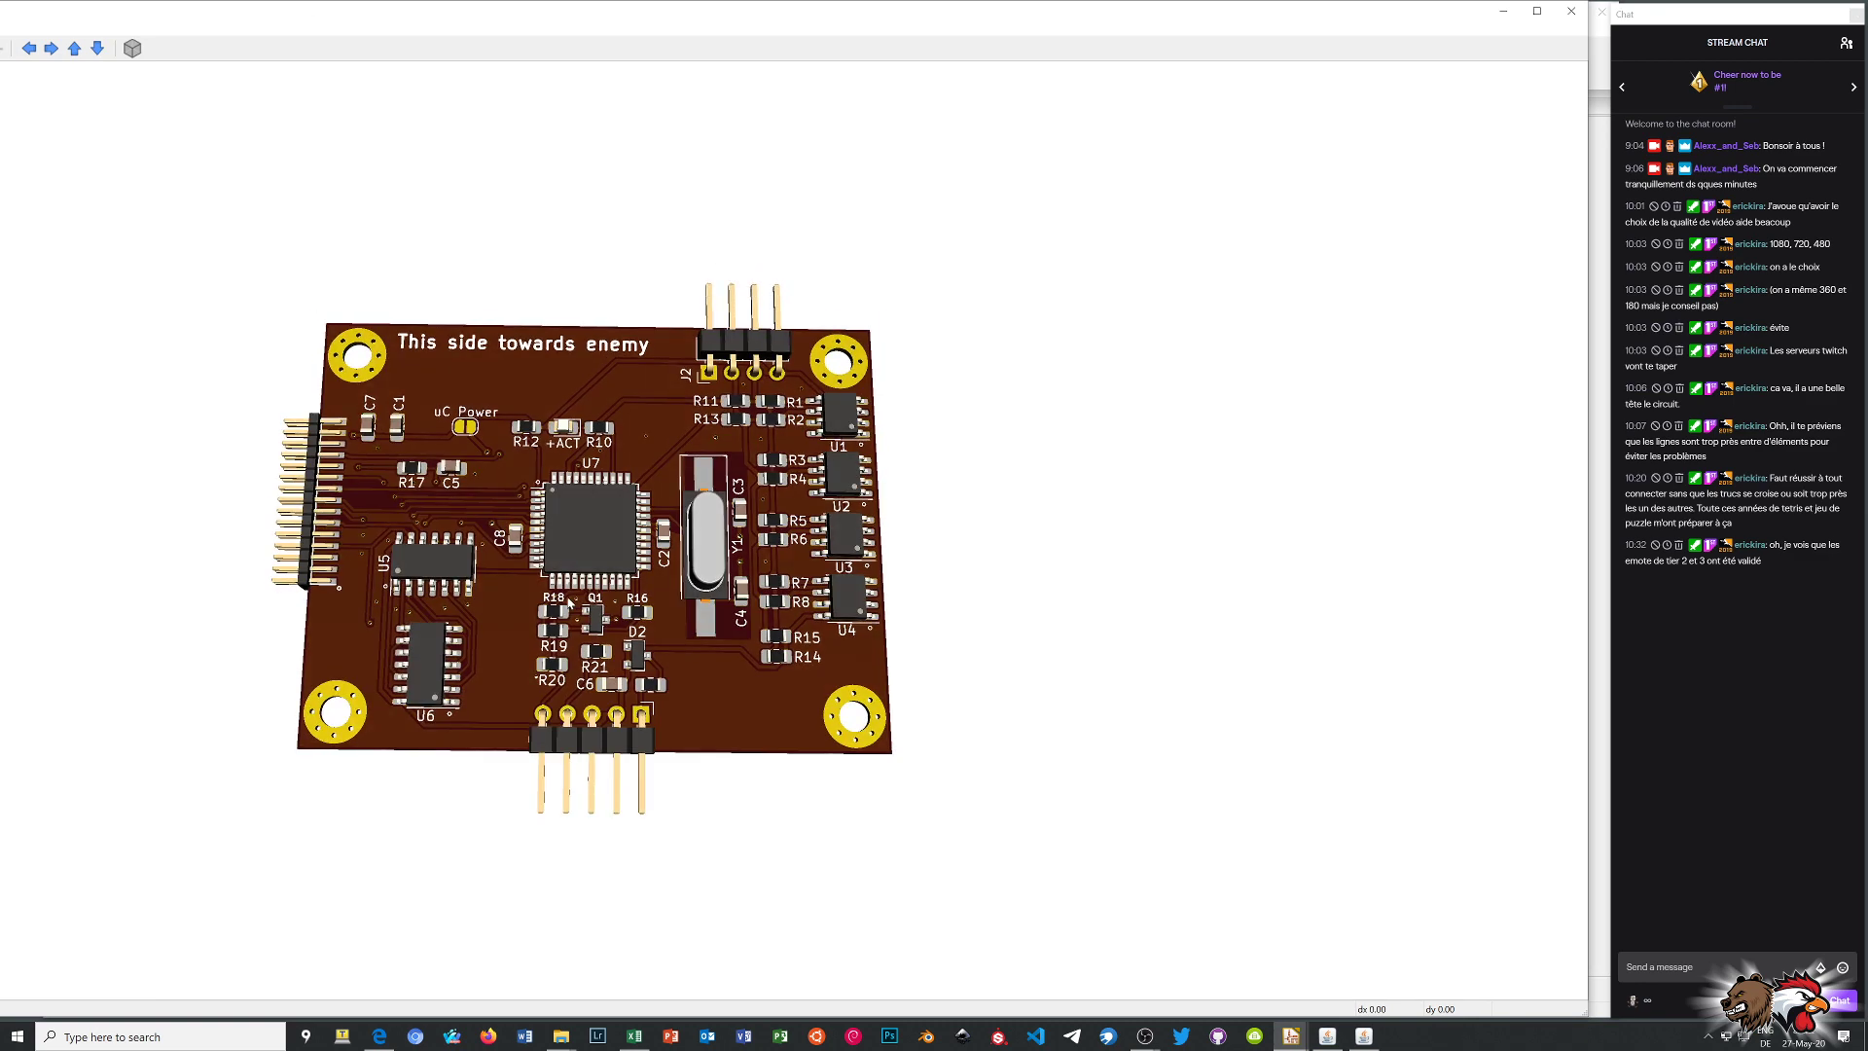
pyautogui.scroll(2, 581, 651)
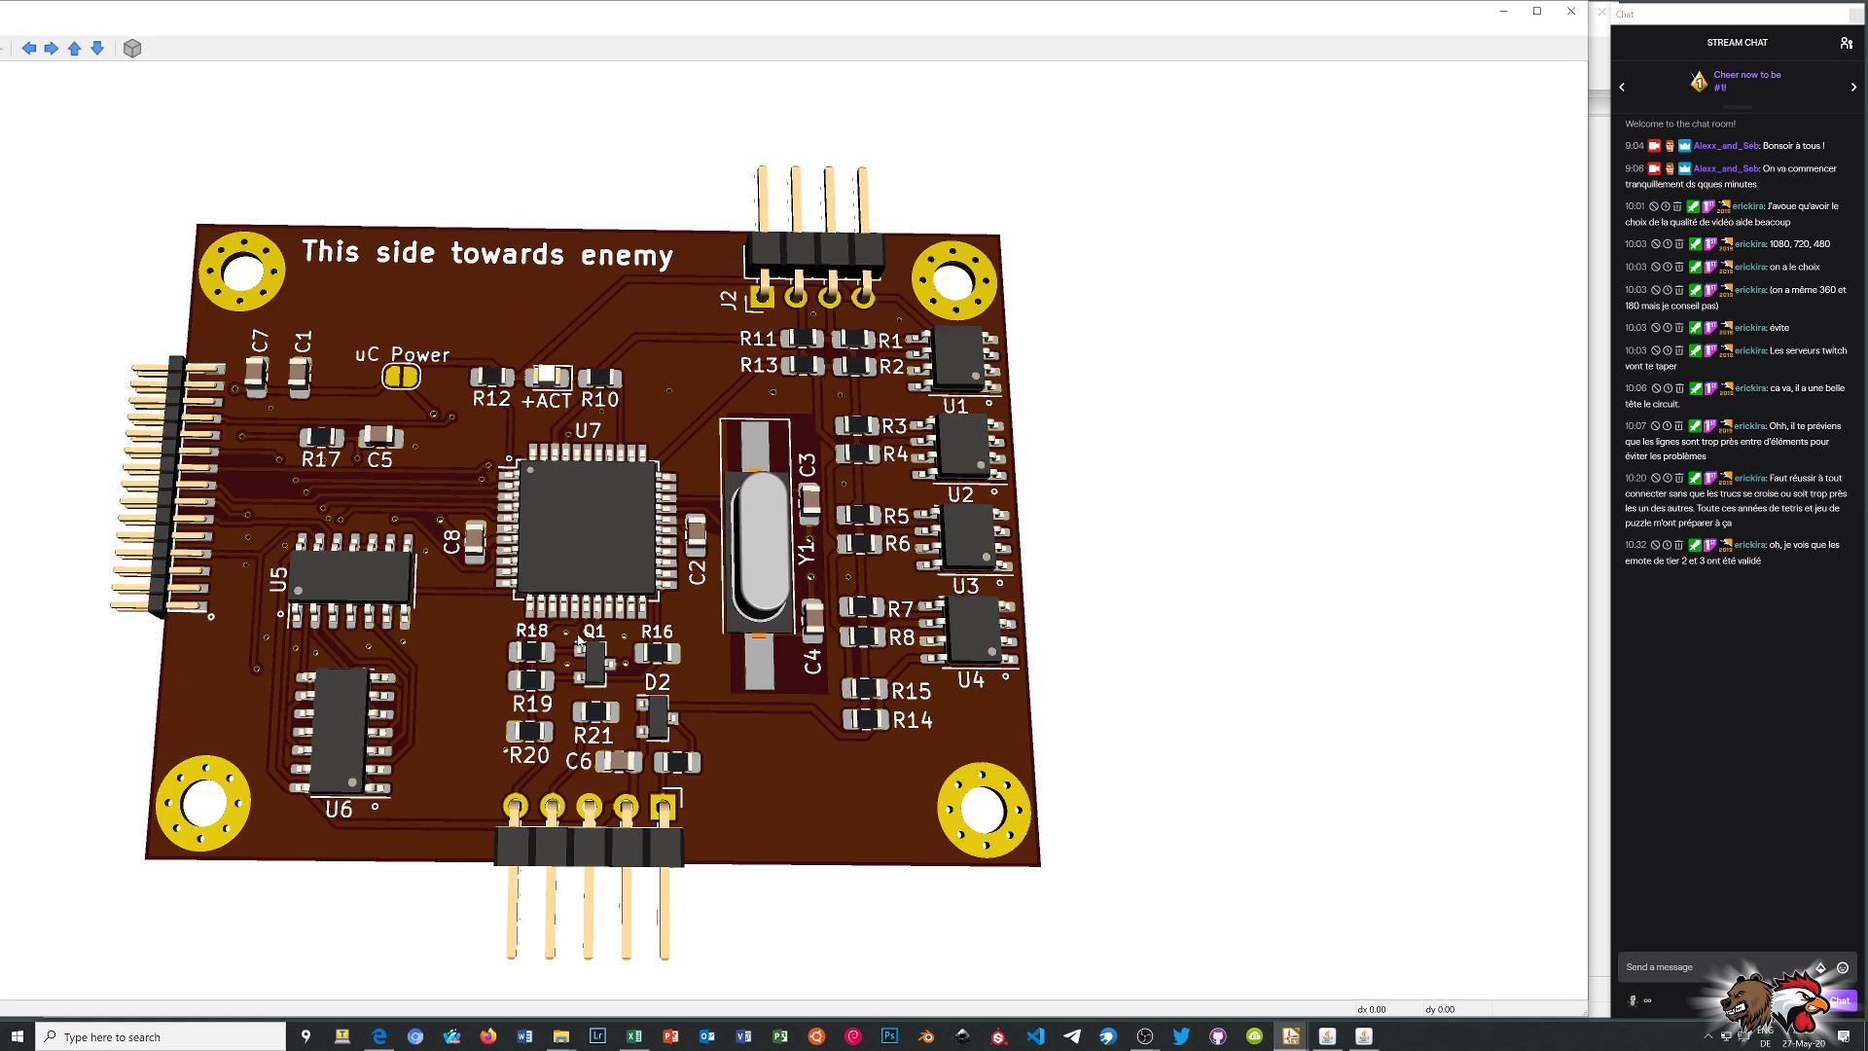
pyautogui.moveTo(569, 545); pyautogui.dragTo(790, 575, button='middle')
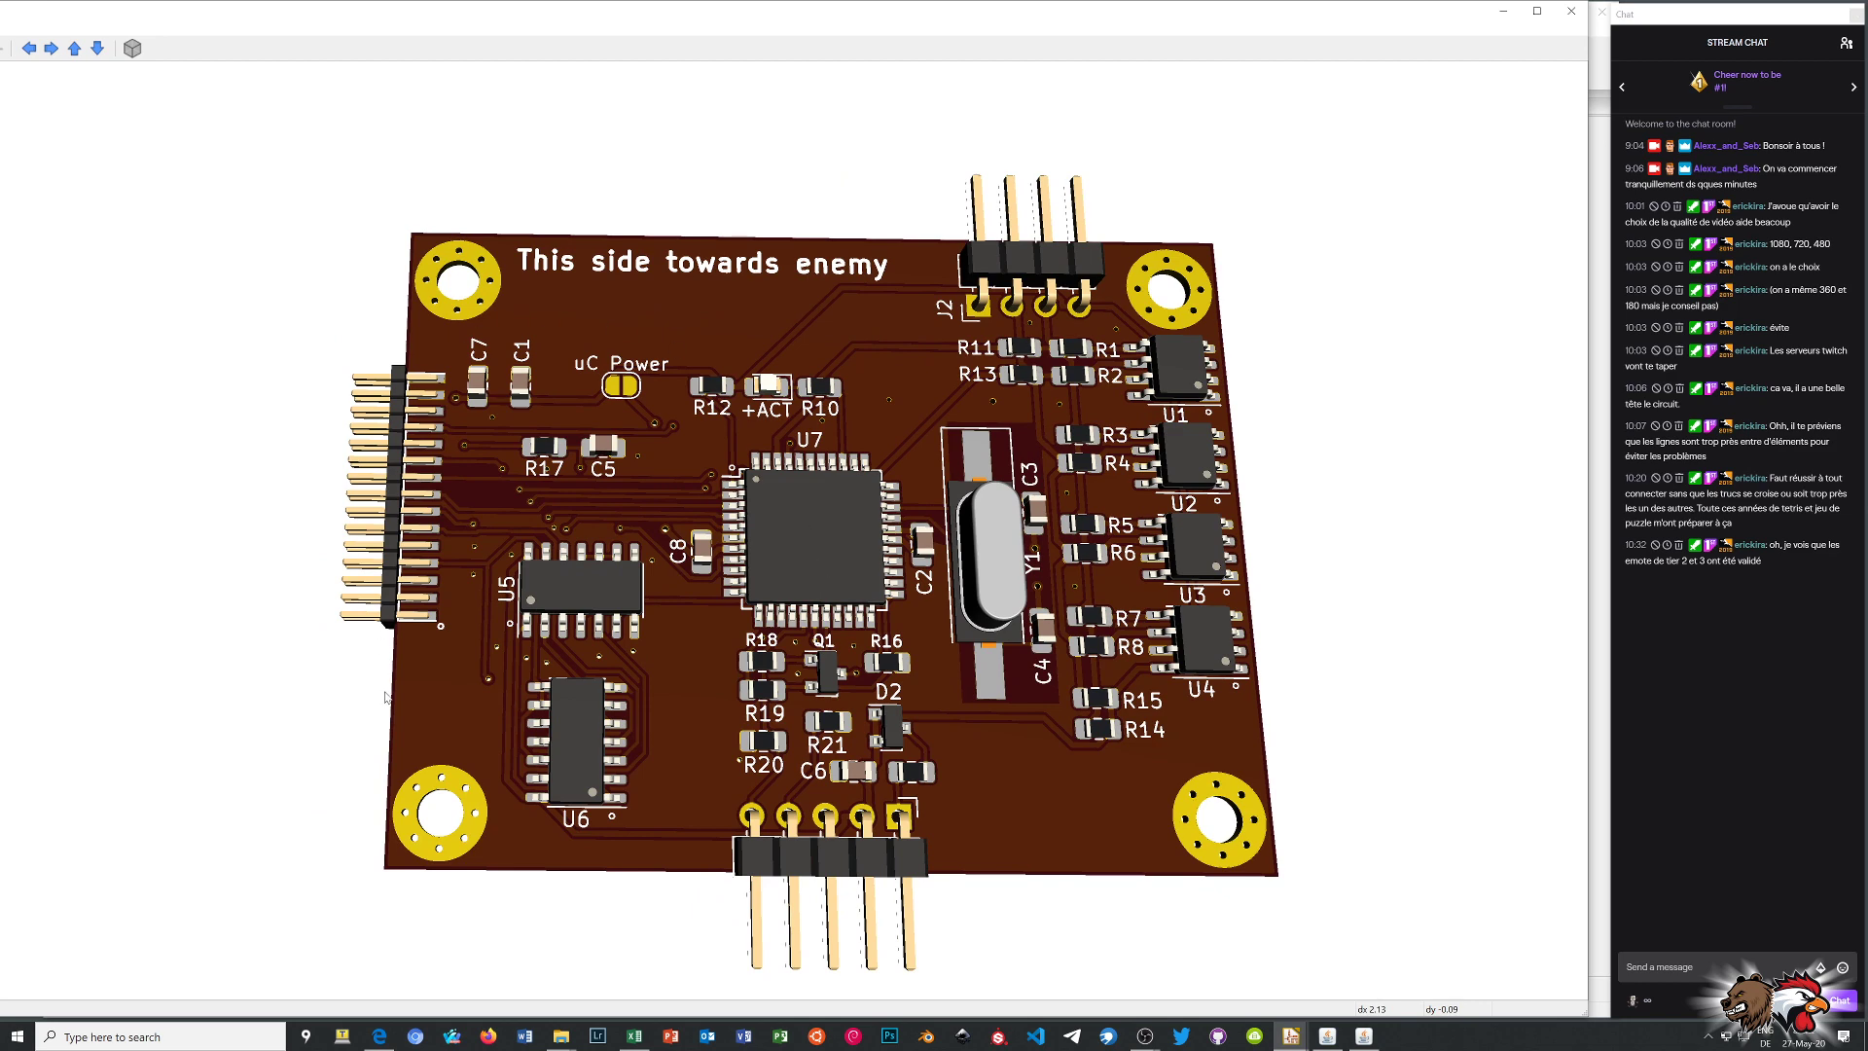
pyautogui.moveTo(108, 14); pyautogui.dragTo(188, 12)
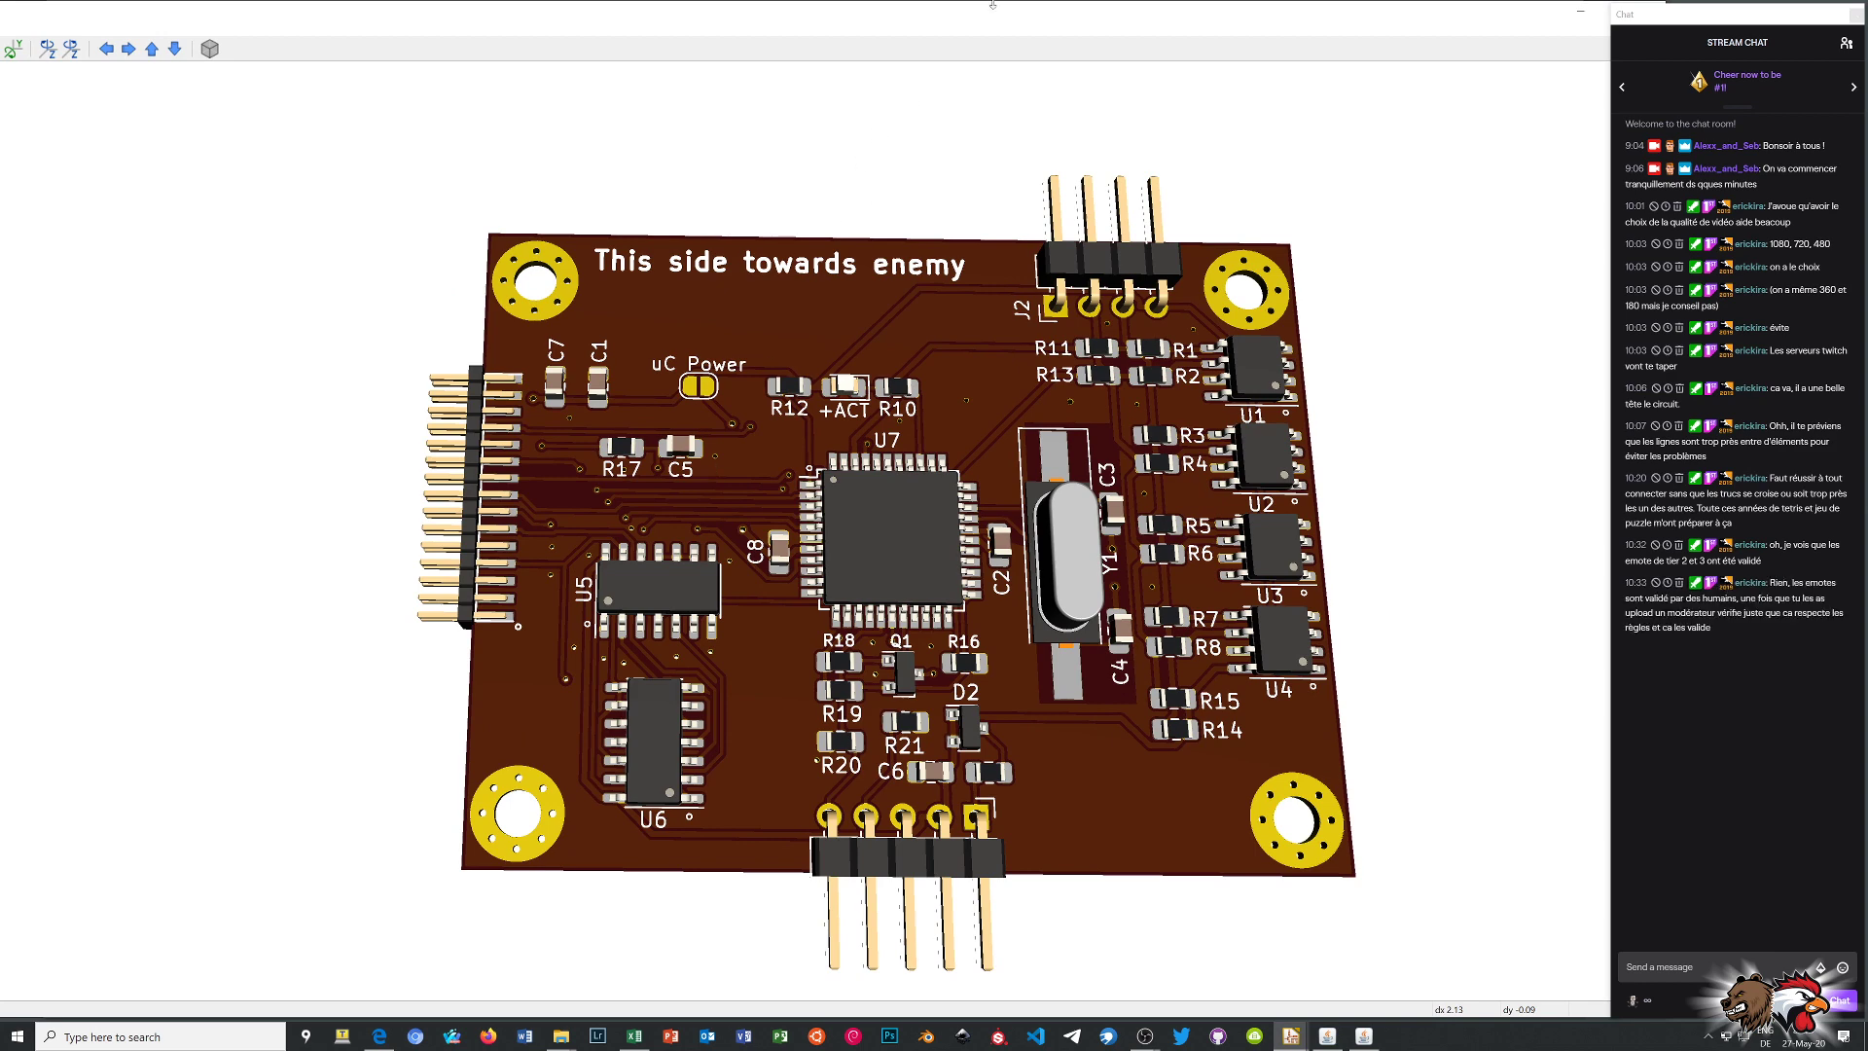
pyautogui.moveTo(999, 12); pyautogui.dragTo(752, 68)
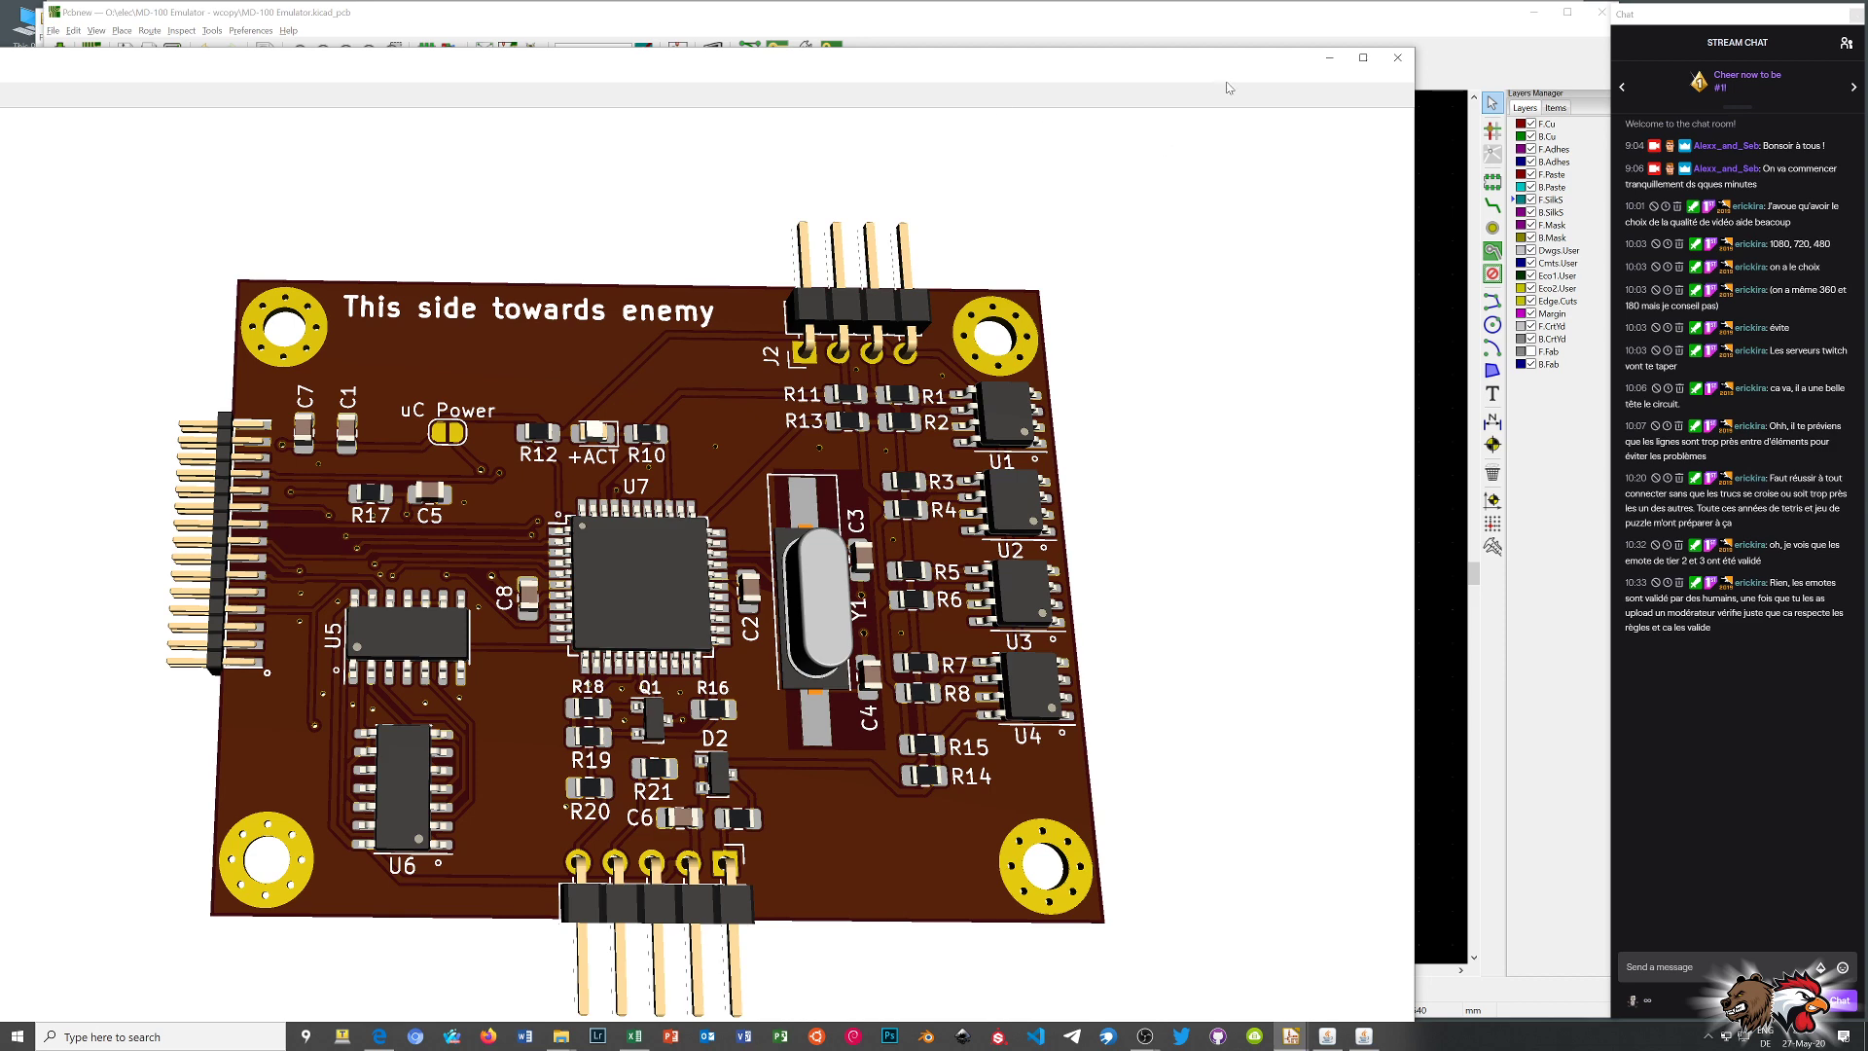
pyautogui.click(1398, 58)
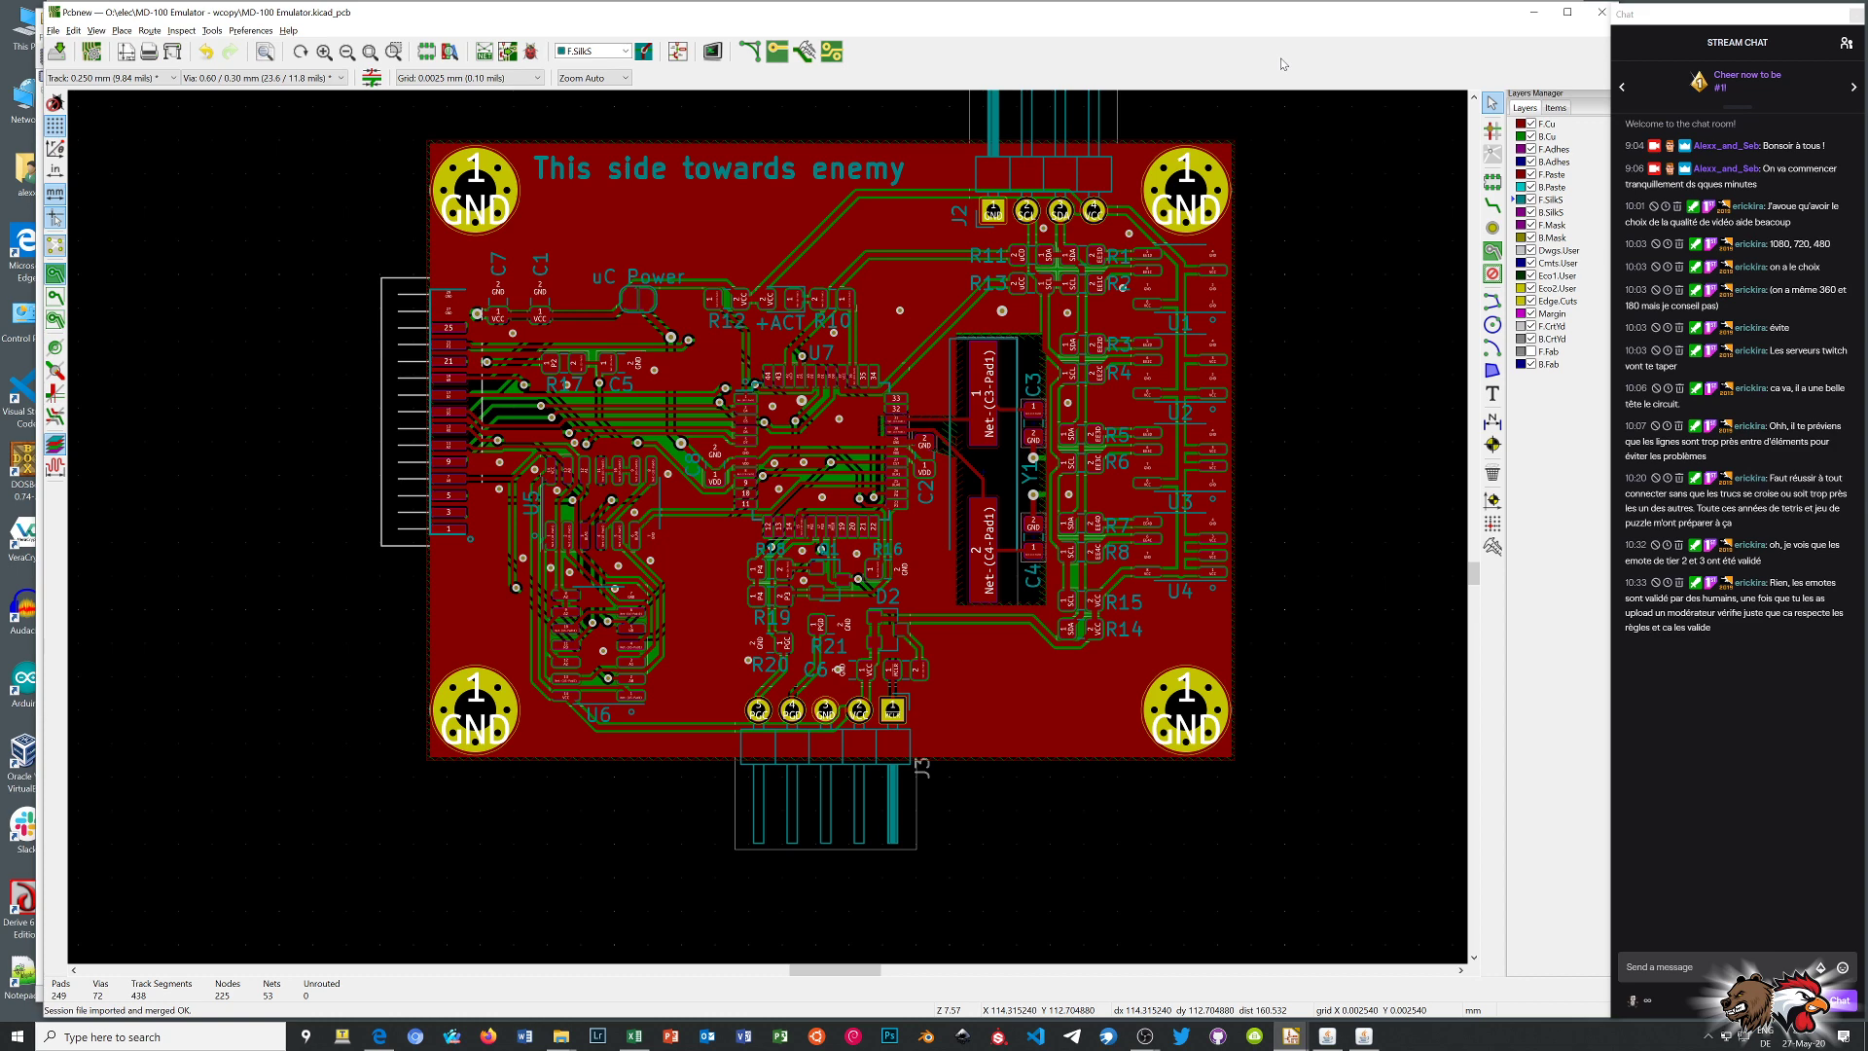
# Show the F.Fab layer and make Eco2.User the active layer
pyautogui.scroll(-1, 1089, 230)
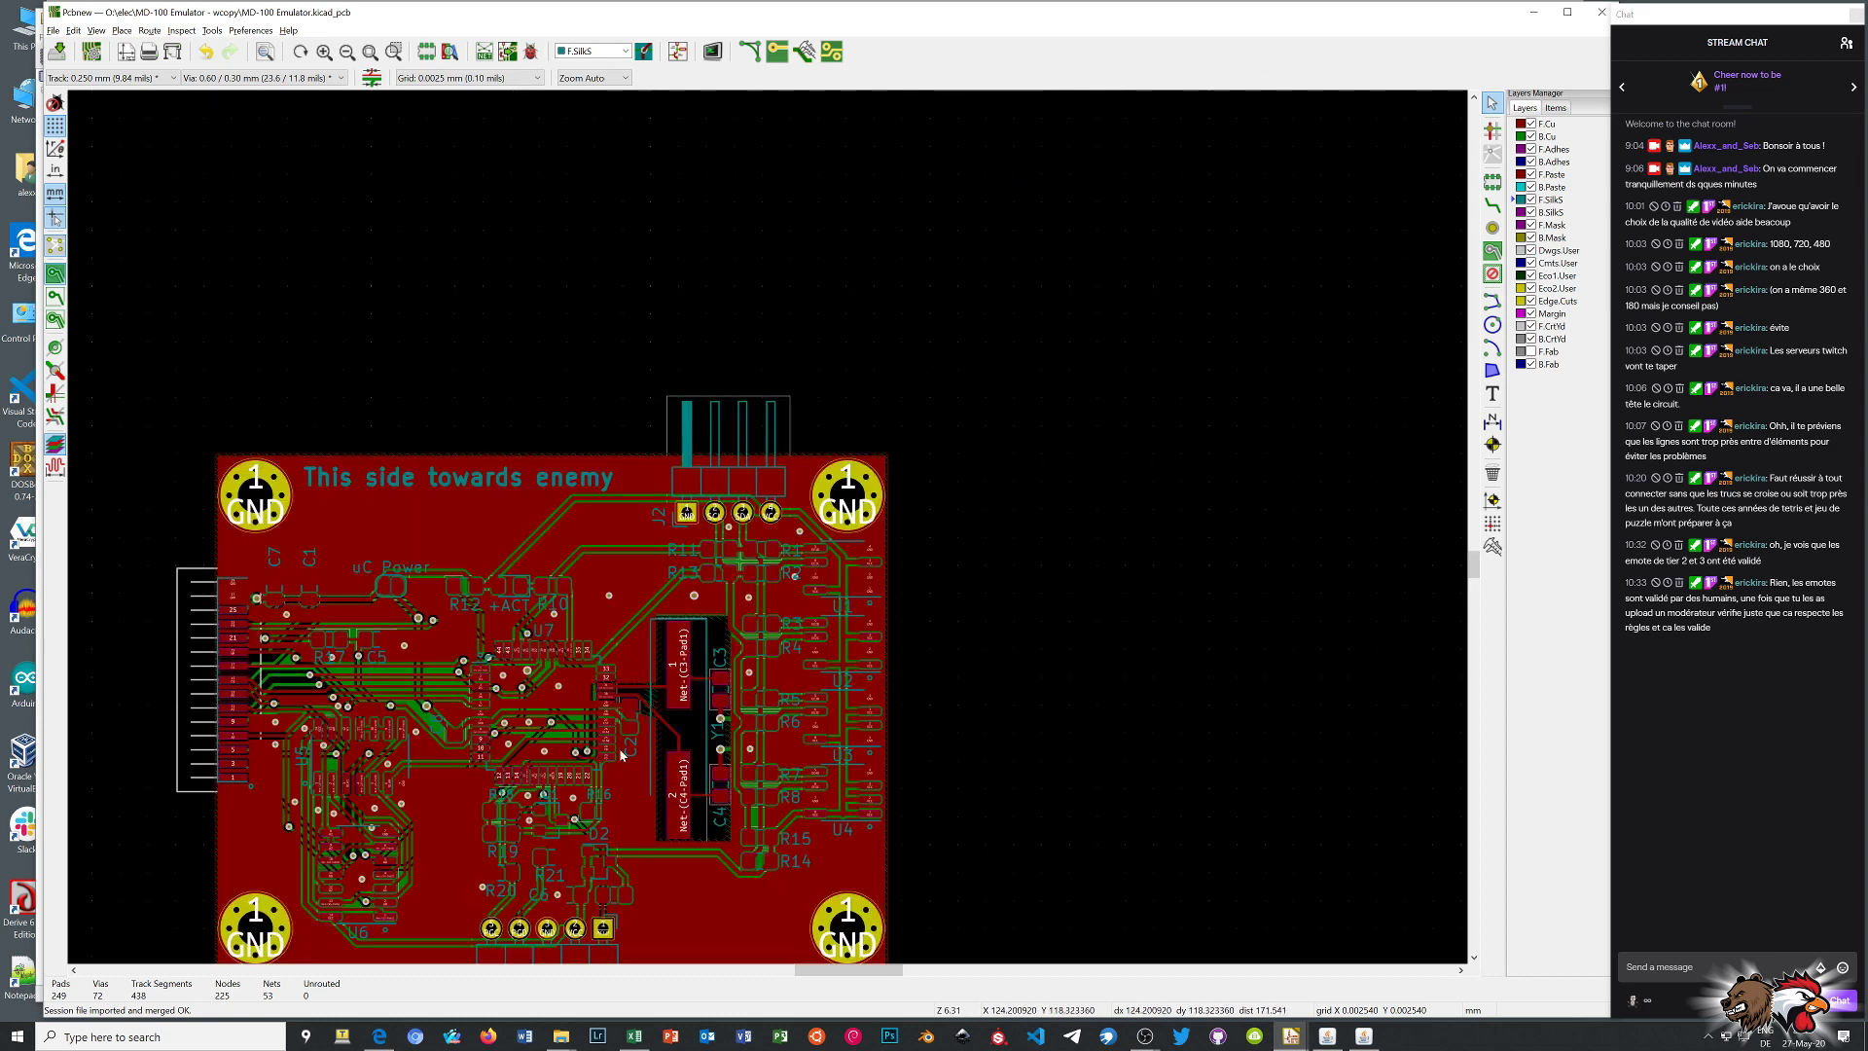
pyautogui.press('F4')
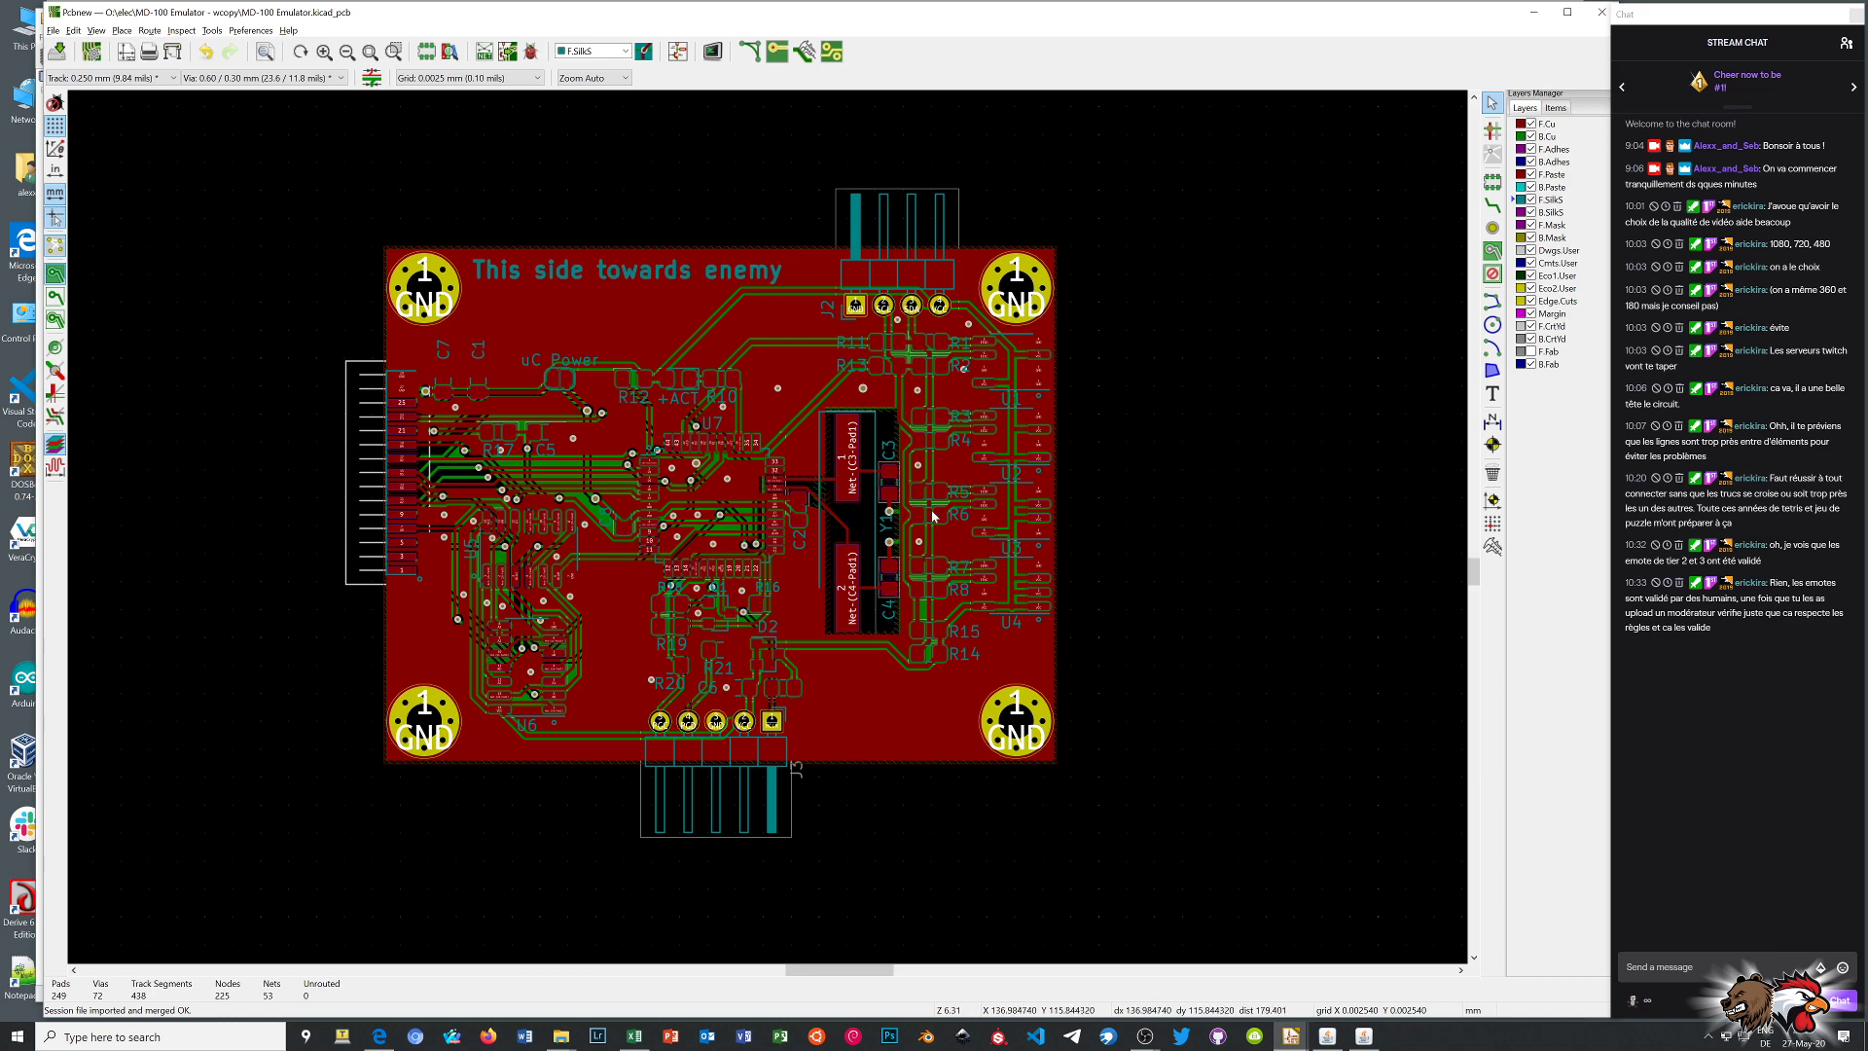
pyautogui.click(1531, 351)
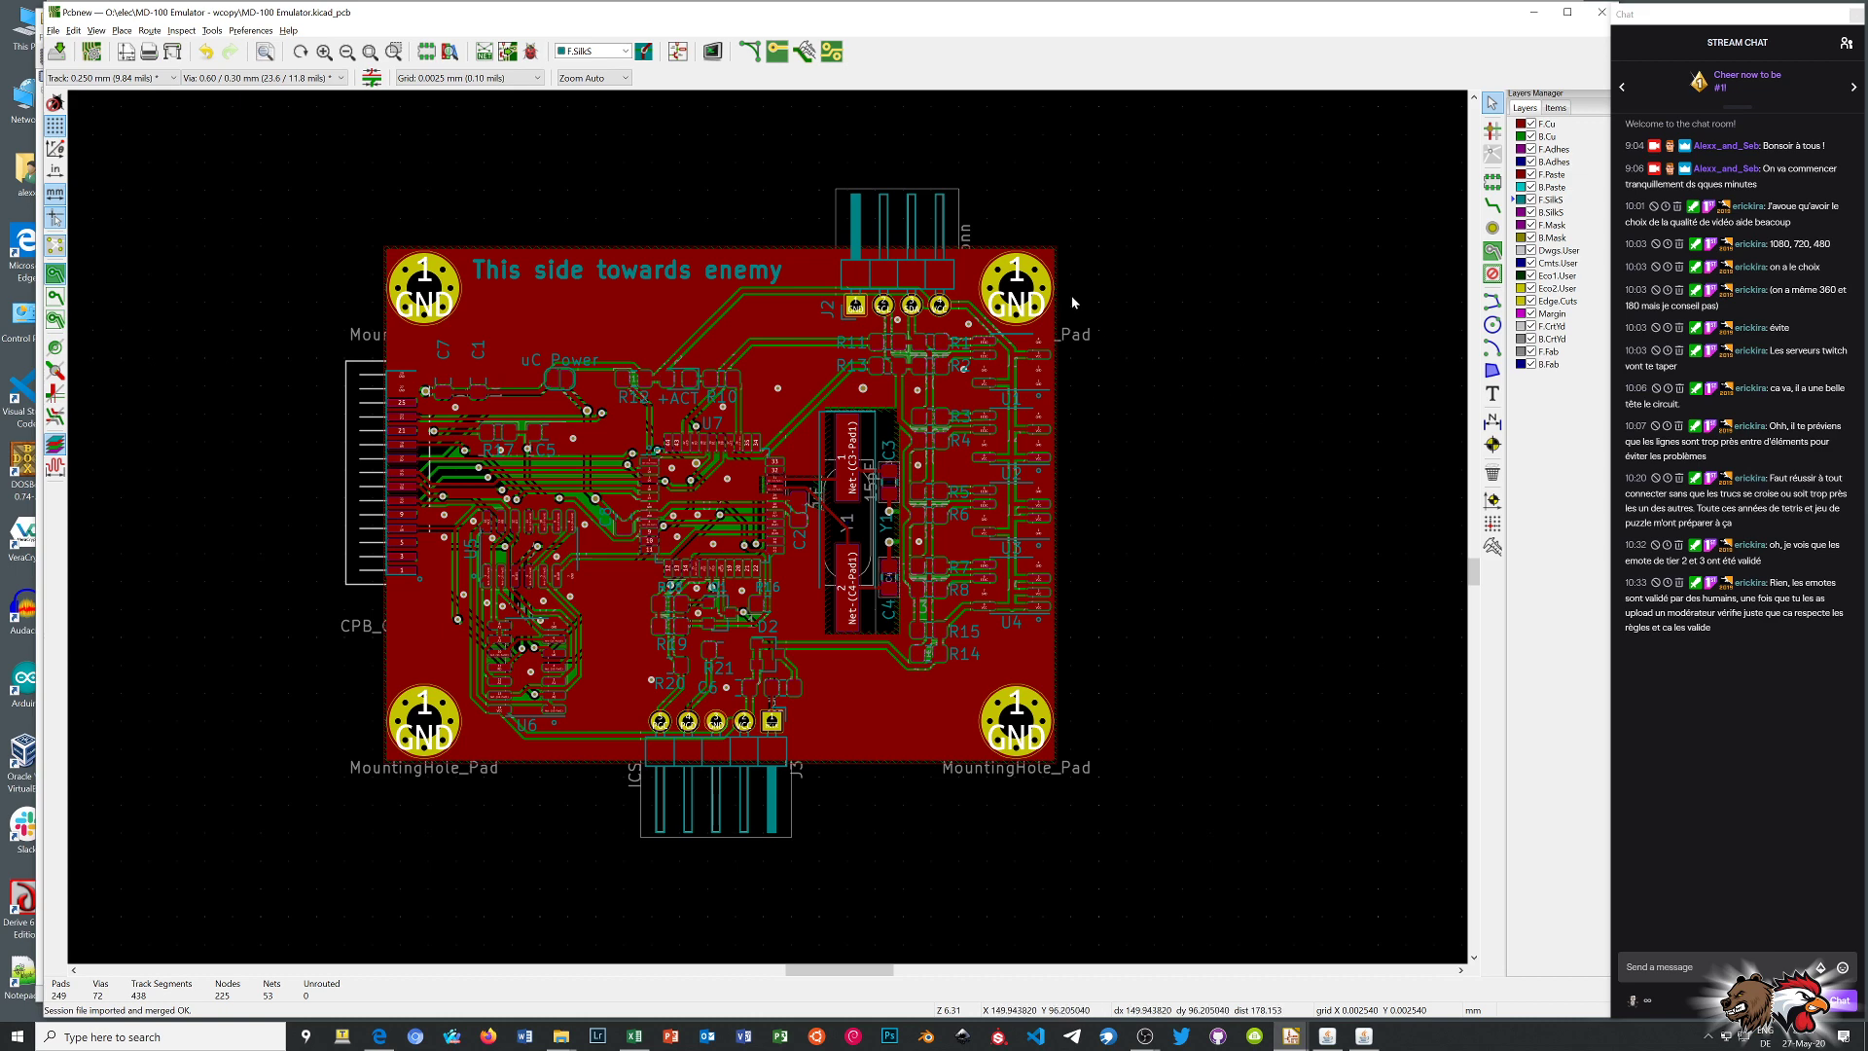
pyautogui.click(1521, 289)
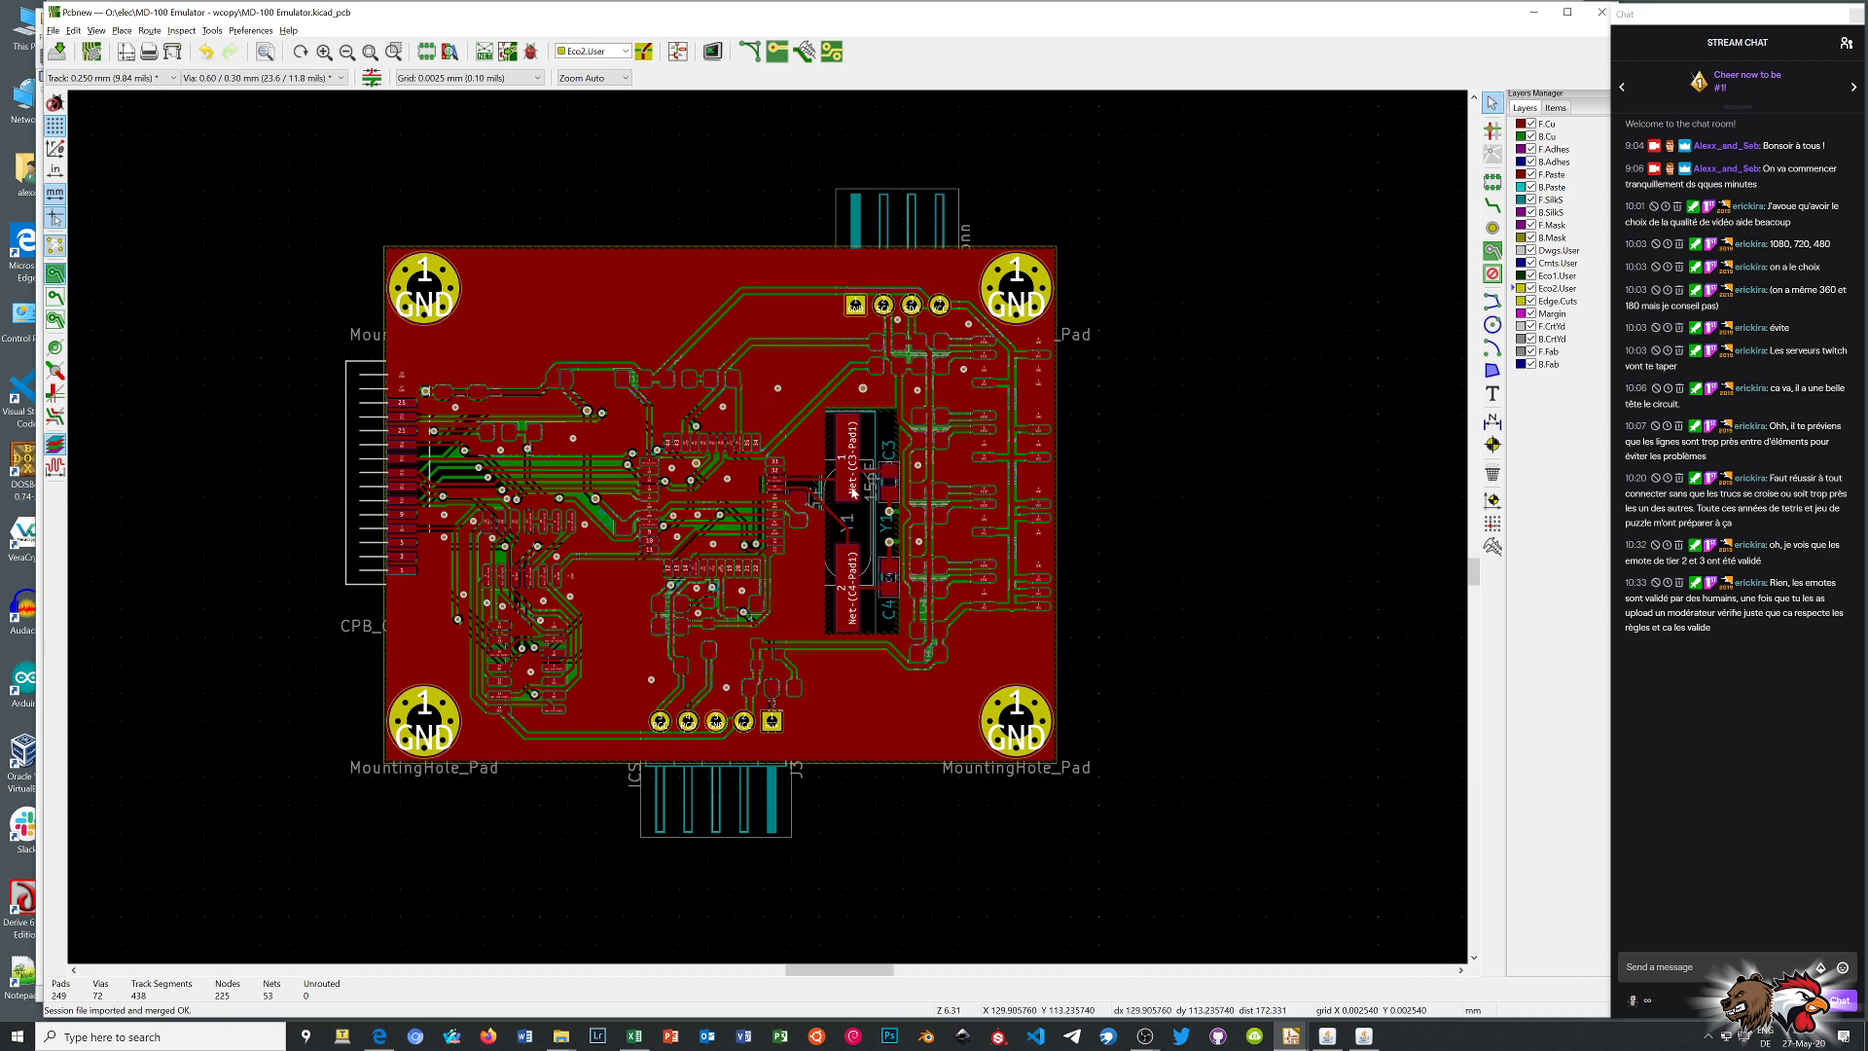
# Set the grid to 0.2540 mm and dimension the board's height, placing the dimension line about 5.5 mm outside the right edge
pyautogui.scroll(1, 768, 532)
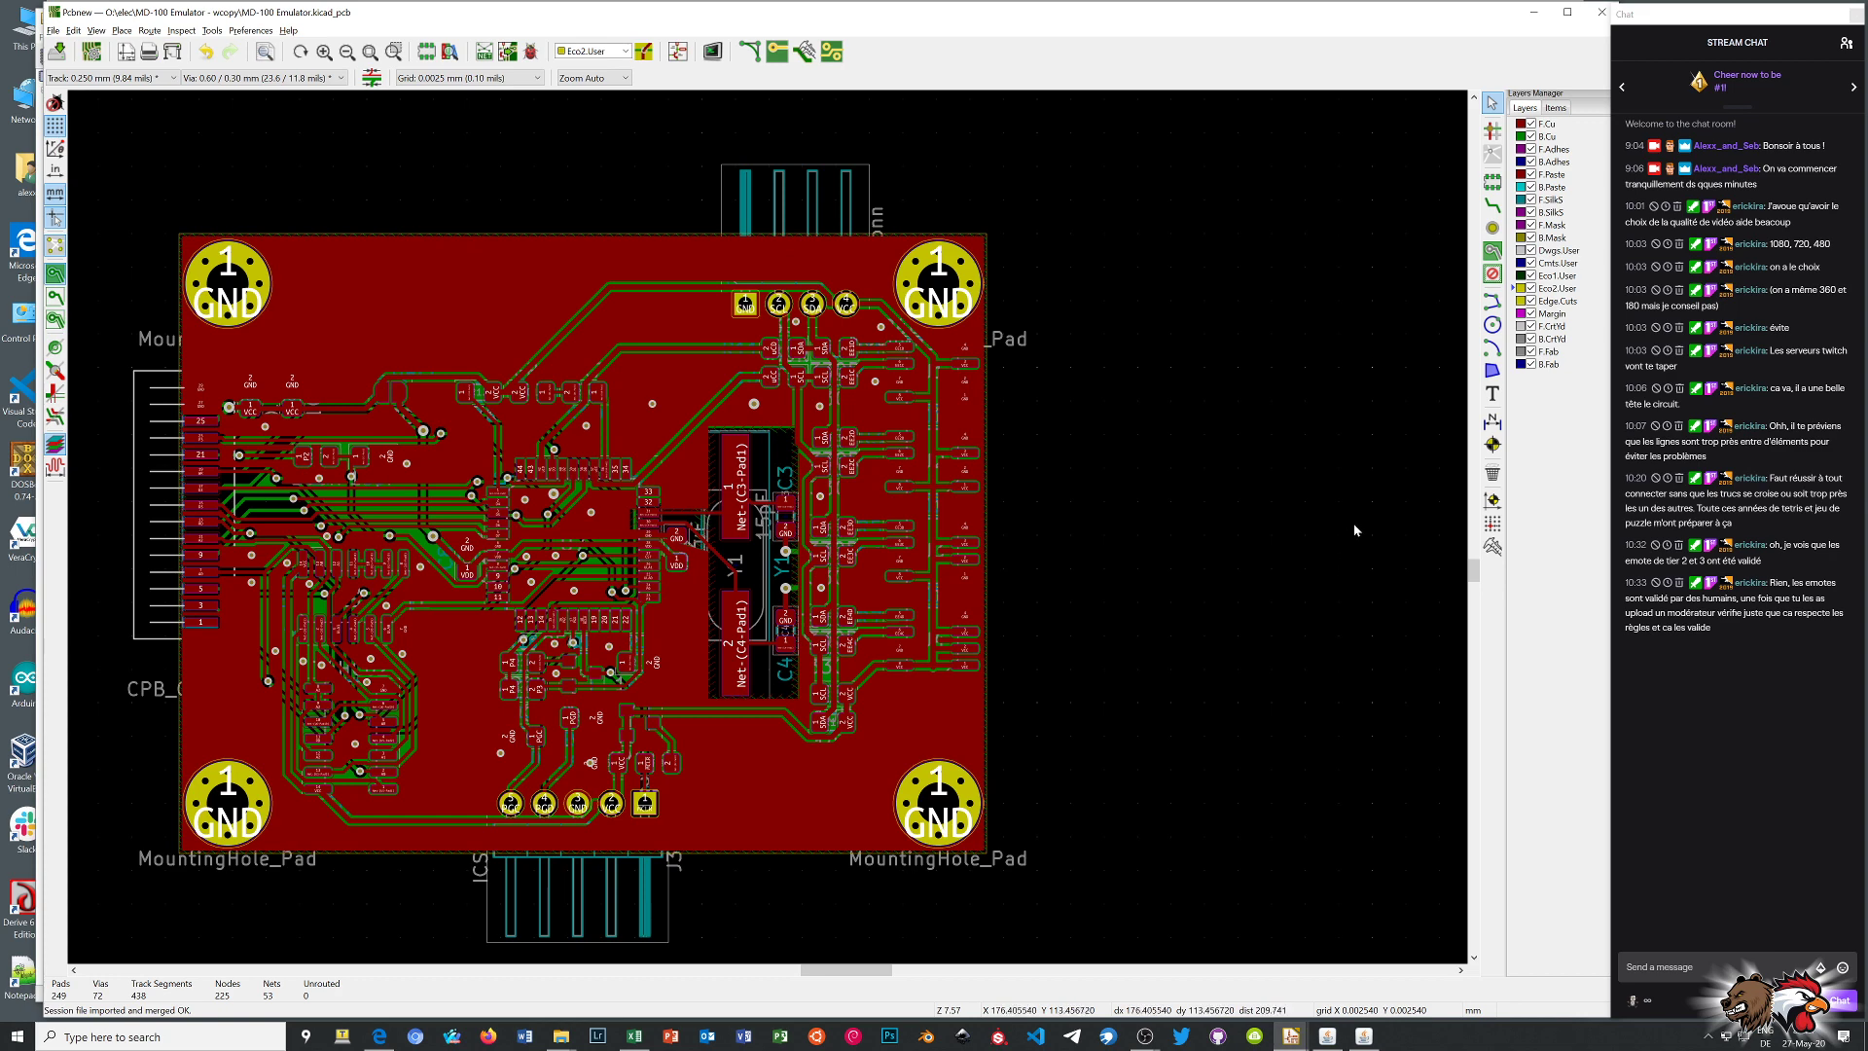
pyautogui.scroll(1, 1356, 530)
pyautogui.moveTo(251, 551); pyautogui.dragTo(990, 521, button='middle')
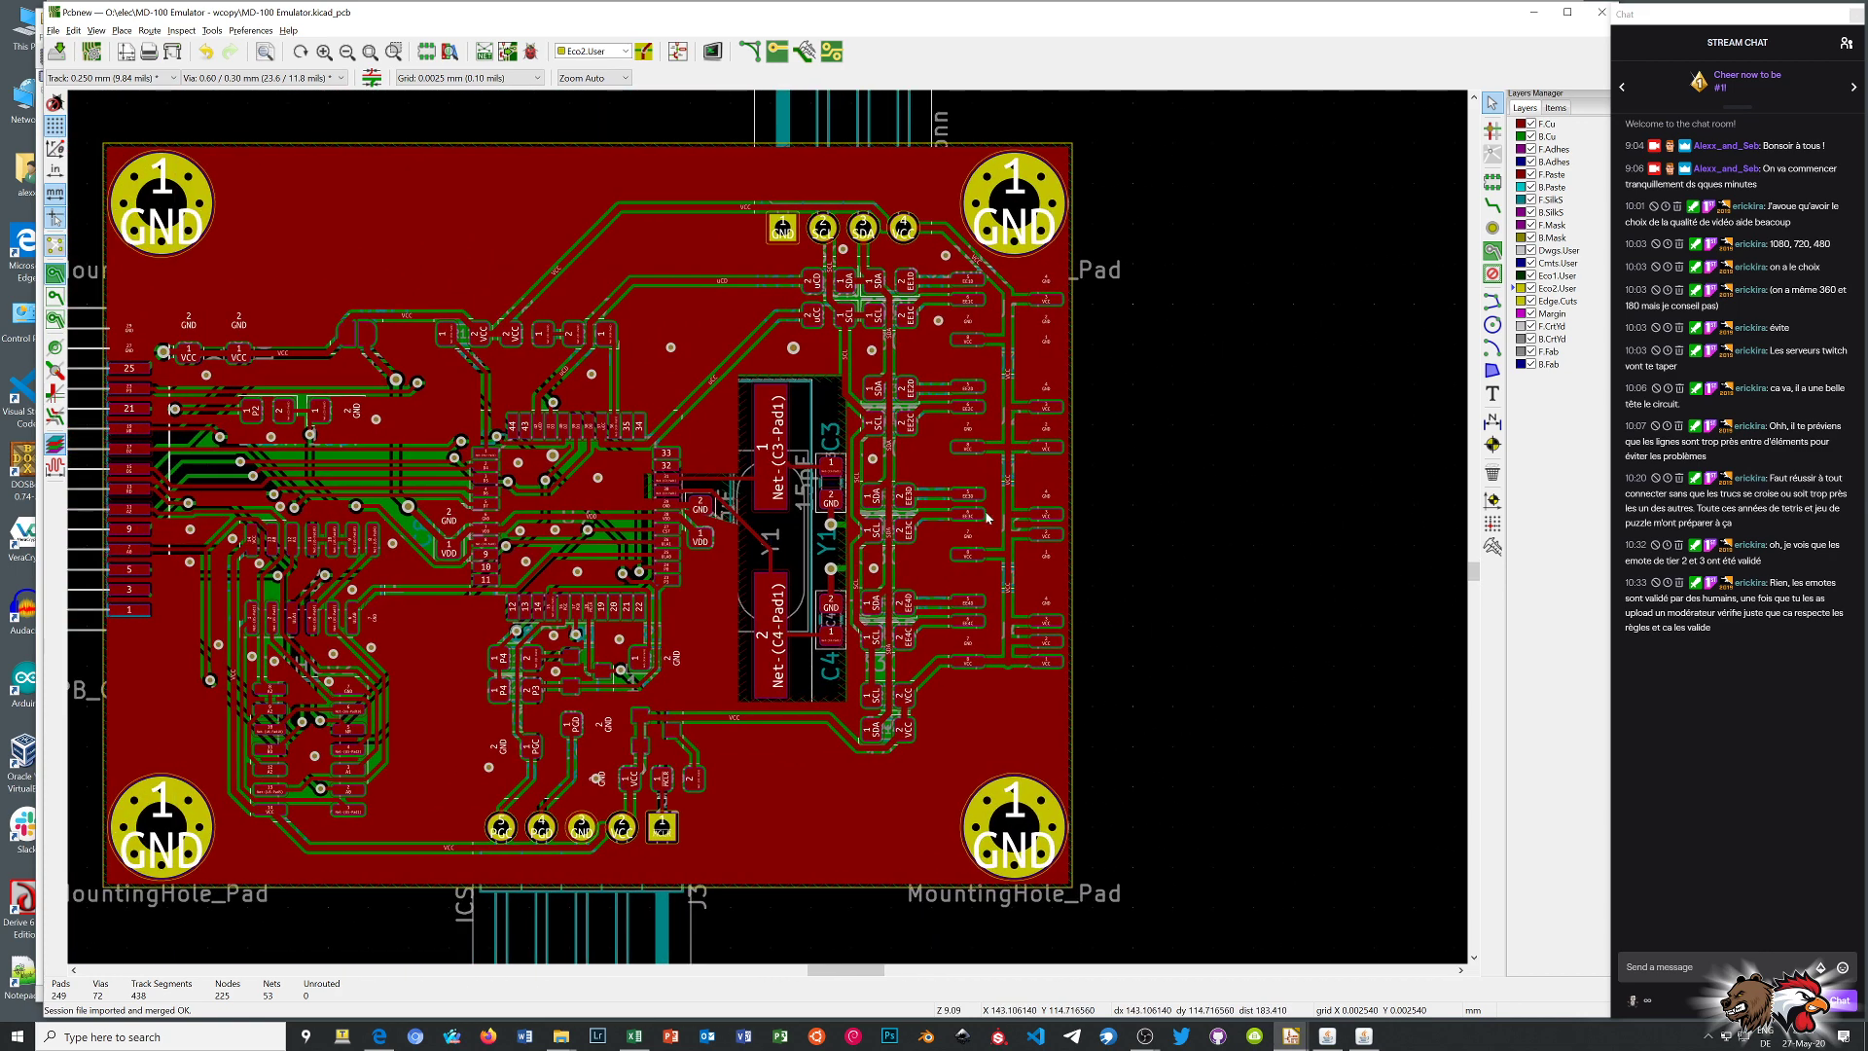
pyautogui.click(1491, 422)
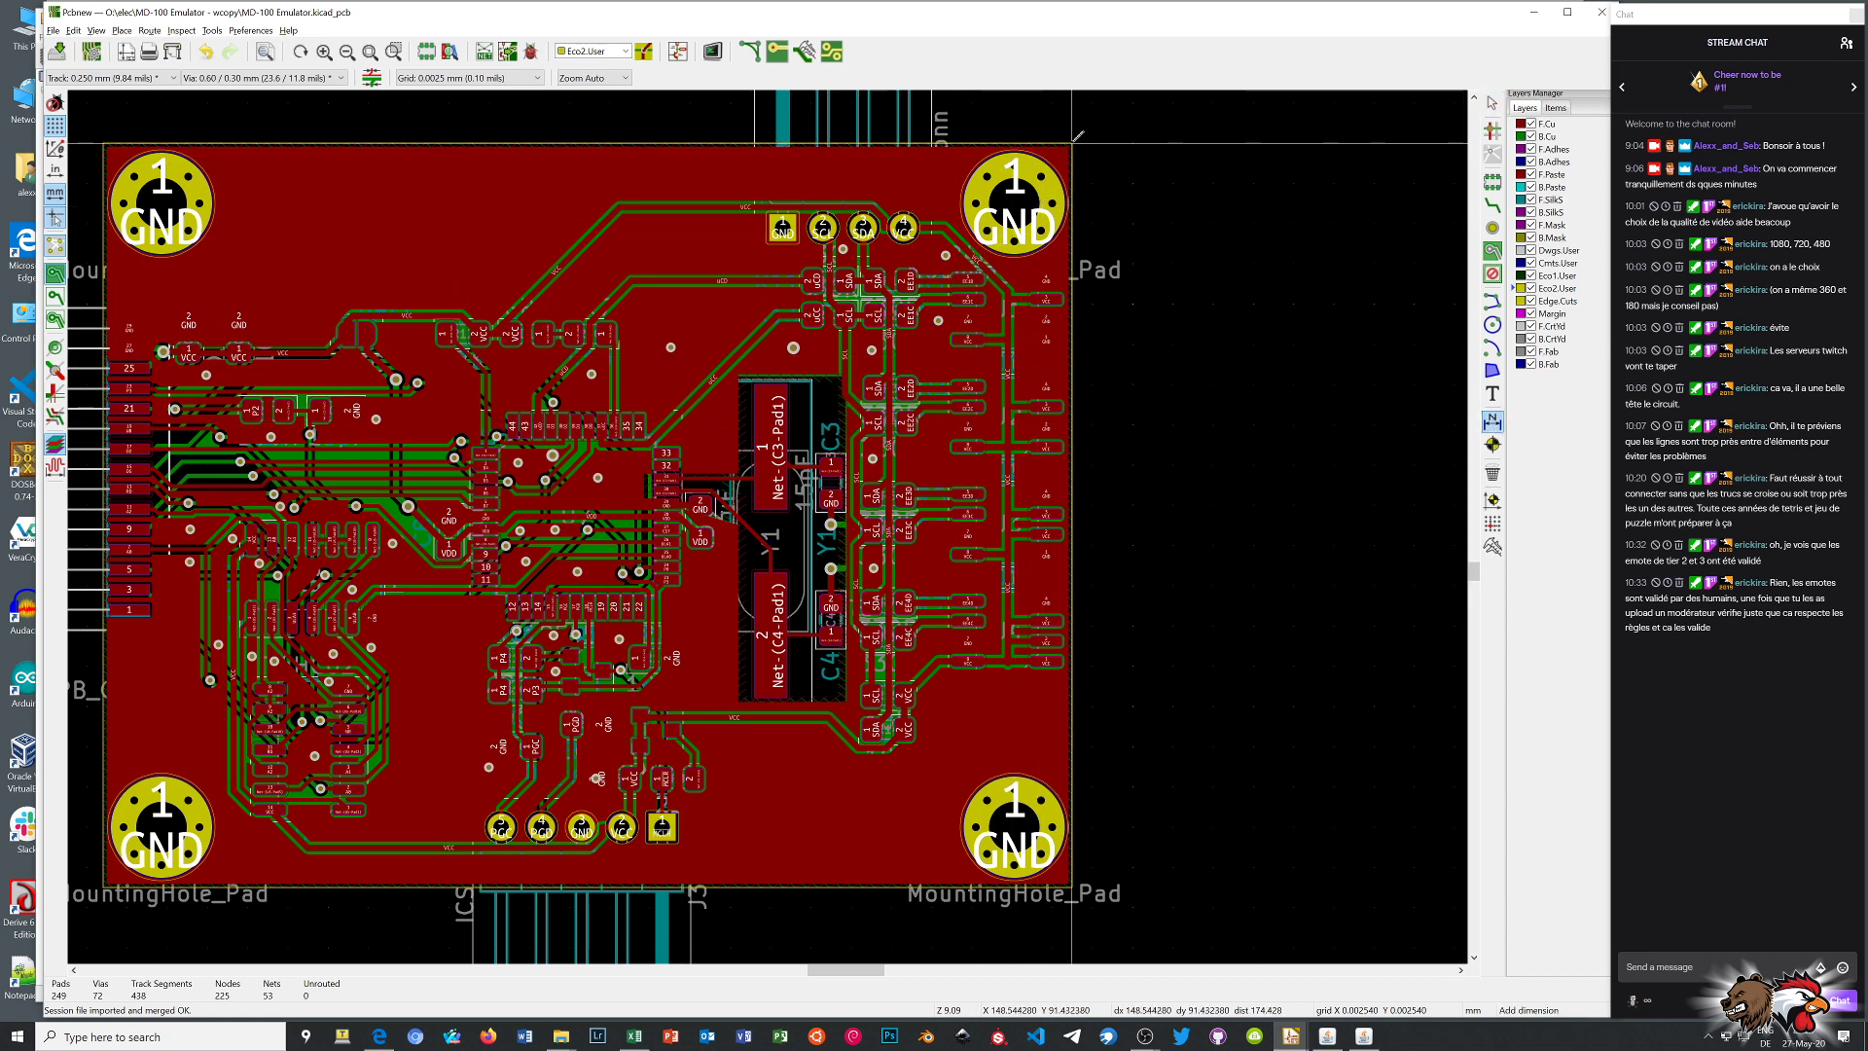
pyautogui.click(535, 78)
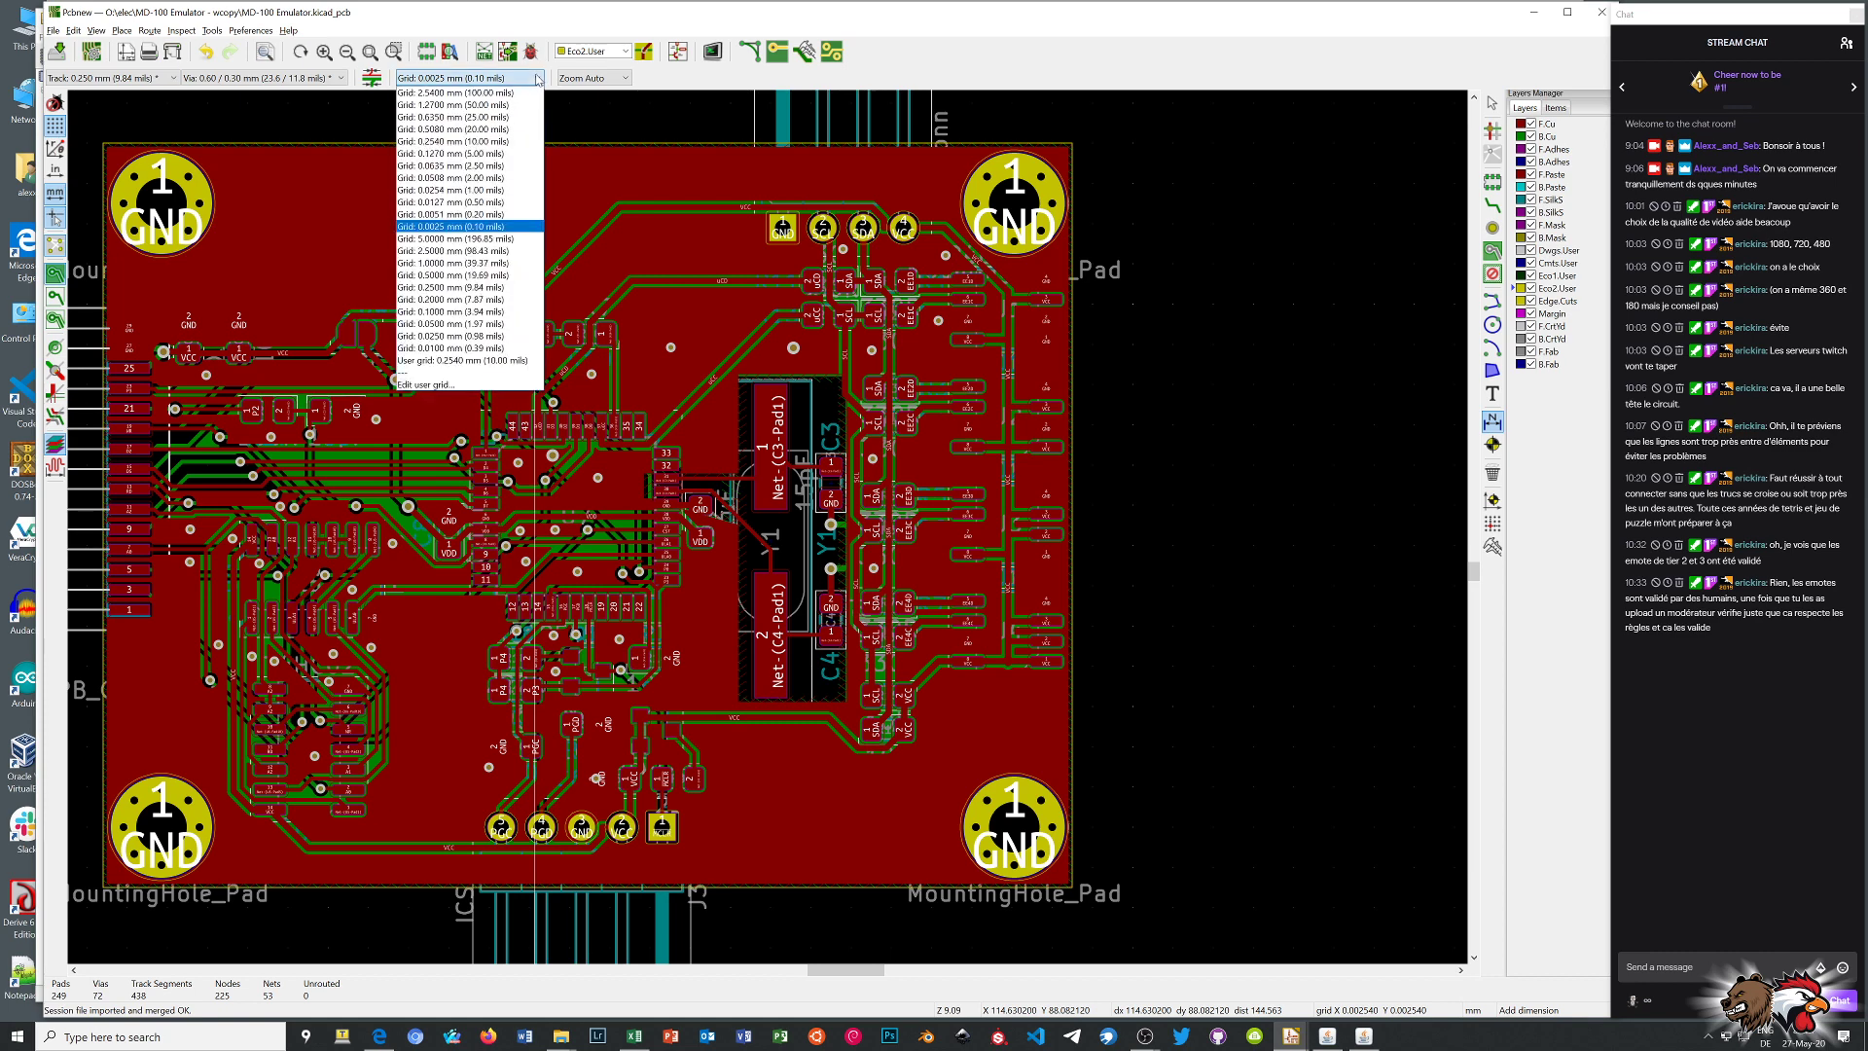
pyautogui.click(499, 142)
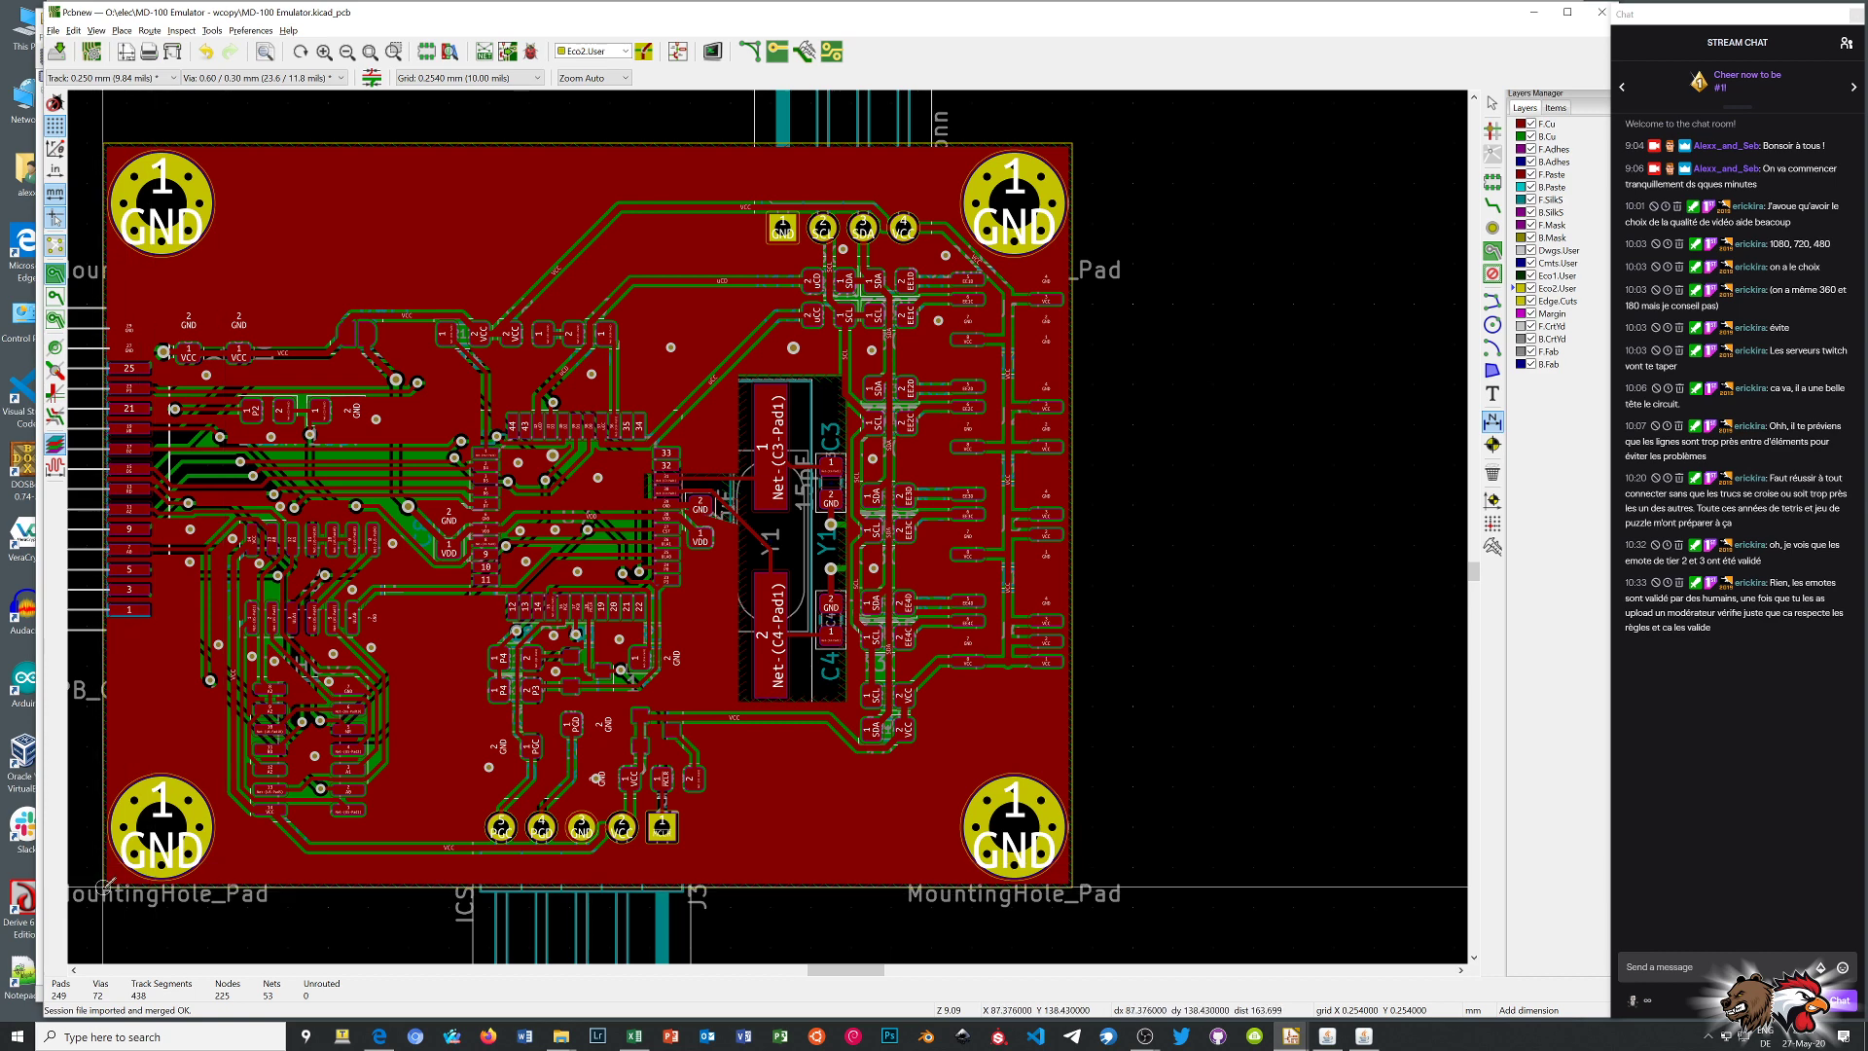
pyautogui.click(1072, 142)
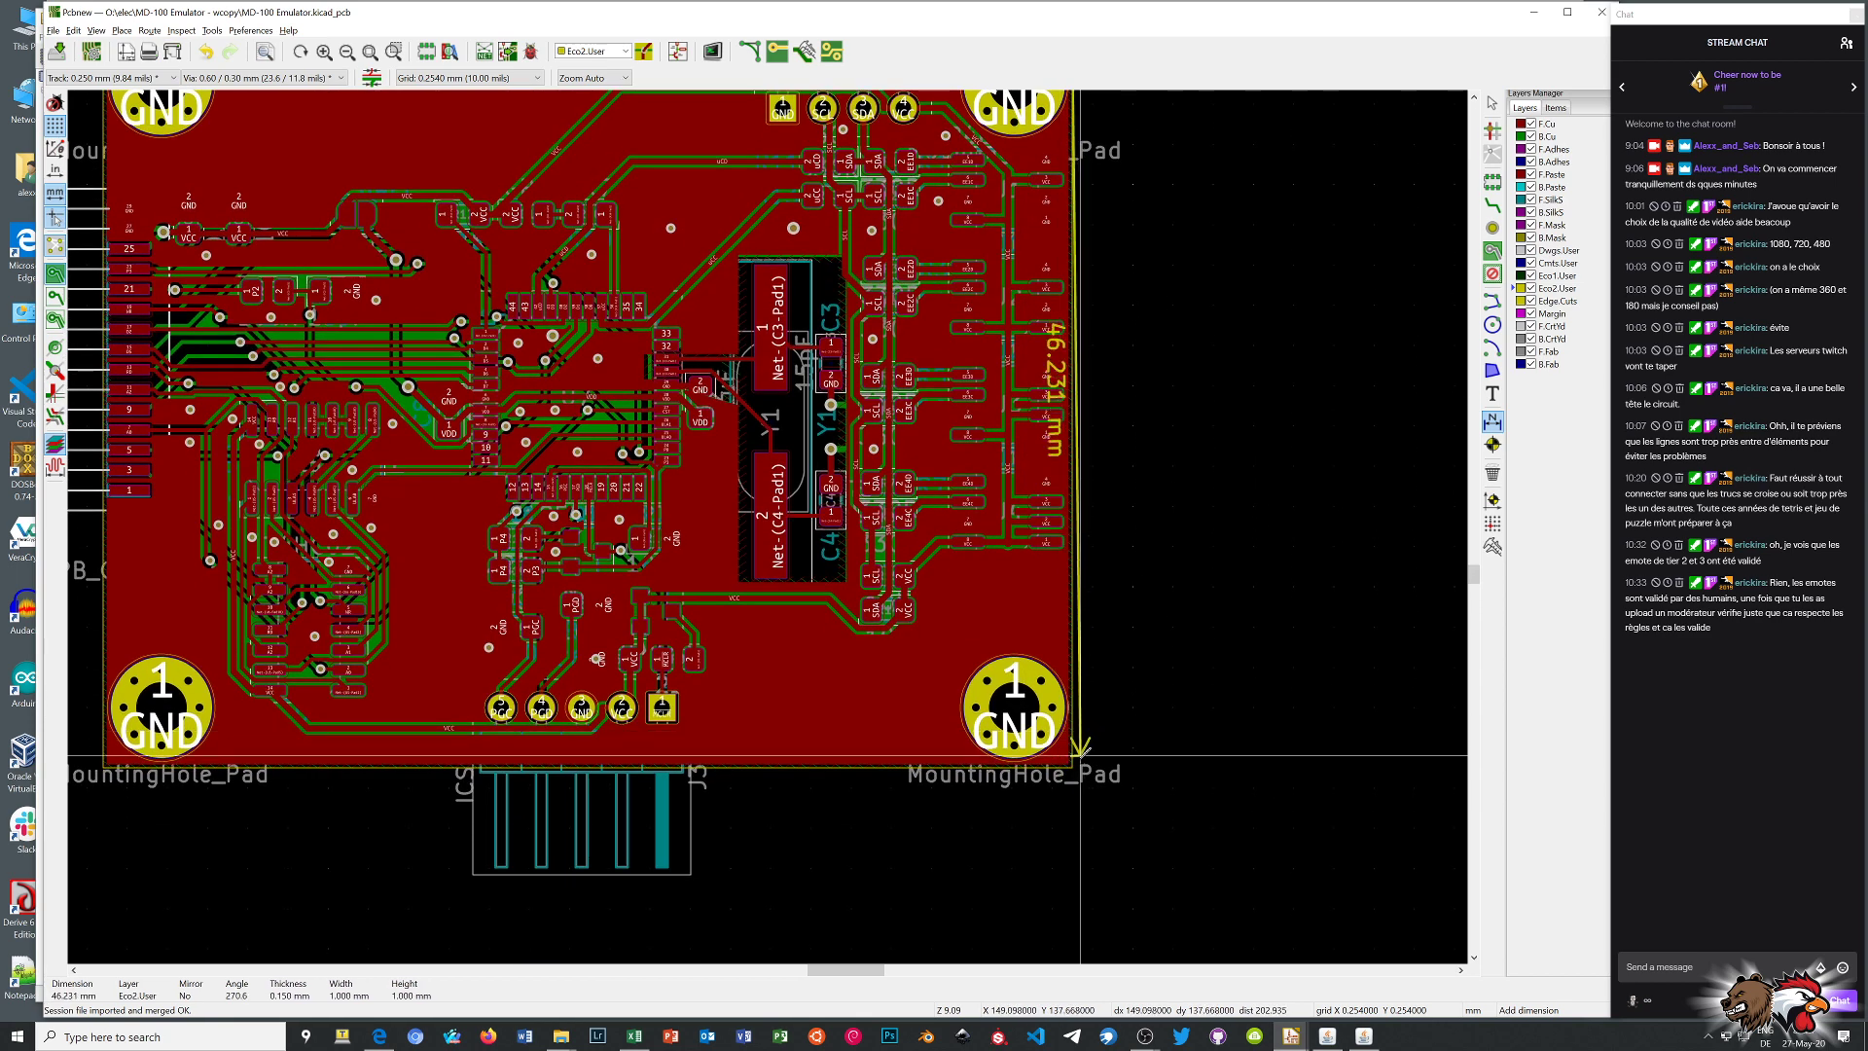
pyautogui.click(1072, 767)
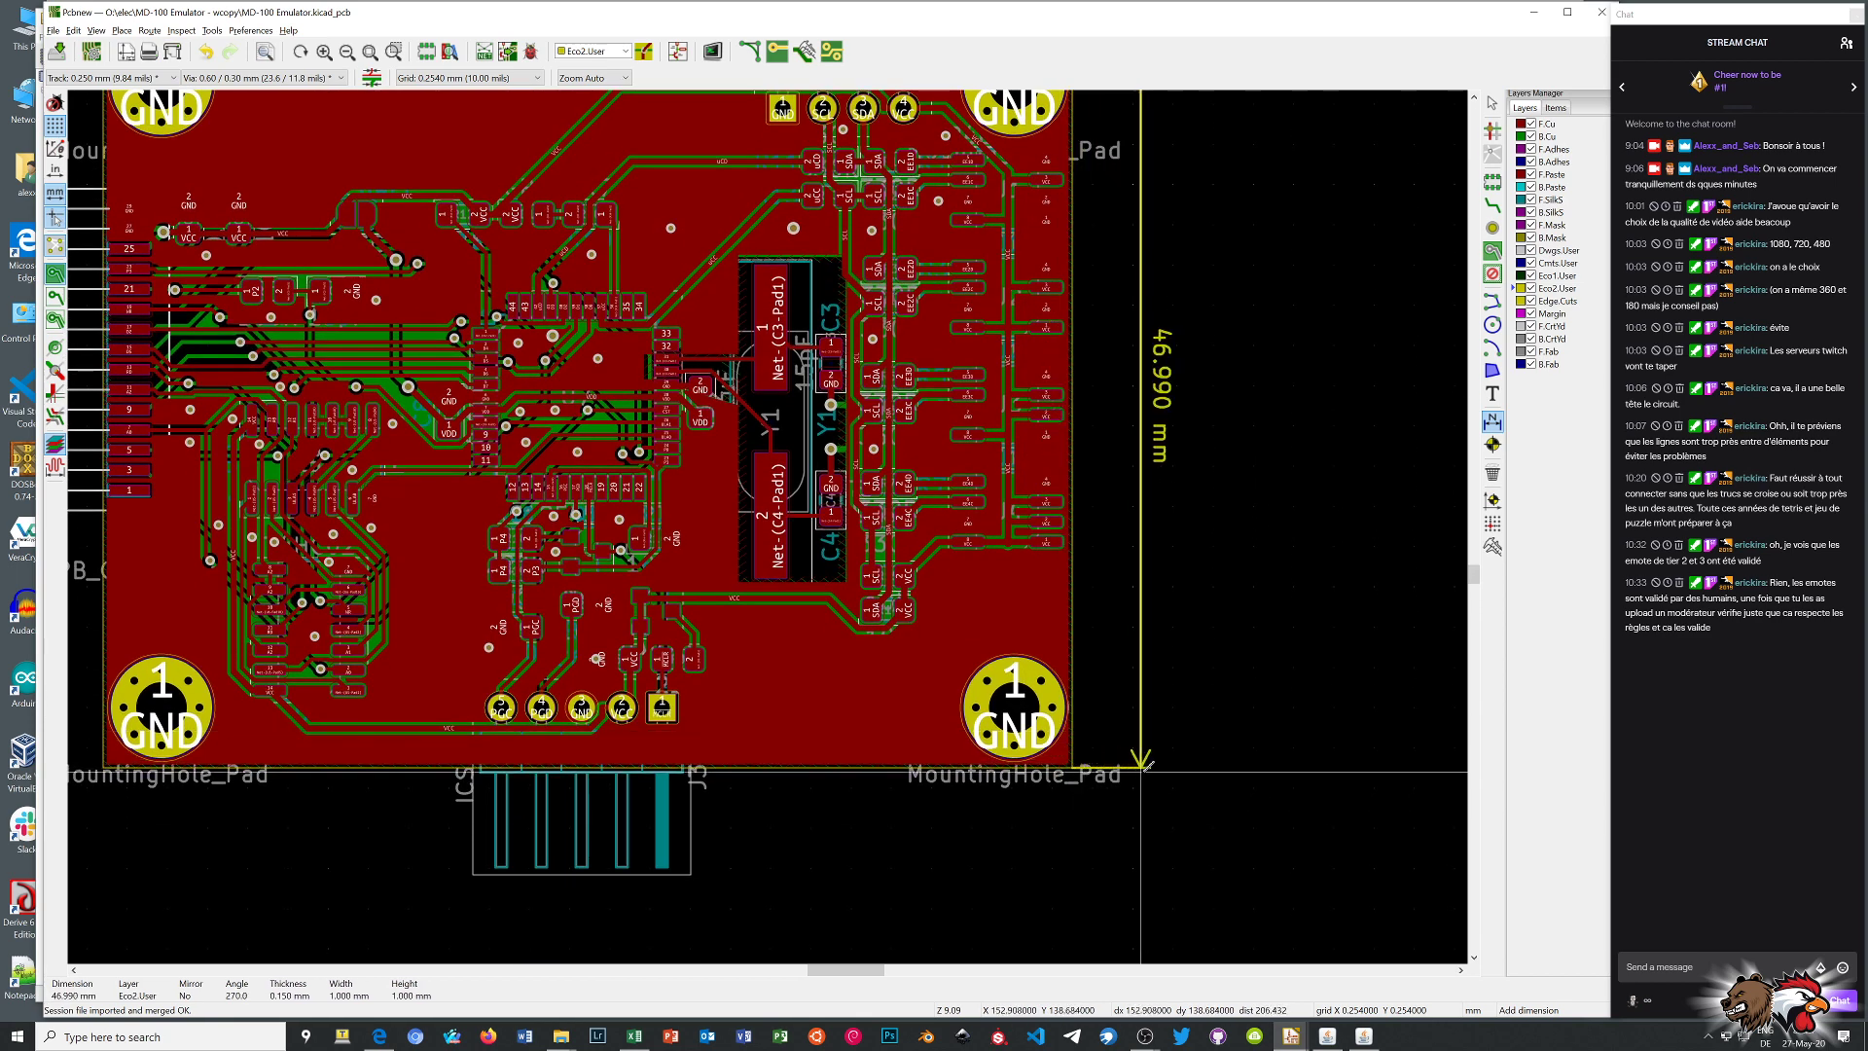
pyautogui.click(1162, 769)
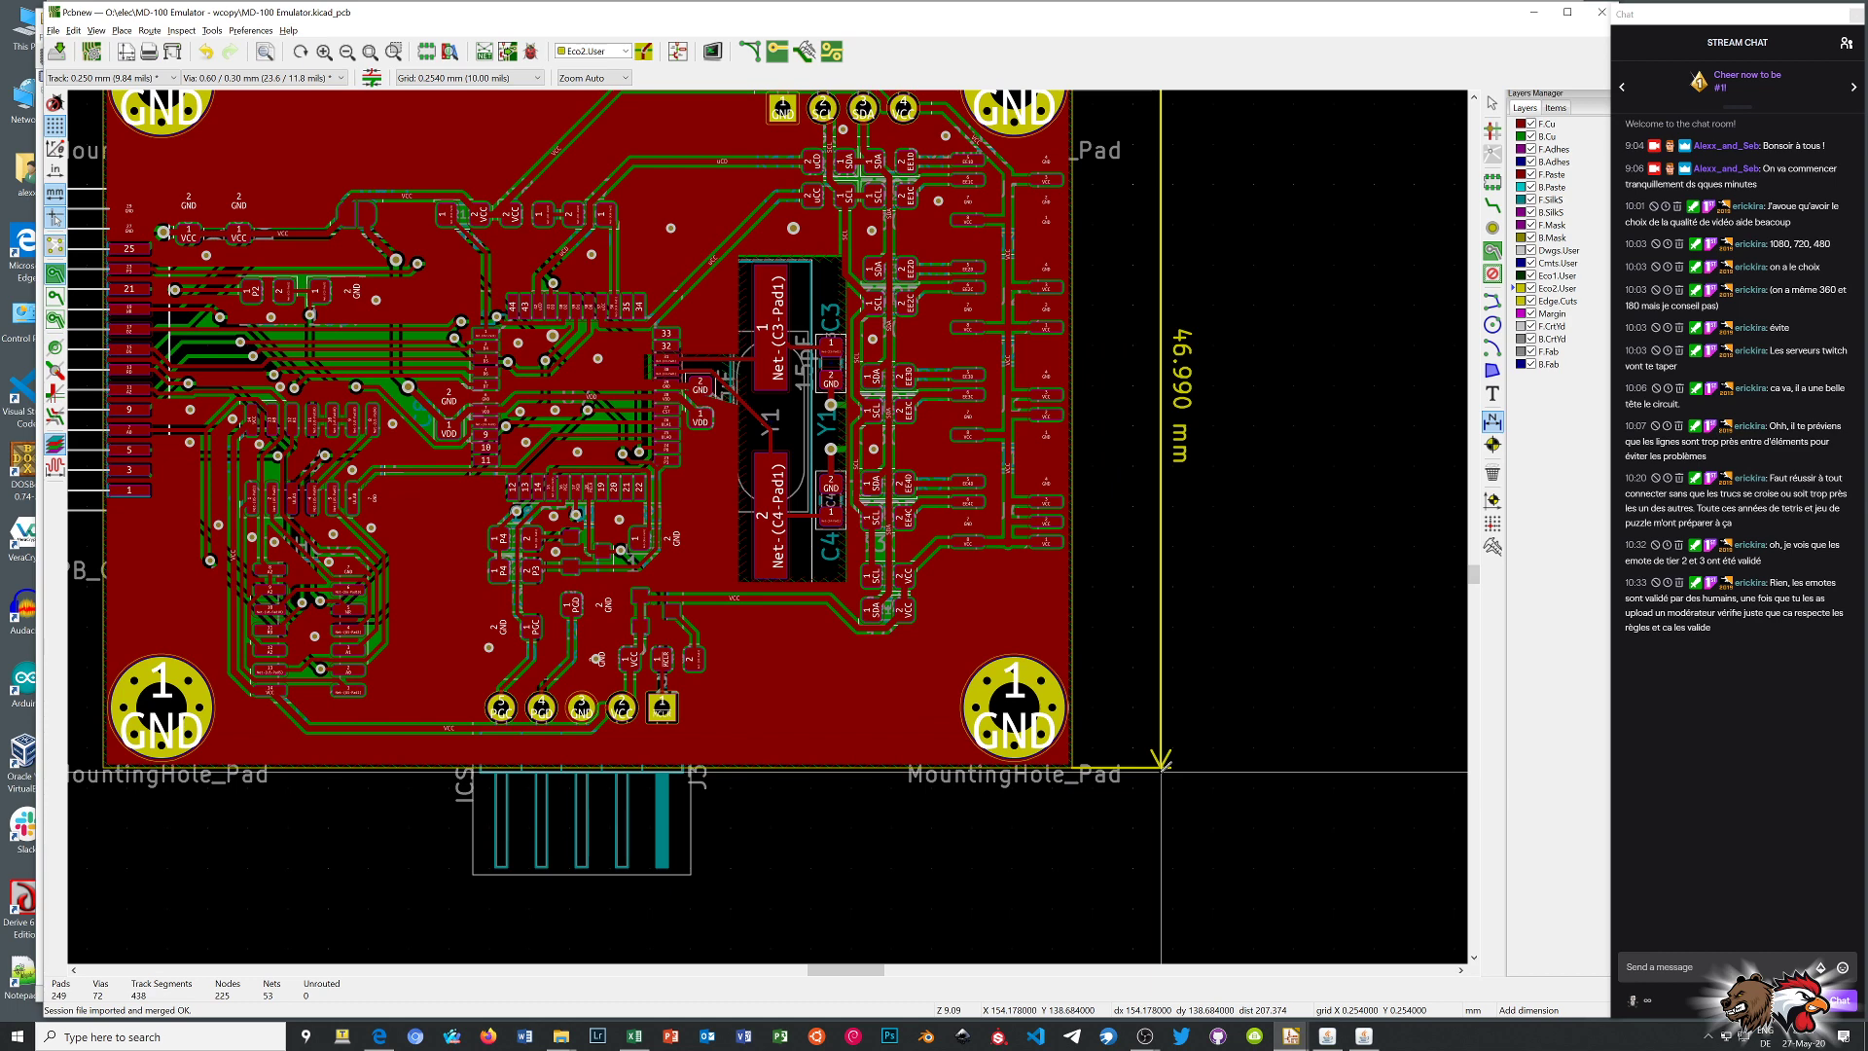
# Dimension the board's width between its upper corners, placing the dimension line about 7 mm above the upper edge, and leave the dimension command
pyautogui.scroll(-1, 1119, 769)
pyautogui.scroll(-3, 767, 525)
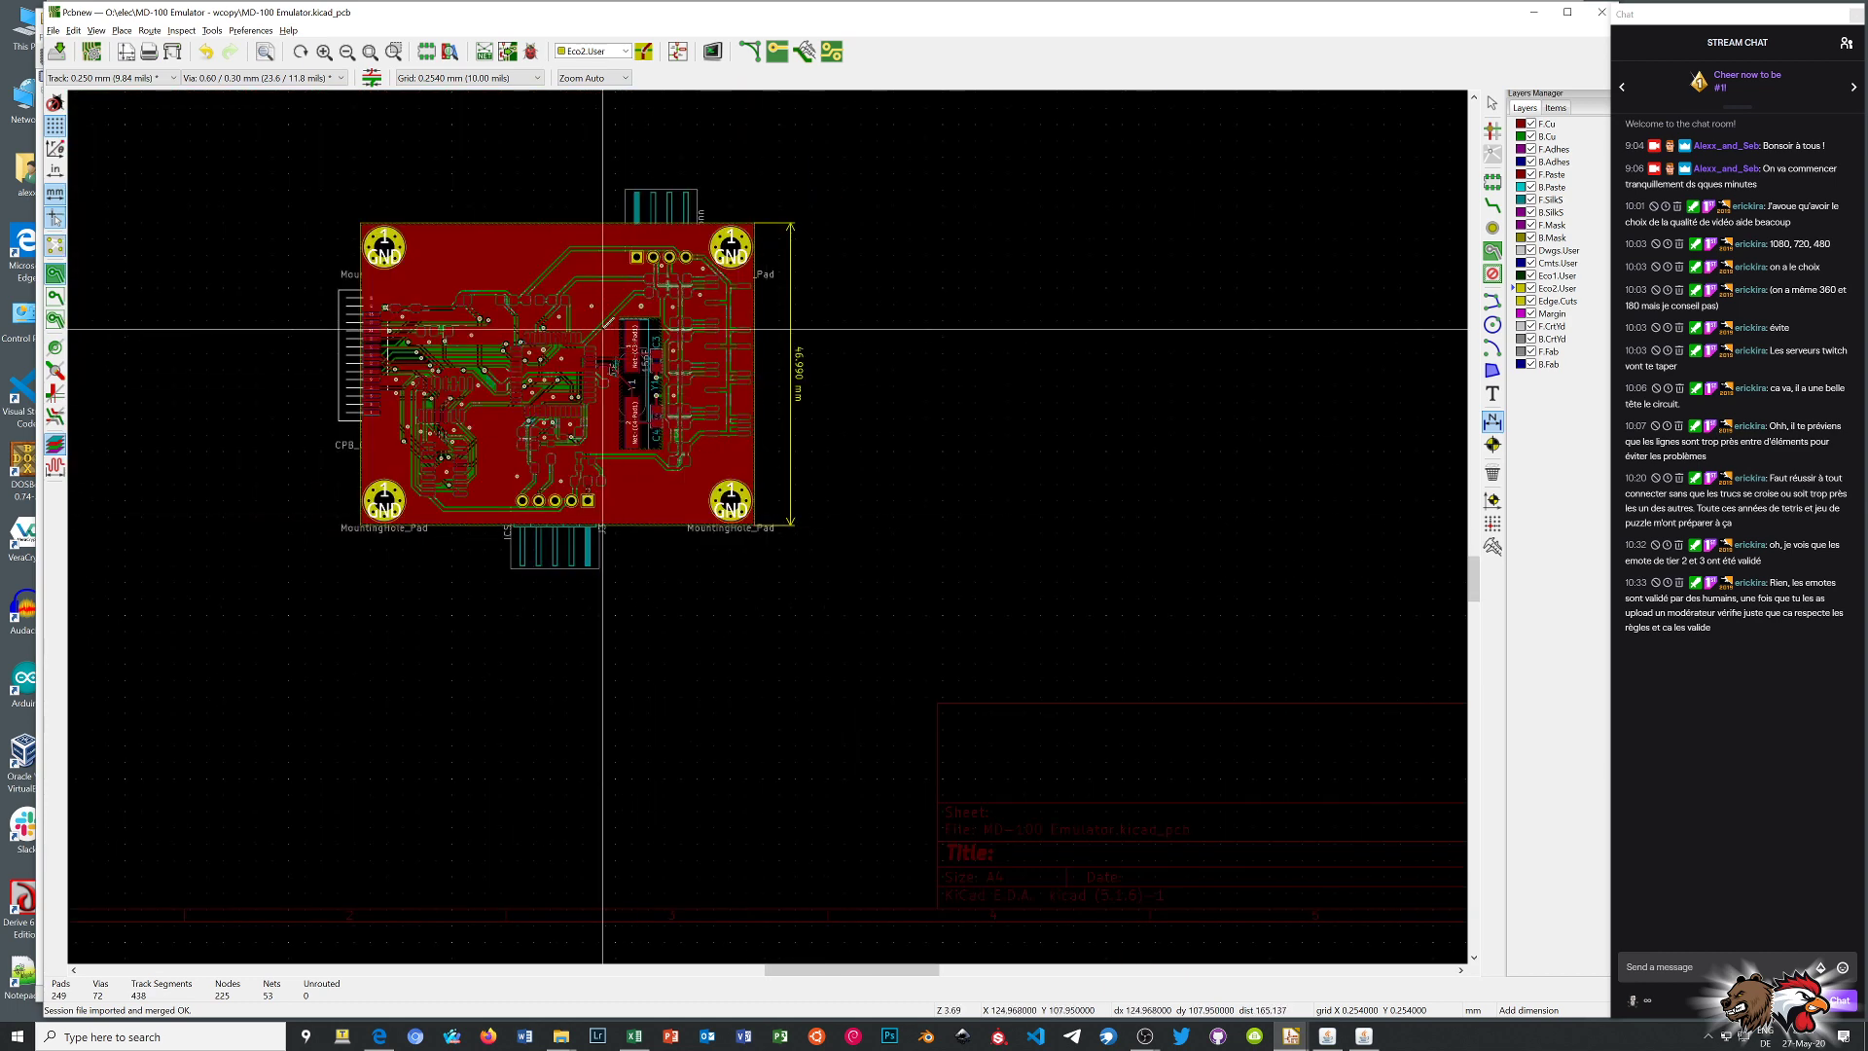
pyautogui.scroll(-2, 893, 599)
pyautogui.scroll(2, 896, 595)
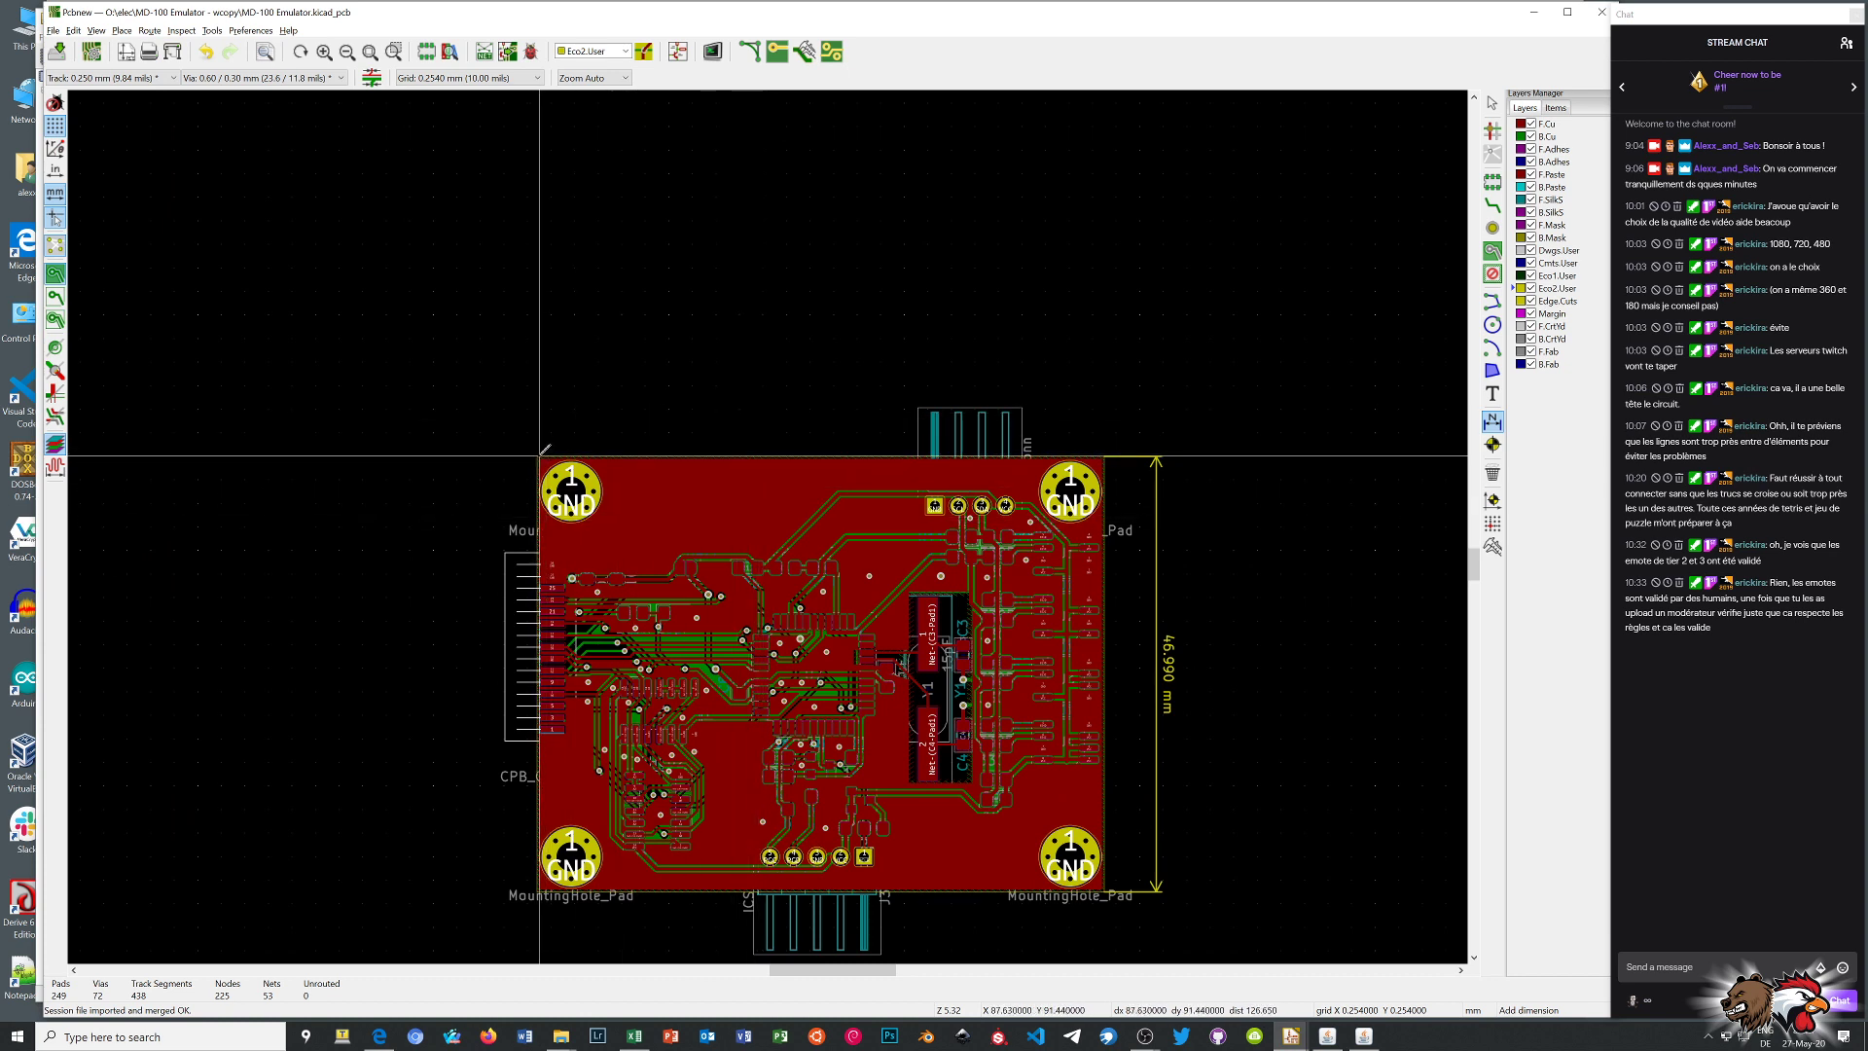
pyautogui.click(537, 458)
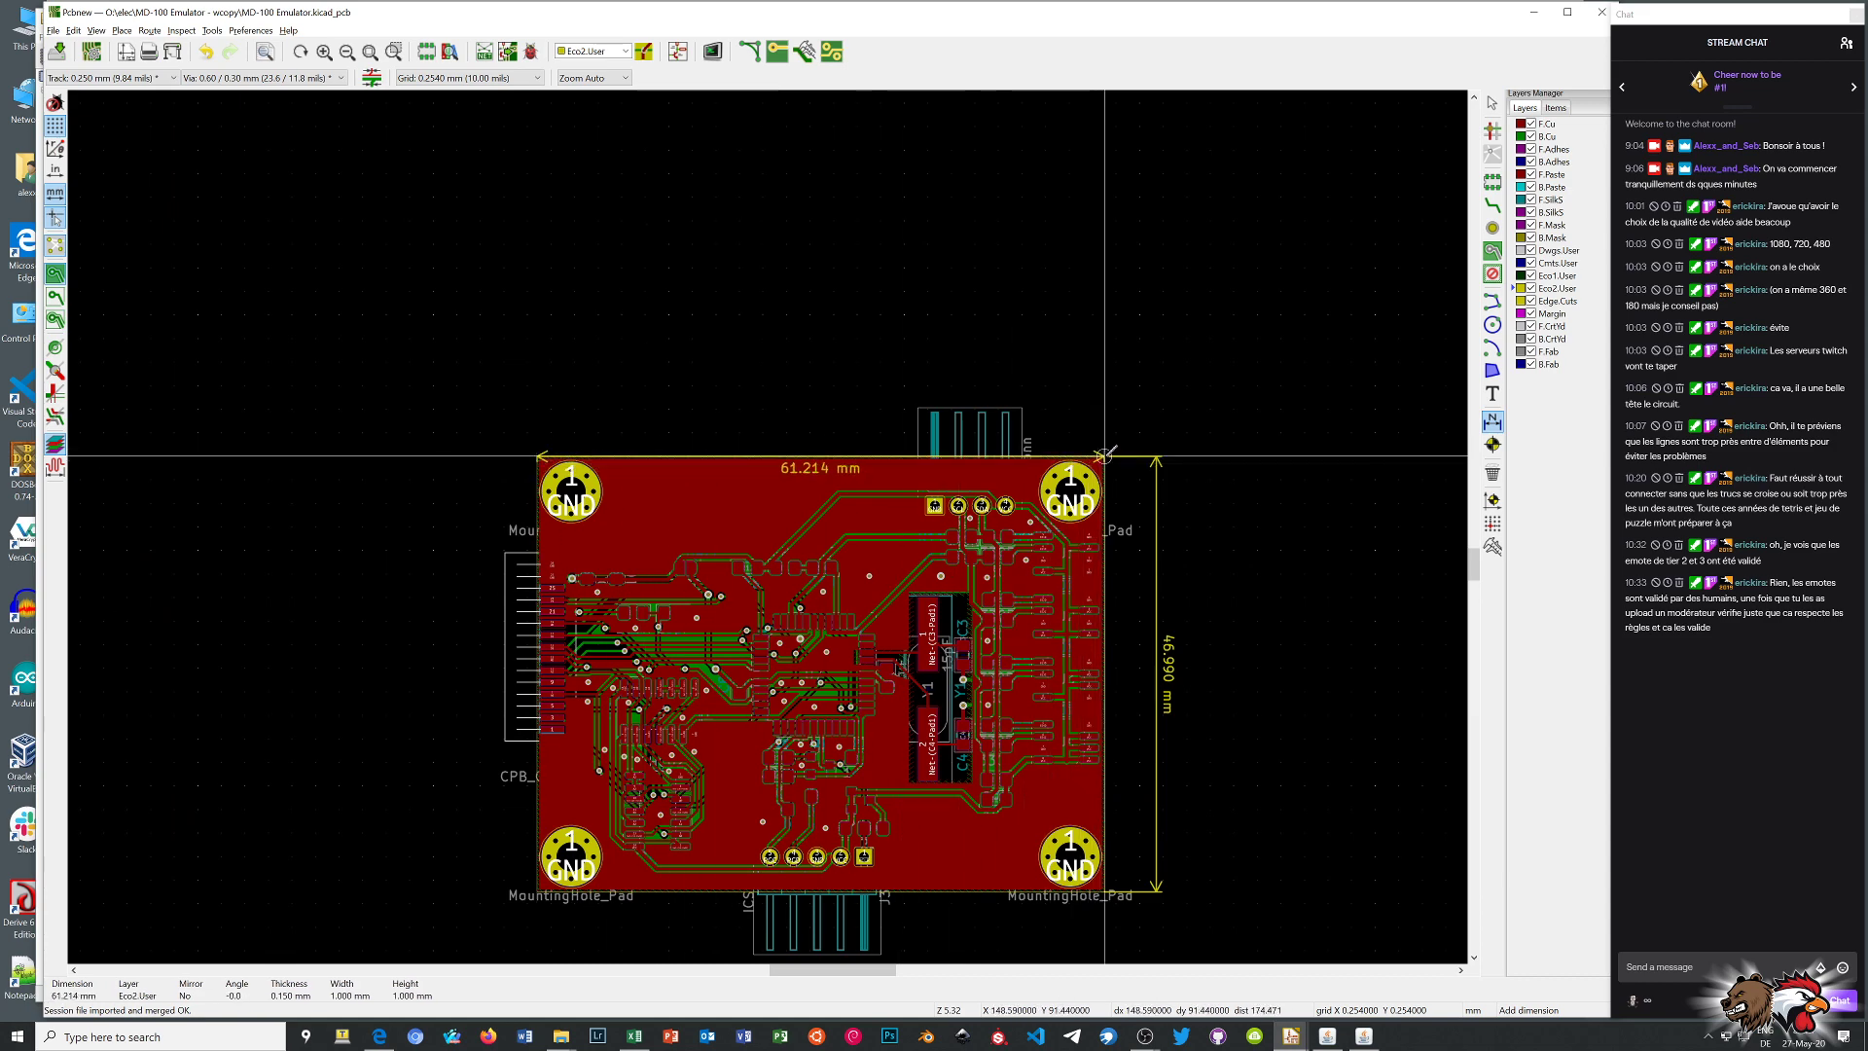
pyautogui.click(1103, 455)
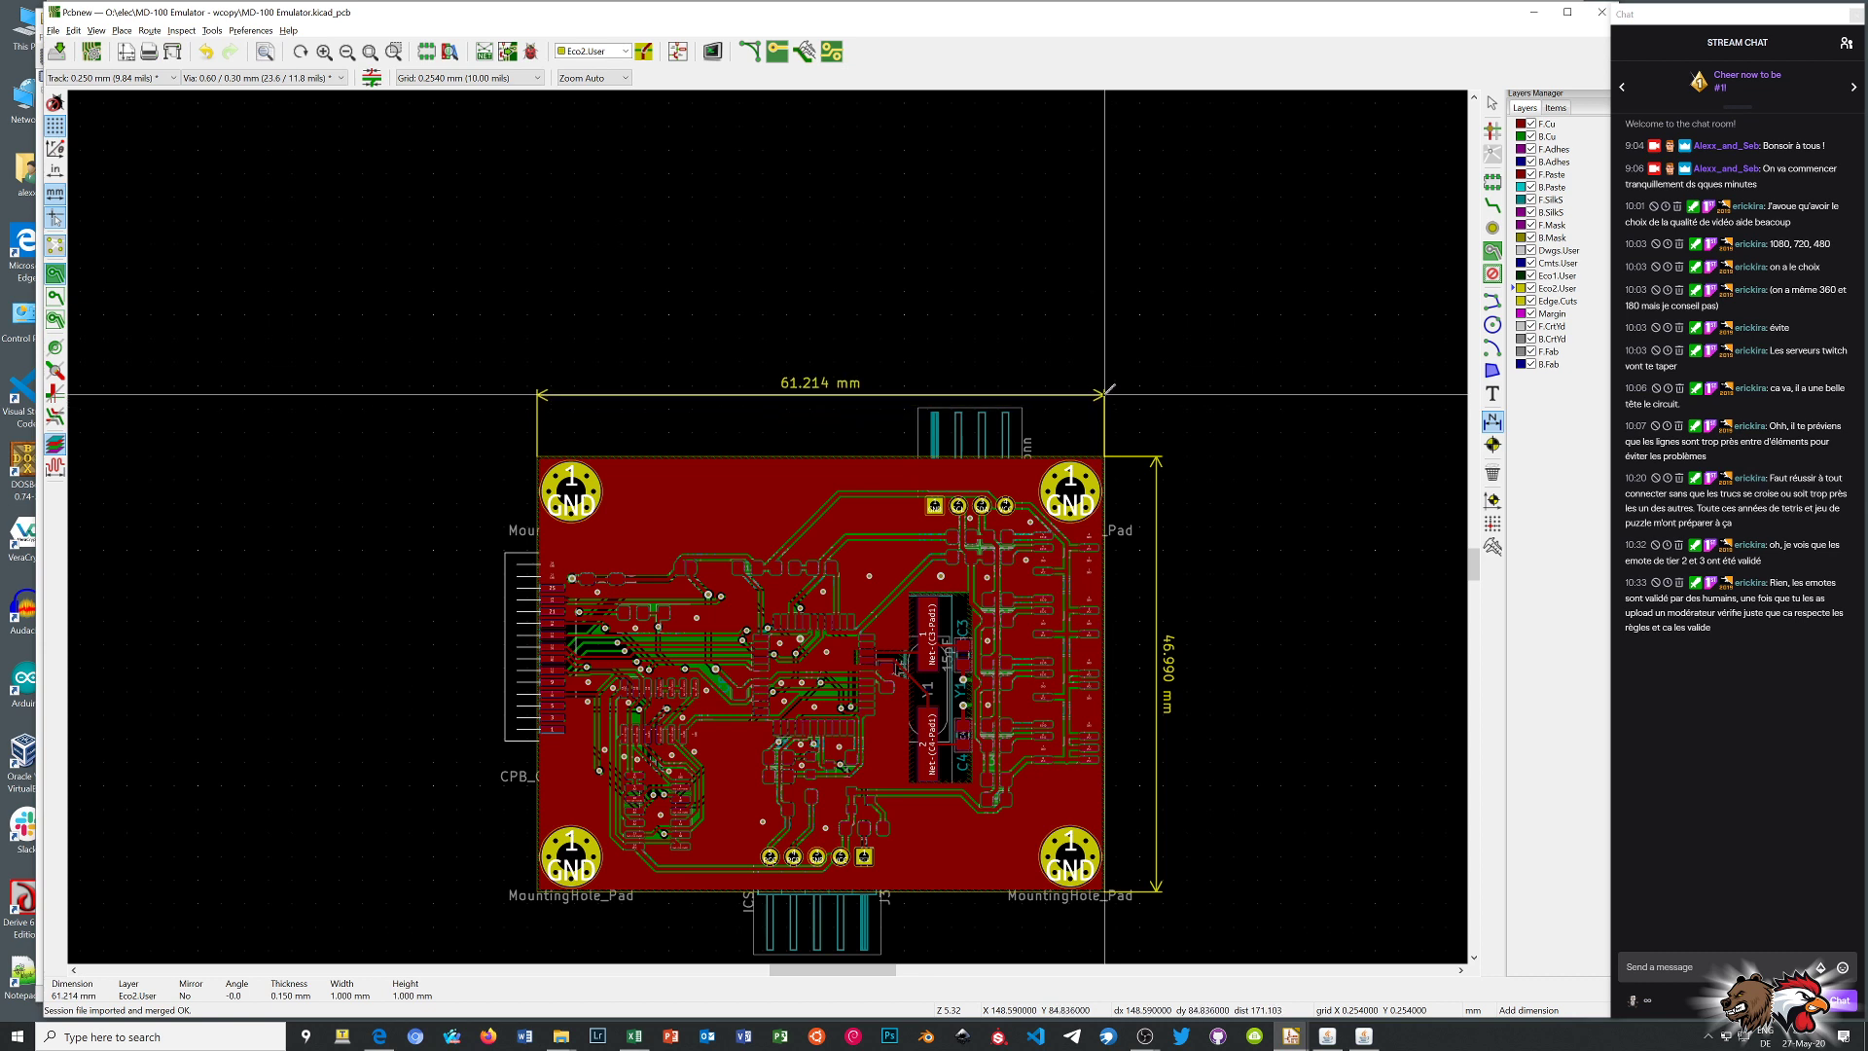
pyautogui.click(1105, 389)
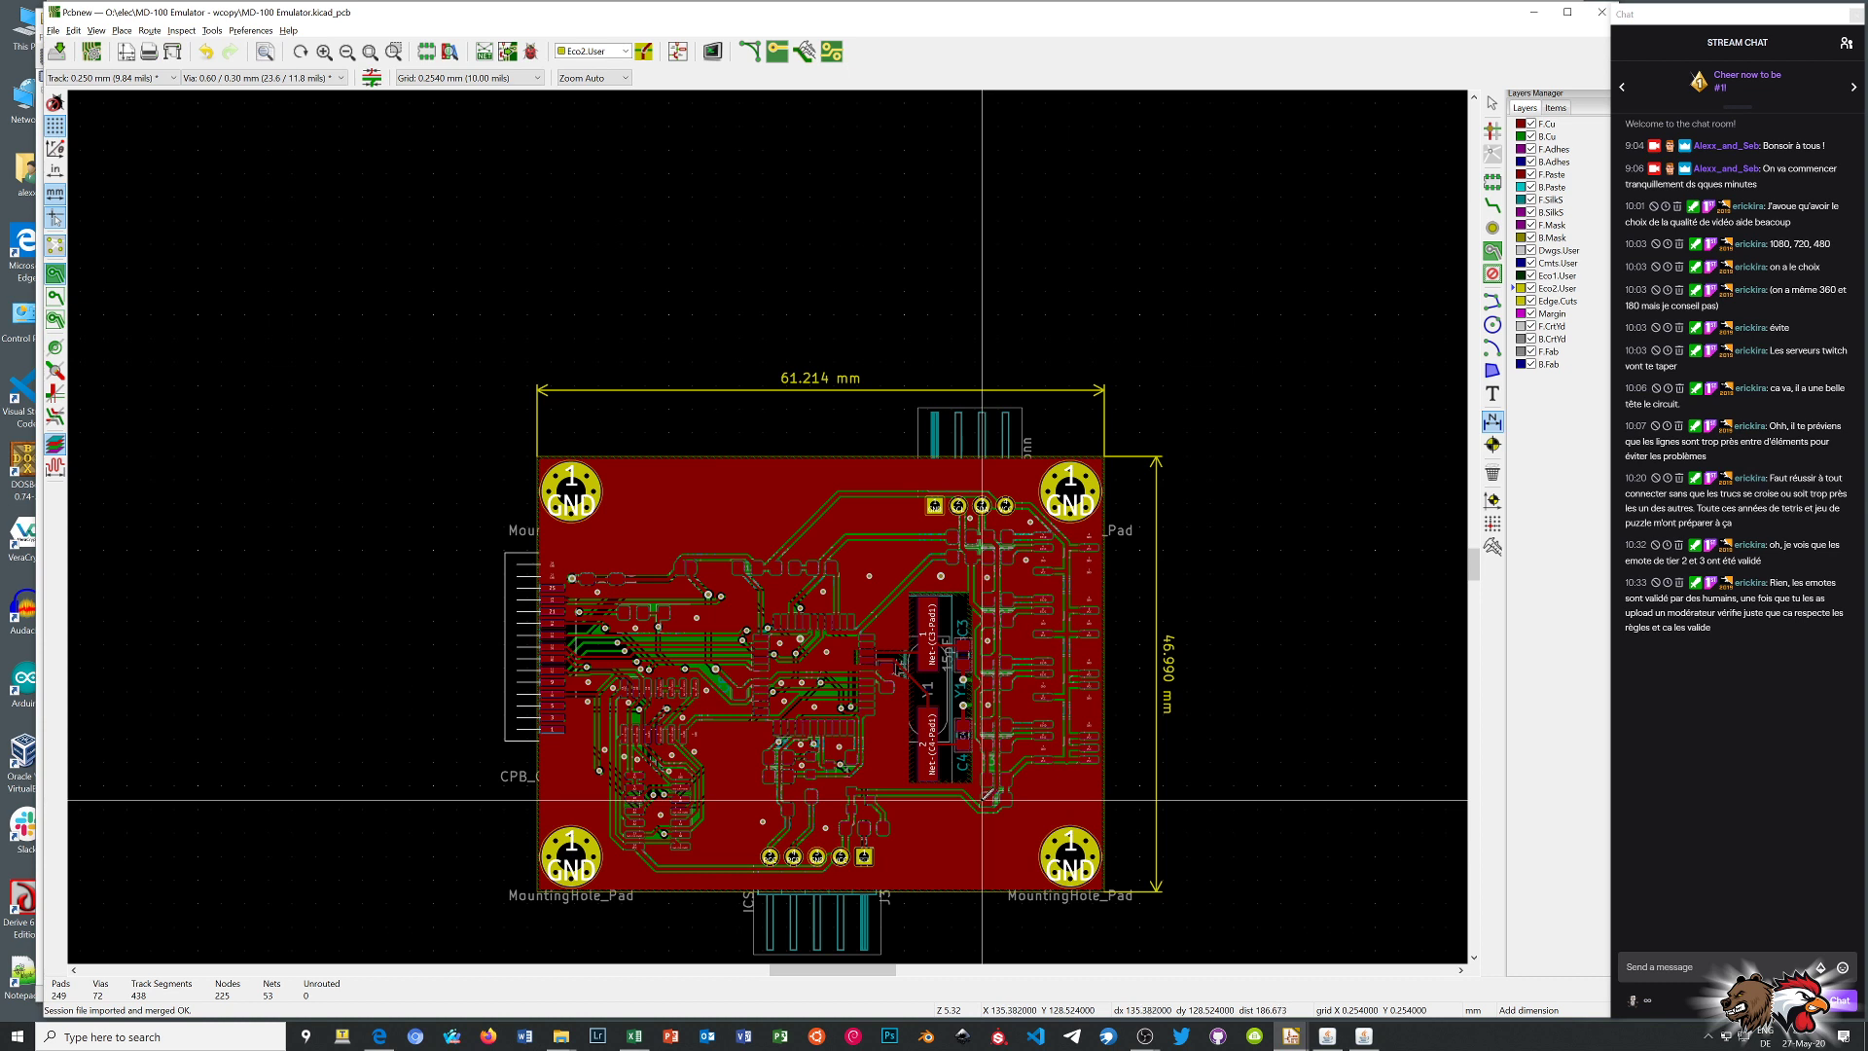
pyautogui.rightClick(1209, 762)
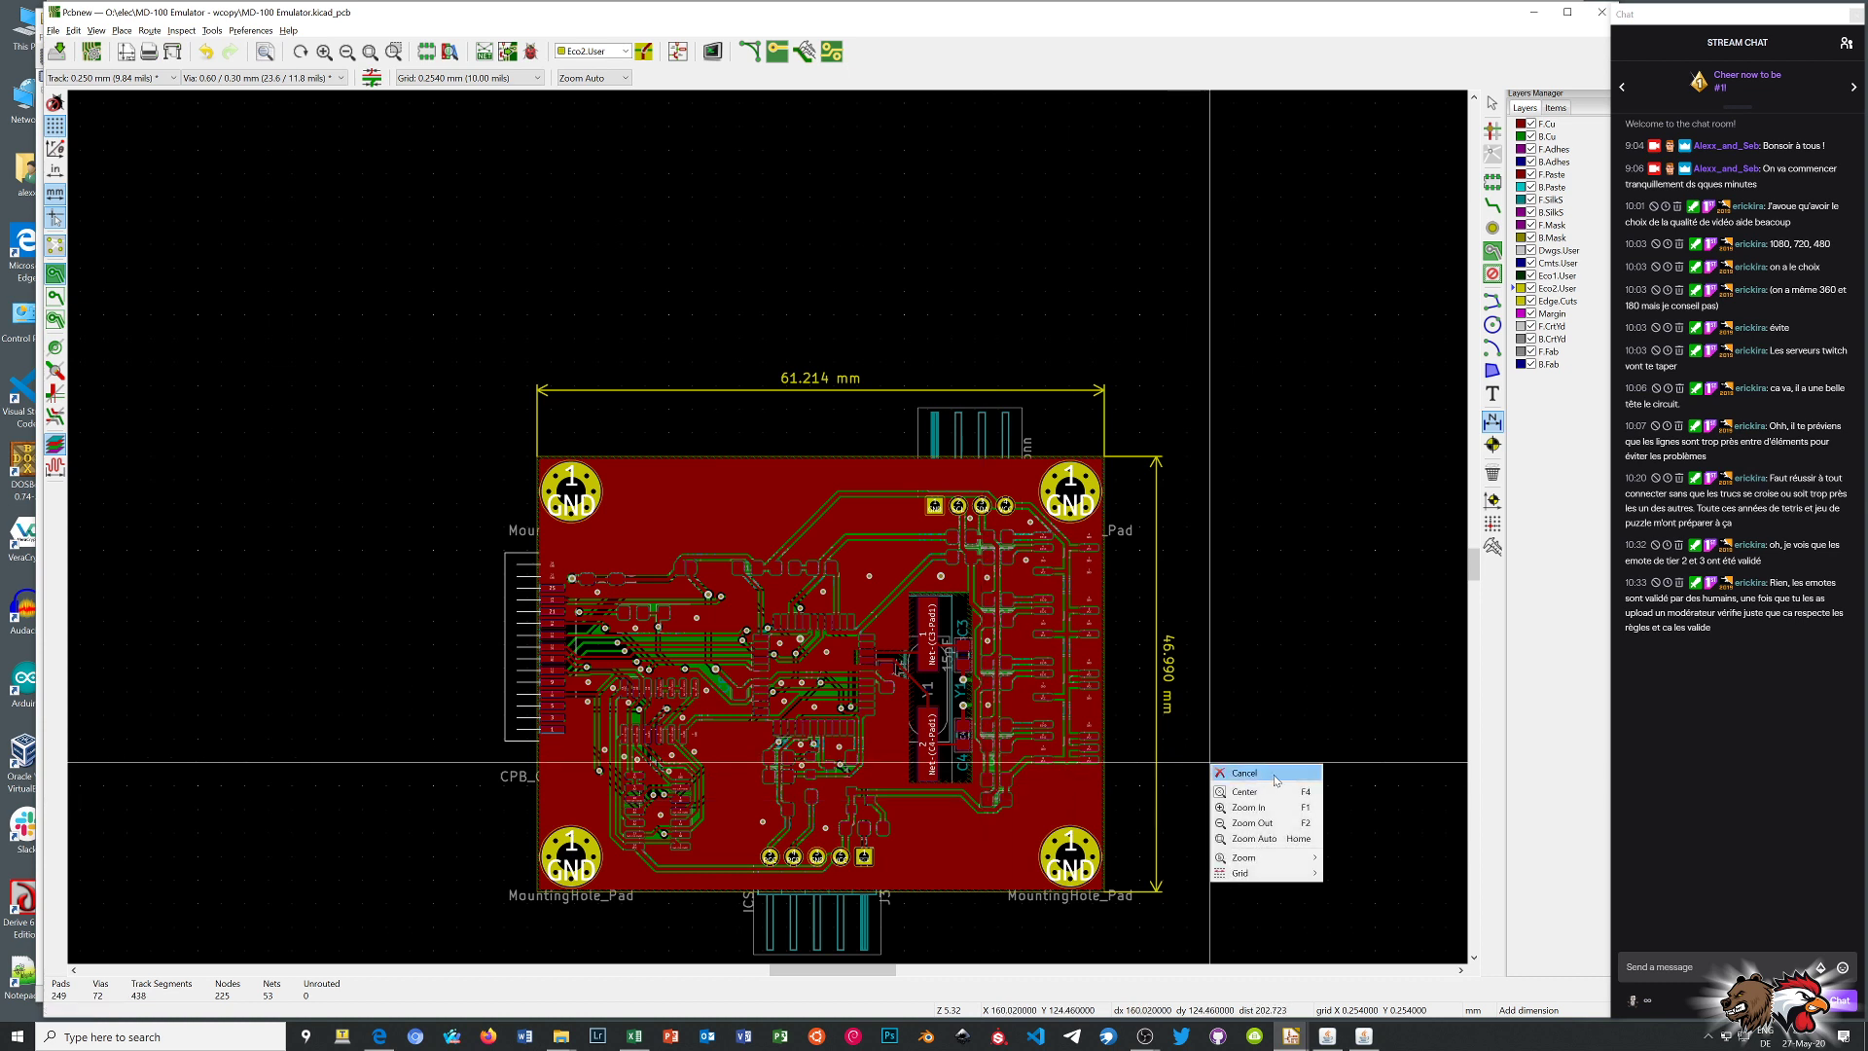
pyautogui.click(1244, 773)
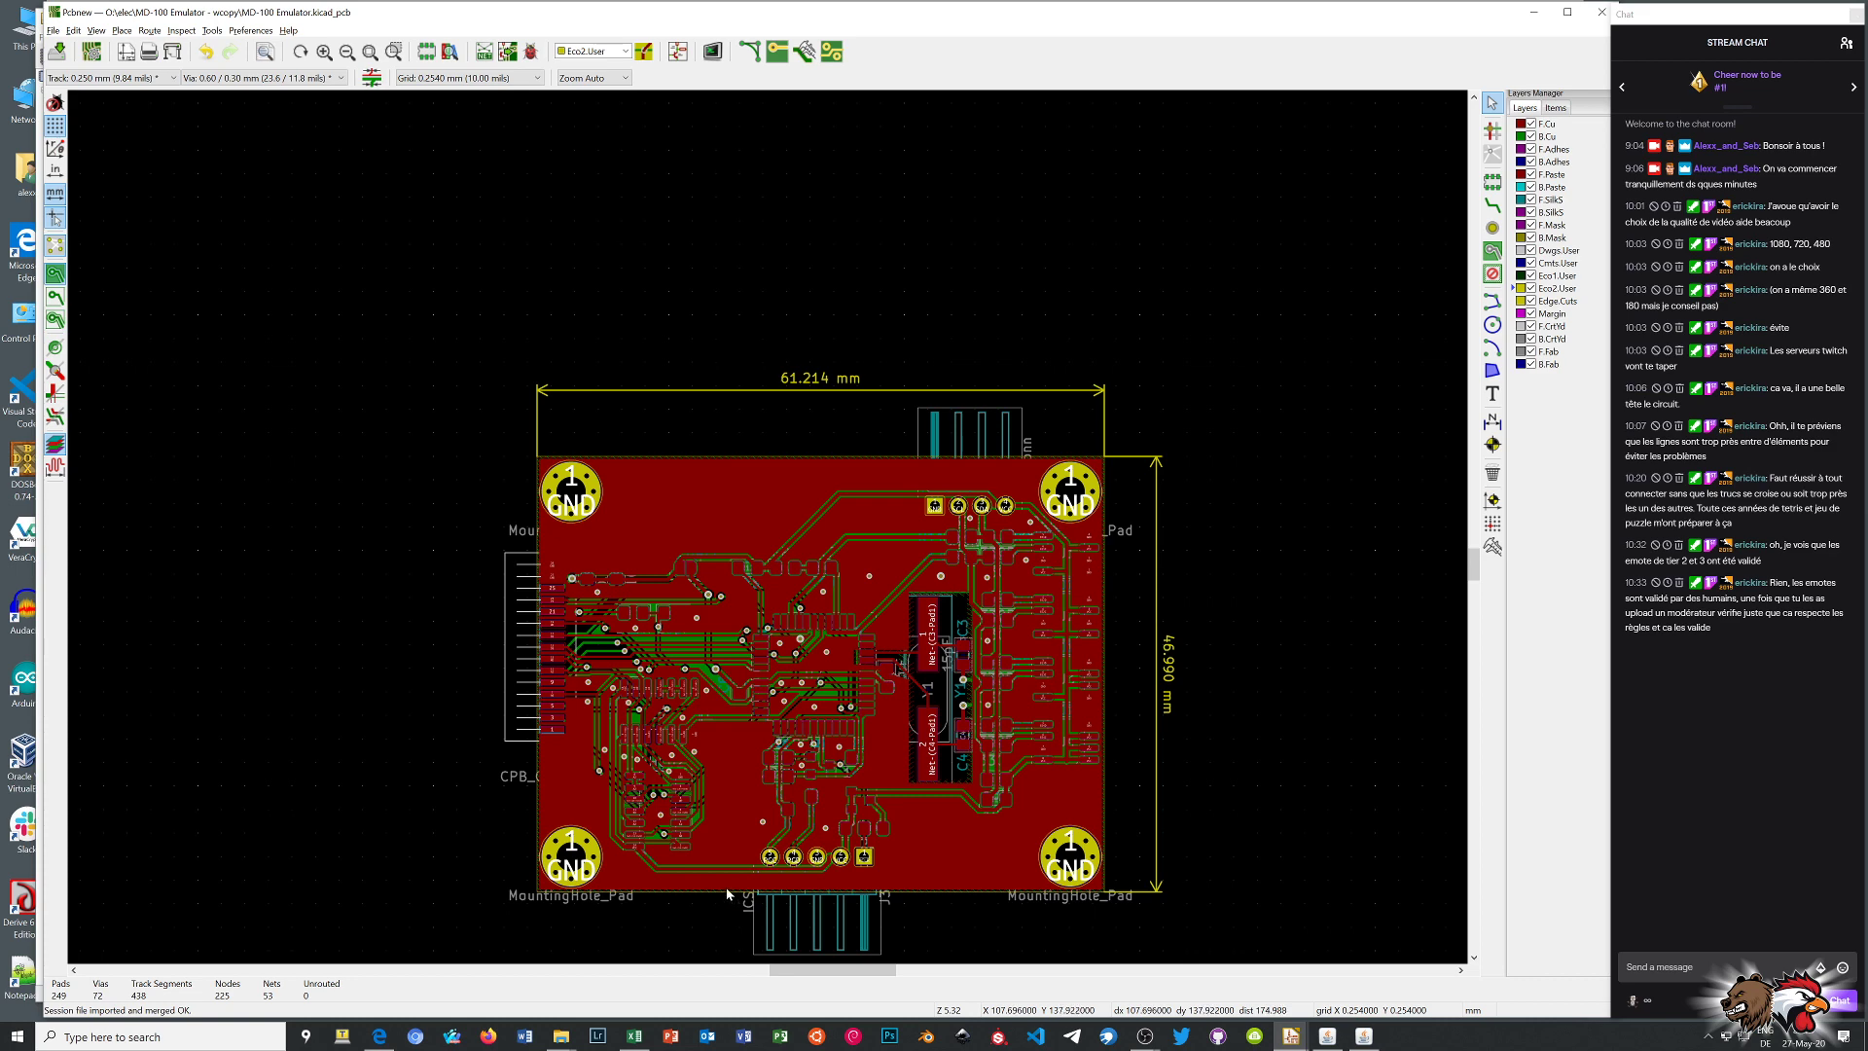
pyautogui.scroll(8, 728, 894)
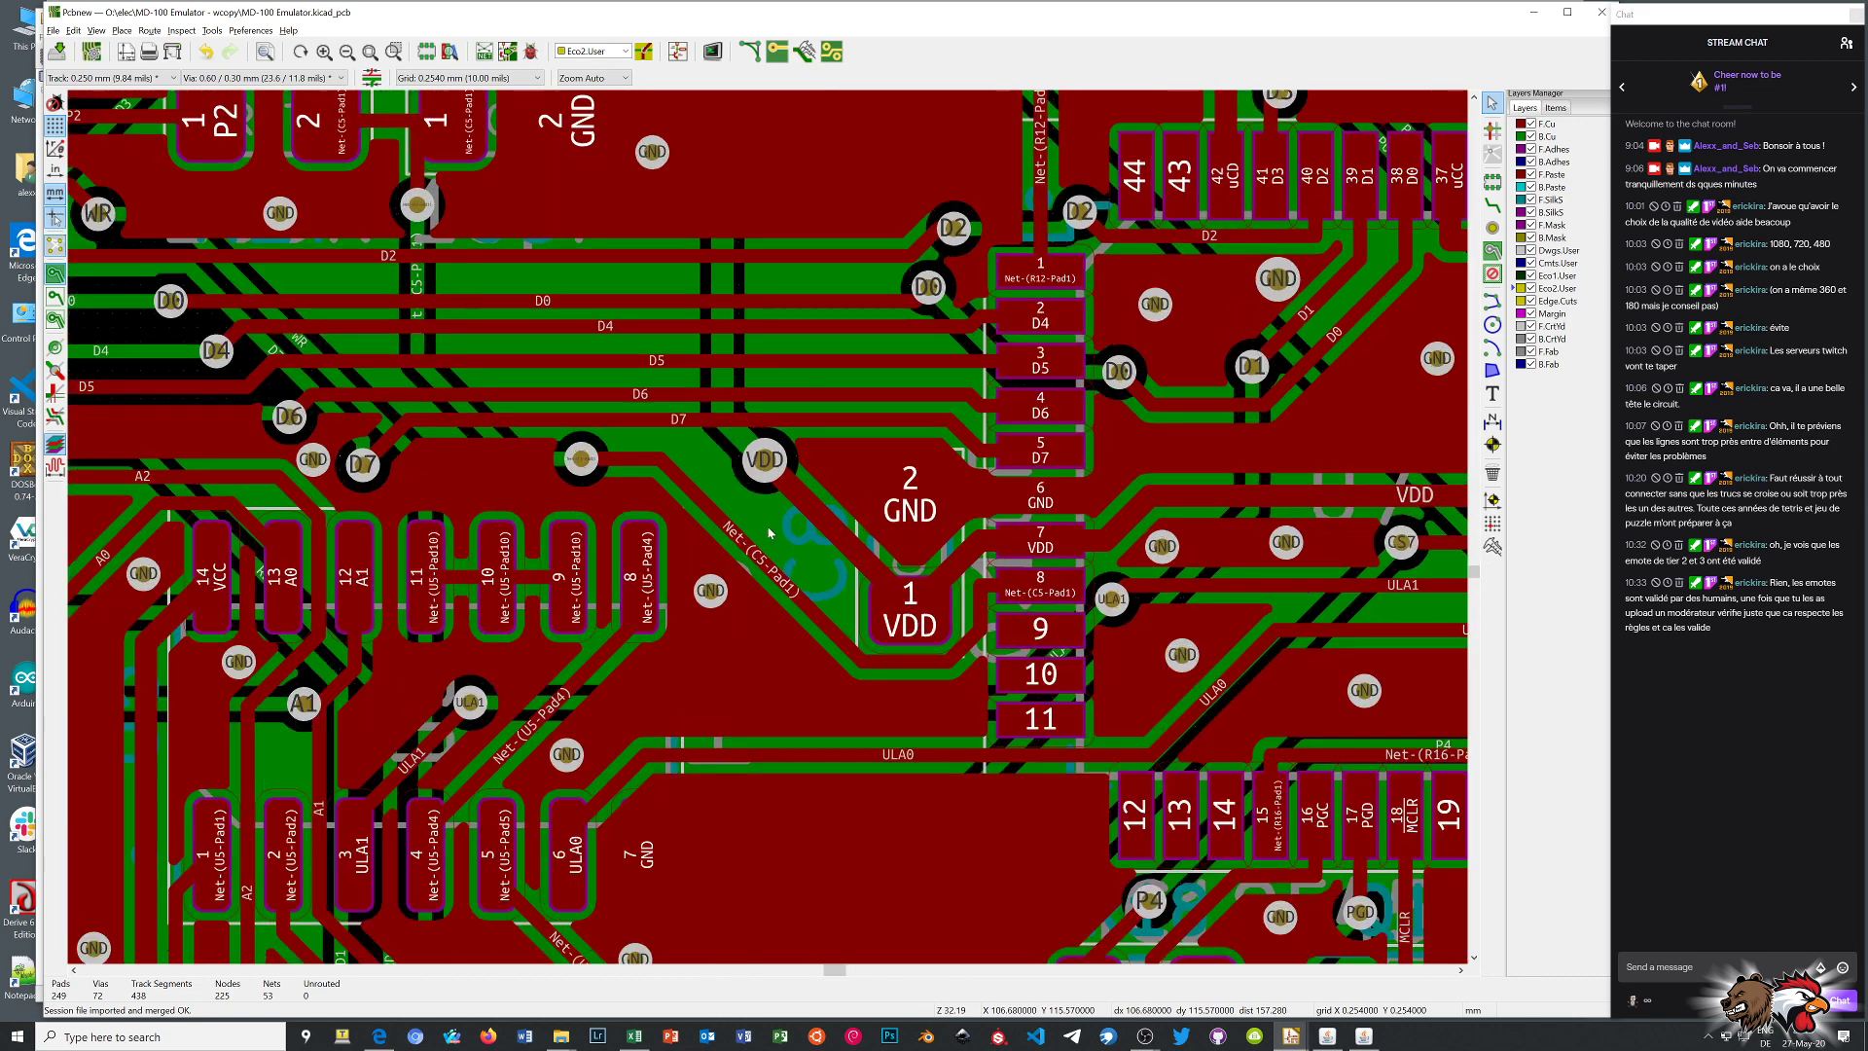
pyautogui.scroll(3, 769, 533)
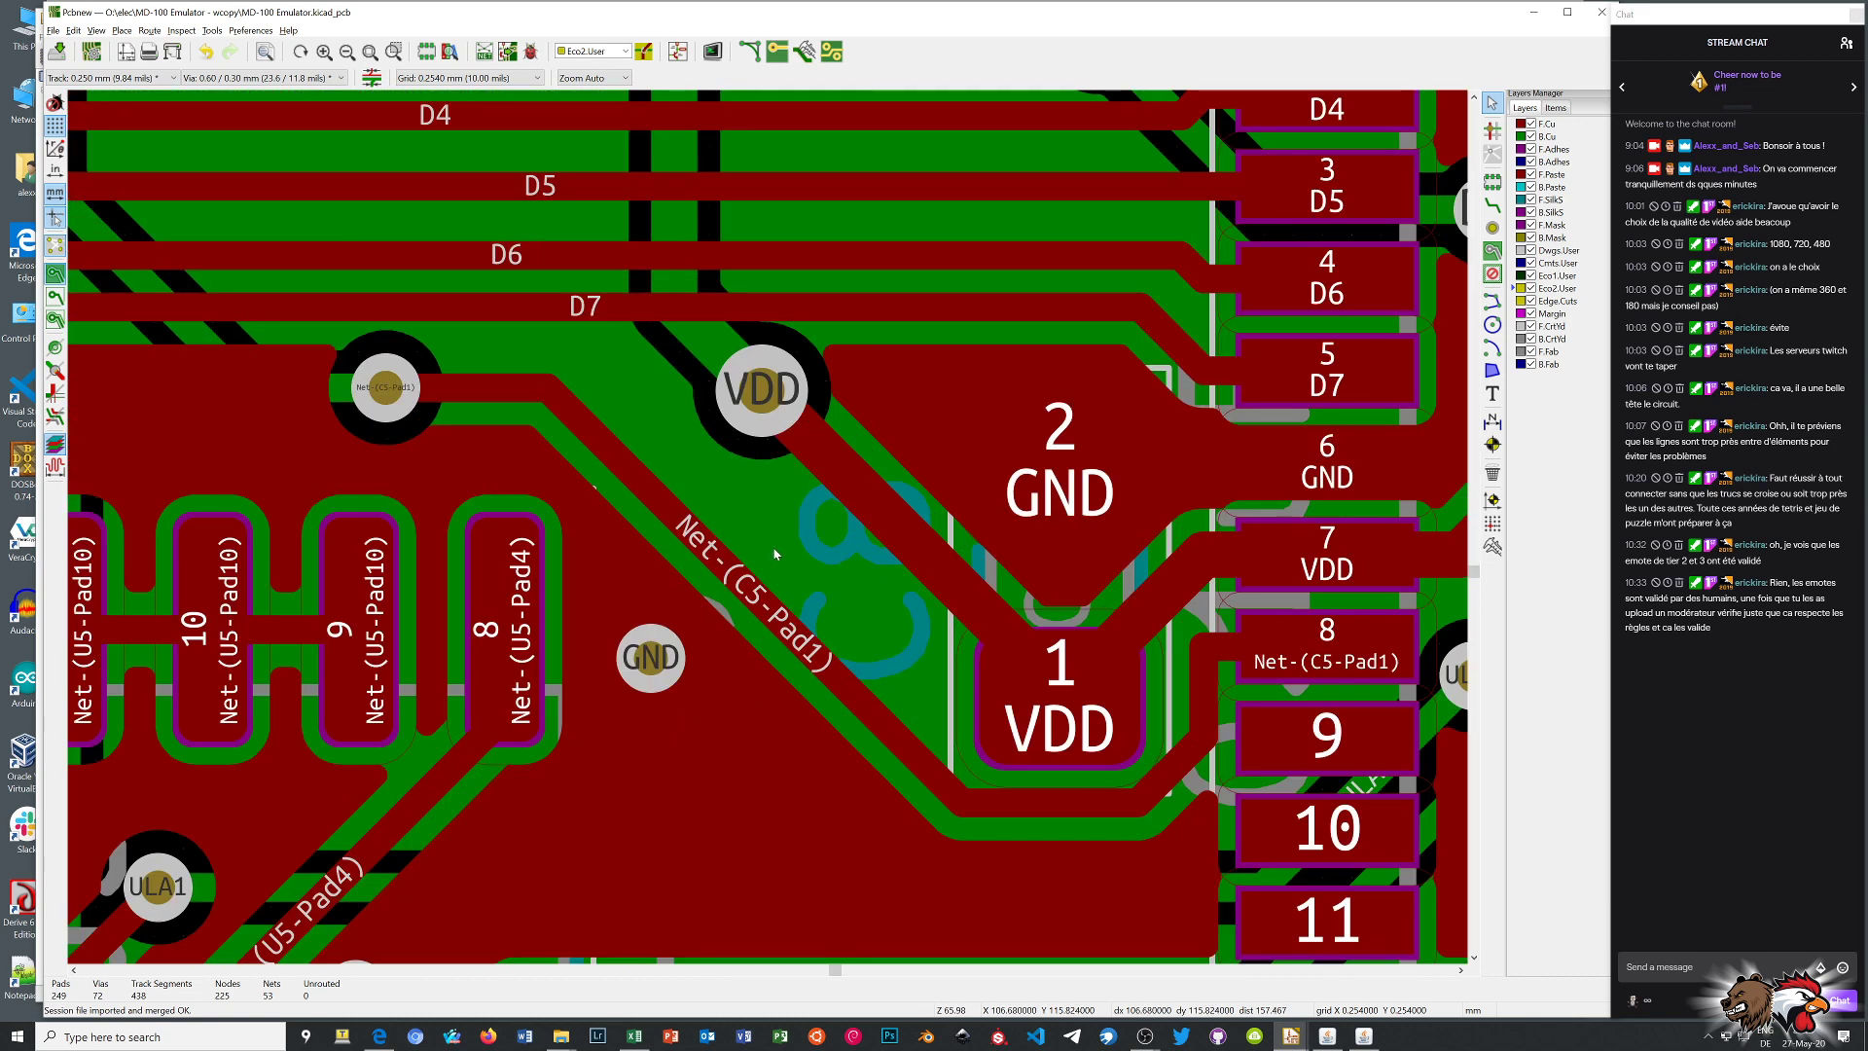
pyautogui.scroll(-4, 770, 535)
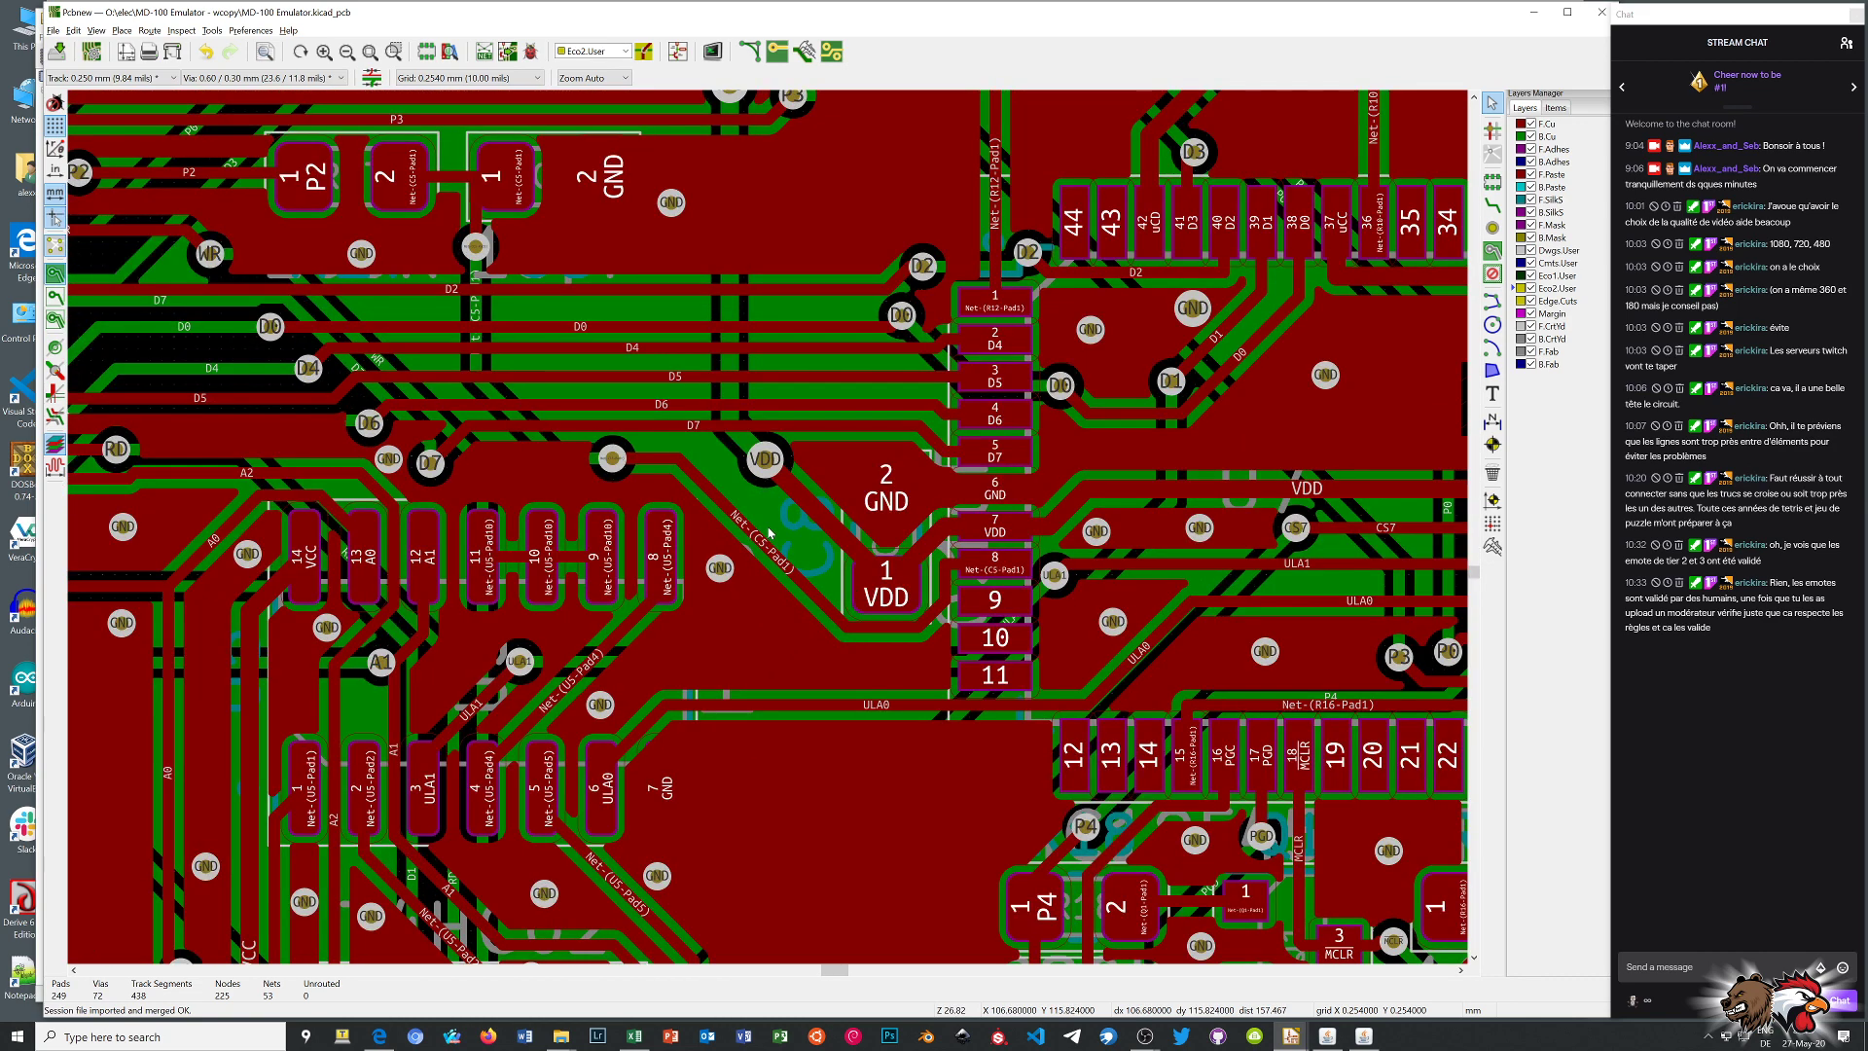
pyautogui.scroll(-7, 769, 533)
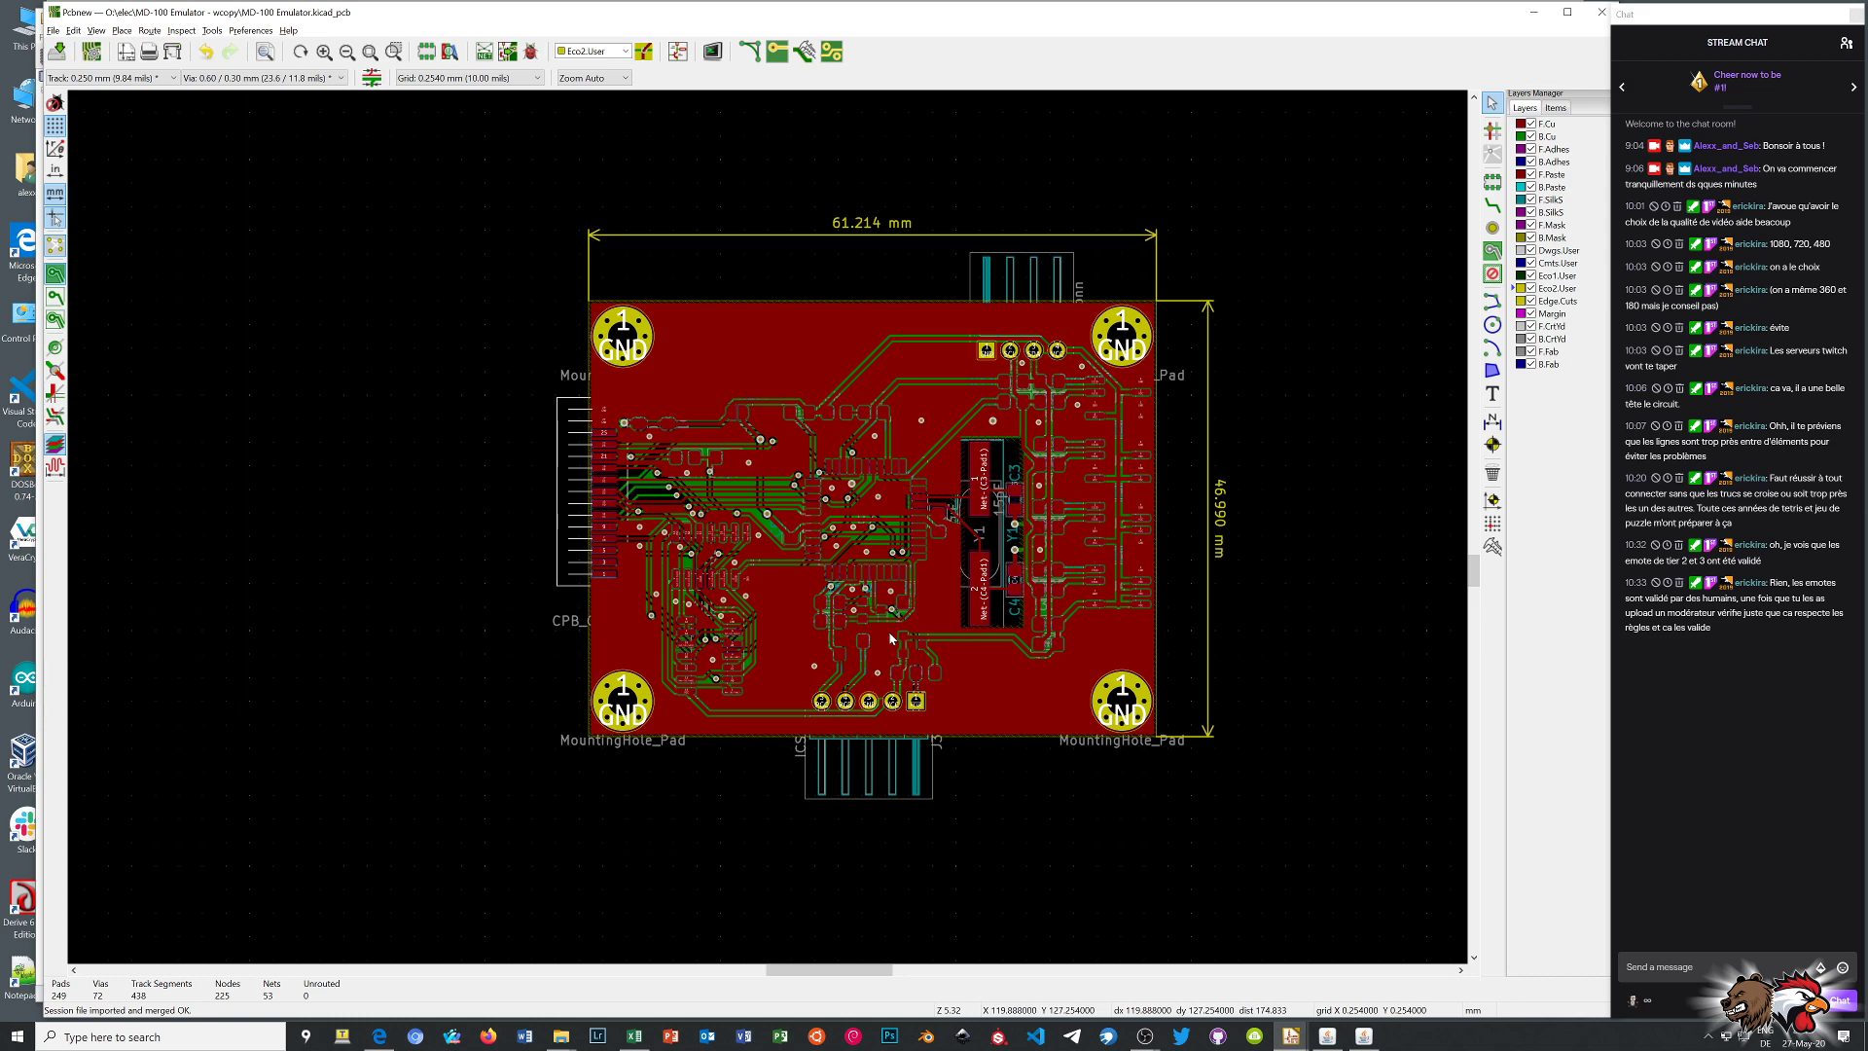
pyautogui.moveTo(891, 610); pyautogui.dragTo(746, 636, button='middle')
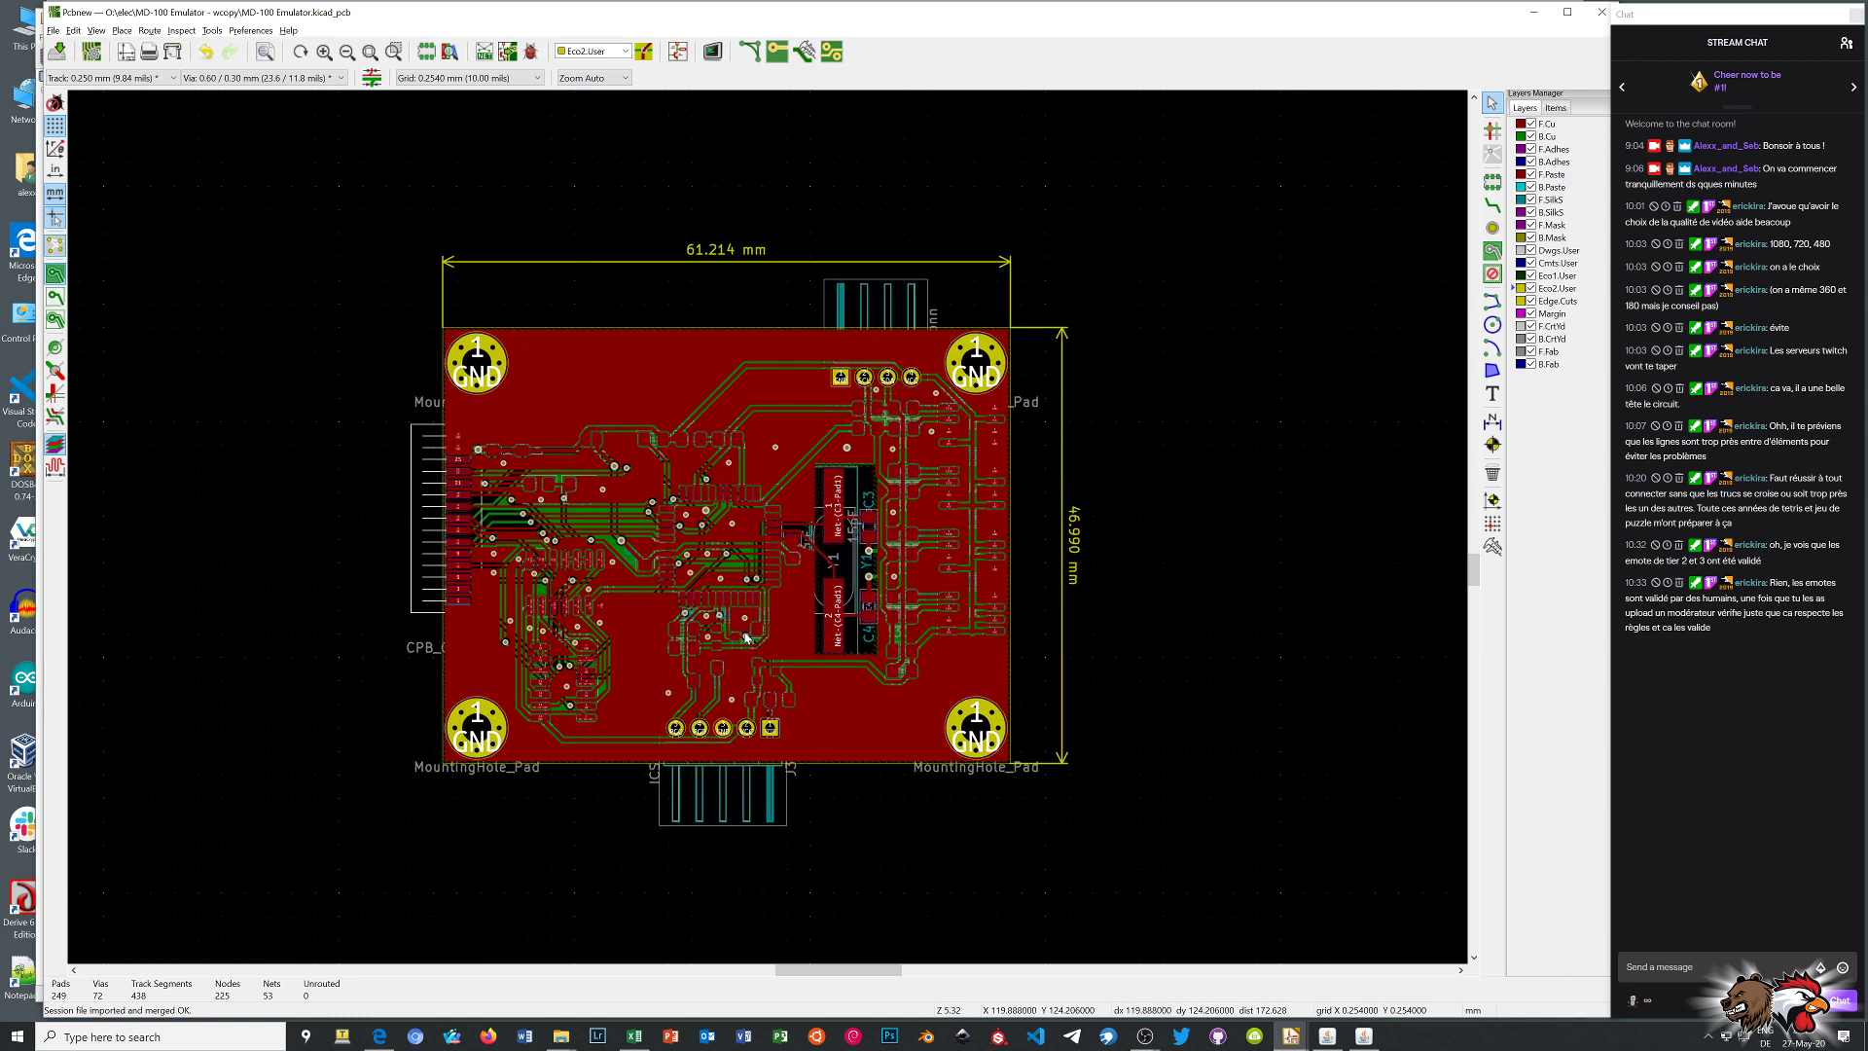
# Save the board file with the new outline dimensions
pyautogui.click(59, 51)
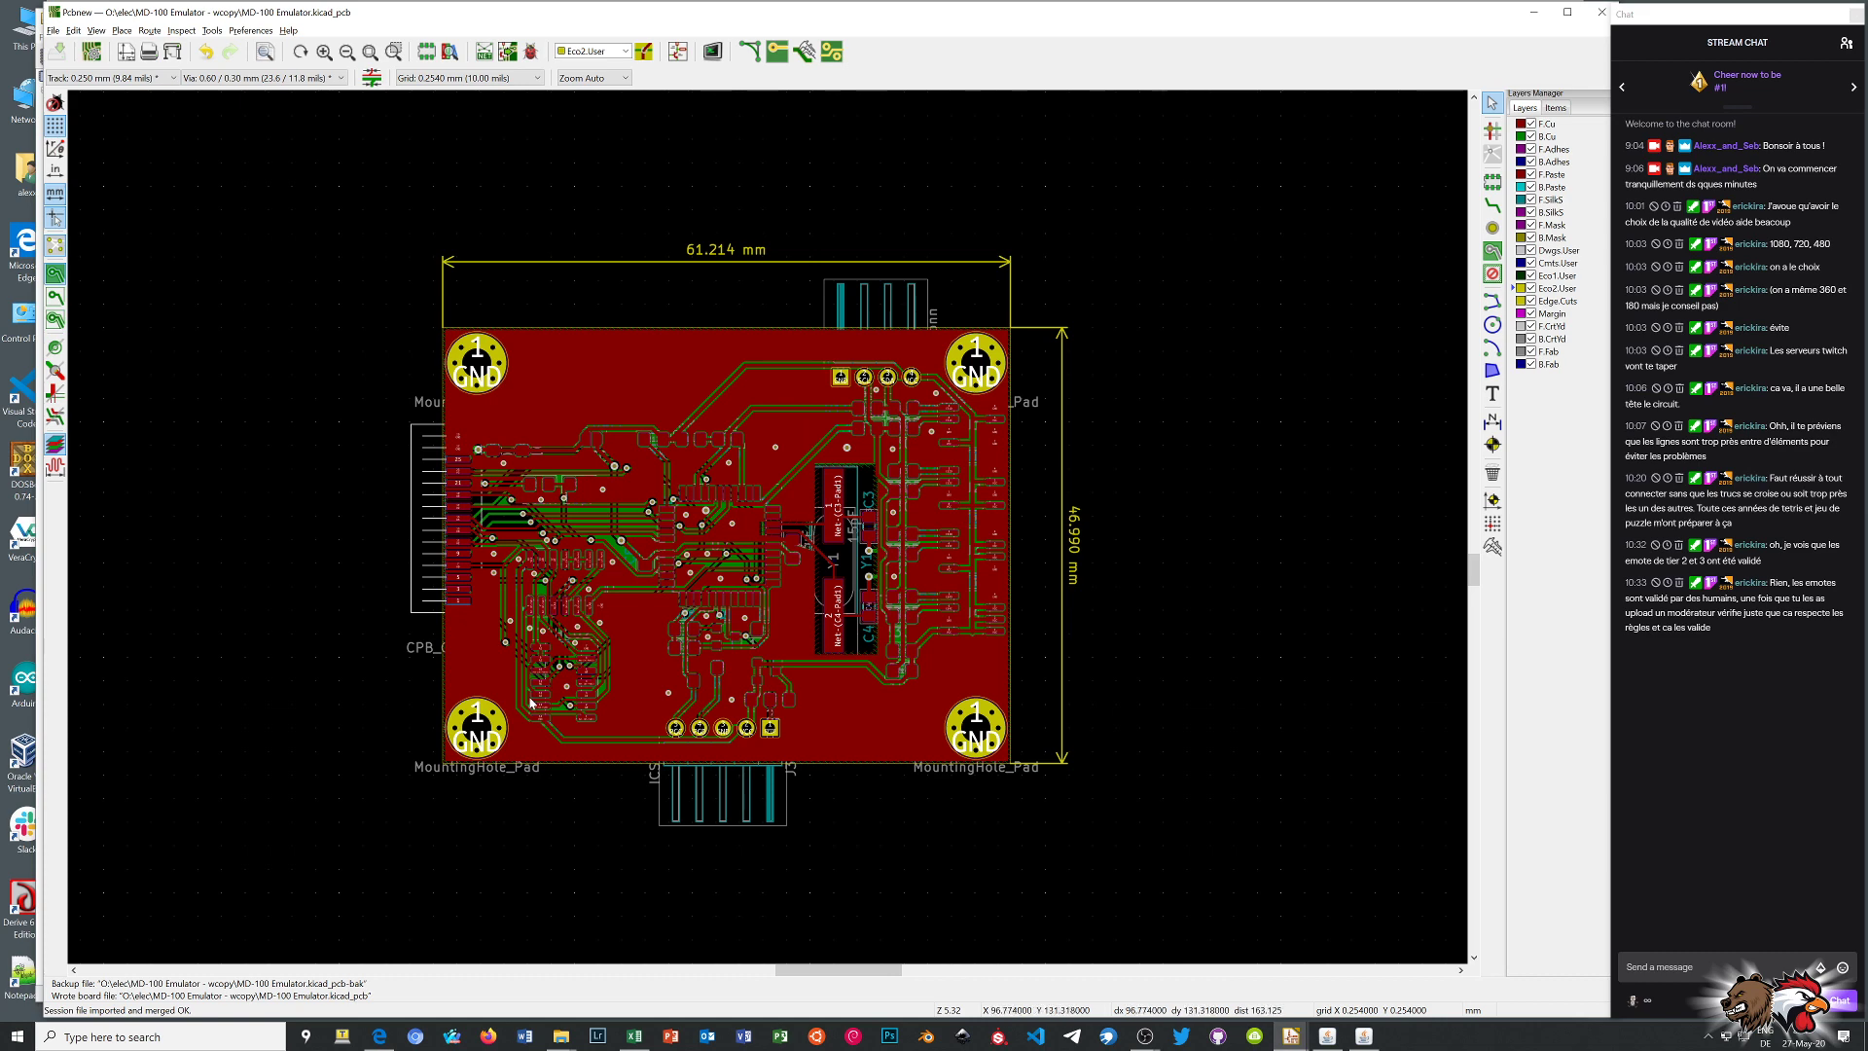
pyautogui.scroll(3, 778, 730)
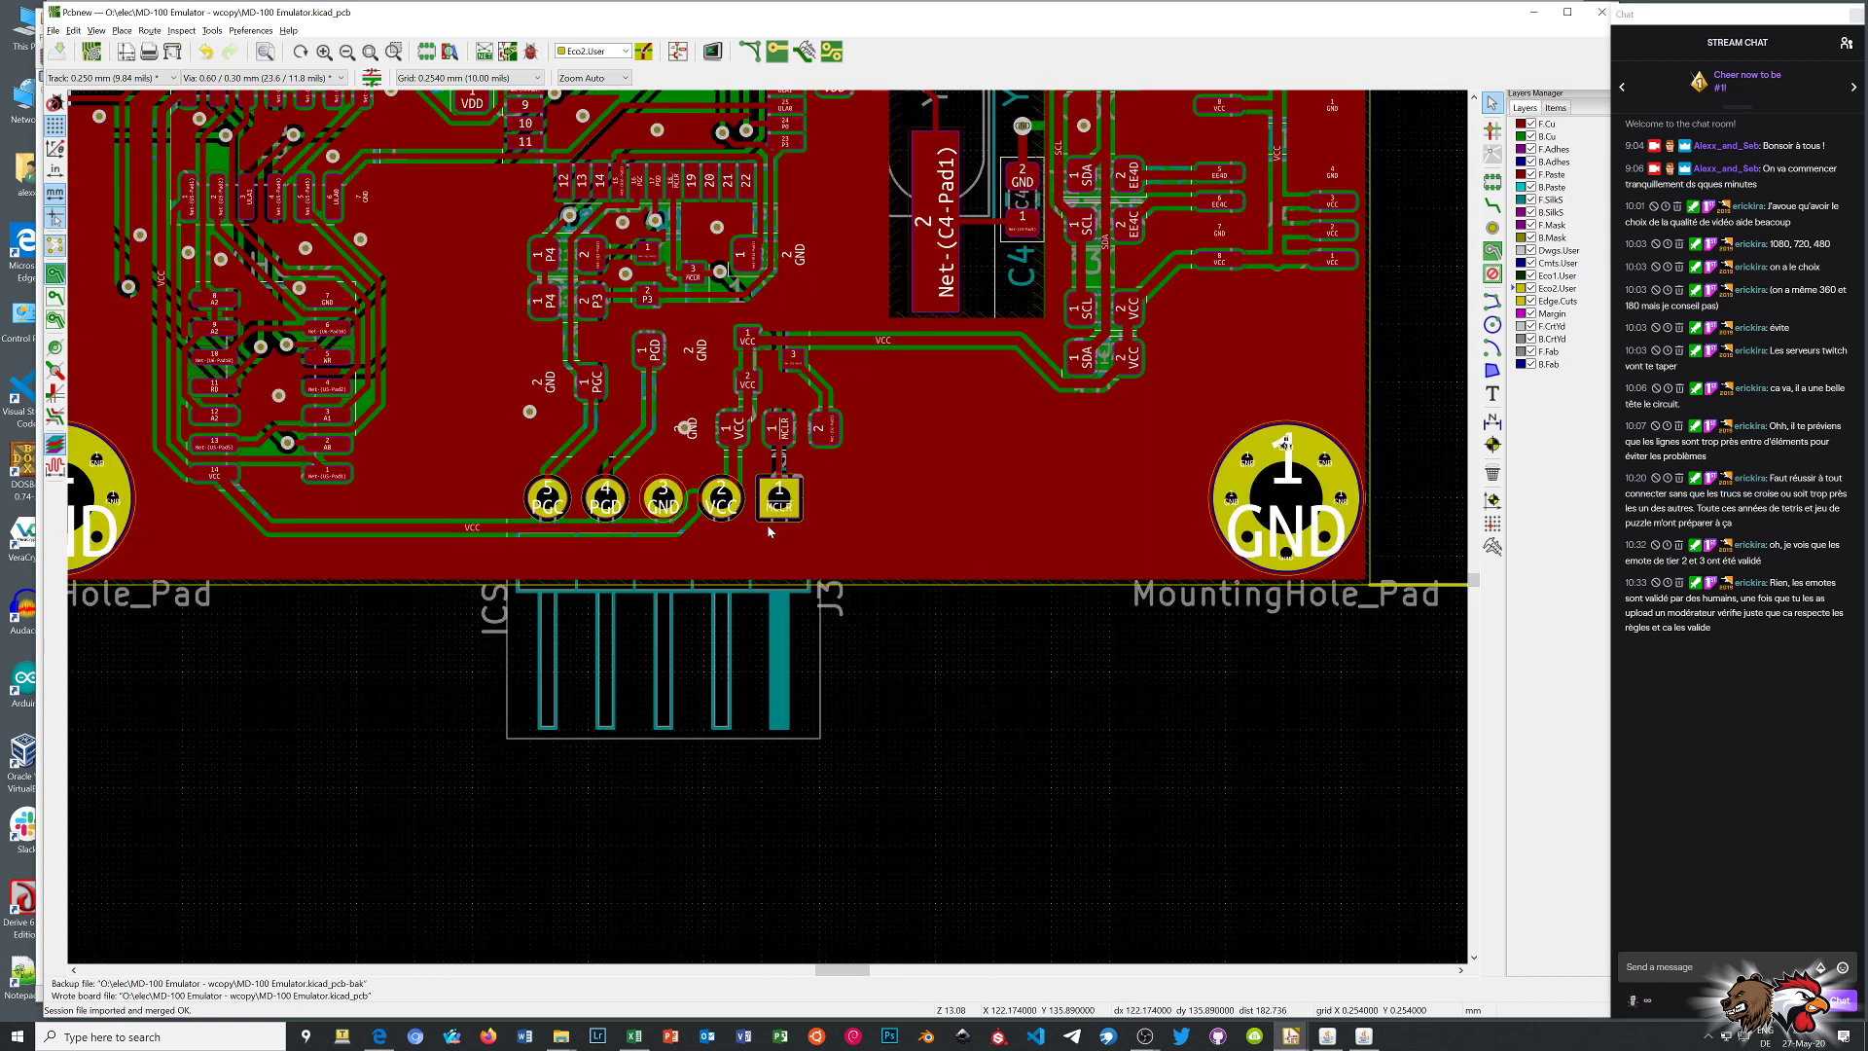
pyautogui.scroll(-3, 780, 507)
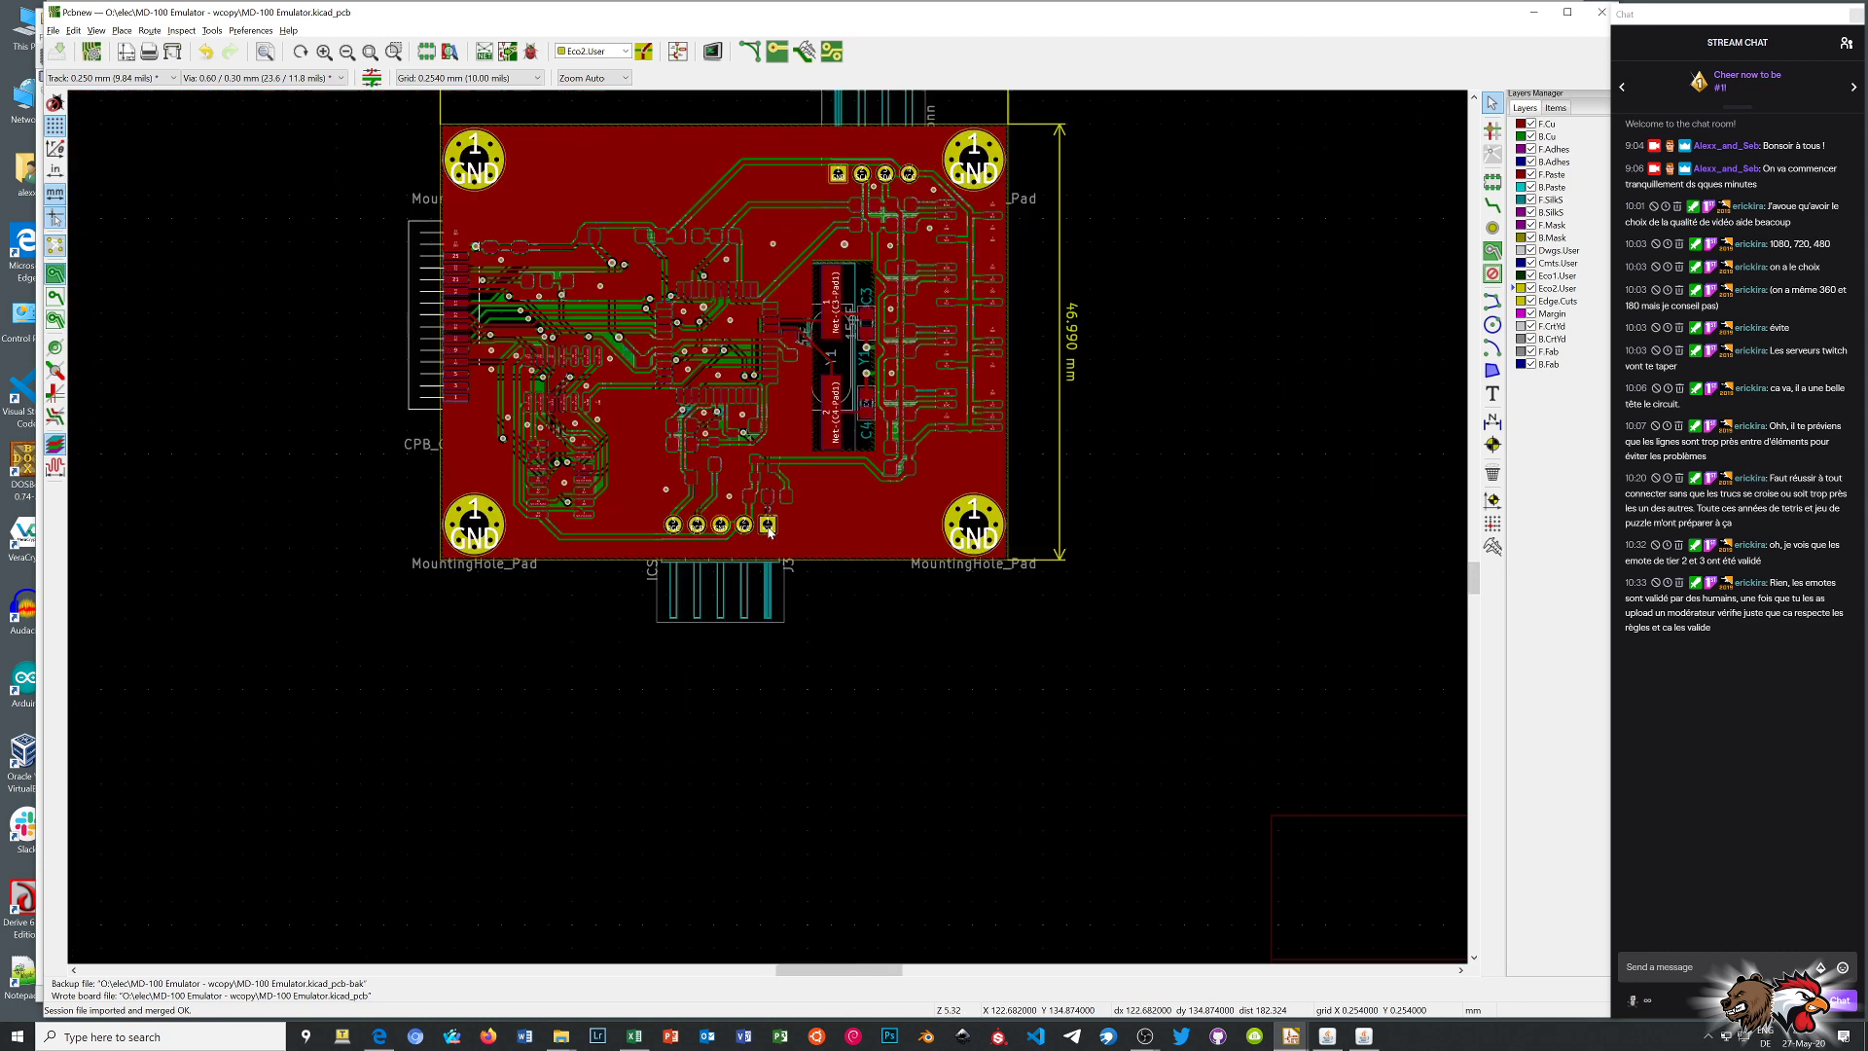
pyautogui.moveTo(786, 429); pyautogui.dragTo(785, 611, button='middle')
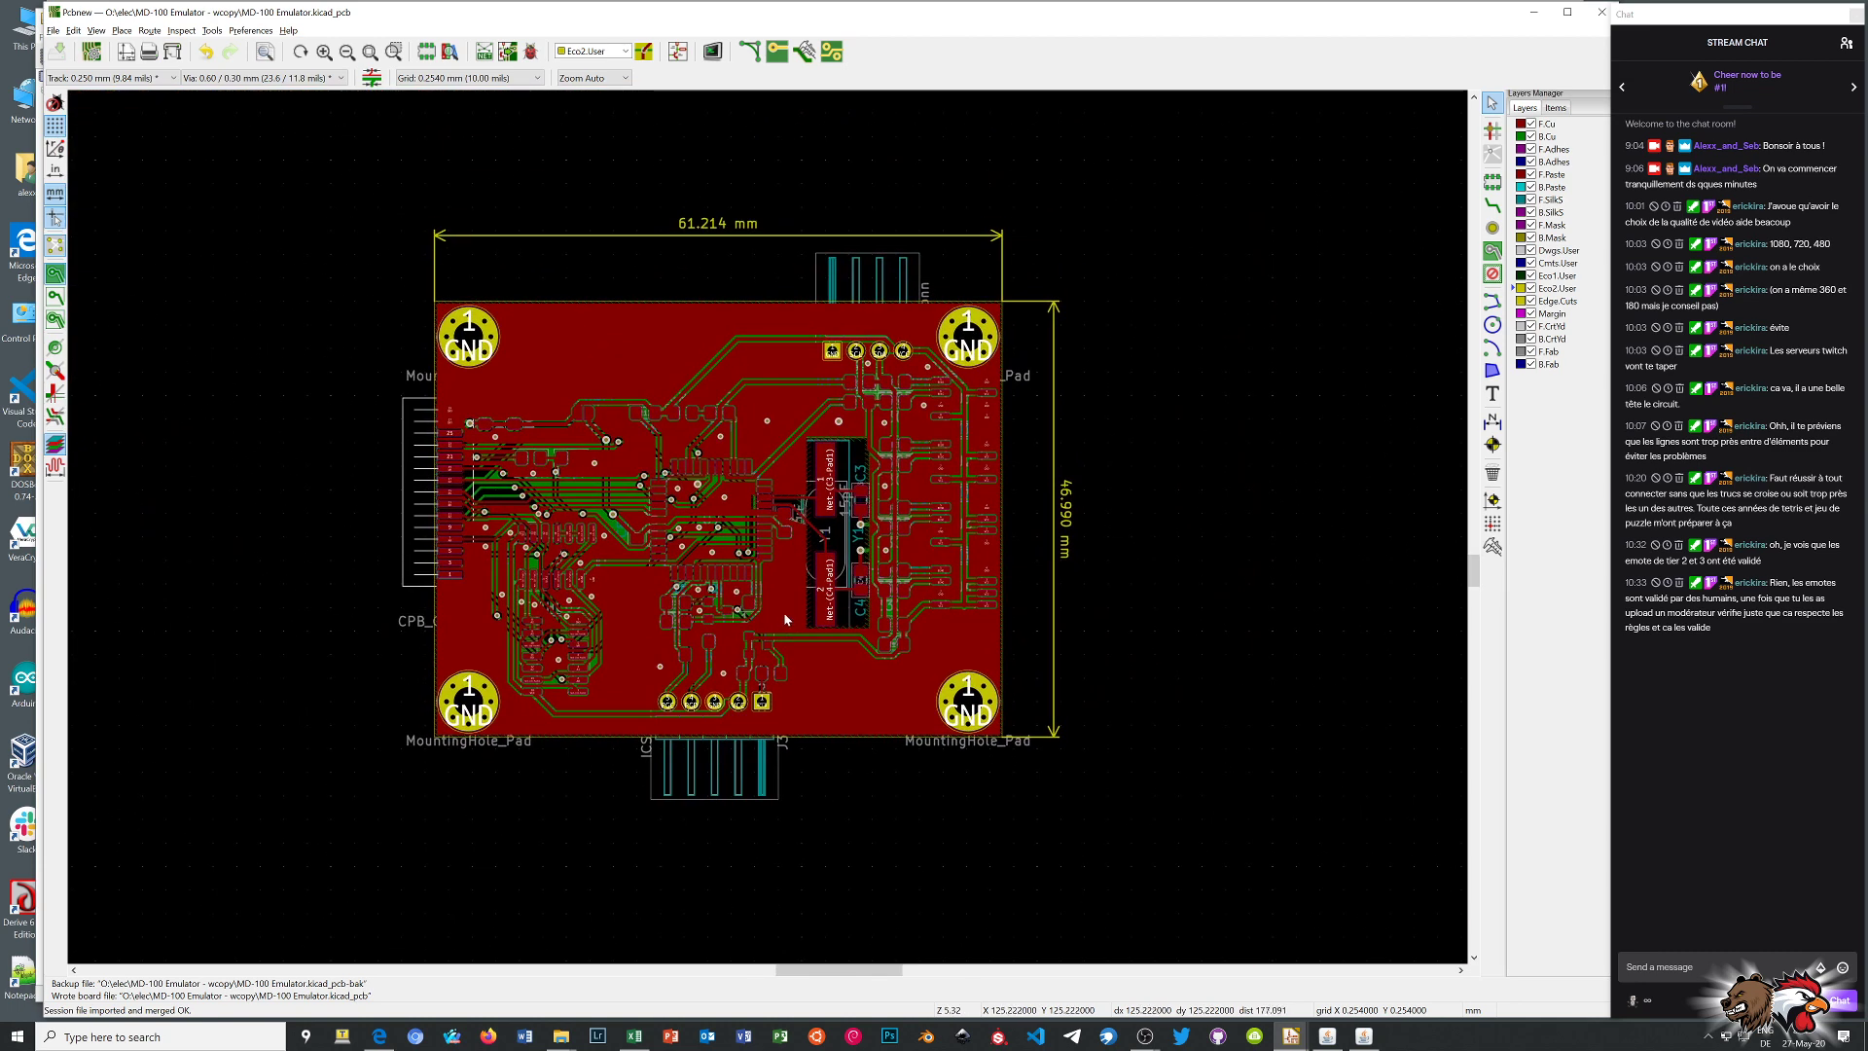